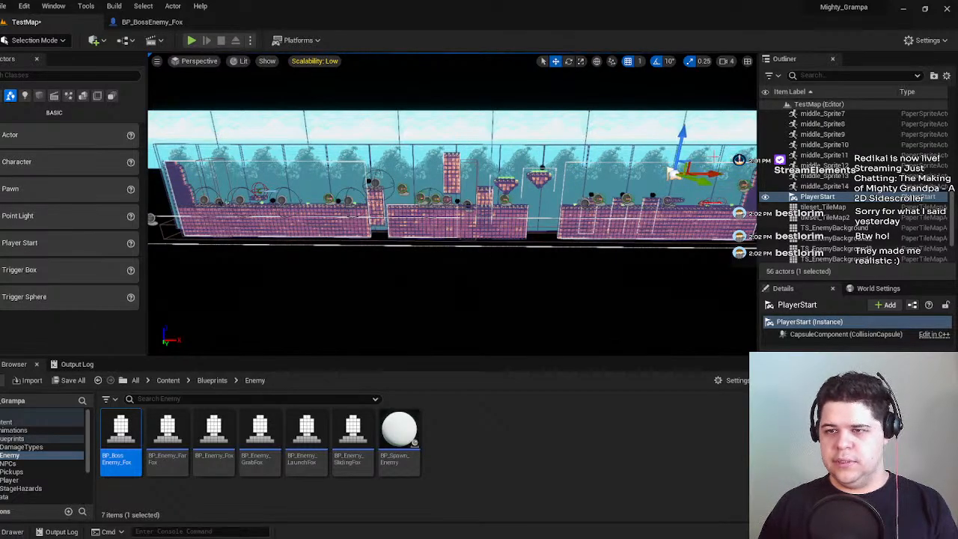
Playtest the level, running and jumping around the boss fox to observe its attacks, and end the session.
click(193, 40)
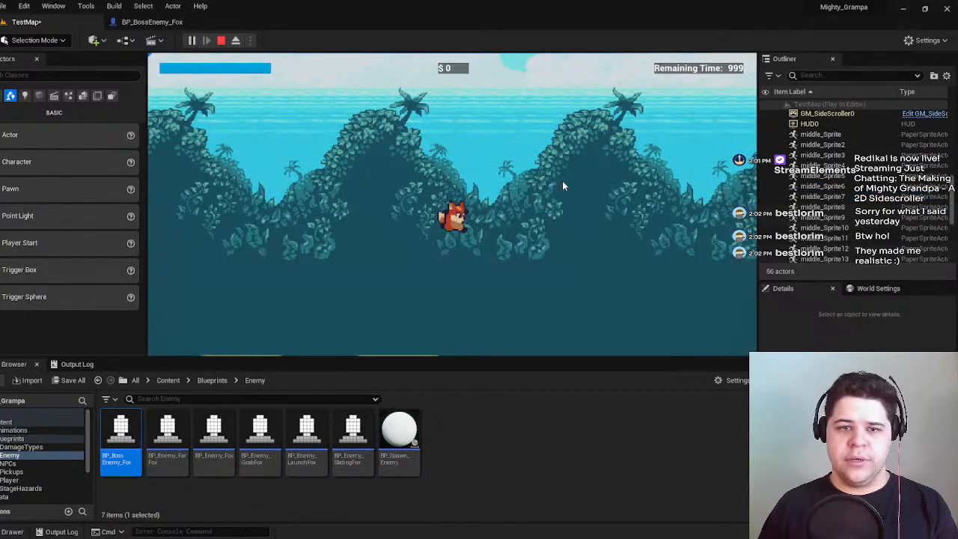
key(a)
key(space)
key(d)
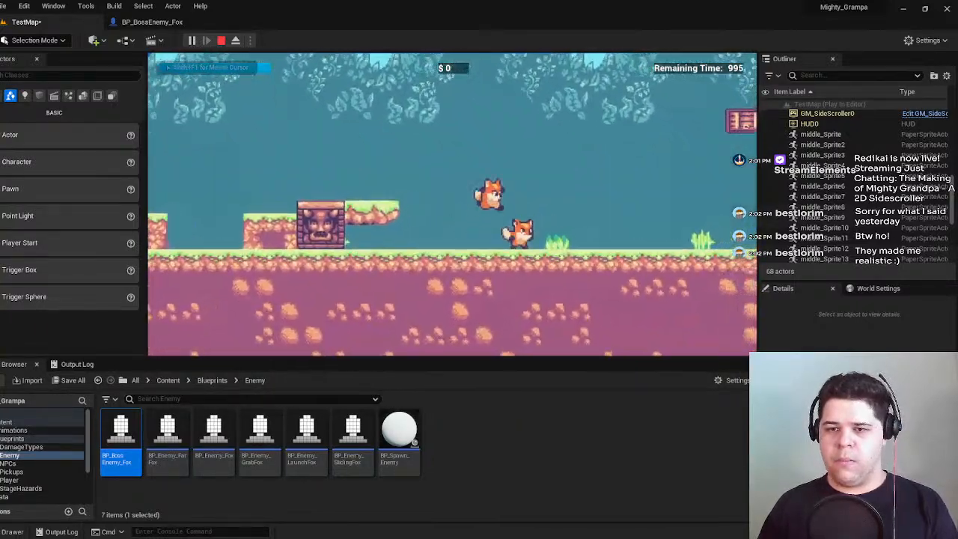
key(a)
key(space)
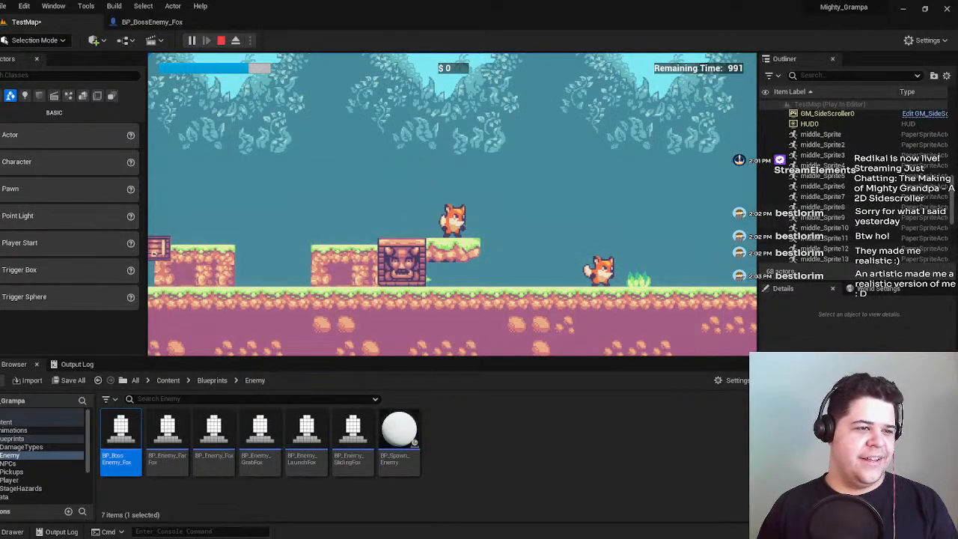
key(d)
key(space)
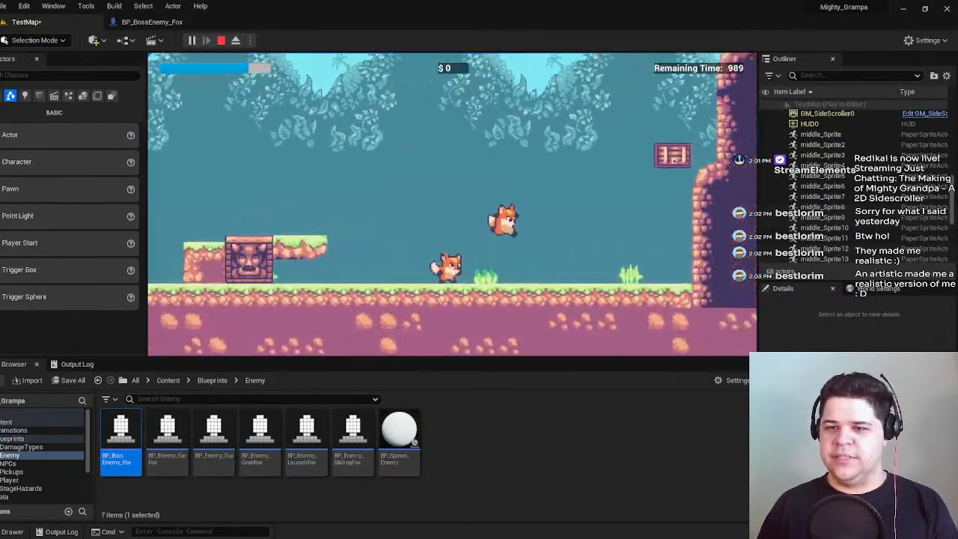
key(a)
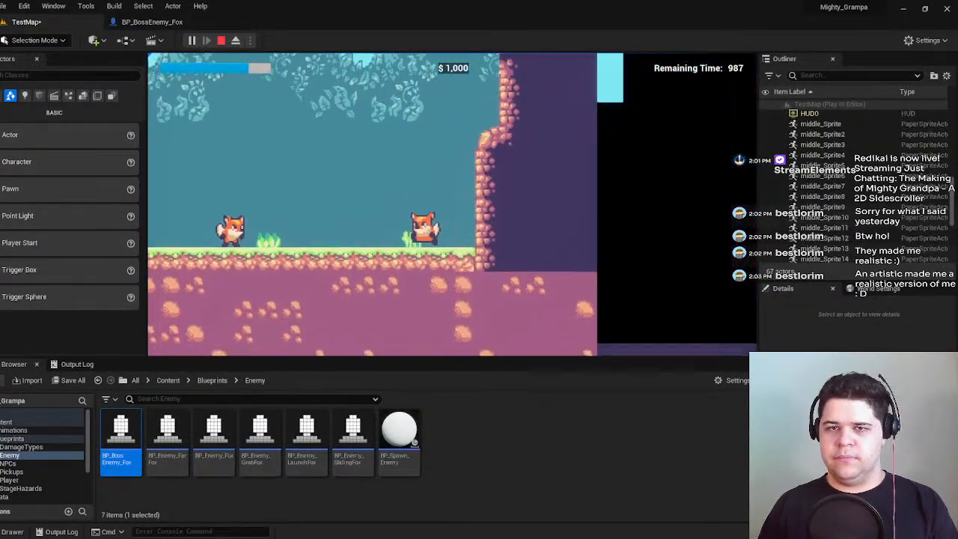
key(space)
key(d)
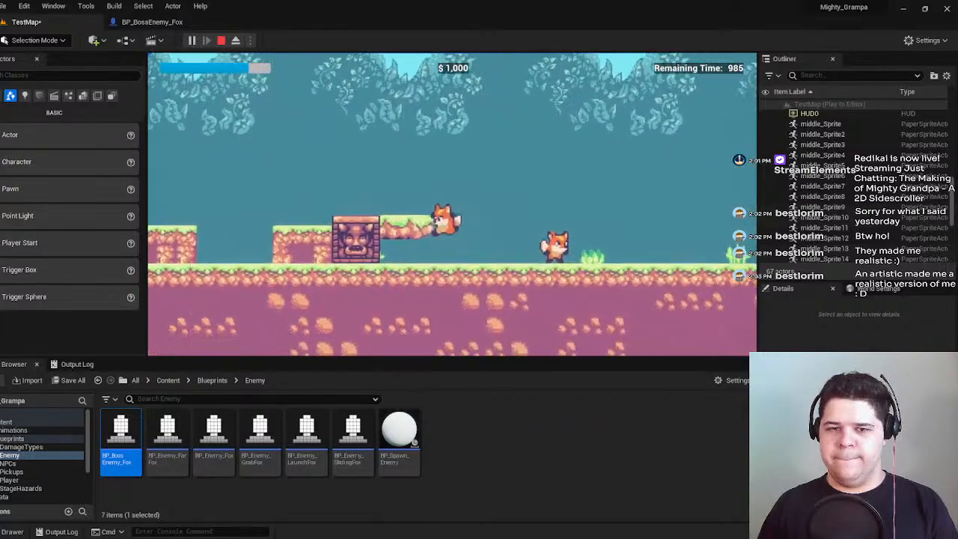
key(d)
key(space)
key(space)
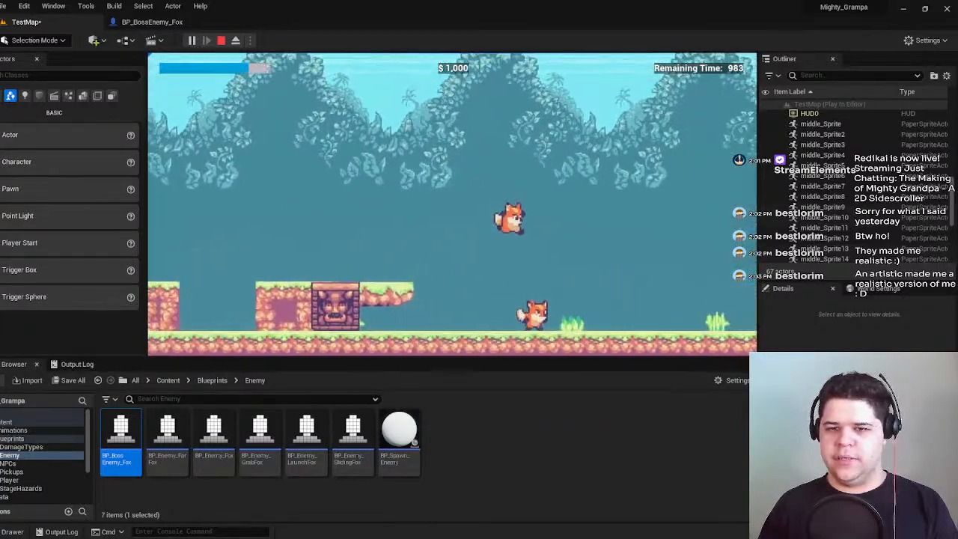
key(a)
key(space)
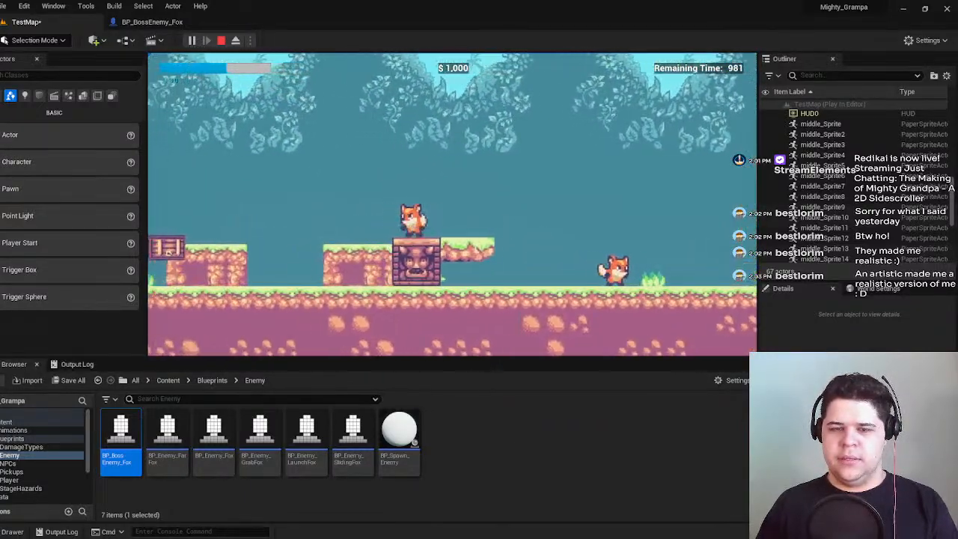
key(Escape)
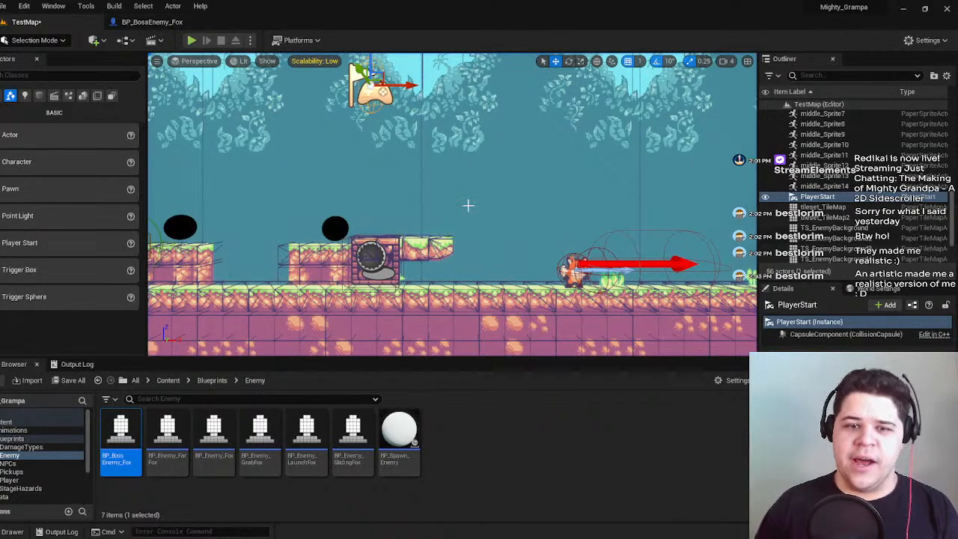
Move the breakable stone block up from the ground onto the far end of the grassy floating ledge beside it.
click(389, 252)
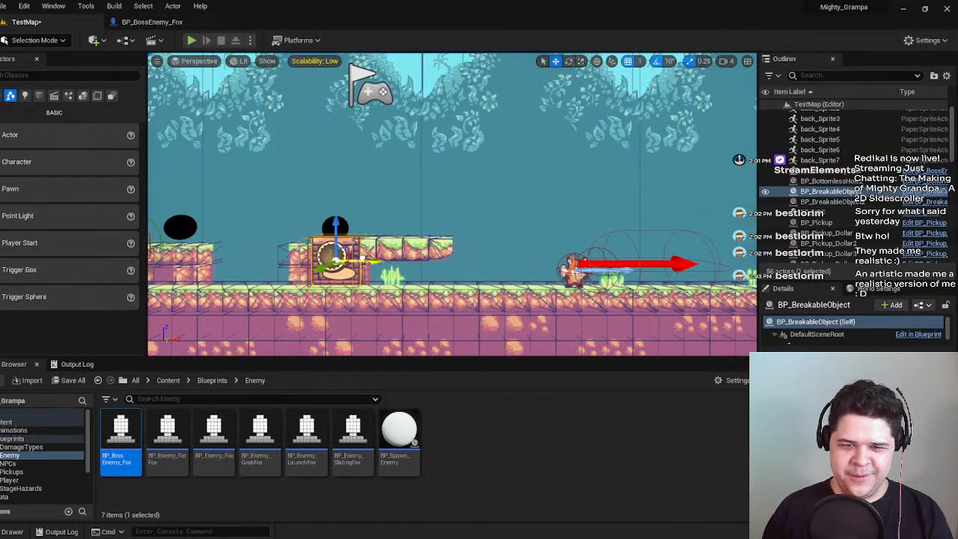
key(a)
key(d)
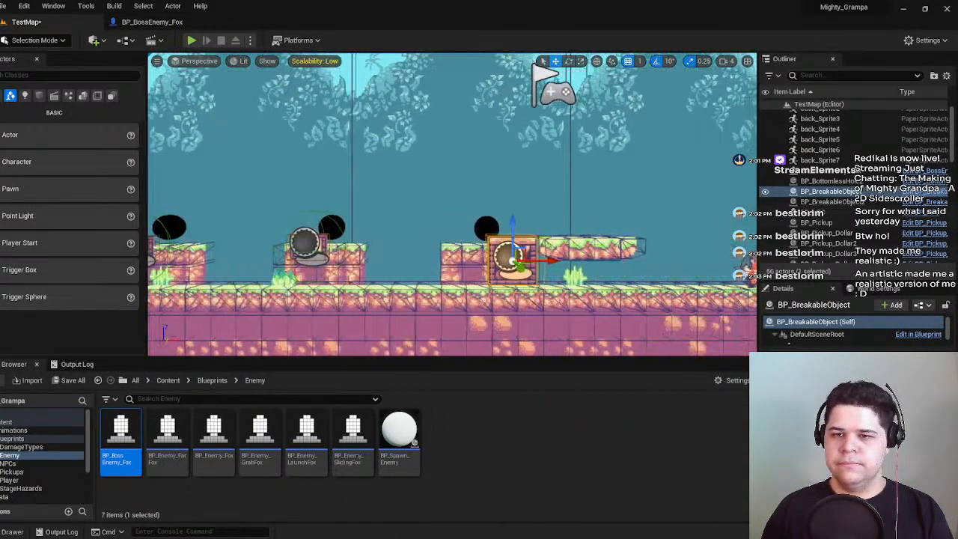
key(d)
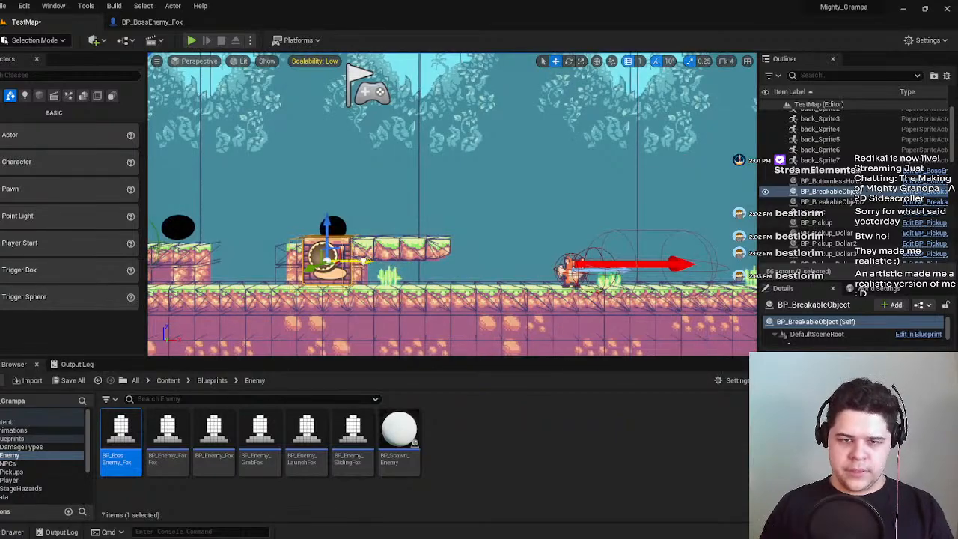
drag(332, 229, 330, 183)
drag(372, 214, 464, 221)
drag(424, 173, 424, 171)
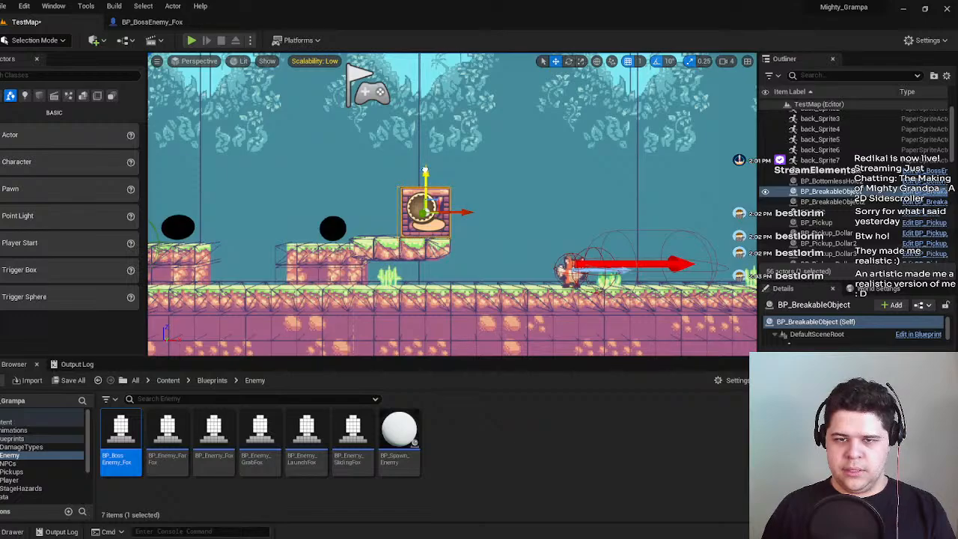
Playtest the level with the repositioned block, jump past the boss fox, and stop the session.
click(197, 42)
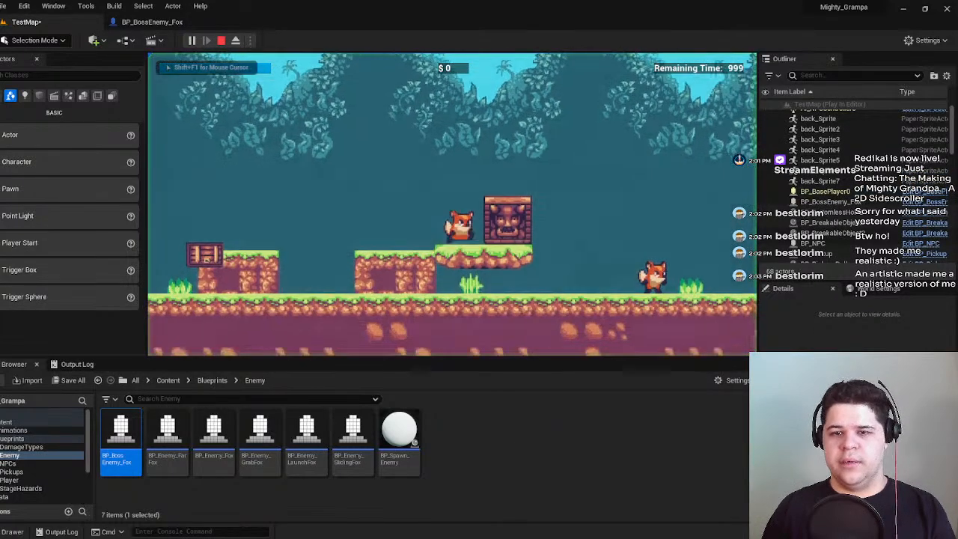
key(d)
key(space)
key(space)
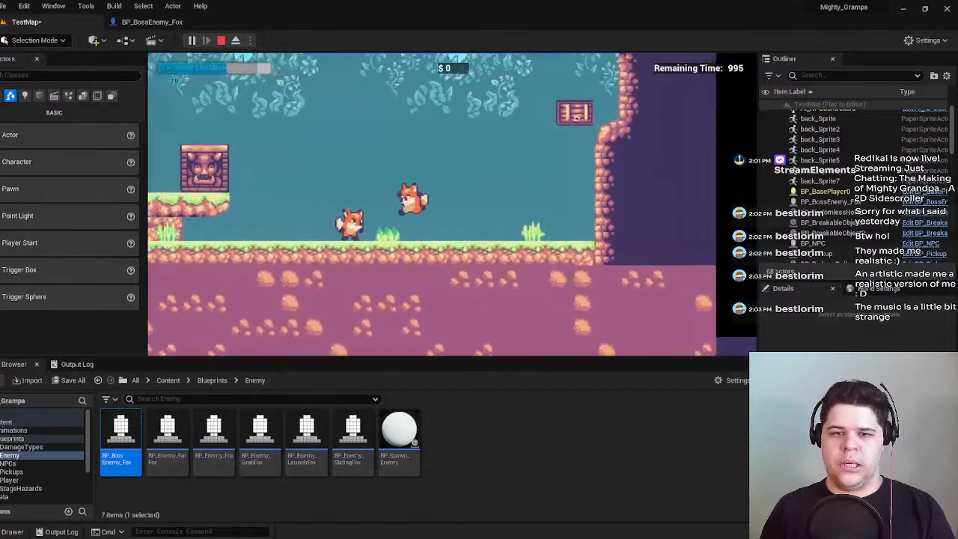
key(Escape)
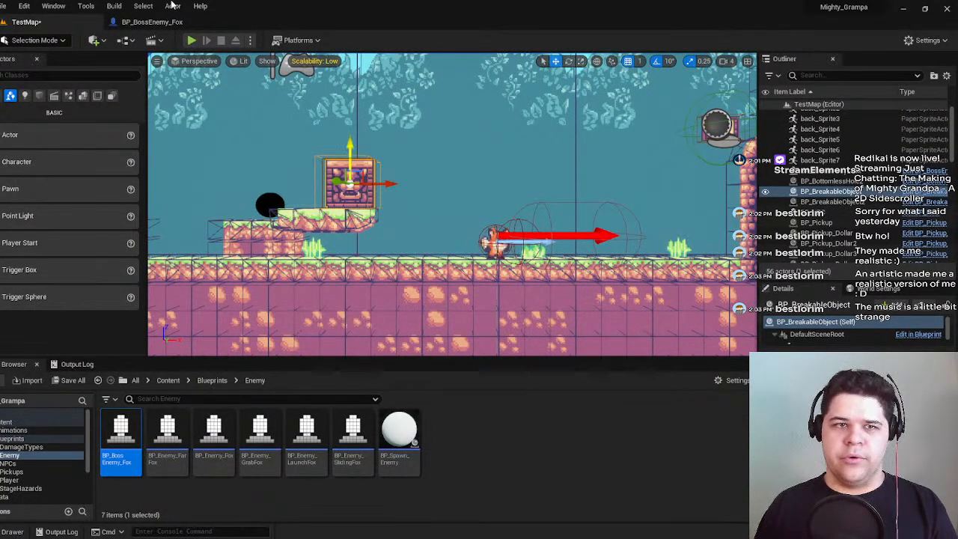
In BP_BossEnemy_Fox's Tick Events, connect the Can Slide branch's False output to the SET node in Realign Player Location and compile.
click(151, 22)
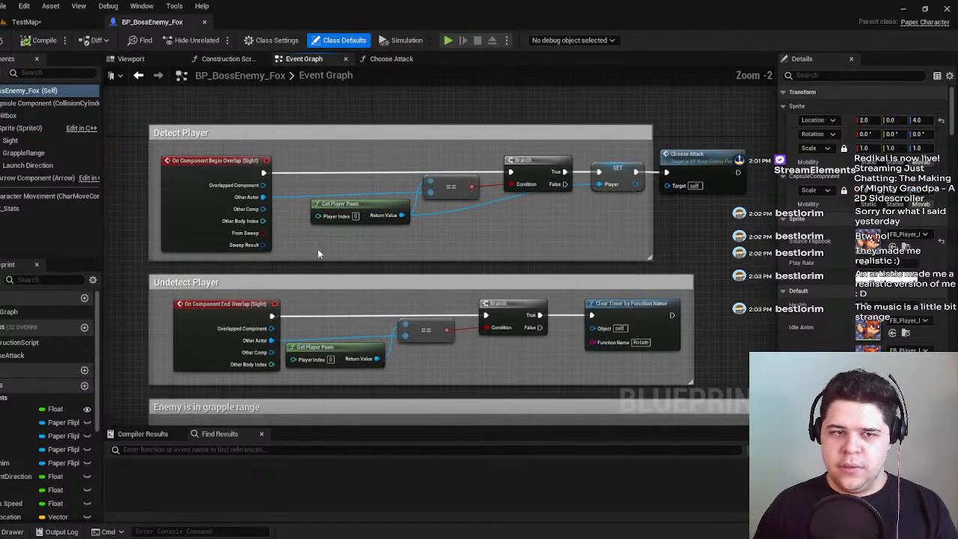
scroll(317, 254, down, 4)
scroll(329, 202, up, 7)
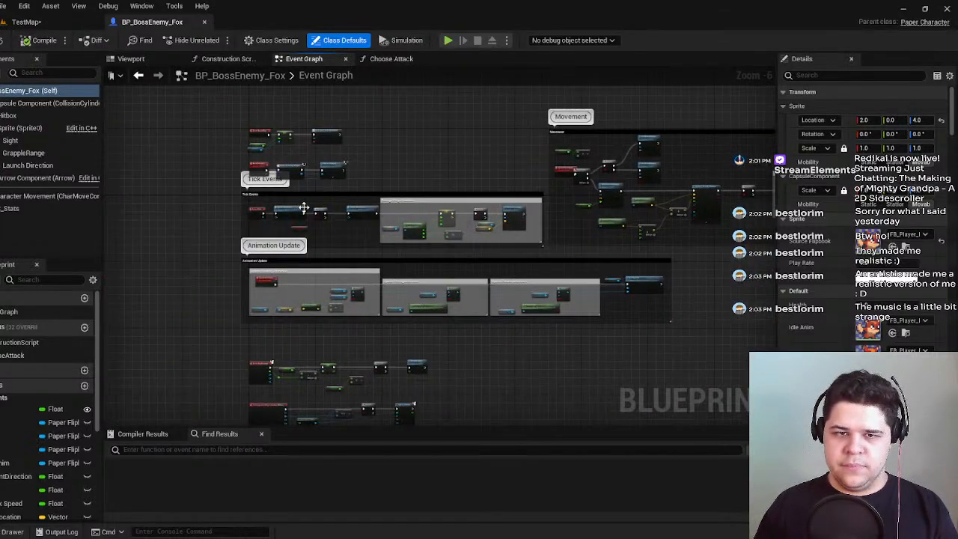
right_drag(600, 195, 579, 124)
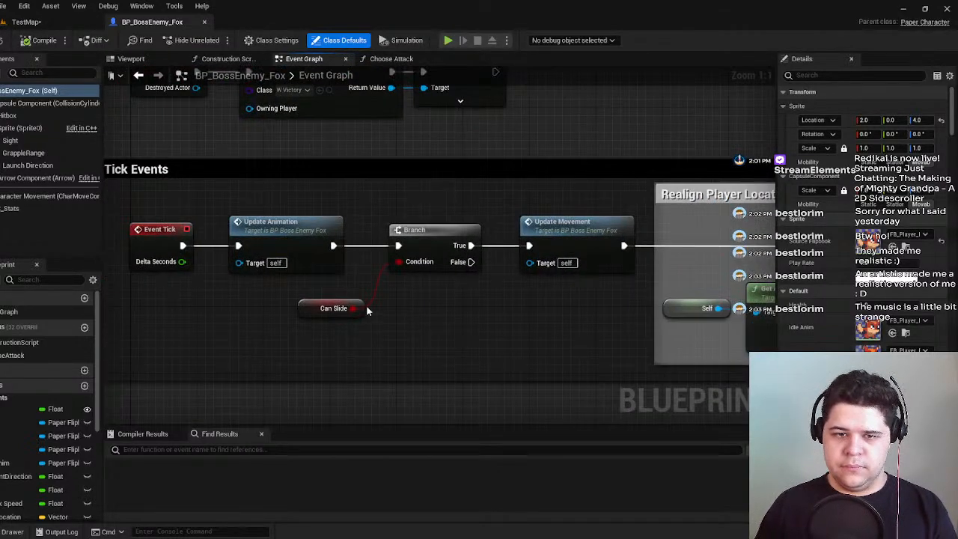
click(315, 309)
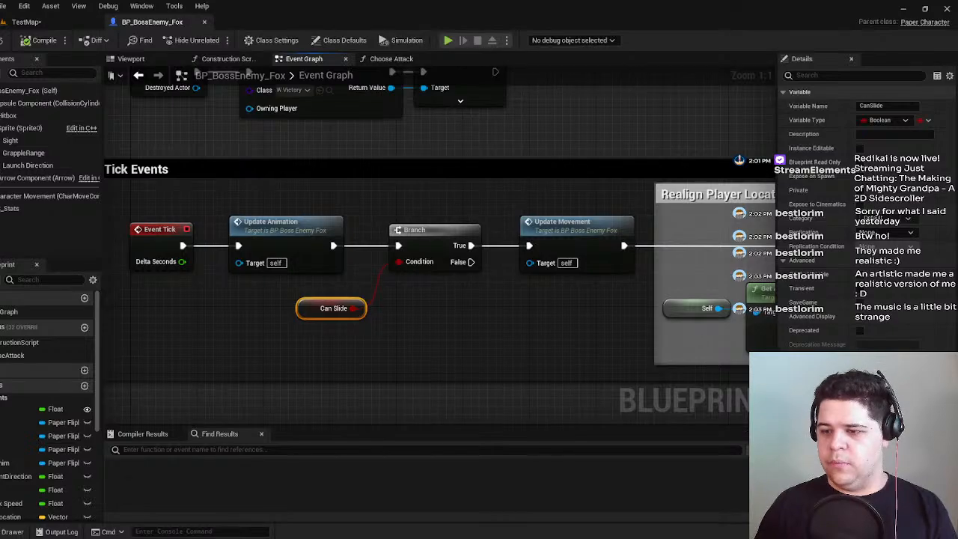
right_drag(537, 376, 422, 375)
scroll(281, 374, down, 1)
right_drag(311, 299, 171, 319)
drag(171, 319, 544, 298)
right_drag(507, 314, 618, 307)
right_drag(348, 356, 402, 320)
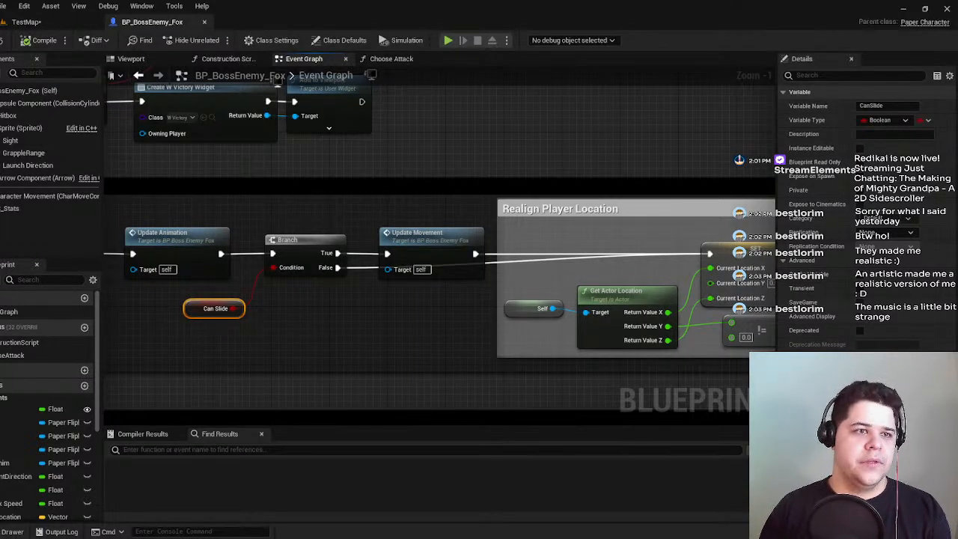
click(25, 43)
Playtest TestMap against the boss fox, provoking its attacks from both sides to check the revised tick logic, and stop playing.
click(26, 22)
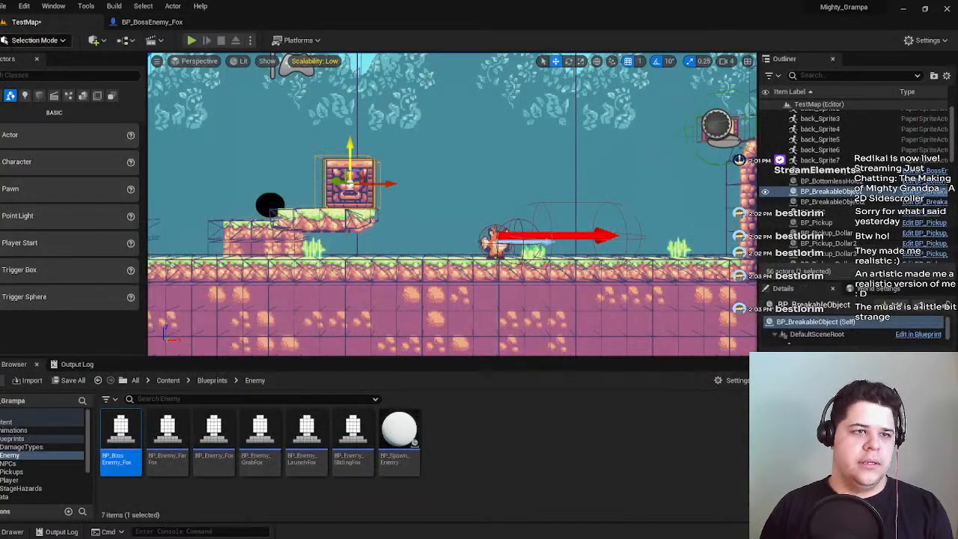
click(192, 41)
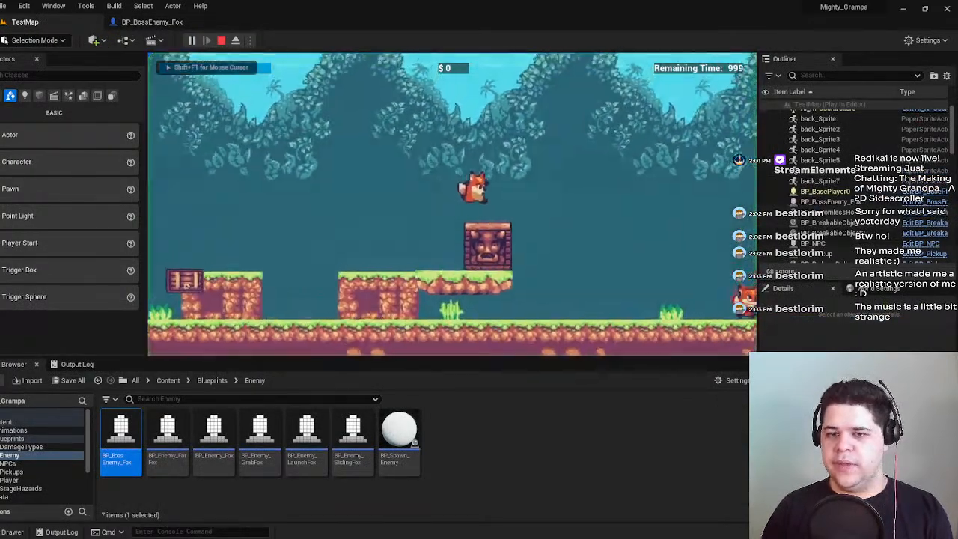
key(d)
key(a)
key(space)
key(d)
key(space)
key(d)
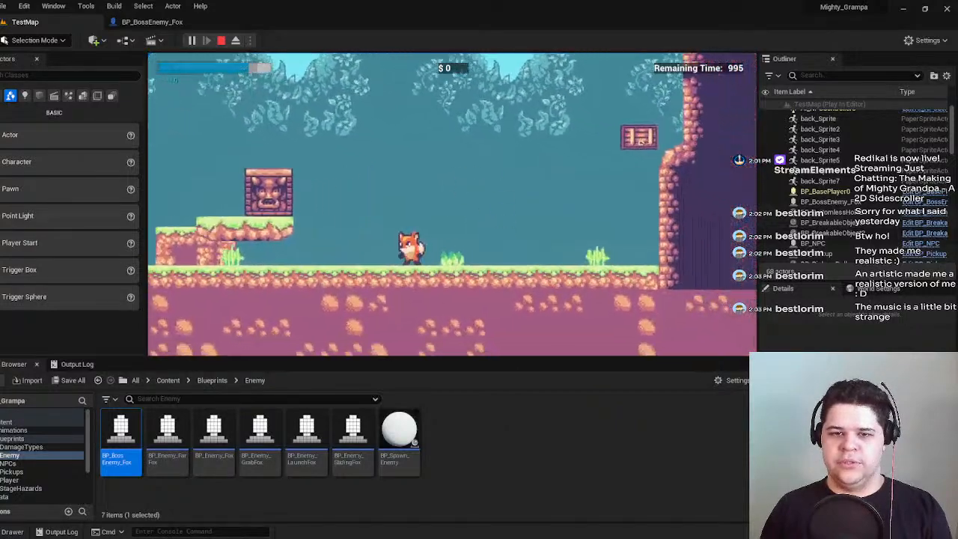
key(a)
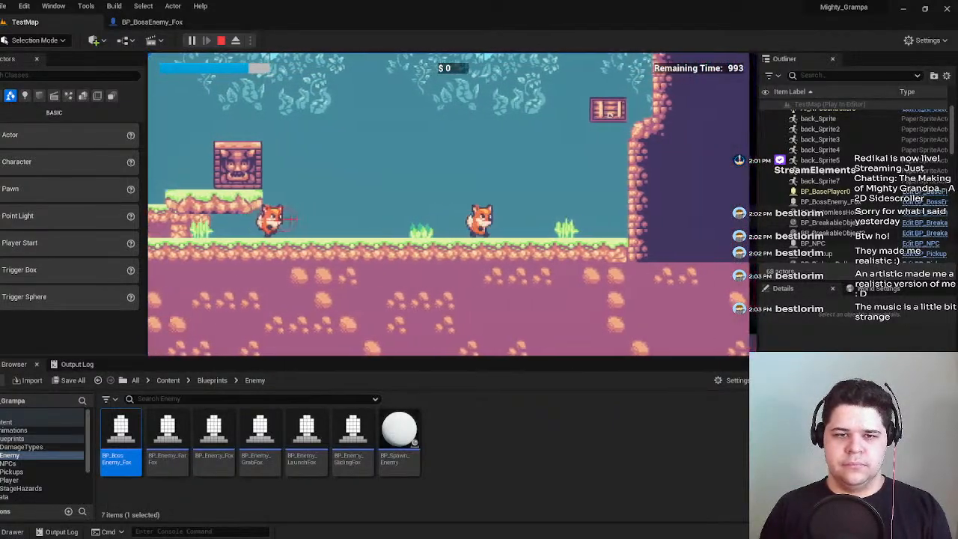
key(d)
key(a)
key(d)
key(d)
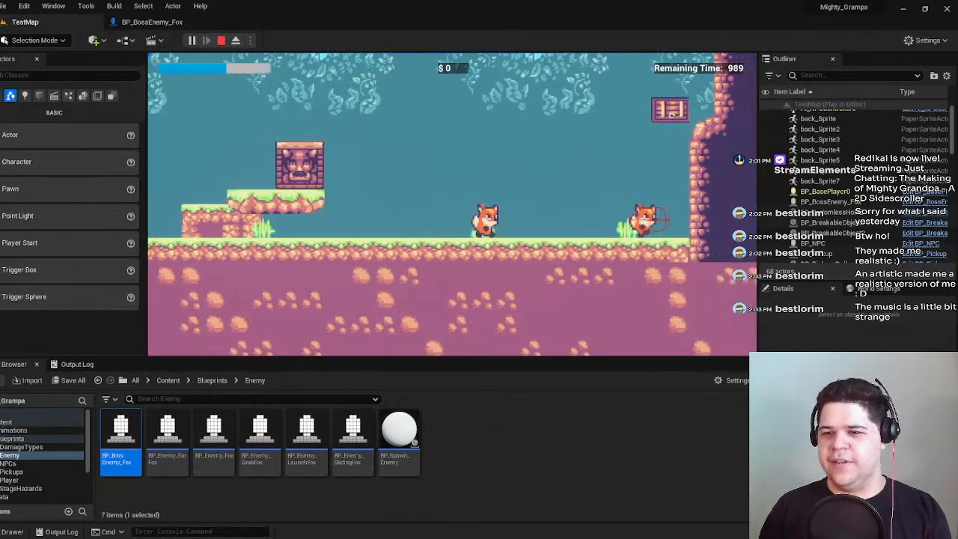
key(a)
key(d)
key(a)
key(space)
key(space)
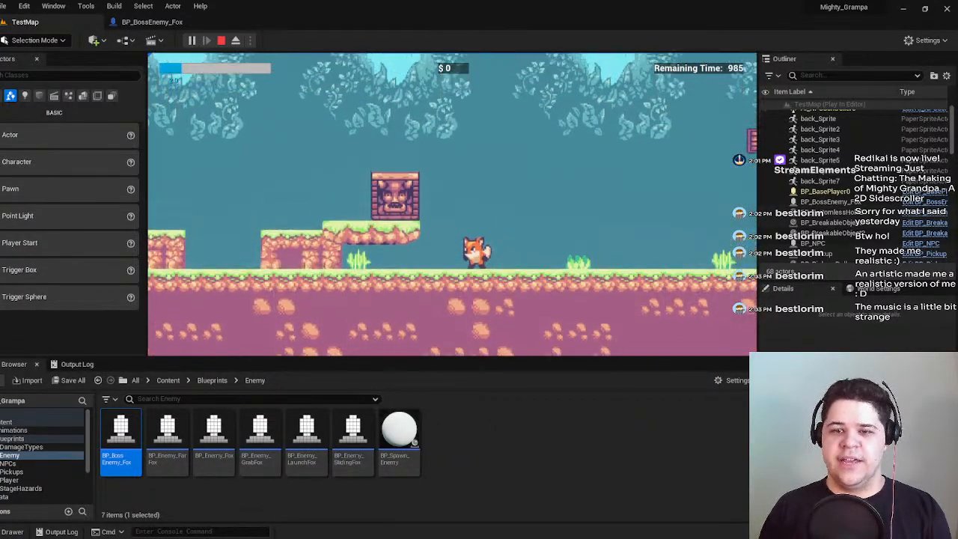
key(Escape)
In BP_BossEnemy_Fox's event graph, widen the Detect Player comment box to enclose the Choose Attack node.
click(152, 22)
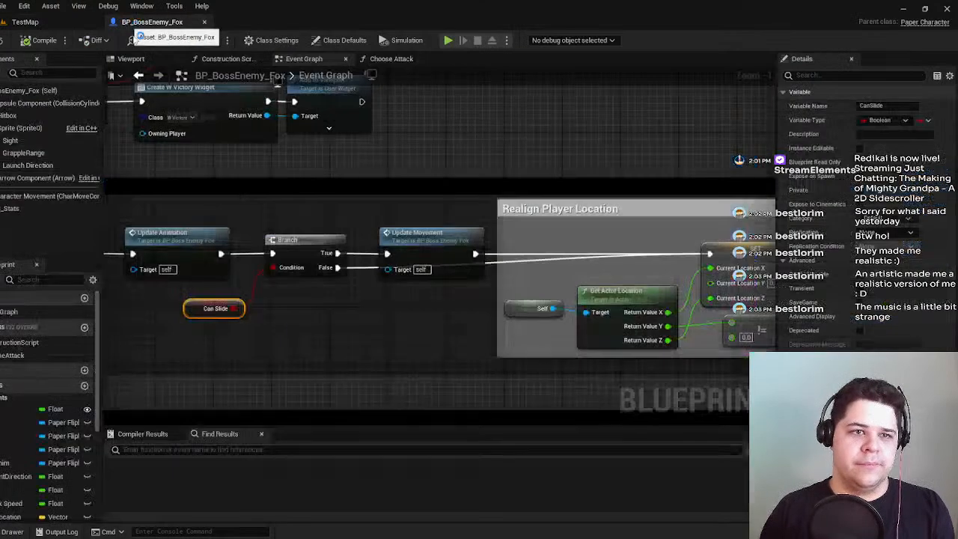
scroll(171, 157, down, 3)
right_drag(496, 179, 180, 219)
scroll(581, 296, down, 6)
scroll(453, 269, up, 4)
right_drag(461, 269, 233, 272)
right_drag(386, 255, 582, 190)
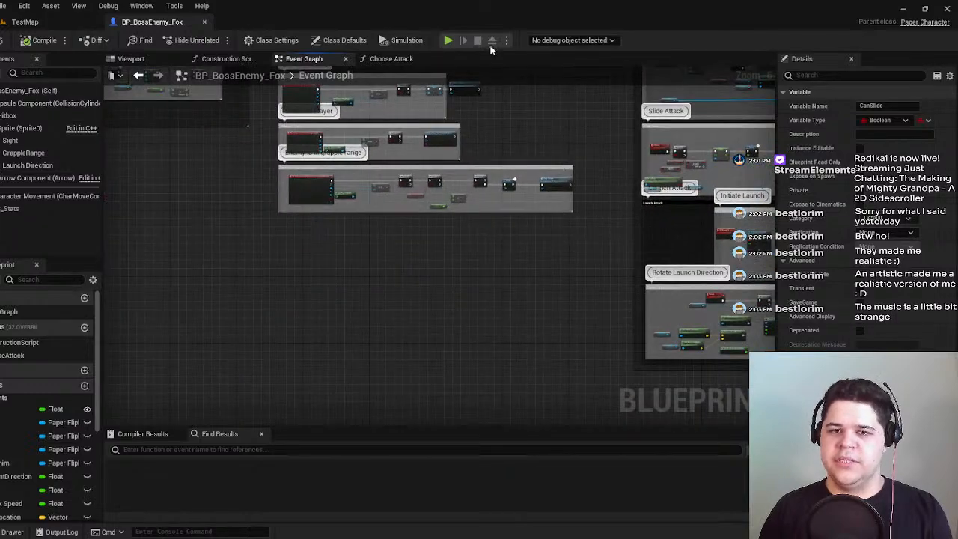
right_drag(462, 107, 462, 292)
scroll(462, 293, up, 6)
drag(401, 273, 614, 274)
scroll(512, 274, down, 1)
right_drag(374, 274, 661, 243)
Examine the Choose Attack function's branches, the blueprint's variables, and the Detect Player logic that calls the function.
click(402, 61)
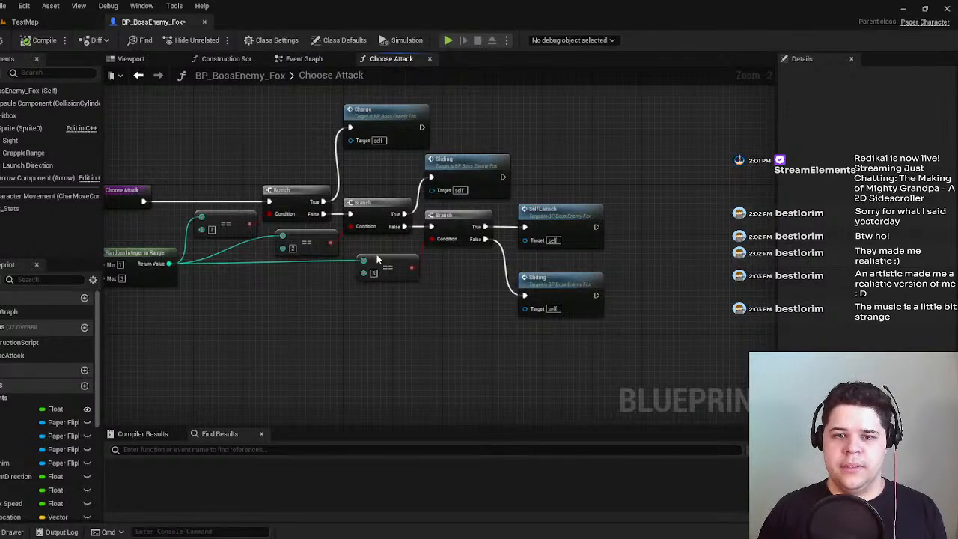
right_drag(472, 273, 600, 288)
click(304, 58)
scroll(507, 244, up, 1)
scroll(369, 226, down, 4)
scroll(343, 207, up, 4)
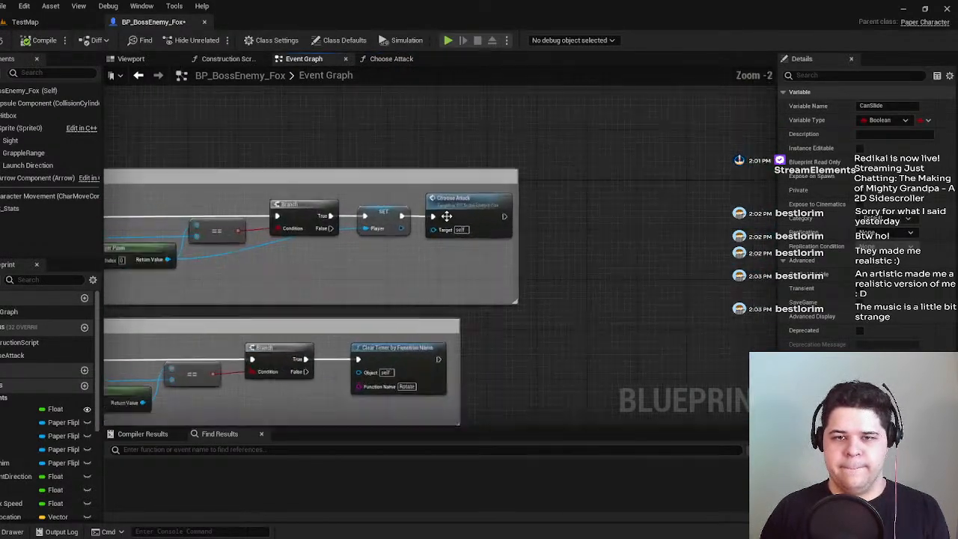
scroll(509, 198, down, 4)
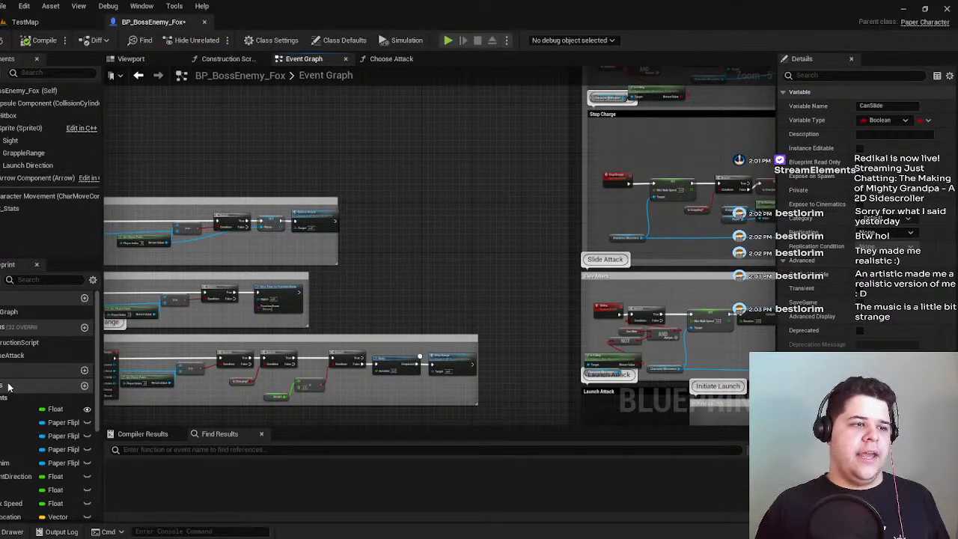
scroll(8, 386, down, 5)
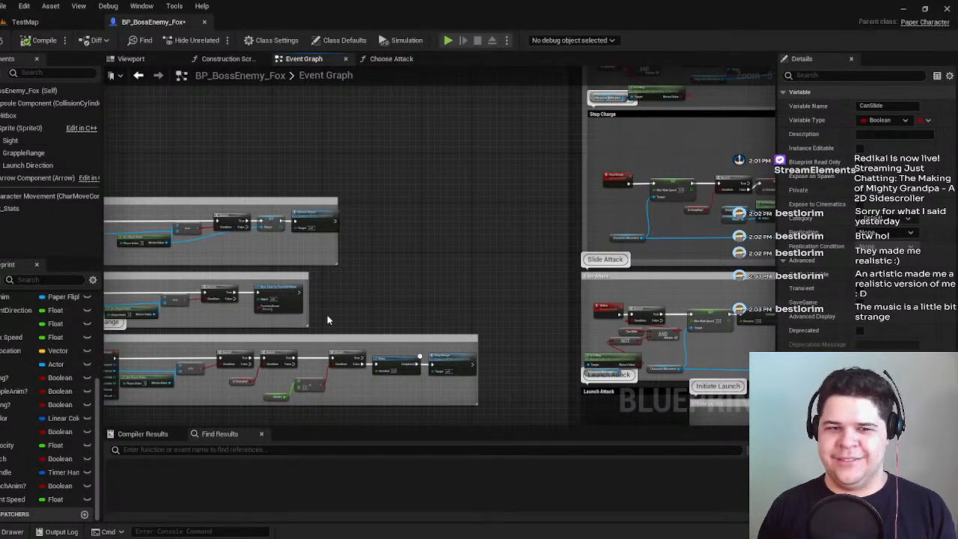
scroll(520, 226, up, 3)
right_drag(521, 227, 664, 206)
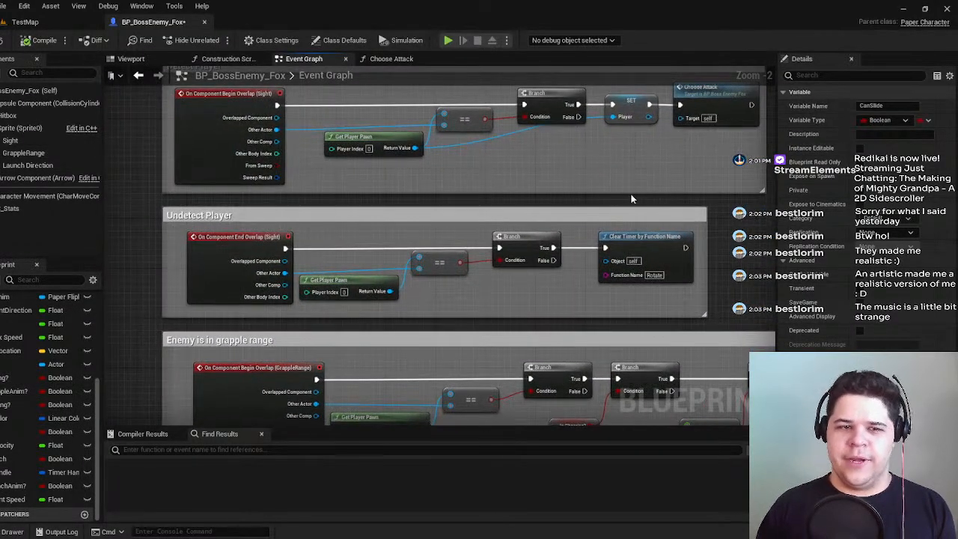
right_drag(612, 189, 399, 330)
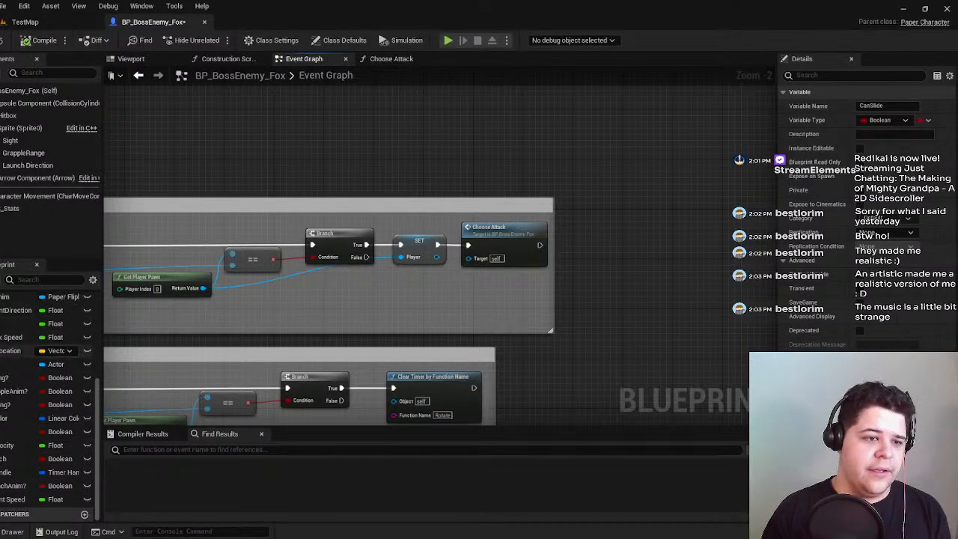
scroll(8, 329, up, 3)
right_click(11, 335)
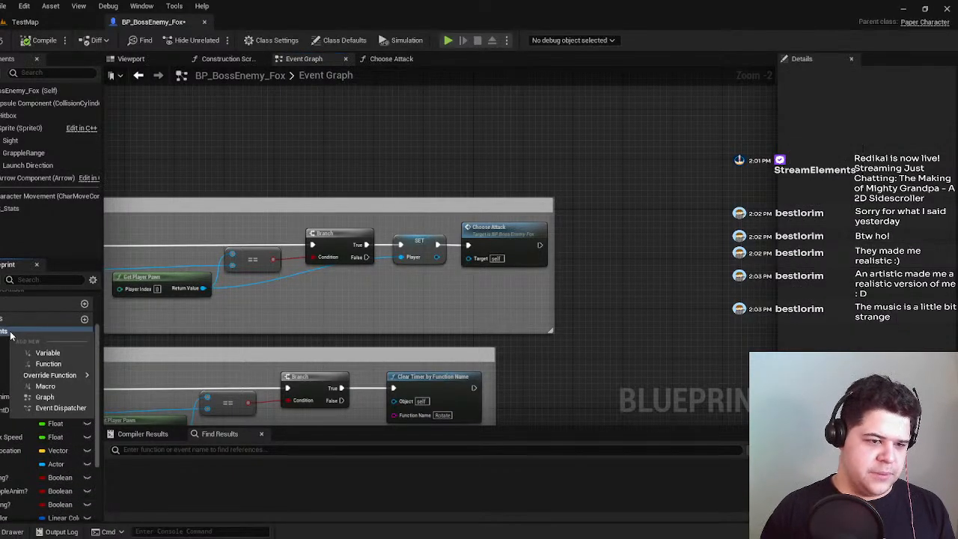
click(60, 378)
right_click(63, 369)
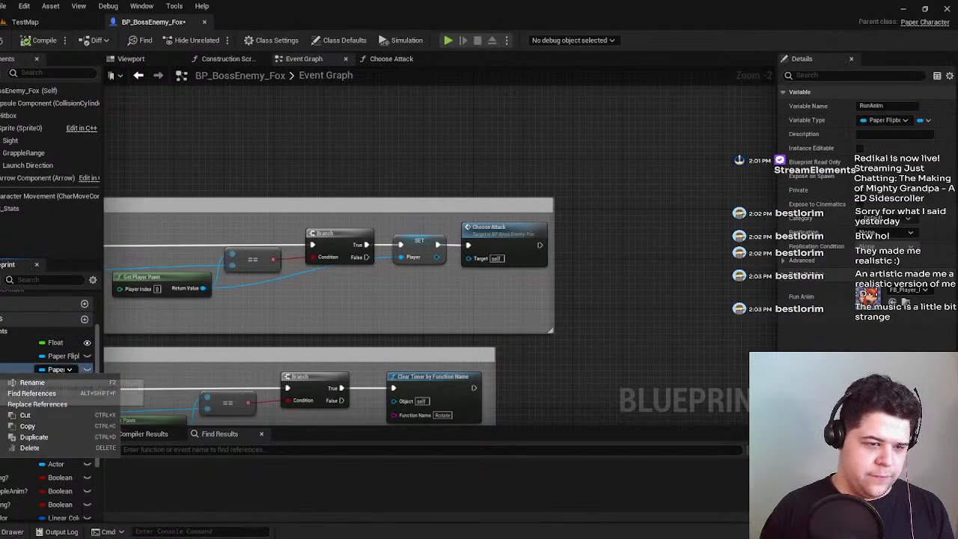
click(156, 351)
drag(14, 369, 16, 366)
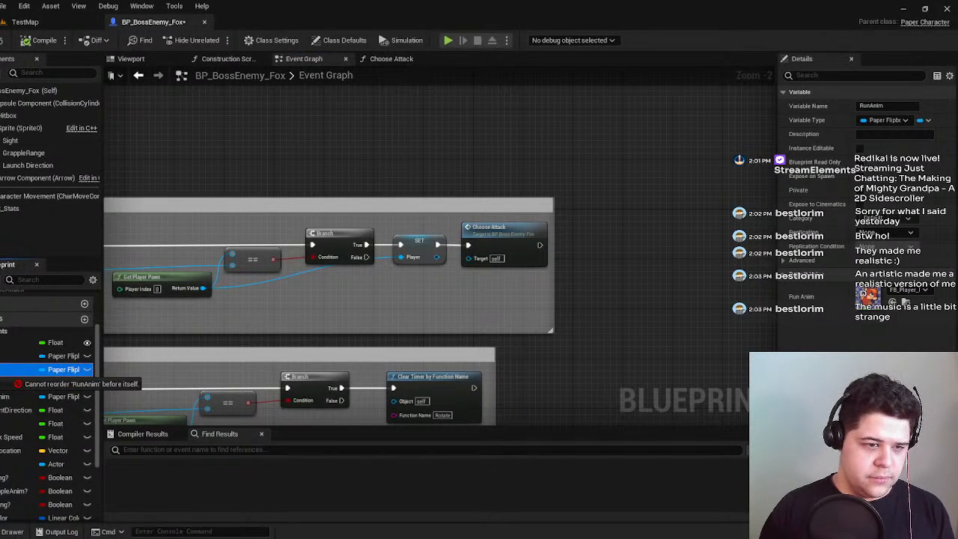
Reorder the variables so CanSlide, CanLaunch and PlayLaunchAnim? sit in that order below the other Booleans, above the Linear Color variable.
scroll(22, 410, down, 1)
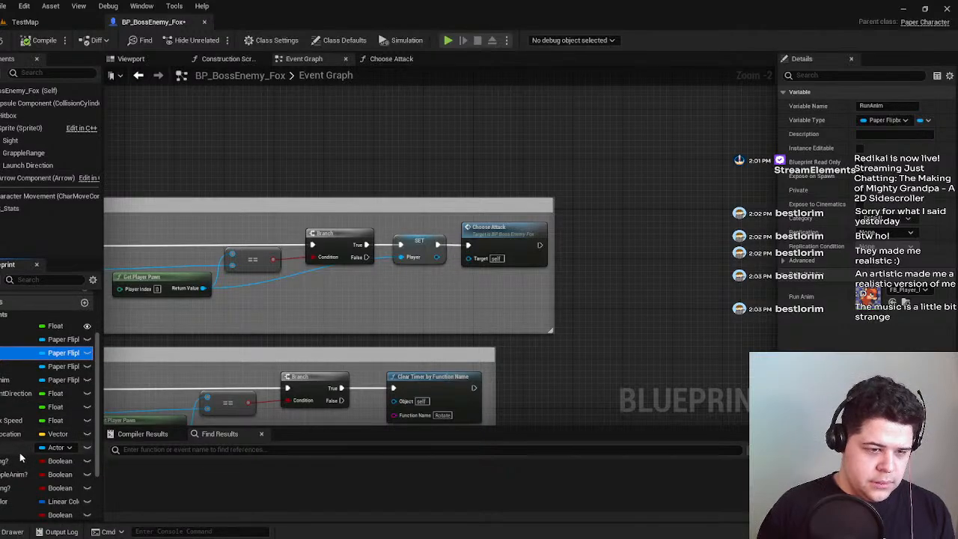
scroll(3, 462, down, 5)
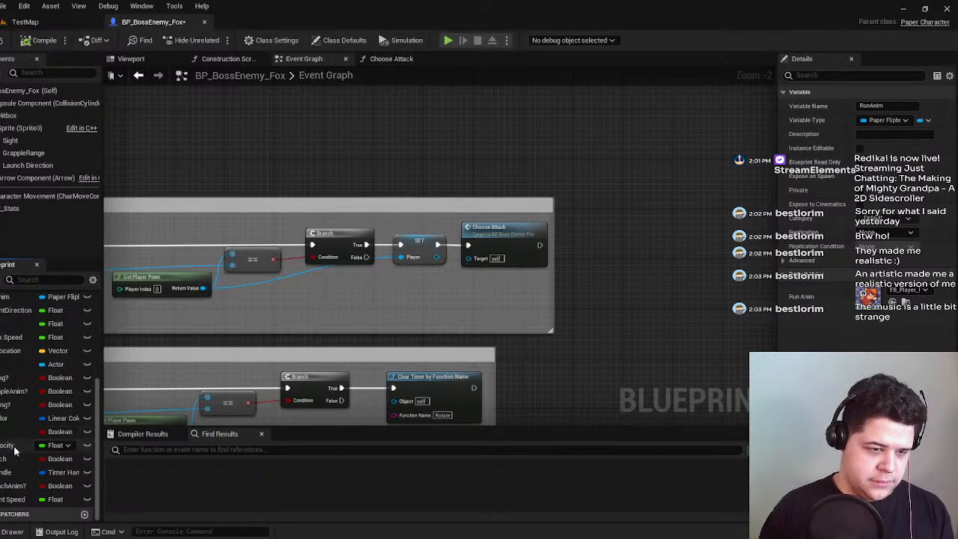
click(20, 459)
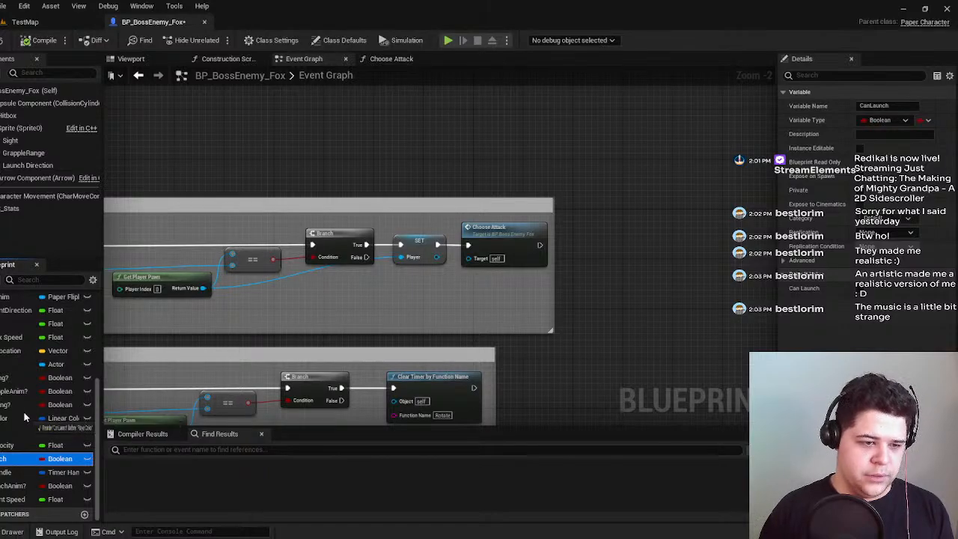
drag(3, 459, 4, 419)
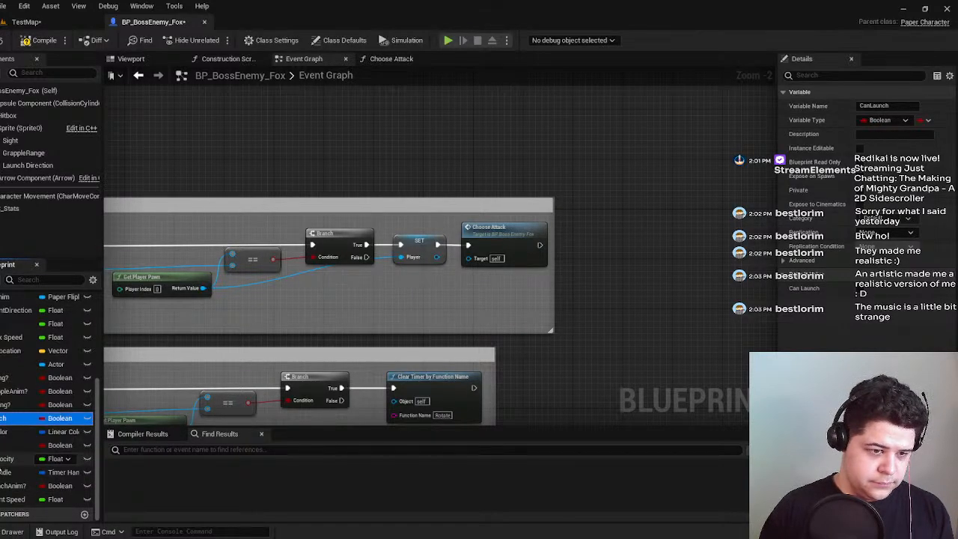
drag(7, 462, 4, 427)
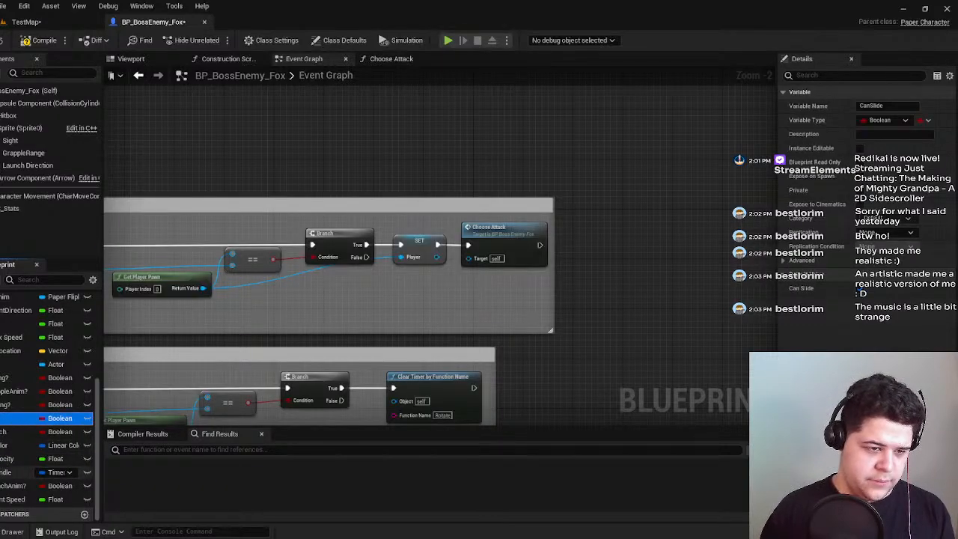
click(9, 487)
drag(9, 491, 9, 444)
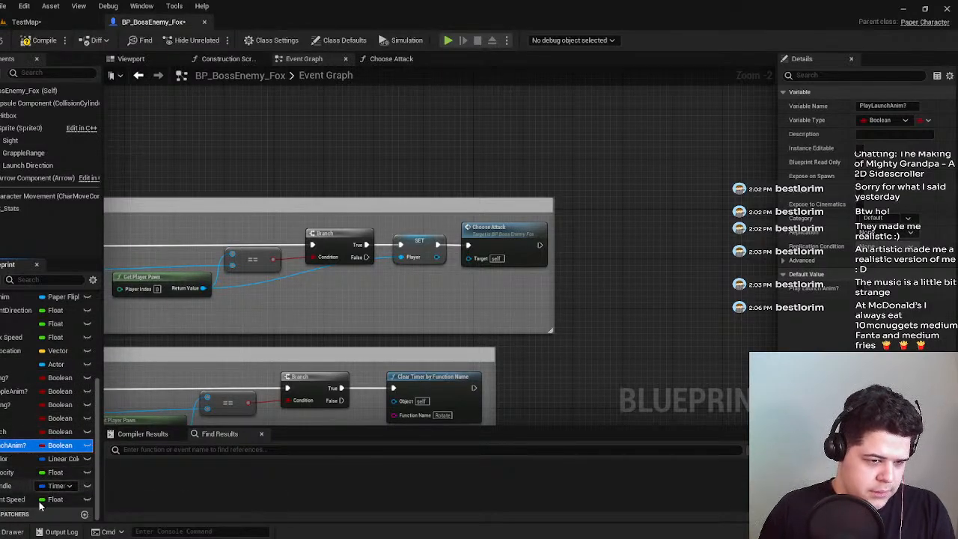
Examine the blueprint's Boolean variables one by one, including CanLaunch and PlayLaunchAnim?
scroll(19, 464, up, 3)
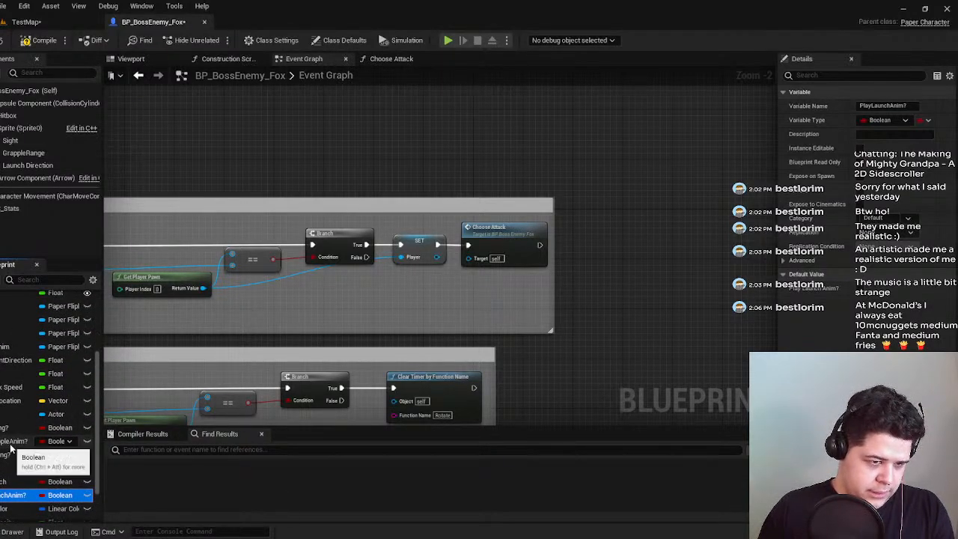
scroll(27, 439, down, 2)
click(19, 395)
click(19, 408)
click(19, 421)
click(21, 434)
click(21, 448)
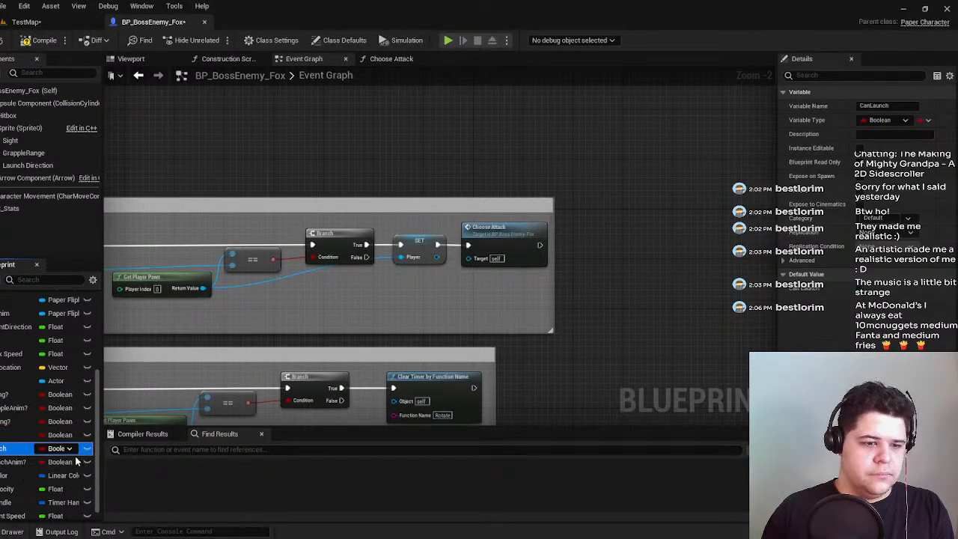
click(15, 462)
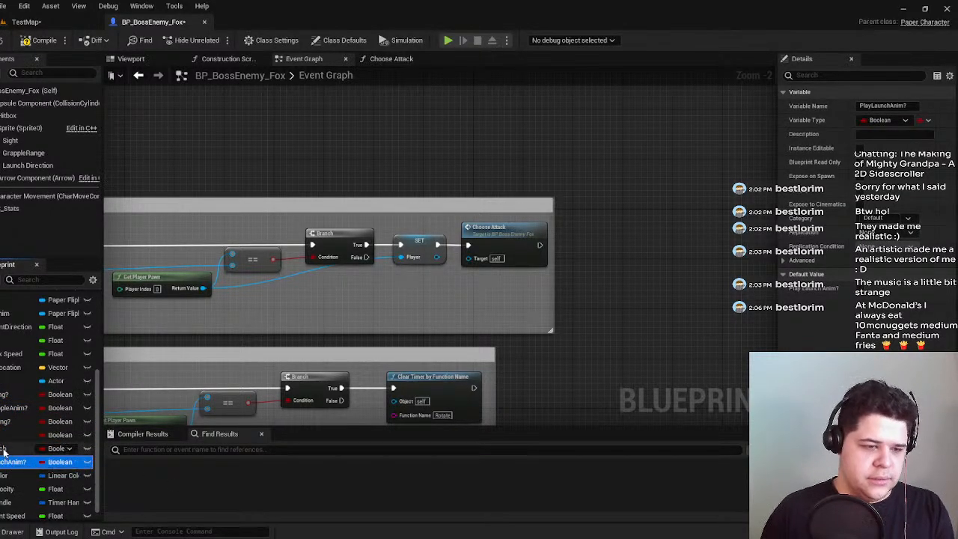
click(5, 451)
Add a new Boolean variable named IsAttacking? to BP_BossEnemy_Fox.
click(1, 279)
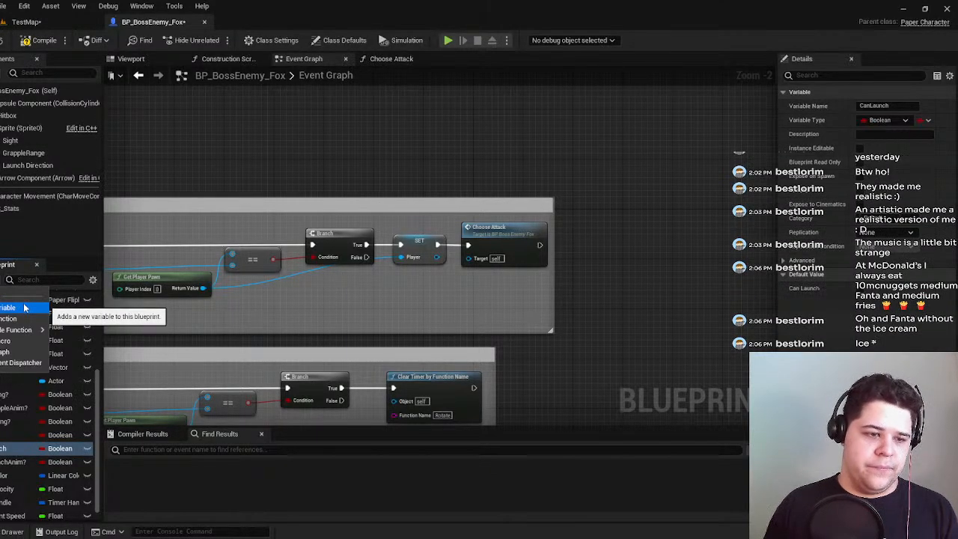
click(24, 307)
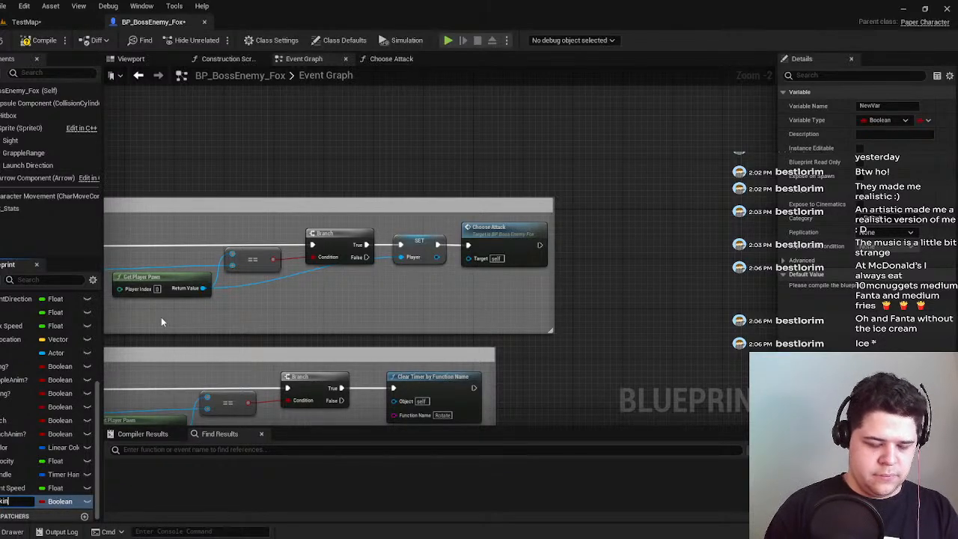
key(Return)
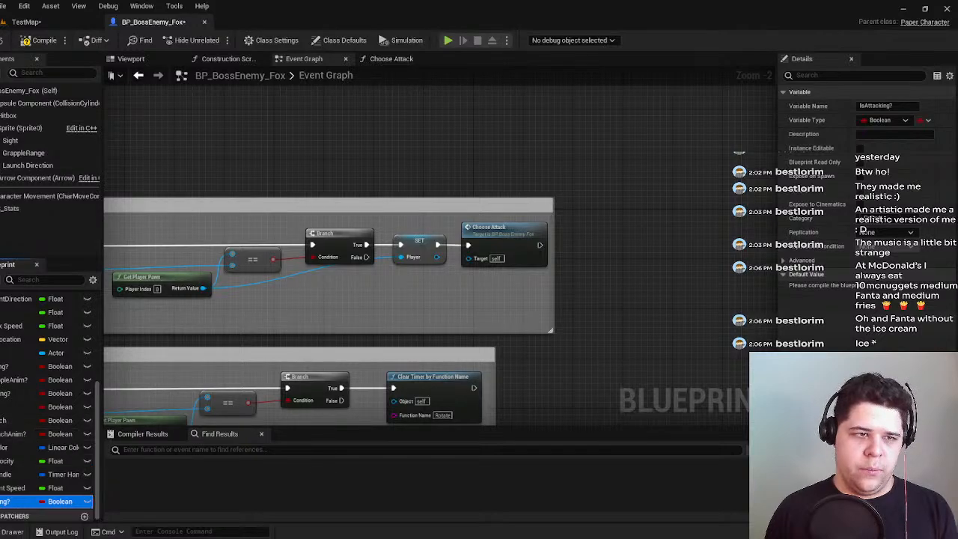
Compile and save BP_BossEnemy_Fox, and save TestMap.
click(28, 21)
click(149, 22)
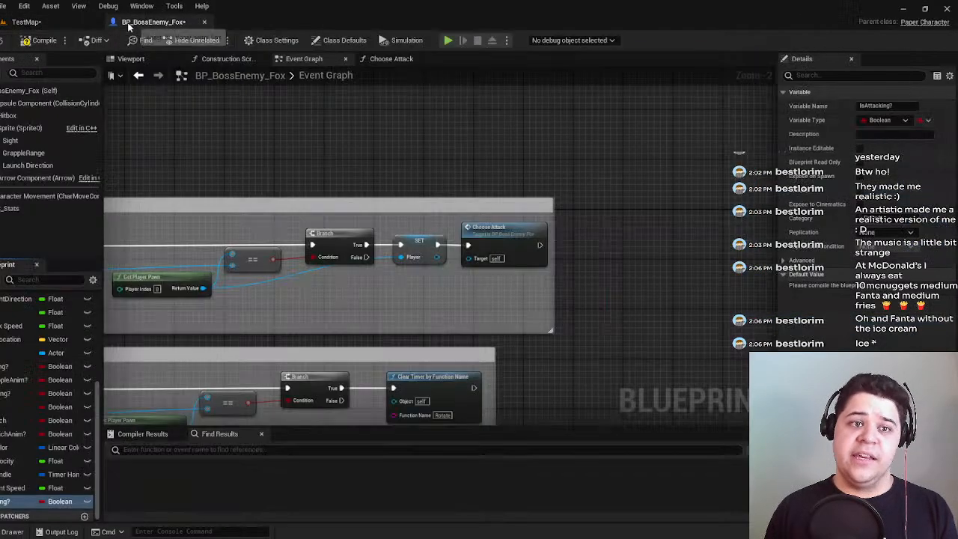
click(30, 41)
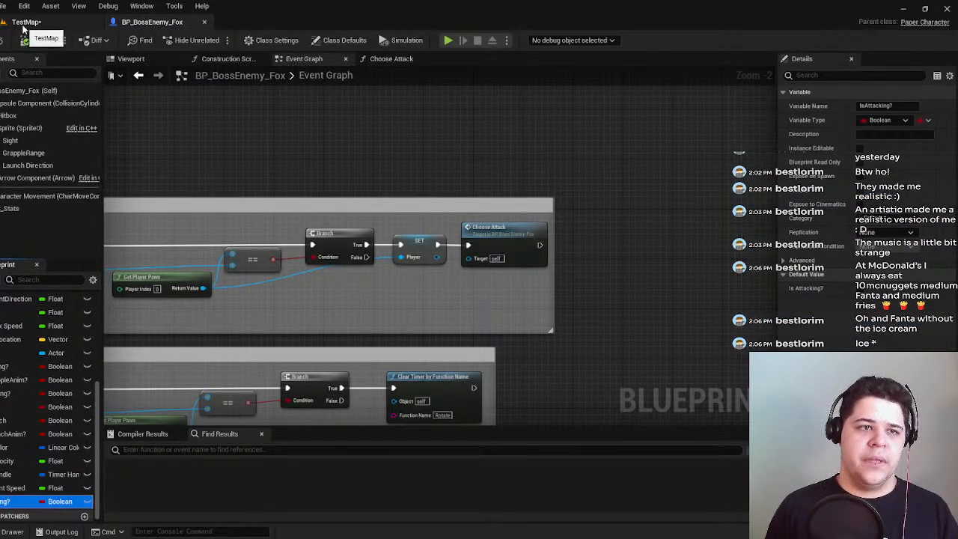
click(27, 21)
click(149, 22)
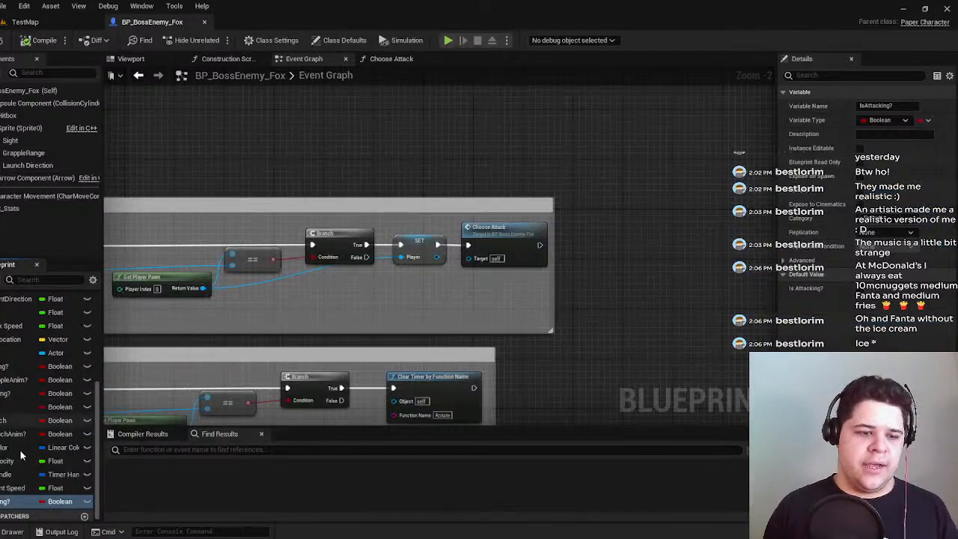
Move the IsAttacking? variable directly below PlayLaunchAnim? in the variable list.
double_click(9, 501)
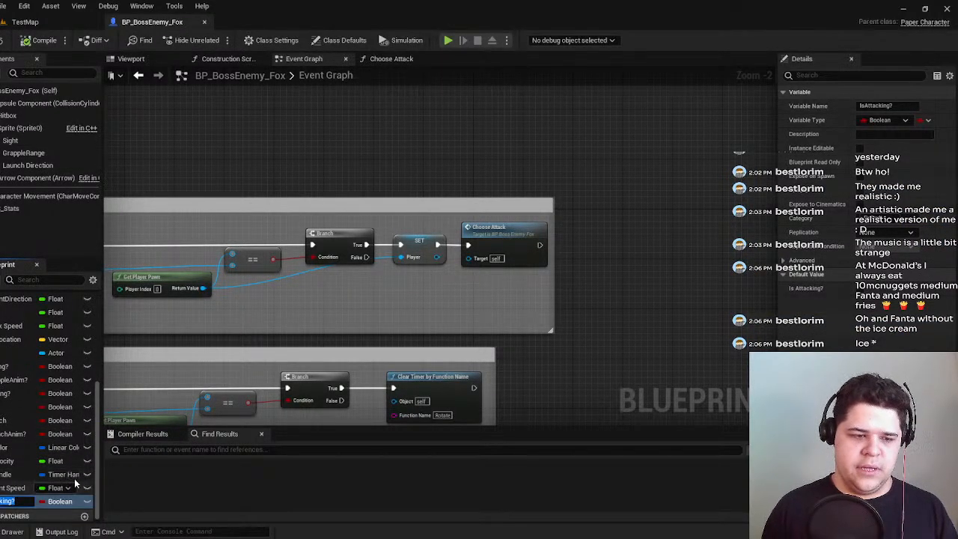
key(Escape)
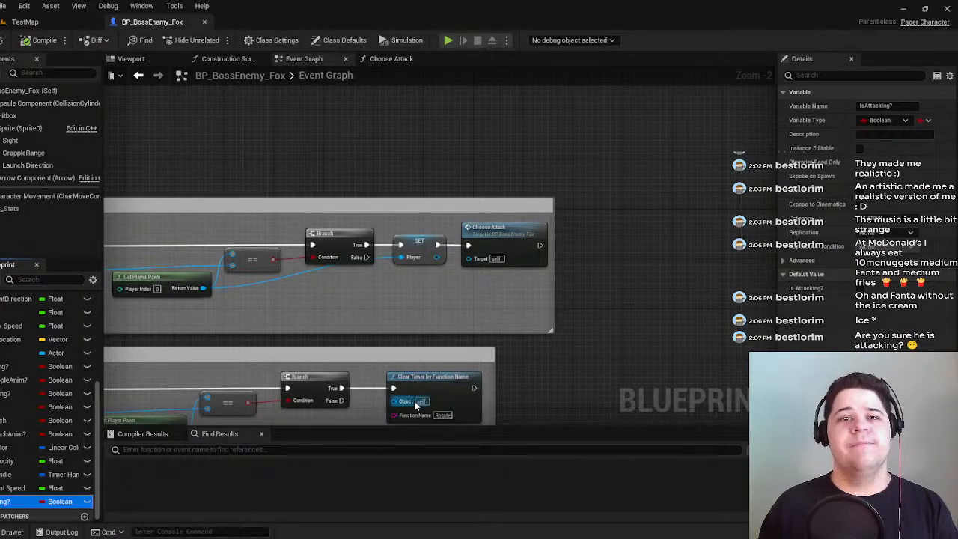
drag(9, 501, 21, 449)
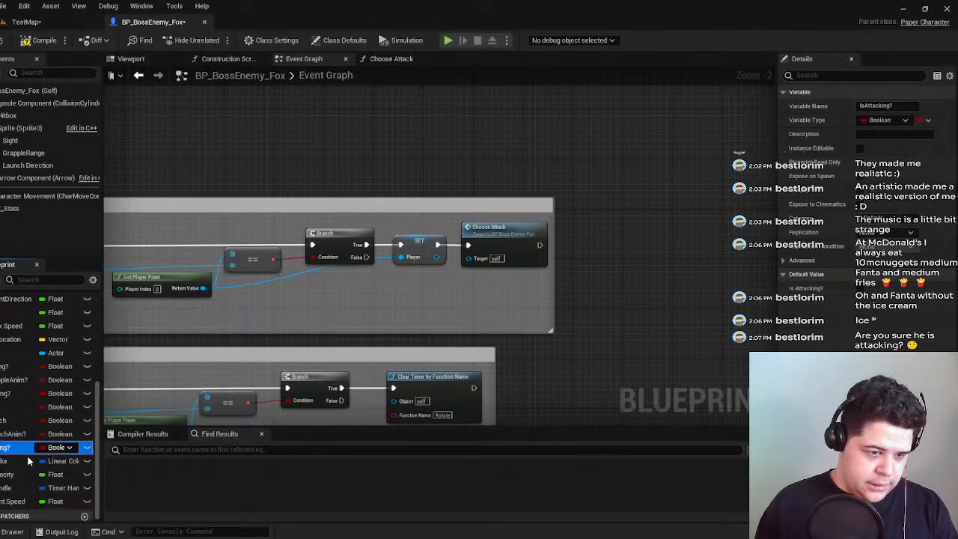
Widen the Detect Player comment box and shift the Choose Attack node away from the SET Player node to open a gap.
right_drag(412, 288, 264, 288)
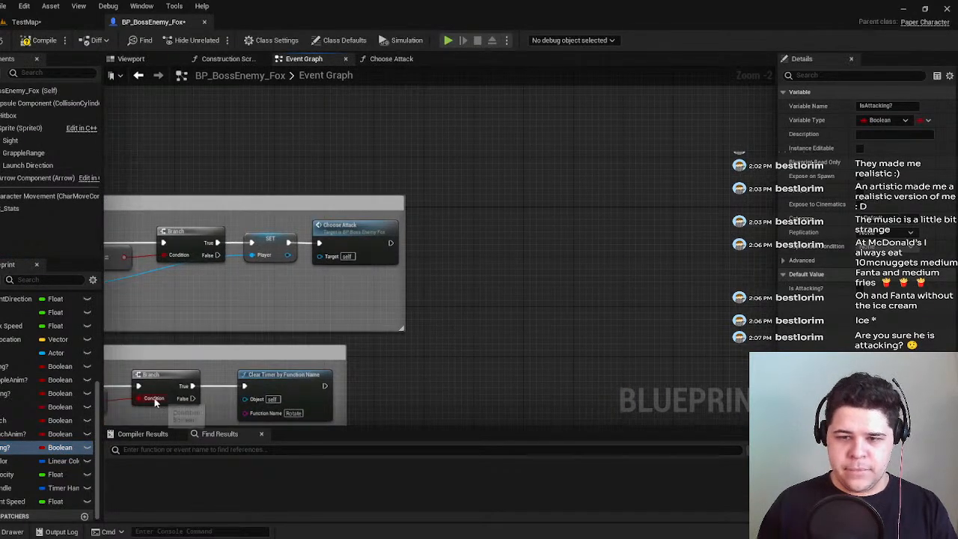
scroll(383, 272, up, 2)
drag(415, 265, 644, 244)
drag(355, 215, 501, 214)
Insert a Branch node between SET Player and Choose Attack in the Detect Player logic.
right_drag(342, 280, 500, 289)
drag(458, 234, 504, 238)
text(branch)
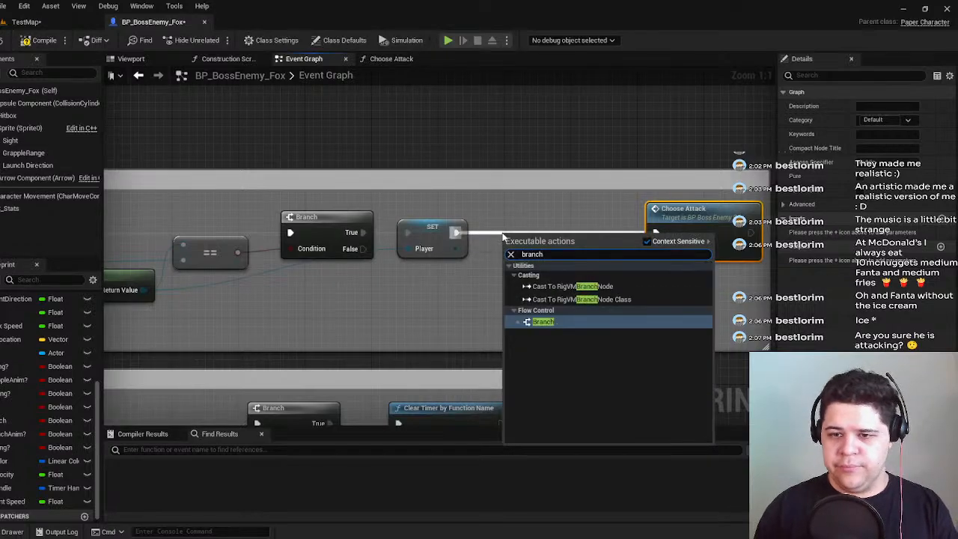
key(Return)
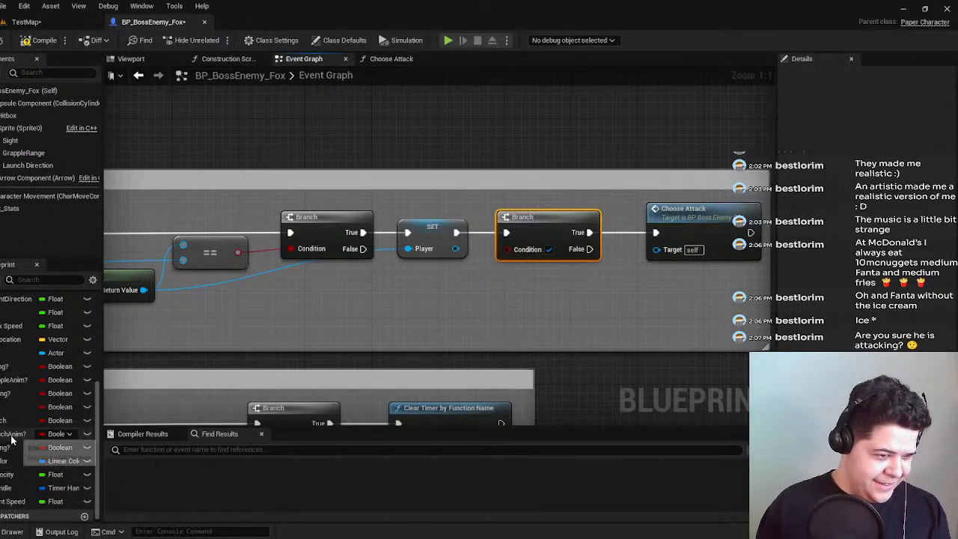
Add an IsAttacking? getter below the new Branch and connect it to the Branch's Condition.
drag(45, 447, 408, 307)
click(447, 313)
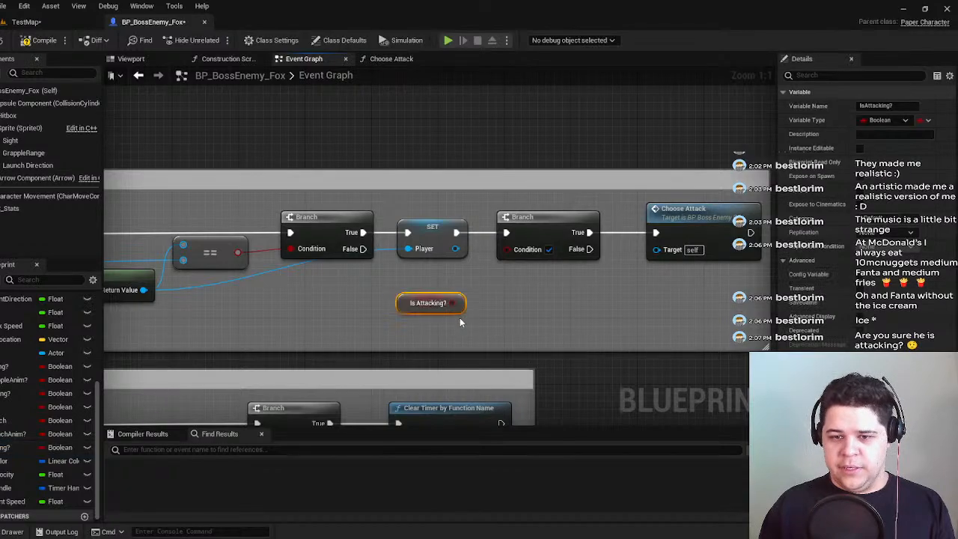
drag(505, 248, 457, 300)
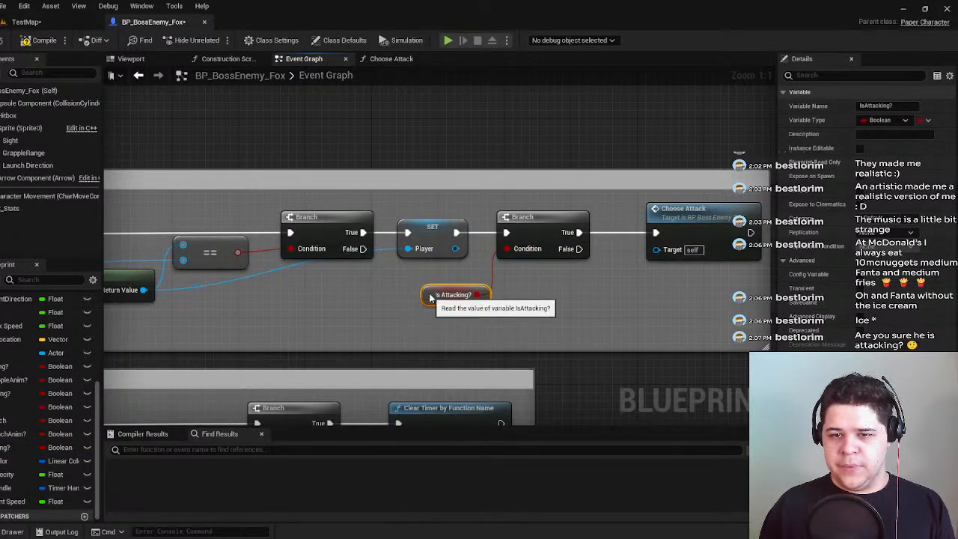
Disconnect the new Branch's True output, run its False output into Choose Attack, and straighten the connection.
right_drag(571, 312, 492, 318)
drag(499, 251, 590, 232)
click(533, 235)
alt+click(532, 237)
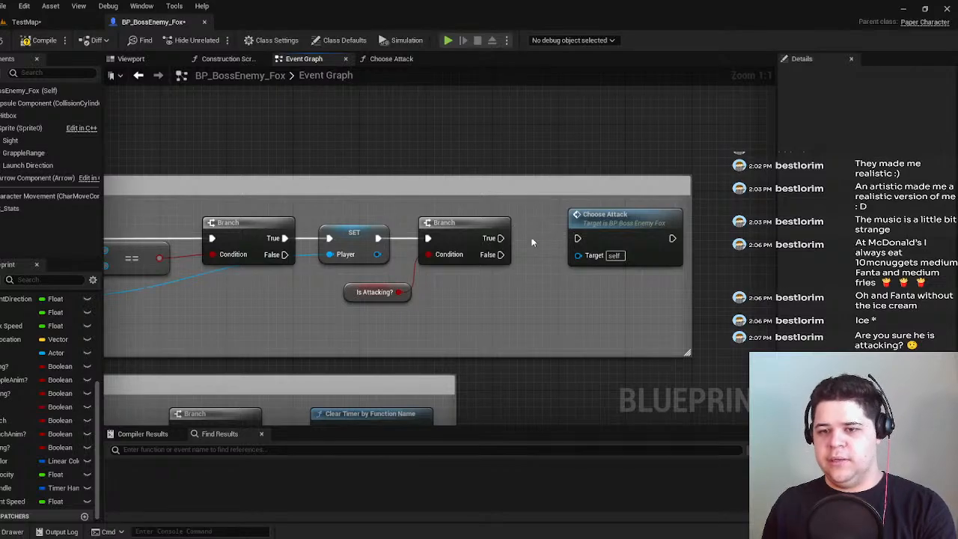
drag(500, 256, 578, 234)
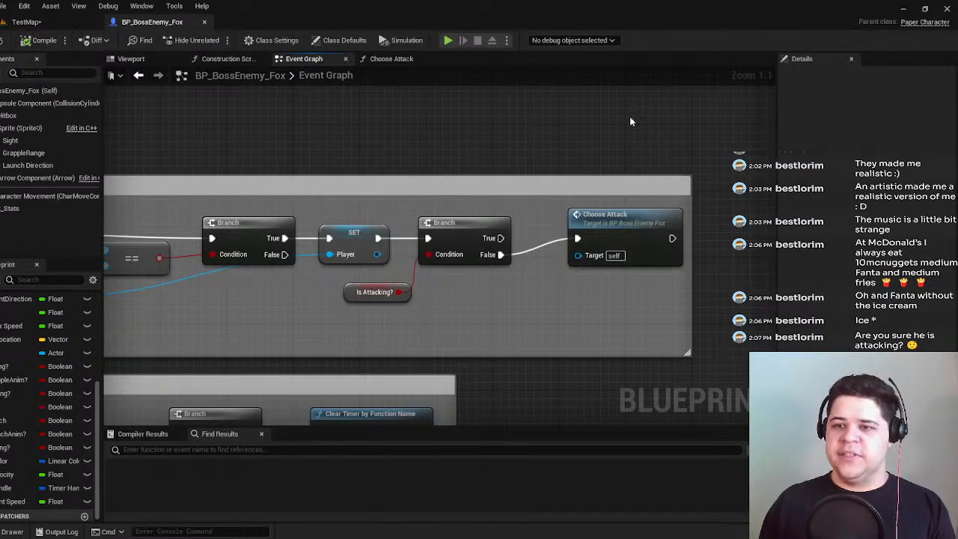
right_drag(630, 121, 605, 155)
drag(602, 263, 586, 281)
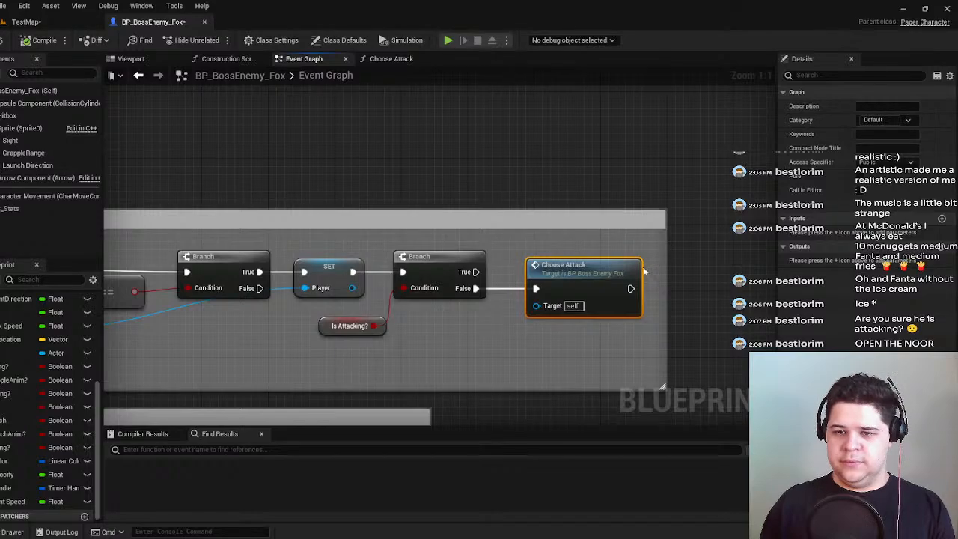
Open the Choose Attack function and shift all nodes except the entry away from it to open space before the first Branch.
right_drag(648, 271, 552, 285)
scroll(550, 283, down, 1)
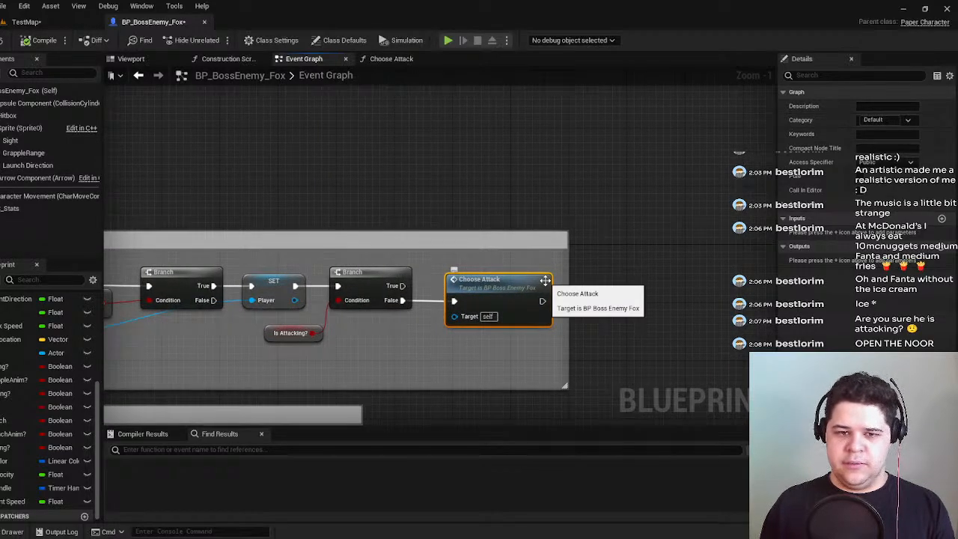
click(277, 337)
scroll(315, 198, down, 5)
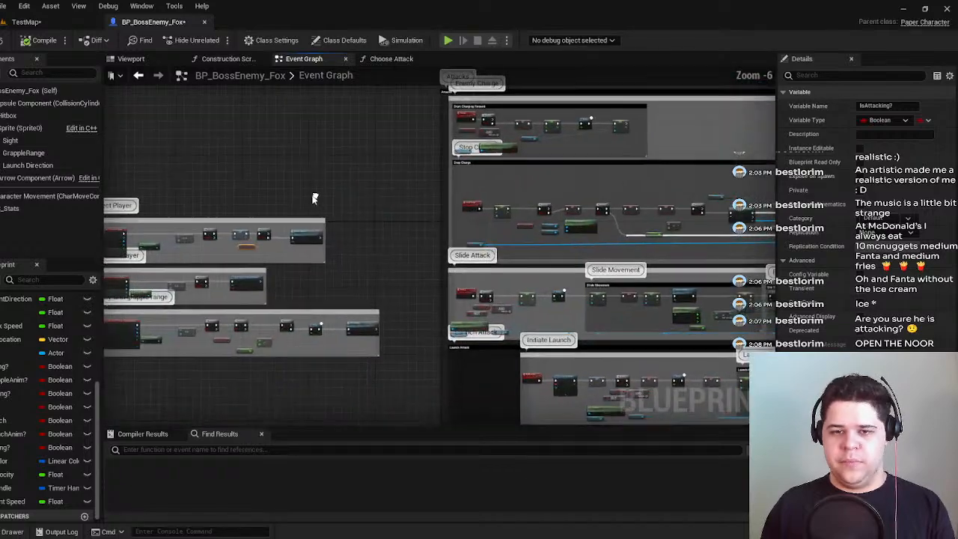
scroll(315, 209, up, 4)
double_click(406, 261)
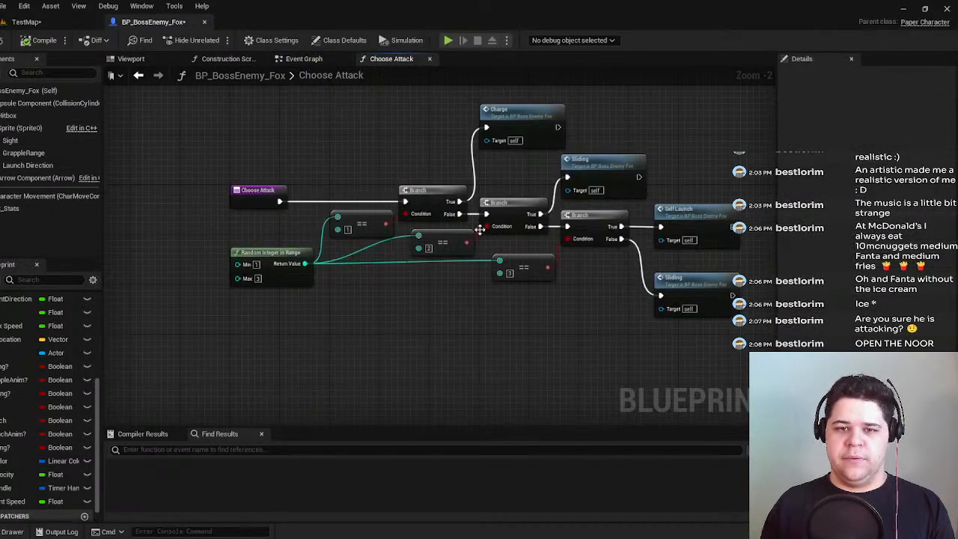
right_drag(347, 300, 264, 342)
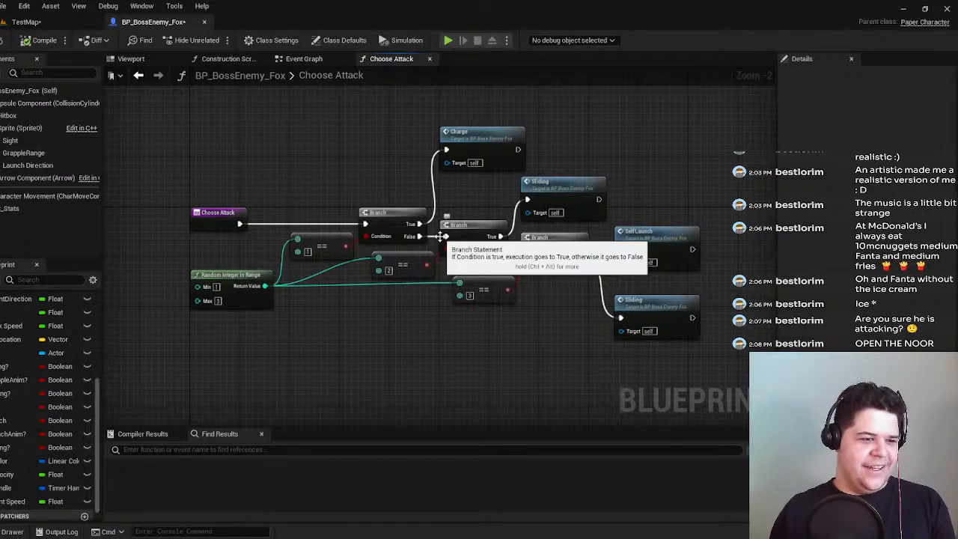
drag(670, 339, 189, 347)
drag(398, 223, 544, 226)
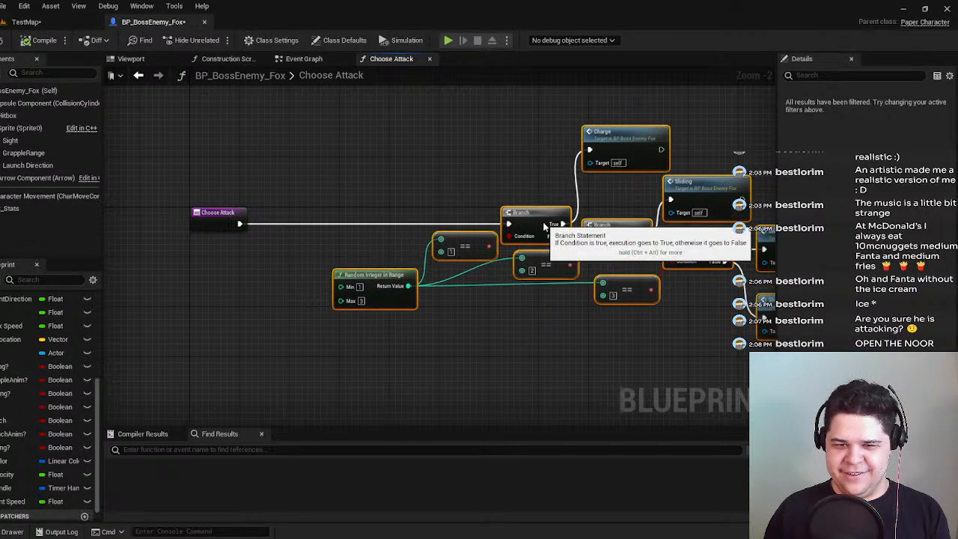
click(445, 185)
right_drag(448, 190, 486, 195)
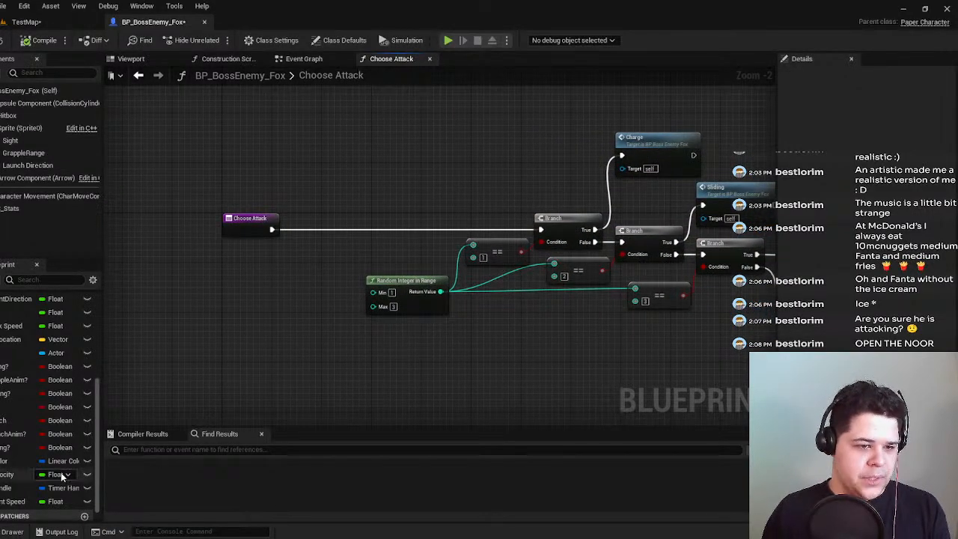
right_drag(578, 362, 476, 352)
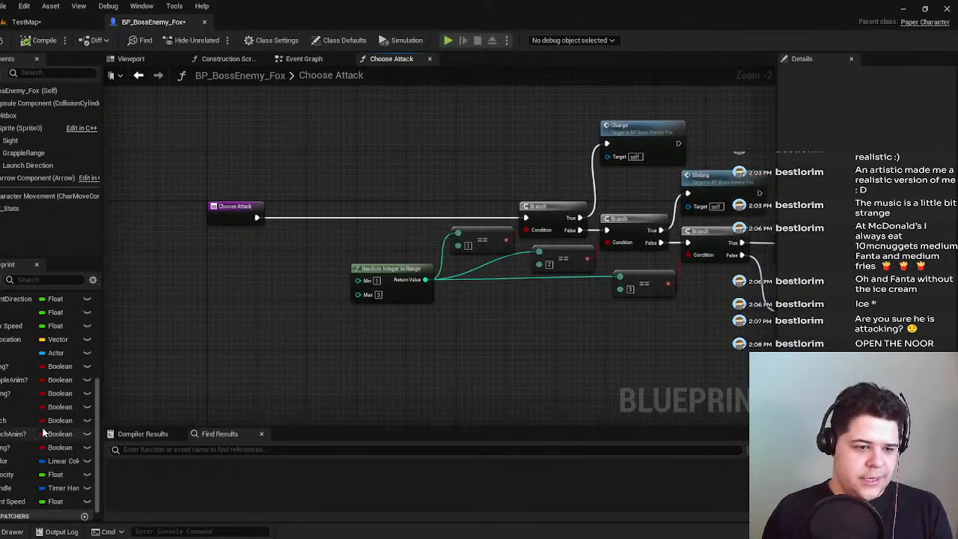
drag(6, 450, 322, 222)
click(249, 262)
scroll(253, 264, up, 2)
text(branch)
key(Return)
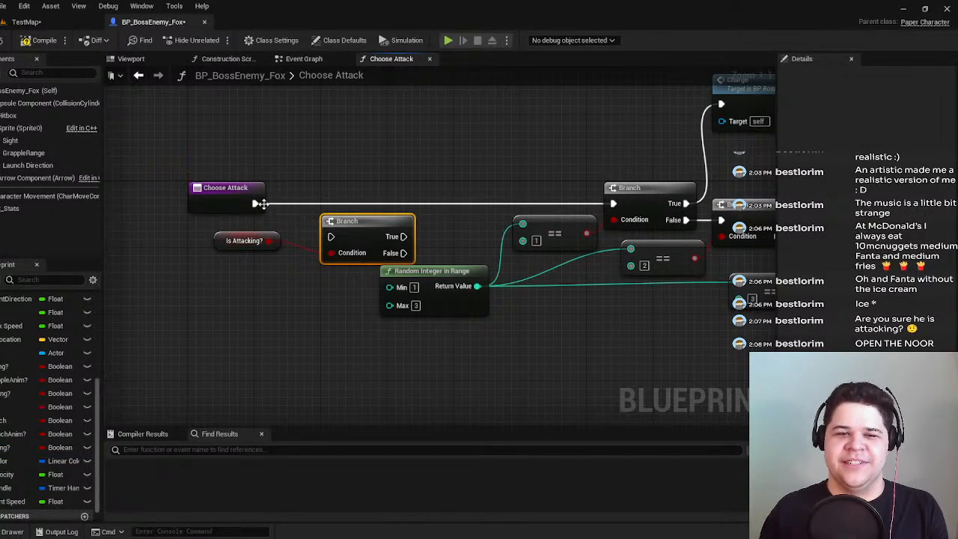
drag(254, 202, 397, 204)
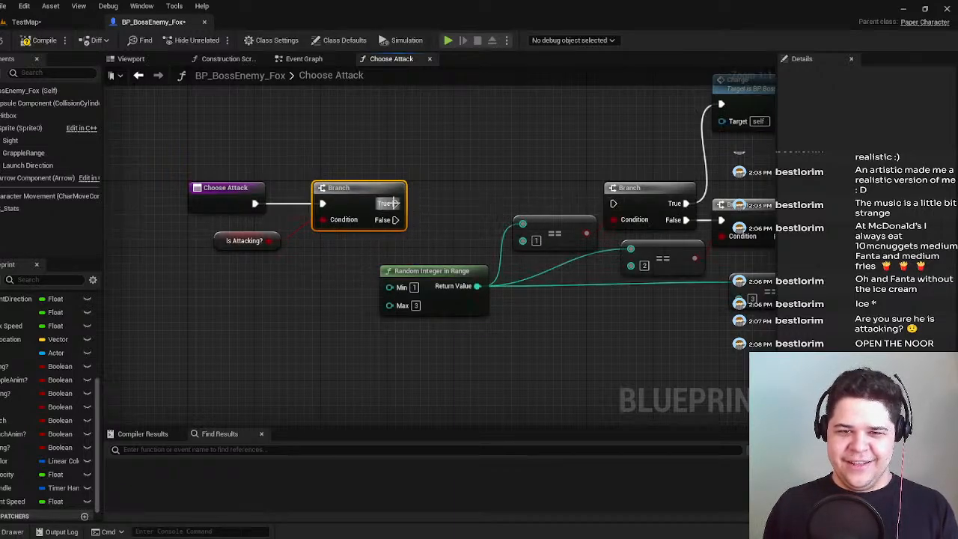
drag(280, 237, 615, 204)
key(Delete)
Check the Choose Attack call in the Event Graph, and shift the Choose Attack function's attack-selection nodes slightly farther from the entry.
click(303, 58)
scroll(381, 254, up, 1)
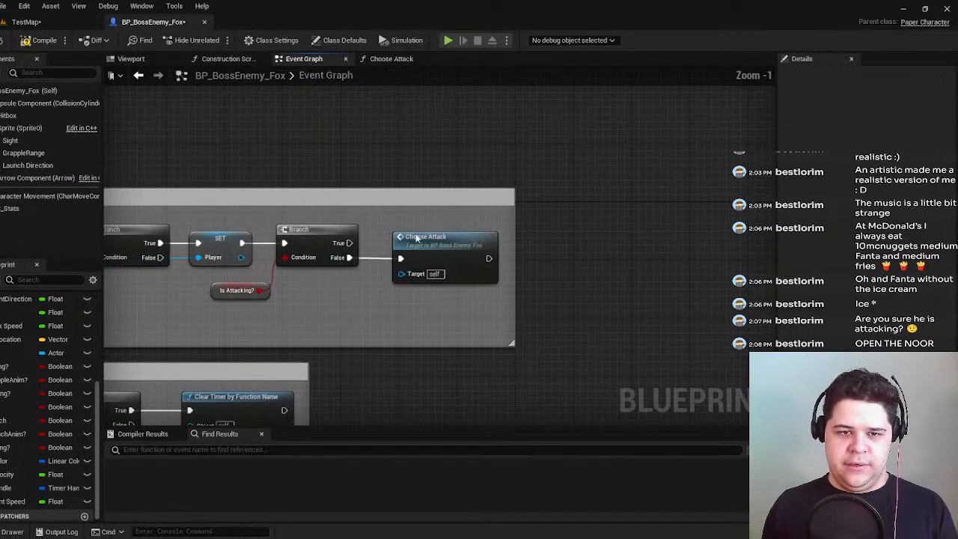
click(404, 59)
right_drag(449, 172, 289, 186)
scroll(210, 150, down, 2)
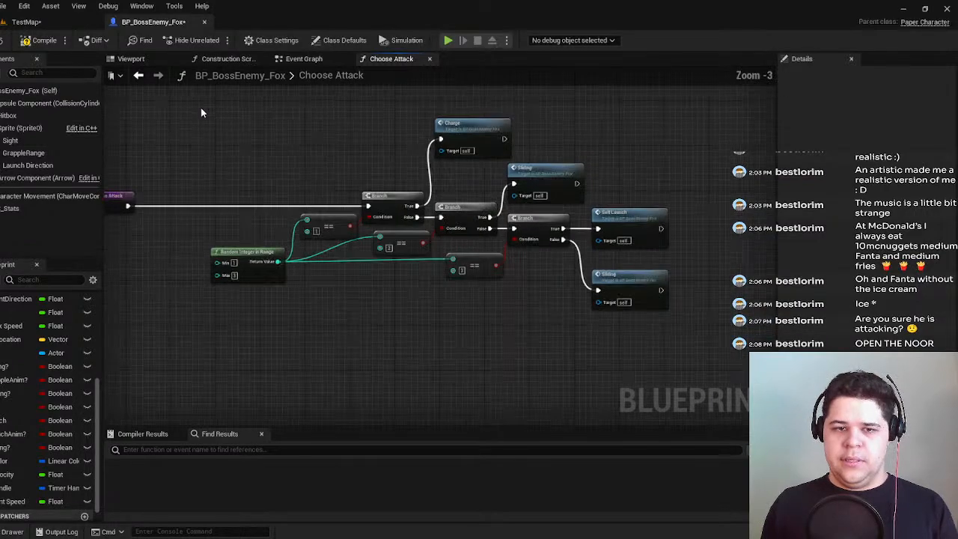
drag(682, 396, 250, 141)
mouse_move(479, 127)
mouse_down()
mouse_move(372, 127)
mouse_move(482, 123)
mouse_up()
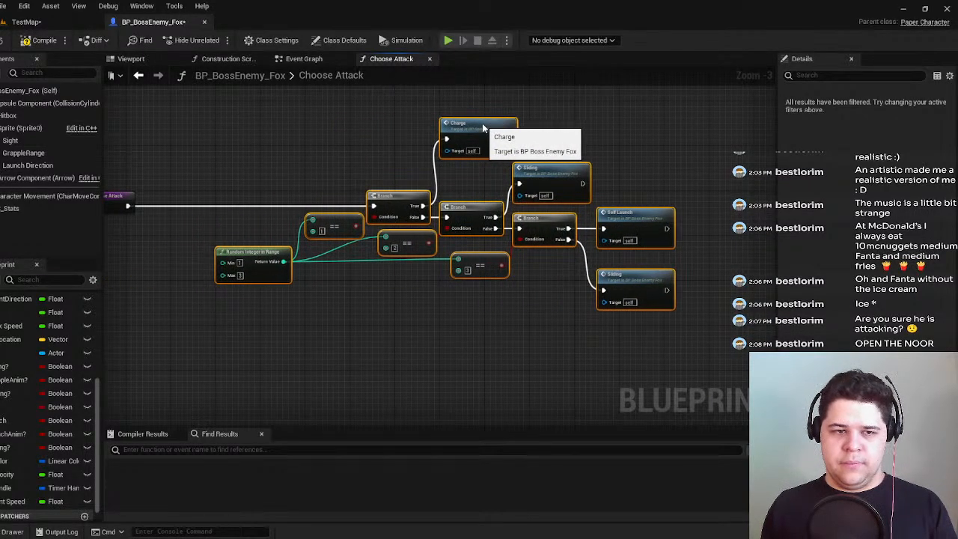
right_drag(186, 227, 376, 219)
scroll(369, 220, up, 3)
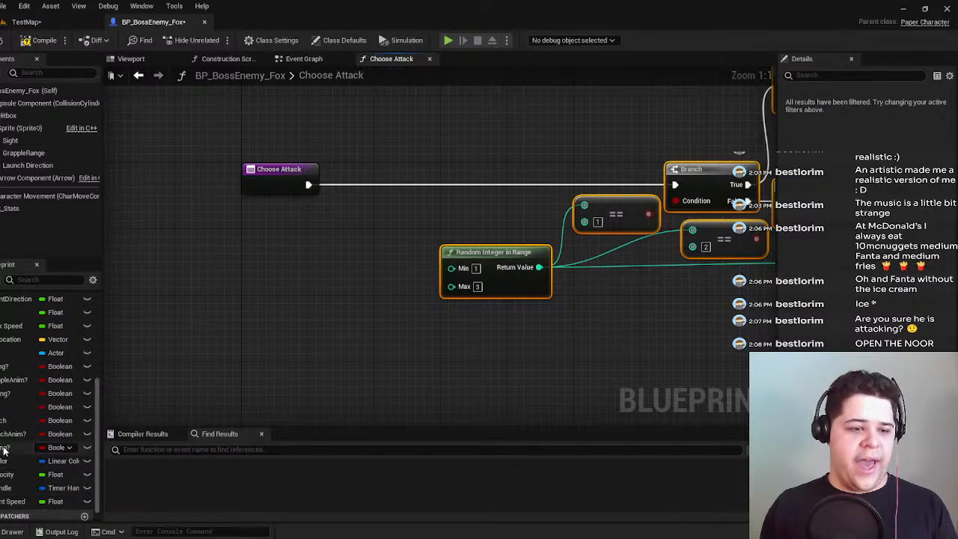
Insert a SET IsAttacking? node with the value true between the Choose Attack entry and the first Branch, aligned on the execution line.
drag(18, 450, 368, 135)
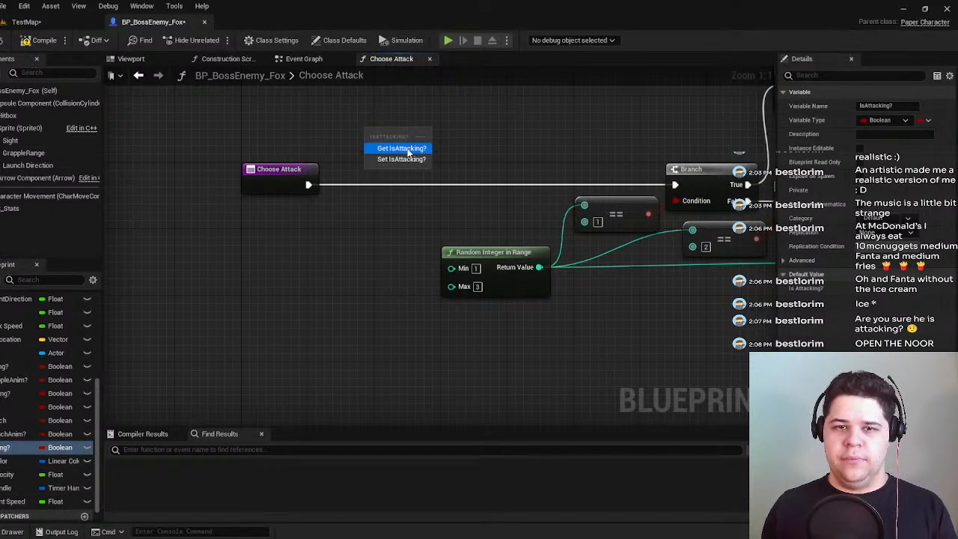
click(402, 159)
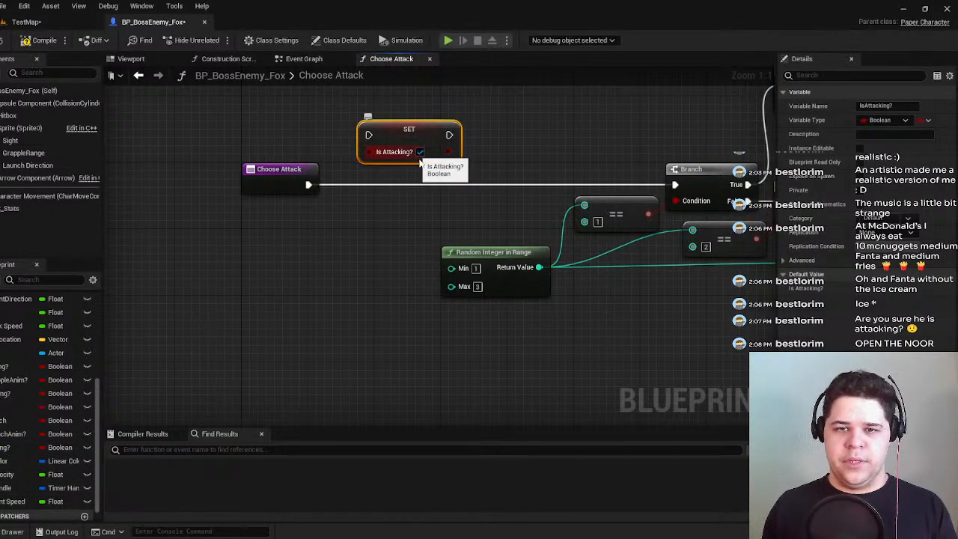
drag(308, 185, 398, 188)
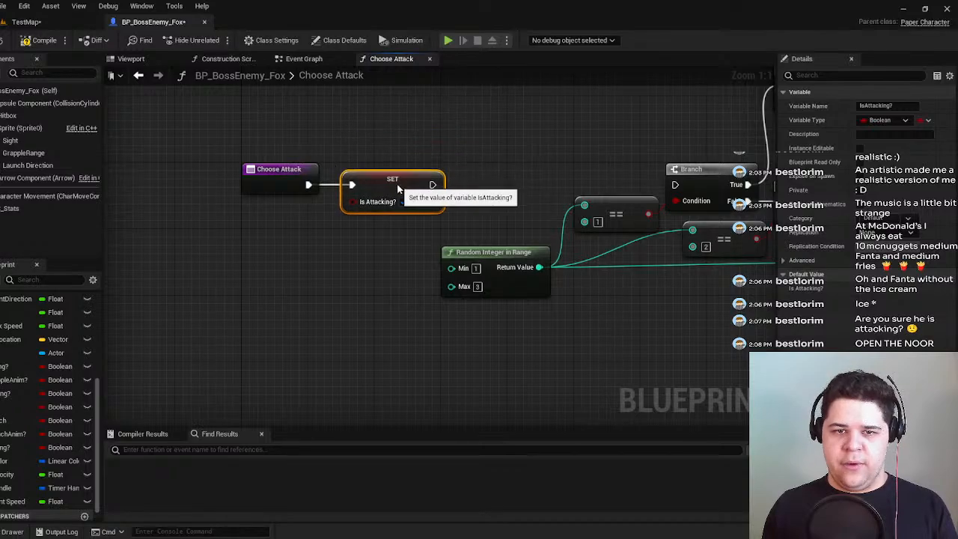
right_drag(445, 168, 305, 215)
drag(293, 232, 534, 232)
mouse_move(243, 239)
mouse_down()
mouse_move(260, 239)
mouse_move(248, 236)
mouse_up()
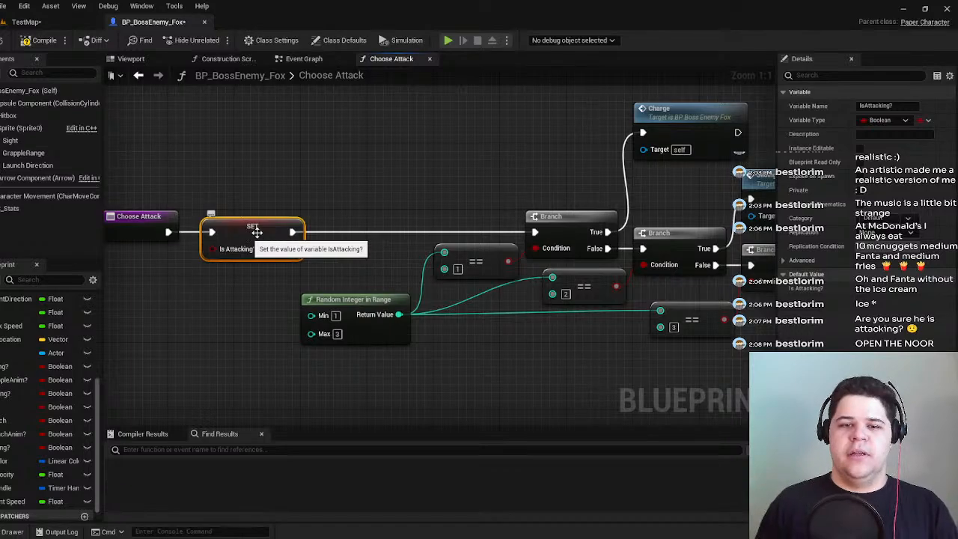
Move the attack-selection nodes closer to the SET IsAttacking? node, and save the blueprint and the TestMap level.
scroll(248, 235, down, 2)
drag(729, 391, 279, 166)
drag(486, 176, 457, 174)
key(ctrl+s)
click(26, 21)
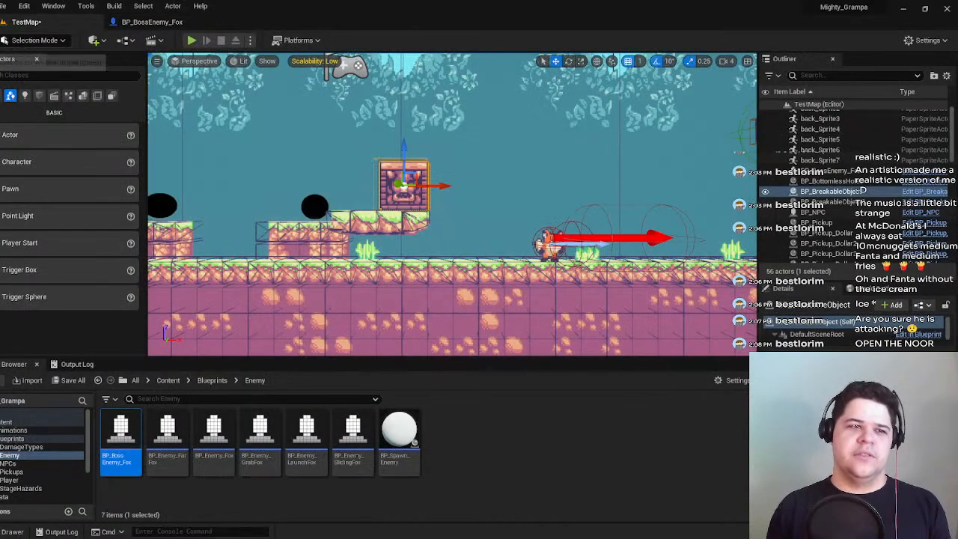
click(153, 22)
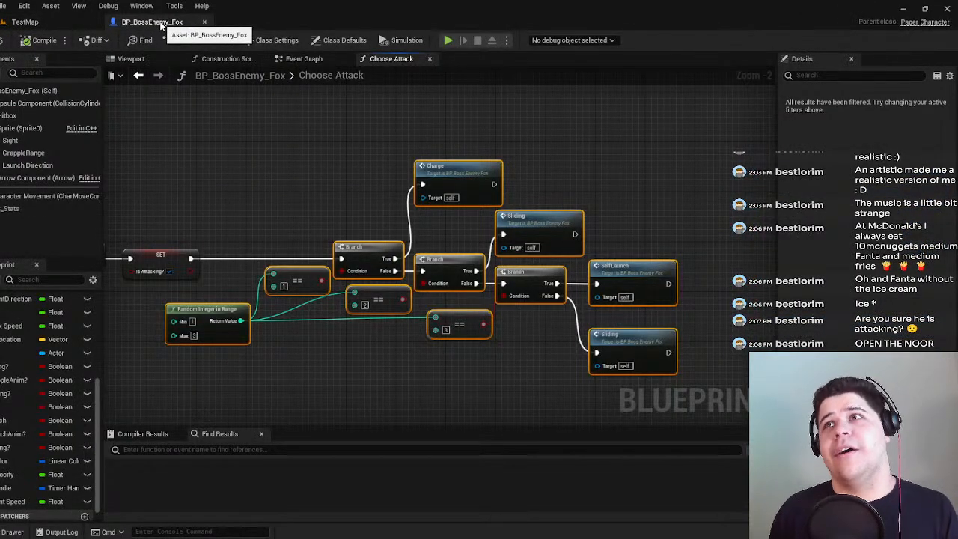
click(329, 141)
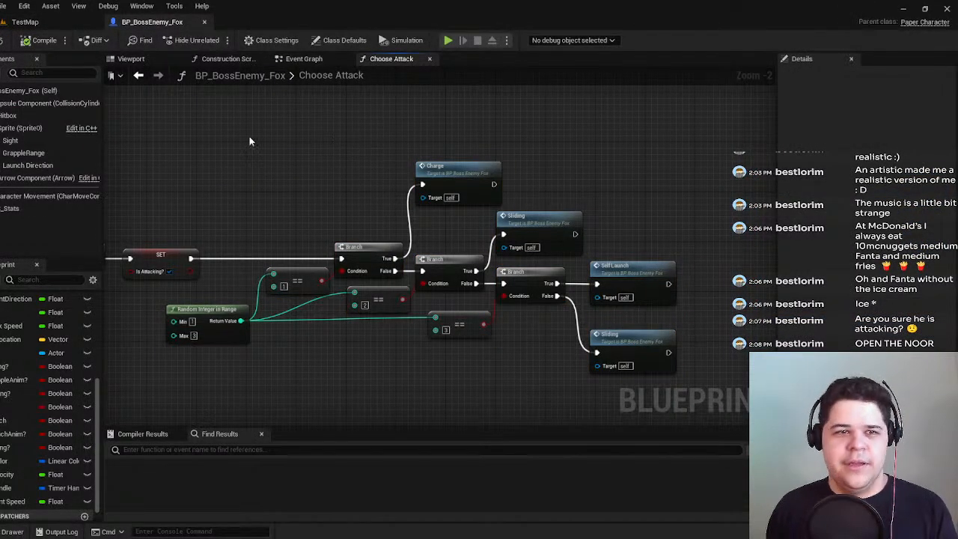
In the Event Graph, widen the comment boxes past the final Delay of the Stop Charge logic to make room for another node.
click(302, 58)
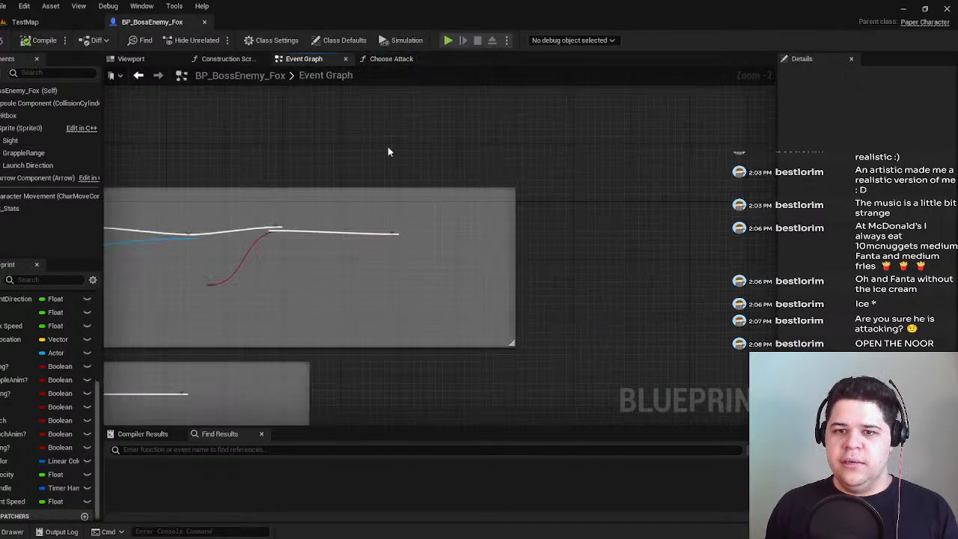
right_drag(250, 162, 182, 227)
scroll(182, 228, down, 4)
scroll(472, 150, up, 3)
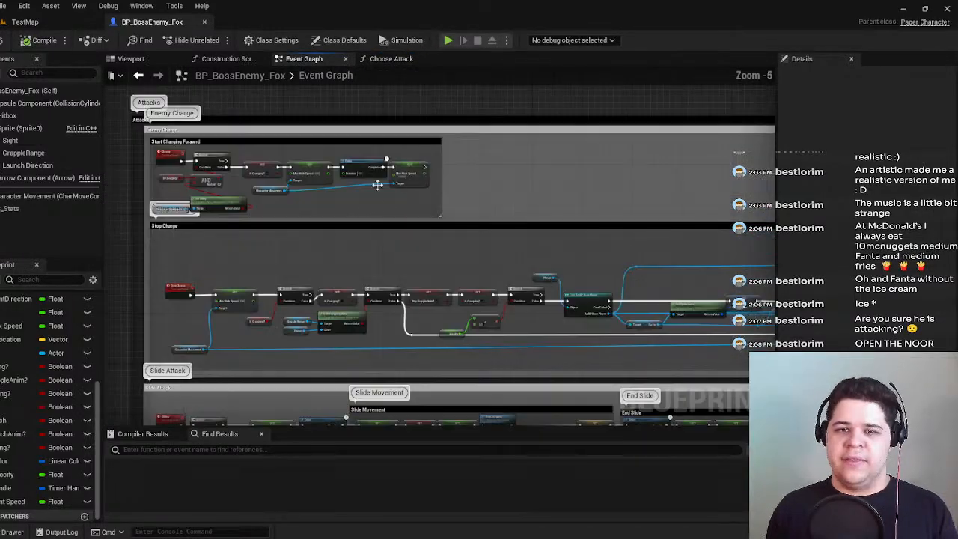
right_drag(404, 184, 541, 188)
right_drag(474, 283, 496, 234)
right_drag(549, 187, 431, 167)
right_drag(757, 156, 477, 128)
right_drag(771, 175, 314, 139)
scroll(388, 151, up, 4)
scroll(366, 173, down, 8)
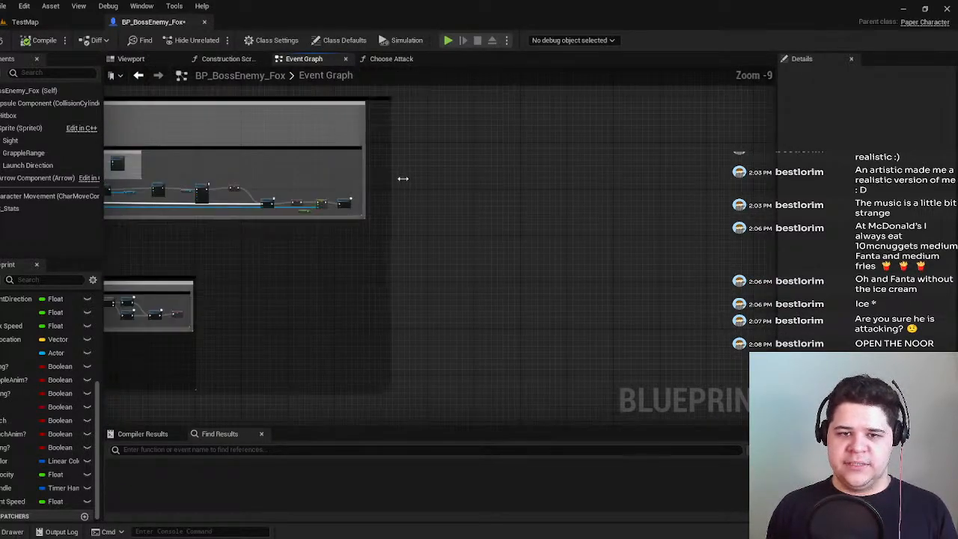
scroll(372, 187, up, 7)
drag(329, 206, 400, 218)
scroll(336, 219, down, 3)
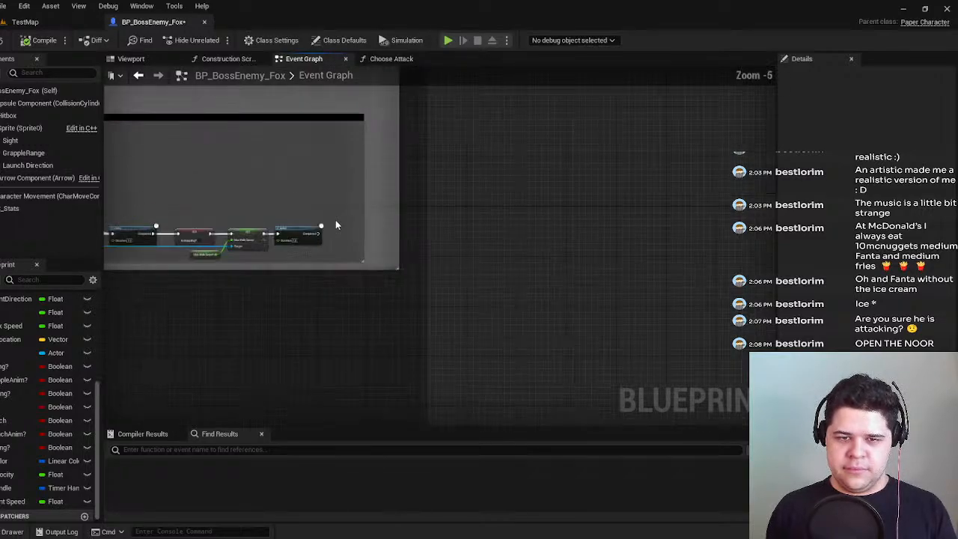
Add a SET IsAttacking? node with the value false after Stop Charge's final Delay, connect it, and widen the comment box to enclose it.
right_drag(335, 219, 658, 215)
right_drag(192, 210, 563, 200)
right_drag(475, 221, 174, 242)
scroll(174, 241, up, 5)
drag(24, 449, 588, 303)
click(621, 323)
right_drag(599, 239, 403, 231)
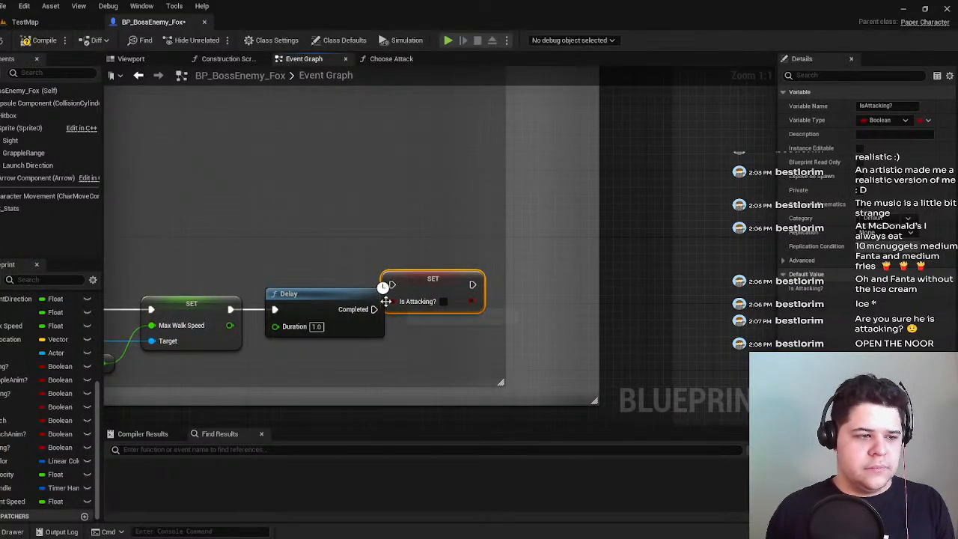
drag(374, 309, 434, 311)
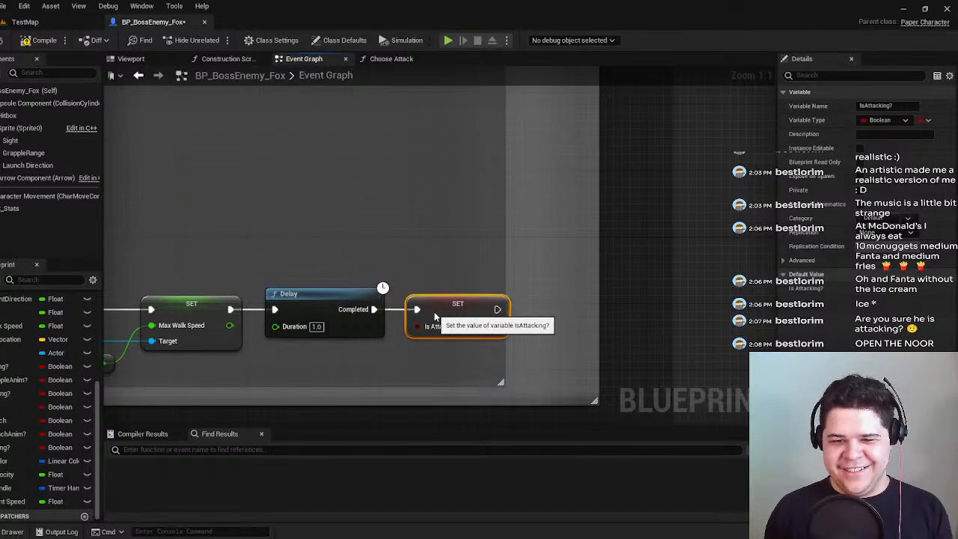
drag(509, 270, 517, 270)
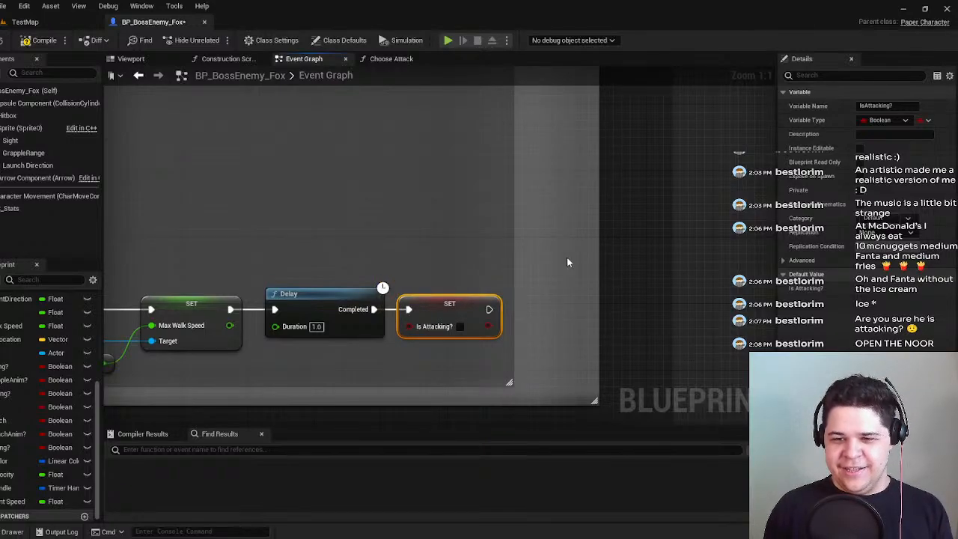
Widen the Slide Attack and End Slide comment boxes beyond the SET Can Slide node.
scroll(453, 302, down, 5)
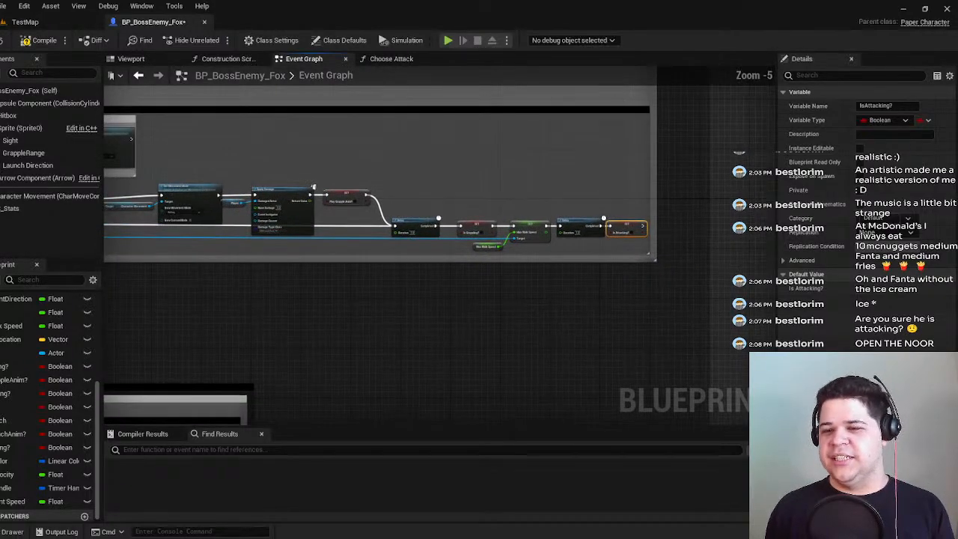
scroll(410, 310, up, 4)
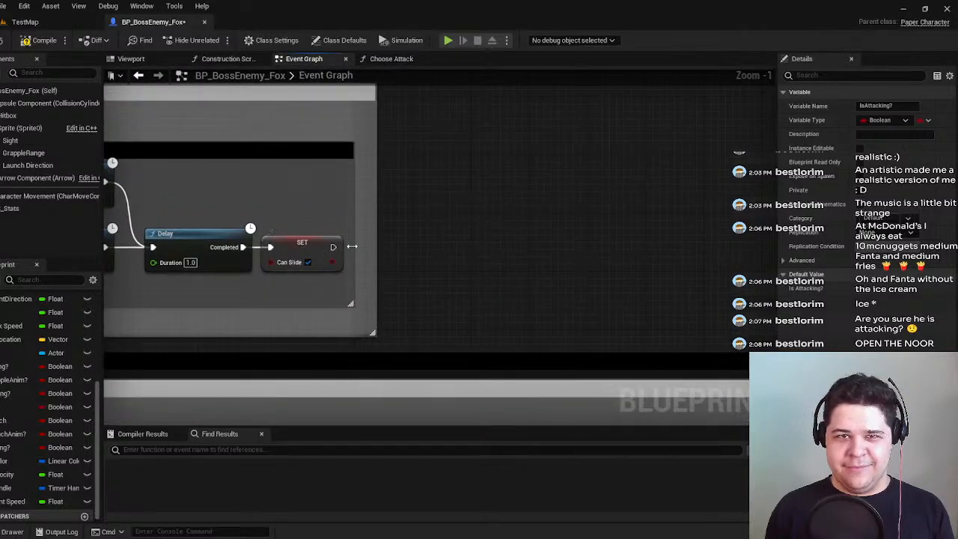
drag(378, 244, 444, 245)
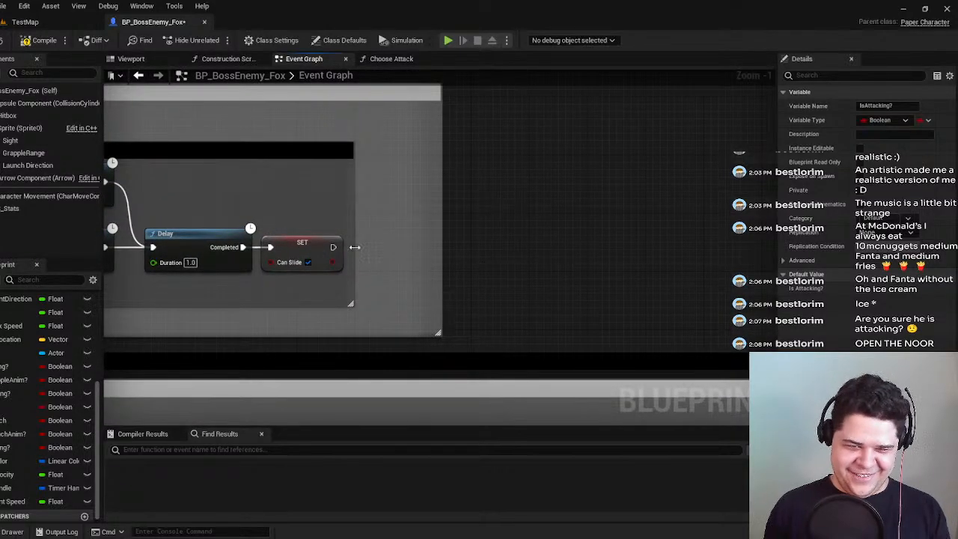
drag(355, 246, 465, 248)
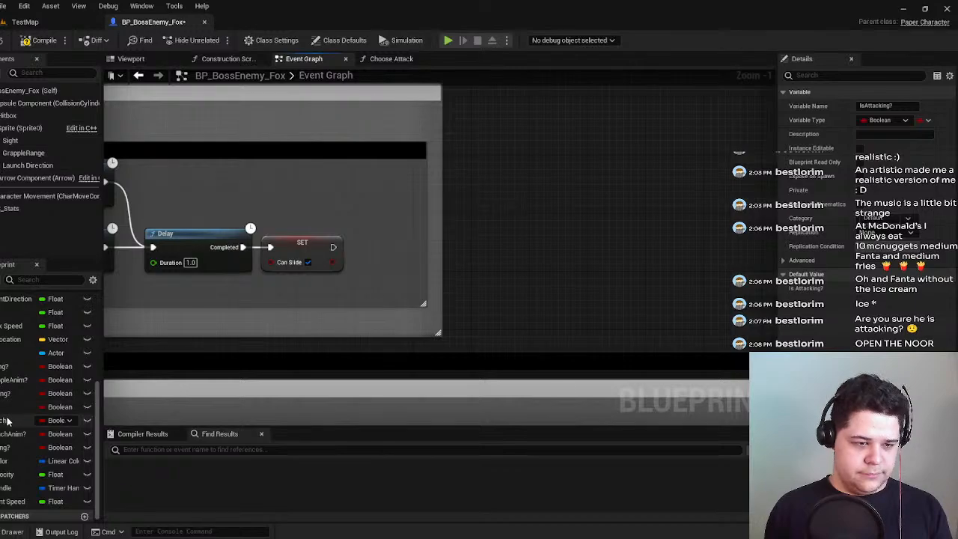
click(22, 447)
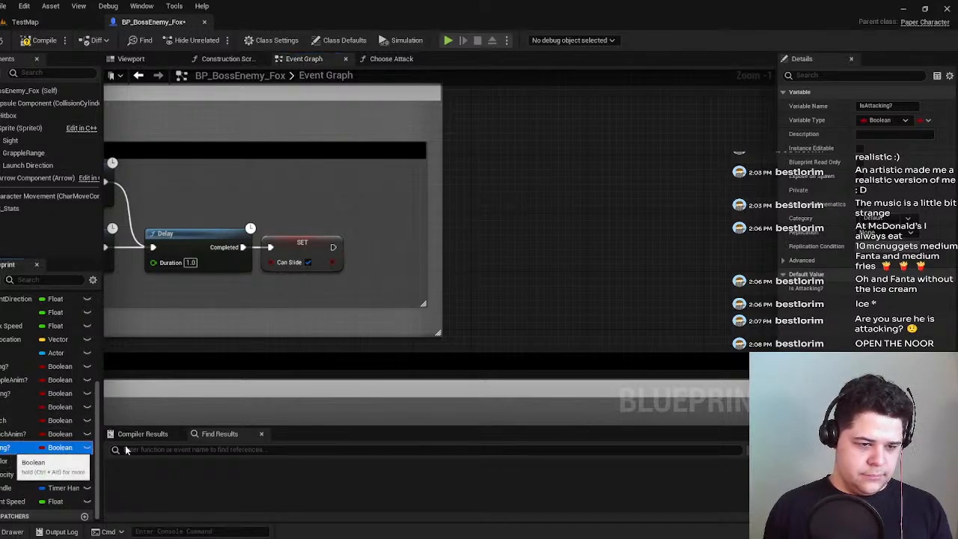
drag(381, 233, 378, 230)
click(397, 256)
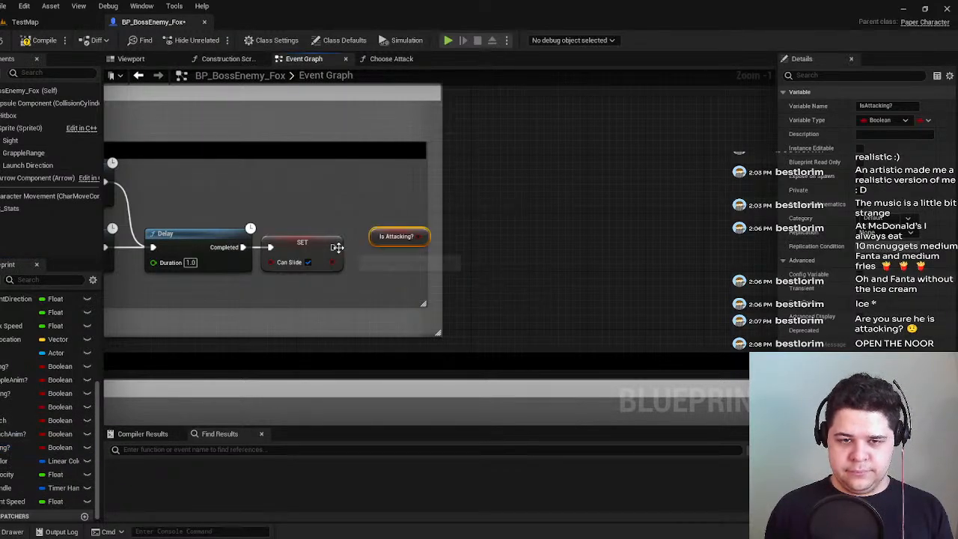
key(Delete)
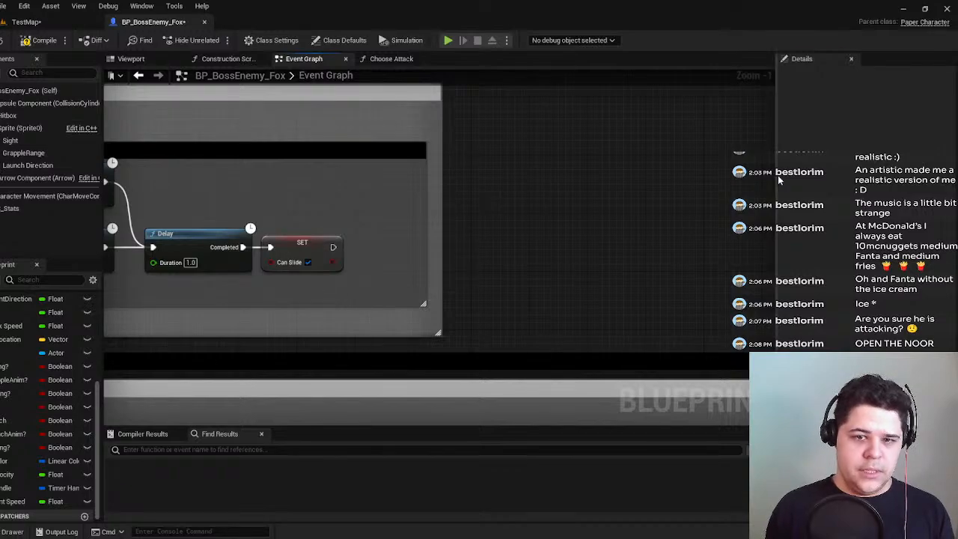
Copy the SET IsAttacking? (false) node from the end of Stop Charge and connect the copy after SET Can Slide in End Slide.
scroll(457, 269, down, 4)
right_drag(475, 245, 226, 290)
right_drag(691, 167, 560, 184)
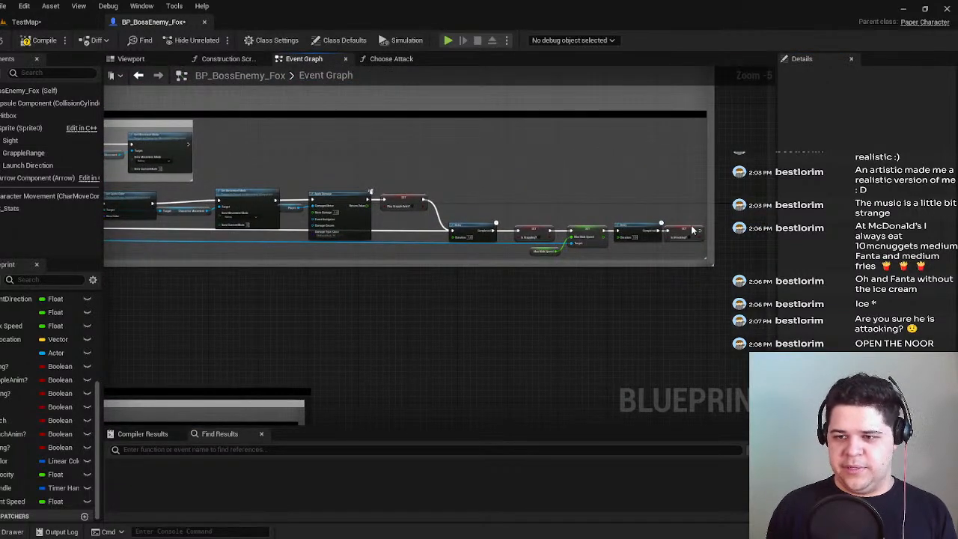
click(693, 230)
right_drag(350, 333, 520, 314)
right_drag(218, 323, 454, 248)
scroll(357, 327, up, 4)
click(423, 241)
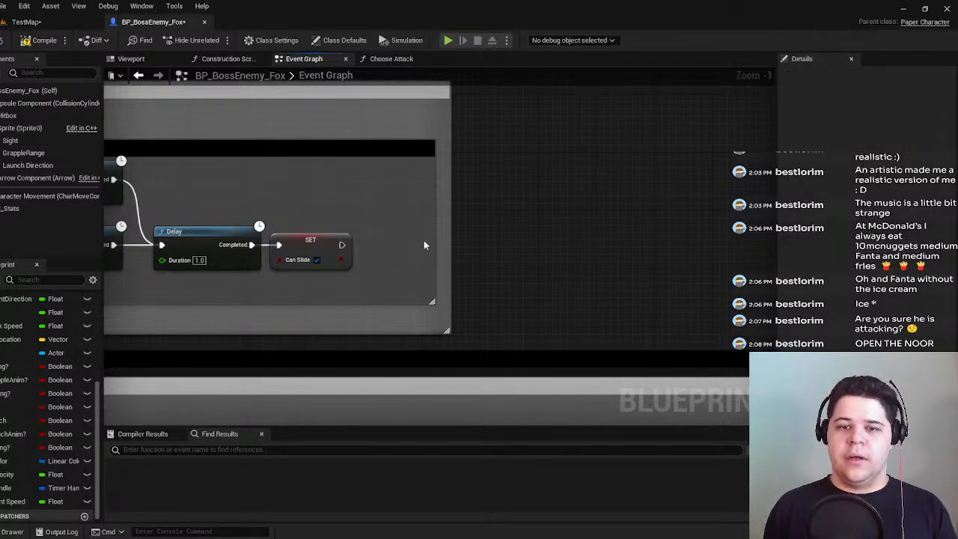
key(ctrl+v)
drag(340, 248, 408, 250)
Extend the End Slide and Slide Attack comment boxes to enclose the pasted SET IsAttacking? node.
right_drag(440, 209, 418, 208)
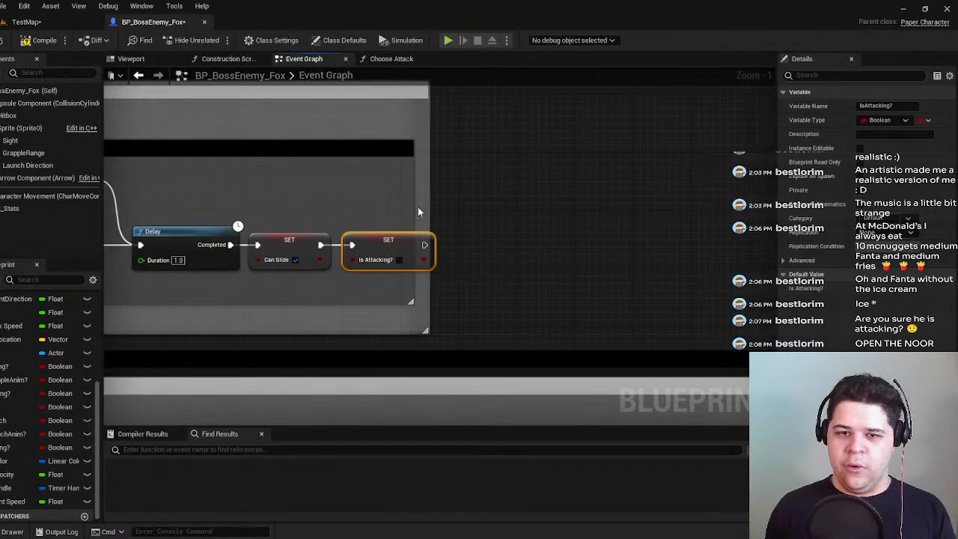
drag(416, 212, 499, 208)
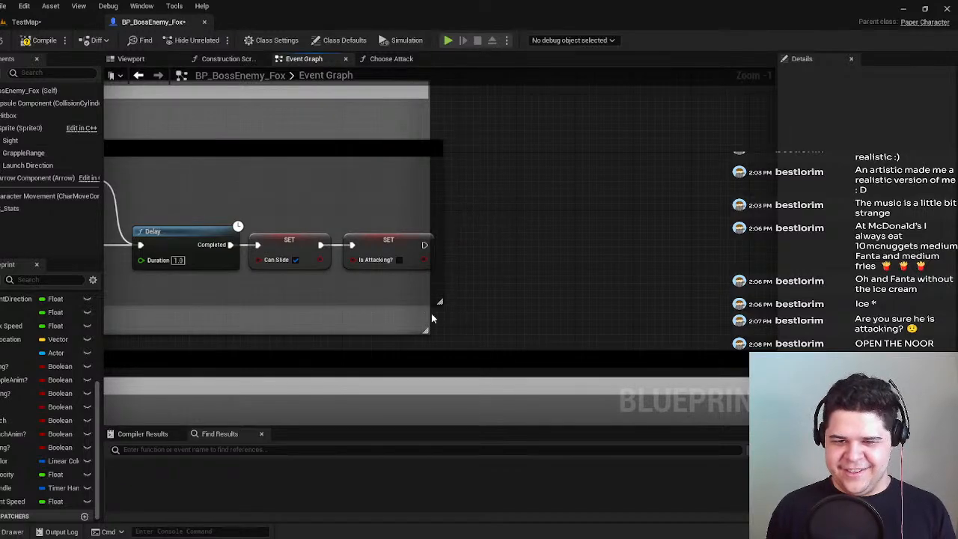
drag(431, 318, 470, 318)
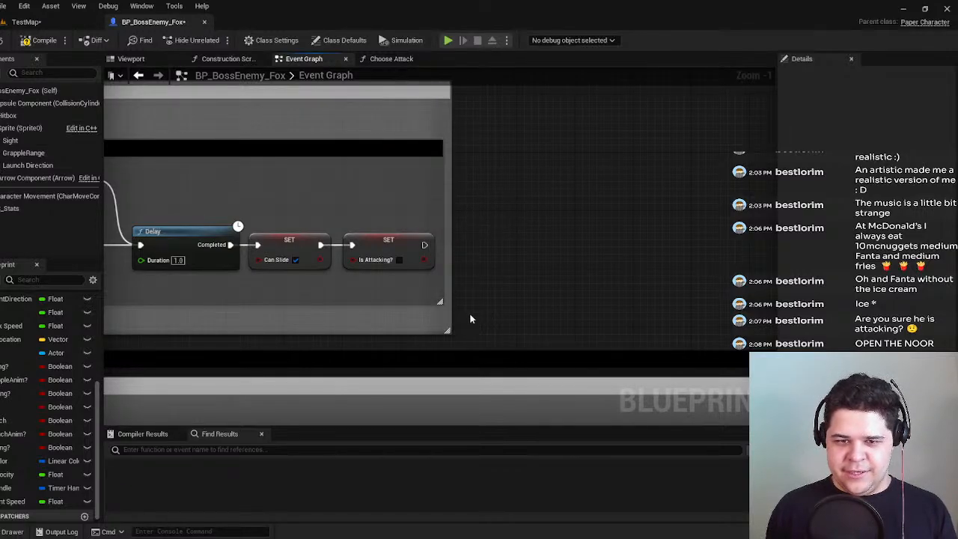
Widen the Initiate Launch and End Launch comment boxes beyond the SET Can Launch node.
scroll(496, 291, down, 1)
right_drag(526, 263, 419, 275)
scroll(449, 274, down, 4)
right_drag(649, 256, 771, 104)
scroll(427, 241, up, 3)
scroll(588, 207, down, 3)
right_drag(511, 203, 665, 204)
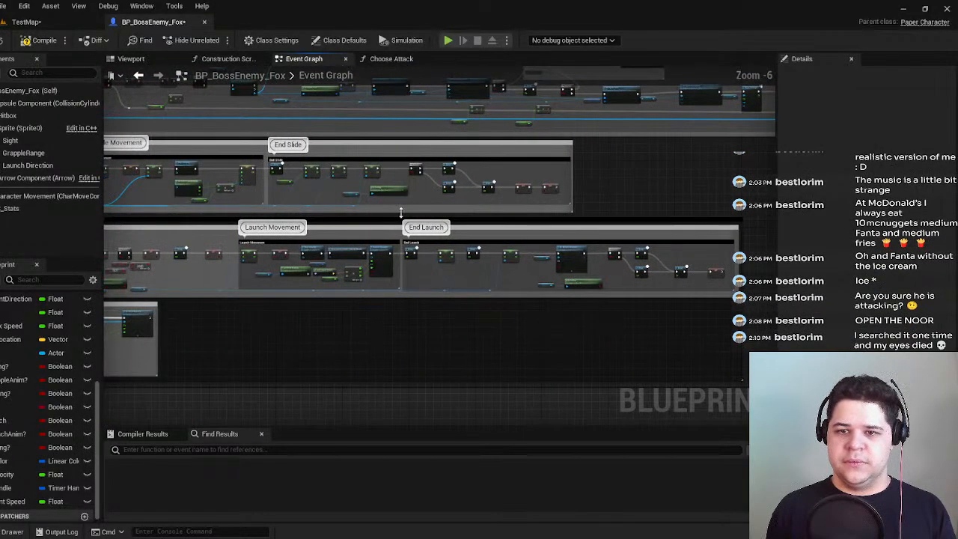
right_drag(400, 214, 737, 209)
scroll(449, 176, up, 2)
right_drag(321, 139, 139, 198)
right_drag(423, 198, 648, 147)
scroll(246, 202, down, 1)
right_drag(571, 272, 397, 218)
right_drag(391, 284, 130, 234)
right_drag(771, 219, 342, 210)
scroll(578, 236, up, 1)
scroll(577, 233, up, 2)
right_drag(586, 227, 373, 247)
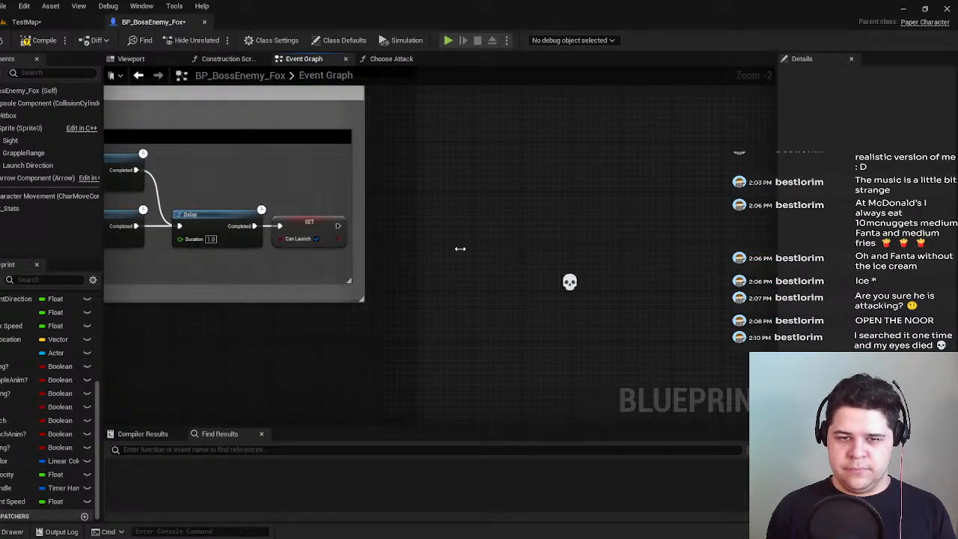
drag(366, 256, 473, 253)
drag(351, 239, 440, 245)
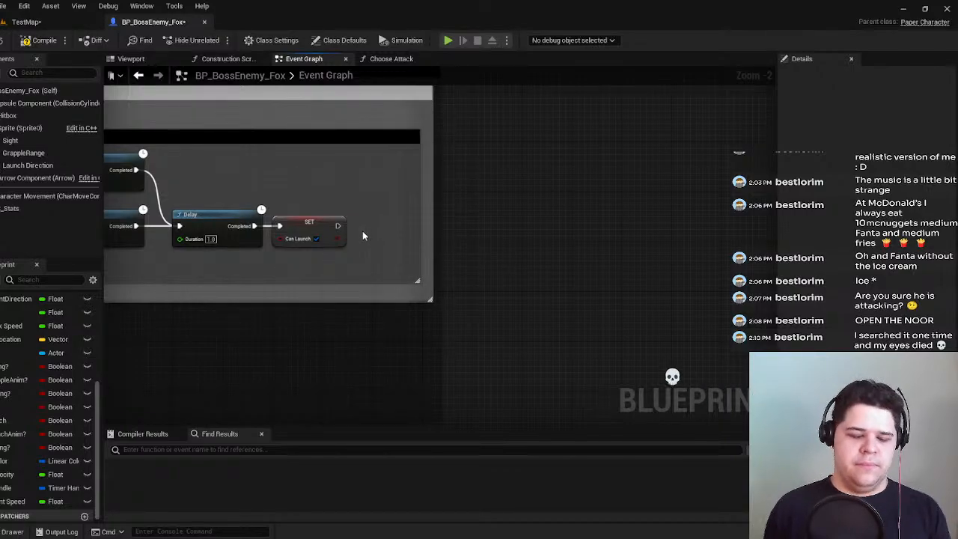
Paste the SET IsAttacking? (false) node after SET Can Launch in End Launch, connect it, and straighten the connection.
key(ctrl+v)
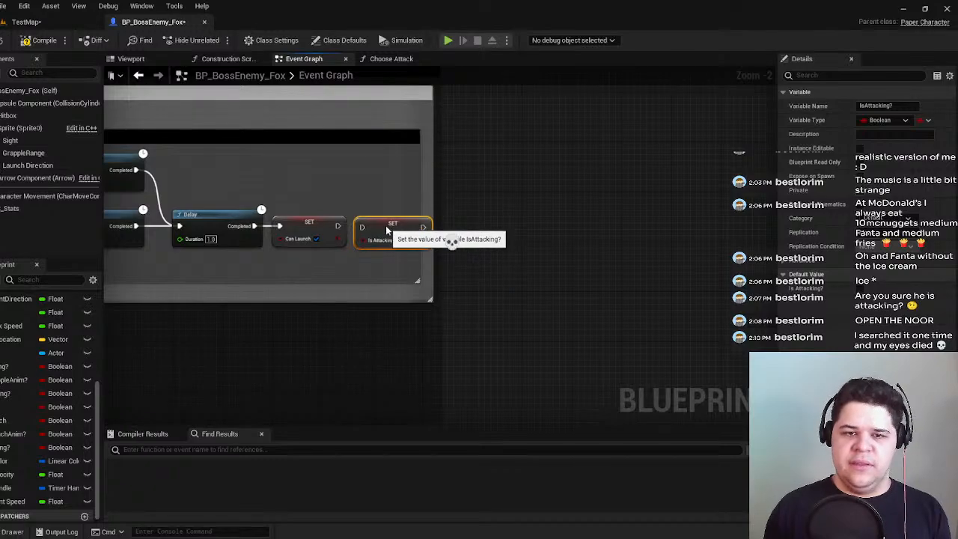
drag(337, 225, 361, 227)
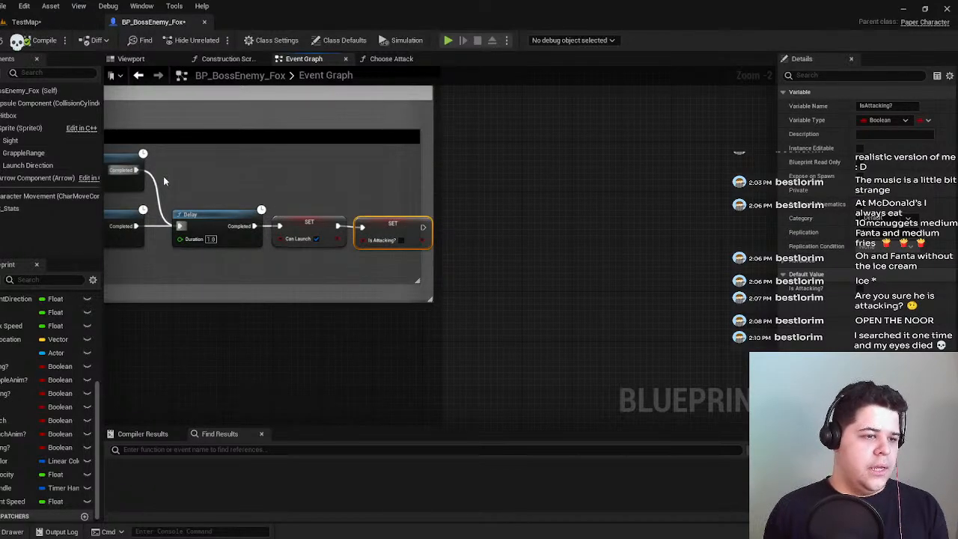
scroll(352, 249, up, 2)
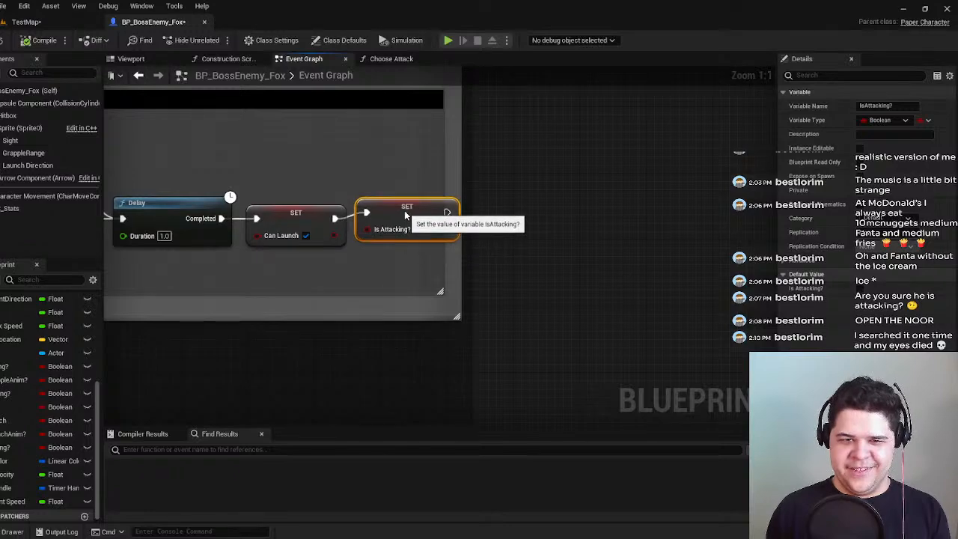
right_click(338, 221)
mouse_move(404, 274)
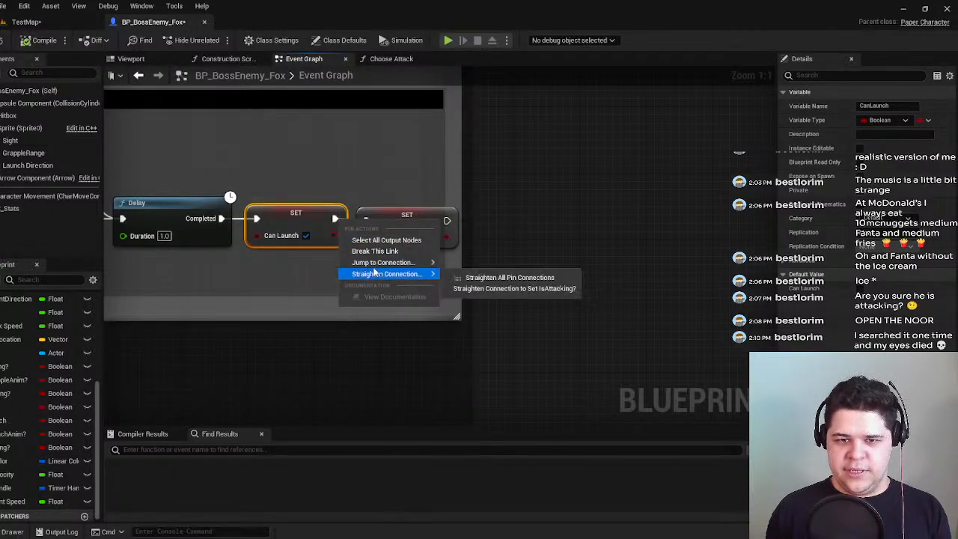
click(451, 278)
Extend the Initiate Launch and End Launch comment boxes to fully enclose the pasted SET IsAttacking? node.
mouse_move(460, 260)
mouse_down()
mouse_move(483, 256)
mouse_move(469, 260)
mouse_up()
click(479, 338)
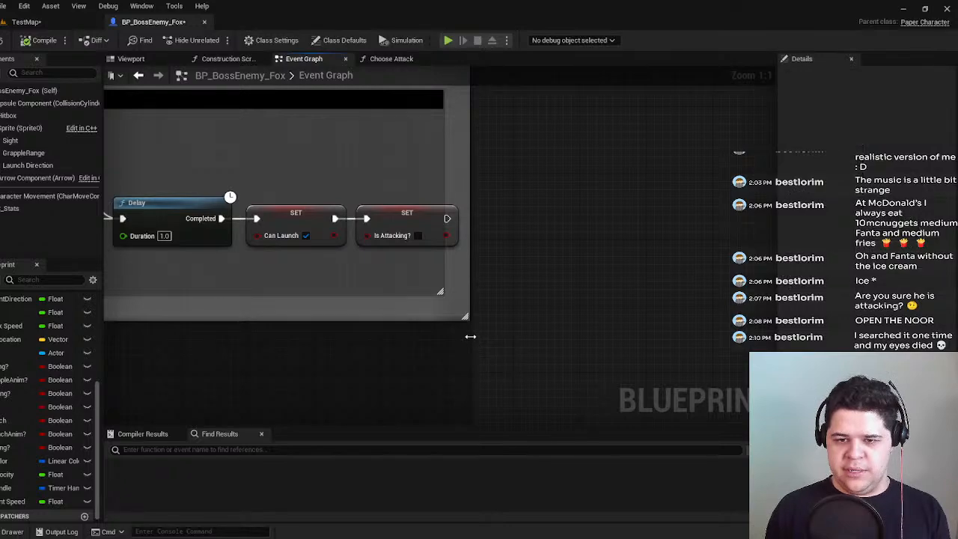
drag(489, 288, 515, 282)
drag(446, 278, 476, 267)
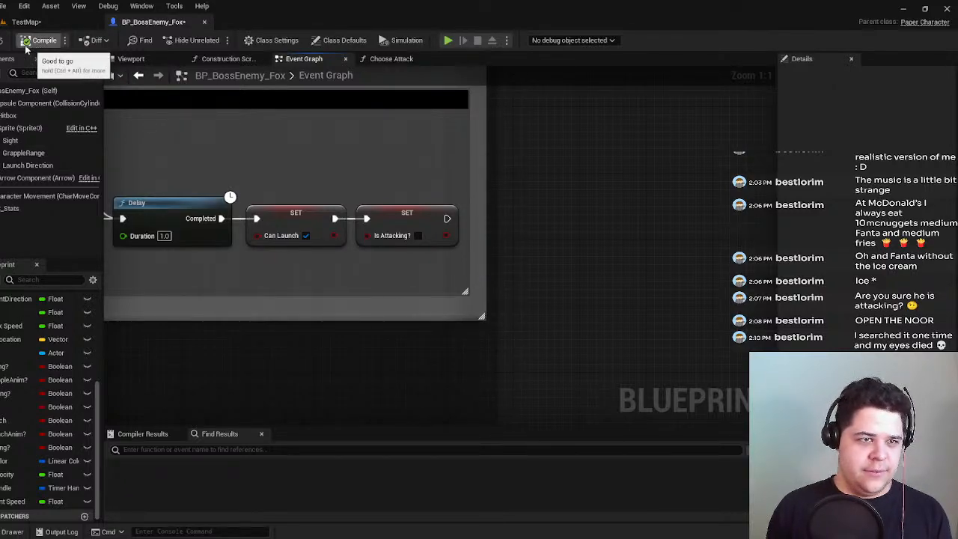
Review the layout of the attack groups and the execution chain at the end of End Launch.
scroll(555, 217, down, 10)
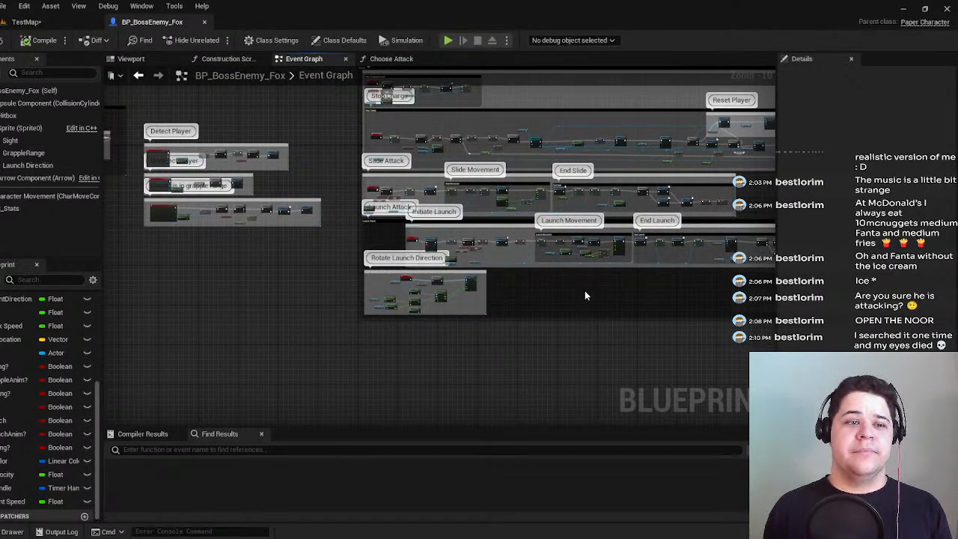
right_drag(551, 271, 322, 261)
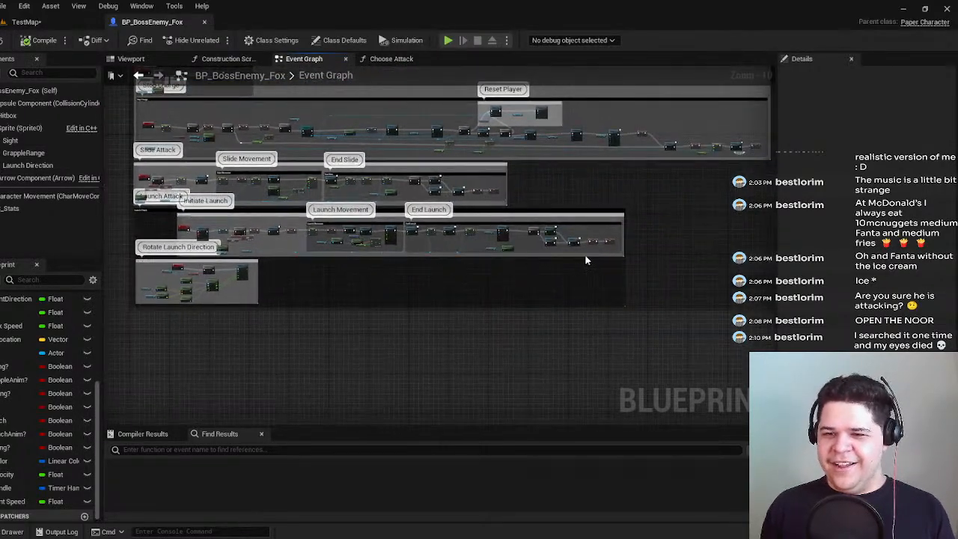
right_drag(584, 255, 538, 288)
scroll(538, 288, up, 3)
right_drag(226, 294, 528, 271)
right_drag(388, 272, 513, 271)
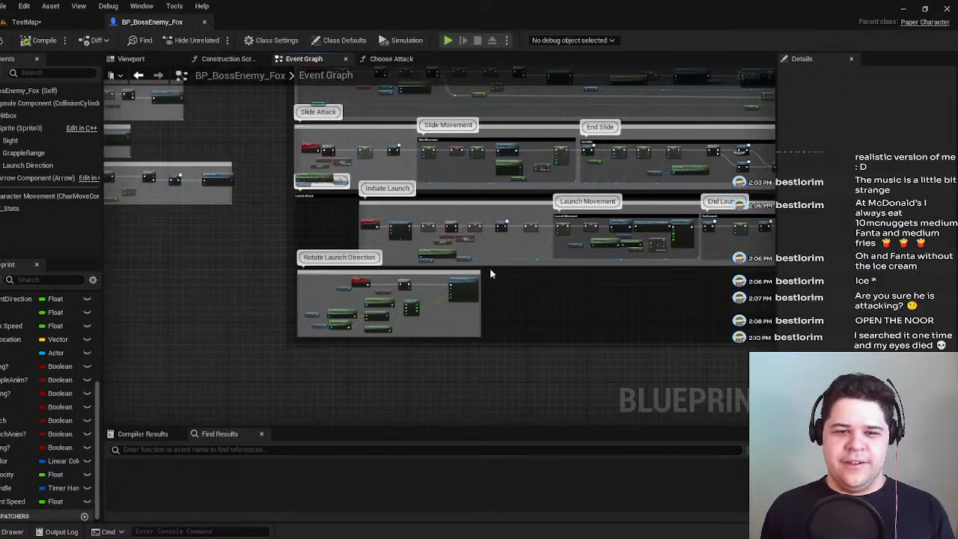
scroll(326, 271, up, 3)
scroll(299, 270, down, 1)
right_drag(676, 303, 301, 283)
scroll(303, 284, down, 2)
right_drag(609, 273, 327, 302)
scroll(384, 288, up, 3)
scroll(509, 289, up, 2)
right_drag(509, 289, 322, 300)
scroll(400, 286, up, 1)
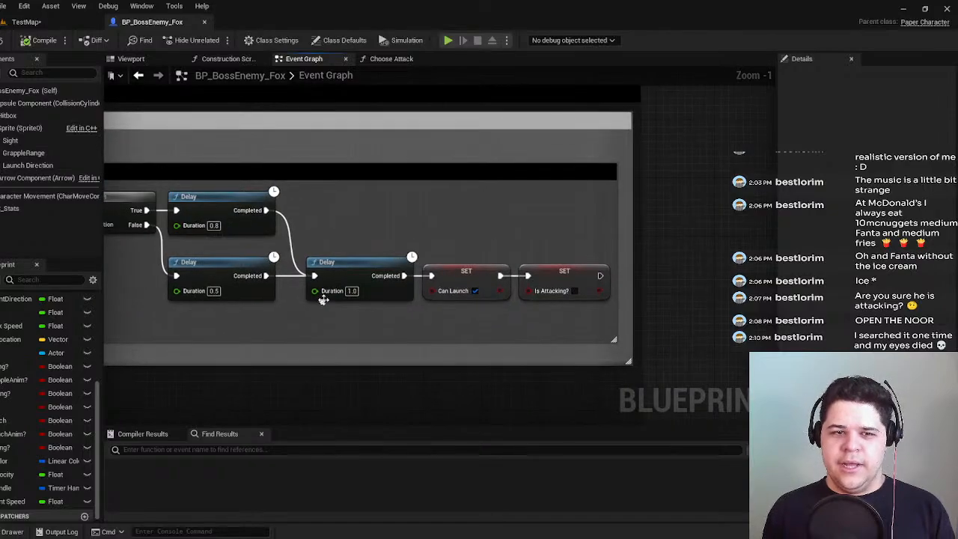
scroll(411, 325, down, 3)
right_drag(491, 315, 706, 264)
right_drag(405, 307, 671, 336)
scroll(672, 336, down, 2)
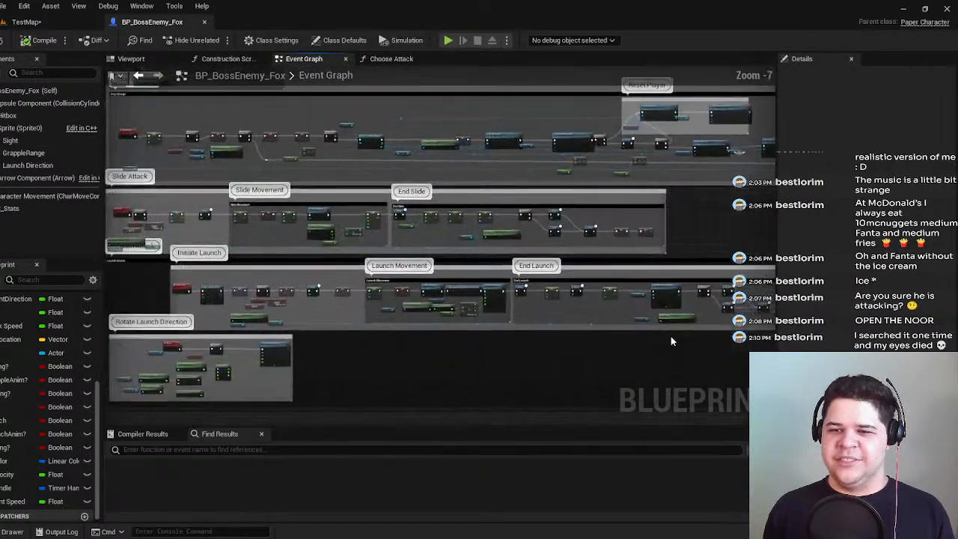
scroll(680, 332, down, 1)
right_drag(379, 176, 275, 314)
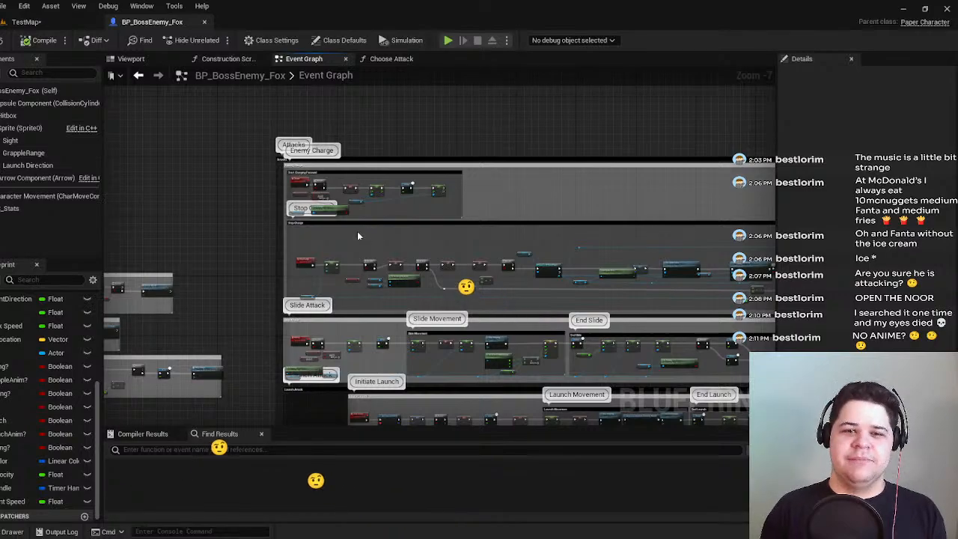
Examine the branch conditions in Start Charging Forward and Stop Charge, including the Is Grappling? check.
scroll(363, 238, up, 4)
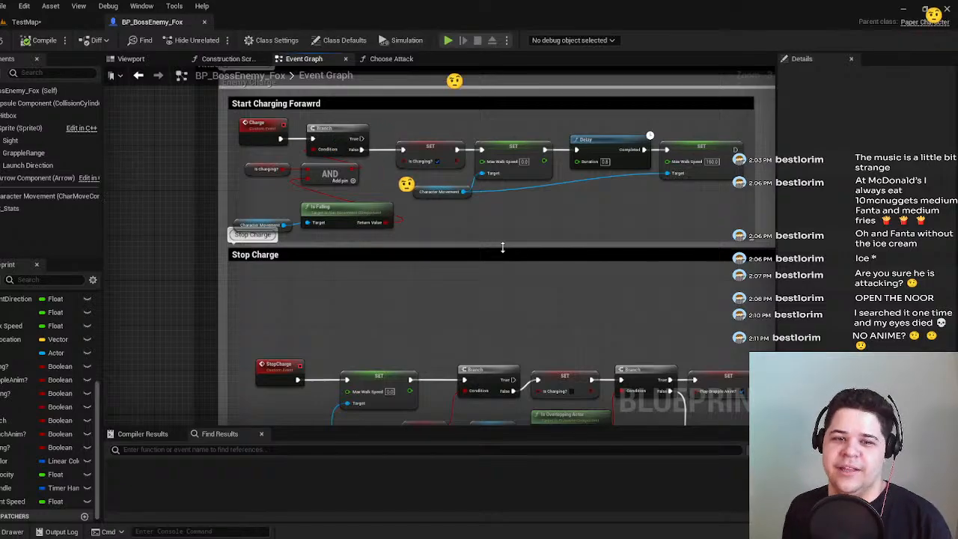
right_drag(481, 238, 359, 321)
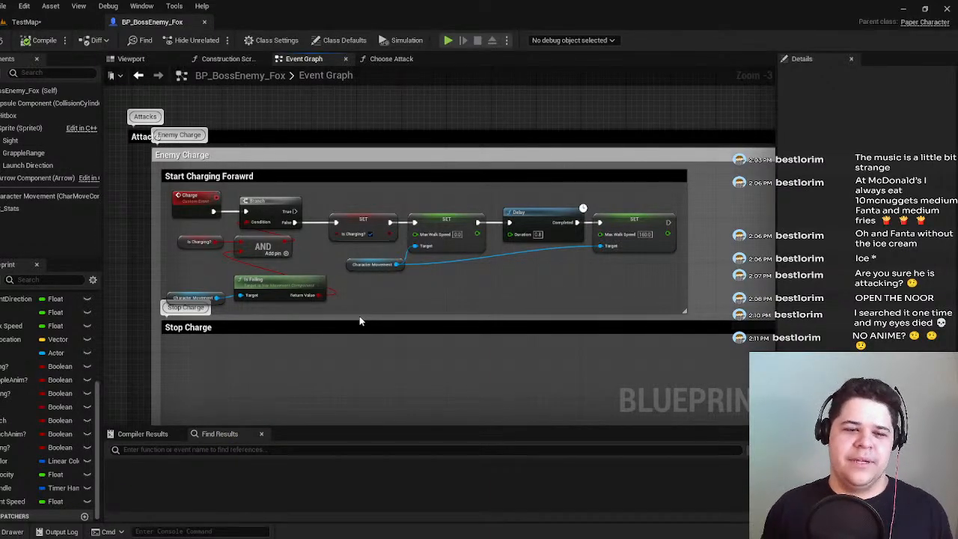
scroll(359, 320, down, 1)
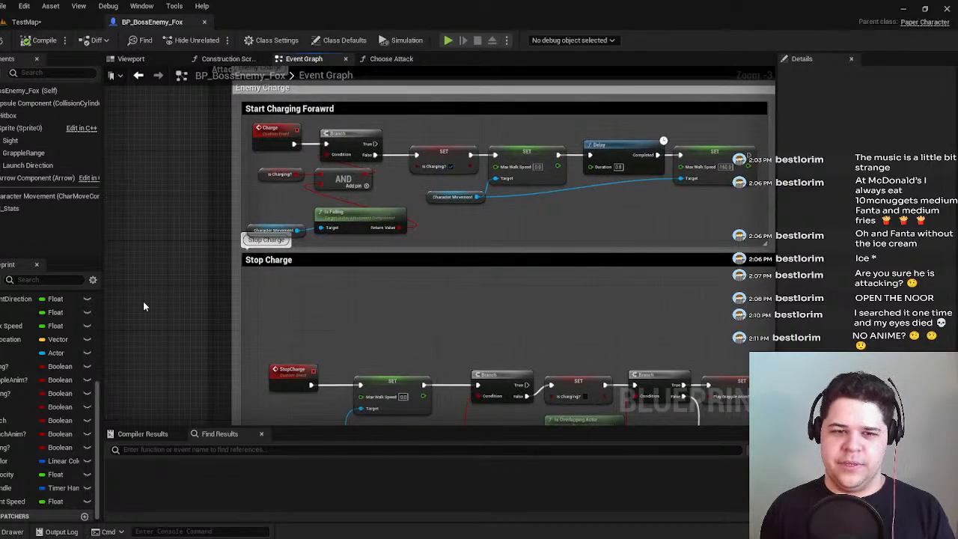
scroll(283, 270, down, 2)
right_drag(282, 270, 317, 227)
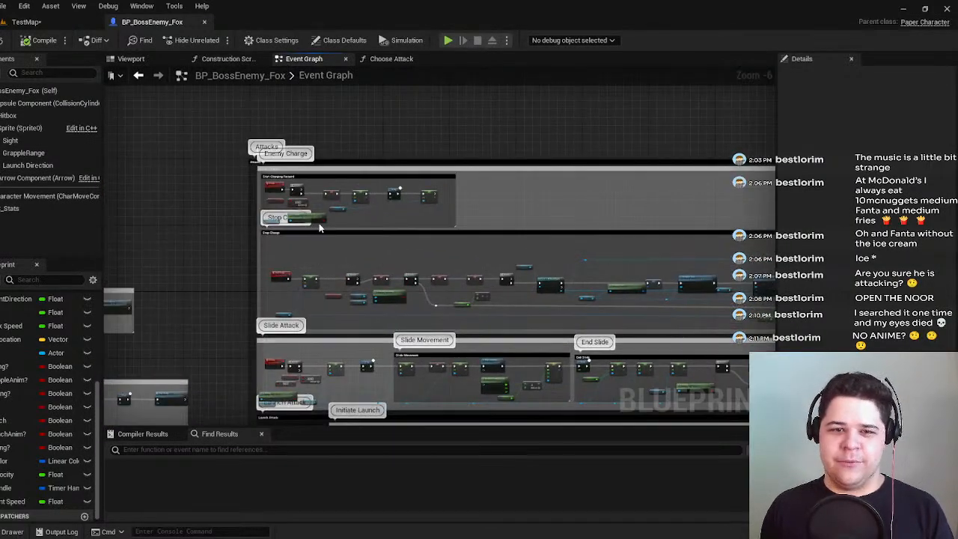
scroll(334, 219, up, 5)
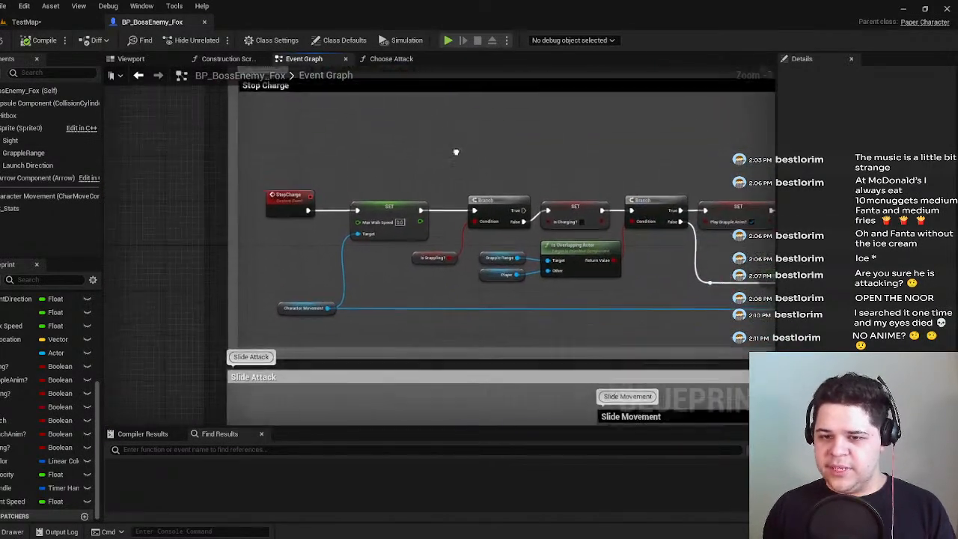
scroll(442, 216, up, 1)
right_drag(419, 278, 338, 323)
drag(398, 202, 406, 206)
scroll(329, 223, down, 4)
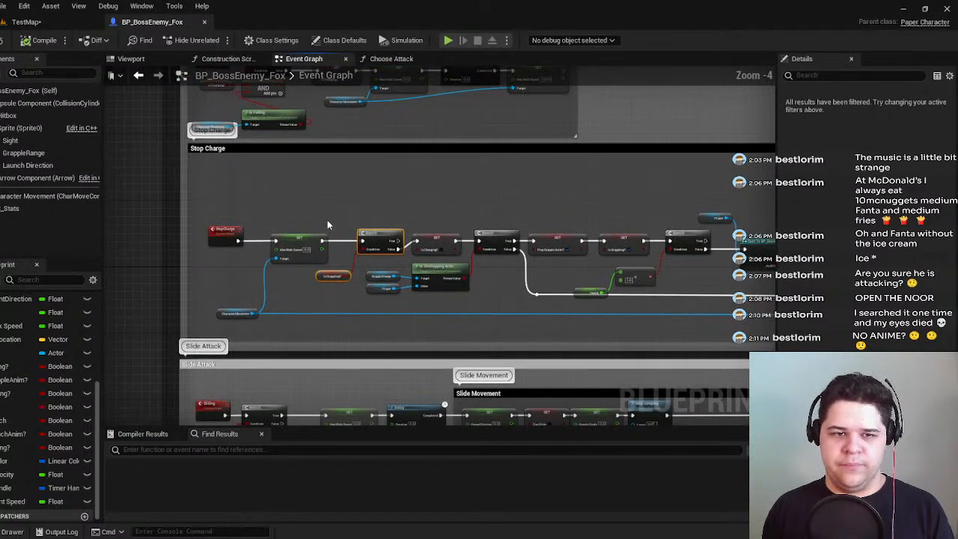
scroll(354, 194, up, 3)
right_drag(353, 193, 382, 120)
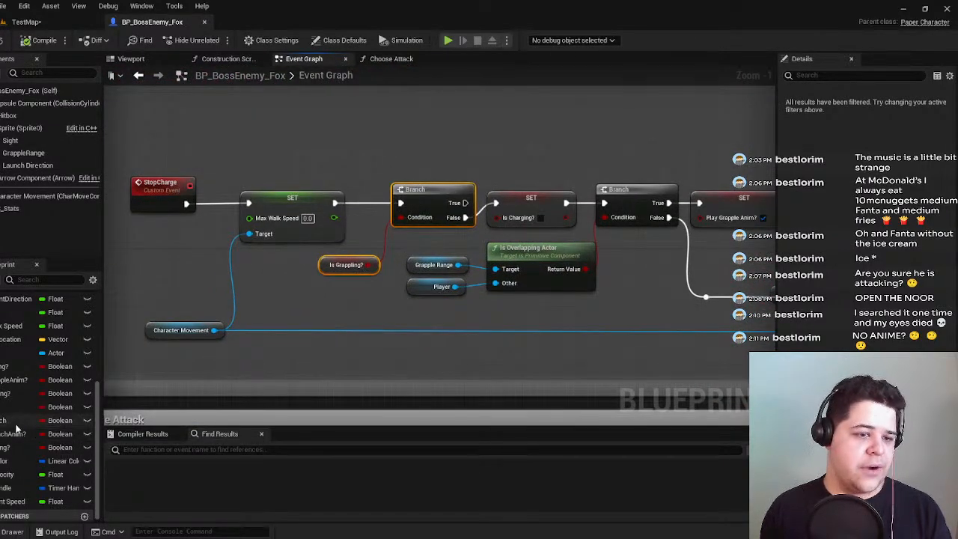
Examine the Can Slide and Can Launch conditions that gate the Slide Attack, Initiate Launch and Rotate Launch Direction branches.
right_drag(384, 407, 433, 153)
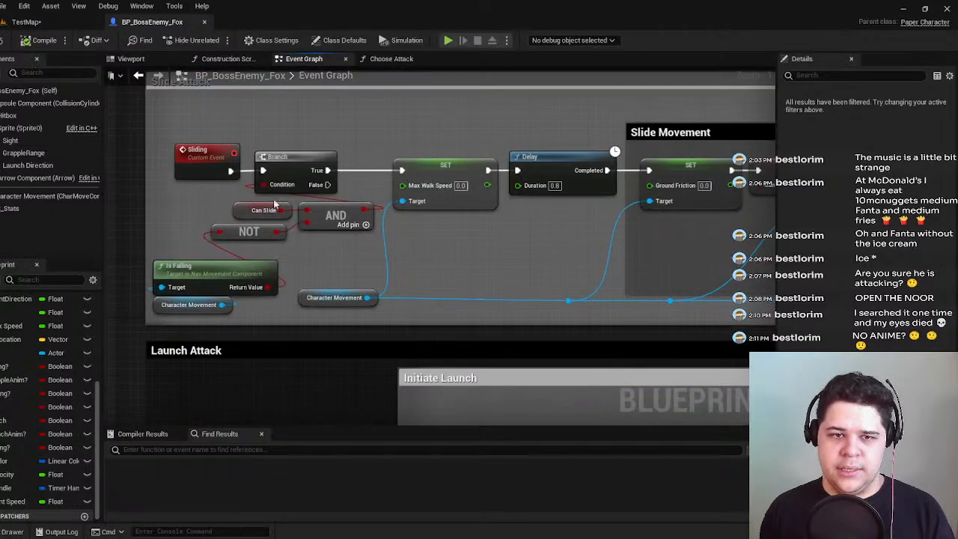
click(237, 210)
right_drag(470, 335, 427, 82)
right_drag(454, 242, 381, 77)
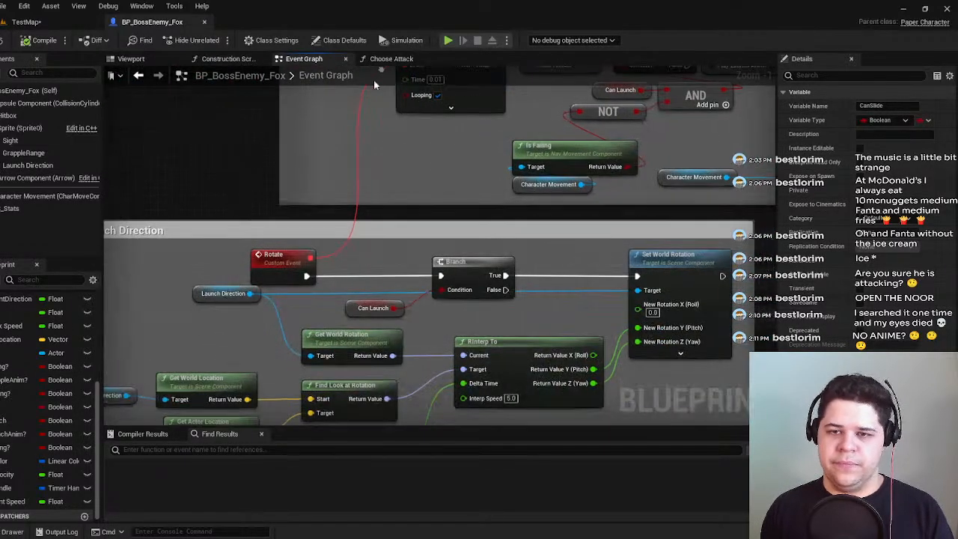
right_drag(384, 153, 262, 257)
right_drag(326, 242, 534, 147)
right_drag(469, 259, 368, 303)
click(393, 237)
scroll(436, 179, down, 5)
scroll(383, 189, up, 3)
scroll(370, 303, up, 2)
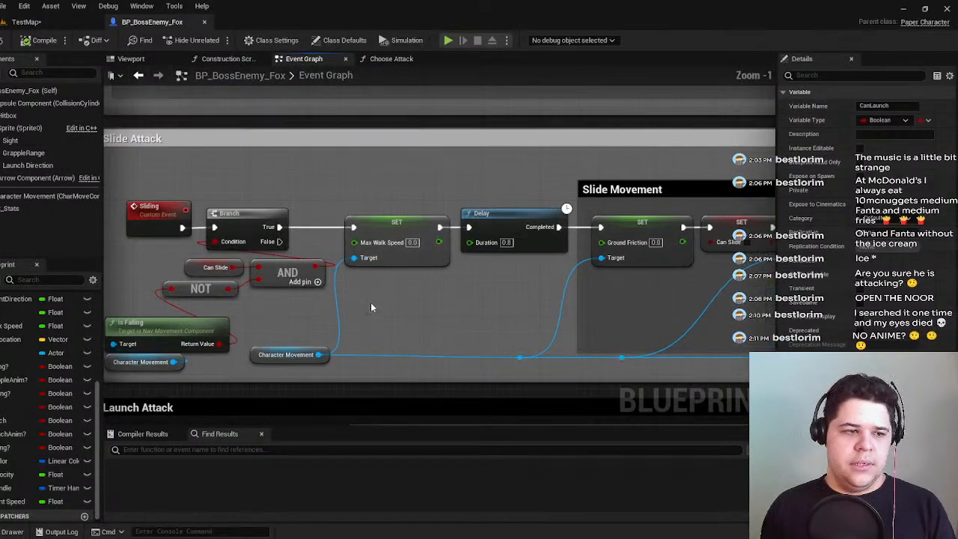
scroll(407, 334, down, 3)
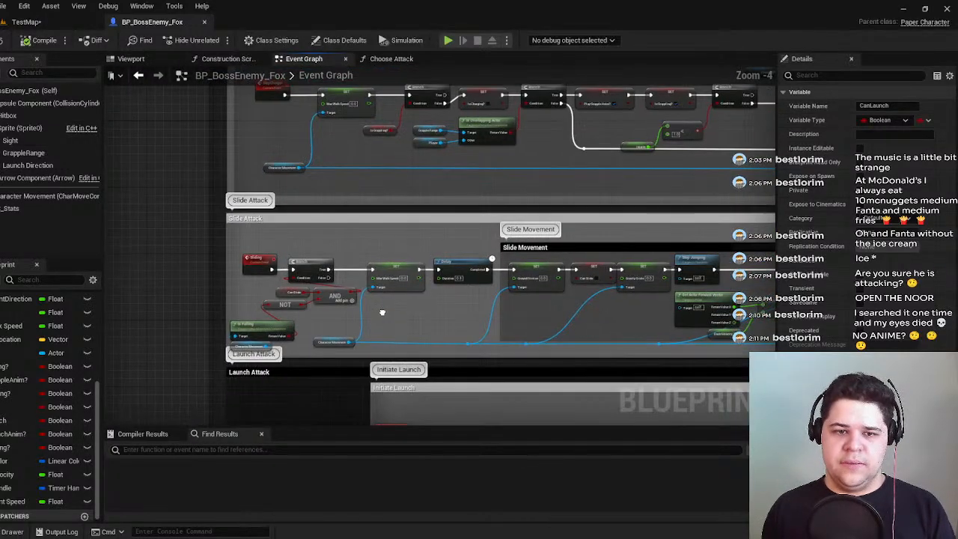
scroll(375, 315, up, 3)
scroll(374, 315, down, 3)
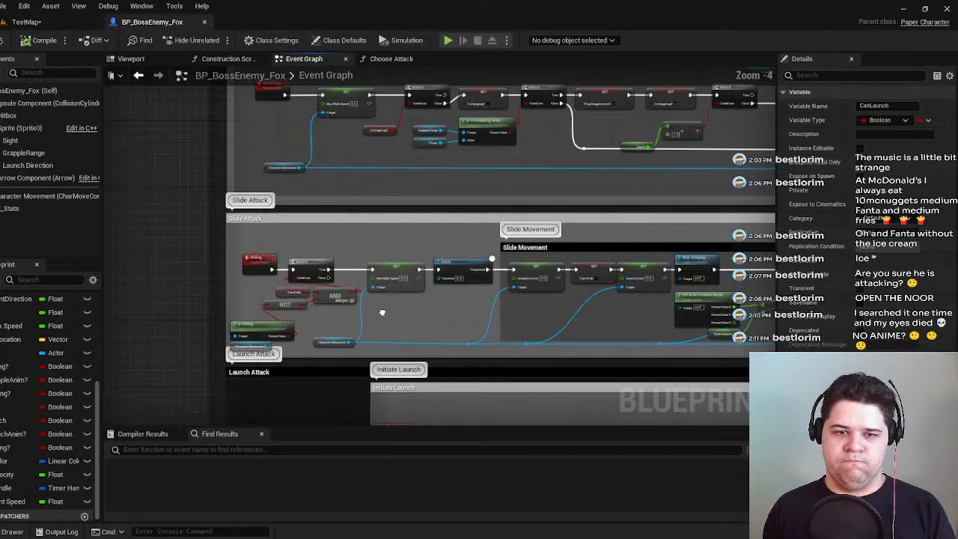
scroll(381, 312, down, 2)
scroll(374, 314, up, 4)
scroll(360, 232, down, 6)
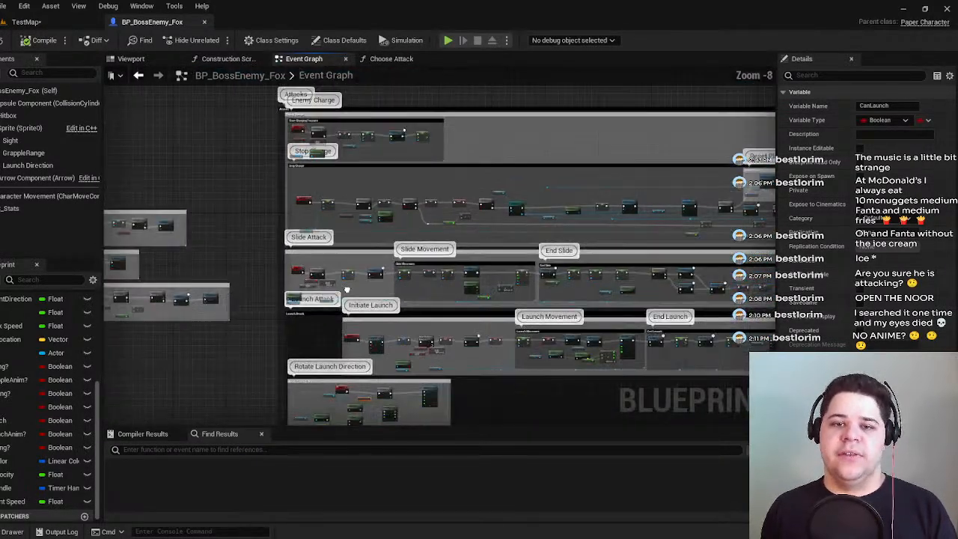
Copy the SET IsAttacking? (false) node from End Launch and paste it into Slide Attack, below the SET Max Walk Speed node.
right_drag(346, 289, 345, 275)
right_drag(580, 229, 199, 152)
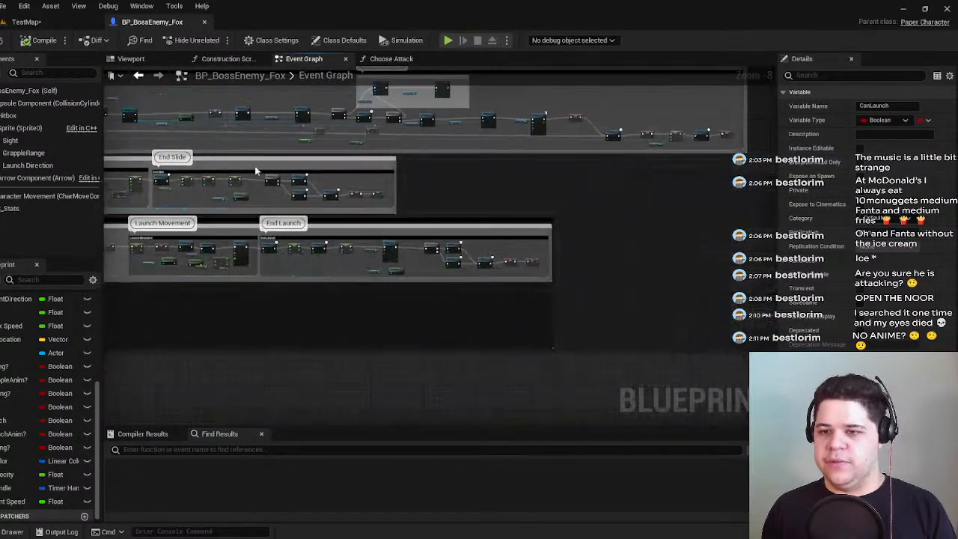
right_drag(695, 287, 442, 255)
scroll(509, 243, up, 2)
scroll(187, 247, up, 5)
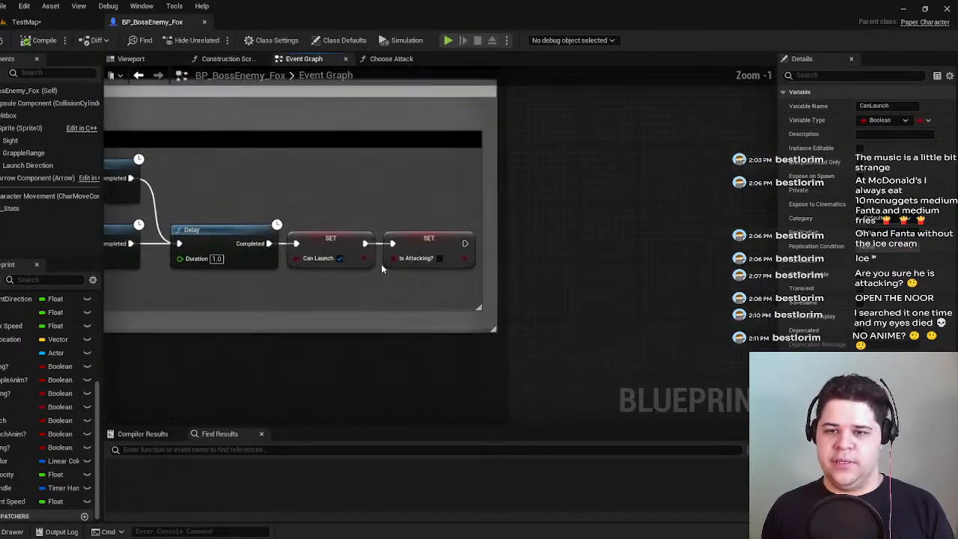
click(437, 238)
scroll(393, 245, down, 5)
right_drag(300, 273, 606, 230)
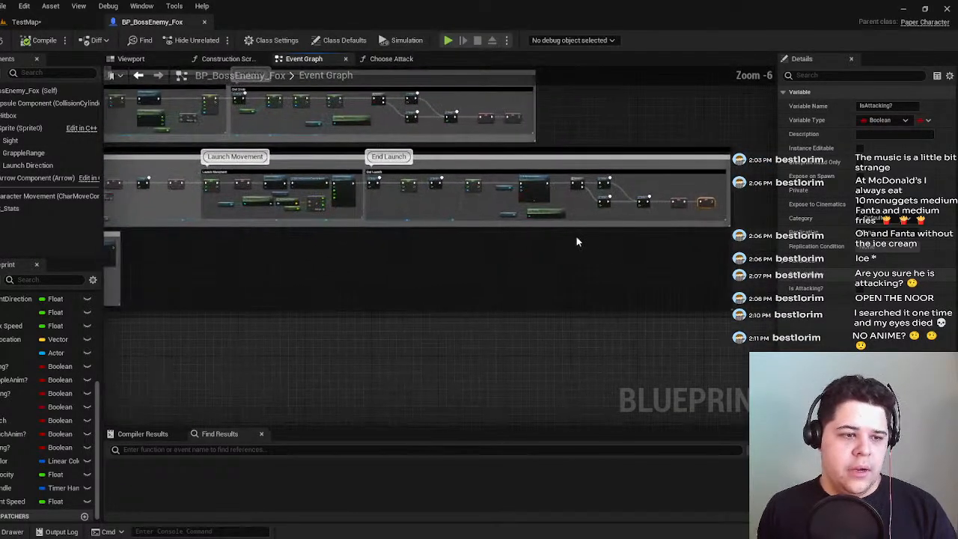
right_drag(254, 229, 574, 235)
scroll(345, 216, up, 1)
right_drag(366, 213, 565, 415)
scroll(488, 294, up, 2)
right_drag(488, 294, 330, 189)
scroll(330, 190, up, 2)
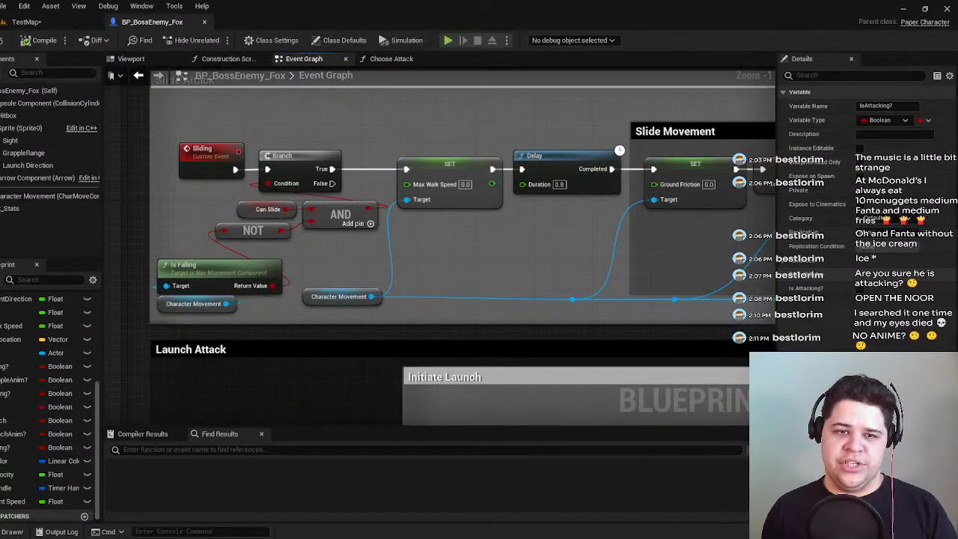
right_drag(366, 258, 302, 288)
key(ctrl+v)
drag(521, 293, 381, 274)
Connect the False output of Slide Attack's Branch to the pasted SET IsAttacking? node and align it under SET Max Walk Speed.
scroll(385, 275, up, 1)
right_drag(380, 273, 687, 287)
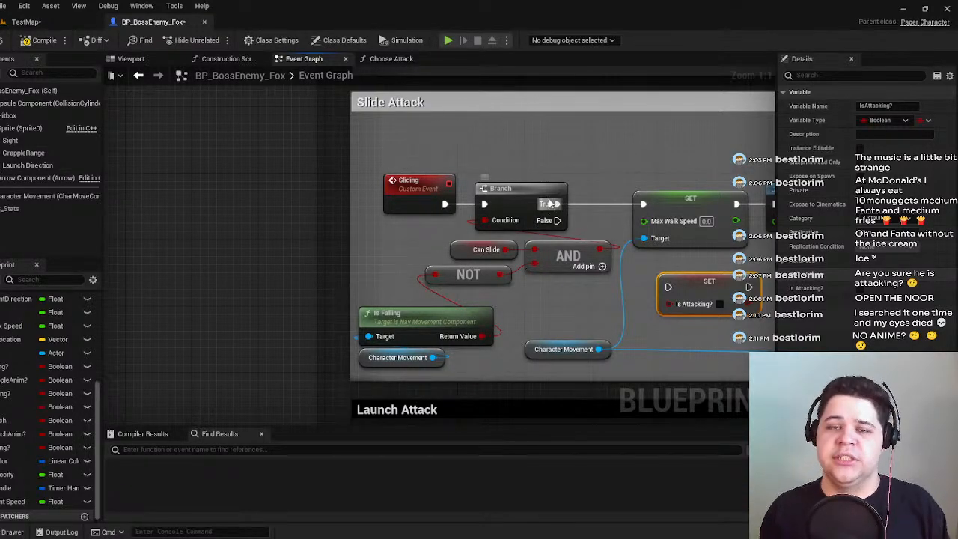
right_drag(571, 217, 443, 211)
drag(428, 214, 540, 281)
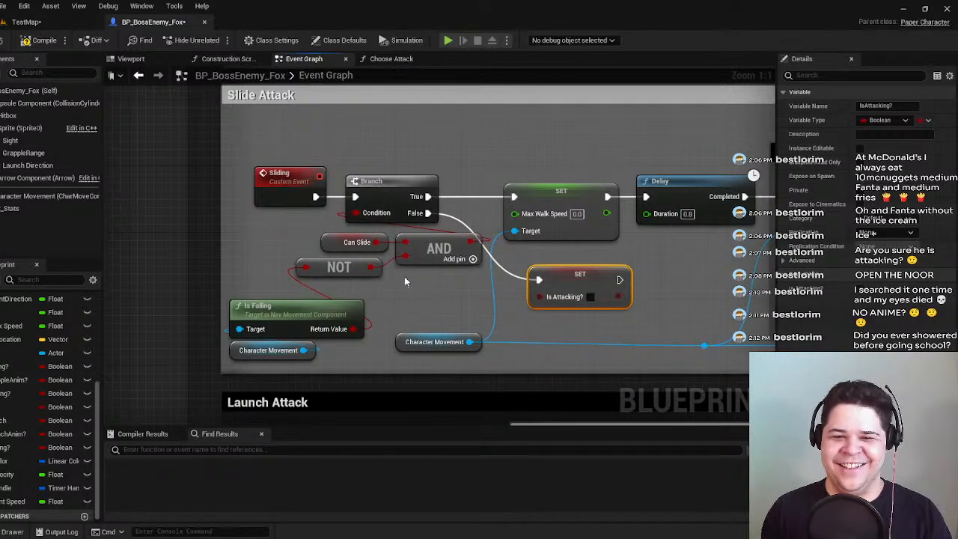
right_drag(405, 277, 402, 279)
drag(593, 285, 574, 278)
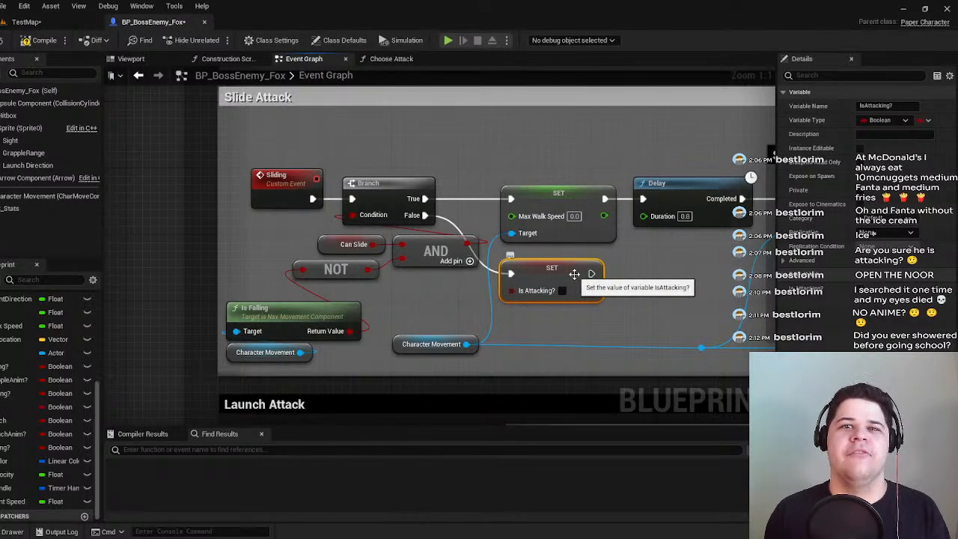
Copy the Choose Attack node from the False output of the Is Attacking? Branch.
right_drag(573, 274, 472, 274)
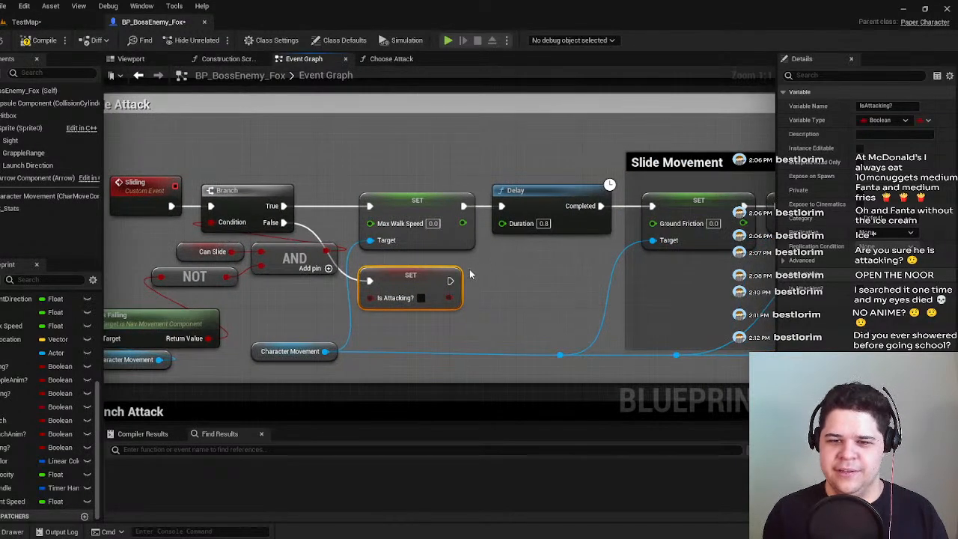
scroll(472, 274, down, 4)
right_drag(342, 271, 582, 234)
scroll(442, 200, down, 1)
scroll(442, 201, up, 3)
right_drag(442, 201, 700, 341)
right_drag(486, 142, 531, 306)
scroll(531, 307, up, 1)
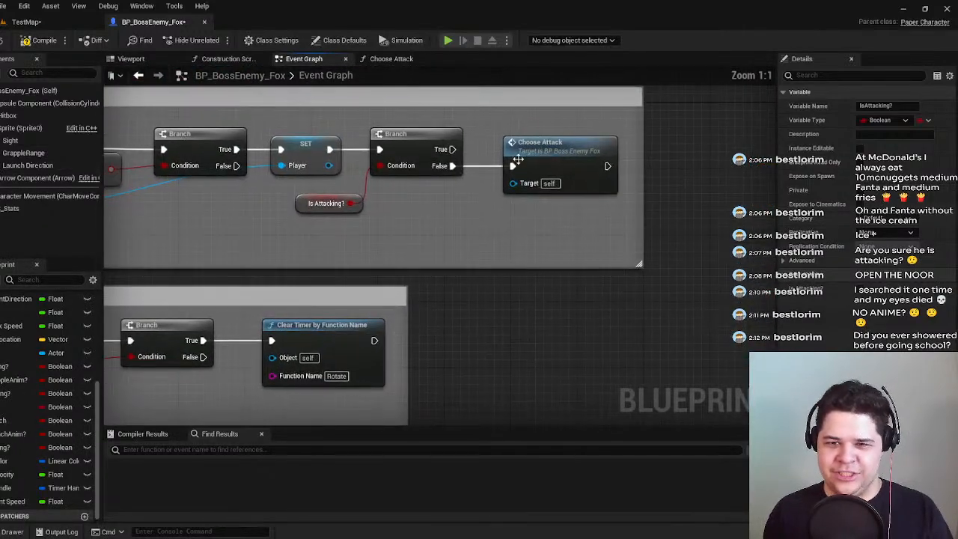
click(555, 151)
Paste the Choose Attack node into Slide Attack, beside the SET Is Attacking? node and below the Delay.
right_drag(614, 232, 203, 259)
right_drag(719, 267, 300, 228)
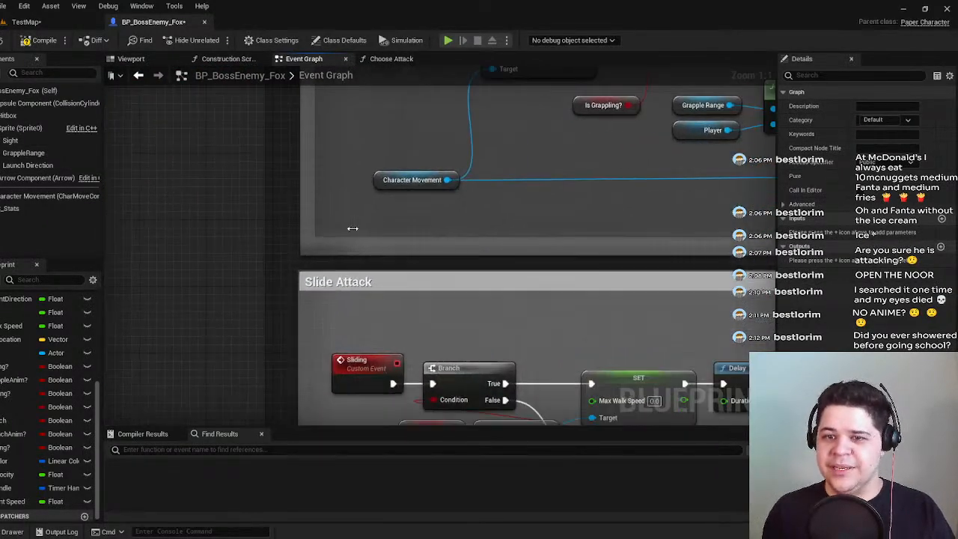
scroll(300, 228, down, 2)
right_drag(542, 370, 503, 124)
scroll(410, 263, down, 3)
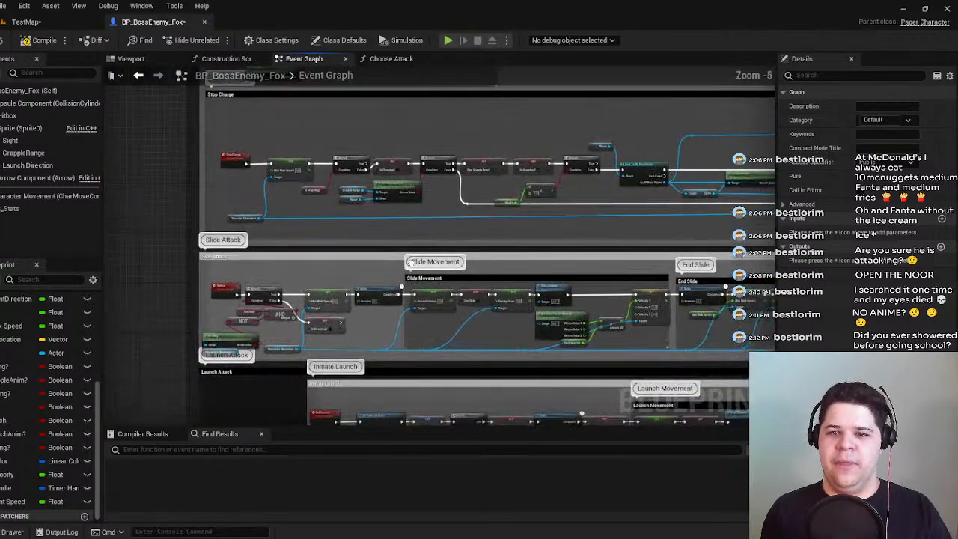
scroll(488, 244, up, 1)
right_drag(488, 245, 581, 130)
scroll(580, 130, down, 3)
scroll(536, 255, up, 2)
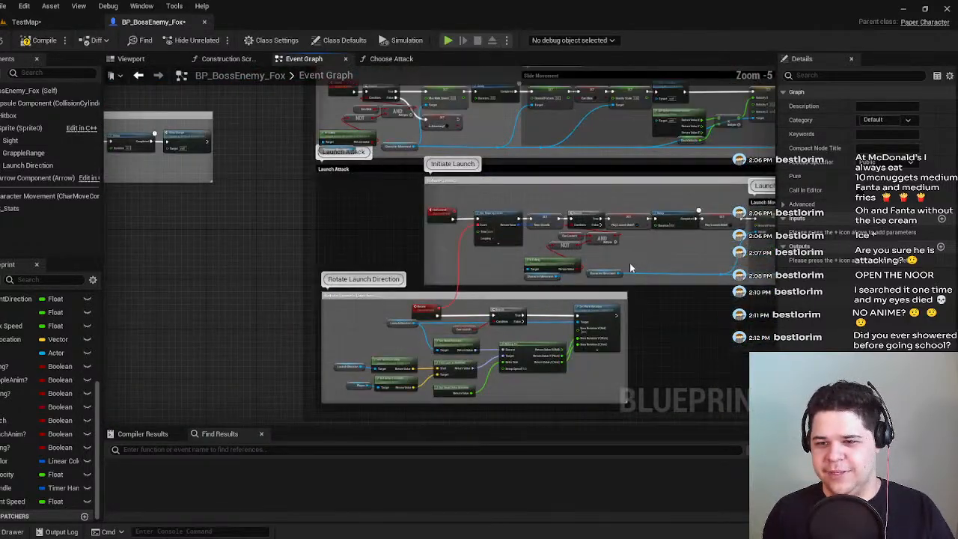
scroll(553, 199, up, 4)
right_drag(553, 199, 453, 141)
right_drag(432, 177, 456, 321)
right_drag(438, 189, 511, 327)
click(392, 260)
key(ctrl+v)
drag(419, 254, 387, 241)
Connect Slide Attack's SET Is Attacking? node to Choose Attack and align the pair under SET Max Walk Speed and Delay.
right_drag(350, 269, 497, 300)
scroll(450, 308, up, 1)
click(496, 300)
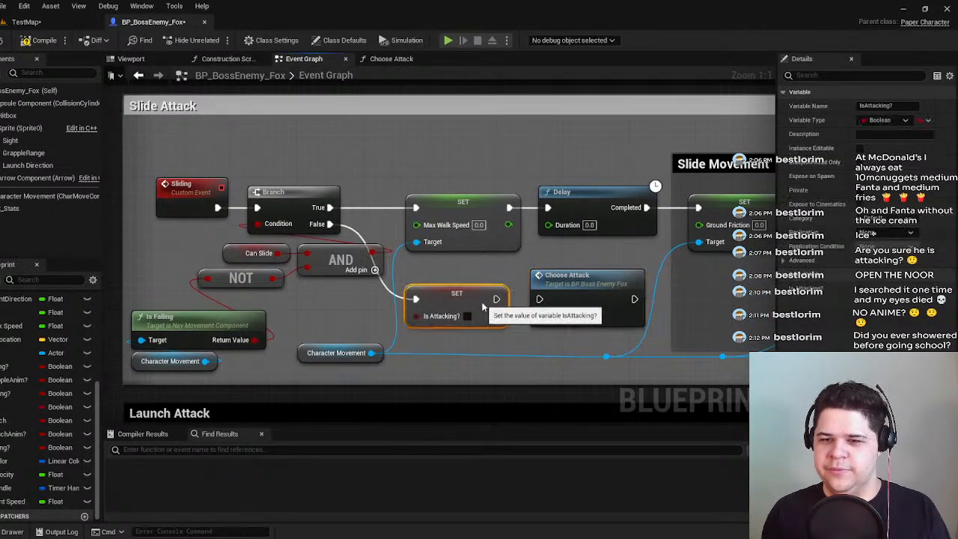
drag(497, 300, 539, 299)
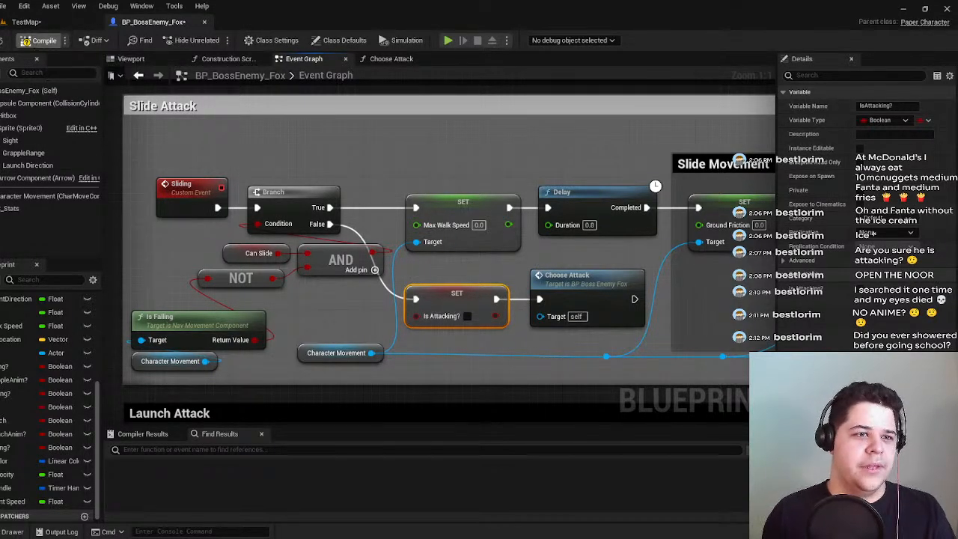
right_drag(583, 284, 615, 297)
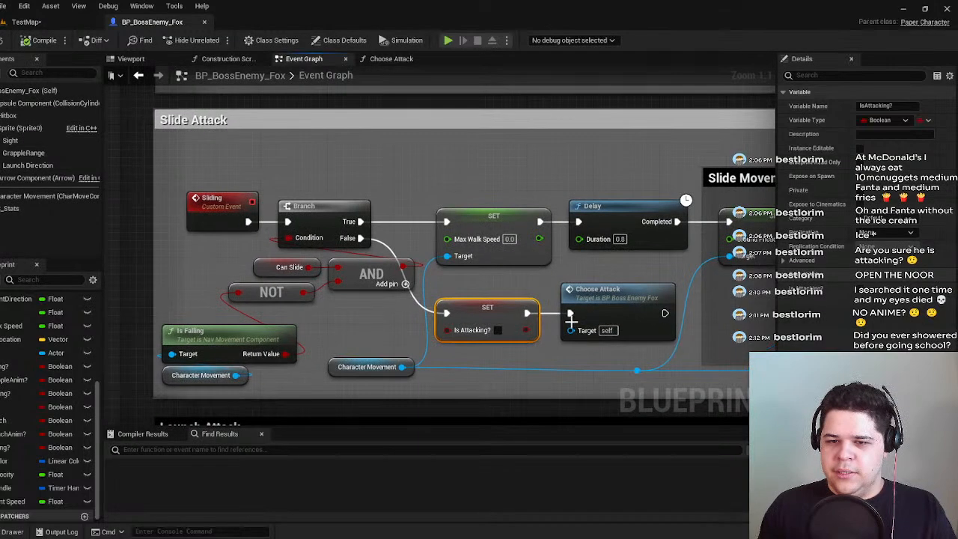
shift+click(614, 298)
drag(614, 297, 621, 302)
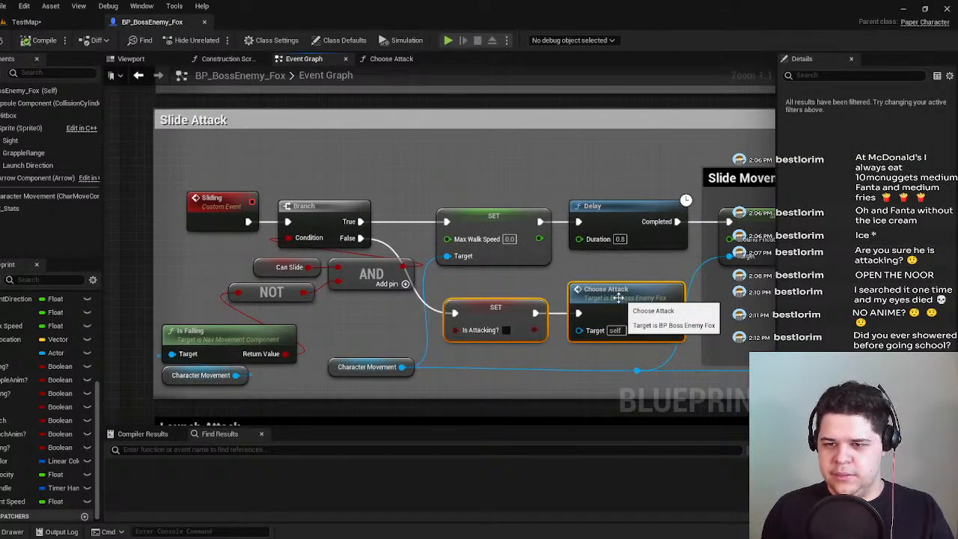
click(584, 268)
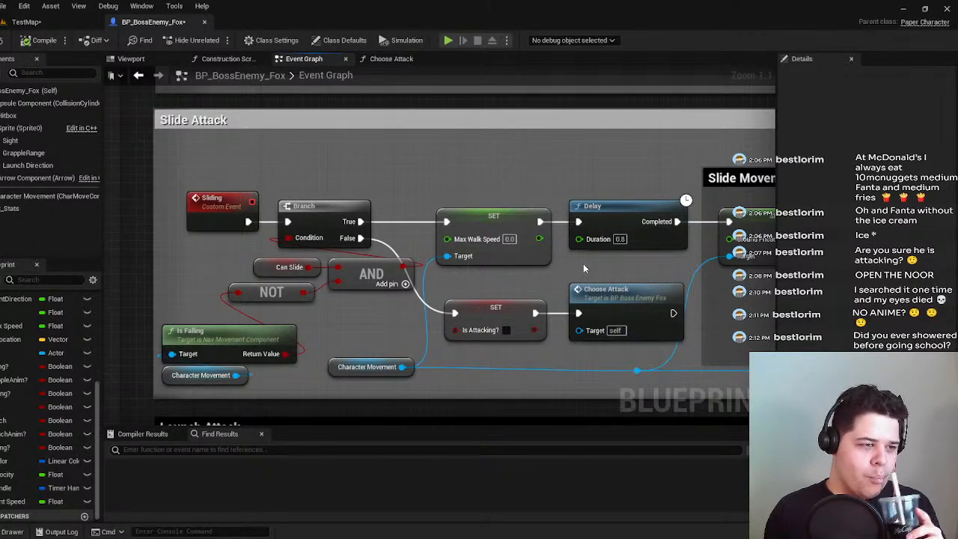
Examine Slide Attack's failure path from the Branch's False output through SET Is Attacking? to Choose Attack.
right_drag(594, 266, 549, 272)
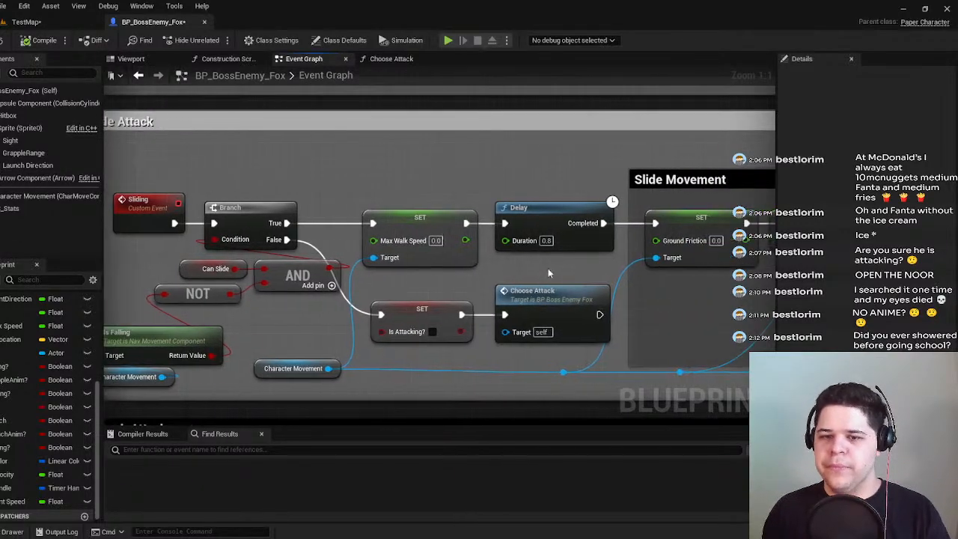
right_drag(464, 283, 399, 312)
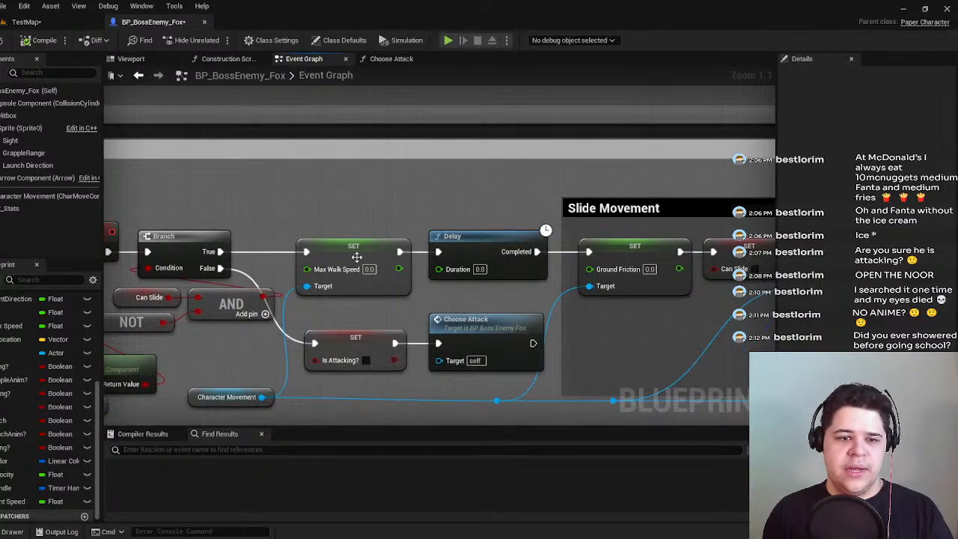
right_drag(336, 334, 489, 326)
right_drag(576, 344, 450, 261)
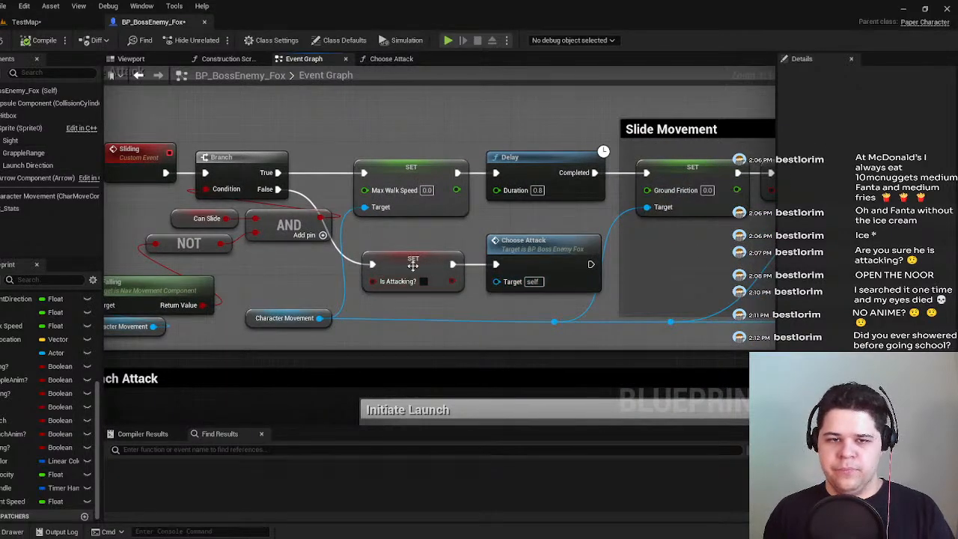
right_drag(324, 267, 502, 273)
right_drag(707, 177, 506, 200)
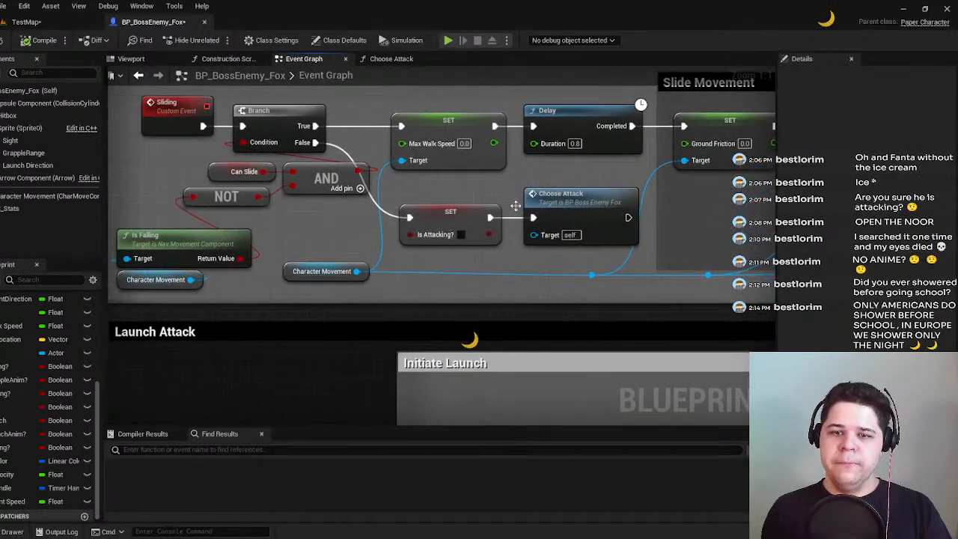
right_drag(408, 221, 498, 233)
scroll(499, 233, down, 7)
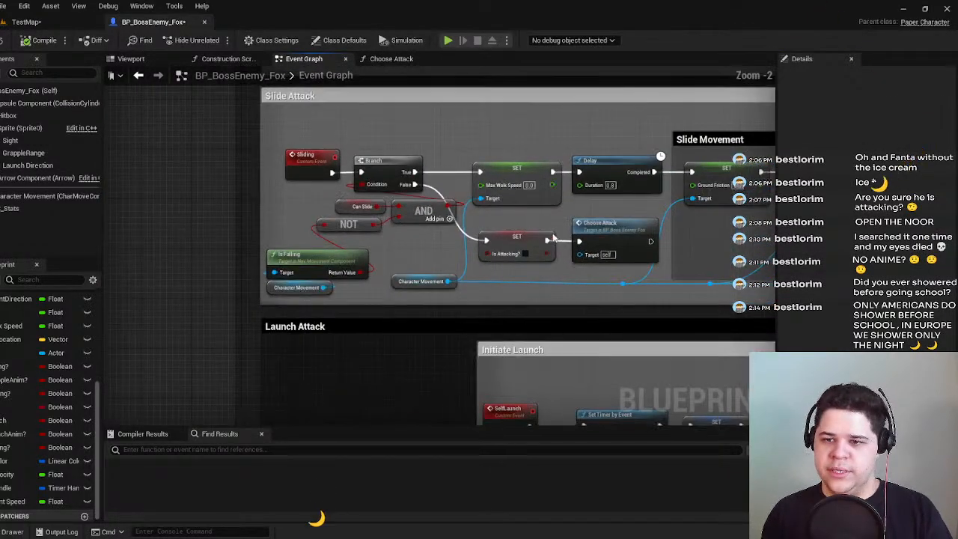
scroll(303, 293, up, 6)
scroll(341, 247, up, 1)
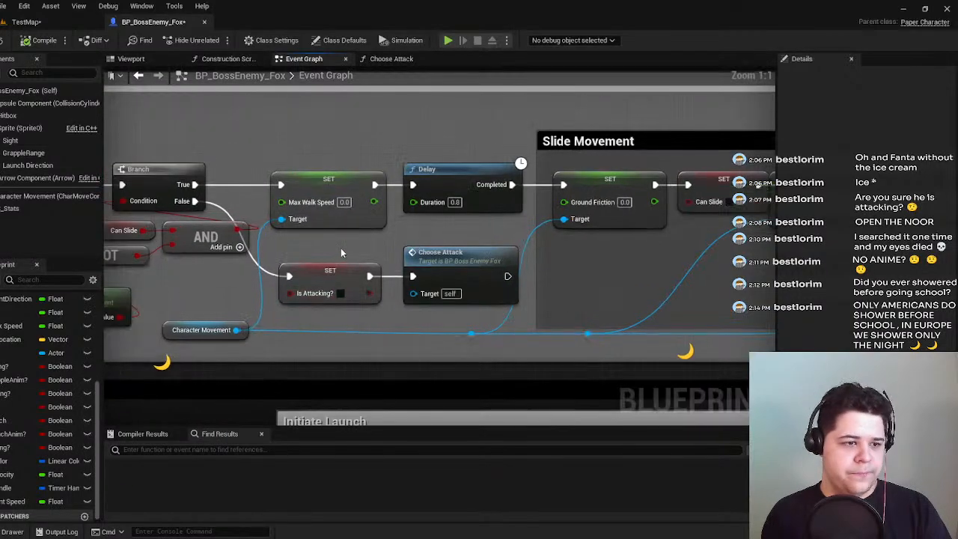
right_drag(340, 247, 405, 250)
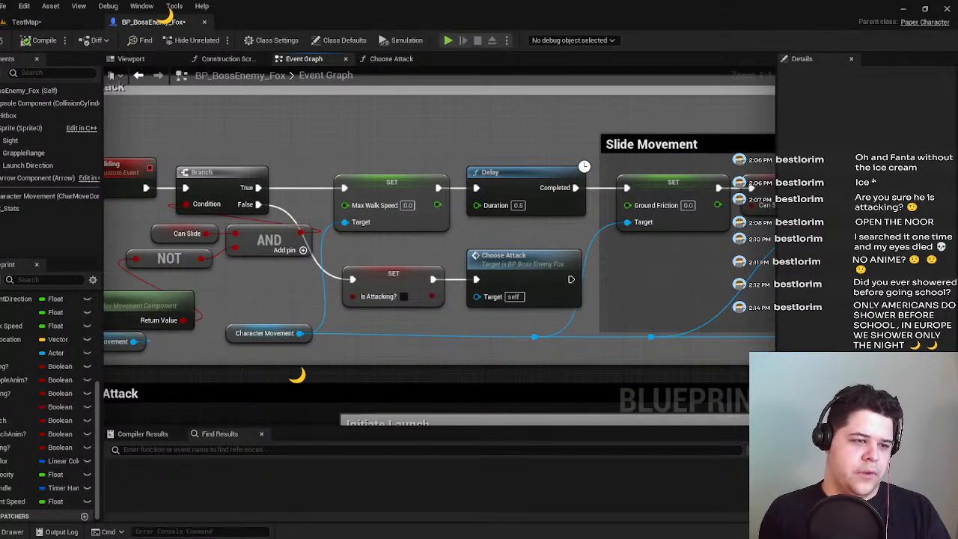
scroll(440, 315, down, 2)
scroll(439, 315, down, 1)
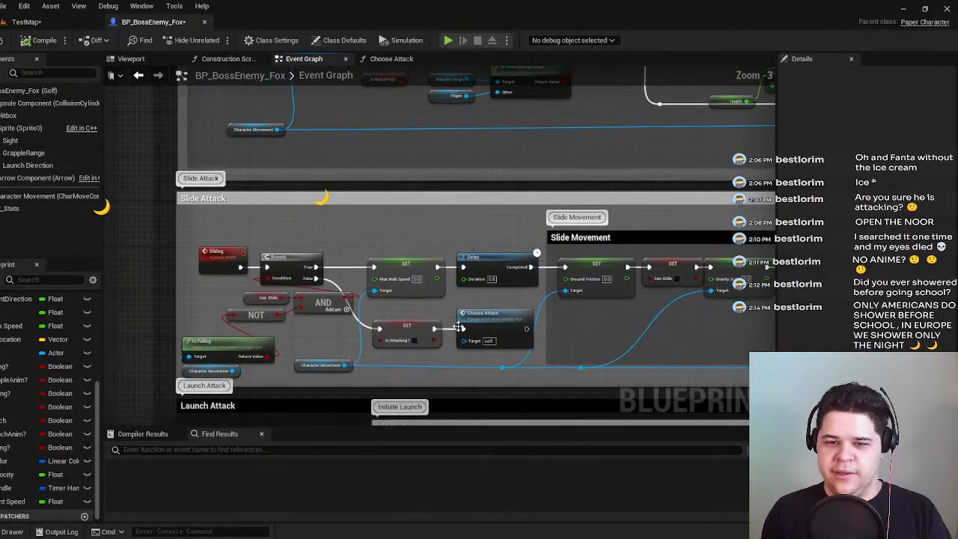
Copy Slide Attack's connected SET Is Attacking? and Choose Attack nodes for reuse in Start Charging Forward.
click(478, 338)
drag(484, 359, 409, 326)
right_drag(422, 233, 477, 380)
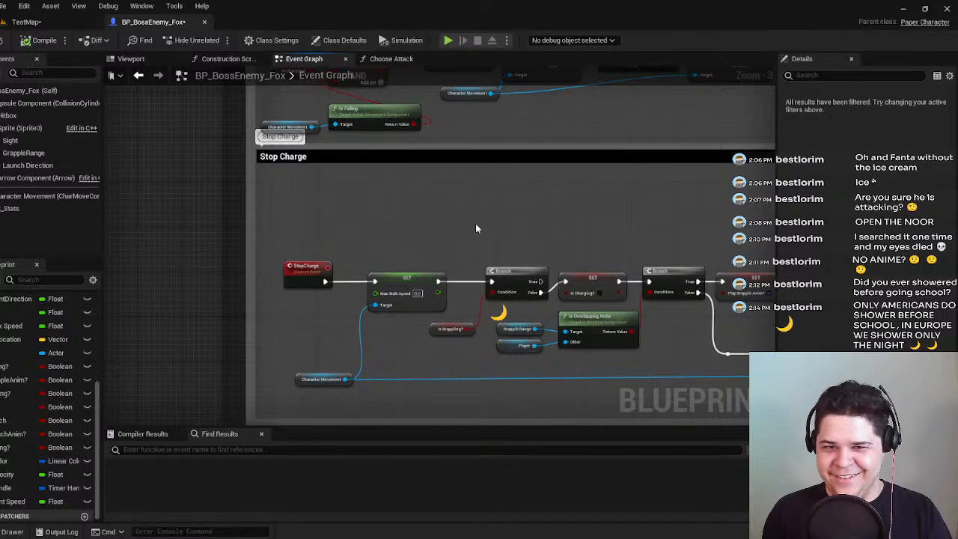
right_drag(475, 226, 288, 153)
right_drag(398, 148, 408, 392)
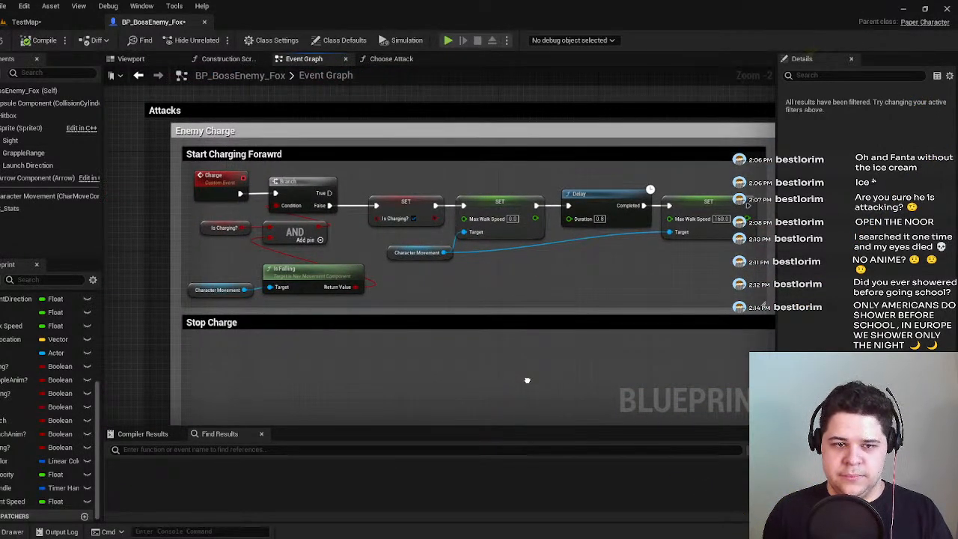
right_drag(527, 380, 225, 375)
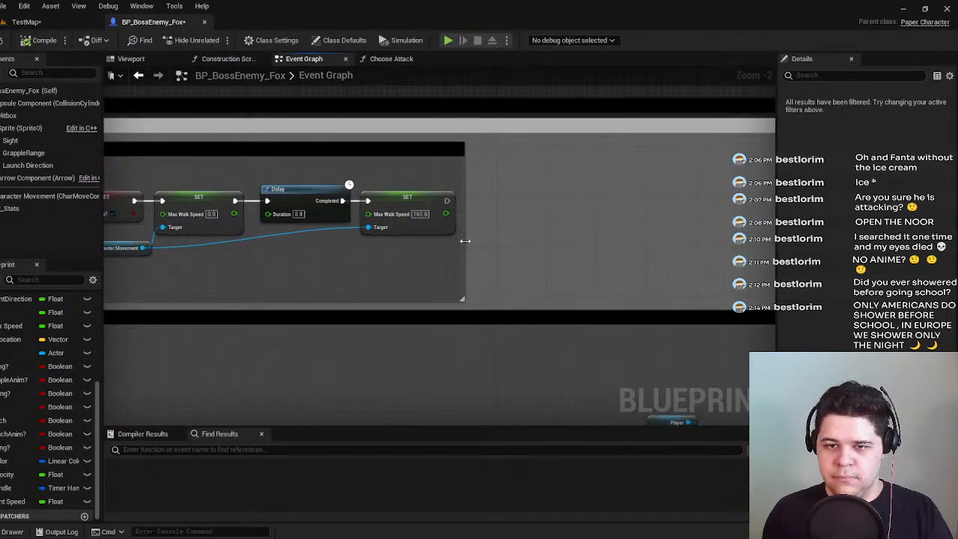
Widen the Start Charging Forward comment box and shift the SET Is Charging? node chain further from the Branch.
drag(465, 241, 565, 252)
right_drag(269, 267, 535, 276)
drag(730, 267, 362, 187)
right_drag(367, 204, 291, 219)
drag(294, 219, 379, 222)
Paste the SET Is Attacking? and Choose Attack nodes into Start Charging Forward and connect the Branch's True output to them.
click(330, 298)
key(ctrl+v)
right_drag(334, 296, 401, 296)
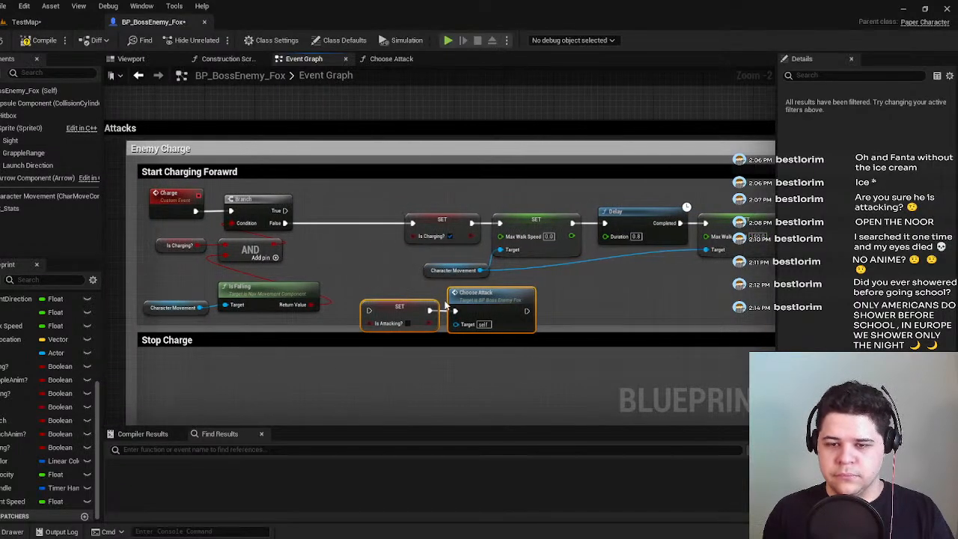
drag(285, 210, 368, 308)
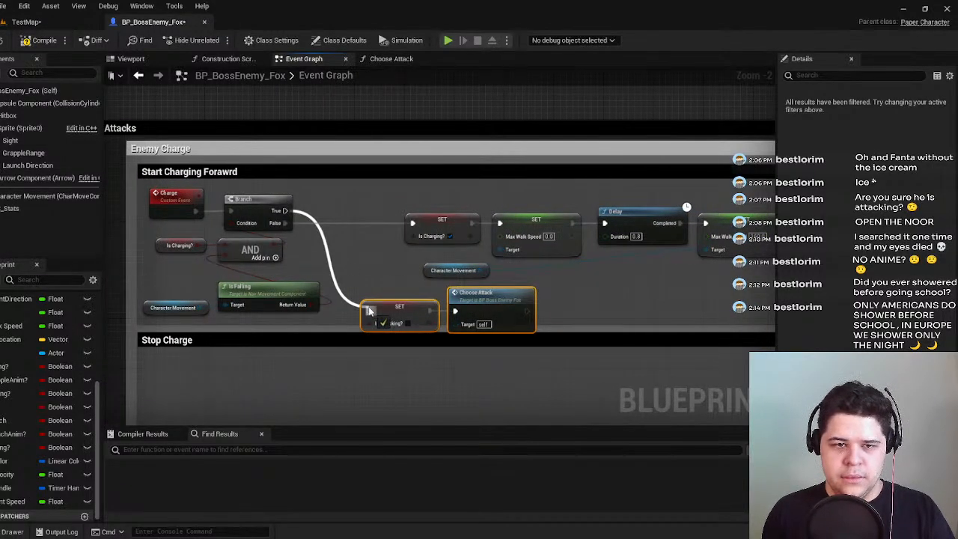
right_drag(372, 265, 337, 290)
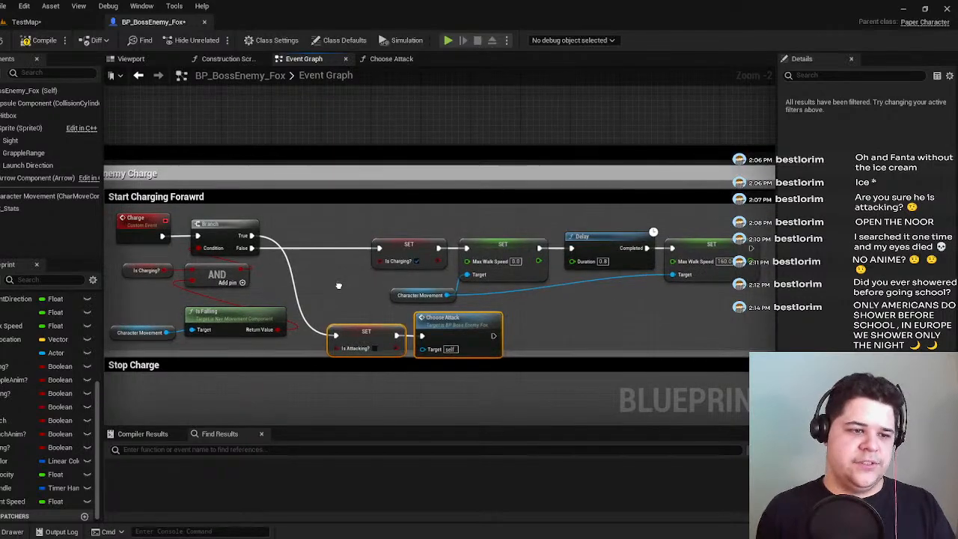
scroll(372, 305, down, 2)
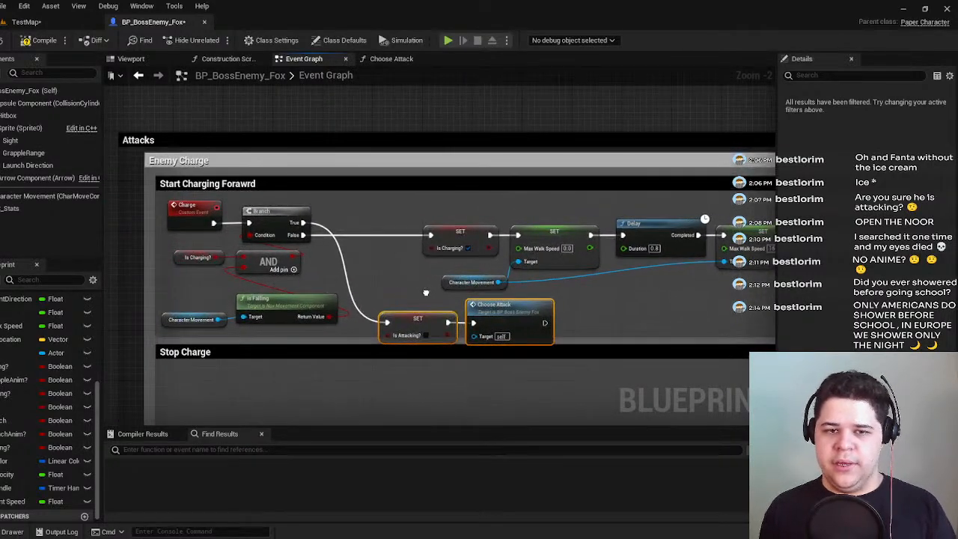
Move the SET Is Charging? chain lower and place the SET Is Attacking? and Choose Attack pair level with the Branch's True output.
scroll(463, 311, up, 2)
drag(342, 213, 529, 273)
drag(432, 213, 690, 280)
drag(500, 233, 433, 286)
right_drag(420, 226, 426, 206)
drag(449, 382, 329, 208)
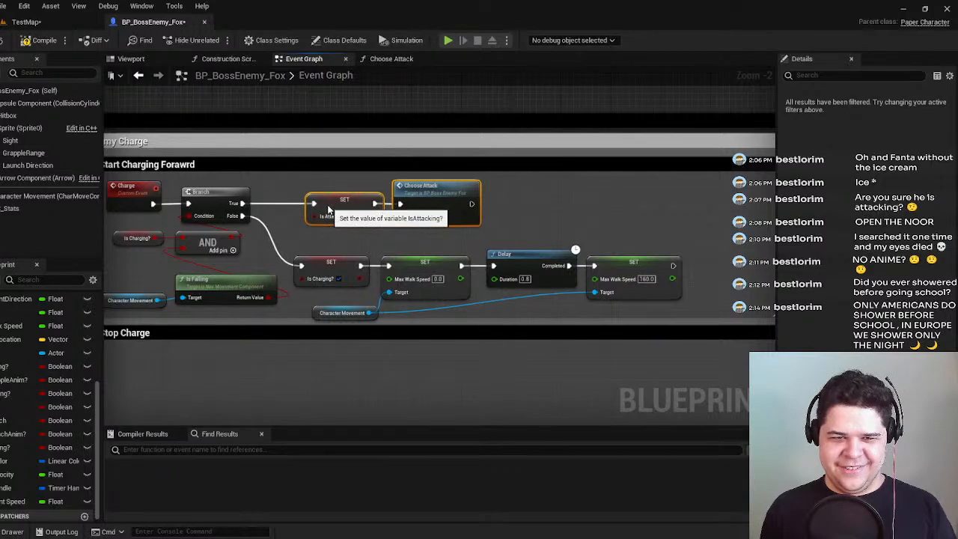
Align the SET Is Charging? chain and its Character Movement node closely beneath the SET Is Attacking? and Choose Attack pair.
drag(344, 241, 318, 258)
drag(449, 293, 649, 310)
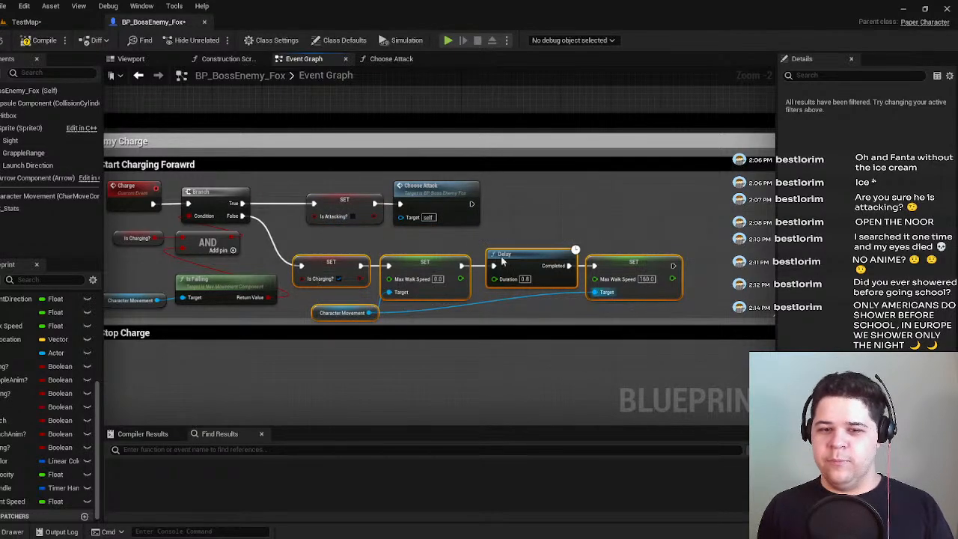
drag(437, 262, 449, 244)
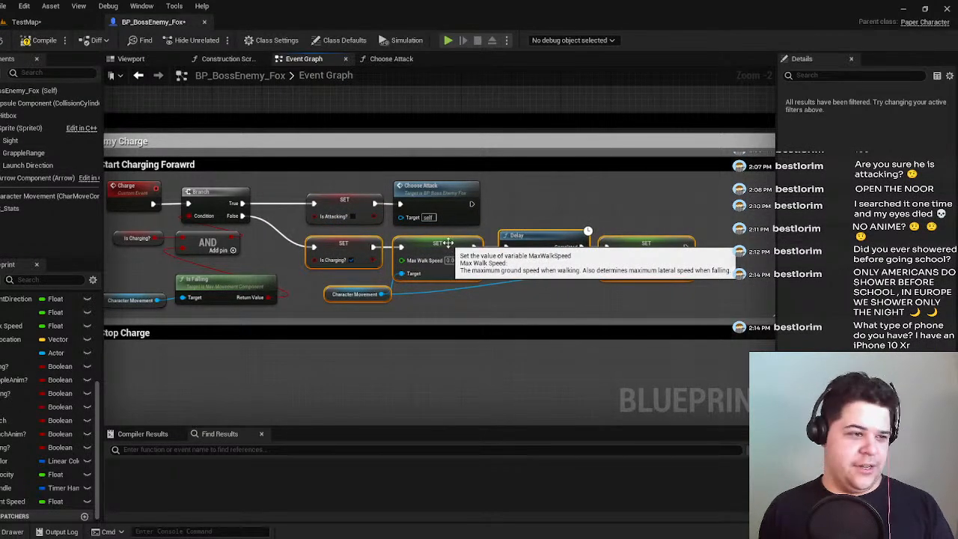
scroll(519, 202, down, 1)
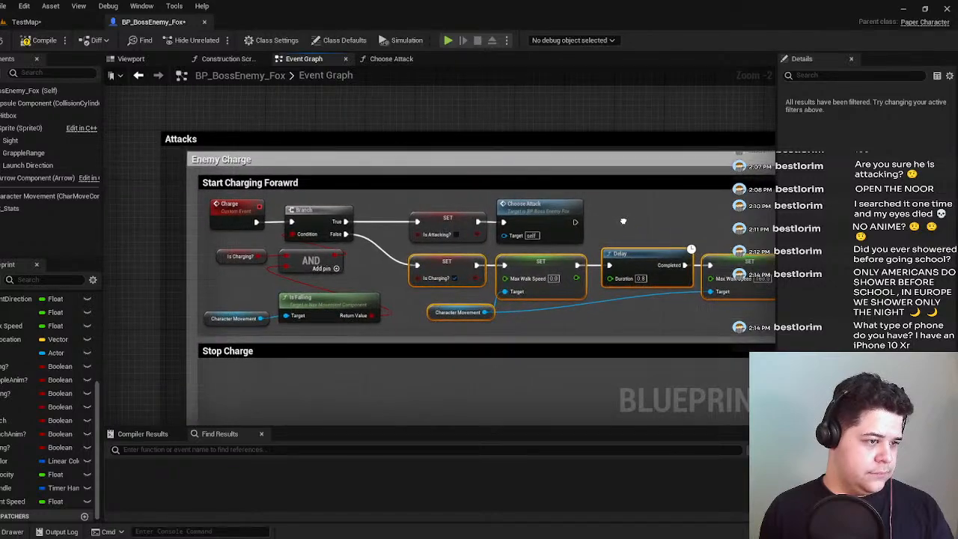
scroll(519, 202, up, 1)
right_drag(519, 201, 651, 184)
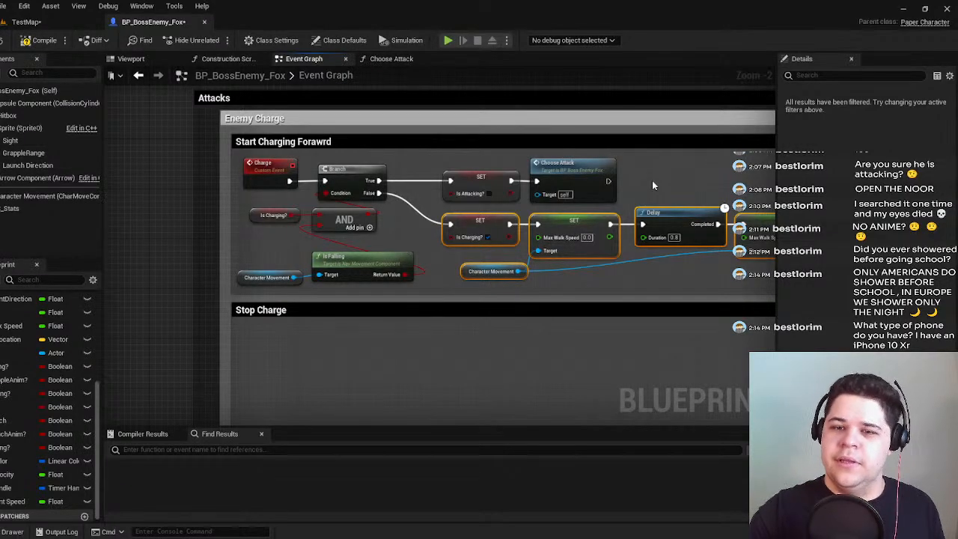
scroll(486, 224, up, 2)
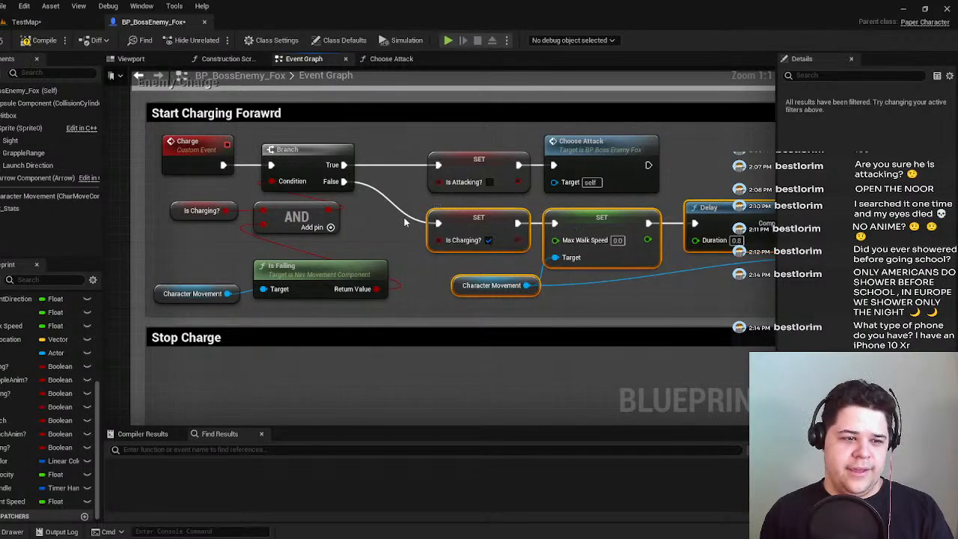
right_drag(401, 220, 243, 224)
right_drag(362, 212, 316, 245)
scroll(365, 215, down, 1)
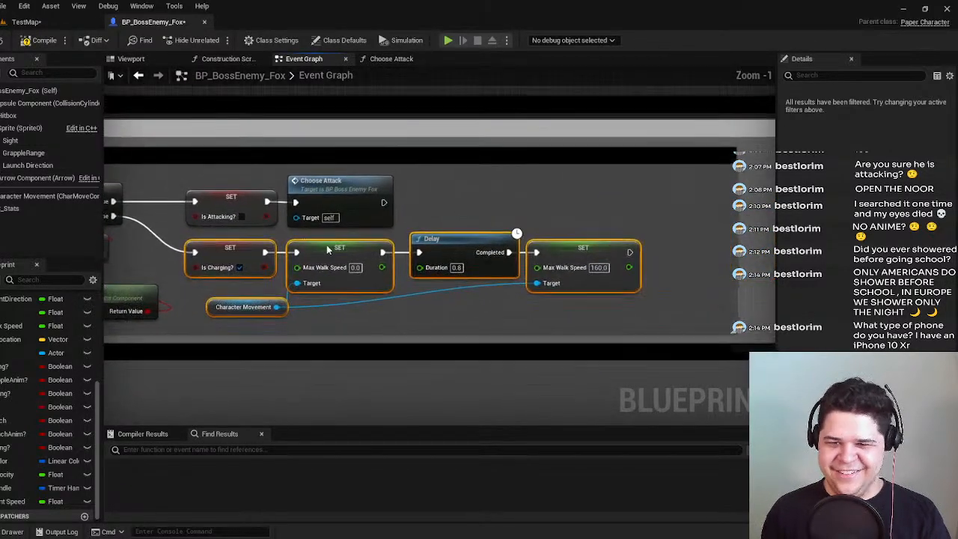
drag(242, 252, 243, 245)
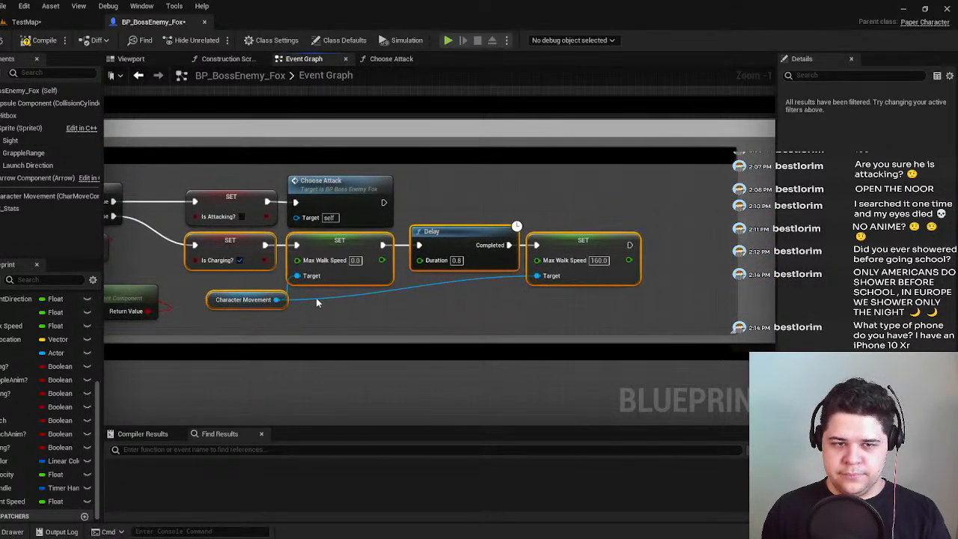
click(357, 311)
Examine the Is Grappling? and Is Overlapping Actor branches in Stop Charge.
right_drag(358, 311, 502, 312)
right_drag(323, 233, 338, 170)
scroll(249, 247, down, 2)
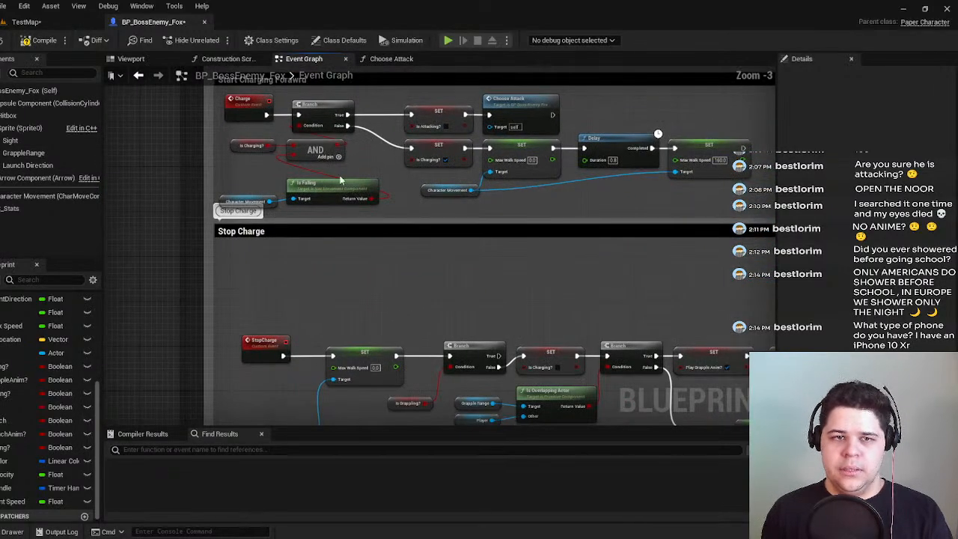
mouse_move(436, 311)
right_down()
mouse_move(389, 178)
mouse_move(440, 344)
mouse_move(286, 252)
right_up()
scroll(397, 196, up, 2)
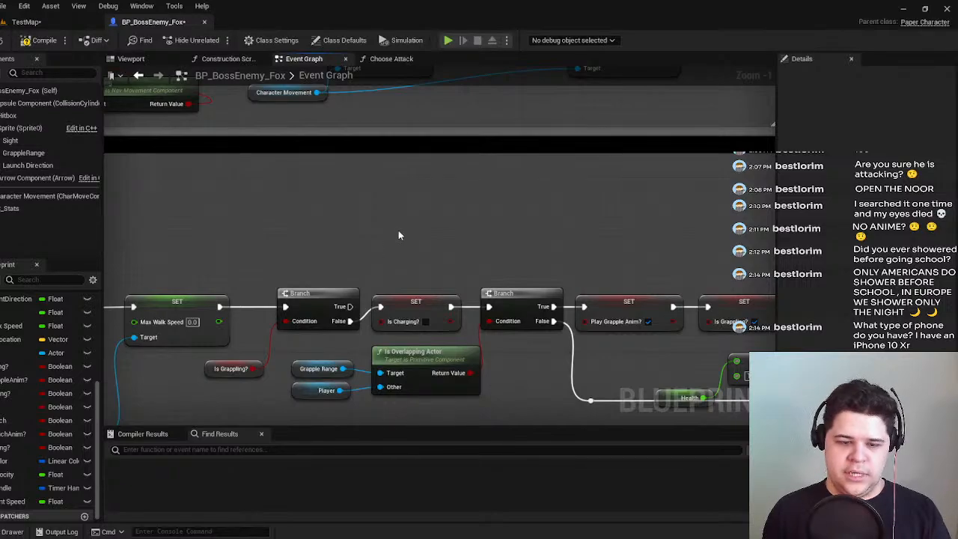
key(ctrl+v)
right_drag(395, 229, 372, 182)
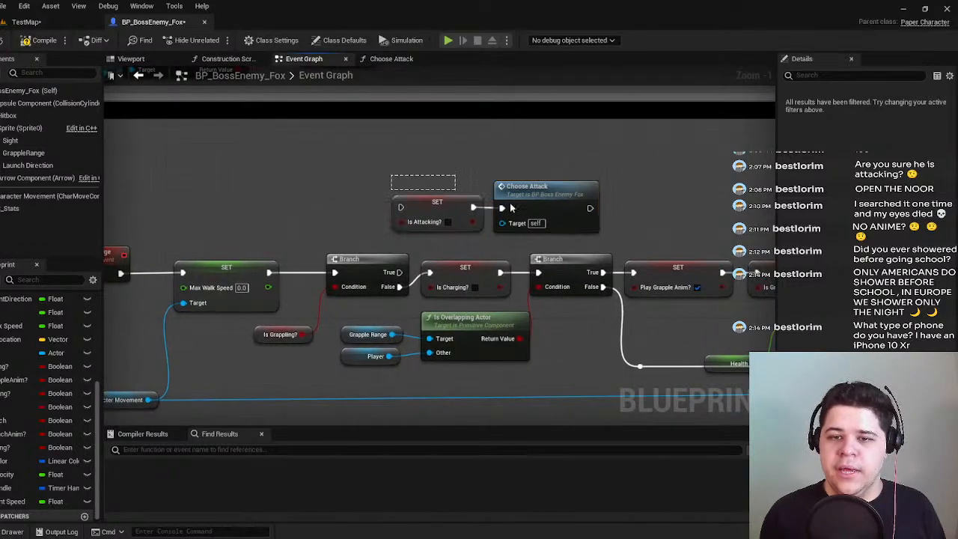
key(Delete)
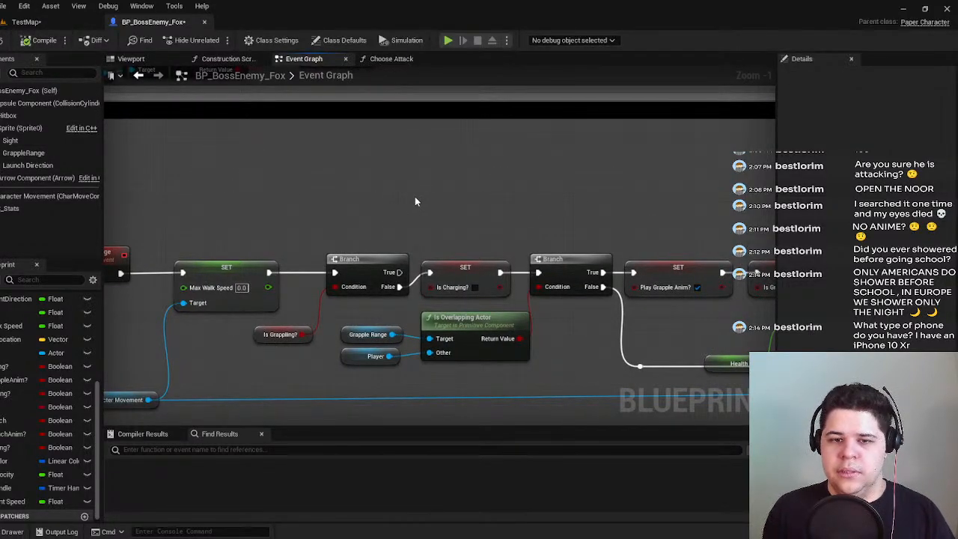
Trace the whole Stop Charge chain, from its Is Grappling? check through SET Is Grappling? to the nodes that follow the Health comparison.
right_drag(481, 241, 405, 202)
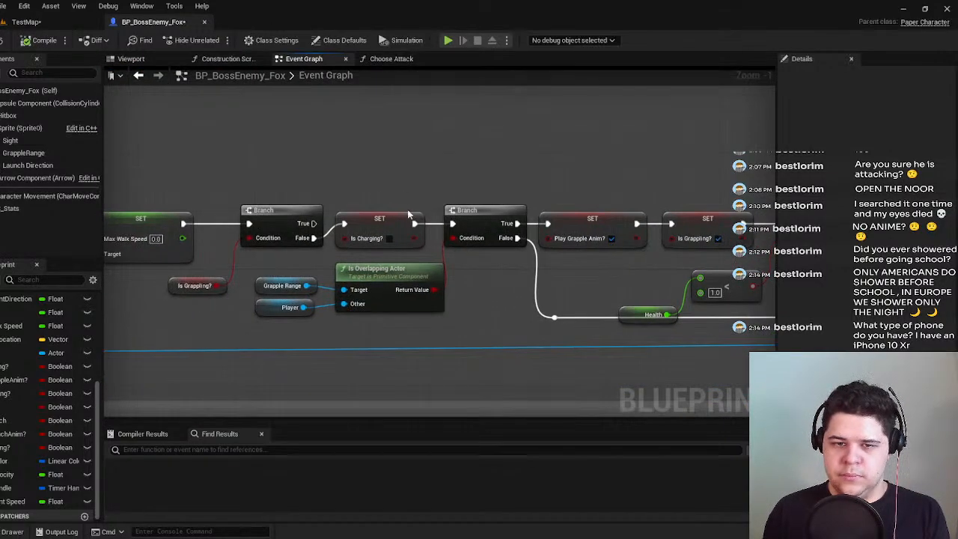
right_drag(383, 288, 566, 284)
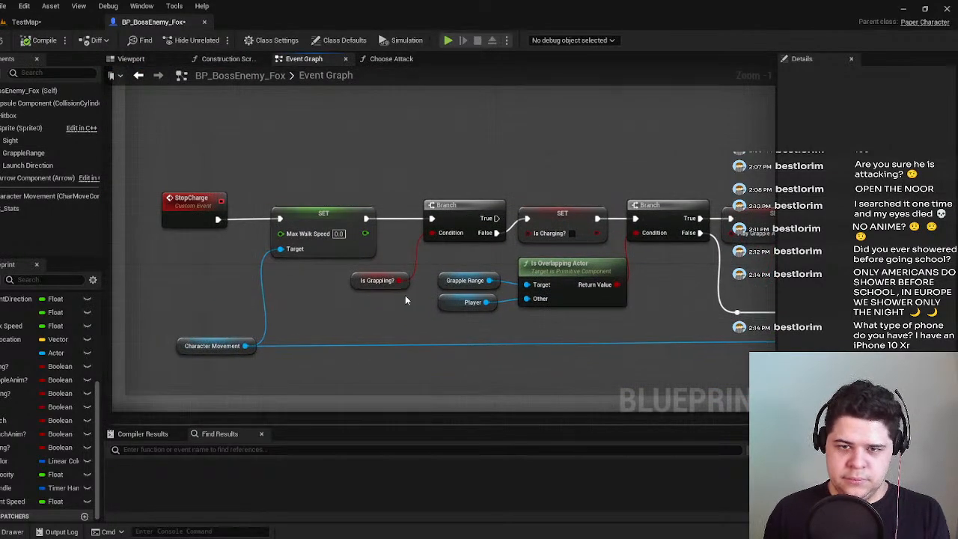
click(361, 282)
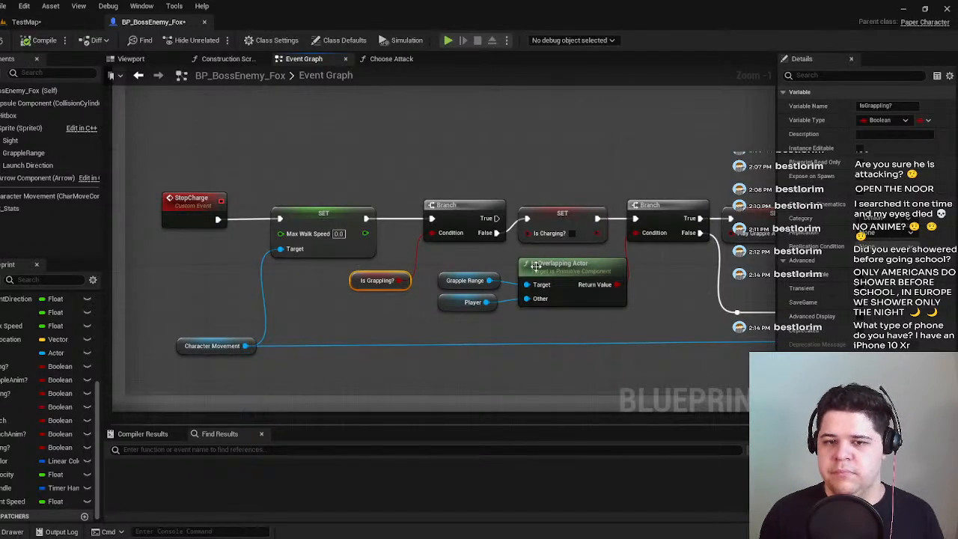
right_drag(654, 283, 438, 280)
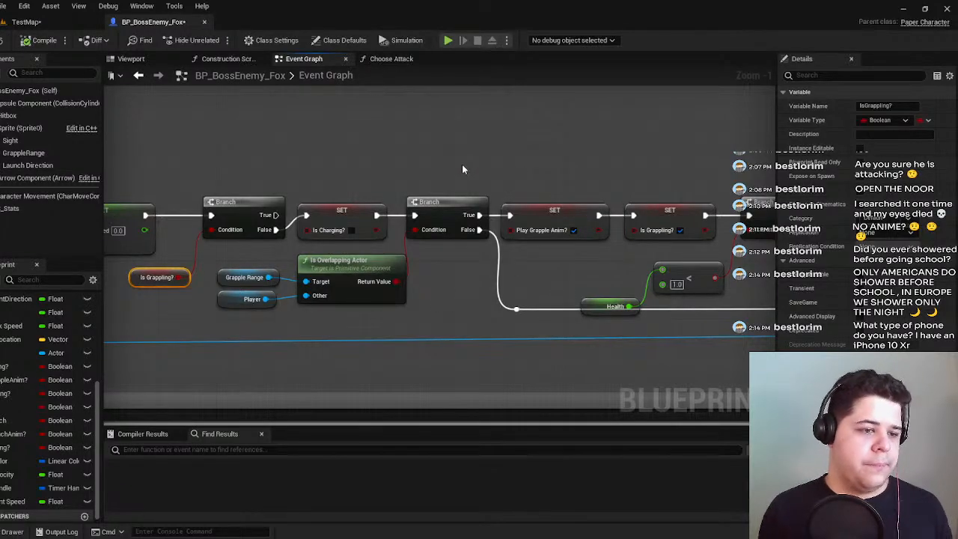
click(673, 223)
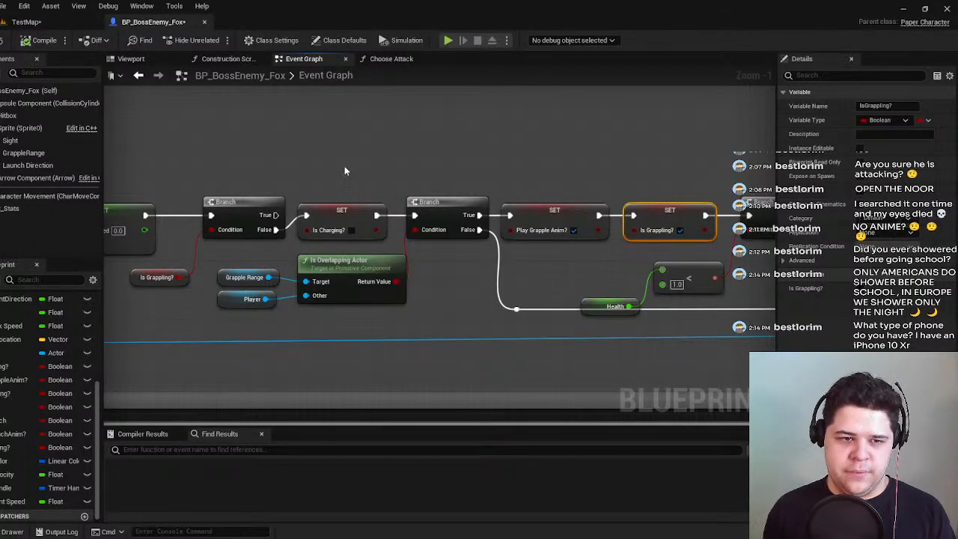
click(443, 165)
scroll(338, 218, down, 3)
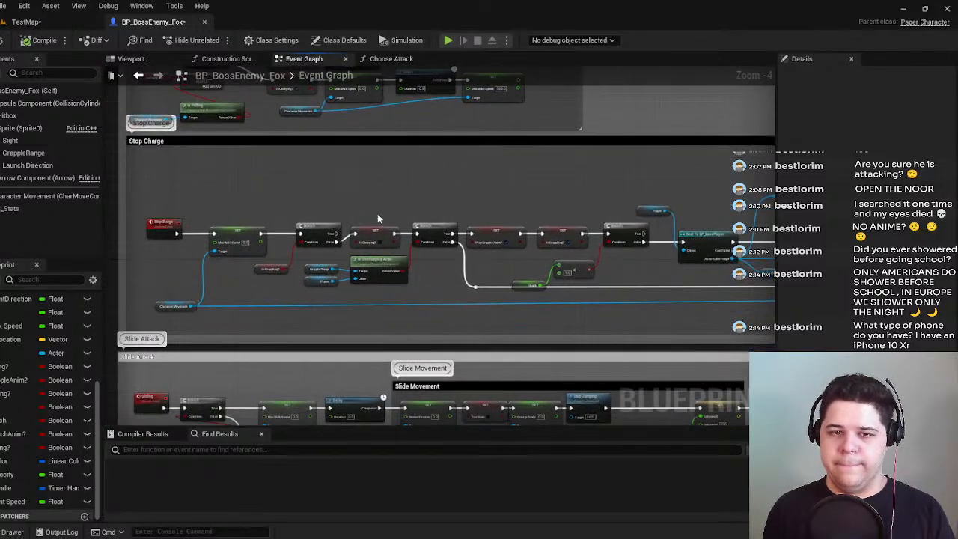
scroll(377, 214, up, 2)
right_drag(377, 215, 178, 204)
right_drag(658, 134, 445, 148)
right_drag(714, 150, 377, 152)
mouse_move(607, 152)
right_down()
mouse_move(241, 160)
mouse_move(603, 145)
right_up()
scroll(241, 161, down, 3)
right_drag(235, 237, 595, 249)
scroll(596, 249, down, 2)
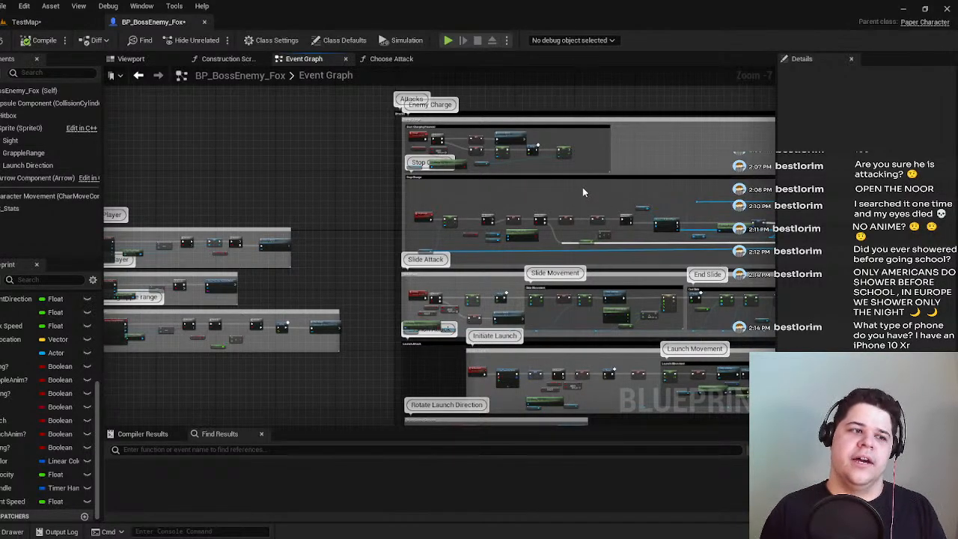
Paste the SET Is Attacking? and Choose Attack nodes into Initiate Launch, in the free space below the Delay node.
scroll(782, 277, up, 2)
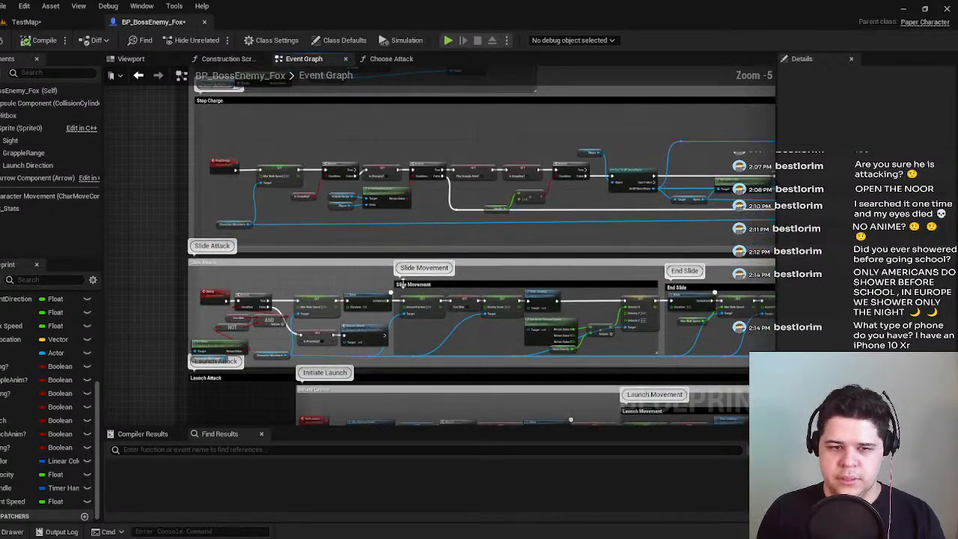
scroll(400, 282, up, 4)
right_drag(397, 281, 575, 210)
right_drag(272, 276, 275, 196)
scroll(275, 196, down, 3)
scroll(369, 289, up, 1)
scroll(419, 299, up, 1)
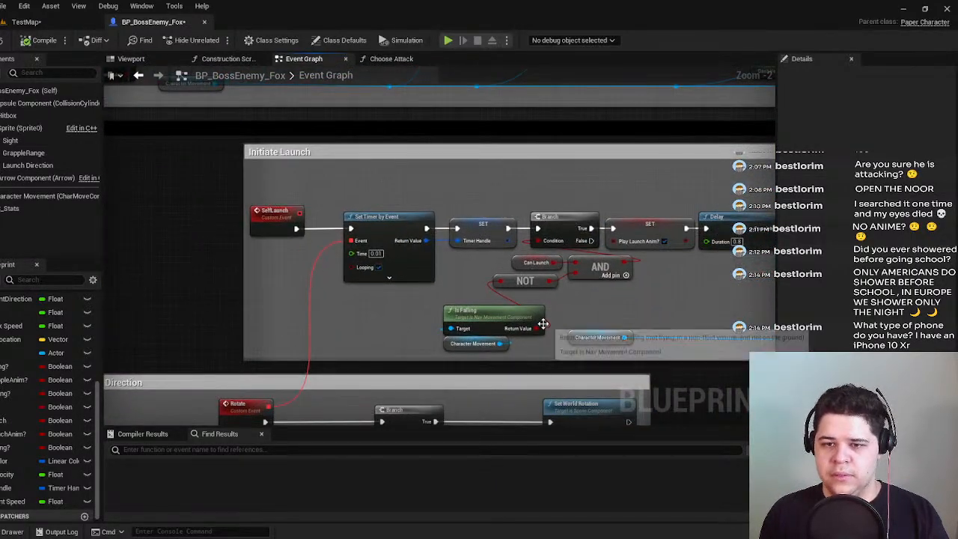
right_drag(440, 305, 252, 306)
right_drag(381, 293, 504, 278)
key(ctrl+v)
right_drag(635, 270, 504, 274)
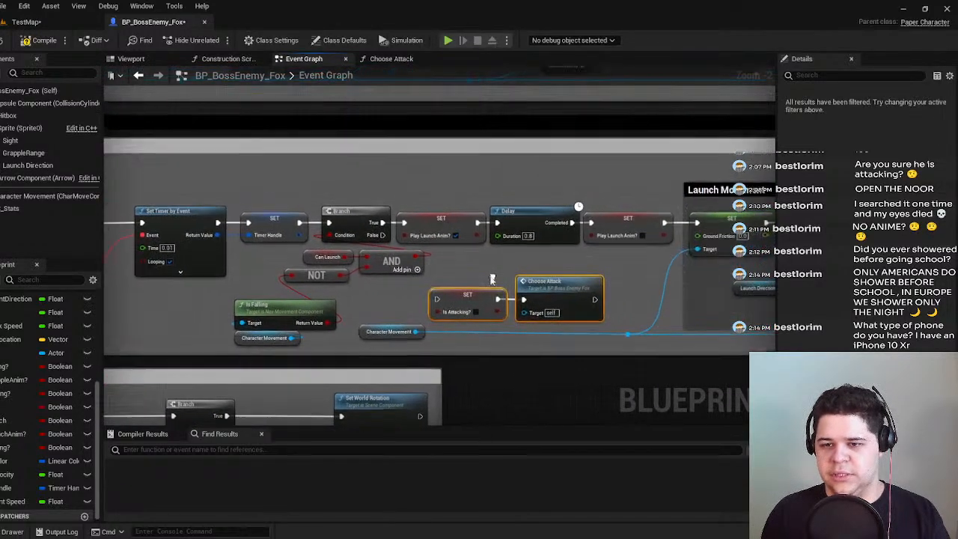
Connect the Initiate Launch Branch's False output to the SET Is Attacking? and Choose Attack pair, then compile and save the blueprint.
scroll(506, 272, up, 2)
drag(348, 220, 422, 306)
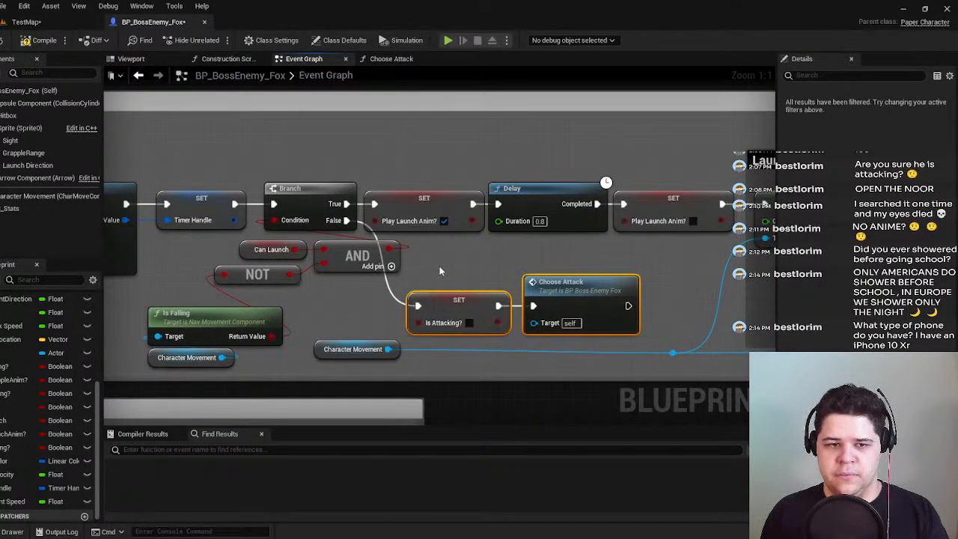
drag(577, 298, 607, 278)
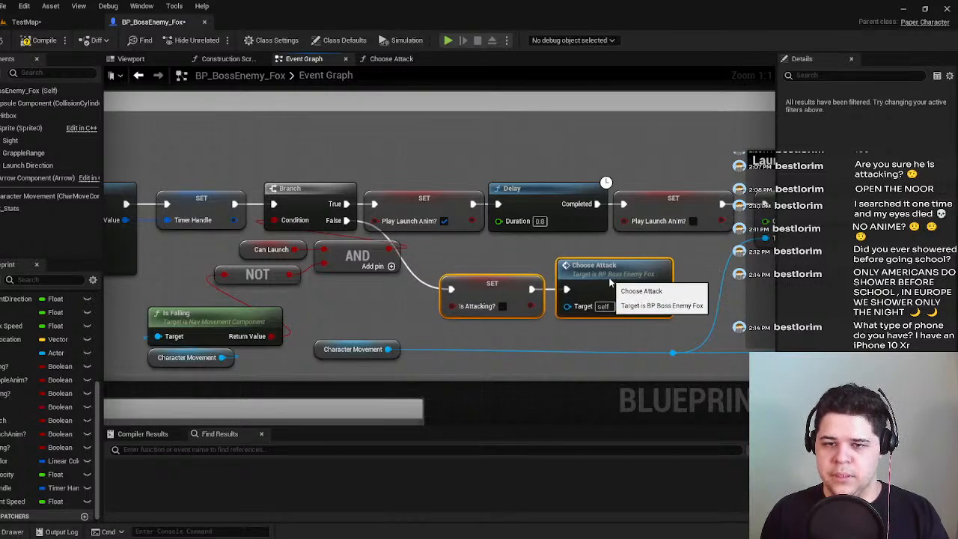
click(41, 39)
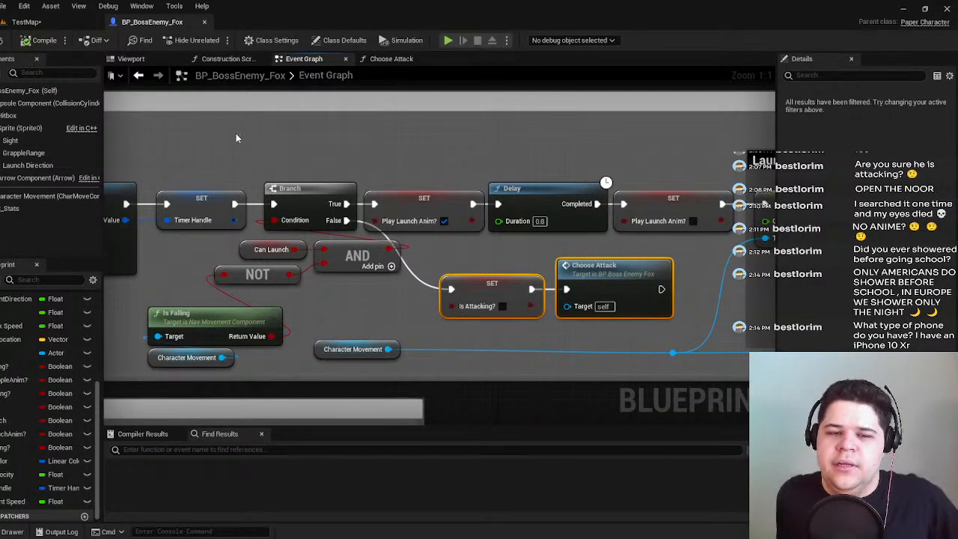
Review the Initiate Launch timer and Branch logic together with the Rotate Launch Direction event and its Can Launch check.
right_drag(235, 133, 569, 155)
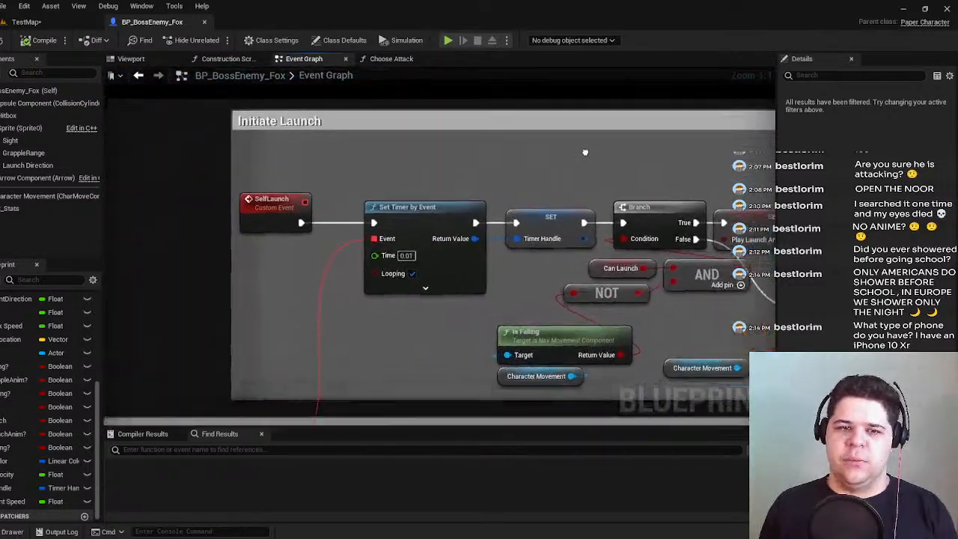
scroll(350, 214, down, 5)
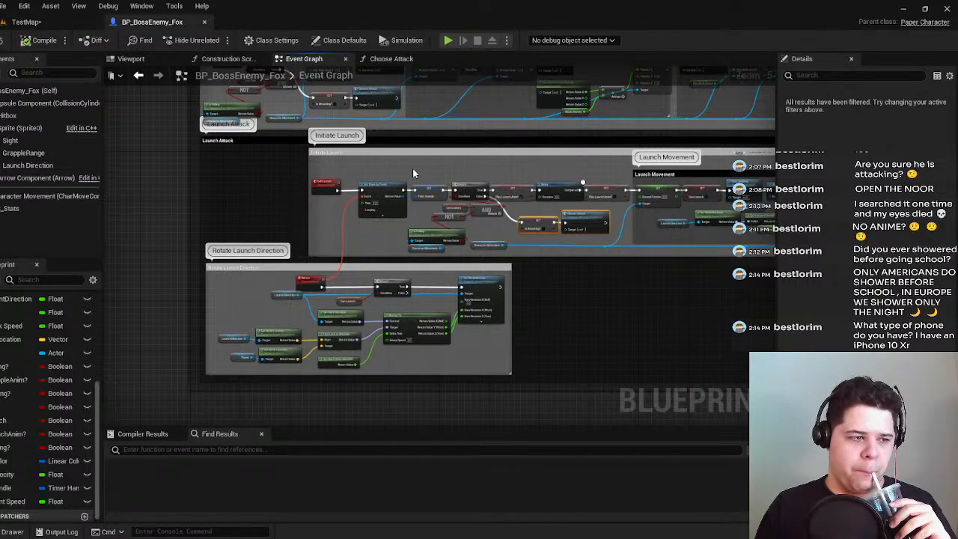
scroll(412, 173, up, 2)
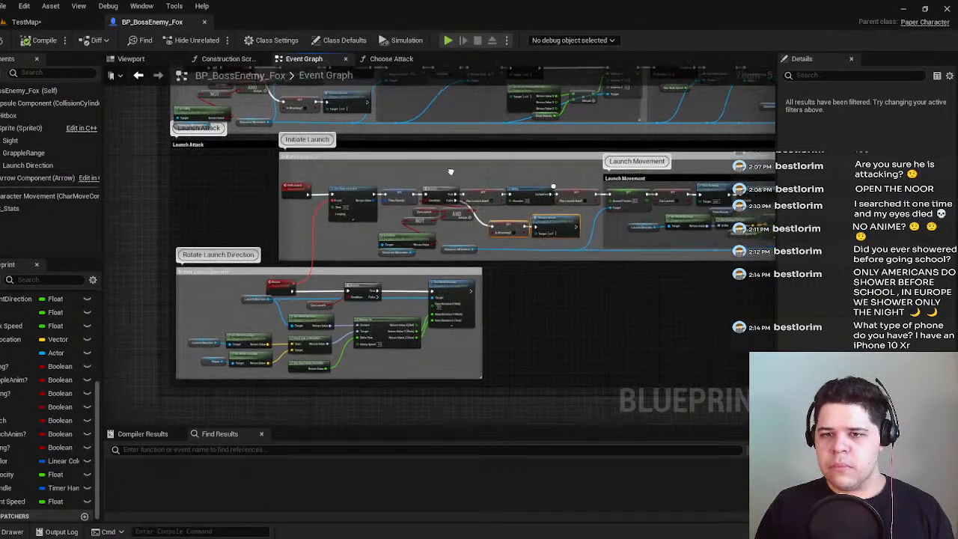
scroll(412, 179, down, 2)
scroll(461, 161, up, 2)
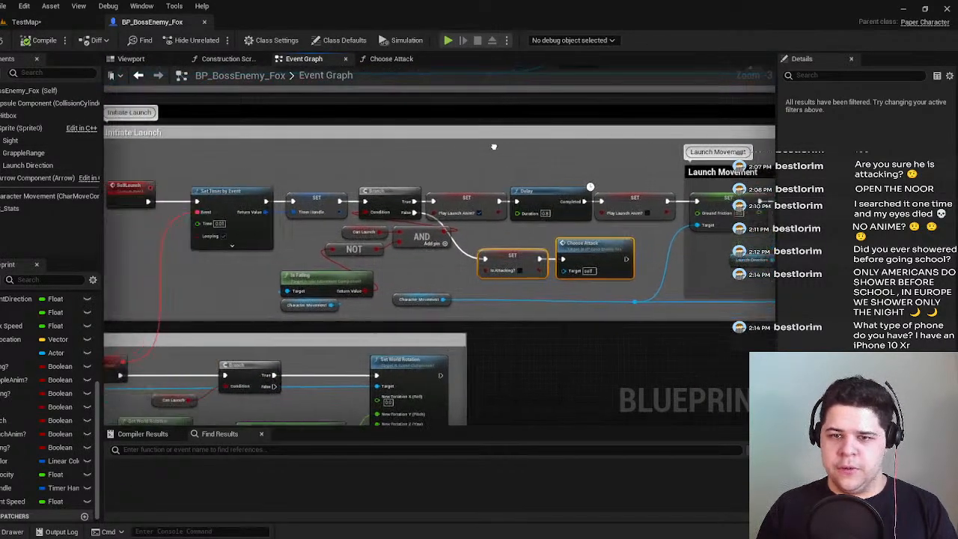
right_drag(426, 186, 334, 177)
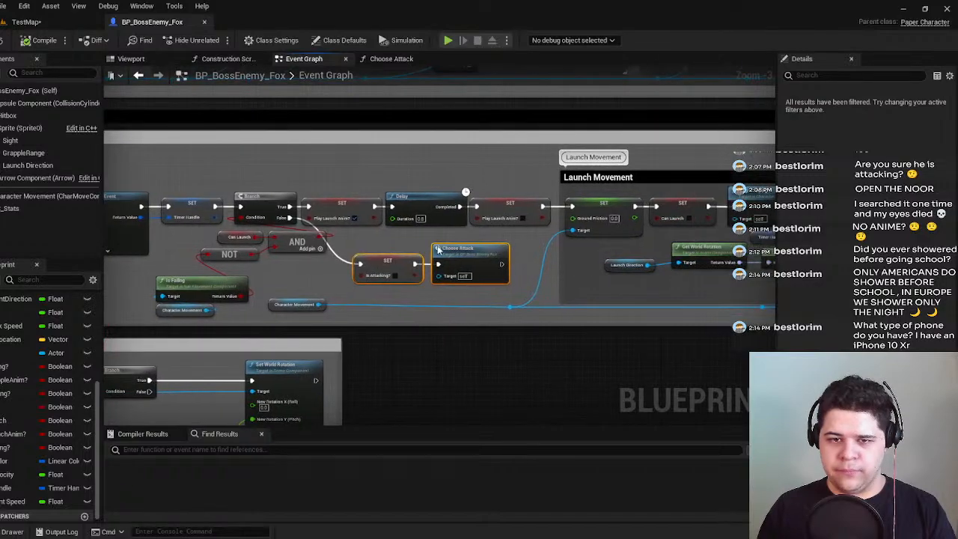
right_drag(417, 325, 571, 315)
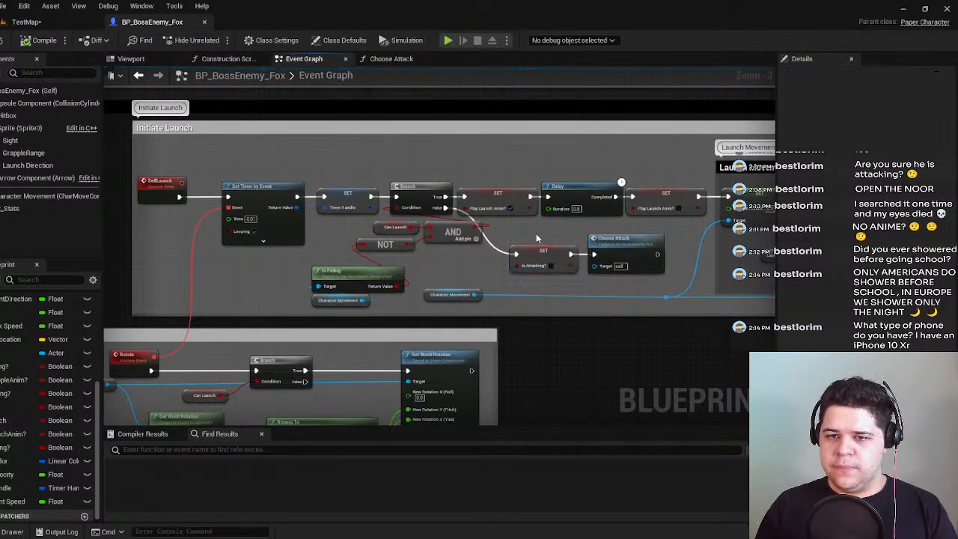
scroll(536, 238, down, 3)
scroll(352, 298, up, 4)
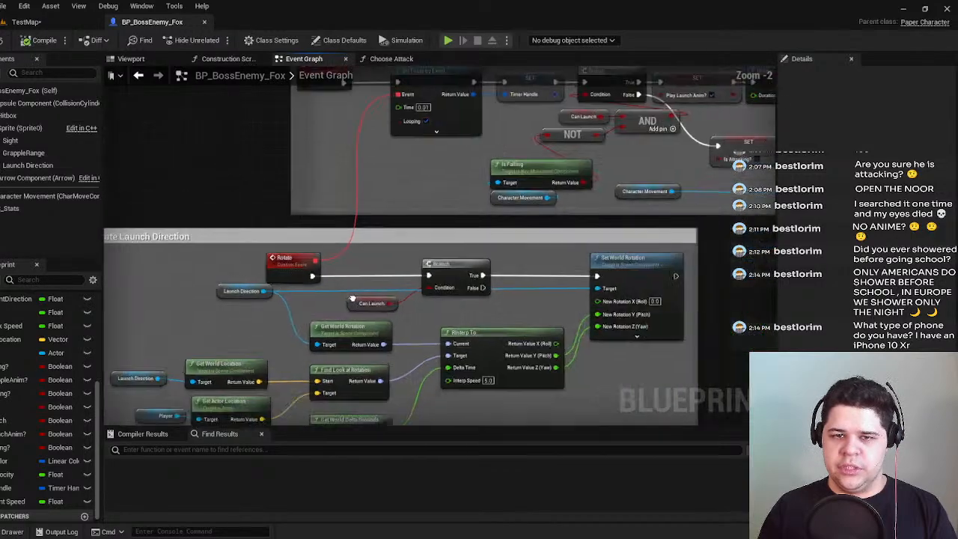
scroll(352, 298, down, 3)
Play-test TestMap, running and jumping around the boss fox to observe how it chains its attacks.
click(26, 22)
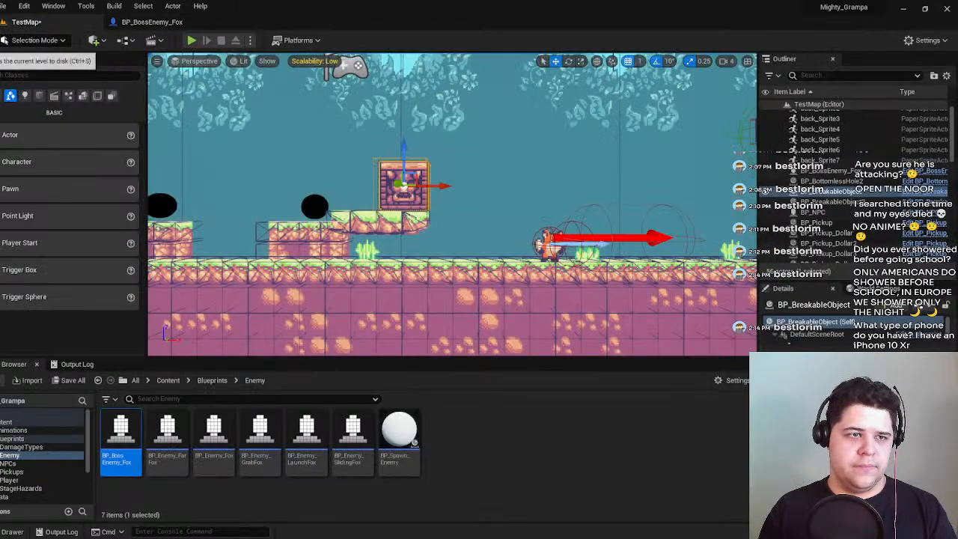
click(192, 40)
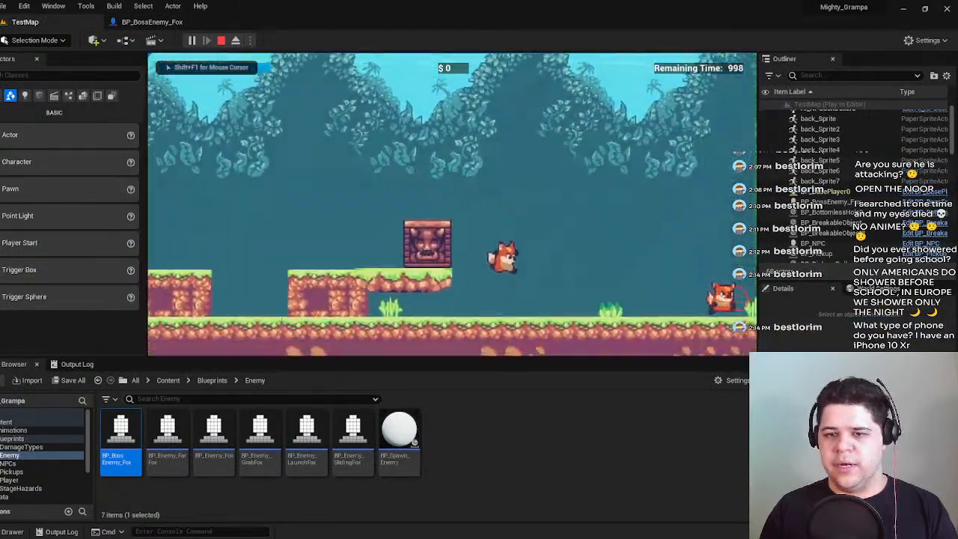
key(a)
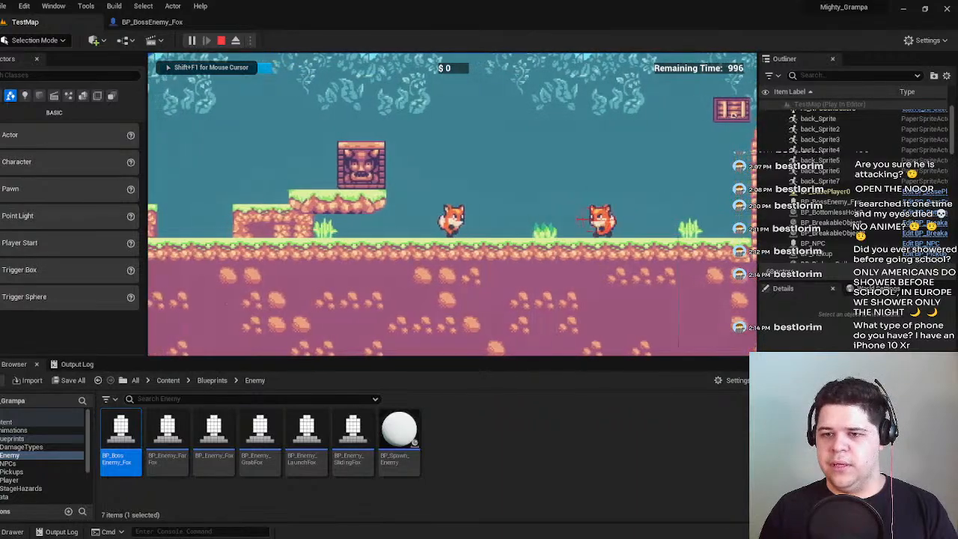
key(d)
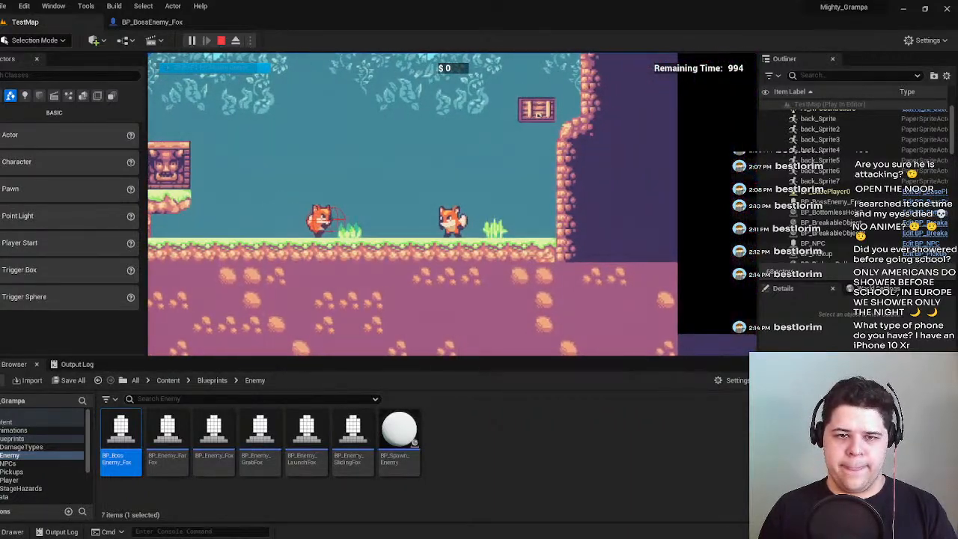
key(a)
key(space)
key(d)
key(a)
key(space)
key(d)
key(a)
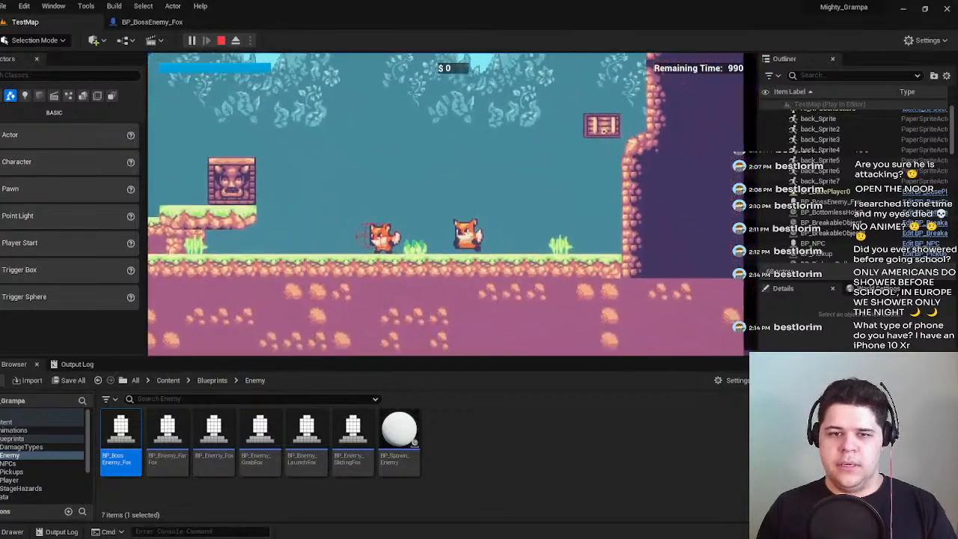
key(d)
key(a)
key(space)
key(a)
key(a)
key(d)
key(a)
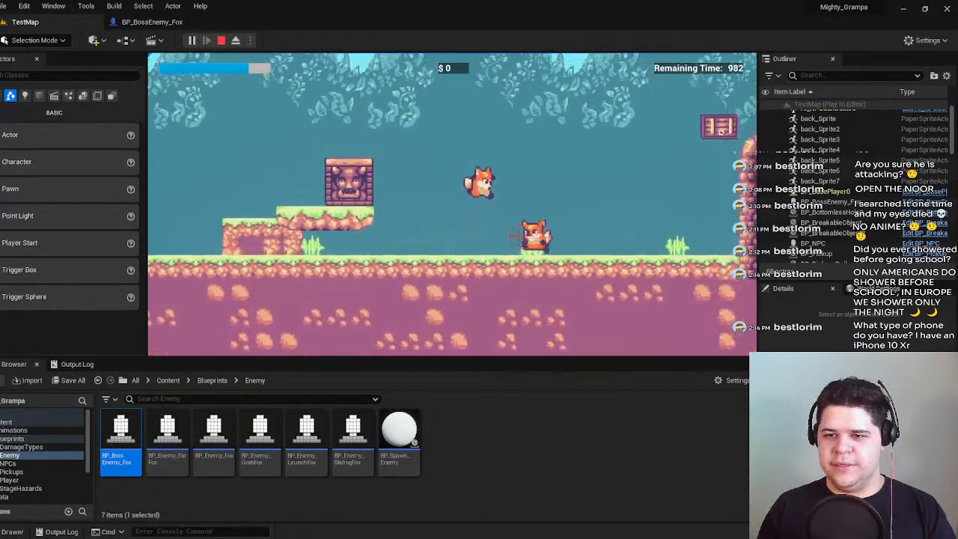
key(d)
key(a)
key(space)
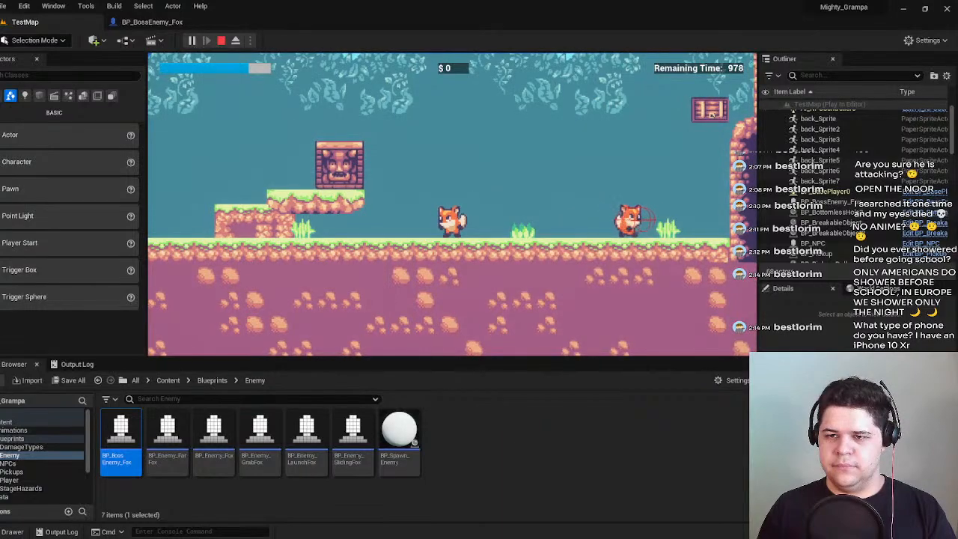
key(d)
key(a)
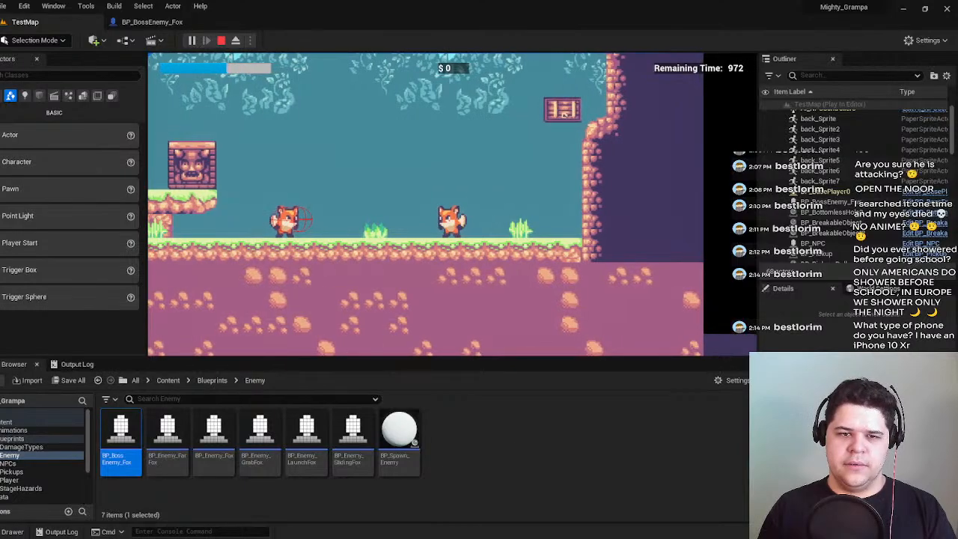
key(a)
key(space)
key(d)
key(space)
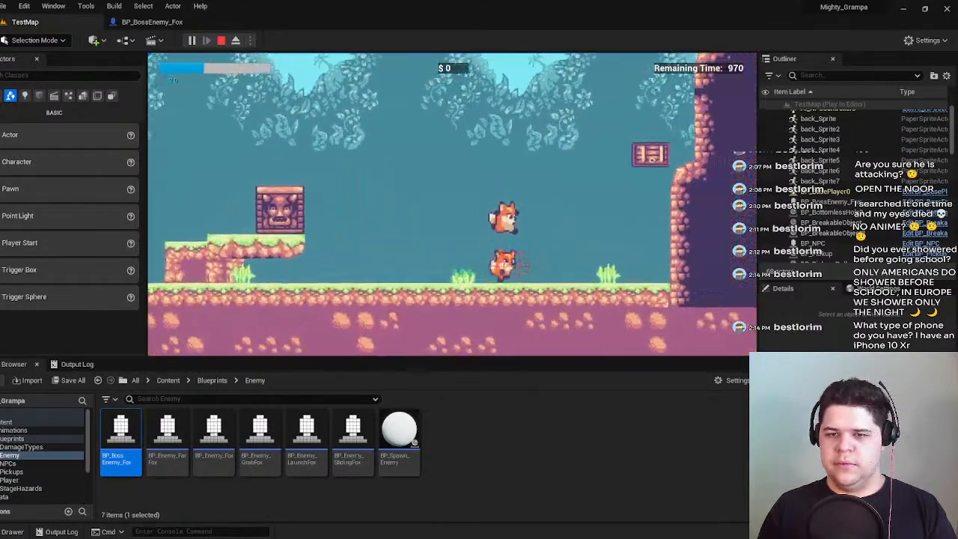
key(a)
key(space)
key(d)
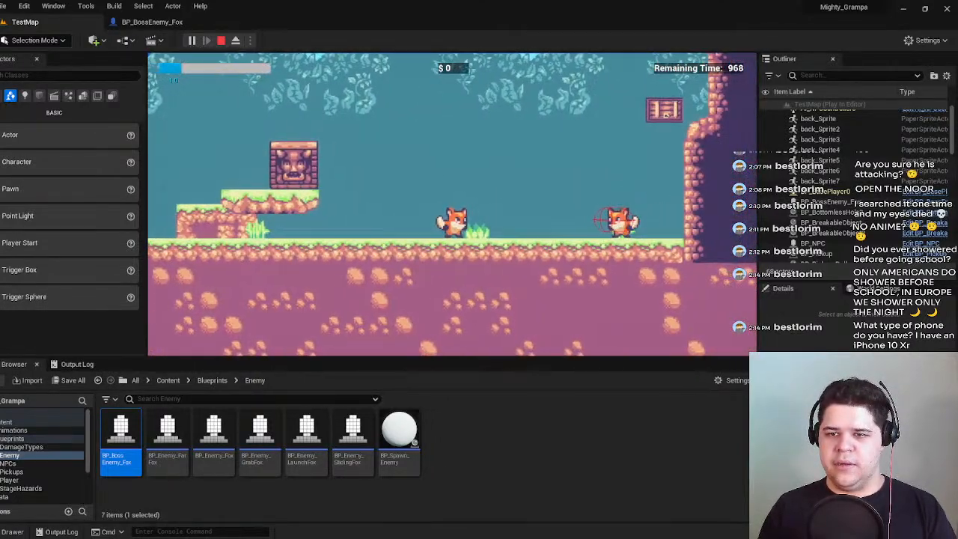
key(d)
key(space)
key(a)
key(space)
key(d)
key(space)
key(space)
key(d)
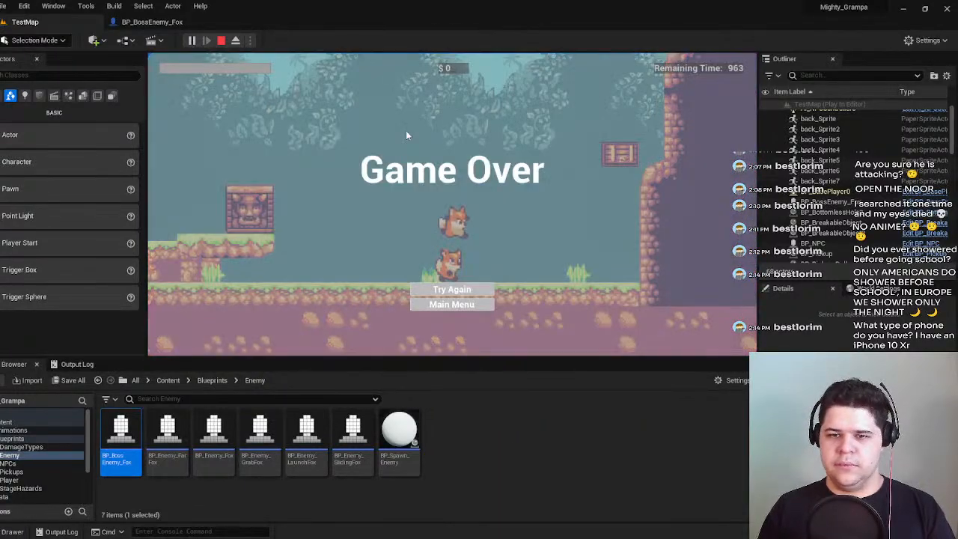
Retry the level for a short run near the boss fox and end the play test.
click(479, 289)
key(space)
key(d)
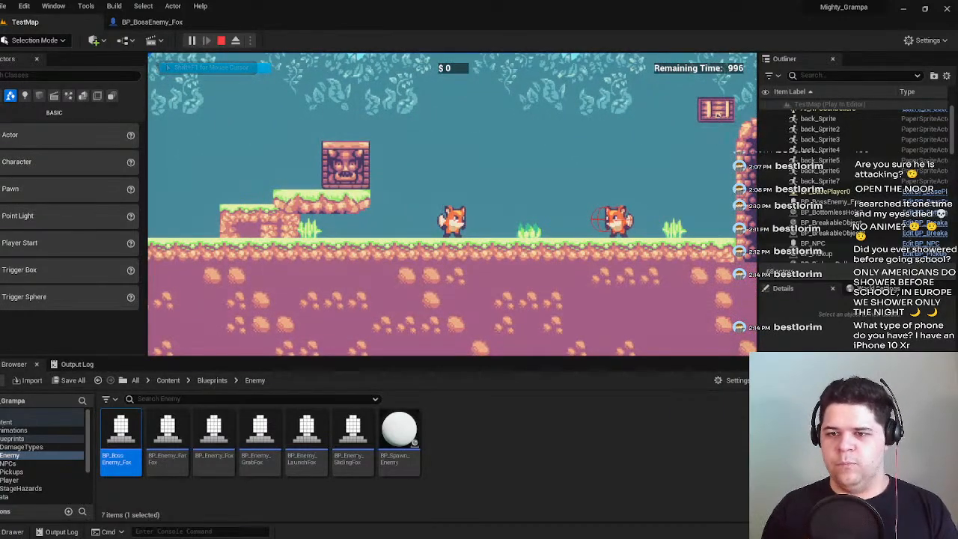
key(Escape)
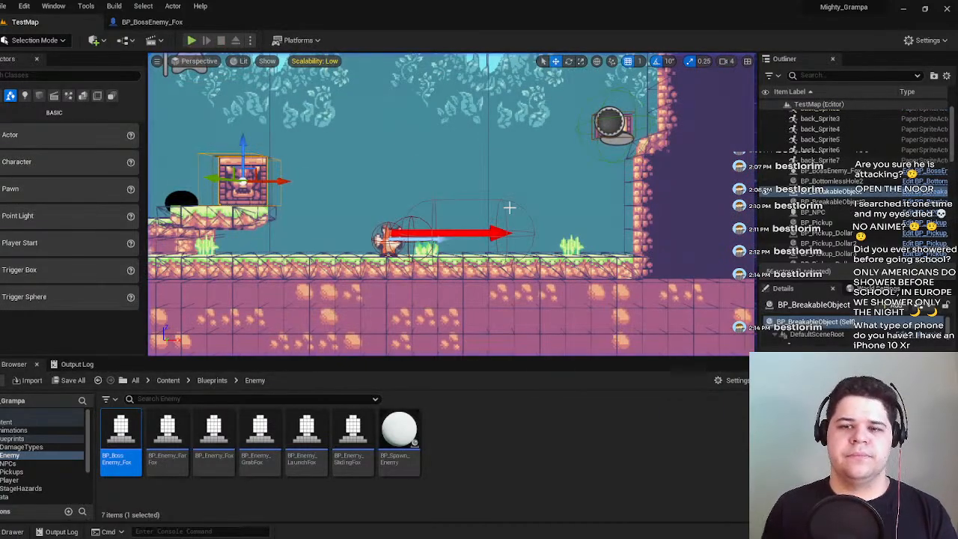
Examine the Detect Player and Undetect Player overlap logic in BP_BossEnemy_Fox's Event Graph.
click(148, 21)
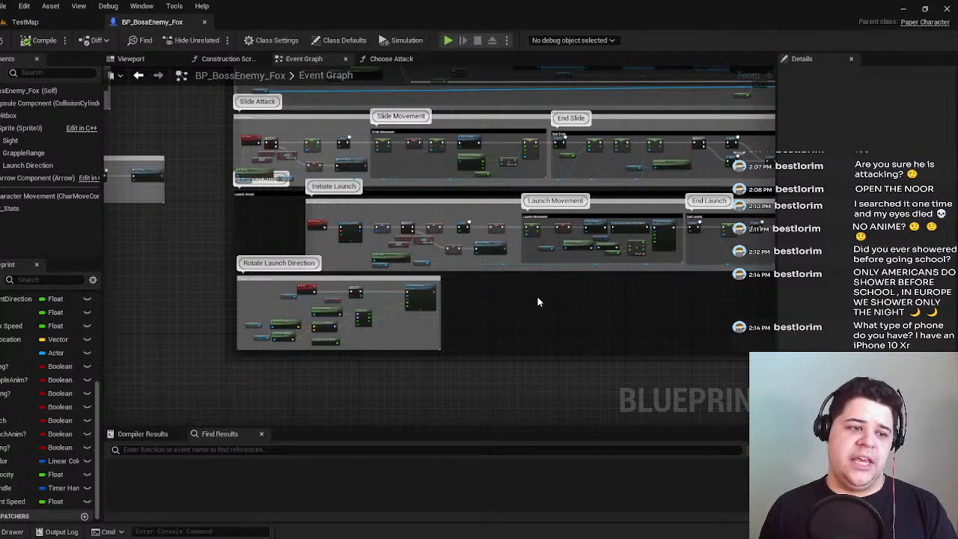
right_drag(522, 290, 606, 297)
scroll(607, 297, up, 2)
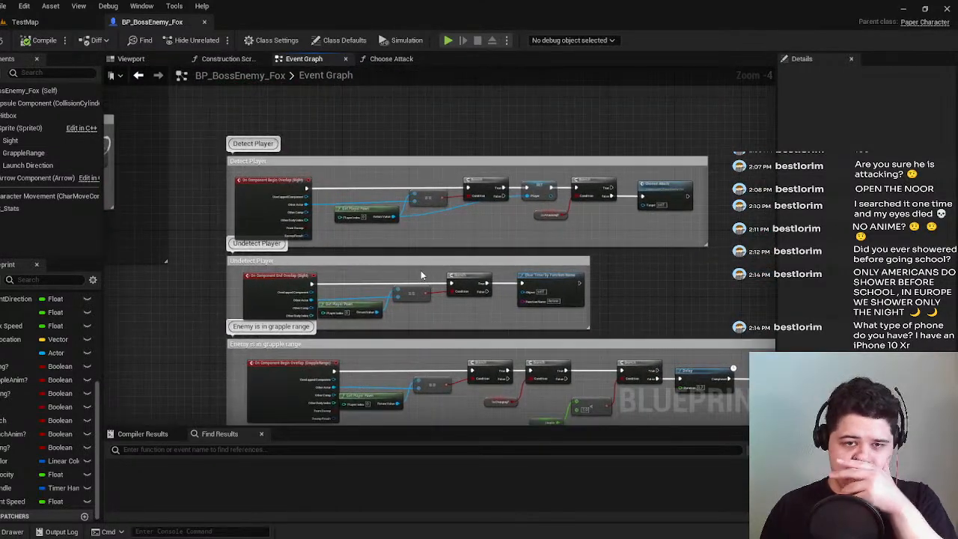
scroll(421, 275, up, 2)
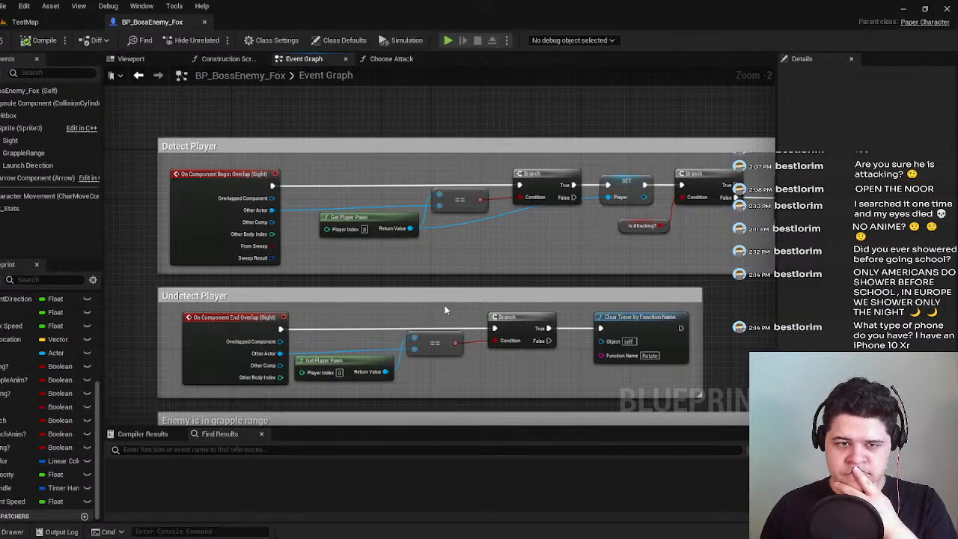
scroll(444, 309, down, 4)
scroll(439, 272, up, 4)
right_drag(402, 246, 304, 212)
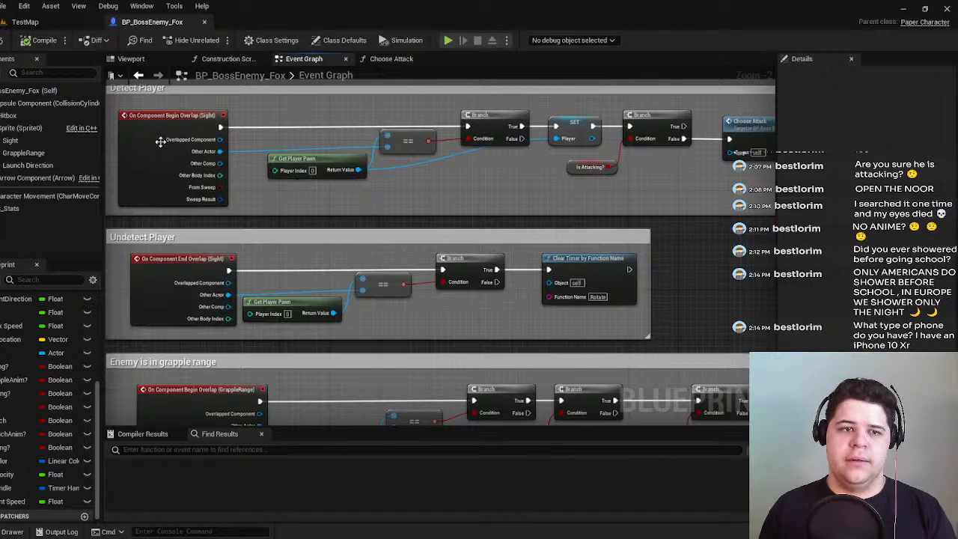
right_drag(161, 144, 296, 137)
right_drag(419, 113, 354, 138)
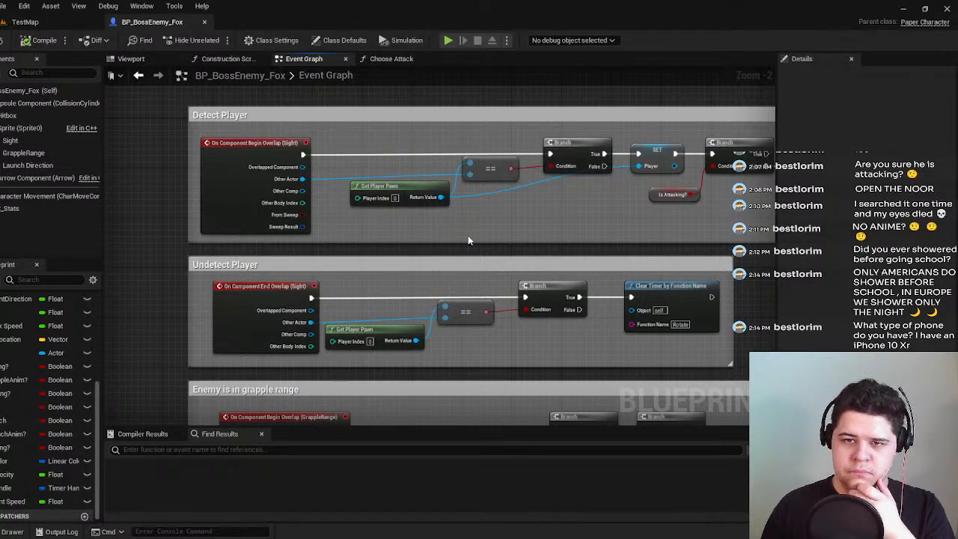
In TestMap, move the BP_BossEnemy_Fox actor along the floor, farther from the breakable block and closer to the arena's end wall.
click(24, 22)
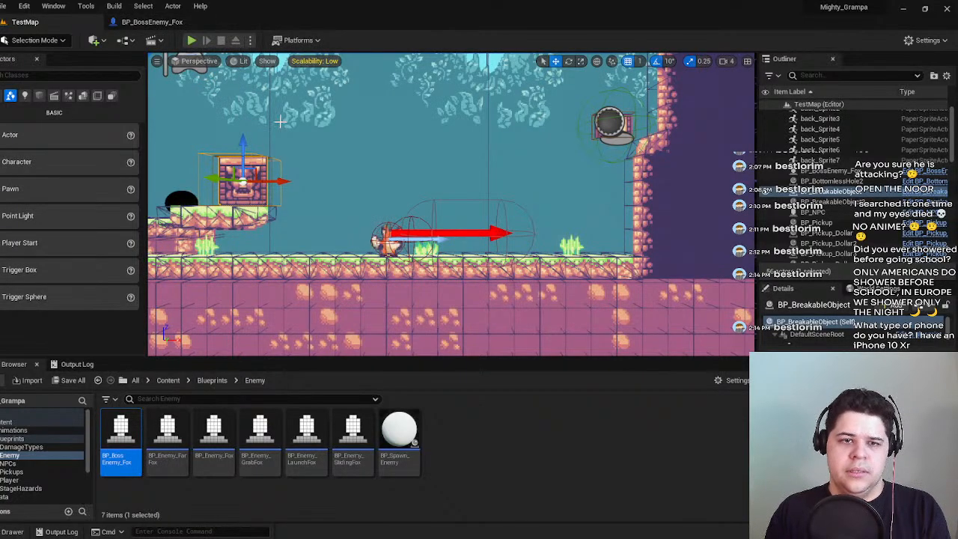
scroll(294, 138, down, 5)
scroll(350, 185, up, 5)
key(s)
right_drag(349, 185, 442, 167)
key(w)
key(w)
key(s)
click(451, 185)
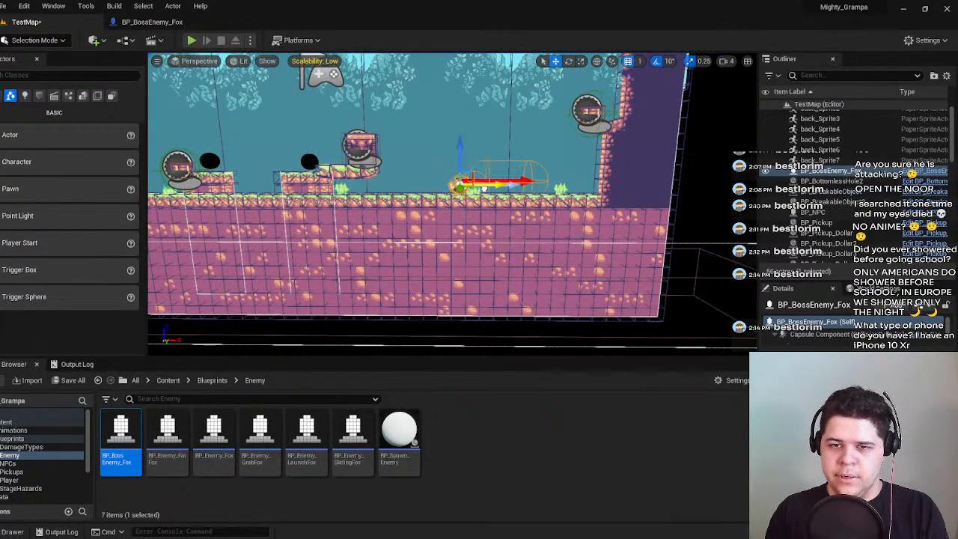
mouse_move(565, 193)
right_down()
mouse_move(546, 191)
mouse_move(580, 192)
right_up()
key(s)
key(w)
right_drag(479, 209, 453, 235)
key(s)
click(471, 224)
key(s)
key(w)
key(w)
key(s)
key(w)
key(s)
key(w)
key(s)
click(436, 144)
right_drag(437, 145, 433, 143)
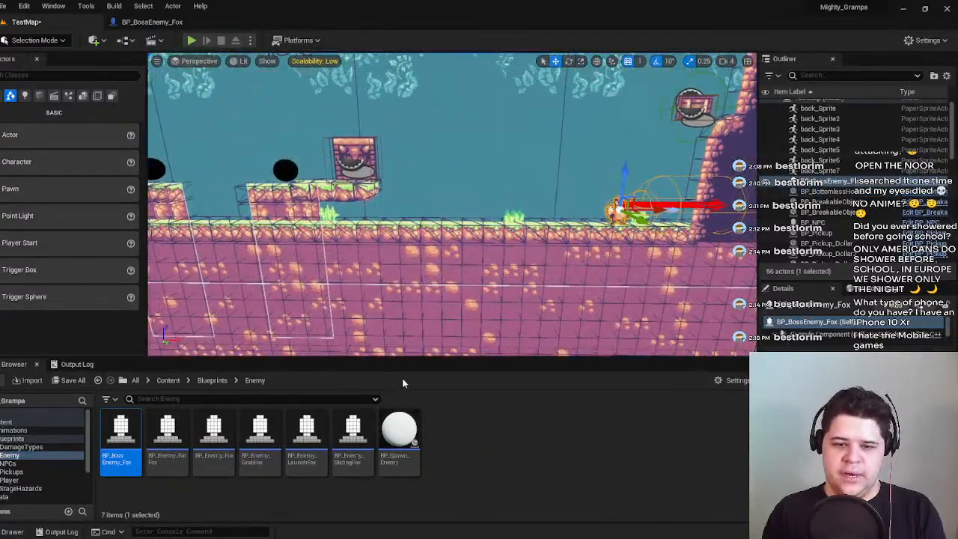
Create an Actor Blueprint class named BP_BossTrigger in the Enemy folder, and open it docked beside BP_BossEnemy_Fox.
right_click(441, 449)
click(498, 147)
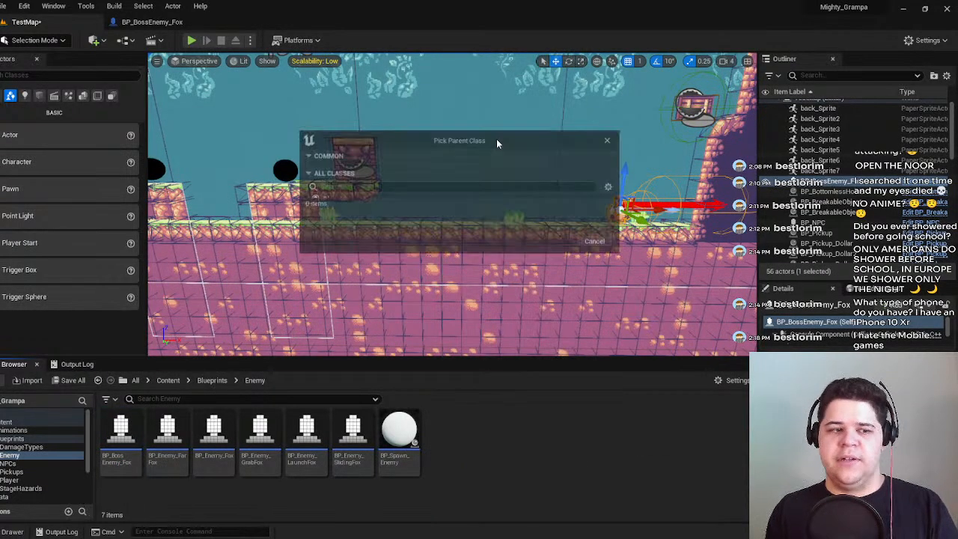
click(354, 172)
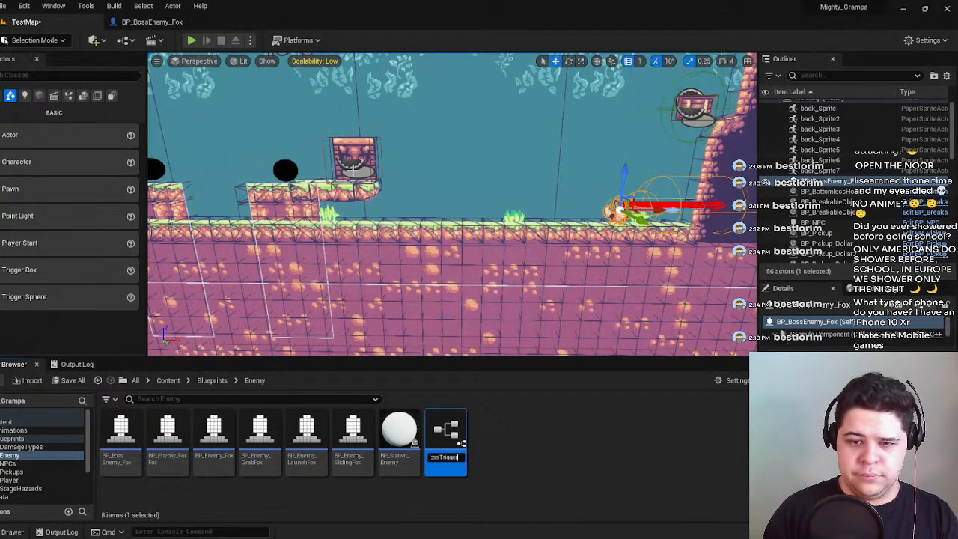
key(Return)
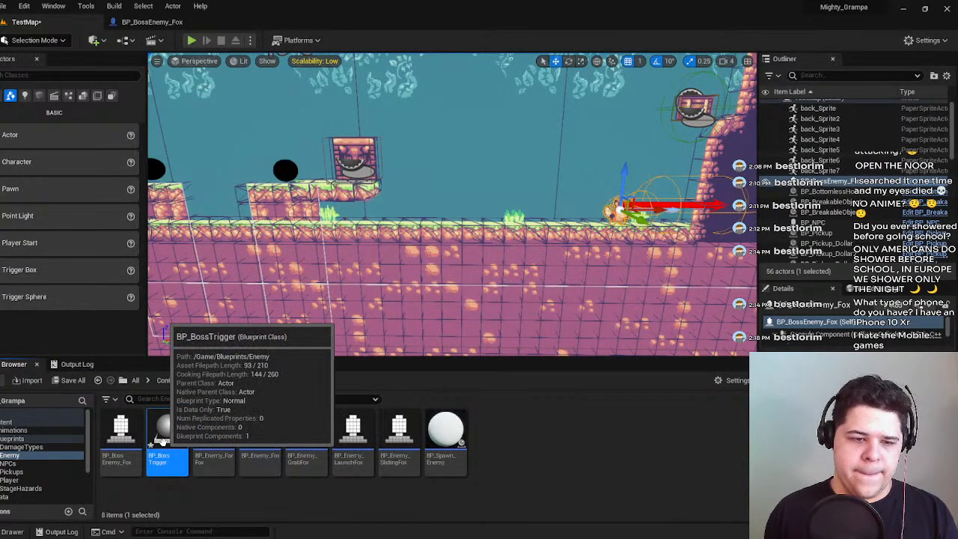
double_click(161, 441)
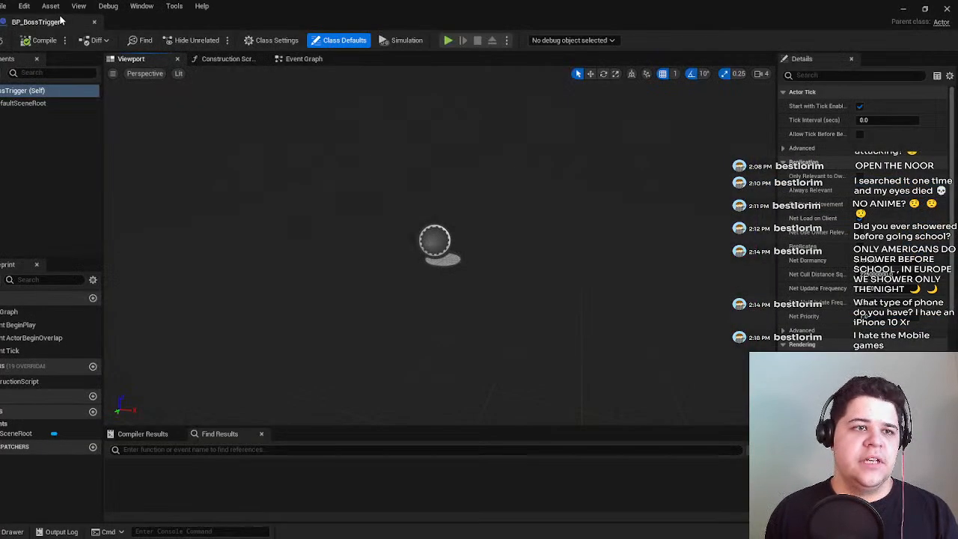
drag(60, 20, 258, 24)
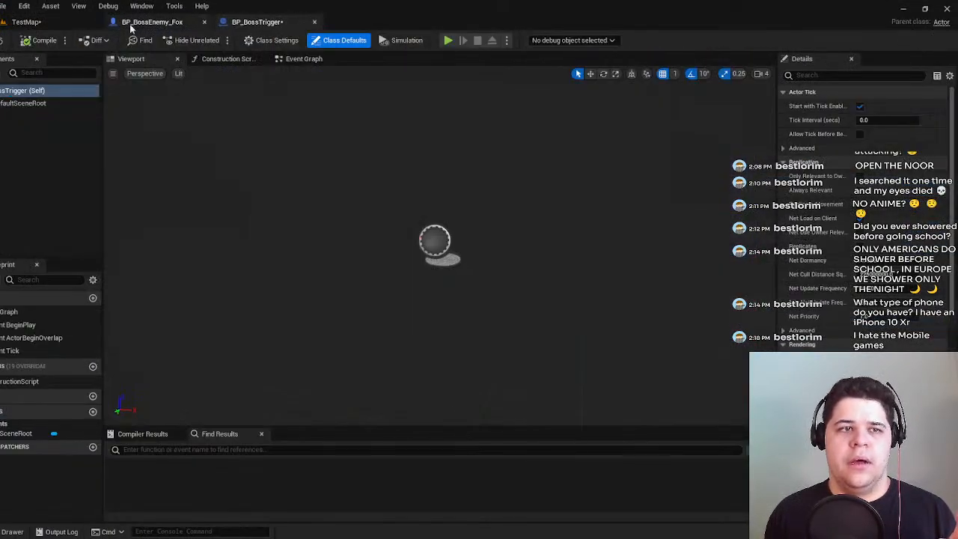
Save TestMap, then compile and save BP_BossTrigger.
click(26, 22)
click(5, 41)
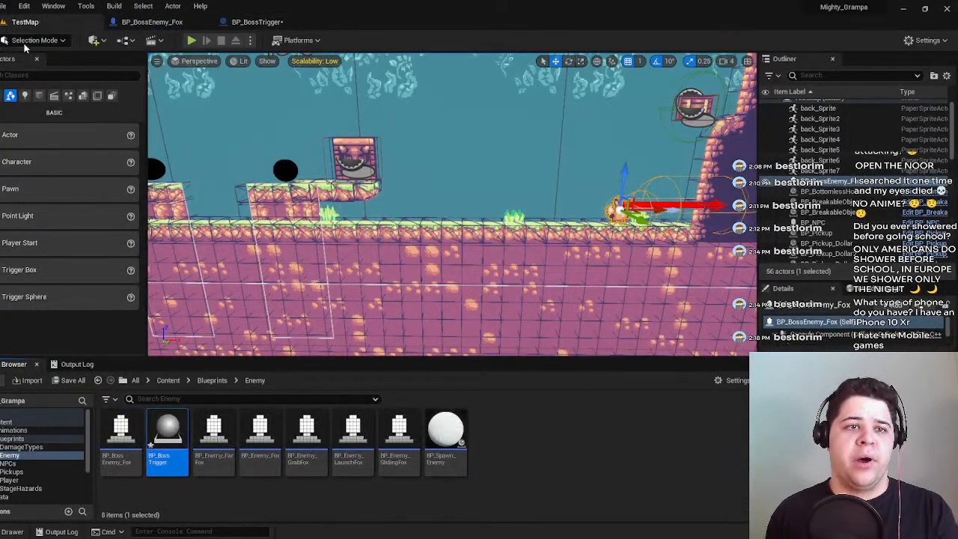
click(226, 22)
click(45, 38)
click(37, 23)
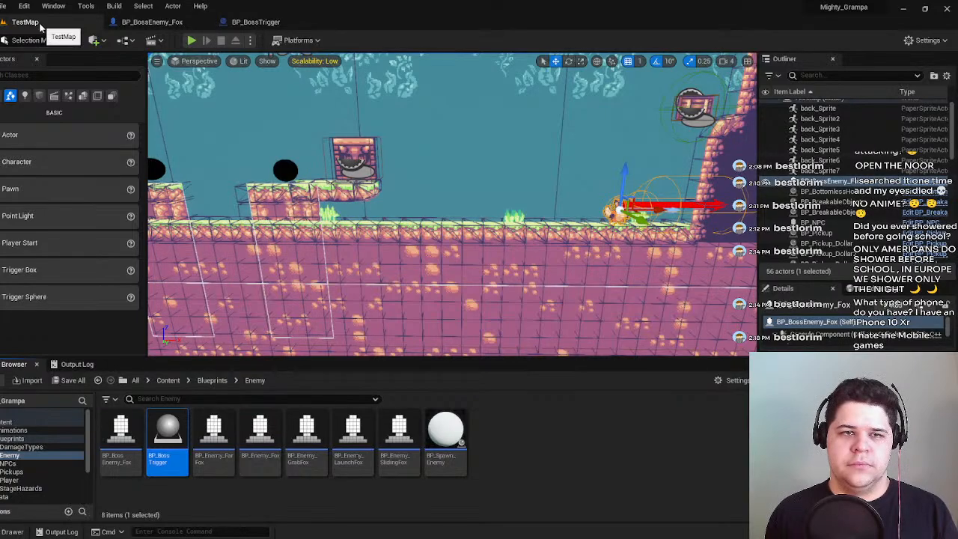
click(275, 22)
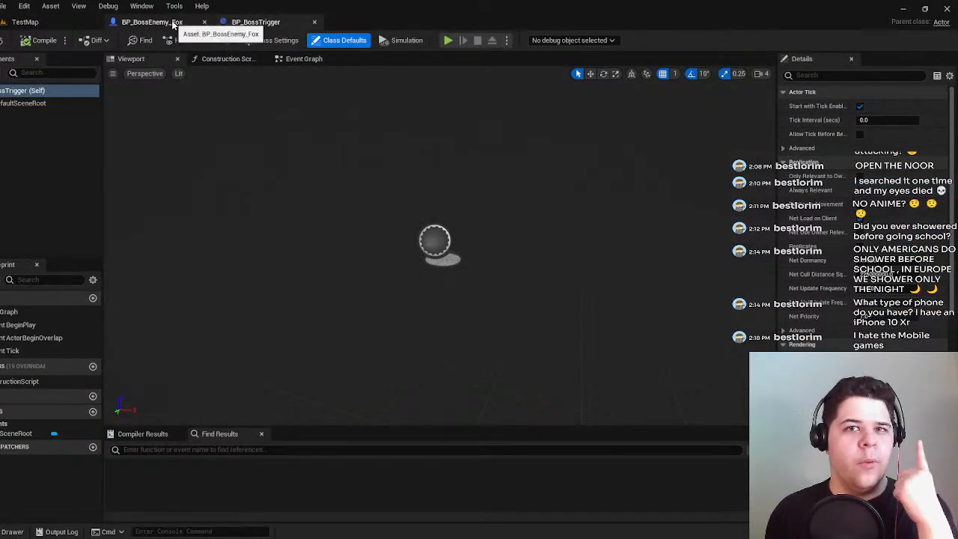
click(172, 23)
click(247, 22)
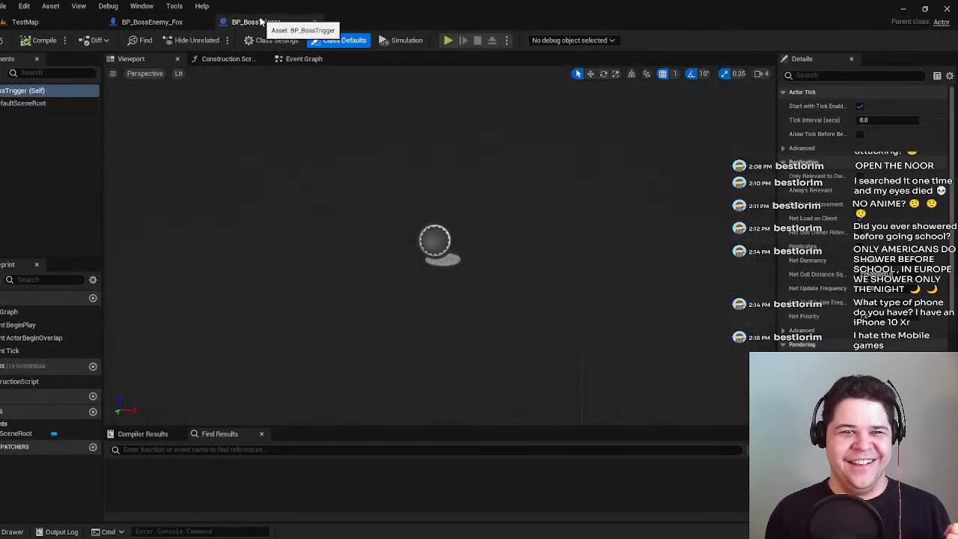
Examine BP_BossEnemy_Fox's Event Graph from the BeginPlay and Tick Events nodes through to the Detect Player section.
click(149, 23)
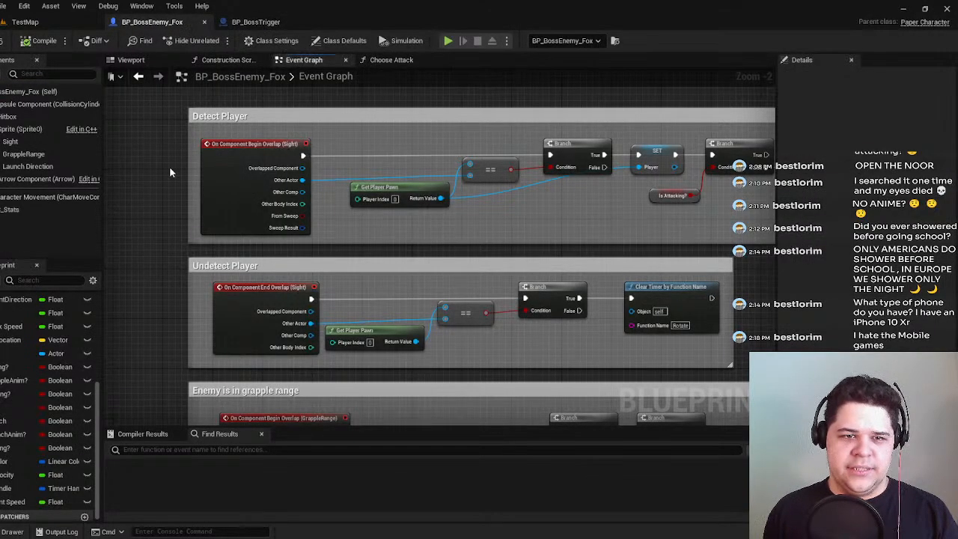
scroll(518, 197, down, 3)
scroll(715, 265, down, 2)
scroll(292, 243, up, 5)
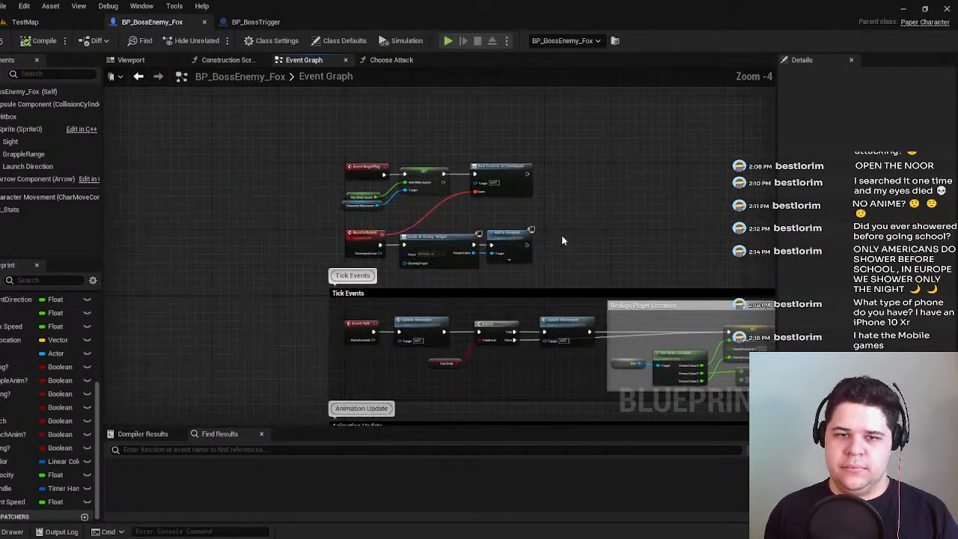
right_drag(684, 205, 108, 260)
scroll(505, 255, down, 5)
scroll(513, 265, up, 3)
right_drag(530, 209, 281, 277)
scroll(382, 308, up, 3)
scroll(326, 296, down, 2)
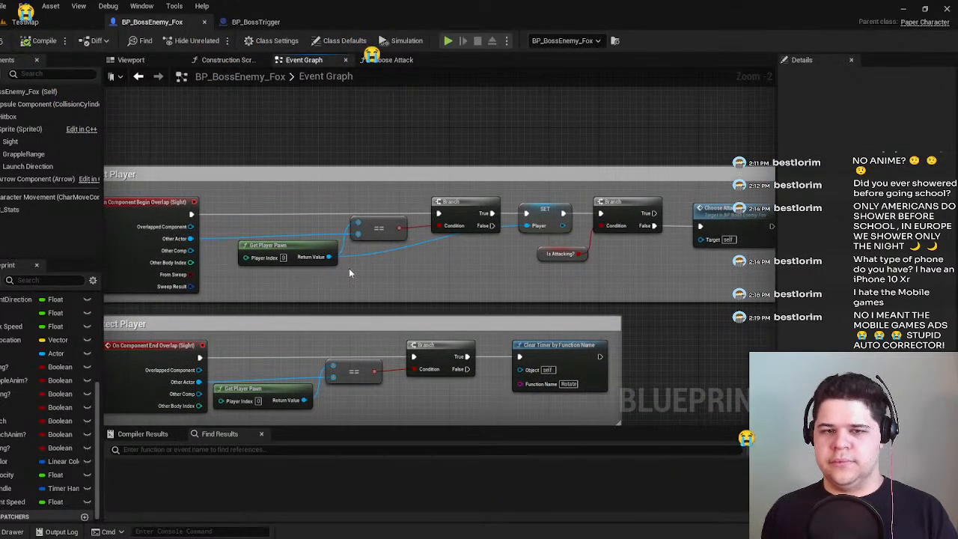
scroll(360, 272, down, 1)
right_drag(360, 272, 416, 190)
scroll(249, 253, down, 1)
right_drag(266, 121, 473, 223)
right_drag(378, 253, 463, 173)
right_drag(166, 107, 336, 141)
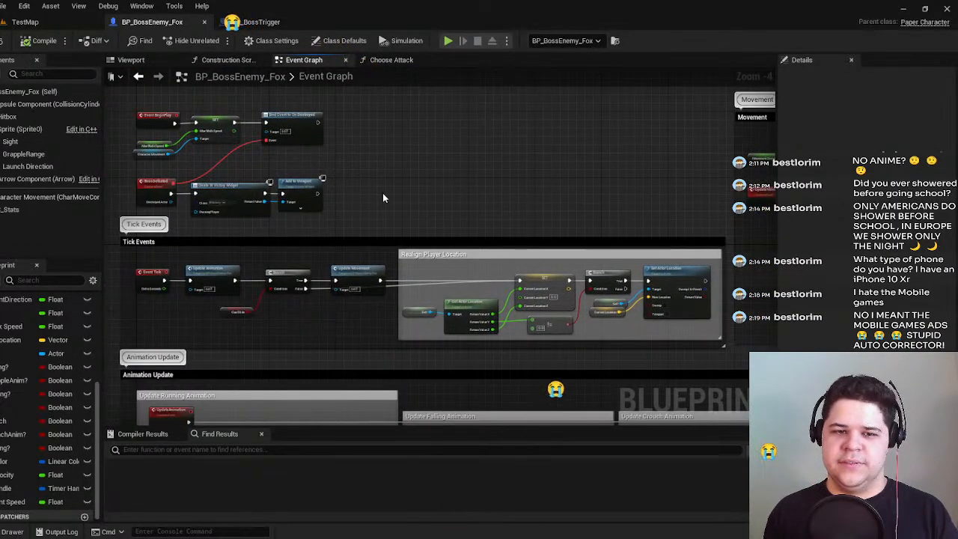
Review how the Detect Player, Undetect Player and grapple range sections relate to the Attacks group.
scroll(441, 202, down, 2)
scroll(479, 202, up, 4)
scroll(449, 196, down, 7)
right_drag(624, 258, 269, 330)
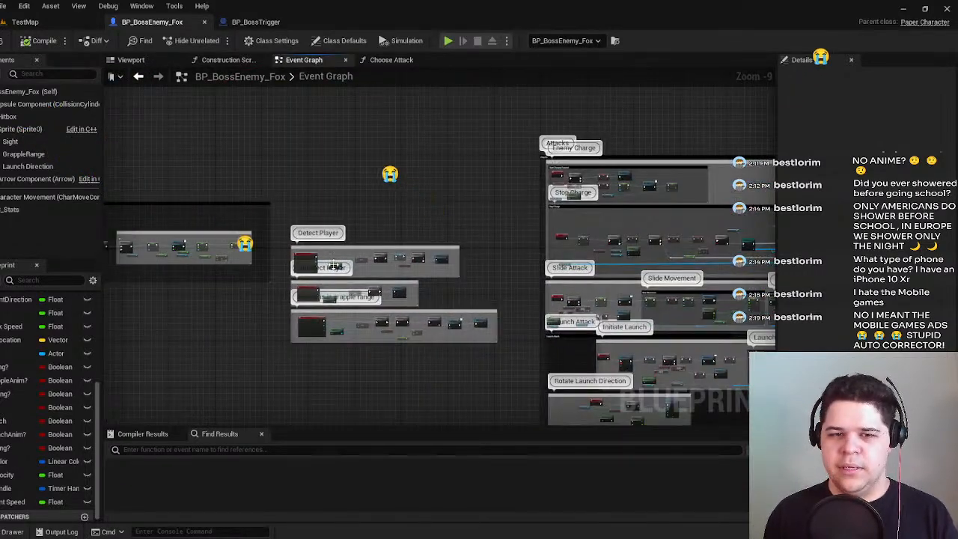
scroll(330, 268, up, 2)
right_drag(457, 257, 352, 278)
right_drag(341, 273, 433, 188)
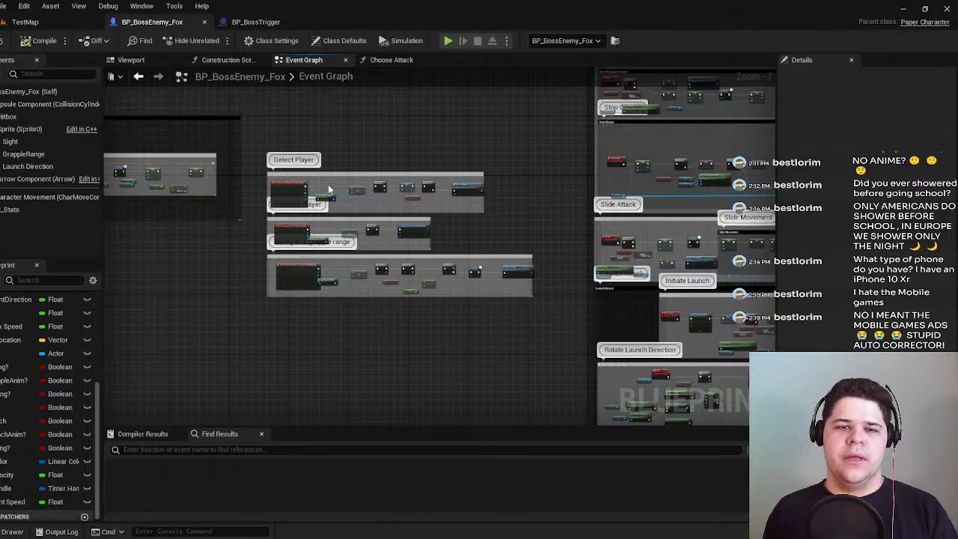
scroll(328, 188, up, 4)
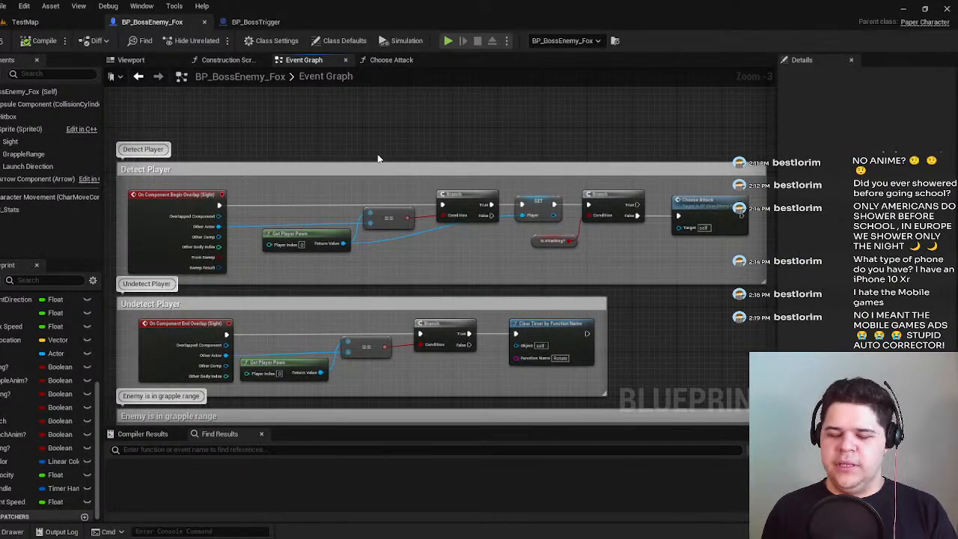
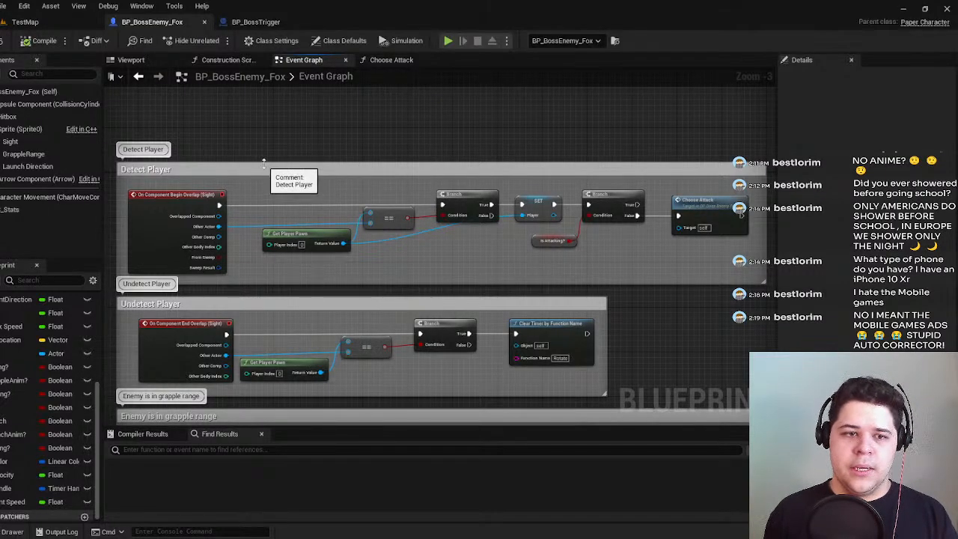
Delete the Sight Begin Overlap event, the equality check and the first Branch from the Detect Player section.
right_drag(263, 163, 291, 156)
scroll(335, 147, up, 1)
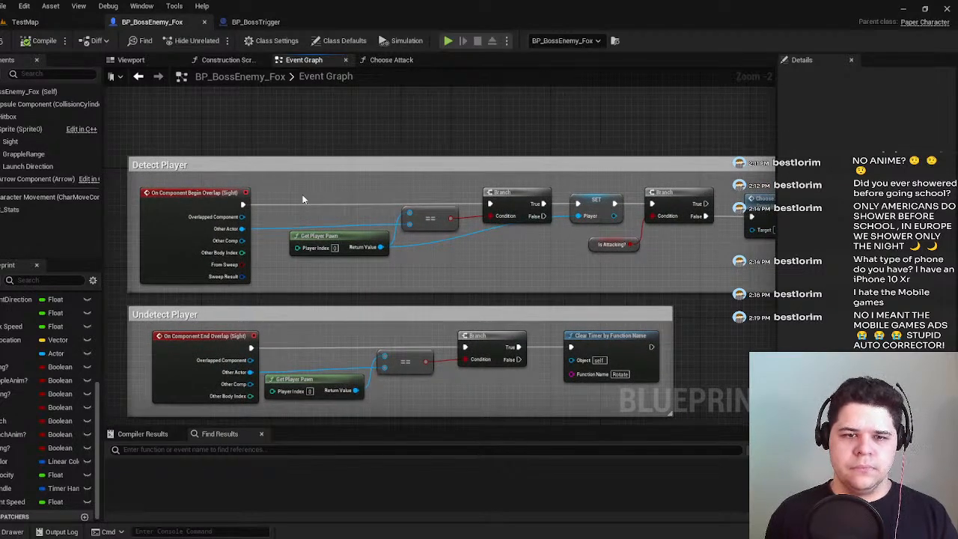
drag(202, 179, 495, 224)
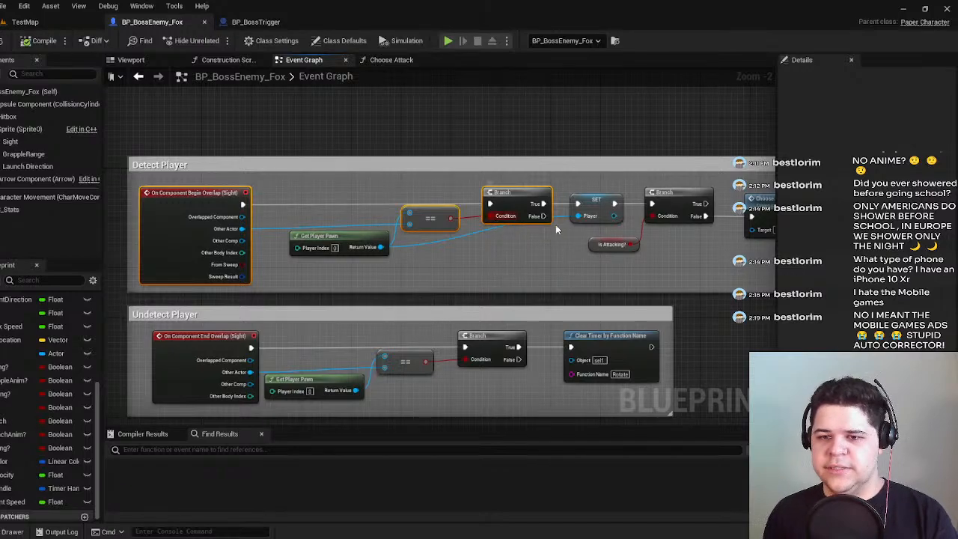
key(Delete)
Move the remaining Detect Player nodes, from Get Player Pawn through Choose Attack, out of their comment box to the area above Event BeginPlay.
scroll(548, 232, down, 2)
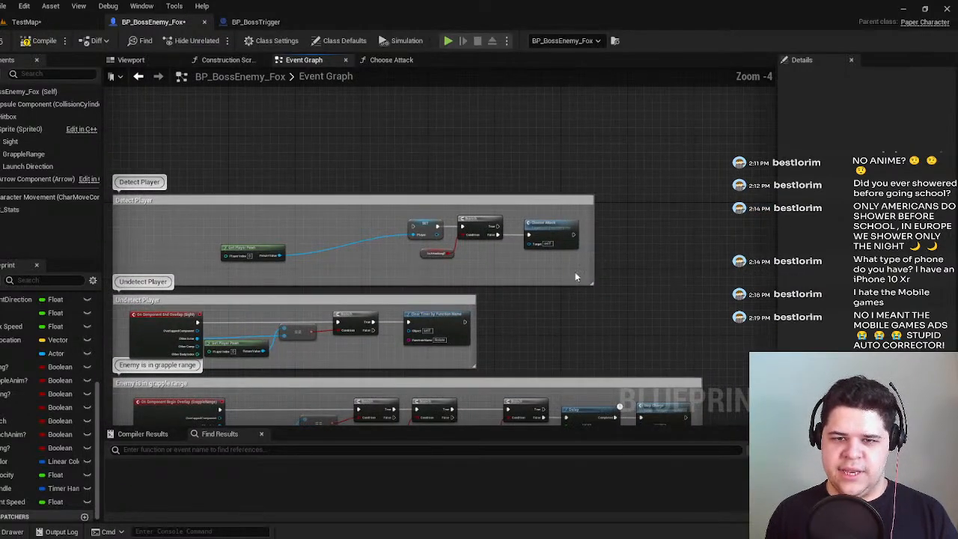
drag(527, 261, 251, 213)
key(Delete)
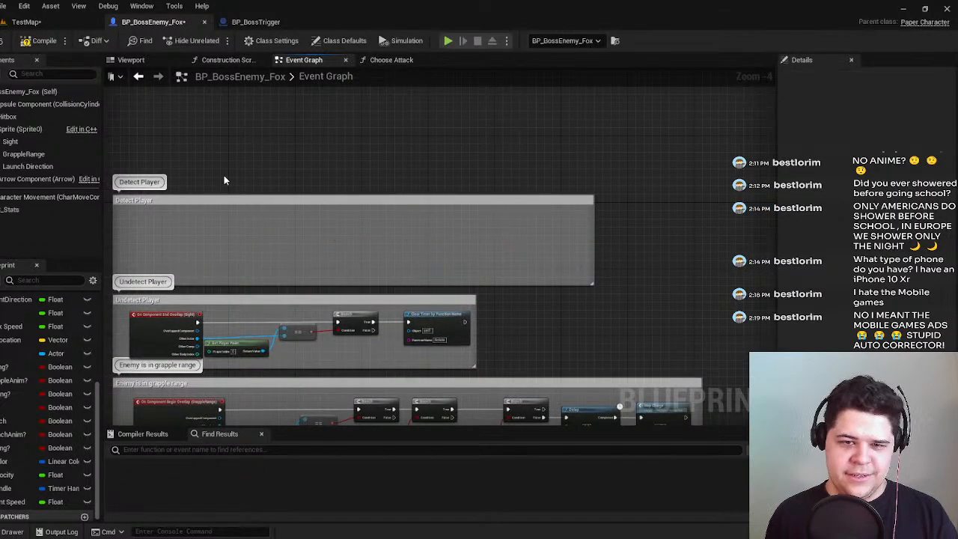
scroll(223, 176, down, 3)
right_drag(224, 176, 577, 270)
scroll(366, 222, up, 4)
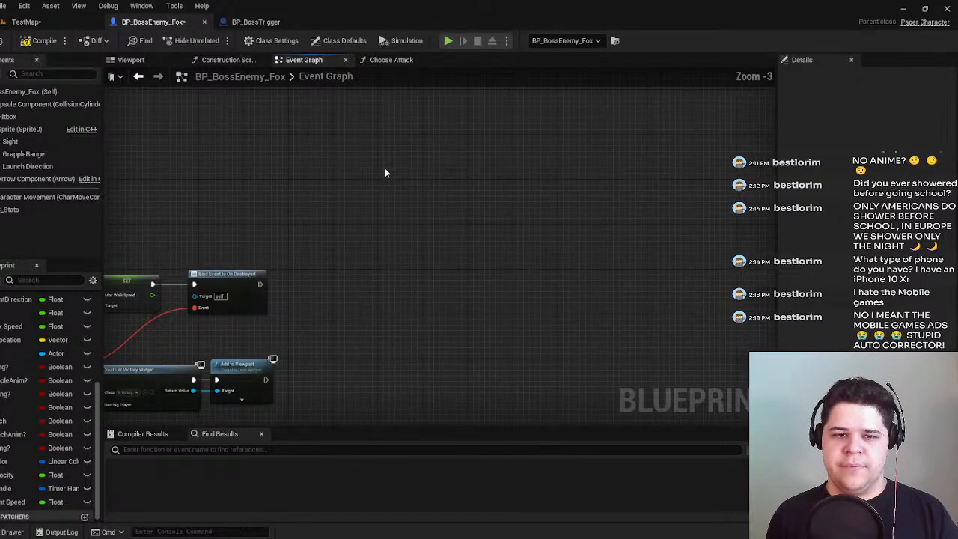
right_drag(386, 172, 352, 200)
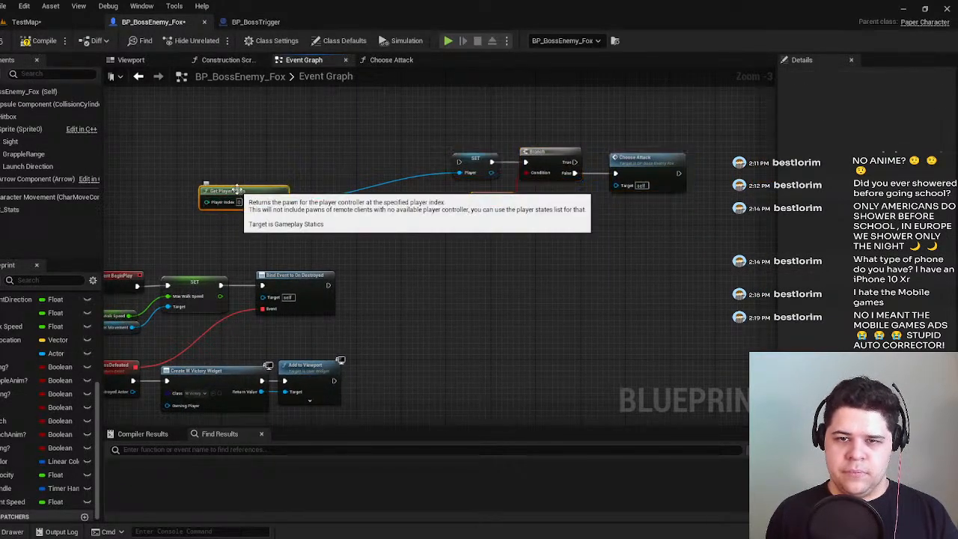
Place Get Player Pawn close to the SET Player node and move the whole pasted group level with Bind Event to On Destroyed.
drag(236, 189, 391, 194)
right_drag(460, 252, 437, 262)
drag(349, 124, 688, 247)
drag(471, 217, 516, 322)
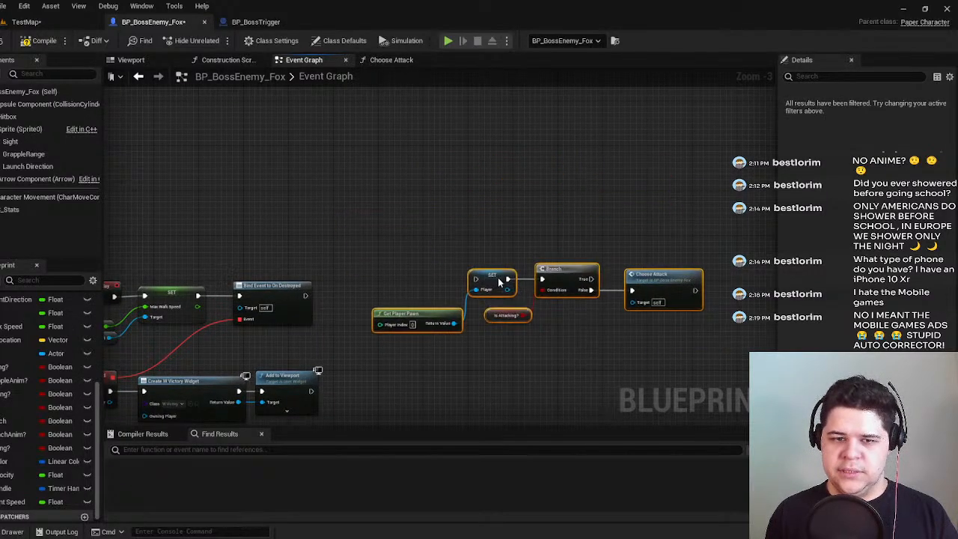
scroll(488, 217, up, 3)
right_drag(488, 217, 428, 218)
scroll(428, 217, down, 1)
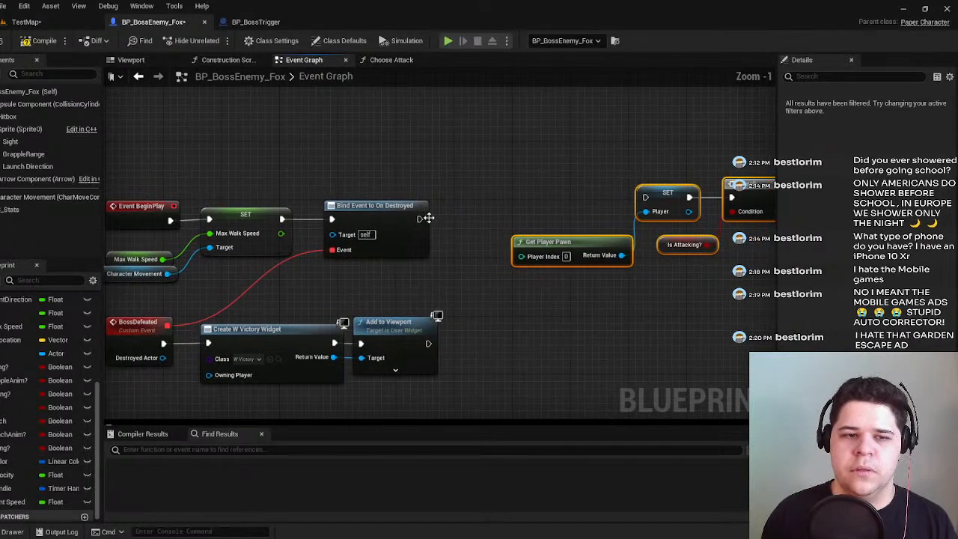
Connect Bind Event to On Destroyed's execution output to the SET Player node and shift the attack-starting nodes closer to it.
drag(418, 220, 645, 198)
right_drag(609, 216, 432, 226)
drag(390, 161, 694, 318)
drag(735, 222, 649, 240)
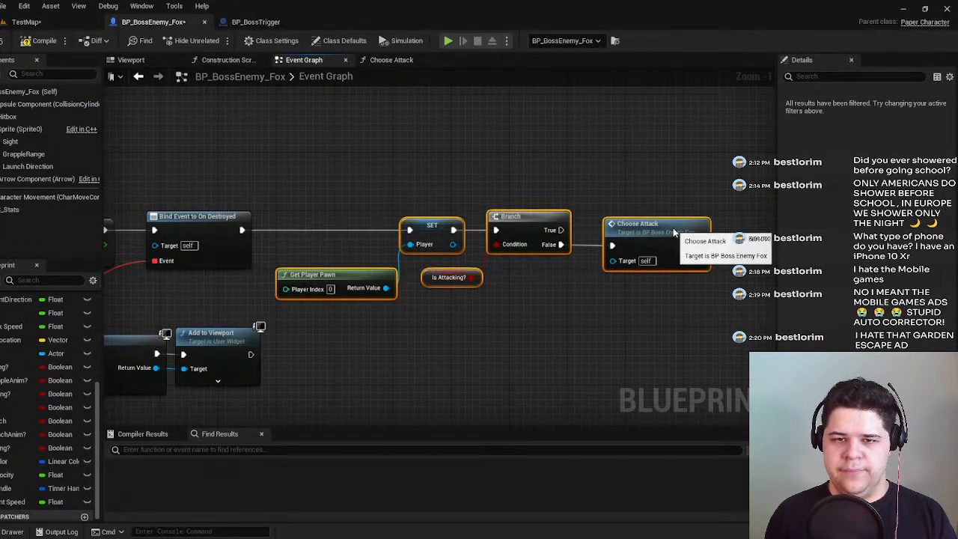
click(422, 236)
click(397, 325)
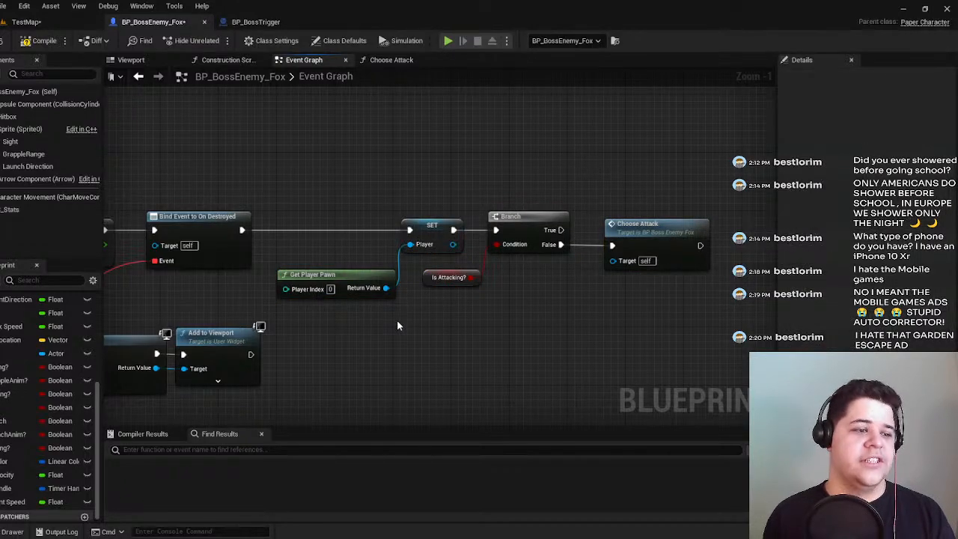
Examine the Get Player Pawn, SET Player, Branch, Is Attacking and Choose Attack nodes that follow Bind Event to On Destroyed.
click(420, 238)
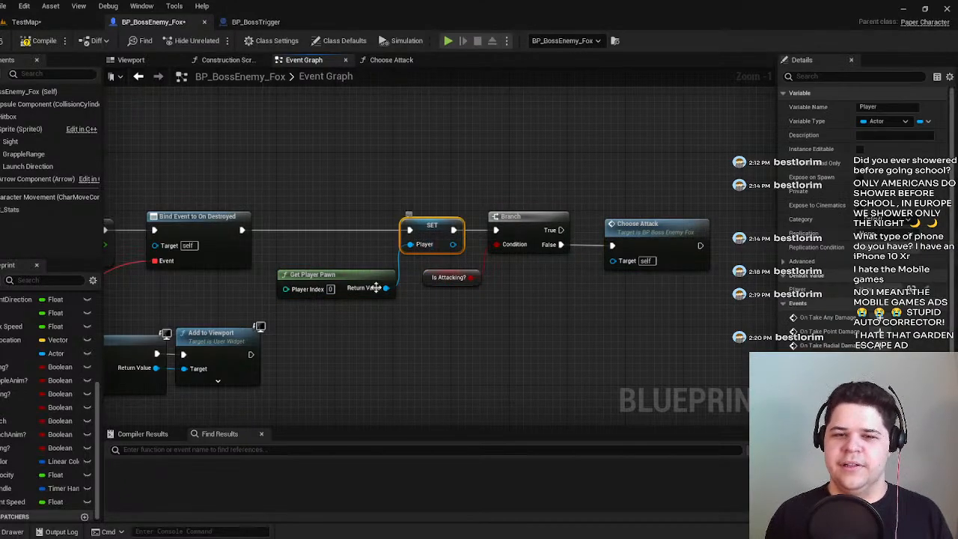
click(356, 275)
right_drag(374, 268, 464, 276)
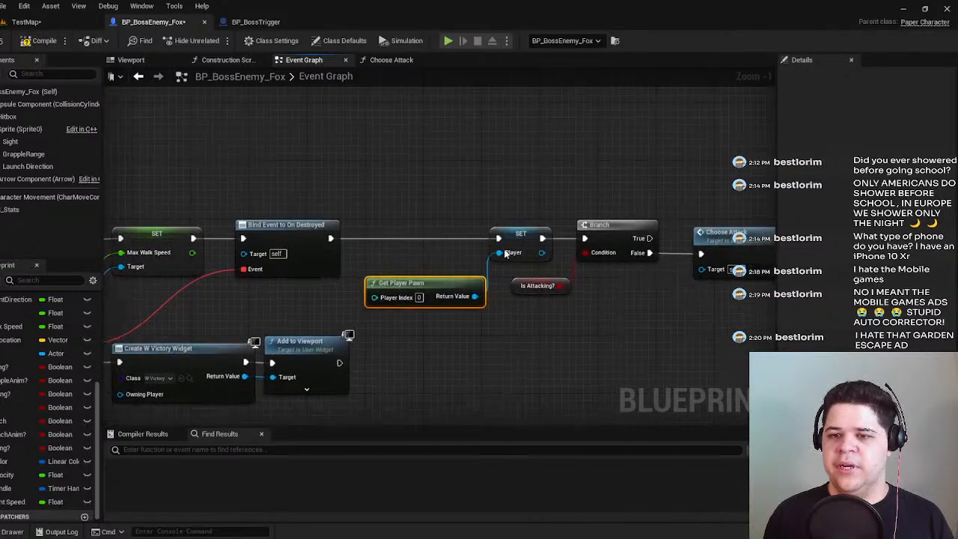
click(492, 257)
right_drag(510, 350, 473, 317)
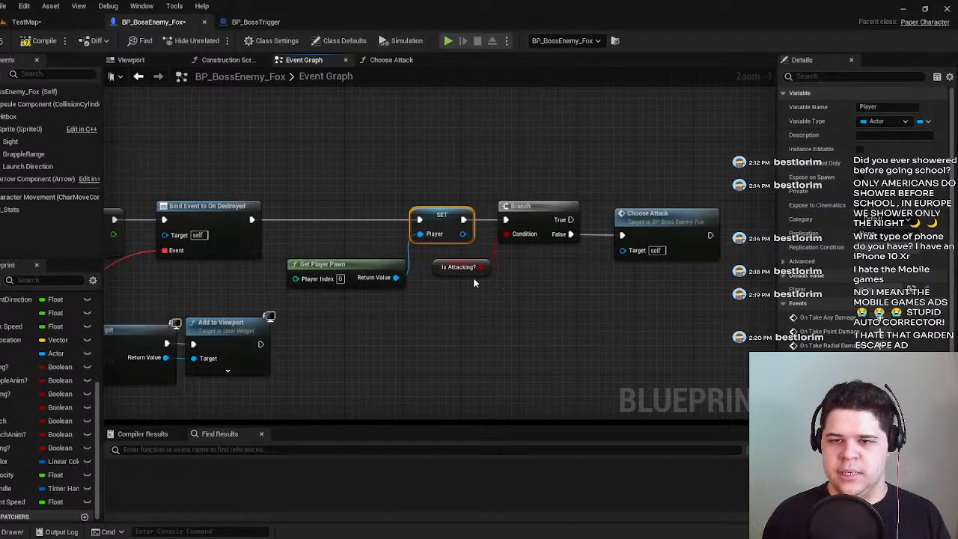
right_drag(523, 275, 452, 337)
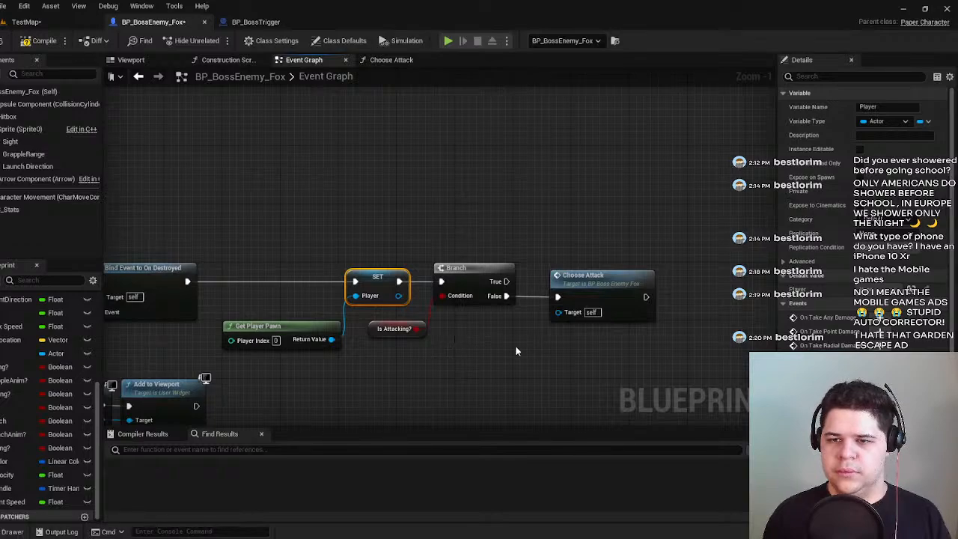
drag(417, 301, 416, 299)
Survey the boss fox's event graph, comparing the BeginPlay chain with the Tick Events and Movement sections.
scroll(485, 178, down, 9)
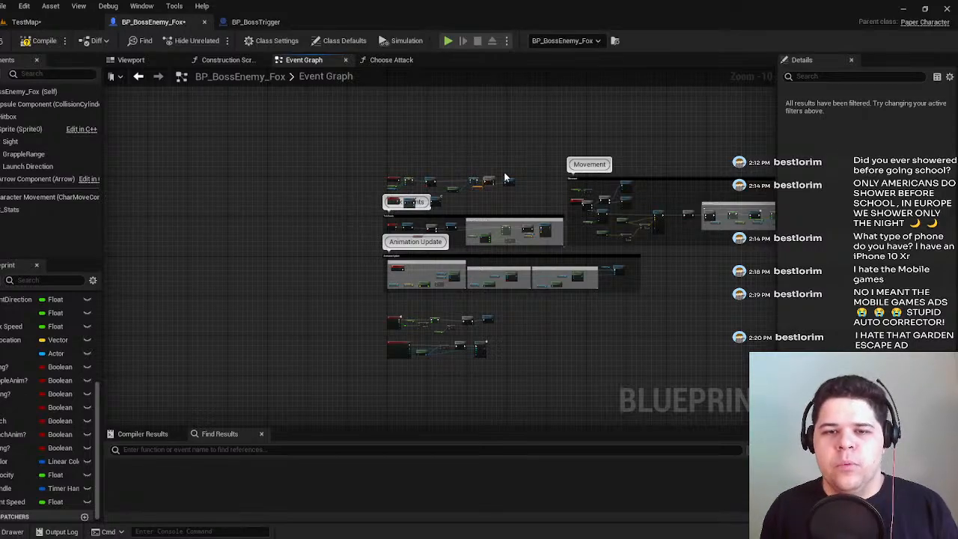
scroll(500, 178, up, 6)
right_drag(453, 188, 550, 205)
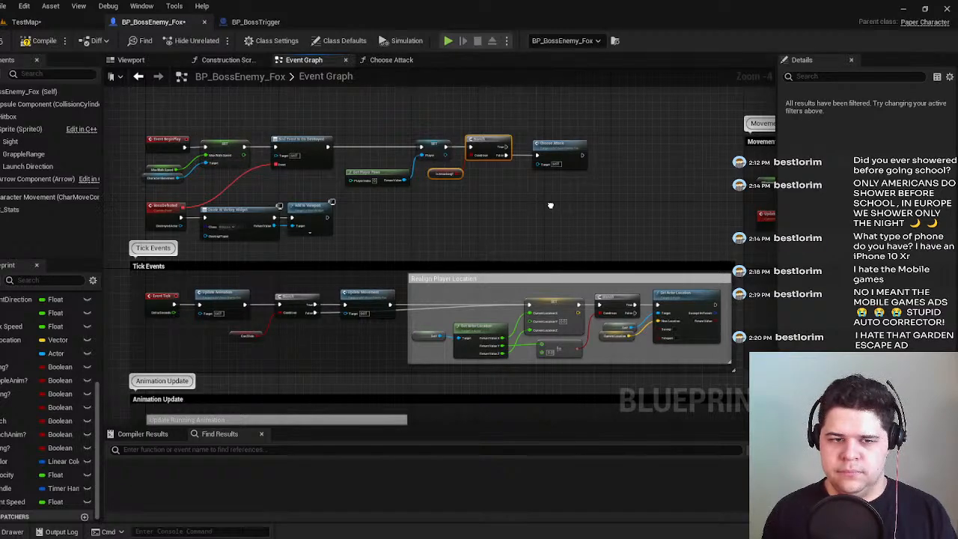
right_drag(550, 205, 482, 230)
scroll(333, 176, down, 2)
scroll(404, 176, up, 3)
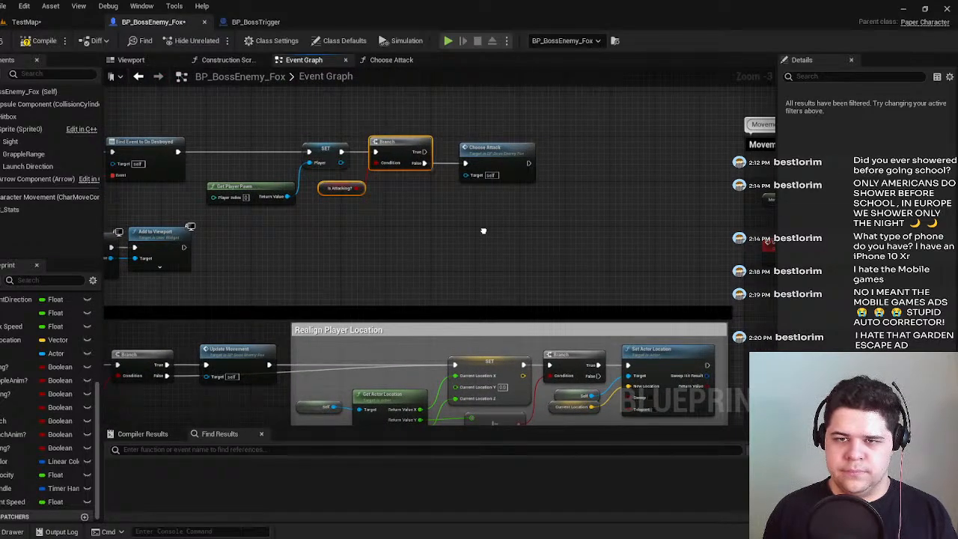
scroll(342, 234, down, 8)
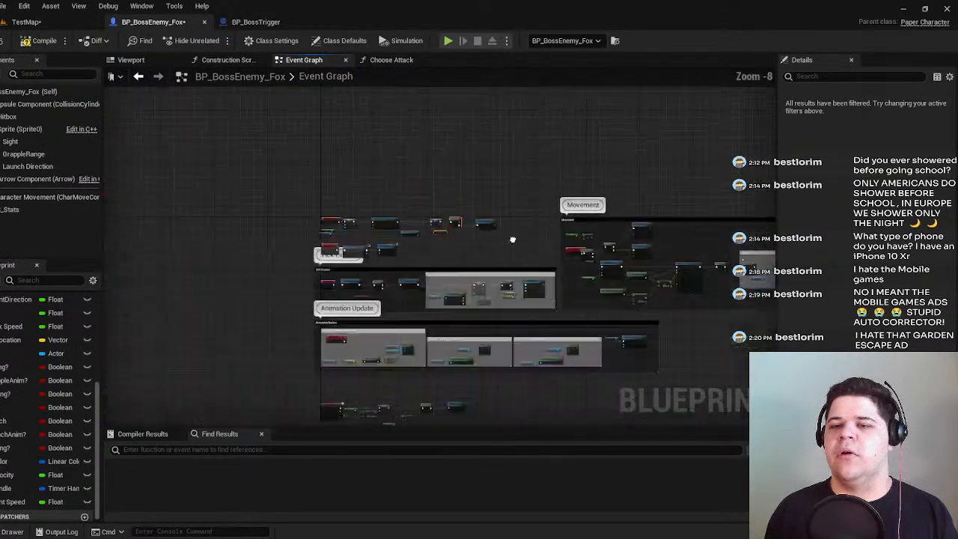
right_drag(342, 233, 679, 320)
scroll(310, 207, up, 3)
right_drag(310, 208, 570, 211)
scroll(531, 215, up, 1)
scroll(531, 217, up, 5)
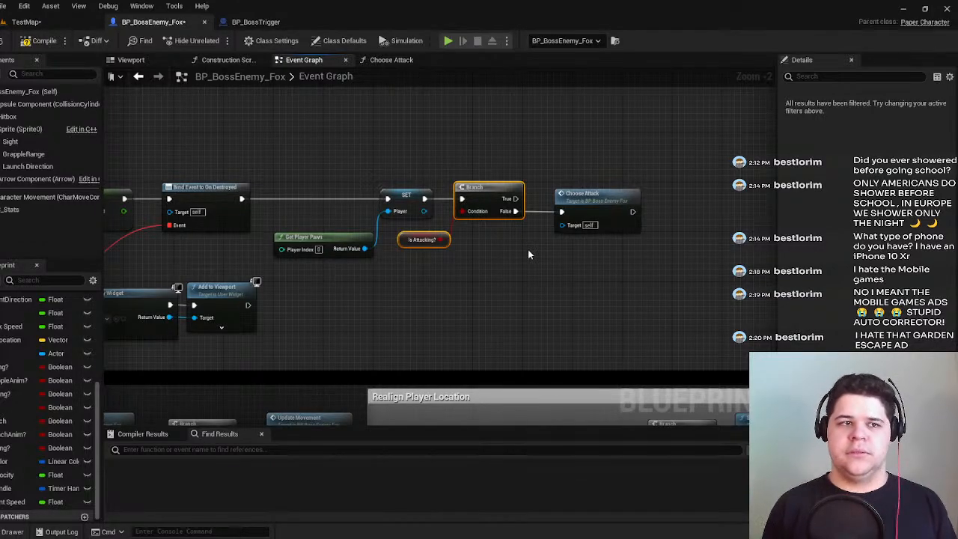
right_drag(615, 411, 475, 161)
scroll(661, 168, down, 2)
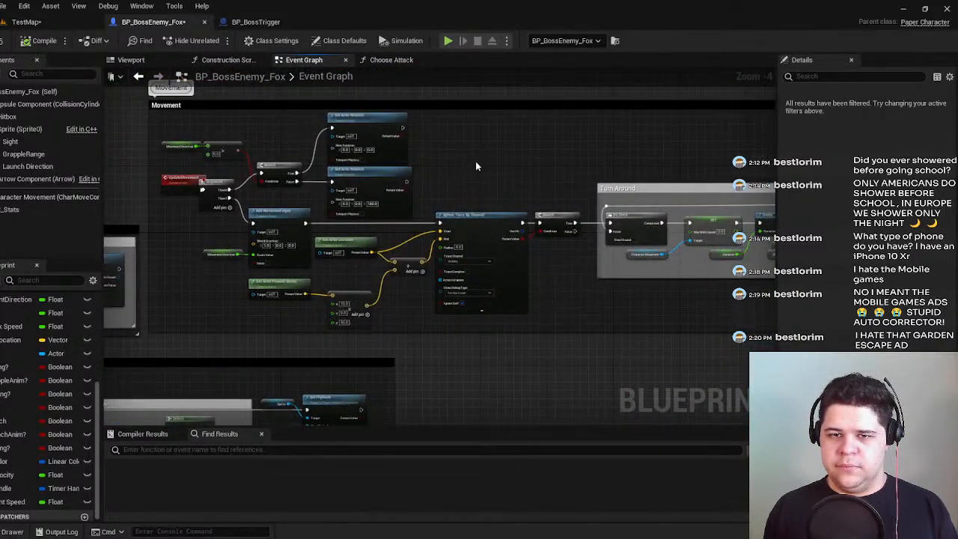
scroll(478, 187, down, 3)
drag(497, 219, 492, 158)
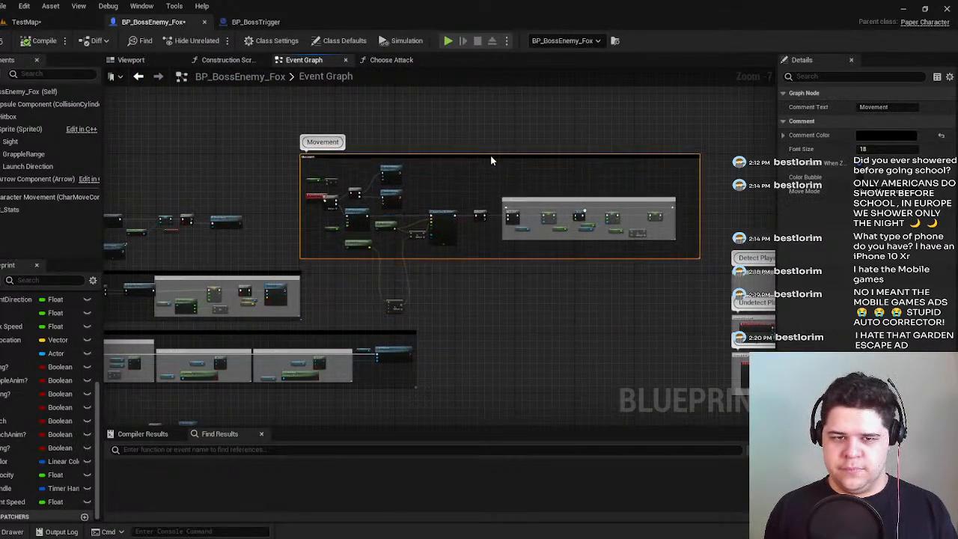
key(ctrl+z)
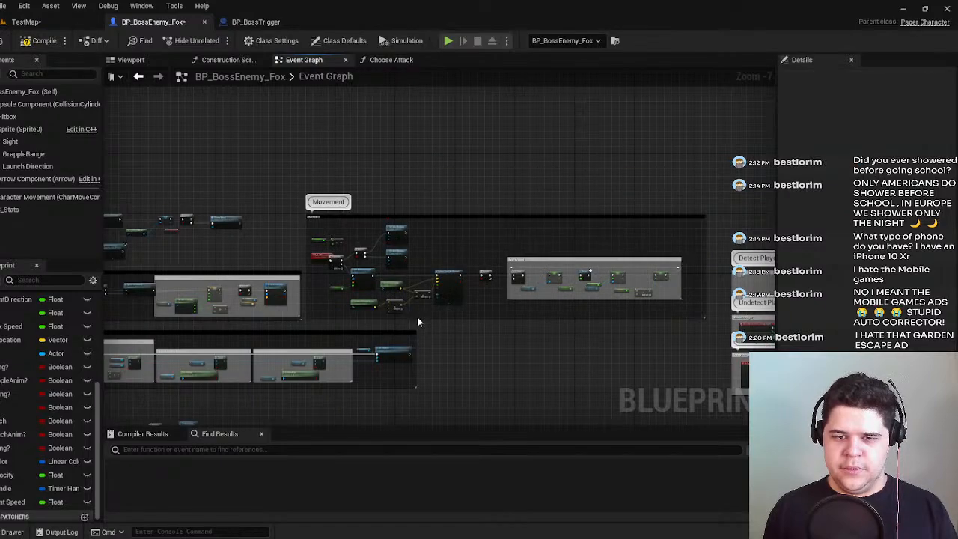
mouse_move(440, 218)
mouse_down()
mouse_move(446, 197)
mouse_move(442, 238)
mouse_move(447, 220)
mouse_up()
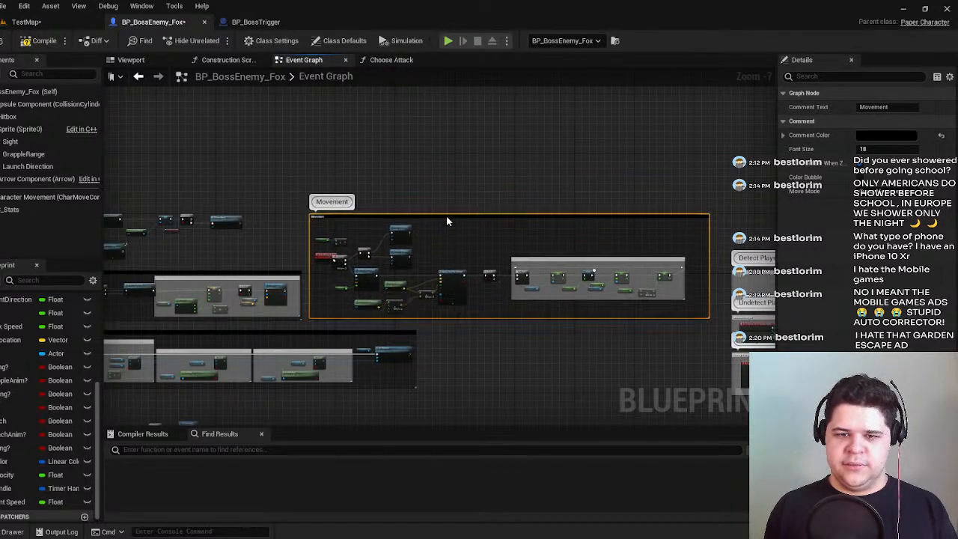
click(455, 333)
Move the Movement comment section with its nodes, including the vector multiplication, further up in the graph.
click(391, 307)
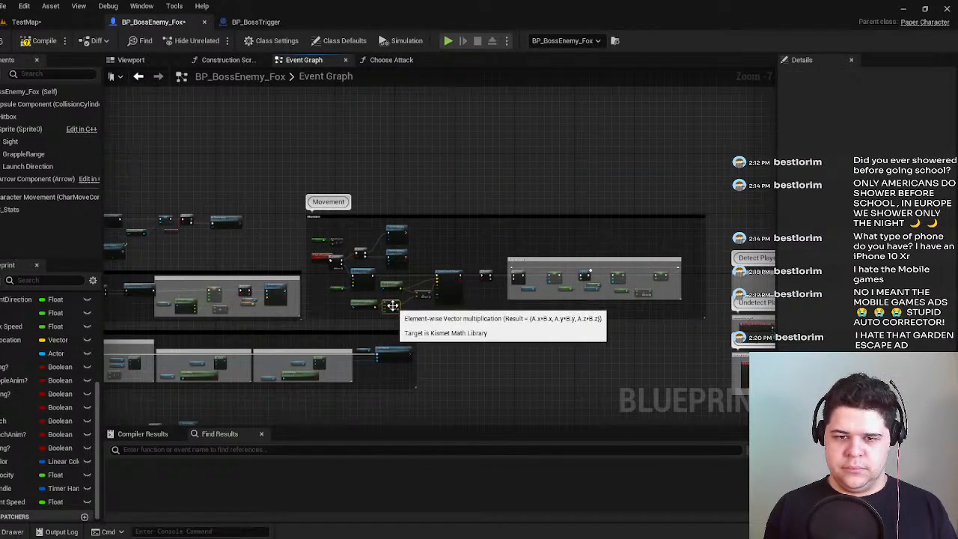
drag(441, 222, 442, 127)
click(392, 284)
Disconnect SET Player from the Branch and shift SET Player with Get Player Pawn slightly closer to Bind Event to On Destroyed.
right_drag(284, 312, 436, 265)
scroll(436, 265, up, 3)
right_drag(392, 130, 461, 271)
scroll(571, 236, up, 1)
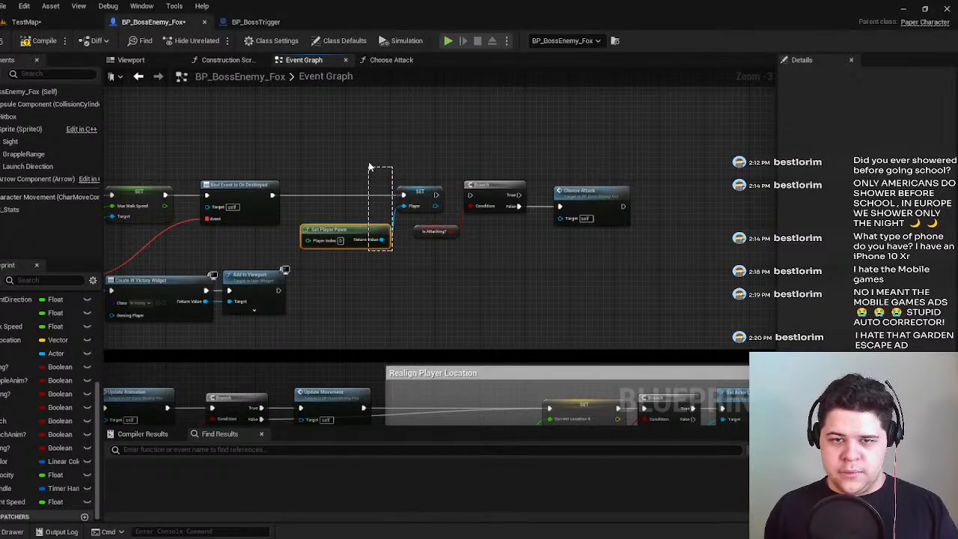
drag(355, 159, 401, 271)
drag(422, 196, 409, 196)
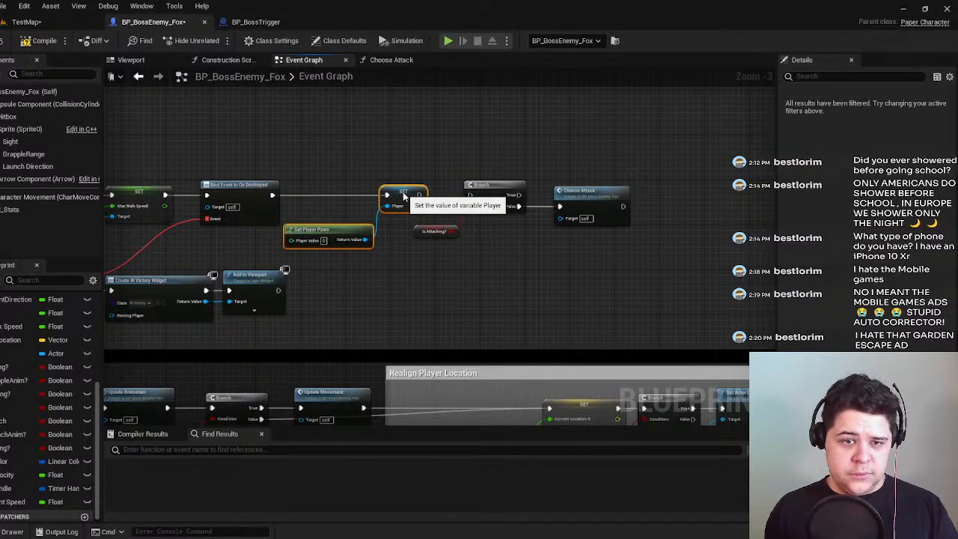
Compile the Blueprint and move Branch with Is Attacking slightly further away from the SET Player node.
click(39, 40)
click(565, 232)
drag(502, 202, 483, 178)
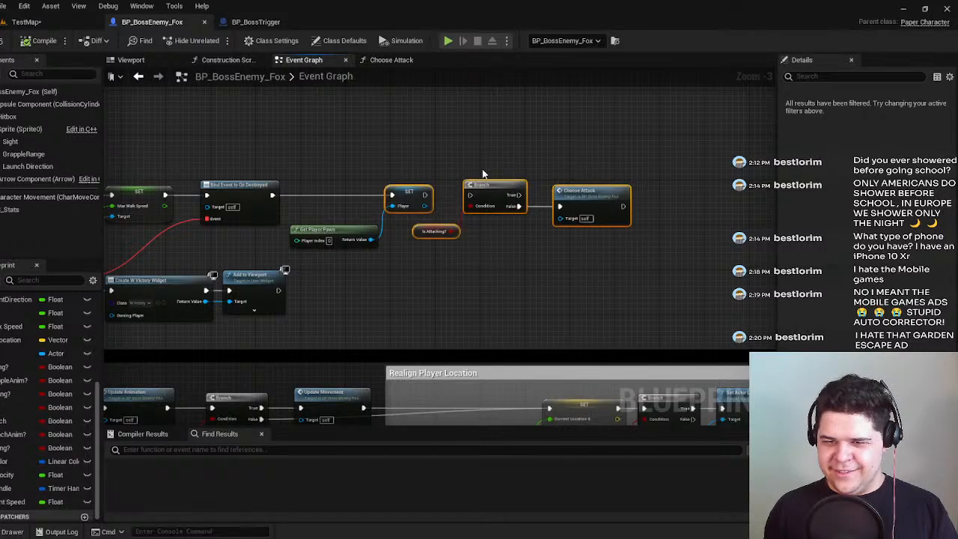
drag(438, 150, 514, 239)
drag(489, 195, 511, 193)
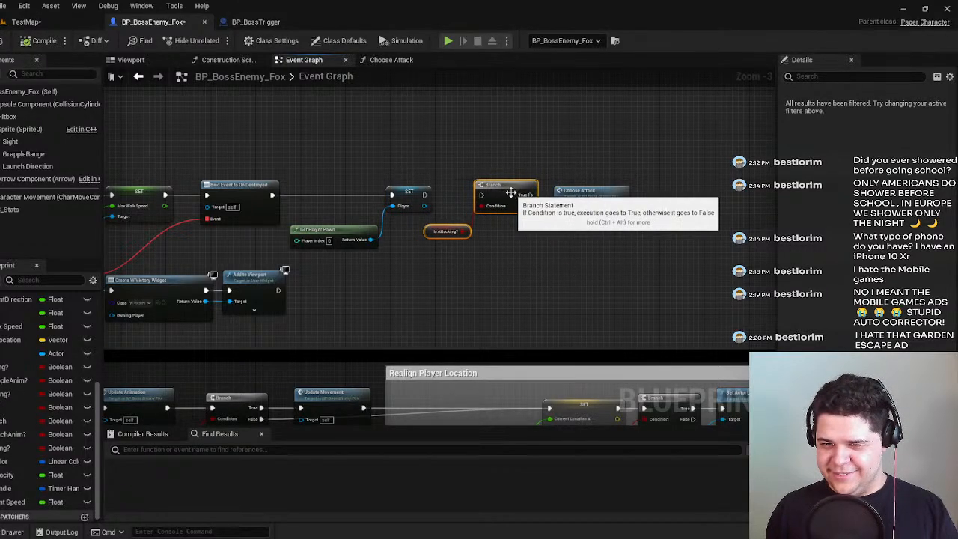
Move Branch, Is Attacking and Choose Attack together down below the BeginPlay execution line.
click(544, 291)
right_drag(544, 291, 384, 238)
drag(495, 212, 315, 139)
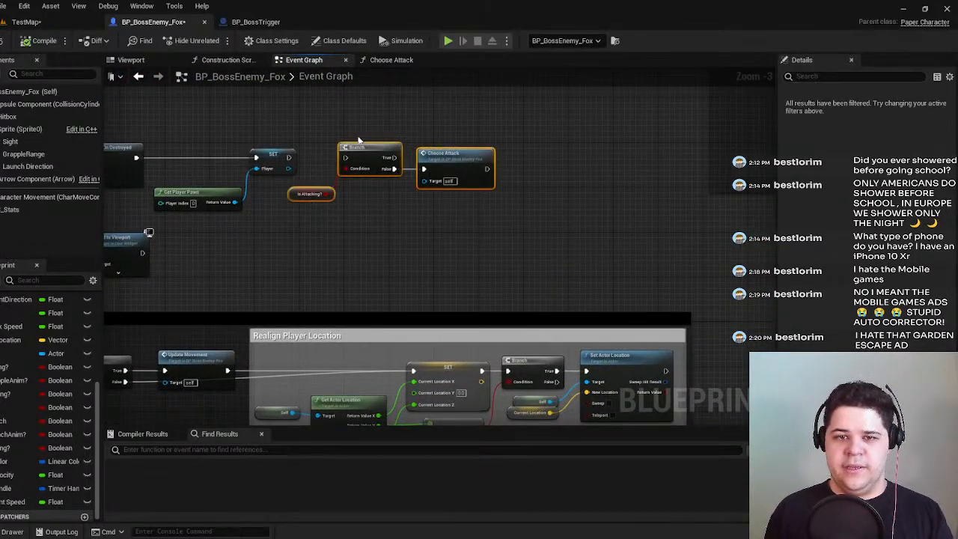
drag(381, 152, 381, 248)
Move the Can Slide node in Tick Events slightly closer to its Branch.
right_drag(366, 205, 594, 102)
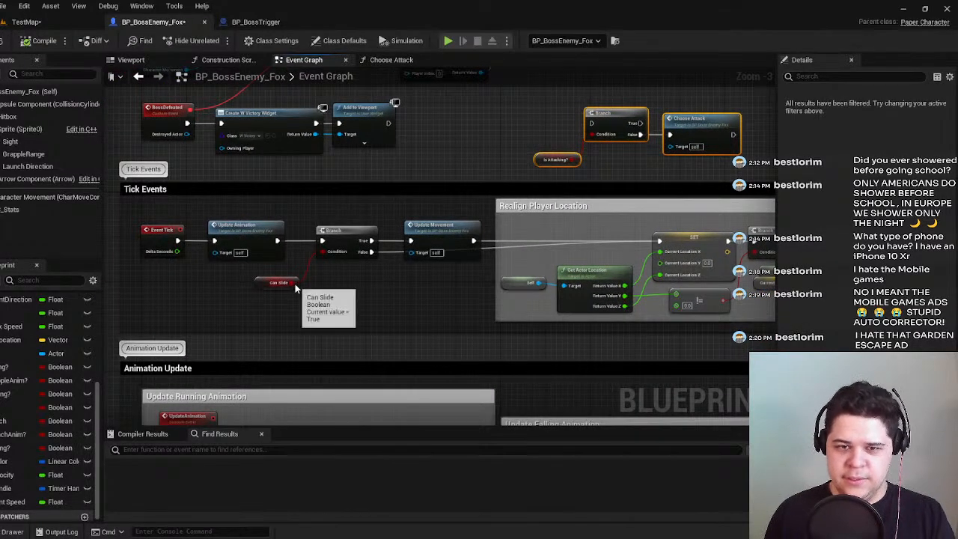
right_drag(374, 283, 310, 285)
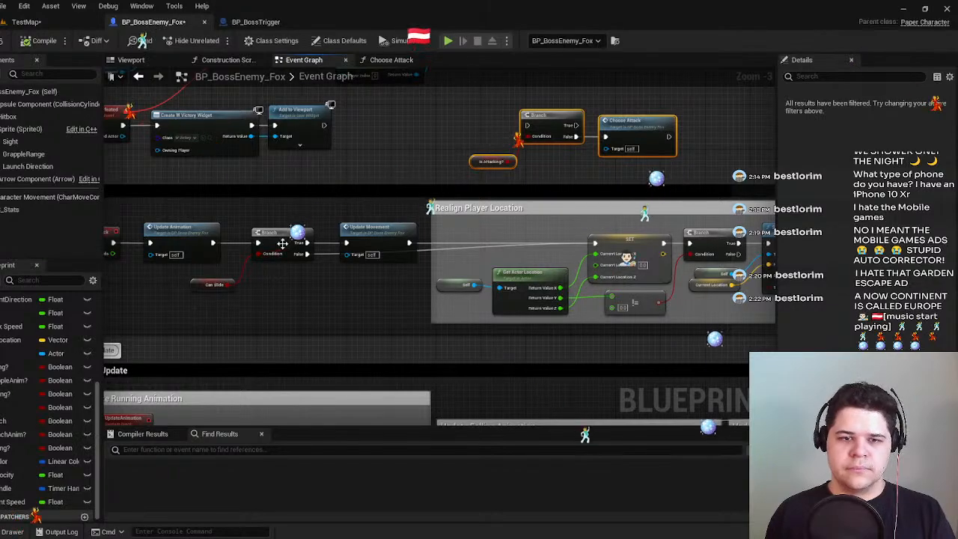
click(203, 285)
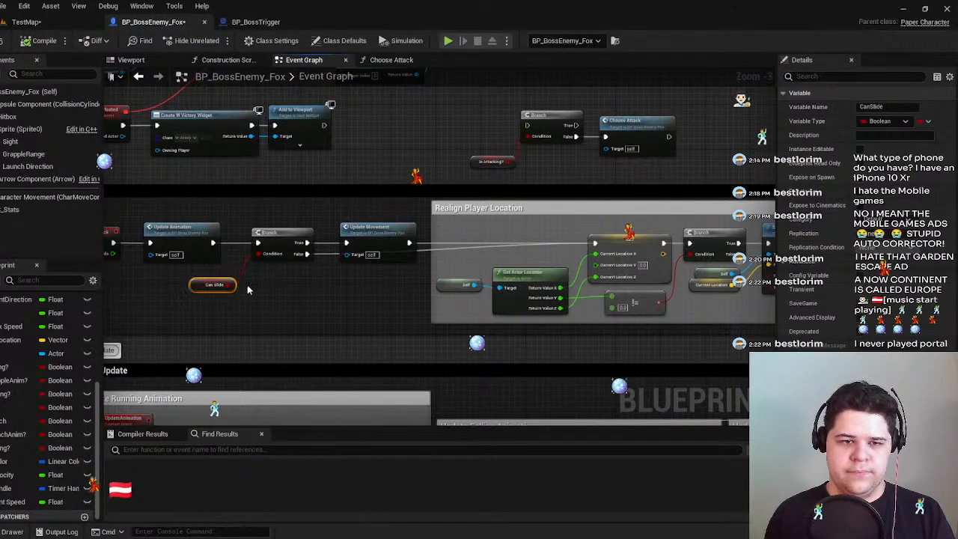
drag(198, 289, 209, 284)
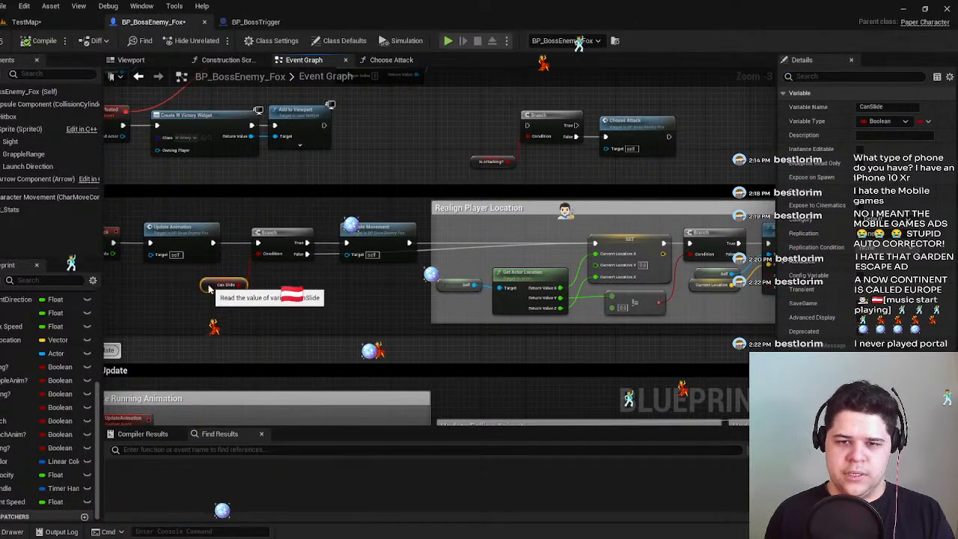
drag(237, 220, 286, 307)
click(366, 302)
Tighten the Realign Player Location layout by nudging Get Actor Location, both Self nodes and Current Location toward the nodes they feed.
right_drag(432, 279, 286, 287)
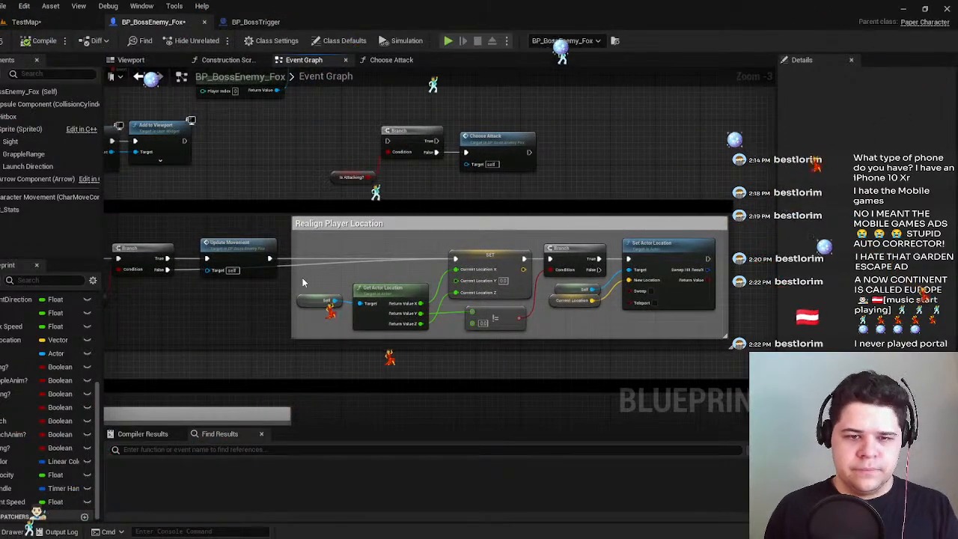
scroll(342, 294, up, 2)
drag(343, 294, 350, 292)
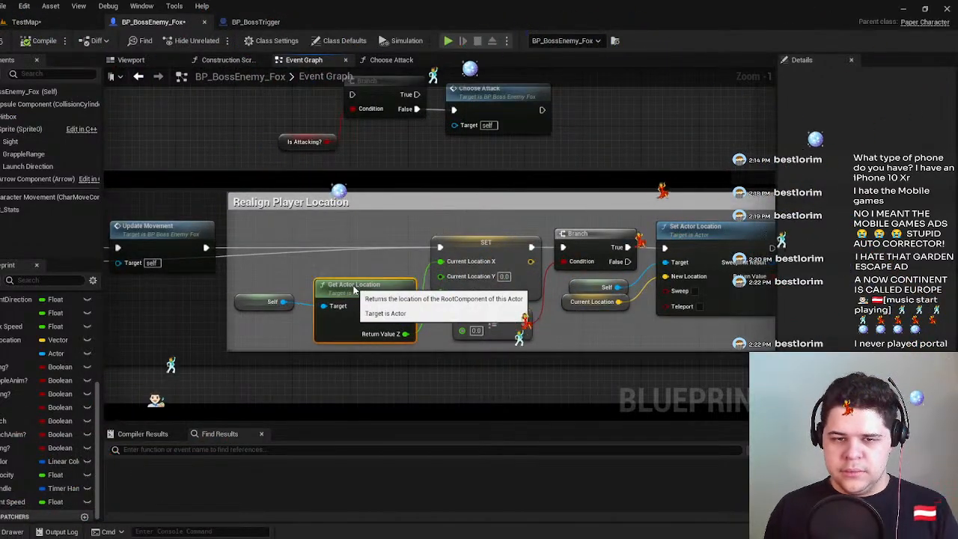
drag(253, 305, 261, 305)
right_drag(594, 341, 403, 343)
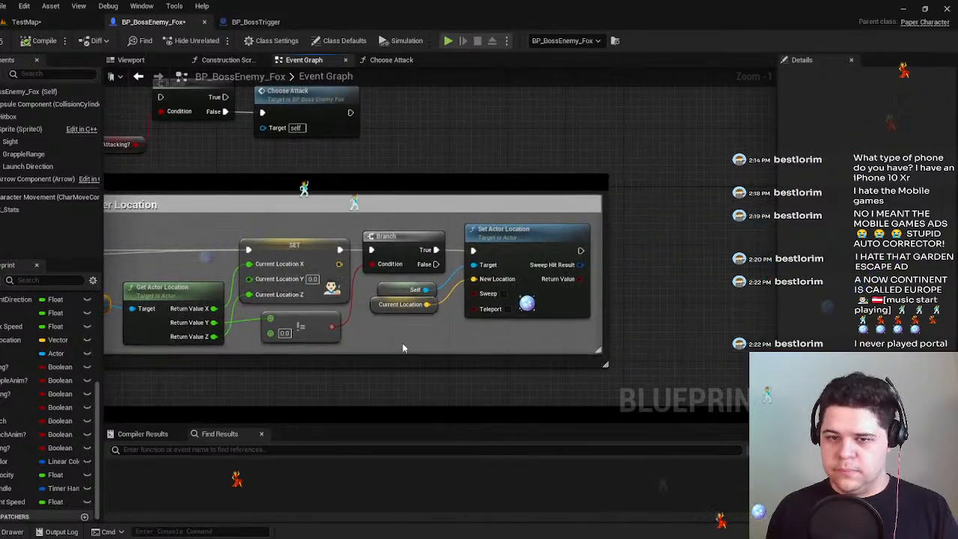
drag(404, 299, 409, 292)
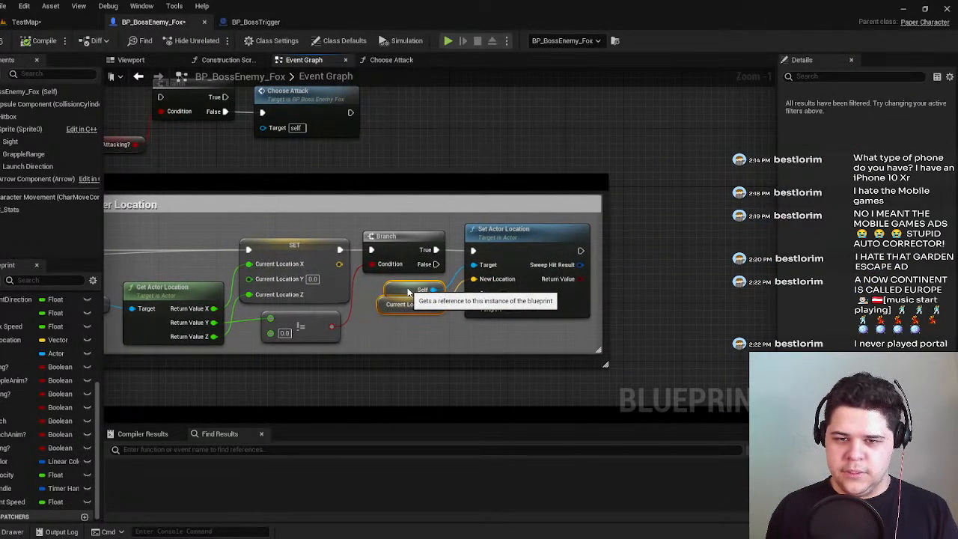
click(453, 317)
Shift Event Tick and Update Animation toward the starting edge of the Tick Events comment, leaving them closer together.
right_drag(502, 327, 611, 330)
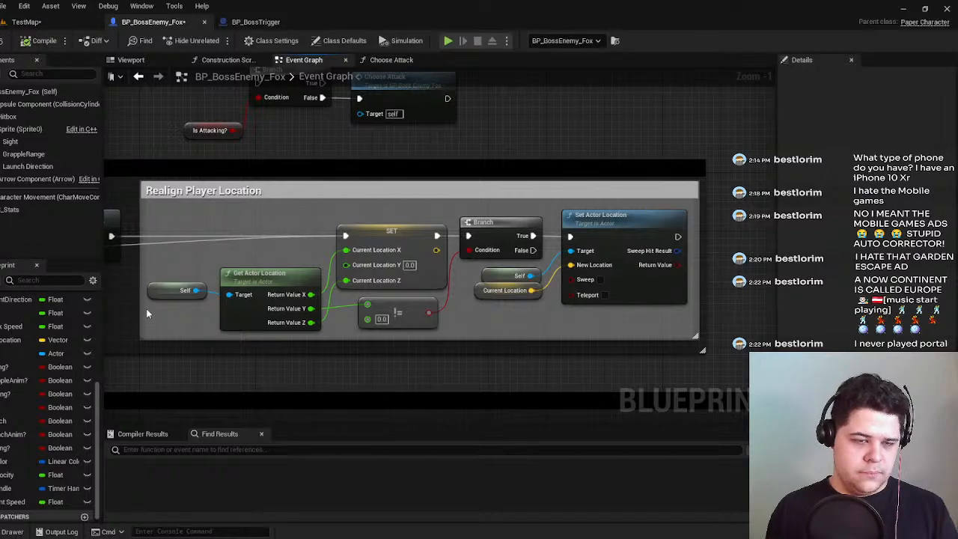
right_drag(147, 313, 317, 318)
right_drag(251, 292, 523, 297)
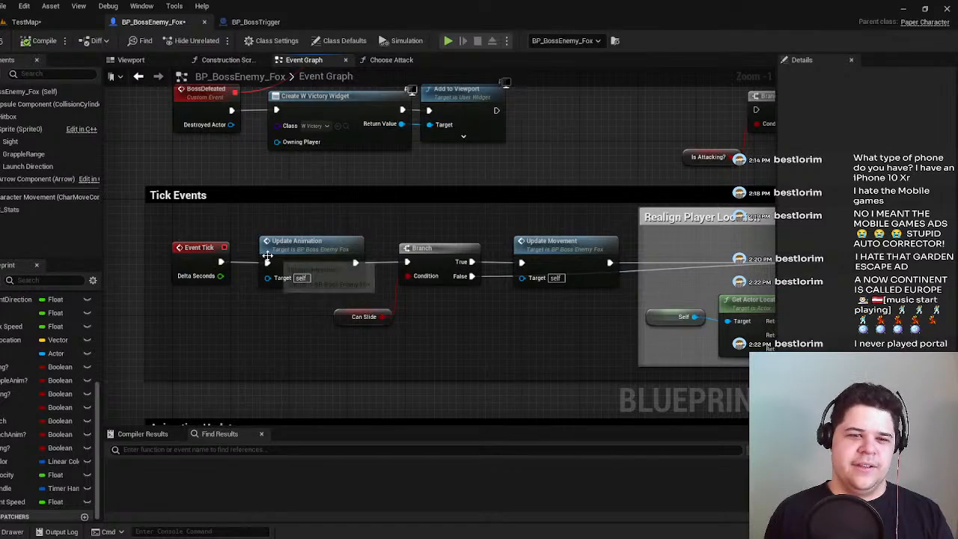
click(208, 249)
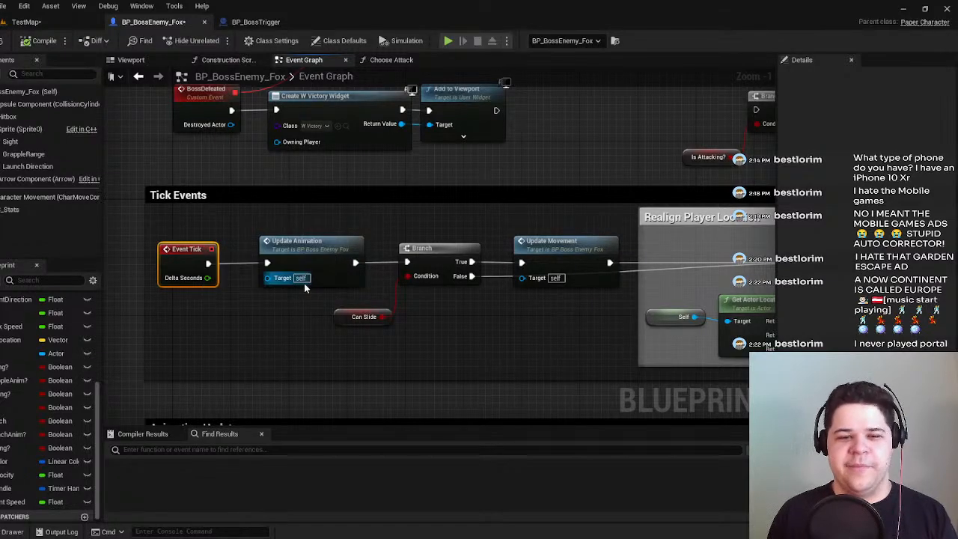
right_drag(320, 262, 442, 271)
click(349, 294)
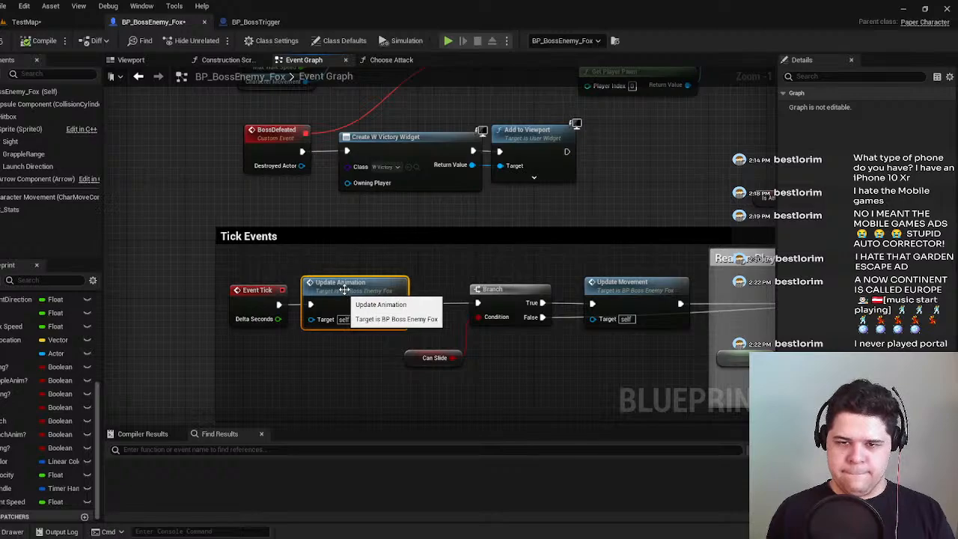
right_drag(349, 294, 184, 291)
Move the Update Movement node into the Realign Player Location comment, above Self and Get Actor Location.
click(481, 289)
right_drag(481, 289, 166, 310)
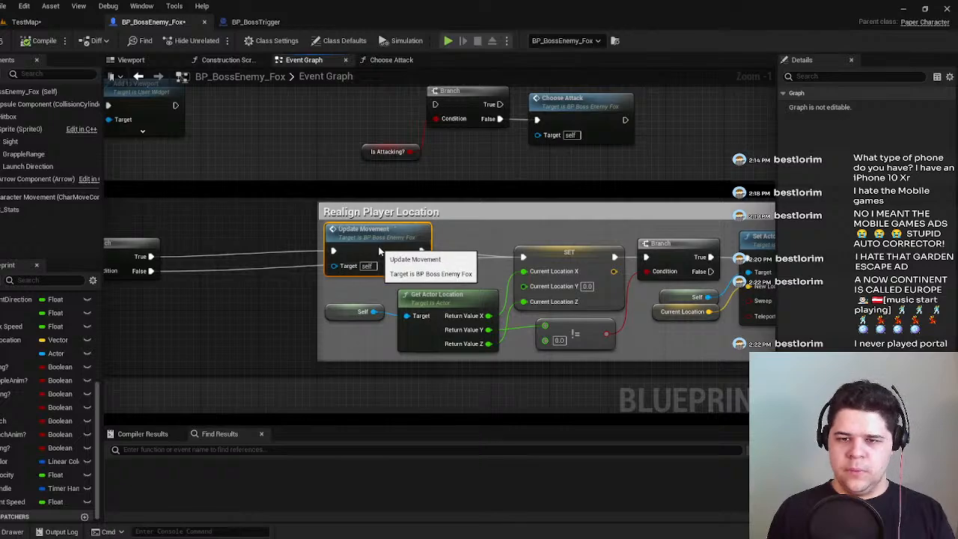
right_drag(269, 297, 371, 278)
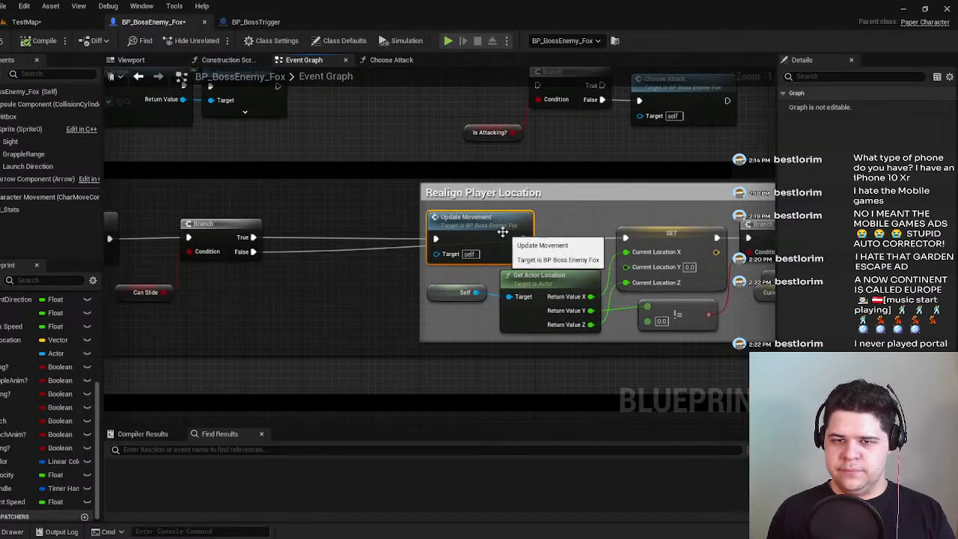
Move the Tick Events Branch and Can Slide together so they sit directly before Update Movement.
right_drag(377, 286, 295, 291)
drag(313, 312, 248, 246)
drag(304, 234, 458, 234)
right_drag(487, 297, 433, 306)
click(243, 324)
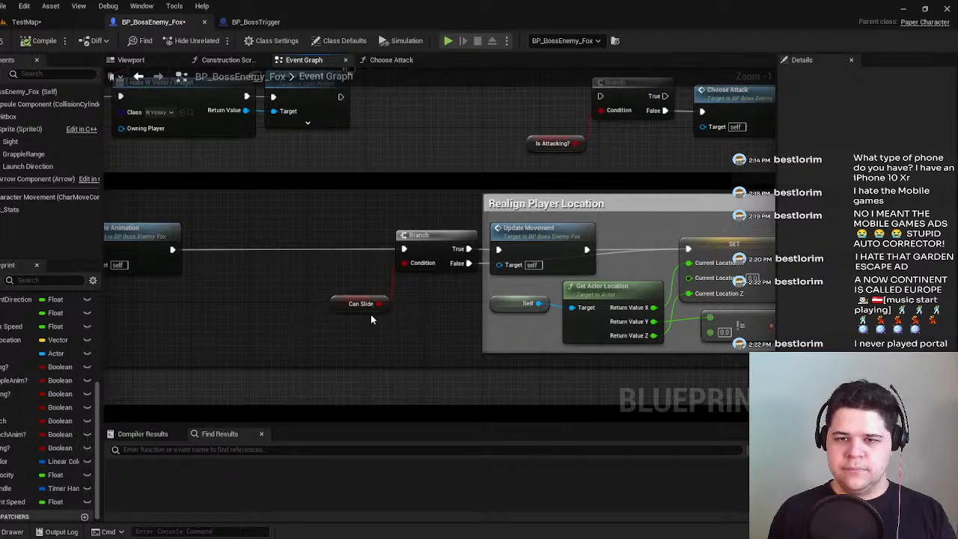
right_drag(363, 314, 213, 316)
right_drag(539, 299, 323, 301)
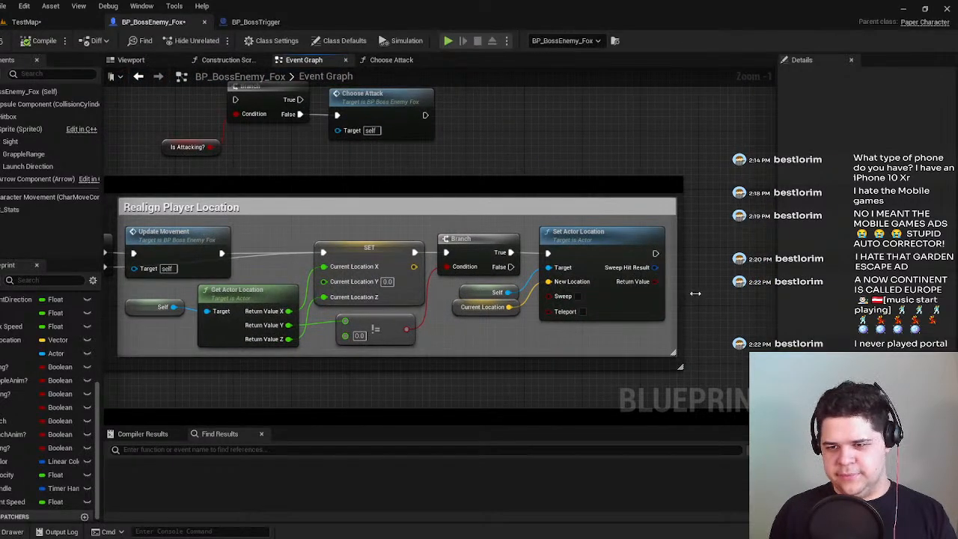
Widen the Tick Events comment and move Branch, Can Slide and Update Movement together out of the Realign Player Location comment.
drag(686, 293, 833, 289)
right_drag(721, 312, 550, 314)
right_drag(359, 315, 582, 307)
right_drag(128, 299, 382, 296)
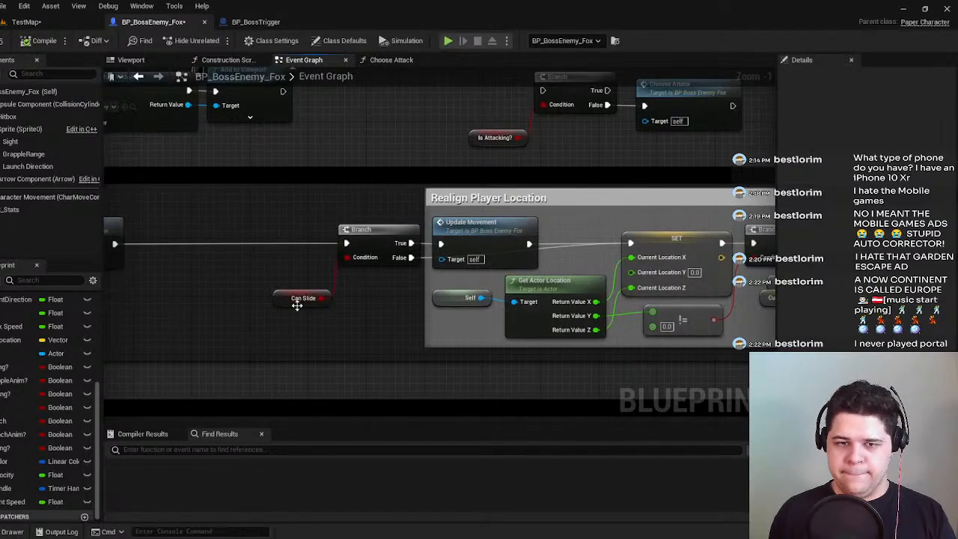
mouse_move(383, 226)
mouse_down()
mouse_move(465, 227)
mouse_move(372, 224)
mouse_up()
ctrl+click(393, 258)
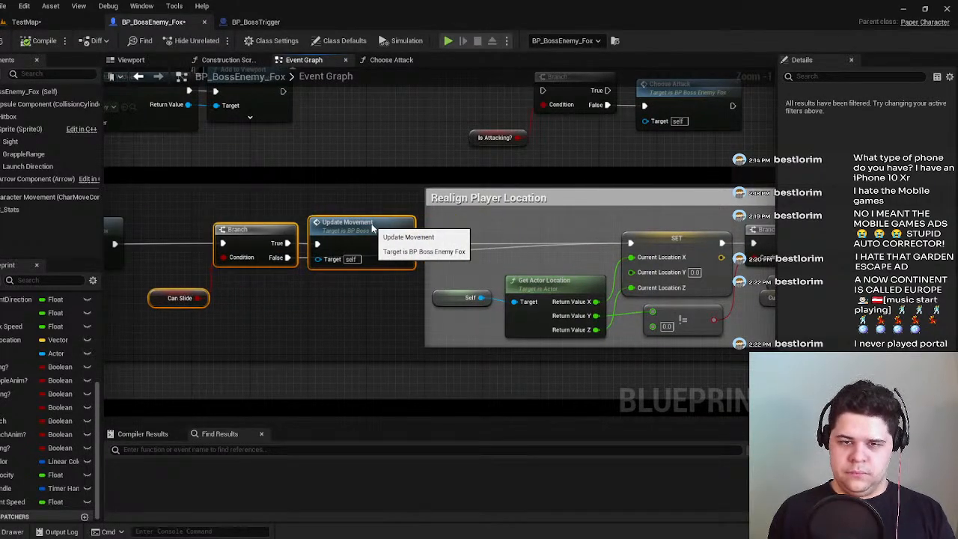
click(380, 202)
Shift the Realign Player Location comment with its nodes further along Tick Events, away from Update Movement.
right_drag(380, 202, 163, 216)
right_drag(539, 214, 364, 224)
drag(425, 227, 521, 227)
right_drag(181, 279, 391, 260)
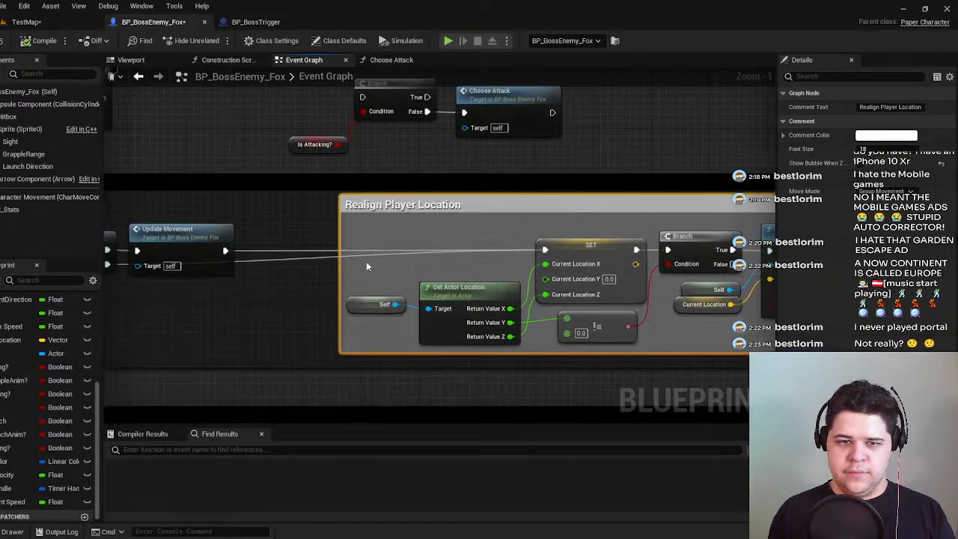
click(289, 307)
Move Branch, Can Slide and Update Movement along Tick Events so they sit just before the Realign Player Location comment.
right_drag(290, 308, 472, 284)
drag(429, 301, 176, 202)
drag(251, 222, 347, 218)
click(409, 277)
Move the detached Is Attacking?, Branch and Choose Attack nodes together into the Tick Events comment, below Update Animation.
right_drag(346, 173, 357, 262)
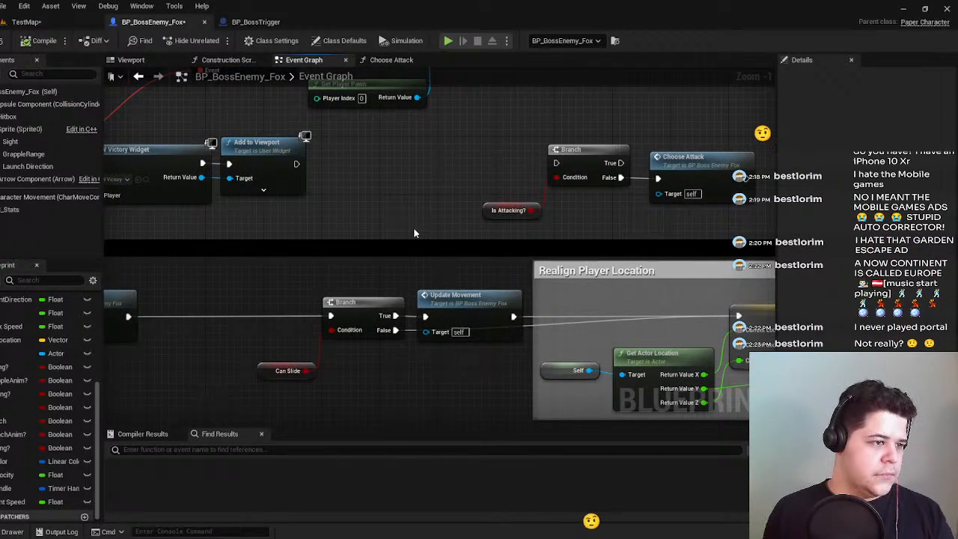
right_drag(425, 221, 305, 221)
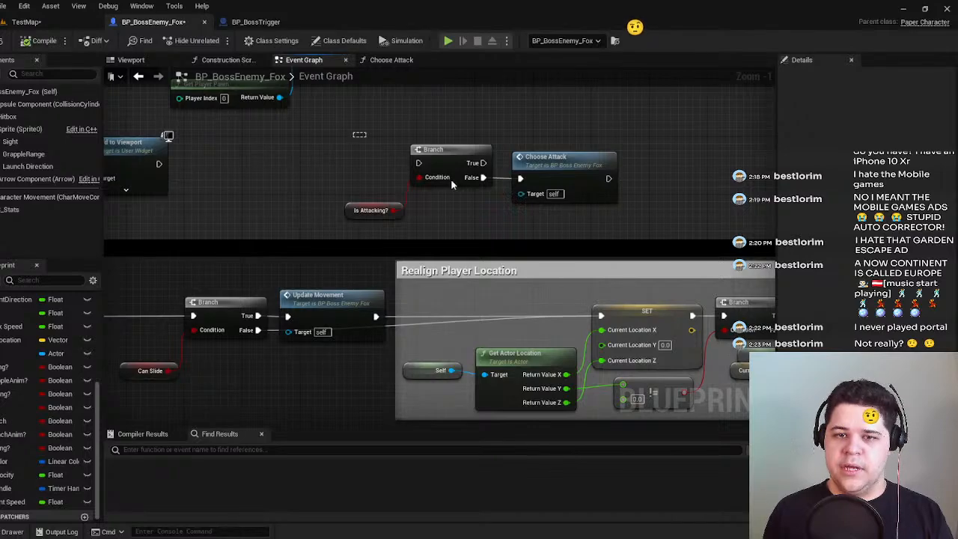
drag(416, 166, 603, 218)
right_drag(404, 233, 538, 211)
scroll(551, 208, down, 1)
drag(566, 137, 162, 331)
Wire Update Animation's execution output into the Is Attacking? Branch, and Choose Attack's output into the Can Slide Branch.
right_drag(209, 305, 435, 255)
scroll(353, 273, up, 2)
drag(413, 215, 375, 300)
right_drag(412, 262, 282, 272)
drag(449, 324, 521, 226)
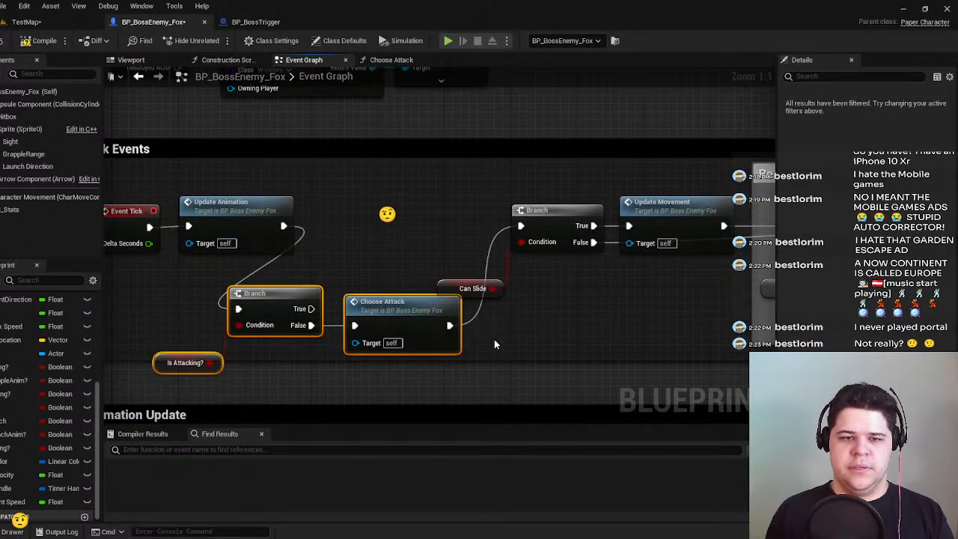
Line up the Is Attacking? Branch and Choose Attack group beside Update Animation, with Choose Attack close to its Branch.
drag(403, 312, 479, 228)
right_drag(587, 310, 497, 333)
click(462, 330)
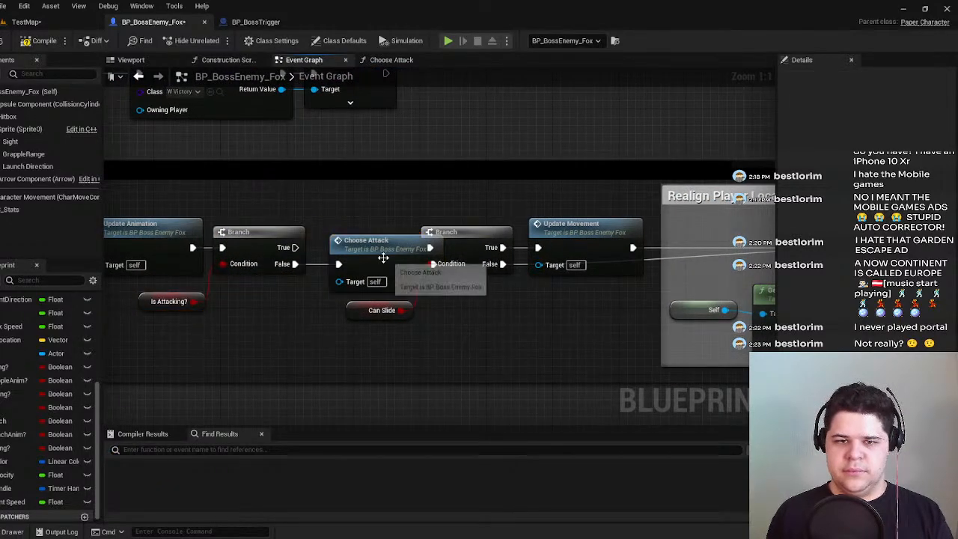
click(369, 256)
right_drag(464, 311, 370, 320)
Shift Can Slide, its Branch and Update Movement together away from Choose Attack so the nodes no longer overlap.
click(278, 321)
shift+drag(352, 324, 477, 222)
drag(484, 242, 499, 244)
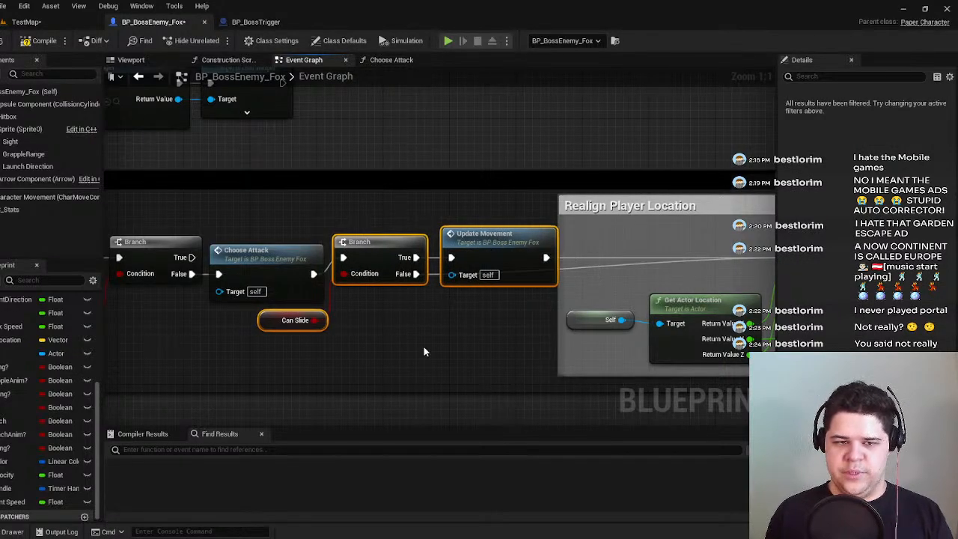
click(414, 338)
Lower Can Slide, its Branch, Update Movement and the Realign Player Location group together to line up with Choose Attack's execution pins.
right_drag(414, 339, 398, 305)
scroll(157, 336, down, 2)
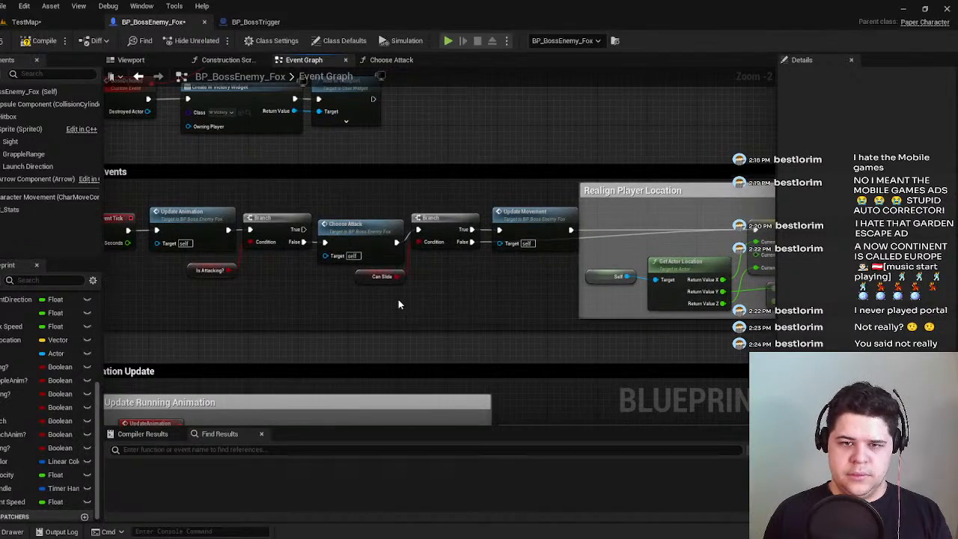
click(382, 276)
ctrl+drag(448, 223, 446, 223)
right_drag(500, 293, 282, 279)
ctrl+drag(263, 268, 347, 213)
right_drag(378, 203, 266, 241)
right_drag(184, 294, 367, 300)
ctrl+drag(357, 284, 391, 298)
right_drag(243, 294, 77, 292)
ctrl+click(259, 220)
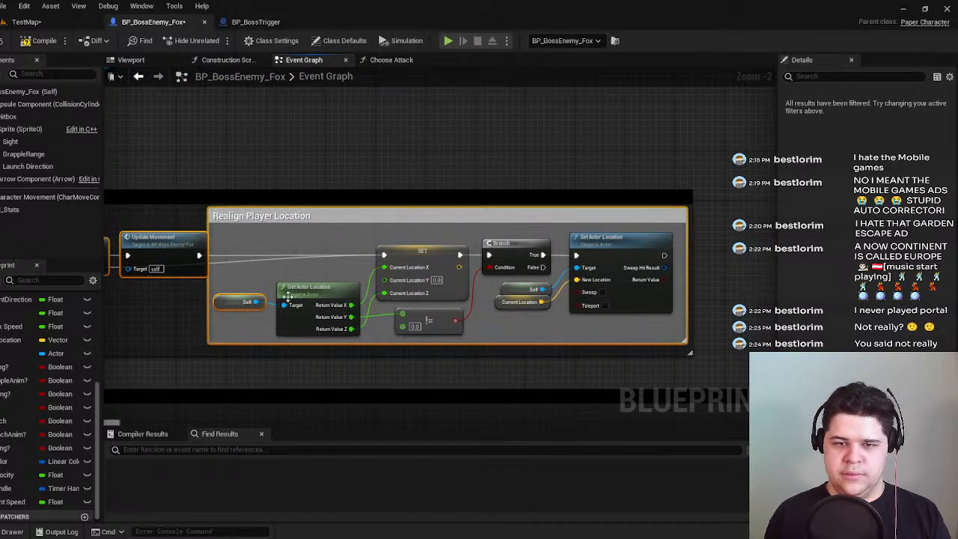
right_drag(308, 292, 421, 294)
scroll(376, 298, down, 1)
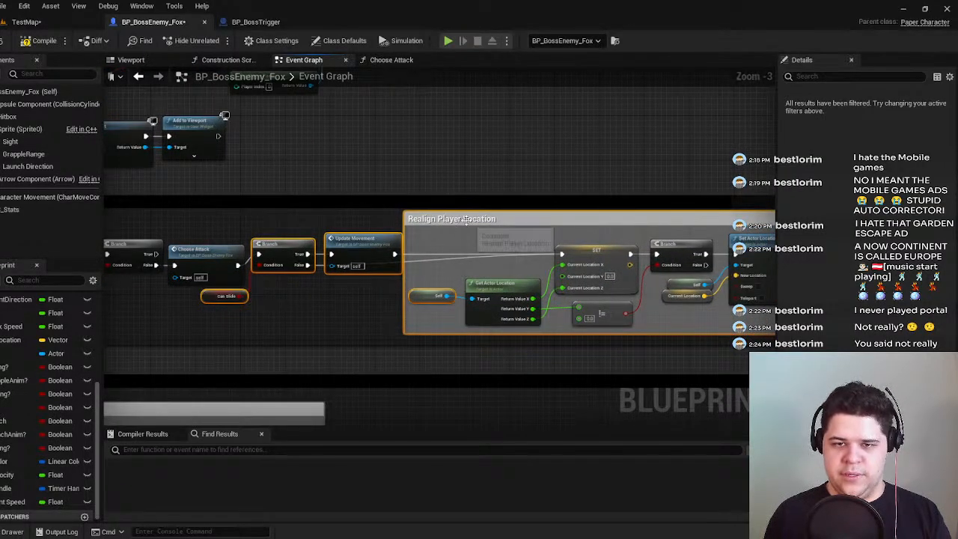
drag(513, 224, 513, 241)
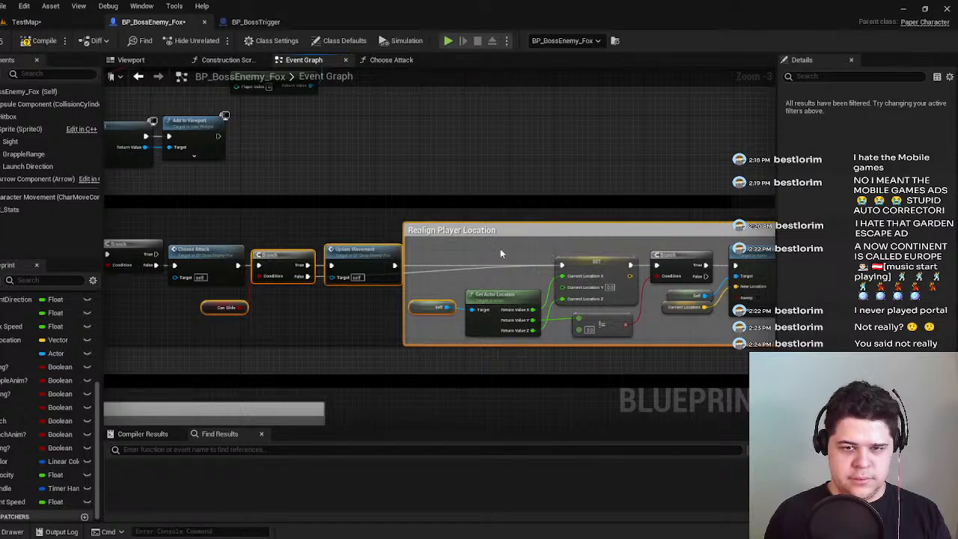
click(351, 347)
Compile the BP_BossEnemy_Fox Blueprint with the rewired Tick Events chain.
right_drag(351, 348, 444, 262)
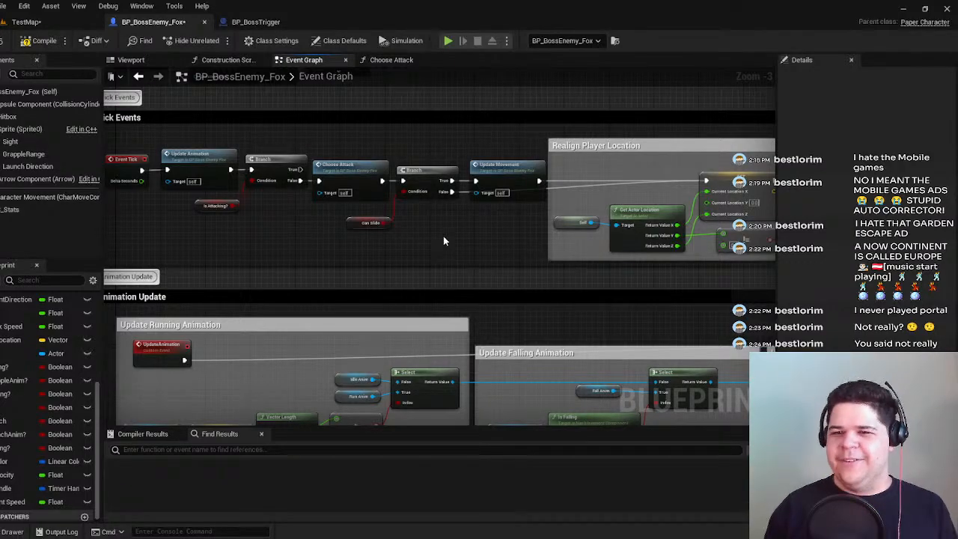
scroll(358, 146, up, 2)
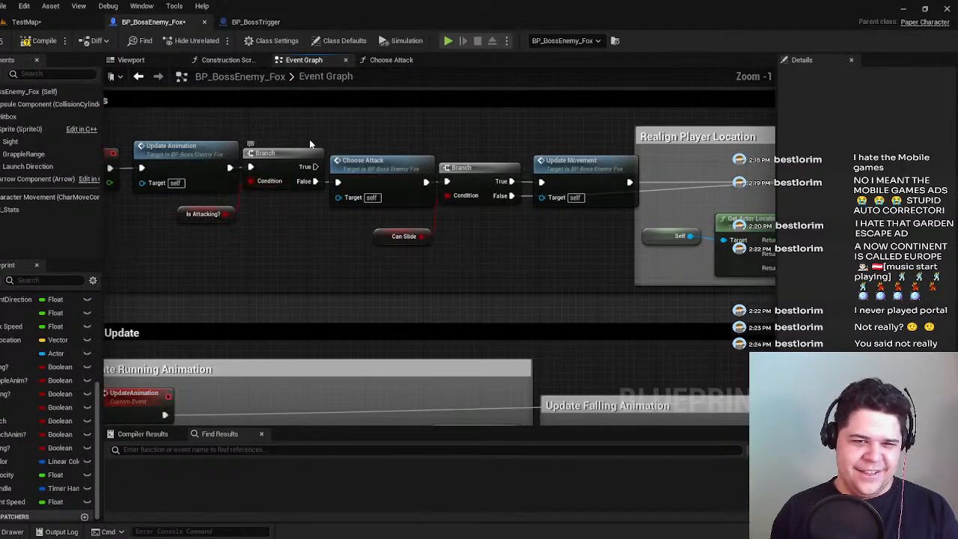
right_drag(360, 136, 342, 231)
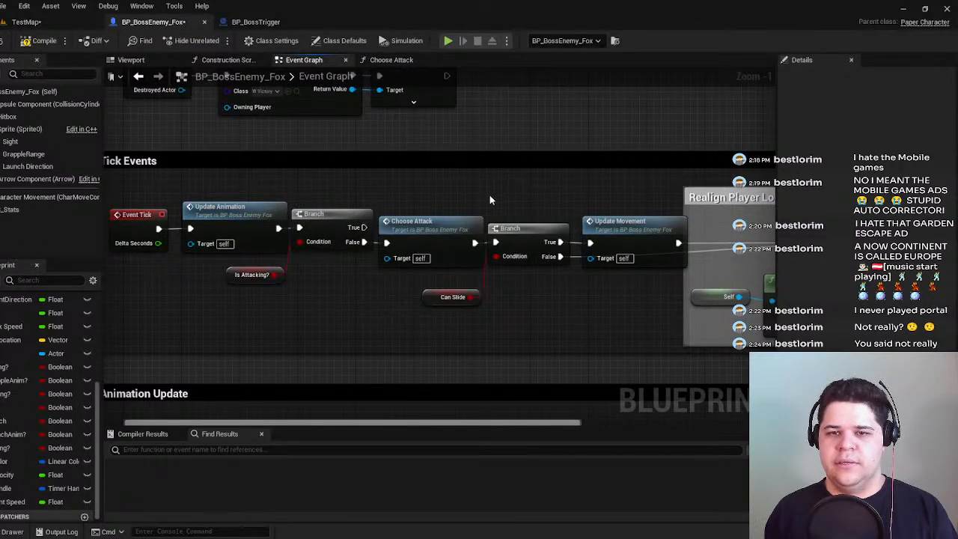
right_drag(360, 319, 240, 364)
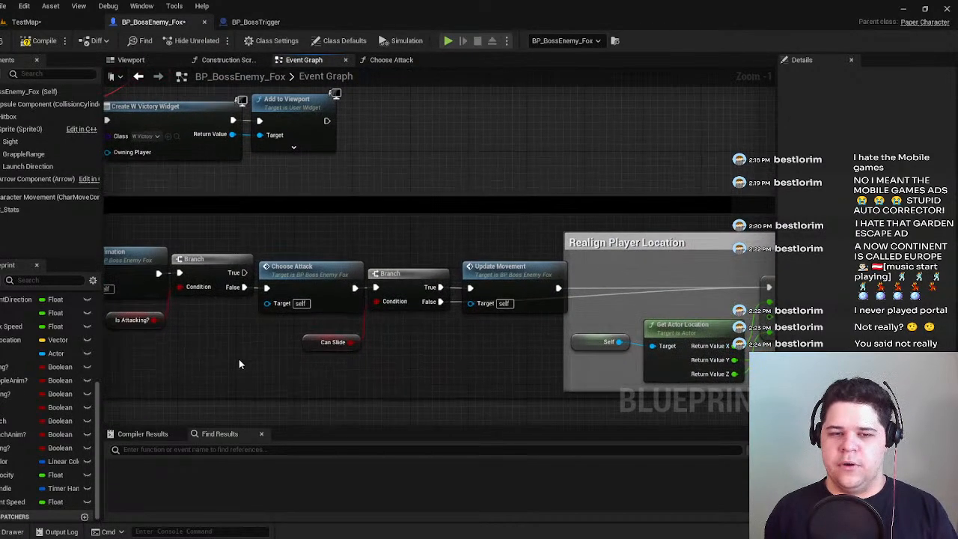
click(35, 43)
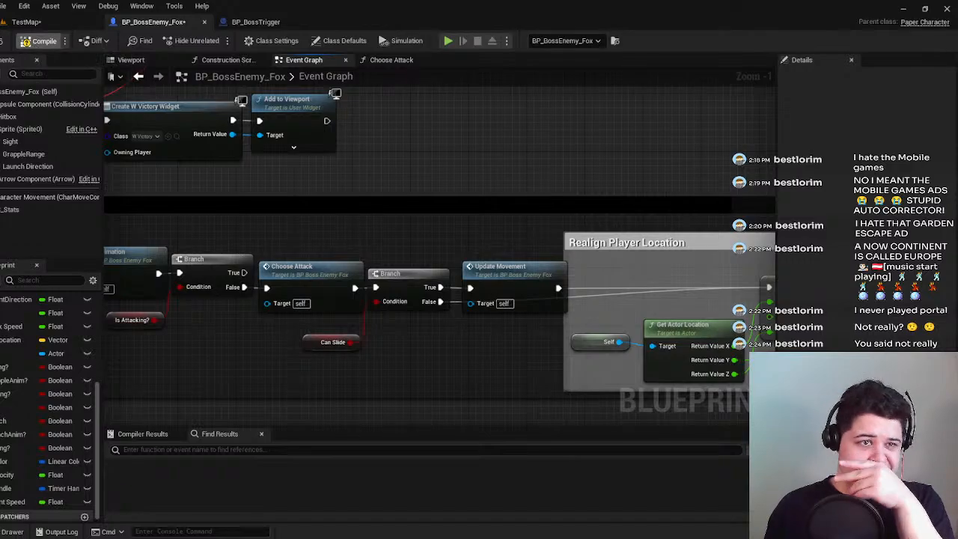
Examine the Tick Events flow from the Is Attacking? check through Choose Attack, the Can Slide Branch and Update Movement.
right_drag(249, 281, 484, 280)
right_drag(417, 329, 254, 276)
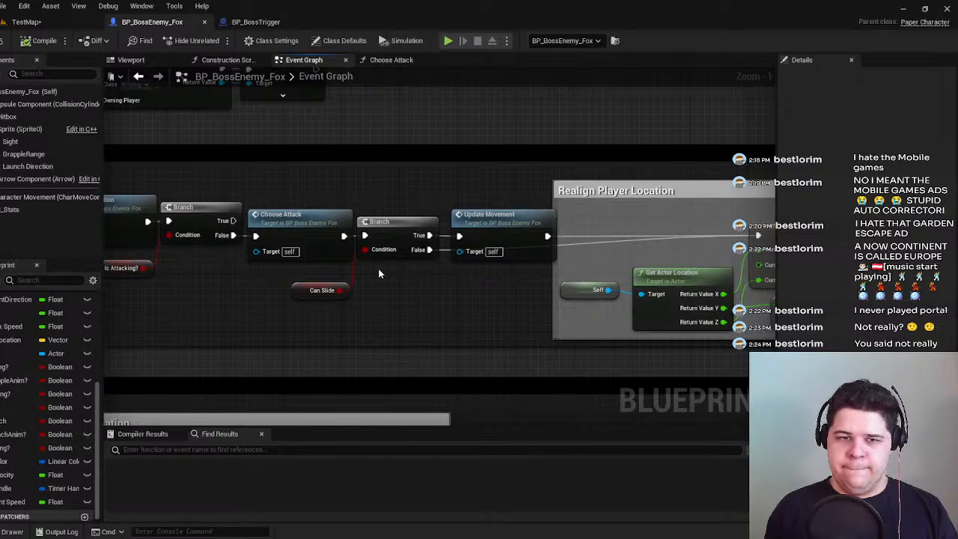
click(397, 225)
right_drag(497, 227, 349, 262)
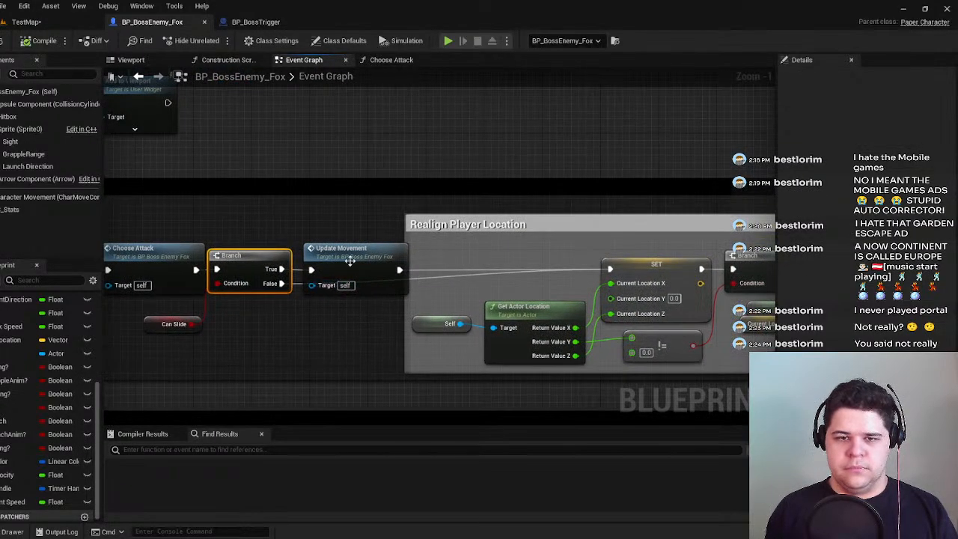
click(350, 261)
right_drag(315, 290, 463, 290)
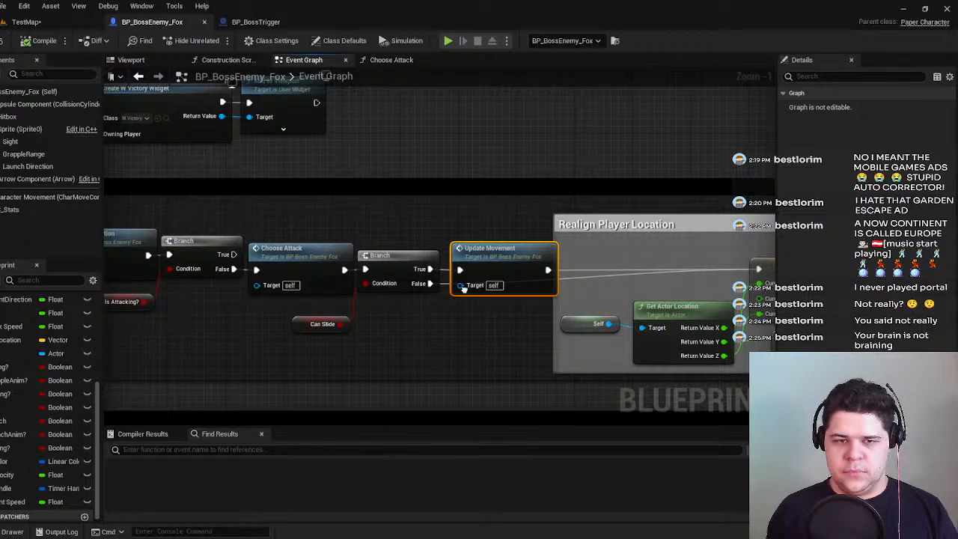
right_drag(463, 288, 558, 266)
click(307, 235)
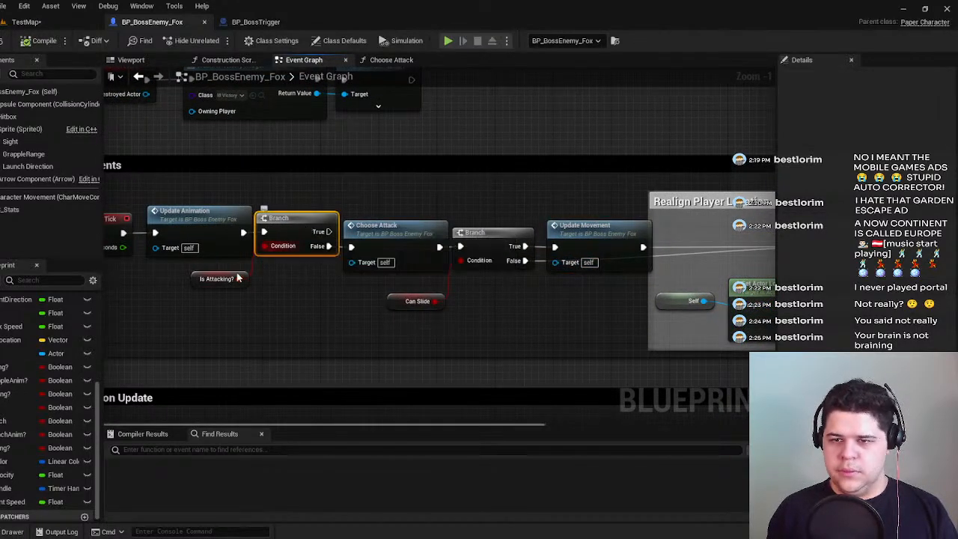
click(197, 279)
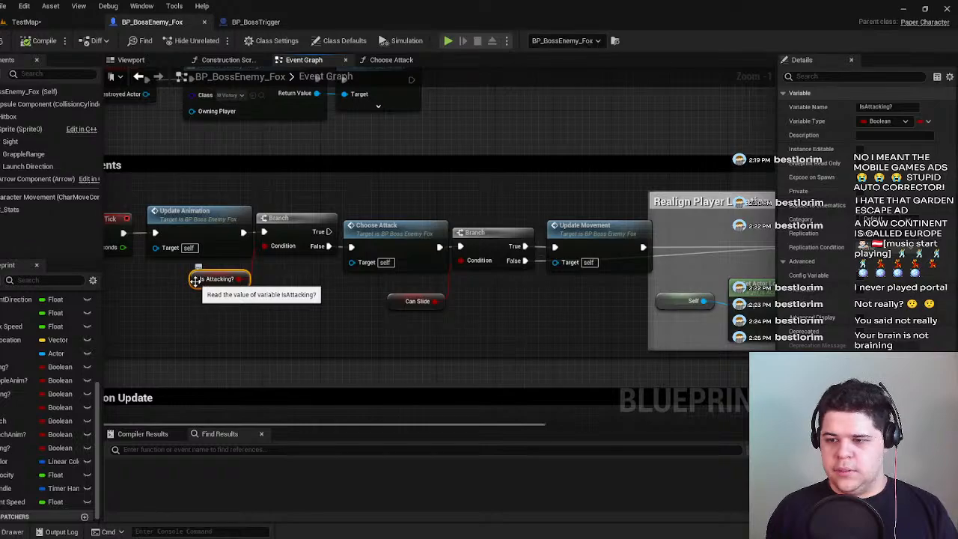
right_drag(323, 289, 274, 296)
scroll(316, 291, down, 1)
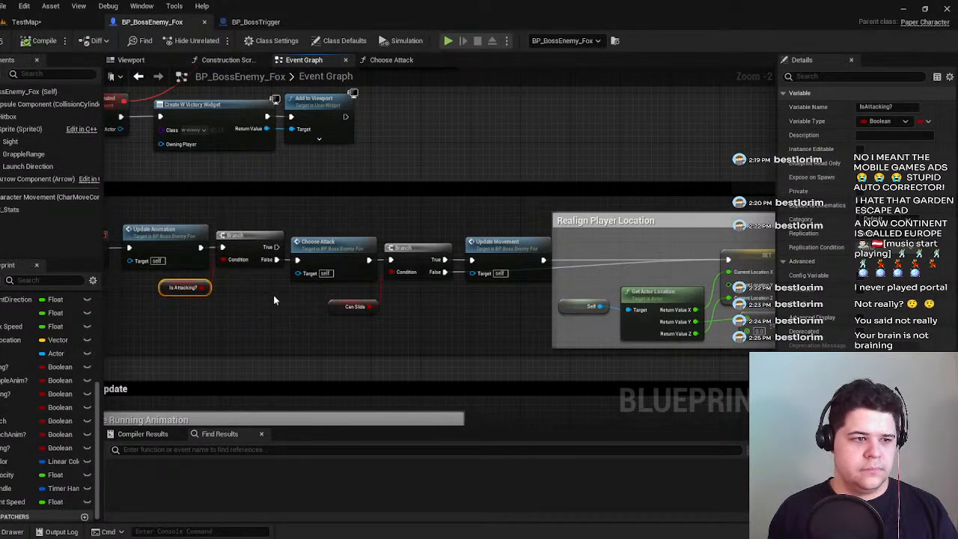
right_drag(284, 282, 241, 292)
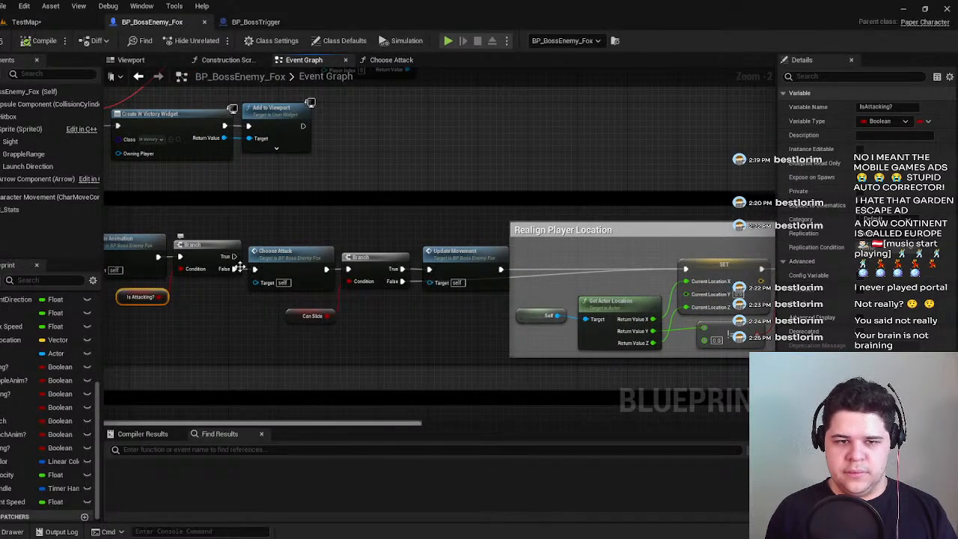
Try bypassing Choose Attack by wiring the Is Attacking? Branch's False output straight to the Can Slide Branch, and close the gap.
drag(235, 269, 305, 216)
click(339, 257)
drag(339, 256, 337, 254)
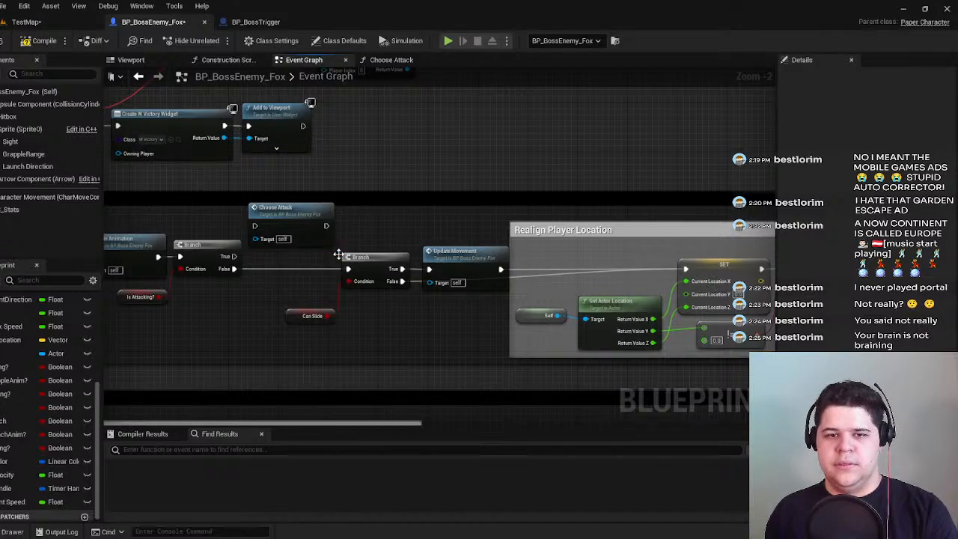
drag(321, 330, 477, 244)
click(341, 322)
drag(475, 336, 307, 270)
drag(459, 271, 372, 273)
Try placing Choose Attack after Update Movement and feeding it from the Is Attacking? Branch's True output with a straightened connection.
drag(292, 221, 474, 258)
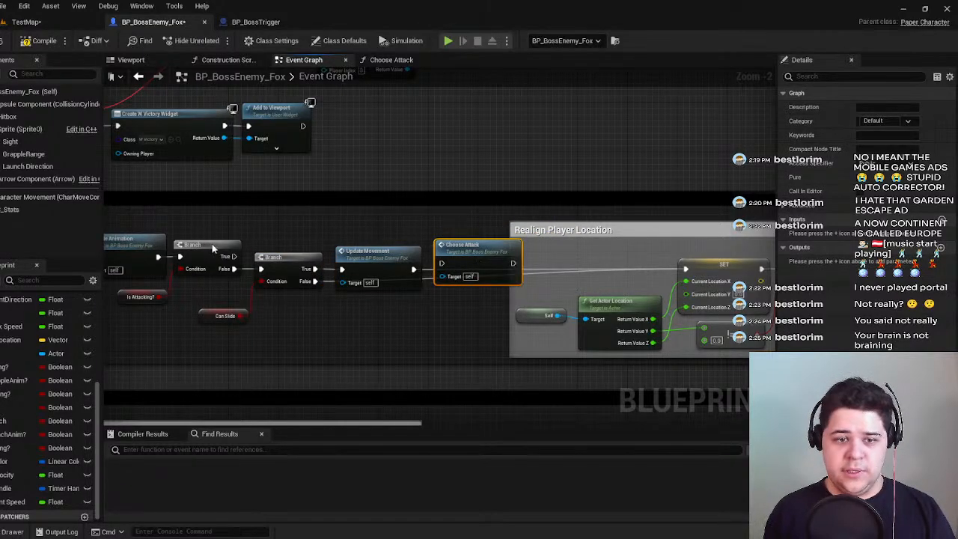
drag(232, 257, 444, 261)
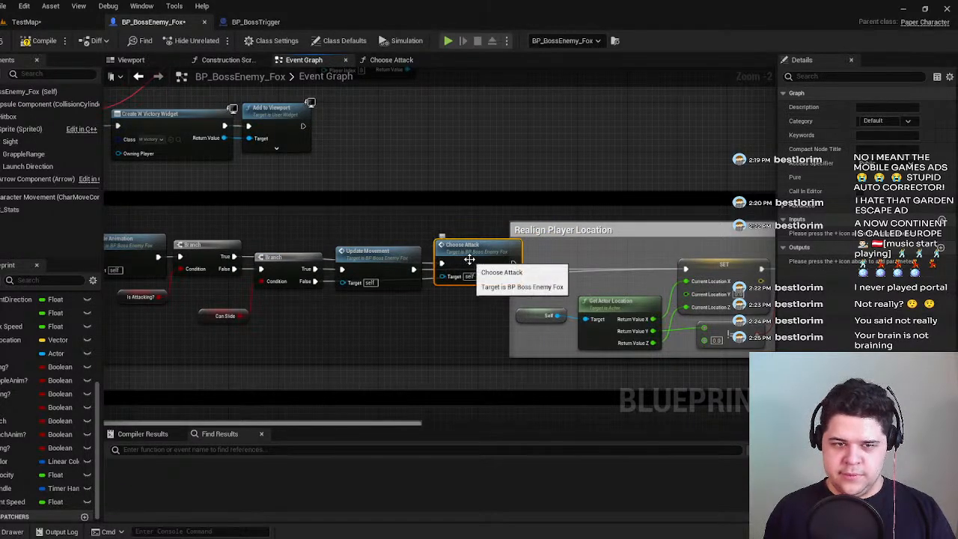
key(q)
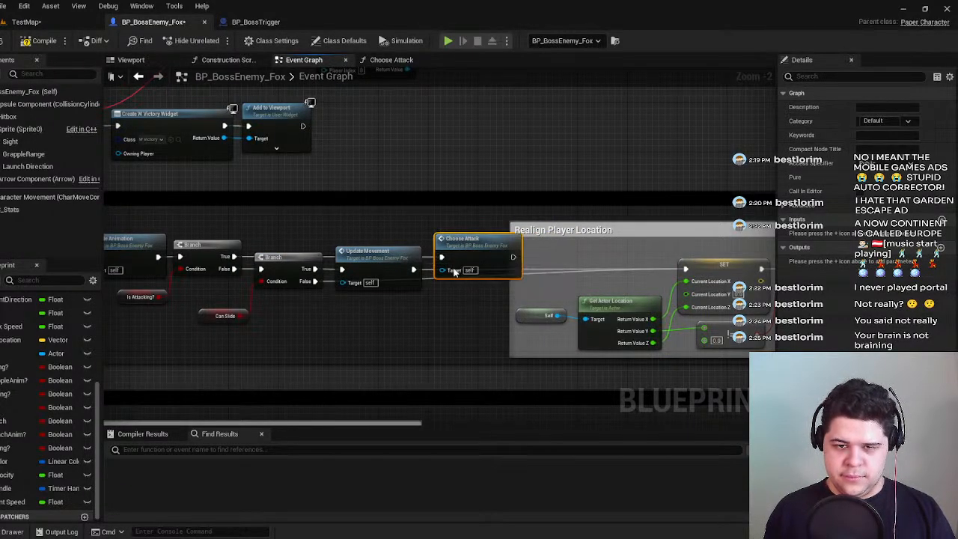
click(247, 262)
Undo the Choose Attack rearrangement back to the layout with Choose Attack wired between the two Branches.
key(ctrl+z)
key(ctrl+z)
key(ctrl+z)
key(ctrl+z)
key(ctrl+z)
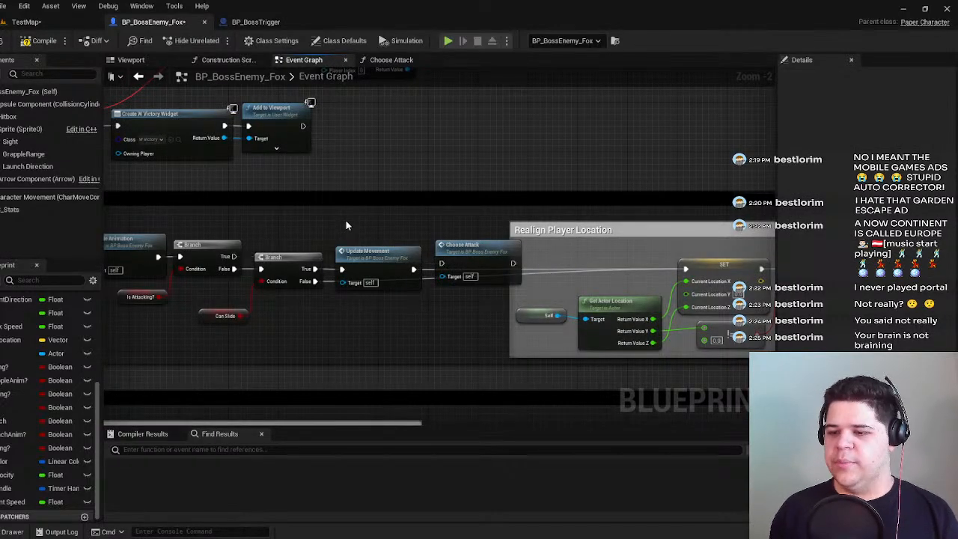
key(ctrl+z)
key(ctrl+z)
key(ctrl+z)
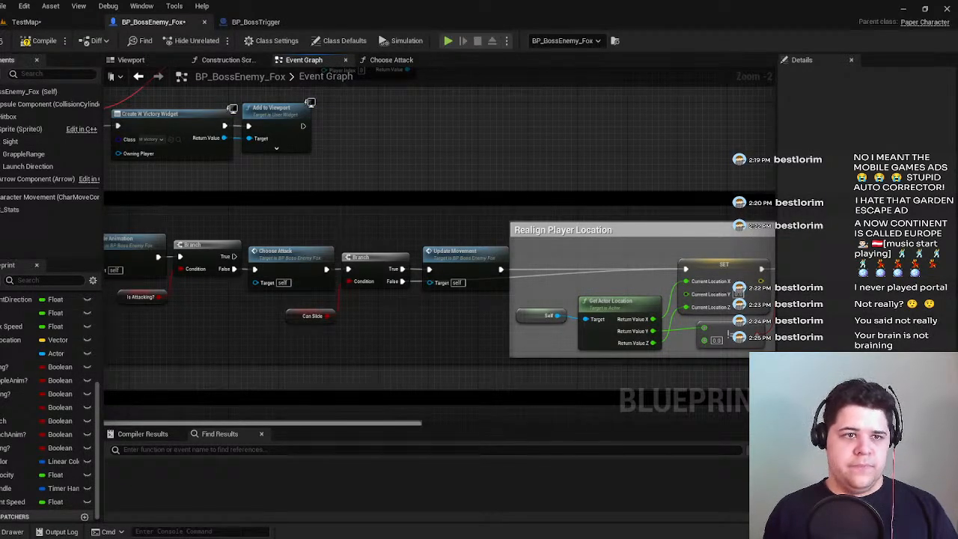
Compile the Blueprint and playtest TestMap, running and jumping around the boss fox to check its attack behaviour.
click(39, 41)
click(29, 21)
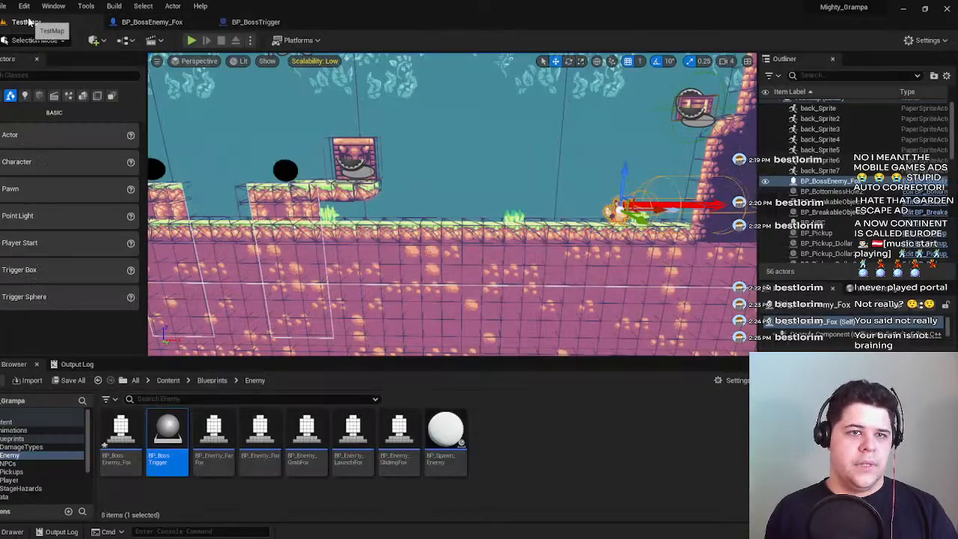
click(187, 41)
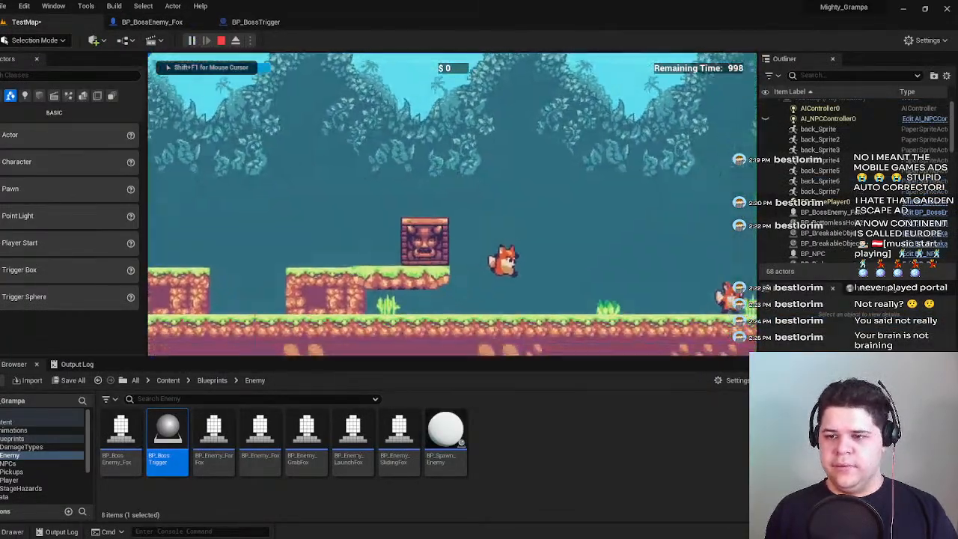
key(d)
key(space)
key(a)
key(d)
key(space)
key(a)
key(shift+F1)
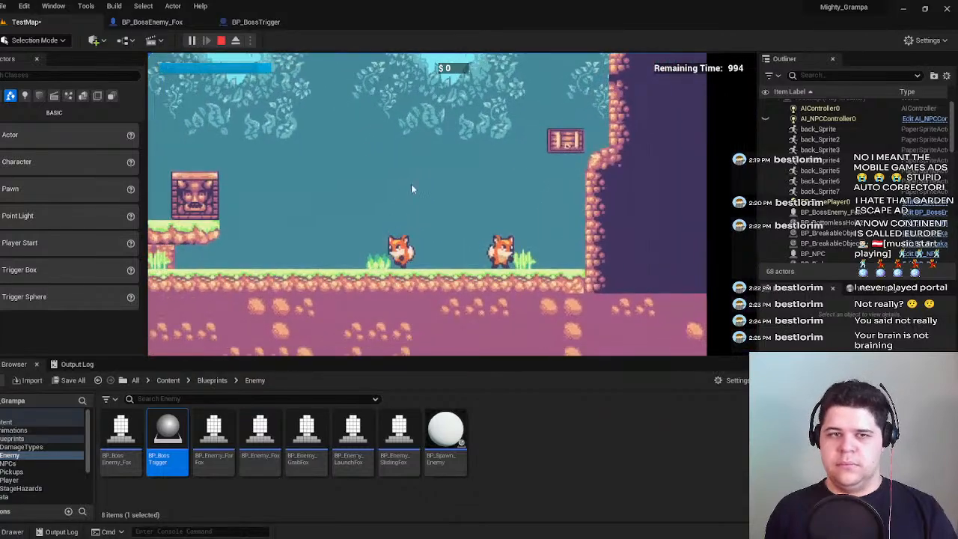
key(Escape)
Stop the playtest and, in BP_BossEnemy_Fox, wire the Is Attacking? Branch's True output to the Can Slide Branch.
click(271, 24)
click(181, 23)
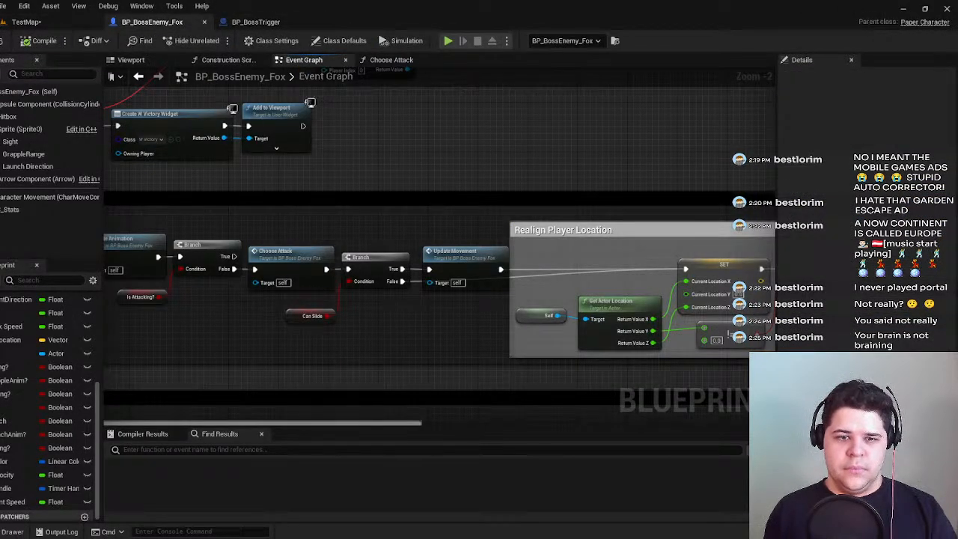
click(245, 292)
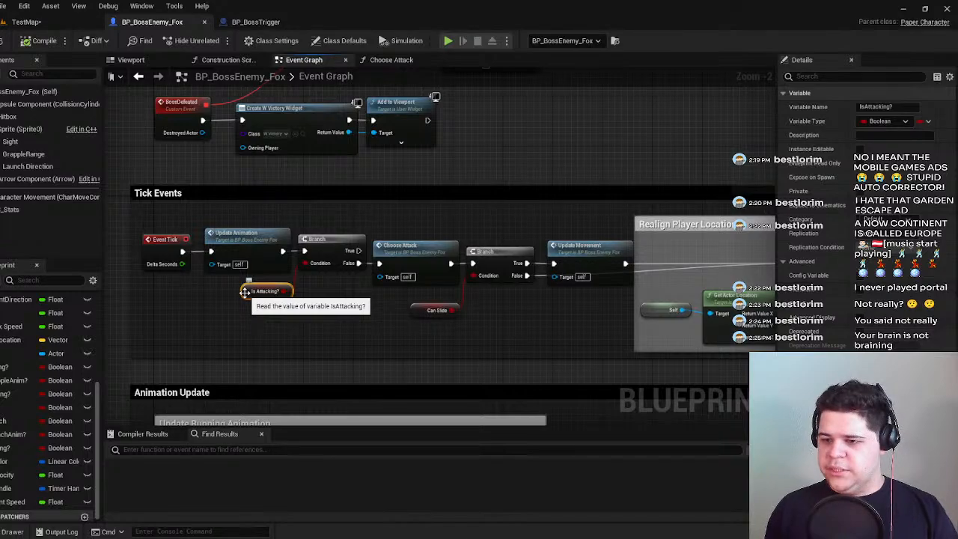
click(329, 238)
click(428, 257)
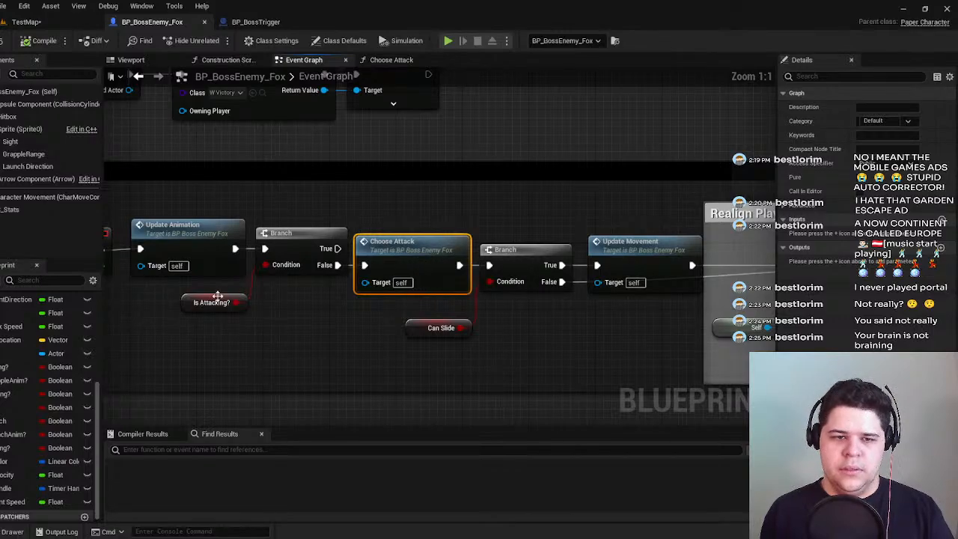
scroll(164, 297, up, 2)
right_drag(437, 299, 233, 294)
right_drag(326, 274, 446, 261)
drag(278, 264, 436, 278)
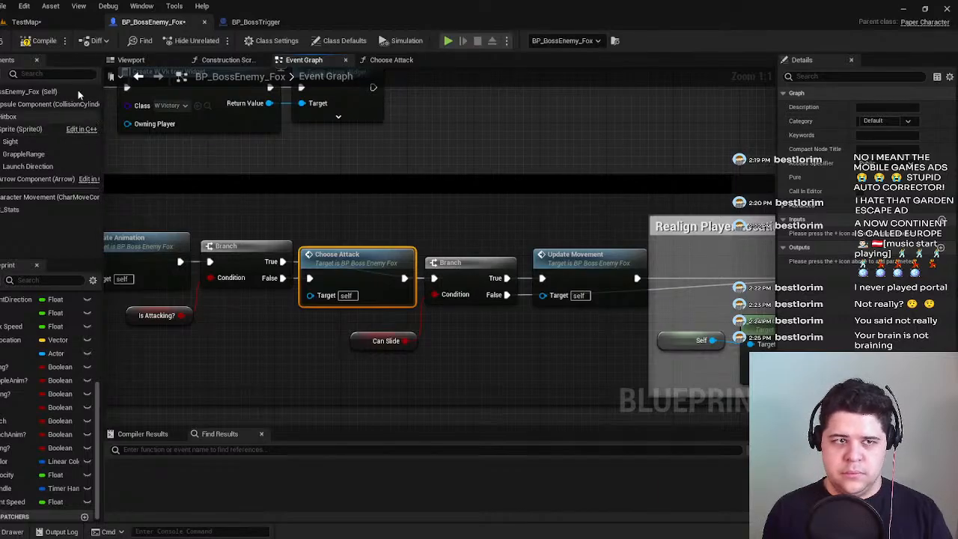
Playtest TestMap, running and jumping around the boss fox to check its attacks, and end the session.
click(32, 22)
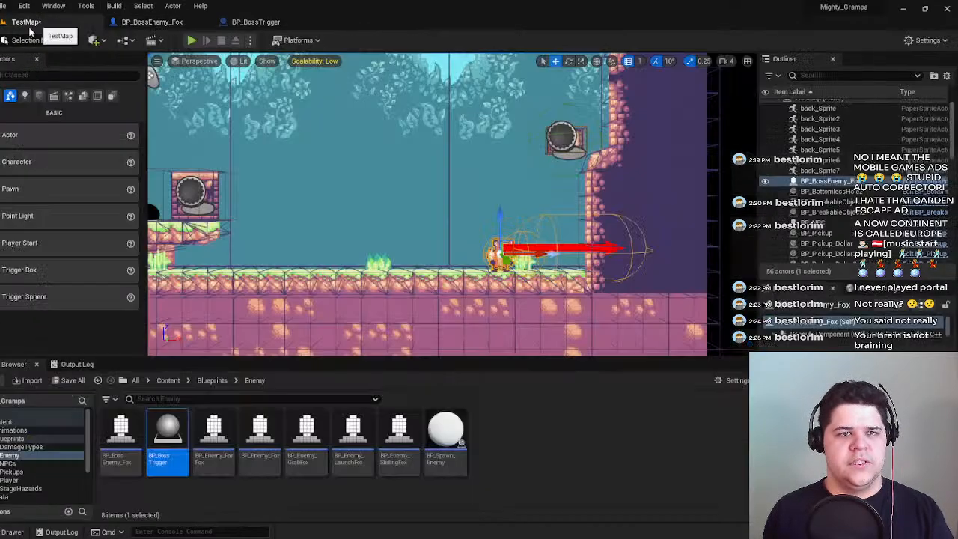
click(193, 40)
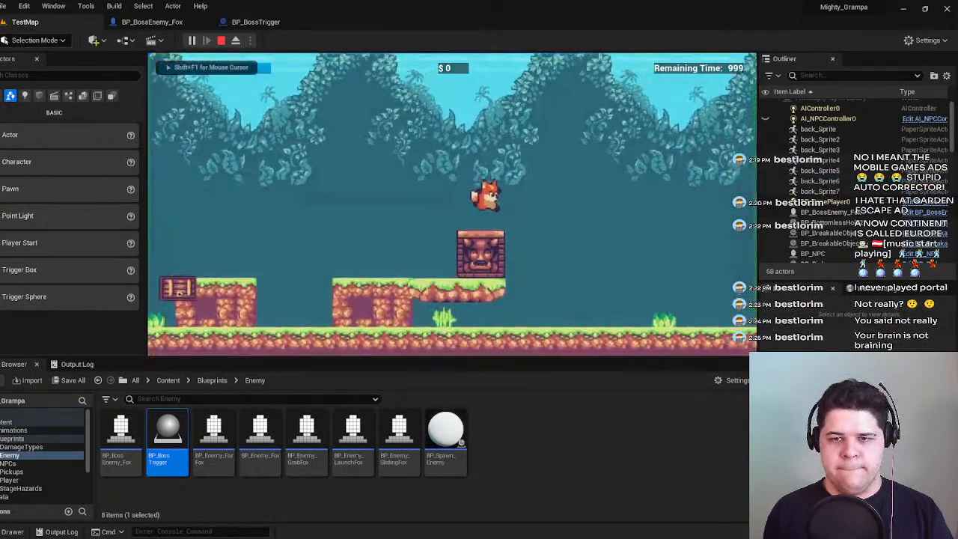
key(d)
key(a)
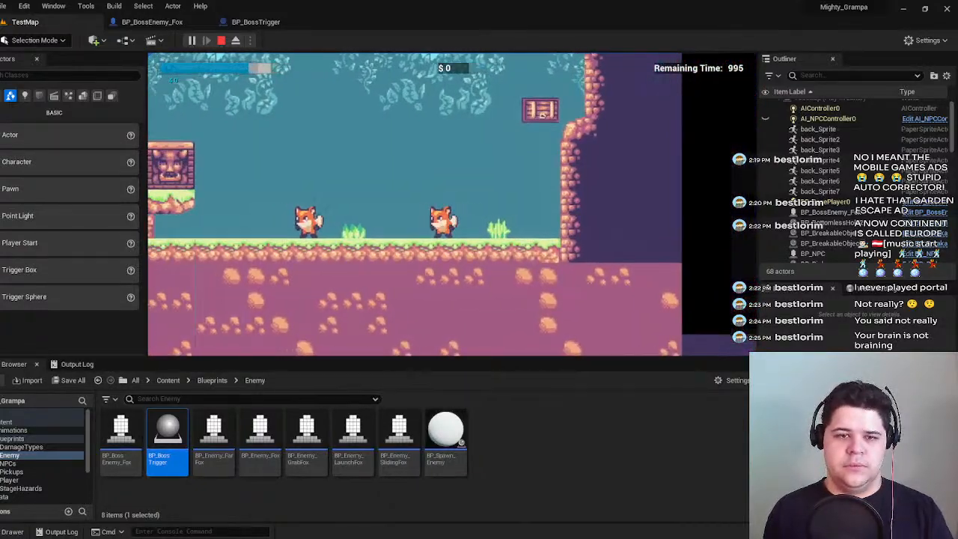
key(d)
key(a)
key(space)
key(d)
key(a)
key(d)
key(a)
key(d)
key(d)
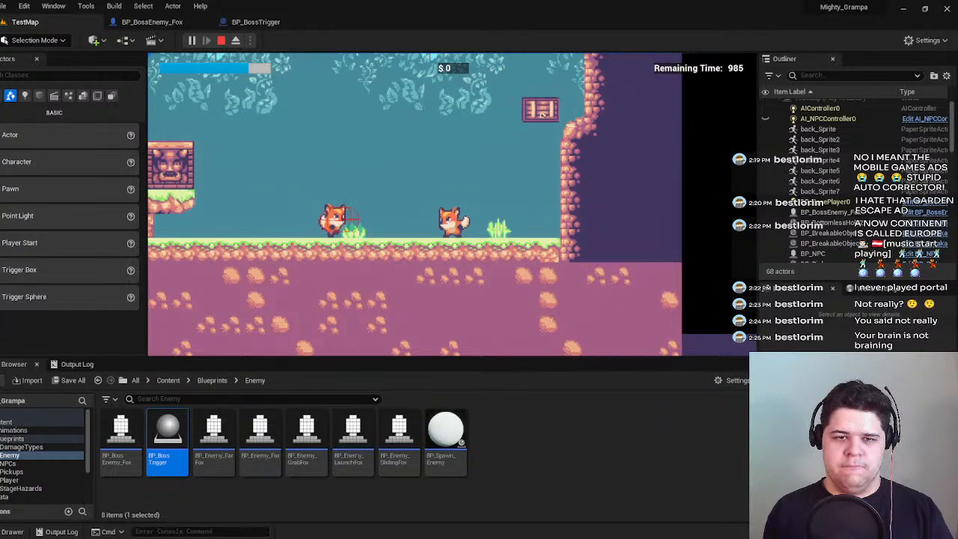
key(a)
key(space)
key(Escape)
In BP_BossEnemy_Fox, remove Is Attacking?, its Branch and Choose Attack from Tick Events, and wire Update Animation to the Can Slide Branch.
click(253, 25)
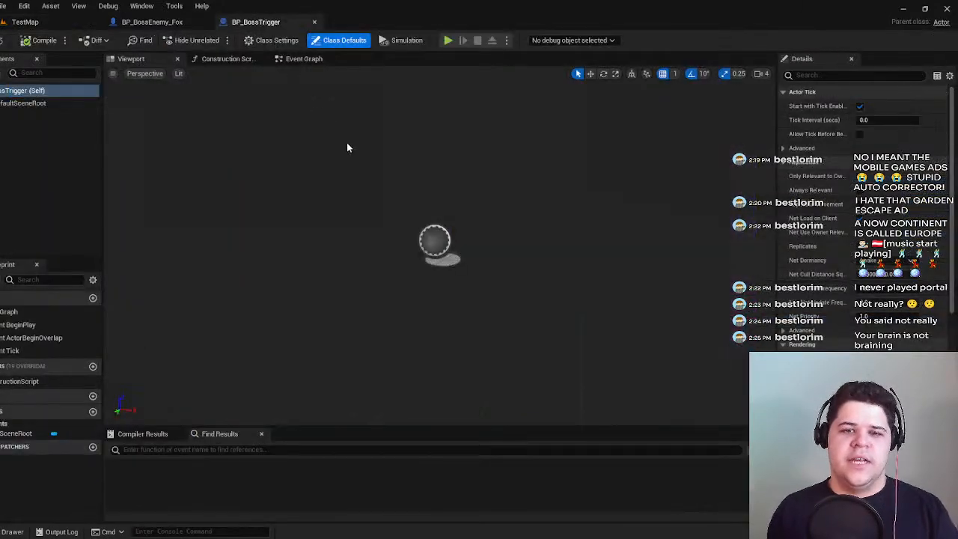
click(152, 22)
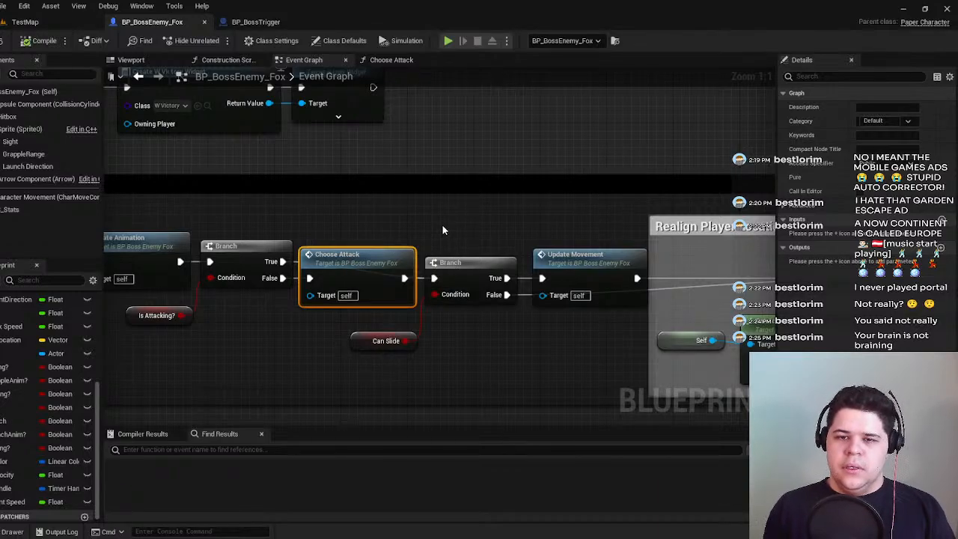
scroll(419, 236, down, 3)
scroll(420, 235, down, 1)
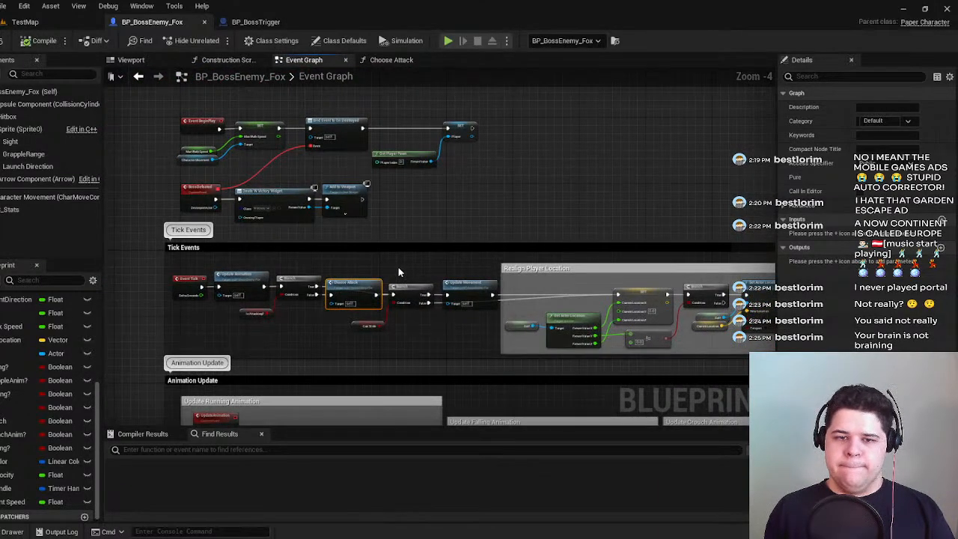
click(489, 207)
scroll(407, 251, up, 4)
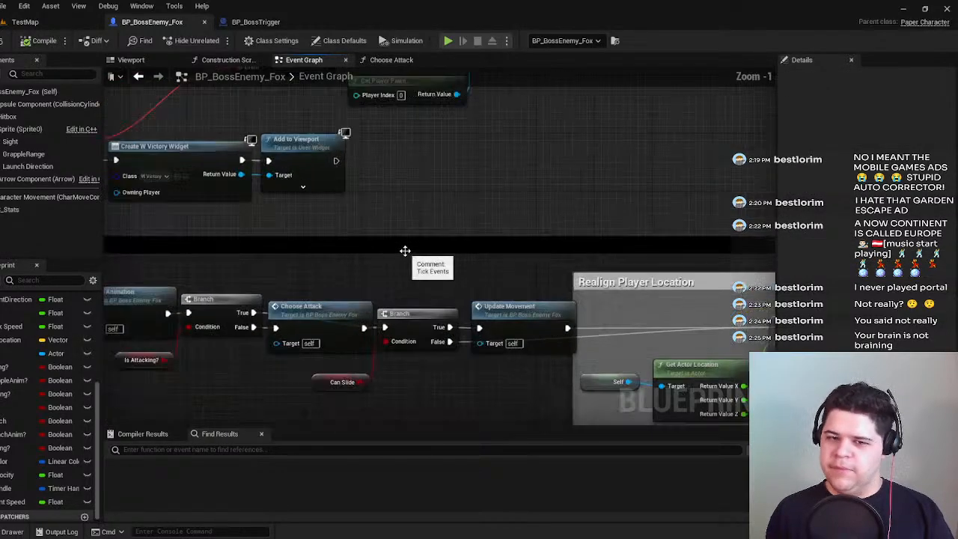
drag(421, 259, 427, 149)
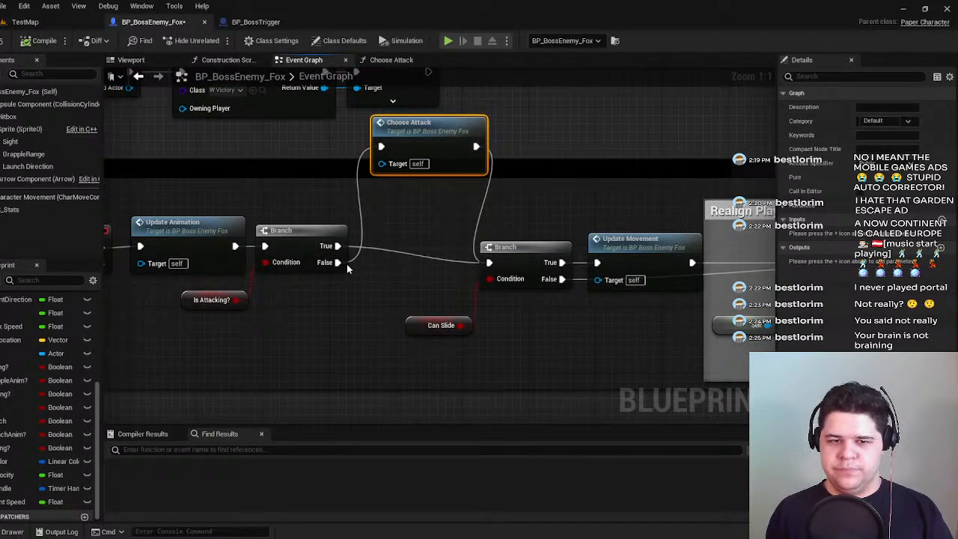
key(ctrl+z)
click(225, 300)
shift+drag(285, 311, 390, 231)
key(Delete)
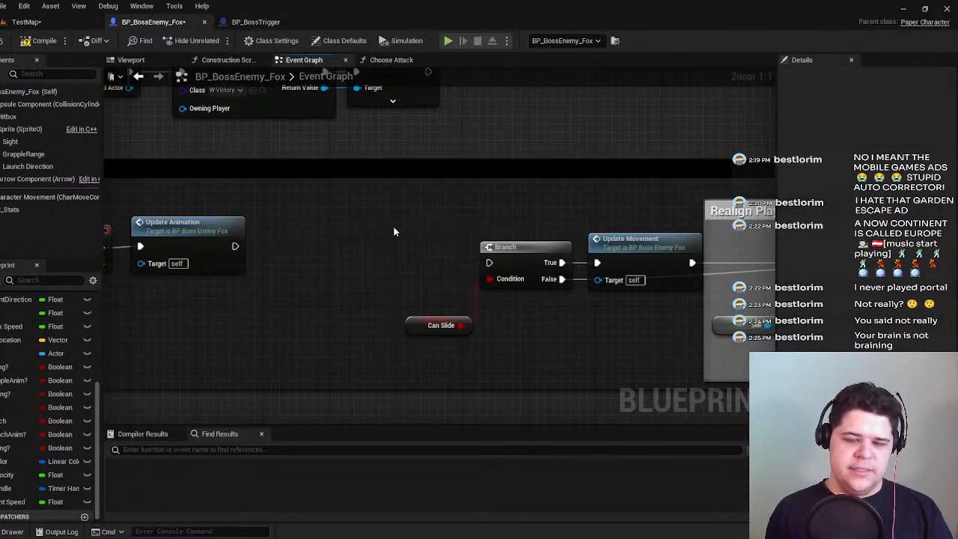
drag(234, 246, 494, 263)
Try shifting the remaining Tick Events nodes by moving the Realign Player Location comment, and undo the move.
right_drag(496, 250, 224, 248)
scroll(209, 248, down, 3)
drag(191, 232, 670, 337)
right_drag(218, 283, 518, 283)
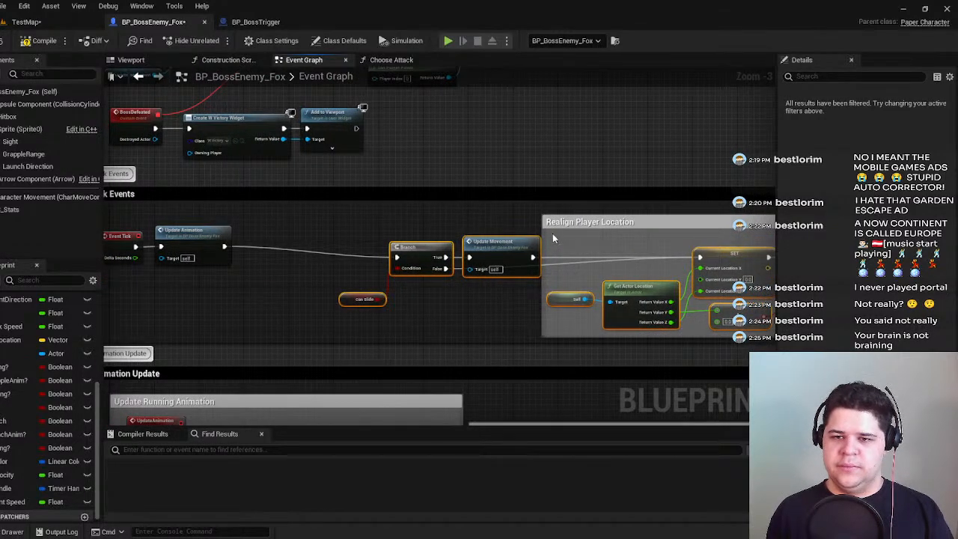
drag(580, 222, 563, 217)
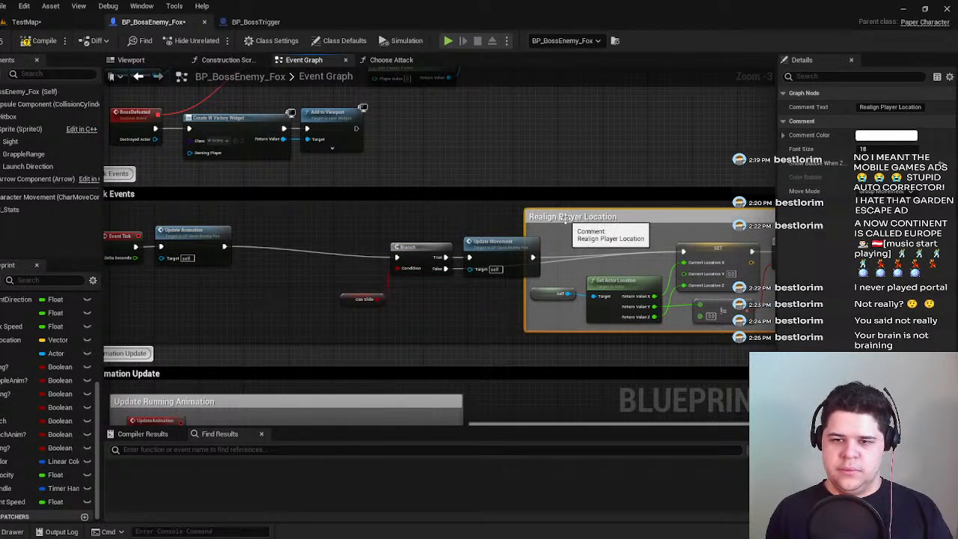
key(ctrl+z)
Move the Can Slide Branch, Update Movement and Realign Player Location group closer to Update Animation, and narrow the Tick Events comment.
shift+drag(480, 316, 341, 237)
drag(588, 224, 447, 214)
click(349, 299)
drag(371, 298, 281, 235)
click(312, 287)
right_drag(371, 296, 196, 299)
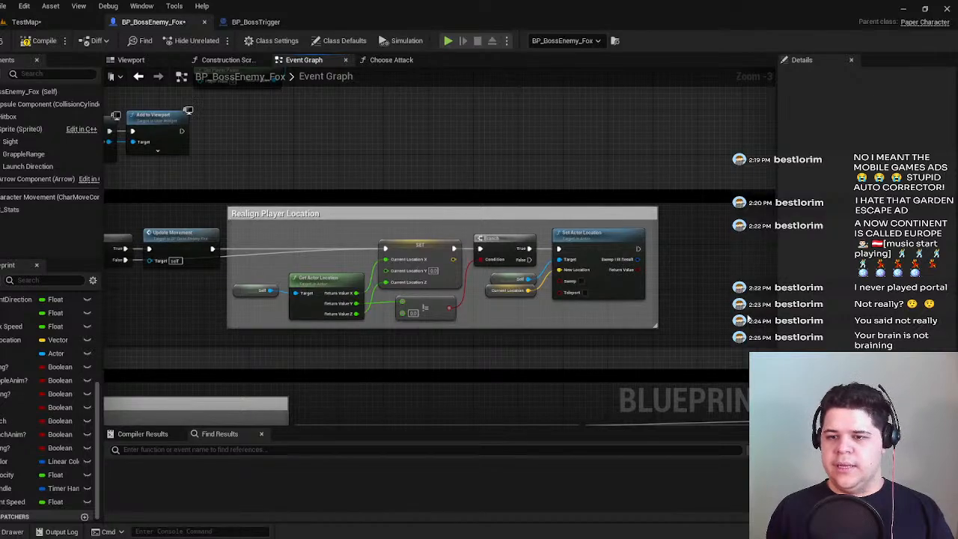
right_drag(750, 318, 520, 322)
drag(571, 347, 315, 334)
Paste the Is Attacking?, Branch and Choose Attack nodes into the Detect Player comment.
scroll(508, 283, down, 3)
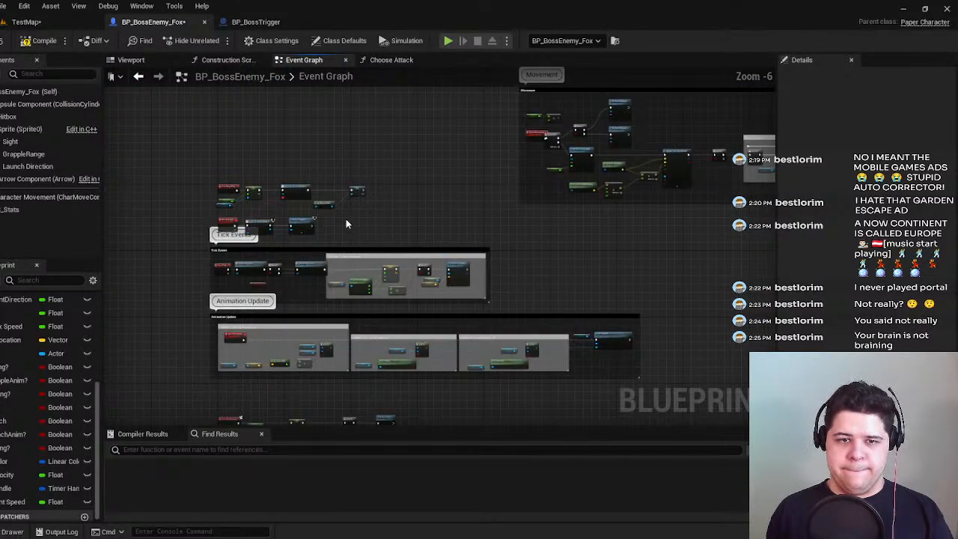
right_drag(595, 241, 346, 247)
scroll(510, 213, up, 3)
key(ctrl+v)
drag(346, 247, 368, 214)
right_drag(261, 228, 445, 234)
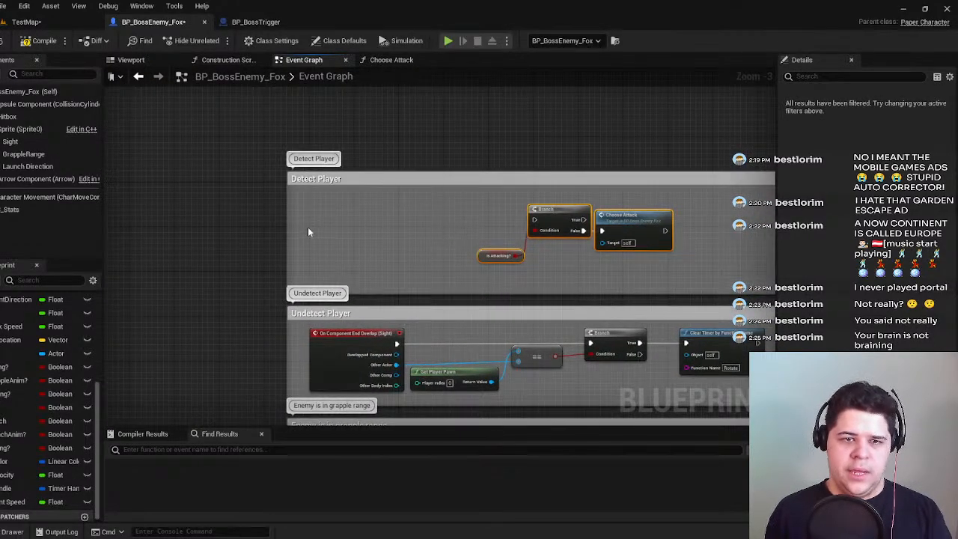
click(50, 131)
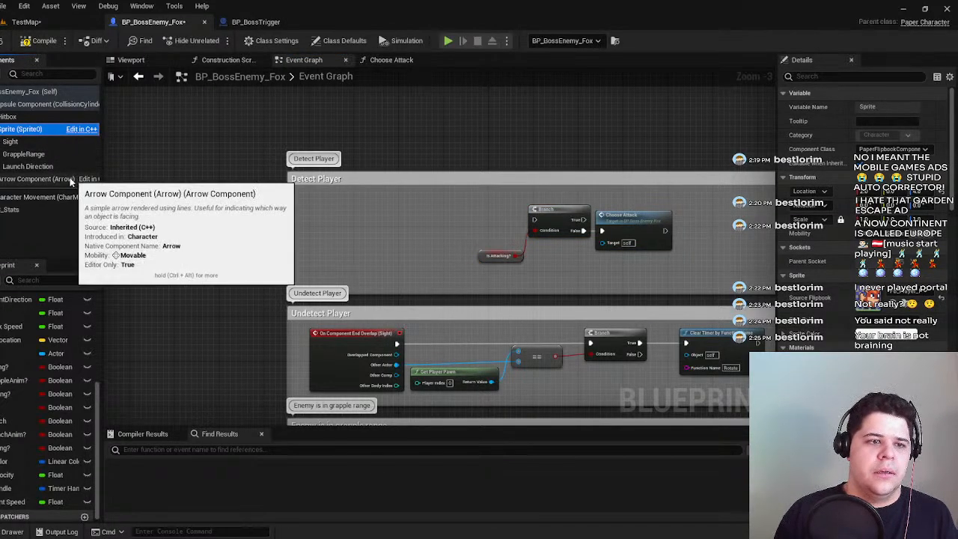
click(40, 143)
right_click(38, 143)
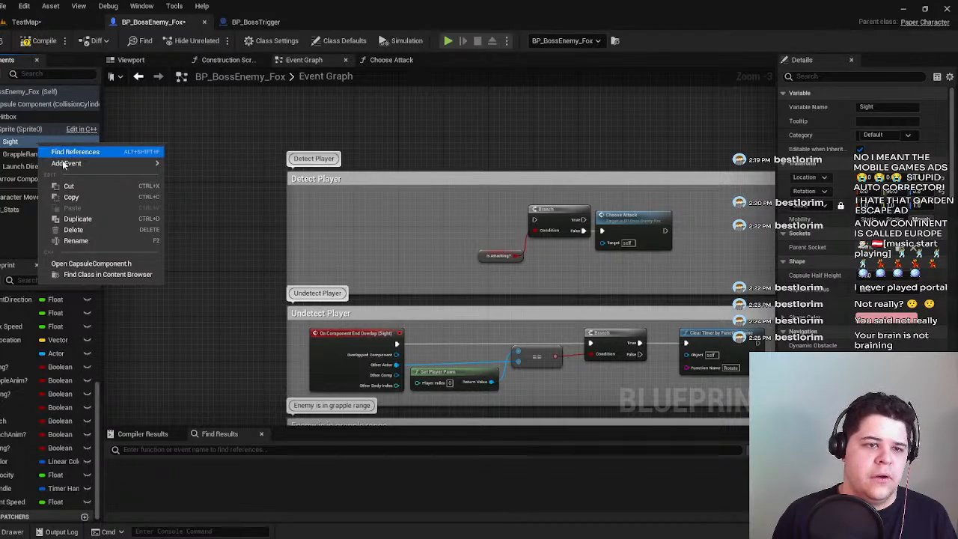
mouse_move(90, 165)
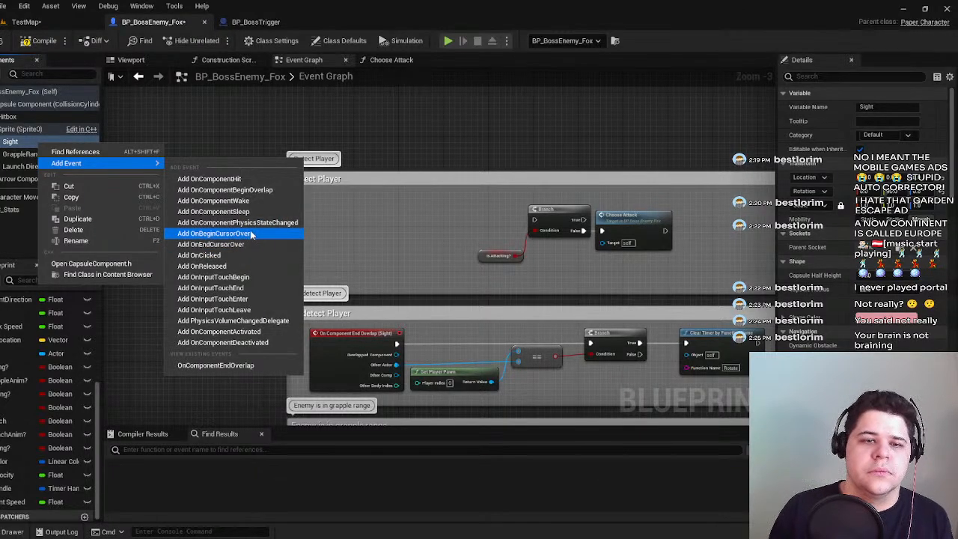
click(356, 143)
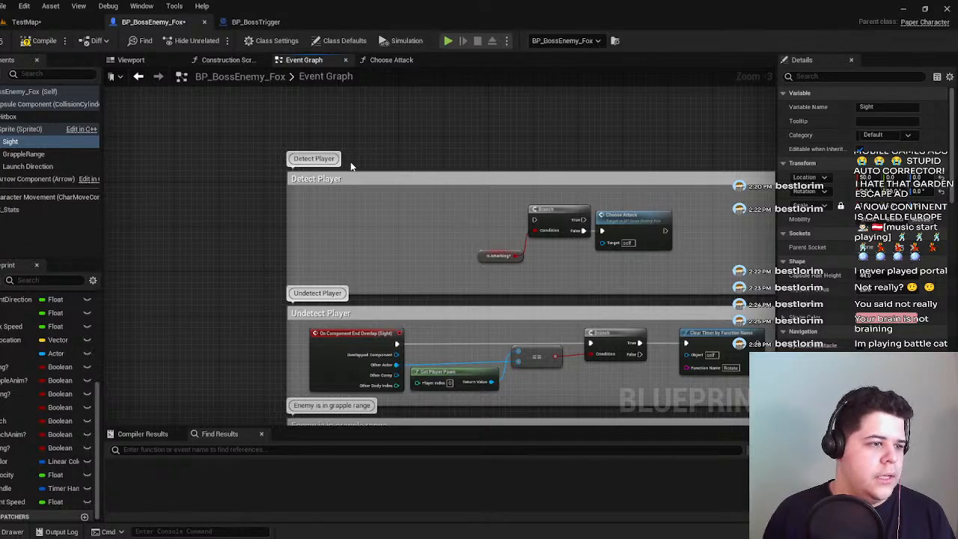
Add an On Component Begin Overlap event for the Sight component.
scroll(383, 239, down, 6)
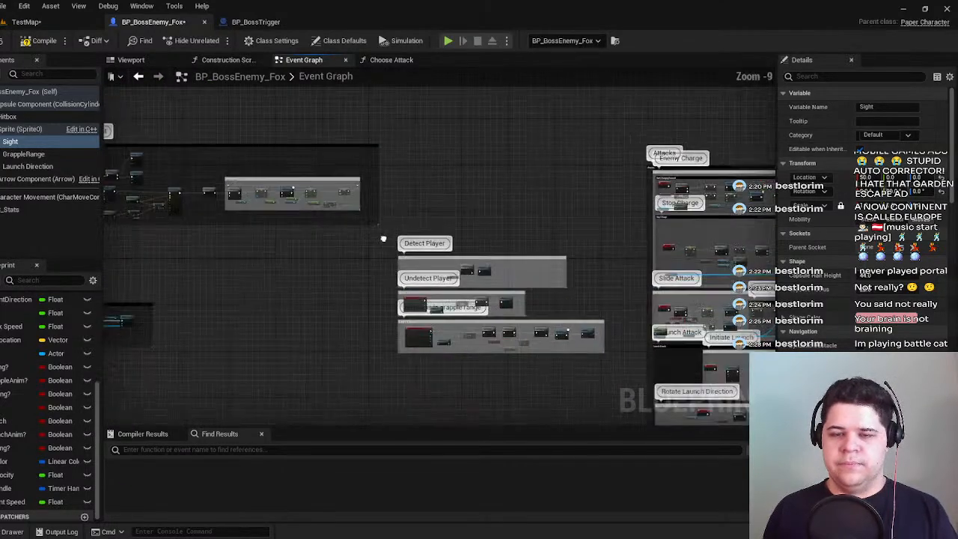
scroll(383, 240, up, 5)
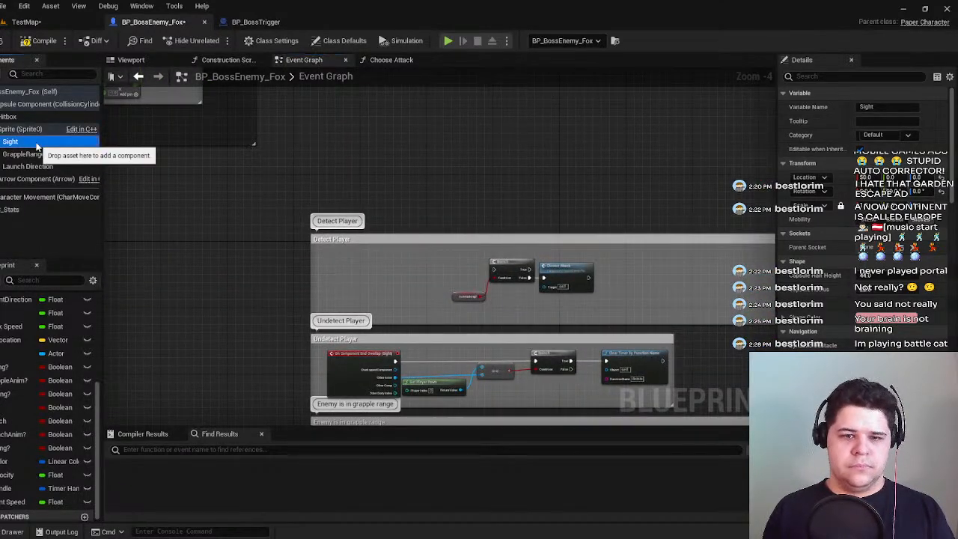
right_click(79, 143)
mouse_move(136, 164)
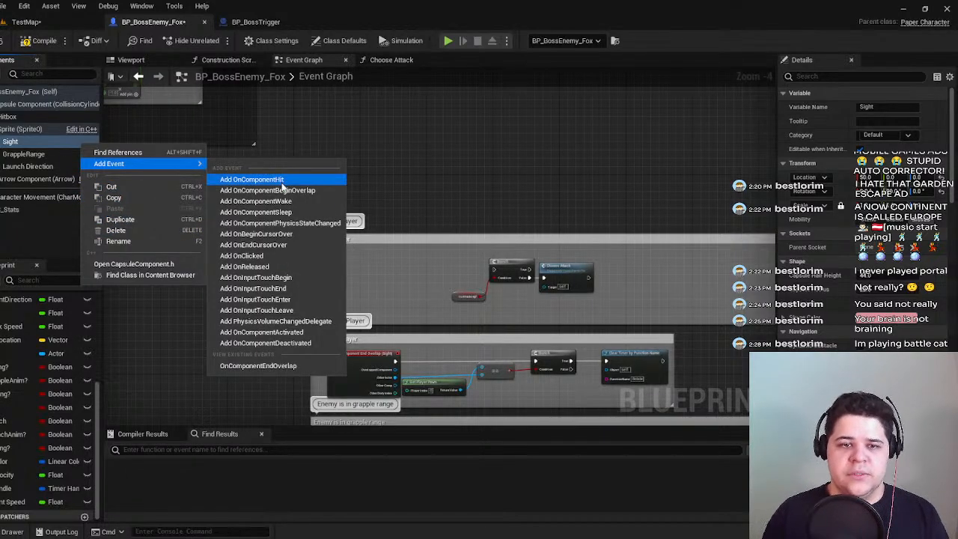
click(258, 190)
Move the On Component Begin Overlap (Sight) event into the Detect Player comment, ahead of the pasted nodes.
scroll(456, 258, up, 4)
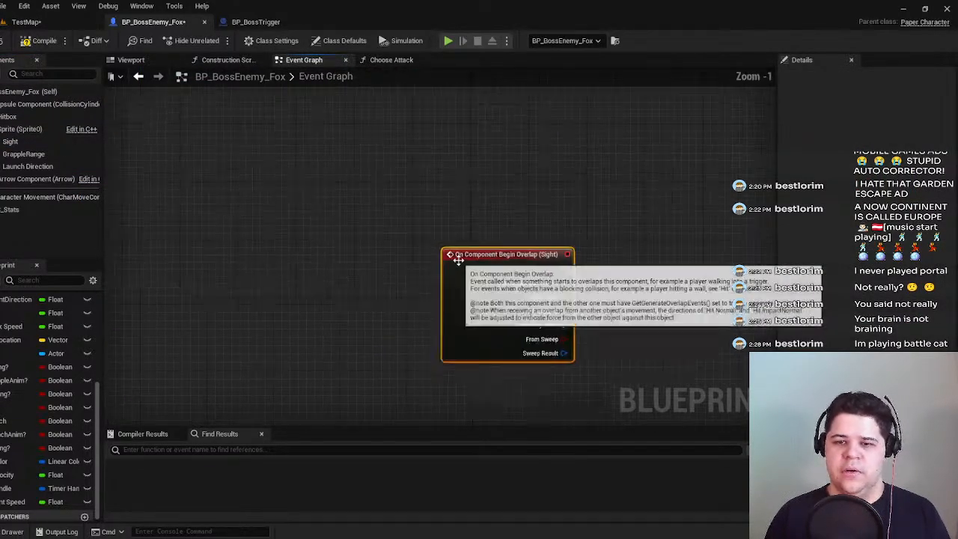
scroll(270, 280, down, 6)
drag(122, 336, 458, 190)
right_drag(459, 190, 192, 365)
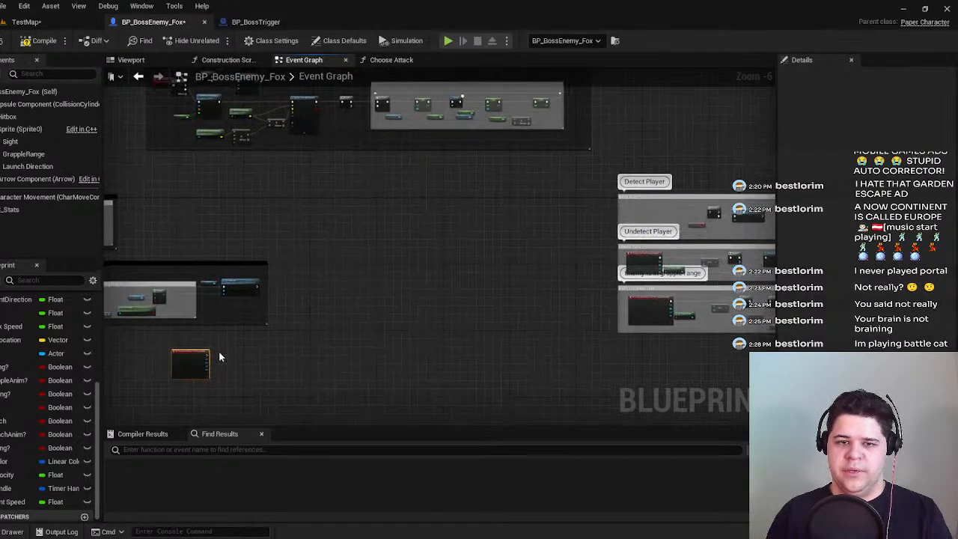
drag(182, 363, 507, 202)
right_drag(506, 202, 134, 259)
scroll(308, 251, up, 1)
drag(137, 243, 365, 240)
scroll(365, 240, up, 5)
right_drag(365, 240, 355, 166)
drag(388, 170, 290, 198)
Wire the Begin Overlap event's execution output to the Is Attacking? Branch, and align the Branch and Choose Attack nodes with it.
drag(380, 202, 601, 210)
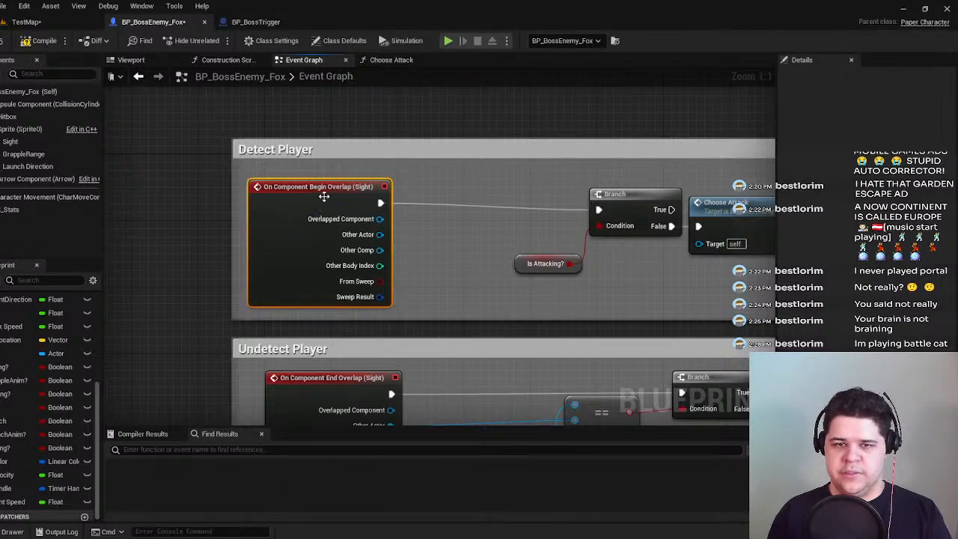
drag(324, 195, 324, 187)
right_drag(325, 186, 167, 208)
drag(650, 300, 389, 232)
drag(599, 235, 584, 217)
click(558, 218)
click(340, 229)
Move the Is Attacking?, Branch and Choose Attack group away from the Begin Overlap event to open a gap in Detect Player.
scroll(339, 225, down, 6)
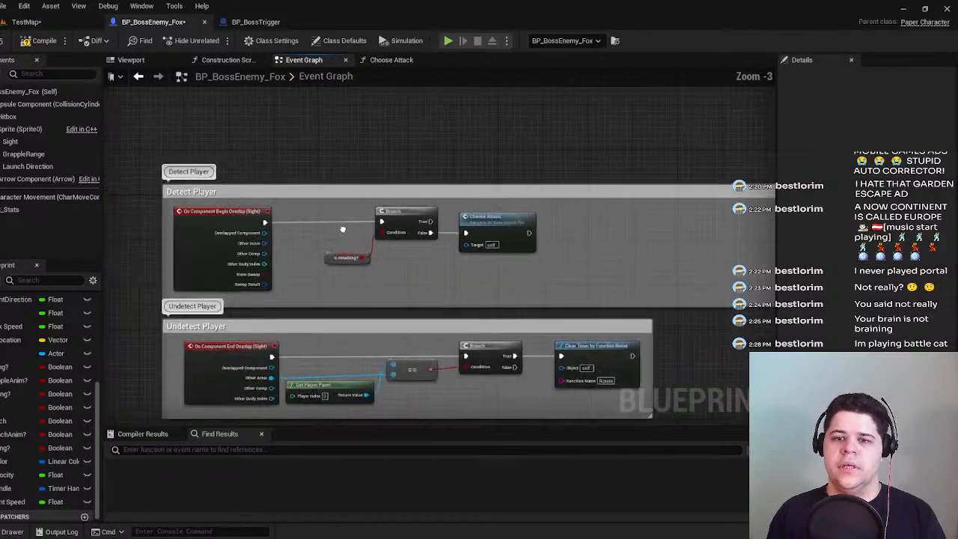
right_drag(263, 218, 594, 262)
scroll(456, 290, down, 3)
right_drag(134, 236, 489, 231)
scroll(478, 303, up, 4)
scroll(488, 231, up, 2)
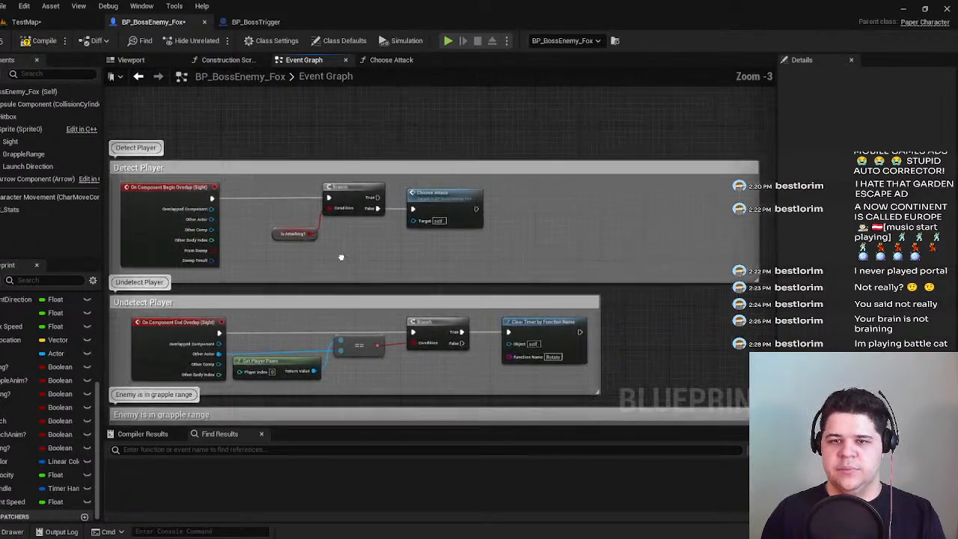
drag(226, 266, 448, 204)
drag(321, 193, 573, 192)
Paste the Get Player Pawn and Set Player nodes into the gap after the Begin Overlap event.
click(229, 240)
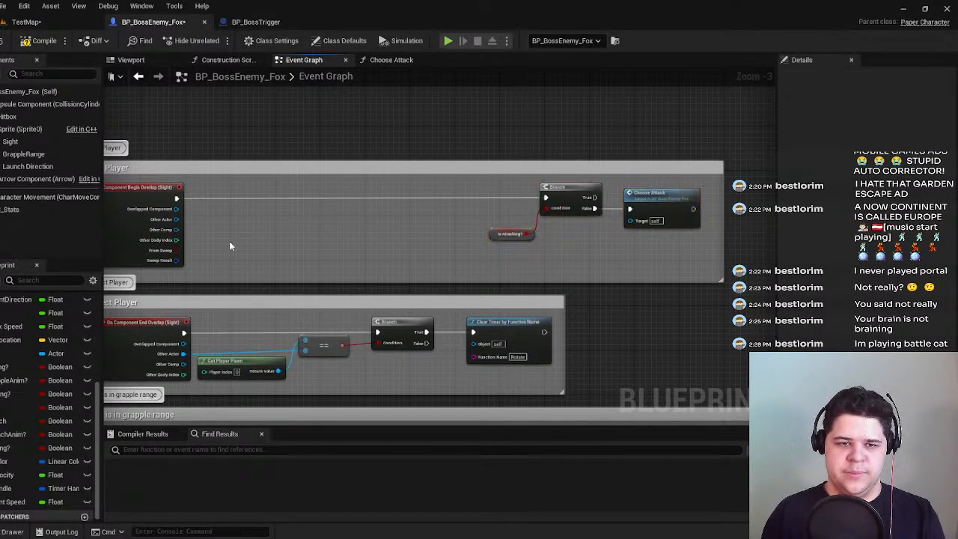
key(ctrl+v)
drag(291, 235, 406, 198)
right_drag(204, 230, 334, 225)
click(292, 229)
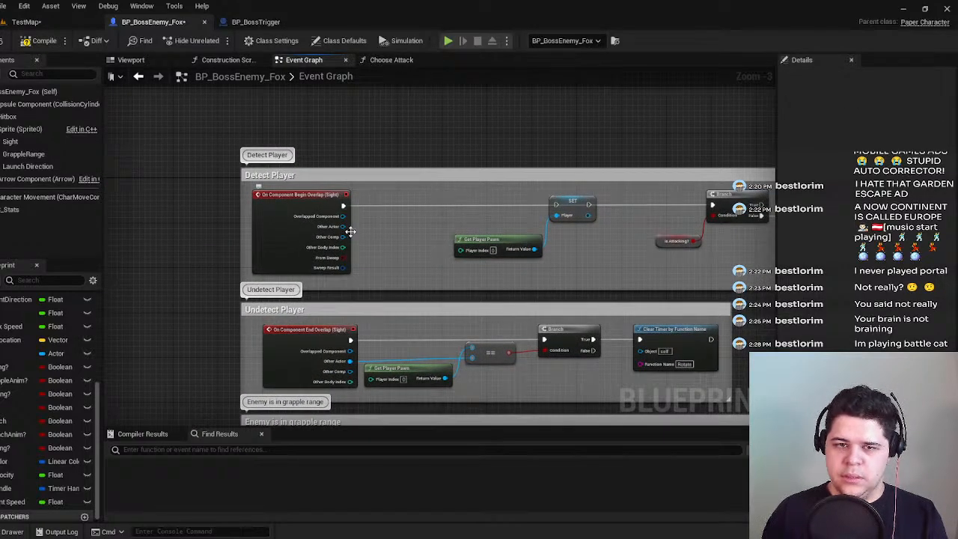
Add an == node comparing the Begin Overlap event's Other Actor with the Get Player Pawn return value.
drag(343, 225, 379, 233)
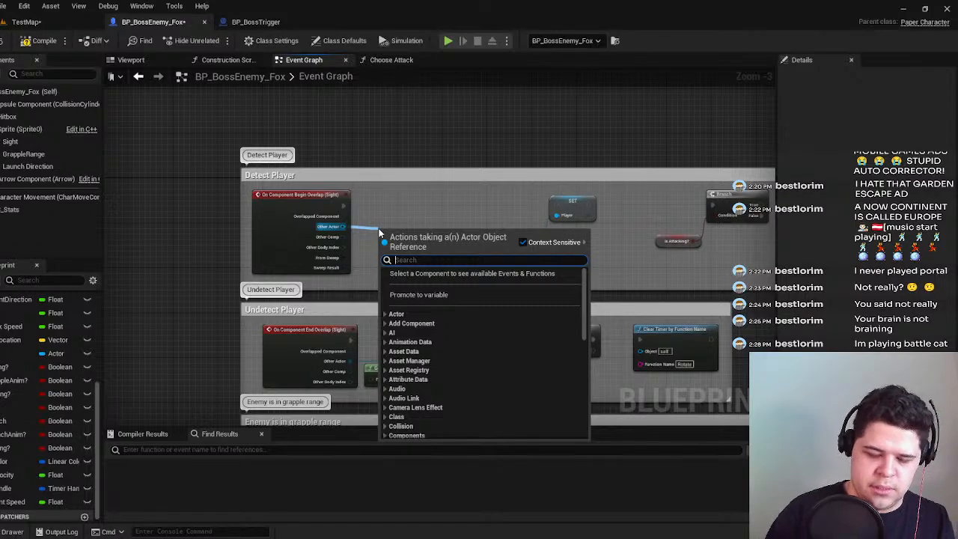
text(==)
key(Return)
scroll(385, 226, up, 3)
drag(432, 230, 365, 261)
drag(448, 276, 482, 240)
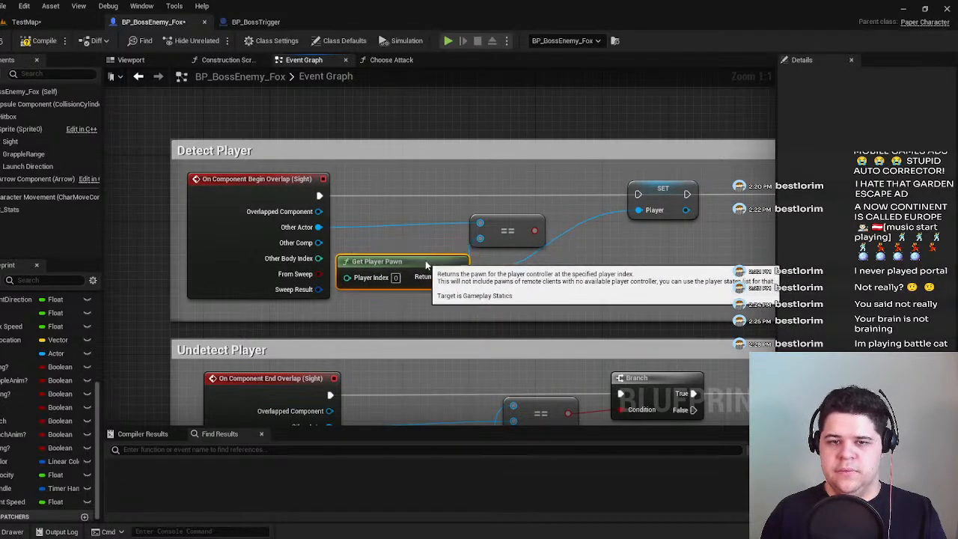
Move Set Player farther along and add a Branch whose Condition comes from the == result.
right_drag(509, 265, 363, 288)
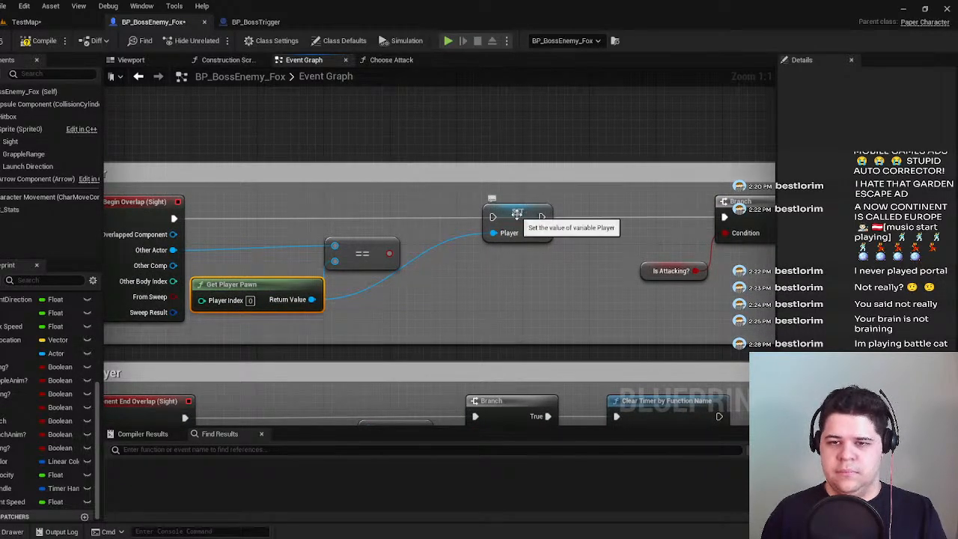
drag(516, 214, 566, 214)
drag(387, 252, 448, 207)
text(branch)
key(Return)
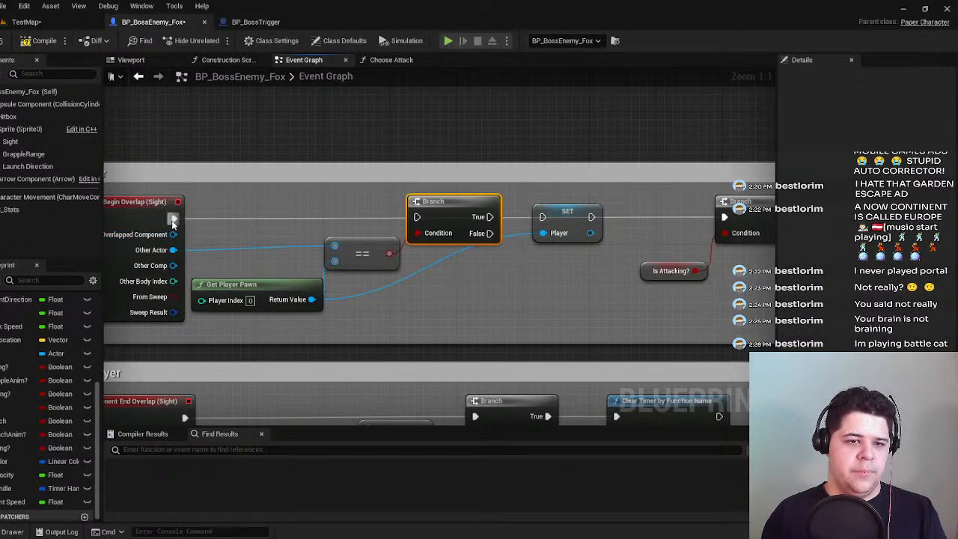
Wire the new Branch's True output through Set Player to the Is Attacking? Branch, and move the attack nodes closer to Set Player.
right_drag(489, 217, 371, 229)
drag(371, 229, 605, 229)
right_drag(362, 291, 246, 301)
drag(692, 313, 441, 244)
drag(524, 233, 448, 233)
Narrow the Detect Player comment so it fits around its shortened node chain.
right_drag(421, 316, 314, 340)
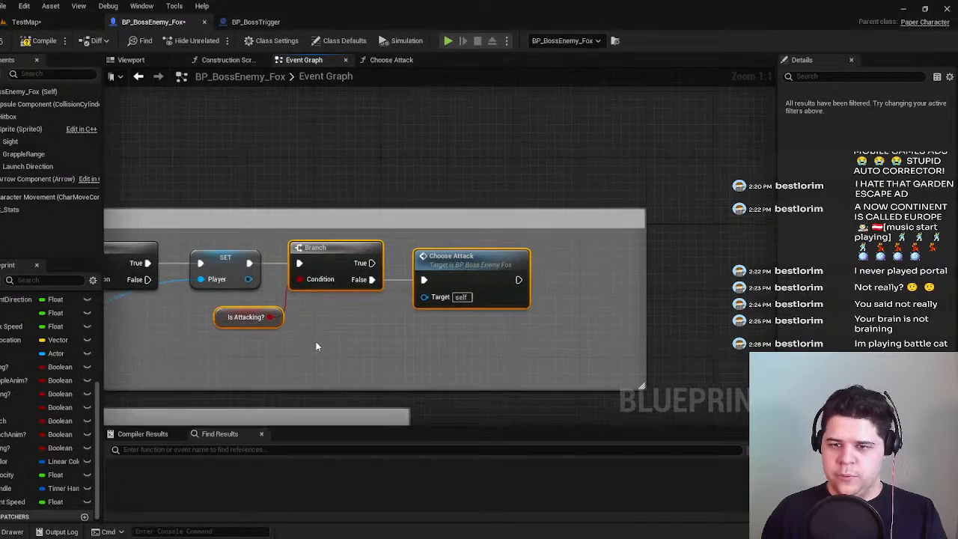
click(317, 341)
drag(644, 322, 491, 327)
right_drag(226, 318, 506, 284)
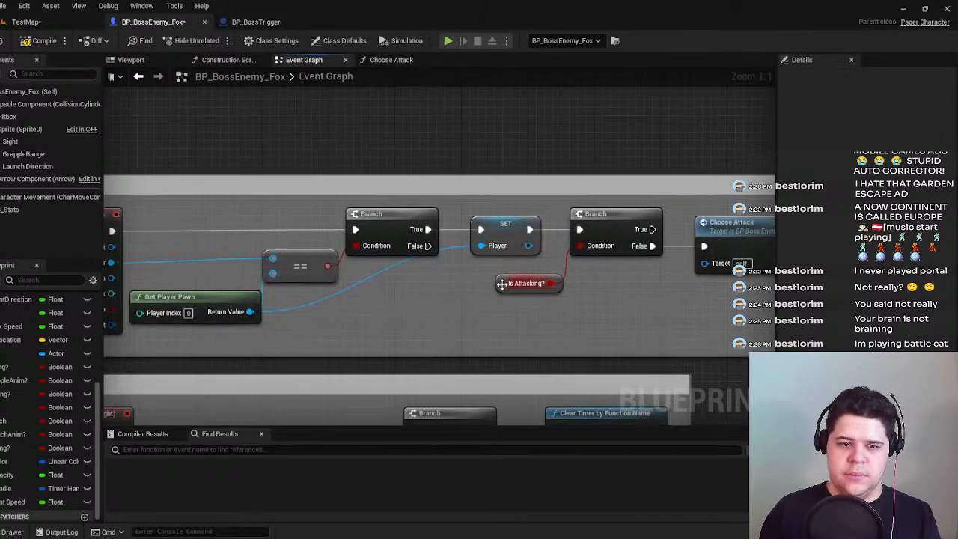
Shift the first Branch, the == node and Get Player Pawn slightly right in the Detect Player group.
scroll(506, 284, down, 1)
drag(414, 285, 293, 217)
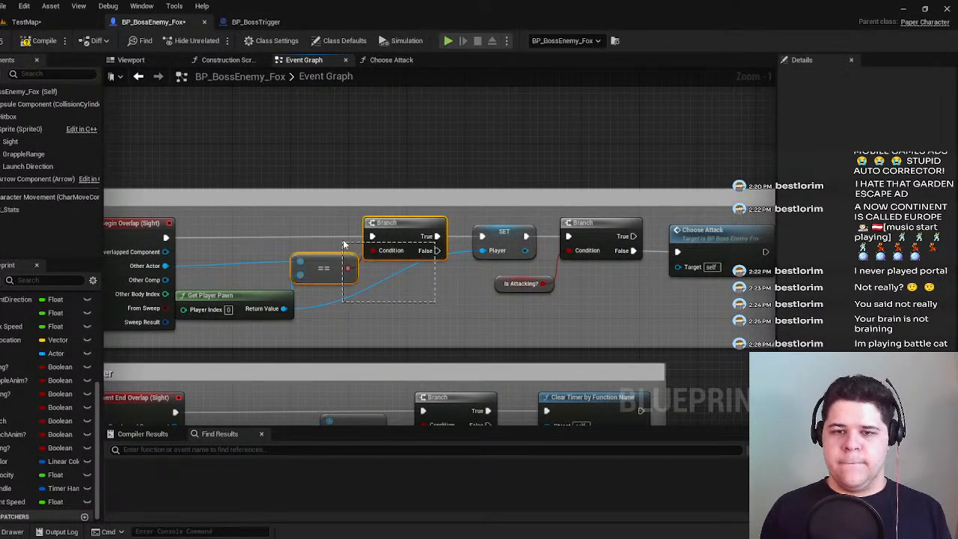
drag(403, 224, 419, 224)
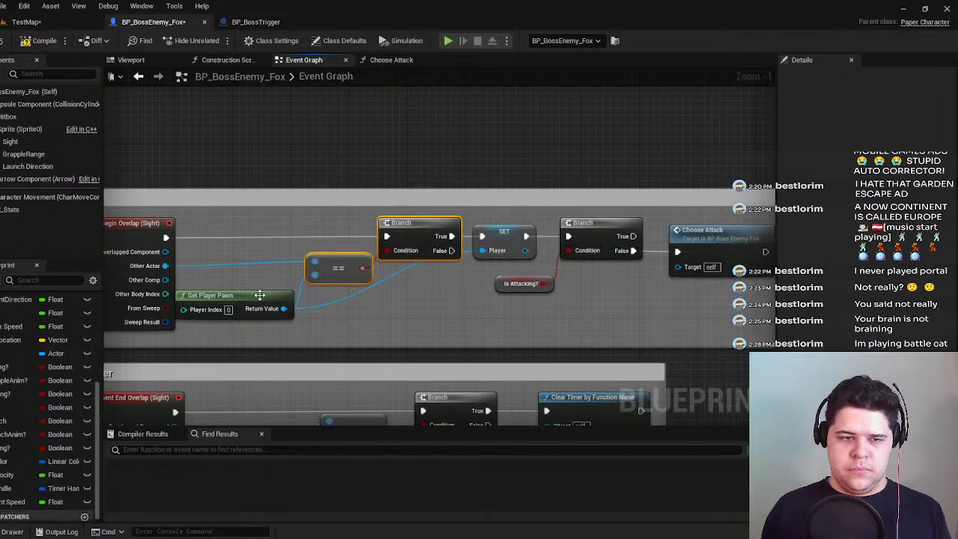
drag(259, 294, 268, 294)
click(362, 315)
right_drag(410, 309, 358, 315)
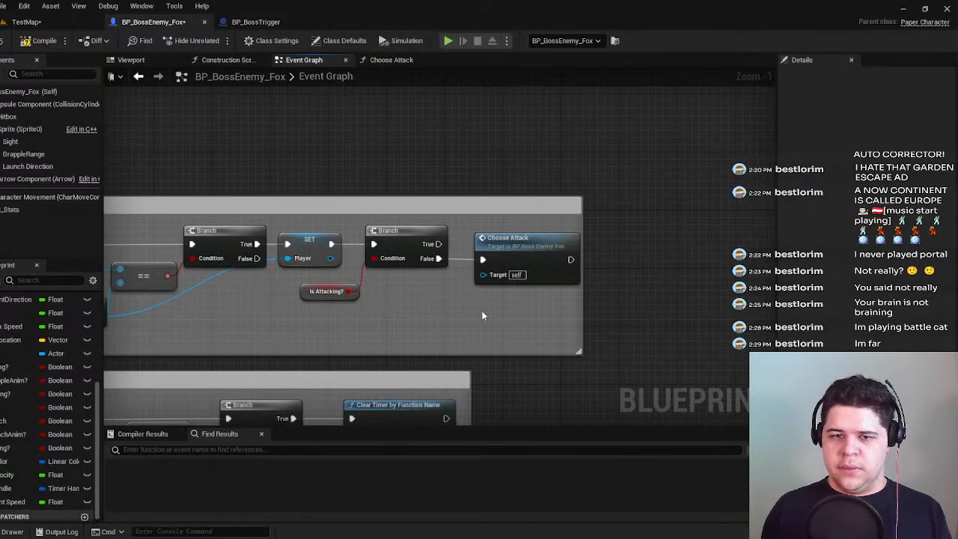
right_drag(505, 324, 457, 325)
Move Is Attacking? with its Branch closer to Choose Attack, and shift the preceding Branch and SET Player nodes right as well.
drag(522, 320, 482, 238)
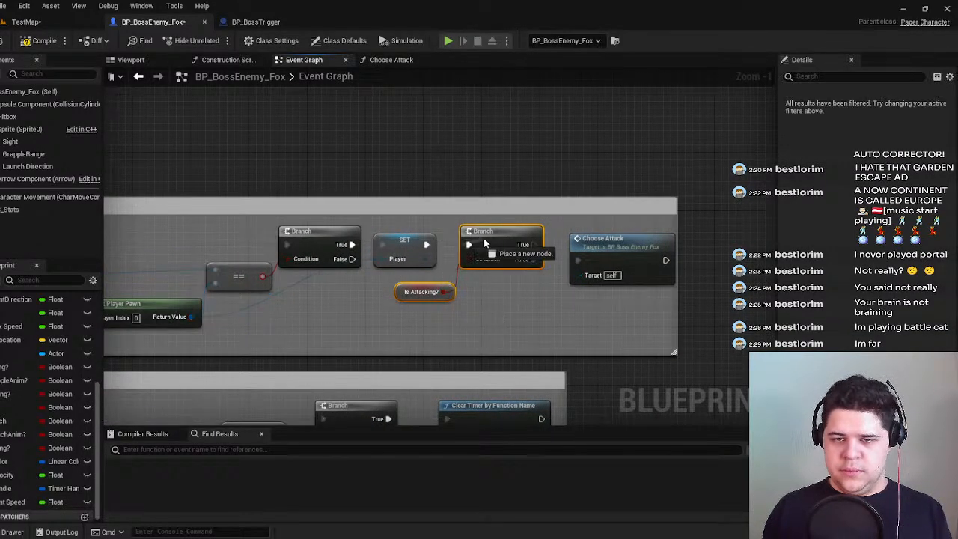
right_click(485, 238)
click(536, 320)
drag(535, 315, 451, 260)
drag(480, 237, 494, 236)
drag(251, 234, 449, 275)
drag(404, 246, 416, 242)
Shift the Detect Player group's == and Get Player Pawn nodes right, nudging Get Player Pawn slightly back left.
right_drag(296, 344, 440, 336)
drag(440, 335, 315, 278)
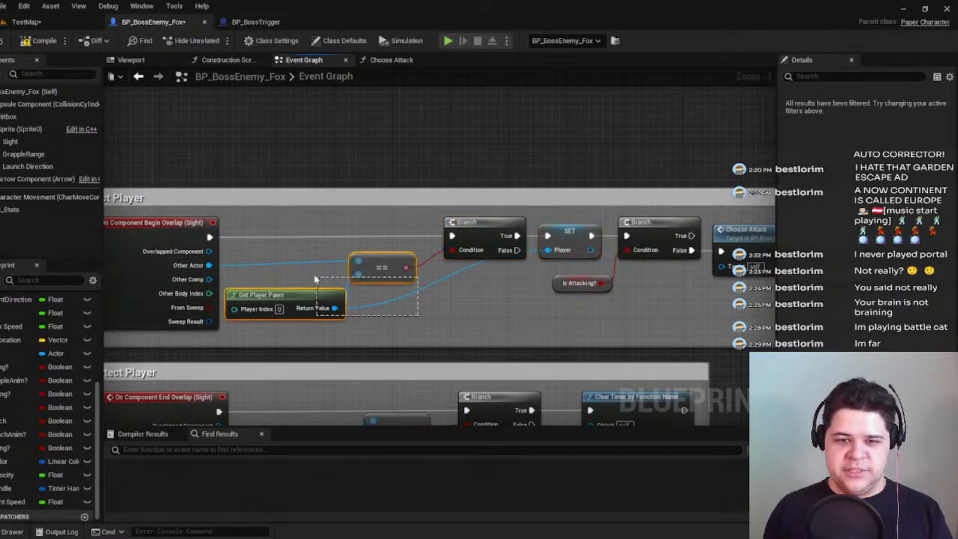
drag(381, 263, 397, 263)
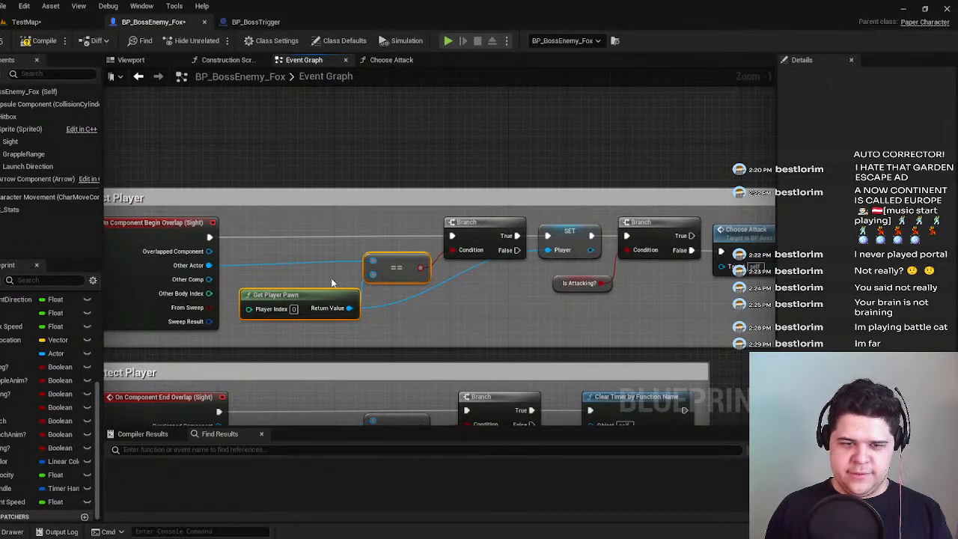
drag(327, 298, 319, 298)
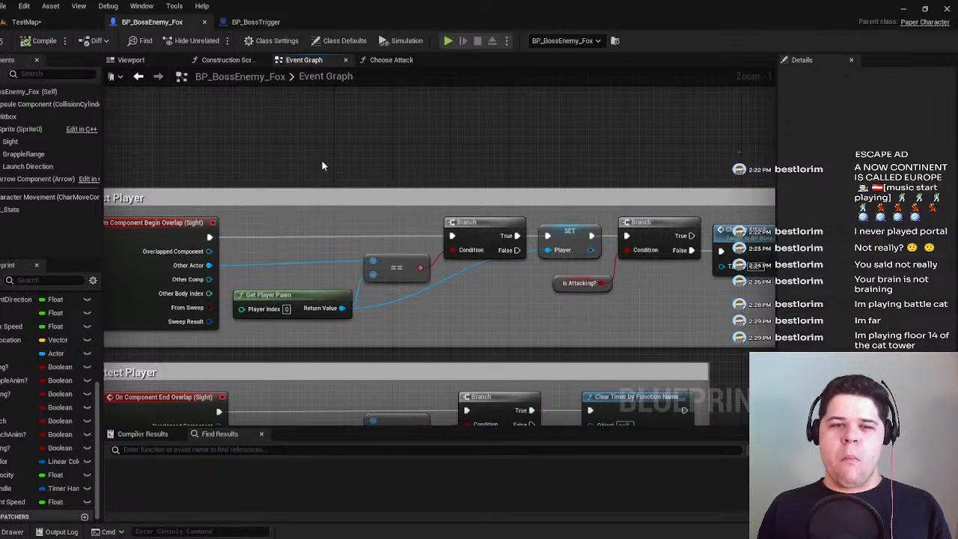
Review the Detect Player logic from the Sight overlap event through the Is Attacking? check to Choose Attack.
right_drag(321, 158, 480, 100)
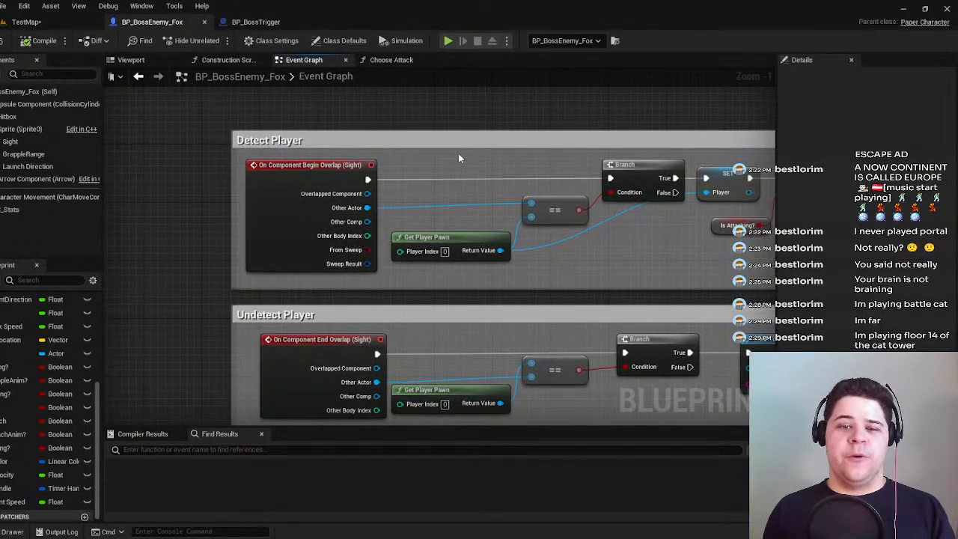
right_drag(498, 222, 634, 214)
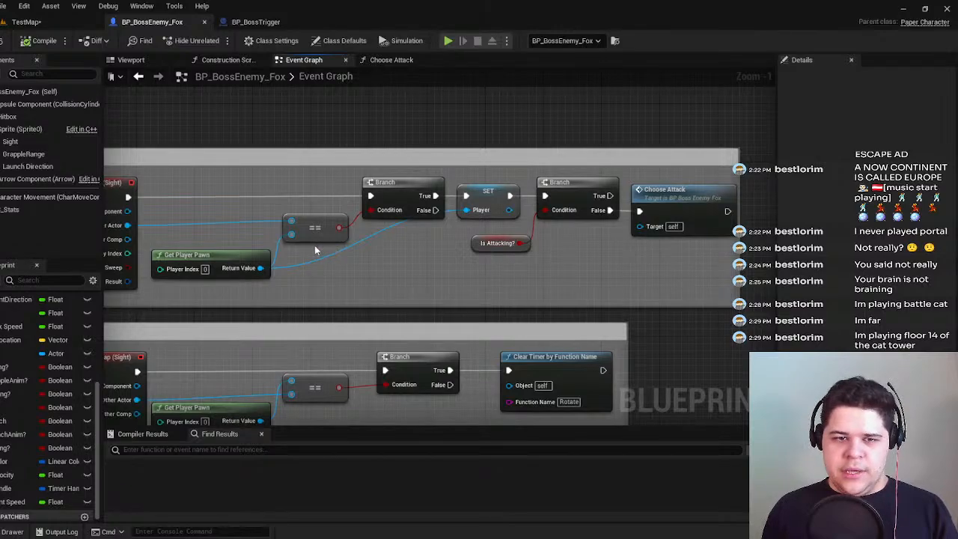
right_drag(293, 259, 346, 261)
right_drag(382, 232, 276, 251)
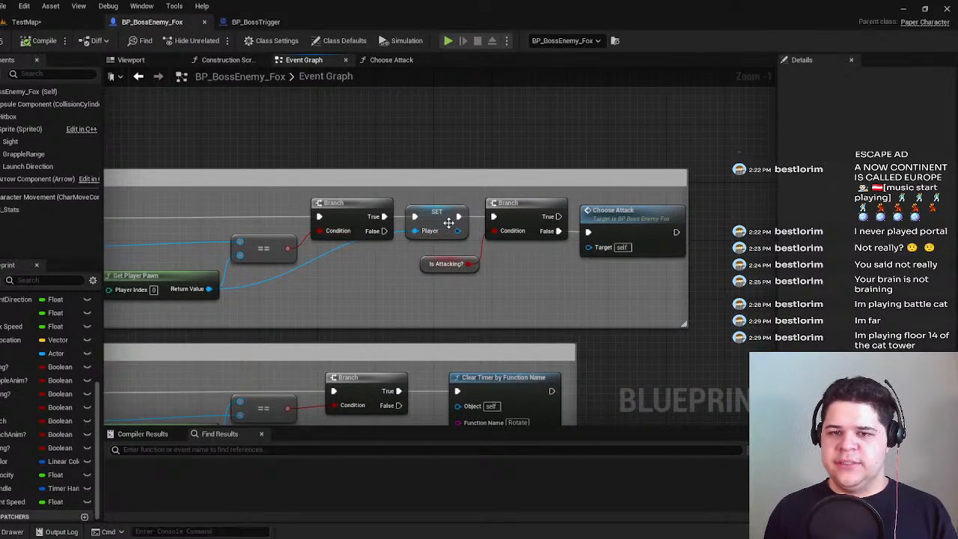
right_drag(445, 219, 356, 251)
click(421, 249)
mouse_move(309, 320)
right_down()
mouse_move(440, 324)
mouse_move(299, 332)
right_up()
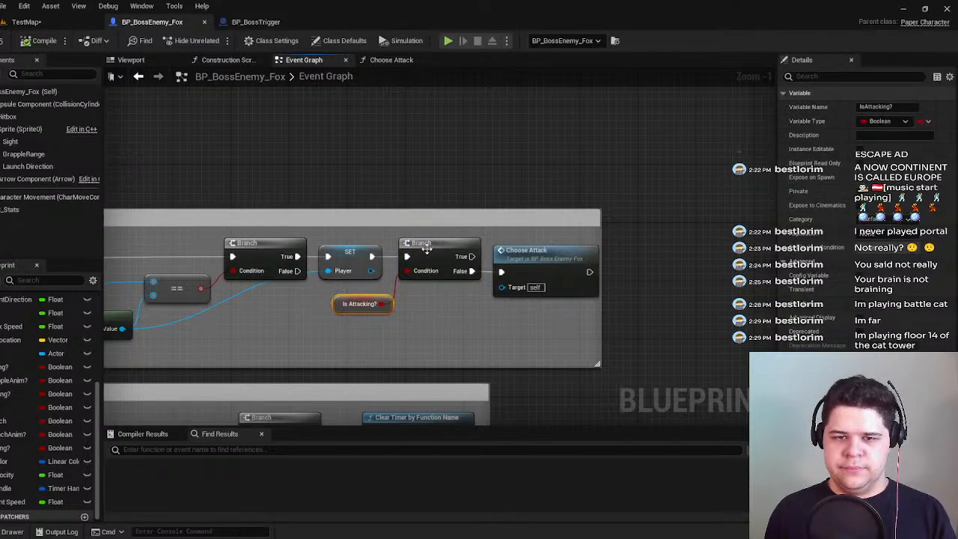
click(545, 268)
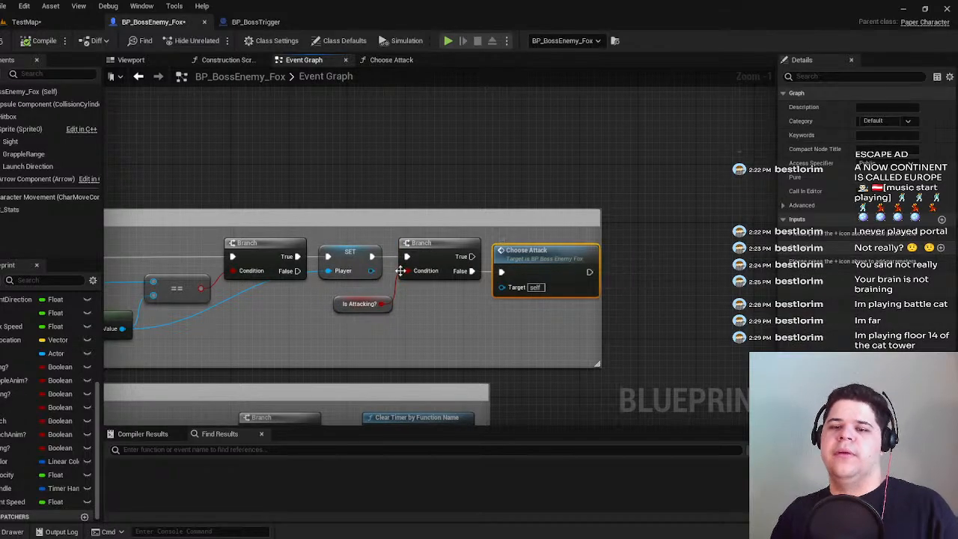
Widen the Detect Player comment box slightly beyond the Choose Attack node.
scroll(465, 325, down, 3)
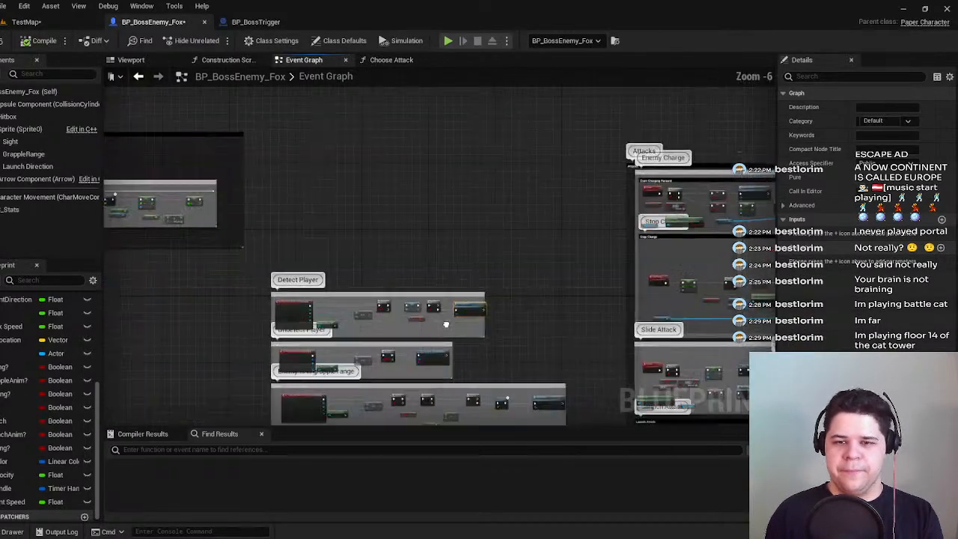
scroll(428, 318, up, 3)
drag(563, 314, 569, 314)
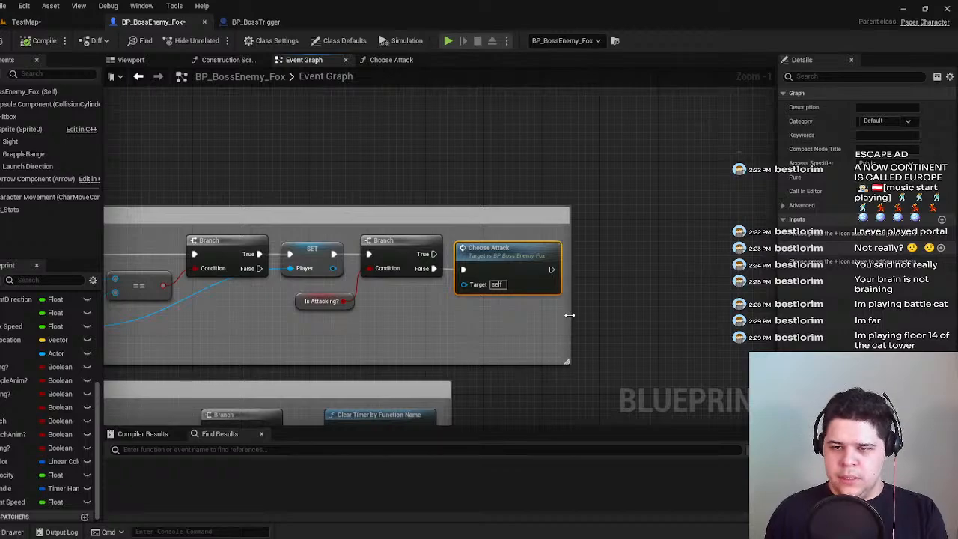
Look over the attack sections and the player detection and grapple range groups in the event graph.
scroll(543, 323, down, 4)
scroll(470, 204, up, 5)
right_drag(472, 207, 368, 384)
scroll(368, 384, down, 5)
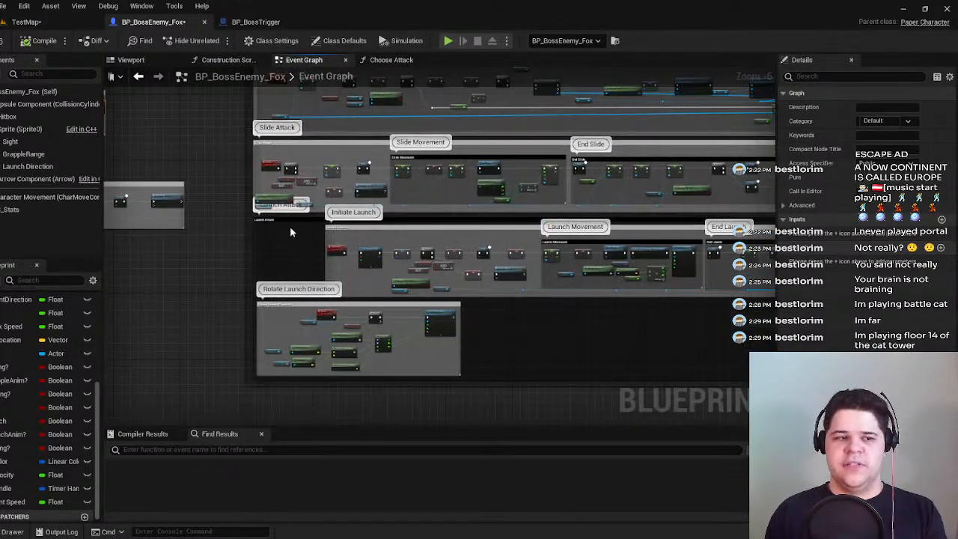
right_drag(255, 282, 478, 240)
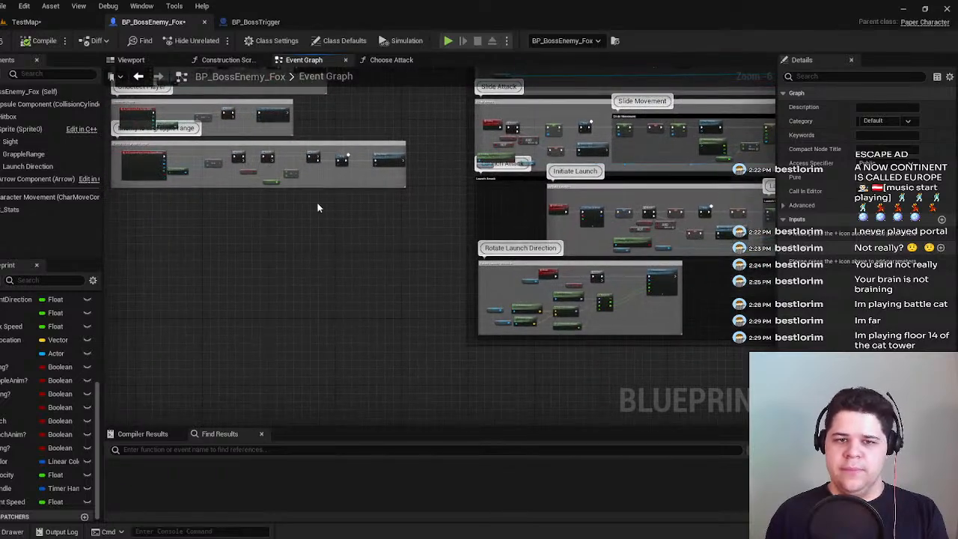
right_drag(316, 201, 580, 308)
scroll(430, 198, up, 4)
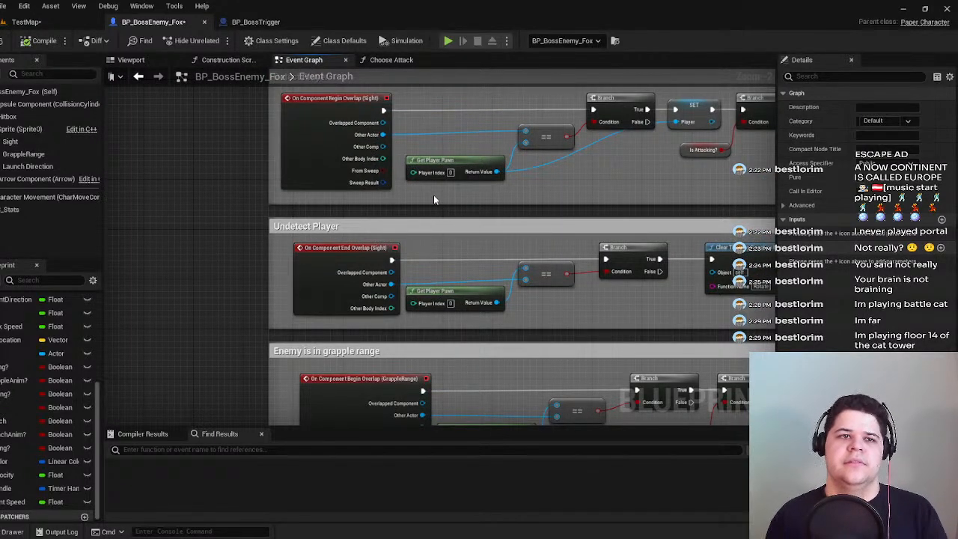
scroll(449, 206, down, 5)
scroll(438, 212, up, 1)
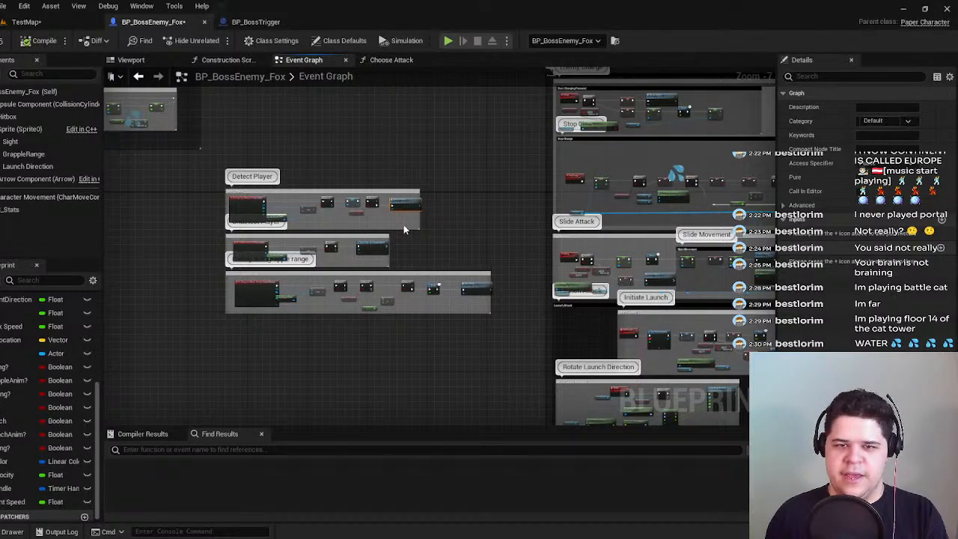
Extend the right edge of the Detect Player comment box further for more space around Choose Attack.
scroll(408, 222, up, 2)
scroll(421, 219, up, 3)
drag(422, 210, 430, 211)
scroll(376, 226, down, 3)
right_drag(376, 226, 561, 232)
scroll(561, 233, down, 2)
scroll(705, 218, up, 4)
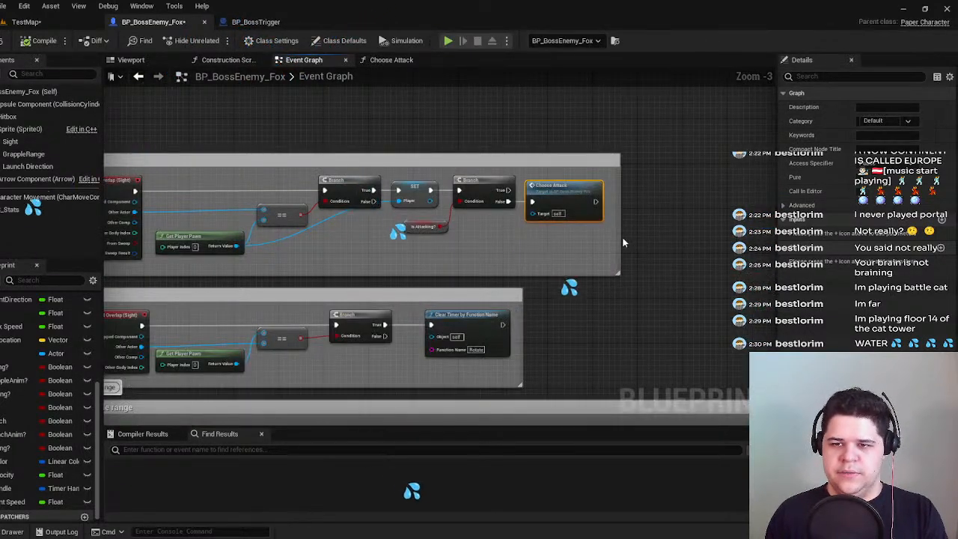
drag(622, 239, 631, 243)
right_drag(498, 243, 664, 270)
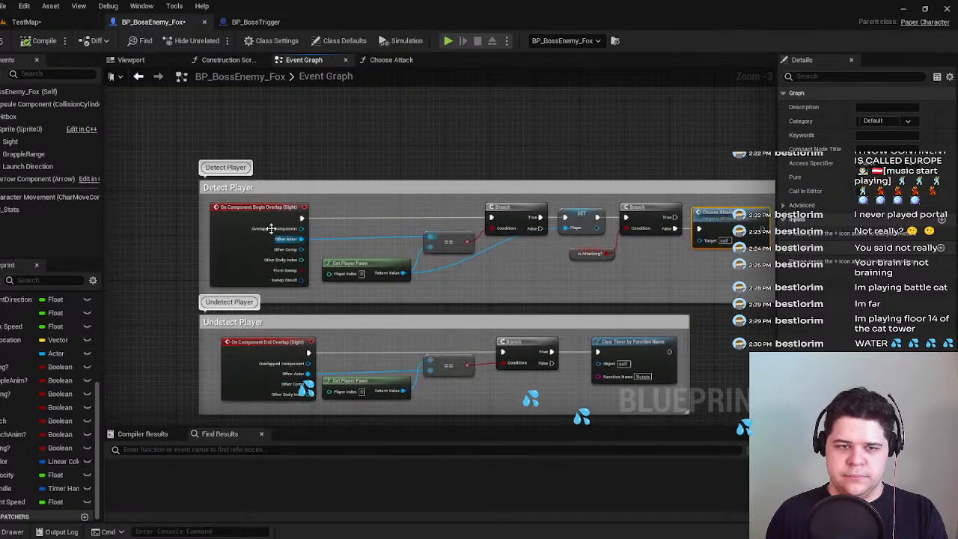
click(234, 221)
right_click(234, 220)
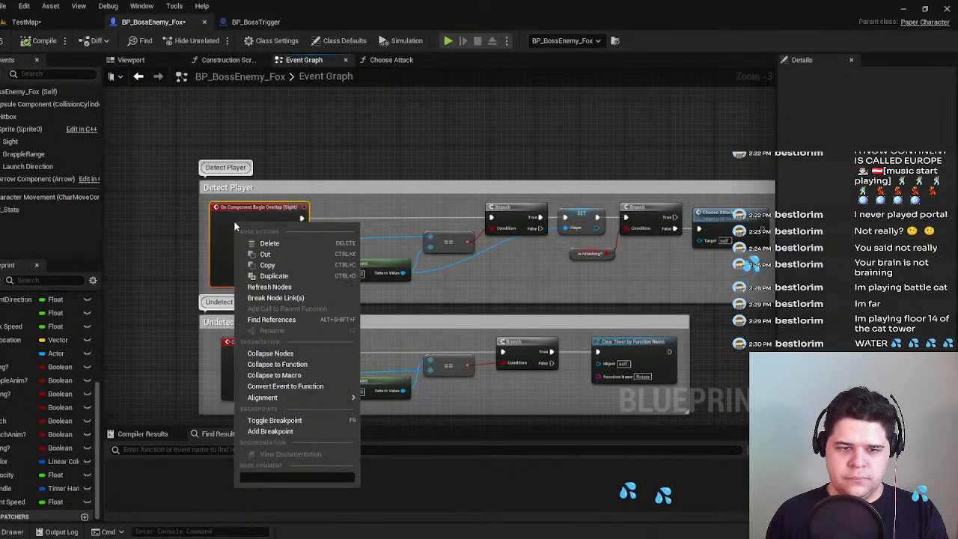
click(196, 223)
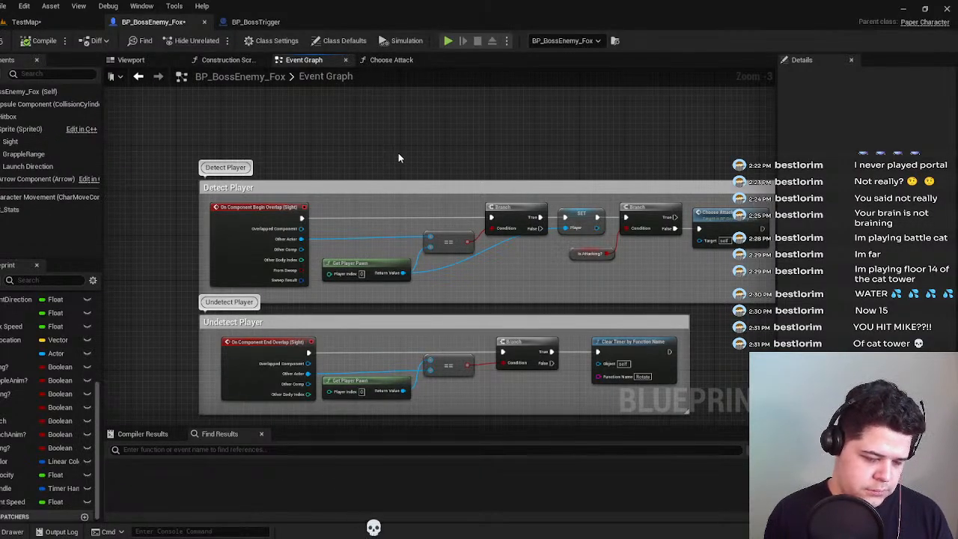
Examine the Detect Player and Undetect Player groups, focusing on the Sight begin overlap event and its player comparison.
right_drag(359, 154, 280, 127)
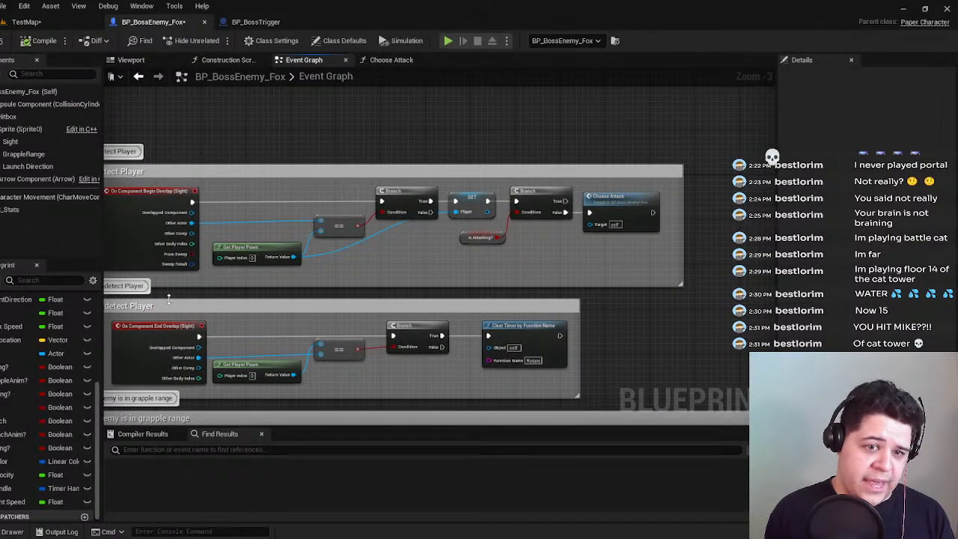
right_drag(402, 276, 358, 217)
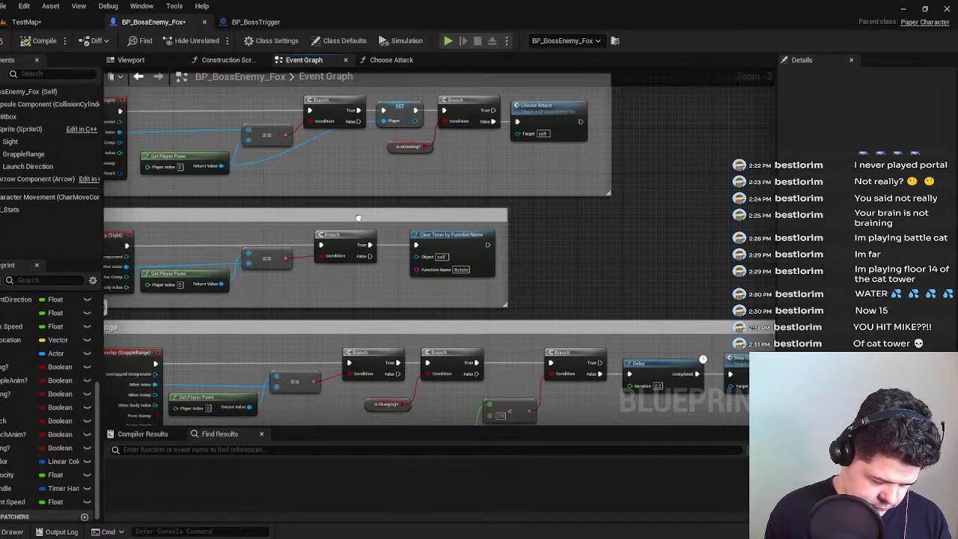
right_drag(358, 218, 526, 355)
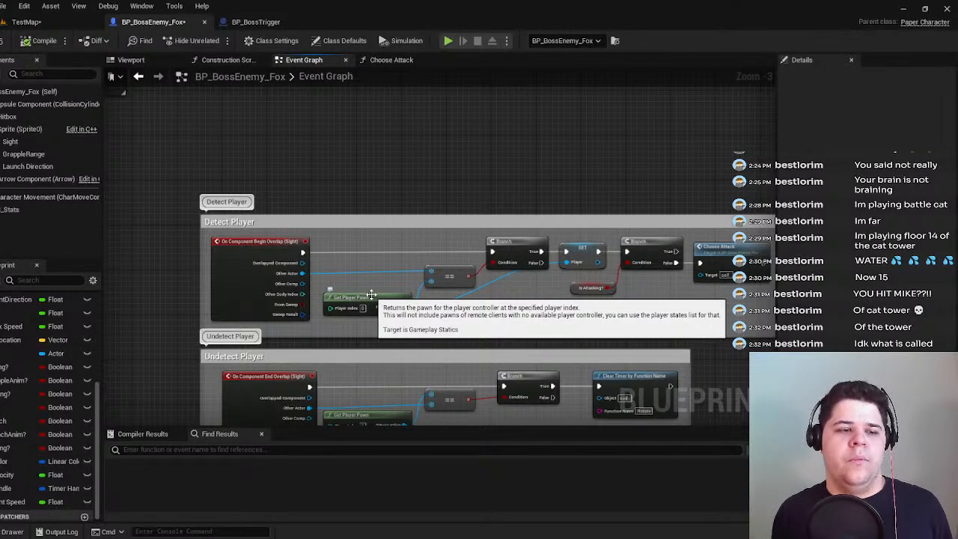
right_drag(447, 178, 546, 145)
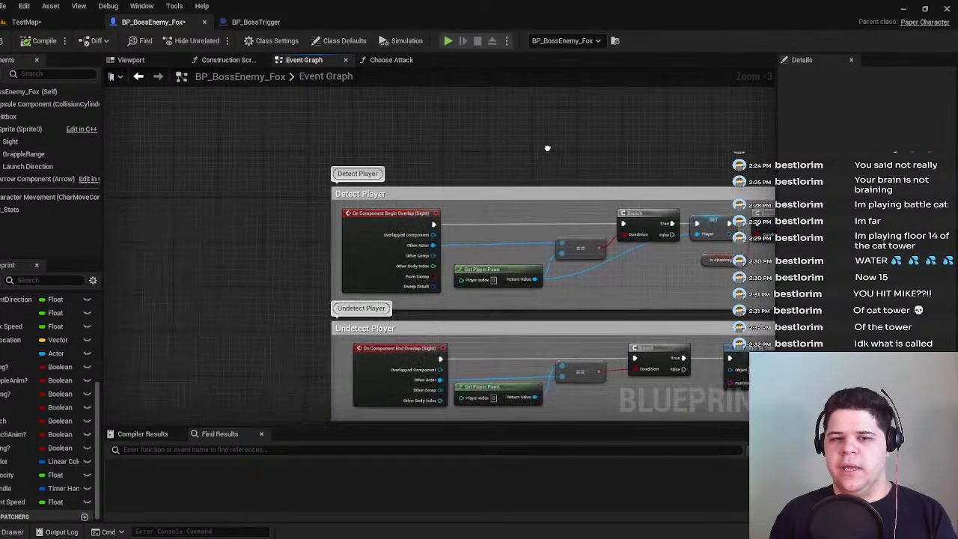
scroll(504, 188, up, 1)
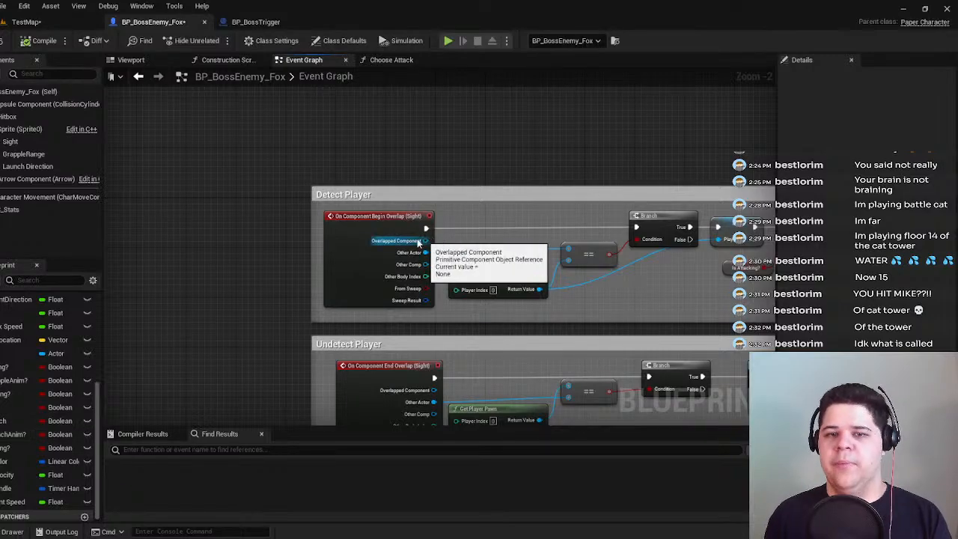
scroll(382, 225, up, 1)
right_drag(512, 224, 460, 239)
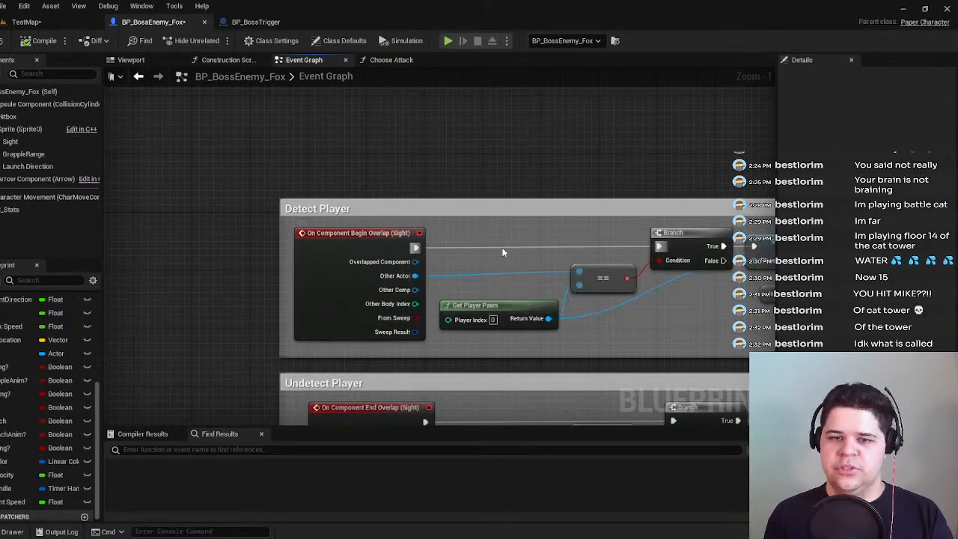
Examine the Tick Events section, and revisit the Undetect Player, grapple range and Detect Player groups.
scroll(363, 223, down, 5)
right_drag(363, 223, 712, 228)
right_drag(355, 247, 703, 249)
scroll(387, 239, up, 3)
right_drag(339, 244, 553, 211)
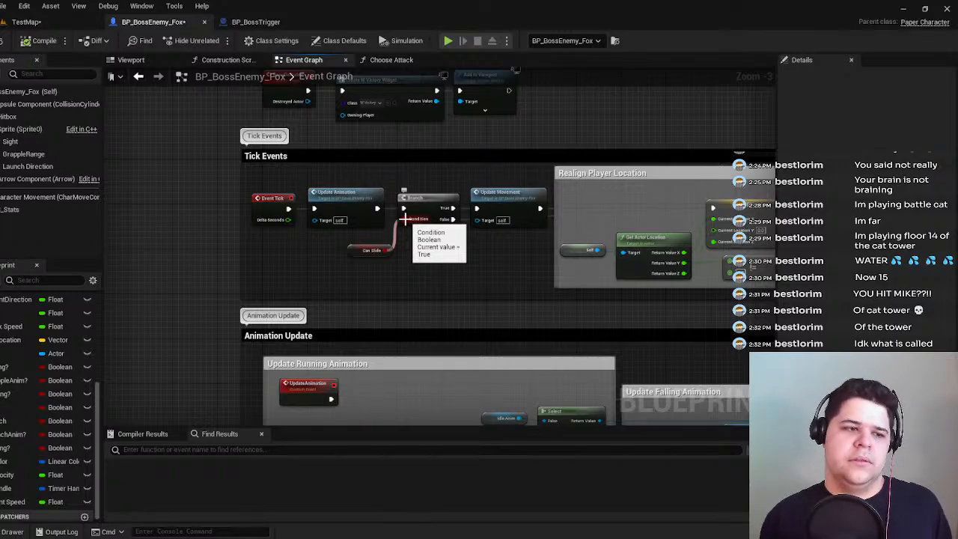
scroll(404, 218, down, 6)
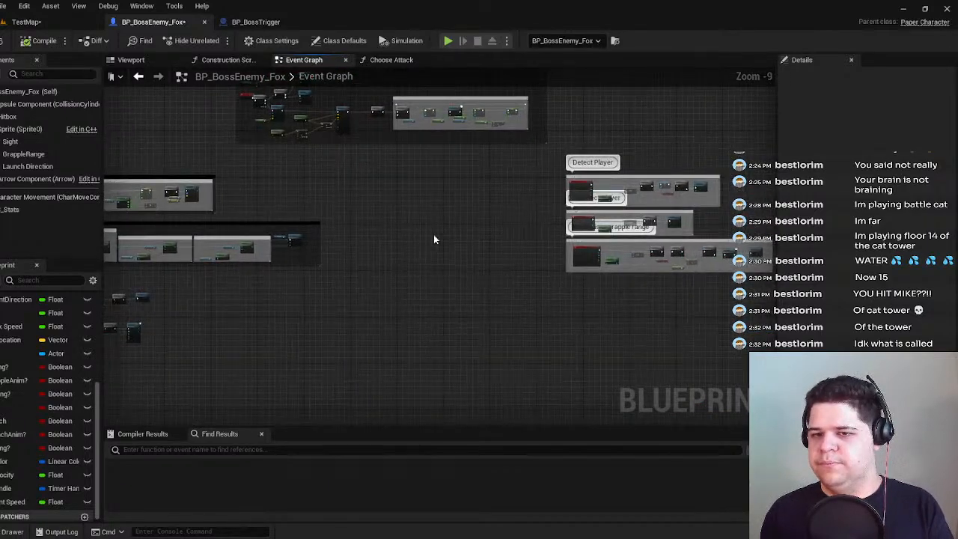
scroll(321, 187, up, 7)
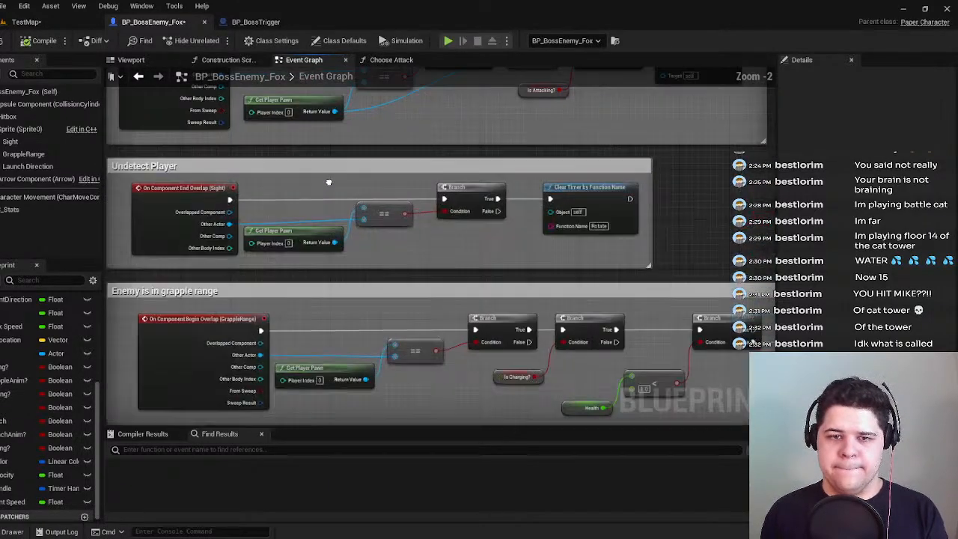
scroll(337, 329, down, 4)
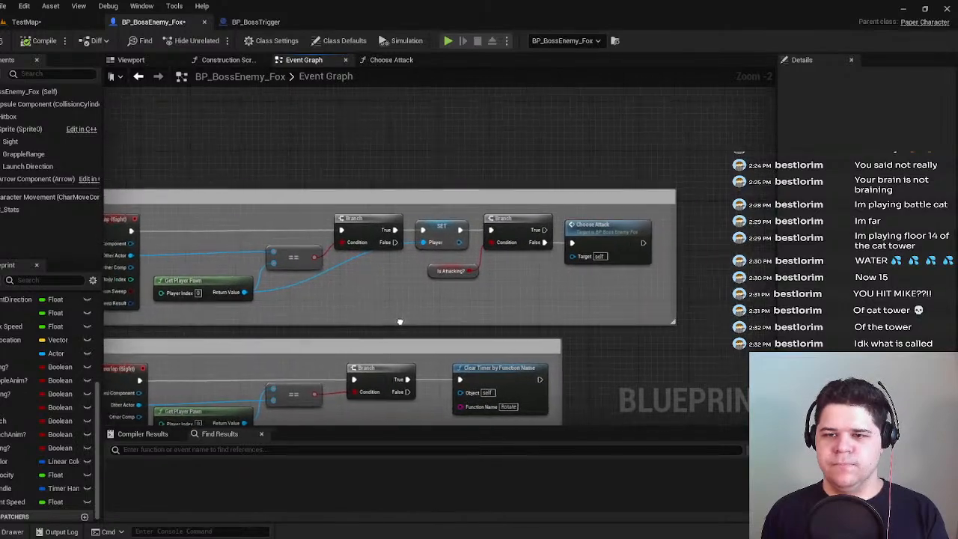
scroll(404, 336, down, 3)
scroll(511, 300, up, 7)
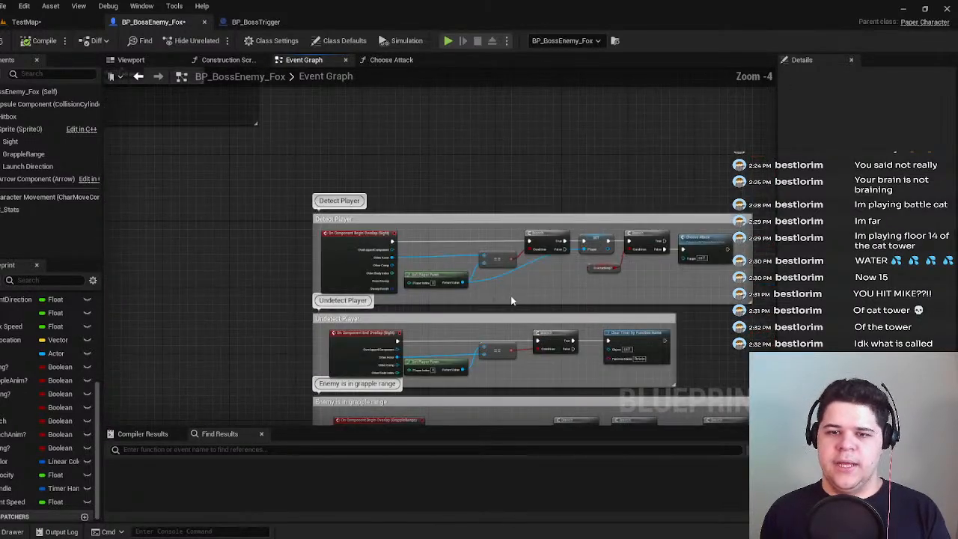
right_click(510, 300)
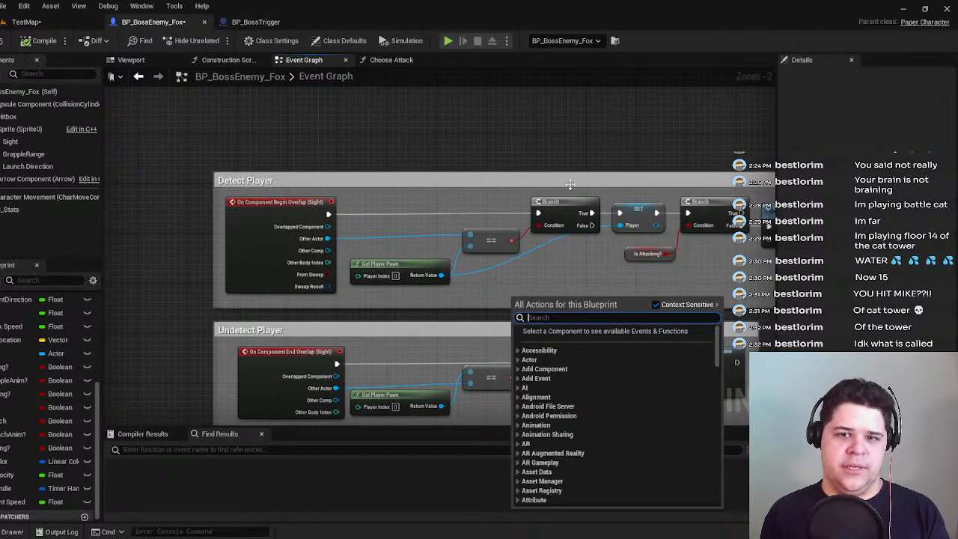
click(489, 153)
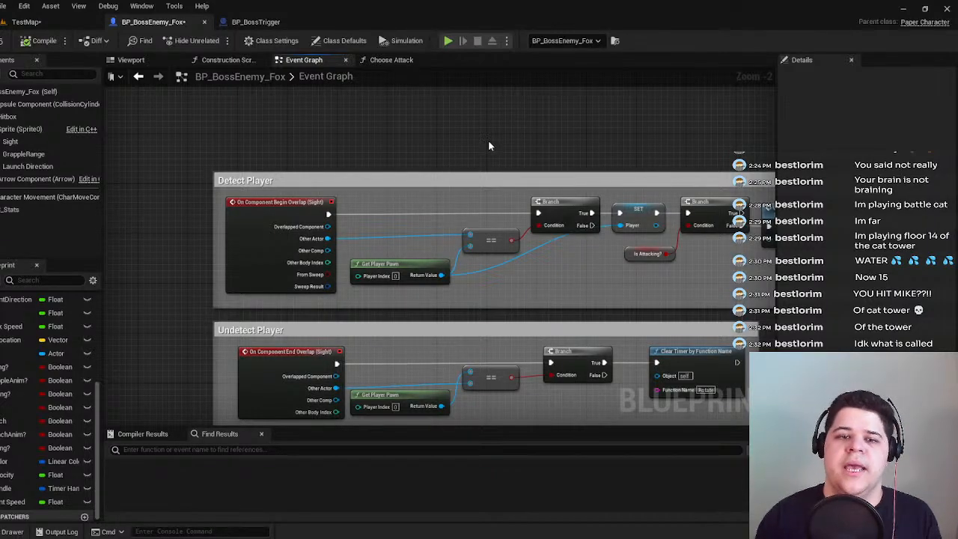
Extend the right edges of the two nested comment boxes surrounding the final Delay and Is Attacking? setter to make room for another node.
click(314, 200)
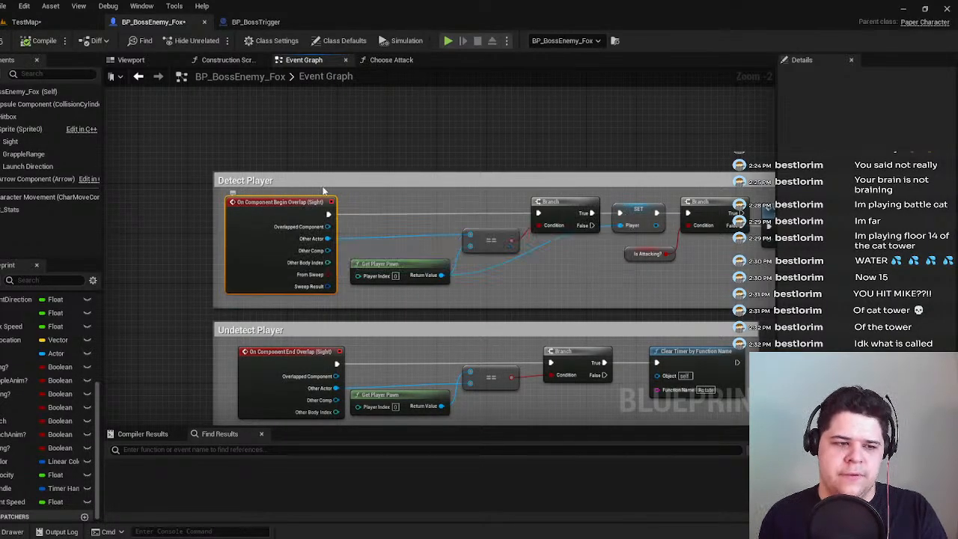
scroll(432, 126, down, 4)
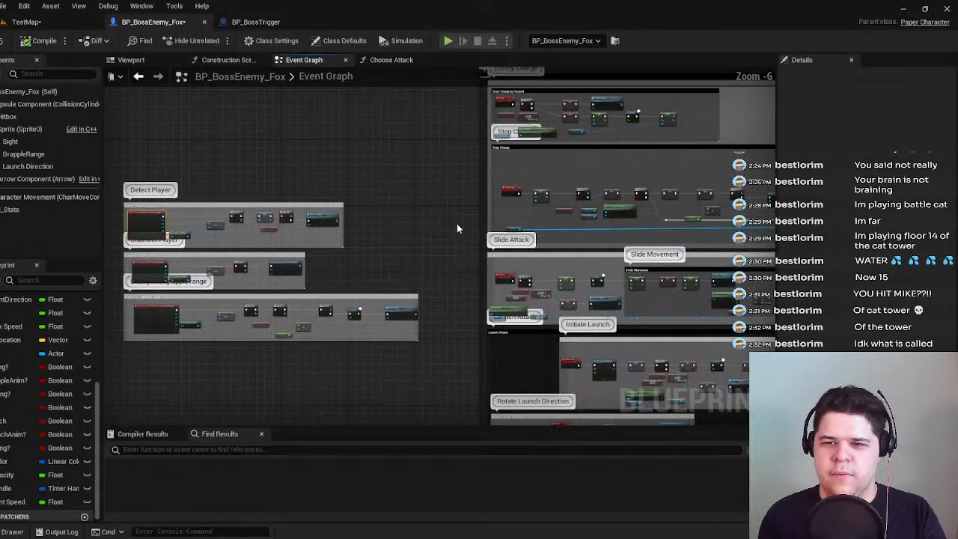
scroll(497, 229, up, 6)
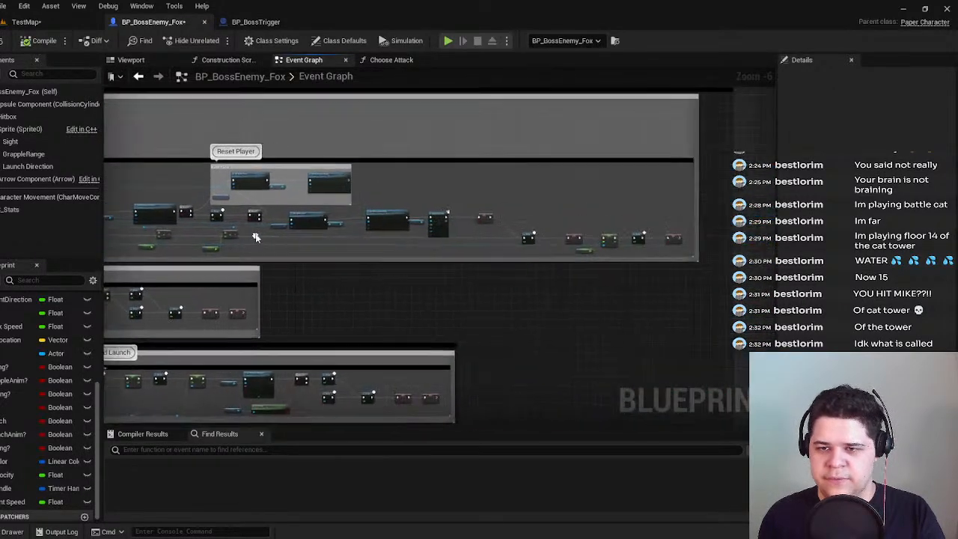
scroll(385, 223, down, 1)
right_drag(498, 229, 364, 225)
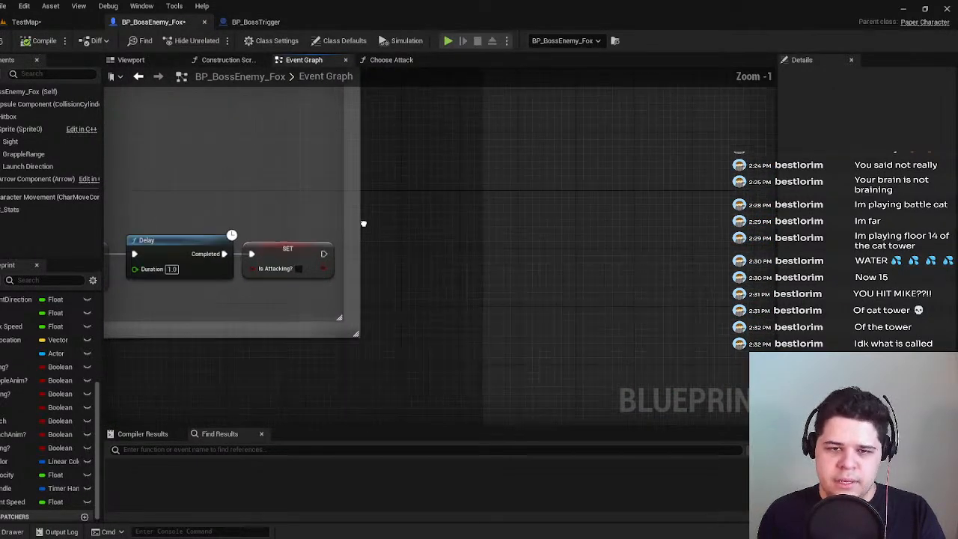
drag(358, 228, 555, 234)
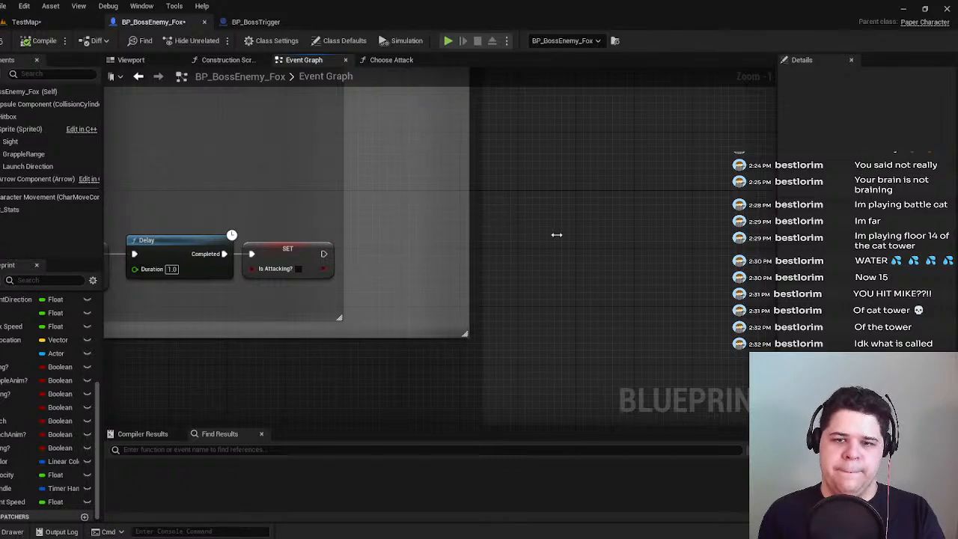
drag(341, 239, 526, 243)
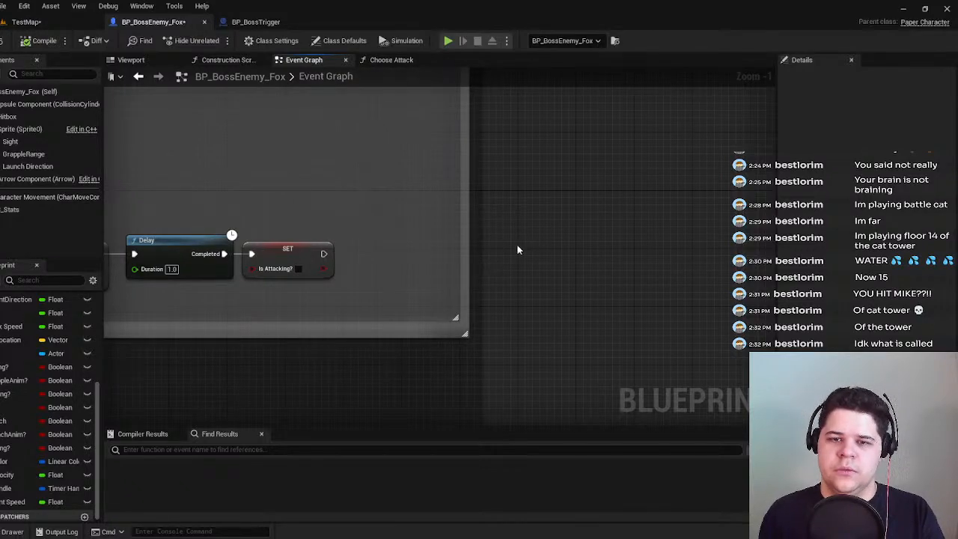
drag(324, 253, 351, 257)
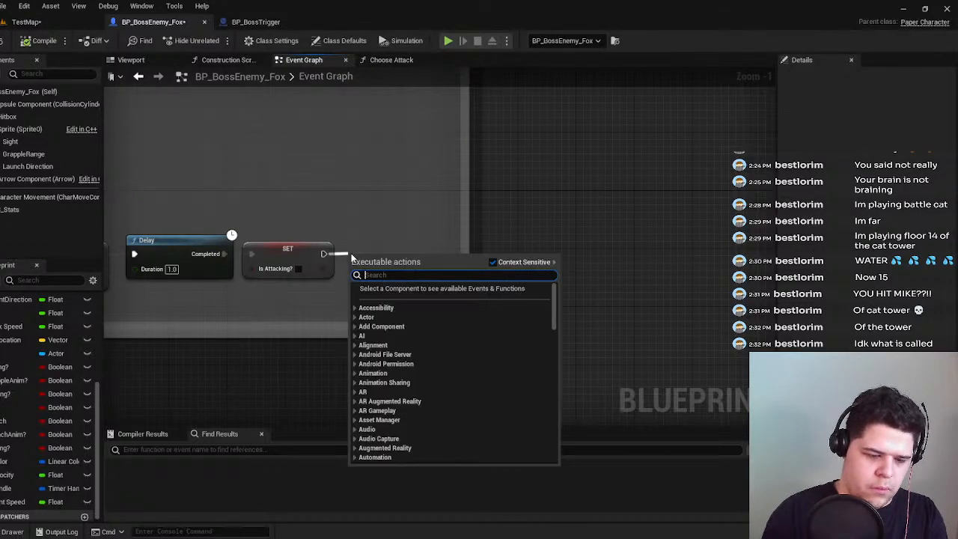
text(on b)
text(egin over)
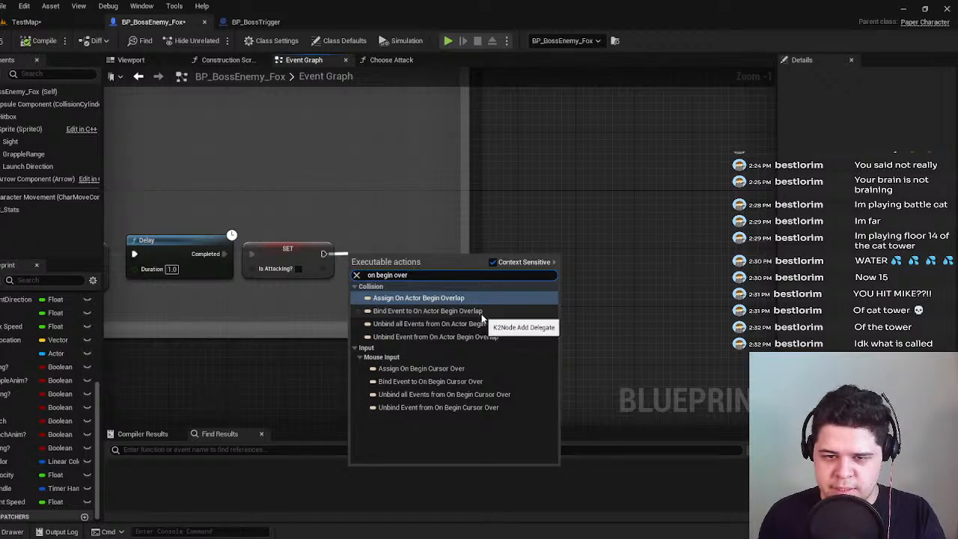
click(241, 386)
Try to create a custom event from the delegate pin of the Sight begin overlap event in Detect Player.
scroll(241, 386, down, 6)
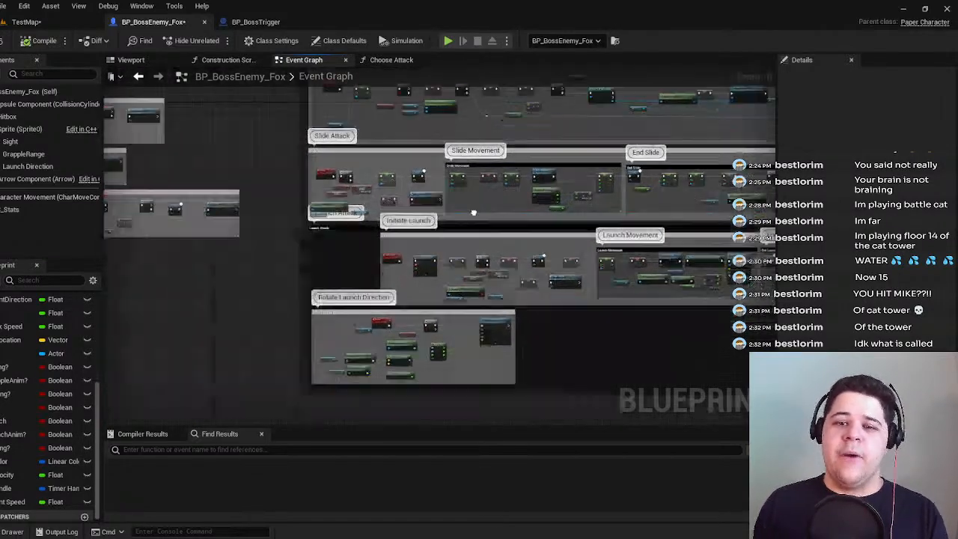
right_drag(473, 213, 683, 206)
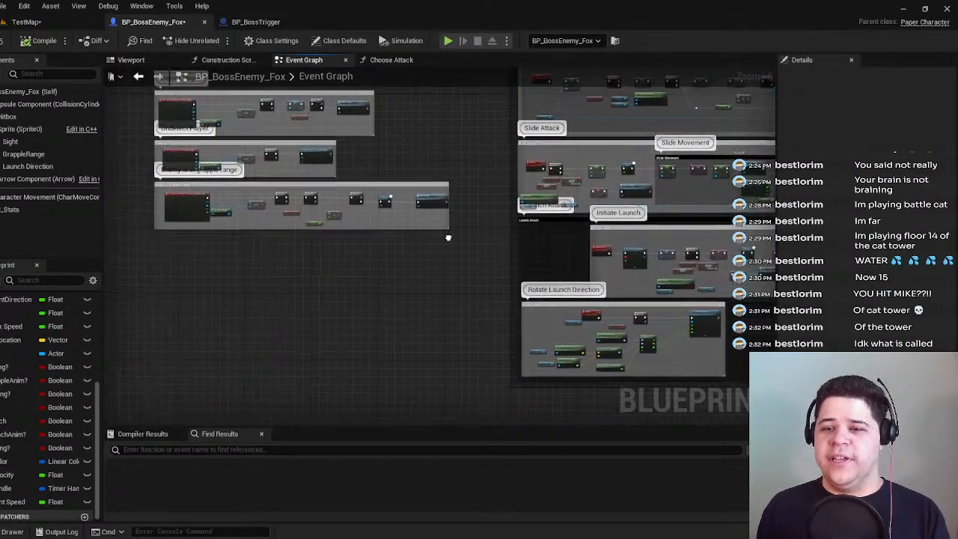
right_drag(447, 237, 293, 339)
scroll(293, 299, up, 3)
right_drag(293, 299, 771, 236)
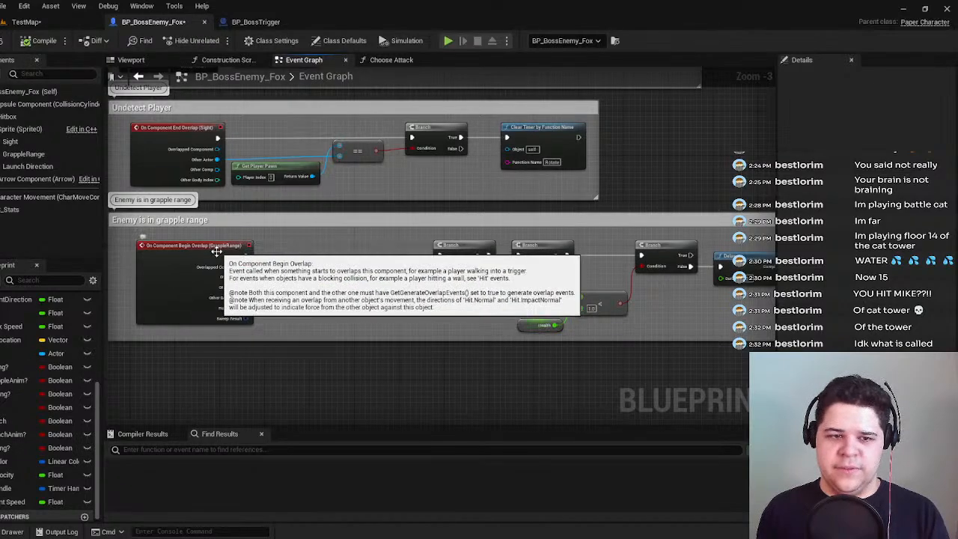
right_drag(212, 217, 316, 419)
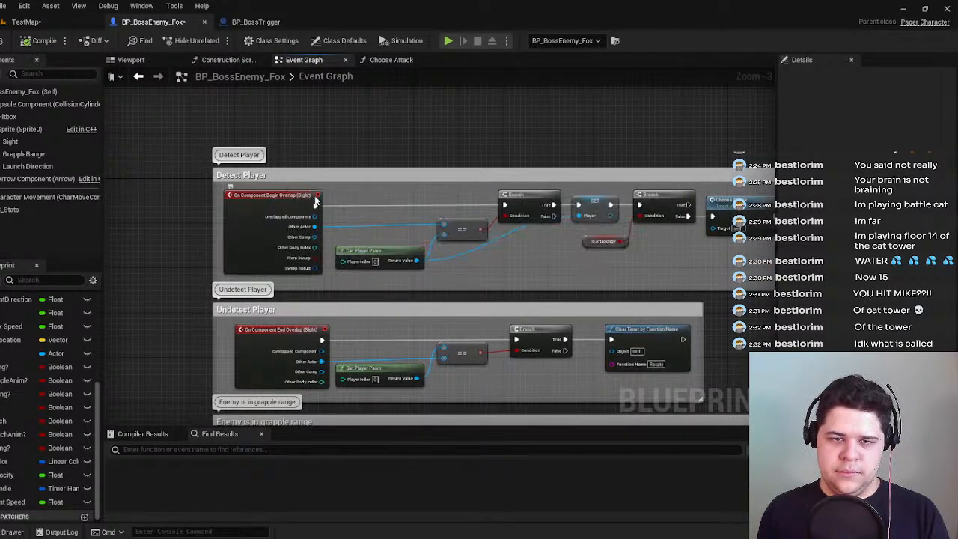
scroll(315, 200, up, 1)
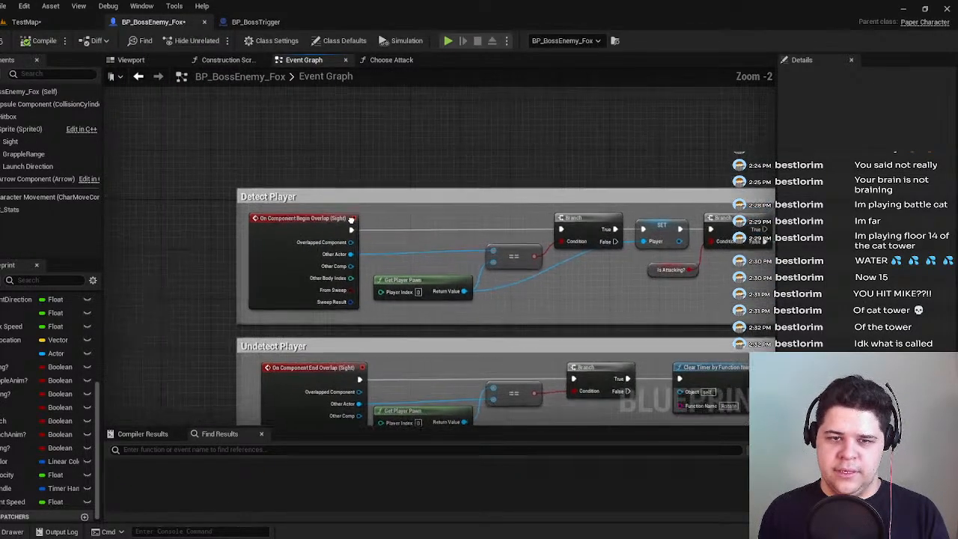
drag(358, 219, 397, 149)
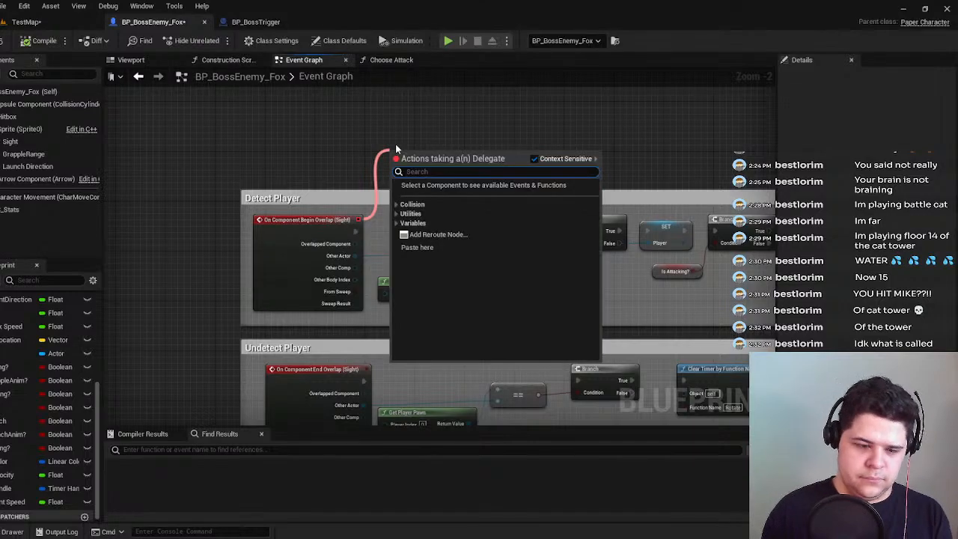
text(custom)
click(362, 114)
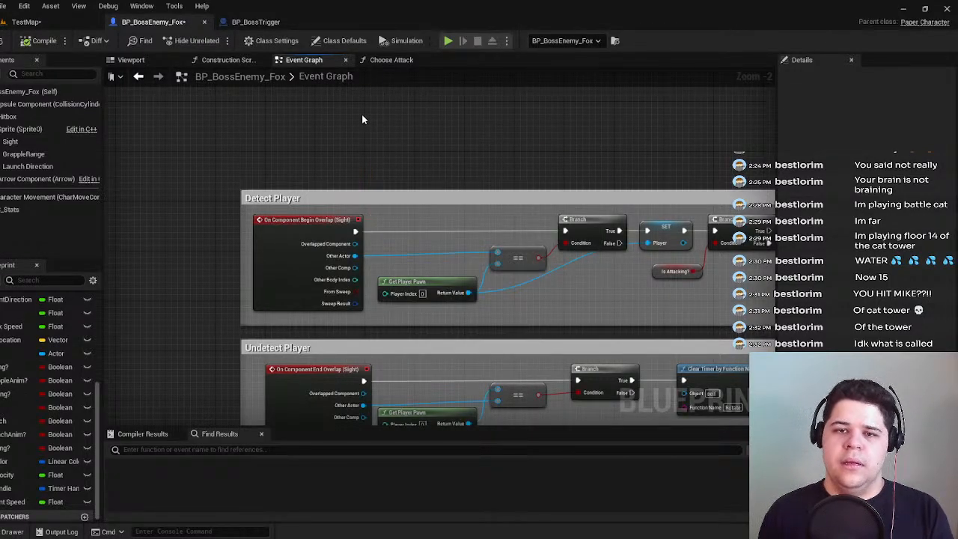
Try adding an unattached custom event with its default name above the Detect Player group, and delete it.
right_click(362, 116)
text(custom)
key(Down)
key(Down)
key(Return)
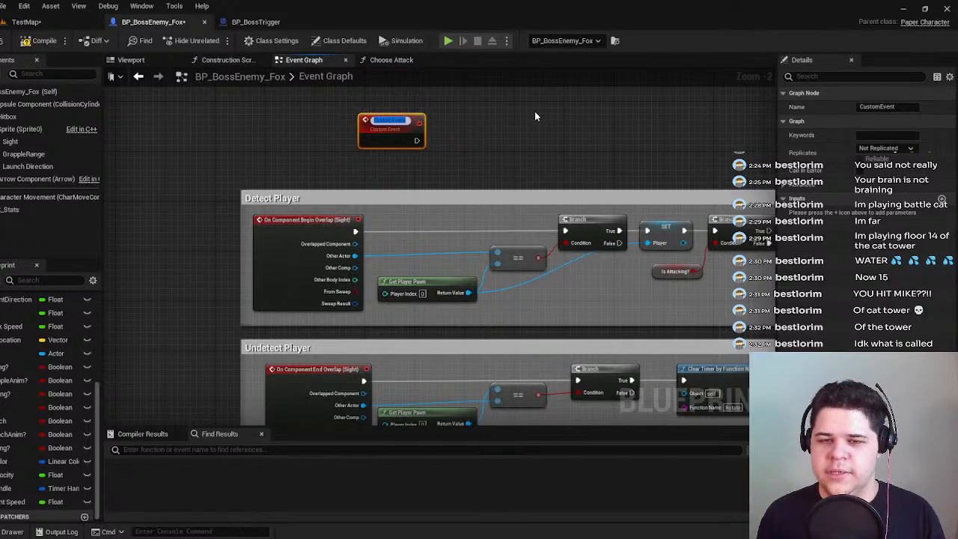
key(Return)
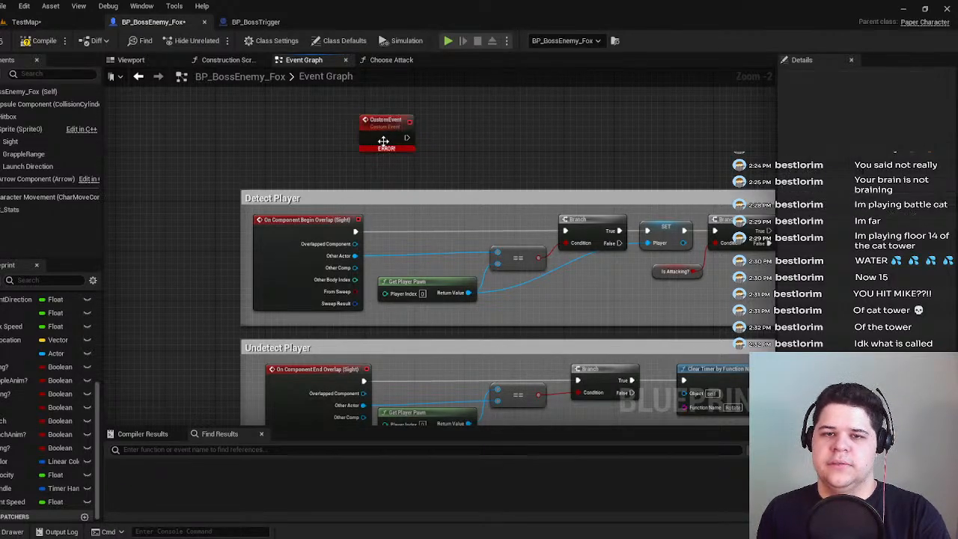
key(Delete)
Examine the charge and launch attack sections, focusing on how Set Timer by Event links to the Rotate event in Initiate Launch.
right_drag(414, 147, 215, 234)
scroll(406, 223, down, 5)
right_drag(588, 336, 216, 249)
right_drag(318, 274, 486, 324)
scroll(346, 148, up, 4)
right_drag(420, 155, 434, 209)
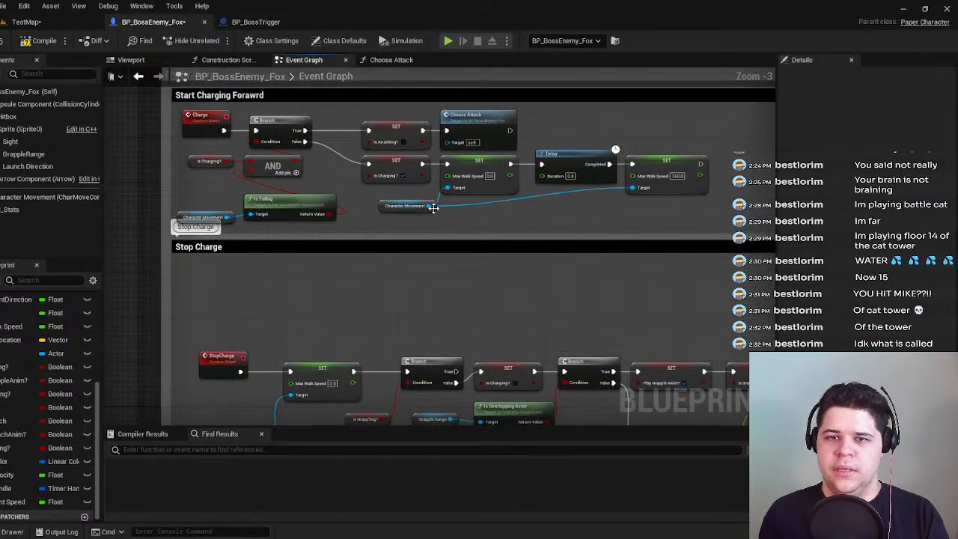
right_drag(477, 296, 495, 131)
right_drag(681, 418, 493, 127)
scroll(493, 127, down, 1)
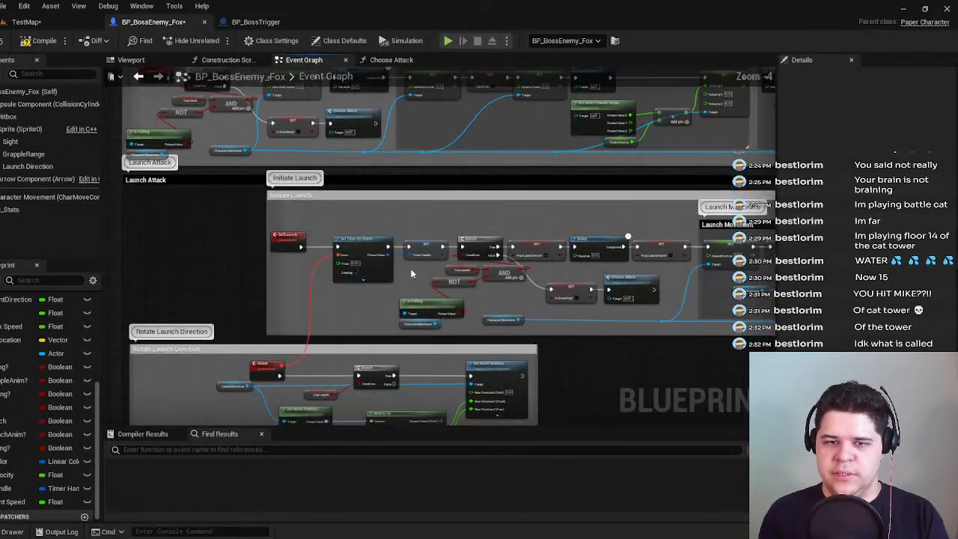
click(365, 238)
right_drag(309, 243, 509, 240)
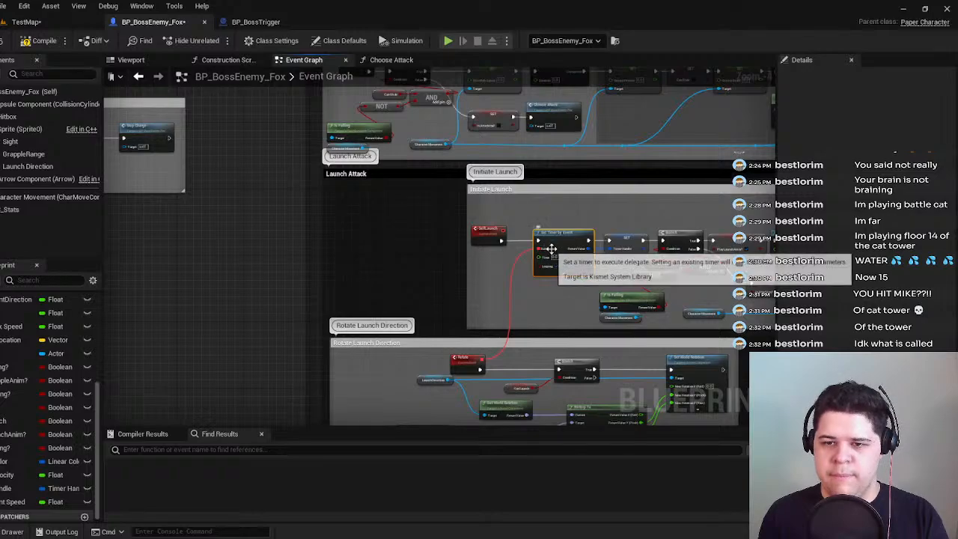
Try linking a Set By-Ref Var node to the Sight begin overlap event's delegate pin, and delete the node.
right_drag(387, 241, 724, 319)
right_drag(356, 153, 656, 347)
scroll(367, 216, up, 1)
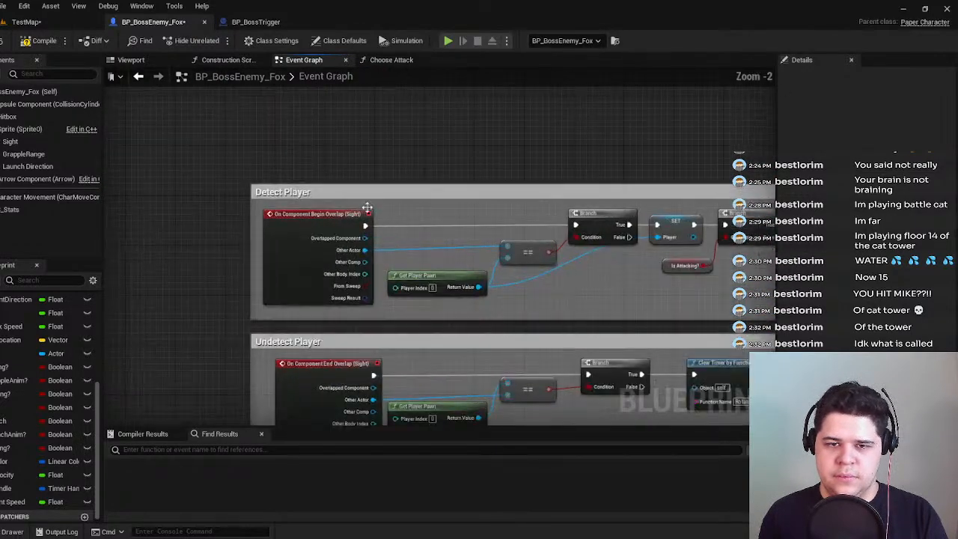
scroll(400, 280, up, 1)
drag(405, 285, 432, 202)
text(by)
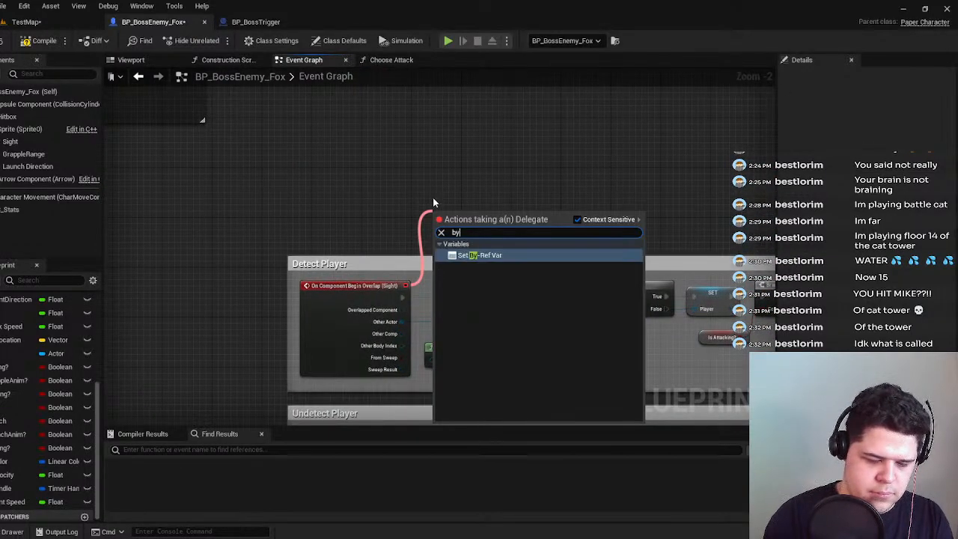
click(564, 255)
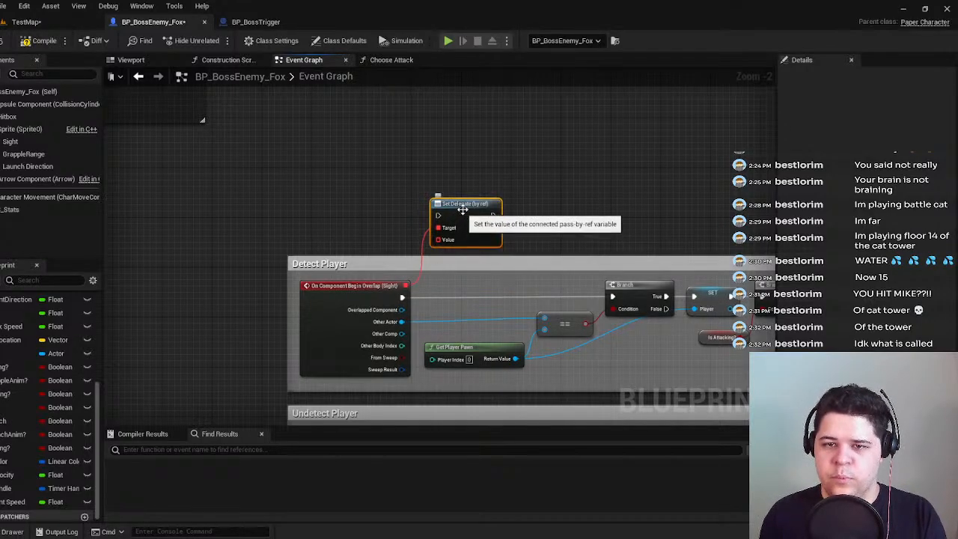
scroll(458, 225, up, 2)
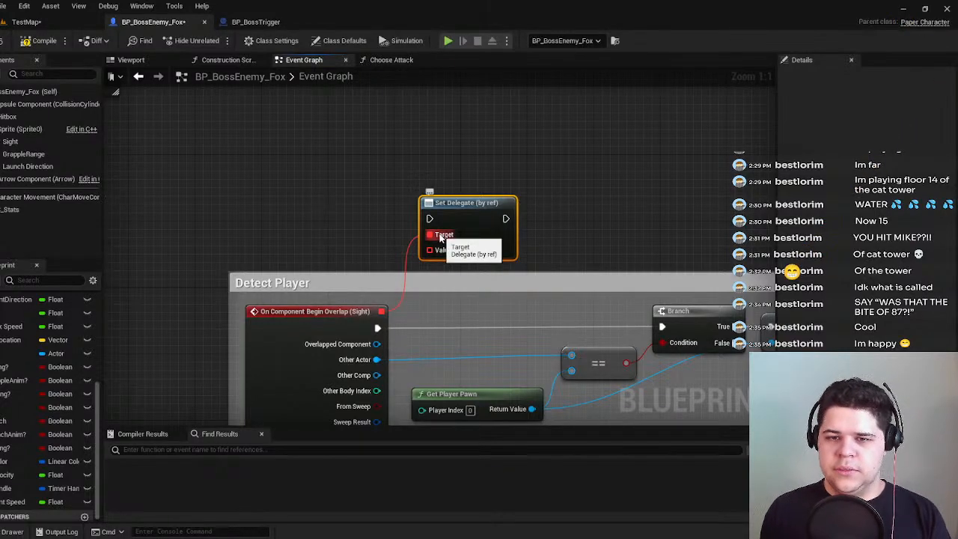
drag(458, 215, 507, 168)
right_drag(369, 226, 401, 205)
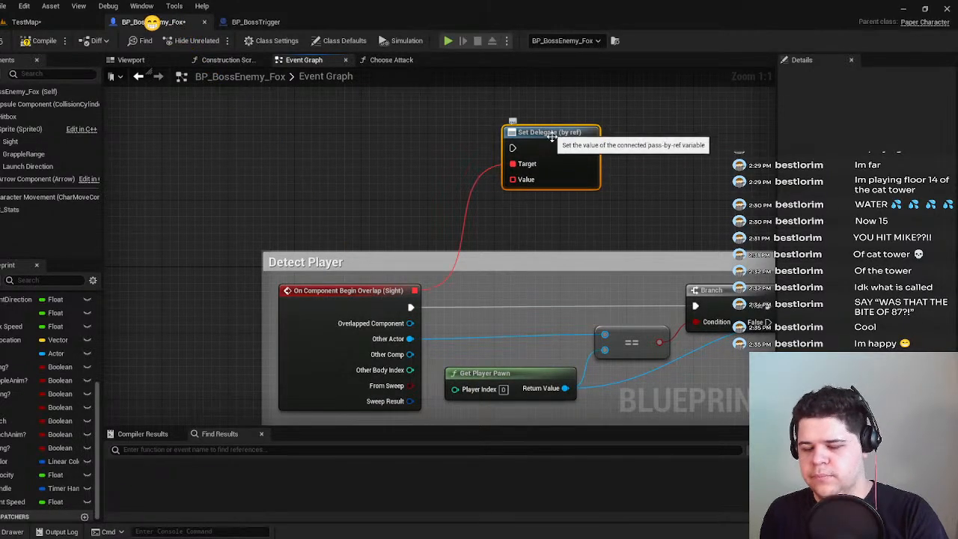
key(Delete)
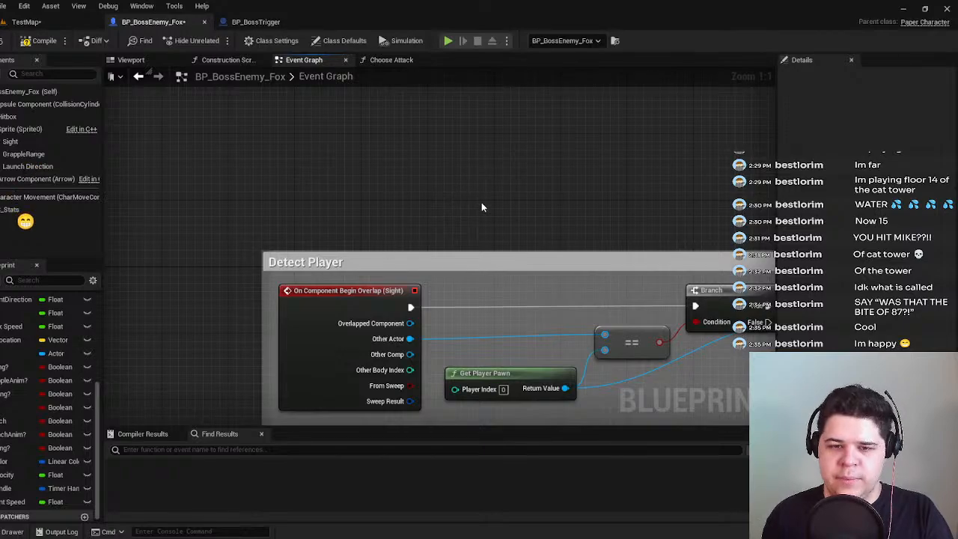
Add a custom event named ContinueFighting above the Detect Player group.
scroll(426, 216, down, 2)
click(326, 284)
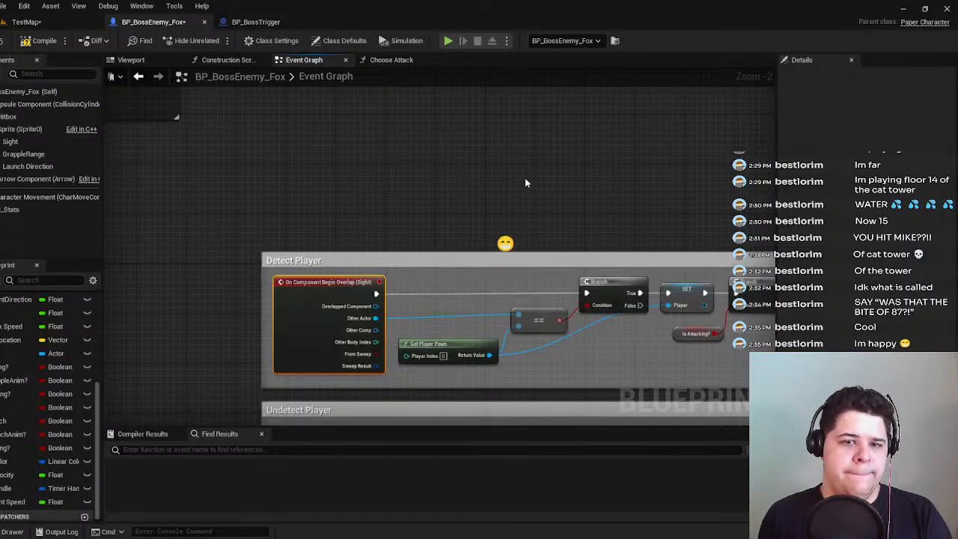
scroll(524, 177, down, 2)
scroll(414, 160, up, 3)
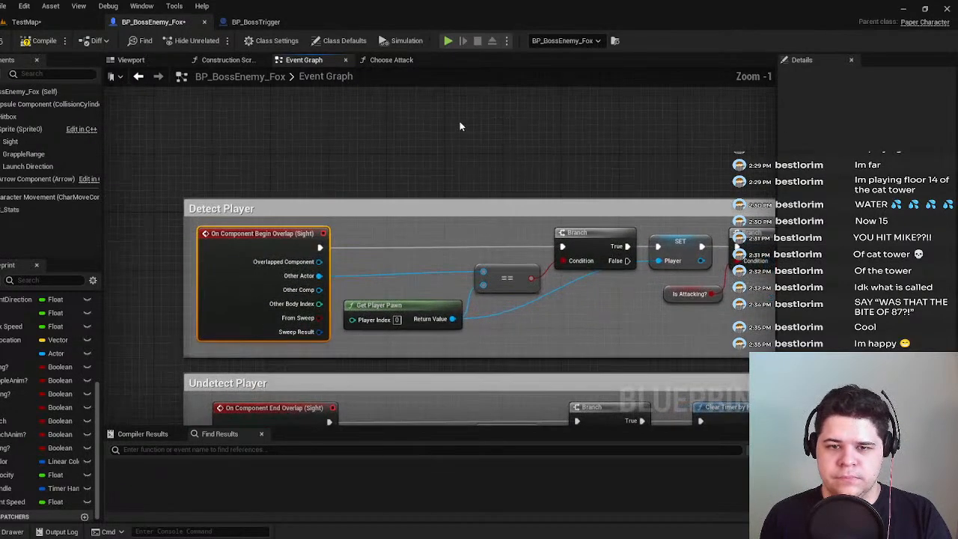
right_drag(517, 139, 399, 165)
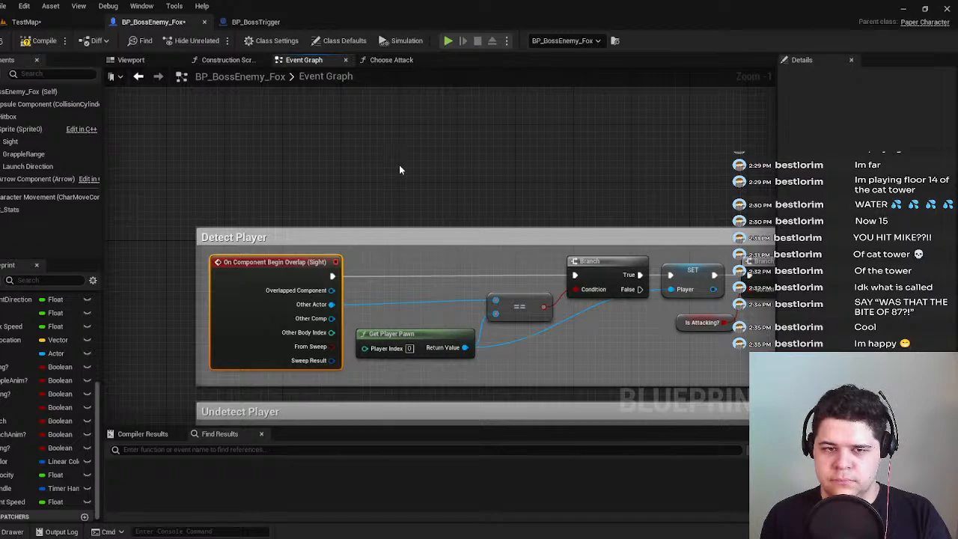
right_click(240, 162)
text(custom)
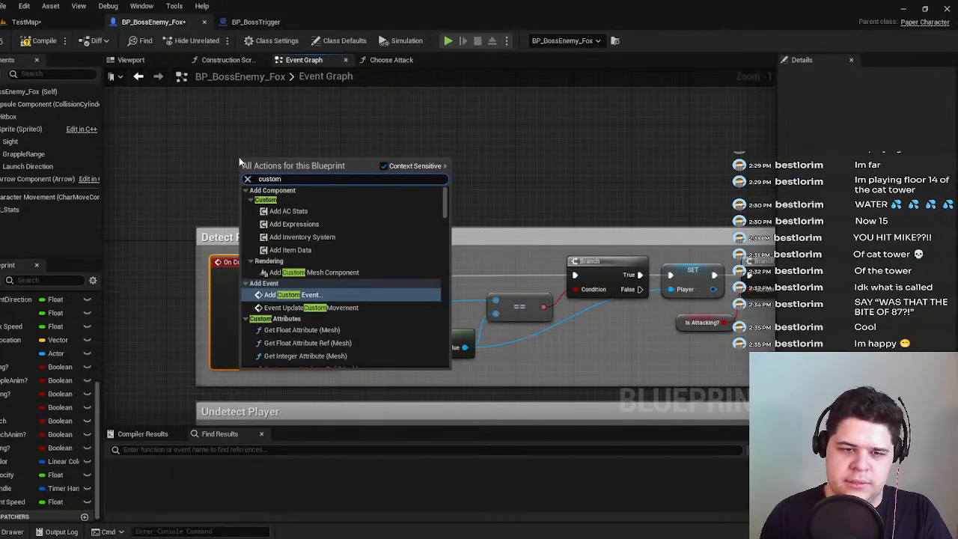
key(Return)
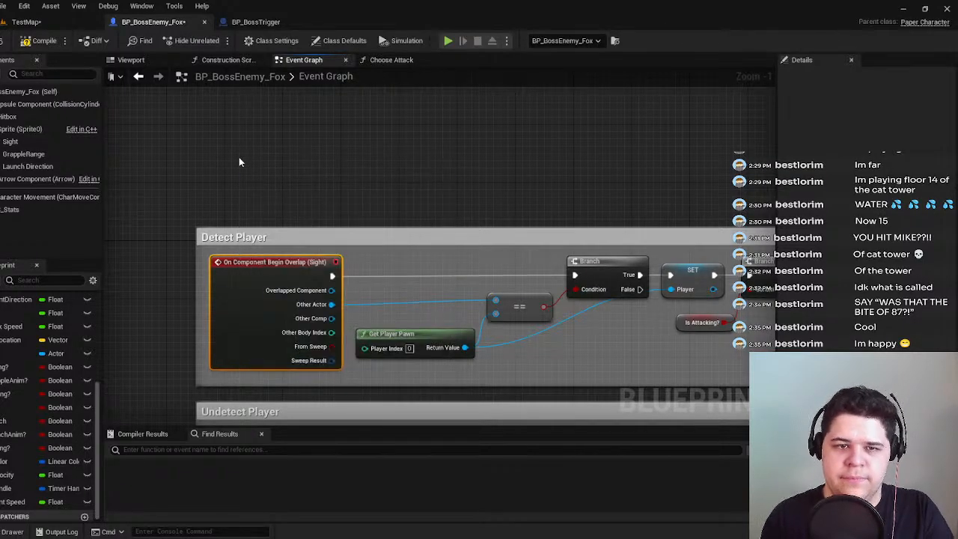
text(Con)
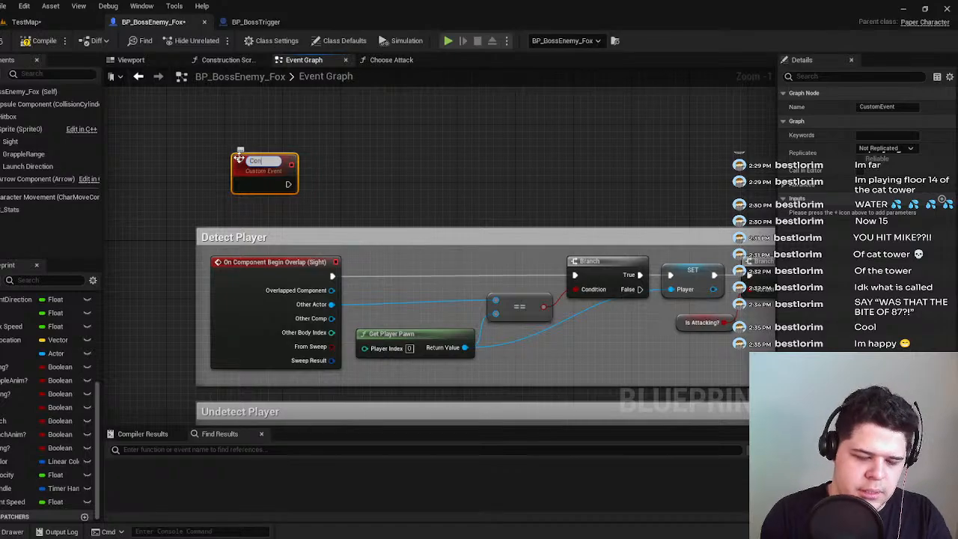
text(tinueFighting)
key(Return)
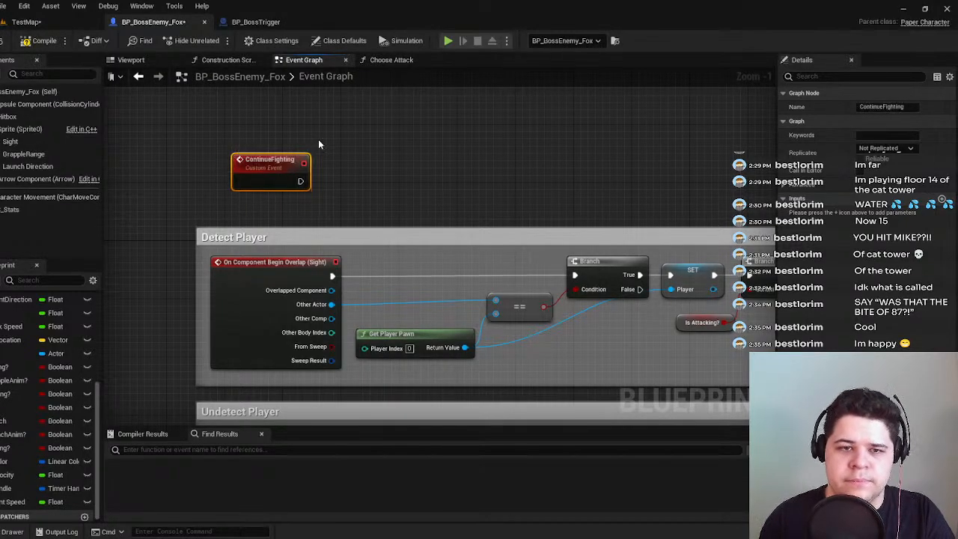
Connect ContinueFighting's execution output to the first Branch in Detect Player, and compile the blueprint.
drag(281, 167, 574, 274)
click(34, 44)
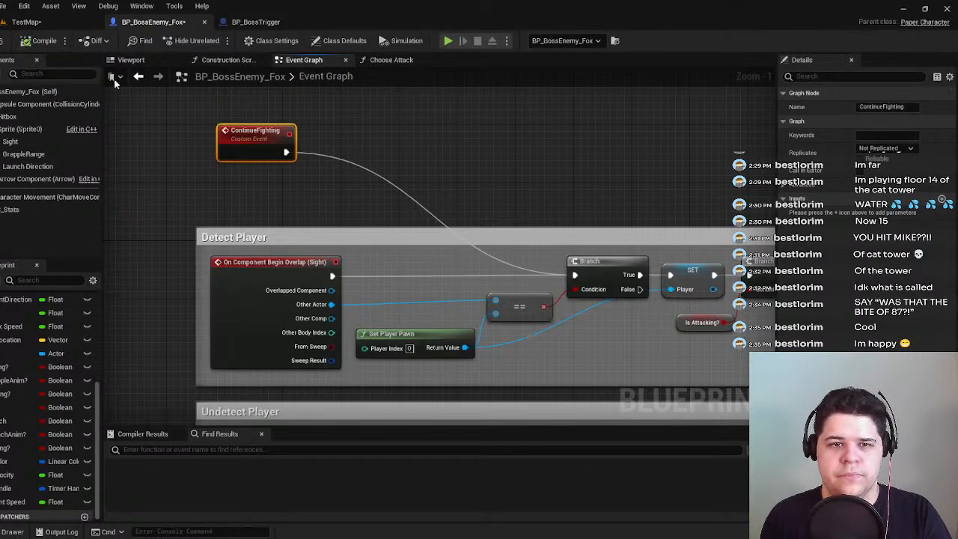
scroll(472, 171, down, 7)
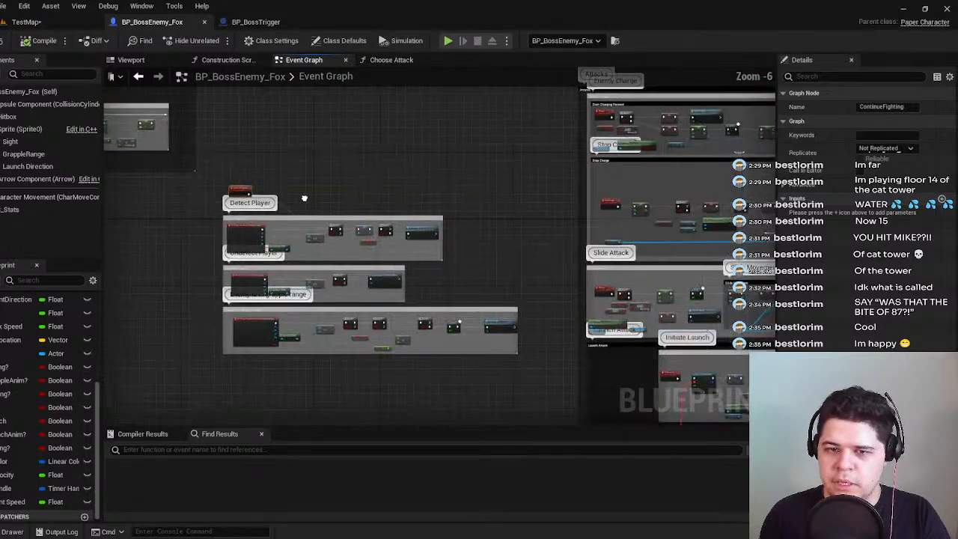
Add a Continue Fighting call after the final Is Attacking? setter in Stop Charge, and align both nodes with the Delay.
right_drag(285, 199, 503, 219)
scroll(442, 216, up, 6)
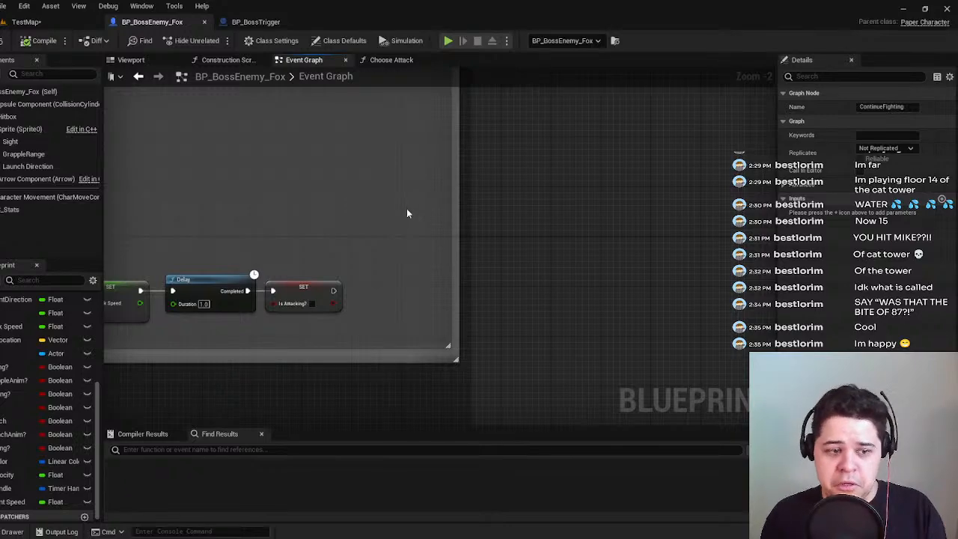
scroll(165, 187, up, 1)
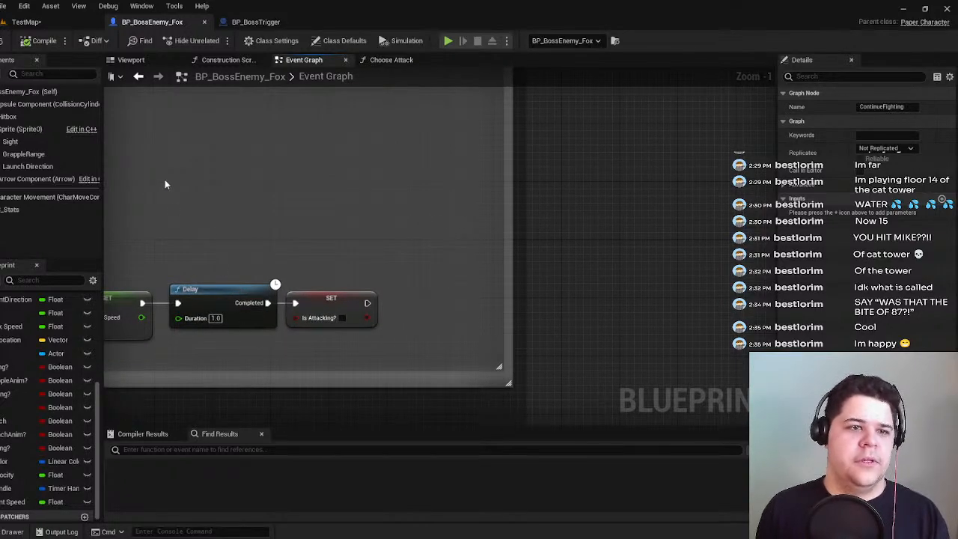
click(367, 313)
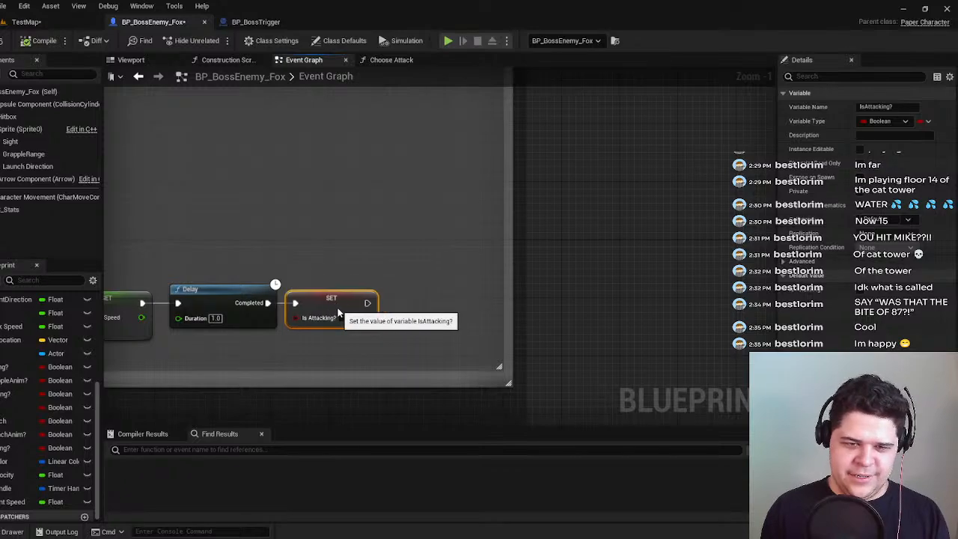
drag(336, 307, 404, 302)
text(contin)
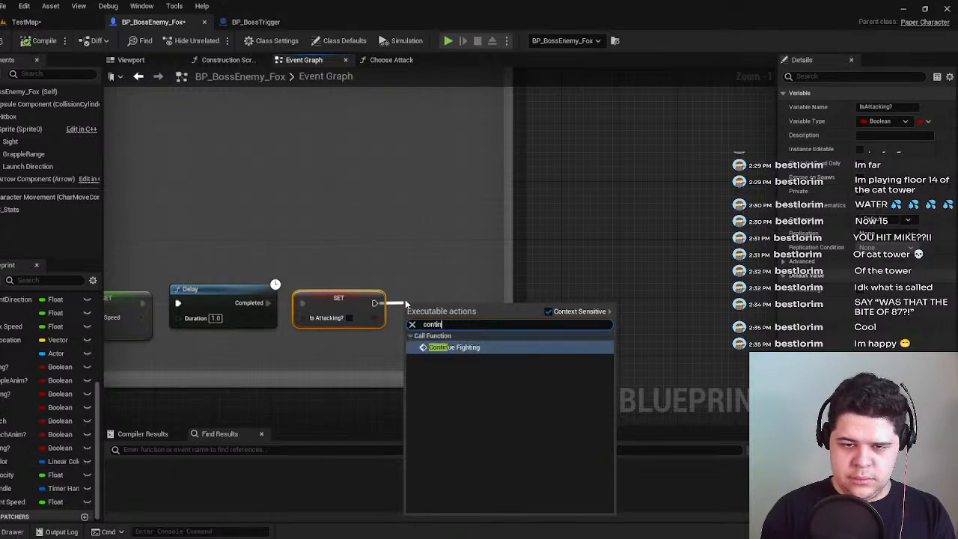
key(Return)
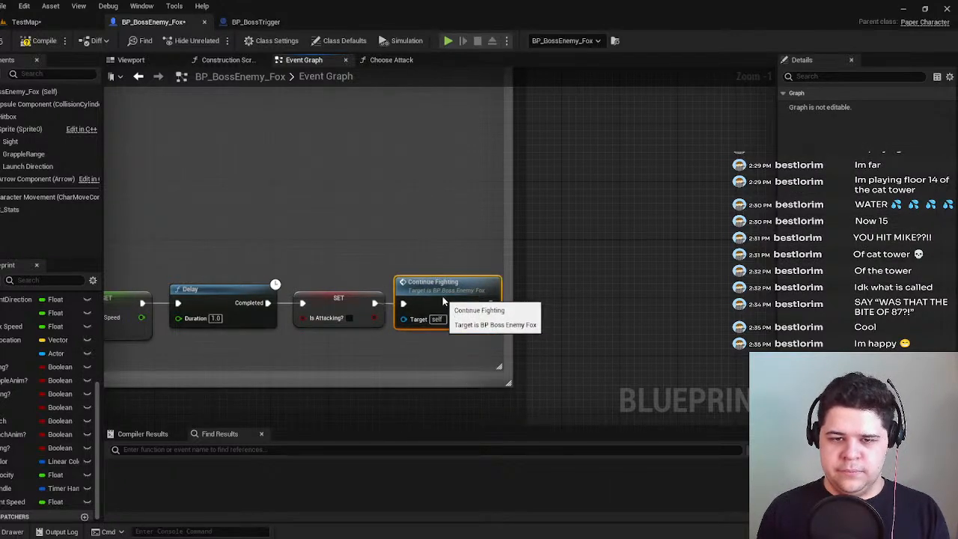
drag(416, 334, 374, 291)
drag(430, 283, 423, 283)
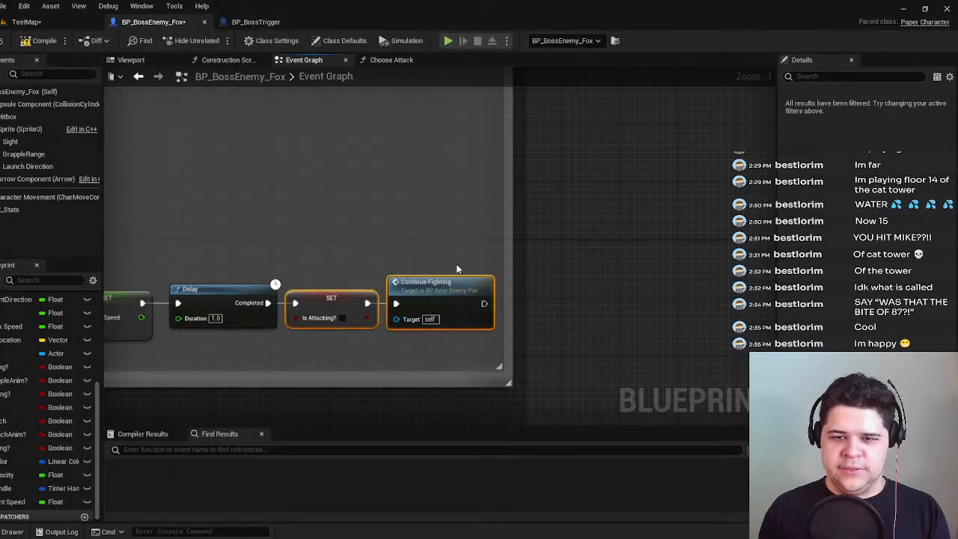
Copy the Continue Fighting call into End Slide, connect it after the Is Attacking? setter, and widen the comment boxes around it.
click(432, 285)
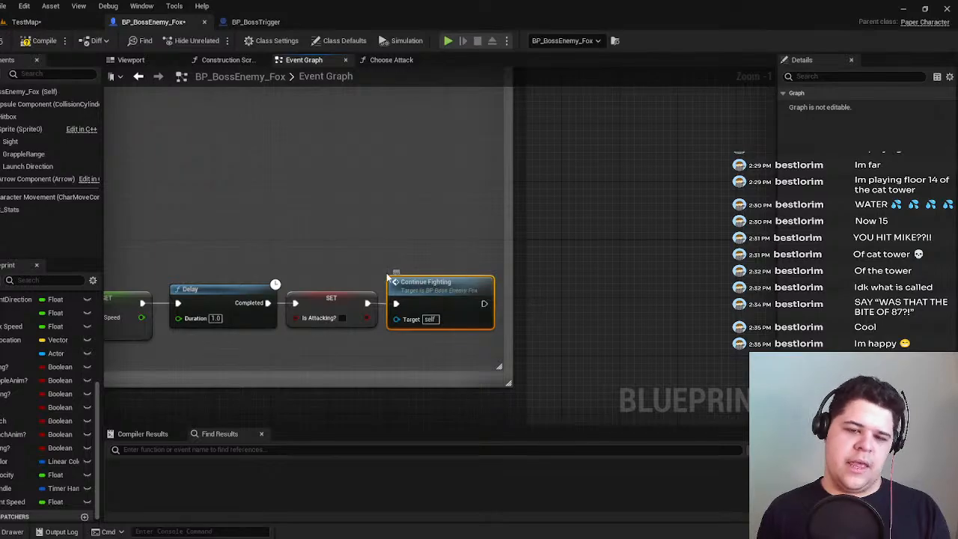
scroll(432, 284, down, 10)
scroll(394, 290, up, 2)
right_drag(286, 327, 270, 287)
right_drag(410, 274, 560, 192)
right_drag(390, 208, 420, 215)
scroll(421, 215, up, 5)
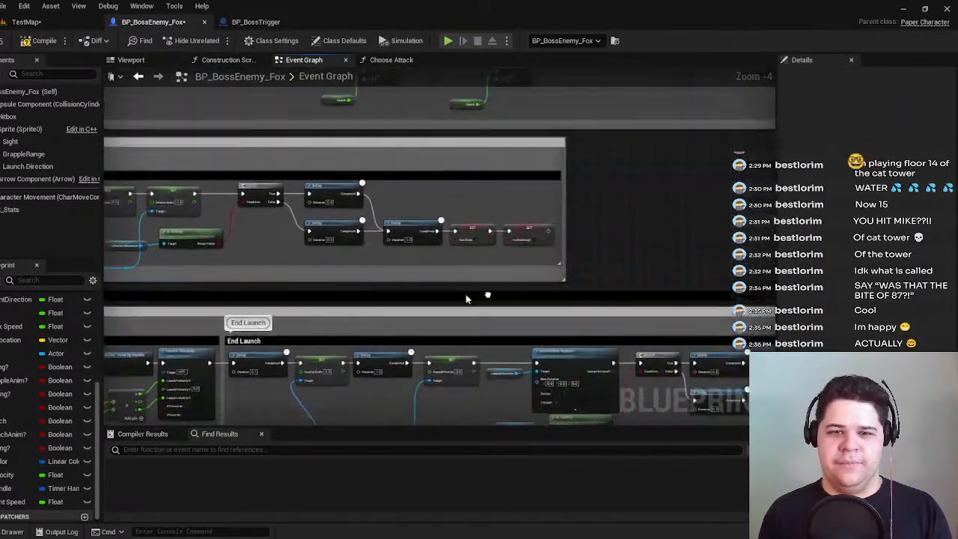
scroll(465, 298, up, 4)
right_drag(543, 253, 435, 253)
drag(417, 252, 510, 252)
key(ctrl+v)
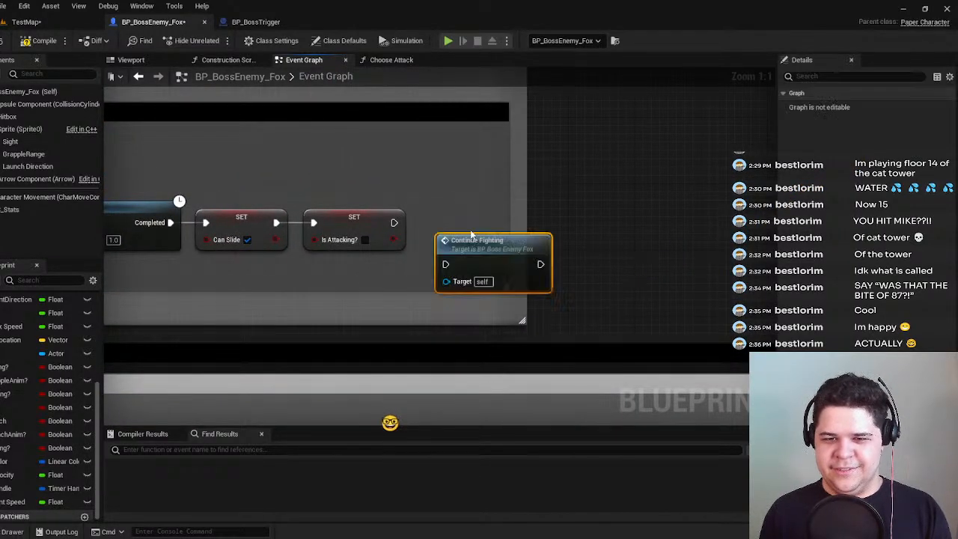
drag(394, 222, 461, 214)
drag(526, 275, 551, 275)
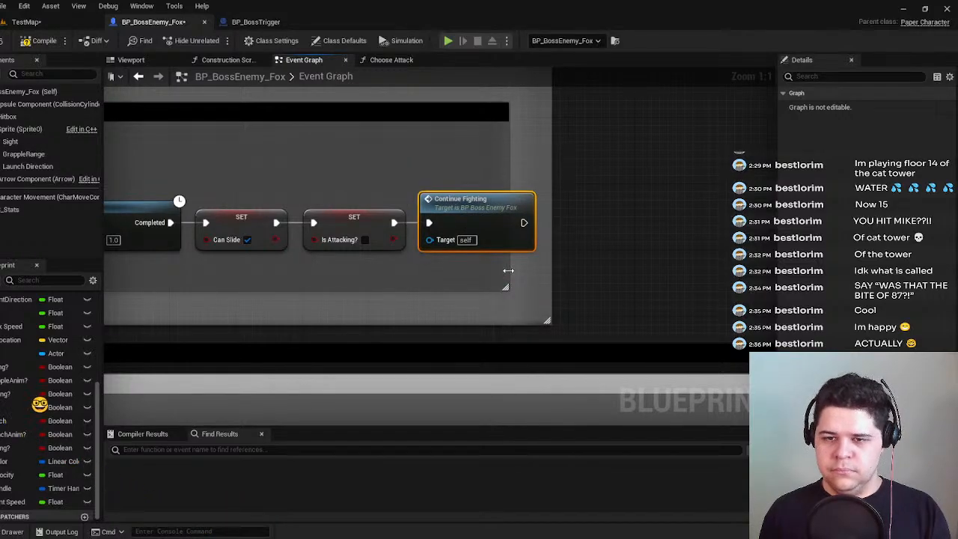
Paste a Continue Fighting call into End Launch within widened comment boxes, and connect it in a straight line after the Is Attacking? setter.
scroll(528, 283, down, 5)
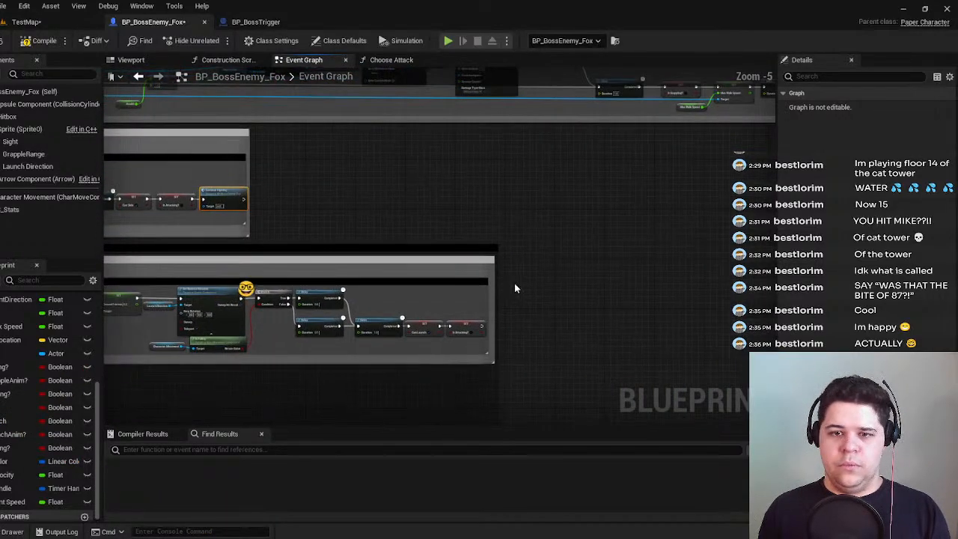
scroll(516, 288, up, 4)
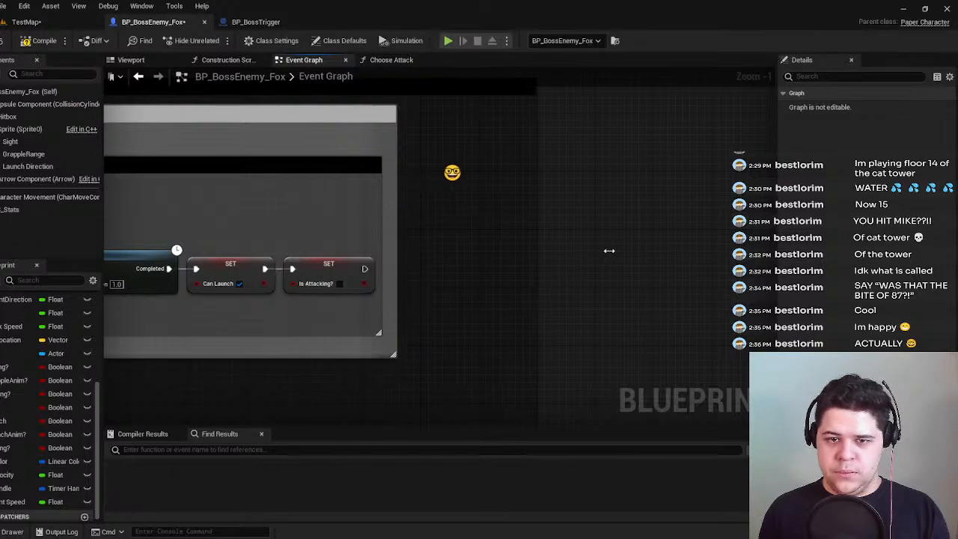
drag(403, 256, 512, 256)
drag(380, 276, 490, 277)
key(ctrl+v)
drag(366, 268, 435, 268)
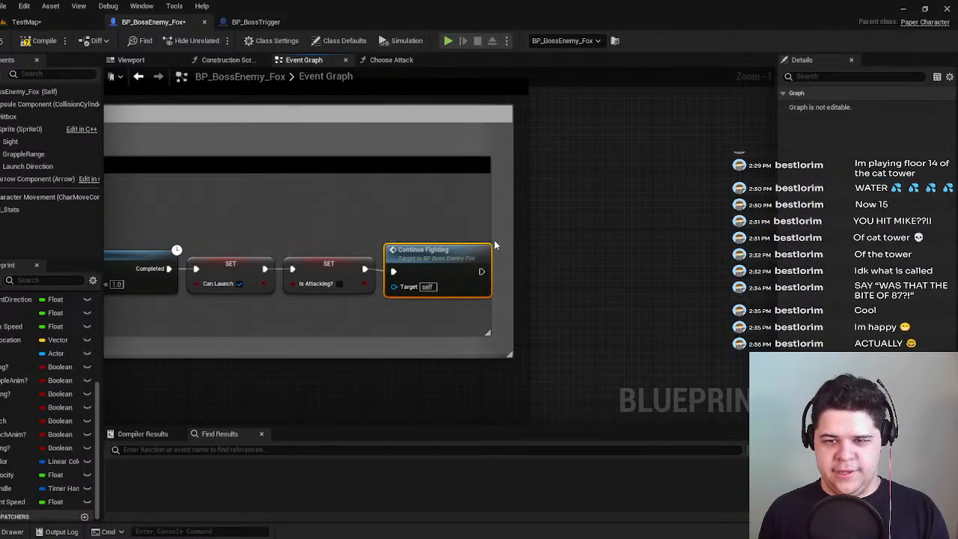
click(491, 240)
click(454, 257)
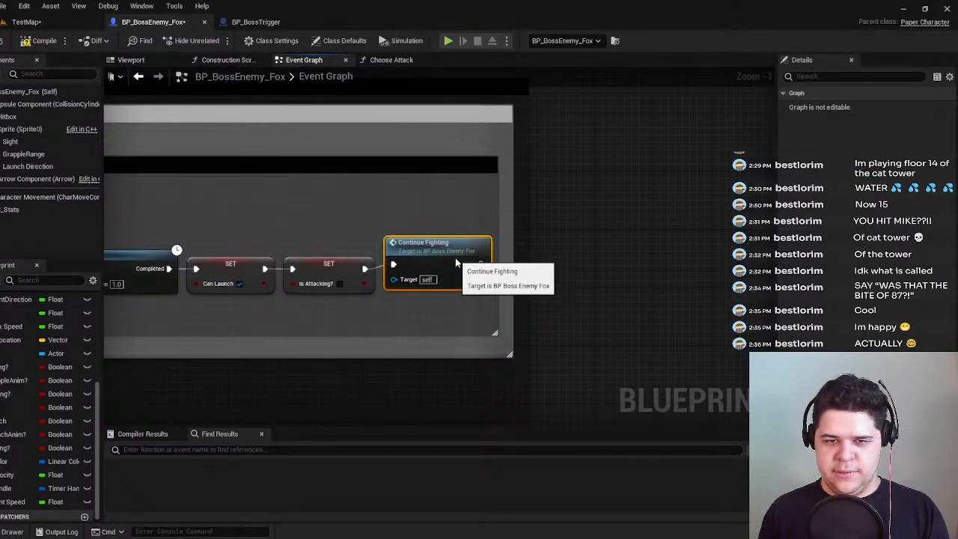
right_click(364, 267)
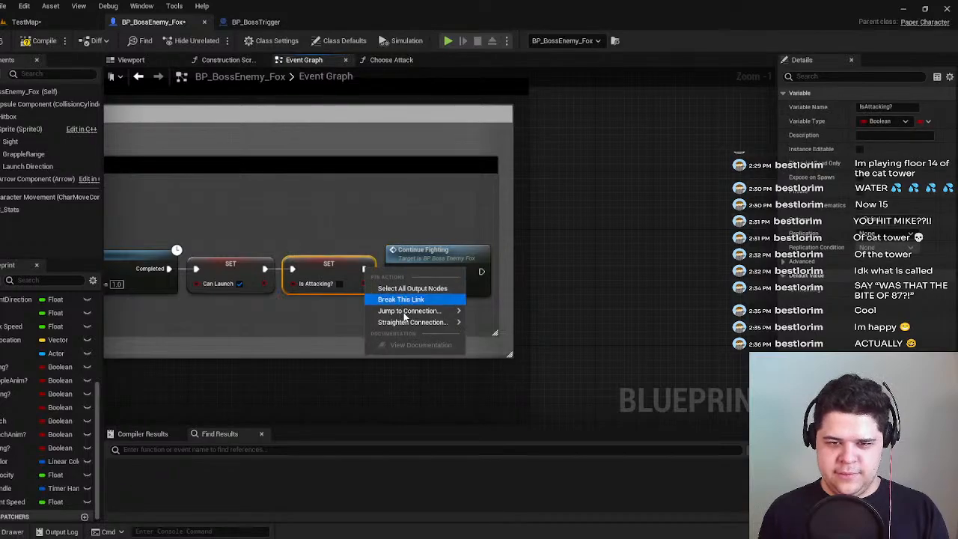
mouse_move(458, 326)
click(494, 338)
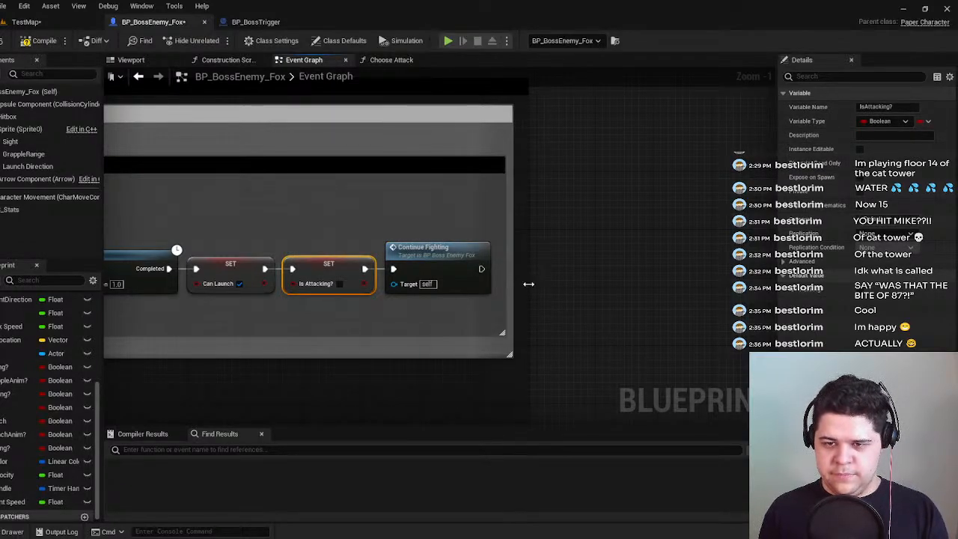
Review the ends of the charge, slide and launch attack chains and the player detection groups in the event graph.
scroll(523, 295, down, 8)
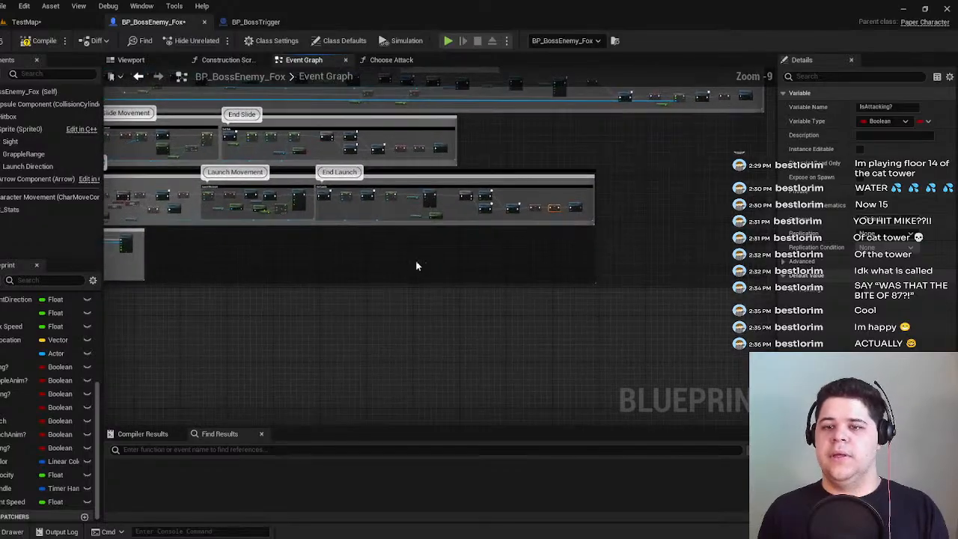
right_drag(525, 233, 641, 197)
right_drag(383, 208, 528, 204)
right_drag(406, 194, 192, 223)
right_drag(563, 286, 305, 286)
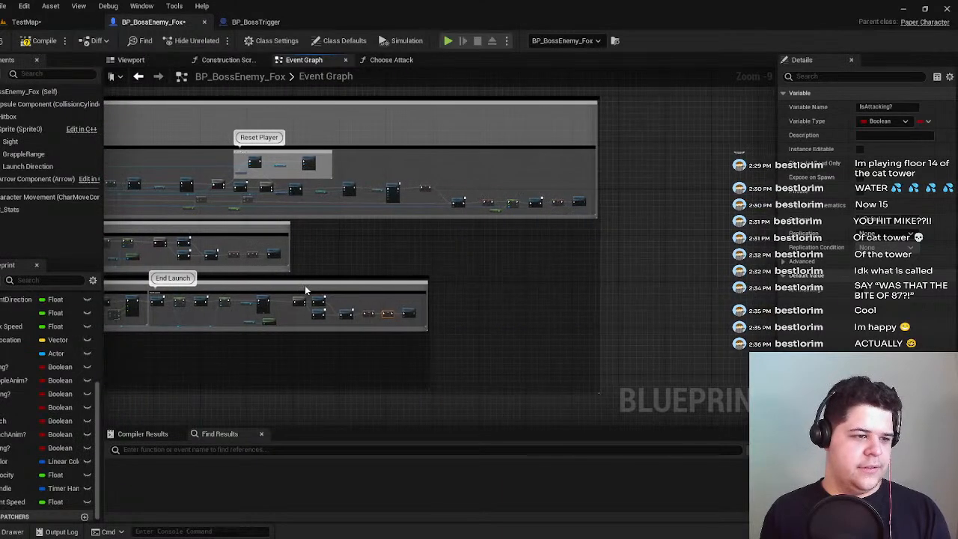
right_drag(386, 226, 457, 317)
scroll(573, 278, up, 4)
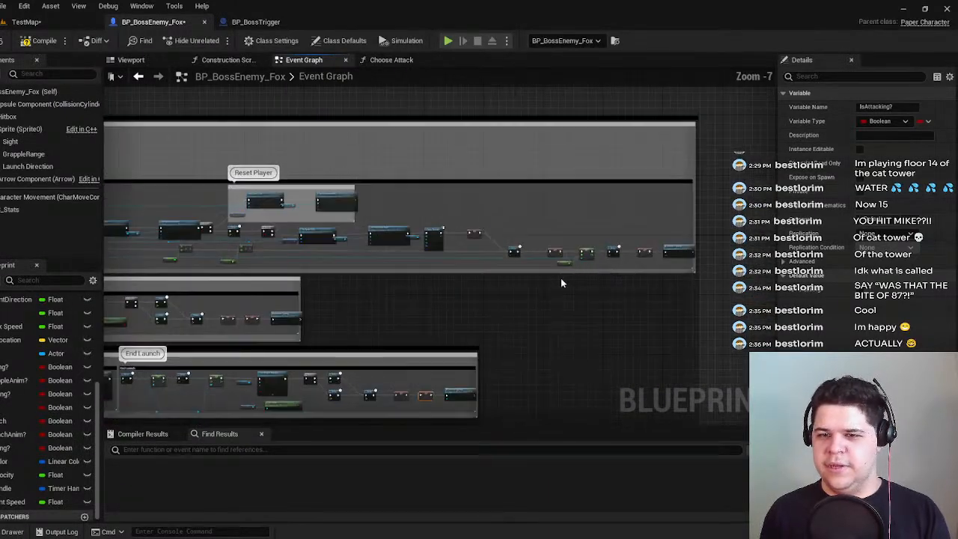
right_drag(489, 288, 484, 288)
scroll(485, 288, down, 2)
right_drag(485, 288, 728, 208)
scroll(558, 262, down, 2)
right_drag(178, 234, 345, 199)
right_drag(177, 171, 339, 179)
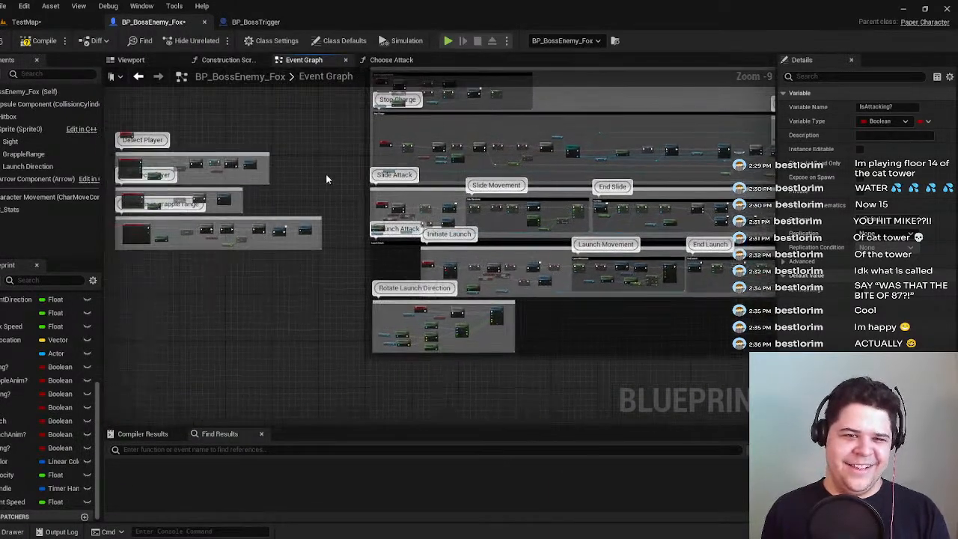
Save the boss blueprint and the TestMap level, and switch to TestMap.
click(340, 180)
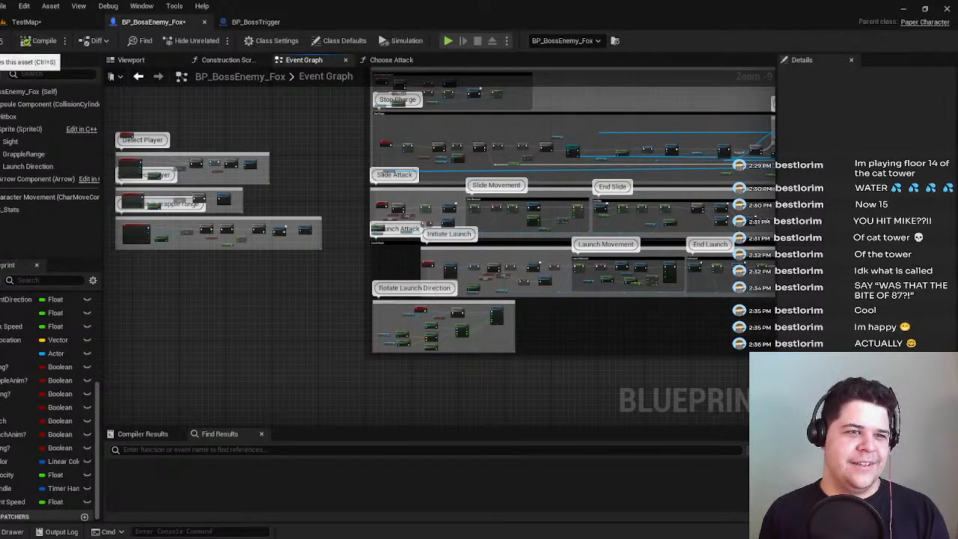
click(27, 26)
key(ctrl+s)
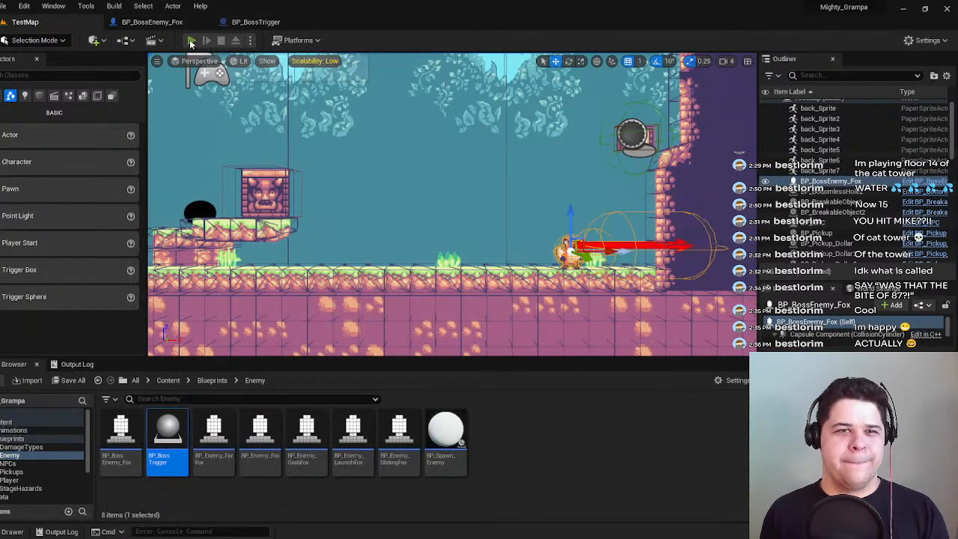
Play-test TestMap, moving and jumping around the fox boss to check that it keeps choosing attacks.
click(190, 40)
key(d)
key(space)
key(d)
key(space)
key(a)
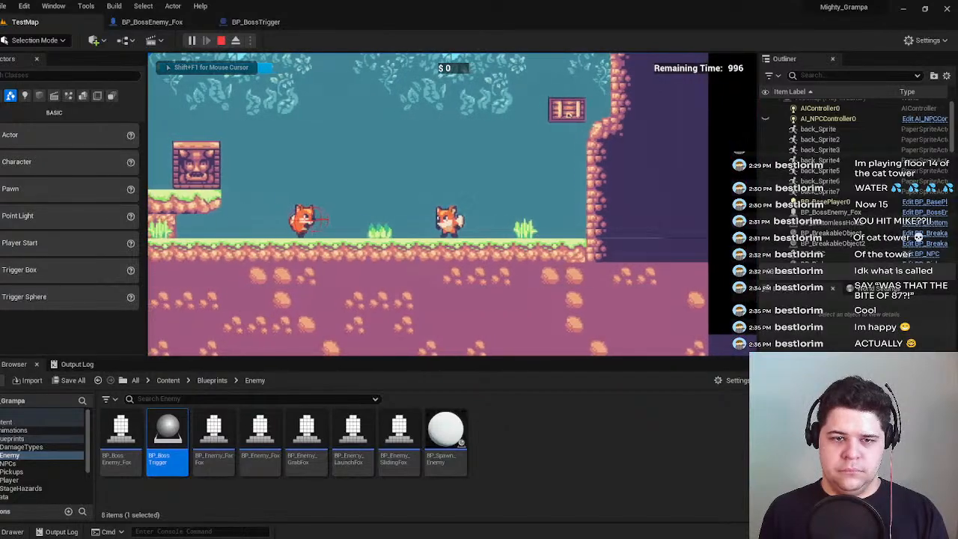
key(a)
key(space)
key(d)
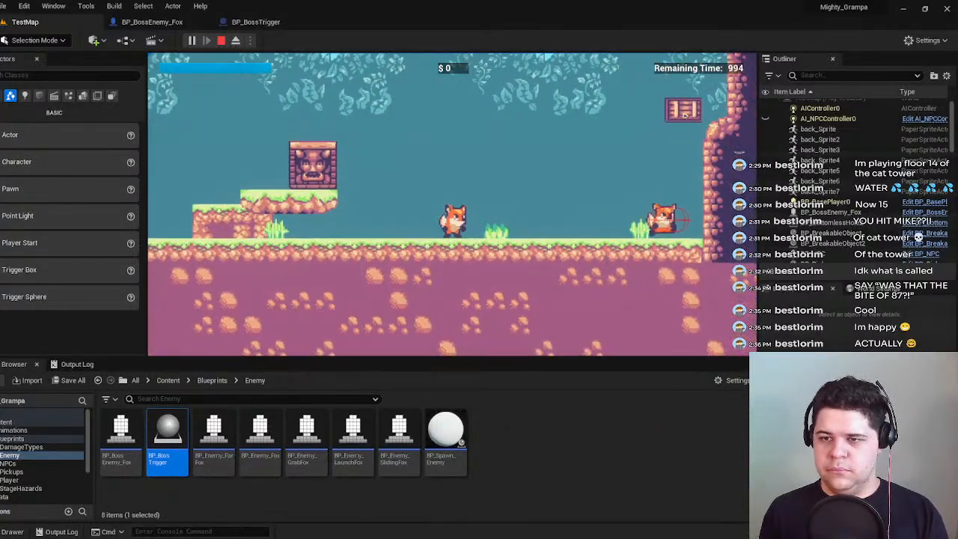
key(space)
key(d)
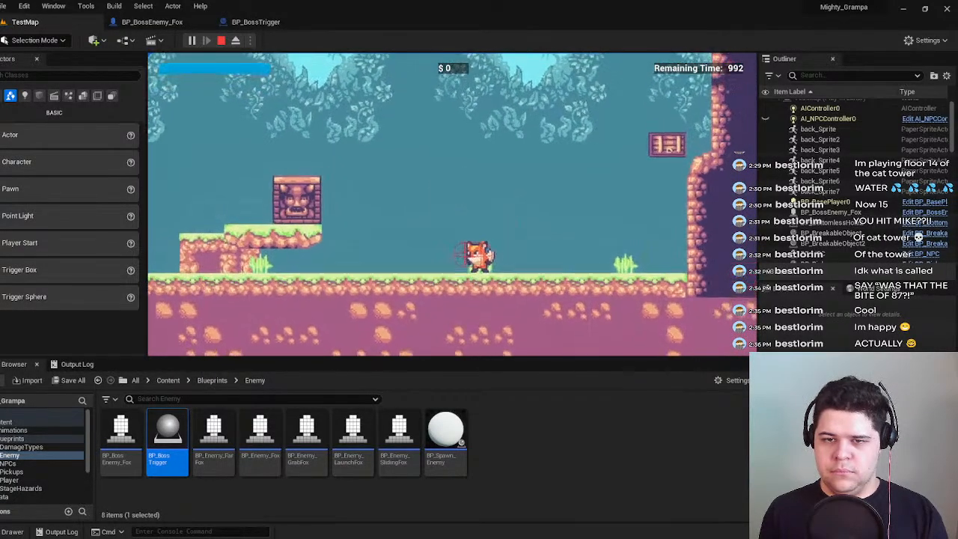
key(a)
key(d)
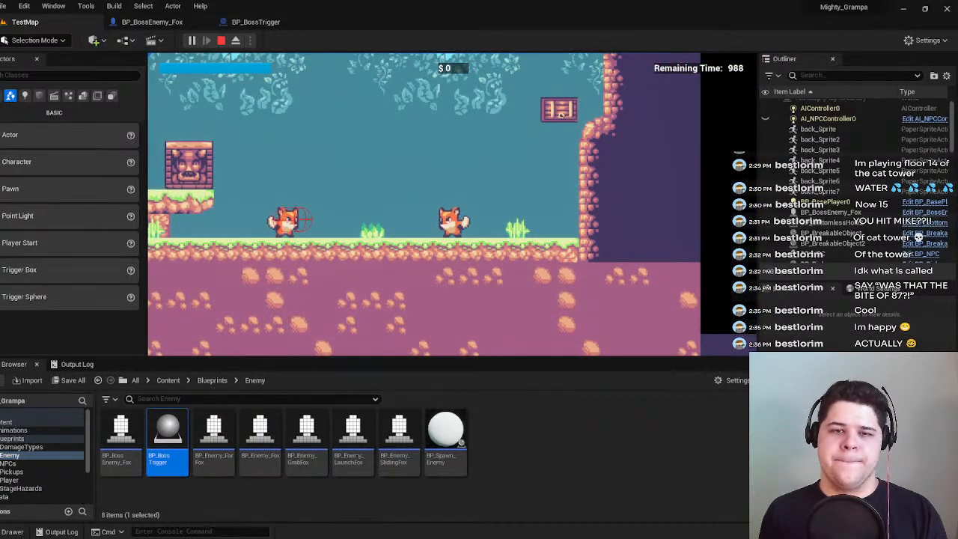
key(a)
key(d)
key(d)
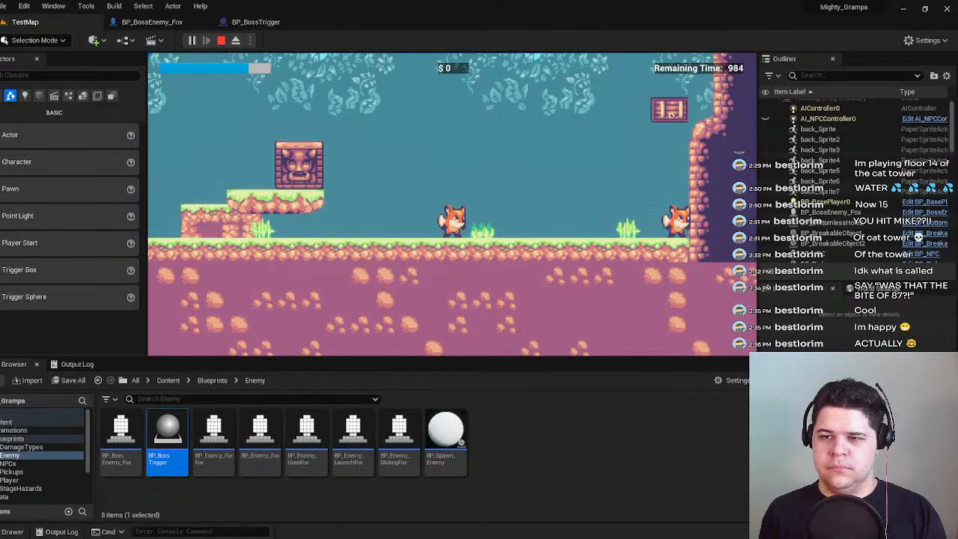
key(space)
key(d)
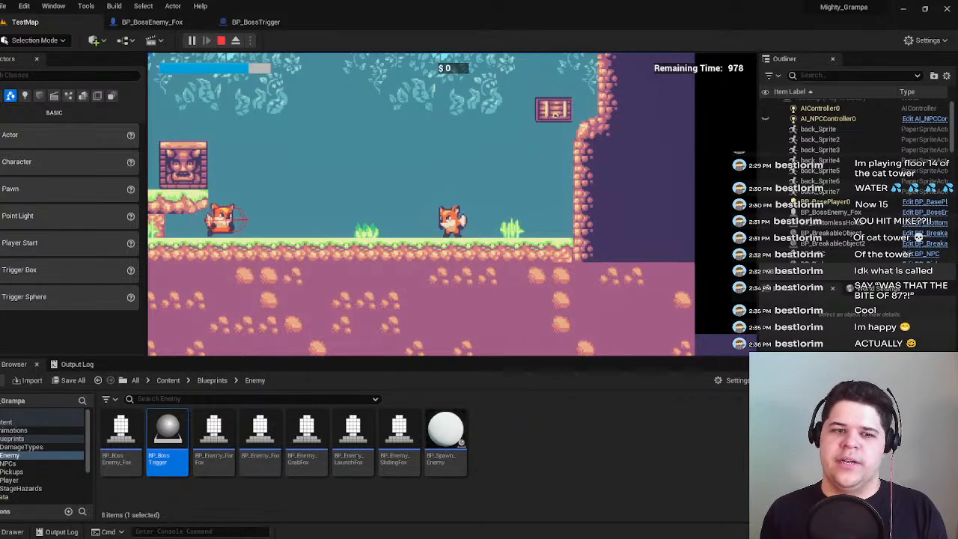
key(space)
key(a)
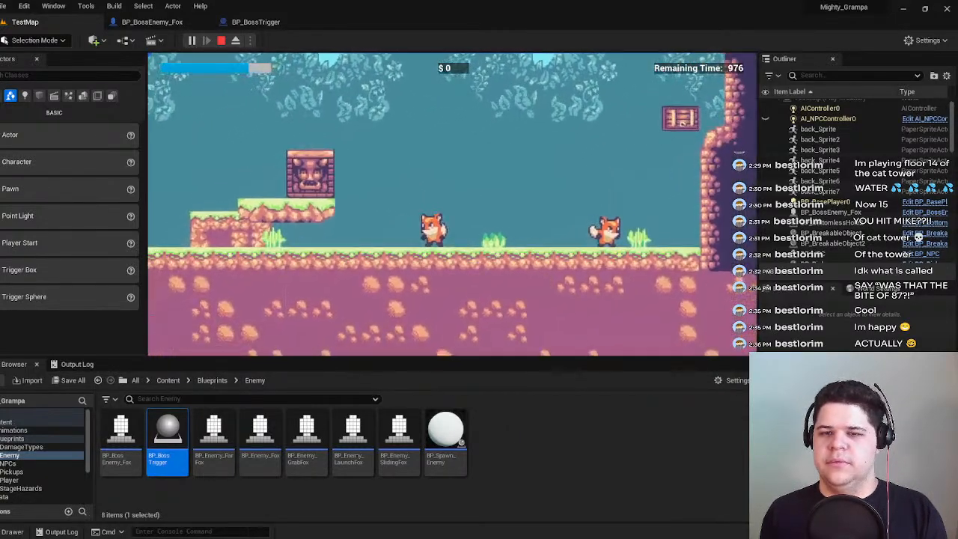
key(d)
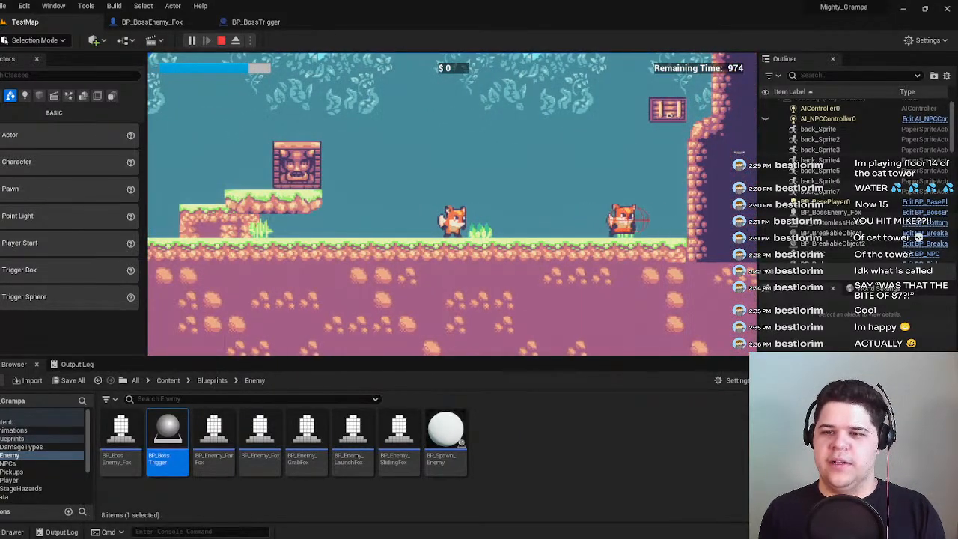
key(space)
key(d)
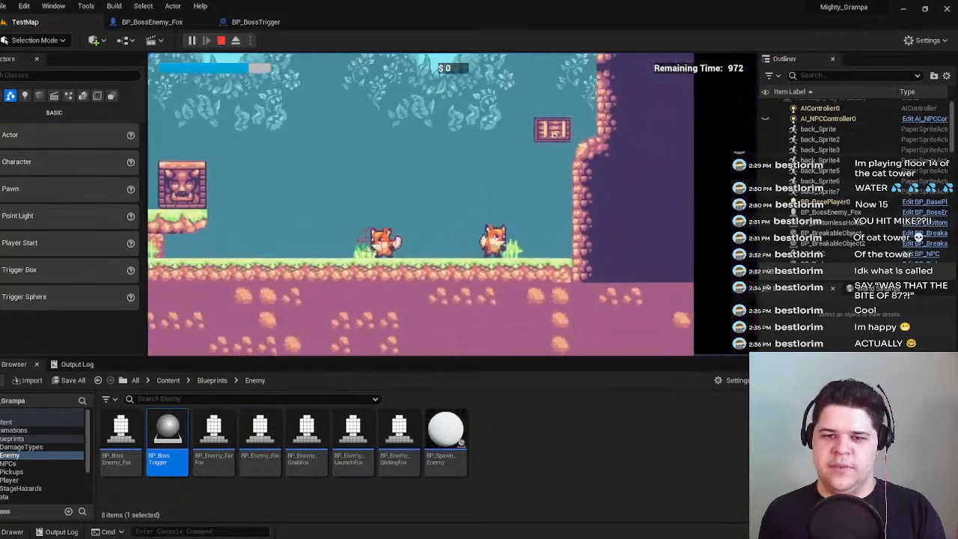
key(a)
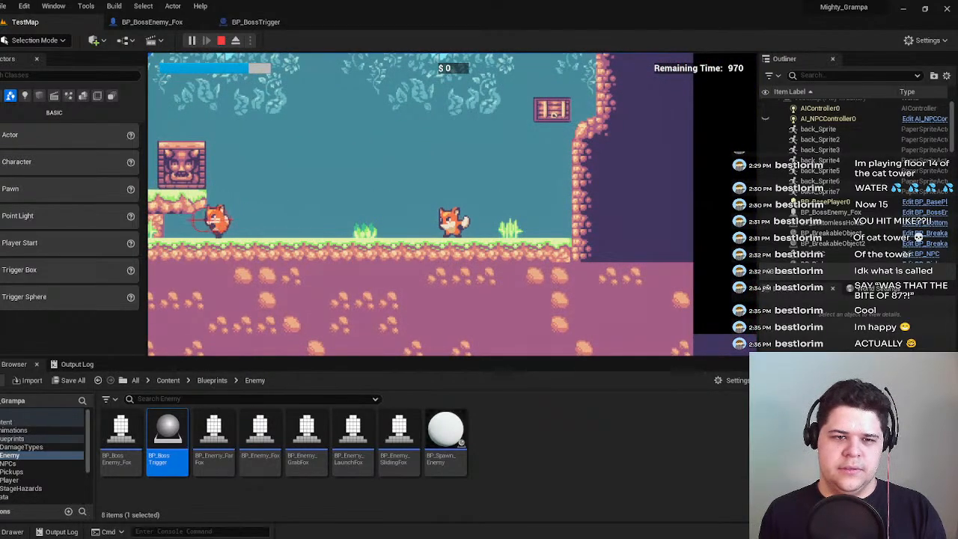
key(space)
key(a)
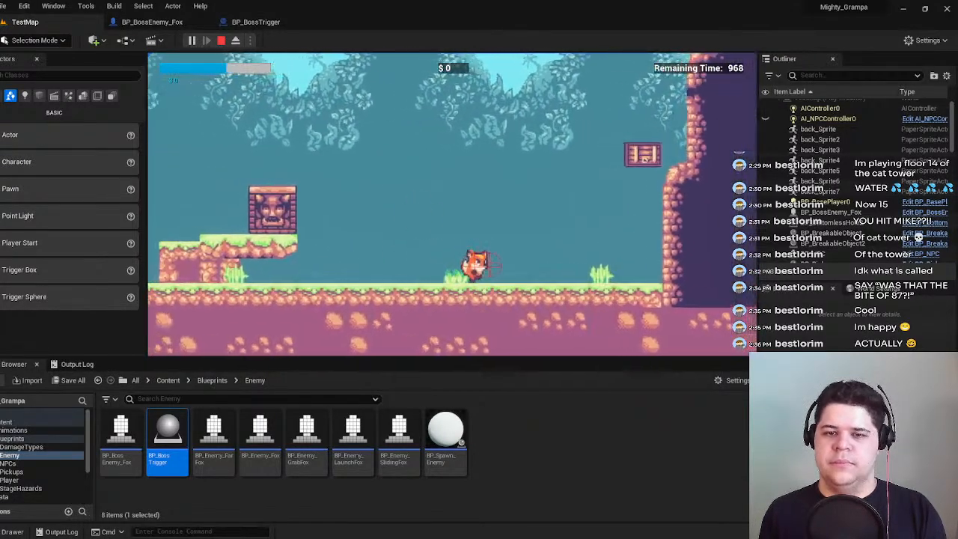
Lead the boss around the raised platform and the wall with jumps to test its repeated attacks, and end the play-test.
key(space)
key(a)
key(d)
key(space)
key(a)
key(d)
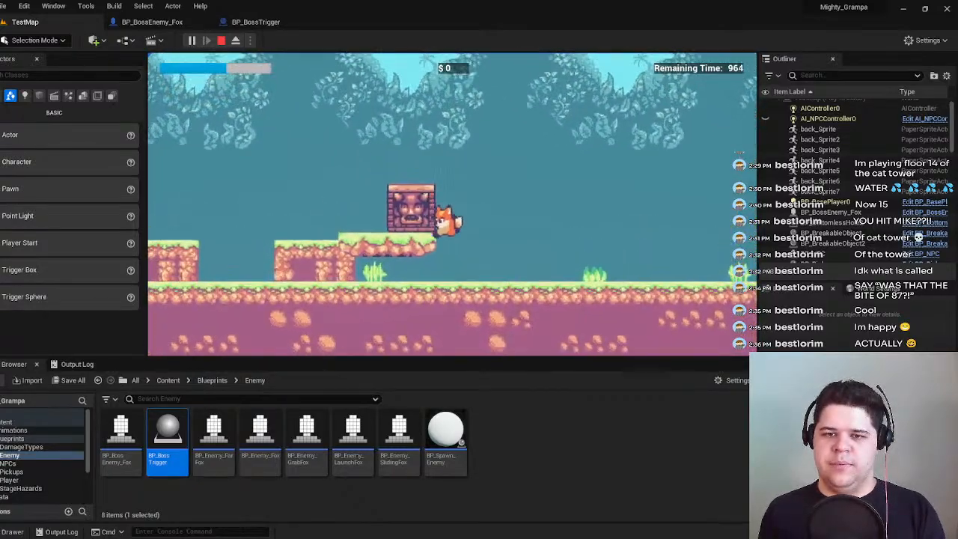
key(space)
key(space)
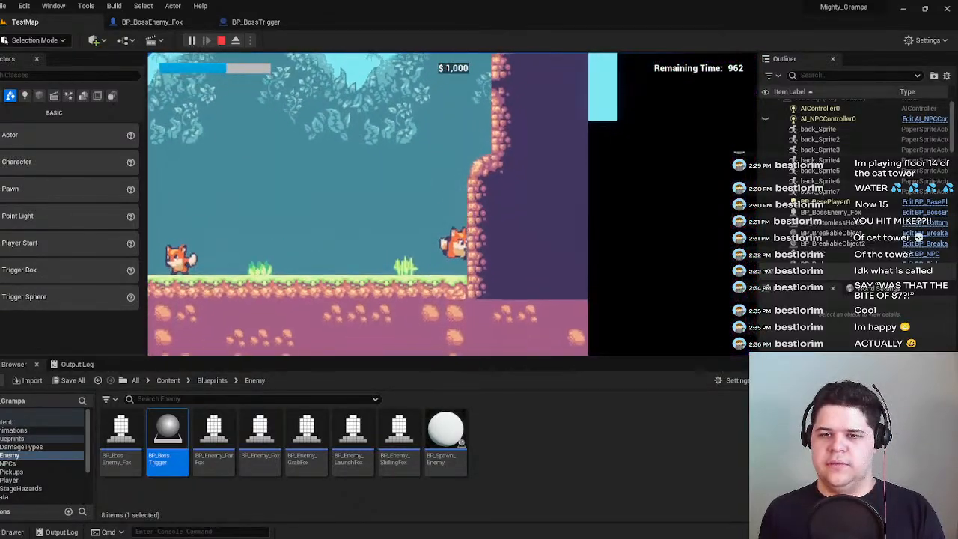
key(a)
key(space)
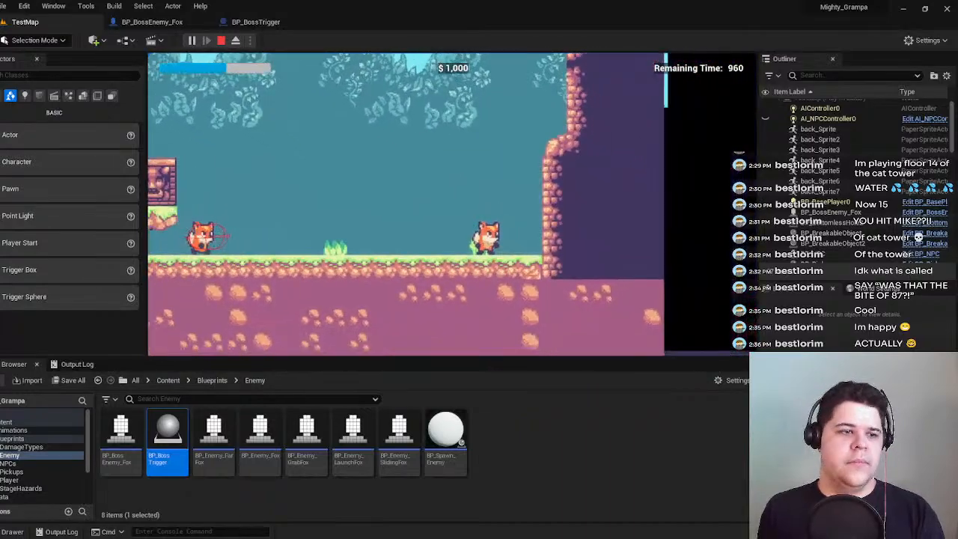
key(Escape)
Look at the event graph of BP_BossTrigger.
click(256, 22)
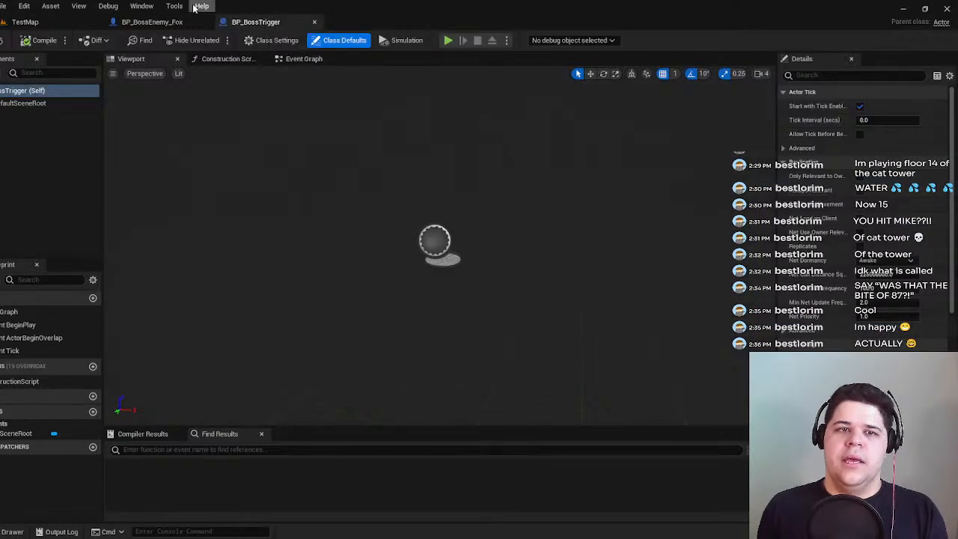
click(152, 22)
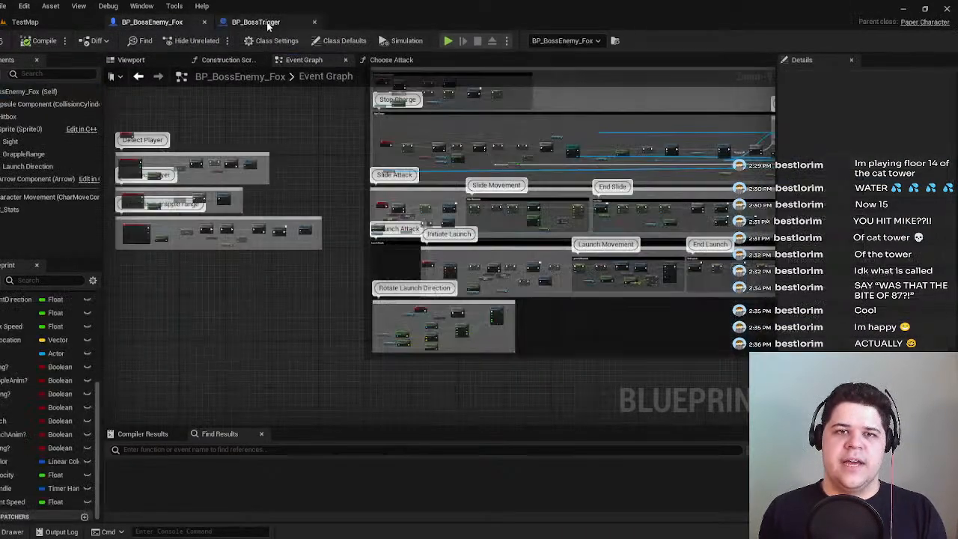
click(270, 23)
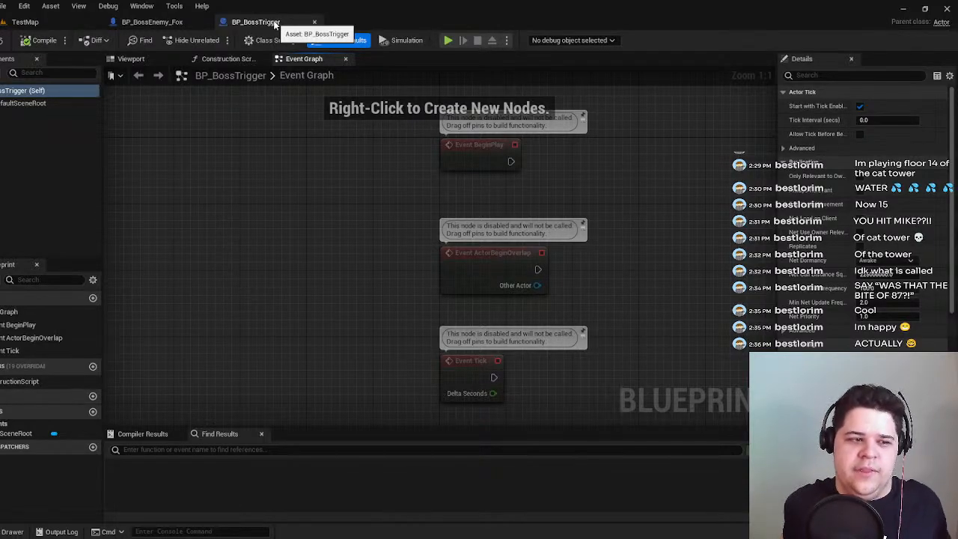
Examine the charge, slide and launch attack groups and the player detection groups in the BP_BossEnemy_Fox event graph.
click(198, 22)
scroll(358, 265, down, 3)
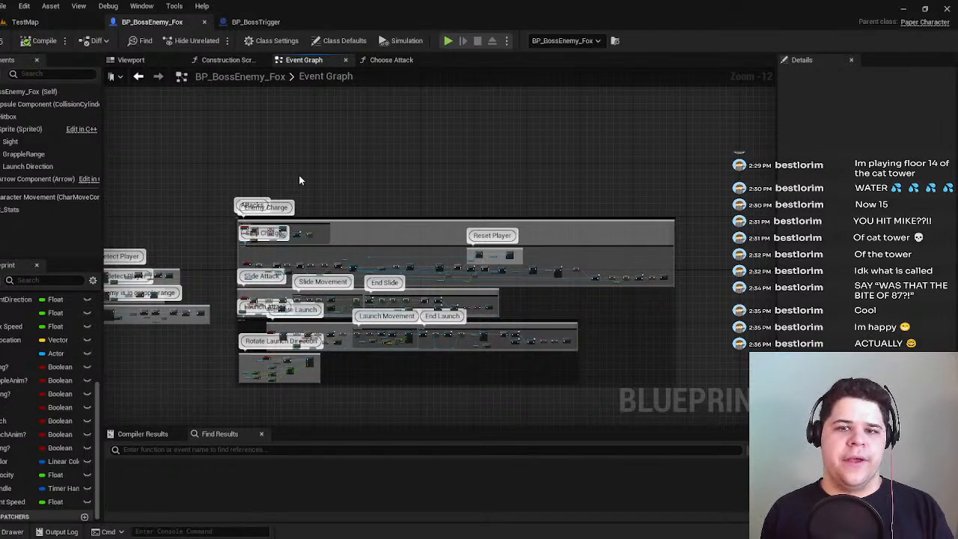
scroll(479, 270, up, 6)
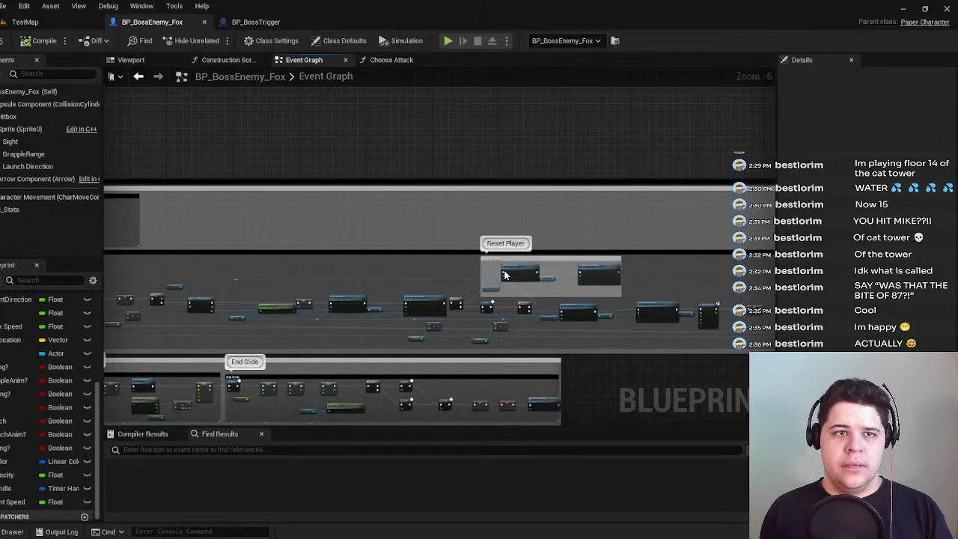
scroll(503, 275, up, 4)
scroll(605, 148, down, 5)
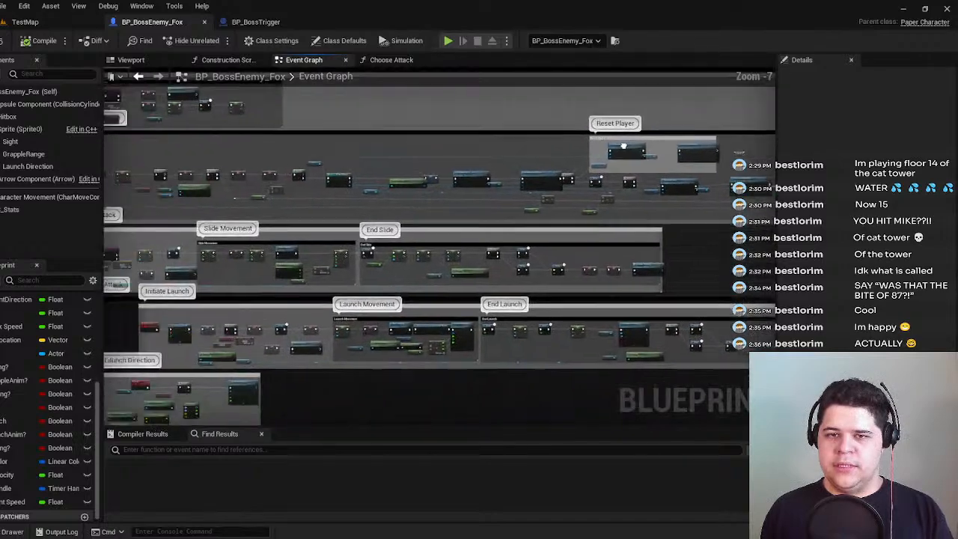
scroll(605, 147, down, 2)
right_drag(345, 274, 604, 255)
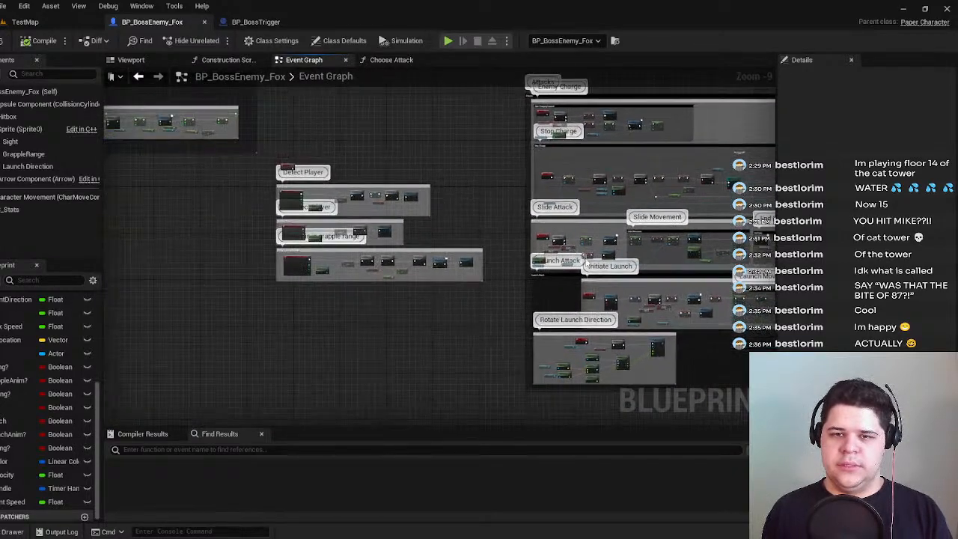
right_drag(696, 238, 530, 247)
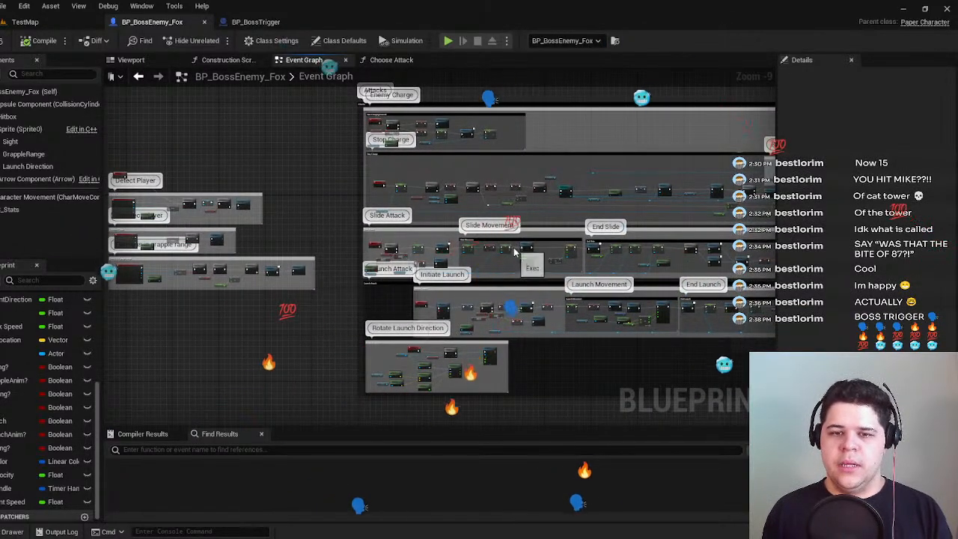
click(243, 23)
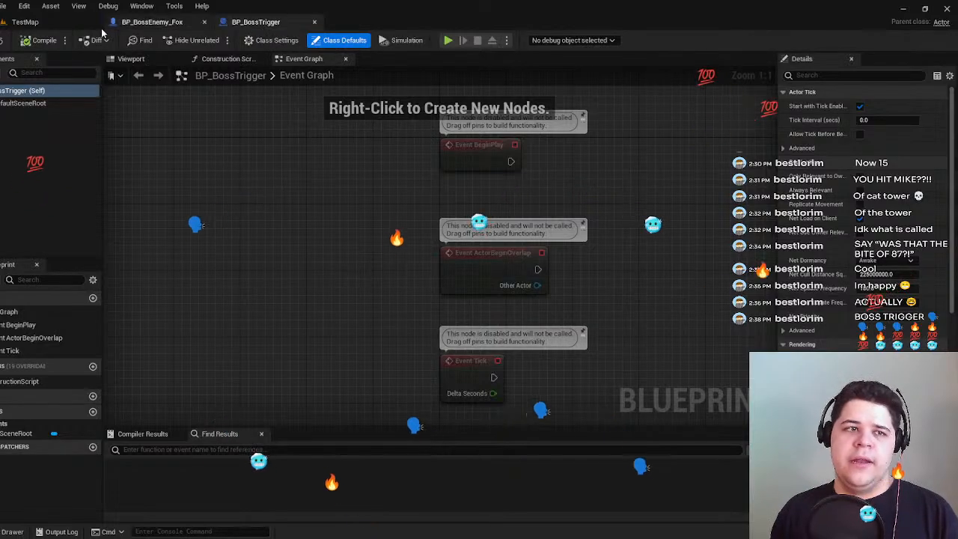
click(24, 22)
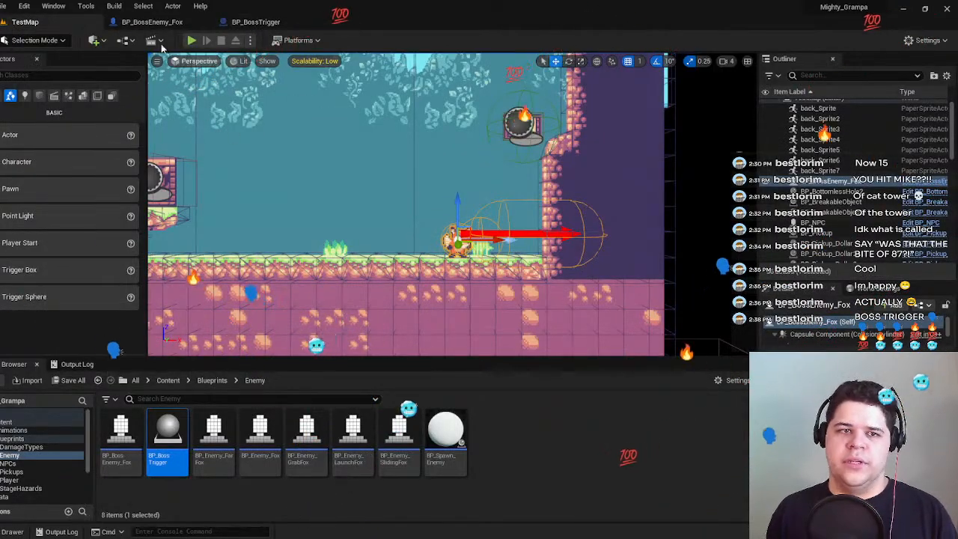
click(153, 22)
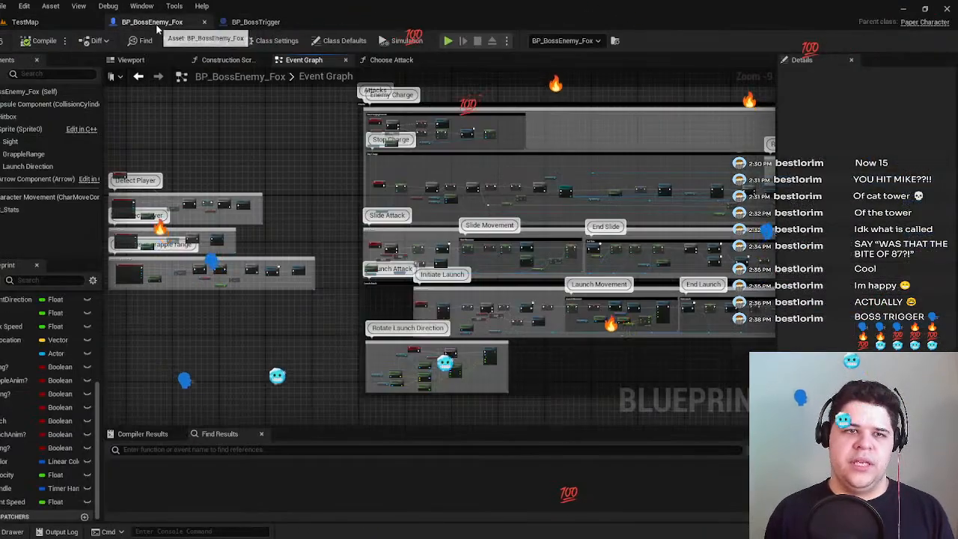
click(254, 22)
click(113, 25)
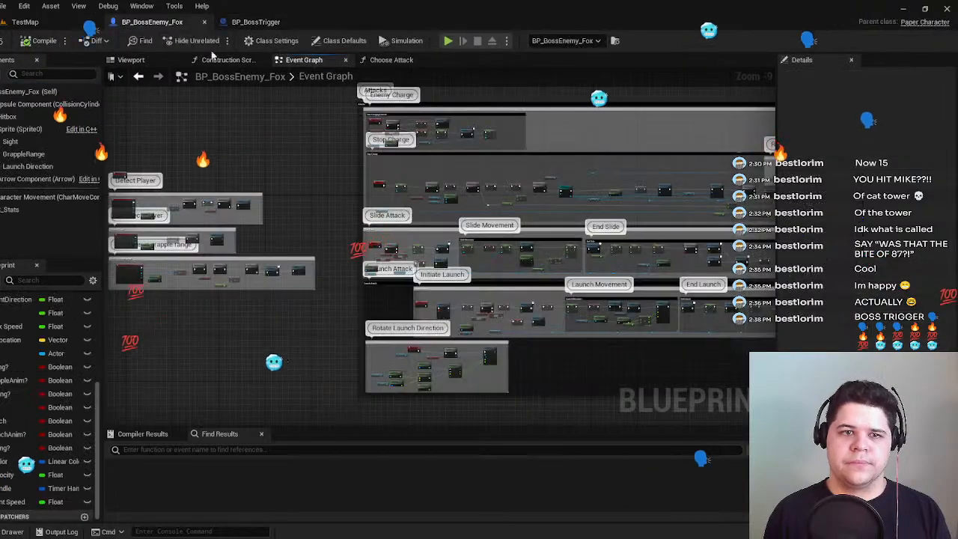
Examine how the Detect Player group sets the player and calls Choose Attack in the BP_BossEnemy_Fox event graph.
scroll(392, 357, up, 3)
right_drag(392, 356, 588, 348)
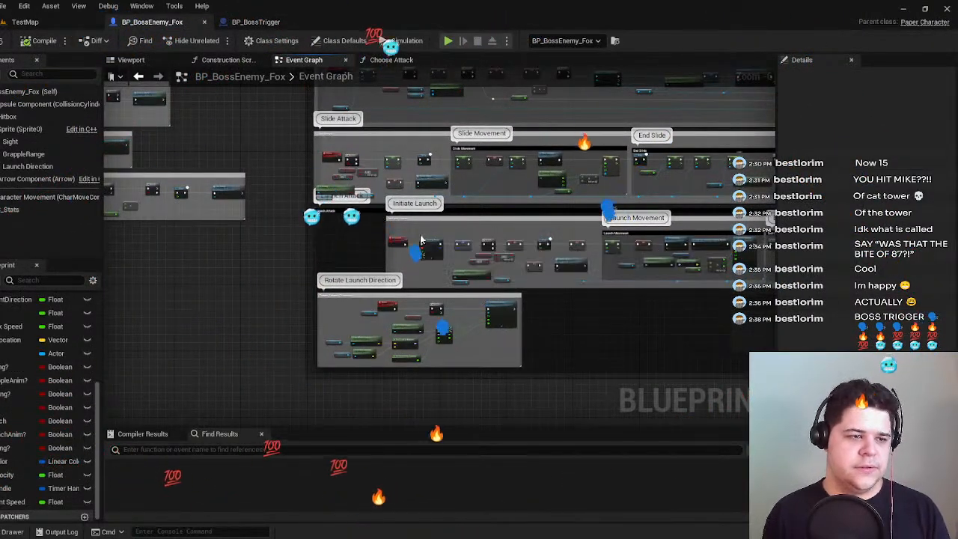
right_drag(277, 193, 478, 264)
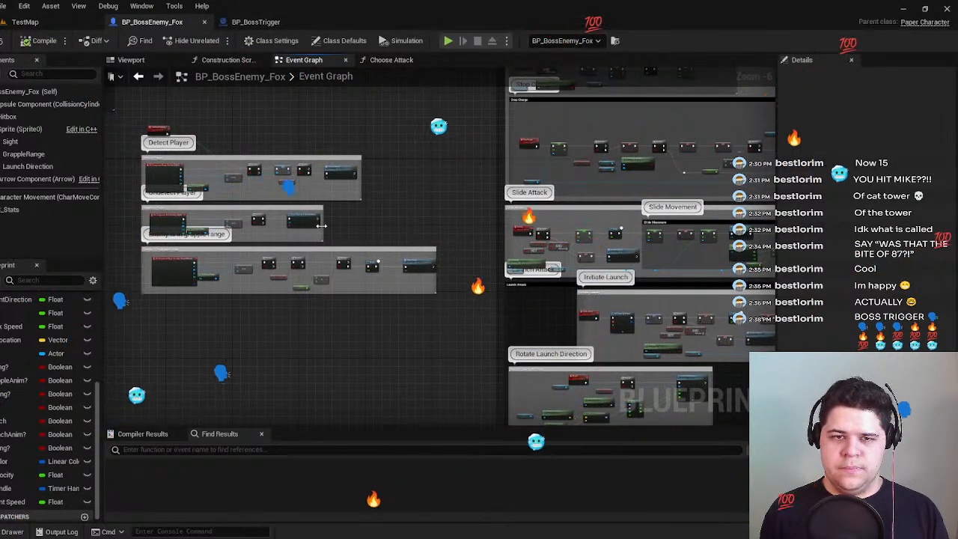
right_drag(262, 202, 380, 205)
scroll(380, 205, up, 4)
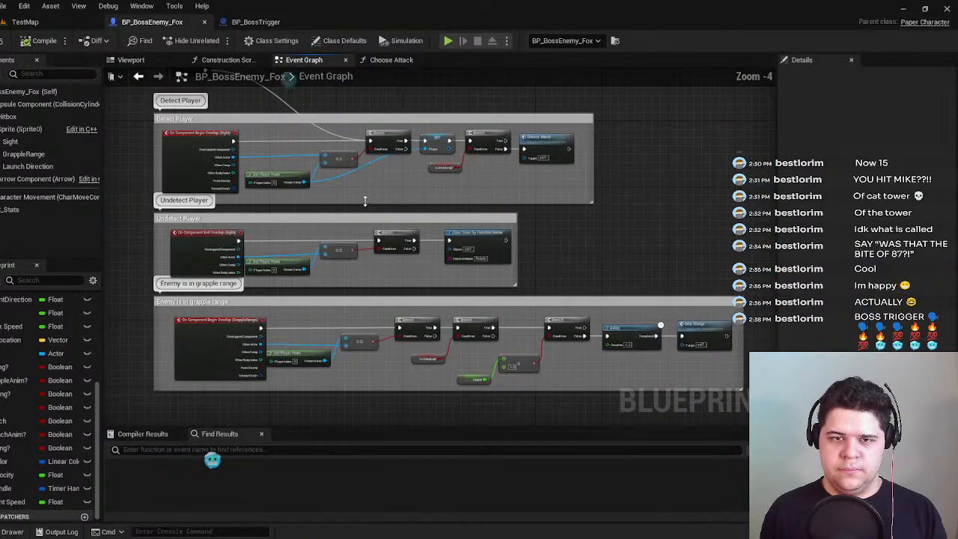
right_drag(485, 223, 492, 310)
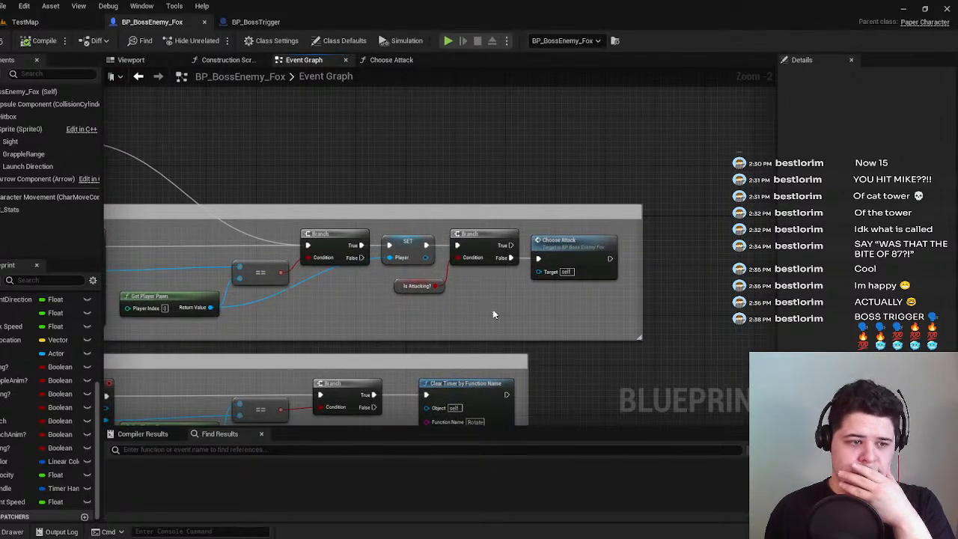
scroll(480, 307, down, 3)
right_drag(481, 307, 569, 296)
scroll(414, 300, up, 2)
scroll(413, 300, up, 1)
right_drag(667, 302, 415, 304)
right_drag(476, 301, 387, 314)
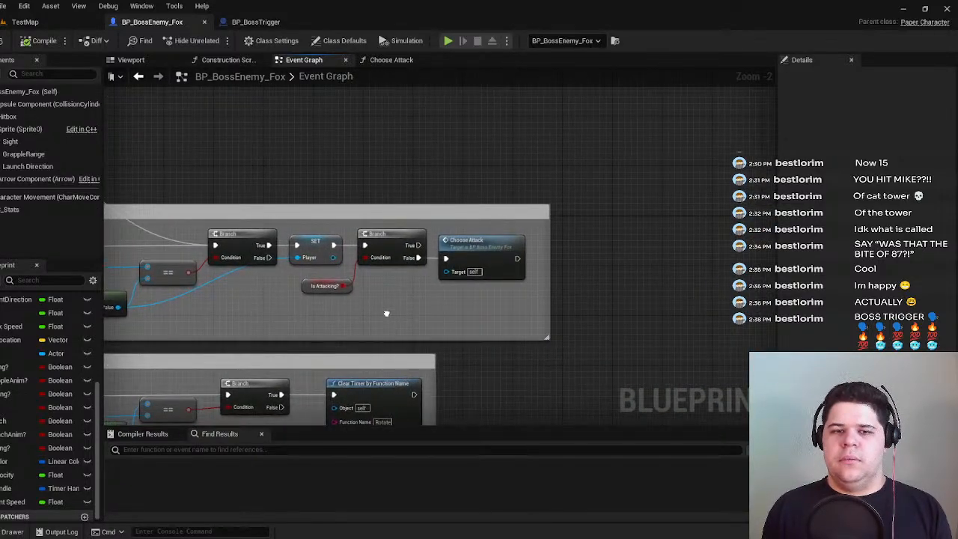
scroll(386, 313, down, 5)
scroll(418, 310, up, 4)
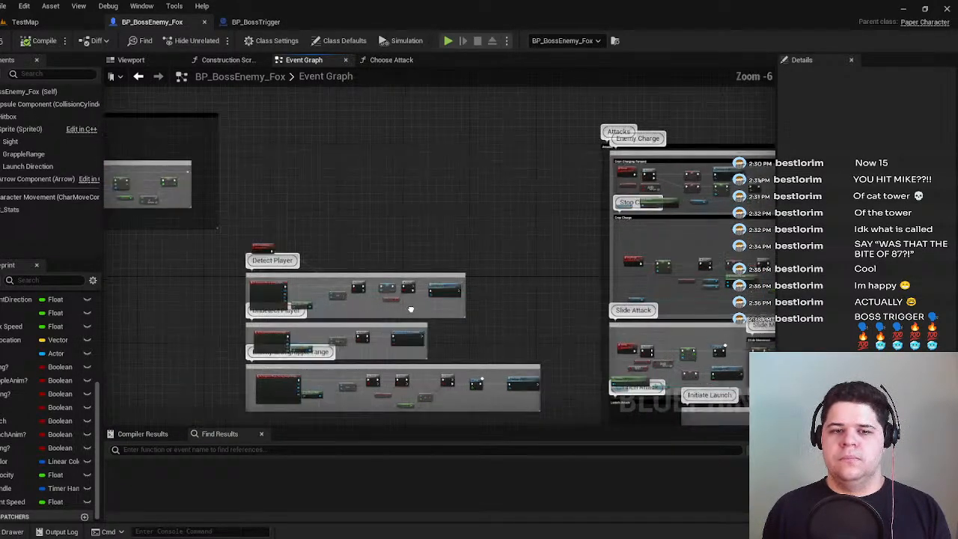
Save the boss blueprint and inspect the start of the Slide Attack and Launch Attack groups.
key(ctrl+s)
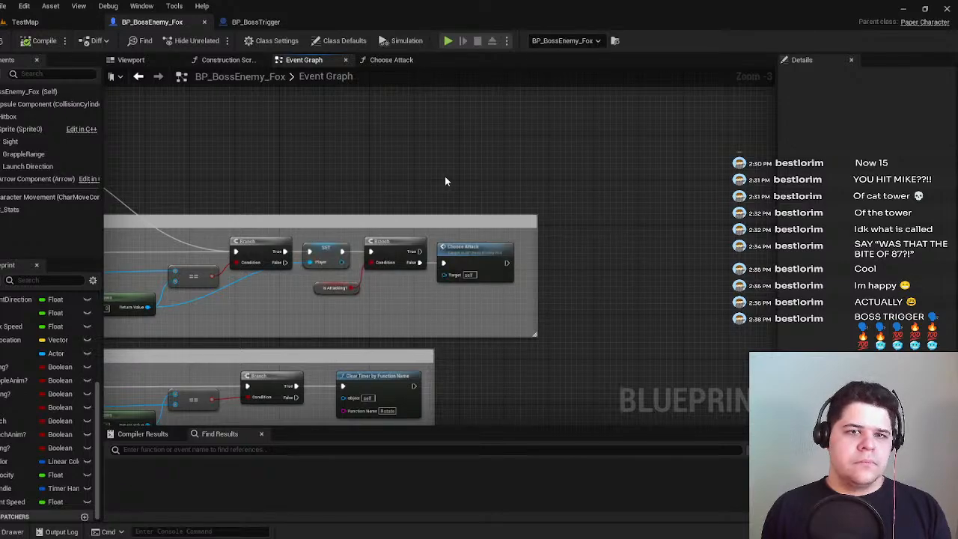
scroll(512, 218, down, 5)
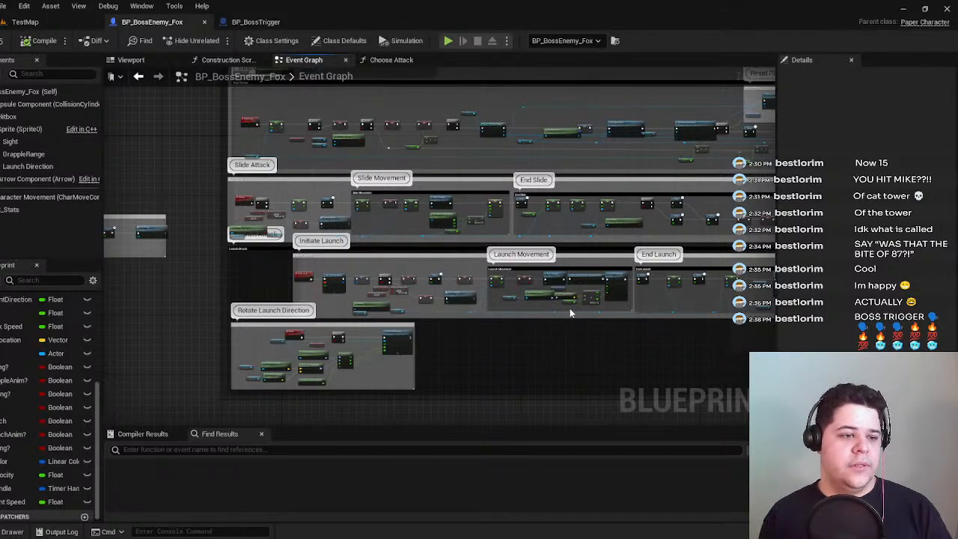
scroll(255, 270, up, 5)
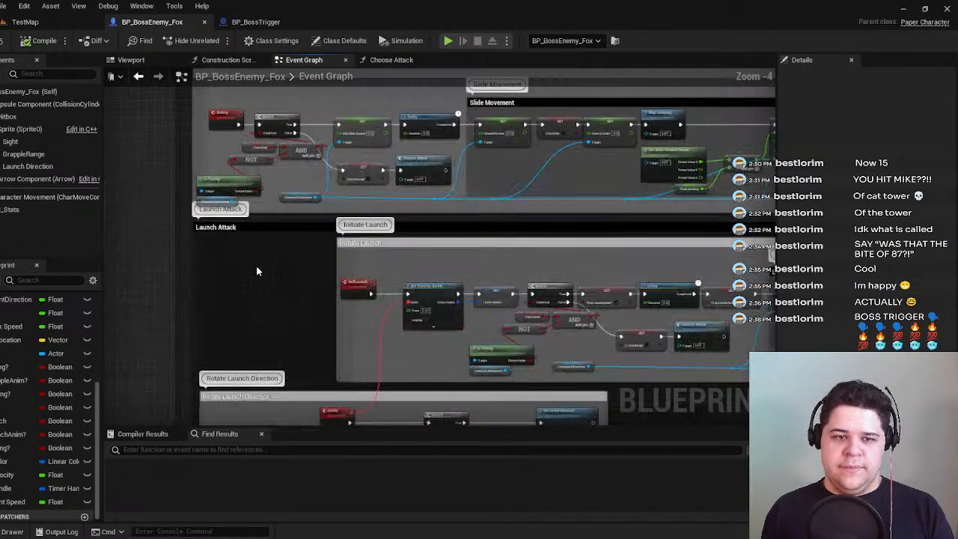
Examine the Initiate Launch and Rotate Launch Direction groups in the BP_BossEnemy_Fox event graph.
right_drag(258, 266, 265, 174)
scroll(265, 174, down, 2)
scroll(370, 216, up, 2)
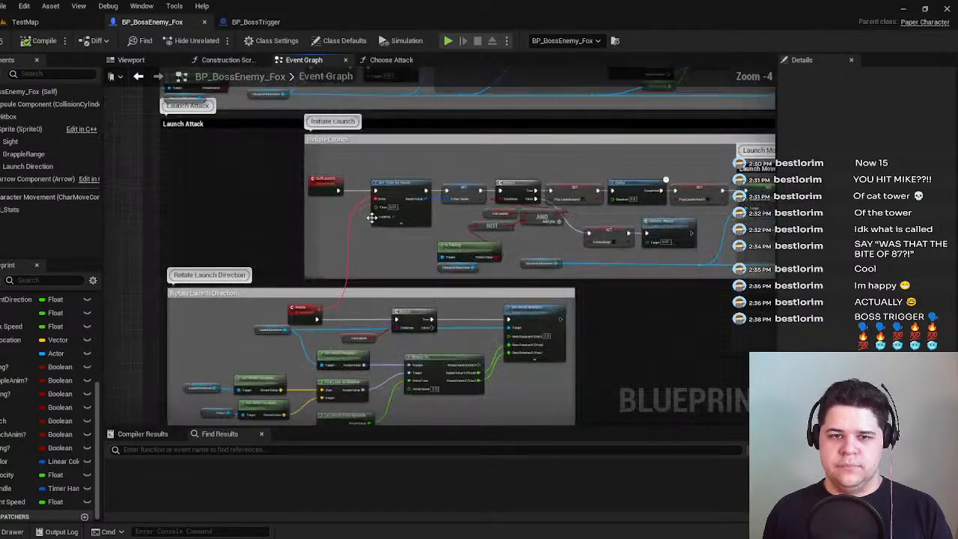
right_drag(456, 244, 465, 220)
scroll(464, 219, down, 2)
right_drag(516, 257, 487, 265)
scroll(304, 197, up, 2)
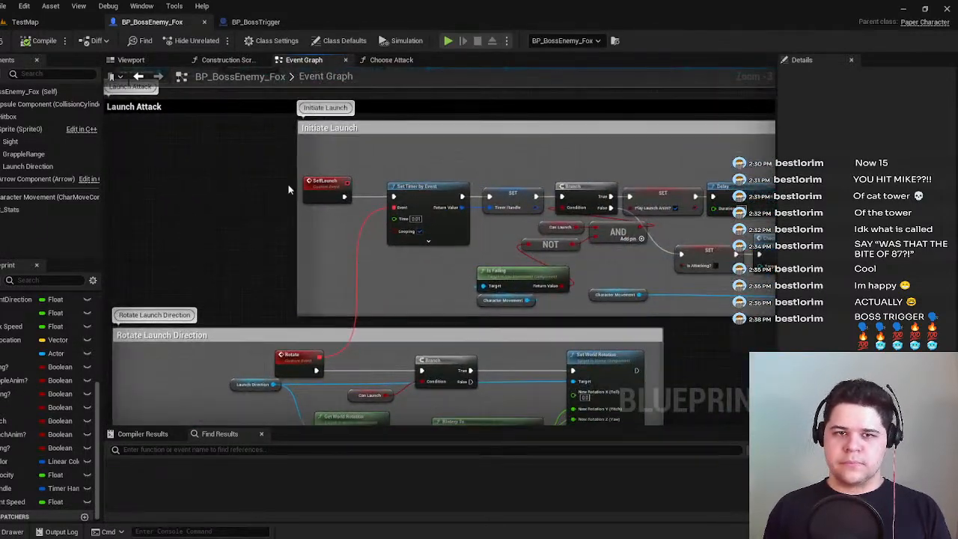
scroll(596, 205, down, 2)
right_drag(596, 205, 425, 92)
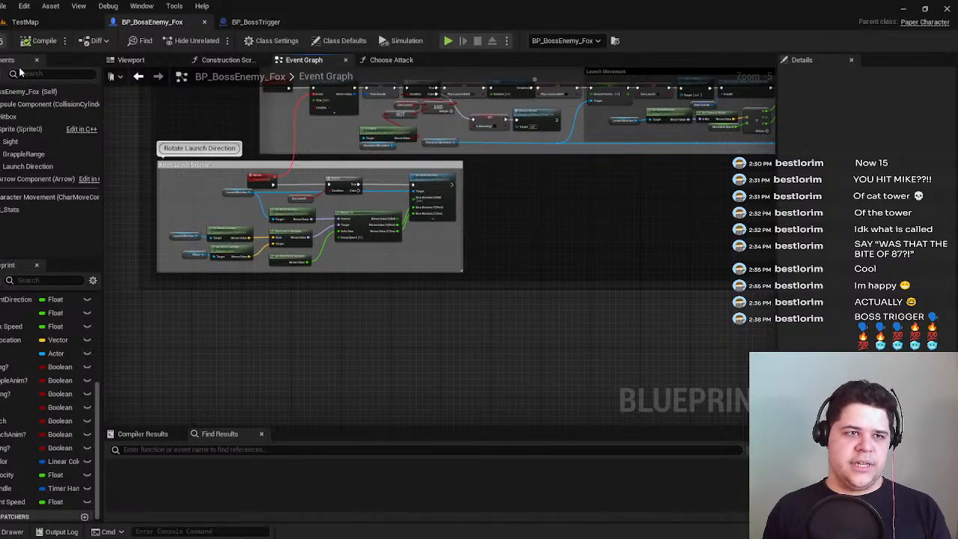
Create a folder named Boss inside the Enemy blueprints folder of the TestMap content browser and open it.
click(34, 22)
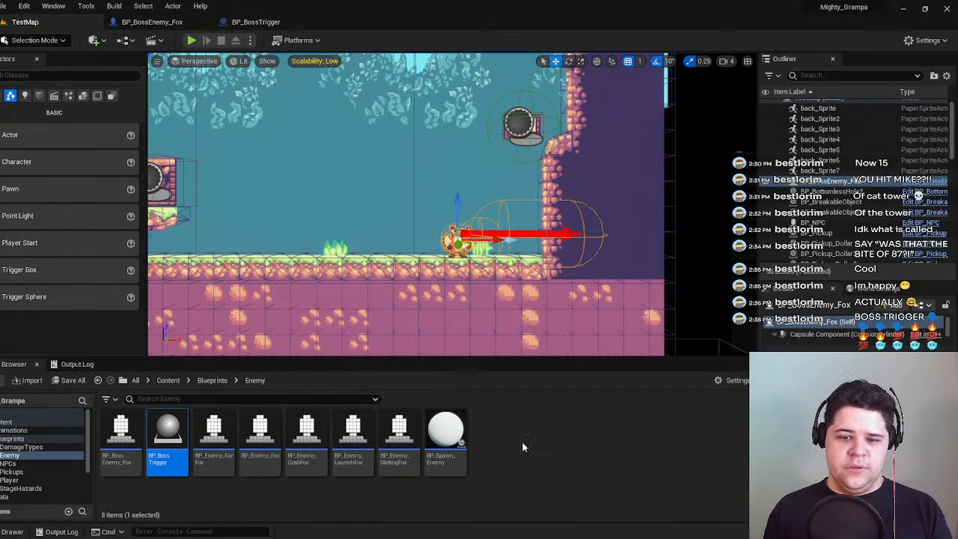
right_click(498, 437)
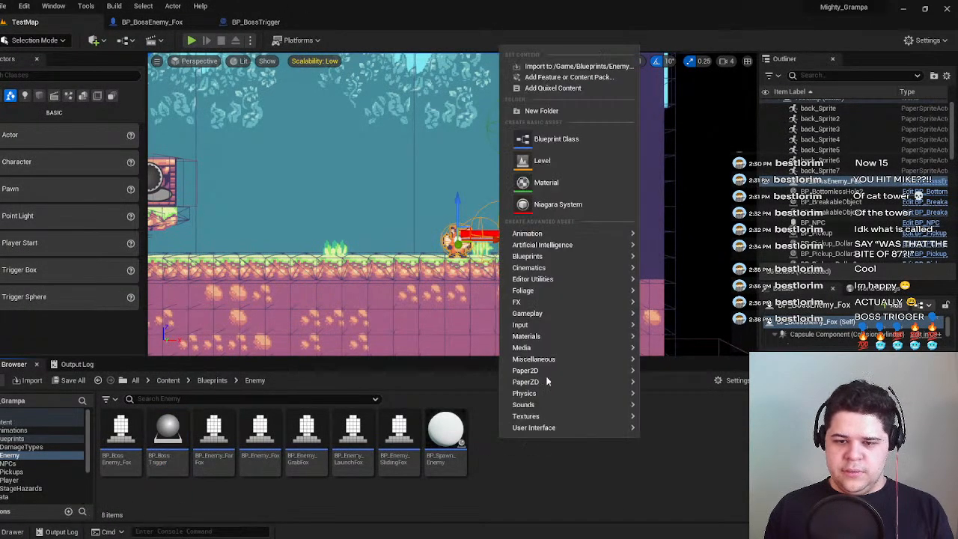
click(579, 110)
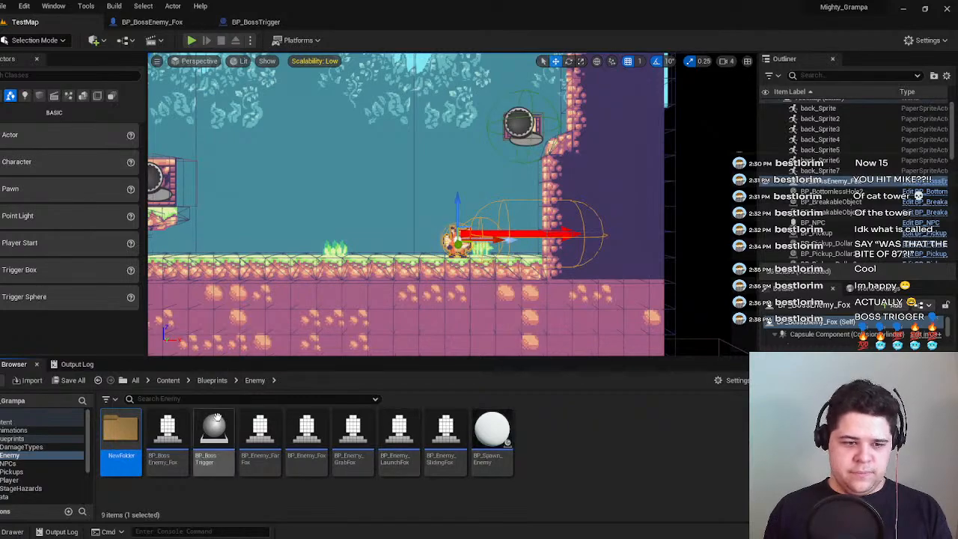
right_click(135, 449)
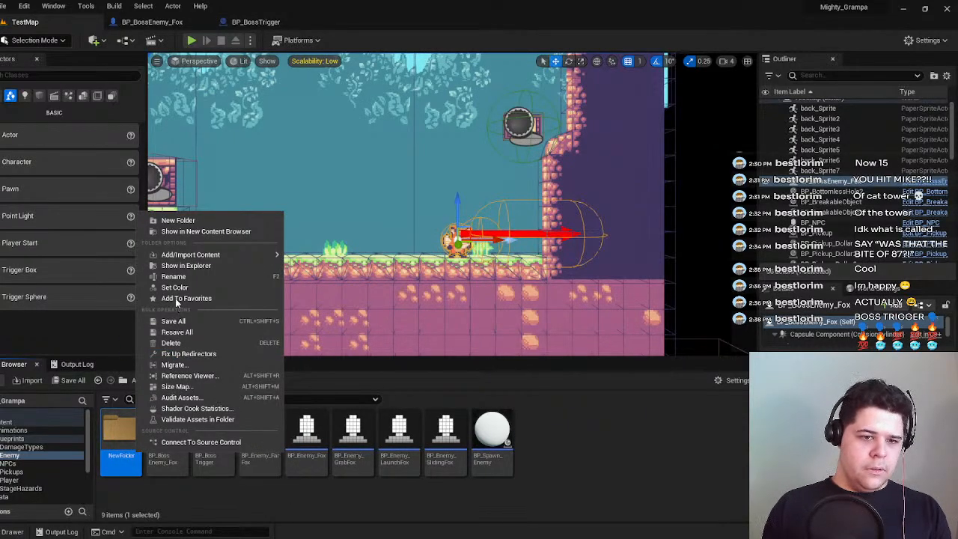
click(173, 276)
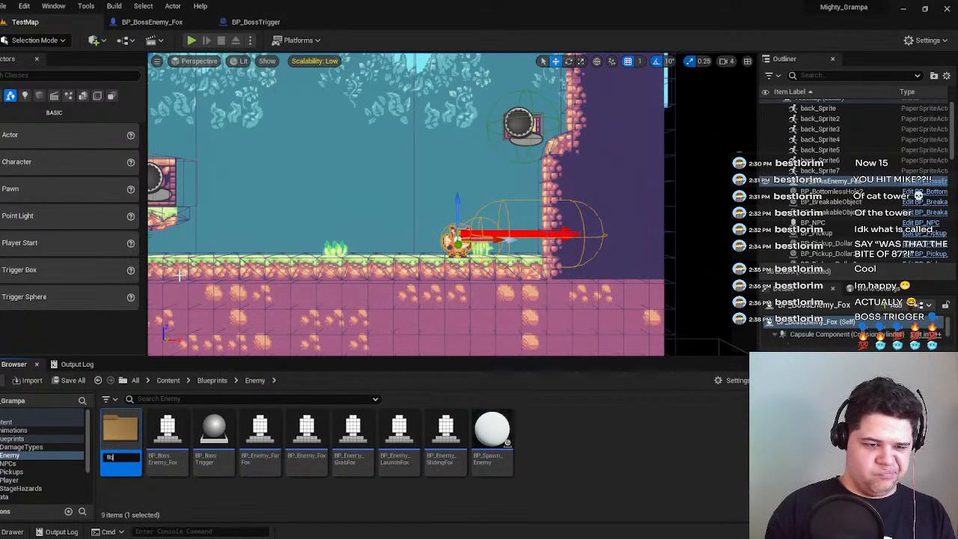
double_click(121, 442)
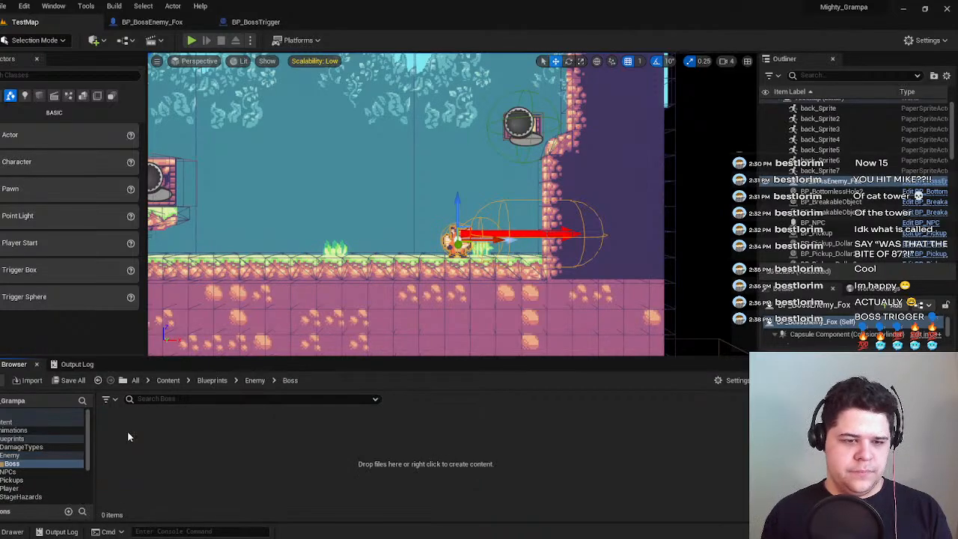
Create a Blueprint Class in the Boss folder with PaperSpriteActor as its parent class.
right_click(131, 431)
click(208, 134)
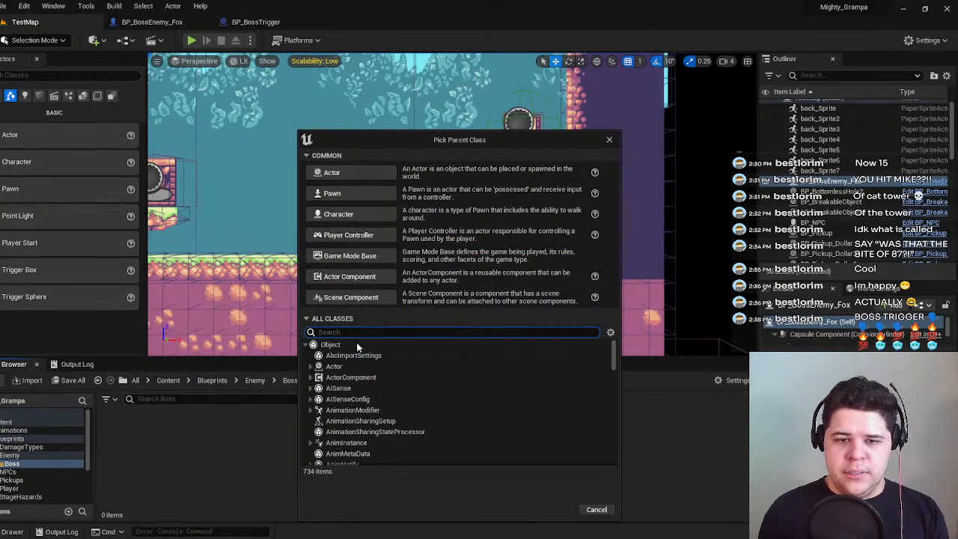
text(paper)
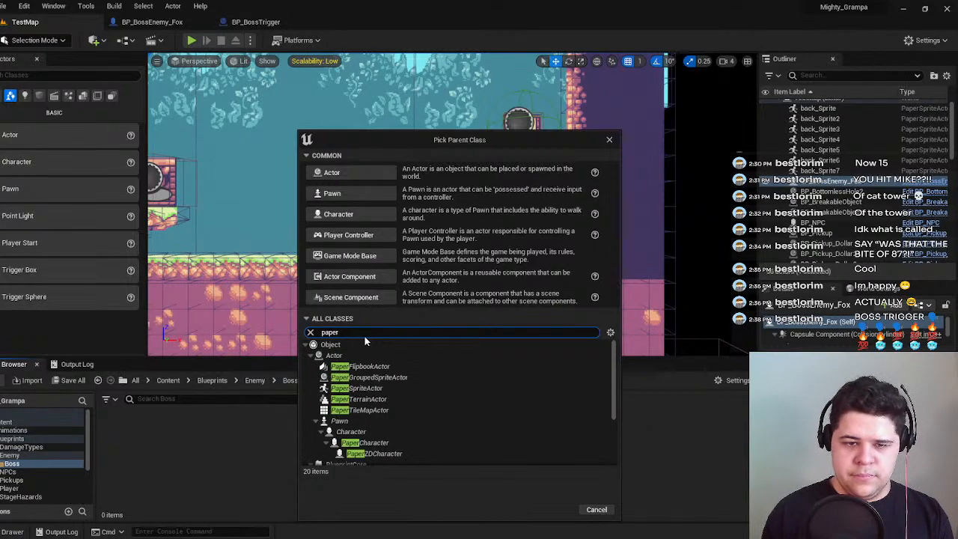
click(408, 387)
click(557, 508)
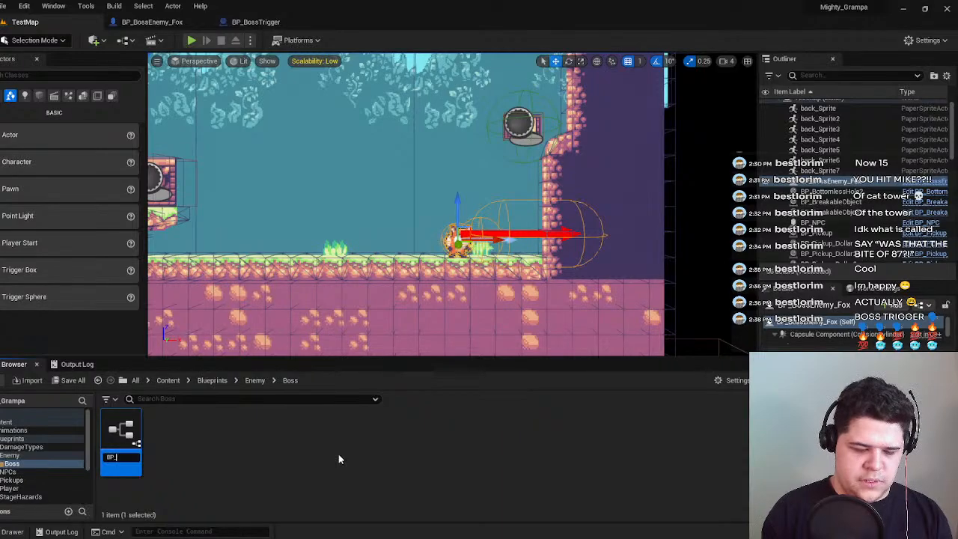
Name the new sprite actor blueprint BP_JumpOffPoints.
text(lable)
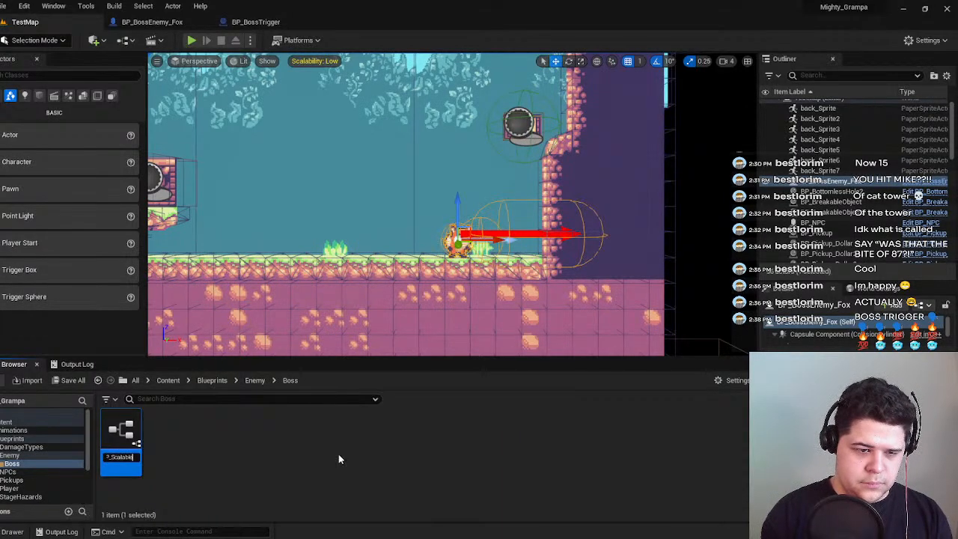
key(BackSpace)
key(BackSpace)
key(BackSpace)
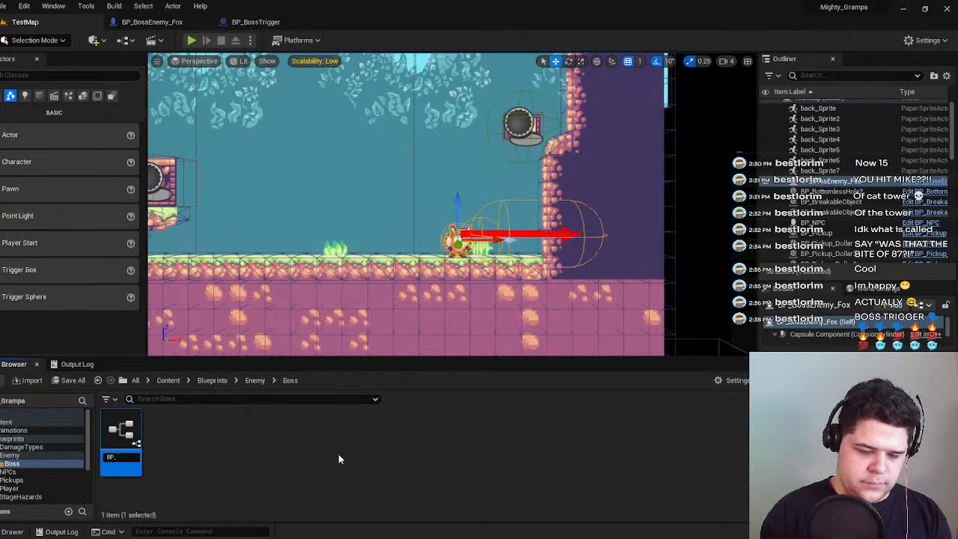
text(Jump)
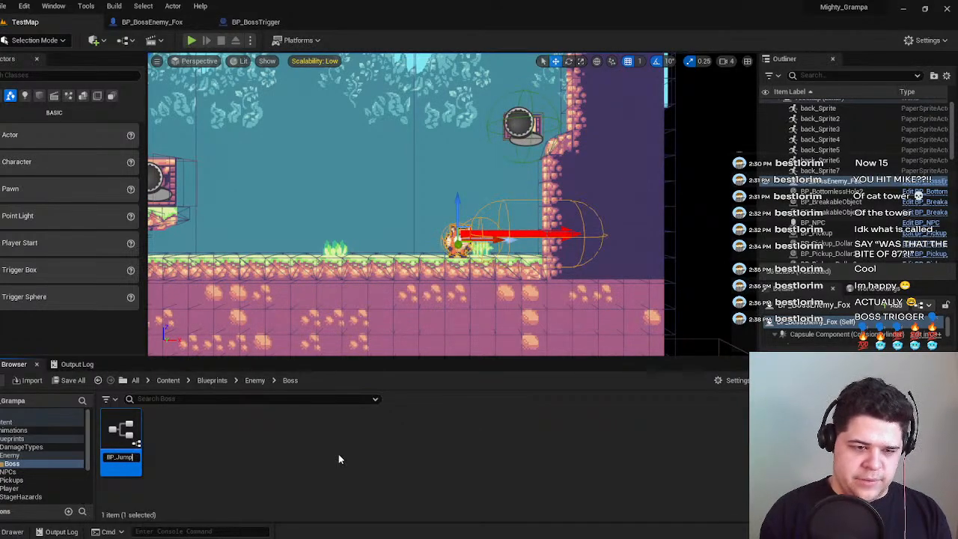
text(OffPoint)
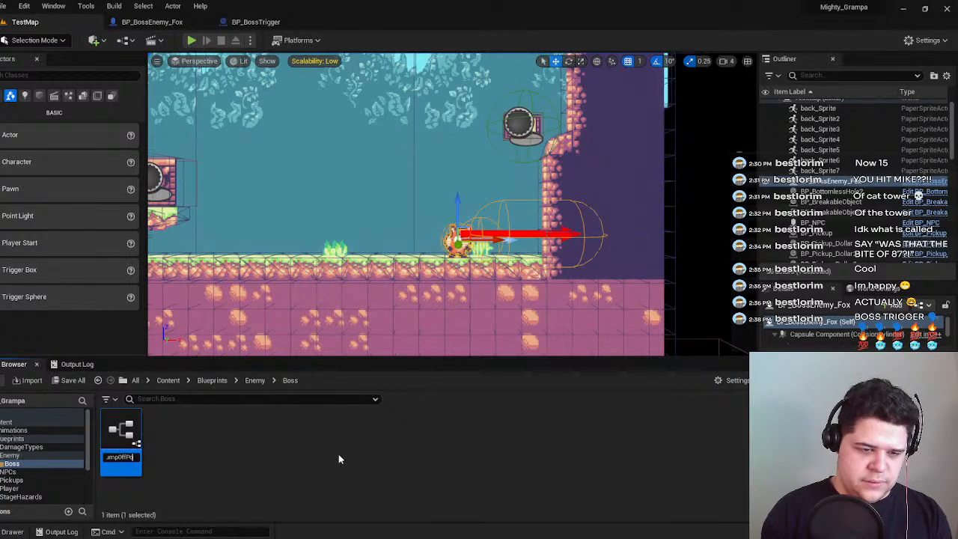
text(s)
key(Return)
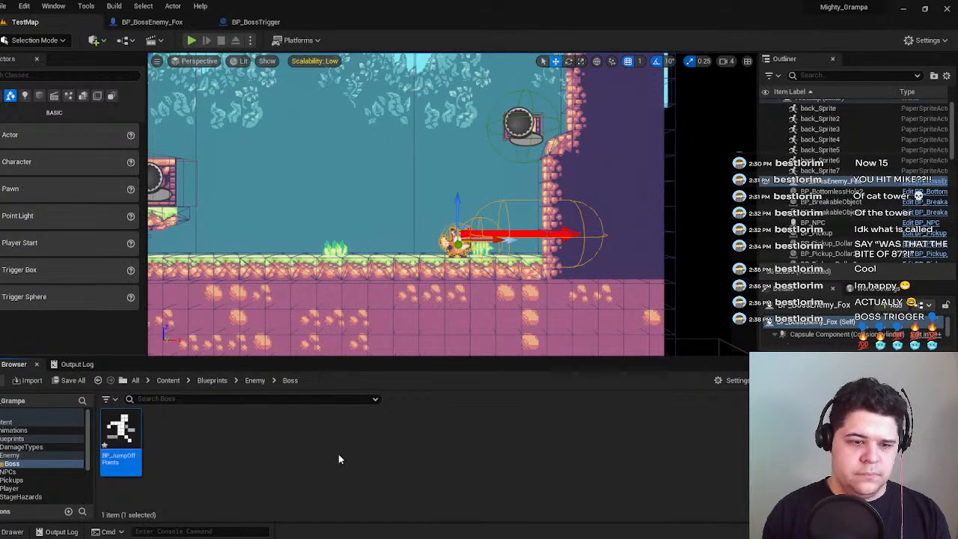
Open BP_JumpOffPoints and assign a sloped rock tile from the tileset sprites as its source sprite.
double_click(114, 428)
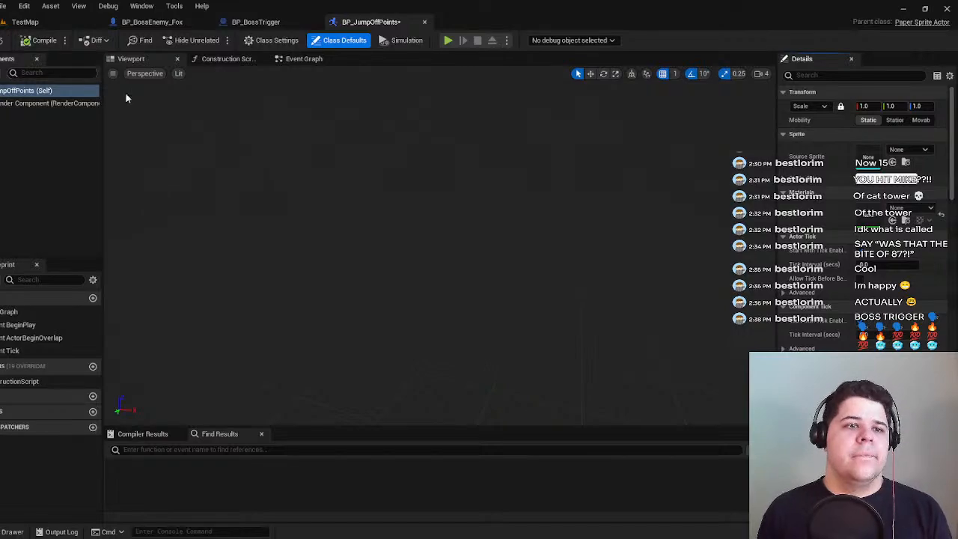
click(909, 150)
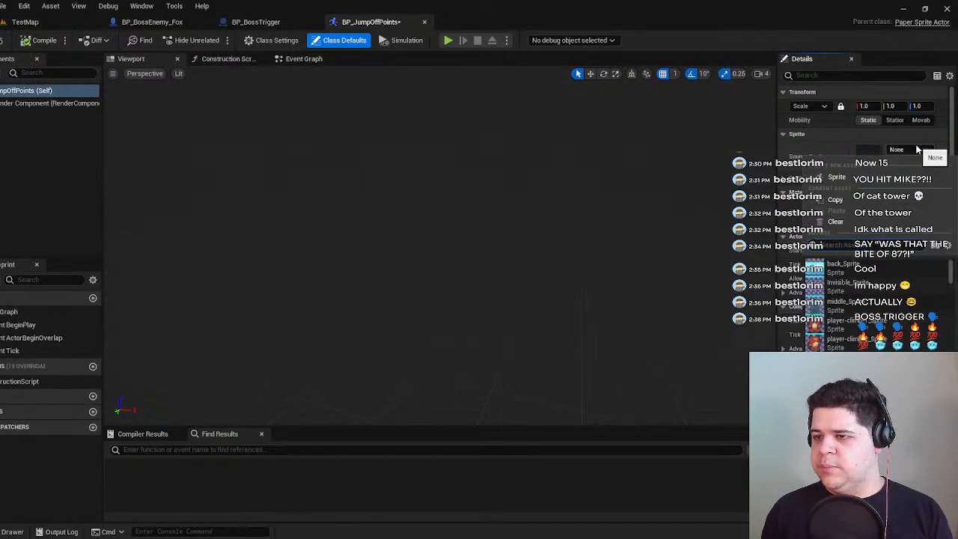
scroll(878, 267, down, 5)
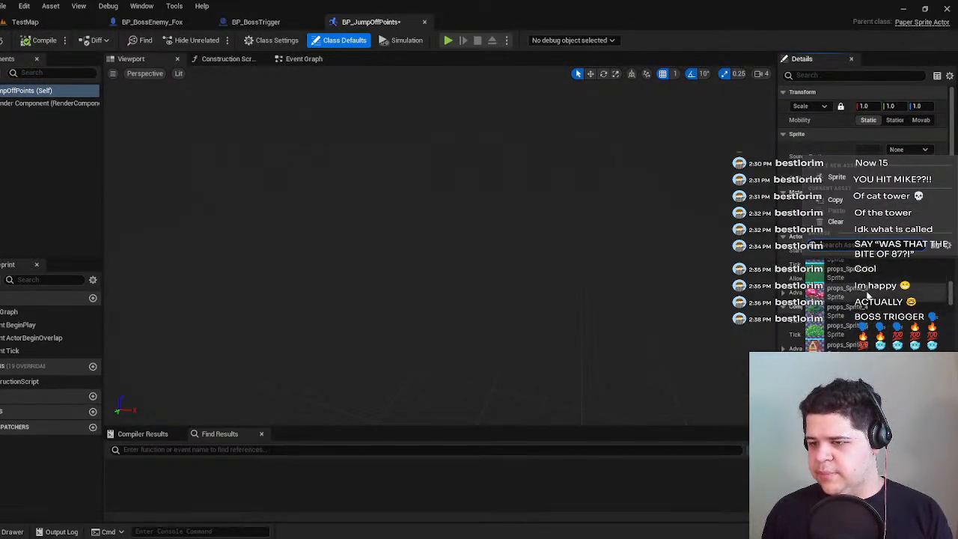
scroll(870, 306, down, 5)
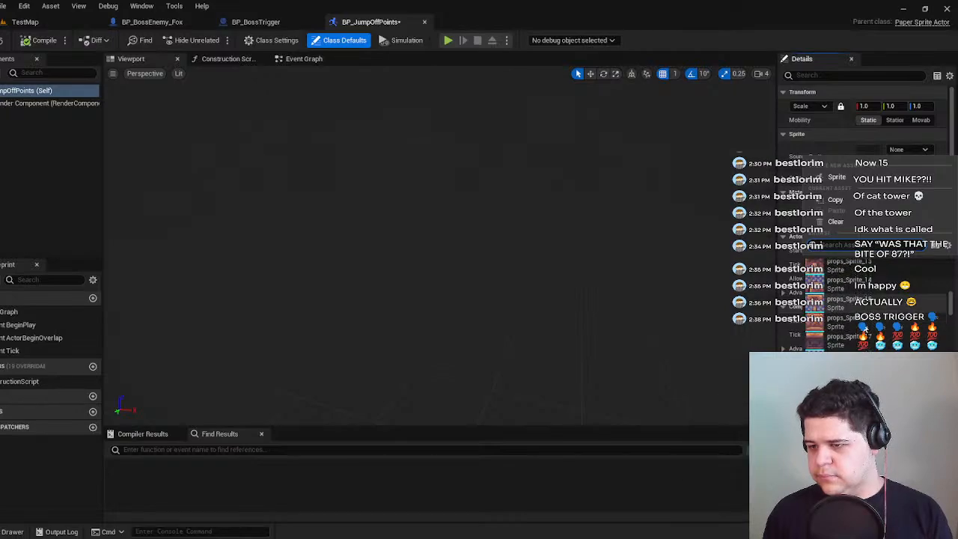
scroll(870, 307, down, 10)
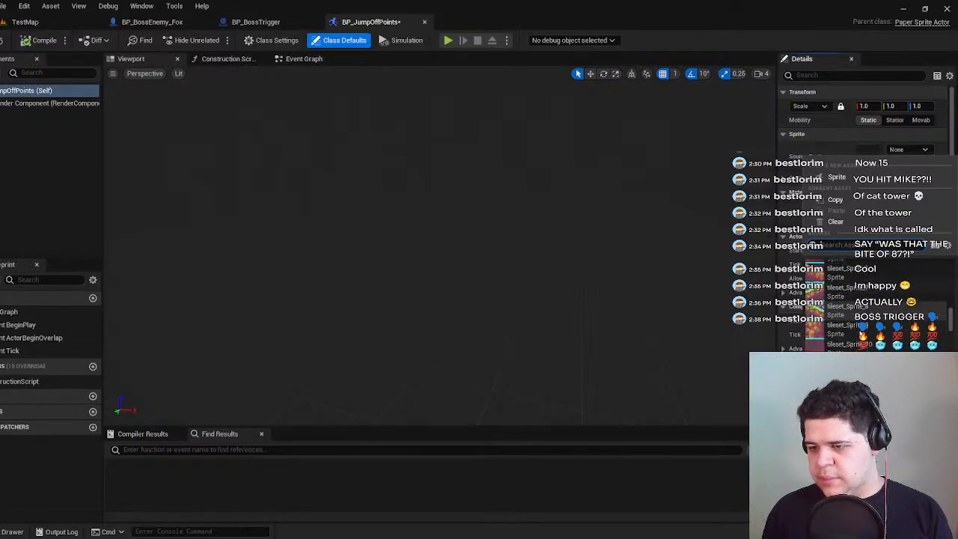
scroll(858, 332, down, 3)
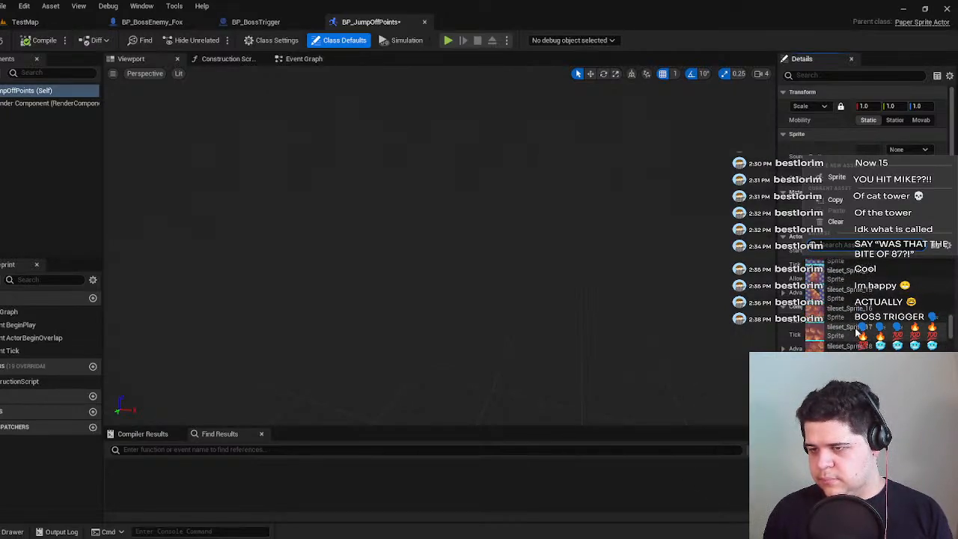
scroll(857, 332, up, 4)
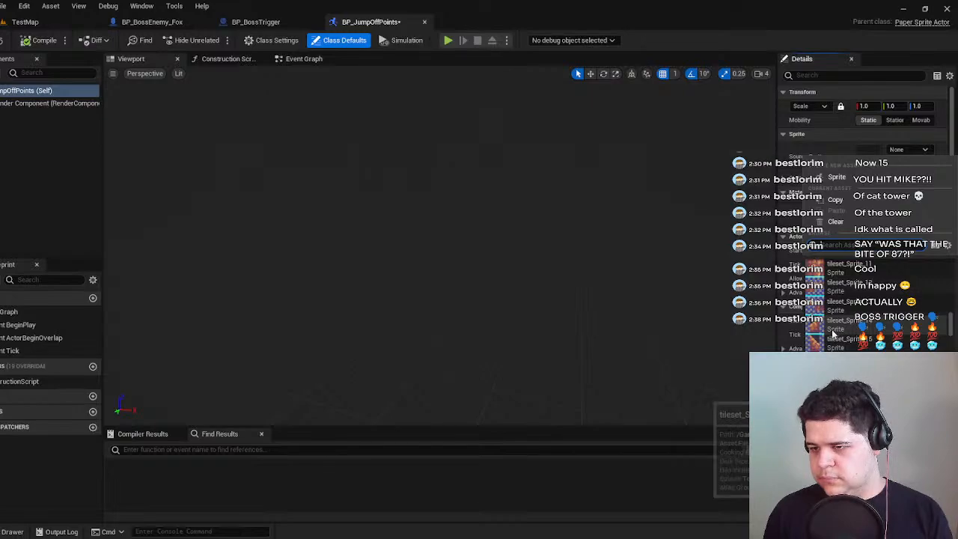
click(834, 335)
mouse_move(470, 266)
right_down()
mouse_move(411, 265)
mouse_move(470, 265)
right_up()
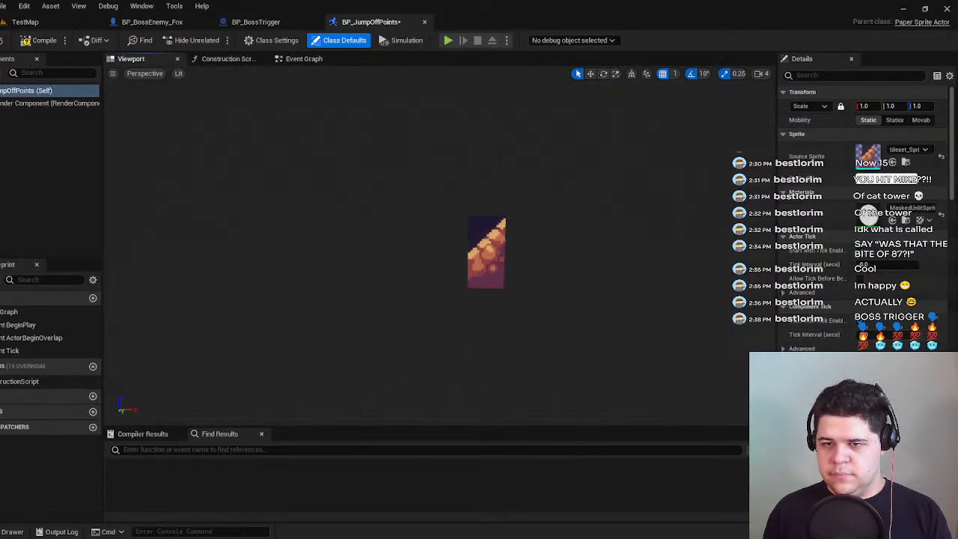
Replace the source sprite of BP_JumpOffPoints with the purple brick and green moss tileset sprite.
click(925, 149)
scroll(853, 315, down, 3)
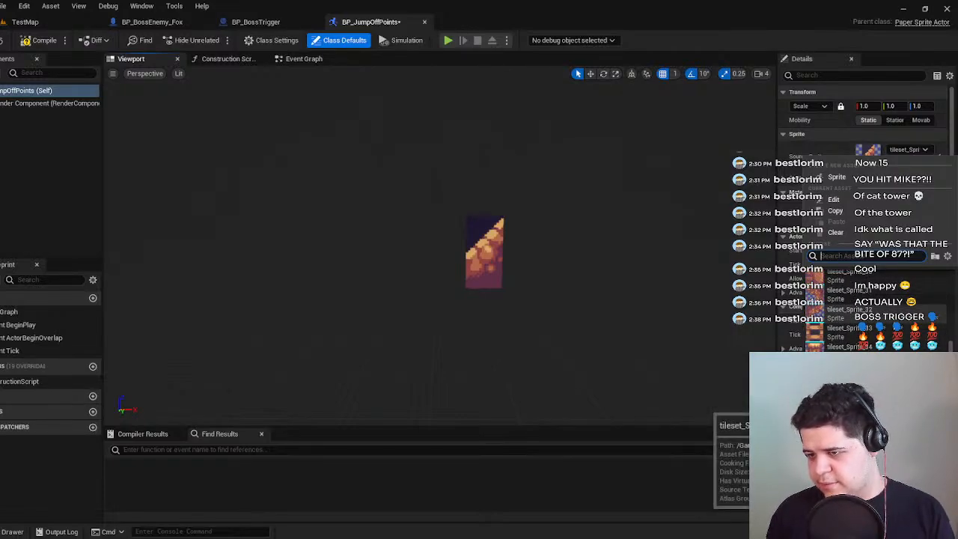
scroll(852, 314, down, 2)
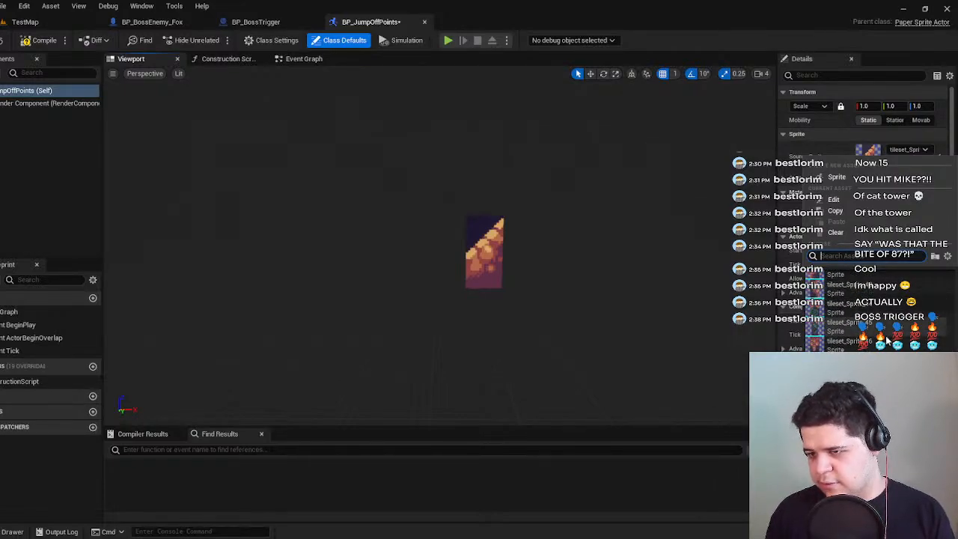
click(831, 294)
Look through the available sprites for a different source sprite for BP_JumpOffPoints.
click(909, 150)
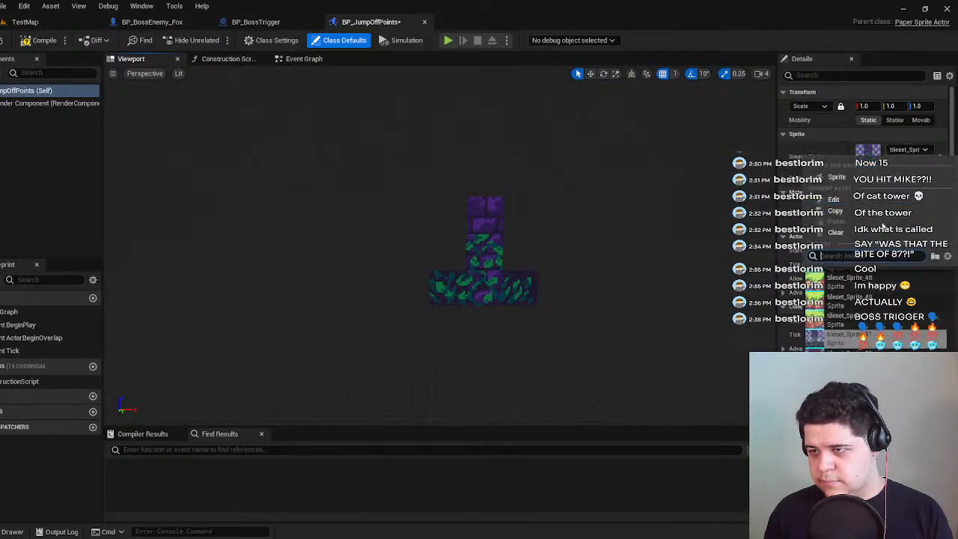
scroll(875, 310, down, 2)
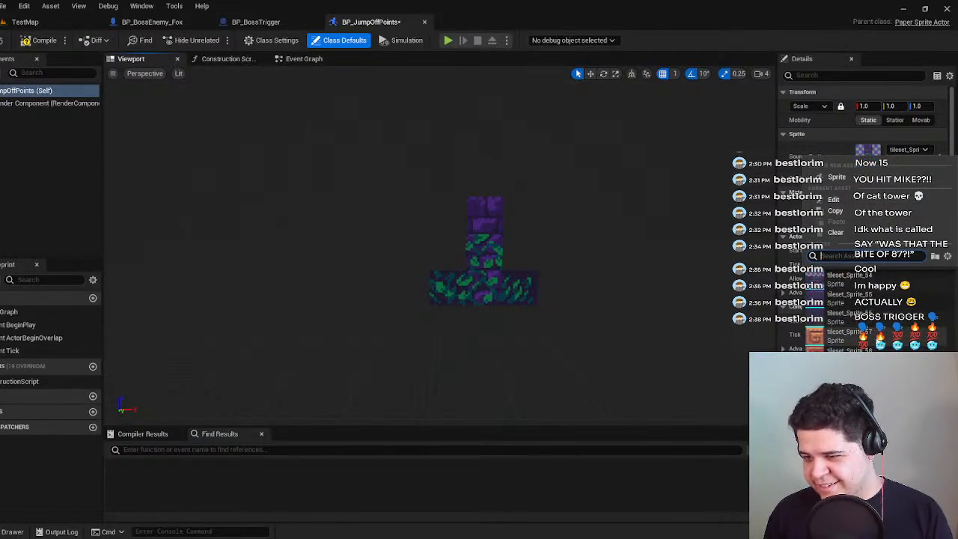
scroll(879, 336, down, 3)
scroll(879, 335, up, 10)
scroll(858, 343, up, 10)
scroll(858, 342, up, 10)
scroll(858, 343, up, 5)
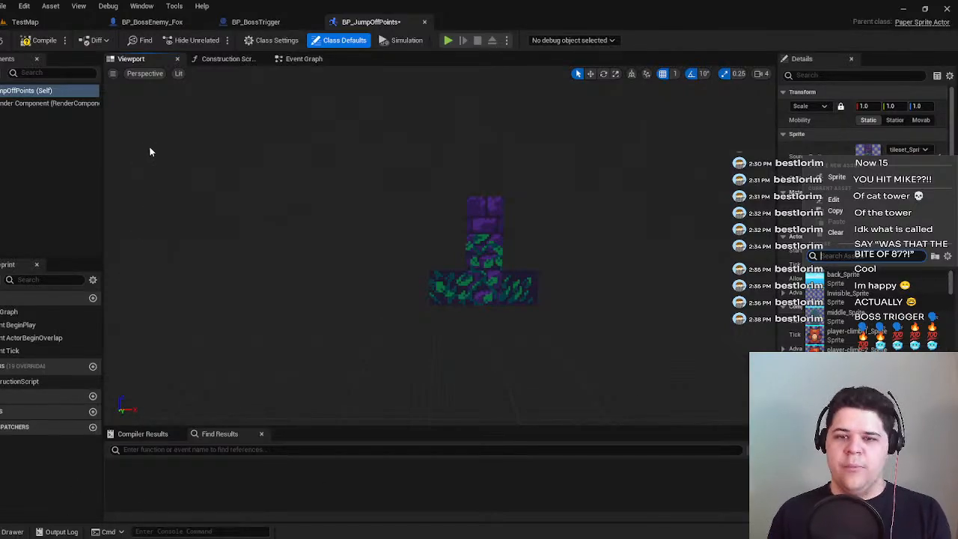
Return to TestMap and open the Textures folder in the project content, checking the Widgets folder on the way.
click(39, 24)
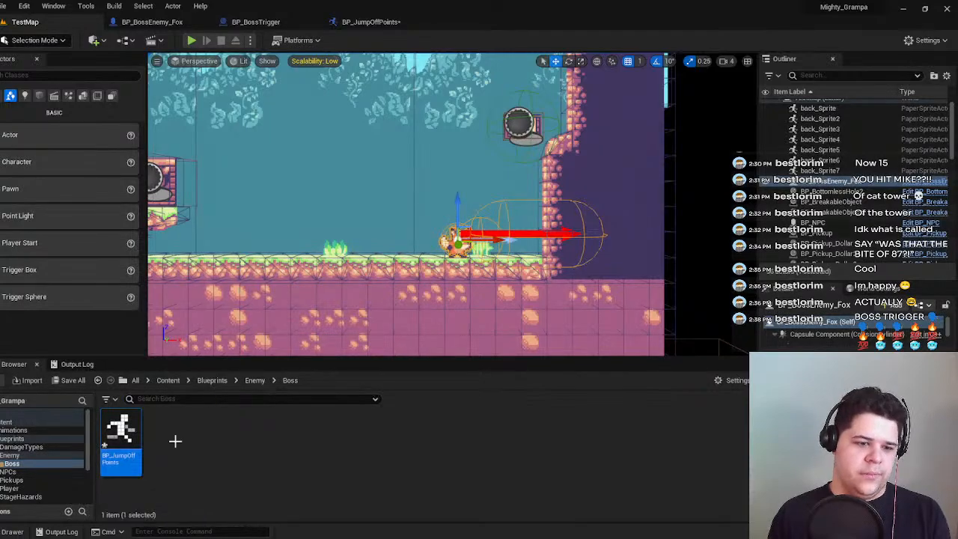
scroll(54, 477, down, 4)
click(32, 498)
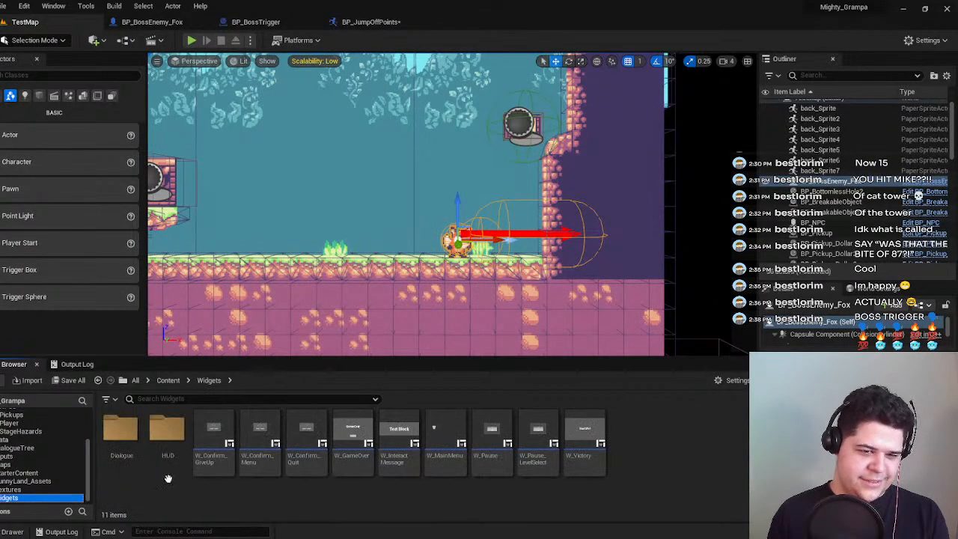
click(22, 489)
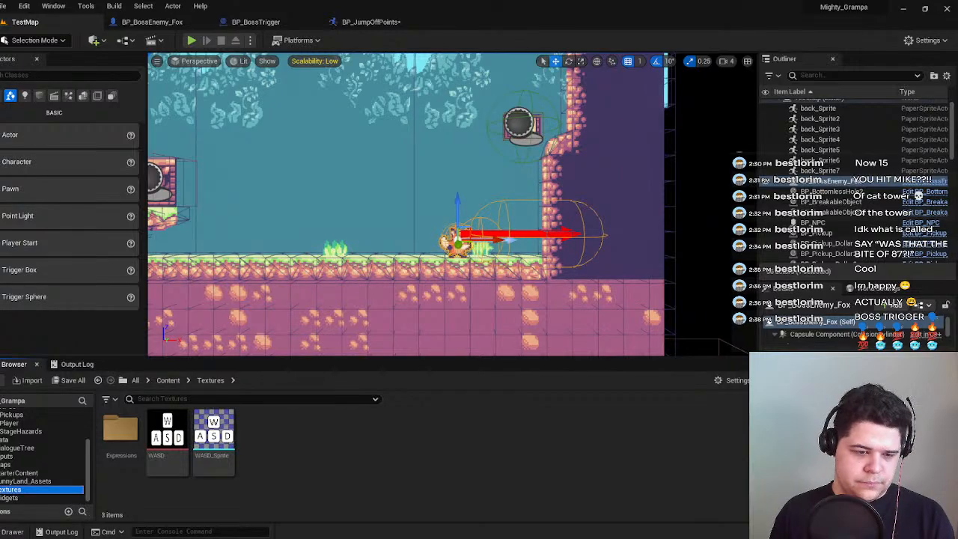
Launch Paint with a blank untitled canvas and briefly check its recent pictures.
text(paint)
click(125, 273)
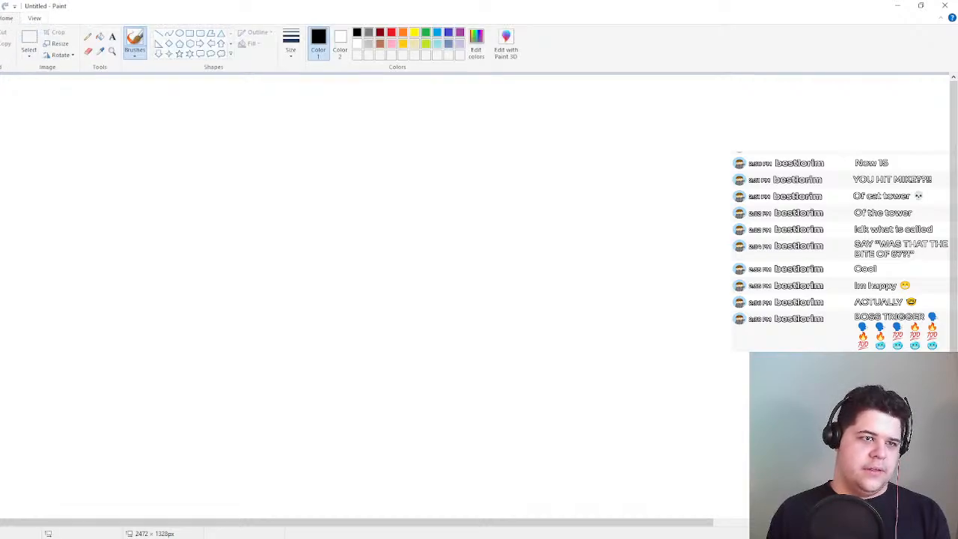
click(1, 18)
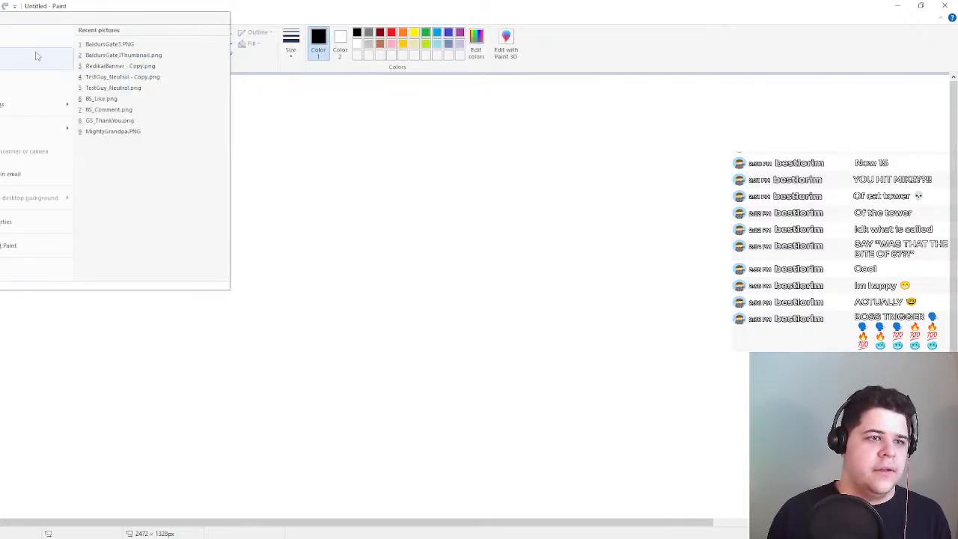
click(477, 5)
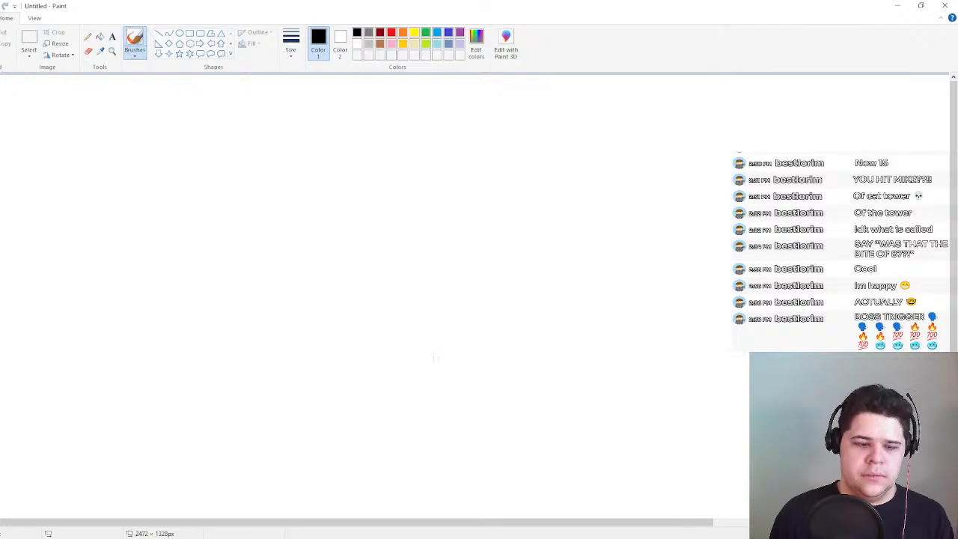
Shrink the Paint canvas to a narrow vertical strip of 30 × 154 px.
ctrl+scroll(434, 357, down, 3)
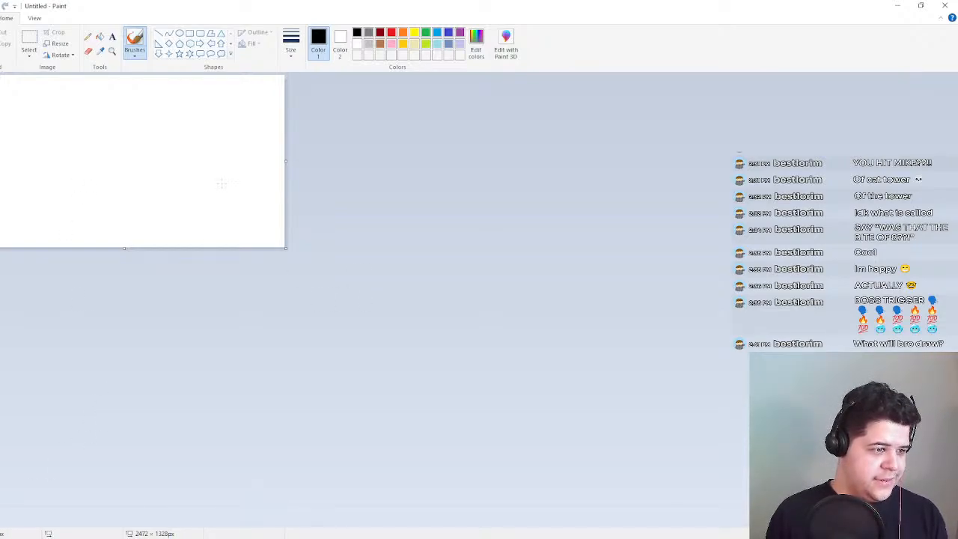
ctrl+scroll(135, 154, up, 1)
drag(605, 247, 0, 310)
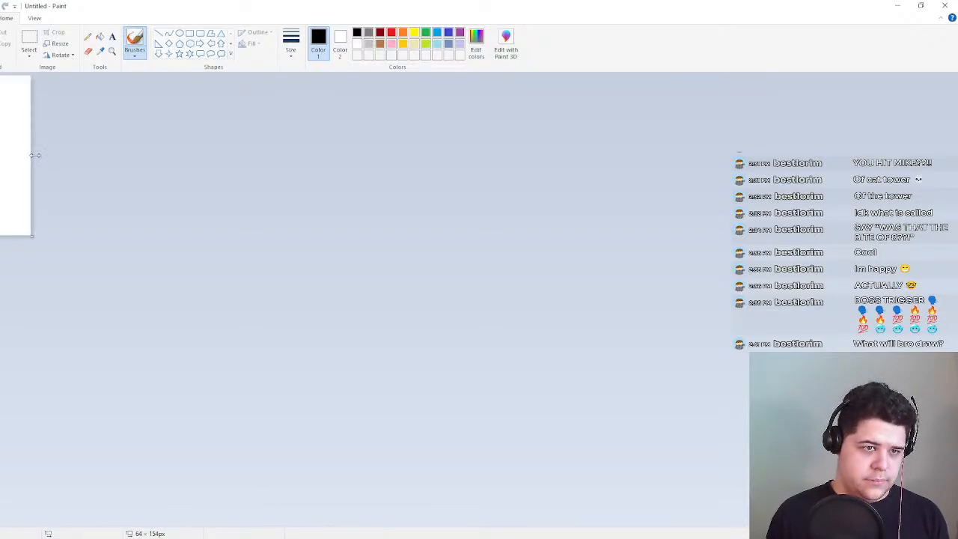
drag(31, 155, 11, 156)
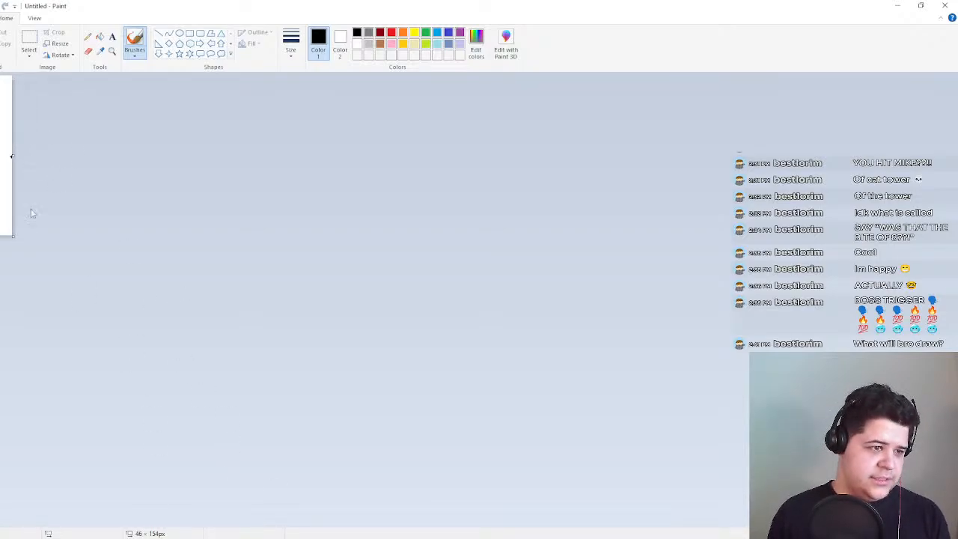
drag(12, 155, 5, 156)
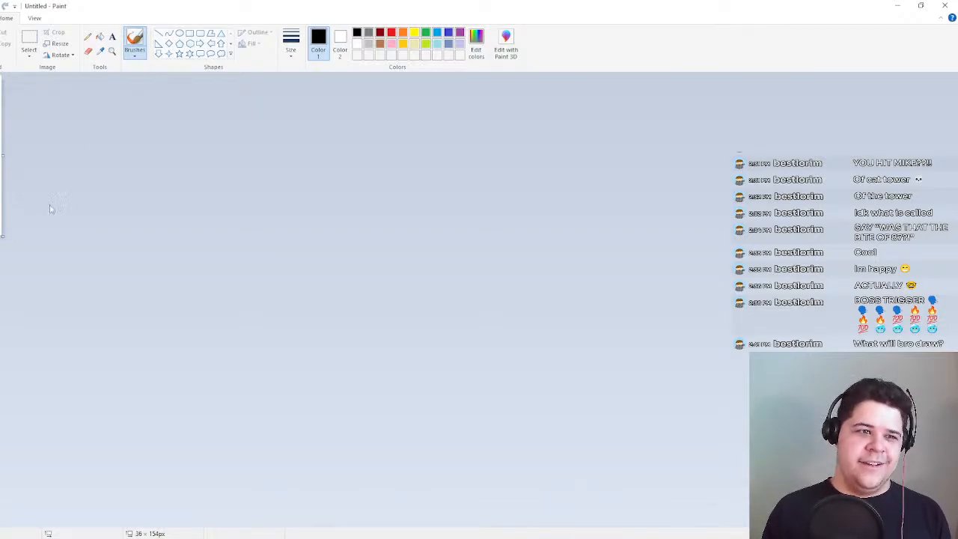
drag(2, 157, 0, 157)
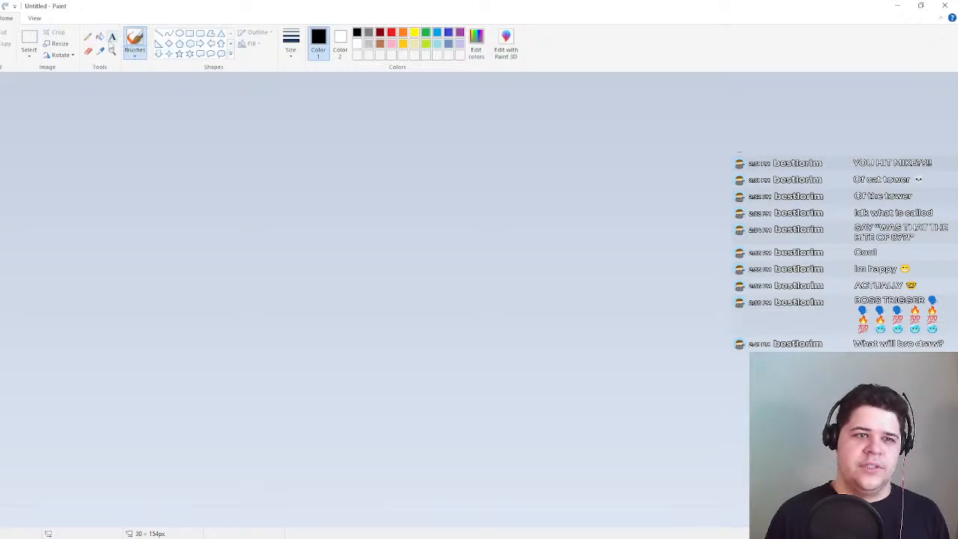
Set the brush to the third line thickness and choose light gray as the primary colour for the chain pattern.
click(231, 58)
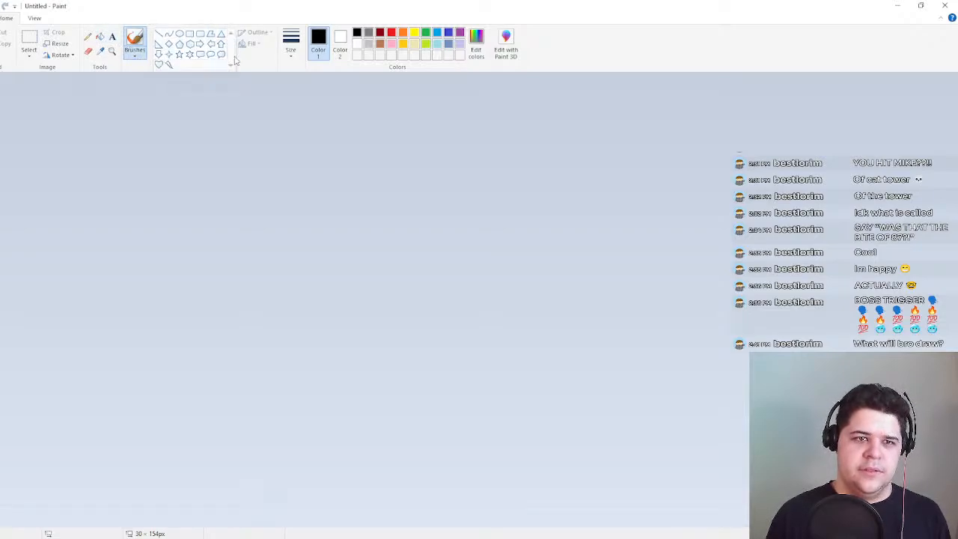
click(261, 60)
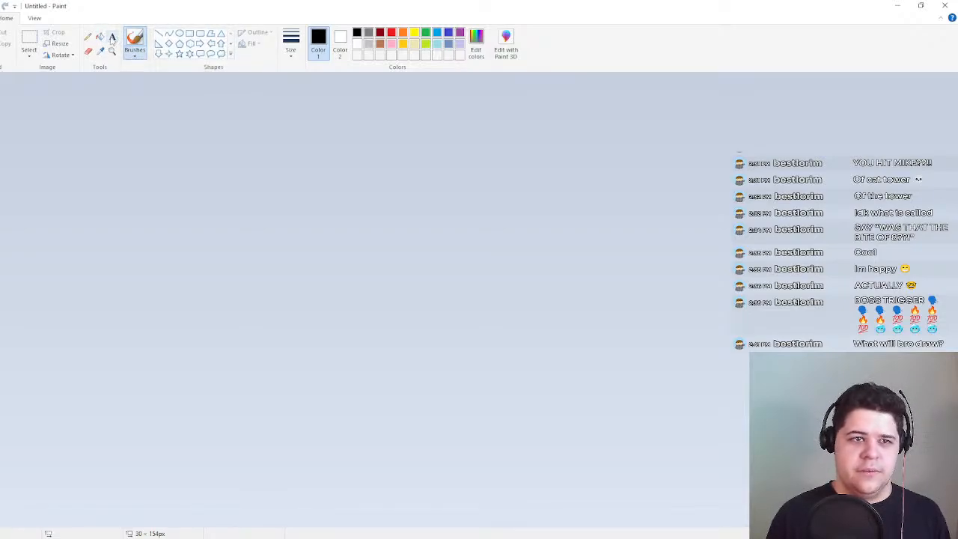
click(293, 54)
click(302, 135)
click(291, 45)
click(314, 94)
click(291, 45)
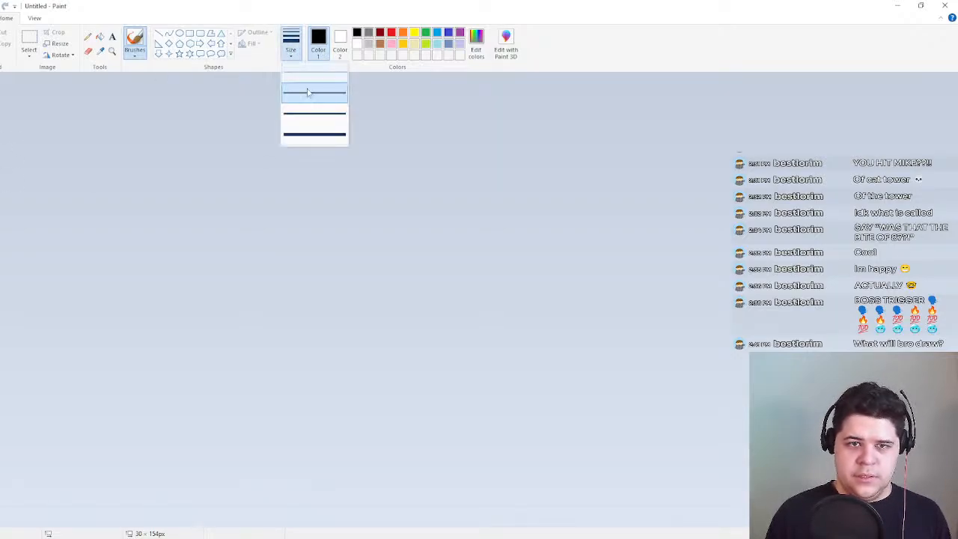
click(314, 108)
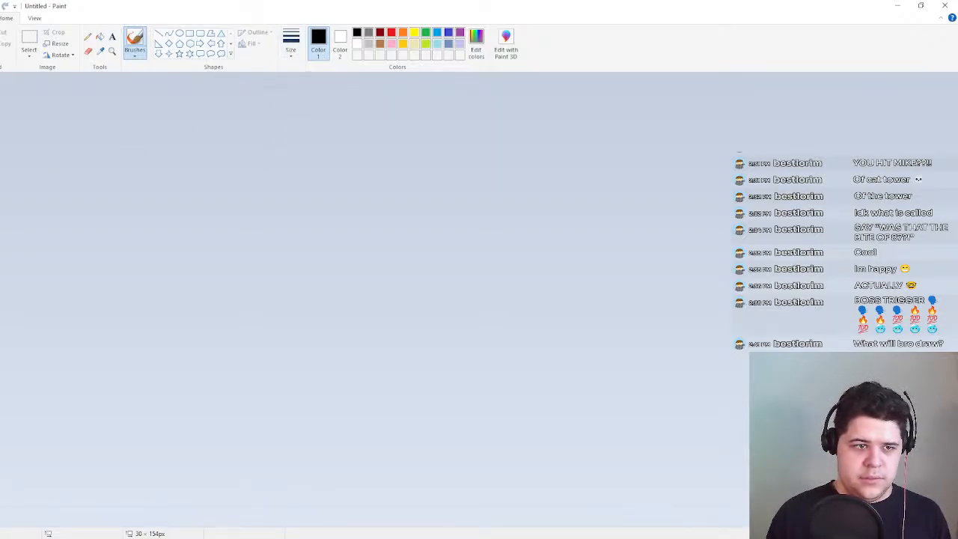
click(368, 43)
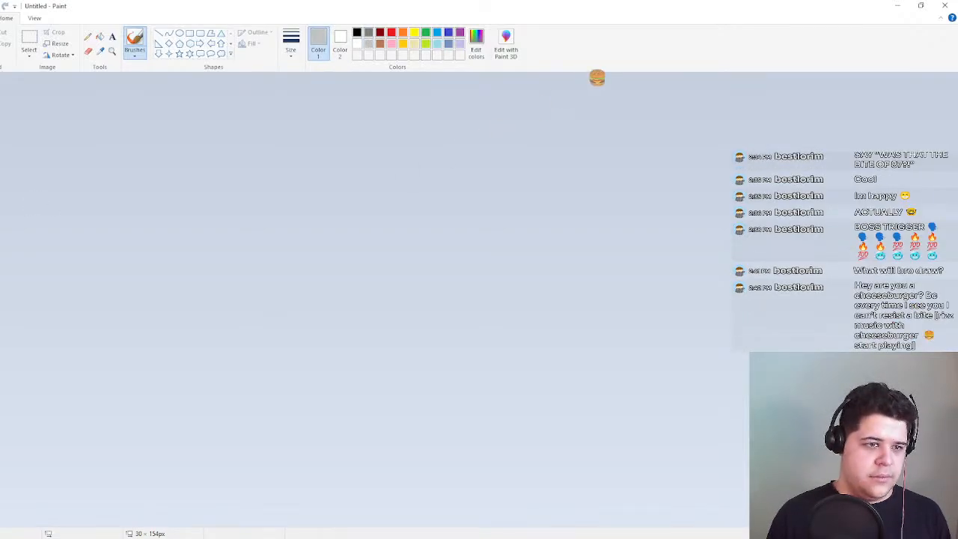
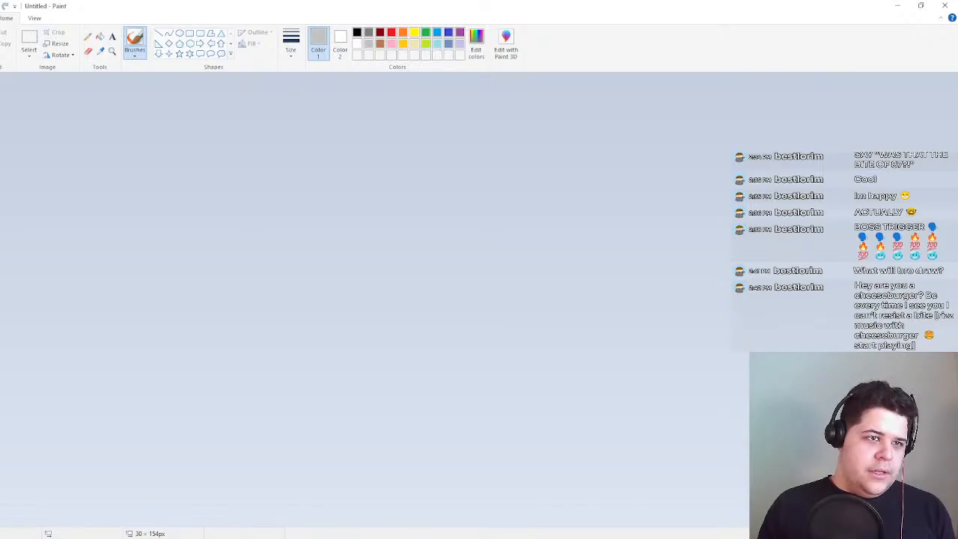
Start saving the drawing in Pictures > MightyGrandpa and create and open a new folder named Assets there.
key(ctrl+s)
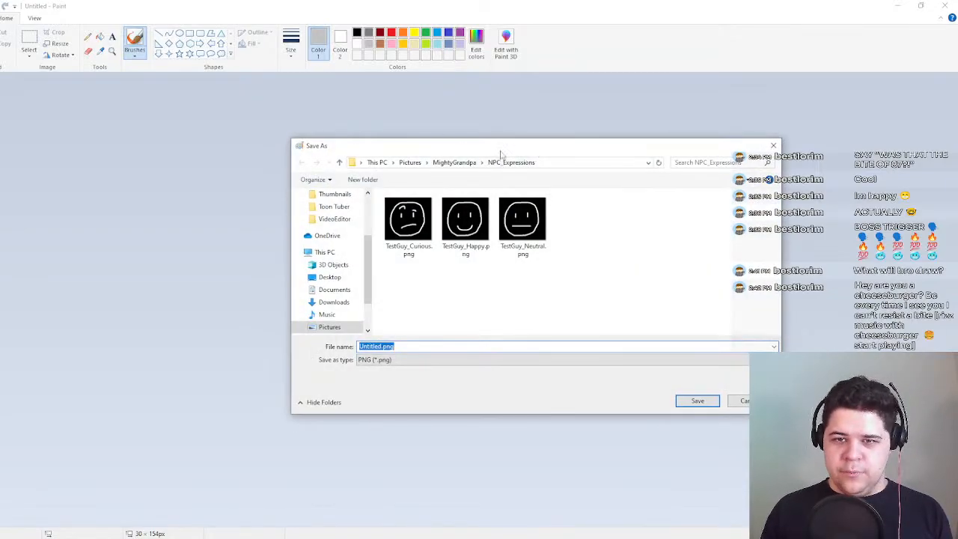
drag(510, 150, 426, 148)
click(370, 163)
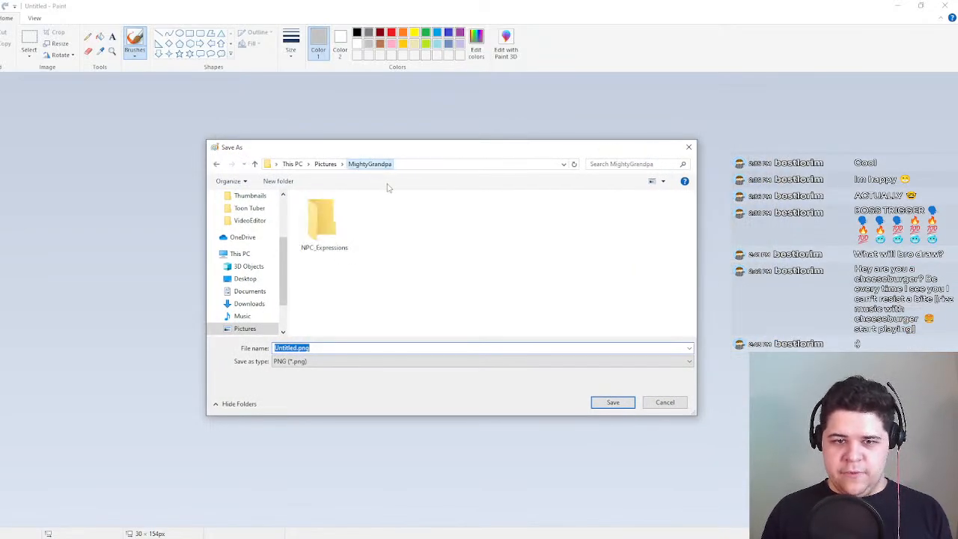
right_click(397, 244)
mouse_move(432, 367)
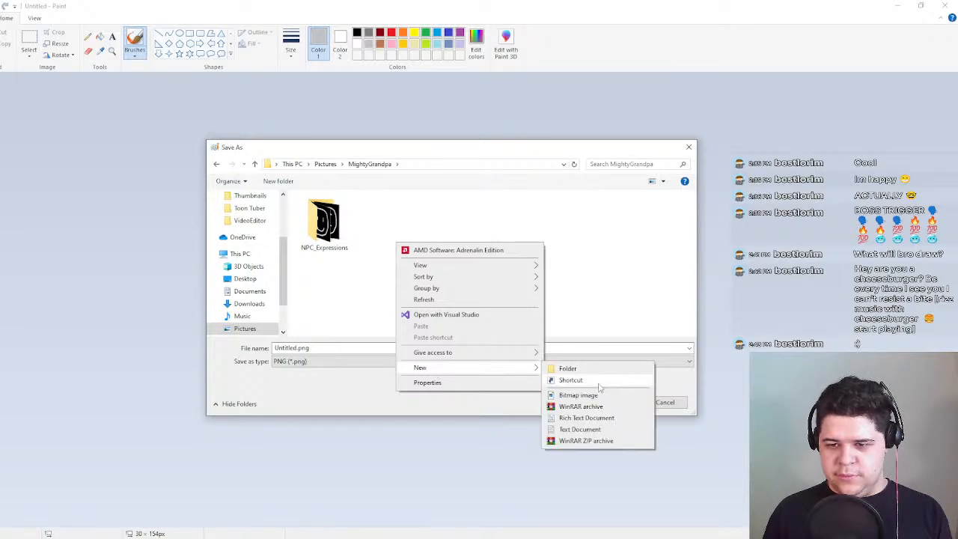
click(591, 368)
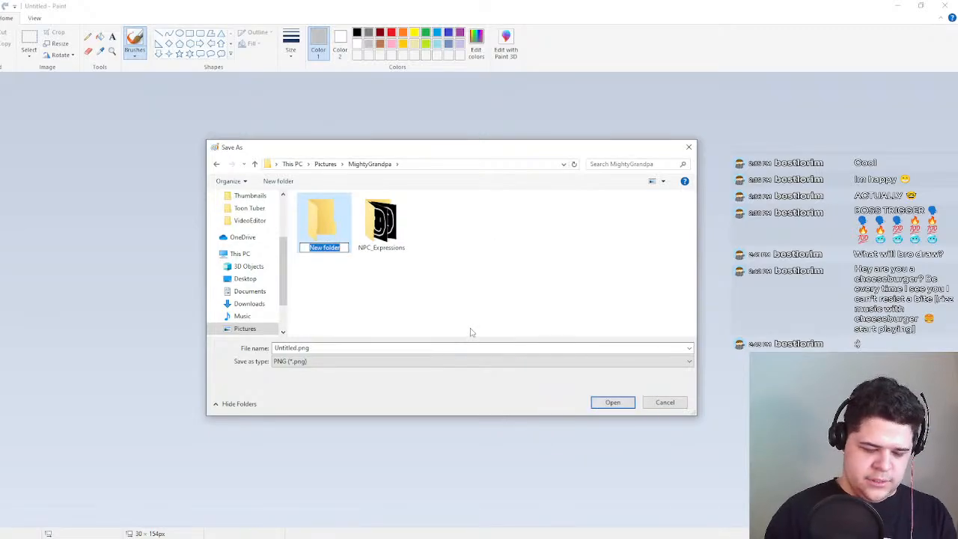
text(Assets)
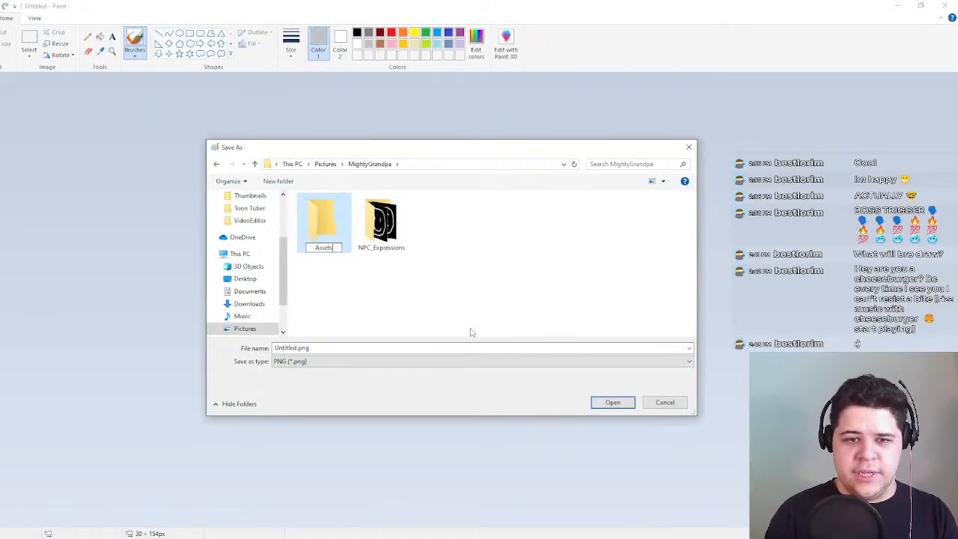
key(Return)
double_click(324, 223)
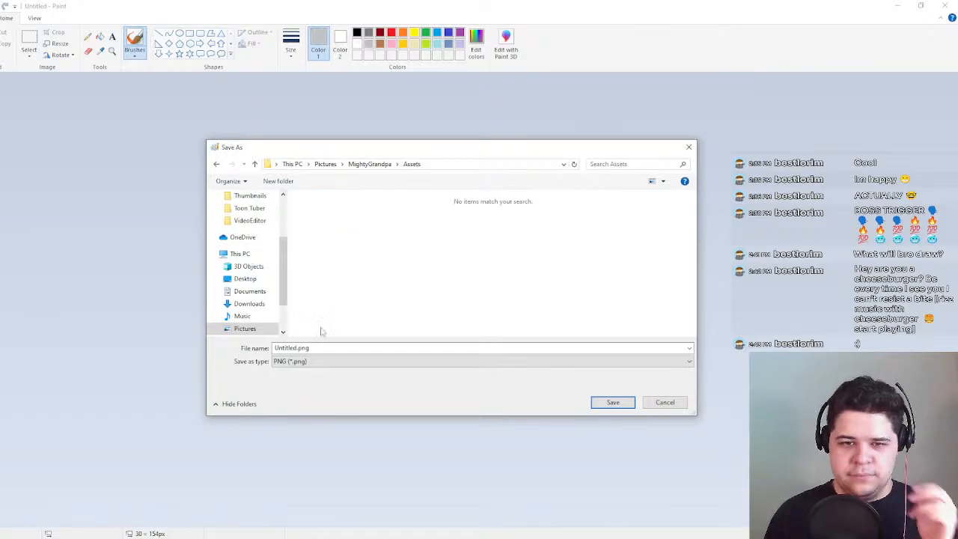
Save the drawing as BadChain.png in the Assets folder and close Paint.
double_click(298, 348)
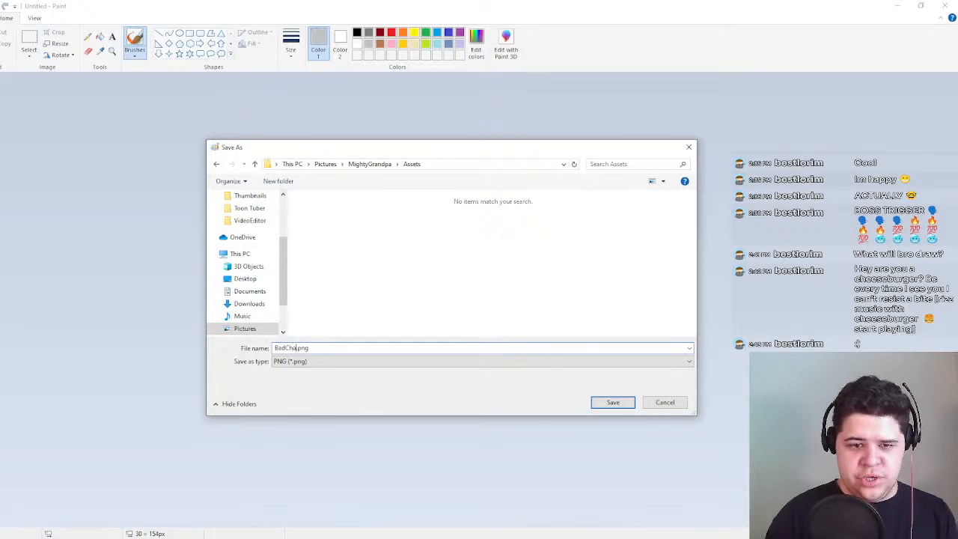
key(Return)
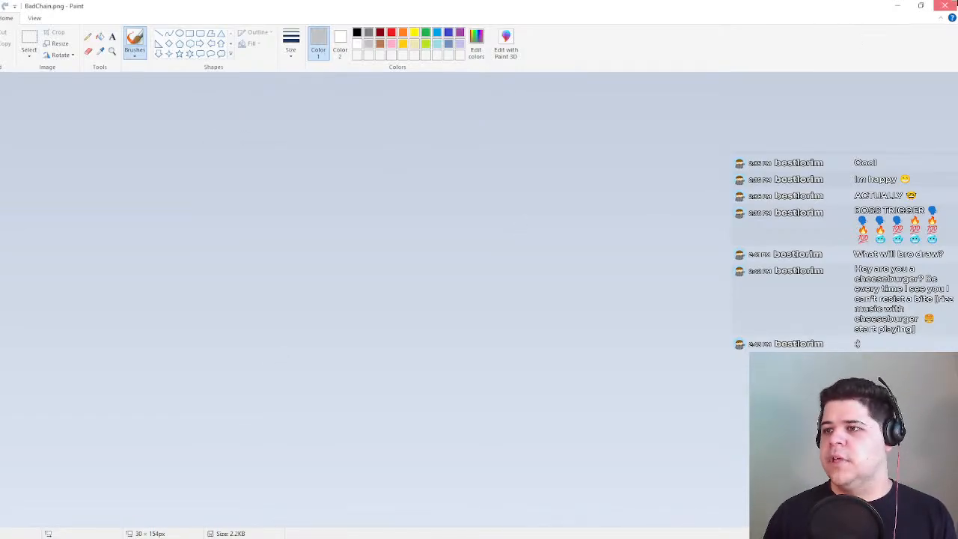
click(953, 3)
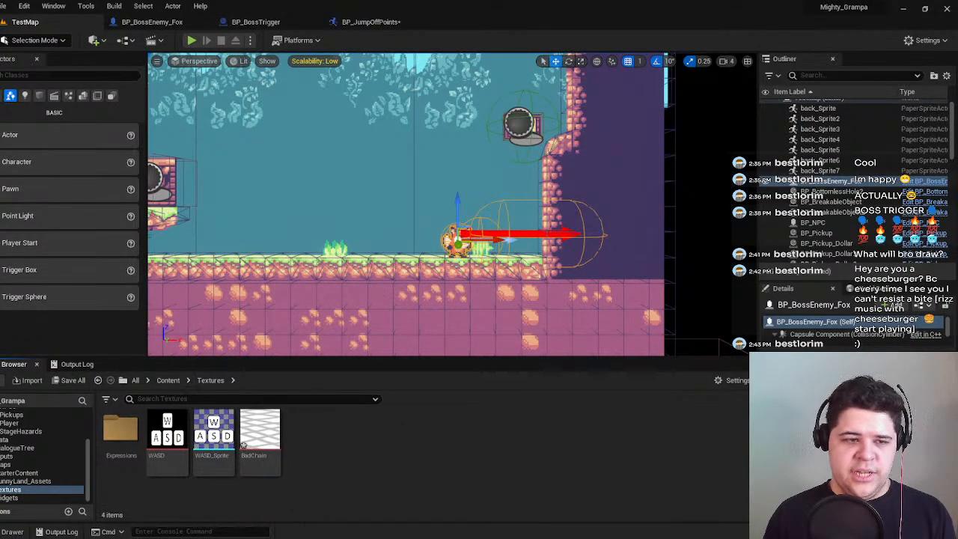
Open the imported BadChain texture, save it, close its editor and return to TestMap.
right_click(260, 437)
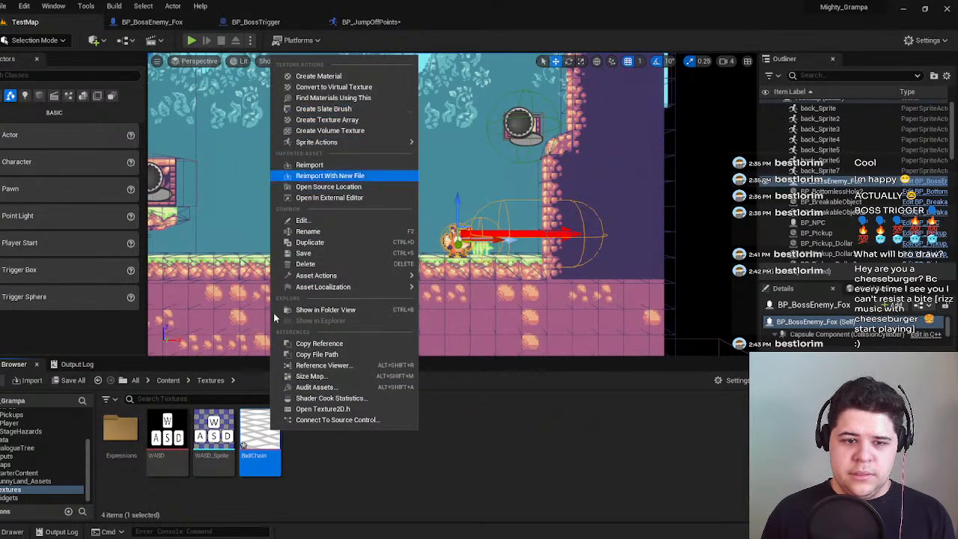
click(3, 41)
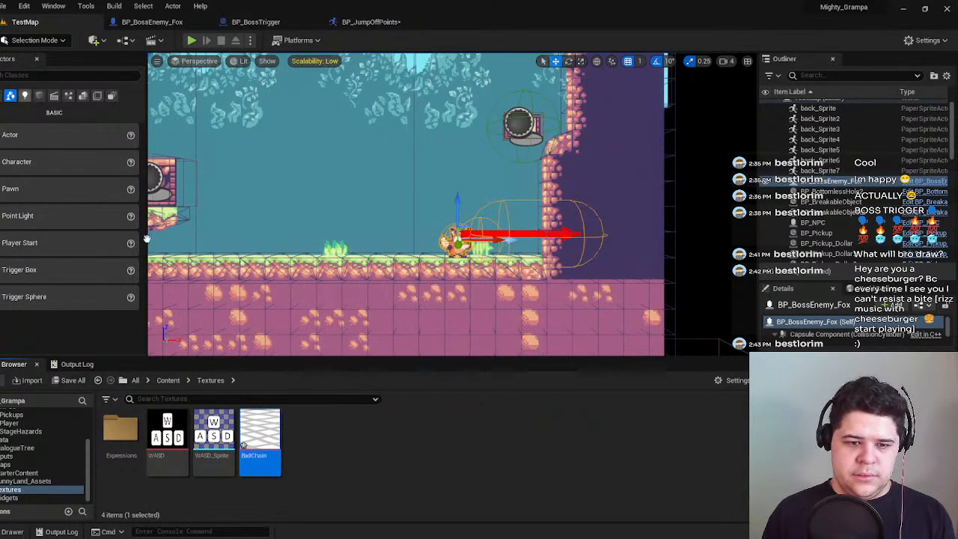
right_click(255, 453)
click(249, 460)
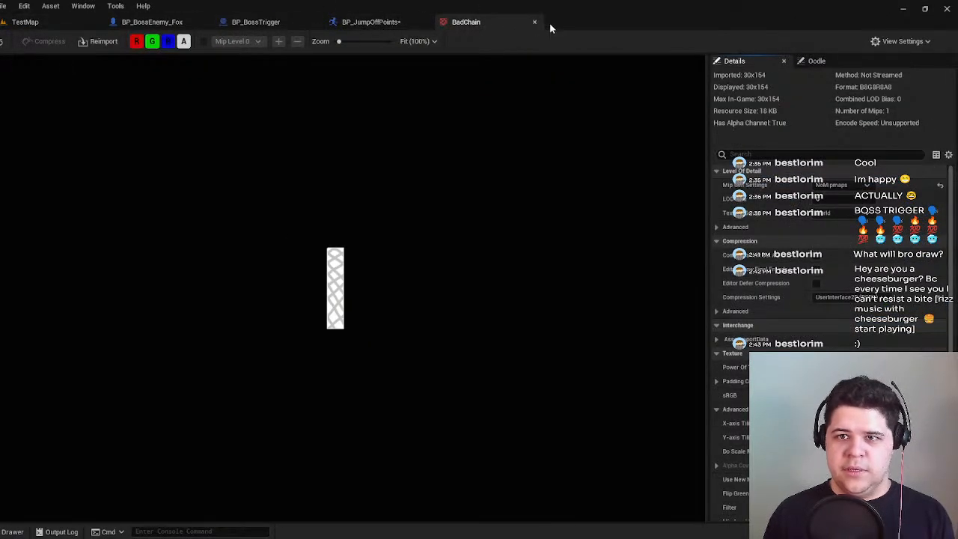
click(534, 22)
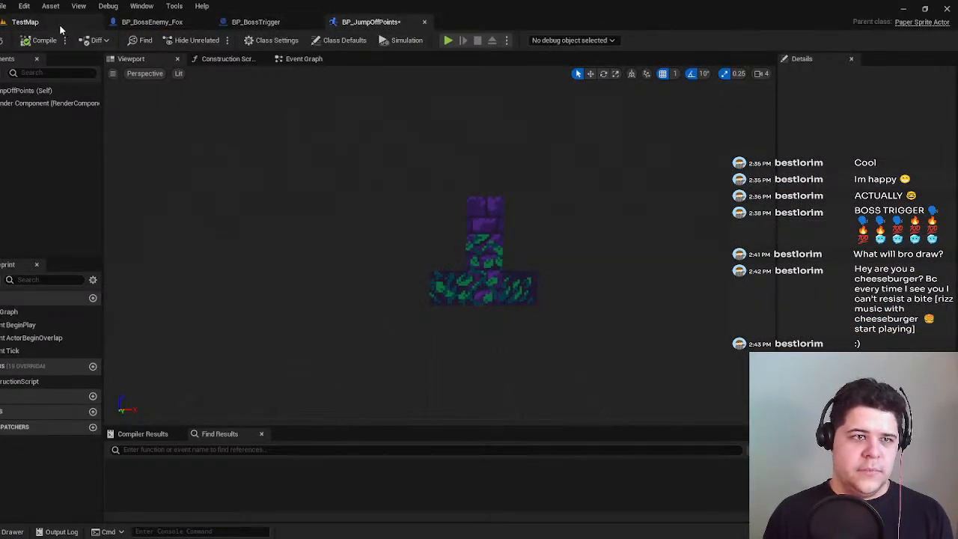
click(30, 22)
Create a sprite from the BadChain texture, open the new sprite and save it.
right_click(170, 442)
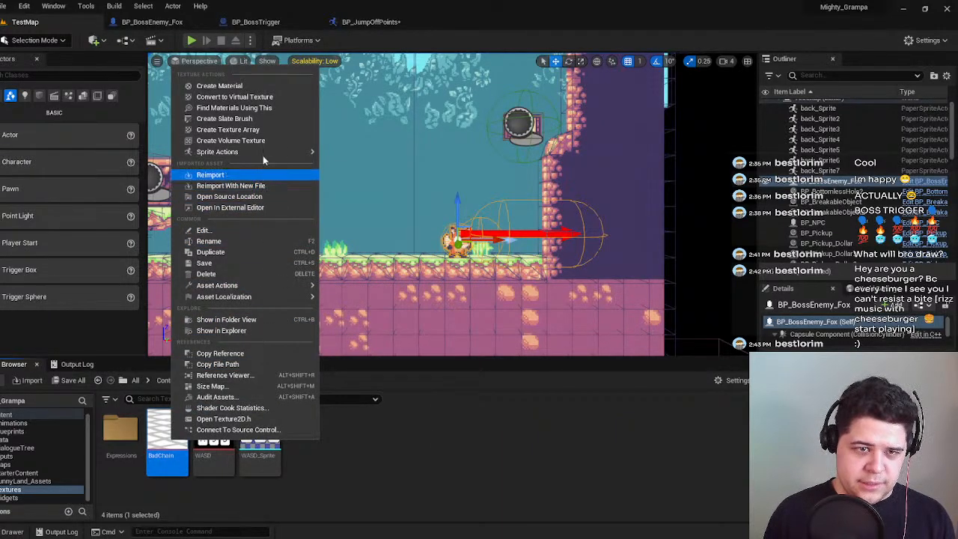
mouse_move(266, 151)
click(404, 156)
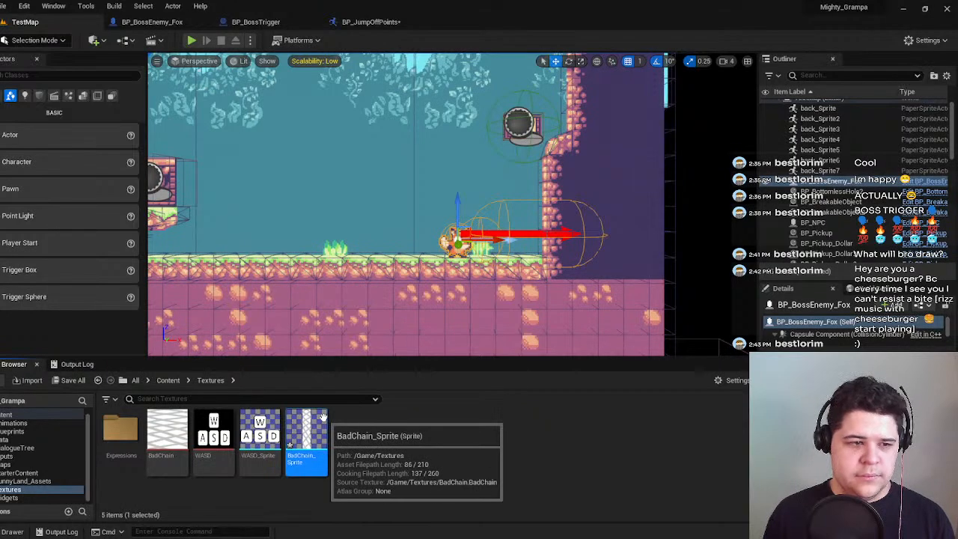
double_click(306, 438)
key(ctrl+s)
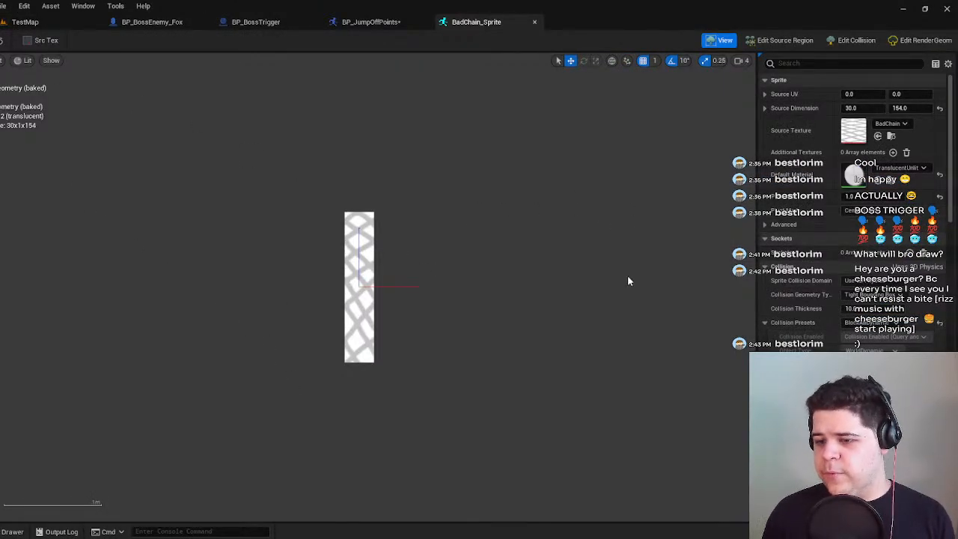
Reopen the BadChain texture, examine its alpha, red, green and blue channels, and go back to its sprite.
click(33, 22)
click(142, 440)
double_click(166, 432)
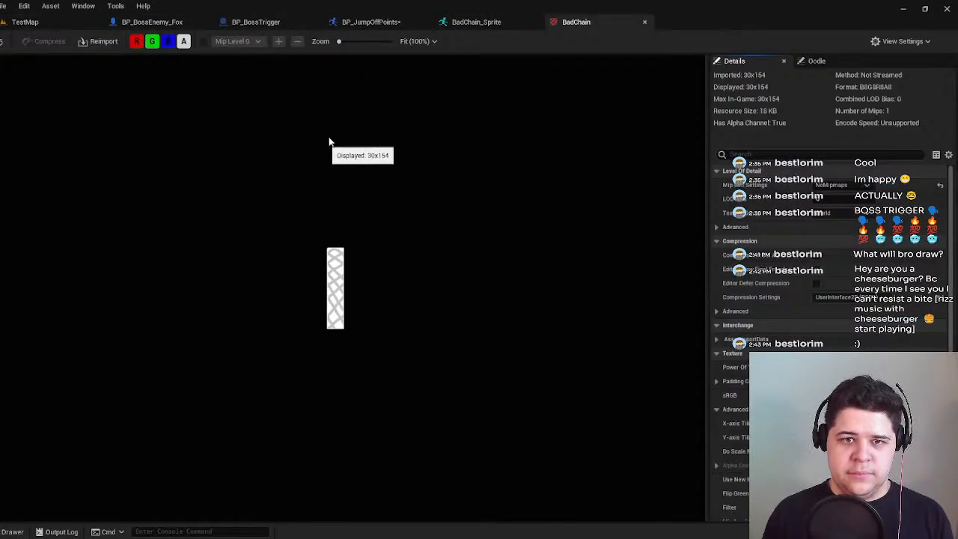
click(184, 45)
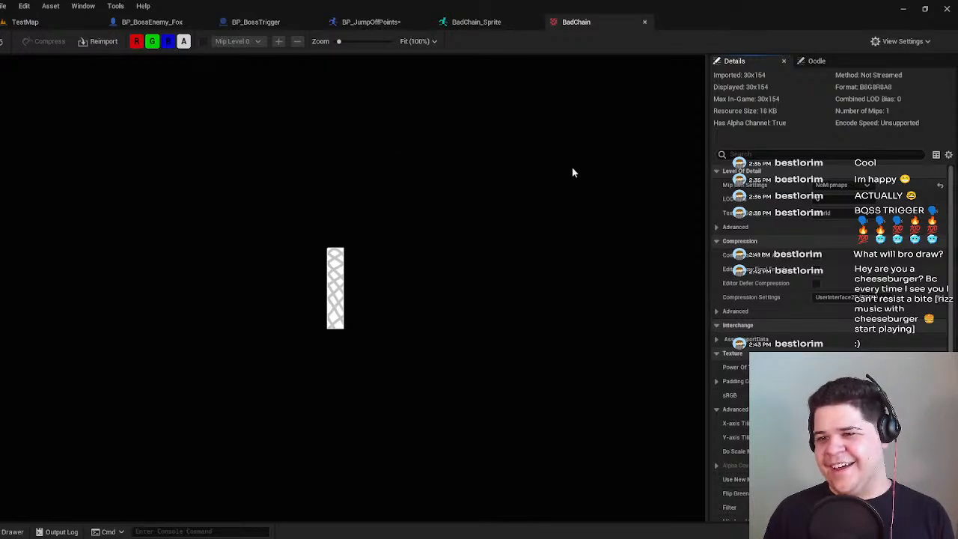
click(137, 42)
click(139, 43)
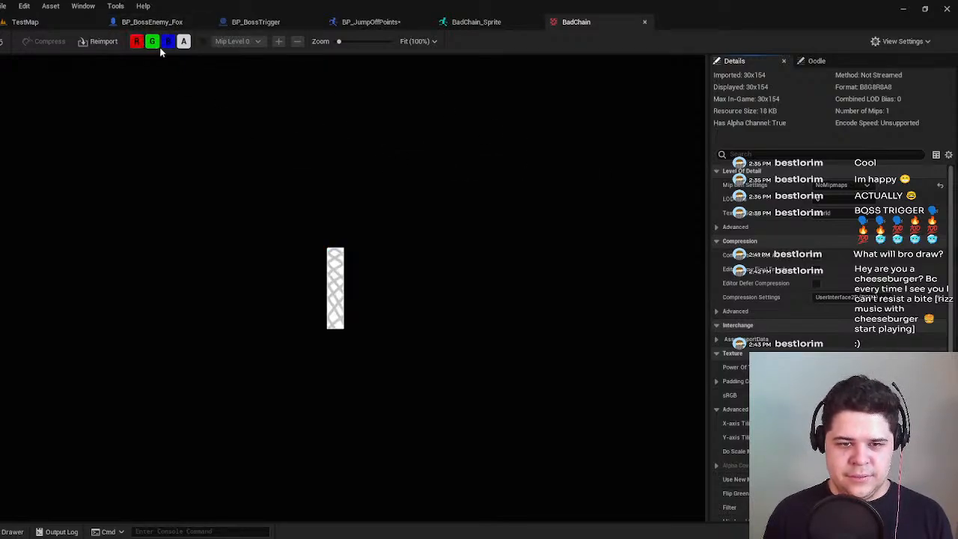
click(153, 42)
click(168, 42)
click(136, 43)
click(152, 43)
click(168, 43)
click(136, 42)
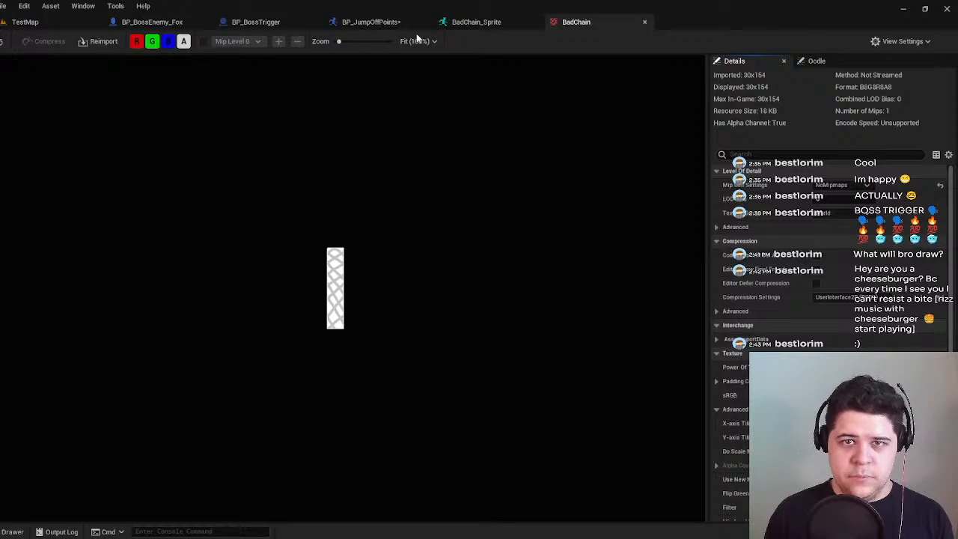
click(475, 22)
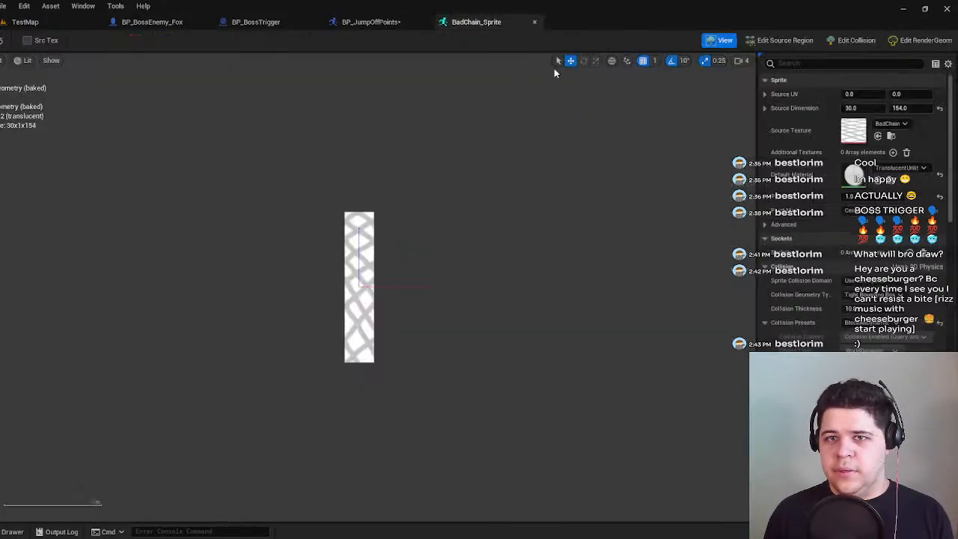
Close the sprite editor, assign the copied BadChain sprite to the BP_JumpOffPoints render component, and compile and save the blueprint.
click(534, 21)
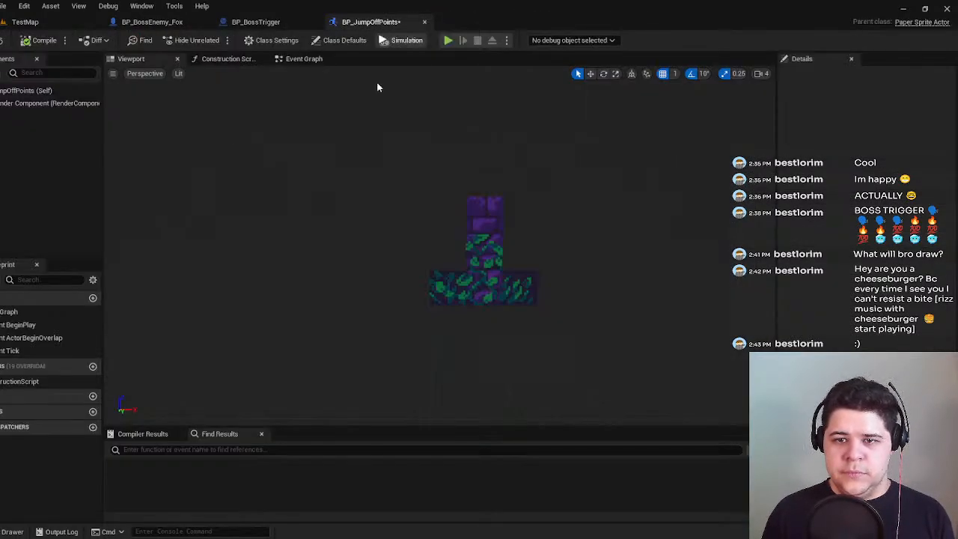
click(484, 286)
right_click(901, 264)
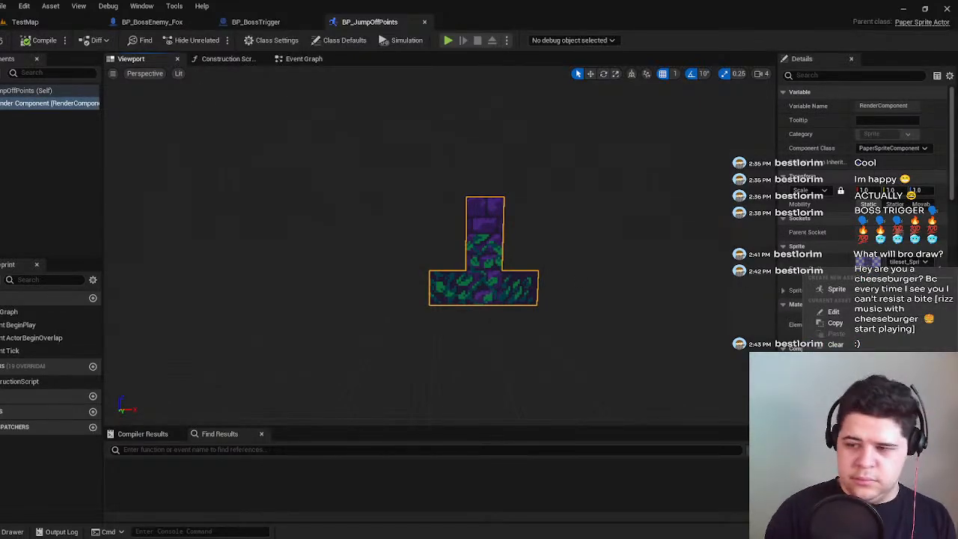
click(835, 333)
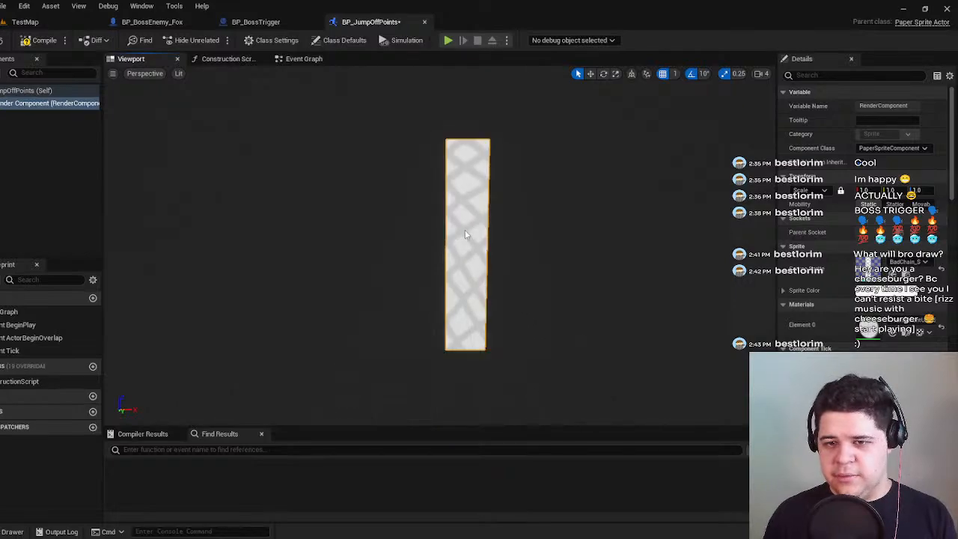
click(43, 40)
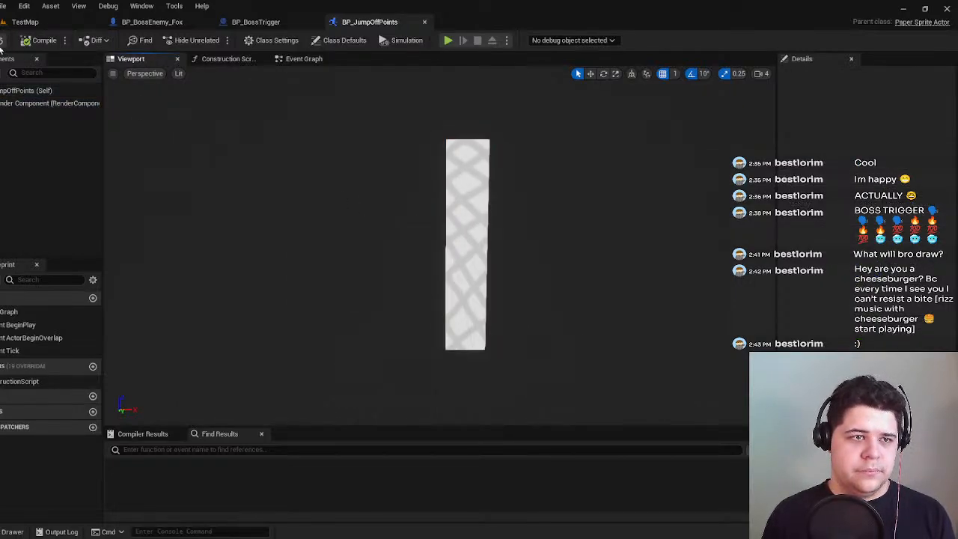
Place a BP_JumpOffPoints actor from the Blueprints/Enemy/Boss folder in TestMap, left of the boss fox.
click(24, 22)
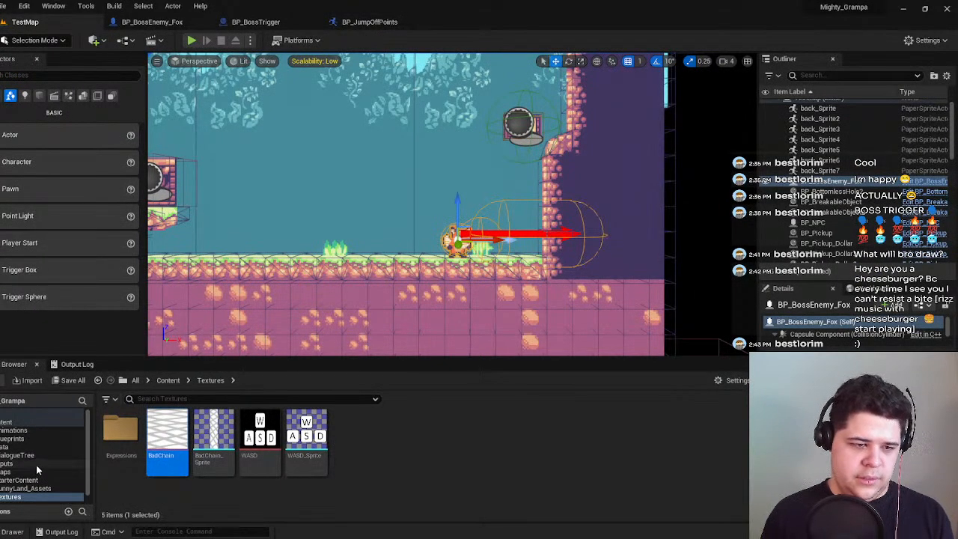
click(16, 438)
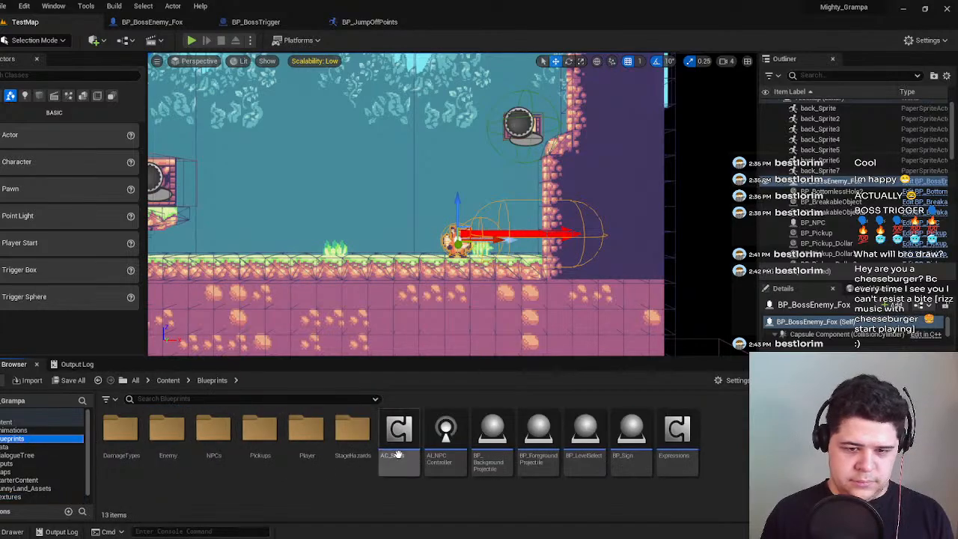
double_click(164, 442)
double_click(122, 438)
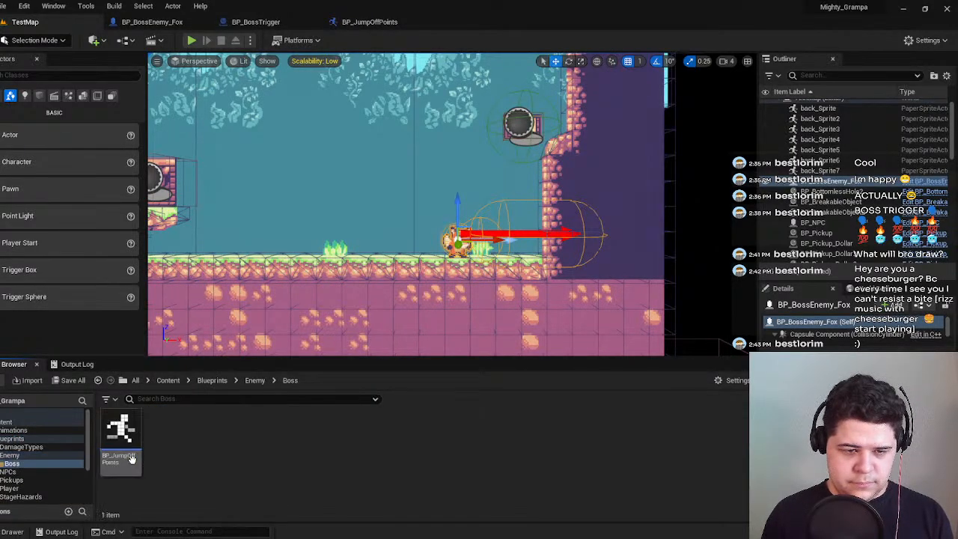
drag(129, 458, 359, 253)
Raise the placed BP_JumpOffPoints actor so the chain stands on the ground beside the boss fox, and save the level.
key(f)
key(w)
mouse_move(397, 224)
right_down()
mouse_move(382, 201)
mouse_move(393, 217)
right_up()
drag(397, 209, 394, 104)
key(s)
mouse_move(394, 104)
right_down()
mouse_move(370, 105)
mouse_move(392, 93)
right_up()
key(w)
key(w)
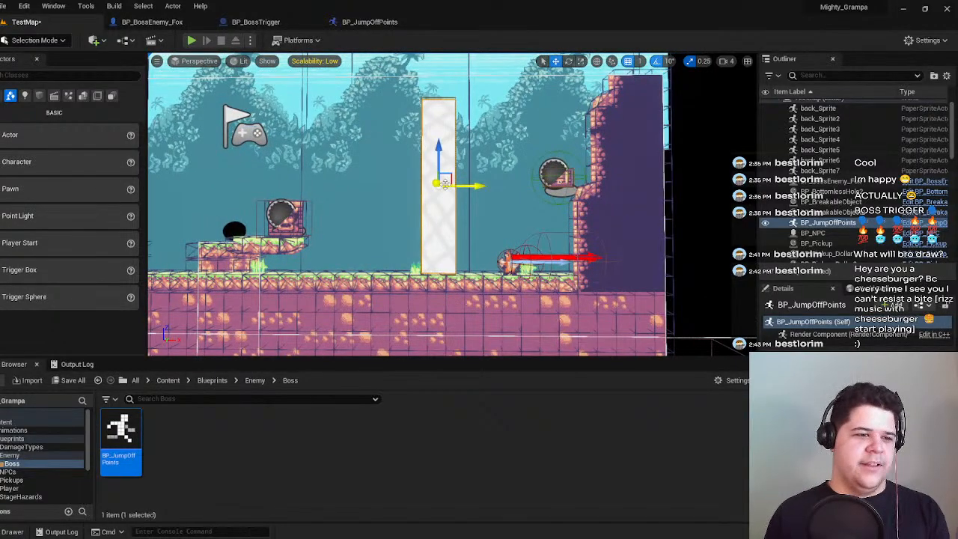
key(ctrl+s)
Look through BP_JumpOffPoints' event graph and render component, and filter its class defaults by "coll" to examine the collision settings.
click(388, 28)
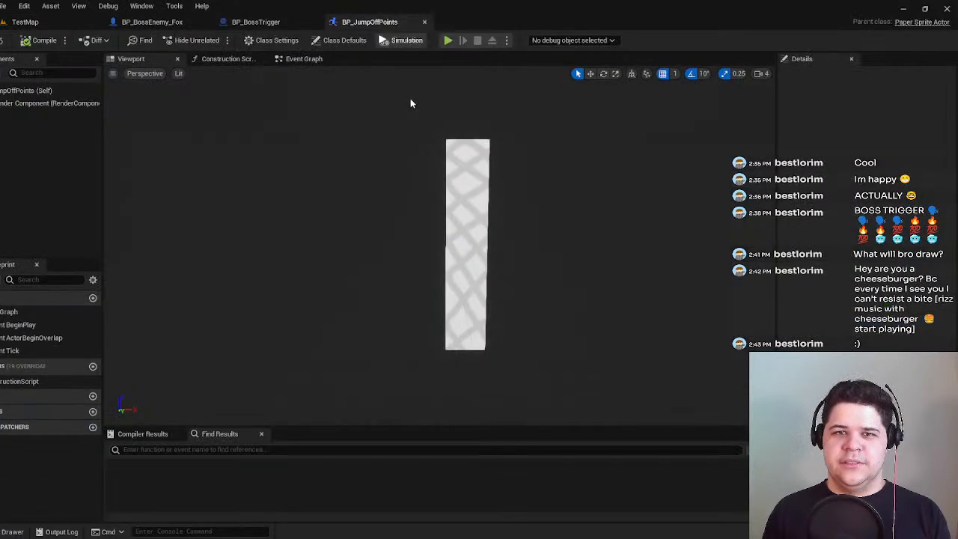
click(303, 58)
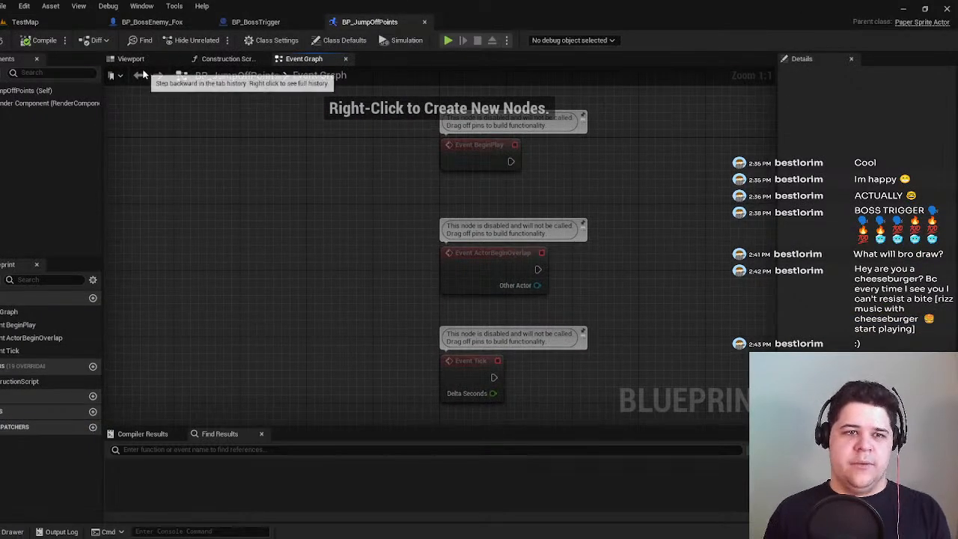
click(131, 59)
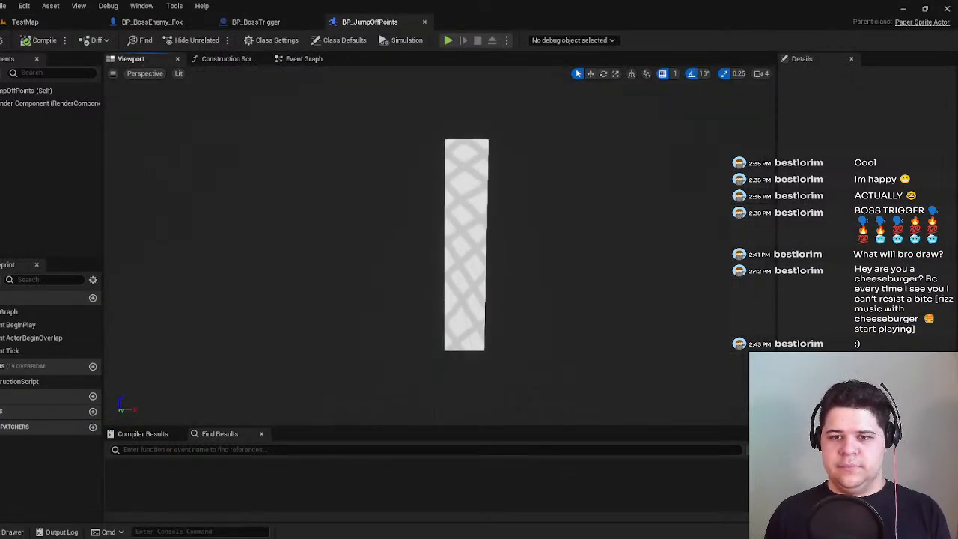
click(30, 103)
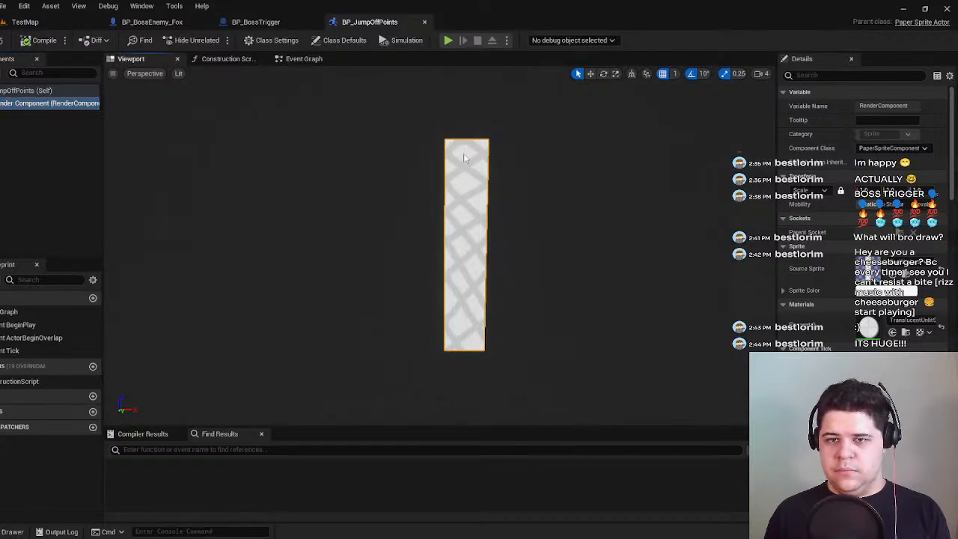
click(69, 91)
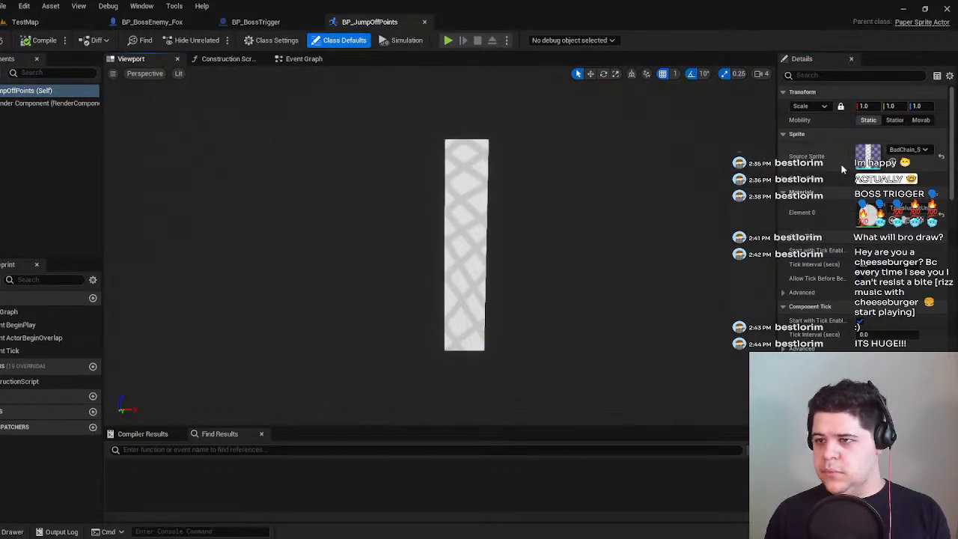
click(833, 76)
text(co)
key(BackSpace)
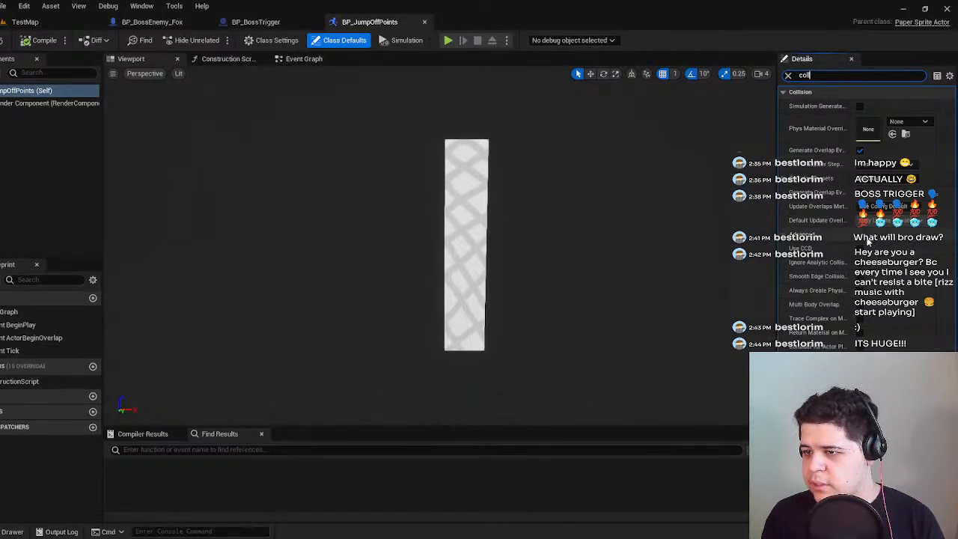
click(232, 142)
Play-test TestMap, running and jumping the player around the chain and the boss fox, and end the session.
click(26, 21)
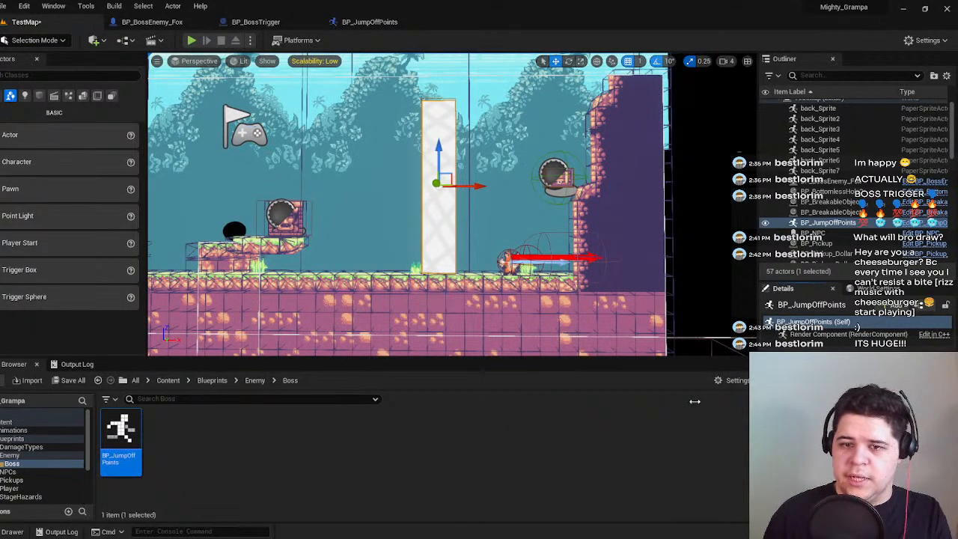
click(191, 39)
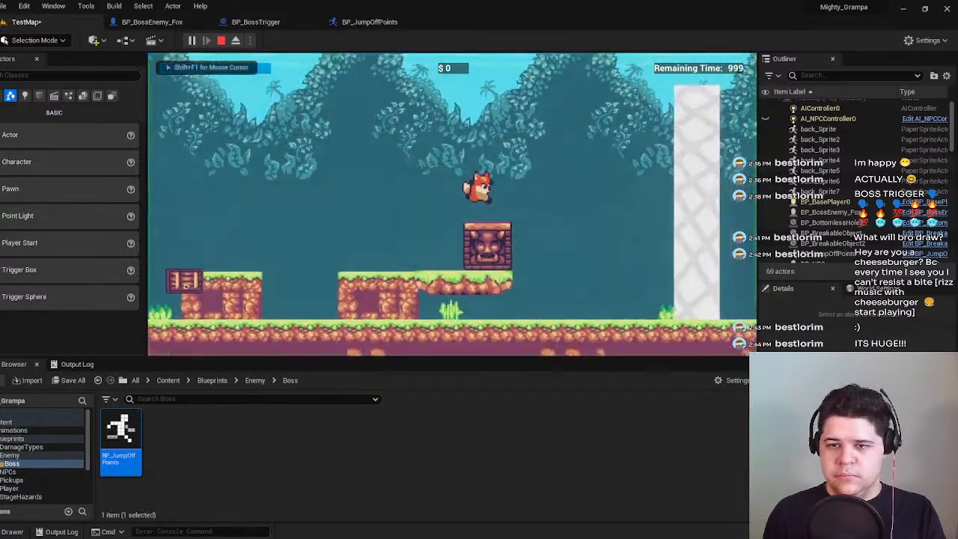
key(d)
key(space)
key(a)
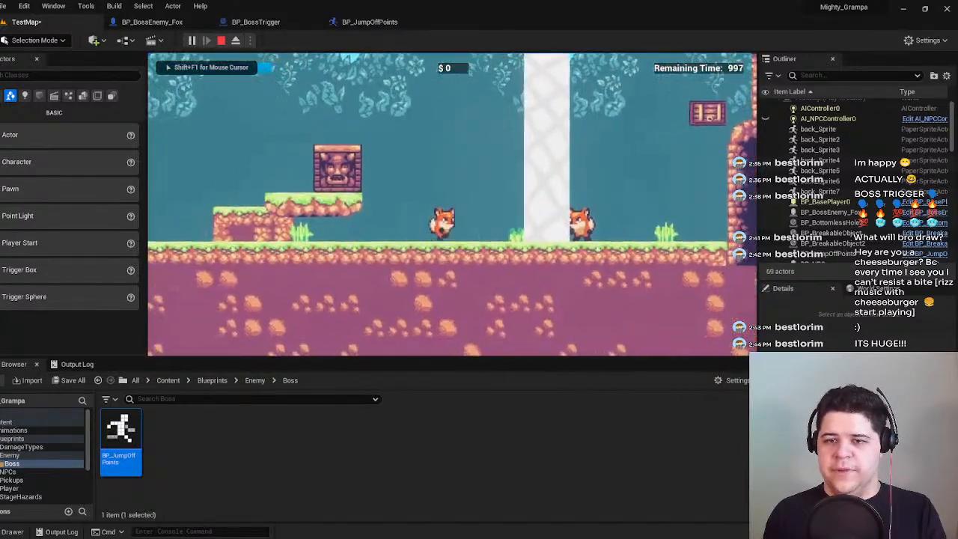
key(d)
key(space)
key(a)
key(space)
key(d)
key(Escape)
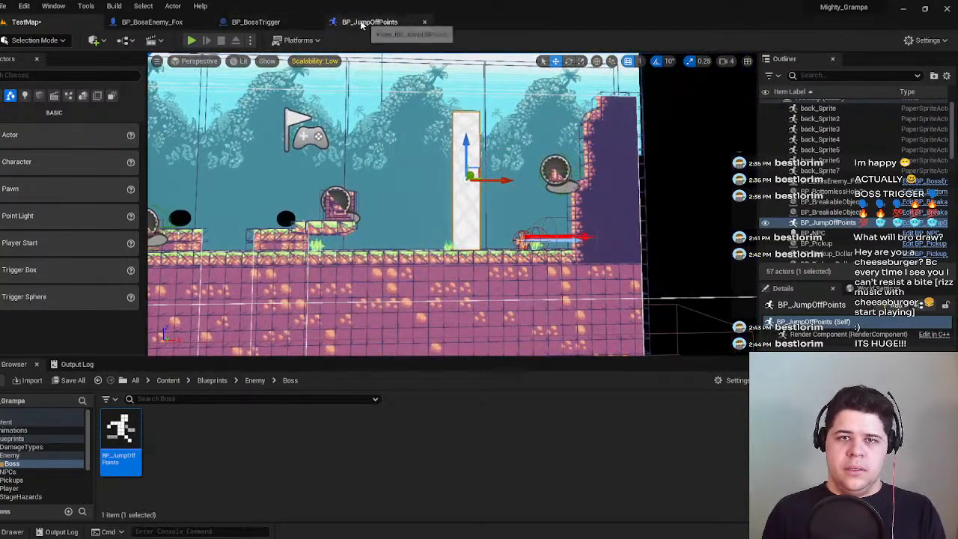
Clear the property filter in BP_JumpOffPoints, set the render component's X scale to 0.5 with proportions unlocked, and save.
click(292, 22)
click(369, 22)
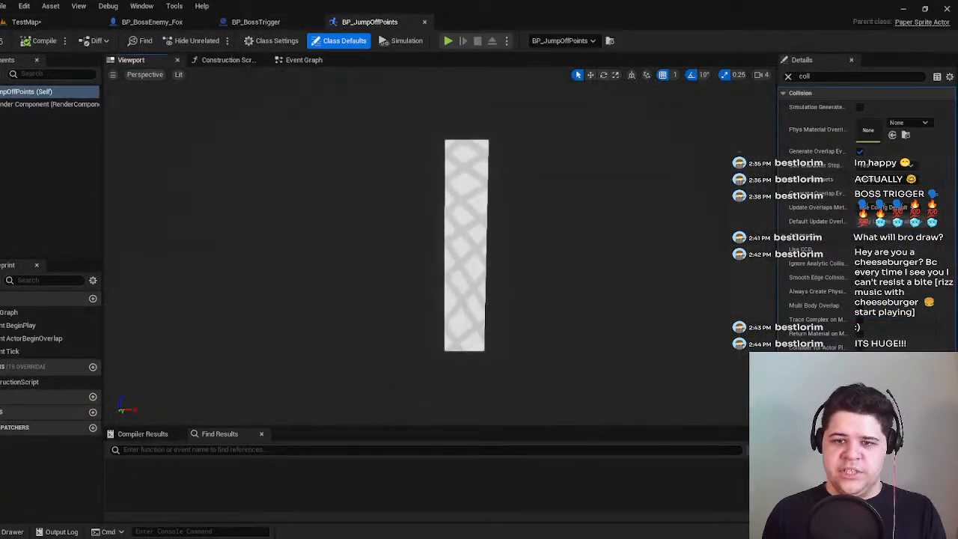
click(59, 104)
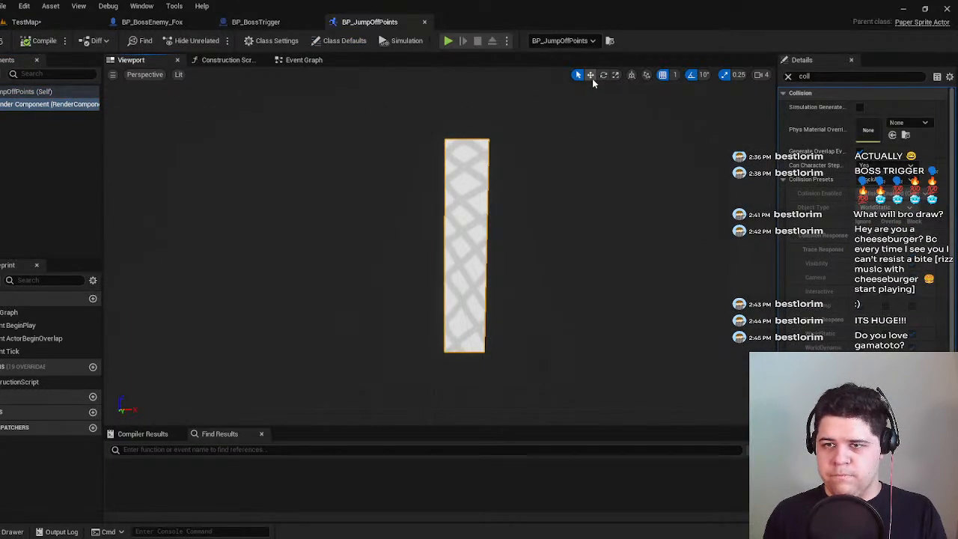
click(787, 75)
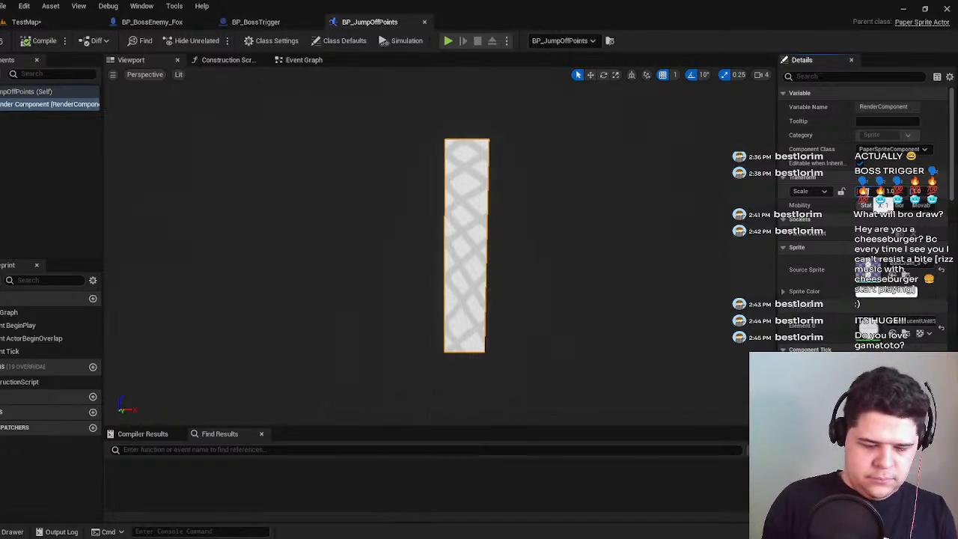
key(Return)
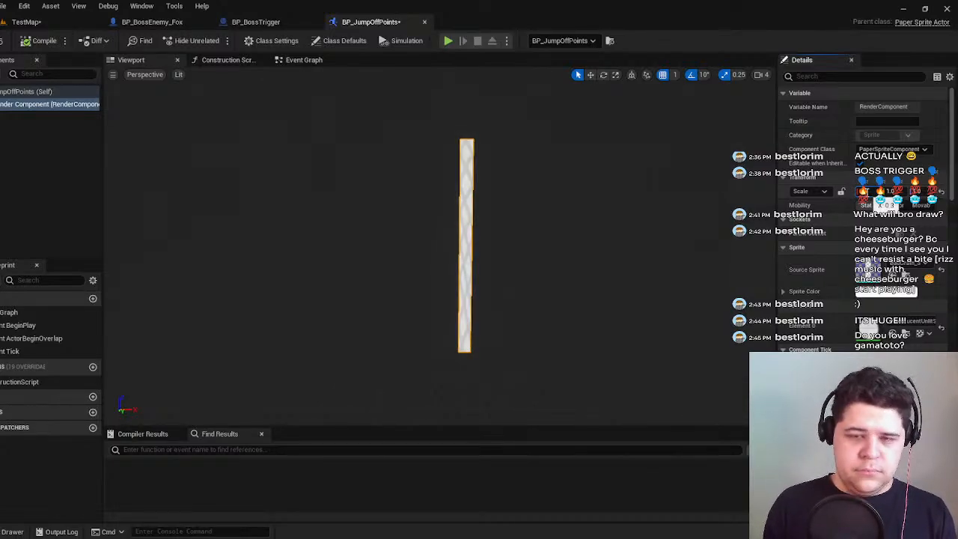
key(Return)
key(ctrl+s)
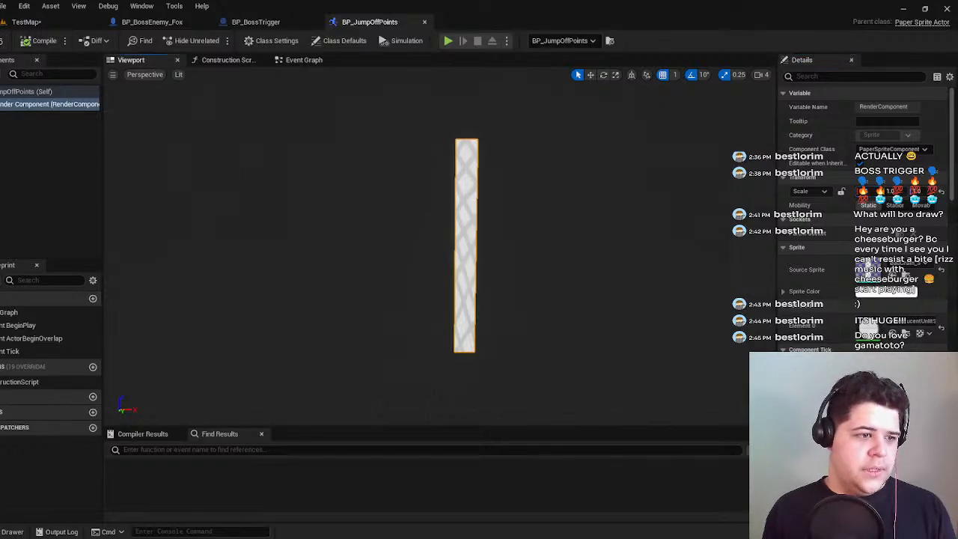
Play-test TestMap with the narrower chain, moving and jumping the player beside it, and end the session.
click(28, 28)
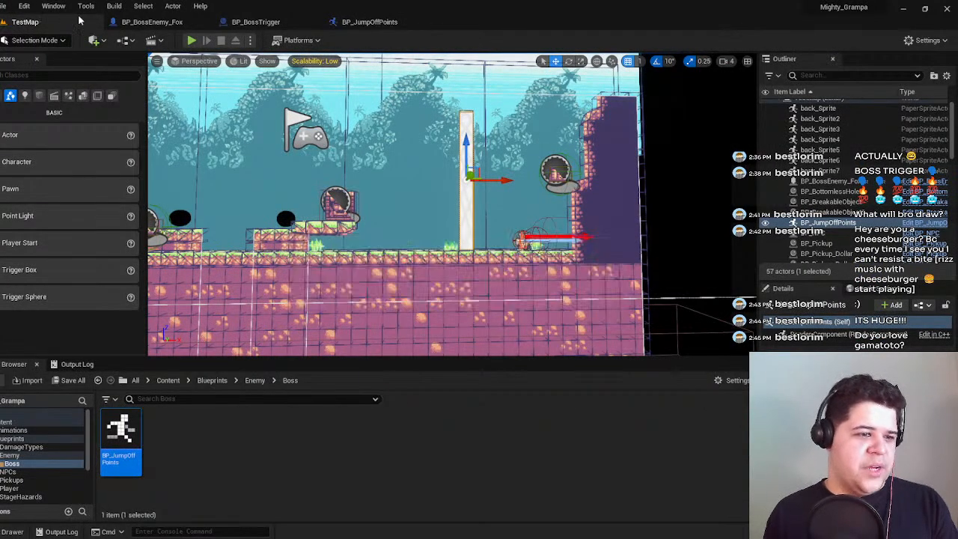
click(191, 40)
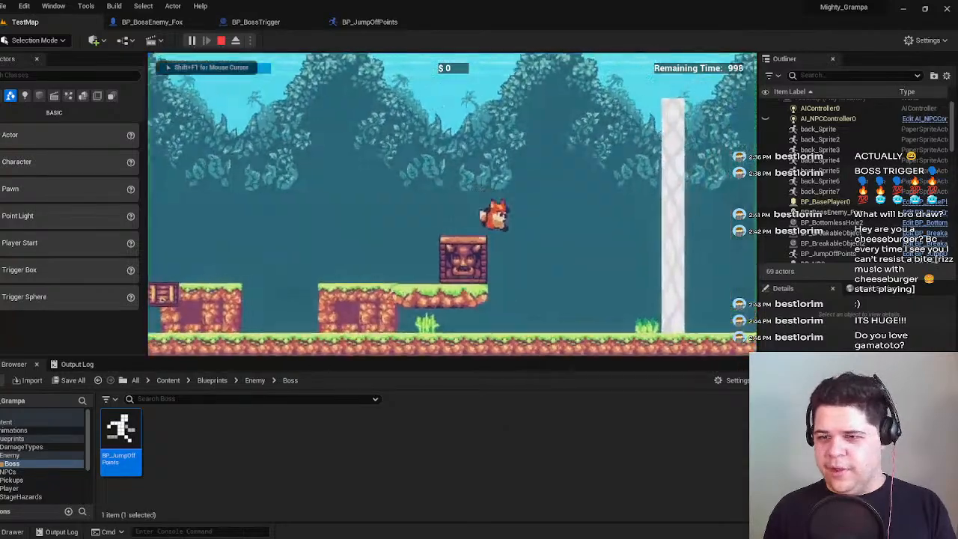
key(d)
key(a)
key(d)
key(space)
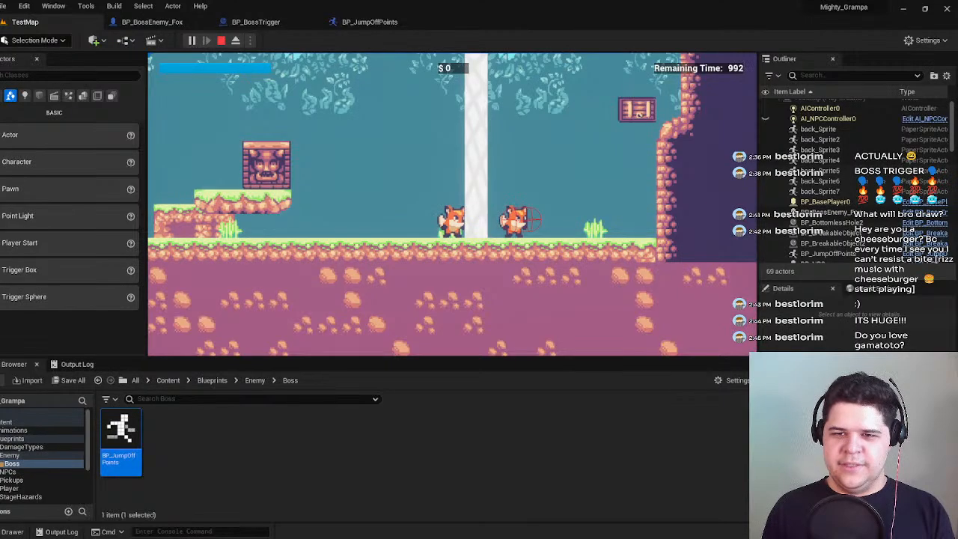
key(Escape)
Move the BP_JumpOffPoints actor horizontally onto the edge of the wall behind the boss fox and inspect its placement.
key(s)
mouse_move(455, 135)
right_down()
mouse_move(475, 138)
mouse_move(438, 138)
right_up()
key(w)
key(s)
key(d)
drag(398, 127, 571, 137)
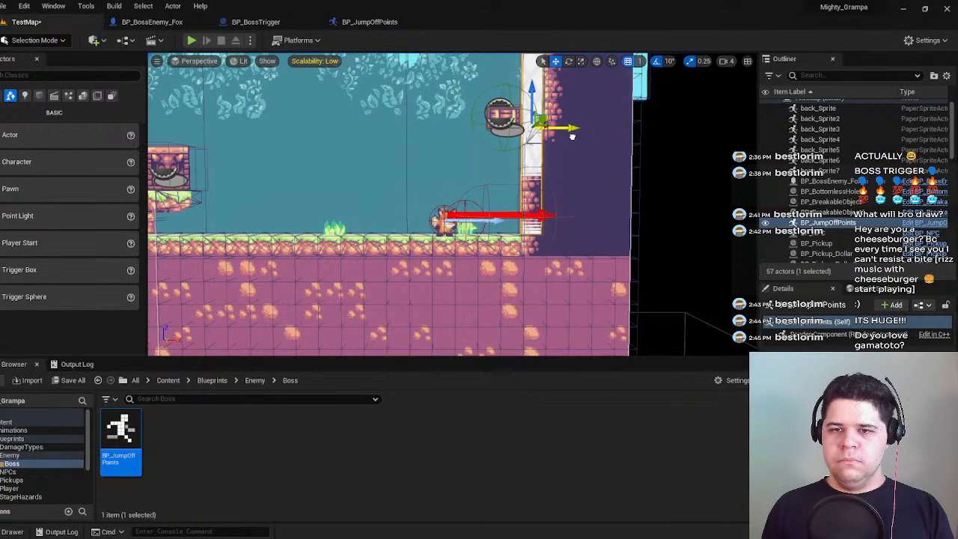
key(s)
right_drag(573, 136, 578, 163)
key(w)
key(d)
key(a)
key(s)
key(w)
key(s)
key(w)
key(s)
key(w)
Review the render component's sprite and material properties in BP_JumpOffPoints and return to TestMap.
click(369, 22)
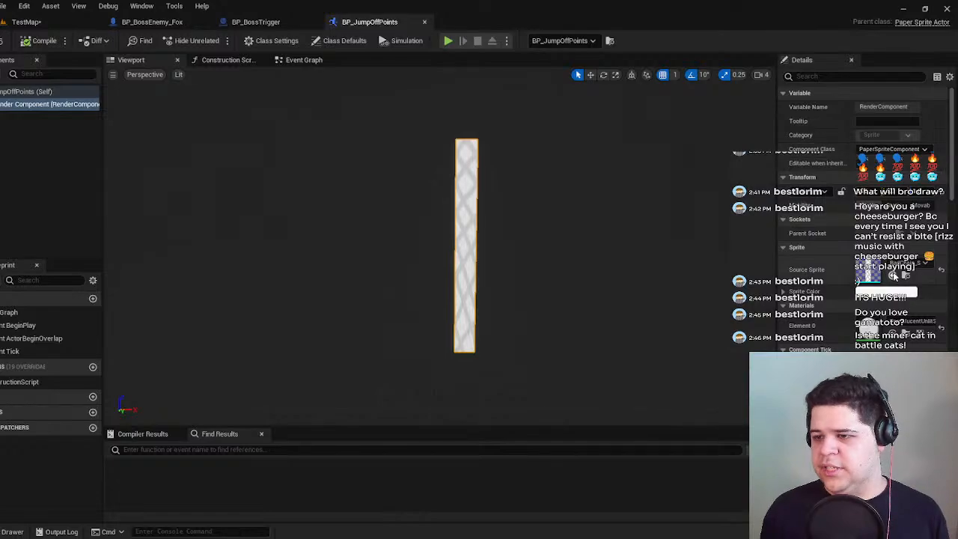
scroll(903, 157, down, 3)
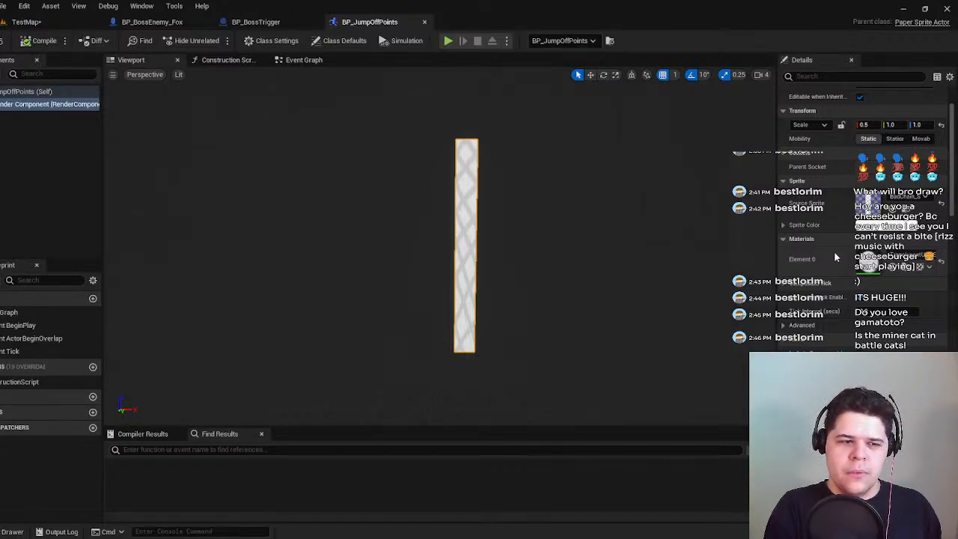
click(26, 21)
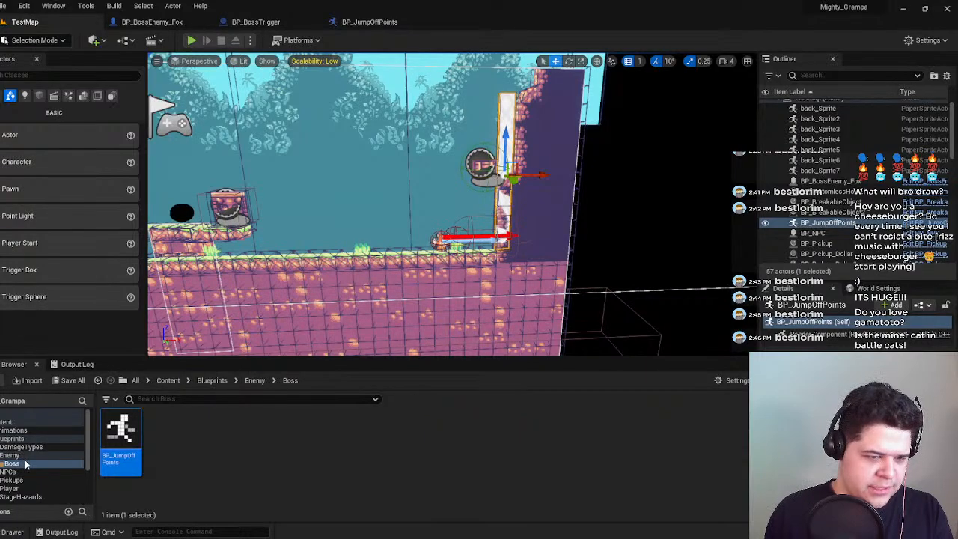
Open BP_BasePlayer from the Player folder and examine the Jump and Wall Jump Direction logic in its event graph.
click(10, 487)
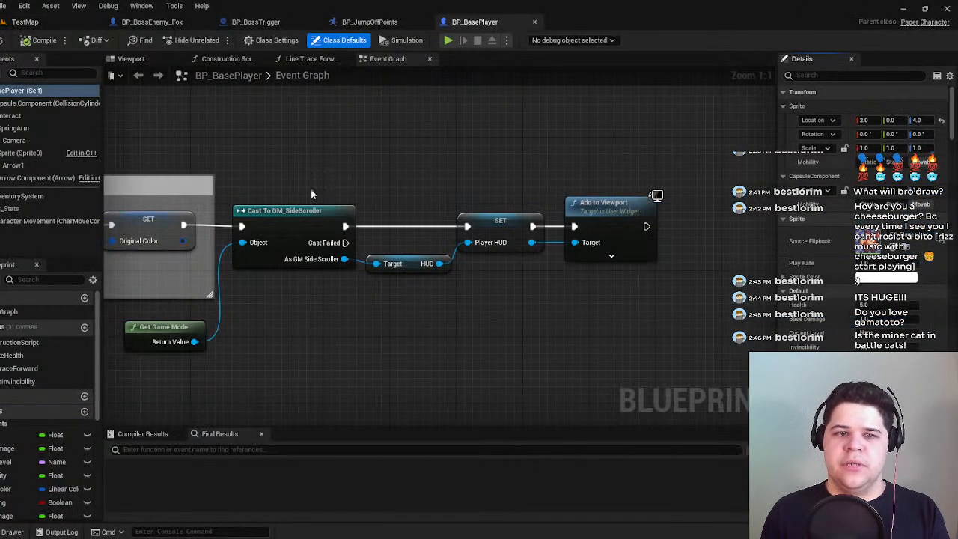
scroll(311, 187, down, 5)
right_drag(349, 304, 607, 148)
scroll(468, 234, up, 2)
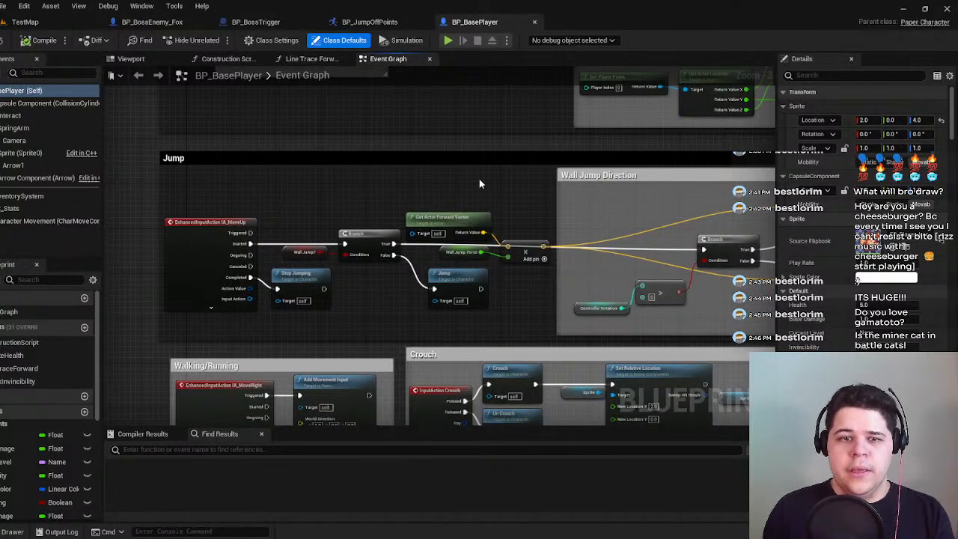
right_drag(311, 246, 202, 293)
right_drag(130, 265, 206, 285)
right_drag(514, 295, 365, 263)
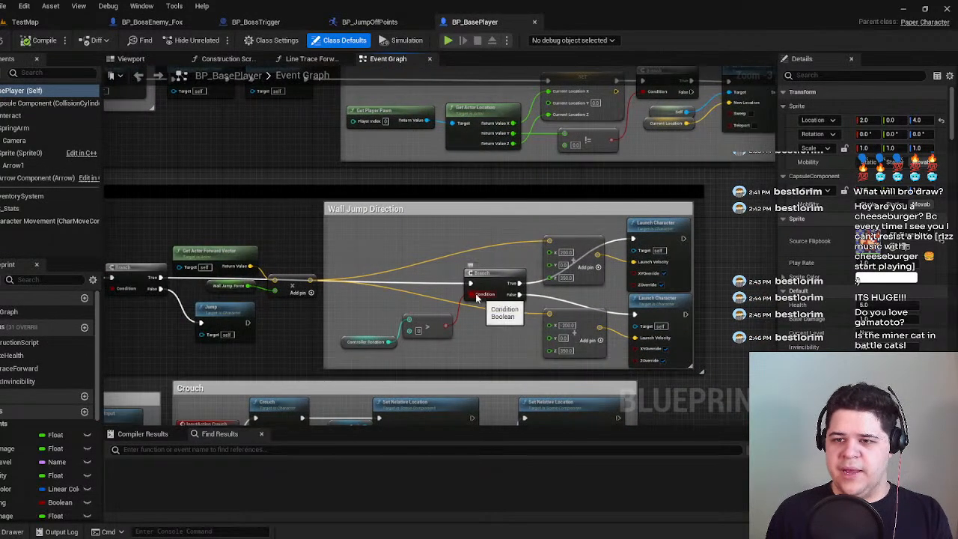
scroll(365, 263, down, 4)
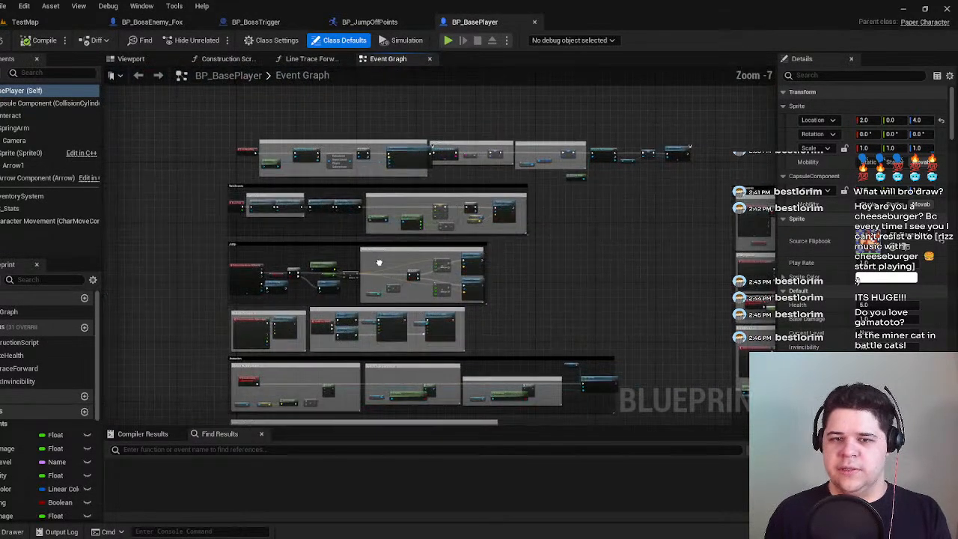
right_drag(613, 265, 562, 225)
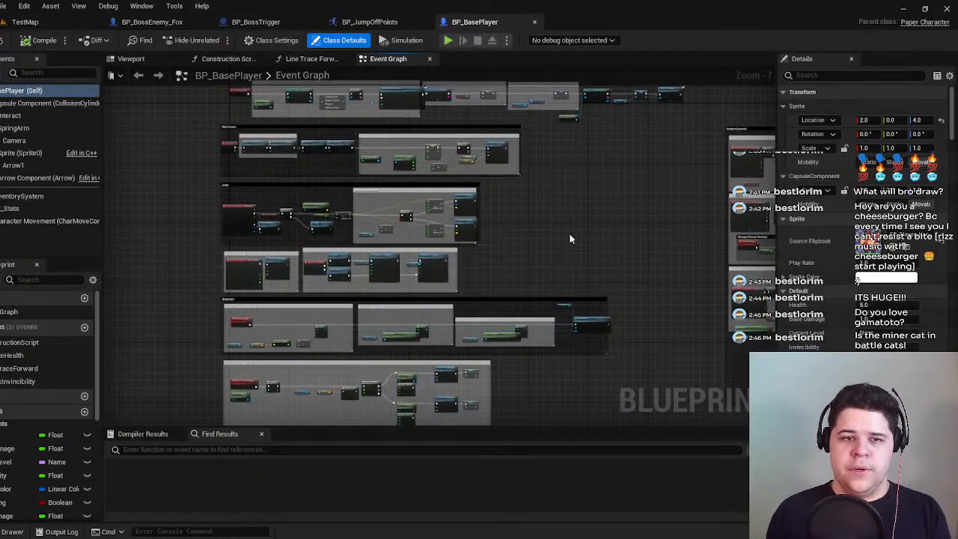
Look through the Update Control Rotation and damage groups in BP_BasePlayer's event graph to find the wall-check logic.
scroll(573, 237, up, 3)
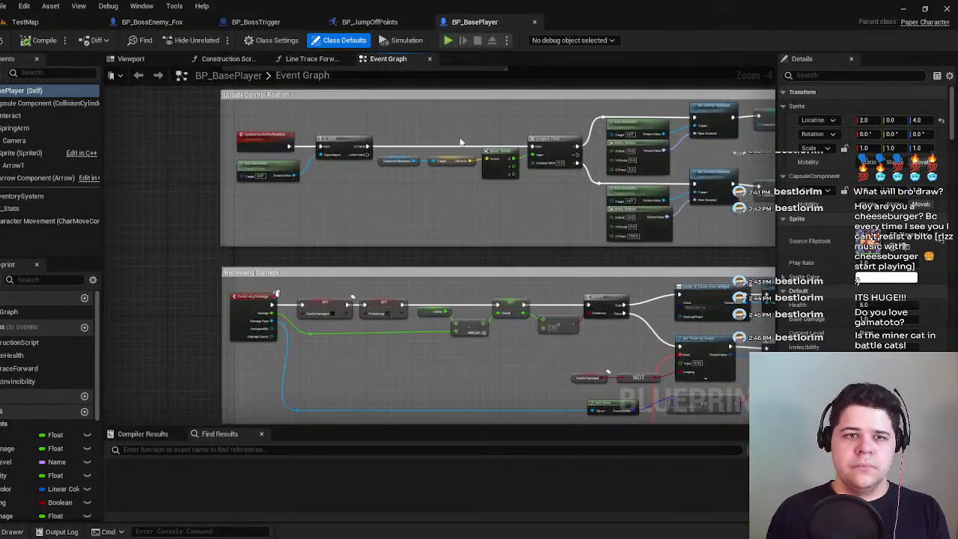
right_drag(478, 214, 448, 91)
right_drag(555, 208, 453, 107)
right_drag(247, 385, 419, 147)
scroll(308, 161, up, 2)
right_drag(306, 140, 300, 215)
scroll(253, 178, down, 3)
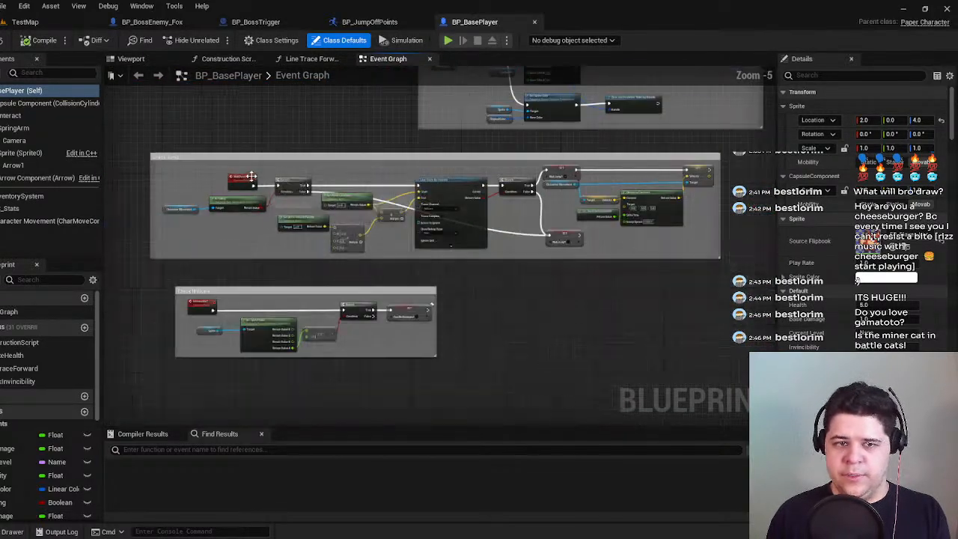
Examine the WallCheck event in the Check Jump group, including its falling check, Line Trace By Channel and Wall Jump? setters.
scroll(530, 184, up, 2)
right_drag(336, 164, 554, 166)
right_drag(460, 207, 403, 224)
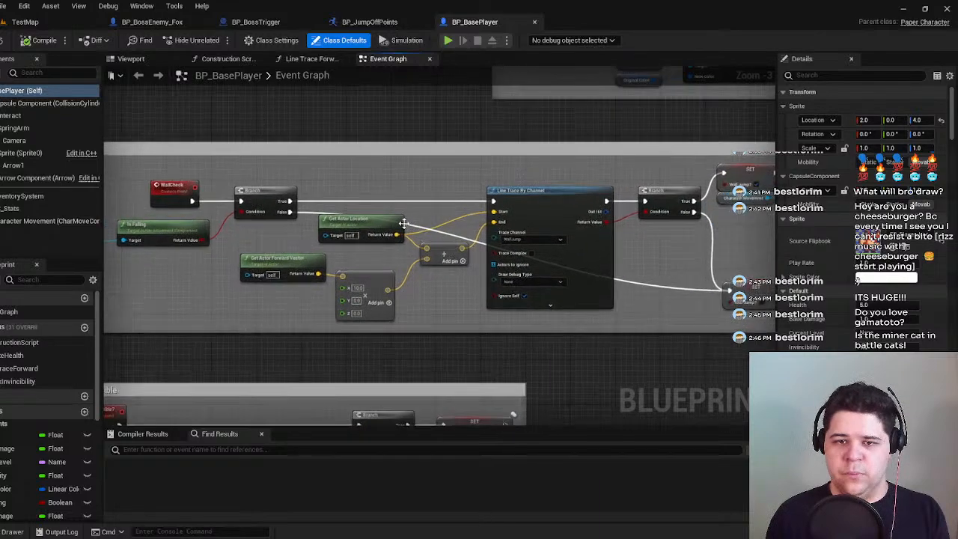
right_drag(347, 270, 606, 298)
scroll(480, 347, up, 1)
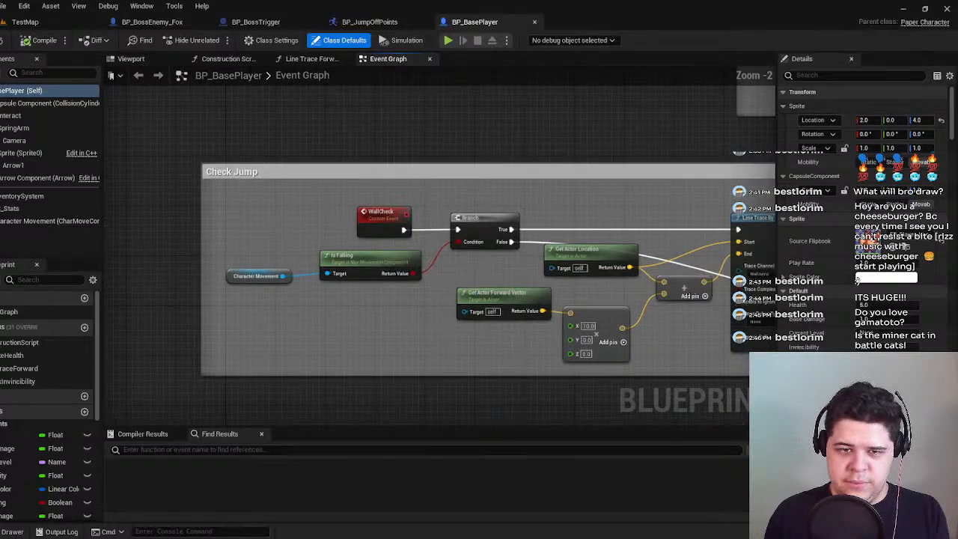
right_drag(478, 275, 366, 260)
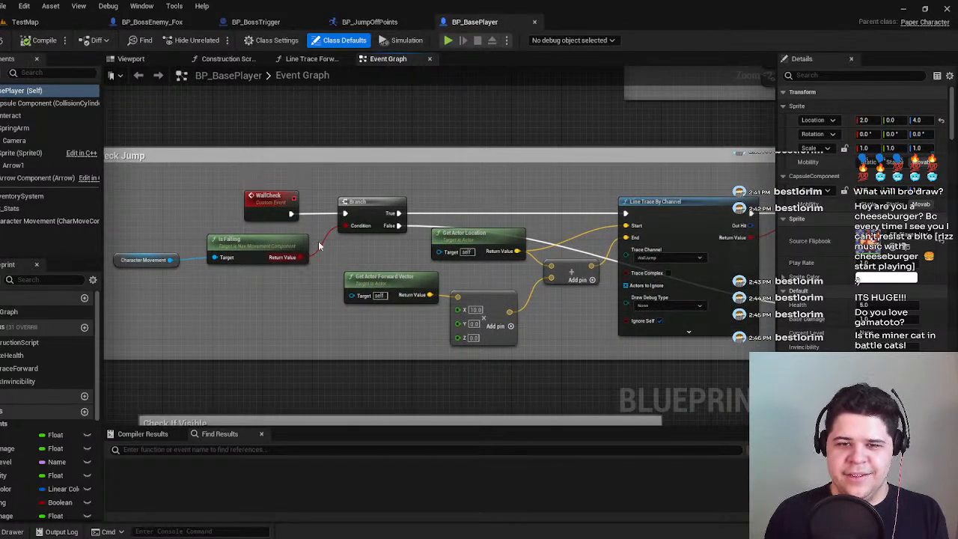
right_drag(426, 204, 267, 226)
right_drag(532, 224, 424, 235)
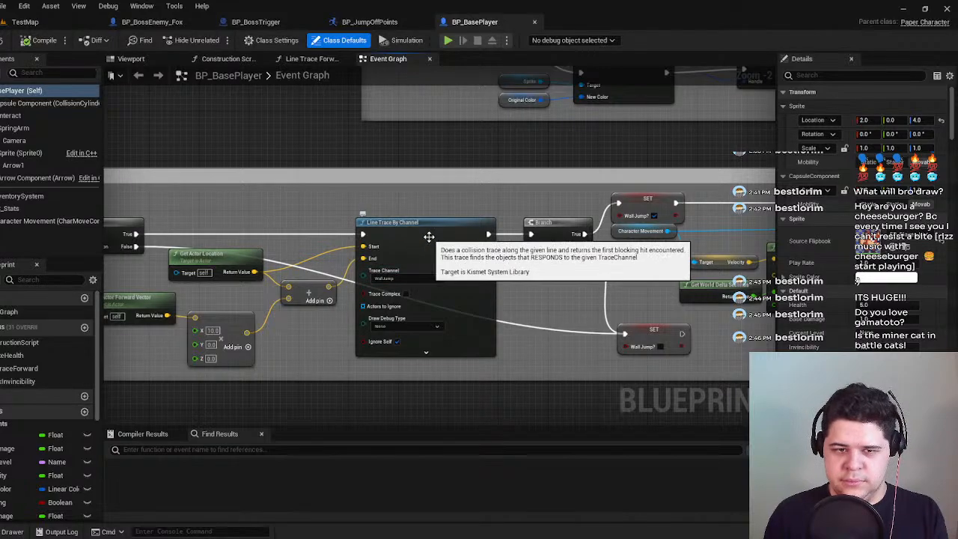
right_drag(233, 260, 192, 260)
right_drag(459, 280, 716, 265)
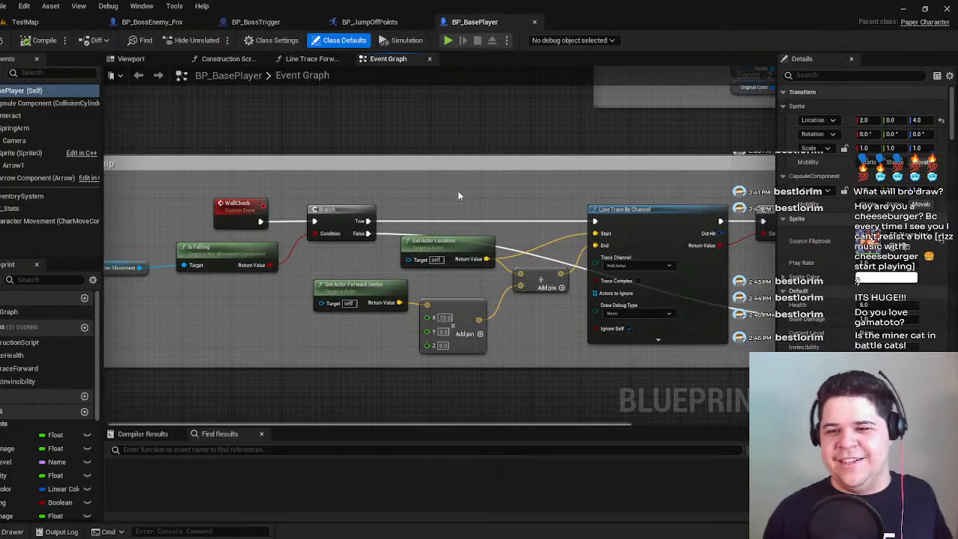
right_drag(431, 201, 368, 166)
click(256, 22)
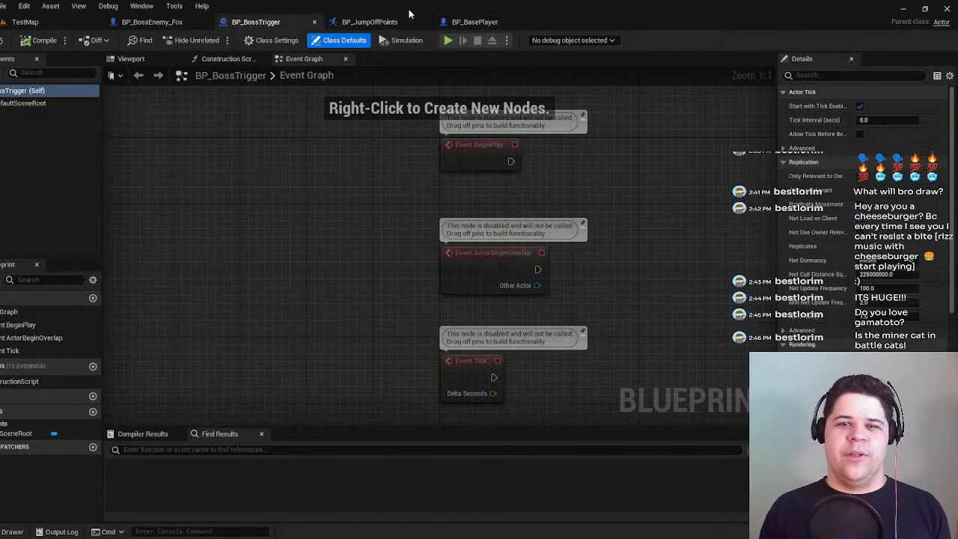
click(367, 22)
click(299, 22)
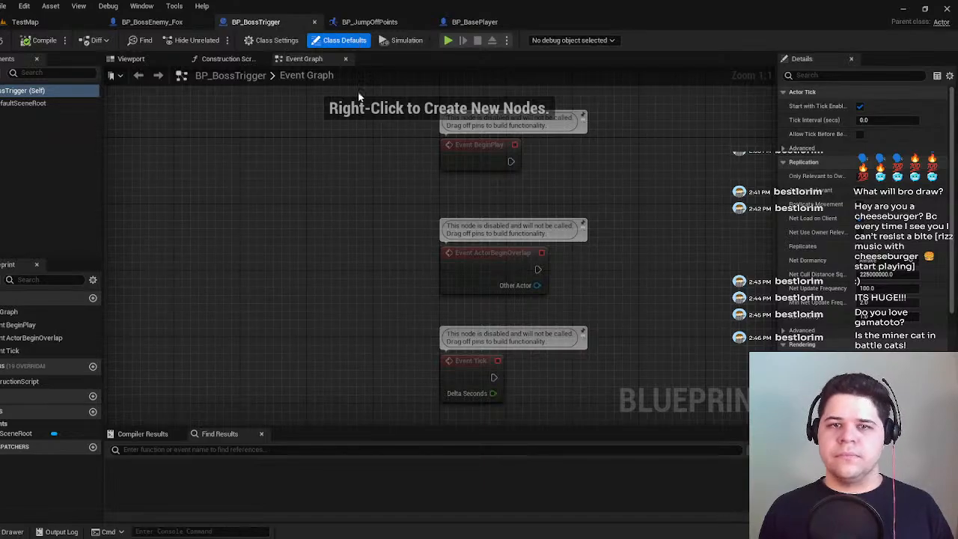
click(366, 22)
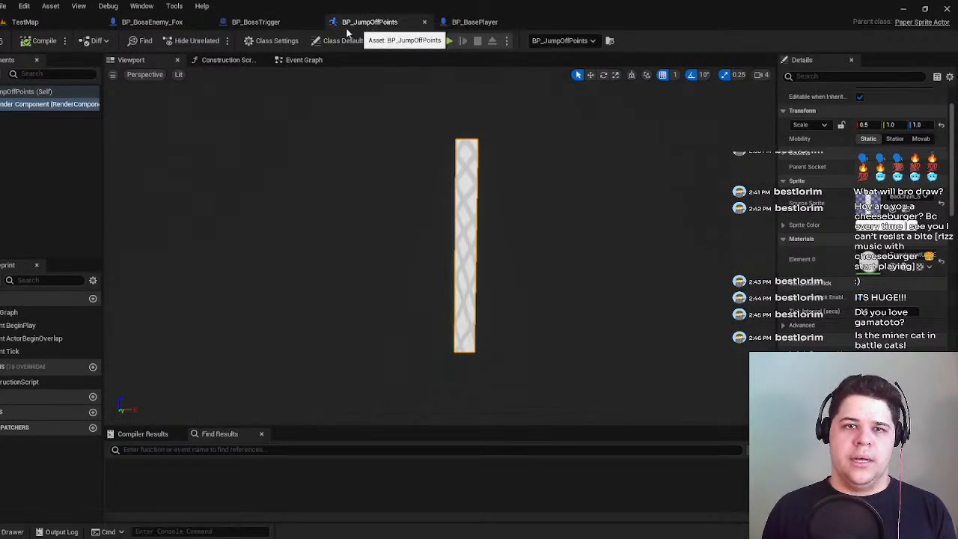
click(292, 22)
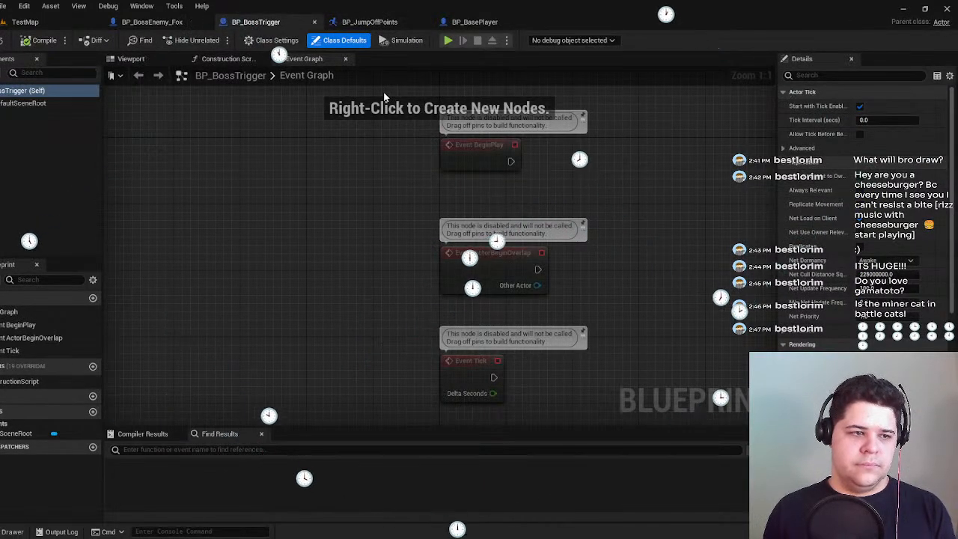
Add a new Boolean variable named JumpPoints to BP_BossEnemy_Fox.
click(152, 22)
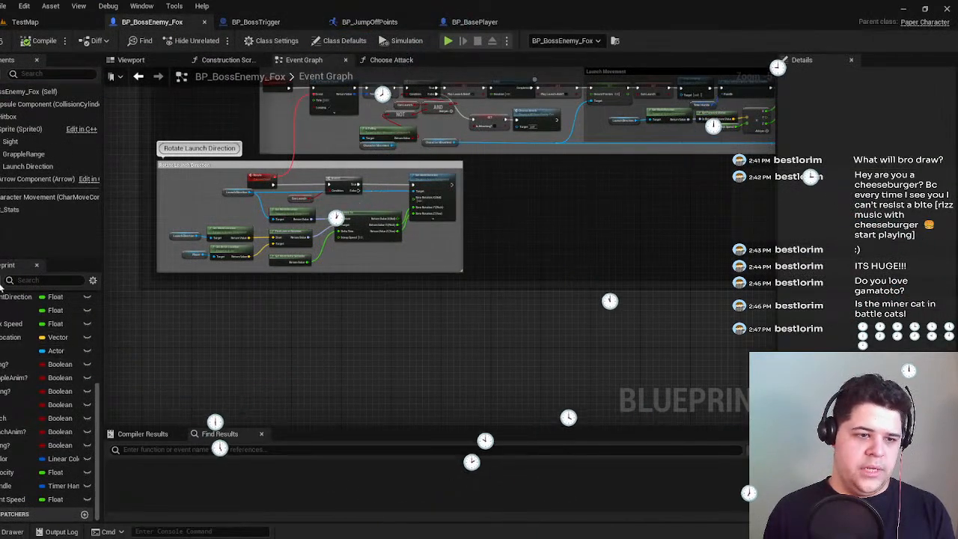
right_click(9, 305)
click(9, 309)
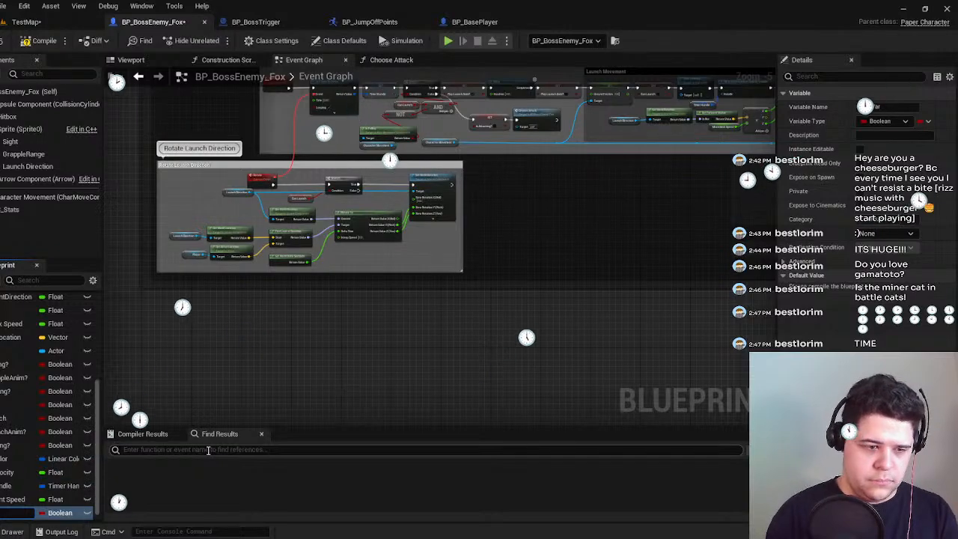
text(JumpOffPoints)
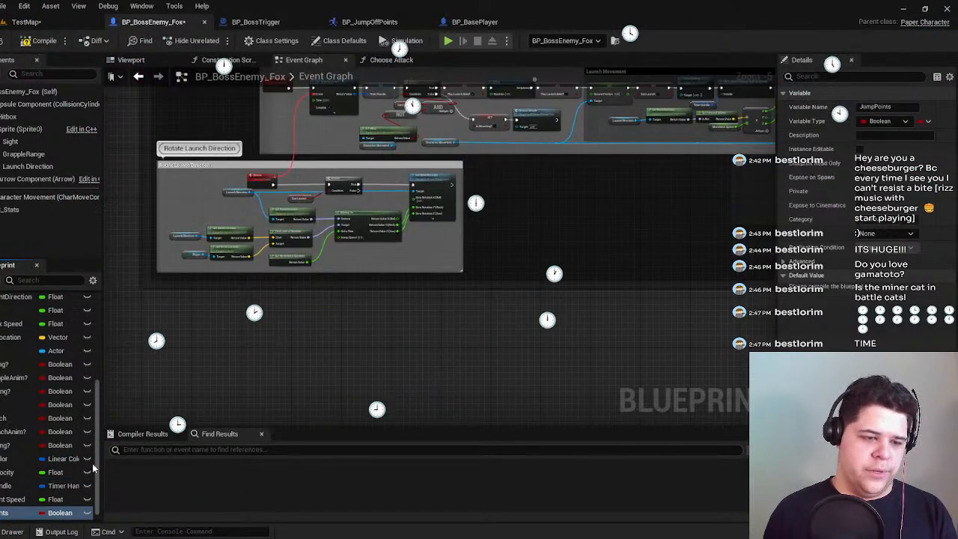
Check the parent class of BP_JumpOffPoints, set the JumpPoints variable's type to Paper Sprite object reference, and compile and save BP_BossEnemy_Fox.
click(60, 512)
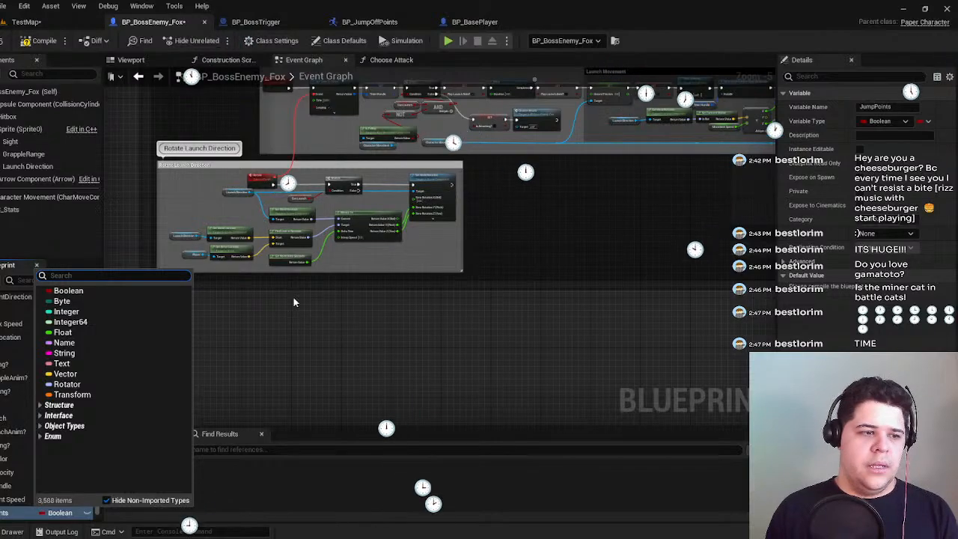
click(368, 22)
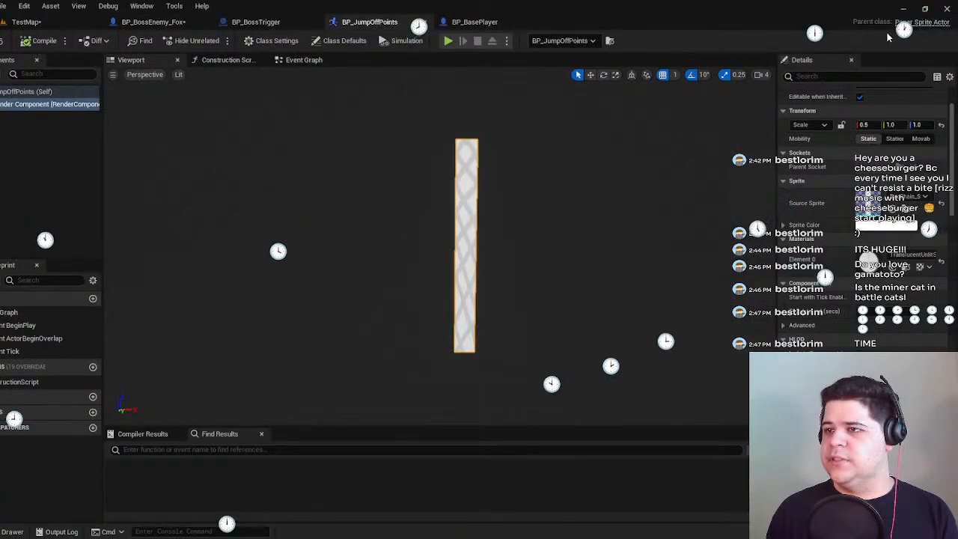
click(154, 22)
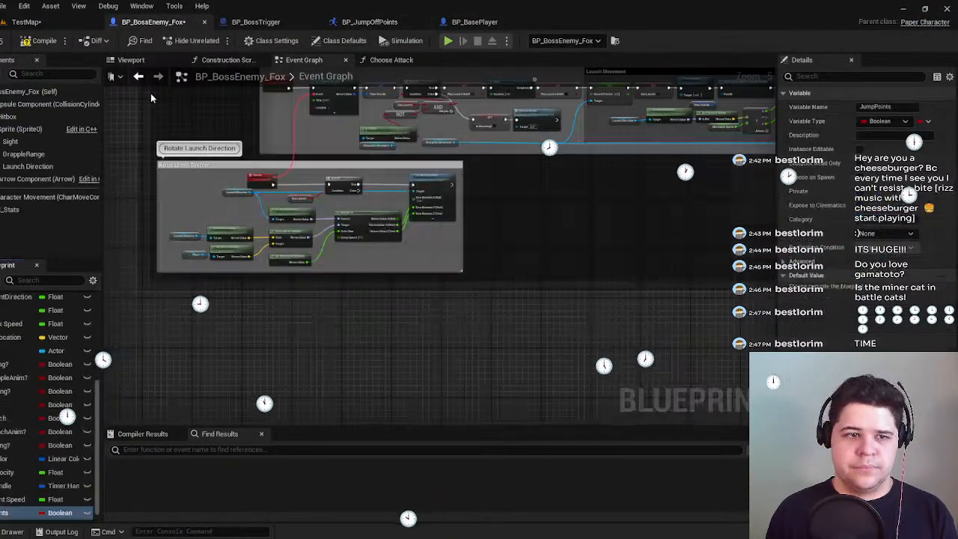
click(70, 513)
text(papers)
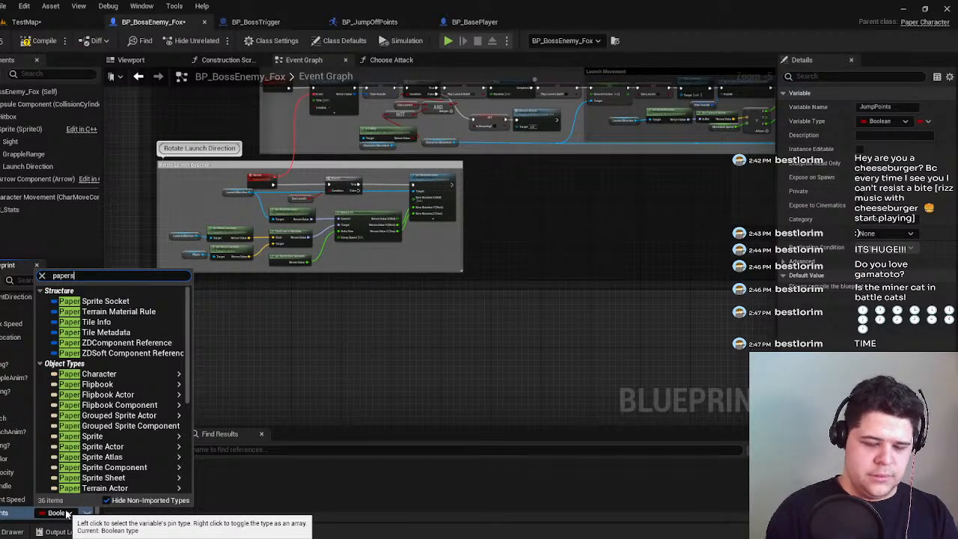
key(Down)
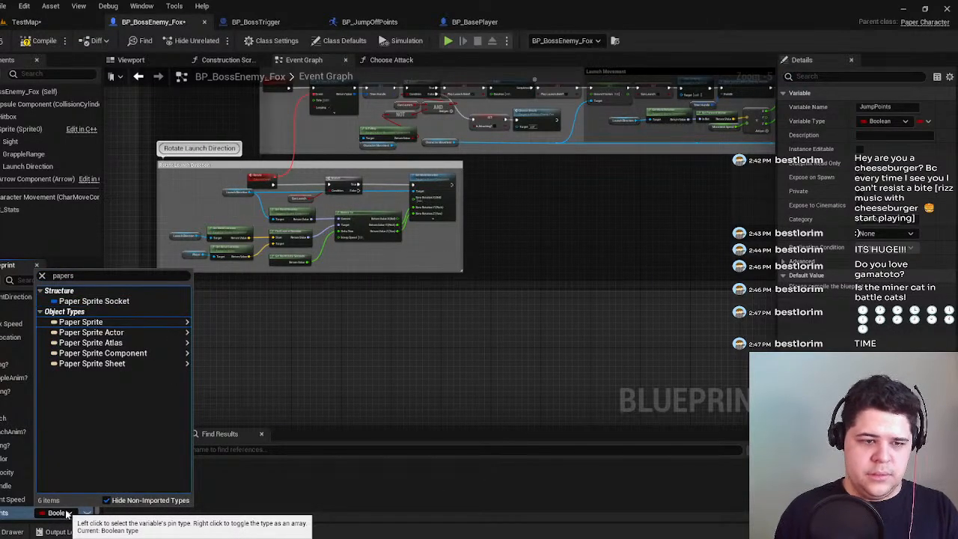
key(Return)
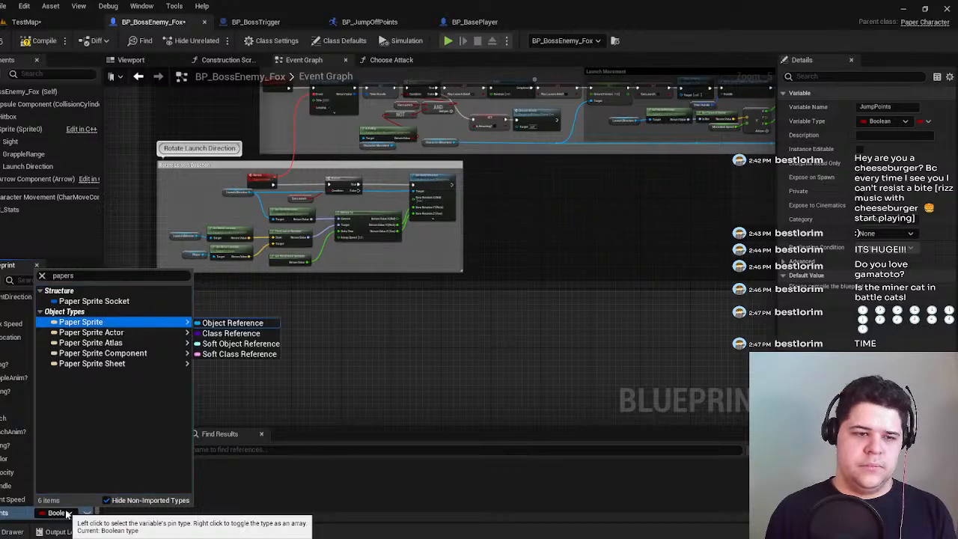
key(Escape)
click(44, 42)
key(ctrl+s)
click(68, 24)
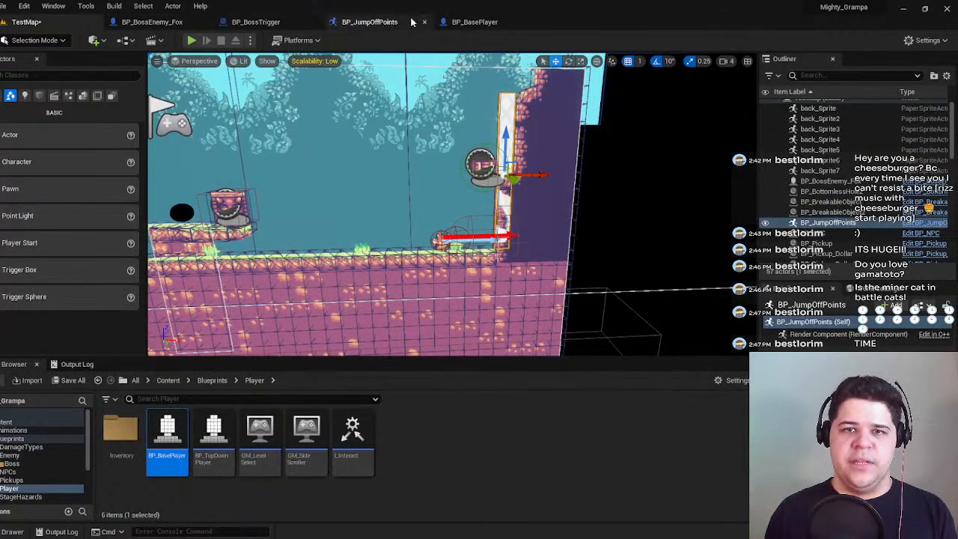
double_click(120, 432)
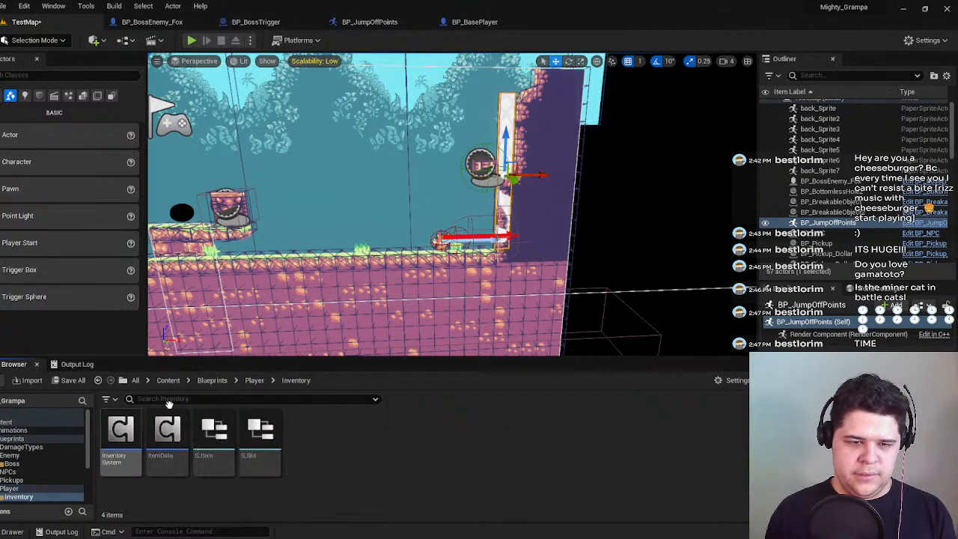
click(12, 464)
right_click(224, 457)
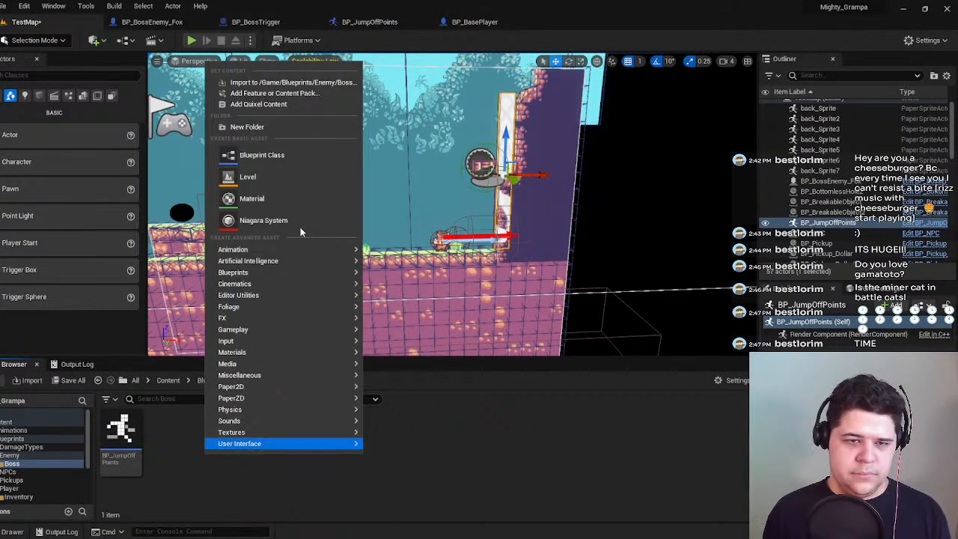
click(258, 154)
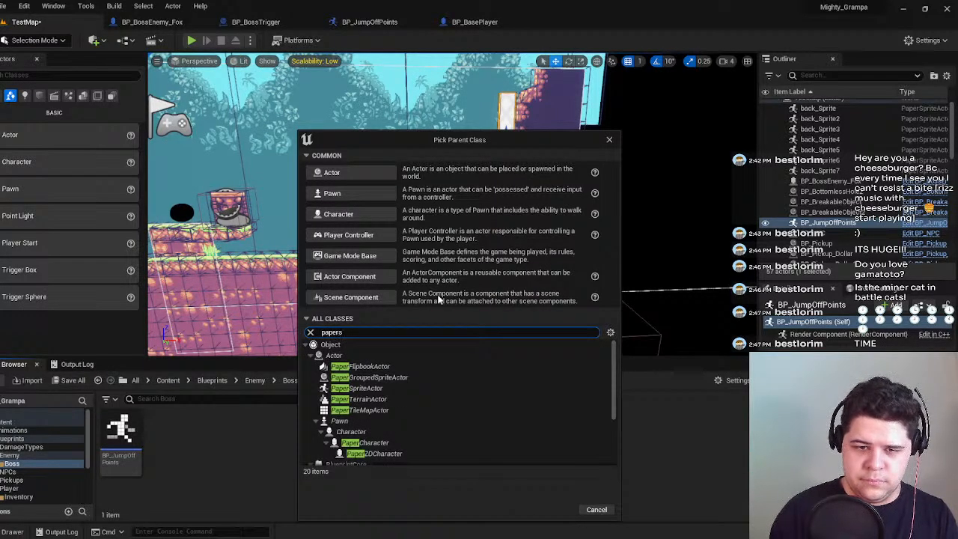
text(p)
key(Down)
key(Down)
key(Down)
key(Down)
key(Tab)
key(Return)
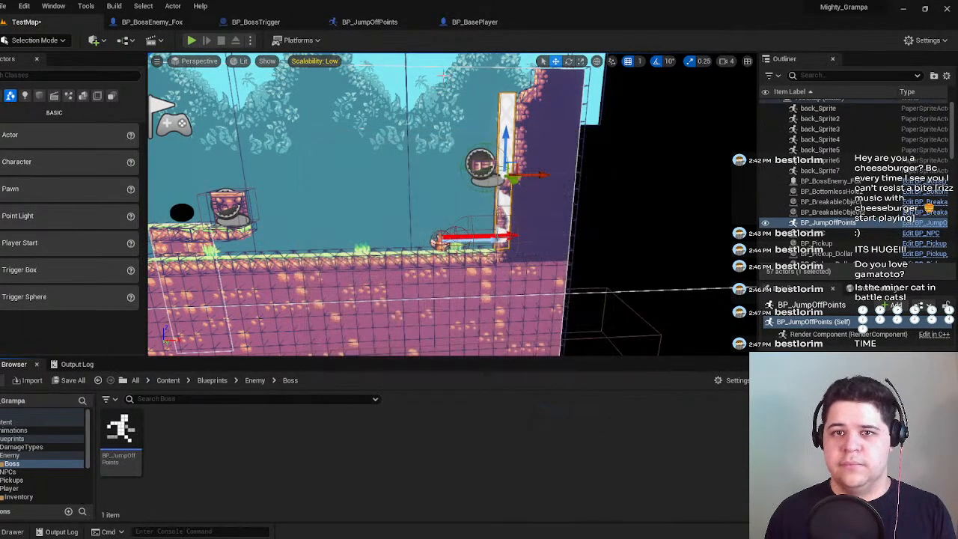
Close BP_BasePlayer, change the JumpPoints variable in BP_BossEnemy_Fox to a Paper Sprite Actor object reference, and compile.
click(470, 22)
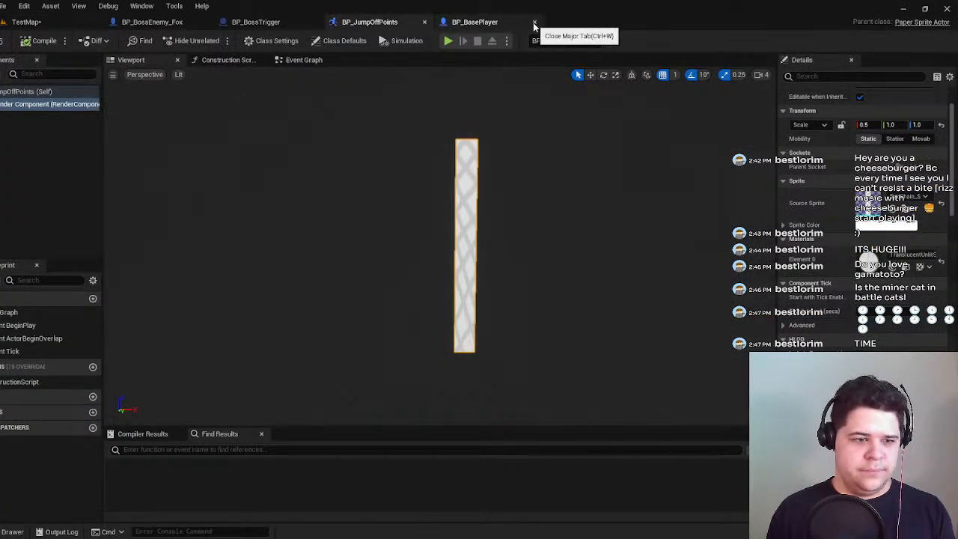
click(534, 21)
click(211, 23)
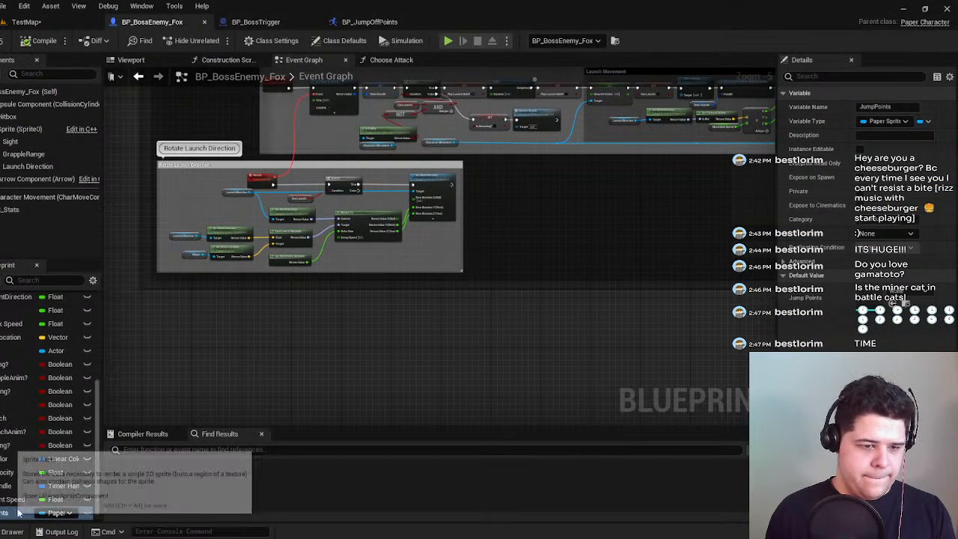
click(54, 514)
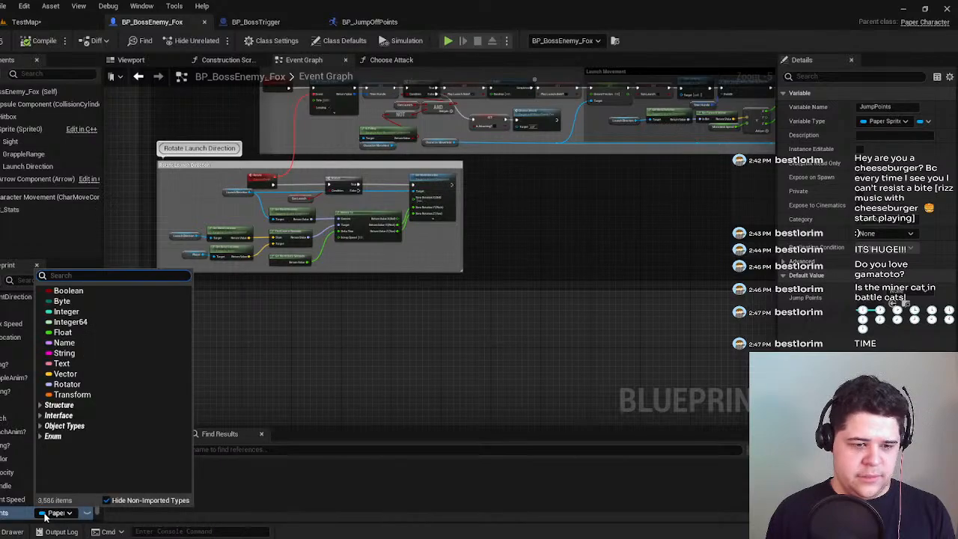
text(paper)
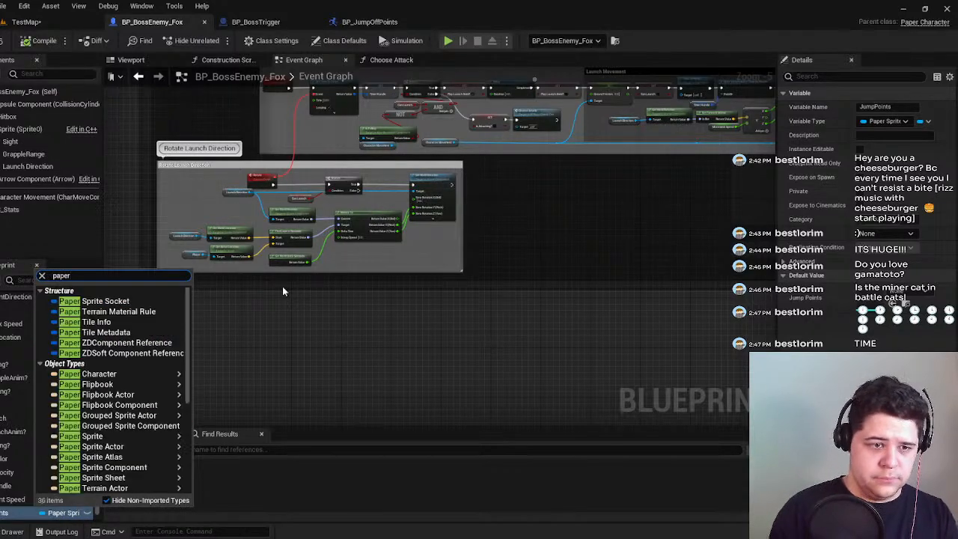
text(sp)
key(Down)
key(Down)
key(Down)
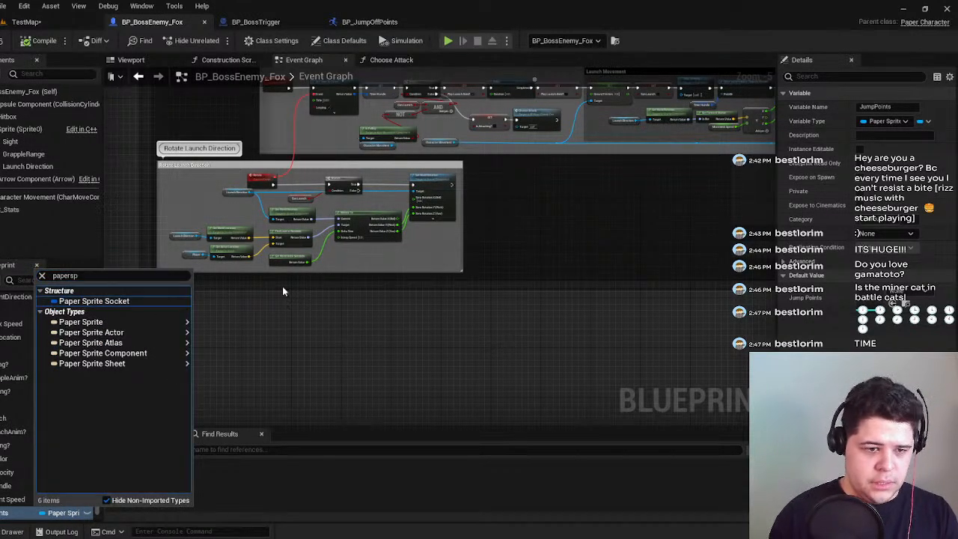
key(Return)
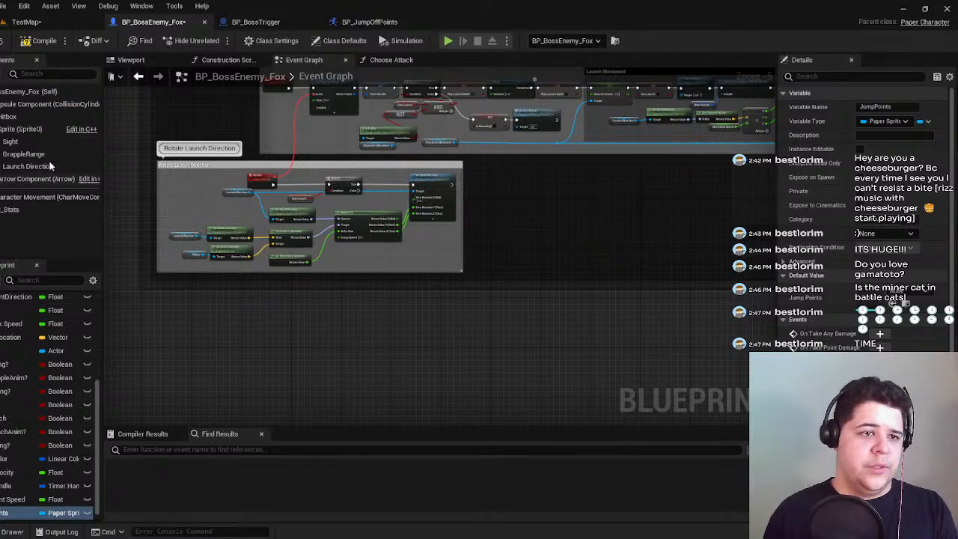
click(25, 42)
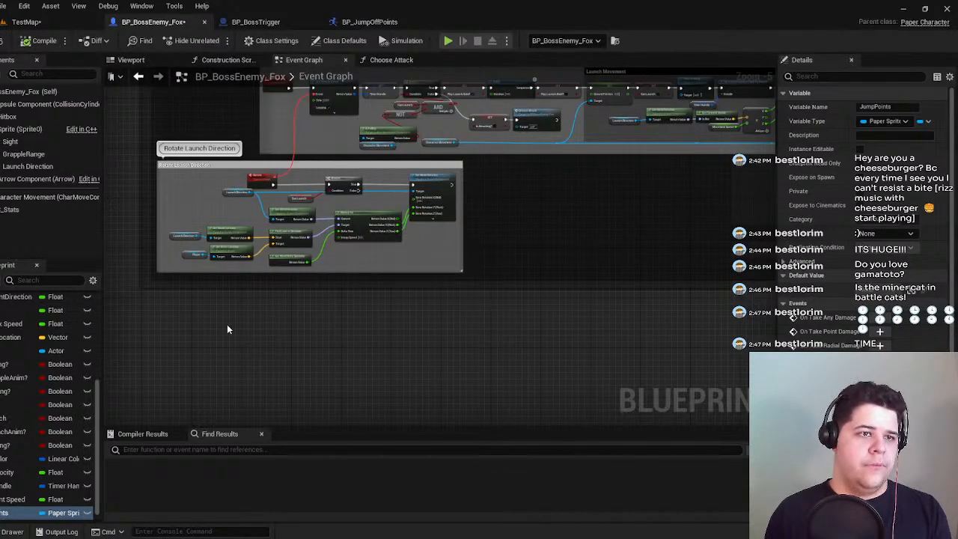
Turn the JumpPoints variable into an array and compile BP_BossEnemy_Fox.
click(88, 514)
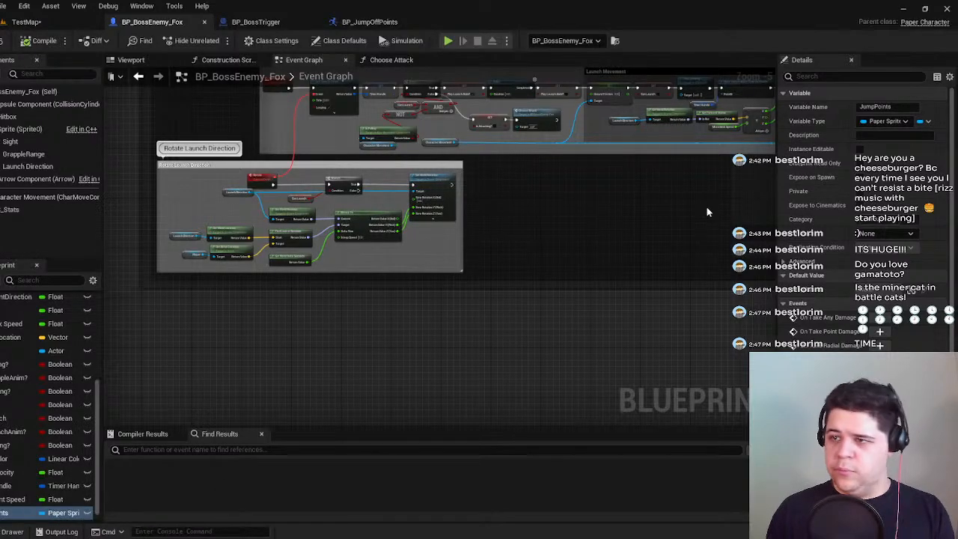
click(927, 121)
click(919, 154)
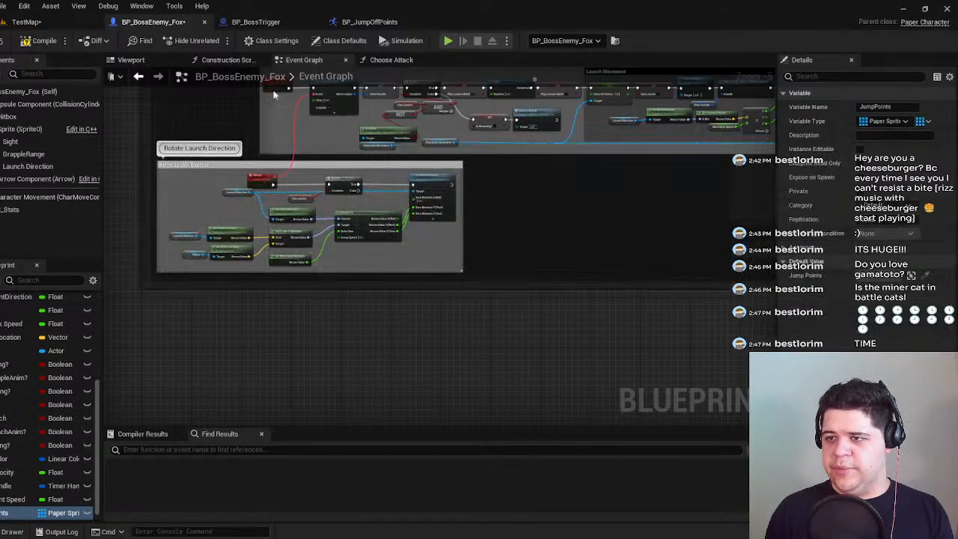
click(33, 41)
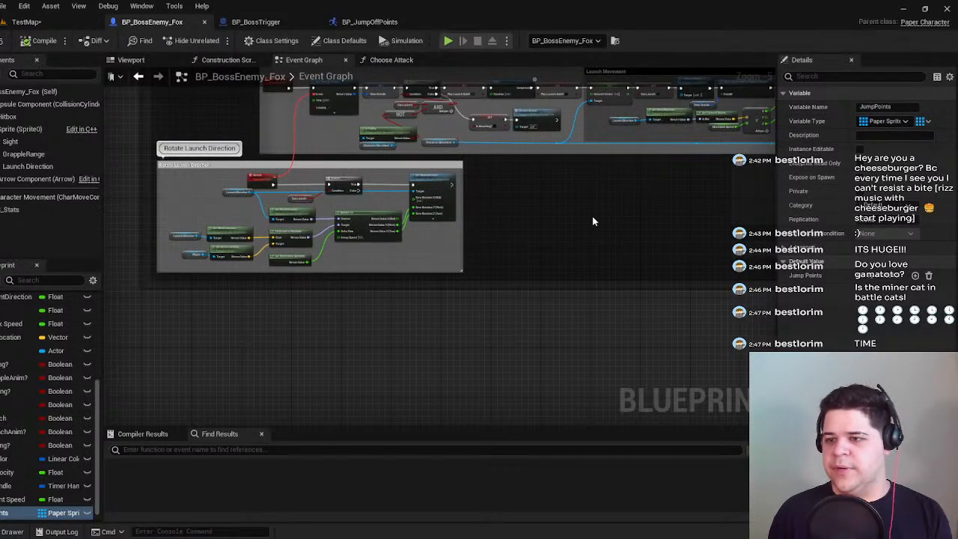
Make the JumpPoints array instance editable and compile BP_BossEnemy_Fox.
scroll(361, 193, down, 3)
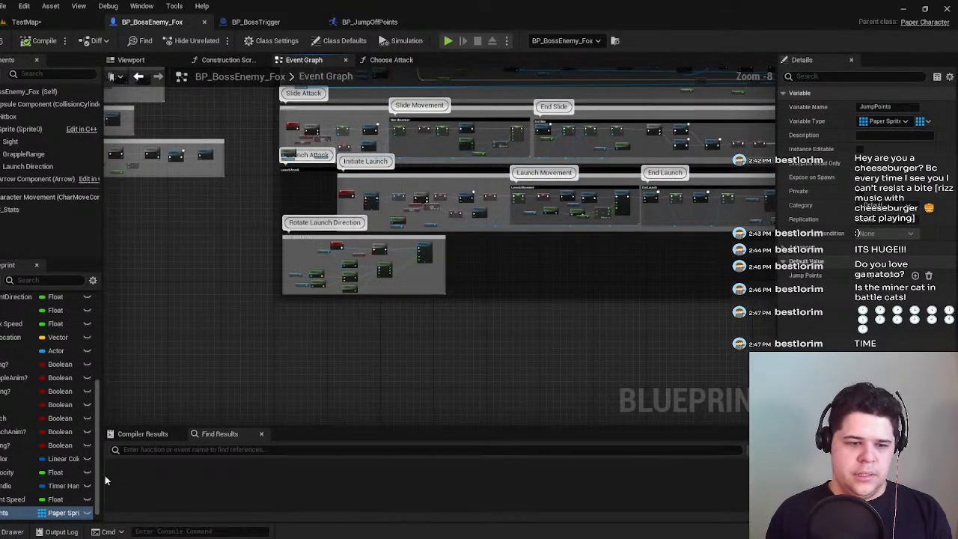
click(87, 513)
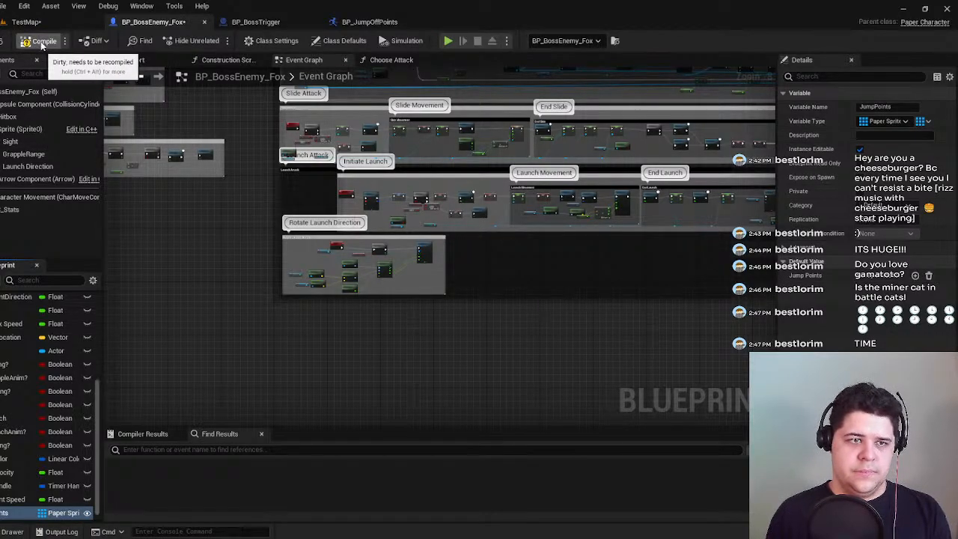
click(41, 42)
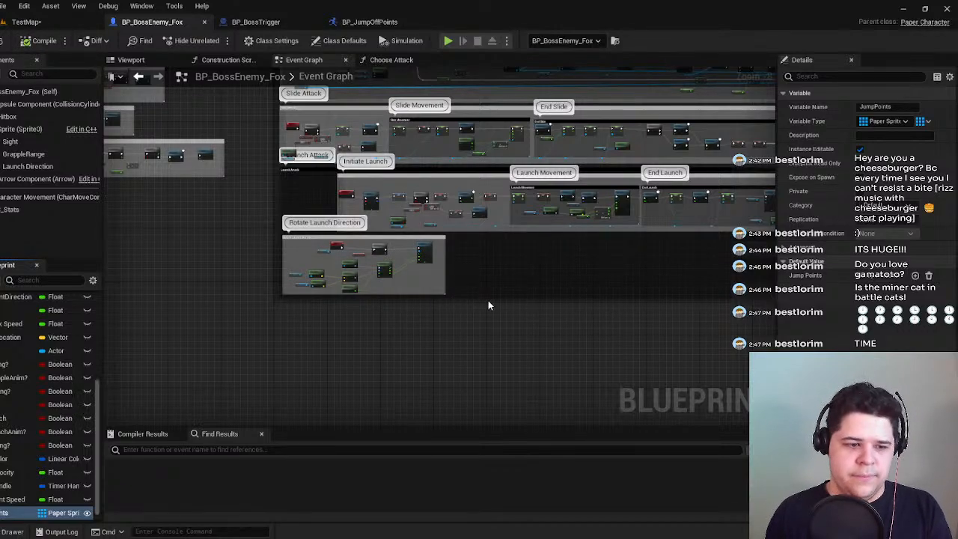
Examine the Initiate Launch and Rotate Launch Direction node groups in the boss's event graph.
right_drag(486, 299, 737, 299)
scroll(542, 347, up, 4)
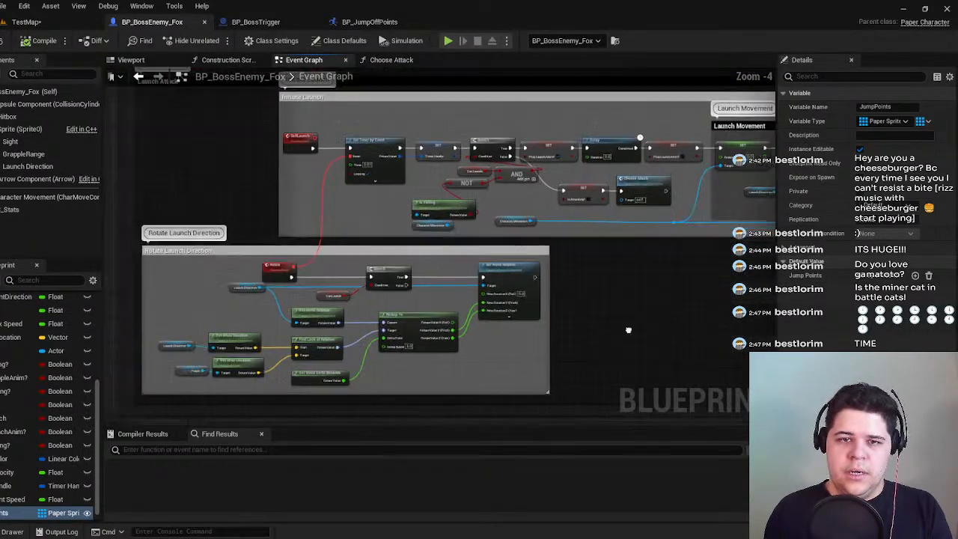
right_drag(307, 213, 660, 327)
right_drag(420, 264, 227, 297)
right_drag(522, 252, 423, 305)
right_drag(438, 368, 260, 215)
scroll(290, 222, up, 4)
scroll(408, 214, down, 2)
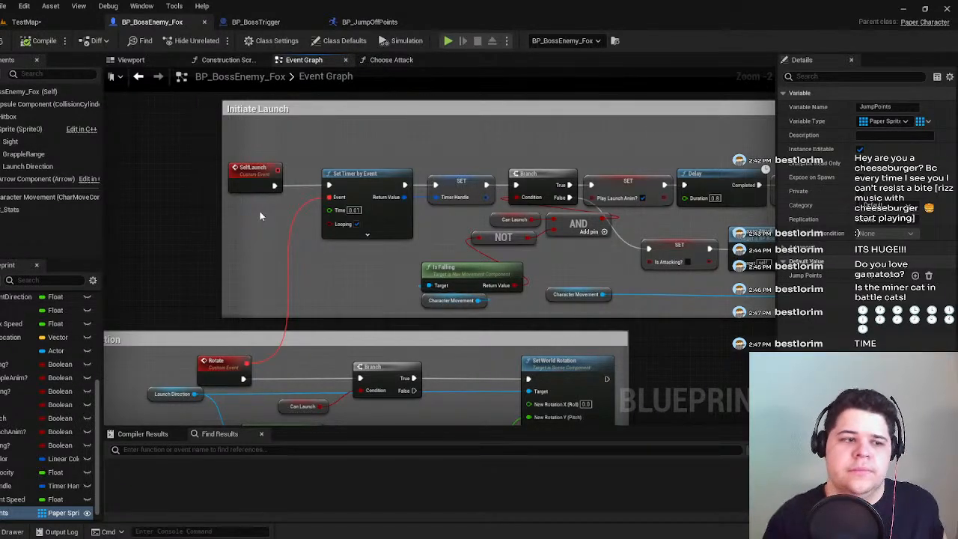
Add an Arrow component to BP_JumpOffPoints.
click(369, 22)
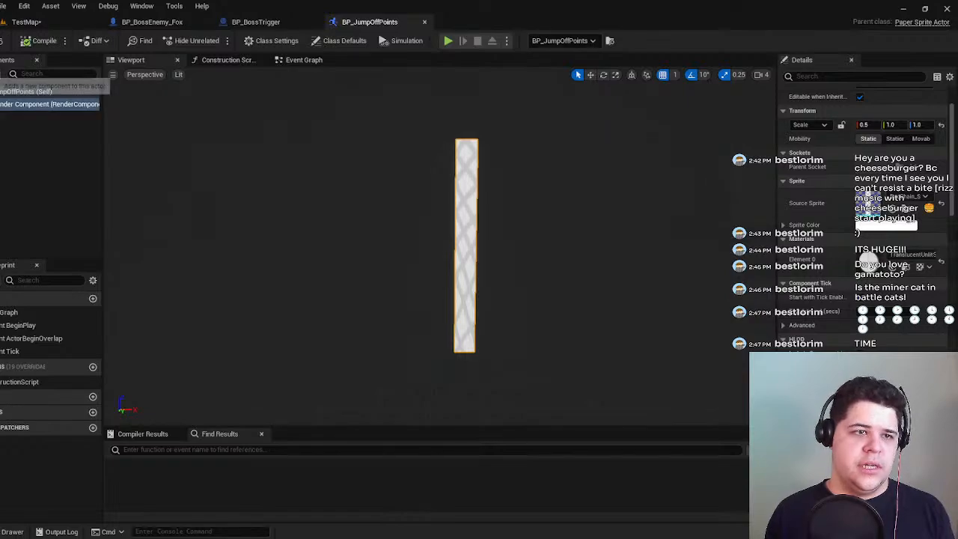
click(2, 74)
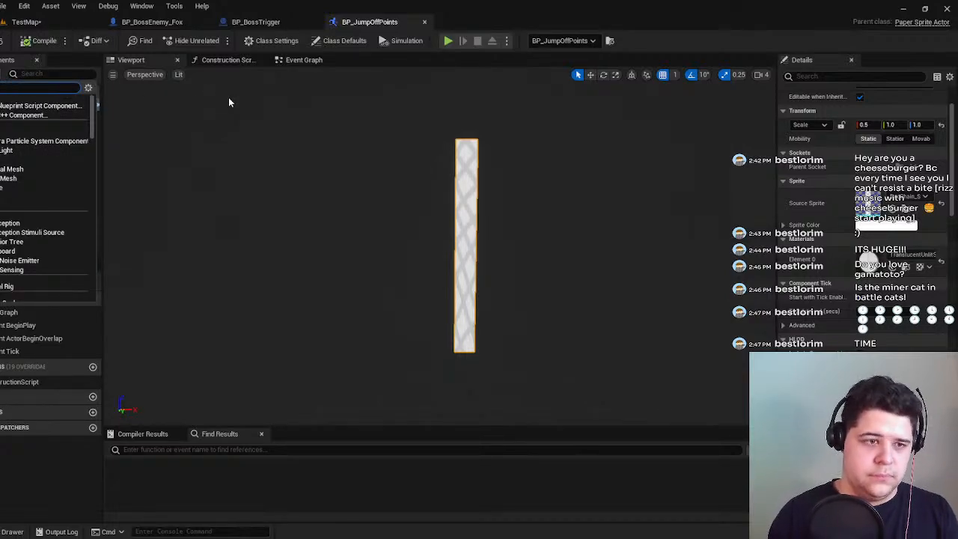
text(box)
key(BackSpace)
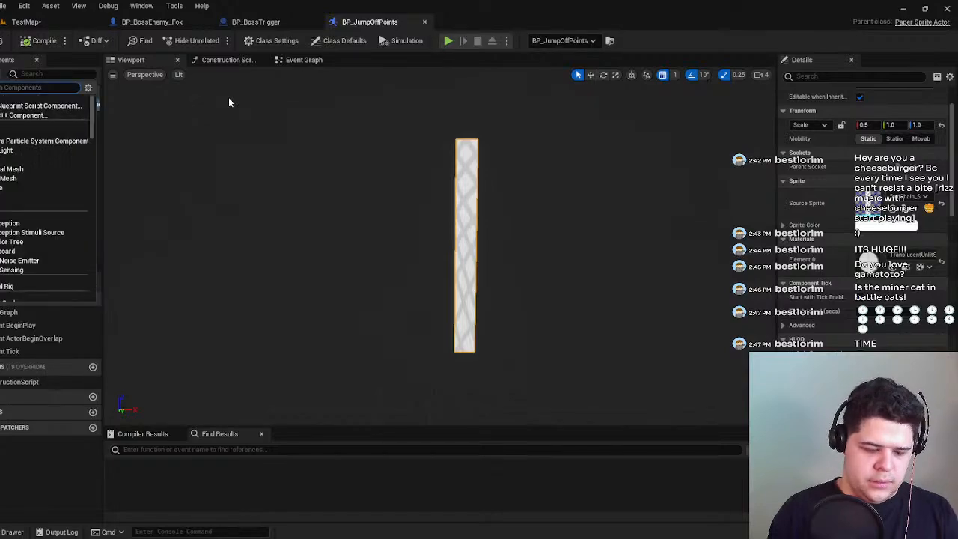
text(planow)
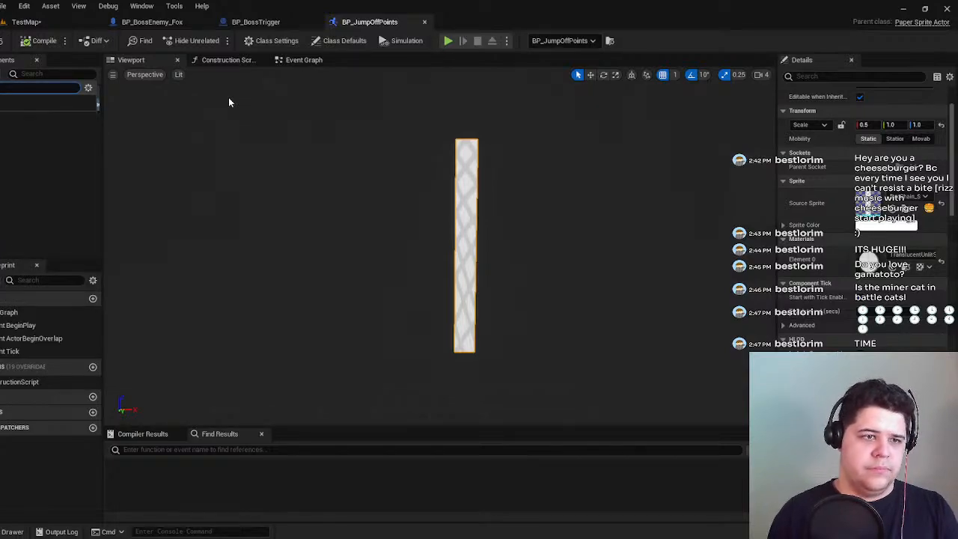
key(Return)
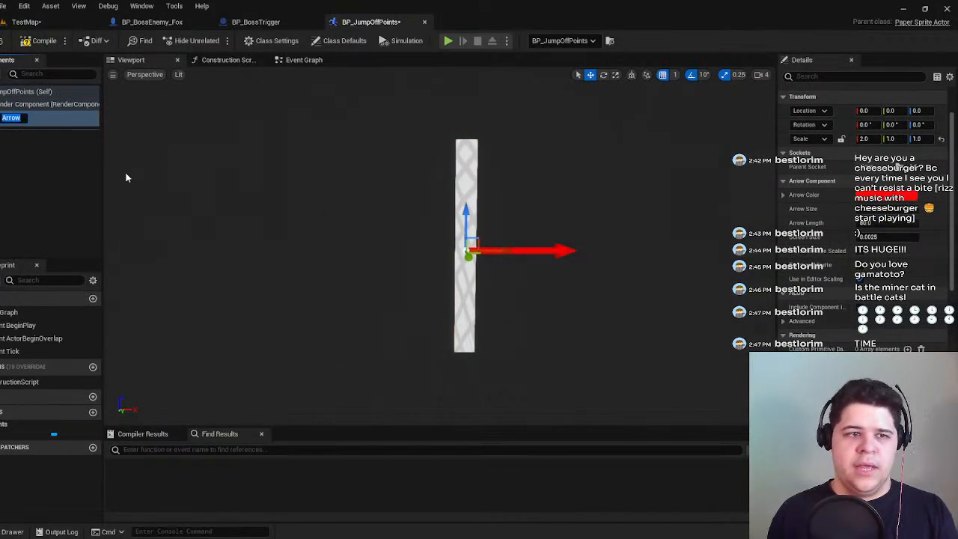
Raise the Arrow component to Z 56 near the upper end of the sprite and switch to rotation mode.
click(470, 166)
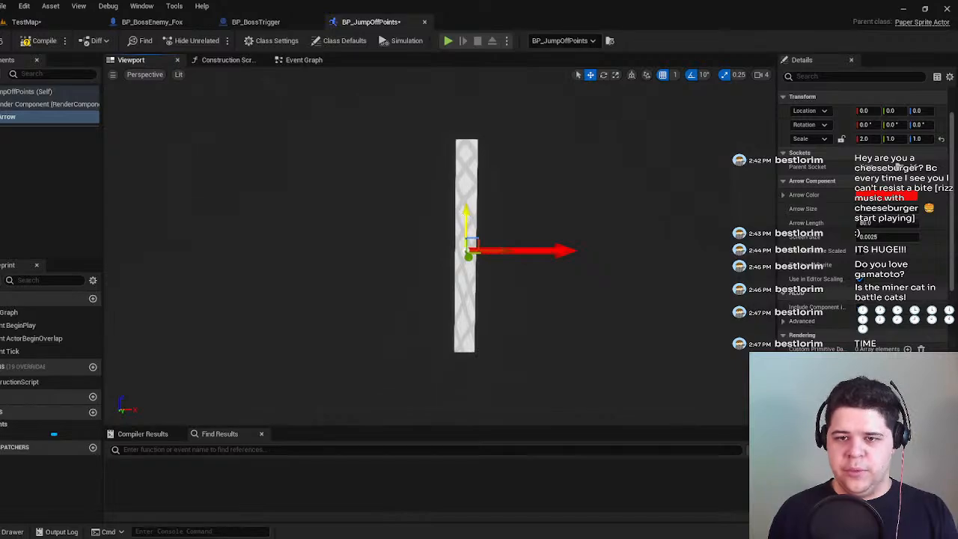
drag(465, 217, 463, 136)
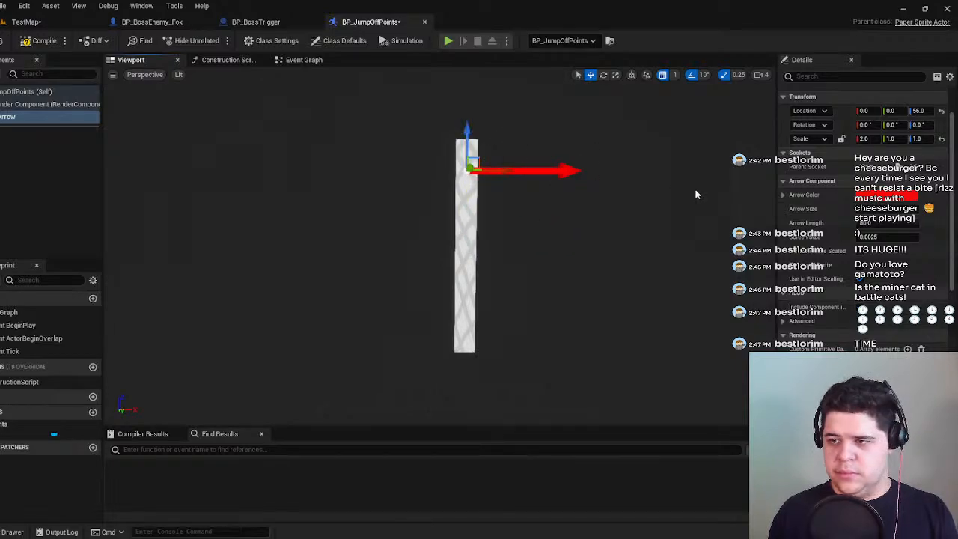
click(602, 75)
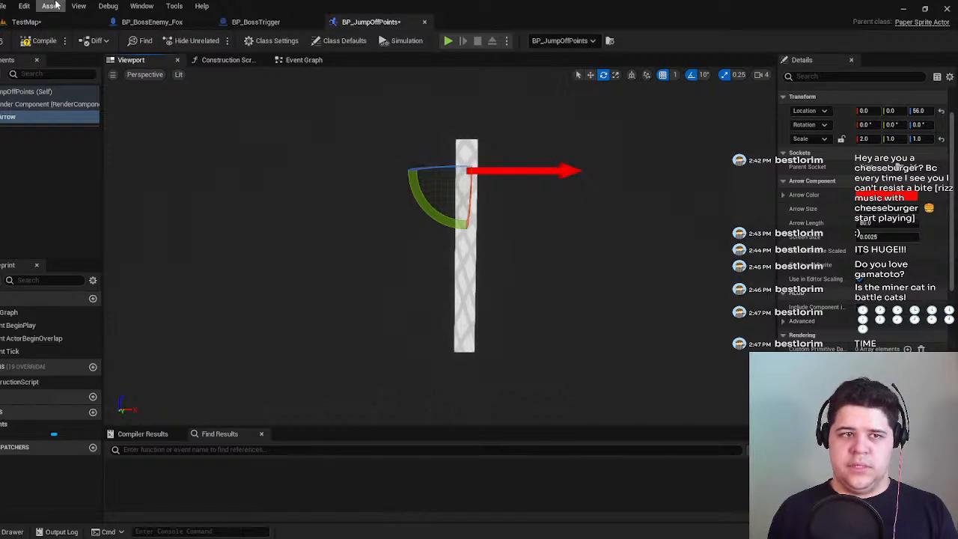
Rotate the wall-mounted BP_JumpOffPoints actor in TestMap so its arrow points away from the wall, and save the level.
click(33, 24)
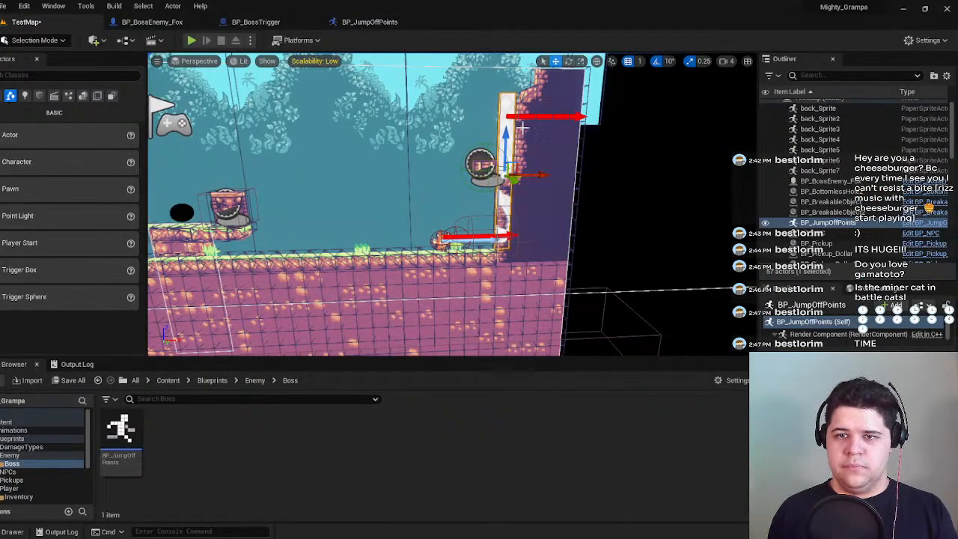
click(569, 62)
drag(476, 183, 349, 185)
right_drag(543, 134, 544, 134)
drag(515, 177, 522, 177)
alt+drag(419, 201, 542, 203)
right_drag(464, 202, 306, 286)
key(ctrl+s)
key(s)
key(s)
key(d)
key(w)
key(w)
key(s)
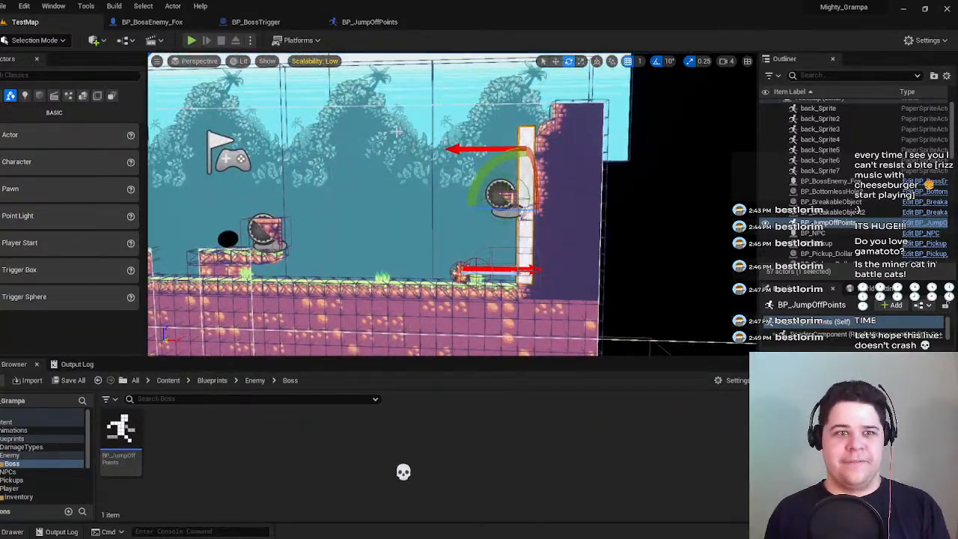
Shift the Arrow component in BP_JumpOffPoints to X 14 at the sprite's edge, and save the blueprint.
click(365, 28)
mouse_move(501, 170)
right_down()
mouse_move(538, 180)
mouse_move(524, 183)
mouse_move(501, 161)
mouse_move(491, 185)
right_up()
click(590, 76)
key(w)
scroll(487, 180, up, 3)
drag(426, 194, 466, 197)
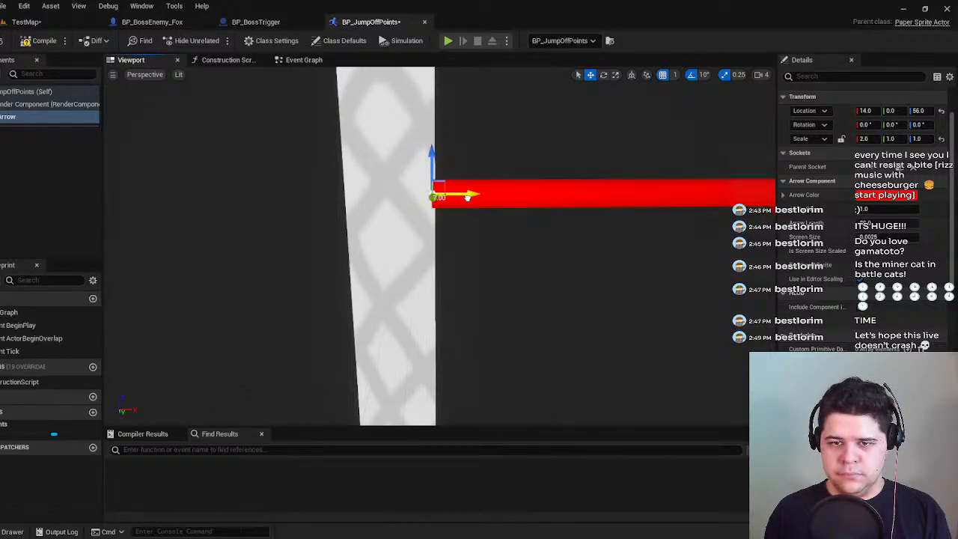
scroll(361, 228, down, 4)
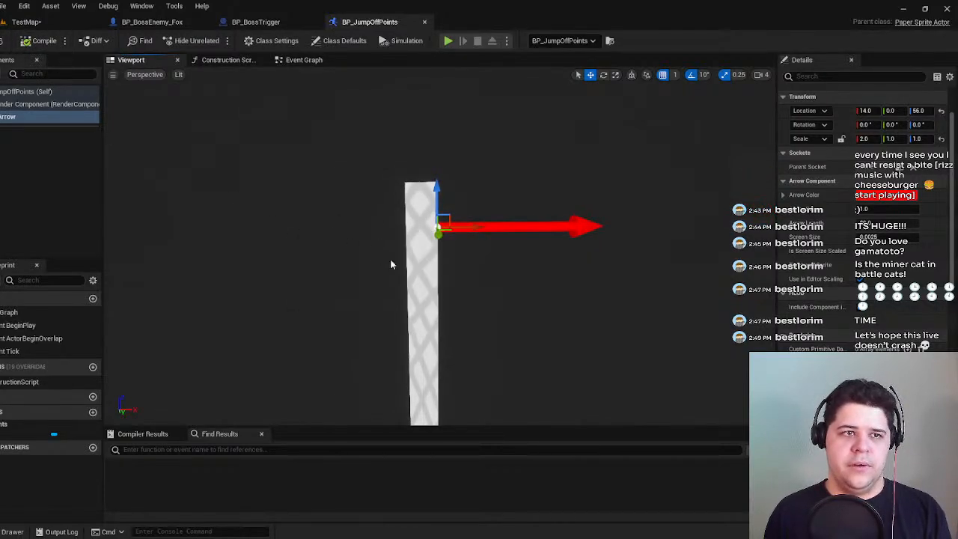
mouse_move(390, 260)
right_down()
mouse_move(448, 322)
mouse_move(392, 251)
mouse_move(374, 258)
right_up()
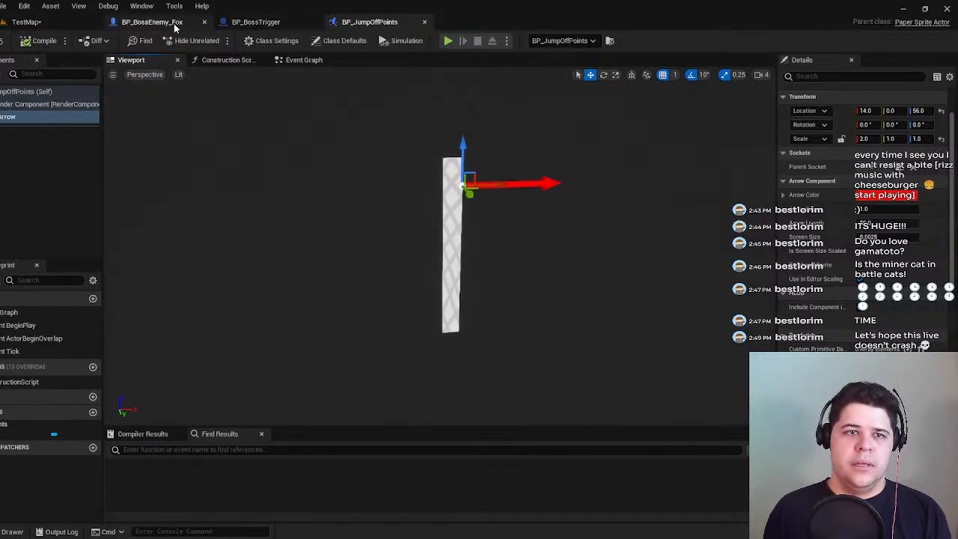
Close BP_BossTrigger and review the attack node groups in the BP_BossEnemy_Fox event graph.
click(152, 22)
click(313, 22)
scroll(286, 241, down, 3)
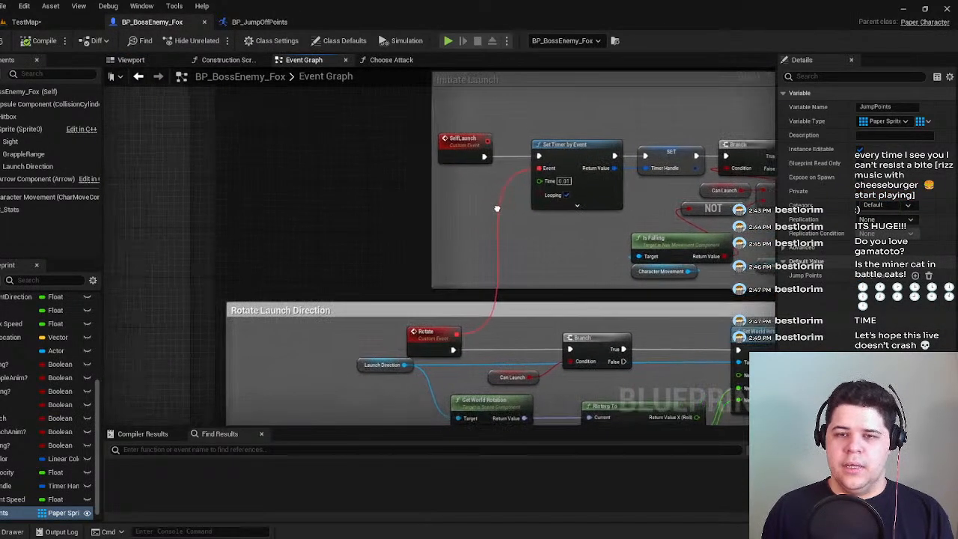
scroll(376, 204, up, 2)
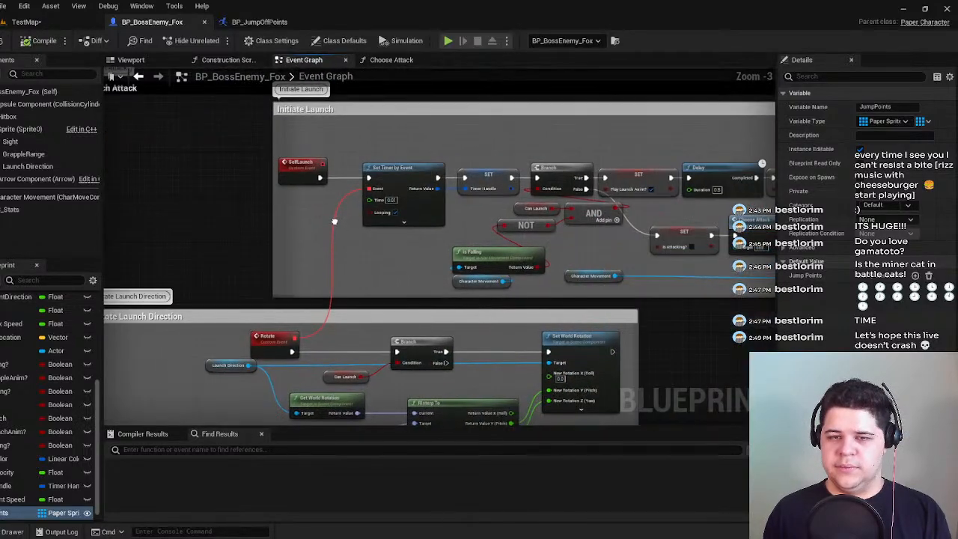
scroll(334, 222, down, 1)
right_drag(335, 221, 502, 275)
scroll(503, 283, down, 2)
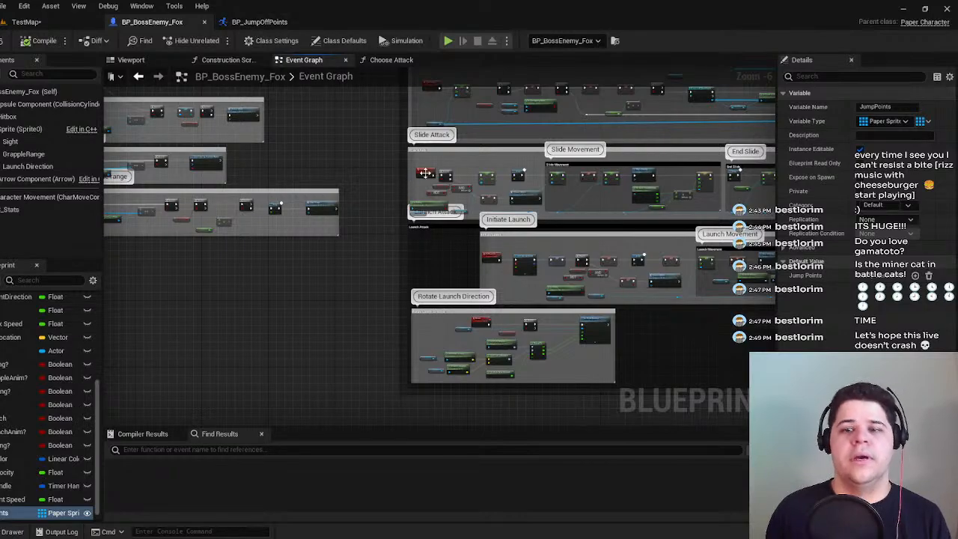
right_drag(489, 230, 306, 162)
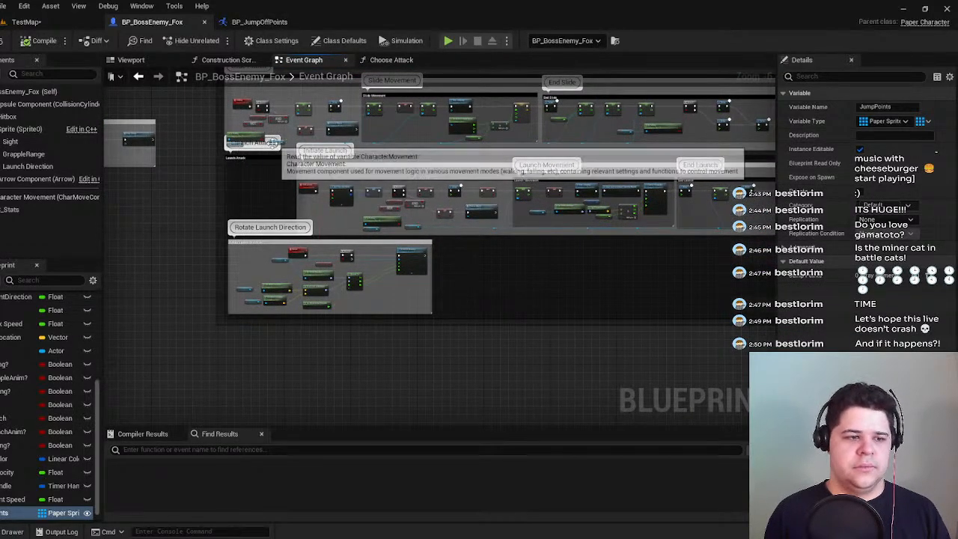
Move the Launch Attack comment group down to open space beneath the Slide Attack group, and save BP_BossEnemy_Fox.
drag(270, 152, 267, 334)
scroll(309, 186, up, 4)
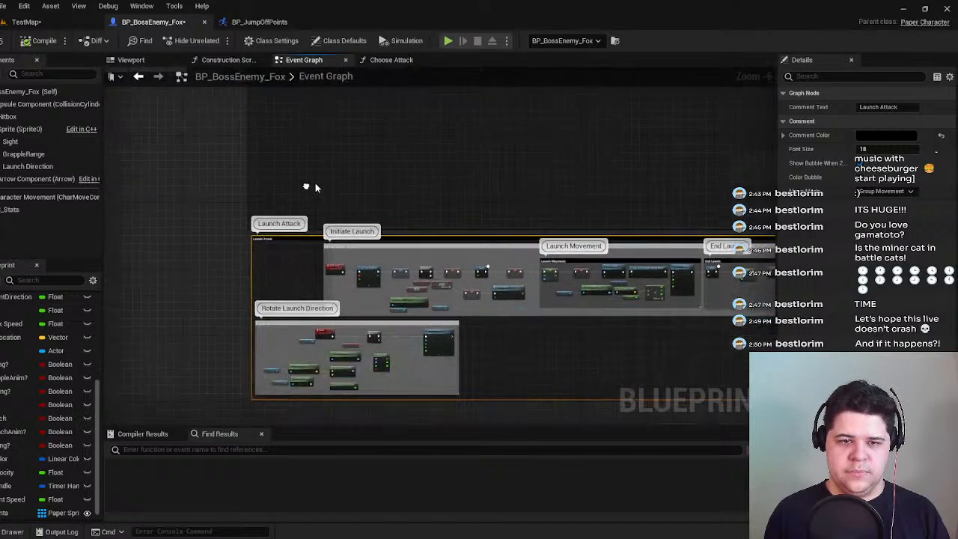
drag(290, 252, 295, 252)
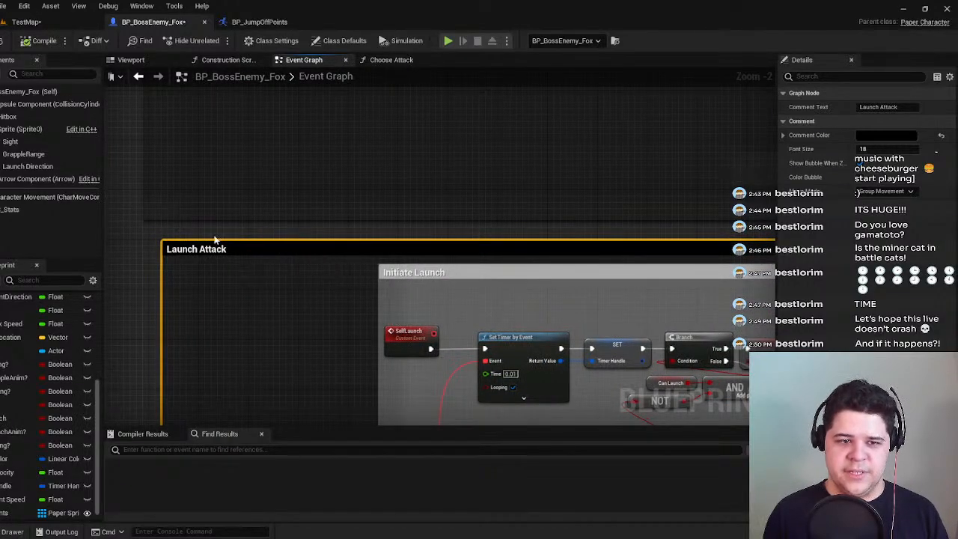
scroll(214, 225, down, 2)
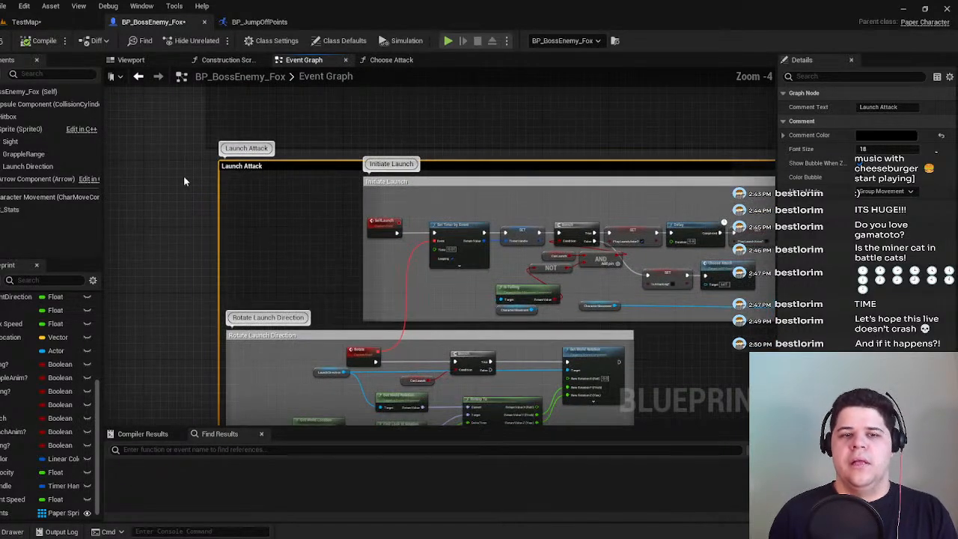
click(185, 177)
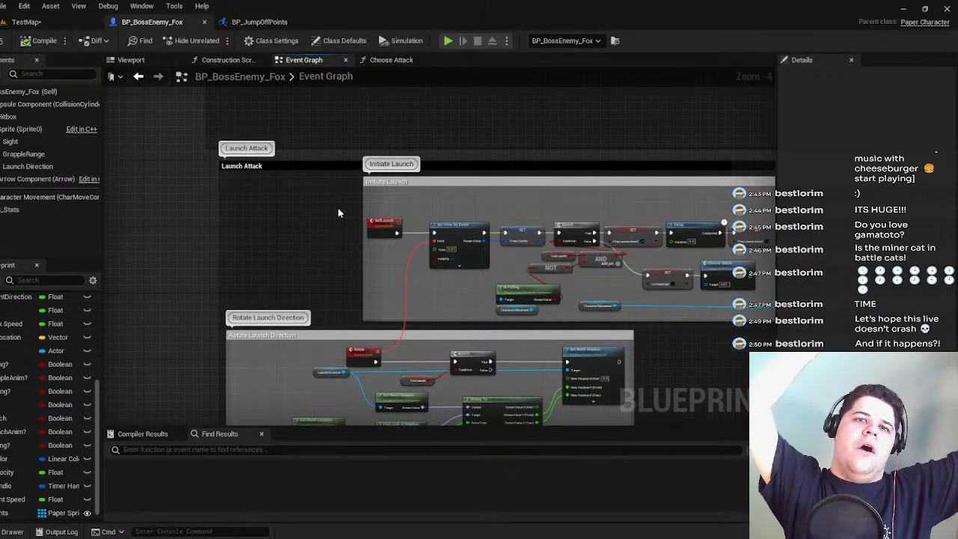
right_drag(335, 191, 356, 411)
right_drag(324, 108, 333, 70)
Move the BP_BossEnemy_Fox actor in TestMap along the ground away from the wall, toward the raised ledge.
click(29, 22)
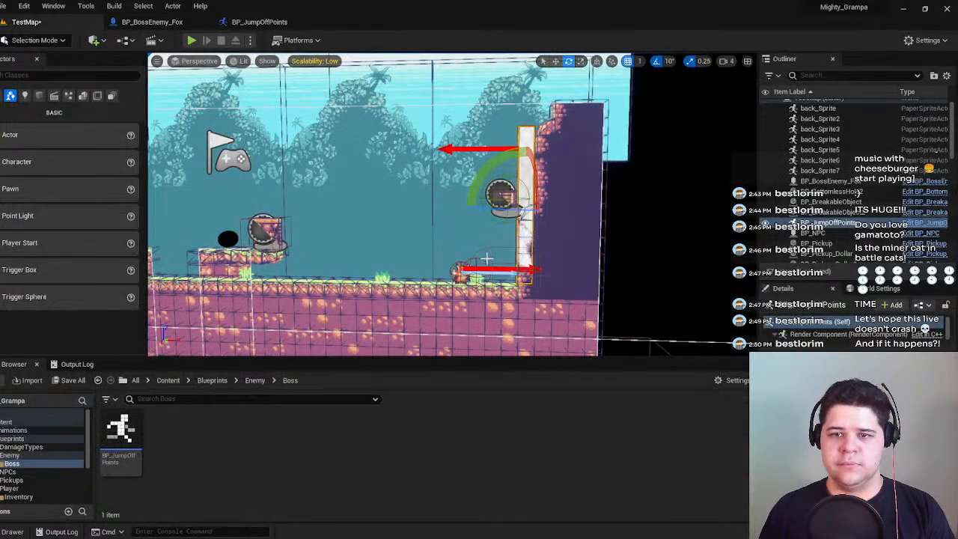
click(471, 271)
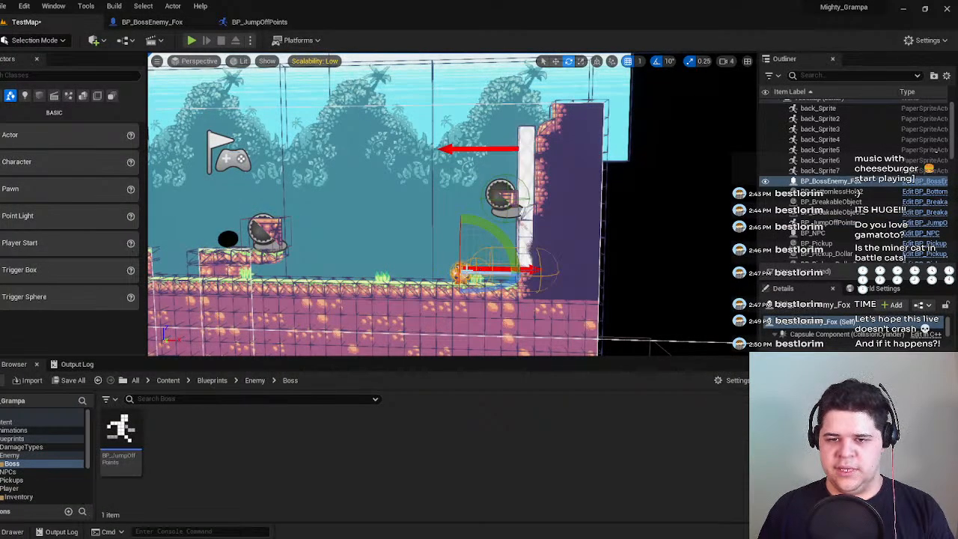
click(556, 63)
drag(507, 276, 356, 277)
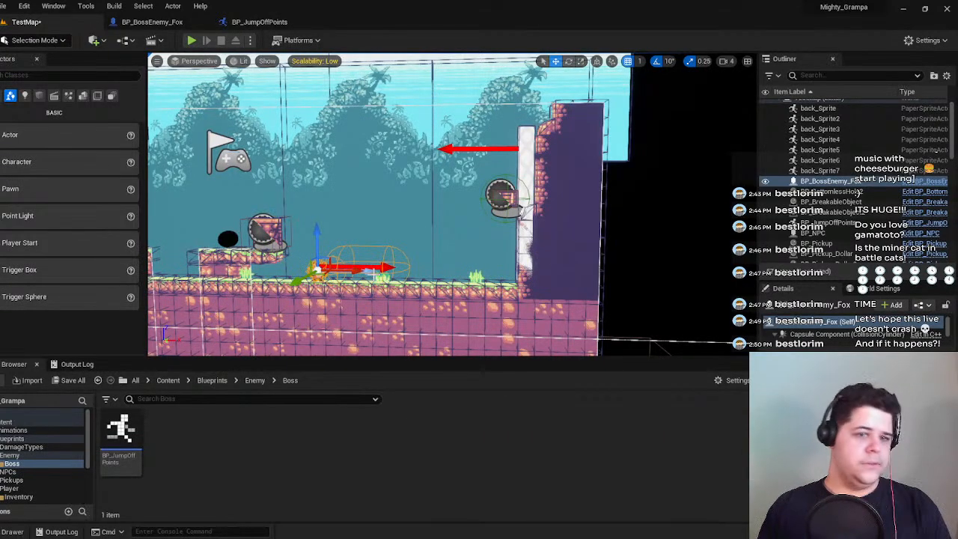
scroll(364, 272, up, 3)
mouse_move(364, 272)
right_down()
mouse_move(404, 293)
mouse_move(366, 272)
right_up()
scroll(260, 140, up, 4)
scroll(260, 140, down, 3)
scroll(260, 139, up, 2)
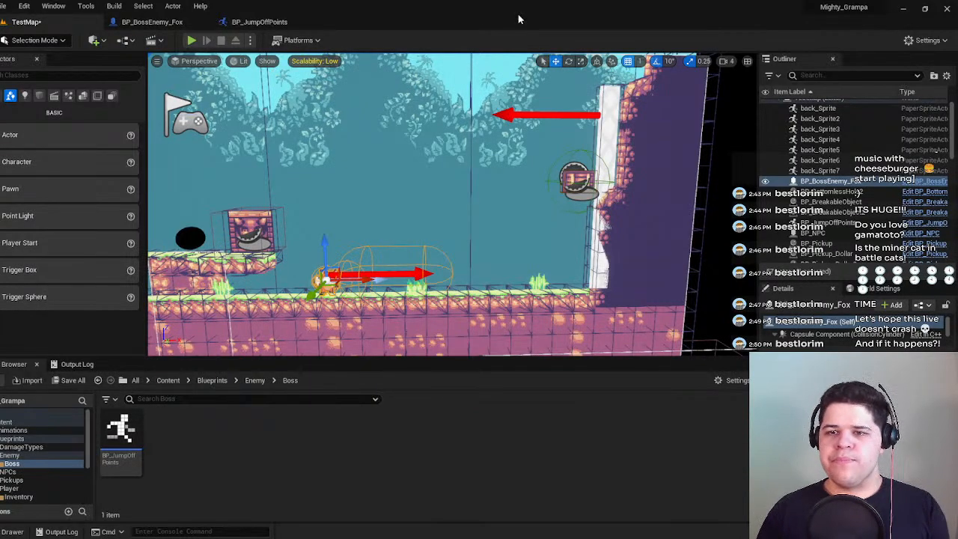
Duplicate the wall-mounted BP_JumpOffPoints actor and place the copy across the arena beside the raised ledge.
click(613, 118)
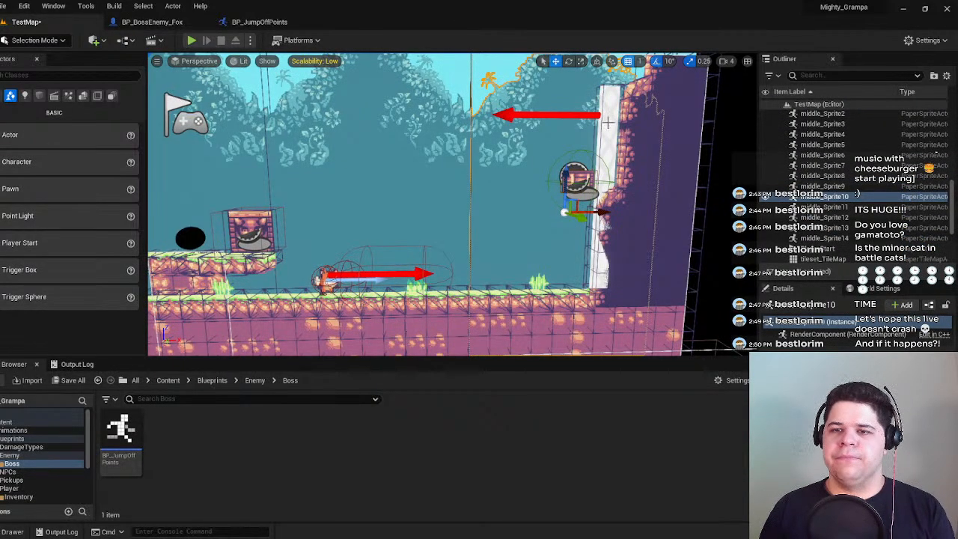
click(601, 203)
click(606, 168)
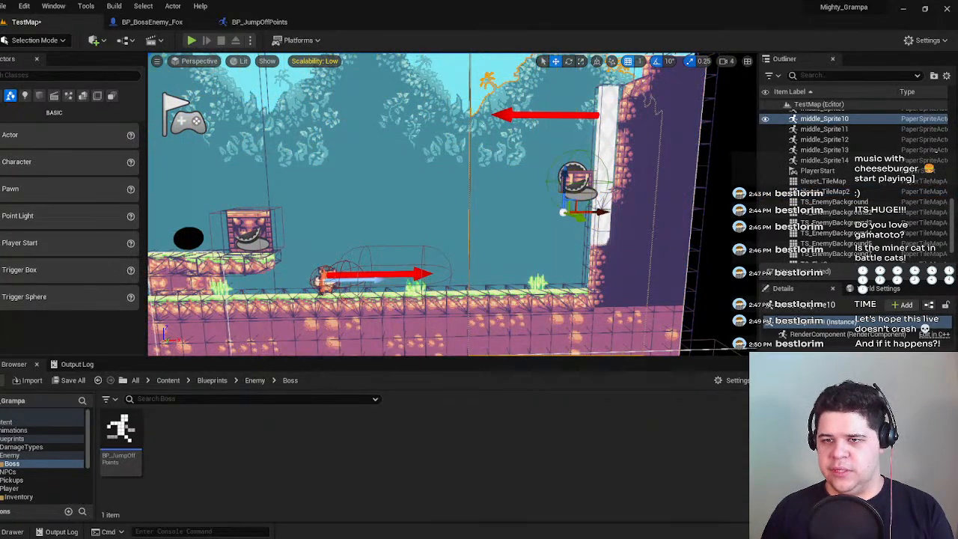
click(606, 108)
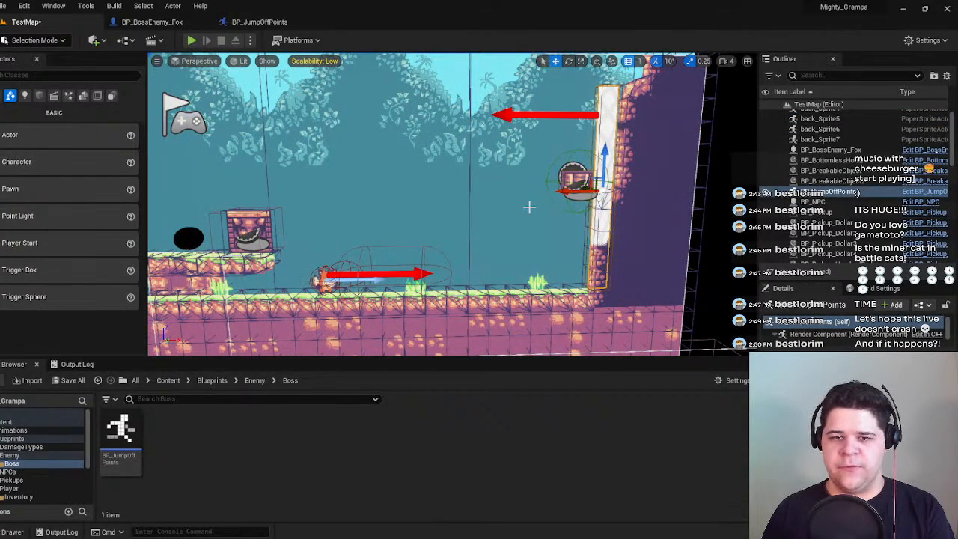
key(a)
right_drag(505, 220, 509, 222)
key(d)
key(ctrl+d)
drag(579, 181, 328, 203)
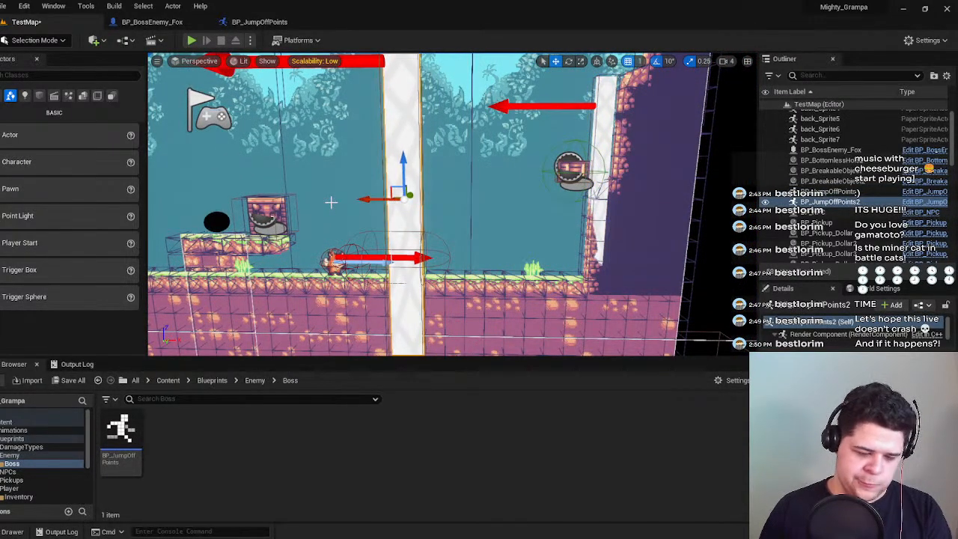
key(ctrl+z)
drag(580, 182, 294, 180)
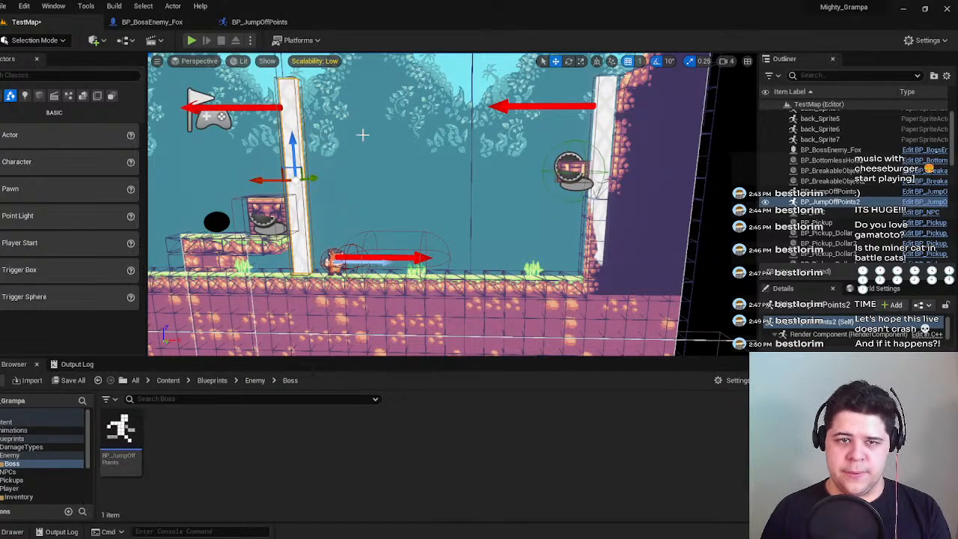
Rotate the copied BP_JumpOffPoints actor beside the raised ledge so its arrow points into the arena toward the opposite wall.
click(568, 63)
drag(312, 186, 282, 199)
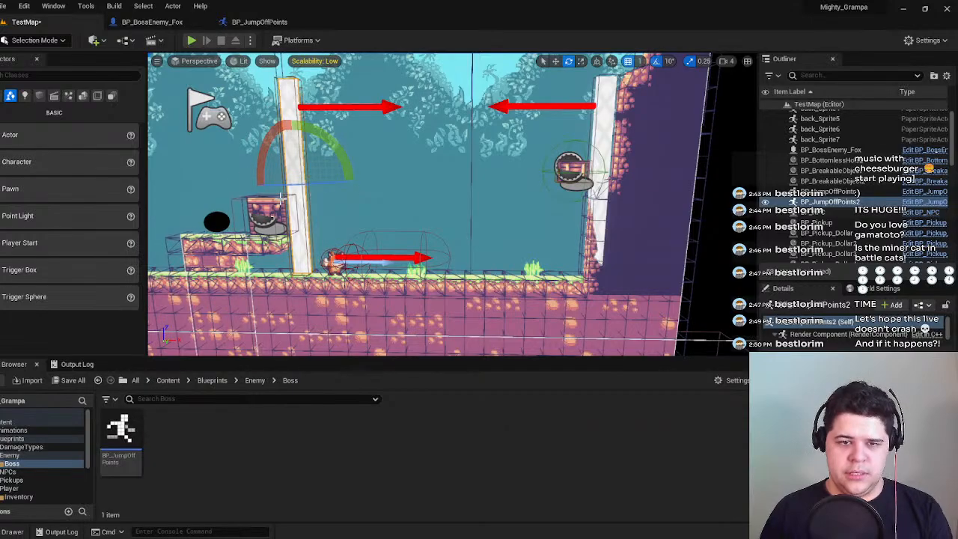
right_drag(362, 207, 489, 165)
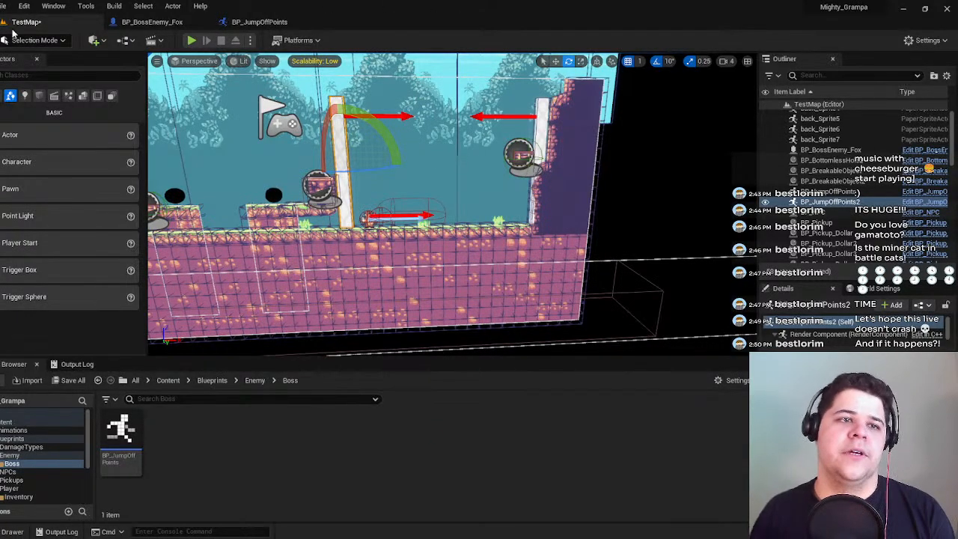
Look over the event graph of BP_JumpOffPoints and close that blueprint.
click(259, 22)
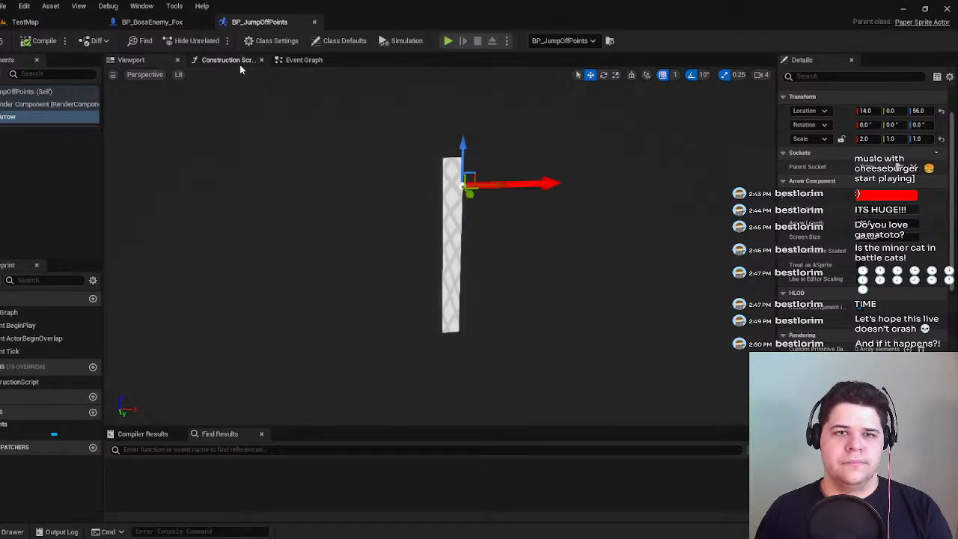
click(303, 60)
right_drag(419, 203, 295, 203)
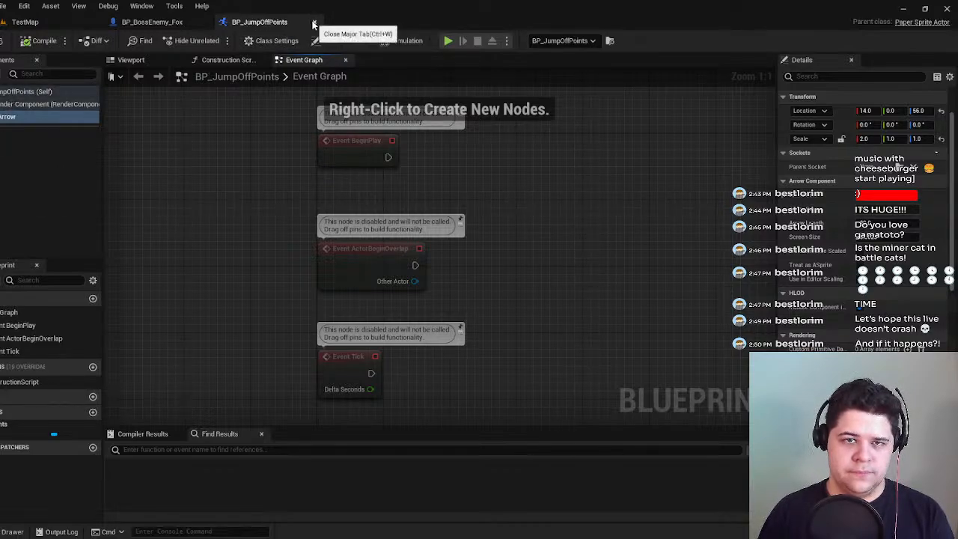
click(313, 22)
Add a custom event named FindJumpPoint in the open space between the Slide Attack and Launch Attack groups, and compile and save the blueprint.
scroll(213, 228, down, 4)
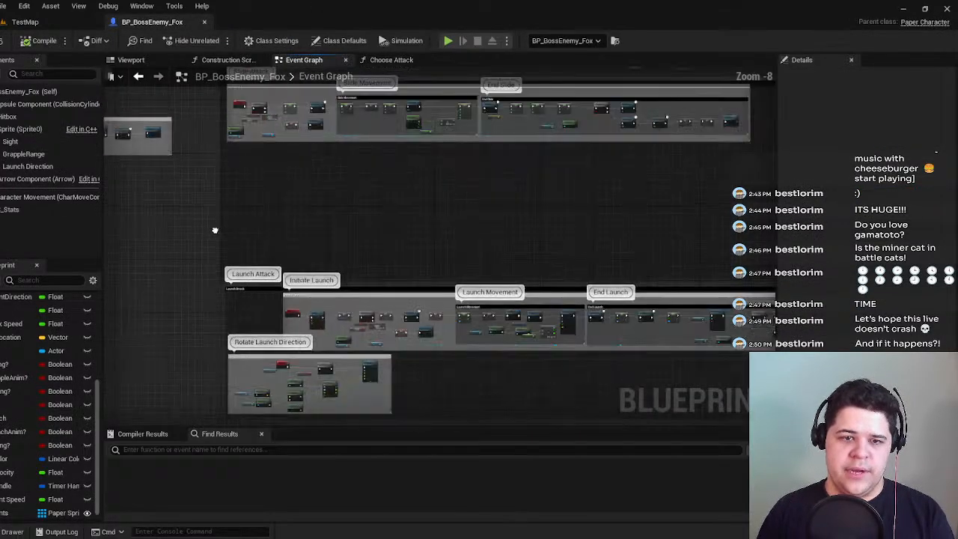
scroll(213, 228, up, 3)
right_drag(213, 228, 234, 261)
scroll(364, 292, up, 2)
right_drag(364, 292, 291, 218)
right_click(292, 220)
text(custom)
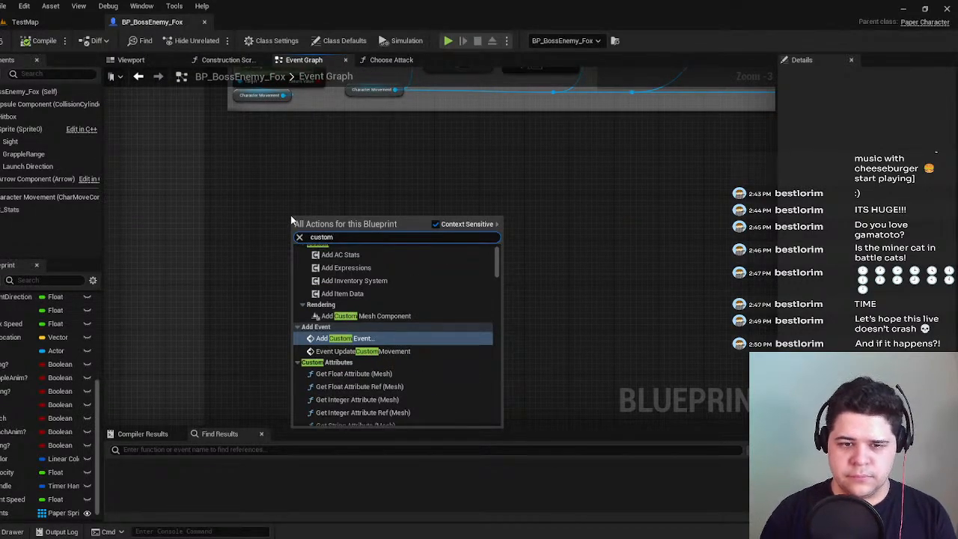
key(Return)
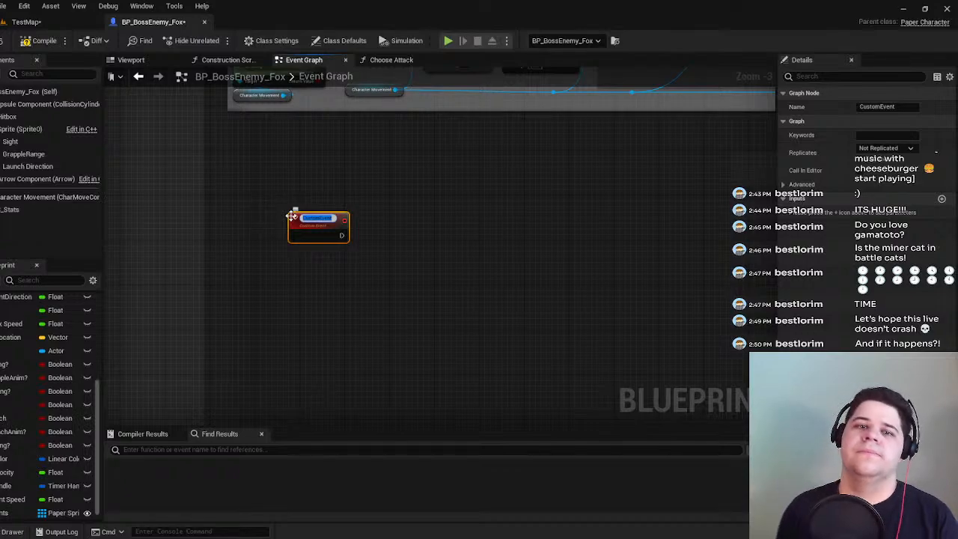
text(FindJumpPoint)
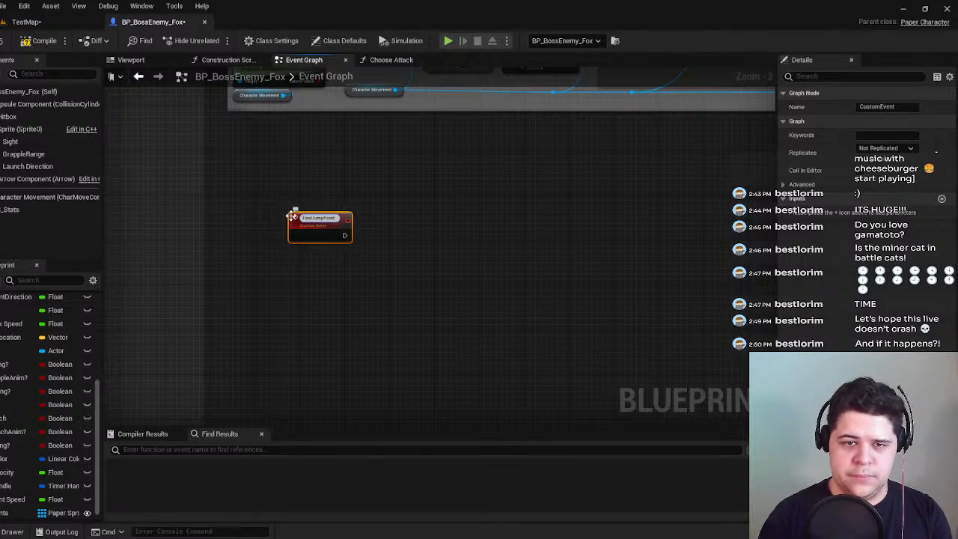
key(Return)
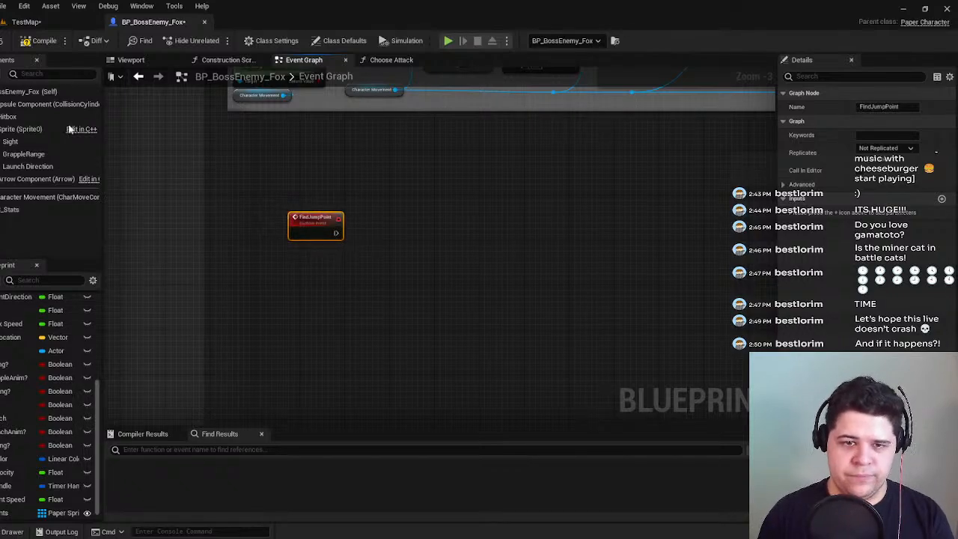
click(32, 45)
key(ctrl+s)
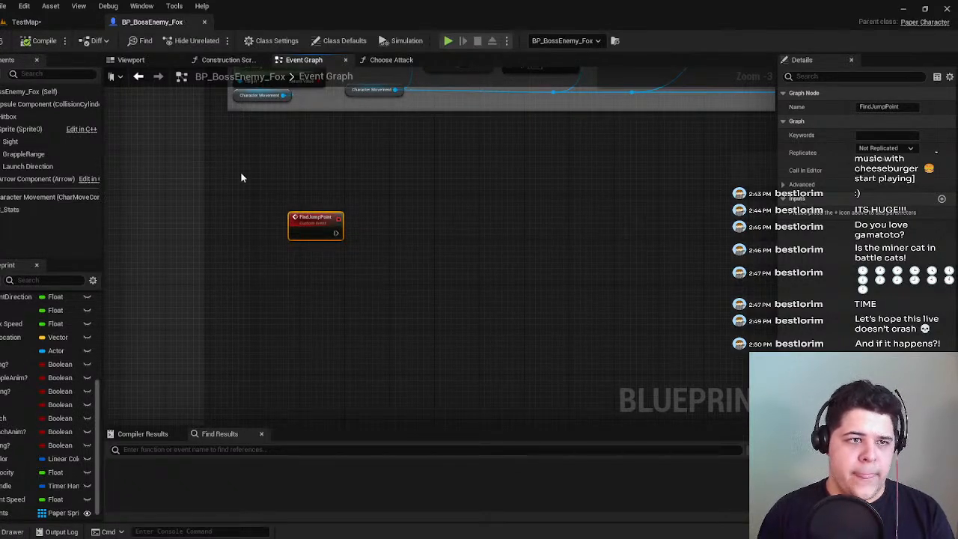
drag(302, 233, 270, 221)
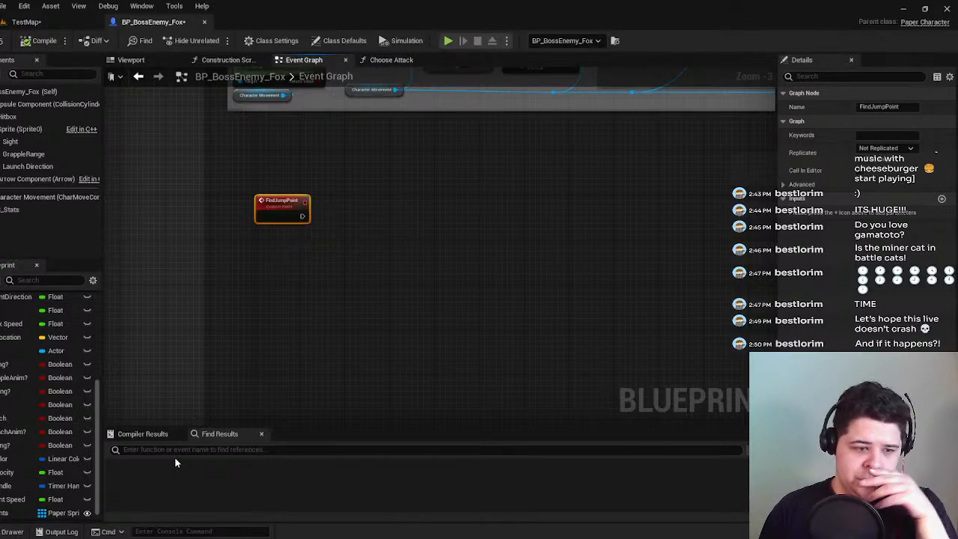
Change the JumpPoints array's variable type to BP Jump Off Points object reference.
click(28, 513)
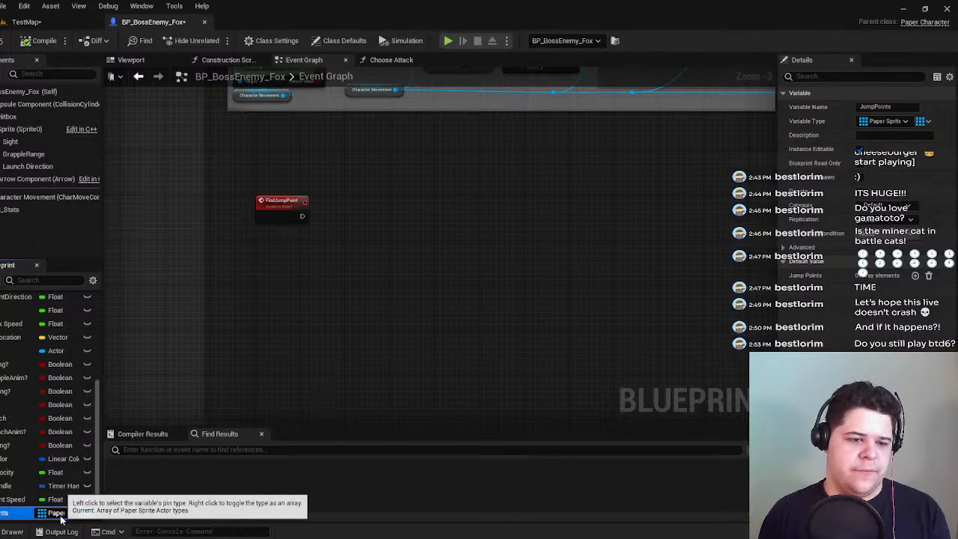
scroll(6, 516, down, 1)
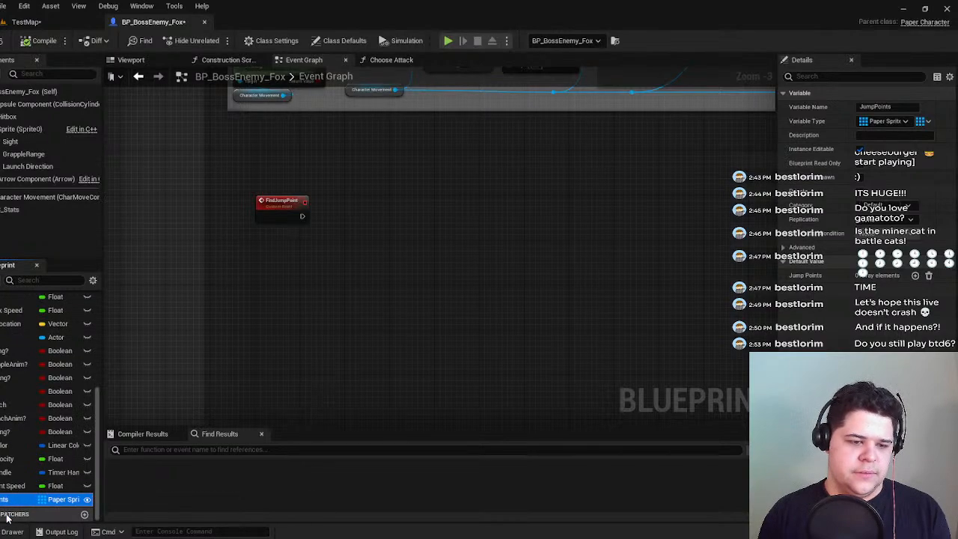
click(54, 499)
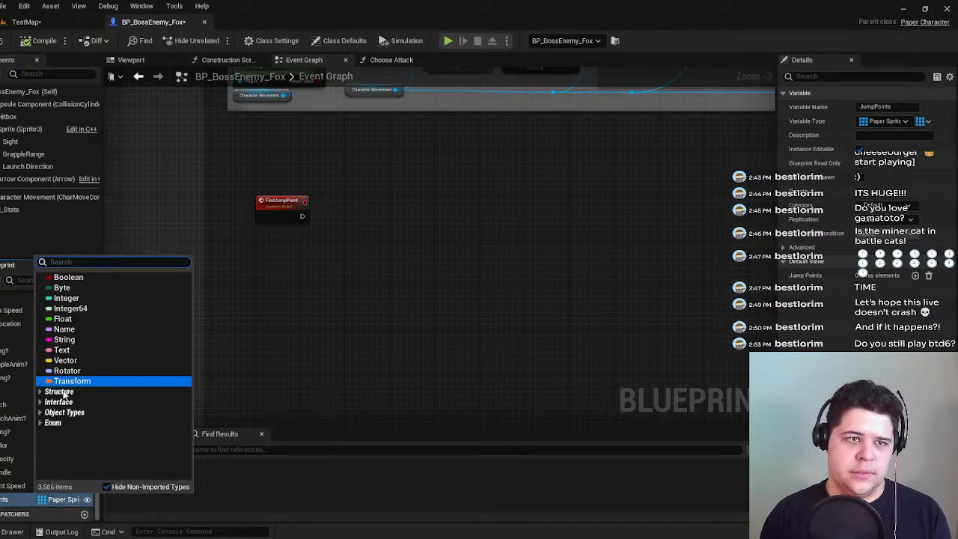
click(51, 25)
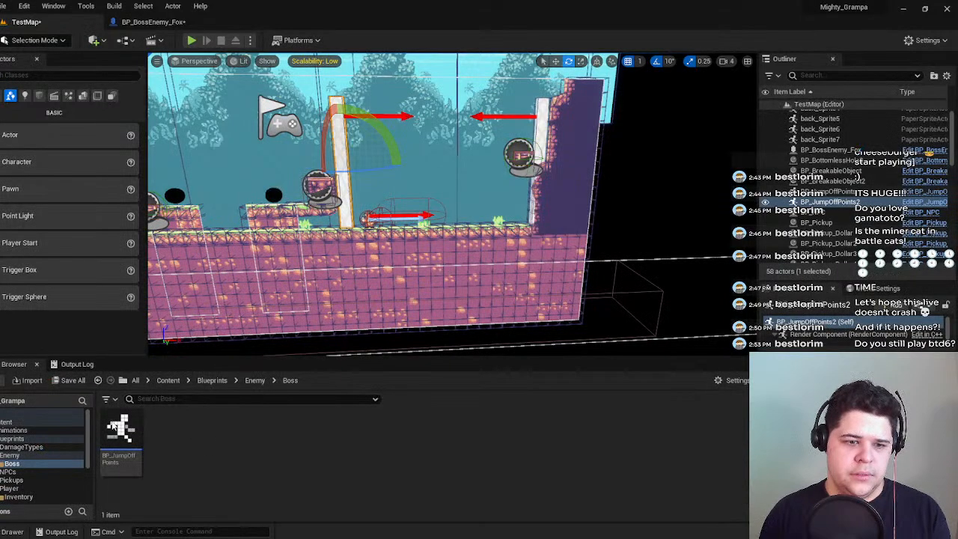
click(120, 438)
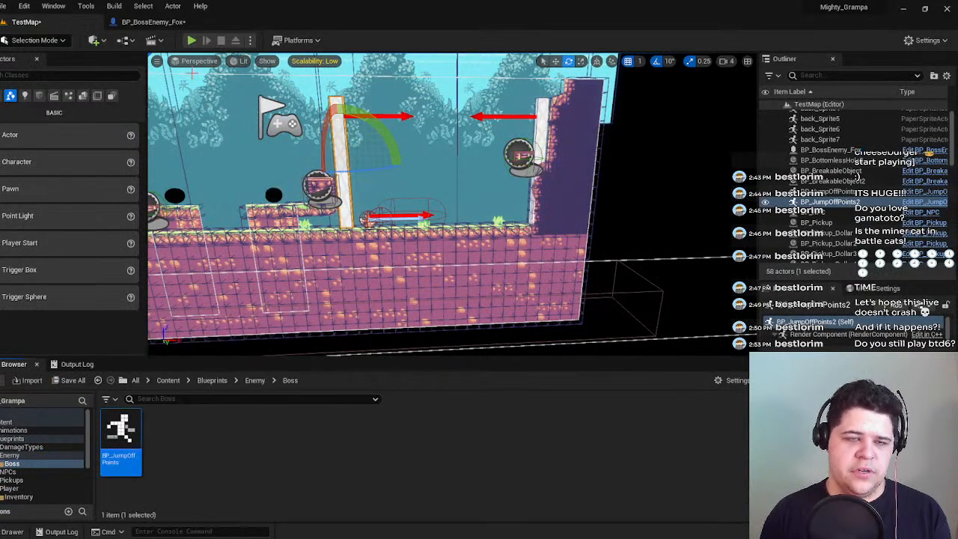
click(153, 21)
click(60, 499)
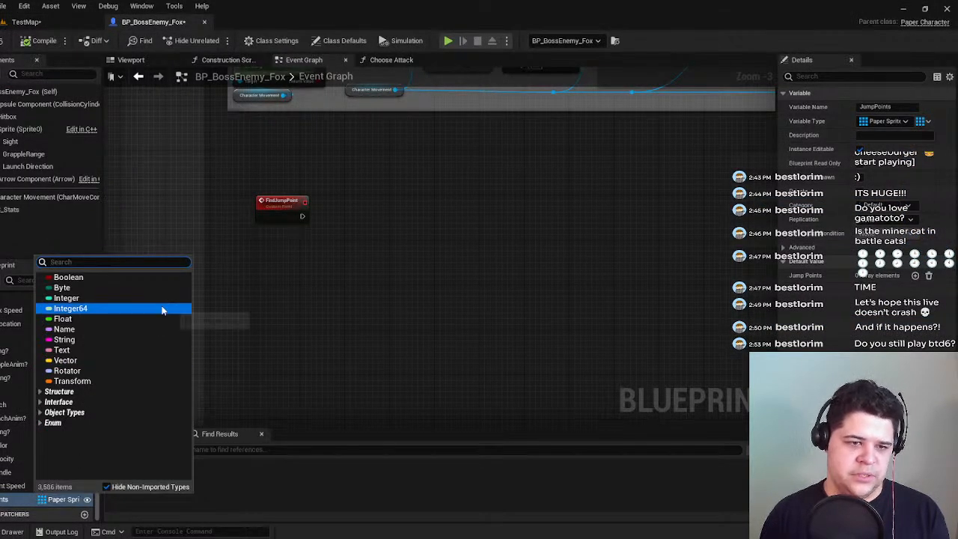
text(bp_jump)
mouse_move(150, 288)
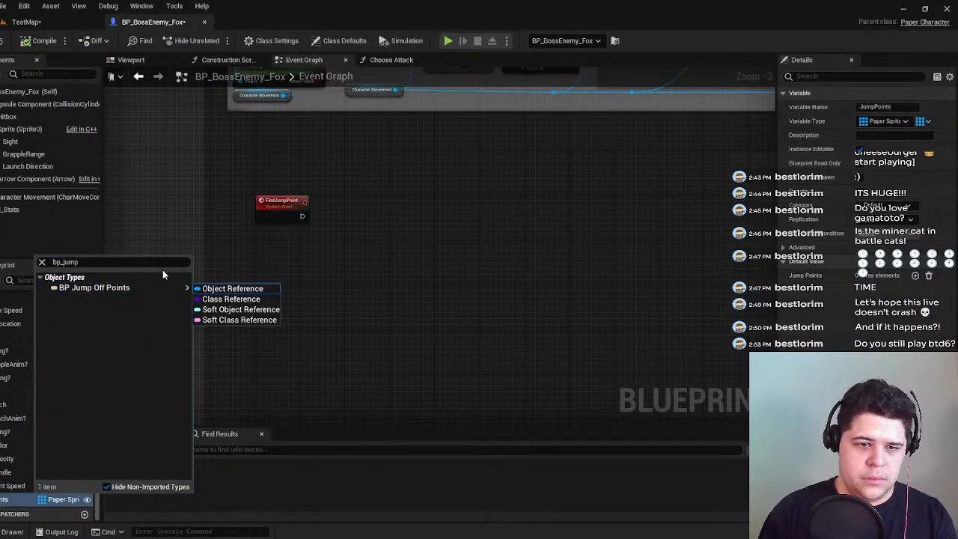
click(217, 287)
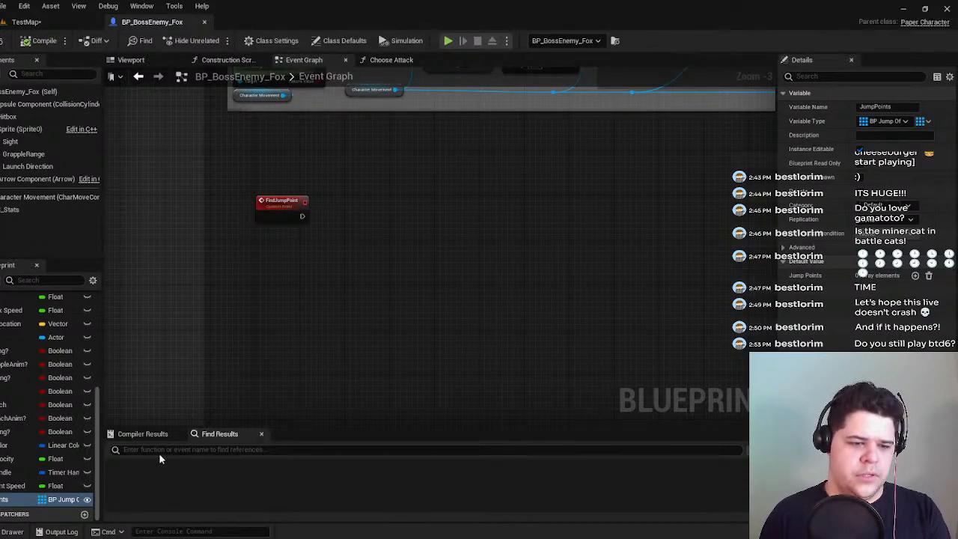
Place a getter for the JumpPoints array in the event graph beneath the FindJumpPoint event.
drag(60, 499, 300, 278)
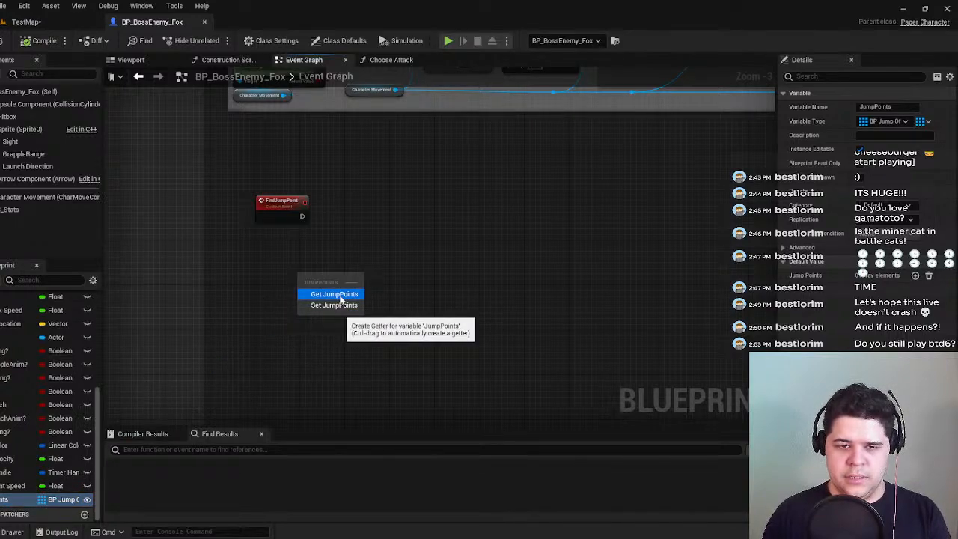
click(341, 296)
scroll(338, 292, up, 3)
right_drag(260, 253, 230, 288)
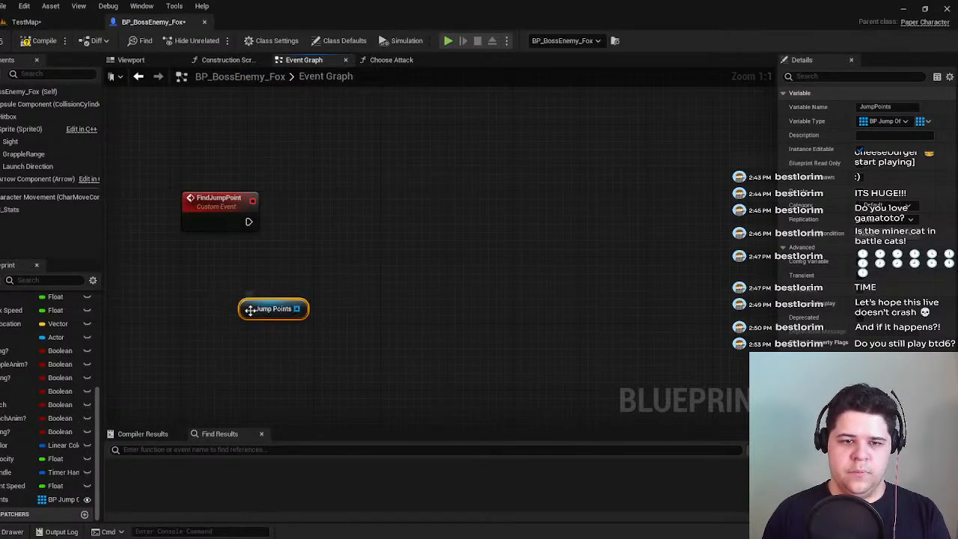
drag(250, 310, 191, 343)
right_drag(250, 250, 335, 250)
scroll(354, 280, down, 3)
scroll(335, 252, up, 3)
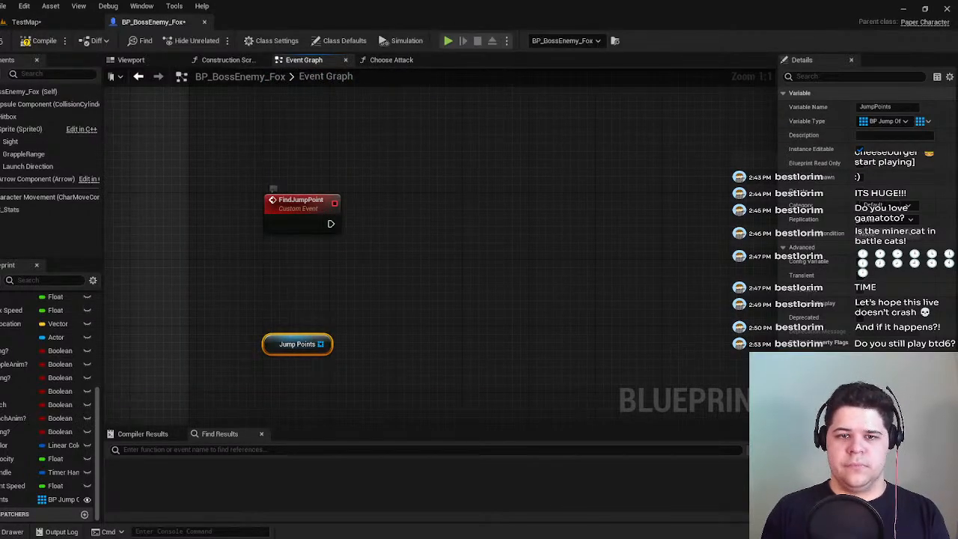
Copy the Character Movement, SET Max Walk Speed 0.0 and Delay 0.8 nodes from the Start Charging Forward group.
scroll(344, 181, down, 4)
right_drag(343, 181, 289, 366)
scroll(345, 128, down, 1)
right_drag(345, 127, 284, 347)
right_drag(307, 228, 323, 281)
scroll(313, 256, up, 4)
click(345, 270)
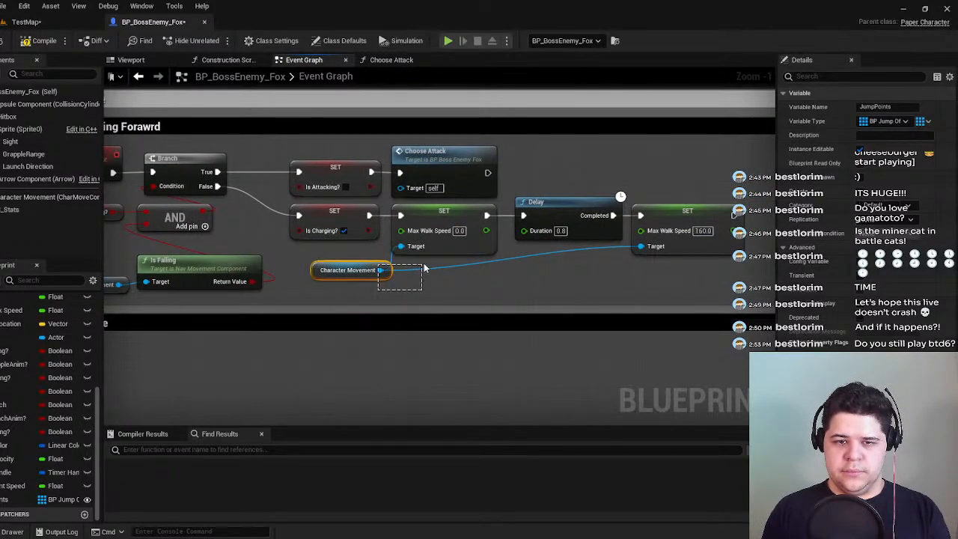
drag(441, 276, 673, 213)
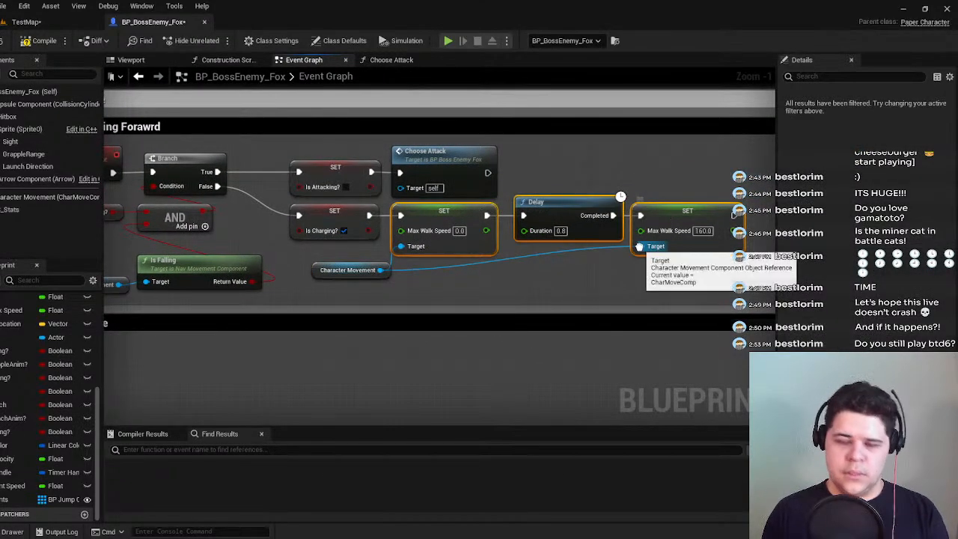
click(495, 283)
drag(557, 287, 411, 270)
drag(531, 279, 384, 246)
scroll(359, 316, down, 4)
right_drag(338, 320, 240, 364)
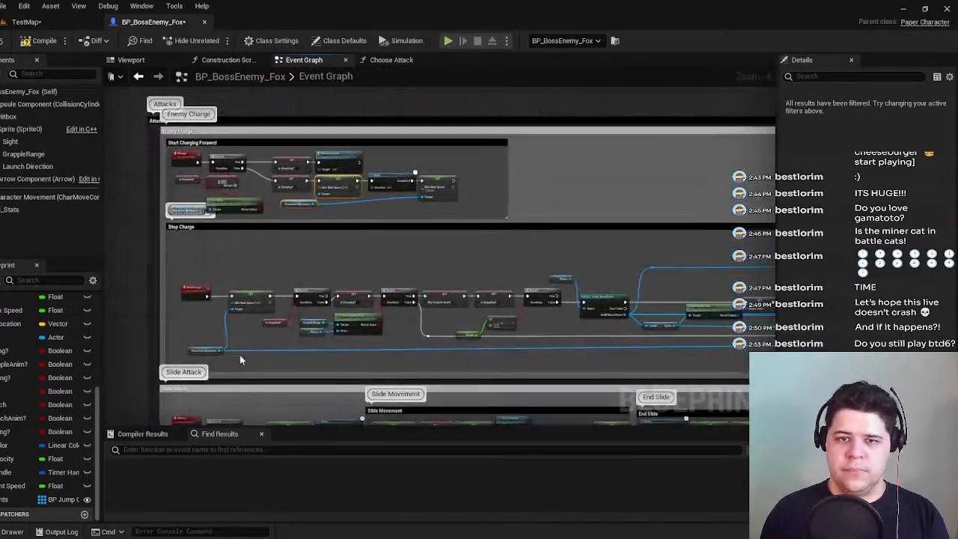
scroll(378, 357, up, 5)
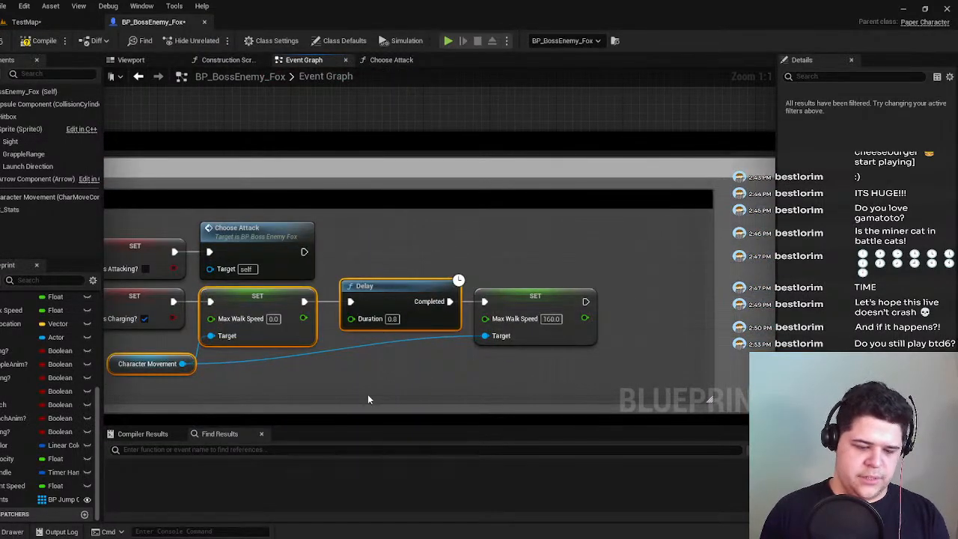
Paste the copied movement and delay nodes beside FindJumpPoint, connect the event to SET Max Walk Speed, and align them with the event.
scroll(367, 397, down, 4)
right_drag(367, 396, 395, 207)
scroll(374, 283, up, 2)
right_drag(374, 282, 383, 237)
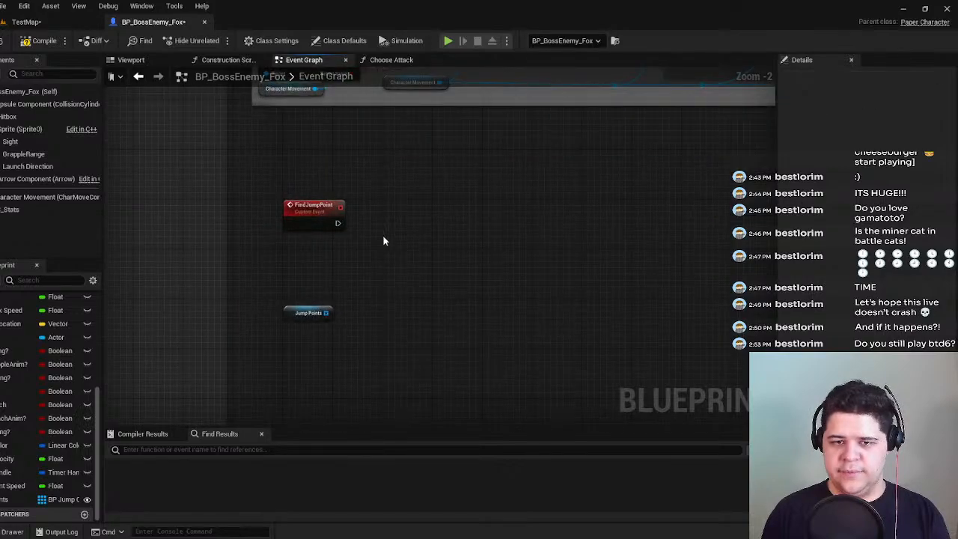
key(ctrl+v)
scroll(393, 234, up, 2)
drag(319, 218, 388, 224)
drag(372, 158, 579, 279)
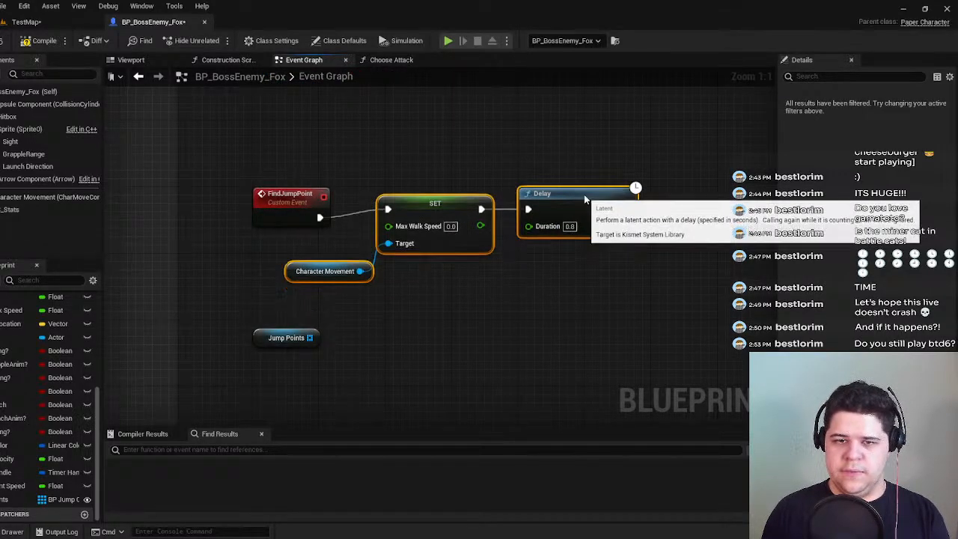
drag(587, 211, 562, 203)
click(493, 339)
Move the Delay node well away from SET Max Walk Speed and place the Jump Points getter in the cleared space below.
right_drag(493, 340, 359, 255)
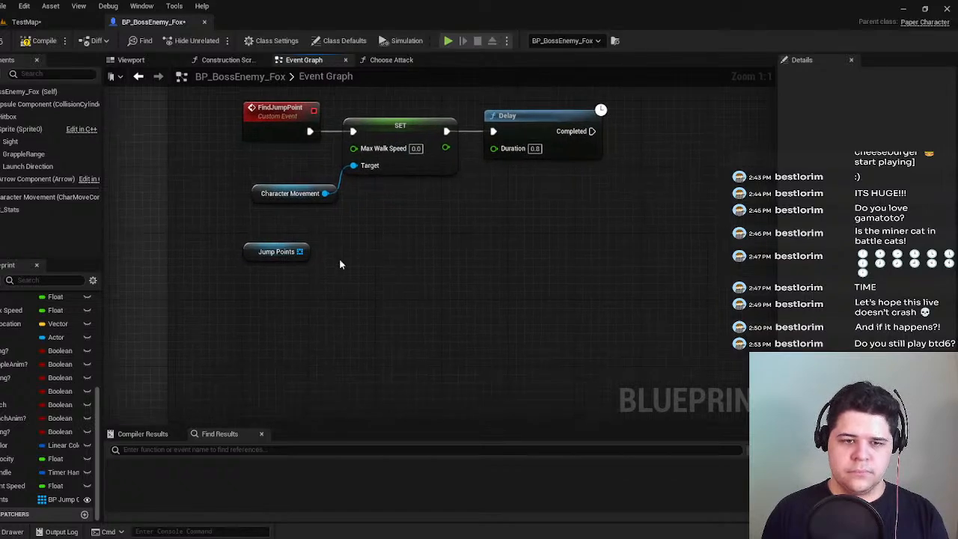
drag(271, 251, 377, 260)
right_drag(486, 229, 336, 302)
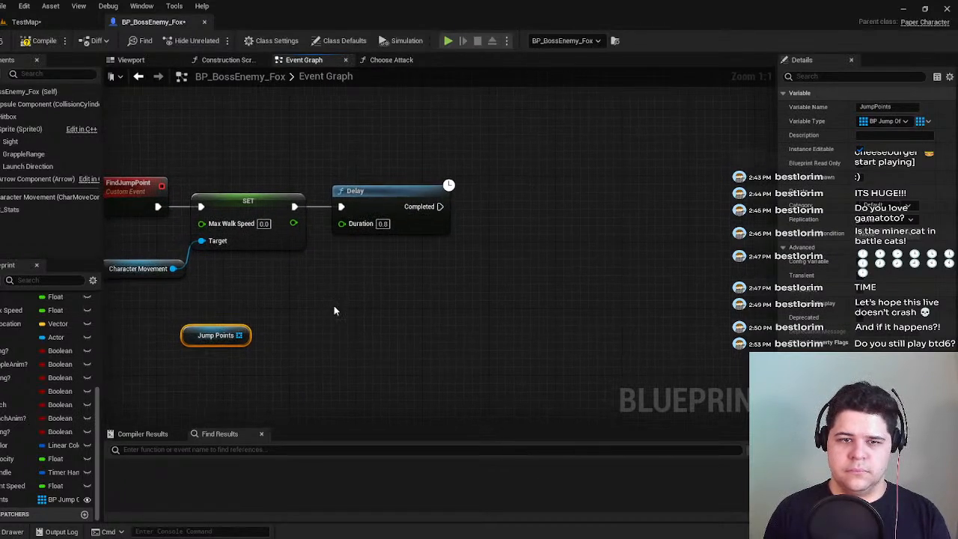
drag(196, 341, 251, 330)
drag(385, 196, 684, 196)
mouse_move(223, 320)
mouse_down()
mouse_move(262, 318)
mouse_move(240, 312)
mouse_up()
right_drag(330, 283, 410, 283)
Add an array Get (a copy) node connected to the Jump Points getter.
drag(368, 310, 416, 300)
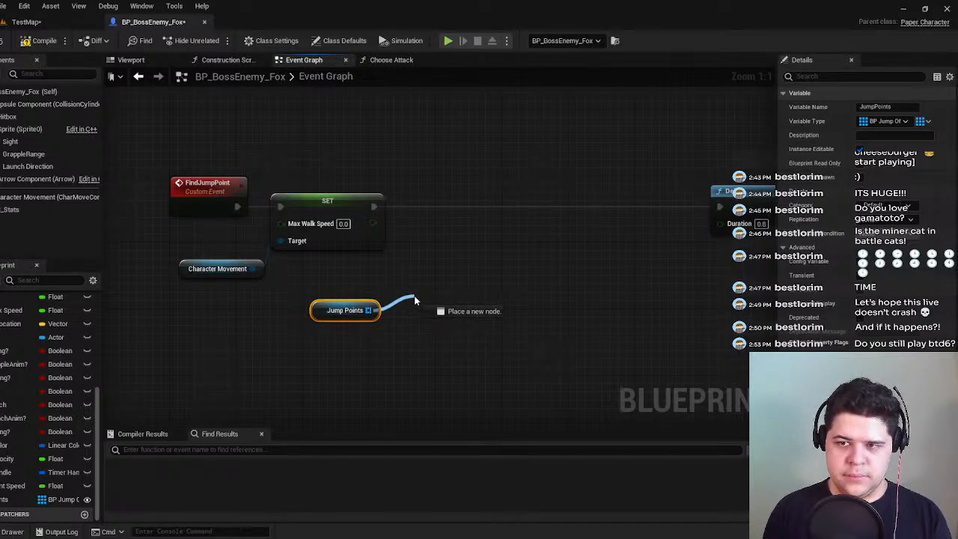
drag(415, 300, 415, 300)
text(get)
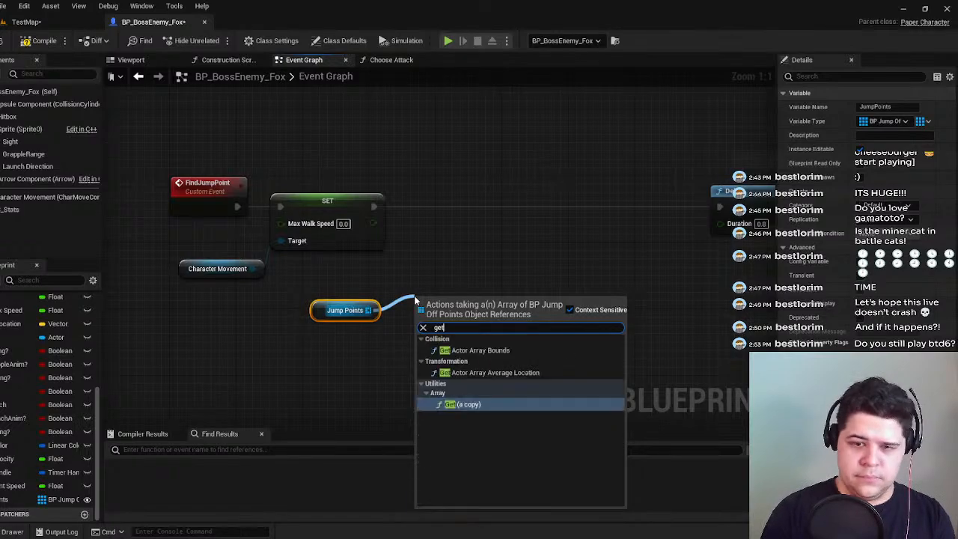
key(Return)
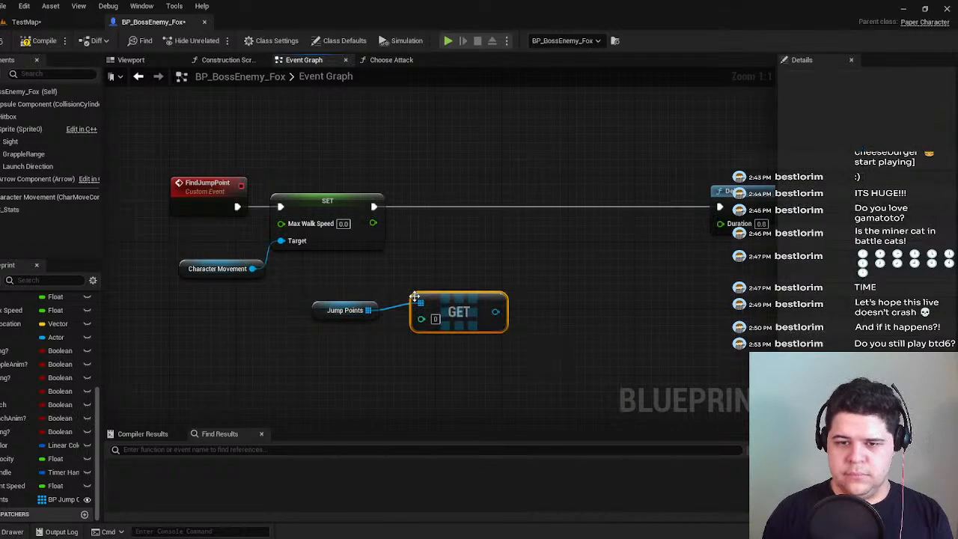
right_drag(454, 318, 462, 237)
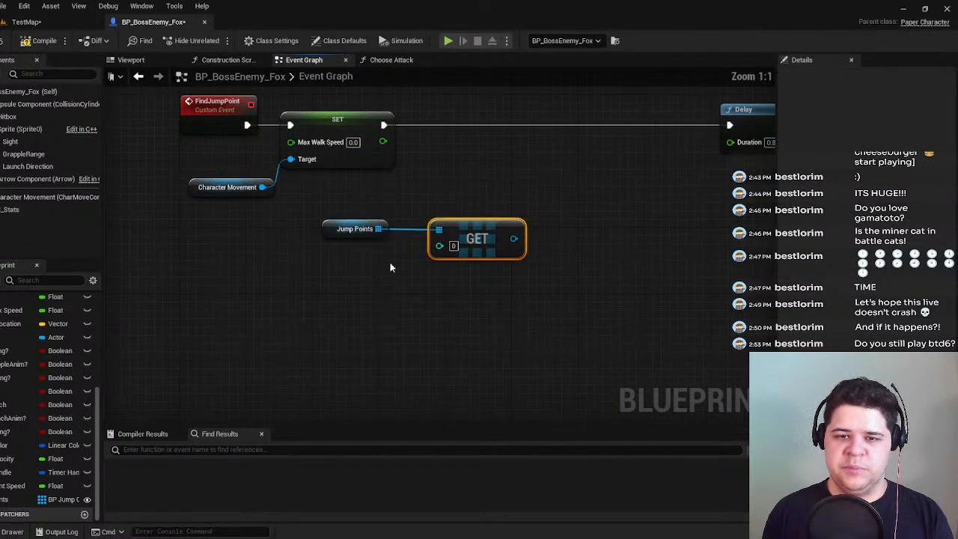
Add a Random Integer in Range node with Max 1 feeding the array Get node's index, and place it below Jump Points.
drag(438, 246, 416, 284)
text(random)
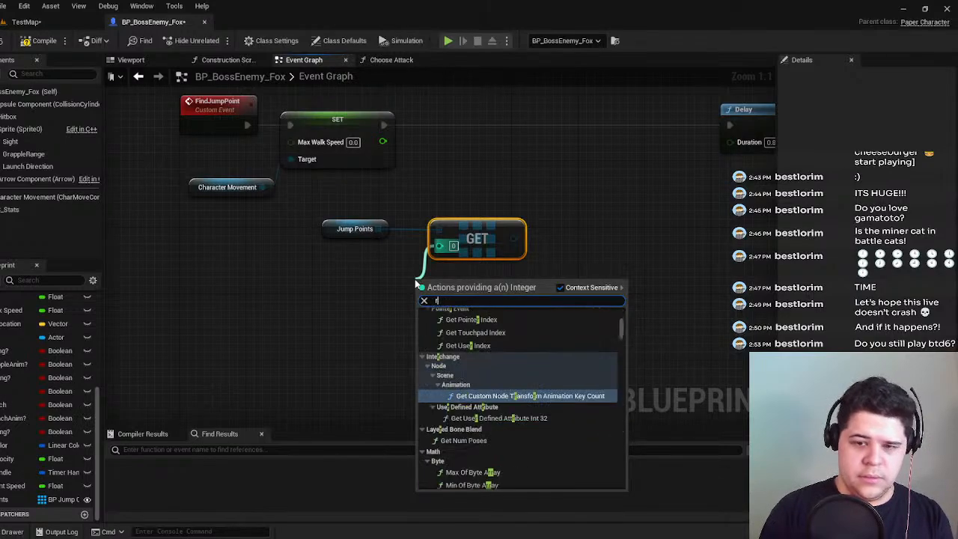
key(Down)
key(Down)
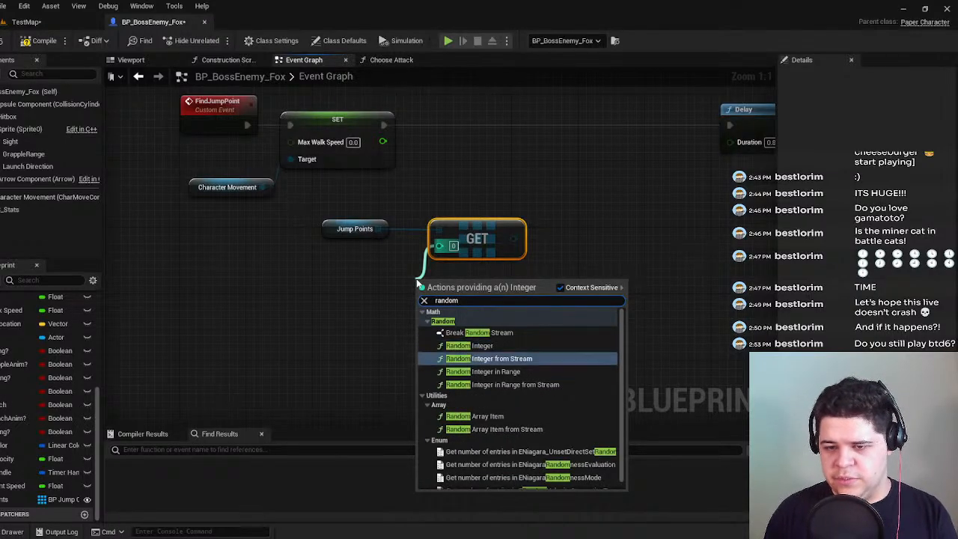
key(Return)
click(432, 318)
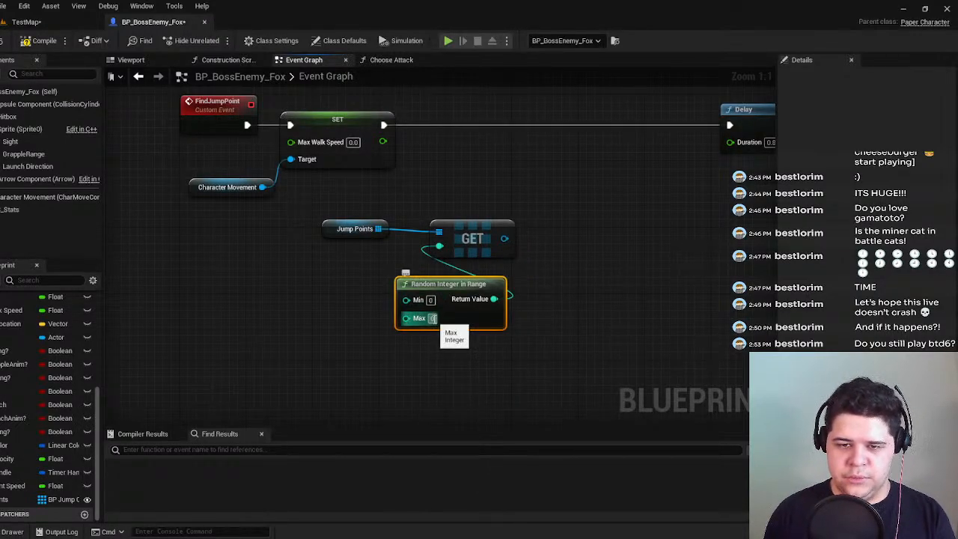
text(1)
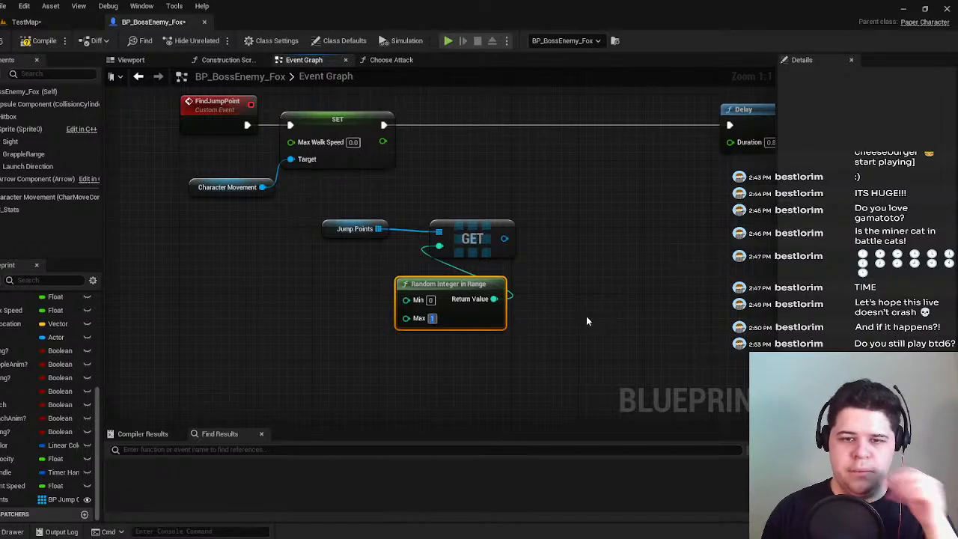
drag(445, 285, 361, 280)
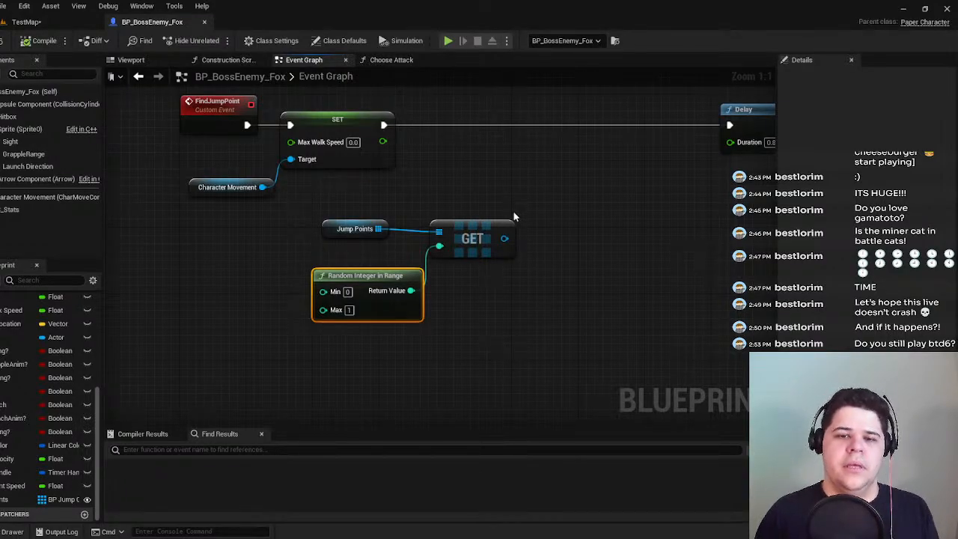
double_click(348, 75)
key(Escape)
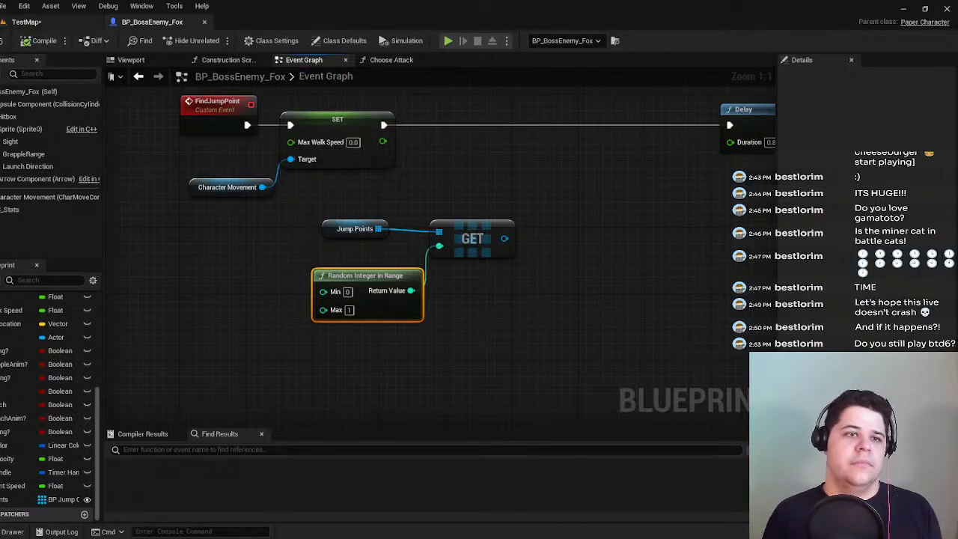
Switch to the TestMap level, select the fox boss in the scene and save the level.
click(26, 22)
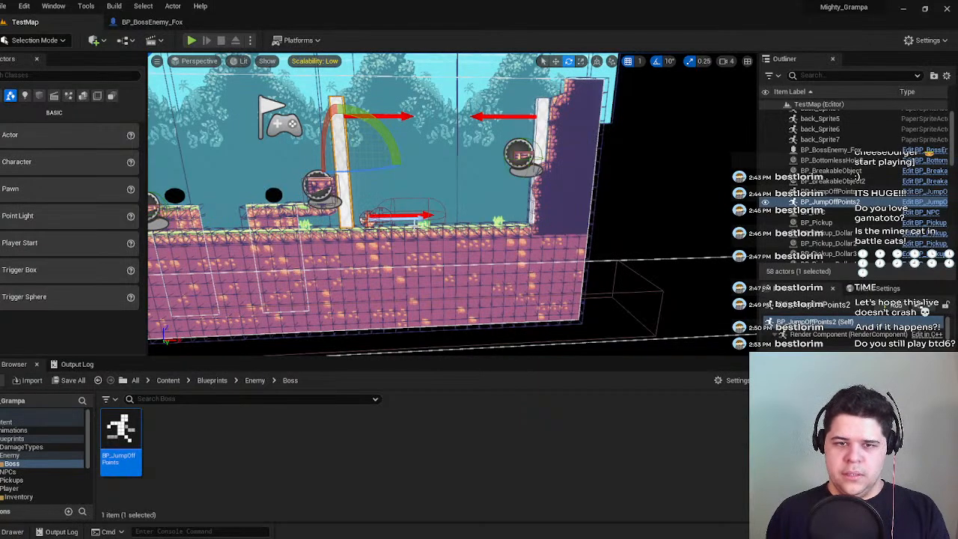
right_drag(452, 205, 459, 205)
click(405, 215)
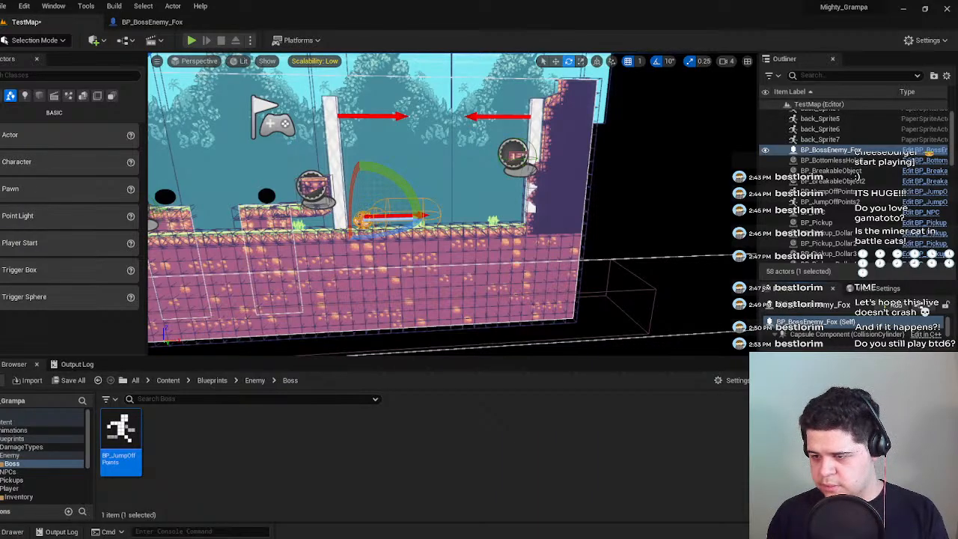
click(875, 479)
click(848, 349)
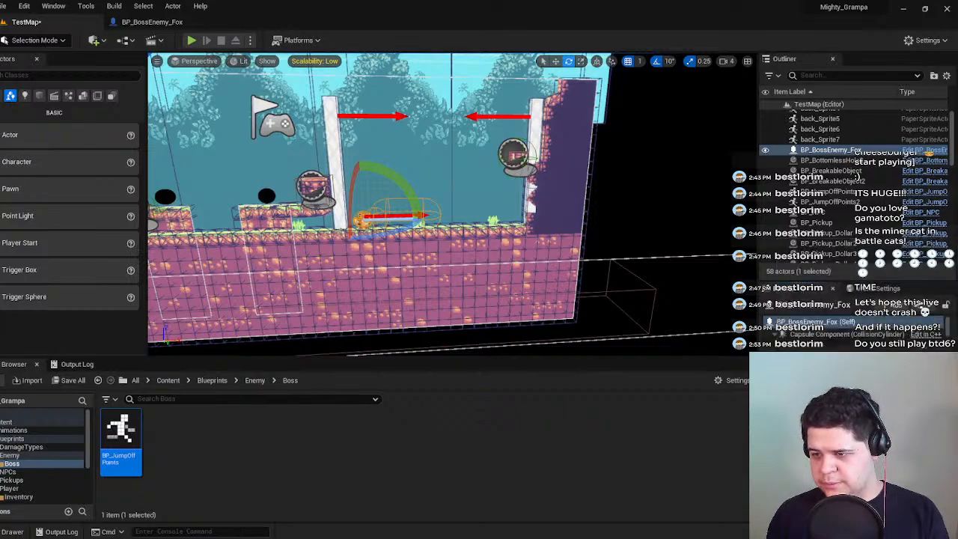
key(ctrl+s)
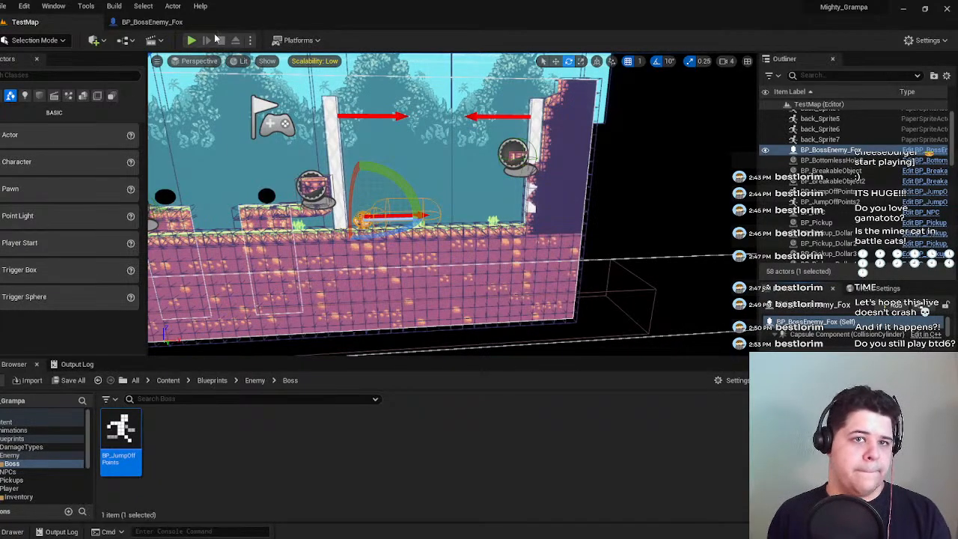
Return to the BP_BossEnemy_Fox event graph and delete the array Get and Random Integer in Range nodes.
click(152, 22)
right_drag(397, 205, 378, 194)
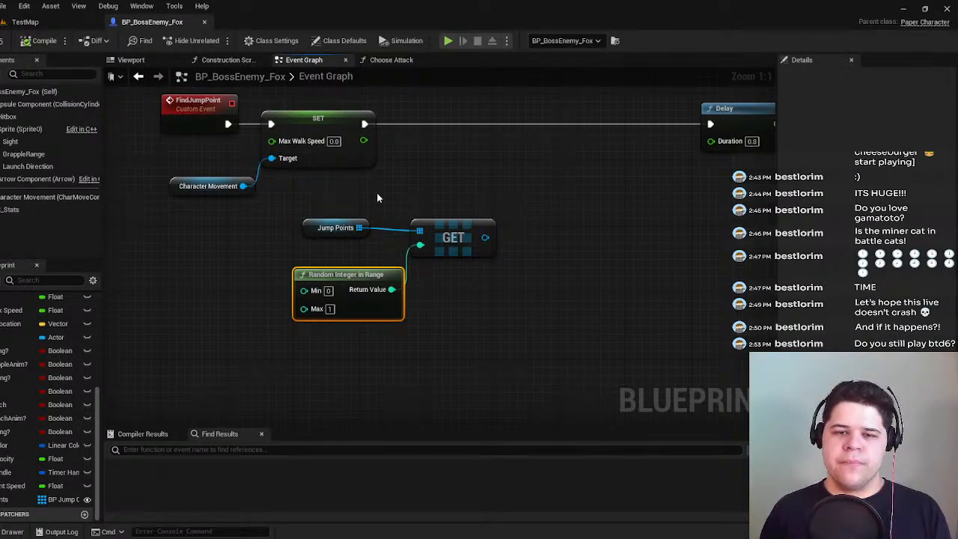
right_drag(468, 251, 508, 286)
drag(476, 357, 576, 273)
drag(548, 306, 394, 211)
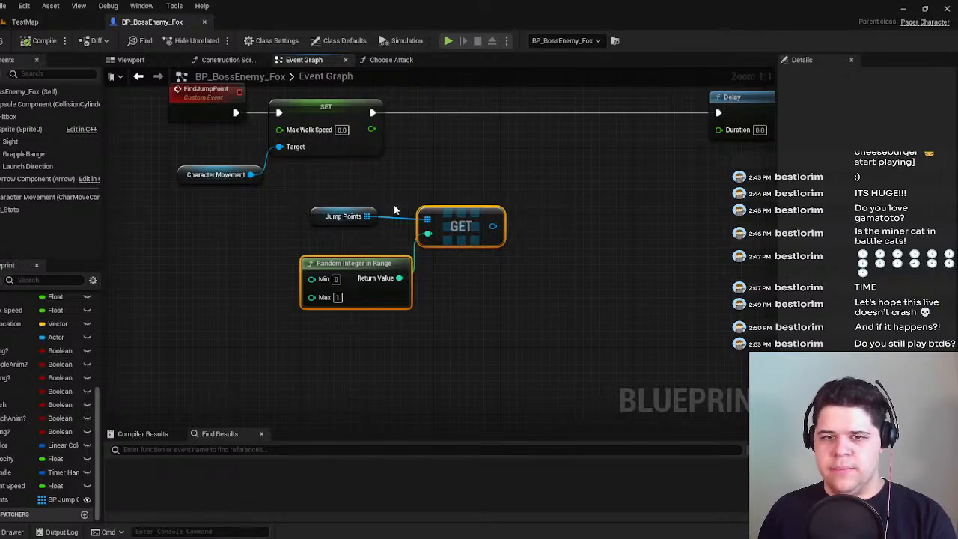
key(Delete)
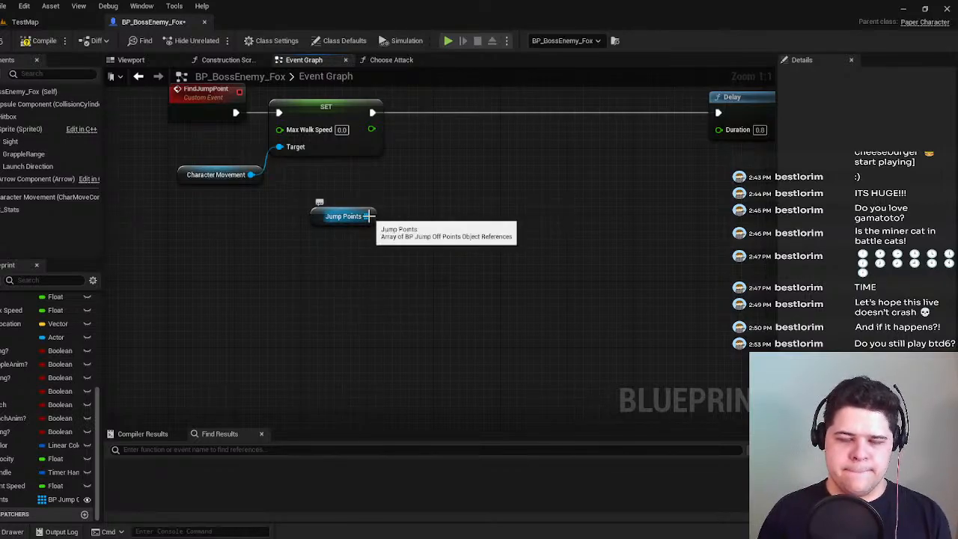
Add a For Each Loop node connected to the Jump Points getter.
drag(369, 216, 423, 193)
text(f)
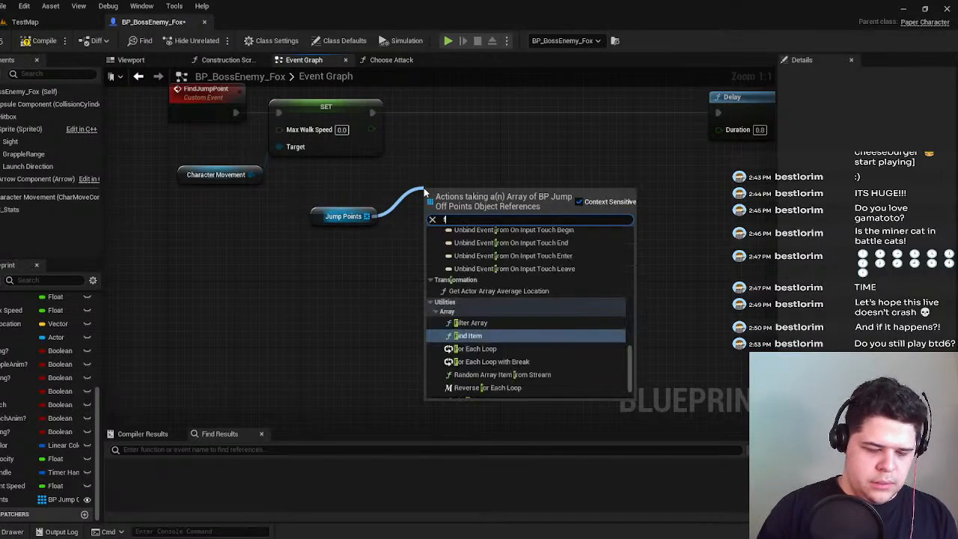
text(or)
key(Return)
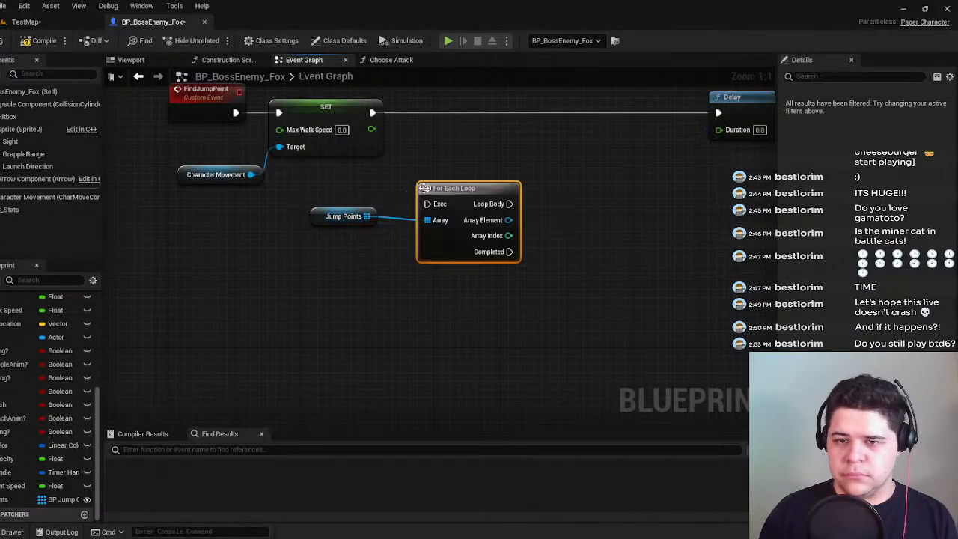
Move the Delay node back beside SET Max Walk Speed and place the For Each Loop after it in the same row.
right_drag(424, 188, 289, 239)
drag(610, 149, 322, 149)
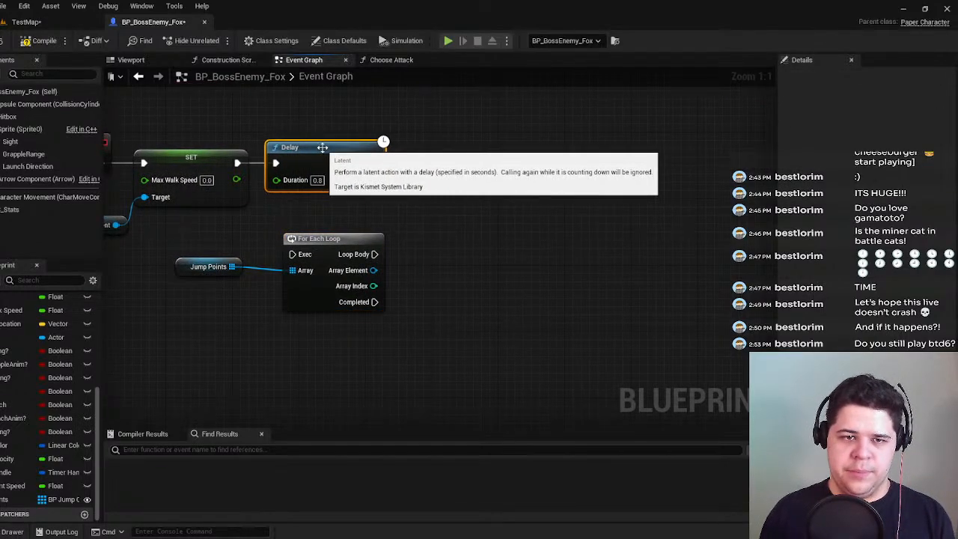
drag(362, 241, 530, 155)
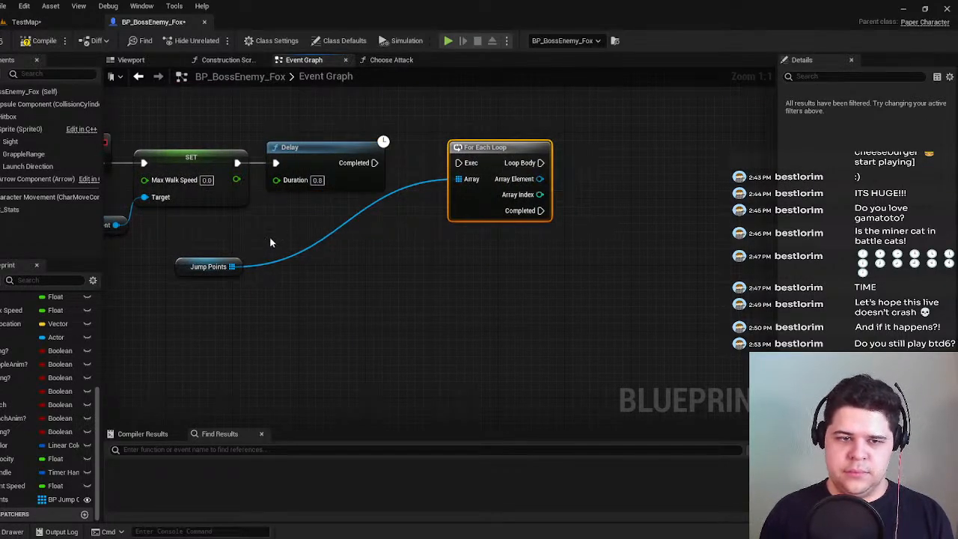
Move the Jump Points node closer to the For Each Loop and connect the Delay's Completed output to the loop's Exec input.
drag(180, 271, 351, 267)
right_drag(438, 276, 416, 318)
drag(351, 205, 440, 207)
right_drag(574, 284, 511, 294)
right_drag(468, 258, 453, 208)
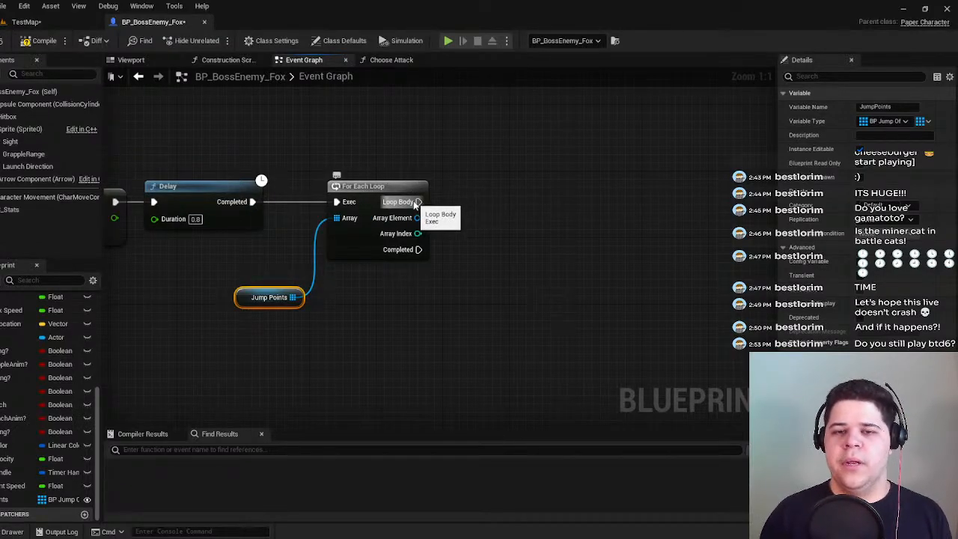
drag(417, 202, 505, 204)
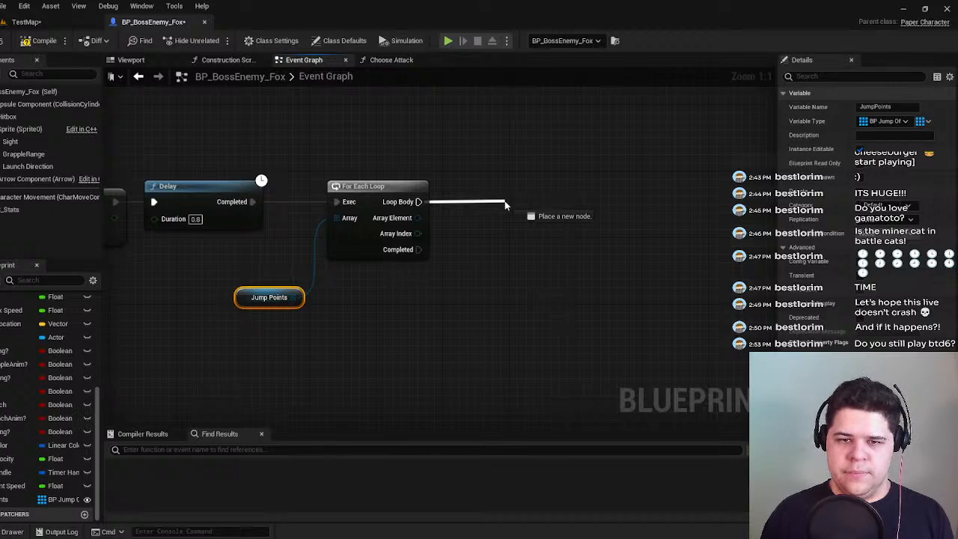
drag(417, 217, 462, 221)
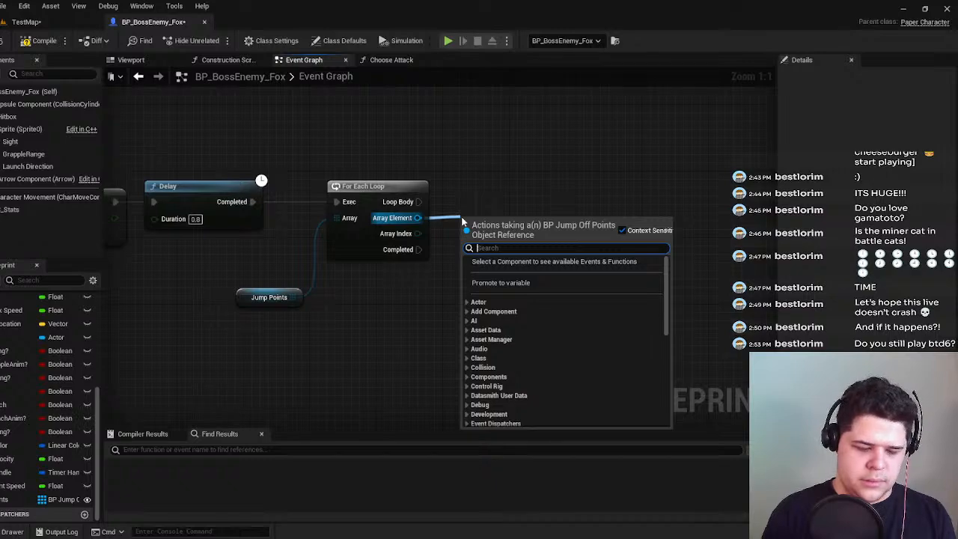
text(jump)
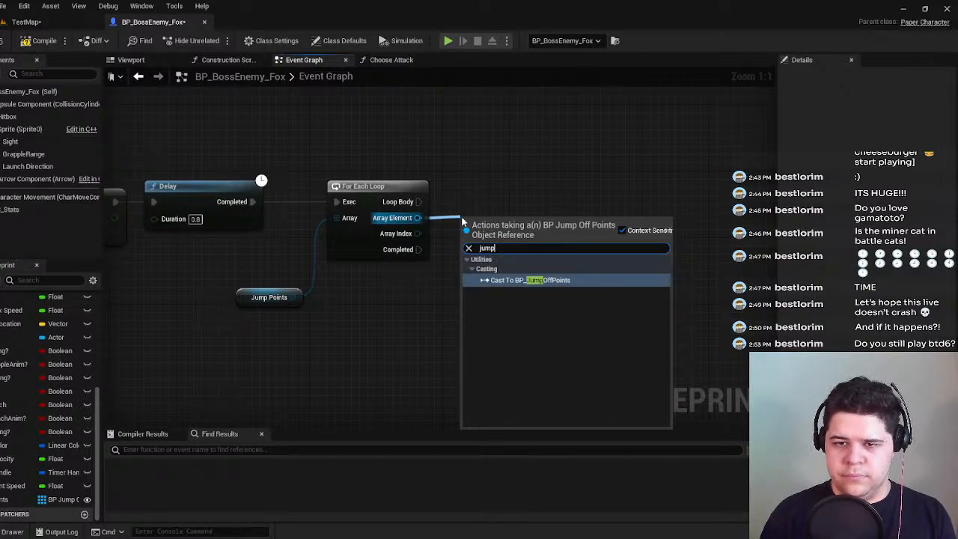
click(443, 164)
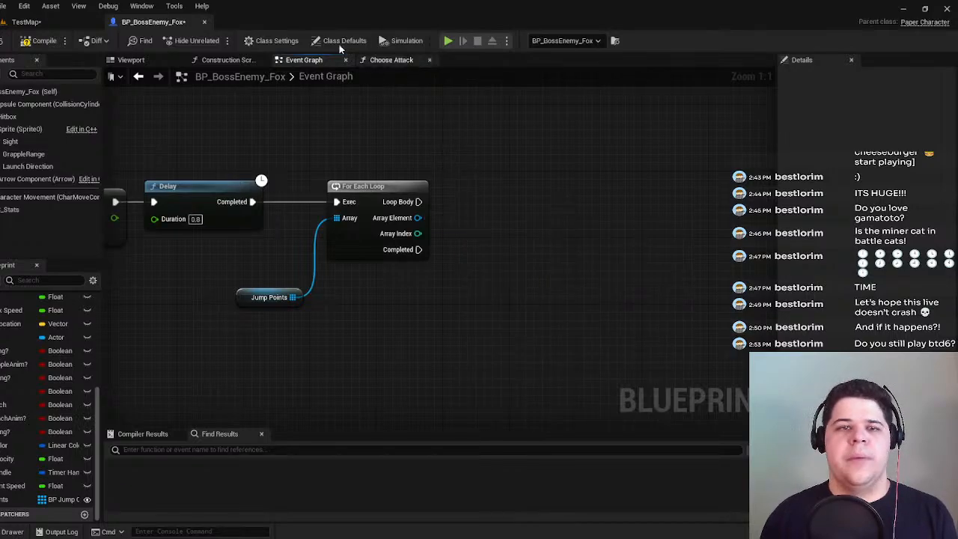
Open the BP_JumpOffPoints blueprint from the TestMap level and rename its Arrow component to JumpRef.
click(30, 22)
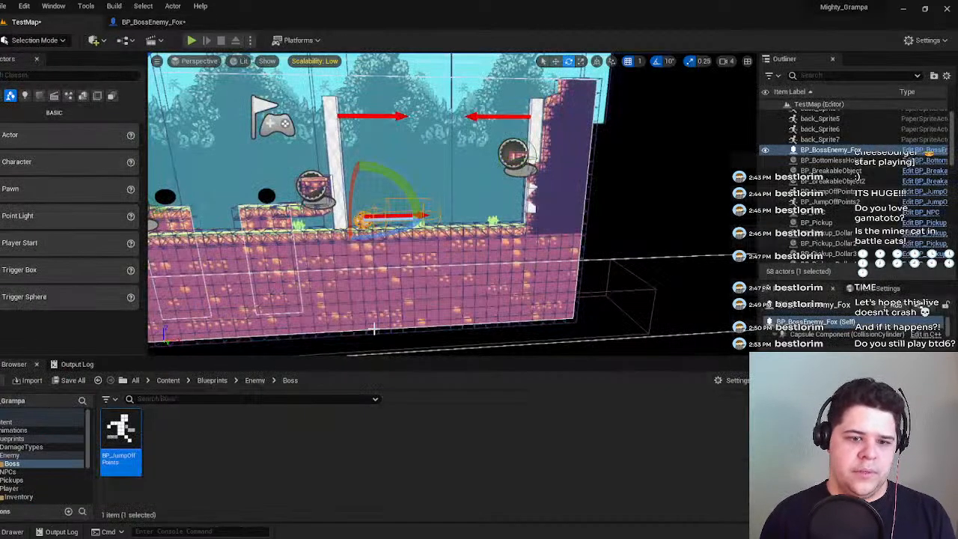
double_click(121, 441)
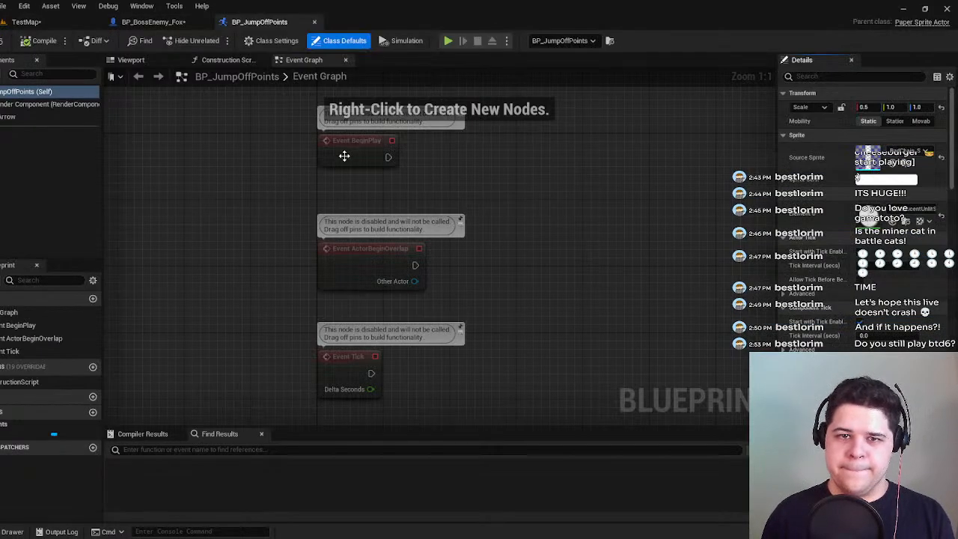
click(137, 61)
click(51, 120)
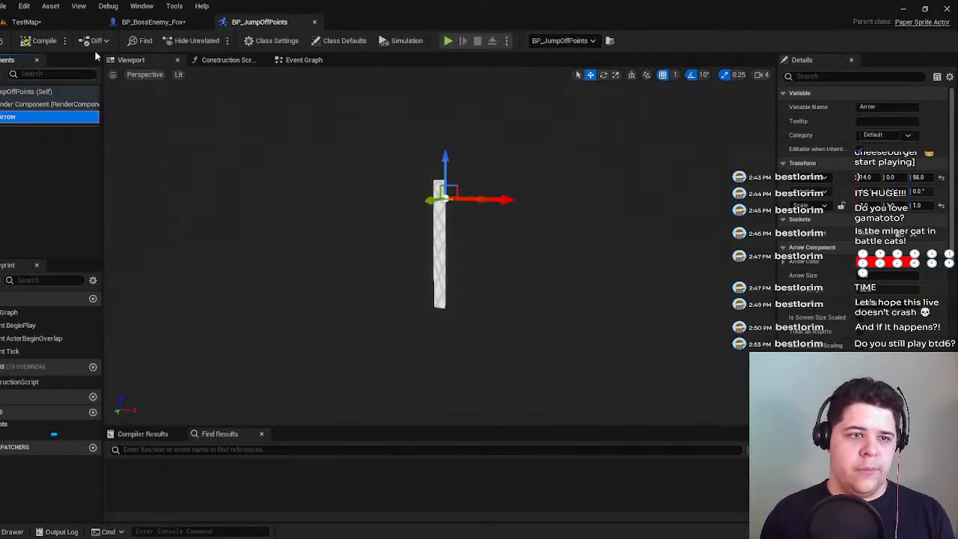
click(878, 110)
text(JumpR)
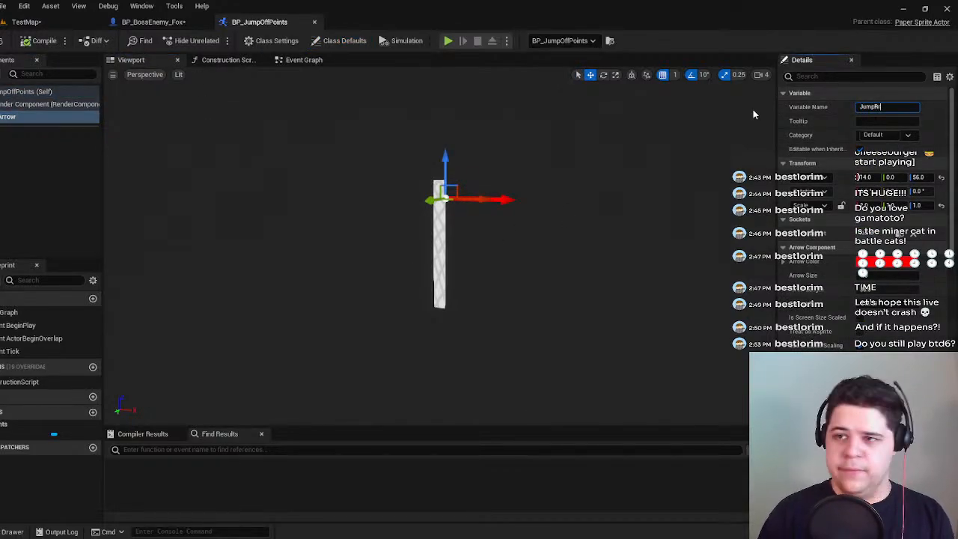
text(ef)
key(Return)
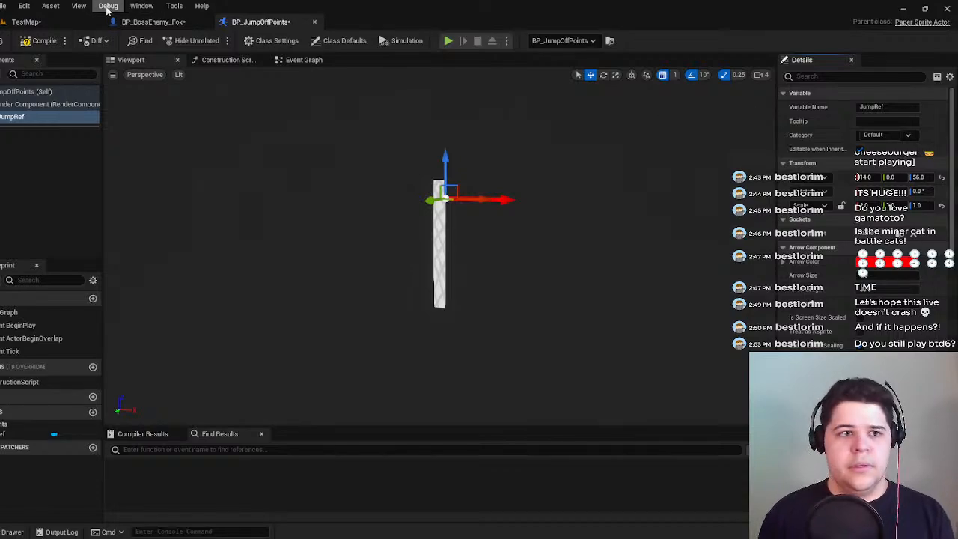
In the BP_BossEnemy_Fox event graph, add a Get Jump Ref node from the loop's Array Element and align it beside the loop.
click(157, 22)
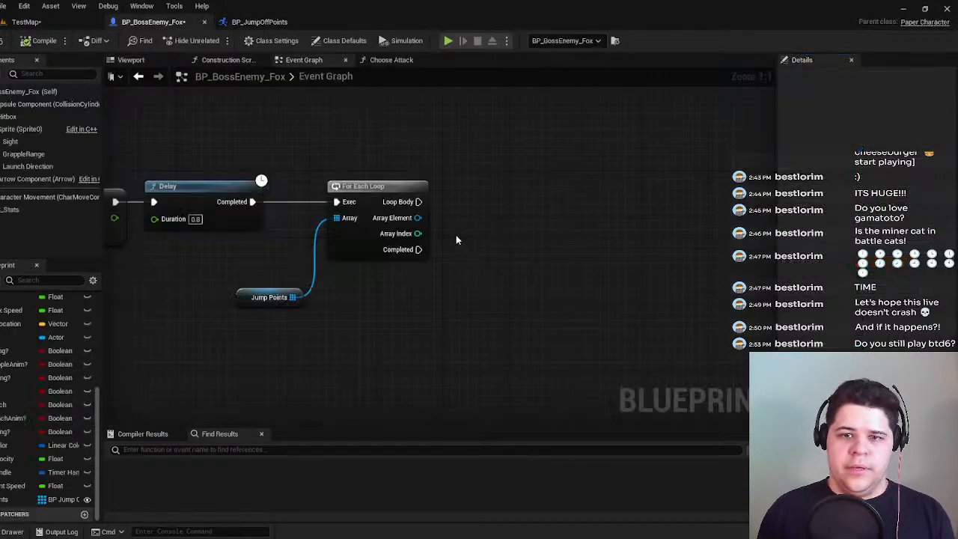
drag(417, 217, 464, 221)
text(jump)
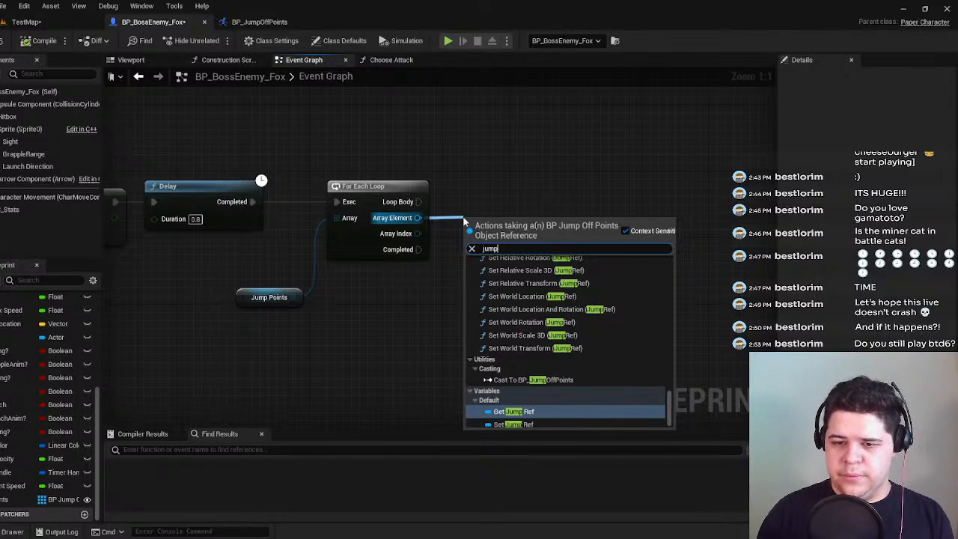
key(Return)
right_drag(499, 227, 366, 248)
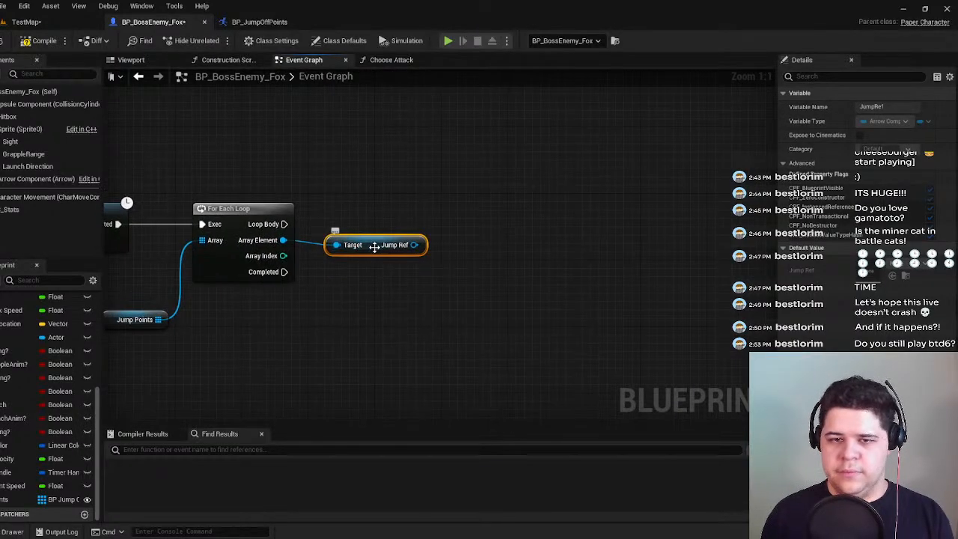
drag(372, 245, 366, 237)
right_drag(362, 274, 473, 256)
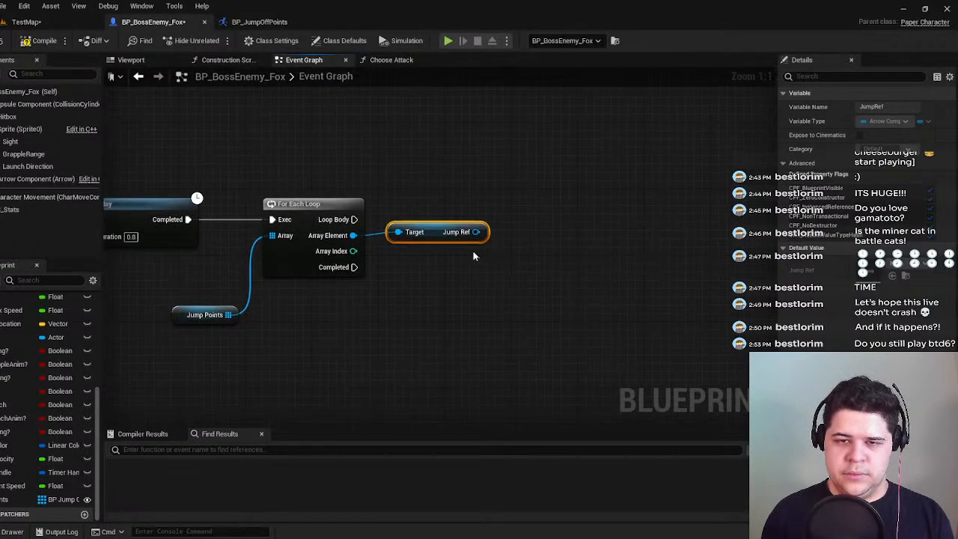
Add a Get World Location node fed by the Jump Ref output and align it with that node.
drag(475, 232, 521, 234)
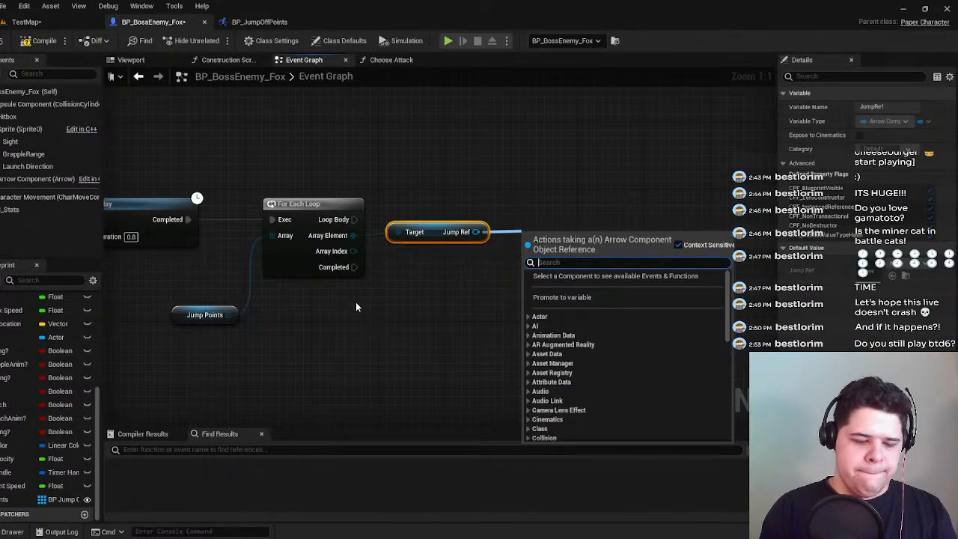
text(get)
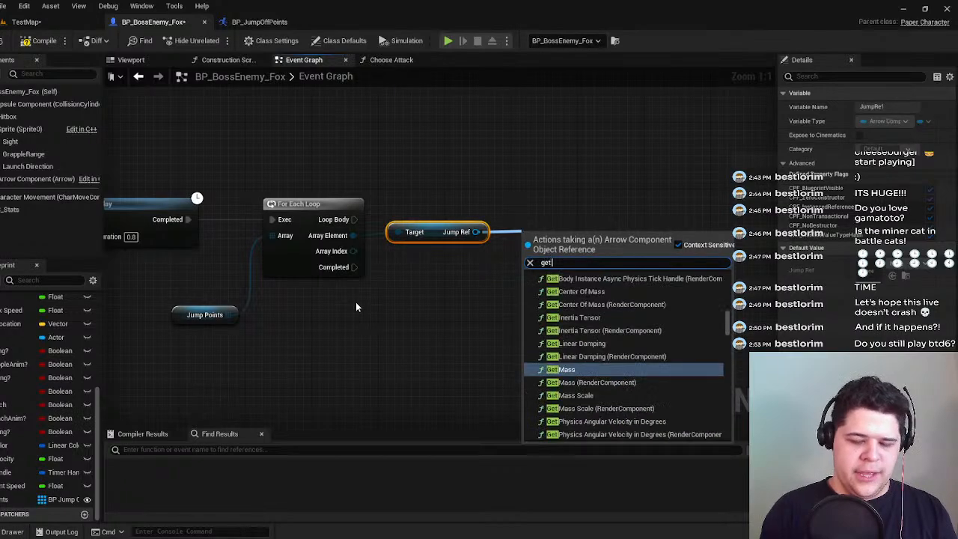
text( location)
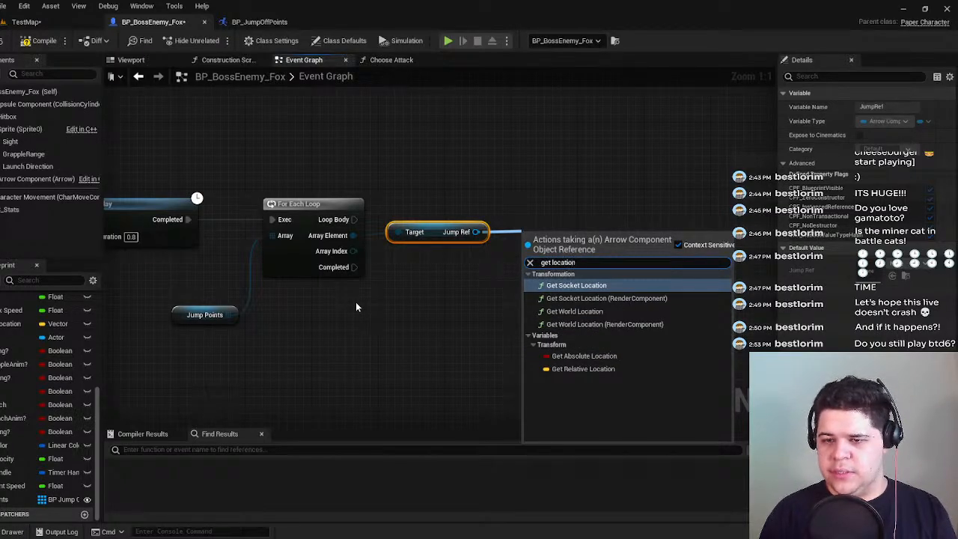
key(Down)
key(Down)
key(Return)
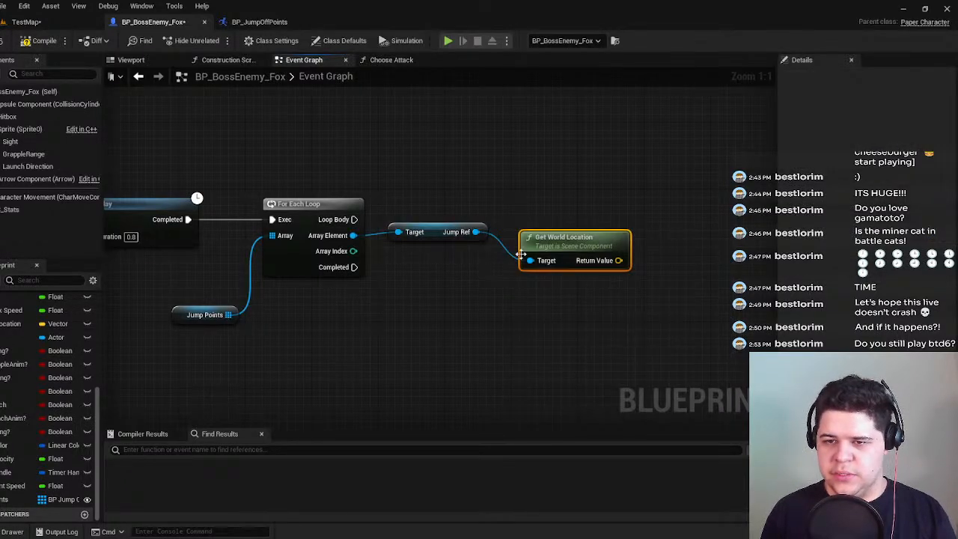
right_drag(531, 230, 498, 234)
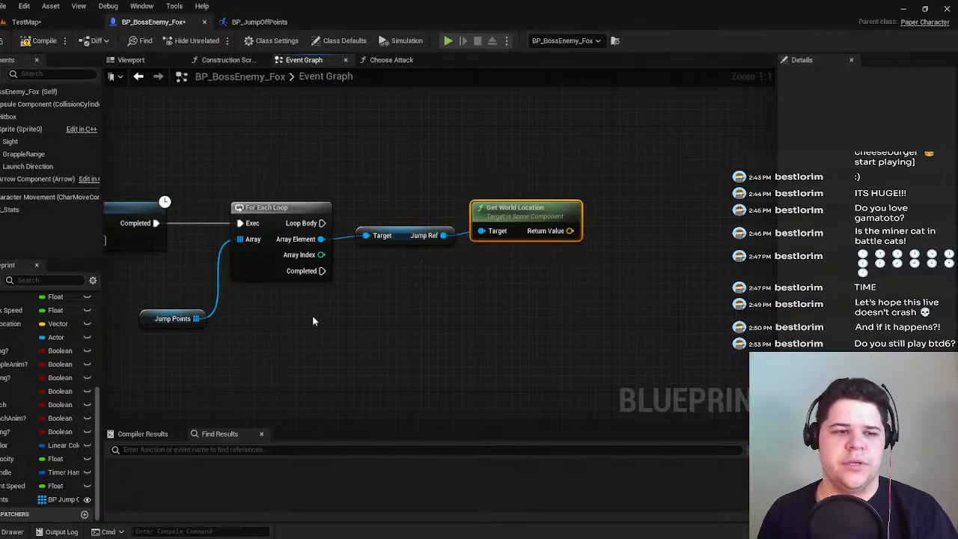
scroll(3, 432, up, 4)
scroll(3, 430, down, 4)
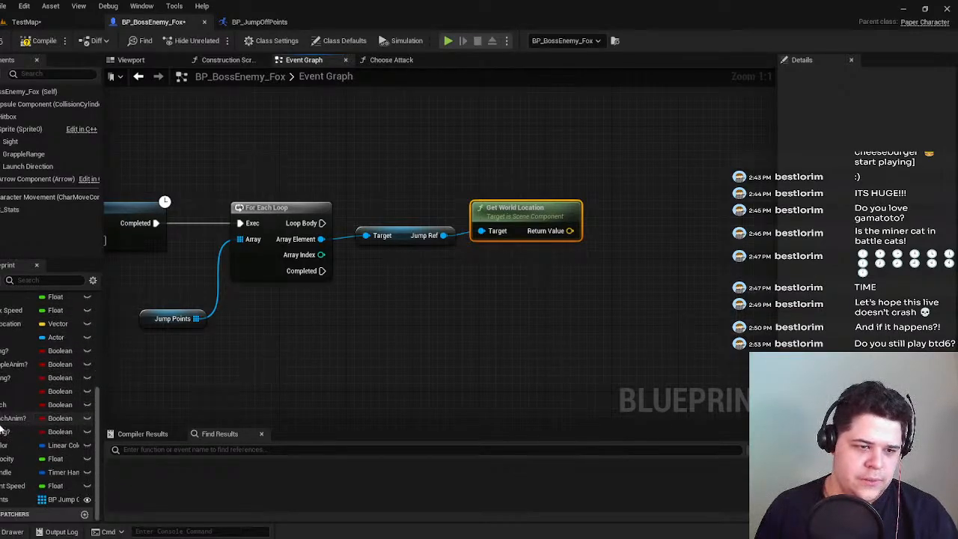
right_drag(155, 358, 279, 356)
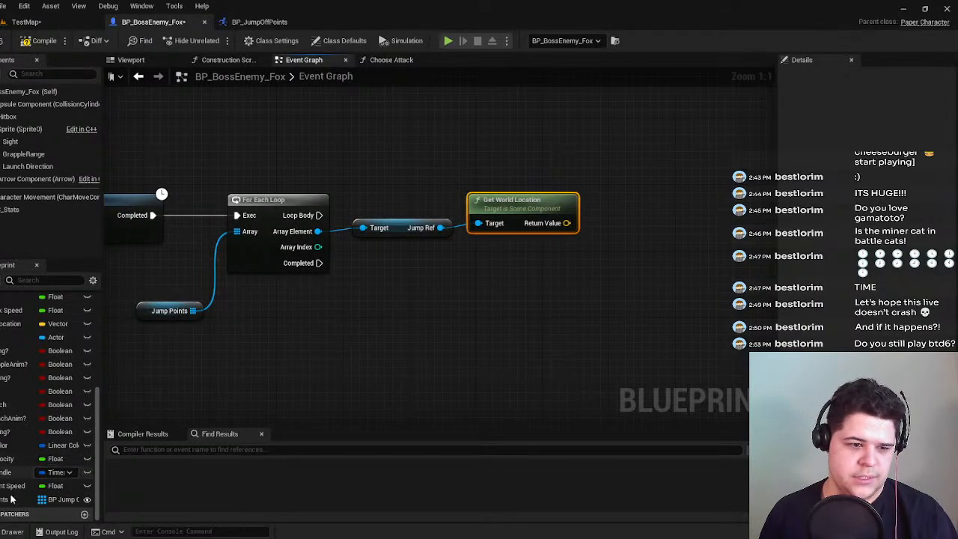
click(2, 282)
click(18, 315)
key(Escape)
key(Delete)
Create a new blueprint variable named JumpDistance0.
click(2, 281)
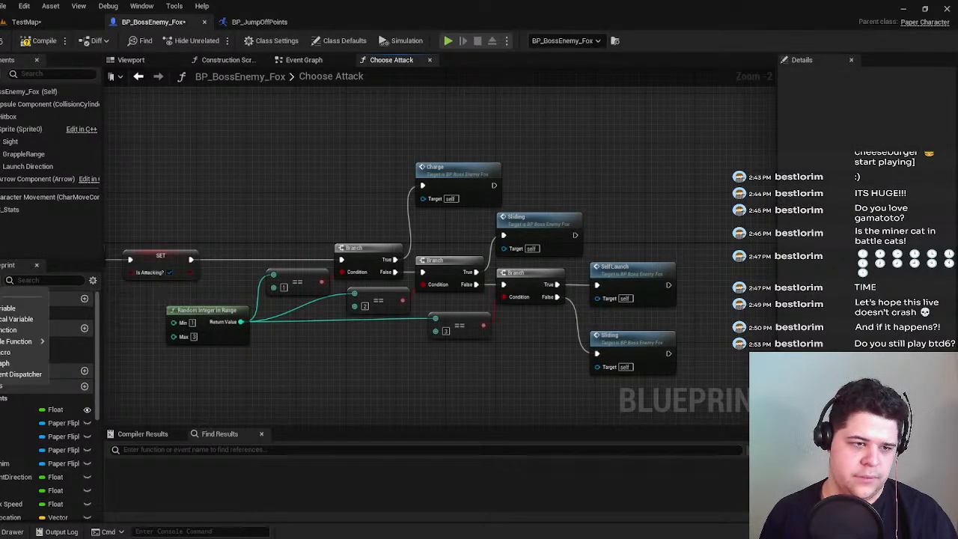
click(2, 311)
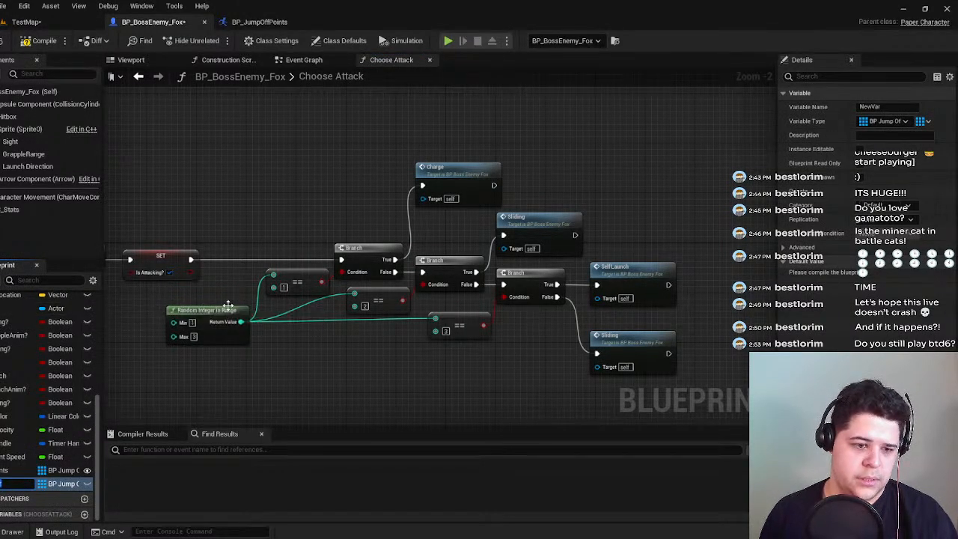
text(Jump)
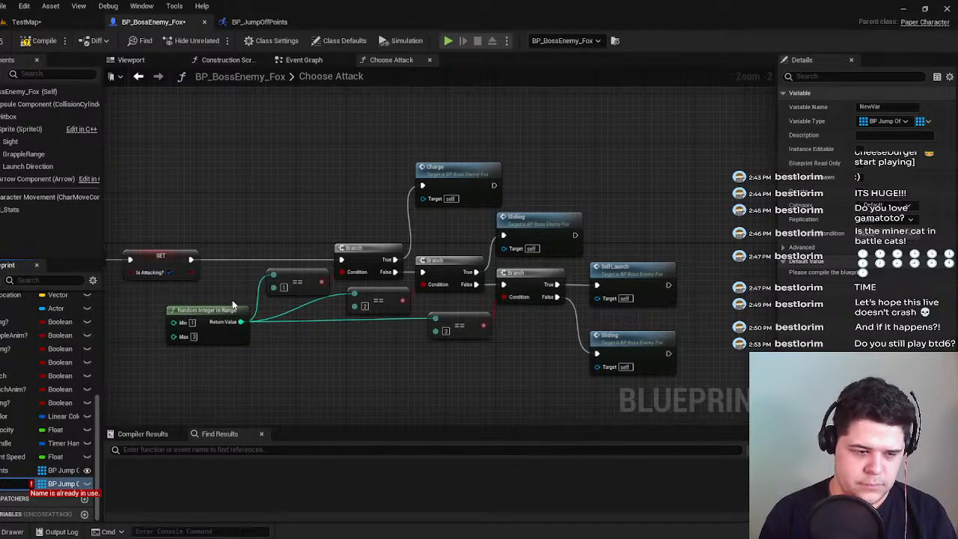
text(List)
text(ance)
text(1)
key(BackSpace)
text(0)
key(Return)
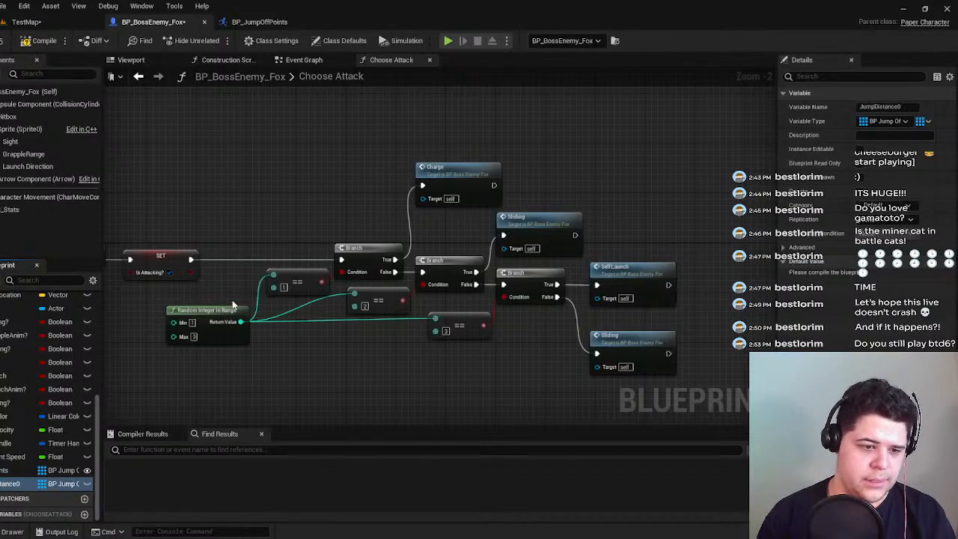
Return to the event graph, change JumpDistance0 from an array to a single Vector variable, and compile the blueprint.
click(300, 60)
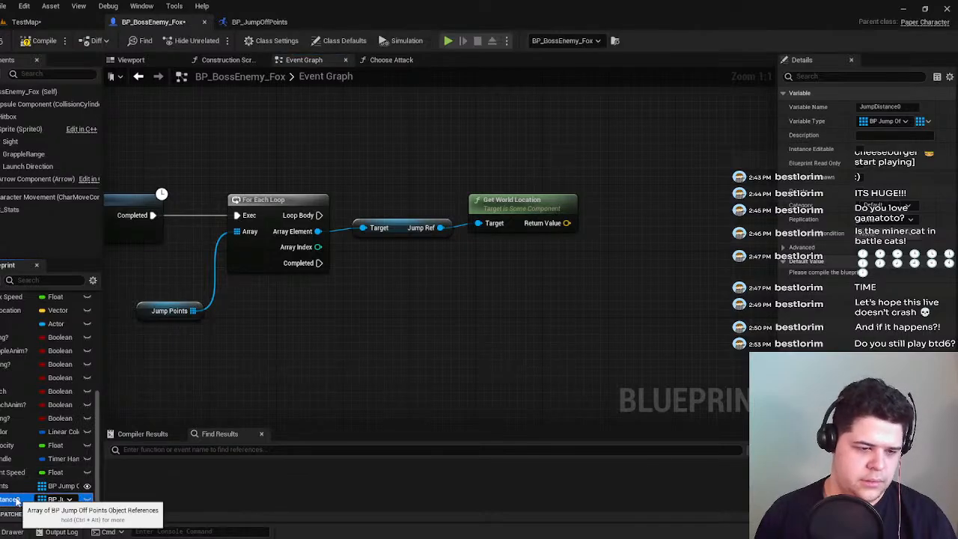
click(897, 121)
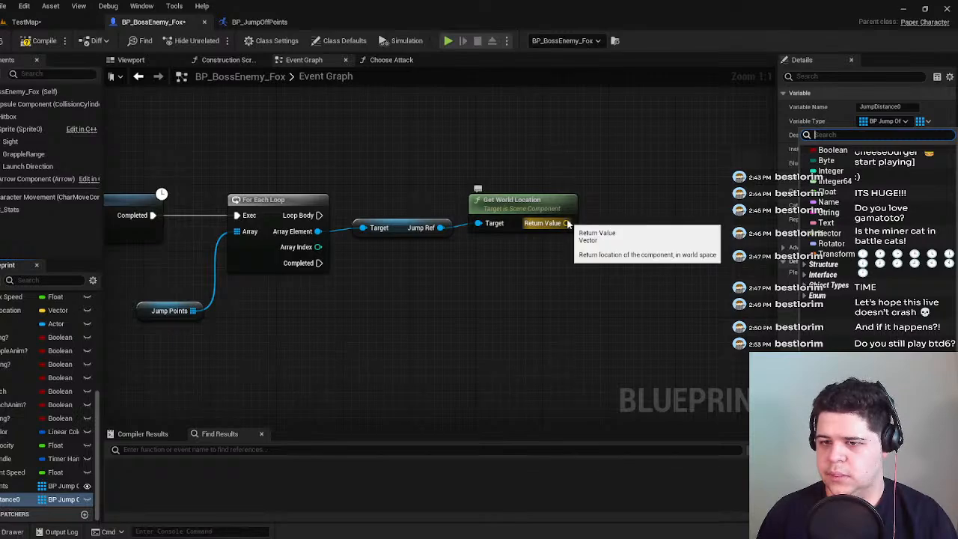
text(ce)
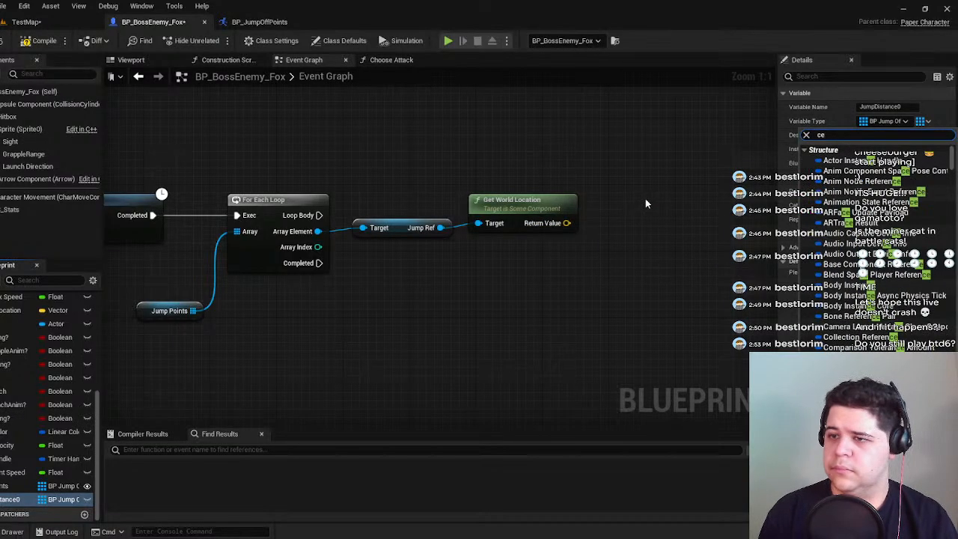
key(BackSpace)
key(BackSpace)
text(ve)
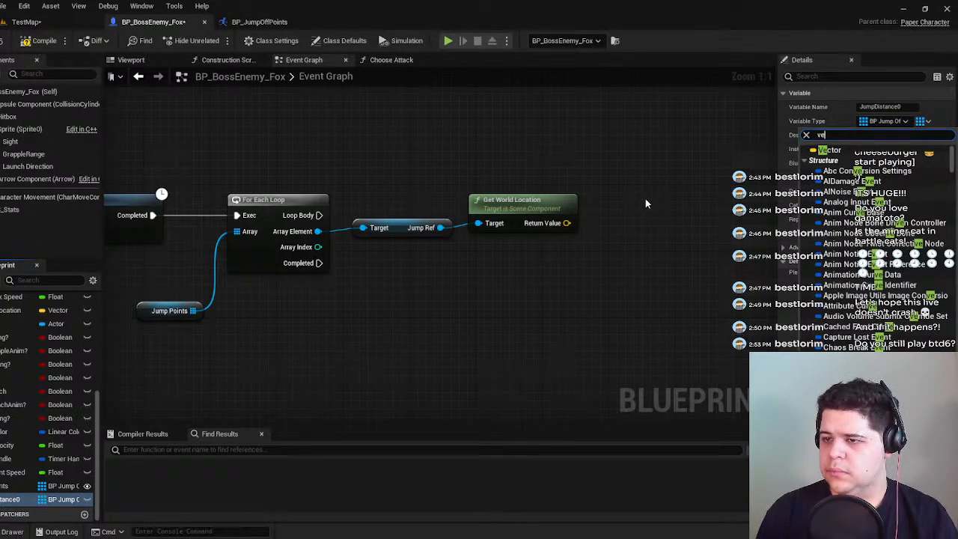
key(Return)
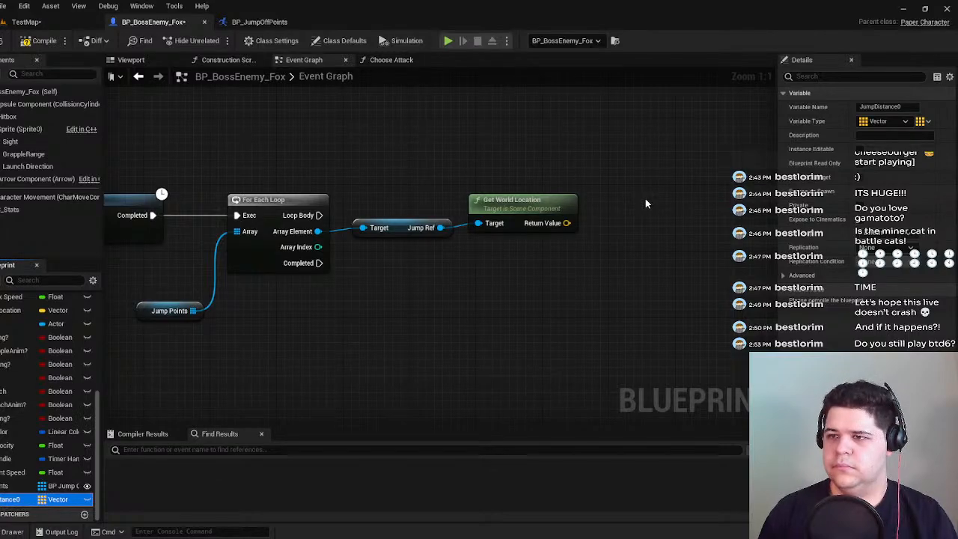
click(914, 142)
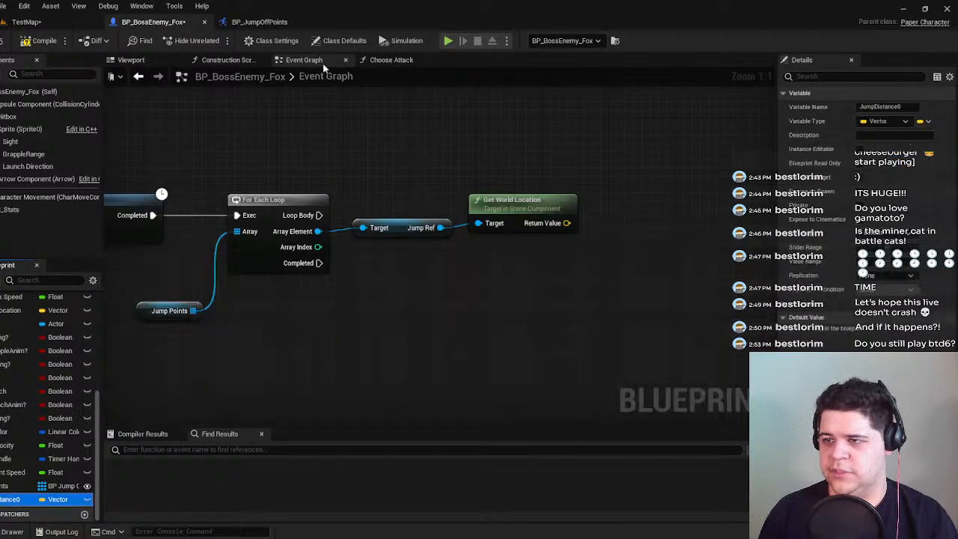
click(26, 42)
Duplicate the JumpDistance0 variable and rename the copy JumpDistance1.
key(F2)
click(26, 499)
key(Return)
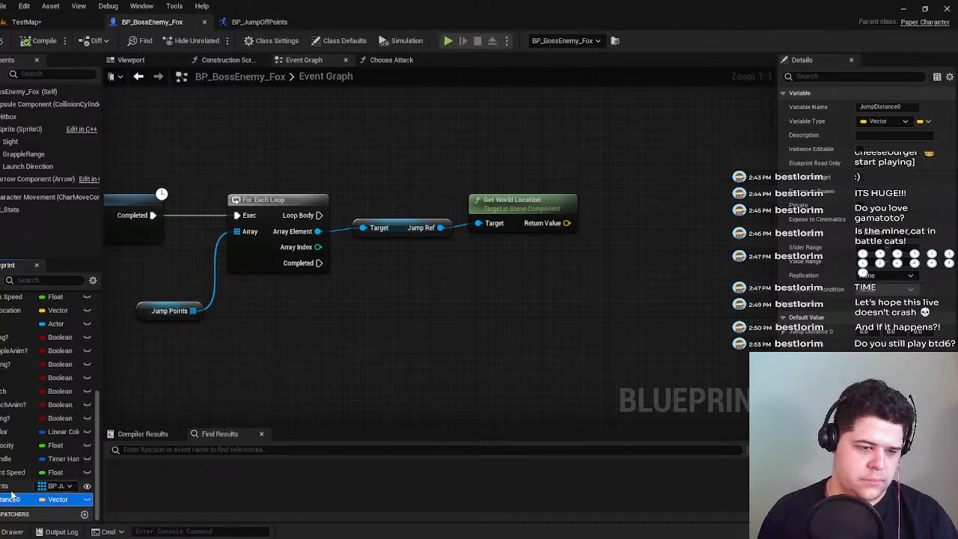
key(ctrl+d)
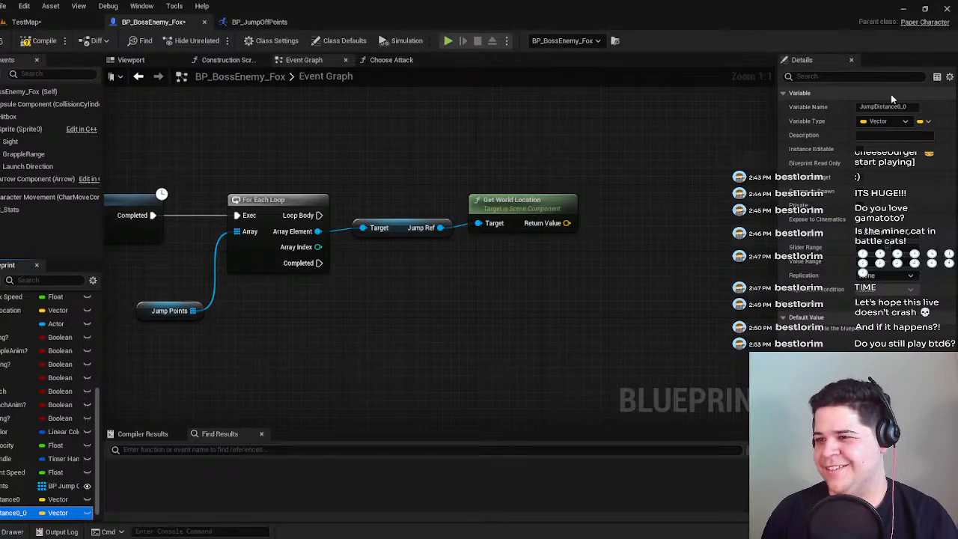
click(911, 107)
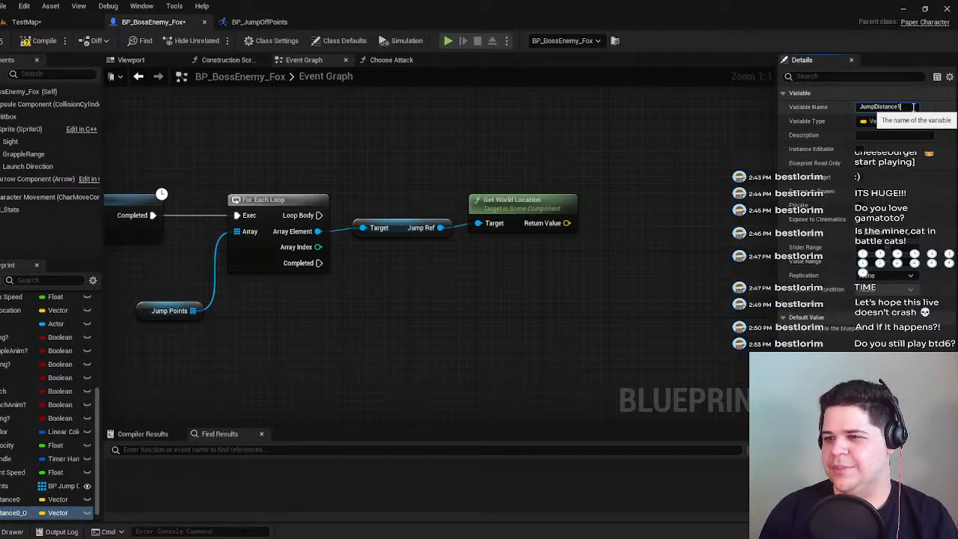
key(Return)
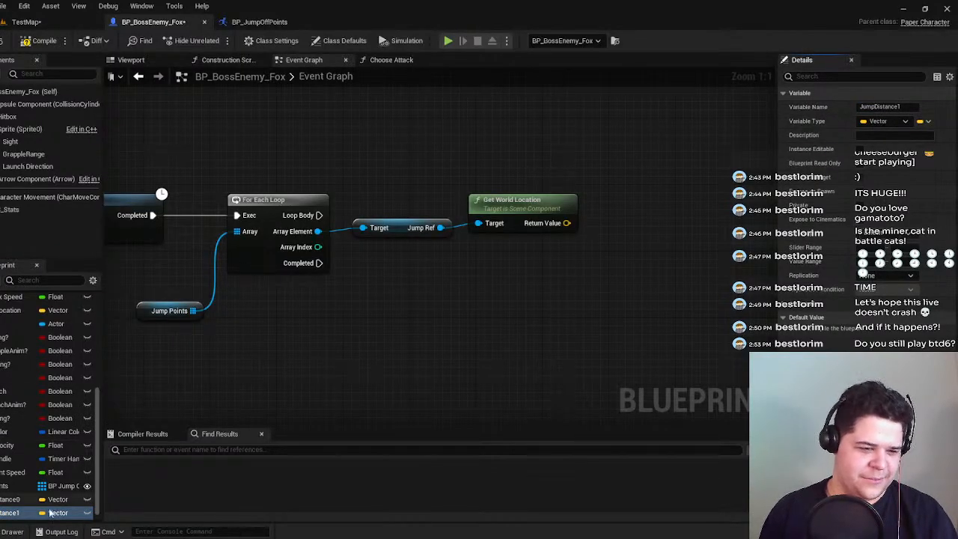
Compile the blueprint and try to place the JumpDistance0 variable in the event graph beside Get World Location.
click(35, 44)
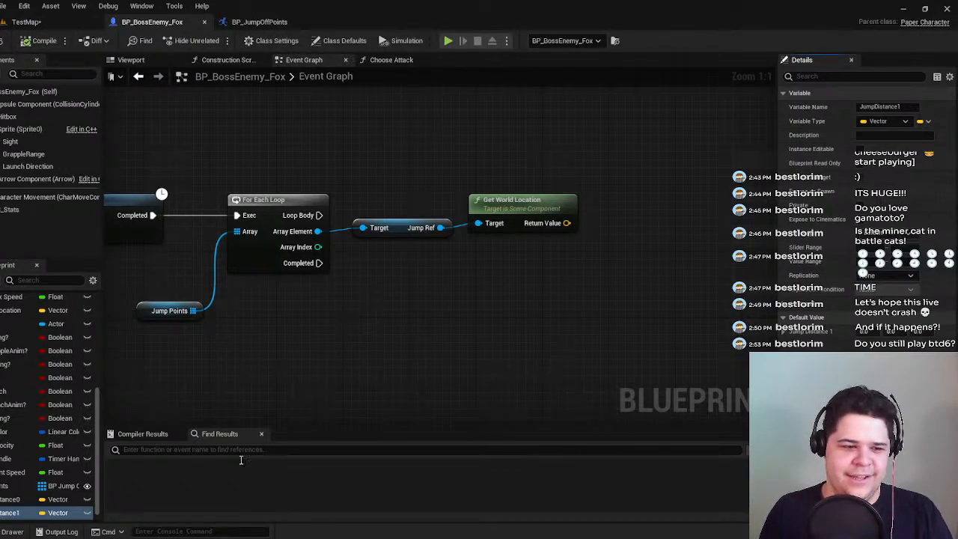
drag(30, 499, 602, 204)
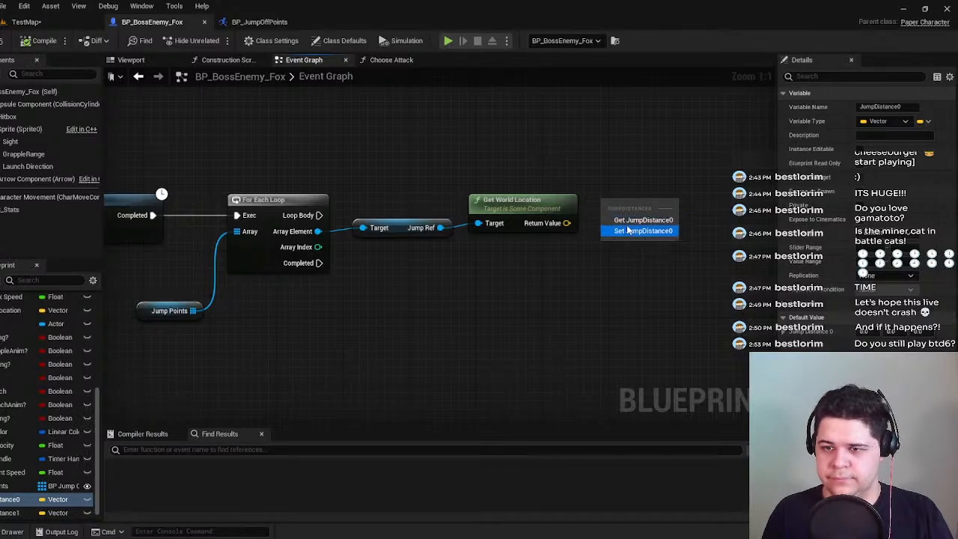
click(532, 255)
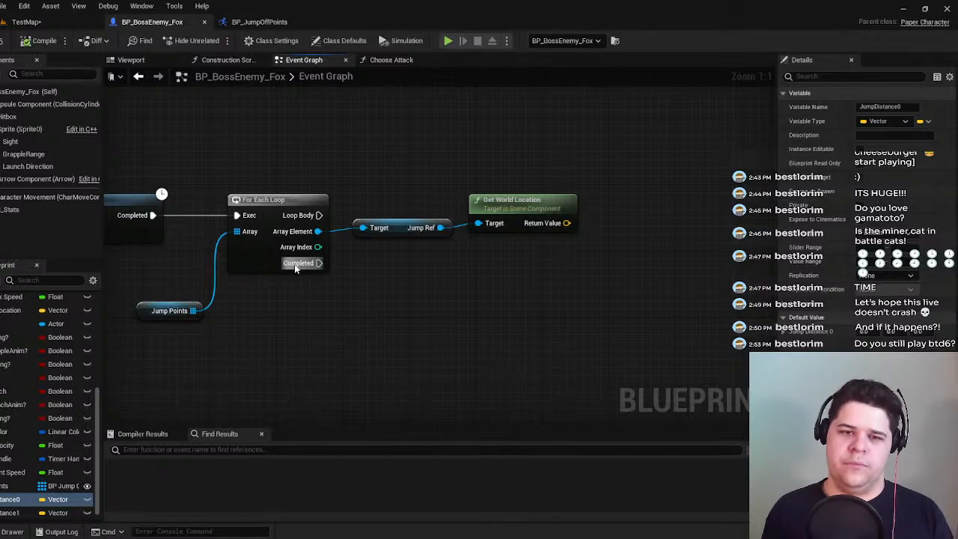
Move the Jump Ref and Get World Location nodes farther from the For Each Loop to make room between them.
drag(566, 261, 350, 192)
drag(497, 212, 606, 238)
right_drag(606, 238, 560, 199)
drag(415, 157, 622, 256)
drag(581, 200, 705, 201)
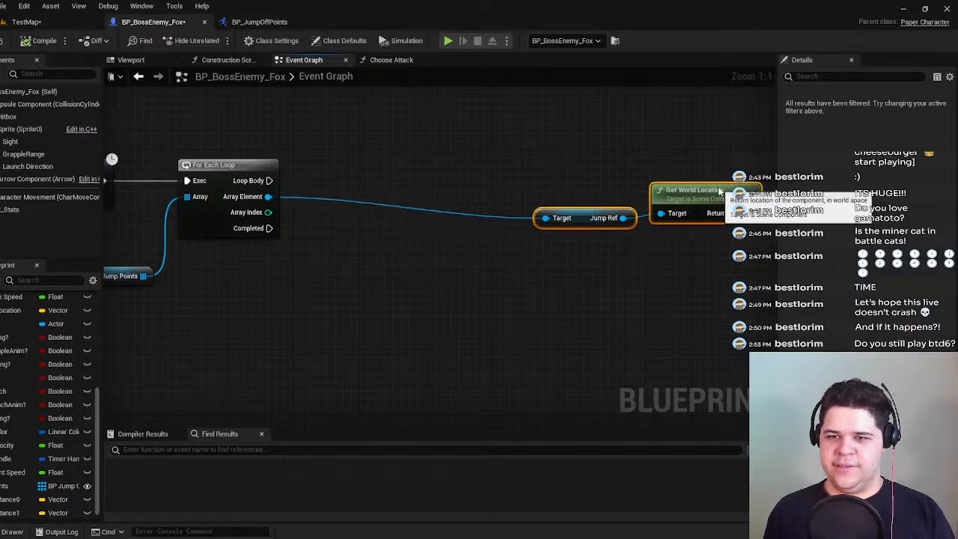
right_drag(706, 200, 802, 247)
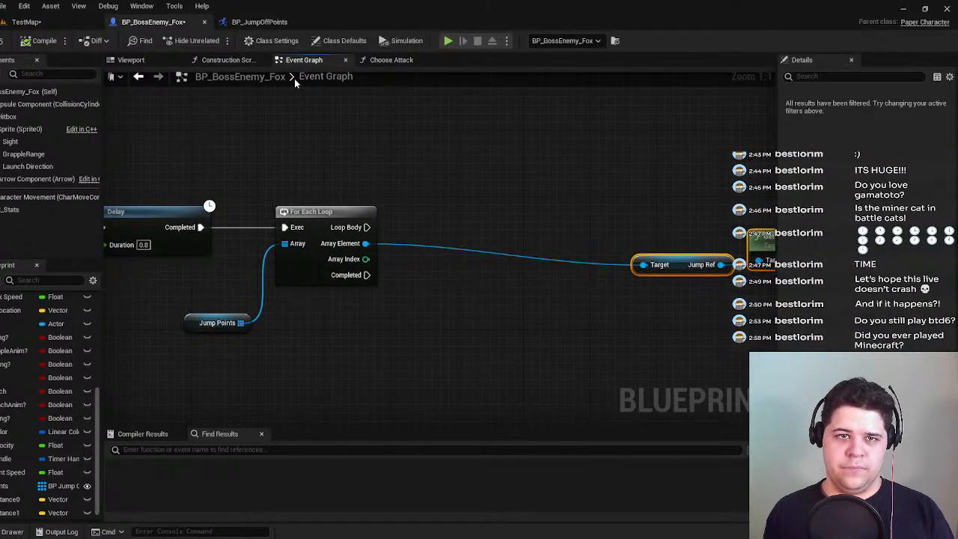
Copy the first equality check and its Branch from the Choose Attack function into the event graph beside the For Each Loop.
click(393, 60)
right_drag(367, 149, 413, 134)
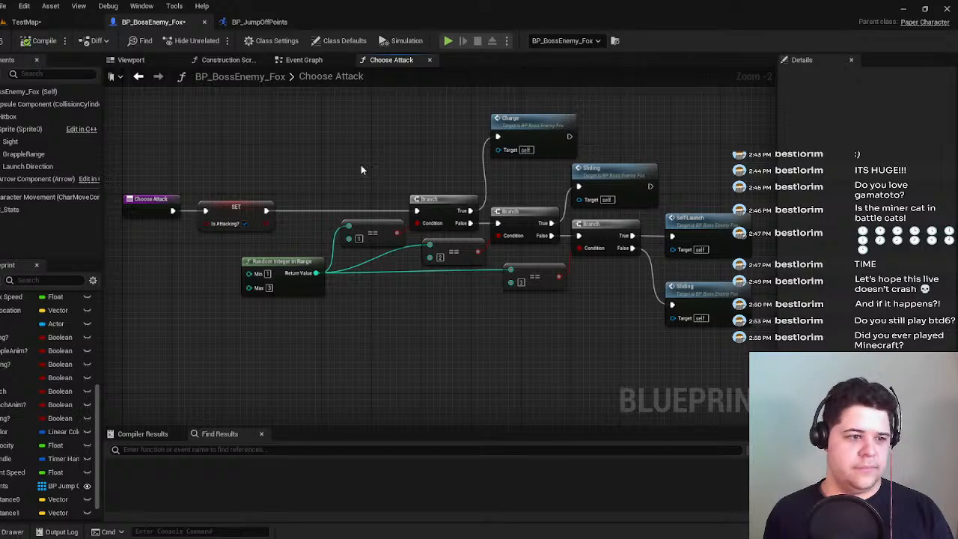
drag(346, 168, 426, 235)
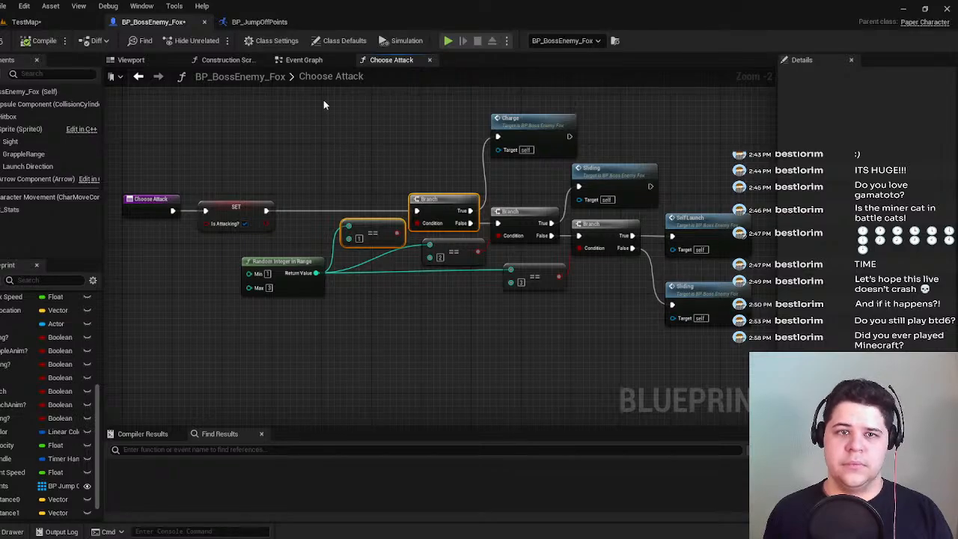
click(318, 59)
right_drag(492, 285, 387, 258)
click(356, 178)
key(ctrl+v)
Delete the pasted equality and Branch nodes and try to pull a new node from the loop's Array Index.
right_drag(362, 187, 408, 207)
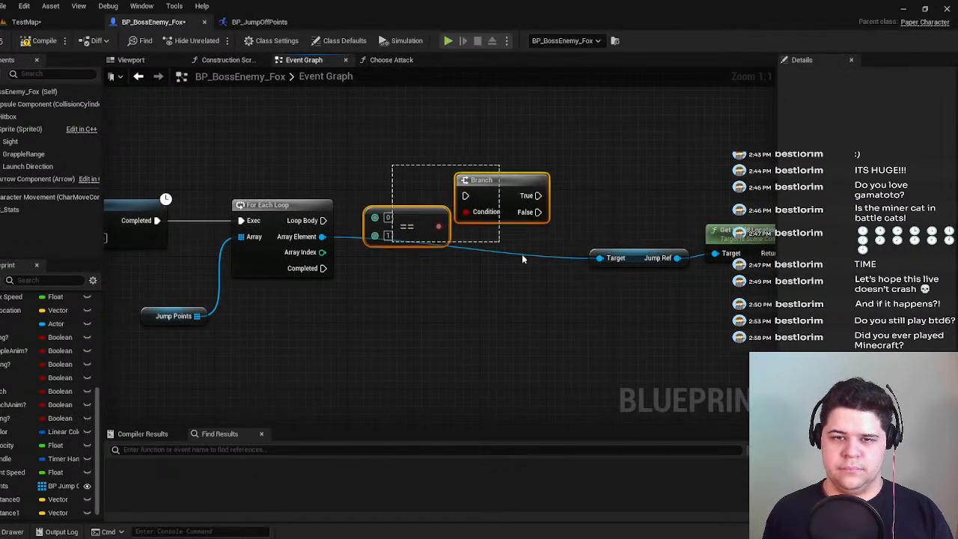
key(Delete)
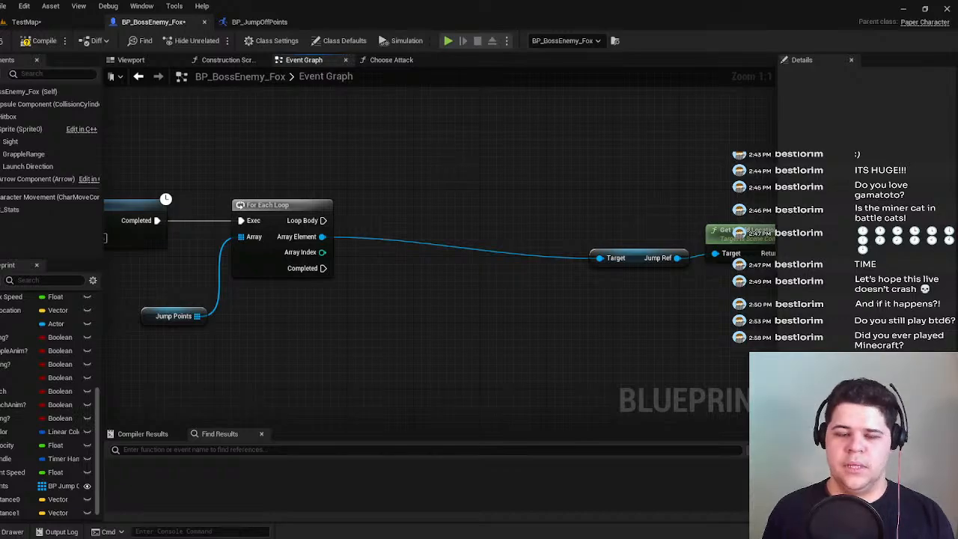
right_drag(464, 172, 440, 222)
drag(298, 301, 355, 303)
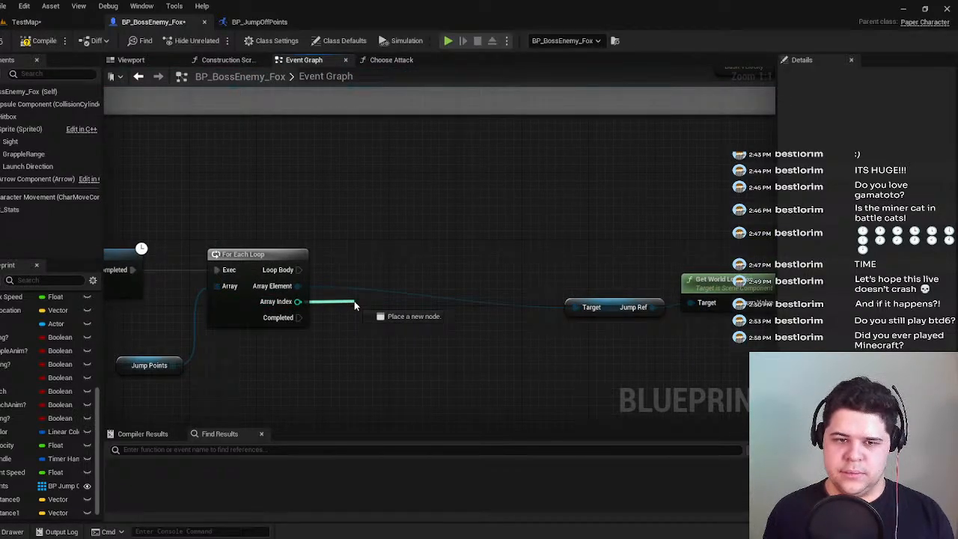
click(338, 259)
right_drag(358, 264, 366, 212)
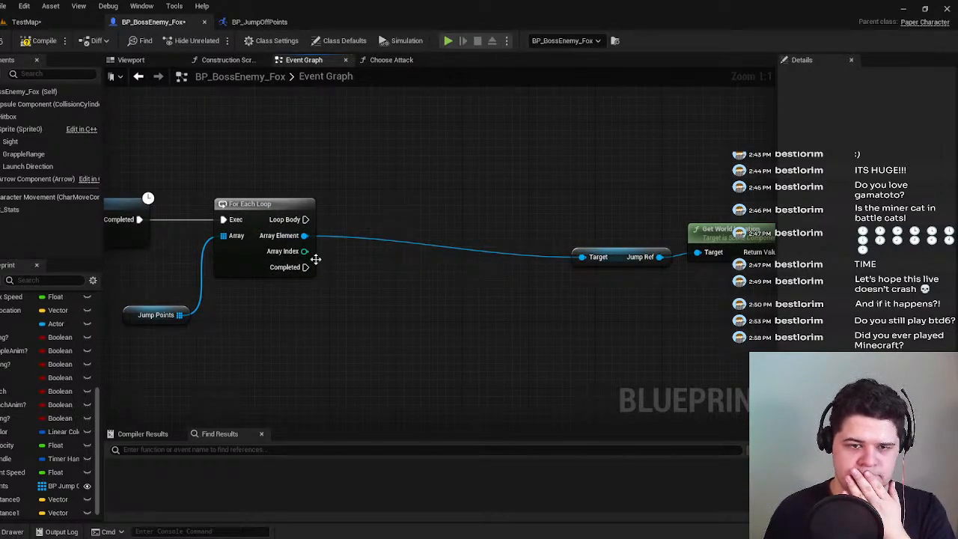
Try to add a Get (a copy) node from the For Each Loop's Array Element output.
drag(304, 236, 419, 238)
text(get a cp)
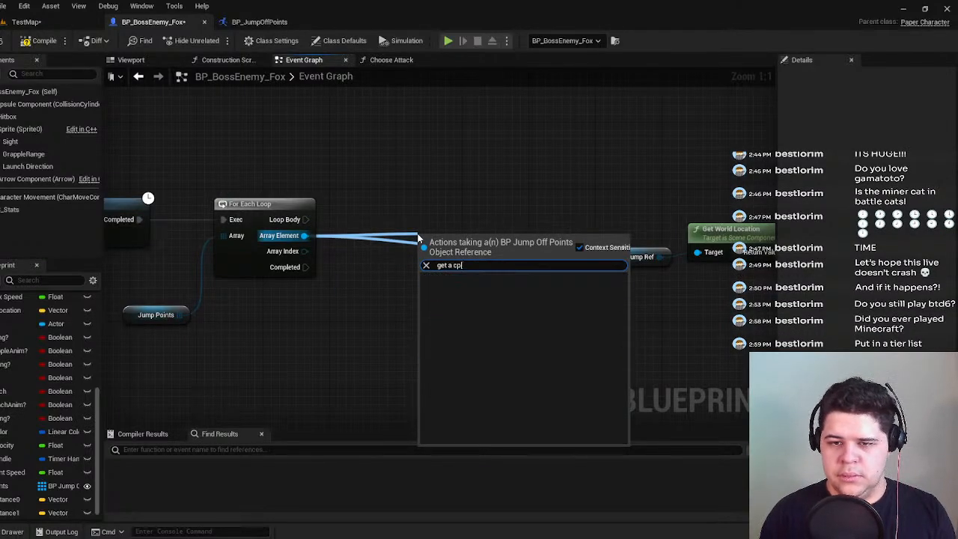
key(BackSpace)
text(op)
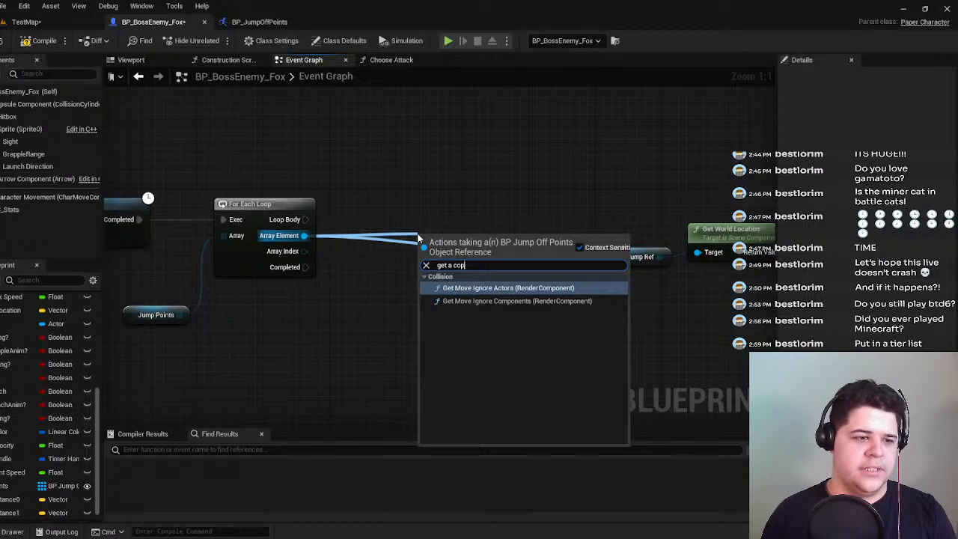
text(y)
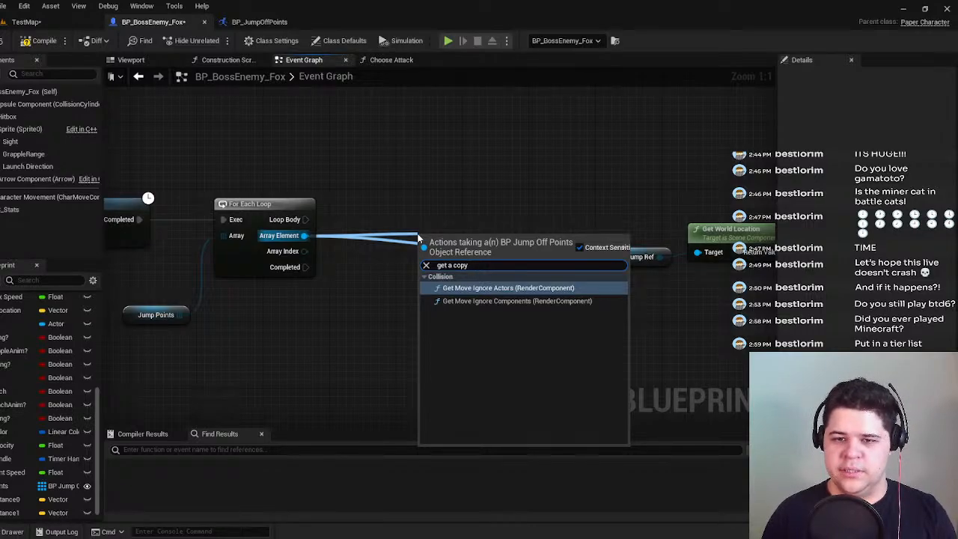
click(369, 264)
Add a Get (a copy) node from the loop's Array Index and feed its array input from Array Element through Make Array.
drag(304, 236, 362, 231)
click(304, 251)
drag(304, 251, 389, 265)
text(cop)
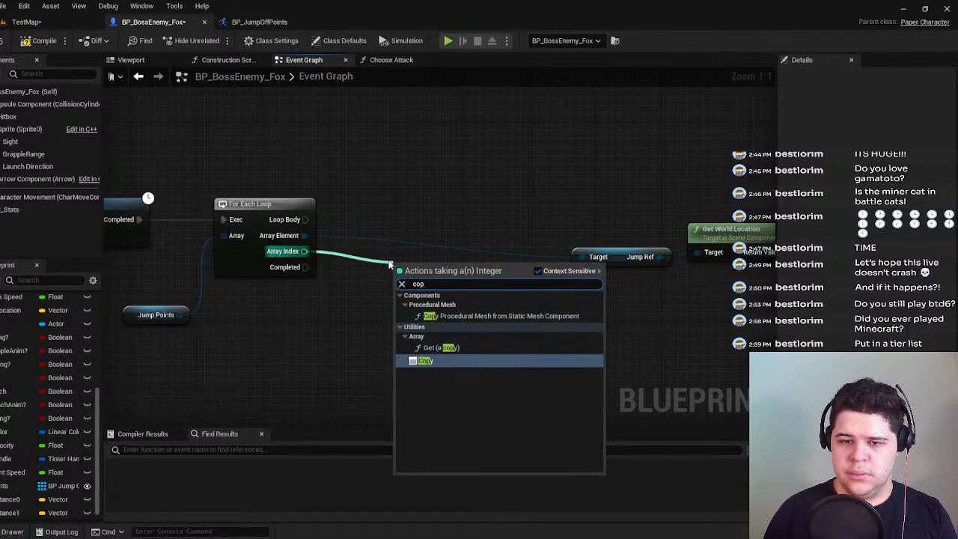
click(441, 347)
drag(304, 236, 481, 235)
drag(394, 226, 418, 226)
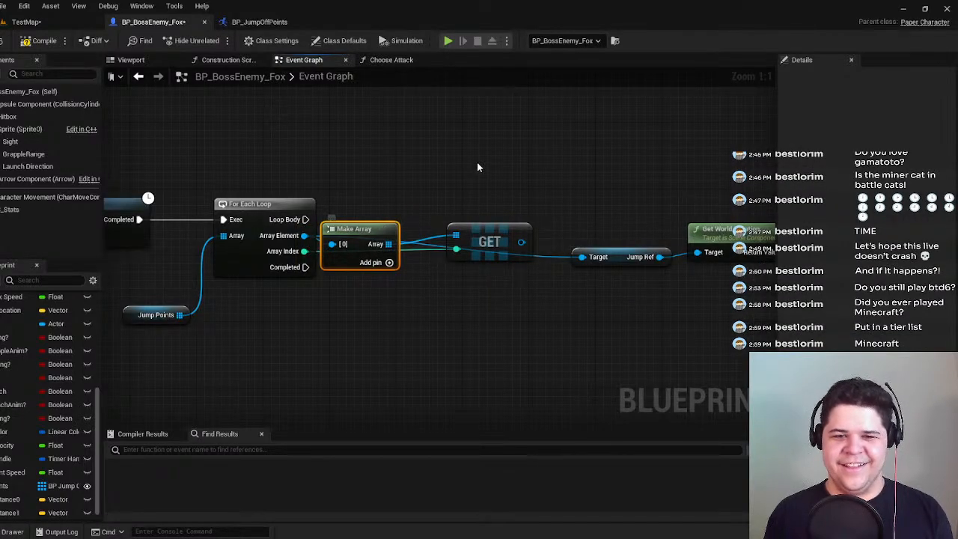
Undo the Make Array conversion and the repositioning of the nodes around the Get node.
key(ctrl+z)
key(ctrl+z)
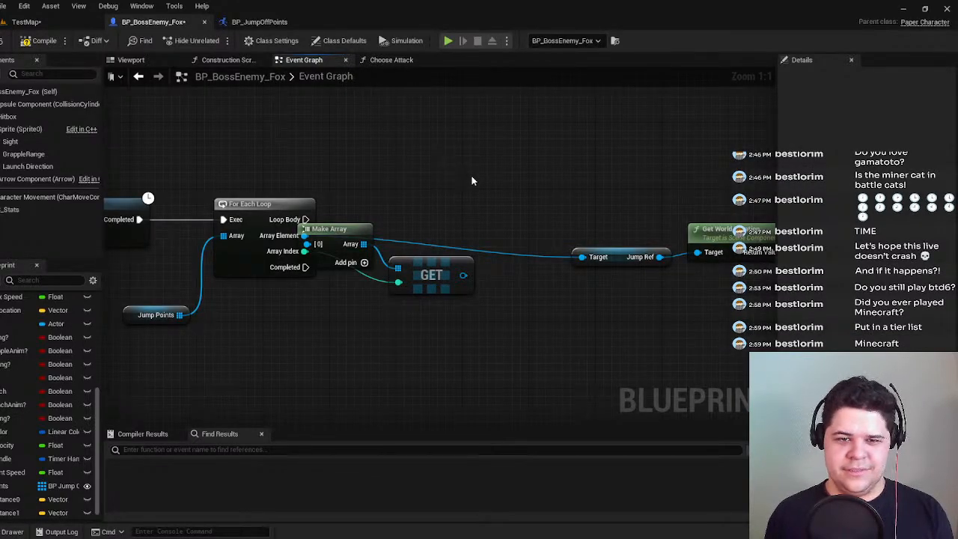
key(ctrl+z)
right_drag(513, 210, 502, 239)
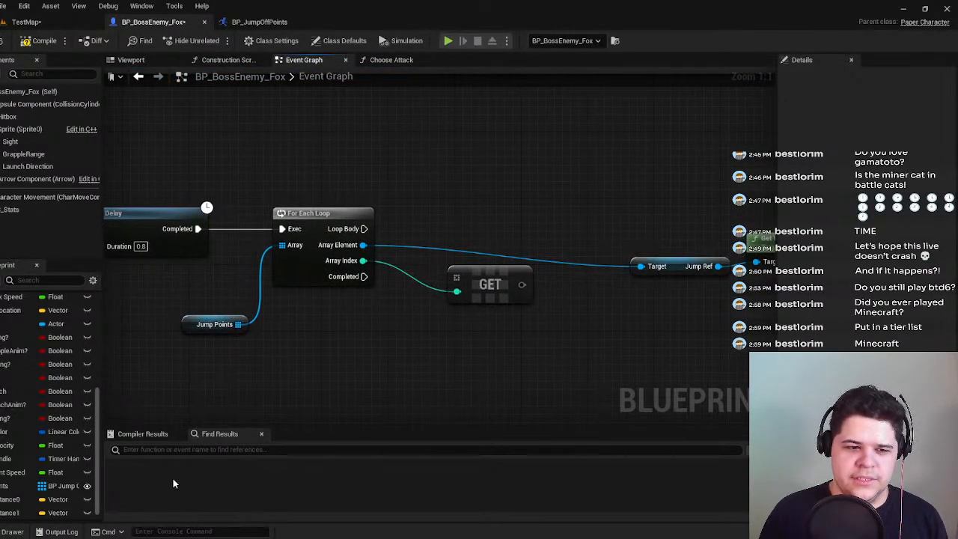
click(20, 514)
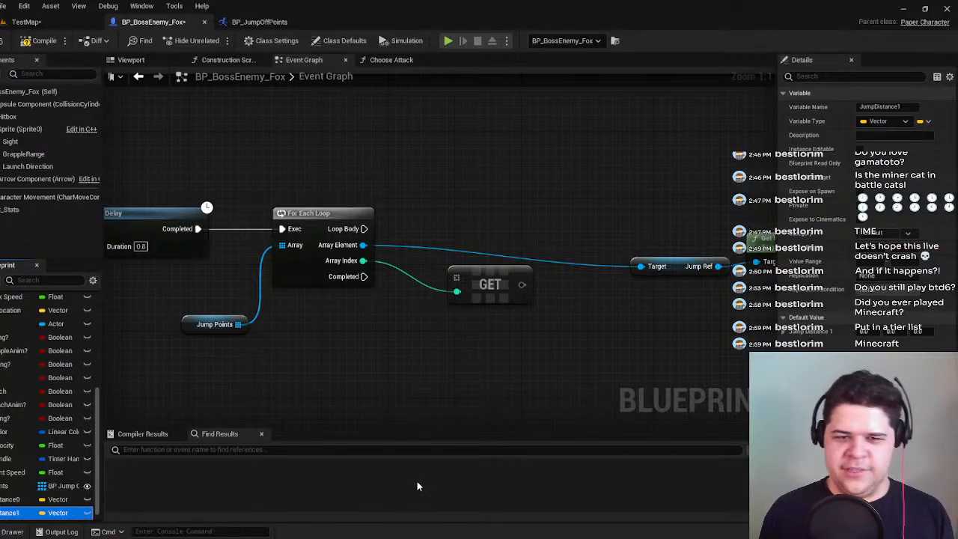
Undo the Get node, both JumpDistance variables, the Jump Ref and Get World Location nodes, and the loop's connection to the Delay.
key(ctrl+z)
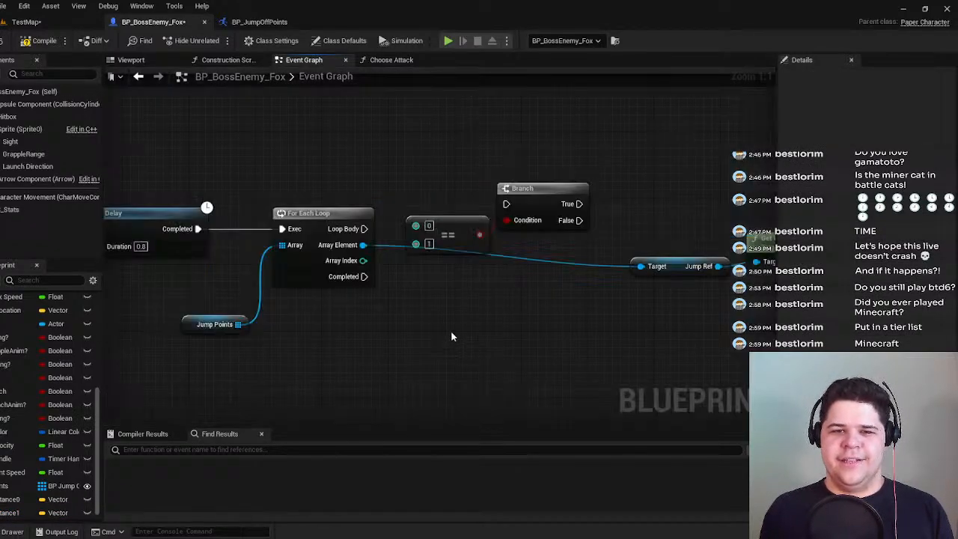
key(ctrl+z)
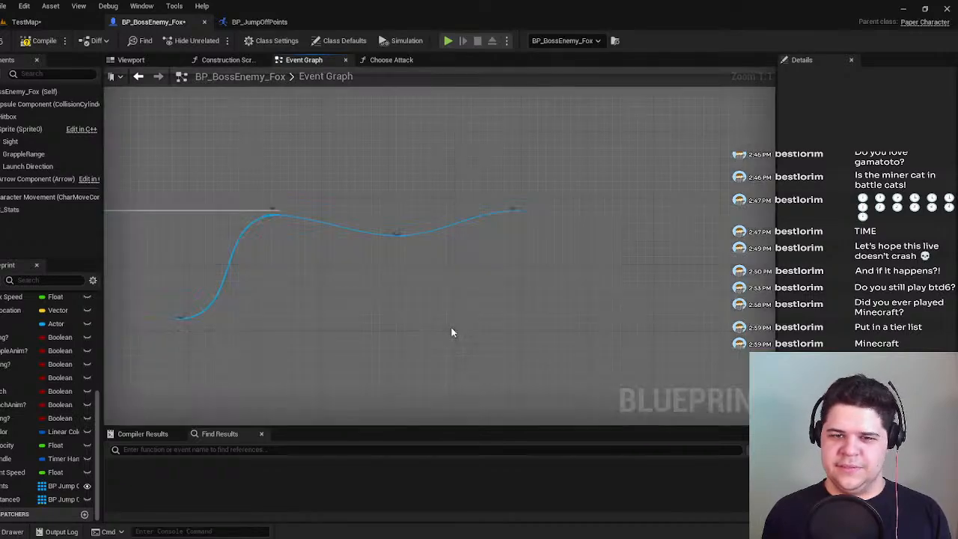
key(ctrl+z)
key(ctrl+z)
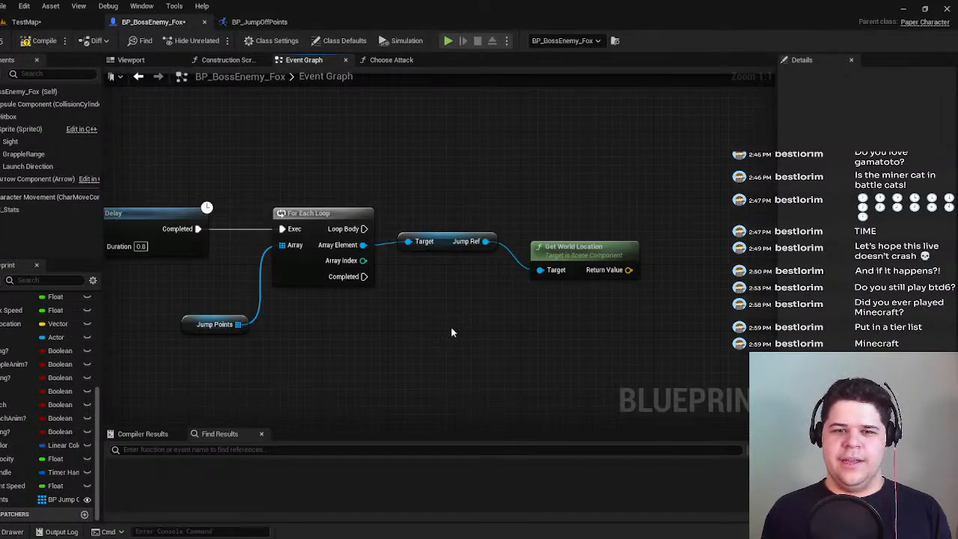
key(ctrl+z)
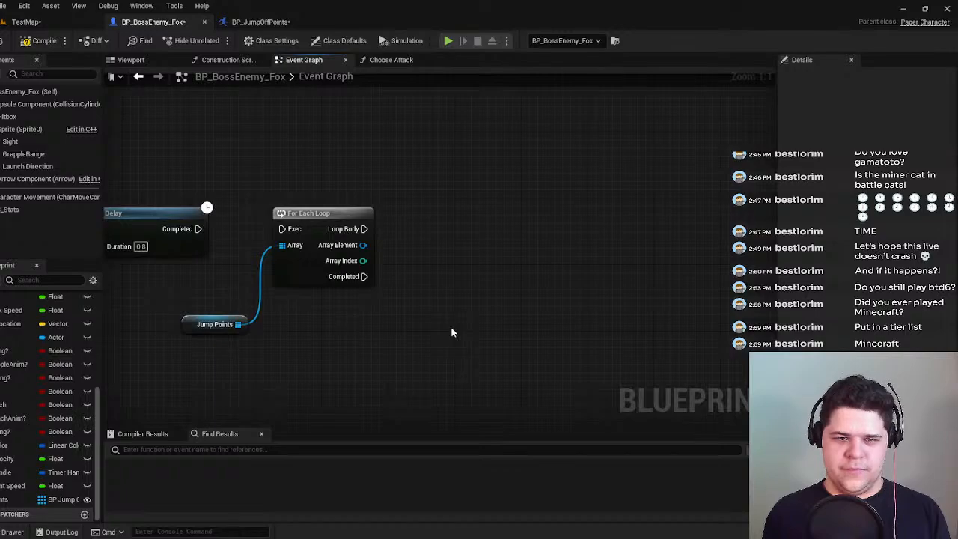
key(ctrl+z)
key(ctrl+z)
Undo the For Each Loop and restore the Jump Points Get node indexed by Random Integer in Range.
right_drag(292, 332, 511, 301)
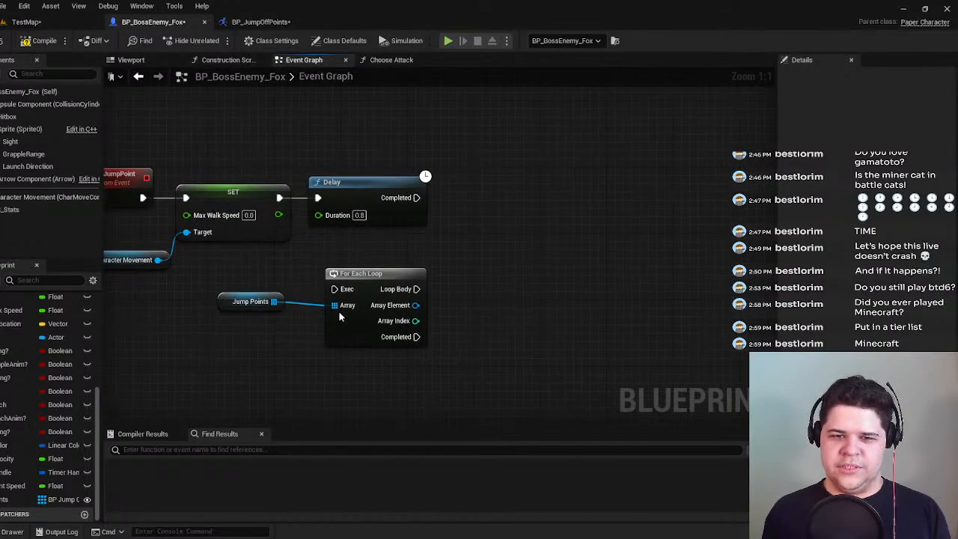
key(ctrl+z)
key(ctrl+z)
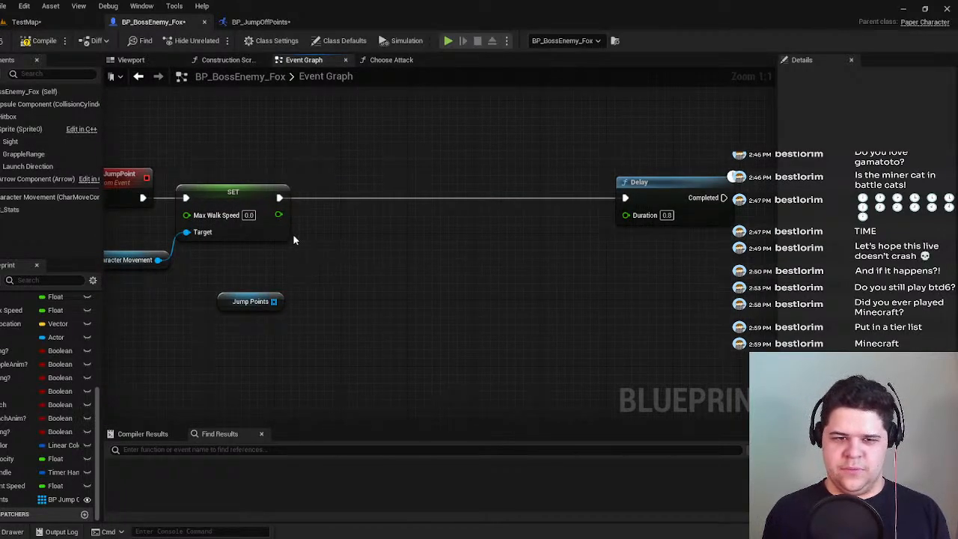
key(ctrl+z)
drag(367, 382, 315, 328)
click(485, 381)
right_drag(449, 367, 555, 310)
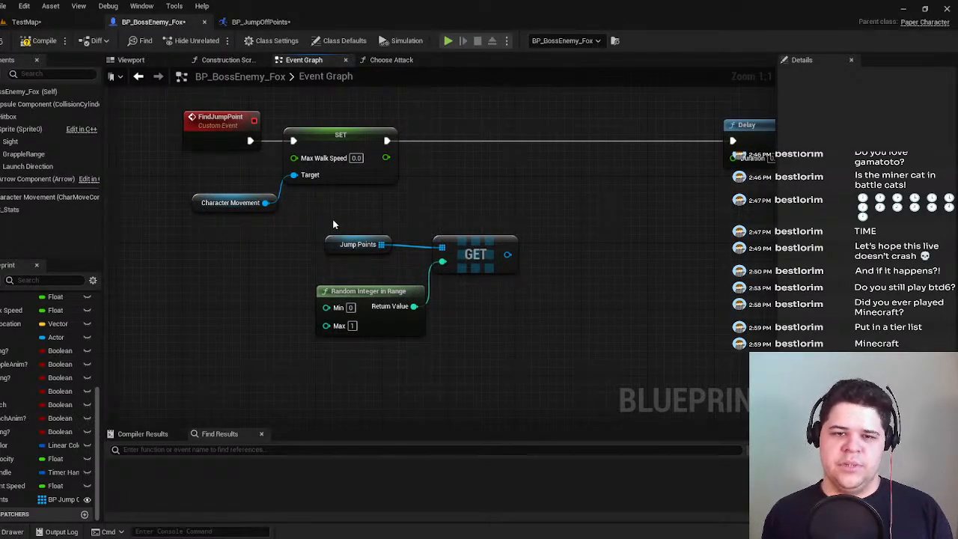
right_drag(434, 225, 392, 252)
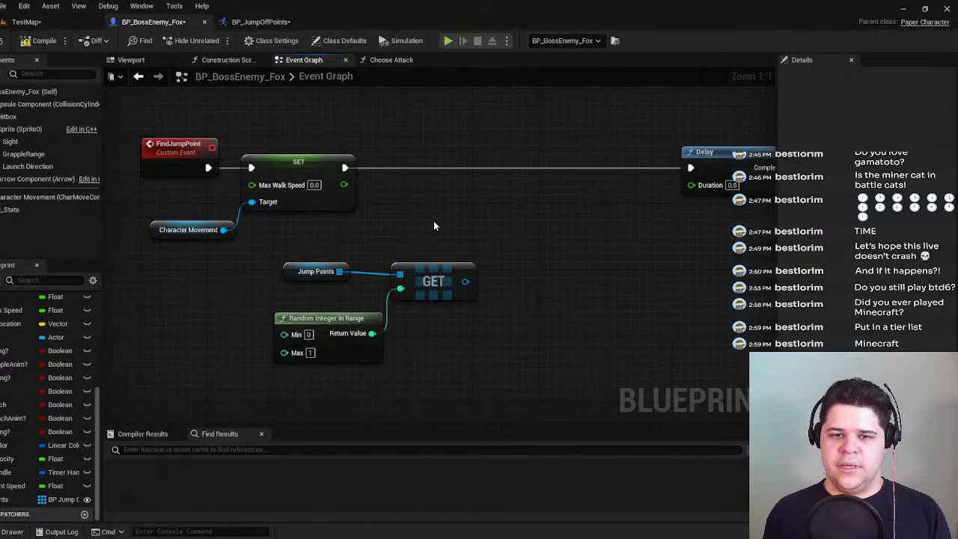
Add a Cast To BP_JumpOffPoints node from the Get node's output, and delete it again.
drag(464, 282, 503, 239)
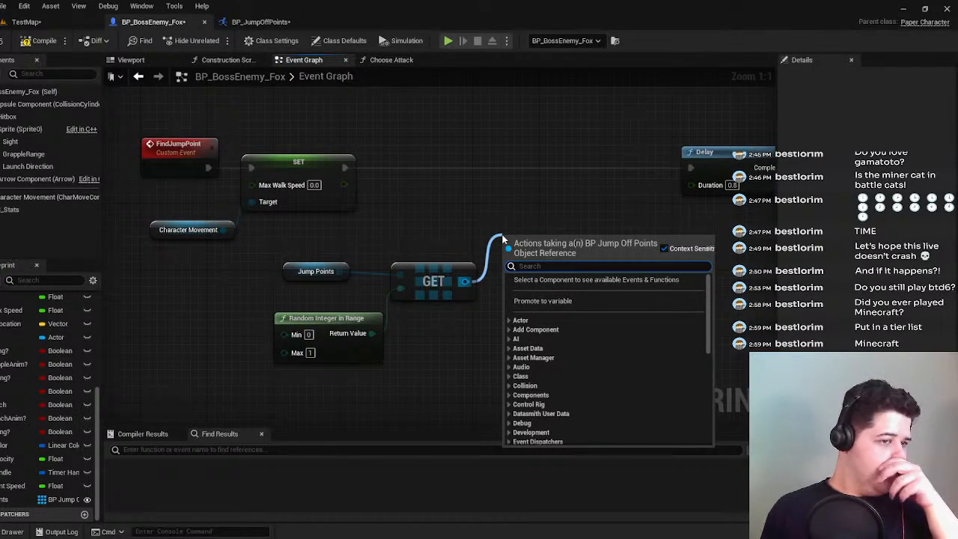
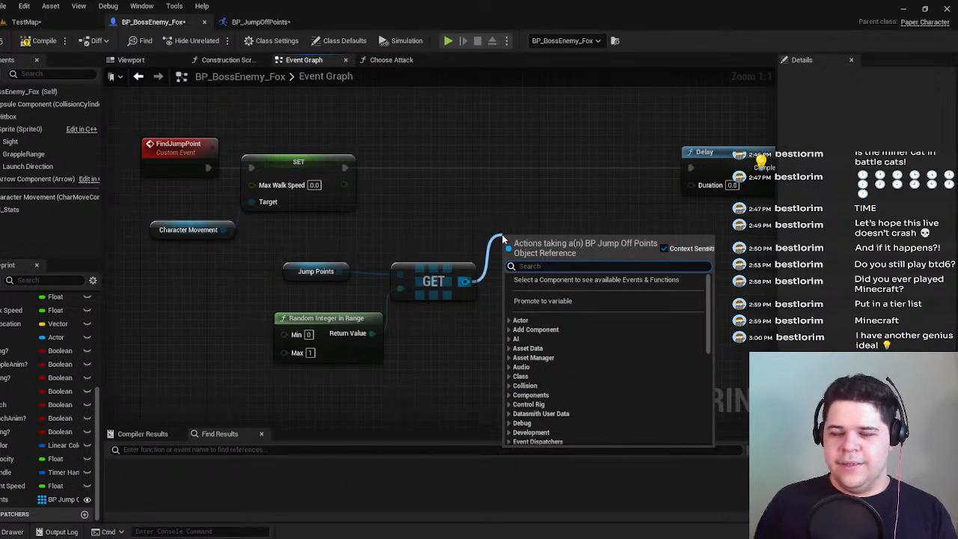
text(jump)
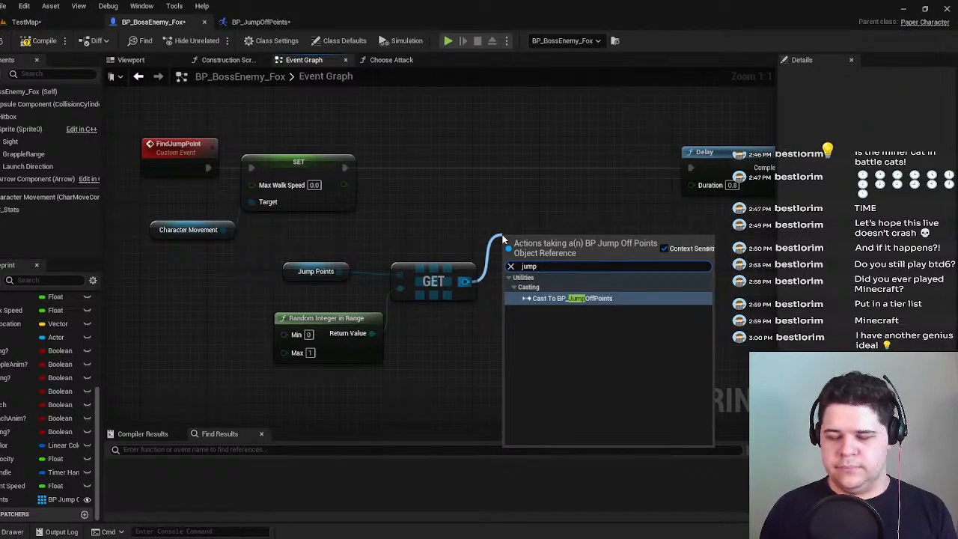
key(Return)
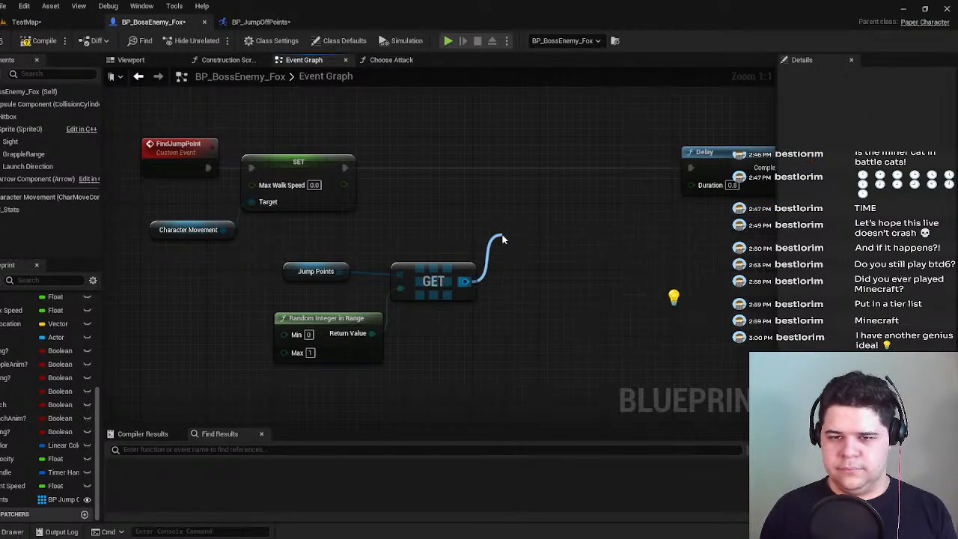
drag(559, 237, 546, 153)
key(Delete)
Search the actions available for the Get node's output for a jump-related getter, and browse the get functions.
right_drag(553, 173, 472, 204)
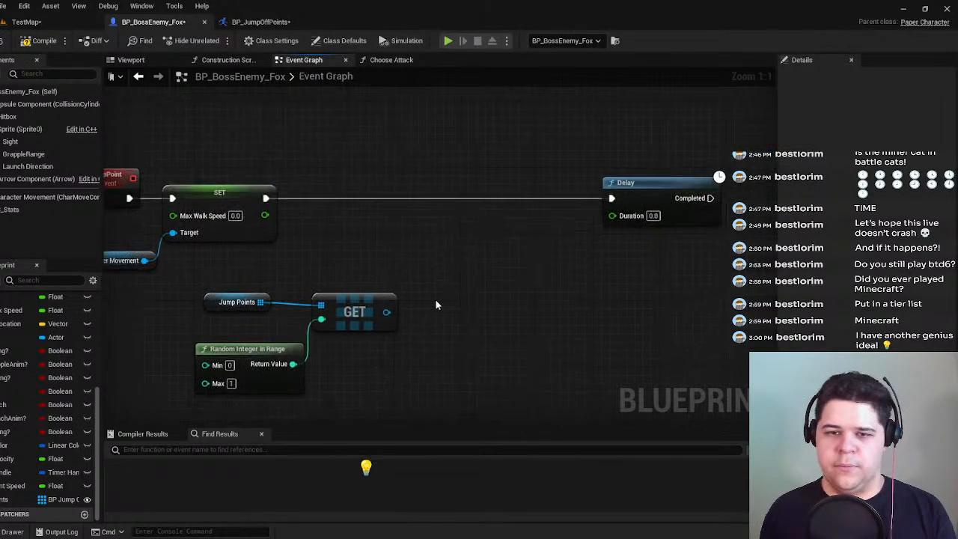
drag(386, 312, 422, 311)
text(get ju)
key(BackSpace)
key(BackSpace)
key(BackSpace)
key(BackSpace)
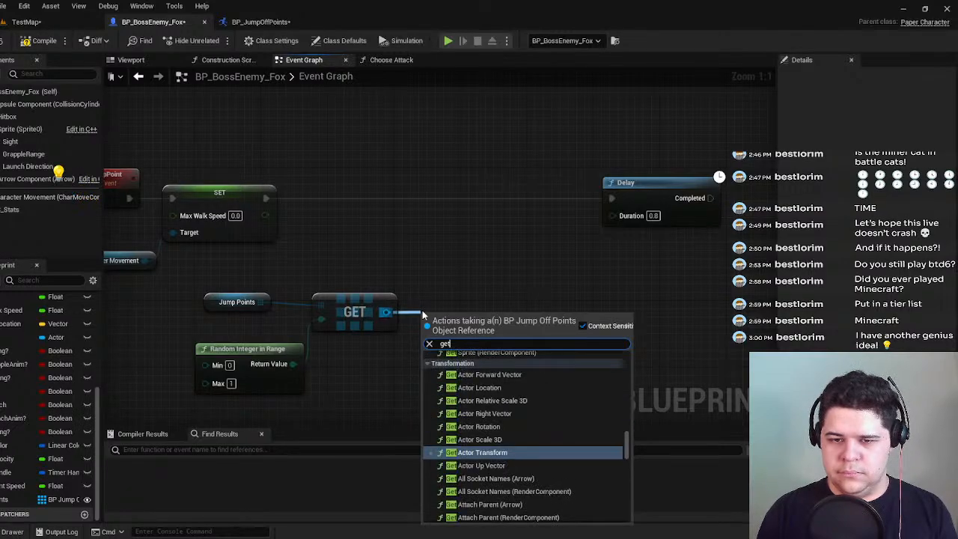
click(439, 274)
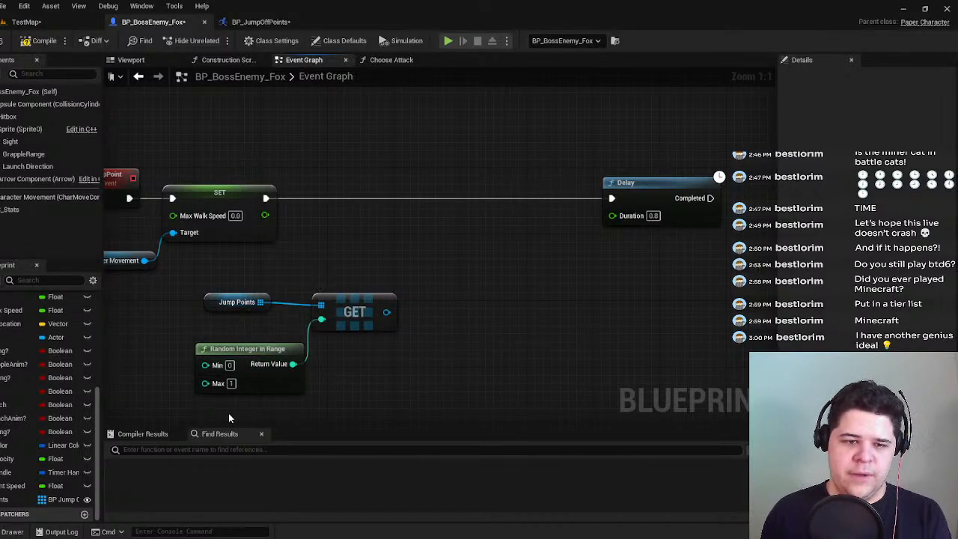
right_drag(351, 262, 426, 247)
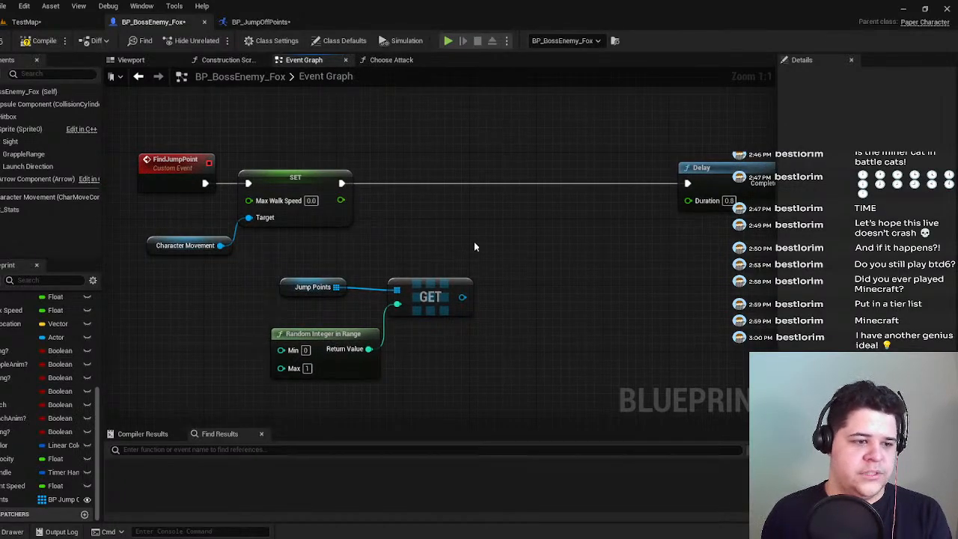
Try adding a Cast To BP_JumpOffPoints node from the Get node's output and searching its cast output for "jump".
drag(464, 300, 539, 298)
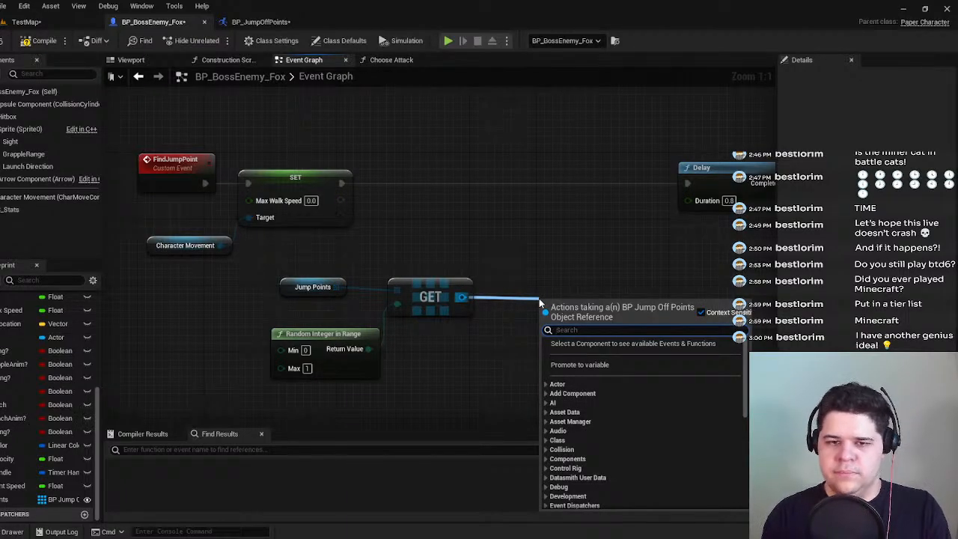
text(jump)
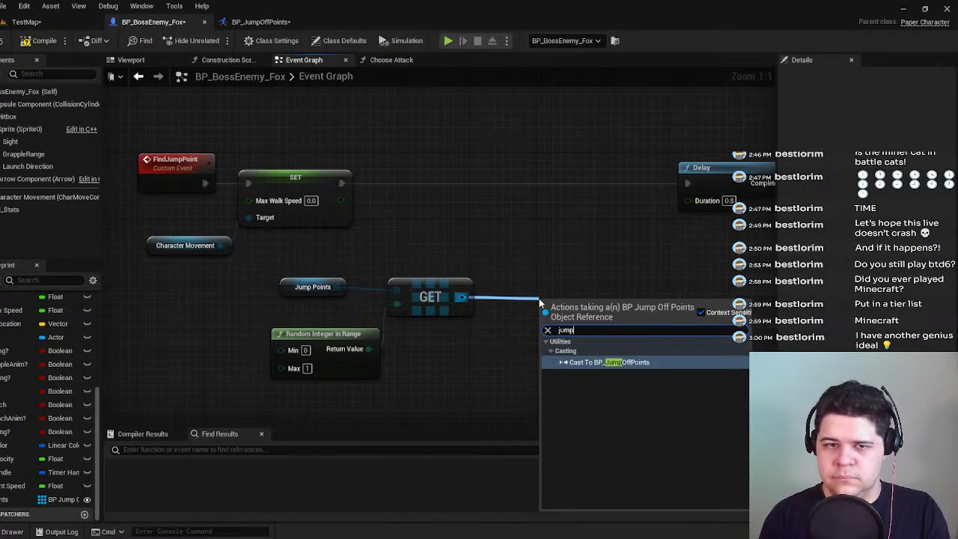
key(Return)
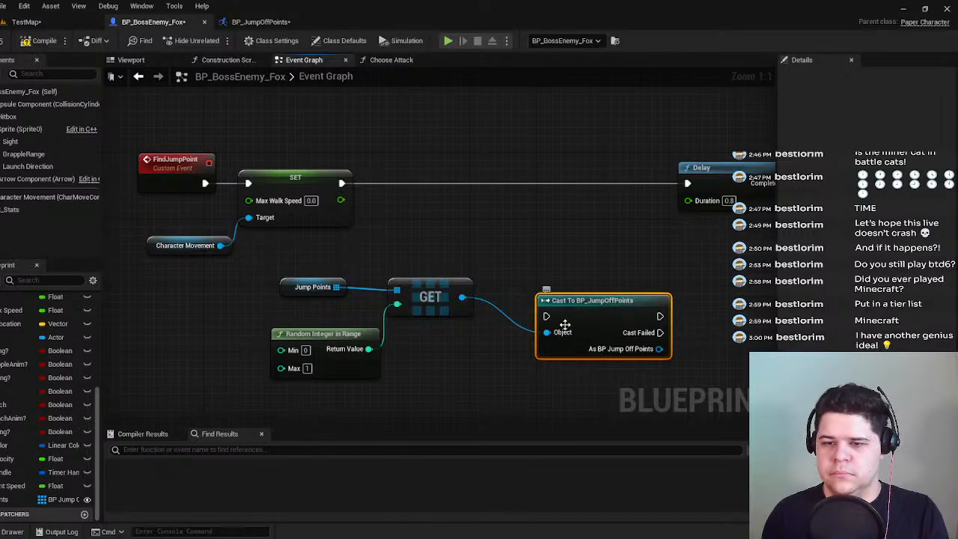
drag(591, 323, 538, 233)
right_drag(554, 237, 437, 262)
drag(466, 285, 521, 286)
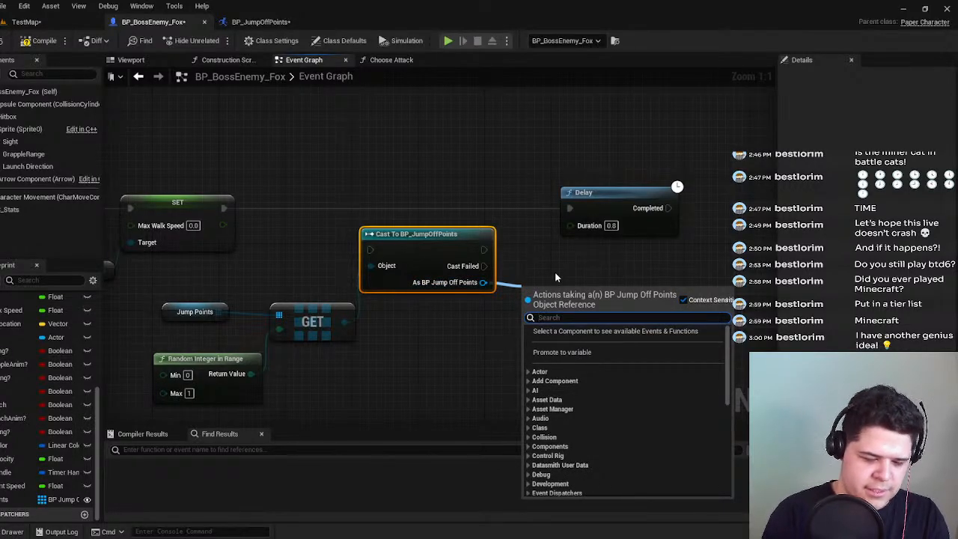
text(jump)
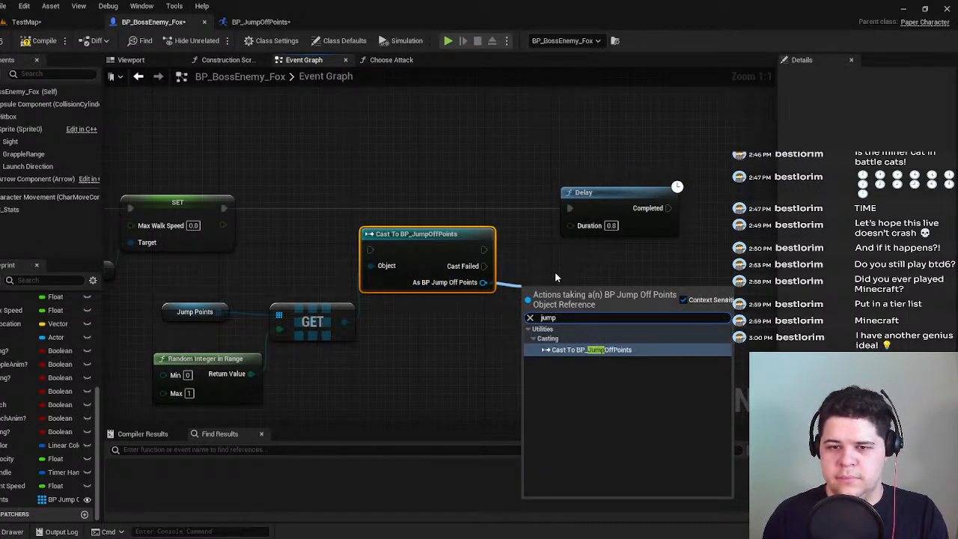
click(572, 241)
click(417, 263)
Compile BP_JumpOffPoints and rename its Arrow component to JumpRef.
click(280, 24)
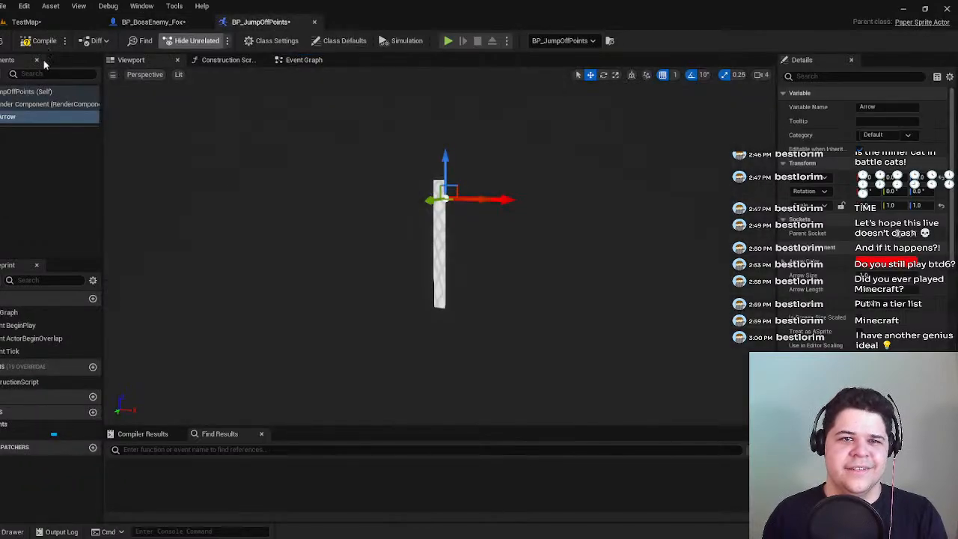
click(32, 42)
click(299, 59)
click(131, 60)
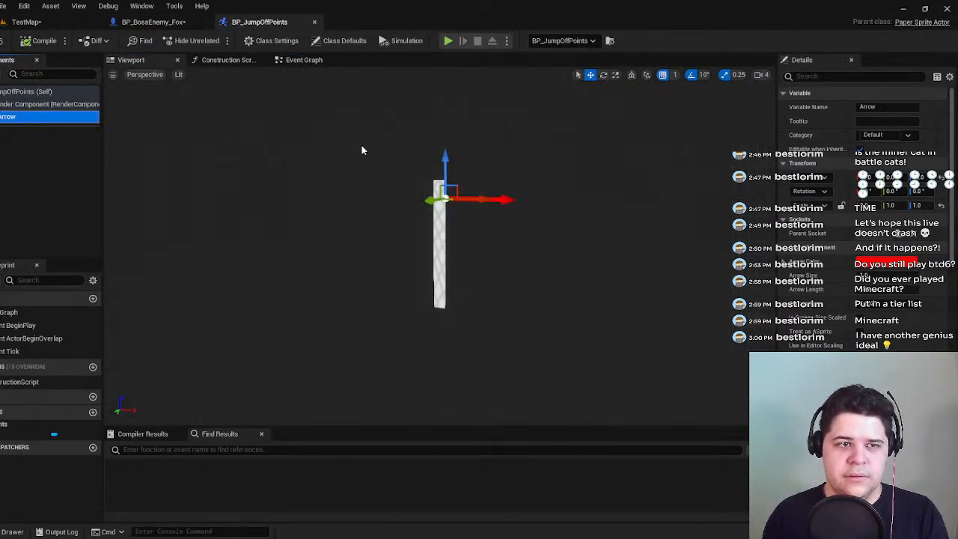
click(871, 106)
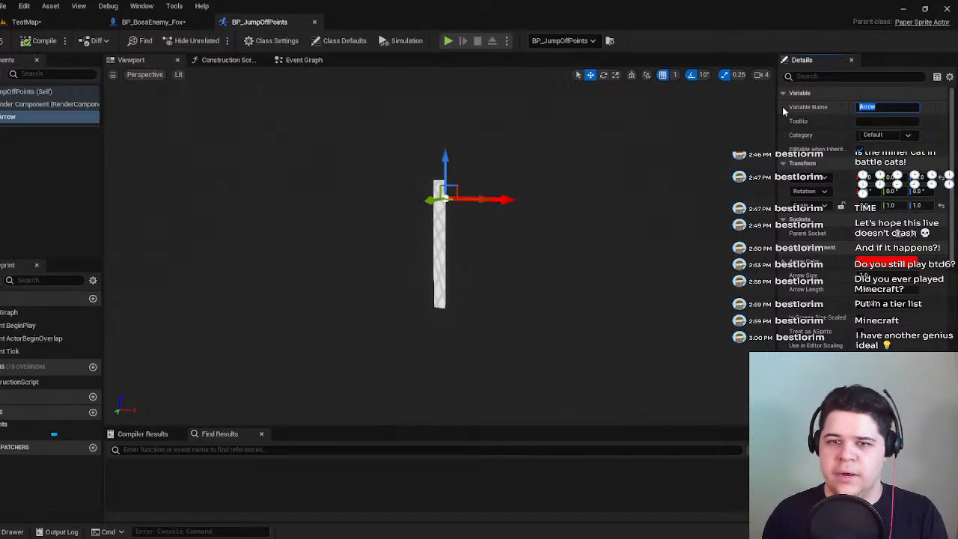
text(Jump)
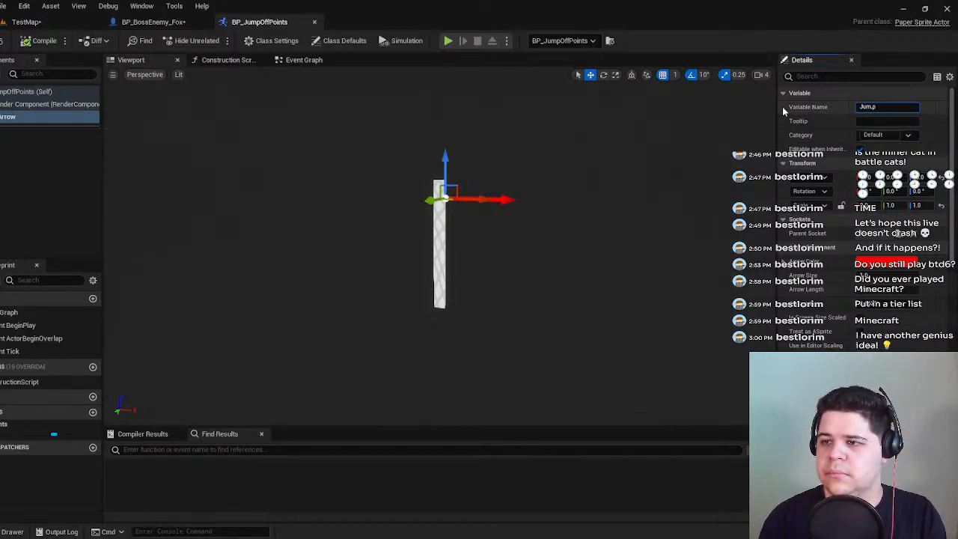
key(BackSpace)
text(pRef)
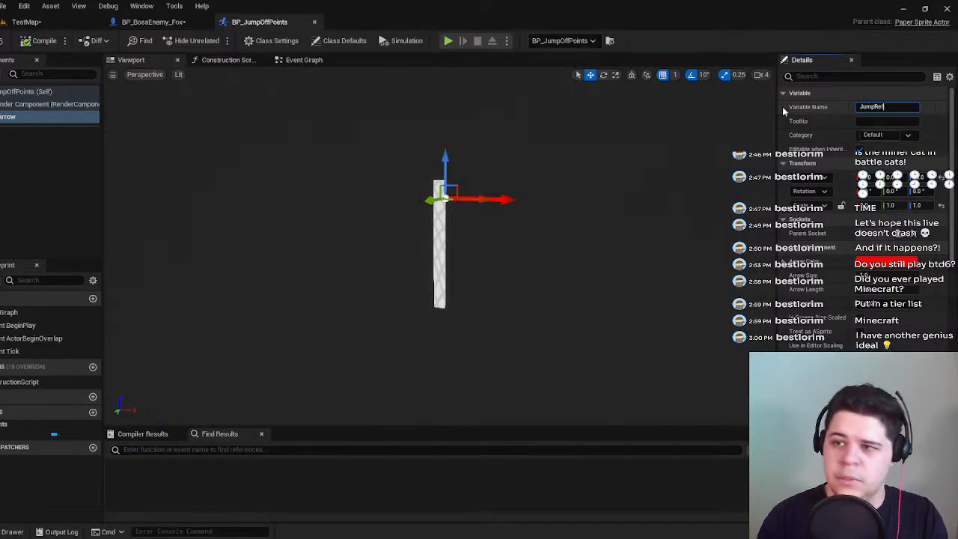
key(Return)
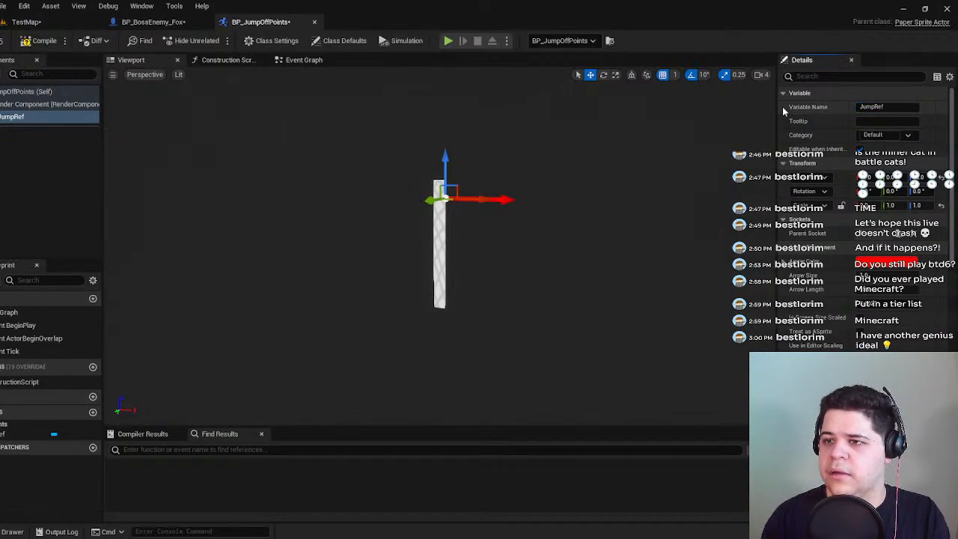
Compile and save both the BP_JumpOffPoints and BP_BossEnemy_Fox blueprints.
click(37, 40)
key(ctrl+s)
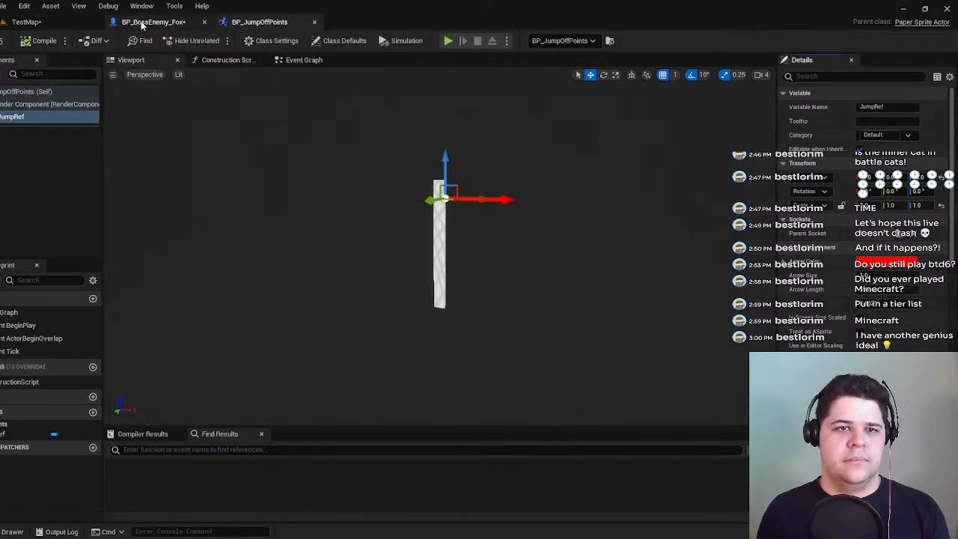
click(153, 21)
click(35, 41)
key(ctrl+s)
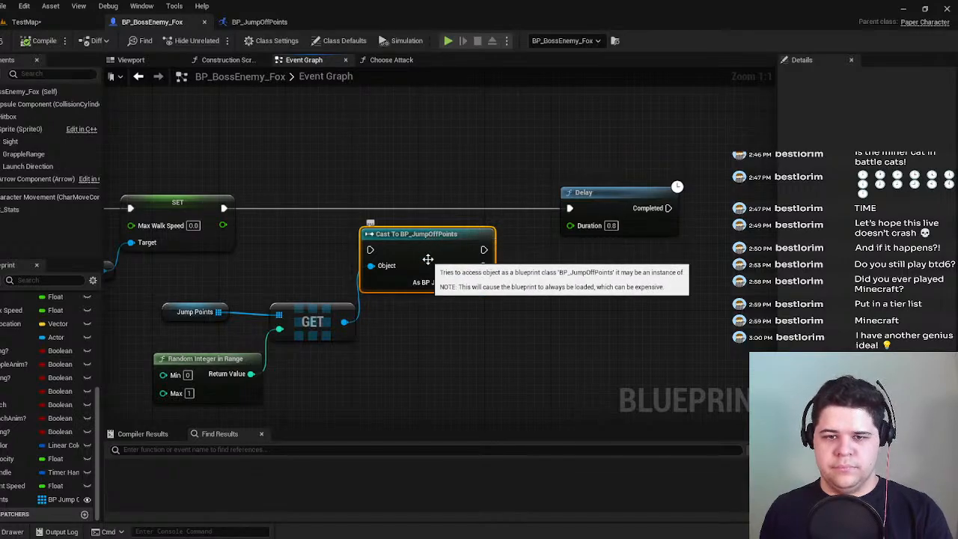
Replace the cast node with a Jump Ref getter connected to the Get node's output and aligned beside it.
key(Delete)
drag(343, 321, 387, 323)
text(jump)
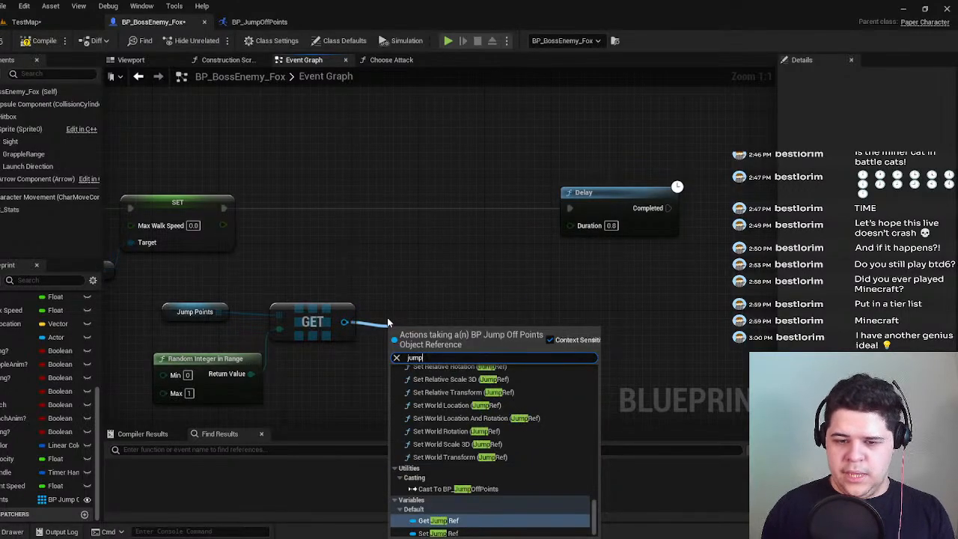
key(Return)
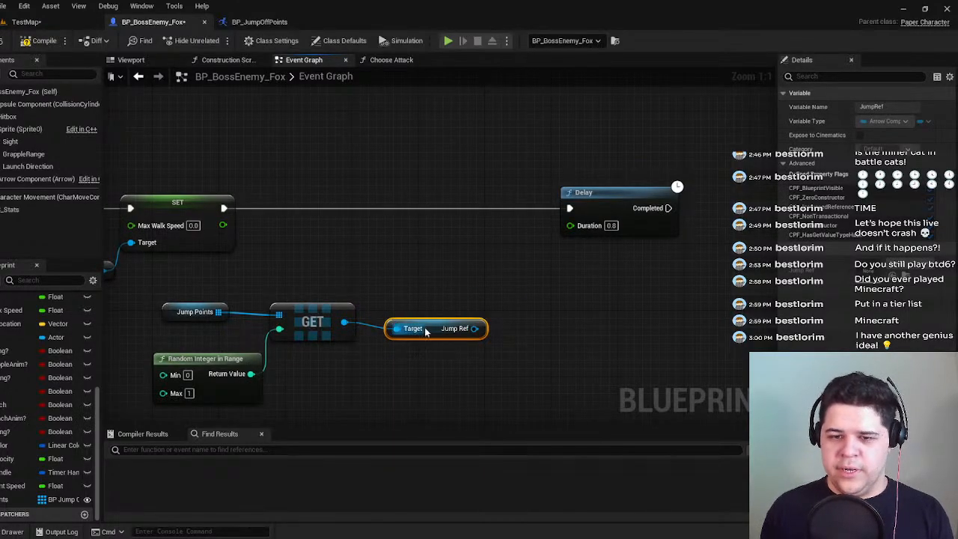
drag(425, 330, 421, 322)
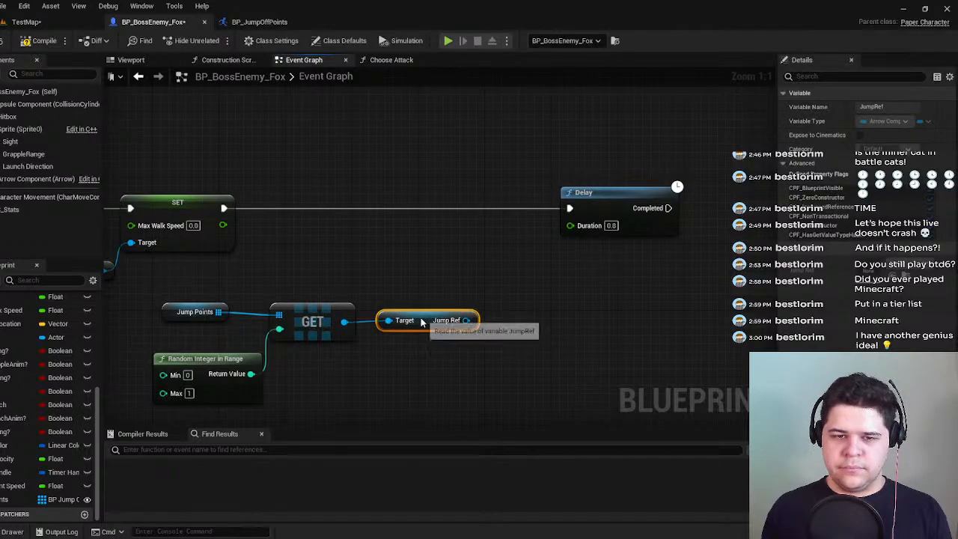
Add a Get World Location node from the Jump Ref output.
right_drag(422, 322, 421, 314)
drag(465, 312, 490, 283)
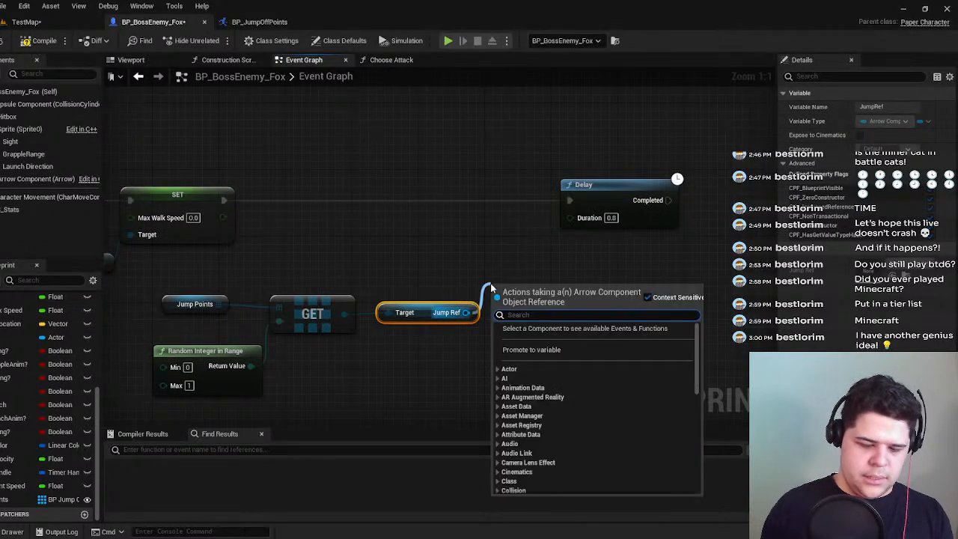
text(location)
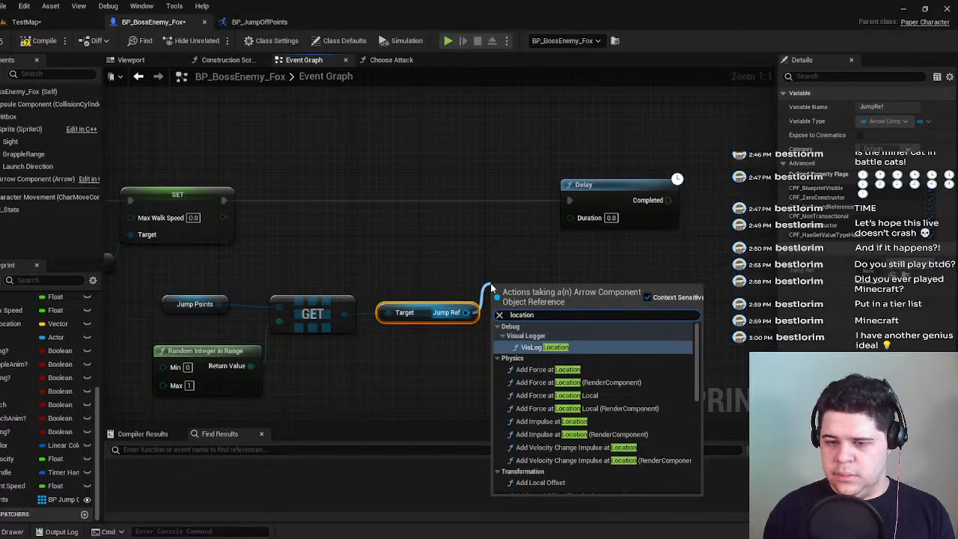
key(Down)
key(Down)
key(Down)
key(Down)
key(Down)
key(Down)
key(Down)
key(Down)
key(Down)
key(Down)
key(Down)
key(Down)
key(Down)
key(Down)
key(Down)
key(Down)
key(Down)
key(Down)
key(Down)
key(Down)
key(Down)
key(Down)
key(Down)
key(Up)
key(Up)
key(Up)
key(Down)
key(Up)
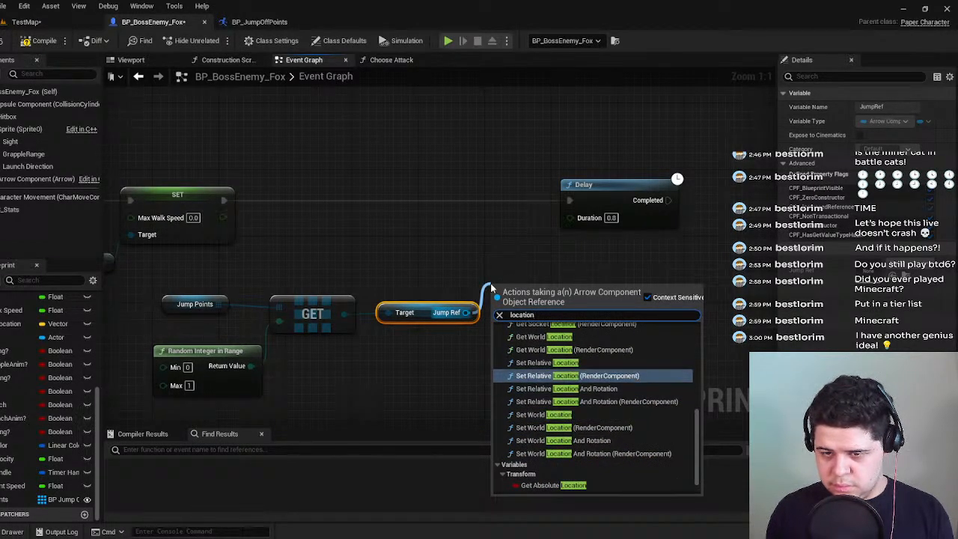
key(Up)
key(Up)
key(Up)
key(Up)
key(Down)
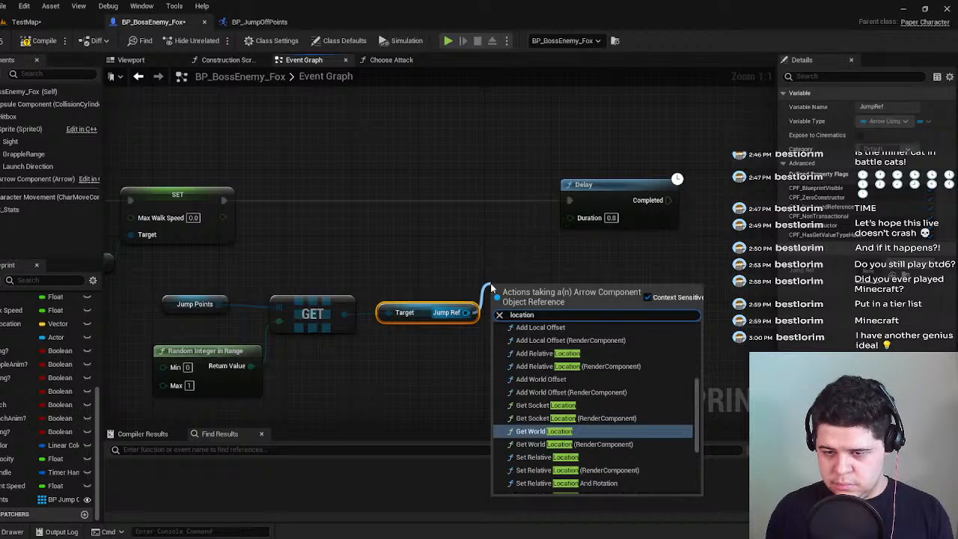
key(Return)
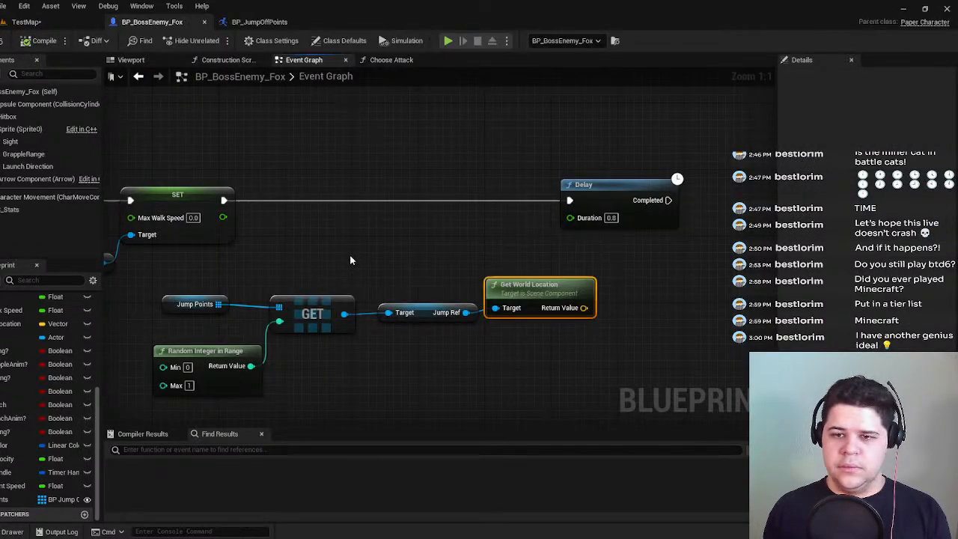
Tidy the Random Integer in Range, Get, Jump Ref and Get World Location nodes into a compact chain.
scroll(499, 248, down, 1)
right_drag(499, 248, 411, 231)
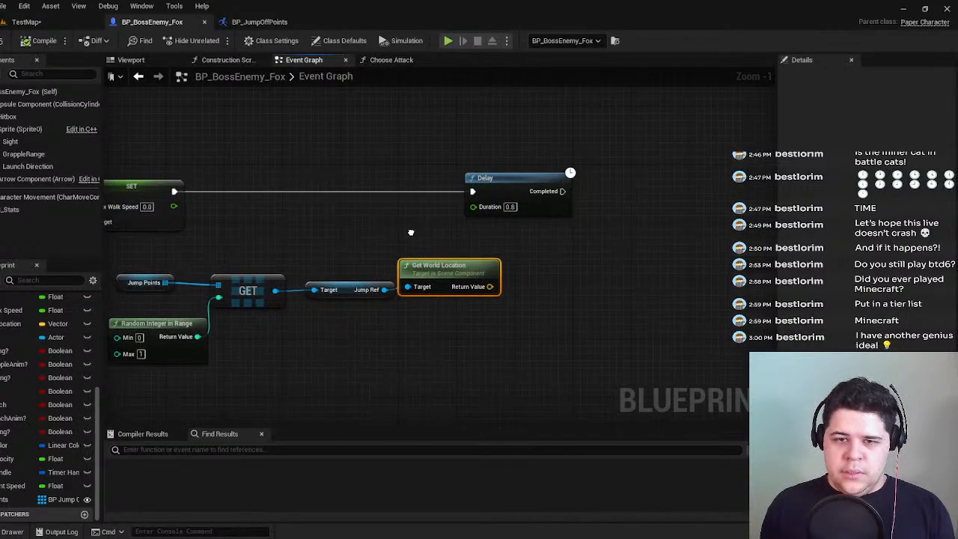
right_drag(451, 187, 568, 180)
right_drag(350, 282, 391, 297)
drag(318, 337, 288, 315)
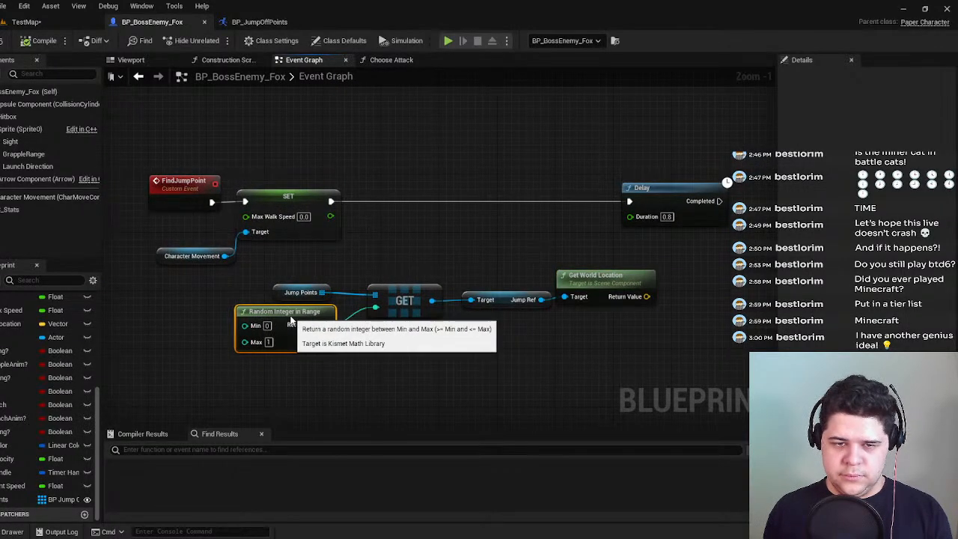
drag(408, 303, 393, 303)
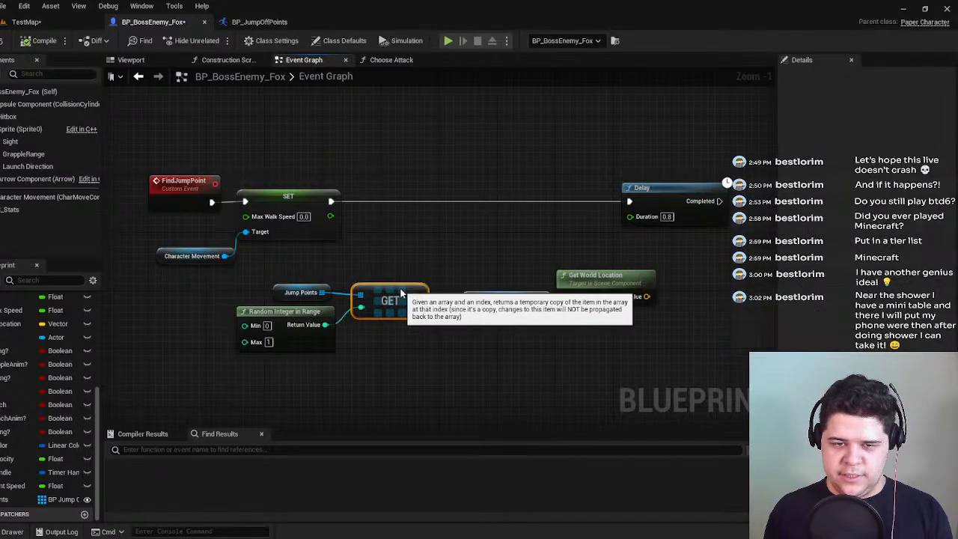
drag(472, 294, 451, 293)
drag(600, 282, 570, 271)
right_drag(570, 271, 481, 269)
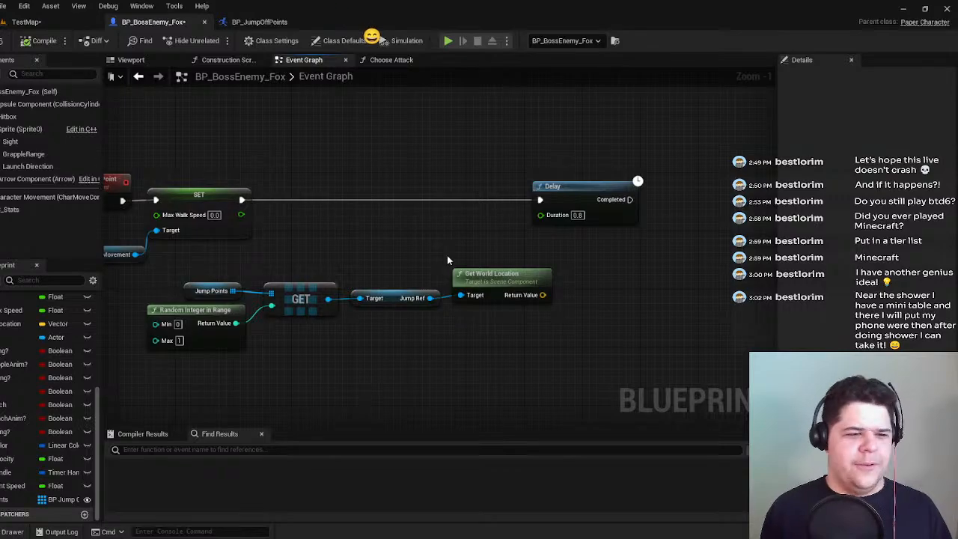
Move the Delay node farther along the execution line and shift the Jump Points node chain slightly as a group.
right_drag(409, 230, 314, 226)
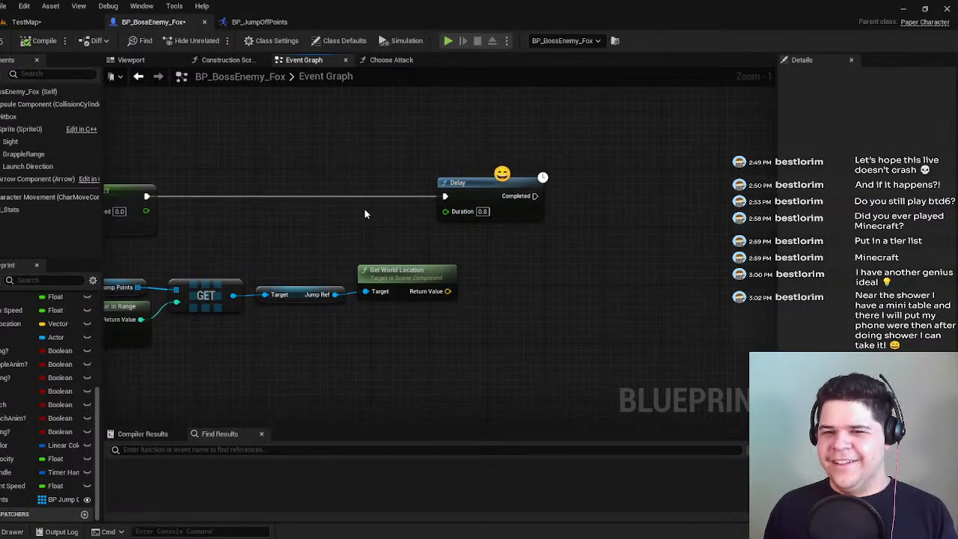
drag(481, 199, 619, 202)
right_drag(318, 237, 456, 227)
drag(598, 348, 247, 254)
drag(526, 274, 518, 274)
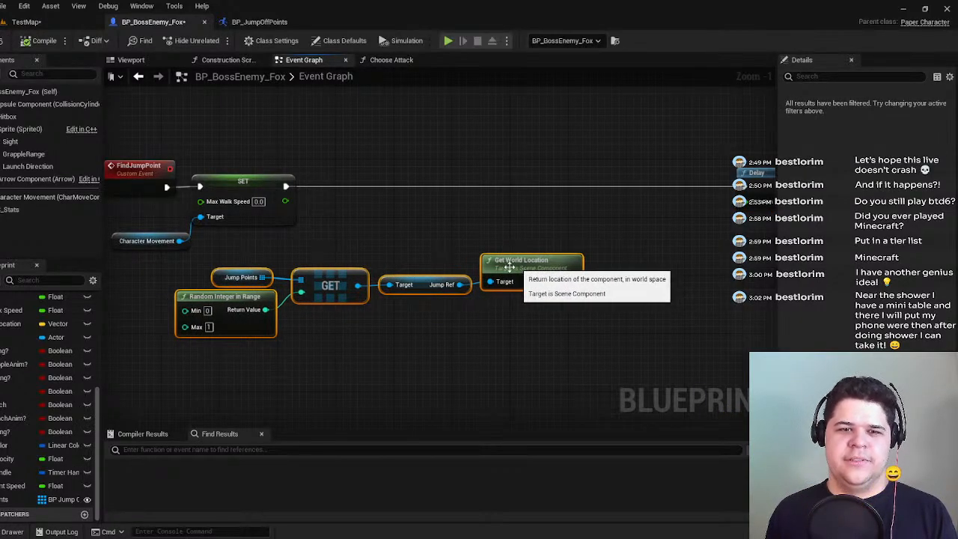
click(452, 234)
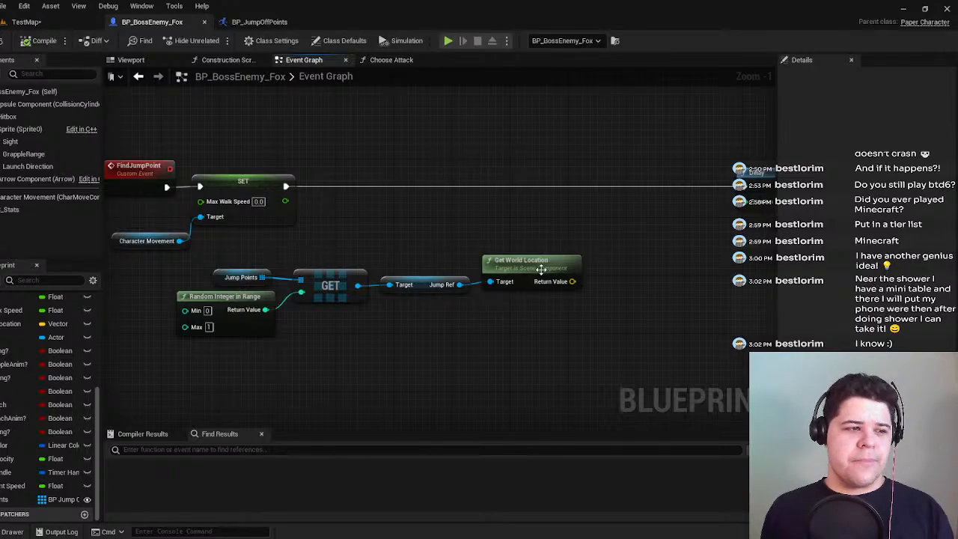
Move the Delay node still farther from the Get World Location node to make more room for new nodes.
right_drag(546, 207, 438, 203)
right_drag(438, 258, 324, 241)
scroll(454, 225, up, 1)
scroll(573, 218, down, 5)
scroll(359, 282, up, 4)
drag(594, 162, 746, 163)
Examine how the Launch Movement section calculates its Launch Character velocity, and return to the FindJumpPoint nodes.
scroll(486, 208, down, 4)
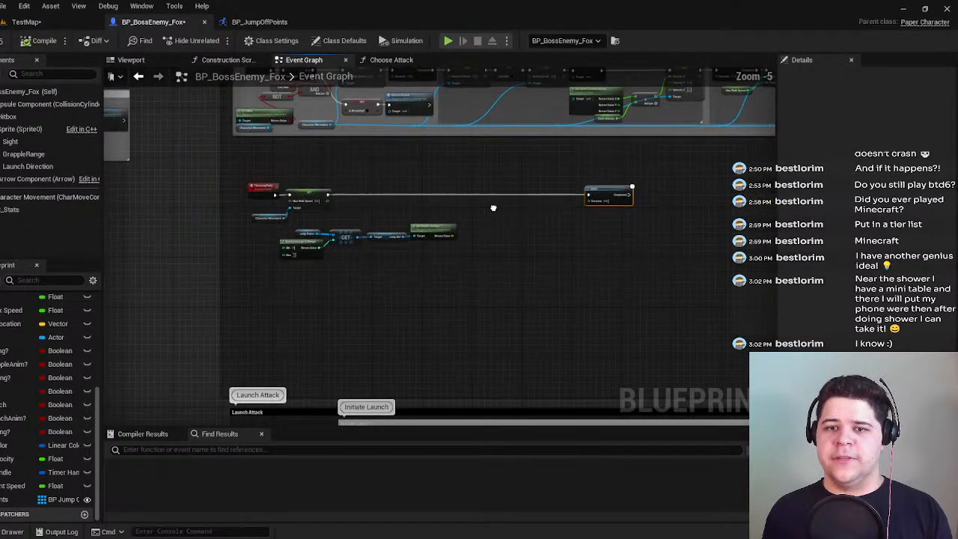
right_drag(493, 207, 428, 283)
scroll(479, 260, up, 1)
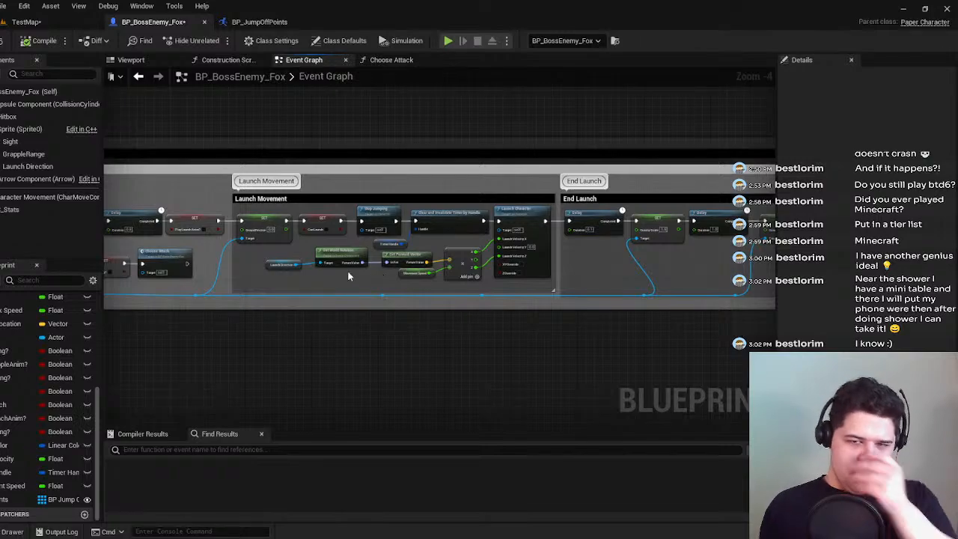
scroll(431, 244, up, 3)
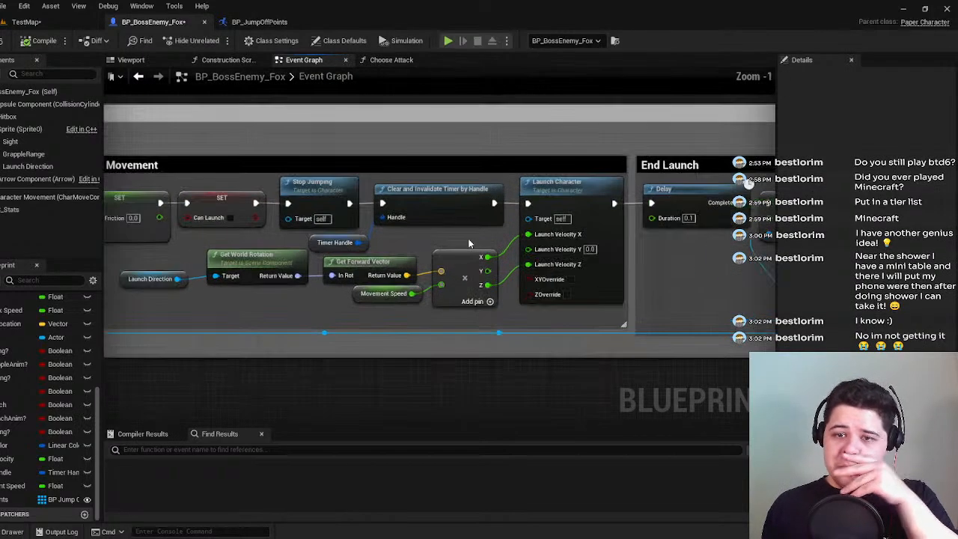
click(543, 197)
right_drag(443, 259, 471, 259)
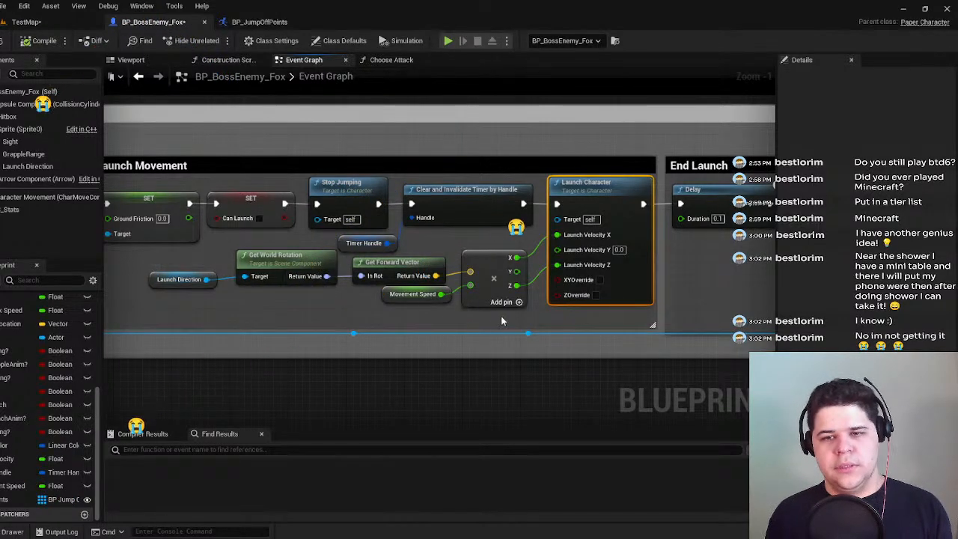
scroll(503, 322, down, 5)
scroll(381, 292, up, 2)
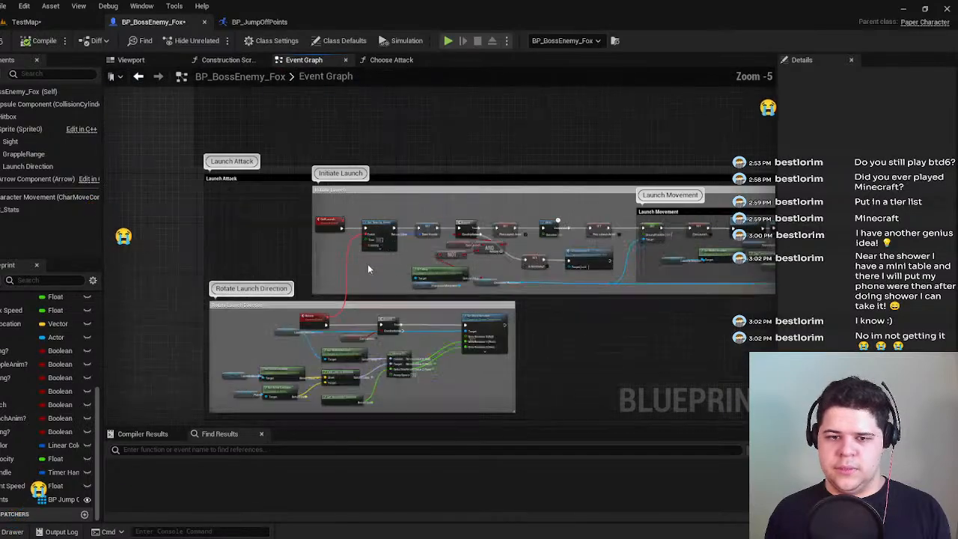
right_drag(408, 166, 401, 345)
right_drag(427, 268, 418, 363)
right_drag(514, 221, 472, 105)
right_drag(169, 233, 453, 220)
scroll(501, 229, down, 1)
scroll(502, 215, up, 3)
scroll(454, 220, up, 3)
right_drag(315, 261, 361, 254)
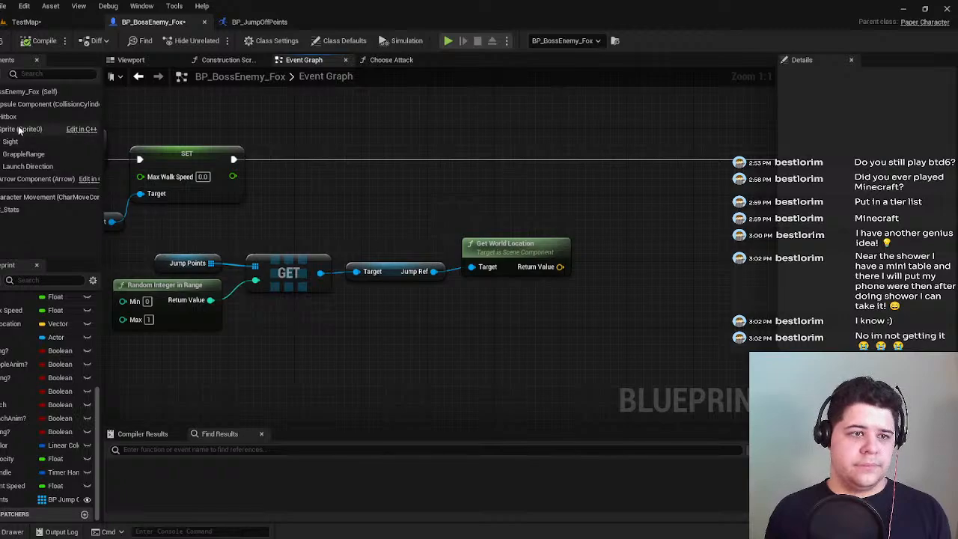
right_drag(367, 187, 263, 194)
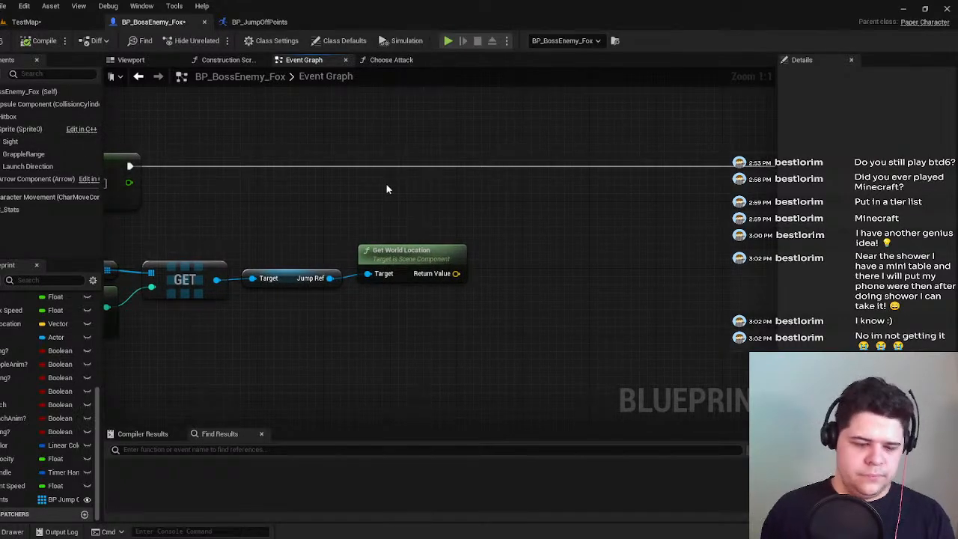
right_click(386, 189)
text(self)
key(Return)
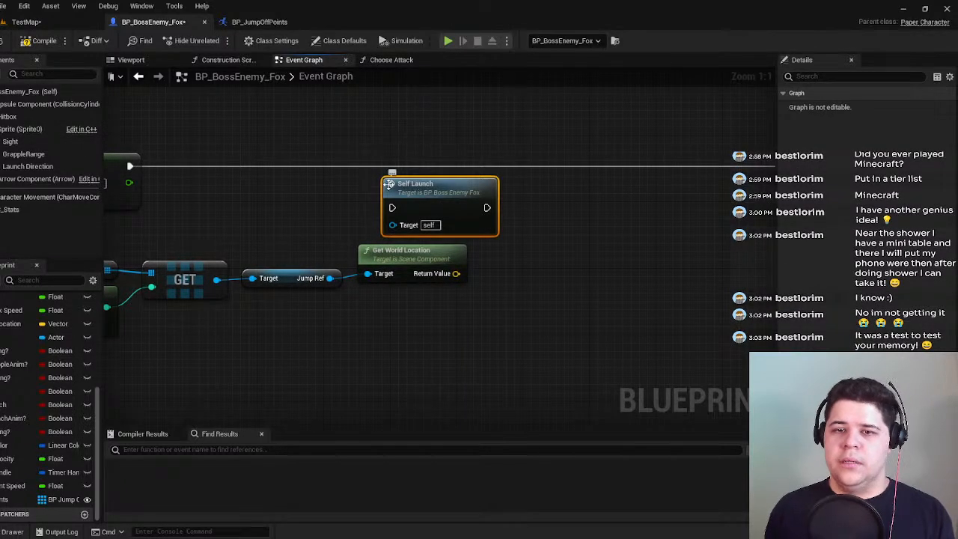
key(ctrl+z)
Add a reference to self node above the Get World Location node.
right_click(343, 196)
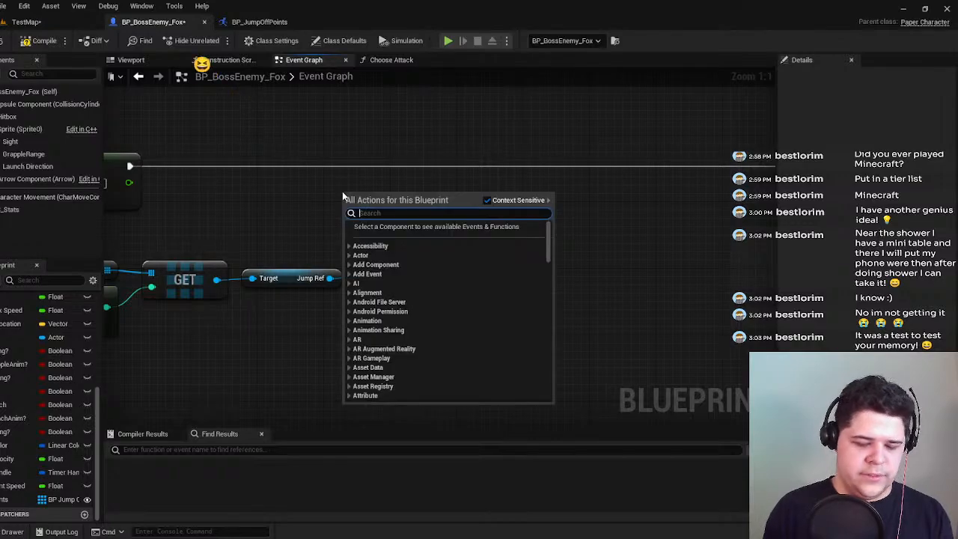
text(self)
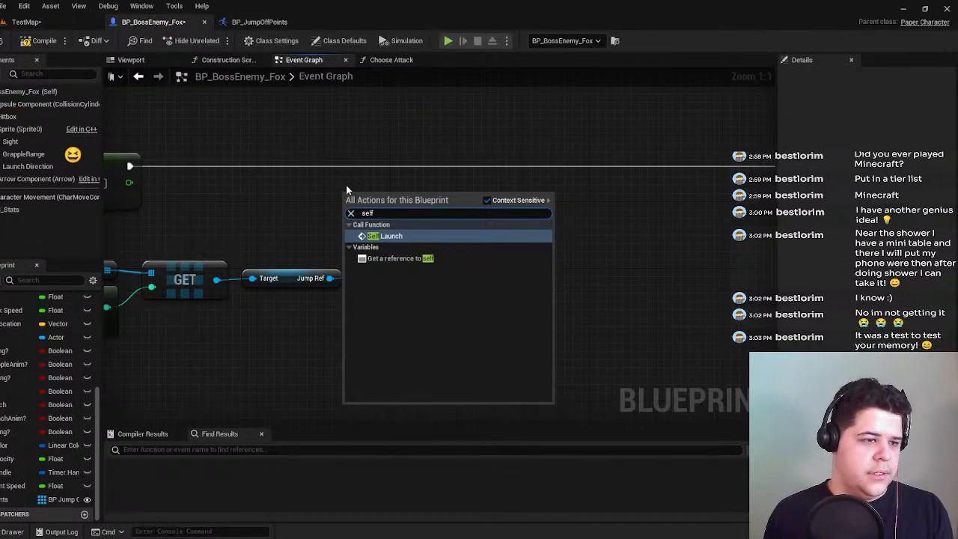
click(441, 260)
right_drag(397, 205, 287, 220)
Try driving the fox with a Set Actor Transform node from the self reference, and remove that node.
drag(258, 212, 395, 209)
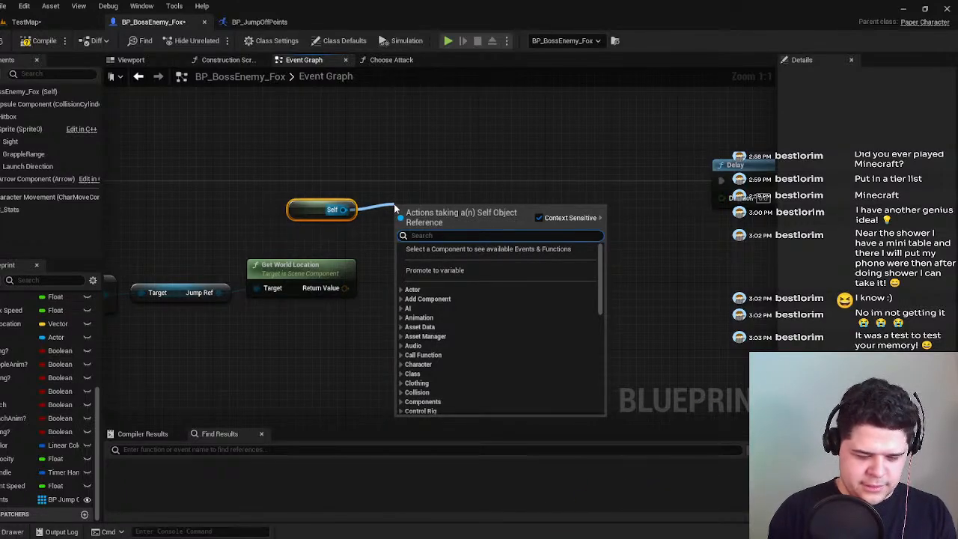
text(trans)
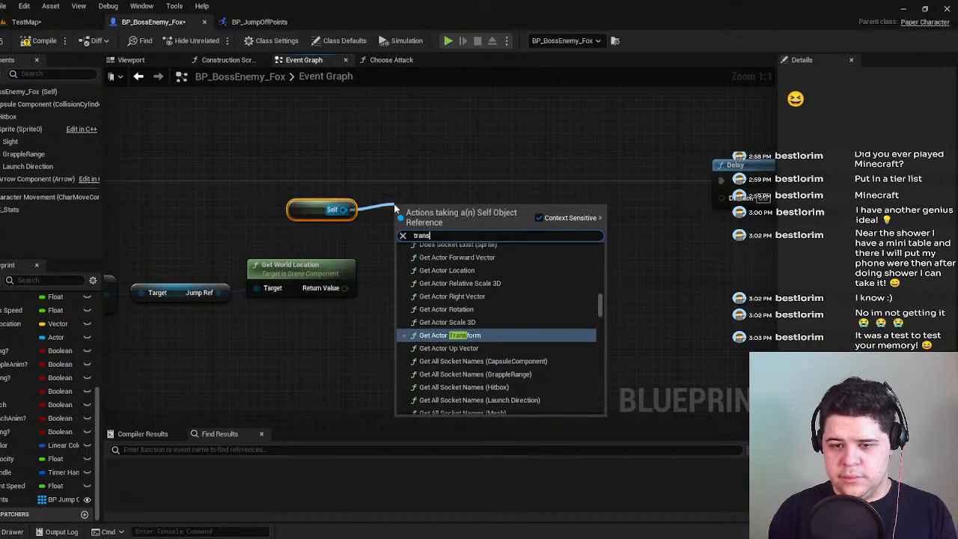
key(Up)
key(Up)
key(Up)
key(Up)
key(Up)
key(Up)
key(Up)
key(Up)
key(Up)
key(Up)
key(Up)
key(Up)
key(Up)
key(Up)
key(Up)
key(Up)
key(Up)
key(Up)
key(Up)
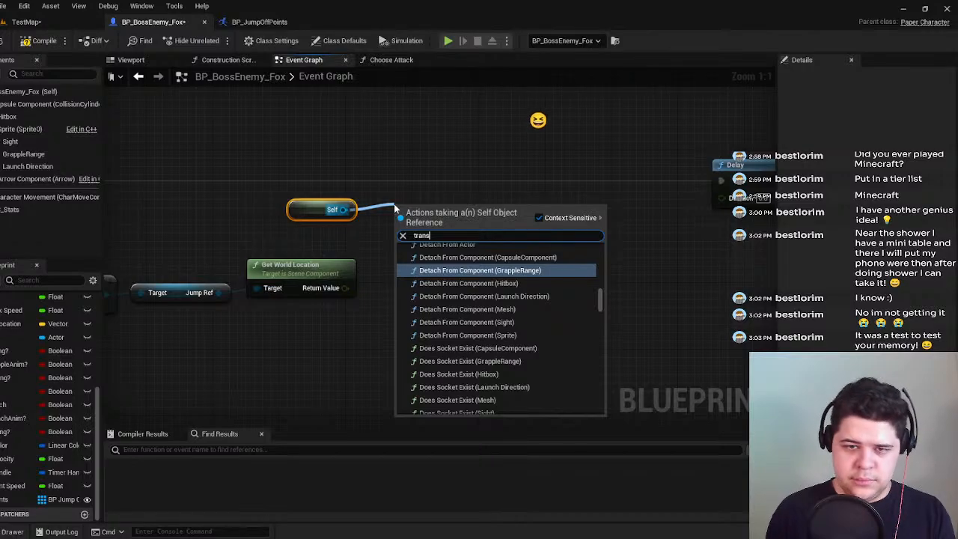
text(form)
scroll(514, 343, up, 2)
scroll(514, 344, up, 6)
scroll(515, 344, down, 3)
scroll(515, 337, up, 8)
scroll(516, 328, up, 8)
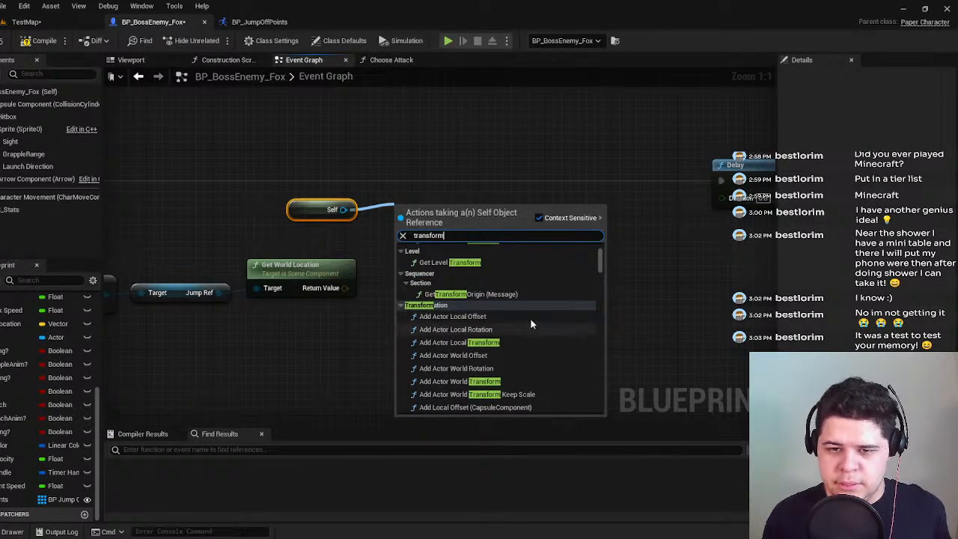
scroll(532, 315, up, 5)
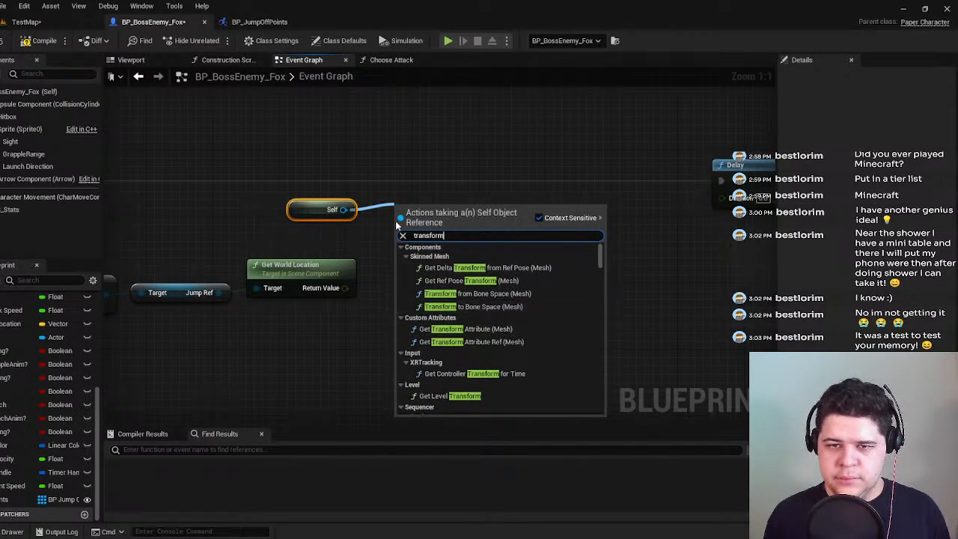
click(413, 234)
text(set)
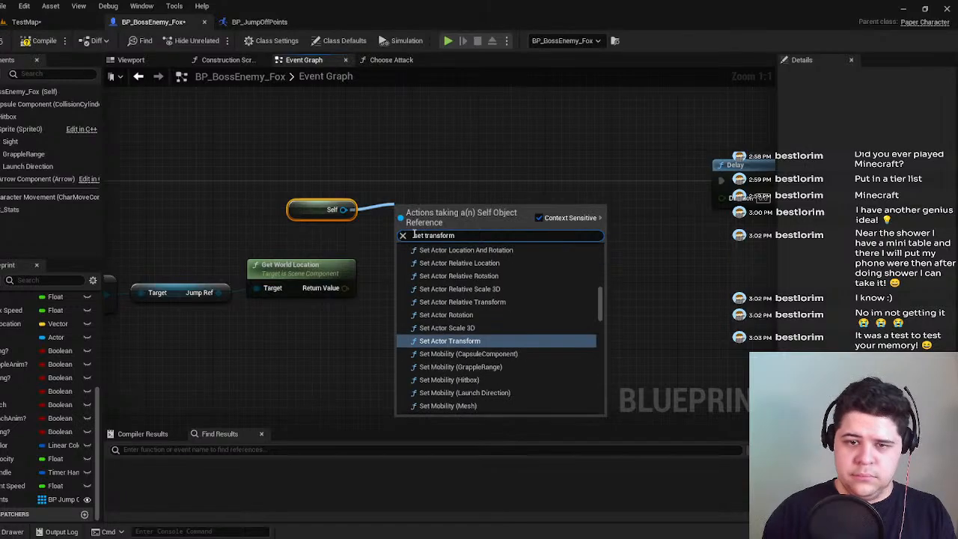
click(493, 341)
drag(460, 219, 494, 175)
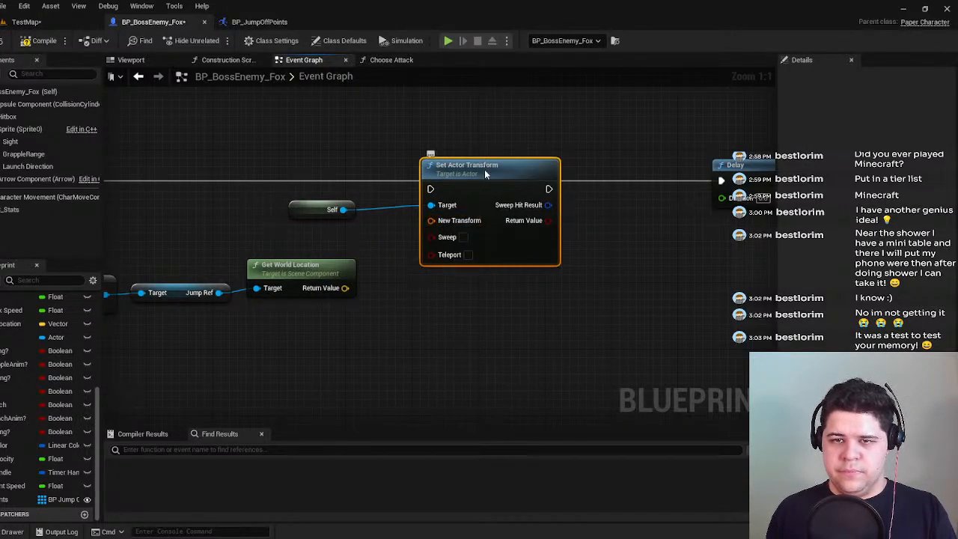
key(Delete)
Add a Set Actor Location node from the self reference and place it on the execution line before the Delay.
drag(342, 209, 394, 215)
text(location)
scroll(487, 314, down, 10)
scroll(497, 314, down, 8)
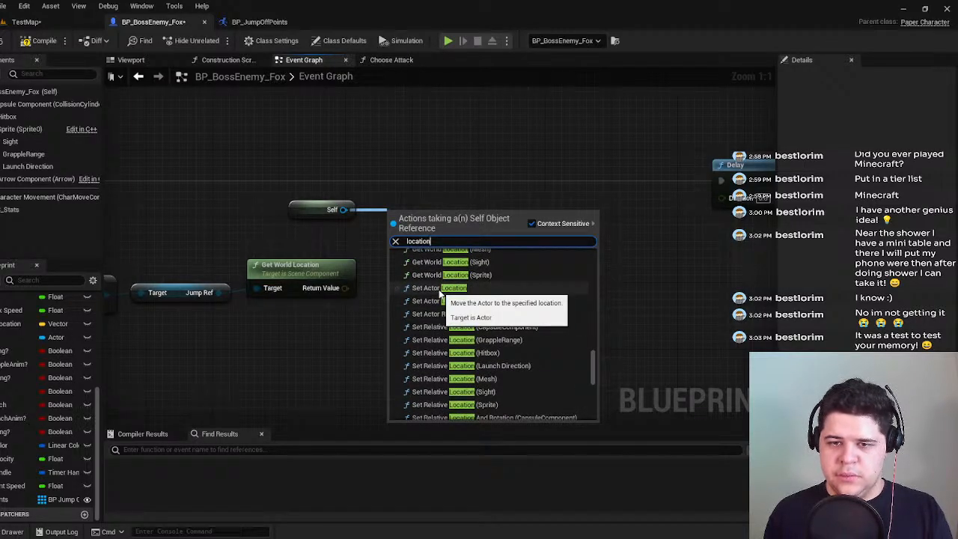
click(440, 291)
drag(462, 239, 519, 181)
right_drag(444, 268, 600, 276)
right_drag(524, 320, 454, 274)
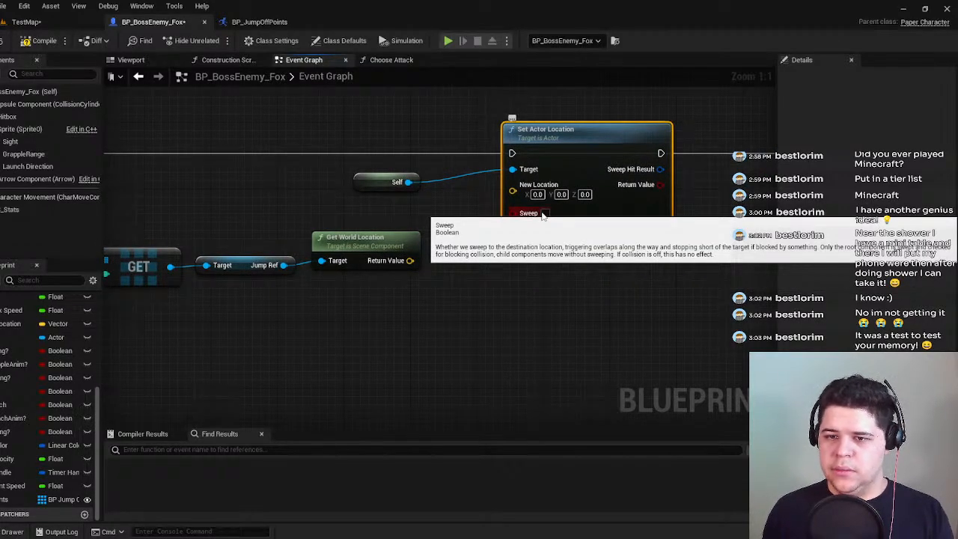
right_drag(530, 261, 486, 320)
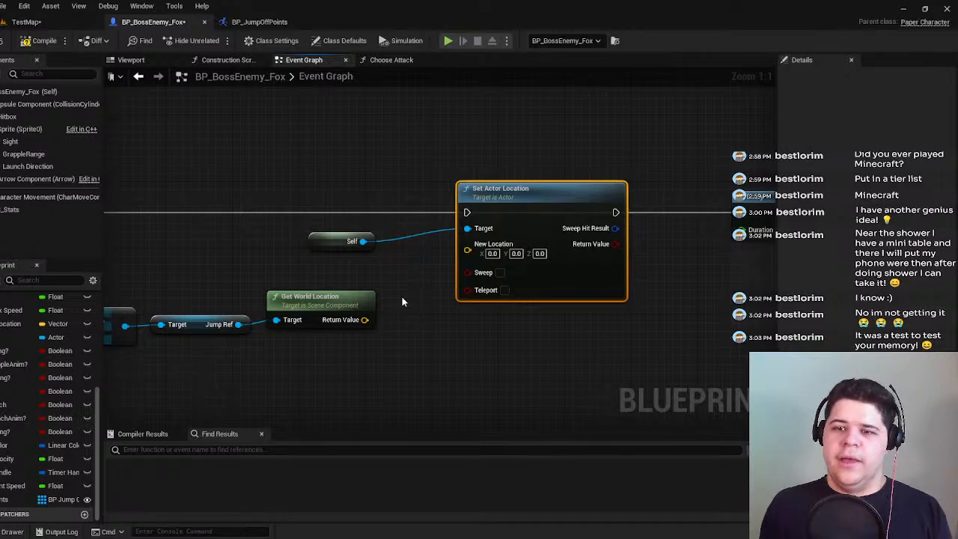
Connect Get World Location's return value to New Location, and the Max Walk Speed SET's execution output to Set Actor Location.
drag(364, 320, 467, 250)
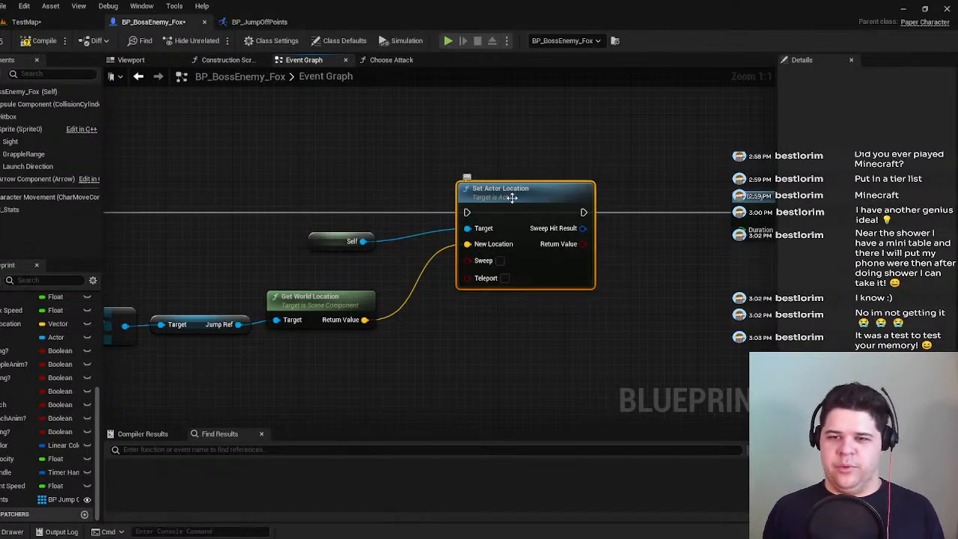
right_drag(439, 196, 555, 193)
scroll(481, 211, down, 1)
drag(208, 208, 541, 210)
right_drag(580, 194, 574, 194)
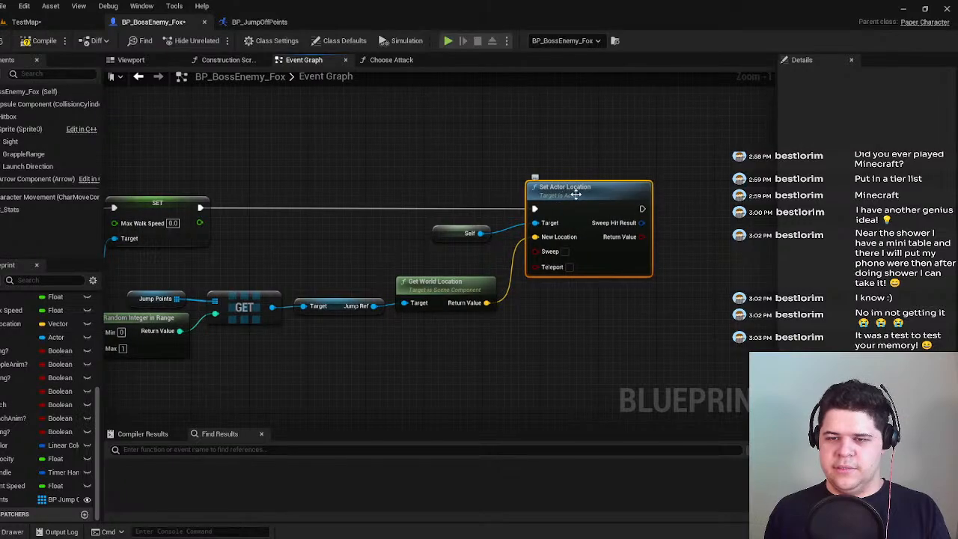
Examine the Launch Attack section's Initiate Launch and Rotate Launch Direction nodes, and return to the FindJumpPoint nodes.
scroll(379, 150, down, 3)
scroll(452, 180, down, 1)
right_drag(453, 180, 476, 215)
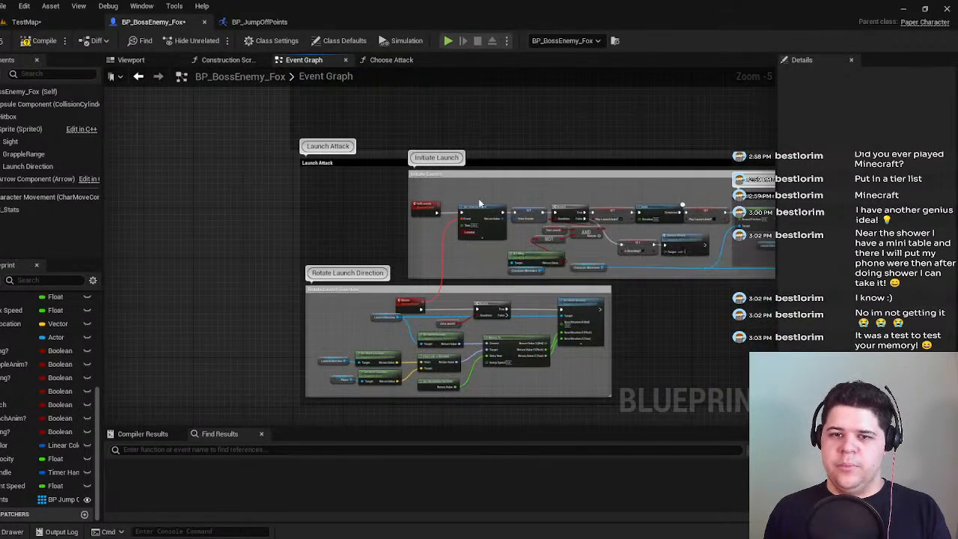
scroll(442, 271, up, 3)
right_drag(535, 119, 297, 417)
scroll(439, 318, down, 4)
scroll(323, 273, up, 5)
scroll(467, 314, down, 1)
mouse_move(468, 314)
right_down()
mouse_move(523, 316)
mouse_move(665, 280)
mouse_move(516, 300)
mouse_move(759, 262)
mouse_move(477, 302)
right_up()
scroll(524, 316, down, 2)
scroll(516, 300, up, 3)
Bring the 0.8-second Delay next to Set Actor Location and connect the two nodes' execution pins.
drag(614, 216, 477, 219)
right_drag(478, 219, 603, 220)
mouse_move(603, 220)
mouse_down()
mouse_move(275, 189)
mouse_move(238, 217)
mouse_move(208, 222)
mouse_move(607, 225)
mouse_up()
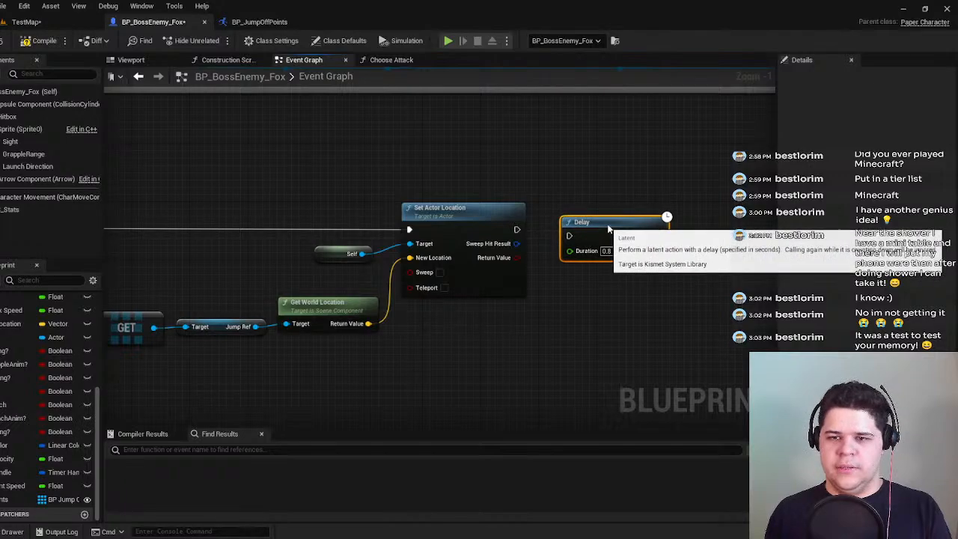
drag(515, 229, 568, 228)
right_drag(602, 217, 428, 216)
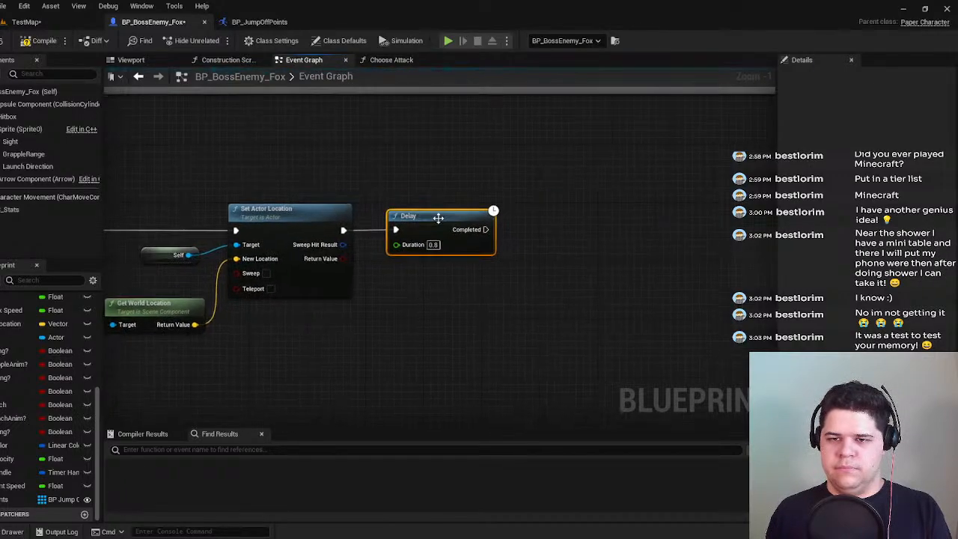
Call Self Launch when the Delay completes, and compile the fox boss blueprint.
drag(486, 228, 537, 210)
key(Return)
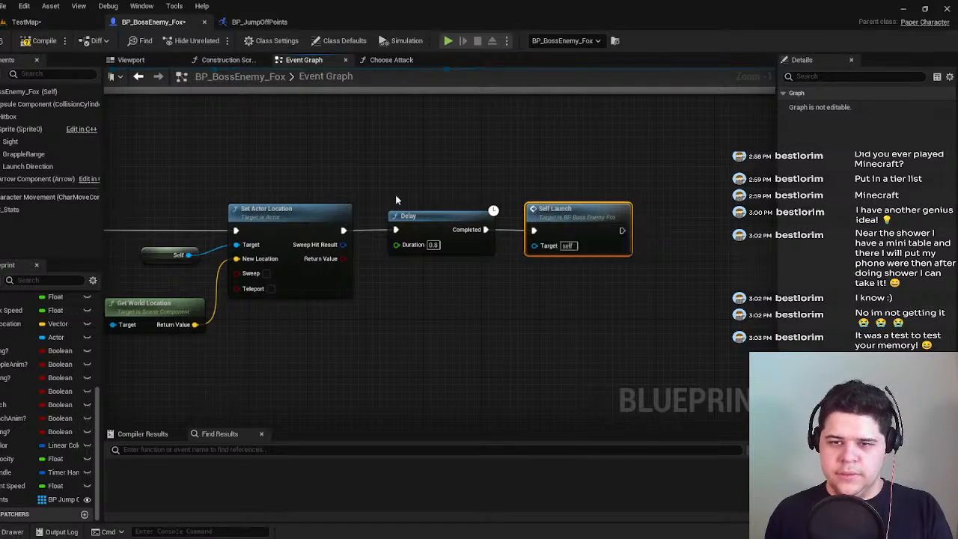
click(30, 43)
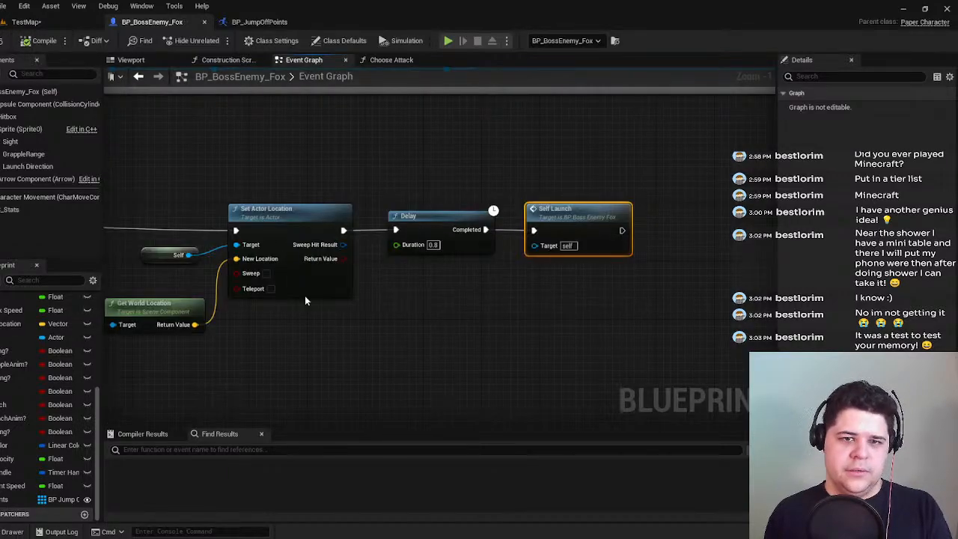
Examine the SelfLaunch event and how Rotate Launch Direction aims at the player, and return to the FindJumpPoint nodes.
scroll(292, 337, down, 6)
scroll(290, 340, up, 7)
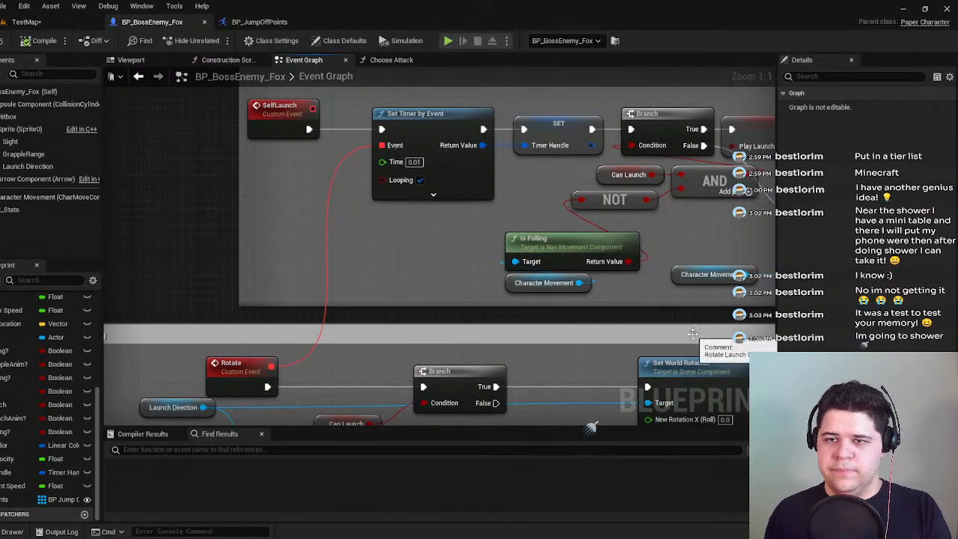
scroll(642, 305, down, 2)
right_drag(642, 305, 396, 376)
right_drag(513, 258, 551, 122)
right_drag(301, 287, 447, 230)
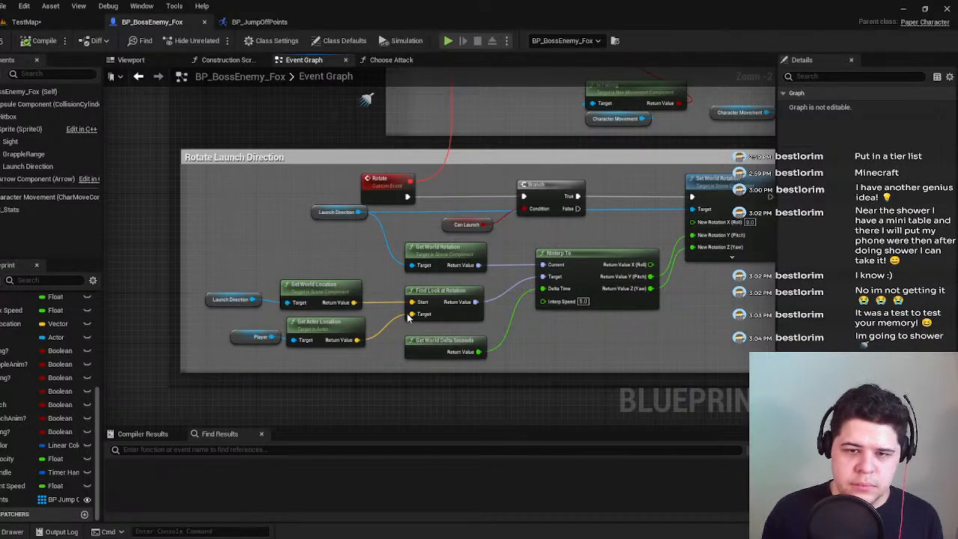
right_drag(508, 243, 697, 272)
scroll(417, 307, down, 4)
right_drag(383, 243, 704, 377)
right_drag(513, 251, 335, 336)
scroll(511, 227, up, 2)
right_drag(590, 210, 273, 253)
right_drag(568, 275, 353, 275)
right_drag(503, 279, 365, 253)
right_drag(559, 274, 368, 239)
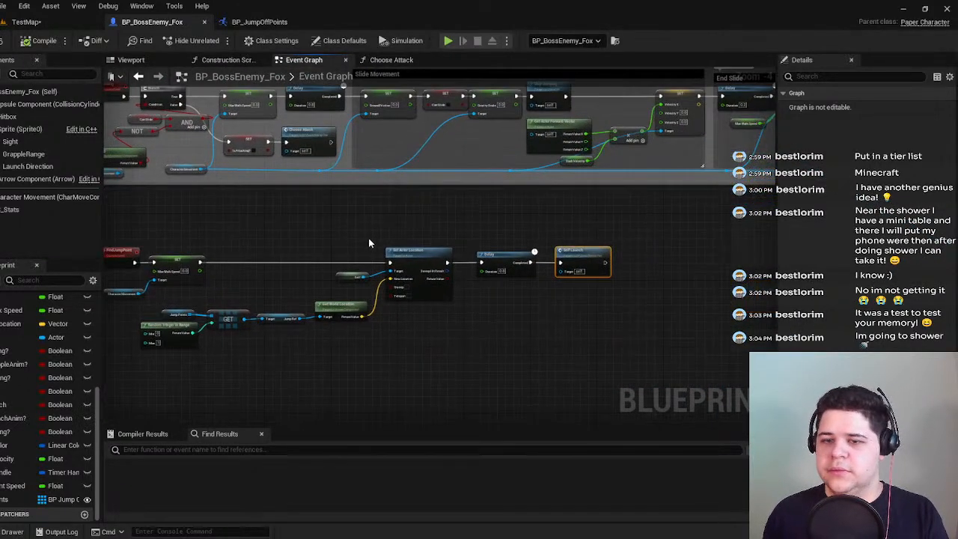
Save the TestMap level and return to the fox boss blueprint.
click(26, 22)
click(261, 23)
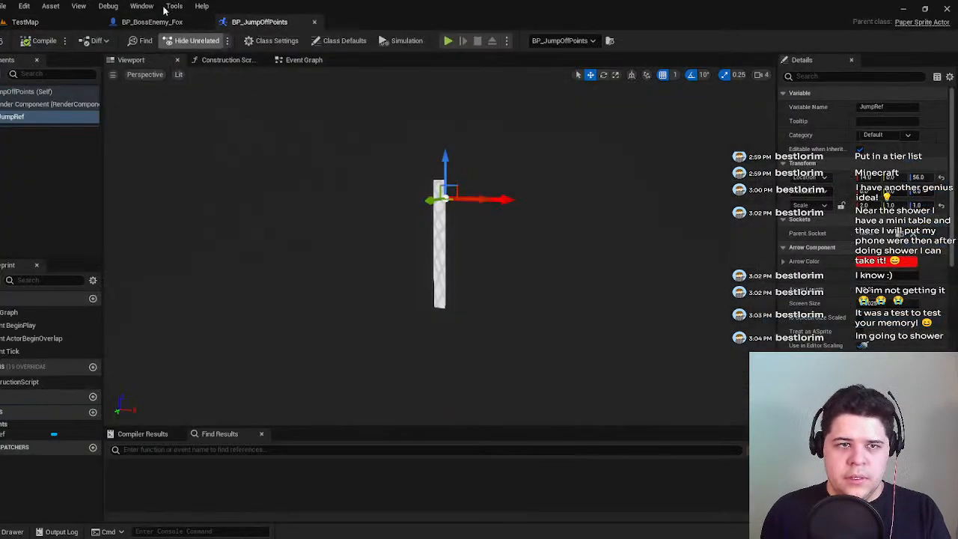
click(147, 22)
Move the Is Attacking? variable, its Branch and the Choose Attack call out of the Detect Player comment box.
right_drag(157, 150, 544, 211)
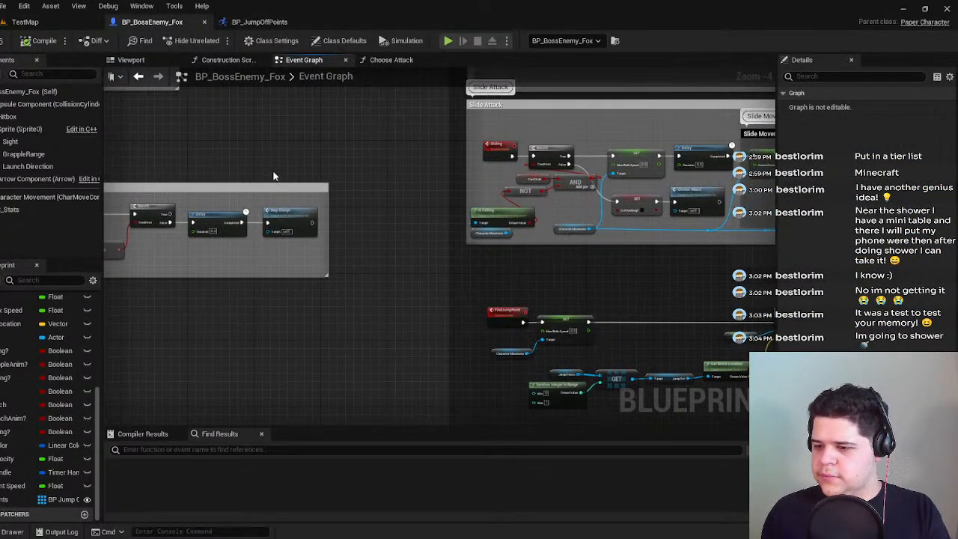
right_drag(272, 173, 459, 170)
right_drag(340, 122, 636, 264)
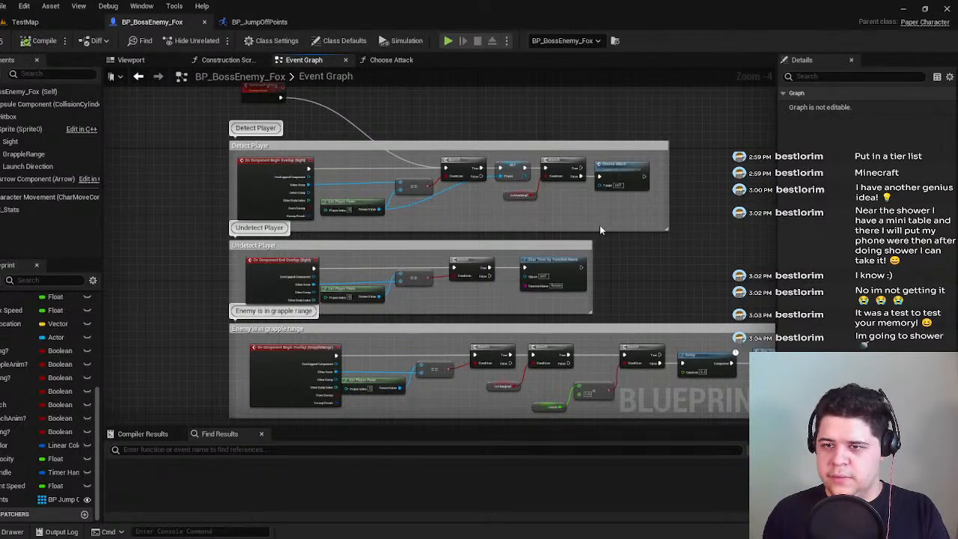
scroll(599, 224, up, 3)
click(587, 200)
drag(587, 200, 587, 208)
right_drag(352, 261, 408, 300)
drag(410, 296, 654, 233)
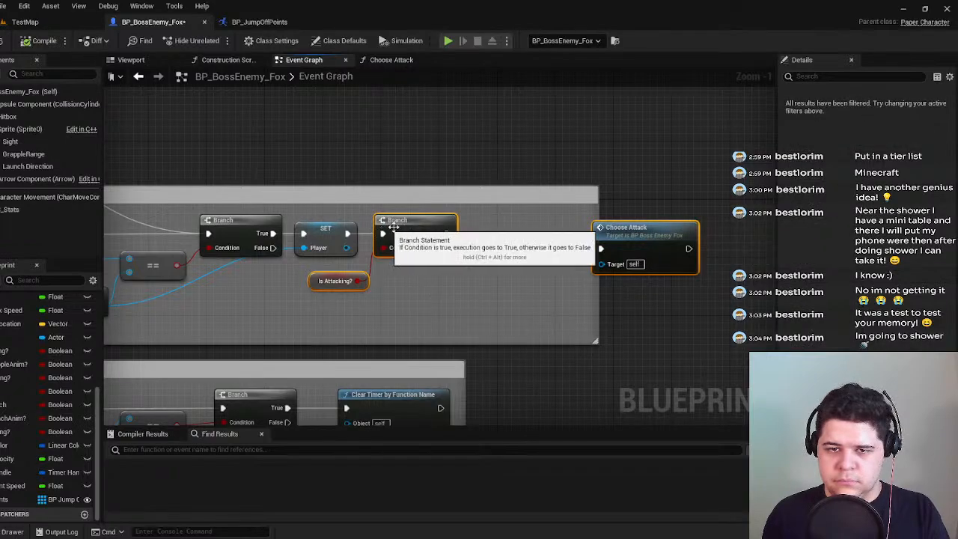
drag(387, 225, 655, 225)
Review the attack branches in the Choose Attack function and close it.
right_drag(664, 225, 273, 232)
double_click(490, 246)
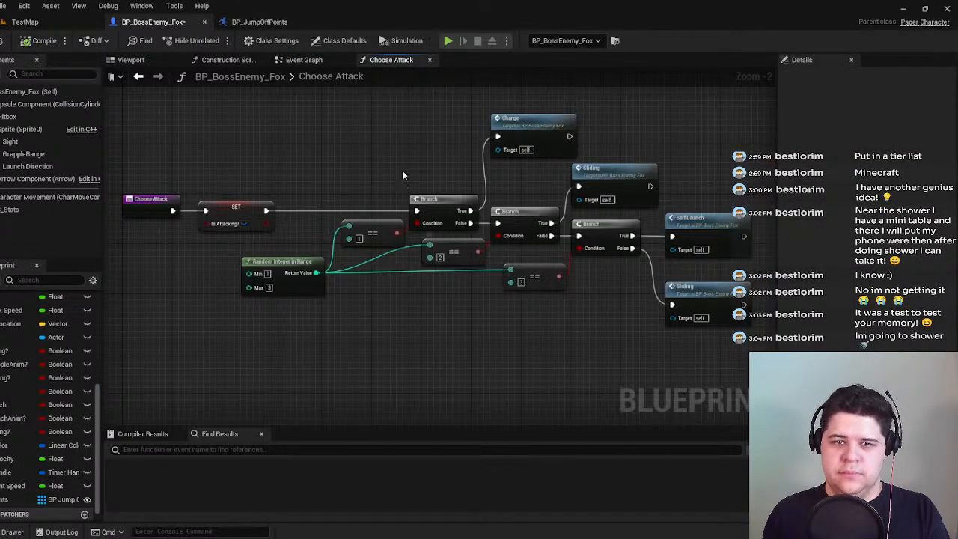
click(429, 60)
Shift the Is Attacking? branch group slightly farther away and disconnect it from the Player SET node.
click(398, 256)
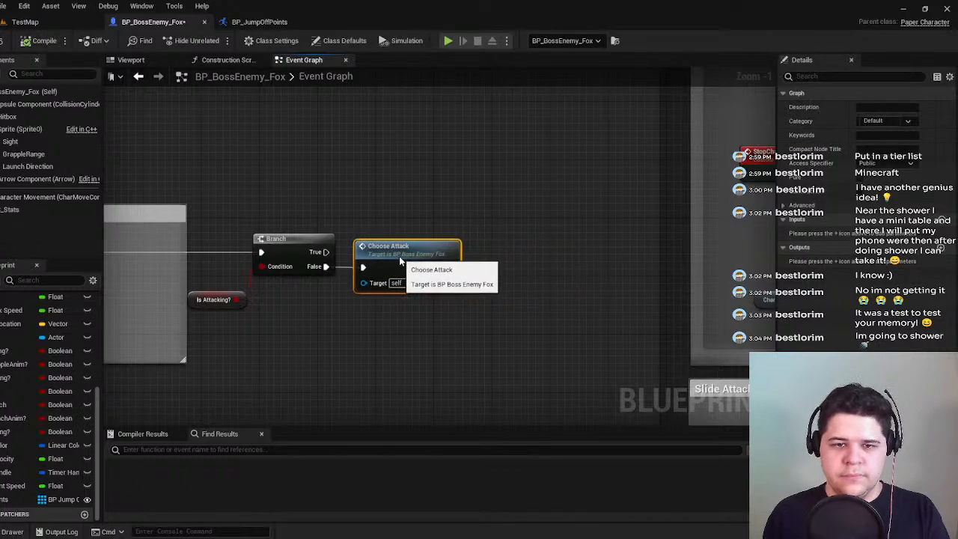
drag(271, 270, 189, 238)
drag(274, 252, 311, 252)
right_drag(224, 252, 482, 265)
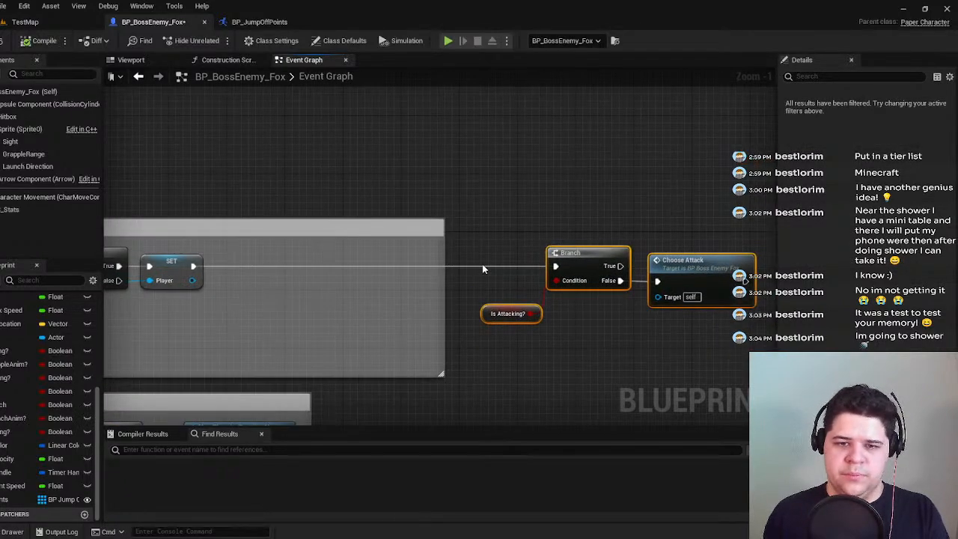
click(482, 265)
alt+click(484, 266)
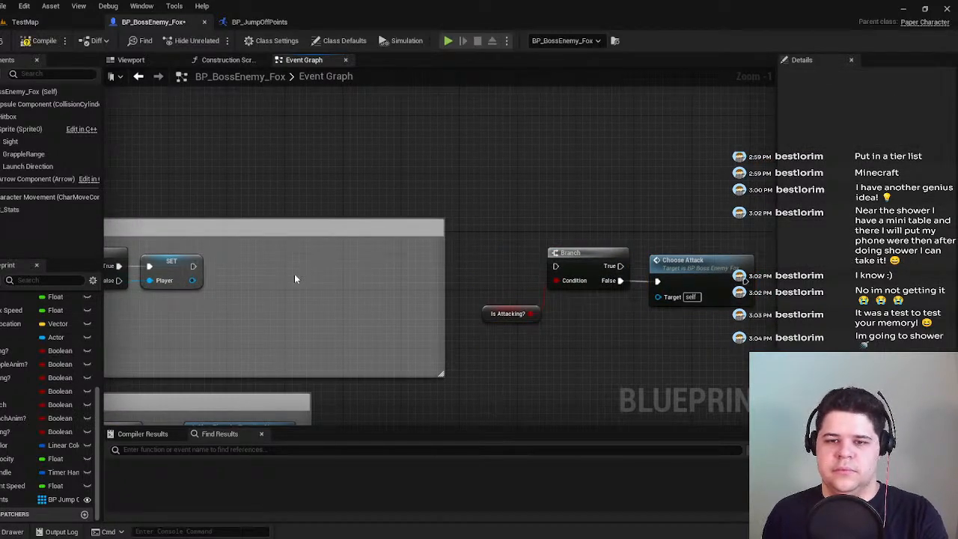
Call Find Jump Point after the Player SET node in Detect Player, and compile the blueprint.
drag(228, 265, 240, 269)
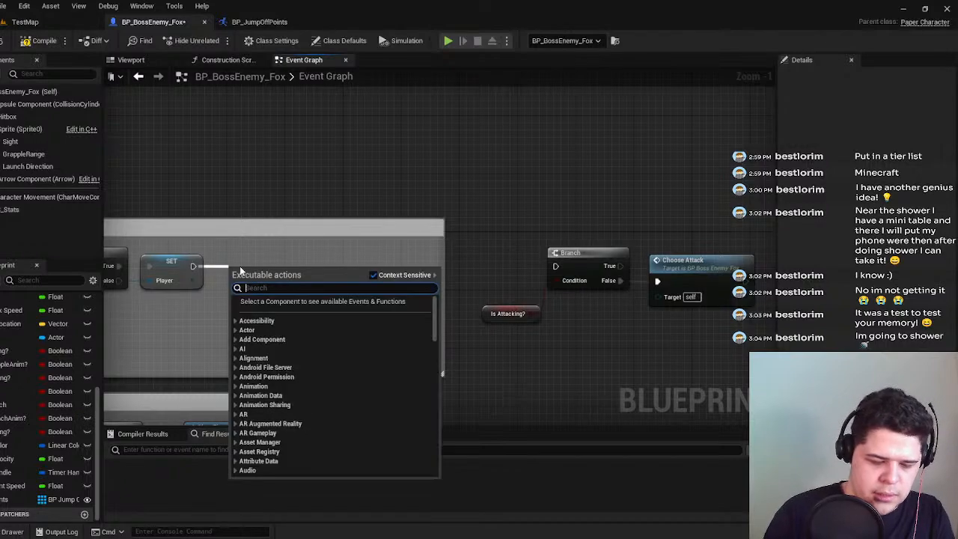
text(jump)
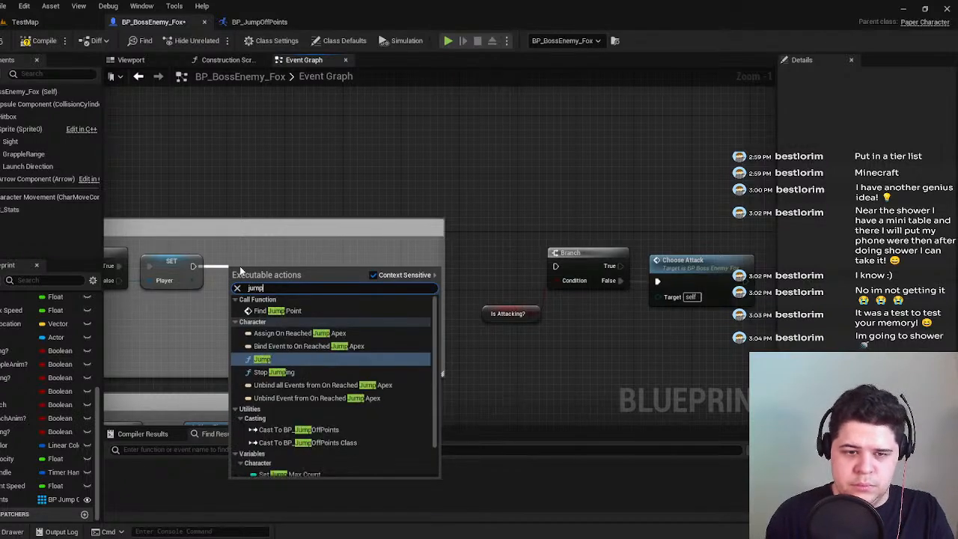
key(Up)
key(Up)
key(Up)
key(Return)
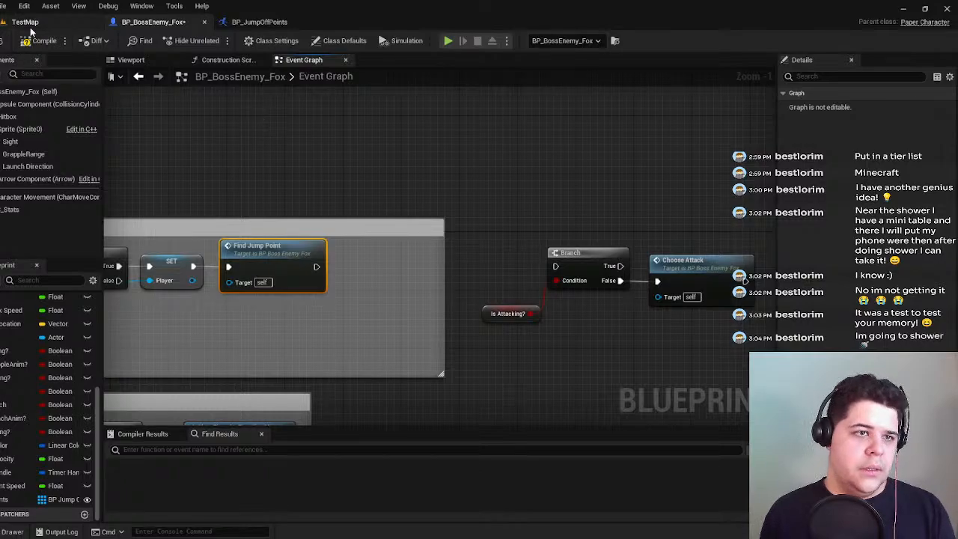
click(36, 40)
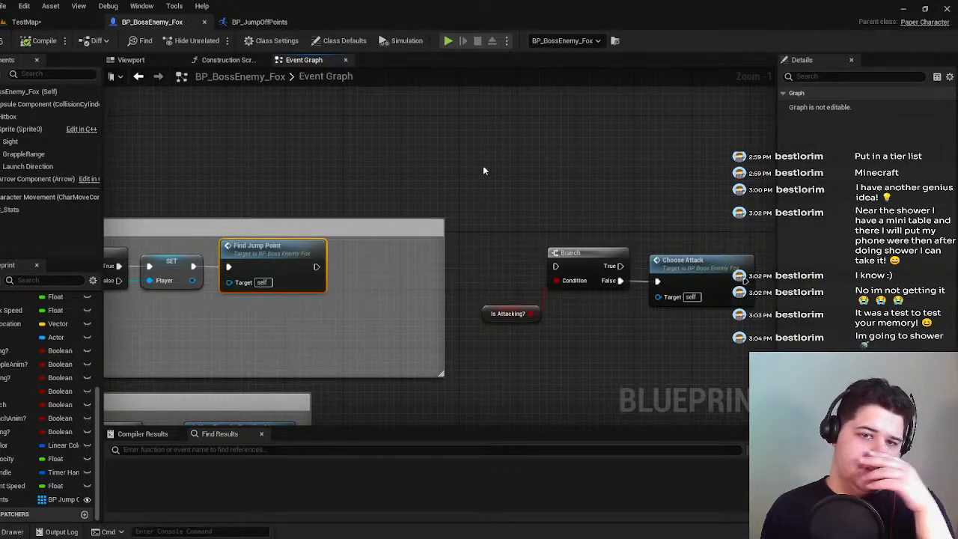
Review the FindJumpPoint event chain from its Max Walk Speed node through to the Self Launch call.
right_drag(658, 187, 189, 116)
right_drag(683, 274, 416, 71)
scroll(437, 133, down, 2)
right_drag(309, 228, 296, 91)
scroll(336, 121, down, 1)
scroll(336, 122, up, 1)
right_drag(460, 156, 338, 202)
scroll(399, 180, up, 3)
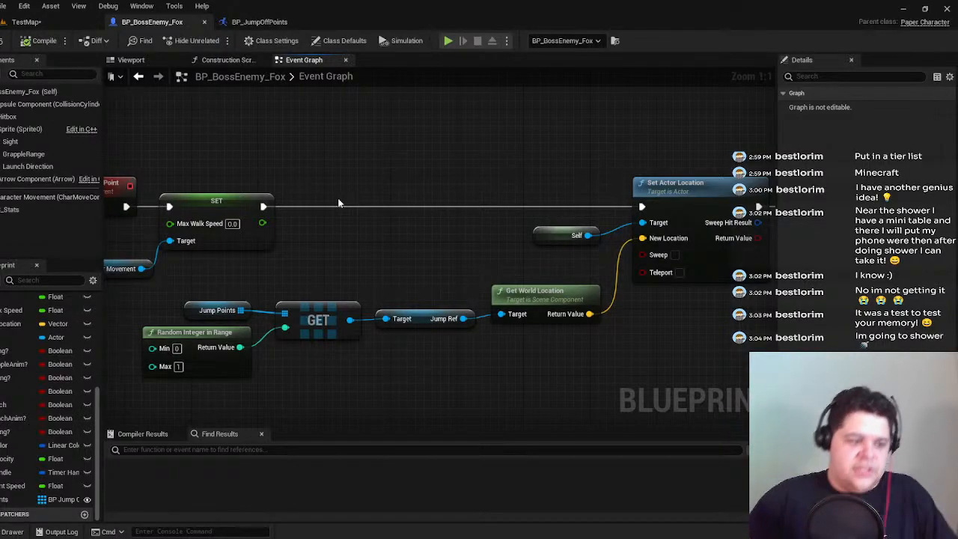
right_drag(338, 202, 164, 191)
right_drag(446, 168, 238, 174)
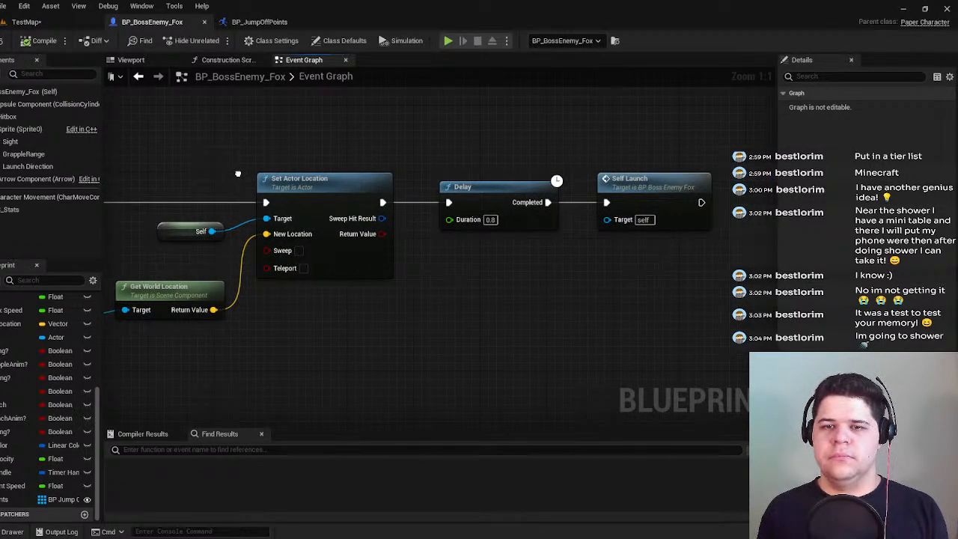
right_drag(238, 174, 712, 156)
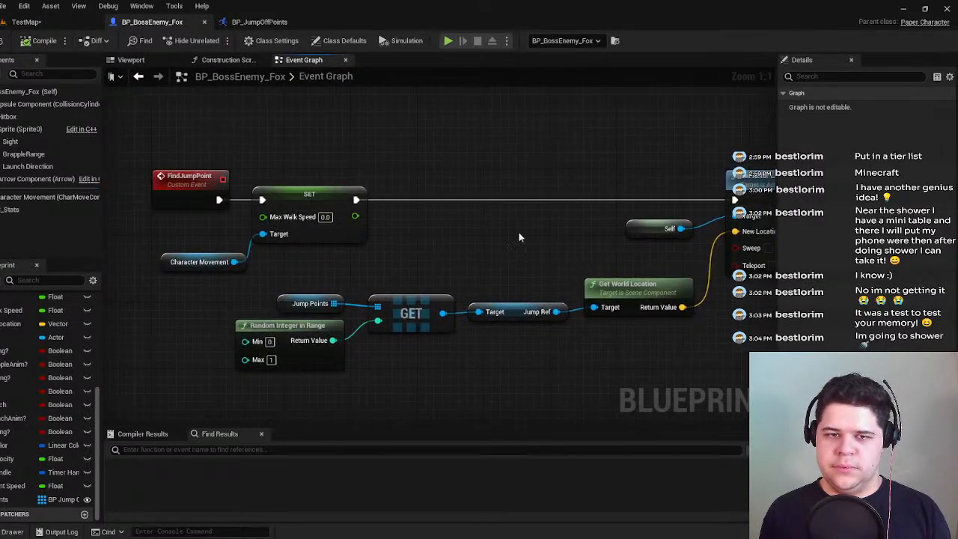
Insert a timeline named JumpingTime between the Max Walk Speed SET node and Set Actor Location.
drag(356, 200, 549, 202)
text(timeline)
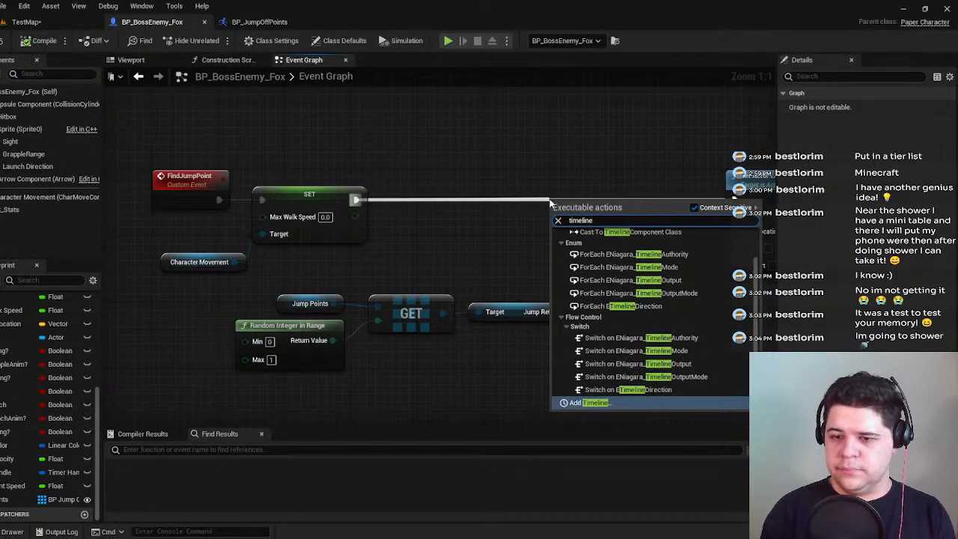
key(Return)
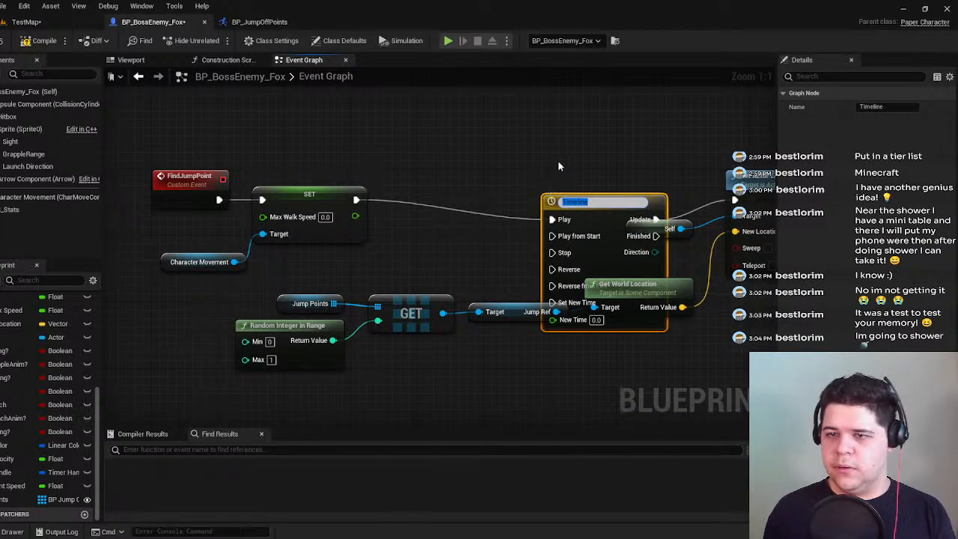
text(JU)
key(BackSpace)
text(ump)
key(BackSpace)
key(BackSpace)
key(BackSpace)
key(BackSpace)
text(Go)
key(BackSpace)
key(BackSpace)
text(Jumpo)
key(BackSpace)
text(ingTime)
key(Return)
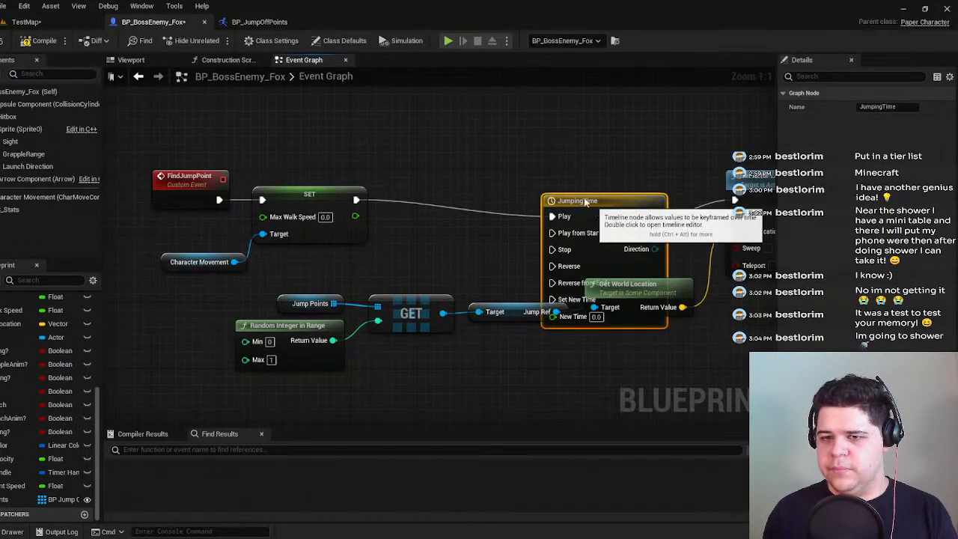
Align the JumpingTime timeline with the execution line between the SET node and Set Actor Location.
drag(592, 203, 567, 179)
right_drag(587, 194, 495, 191)
drag(495, 187, 495, 196)
Move the Jump Points, Random Integer in Range, GET, Jump Ref and Get World Location nodes below the JumpingTime timeline.
right_drag(467, 175, 443, 121)
drag(292, 334, 198, 239)
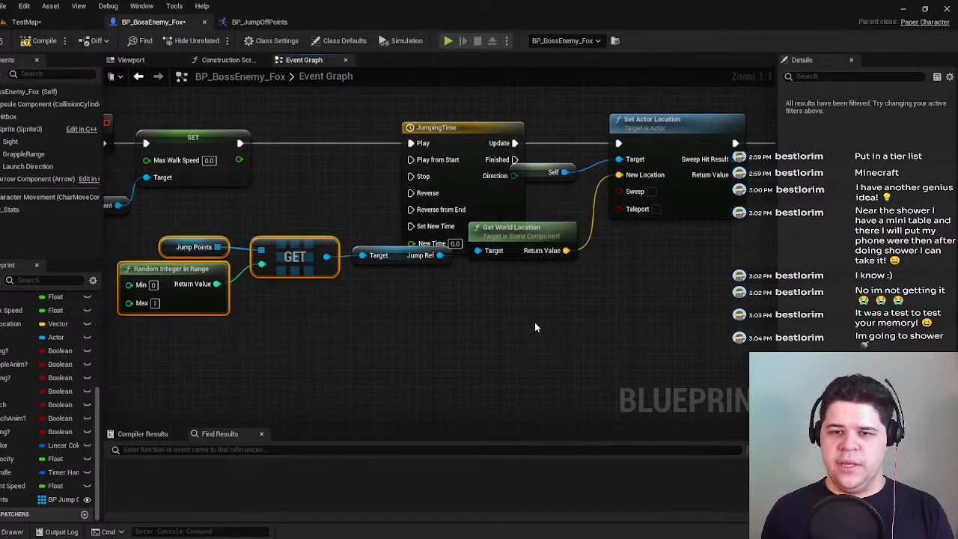
shift+drag(402, 265, 400, 262)
shift+drag(584, 292, 561, 306)
right_drag(564, 249, 533, 295)
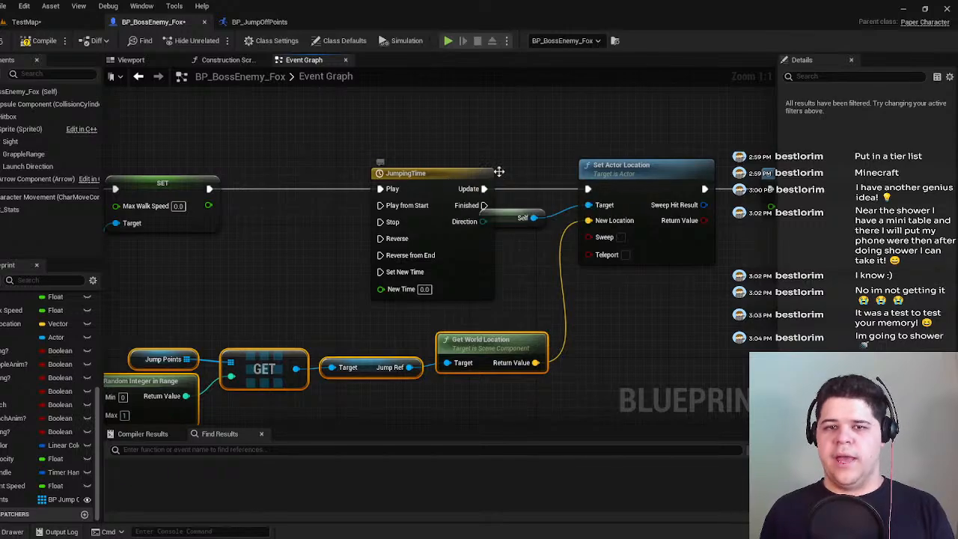
right_drag(507, 297, 567, 262)
scroll(567, 261, down, 1)
drag(606, 392, 254, 271)
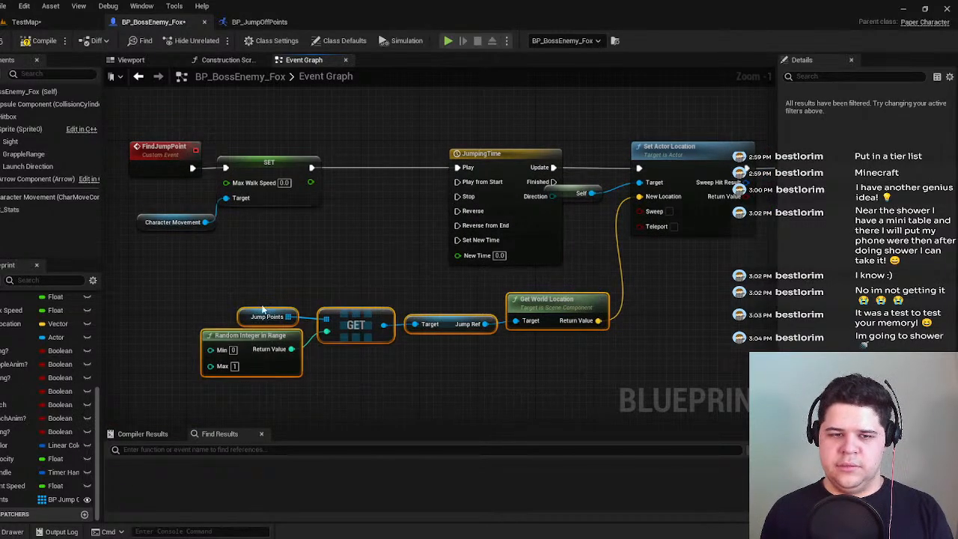
drag(262, 308, 245, 303)
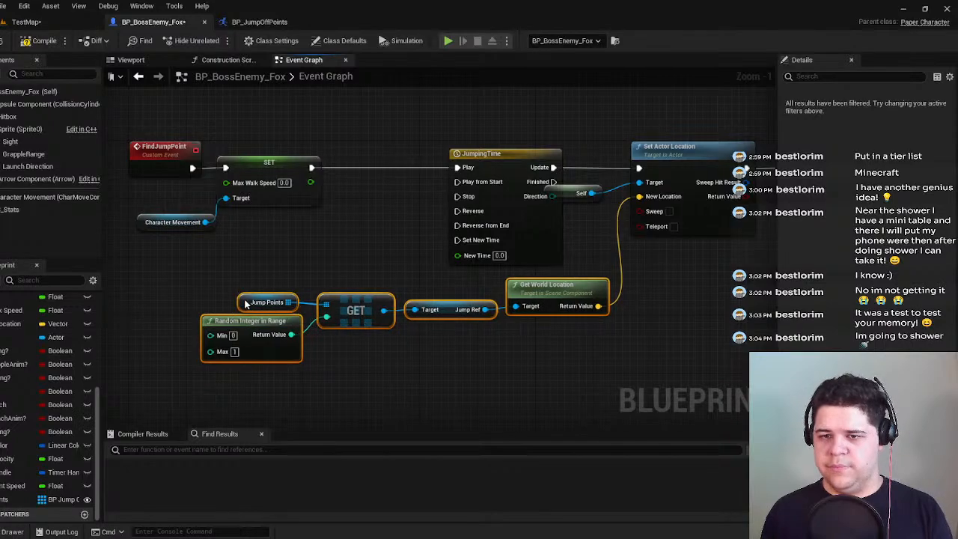
Move the Self node clear of the JumpingTime timeline and compile the blueprint.
click(692, 276)
scroll(594, 233, up, 1)
right_drag(585, 223, 416, 284)
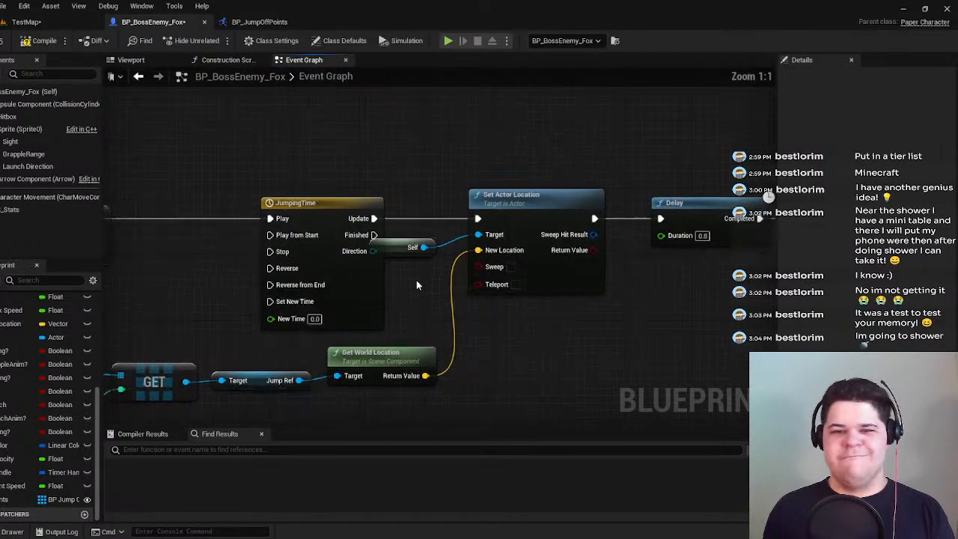
mouse_move(401, 249)
mouse_down()
mouse_move(426, 237)
mouse_move(435, 245)
mouse_move(417, 239)
mouse_up()
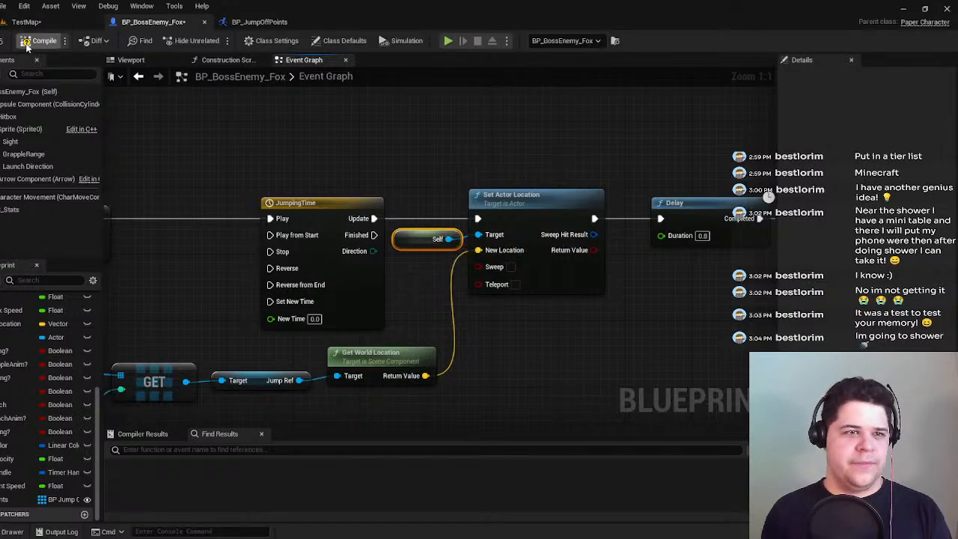
click(38, 41)
Disconnect Self Launch from the Completed output of the 0.8 second Delay.
scroll(173, 158, down, 1)
right_drag(682, 191, 466, 182)
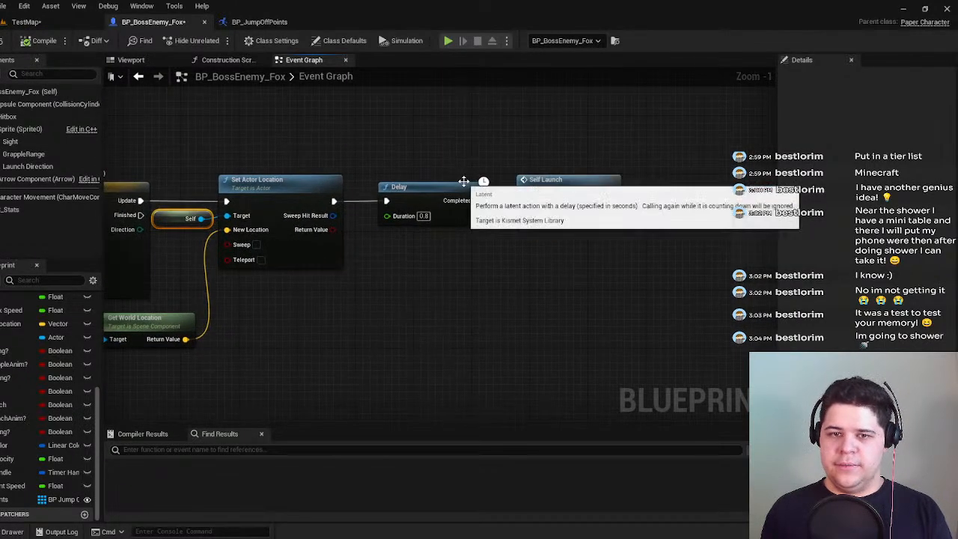
right_drag(531, 227, 653, 225)
double_click(625, 199)
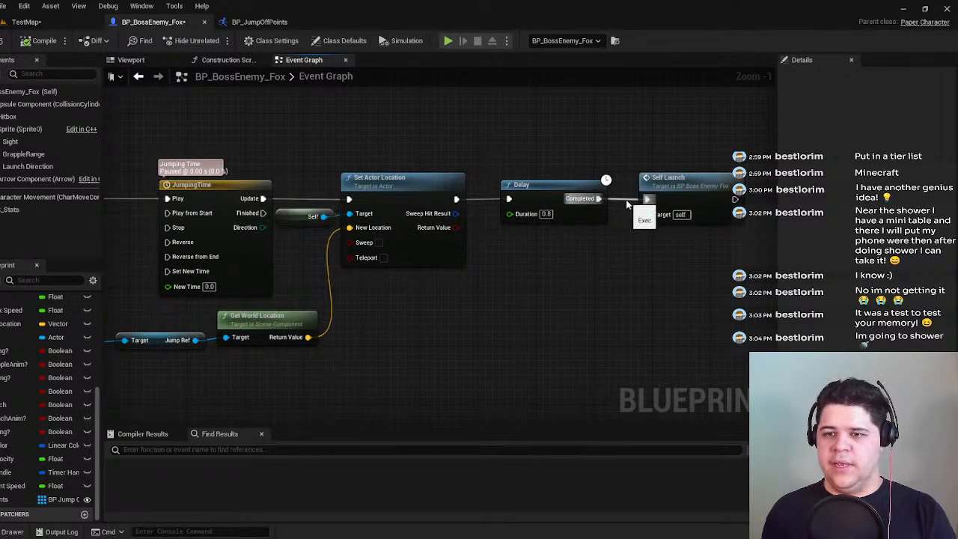
key(Delete)
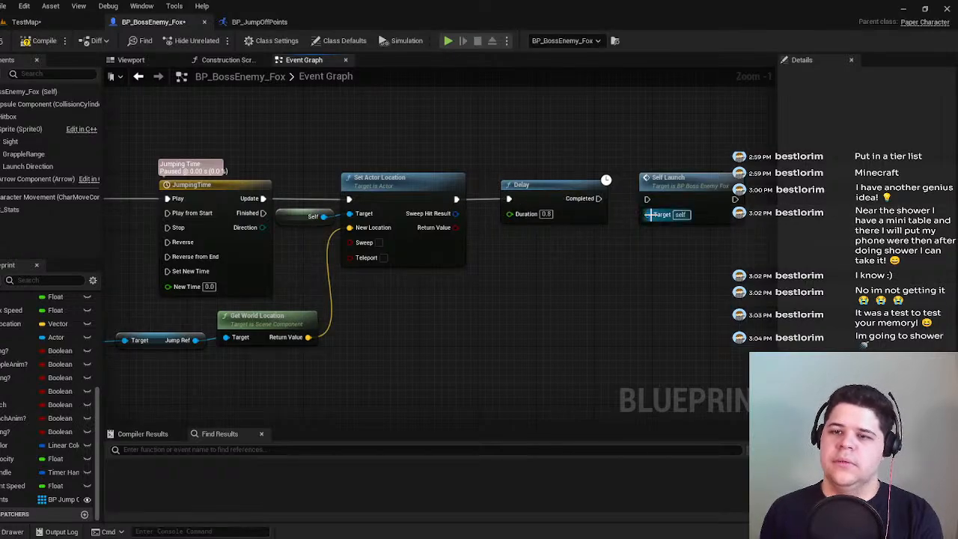
Place Self Launch below Set Actor Location, connect it to JumpingTime's Finished output, and compile.
drag(673, 183, 555, 307)
drag(263, 213, 538, 321)
drag(538, 321, 373, 336)
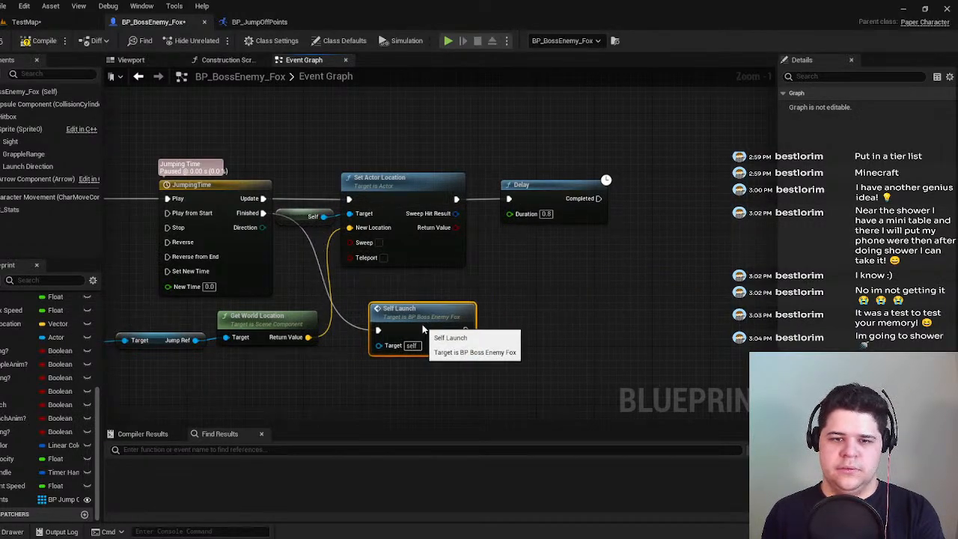
click(28, 41)
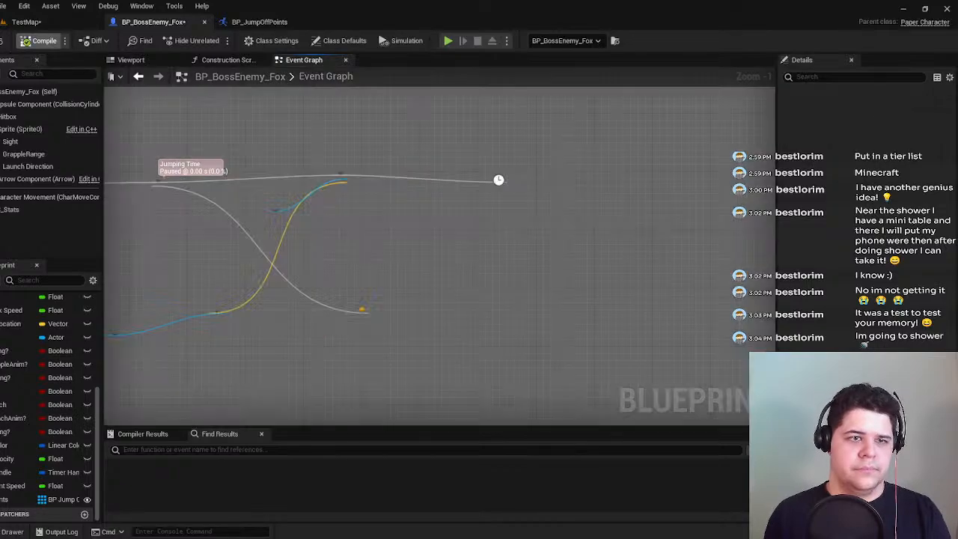
Open the JumpingTime timeline and add a float track named NewTrack_1.
double_click(211, 185)
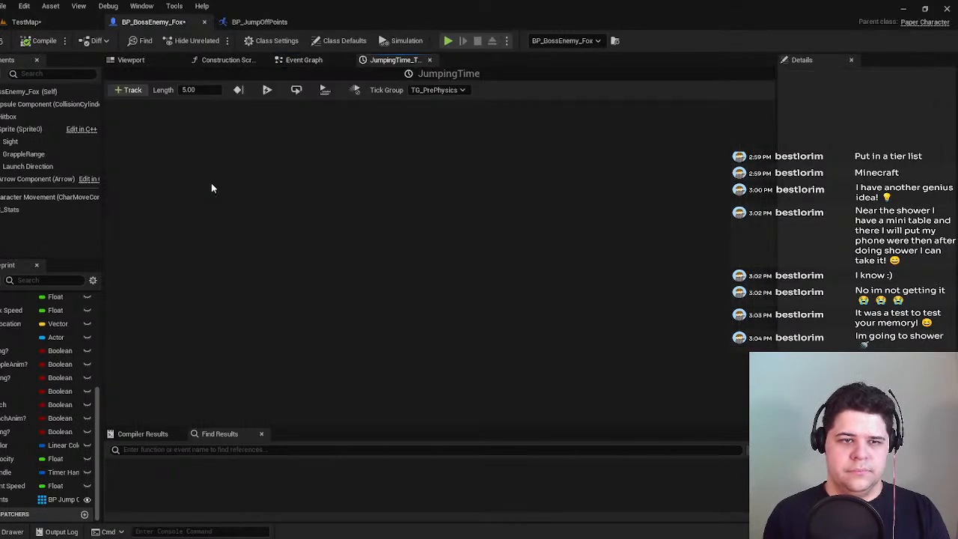
click(127, 90)
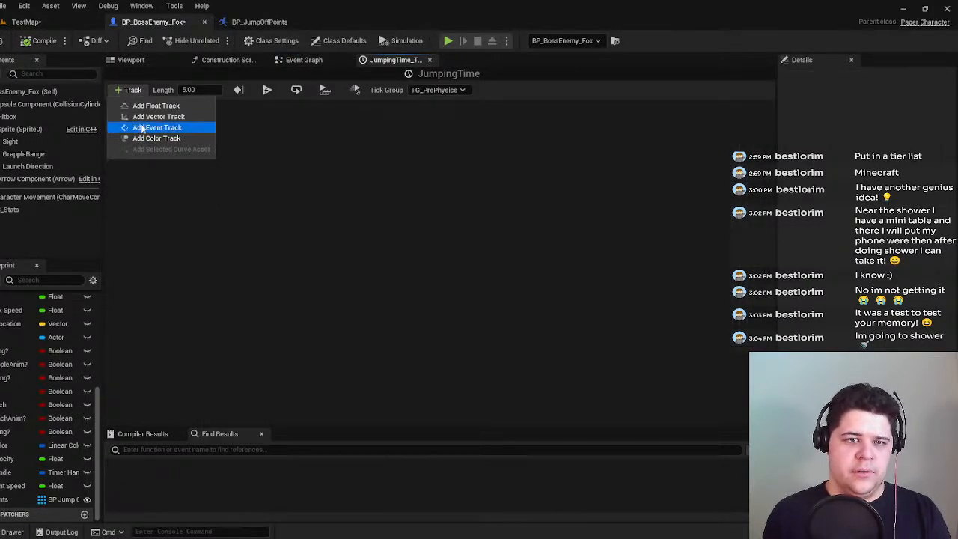
click(154, 106)
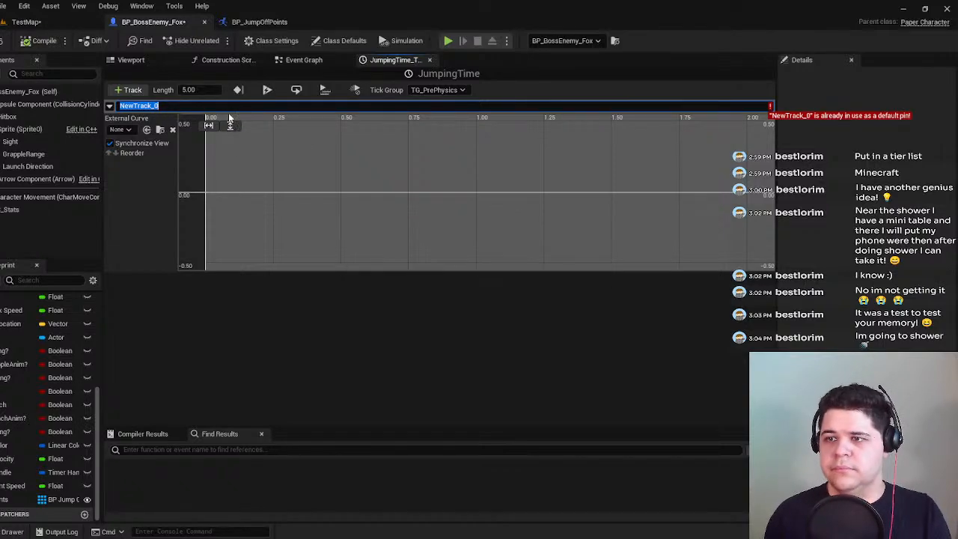
key(End)
key(BackSpace)
text(1)
key(Return)
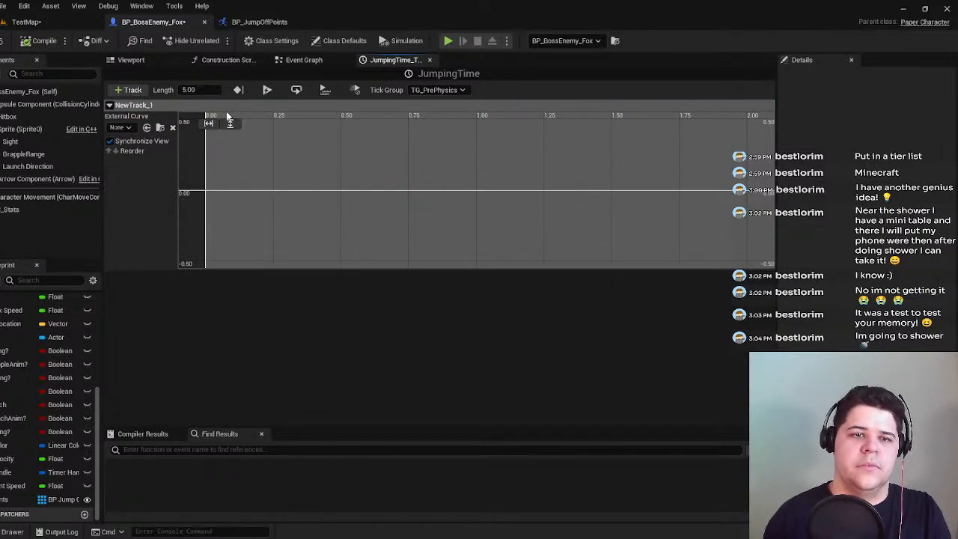
Add a key to the NewTrack_1 curve at time 0 with value 0.
right_click(212, 261)
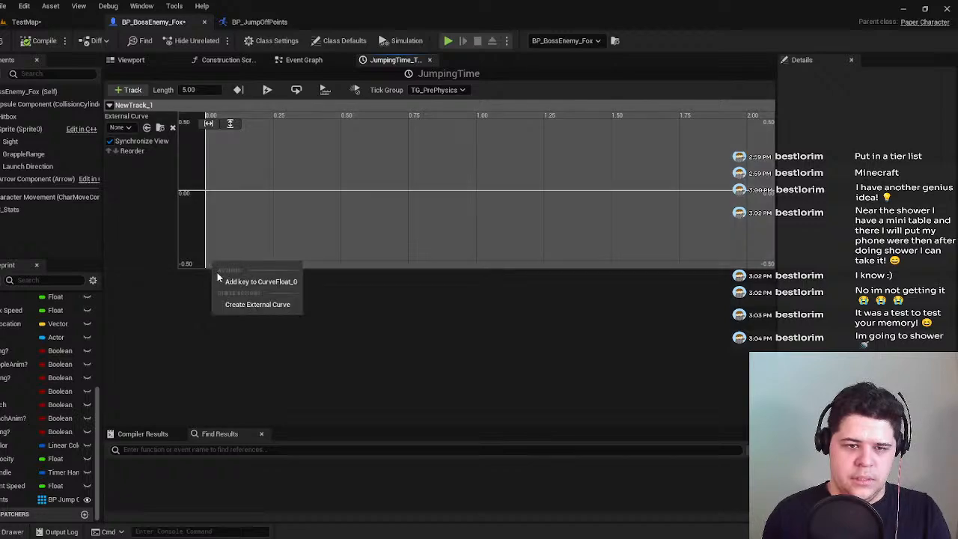
click(235, 281)
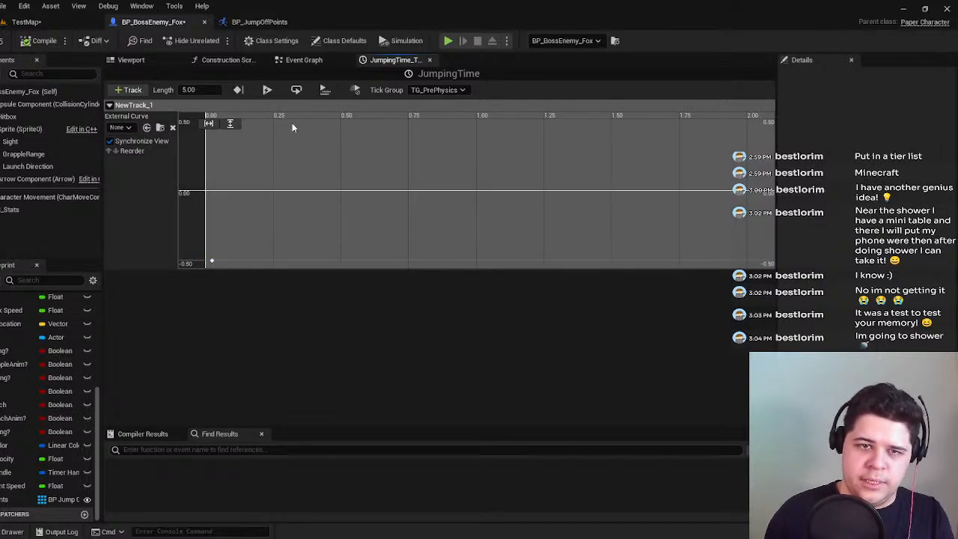
click(212, 260)
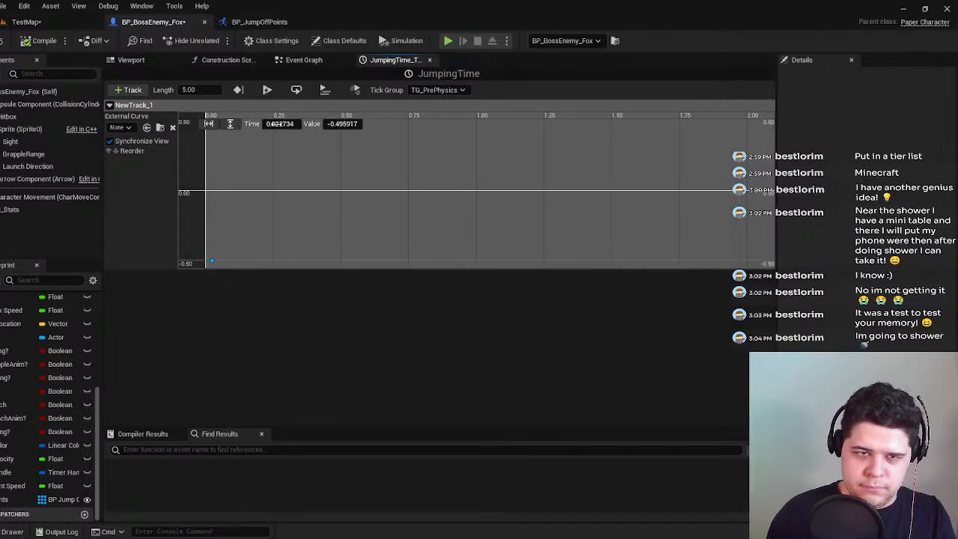
text(0)
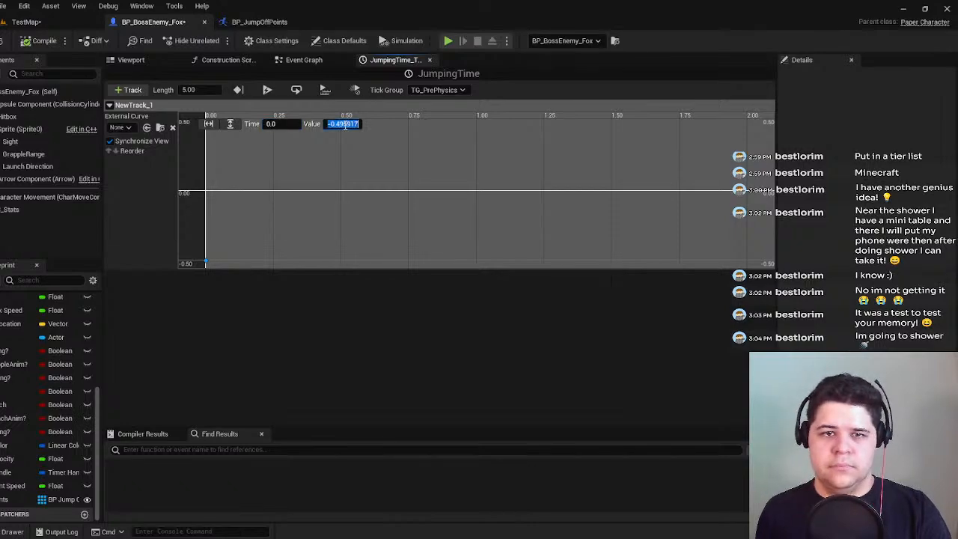
click(345, 124)
text(0)
key(Return)
Add a second key to the NewTrack_1 curve, set the timeline length to 3.00, and compile.
right_click(365, 179)
click(413, 202)
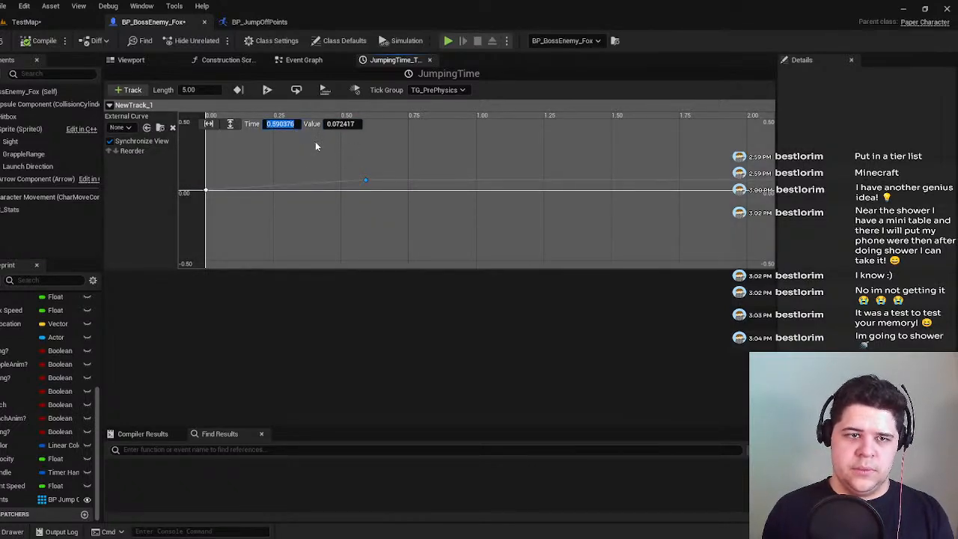
click(189, 91)
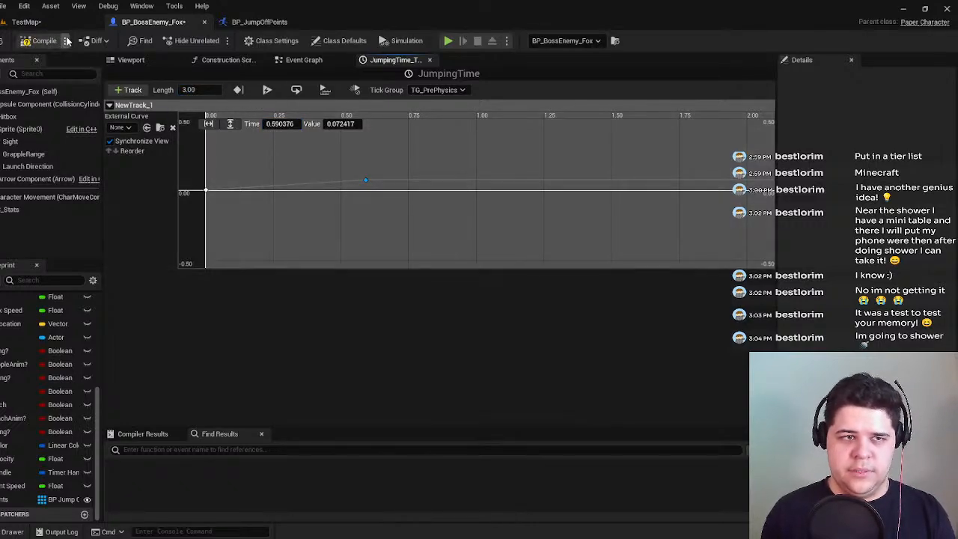
click(36, 42)
Set the second curve key to time 1.5 and value 0.5.
click(366, 180)
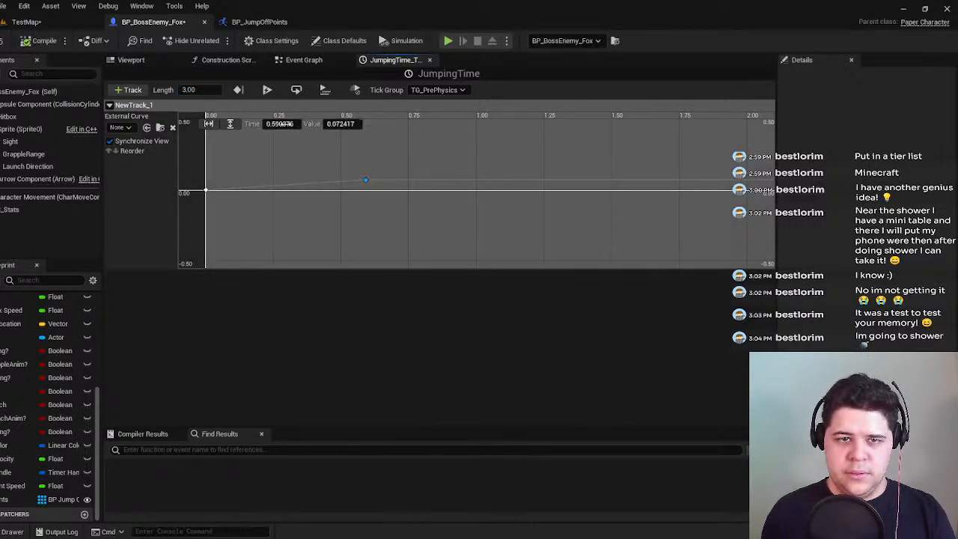
text(1.5)
key(Return)
click(346, 126)
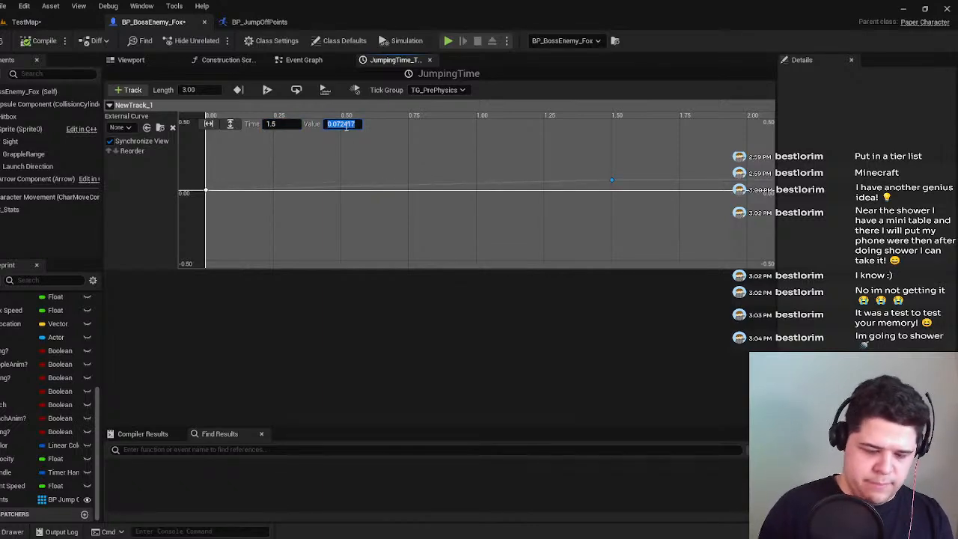
Add a third curve key at time 3.0 with value 1.0 and compile the blueprint.
right_click(711, 187)
click(737, 204)
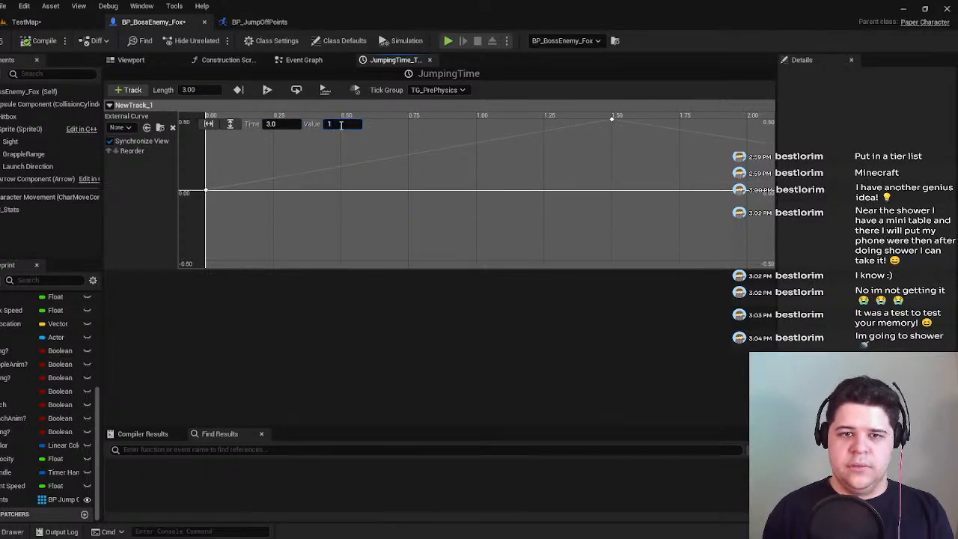
click(44, 40)
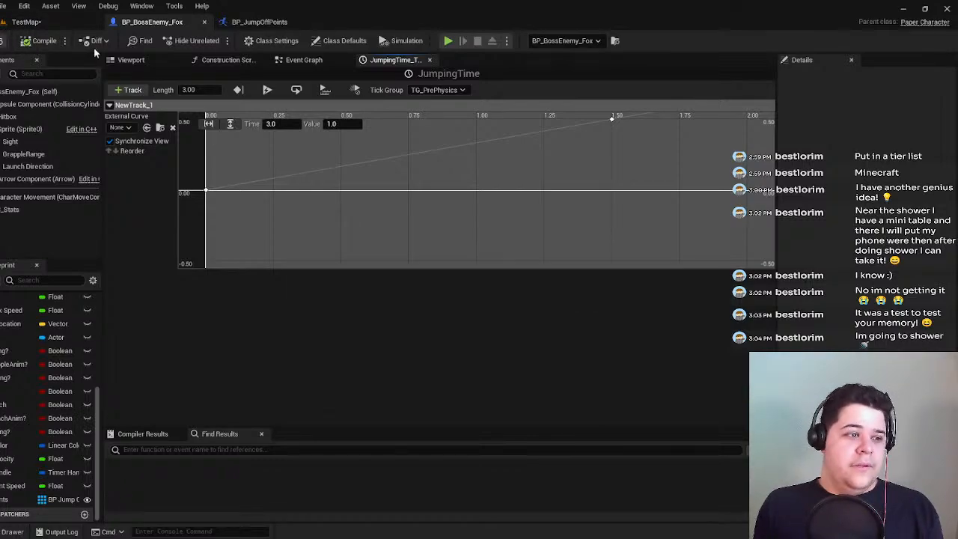
scroll(490, 158, down, 5)
right_drag(440, 166, 292, 243)
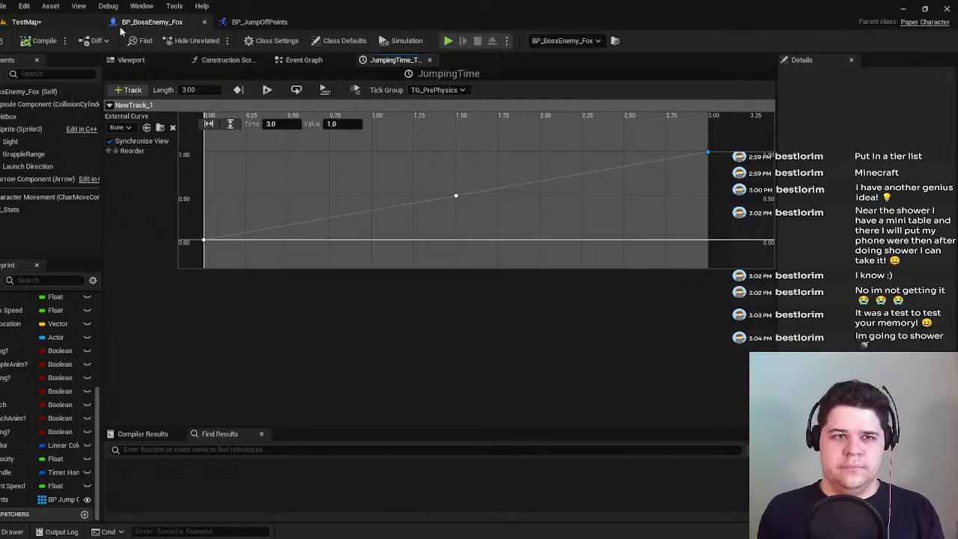
Return to the Event Graph and shift Set Actor Location and its Self node slightly farther from the JumpingTime timeline.
click(316, 65)
mouse_move(314, 178)
right_down()
mouse_move(515, 179)
mouse_move(319, 181)
right_up()
drag(318, 183, 486, 282)
click(353, 173)
drag(300, 191, 342, 255)
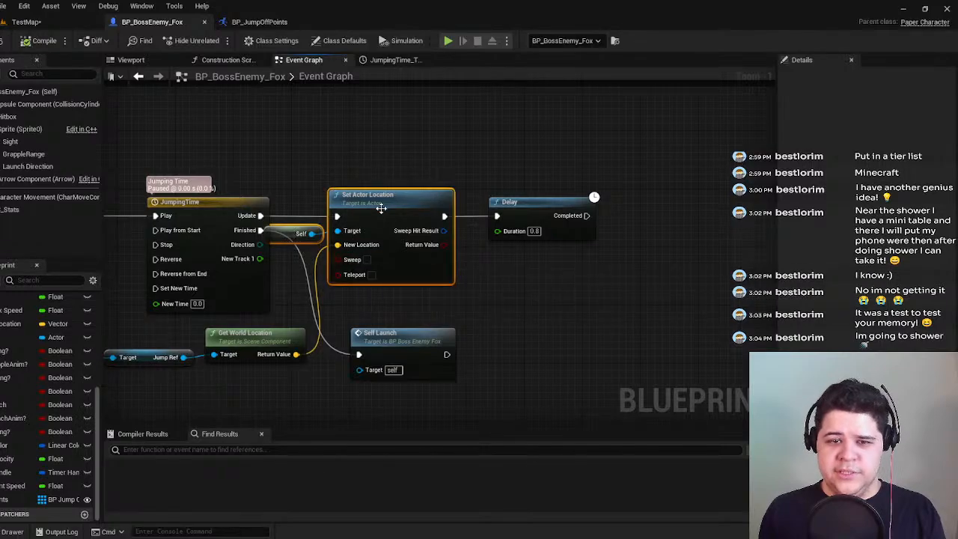
drag(381, 207, 404, 205)
click(365, 172)
Save the fox boss blueprint and switch to the TestMap level.
right_drag(367, 162, 612, 119)
key(ctrl+s)
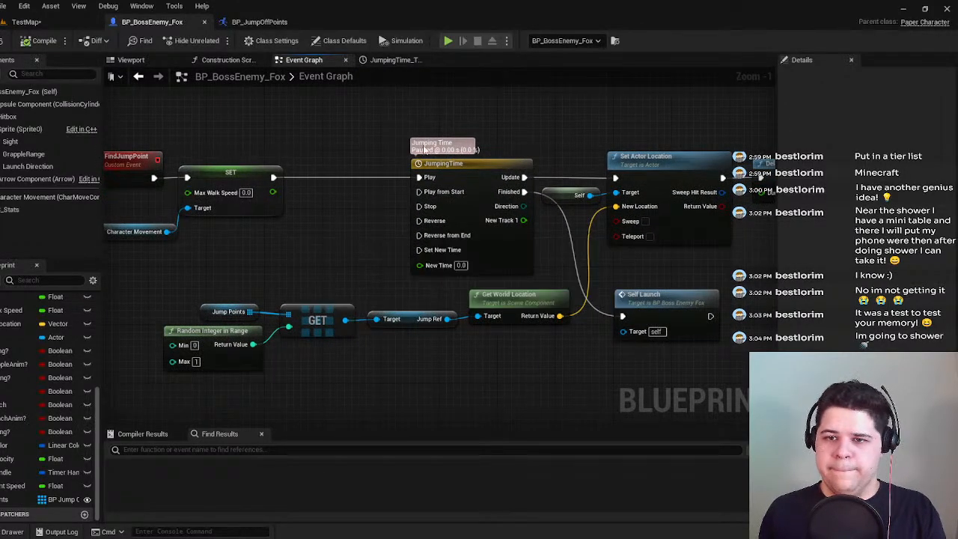
click(9, 24)
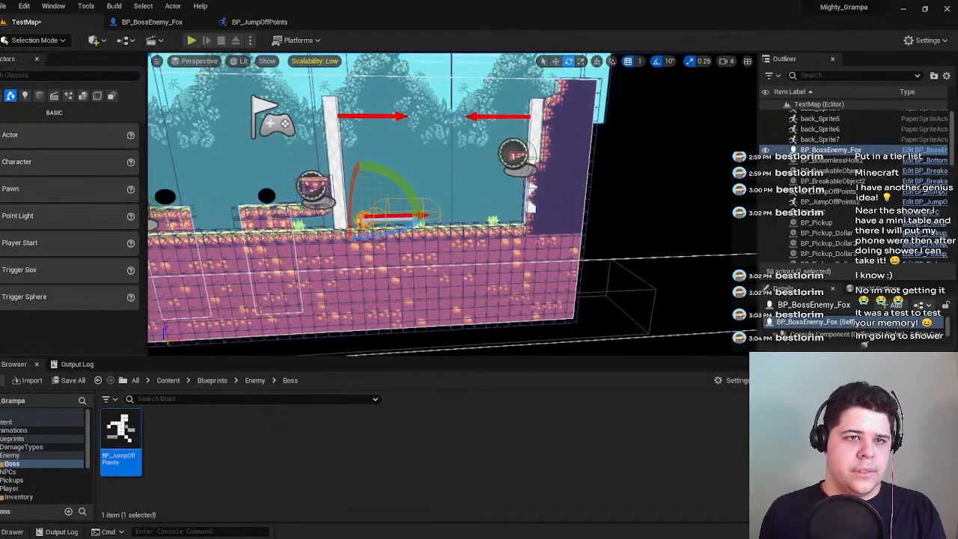
Reposition the Player Start higher and farther right so it sits above the left jump pillar.
click(192, 41)
key(Escape)
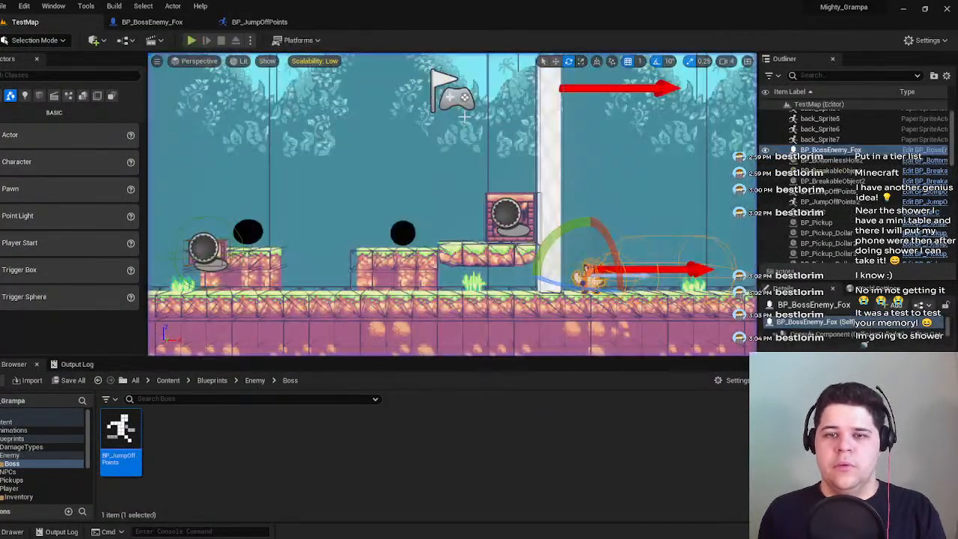
click(446, 147)
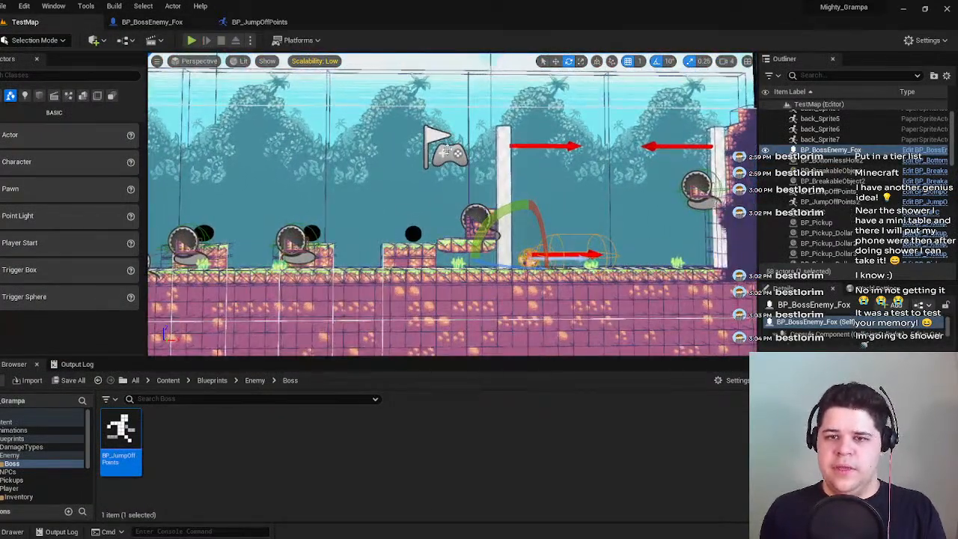
click(555, 60)
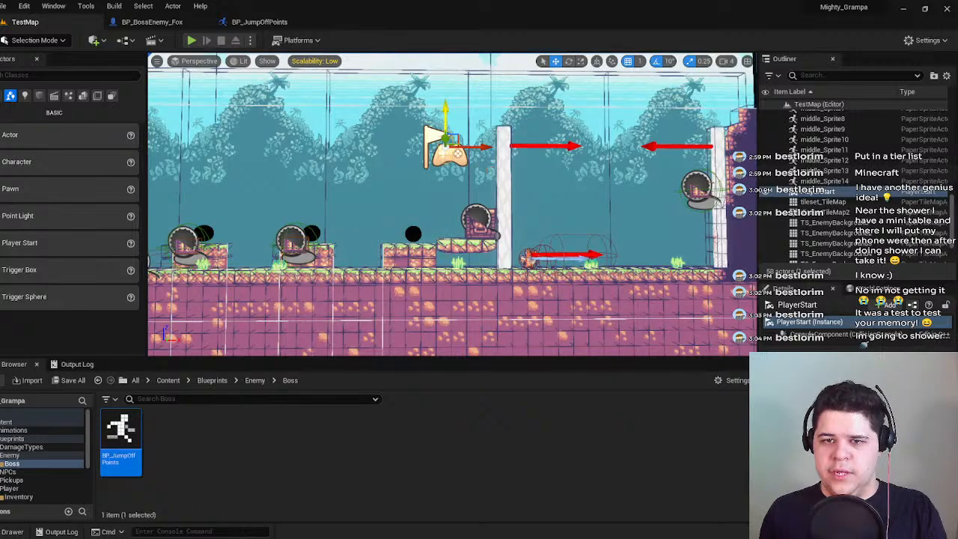
drag(444, 119, 436, 65)
drag(482, 99, 540, 107)
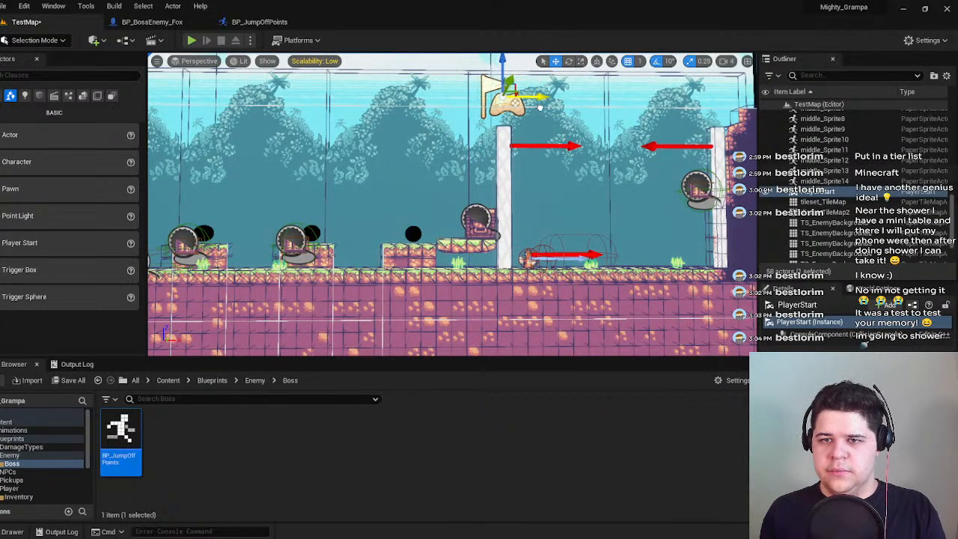
Play-test TestMap, moving and jumping around the fox boss between the pillars, and dismiss the resulting message log.
click(191, 40)
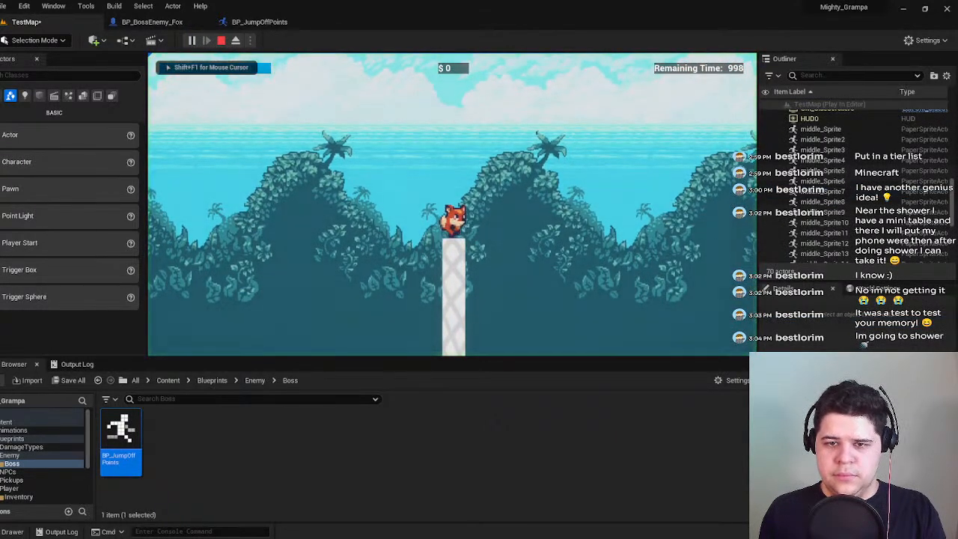
key(d)
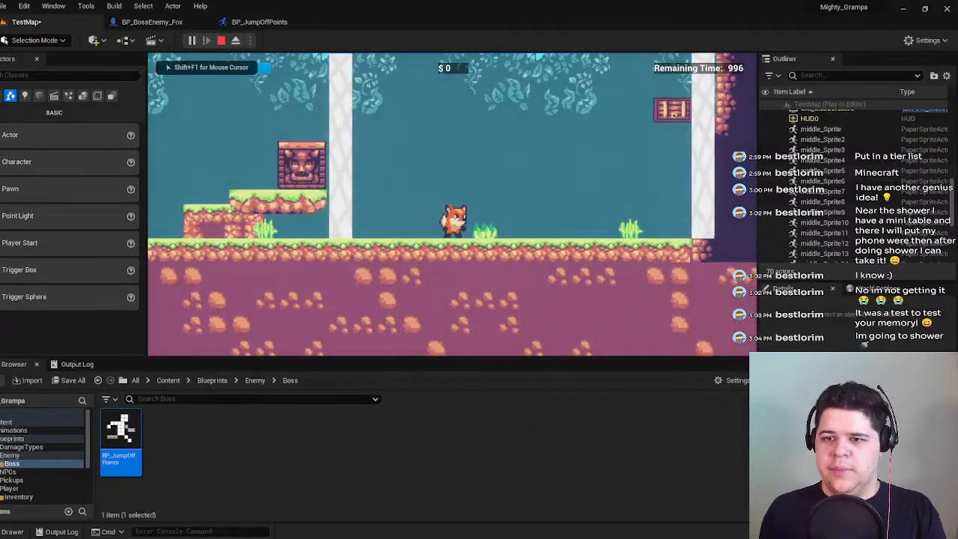
key(d)
key(space)
key(a)
key(space)
key(d)
key(space)
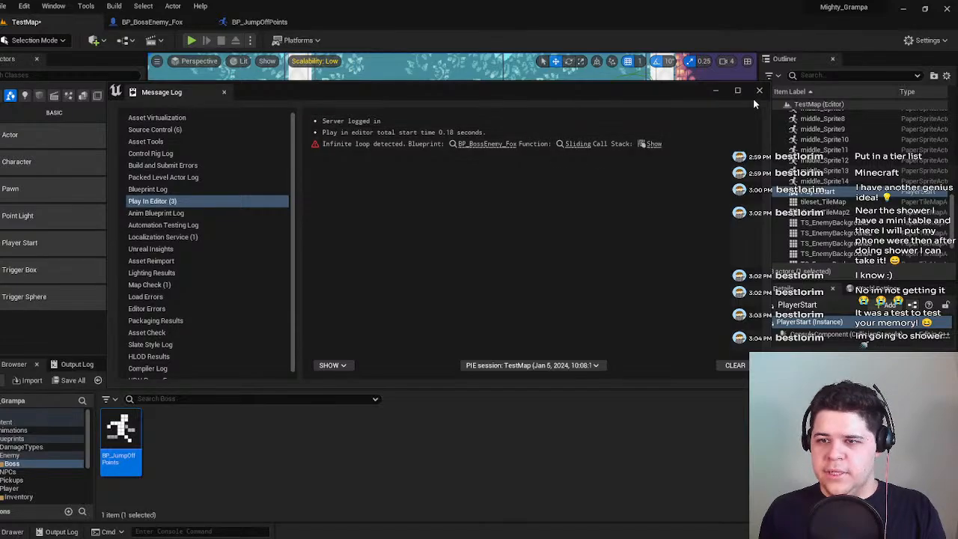
click(761, 91)
Check the jump point and fox boss blueprints, and play-test TestMap again near the boss.
click(259, 21)
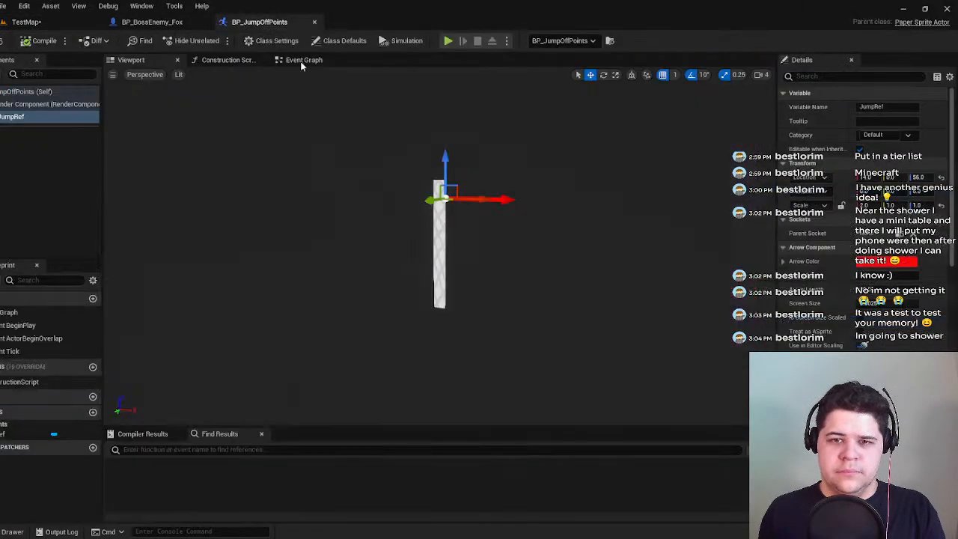
drag(199, 22, 258, 26)
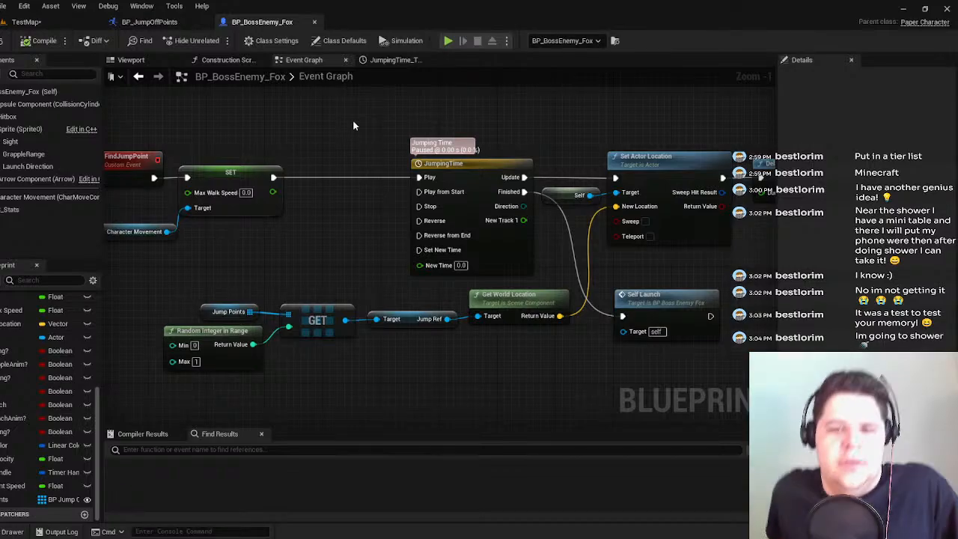
click(16, 21)
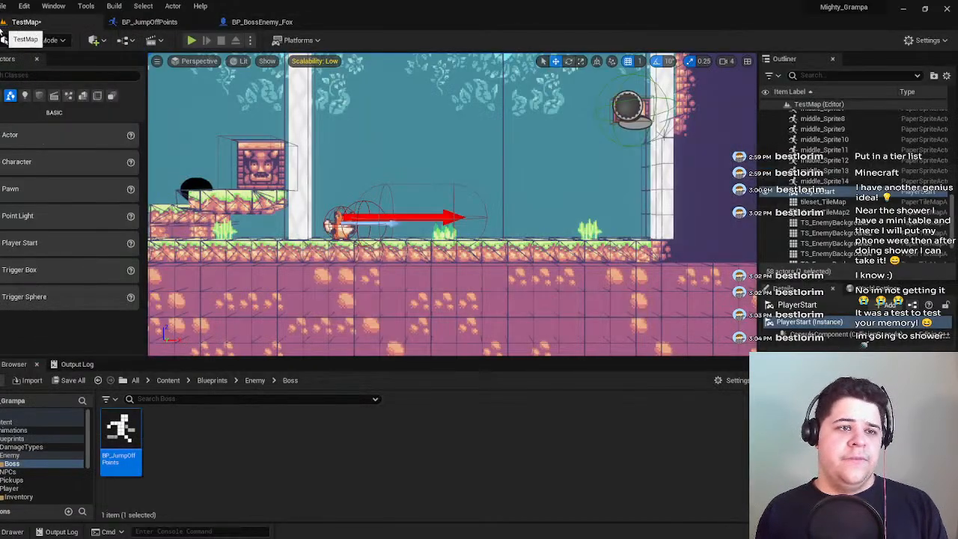
click(191, 40)
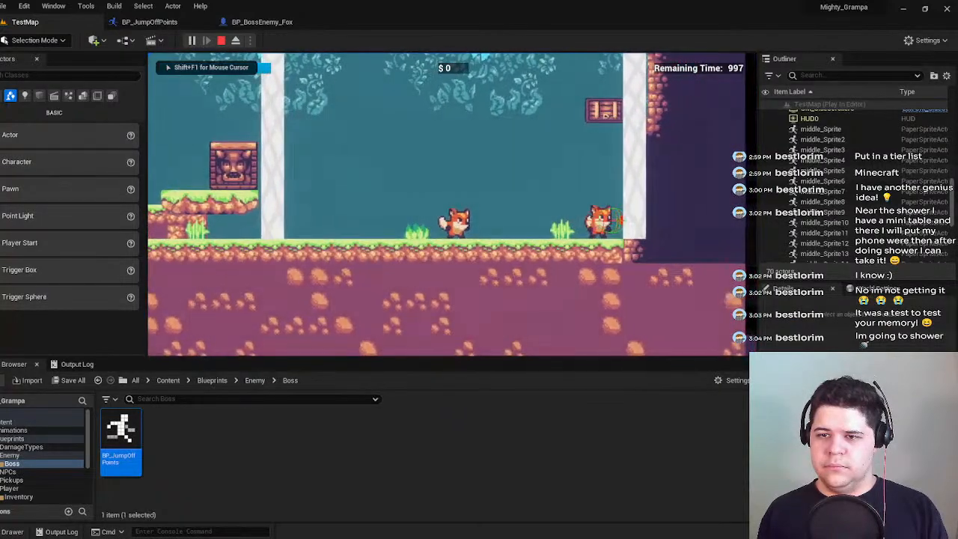
key(space)
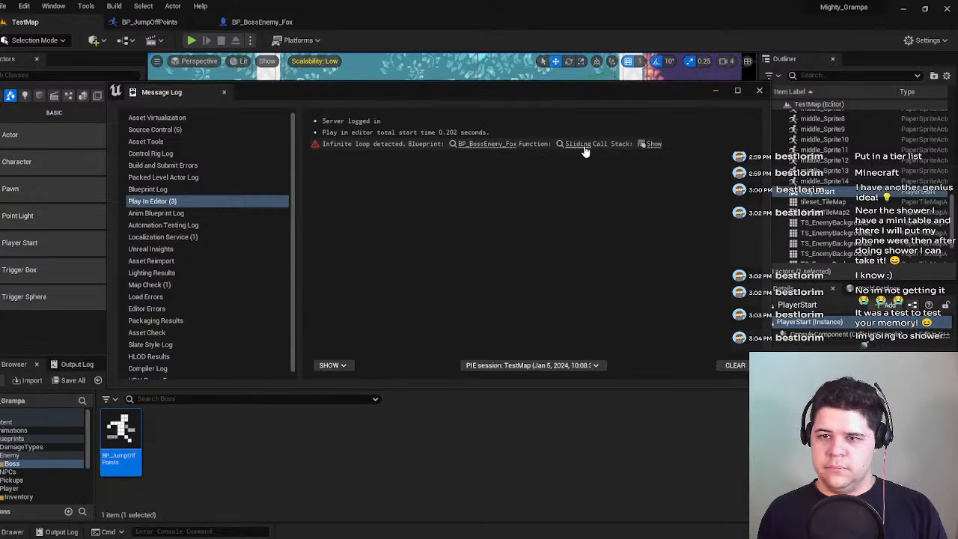
Open the Sliding function from the infinite loop error, inspect the call stack and close the Message Log.
click(582, 145)
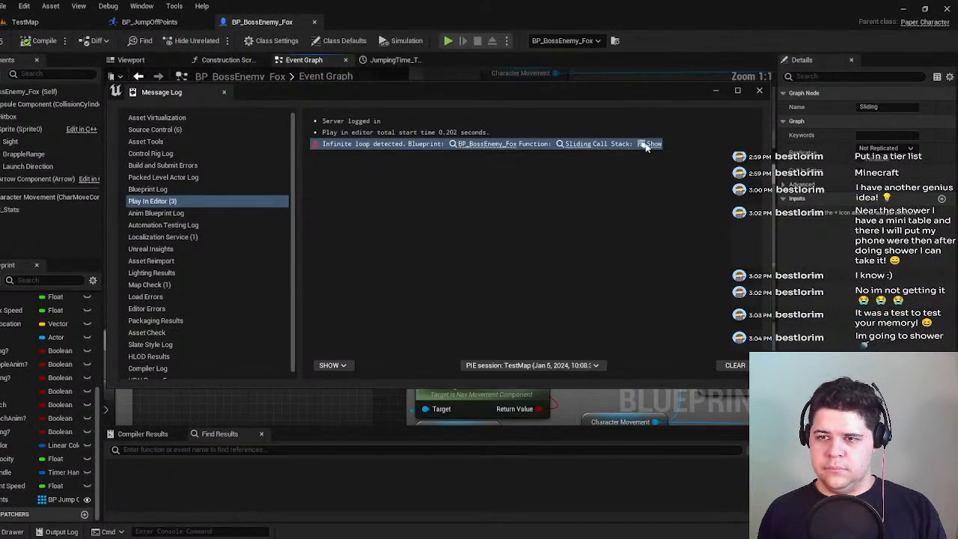
mouse_move(661, 148)
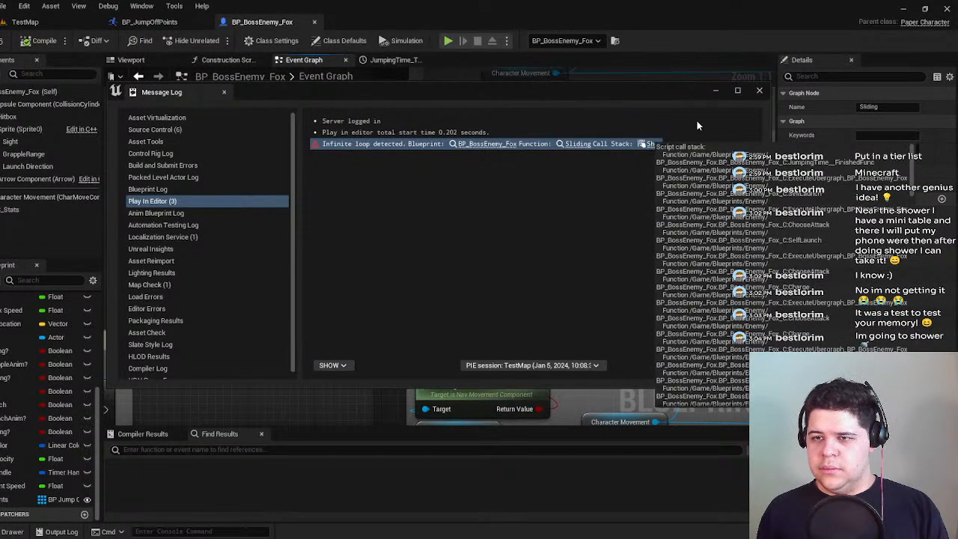
drag(699, 89, 576, 200)
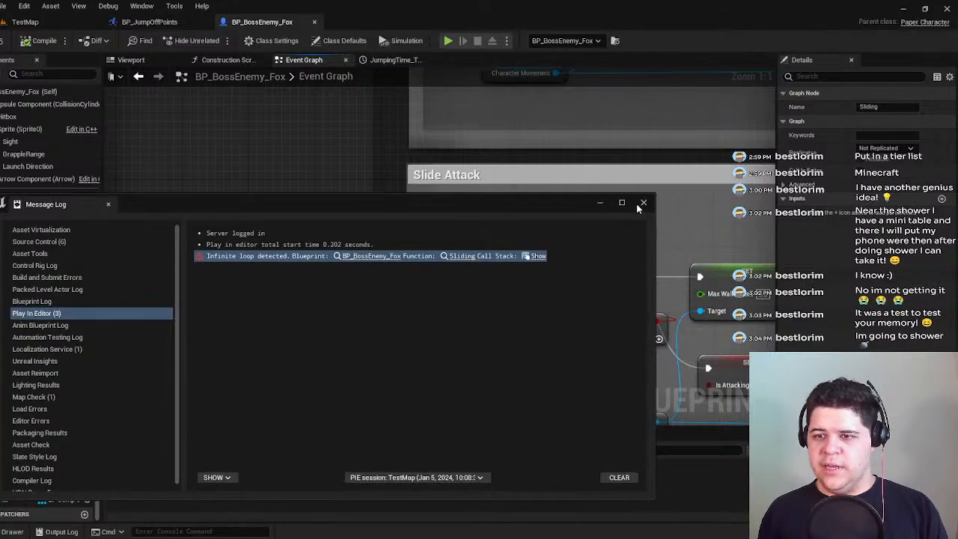
click(640, 204)
Examine the slide and launch attack sections of the Event Graph and the FindJumpPoint node chain.
scroll(381, 182, down, 7)
right_drag(613, 227, 235, 213)
right_drag(621, 267, 437, 274)
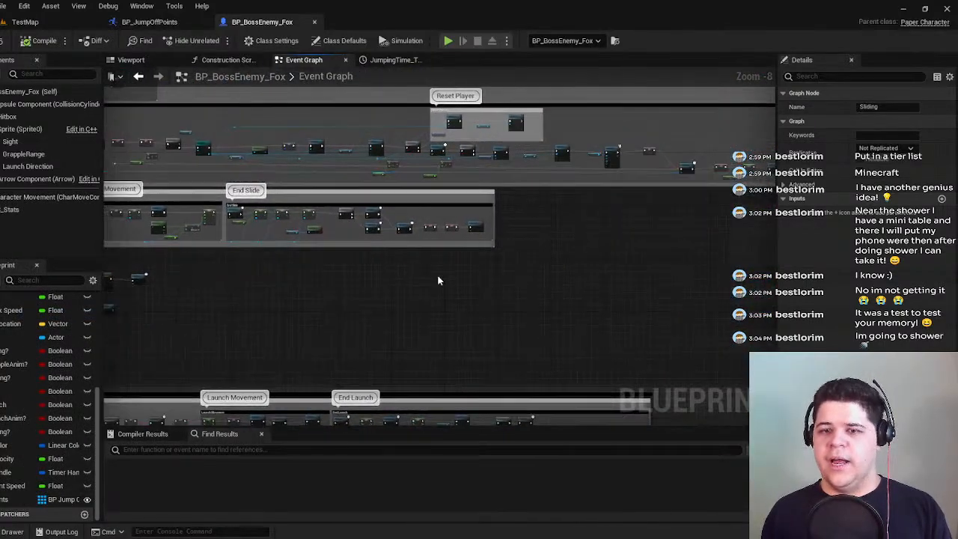
scroll(437, 274, up, 5)
scroll(406, 229, down, 4)
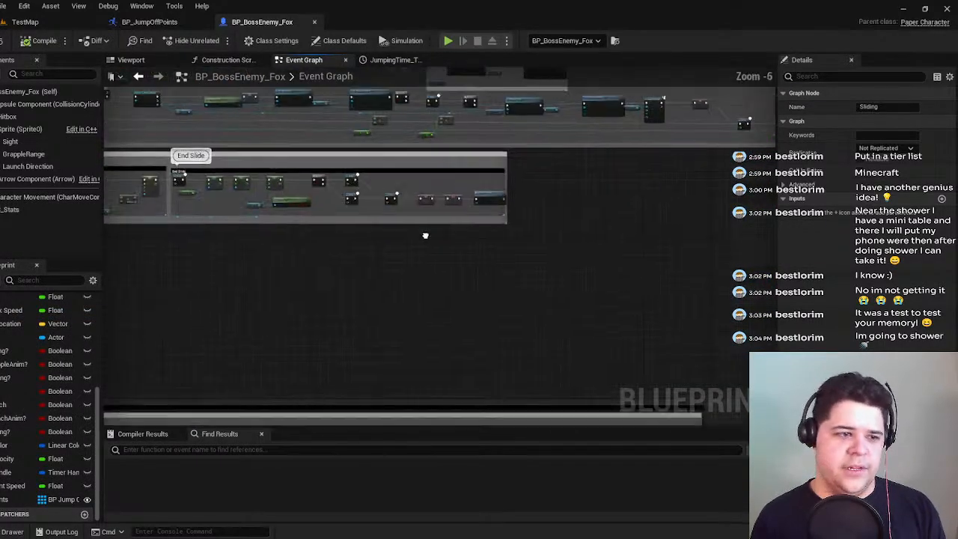
right_drag(442, 272, 534, 249)
scroll(475, 239, up, 5)
right_drag(409, 205, 542, 110)
scroll(430, 261, down, 5)
right_drag(430, 261, 585, 361)
scroll(462, 285, up, 4)
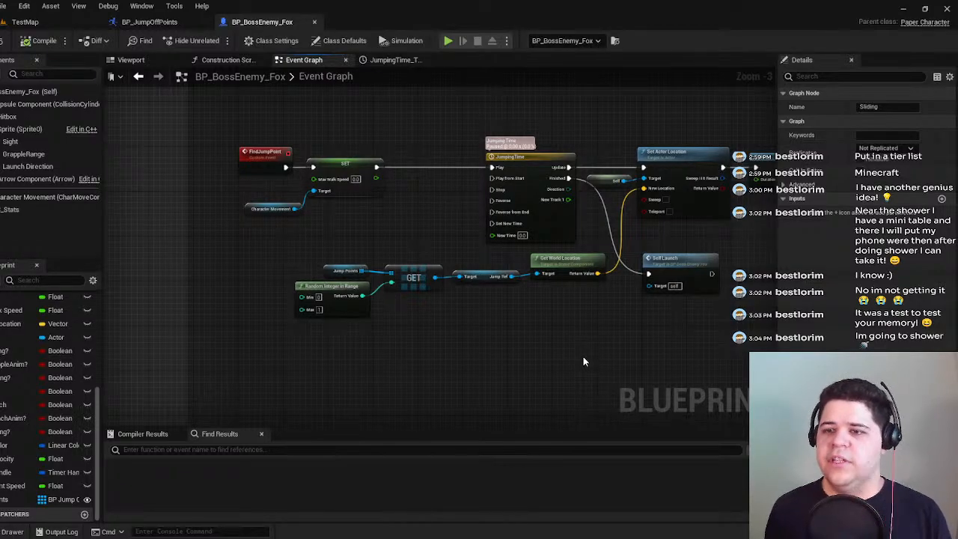
right_drag(651, 84, 496, 153)
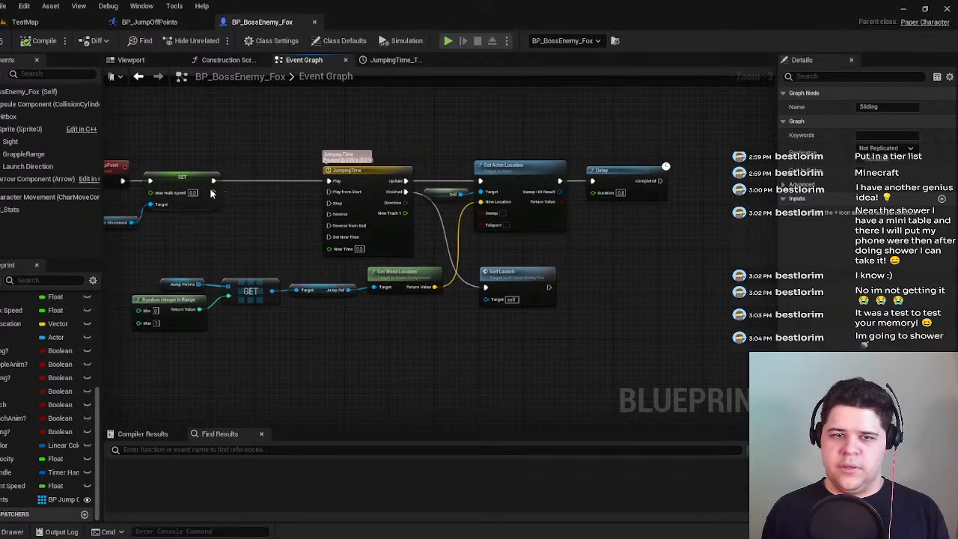
Wire the Max Walk Speed SET node directly into Set Actor Location and disconnect JumpingTime's Finished output from Self Launch.
drag(213, 181, 481, 182)
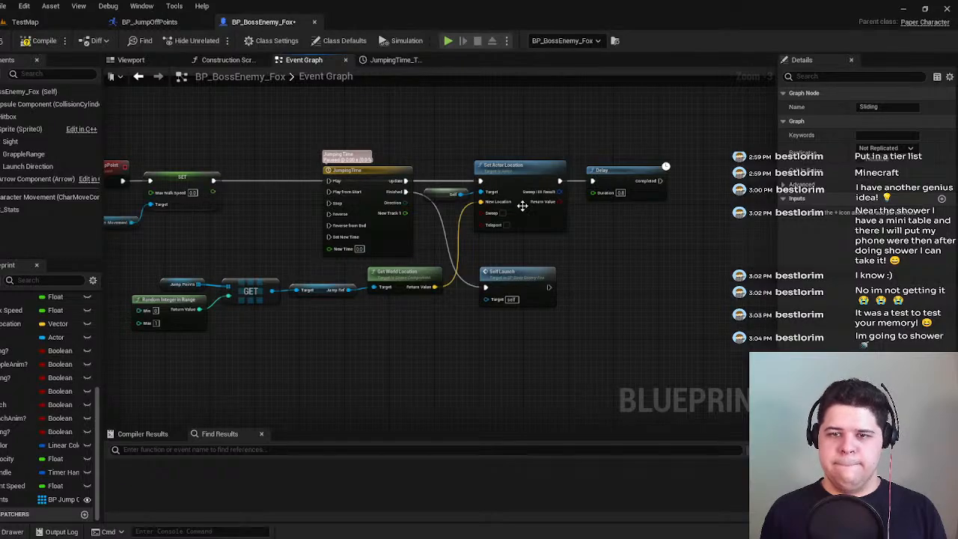
right_drag(420, 159, 472, 161)
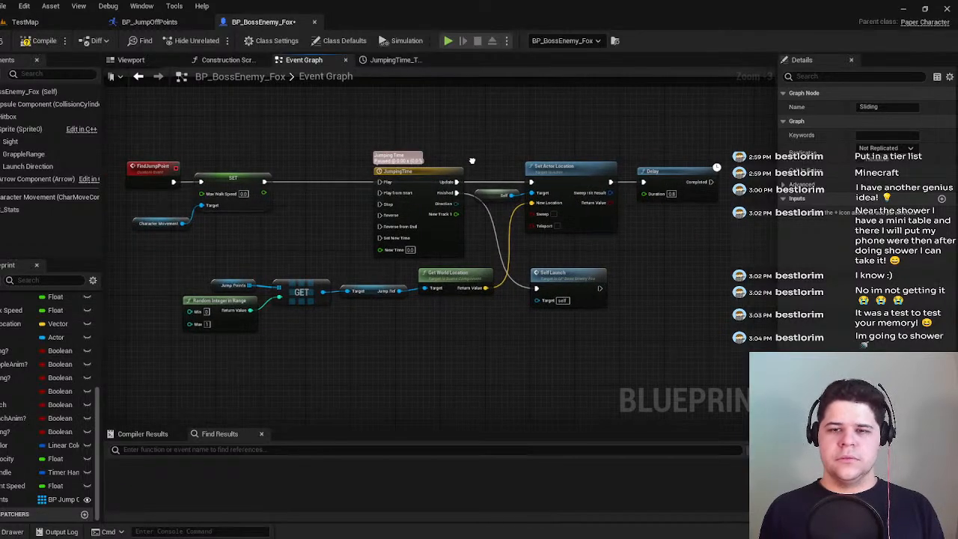
scroll(472, 161, up, 2)
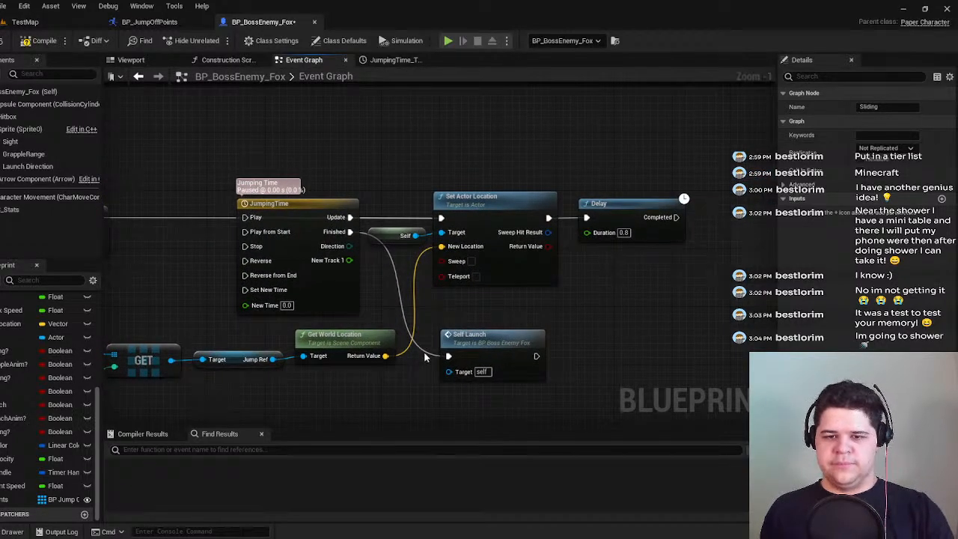
alt+click(424, 357)
alt+click(424, 352)
Place Self Launch after the Delay node, connect it to Completed, and compile and save the fox boss blueprint.
drag(490, 347, 650, 217)
drag(586, 217, 626, 219)
click(520, 156)
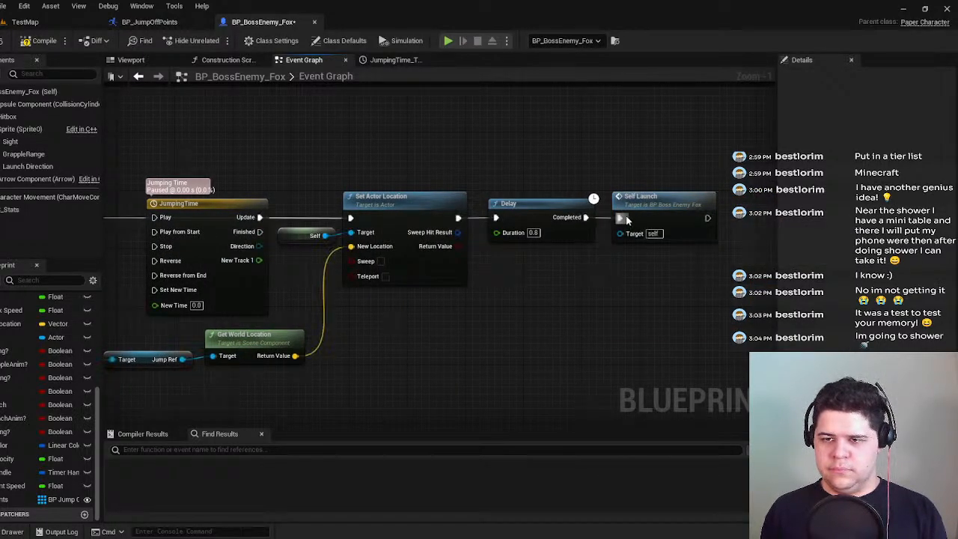
click(37, 40)
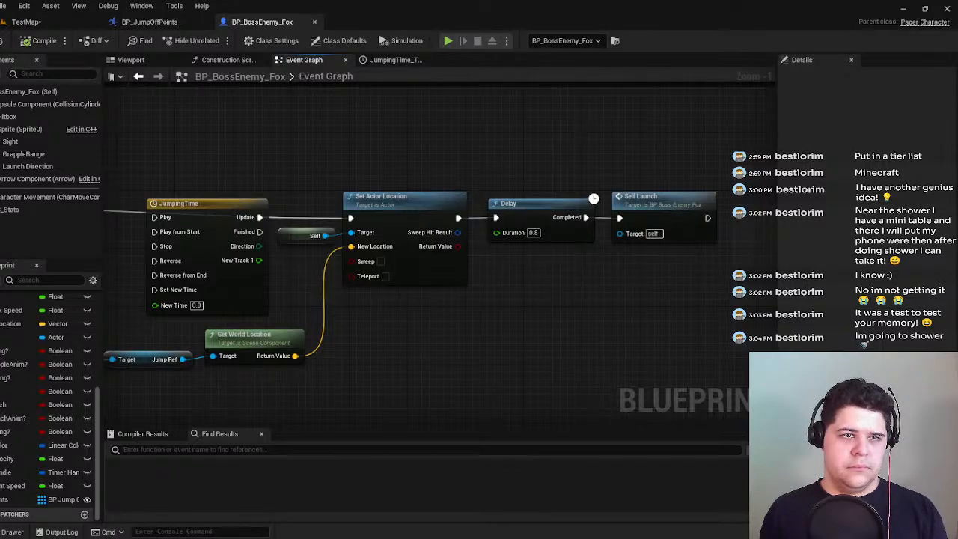
Play-test the rewired delayed launch in TestMap, moving the player back and forth and jumping near the boss.
click(27, 22)
click(190, 40)
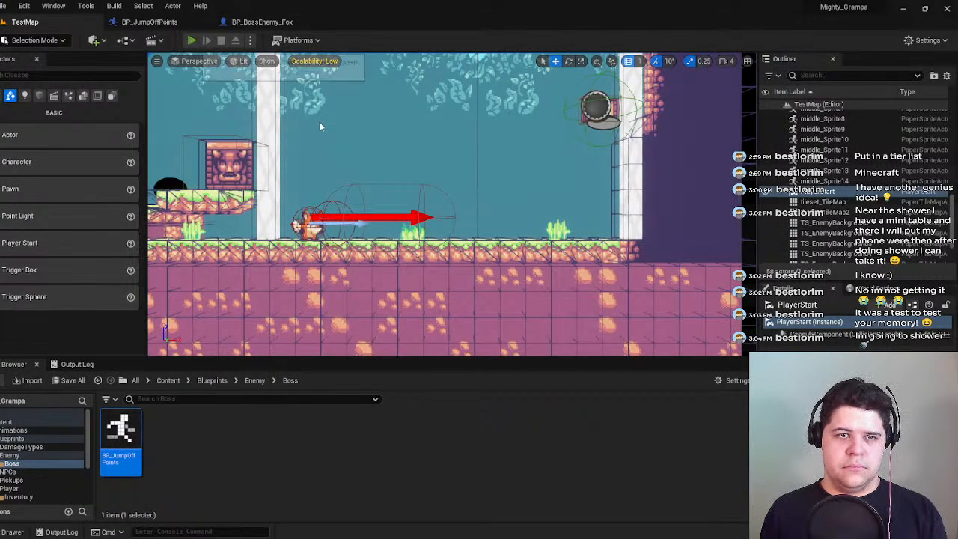
key(d)
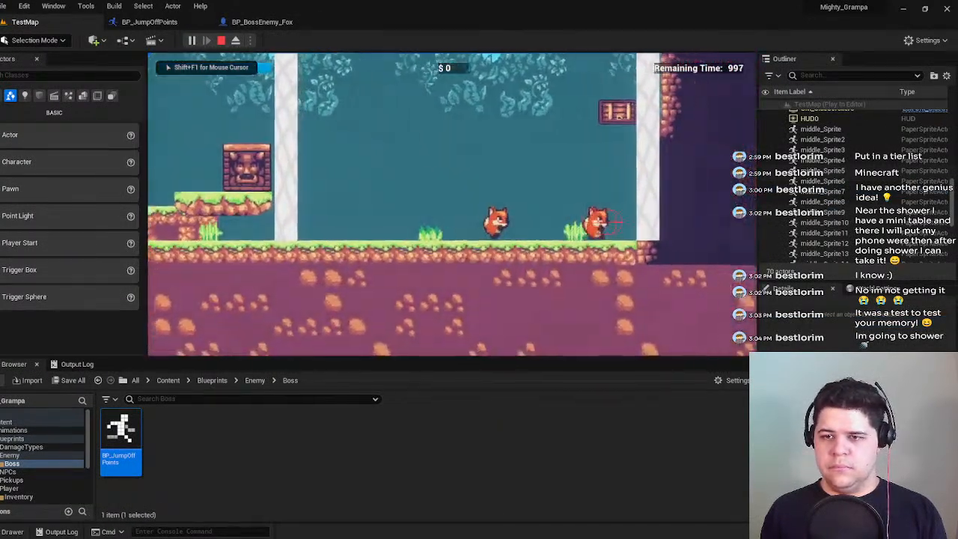
key(a)
key(space)
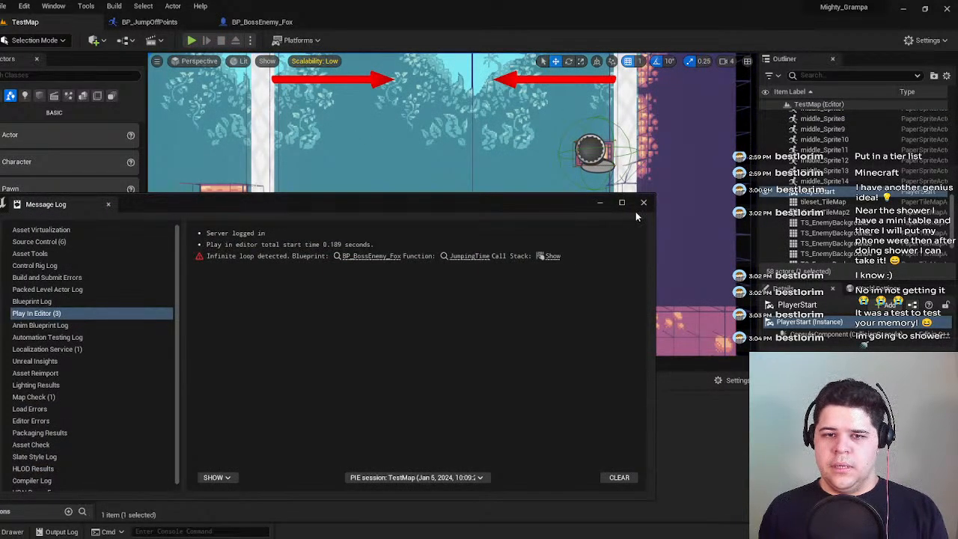
Locate the JumpingTime timeline from the infinite loop error, delete it, and compile and save the blueprint.
click(470, 255)
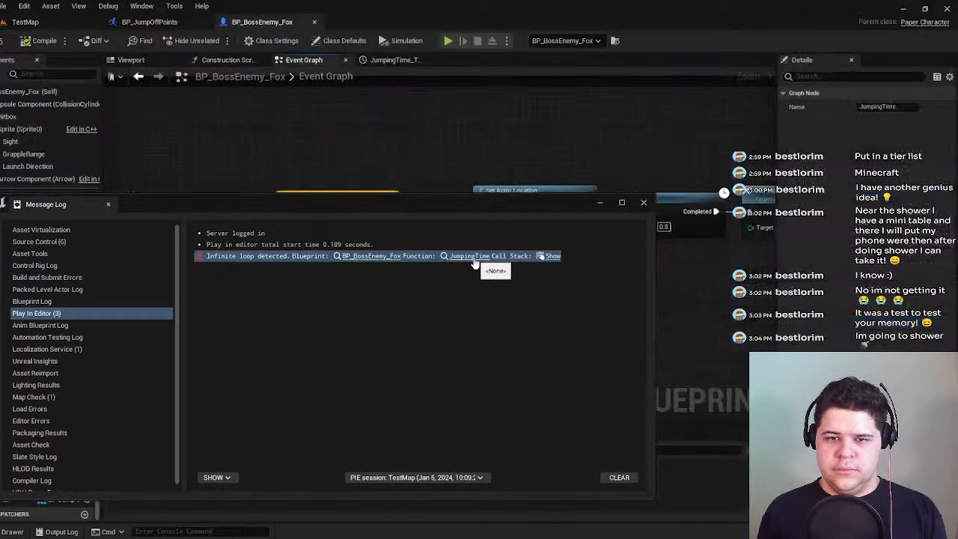
drag(526, 207, 532, 258)
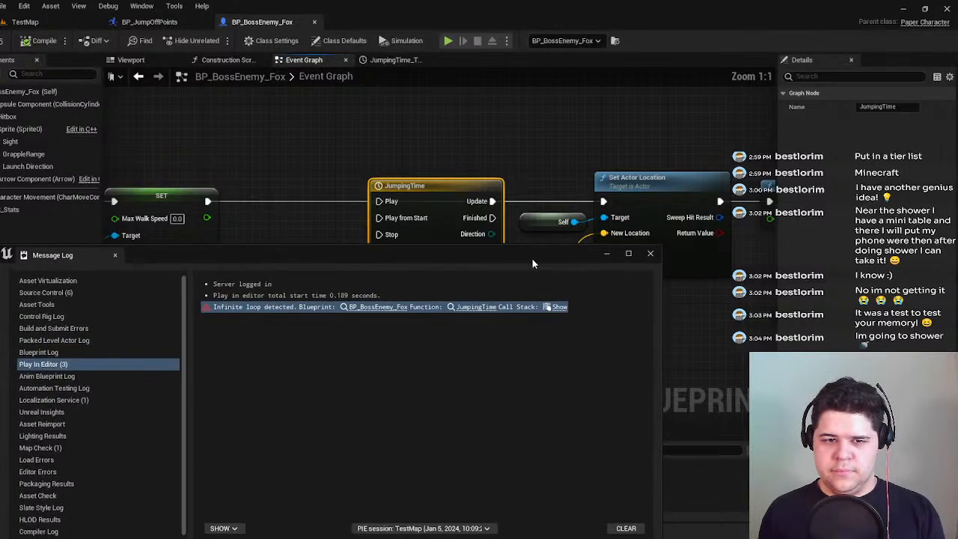
click(650, 253)
key(Delete)
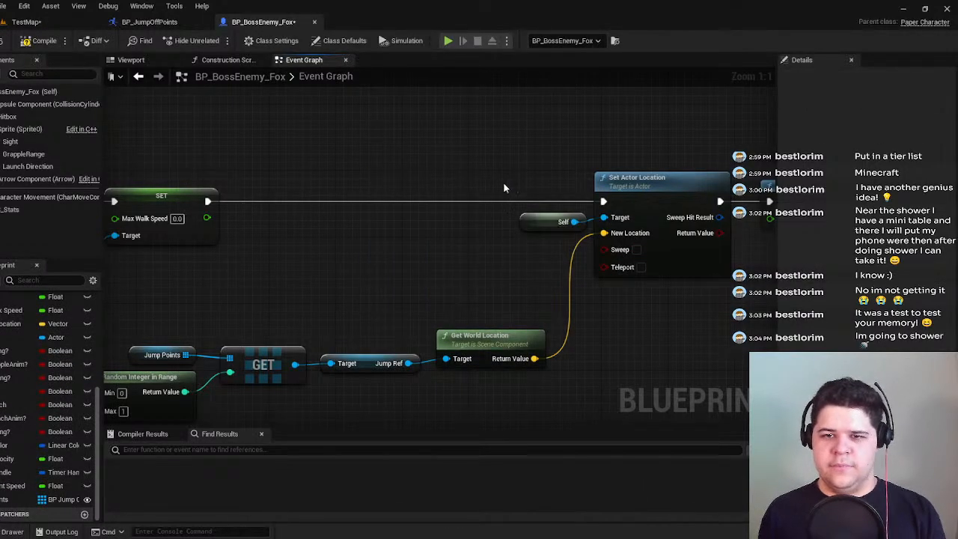
click(25, 41)
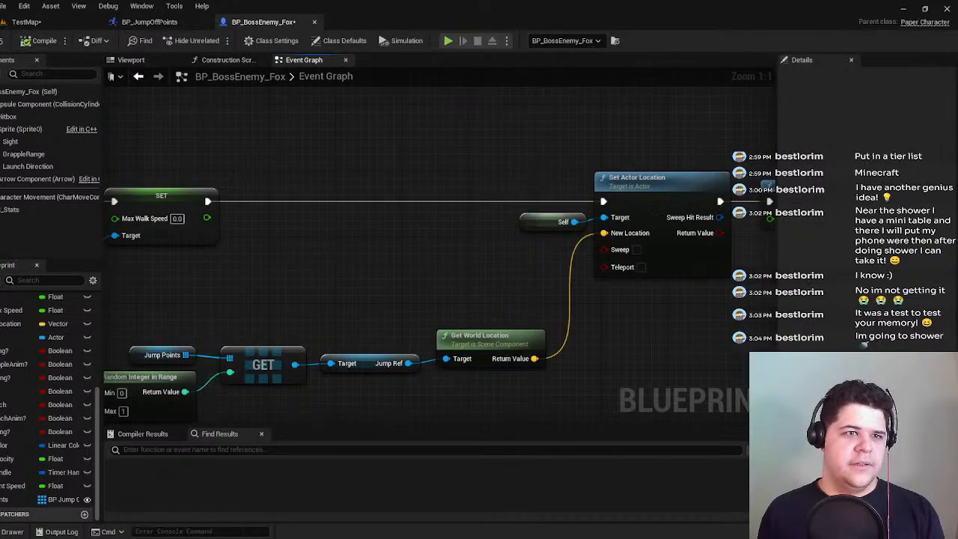
Play-test TestMap without the timeline and locate the Find Jump Point call named in the infinite loop error.
click(71, 18)
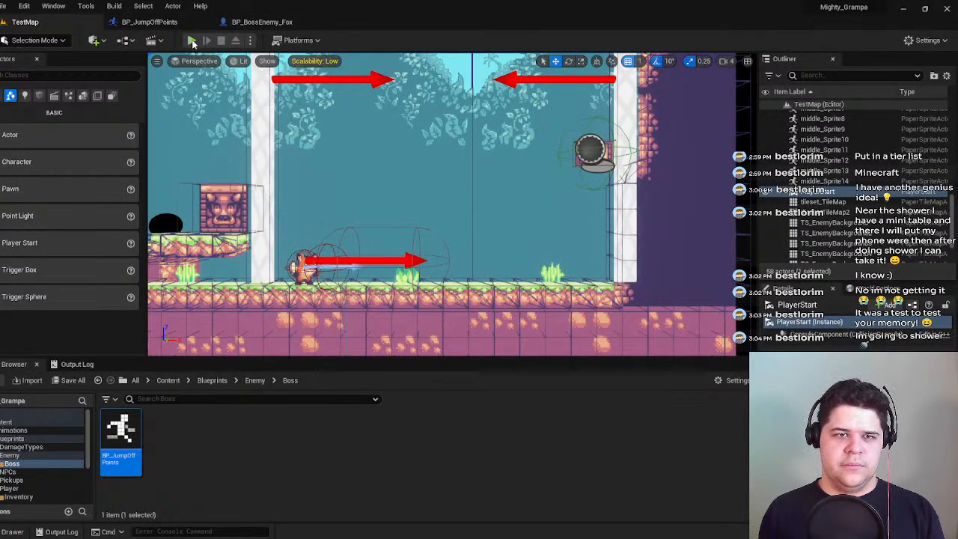
click(192, 41)
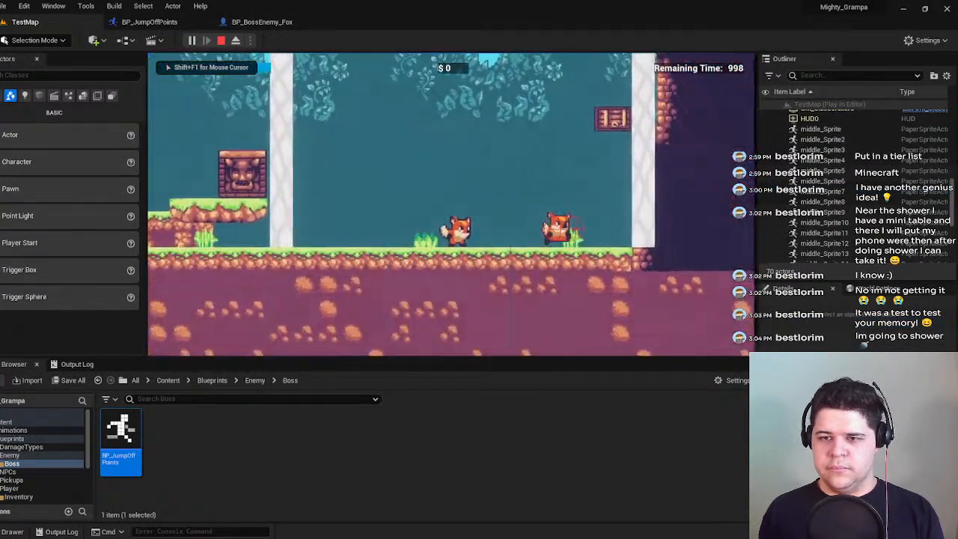
key(space)
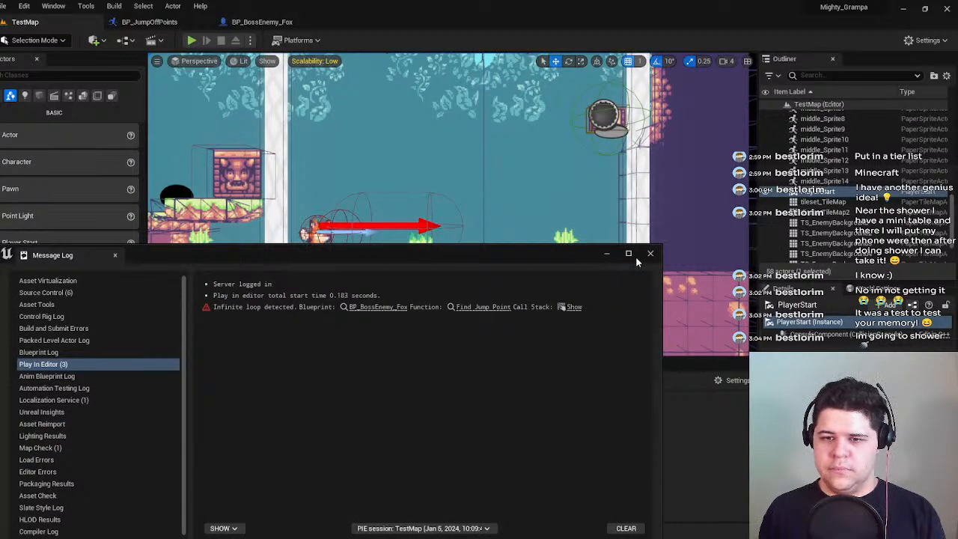
click(477, 306)
scroll(434, 173, down, 3)
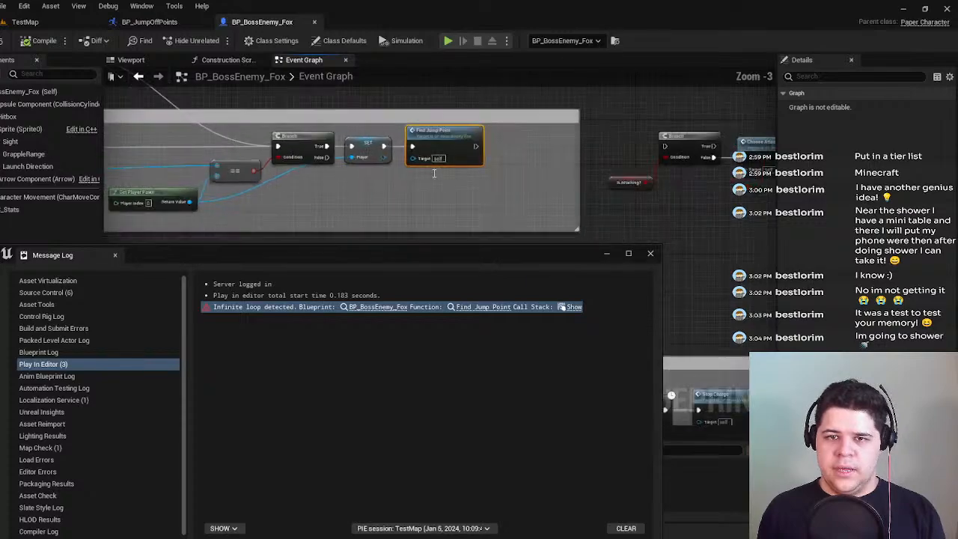
Close the message log and examine how the ContinueFighting event feeds the Detect Player branch and its Find Jump Point call.
click(649, 253)
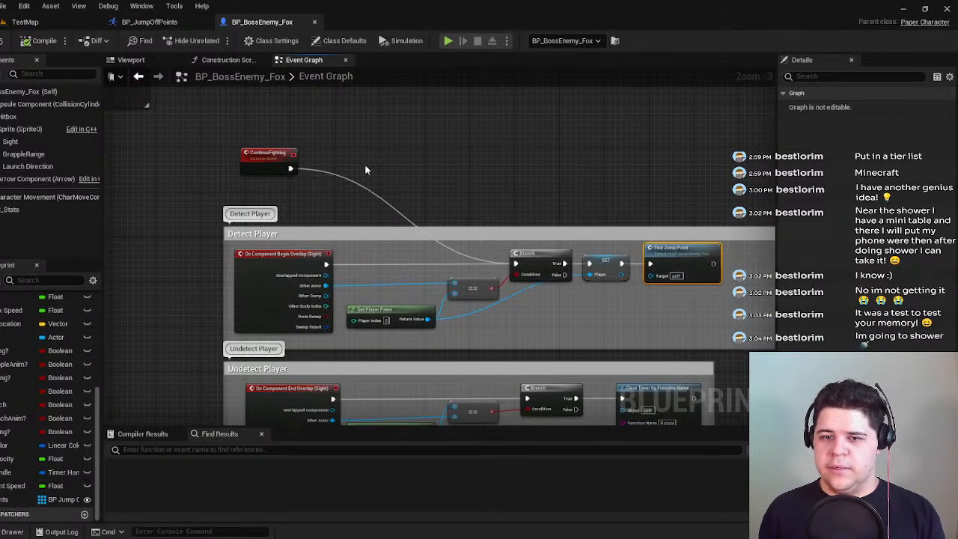
click(267, 154)
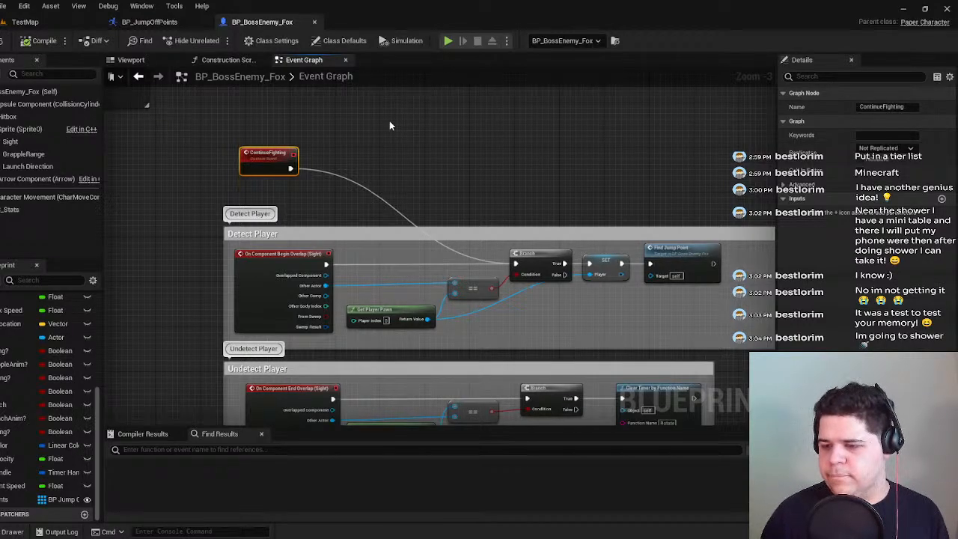
right_drag(663, 330, 382, 320)
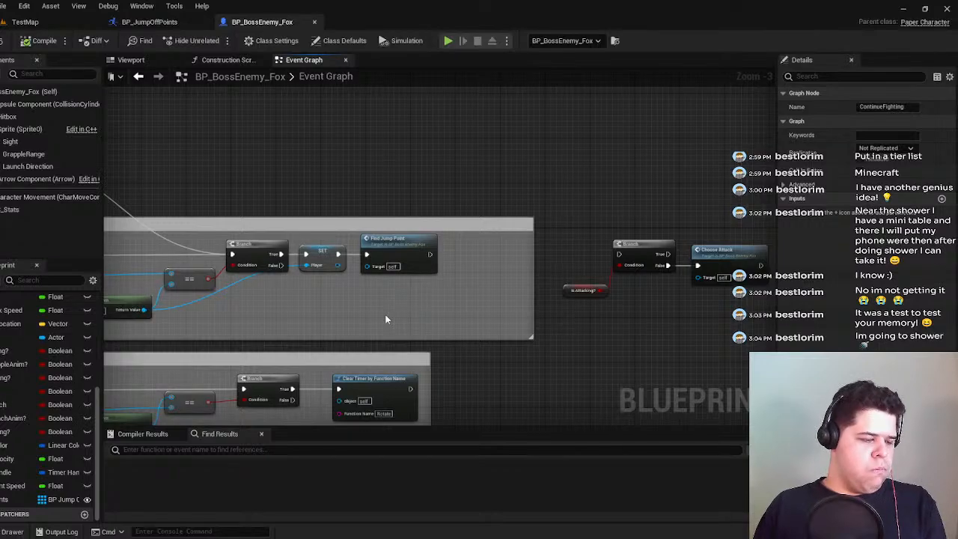
right_drag(271, 196, 522, 187)
scroll(521, 187, down, 1)
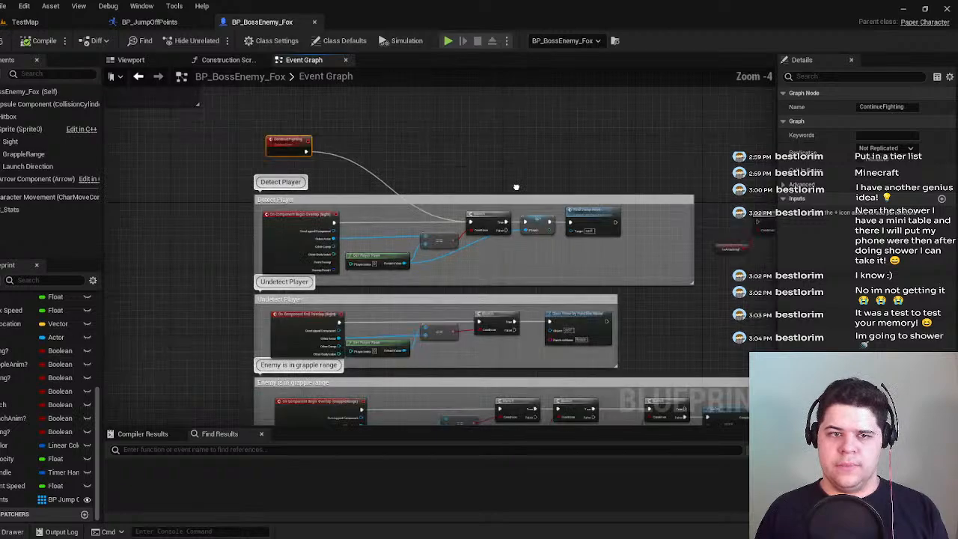
scroll(322, 209, up, 5)
right_drag(285, 269, 425, 243)
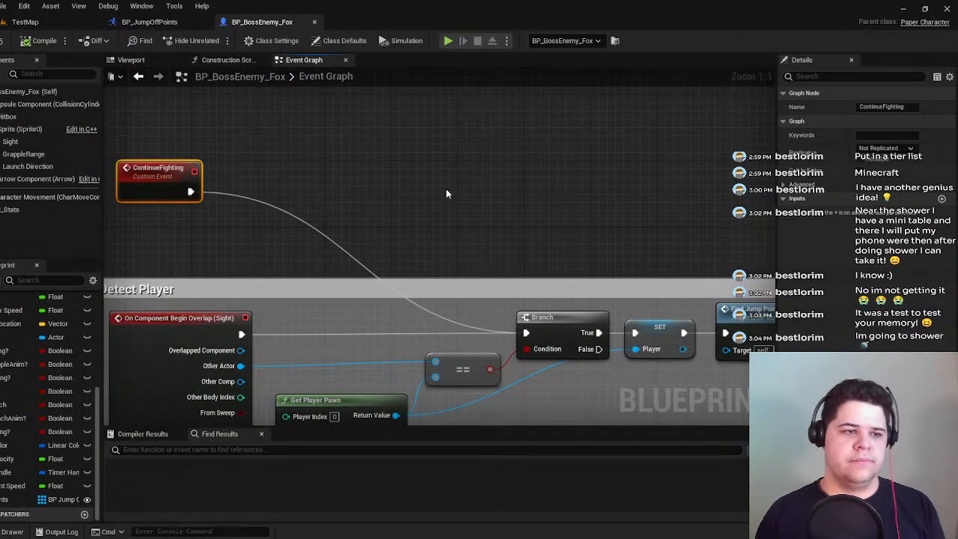
right_drag(381, 219, 411, 233)
scroll(412, 232, down, 2)
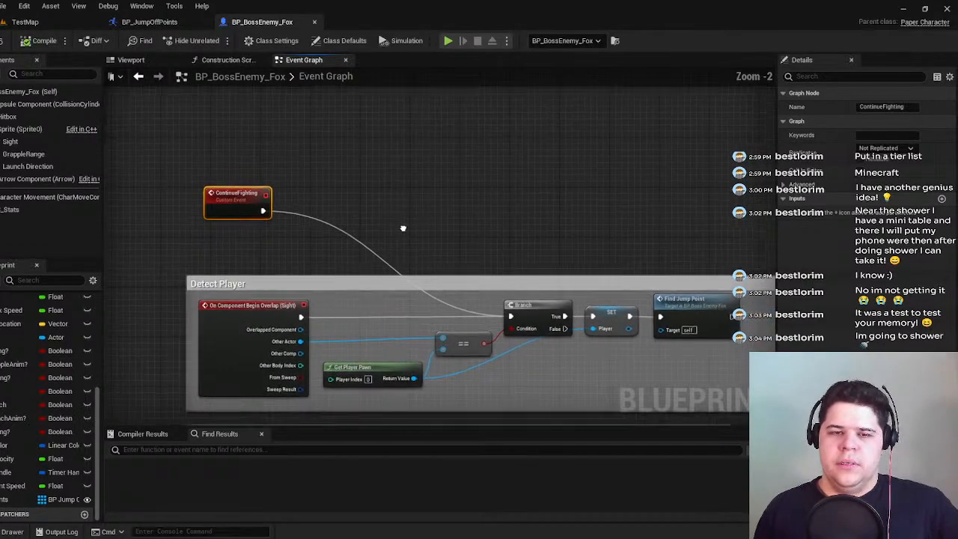
right_drag(396, 219, 311, 222)
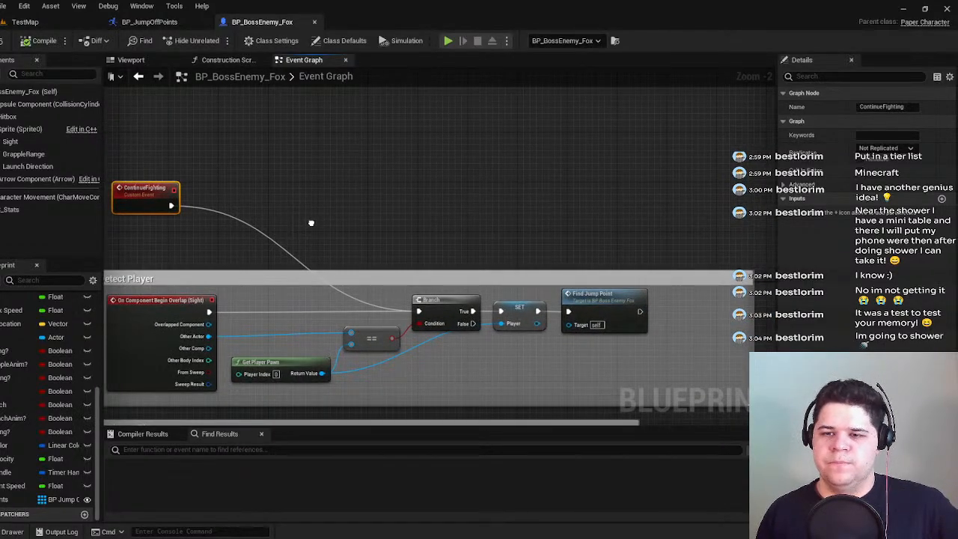
scroll(311, 222, down, 2)
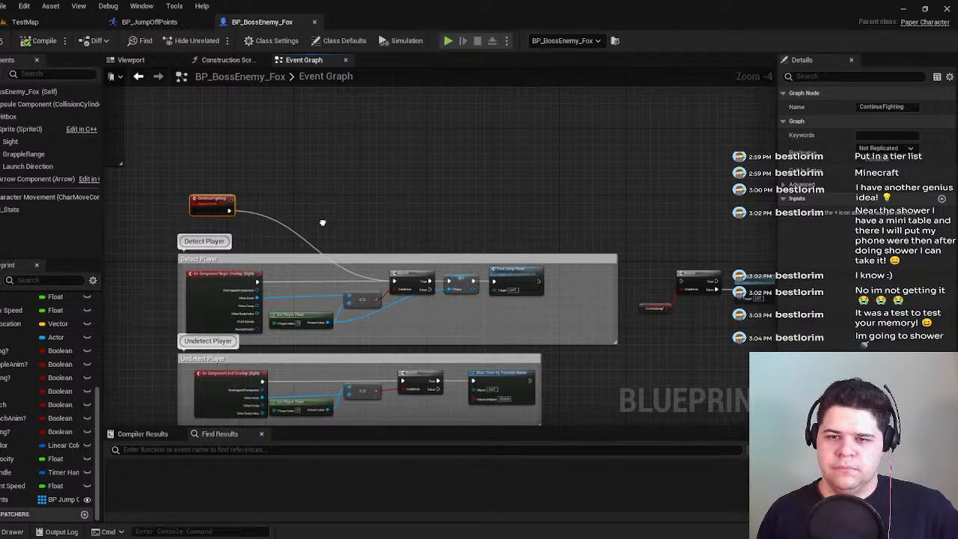
right_drag(555, 259, 681, 311)
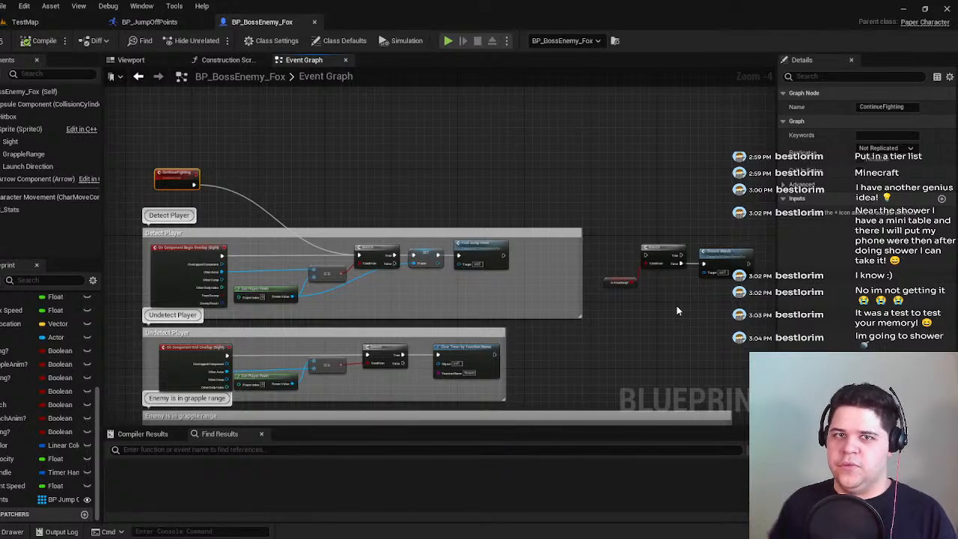
scroll(676, 306, up, 3)
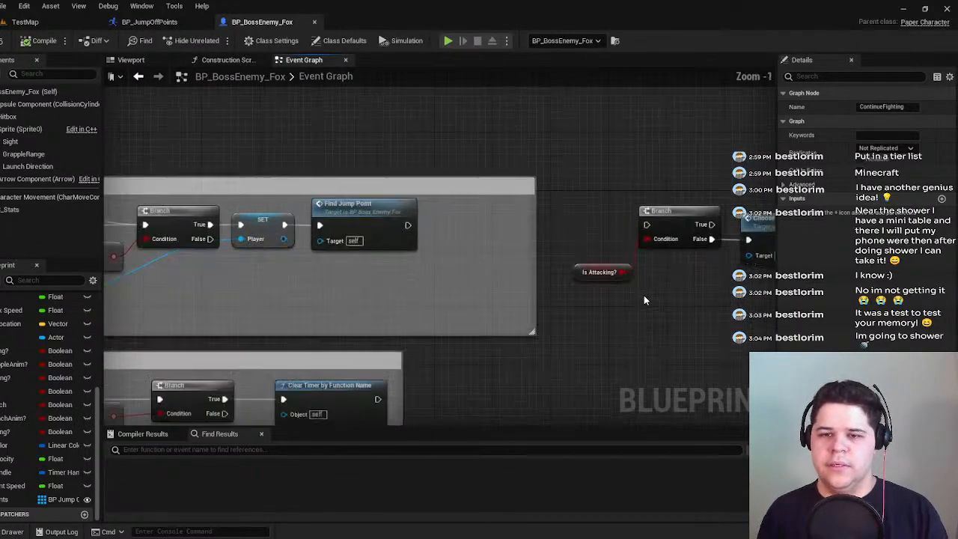
scroll(757, 284, down, 4)
right_drag(308, 232, 614, 238)
scroll(558, 242, down, 3)
scroll(561, 243, up, 2)
scroll(559, 243, down, 1)
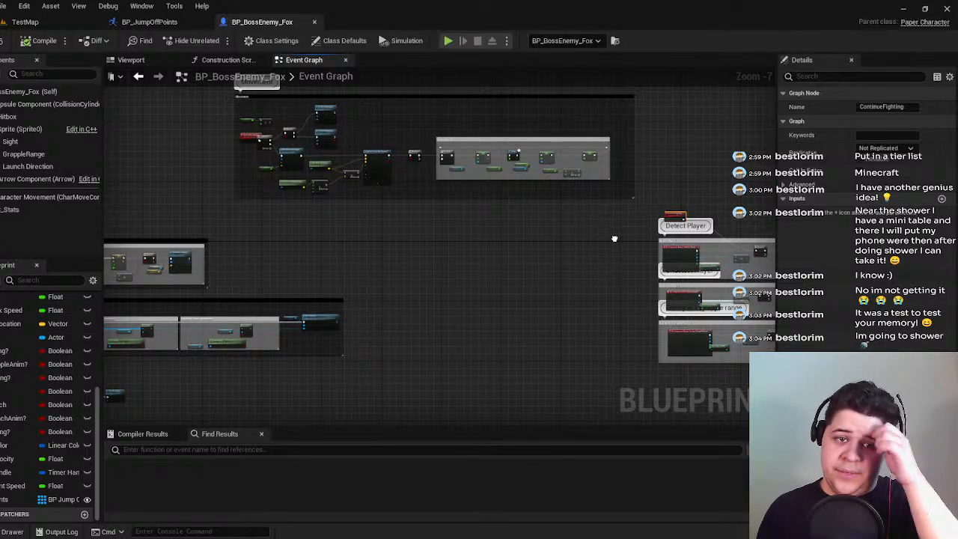
Try to move the Get Player Pawn, equality, Branch, Set Player and Find Jump Point nodes from Detect Player to beside Event BeginPlay.
scroll(669, 251, up, 5)
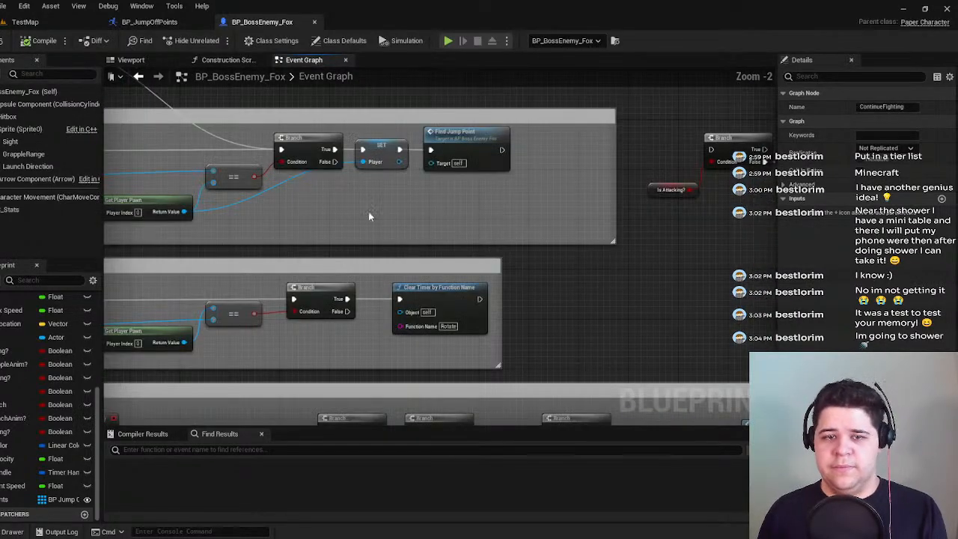
right_drag(375, 217, 477, 239)
double_click(346, 130)
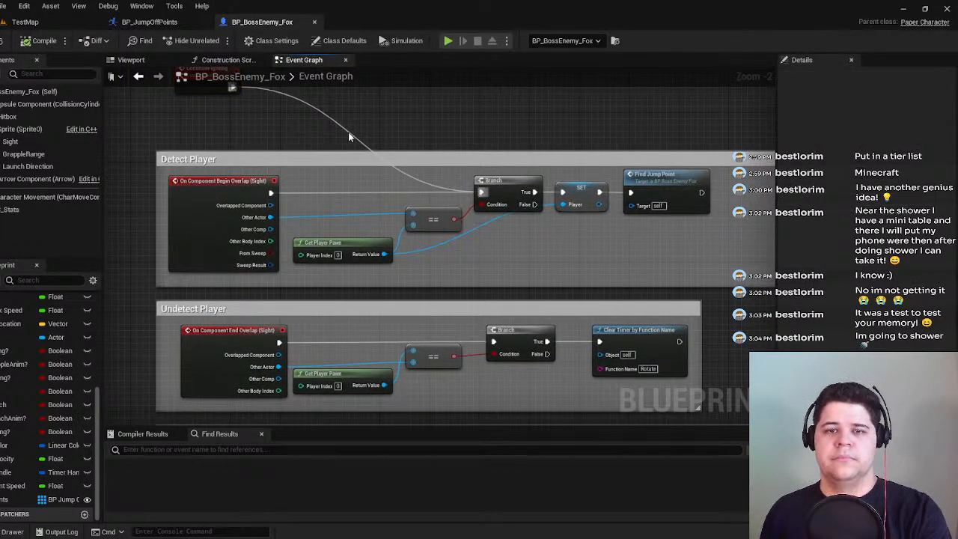
drag(701, 258, 306, 184)
key(Delete)
scroll(296, 192, down, 3)
scroll(296, 192, down, 4)
right_drag(296, 192, 717, 252)
scroll(513, 253, up, 4)
right_drag(513, 253, 293, 195)
scroll(517, 233, up, 1)
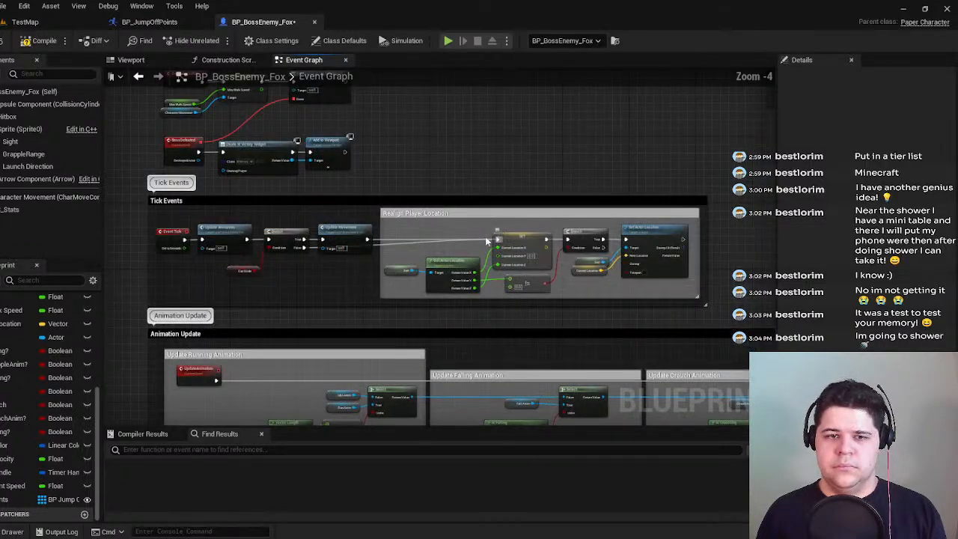
right_drag(512, 232, 531, 222)
right_drag(449, 165, 449, 273)
key(ctrl+v)
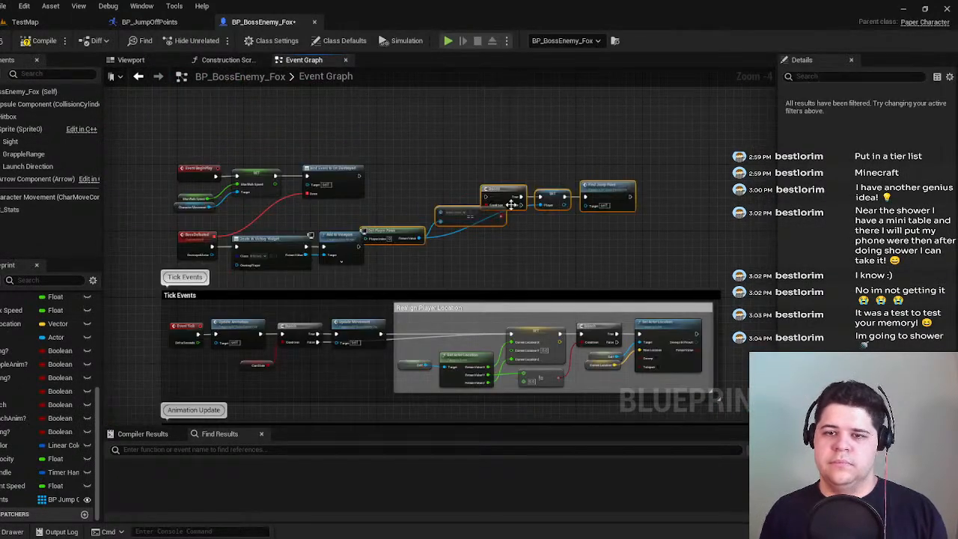
Examine the FindJumpPoint node chain and look through the project's content folders in TestMap.
scroll(664, 210, down, 6)
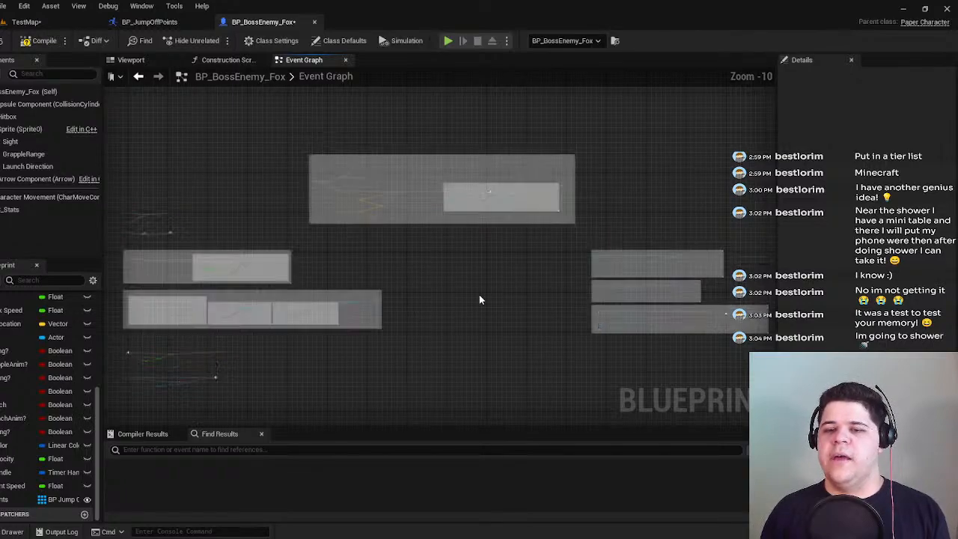
scroll(578, 275, up, 5)
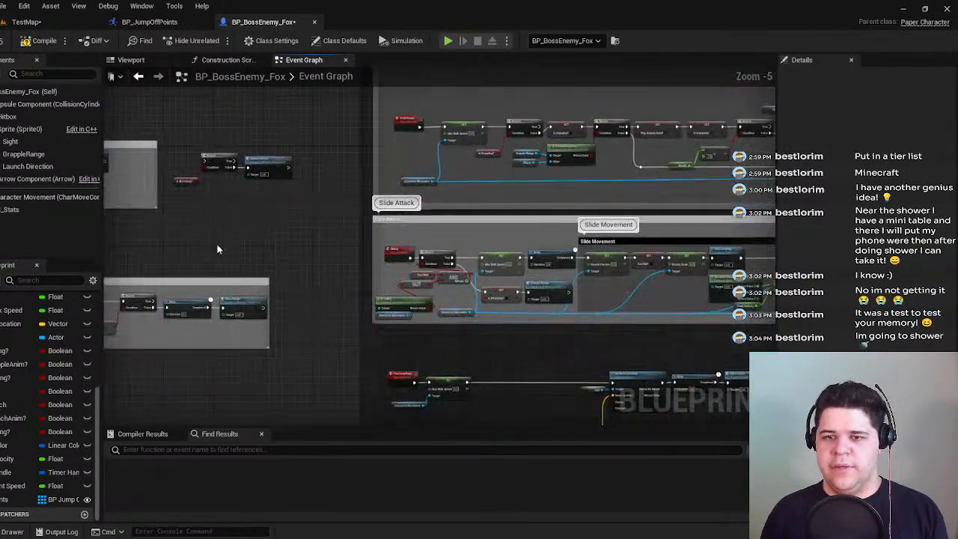
right_drag(393, 280, 479, 207)
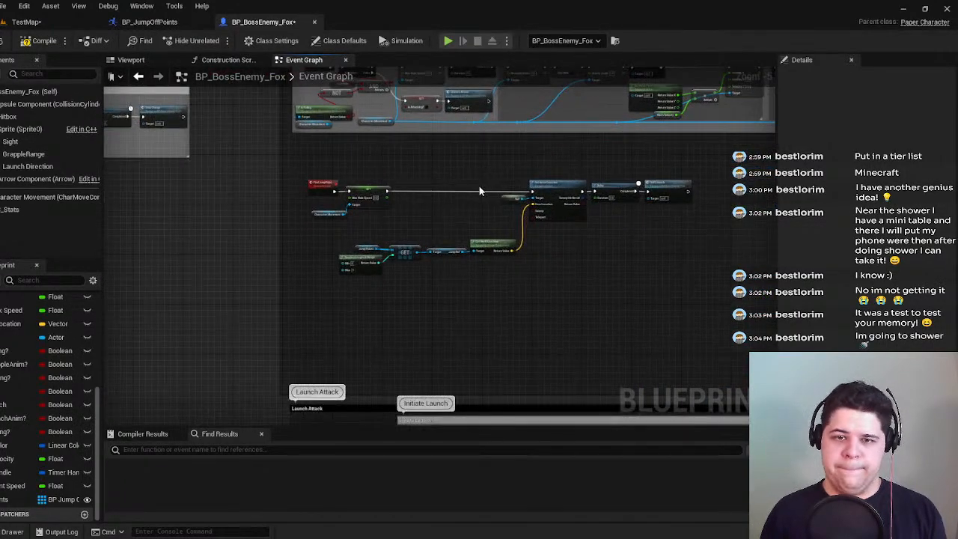
scroll(449, 187, up, 3)
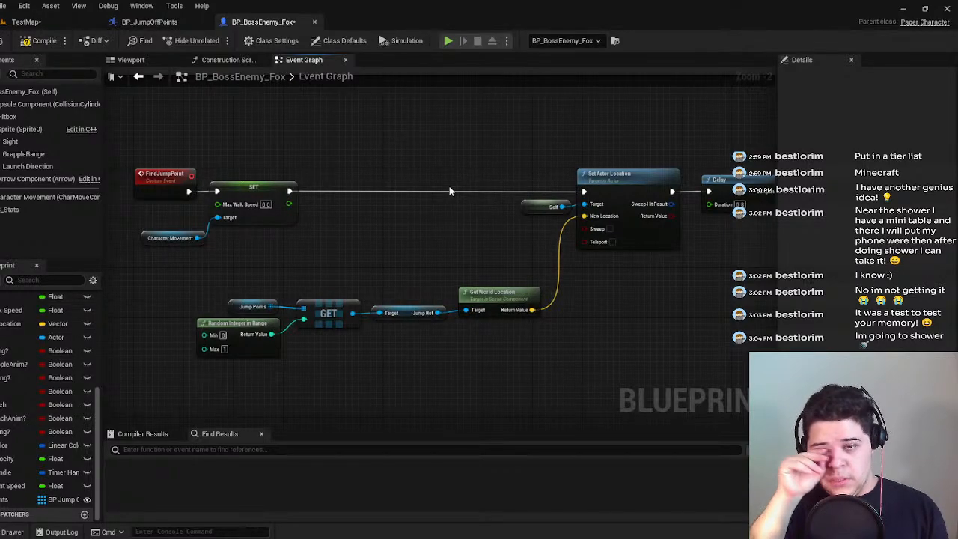
click(26, 21)
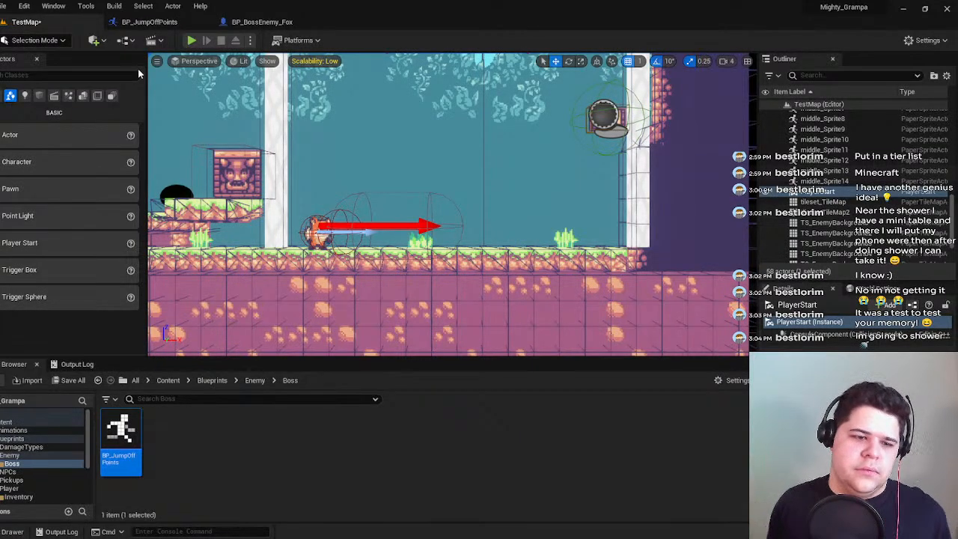
scroll(62, 462, down, 5)
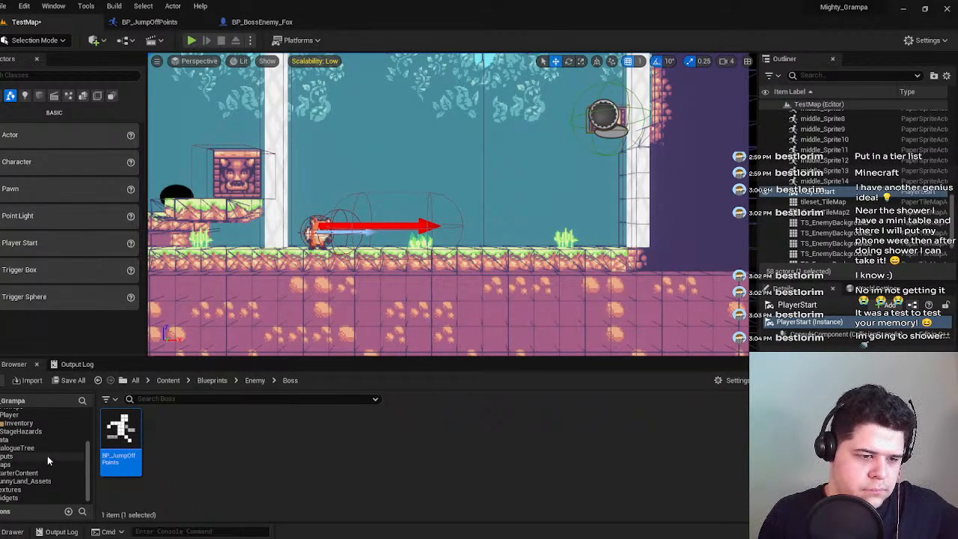
scroll(24, 464, up, 3)
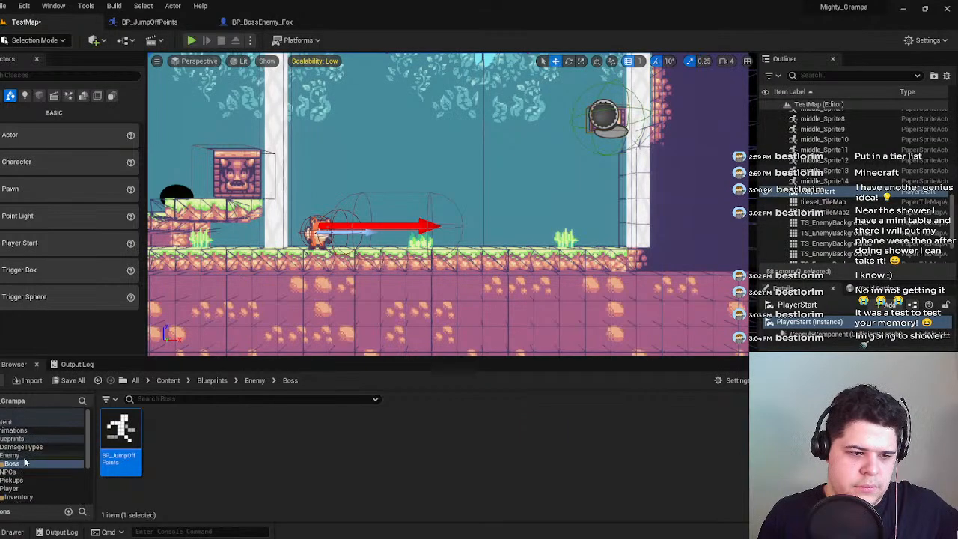
click(260, 22)
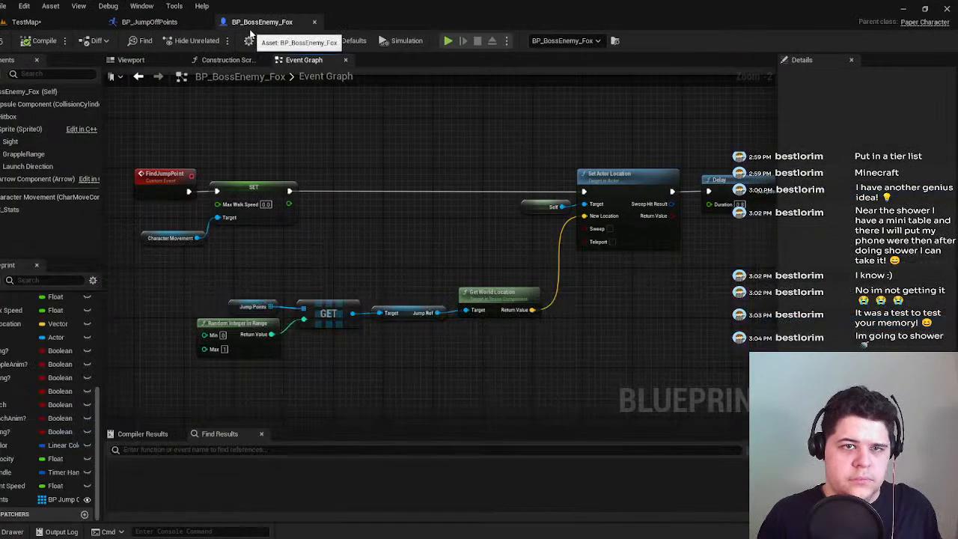
Move the Delay and Self Launch nodes farther from Set Actor Location to make room in the FindJumpPoint chain.
scroll(321, 240, up, 2)
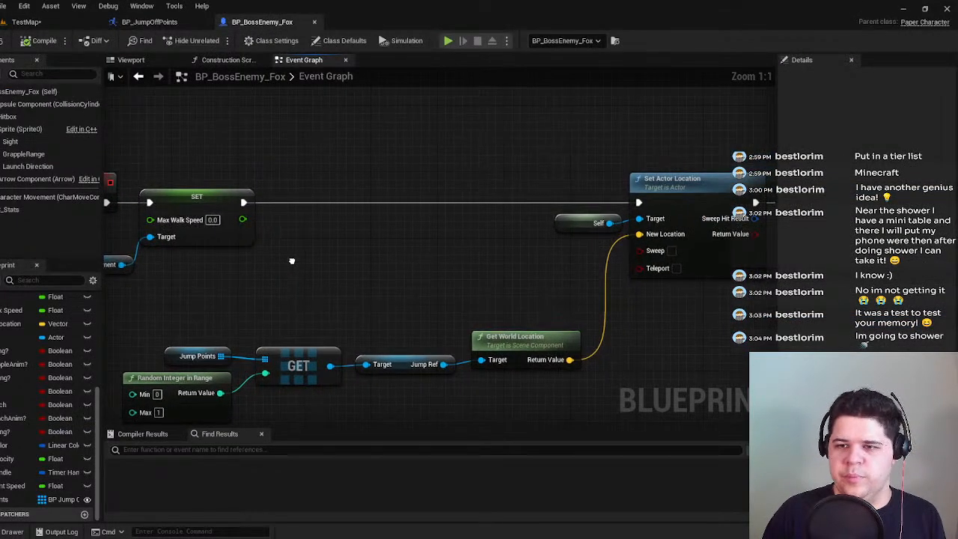
right_drag(434, 270, 104, 317)
scroll(214, 267, down, 1)
right_drag(455, 307, 354, 317)
drag(309, 239, 554, 309)
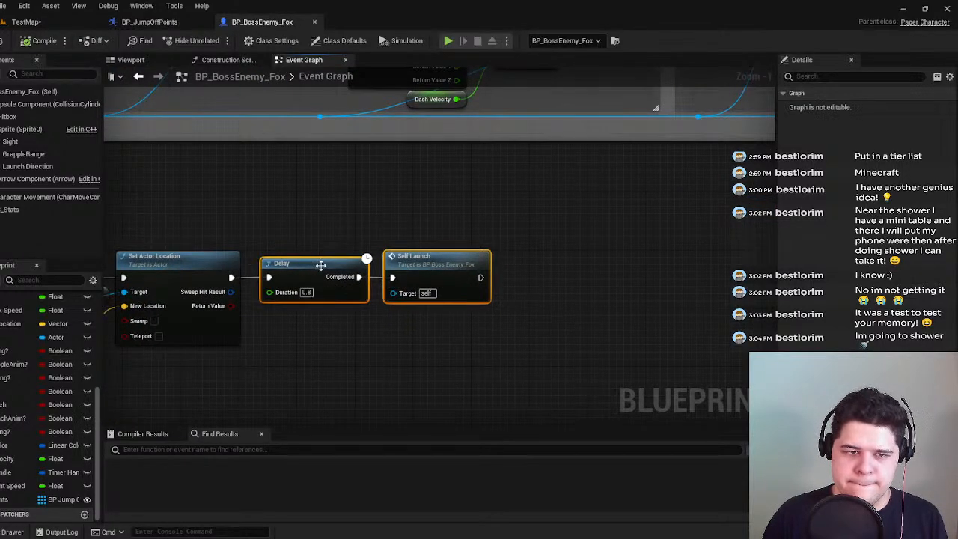
drag(320, 267, 549, 265)
Insert a Set Movement Mode node between Set Actor Location and Delay, and tidy its Character Movement reference above the chain.
right_drag(272, 330, 430, 305)
scroll(430, 304, up, 1)
drag(381, 245, 421, 252)
text(set move)
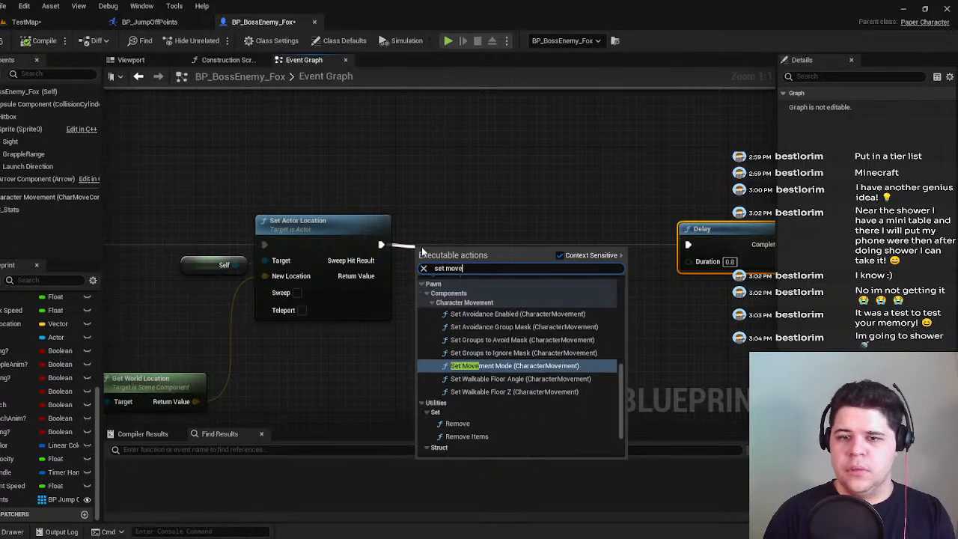
text(m)
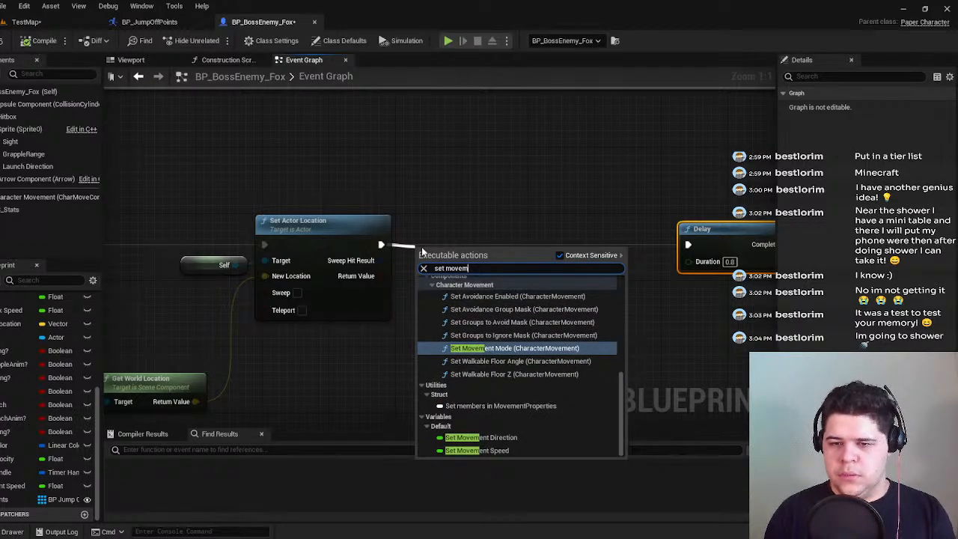
key(Return)
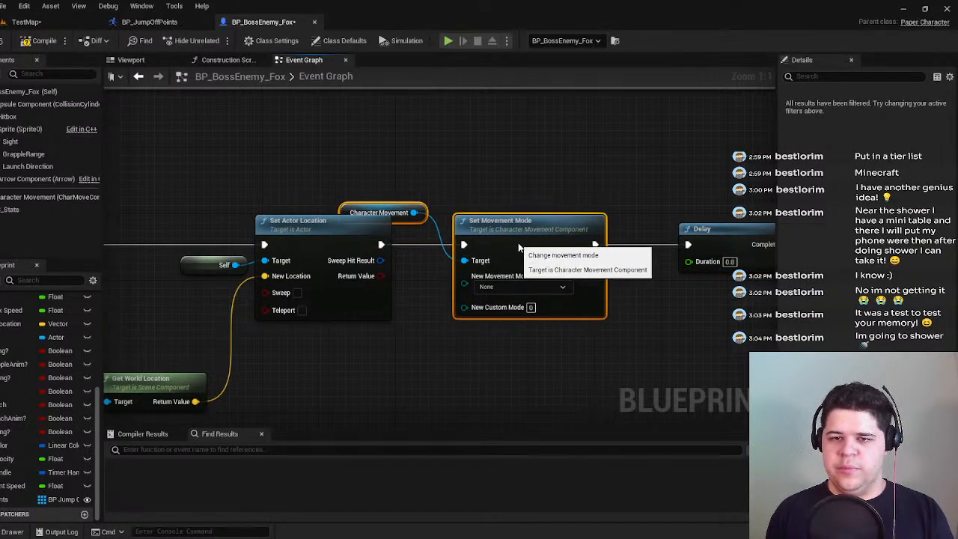
drag(517, 245, 530, 243)
click(410, 235)
drag(363, 208, 311, 190)
click(456, 136)
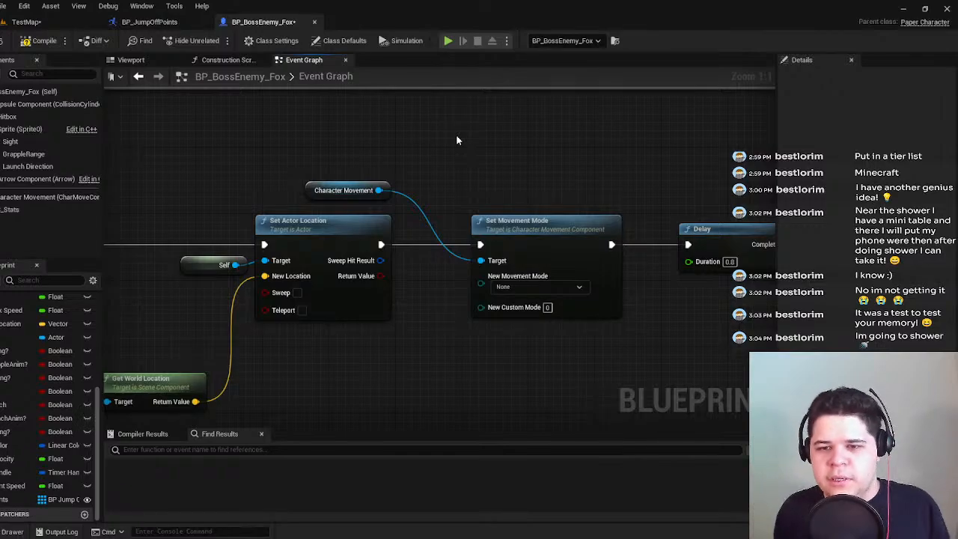
Examine the SelfLaunch event's timer and branch logic and the Rotate event's launch direction nodes.
right_drag(456, 139, 169, 140)
drag(439, 181, 543, 225)
scroll(320, 305, down, 3)
right_drag(321, 305, 670, 77)
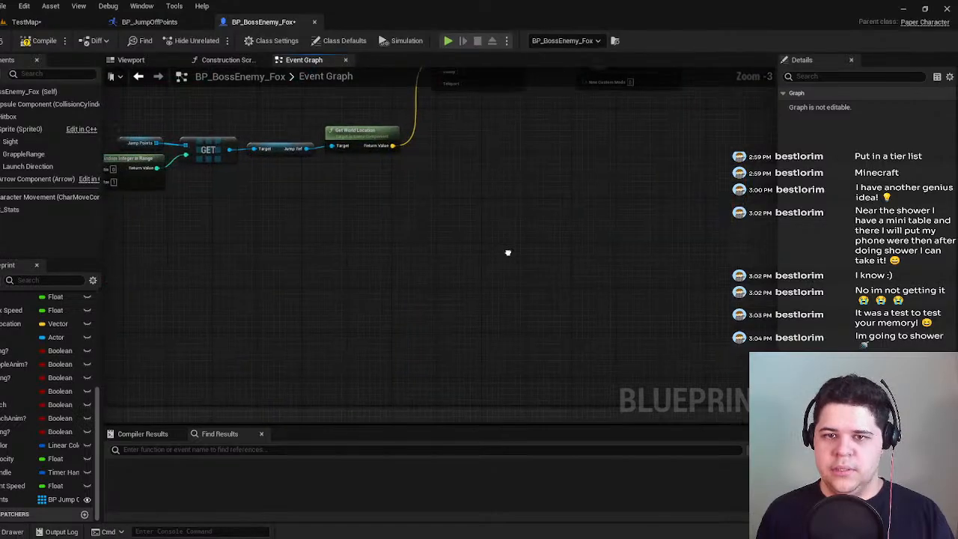
right_drag(471, 335, 562, 211)
scroll(562, 210, down, 1)
right_drag(409, 406, 457, 223)
scroll(456, 250, up, 3)
scroll(456, 222, down, 1)
right_drag(460, 185, 536, 102)
right_drag(557, 199, 368, 344)
right_drag(356, 260, 383, 168)
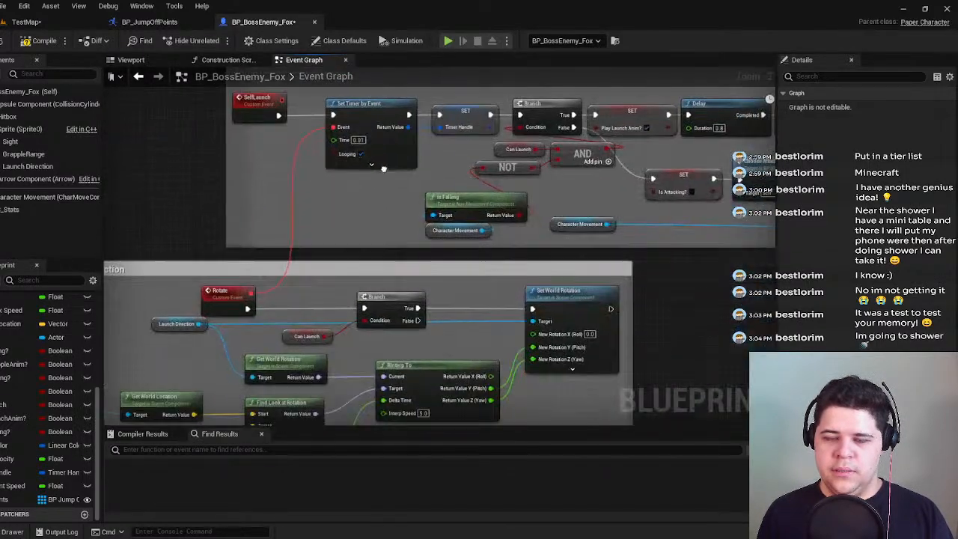
right_drag(323, 269, 331, 141)
right_drag(562, 294, 591, 425)
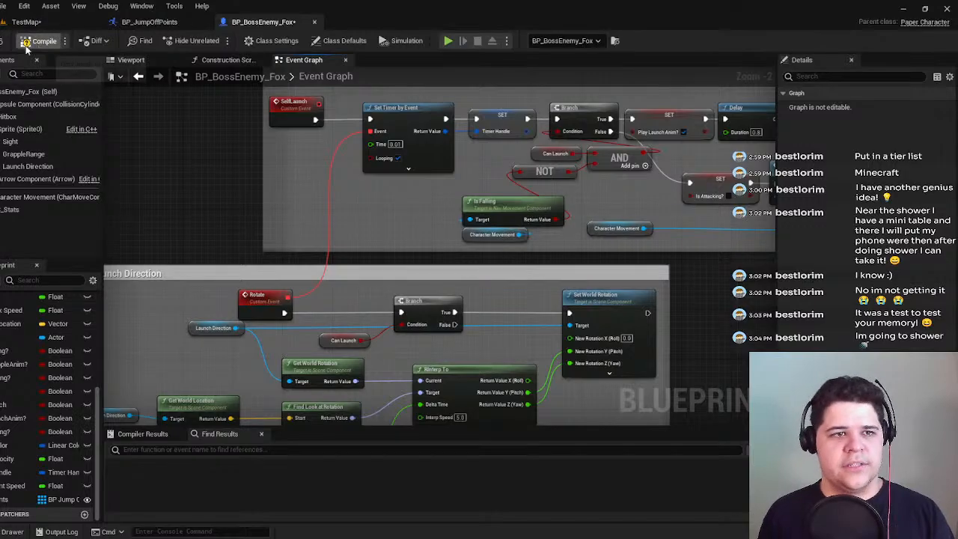
Compile the BP_BossEnemy_Fox blueprint and save all changes, including TestMap.
click(51, 7)
click(24, 24)
key(ctrl+shift+s)
Playtest TestMap, running and jumping around the arena to watch the fox boss hold at its jump points, and stop the session.
click(189, 40)
key(d)
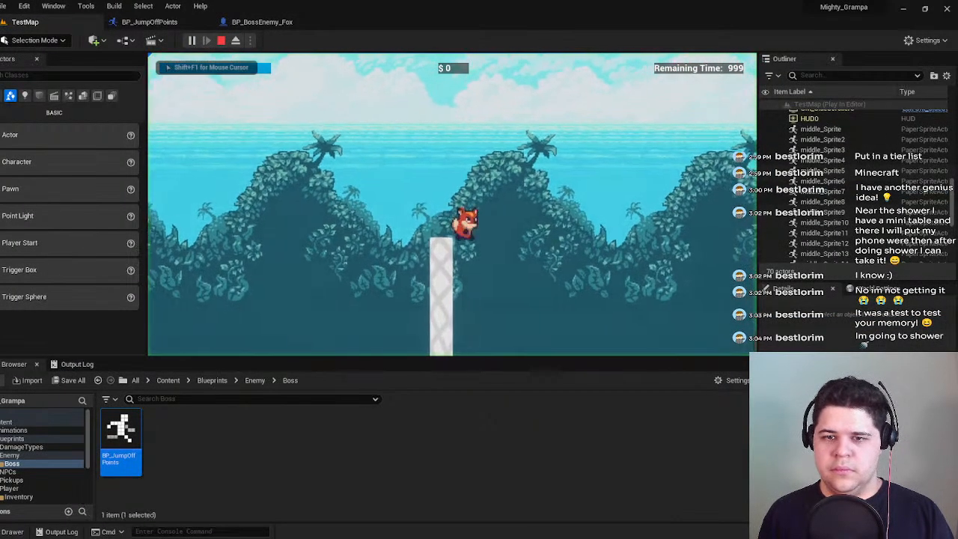
key(space)
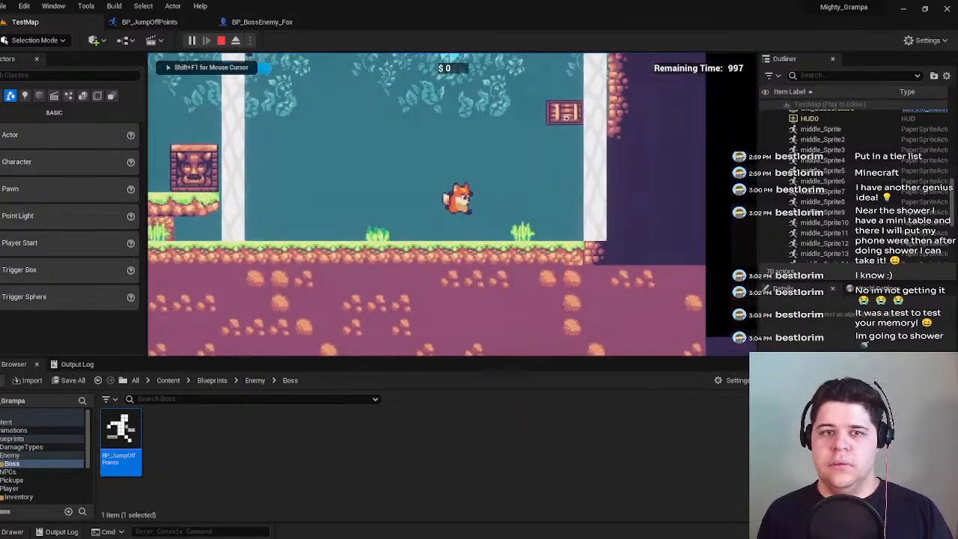
key(space)
key(space)
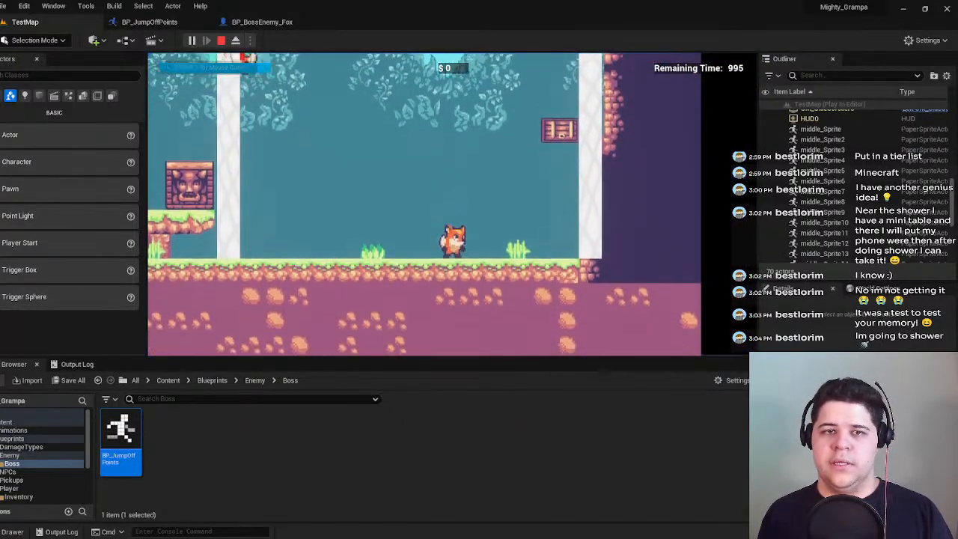
key(space)
key(space)
key(space)
key(a)
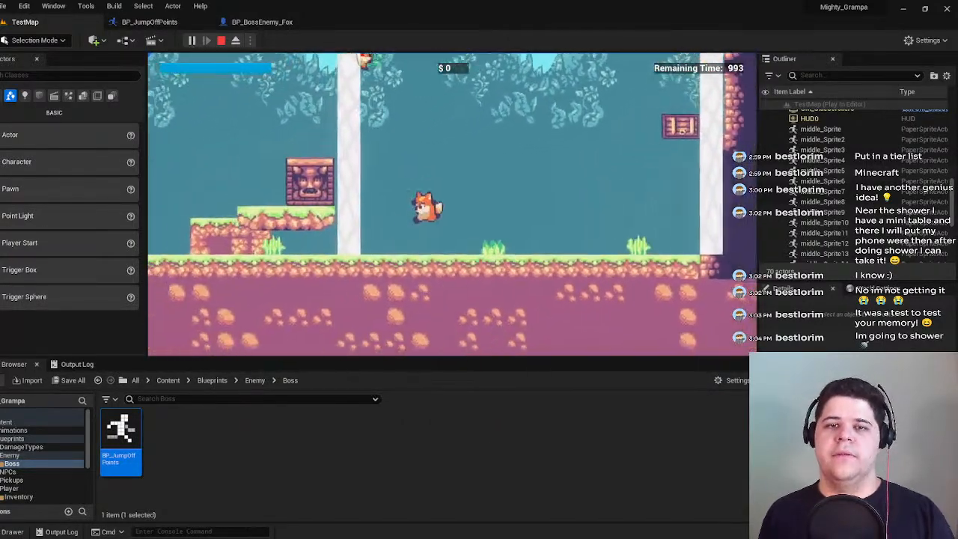
key(space)
key(d)
key(a)
key(space)
key(space)
key(space)
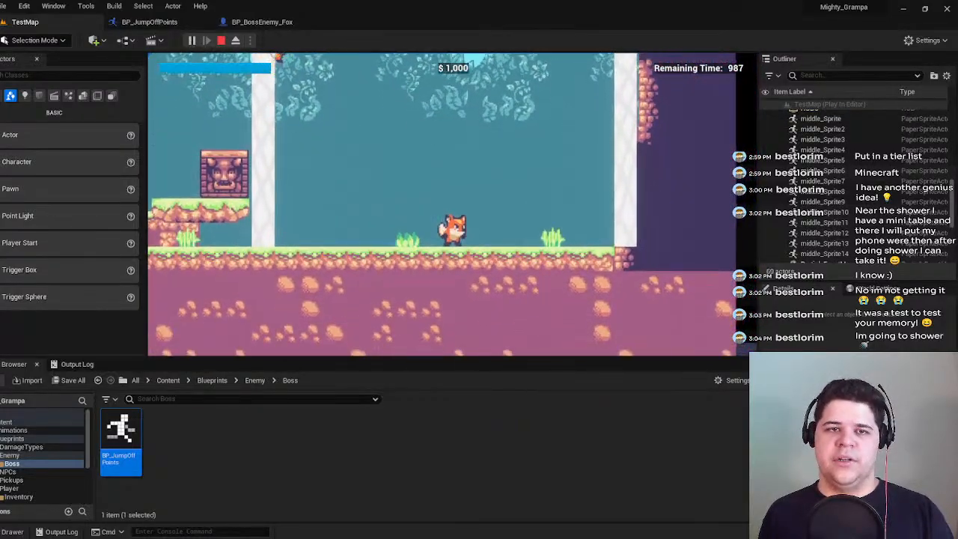
key(Escape)
click(269, 21)
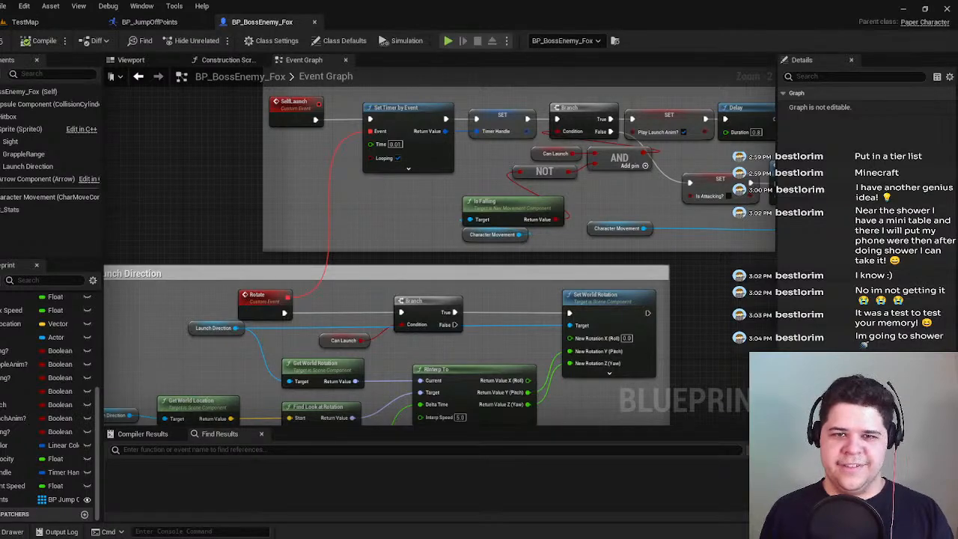
scroll(611, 230, down, 4)
right_drag(447, 186, 264, 235)
scroll(461, 264, up, 3)
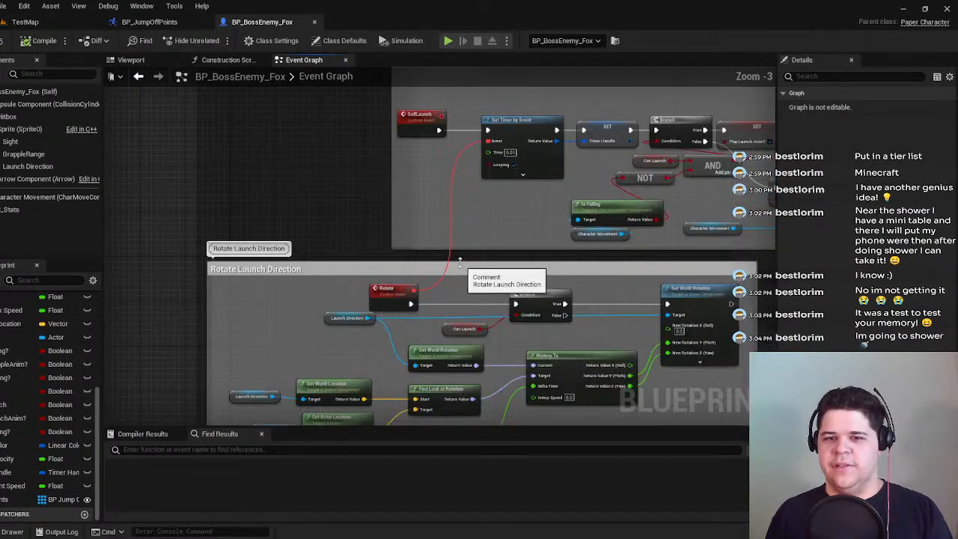
right_drag(483, 238, 375, 199)
Move the JumpRef arrow in BP_JumpOffPoints farther from the pillar along X, to 34.
click(154, 26)
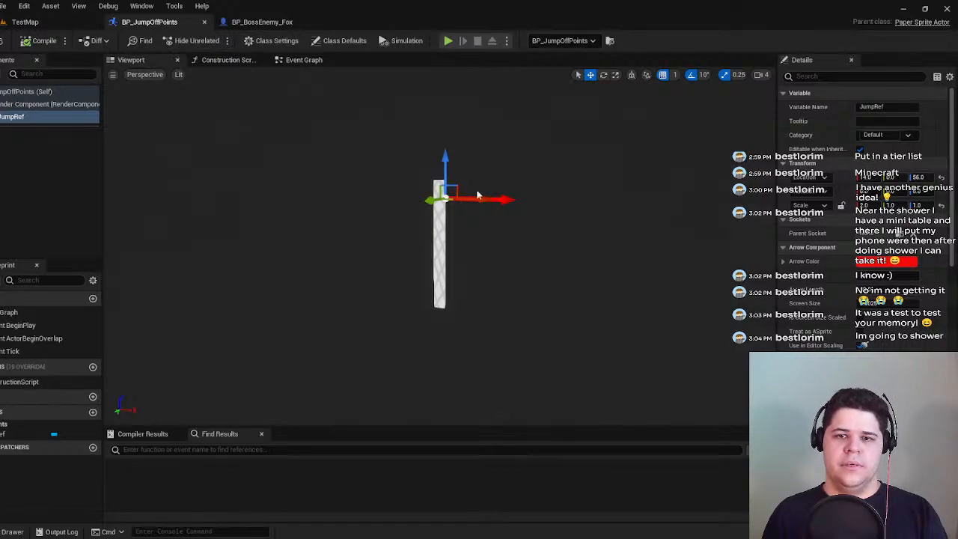
drag(475, 198, 484, 200)
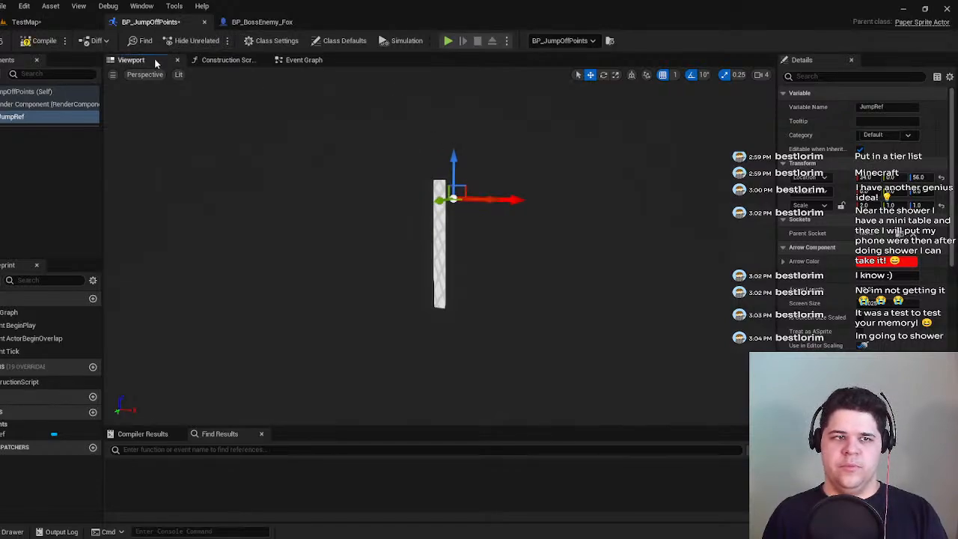
Playtest TestMap to check where the boss holds beside the pillar with the shifted JumpRef arrow, and stop the session.
click(37, 23)
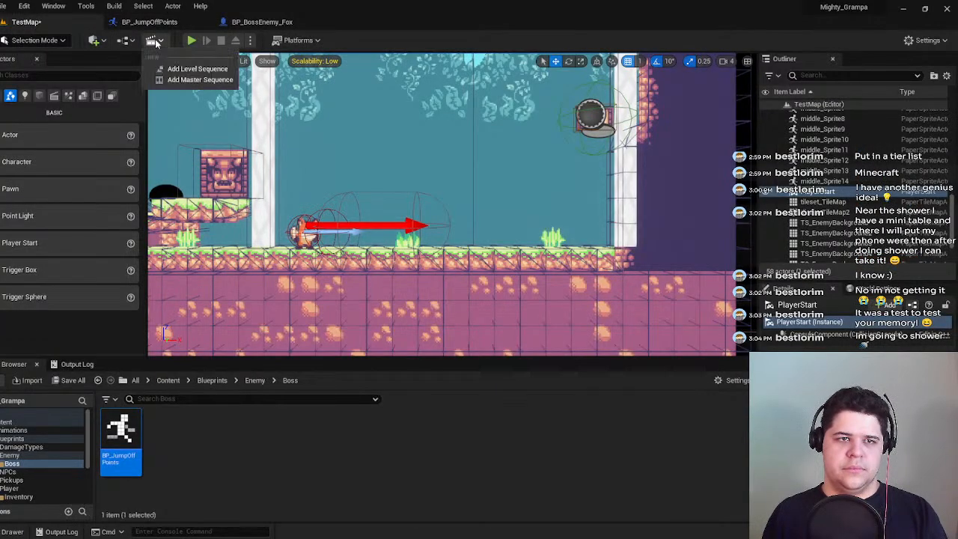
click(192, 40)
key(d)
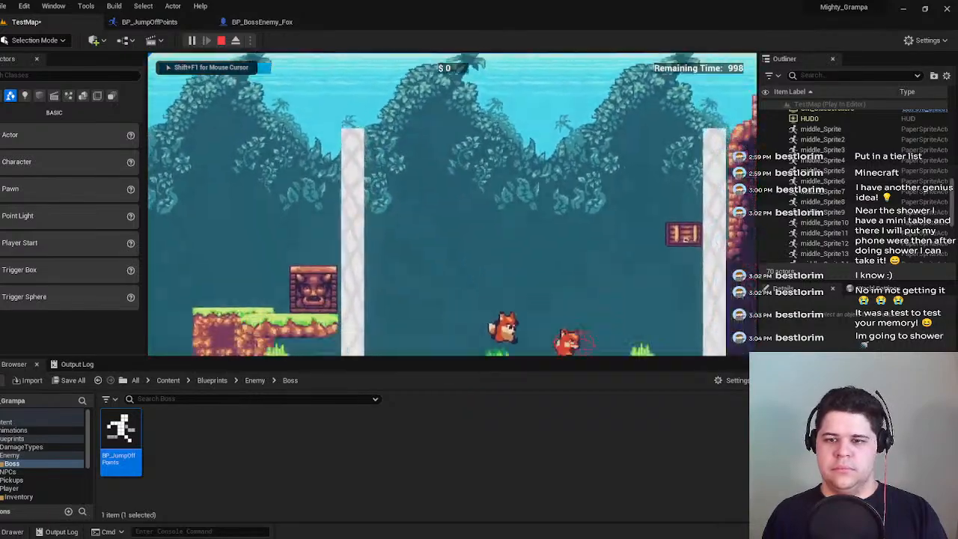
key(space)
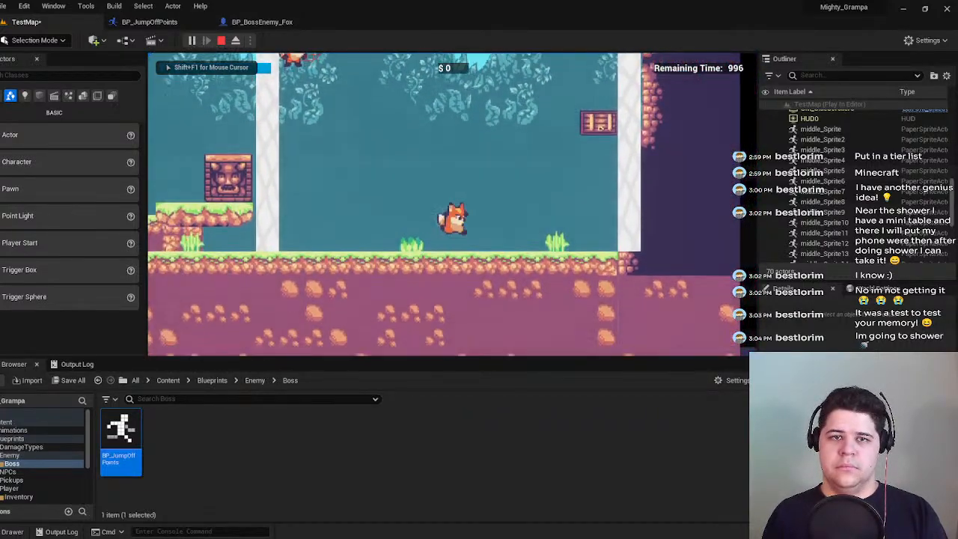
key(space)
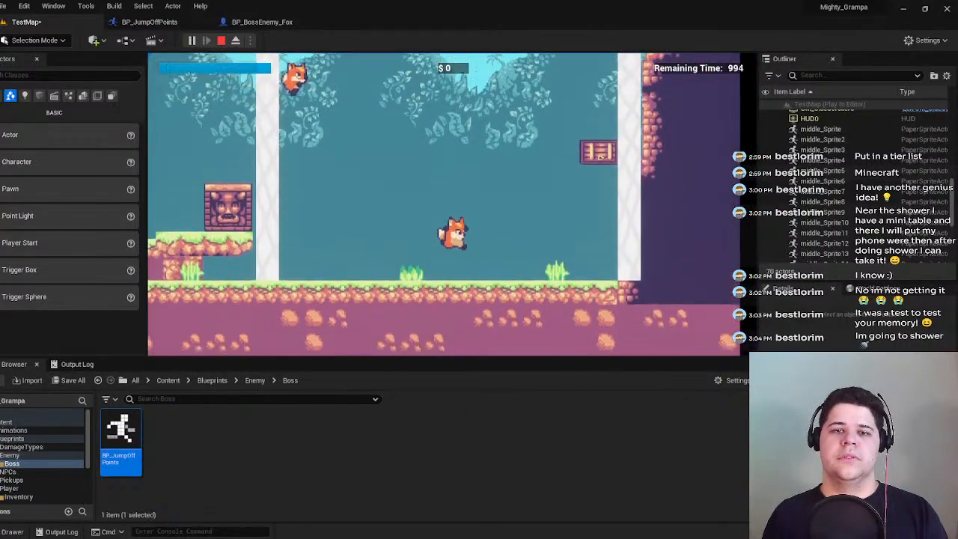
key(space)
key(space)
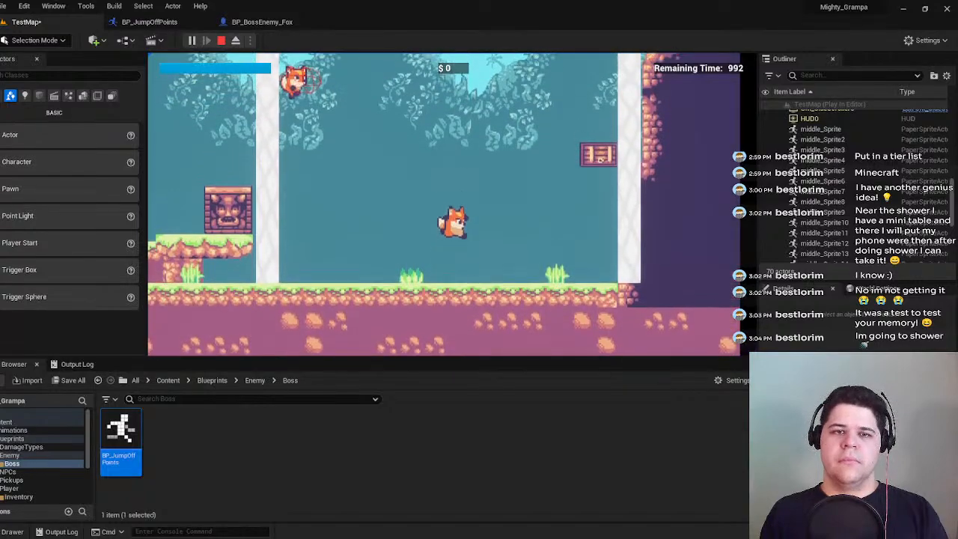
key(space)
key(Escape)
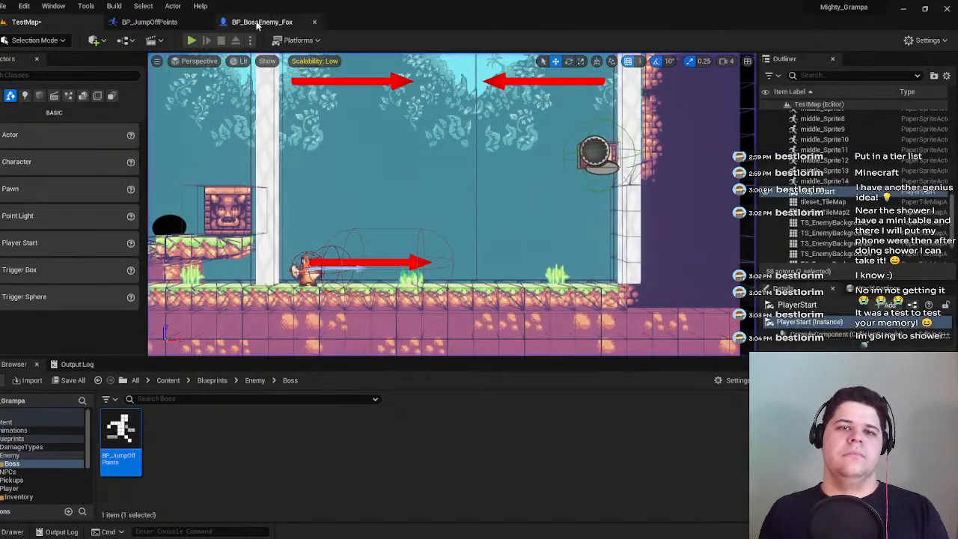
Save the BP_BossEnemy_Fox blueprint and the TestMap level.
click(259, 22)
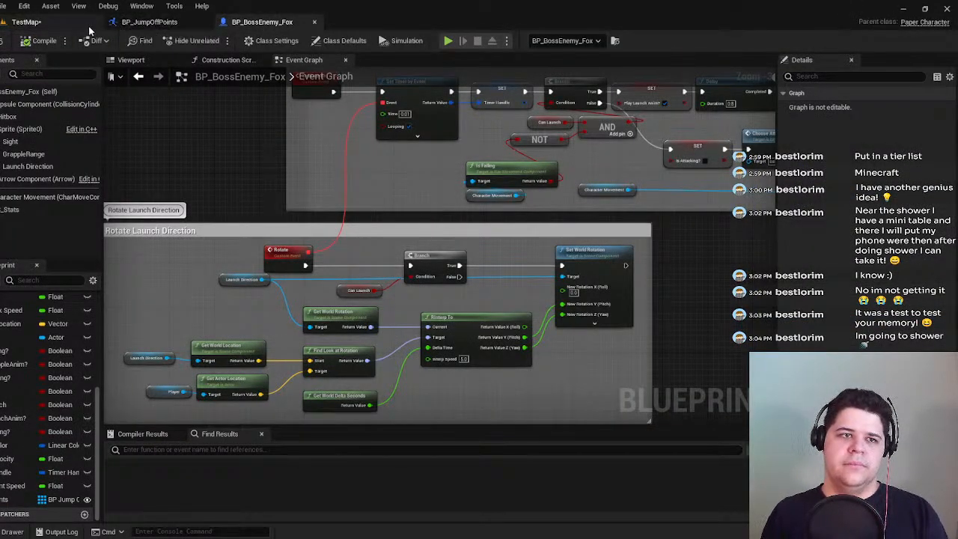
key(ctrl+s)
click(22, 22)
key(ctrl+s)
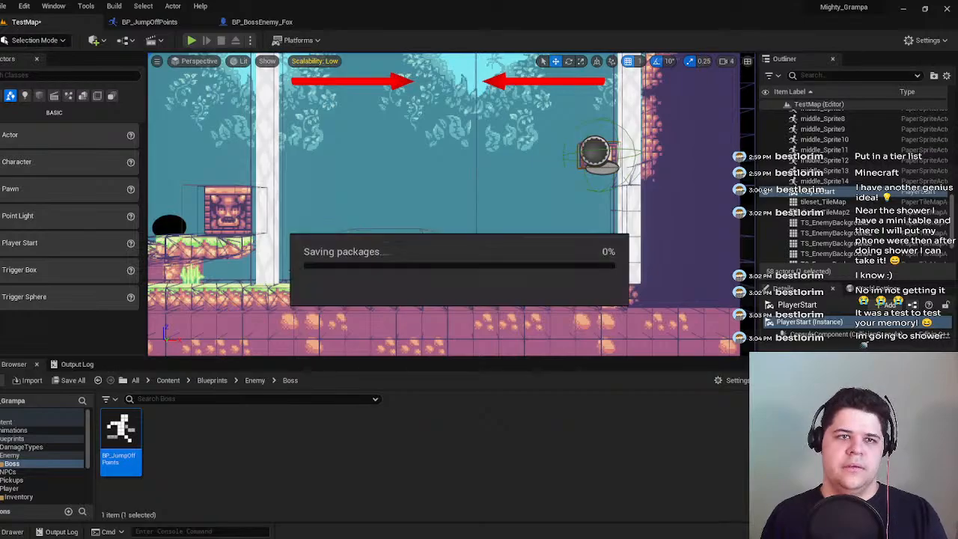
click(259, 23)
click(67, 21)
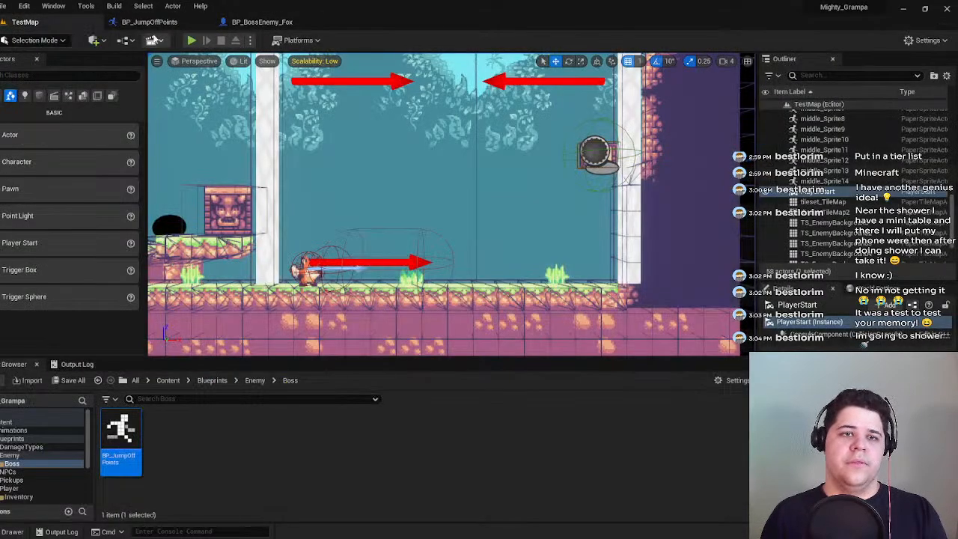
Run several short playtests of TestMap to compare which jump point the boss picks each time.
click(191, 42)
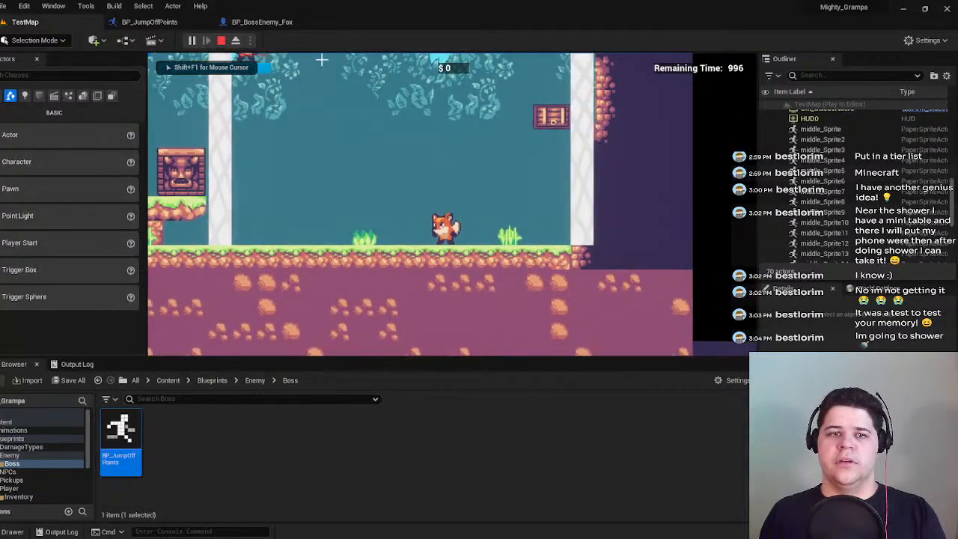
key(Escape)
click(190, 41)
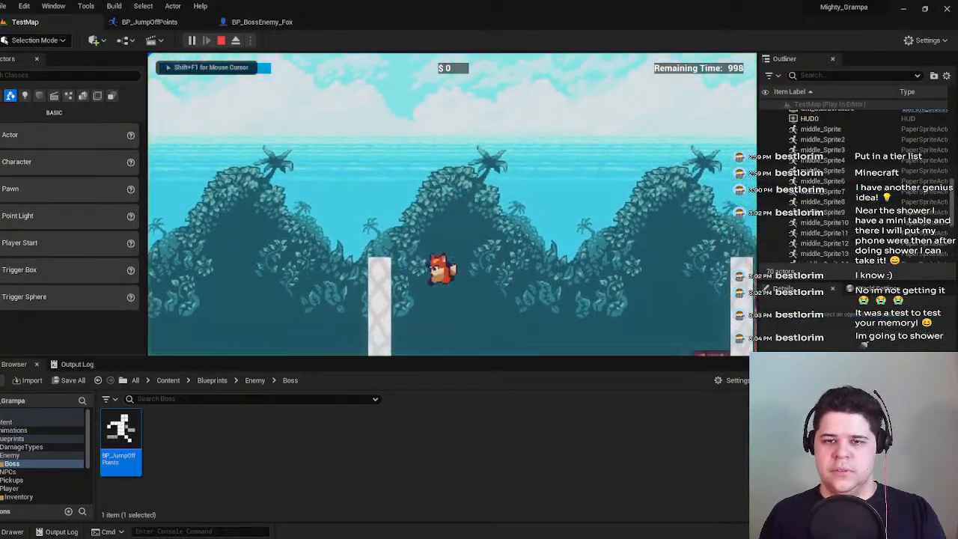
key(space)
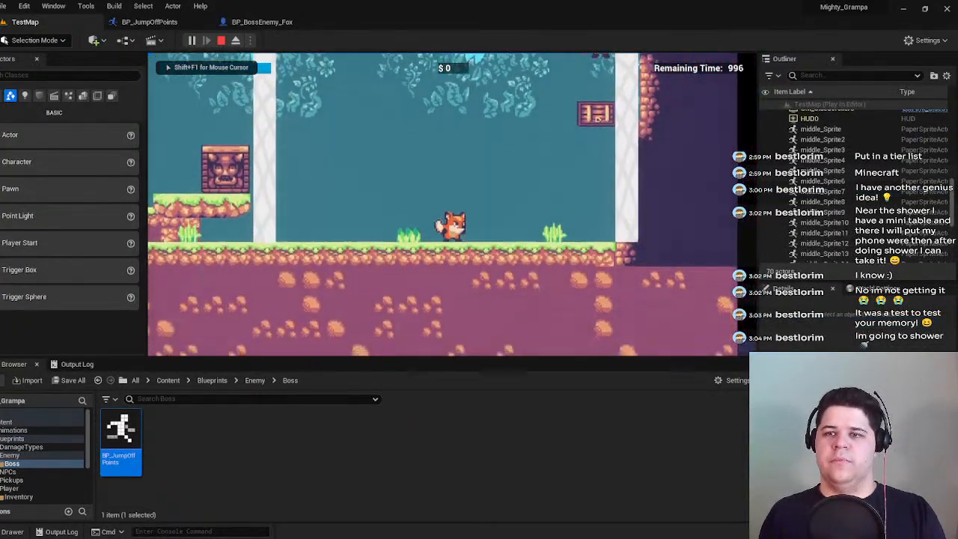
key(space)
key(Escape)
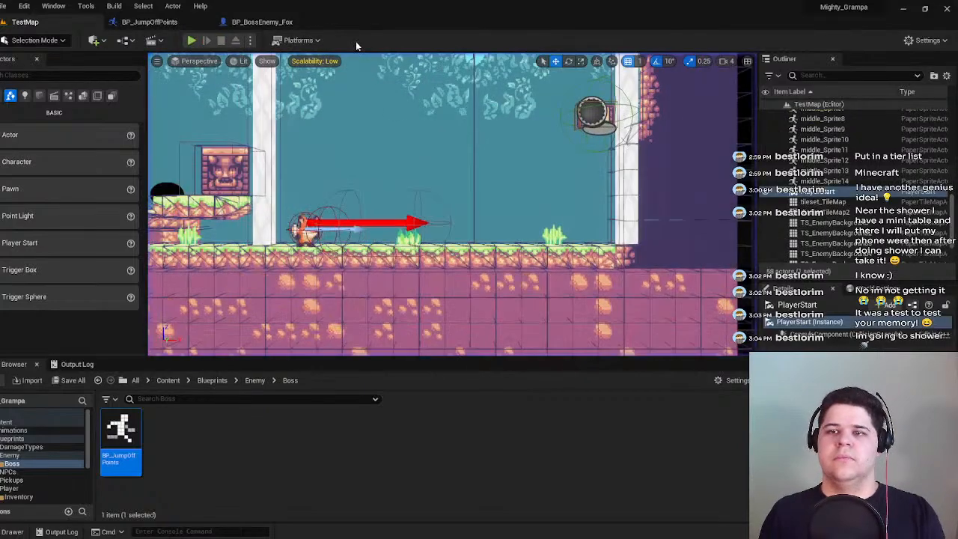
click(191, 41)
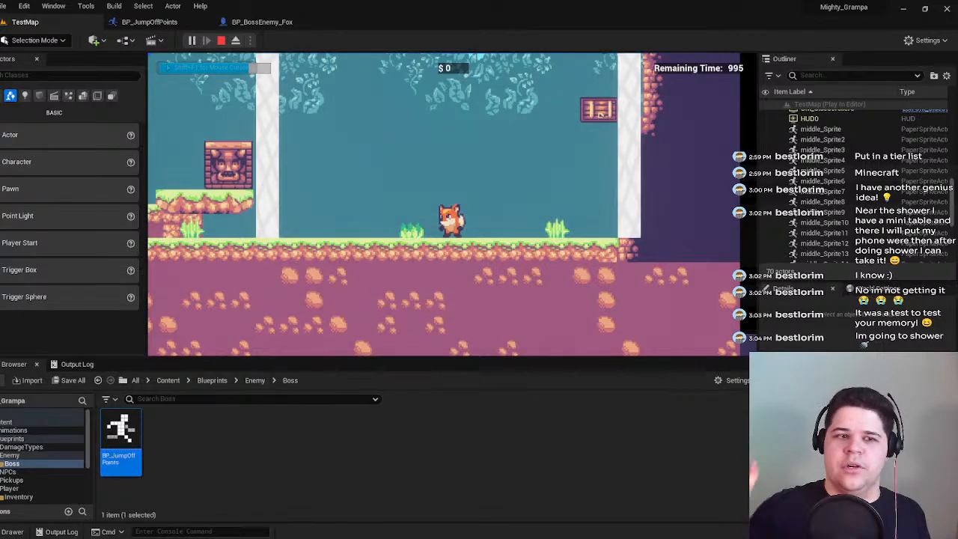
key(Escape)
Save BP_BossEnemy_Fox and select the Can Launch variable feeding the AND condition in the SelfLaunch logic.
right_drag(494, 149, 495, 179)
click(262, 21)
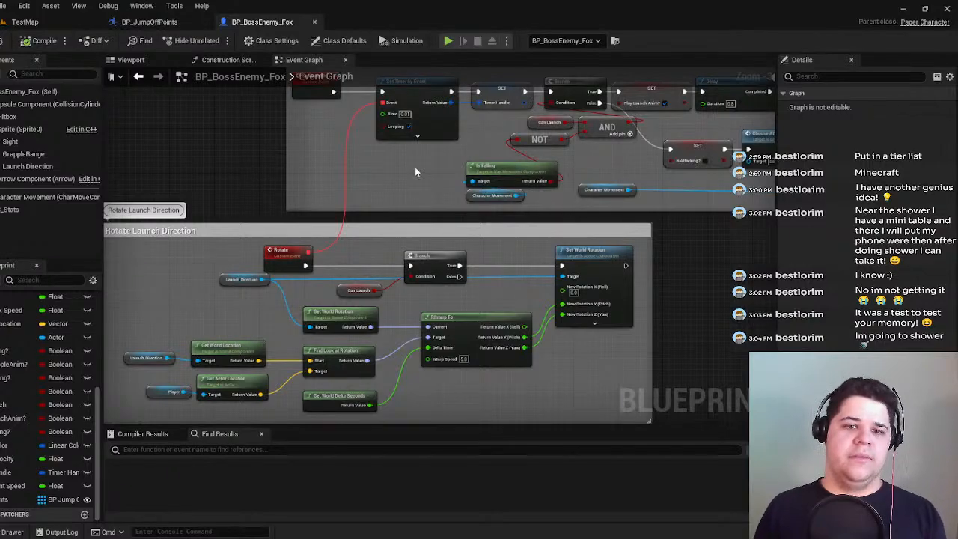
key(ctrl+s)
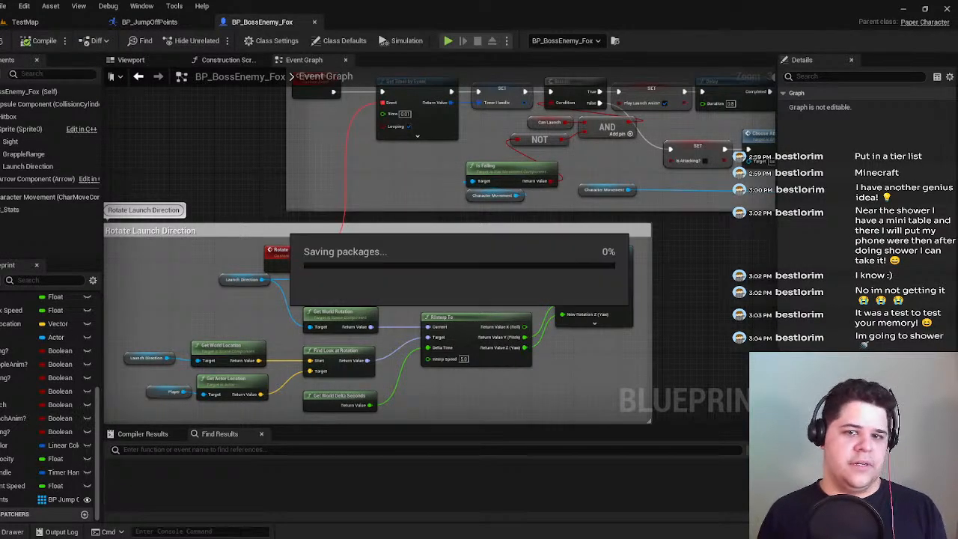
right_drag(412, 196, 336, 247)
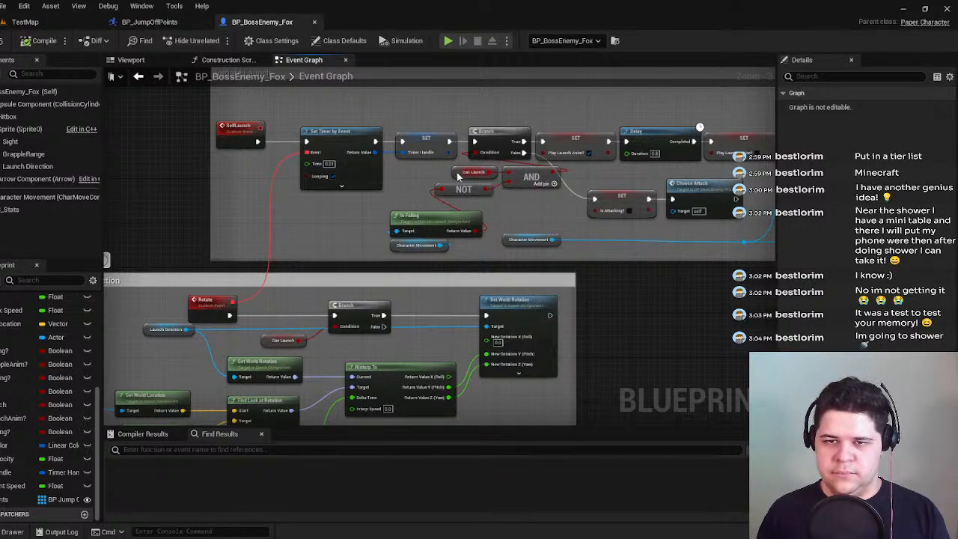
click(453, 172)
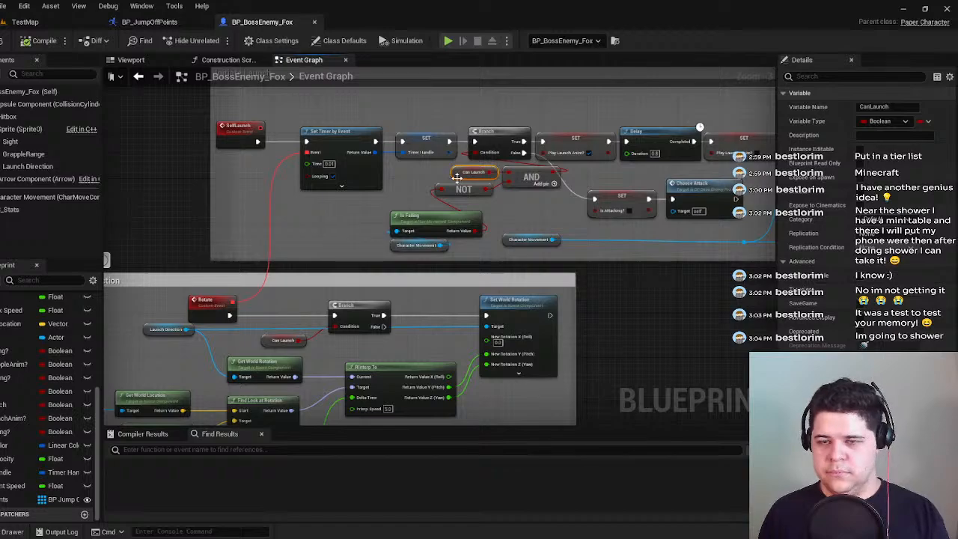
Open the BP_Enemy_LaunchFox blueprint from the Enemy folder of the project content.
click(58, 26)
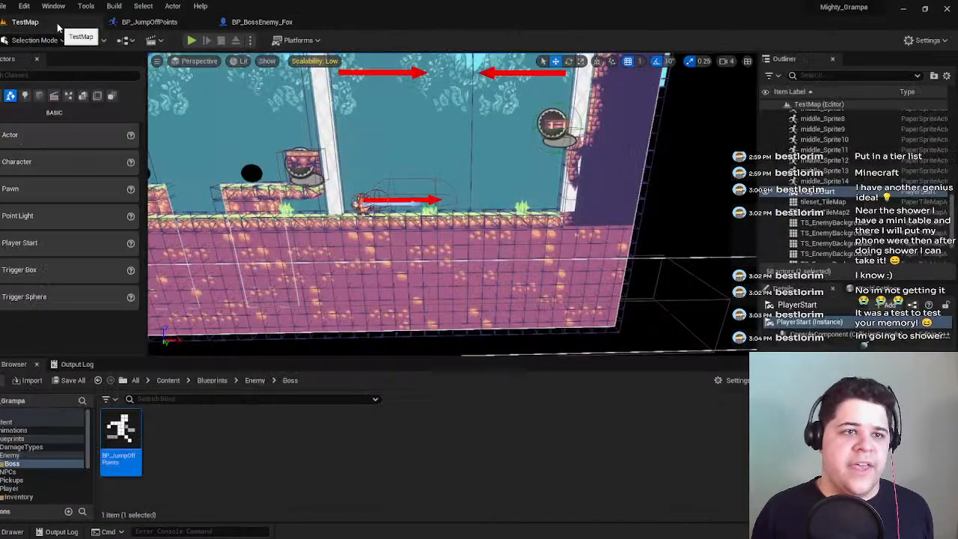
click(33, 446)
click(22, 454)
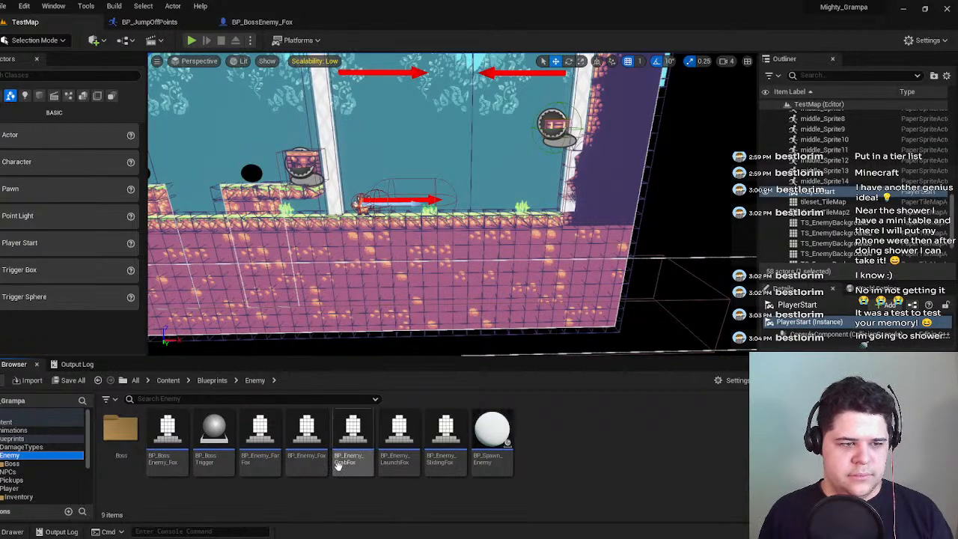
click(389, 453)
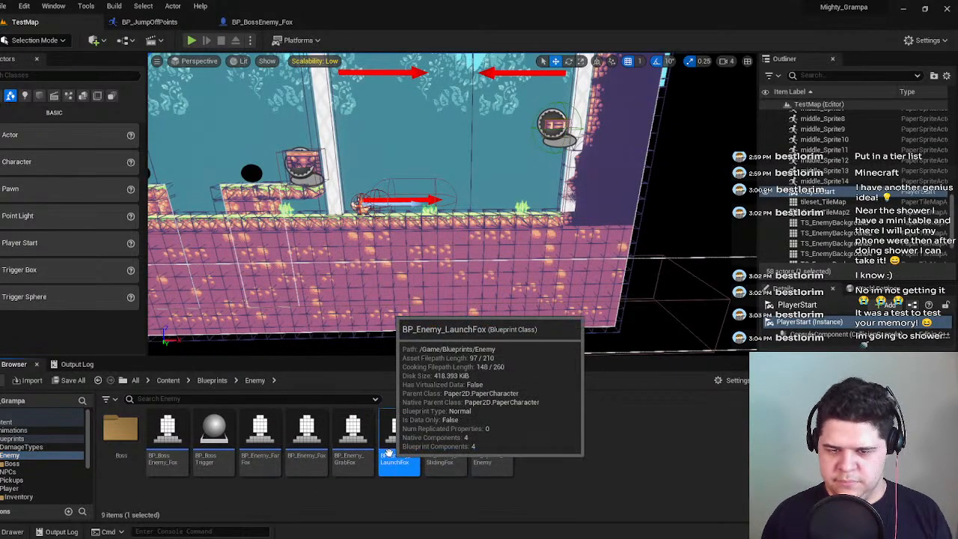
Examine BP_Enemy_LaunchFox's variable list and its Launch Attack node chain starting at the SelfLaunch event.
scroll(38, 492, down, 5)
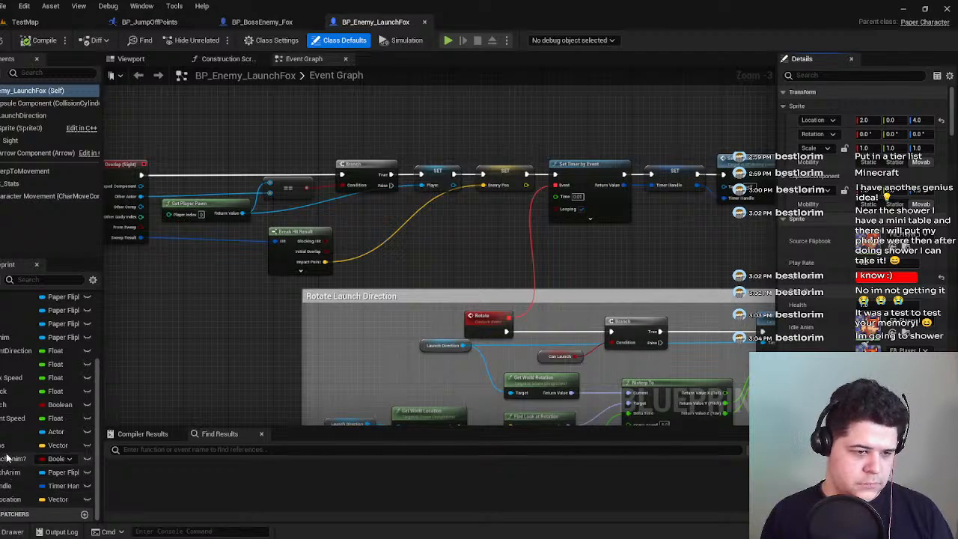
scroll(3, 402, up, 3)
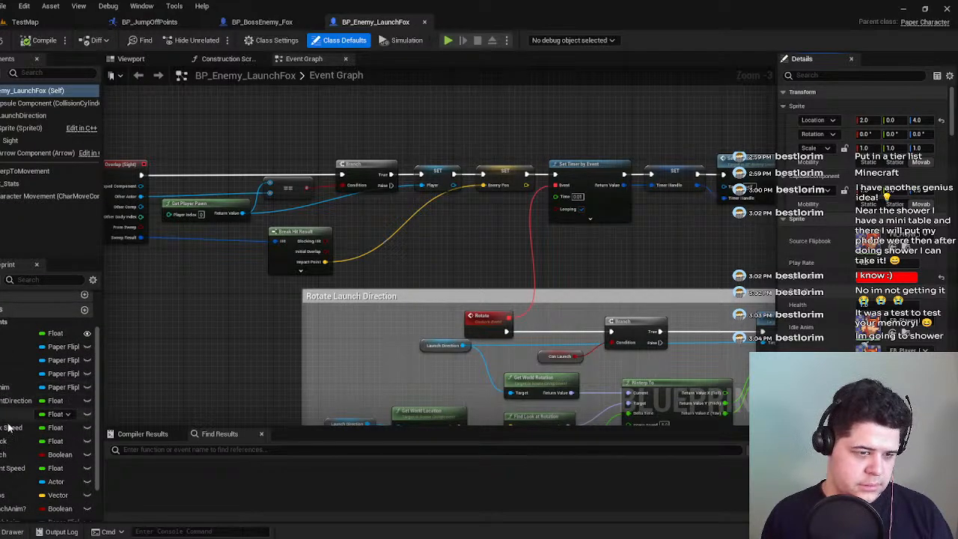
scroll(13, 465, down, 1)
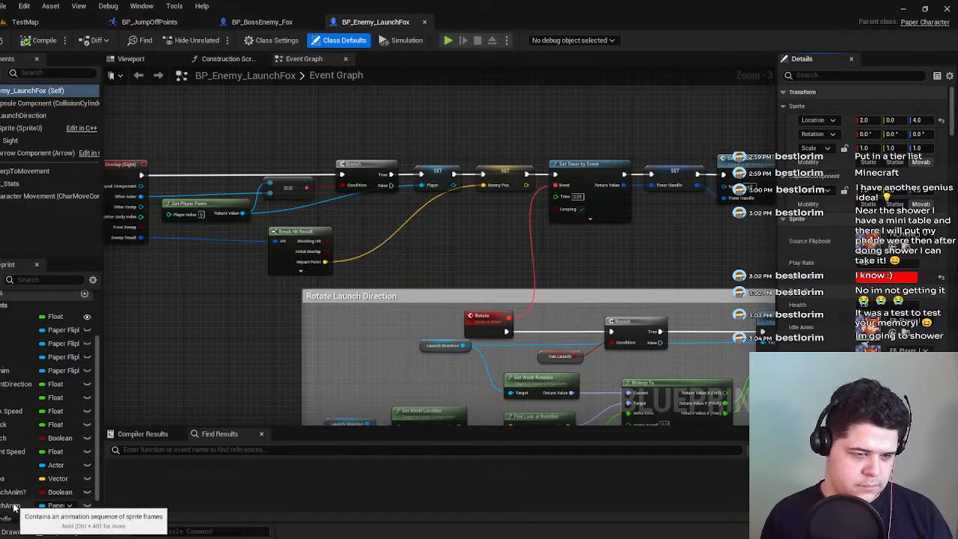
scroll(514, 267, down, 4)
right_drag(515, 267, 424, 290)
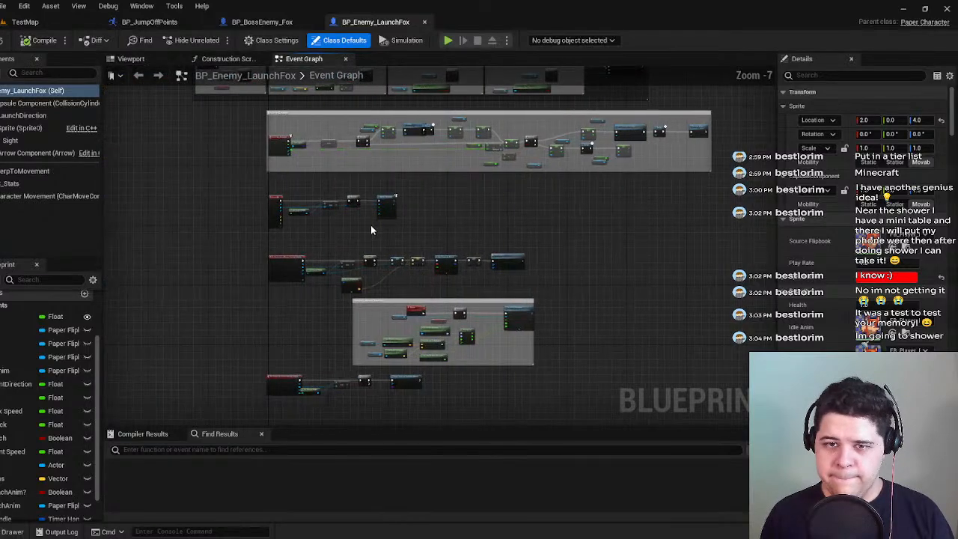
right_drag(374, 226, 132, 323)
right_drag(707, 91, 458, 280)
scroll(424, 269, up, 4)
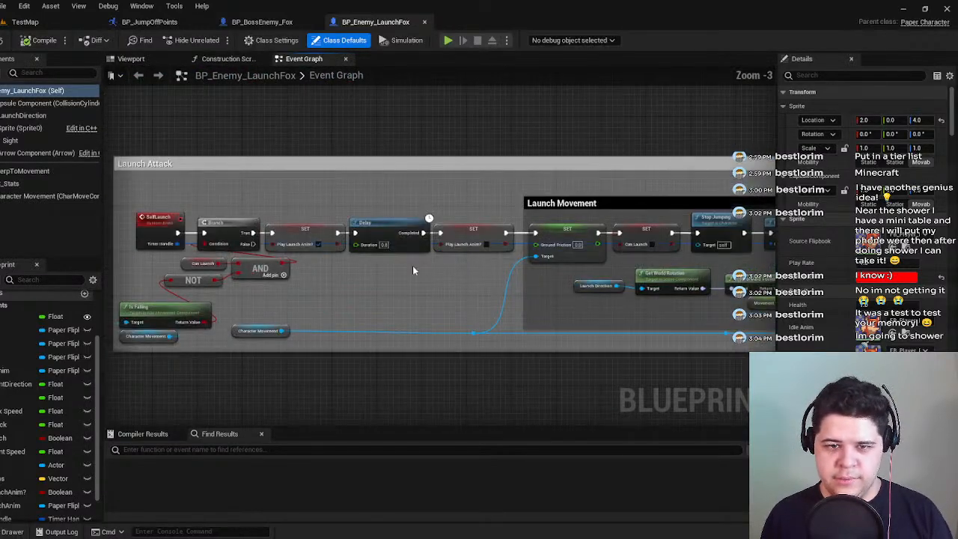
Inspect the Can Launch variable in BP_Enemy_LaunchFox, then save BP_BossEnemy_Fox and return to TestMap.
click(208, 267)
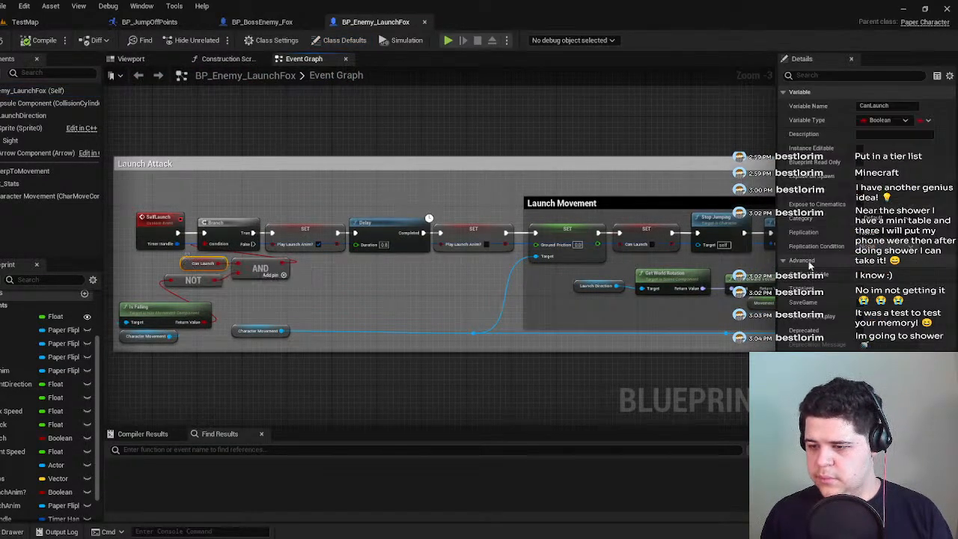
click(262, 22)
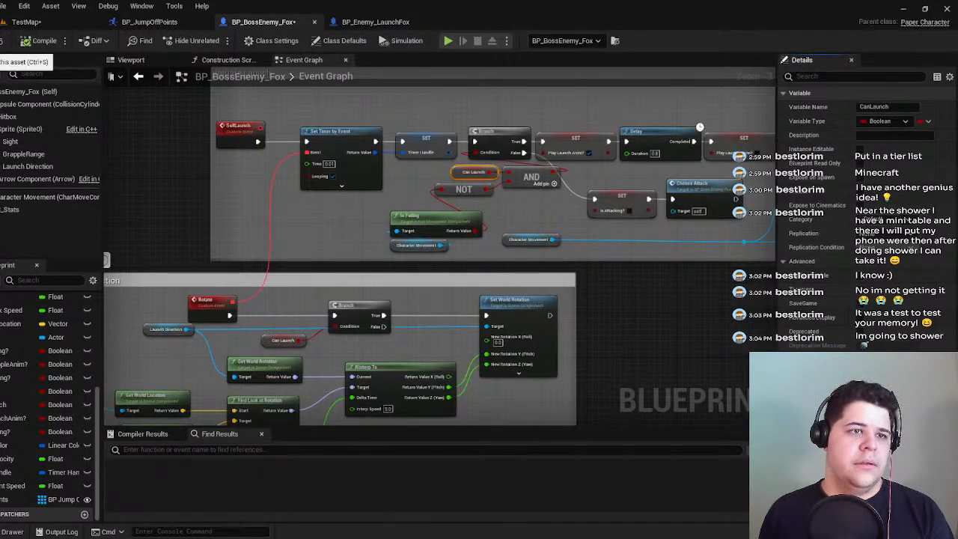
click(26, 22)
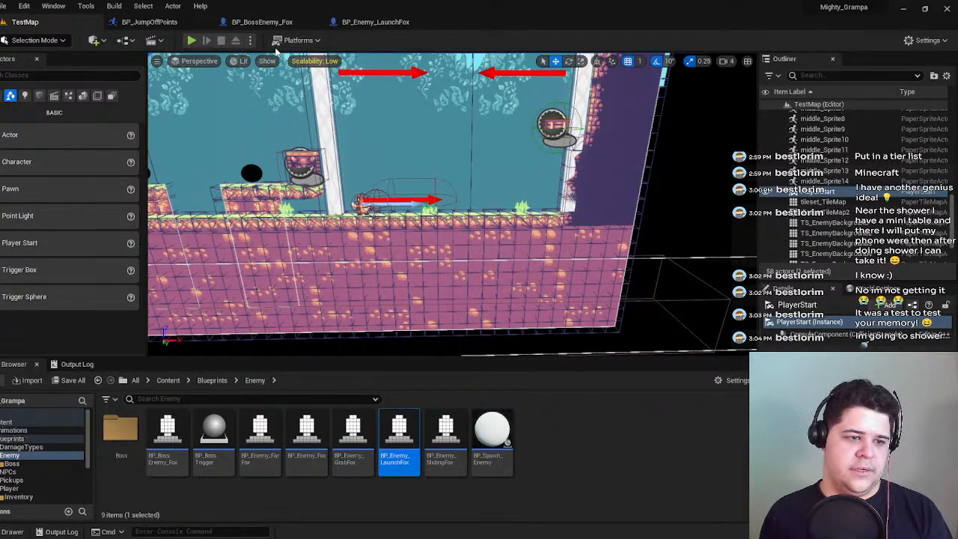
Playtest TestMap, running and jumping around the arena to observe the boss's launch behaviour from its jump point, and end the session.
click(192, 41)
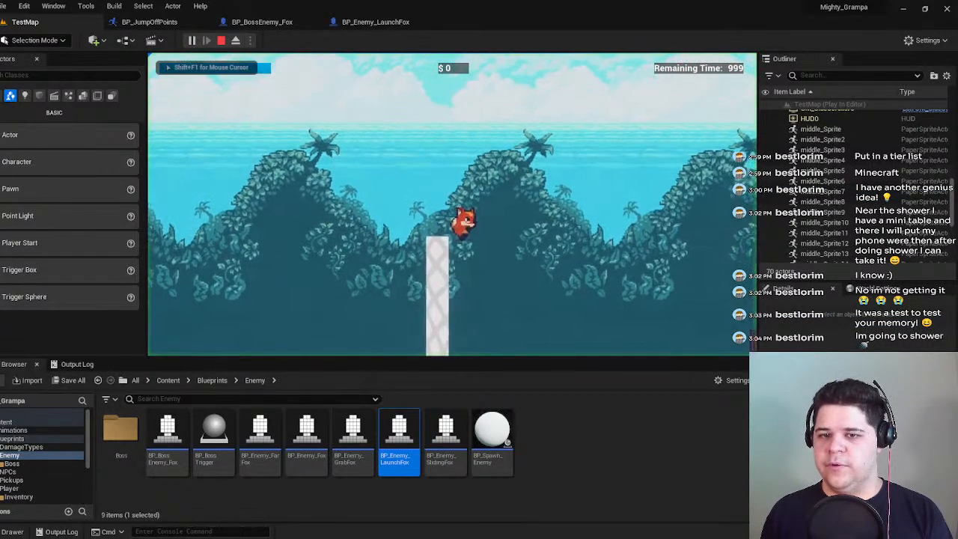
key(d)
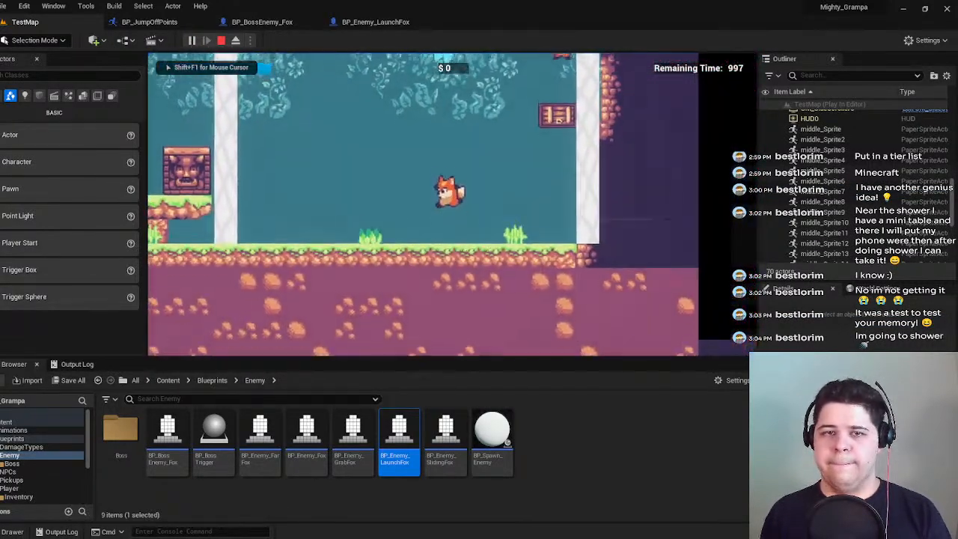
key(a)
key(space)
key(d)
key(space)
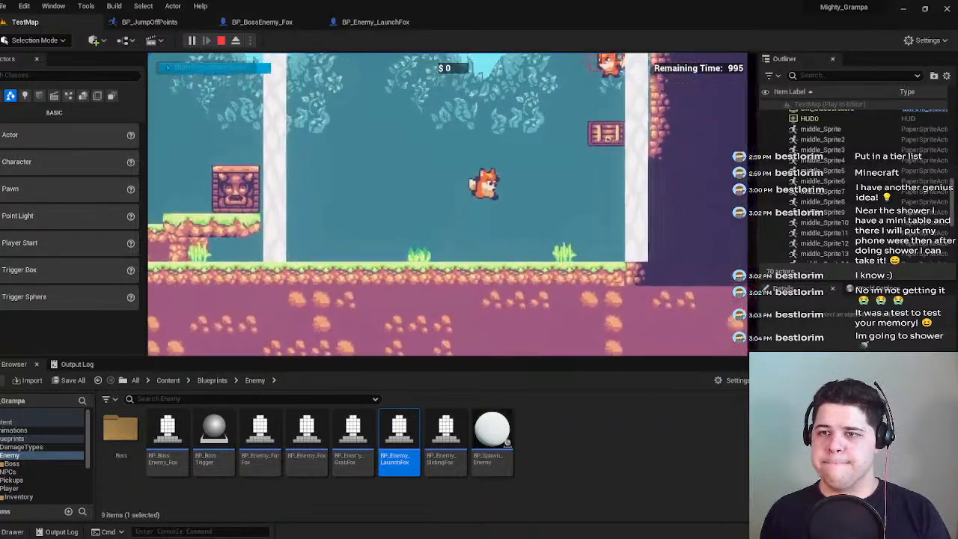
key(a)
key(d)
key(space)
key(a)
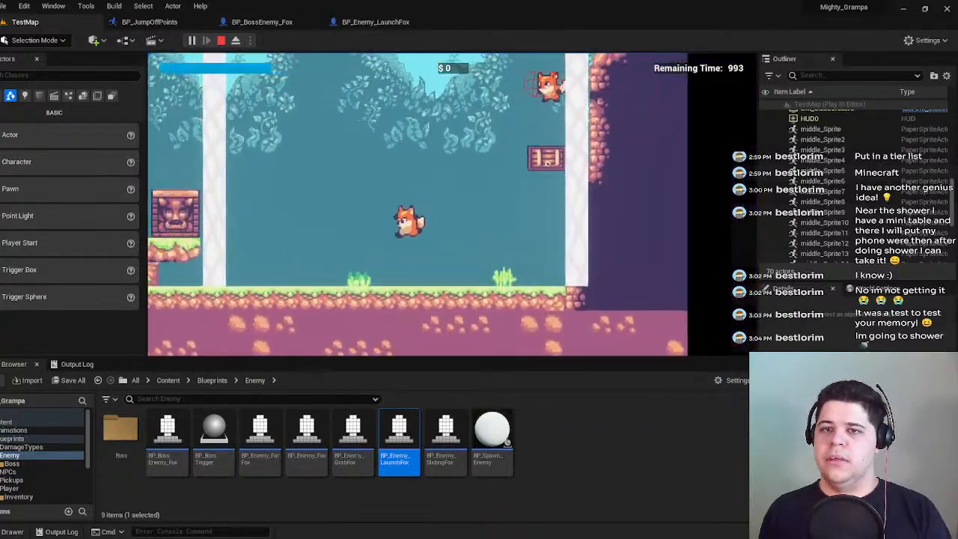
key(space)
key(space)
key(space)
key(space)
key(space)
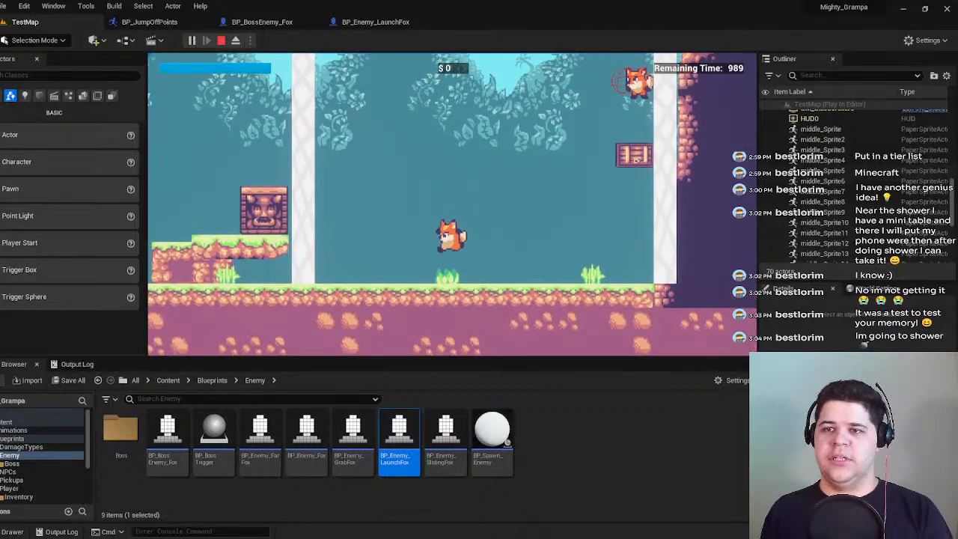
key(Escape)
Compare the SelfLaunch chains of BP_Enemy_LaunchFox and BP_BossEnemy_Fox, close BP_Enemy_LaunchFox, and examine the boss's Launch Movement nodes.
click(378, 22)
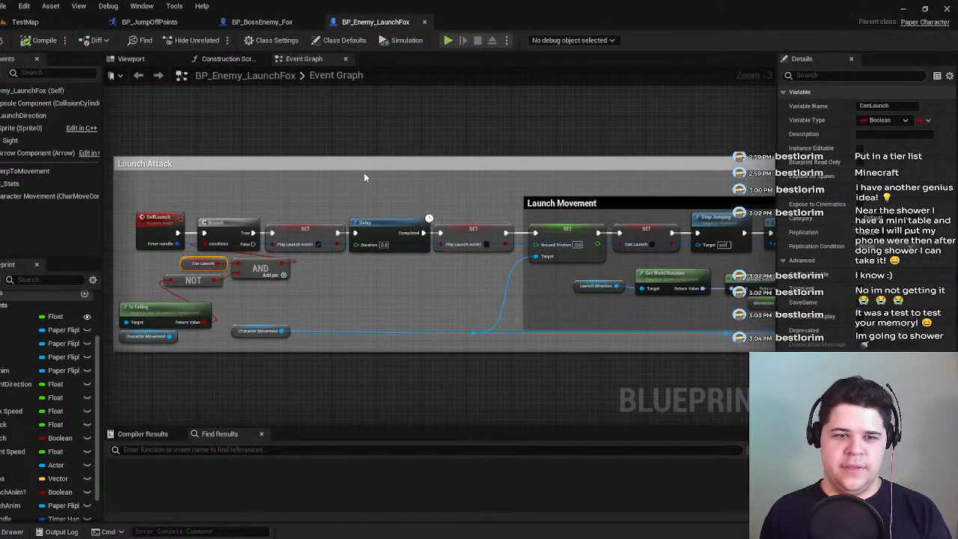
click(277, 24)
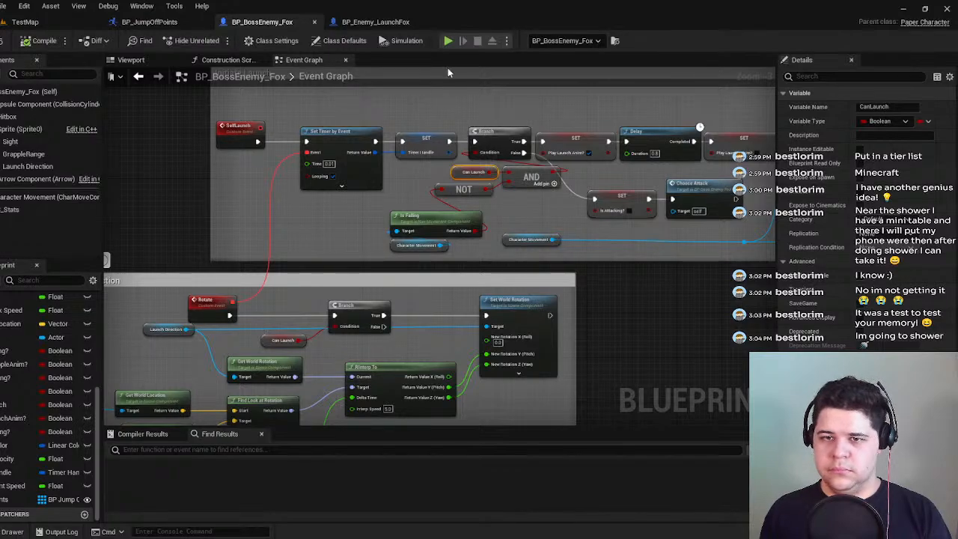
click(378, 23)
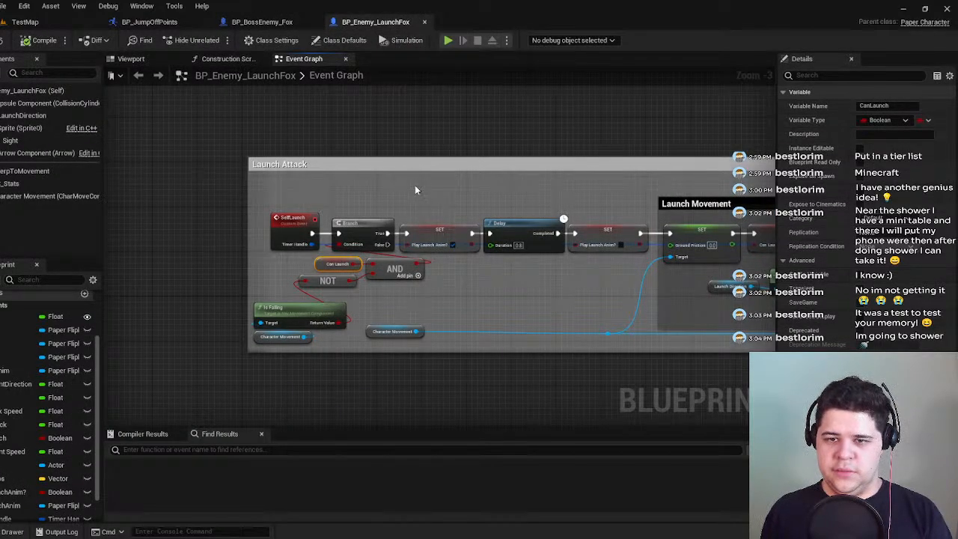
click(273, 21)
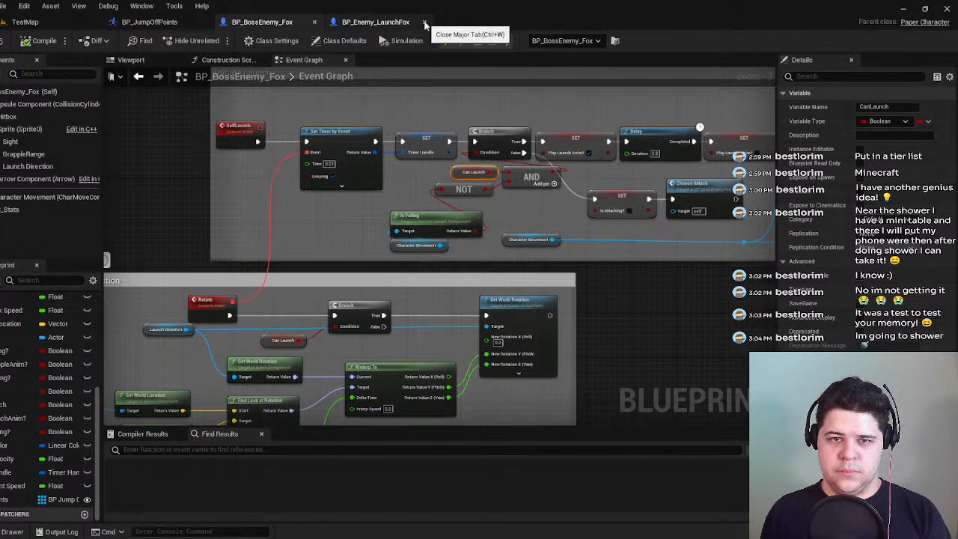
scroll(563, 207, up, 3)
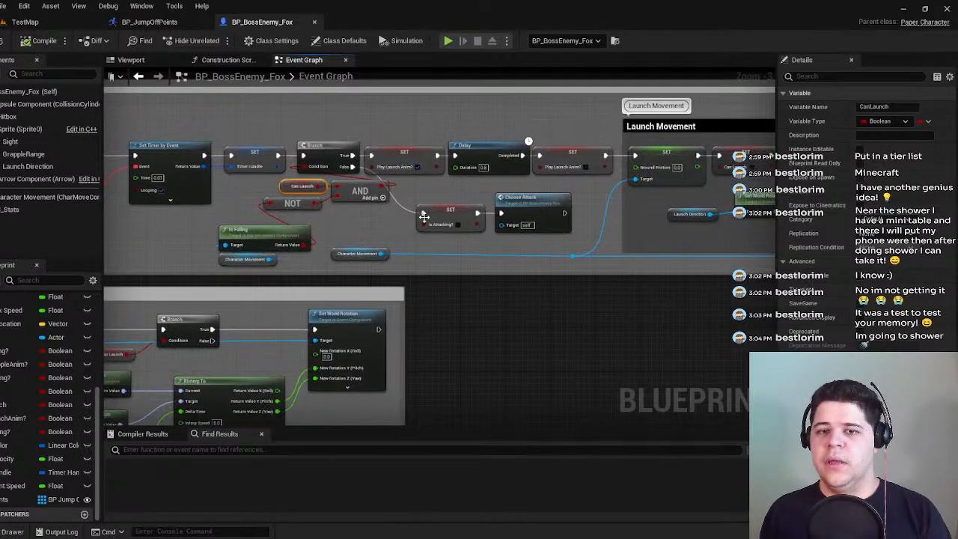
right_drag(378, 210, 200, 200)
right_drag(469, 242, 302, 251)
scroll(303, 251, down, 1)
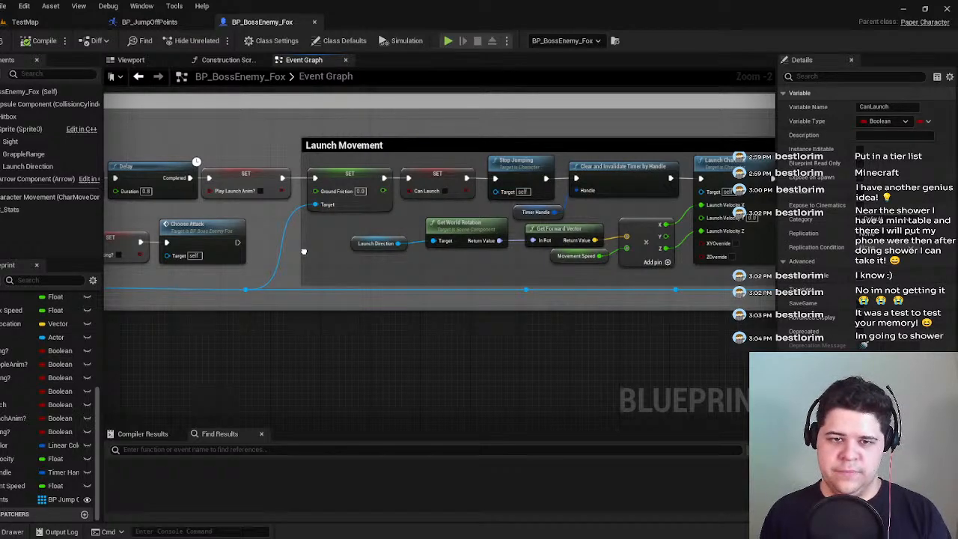
scroll(303, 252, down, 2)
right_drag(303, 251, 631, 202)
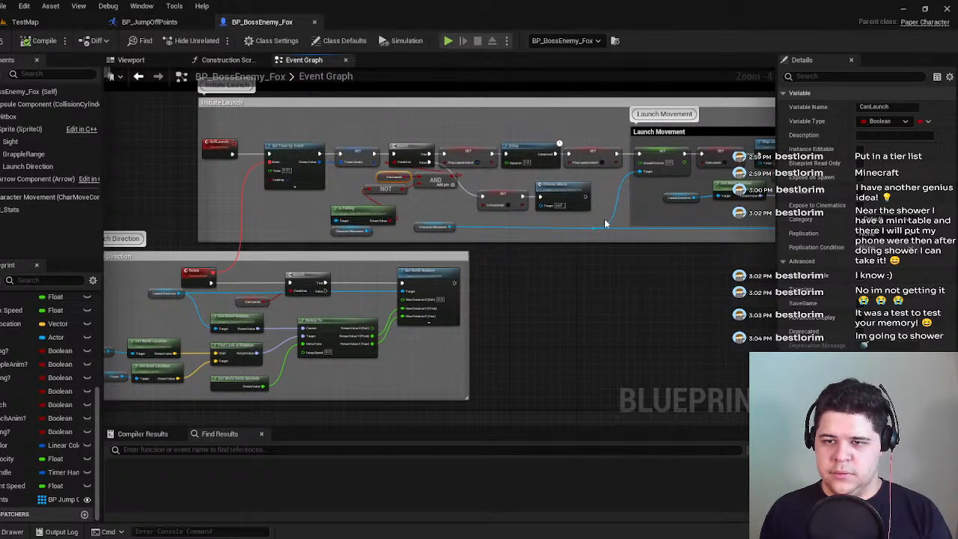
Widen the Initiate Launch comment and shift its SelfLaunch node chain away from Launch Movement to make room for another node.
drag(547, 228, 273, 129)
right_drag(362, 164, 402, 176)
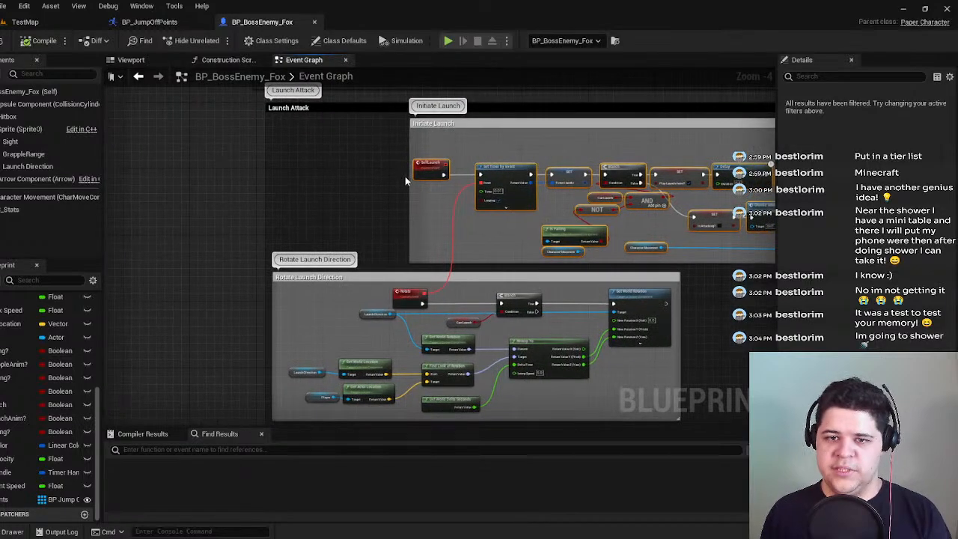
drag(410, 180, 256, 179)
right_drag(431, 175, 293, 177)
drag(293, 177, 284, 175)
click(374, 151)
Insert a Set Movement Mode (CharacterMovement) node between the Play Launch Anim? setter and the Ground Friction setter, aligned with the chain.
right_drag(427, 149, 201, 149)
scroll(371, 161, up, 2)
right_drag(371, 162, 408, 238)
drag(413, 257, 439, 262)
text(set movem)
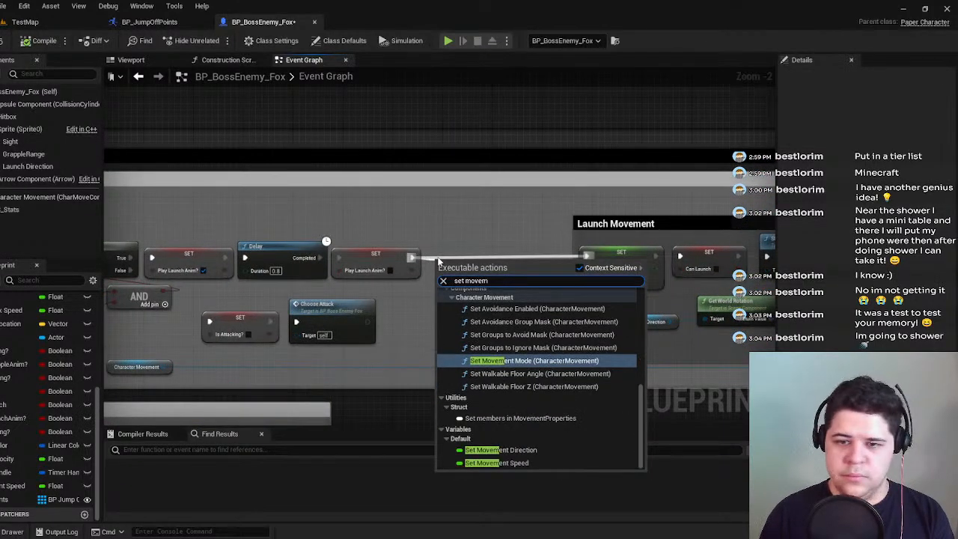
key(Return)
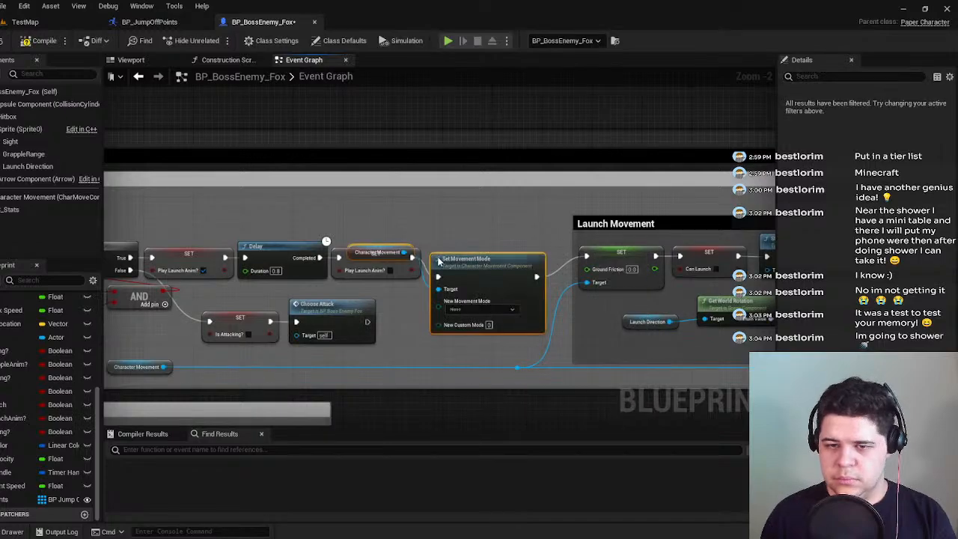
drag(487, 271, 488, 247)
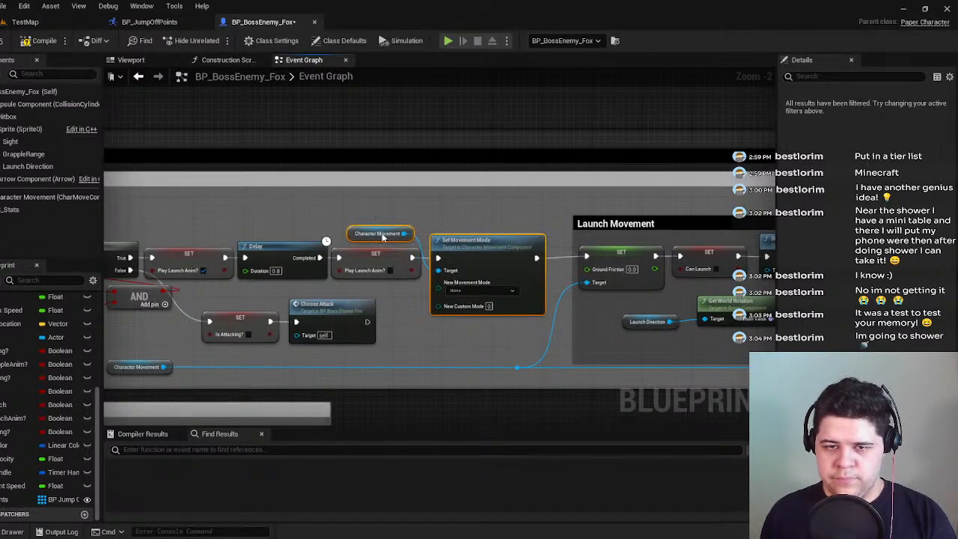
Replace the extra Character Movement reference with a rerouted wire from the existing one into Set Movement Mode's Target, then compile and save.
click(356, 228)
key(Delete)
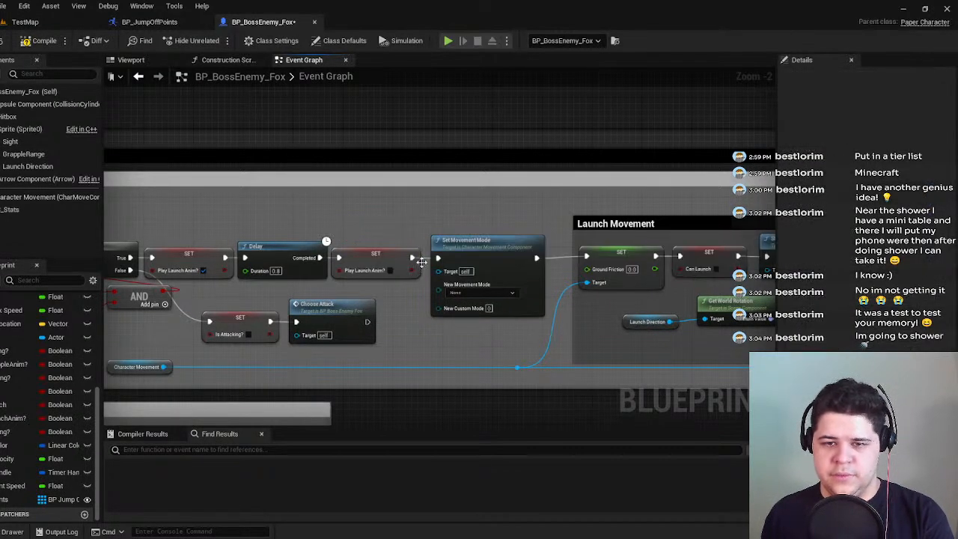
double_click(340, 366)
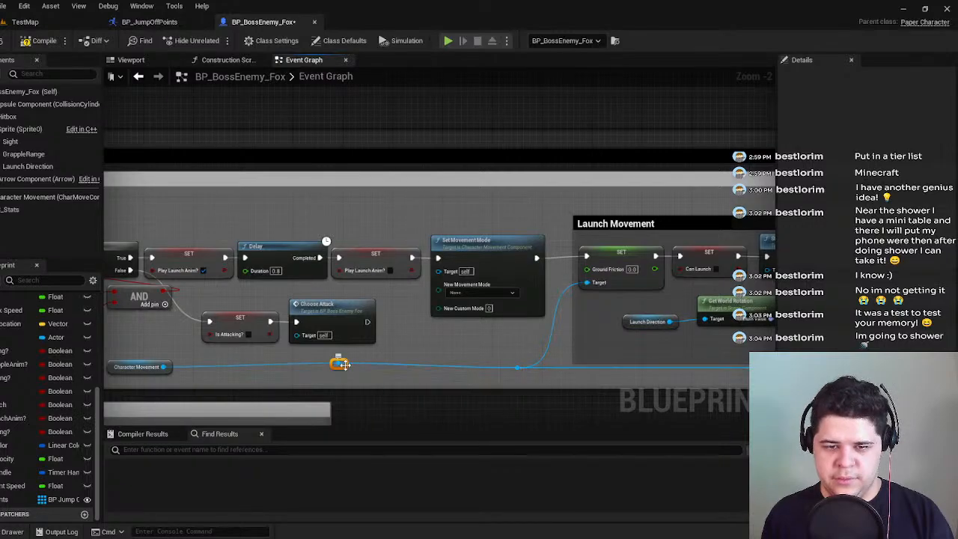
drag(339, 368, 439, 270)
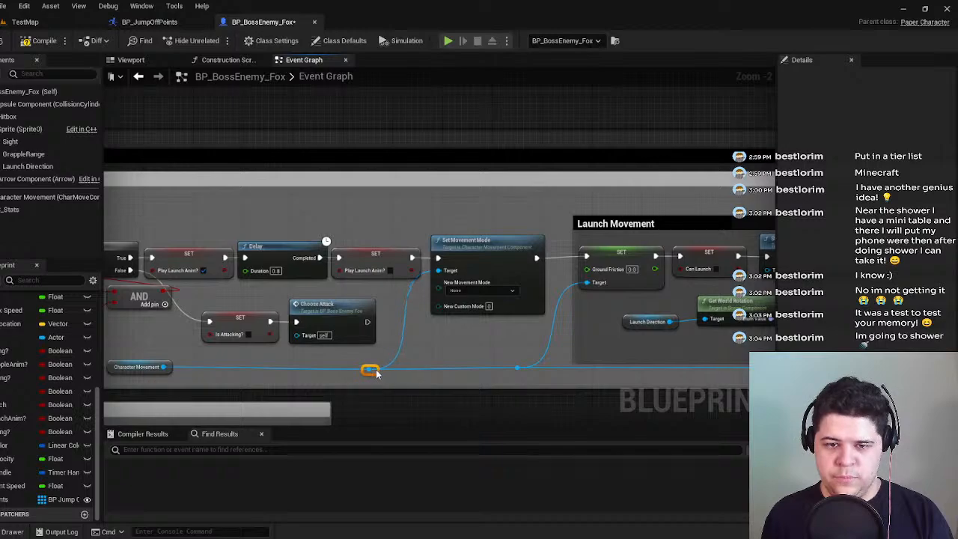
drag(394, 375, 389, 375)
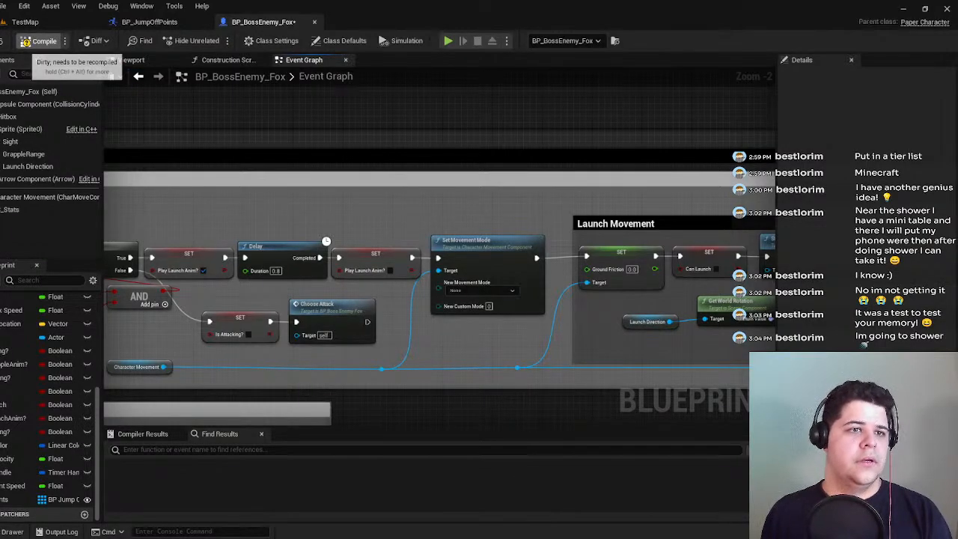
click(4, 42)
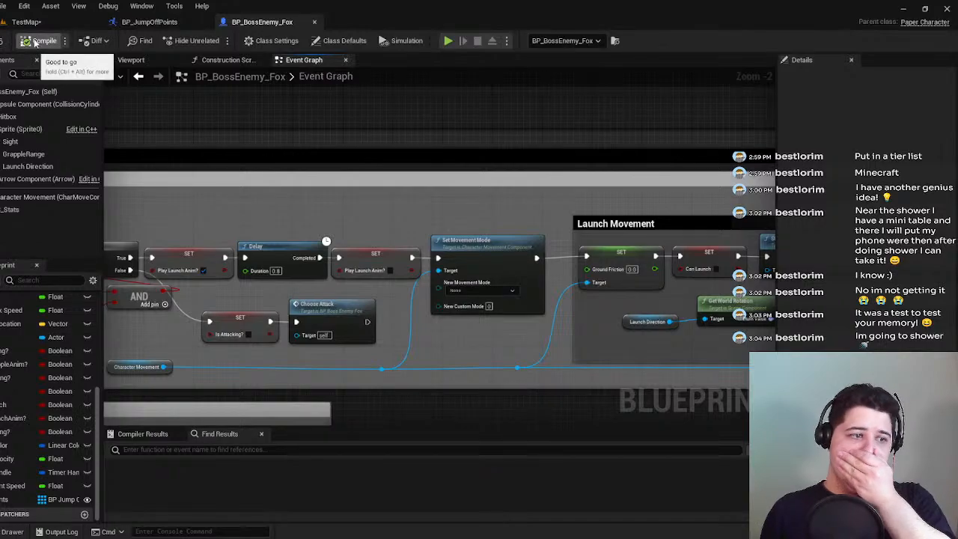
Set New Movement Mode to Falling on the Set Movement Mode node, then compile and save the boss blueprint.
scroll(435, 279, up, 2)
click(486, 283)
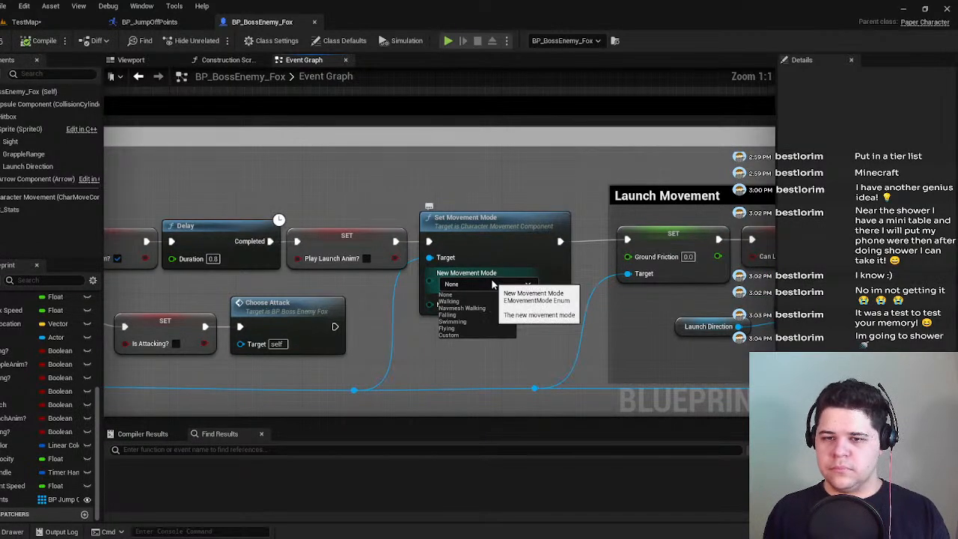
click(470, 314)
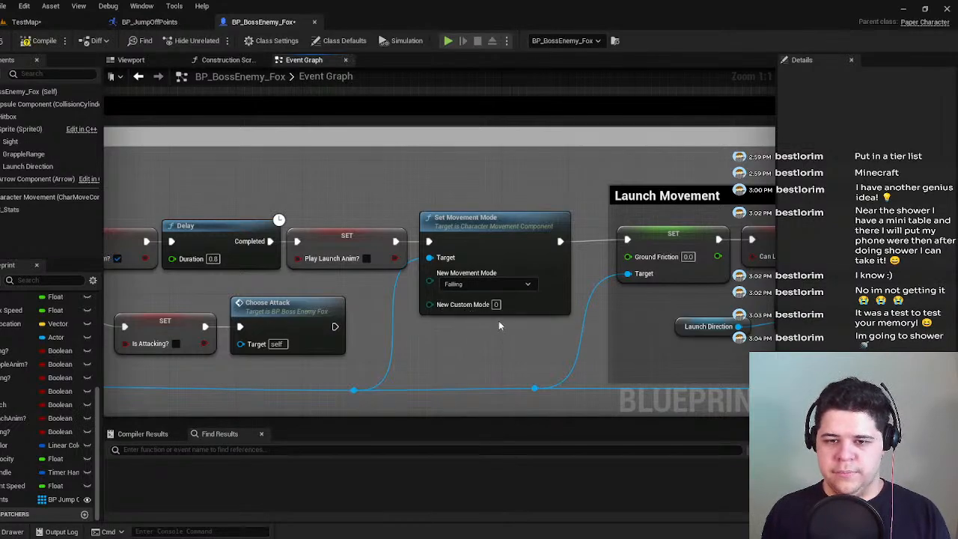
click(37, 41)
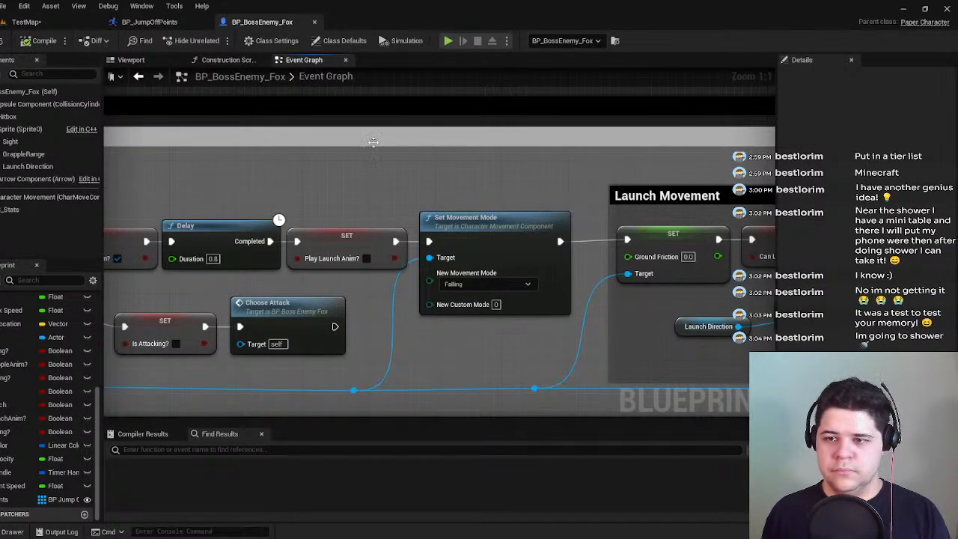
Examine the boss's Launch Movement chain from end to end and select the Set Movement Mode node before it.
right_drag(460, 139, 220, 145)
scroll(228, 144, down, 3)
right_drag(464, 196, 271, 202)
right_drag(578, 215, 258, 216)
right_drag(516, 213, 643, 237)
scroll(263, 199, down, 1)
scroll(392, 289, up, 3)
scroll(642, 237, down, 3)
right_drag(293, 261, 670, 266)
scroll(600, 268, up, 2)
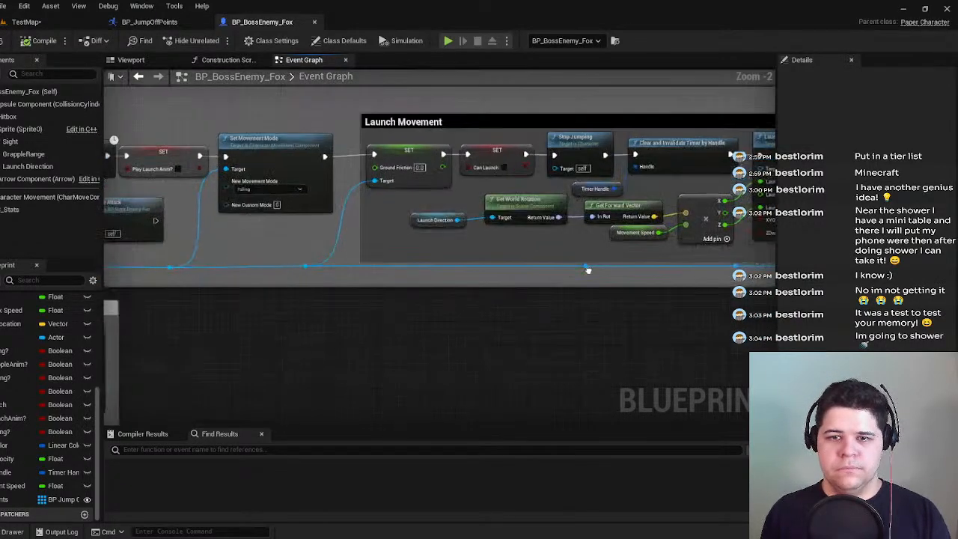
right_drag(577, 262, 550, 284)
right_drag(353, 248, 437, 258)
click(321, 187)
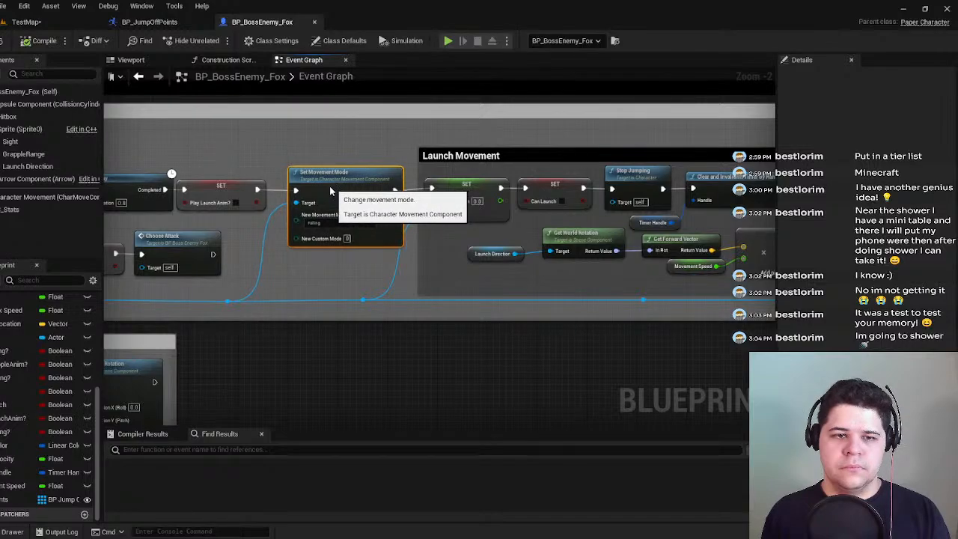
Save TestMap and playtest it, running and jumping below the boss to check its launch attack, then end the session.
click(38, 24)
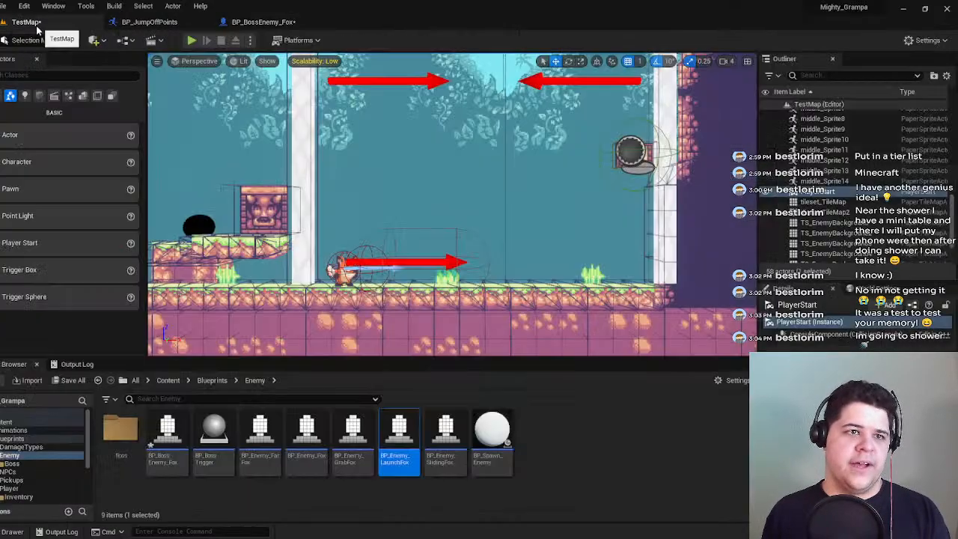
key(ctrl+s)
click(191, 40)
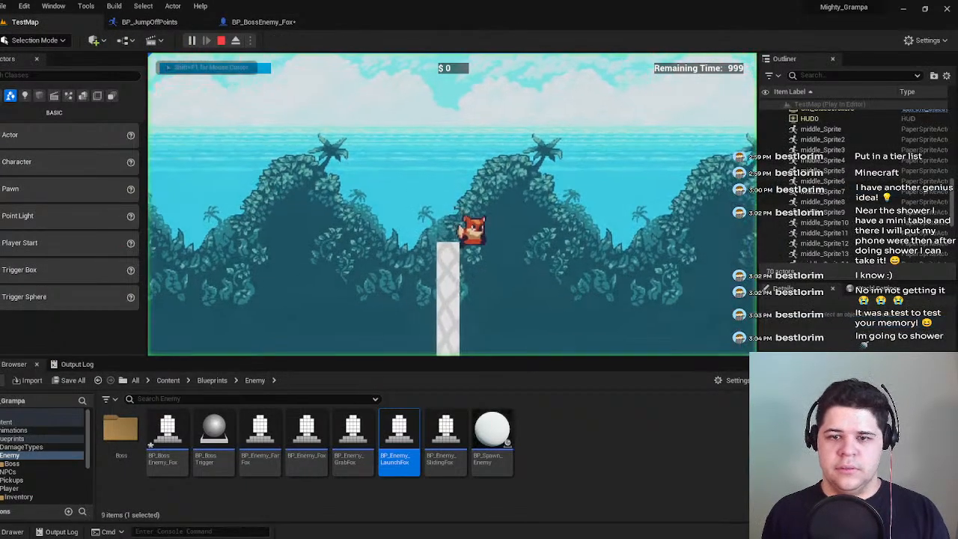
key(d)
key(a)
key(space)
key(a)
key(space)
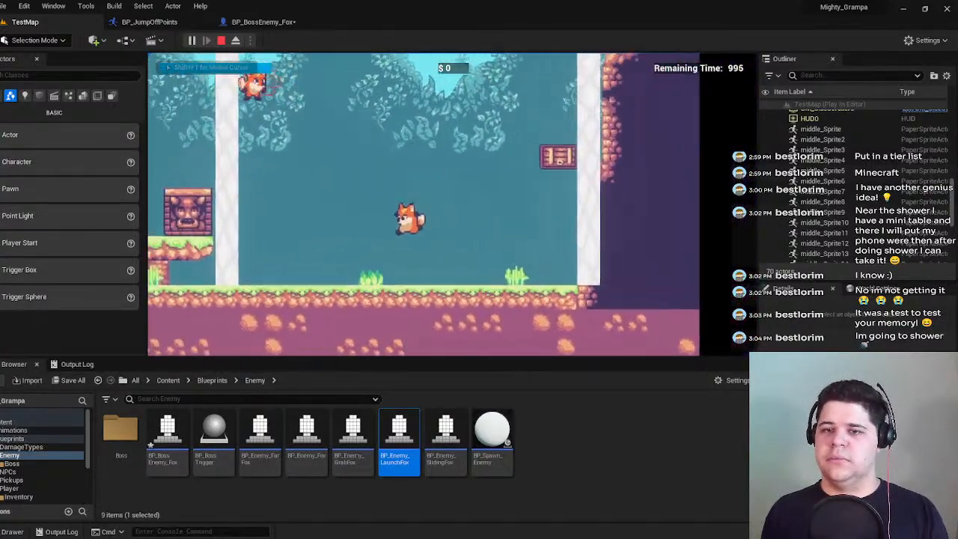
key(d)
key(space)
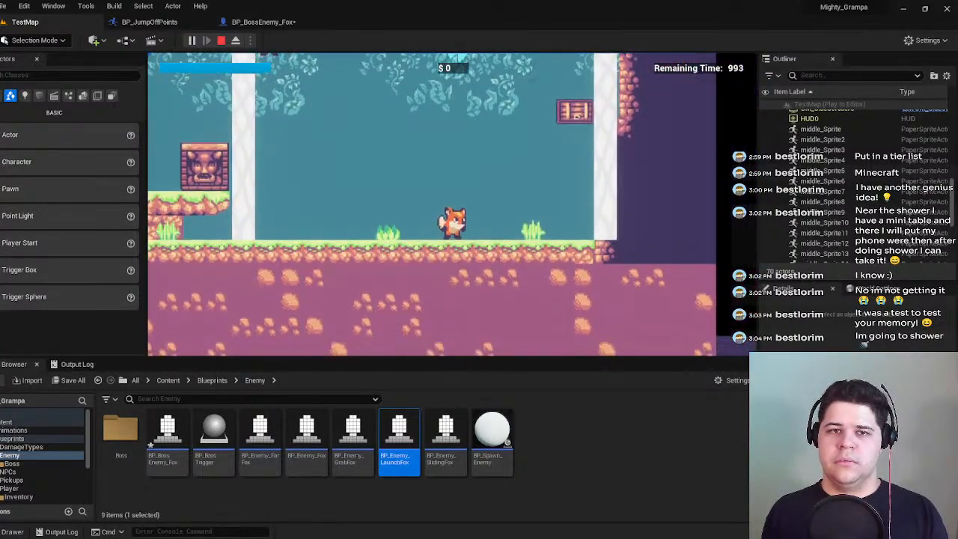
key(space)
key(a)
key(d)
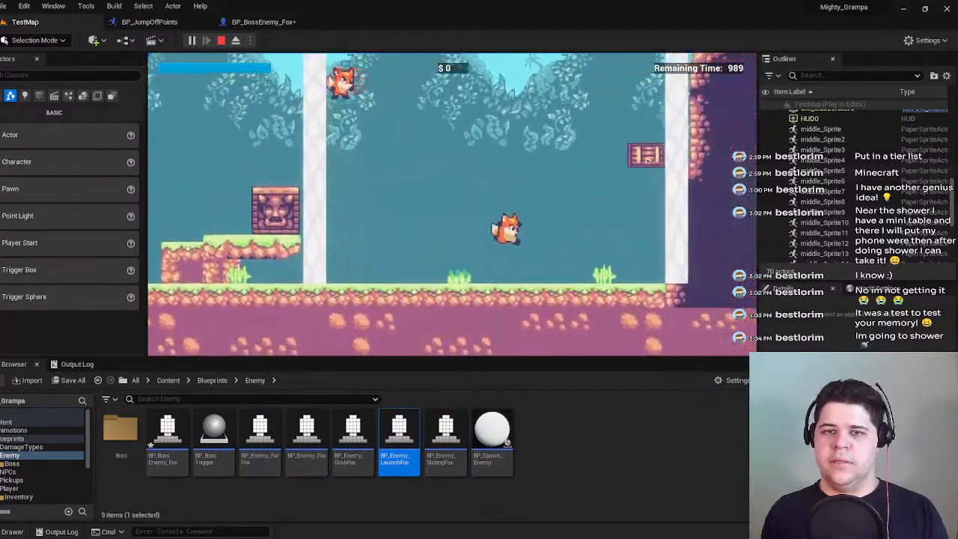
key(Escape)
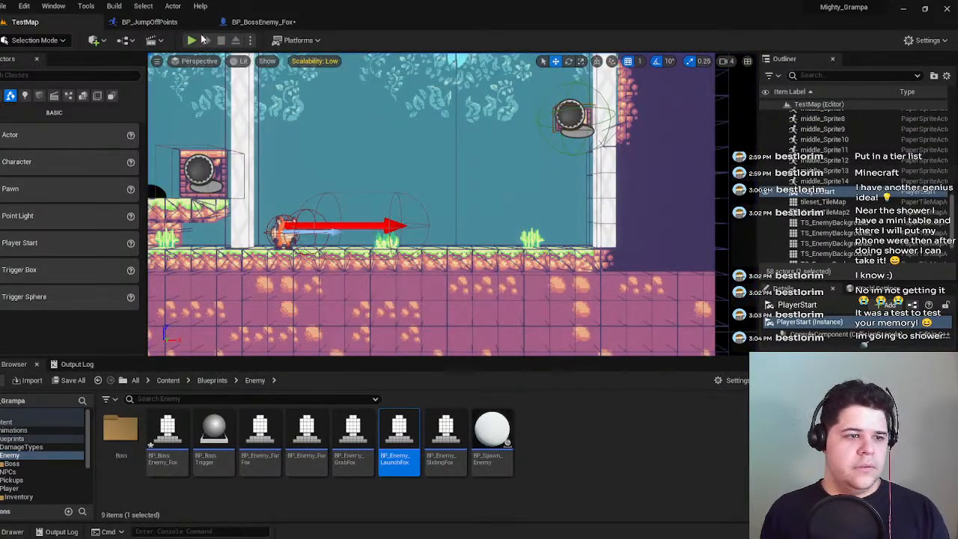
Examine the boss blueprint's Launch Movement, Initiate Launch and Rotate Launch Direction sections, following the Rotate event through to Set World Rotation.
click(262, 24)
right_drag(334, 153, 233, 148)
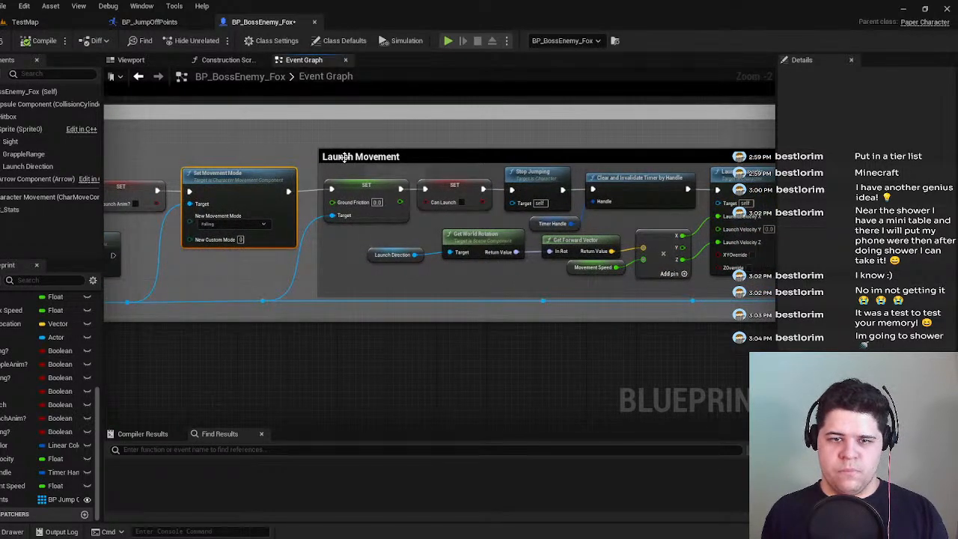
right_drag(411, 214, 435, 190)
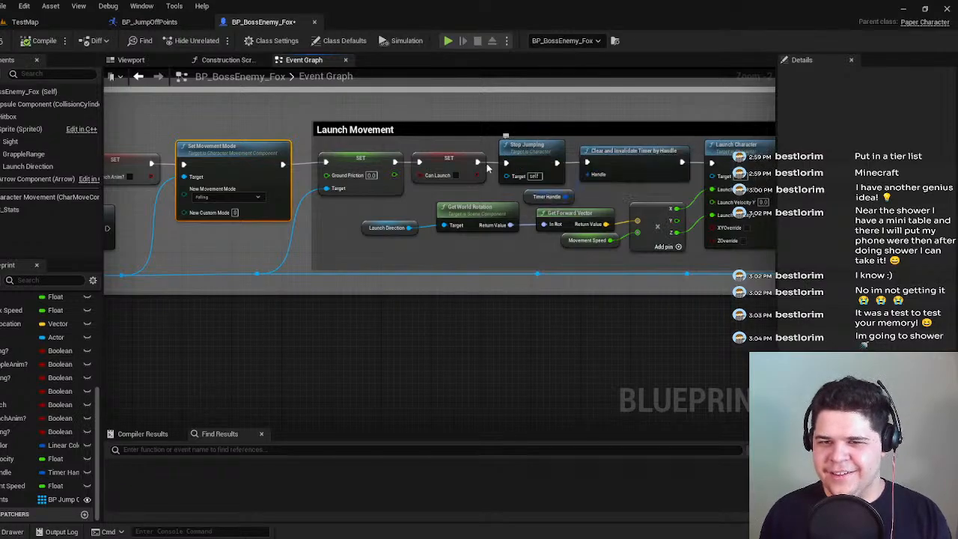
right_drag(466, 260, 521, 193)
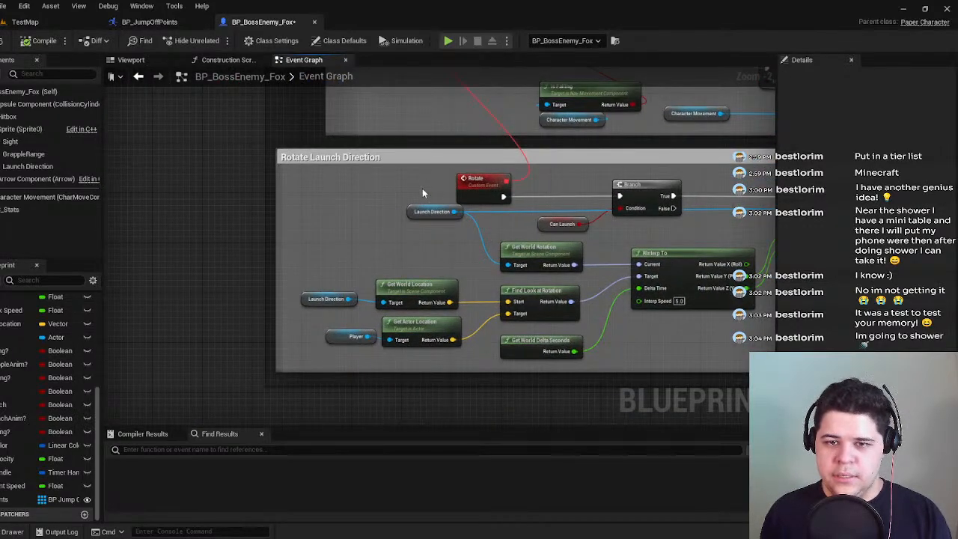
scroll(417, 199, down, 2)
scroll(417, 198, up, 2)
right_drag(416, 198, 335, 146)
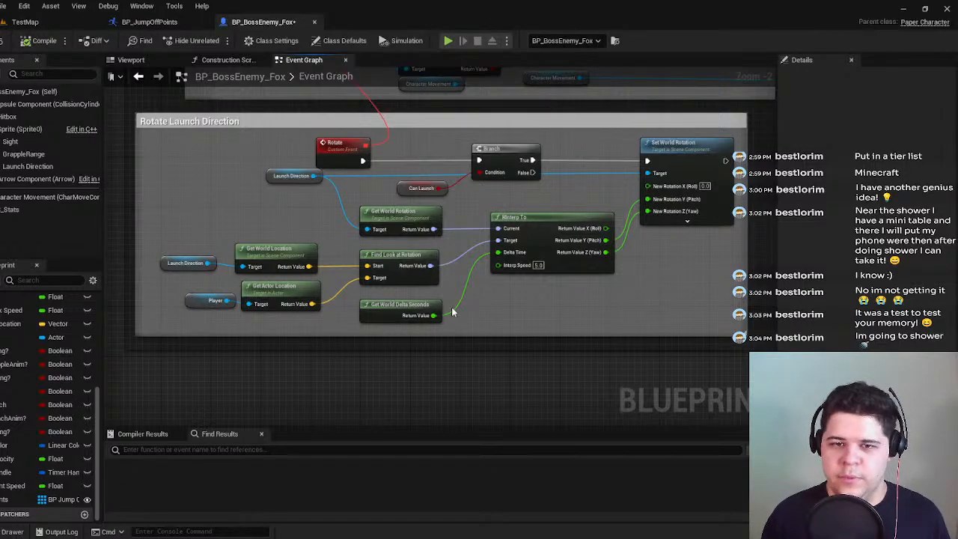
scroll(451, 236, down, 5)
right_drag(451, 235, 424, 279)
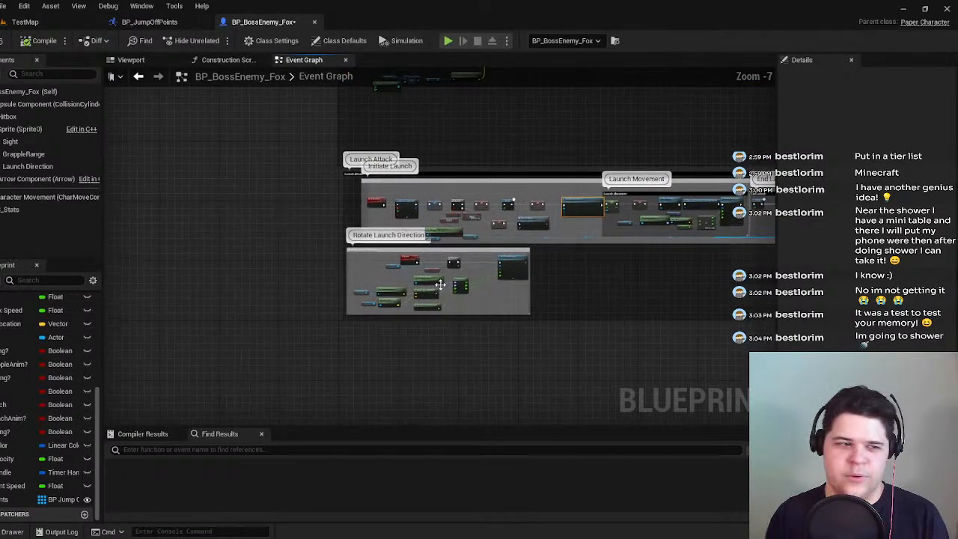
scroll(316, 201, up, 5)
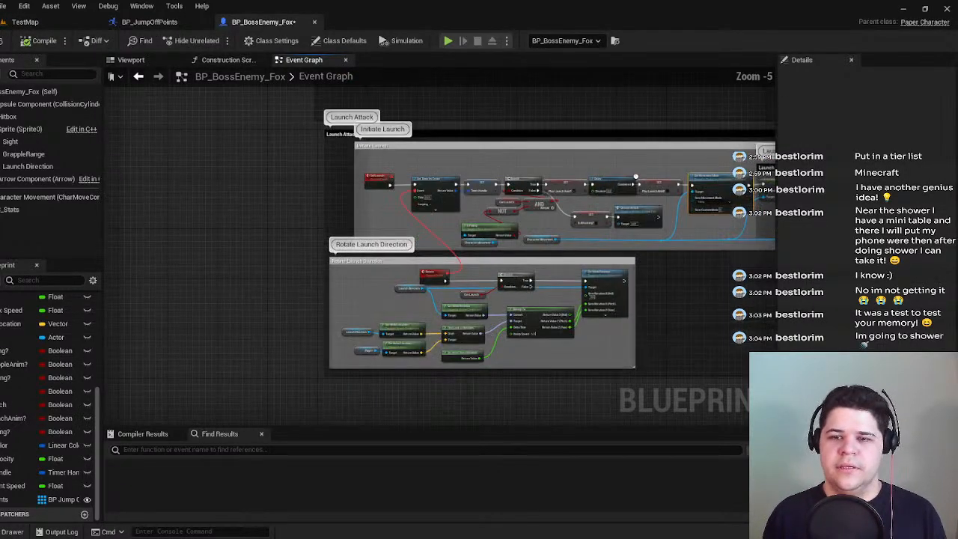
right_drag(463, 257, 207, 324)
right_drag(486, 304, 673, 307)
right_drag(201, 328, 340, 310)
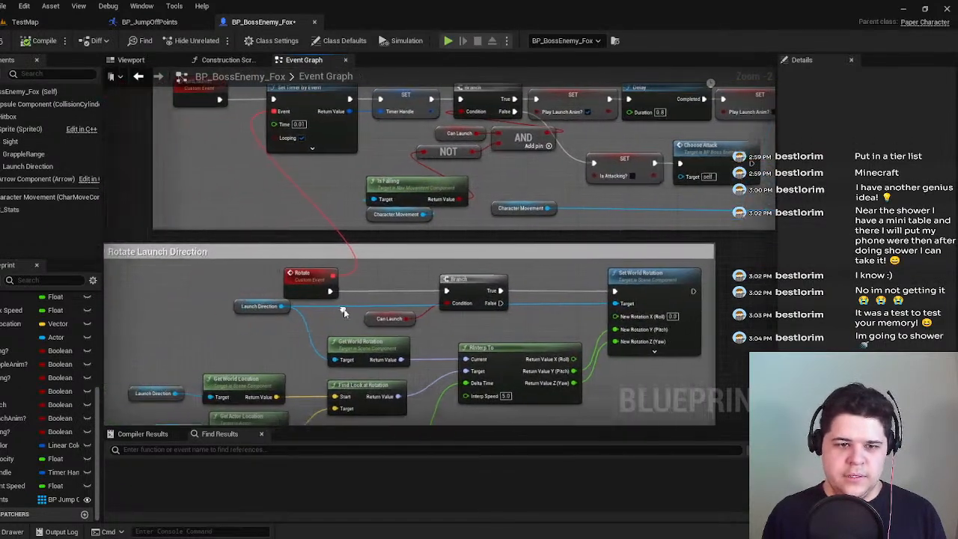
click(303, 285)
right_drag(451, 278, 453, 214)
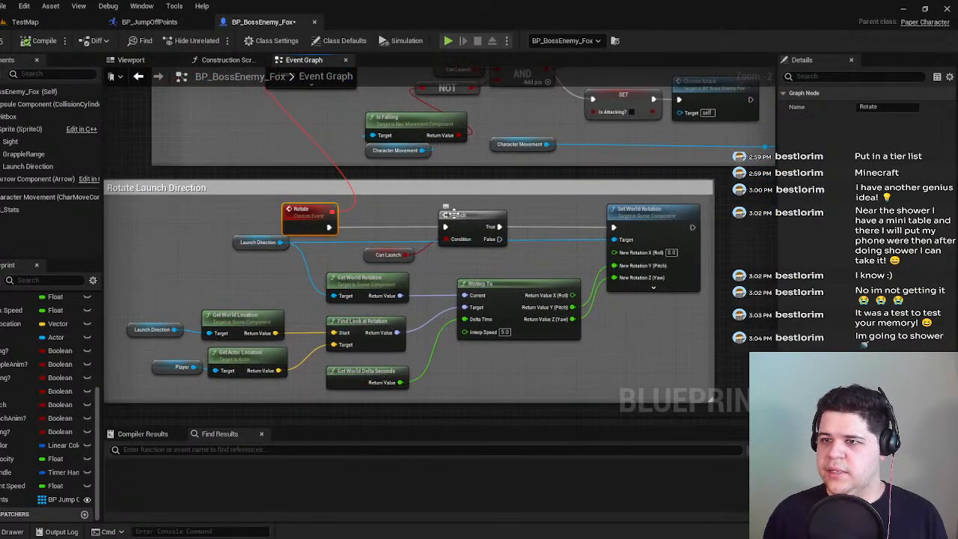
Turn off Hidden in Game for the boss's Launch Direction arrow component, then compile and save the blueprint.
click(250, 243)
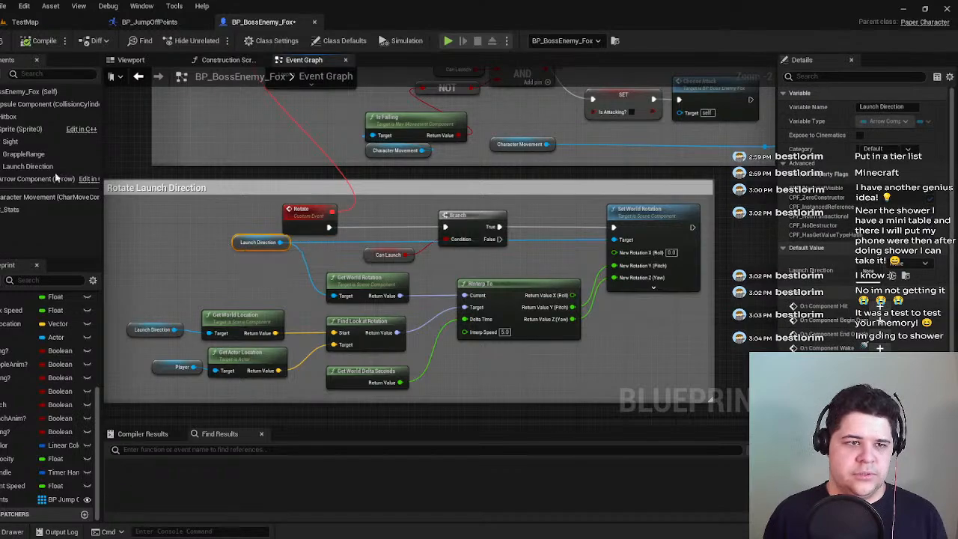
click(30, 166)
scroll(840, 263, down, 1)
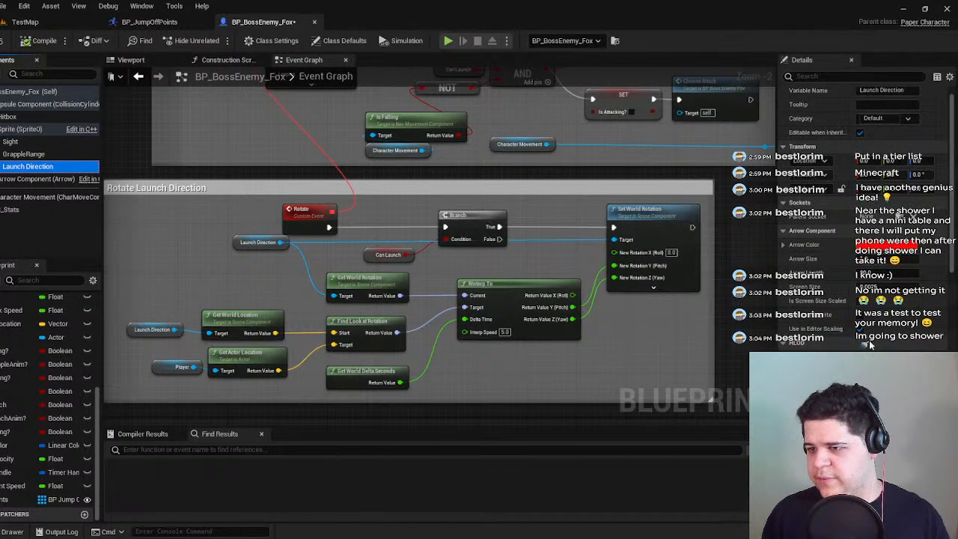
scroll(853, 328, down, 5)
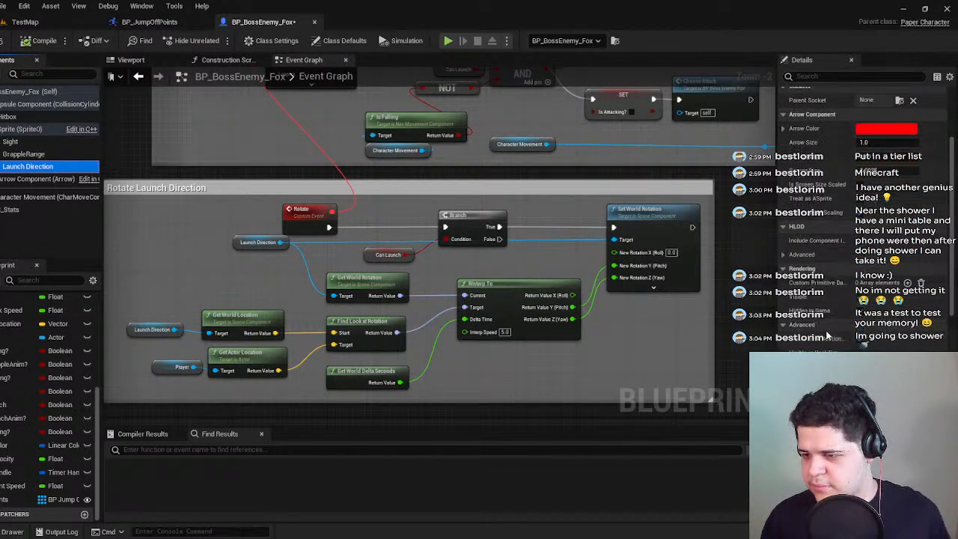
scroll(812, 121, up, 1)
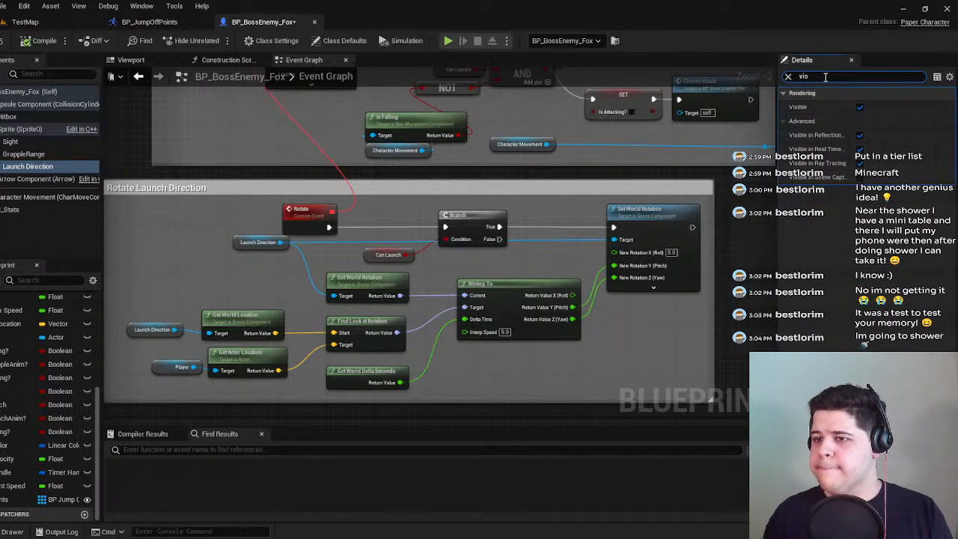
text(di)
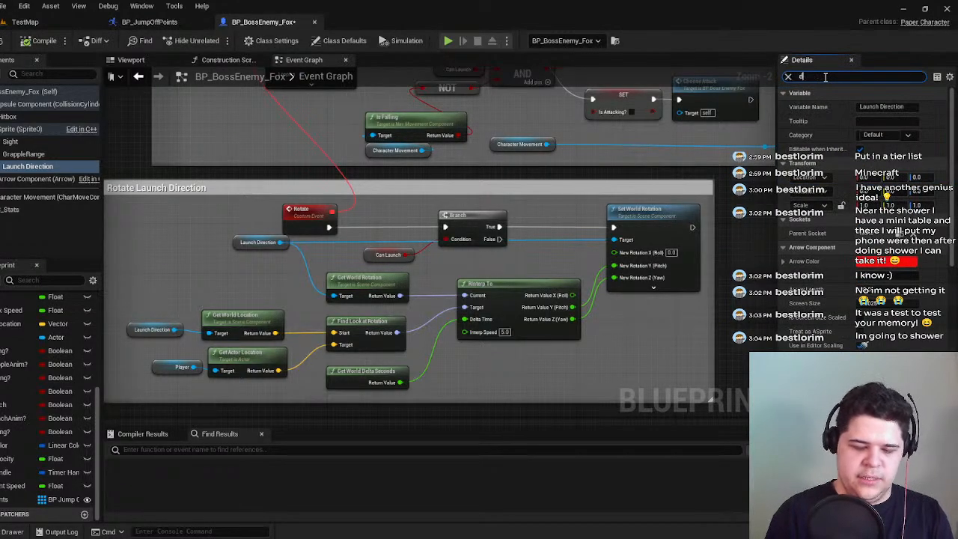
key(BackSpace)
key(BackSpace)
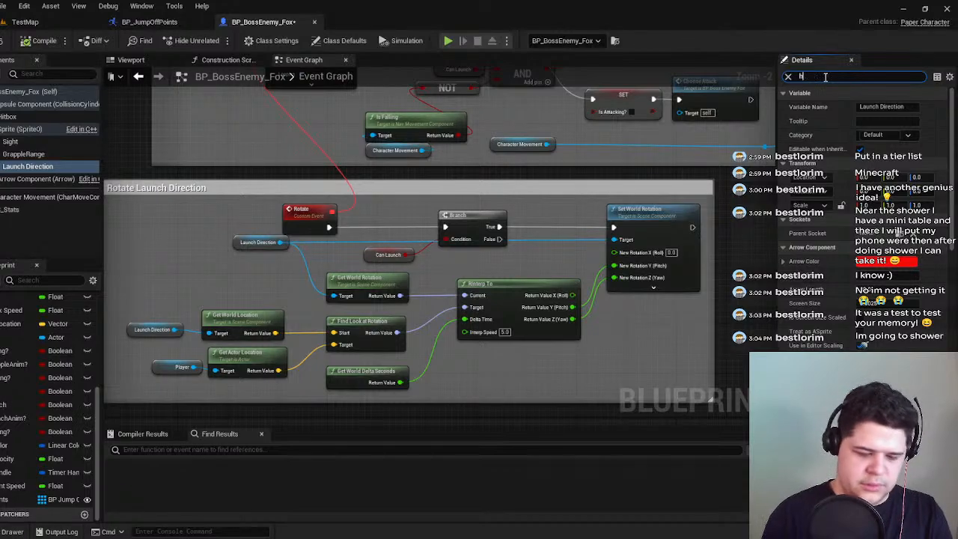
text(hidd)
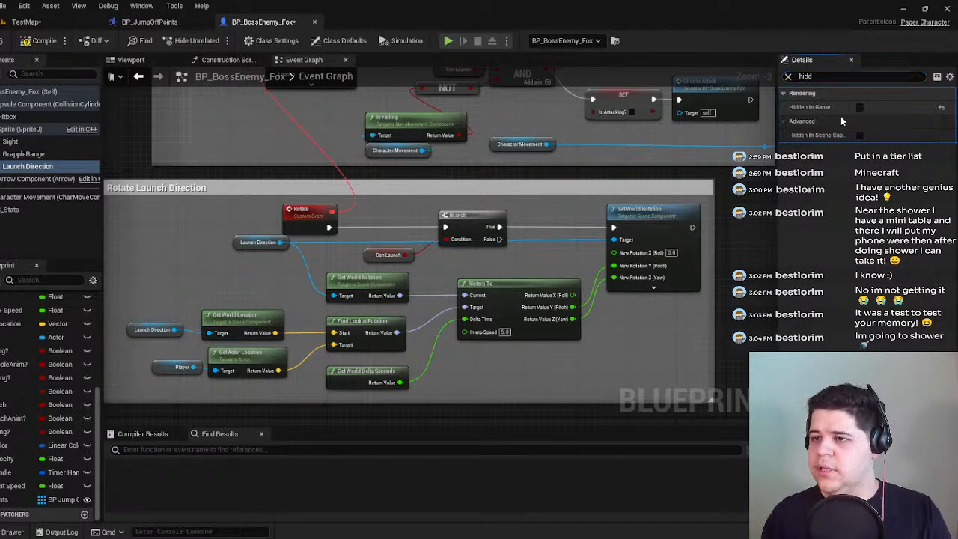
click(33, 42)
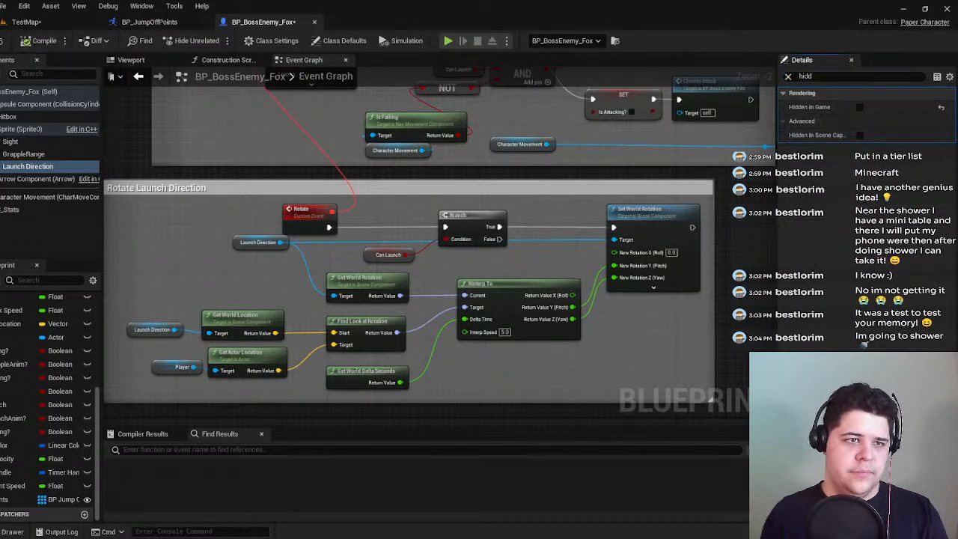
Playtest TestMap, running and jumping below the boss to watch how its launch direction arrow tracks the player, then end the session.
click(27, 21)
click(191, 41)
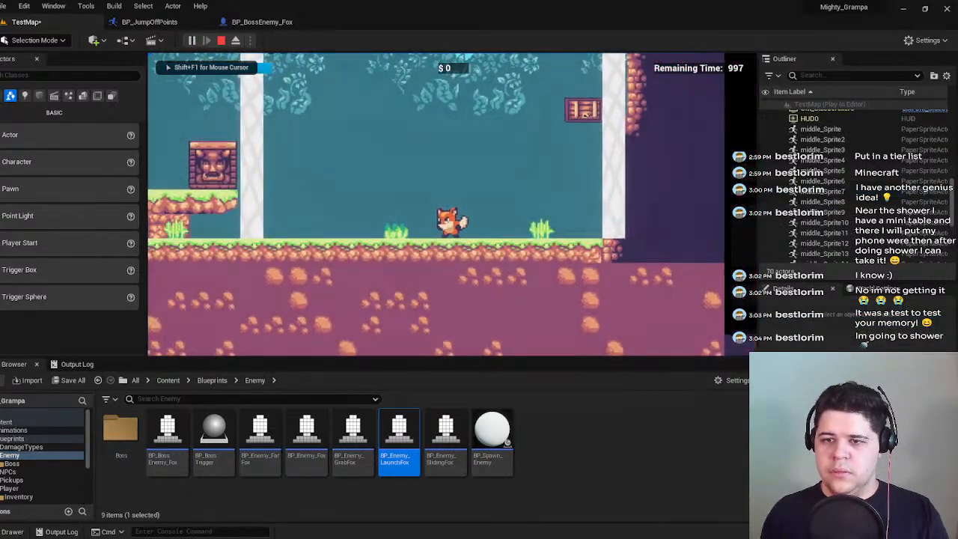
key(space)
key(a)
key(d)
key(a)
key(d)
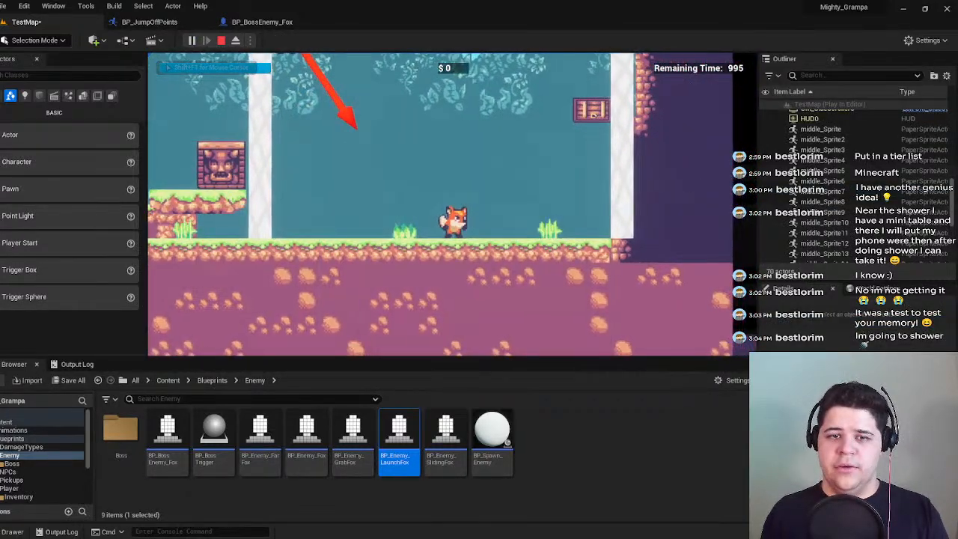
key(a)
key(space)
key(d)
key(a)
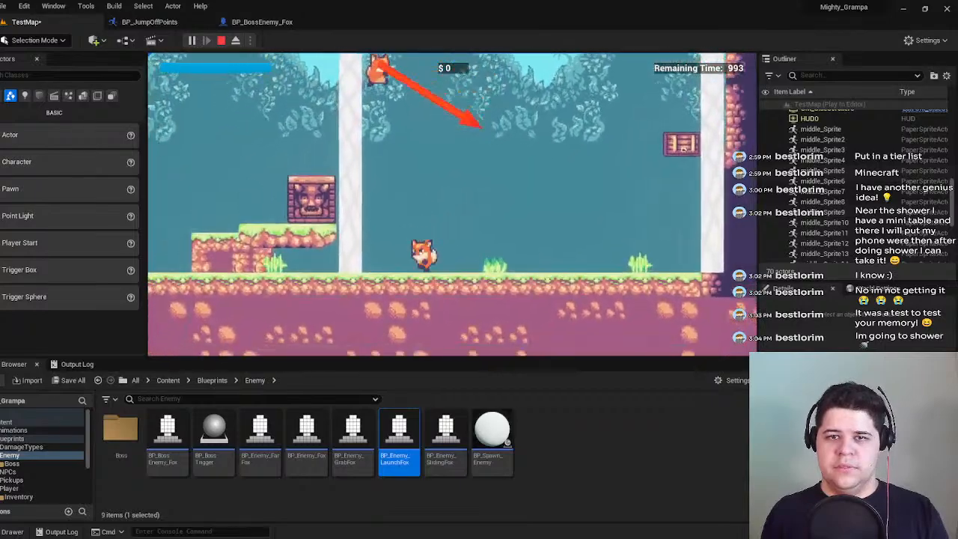
key(d)
key(space)
key(d)
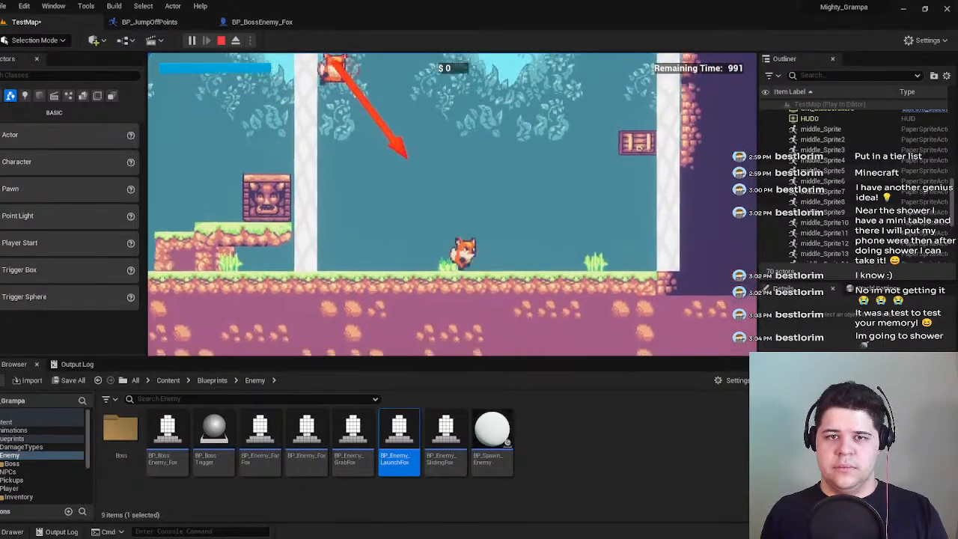
key(space)
key(a)
key(d)
key(a)
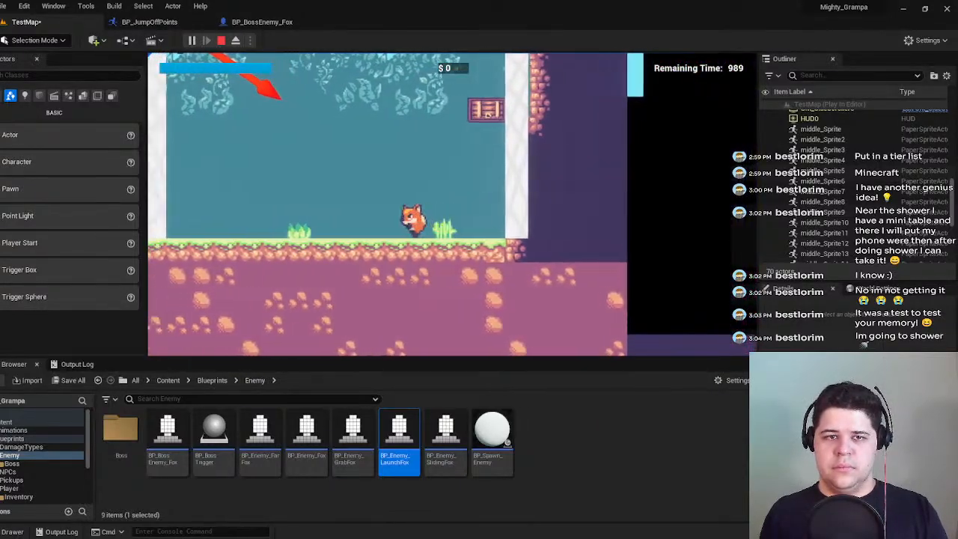
key(space)
key(d)
key(a)
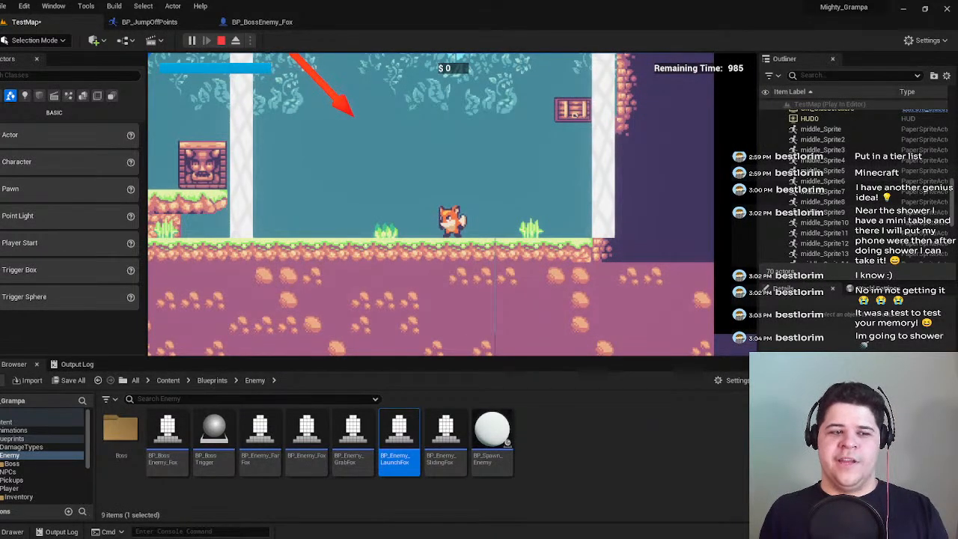
key(space)
key(a)
key(d)
key(space)
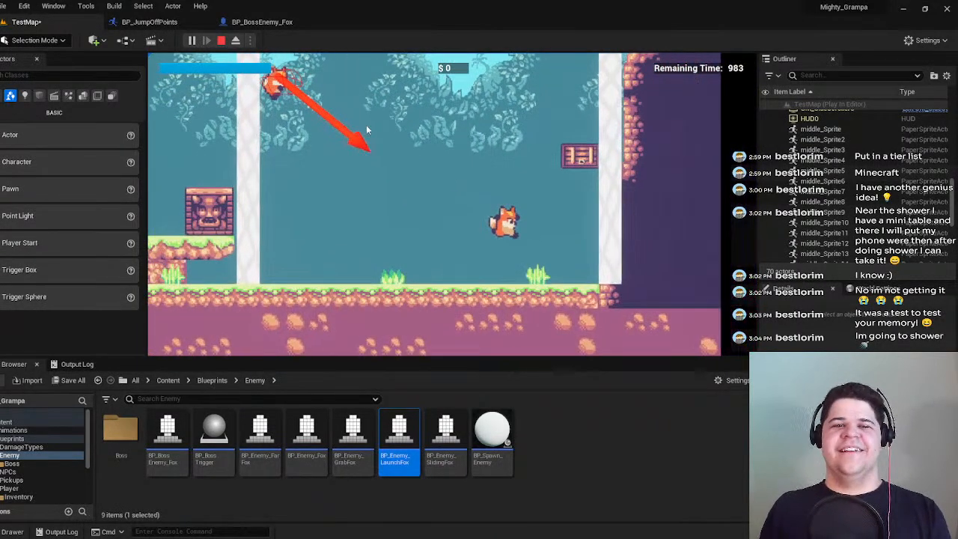
key(Escape)
Add a breakpoint to the SET Timer Handle node in the boss's Initiate Launch section.
click(259, 22)
right_drag(363, 223, 392, 196)
right_drag(220, 212, 267, 289)
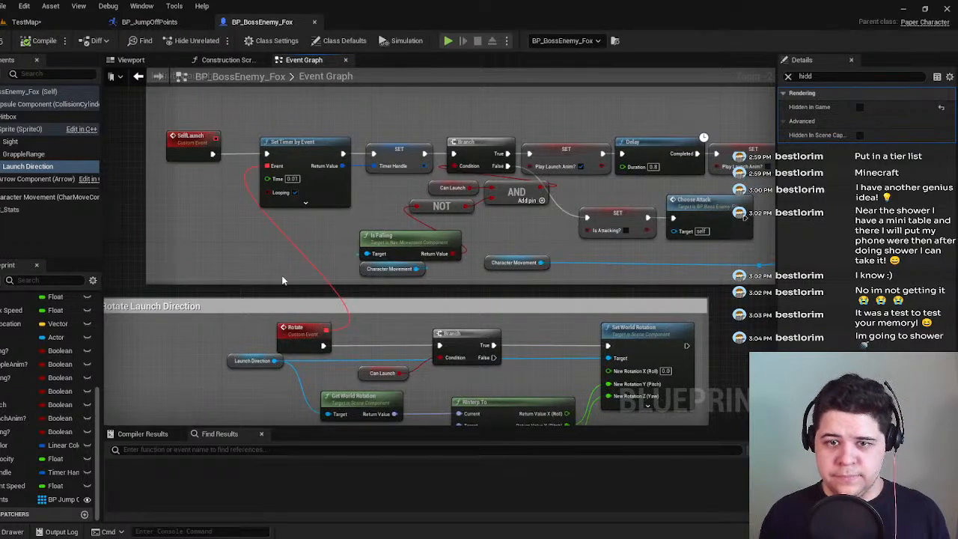
click(27, 22)
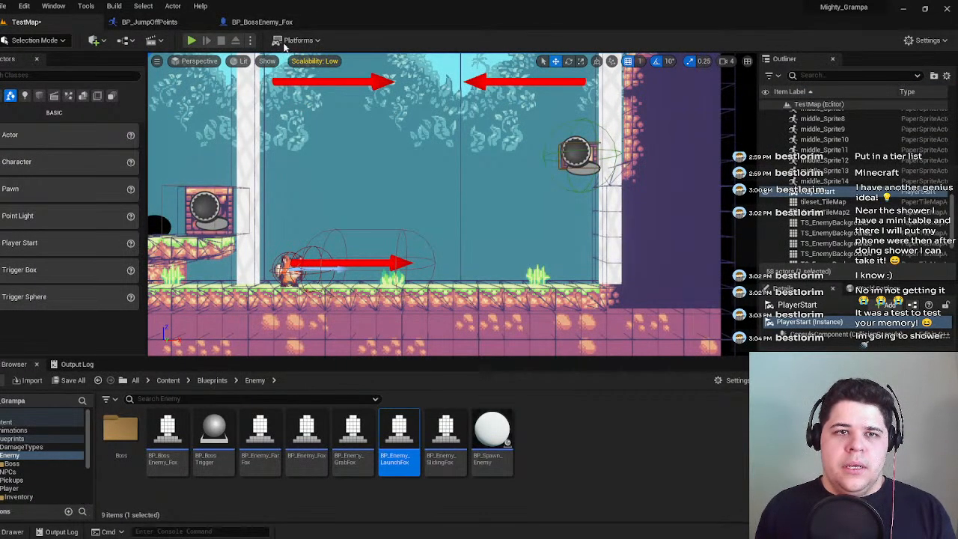
click(263, 22)
right_drag(477, 273, 486, 296)
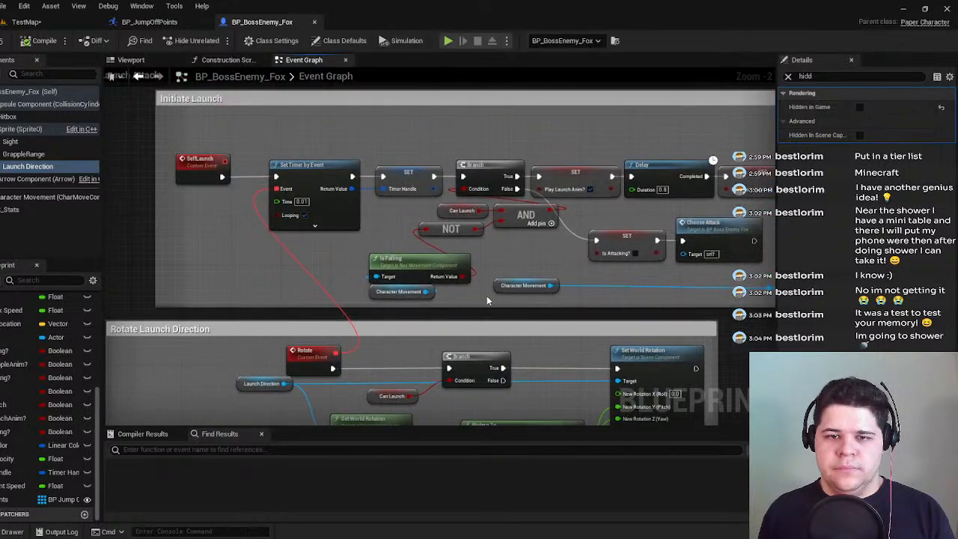
click(424, 170)
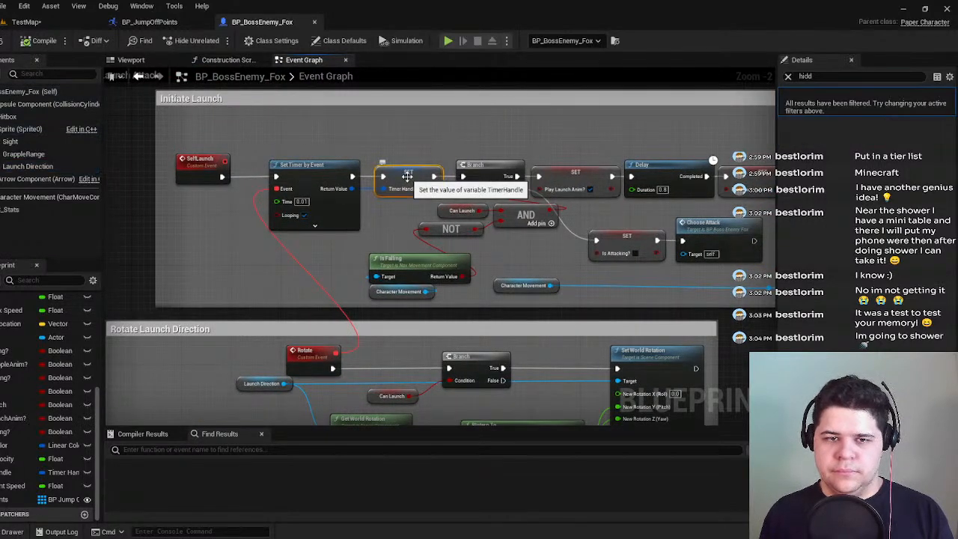
right_drag(424, 169, 461, 178)
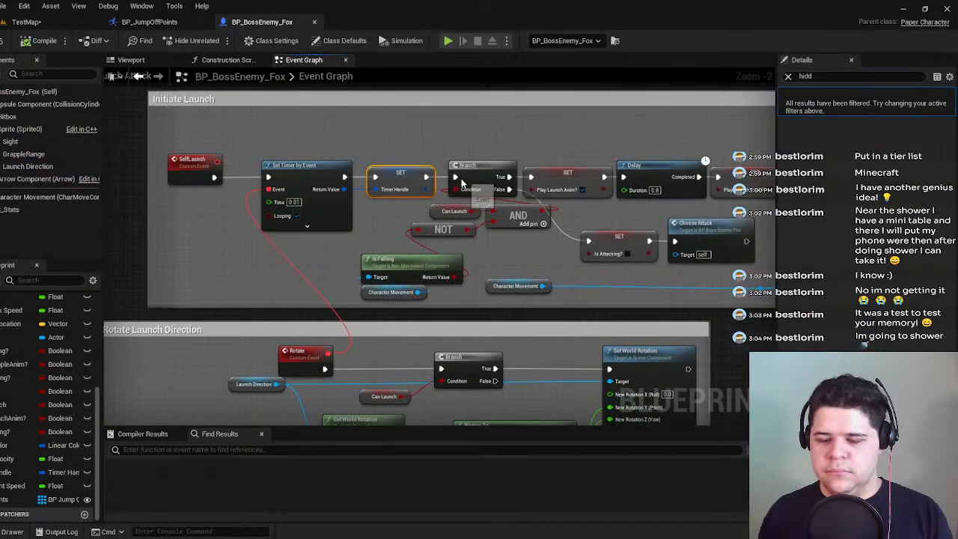
Save TestMap, playtest until the boss's breakpoint pauses execution, and check the paused game view.
click(22, 21)
click(191, 40)
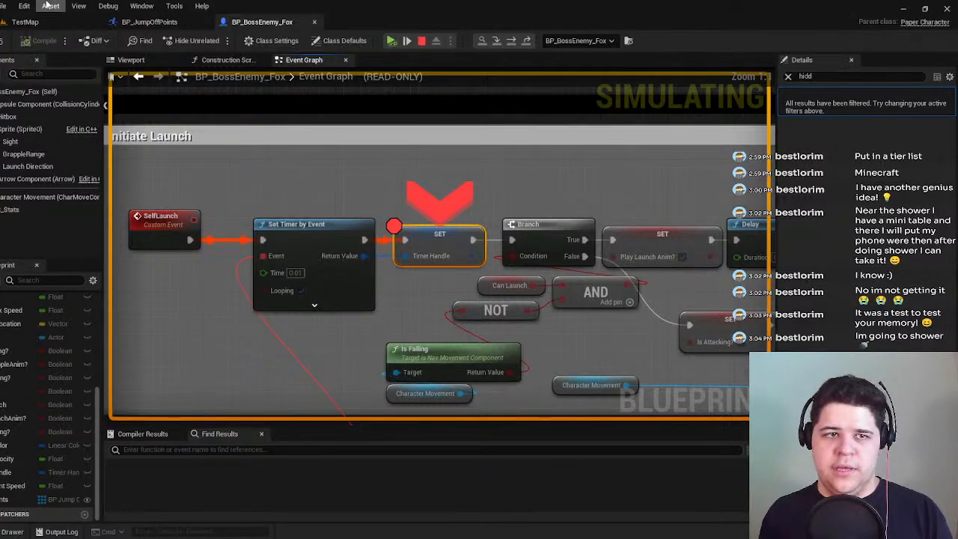
click(26, 22)
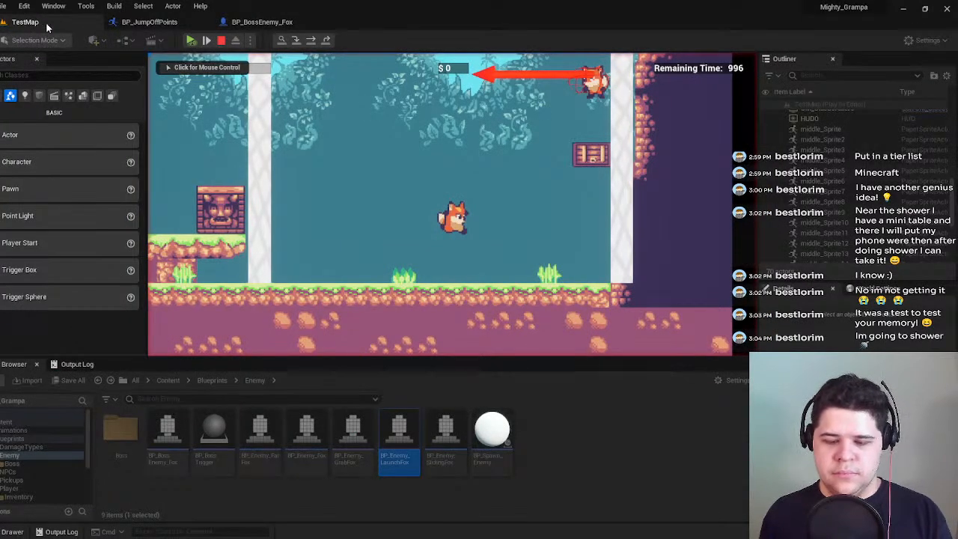
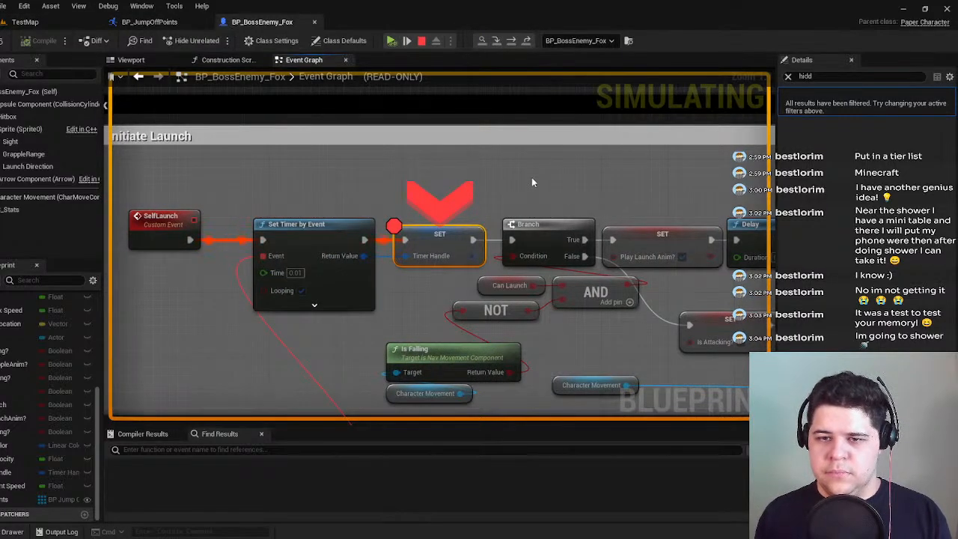
Examine the paused boss graph around the breakpoint, from the jump-point movement chain above down to Initiate Launch.
mouse_move(513, 184)
right_down()
mouse_move(276, 203)
mouse_move(510, 188)
right_up()
scroll(276, 203, down, 1)
scroll(359, 219, down, 3)
right_drag(359, 220, 437, 270)
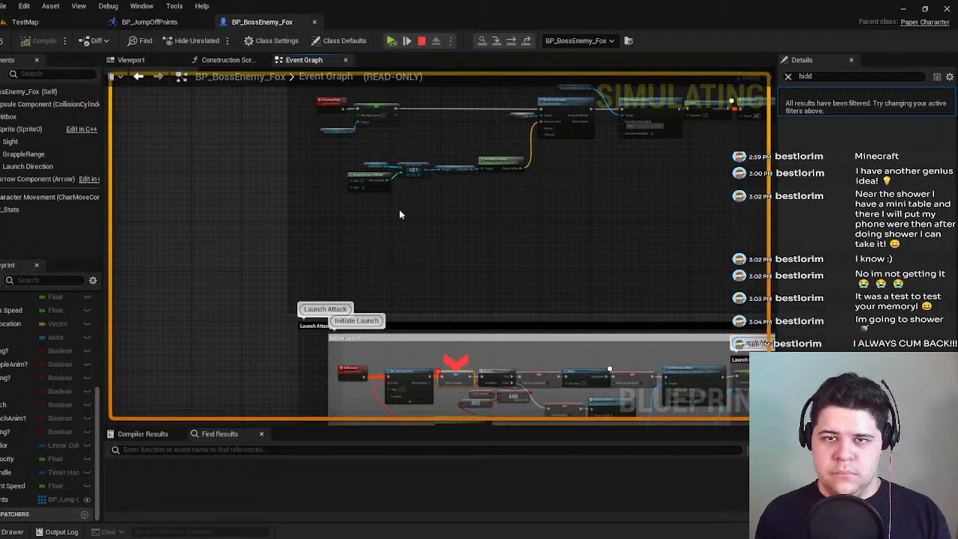
right_drag(449, 314, 448, 193)
scroll(448, 193, up, 4)
right_drag(449, 255, 459, 83)
right_drag(459, 116, 466, 316)
scroll(444, 219, down, 3)
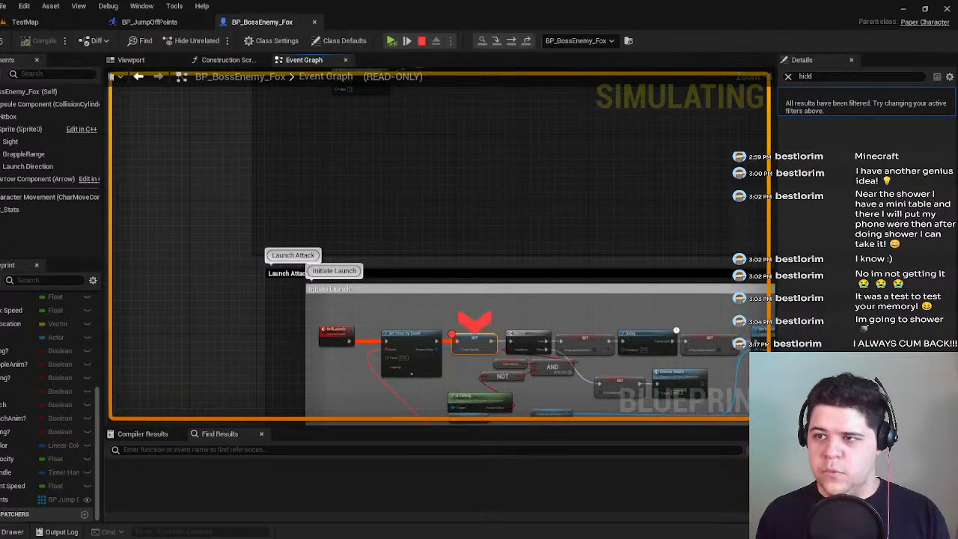
right_drag(386, 363, 341, 245)
scroll(341, 245, up, 1)
scroll(341, 245, up, 1)
Step over the nodes from SET Timer Handle through the Branch to see which path executes, then stop the play session.
key(F10)
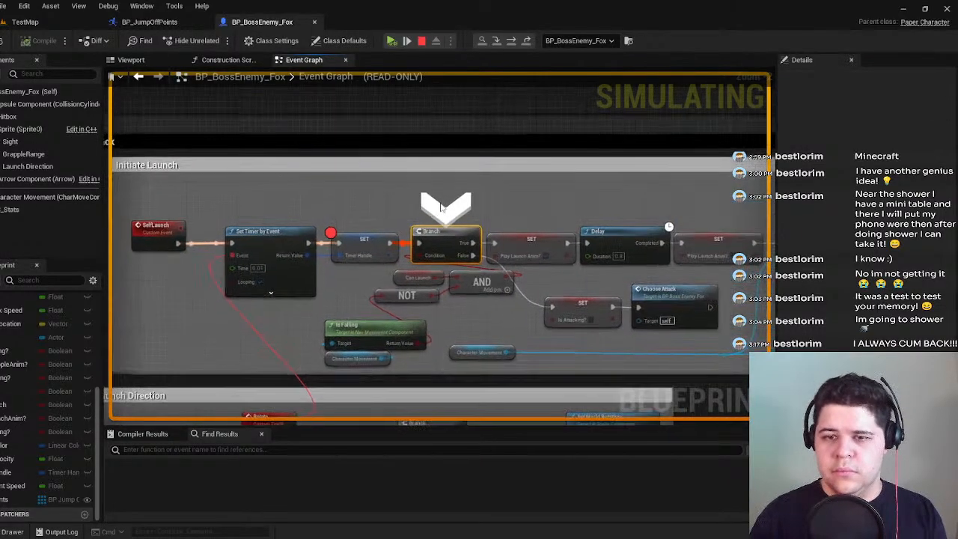
key(F10)
key(F10)
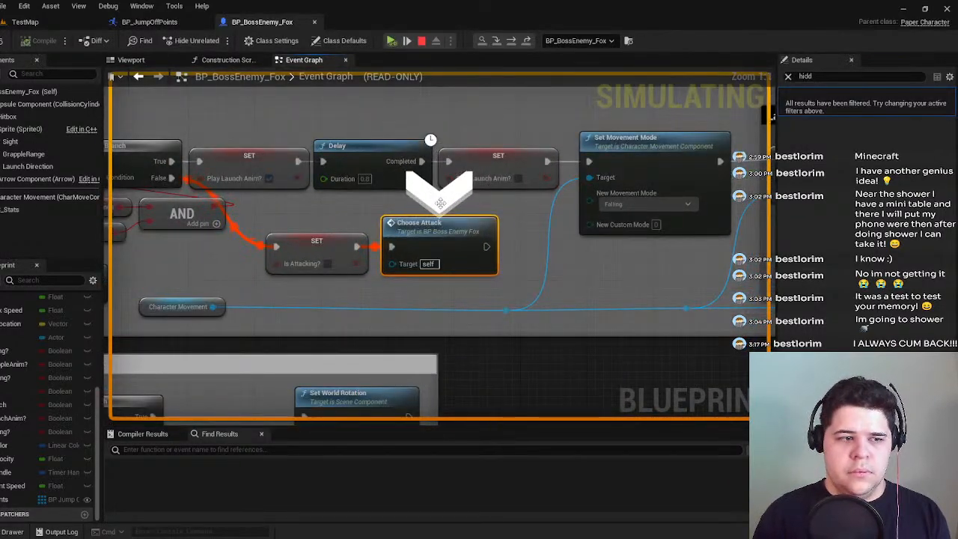
right_drag(324, 194, 535, 178)
scroll(535, 179, down, 2)
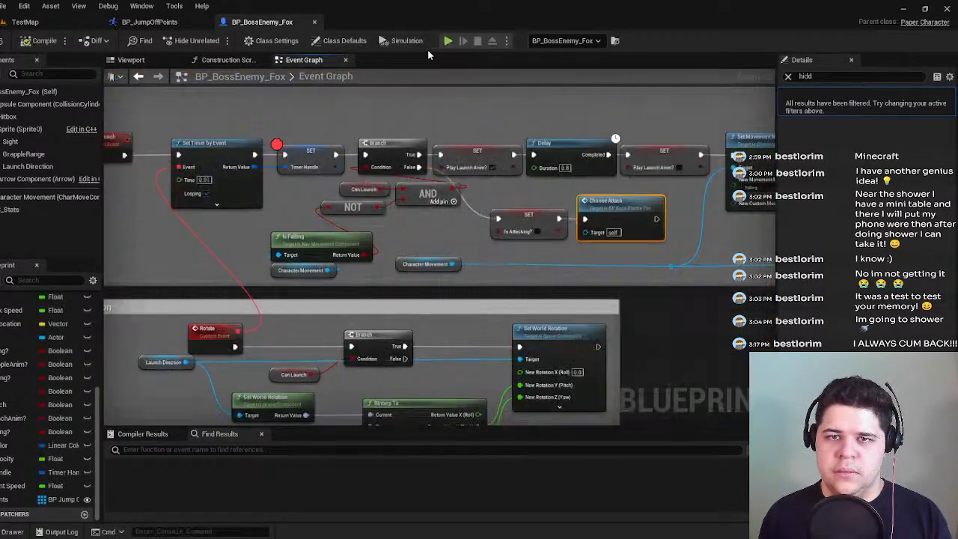
click(422, 43)
Review the beginning of the Initiate Launch chain in the boss graph and return to TestMap.
scroll(381, 128, down, 2)
right_drag(475, 225, 396, 140)
scroll(318, 170, up, 2)
right_drag(318, 171, 354, 236)
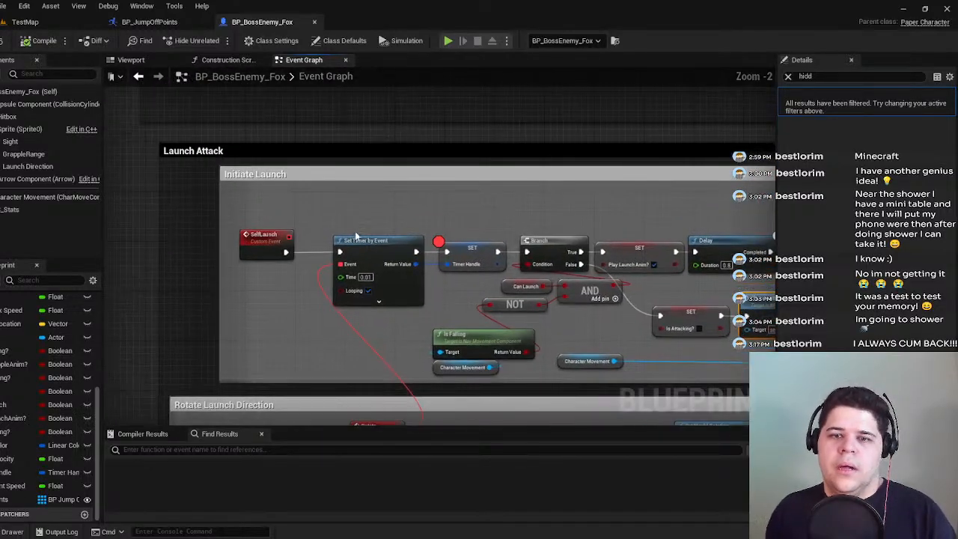
click(33, 23)
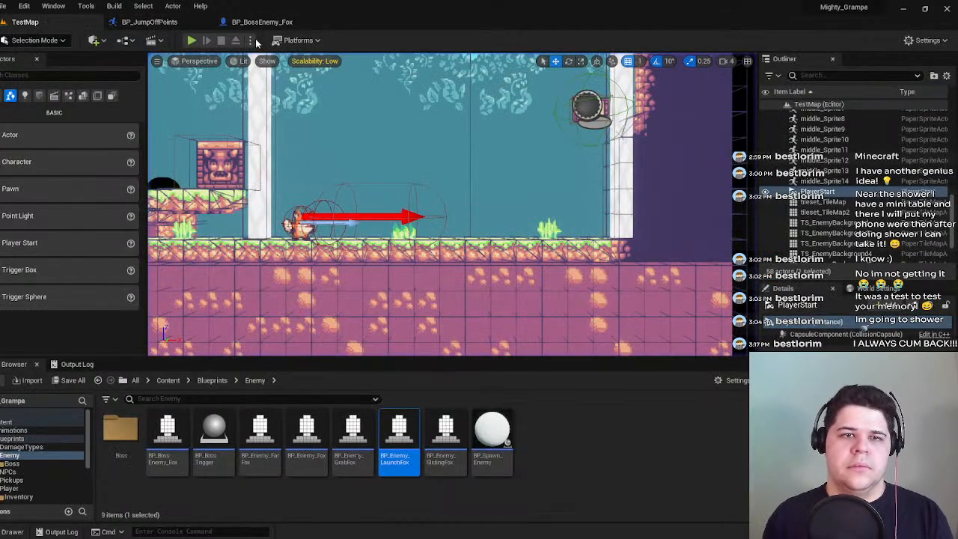
Play TestMap and step through the SelfLaunch event from the Timer Handle breakpoint, and end the session.
click(192, 41)
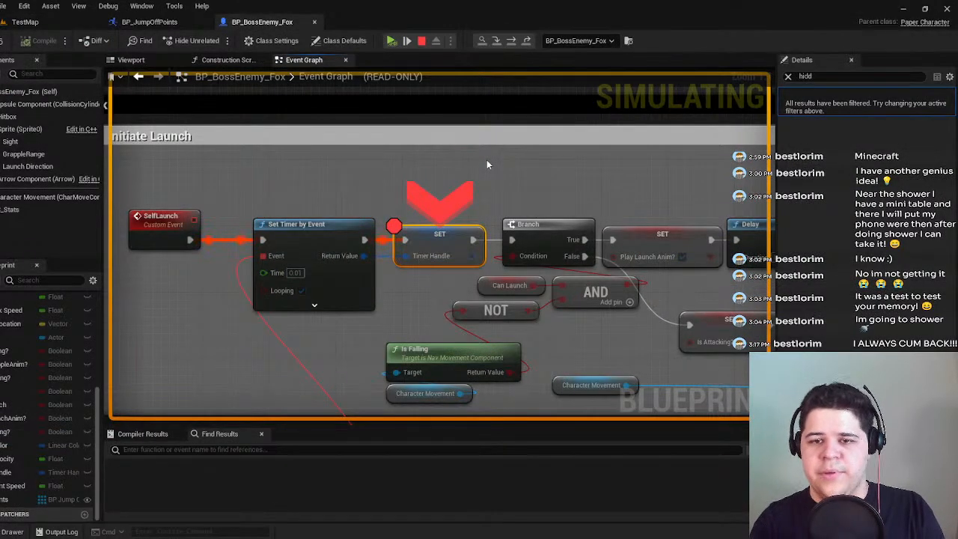
key(F10)
key(F10)
key(F10)
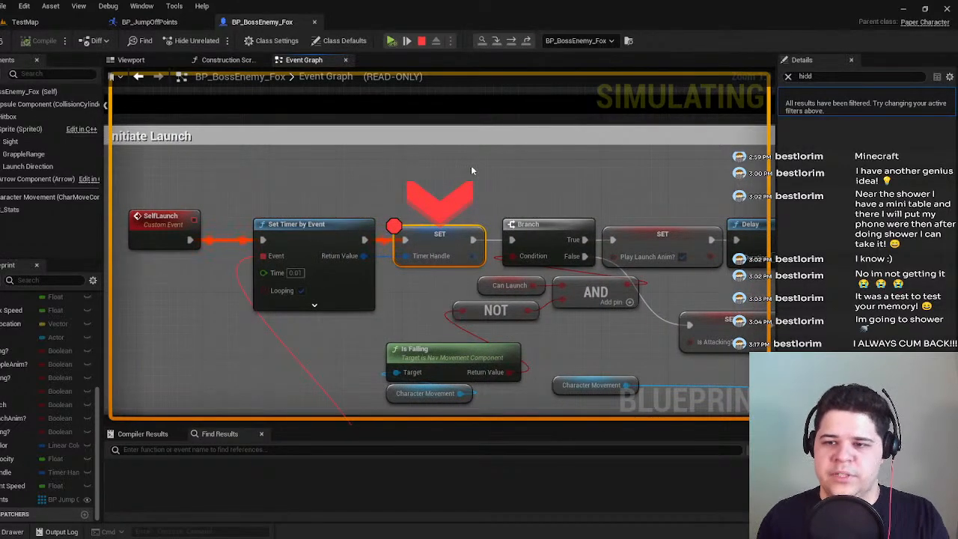
key(F10)
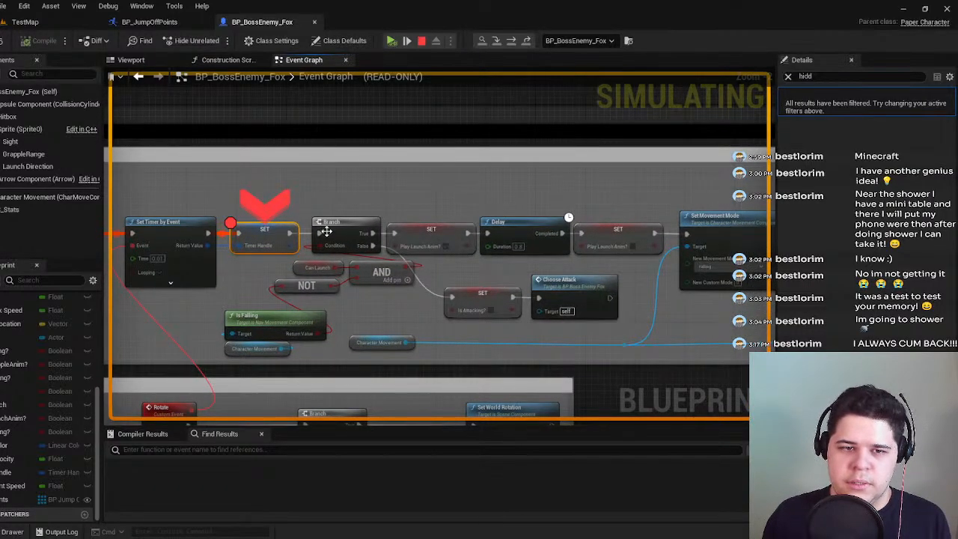
right_drag(328, 178, 329, 301)
key(Escape)
Copy the Slide Attack's Branch with its AND, NOT, Can Slide, Is Falling and Character Movement nodes, and paste them below the FindJumpPoint nodes.
right_drag(260, 213, 314, 143)
scroll(320, 244, up, 4)
scroll(377, 266, down, 5)
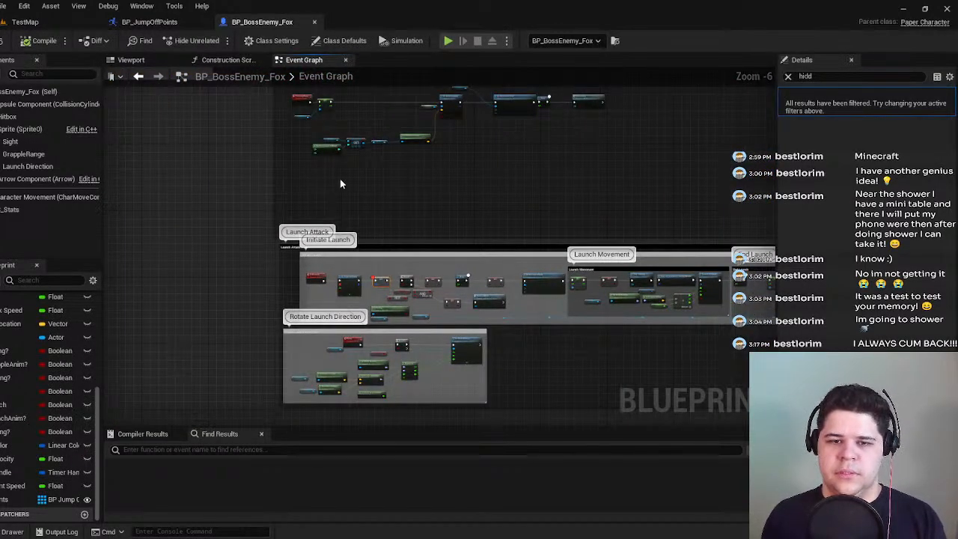
scroll(339, 188, up, 3)
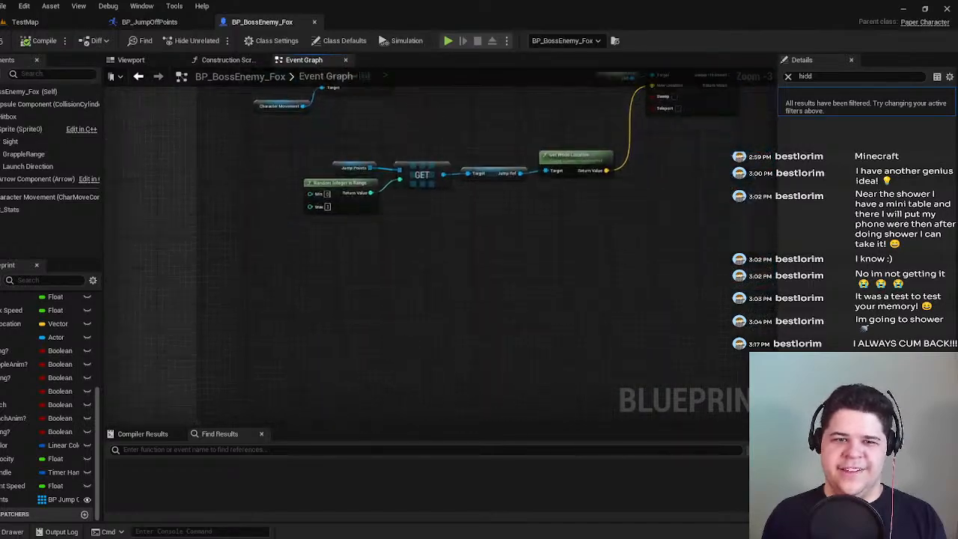
right_drag(400, 366, 389, 107)
right_drag(458, 404, 418, 156)
right_drag(419, 104, 449, 419)
right_drag(380, 337, 386, 181)
right_drag(414, 408, 369, 163)
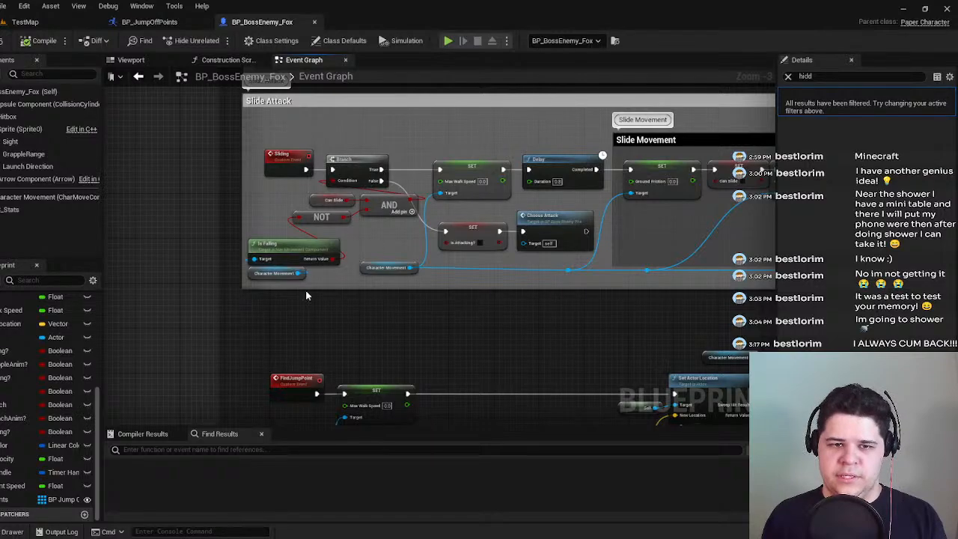
drag(287, 234, 286, 232)
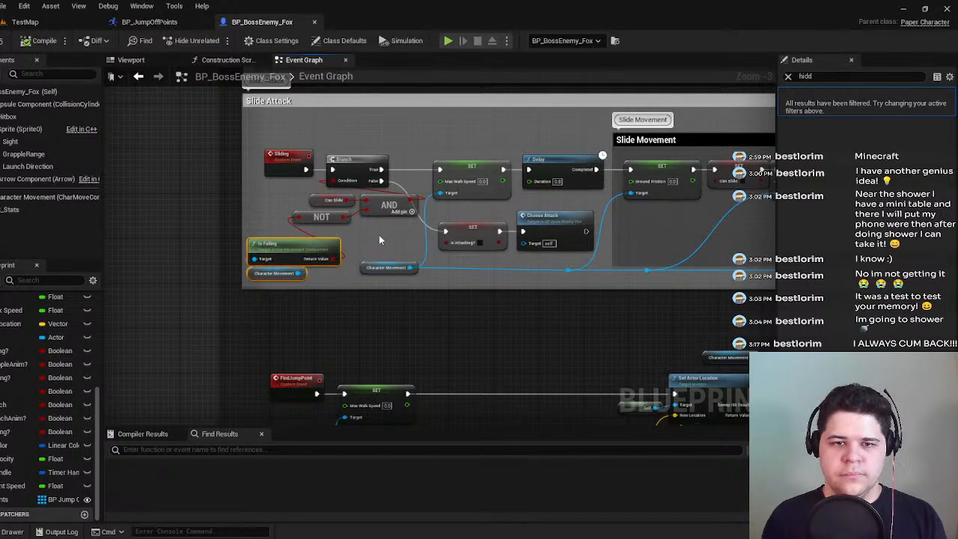
shift+drag(372, 227, 342, 180)
right_drag(414, 404, 391, 255)
right_drag(400, 333, 397, 265)
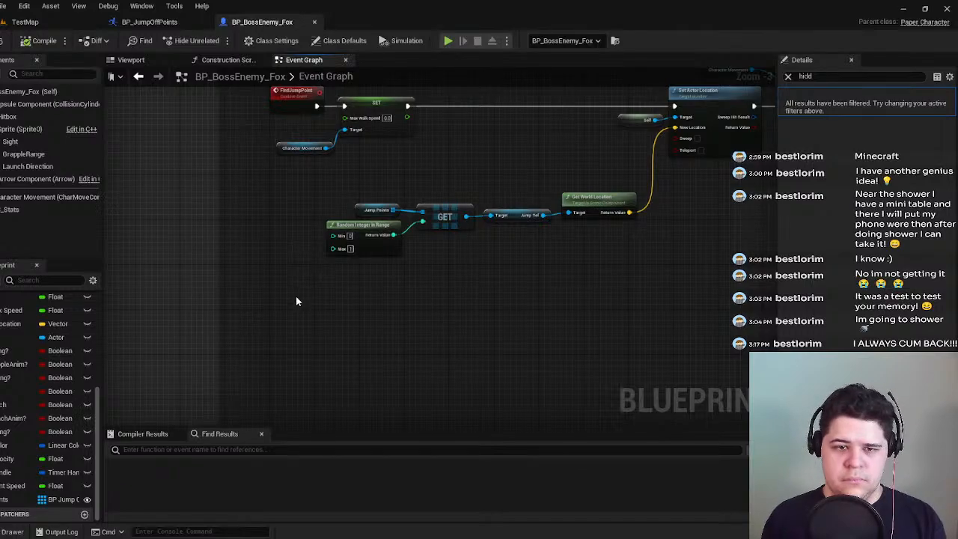
key(ctrl+v)
drag(322, 218, 352, 282)
Delete the Can Slide getter from the pasted condition nodes.
right_drag(316, 277, 344, 194)
scroll(379, 235, up, 3)
click(374, 247)
key(Delete)
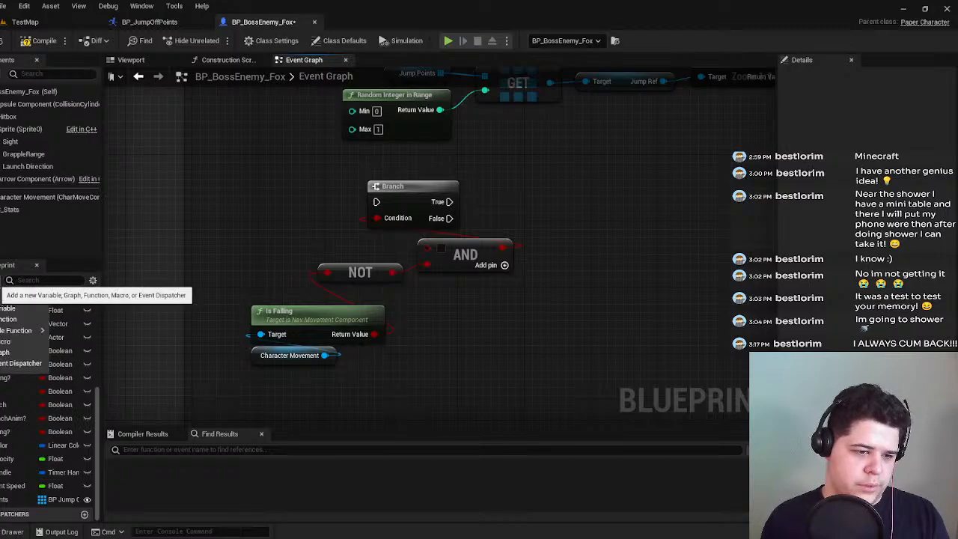
click(11, 310)
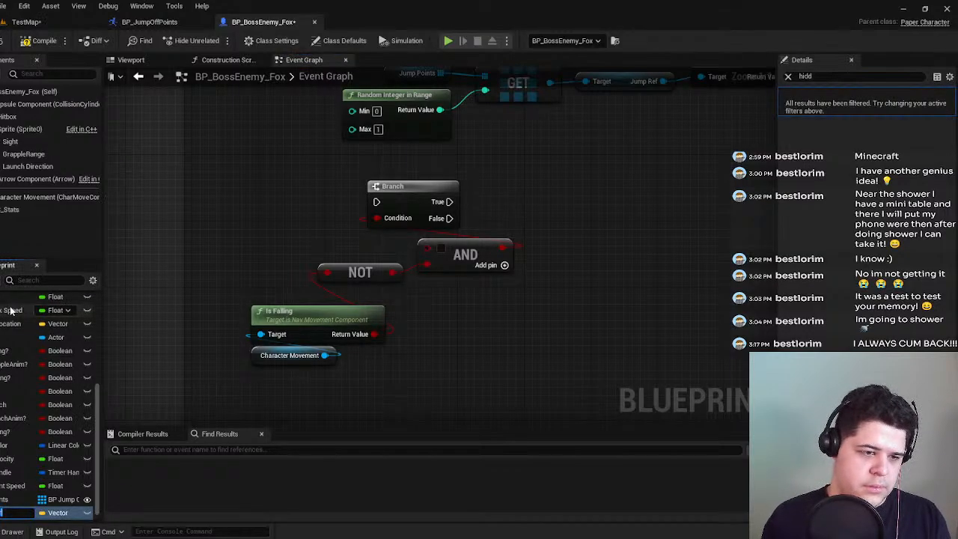
click(195, 362)
key(ctrl+z)
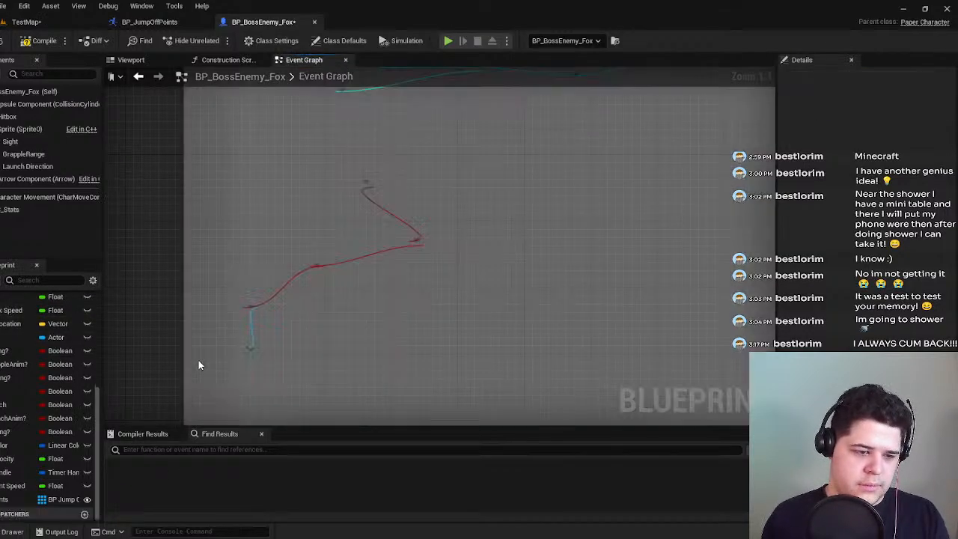
Find the references of the CanLaunch variable and inspect where it is read and set in the Event Graph.
right_click(9, 405)
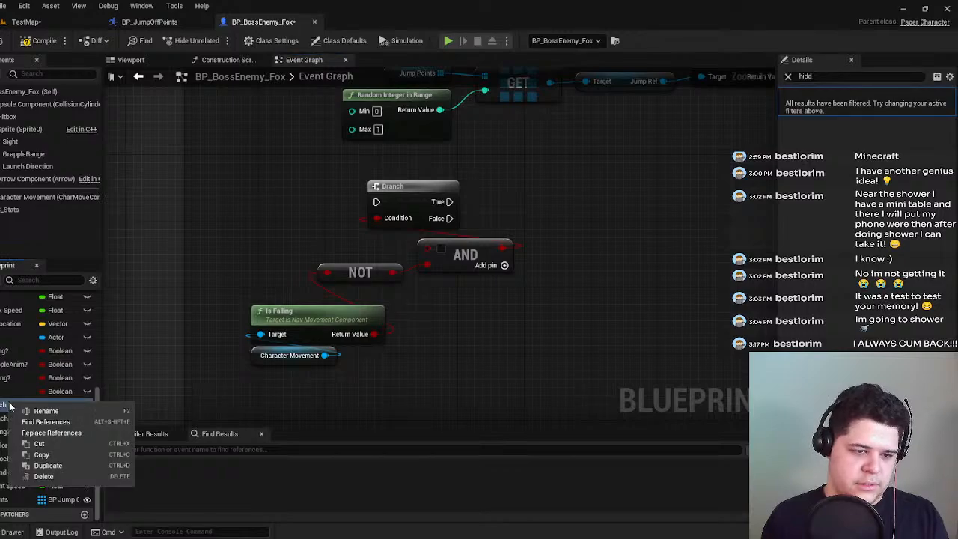
click(36, 425)
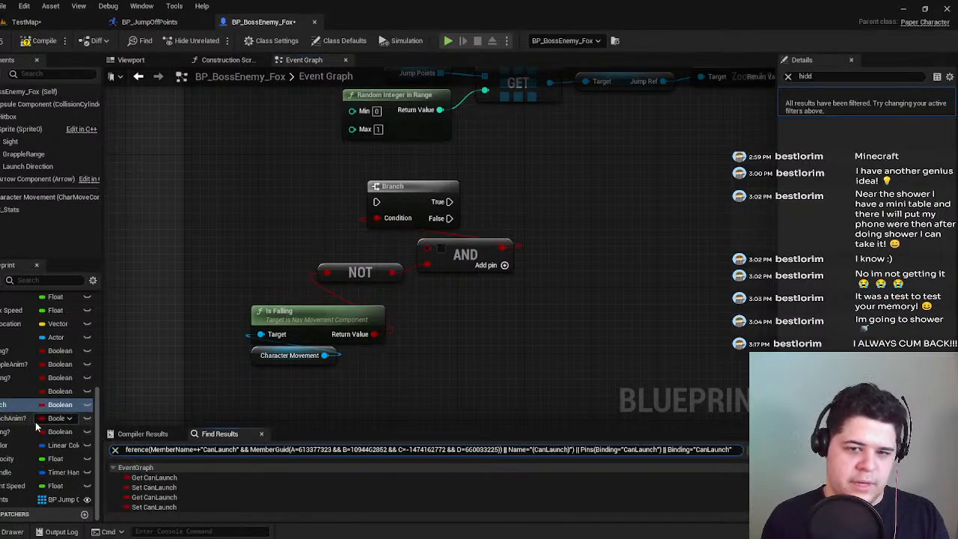
click(159, 478)
double_click(159, 478)
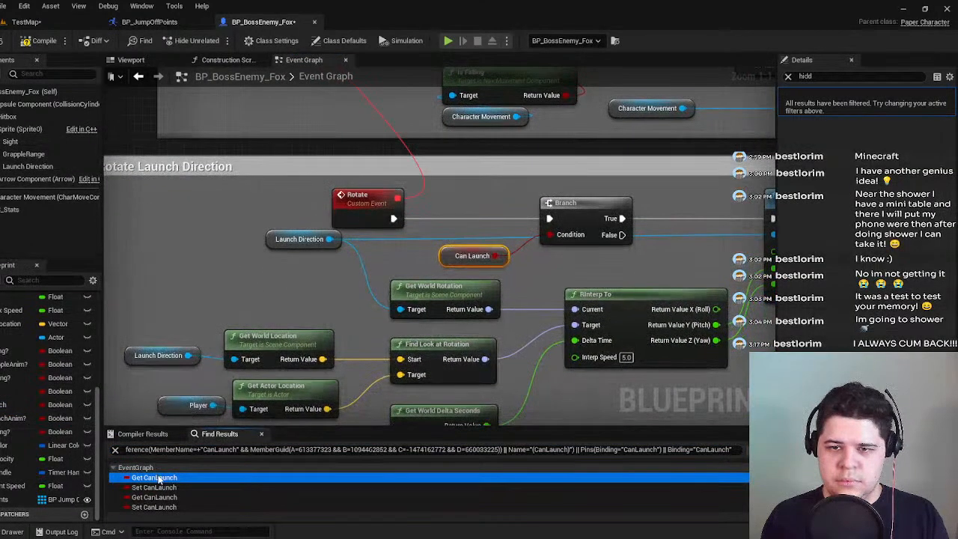
double_click(159, 487)
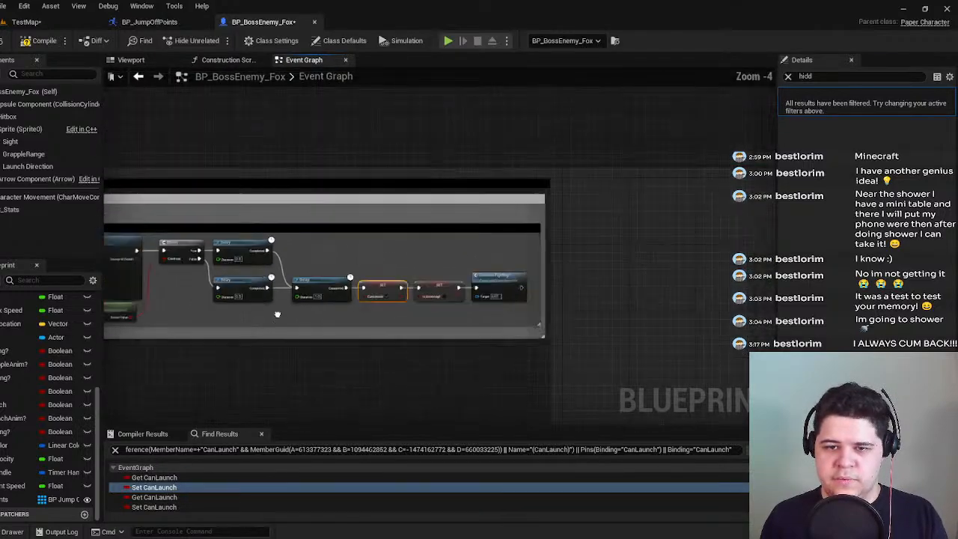
scroll(551, 352, down, 4)
right_drag(277, 314, 709, 311)
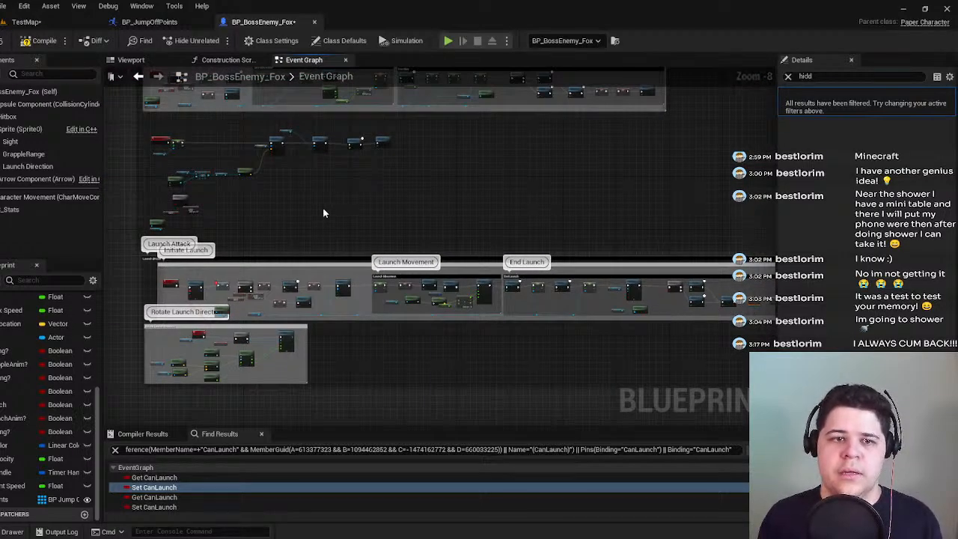
Create a new Boolean variable named CanJumpPoint? in the boss fox Blueprint.
scroll(439, 274, up, 7)
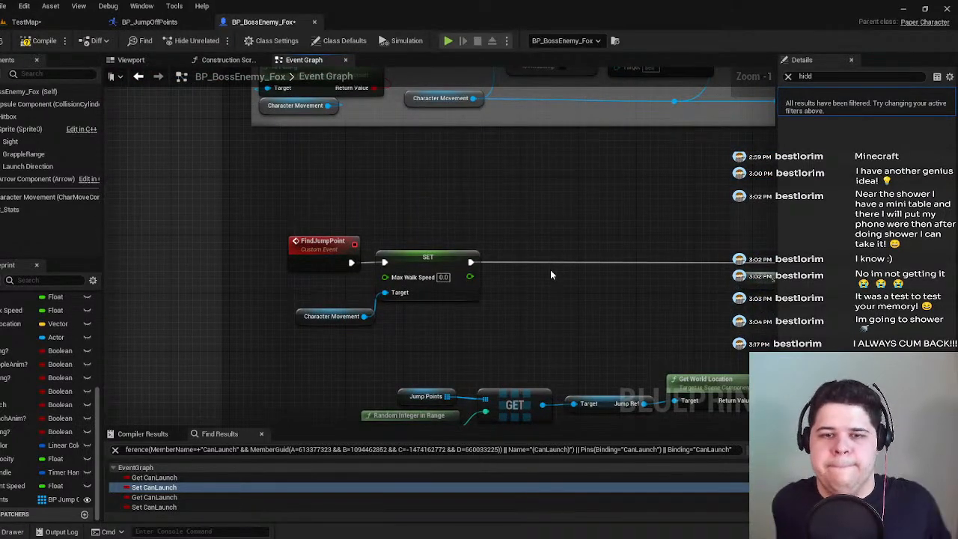
scroll(538, 276, down, 4)
right_drag(538, 276, 552, 245)
scroll(552, 245, up, 3)
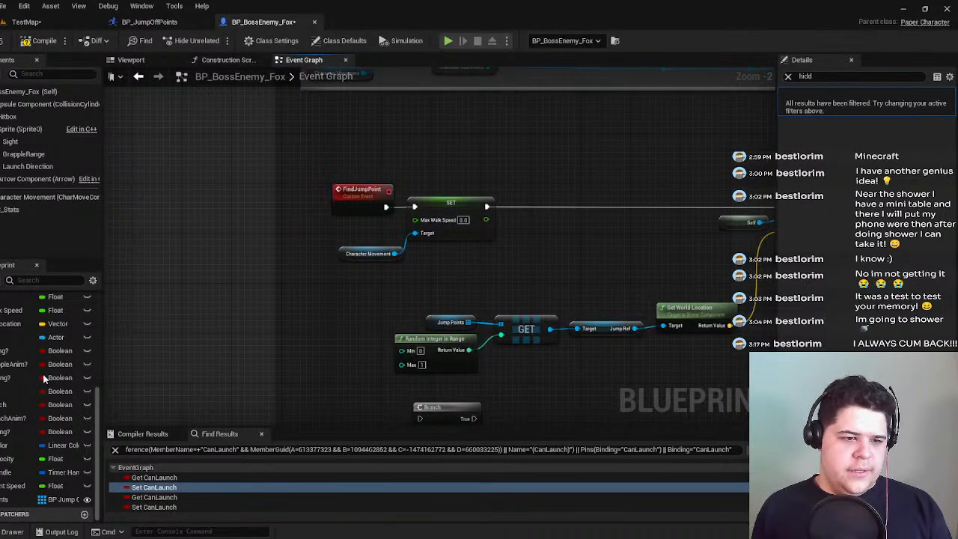
click(2, 280)
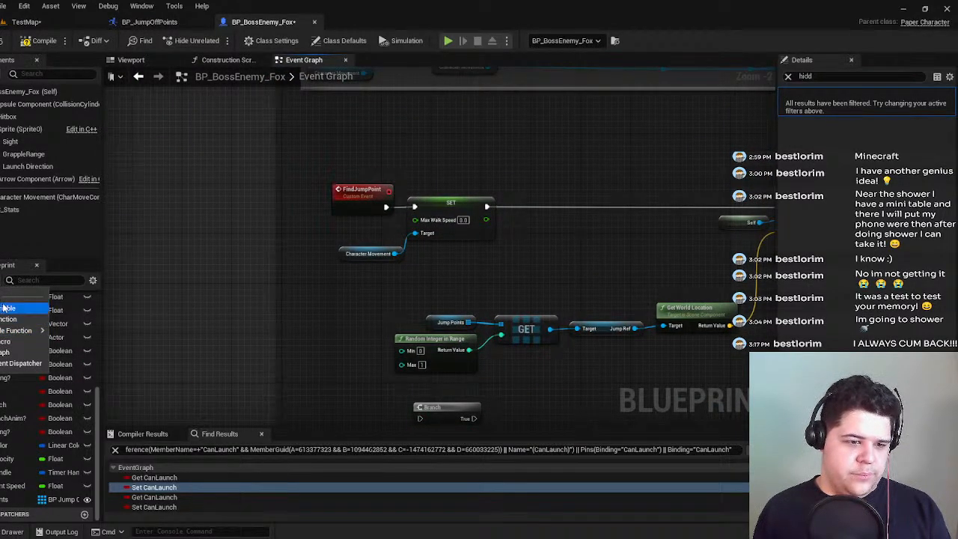
click(4, 308)
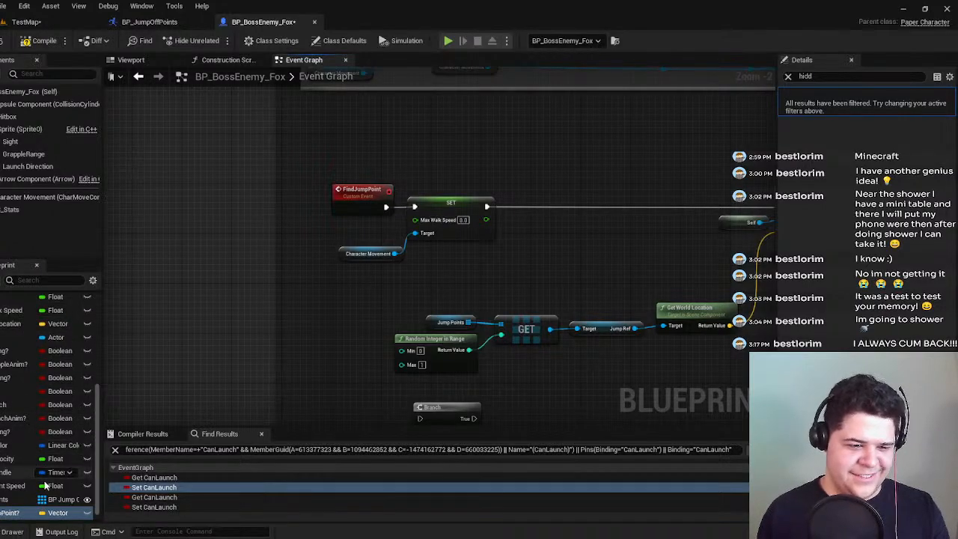
click(60, 512)
click(63, 245)
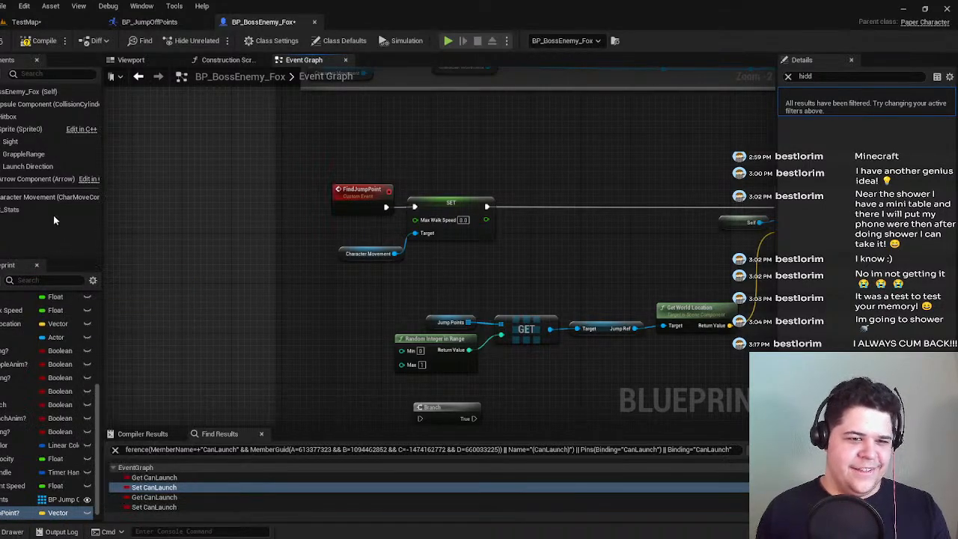
Place a Can Jump Point? getter beside the pasted AND node and connect it to the node's first input.
scroll(321, 330, up, 2)
right_drag(321, 330, 396, 172)
drag(37, 512, 491, 292)
click(371, 292)
right_drag(502, 323, 416, 351)
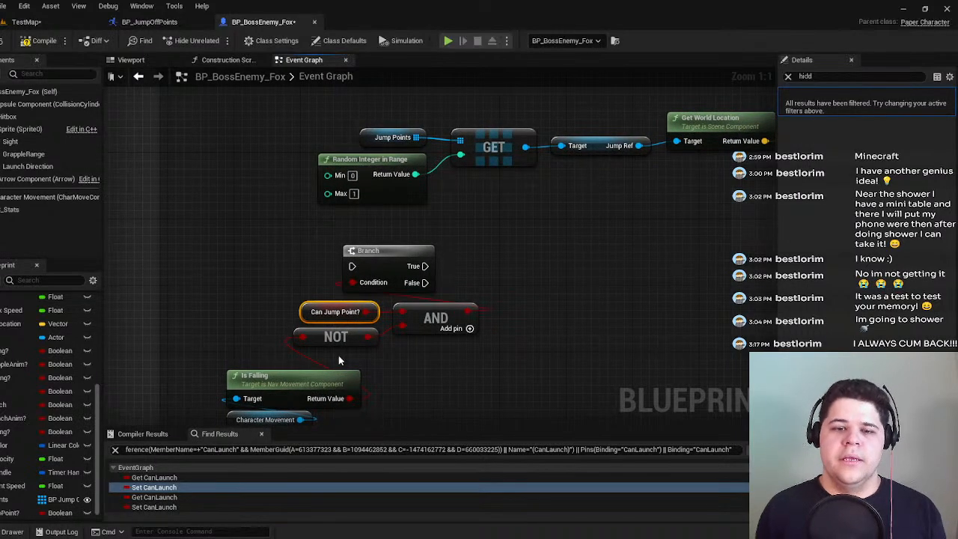
right_drag(340, 361, 295, 343)
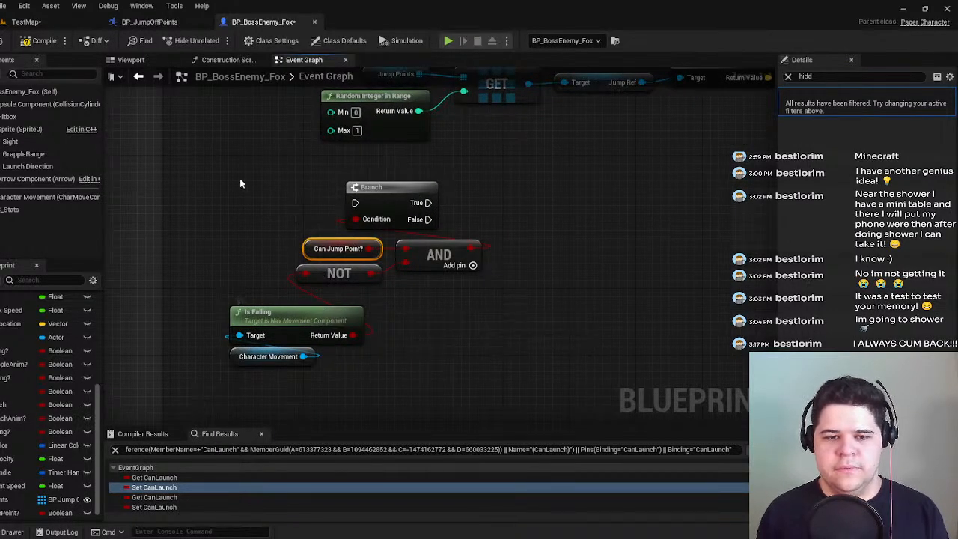
Compile the Blueprint and clear the Details filter to show the properties of the Can Jump Point? variable.
click(42, 45)
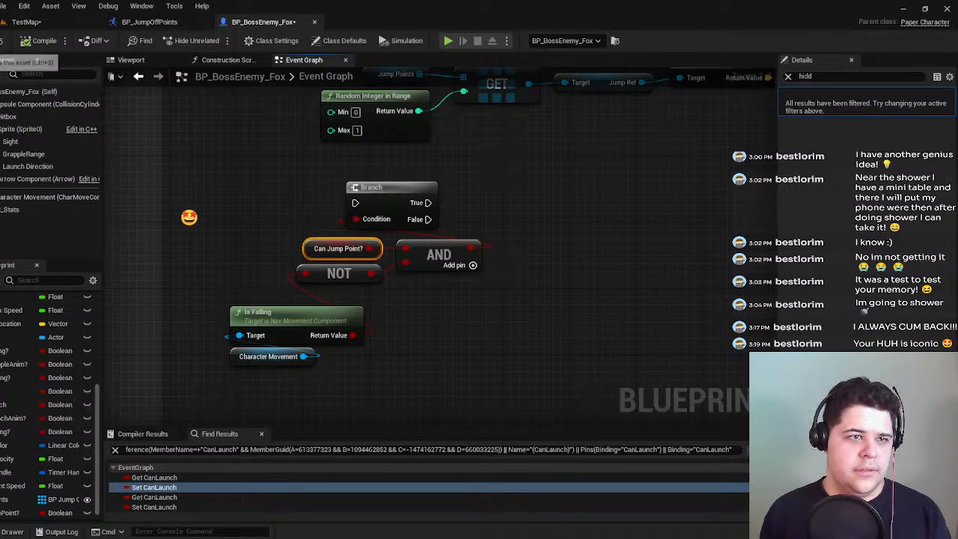
click(790, 77)
click(285, 251)
click(311, 247)
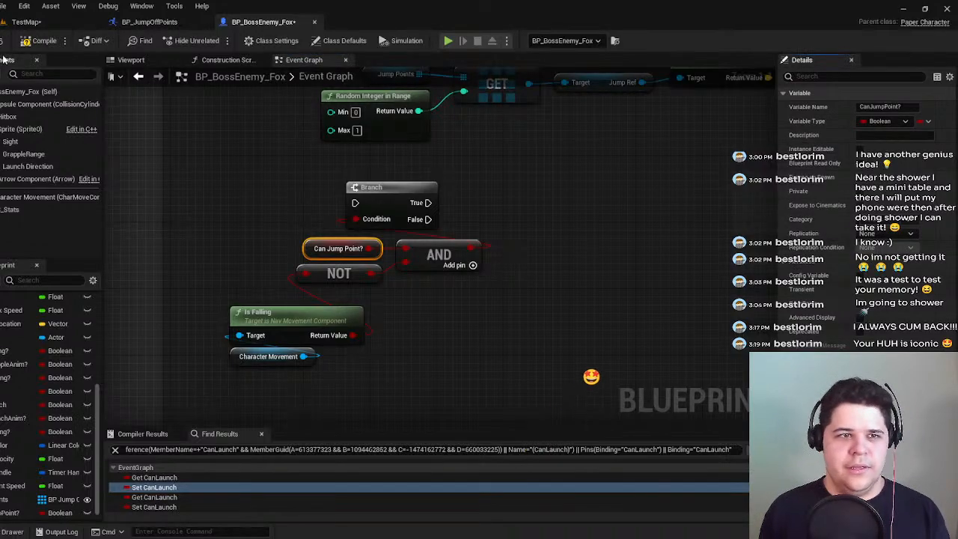
Shift the Max Walk Speed setter and its Character Movement node away from FindJumpPoint to make room for the Branch.
right_drag(287, 220, 220, 374)
scroll(209, 382, down, 1)
right_drag(300, 189, 283, 258)
drag(371, 242, 240, 187)
drag(294, 173, 506, 173)
Wire FindJumpPoint into the pasted Branch and the Branch's True output into the Max Walk Speed setter.
right_drag(348, 409, 488, 335)
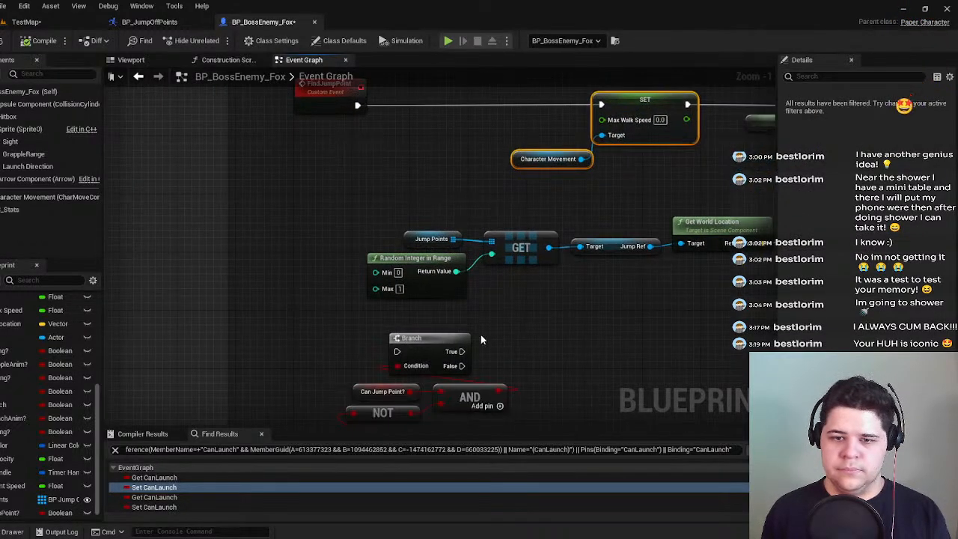
drag(460, 351, 606, 107)
drag(395, 352, 357, 105)
Move the Branch and its condition nodes up between FindJumpPoint and the Max Walk Speed setter, and save the Blueprint.
scroll(456, 344, down, 2)
drag(415, 367, 287, 255)
right_drag(409, 260, 418, 409)
drag(402, 409, 396, 219)
click(432, 168)
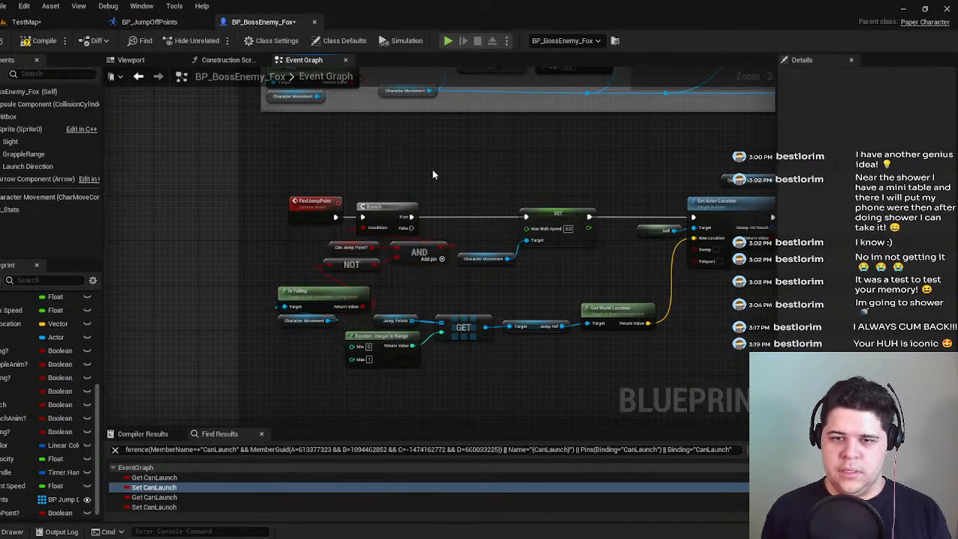
click(23, 51)
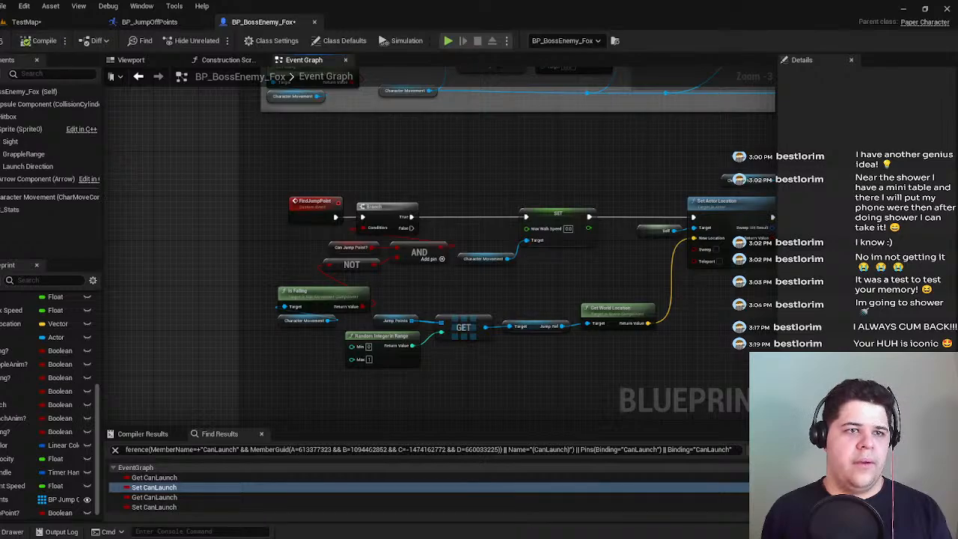
Play TestMap and step through the launch logic from the Timer Handle breakpoint to the Delay node.
click(45, 22)
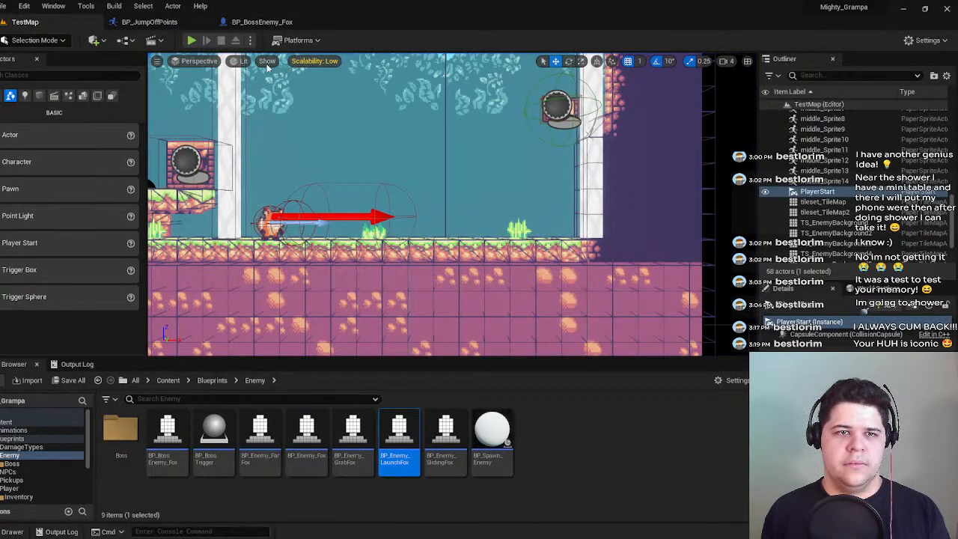
click(191, 41)
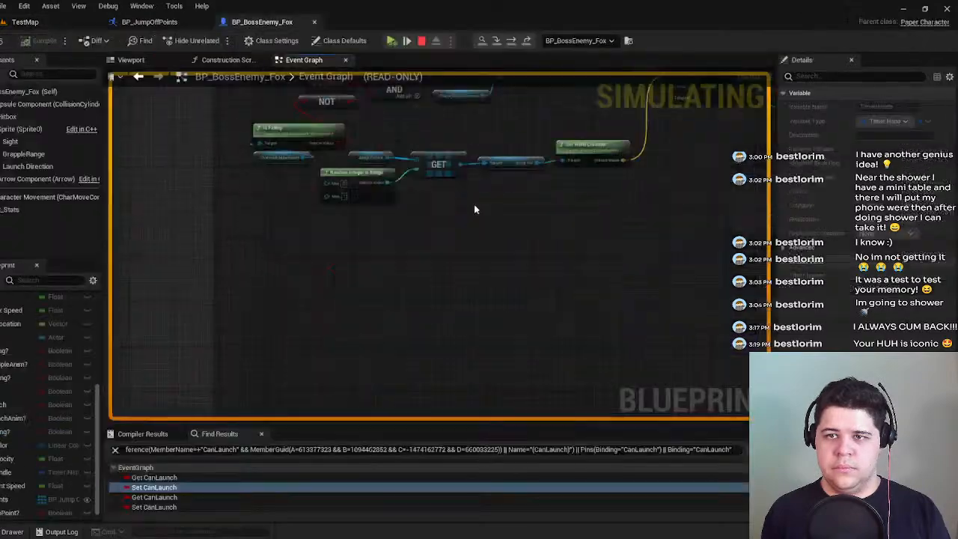
key(F10)
key(F10)
key(F10)
key(F10)
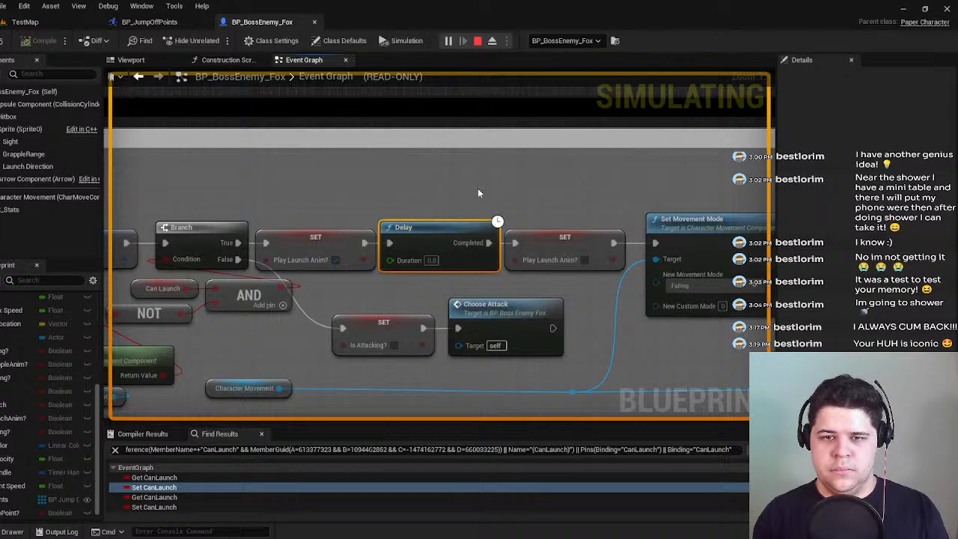
Remove the breakpoint from the Timer Handle setter and put one further along the Initiate Launch chain, after the Delay.
right_drag(654, 184, 578, 195)
scroll(578, 195, down, 6)
scroll(456, 254, up, 3)
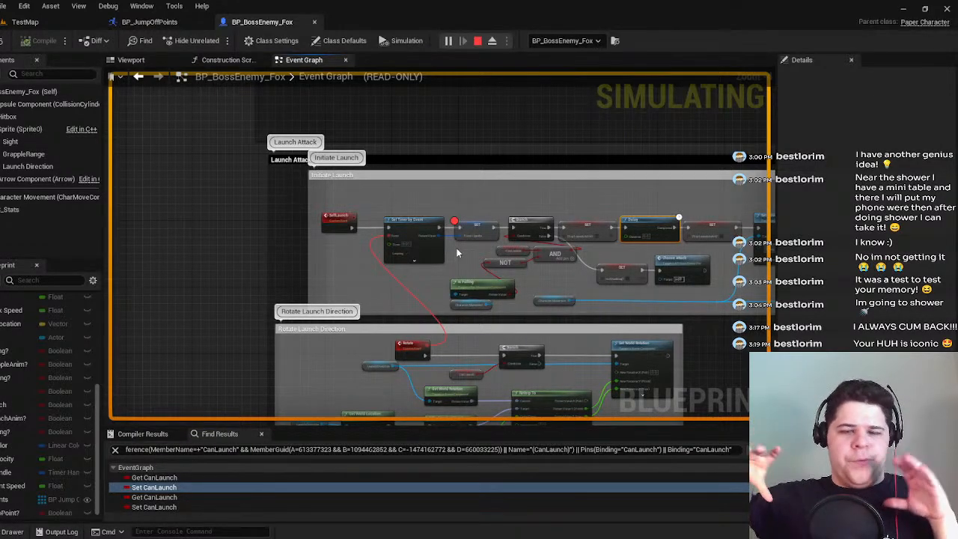
click(476, 228)
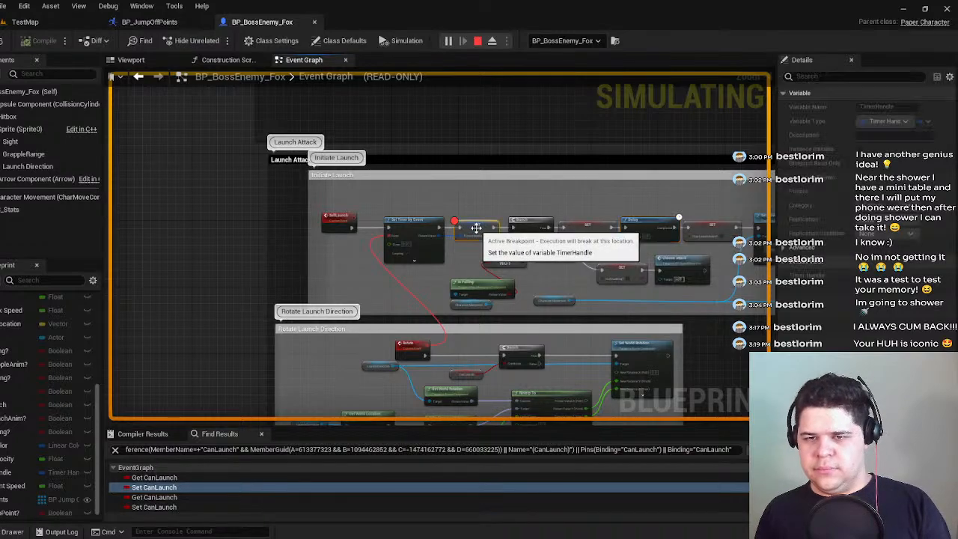
key(F9)
right_drag(668, 222, 512, 222)
scroll(556, 223, up, 3)
click(561, 232)
key(F9)
Stop the running session and play TestMap again to reach the breakpoint after the Delay.
click(40, 24)
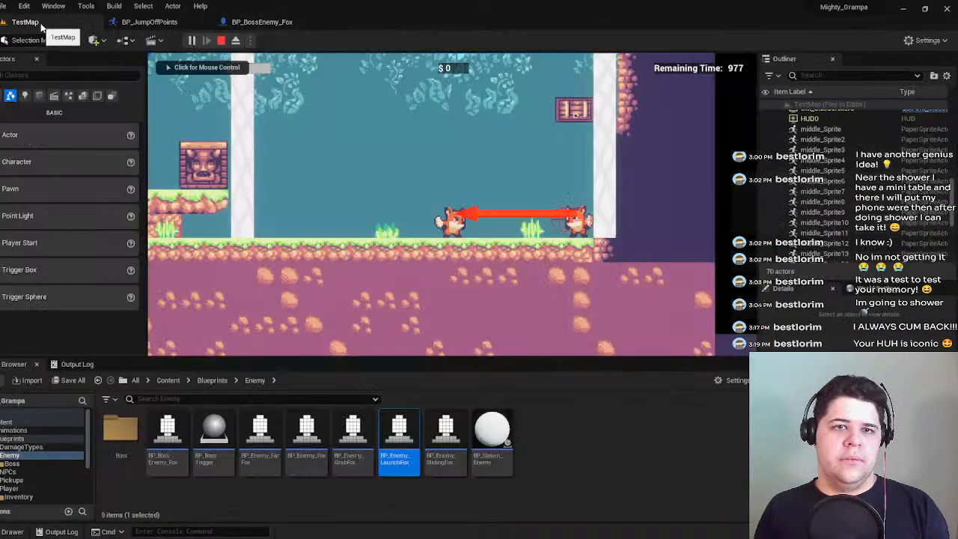
right_click(409, 103)
text(d)
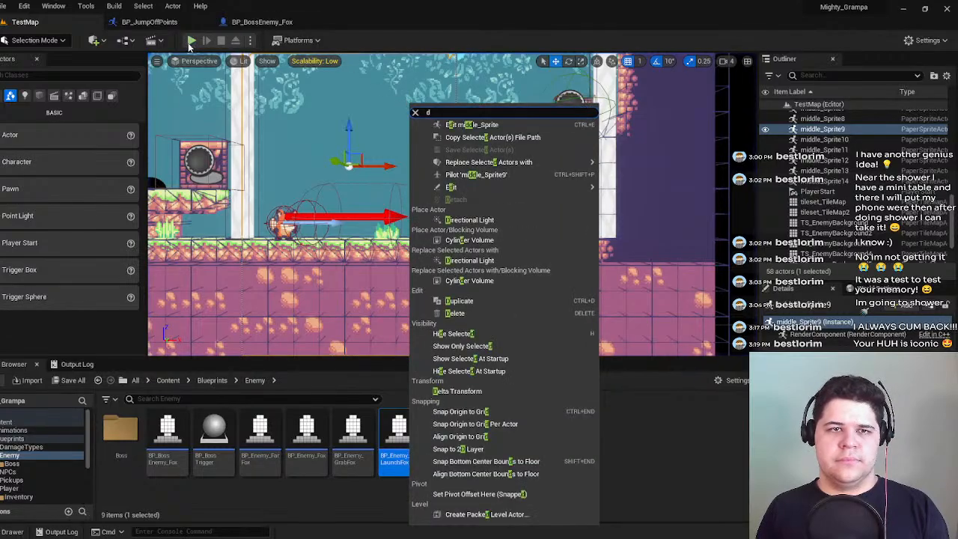
click(190, 41)
click(454, 135)
key(Escape)
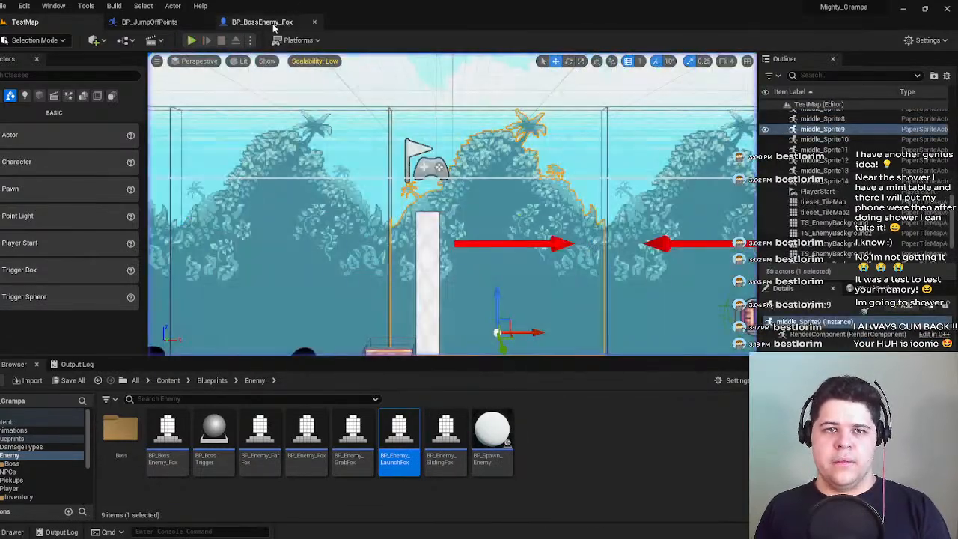
click(262, 22)
click(49, 21)
click(189, 41)
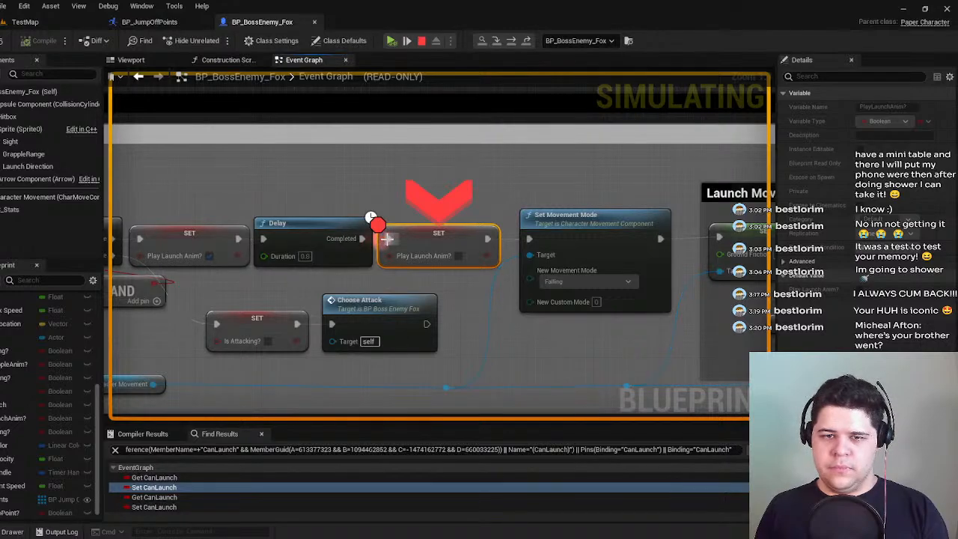
Inspect the pins of the halted Play Launch Anim? setter and look through the Blueprint's variables.
right_click(390, 239)
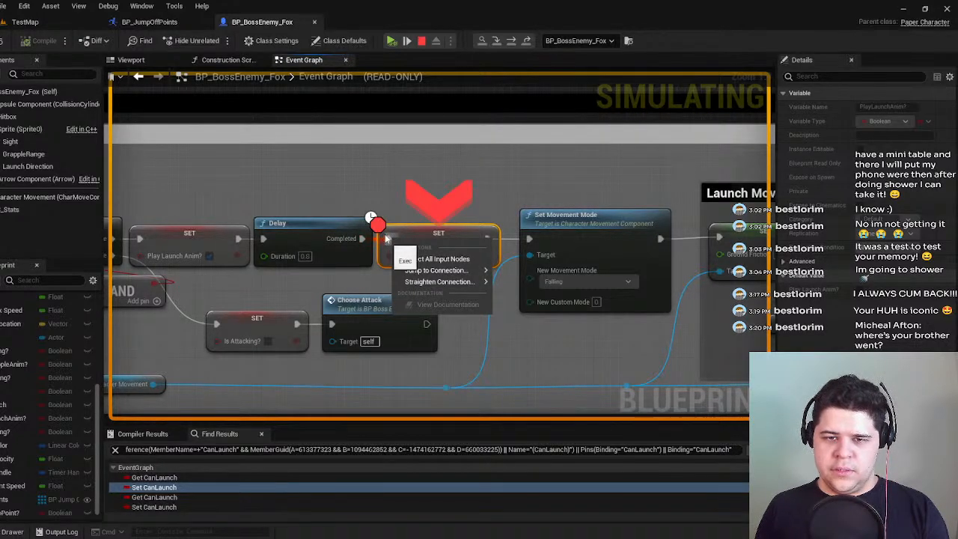
click(386, 238)
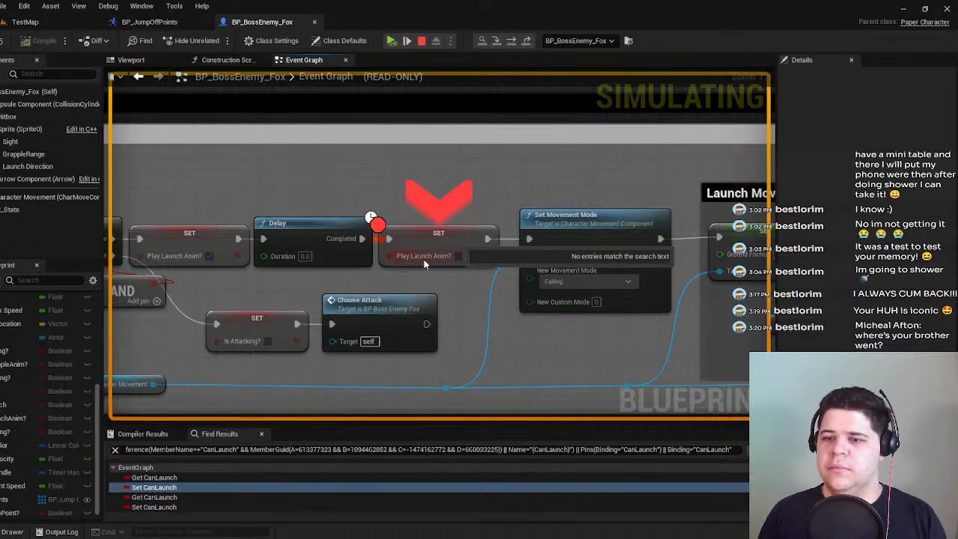
scroll(26, 418, up, 3)
scroll(29, 413, down, 2)
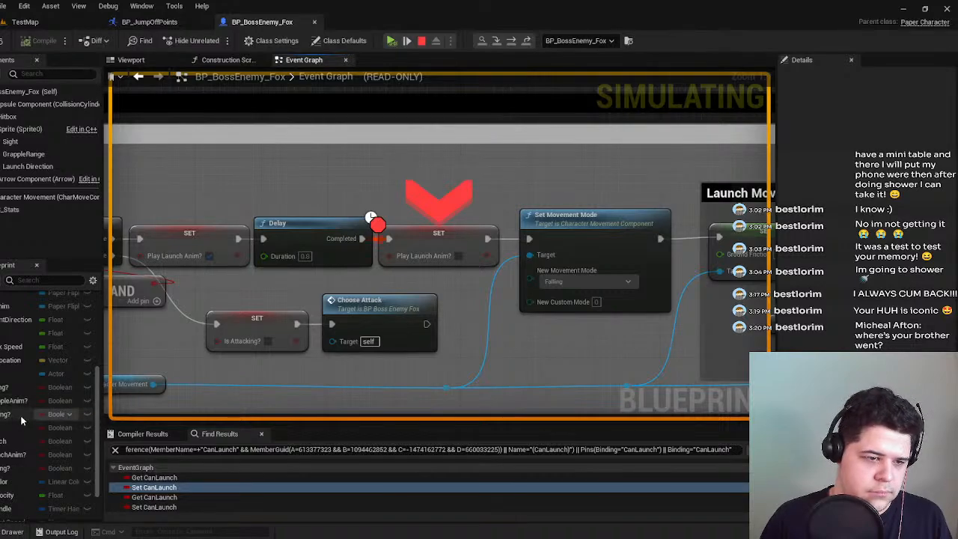
scroll(9, 415, down, 2)
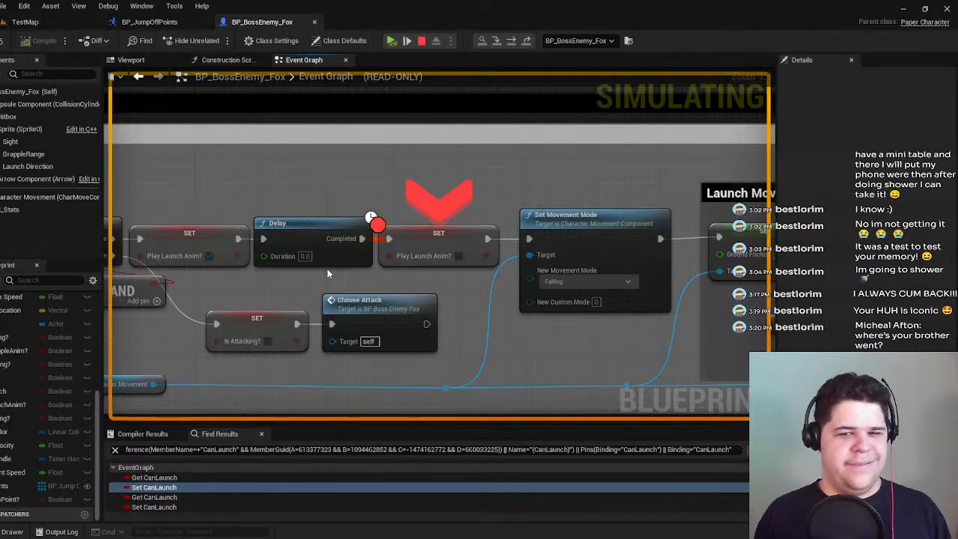
Step through the launch chain from Set Movement Mode past the Ground Friction and Can Launch setters.
right_drag(399, 242, 243, 228)
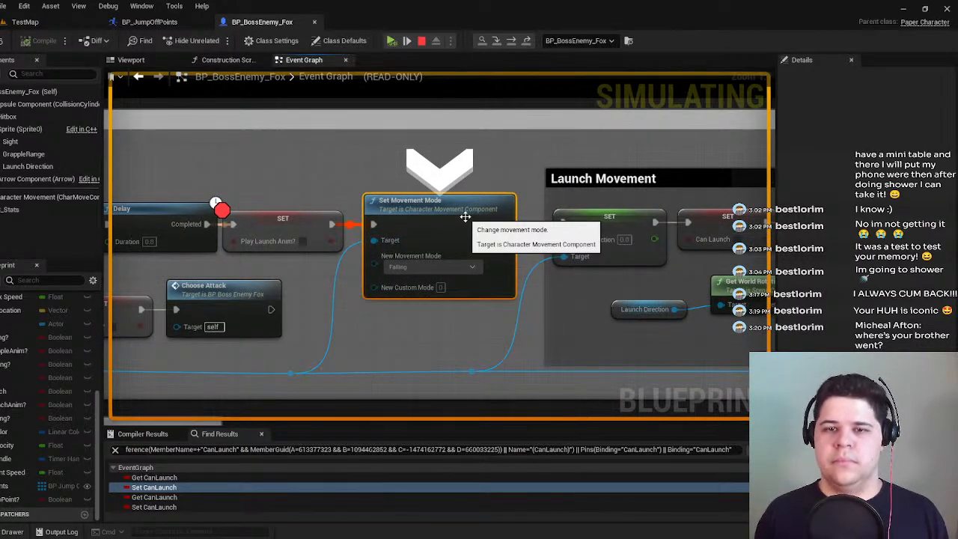
mouse_move(385, 246)
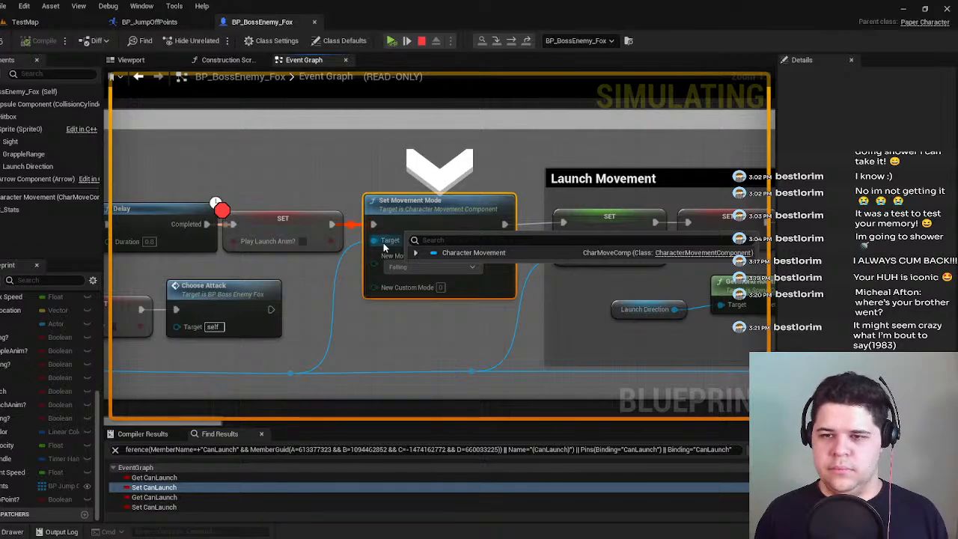
key(F10)
key(F10)
key(F10)
key(F10)
key(F10)
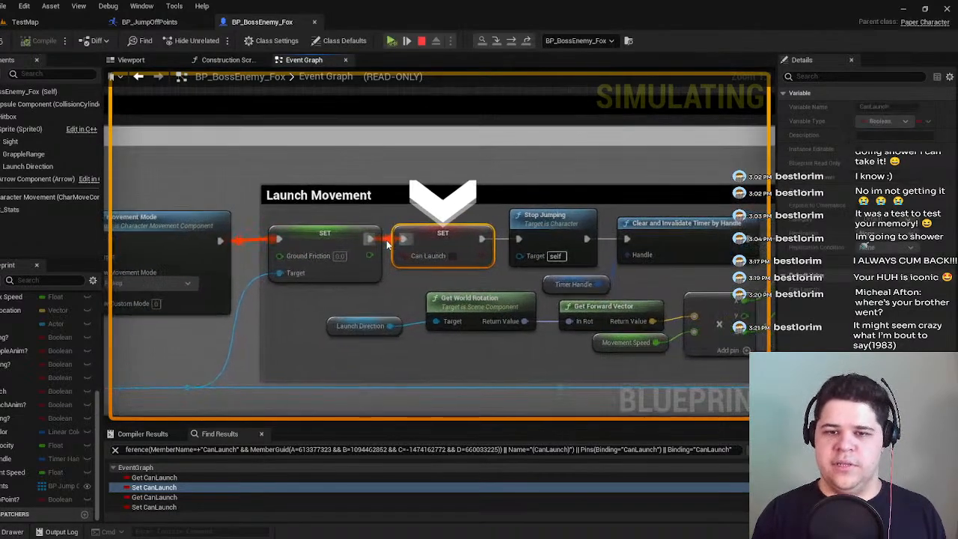
key(F10)
key(F10)
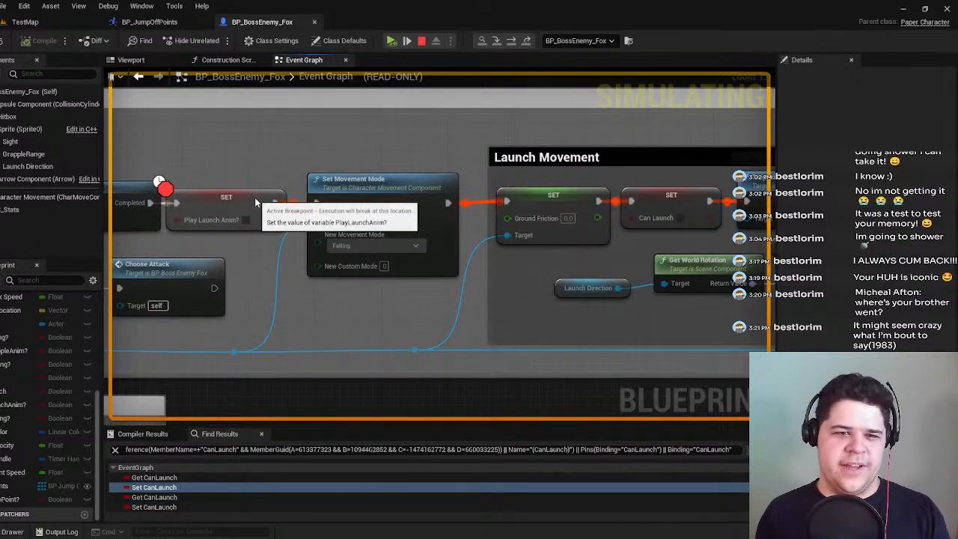
Remove the breakpoint from the Play Launch Anim? setter and end the play session.
click(255, 197)
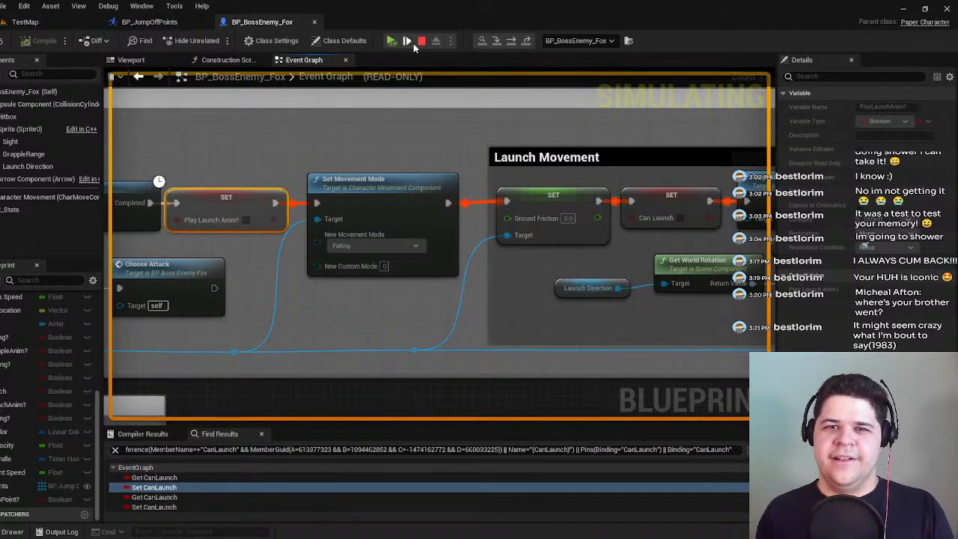
key(Escape)
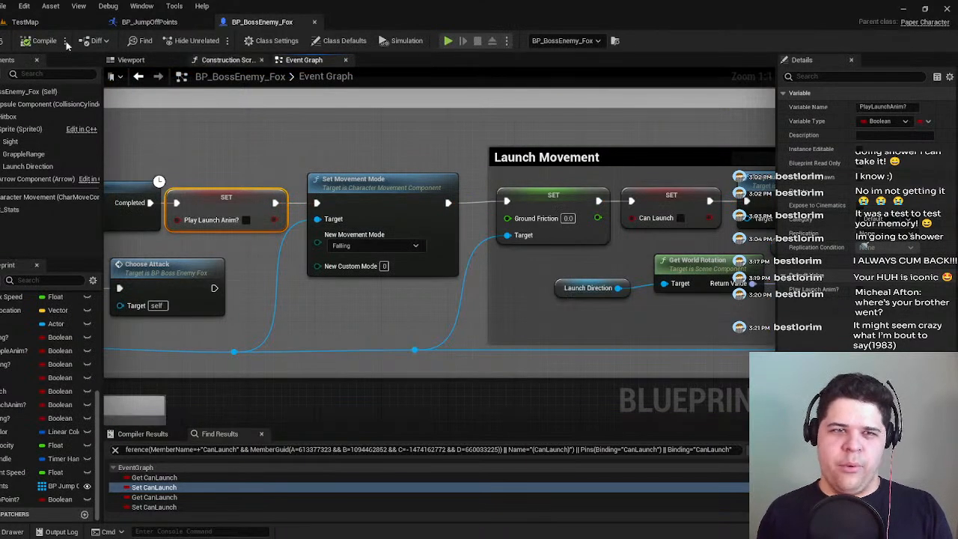
Playtest TestMap without breakpoints, moving and jumping around the arena to observe the boss's launch behaviour, and stop the session.
click(22, 22)
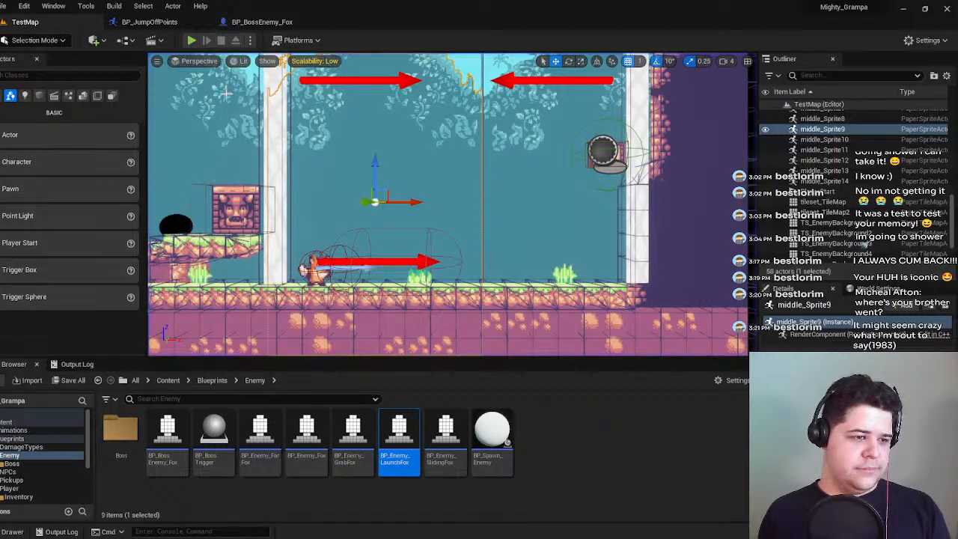
click(191, 40)
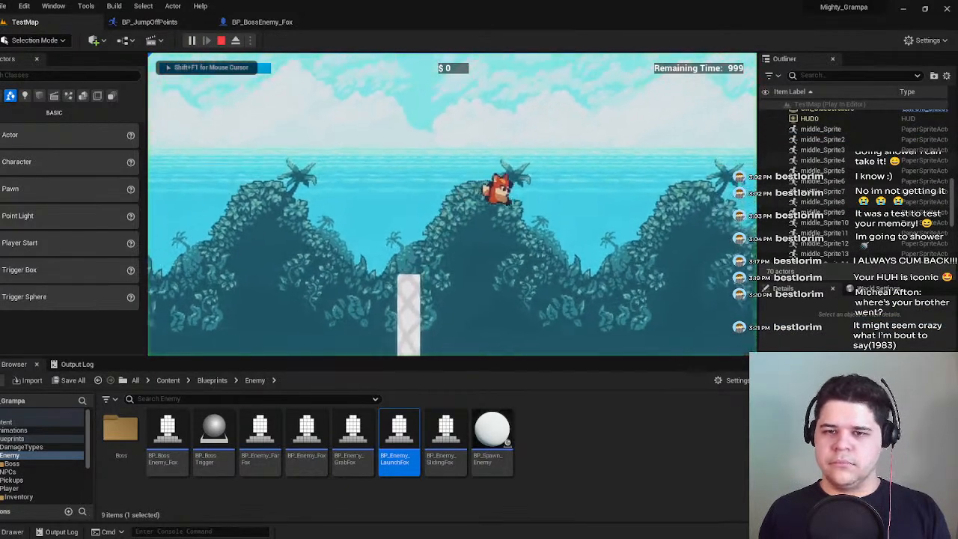
key(a)
key(space)
key(a)
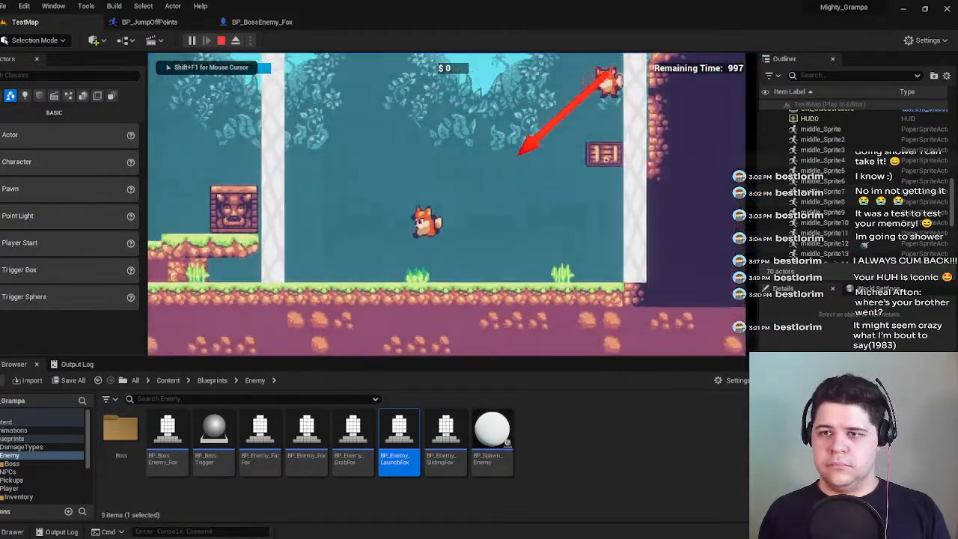
key(d)
key(space)
key(a)
key(space)
key(d)
key(a)
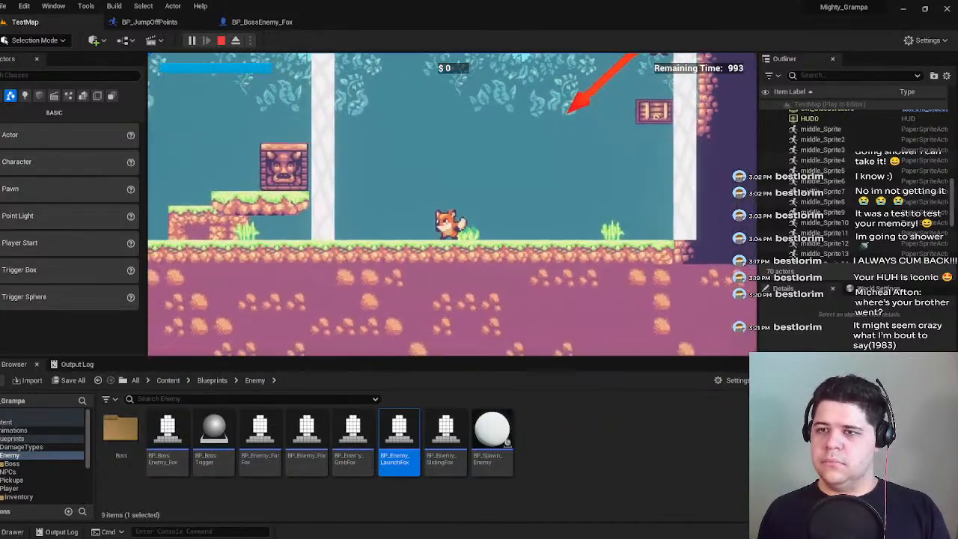
key(space)
key(d)
key(a)
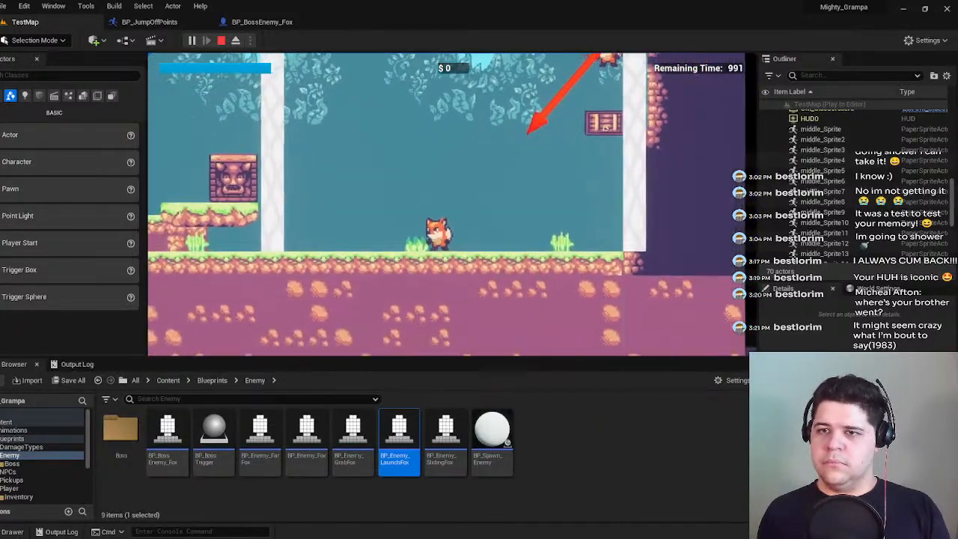
key(d)
key(space)
key(Escape)
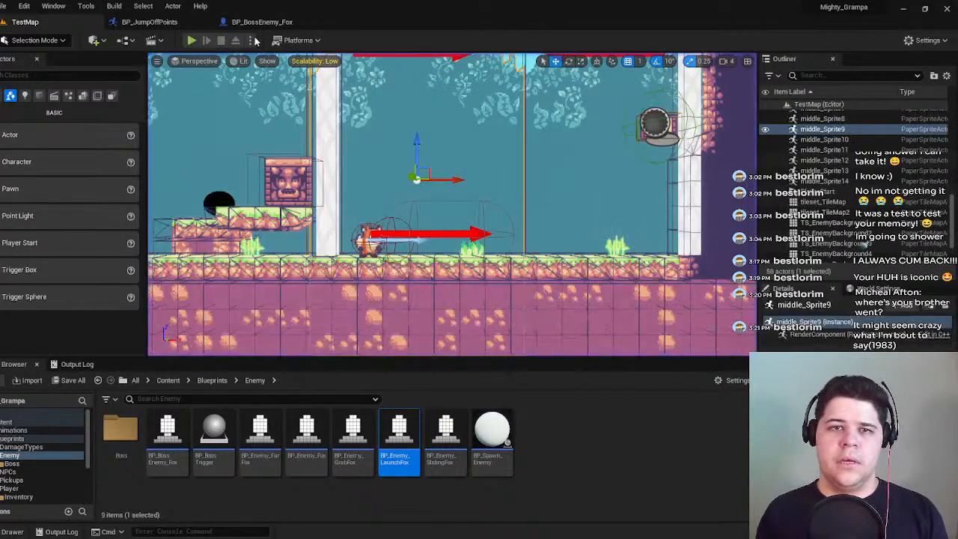
Review the FindJumpPoint event chain above the Launch Attack section in BP_BossEnemy_Fox.
click(136, 22)
click(278, 24)
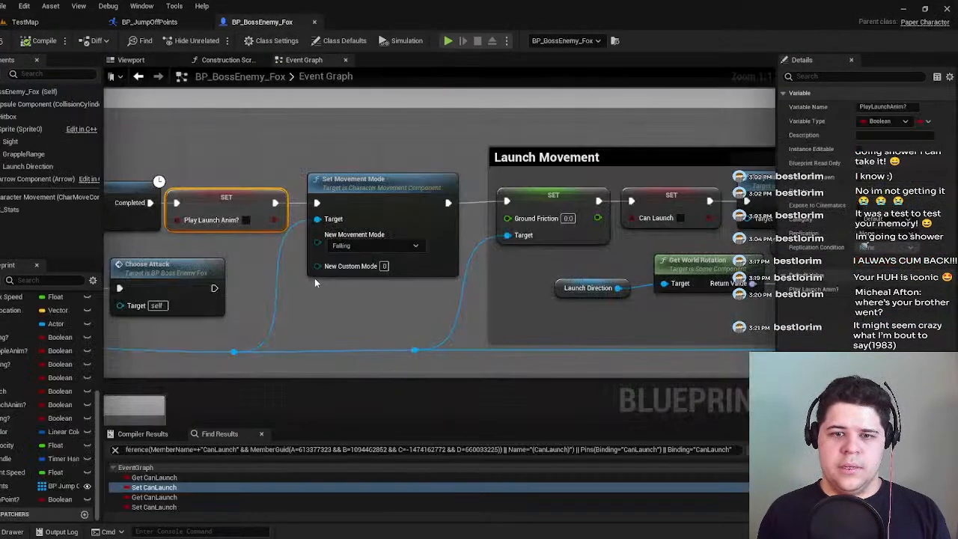
scroll(316, 277, down, 5)
right_drag(720, 185, 722, 186)
scroll(448, 221, down, 2)
right_drag(448, 220, 368, 305)
scroll(486, 323, up, 3)
right_drag(653, 356, 441, 296)
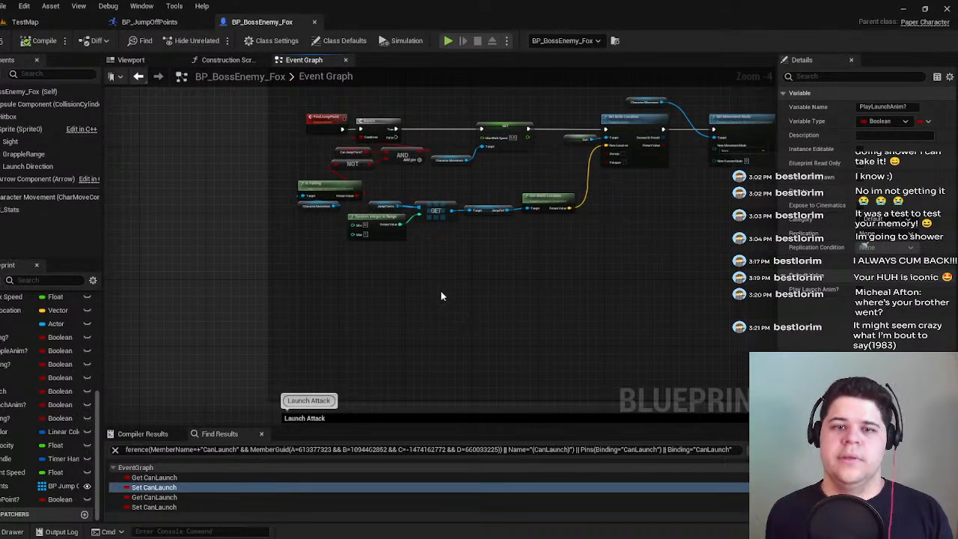
Play TestMap again, dodging around the boss to check how it launches from the ground and the jump points, and stop the session.
click(24, 22)
click(192, 41)
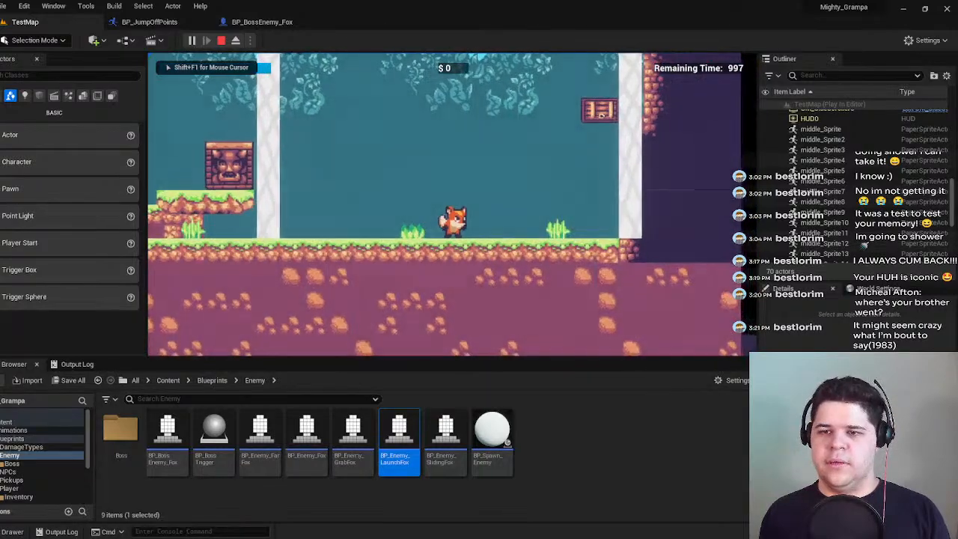
key(space)
key(a)
key(d)
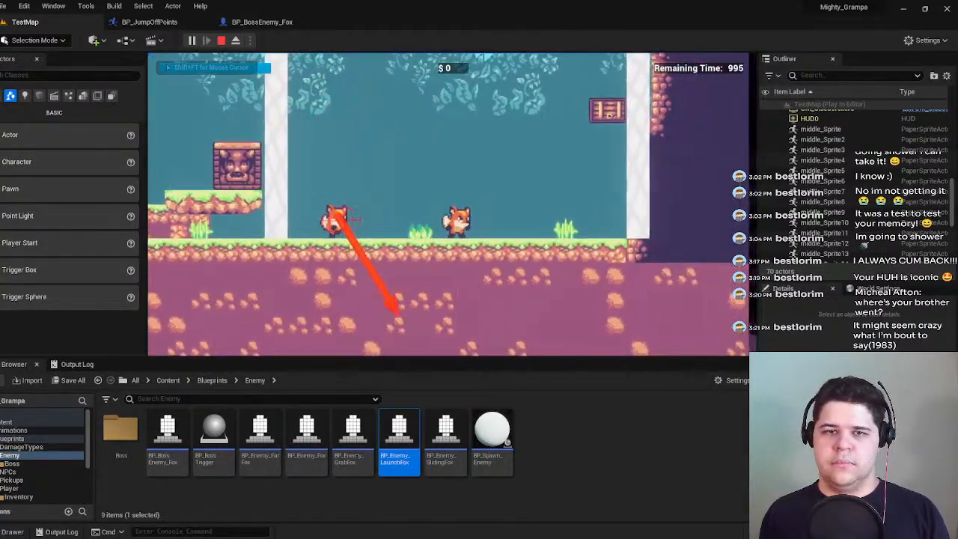
key(space)
key(a)
key(d)
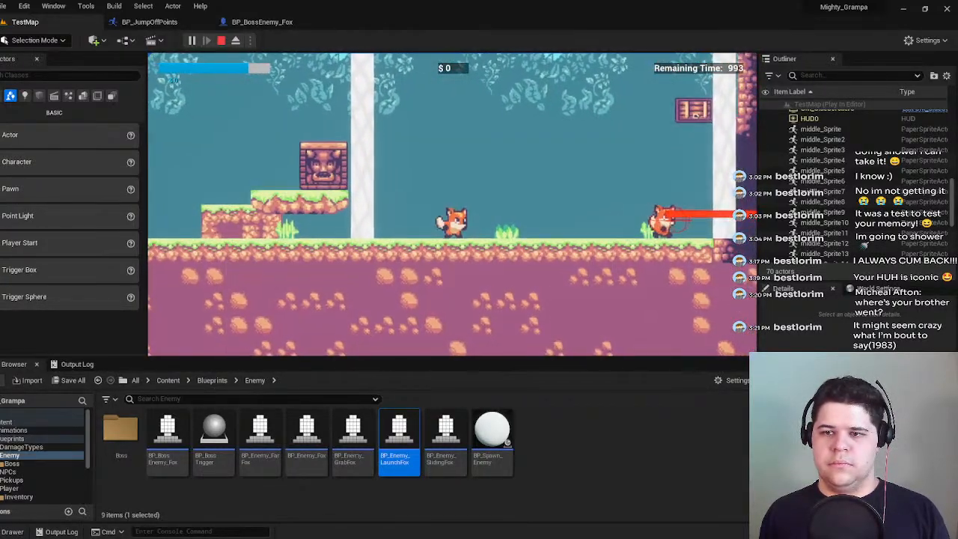
key(d)
key(space)
key(a)
key(d)
key(space)
key(a)
key(d)
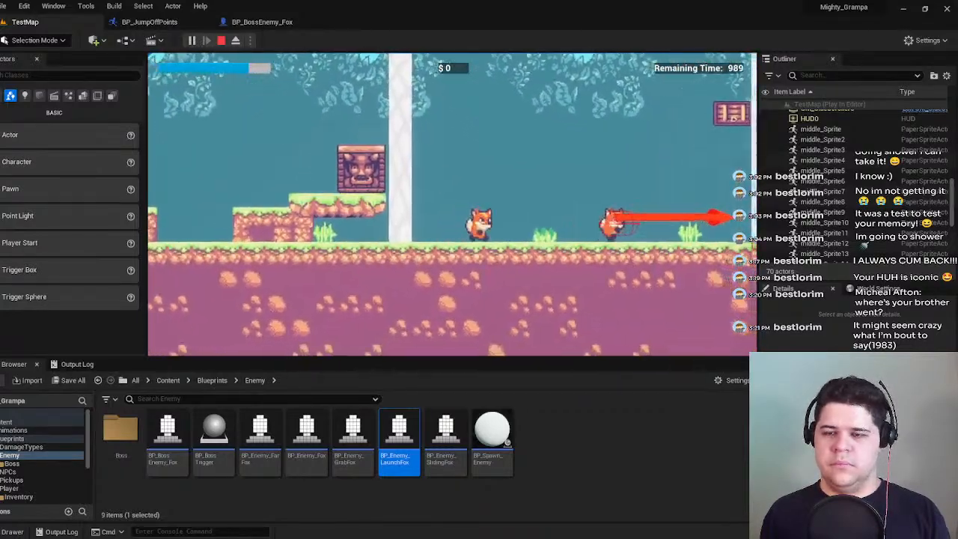
key(d)
key(space)
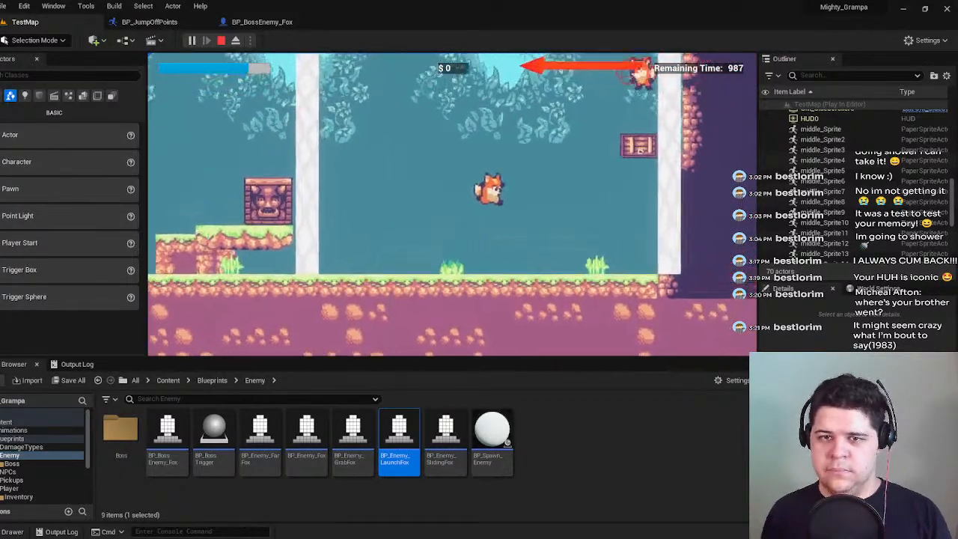
key(a)
key(space)
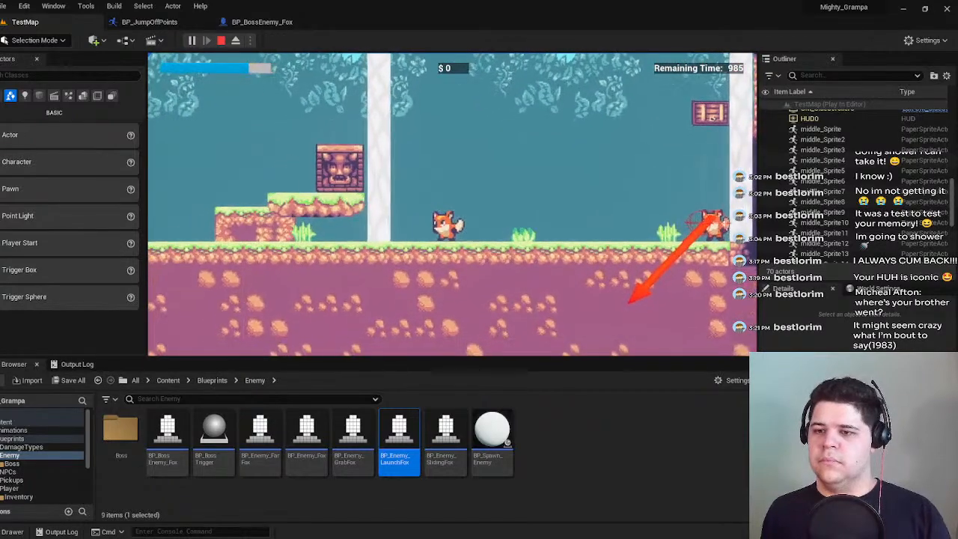
key(Escape)
Open the BP_BasePlayer Blueprint from the Player folder.
click(150, 26)
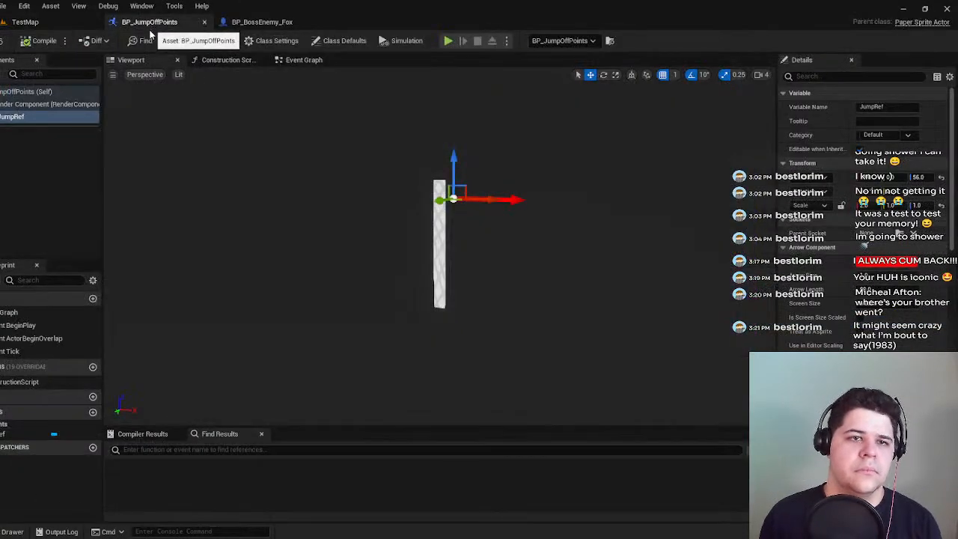
click(25, 22)
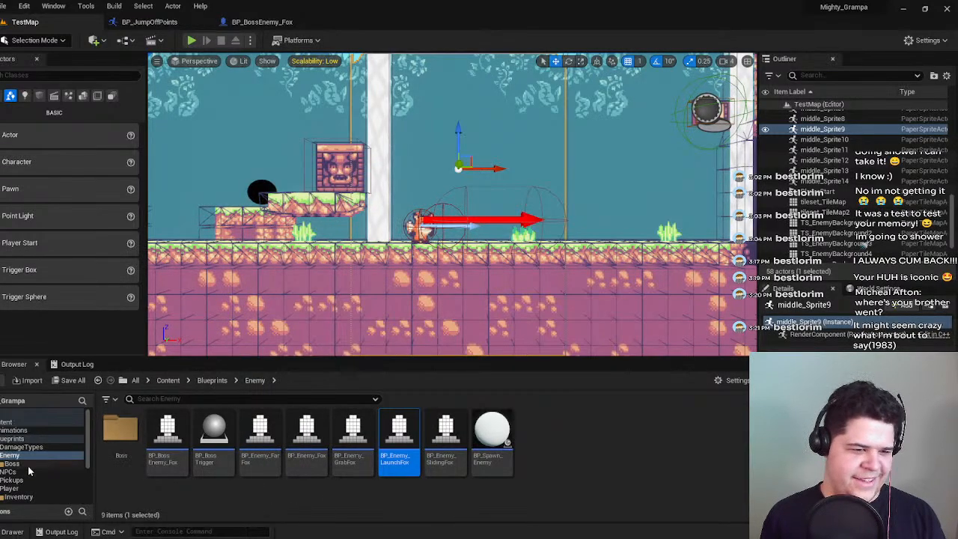
click(31, 489)
click(172, 445)
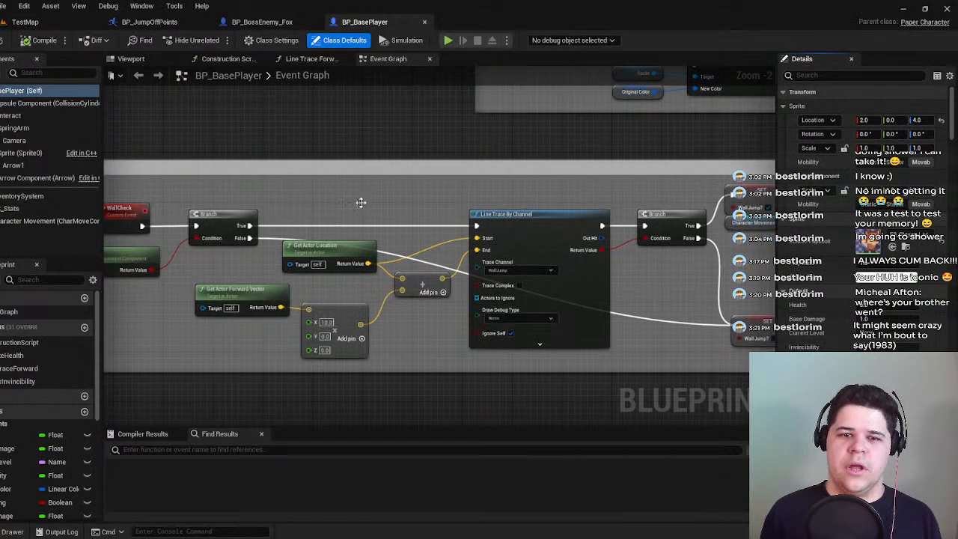
Examine the WallCheck event in BP_BasePlayer's Check Jump section, including its Is Falling branch and Line Trace By Channel.
right_drag(342, 240, 545, 236)
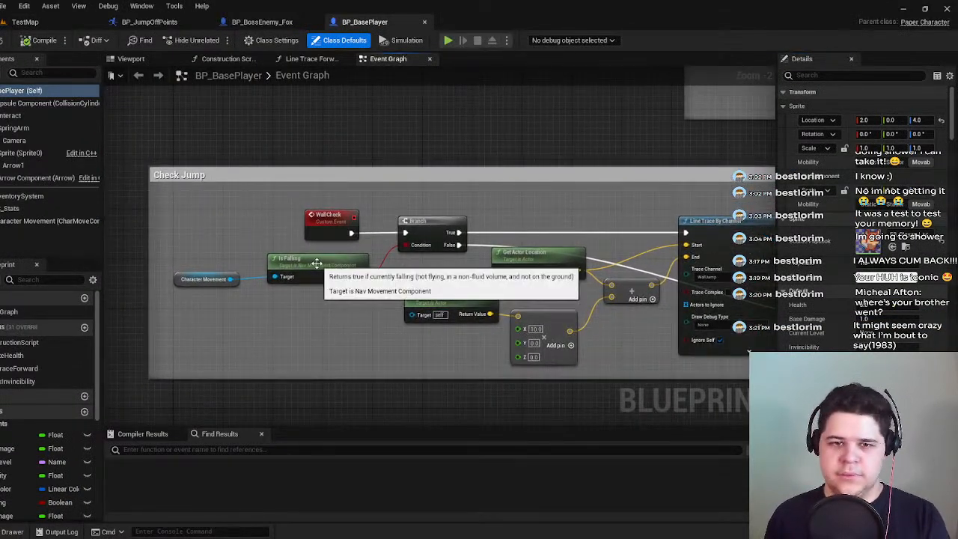
scroll(405, 278, down, 1)
scroll(405, 278, down, 2)
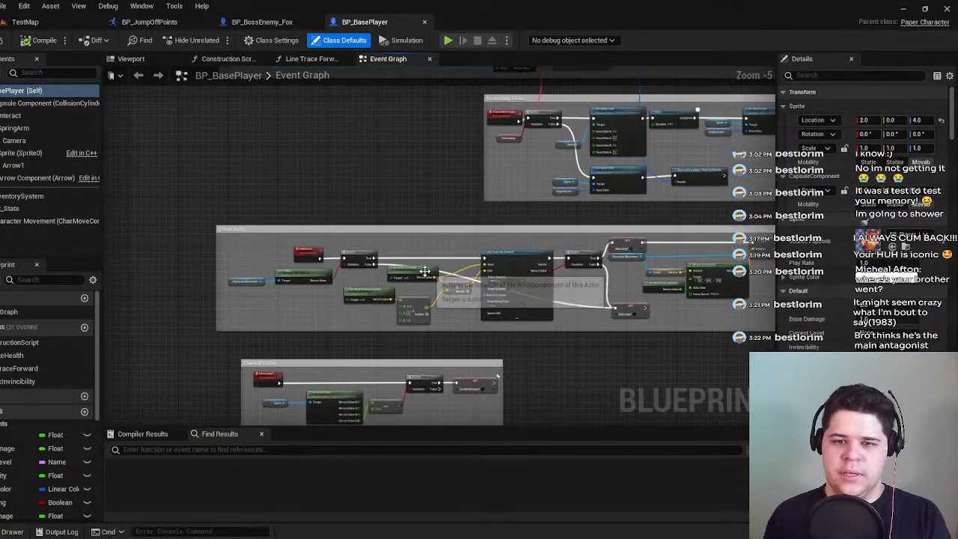
scroll(424, 271, up, 2)
scroll(420, 241, down, 2)
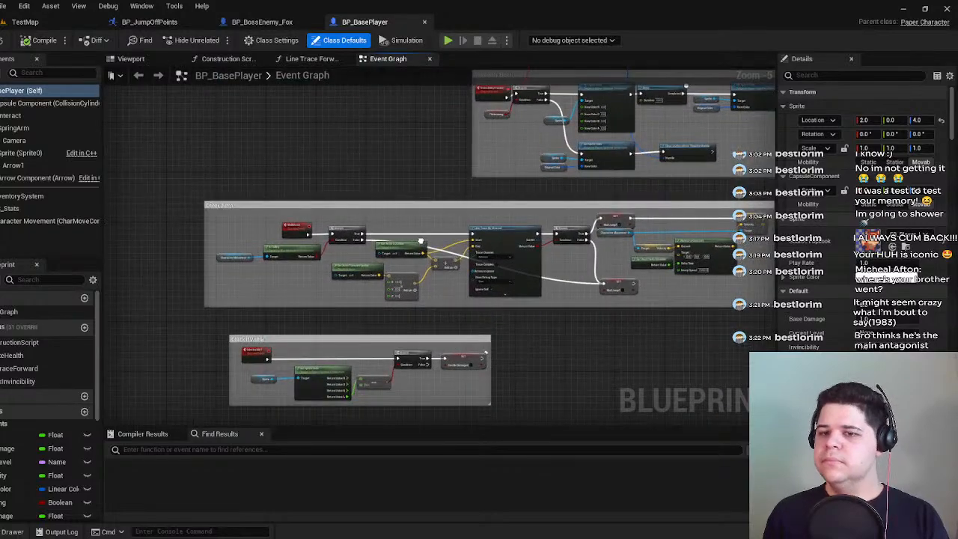
scroll(412, 221, up, 2)
right_drag(252, 237, 345, 260)
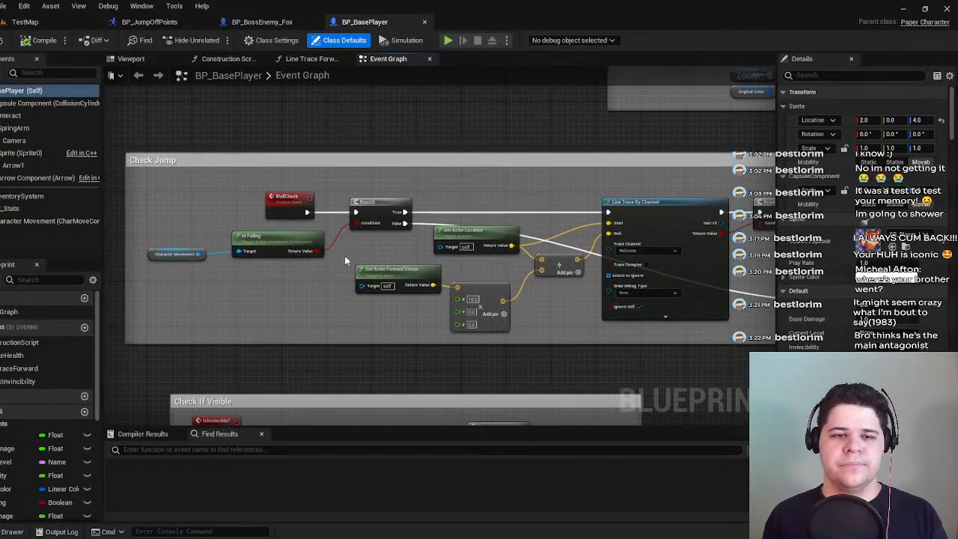
Examine the WallCheck chain from the Is Falling branch through the Wall Jump? setters to the VInterp to Constant velocity nodes.
right_drag(368, 211, 304, 212)
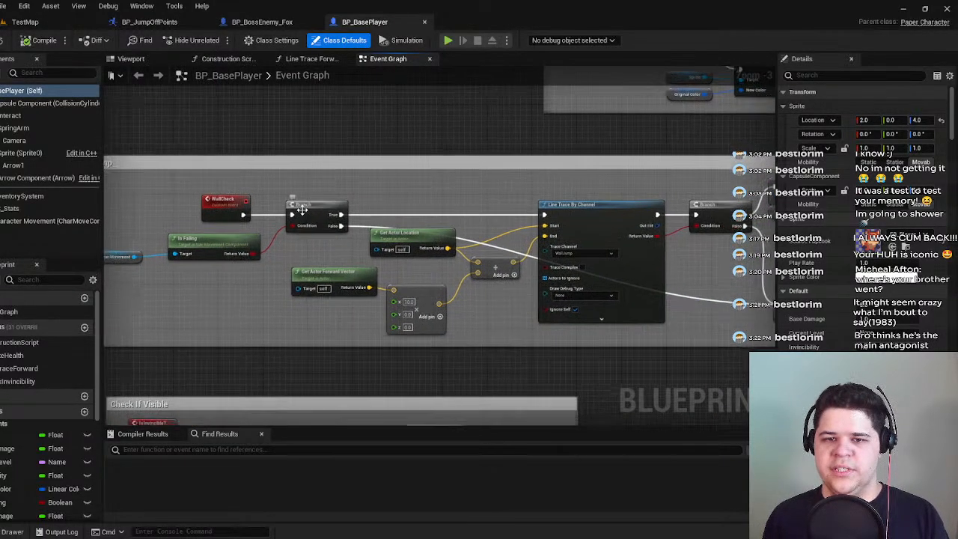
right_drag(359, 186, 252, 192)
right_drag(322, 205, 360, 222)
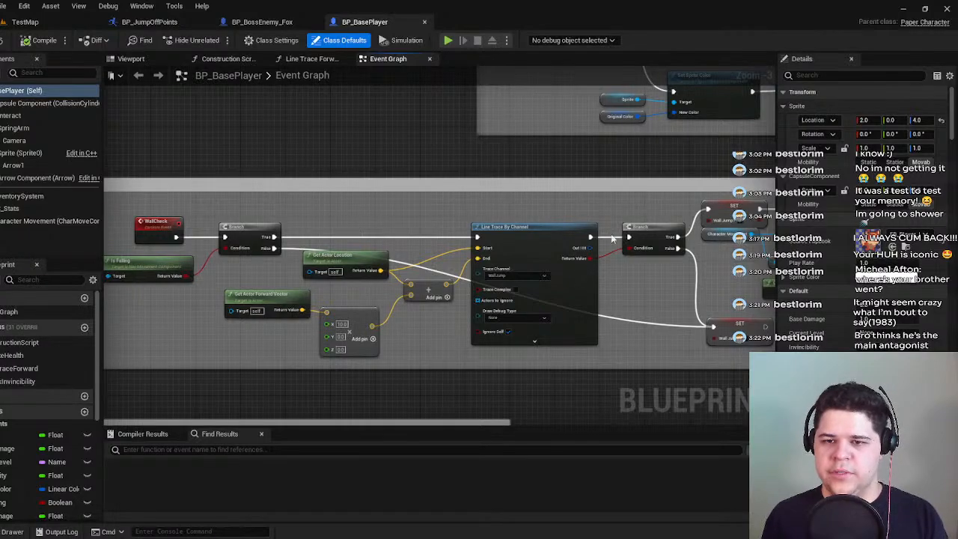
scroll(361, 282, up, 2)
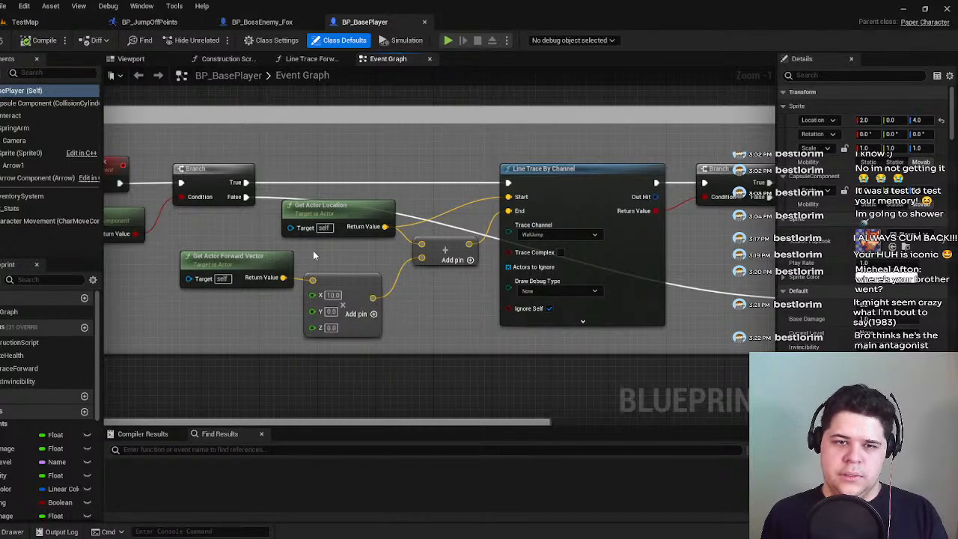
right_drag(321, 268, 148, 272)
mouse_move(546, 339)
right_down()
mouse_move(219, 342)
mouse_move(556, 334)
right_up()
scroll(222, 342, down, 3)
right_drag(549, 277, 667, 269)
right_drag(596, 266, 219, 277)
scroll(515, 278, up, 2)
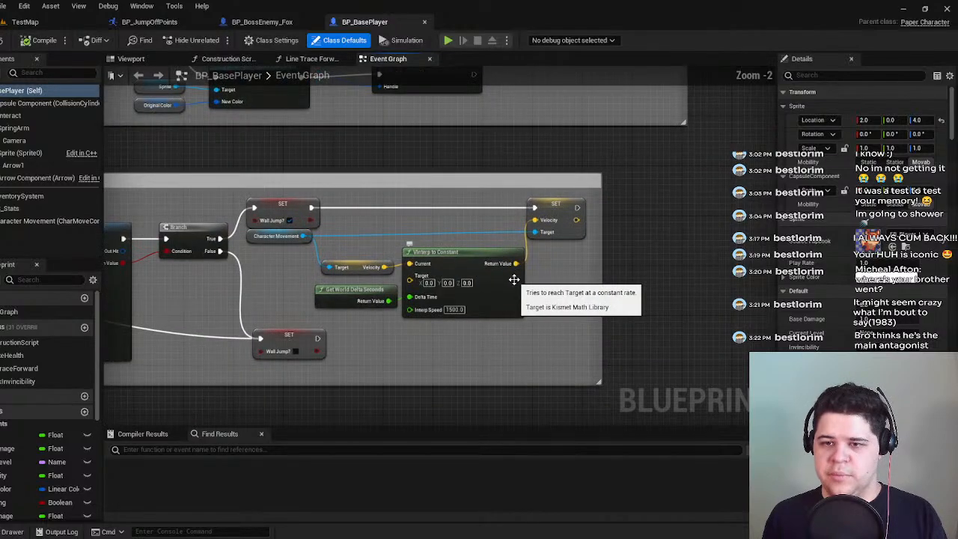
mouse_move(446, 211)
right_down()
mouse_move(490, 244)
mouse_move(634, 231)
mouse_move(504, 228)
right_up()
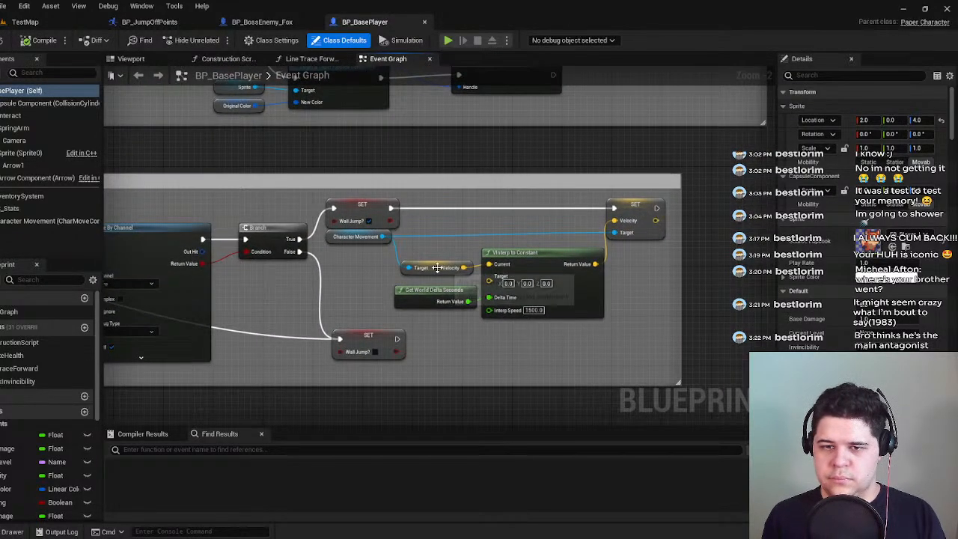
click(439, 266)
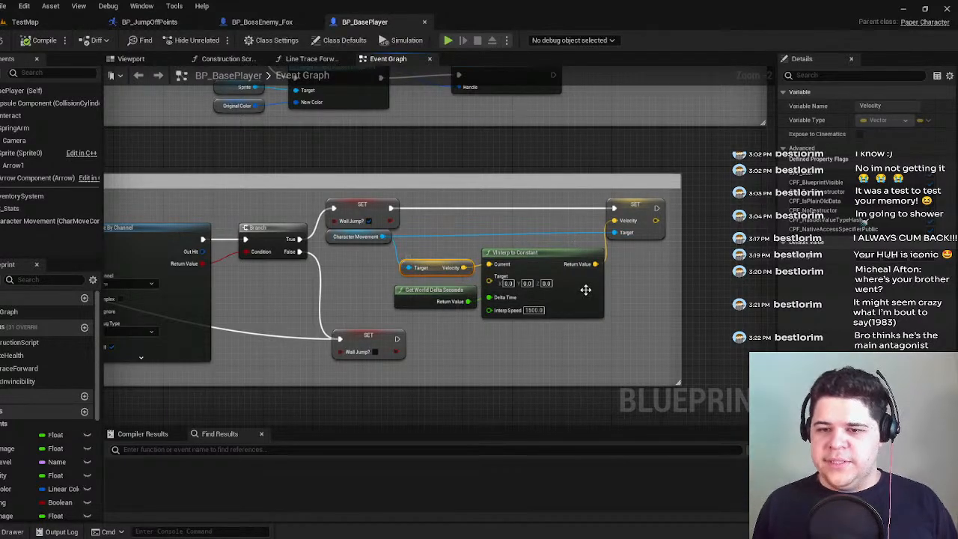
right_drag(502, 212, 505, 171)
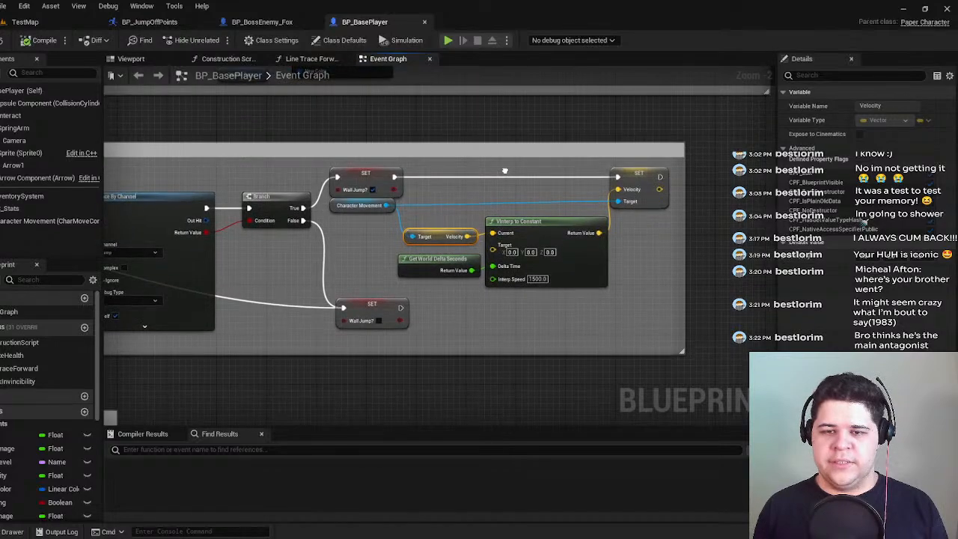
mouse_move(507, 205)
right_down()
mouse_move(376, 207)
mouse_move(636, 218)
mouse_move(362, 247)
mouse_move(748, 255)
mouse_move(443, 249)
right_up()
Copy WallCheck's Character Movement, Velocity, Get World Delta Seconds, VInterp to Constant and Set Velocity nodes, and return to BP_BossEnemy_Fox's FindJumpPoint chain.
drag(357, 267, 362, 212)
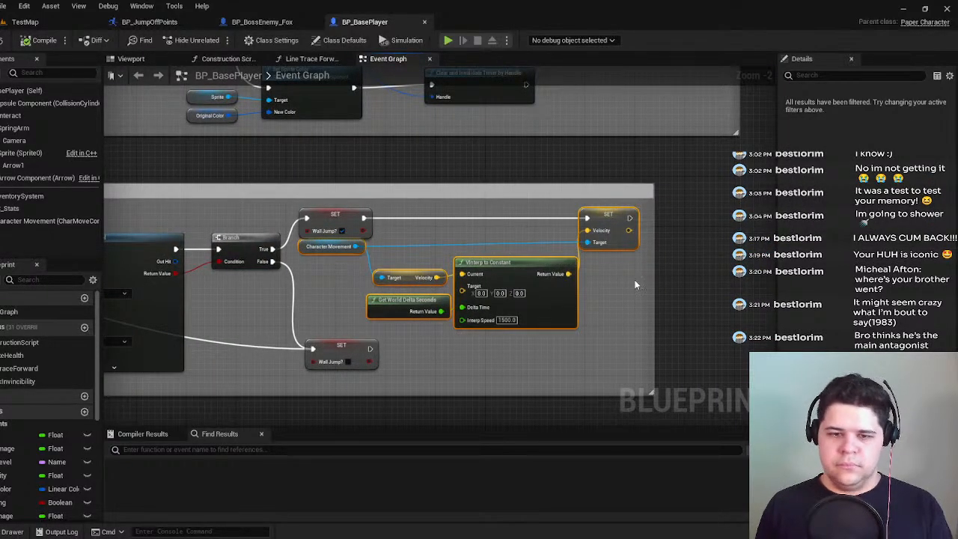
mouse_move(428, 281)
right_down()
mouse_move(476, 214)
mouse_move(638, 214)
right_up()
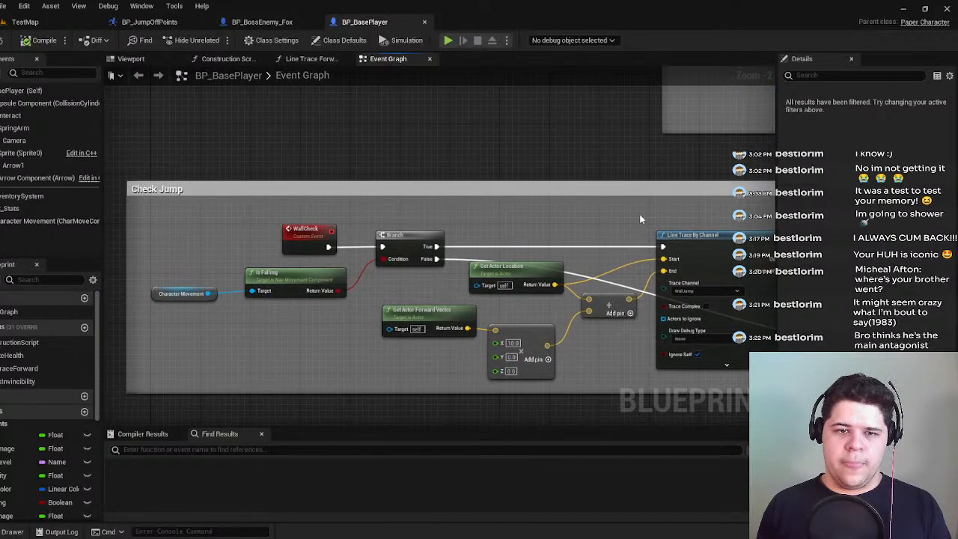
right_drag(651, 134, 232, 202)
click(261, 22)
right_drag(504, 262, 391, 333)
scroll(423, 282, up, 1)
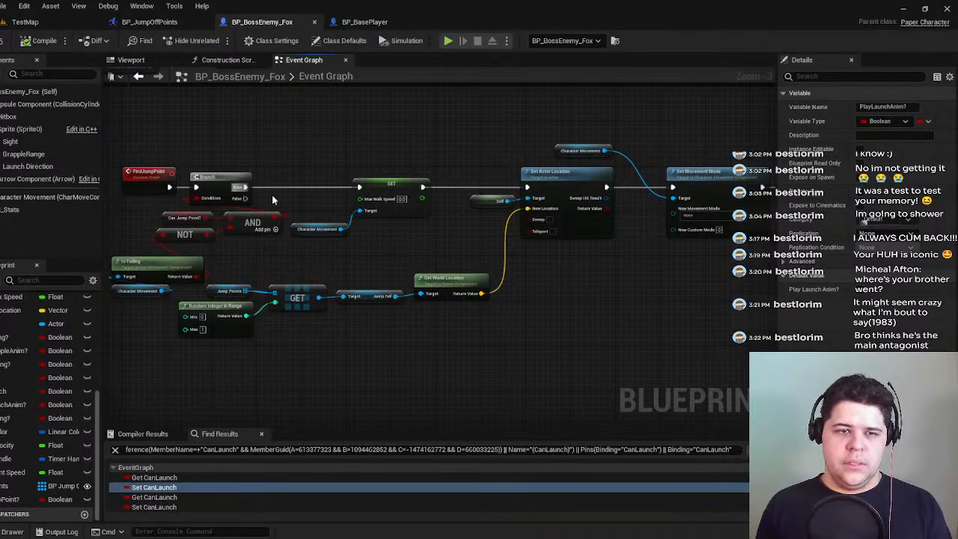
right_drag(561, 233, 167, 290)
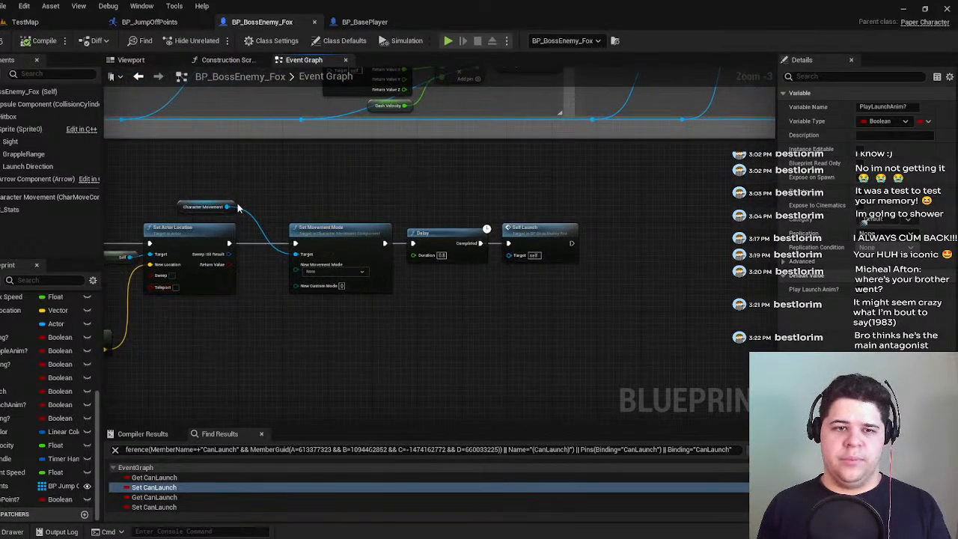
drag(193, 211, 235, 199)
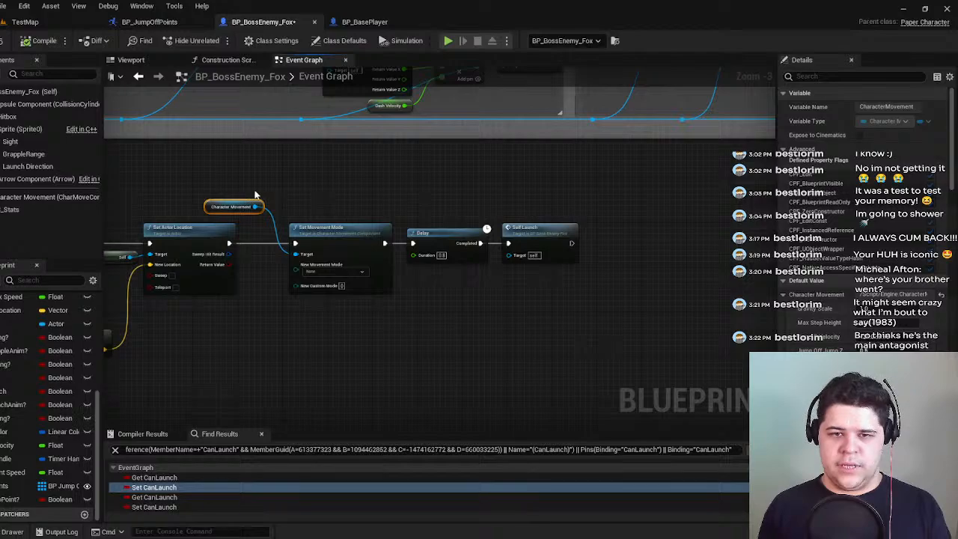
drag(252, 193, 253, 196)
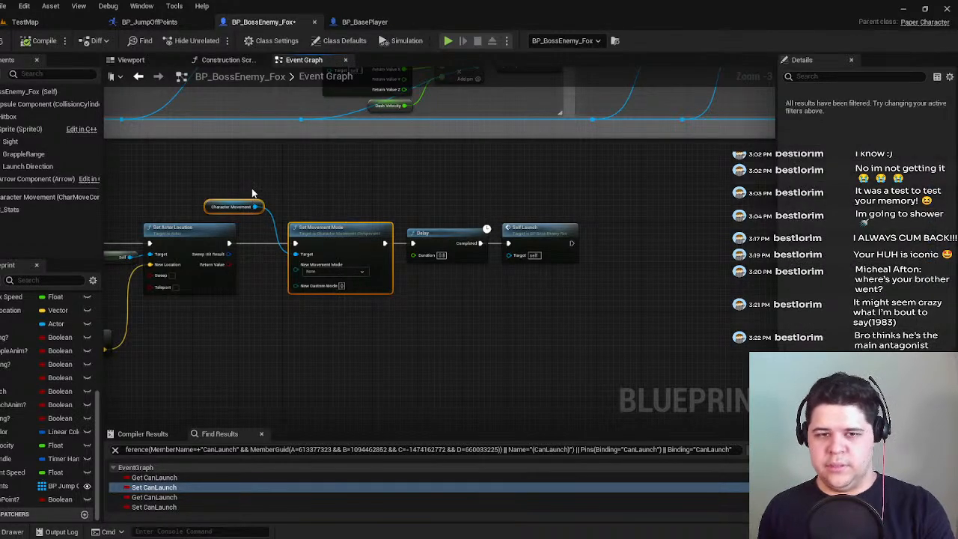
key(Delete)
drag(434, 225, 590, 279)
drag(528, 234, 634, 234)
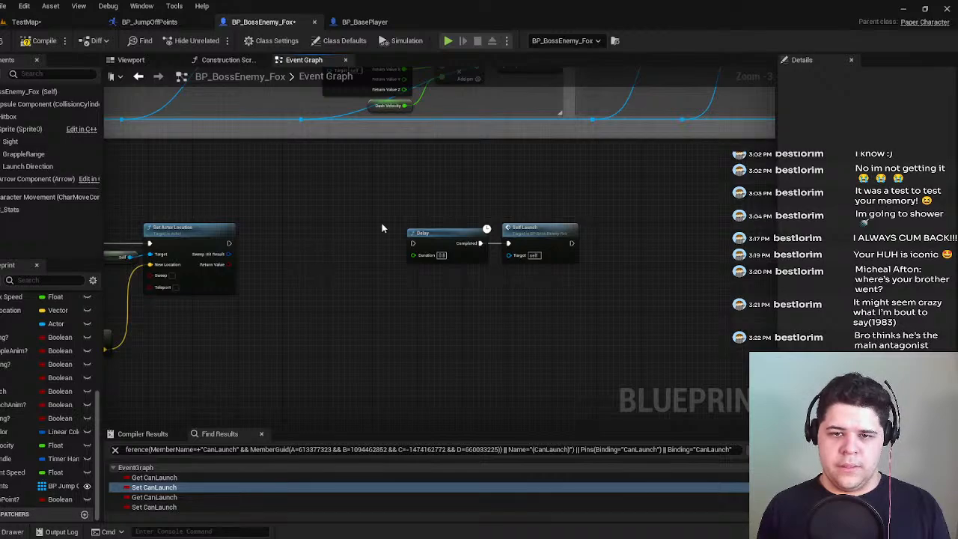
drag(435, 209, 649, 235)
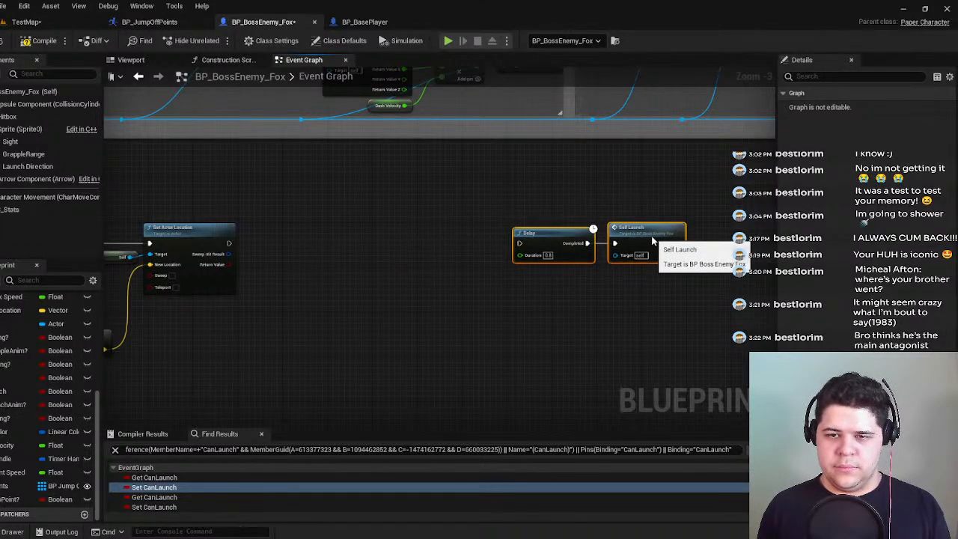
key(ctrl+z)
key(ctrl+z)
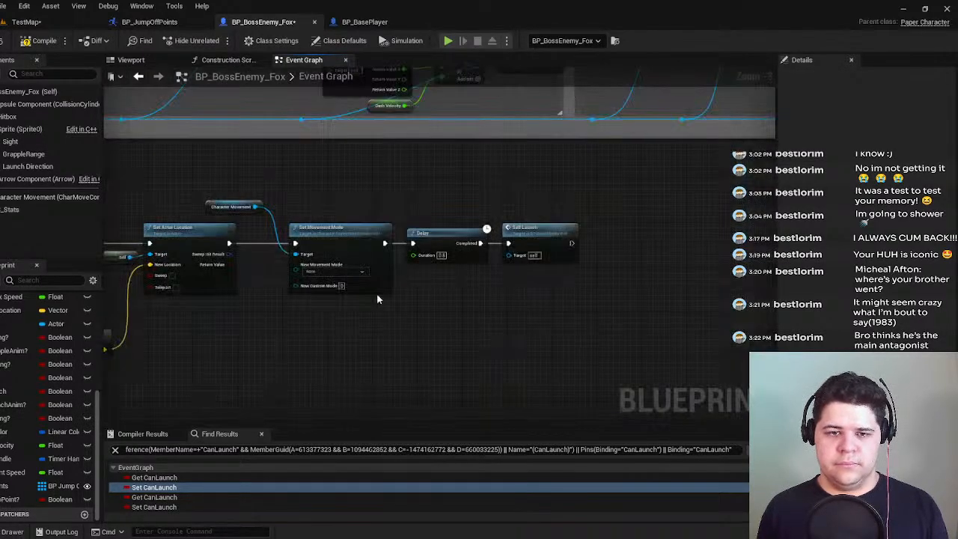
Paste the copied velocity interpolation nodes into empty graph space below the FindJumpPoint chain.
right_drag(284, 382, 398, 257)
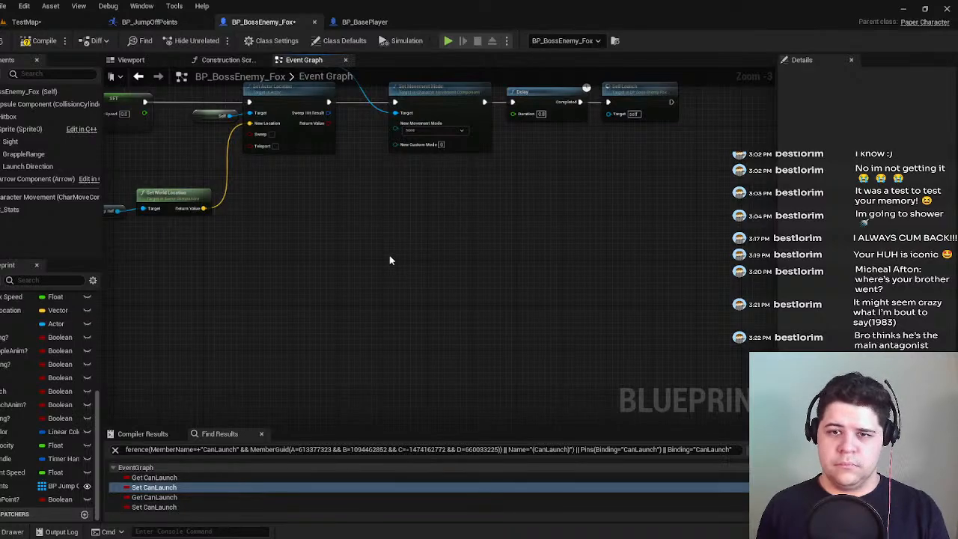
right_click(365, 240)
key(ctrl+v)
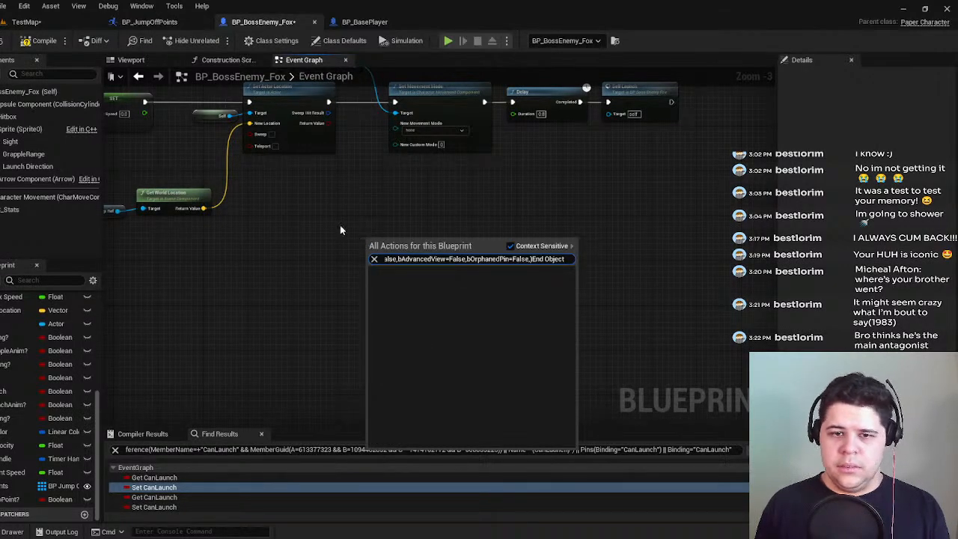
key(Escape)
key(ctrl+v)
right_drag(359, 215, 373, 317)
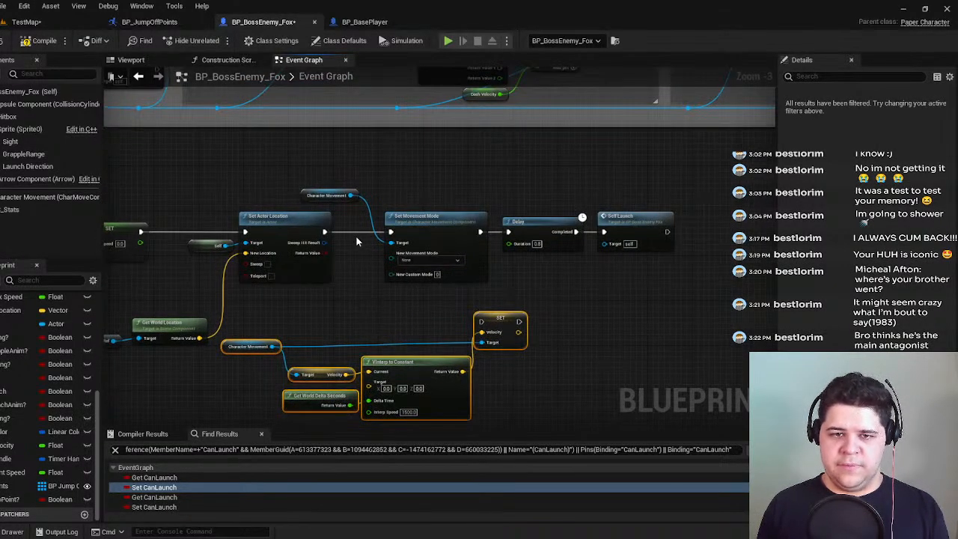
Disconnect Set Movement Mode from Set Actor Location and Delay, and move it with its Character Movement node below the pasted nodes.
click(352, 233)
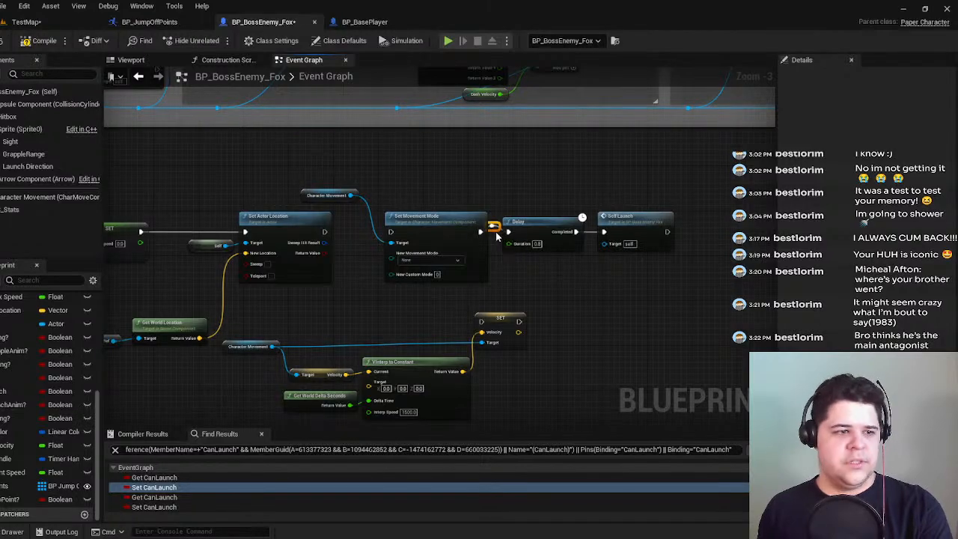
drag(410, 262, 412, 263)
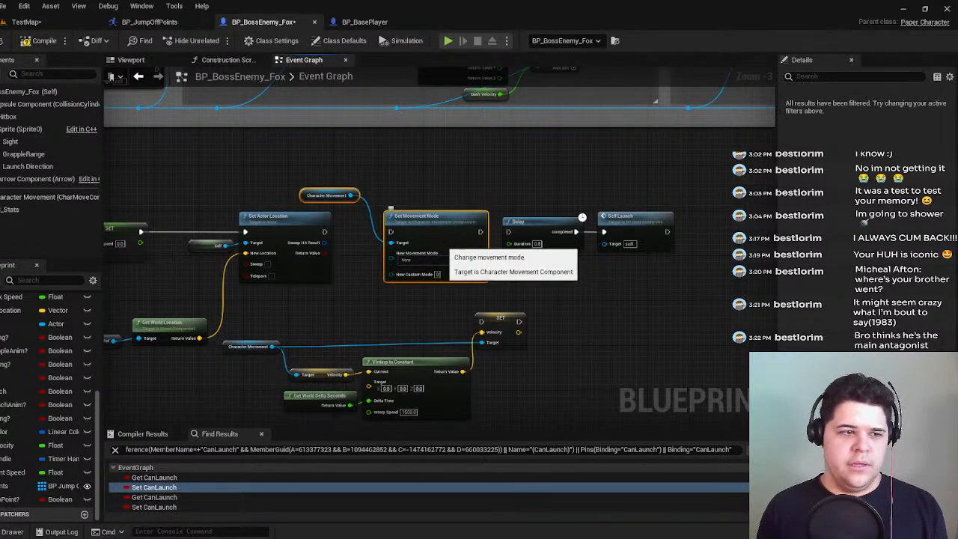
right_drag(441, 236, 433, 123)
drag(434, 125, 634, 342)
right_drag(582, 270, 567, 354)
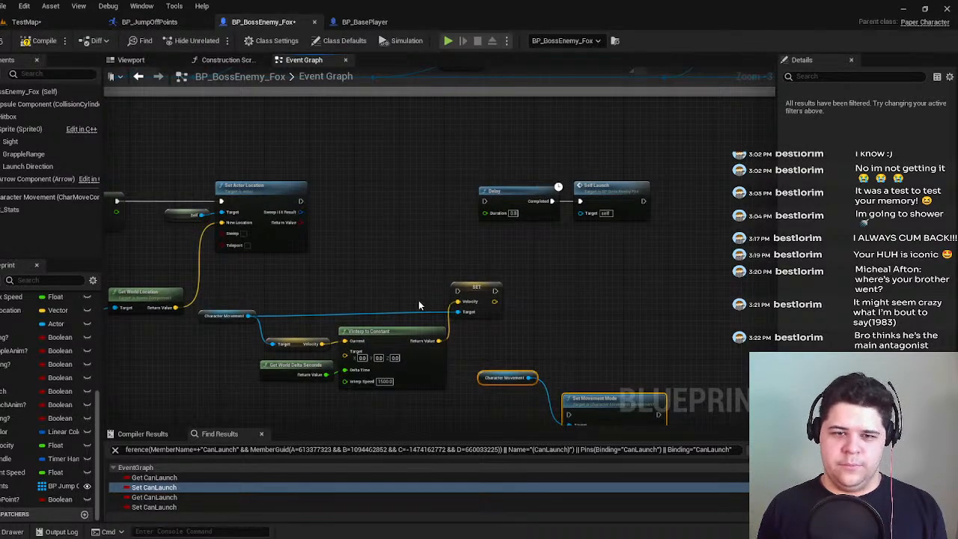
Move the Delay and Self Launch nodes farther along the chain to make room after Set Actor Location.
right_drag(403, 319, 280, 331)
drag(343, 180, 576, 246)
drag(507, 199, 620, 208)
right_drag(490, 327, 615, 288)
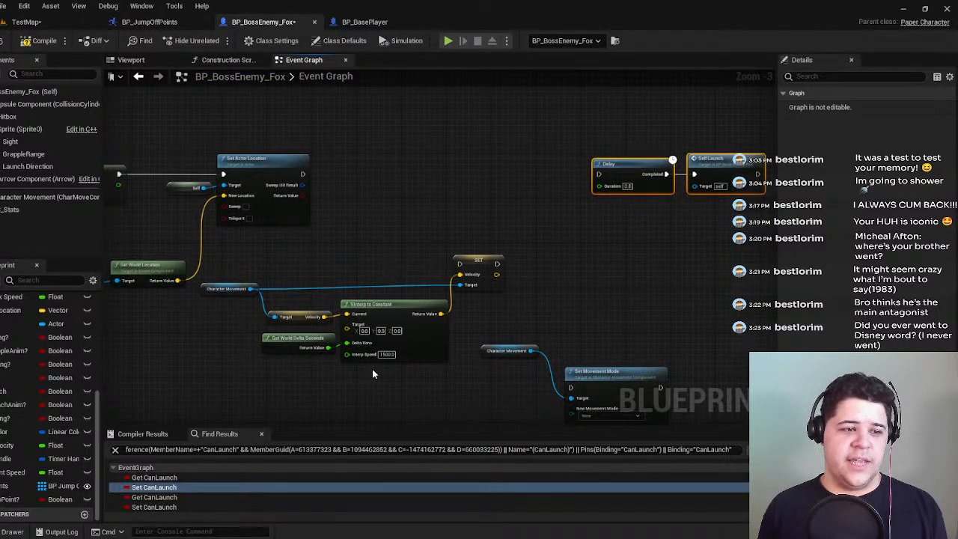
Place the pasted velocity nodes between Set Actor Location and Delay, and wire Set Velocity into the execution flow between them.
drag(409, 385, 223, 283)
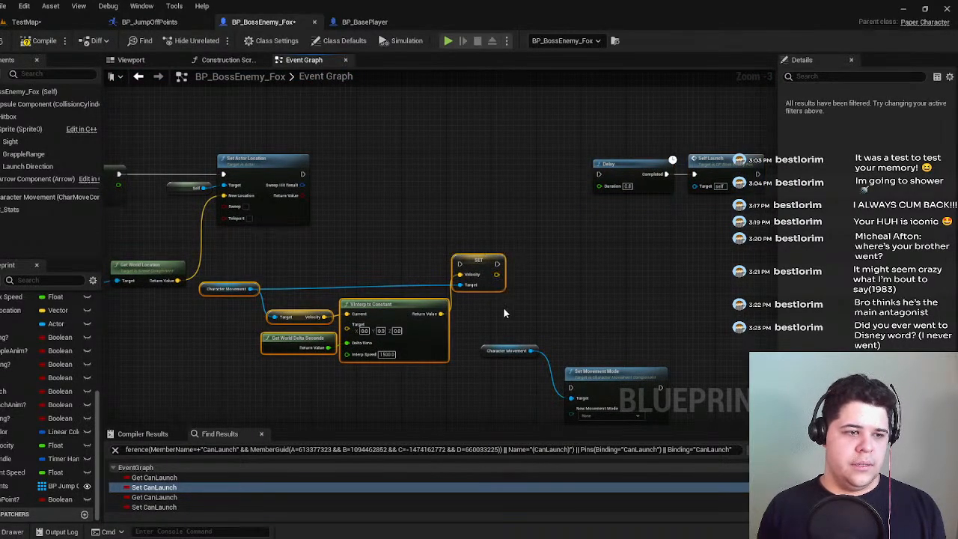
drag(493, 263, 561, 173)
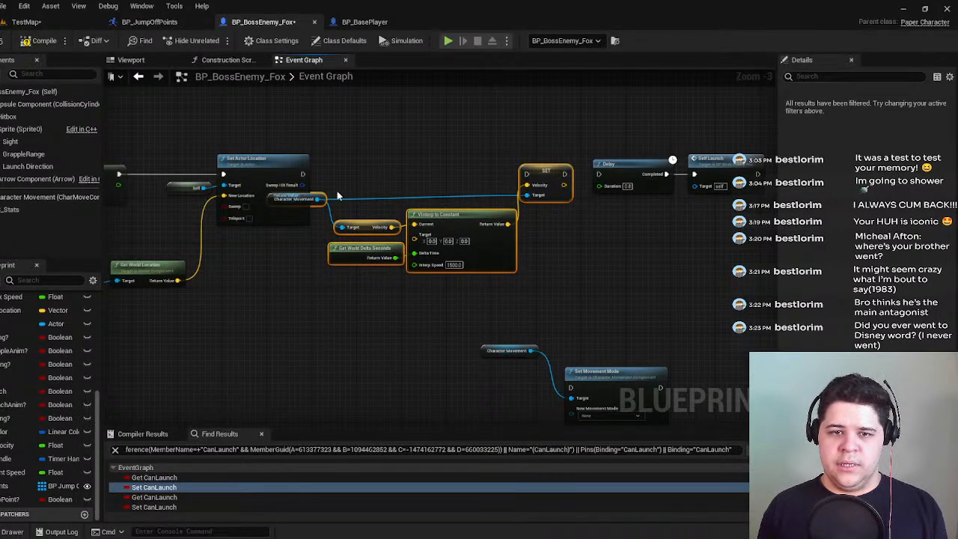
right_drag(335, 192, 270, 229)
right_drag(391, 227, 352, 244)
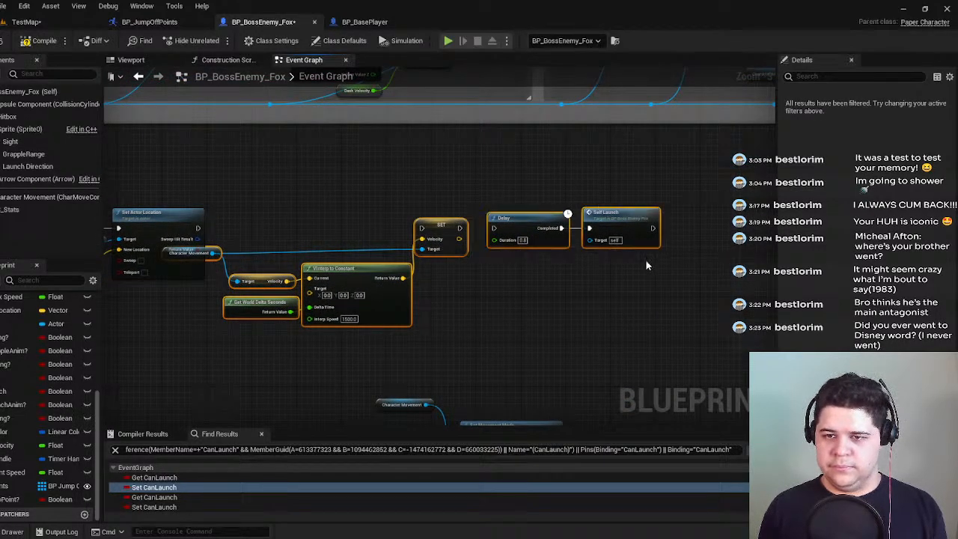
drag(520, 222, 570, 223)
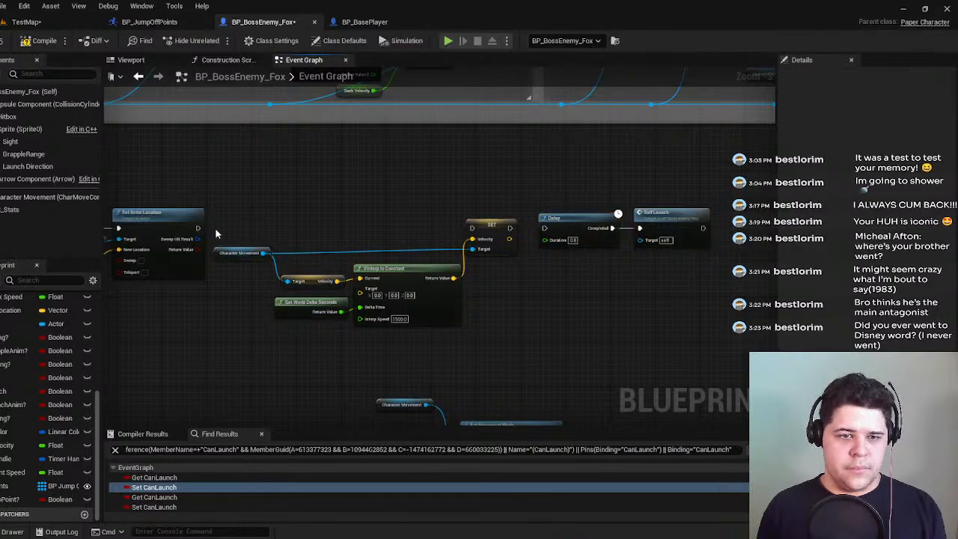
drag(195, 228, 544, 227)
right_drag(267, 167, 312, 149)
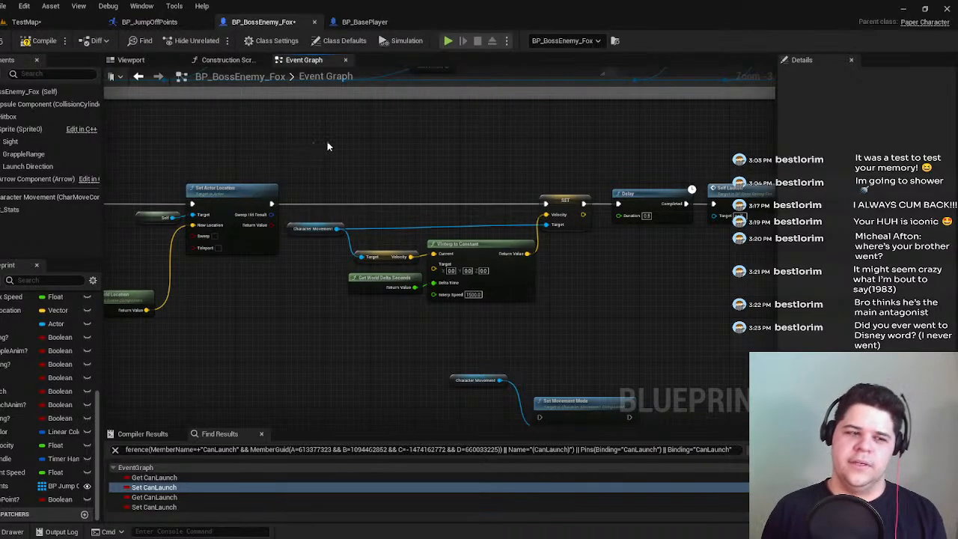
Save both the BP_BasePlayer and BP_BossEnemy_Fox Blueprints.
right_drag(415, 166, 425, 145)
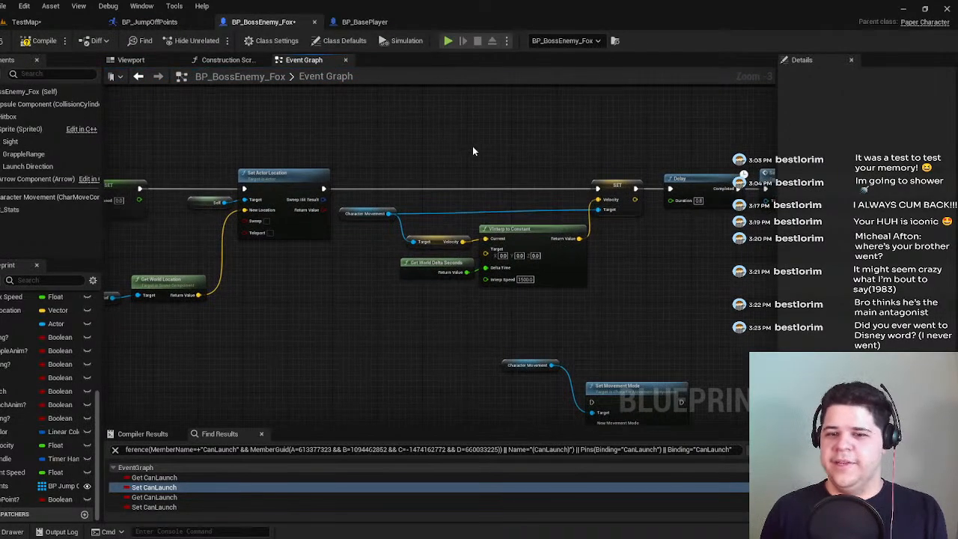
scroll(420, 191, up, 3)
right_drag(420, 190, 412, 195)
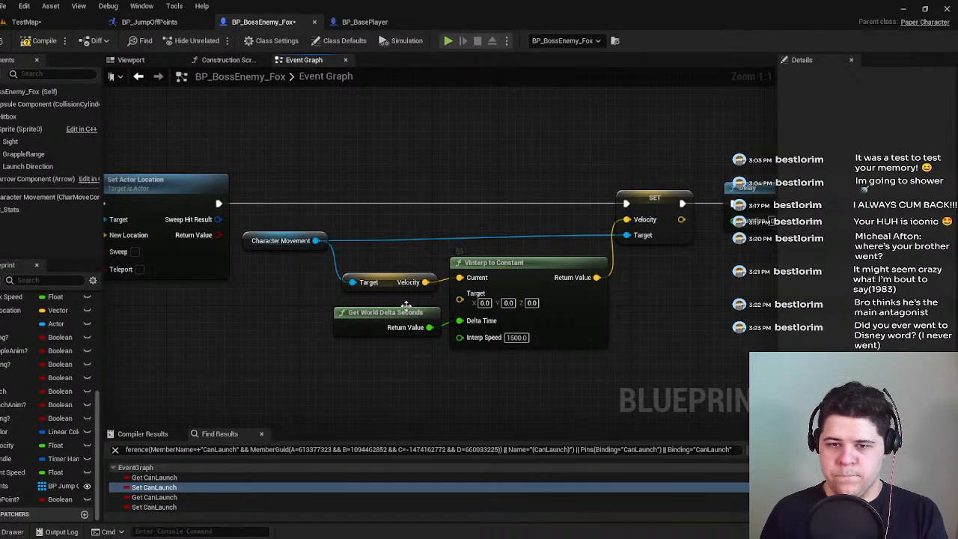
click(383, 22)
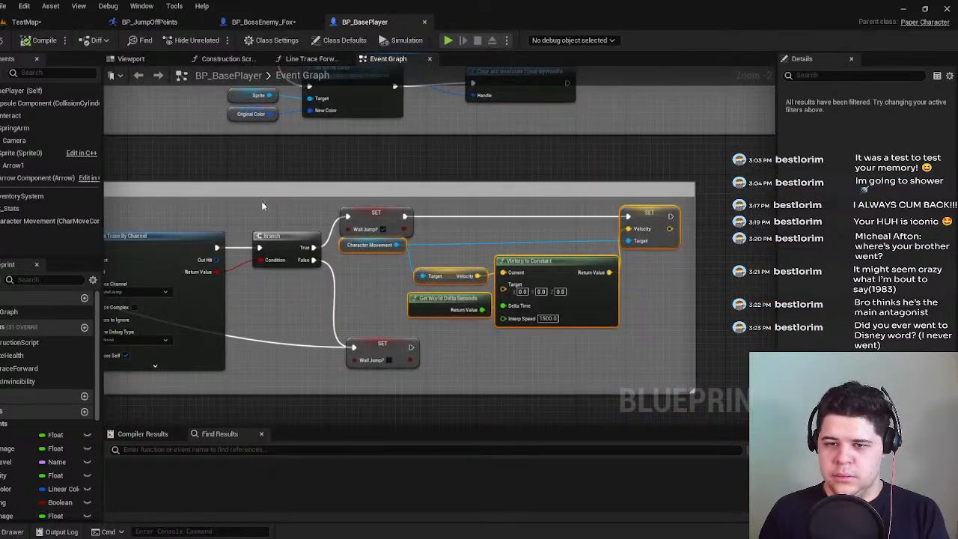
click(2, 42)
click(292, 21)
click(6, 45)
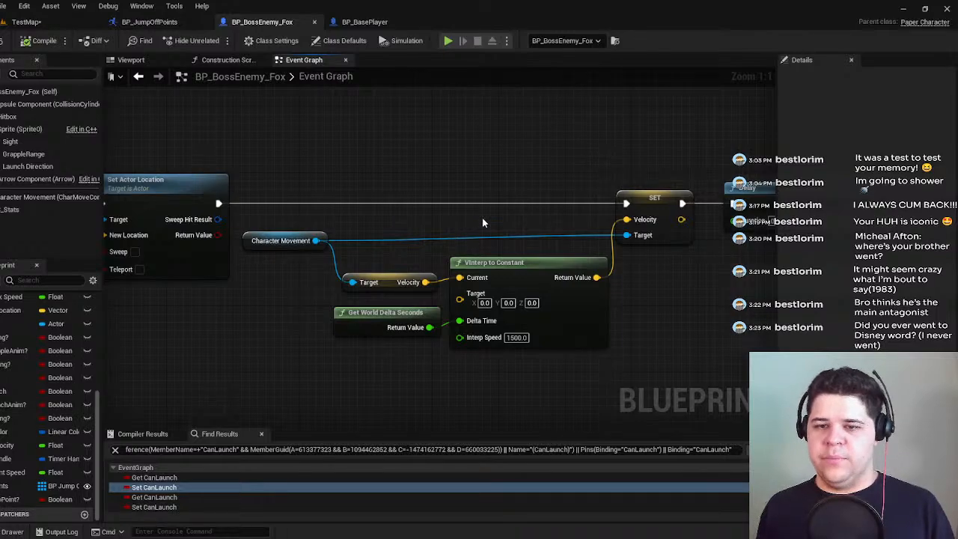
scroll(482, 222, down, 2)
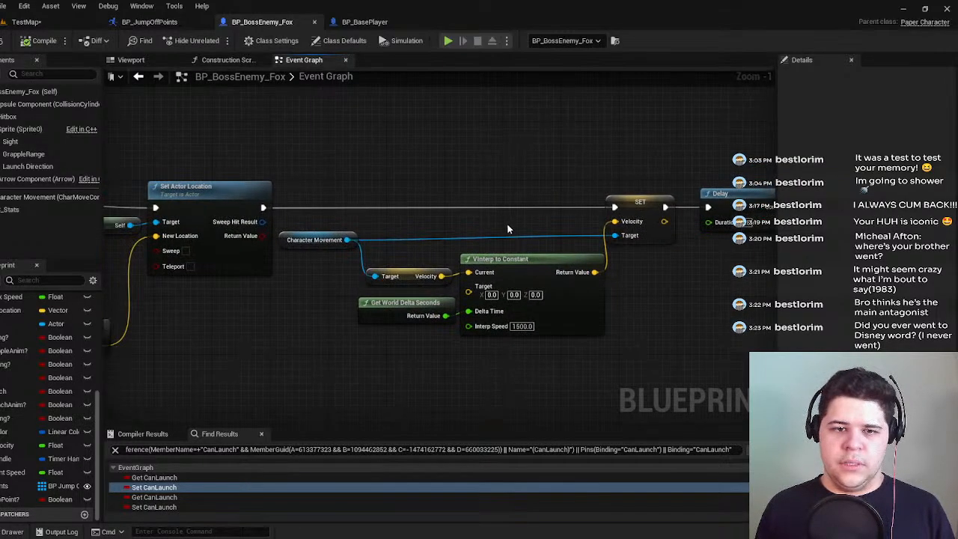
scroll(412, 164, down, 4)
scroll(504, 171, up, 3)
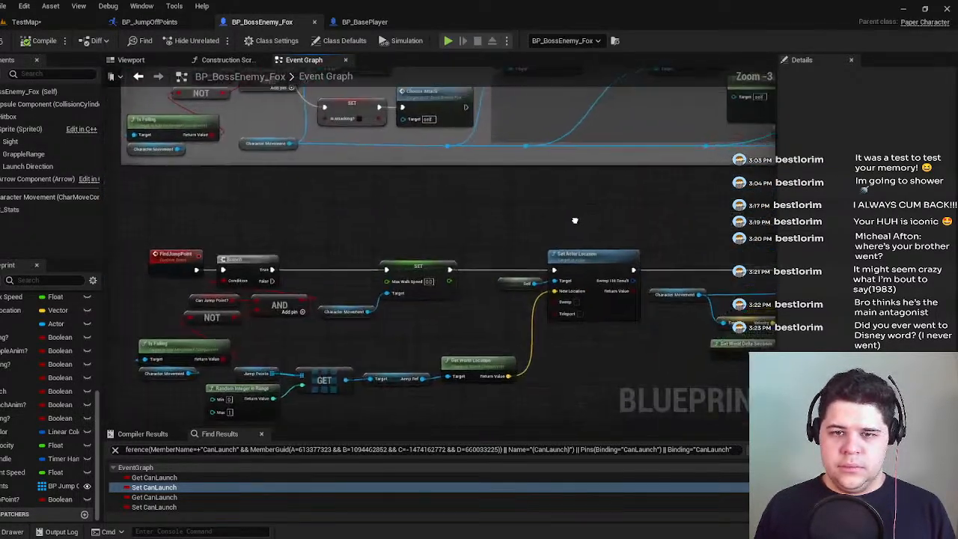
right_drag(598, 256, 444, 194)
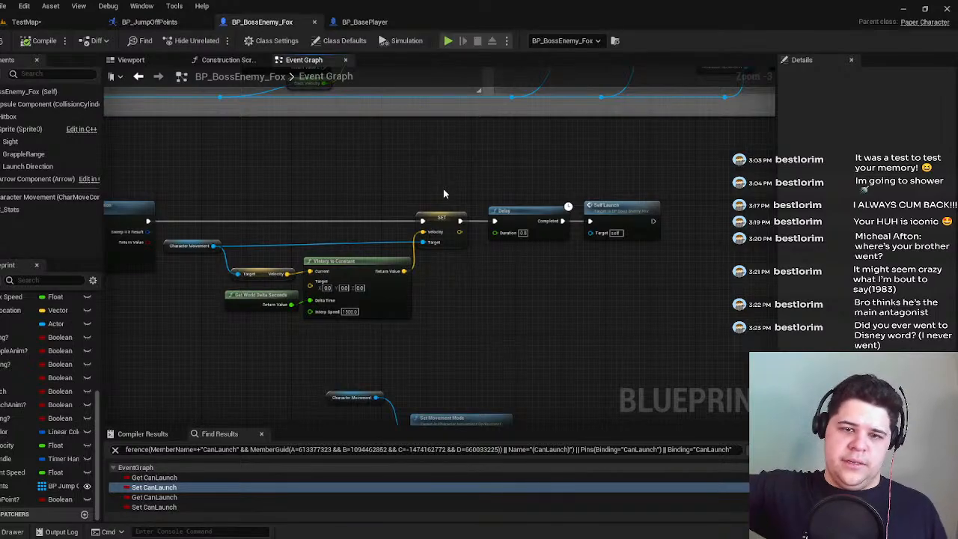
Set the VInterp to Constant node's Interp Speed to 2000, save the fox boss Blueprint, and return to TestMap.
scroll(366, 345, up, 3)
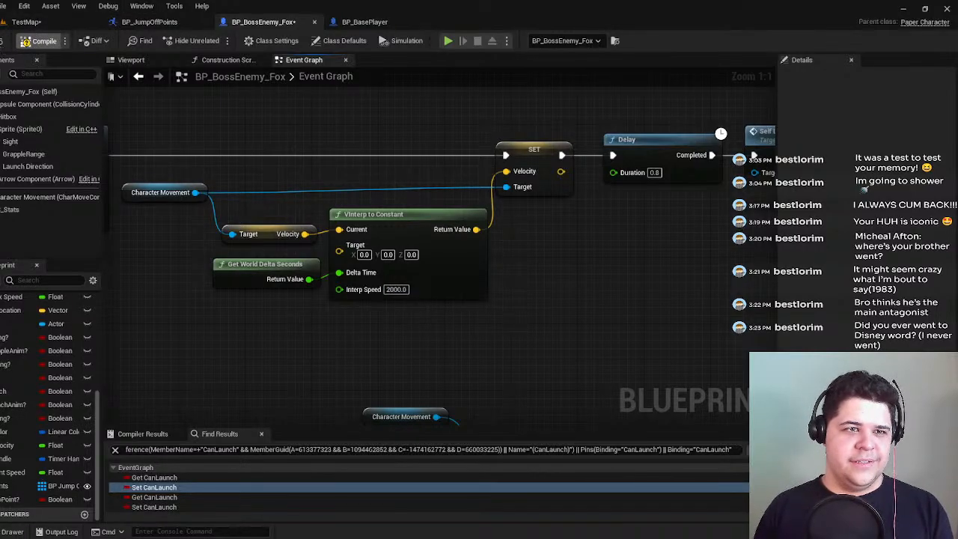
click(30, 21)
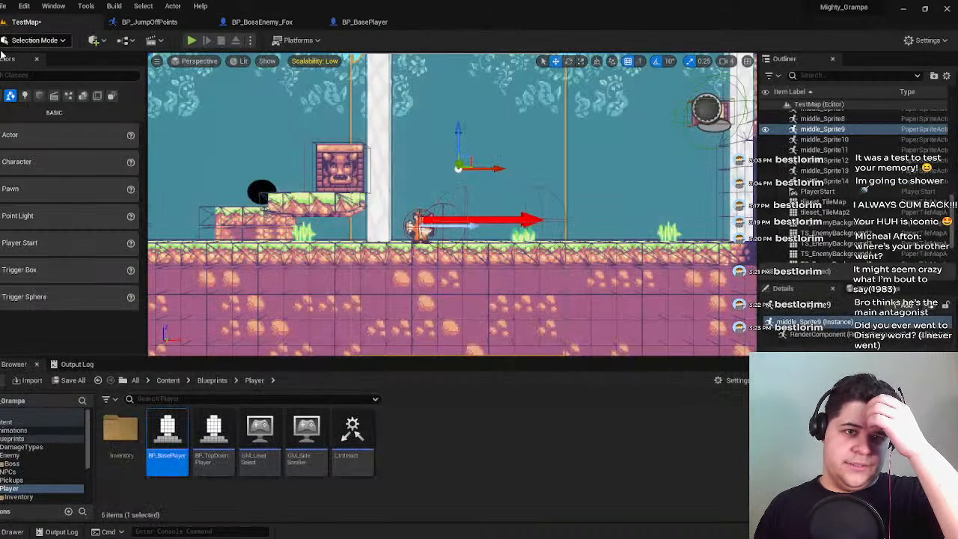
In BP_BossEnemy_Fox's Launch Attack chain, delete the node before Launch Movement and wire the second Set Play Launch Anim? directly to Set Ground Friction.
click(262, 21)
scroll(335, 304, down, 4)
scroll(356, 313, up, 3)
right_drag(357, 308, 588, 143)
right_drag(314, 404, 489, 207)
scroll(447, 242, down, 1)
right_drag(447, 241, 390, 180)
scroll(318, 260, down, 3)
scroll(600, 159, up, 4)
right_drag(599, 159, 348, 209)
scroll(350, 211, up, 1)
drag(379, 152, 448, 264)
key(Delete)
drag(303, 224, 536, 223)
right_drag(189, 359, 427, 303)
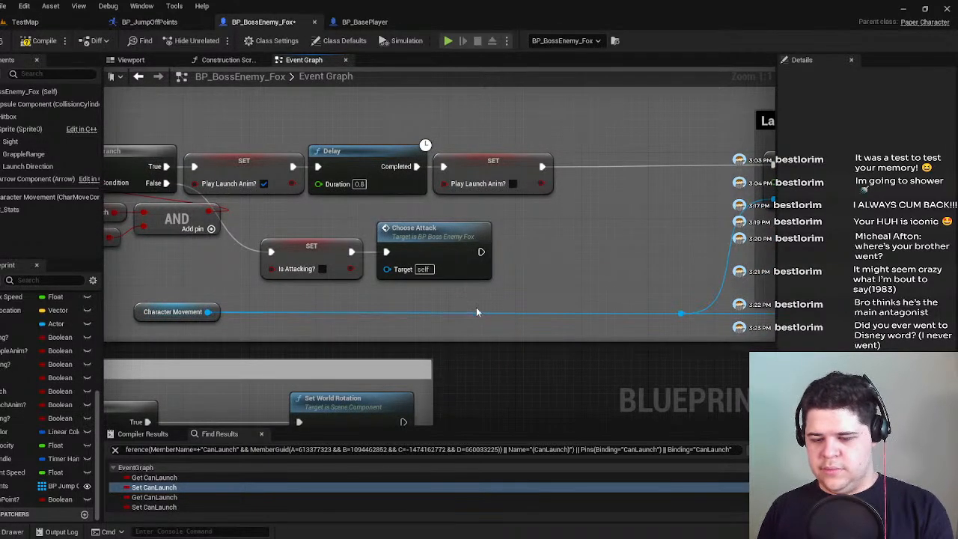
Compile and save the fox boss Blueprint, then save TestMap.
click(33, 41)
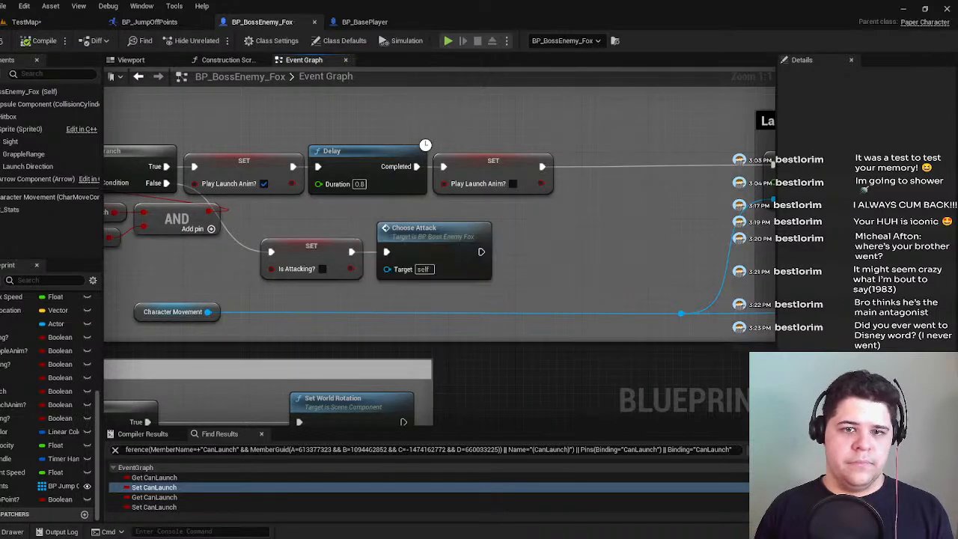
scroll(372, 277, down, 4)
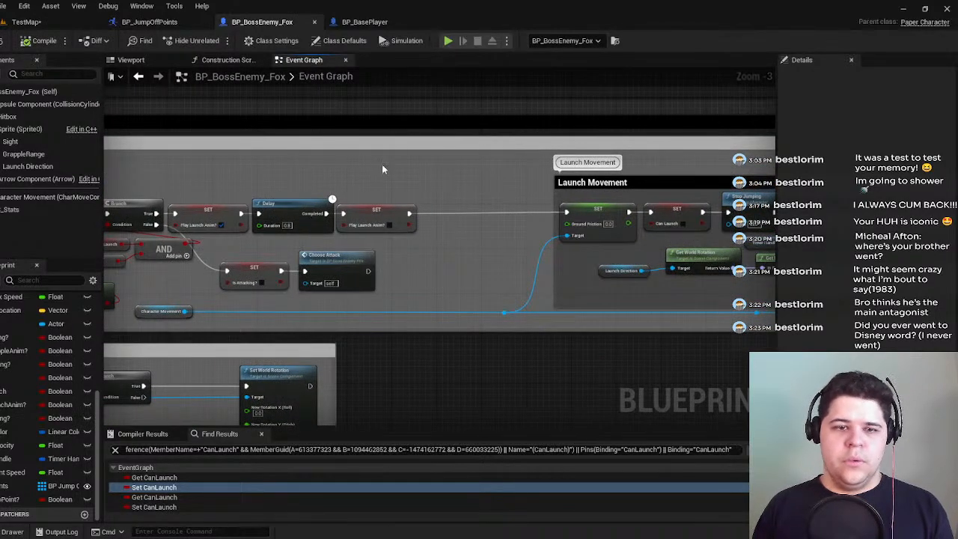
click(26, 22)
key(ctrl+s)
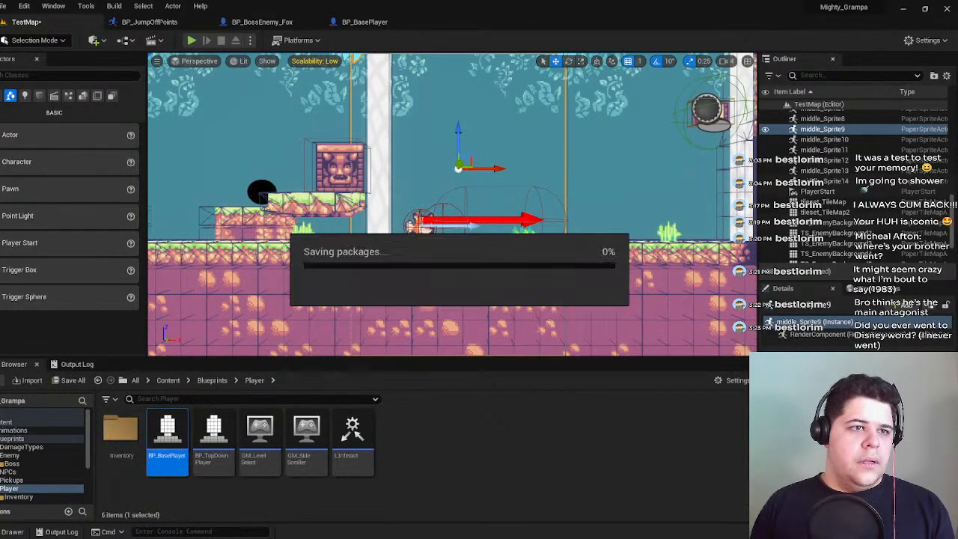
Playtest the fox boss fight in TestMap and dismiss the Message Log.
click(191, 41)
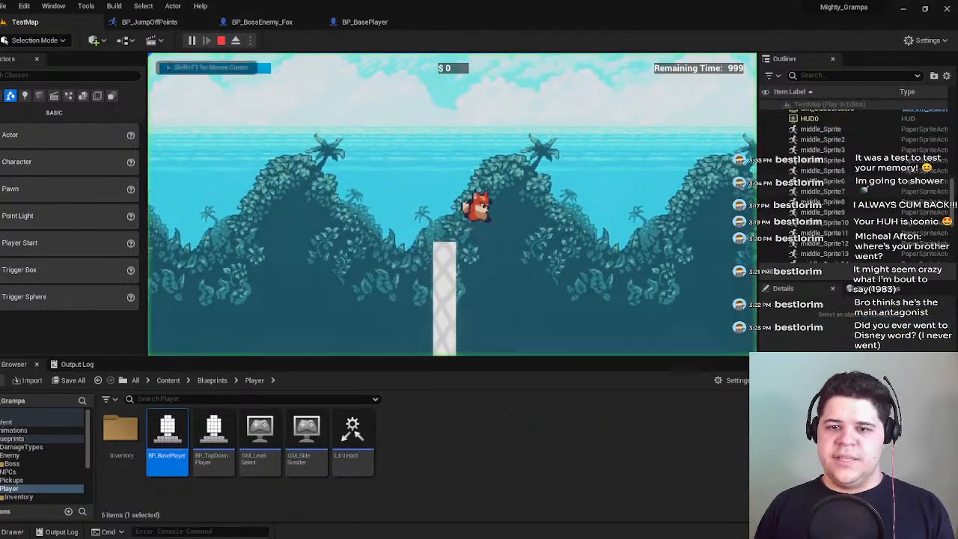
key(d)
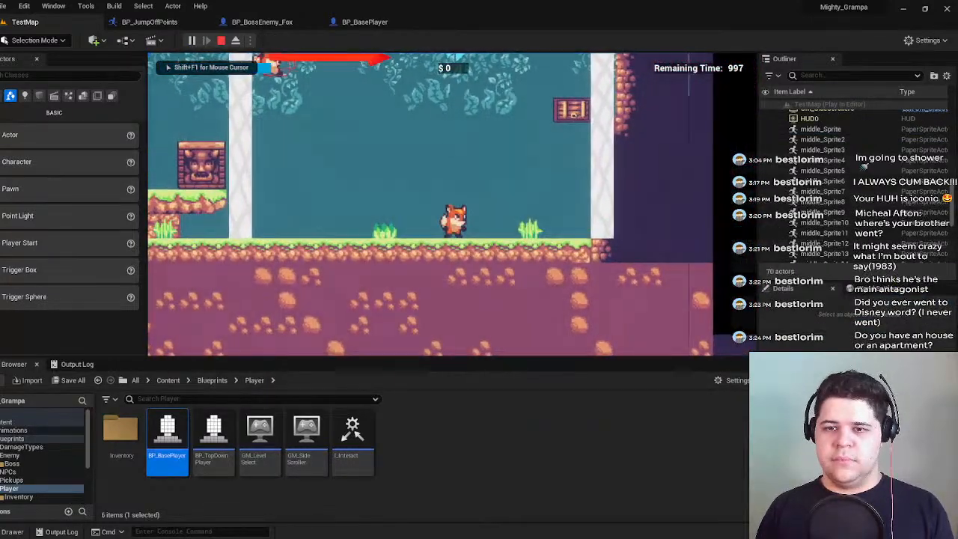
key(space)
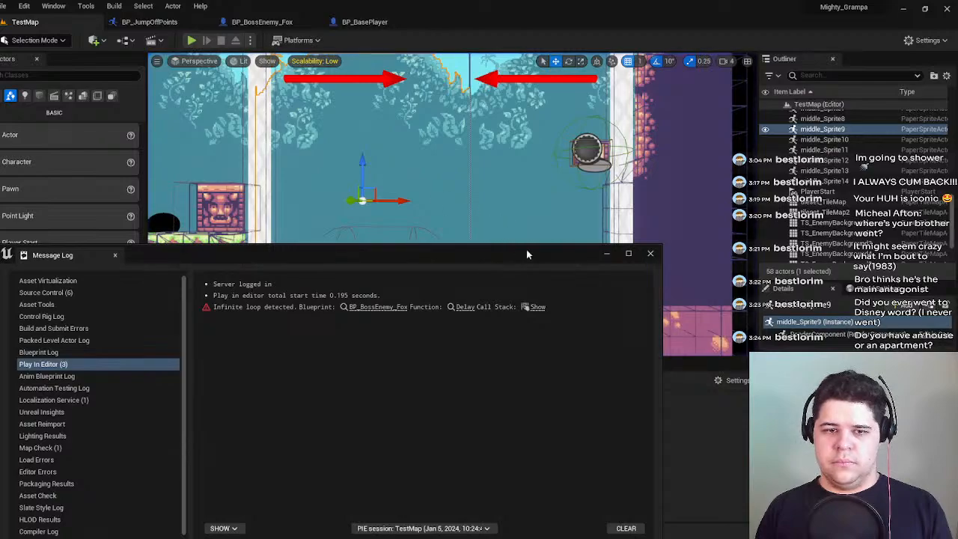
click(651, 254)
Examine the wall-check nodes in BP_BasePlayer and the attack and Movement sections of BP_BossEnemy_Fox.
click(374, 23)
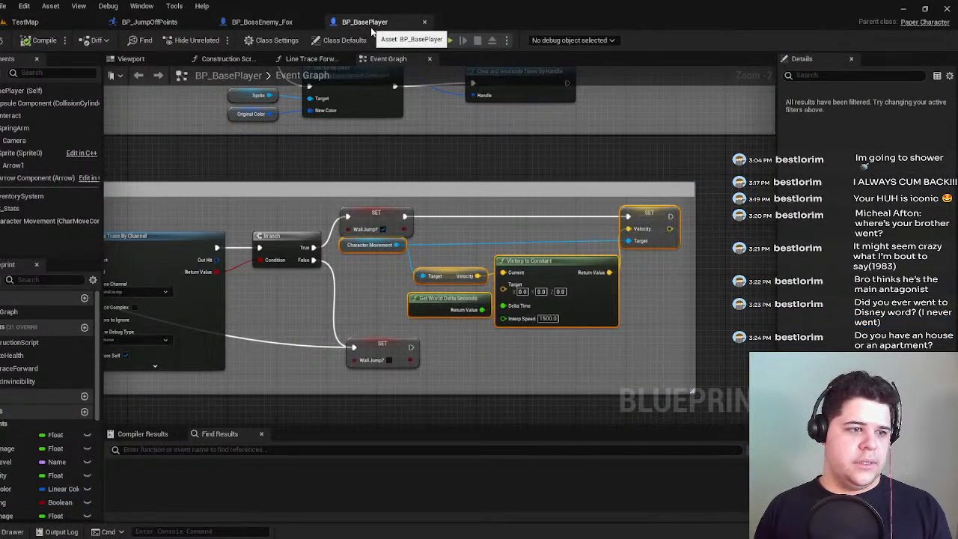
click(397, 171)
scroll(501, 198, down, 3)
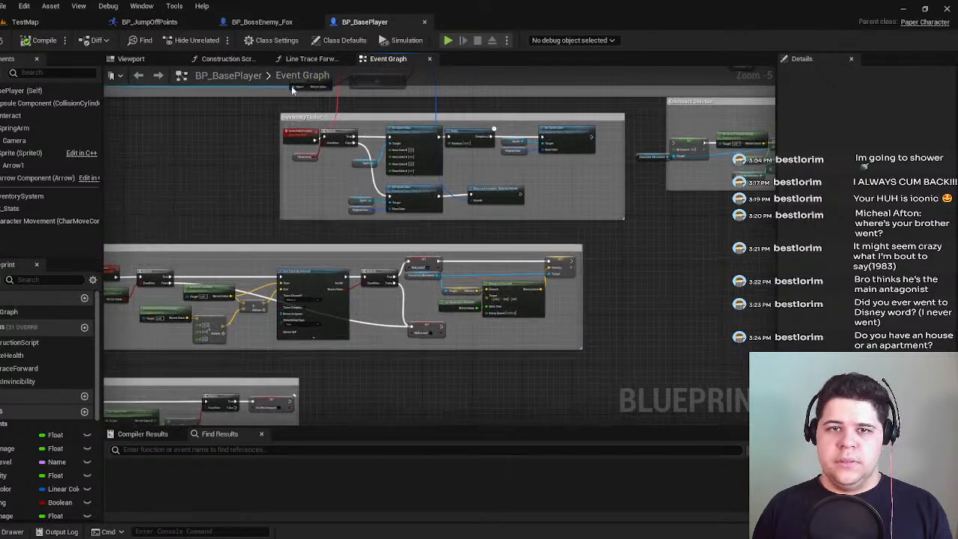
click(263, 22)
scroll(419, 230, down, 3)
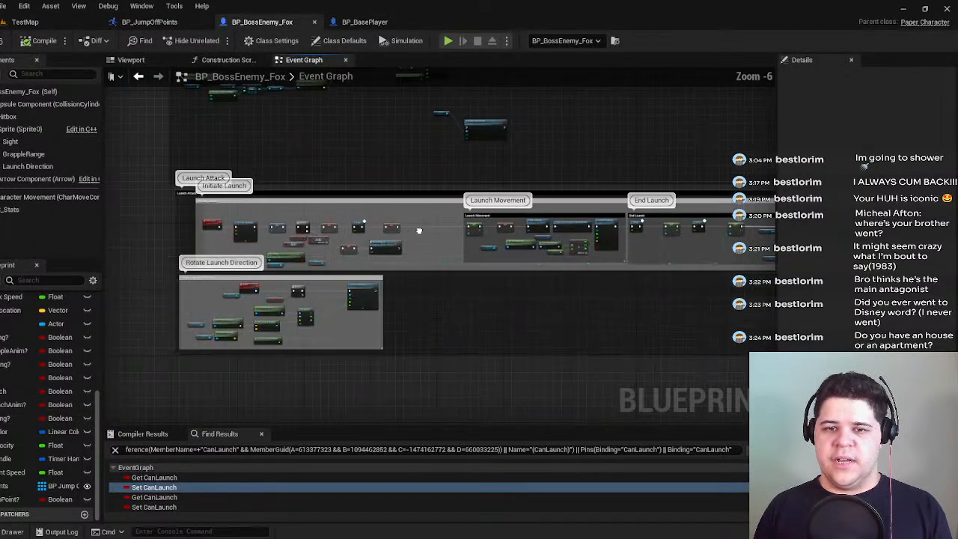
scroll(419, 230, up, 3)
scroll(419, 231, down, 9)
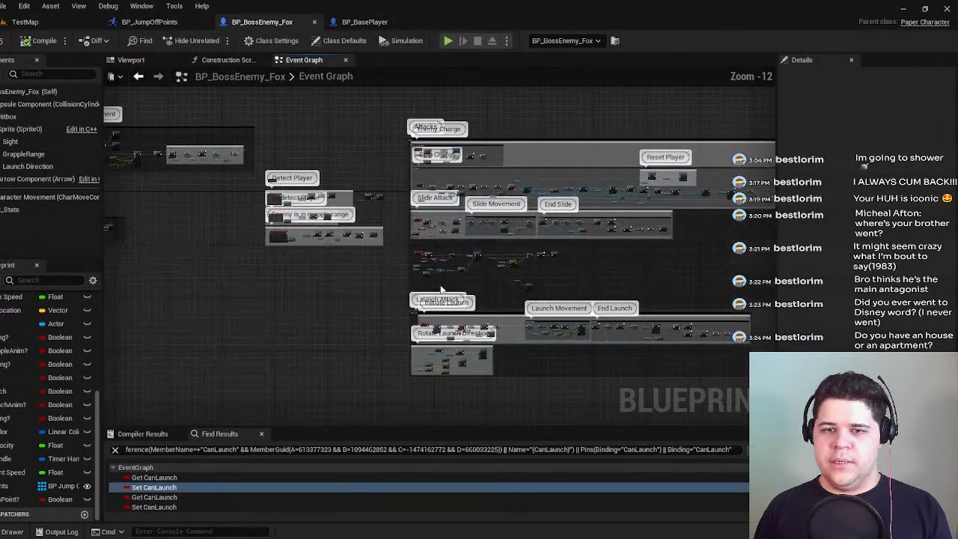
scroll(385, 279, up, 3)
scroll(404, 299, up, 7)
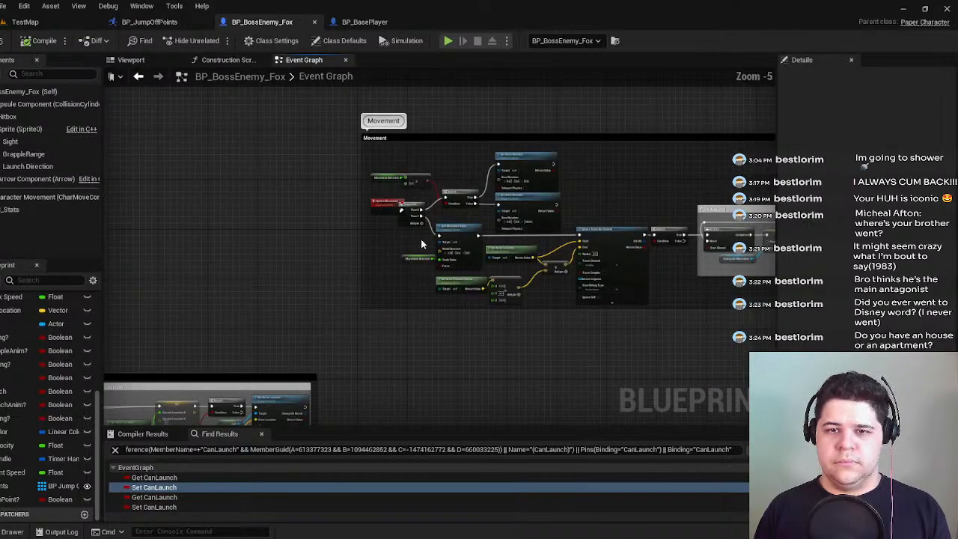
scroll(413, 249, down, 5)
scroll(379, 278, up, 6)
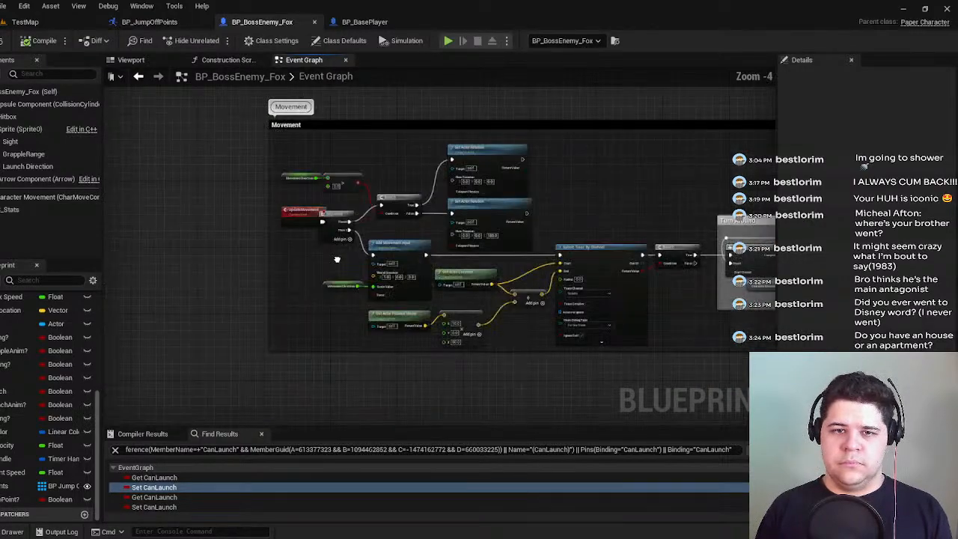
Space the UpdateMovement event away from Sequence and the Movement Direction node away from the greater-than comparison.
drag(333, 196, 301, 196)
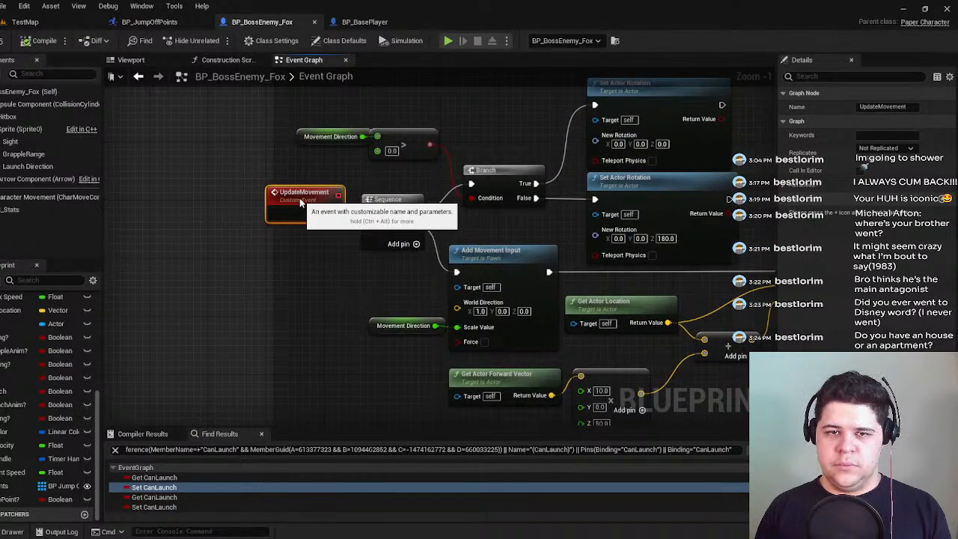
drag(298, 137, 283, 137)
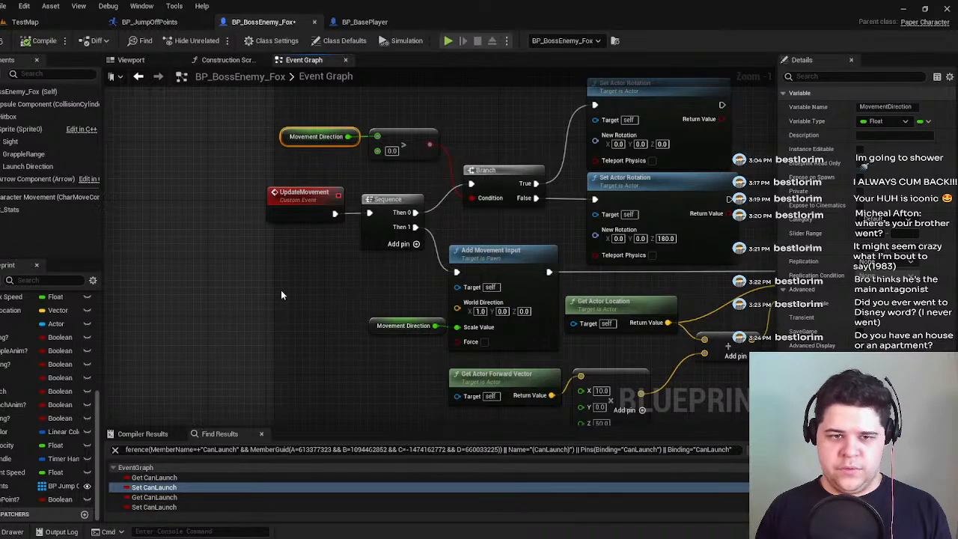
Examine the fox boss's Tick Events section, including Update Animation, the Can Slide branch, and Update Movement.
scroll(289, 282, down, 3)
right_drag(289, 282, 756, 177)
right_drag(312, 302, 519, 258)
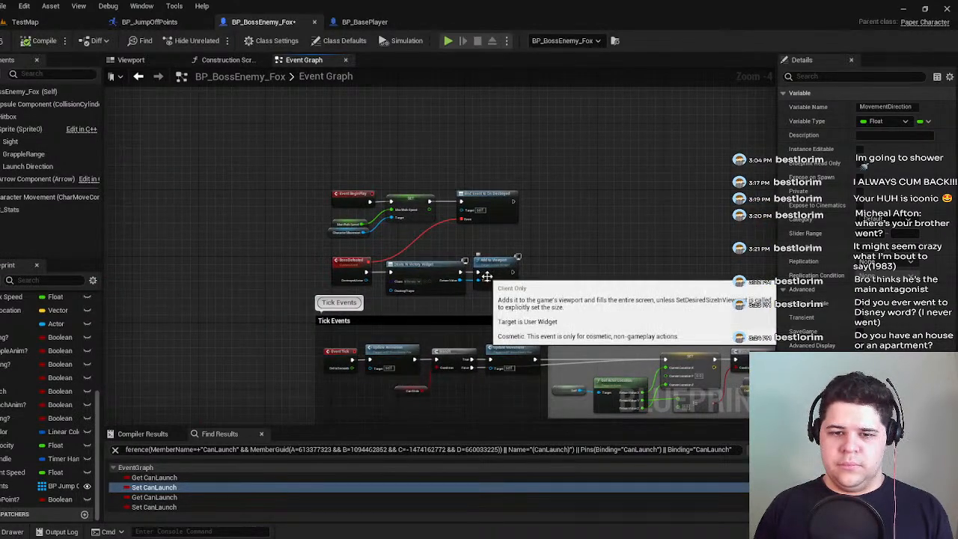
scroll(519, 262, up, 2)
scroll(551, 237, up, 2)
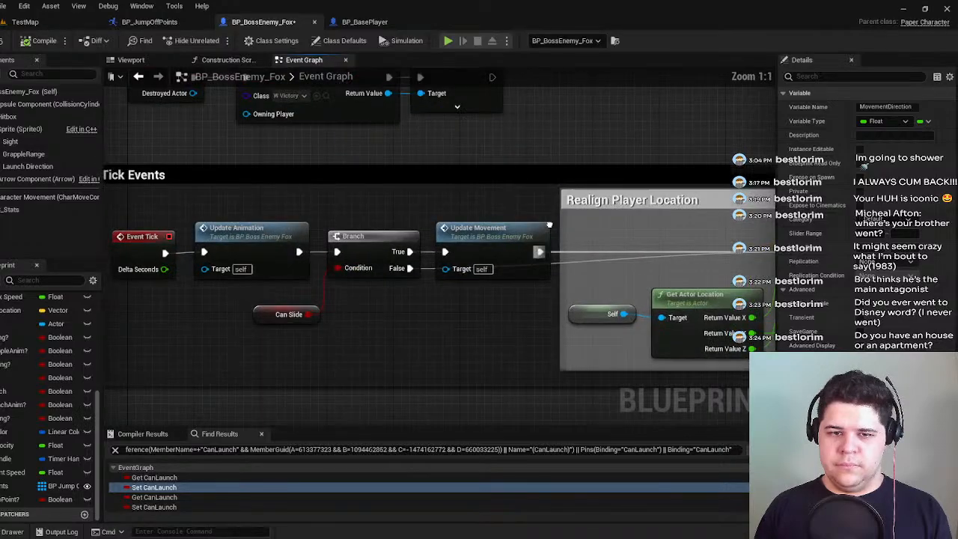
scroll(479, 193, down, 10)
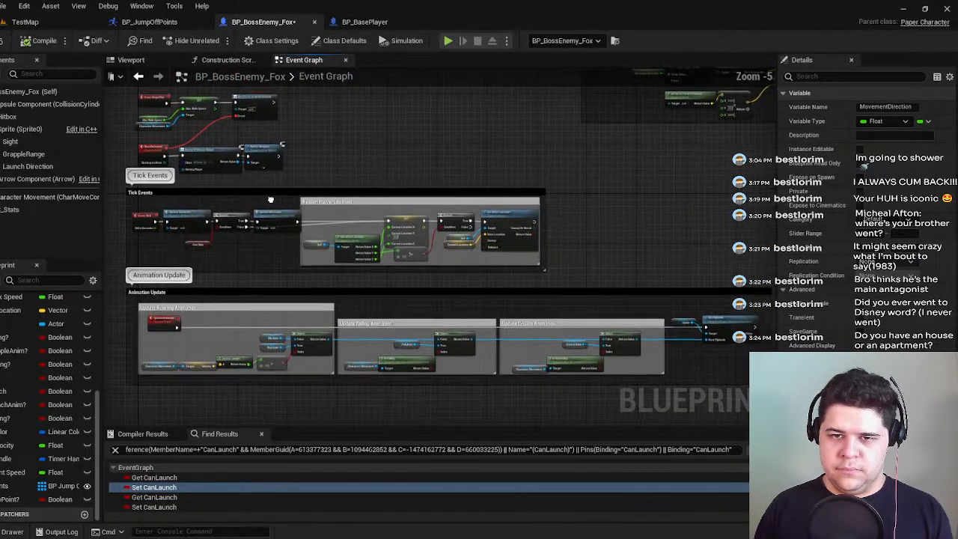
Trace the fox boss graph from the tick events through the remaining sections to the jump-point chain with Set Actor Location and Set Velocity.
scroll(438, 184, up, 4)
right_drag(507, 227, 194, 108)
right_drag(763, 270, 175, 133)
right_drag(378, 293, 126, 299)
right_drag(480, 302, 358, 228)
right_drag(317, 184, 328, 202)
scroll(404, 183, up, 2)
scroll(437, 182, down, 1)
right_drag(651, 271, 529, 282)
right_drag(345, 295, 509, 210)
scroll(477, 265, up, 3)
scroll(508, 209, down, 3)
right_drag(321, 112, 419, 120)
right_drag(507, 276, 388, 203)
scroll(449, 201, up, 2)
right_drag(517, 176, 545, 250)
scroll(244, 167, down, 1)
scroll(599, 247, down, 1)
right_drag(272, 192, 315, 364)
right_drag(393, 352, 410, 411)
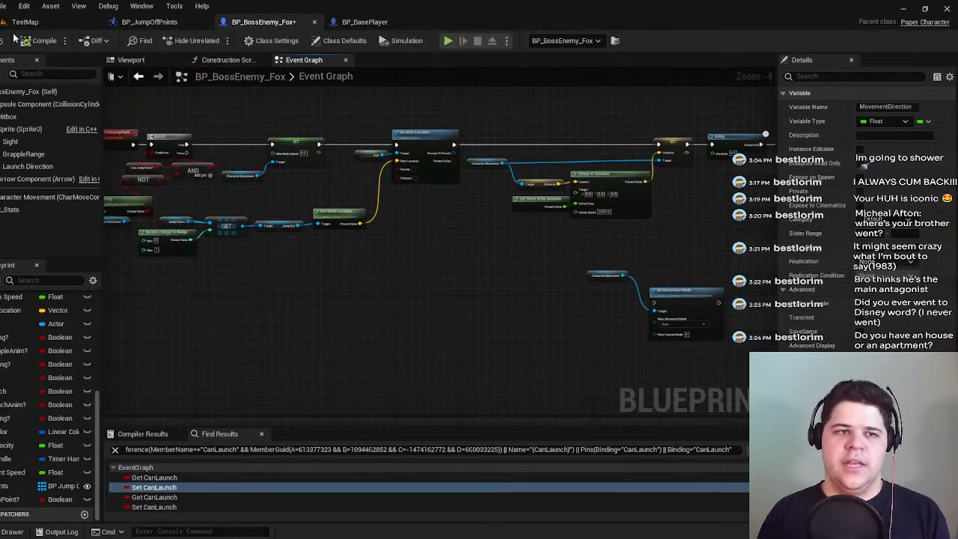
Adjust the JumpRef arrow's horizontal offset from the wall sprite in BP_JumpOffPoints.
click(364, 22)
click(155, 24)
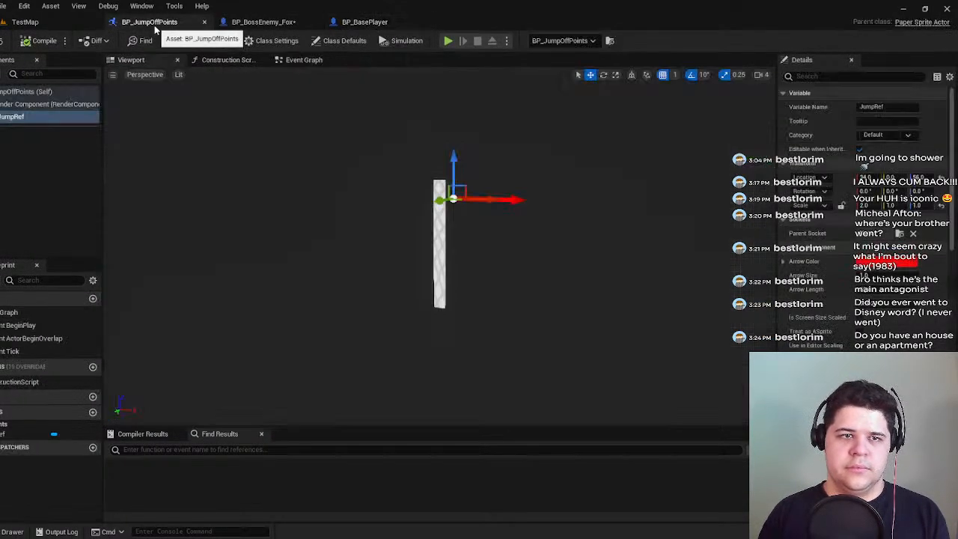
Playtest TestMap with the adjusted jump point, then inspect the boss arena in the level viewport.
click(26, 21)
click(190, 41)
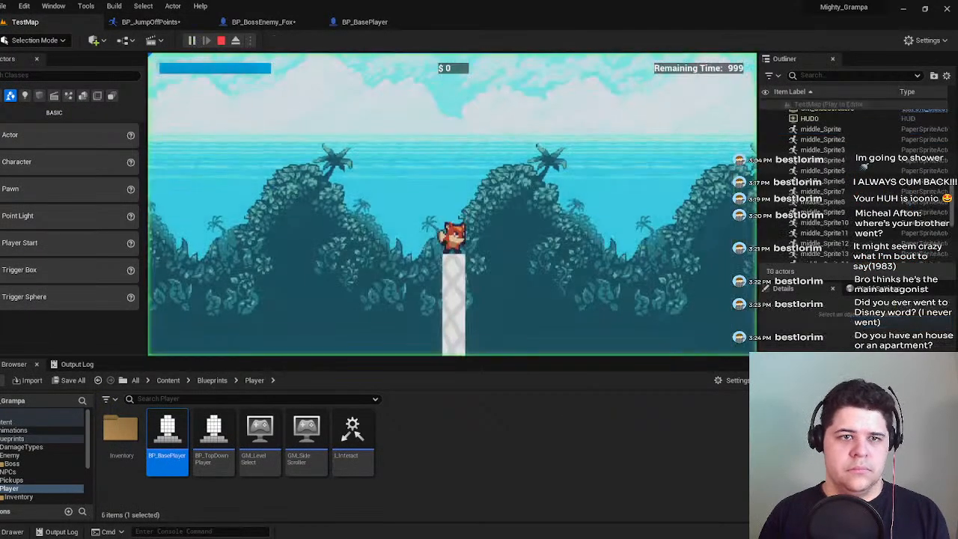
key(d)
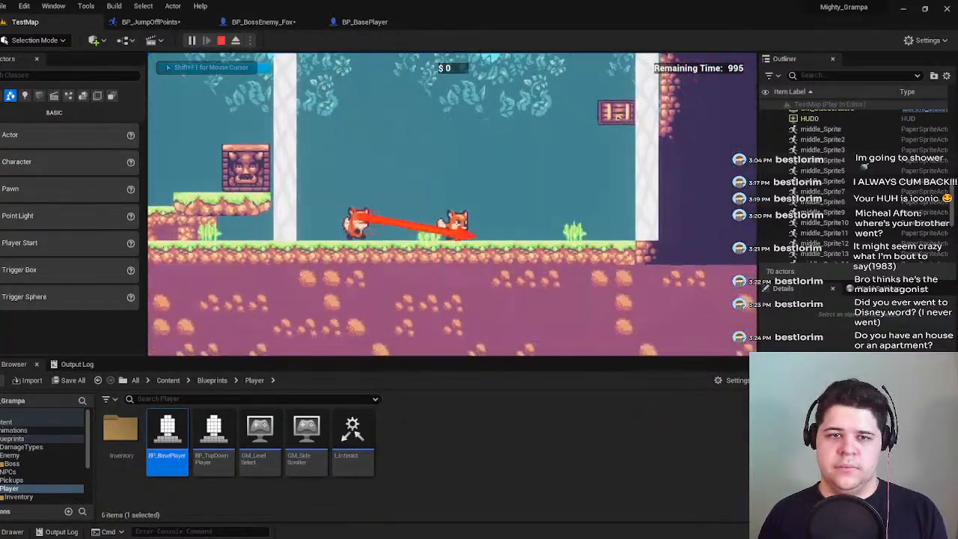
key(Escape)
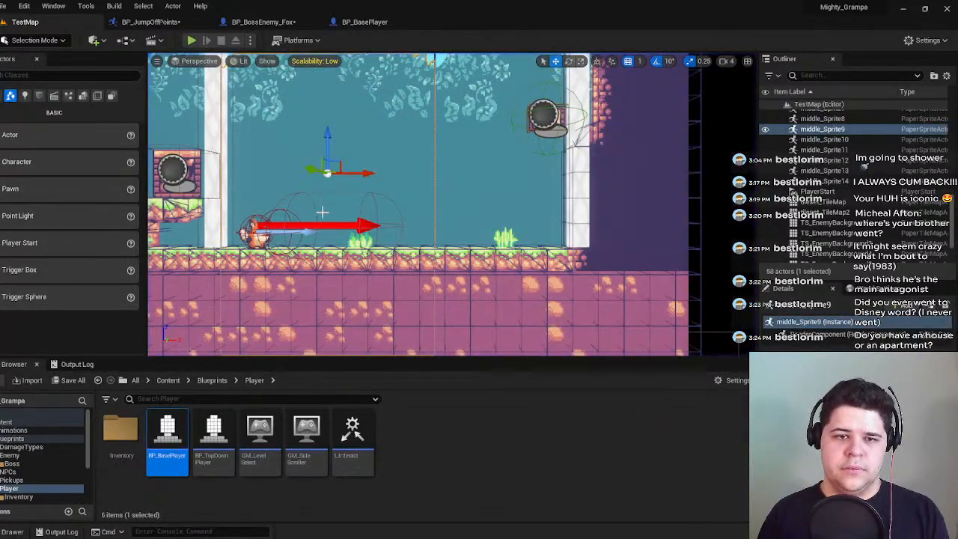
mouse_move(299, 149)
right_down()
mouse_move(296, 139)
mouse_move(314, 120)
mouse_move(300, 142)
mouse_move(288, 141)
right_up()
key(w)
key(s)
Compile and save the pending changes in BP_BossEnemy_Fox.
click(365, 22)
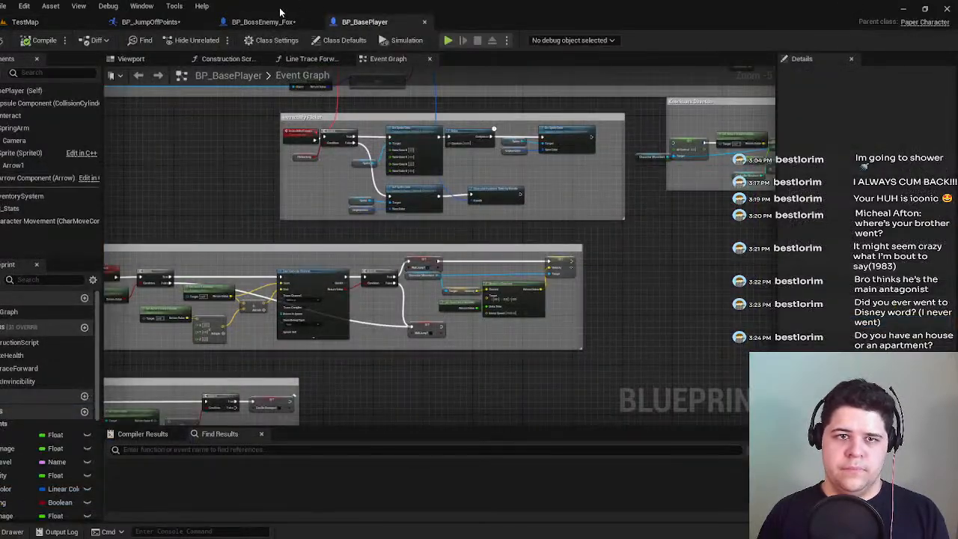
click(233, 26)
click(1, 41)
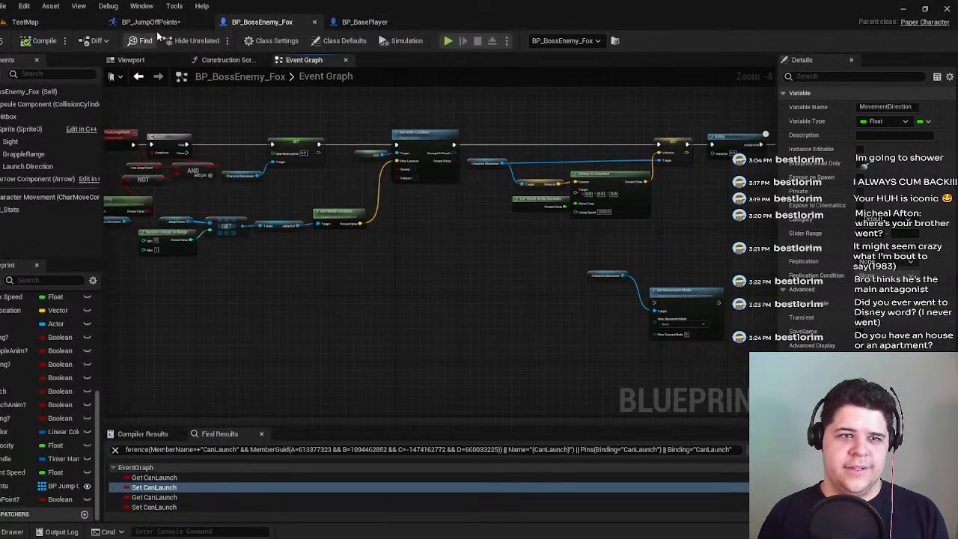
Move the JumpRef arrow along X toward the wall sprite in BP_JumpOffPoints, then compile and save the Blueprint.
click(154, 24)
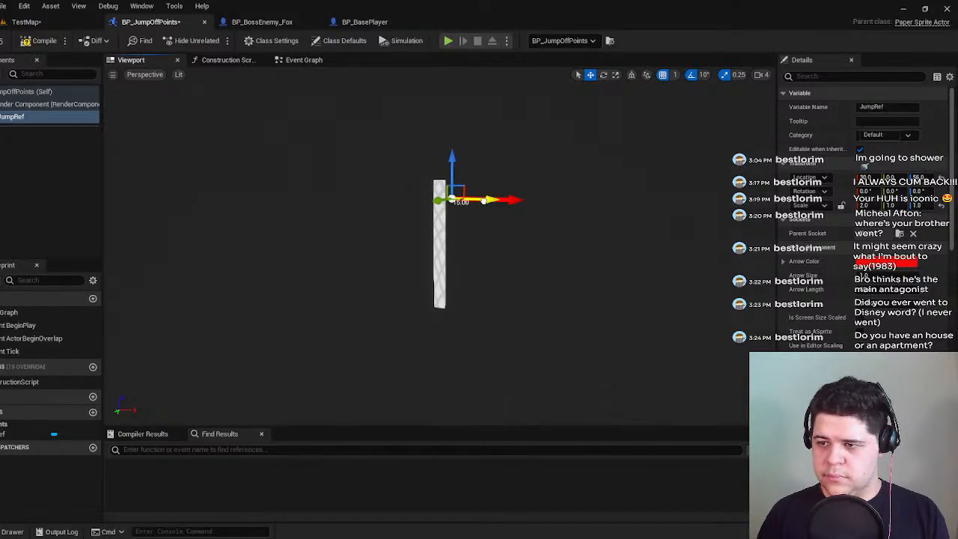
drag(436, 190, 447, 148)
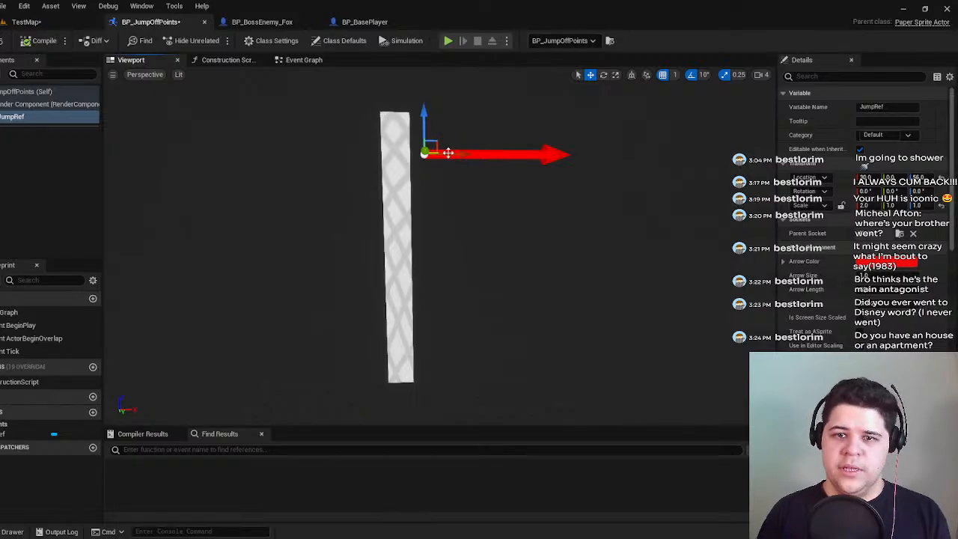
click(32, 41)
Playtest the boss arena in TestMap to check where the fox boss attaches to the wall, then stop the session.
click(26, 22)
click(190, 41)
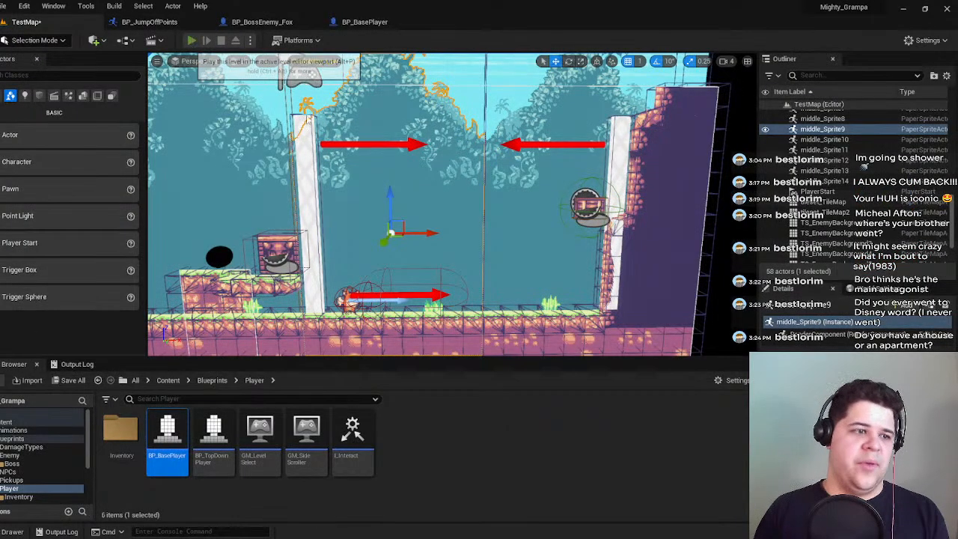
key(d)
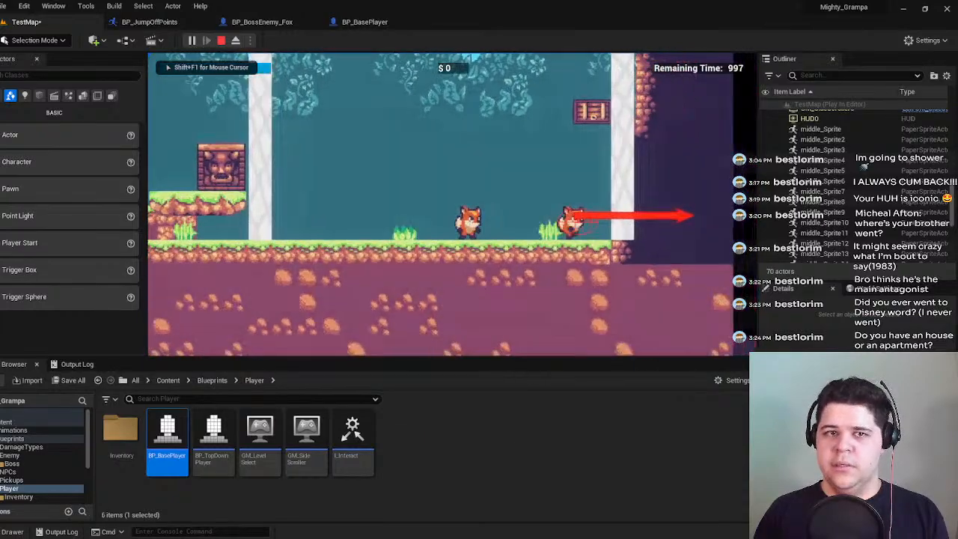
key(space)
key(Escape)
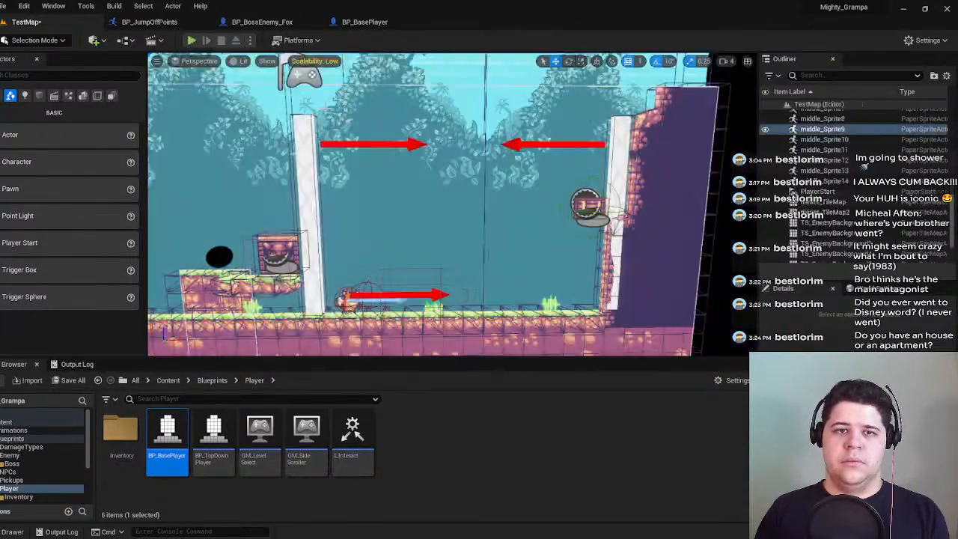
Nudge the JumpRef arrow slightly closer to the wall in BP_JumpOffPoints, then compile and save the Blueprint.
click(172, 23)
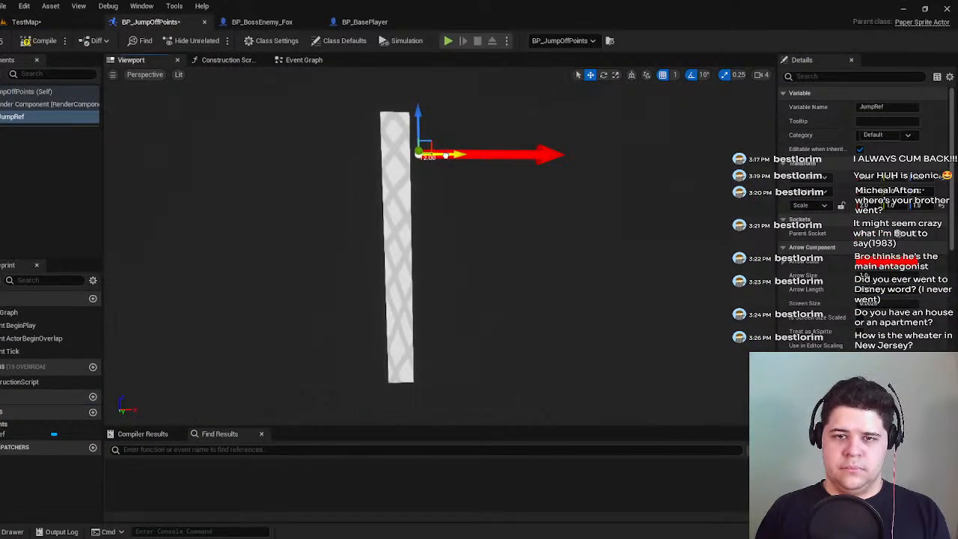
click(39, 40)
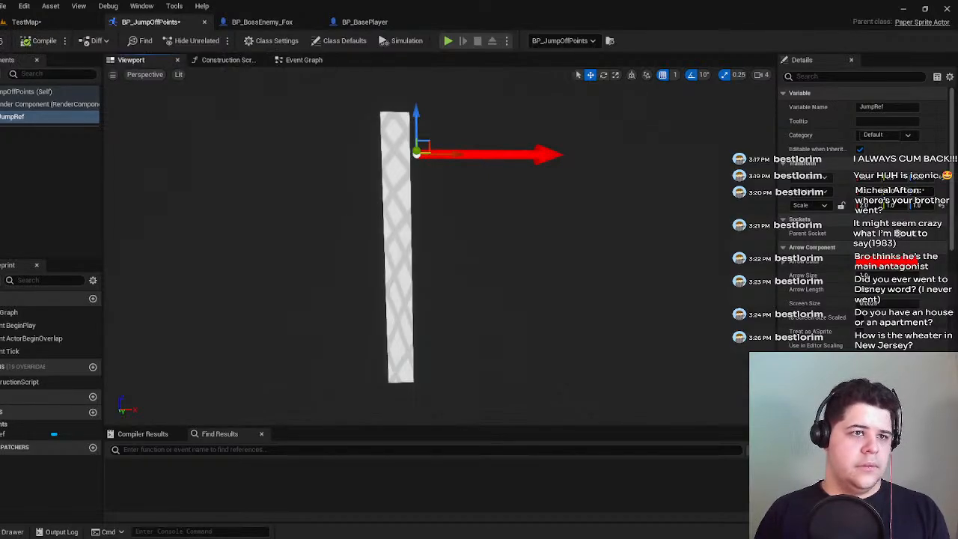
Playtest the boss arena in TestMap to see how the fox boss lands at the wall, and stop the session.
click(23, 23)
click(192, 40)
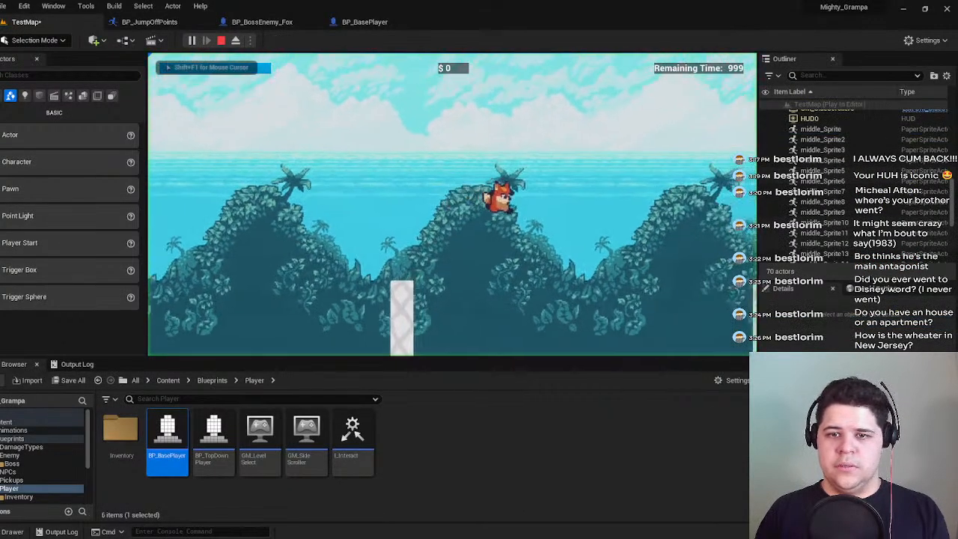
key(d)
key(space)
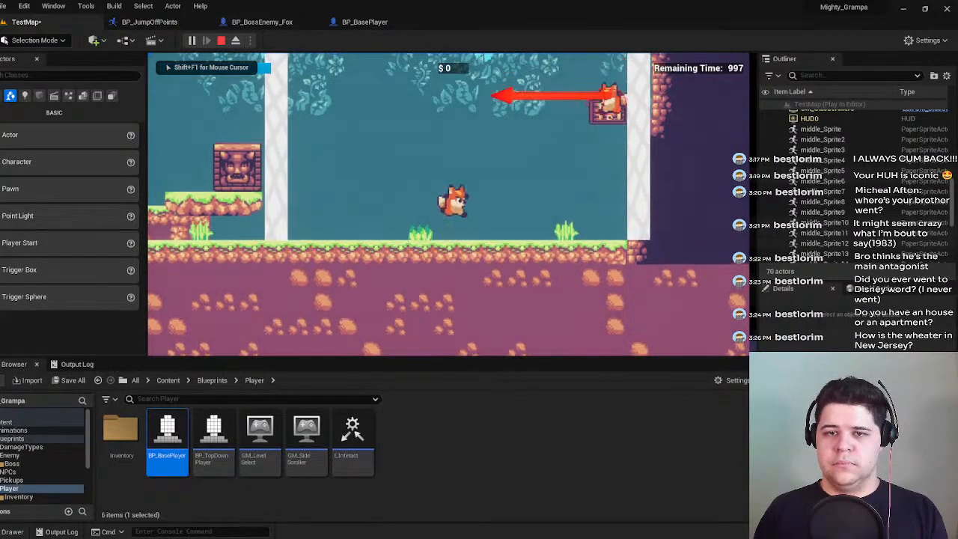
key(Escape)
Adjust the JumpRef arrow's X position in BP_JumpOffPoints and compile the Blueprint.
click(148, 21)
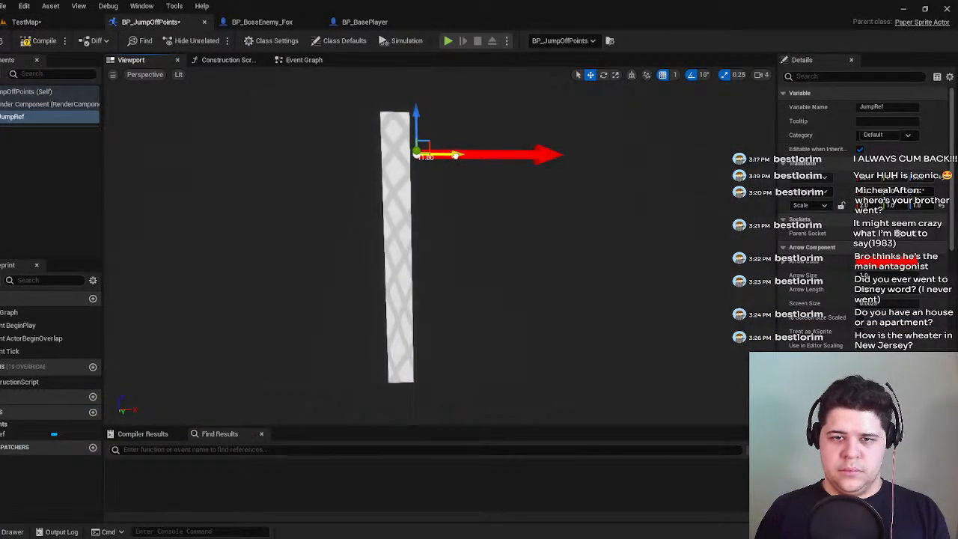
click(44, 41)
Run TestMap again and move the player around the arena to observe the boss's wall jumps, ending the session.
click(26, 22)
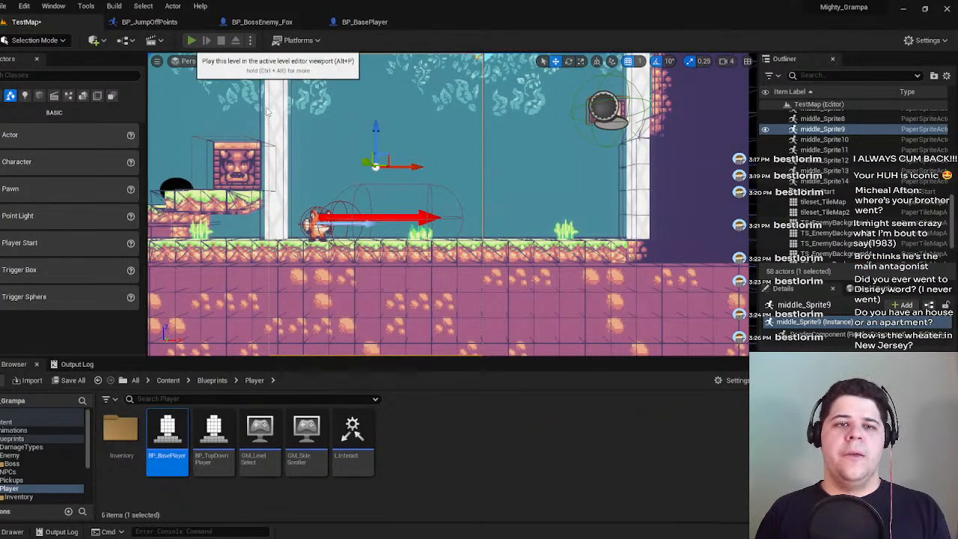
click(191, 40)
key(d)
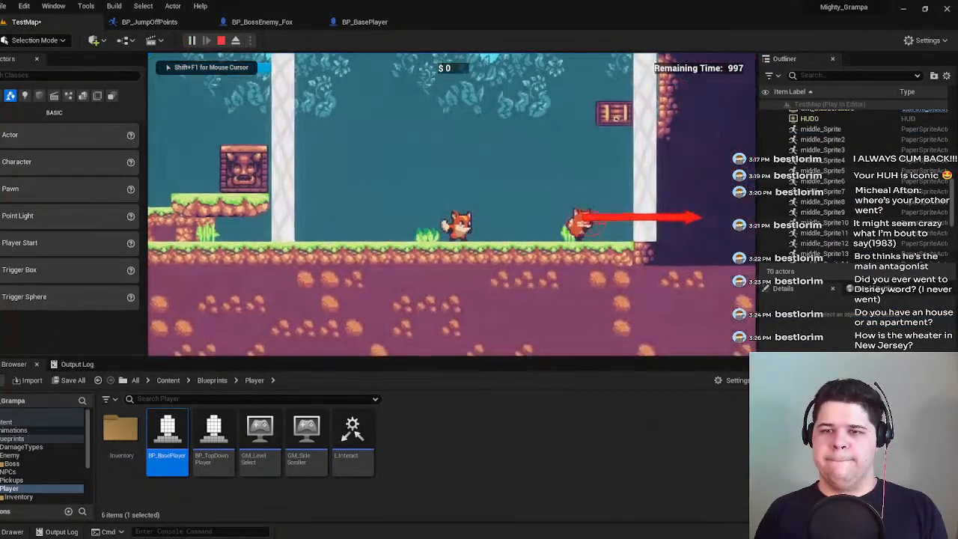
key(space)
key(d)
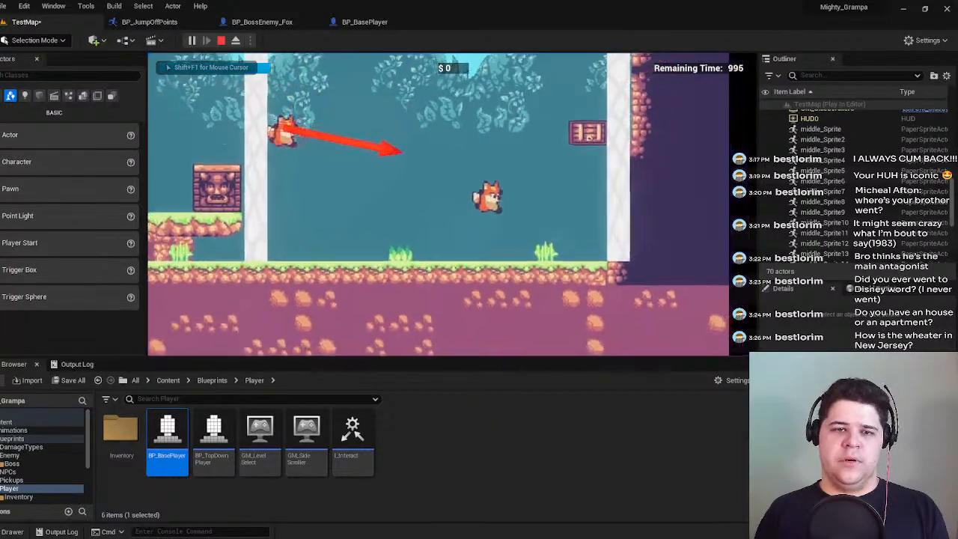
key(a)
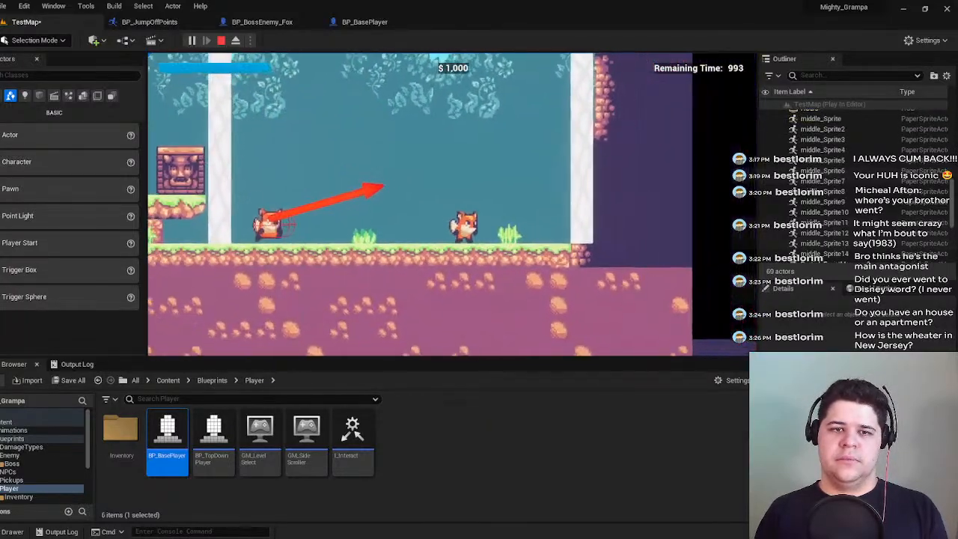
key(Escape)
Fine-tune the JumpRef arrow along X once more in BP_JumpOffPoints and save from TestMap.
click(148, 22)
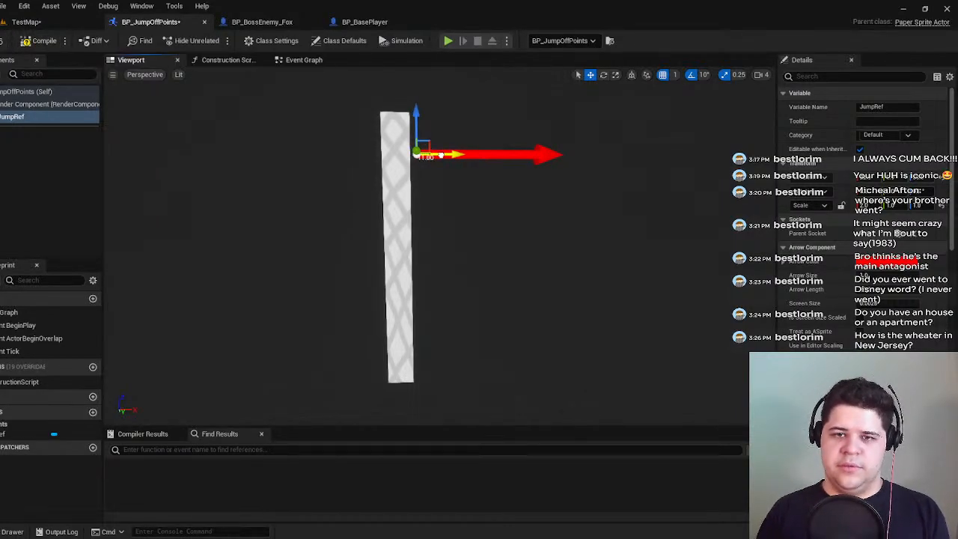
click(64, 22)
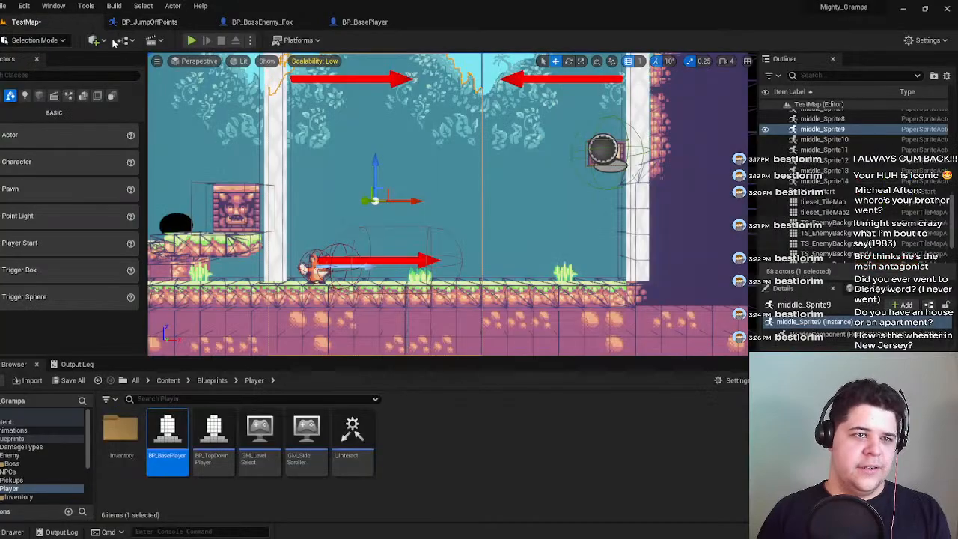
key(ctrl+s)
Playtest TestMap by dodging around the arena while the boss jumps between walls, and close the Message Log.
key(alt+p)
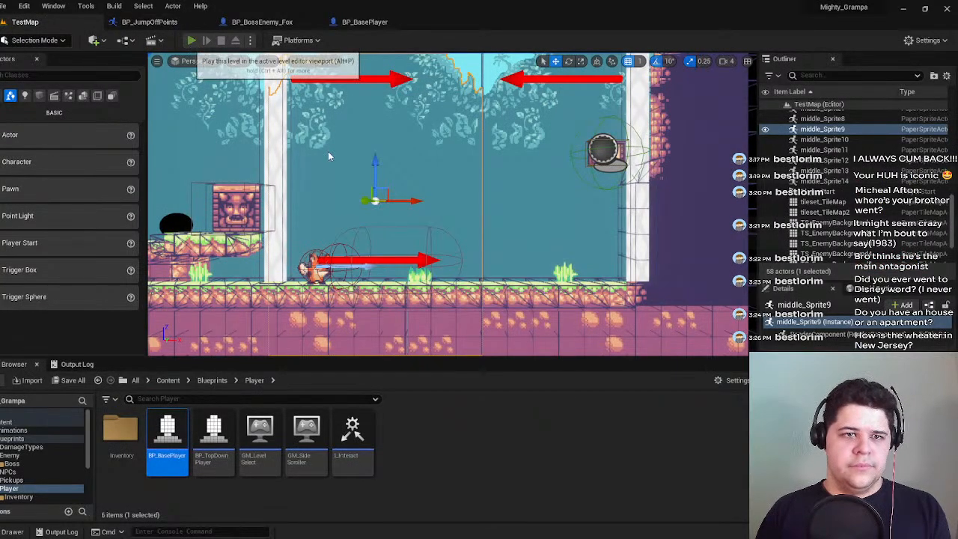
key(d)
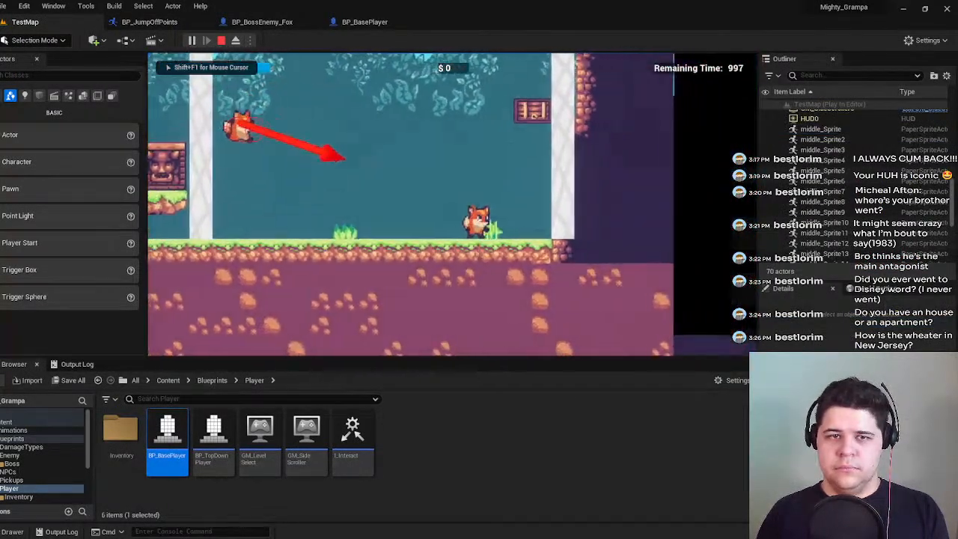
key(a)
key(space)
key(d)
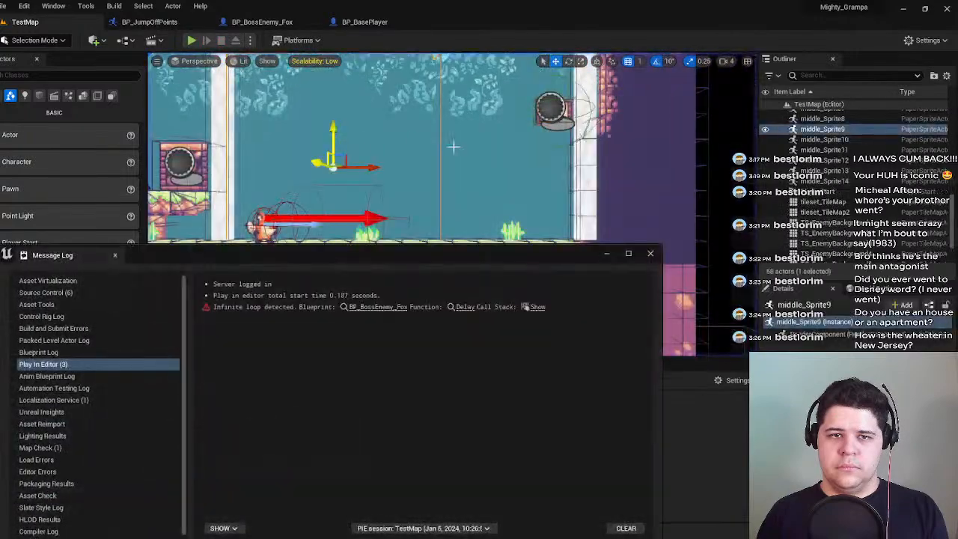
click(650, 254)
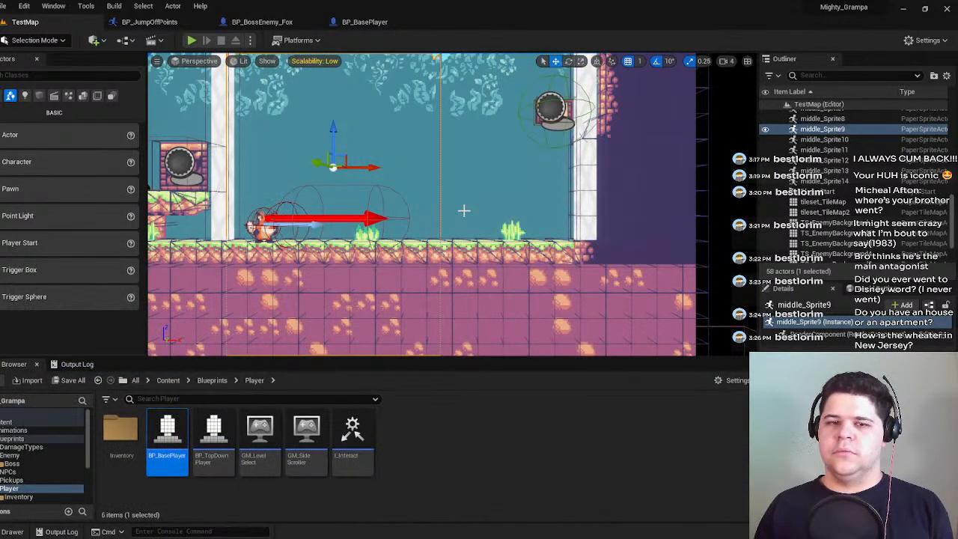
In BP_BossEnemy_Fox, insert a Set Movement Mode node set to Flying between the Play Launch Anim? reset and the Launch Movement section.
click(149, 22)
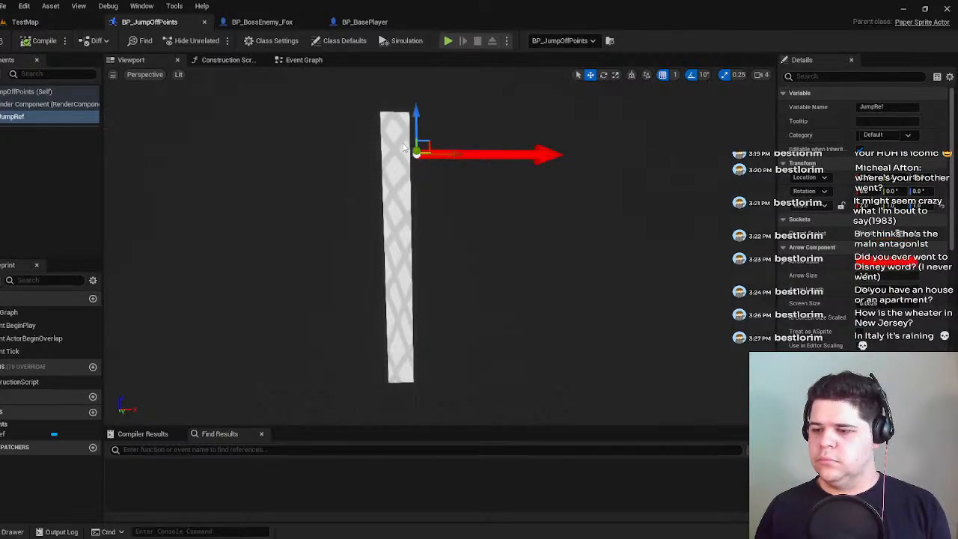
click(254, 23)
right_drag(394, 224, 105, 251)
scroll(411, 206, up, 2)
right_drag(282, 276, 410, 218)
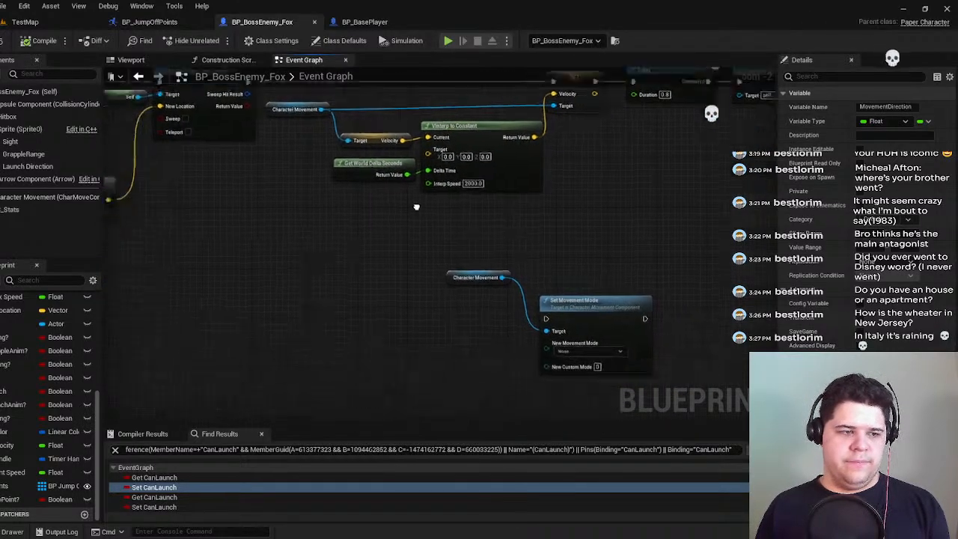
scroll(410, 217, down, 2)
scroll(389, 307, up, 6)
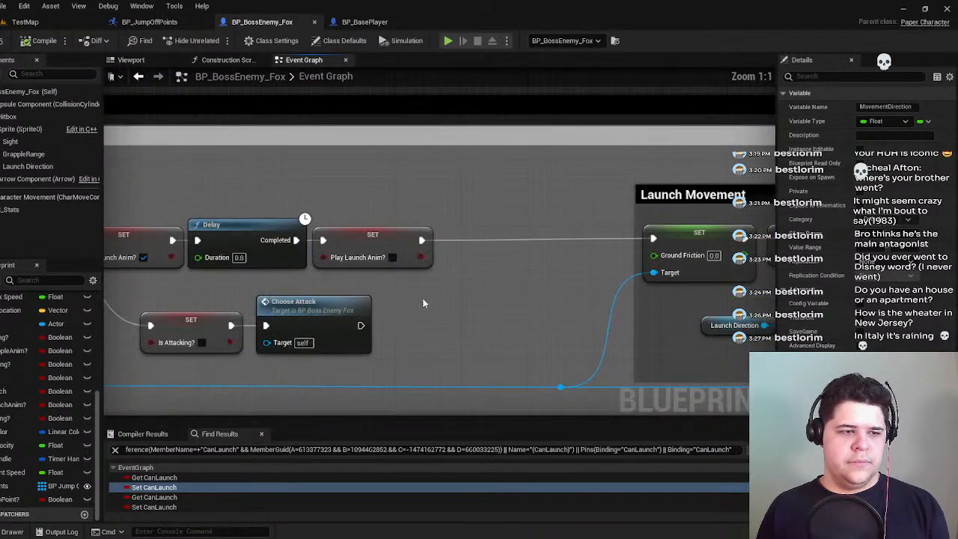
drag(423, 243, 467, 240)
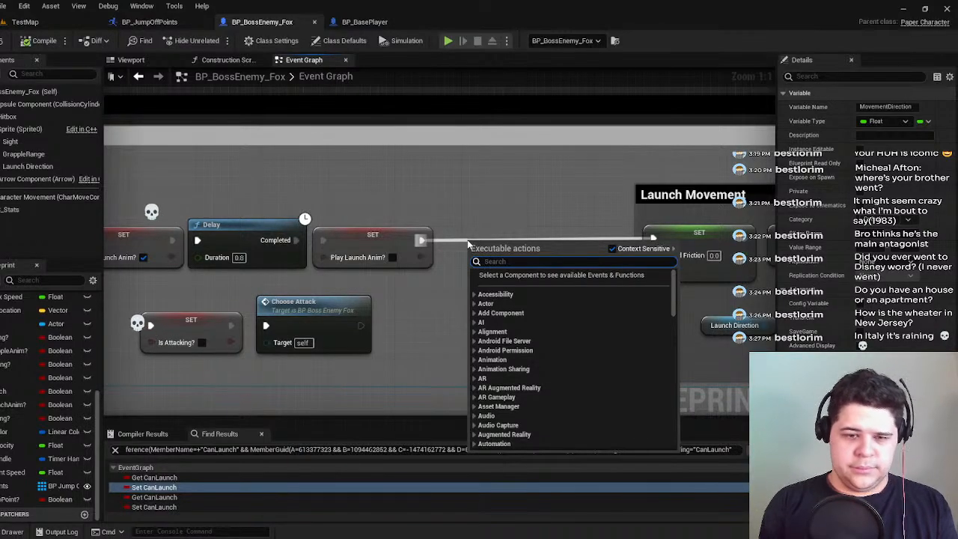
text(move)
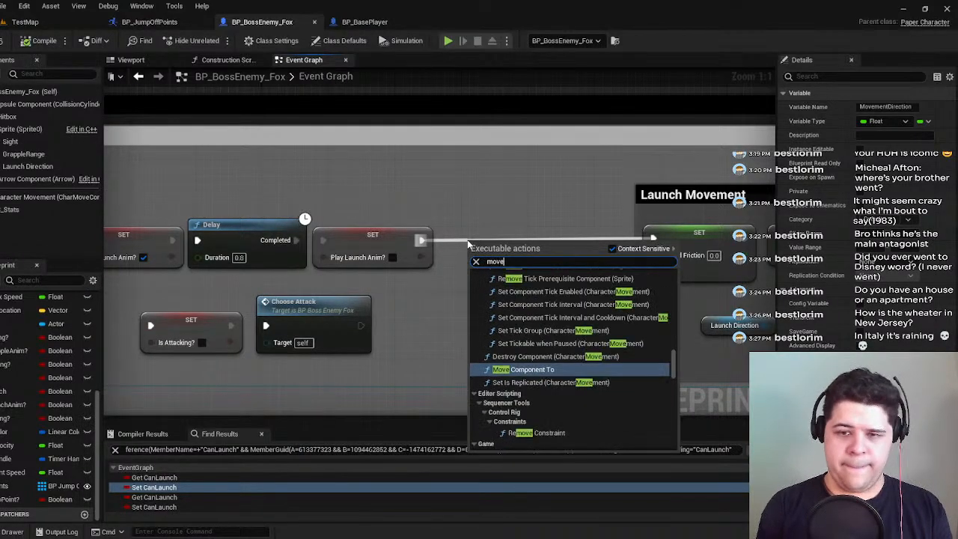
text(ment)
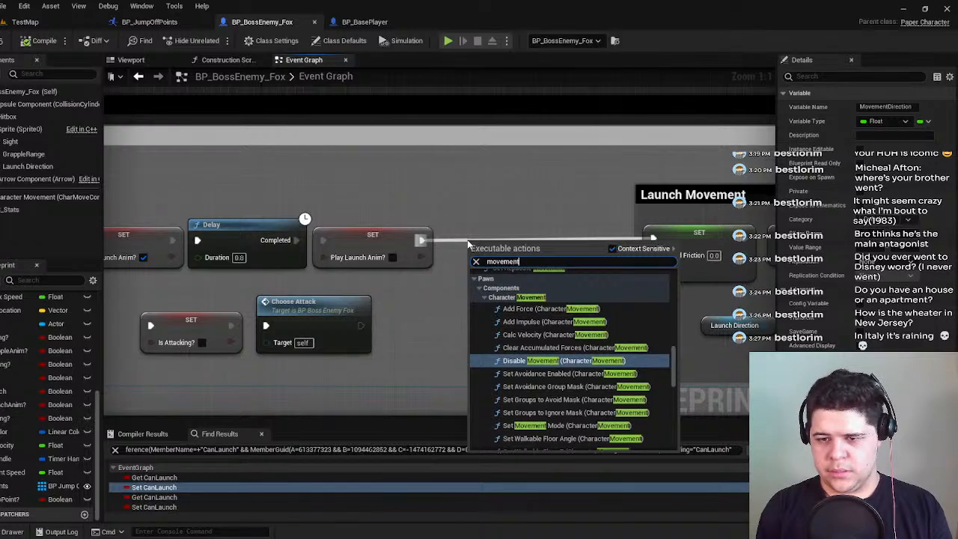
text( mode)
key(Return)
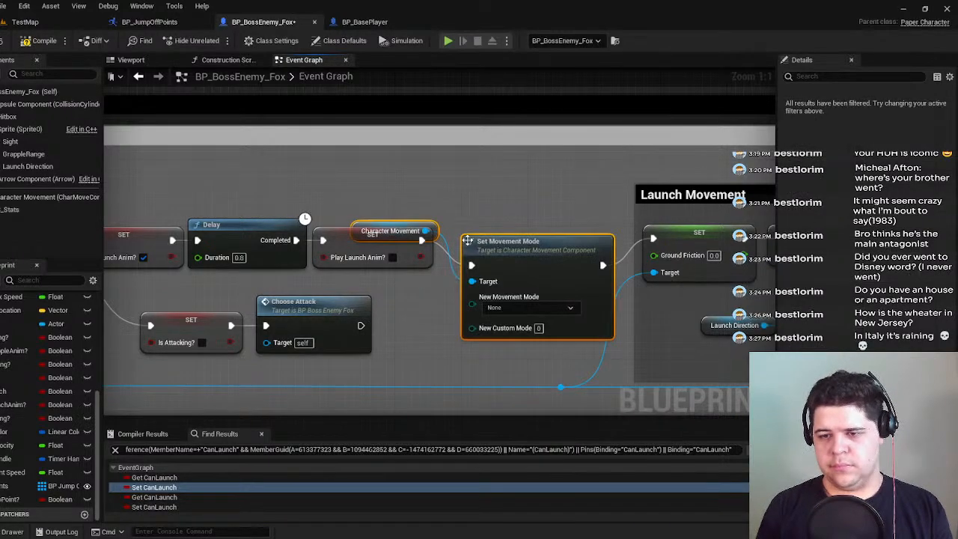
drag(486, 240, 478, 214)
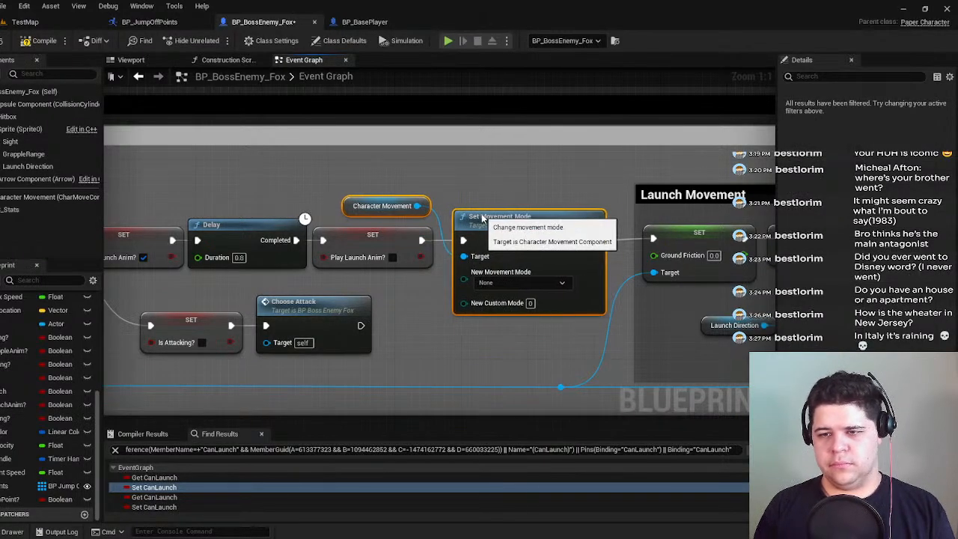
click(502, 284)
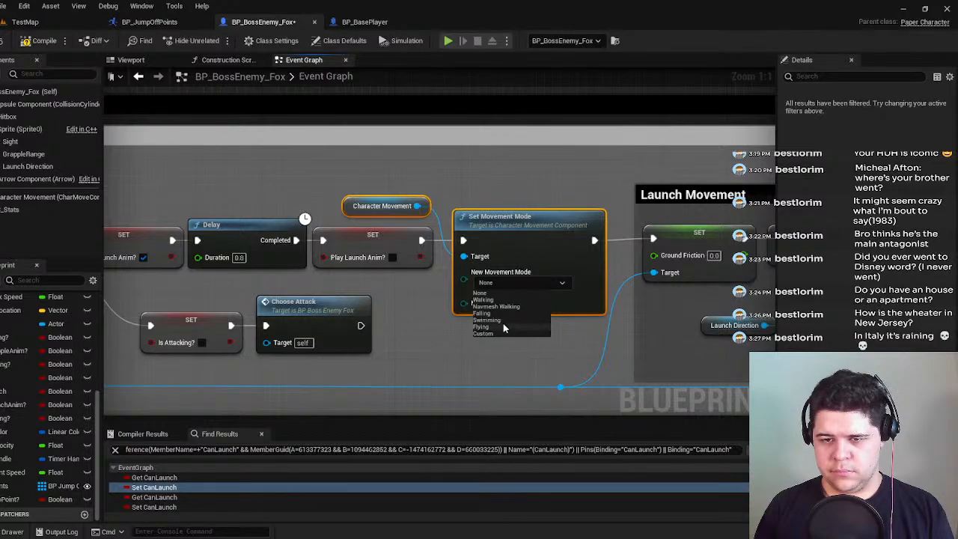
Delete the extra Character Movement getter and feed Set Movement Mode's Target from the existing Character Movement wire through a reroute node.
click(365, 201)
key(Delete)
right_drag(464, 309, 557, 267)
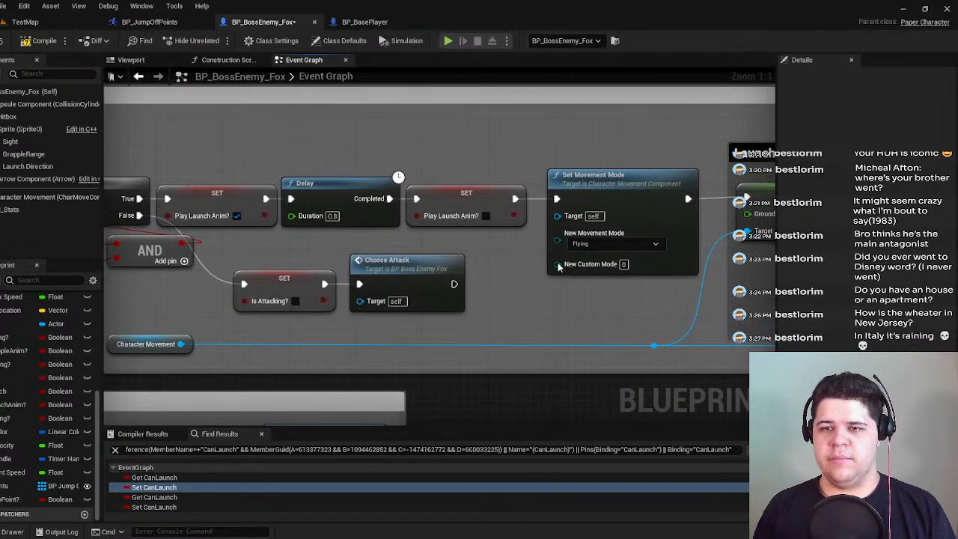
double_click(434, 343)
drag(434, 341, 557, 216)
drag(438, 340, 465, 352)
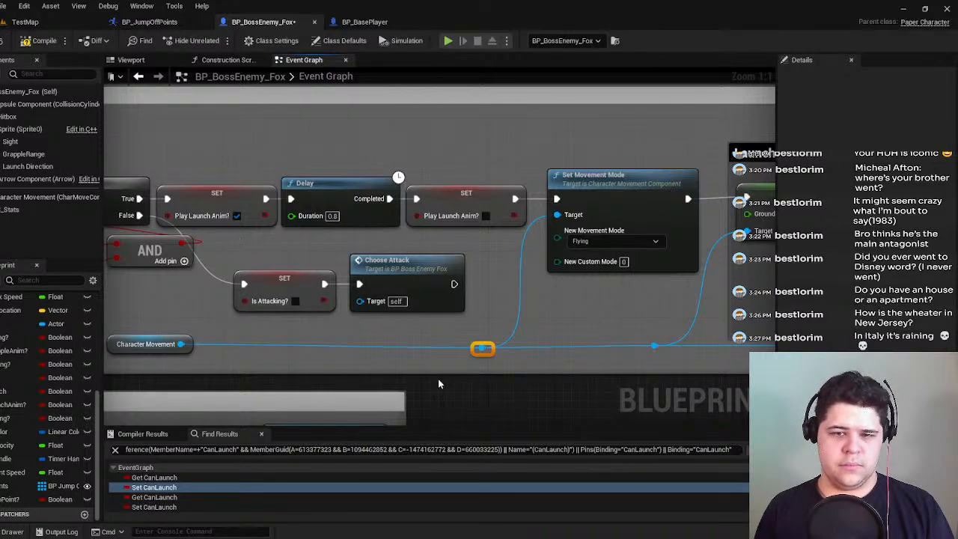
Try straightening the connections of the new reroute node on the Character Movement wire, and undo the changes.
right_click(483, 348)
mouse_move(550, 416)
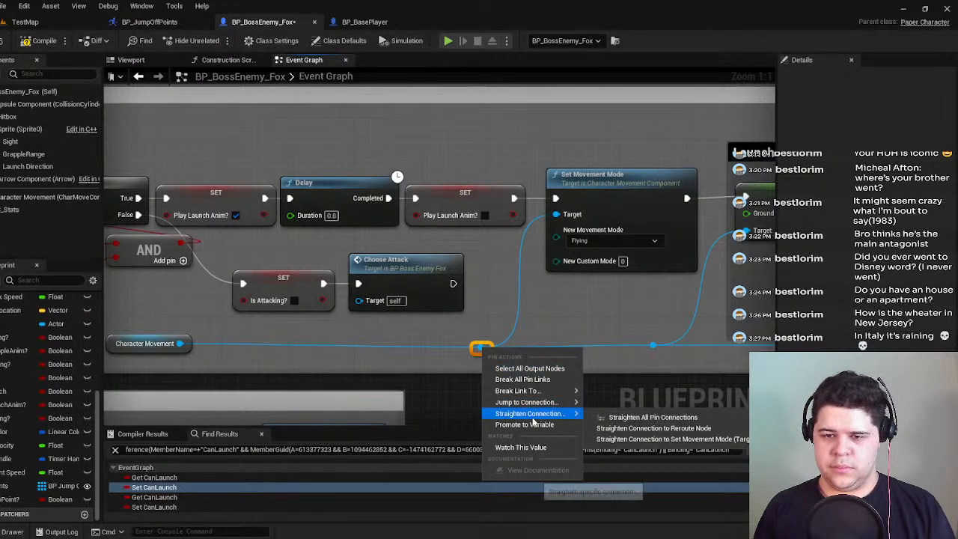
click(668, 439)
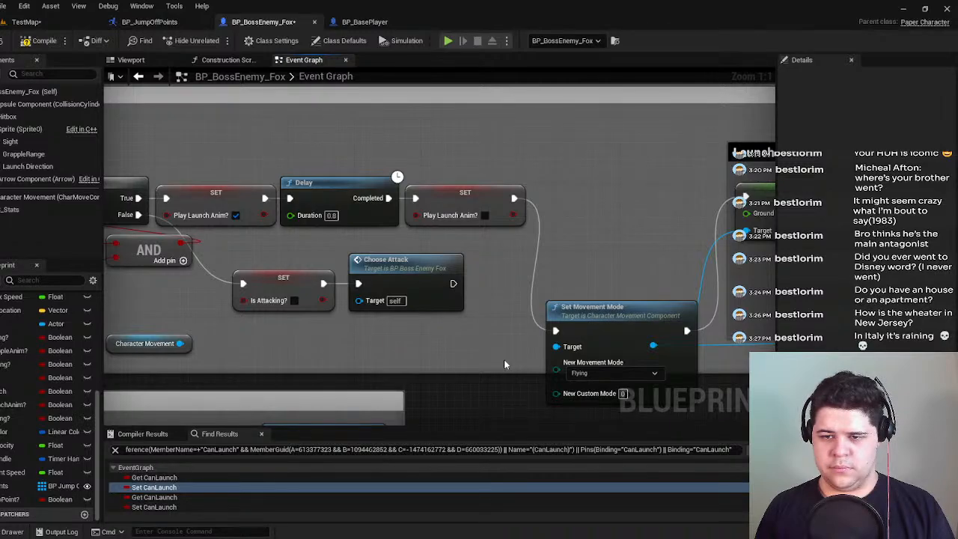
key(ctrl+z)
right_click(481, 348)
mouse_move(526, 413)
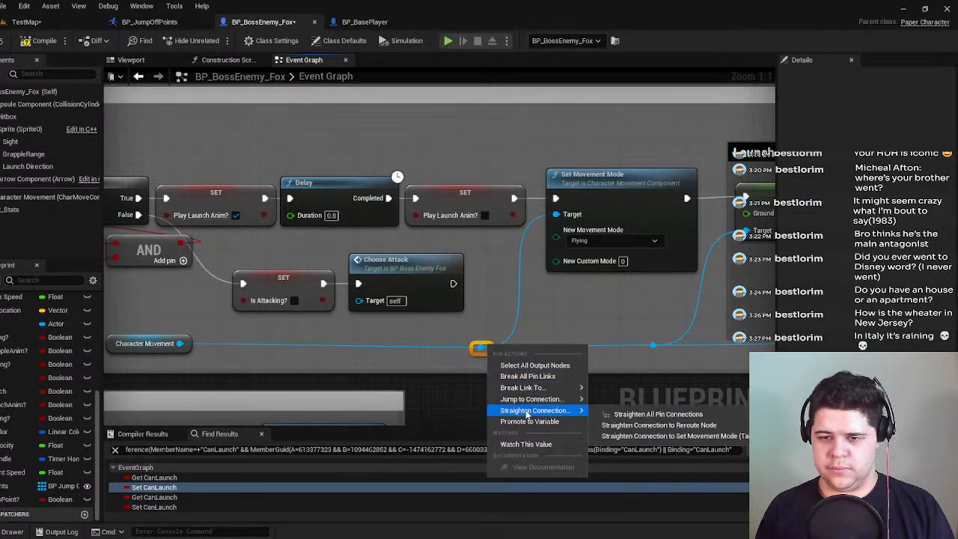
click(664, 427)
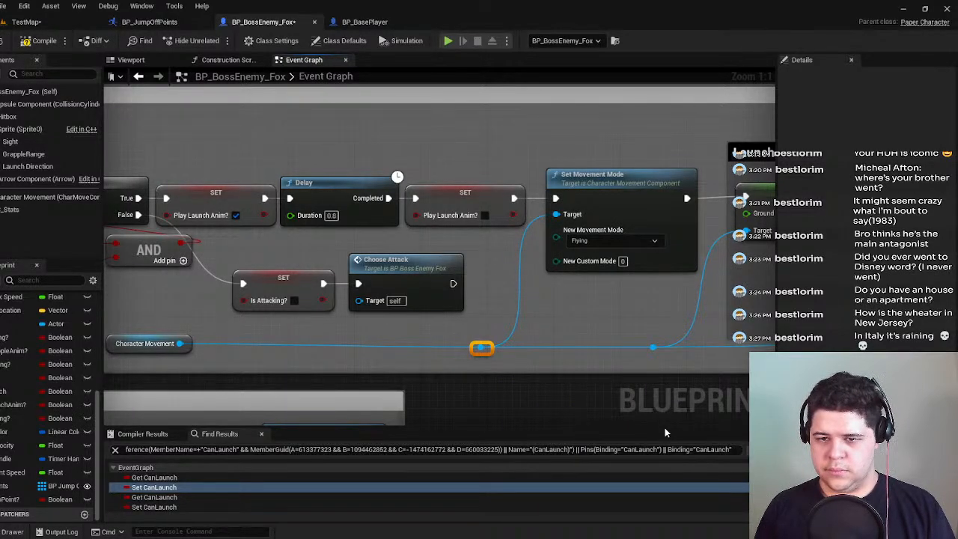
right_click(481, 348)
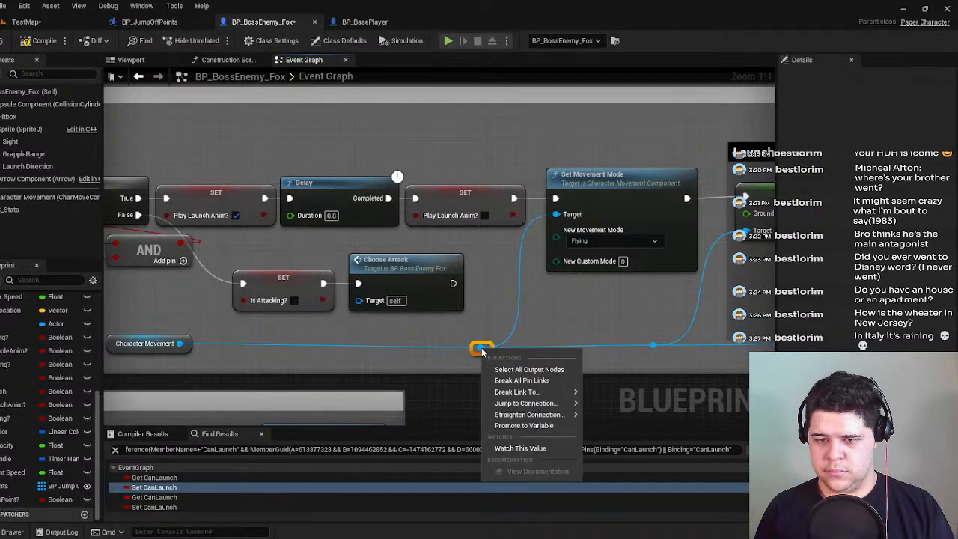
mouse_move(531, 414)
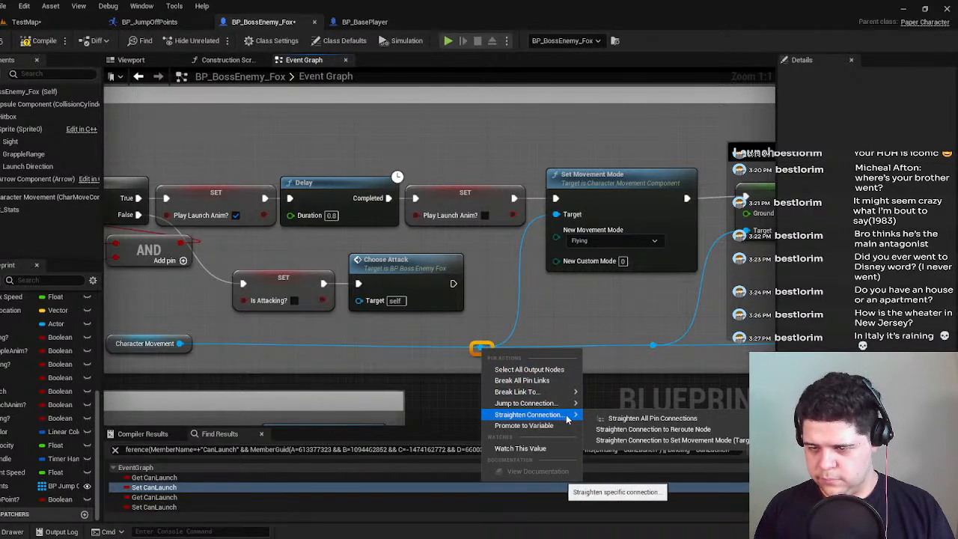
click(612, 419)
key(ctrl+z)
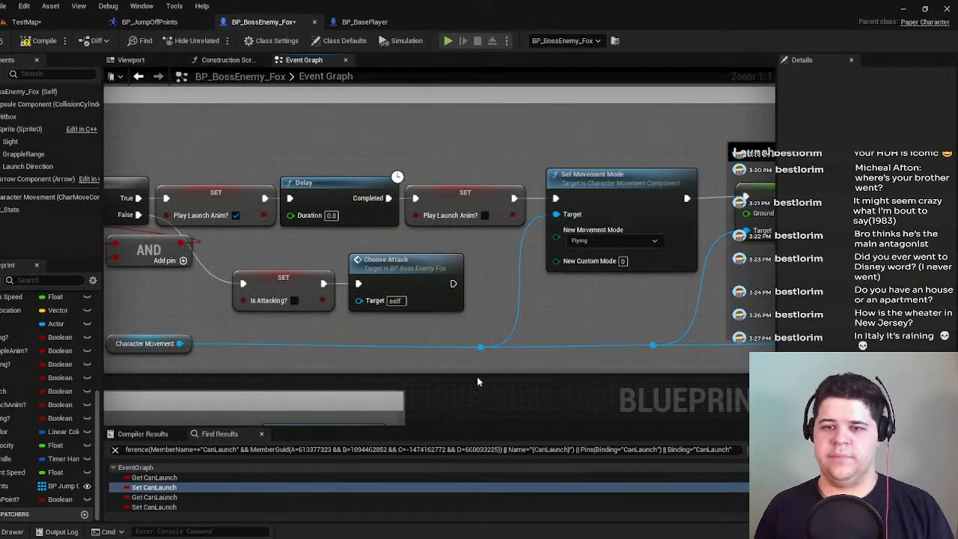
Compile BP_BossEnemy_Fox and check the BP_BasePlayer event graph for reference.
click(42, 43)
click(359, 21)
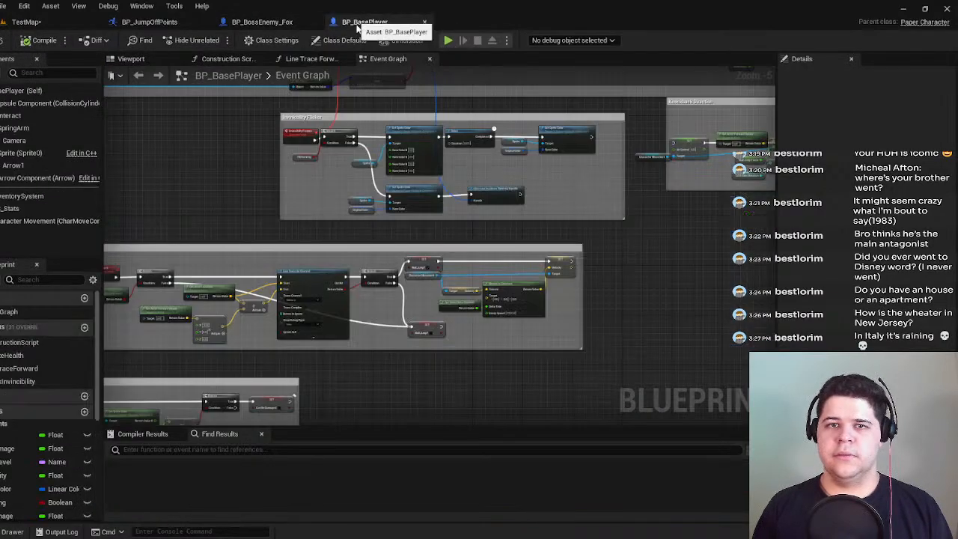
click(177, 25)
click(262, 22)
Delete the VInterp To Constant velocity nodes between Set Actor Location and the Delay in BP_BossEnemy_Fox.
scroll(449, 292, down, 3)
right_drag(449, 120, 475, 268)
drag(571, 282, 319, 152)
key(Delete)
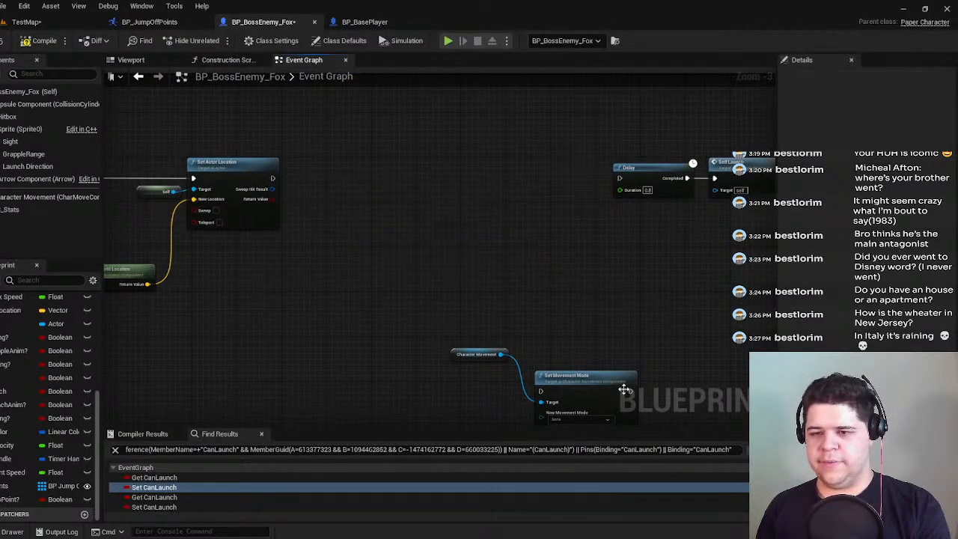
Place the loose Set Movement Mode node and its Character Movement getter between Set Actor Location and Delay, and wire the execution through it.
drag(573, 384, 466, 182)
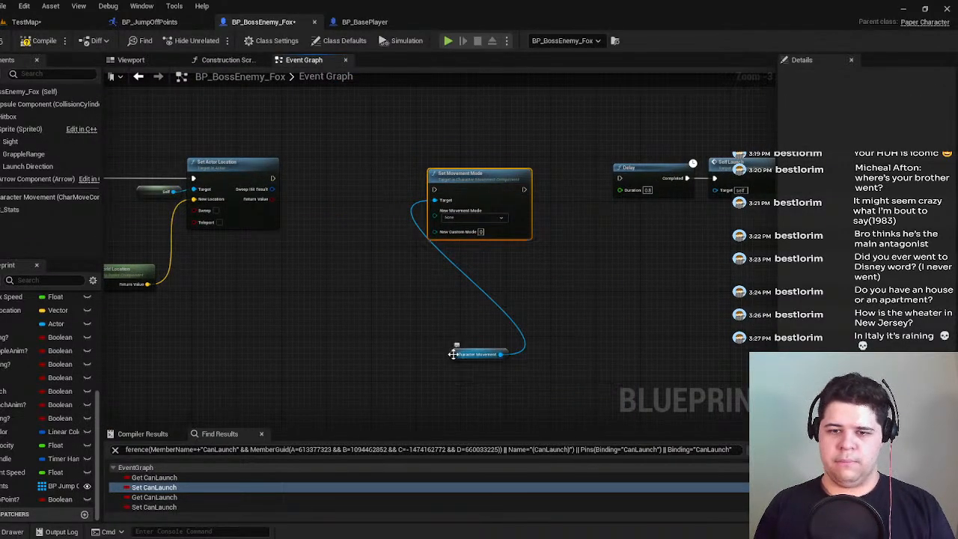
drag(454, 355, 352, 273)
drag(271, 180, 435, 189)
drag(524, 189, 619, 179)
scroll(527, 201, up, 1)
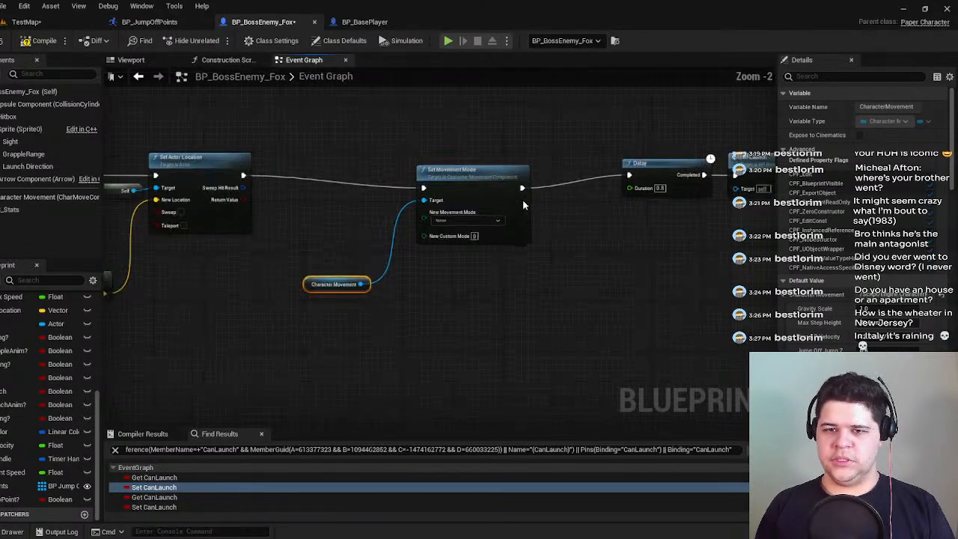
Align the Set Movement Mode node with the execution wire, tuck its Character Movement getter beside it, and compile BP_BossEnemy_Fox.
click(478, 186)
drag(478, 185, 483, 171)
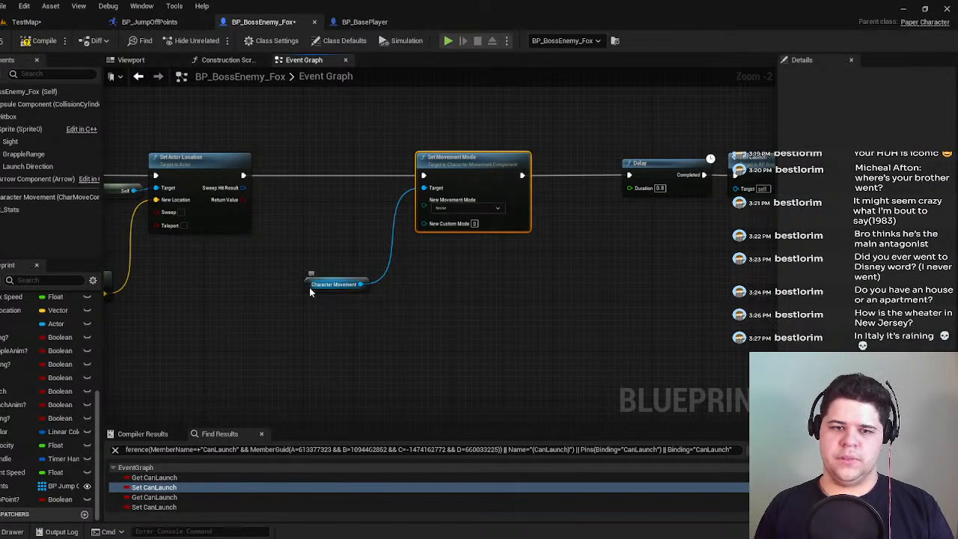
drag(313, 286, 330, 234)
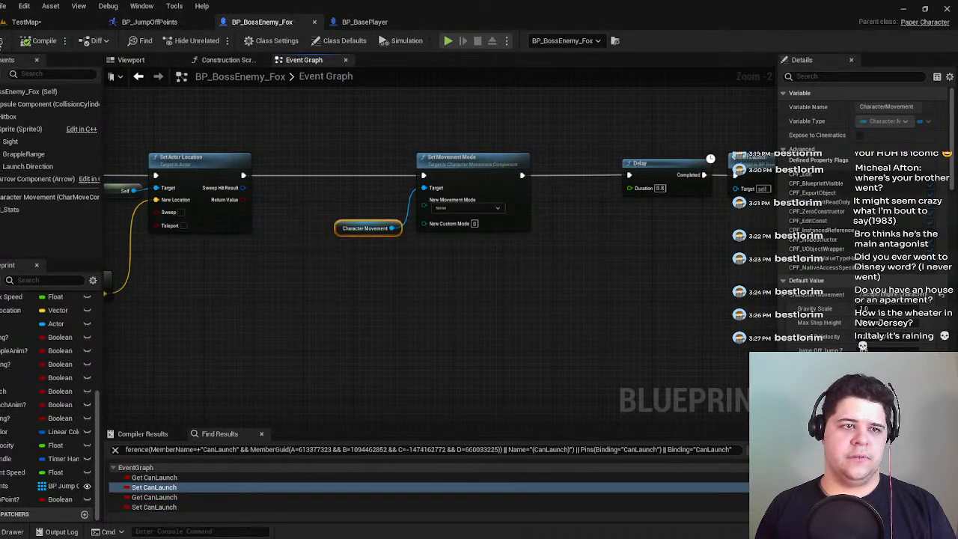
Play-test TestMap to watch the fox boss move to a jump point and launch, and stop the session.
click(26, 22)
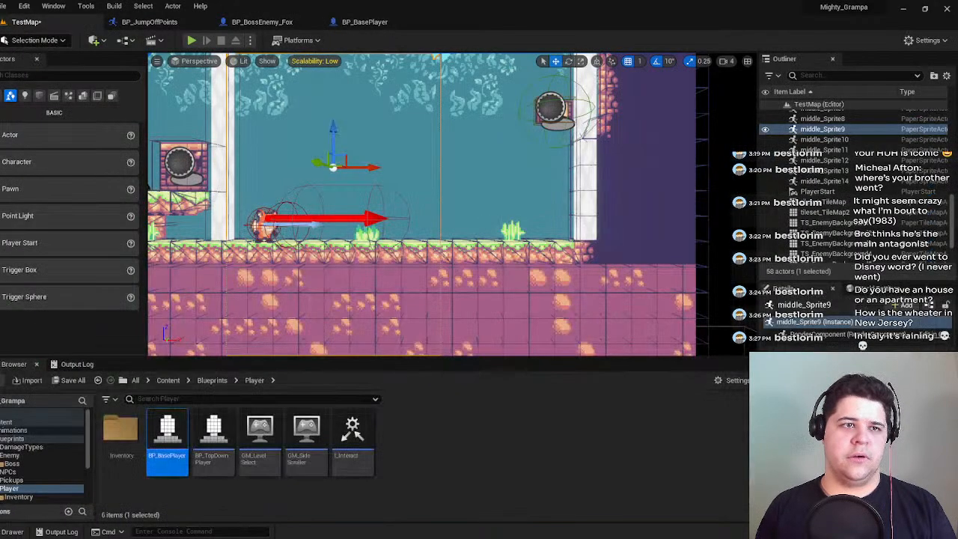
click(192, 43)
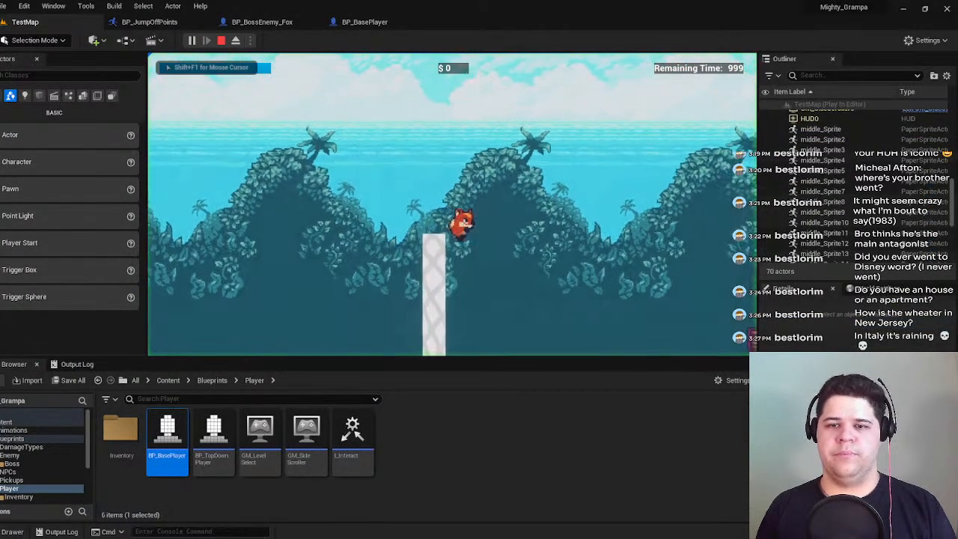
key(space)
key(space)
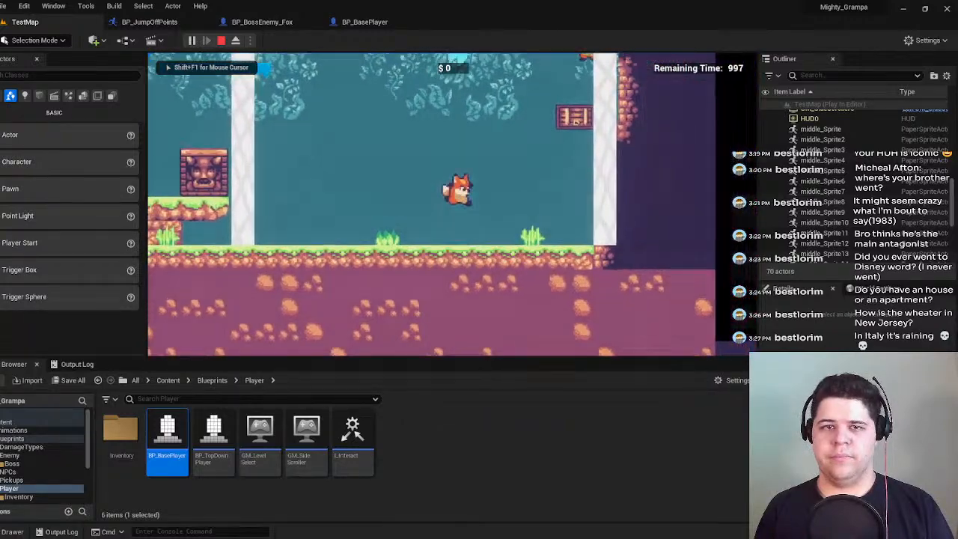
key(space)
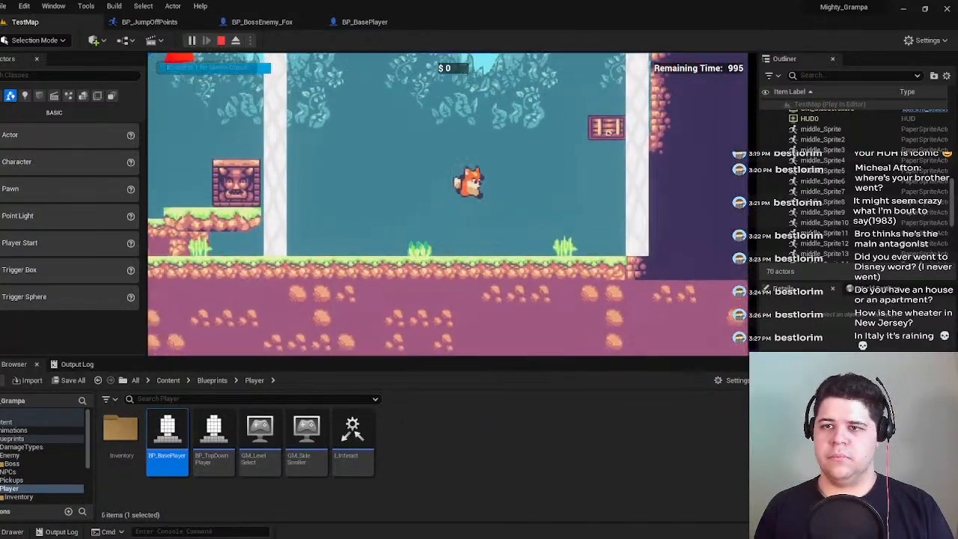
key(Escape)
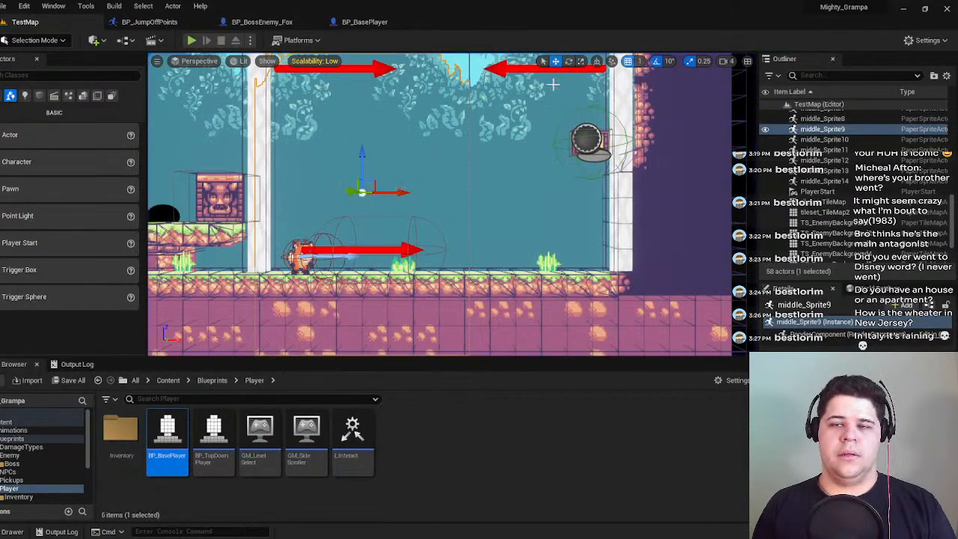
Move the JumpRef arrow in BP_JumpOffPoints about 12 units away from the wall, compile, and briefly play-test TestMap.
click(150, 22)
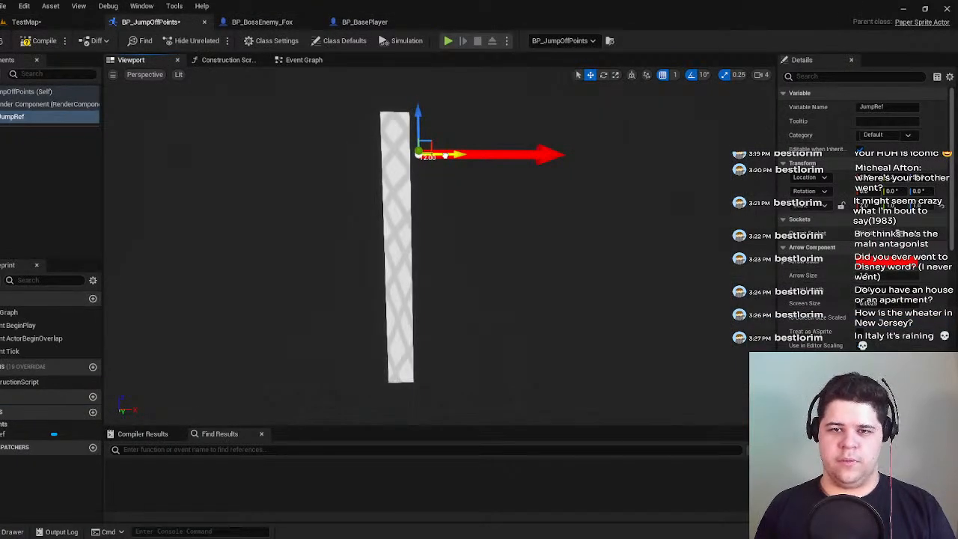
click(26, 22)
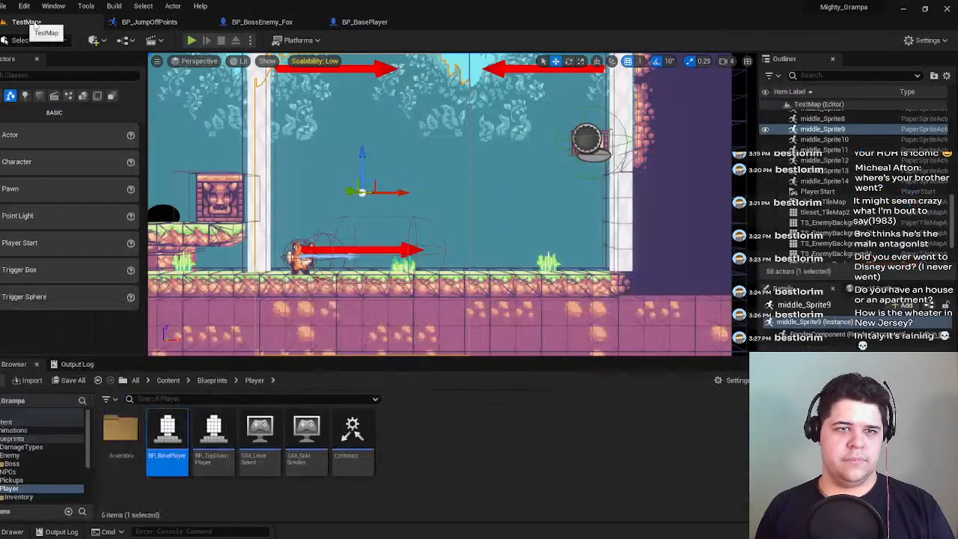
click(191, 40)
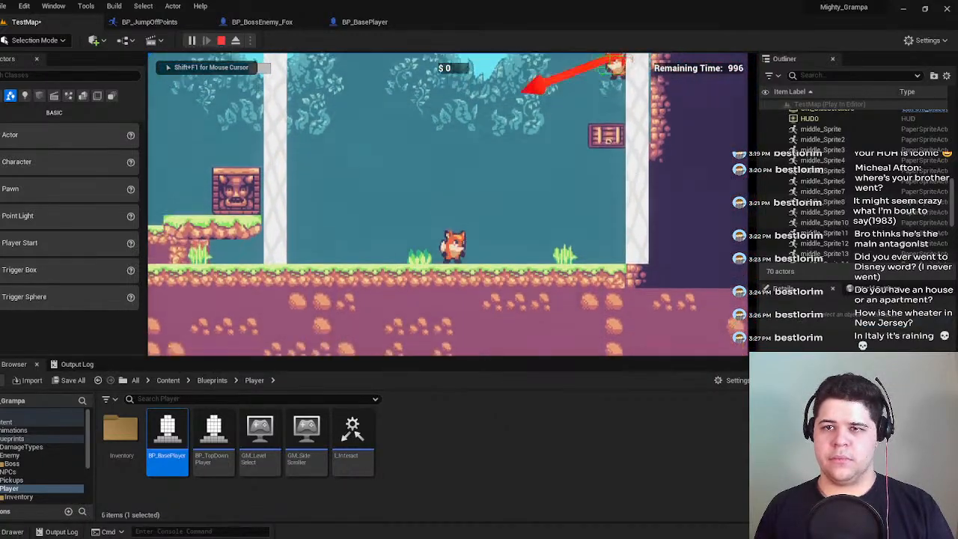
key(Escape)
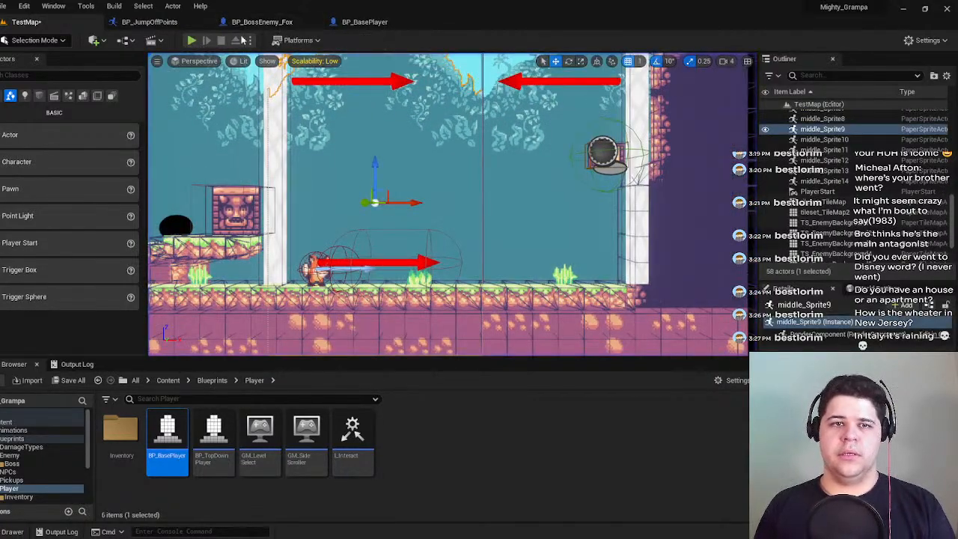
Nudge the JumpRef arrow slightly farther from the wall, compile, and play-test the boss's wall jump in TestMap.
click(149, 22)
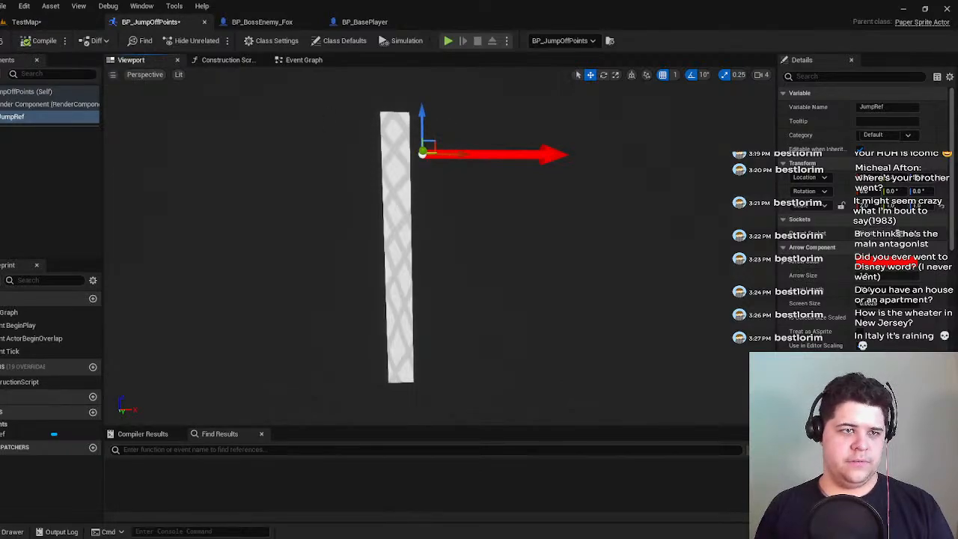
click(20, 22)
click(192, 41)
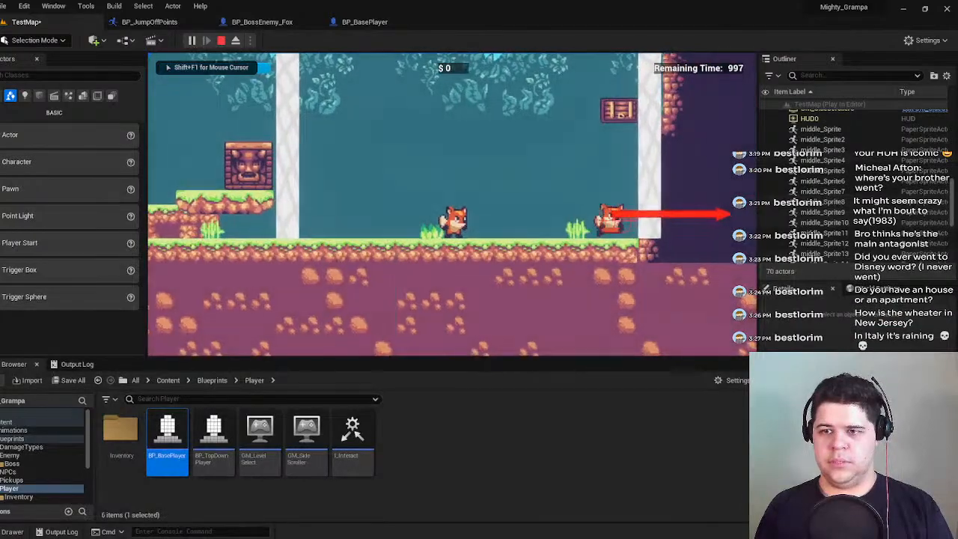
key(space)
key(space)
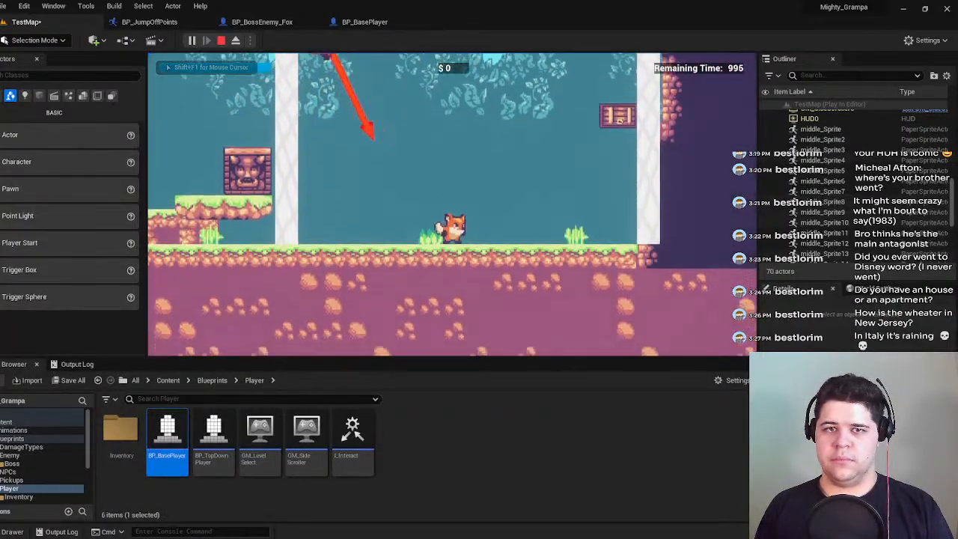
key(space)
key(shift+F1)
key(Escape)
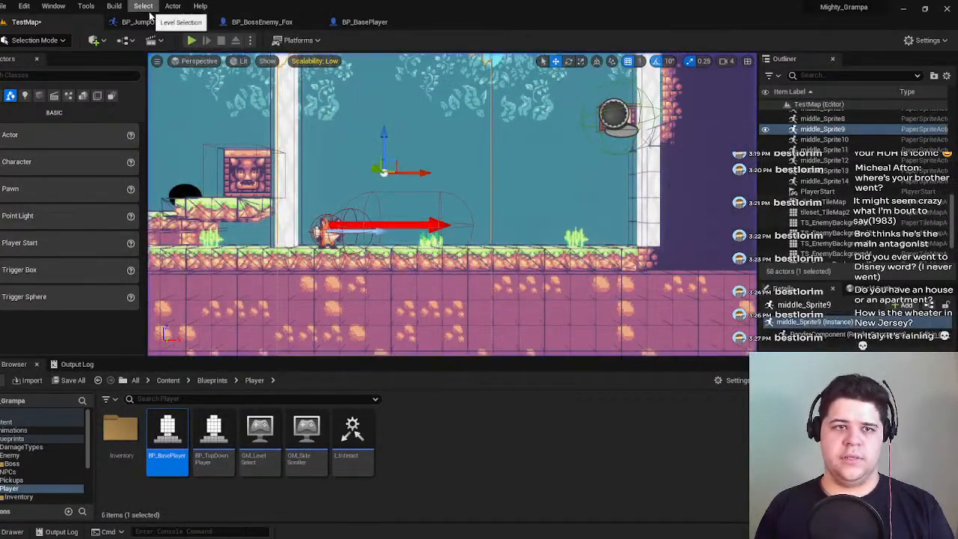
Examine the FindJumpPoint event chain in the BP_BossEnemy_Fox event graph.
double_click(153, 22)
double_click(556, 16)
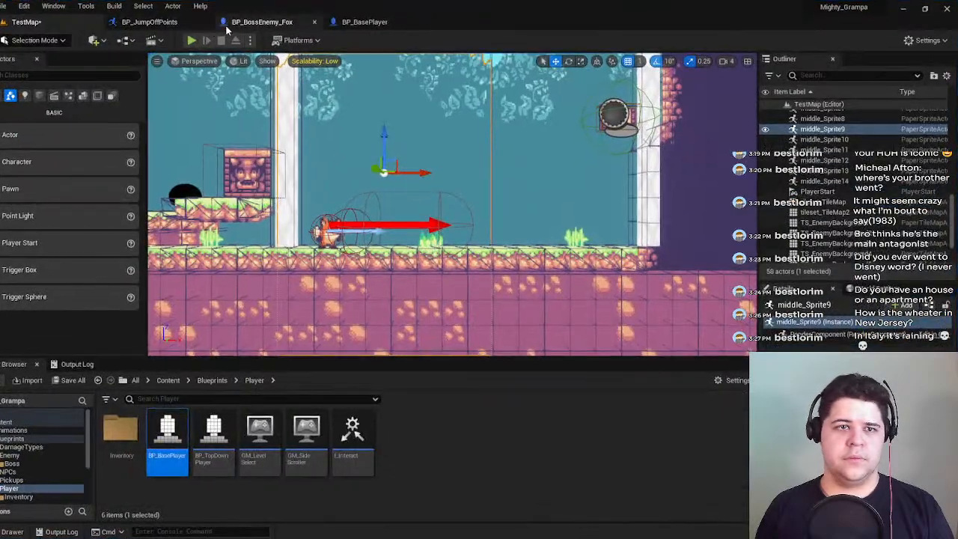
click(258, 22)
scroll(354, 175, down, 4)
right_drag(353, 175, 748, 142)
right_drag(374, 90, 472, 215)
scroll(472, 215, up, 3)
scroll(472, 214, up, 1)
right_drag(346, 224, 376, 303)
right_drag(559, 264, 132, 18)
right_drag(740, 283, 357, 259)
right_drag(511, 273, 283, 189)
scroll(255, 269, down, 4)
scroll(239, 273, up, 4)
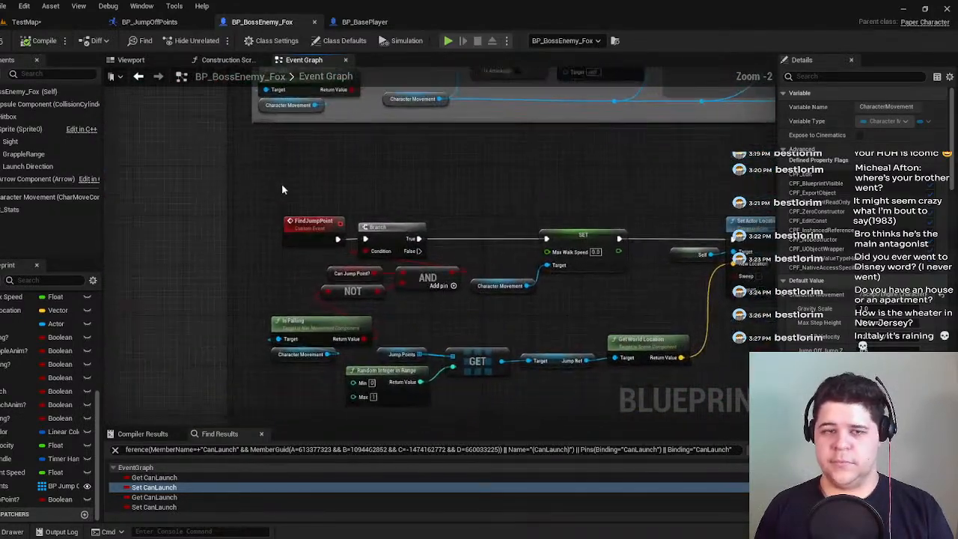
Save TestMap, move the JumpRef arrow in BP_JumpOffPoints about 23 units farther from the wall, and compile the blueprint.
click(26, 21)
key(ctrl+s)
click(148, 22)
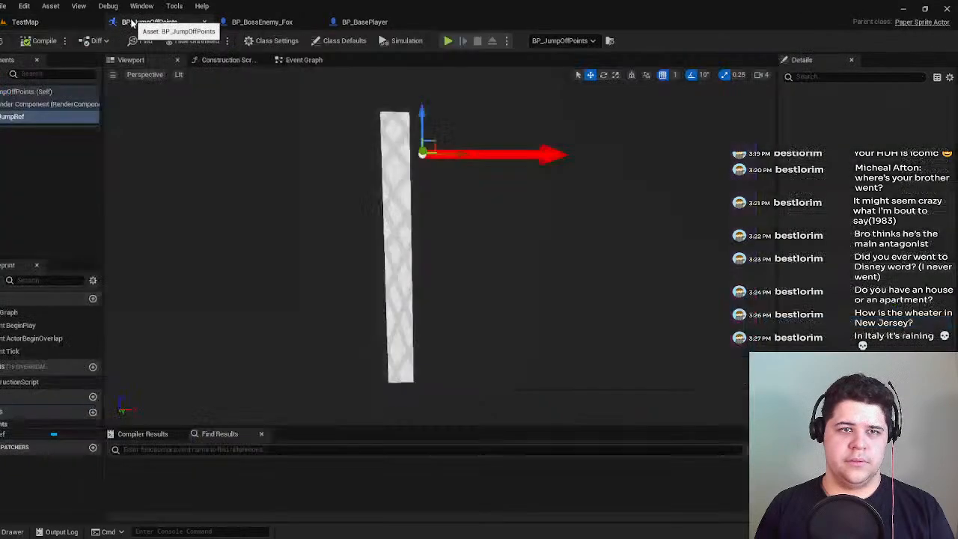
right_drag(458, 151, 477, 151)
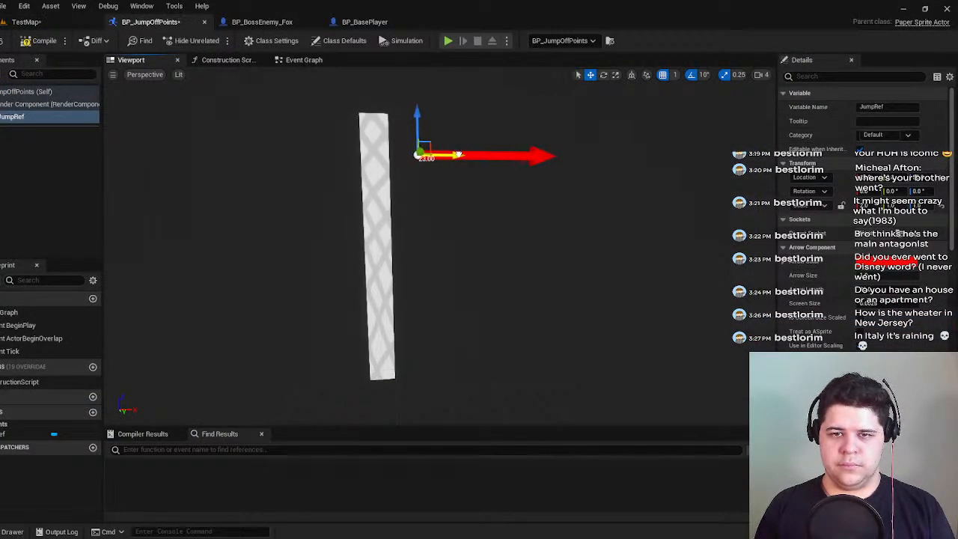
click(45, 41)
Play-test TestMap with the new JumpRef position, moving and jumping around the fox boss, and stop the session.
click(27, 22)
click(190, 41)
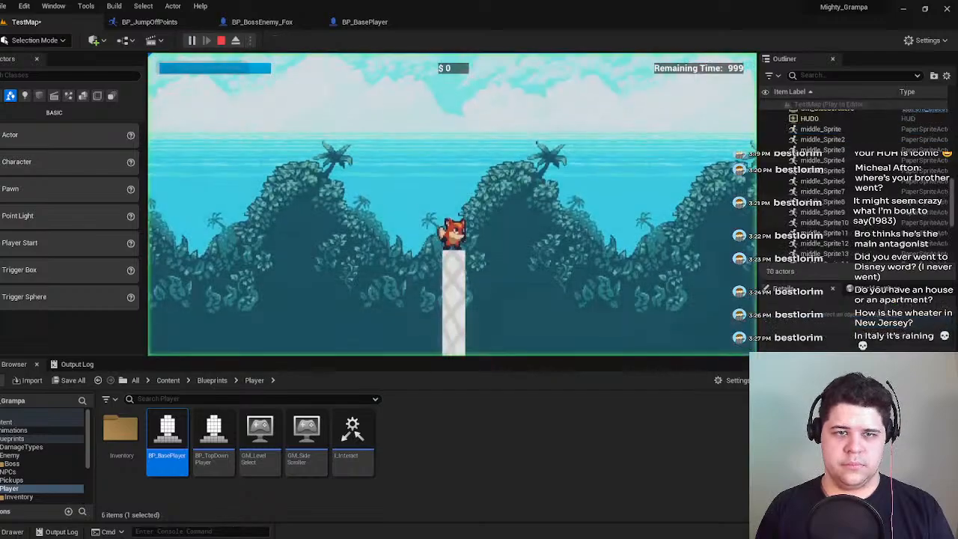
key(space)
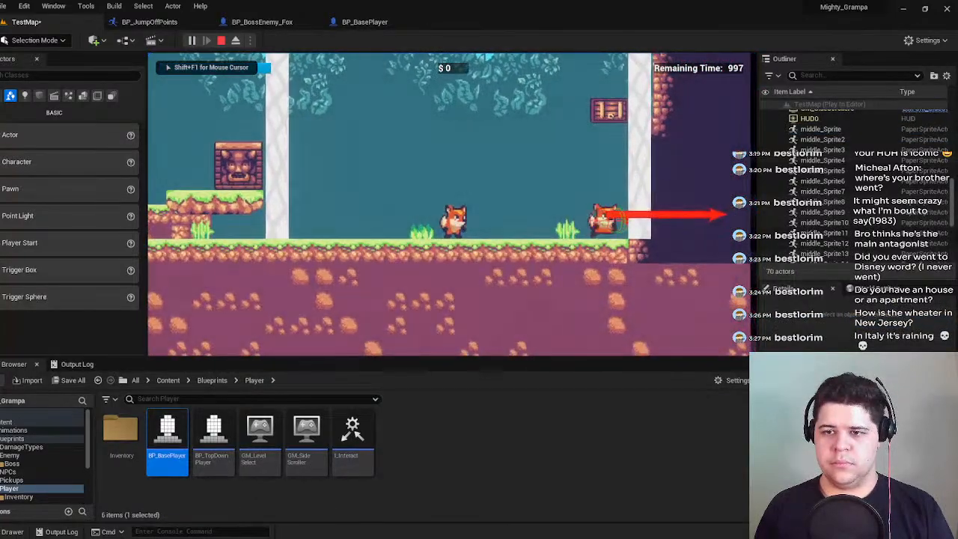
key(space)
key(a)
key(d)
key(d)
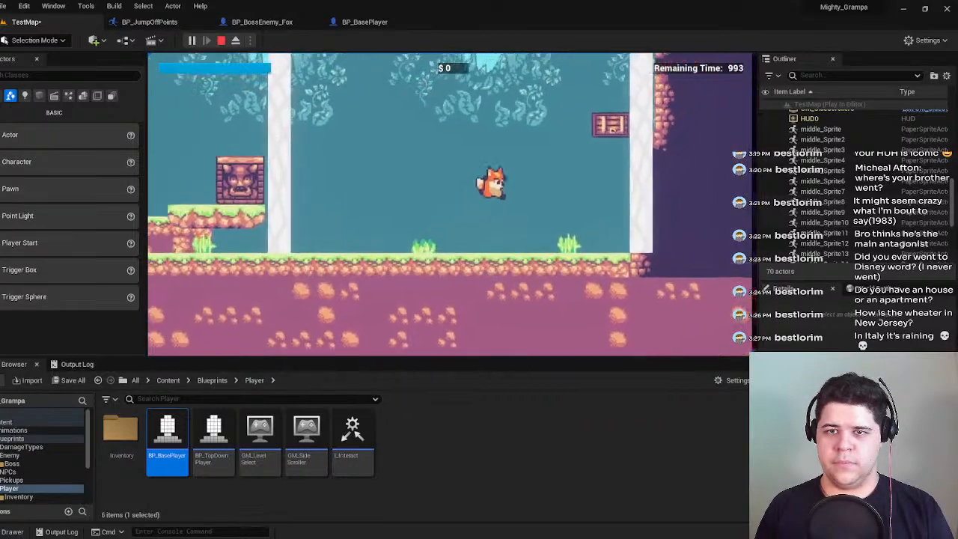
key(d)
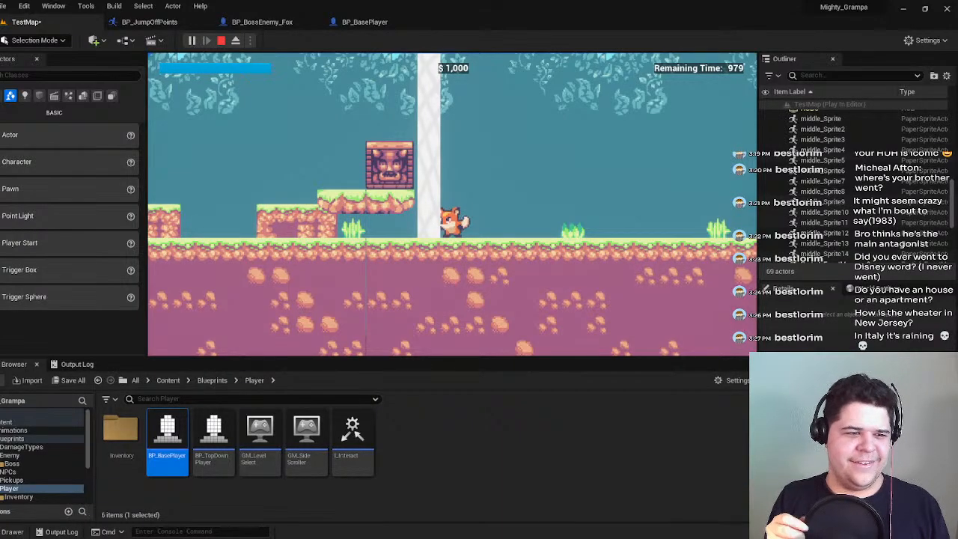
key(Escape)
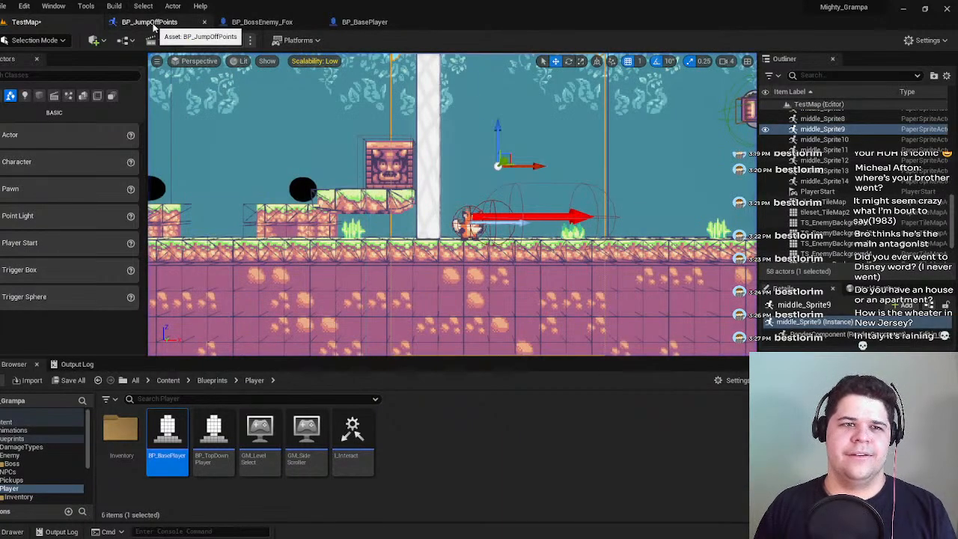
Look through the BP_BasePlayer event graph, including the Knockback Direction section, and close that blueprint.
click(149, 22)
click(397, 23)
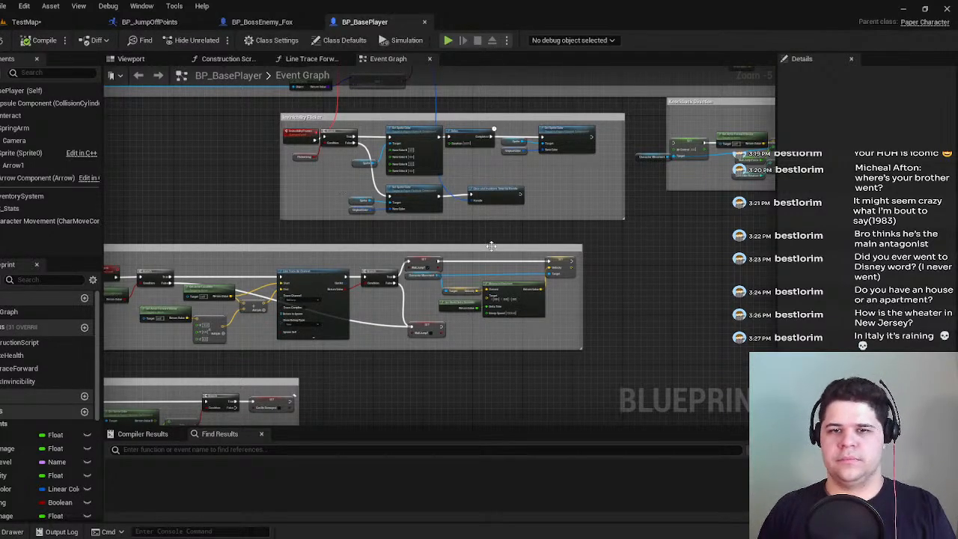
right_drag(570, 231, 300, 301)
right_drag(511, 320, 421, 331)
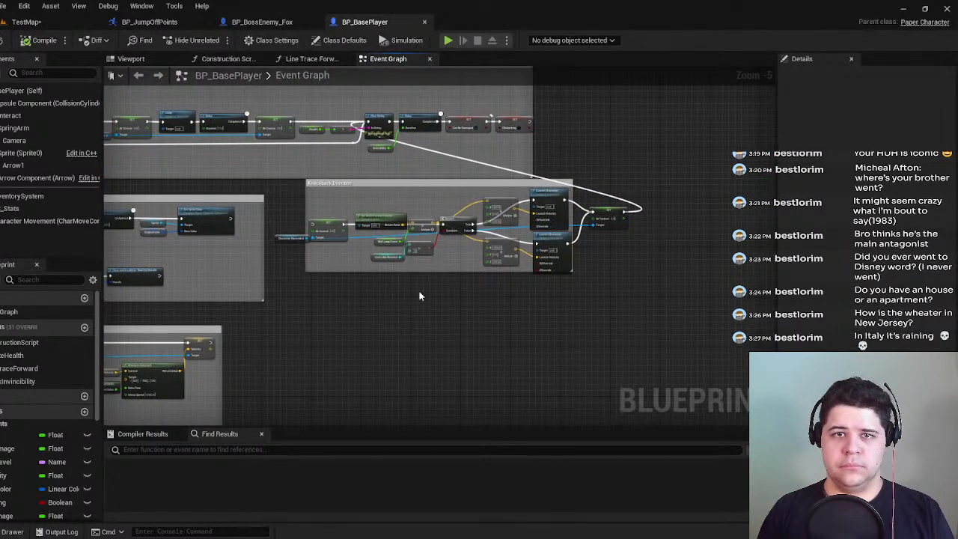
scroll(419, 295, up, 3)
scroll(423, 267, down, 4)
scroll(423, 267, up, 2)
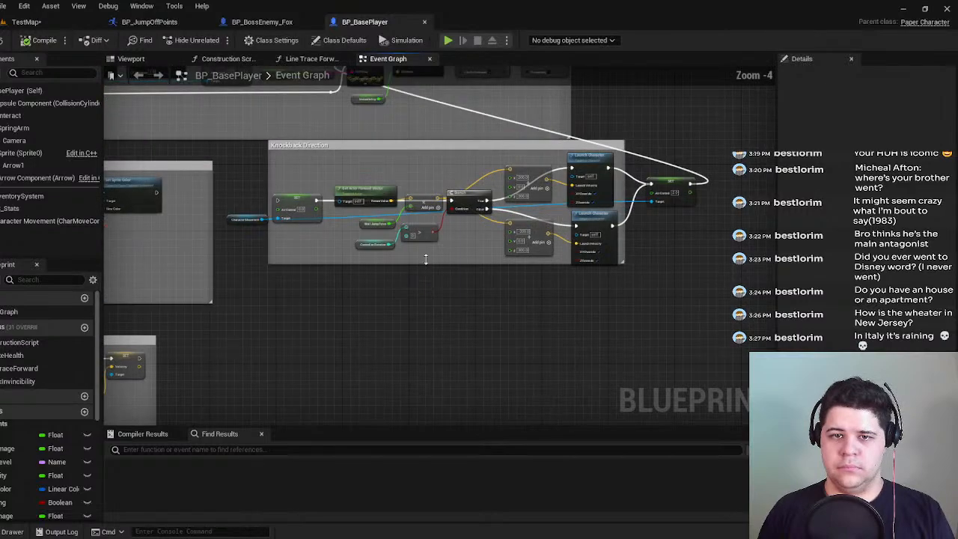
scroll(533, 204, up, 2)
right_drag(461, 164, 682, 266)
scroll(579, 260, down, 3)
scroll(579, 260, down, 1)
right_drag(525, 260, 346, 205)
scroll(481, 217, down, 1)
scroll(502, 206, up, 2)
right_drag(544, 208, 668, 220)
scroll(481, 214, up, 2)
scroll(668, 220, down, 4)
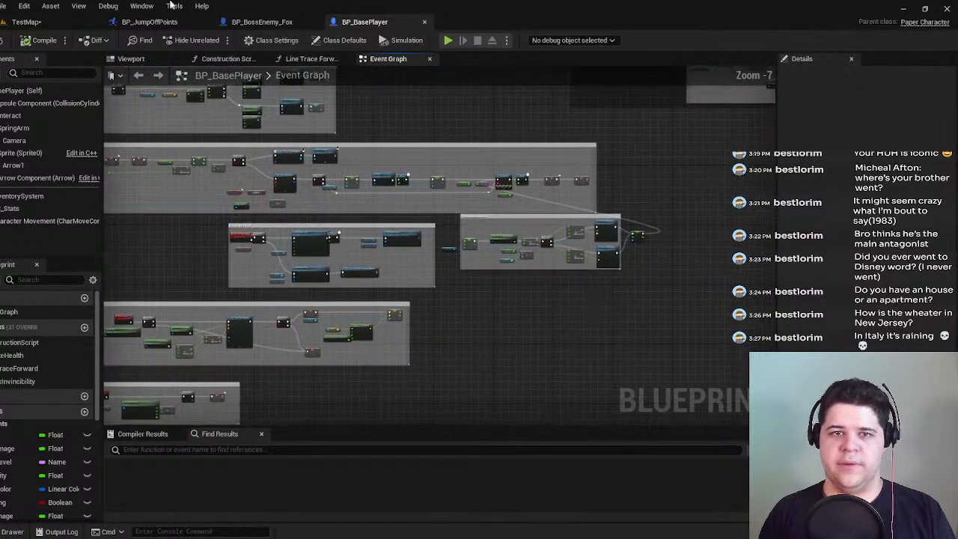
click(424, 21)
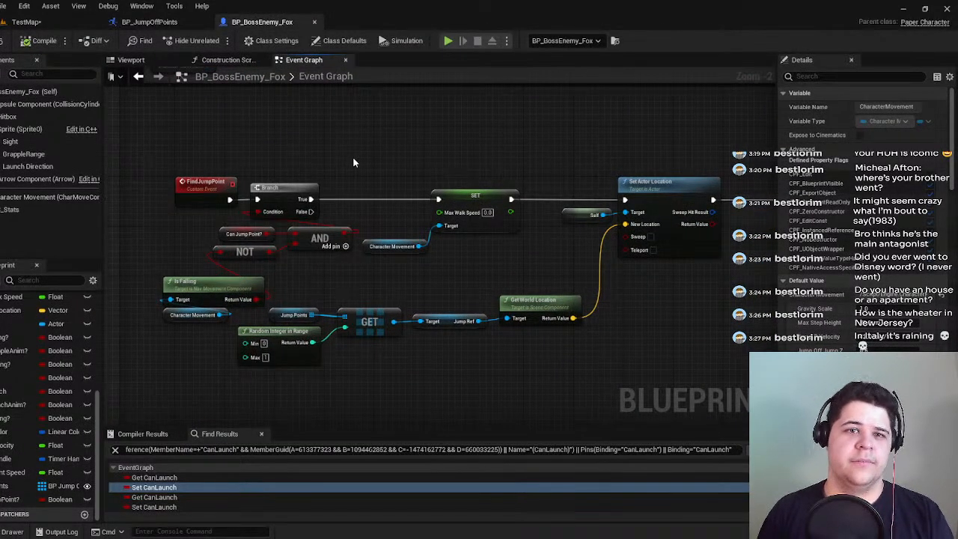
Shift the Character Movement getter slightly closer to the Set Movement Mode node in BP_BossEnemy_Fox.
scroll(475, 313, down, 4)
scroll(444, 286, up, 4)
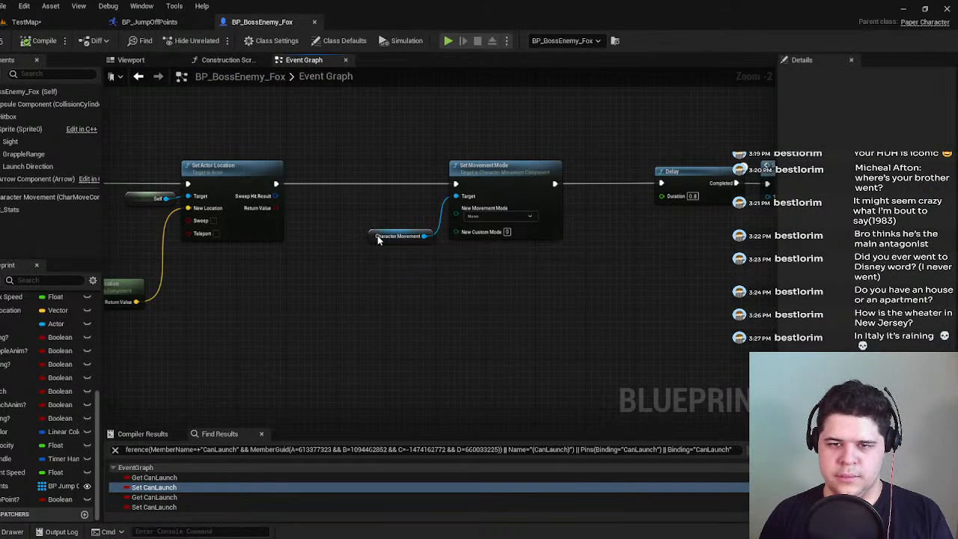
drag(372, 235, 383, 239)
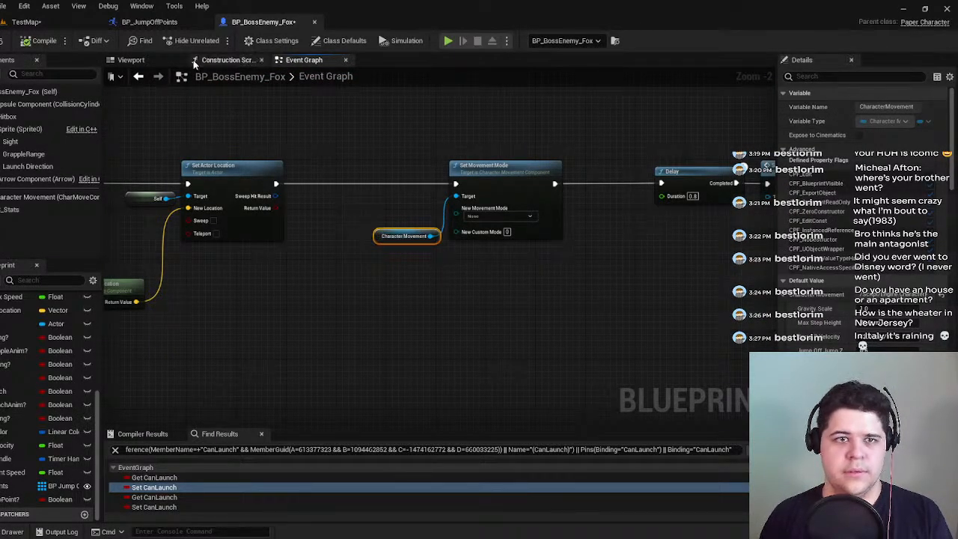
Shift the JumpRef arrow in BP_JumpOffPoints by 18 units, play-test TestMap by running and jumping between the walls, and stop the session.
click(153, 23)
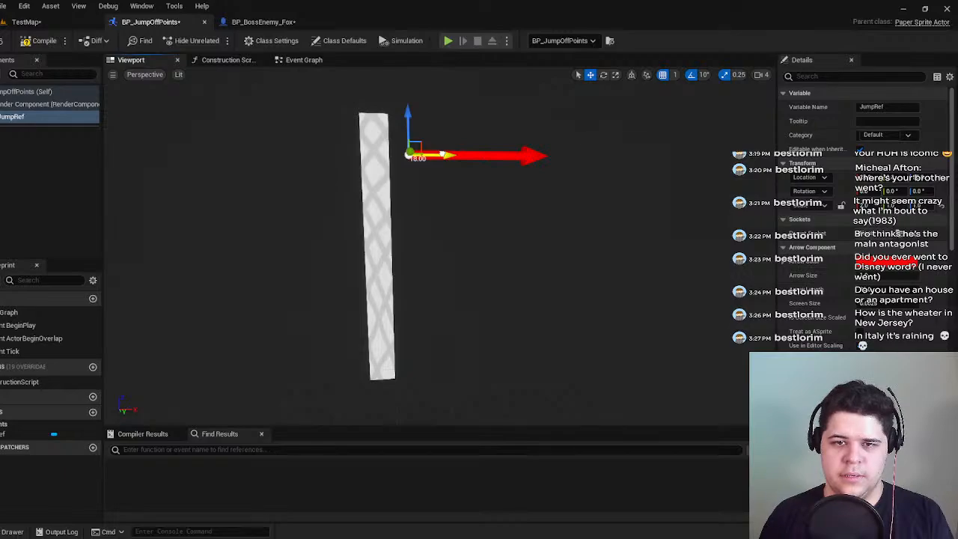
click(34, 24)
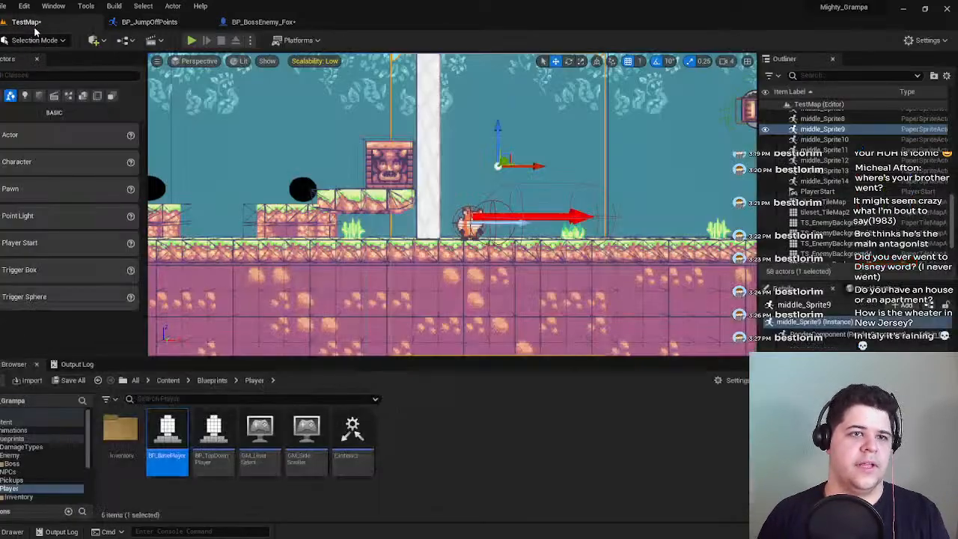
click(191, 40)
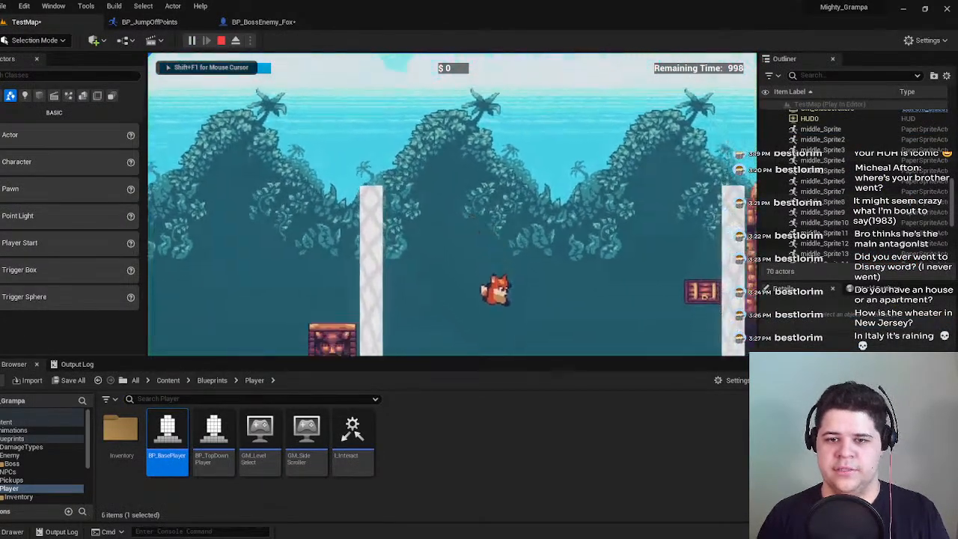
key(space)
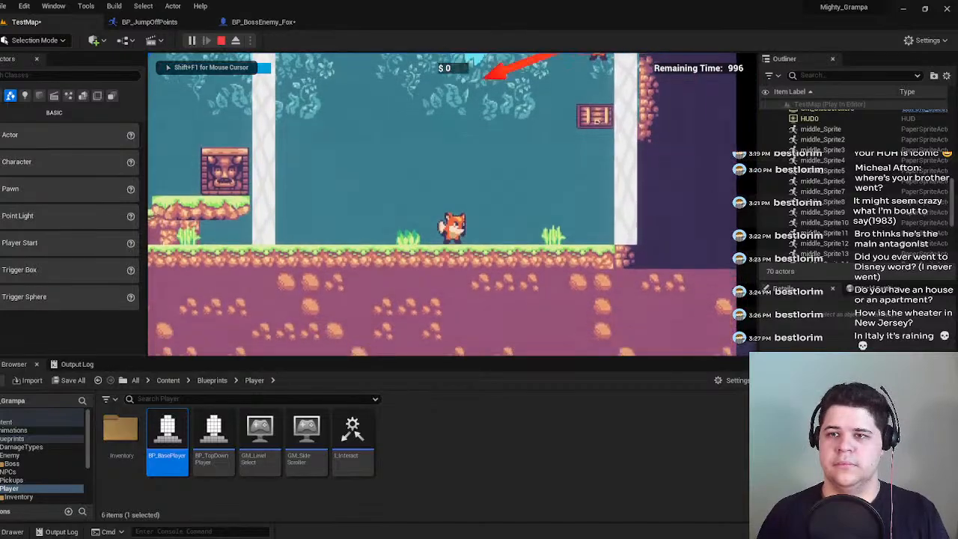
key(space)
key(a)
key(d)
key(space)
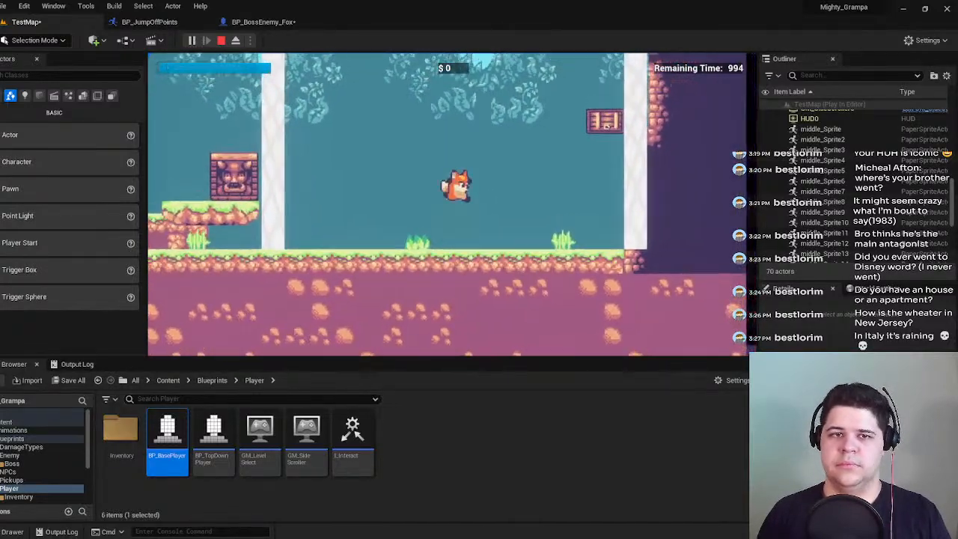
key(a)
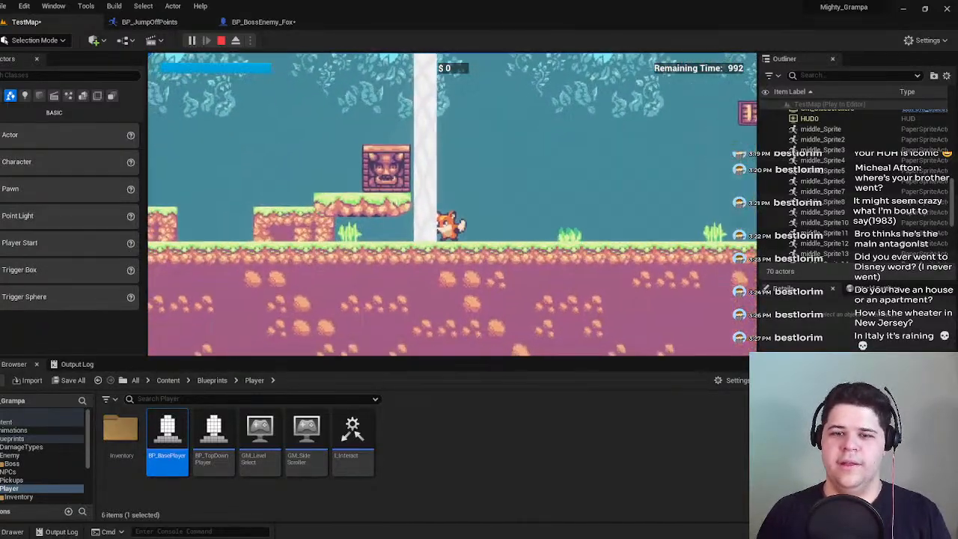
key(d)
key(space)
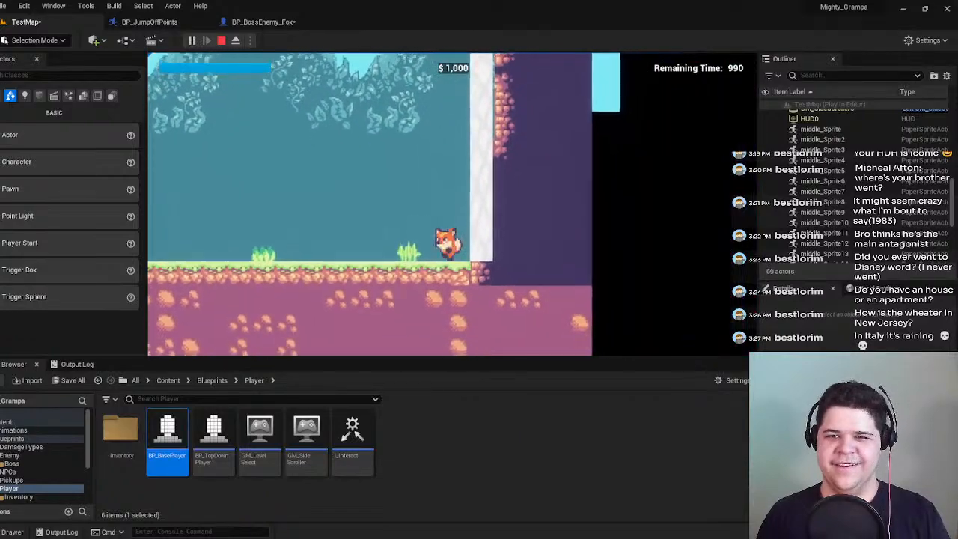
key(Escape)
Close the gaps after Set Actor Location in BP_BossEnemy_Fox by moving Set Movement Mode, Delay and Self Launch nearer to it.
click(149, 22)
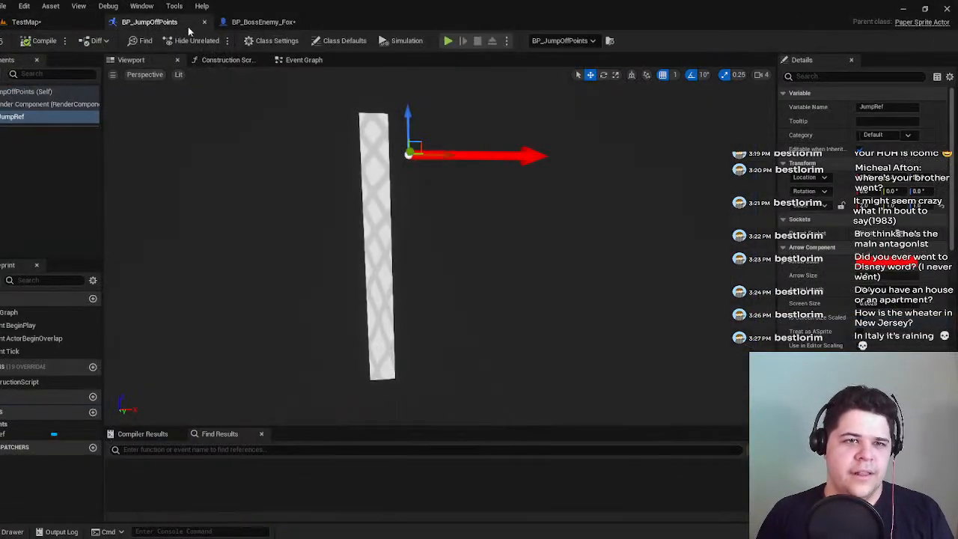
click(258, 21)
right_drag(473, 281, 313, 253)
drag(570, 150, 684, 147)
drag(391, 176, 323, 176)
drag(413, 158, 651, 213)
drag(603, 181, 528, 181)
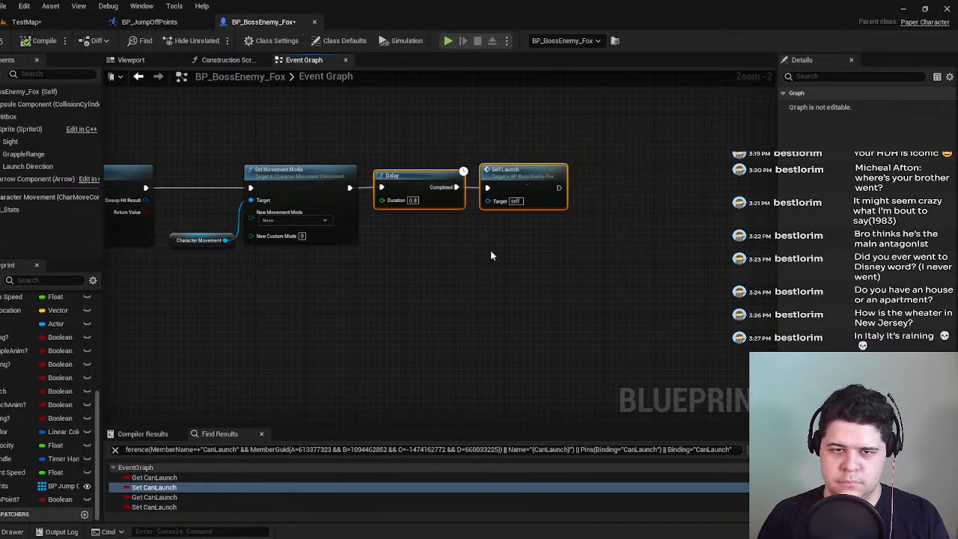
Delete the Flying Set Movement Mode node before the Launch Movement section and remove its reroute point from the Character Movement wire.
click(456, 288)
scroll(446, 294, down, 3)
right_drag(447, 294, 458, 126)
right_drag(404, 351, 355, 248)
scroll(492, 245, up, 3)
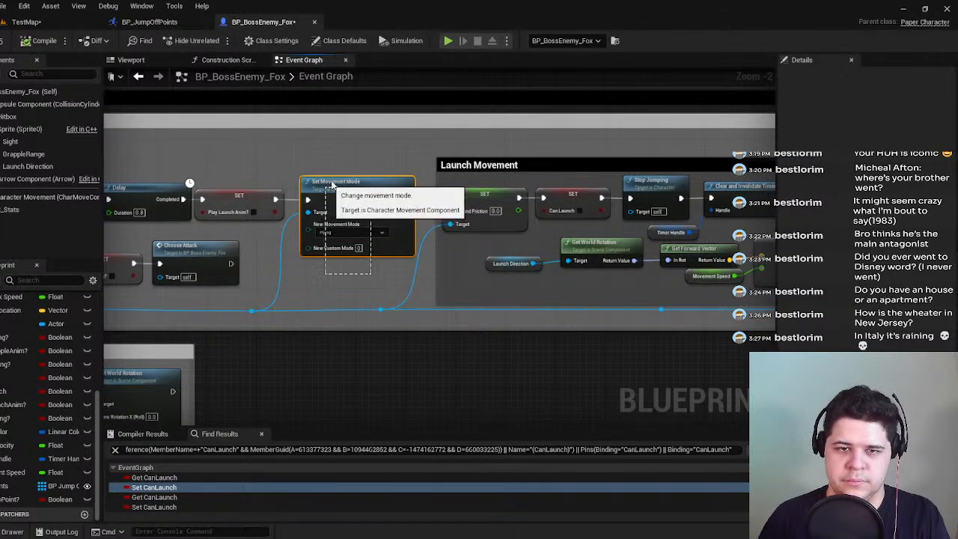
click(356, 192)
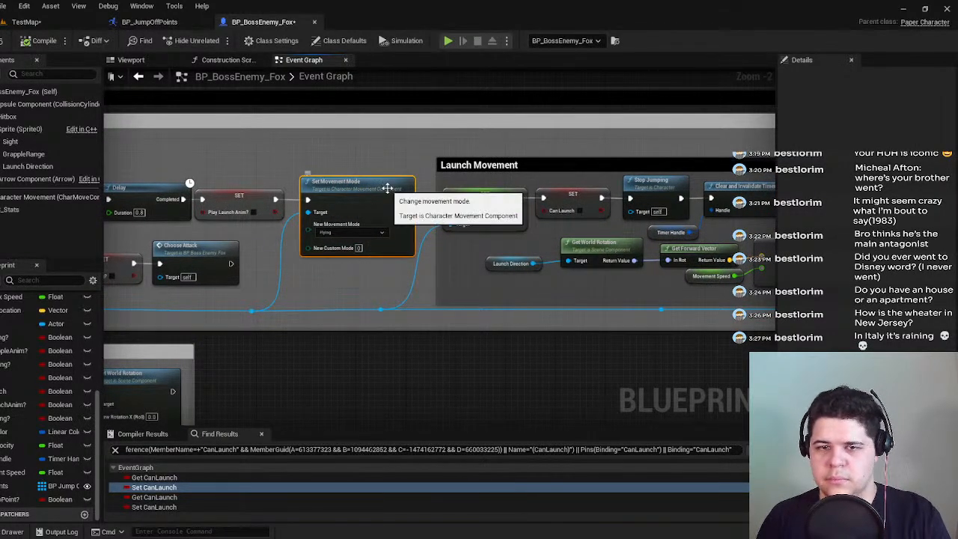
key(Delete)
right_drag(249, 309, 366, 306)
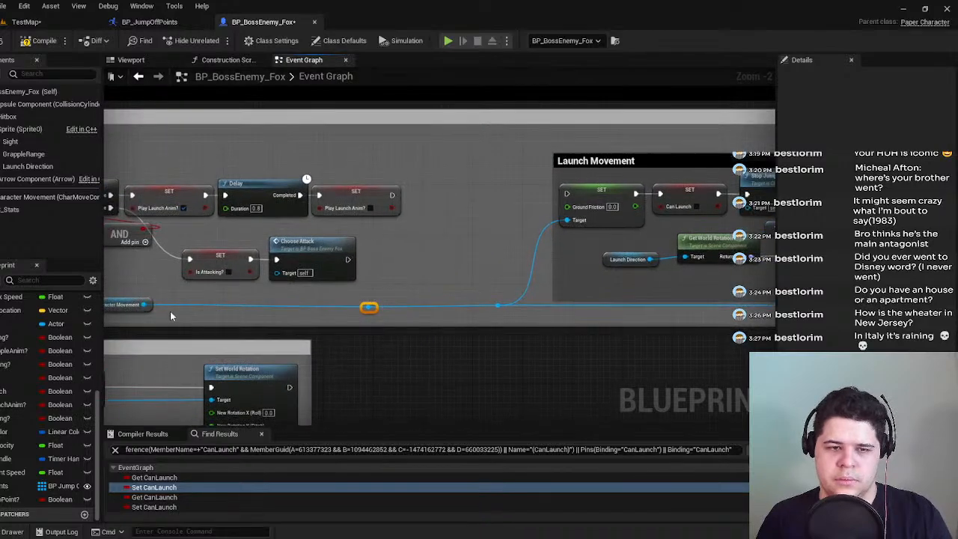
drag(370, 306, 495, 304)
Move the Launch Movement section and its following nodes closer to the Play Launch Anim? setter, and connect that setter to Ground Friction.
right_drag(432, 230, 257, 252)
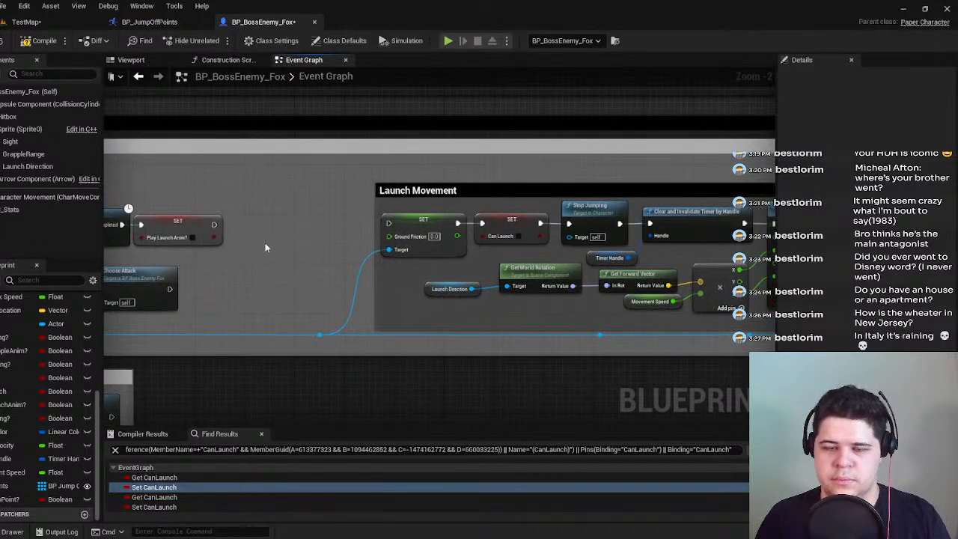
scroll(309, 233, down, 1)
drag(296, 180, 632, 327)
right_drag(632, 328, 731, 318)
drag(522, 185, 393, 181)
right_drag(393, 182, 669, 169)
drag(436, 201, 466, 200)
scroll(384, 288, up, 3)
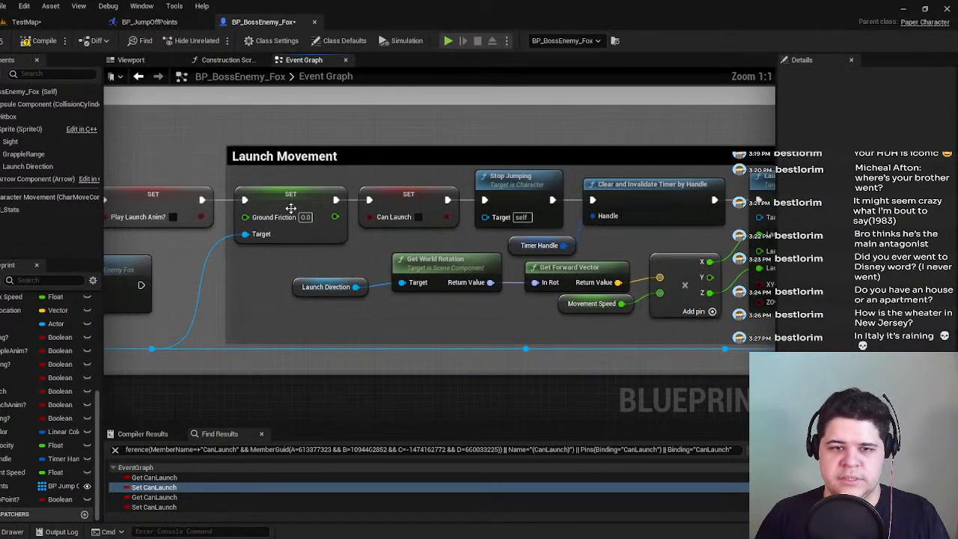
Connect the Play Launch Anim? setter directly to the Can Launch setter and delete the Ground Friction setter in Launch Movement.
click(290, 208)
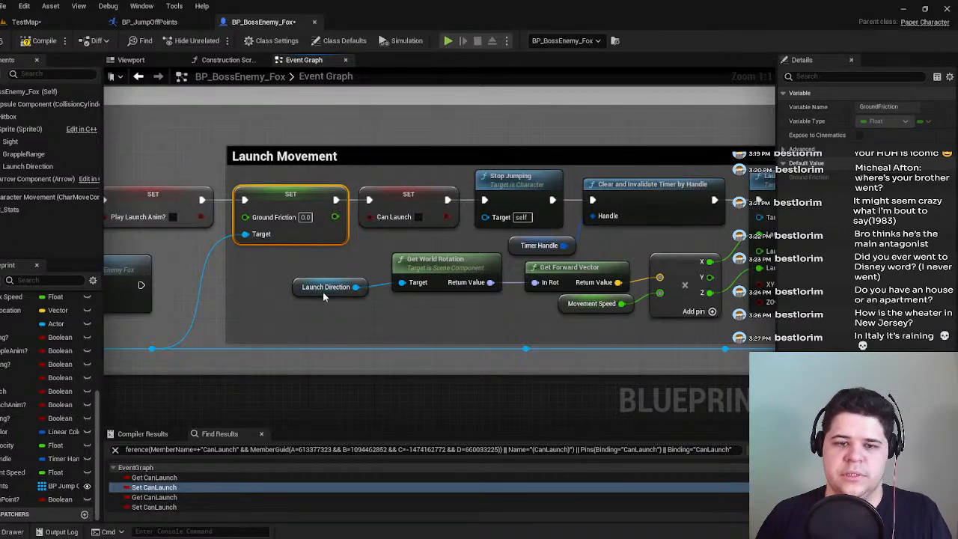
right_drag(239, 242, 351, 243)
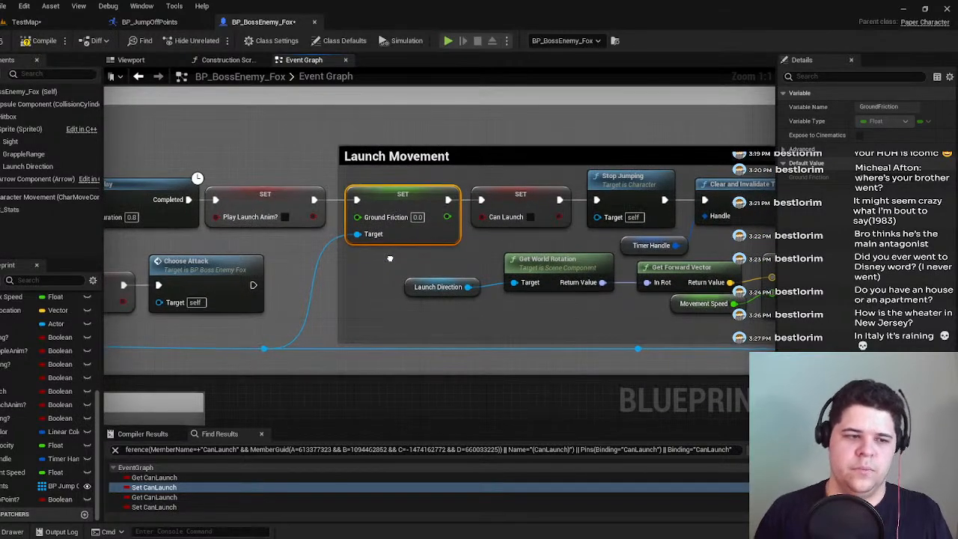
drag(312, 199, 482, 200)
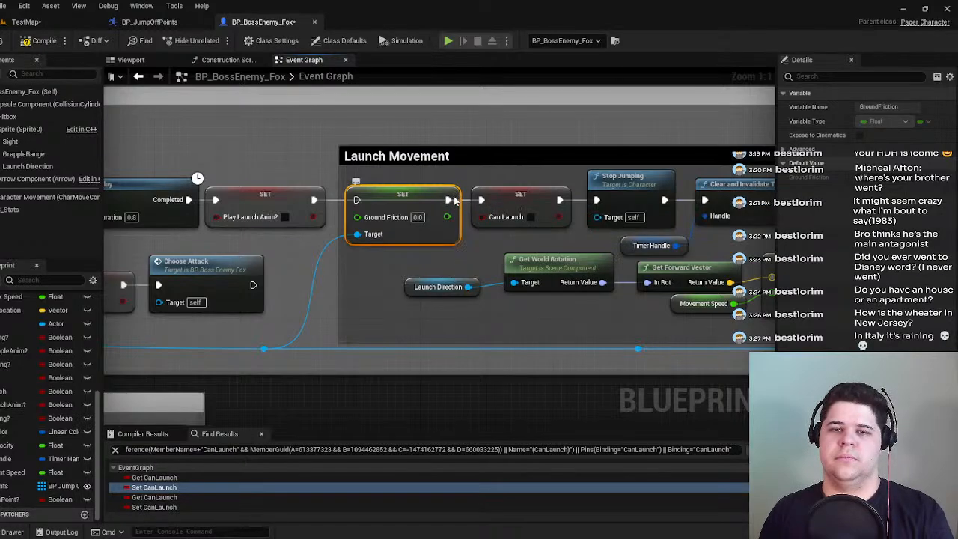
key(Delete)
Delete the Ground Friction setter in the End Launch section and connect the 1.0 Delay directly to Set Relative Rotation.
scroll(501, 182, down, 4)
right_drag(239, 204, 142, 210)
right_drag(542, 217, 328, 267)
scroll(407, 220, up, 3)
scroll(316, 272, down, 1)
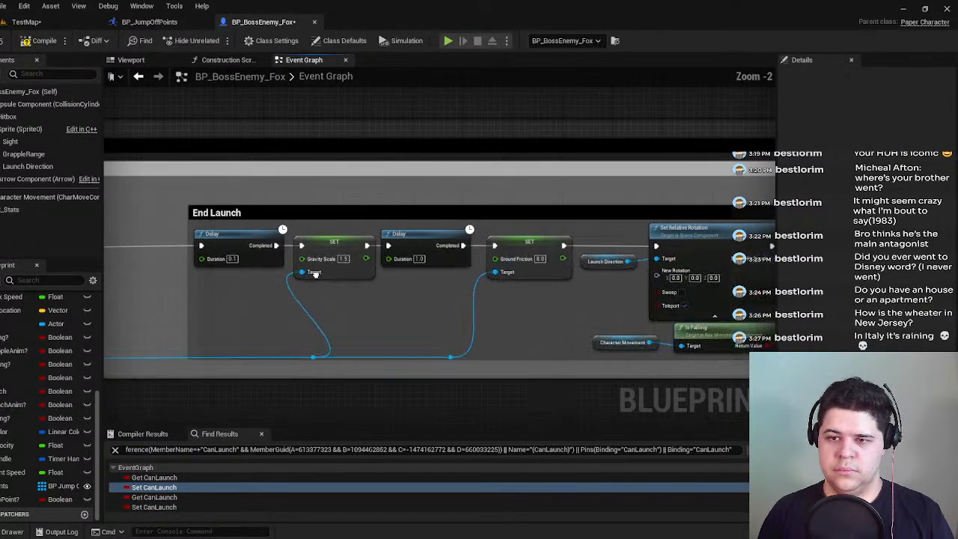
click(522, 241)
key(Delete)
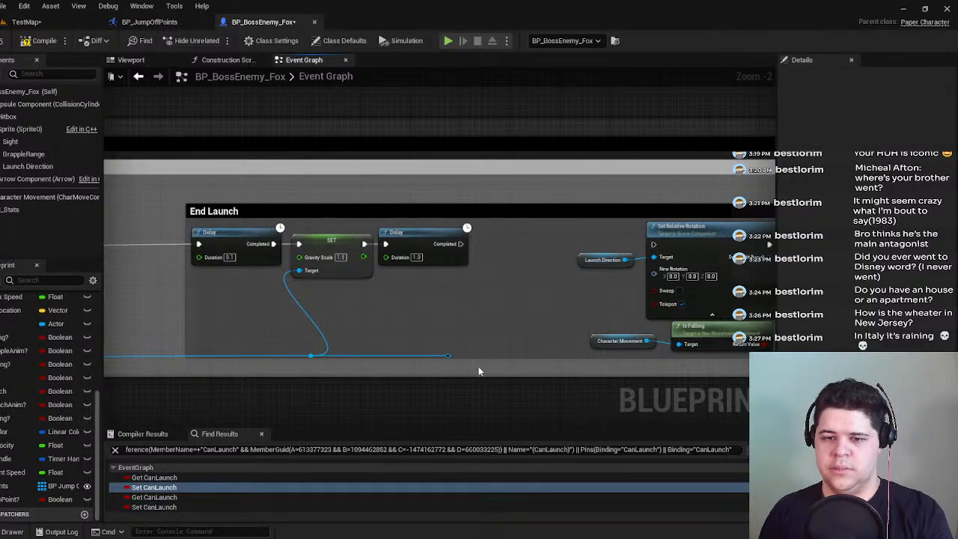
right_drag(503, 236, 362, 259)
drag(319, 267, 505, 271)
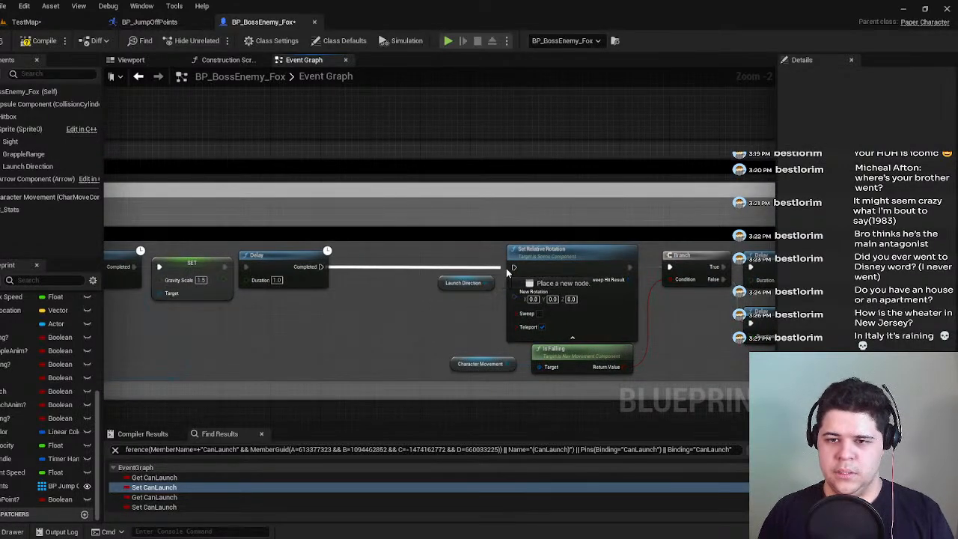
Remove the unneeded reroute nodes beneath Launch Movement and run the Character Movement wire straight on to the End Launch section.
right_drag(334, 318, 567, 307)
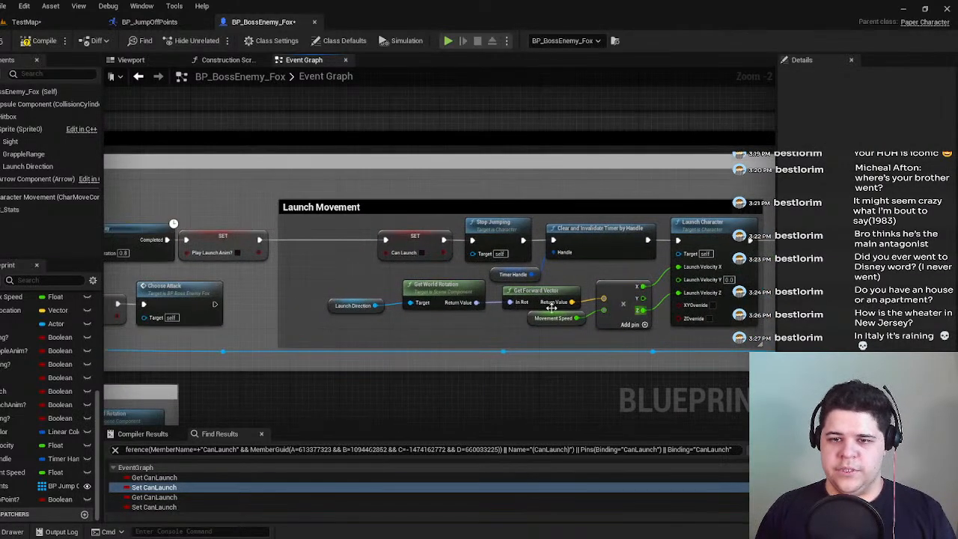
right_drag(484, 327, 421, 330)
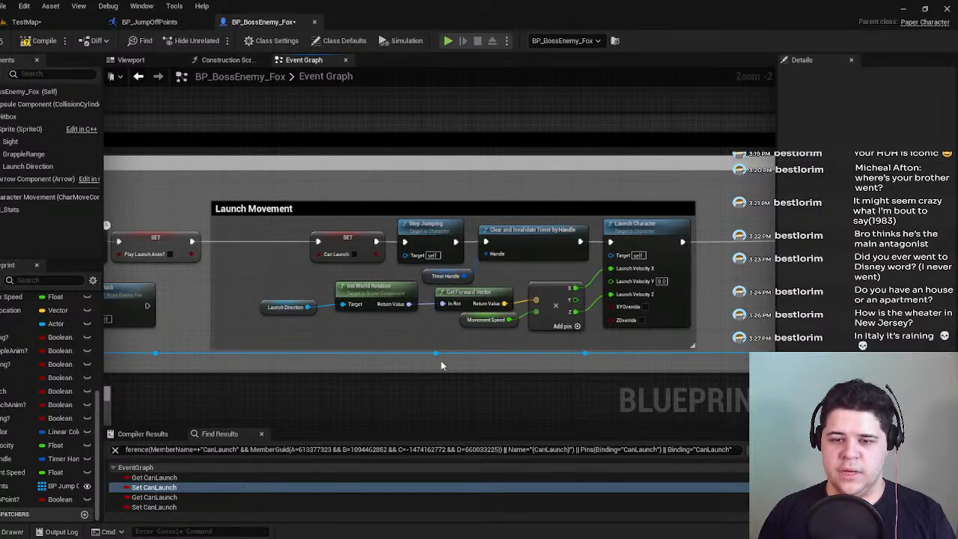
right_drag(449, 362, 359, 364)
scroll(359, 365, down, 3)
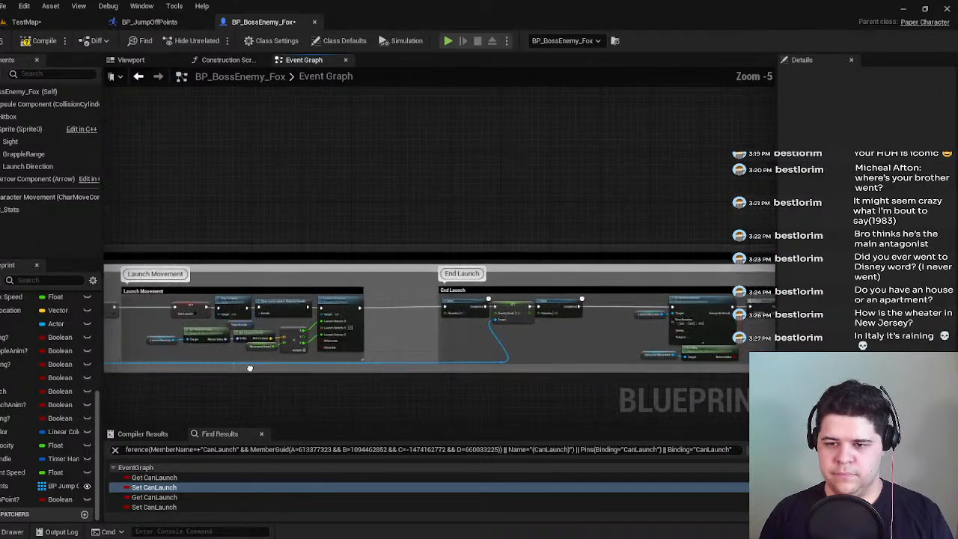
right_drag(119, 372, 203, 372)
drag(181, 357, 586, 361)
scroll(448, 372, up, 5)
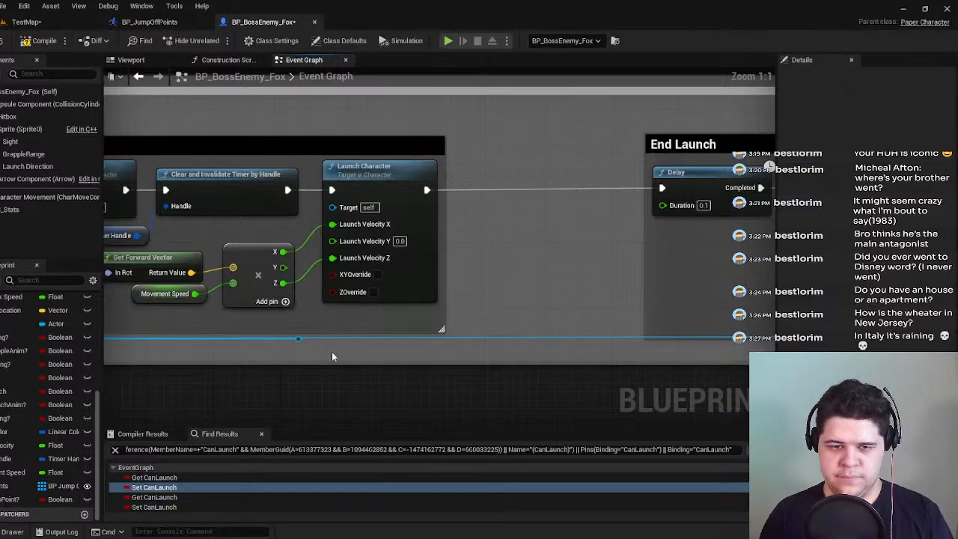
right_drag(329, 357, 507, 350)
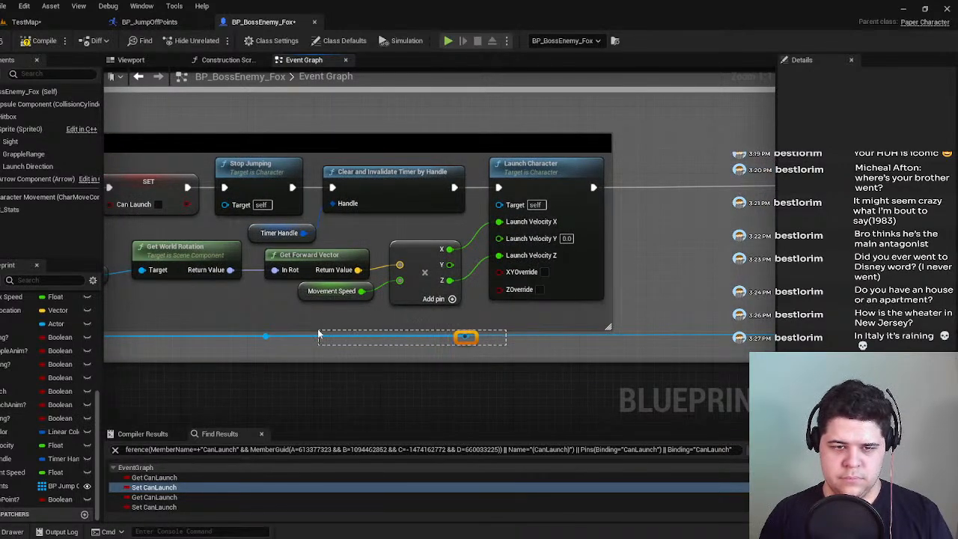
key(Delete)
Shift the Can Launch, Stop Jumping and timer-clearing nodes toward the start of Launch Movement, and extend the end of its comment box.
right_drag(274, 336, 526, 361)
scroll(386, 336, down, 2)
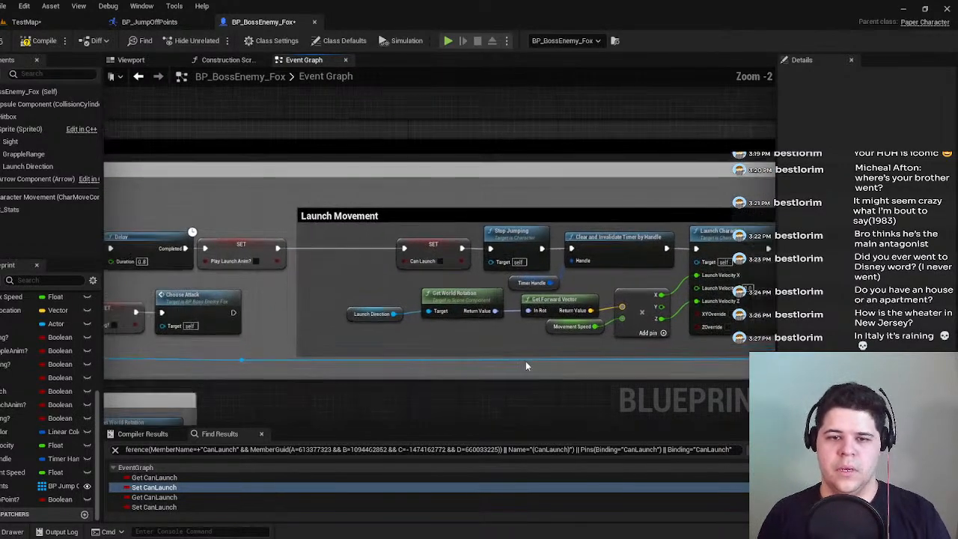
right_drag(419, 337, 439, 321)
drag(506, 249, 501, 251)
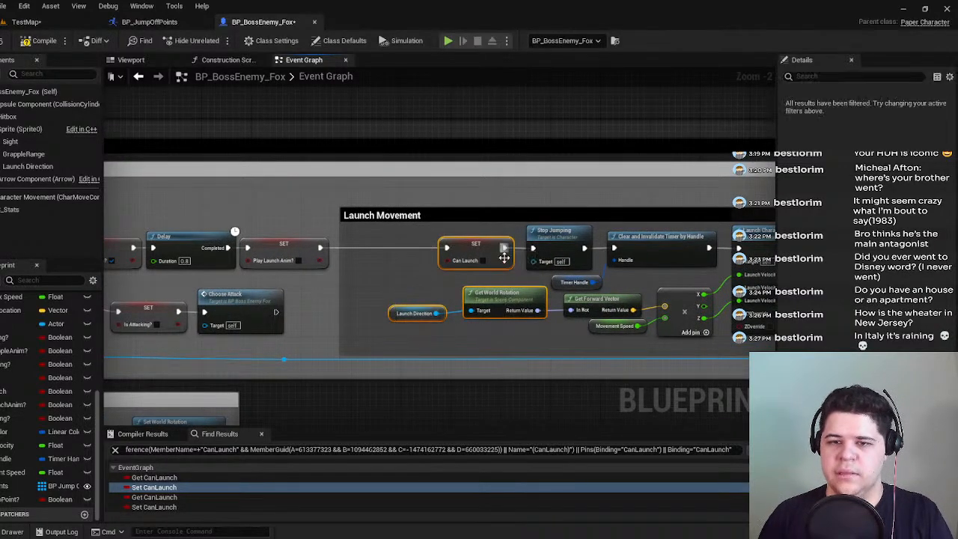
right_drag(478, 320, 415, 318)
drag(376, 326, 449, 240)
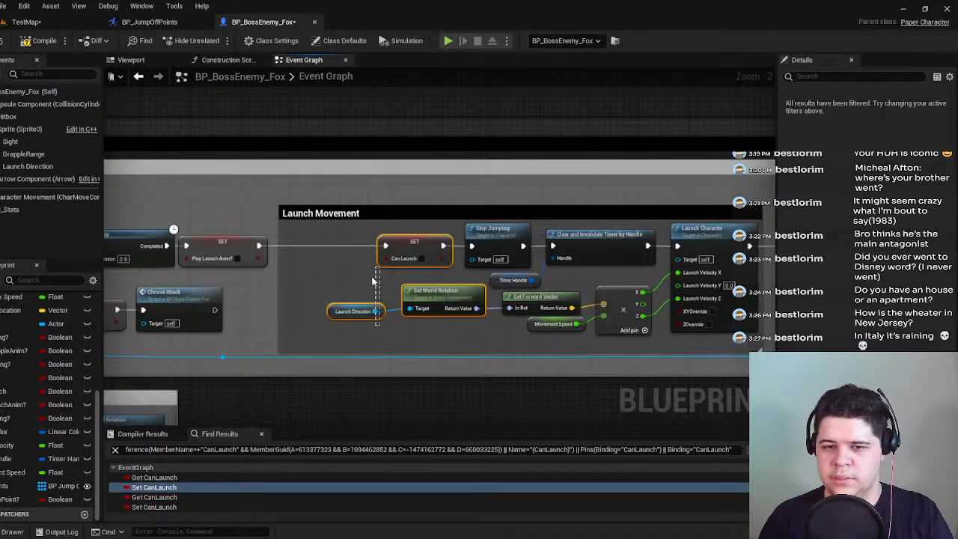
drag(602, 243, 532, 247)
right_drag(532, 247, 446, 255)
click(395, 279)
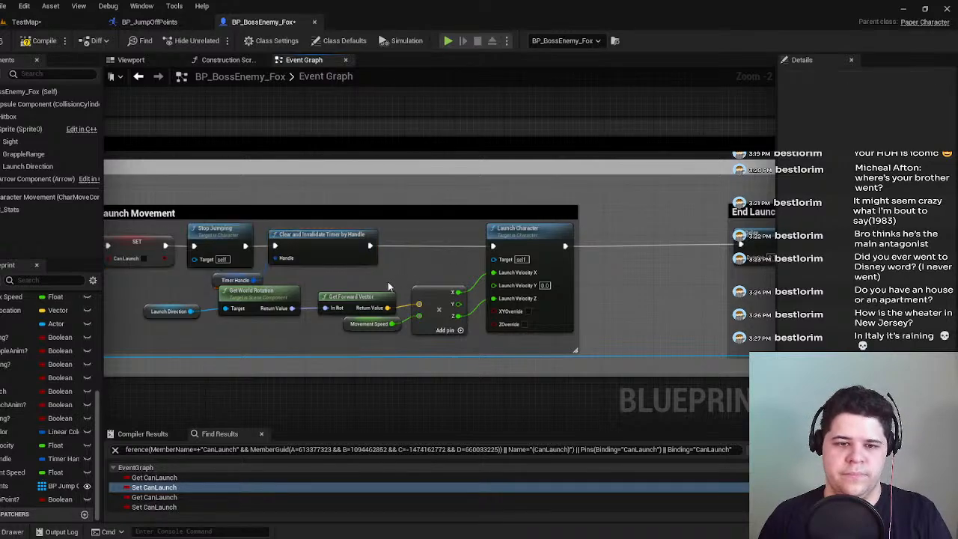
drag(580, 317, 823, 313)
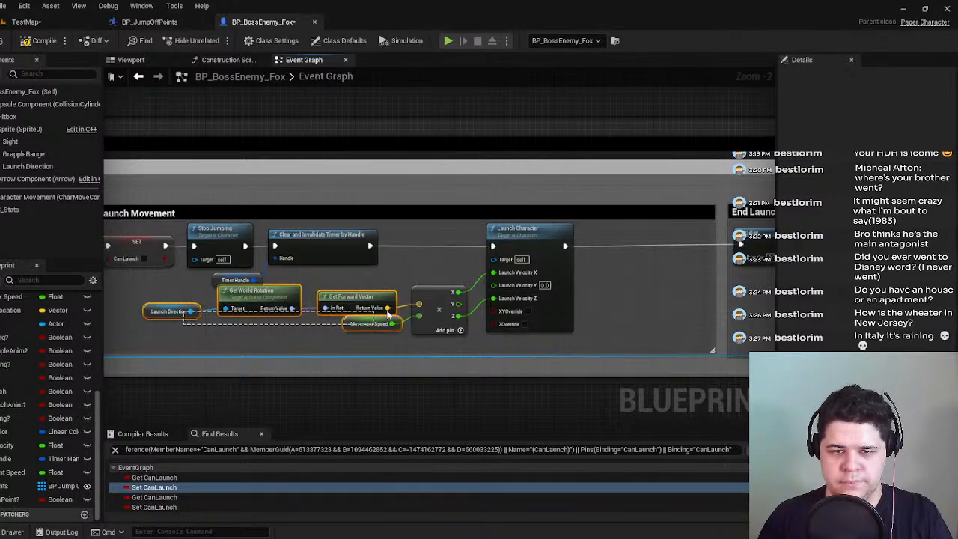
Try to move Launch Character and its velocity calculation nodes toward the start of Launch Movement, and undo the move.
drag(404, 308, 405, 305)
drag(539, 306, 540, 308)
drag(525, 236, 432, 235)
right_drag(279, 317, 417, 316)
click(346, 330)
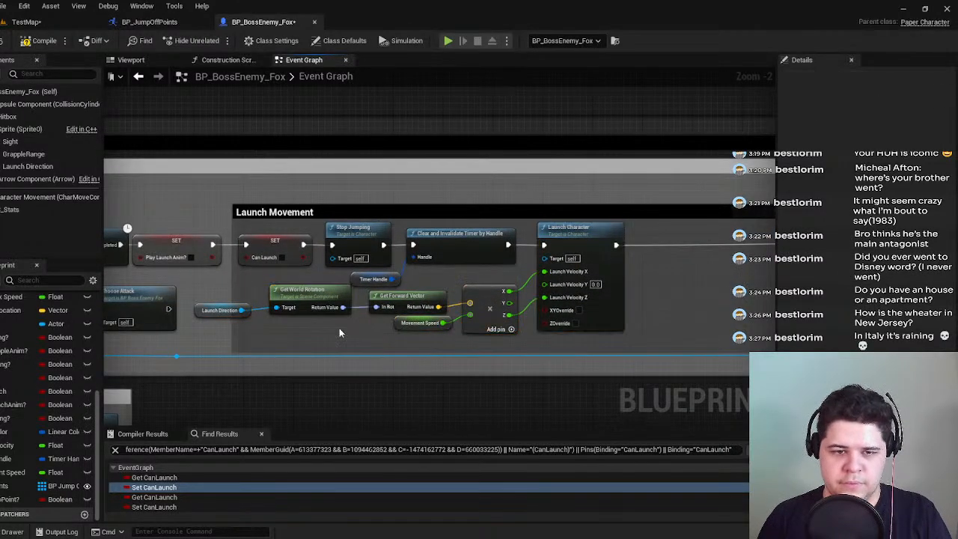
key(ctrl+z)
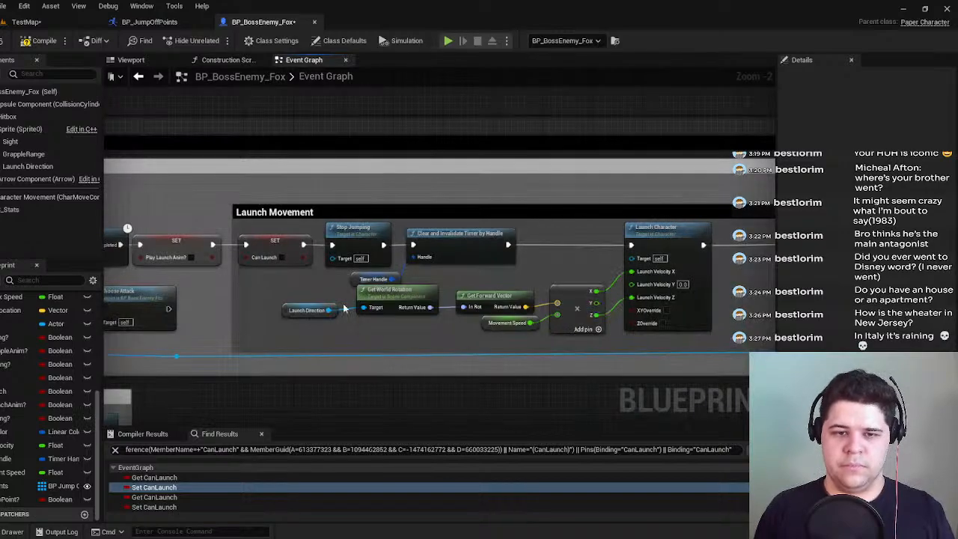
Lower the launch velocity calculation nodes slightly inside the Launch Movement section.
drag(436, 311, 579, 306)
click(558, 281)
right_drag(557, 285, 553, 261)
right_drag(473, 286, 465, 281)
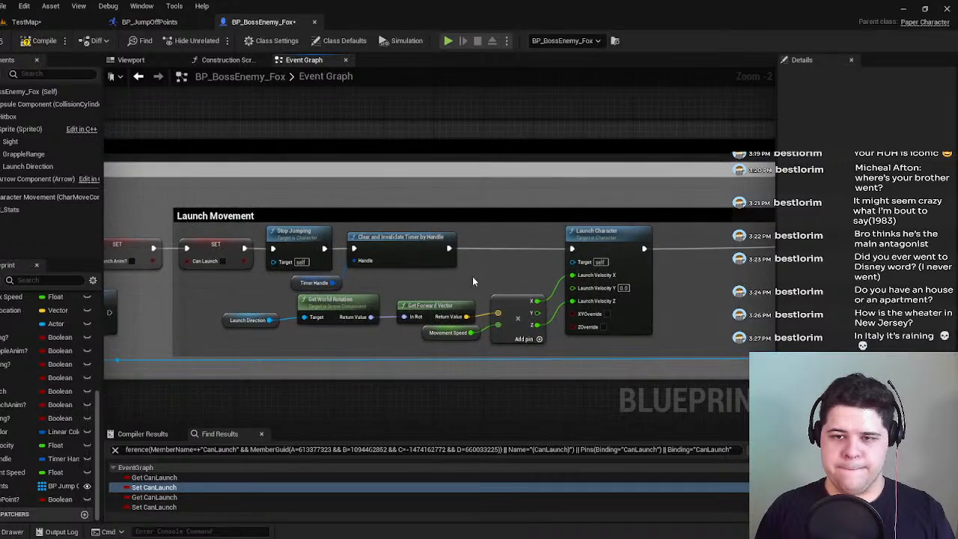
Move the Can Launch, Stop Jumping and timer-clearing nodes up to Launch Character, and trim the start of the Launch Movement comment box.
drag(580, 354, 201, 251)
drag(423, 255, 425, 256)
drag(287, 236, 390, 236)
right_drag(223, 259, 232, 279)
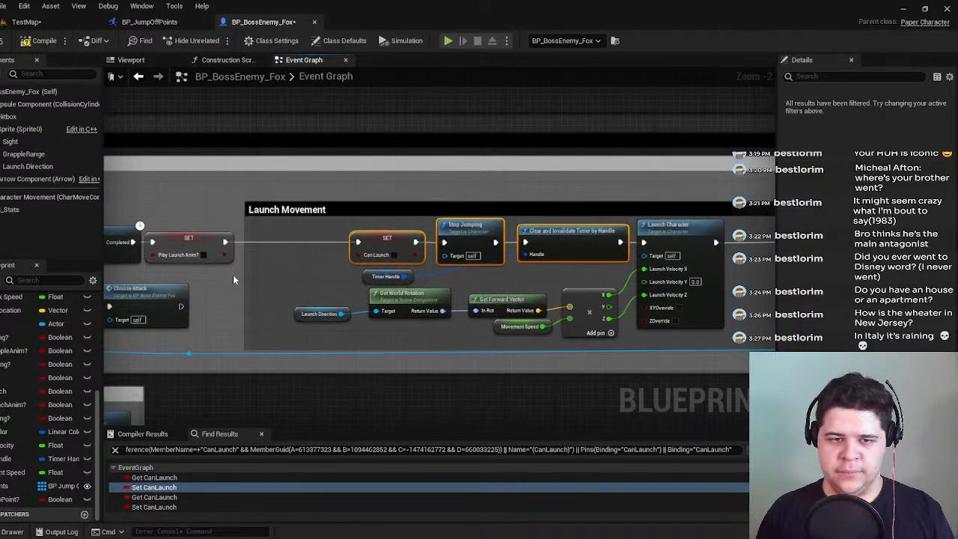
drag(245, 276, 320, 276)
right_drag(313, 277, 160, 281)
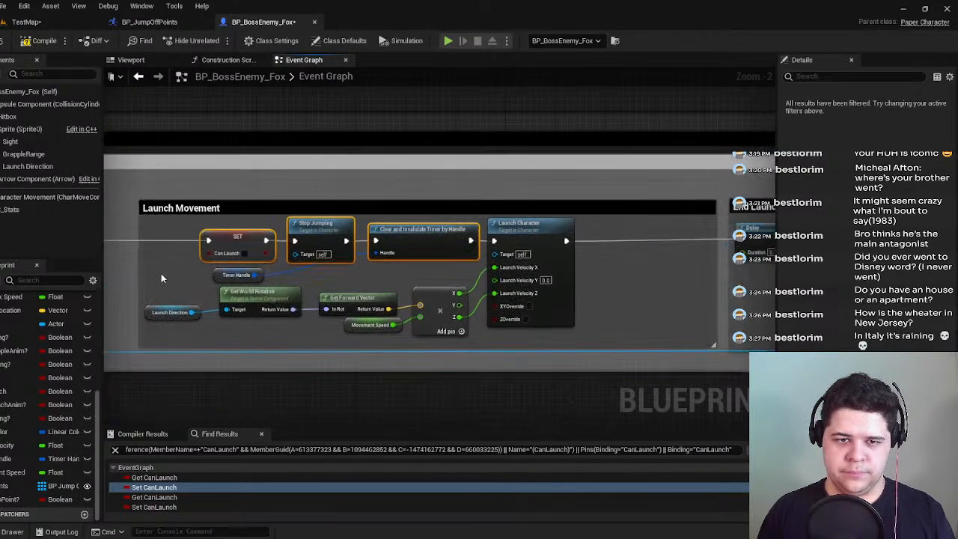
Add a Set Movement Mode node after Launch Character in Launch Movement, and delete its separate Character Movement reference.
drag(135, 199, 514, 341)
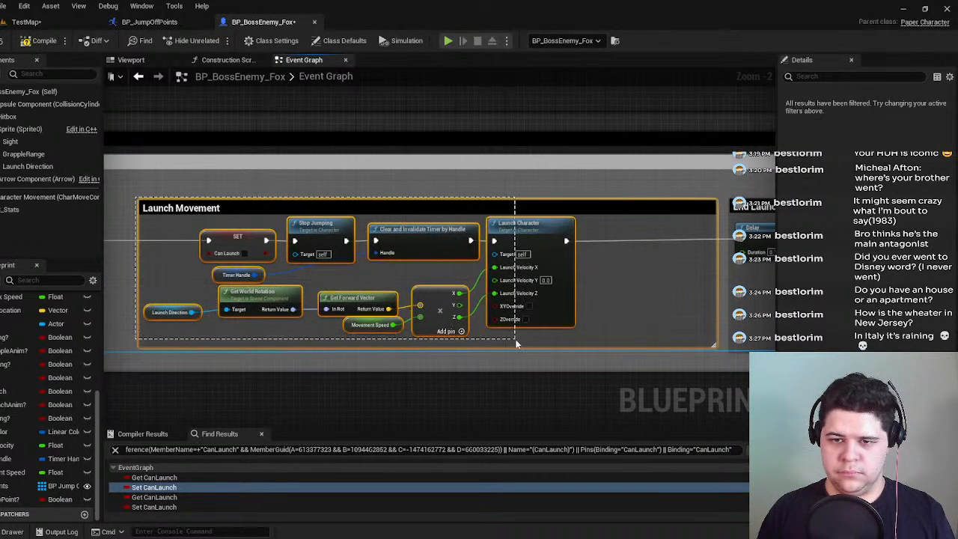
drag(431, 309, 405, 315)
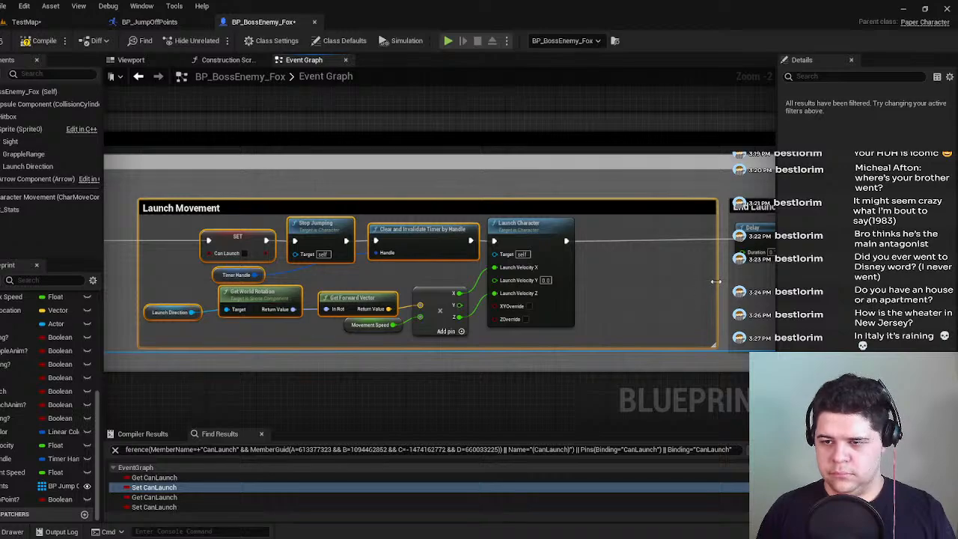
scroll(664, 285, up, 2)
drag(396, 236, 434, 241)
text(set move)
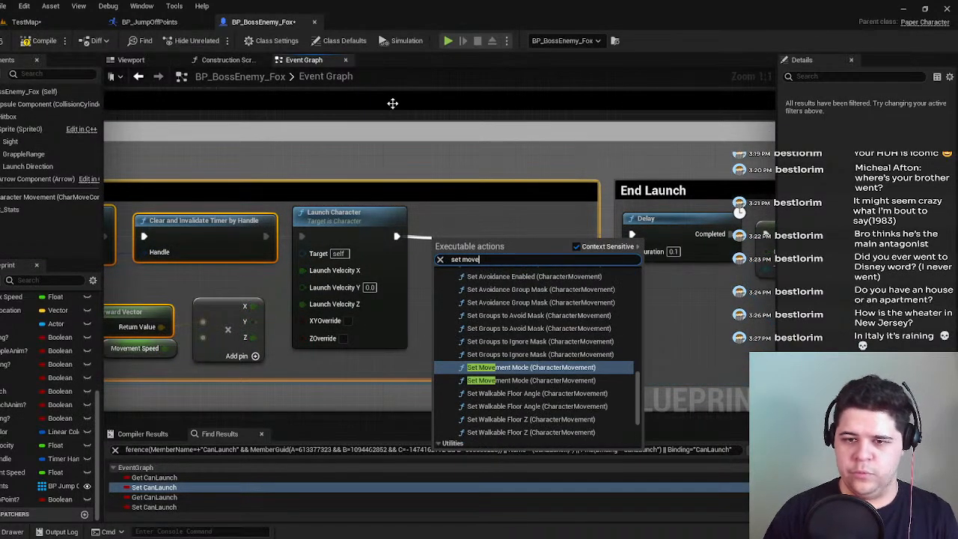
key(Return)
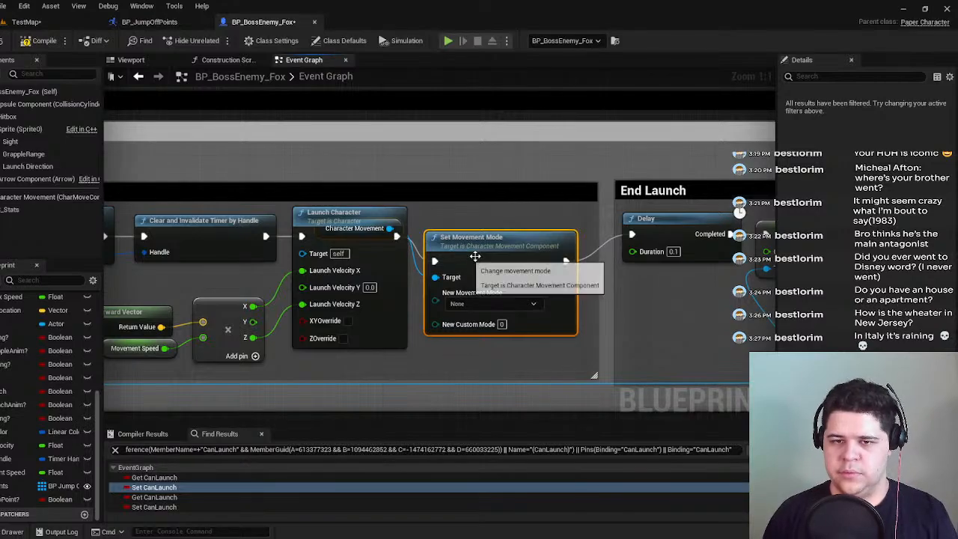
click(357, 204)
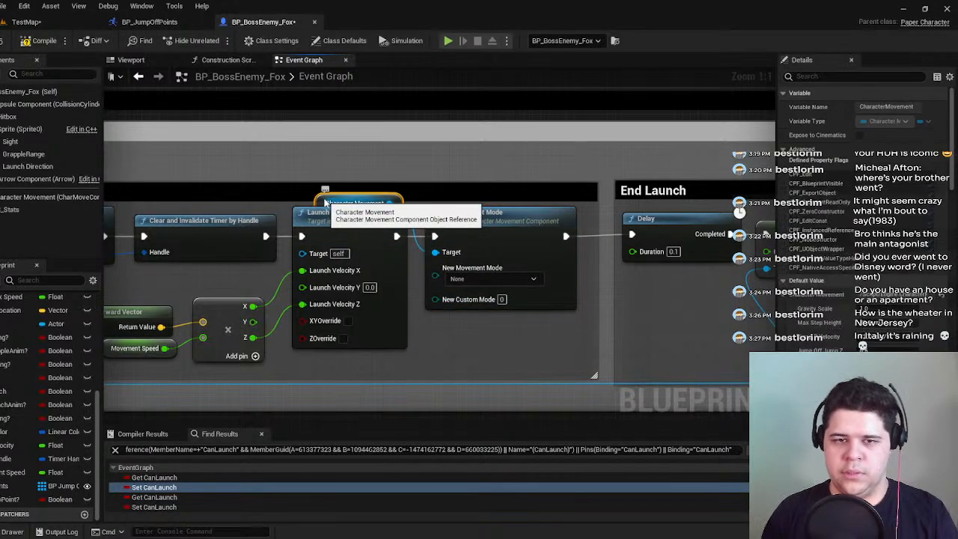
key(Delete)
Set the New Movement Mode of the node after Launch Character to Falling, and compile the blueprint.
click(527, 282)
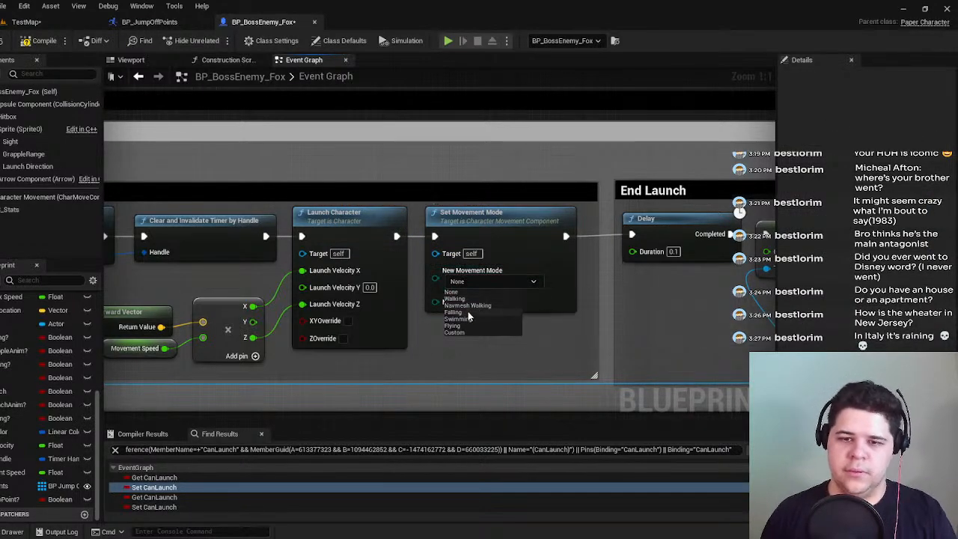
click(456, 313)
click(39, 40)
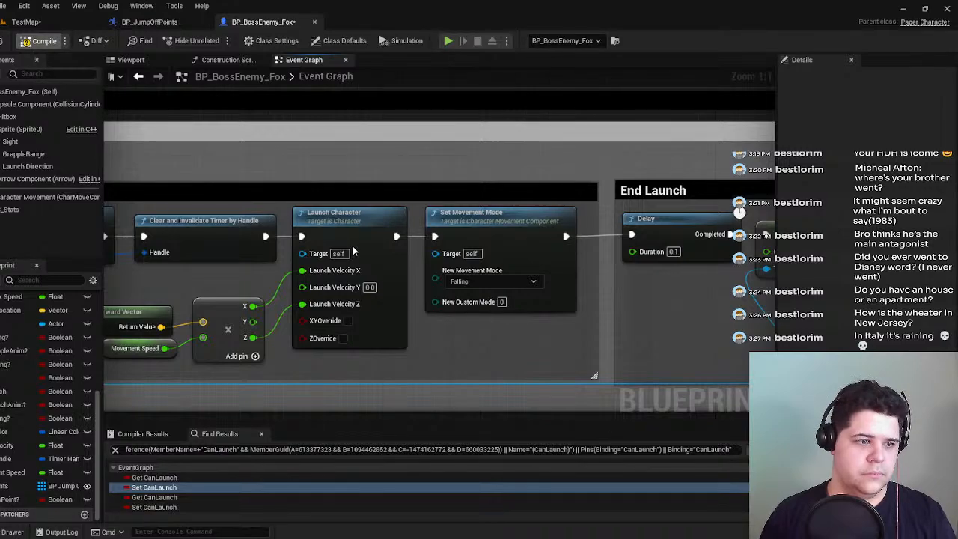
Add a reroute point on the Character Movement wire below Launch Character and connect it to Set Movement Mode's Target.
right_drag(463, 317, 532, 317)
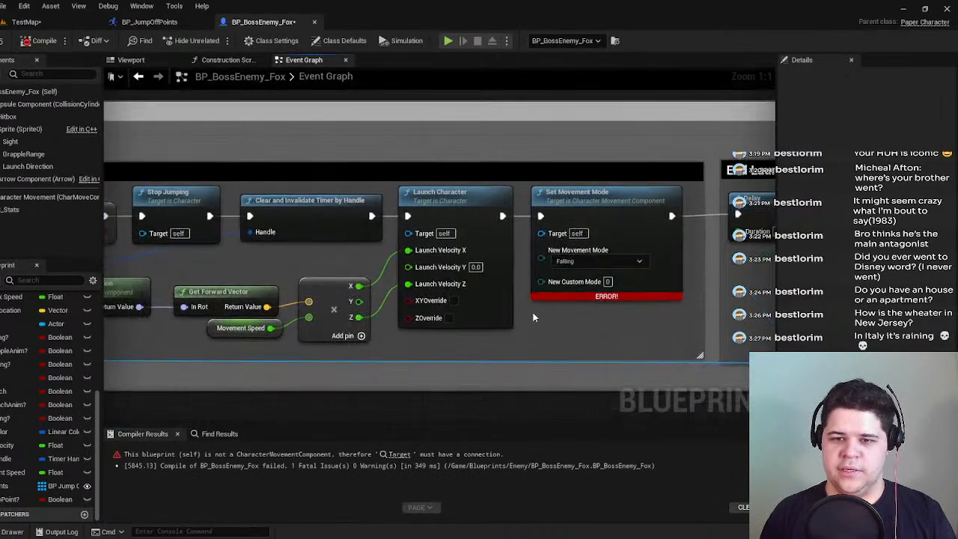
double_click(484, 360)
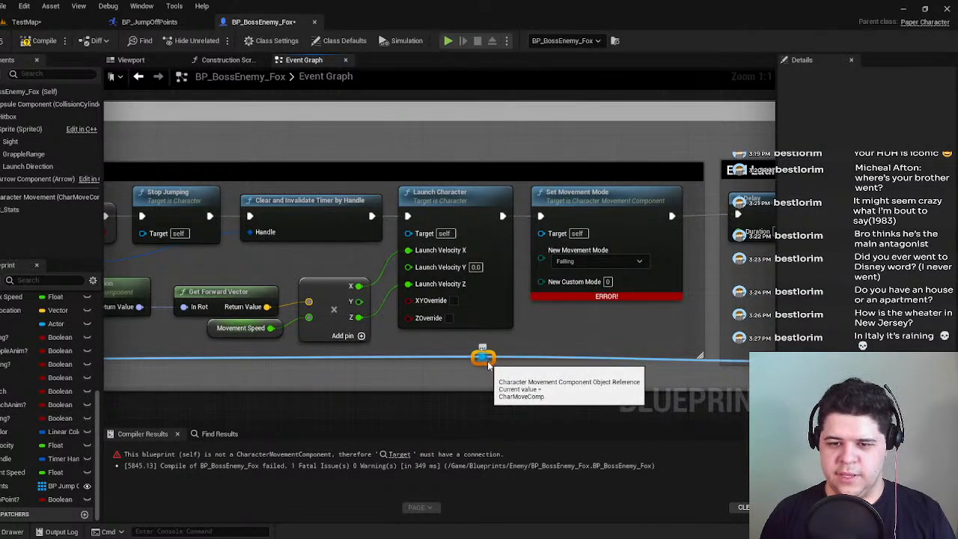
drag(487, 365, 488, 370)
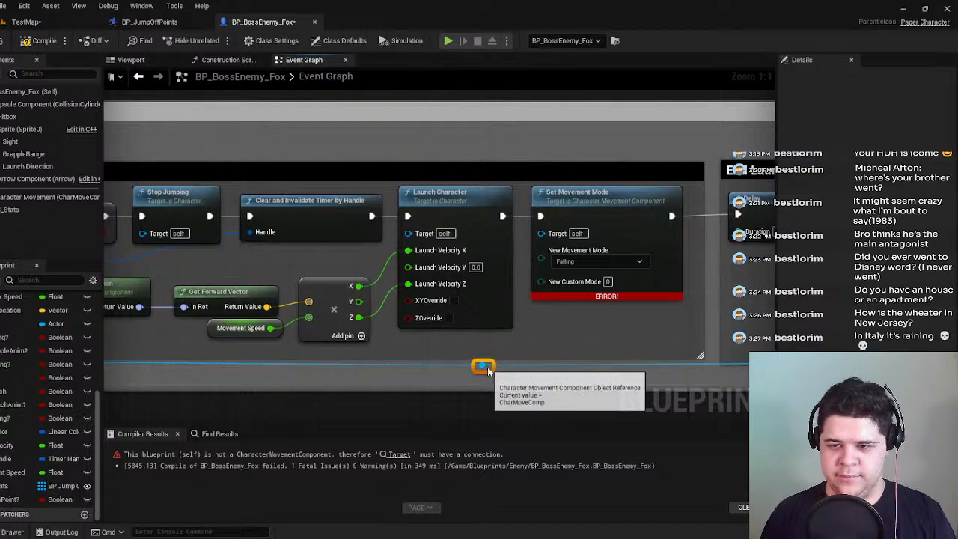
scroll(488, 366, down, 2)
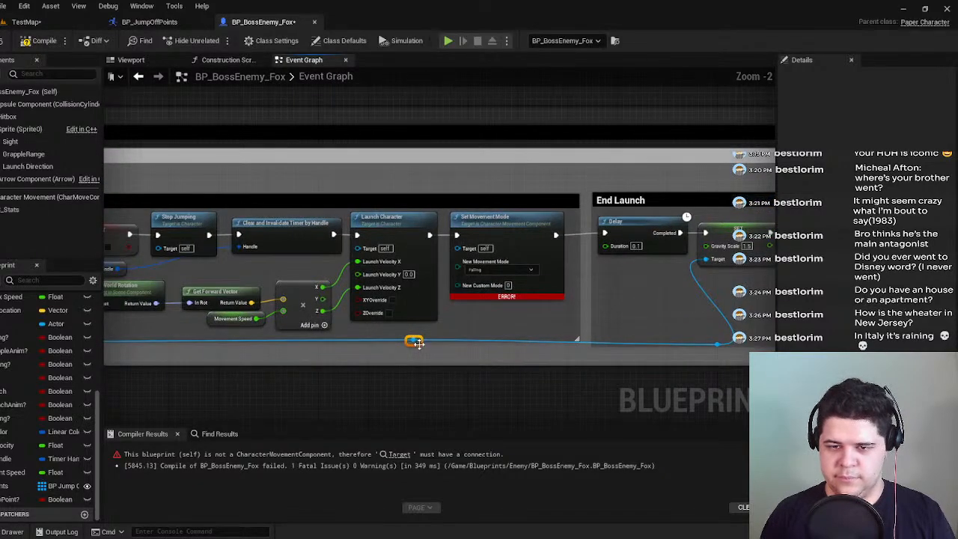
drag(416, 344, 457, 248)
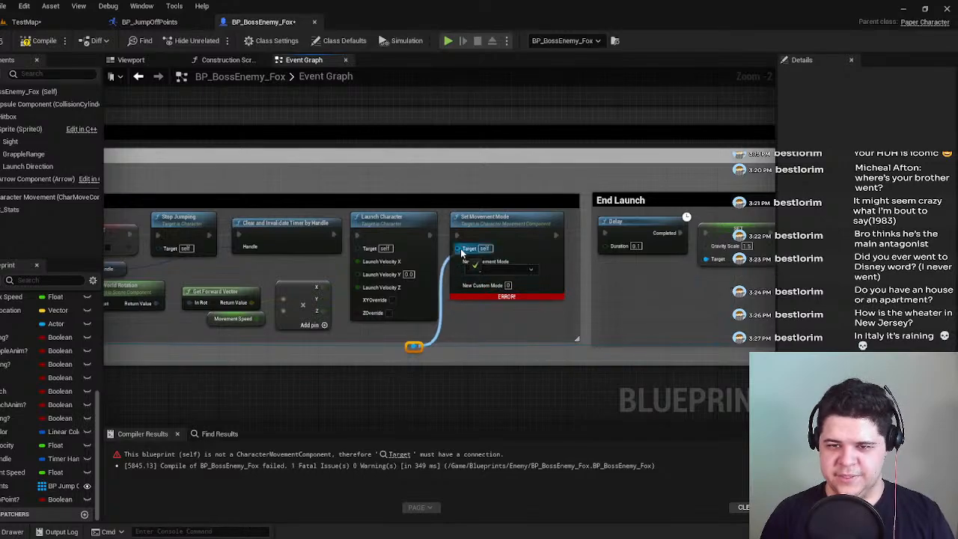
Straighten the Character Movement wire from its getter through the first reroute point toward Launch Movement.
right_drag(730, 345, 565, 345)
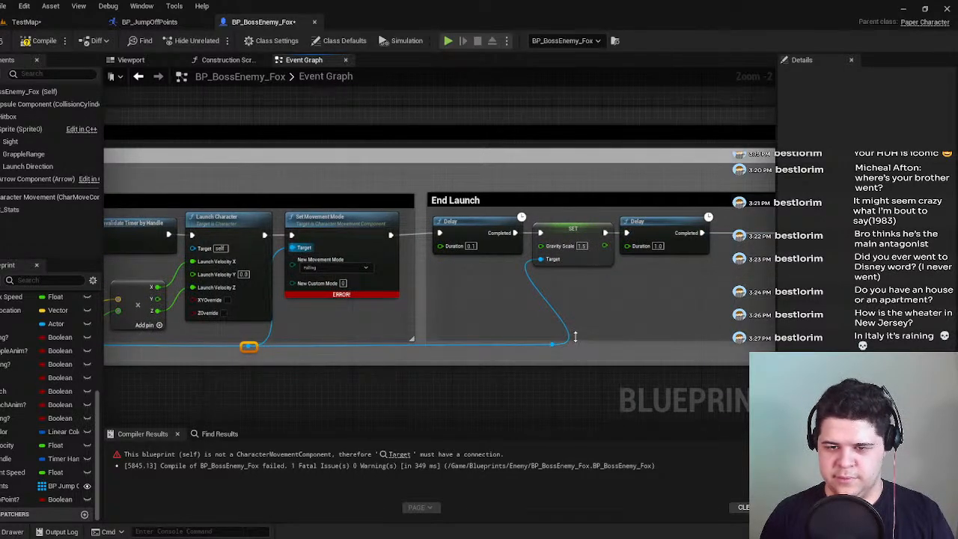
right_click(551, 342)
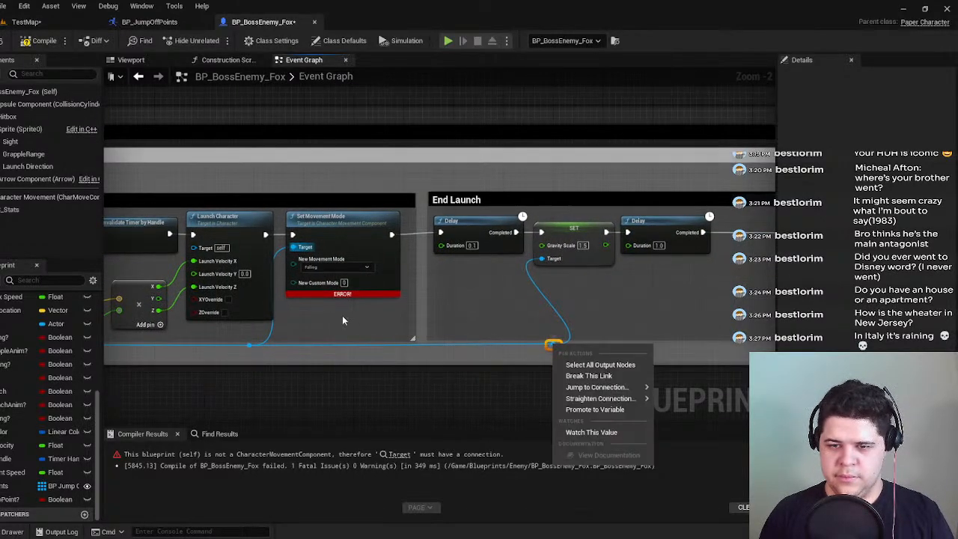
click(609, 387)
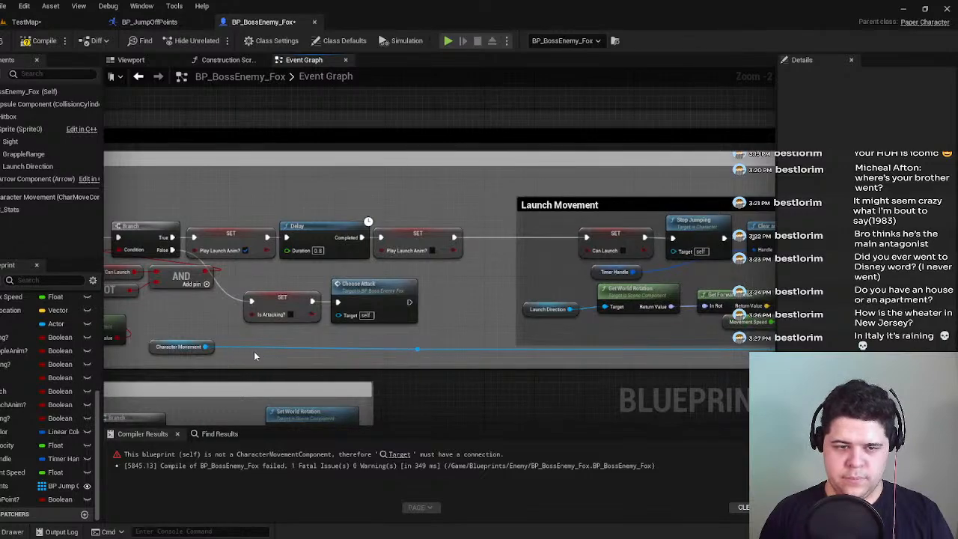
right_click(205, 345)
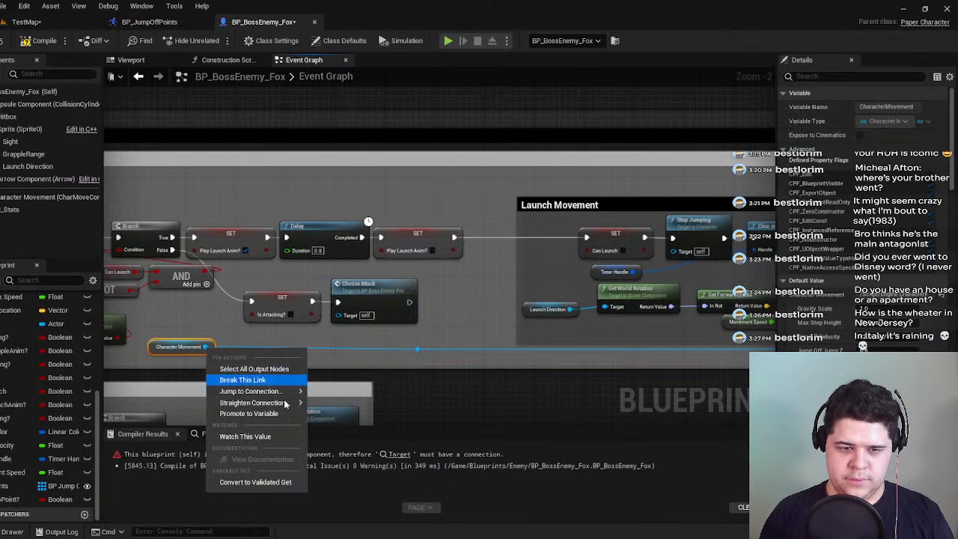
mouse_move(258, 403)
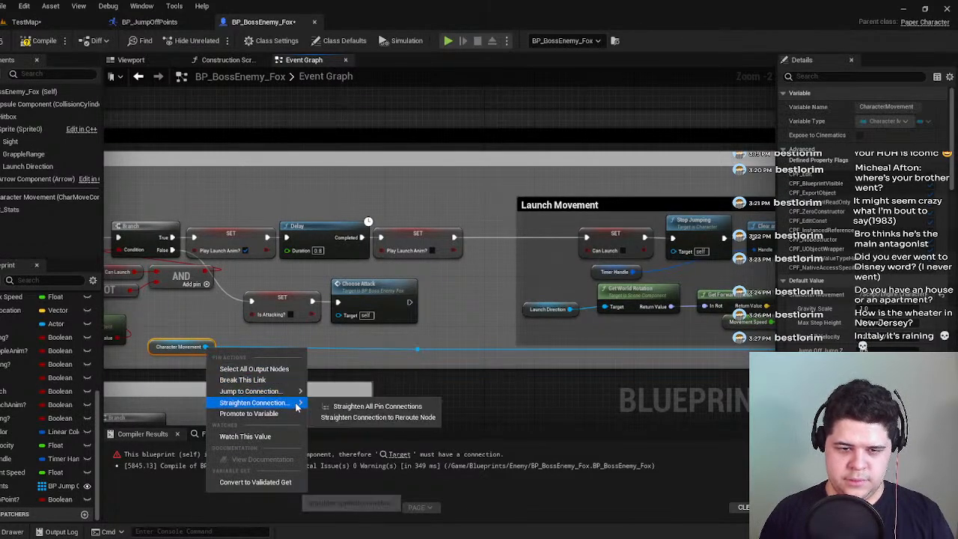
click(354, 417)
right_click(417, 347)
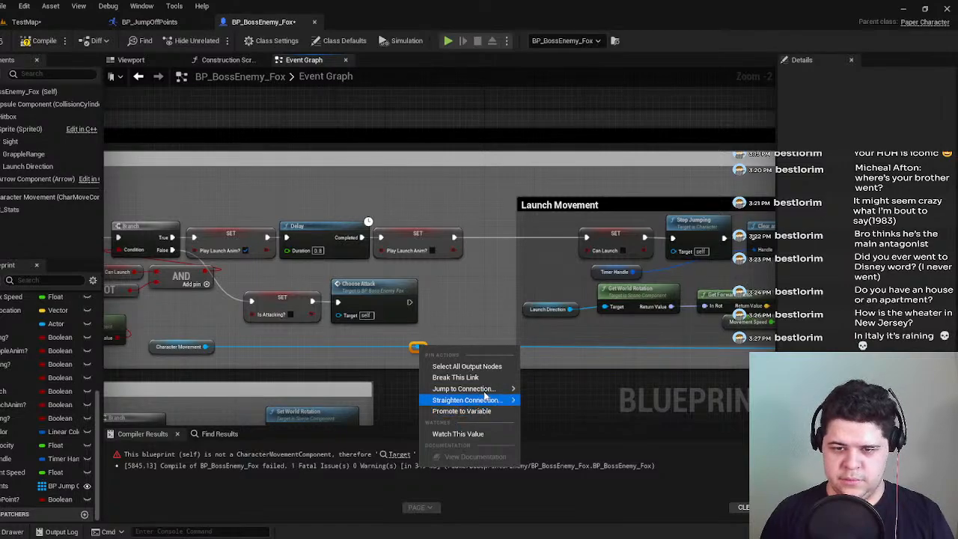
mouse_move(509, 400)
click(601, 409)
Straighten the wire from the reroute point below Launch Character to the End Launch reroute, and recompile the blueprint.
right_drag(602, 409, 402, 390)
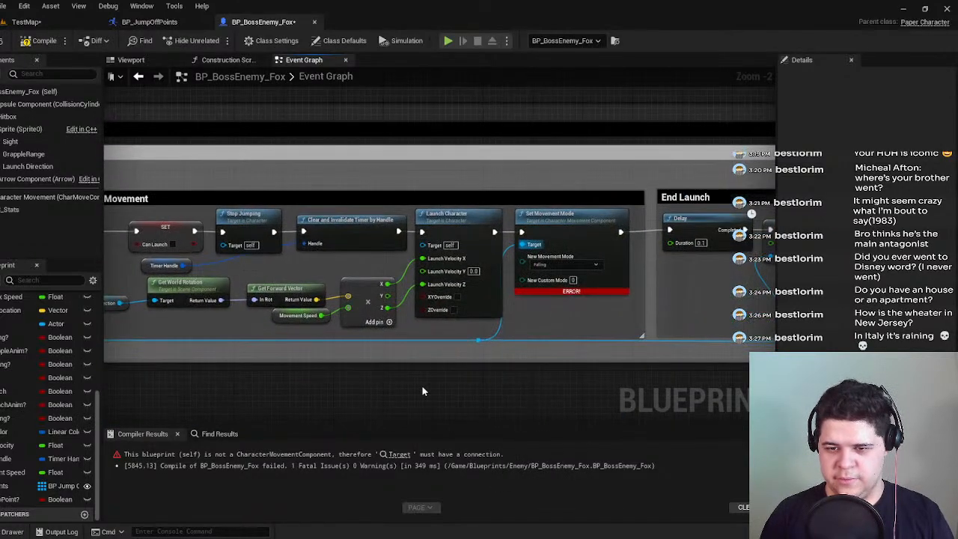
right_click(478, 340)
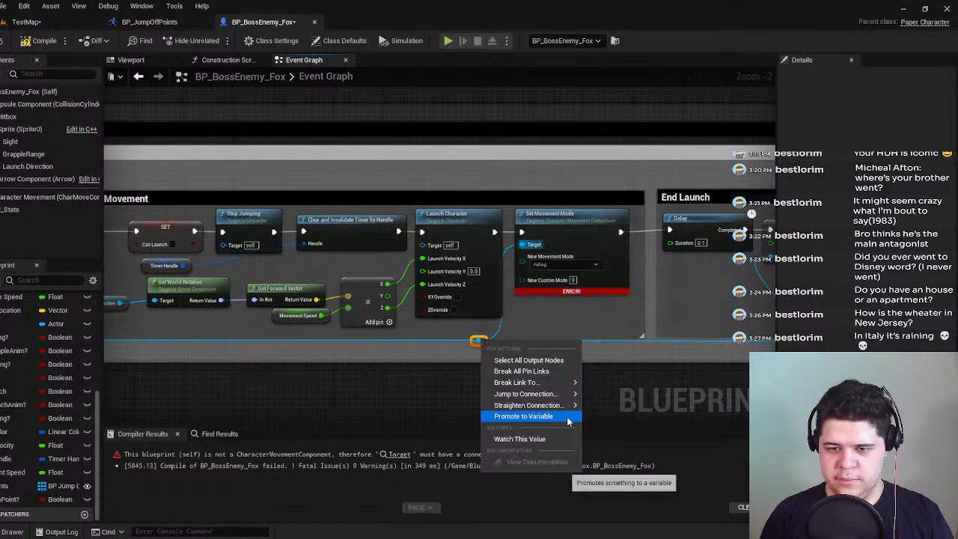
mouse_move(573, 405)
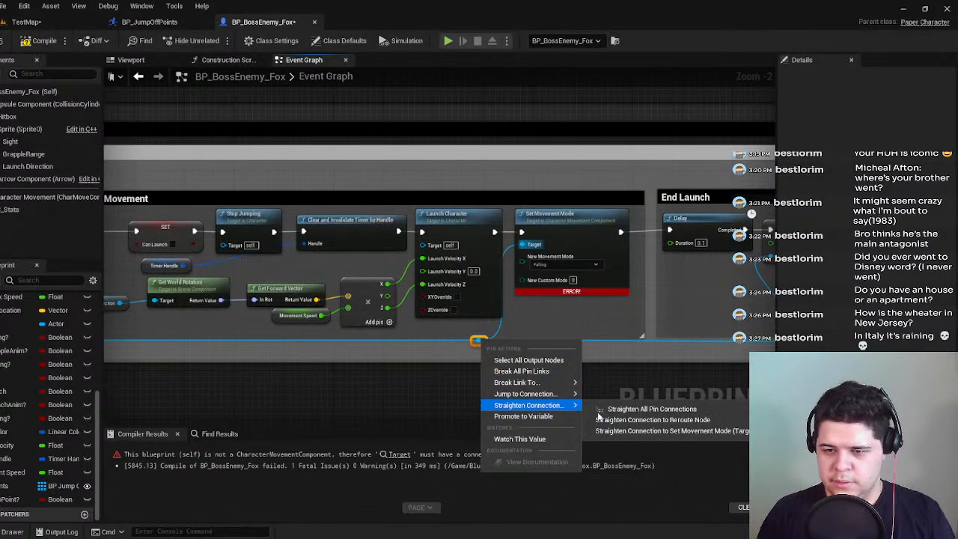
click(632, 427)
scroll(517, 389, up, 2)
click(584, 321)
right_drag(583, 319, 551, 331)
scroll(550, 332, down, 1)
right_drag(659, 321, 493, 295)
scroll(236, 340, down, 1)
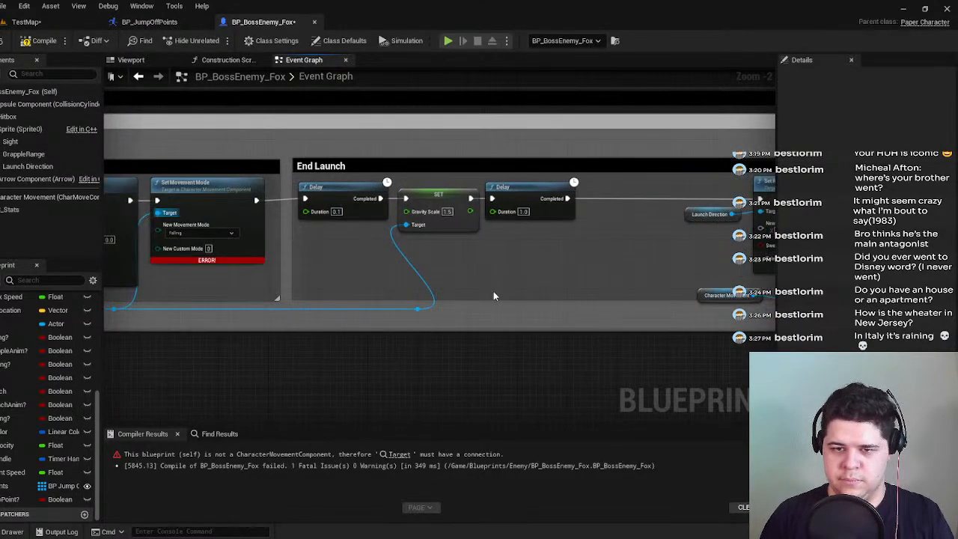
right_drag(318, 314, 592, 315)
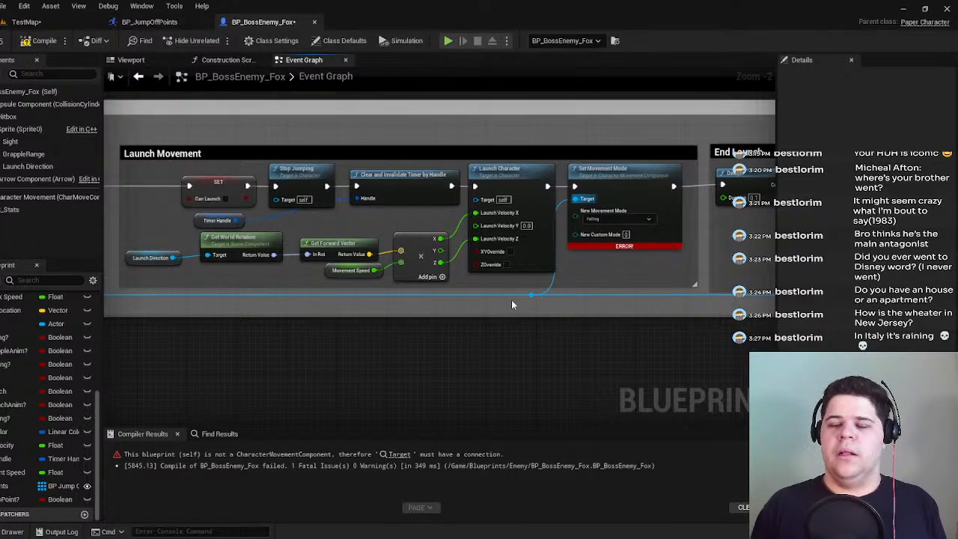
scroll(587, 236, up, 1)
click(33, 45)
Paste a copy of Set Movement Mode (Falling) before the Can Launch setter, and connect its Target to the nearest Character Movement reroute.
right_drag(633, 180, 618, 187)
click(618, 187)
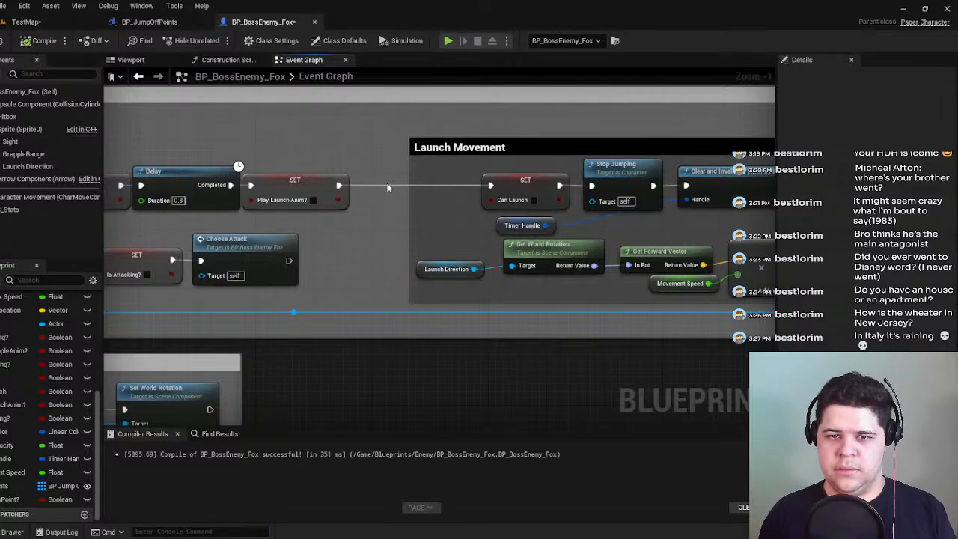
key(ctrl+v)
drag(447, 195, 425, 176)
right_drag(228, 221, 171, 220)
right_drag(367, 255, 442, 268)
drag(398, 211, 323, 320)
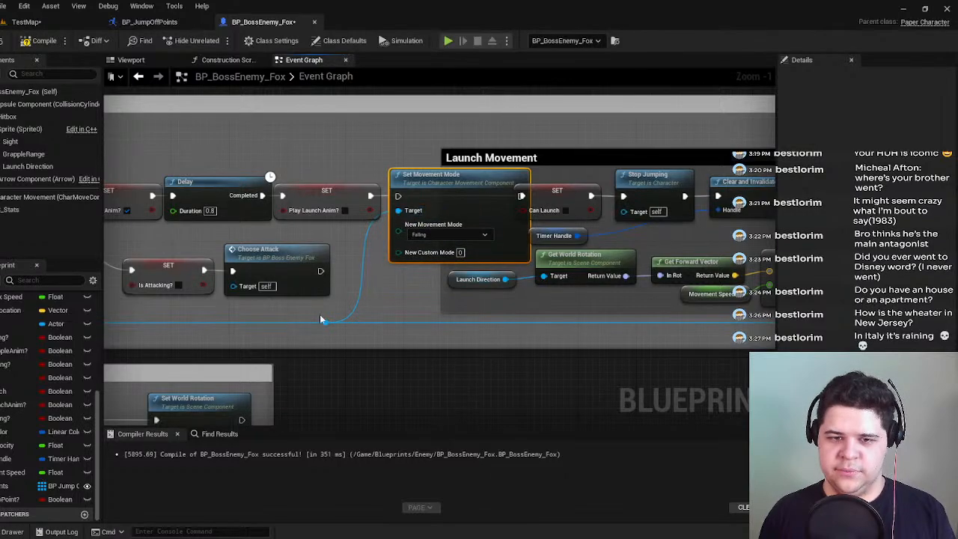
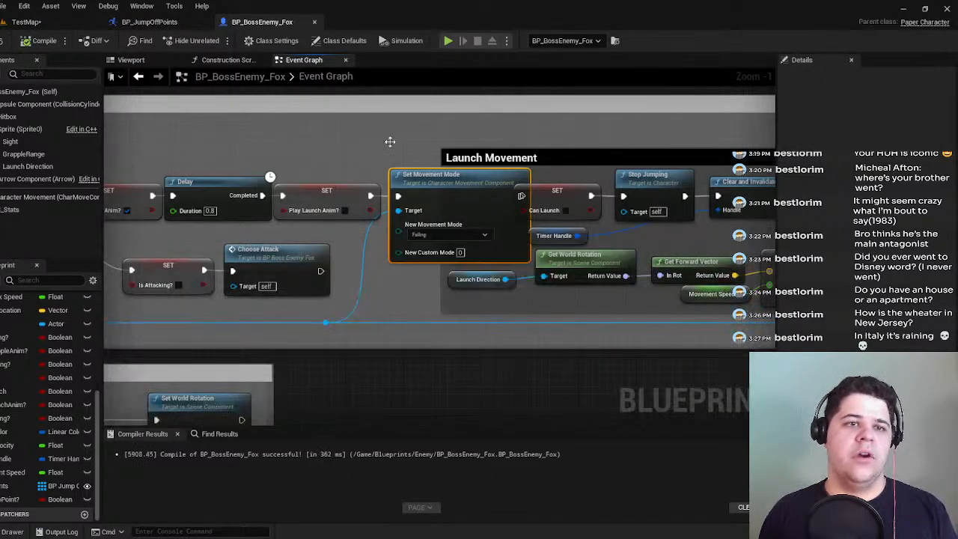
Space out the Can Launch setter, the Set Movement Mode node after Launch Character and its reroute point toward End Launch.
right_drag(336, 129, 383, 196)
drag(367, 199, 388, 199)
right_drag(425, 184, 165, 183)
scroll(393, 178, down, 1)
drag(556, 196, 568, 197)
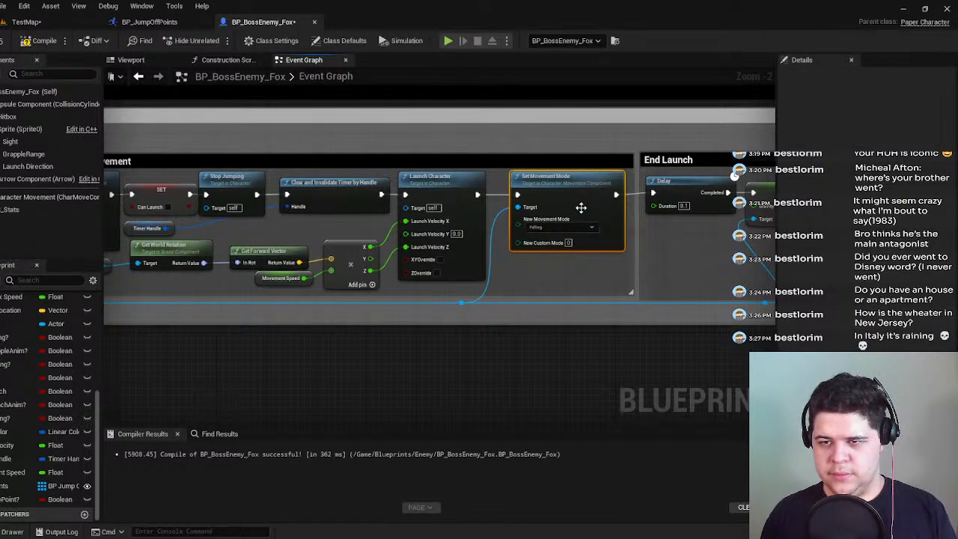
drag(588, 197, 594, 197)
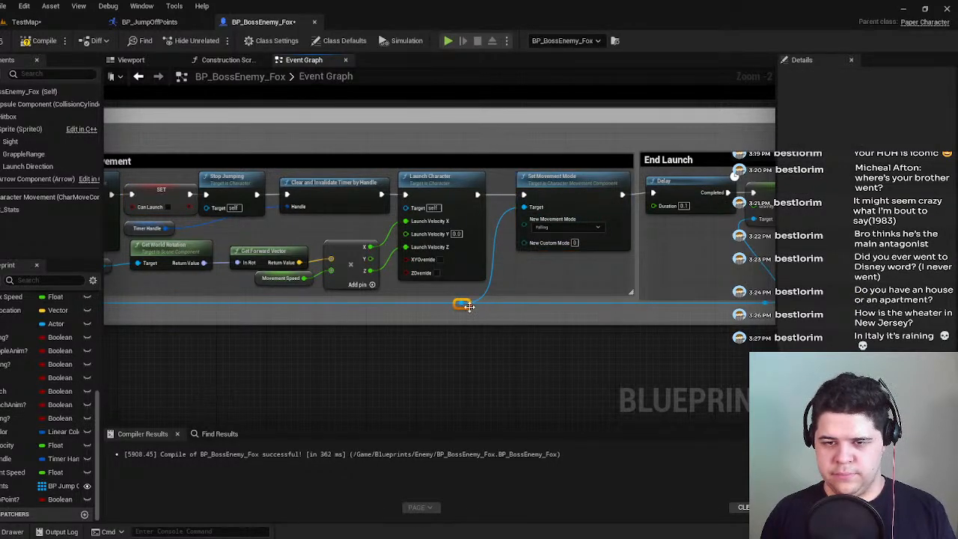
drag(480, 306, 495, 303)
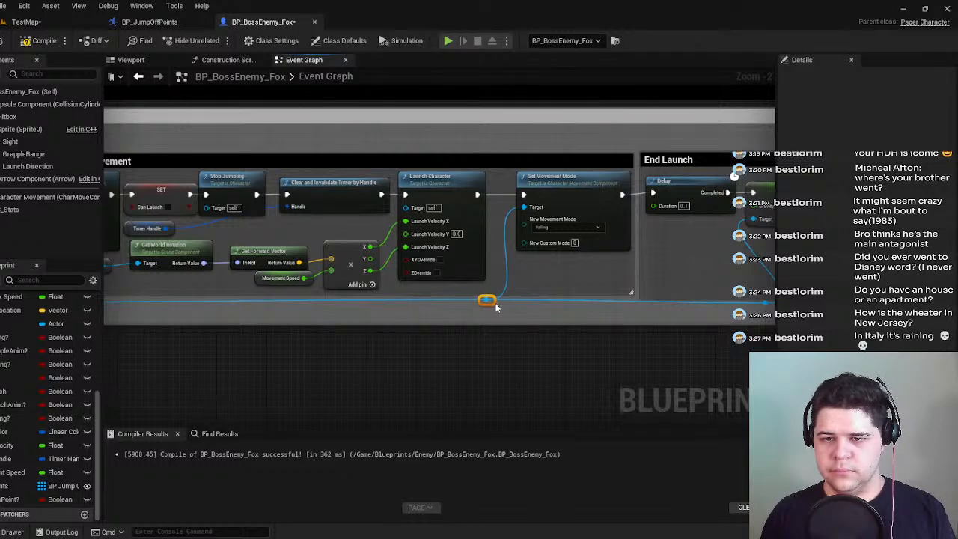
click(543, 278)
Try to straighten the first reroute point's connection to the pasted Set Movement Mode's Target, and undo it.
right_drag(544, 279, 715, 270)
right_drag(413, 295, 455, 297)
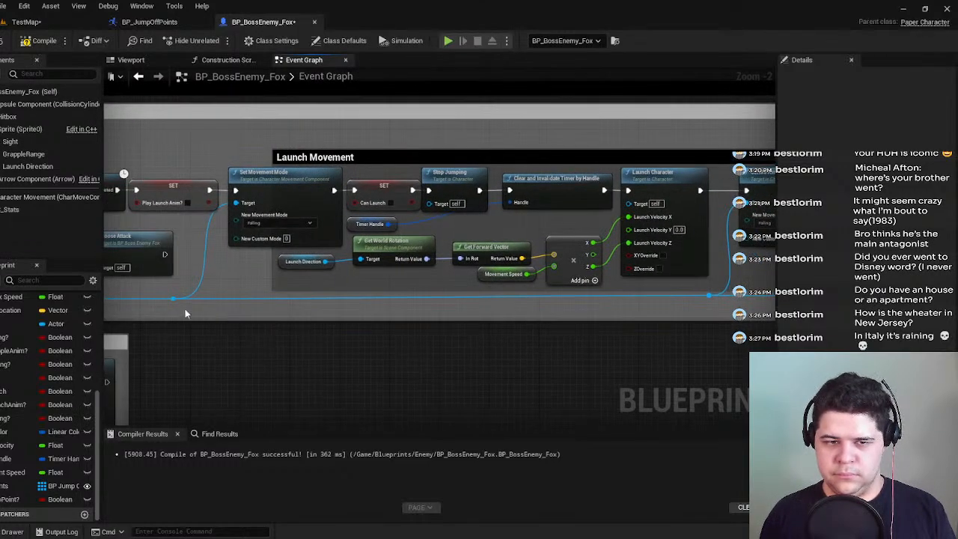
right_click(173, 298)
mouse_move(232, 364)
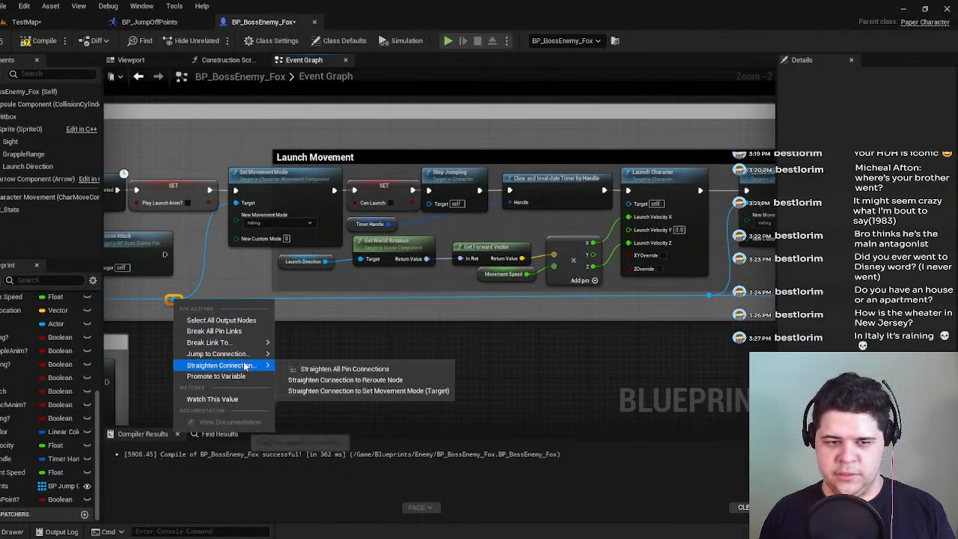
click(292, 392)
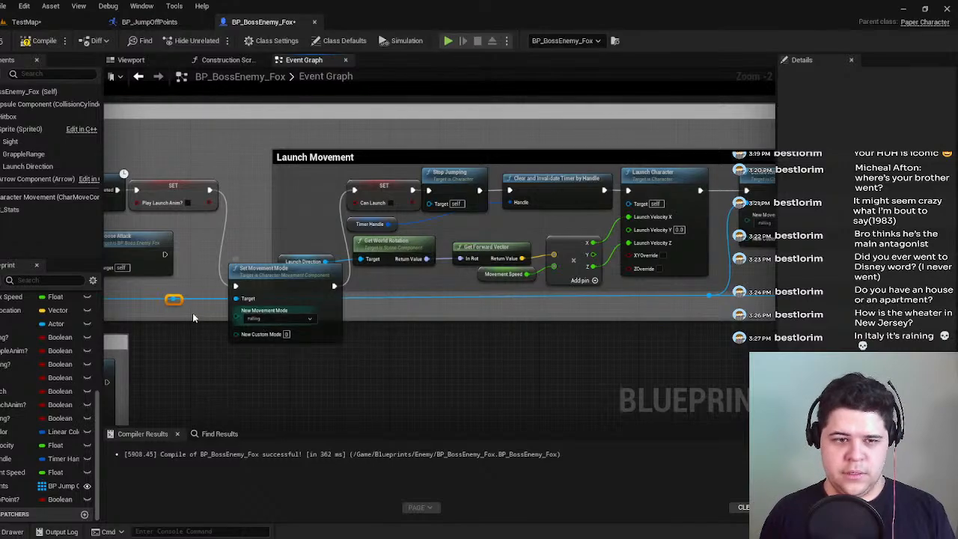
key(ctrl+z)
Straighten the connection from the first reroute point to the reroute point below Launch Character.
right_click(172, 299)
mouse_move(247, 366)
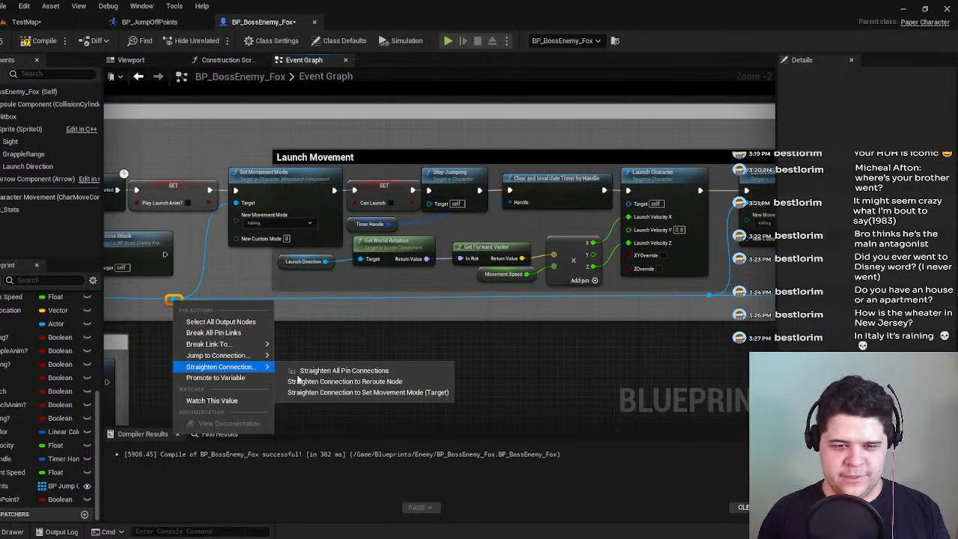
click(345, 381)
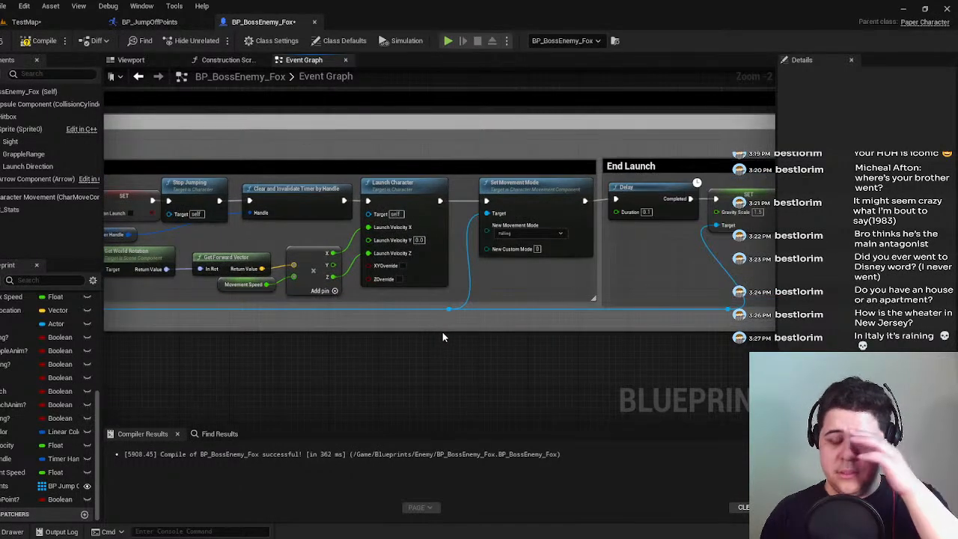
Shift Launch Character and its launch velocity input nodes slightly closer to the Set Movement Mode node that follows it.
scroll(466, 314, up, 1)
drag(468, 314, 153, 261)
right_drag(208, 344, 356, 347)
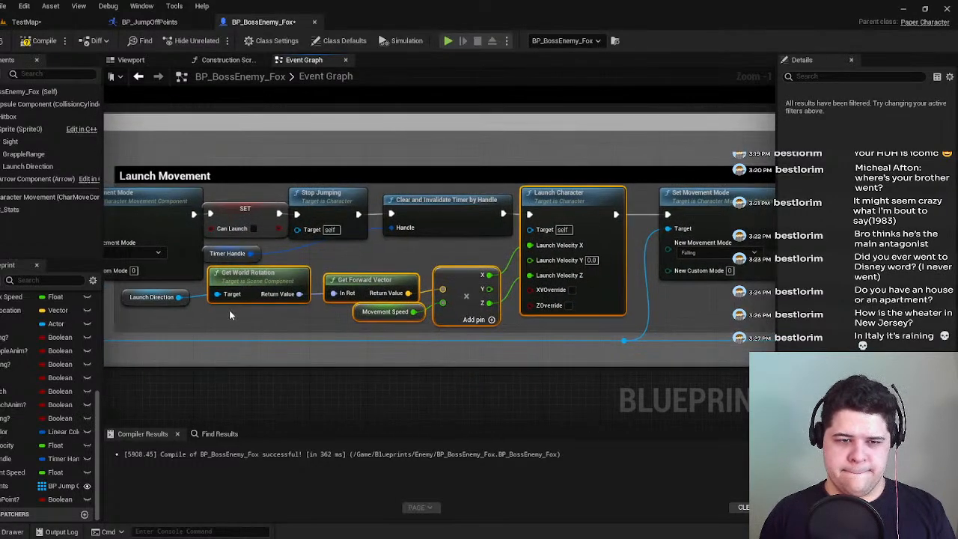
drag(576, 210, 594, 210)
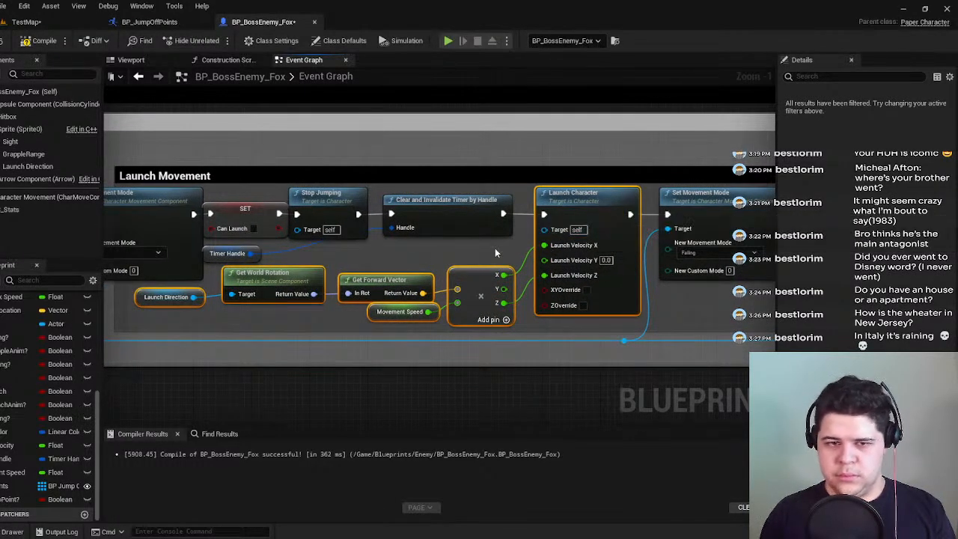
Even out the spacing of Stop Jumping and Clear and Invalidate Timer by Handle, and place Timer Handle just below them.
click(475, 263)
right_drag(536, 269, 570, 262)
drag(556, 208, 564, 208)
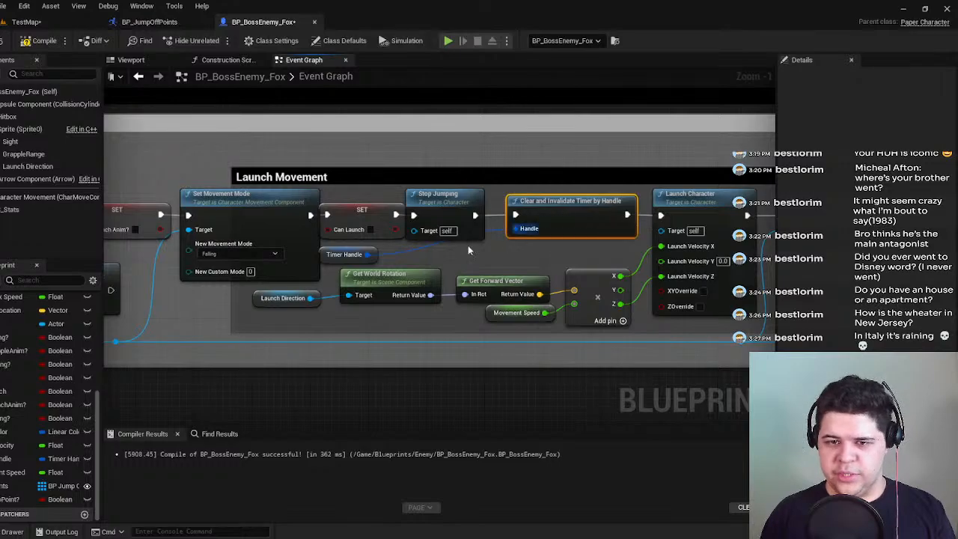
drag(326, 259, 456, 260)
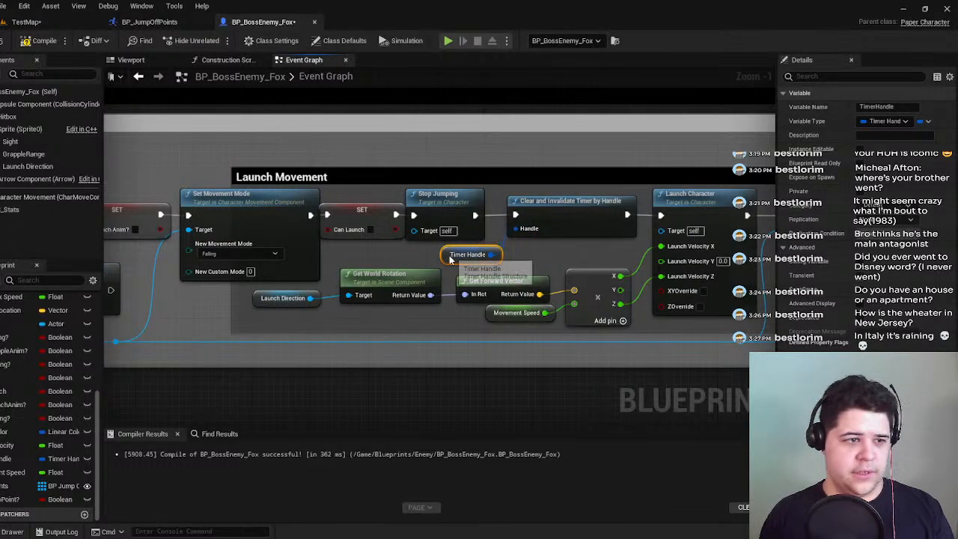
click(392, 149)
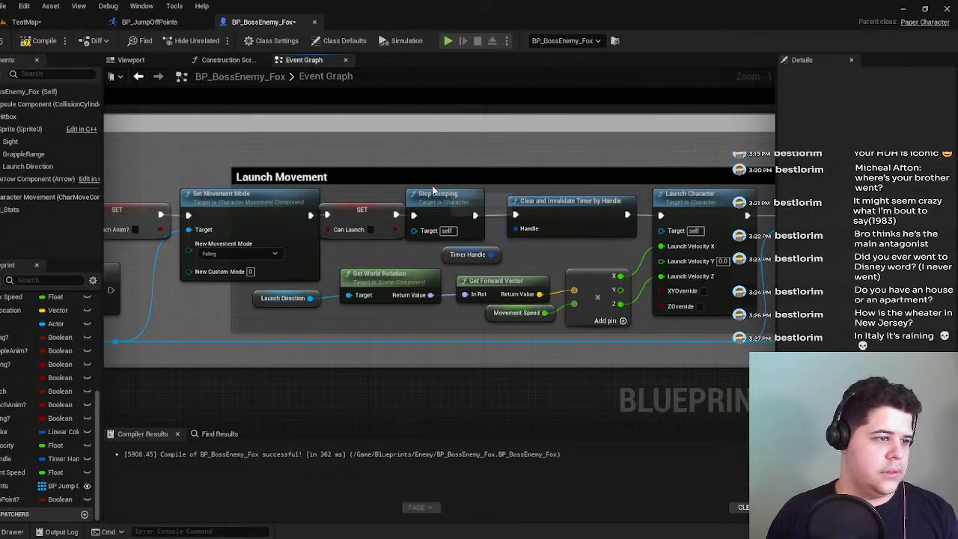
drag(432, 191, 440, 193)
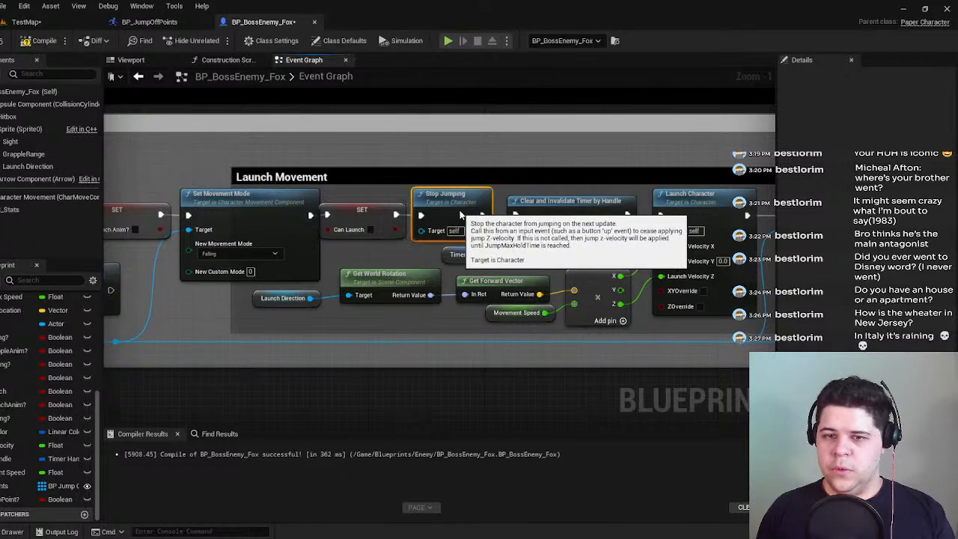
Shift the nodes from the Timer Handle setter through the first reroute point together, closer to Set Timer by Event.
right_drag(395, 237, 442, 229)
mouse_move(287, 230)
right_down()
mouse_move(540, 231)
mouse_move(522, 226)
mouse_move(647, 120)
right_up()
right_drag(335, 231, 388, 290)
right_drag(429, 205, 335, 230)
drag(326, 186, 296, 188)
right_drag(333, 174, 212, 173)
drag(273, 164, 771, 323)
right_drag(621, 344, 508, 278)
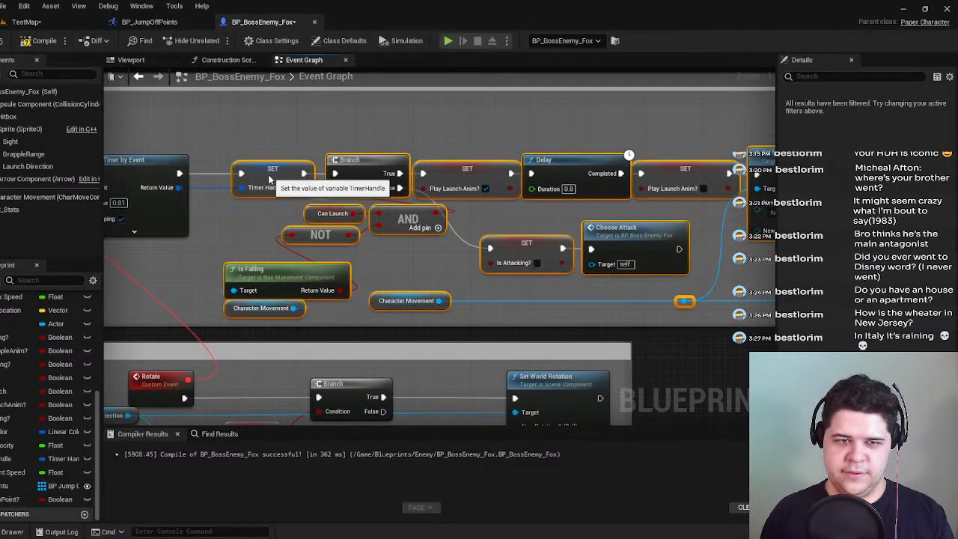
drag(269, 174, 252, 175)
right_drag(270, 144, 139, 192)
Nudge the first Set Movement Mode node toward the Can Launch setter and extend the Launch Movement comment to enclose it.
click(386, 170)
right_drag(386, 170, 181, 175)
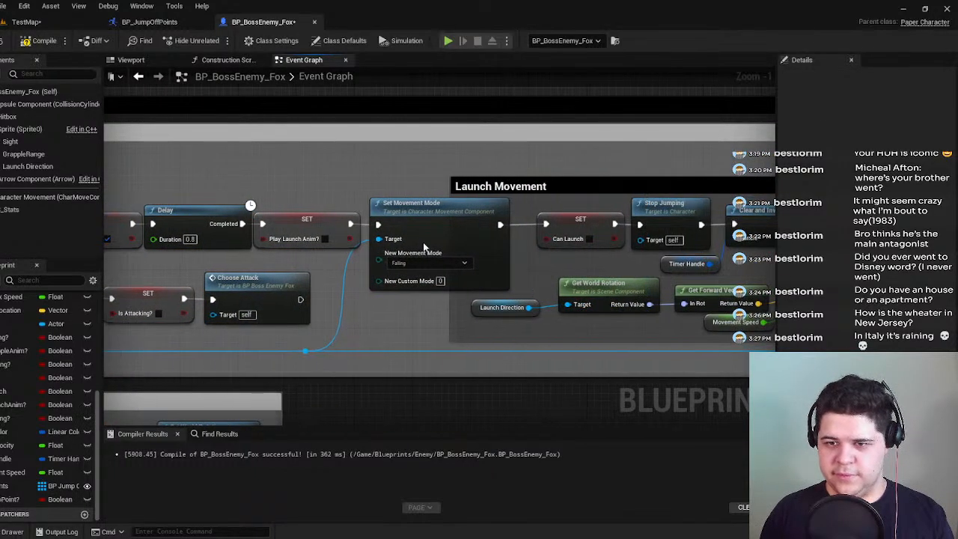
drag(404, 214, 419, 213)
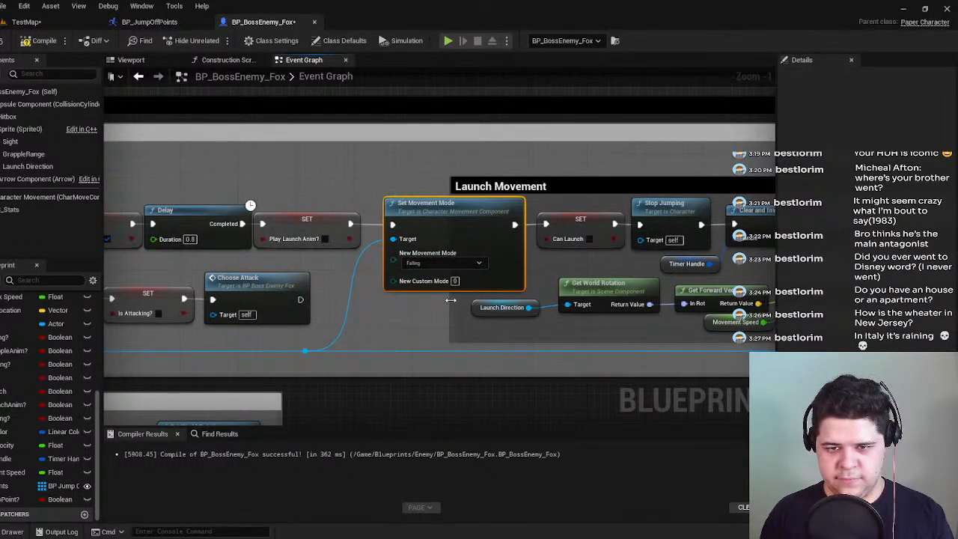
drag(450, 300, 357, 297)
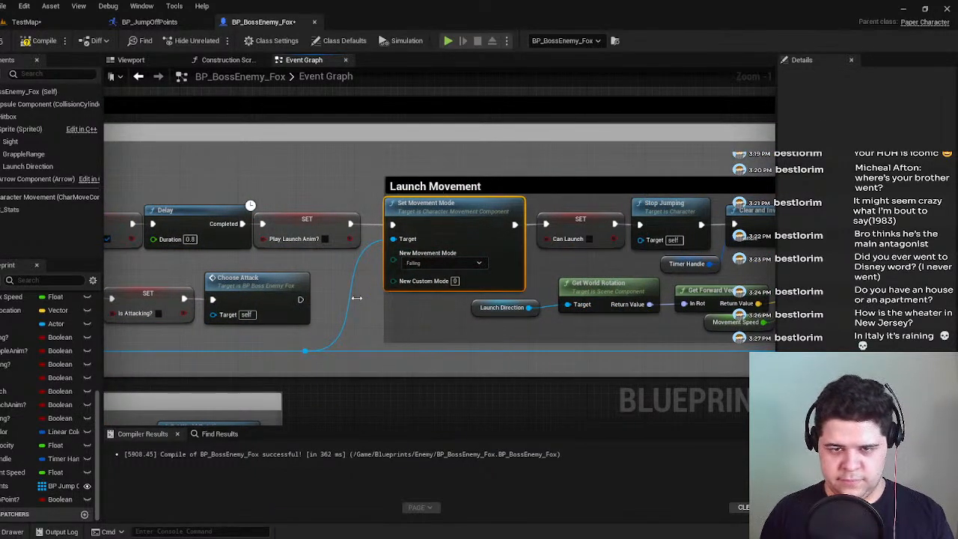
Space out the 0.8 Delay and the Play Launch Anim setter after it toward the Launch Movement comment.
click(332, 223)
right_drag(332, 223, 502, 224)
click(384, 225)
right_drag(339, 245, 512, 247)
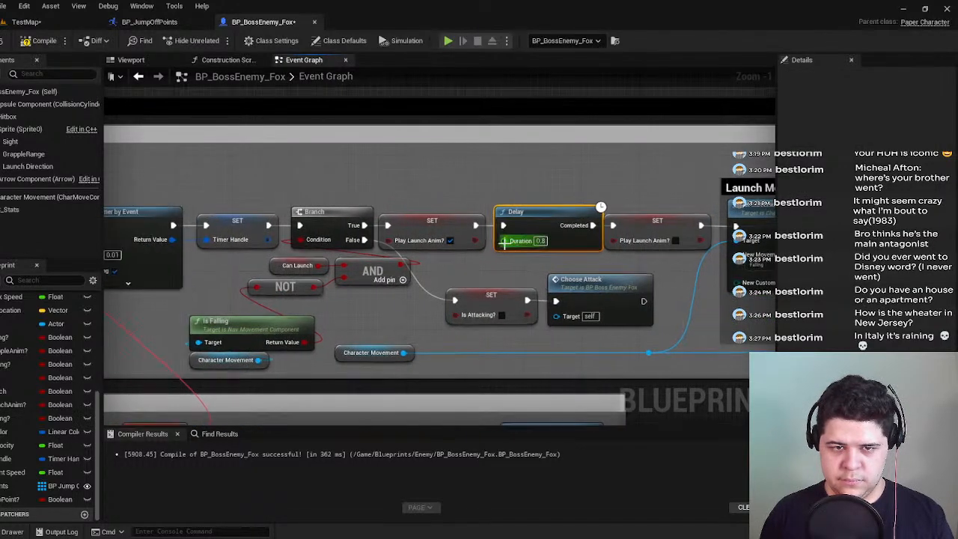
click(472, 190)
right_drag(668, 212, 541, 213)
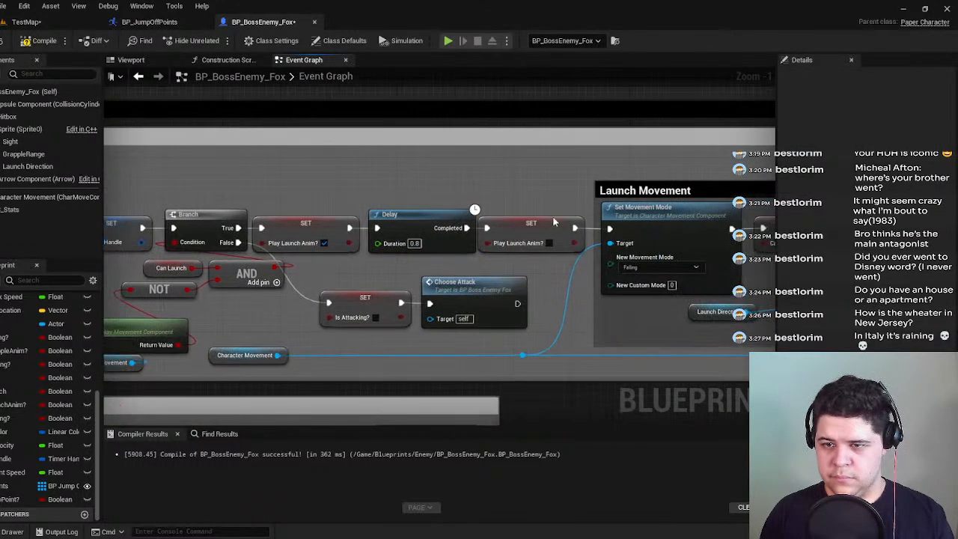
click(541, 217)
click(524, 195)
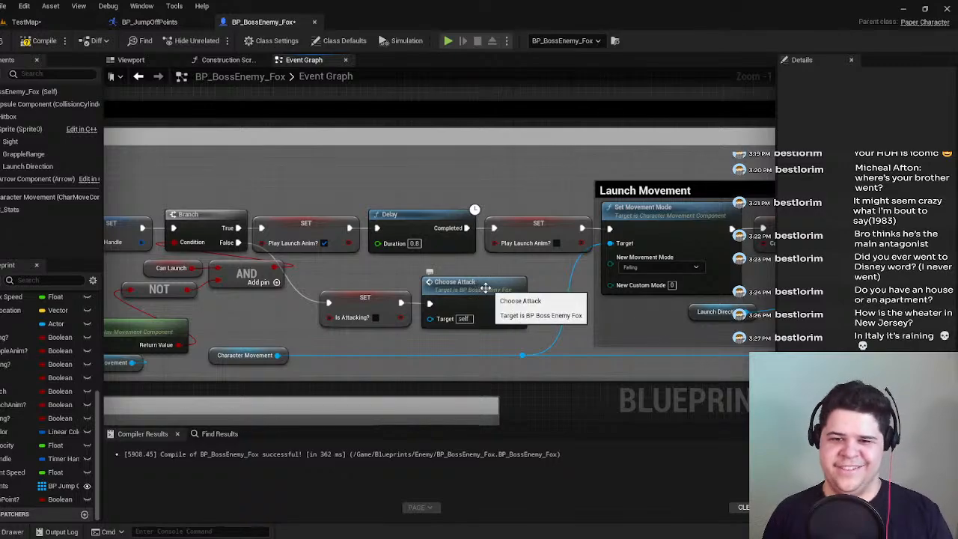
Compile the fox boss blueprint and look over the Launch Movement section.
right_drag(362, 293, 521, 257)
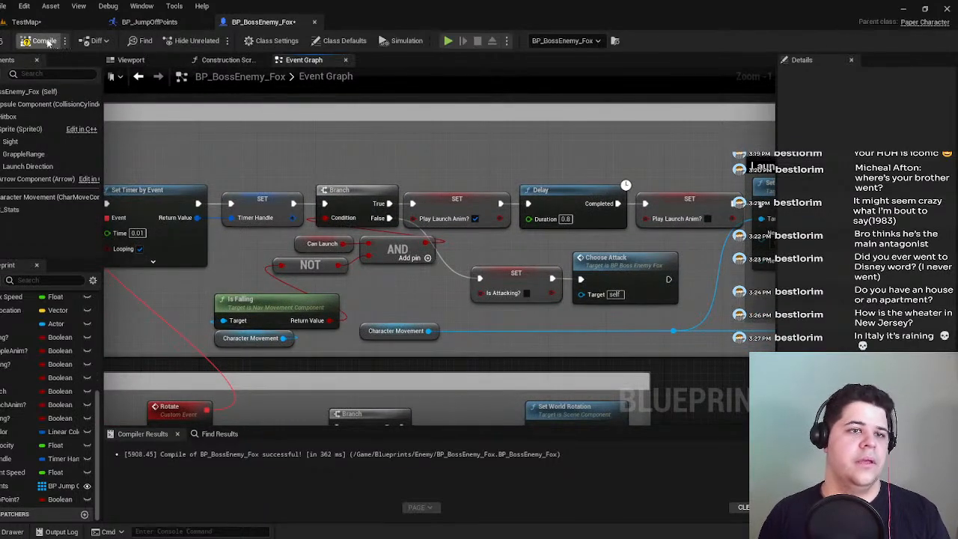
click(43, 40)
right_drag(466, 196, 251, 165)
scroll(251, 164, down, 1)
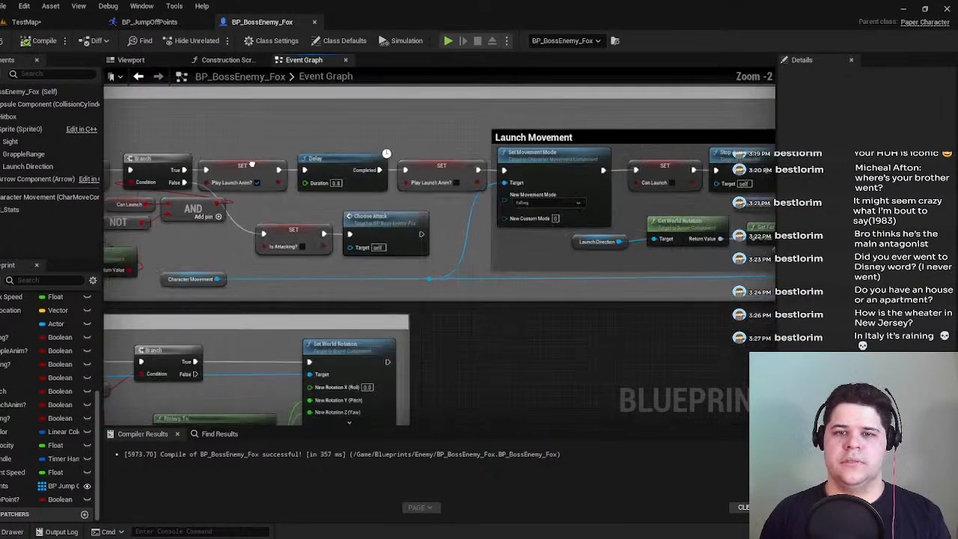
scroll(252, 164, down, 1)
right_drag(587, 124, 376, 173)
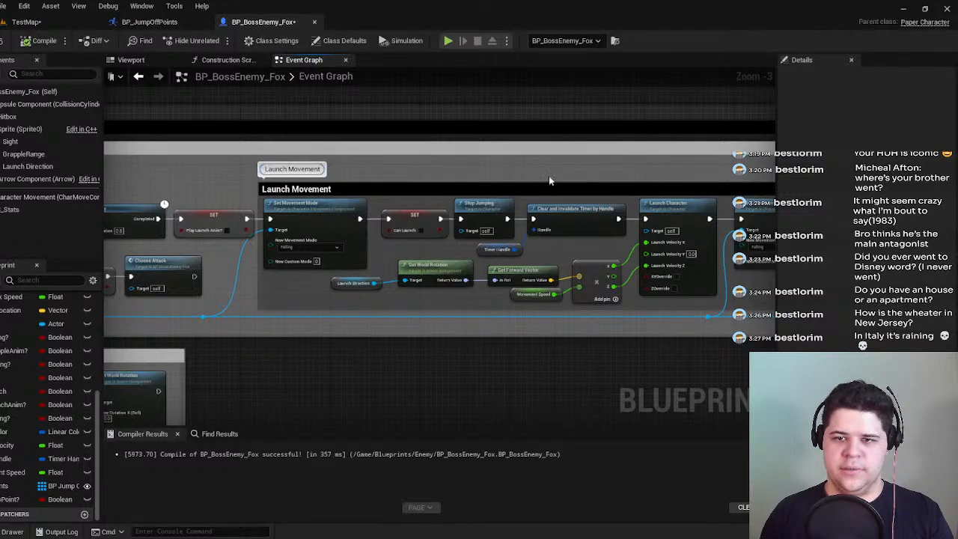
right_drag(566, 166, 401, 172)
right_drag(493, 188, 664, 188)
Play-test TestMap, moving and jumping around the arena to watch the fox boss launch, and end the session.
click(26, 22)
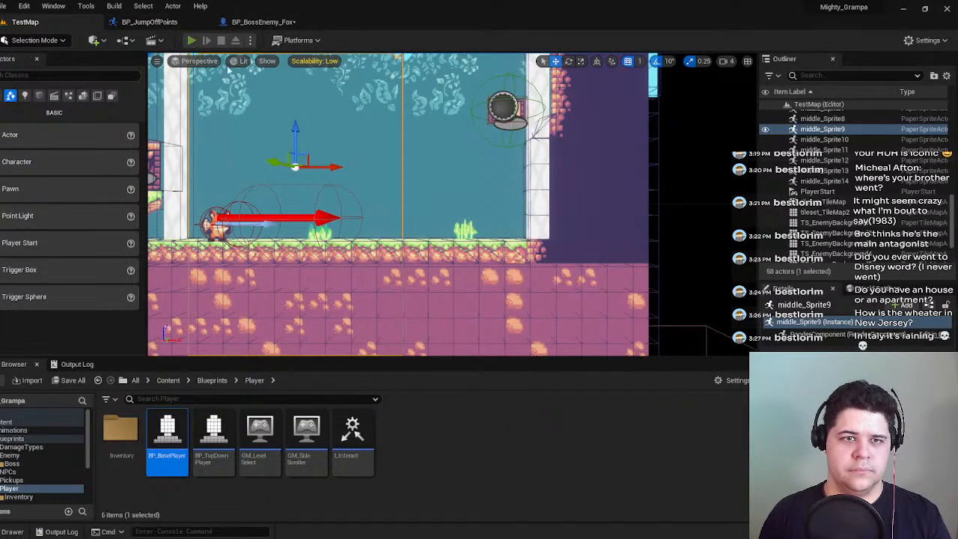
click(192, 40)
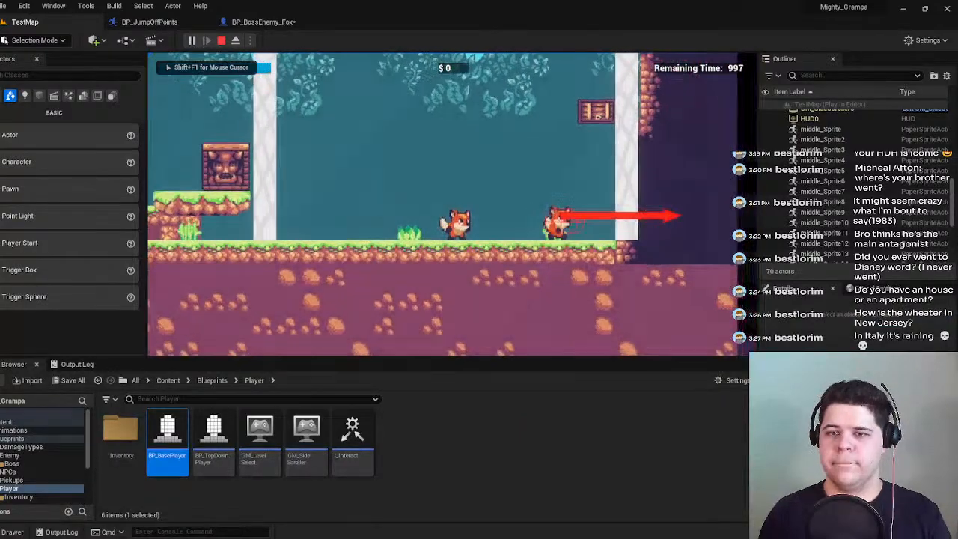
key(space)
key(a)
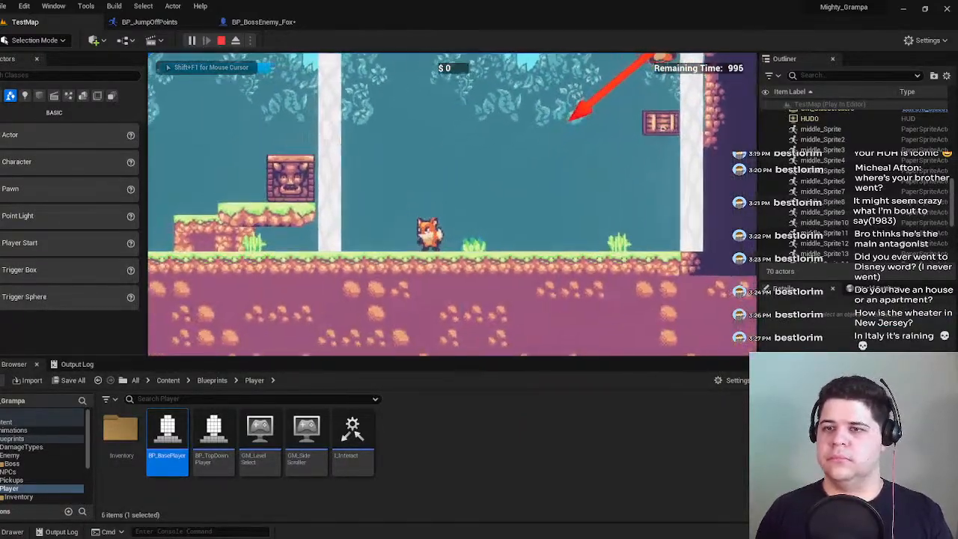
key(d)
key(space)
key(a)
key(d)
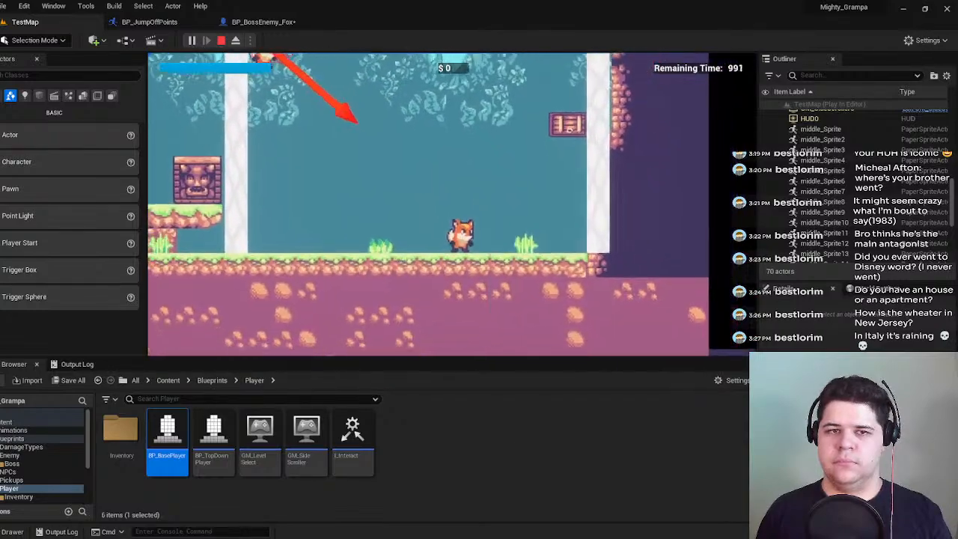
key(Escape)
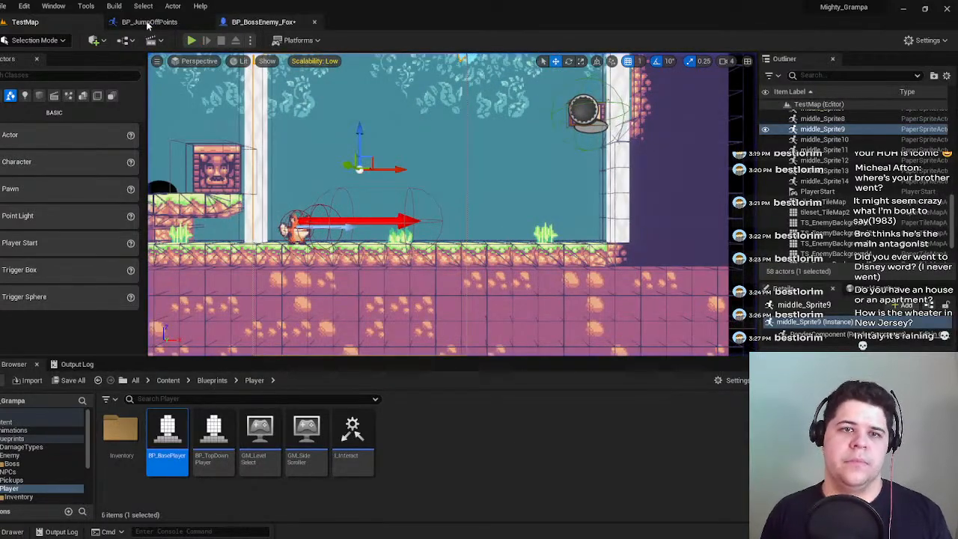
Try enabling XYOverride on Launch Character in the fox boss blueprint, and compile and save it.
click(226, 24)
click(130, 22)
click(294, 27)
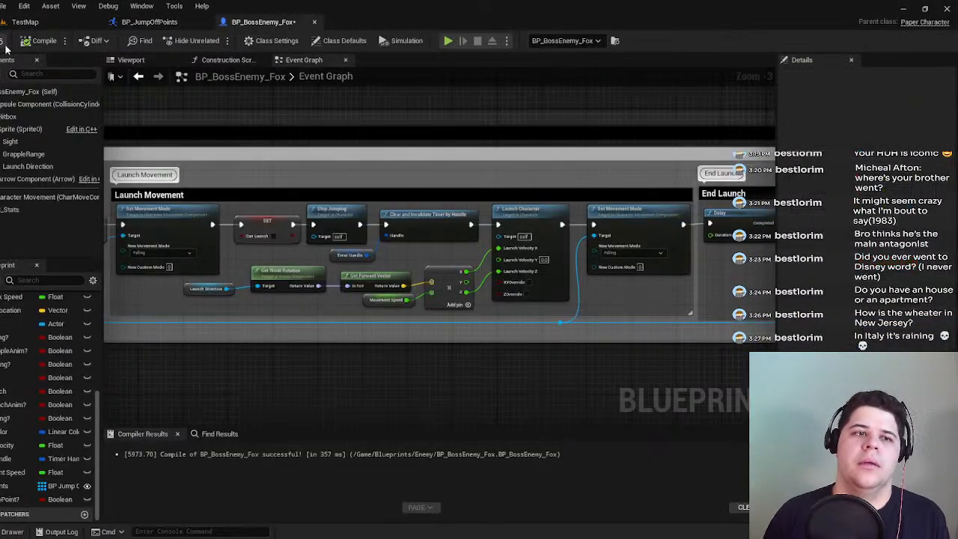
right_drag(631, 271, 586, 259)
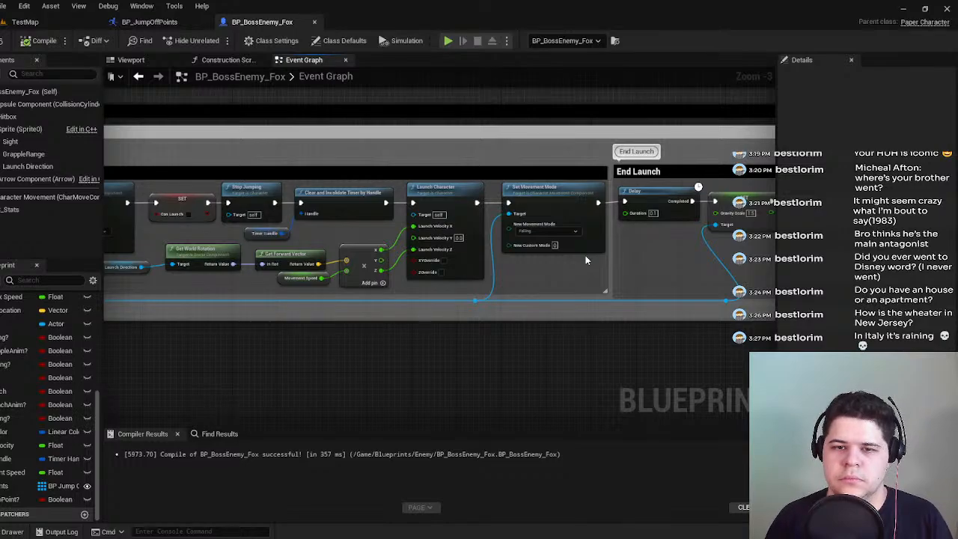
scroll(437, 214, up, 3)
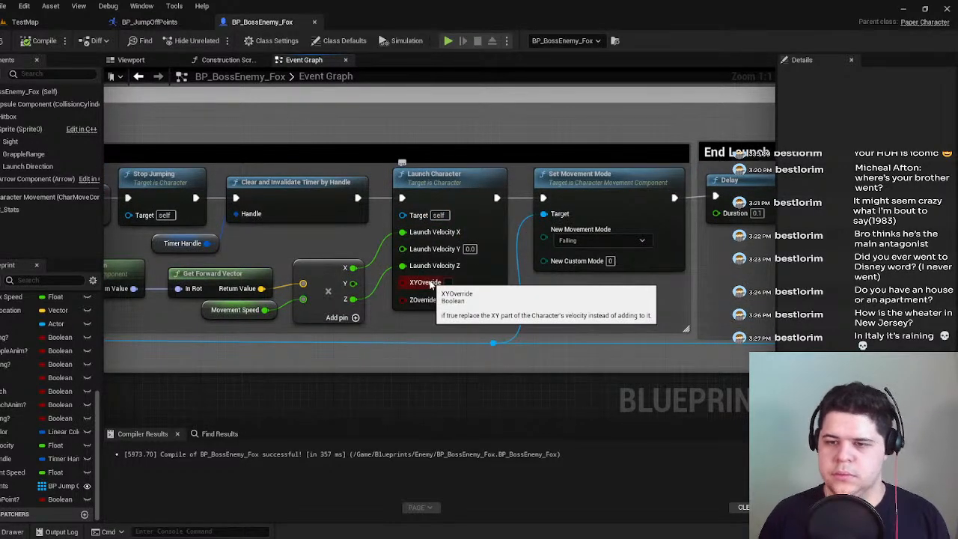
click(448, 282)
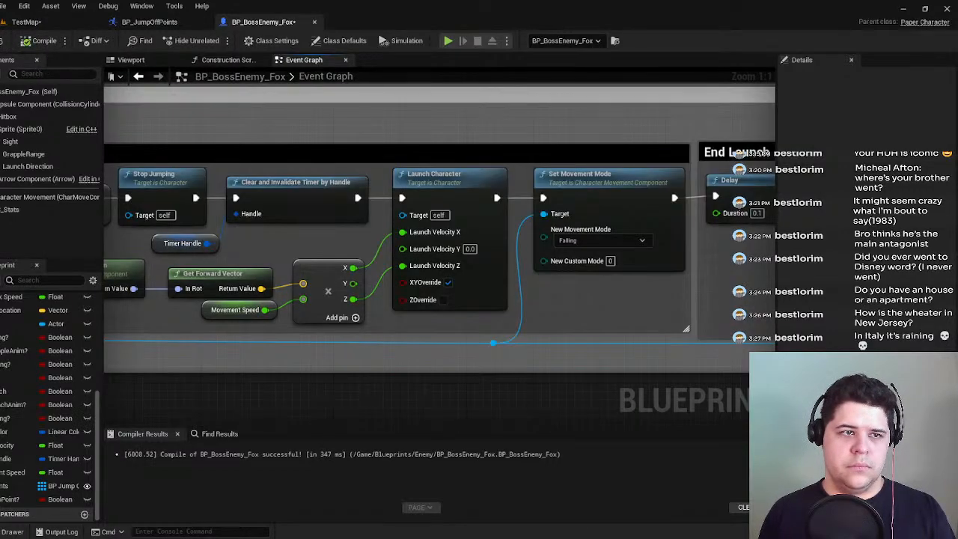
click(6, 37)
Play-test TestMap with XYOverride enabled to check the boss's launch, and end the session.
click(22, 23)
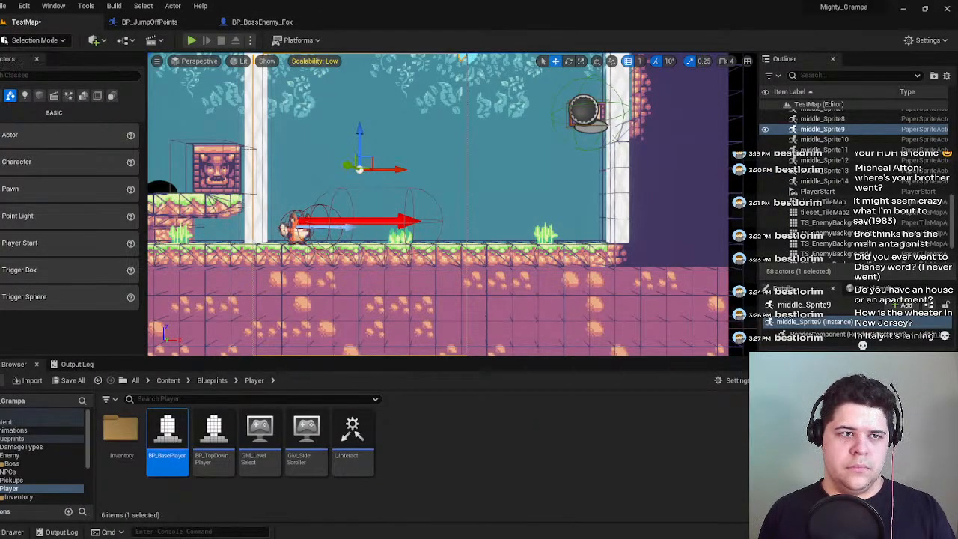
click(185, 41)
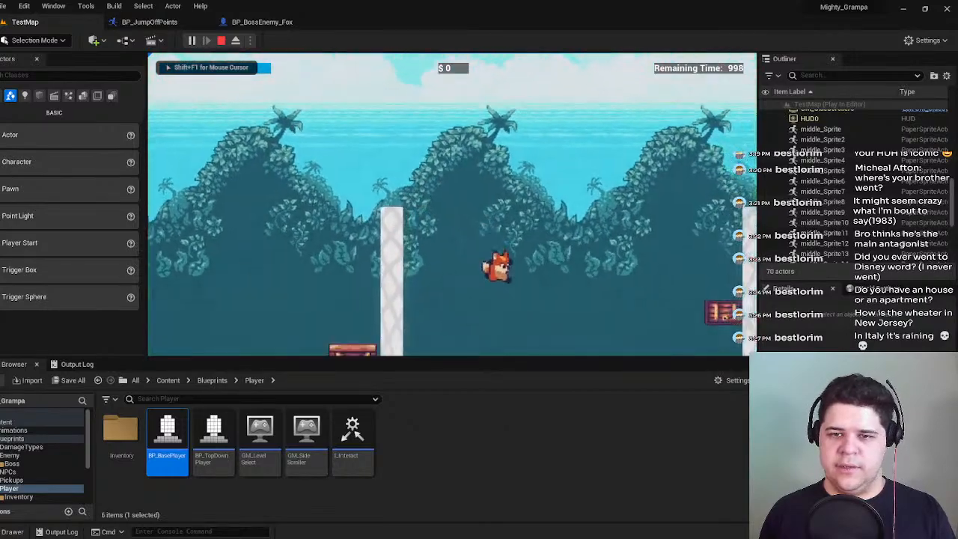
key(space)
key(a)
key(space)
key(Escape)
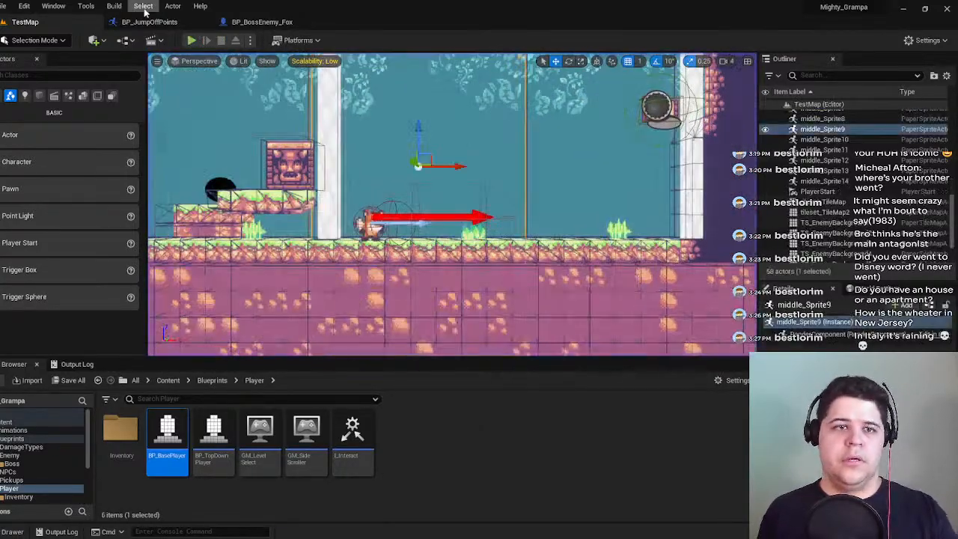
Try Launch Character with XYOverride off and ZOverride on, and compile and save the fox boss blueprint.
click(149, 22)
click(258, 22)
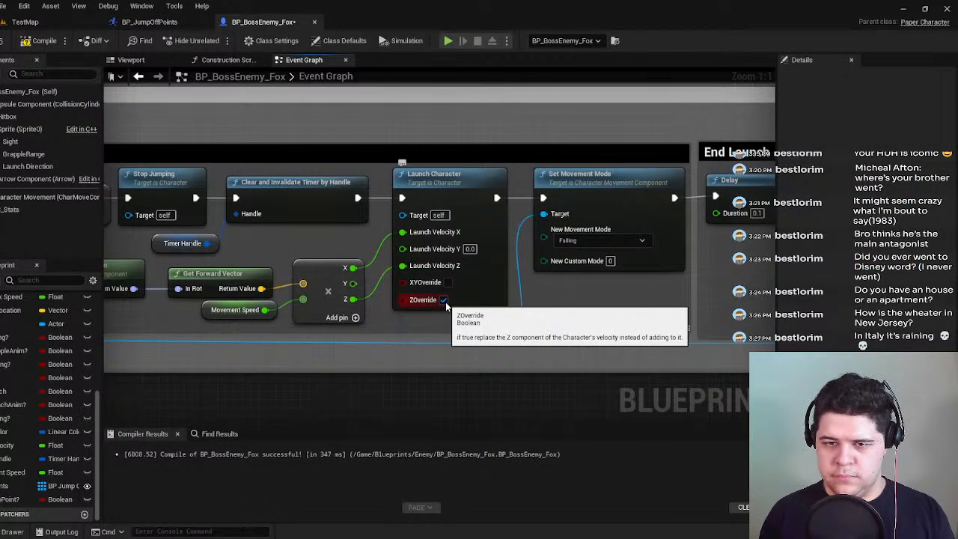
click(37, 40)
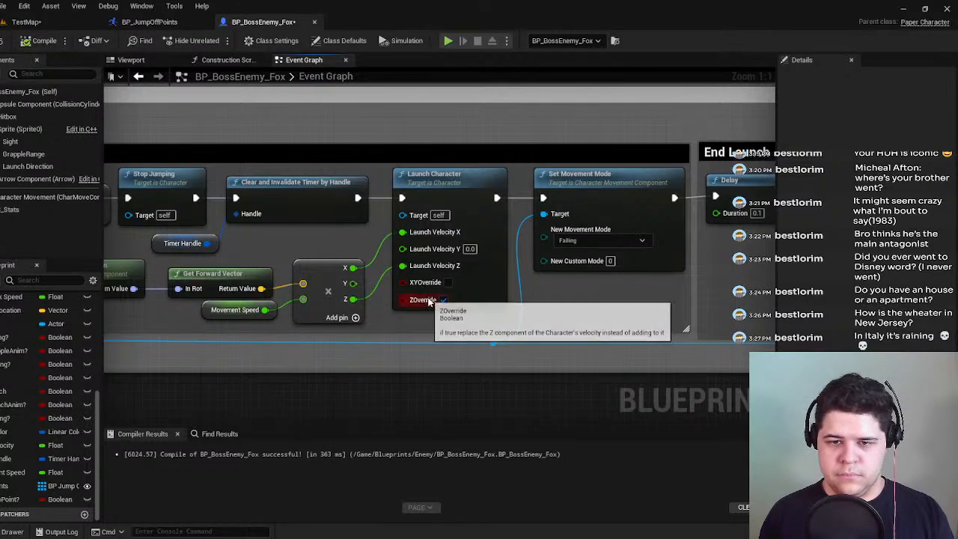
key(ctrl+s)
Play-test TestMap with ZOverride enabled, moving and jumping near the boss to check its launch, and end the session.
click(26, 22)
click(8, 38)
click(254, 22)
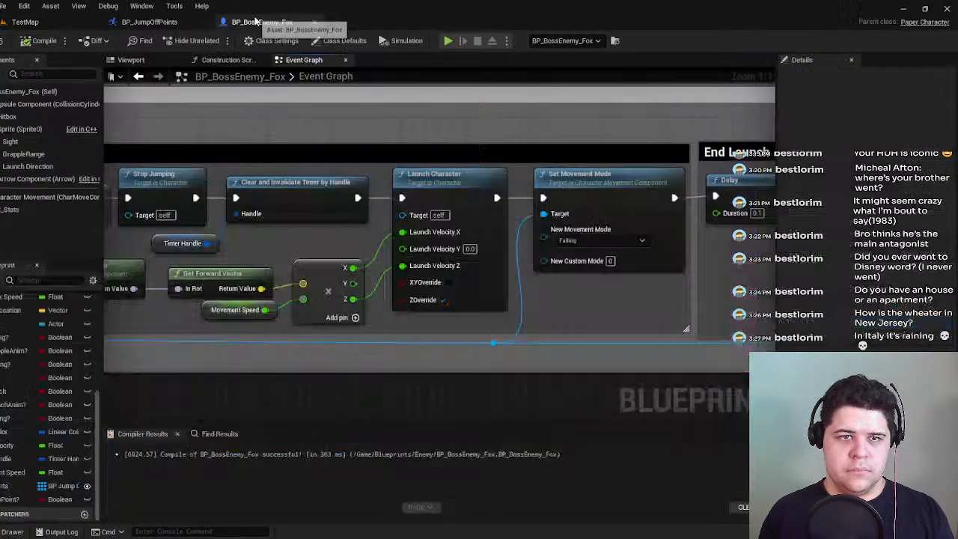
click(67, 22)
click(197, 41)
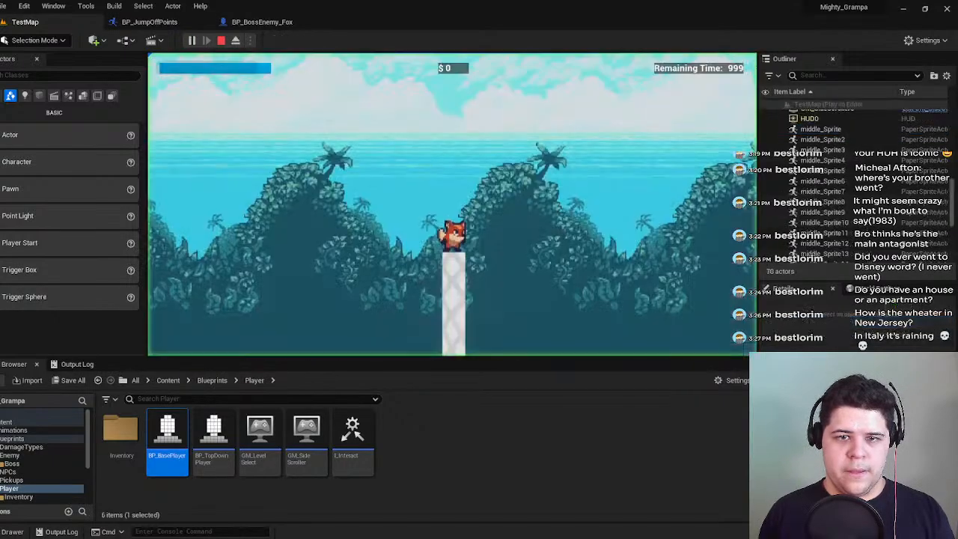
key(d)
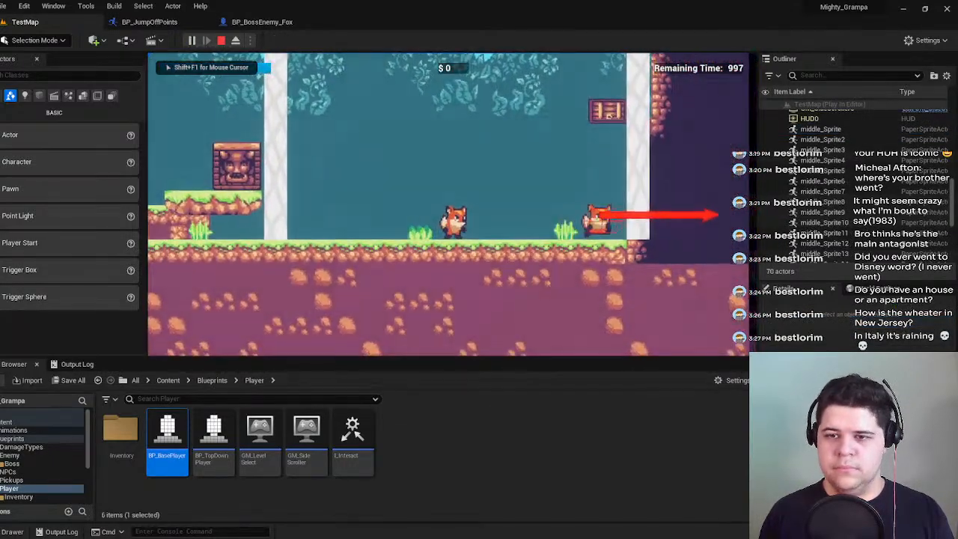
key(space)
key(d)
key(space)
key(a)
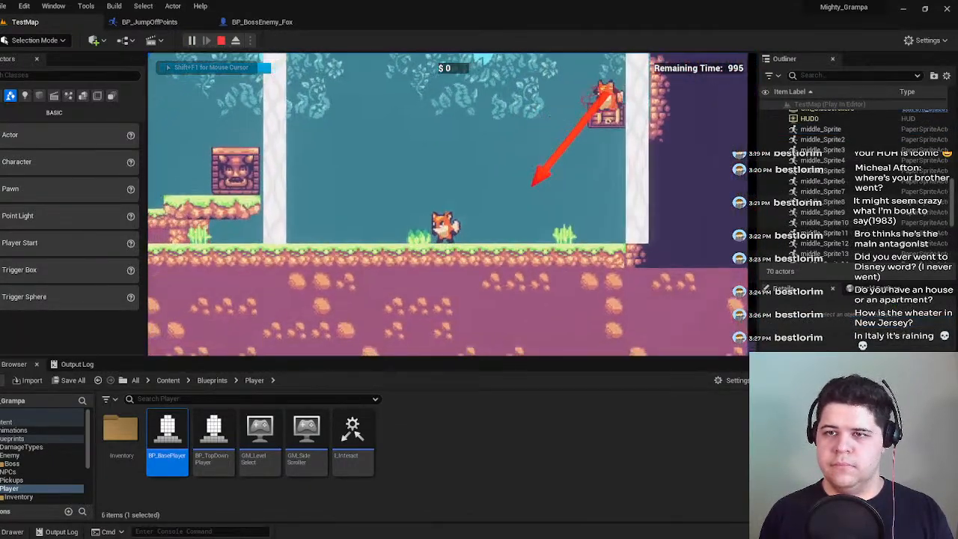
key(Escape)
Turn off ZOverride on Launch Character in the fox boss blueprint, compile and save it, and inspect the Movement Speed node.
click(262, 22)
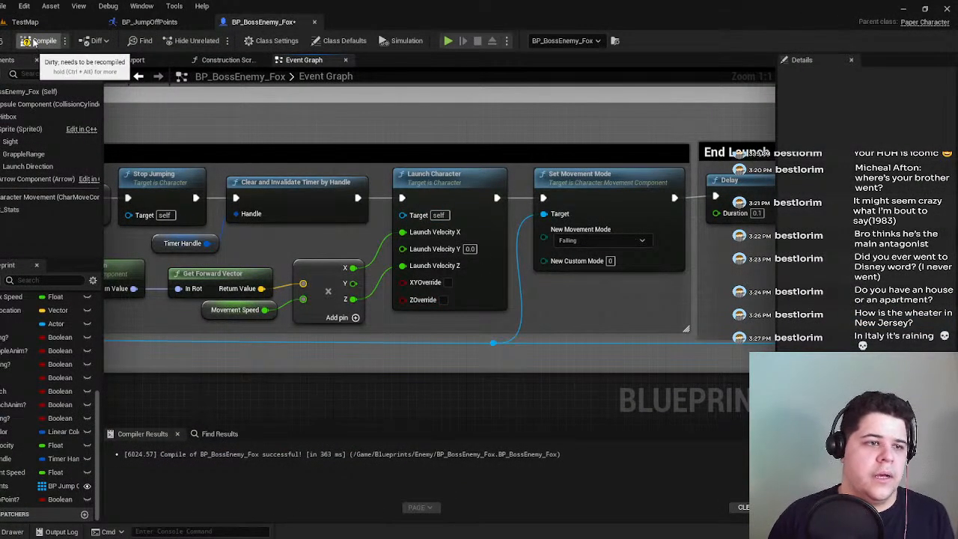
right_drag(268, 249, 358, 260)
click(338, 270)
click(488, 271)
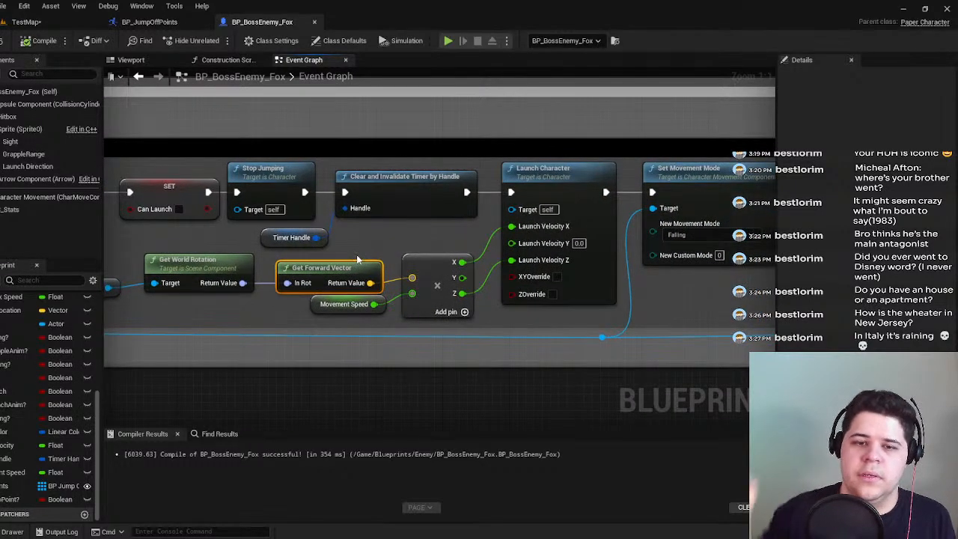
click(337, 304)
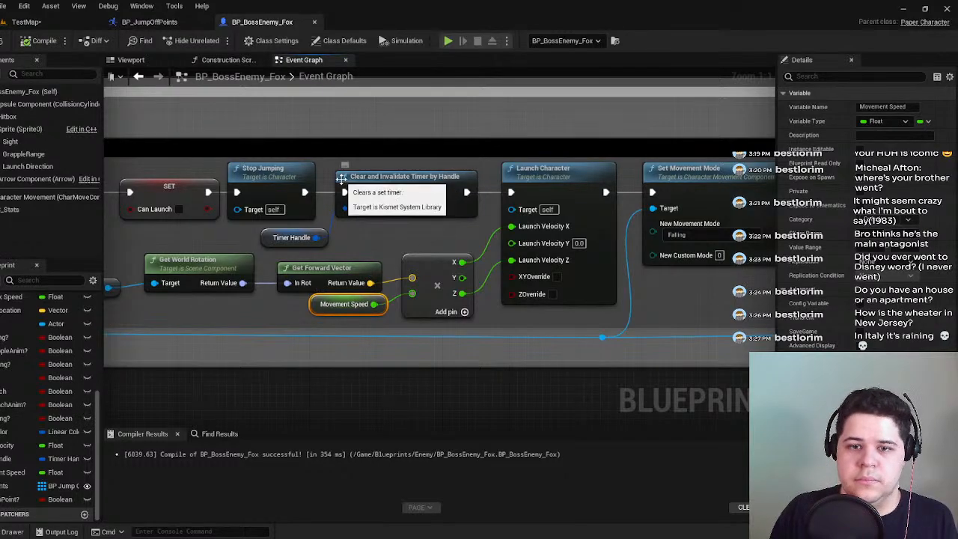
scroll(331, 179, down, 3)
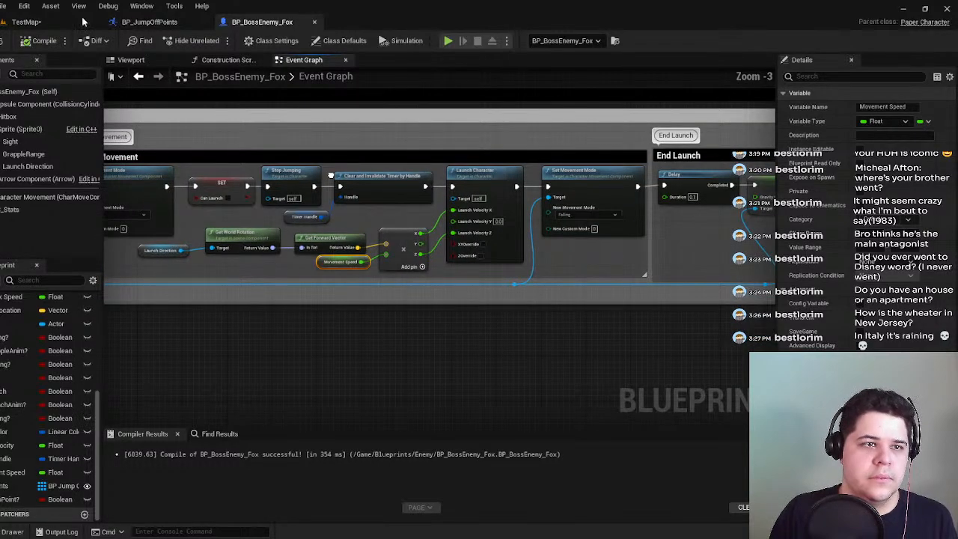
right_click(330, 175)
Open BP_Enemy_LaunchFox from the Enemy blueprints folder and check its Movement Speed variable's default value.
click(24, 22)
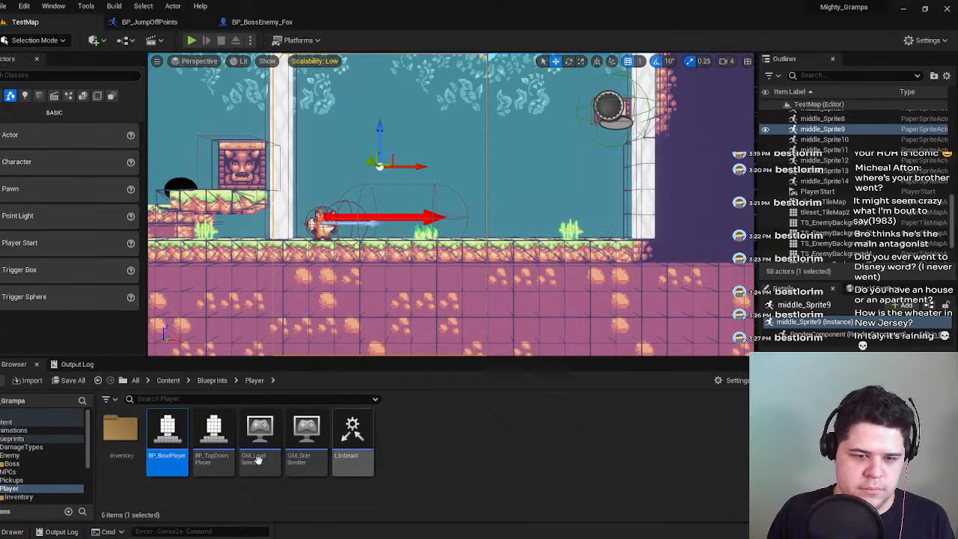
scroll(19, 487, down, 2)
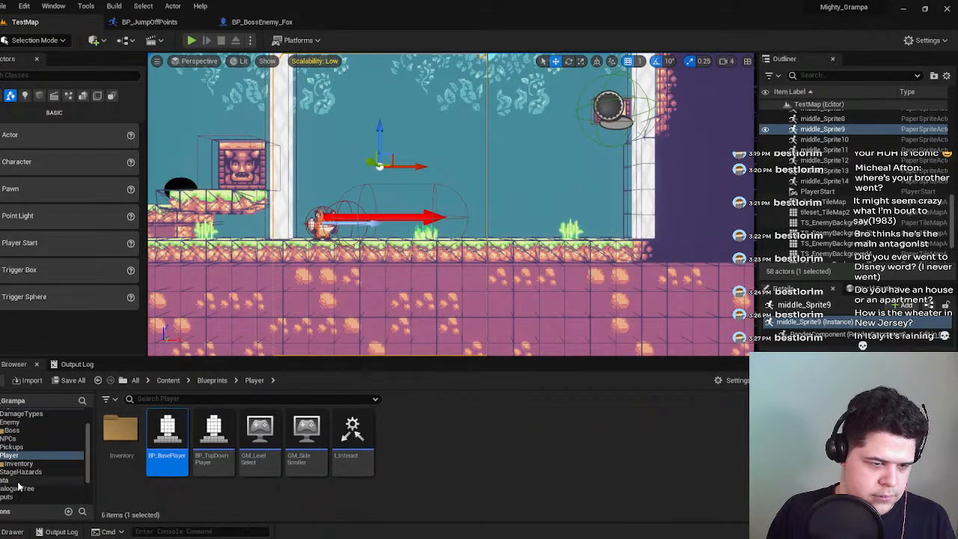
scroll(6, 456, up, 2)
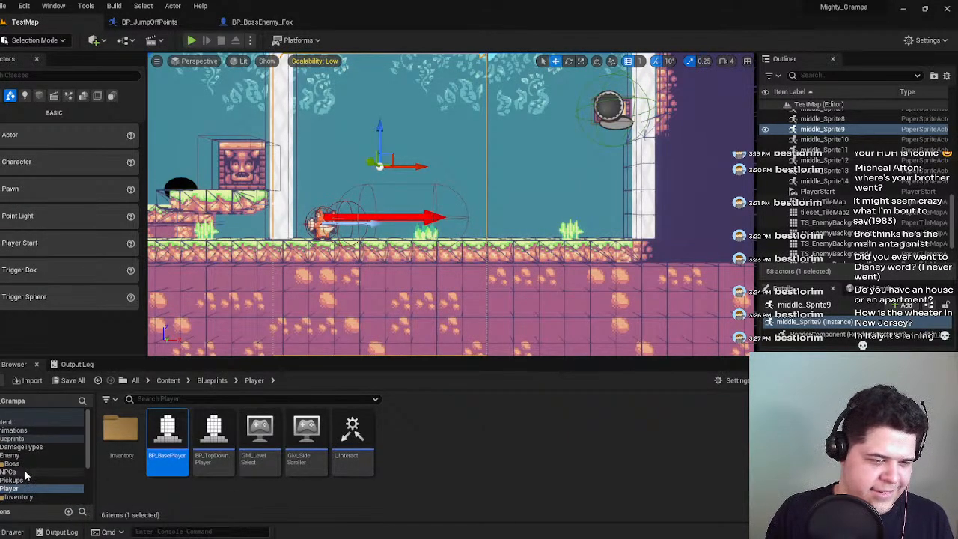
click(26, 456)
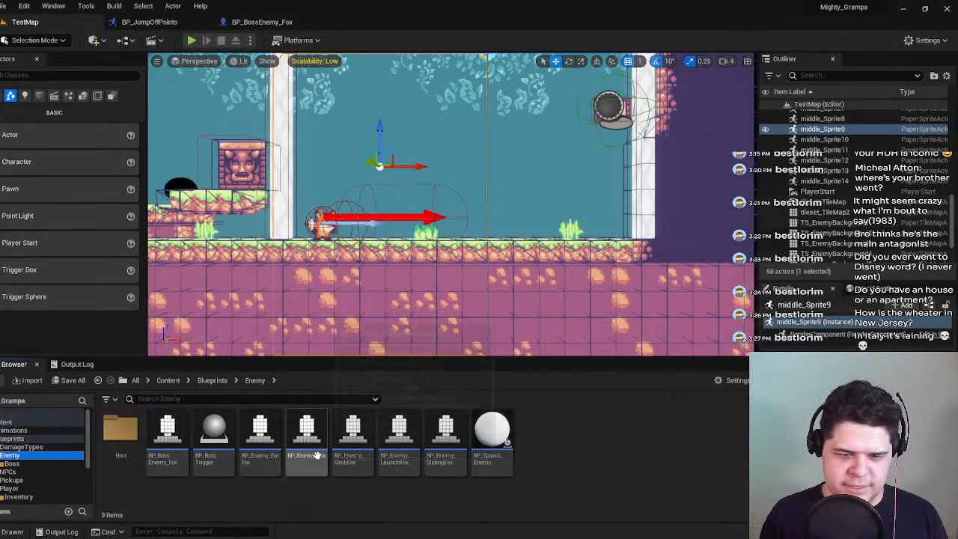
click(392, 464)
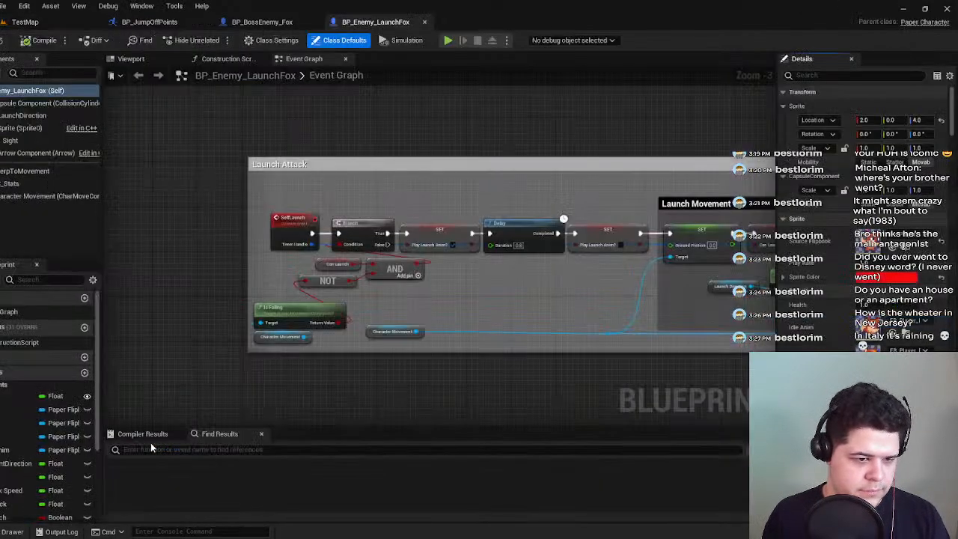
scroll(23, 478, down, 5)
click(9, 435)
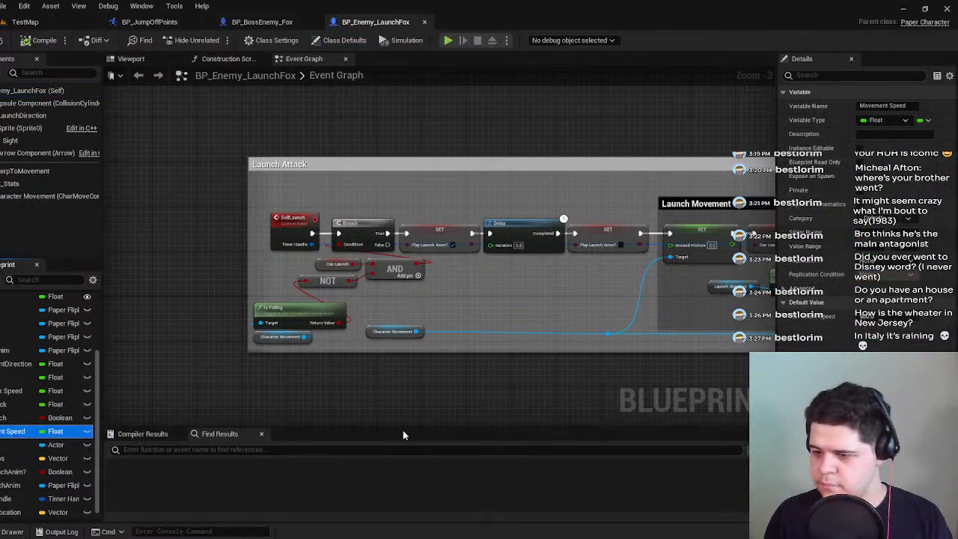
Change the Movement Speed variable's default value in BP_BossEnemy_Fox, and compile and save the blueprint.
click(260, 27)
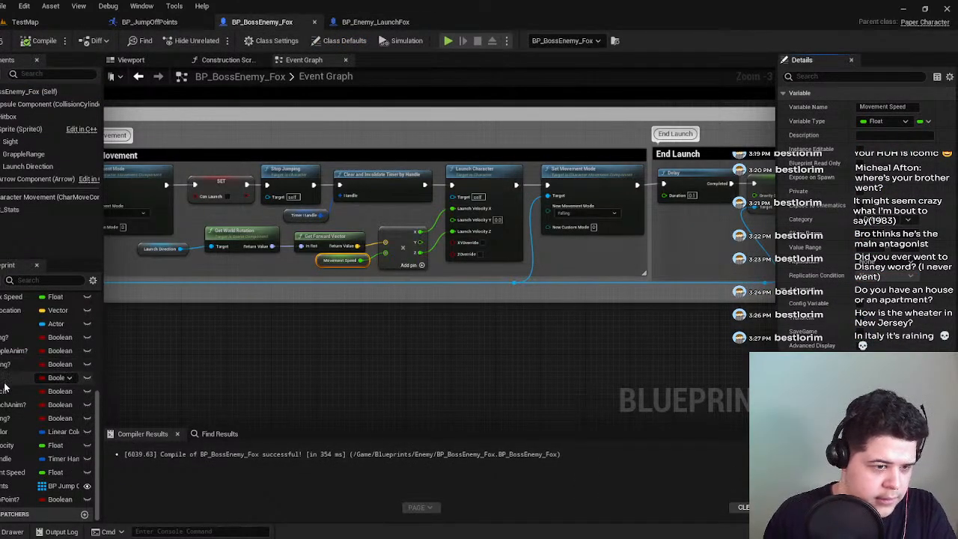
scroll(5, 388, up, 6)
scroll(7, 391, down, 6)
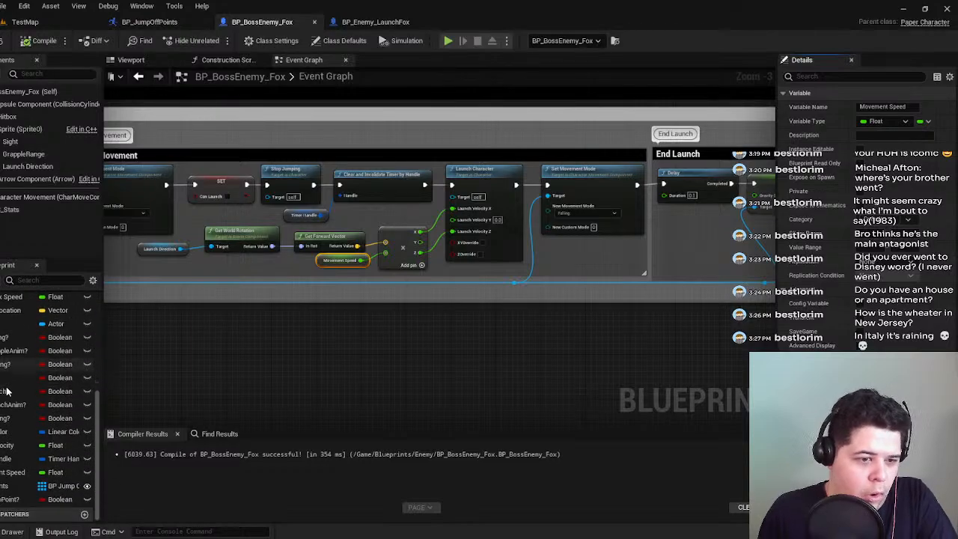
click(15, 472)
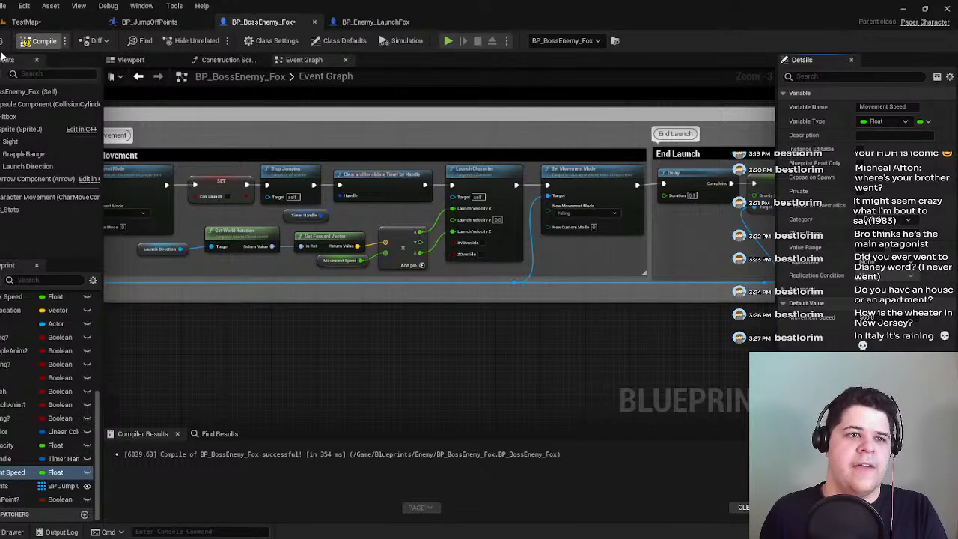
Play-test TestMap with the new Movement Speed, moving and jumping to draw the boss's launches, and end the session.
click(33, 23)
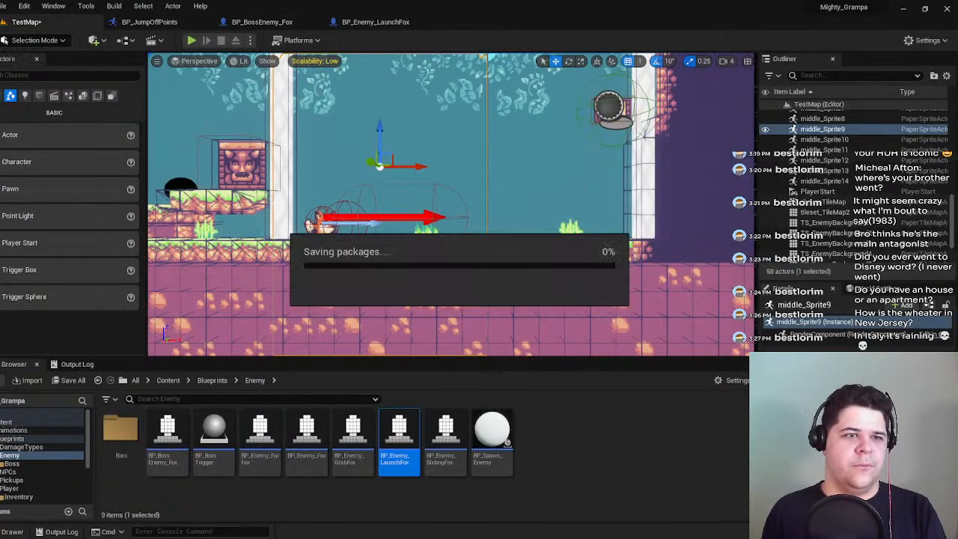
click(193, 41)
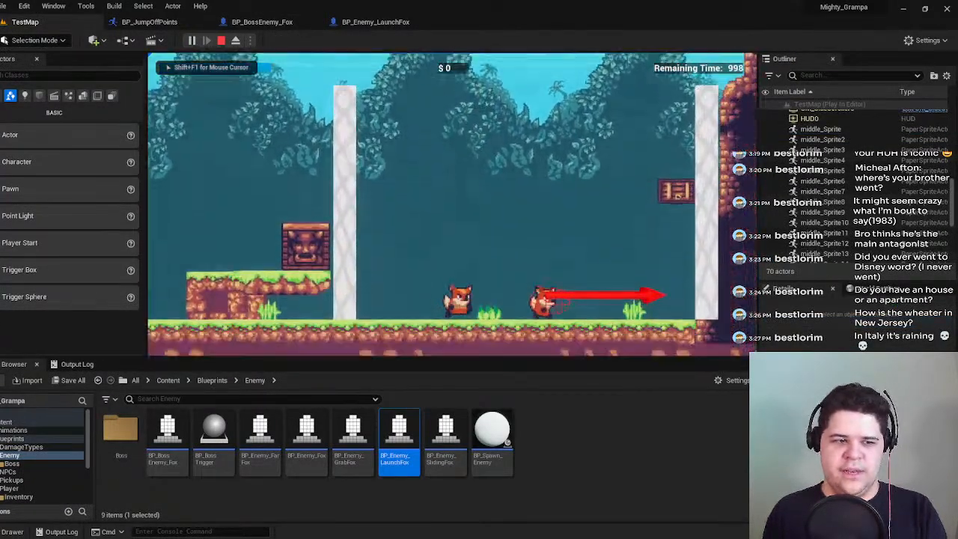
key(a)
key(space)
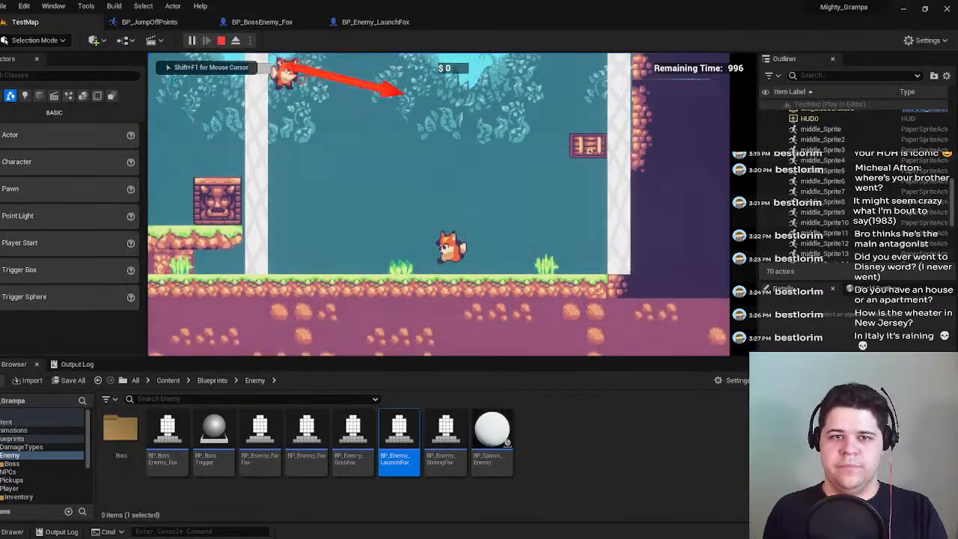
key(d)
key(a)
key(space)
key(d)
key(space)
key(a)
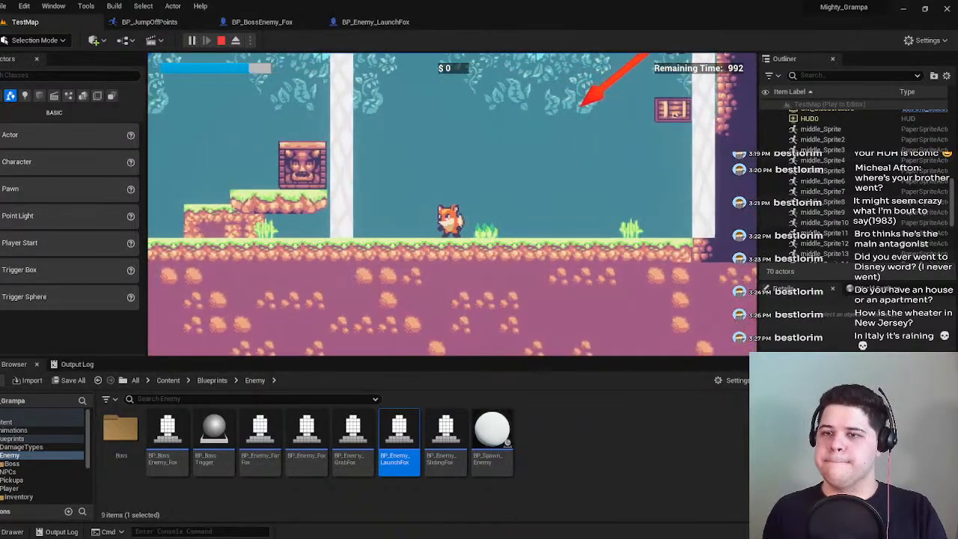
key(d)
key(space)
key(a)
key(space)
key(d)
key(space)
key(a)
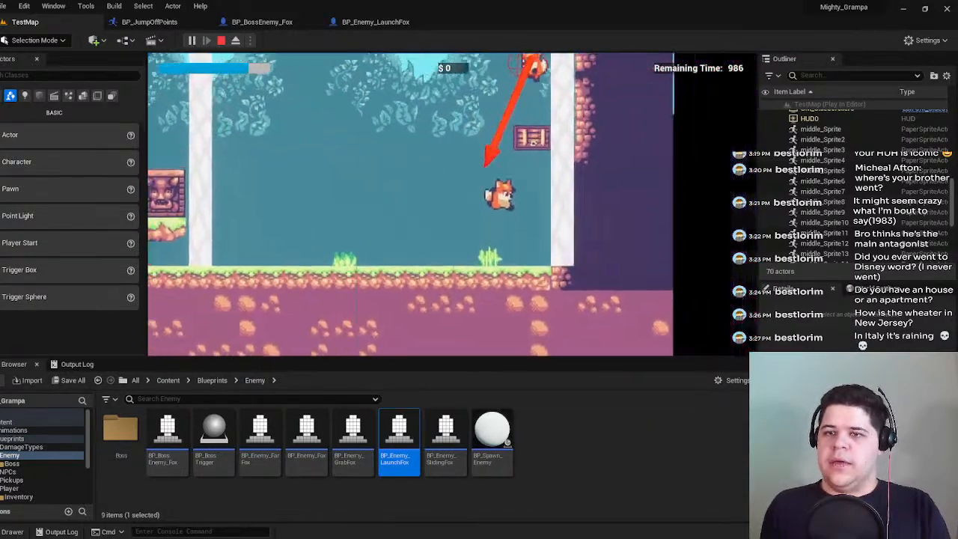
key(Escape)
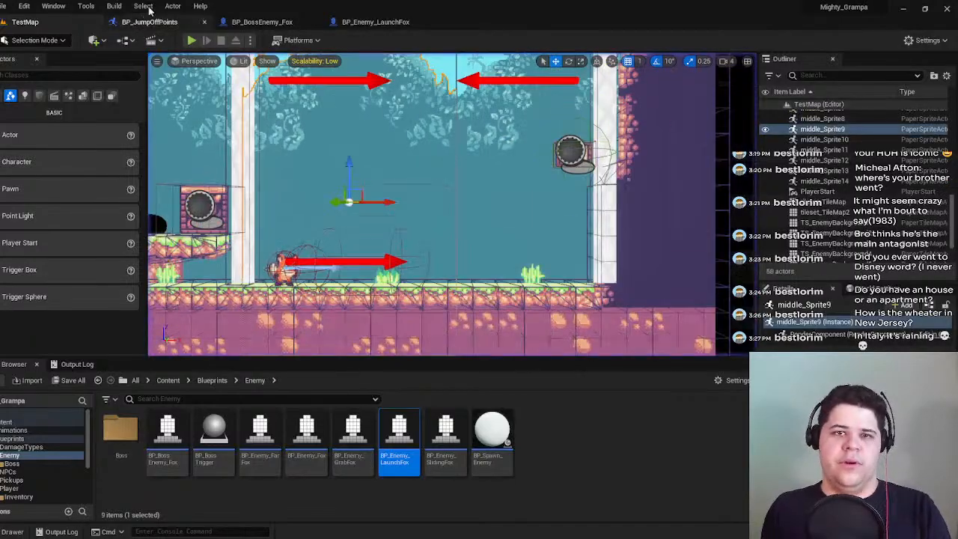
Play-test TestMap a second time to recheck the boss's launch speed and direction, and end the session.
key(d)
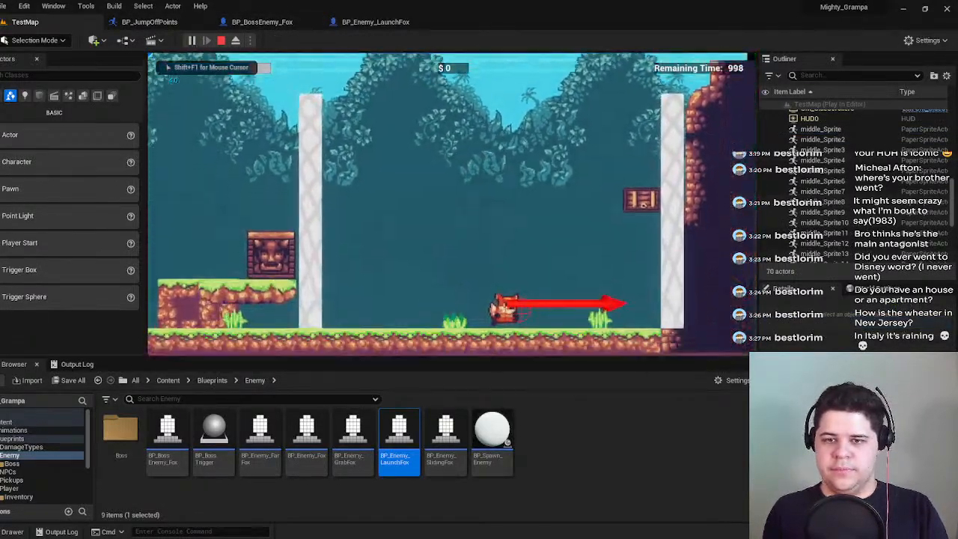
key(a)
key(space)
key(d)
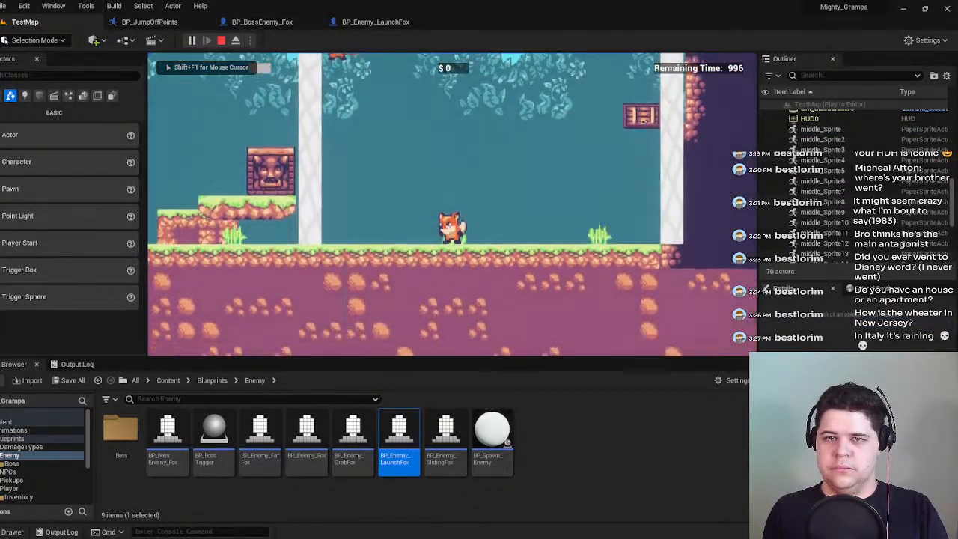
key(space)
key(a)
key(space)
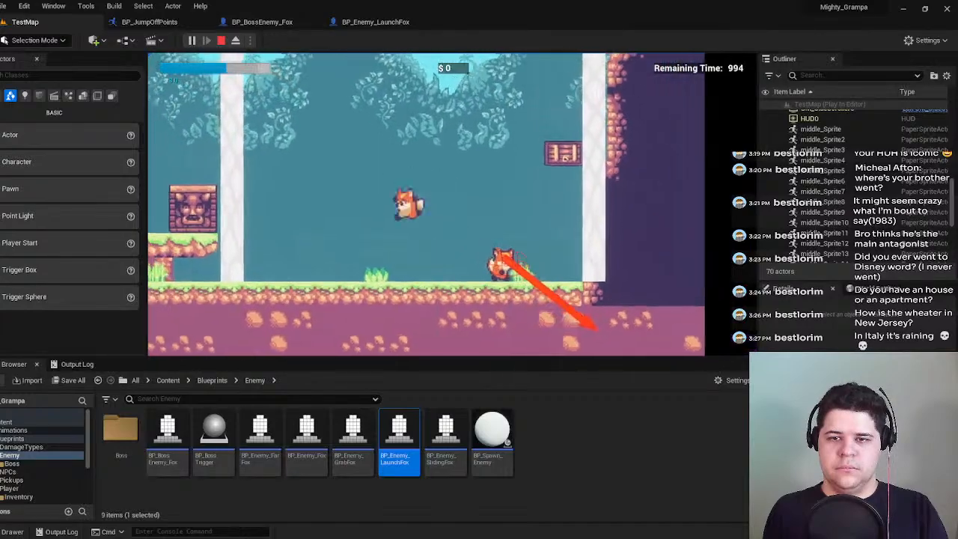
key(d)
key(space)
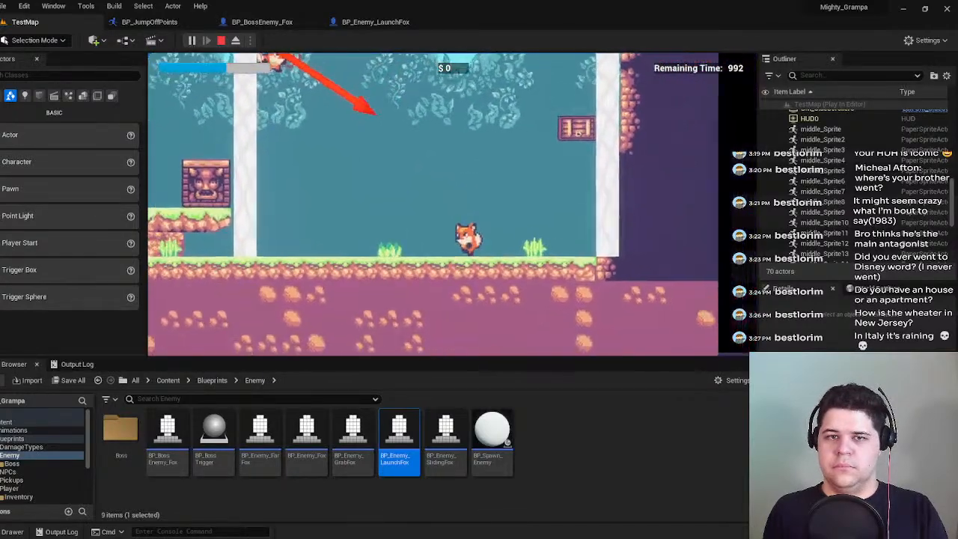
key(a)
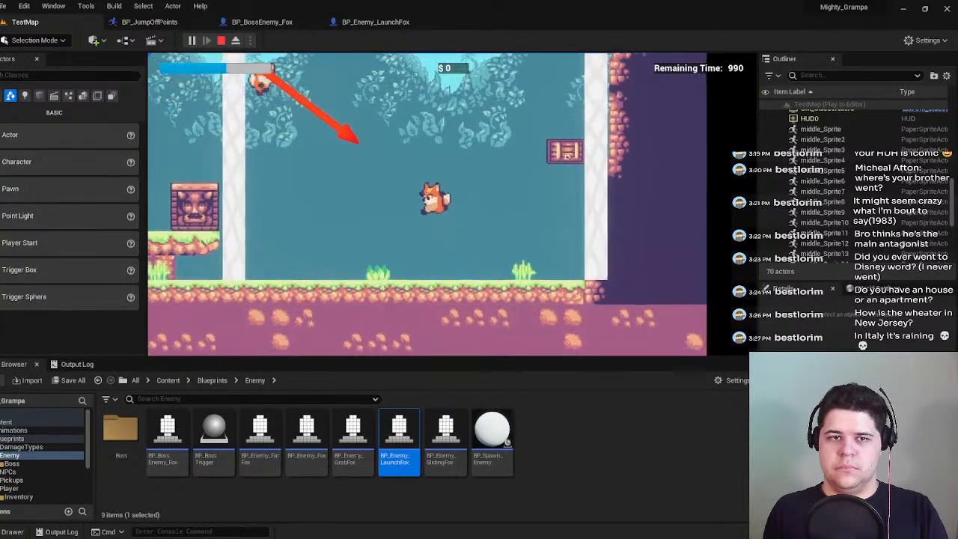
key(Escape)
Set the New Movement Mode of the Launch Movement section's first Set Movement Mode node to Flying, and compile and save the boss blueprint.
click(274, 24)
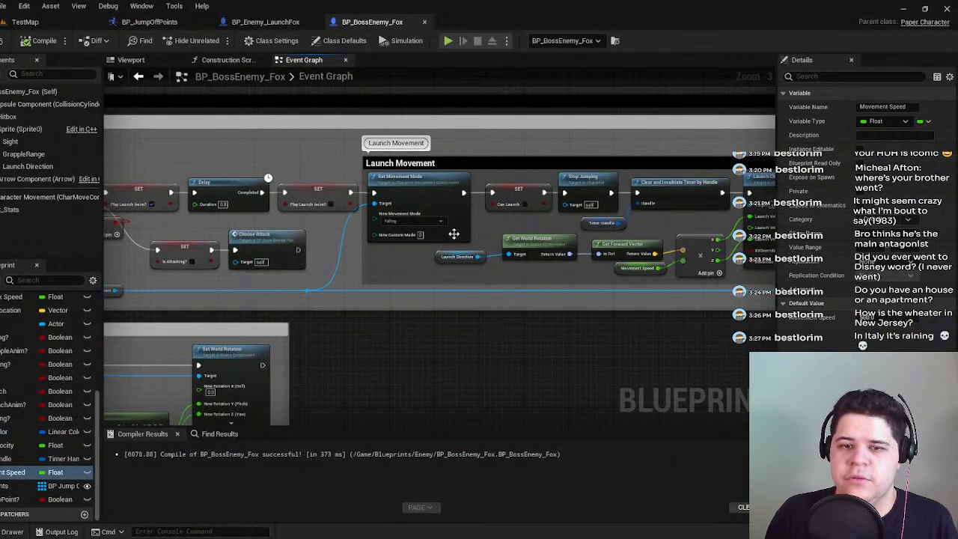
right_drag(454, 234, 170, 257)
right_drag(362, 215, 683, 218)
scroll(392, 224, up, 3)
click(405, 226)
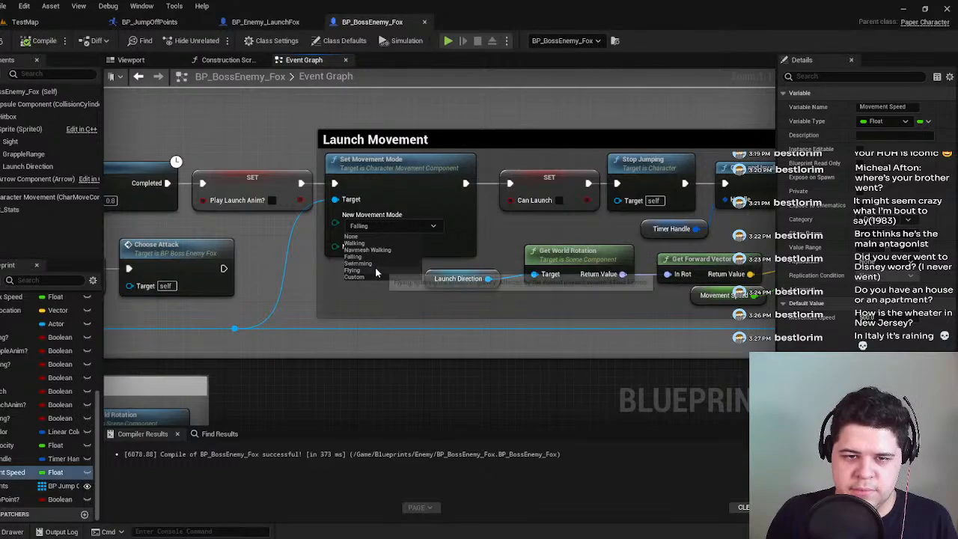
click(375, 269)
click(39, 20)
click(362, 22)
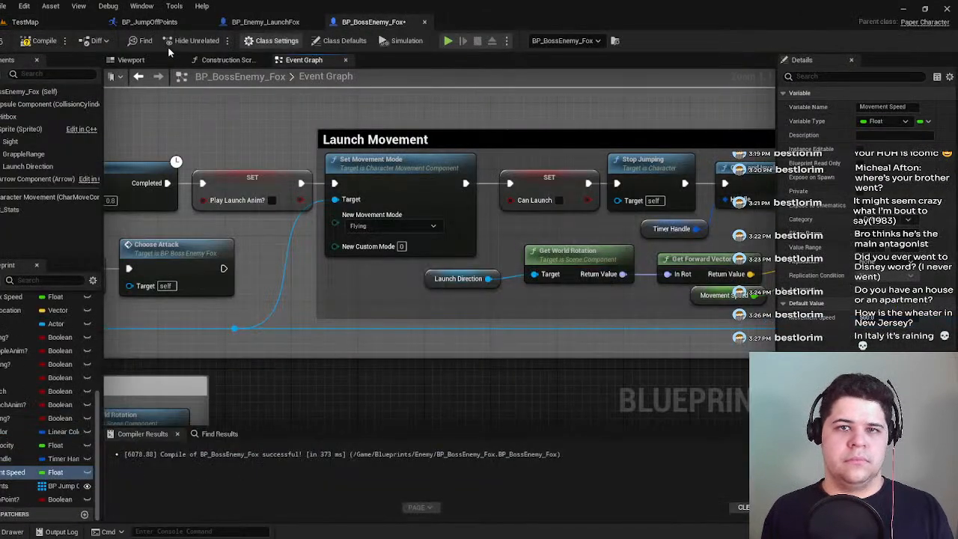
key(ctrl+s)
Play-test TestMap with the Flying launch mode, running and jumping around the arena to draw the boss's launches, and end the session.
click(26, 22)
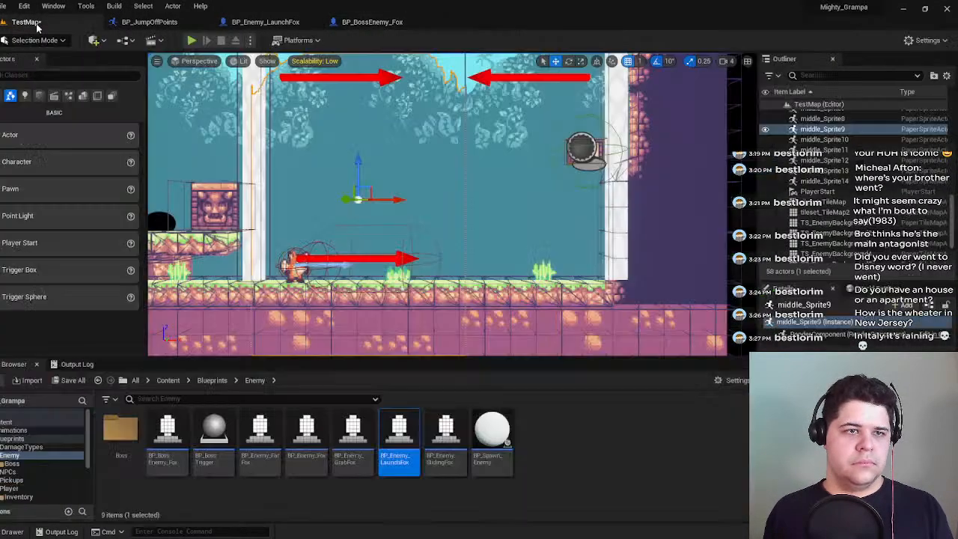
key(alt+p)
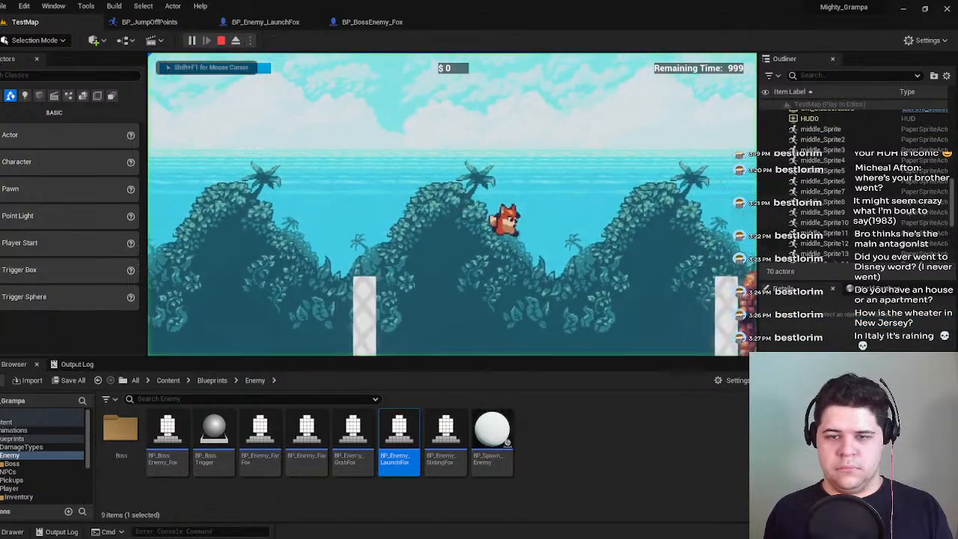
key(space)
key(d)
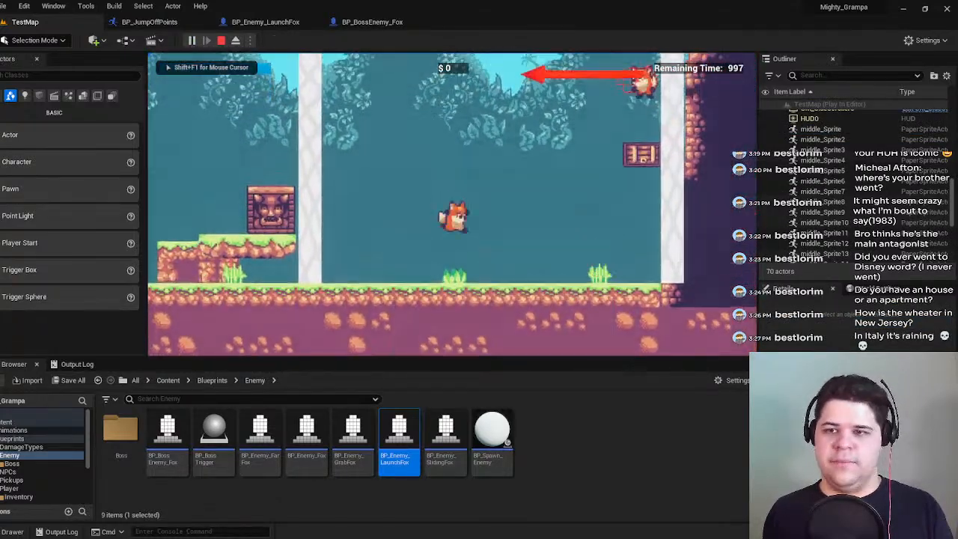
key(space)
key(space)
key(d)
key(a)
key(space)
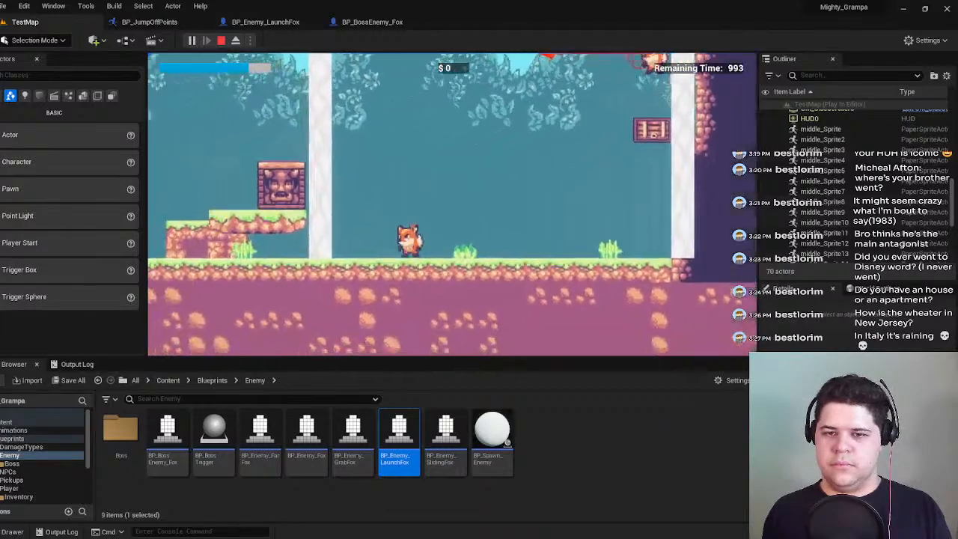
key(d)
key(space)
key(a)
key(d)
key(a)
key(d)
key(space)
key(a)
key(space)
key(d)
key(a)
key(space)
key(d)
key(d)
key(space)
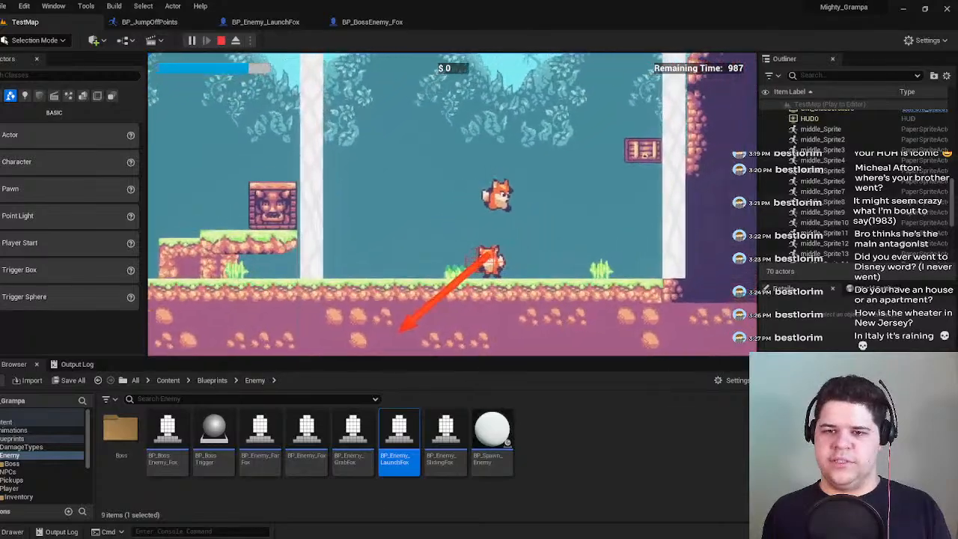
key(a)
key(space)
key(d)
key(space)
key(a)
key(d)
key(space)
key(space)
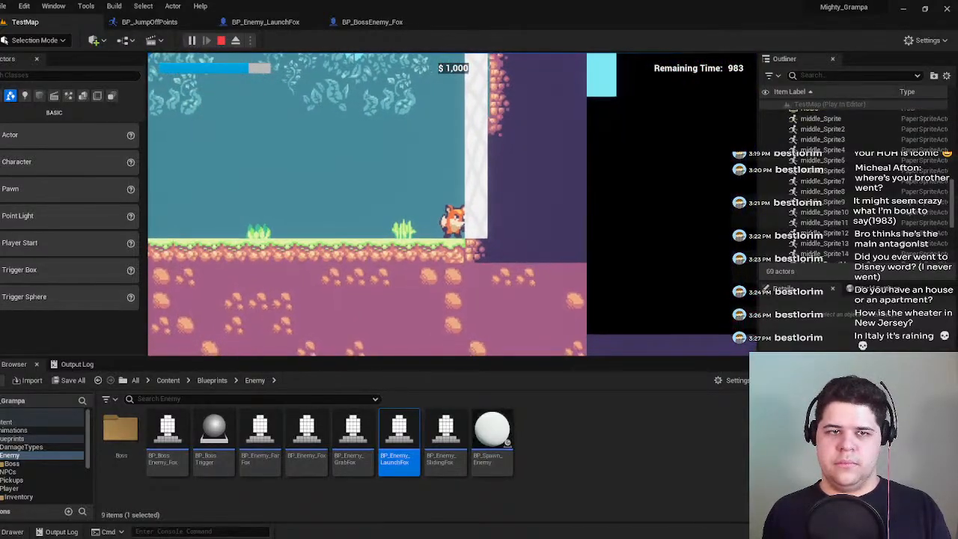
key(a)
key(d)
key(space)
key(a)
key(space)
key(a)
key(space)
key(d)
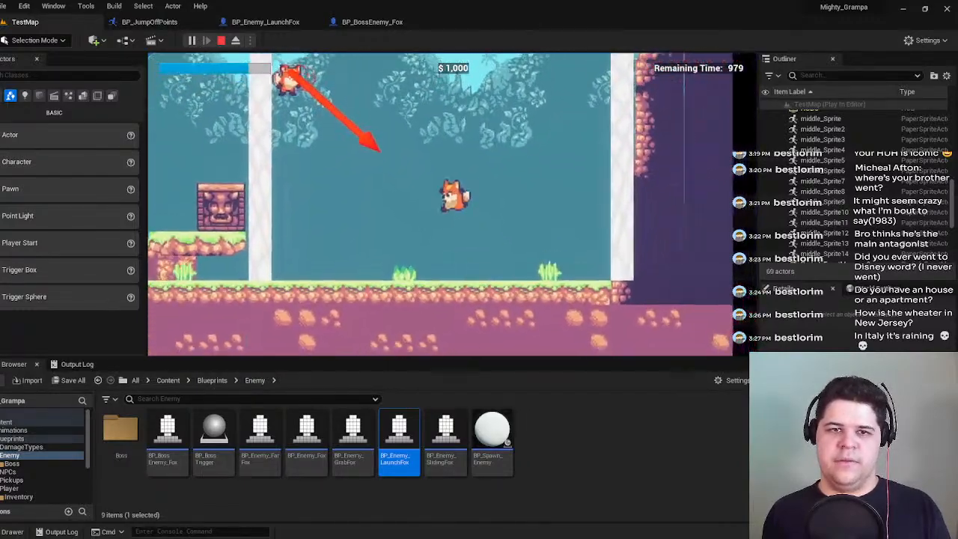
key(a)
key(space)
key(d)
key(a)
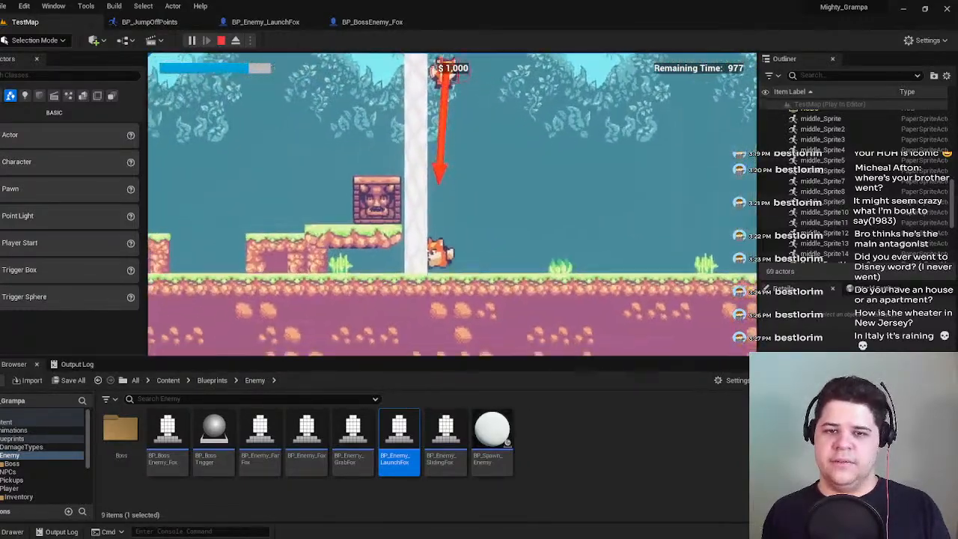
key(Escape)
Return to the BP_BossEnemy_Fox event graph and close the BP_Enemy_LaunchFox blueprint.
click(366, 21)
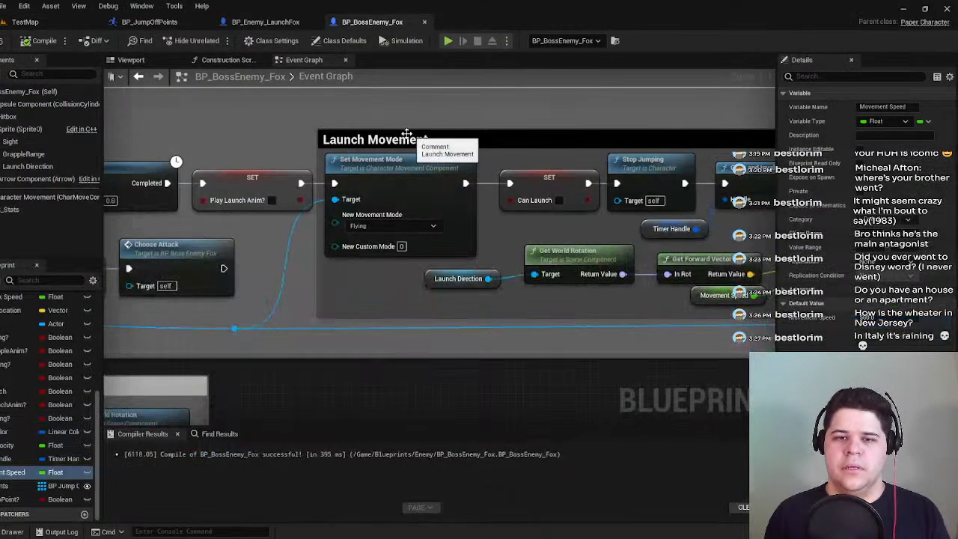
scroll(481, 129, down, 4)
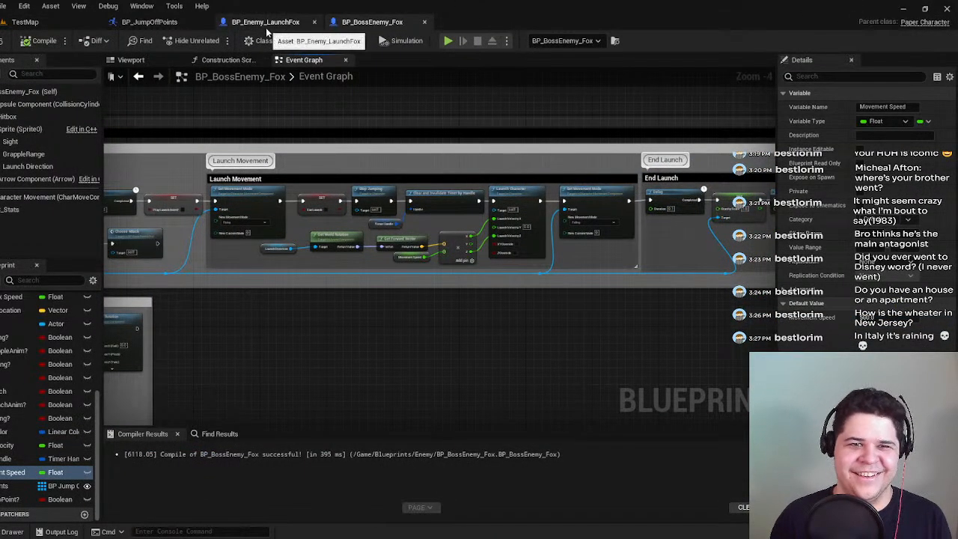
click(314, 23)
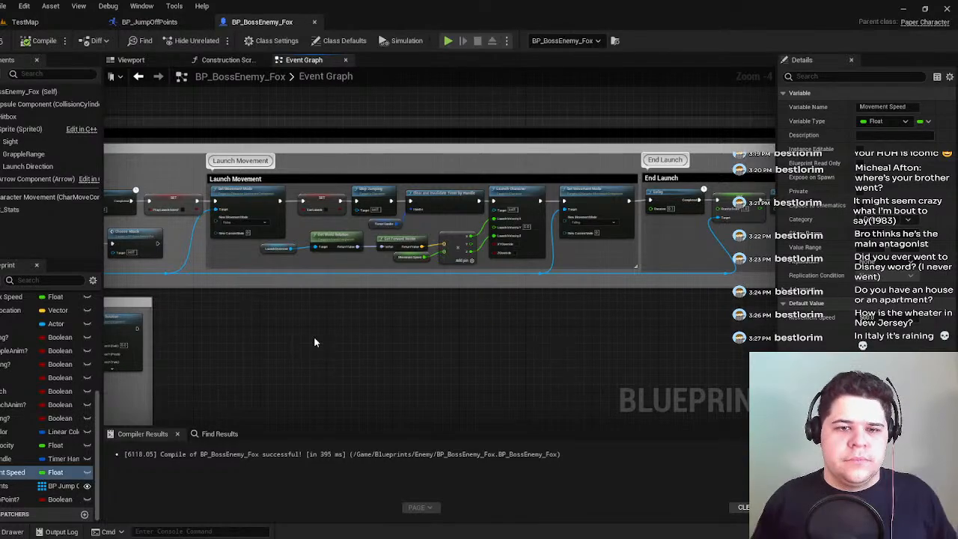
Set the New Movement Mode of the Launch Movement section's first Set Movement Mode node to Falling.
right_drag(314, 342, 441, 132)
scroll(302, 248, up, 3)
click(320, 251)
scroll(303, 262, up, 1)
click(288, 280)
Delete the Set Movement Mode node after Launch Character and connect Launch Character's execution output directly to the End Launch section's Delay.
right_drag(480, 258, 195, 273)
right_drag(576, 289, 287, 289)
click(431, 222)
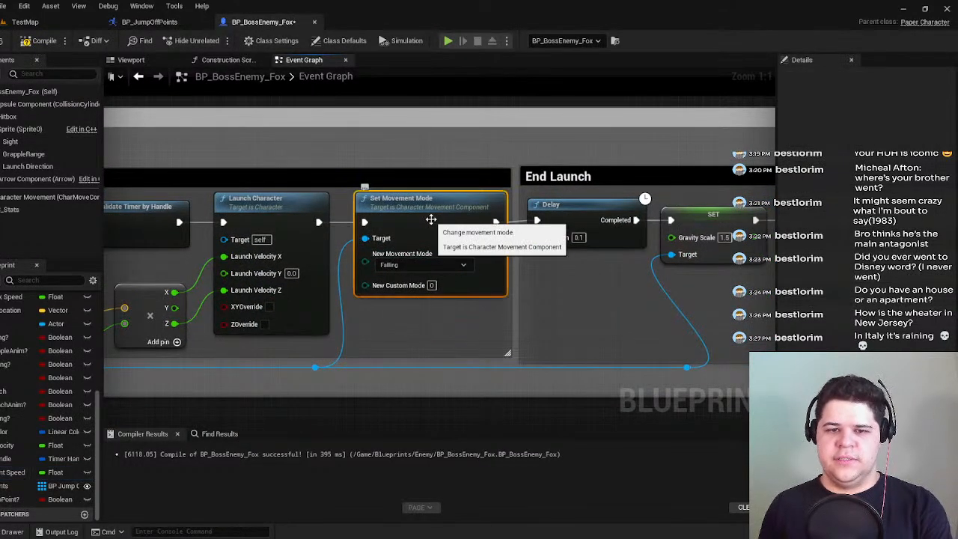
key(Delete)
drag(318, 222, 536, 220)
scroll(554, 217, down, 3)
right_drag(341, 316, 490, 295)
Play-test TestMap with the simplified launch chain, moving and jumping near the boss to check its launches, and end the session.
click(41, 25)
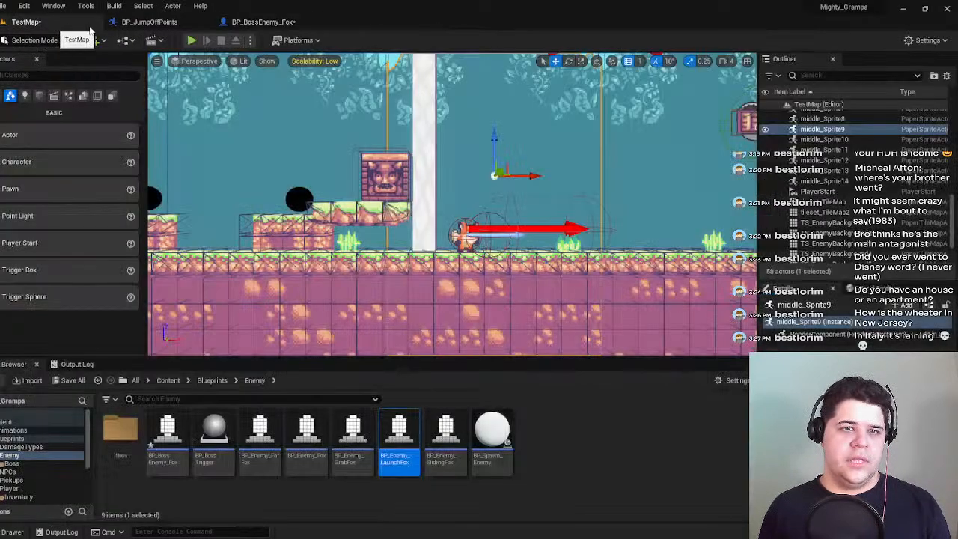
click(262, 21)
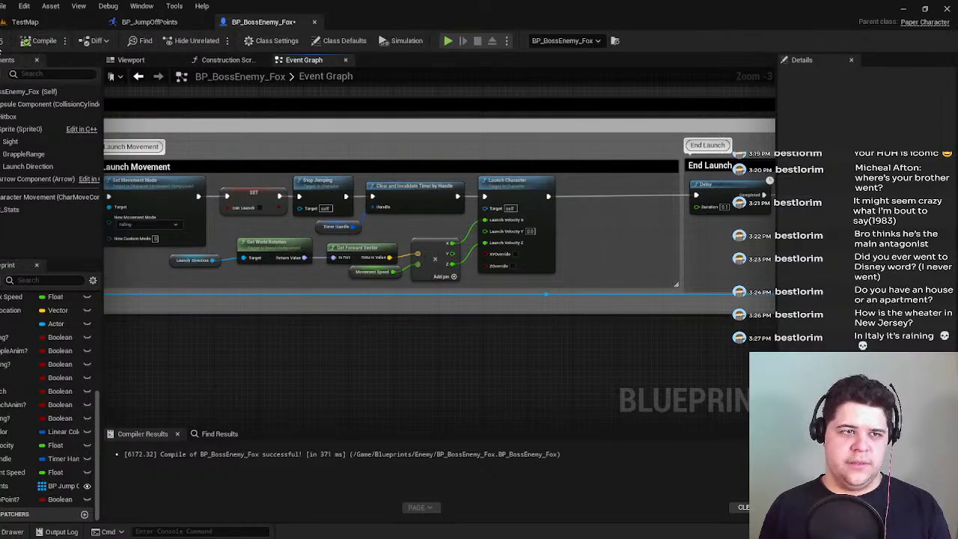
click(25, 21)
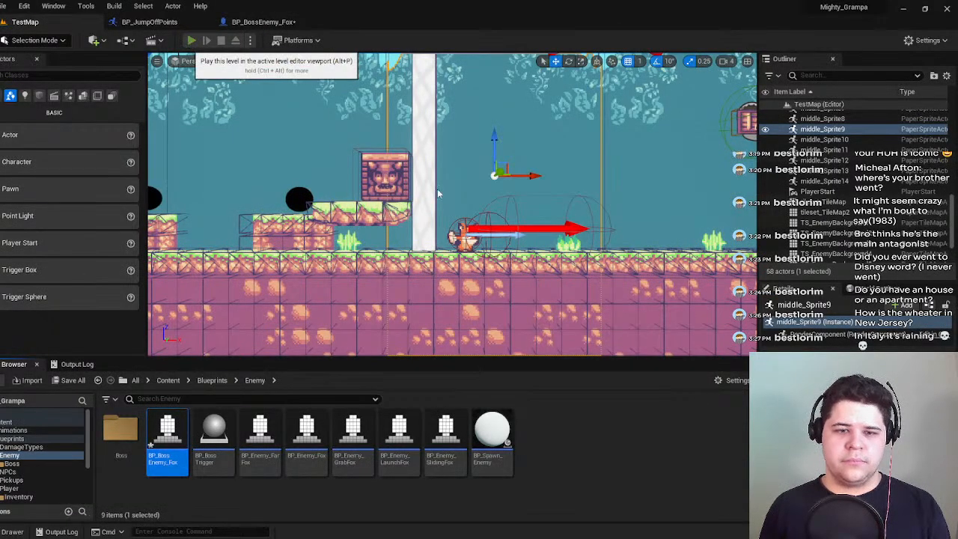
click(191, 40)
key(d)
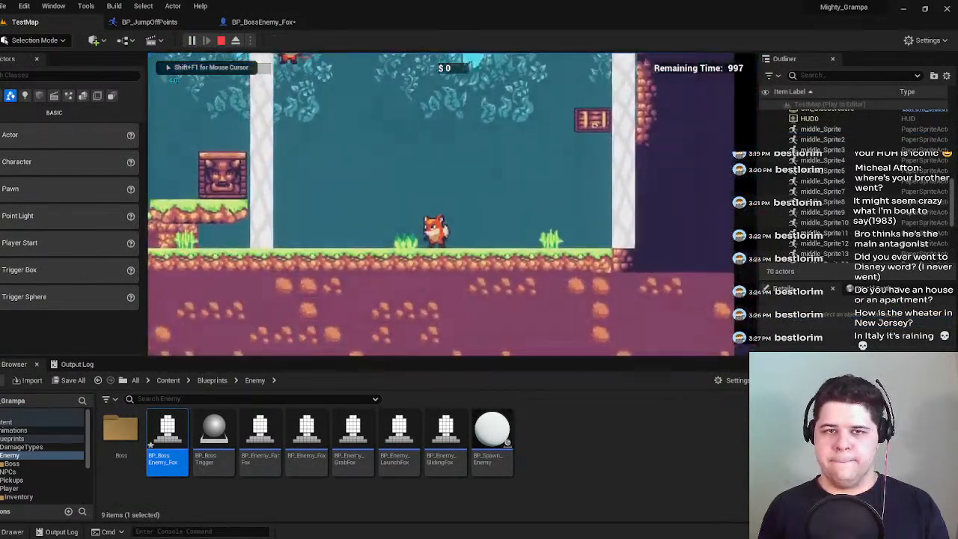
key(a)
key(a)
key(space)
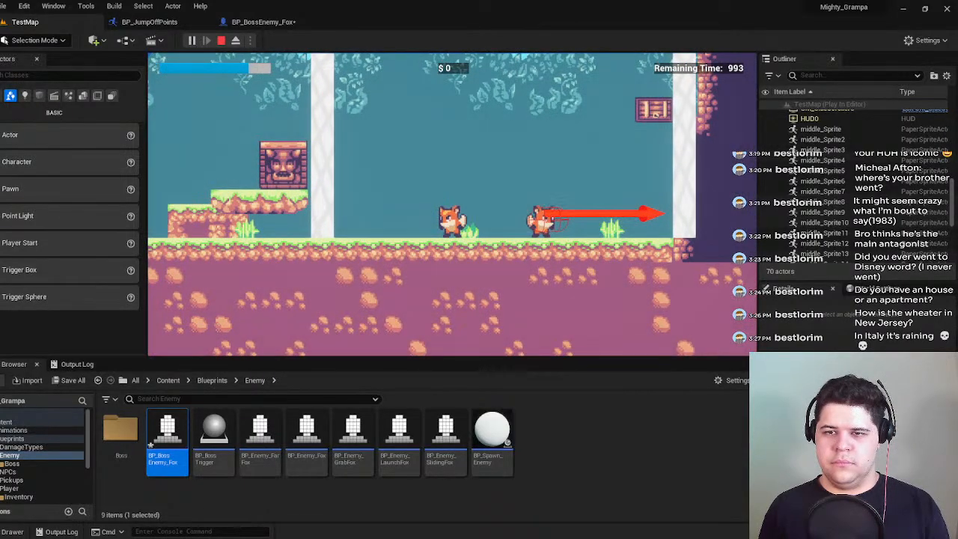
key(Escape)
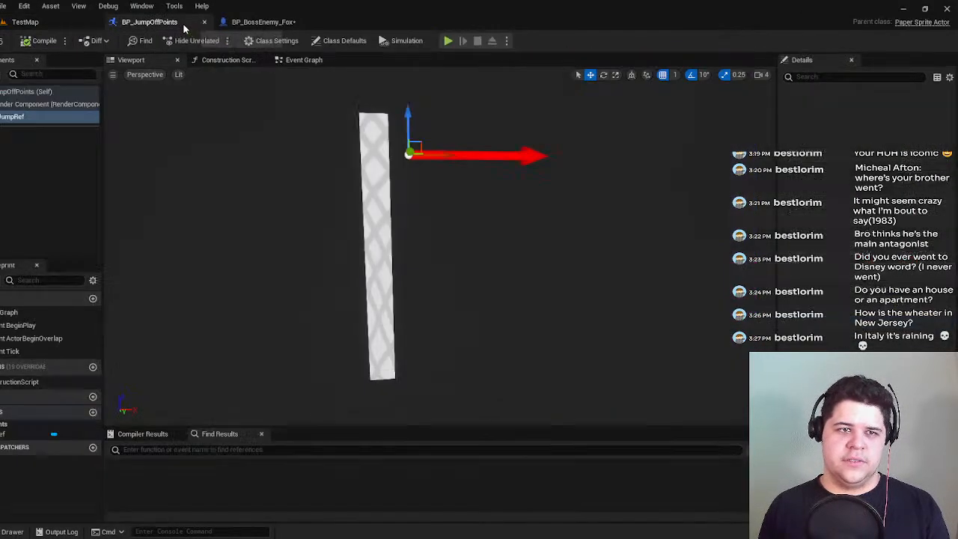
Save BP_BossEnemy_Fox and check the Launch Movement nodes in its event graph.
click(249, 22)
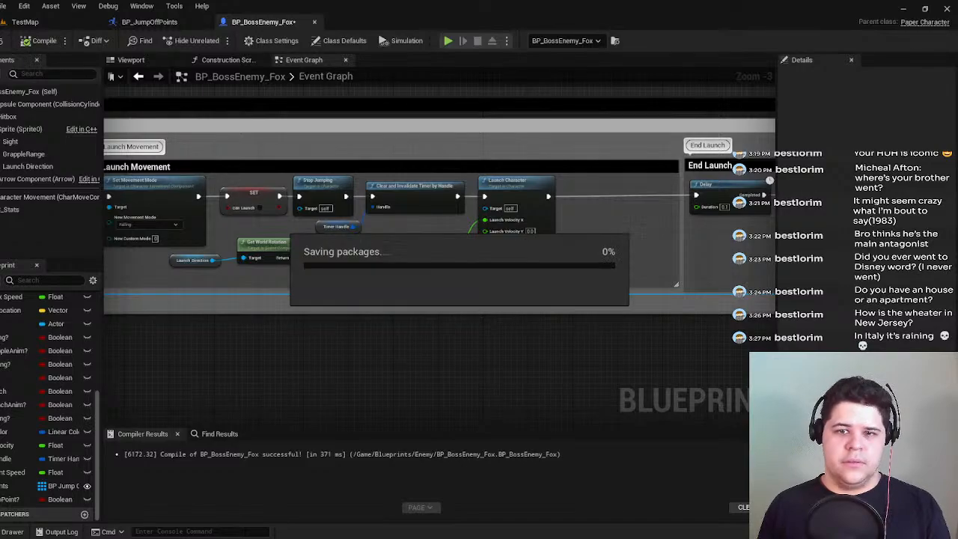
right_drag(280, 225, 141, 213)
scroll(514, 243, up, 1)
scroll(550, 290, down, 2)
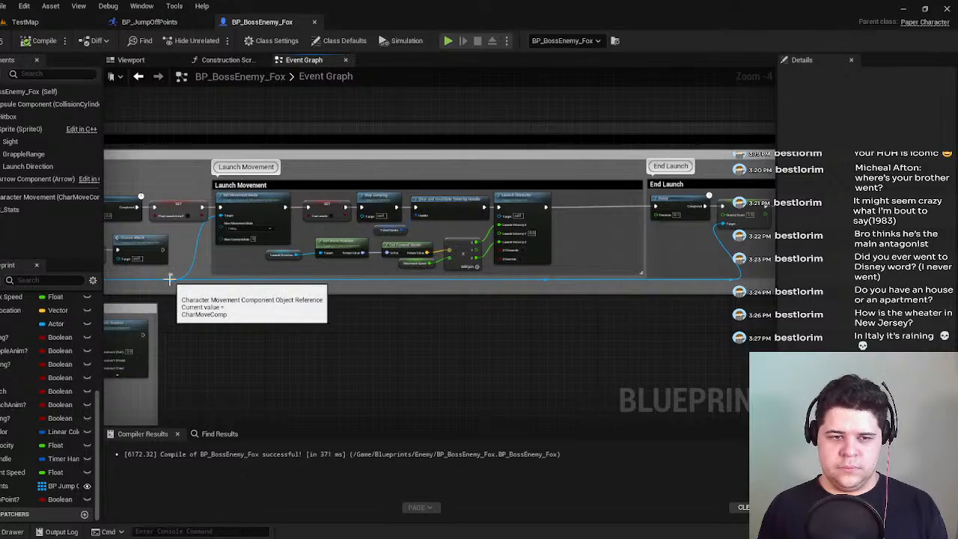
Playtest TestMap against the boss fox to check its launch attack, stop the session and return to BP_BossEnemy_Fox's event graph.
click(71, 22)
click(191, 42)
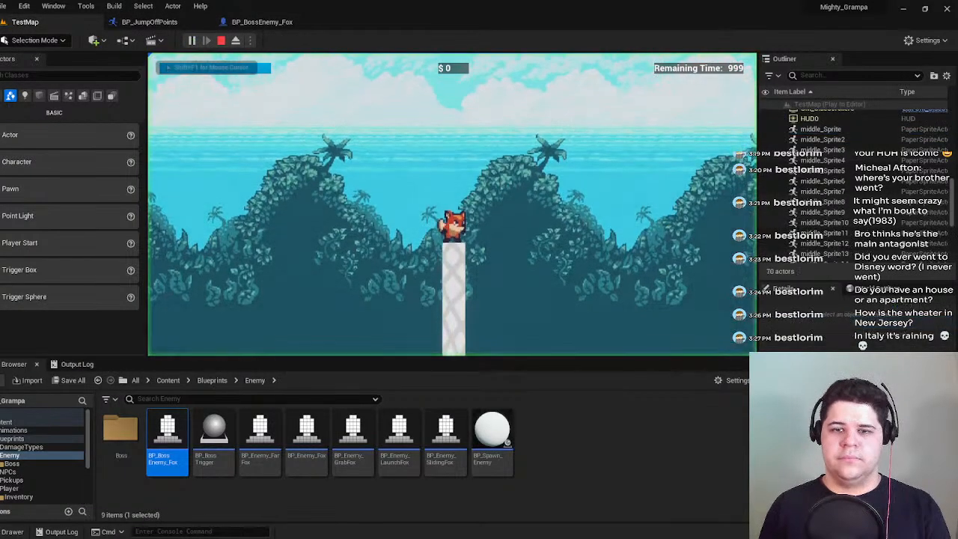
key(a)
key(d)
key(d)
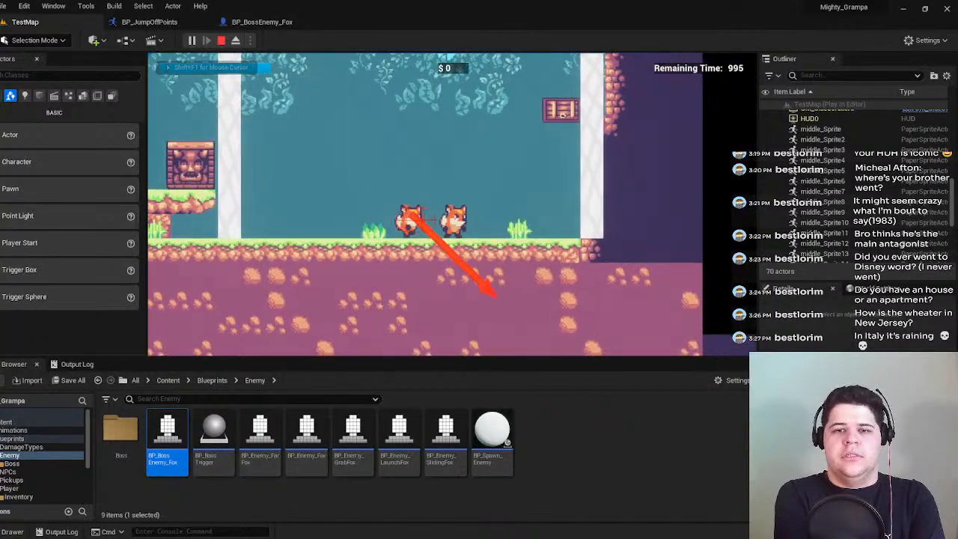
key(space)
key(a)
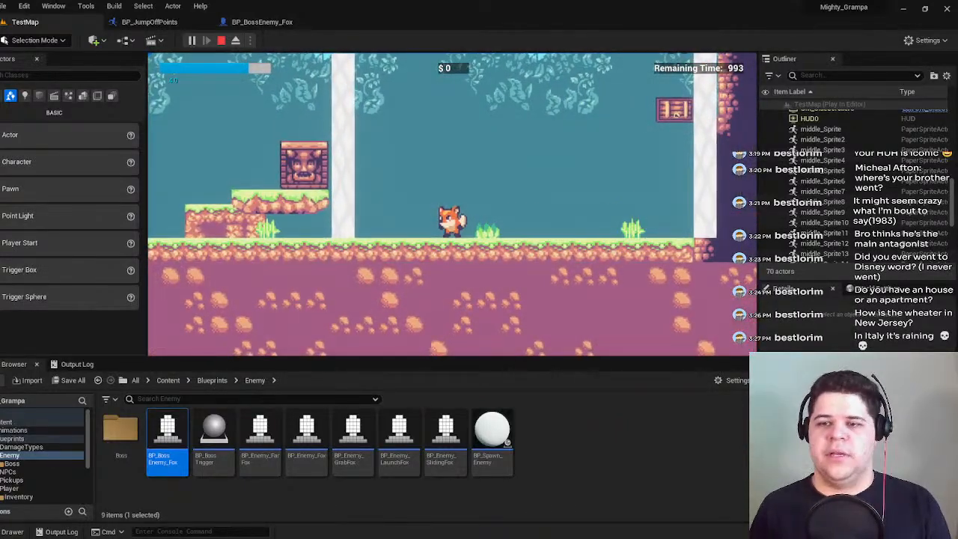
key(Escape)
click(262, 21)
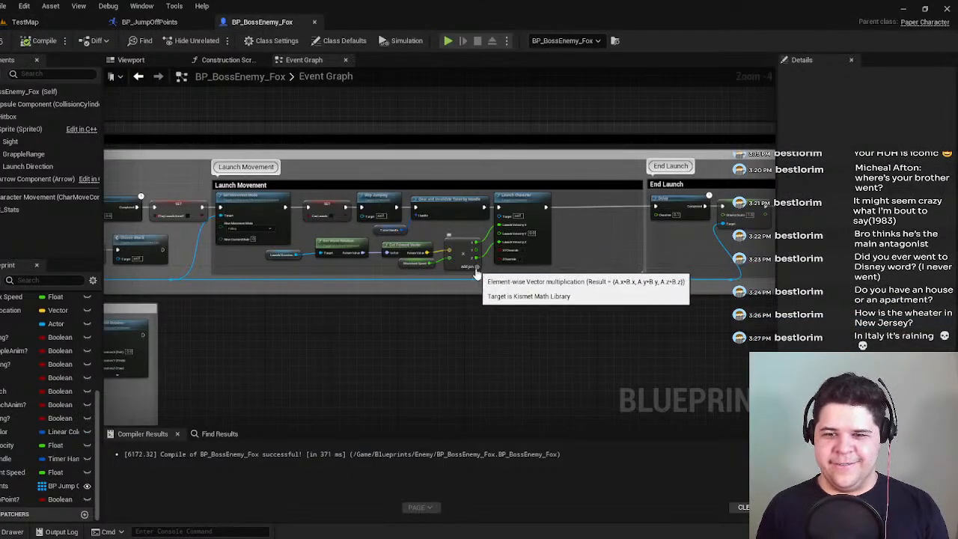
scroll(474, 274, up, 1)
scroll(246, 304, down, 1)
drag(168, 292, 732, 297)
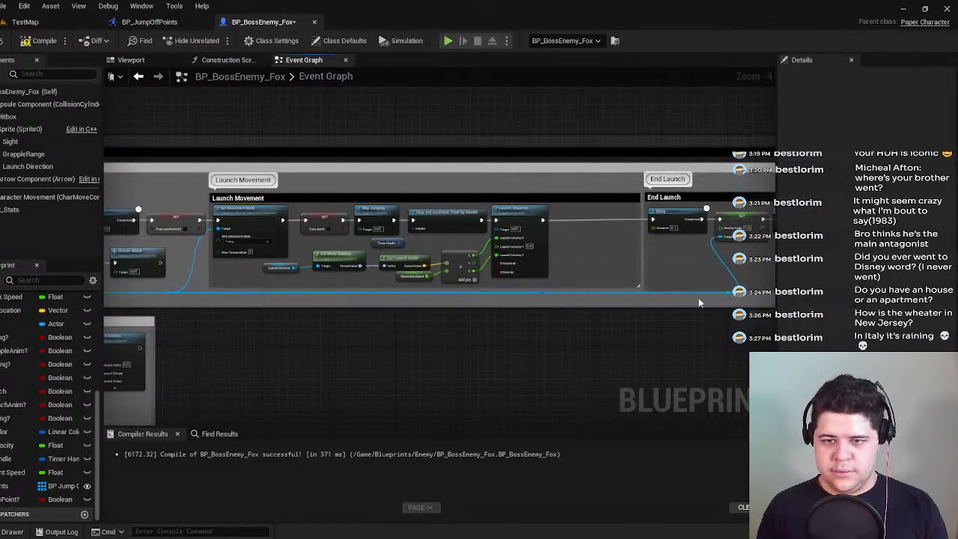
scroll(541, 293, up, 3)
key(ctrl+z)
Shift the nodes inside the Launch Movement comment closer to the End Launch section.
right_drag(515, 285, 575, 311)
scroll(532, 287, down, 1)
drag(650, 302, 291, 239)
scroll(275, 213, down, 2)
click(160, 135)
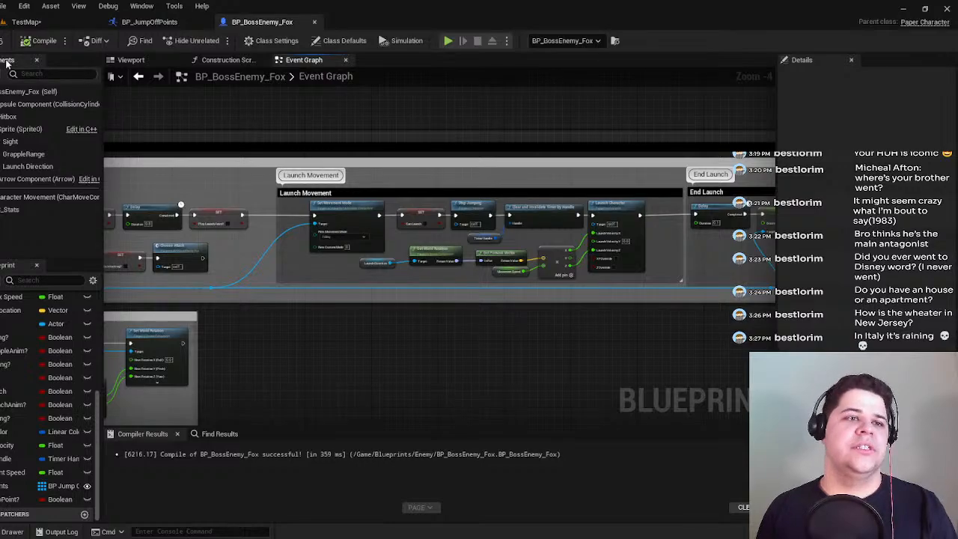
Examine the boss fox's event graph from the Launch Movement section to the Set Actor Location, Set Movement Mode and Self Launch chain.
right_drag(434, 311, 363, 321)
scroll(290, 303, up, 3)
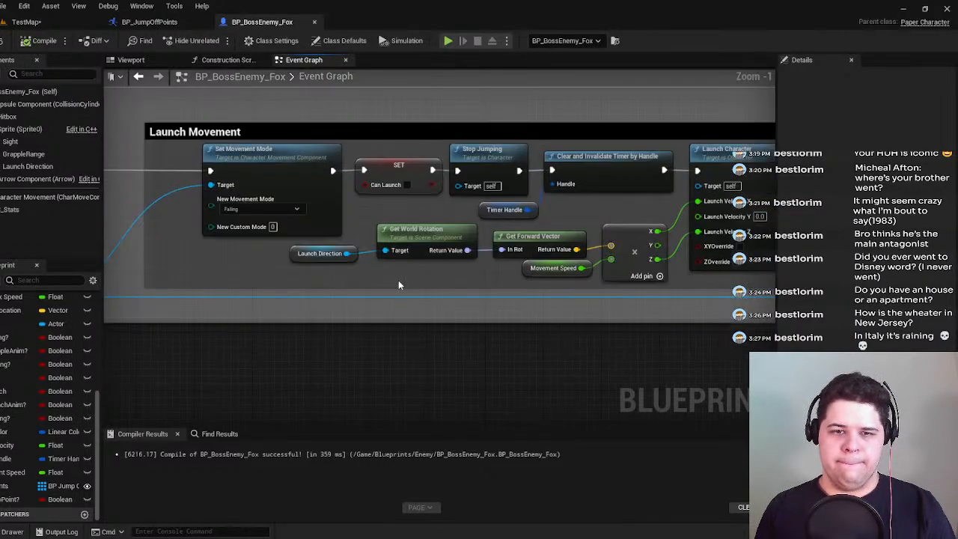
right_drag(398, 280, 225, 255)
scroll(356, 214, down, 4)
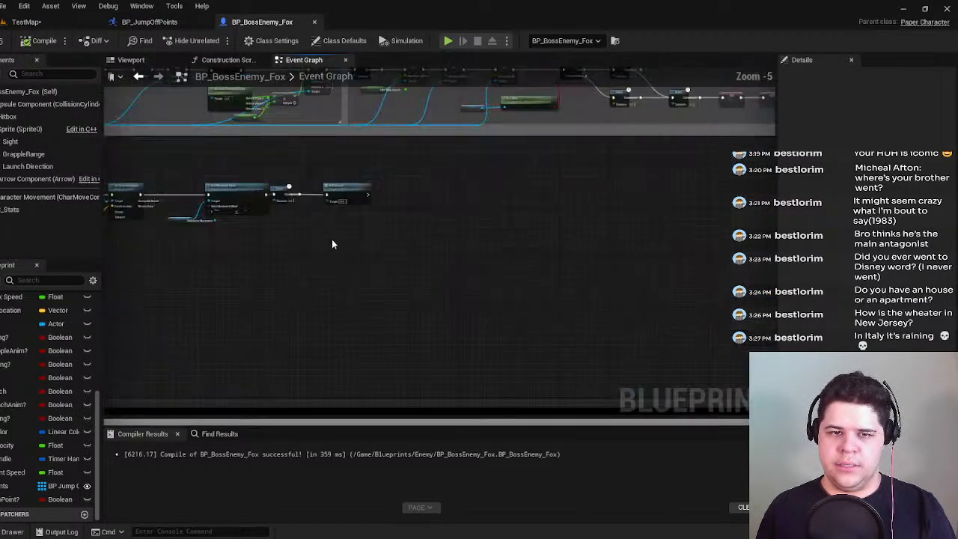
right_drag(327, 245, 576, 266)
scroll(576, 266, up, 1)
scroll(401, 256, up, 1)
right_drag(401, 257, 943, 228)
scroll(553, 250, down, 1)
scroll(532, 288, down, 4)
scroll(693, 175, down, 3)
right_drag(254, 255, 429, 232)
scroll(632, 270, up, 2)
scroll(581, 264, up, 2)
scroll(468, 373, up, 2)
scroll(468, 373, down, 4)
right_drag(468, 373, 291, 292)
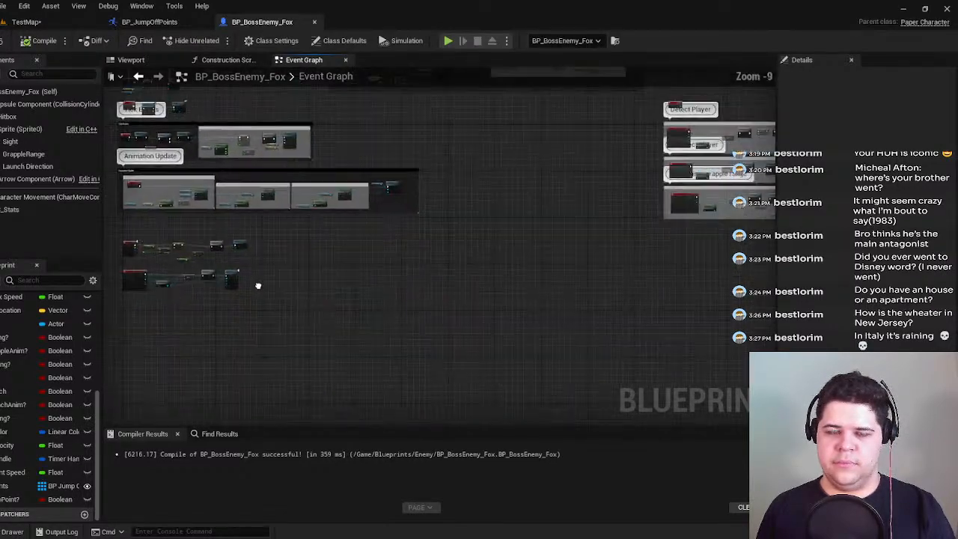
right_drag(693, 292, 302, 285)
right_drag(601, 295, 402, 254)
scroll(403, 247, up, 4)
right_drag(521, 223, 442, 261)
scroll(458, 226, up, 2)
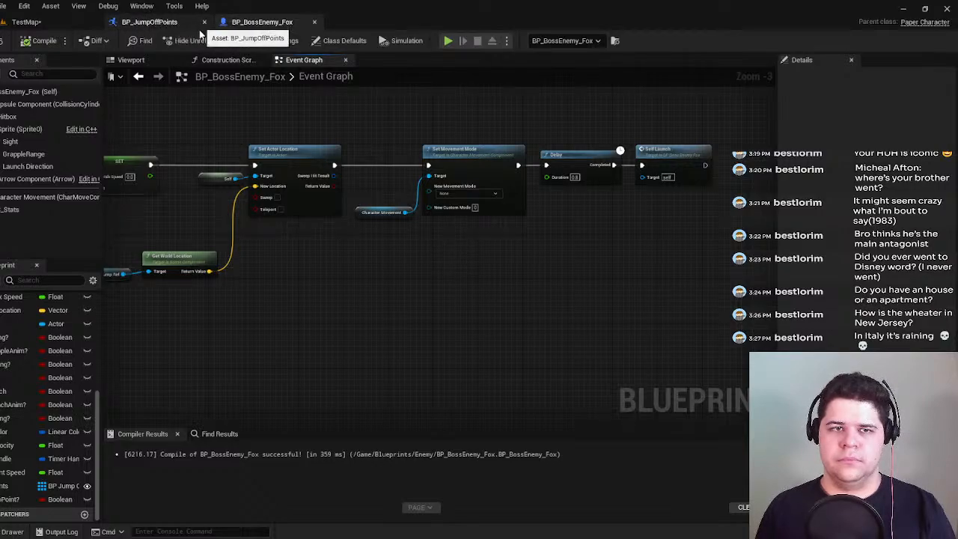
scroll(449, 254, down, 4)
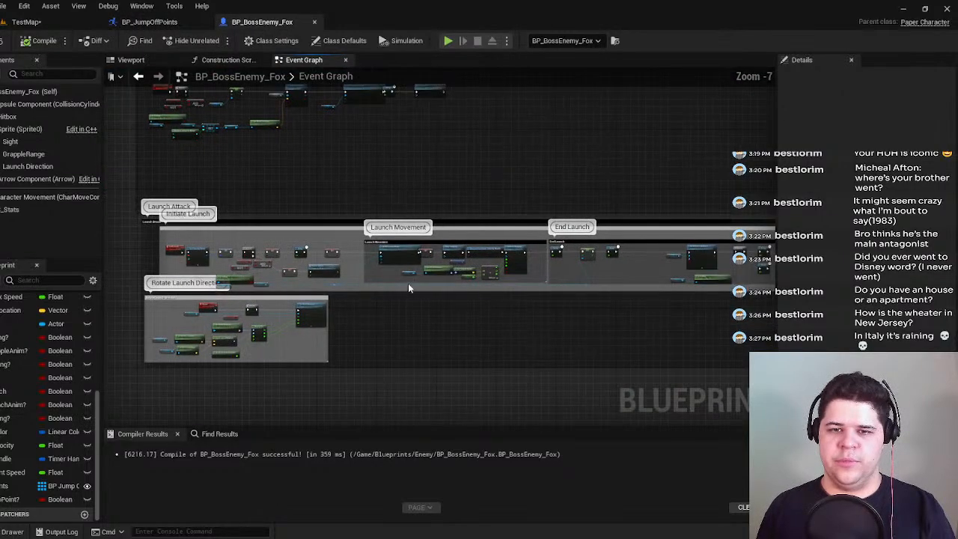
scroll(407, 285, up, 3)
right_drag(406, 137, 302, 298)
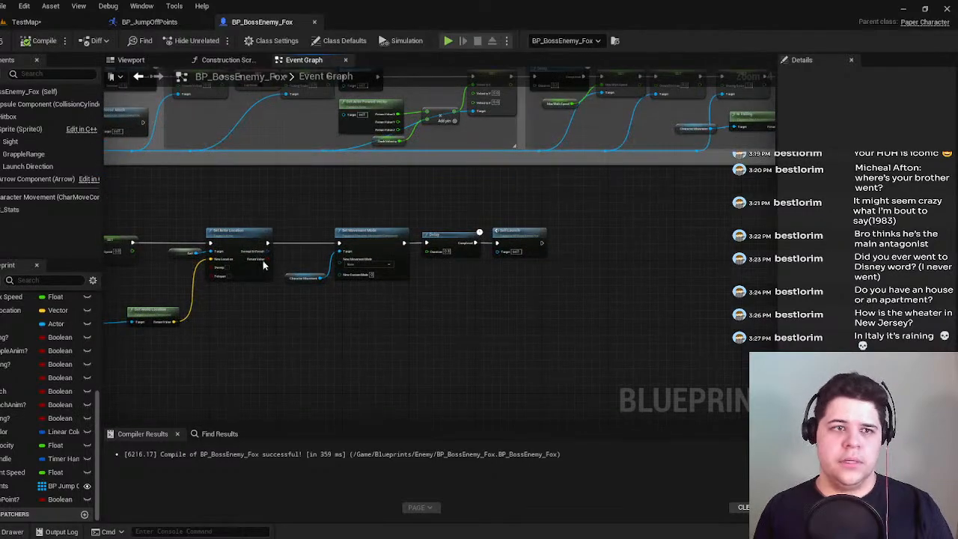
Open BP_BasePlayer and copy its wall-jump velocity nodes: Character Movement, Velocity, Get World Delta Seconds, VInterp to Constant and the velocity SET.
click(29, 22)
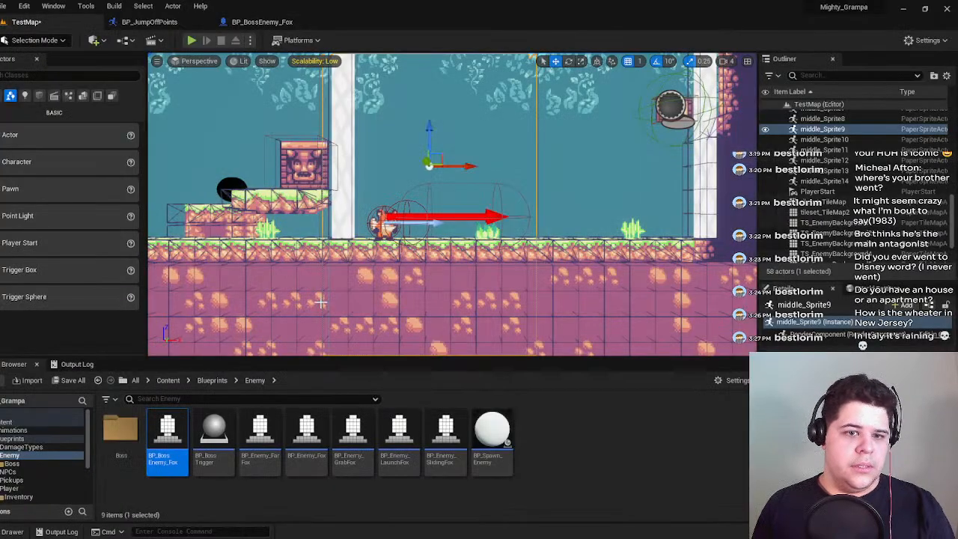
click(21, 489)
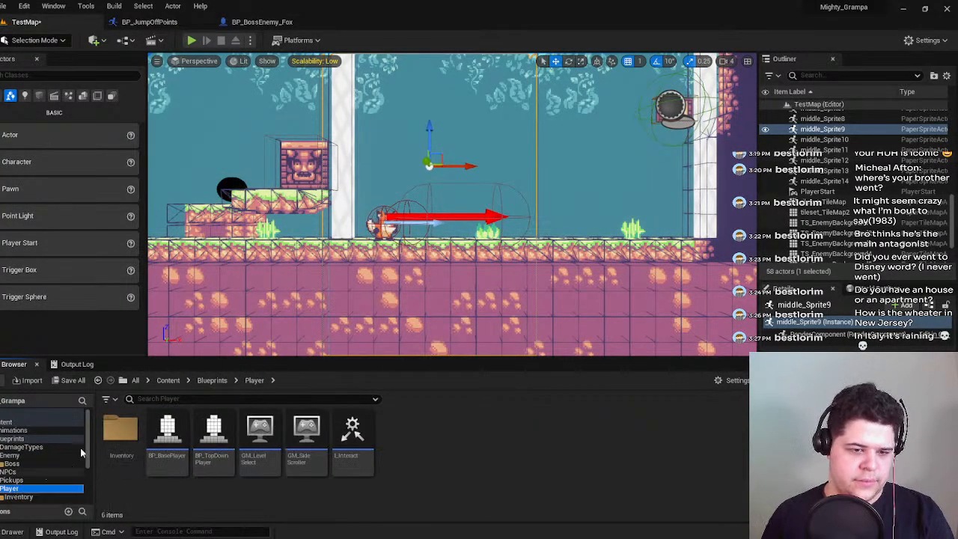
click(172, 452)
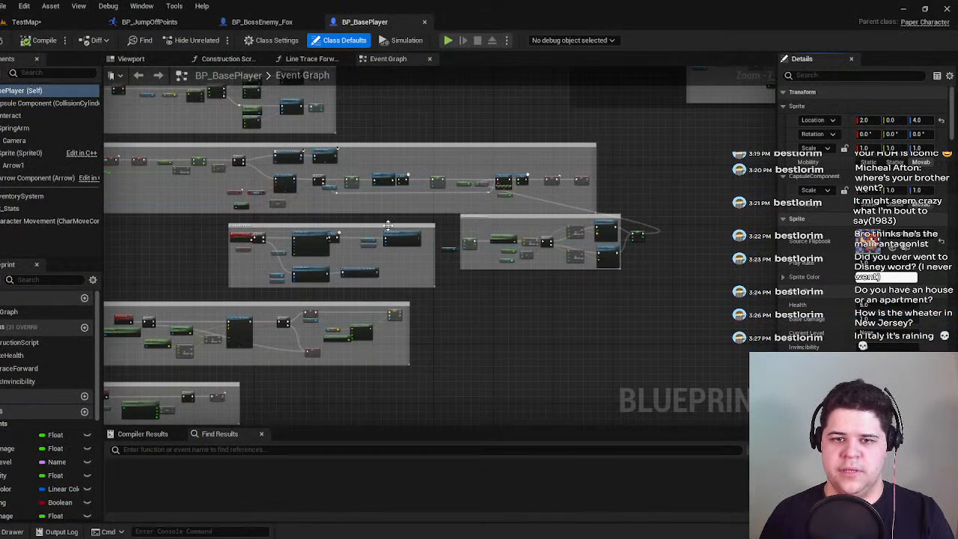
scroll(722, 256, up, 1)
right_drag(722, 256, 450, 297)
right_drag(600, 272, 486, 291)
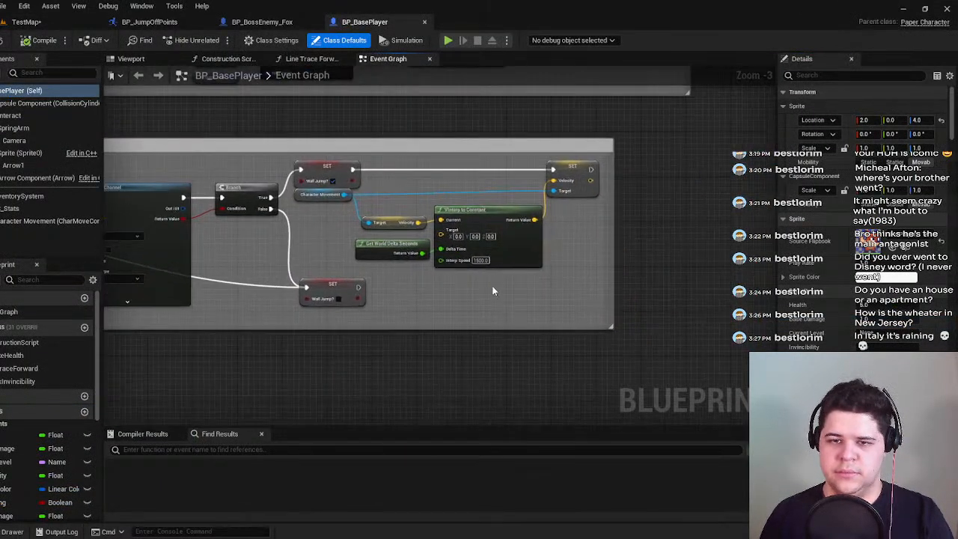
drag(308, 206, 309, 194)
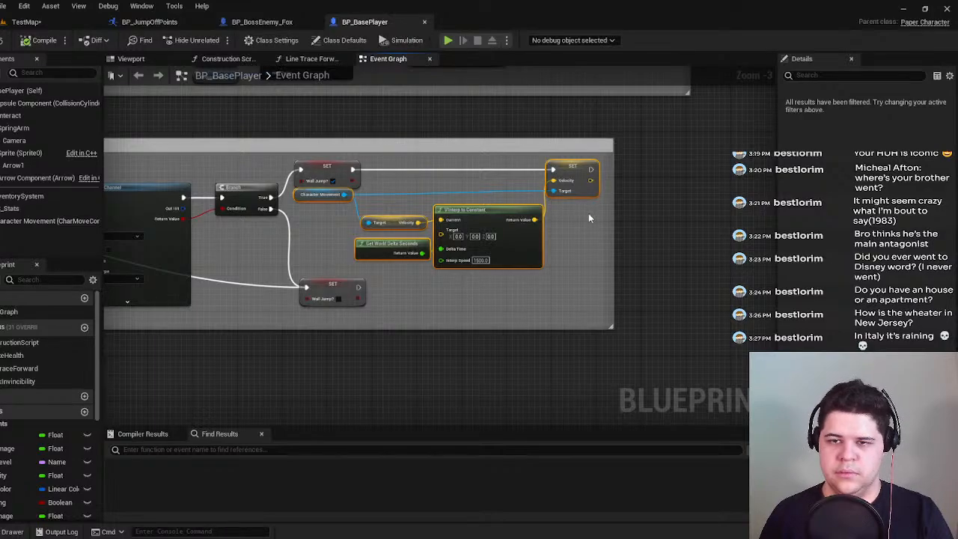
Paste the copied velocity interpolation nodes into BP_BossEnemy_Fox's event graph below the Set Actor Location and Self Launch chain.
click(261, 22)
right_drag(397, 340, 533, 423)
right_drag(407, 128, 372, 215)
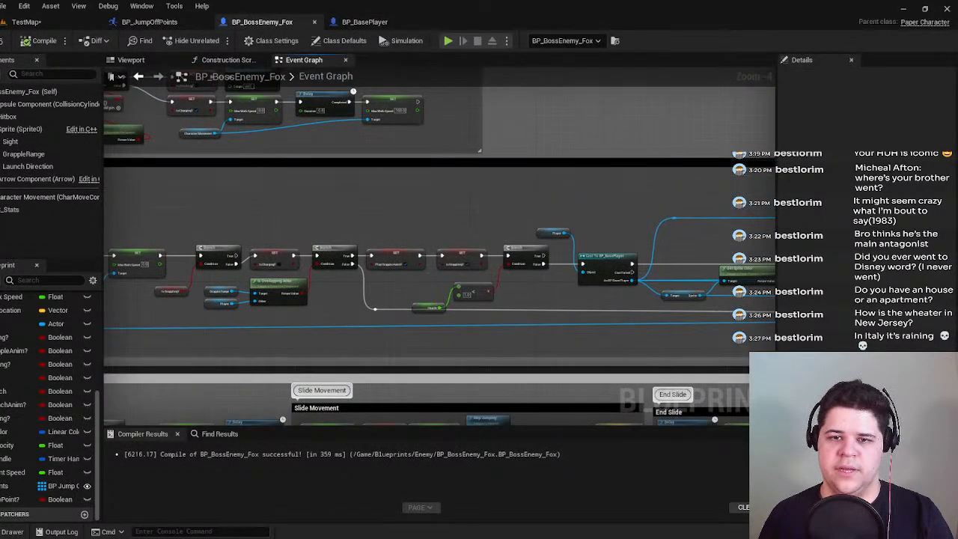
right_drag(397, 381, 454, 169)
right_drag(453, 310, 443, 149)
right_drag(523, 322, 418, 211)
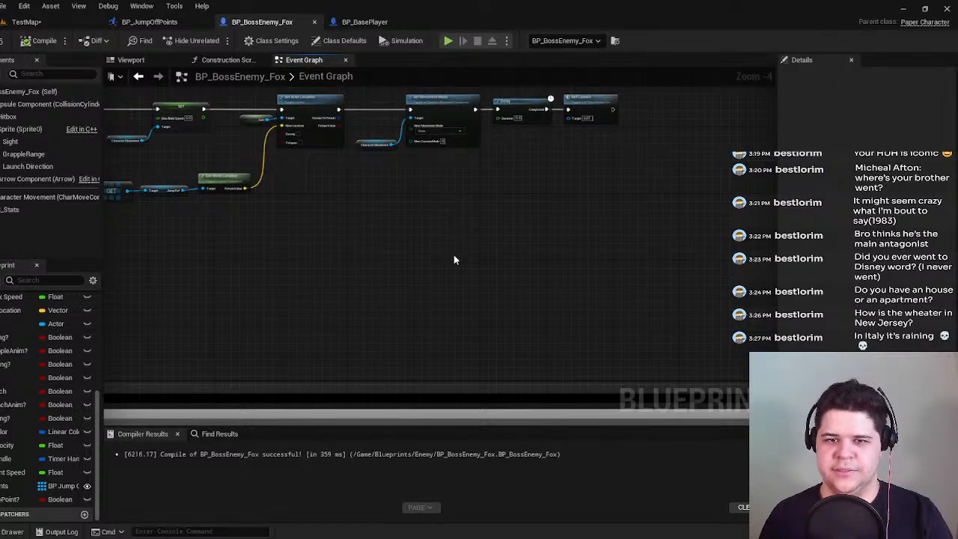
key(ctrl+v)
scroll(425, 246, up, 3)
right_drag(424, 249, 385, 326)
scroll(357, 263, down, 1)
right_drag(356, 263, 351, 317)
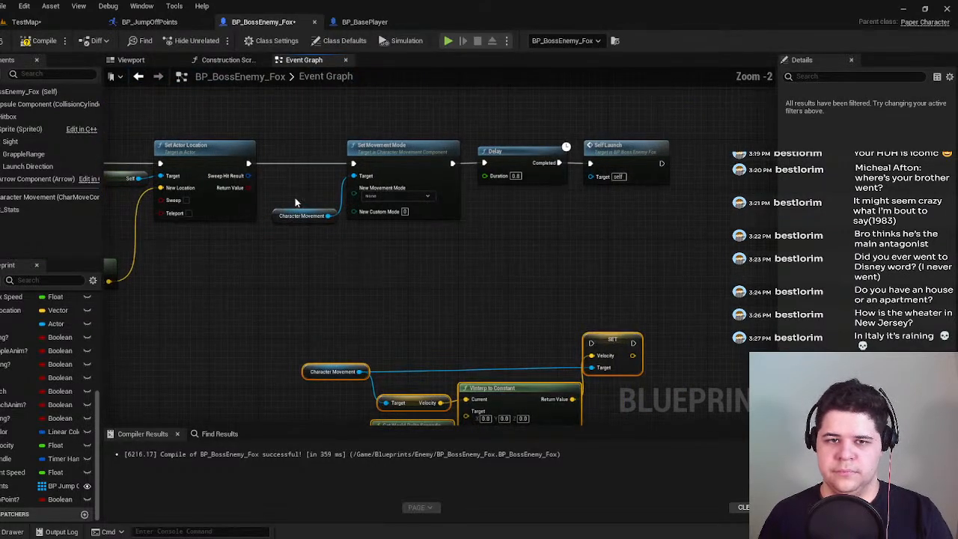
Disconnect Set Movement Mode from Set Actor Location and Delay, and move it out of the chain with its Character Movement reference.
alt+click(306, 161)
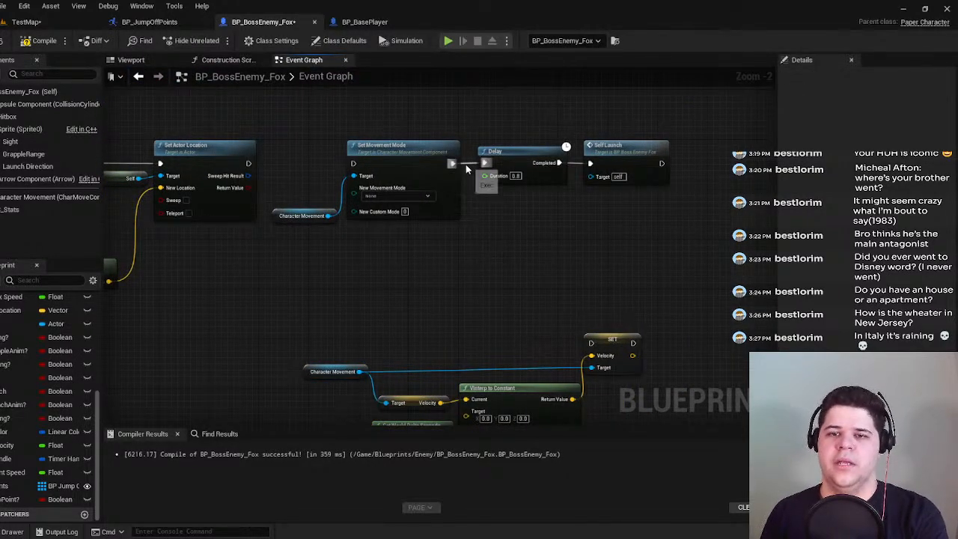
drag(452, 261, 312, 196)
drag(363, 148, 724, 216)
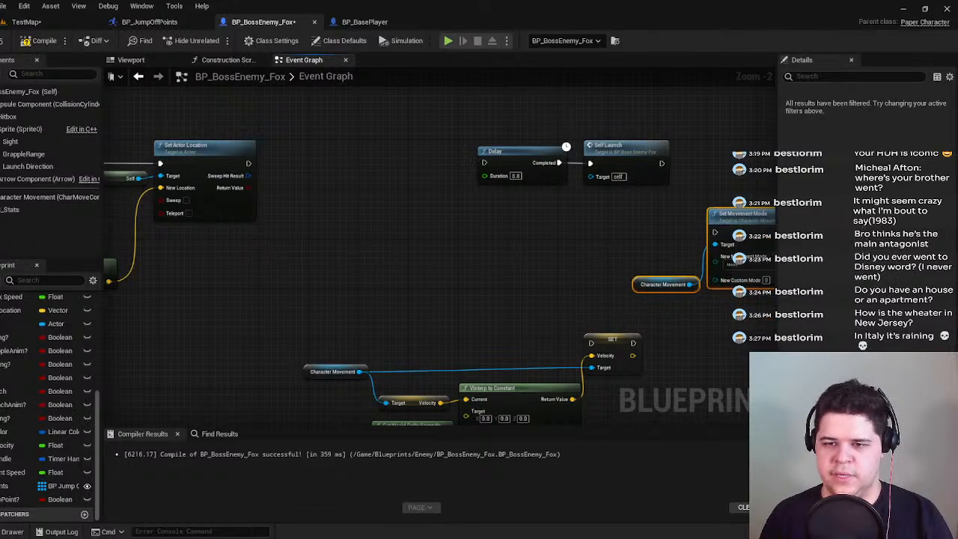
Insert the pasted velocity SET node between Set Actor Location and Delay, making room with the Delay and Self Launch nodes.
right_drag(534, 204, 449, 209)
drag(520, 214, 419, 146)
drag(474, 168, 505, 169)
drag(417, 166, 483, 163)
drag(643, 333, 550, 155)
drag(602, 333, 258, 154)
Arrange the pasted VInterp to Constant nodes beneath the chain and place Delay and Self Launch just after the velocity SET.
right_drag(360, 203, 344, 149)
drag(639, 423, 299, 269)
drag(608, 285, 515, 133)
right_drag(613, 101, 384, 152)
drag(386, 124, 535, 142)
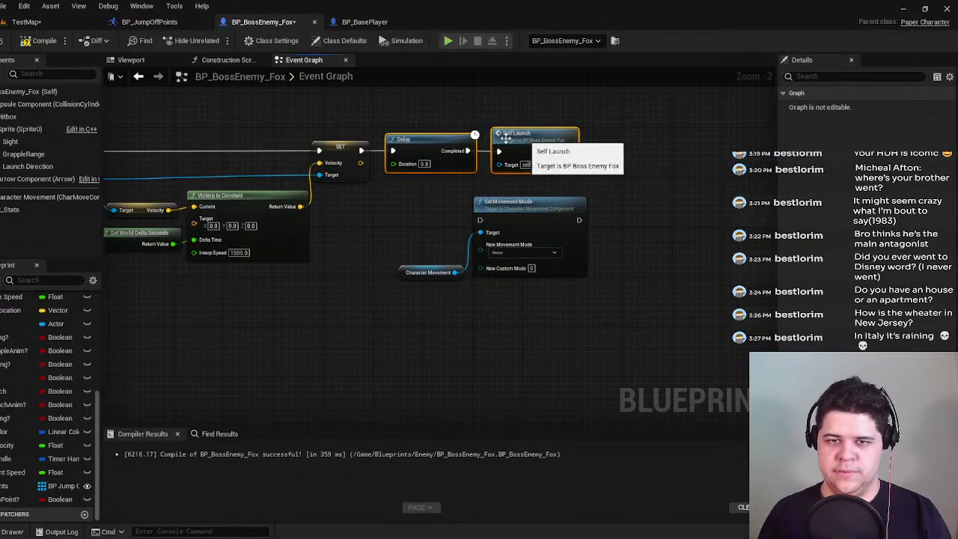
Compile and save BP_BossEnemy_Fox, and save TestMap.
right_drag(277, 114, 395, 144)
click(30, 41)
key(ctrl+s)
click(34, 22)
key(ctrl+s)
Playtest TestMap to check how the boss fox holds at its jump-off point before launching, and stop the session.
key(alt+p)
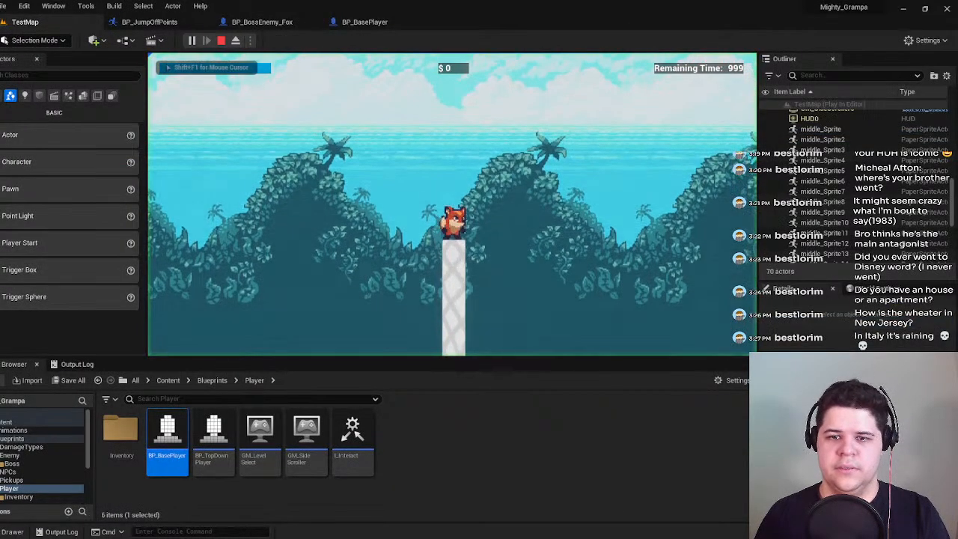
key(d)
key(space)
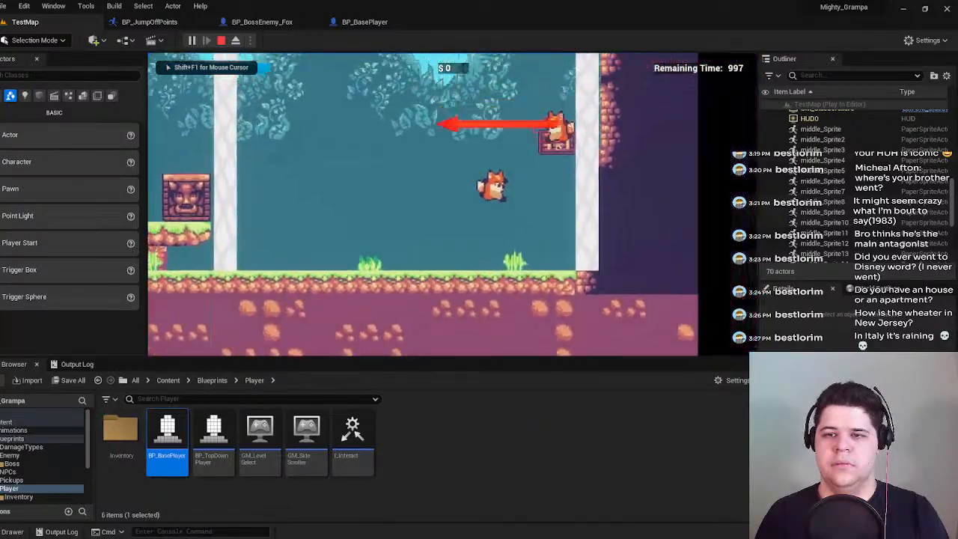
key(a)
key(space)
key(d)
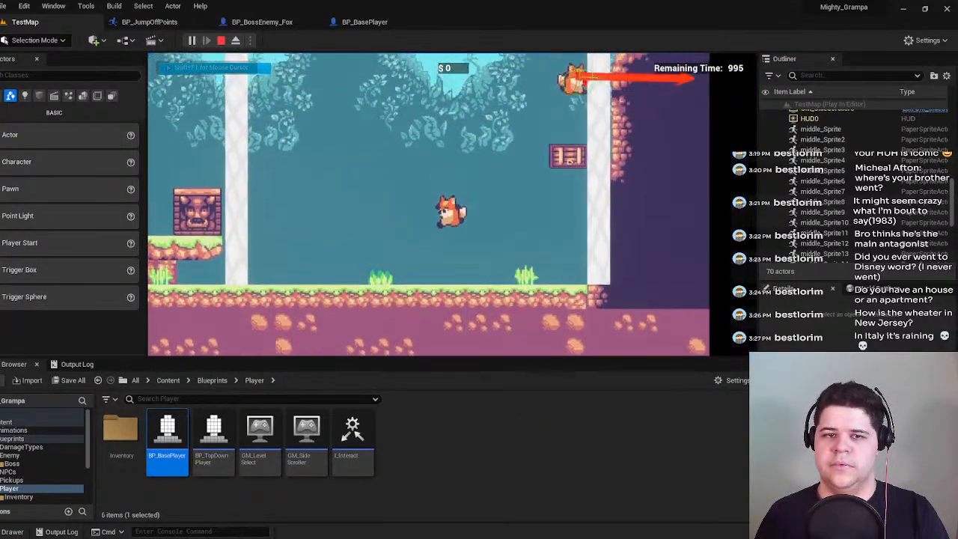
key(Escape)
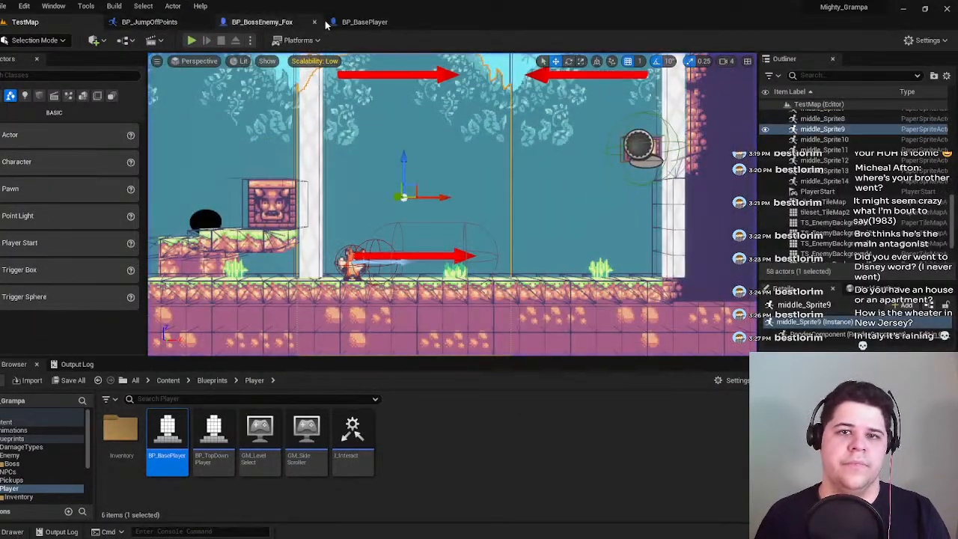
Delete the pasted velocity interpolation nodes and the velocity SET node from BP_BossEnemy_Fox's event graph.
click(262, 22)
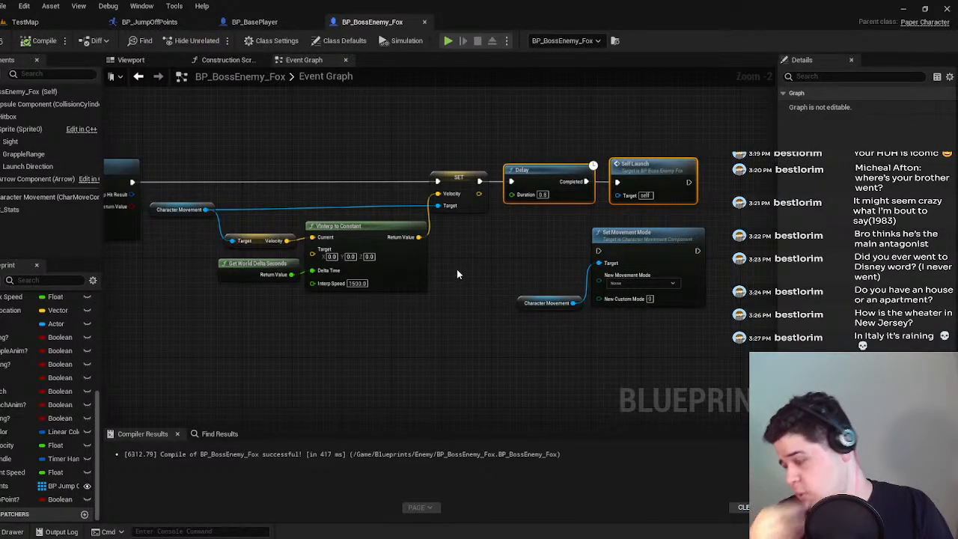
drag(456, 275, 246, 163)
key(Delete)
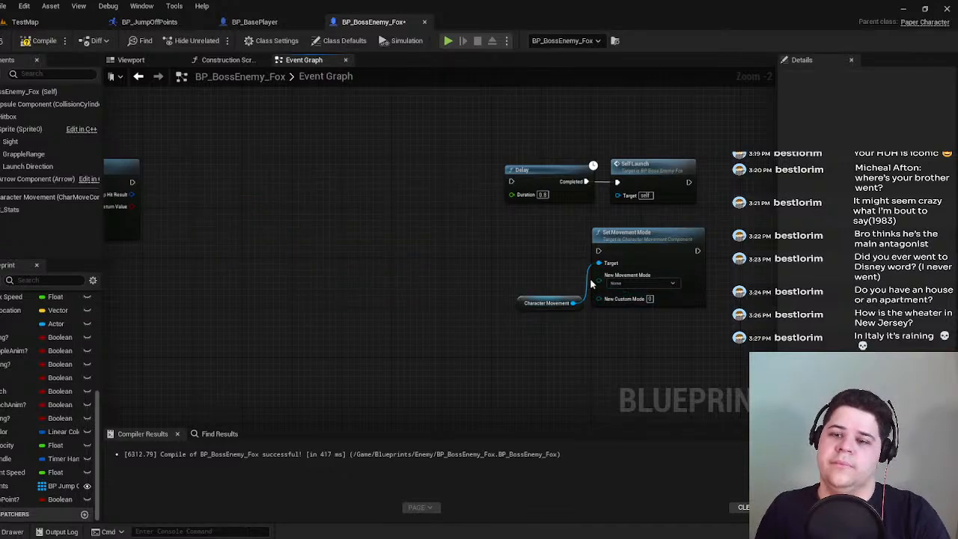
Reconnect Set Movement Mode between Set Actor Location and Delay, and line it up with the Delay and Self Launch nodes.
drag(132, 182, 596, 257)
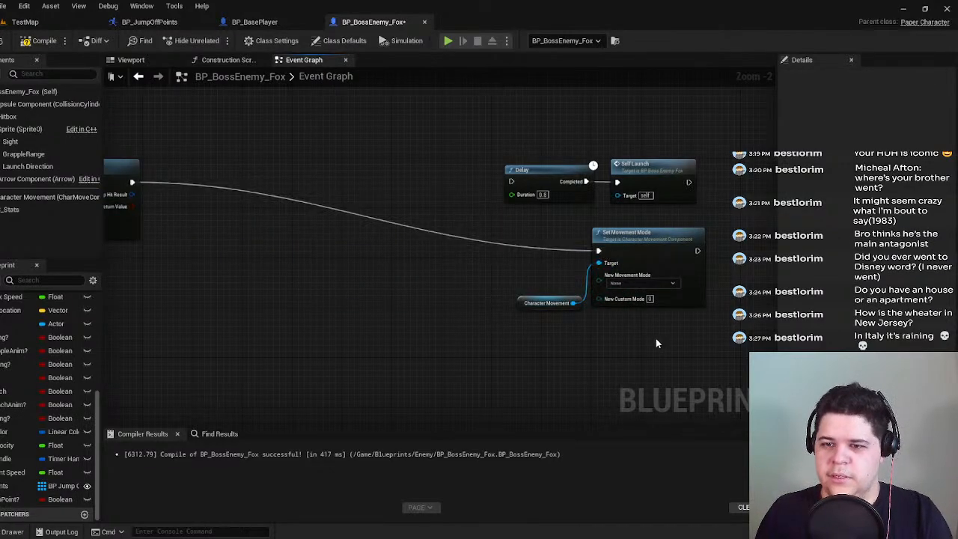
drag(656, 338, 524, 284)
drag(682, 247, 510, 184)
drag(500, 152, 723, 205)
drag(659, 173, 508, 172)
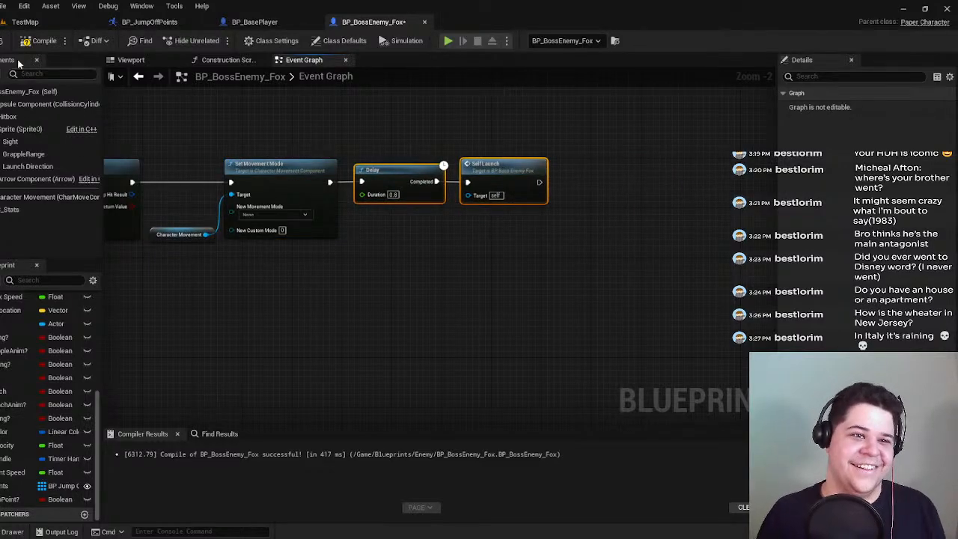
Compile BP_BossEnemy_Fox with the restored movement mode chain and save TestMap.
click(41, 40)
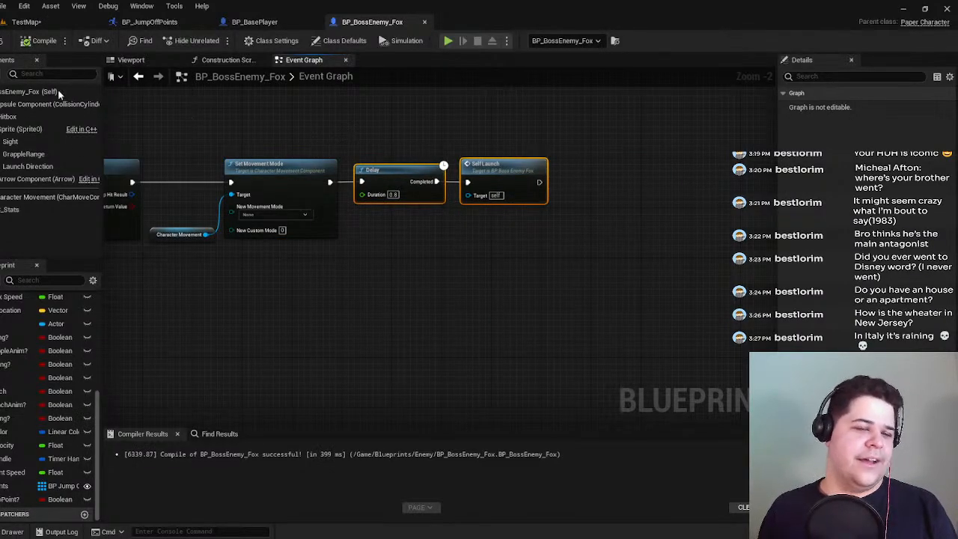
click(27, 22)
key(ctrl+s)
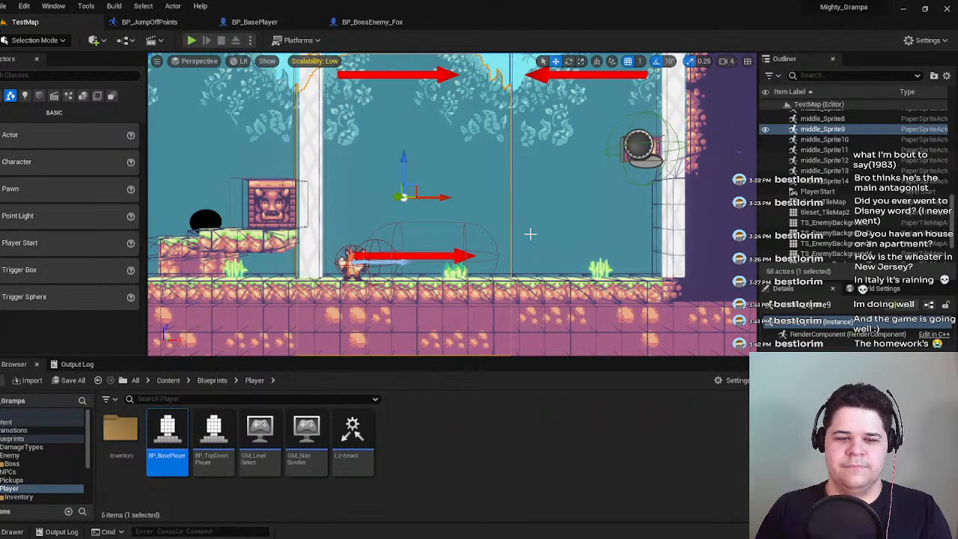
Close the BP_BasePlayer blueprint and return to BP_BossEnemy_Fox's event graph.
click(372, 22)
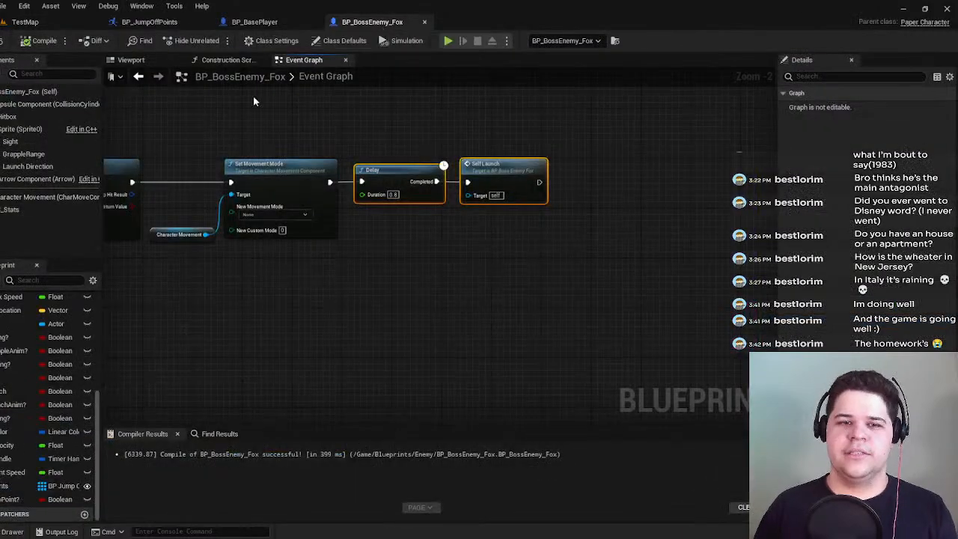
click(274, 130)
right_drag(273, 130, 453, 151)
scroll(453, 152, down, 2)
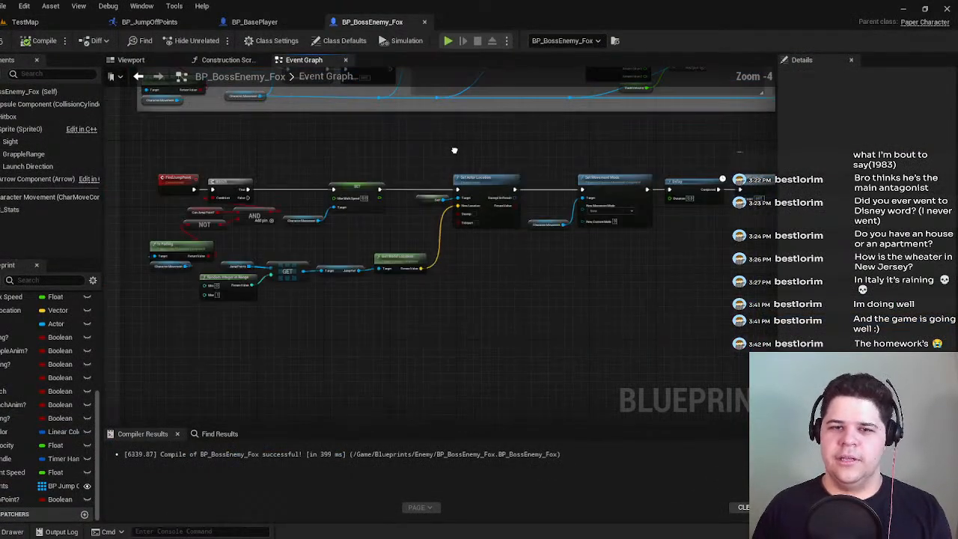
click(254, 22)
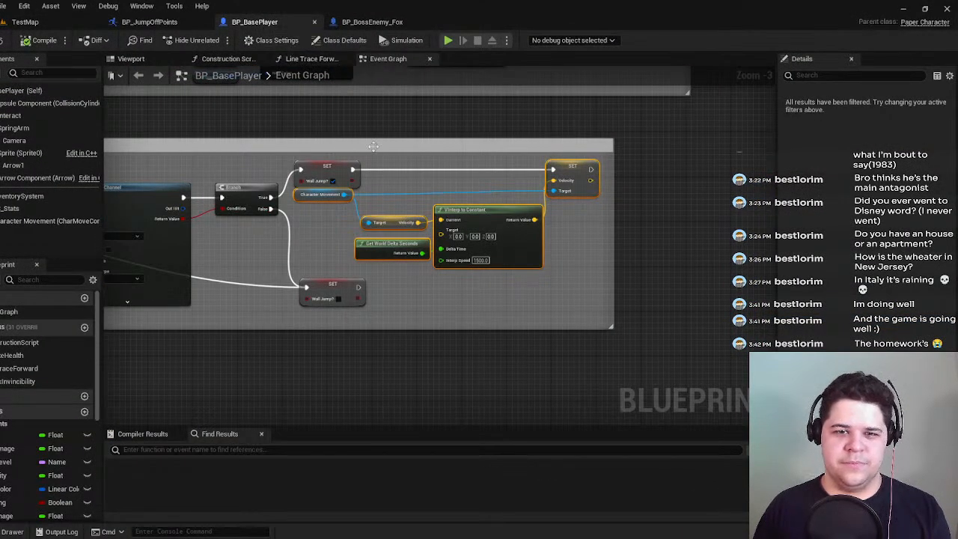
click(365, 82)
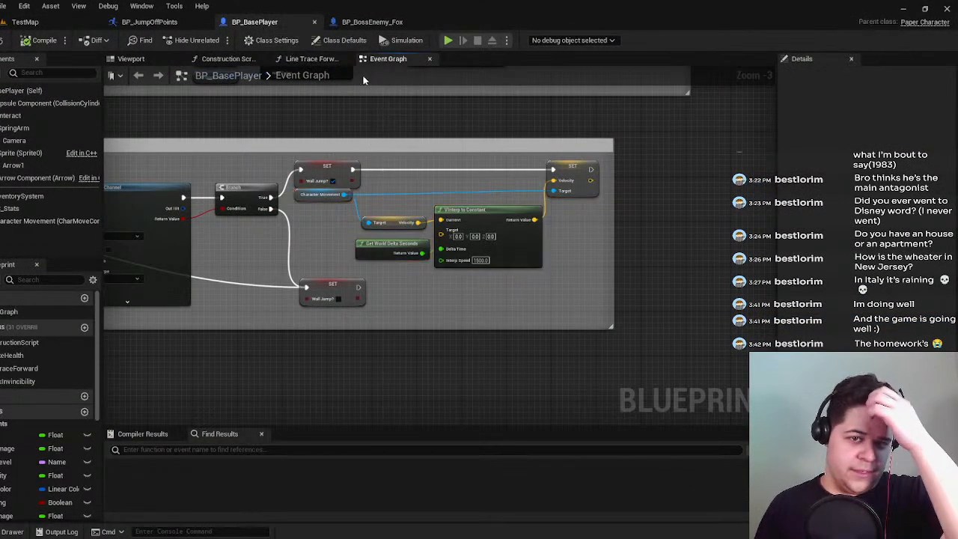
click(314, 22)
click(262, 21)
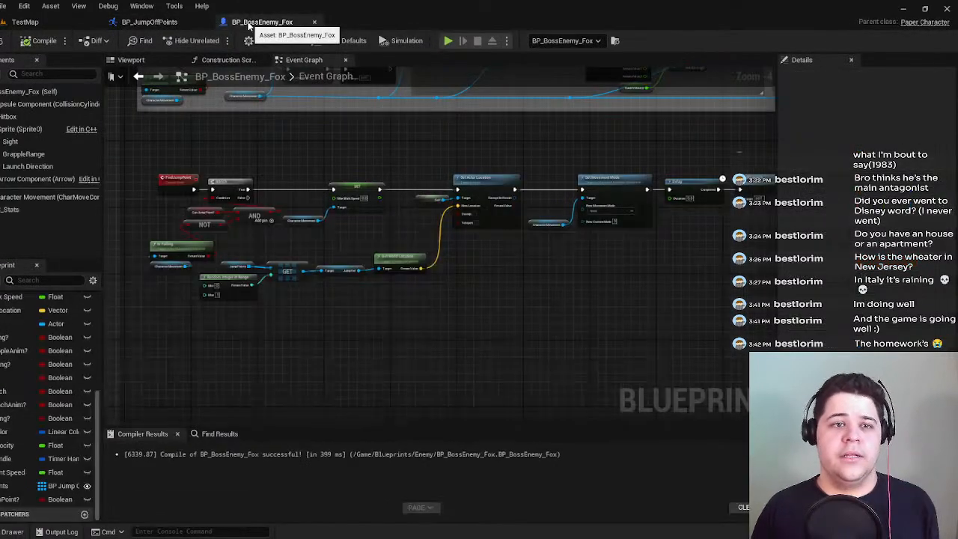
Review the FindJumpPoint chain from its Branch through Set Actor Location and Set Movement Mode to Self Launch.
scroll(374, 157, up, 2)
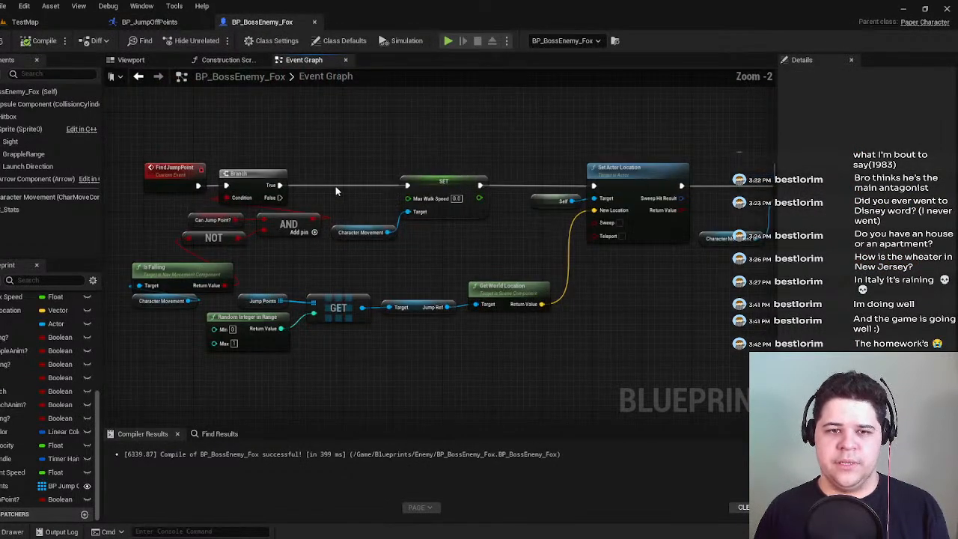
right_drag(499, 246, 394, 304)
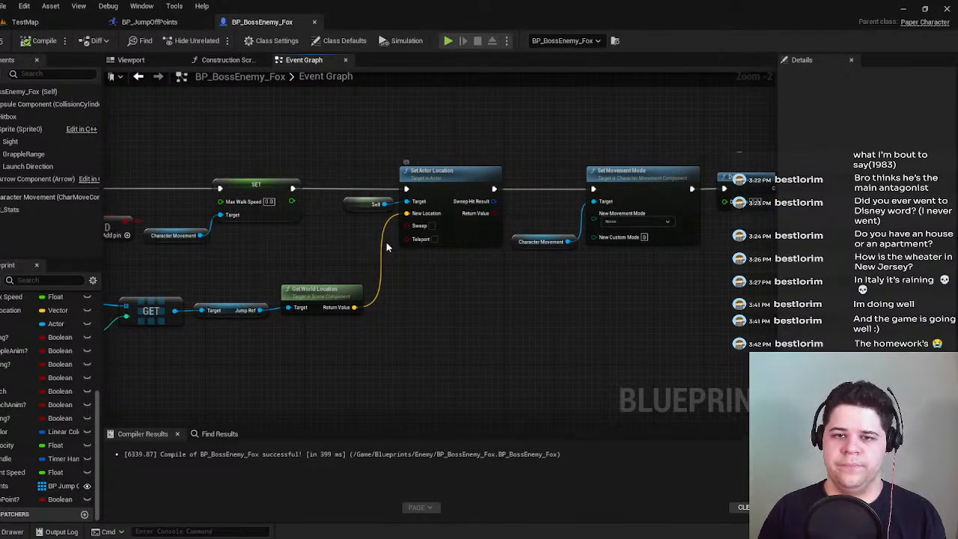
right_drag(431, 273, 268, 277)
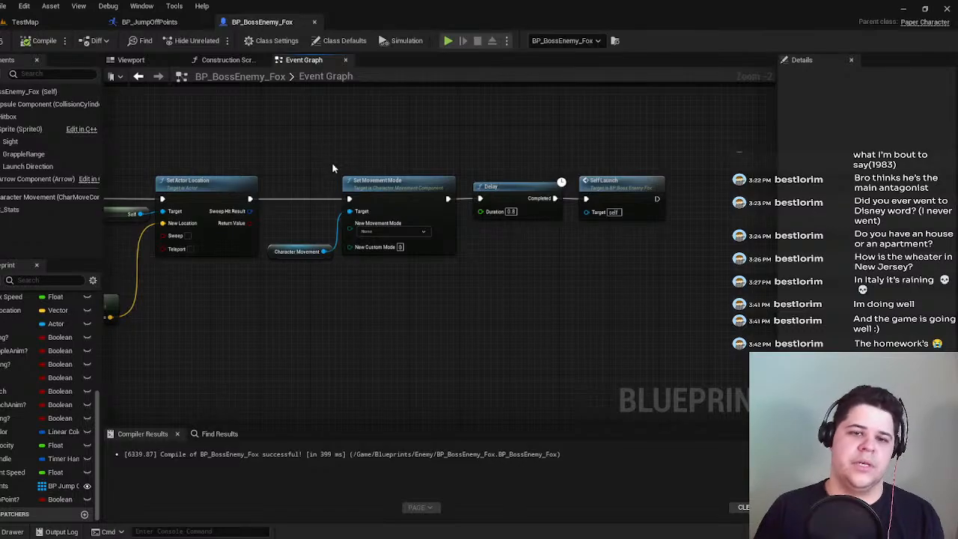
scroll(333, 169, down, 4)
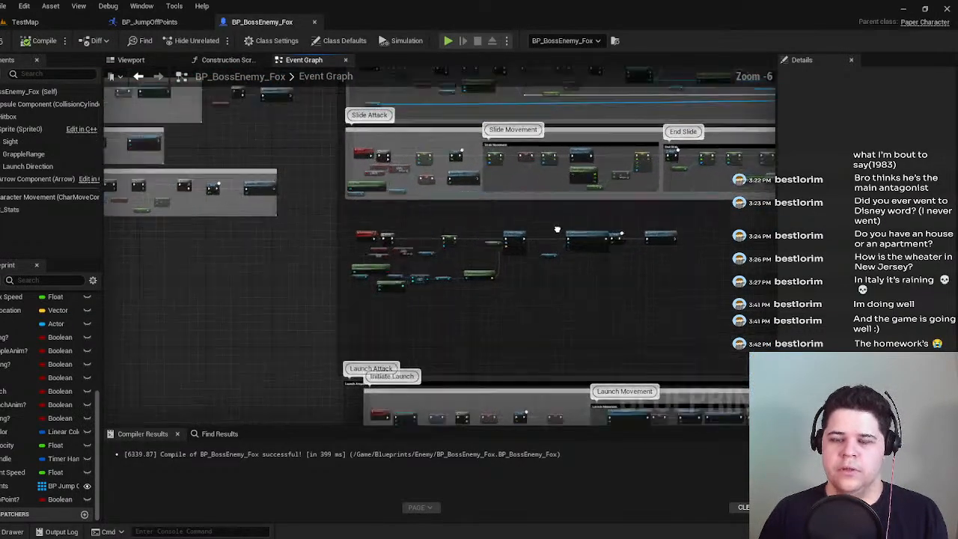
scroll(556, 229, up, 1)
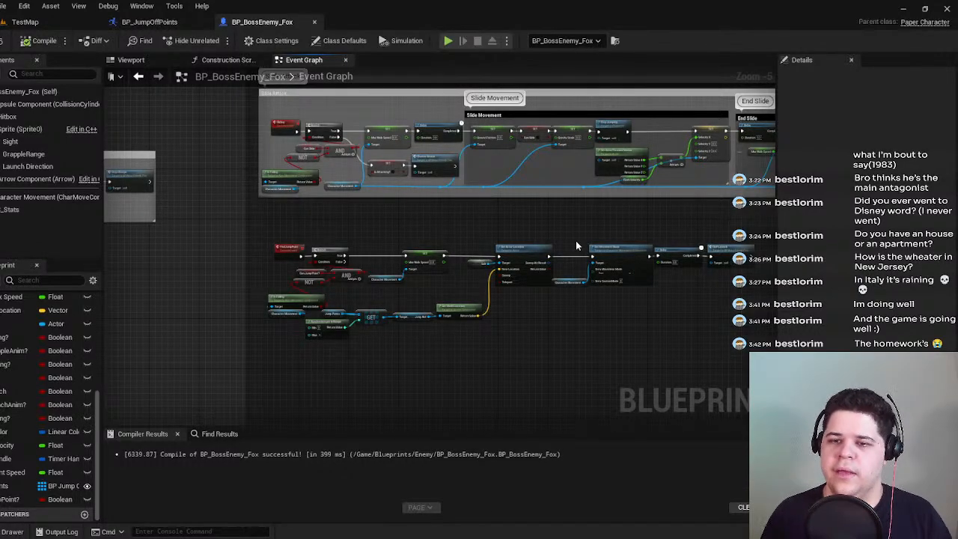
scroll(576, 241, up, 2)
right_drag(581, 239, 428, 223)
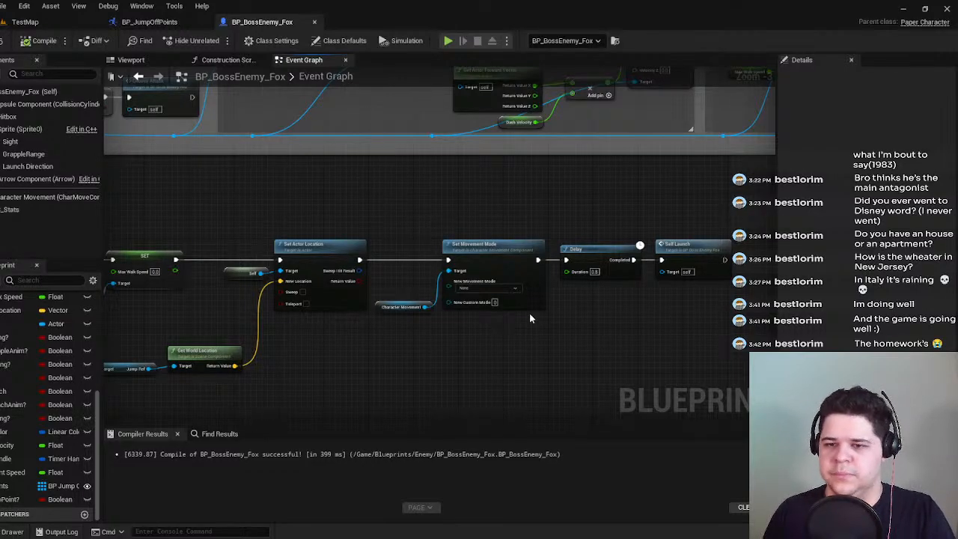
Examine the SelfLaunch event's Initiate Launch nodes and the Rotate Launch Direction logic in the Launch Attack section.
scroll(528, 316, down, 3)
right_drag(456, 417, 449, 338)
scroll(388, 313, up, 4)
right_drag(388, 312, 279, 226)
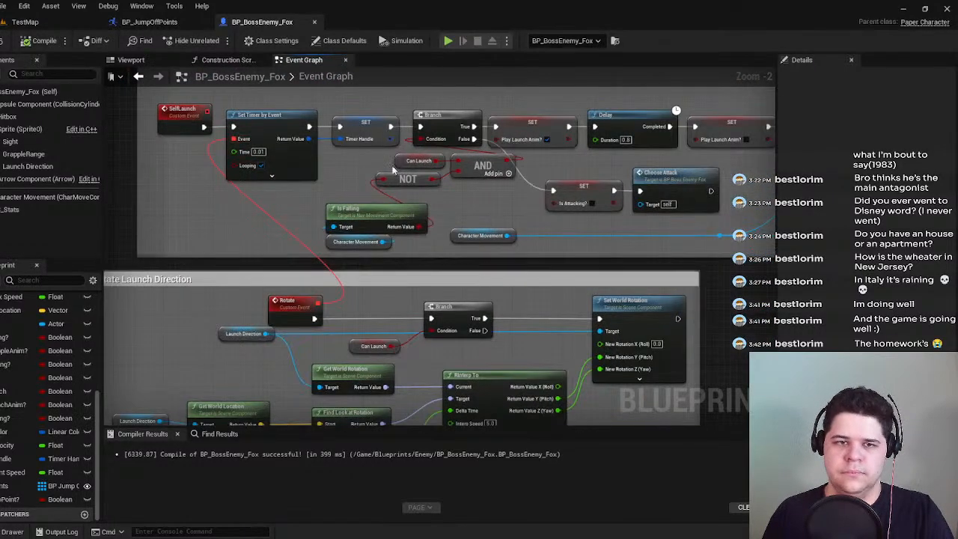
right_drag(552, 206, 428, 247)
scroll(429, 248, down, 1)
right_drag(593, 218, 688, 205)
right_drag(575, 302, 464, 251)
scroll(464, 251, down, 1)
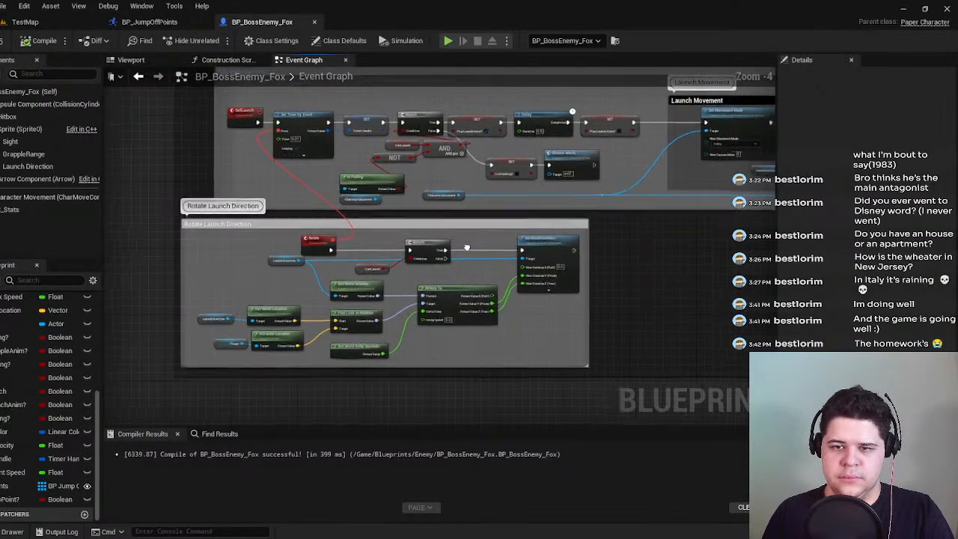
right_drag(508, 275, 417, 301)
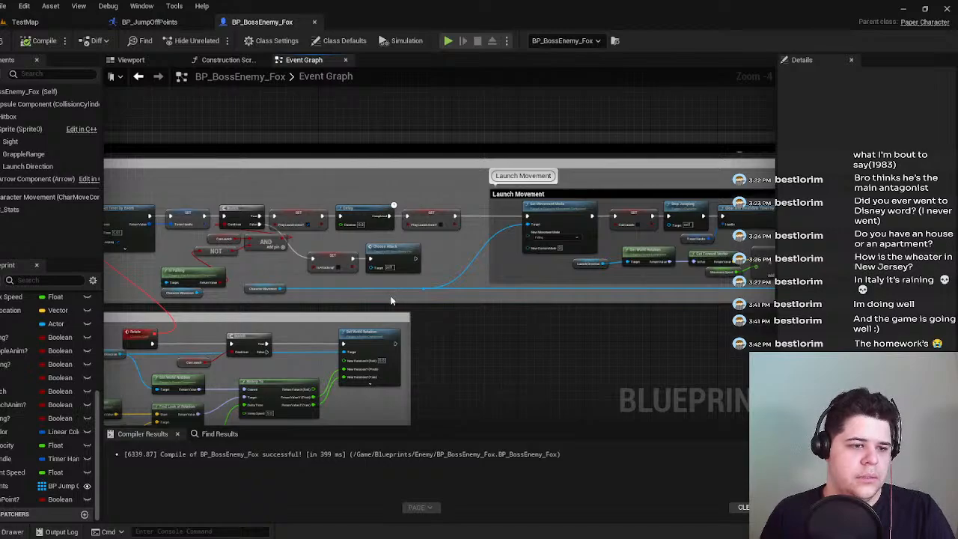
right_drag(264, 273, 375, 261)
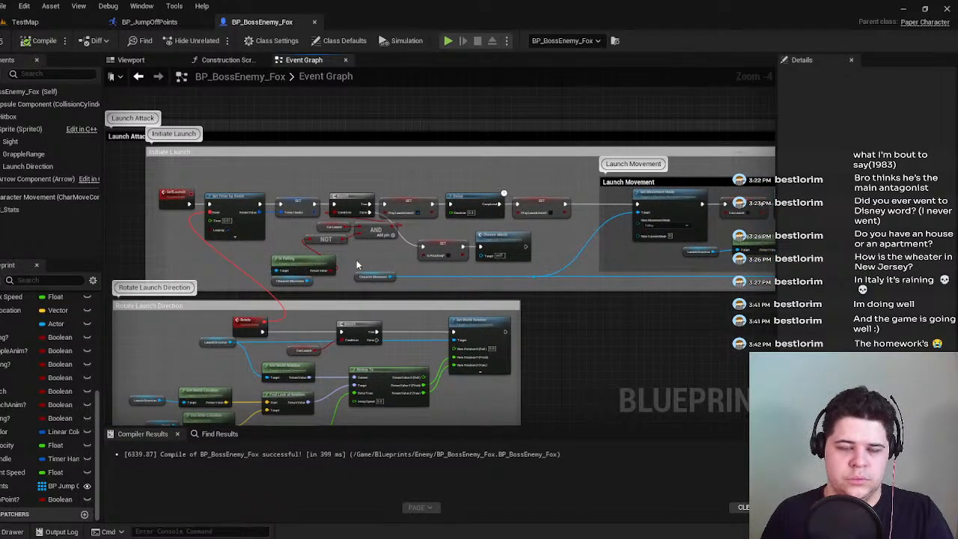
Inspect the Can Launch branch, its Choose Attack fallback and the Set Movement Mode node in Launch Movement.
right_drag(563, 277, 612, 278)
scroll(242, 275, up, 4)
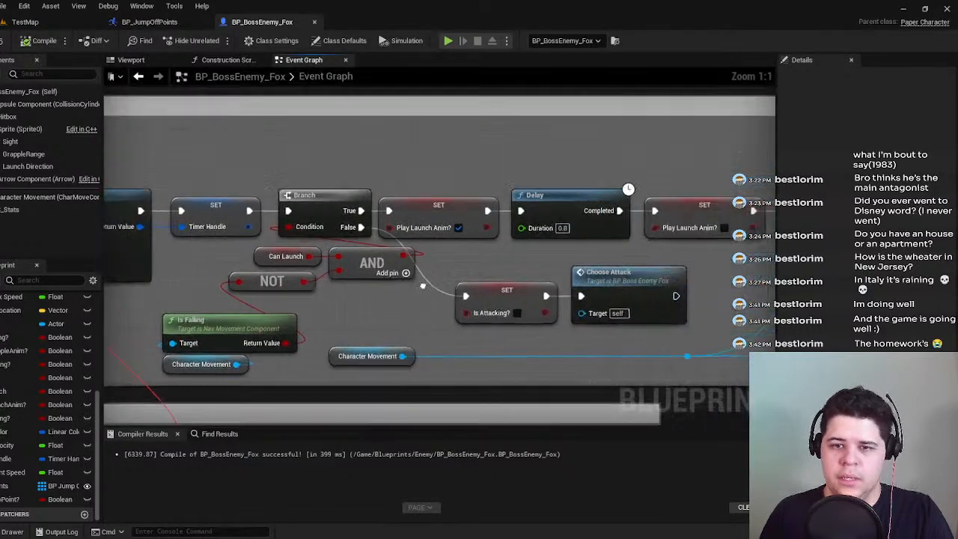
scroll(409, 184, down, 2)
right_drag(561, 246, 339, 316)
scroll(340, 316, down, 3)
right_drag(264, 153, 282, 92)
scroll(472, 284, up, 2)
right_drag(472, 284, 641, 169)
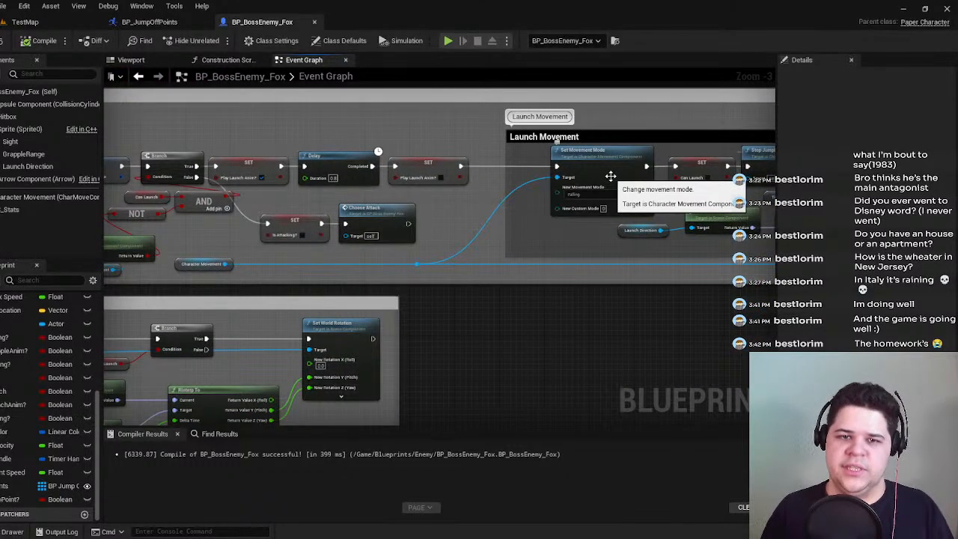
Open the Choose Attack function from its node beside the Detect Player section.
scroll(430, 185, down, 5)
right_drag(430, 185, 665, 276)
scroll(401, 260, down, 1)
right_drag(400, 259, 607, 304)
scroll(579, 151, up, 5)
right_drag(578, 152, 535, 233)
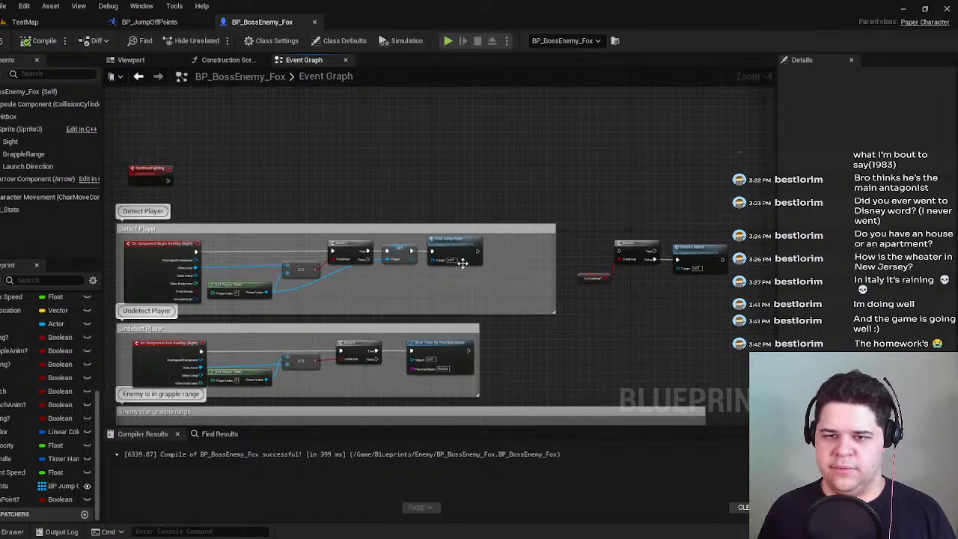
scroll(462, 262, up, 2)
right_drag(462, 258, 201, 261)
double_click(641, 275)
right_drag(615, 282, 534, 254)
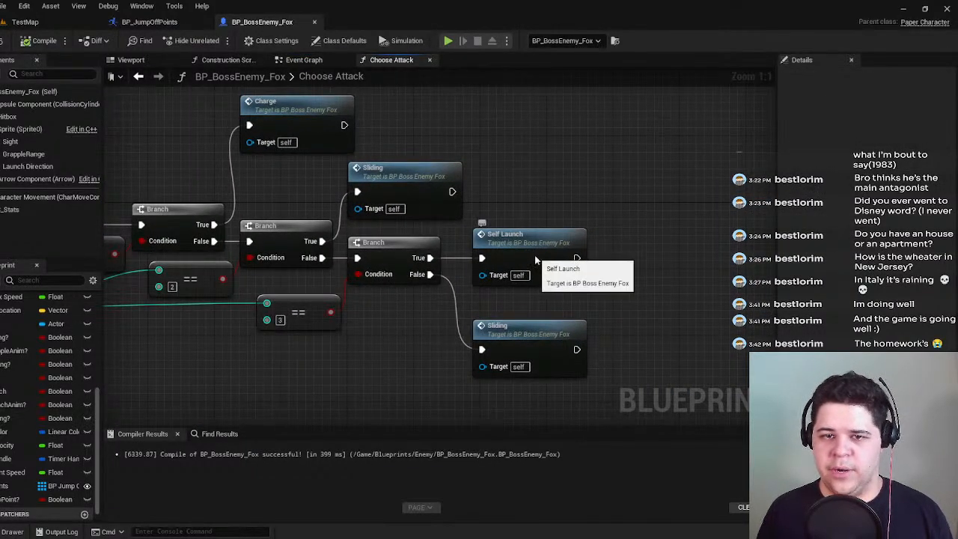
Replace Self Launch with a Find Jump Point call on the last Branch's True output in the Choose Attack function.
click(534, 255)
key(Delete)
drag(430, 257, 466, 259)
text(find)
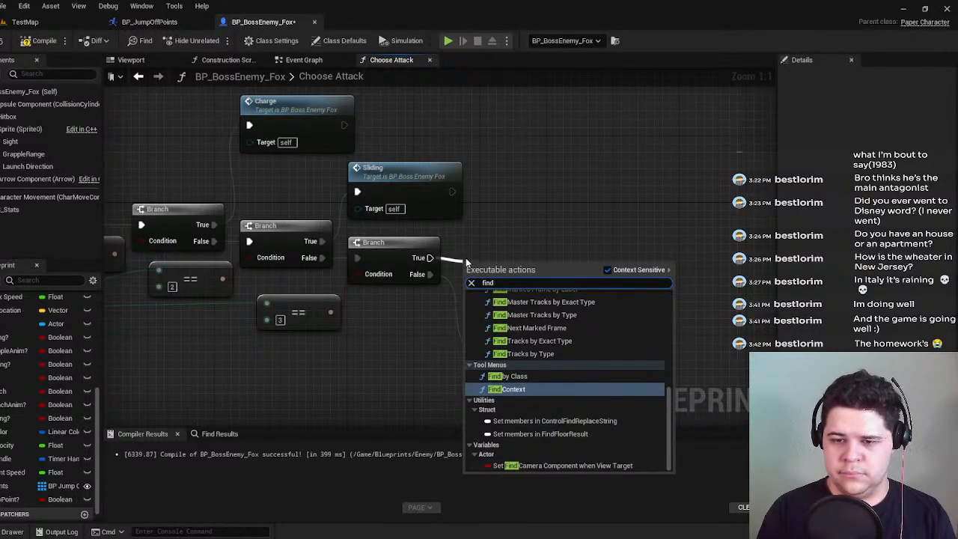
text( jump)
key(Return)
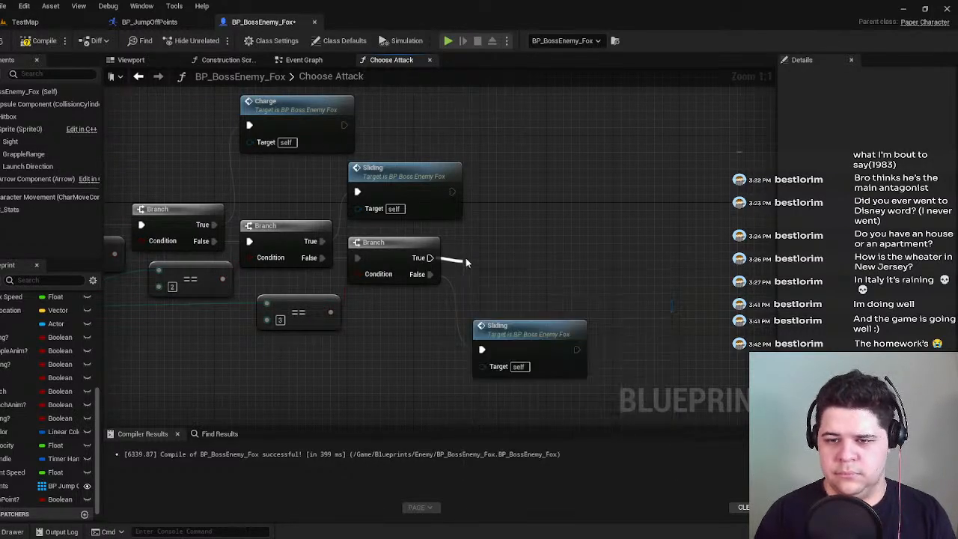
drag(527, 278, 541, 245)
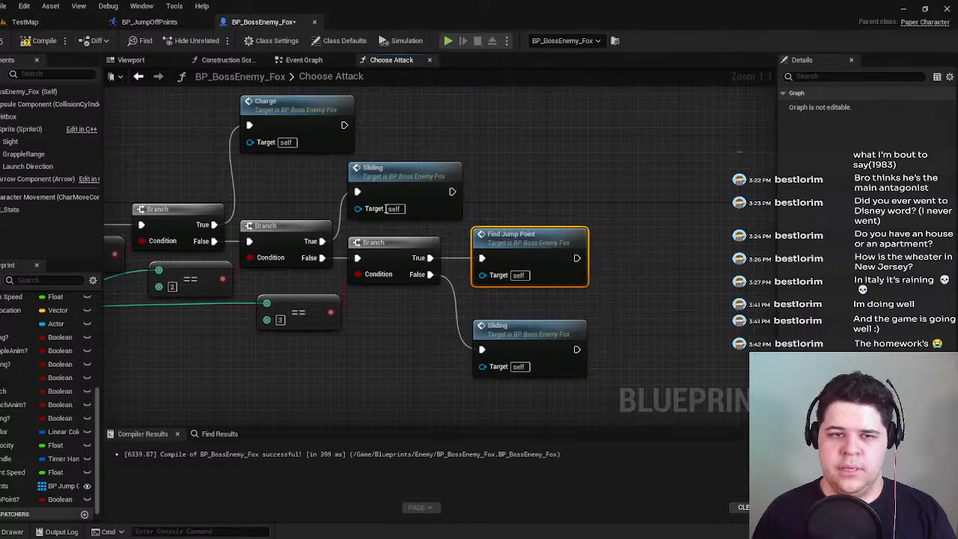
Compile BP_BossEnemy_Fox with the changed Choose Attack function and save TestMap.
click(41, 41)
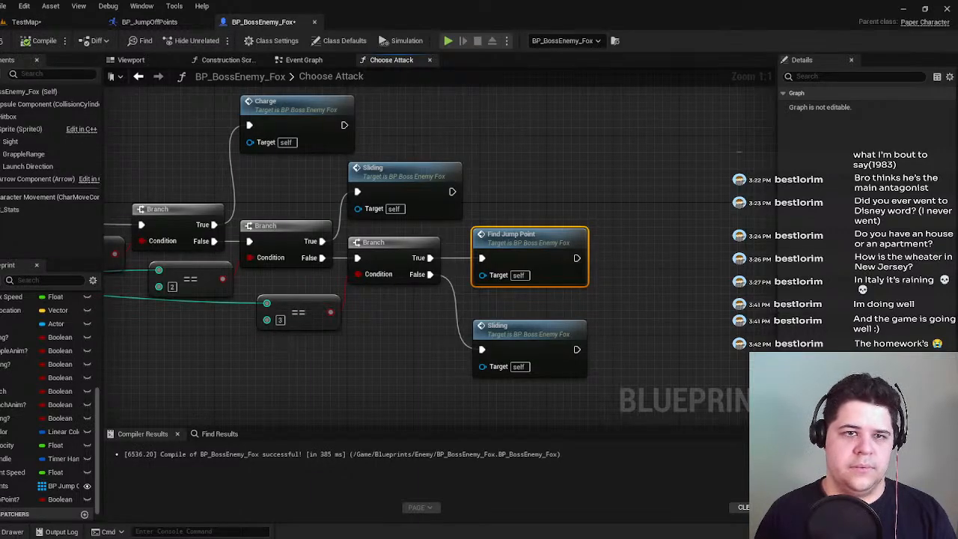
click(150, 22)
click(26, 21)
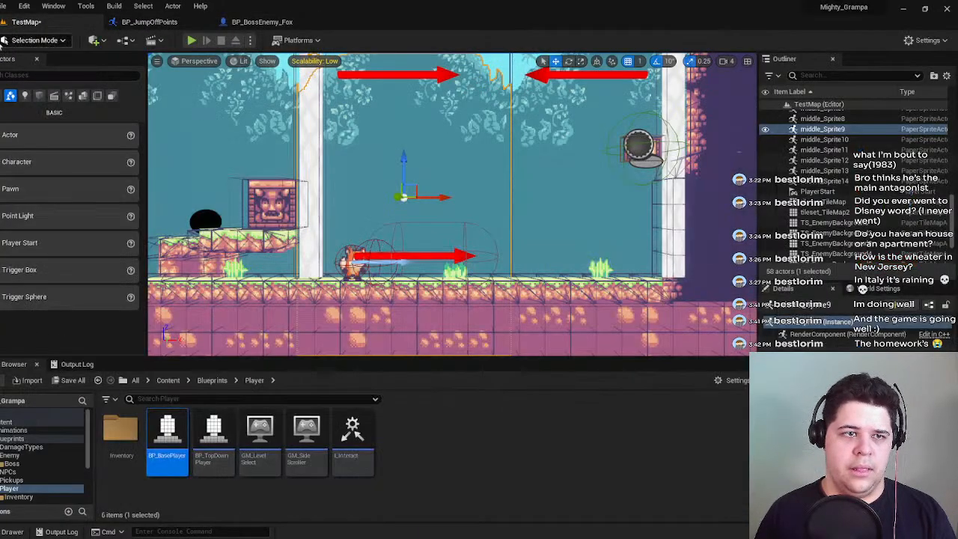
key(ctrl+s)
Check BP_JumpOffPoints' event graph and construction script, and return to BP_BossEnemy_Fox.
click(150, 21)
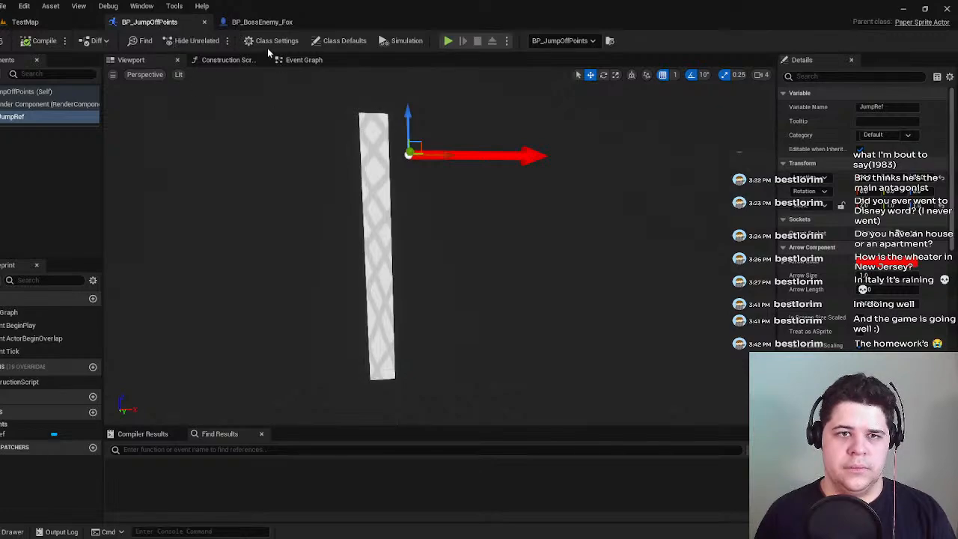
click(303, 60)
click(225, 60)
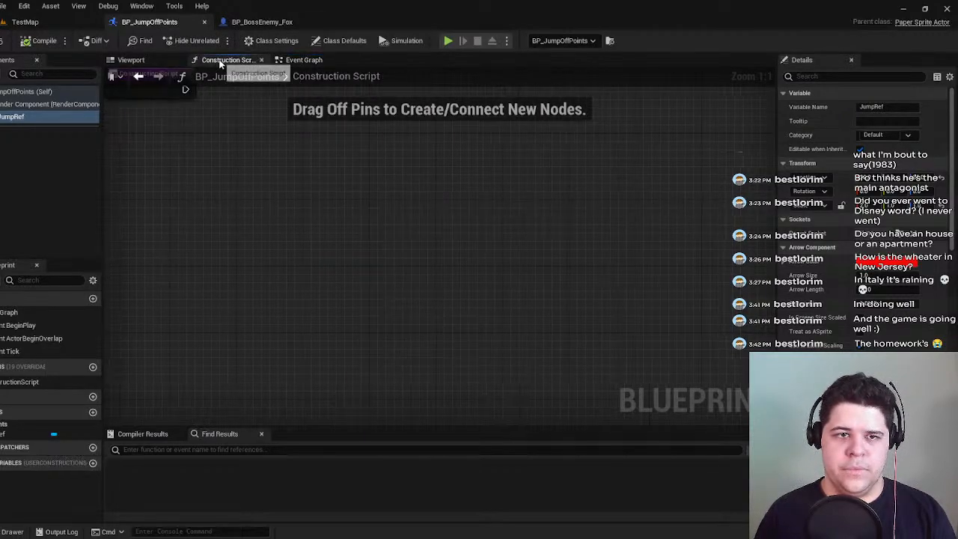
click(262, 21)
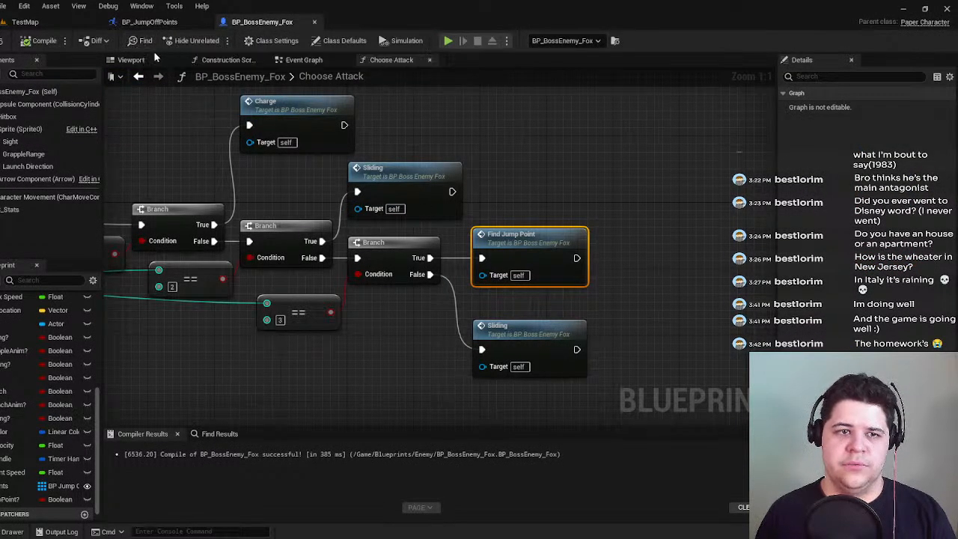
Delete the Find Jump Point node from the Detect Player section of BP_BossEnemy_Fox's event graph.
click(303, 60)
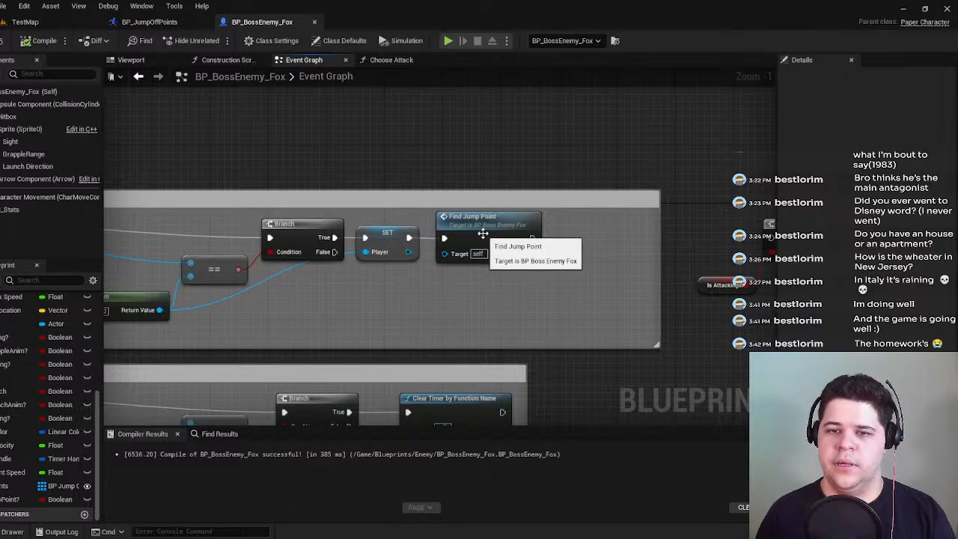
click(435, 231)
right_drag(436, 231, 485, 170)
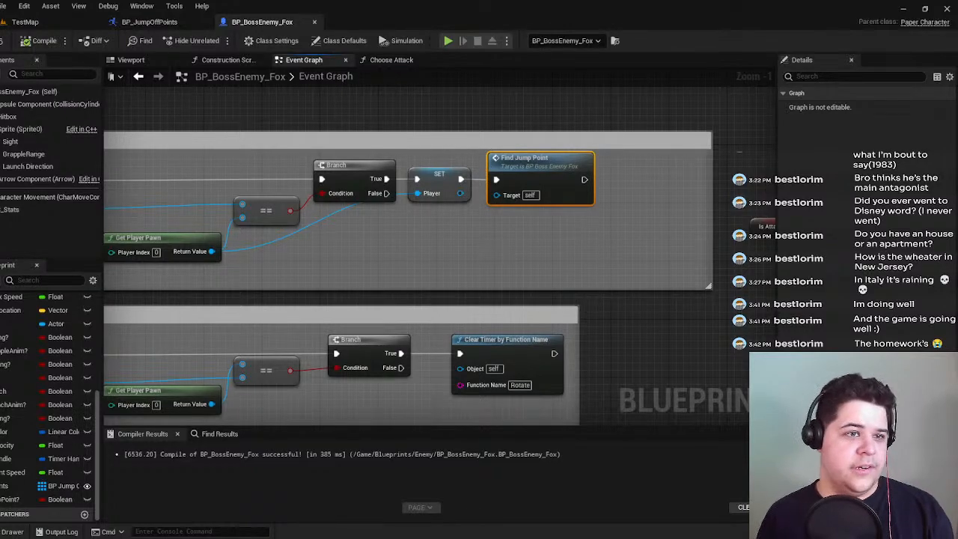
key(ctrl+s)
scroll(479, 127, down, 1)
right_drag(472, 125, 531, 128)
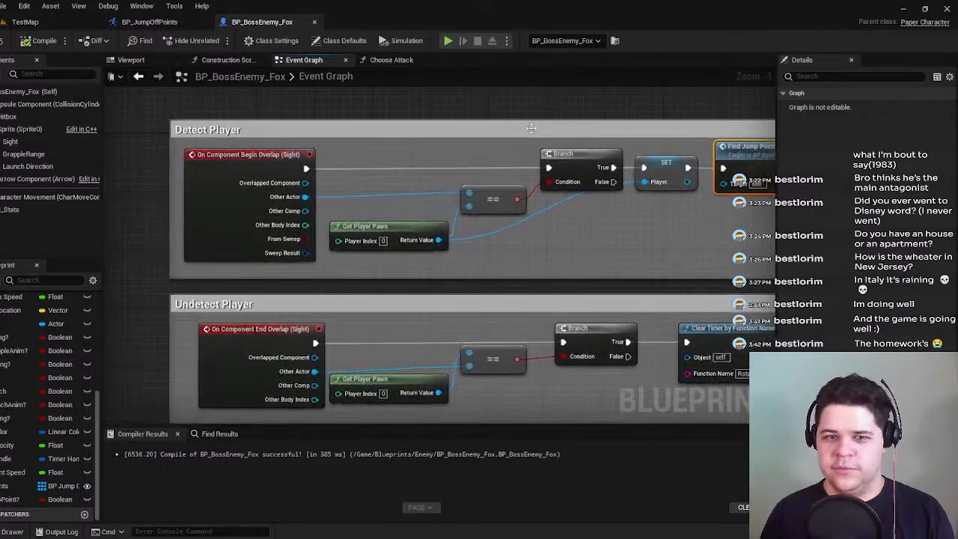
right_drag(465, 157, 126, 175)
mouse_move(523, 176)
right_down()
mouse_move(284, 178)
mouse_move(532, 181)
mouse_move(447, 182)
mouse_move(237, 158)
mouse_move(434, 193)
mouse_move(877, 201)
mouse_move(885, 289)
mouse_move(562, 219)
mouse_move(335, 191)
right_up()
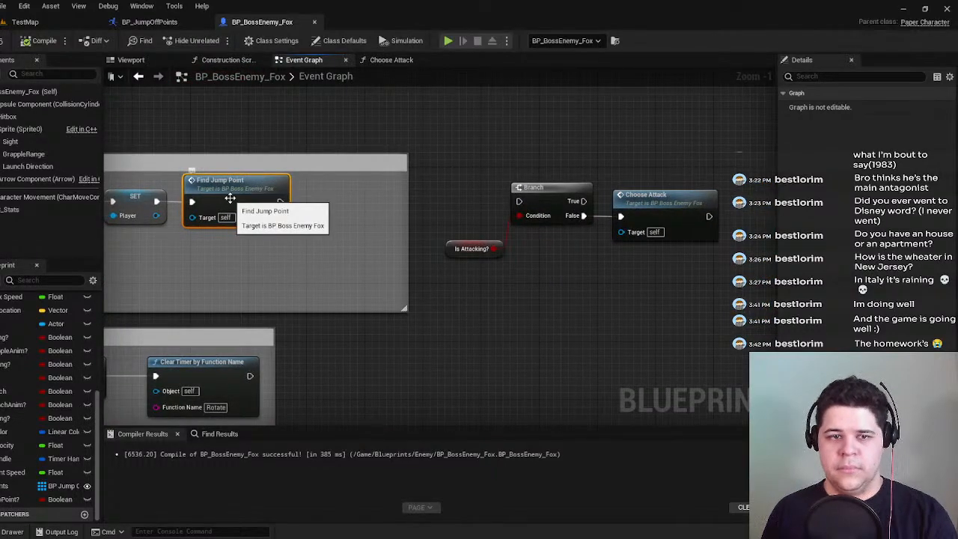
key(Delete)
Move the Is Attacking? Branch and Choose Attack nodes into Detect Player, with the Branch connected after SET Player.
drag(155, 202, 638, 275)
drag(554, 198, 242, 199)
right_drag(190, 201, 570, 242)
scroll(570, 241, down, 1)
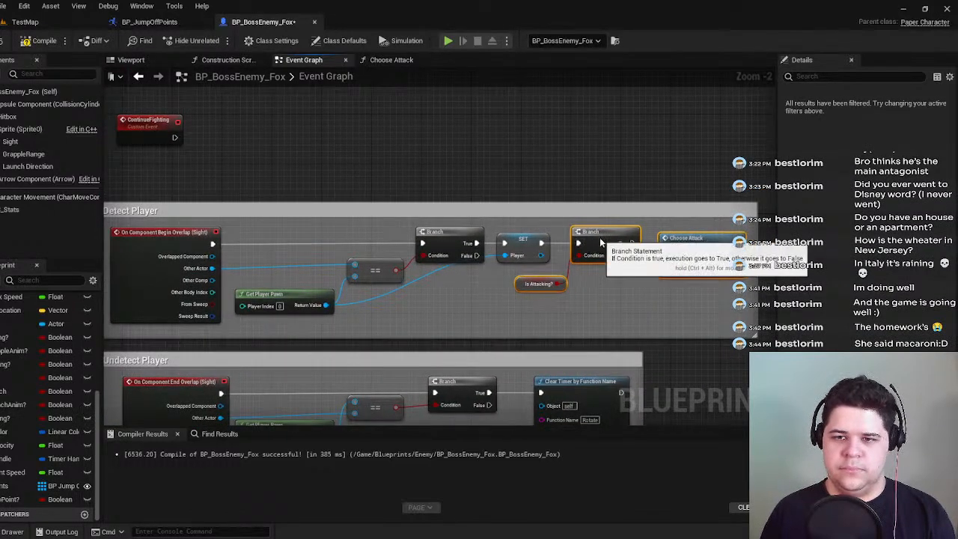
drag(600, 241, 595, 243)
Compile BP_BossEnemy_Fox with the rewired Detect Player logic and save TestMap.
click(42, 42)
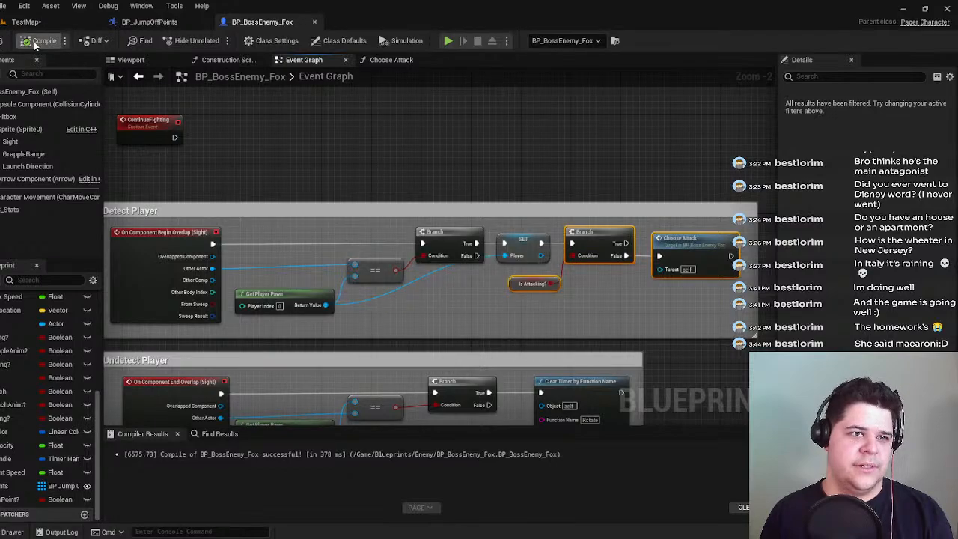
click(32, 23)
key(ctrl+s)
Look over the Detect Player nodes and the ContinueFighting event, and switch back to TestMap.
click(270, 22)
right_drag(278, 131, 363, 161)
scroll(363, 161, down, 1)
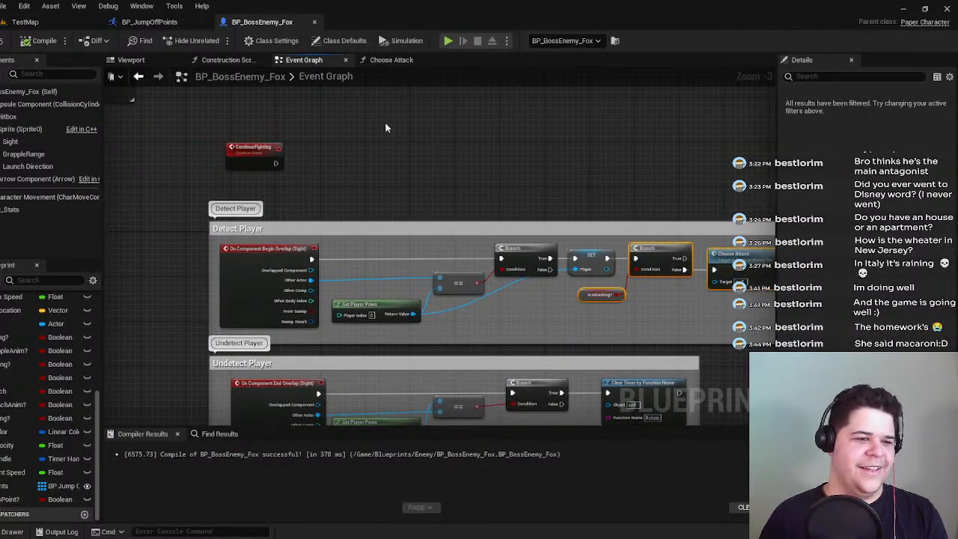
click(76, 23)
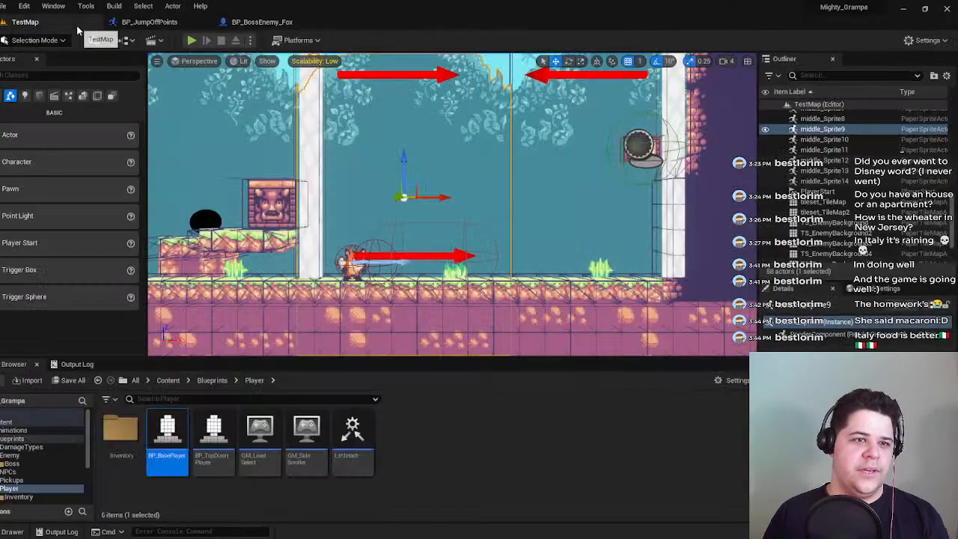
Play-test TestMap, moving and jumping around the boss fox to check its attack selection, and end the session.
click(192, 40)
key(a)
key(d)
key(space)
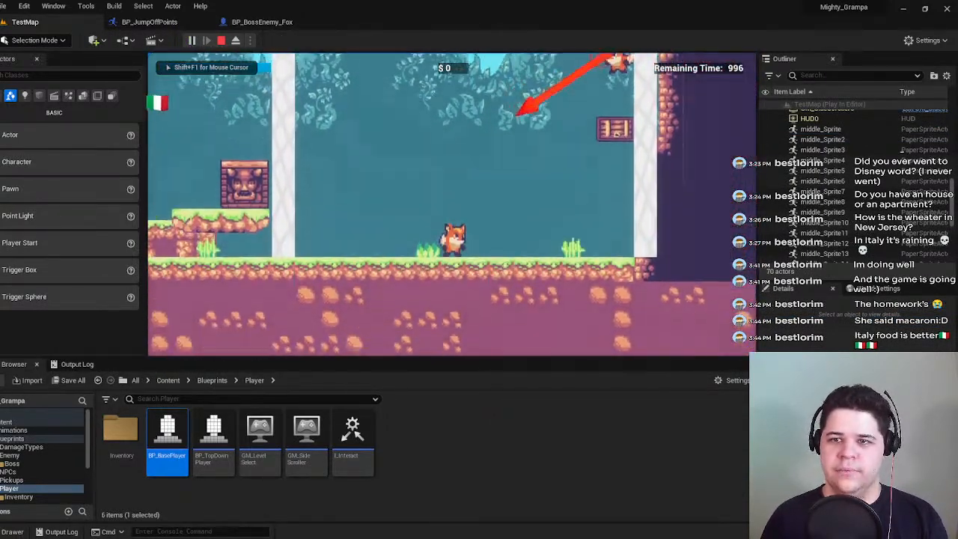
key(a)
key(d)
key(space)
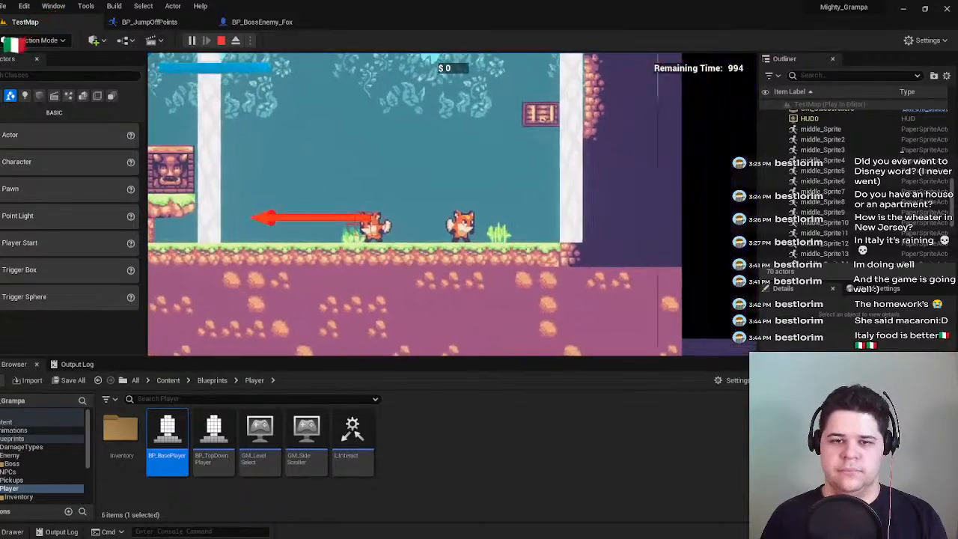
key(d)
key(a)
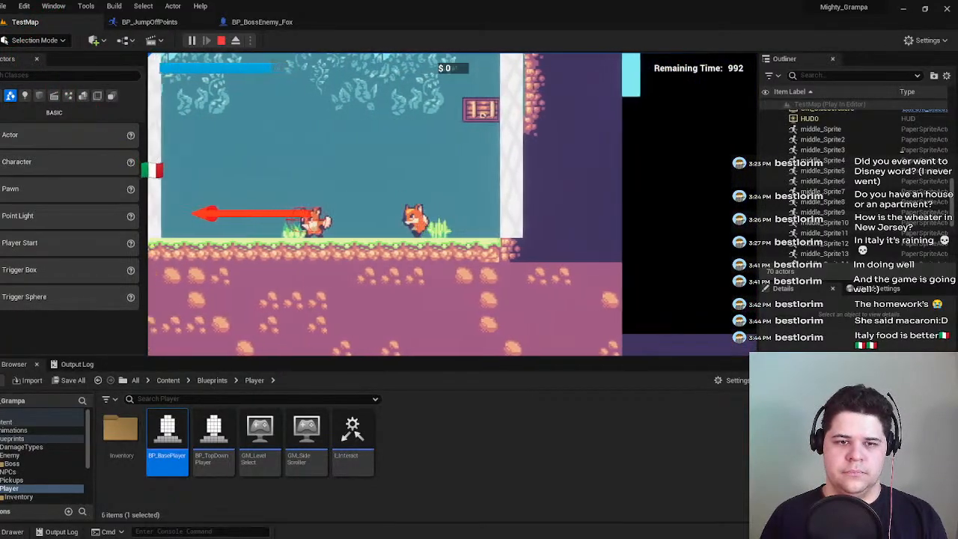
key(a)
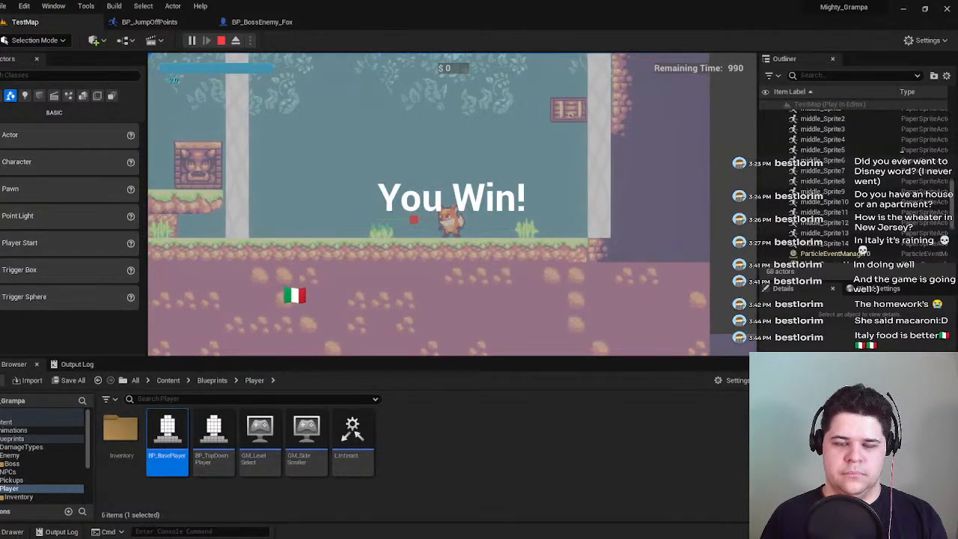
key(Escape)
Play-test TestMap again in a longer fight, dodging the boss fox to observe its charge, slide and jump-off attacks, and stop the simulation.
key(alt+p)
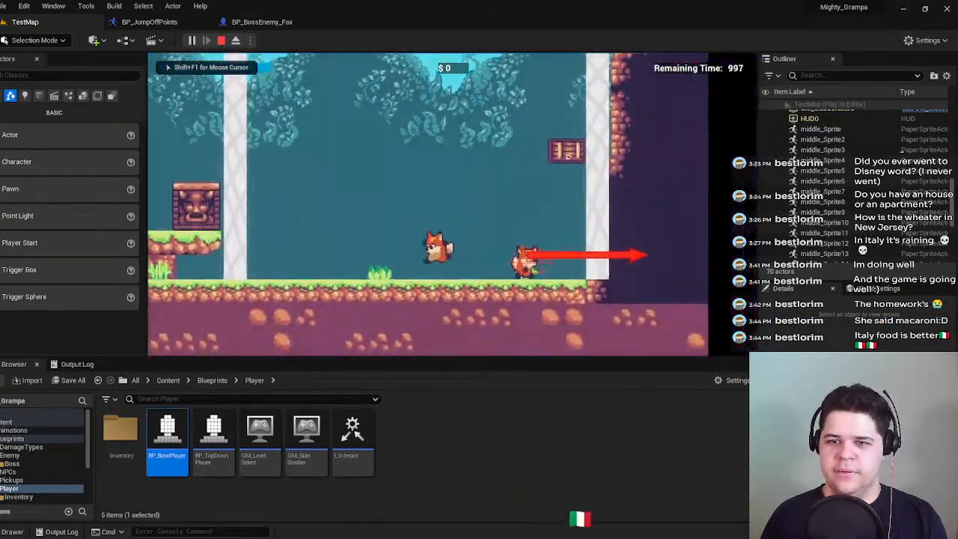
key(d)
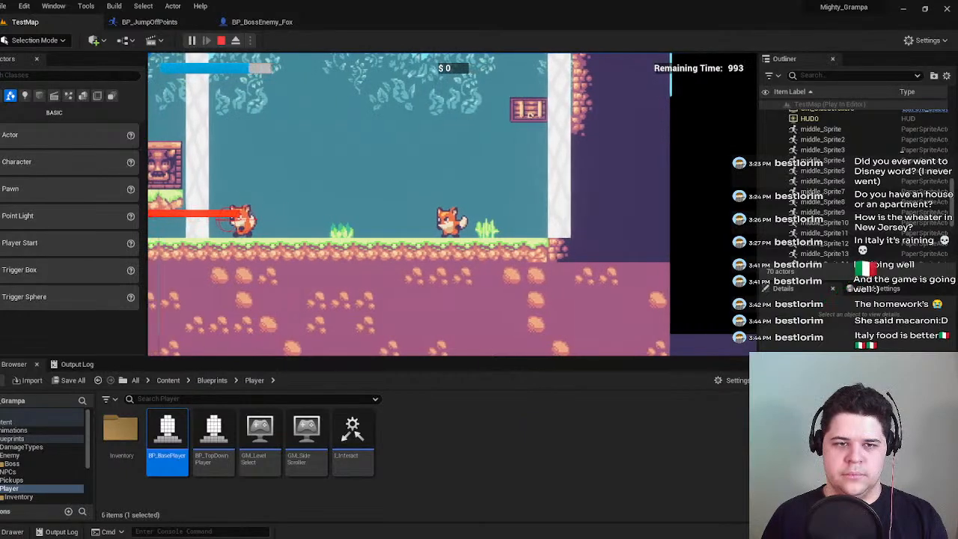
key(space)
key(a)
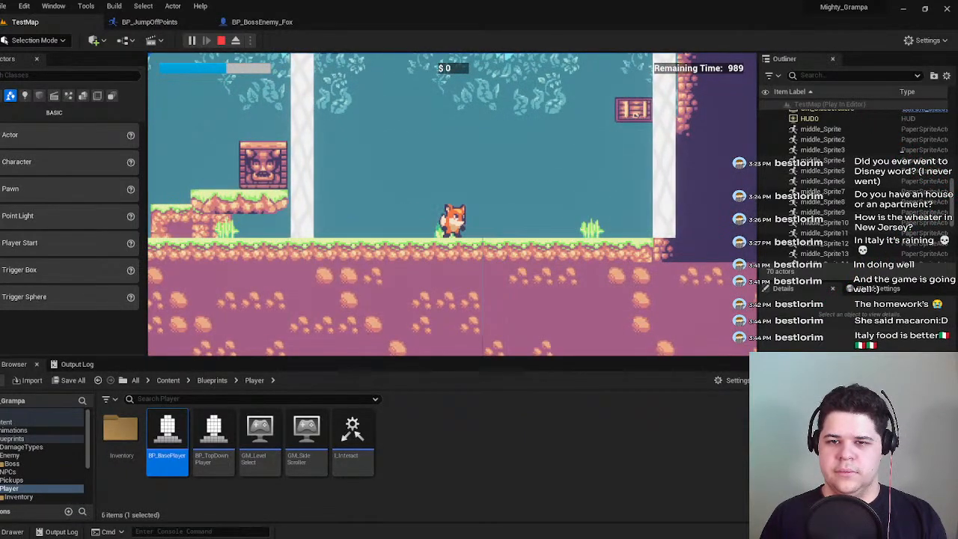
key(d)
key(space)
key(d)
key(space)
key(a)
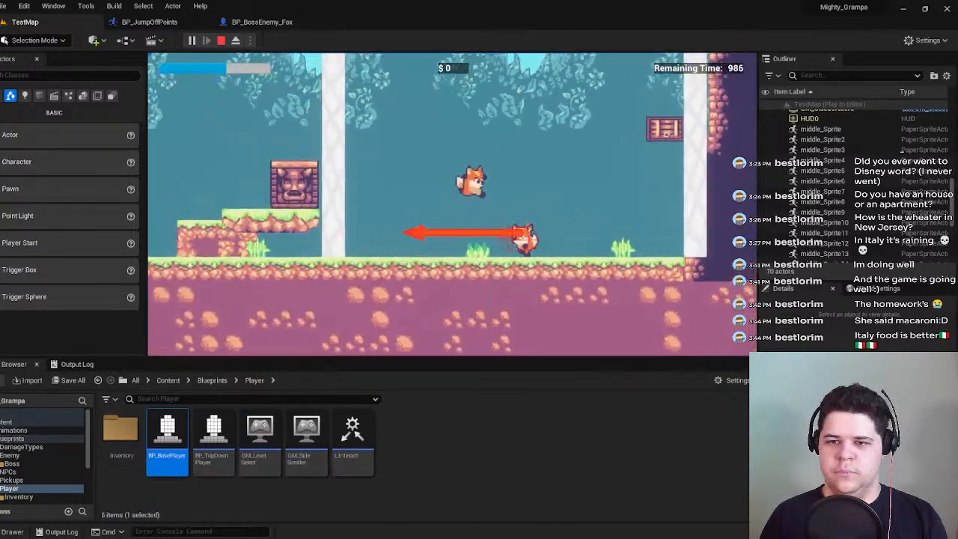
key(d)
key(a)
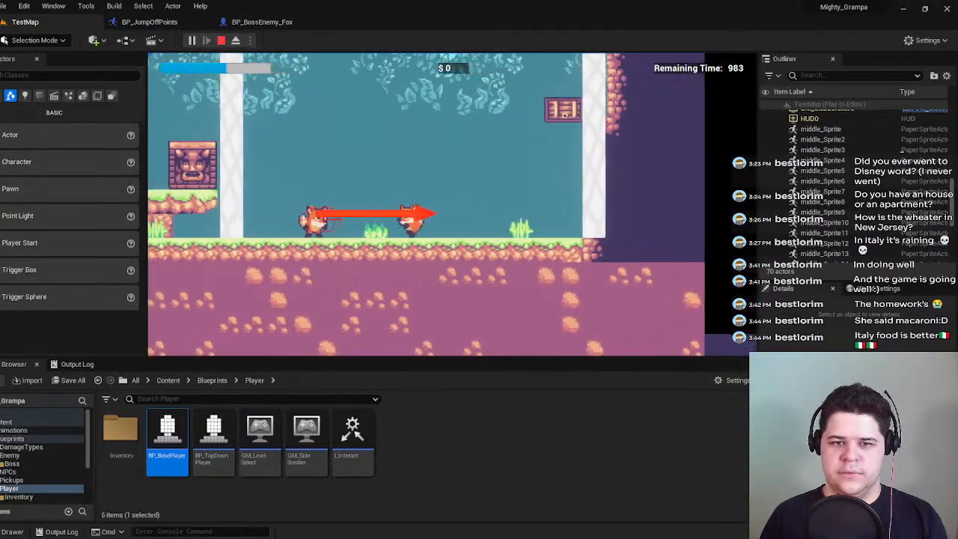
key(space)
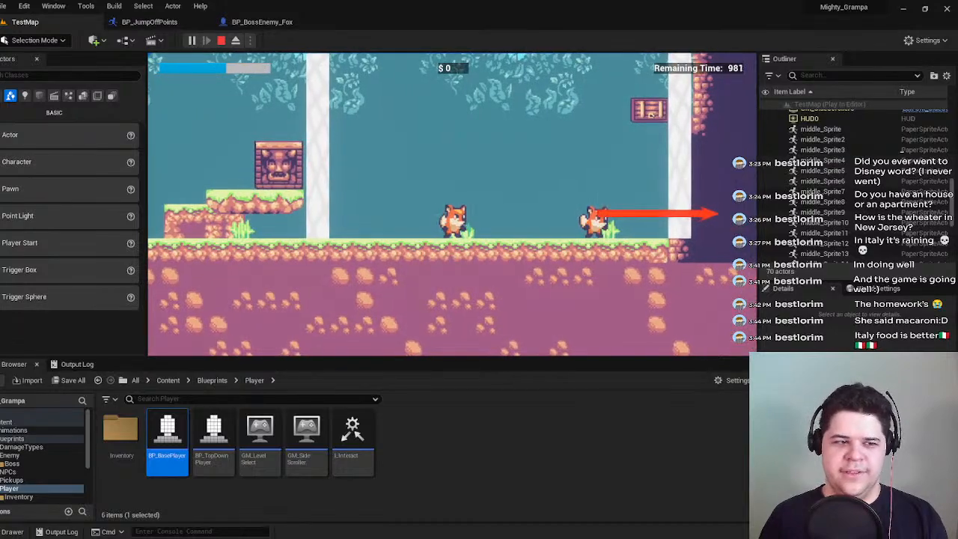
key(d)
key(space)
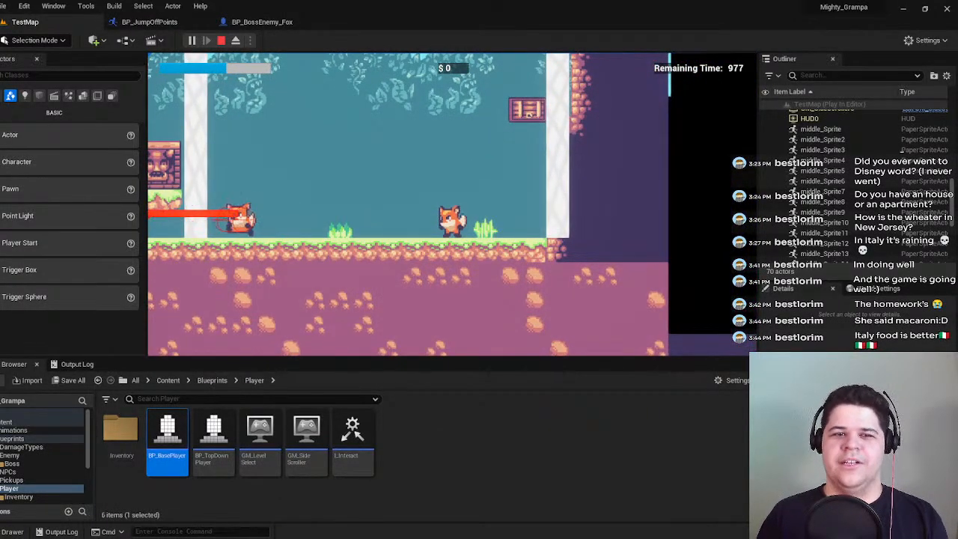
key(d)
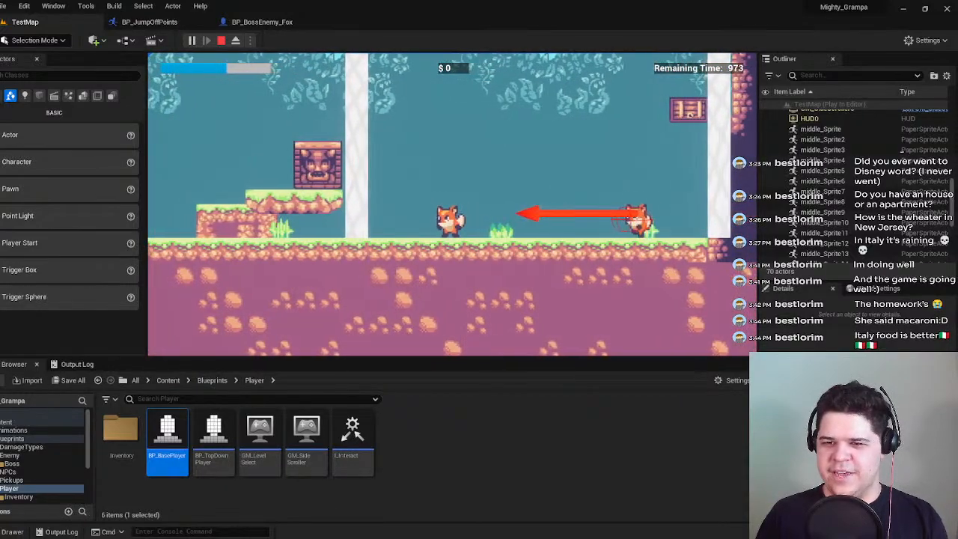
key(d)
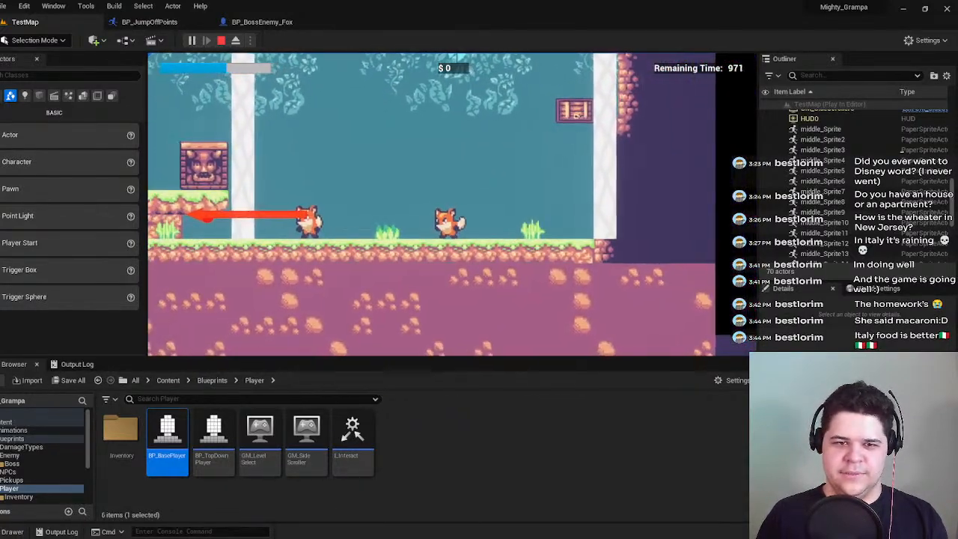
key(a)
key(d)
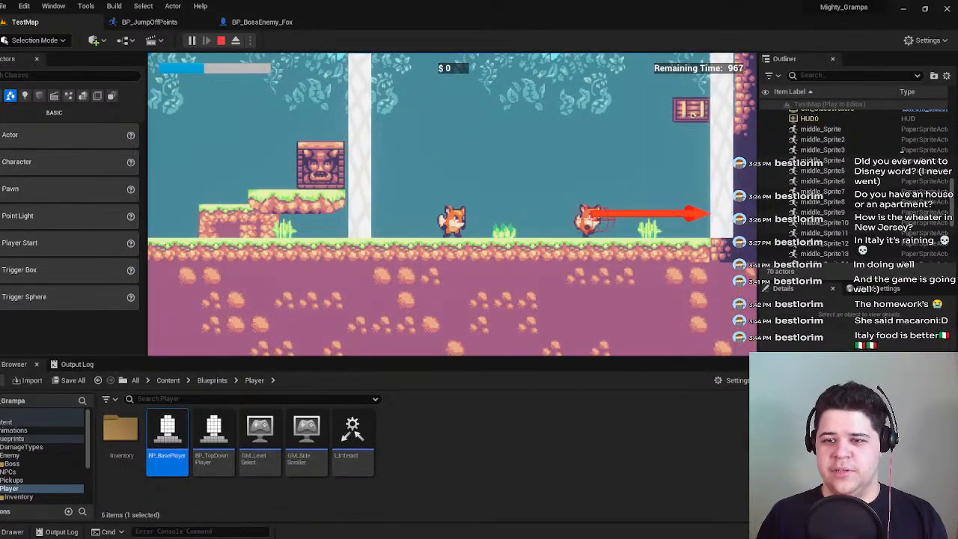
key(d)
key(a)
key(d)
key(space)
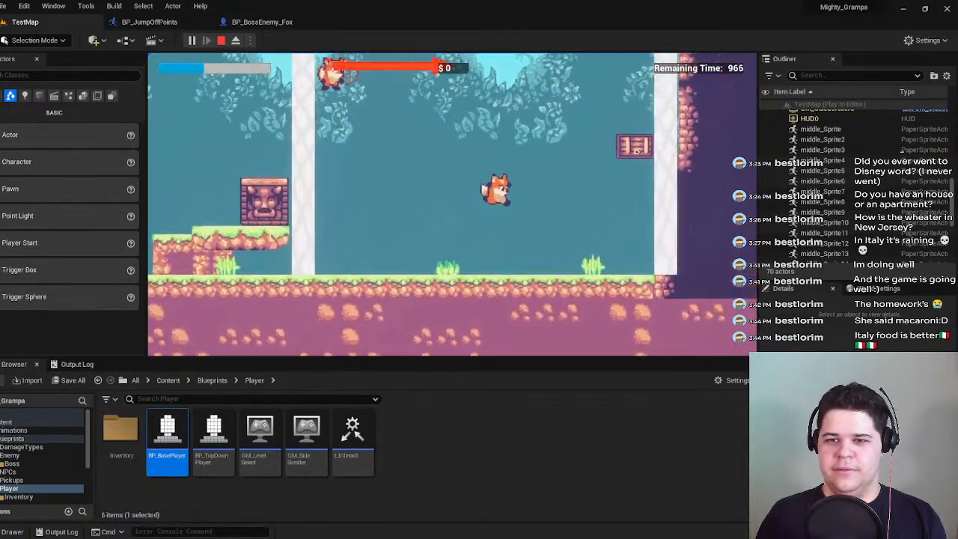
key(space)
key(a)
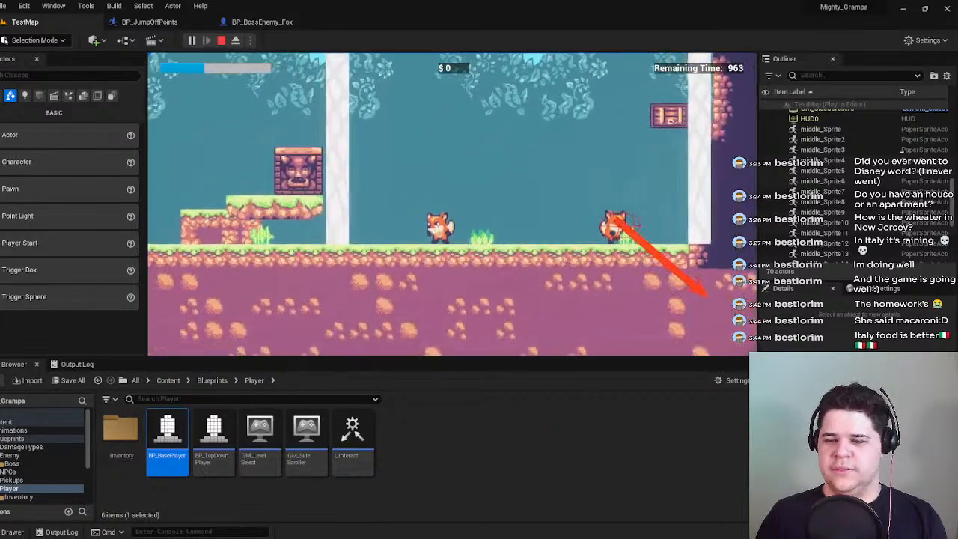
key(d)
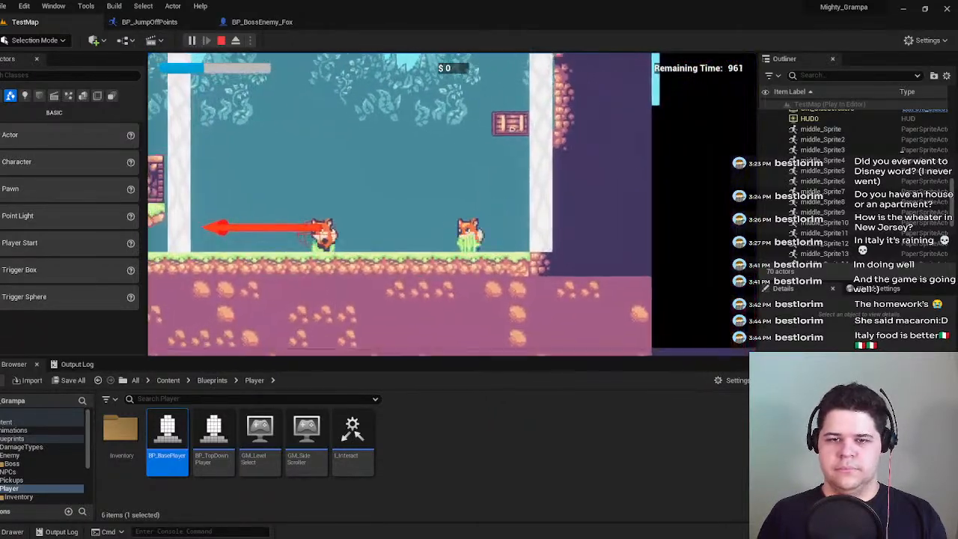
key(a)
key(d)
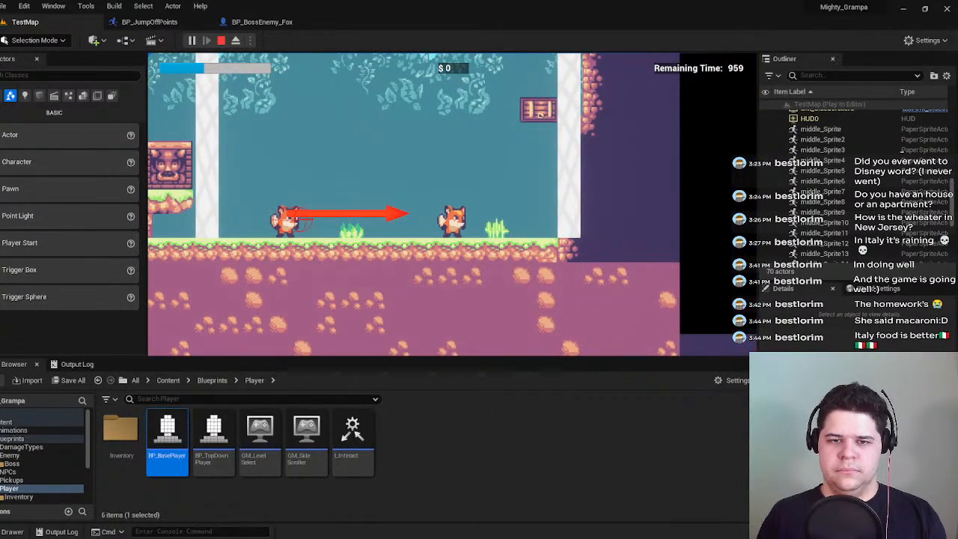
key(a)
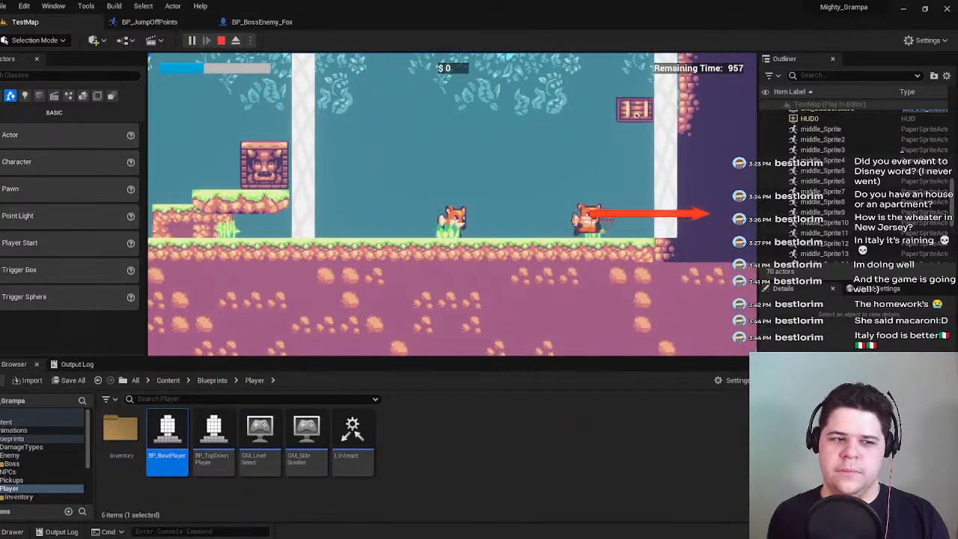
key(d)
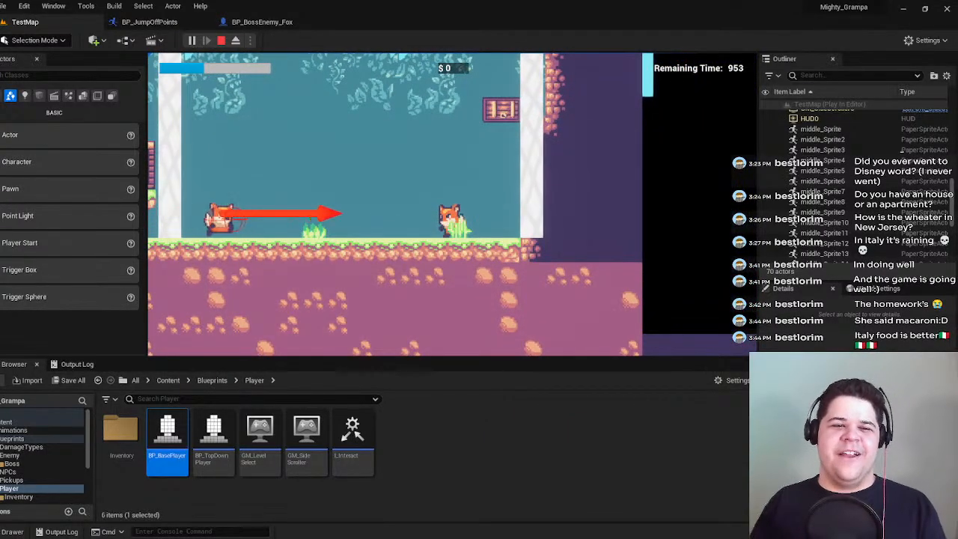
key(a)
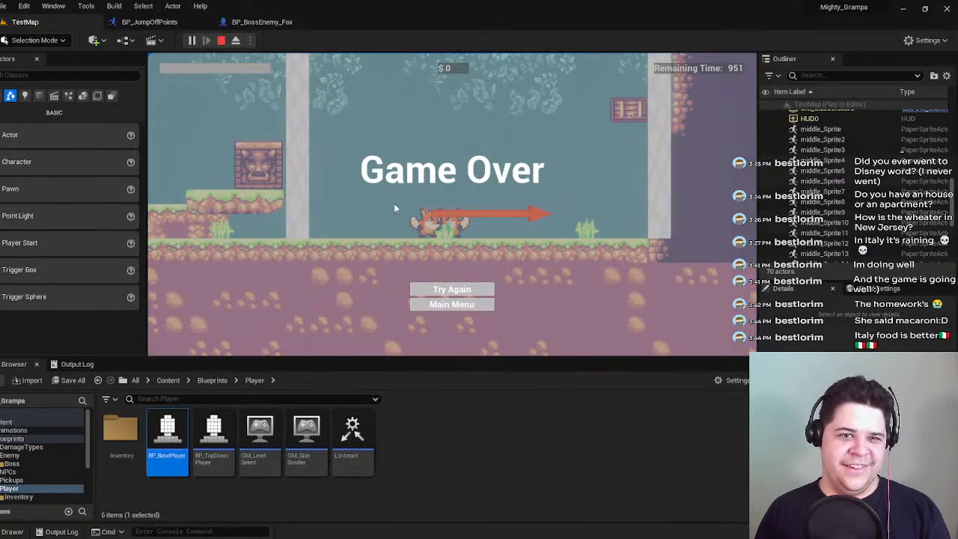
click(161, 23)
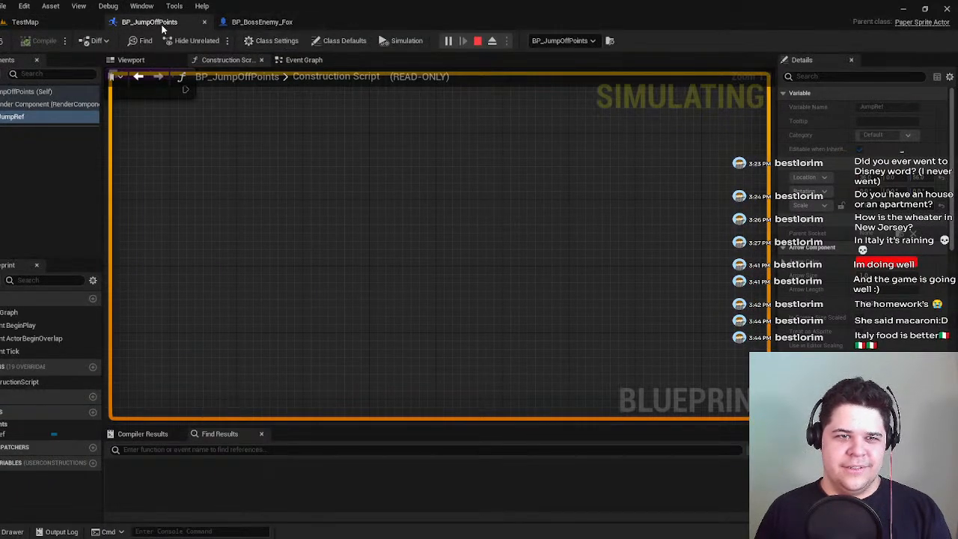
click(477, 41)
Delete the ContinueFighting custom event above Detect Player in BP_BossEnemy_Fox's event graph and compile the blueprint.
click(262, 22)
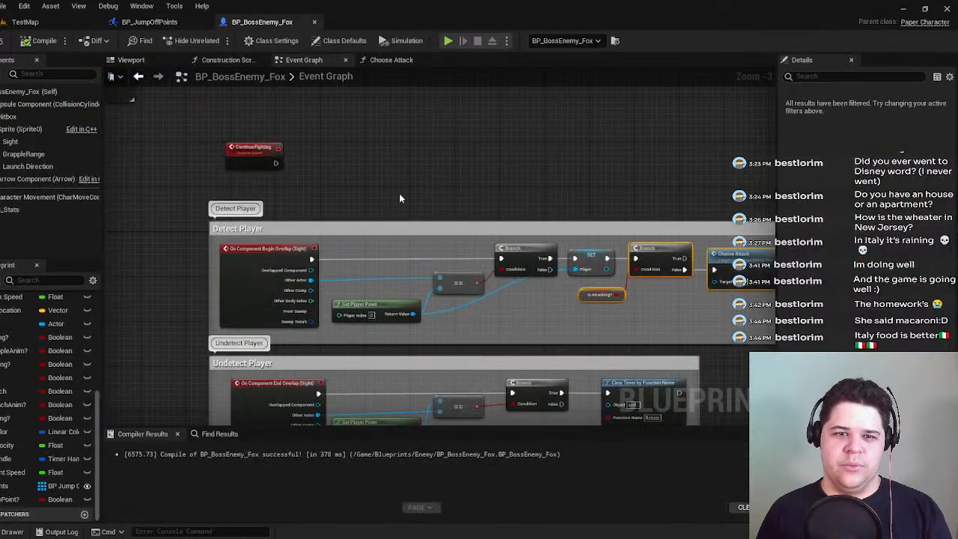
scroll(277, 199, down, 3)
right_drag(277, 199, 353, 178)
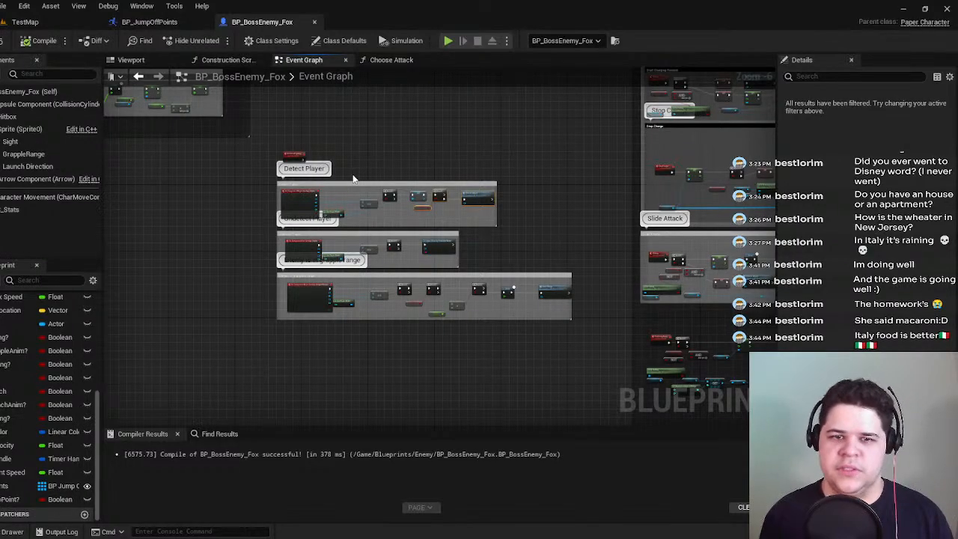
scroll(557, 150, up, 3)
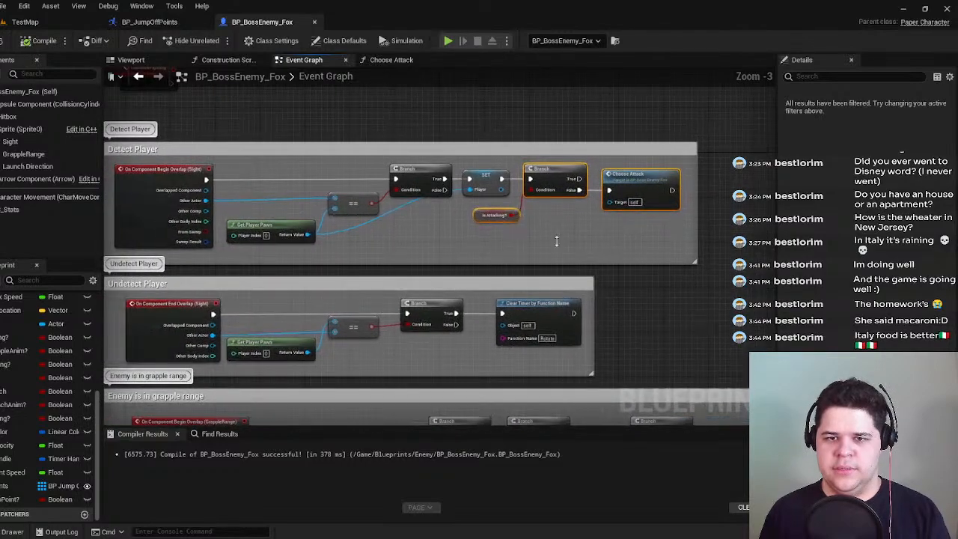
right_drag(414, 112, 566, 157)
scroll(566, 157, down, 1)
scroll(453, 156, up, 1)
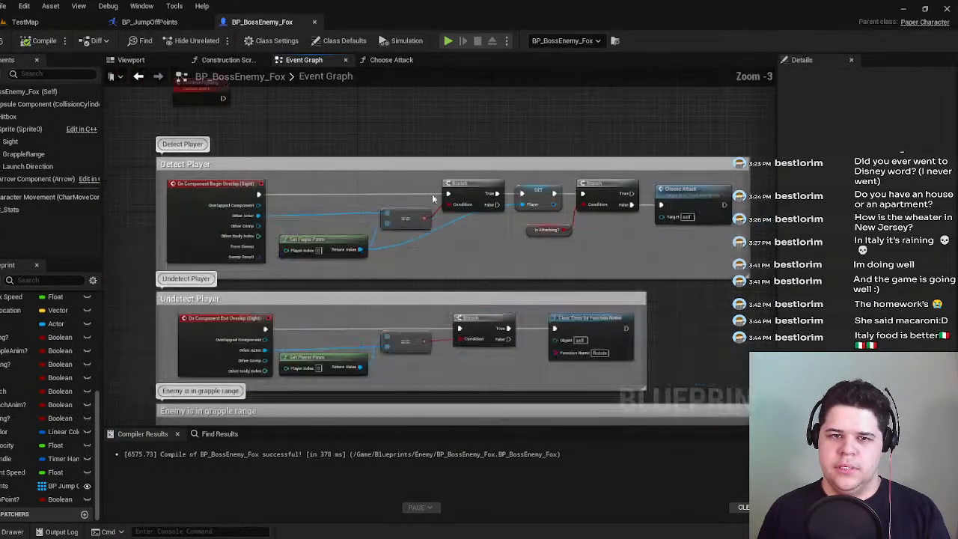
right_drag(335, 137, 264, 193)
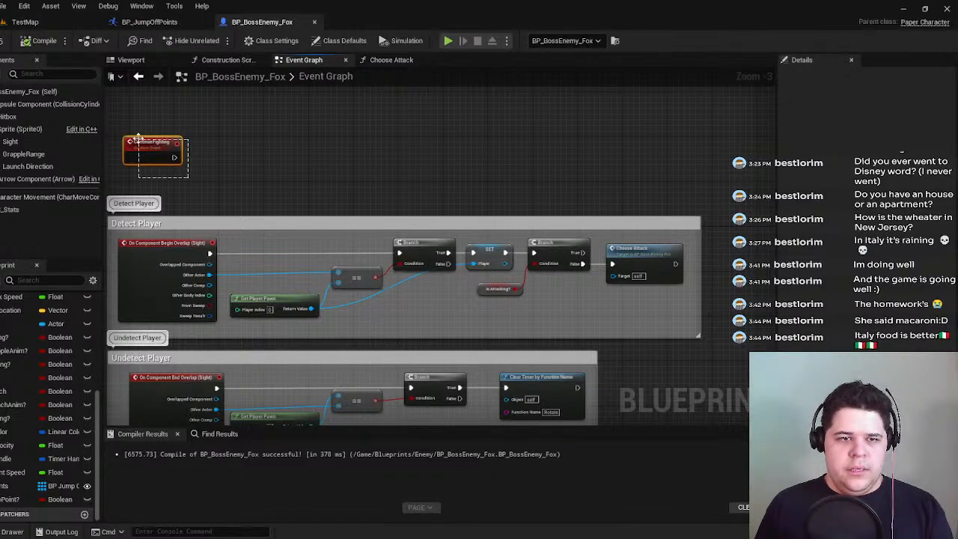
key(Delete)
click(34, 41)
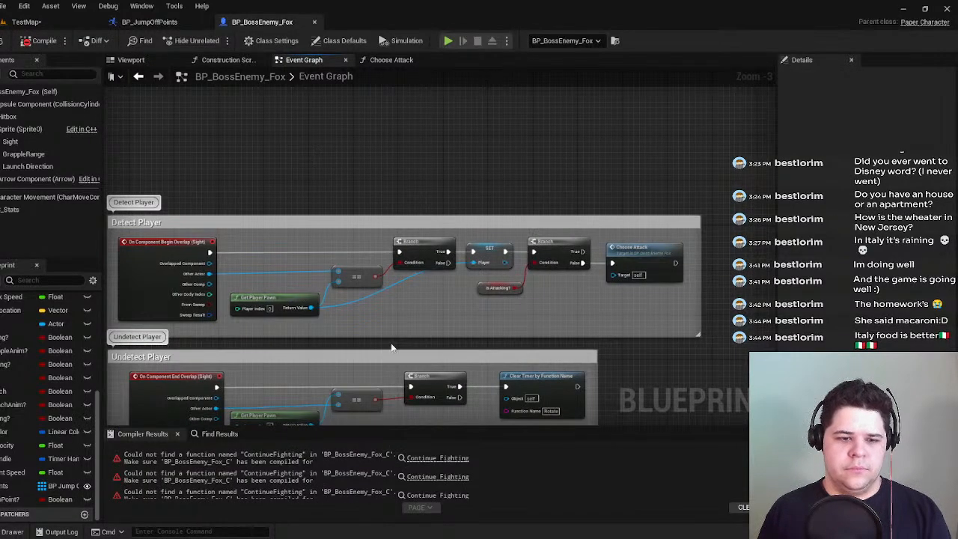
Delete the broken Continue Fighting calls after the Is Attacking? SET nodes, and recompile and save BP_BossEnemy_Fox.
click(431, 458)
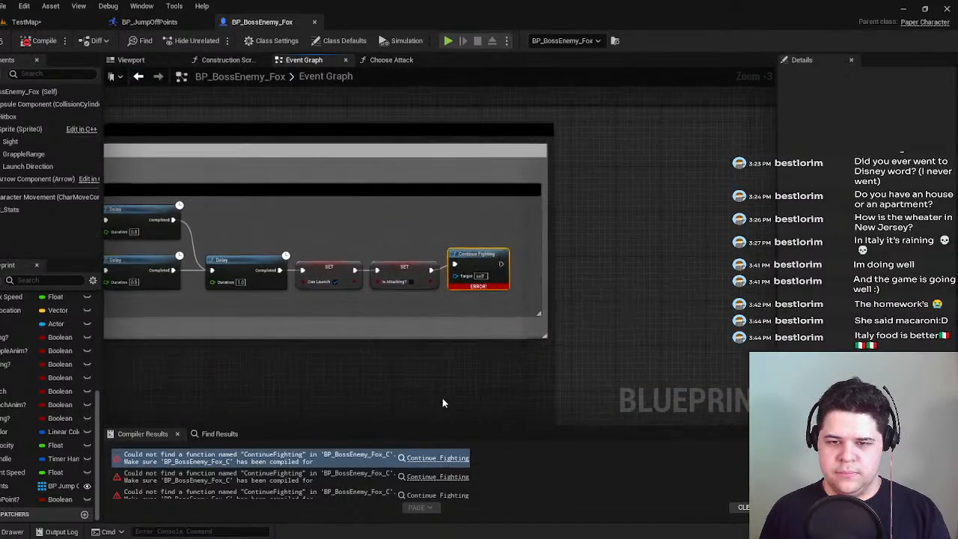
key(Delete)
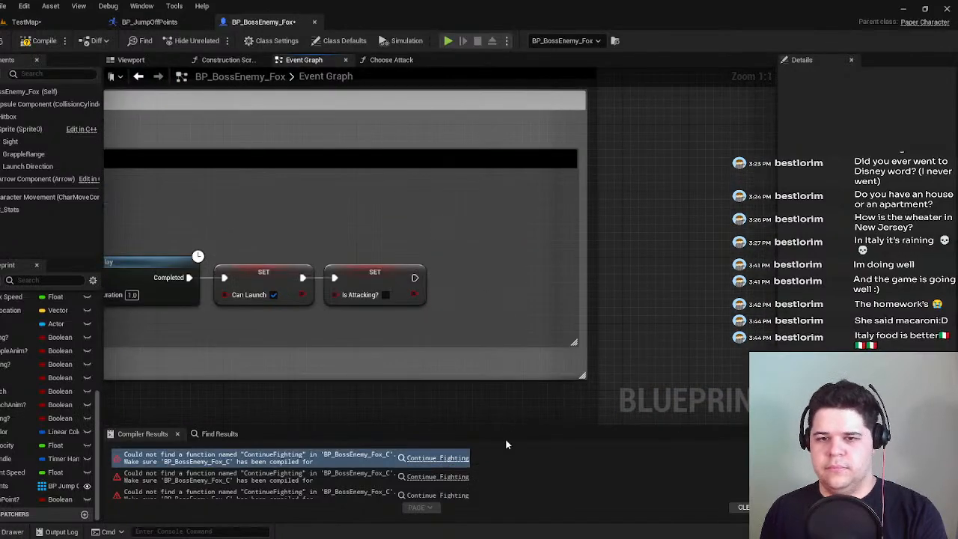
click(453, 479)
key(Delete)
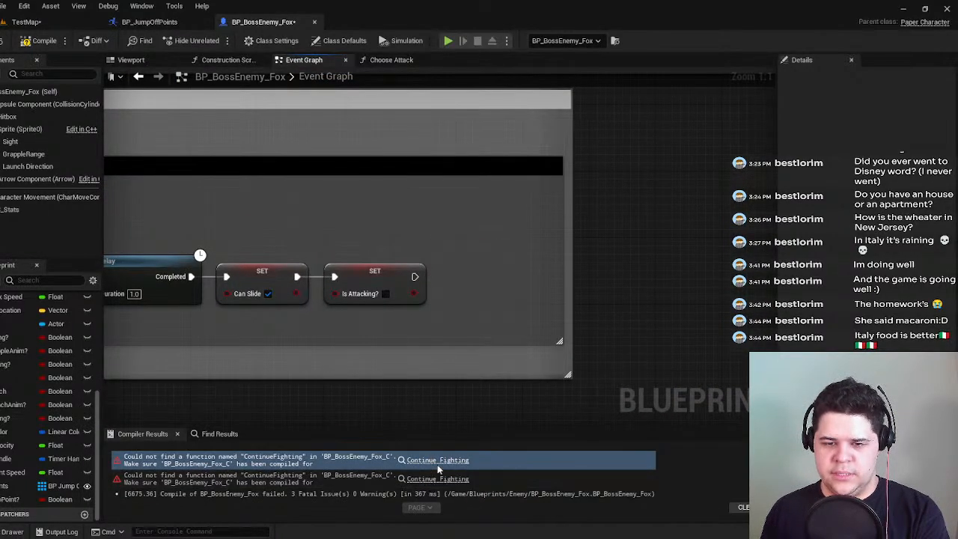
click(437, 478)
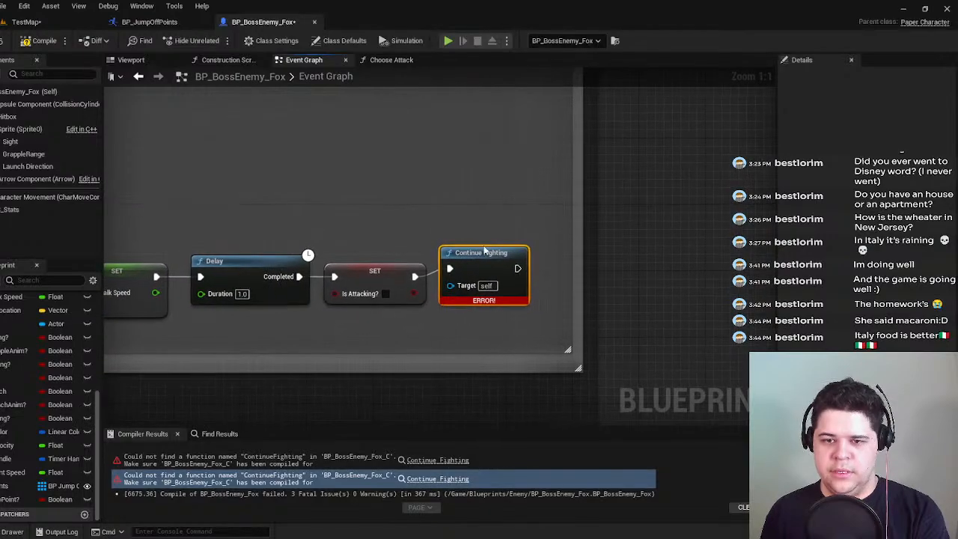
key(Delete)
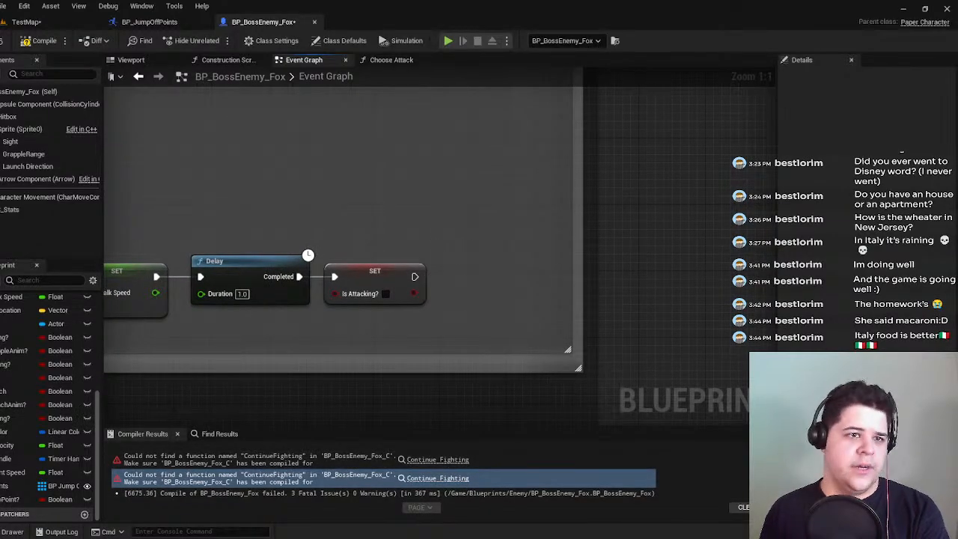
click(39, 41)
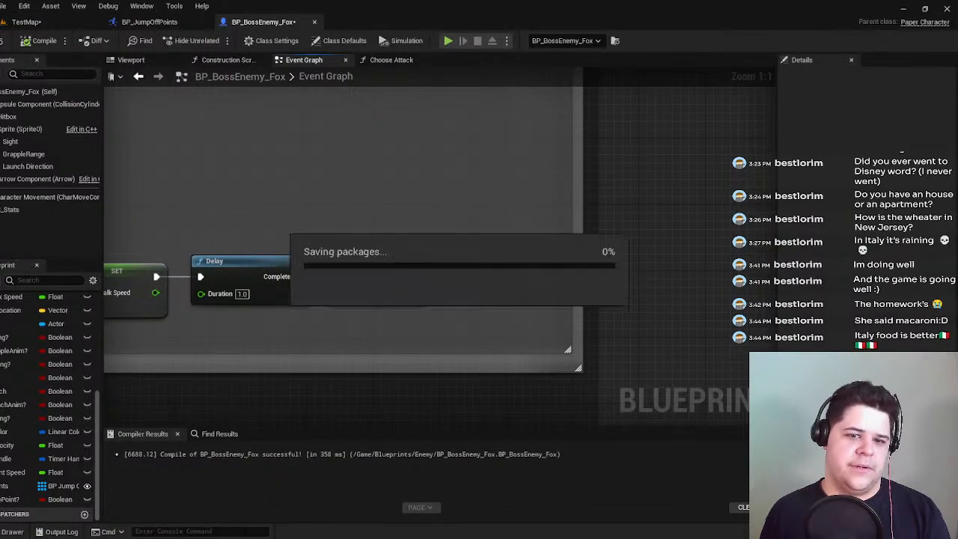
Clear the CanLaunch reference search from the find results, return to the compiler results, and save BP_BossEnemy_Fox.
scroll(228, 394, down, 4)
click(217, 434)
click(149, 434)
click(219, 434)
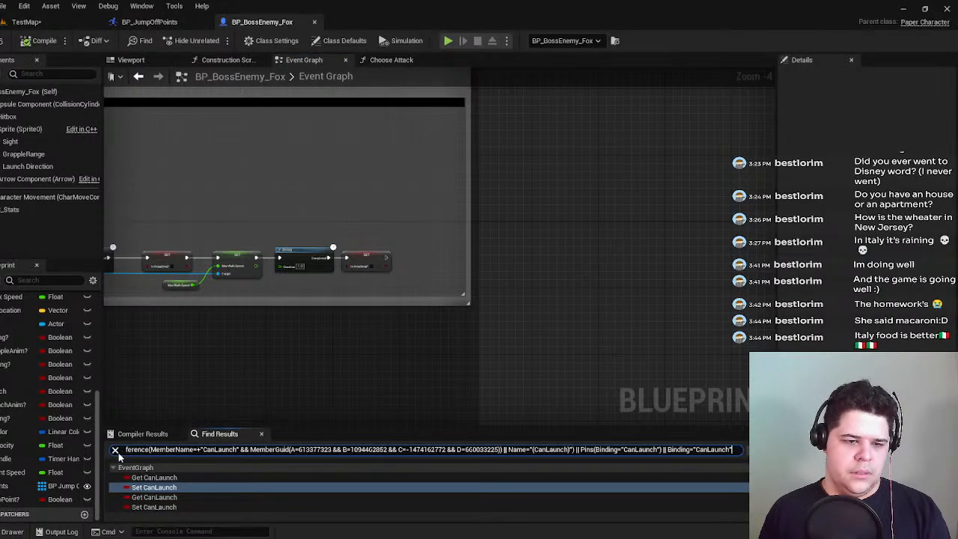
click(115, 449)
click(142, 434)
scroll(378, 306, down, 4)
right_drag(378, 306, 490, 292)
scroll(365, 347, down, 4)
right_drag(135, 393, 435, 197)
key(ctrl+s)
Try deleting the Set Actor Location chain and its jump-point location nodes after the Max Walk Speed SET, and undo the deletion.
scroll(447, 150, up, 7)
scroll(457, 160, up, 3)
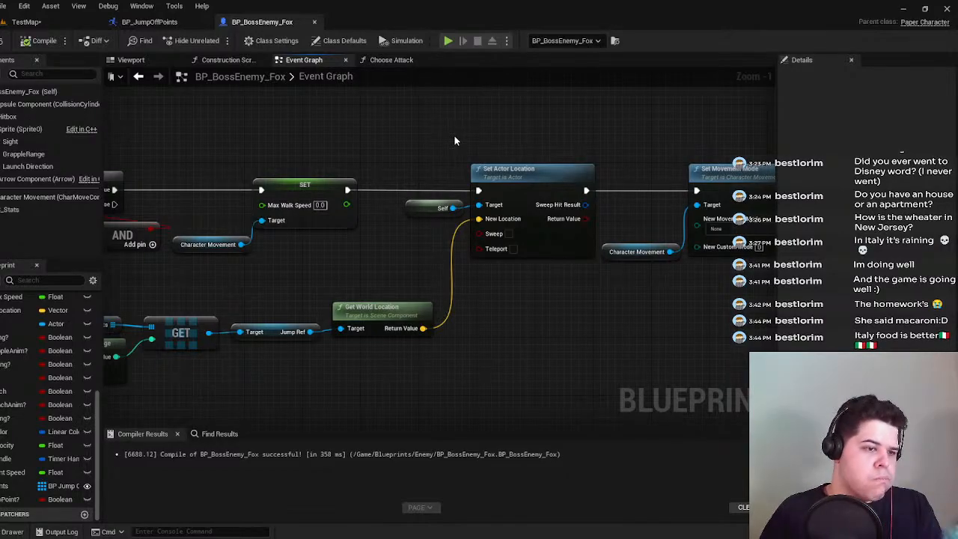
right_drag(379, 200, 349, 253)
drag(536, 306, 197, 229)
right_drag(596, 172, 274, 230)
shift+drag(213, 117, 614, 274)
scroll(530, 267, down, 1)
right_drag(422, 282, 663, 291)
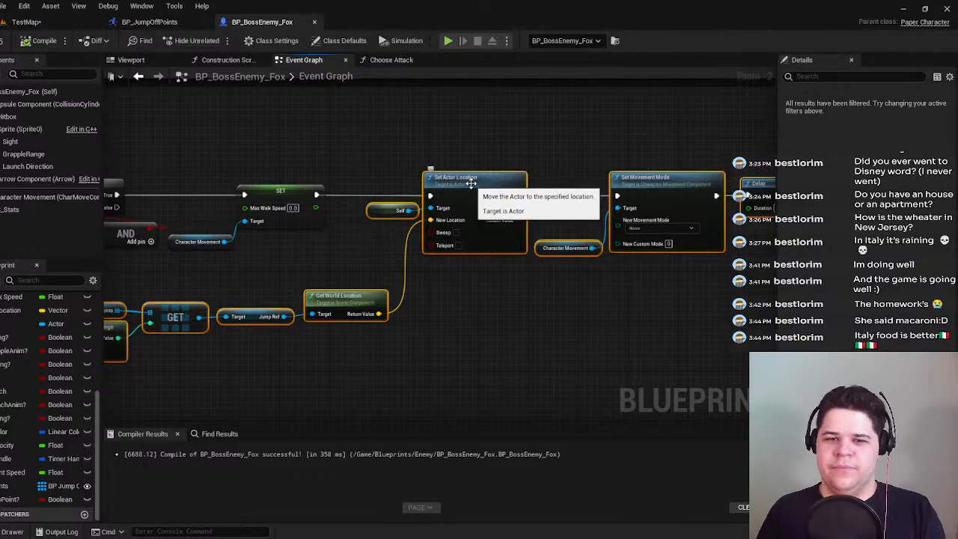
right_drag(372, 182, 480, 181)
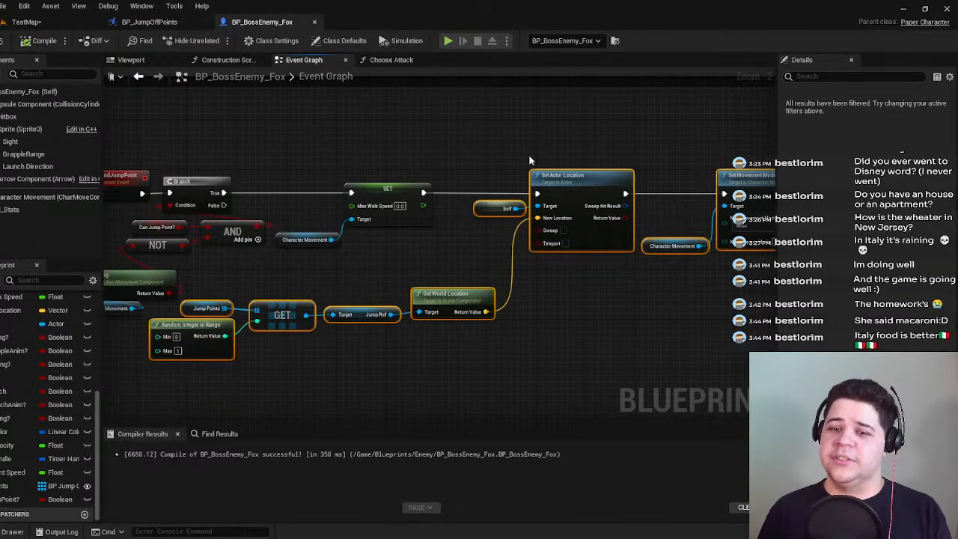
right_drag(528, 155, 335, 160)
right_drag(386, 181, 524, 170)
right_drag(458, 173, 544, 200)
key(Delete)
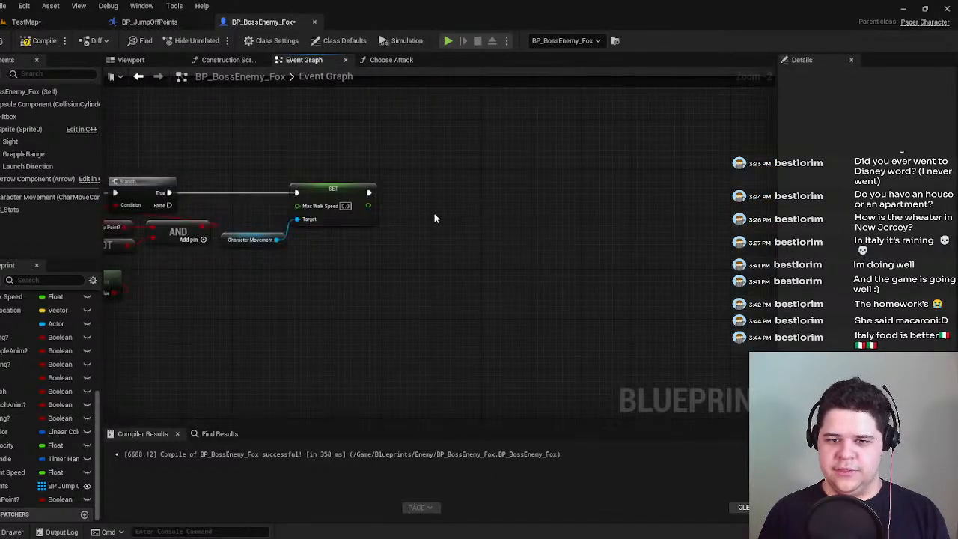
key(ctrl+z)
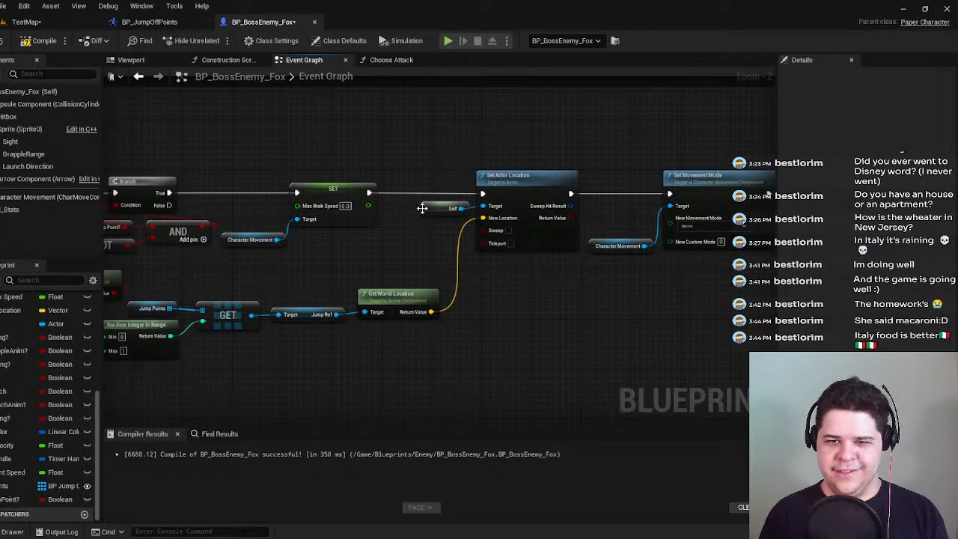
Shift the Set Actor Location chain and its jump-point location nodes farther from the Max Walk Speed SET to make space.
right_drag(318, 281, 149, 317)
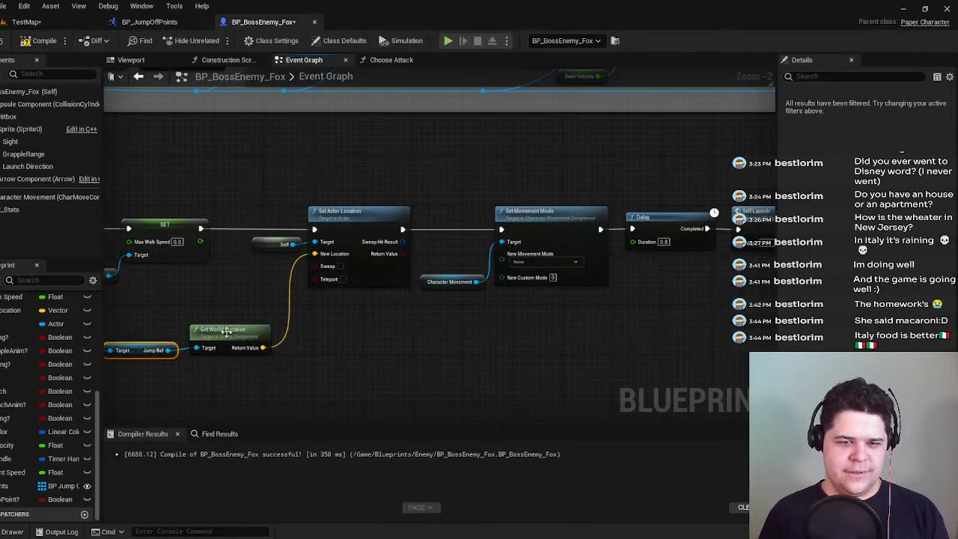
drag(217, 372, 737, 167)
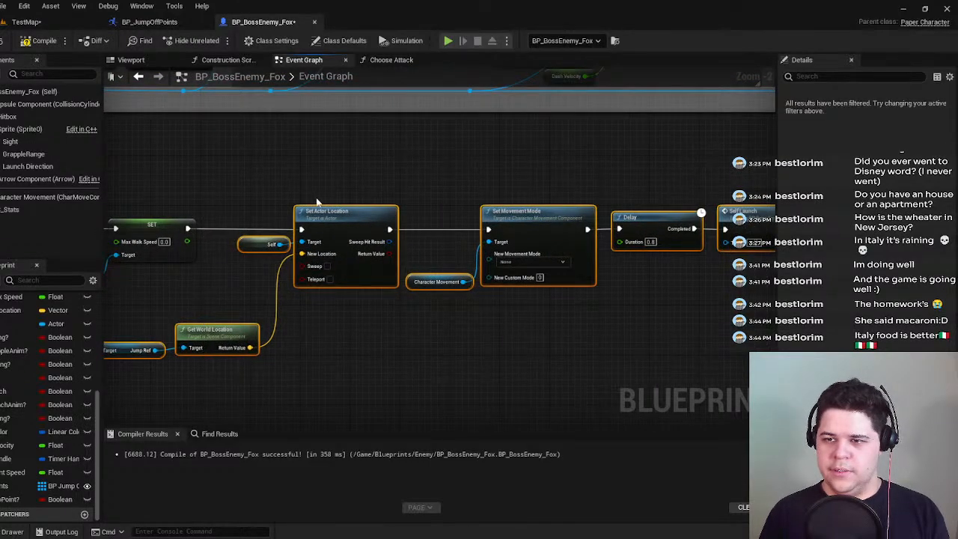
right_drag(320, 198, 451, 207)
drag(464, 233, 556, 234)
Insert a Timeline node between the Max Walk Speed SET and Set Actor Location, align it, and wire the SET into Play from Start.
scroll(555, 234, up, 2)
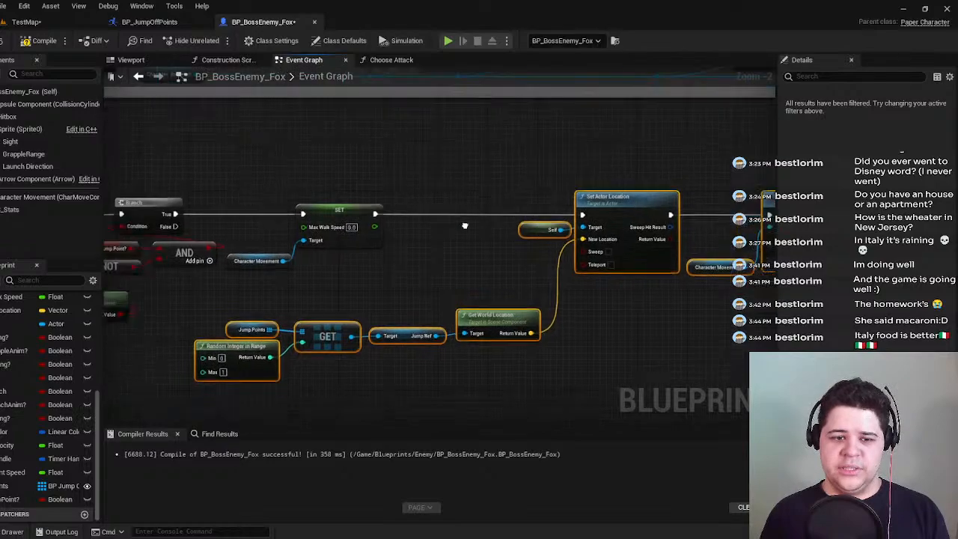
drag(402, 189, 442, 187)
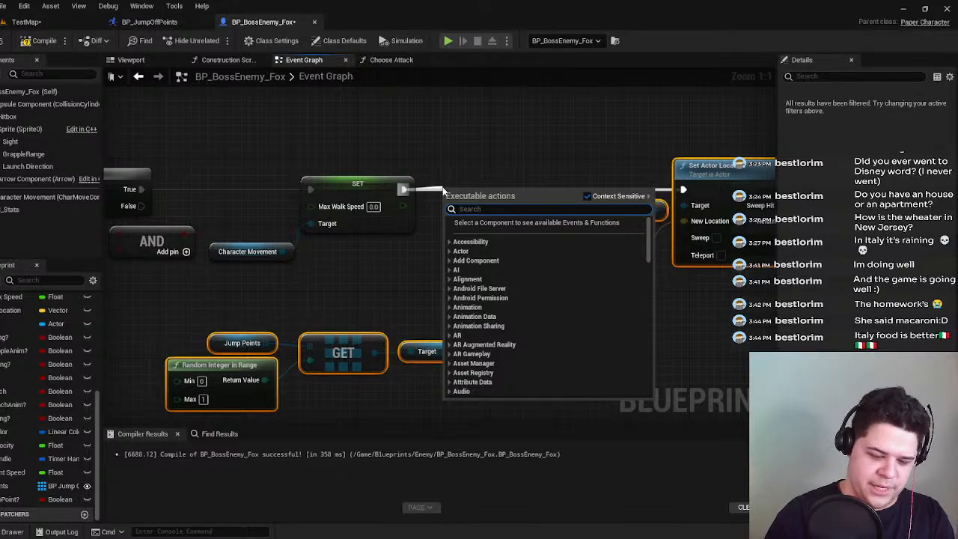
text(timelin)
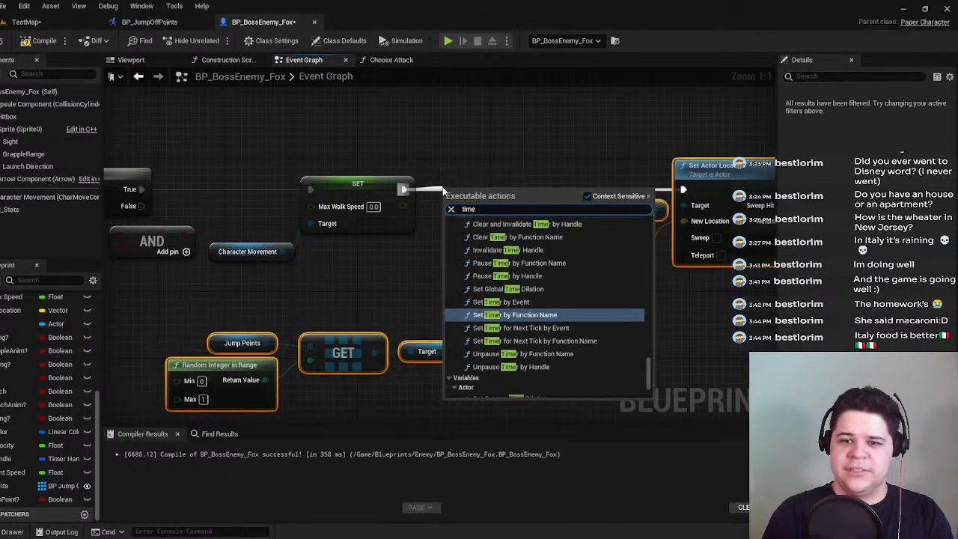
key(Return)
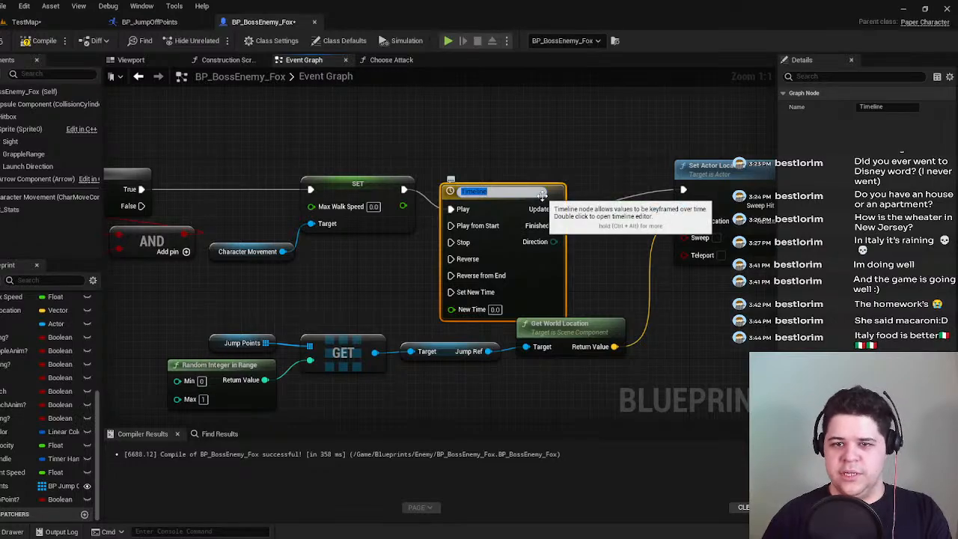
click(540, 192)
drag(539, 193, 533, 180)
key(q)
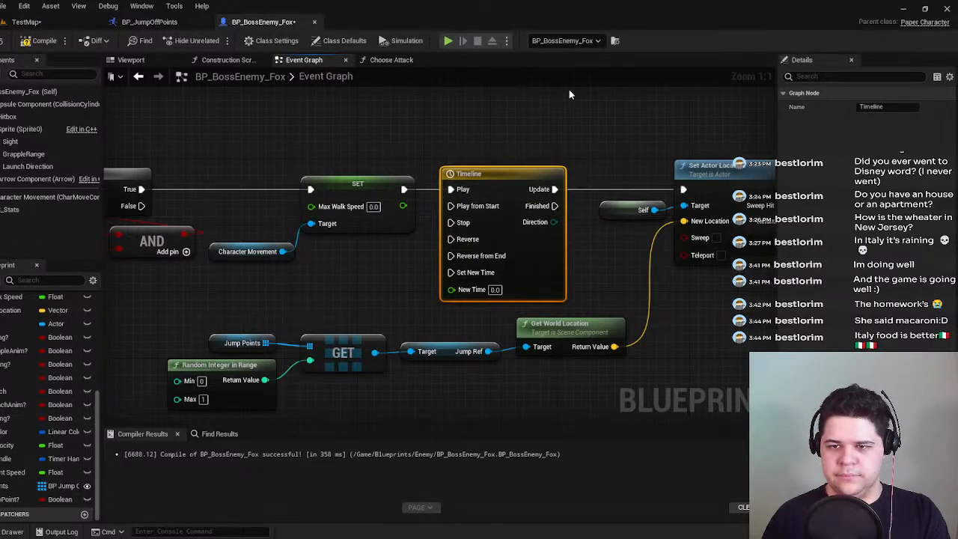
click(558, 123)
right_drag(554, 131, 441, 147)
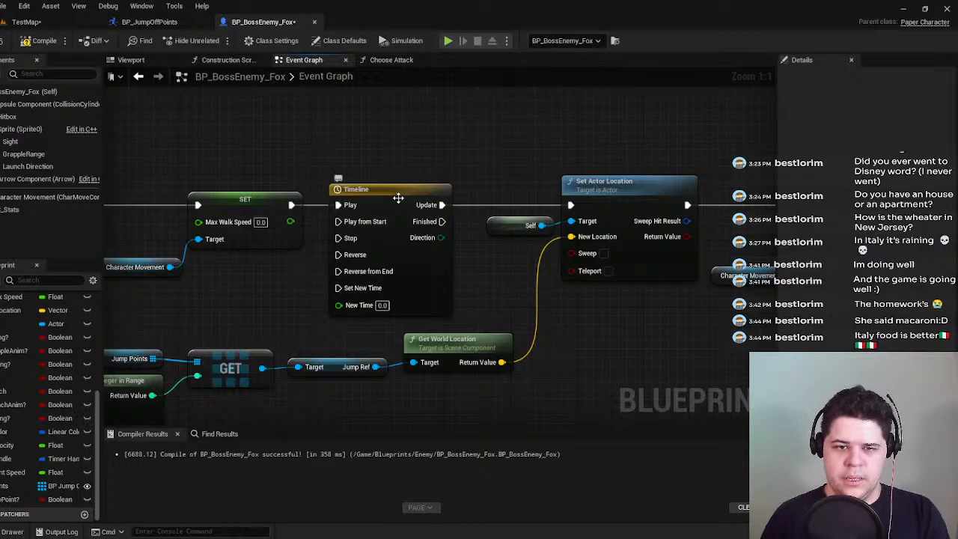
drag(291, 204, 338, 221)
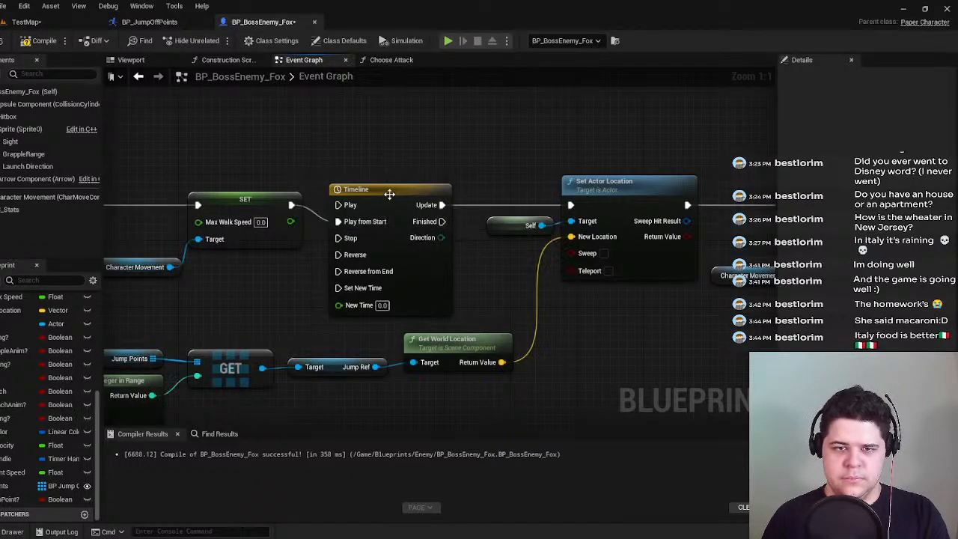
Set the new Timeline's length to 3.00 and compile the blueprint.
double_click(391, 193)
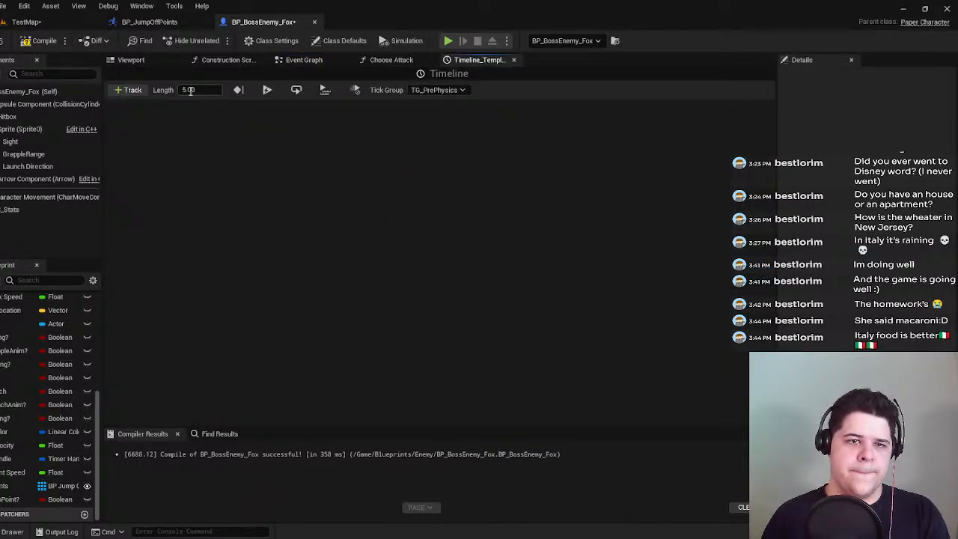
text(3)
key(Return)
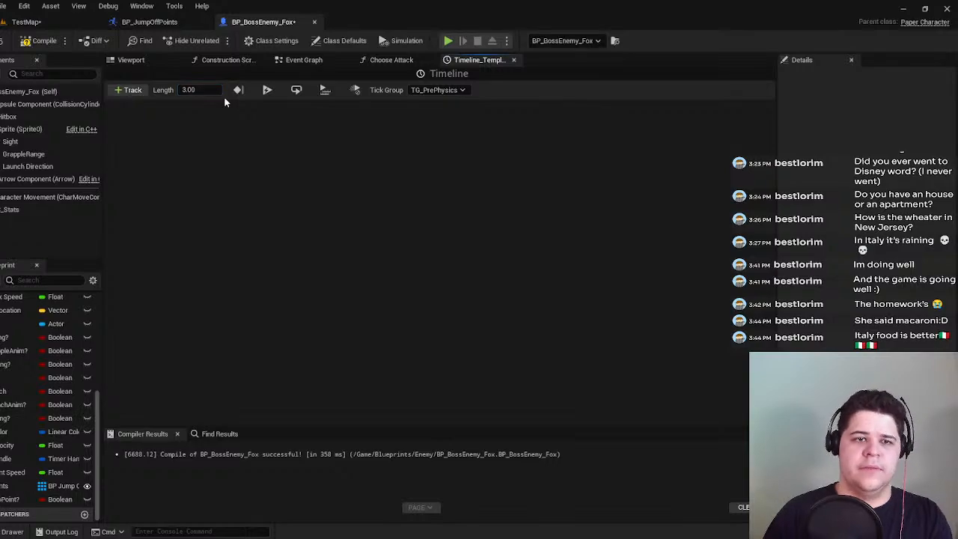
click(37, 41)
Add a float track to the Timeline with a key at time 0 and value 0.
click(129, 89)
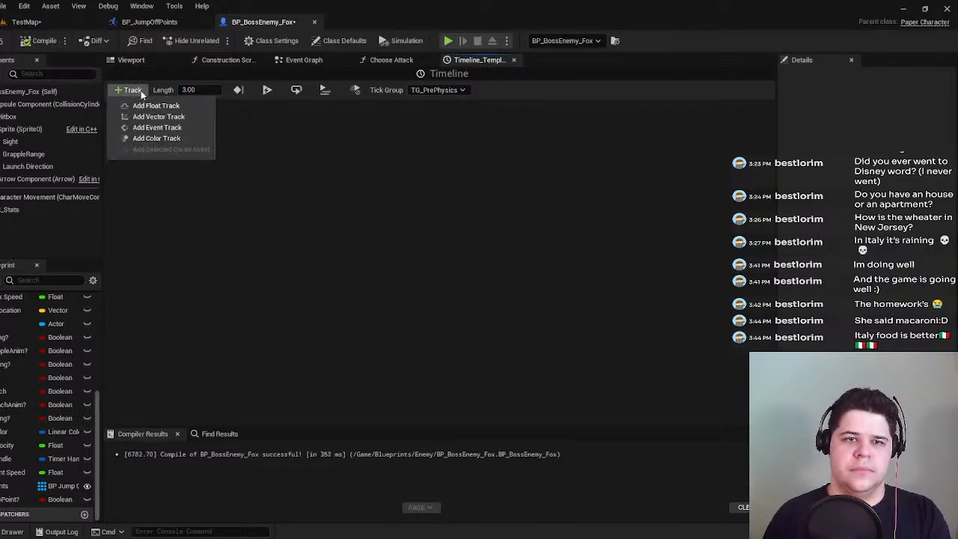
click(149, 105)
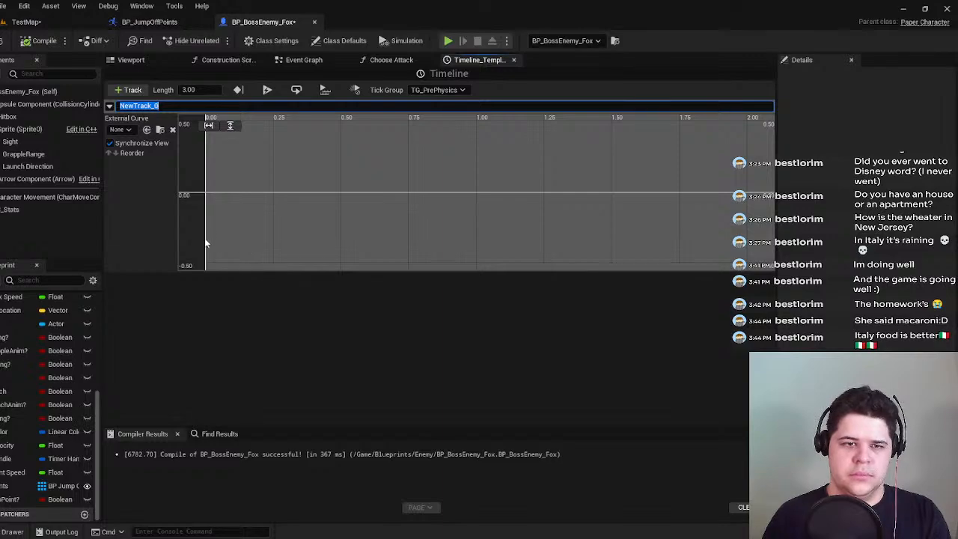
right_click(208, 202)
click(254, 222)
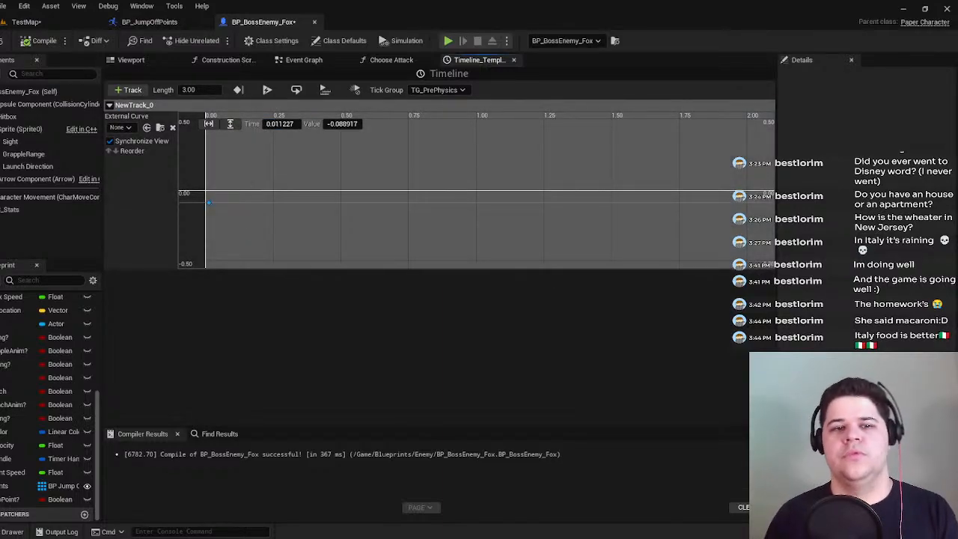
text(0)
click(338, 124)
text(0)
key(Return)
Add a second key to the float track at time 1.5 with value 0.5.
right_click(414, 189)
click(458, 210)
click(277, 125)
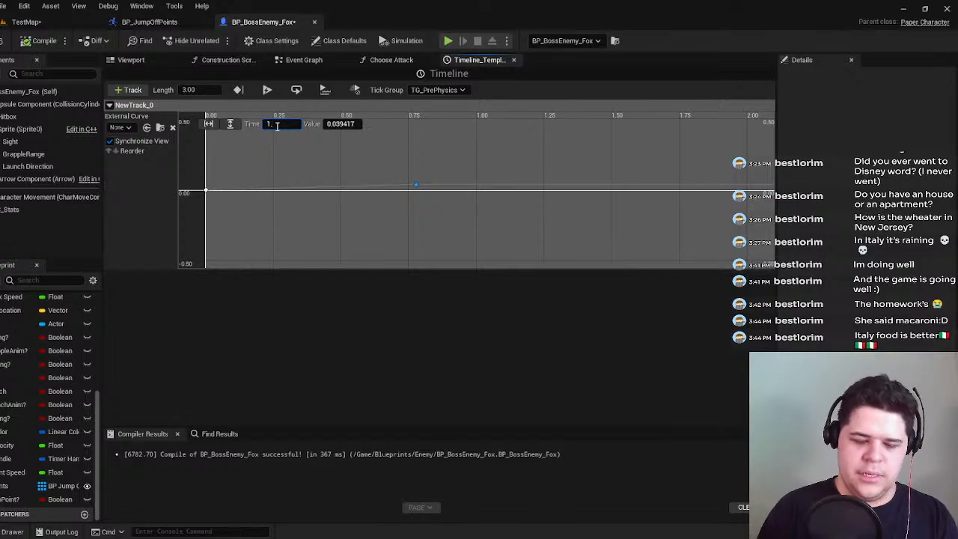
text(1.5)
key(Return)
click(330, 124)
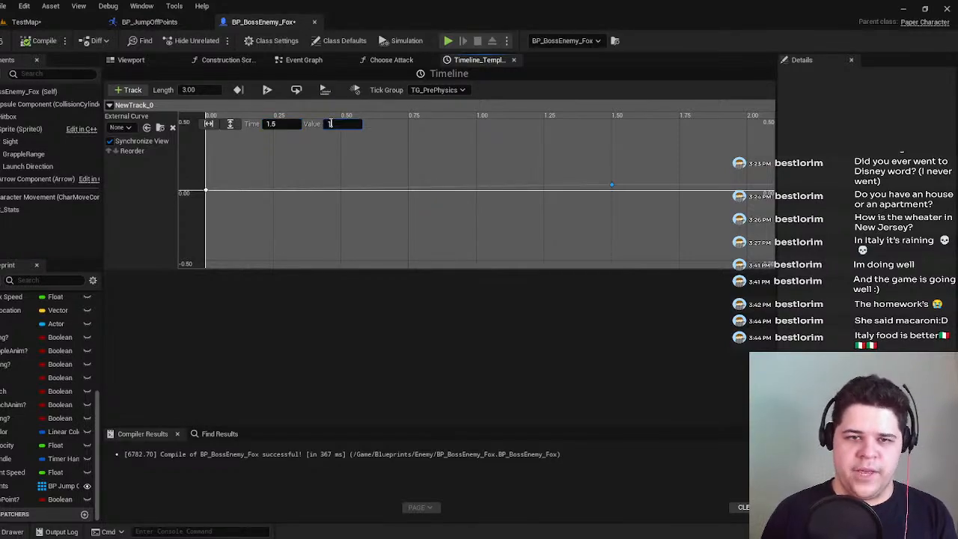
text(0.5)
key(Return)
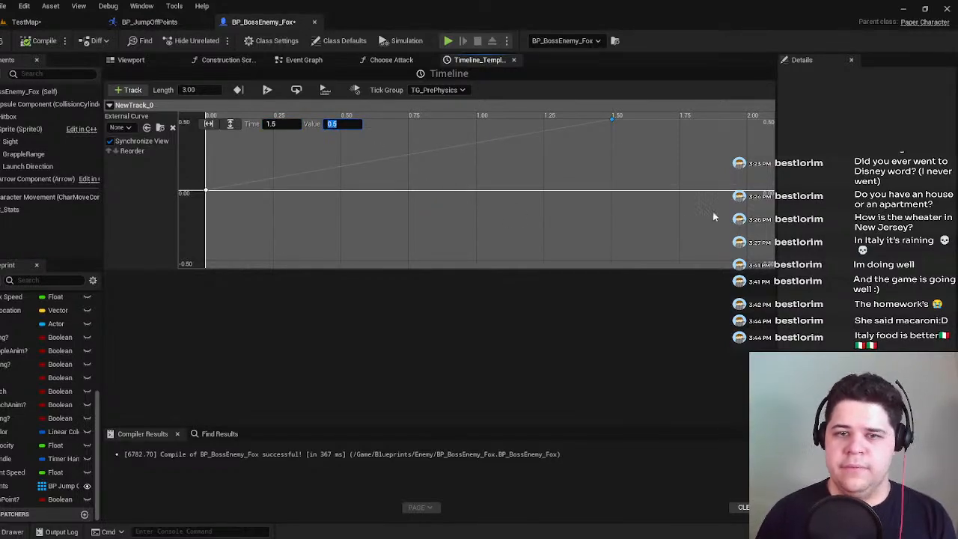
Add a third key to the float track at time 3.0 with value 1.0, and save the blueprint.
right_click(702, 177)
click(717, 190)
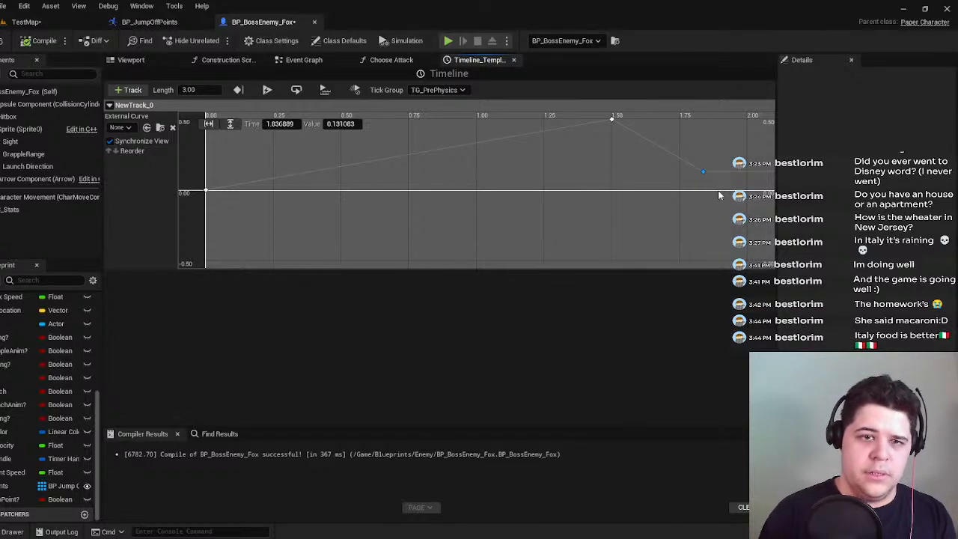
click(284, 124)
text(1)
key(Return)
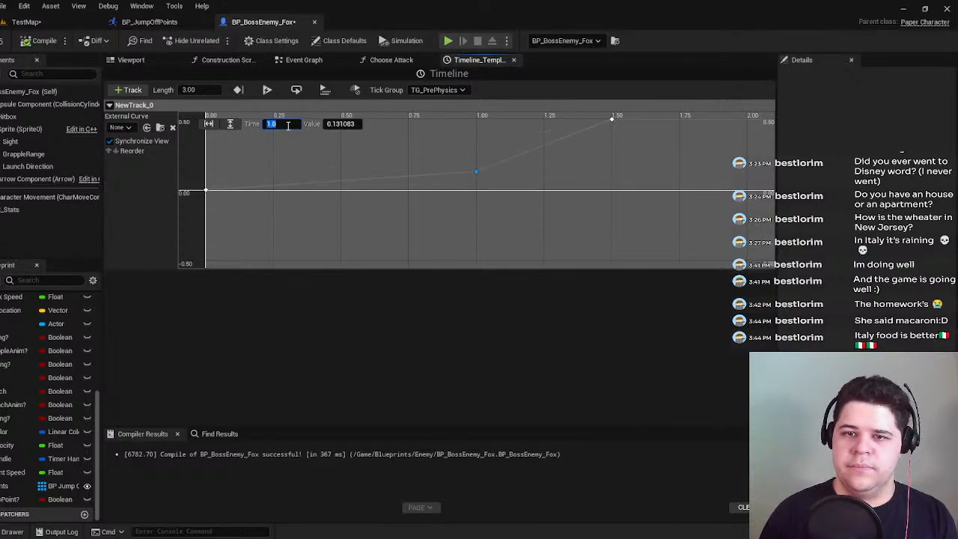
click(339, 123)
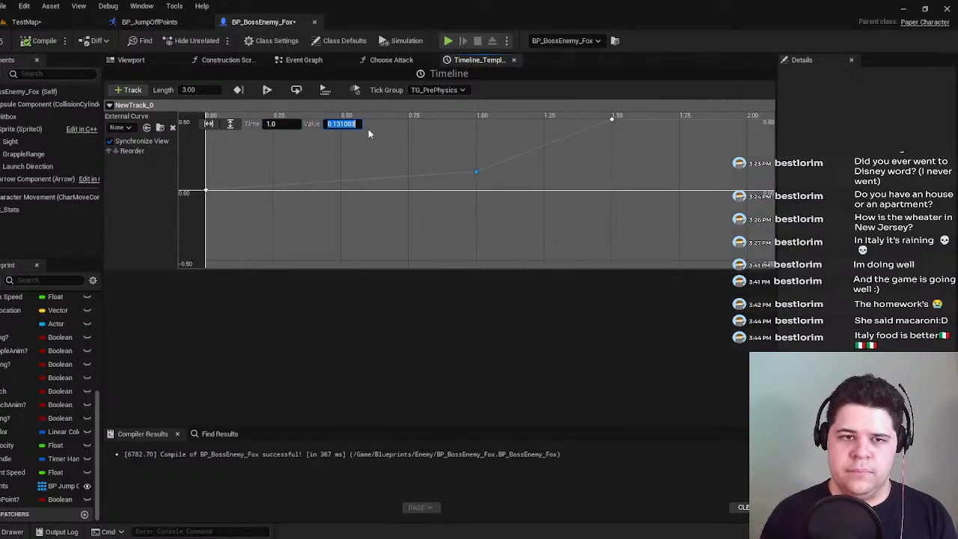
click(285, 123)
text(3)
key(Return)
click(341, 123)
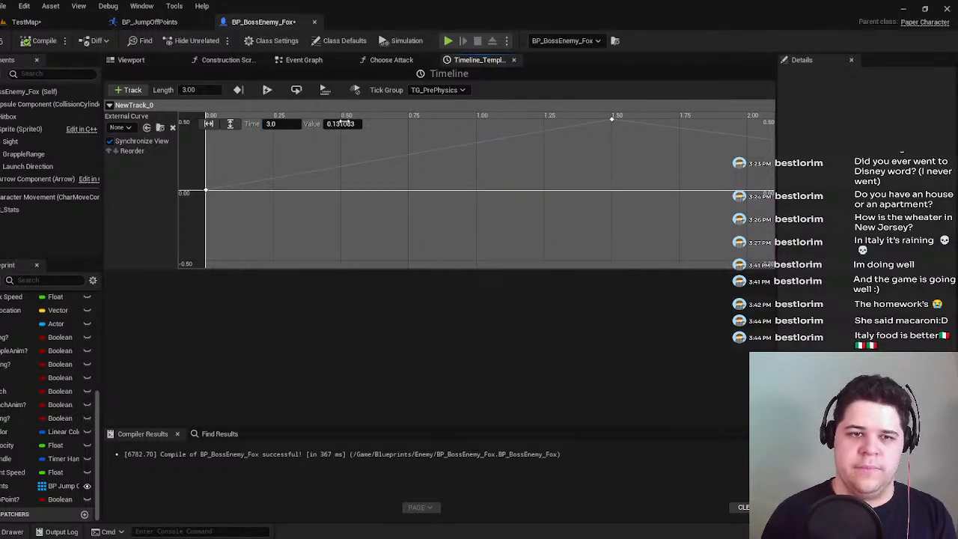
text(1)
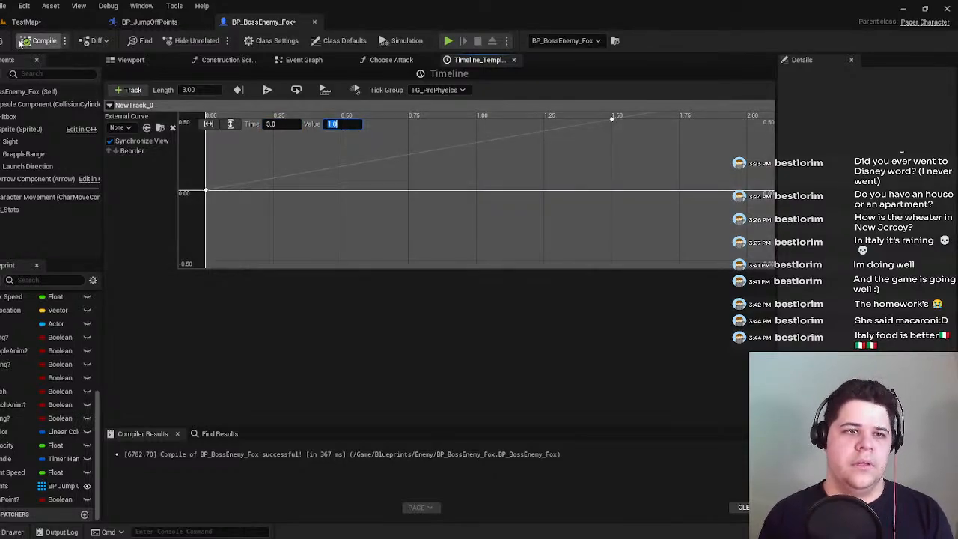
key(ctrl+s)
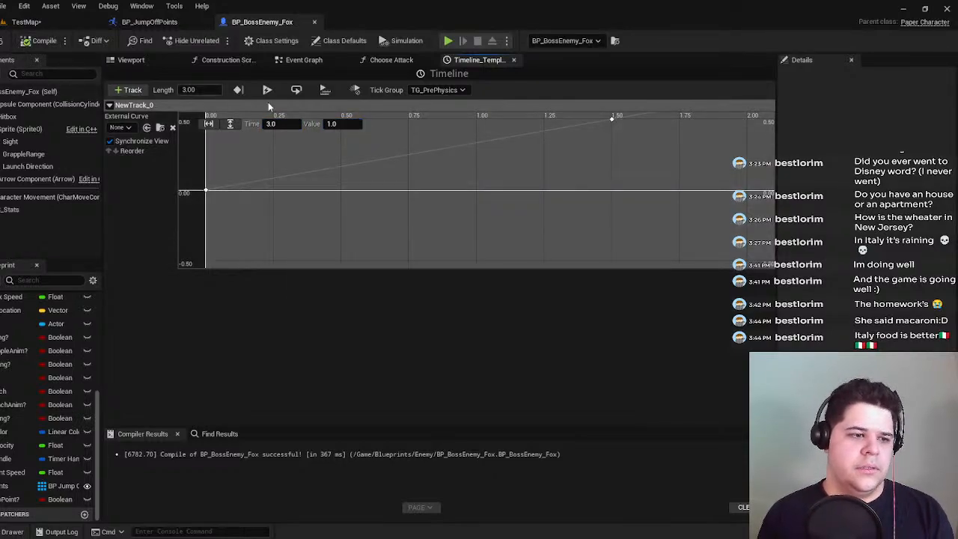
Close the Choose Attack graph, save BP_BossEnemy_Fox, and return to the Timeline and Set Actor Location nodes in the event graph.
click(397, 61)
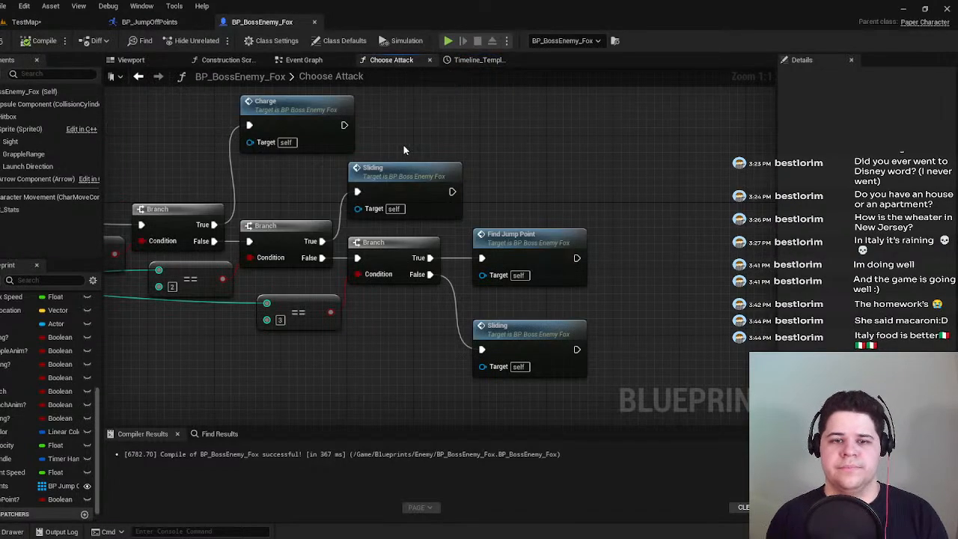
middle_click(376, 65)
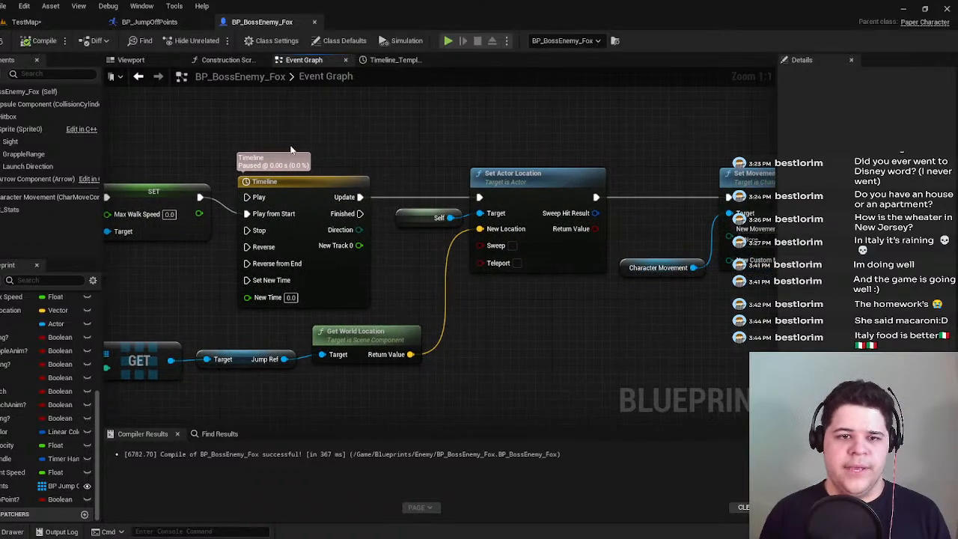
key(ctrl+s)
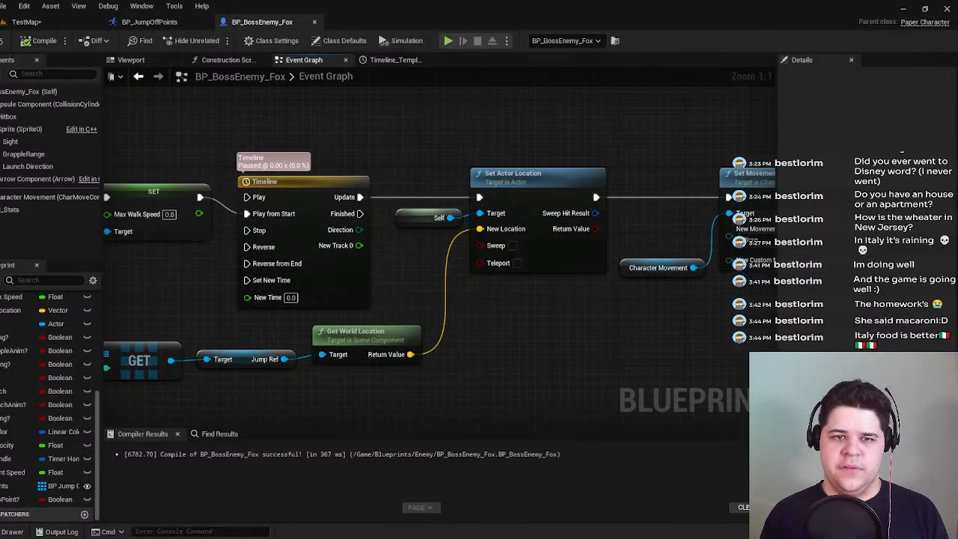
right_drag(449, 212, 380, 198)
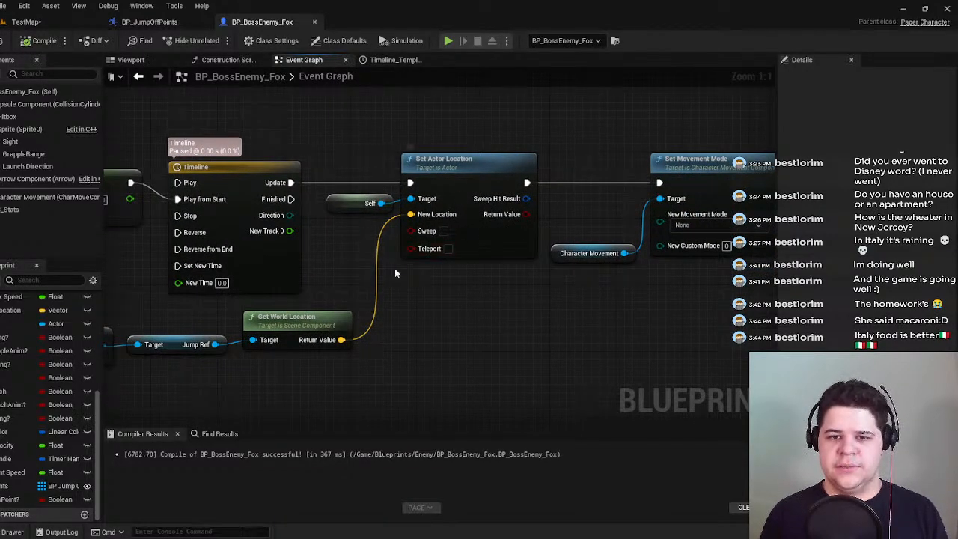
right_drag(267, 158, 399, 136)
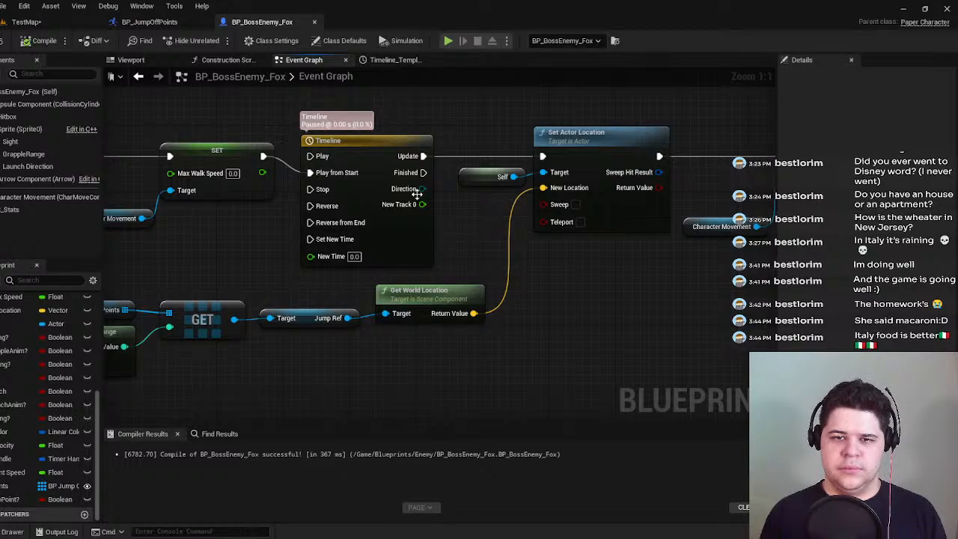
right_drag(437, 216, 431, 237)
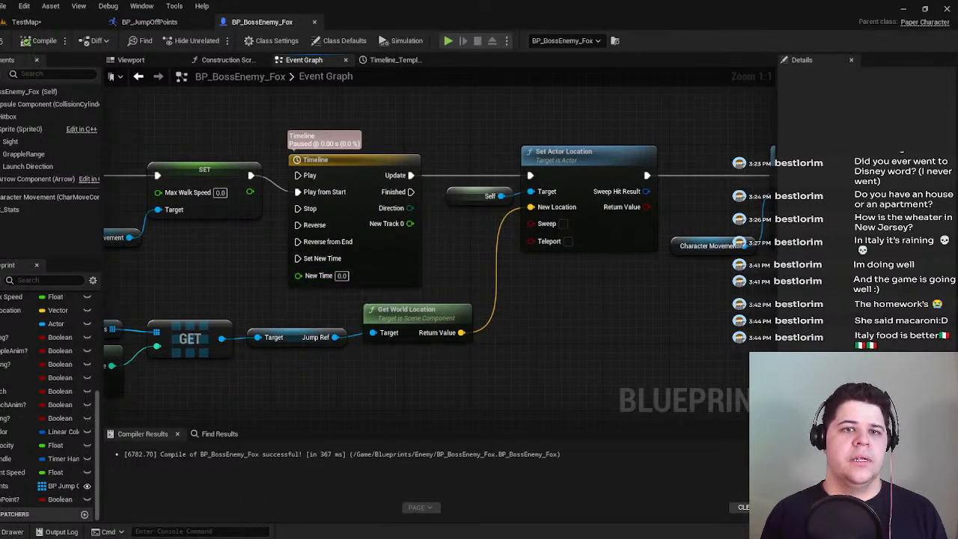
Playtest TestMap, moving and jumping around the boss fox to watch its attacks and jump-off move, and end the session.
click(26, 21)
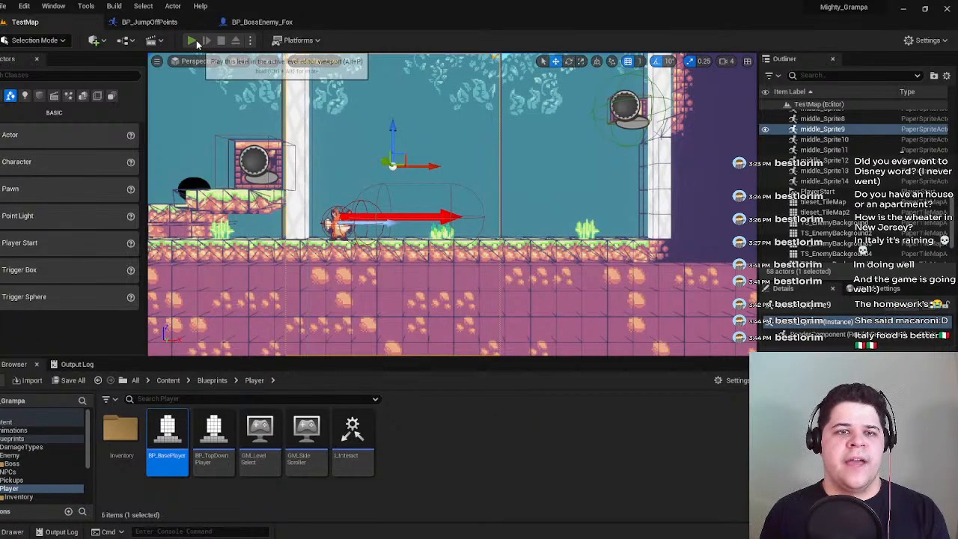
click(191, 41)
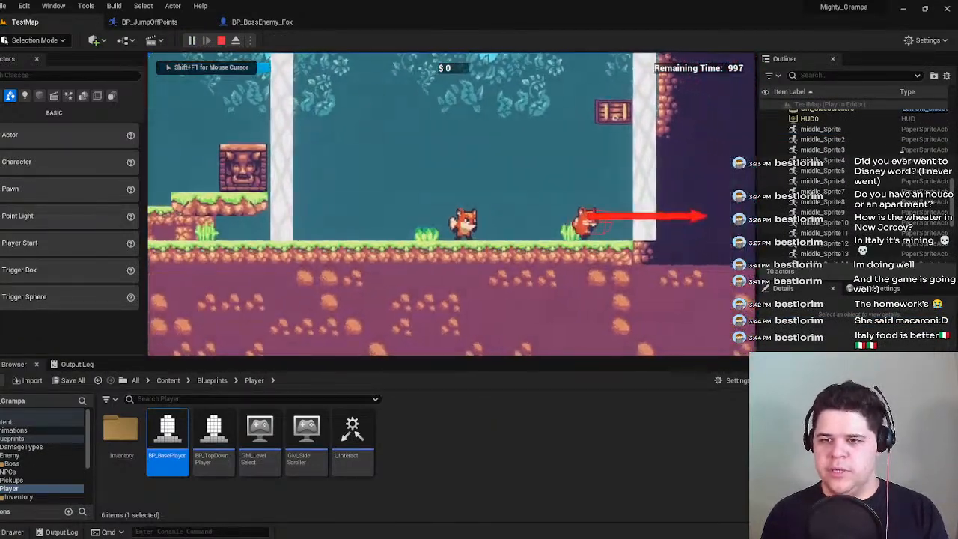
key(space)
key(space)
key(d)
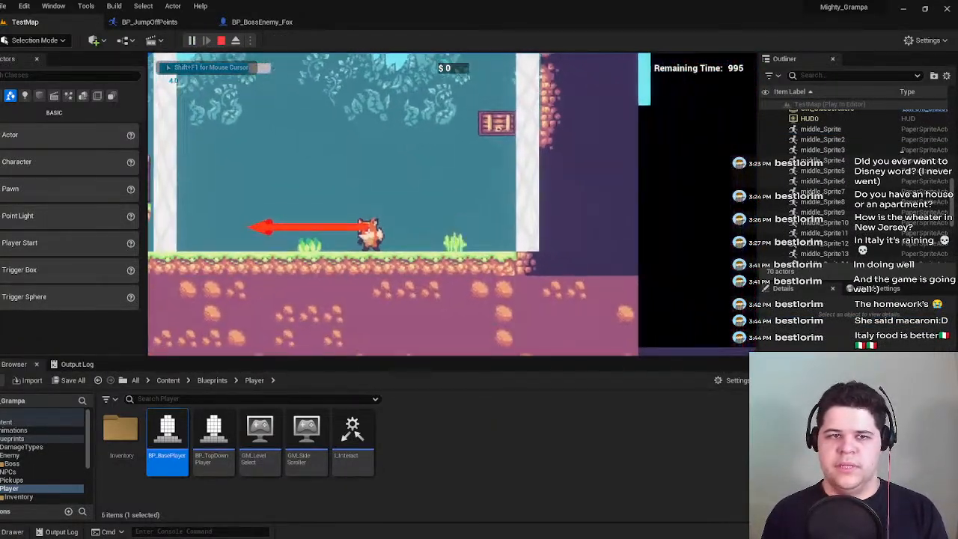
key(a)
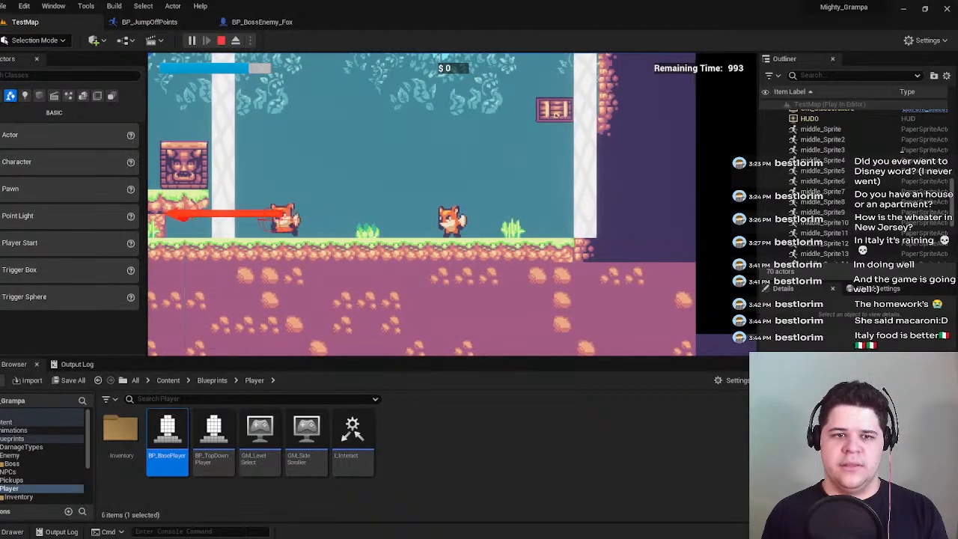
key(space)
key(d)
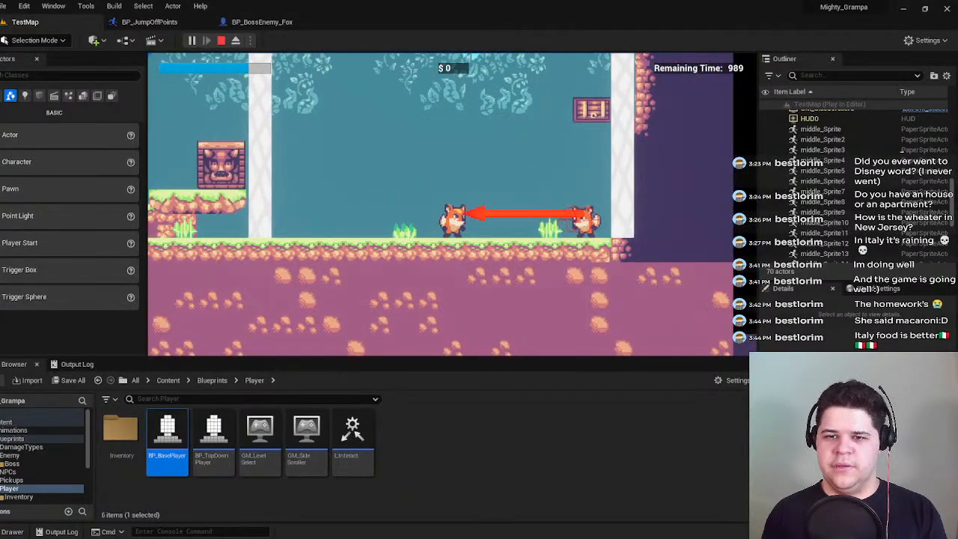
key(a)
key(d)
key(space)
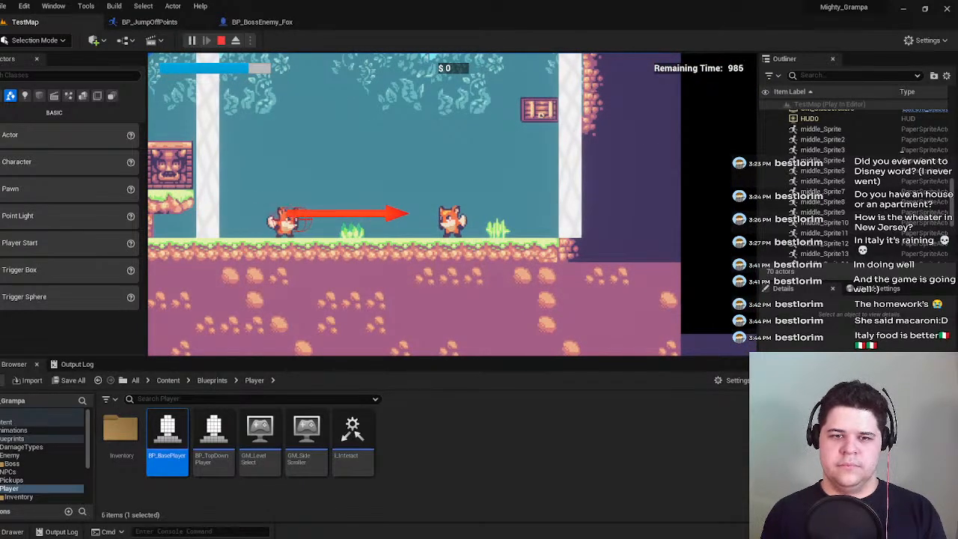
key(a)
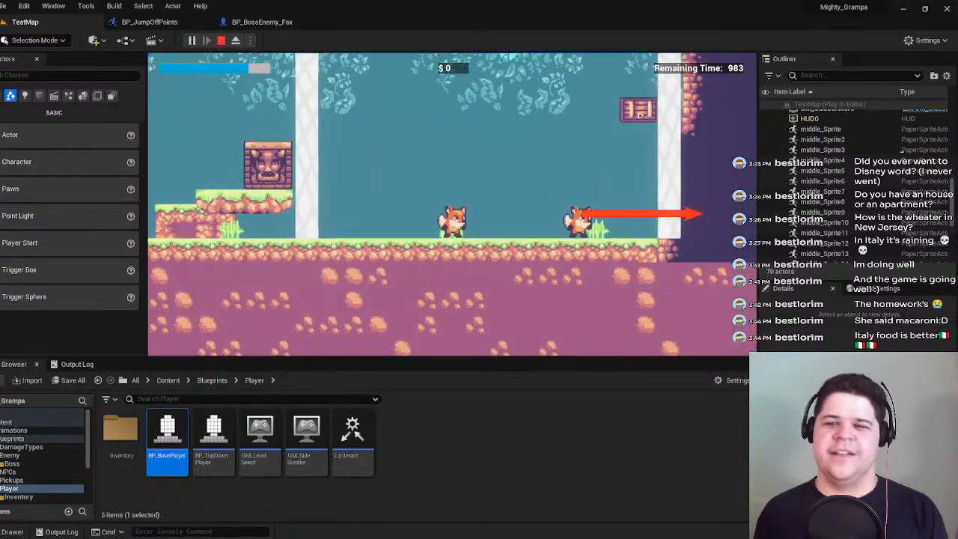
key(d)
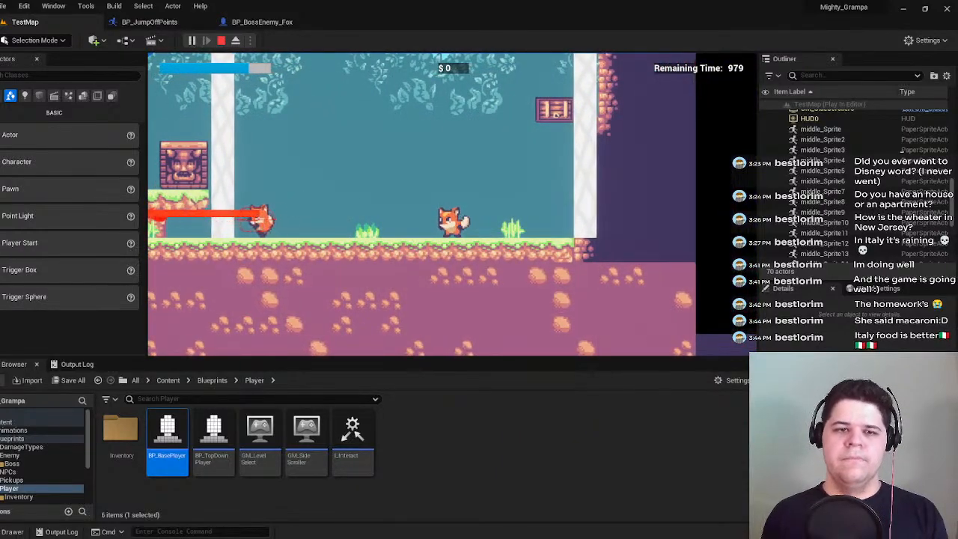
key(a)
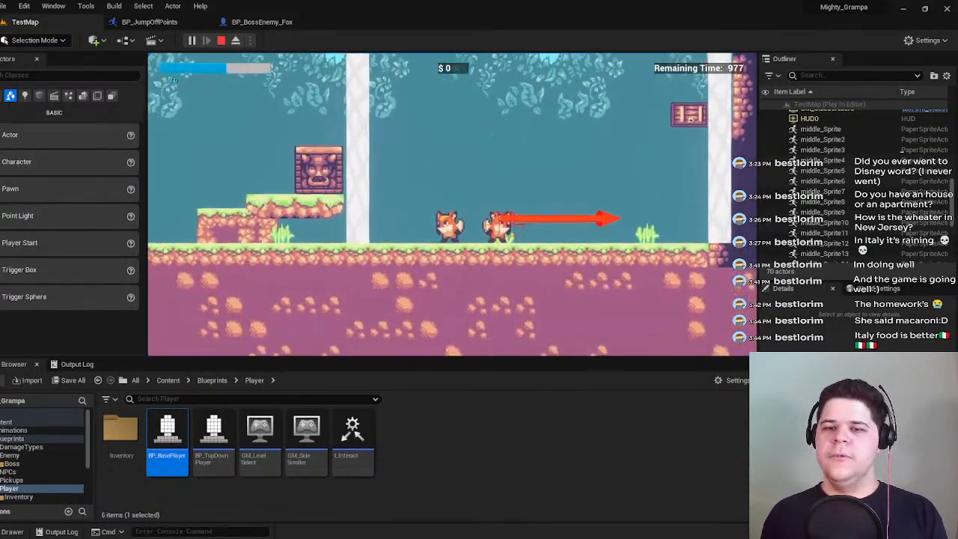
key(d)
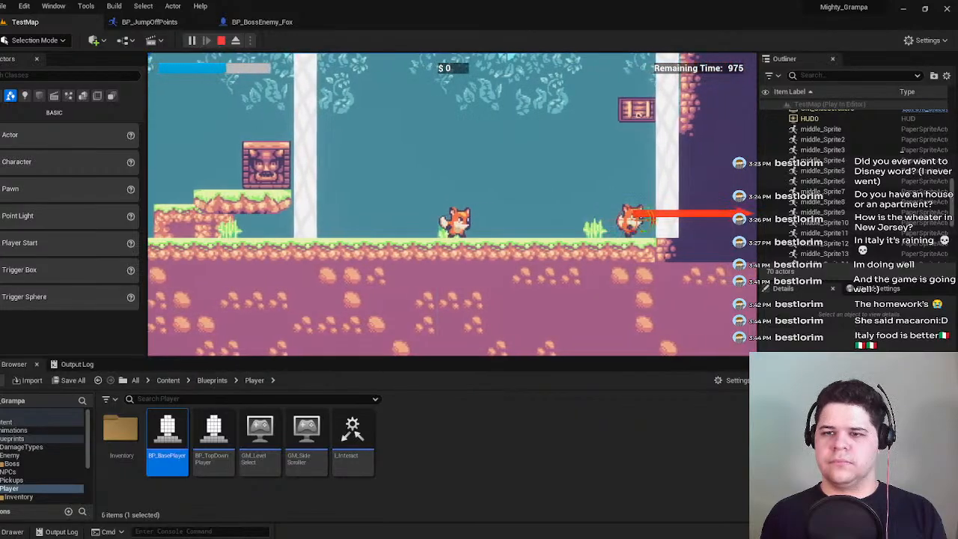
key(d)
key(space)
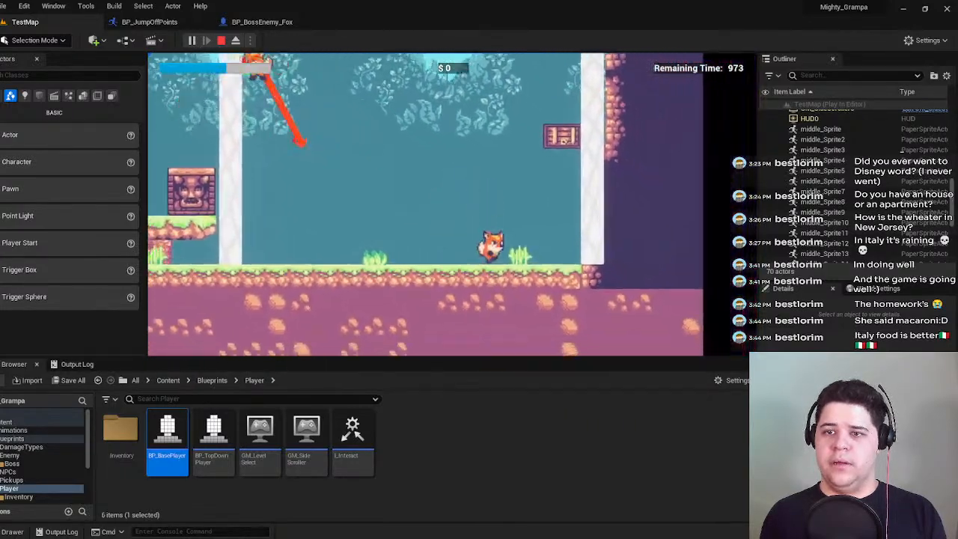
key(d)
key(space)
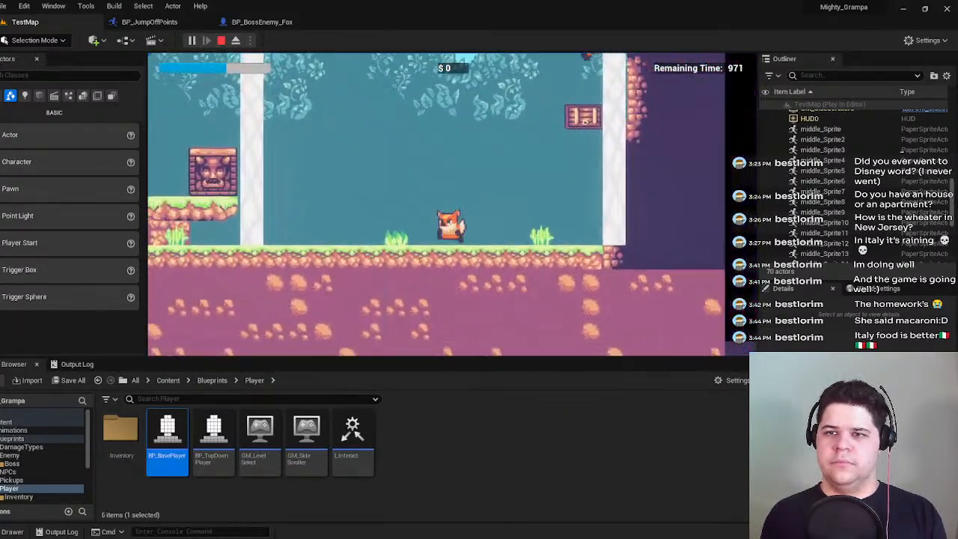
key(d)
key(space)
key(a)
key(d)
key(d)
key(space)
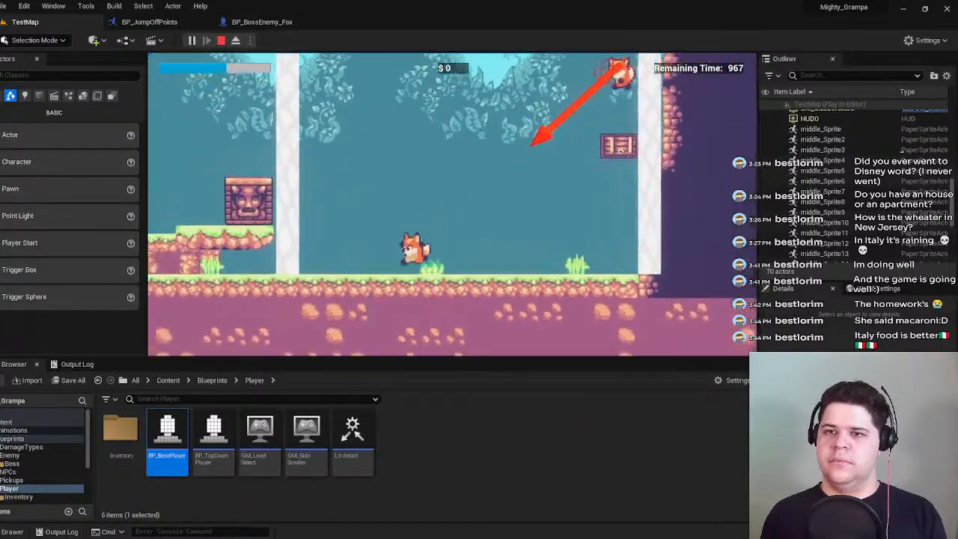
key(space)
key(a)
key(d)
key(space)
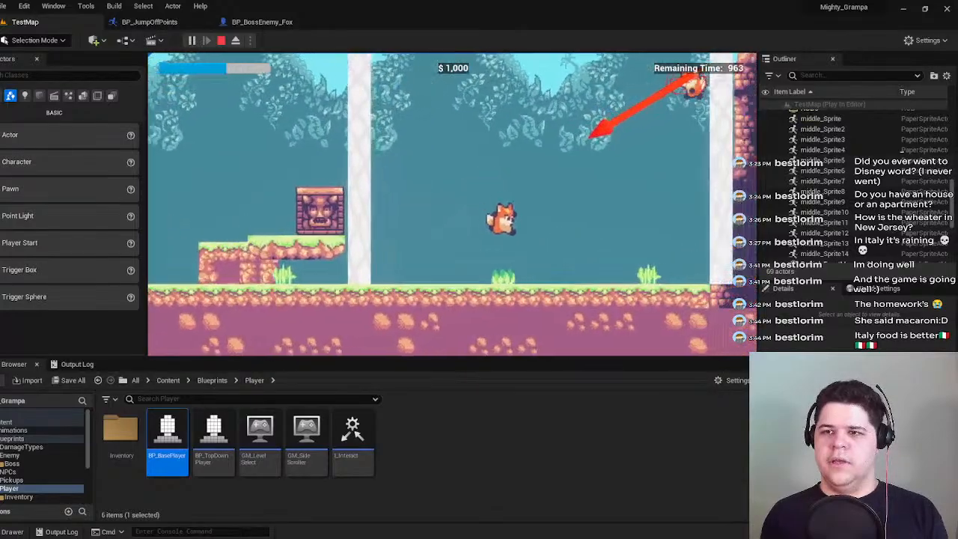
key(a)
key(d)
key(Escape)
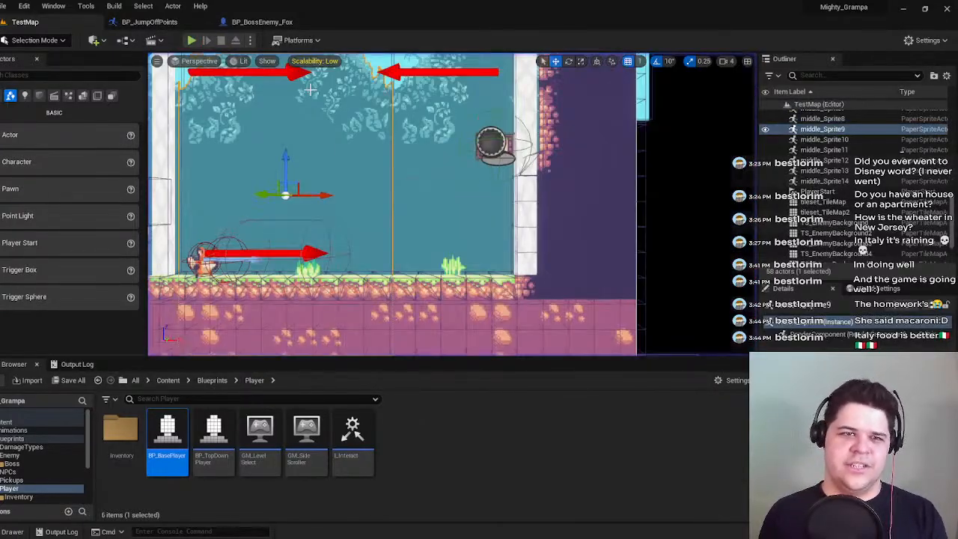
Open the Choose Attack function graph from its call node in the event graph of BP_BossEnemy_Fox.
click(150, 21)
click(273, 21)
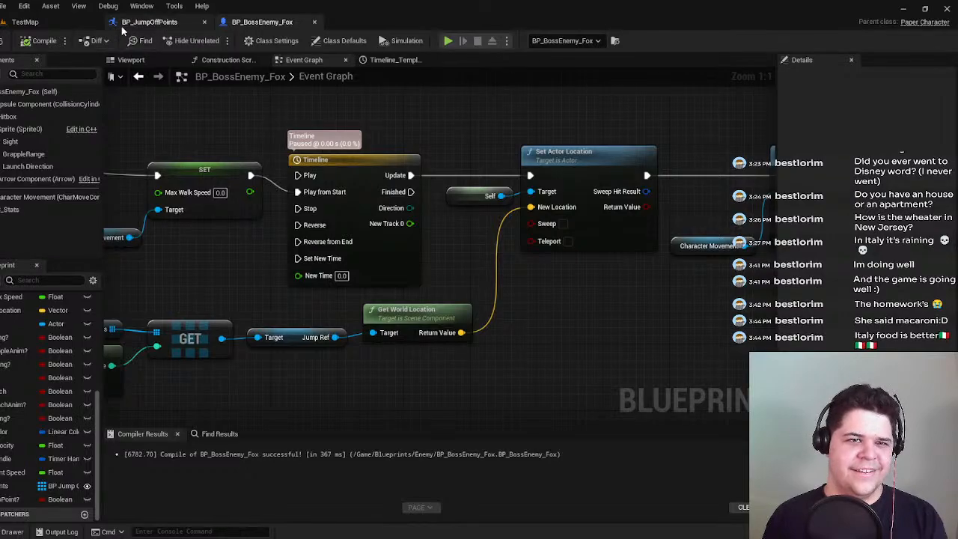
click(149, 21)
click(302, 60)
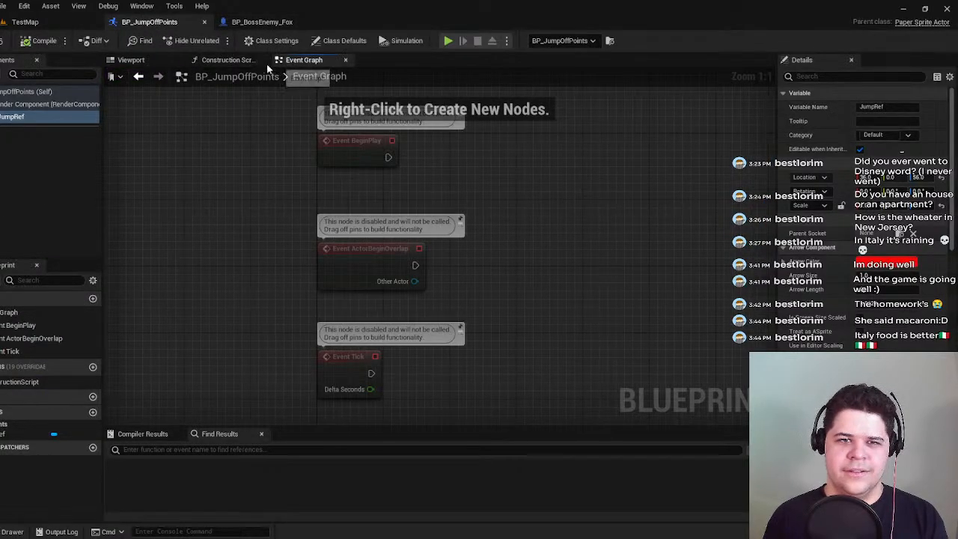
click(262, 22)
scroll(505, 162, down, 5)
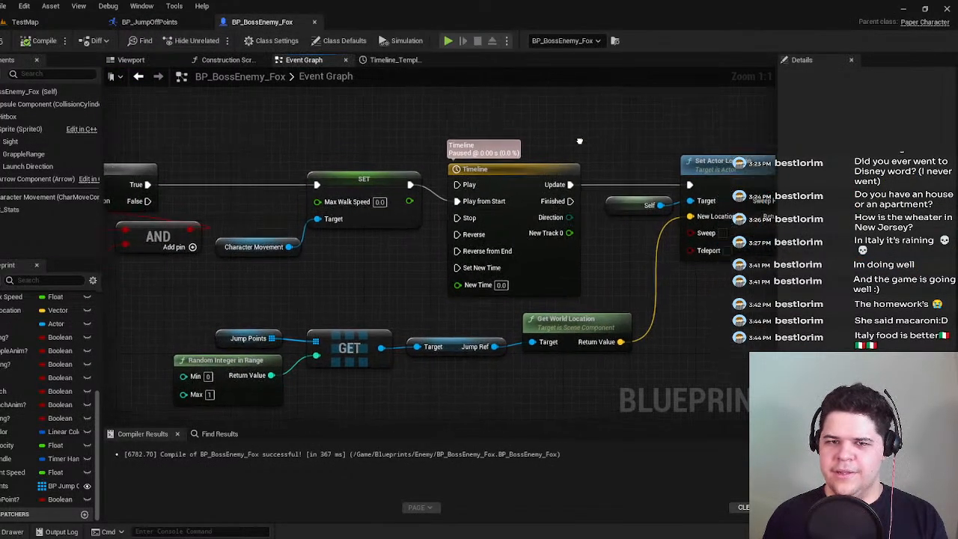
right_drag(506, 162, 609, 168)
right_drag(376, 215, 540, 242)
double_click(528, 134)
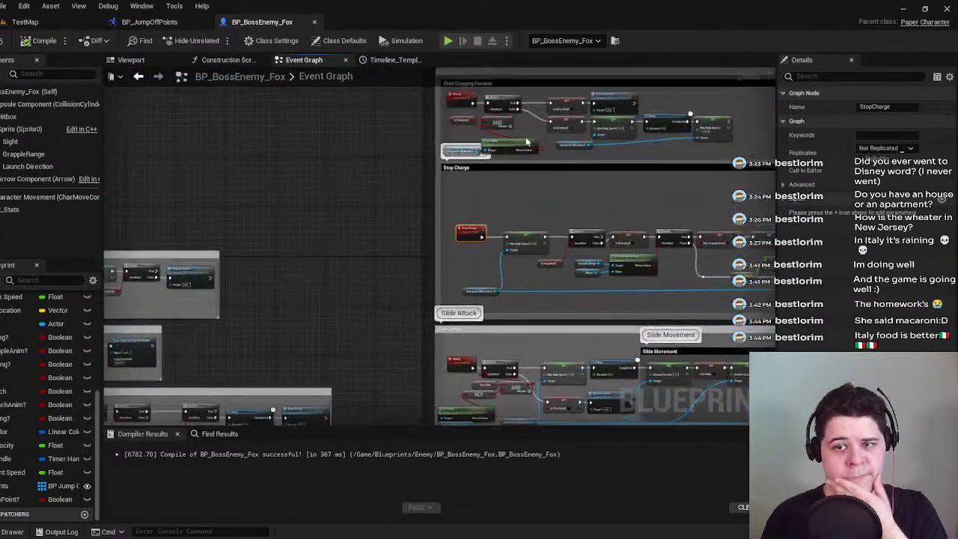
scroll(293, 218, down, 2)
right_drag(293, 219, 519, 77)
right_drag(351, 395, 431, 174)
right_drag(267, 133, 550, 283)
right_drag(504, 179, 402, 271)
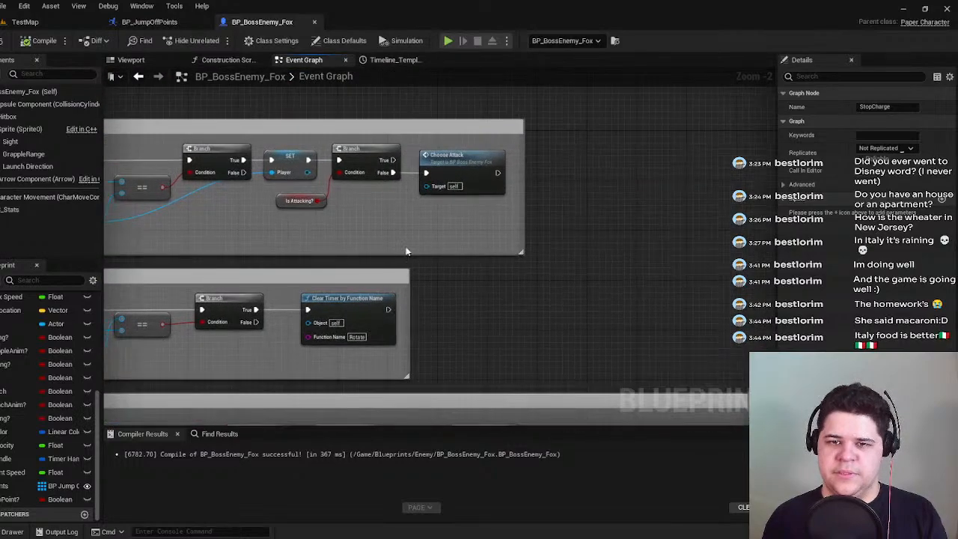
double_click(452, 160)
Connect the Is Attacking? SET node's execution output directly to Find Jump Point in Choose Attack, then compile and save the blueprint.
right_drag(440, 162, 284, 151)
scroll(264, 207, down, 1)
right_drag(263, 207, 397, 184)
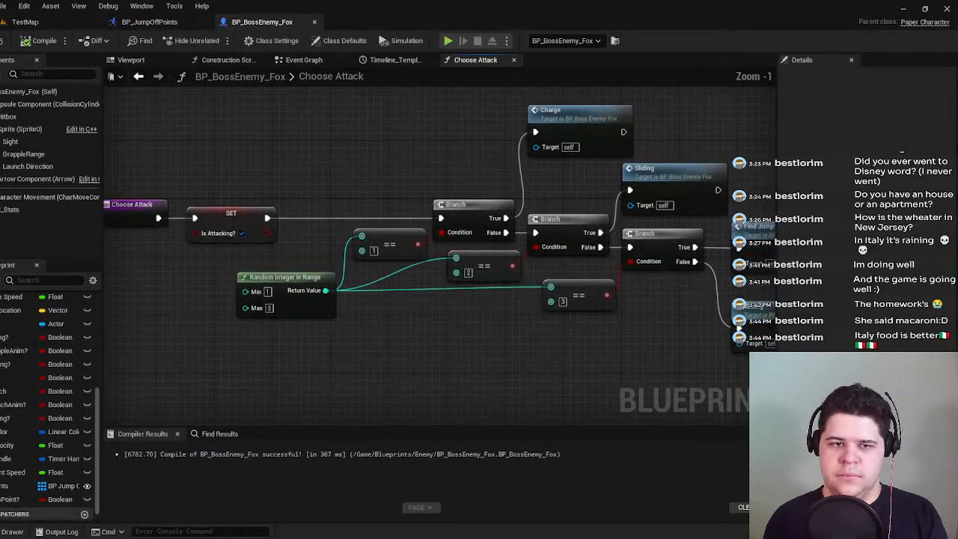
scroll(339, 206, down, 1)
right_drag(339, 206, 319, 184)
drag(258, 193, 664, 220)
click(52, 47)
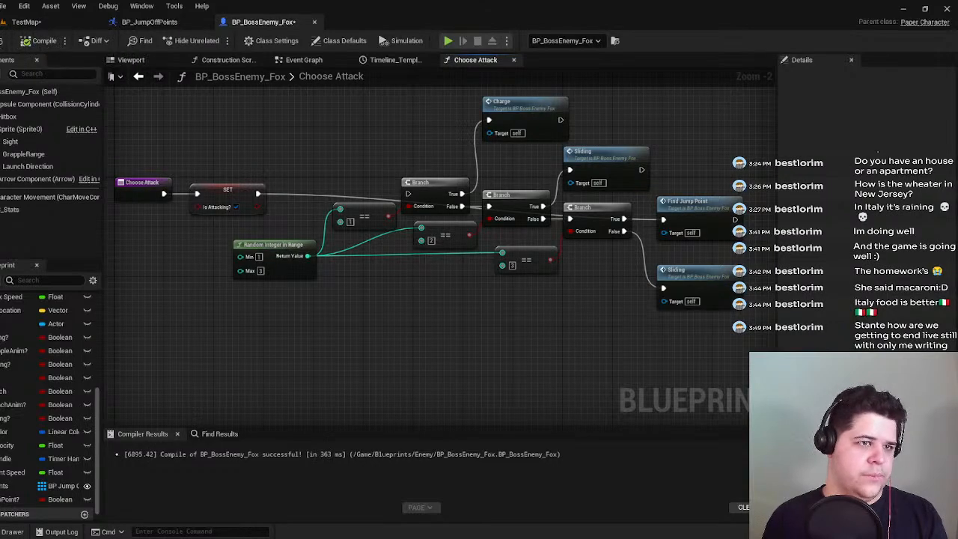
Playtest TestMap with the boss fox forced into its jump-off attack, moving and jumping near it, and stop the session.
click(25, 21)
click(191, 40)
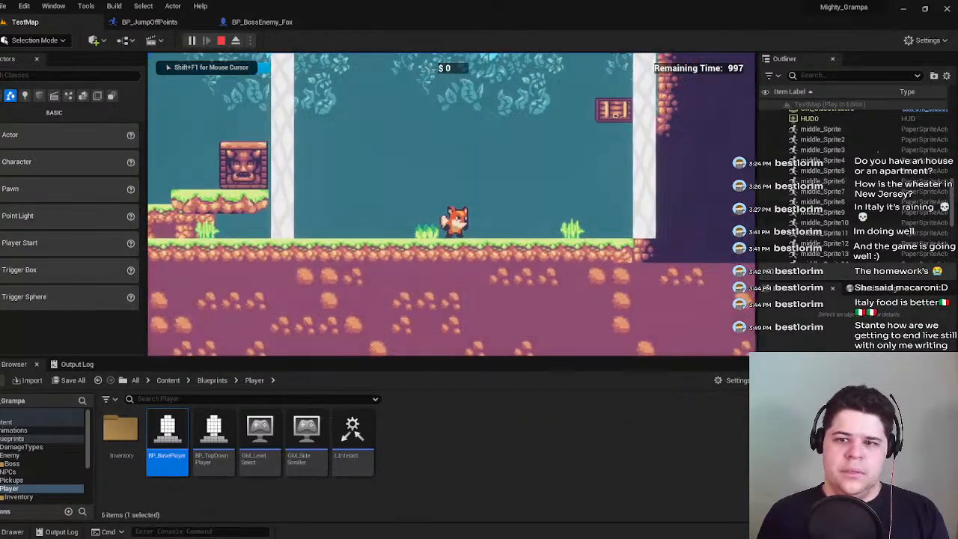
key(space)
key(d)
key(a)
key(space)
key(d)
key(space)
key(a)
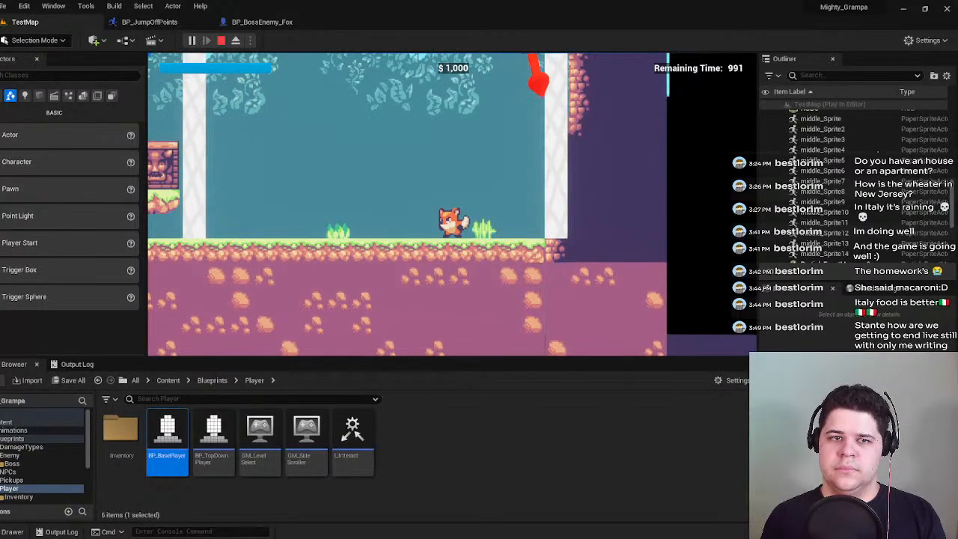
key(Escape)
Move the JumpRef arrow in BP_JumpOffPoints slightly away from the pillar to X location 38.0, then compile and save the blueprint.
click(254, 23)
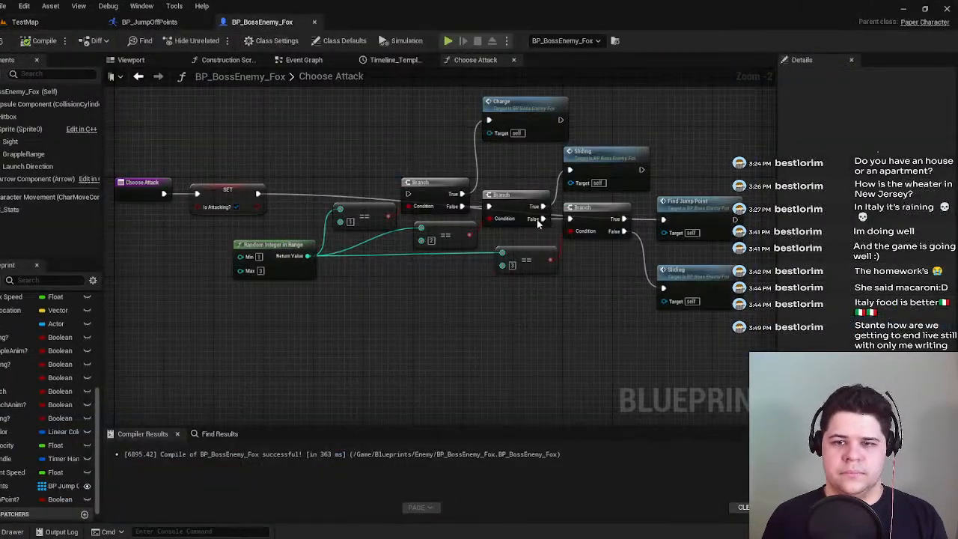
click(367, 61)
click(304, 60)
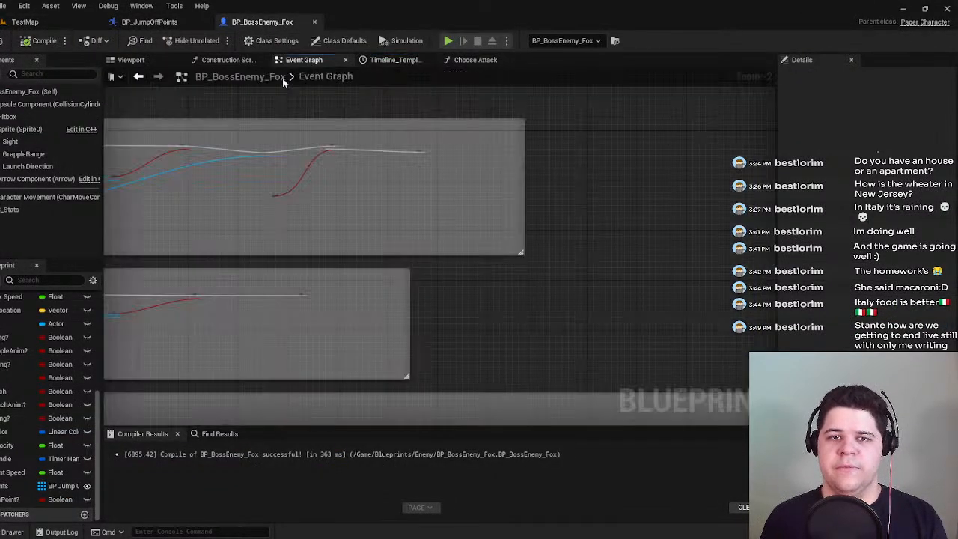
click(150, 21)
click(225, 60)
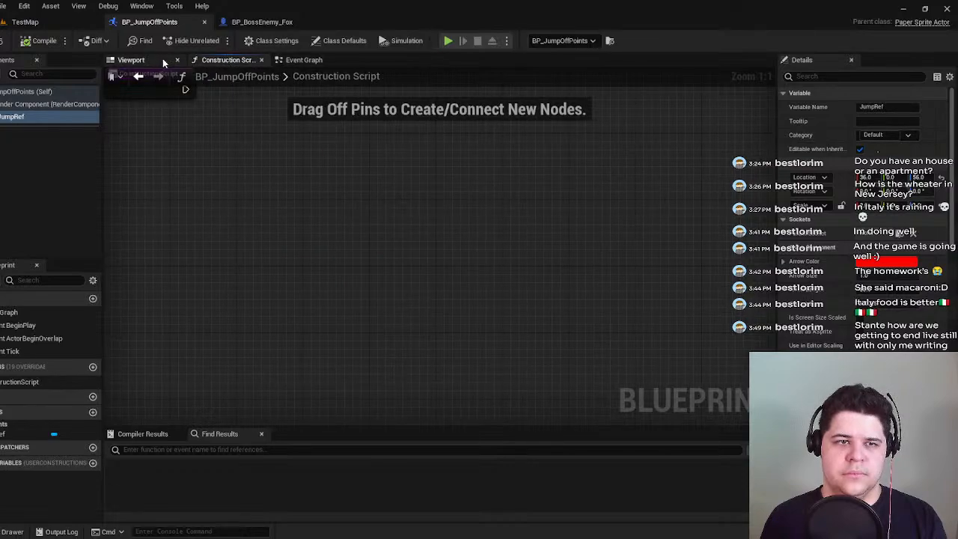
click(131, 60)
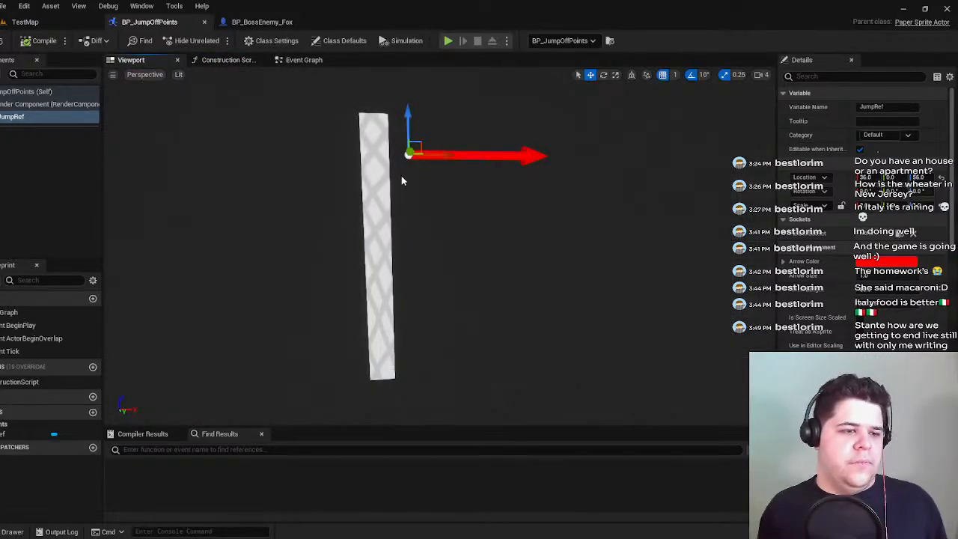
drag(435, 151, 437, 151)
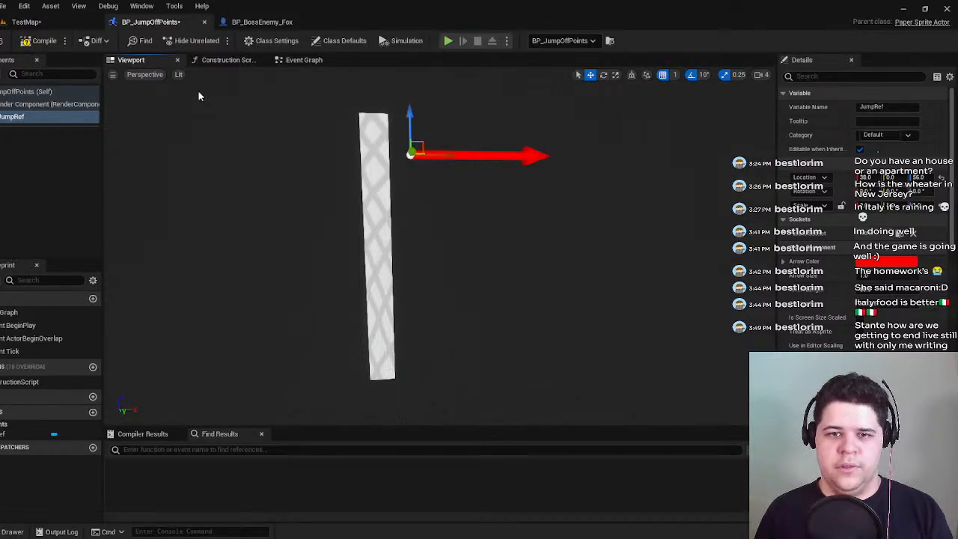
click(54, 43)
Playtest TestMap to check the boss fox's jump with the repositioned JumpRef arrow, and exit play mode.
click(26, 22)
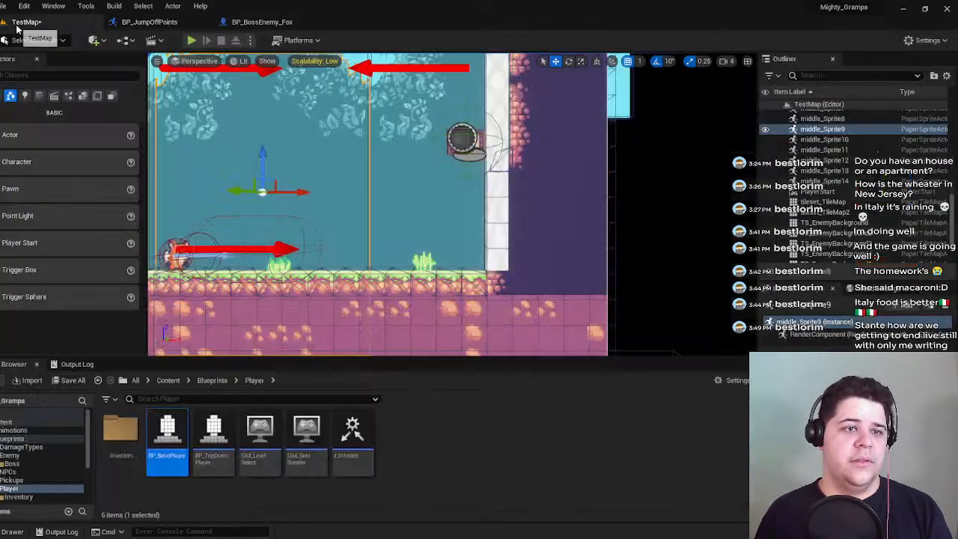
click(192, 40)
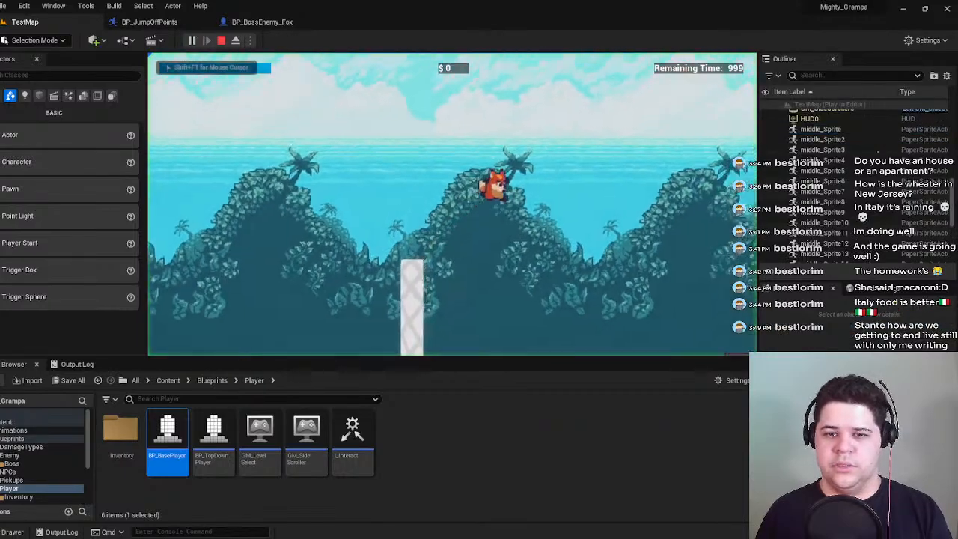
key(d)
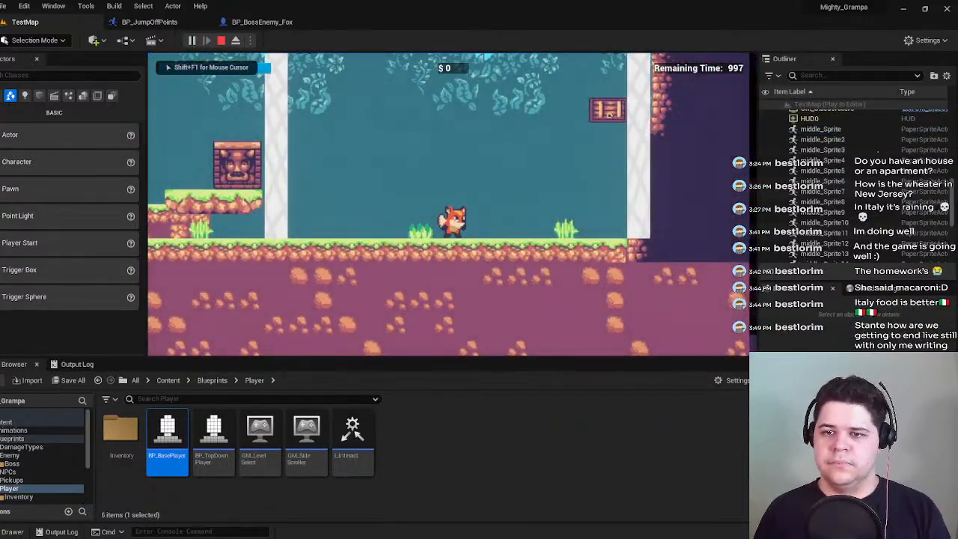
key(space)
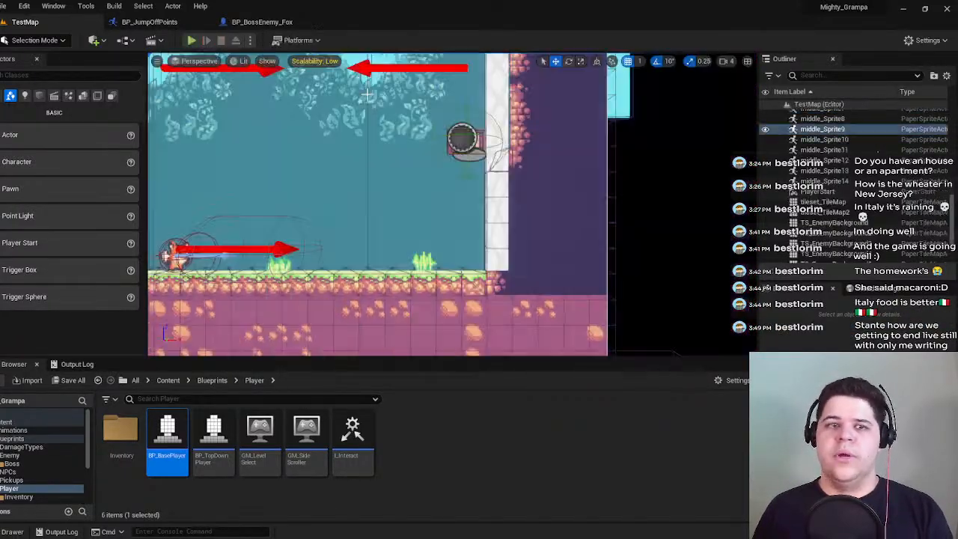
key(Escape)
Open the event graph of BP_JumpOffPoints to check its nodes.
click(260, 22)
click(149, 22)
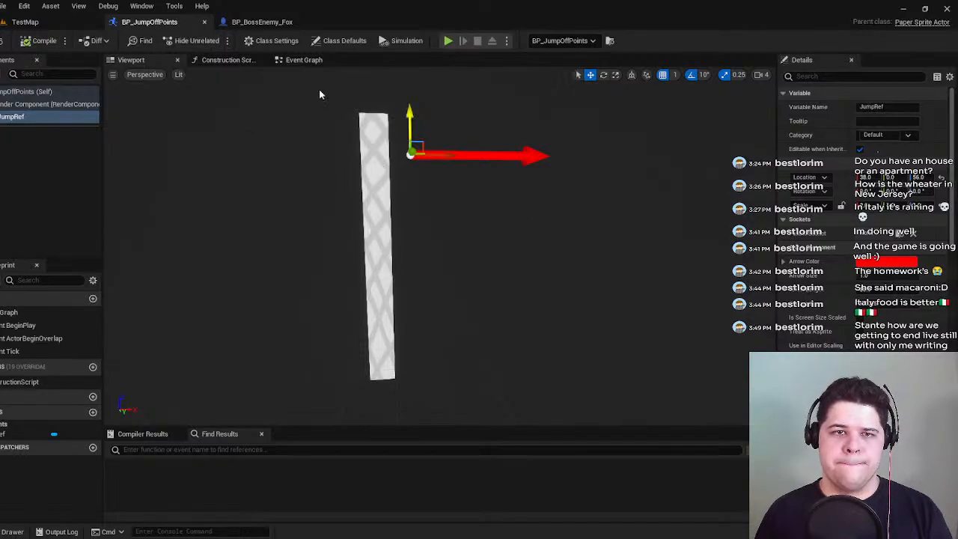
click(303, 60)
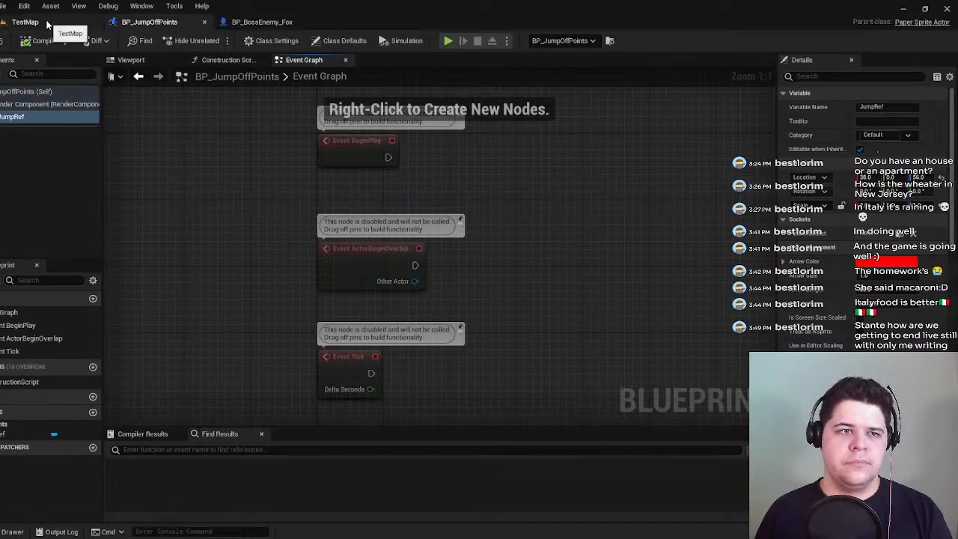
Move the JumpRef arrow in BP_JumpOffPoints slightly closer to the pillar, to about X location 36.0, then compile and save the blueprint.
click(82, 23)
click(262, 22)
click(149, 22)
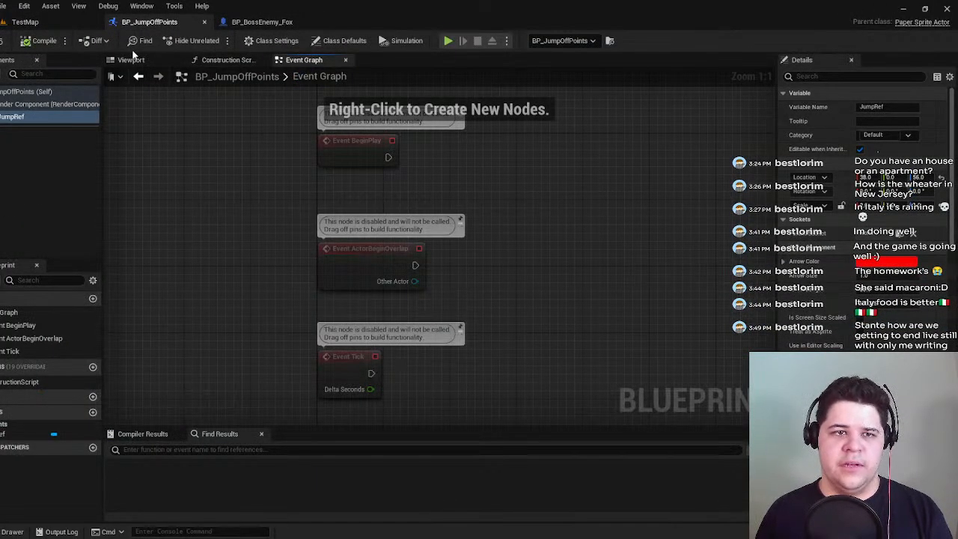
click(131, 60)
drag(429, 155, 427, 155)
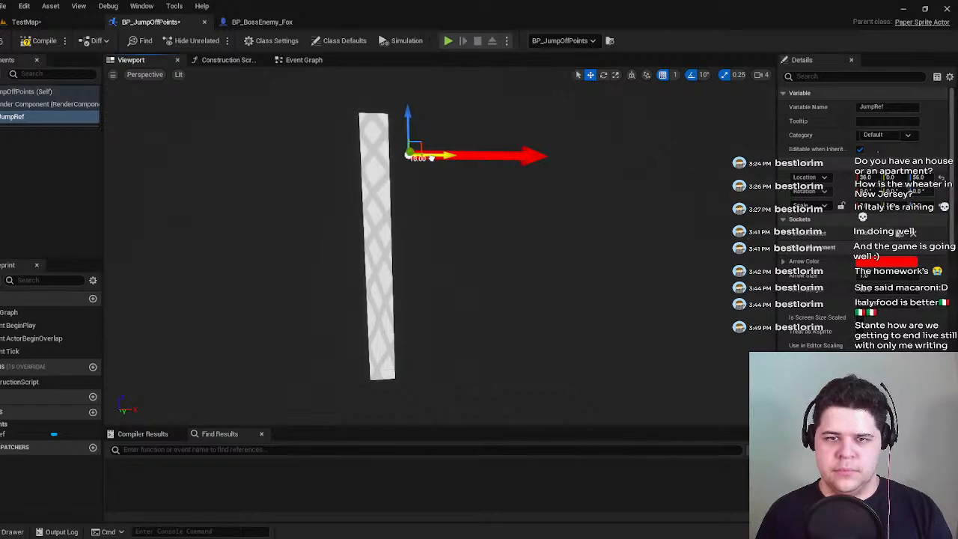
click(45, 43)
click(0, 41)
Add a breakpoint to the Set Actor Location node after the jump-off attack's Timeline in the BP_BossEnemy_Fox event graph.
click(282, 22)
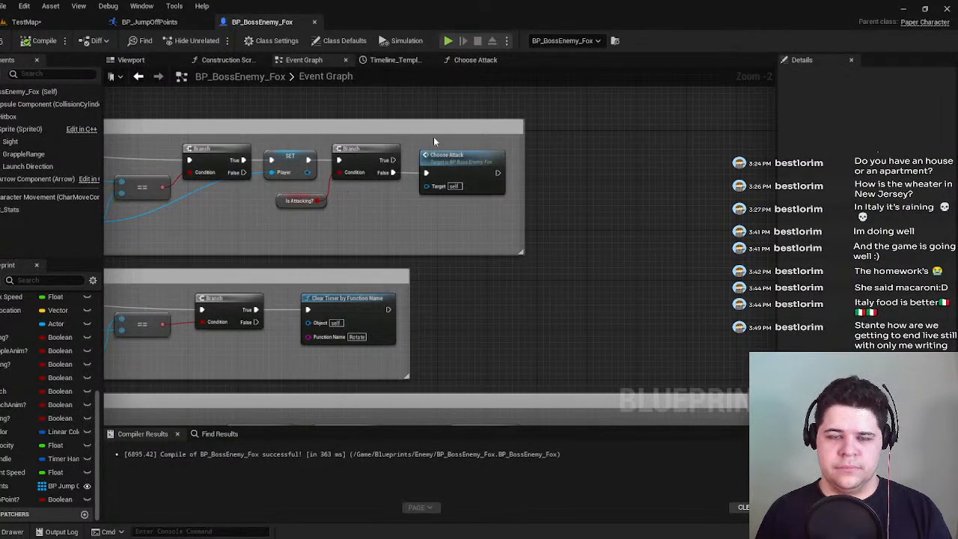
scroll(347, 203, down, 3)
right_drag(347, 203, 116, 249)
right_drag(380, 237, 701, 205)
right_drag(590, 237, 173, 173)
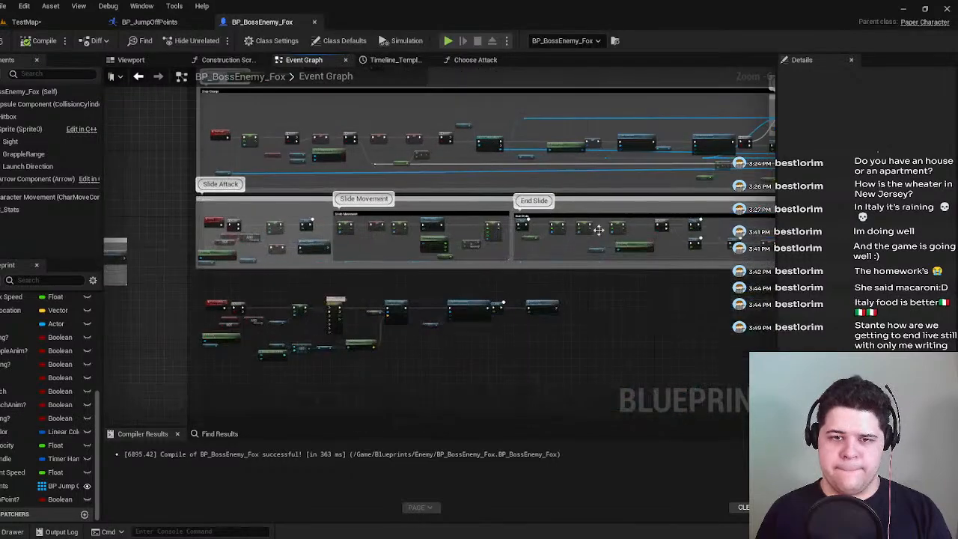
right_drag(559, 232, 125, 201)
scroll(372, 202, up, 5)
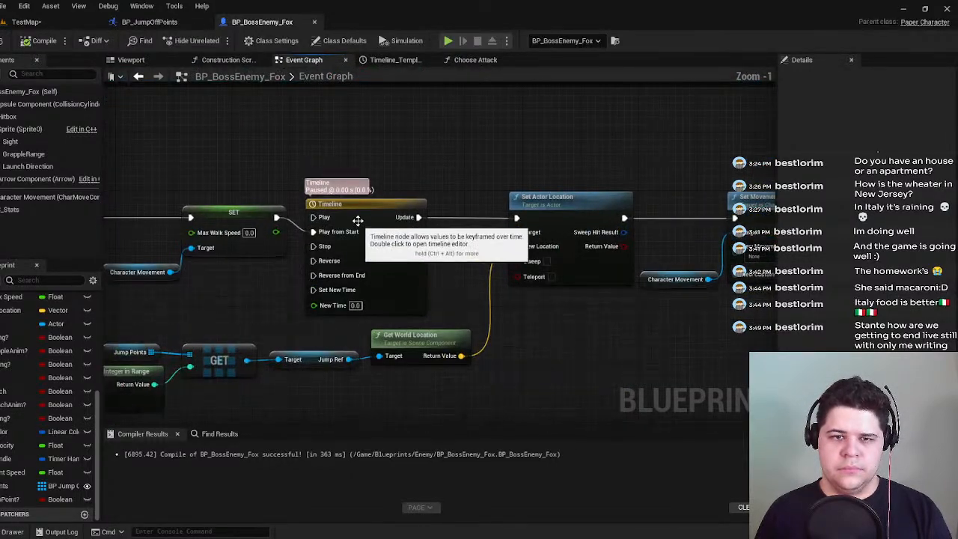
click(357, 220)
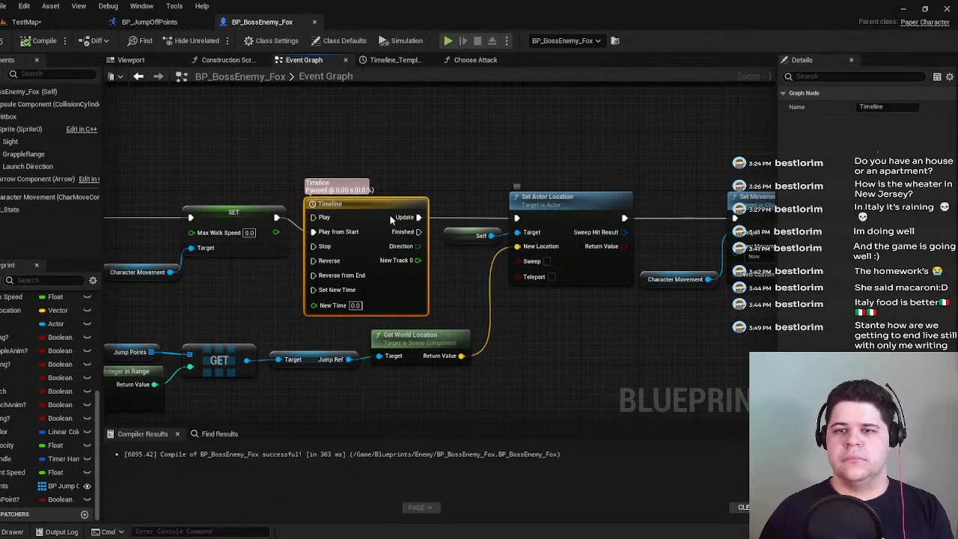
click(545, 219)
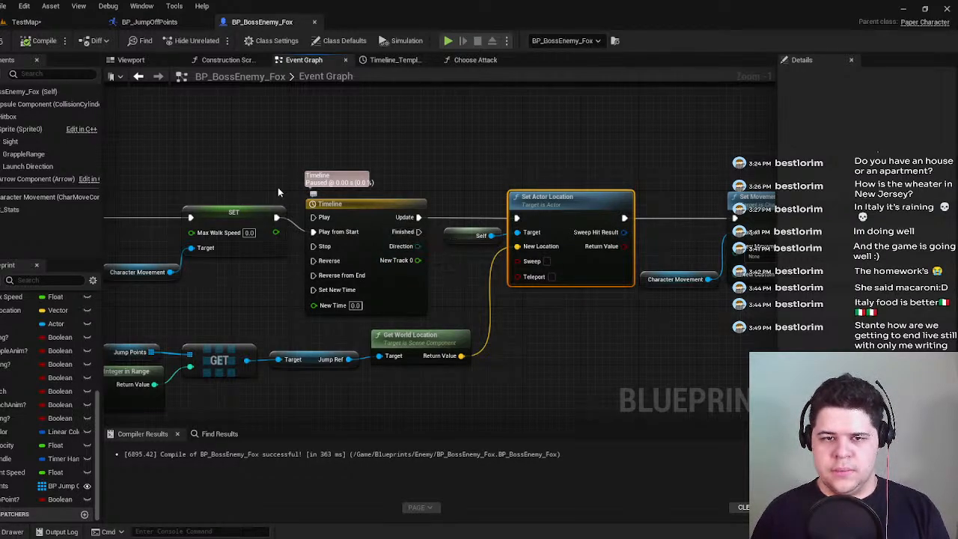
key(F9)
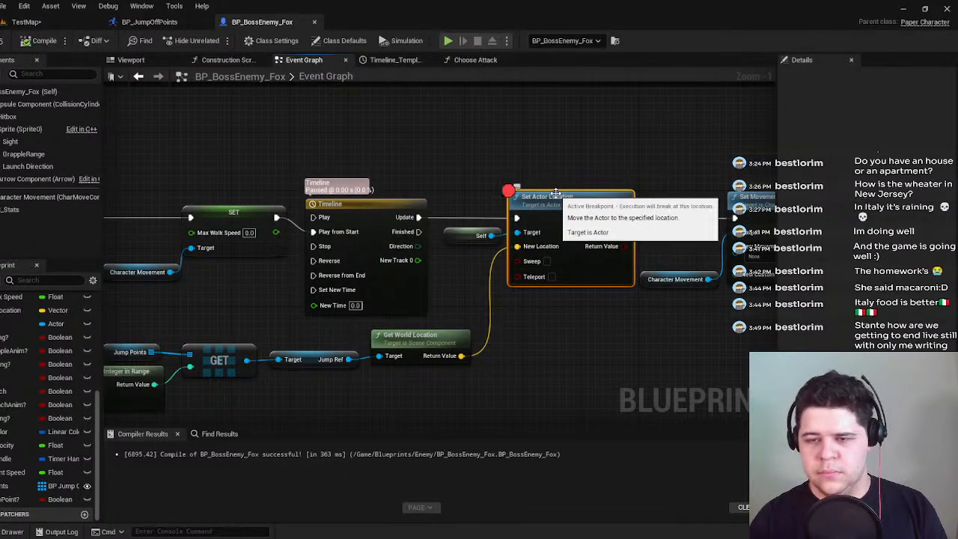
Playtest TestMap until the breakpoint pauses execution, examine the flow through the Timeline into Set Actor Location, and stop the session.
click(26, 21)
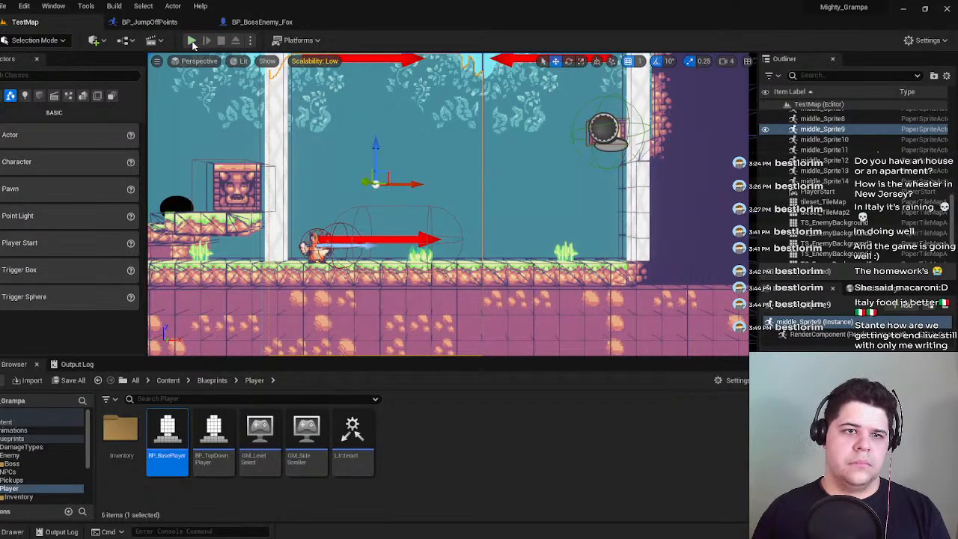
key(alt+p)
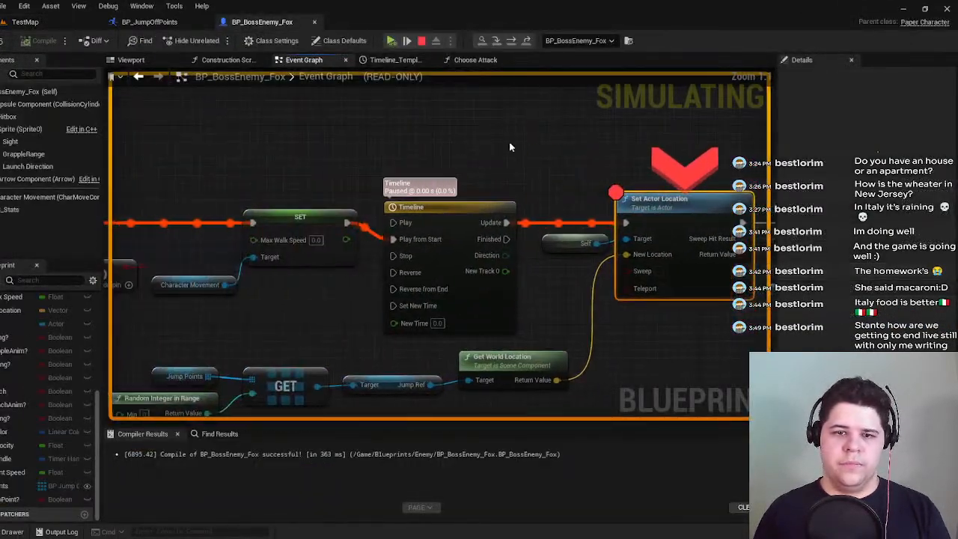
right_drag(435, 210, 378, 194)
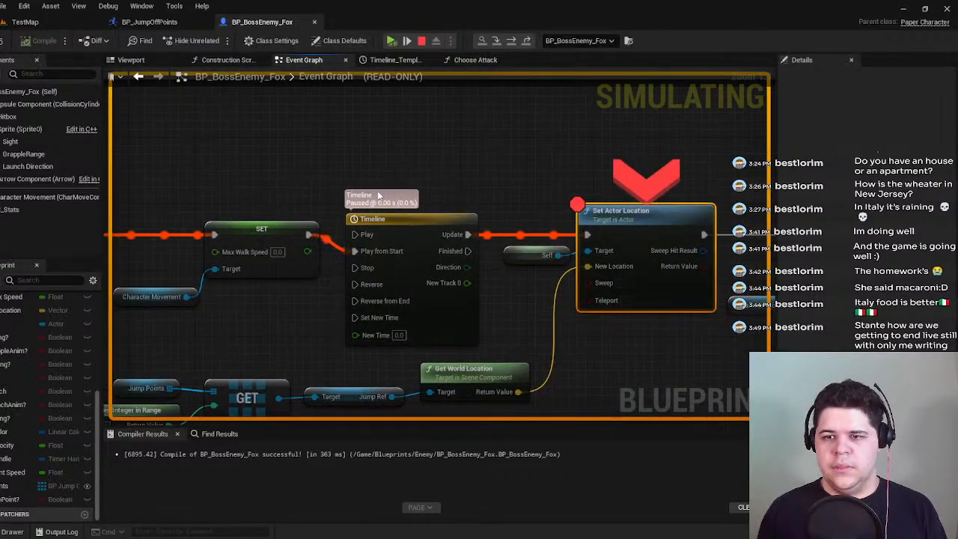
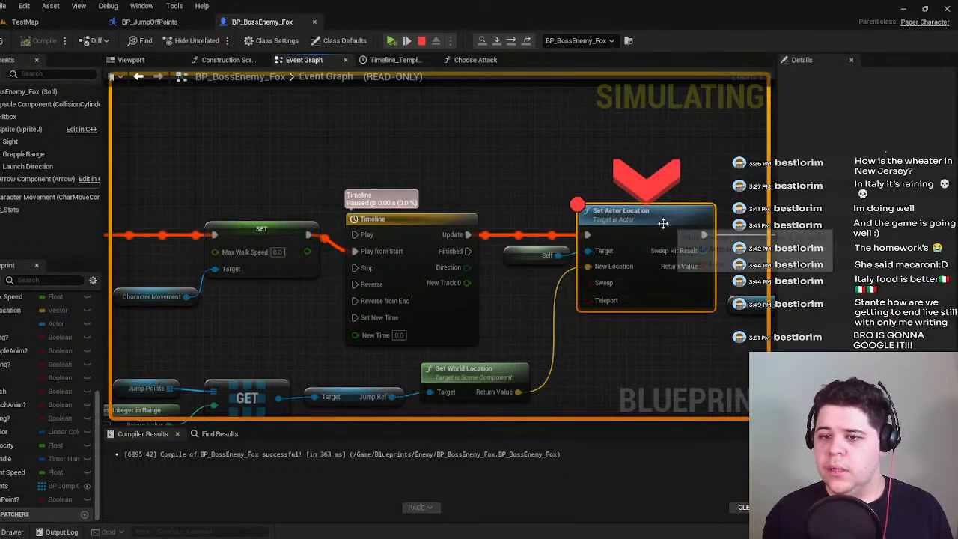
click(421, 41)
Shift Set Actor Location, the nodes after it and the Jump Points location nodes away from the Timeline to free up space.
right_drag(563, 298, 481, 213)
scroll(481, 212, down, 2)
right_drag(421, 224, 452, 263)
drag(440, 321, 198, 272)
right_drag(458, 267, 359, 271)
scroll(448, 267, down, 2)
shift+drag(251, 182, 591, 260)
drag(323, 199, 548, 202)
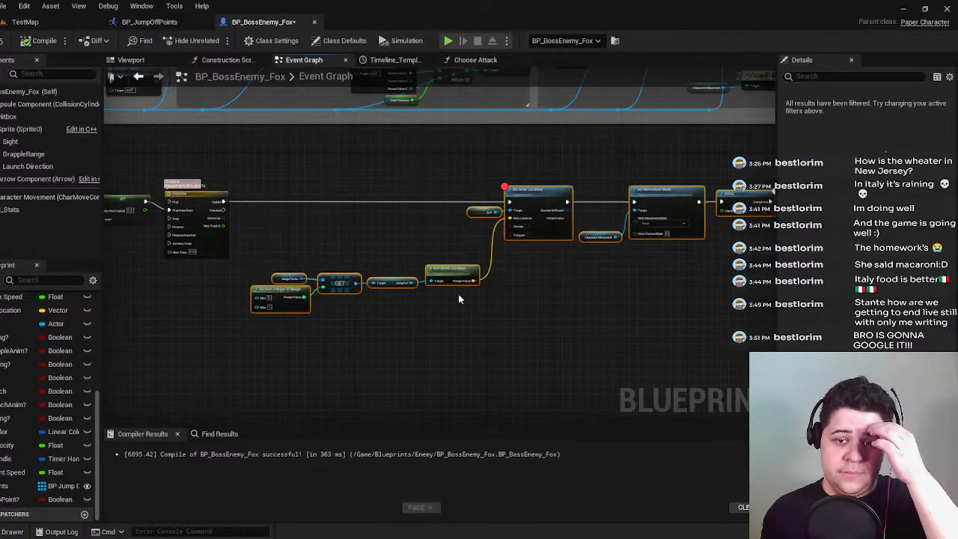
click(468, 314)
right_drag(467, 314, 523, 318)
drag(395, 320, 484, 321)
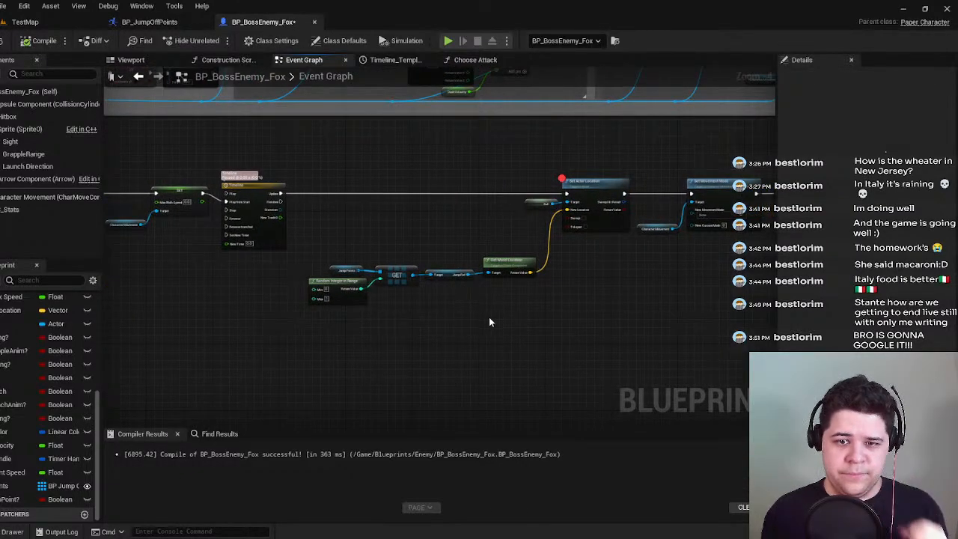
Move the Jump Points location nodes slightly aside and disconnect Get World Location from Set Actor Location's New Location input.
scroll(517, 318, up, 3)
drag(583, 325, 307, 228)
drag(543, 241, 507, 250)
click(584, 230)
alt+click(583, 229)
right_drag(579, 234, 522, 369)
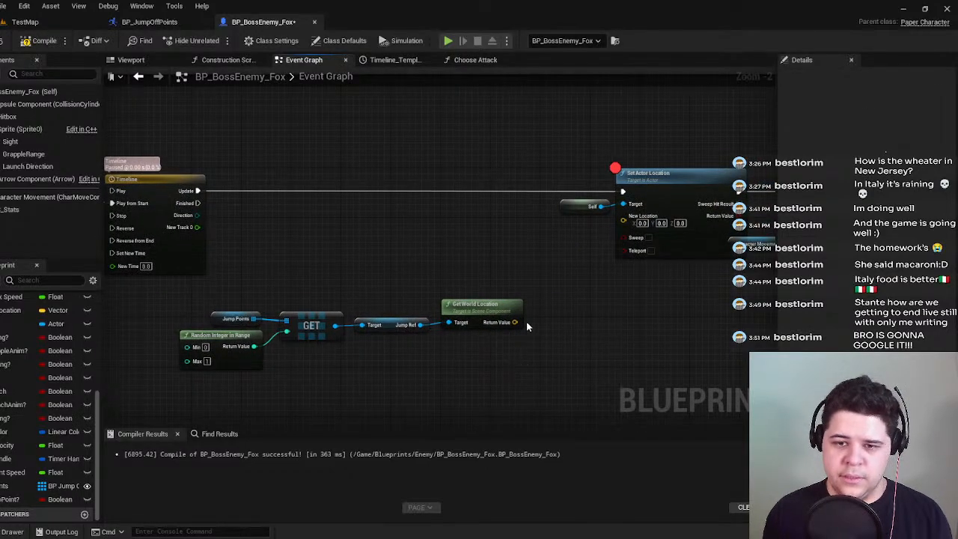
Add a Lerp (Vector) node with Get World Location feeding A and its return value connected to New Location.
drag(515, 323, 551, 328)
text(le)
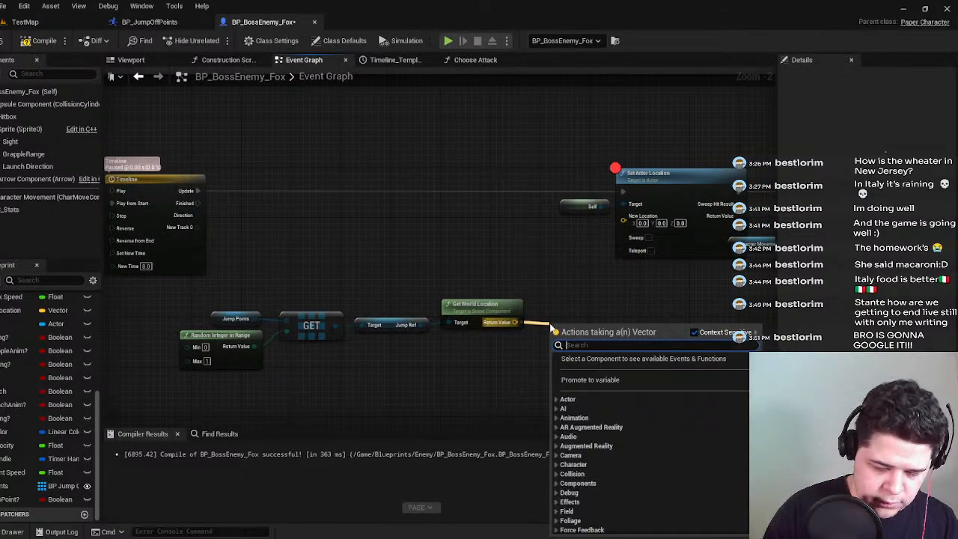
text(r)
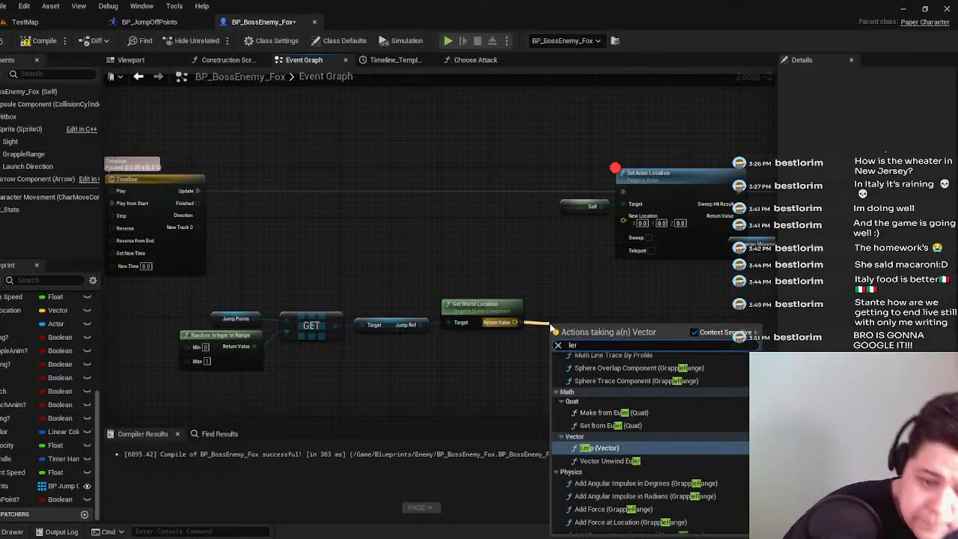
text(p)
key(Return)
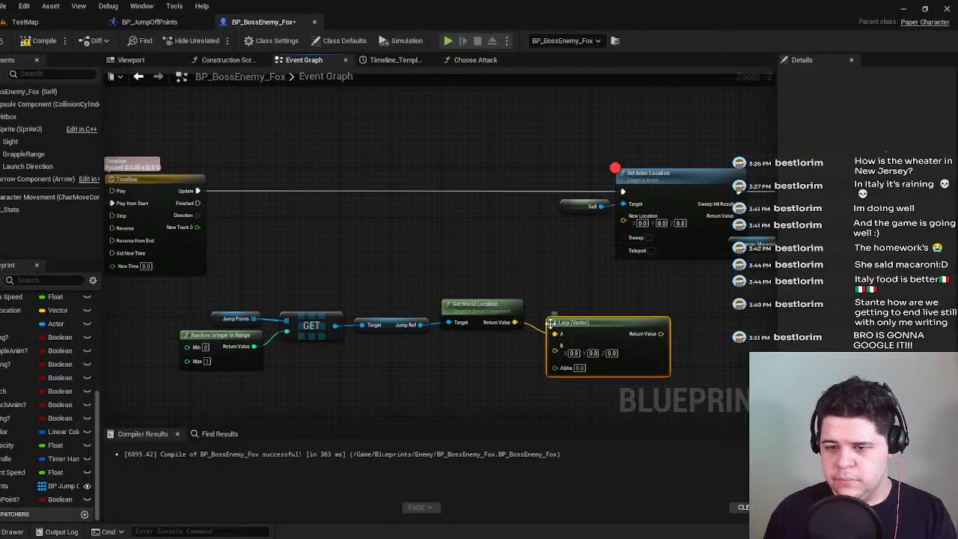
drag(648, 321, 625, 217)
right_drag(540, 249, 582, 225)
right_drag(550, 255, 611, 215)
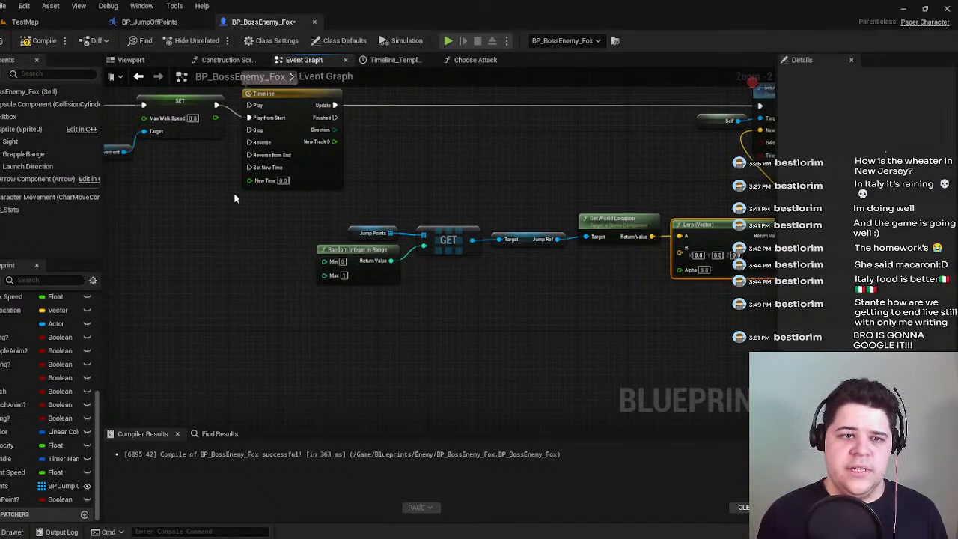
right_drag(231, 195, 225, 168)
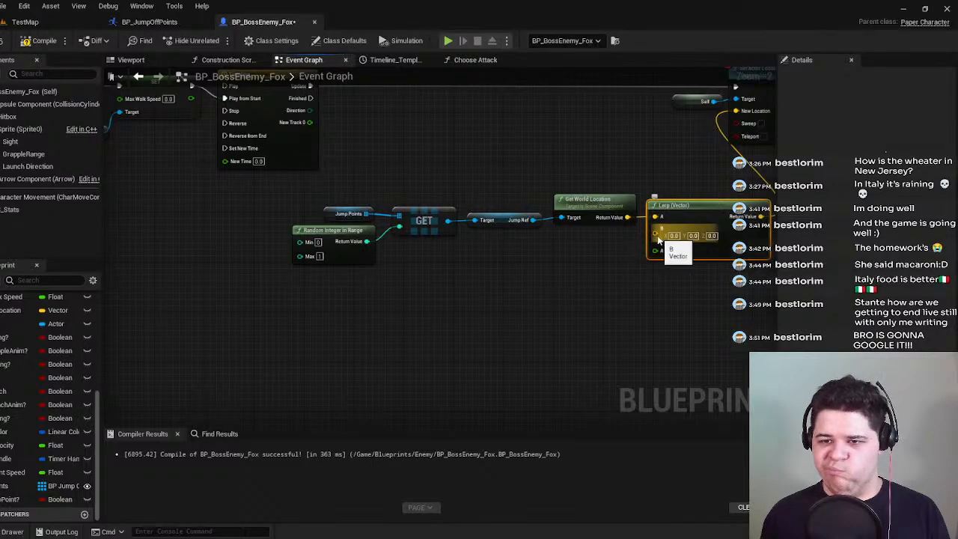
right_click(394, 308)
text(self)
key(Return)
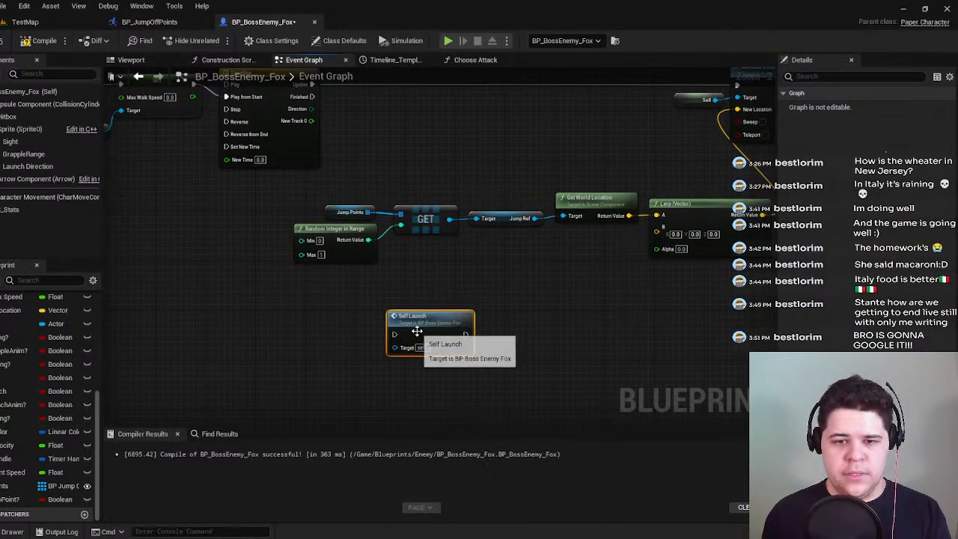
key(Delete)
Add a Self reference below the Jump Points nodes and create a Get Actor Location node from it.
right_click(378, 306)
text(self)
key(Down)
key(Return)
drag(416, 312, 433, 311)
text(get actor)
key(Up)
key(Up)
key(Up)
key(Up)
key(Up)
key(Return)
Connect Get Actor Location to the Lerp's B input, tidy it and Self beside the Lerp, and link New Track 0 to Alpha.
drag(502, 334, 661, 230)
drag(482, 311, 619, 238)
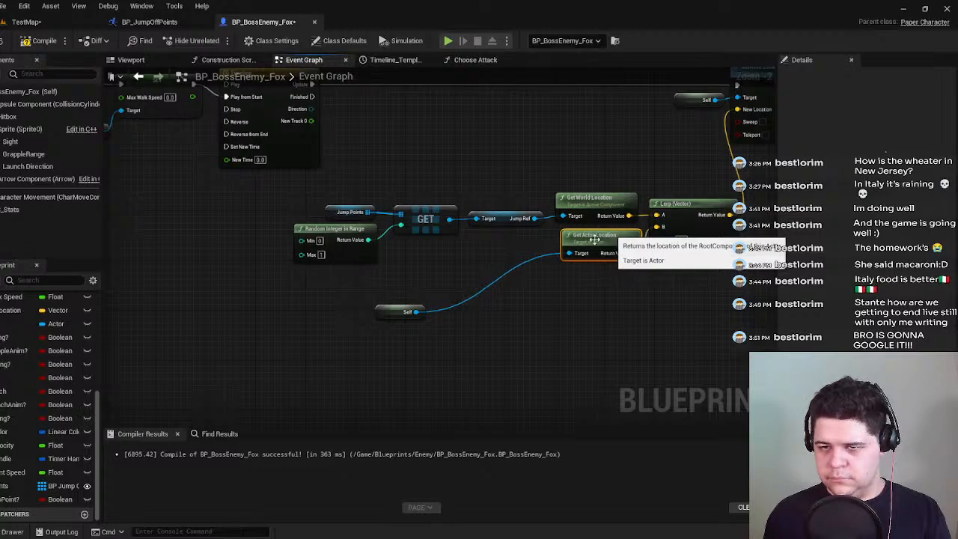
drag(385, 317, 507, 258)
right_drag(509, 260, 493, 343)
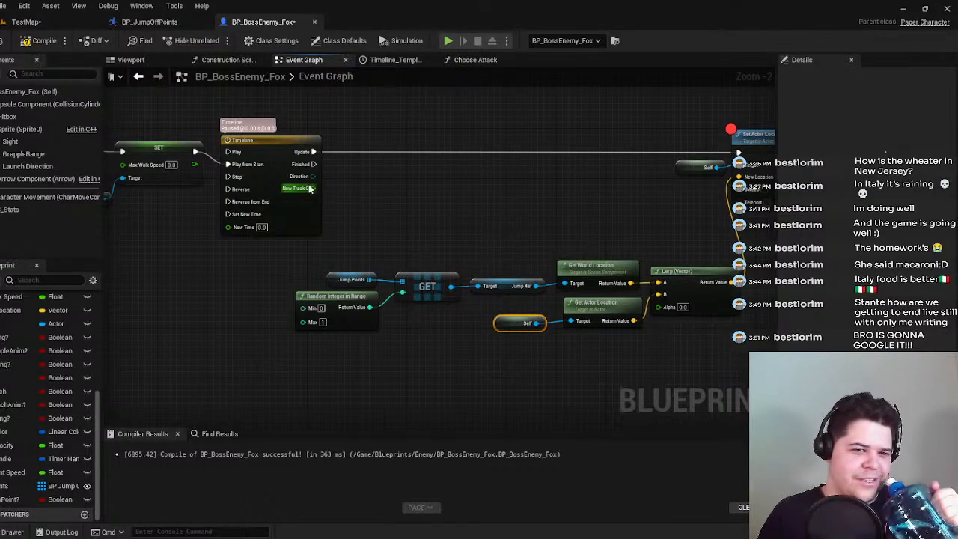
drag(311, 188, 660, 307)
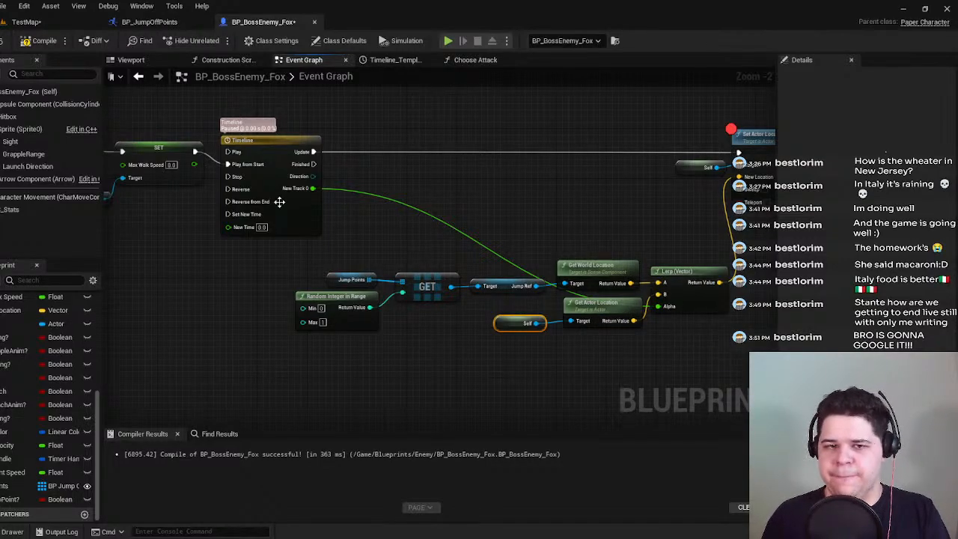
Rename the Timeline's NewTrack_0 float track to Alpha, then compile and save BP_BossEnemy_Fox.
right_click(297, 190)
click(297, 191)
right_click(292, 189)
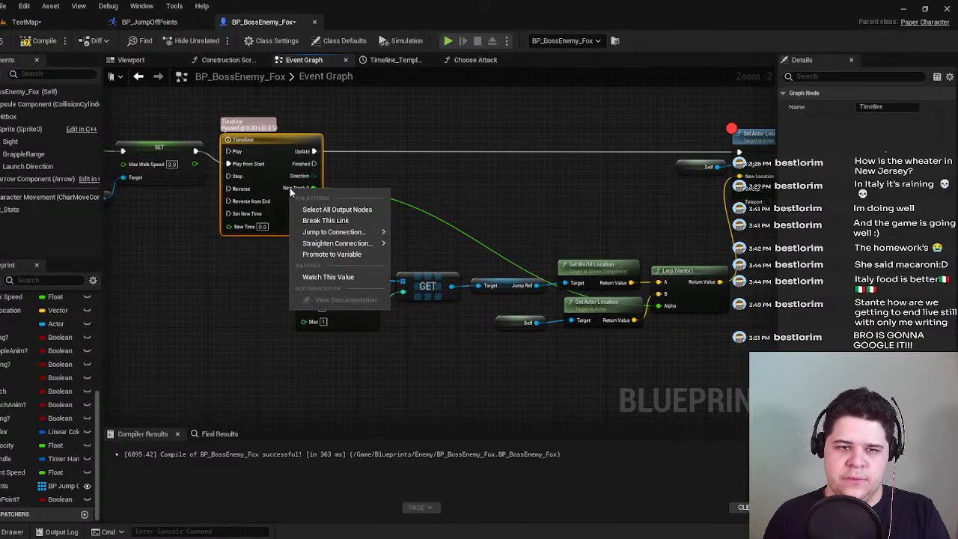
double_click(297, 156)
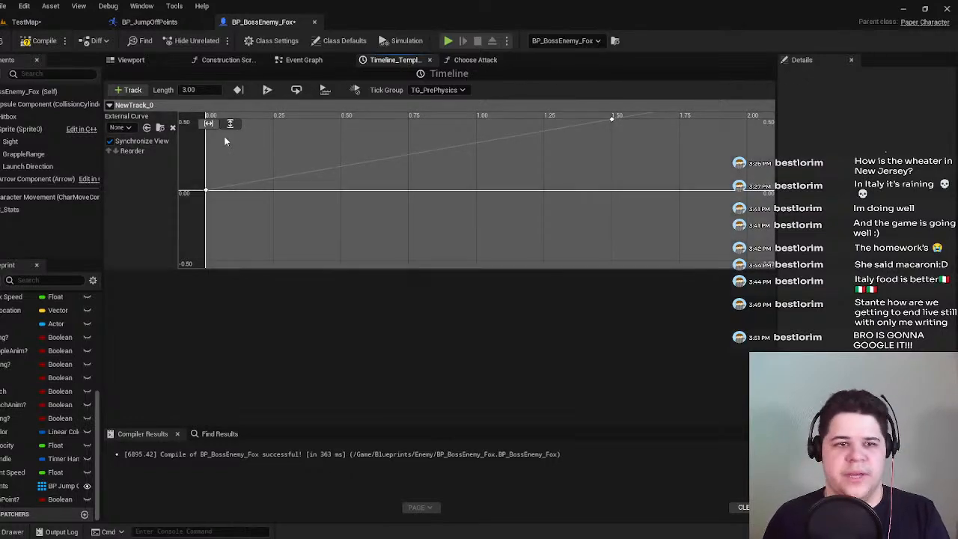
scroll(305, 136, up, 1)
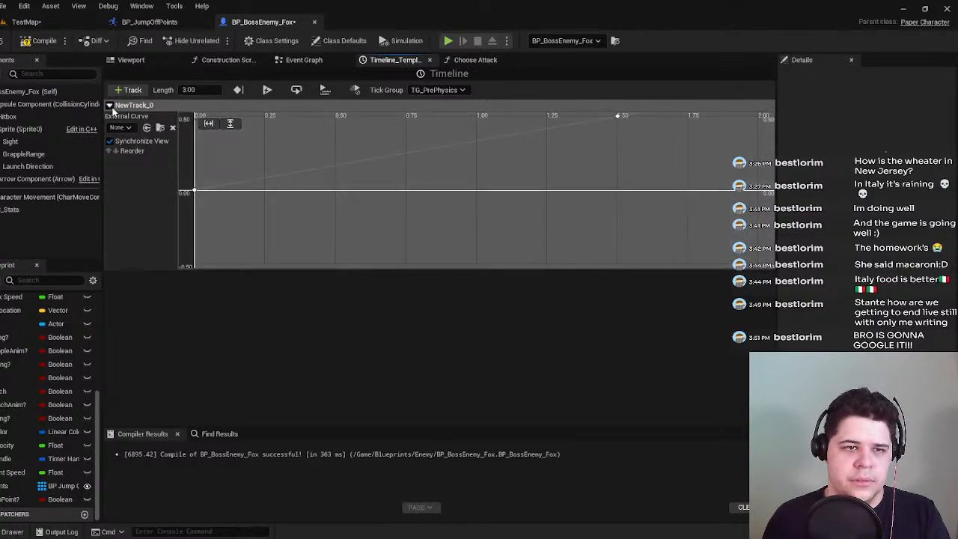
click(110, 105)
right_click(132, 106)
click(164, 112)
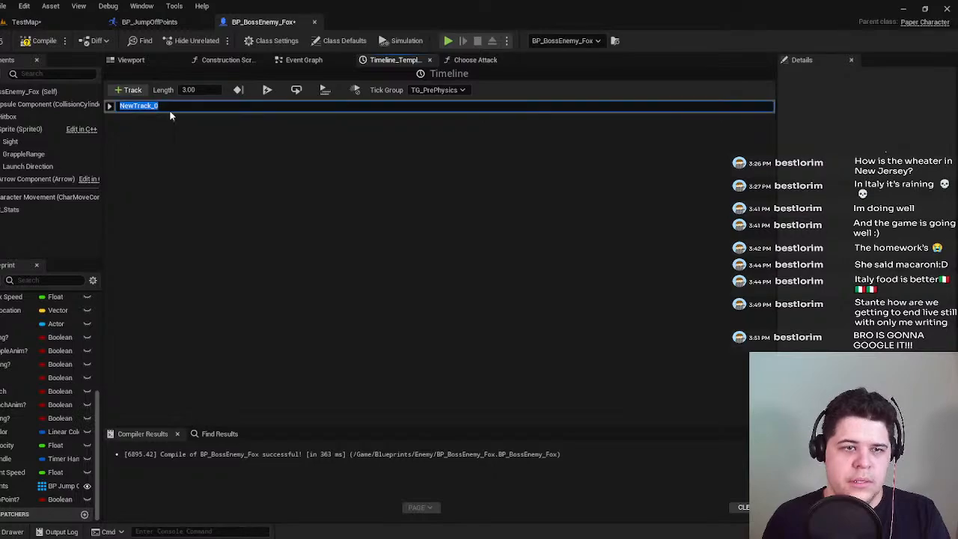
text(Alpha)
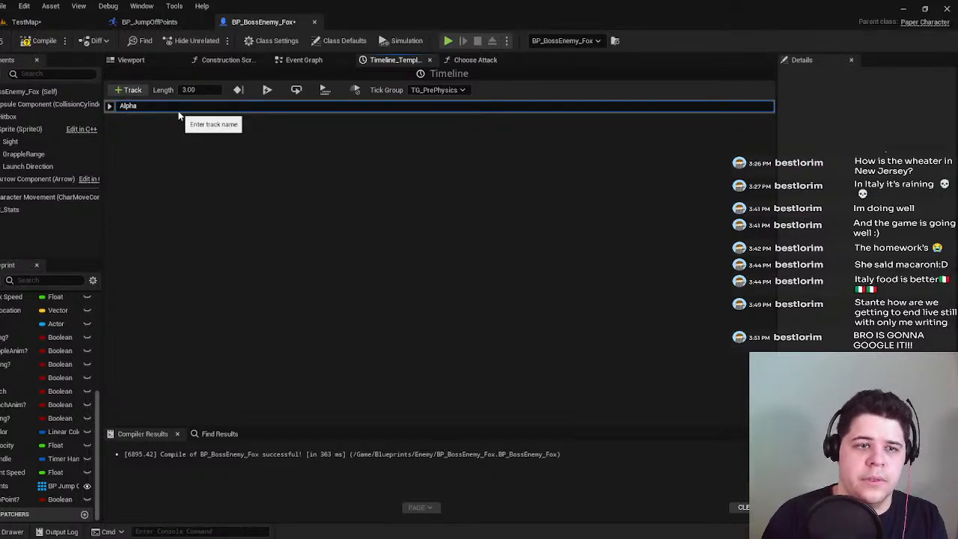
key(Return)
click(110, 107)
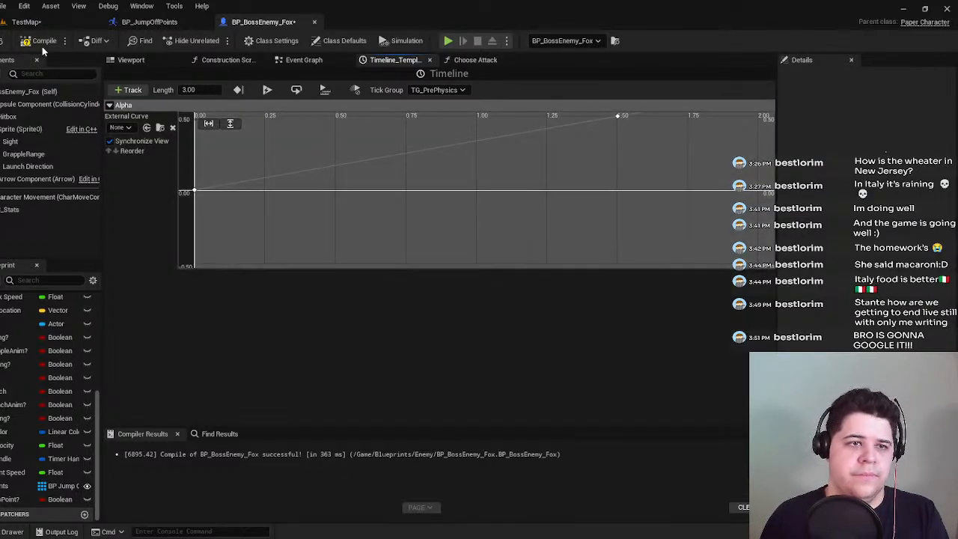
click(41, 42)
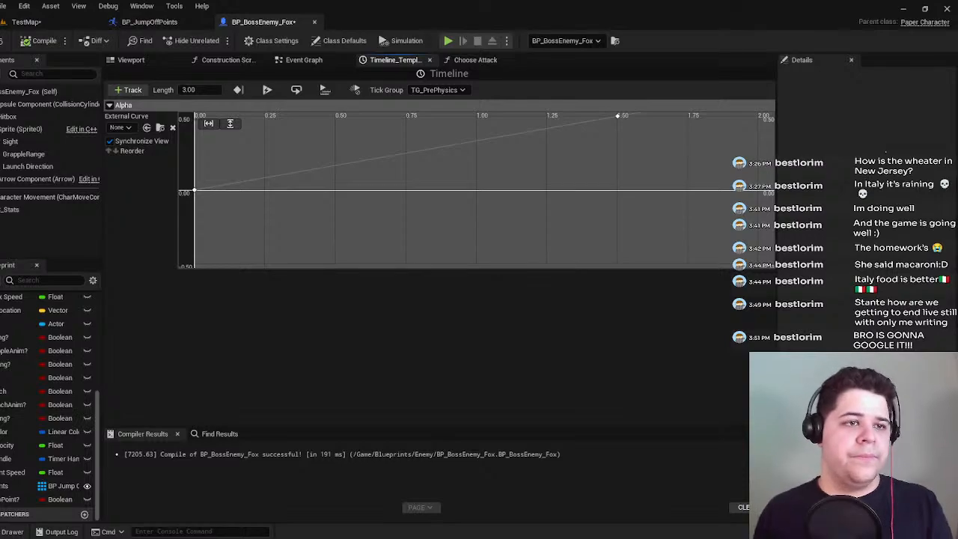
key(ctrl+s)
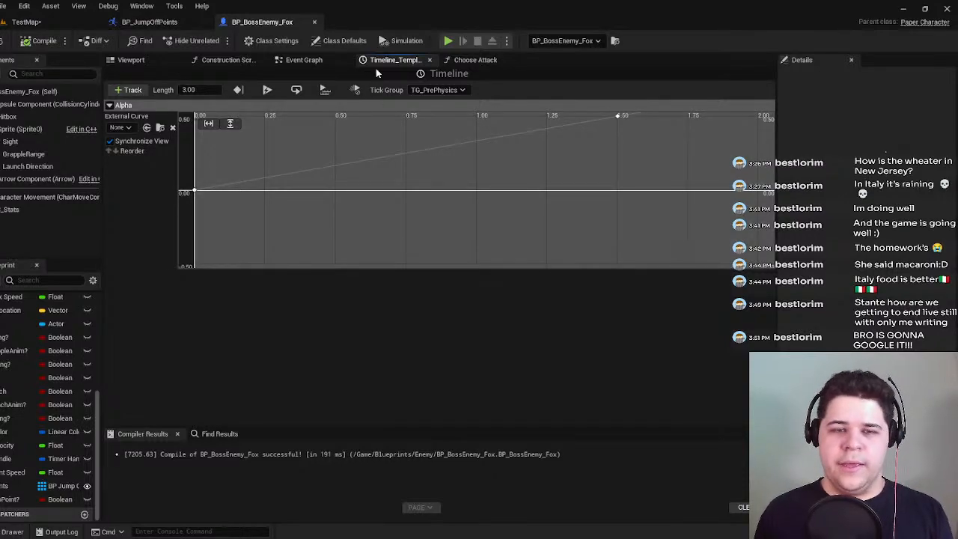
Add a reroute node on the Timeline's Alpha wire, place it below the Jump Points nodes, and tidy the location nodes.
click(303, 60)
right_drag(586, 235, 530, 219)
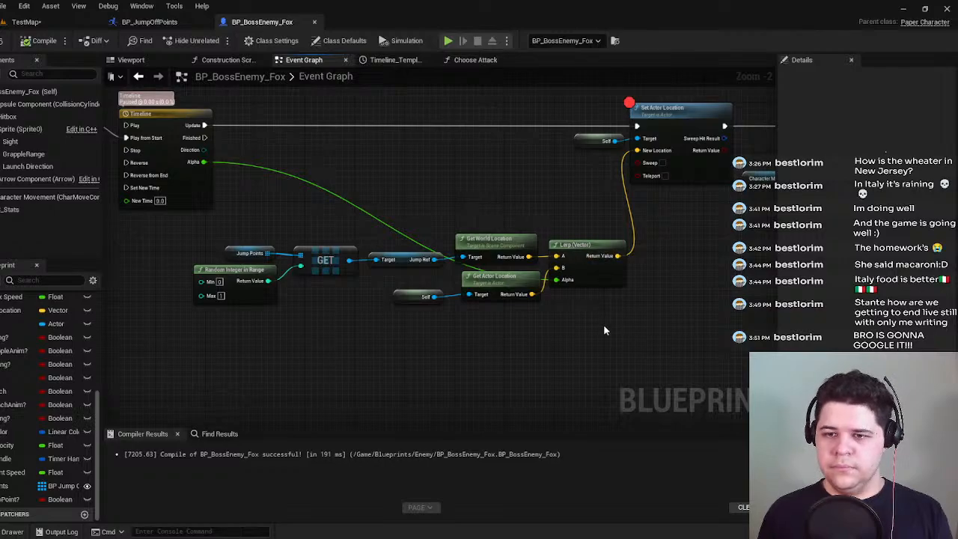
drag(593, 311, 240, 223)
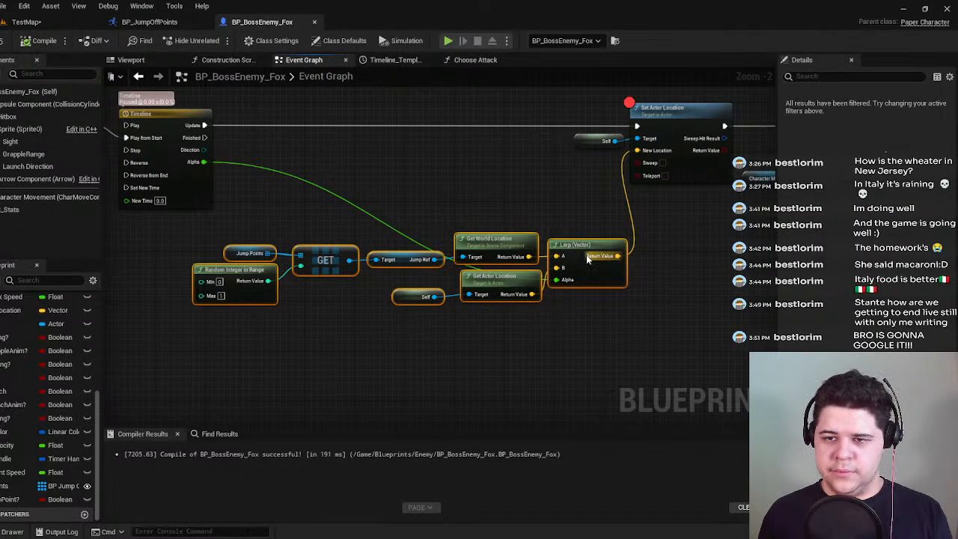
double_click(270, 166)
drag(266, 170, 211, 313)
drag(321, 298, 181, 232)
drag(589, 250, 592, 229)
Move Set Actor Location and the nodes following it further away from the Timeline and Lerp nodes.
right_drag(592, 229, 388, 278)
scroll(389, 278, down, 1)
drag(356, 136, 771, 241)
right_drag(442, 277, 682, 273)
drag(608, 182, 659, 179)
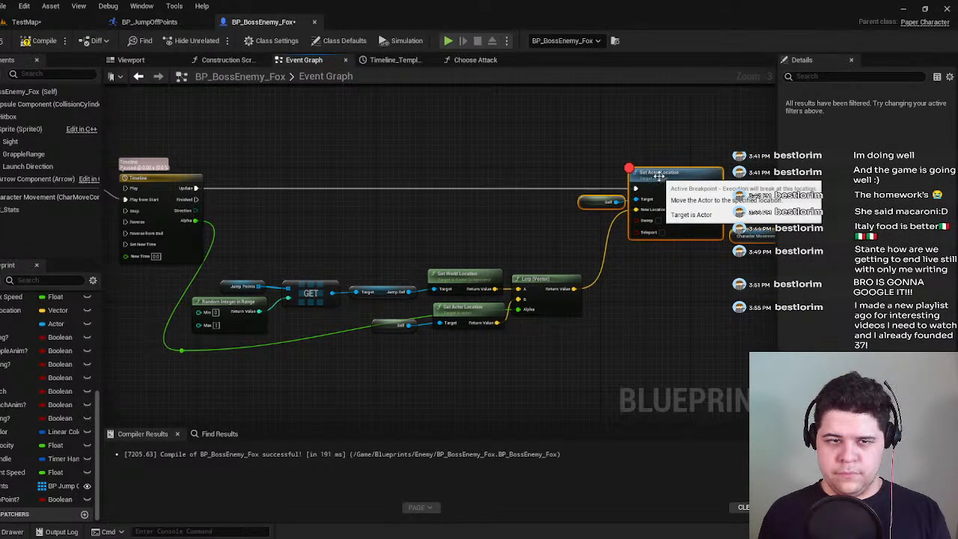
Move the Jump Points, location and Lerp nodes up between the Timeline and Set Actor Location, placing the Alpha reroute beside the Timeline.
click(534, 333)
drag(587, 351, 281, 298)
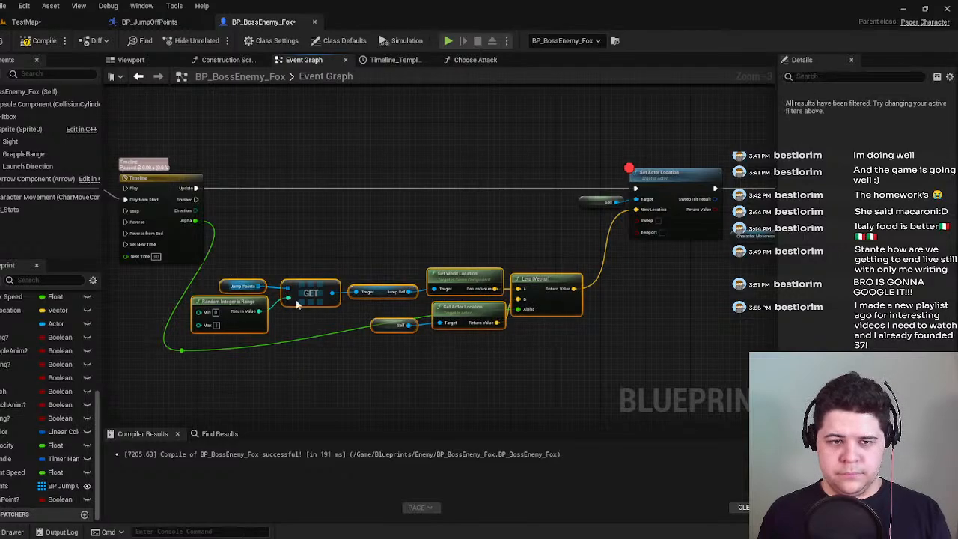
drag(541, 290, 570, 228)
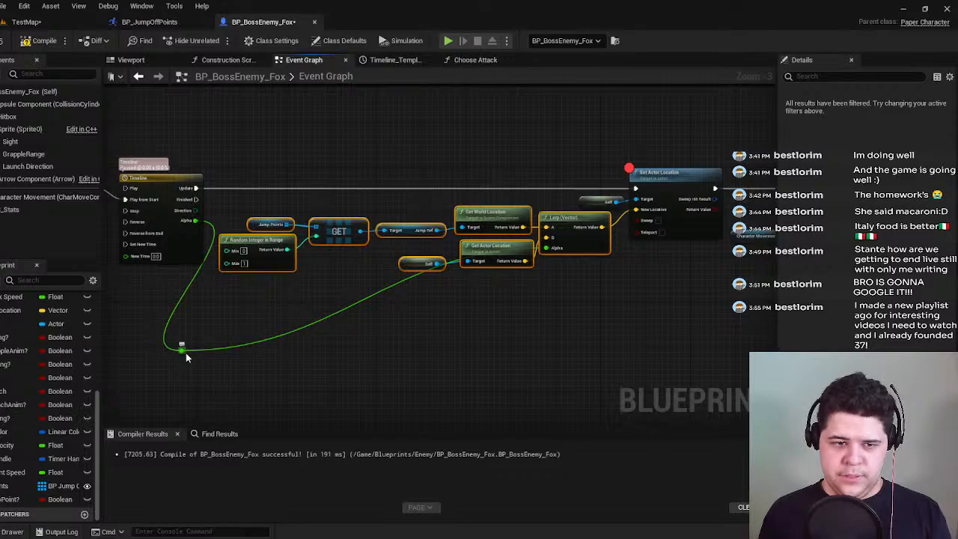
drag(186, 351, 217, 252)
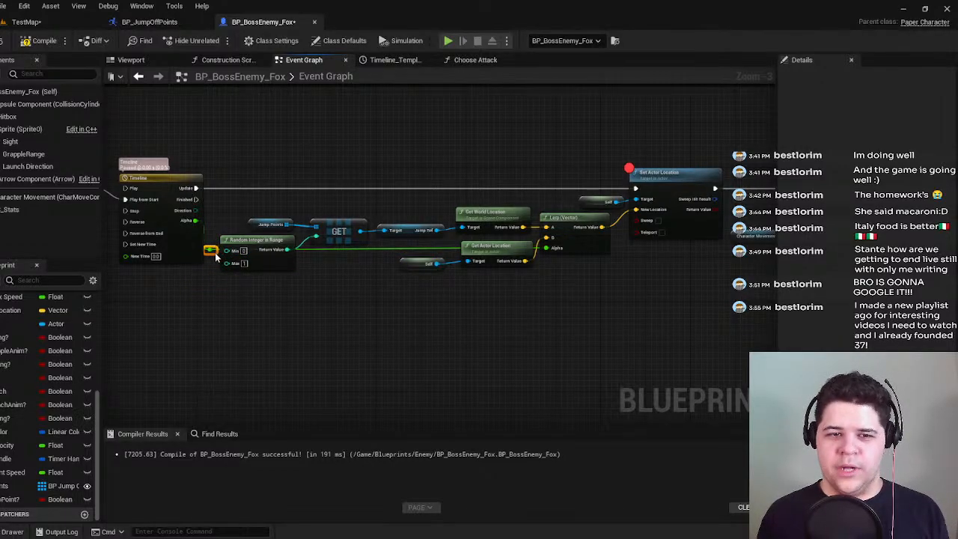
Nudge the Alpha reroute, Jump Points, Random Integer in Range, GET and Self nodes into a tidier arrangement before the Lerp.
click(300, 294)
mouse_move(301, 295)
right_down()
mouse_move(301, 363)
mouse_move(352, 303)
mouse_move(288, 303)
right_up()
scroll(353, 303, up, 1)
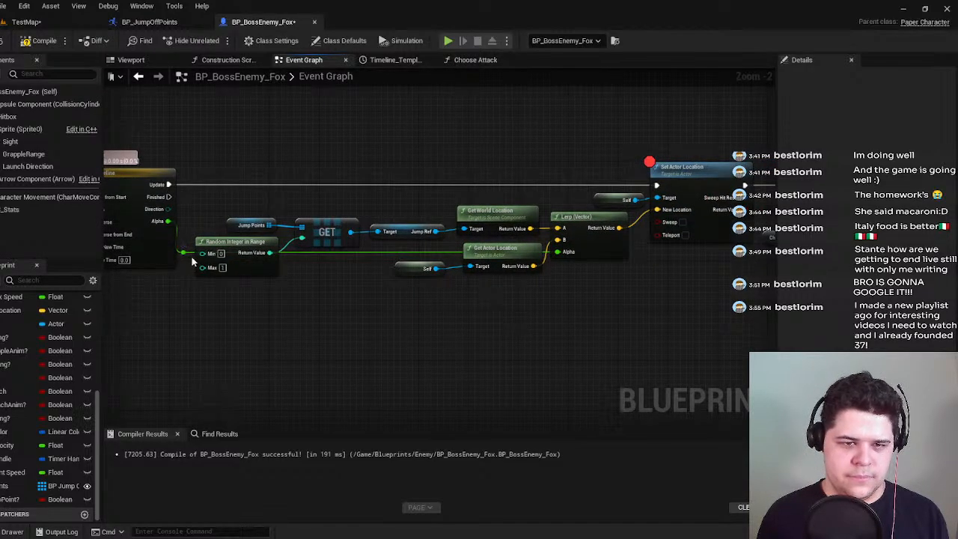
click(191, 255)
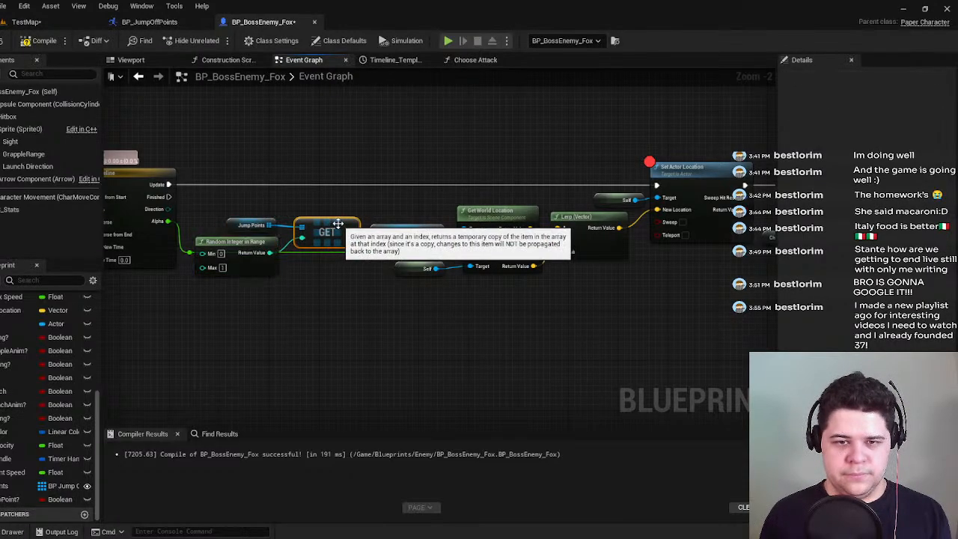
drag(232, 205, 288, 248)
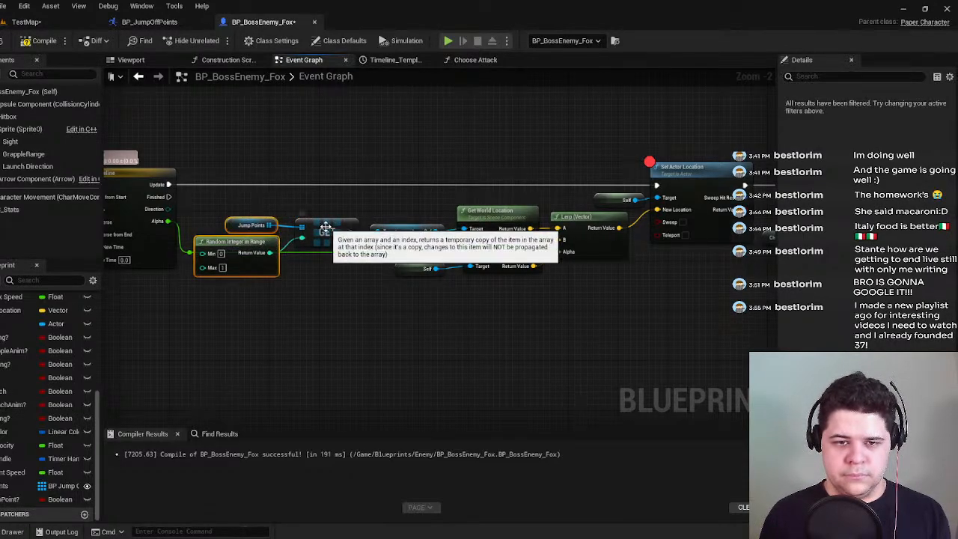
drag(231, 223, 238, 223)
shift+click(329, 232)
drag(330, 231, 422, 240)
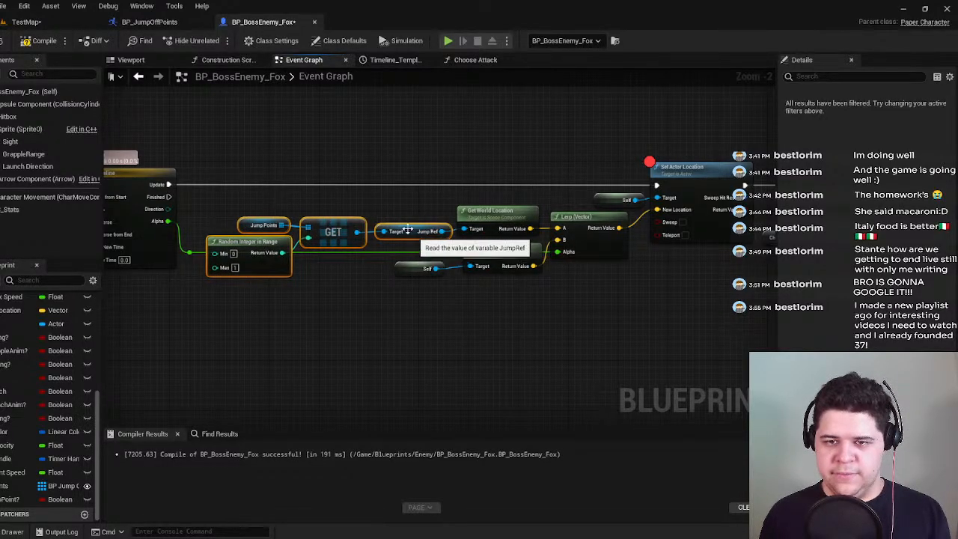
click(393, 216)
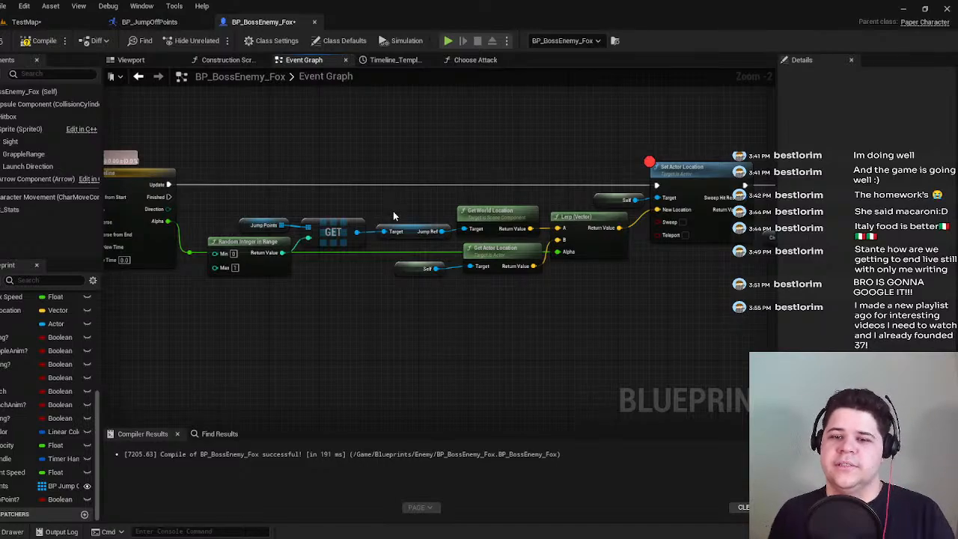
click(417, 272)
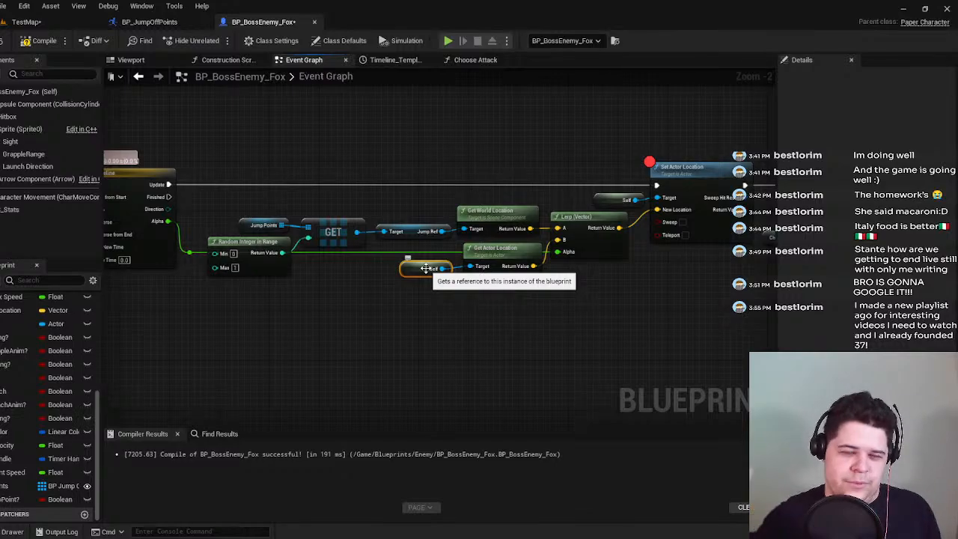
Remove the breakpoint from Set Actor Location, compile and save BP_BossEnemy_Fox, and save TestMap.
click(687, 184)
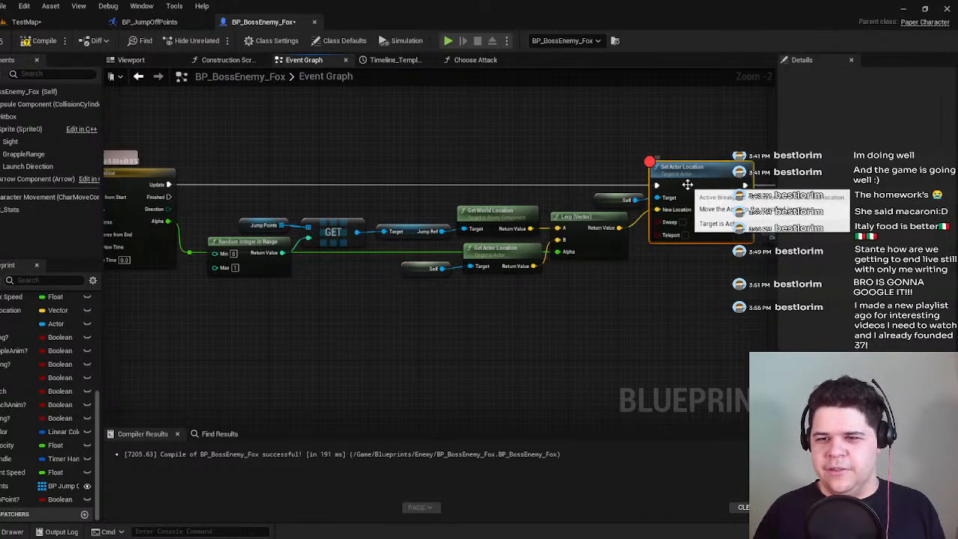
key(F9)
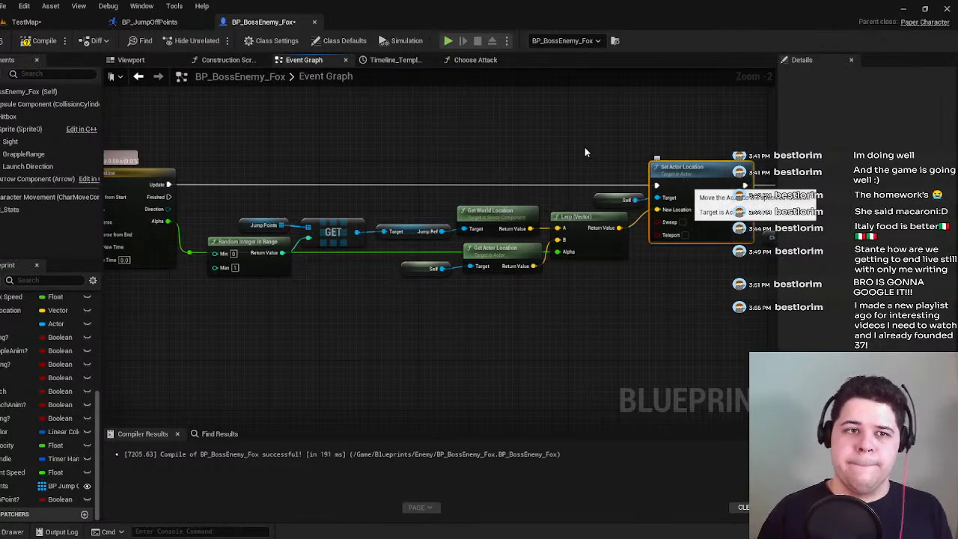
click(39, 41)
click(1, 41)
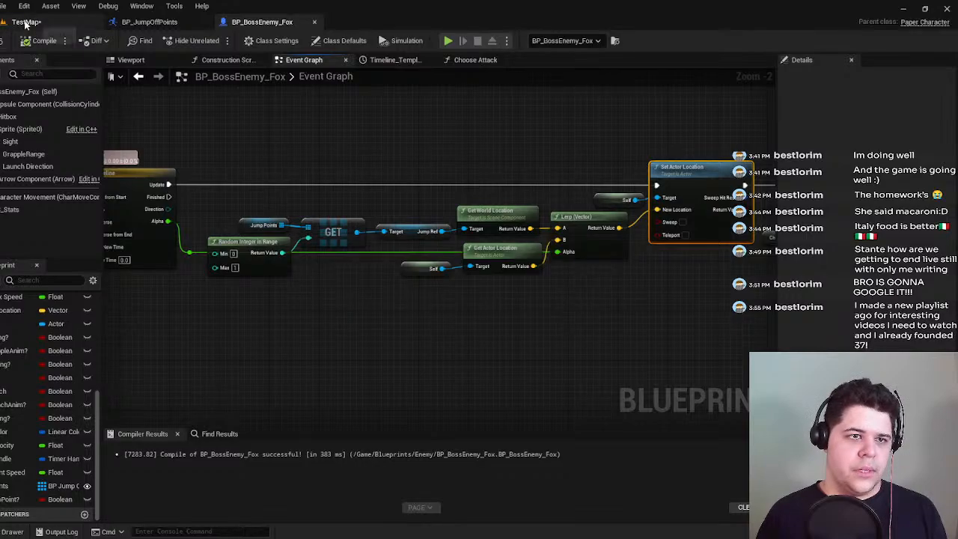
click(28, 23)
click(1, 40)
Play TestMap and move and jump the player to test the fox boss's jump-off attack, ending the session once checked.
click(263, 26)
right_drag(428, 167, 381, 180)
scroll(381, 180, down, 1)
right_drag(543, 209, 417, 200)
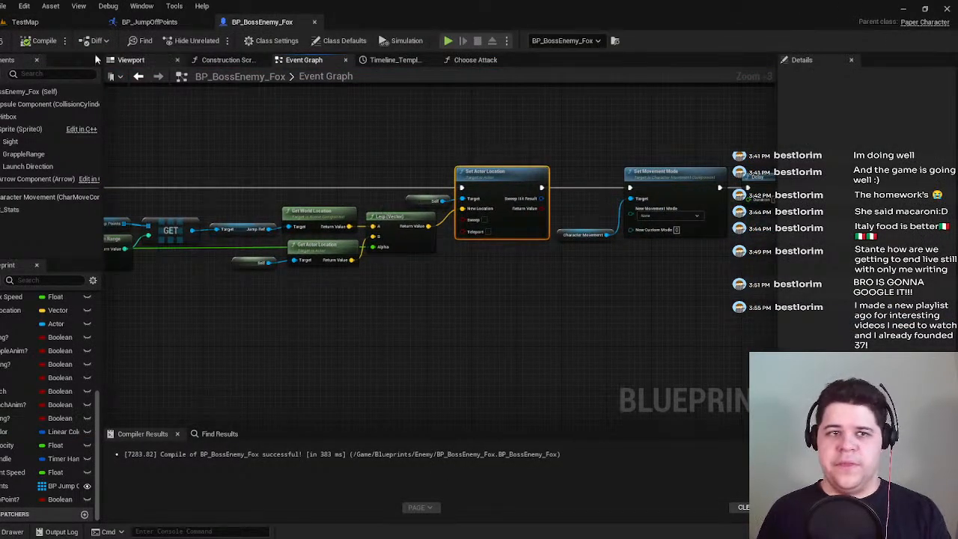
click(41, 21)
click(192, 40)
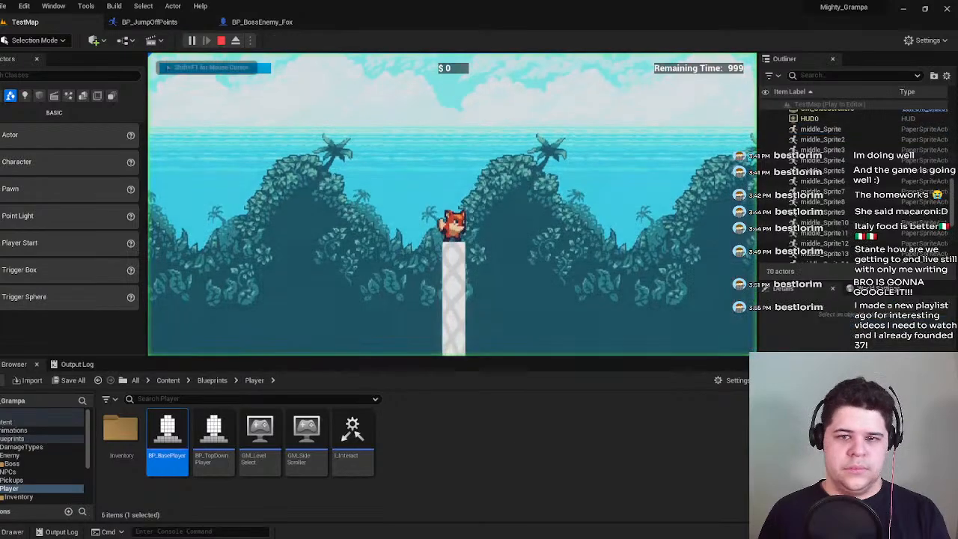
key(d)
key(space)
key(Escape)
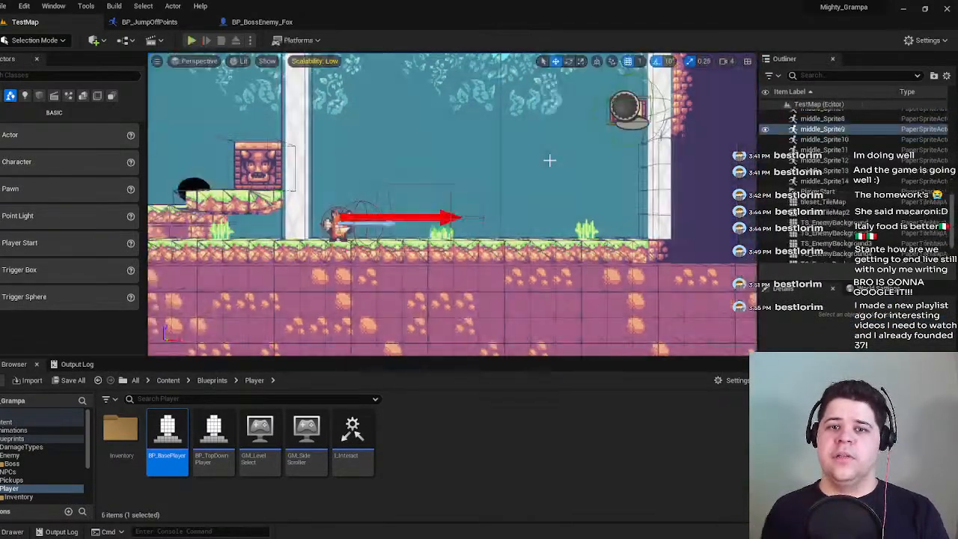
click(433, 232)
Examine the FindJumpPoint event's conditions and movement chain in BP_BossEnemy_Fox, along with the neighbouring slide and launch attack sections.
click(262, 21)
mouse_move(440, 286)
right_down()
mouse_move(592, 310)
mouse_move(790, 290)
right_up()
right_drag(353, 335, 552, 339)
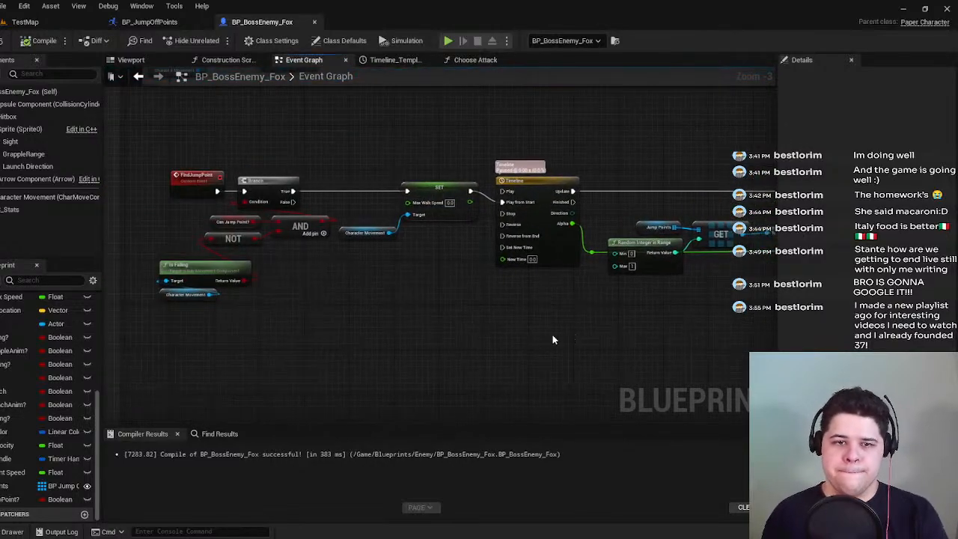
click(217, 224)
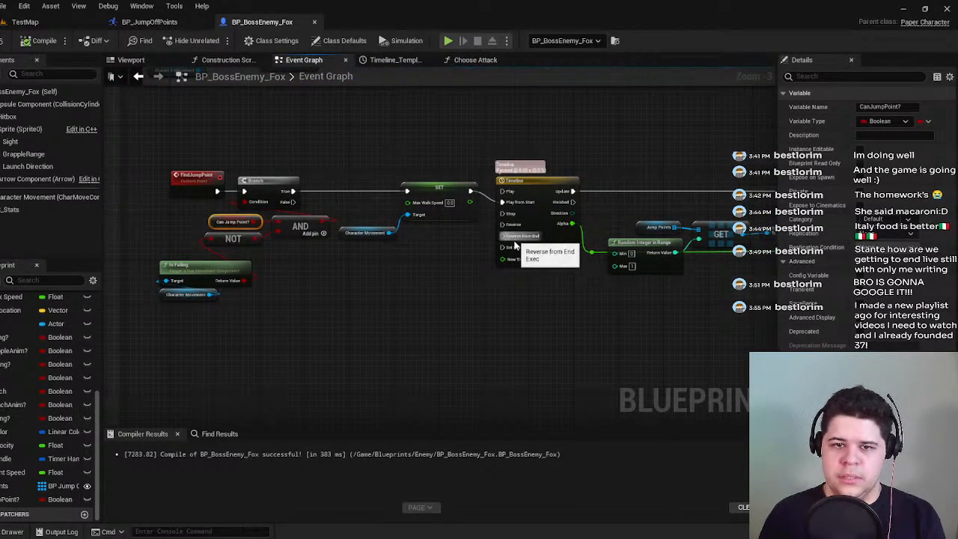
scroll(420, 287, down, 3)
scroll(320, 265, up, 4)
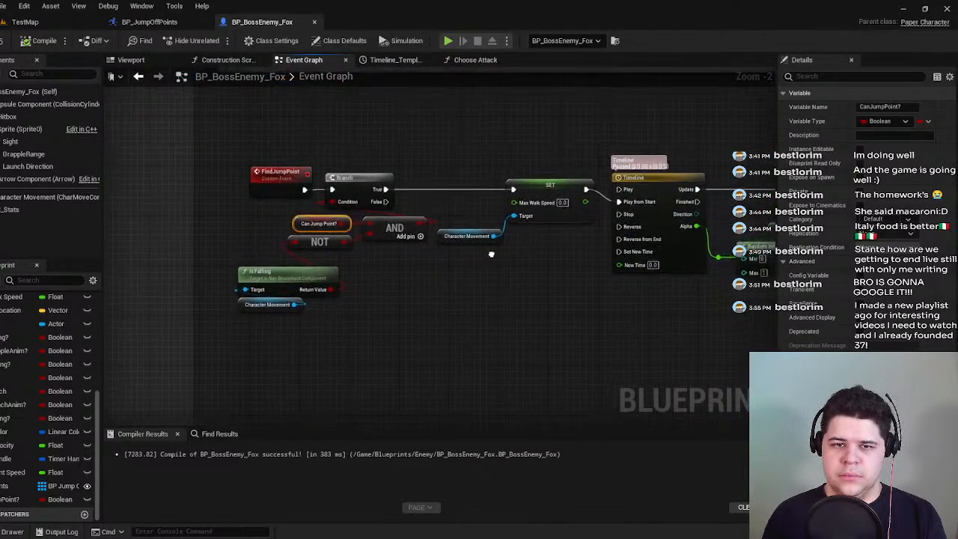
scroll(491, 254, down, 4)
right_drag(491, 254, 237, 229)
right_drag(583, 302, 737, 154)
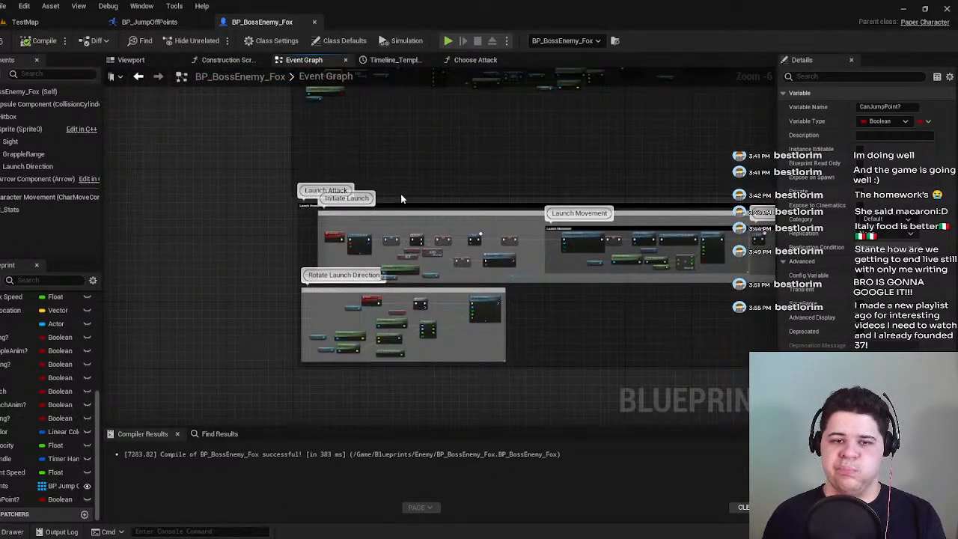
scroll(400, 196, up, 4)
right_drag(444, 214, 395, 401)
scroll(448, 186, down, 2)
scroll(439, 210, down, 1)
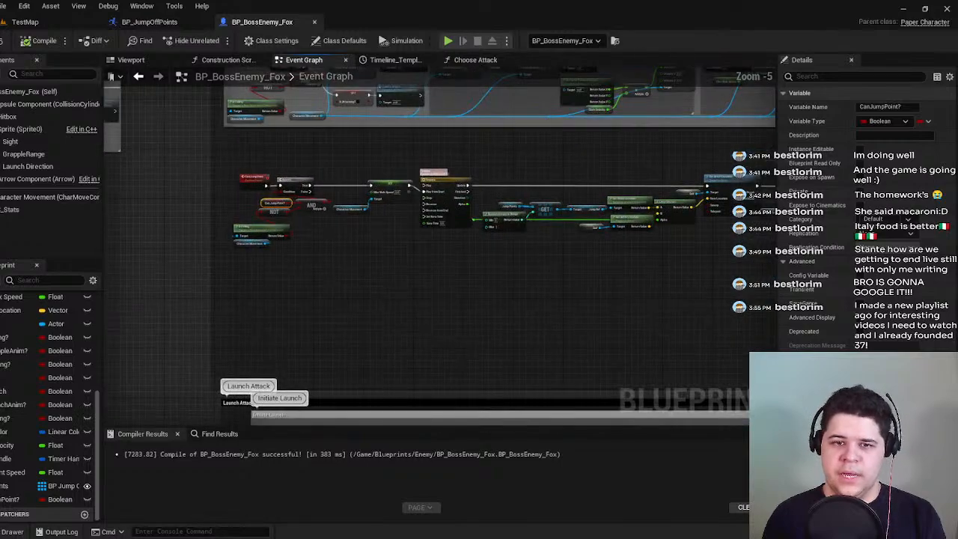
scroll(265, 285, up, 1)
right_drag(265, 286, 213, 296)
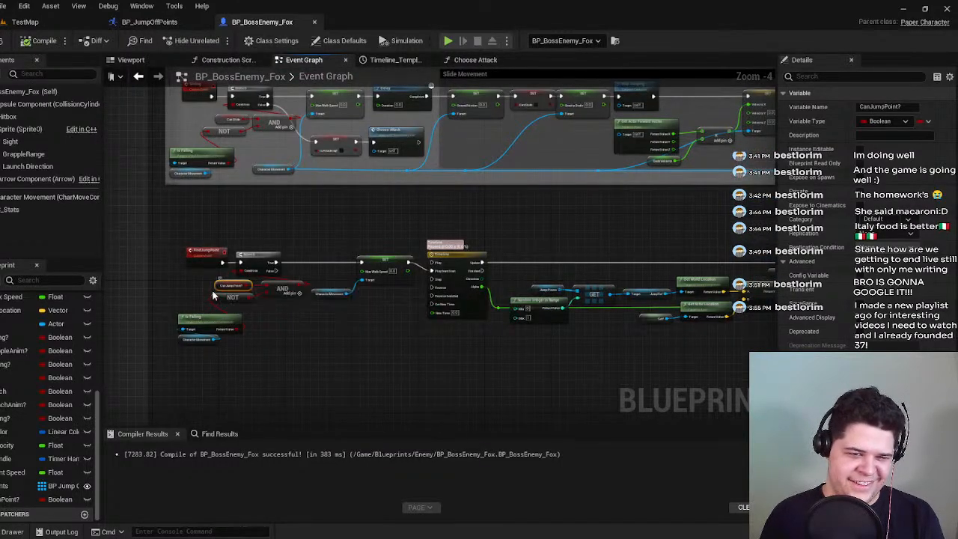
Find the references to the CanJumpPoint? variable in BP_BossEnemy_Fox.
right_click(217, 287)
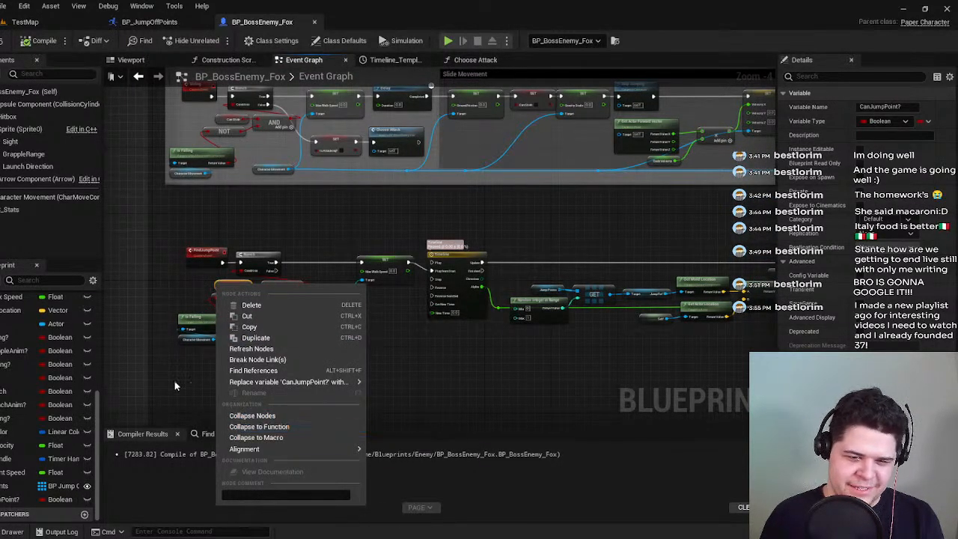
scroll(176, 378, up, 3)
right_click(254, 217)
mouse_move(322, 313)
click(289, 301)
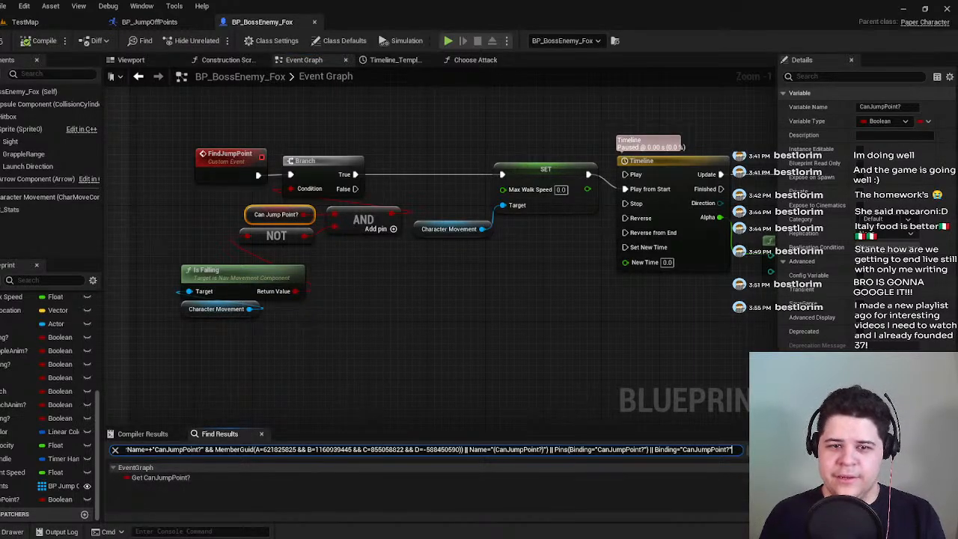
Insert a Set CanJumpPoint? node with false between the Branch's True output and the Max Walk Speed setter, then compile the blueprint.
right_drag(268, 207, 153, 247)
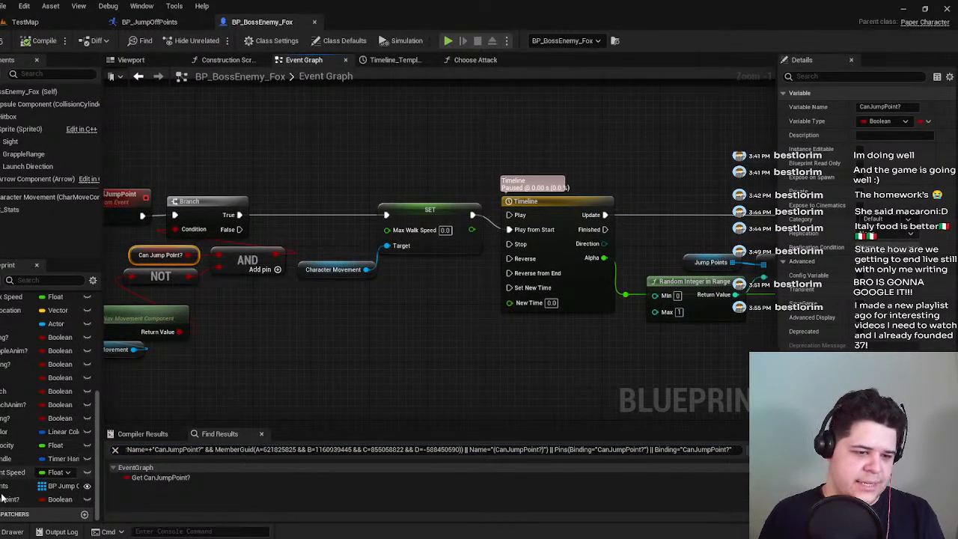
click(45, 499)
drag(45, 499, 283, 177)
click(306, 196)
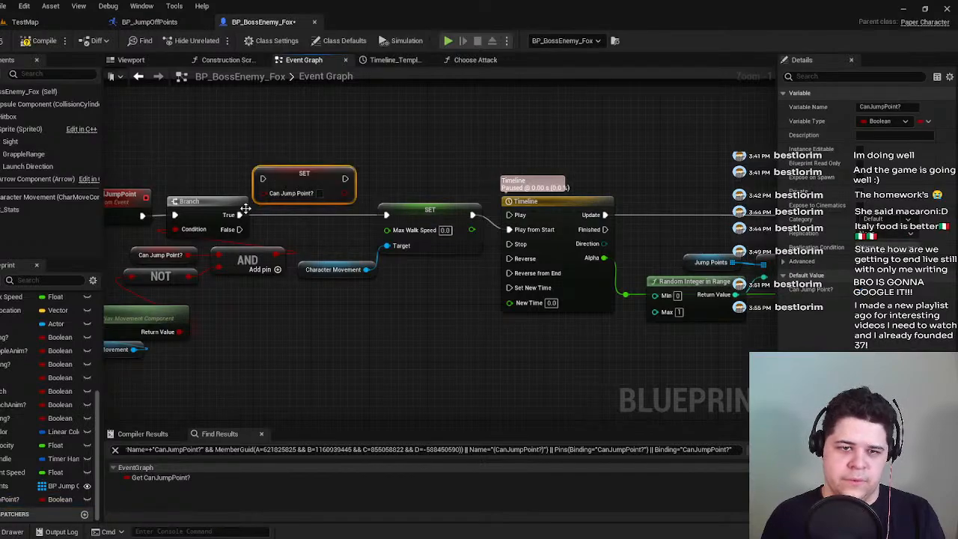
click(157, 255)
drag(313, 175, 276, 215)
drag(359, 216, 384, 214)
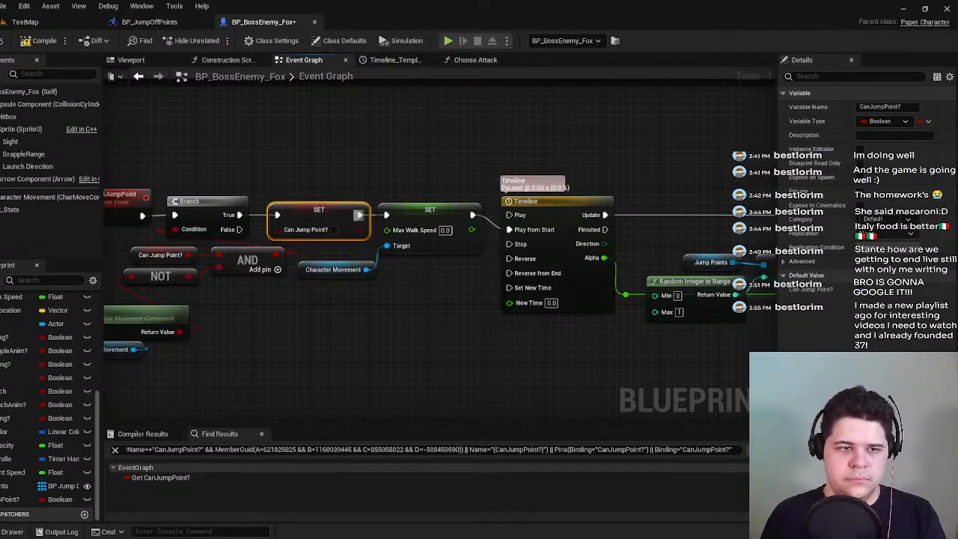
click(34, 42)
Clear the reference search text and move the CanJumpPoint? variable up among the other Booleans in the variable list.
right_drag(258, 305, 338, 237)
scroll(339, 237, down, 1)
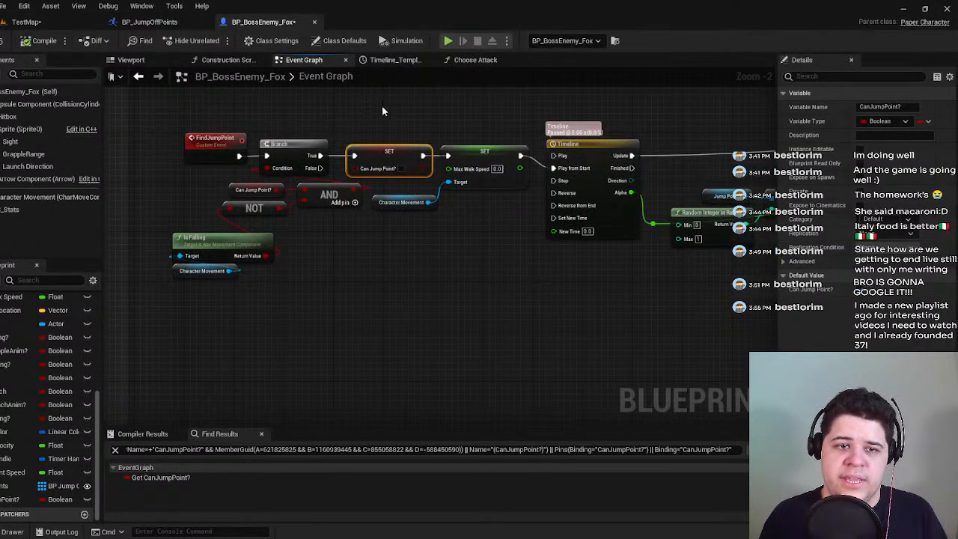
scroll(314, 302, down, 1)
right_drag(314, 301, 655, 348)
right_drag(403, 204, 217, 235)
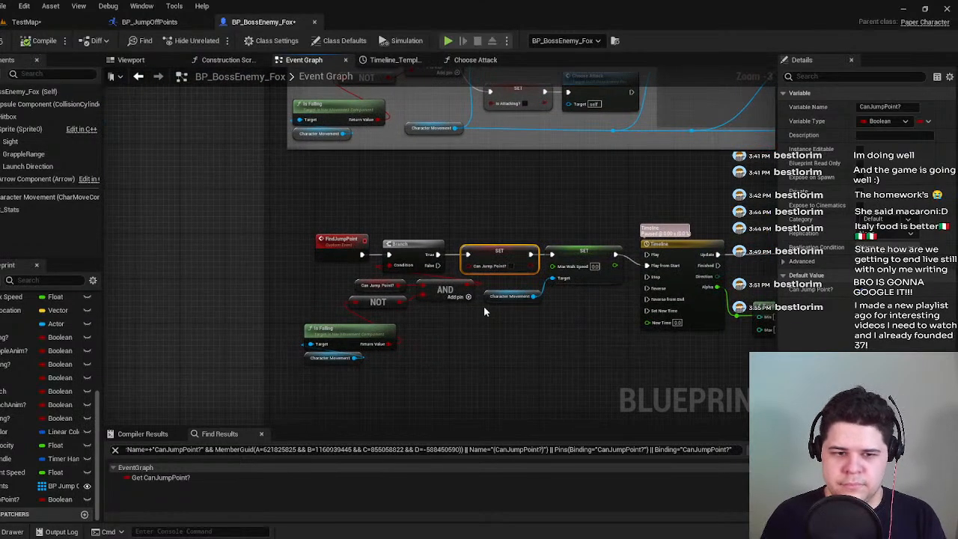
click(115, 450)
click(426, 383)
right_drag(427, 383, 316, 360)
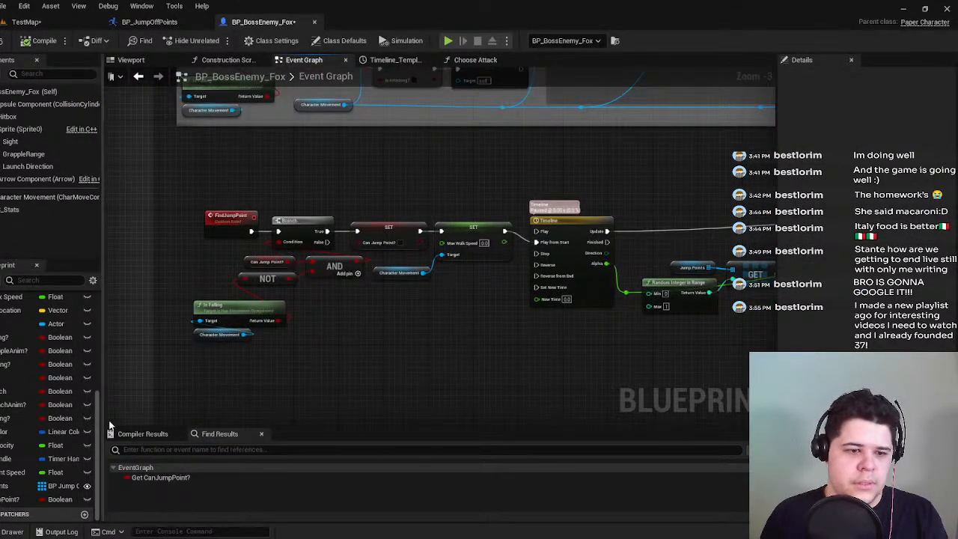
drag(1, 501, 19, 436)
scroll(307, 344, down, 2)
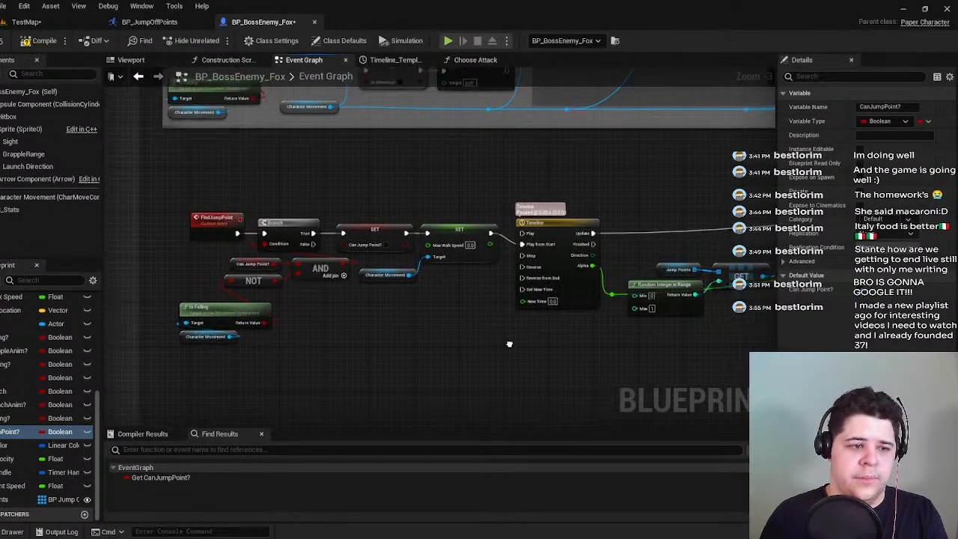
Examine the end of the FindJumpPoint chain and the End Slide and End Launch sections for how an attack is finished.
right_drag(527, 335, 301, 327)
right_drag(485, 336, 651, 182)
scroll(262, 344, down, 3)
right_drag(494, 249, 353, 256)
right_drag(439, 194, 400, 253)
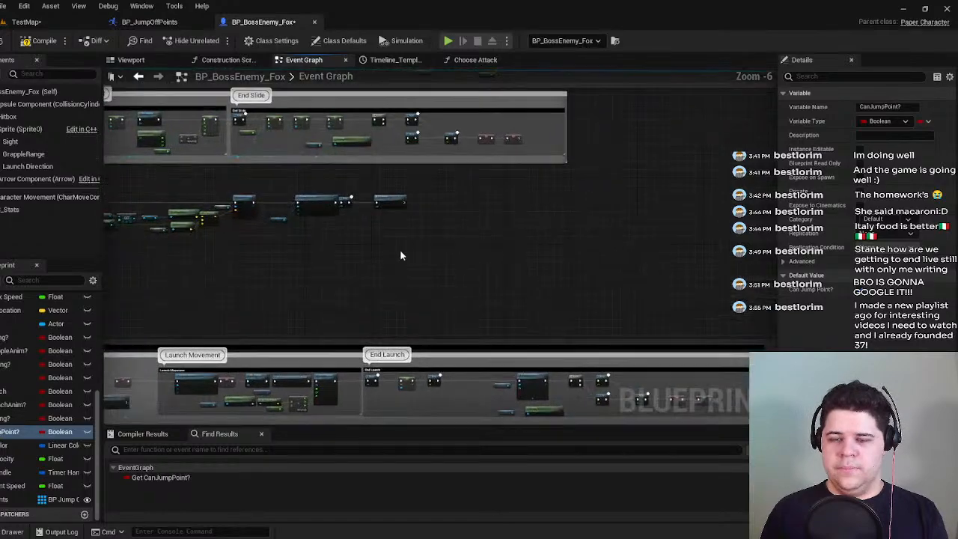
scroll(407, 216, up, 6)
right_drag(406, 216, 516, 172)
scroll(366, 285, down, 3)
scroll(502, 189, down, 1)
right_drag(501, 188, 340, 130)
scroll(605, 131, down, 2)
scroll(604, 135, up, 2)
right_drag(513, 222, 770, 216)
scroll(453, 219, up, 4)
Add a Set CanJumpPoint? node with true after the Is Attacking? setter at the end of End Launch and straighten its connection.
scroll(241, 212, down, 3)
right_drag(242, 212, 107, 215)
right_drag(646, 241, 423, 248)
scroll(423, 247, up, 4)
right_drag(597, 269, 415, 267)
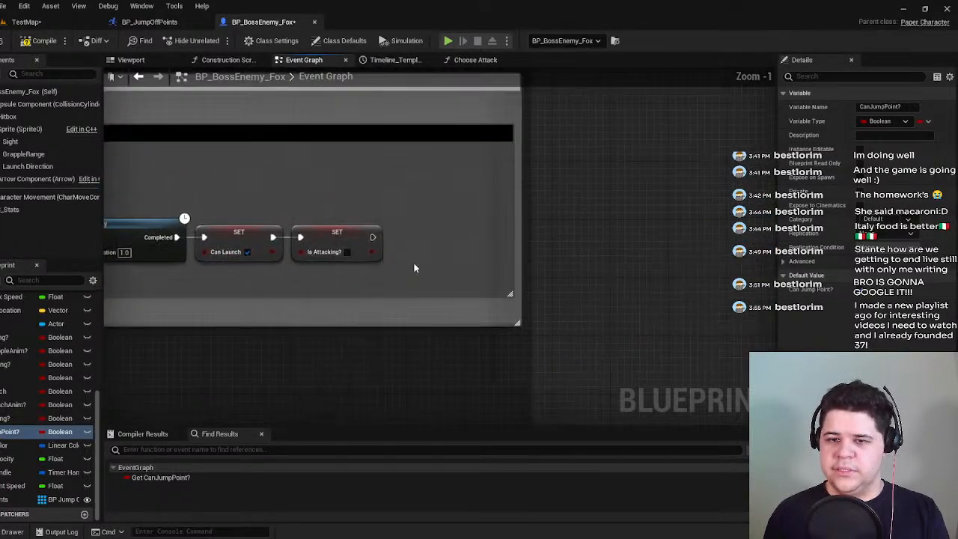
drag(371, 238, 402, 240)
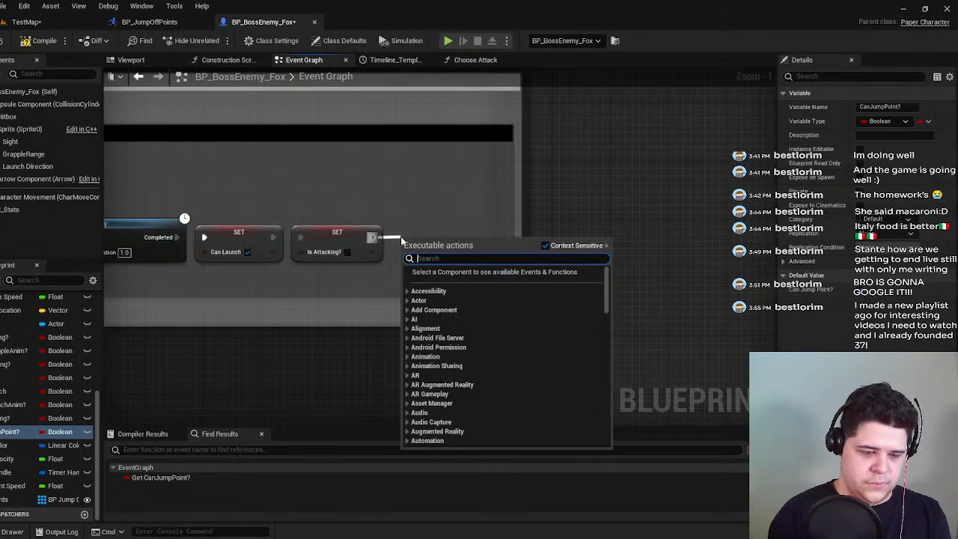
text(canjum)
key(Return)
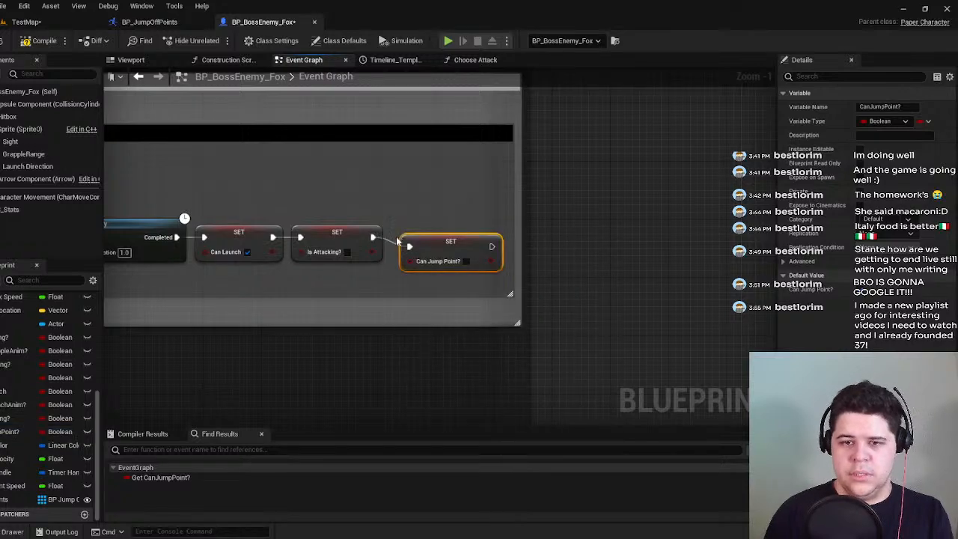
drag(449, 247, 456, 247)
right_click(373, 237)
mouse_move(421, 292)
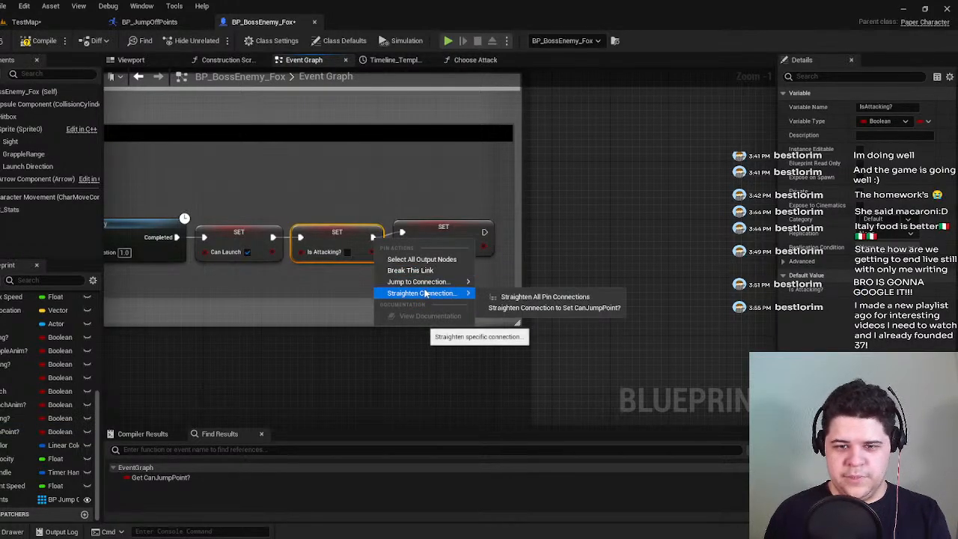
click(538, 307)
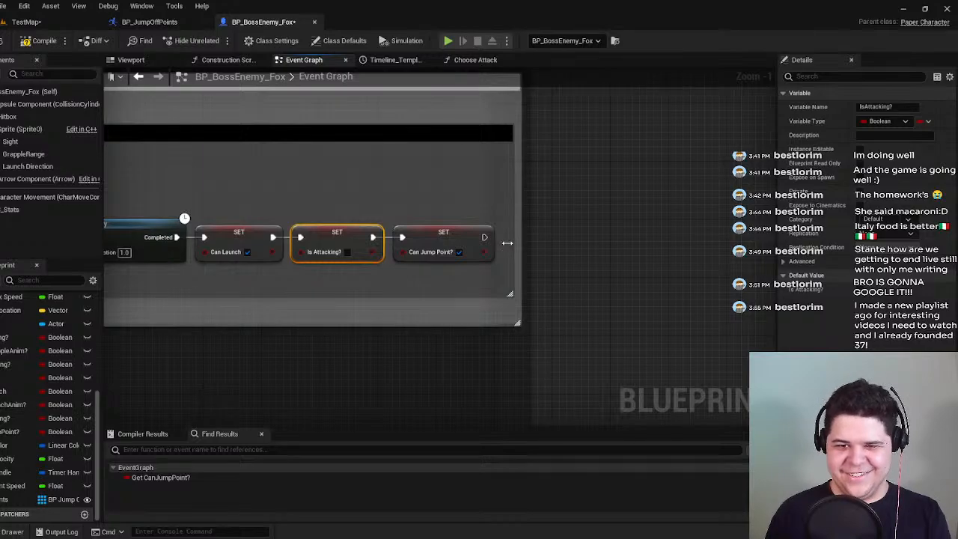
click(551, 246)
Change the comment color of the Launch Attack box to white.
scroll(540, 242, down, 8)
right_drag(597, 246, 667, 247)
right_drag(300, 250, 568, 247)
scroll(467, 248, up, 3)
right_drag(401, 250, 333, 407)
scroll(365, 268, up, 1)
right_drag(289, 220, 394, 174)
click(263, 261)
right_click(263, 261)
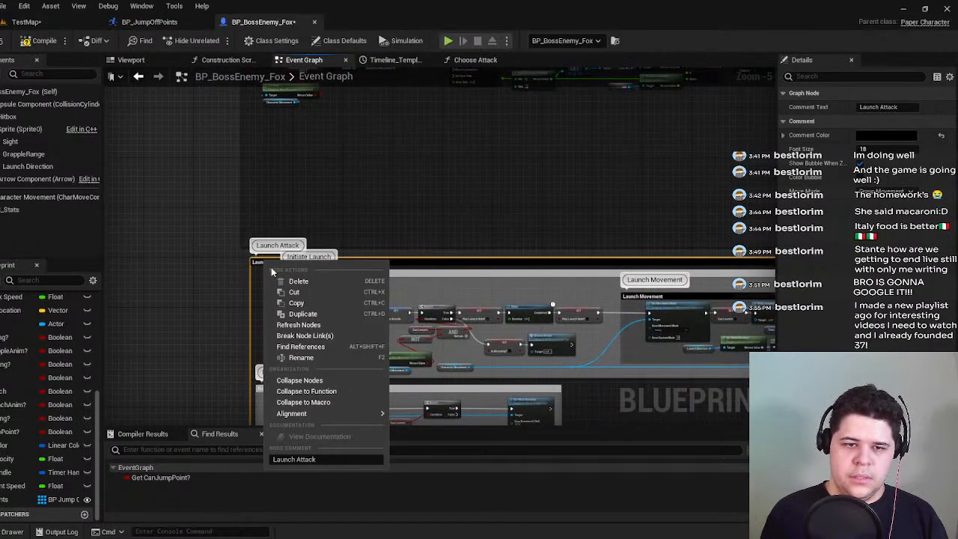
click(882, 138)
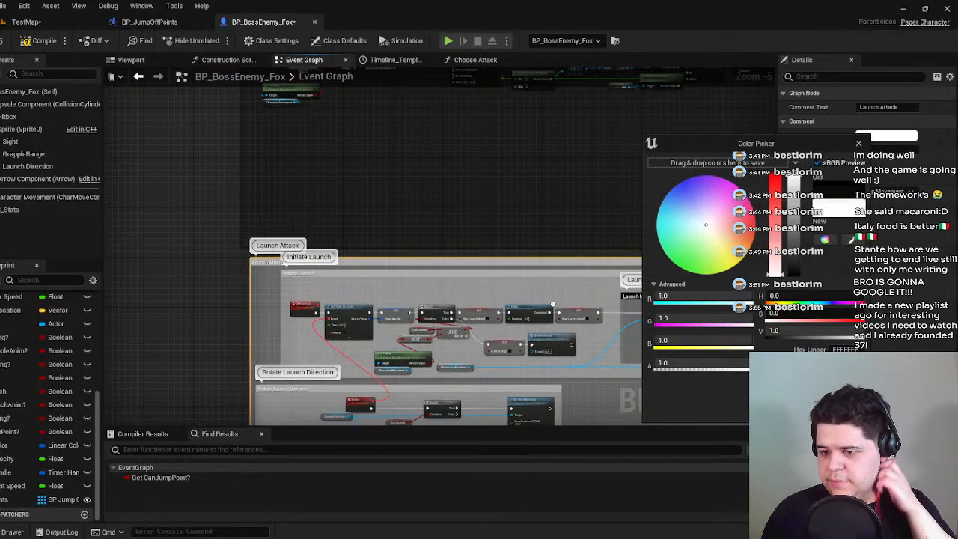
click(794, 411)
Set the Initiate Launch comment color to black and the Launch Movement comment color to white.
click(490, 271)
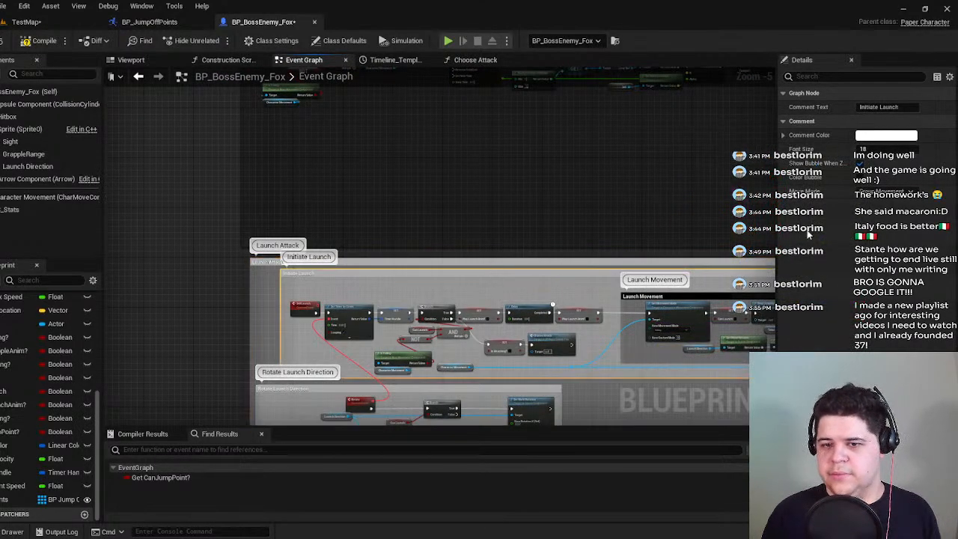
click(870, 141)
drag(797, 219, 796, 295)
click(782, 414)
click(631, 297)
click(885, 135)
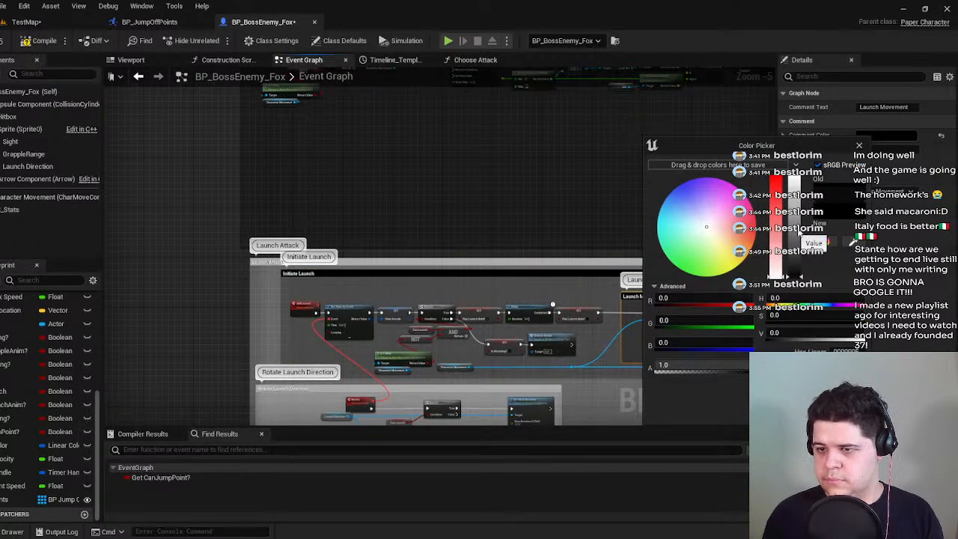
drag(797, 237, 797, 174)
click(782, 413)
Set the Rotate Launch Direction comment color to black and the End Launch comment color to white.
right_drag(540, 398, 536, 274)
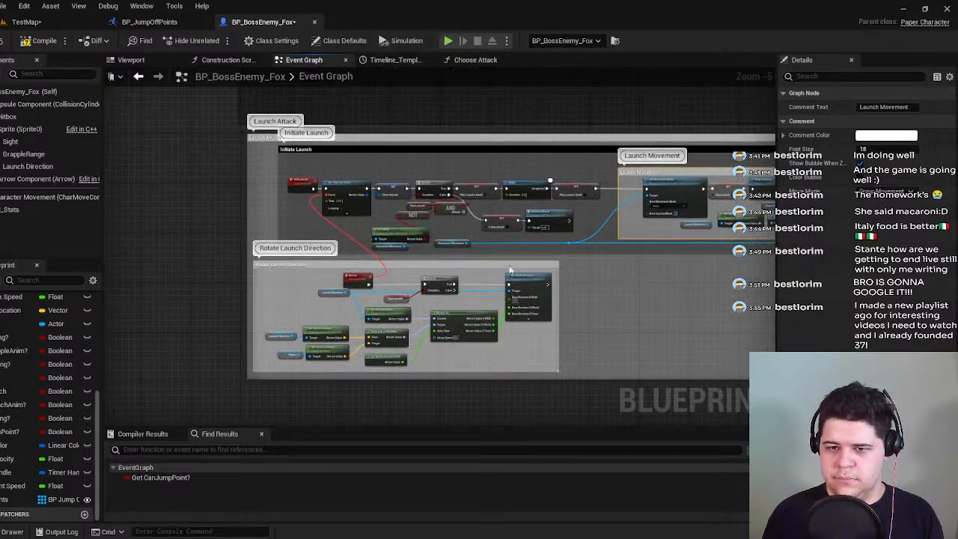
click(462, 272)
click(885, 136)
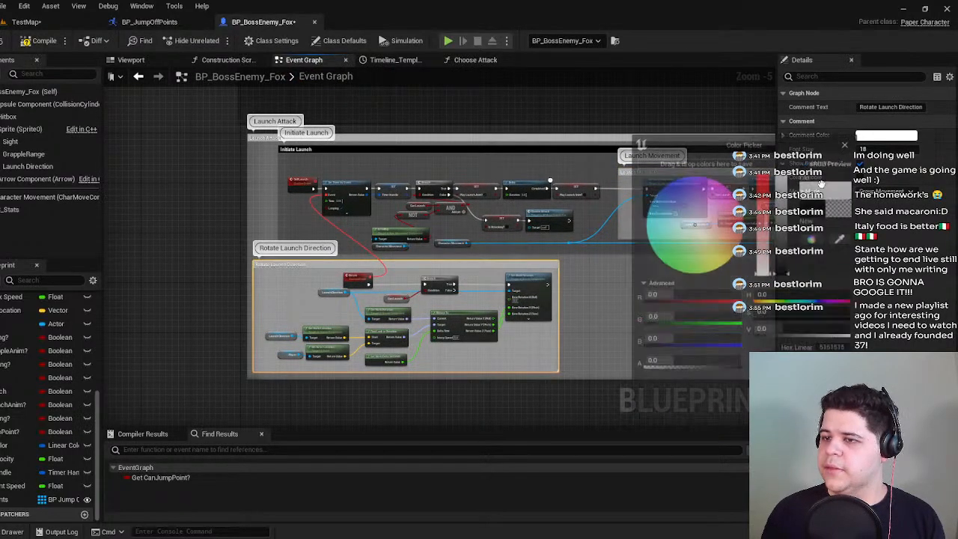
drag(785, 222, 786, 288)
click(769, 412)
click(571, 383)
right_drag(717, 276, 273, 263)
click(440, 215)
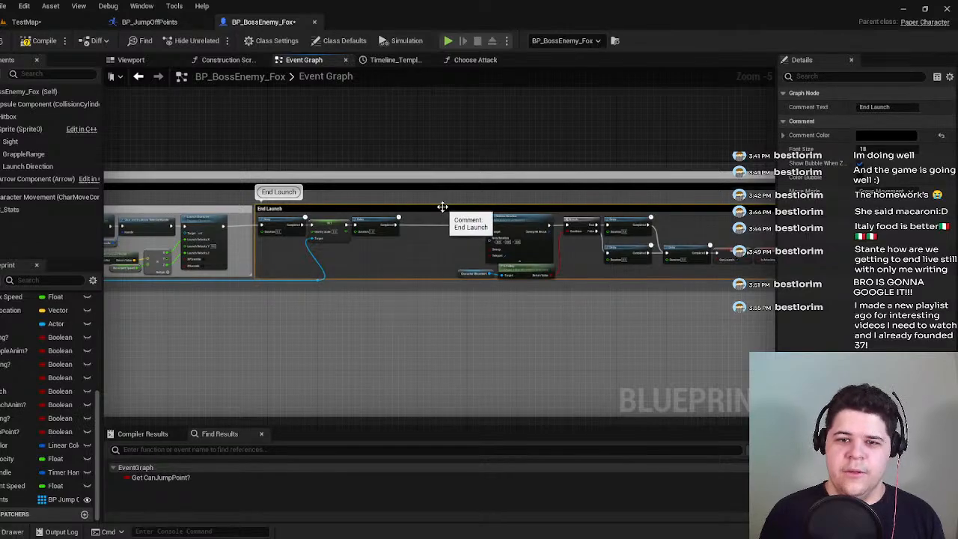
click(885, 136)
drag(786, 273, 786, 176)
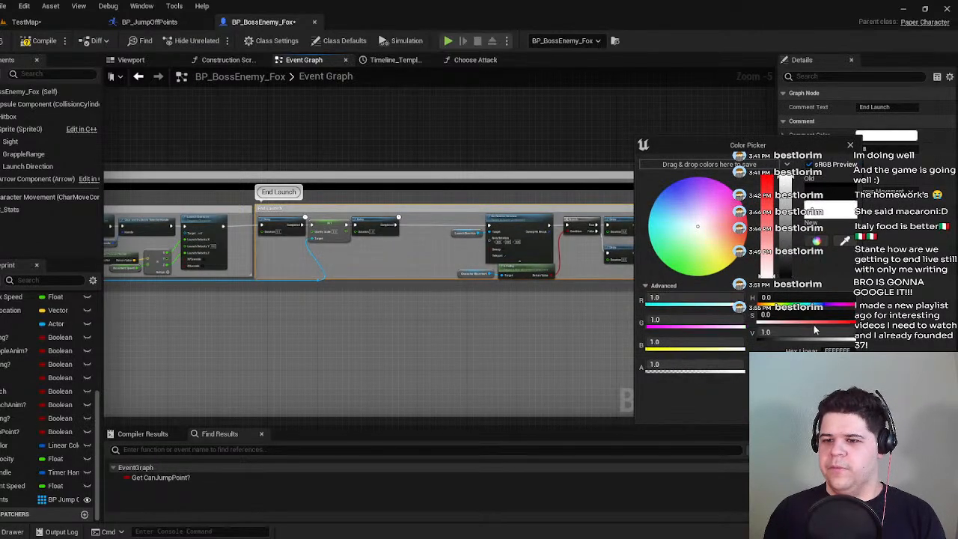
click(787, 410)
Examine the FindJumpPoint chain above the Launch Attack section, from its Branch to the Timeline.
right_drag(574, 364, 957, 343)
scroll(596, 322, down, 2)
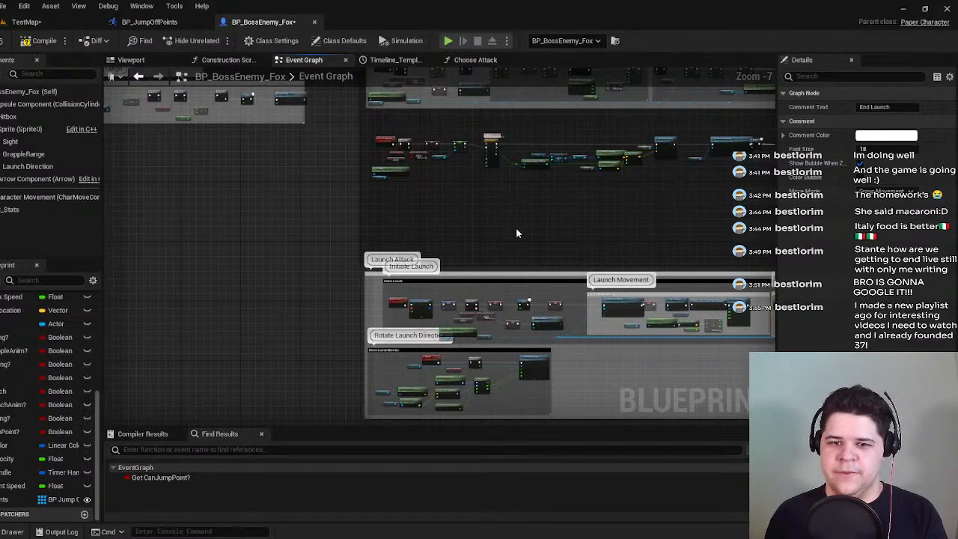
right_drag(517, 234, 417, 240)
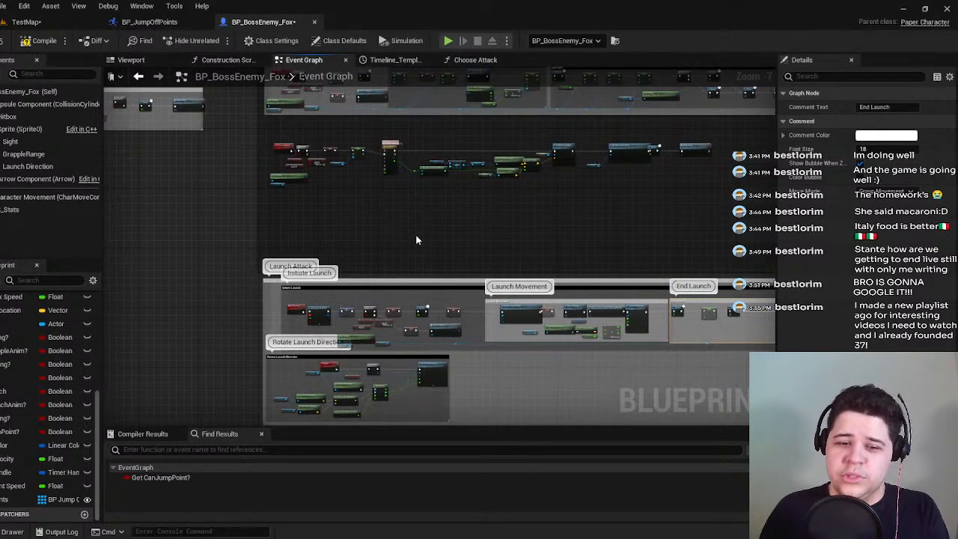
scroll(332, 199, up, 2)
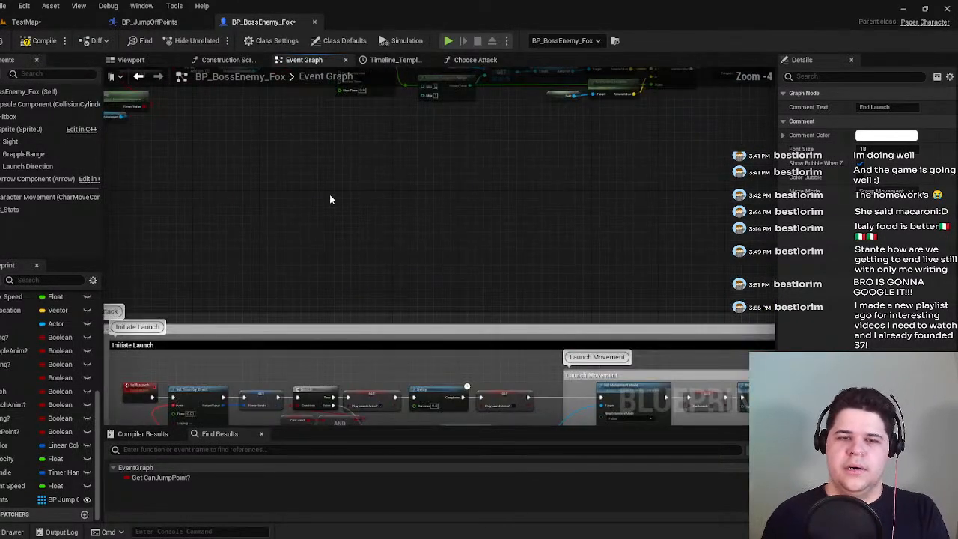
scroll(496, 193, up, 1)
right_drag(496, 192, 481, 139)
right_drag(478, 415, 472, 329)
right_drag(425, 275, 417, 321)
scroll(417, 320, up, 1)
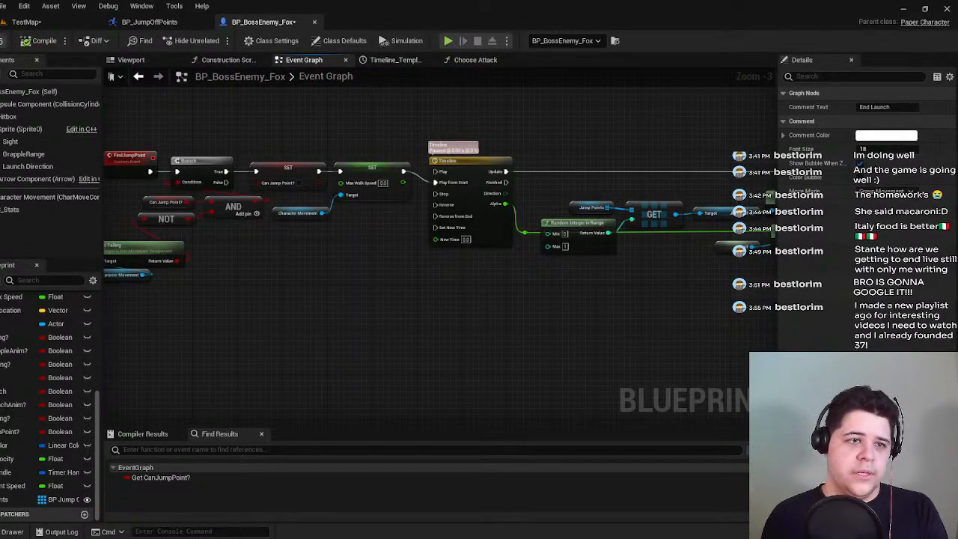
Play-test the boss fox's jump-off attack in TestMap by moving the player into the arena, and stop the session.
click(56, 23)
click(193, 41)
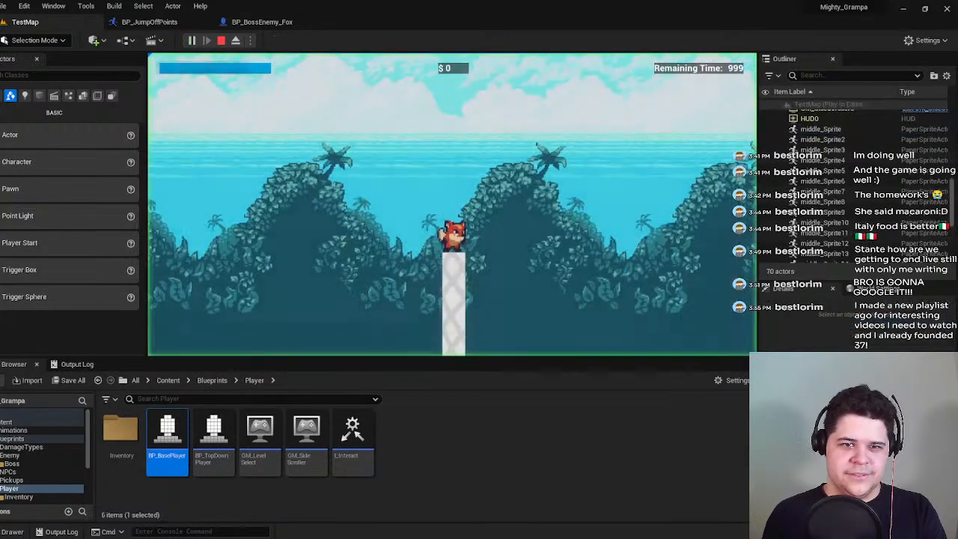
key(d)
key(space)
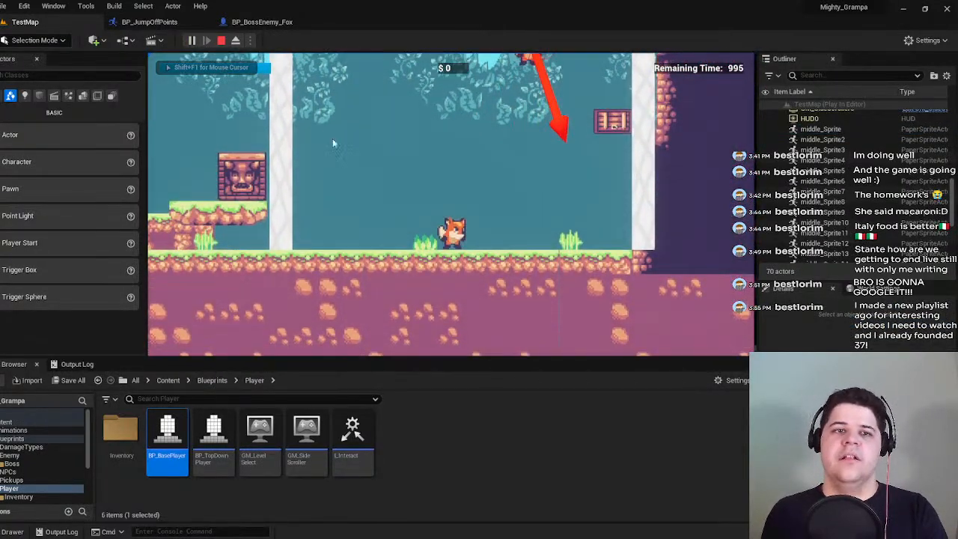
key(Escape)
Go back to BP_BossEnemy_Fox and review how the Timeline, random JumpPoints selection and Lerp are wired.
click(250, 23)
click(148, 22)
click(261, 22)
right_drag(326, 162, 261, 346)
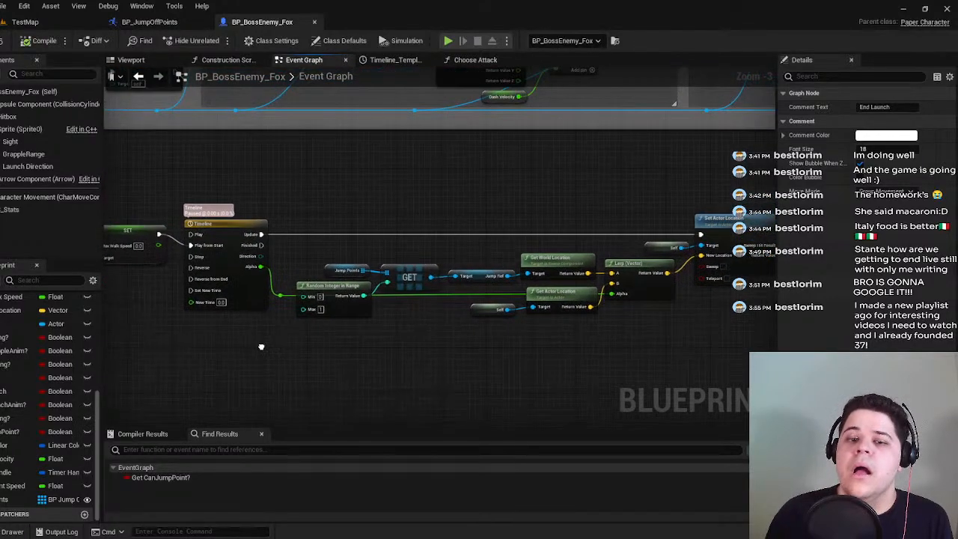
right_drag(356, 333, 433, 288)
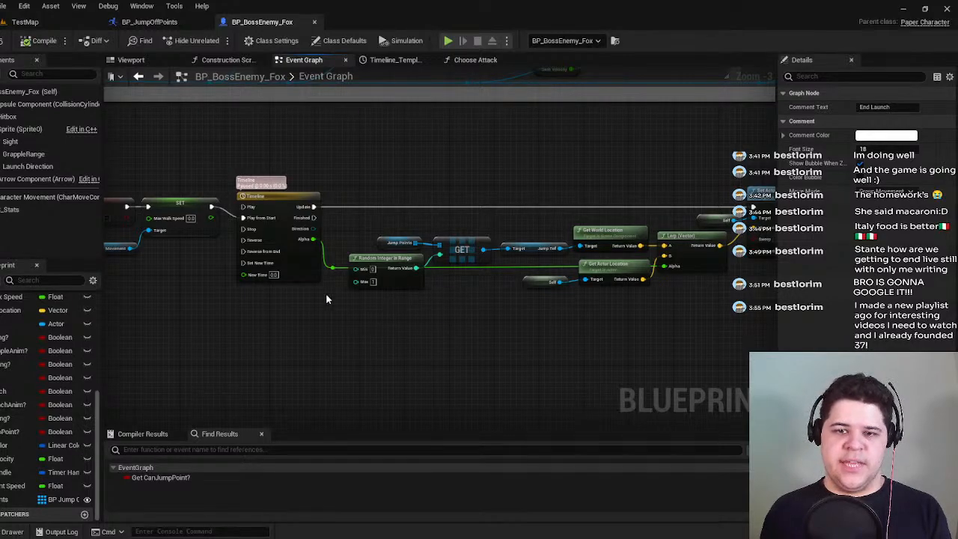
right_drag(370, 241, 446, 238)
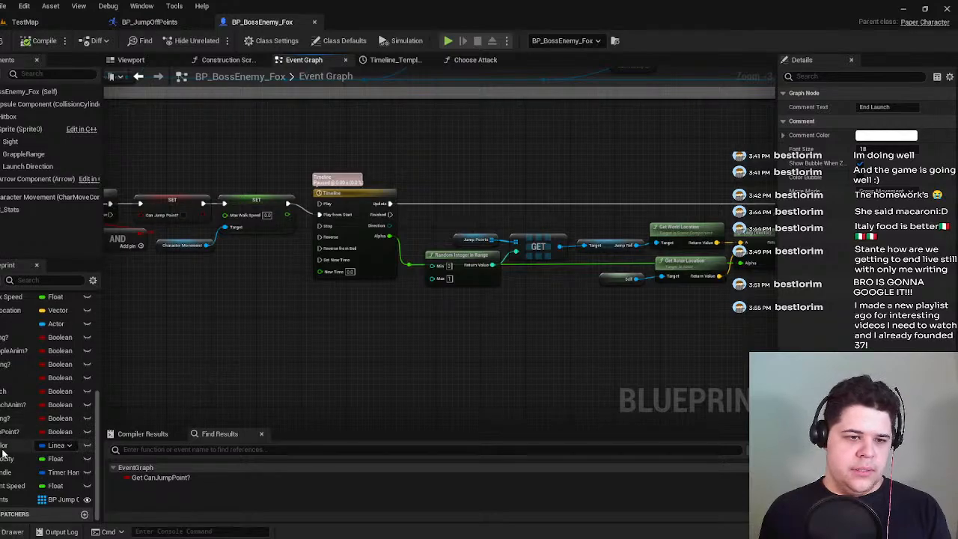
Create a new variable named ChosenJump in BP_BossEnemy_Fox.
scroll(8, 448, up, 2)
scroll(10, 423, down, 2)
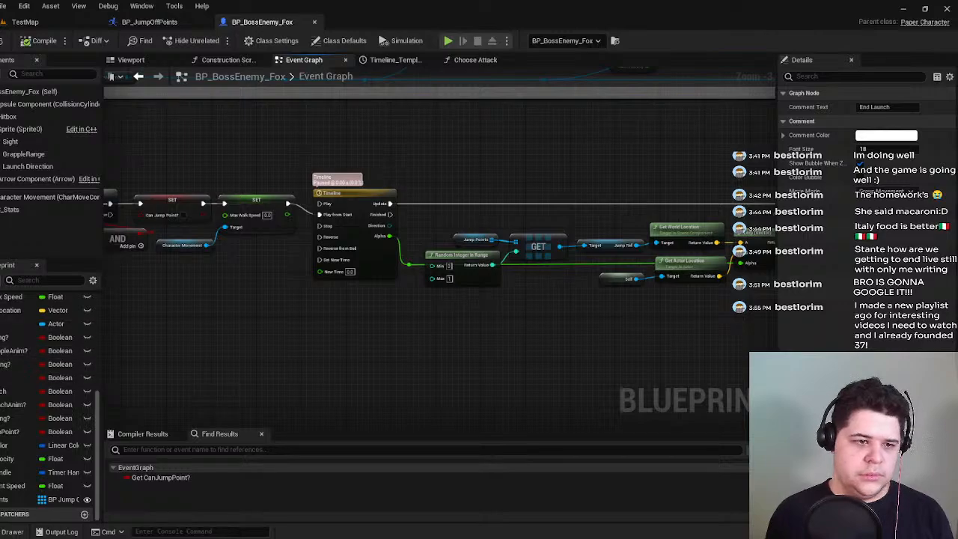
click(1, 280)
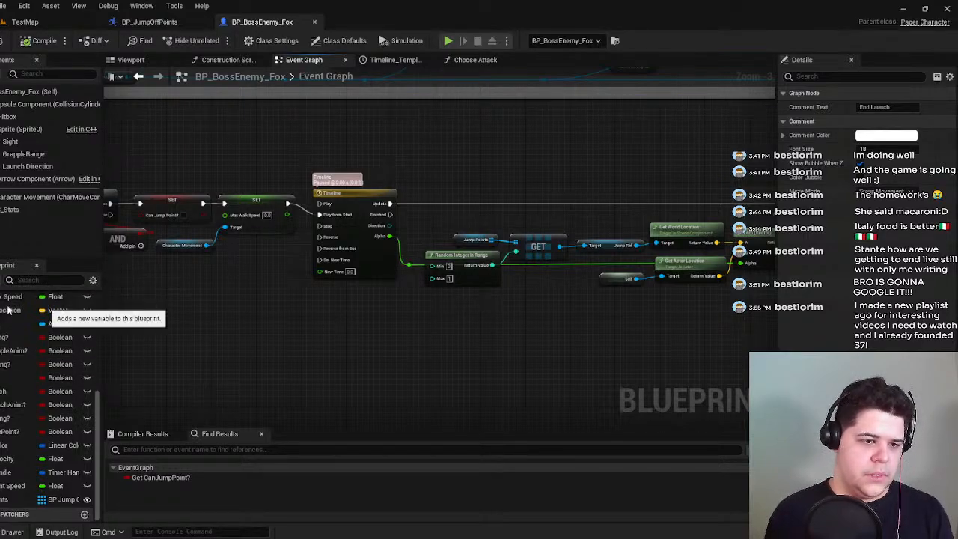
click(6, 307)
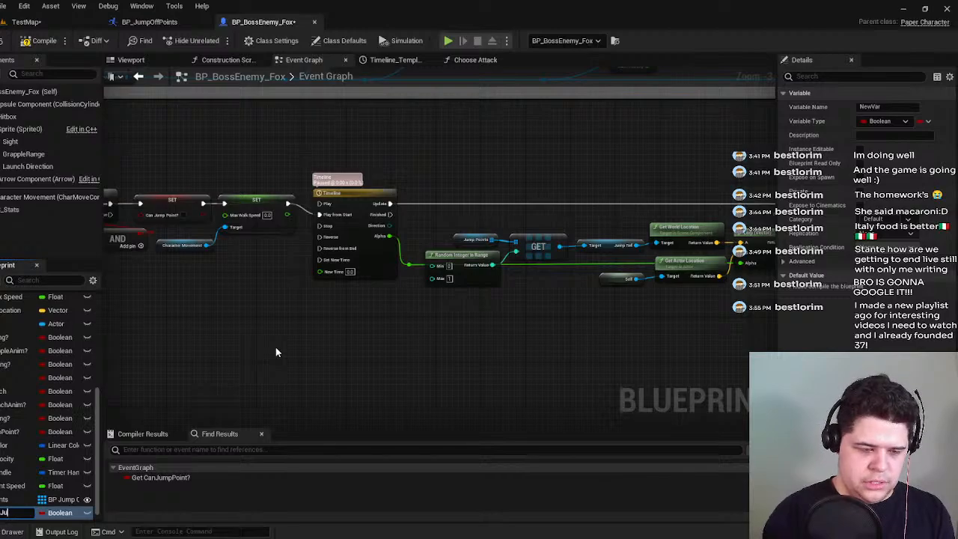
text(ChosenJump)
key(Return)
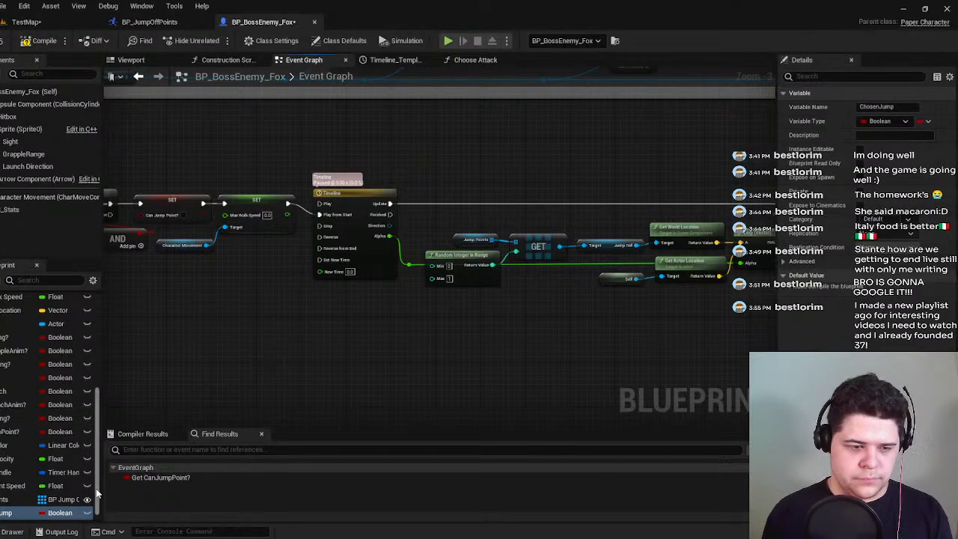
Check which variable type the JumpPoints array uses.
click(60, 512)
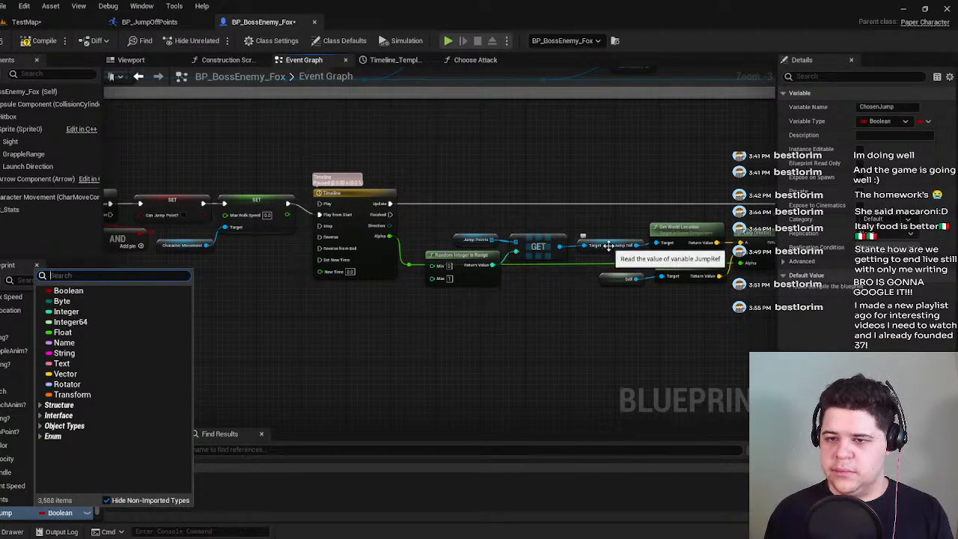
mouse_move(465, 244)
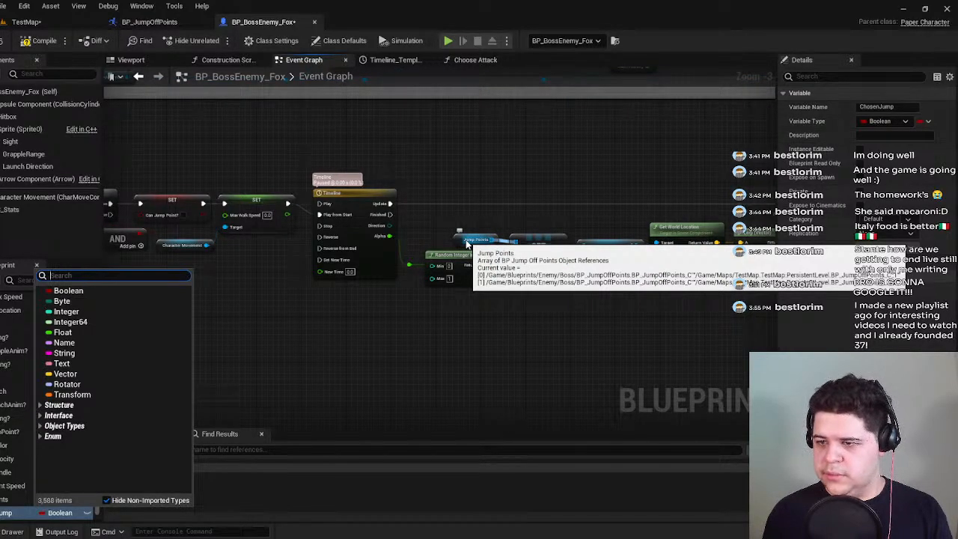
key(Escape)
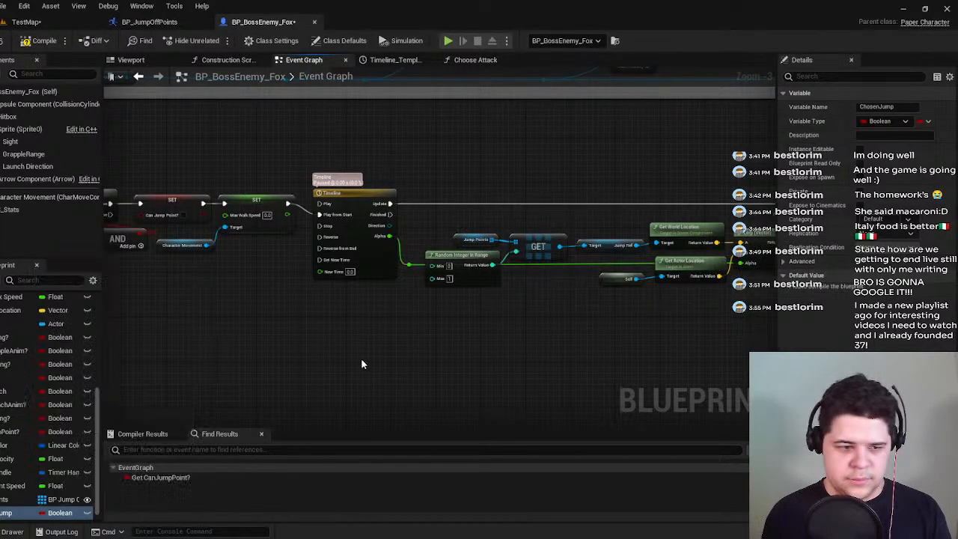
click(68, 501)
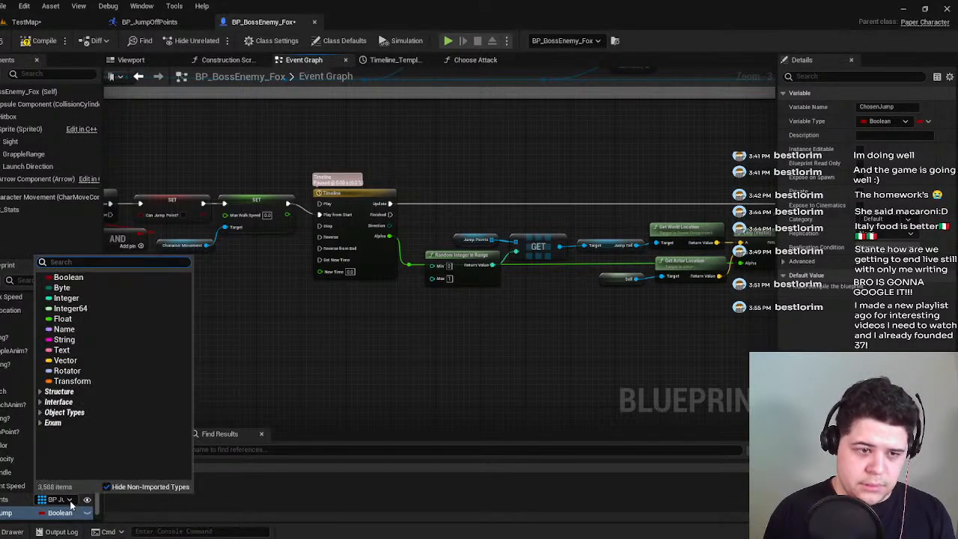
key(Escape)
click(62, 499)
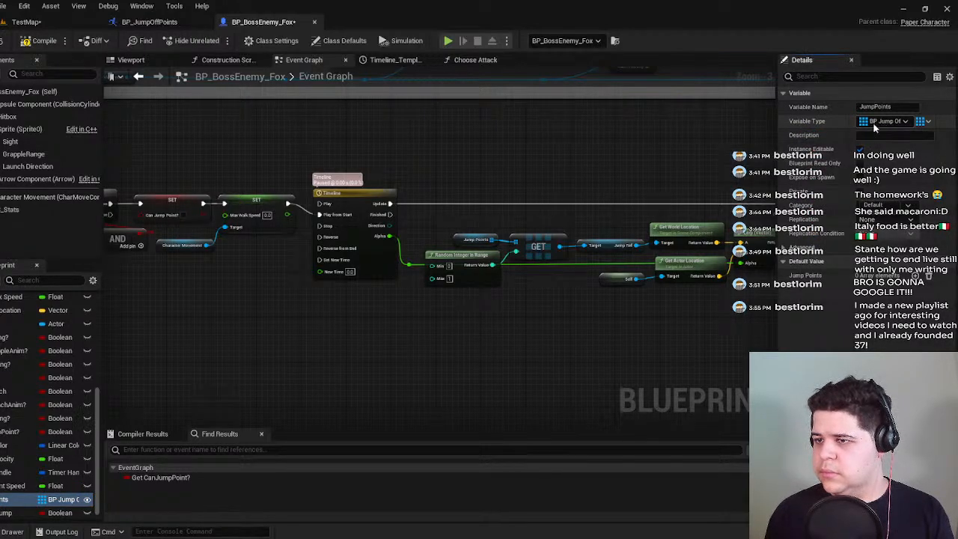
Set the ChosenJump variable's type to BP Jump Off Points.
click(56, 513)
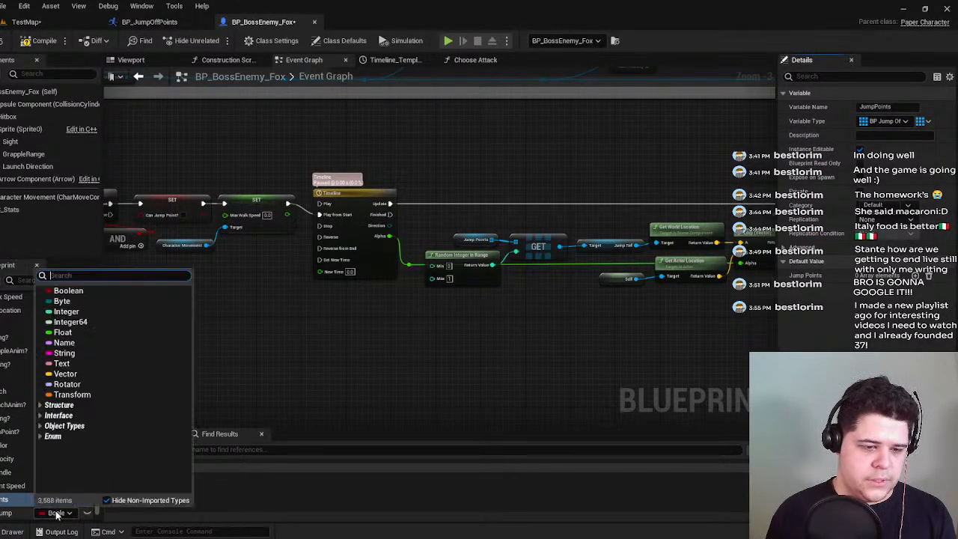
text(bp)
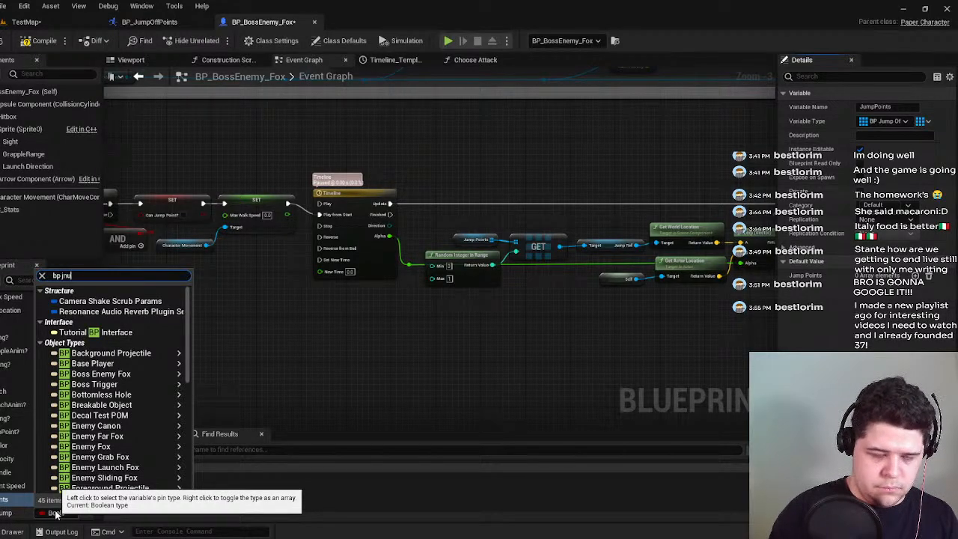
text( jn)
key(BackSpace)
text(ump)
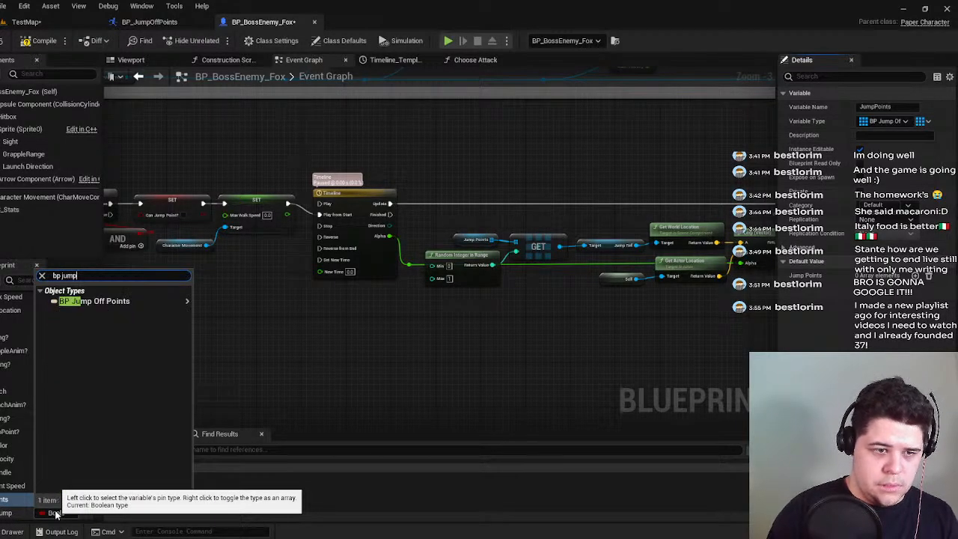
key(Return)
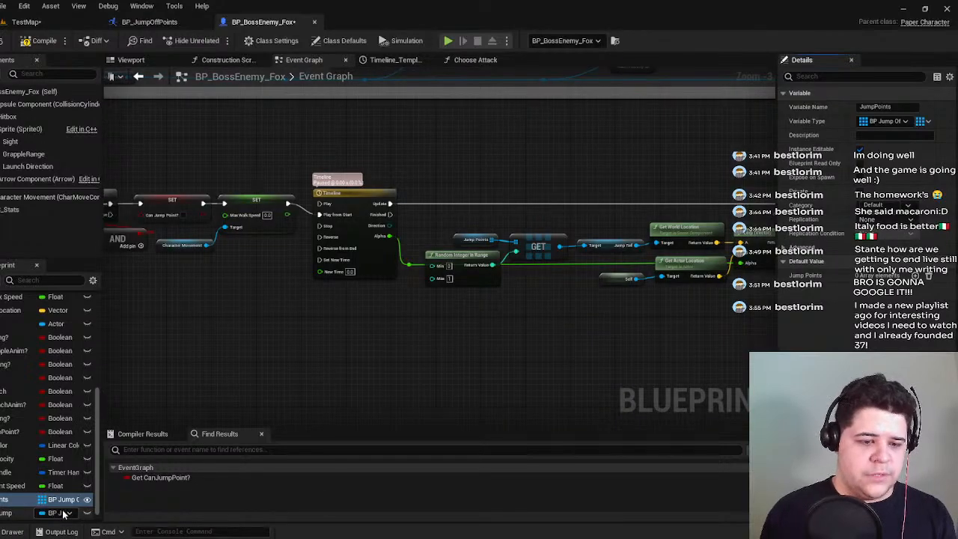
Add a Set ChosenJump node to the Event Graph below the Timeline node.
drag(8, 515, 353, 350)
click(166, 322)
right_drag(401, 323, 292, 322)
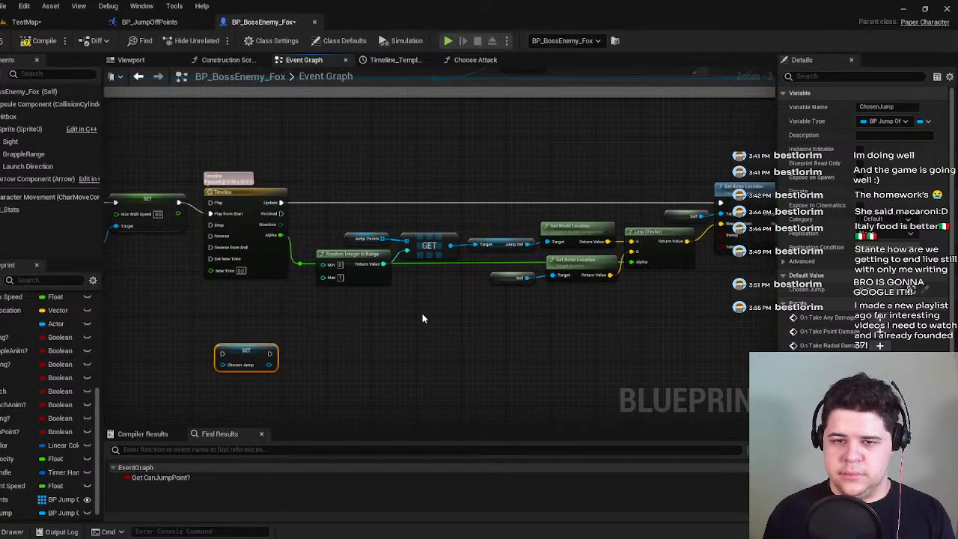
Move the Jump Points, Random Integer in Range, GET and Jump Ref nodes from the Lerp section to beside the Set ChosenJump node.
scroll(427, 314, up, 2)
right_drag(218, 303, 374, 307)
right_drag(441, 286, 305, 328)
drag(319, 243, 521, 306)
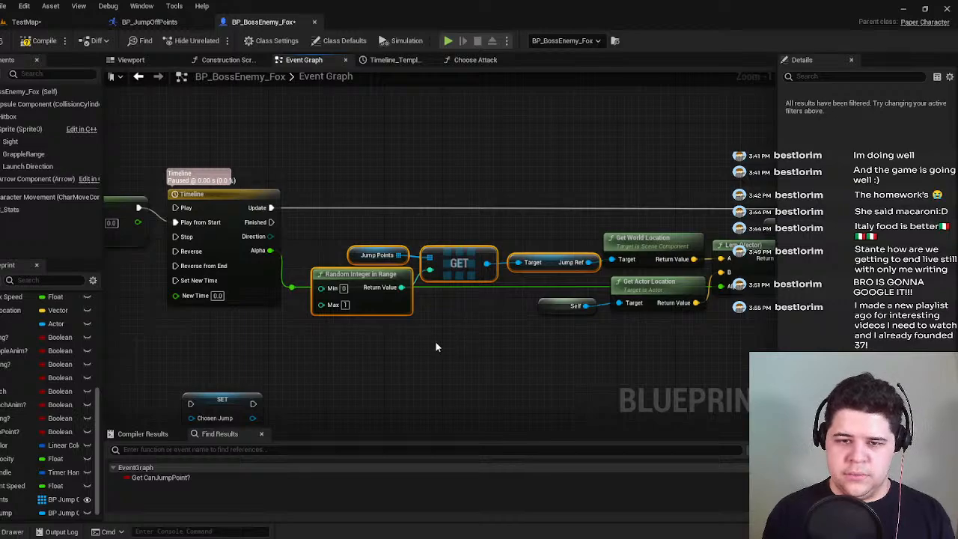
right_drag(472, 339, 544, 268)
key(Delete)
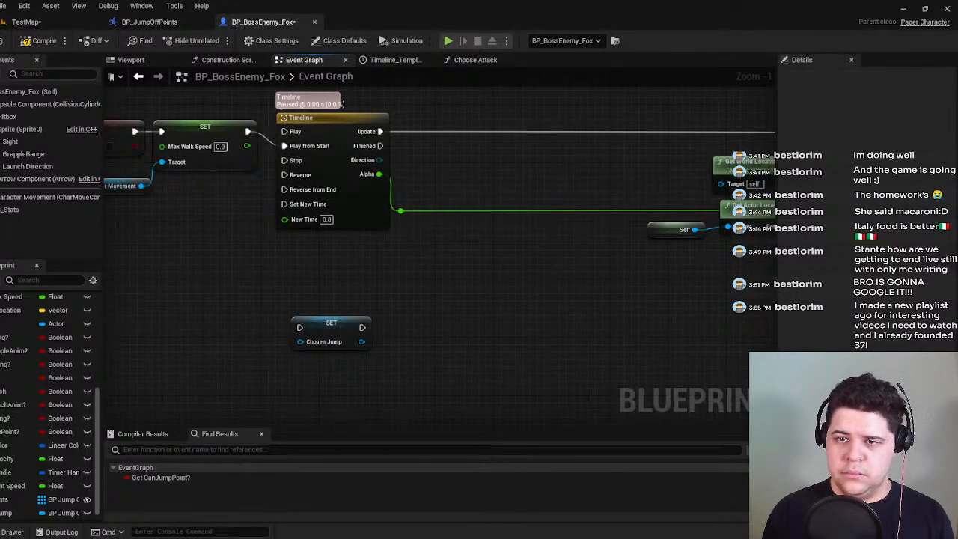
right_drag(168, 334, 315, 279)
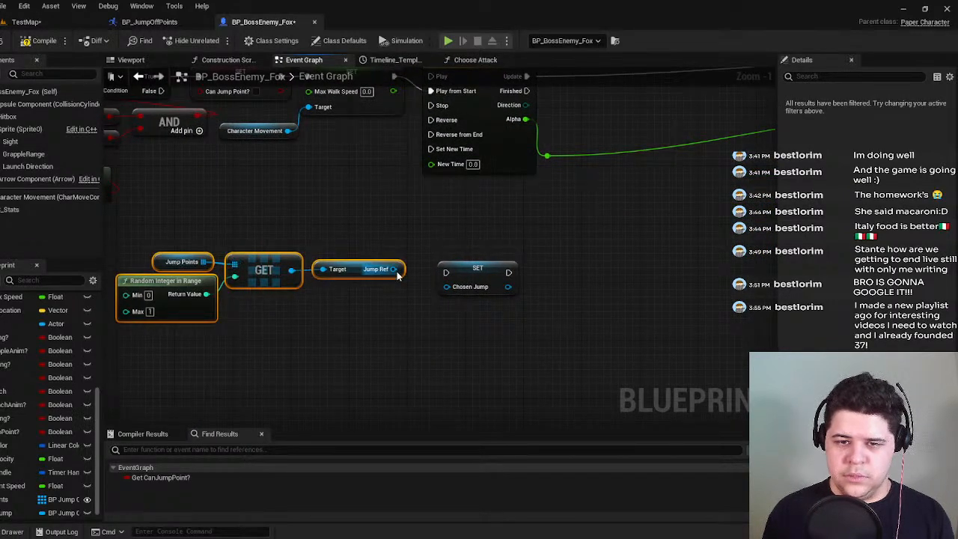
Try to connect Jump Ref to the Set ChosenJump node, check its type, and remove the Set node.
drag(393, 269, 458, 293)
click(352, 241)
right_drag(387, 225, 358, 255)
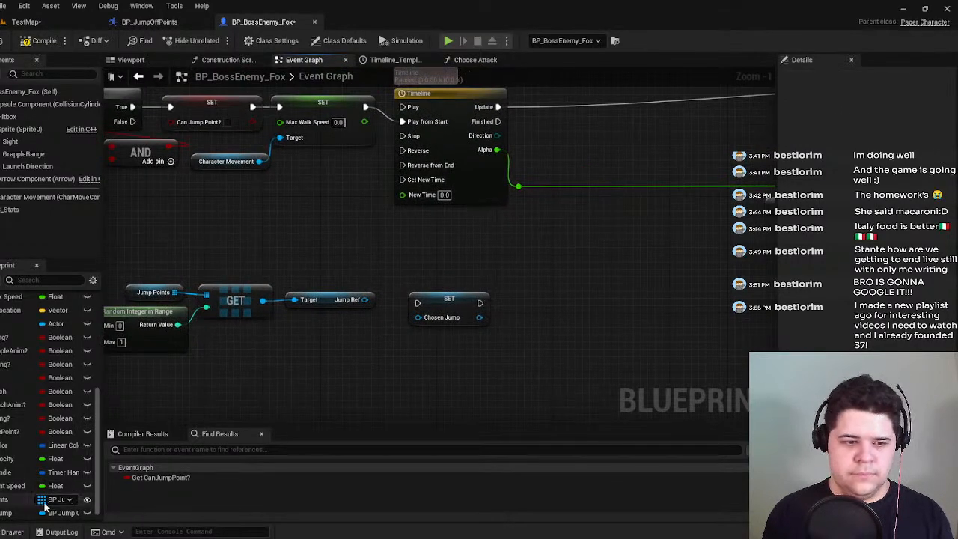
click(326, 298)
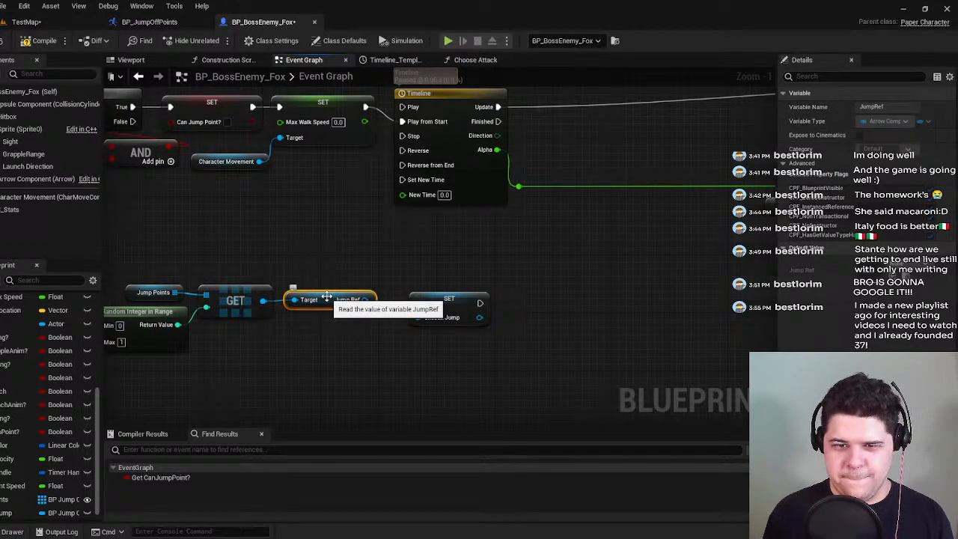
click(67, 514)
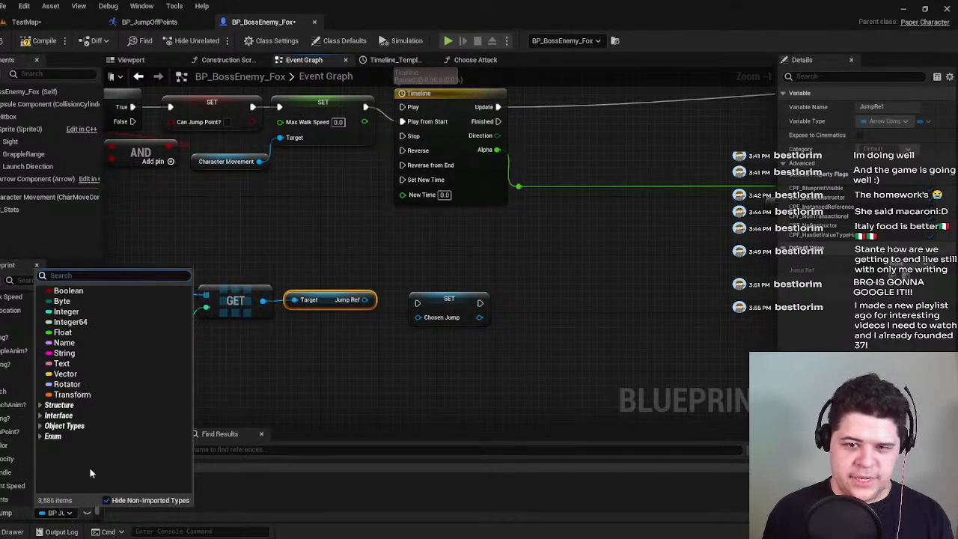
click(466, 305)
click(464, 306)
key(Delete)
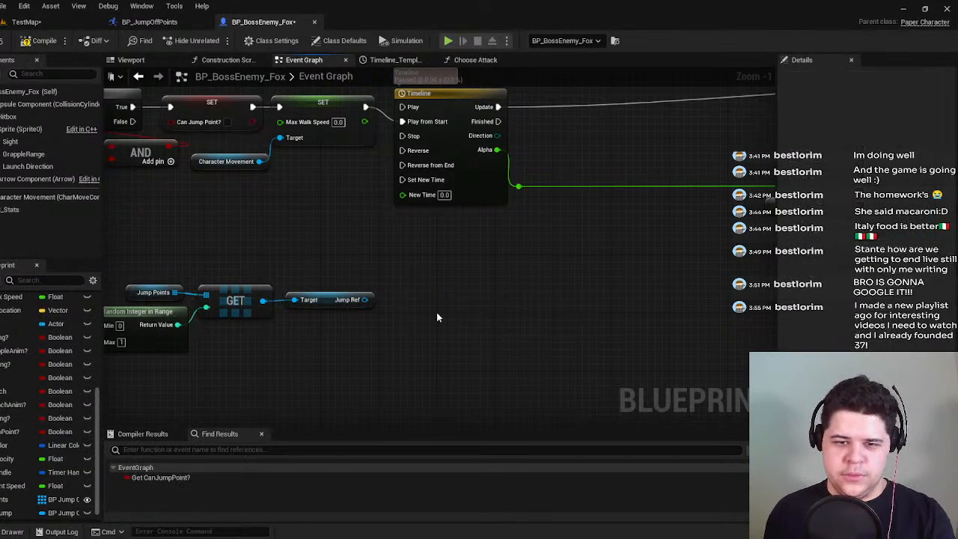
Set the ChosenJump variable's type to a BP Jump Off Points Object Reference.
click(71, 513)
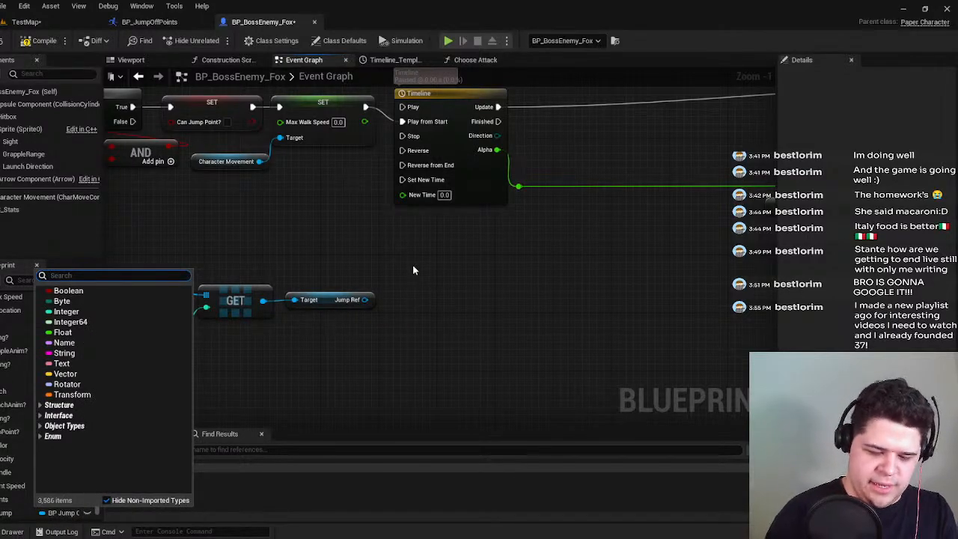
text(jump)
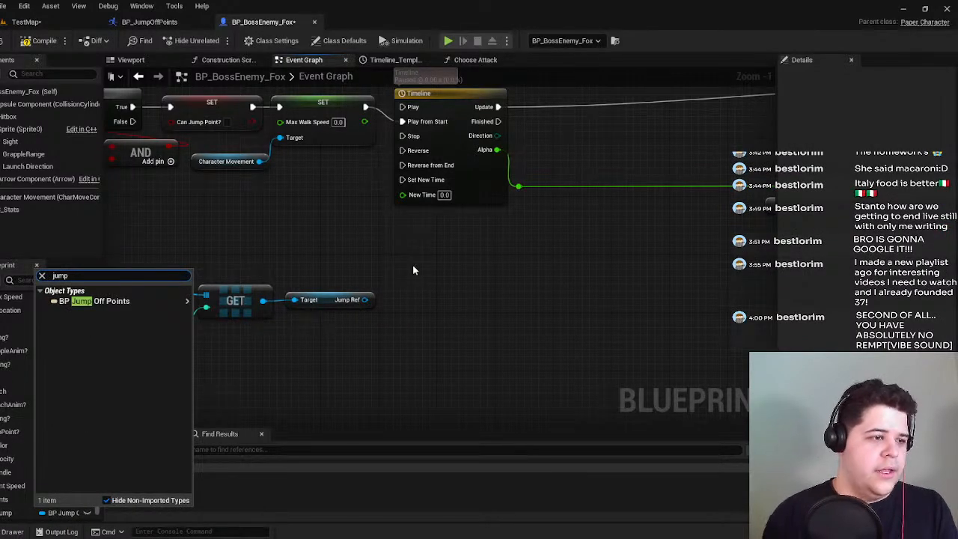
click(188, 302)
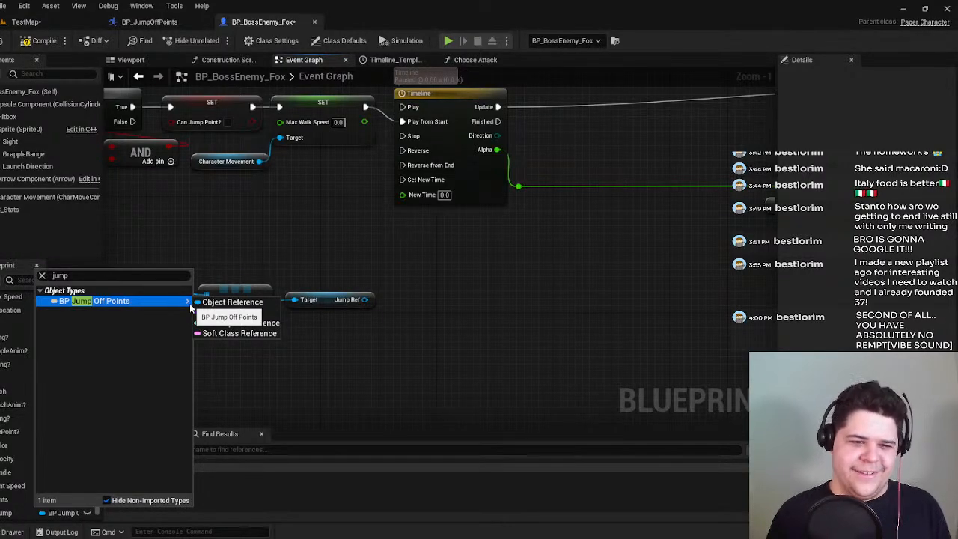
click(224, 302)
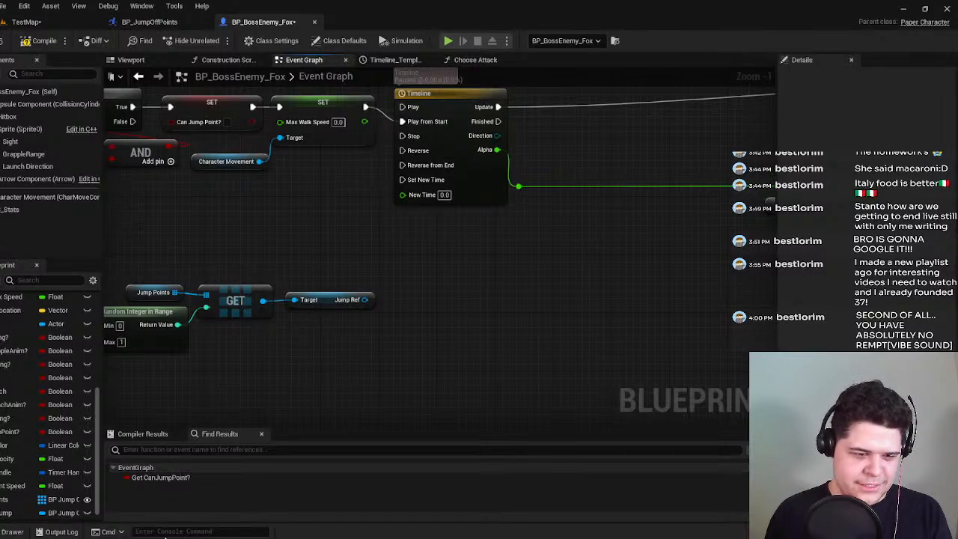
Replace the Jump Ref node with a Set ChosenJump node fed by the random Jump Points GET.
right_drag(274, 314, 355, 298)
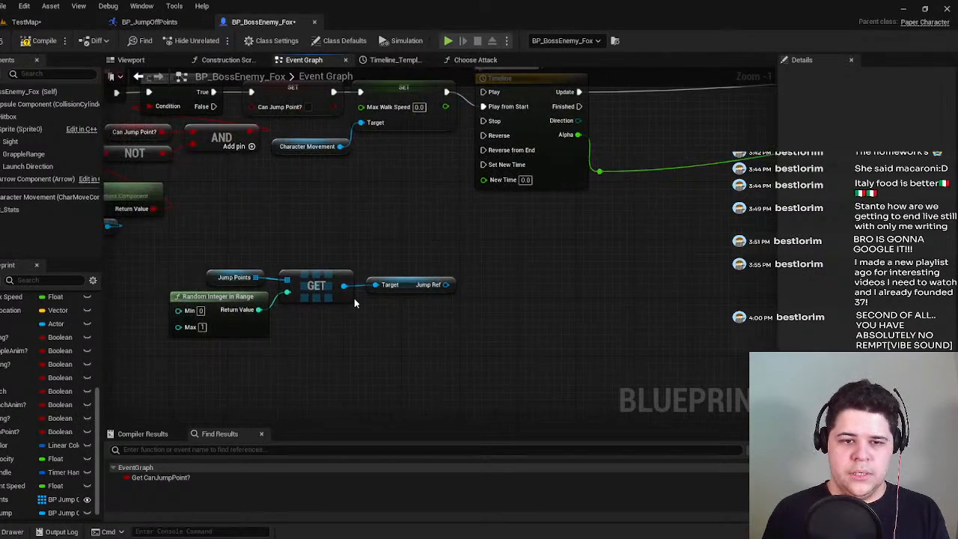
scroll(353, 303, up, 1)
click(400, 287)
key(Delete)
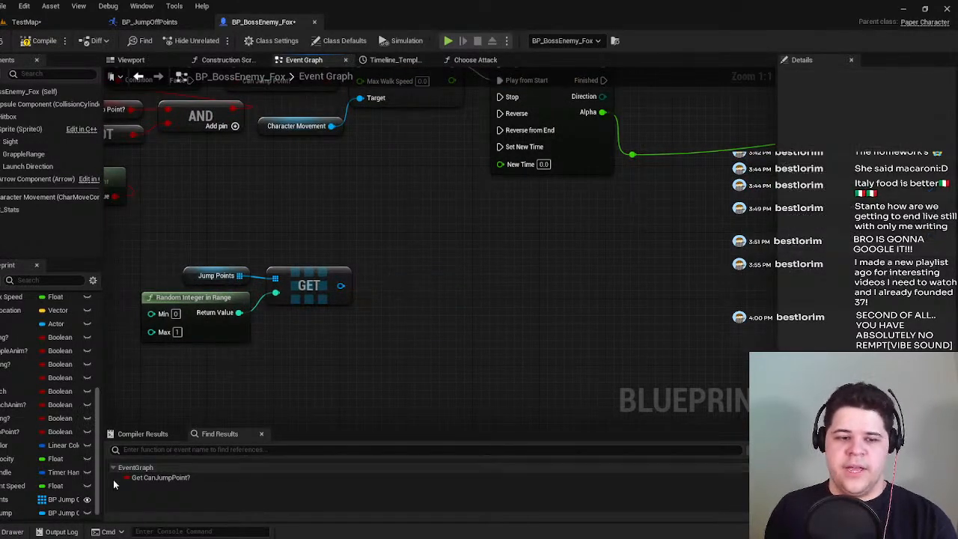
drag(59, 513, 371, 268)
click(397, 289)
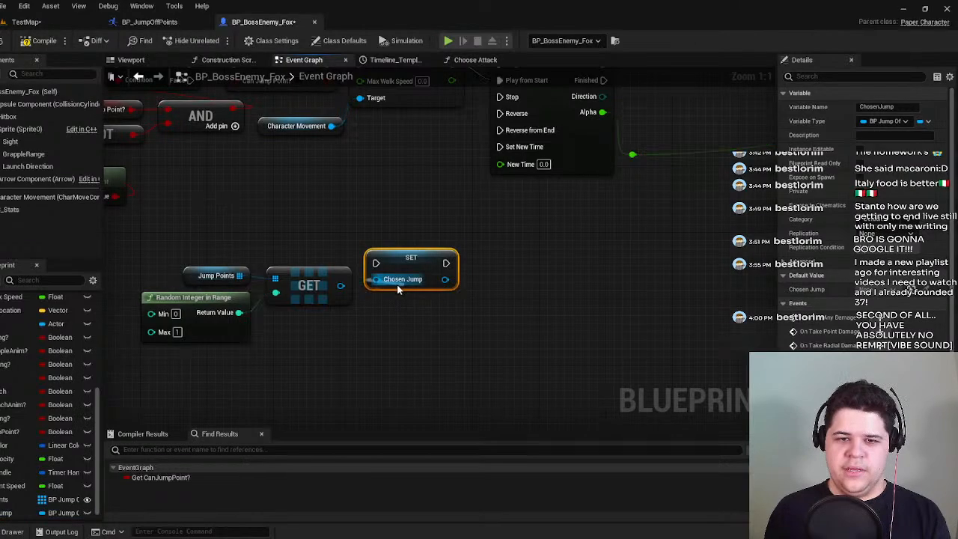
Insert Set ChosenJump between the Max Walk Speed setter and the Timeline's Play input, placing the random selection nodes close beneath the setters.
scroll(401, 267, down, 1)
right_drag(402, 267, 355, 322)
right_drag(531, 274, 299, 342)
drag(401, 336, 350, 215)
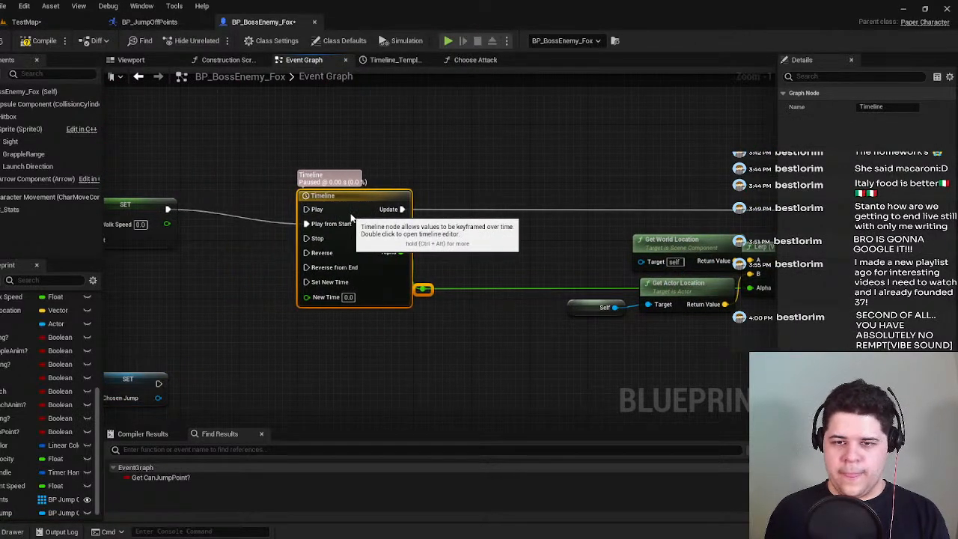
right_drag(184, 259, 375, 230)
drag(306, 358, 506, 183)
scroll(509, 182, down, 1)
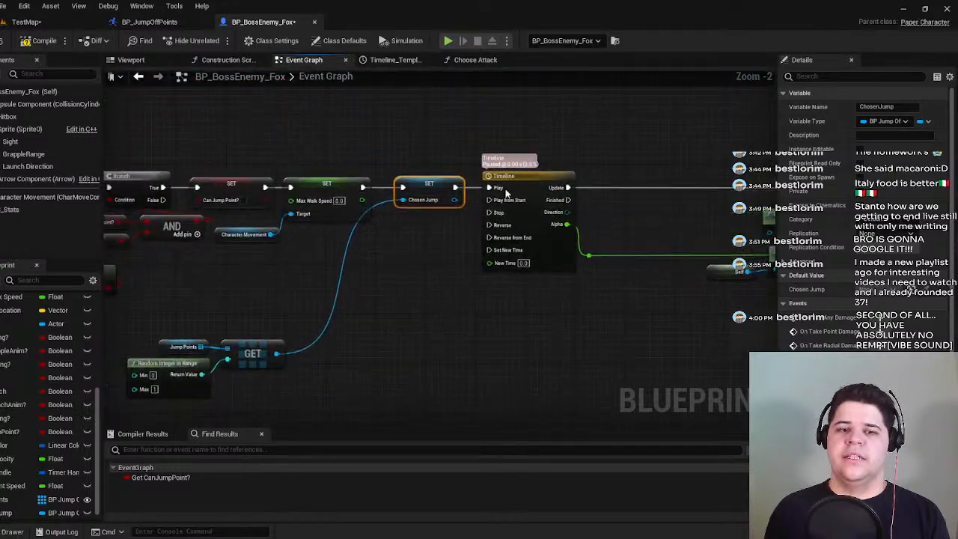
right_drag(499, 256, 533, 255)
drag(173, 378, 386, 241)
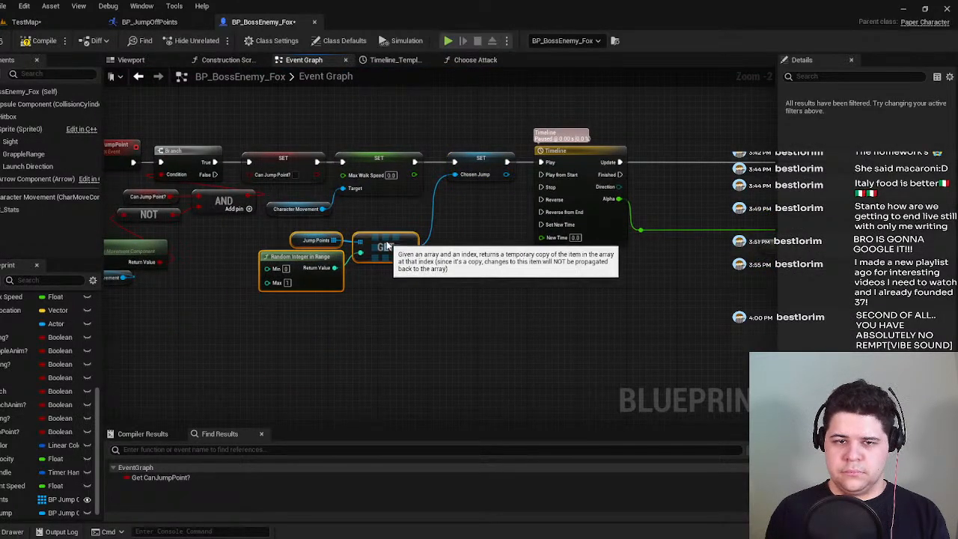
Place a ChosenJump getter between the Timeline and the Get World Location node.
right_drag(430, 240, 199, 293)
right_drag(307, 282, 168, 281)
mouse_move(315, 279)
right_down()
mouse_move(222, 324)
mouse_move(514, 288)
right_up()
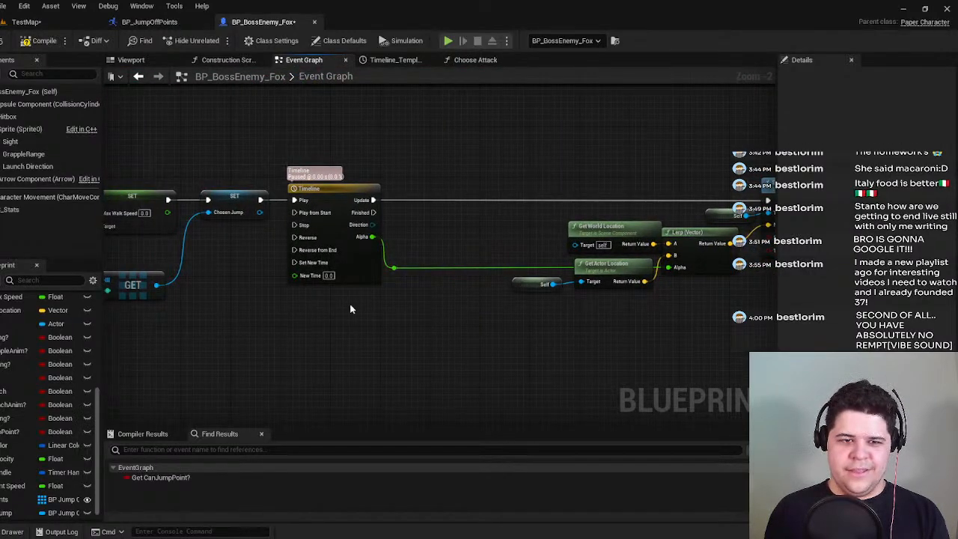
drag(20, 513, 575, 245)
click(525, 284)
Get Jump Ref from ChosenJump and connect it to the Target of Get World Location.
mouse_move(472, 251)
mouse_down()
mouse_move(404, 246)
mouse_move(494, 251)
mouse_move(460, 242)
mouse_up()
click(547, 234)
key(Delete)
text(jump)
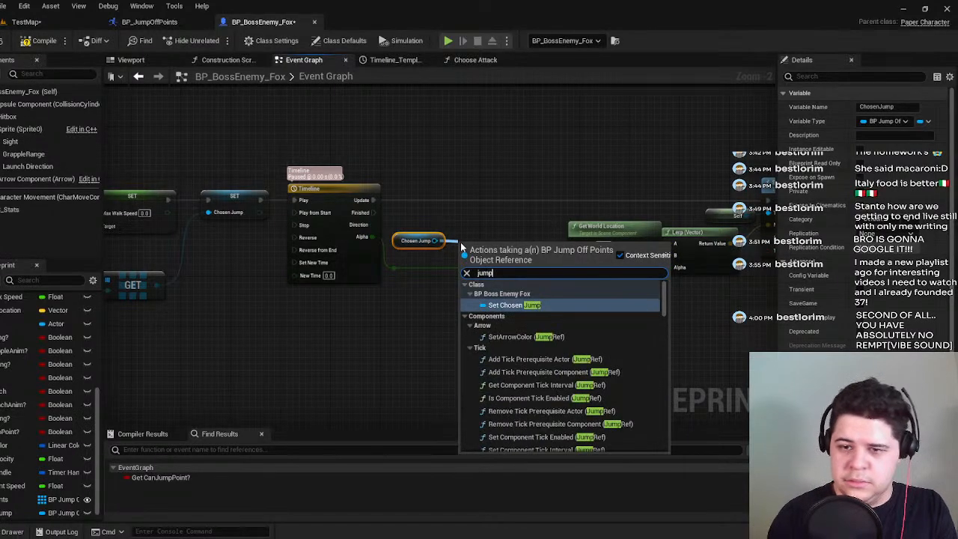
key(Down)
key(Down)
key(Down)
key(Down)
key(Down)
key(Down)
key(Down)
key(Down)
key(Down)
key(Down)
key(Down)
key(Down)
key(Down)
key(Down)
key(Down)
key(Down)
key(Down)
key(Down)
key(Down)
key(Down)
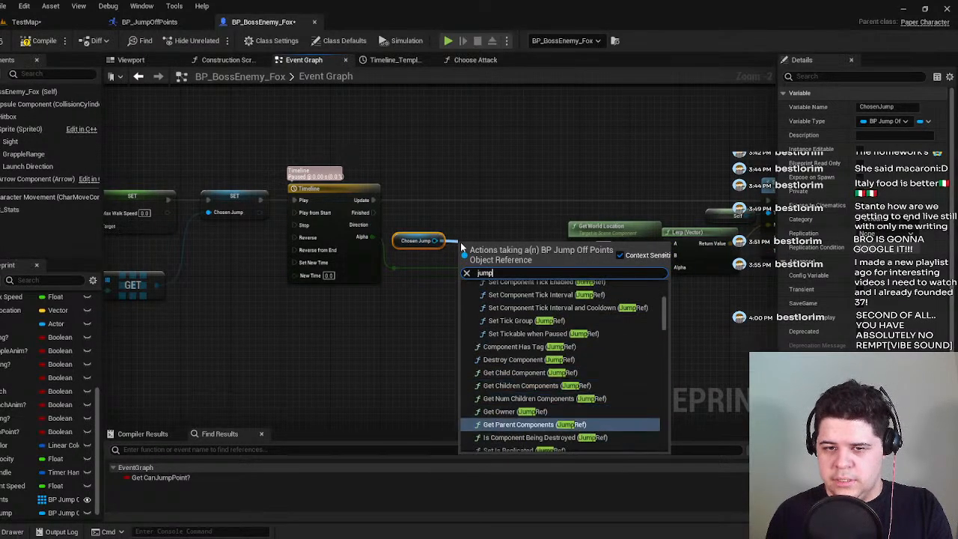
key(Down)
key(Down)
key(Down)
key(Down)
key(Down)
key(Down)
key(Down)
key(Down)
key(Down)
key(Down)
key(Down)
key(Down)
key(Down)
key(Down)
key(Down)
key(Down)
key(Down)
key(Down)
key(Down)
key(Down)
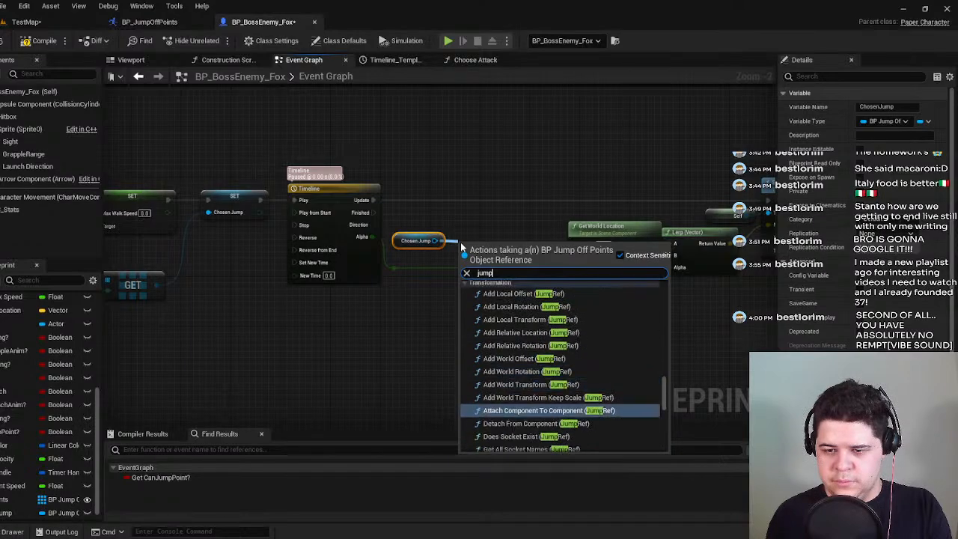
key(Down)
key(Down)
key(Down)
key(Down)
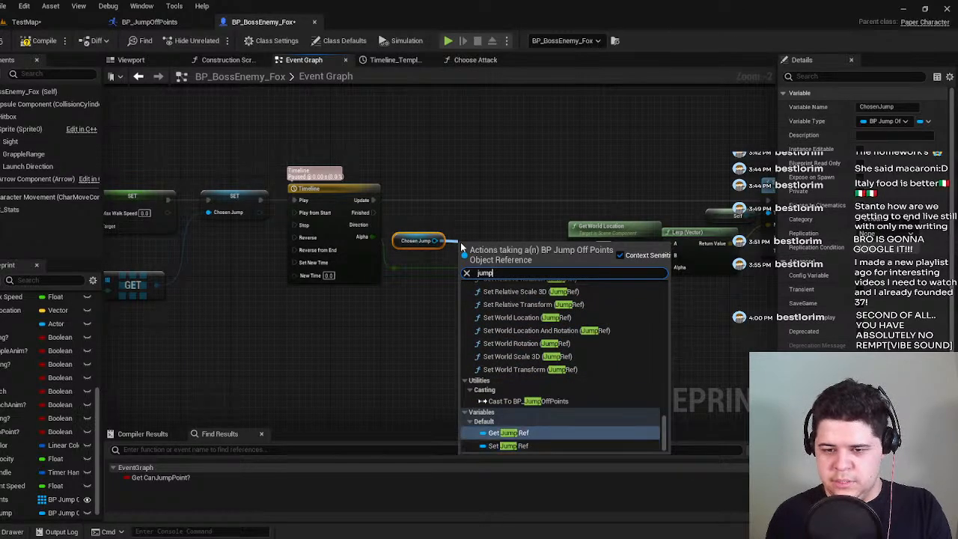
key(Return)
scroll(494, 249, up, 2)
drag(494, 249, 605, 241)
Move the Chosen Jump and Jump Ref nodes closer to Get World Location.
right_drag(432, 269, 307, 275)
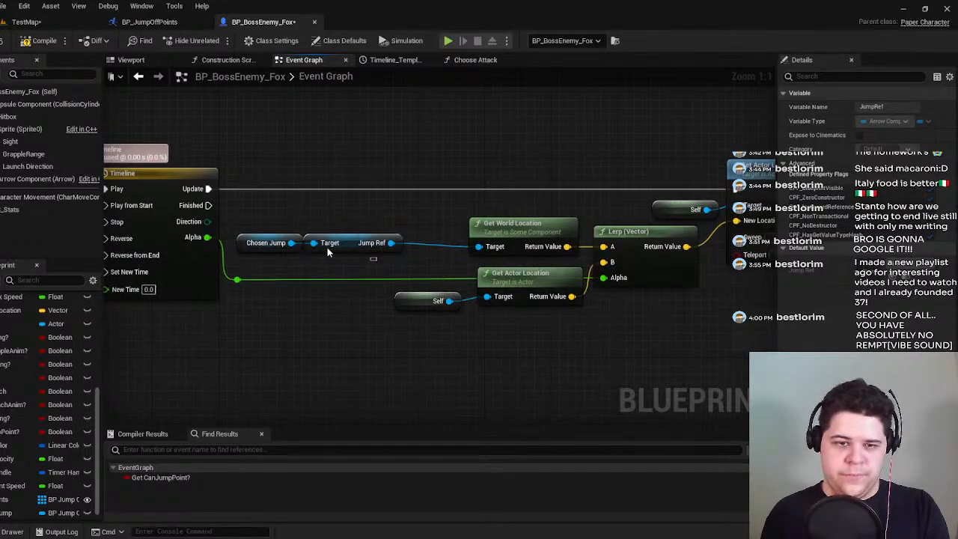
ctrl+click(265, 242)
drag(348, 242, 398, 251)
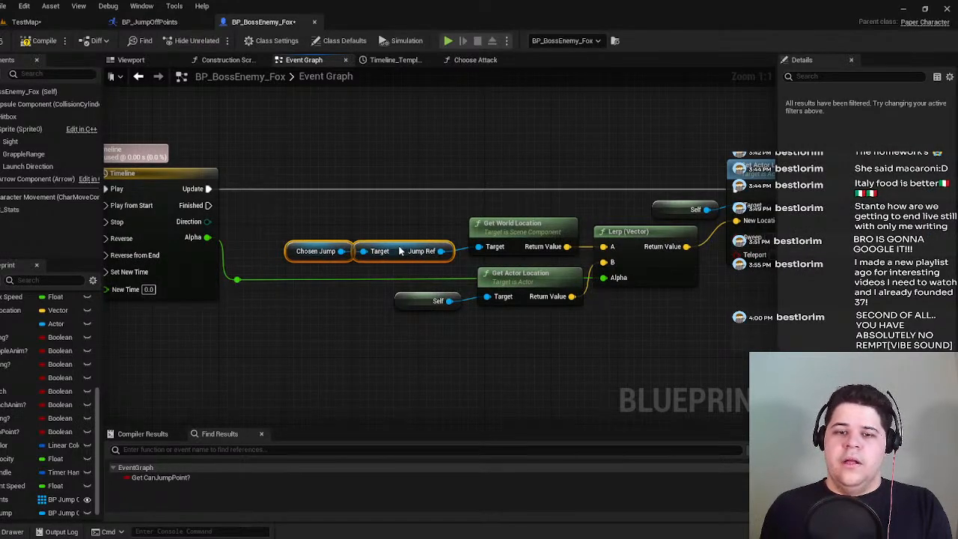
drag(401, 252, 409, 252)
click(429, 305)
click(518, 355)
Shift the Timeline and Set ChosenJump nodes along the execution line and tuck the random Jump Points selection nodes beneath Set ChosenJump.
scroll(518, 355, down, 2)
right_drag(518, 354, 598, 279)
scroll(429, 348, down, 1)
right_drag(325, 300, 416, 348)
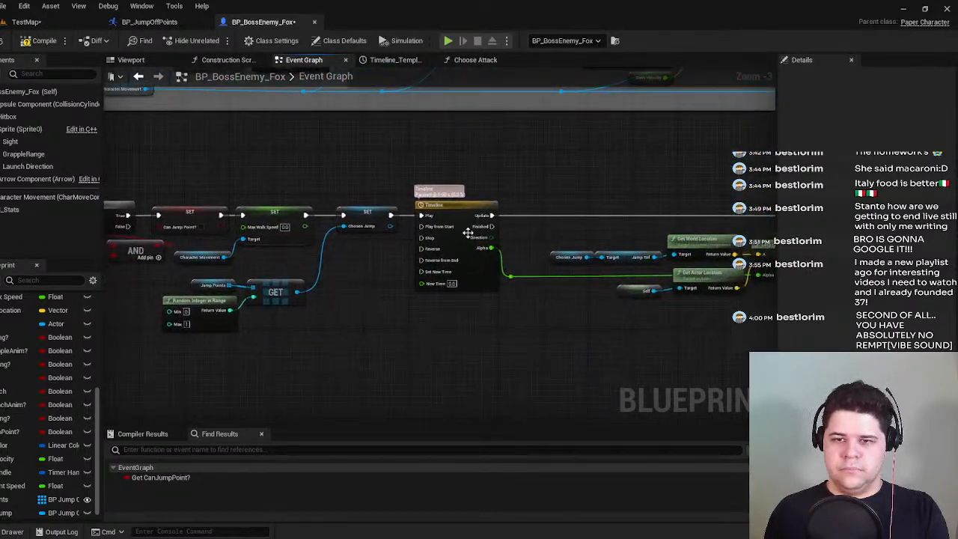
click(467, 212)
drag(467, 215, 500, 215)
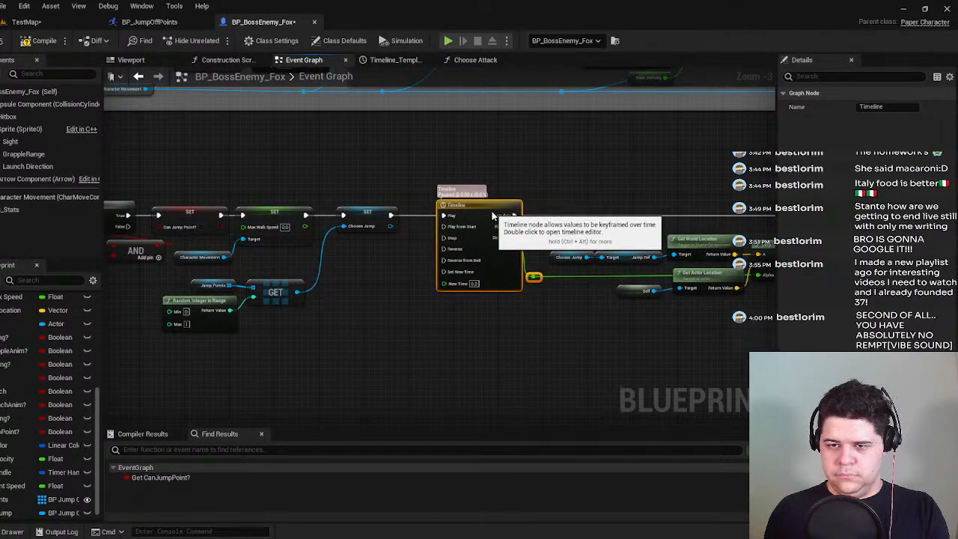
right_drag(356, 309, 477, 305)
drag(284, 330, 444, 270)
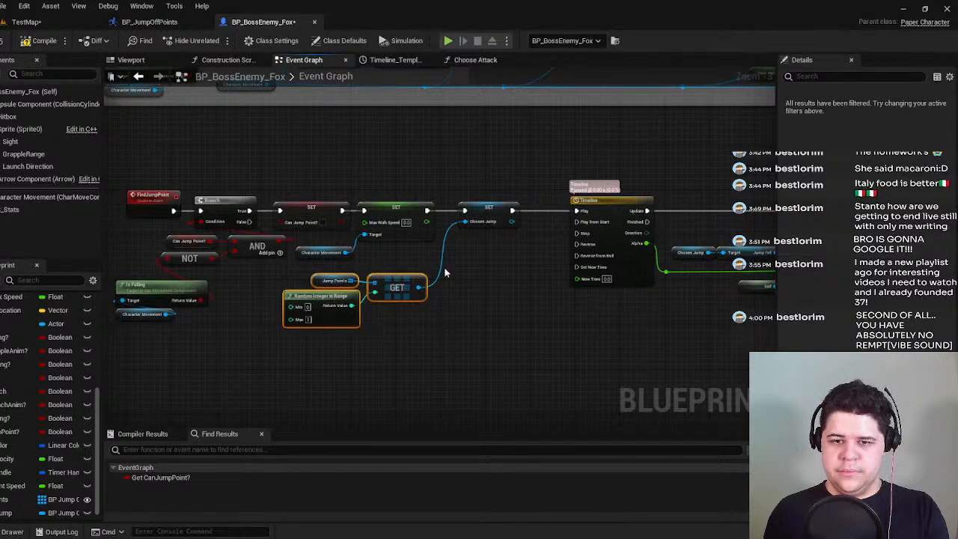
ctrl+click(512, 222)
drag(512, 222, 529, 222)
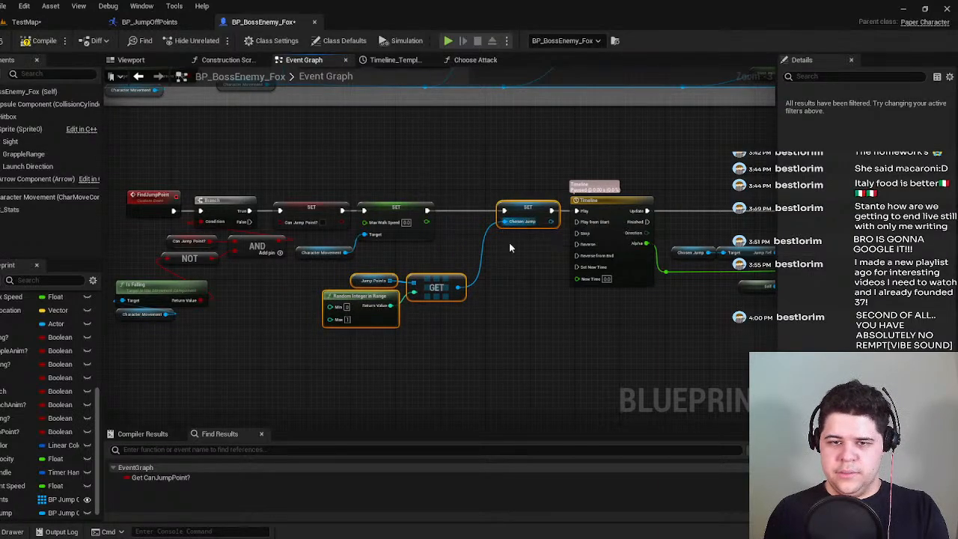
drag(449, 332, 461, 261)
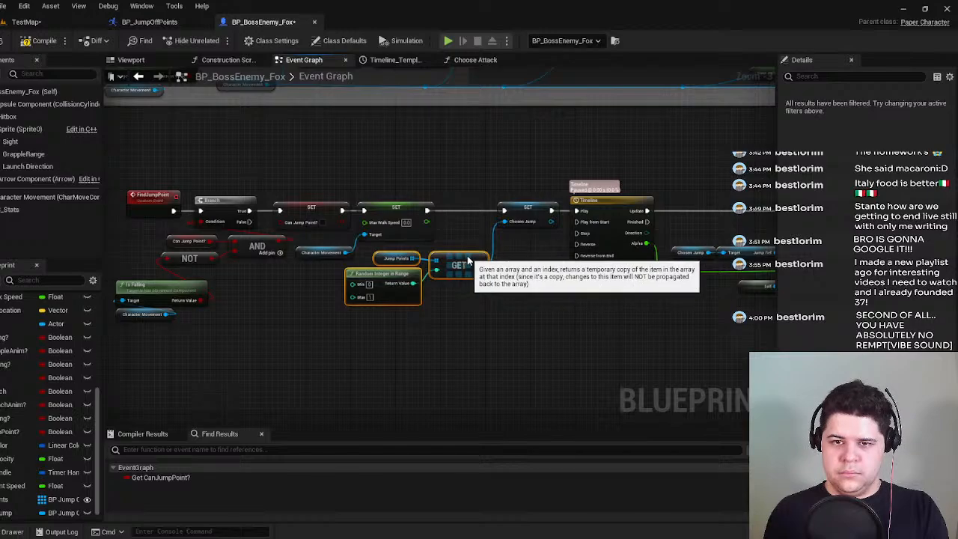
click(484, 300)
Nudge the Max Walk Speed and CanJumpPoint? setter nodes to even out their spacing.
scroll(484, 299, up, 2)
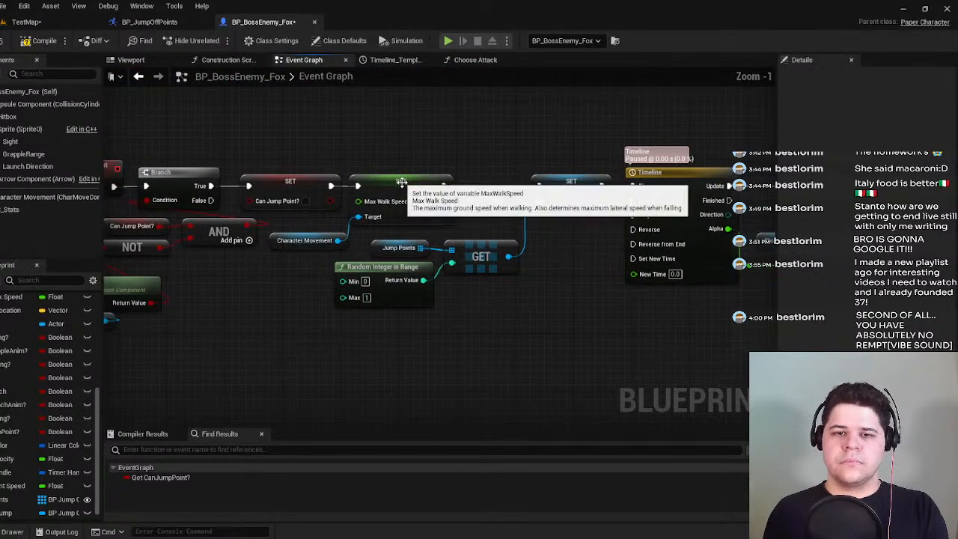
click(417, 182)
drag(418, 184, 424, 184)
click(381, 156)
right_drag(382, 156, 498, 179)
drag(412, 204, 418, 203)
Compile and save BP_BossEnemy_Fox, checking the wiring from the Timeline to Set Actor Location.
click(39, 41)
key(ctrl+s)
right_drag(733, 166, 439, 185)
right_drag(611, 166, 419, 133)
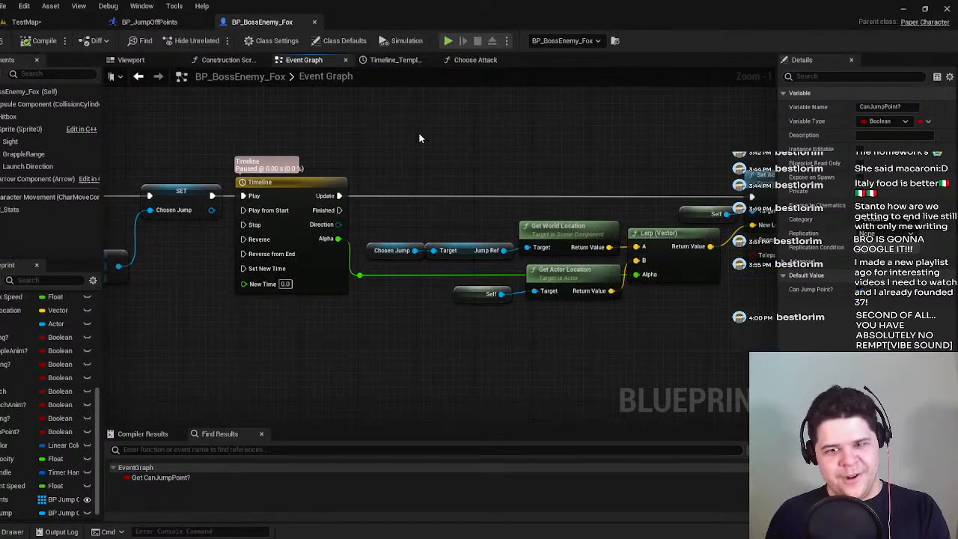
right_drag(593, 146, 446, 152)
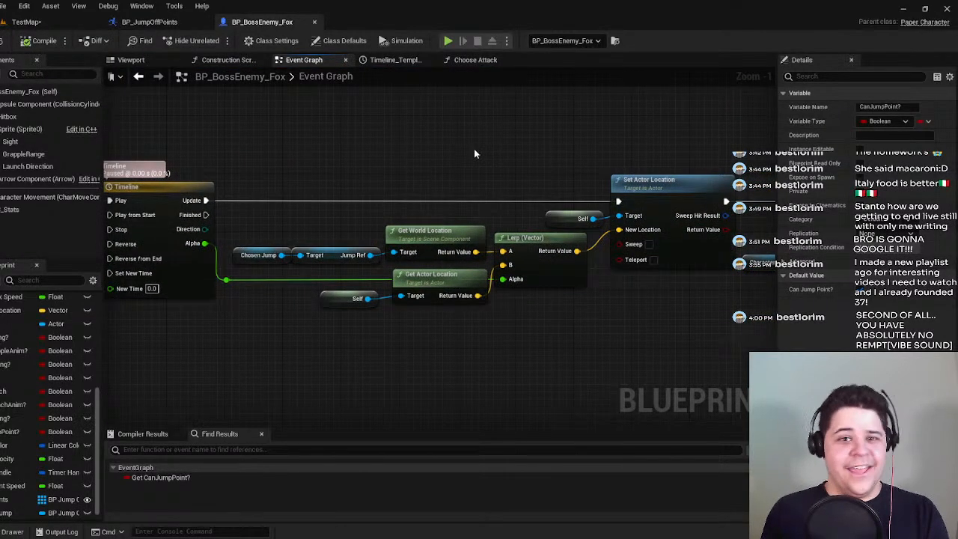
key(ctrl+s)
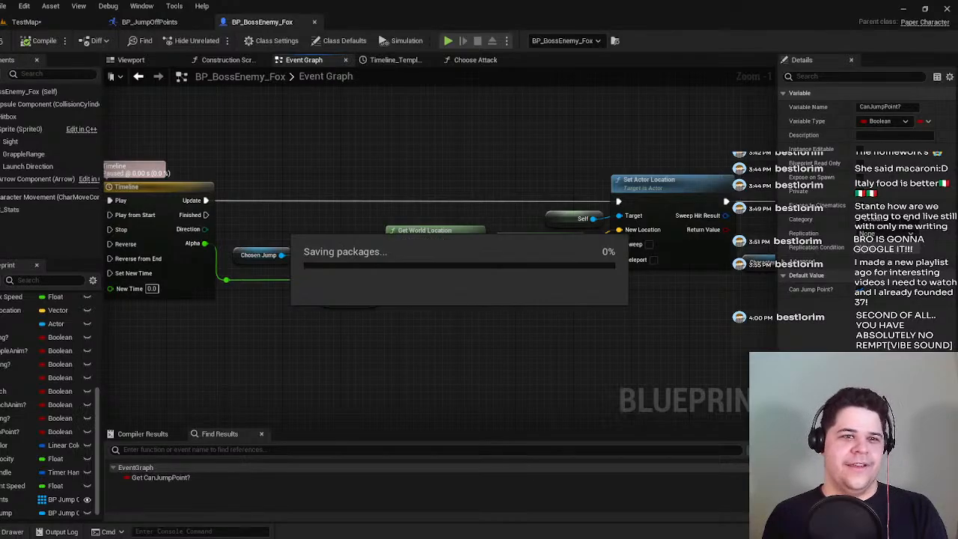
Playtest TestMap, running and jumping around the boss fox to observe its jump-off attack onto the pillars.
click(26, 21)
click(191, 40)
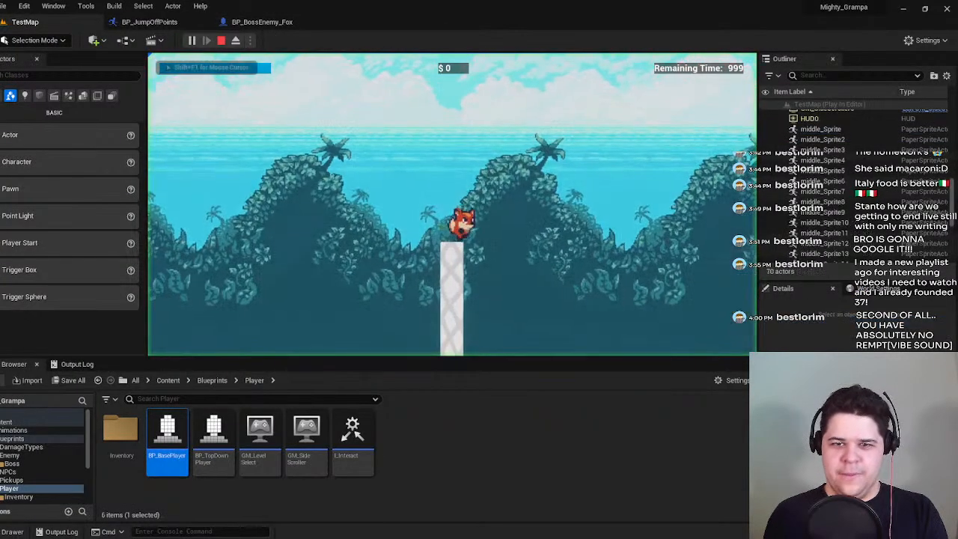
key(space)
key(d)
key(space)
key(a)
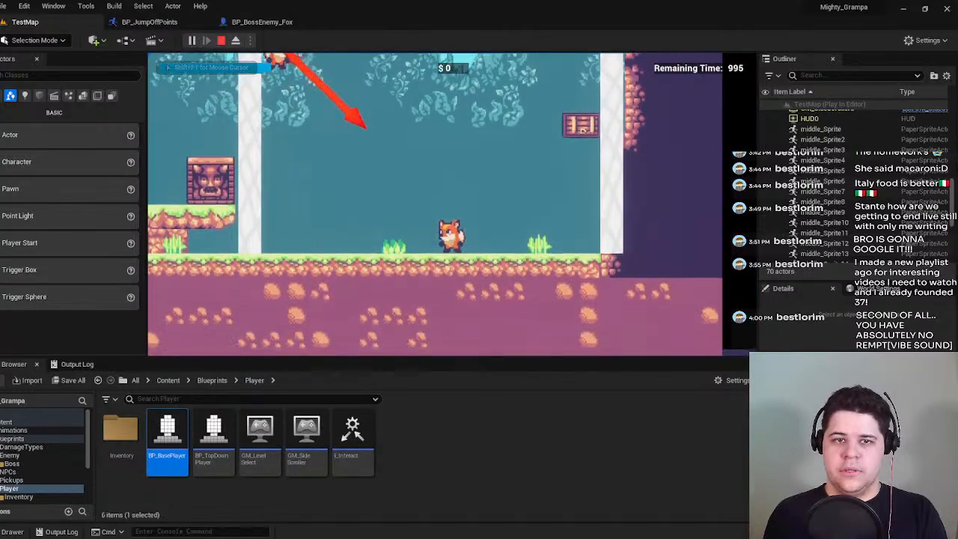
key(d)
key(space)
key(a)
key(space)
key(d)
key(a)
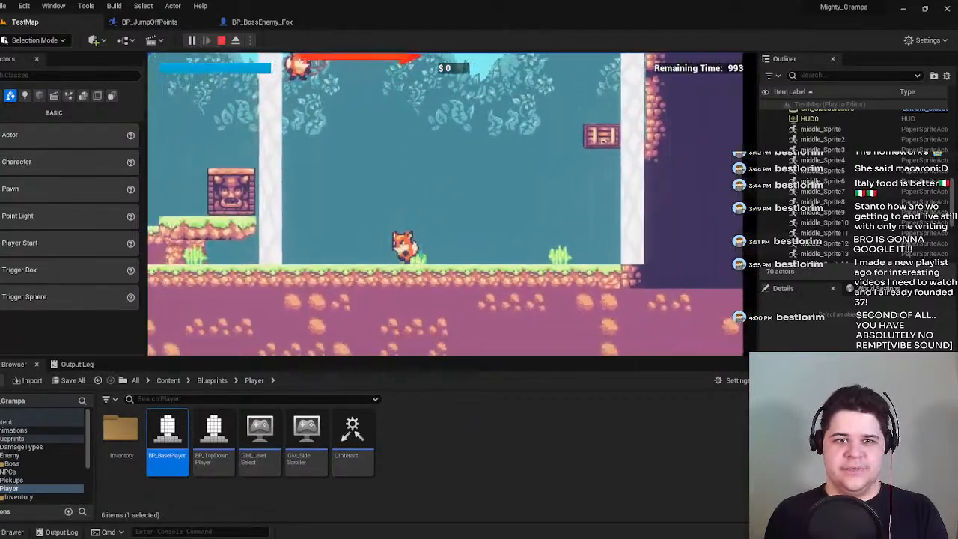
key(space)
key(d)
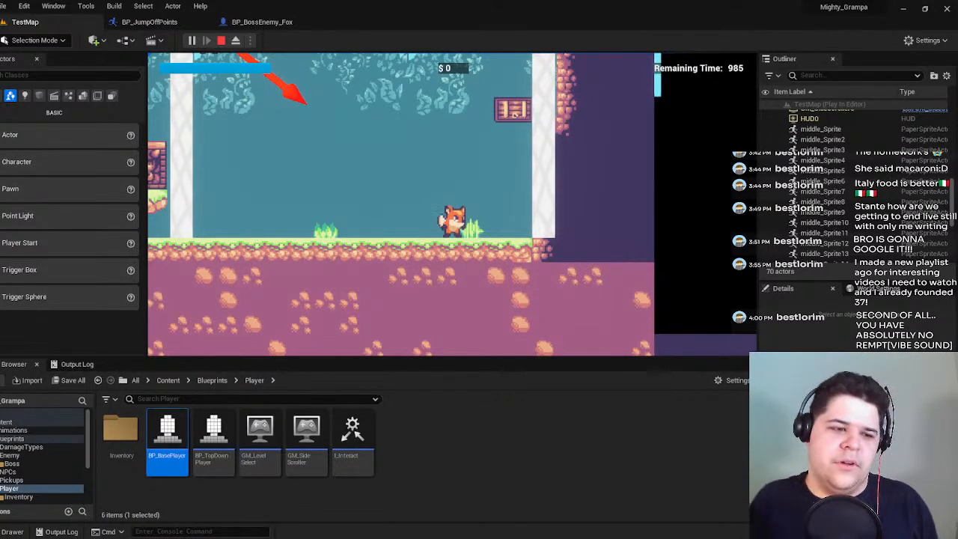
key(a)
key(space)
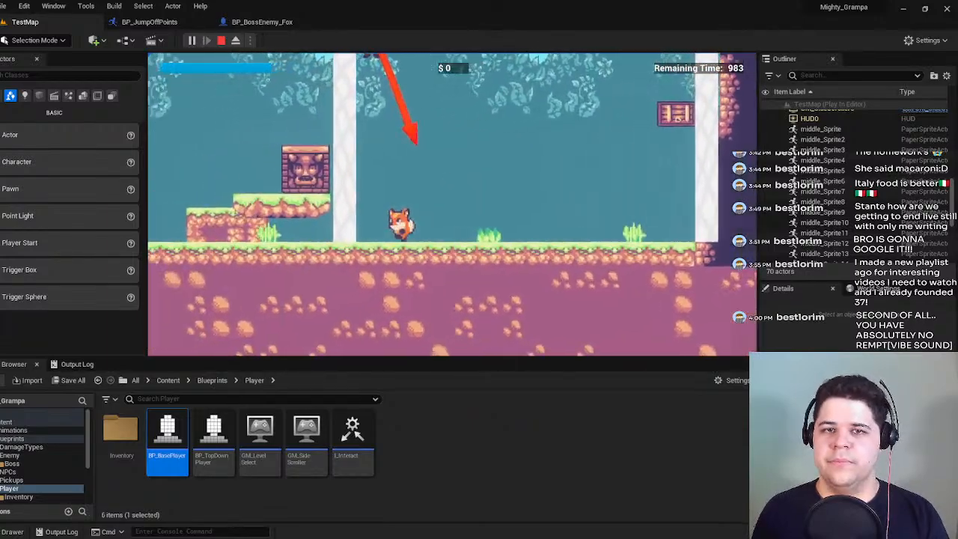
key(space)
key(d)
key(Escape)
Check the JumpRef arrow in BP_JumpOffPoints, and playtest TestMap again to watch the boss fox at its jump point.
click(173, 25)
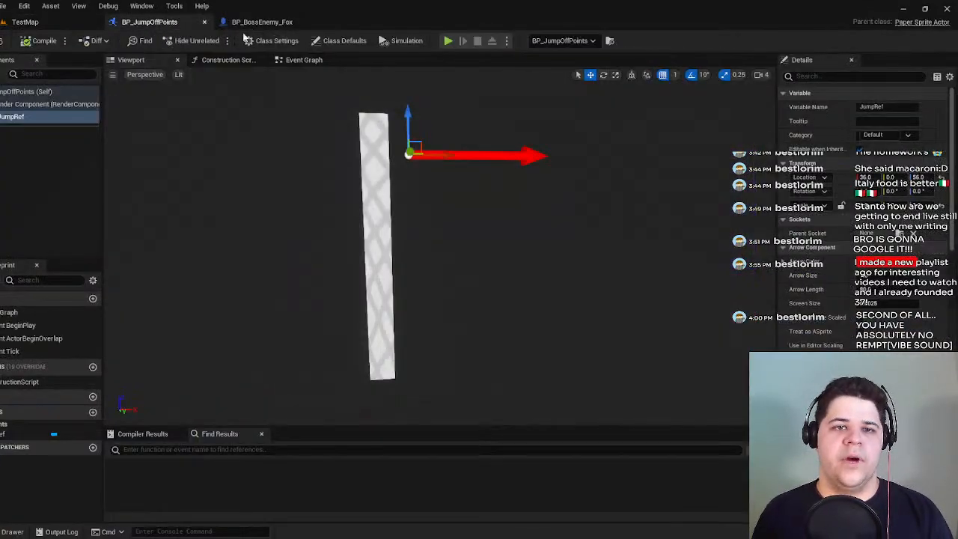
click(34, 21)
click(192, 40)
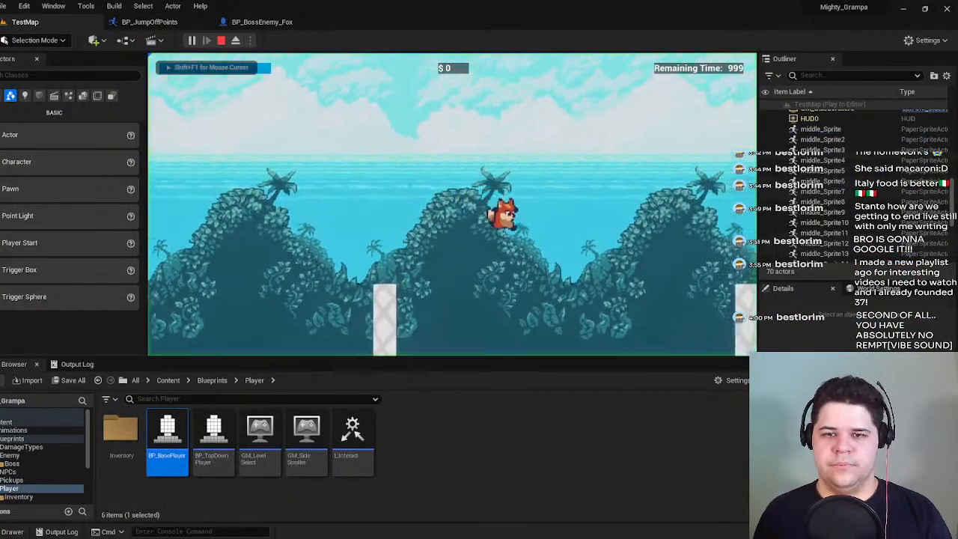
key(space)
key(a)
key(d)
key(space)
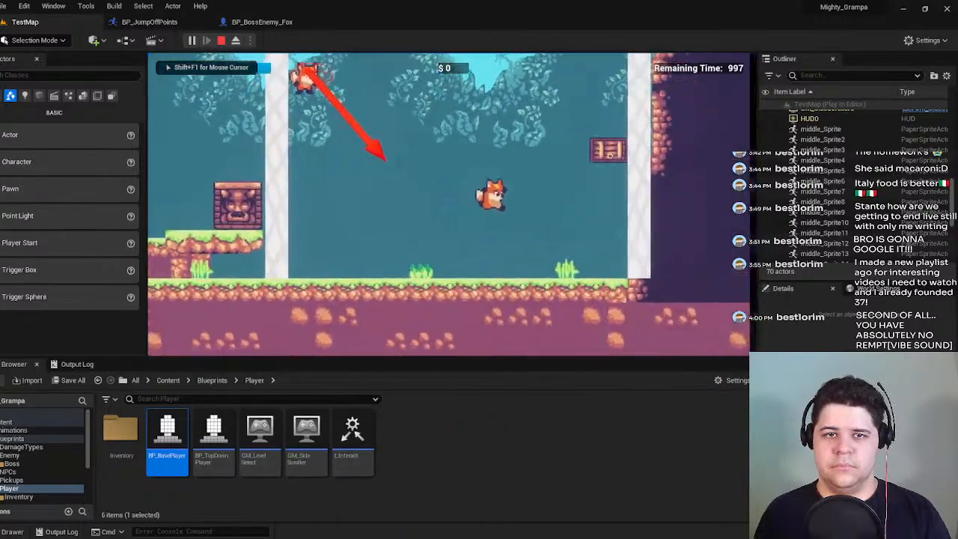
key(a)
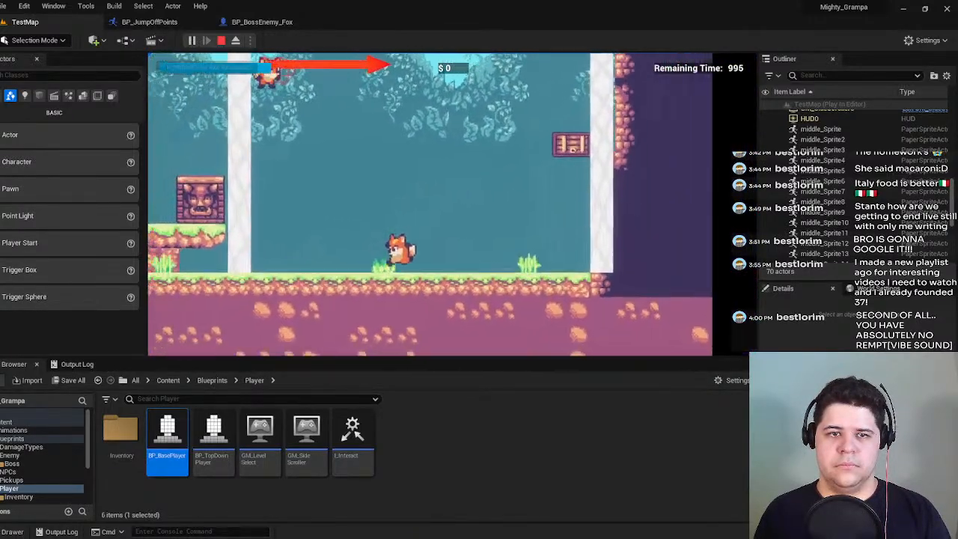
key(space)
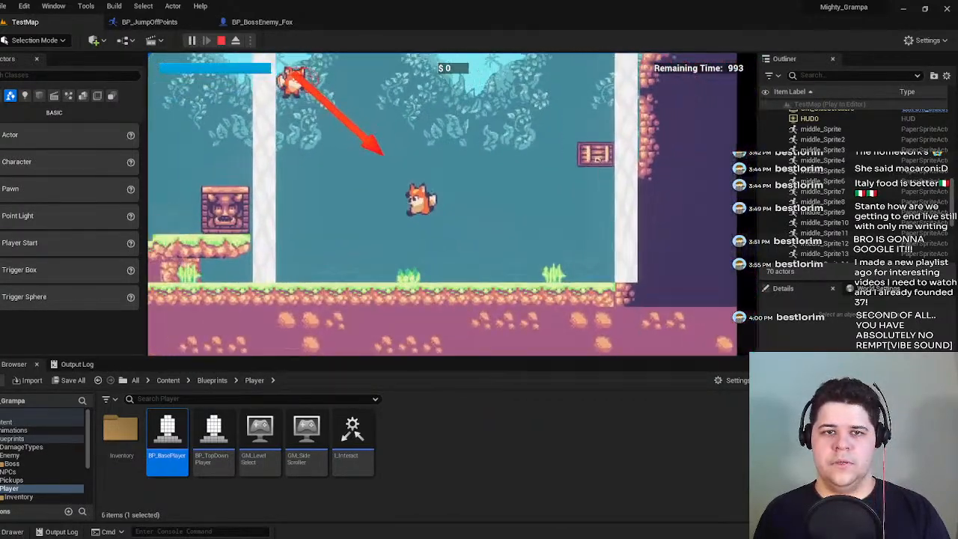
key(Escape)
Close BP_JumpOffPoints and review the jump attack wiring in BP_BossEnemy_Fox from Set ChosenJump through the Timeline to Set Actor Location.
click(150, 21)
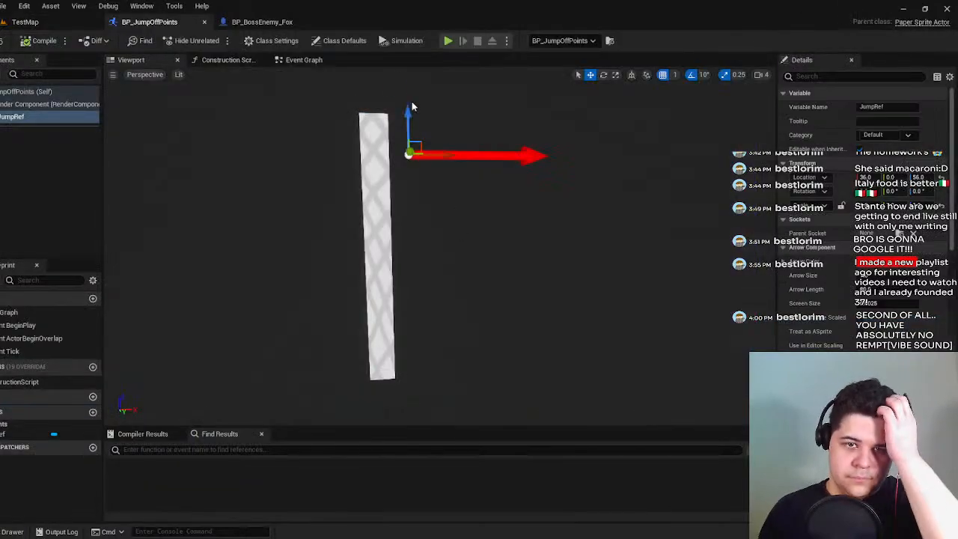
click(258, 22)
click(204, 22)
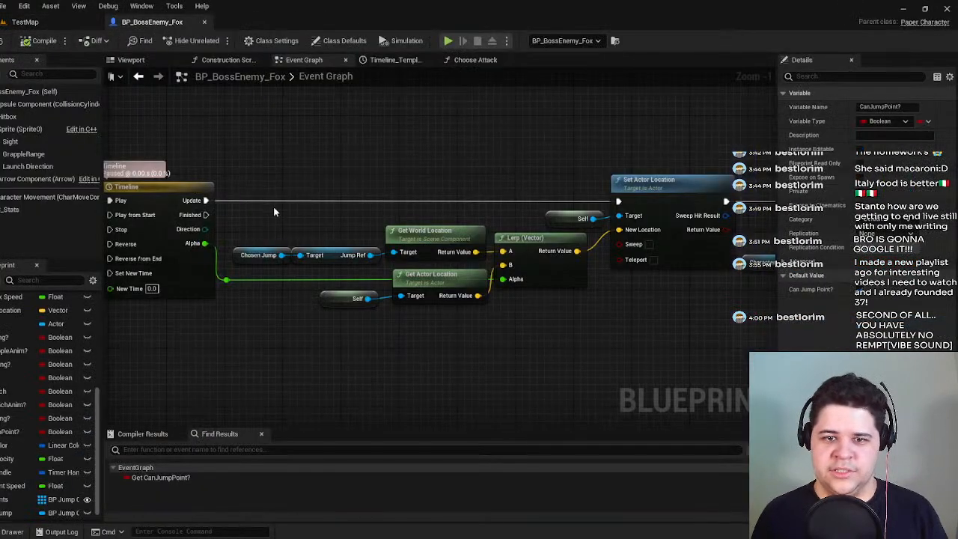
right_drag(273, 212, 459, 201)
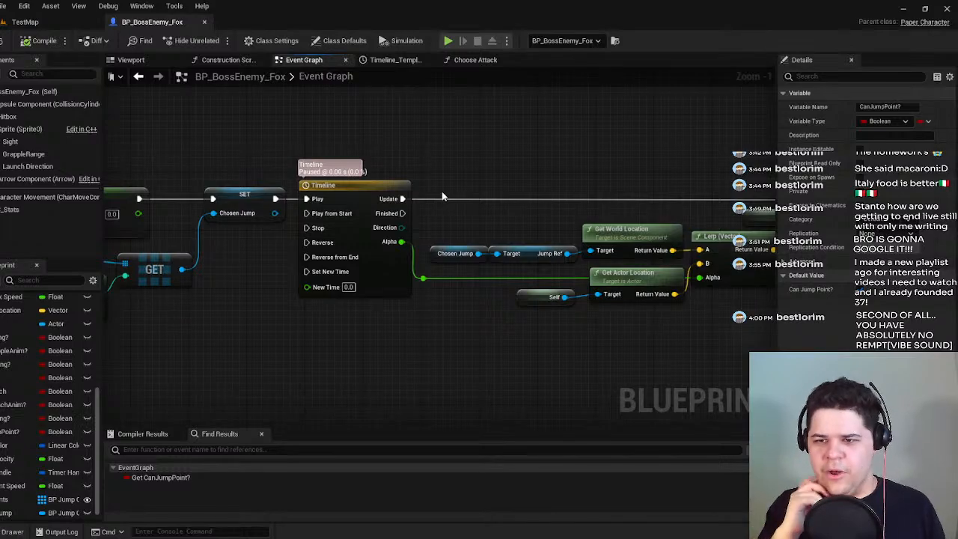
right_drag(441, 191, 586, 167)
right_drag(770, 154, 698, 146)
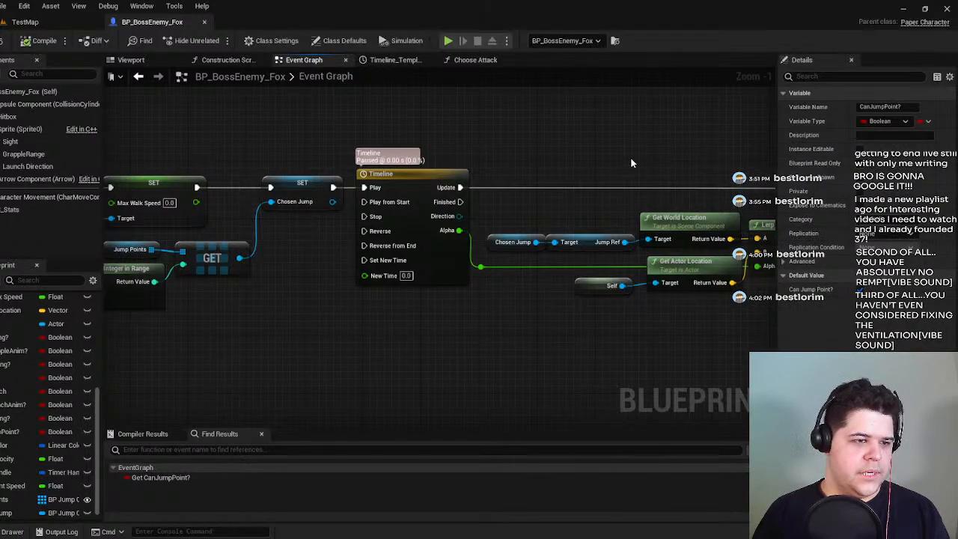
right_drag(631, 157, 307, 163)
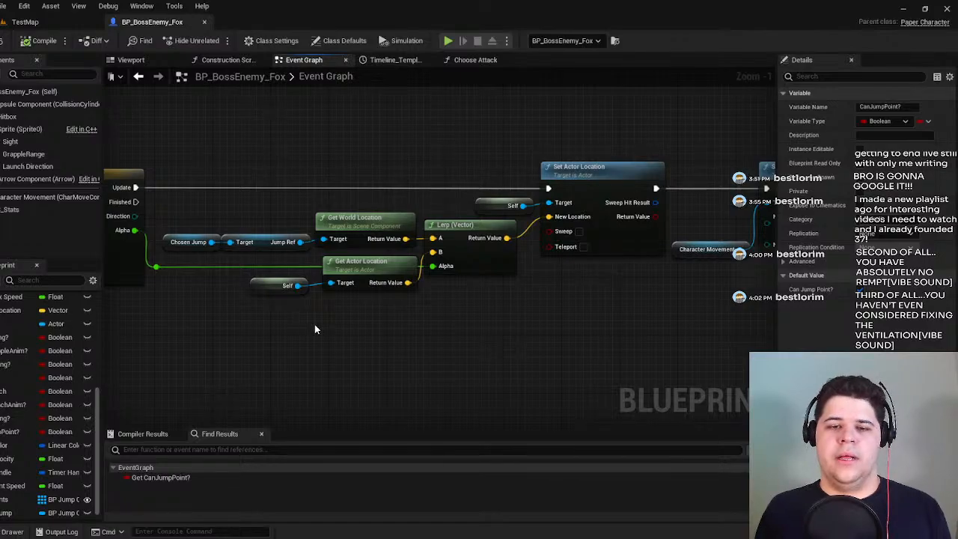
Delete the Get Actor Location node and its Self reference feeding the B input of the jump Lerp.
click(298, 288)
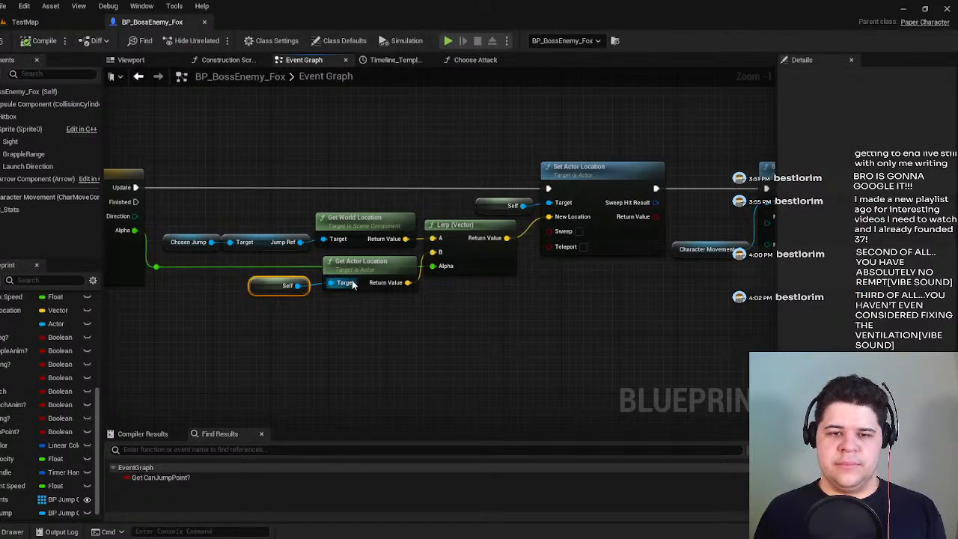
scroll(305, 370, down, 4)
right_drag(305, 370, 322, 343)
scroll(439, 315, down, 3)
scroll(588, 284, up, 5)
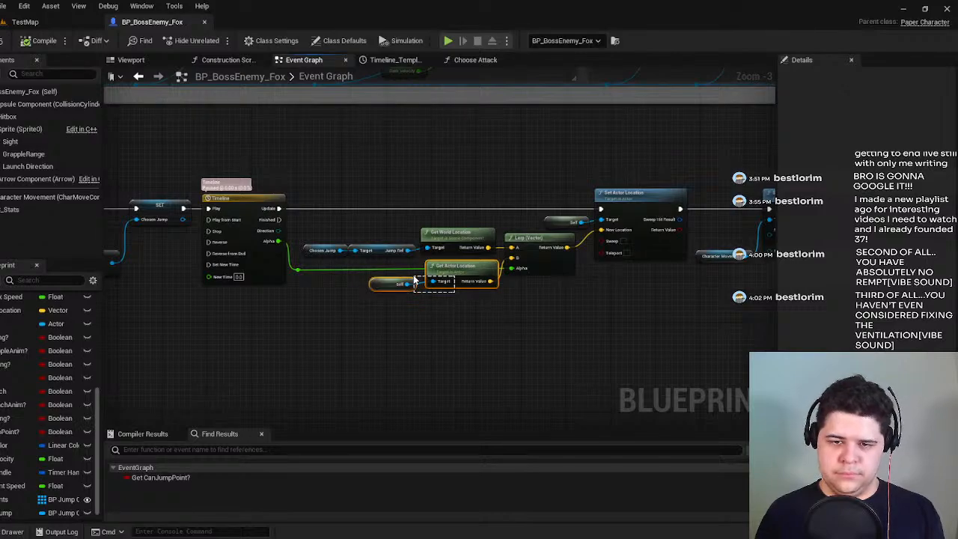
key(Delete)
Find the Realign Player Location section of the event graph and examine how Current Location is set from Get Actor Location.
scroll(321, 337, down, 7)
right_drag(320, 337, 773, 335)
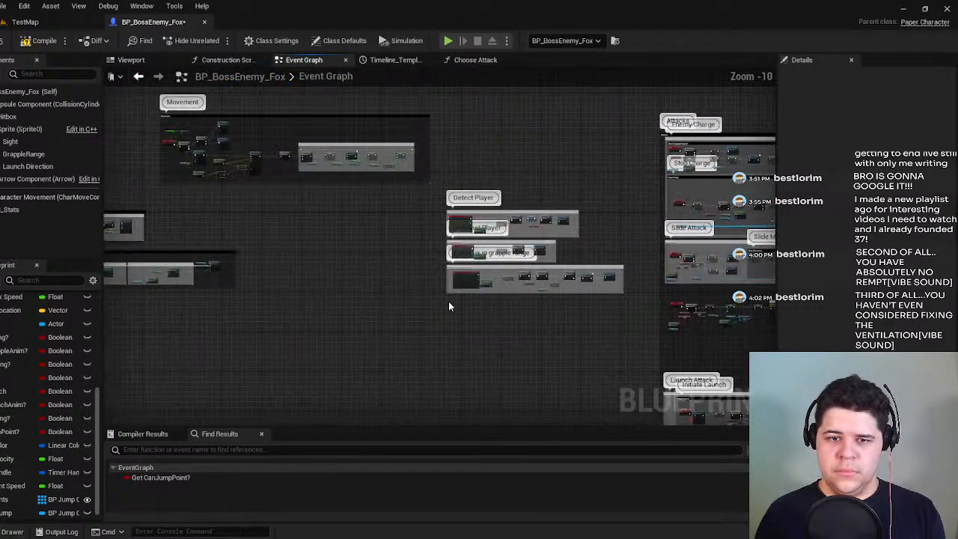
right_drag(225, 282, 510, 284)
scroll(508, 277, up, 9)
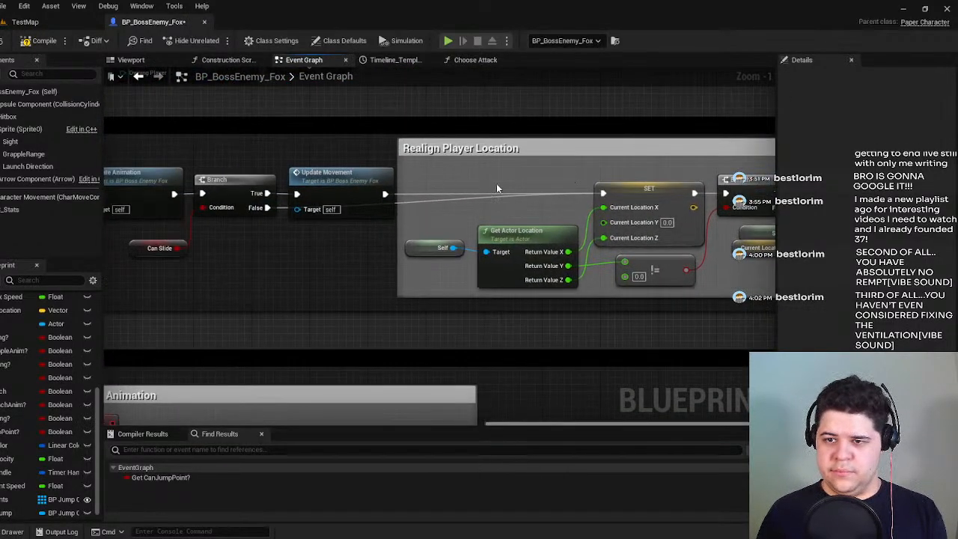
right_drag(496, 188, 406, 216)
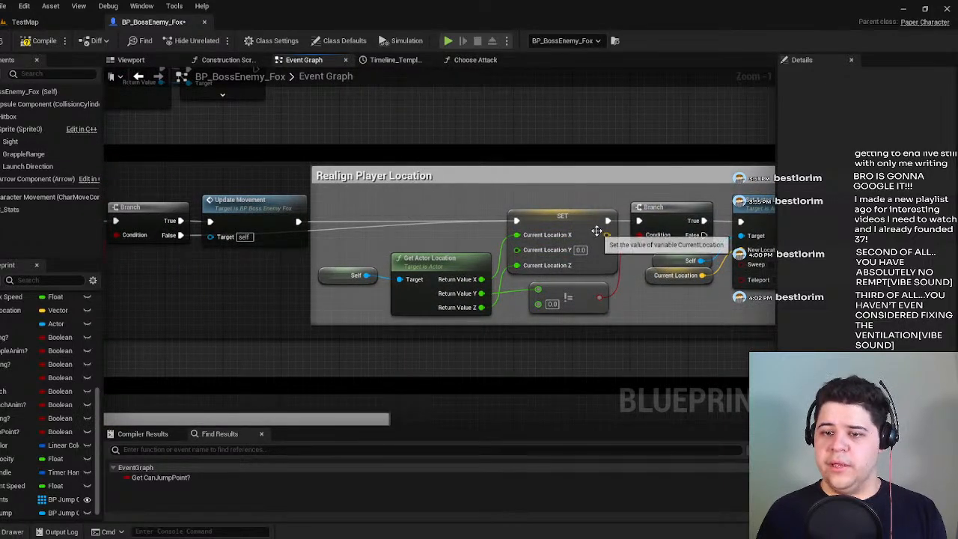
Connect a CurrentLocation getter to the B input of the jump attack's Lerp (Vector), place it beneath Get World Location, and compile the Blueprint.
scroll(598, 231, down, 8)
right_drag(599, 231, 205, 227)
right_drag(693, 329, 260, 286)
scroll(509, 299, up, 3)
right_drag(720, 338, 485, 307)
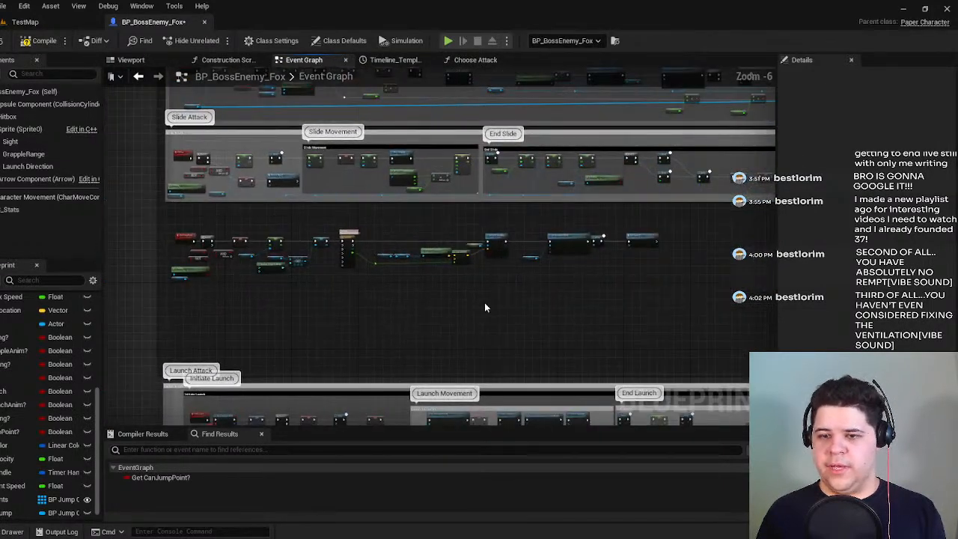
scroll(479, 300, up, 6)
right_drag(405, 254, 635, 366)
right_drag(369, 363, 266, 323)
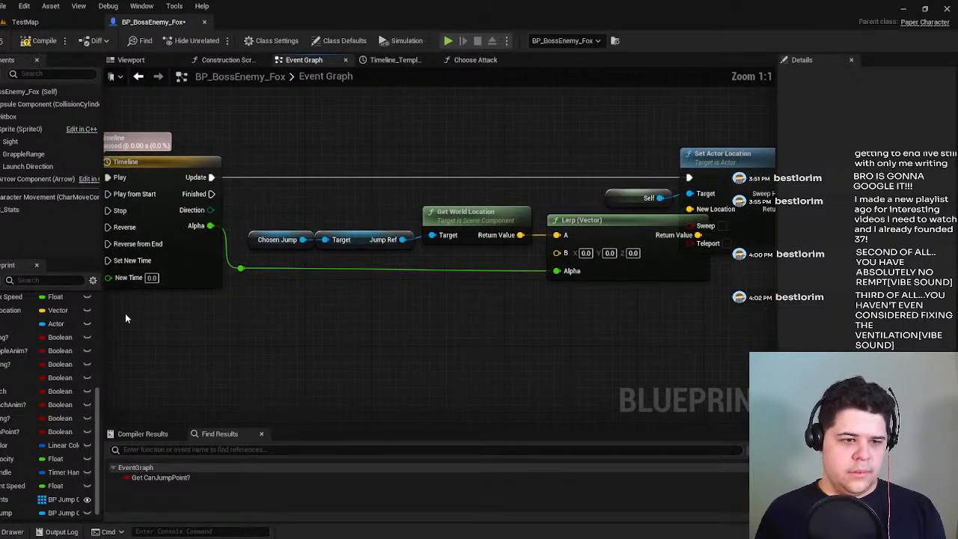
drag(33, 310, 556, 249)
click(448, 306)
drag(392, 290, 441, 256)
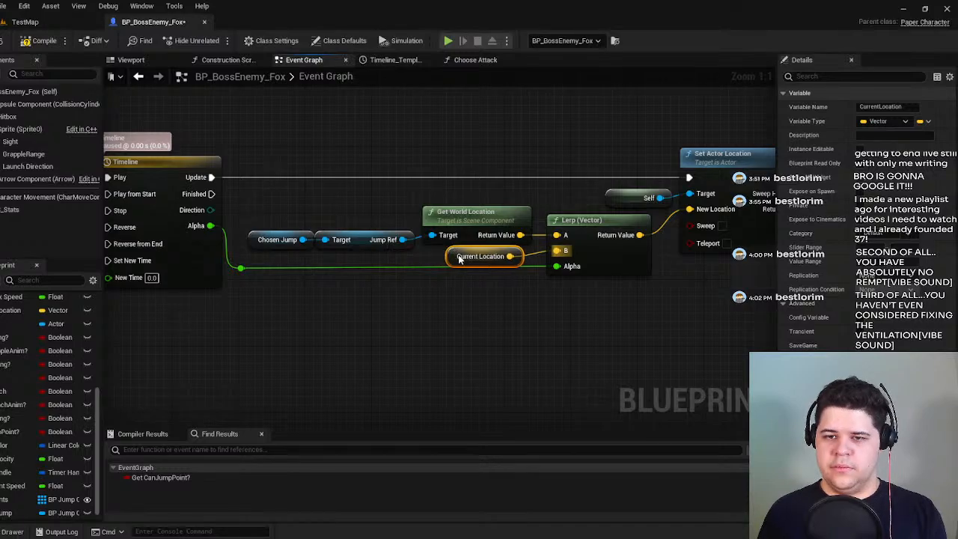
click(39, 41)
Playtest TestMap to check the boss fox's jump with CurrentLocation driving the Lerp.
click(25, 21)
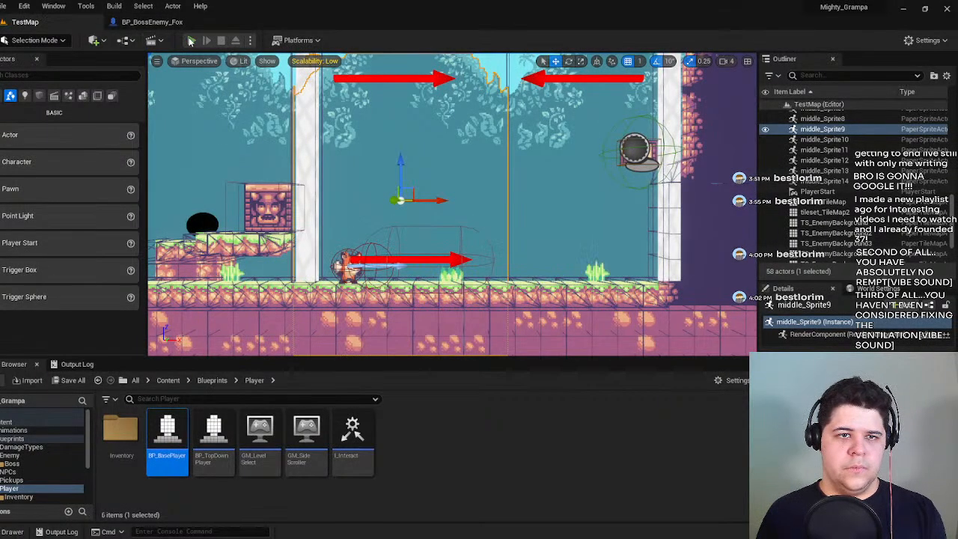
click(191, 40)
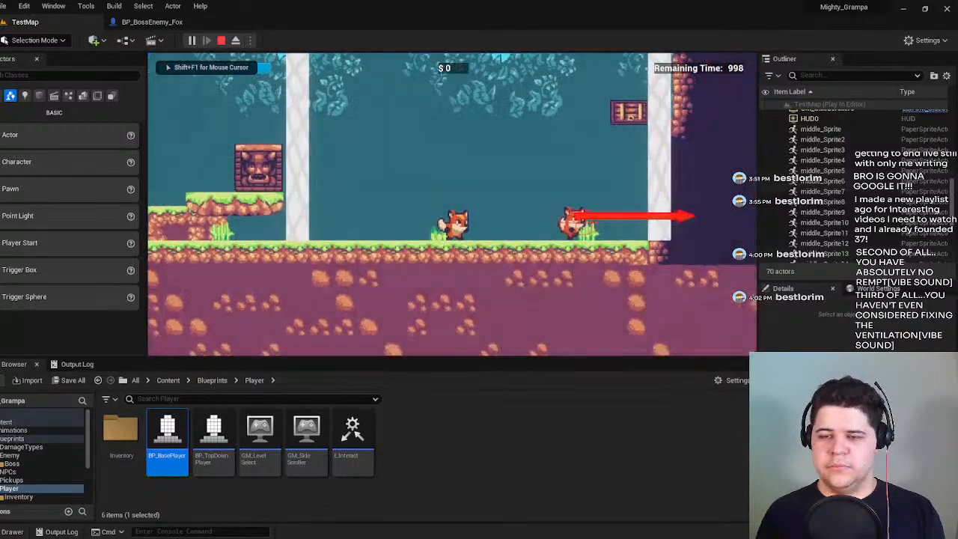
key(space)
key(space)
key(space)
key(d)
key(space)
key(a)
key(space)
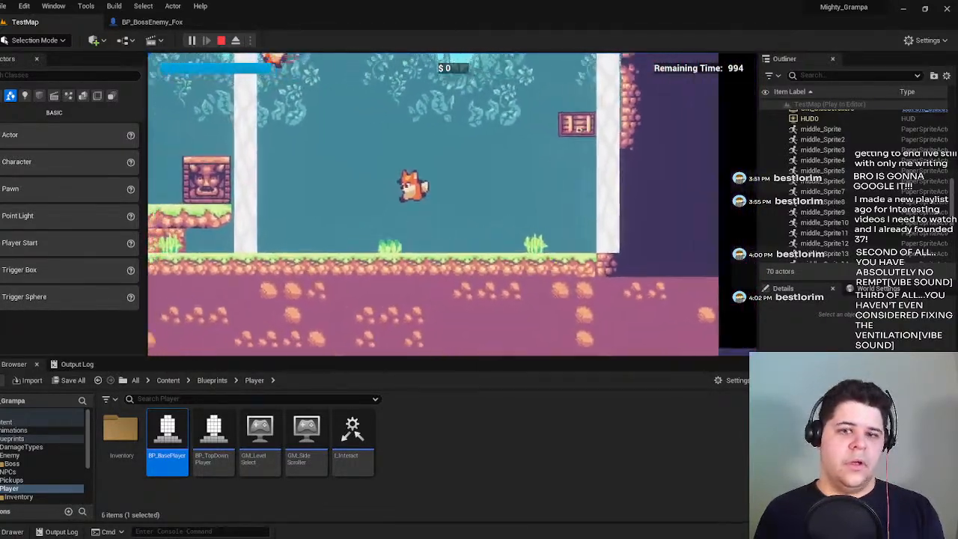
key(Escape)
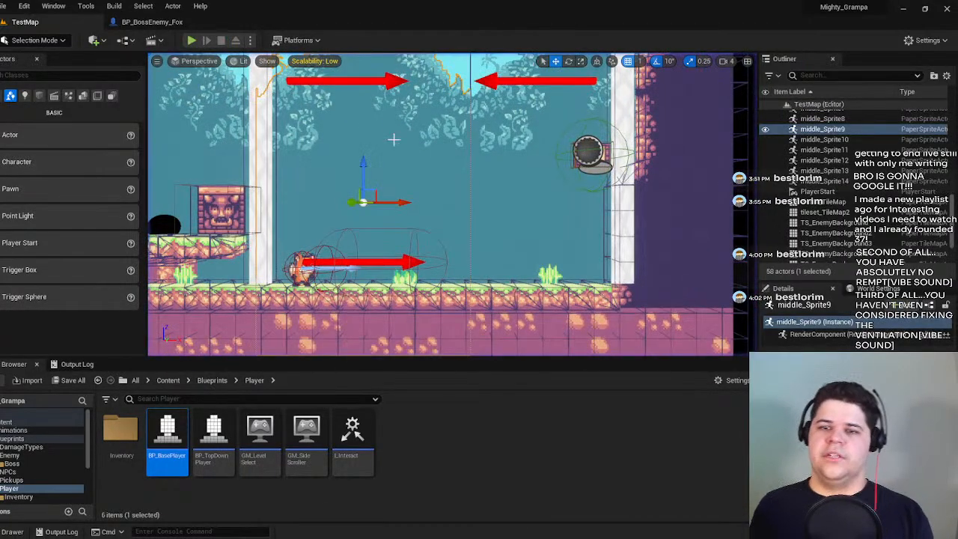
Look over the FindJumpPoint nodes and the neighbouring attack groups in the BP_BossEnemy_Fox event graph.
click(152, 21)
scroll(328, 191, down, 7)
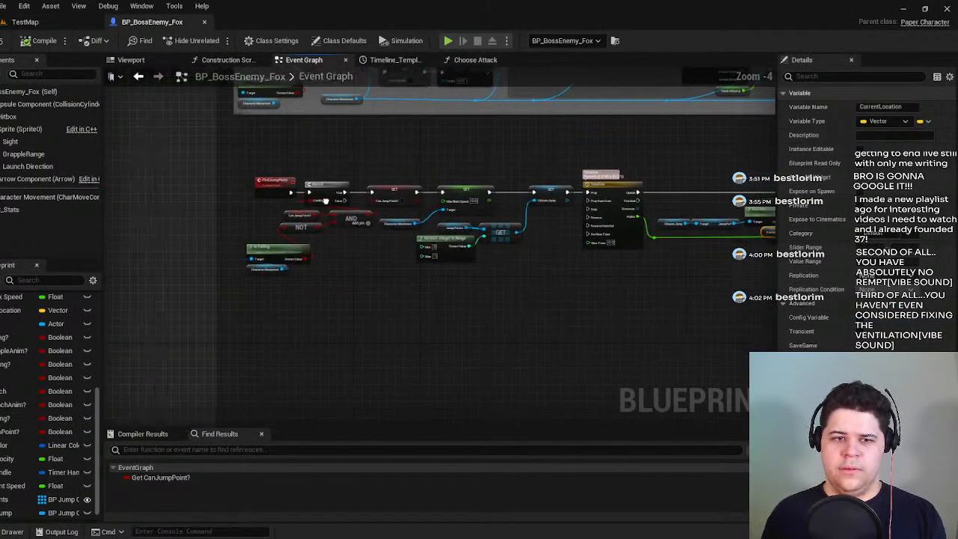
scroll(256, 244, down, 4)
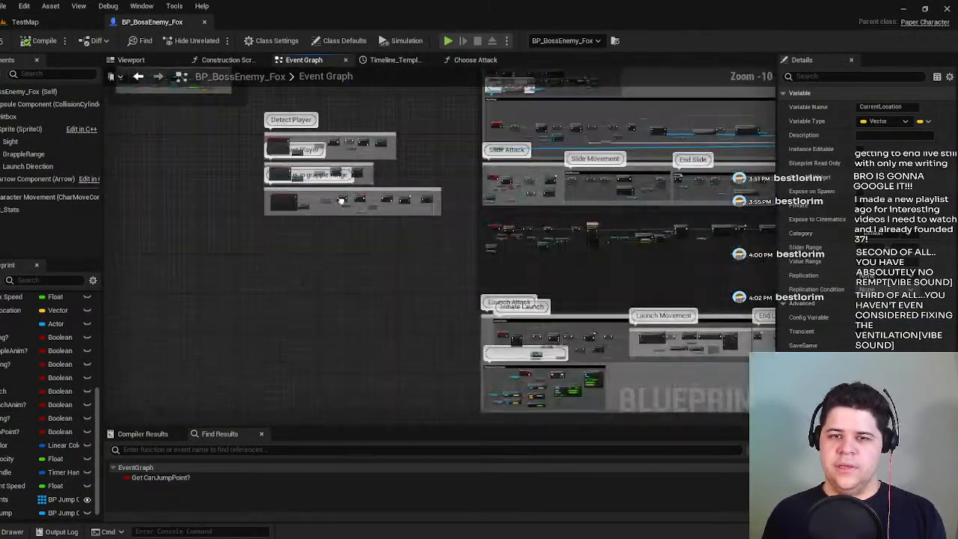
right_drag(424, 256, 333, 215)
scroll(334, 215, up, 1)
scroll(333, 216, down, 2)
Playtest TestMap once more, moving and jumping beneath the boss fox to watch how it behaves at the pillar.
click(64, 29)
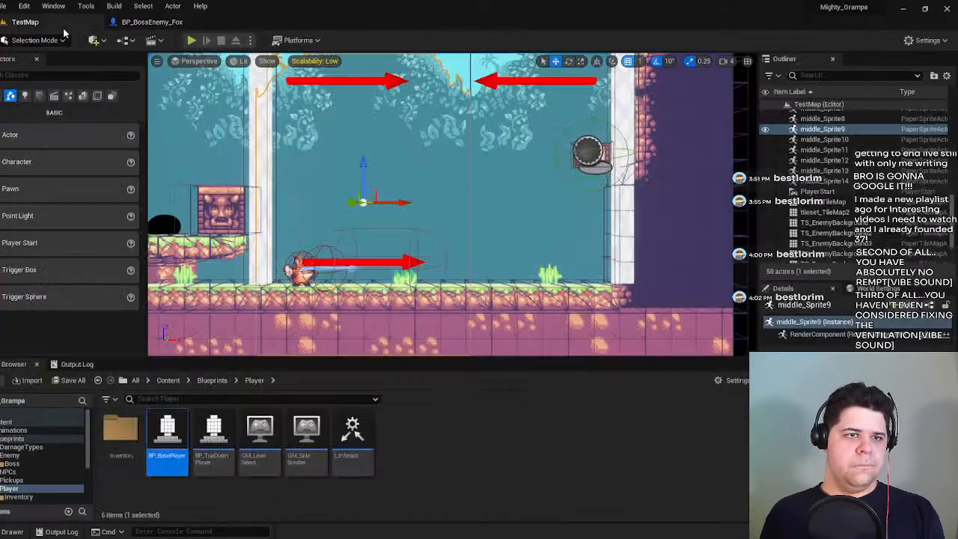
click(191, 40)
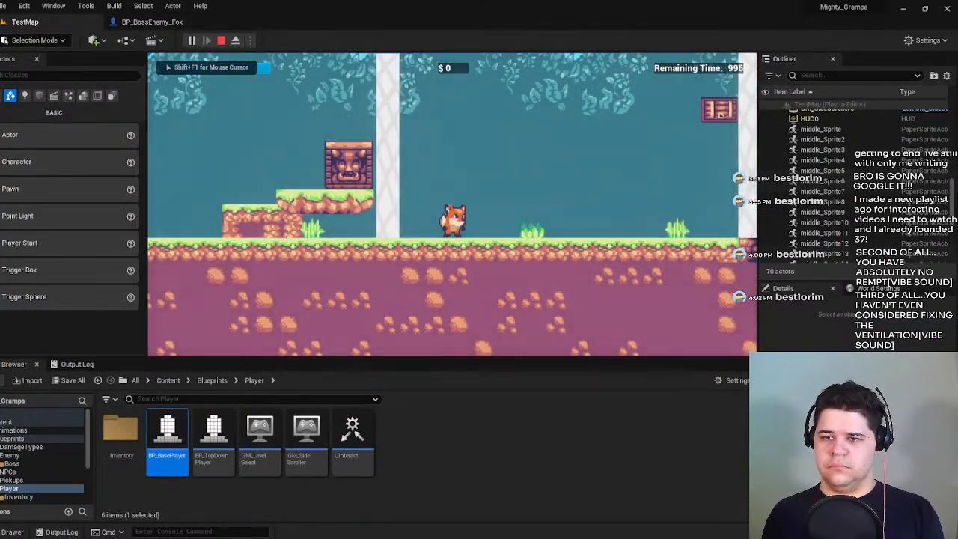
key(d)
key(space)
key(a)
key(space)
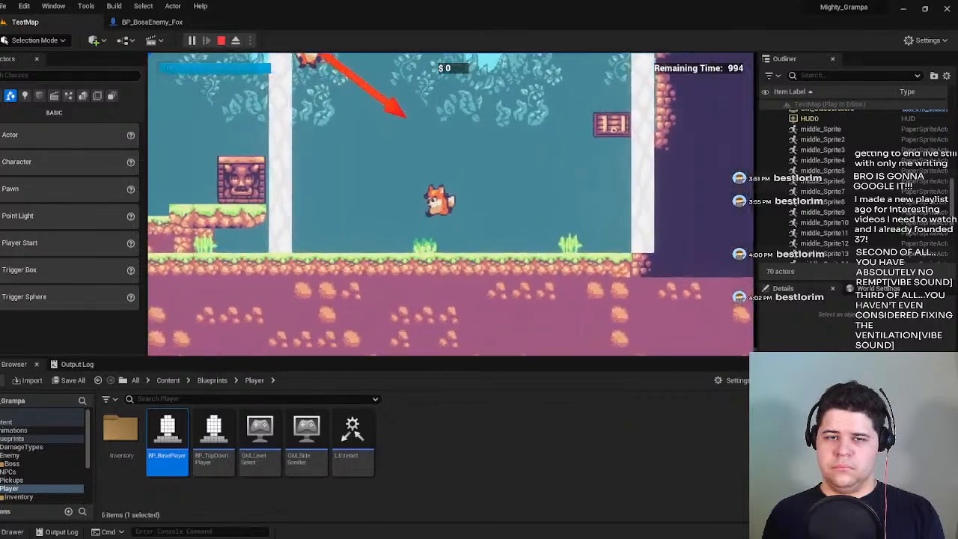
key(a)
key(d)
key(space)
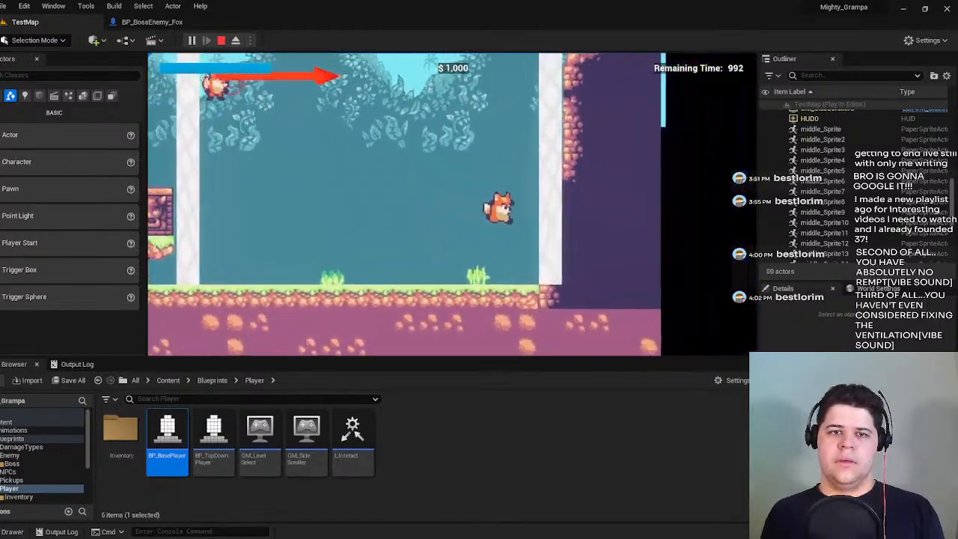
key(a)
key(d)
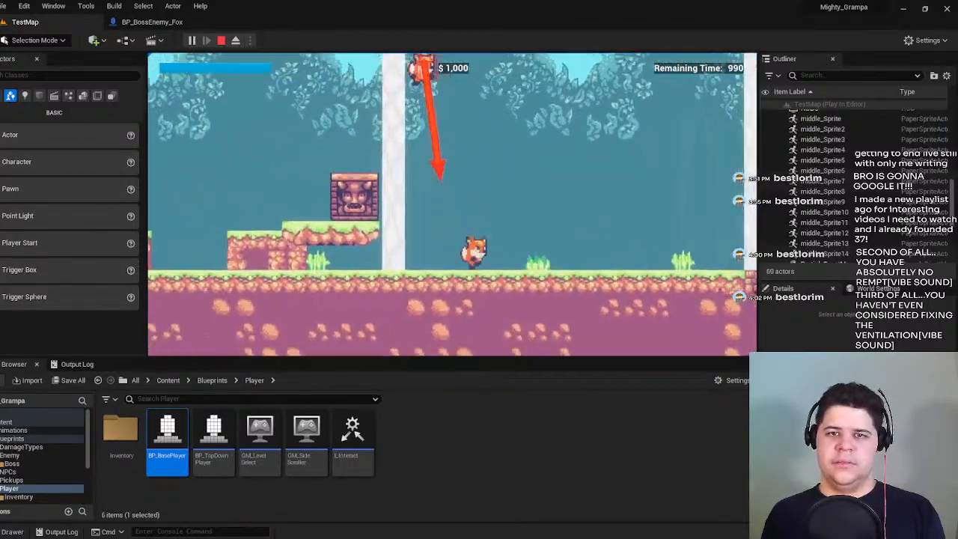
key(space)
key(a)
key(d)
key(space)
key(a)
key(space)
key(Escape)
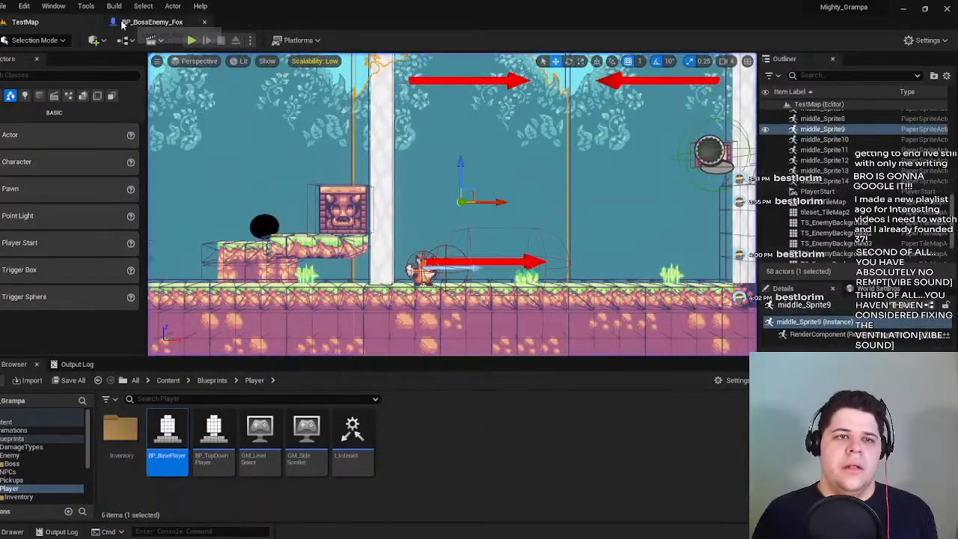
In BP_BossEnemy_Fox, shift the jump attack's nodes from Set Chosen Jump onward farther right, opening a gap after Set Max Walk Speed.
click(122, 25)
right_drag(362, 186, 582, 295)
scroll(484, 247, up, 4)
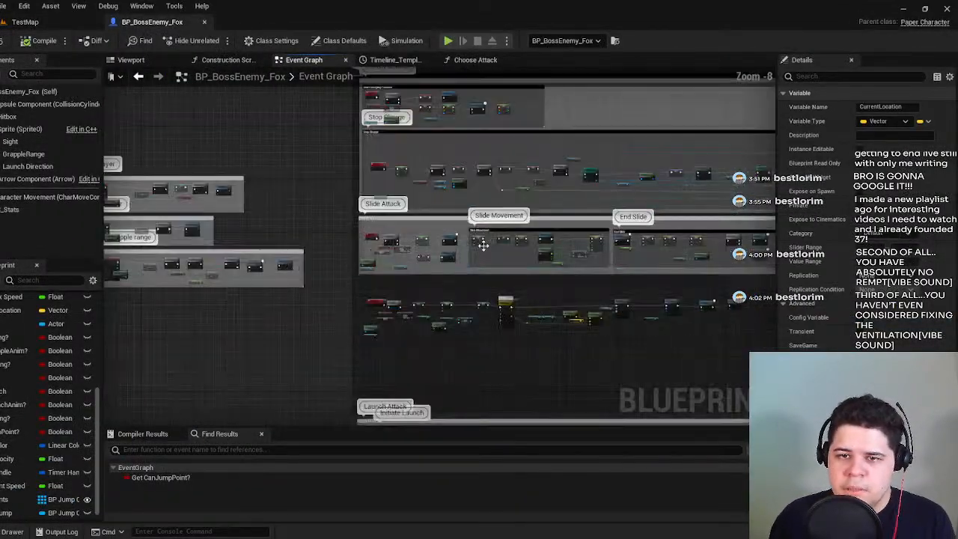
scroll(466, 332, up, 5)
right_drag(357, 282, 238, 284)
scroll(319, 280, down, 1)
drag(278, 271, 258, 256)
right_drag(396, 296, 215, 326)
scroll(217, 328, down, 1)
drag(171, 243, 642, 326)
scroll(375, 325, up, 1)
right_drag(376, 325, 591, 329)
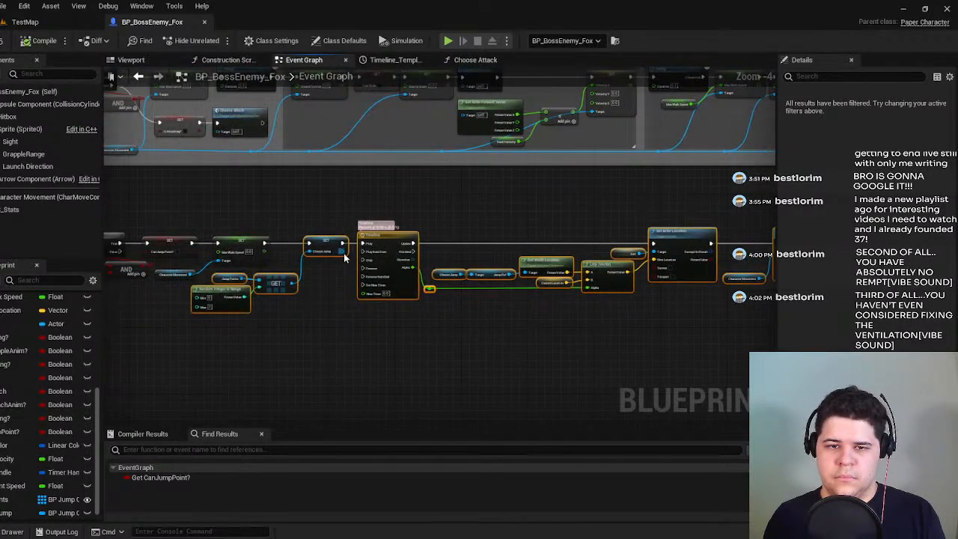
drag(332, 243, 398, 247)
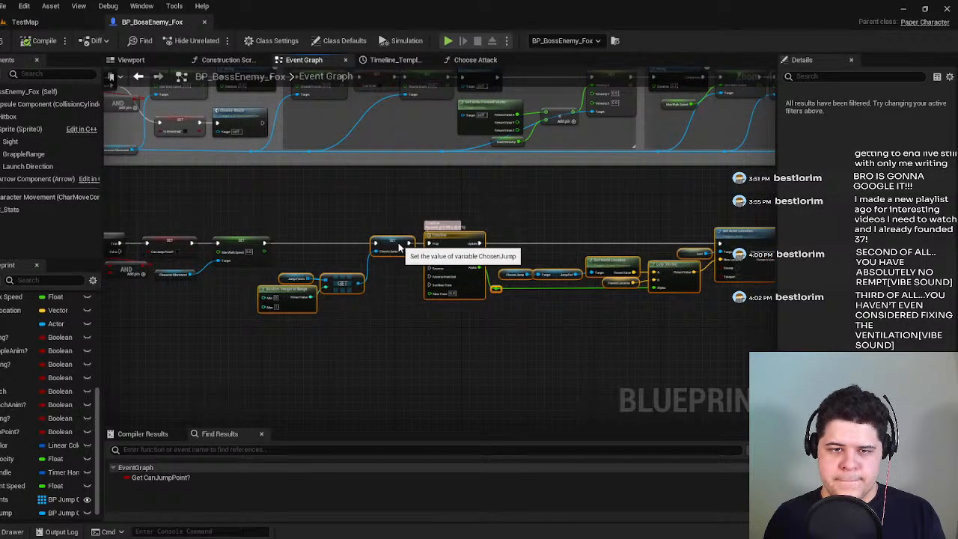
Add a Delay with Duration 0.8 in the gap between Set Max Walk Speed and Set Chosen Jump.
right_drag(439, 322, 169, 356)
right_drag(554, 372, 671, 348)
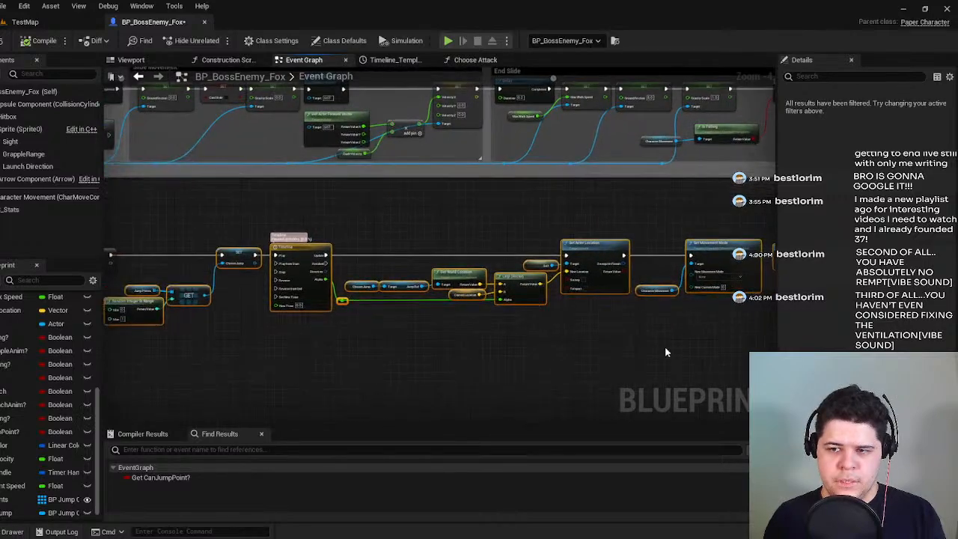
right_drag(733, 316, 656, 314)
right_drag(239, 380, 464, 359)
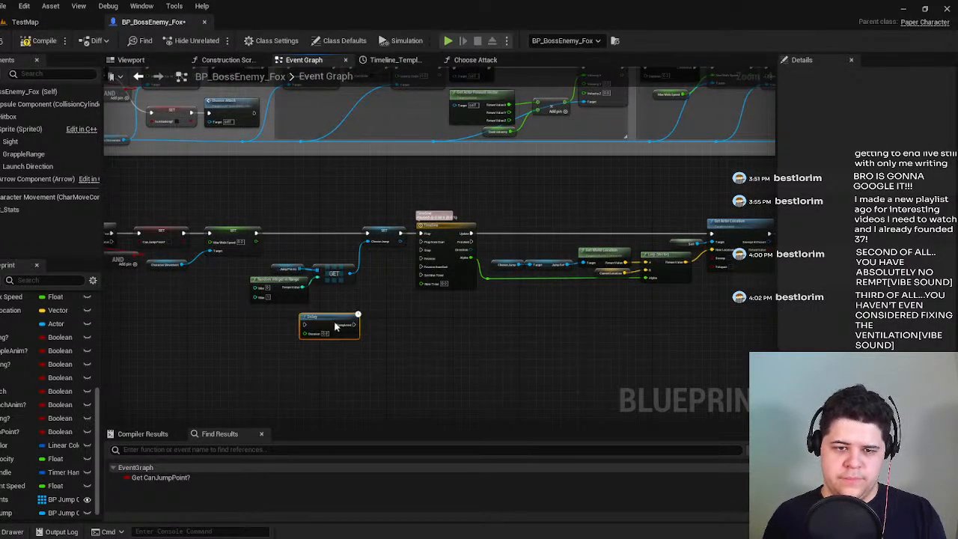
scroll(254, 253, up, 4)
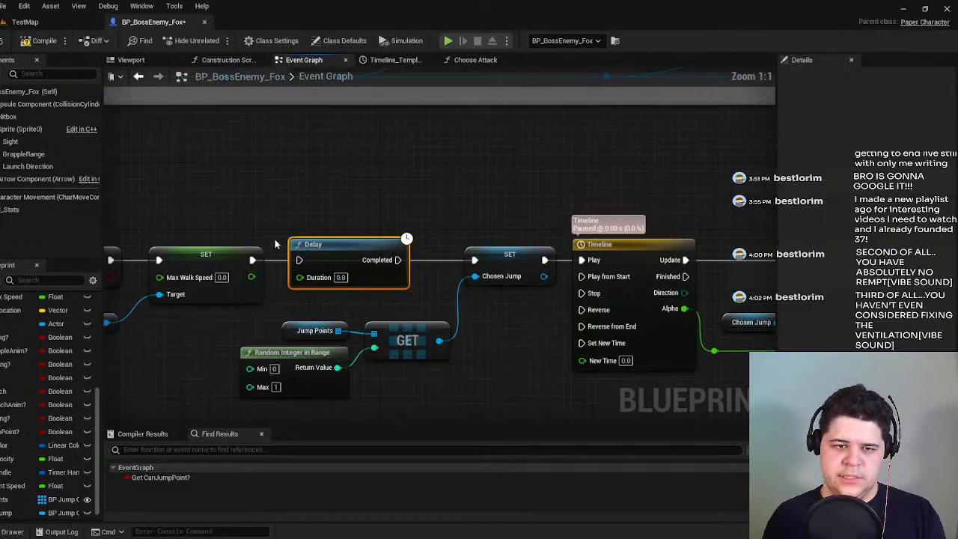
Connect the 0.8 s Delay's Completed output to the Set Chosen Jump node, and compile and save the boss blueprint.
drag(398, 260, 475, 261)
drag(365, 250, 374, 250)
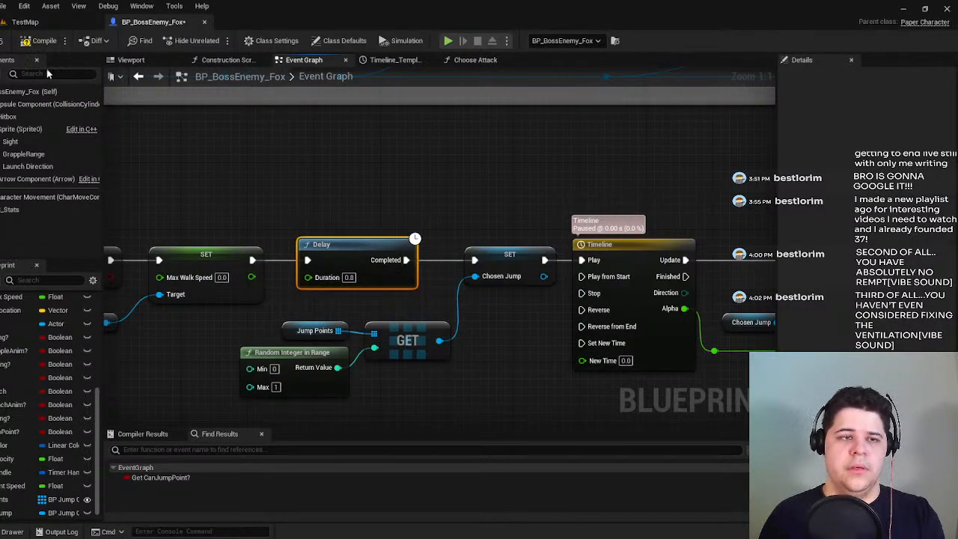
click(31, 42)
click(4, 40)
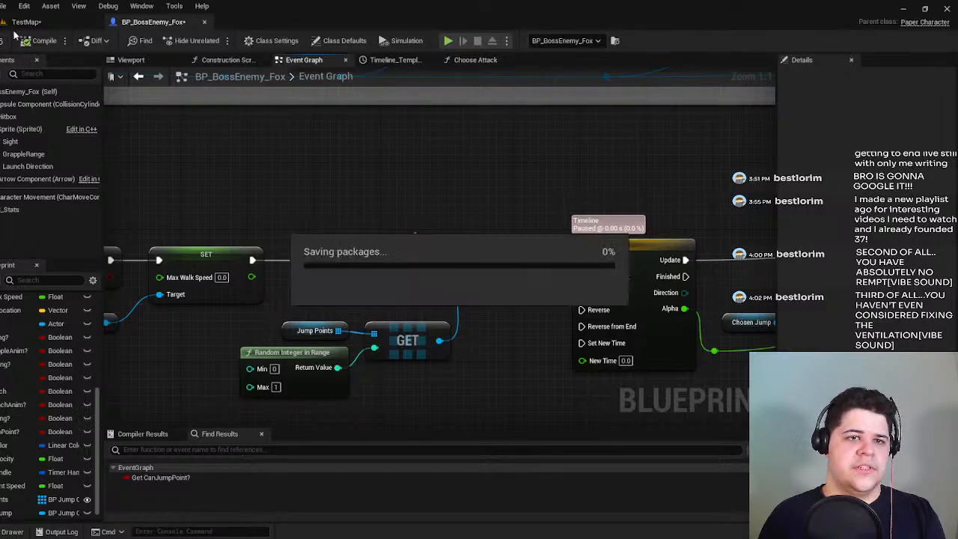
click(25, 21)
click(152, 22)
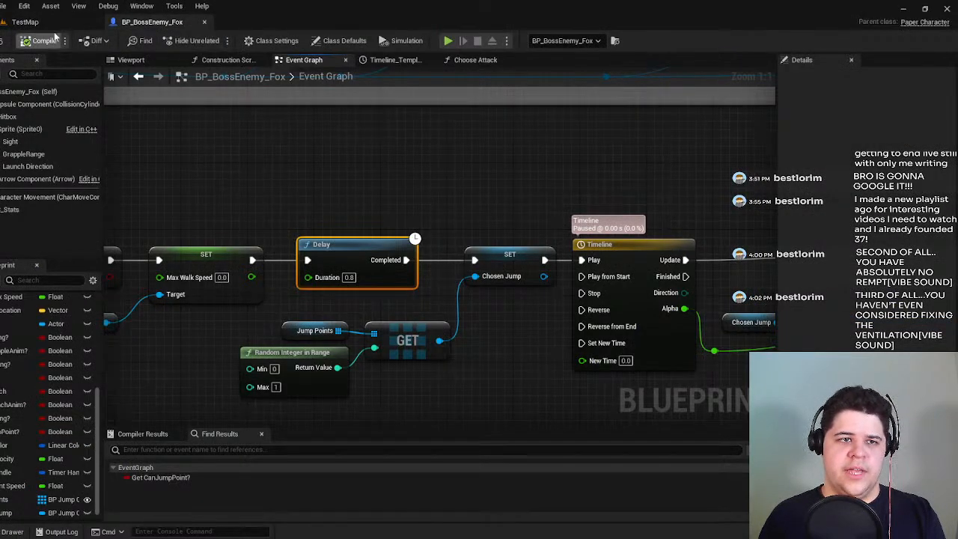
Playtest TestMap and watch how the fox boss moves to its jump point while dodging it, and end the session.
click(24, 22)
click(193, 40)
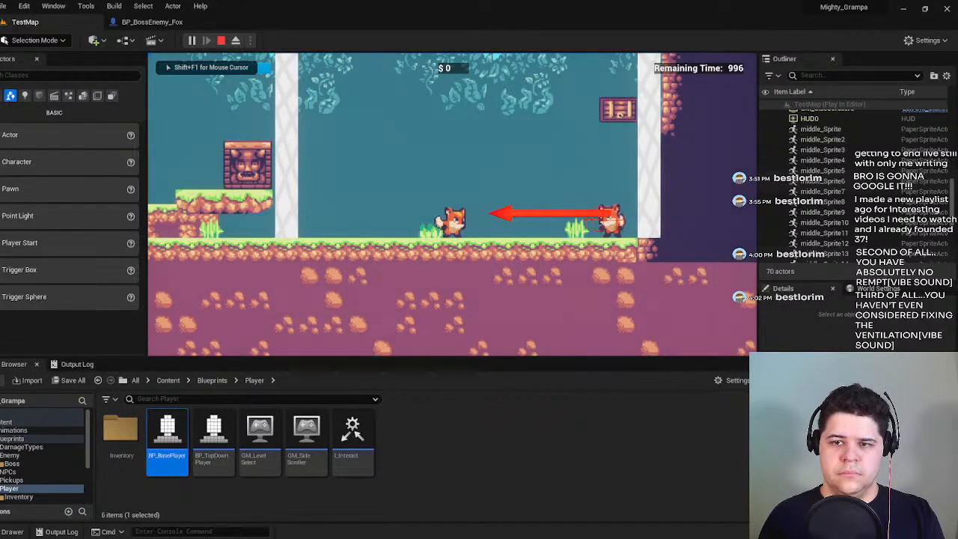
key(space)
key(a)
key(d)
key(space)
key(a)
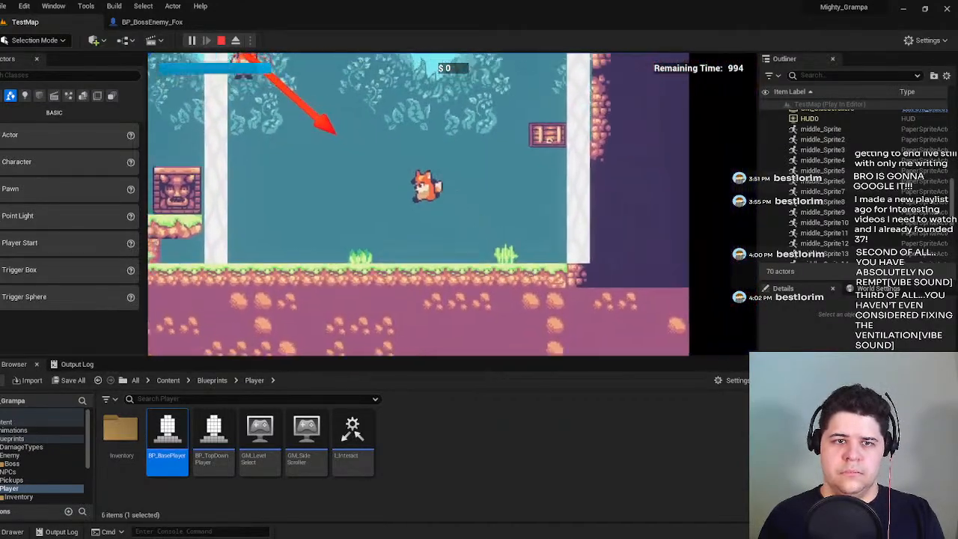
key(d)
key(space)
key(Escape)
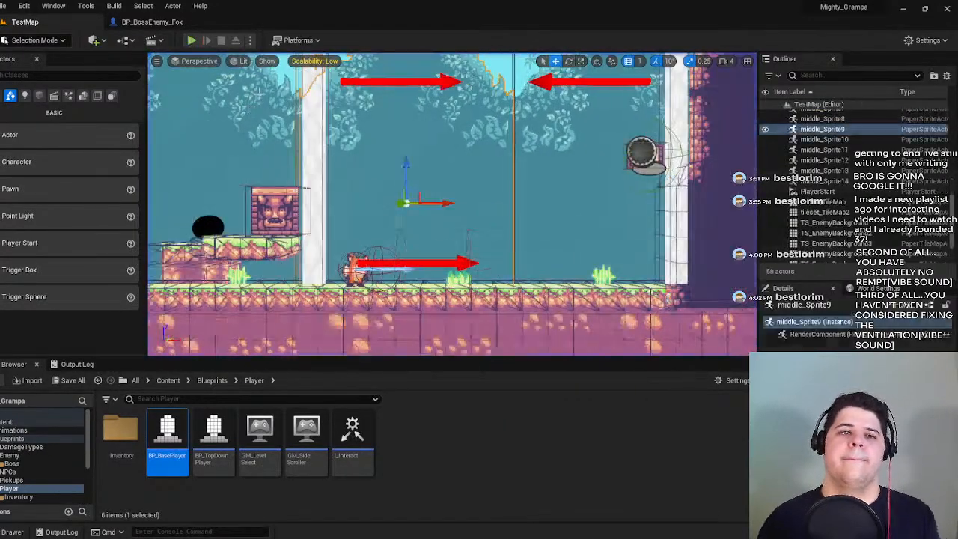
Add a breakpoint to the Set Chosen Jump node in the boss's event graph.
click(151, 21)
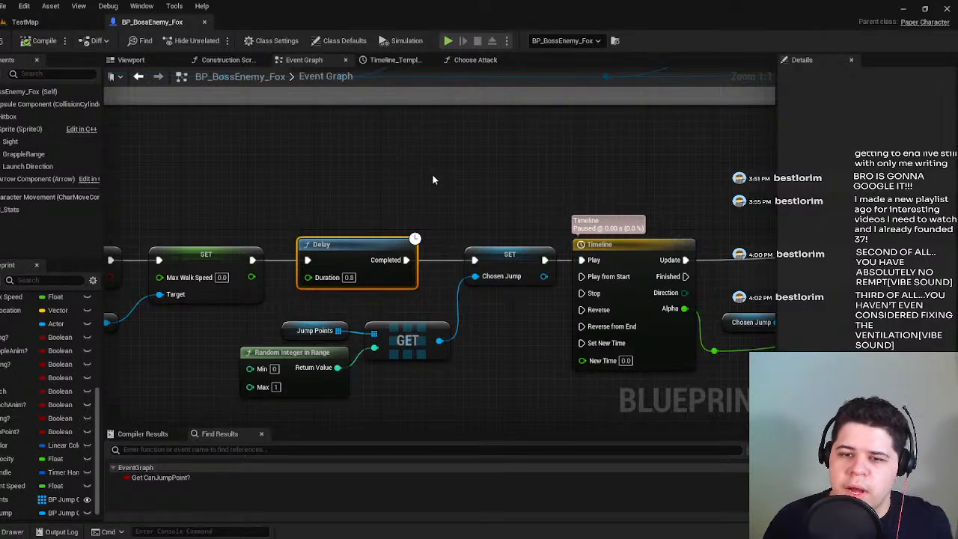
click(510, 262)
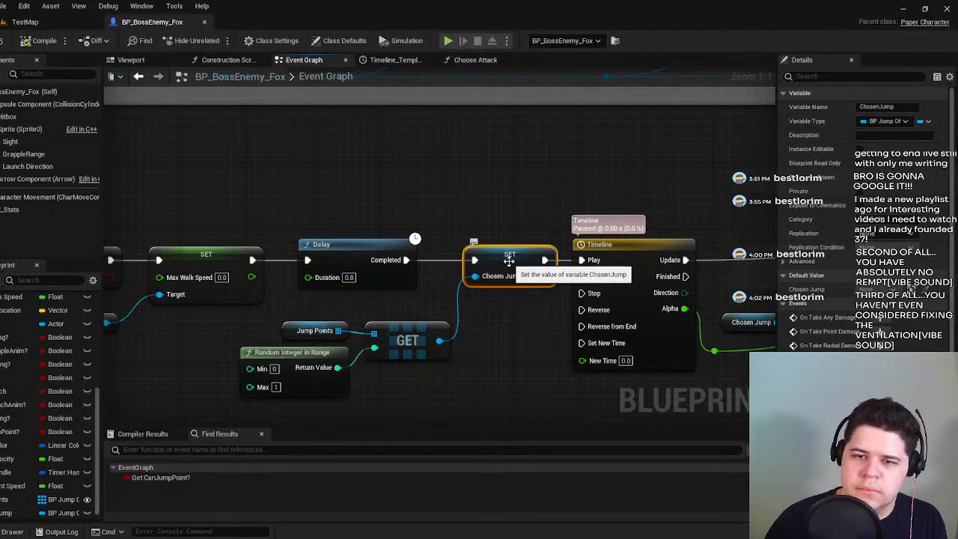
key(F9)
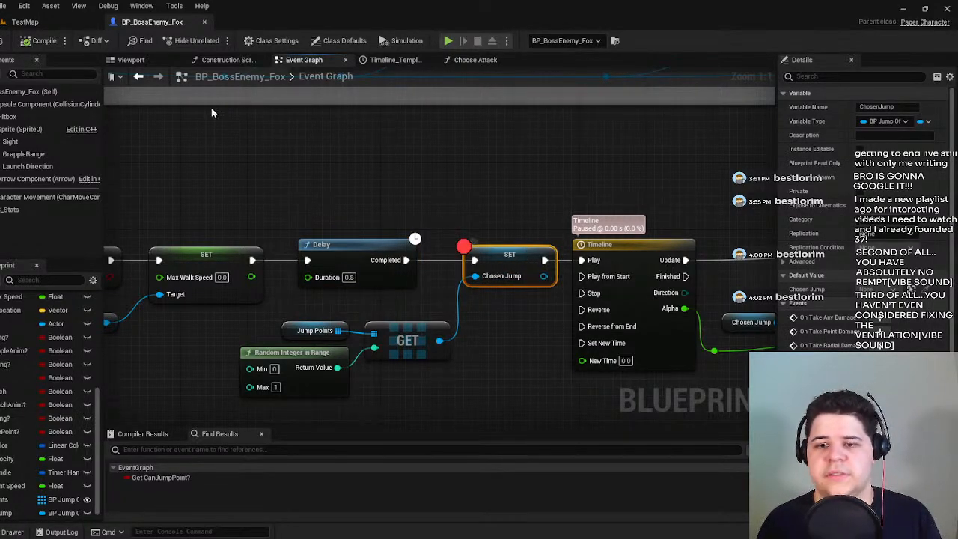
Run TestMap to the breakpoint, step into the Timeline, examine the chain up to the set-location node, and stop the session.
click(36, 22)
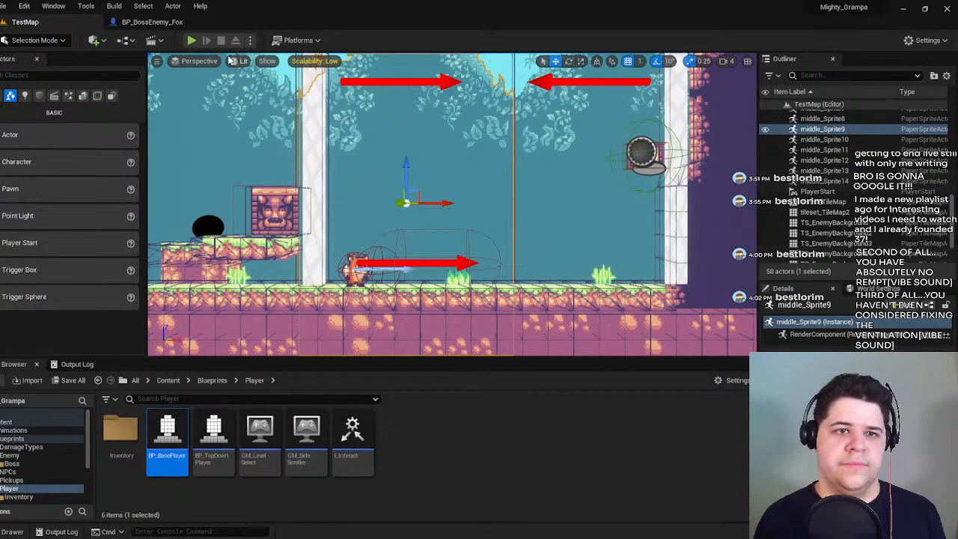
click(192, 40)
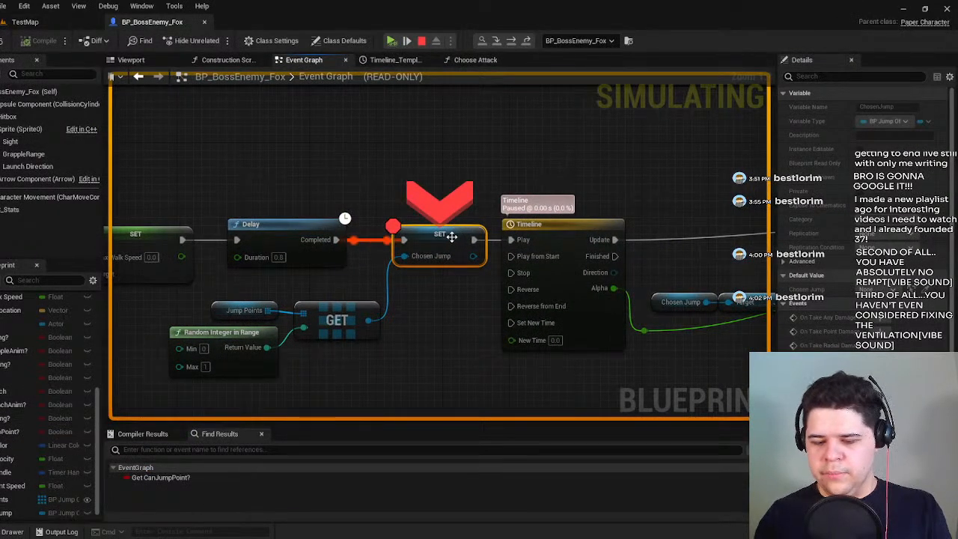
key(F10)
key(F10)
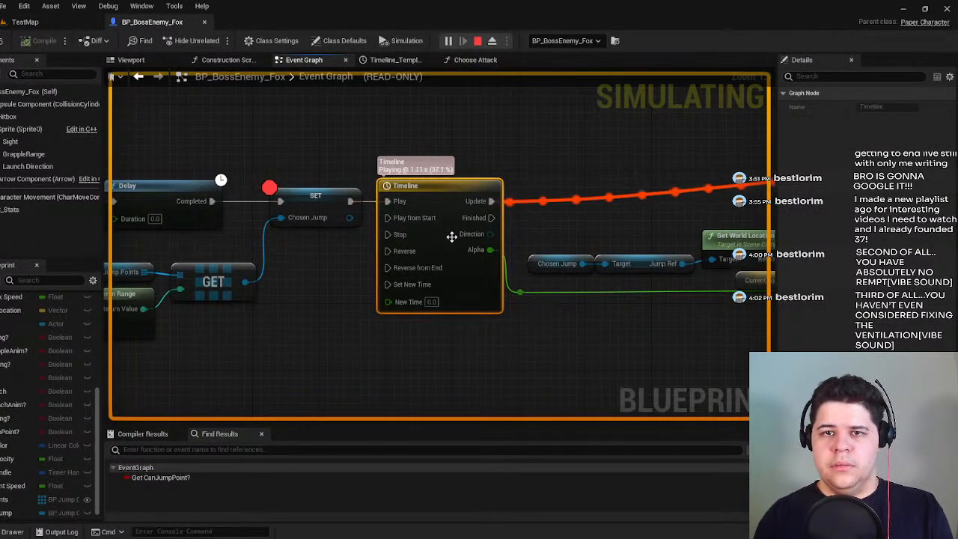
right_drag(745, 146, 492, 168)
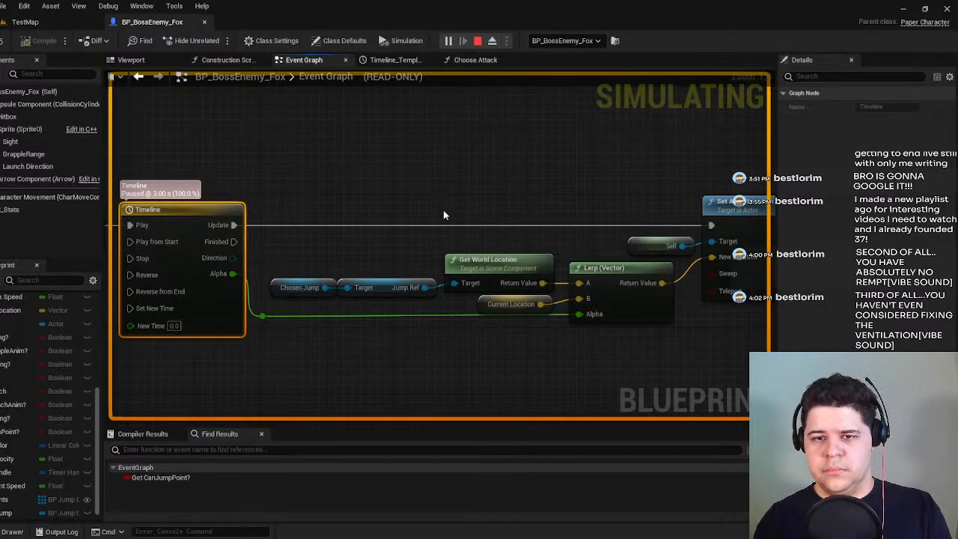
click(726, 215)
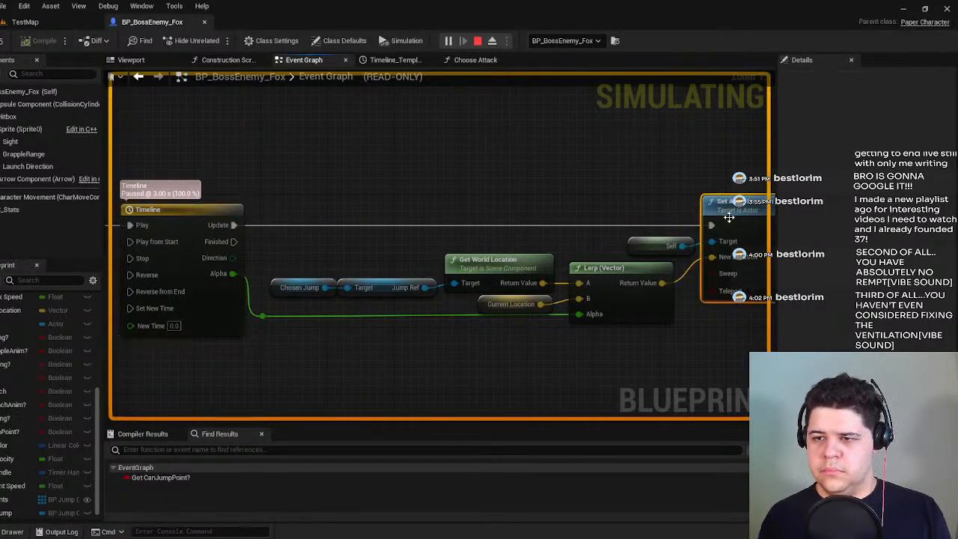
key(Escape)
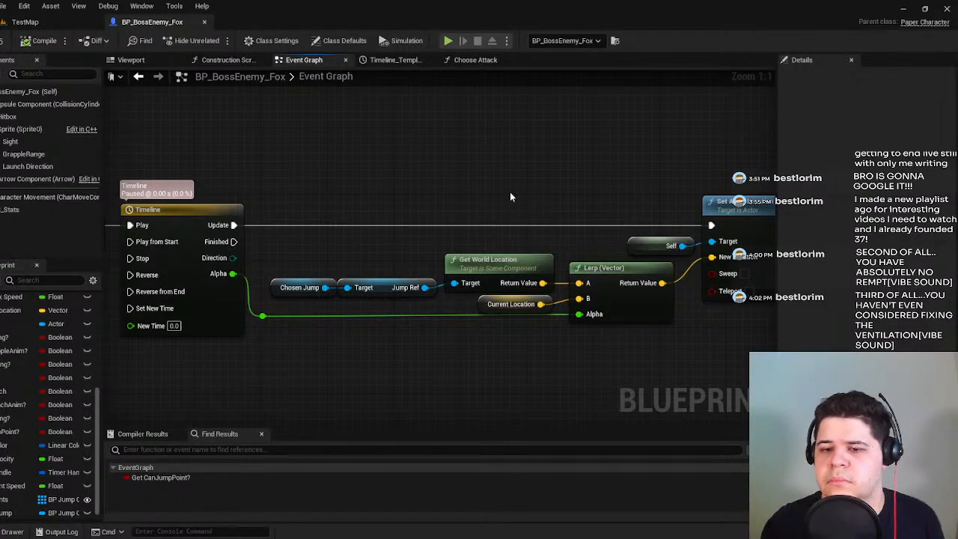
Rewire the Lerp so Current Location feeds A and the jump point's world location feeds B, and line up its input nodes.
alt+click(565, 287)
drag(513, 306, 579, 299)
drag(358, 268, 316, 241)
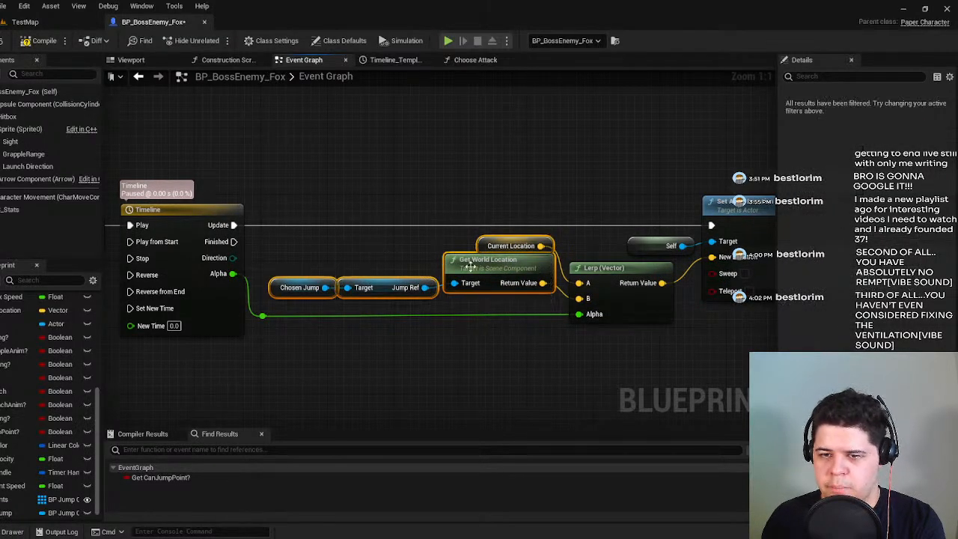
drag(500, 268, 500, 284)
click(434, 248)
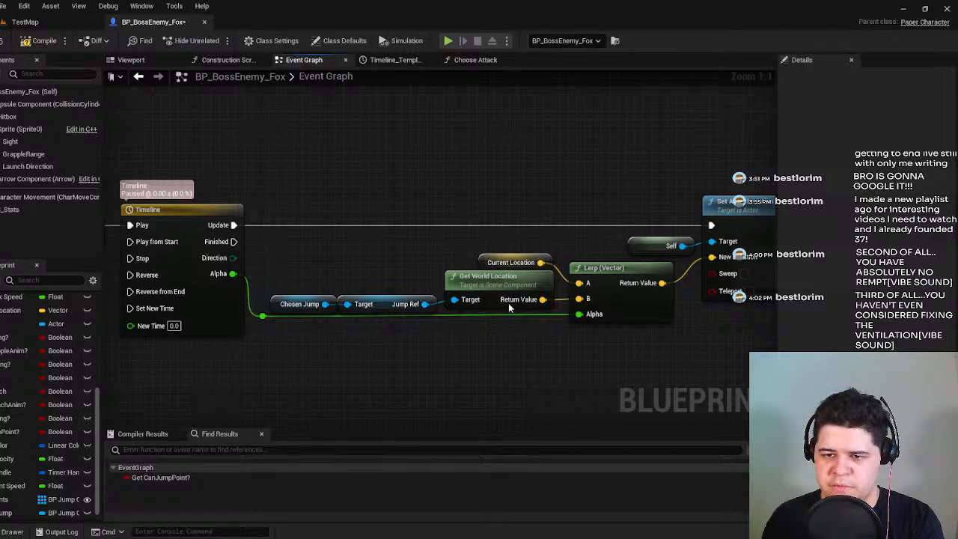
drag(470, 316, 317, 257)
drag(503, 280, 517, 295)
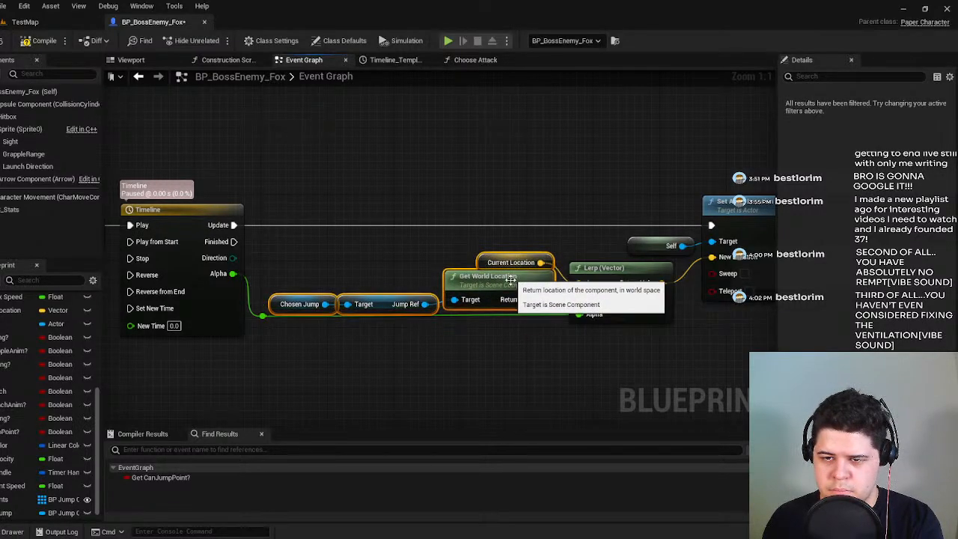
click(516, 338)
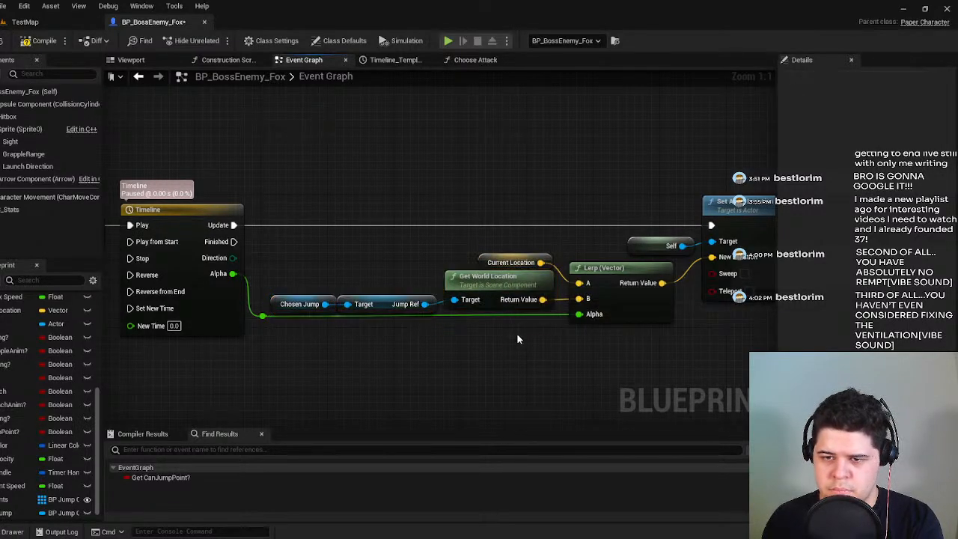
Compile and save the boss blueprint, and clear the Set Chosen Jump breakpoint after stopping the test run.
click(33, 42)
click(24, 22)
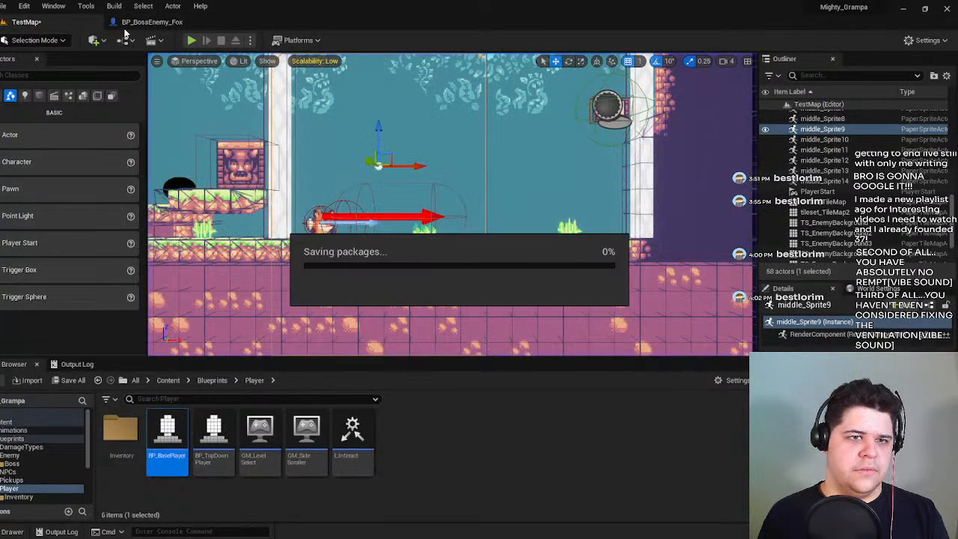
click(192, 40)
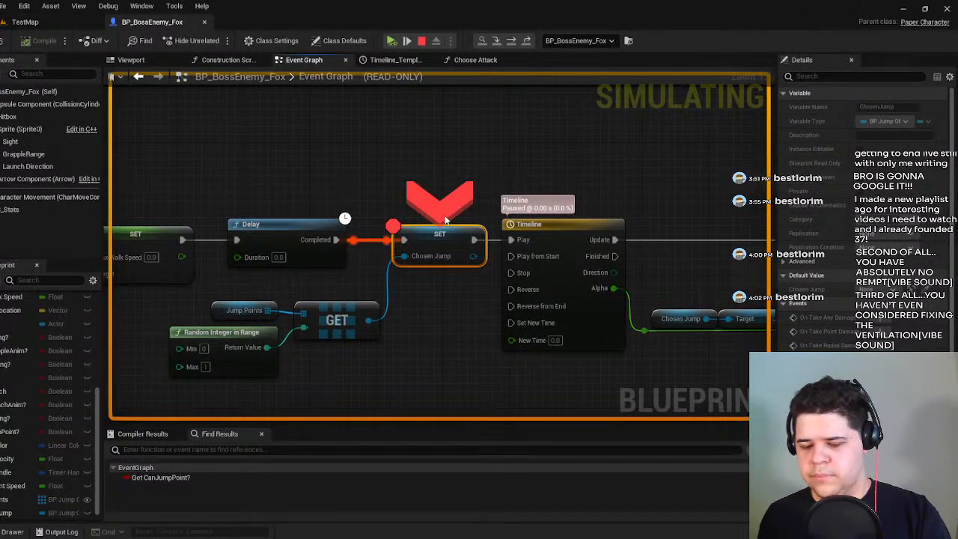
click(423, 40)
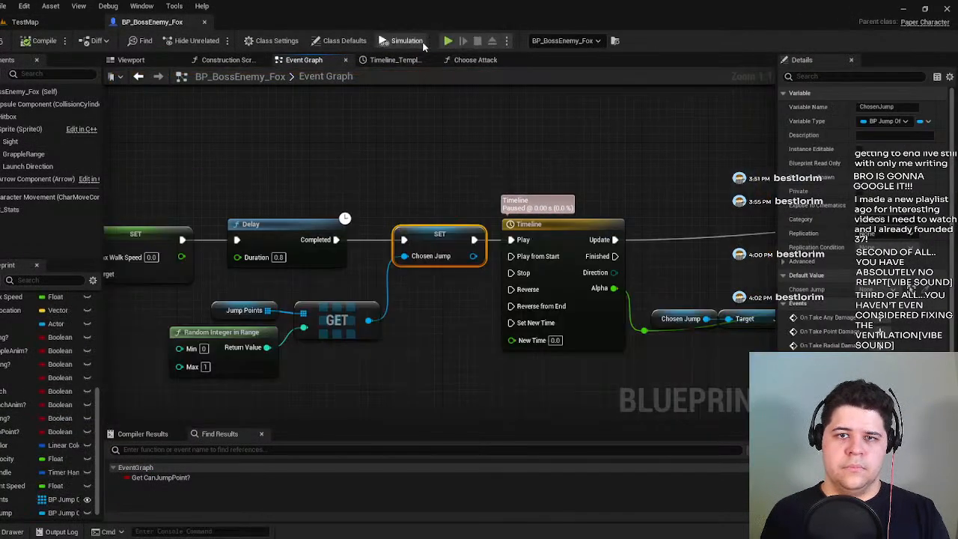
click(24, 6)
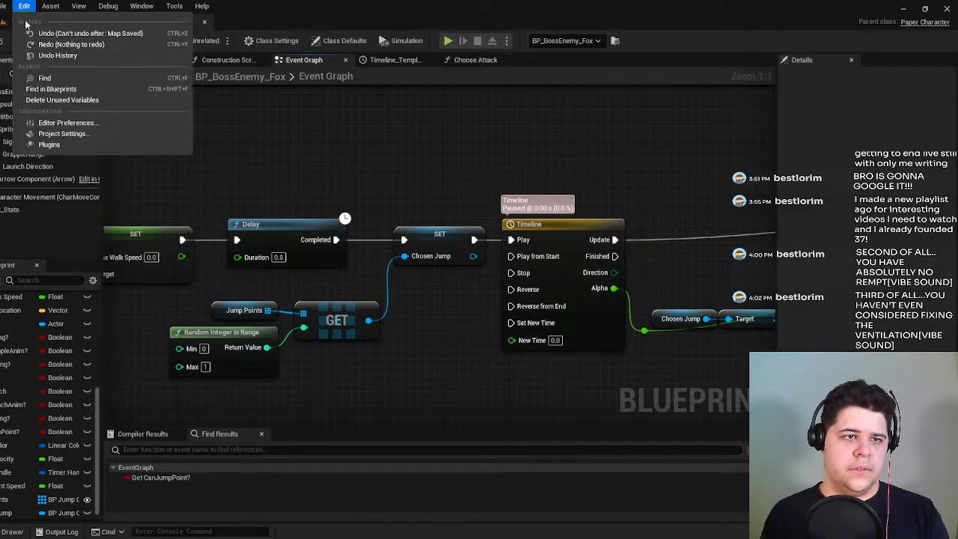
Playtest TestMap, moving and jumping the player around the arena to watch the fox boss's jump and launch behaviour, and stop the session.
click(22, 21)
click(191, 40)
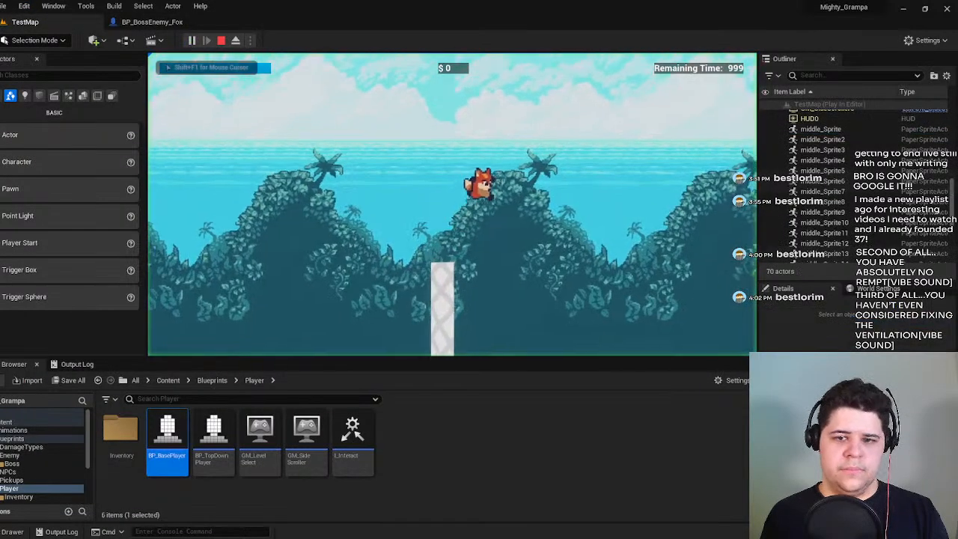
key(a)
key(d)
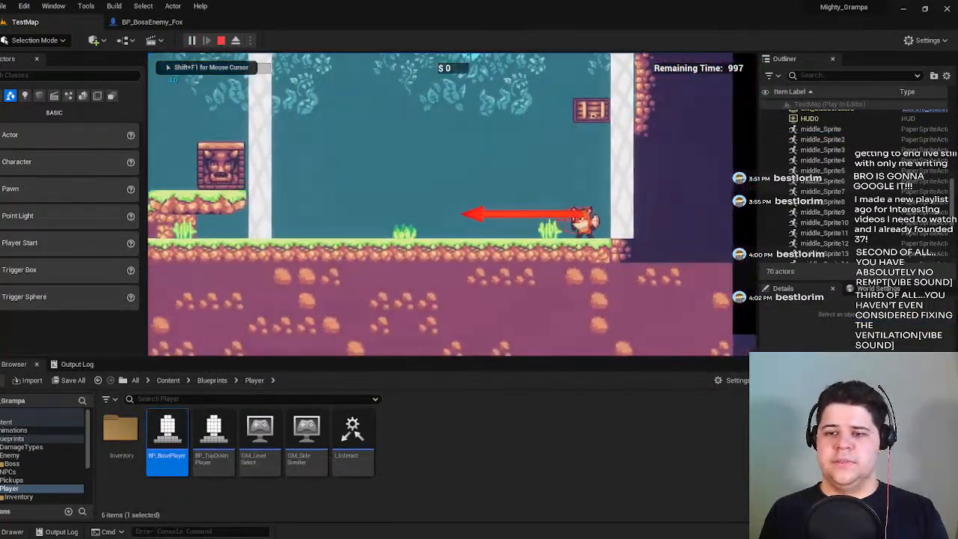
key(a)
key(space)
key(d)
key(space)
key(space)
key(a)
key(d)
key(space)
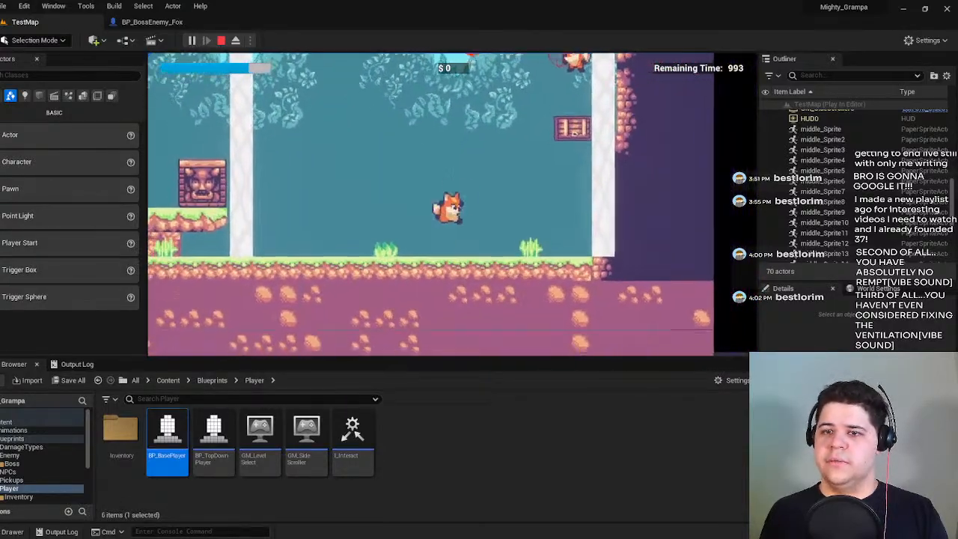
key(a)
key(space)
key(d)
key(space)
key(a)
key(d)
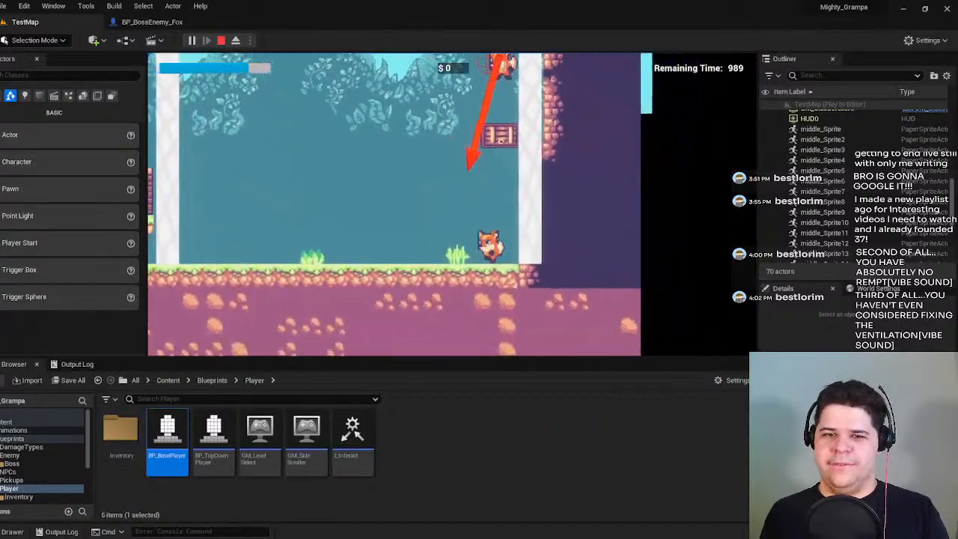
key(a)
key(space)
key(d)
key(space)
key(a)
key(space)
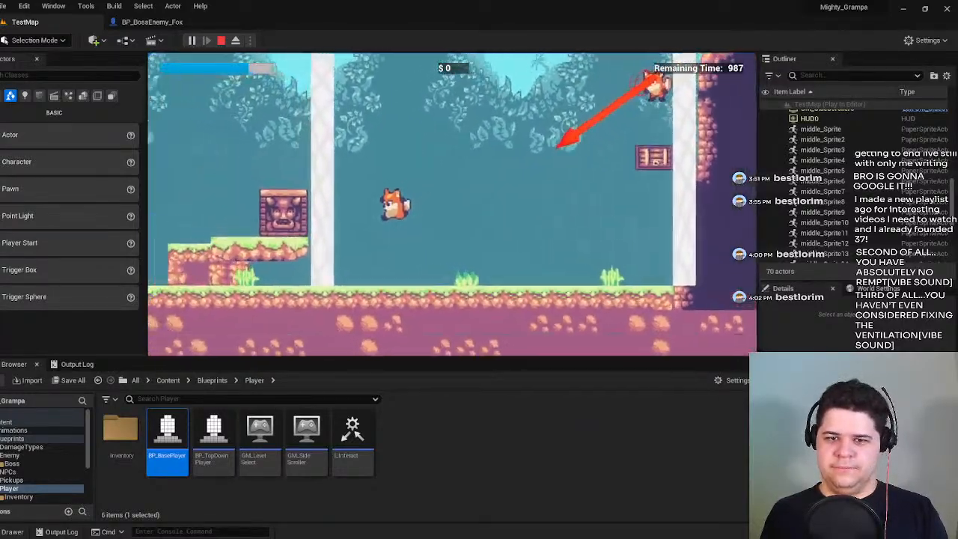
key(space)
key(d)
key(a)
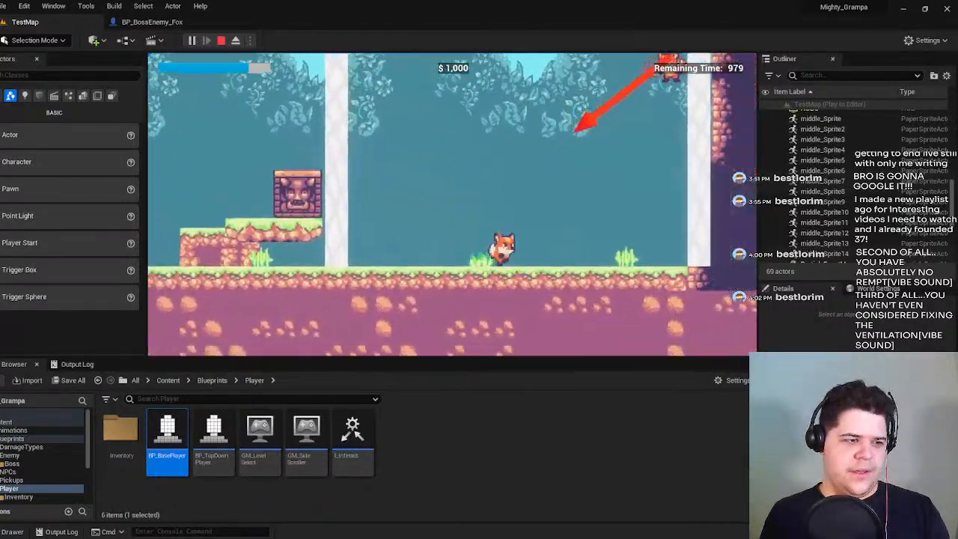
key(a)
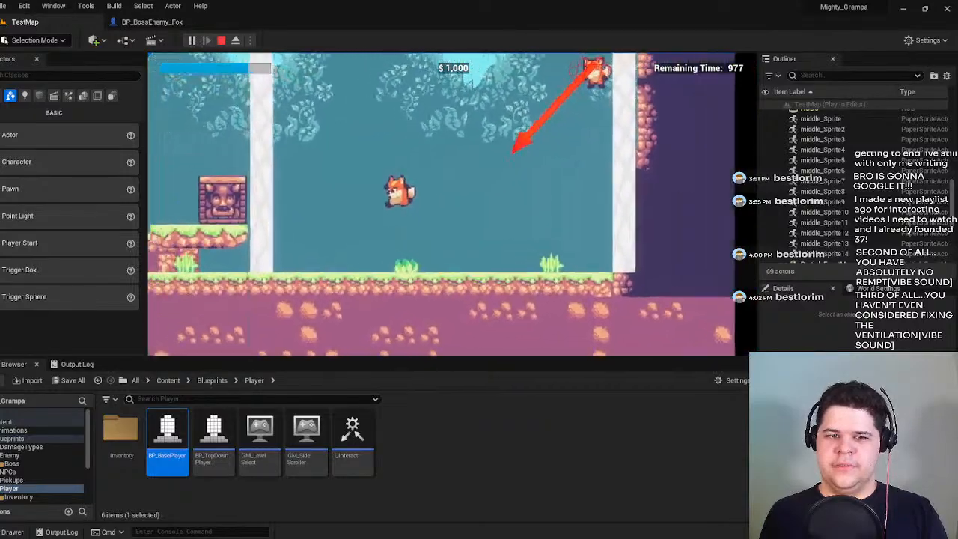
key(space)
key(d)
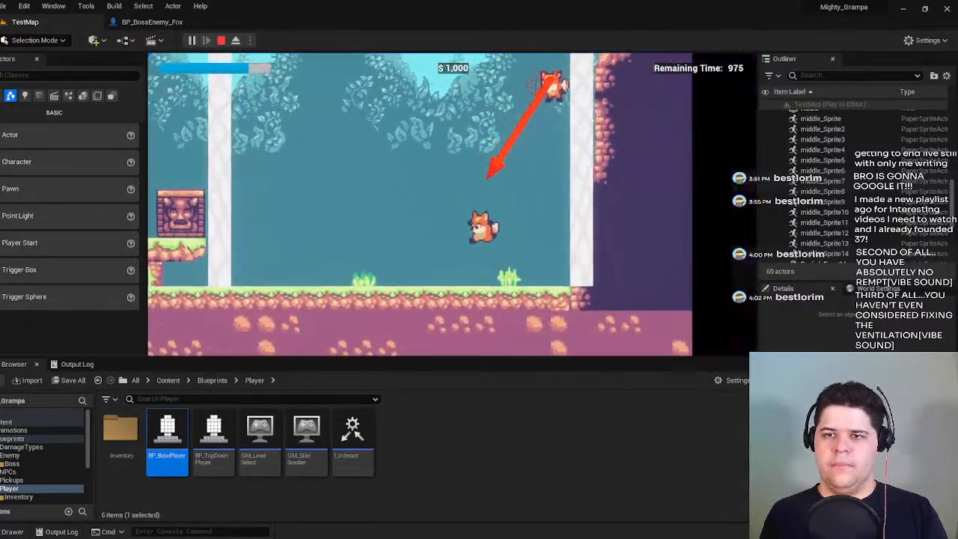
key(space)
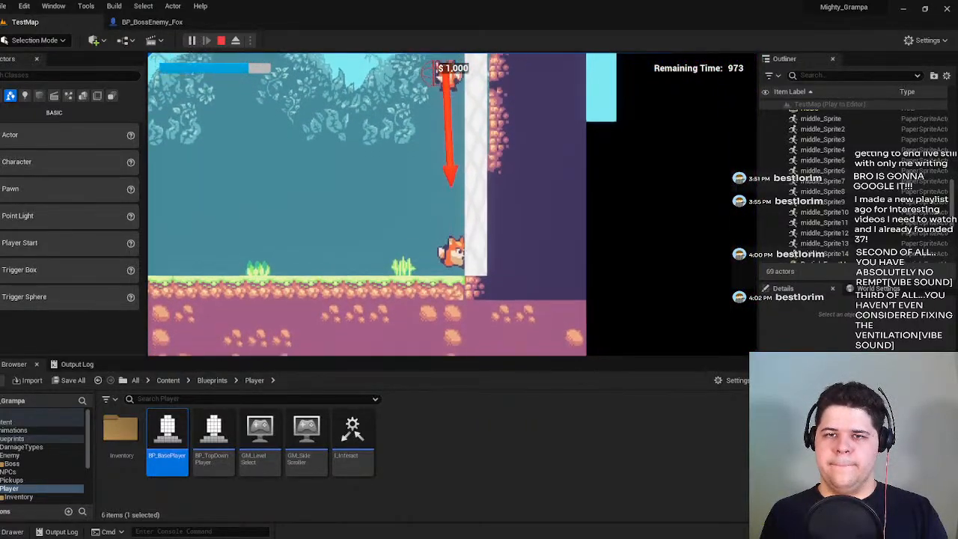
key(a)
key(space)
key(space)
key(d)
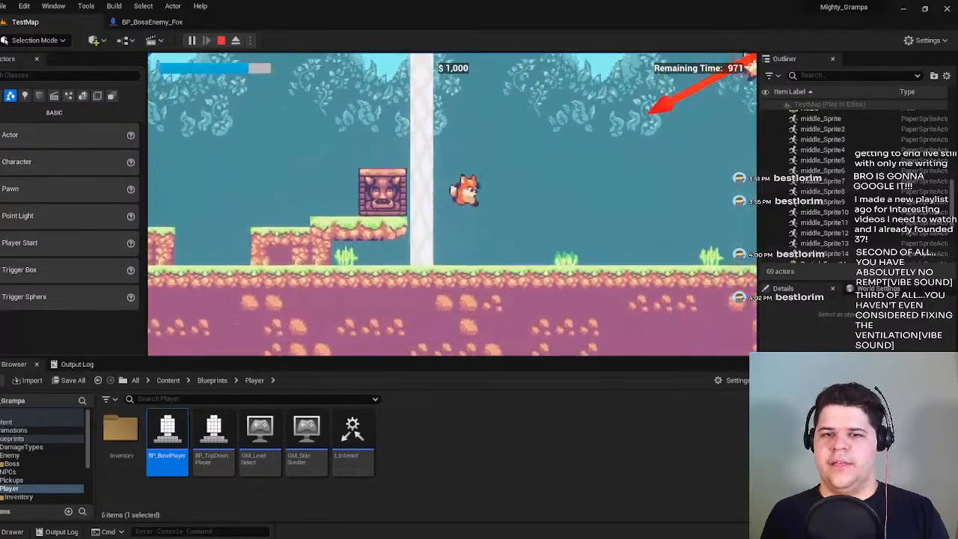
key(a)
key(d)
key(space)
key(a)
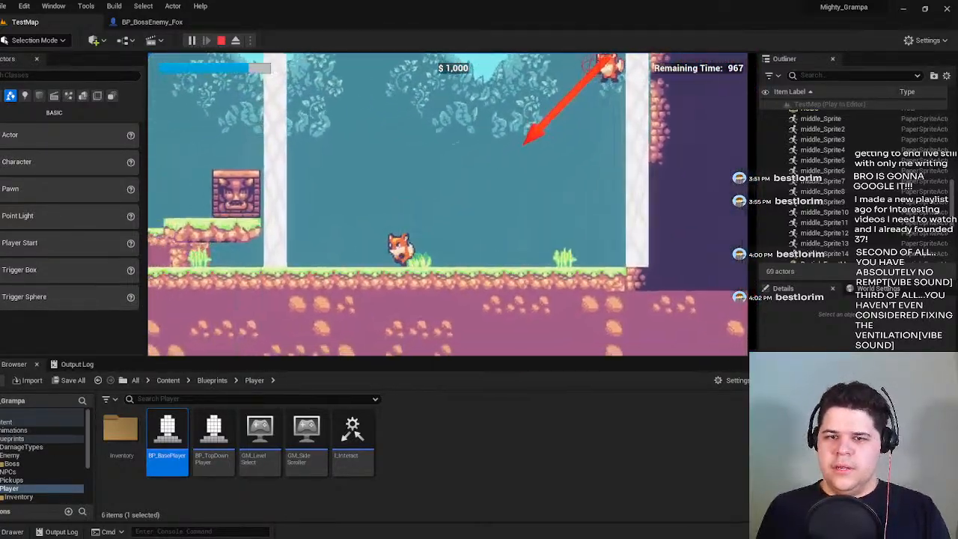
key(space)
key(d)
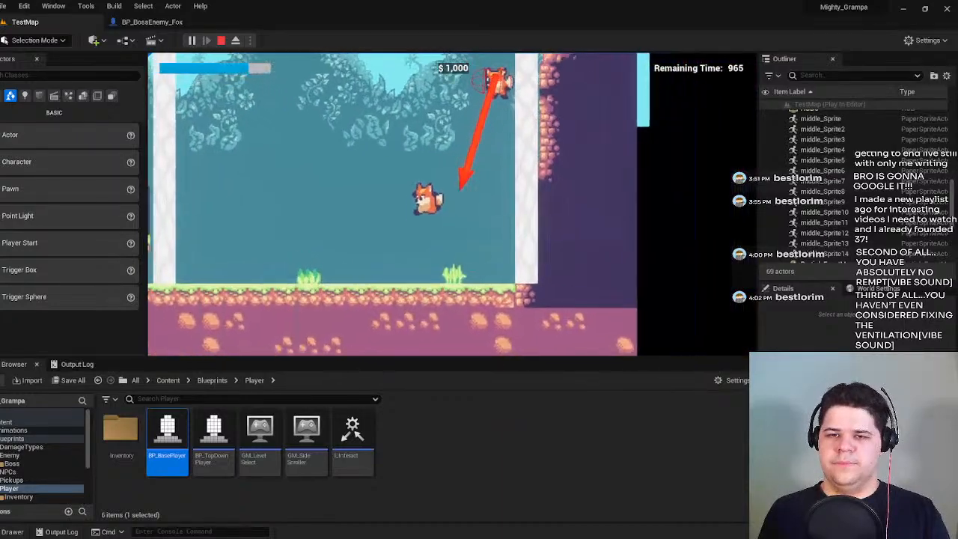
key(Escape)
Add a breakpoint to the Self Launch call at the end of the jump chain in the boss's event graph.
click(152, 22)
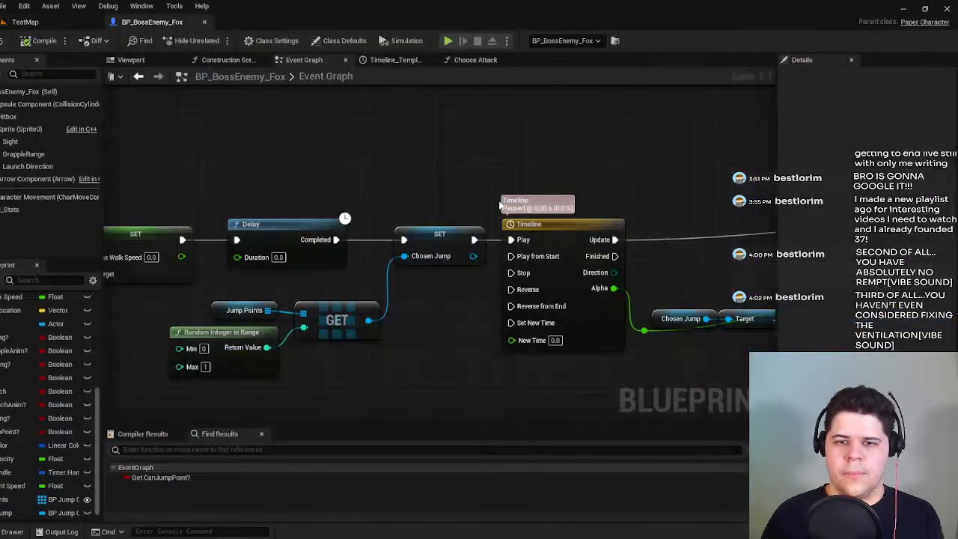
scroll(427, 173, down, 2)
right_drag(427, 173, 280, 196)
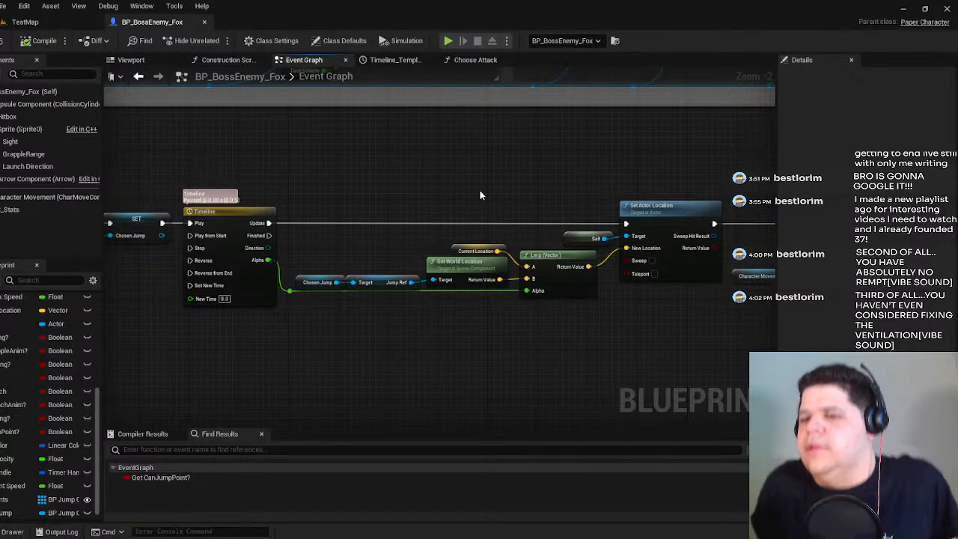
right_drag(479, 194, 235, 218)
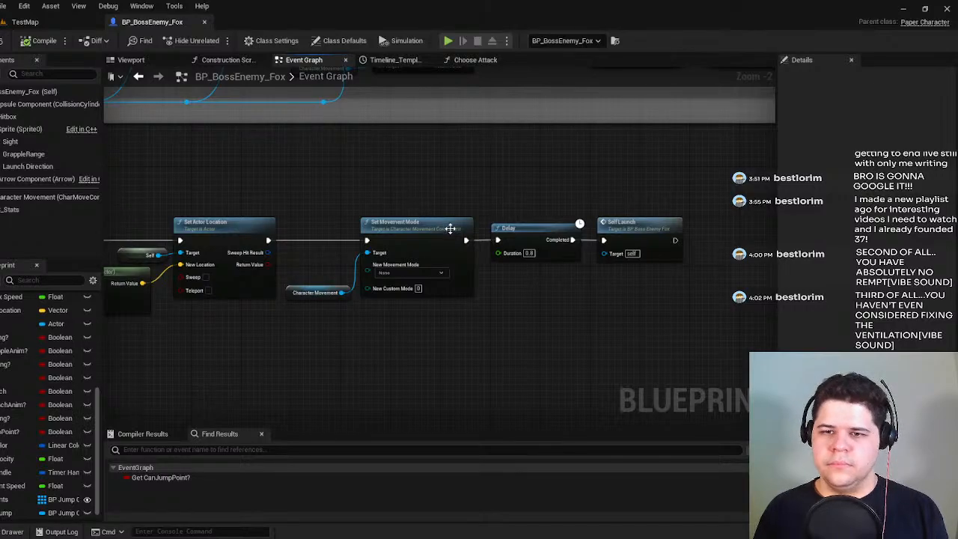
click(659, 235)
key(F9)
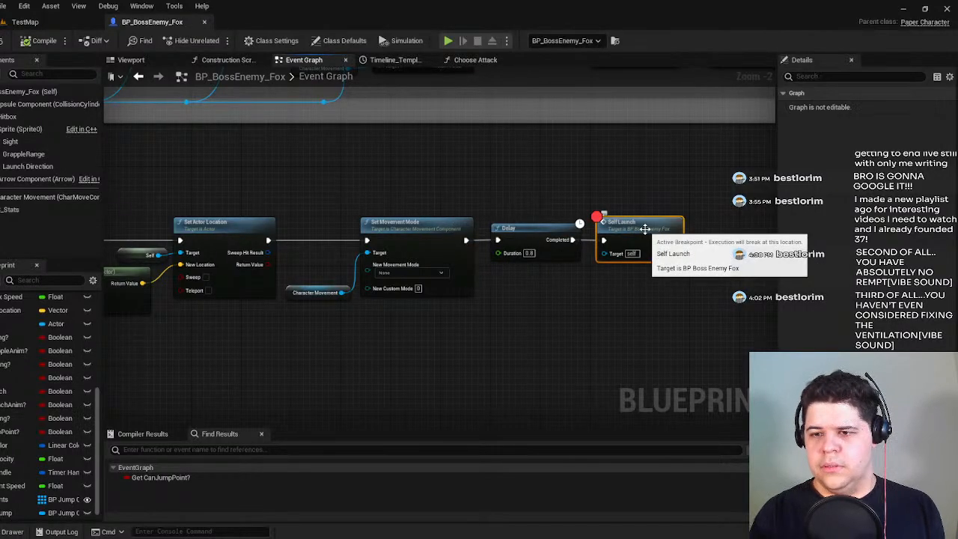
Run TestMap to the Self Launch breakpoint, step through the Initiate Launch nodes to see which branch executes, and stop the session.
click(41, 22)
key(alt+p)
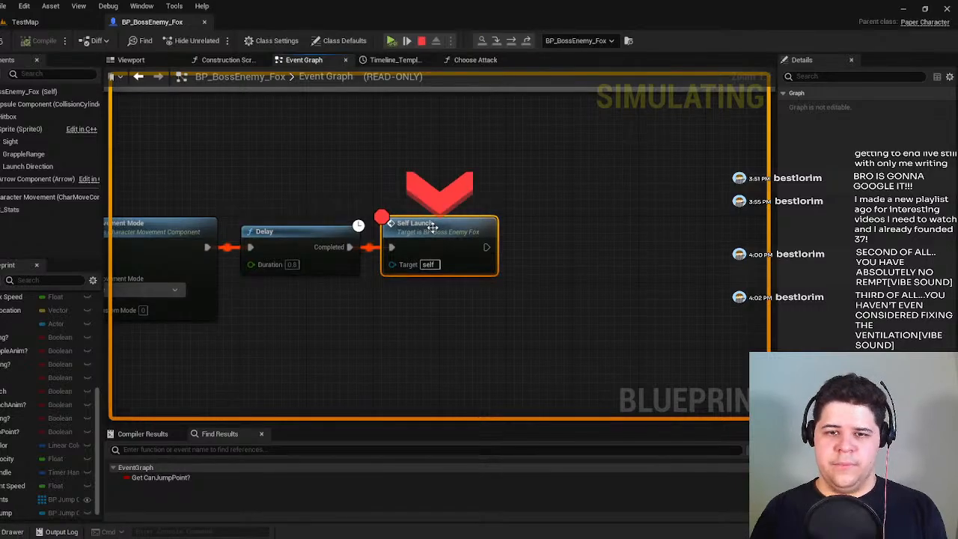
key(F11)
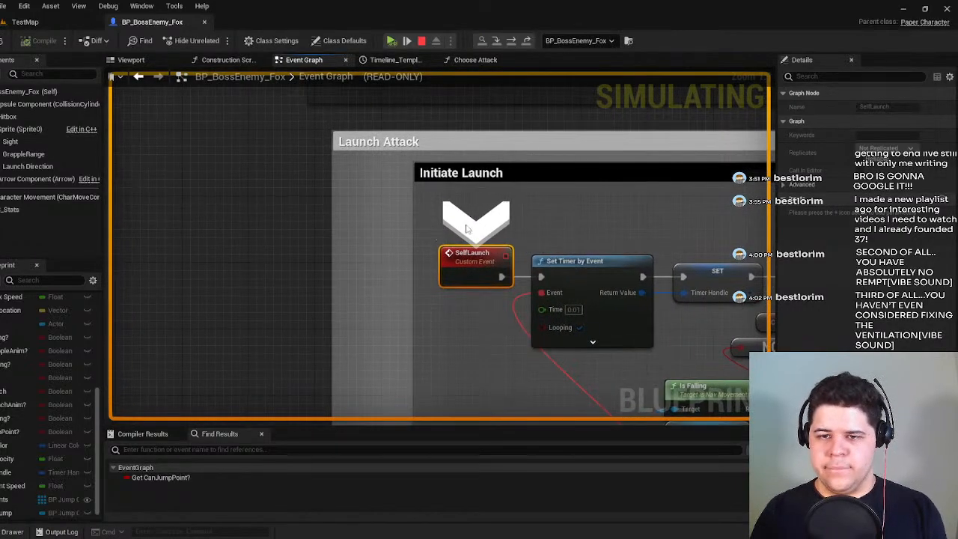
key(F11)
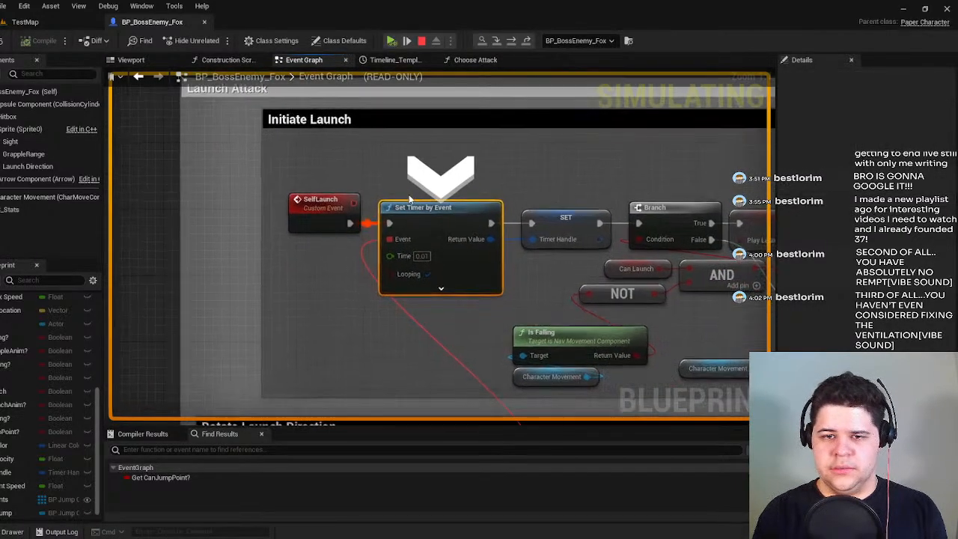
key(F11)
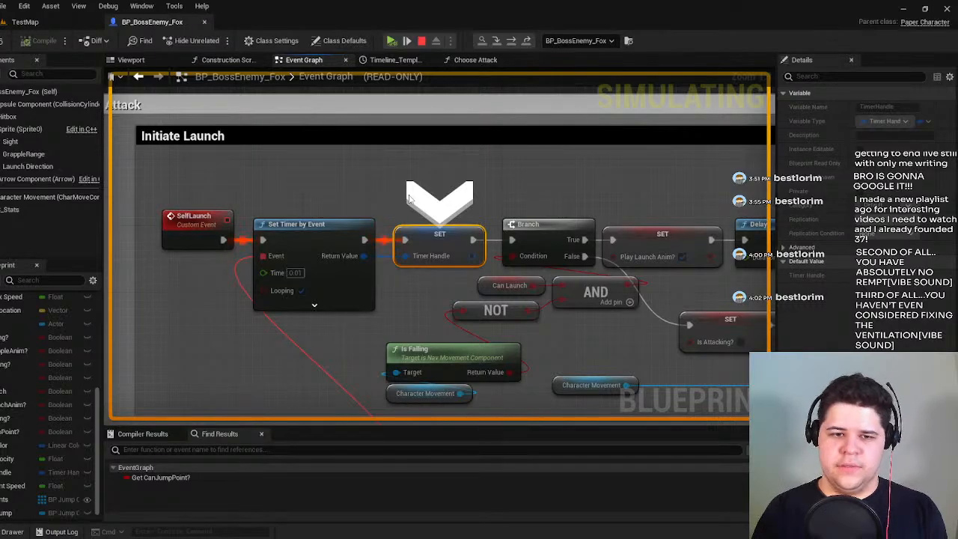
scroll(410, 212, down, 2)
right_drag(410, 212, 281, 125)
key(F11)
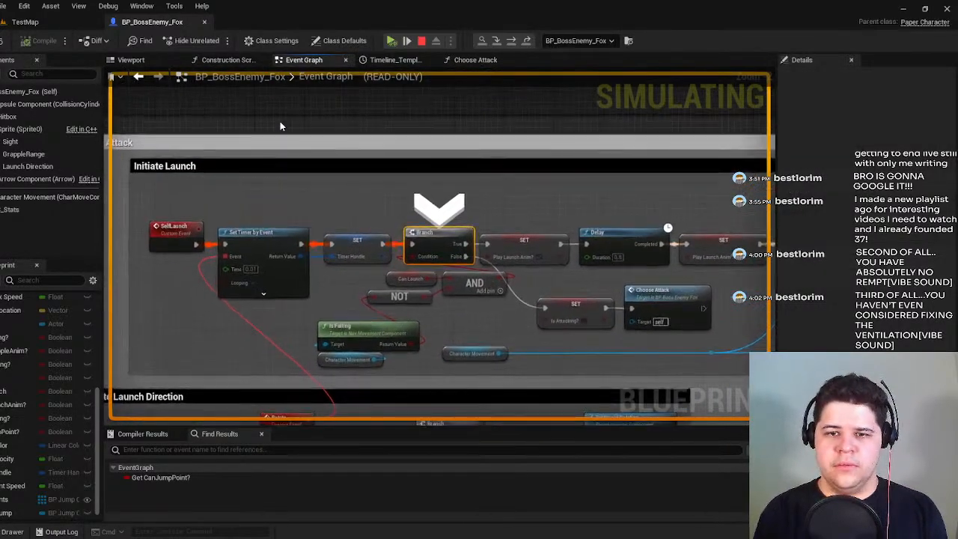
key(F11)
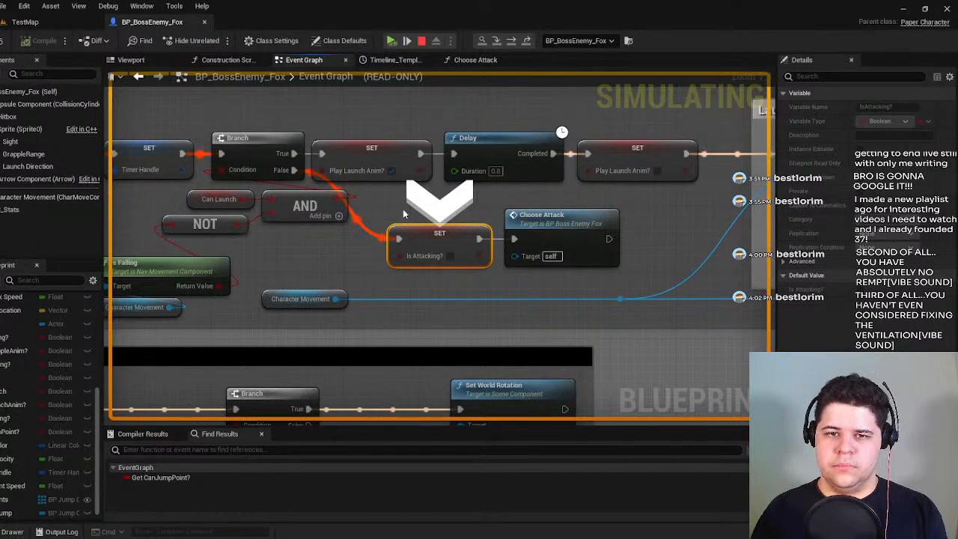
key(F11)
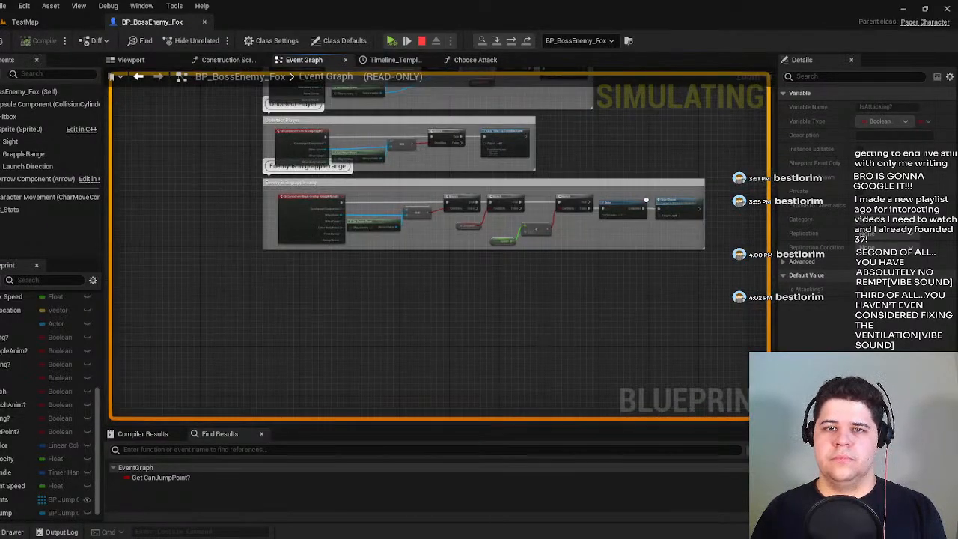
click(421, 41)
Examine the random integer range and attack branches in the Choose Attack function, and return to the event graph.
click(464, 62)
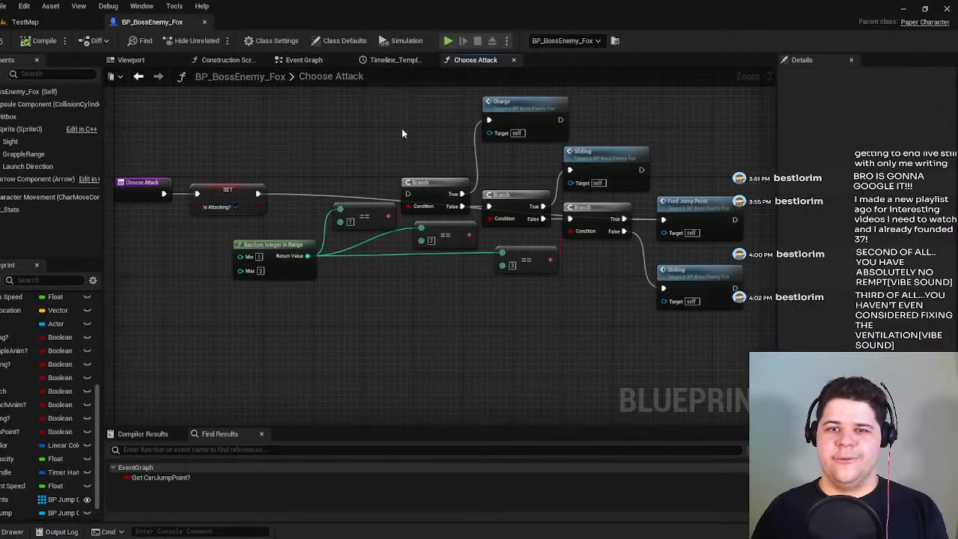
scroll(412, 171, up, 2)
right_drag(471, 178, 312, 207)
right_drag(534, 181, 532, 193)
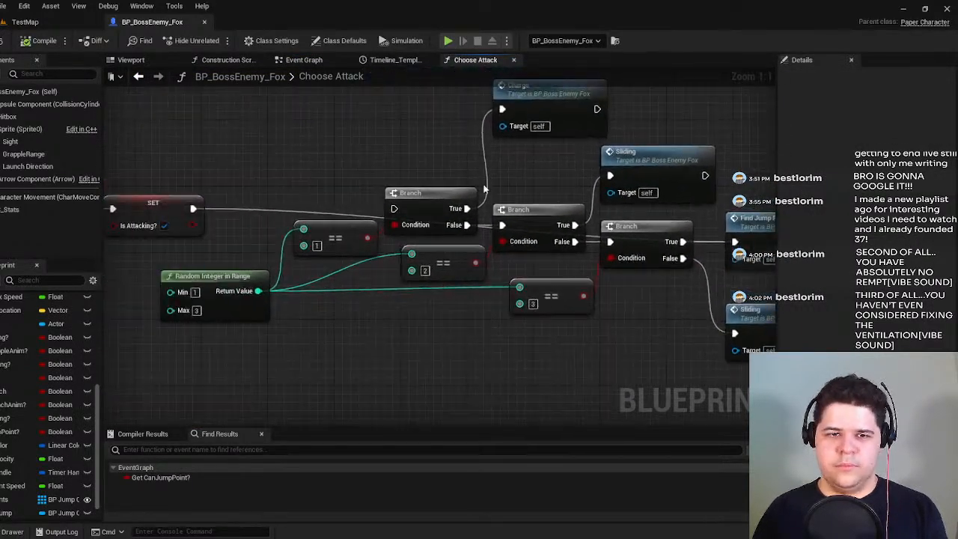
right_drag(328, 71, 355, 45)
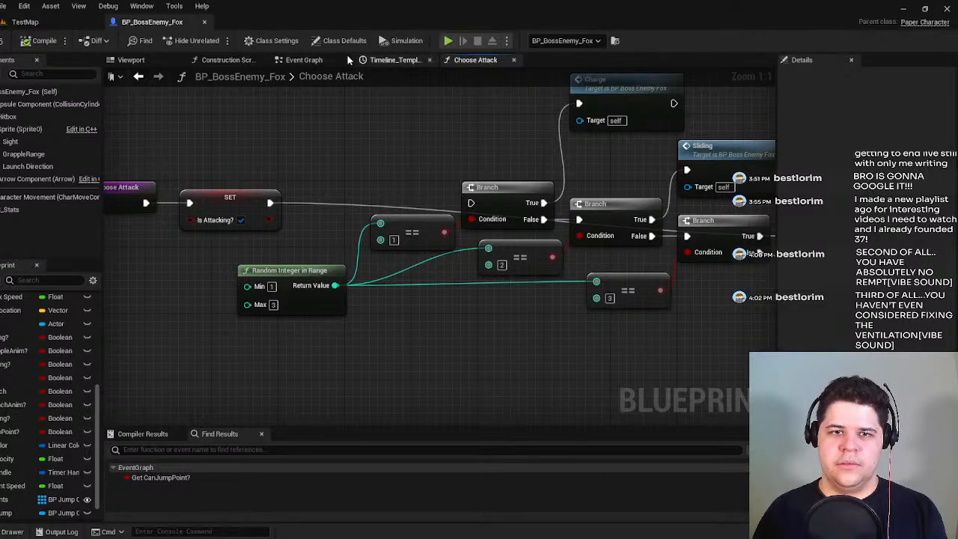
click(303, 60)
click(24, 22)
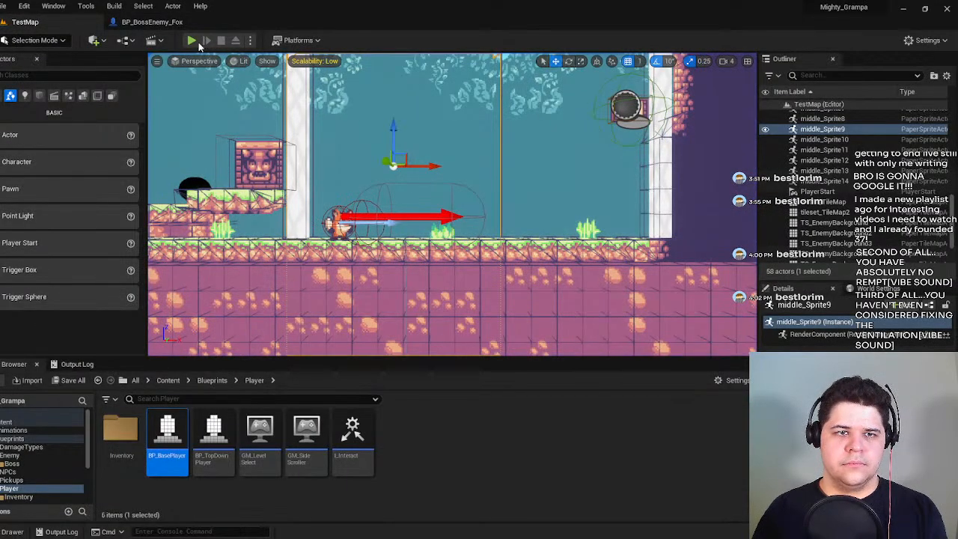
click(196, 41)
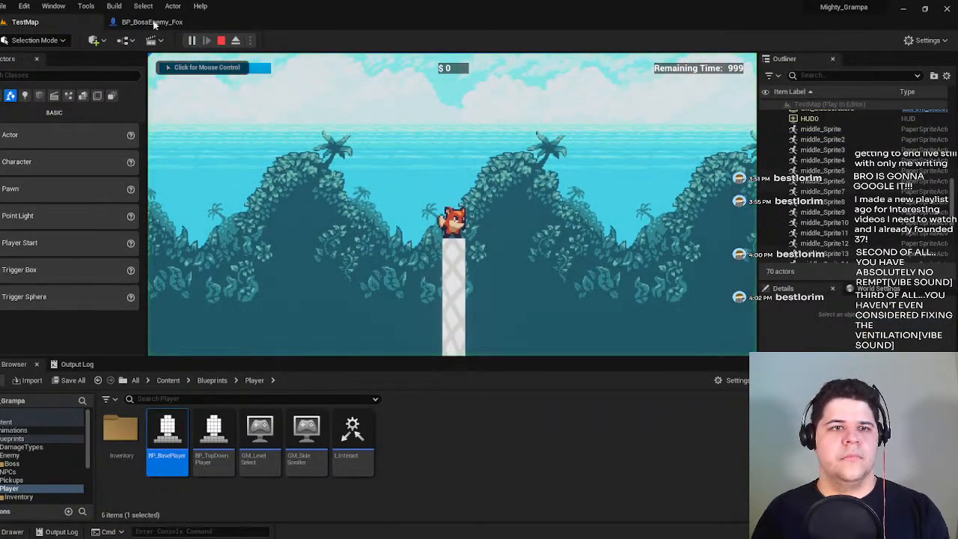
key(Escape)
Remove the breakpoint from the Self Launch call at the end of the boss's jump chain.
click(154, 22)
right_drag(419, 180, 457, 199)
scroll(561, 187, up, 2)
right_drag(567, 184, 473, 198)
click(441, 212)
key(F9)
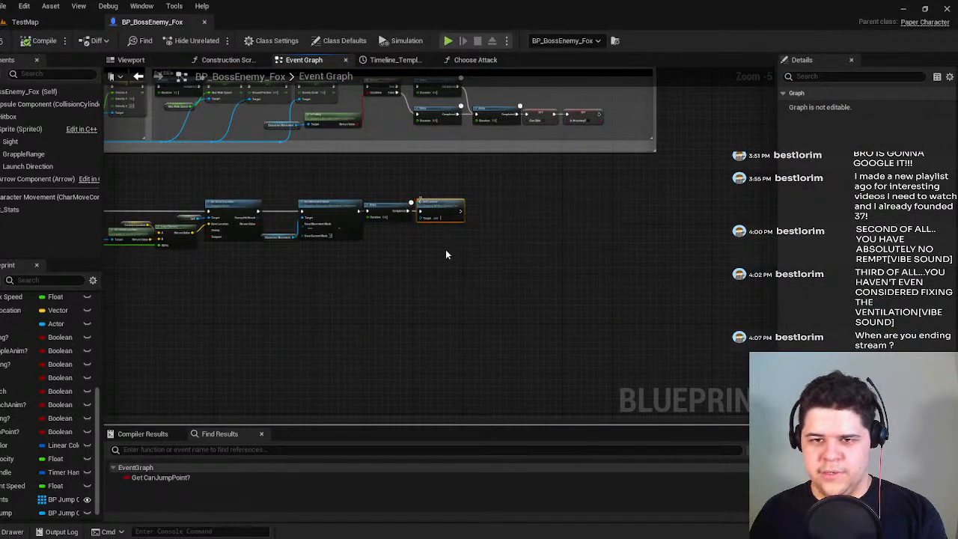
Add a breakpoint to the SelfLaunch custom event in the Initiate Launch section of the event graph.
right_drag(446, 249, 763, 419)
right_drag(478, 252, 604, 141)
right_drag(372, 197, 468, 157)
scroll(262, 166, up, 2)
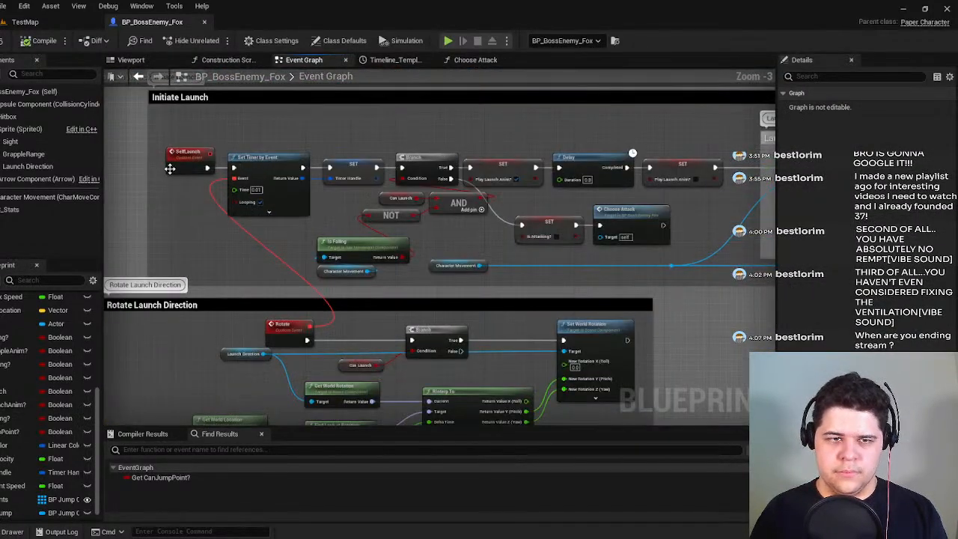
click(187, 157)
key(F9)
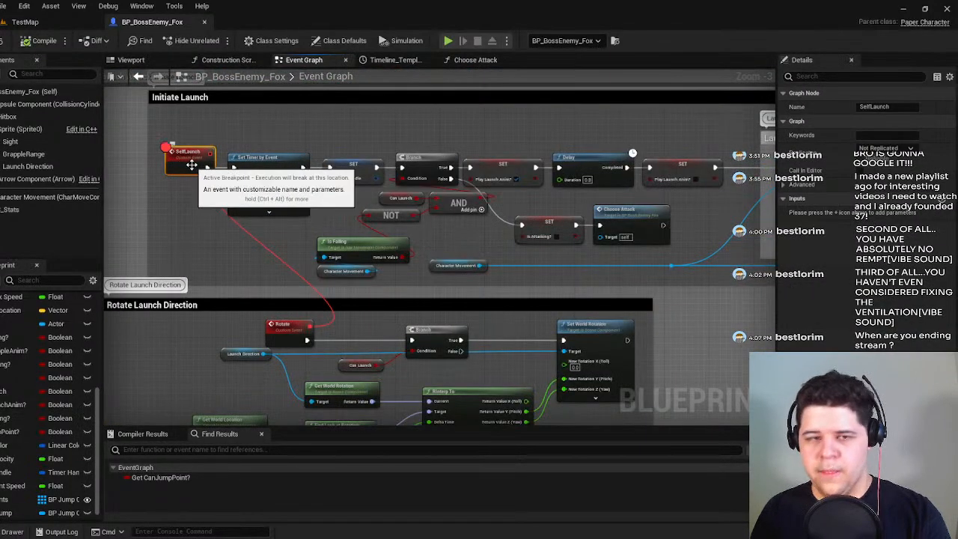
Run TestMap and move the player character near the fox boss until execution pauses at the SelfLaunch breakpoint.
click(34, 22)
click(191, 41)
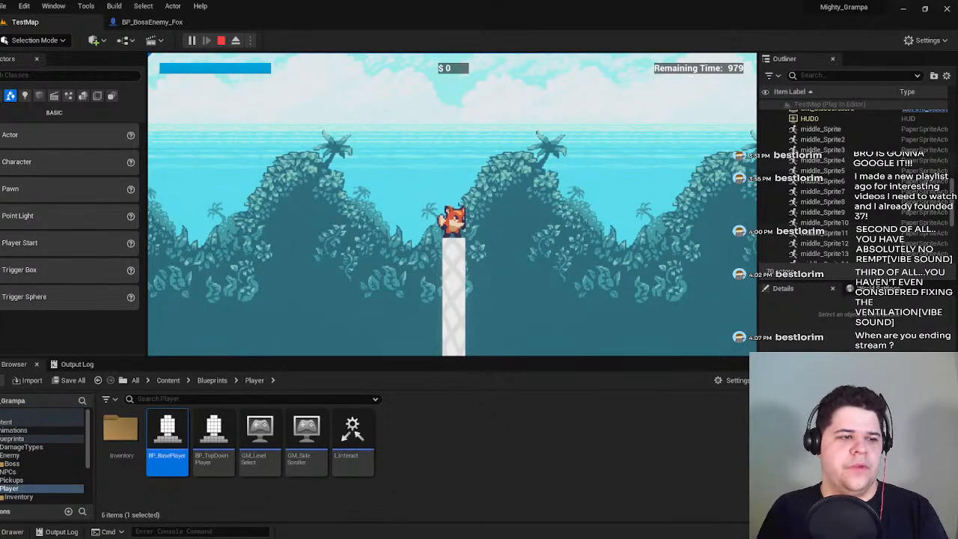
key(d)
key(space)
key(a)
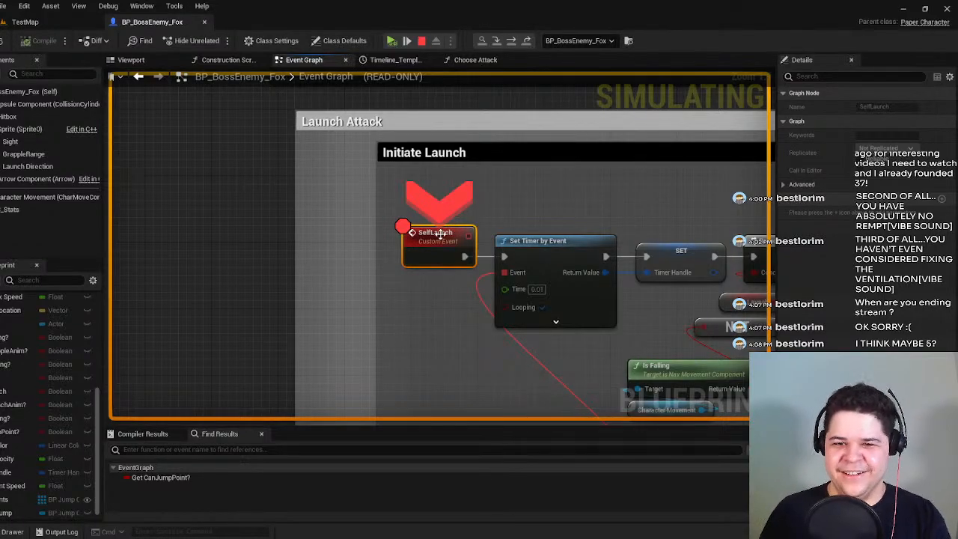
Step through the Initiate Launch nodes from SelfLaunch past the Branch to the Delay, and on to the next breakpoint hit.
key(F10)
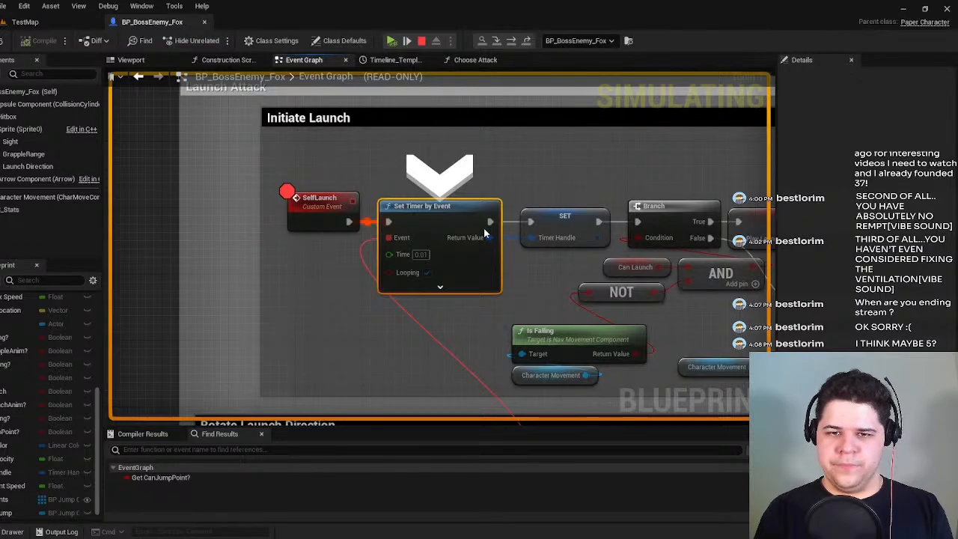
key(F10)
key(F10)
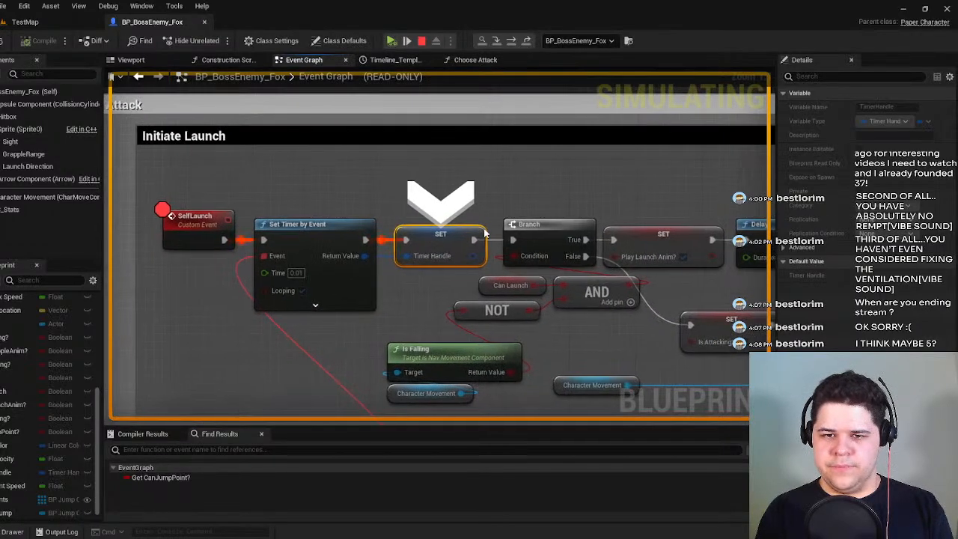
key(F10)
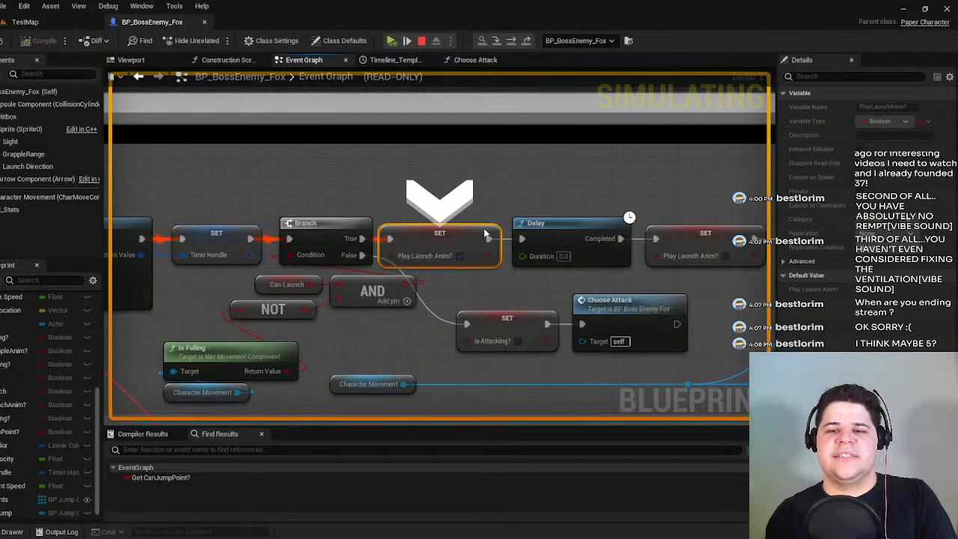
key(F10)
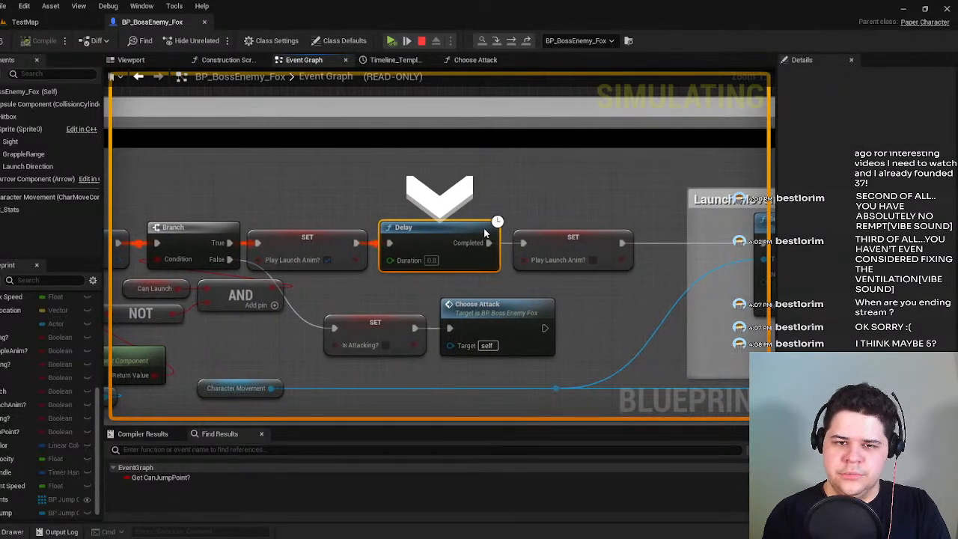
key(F10)
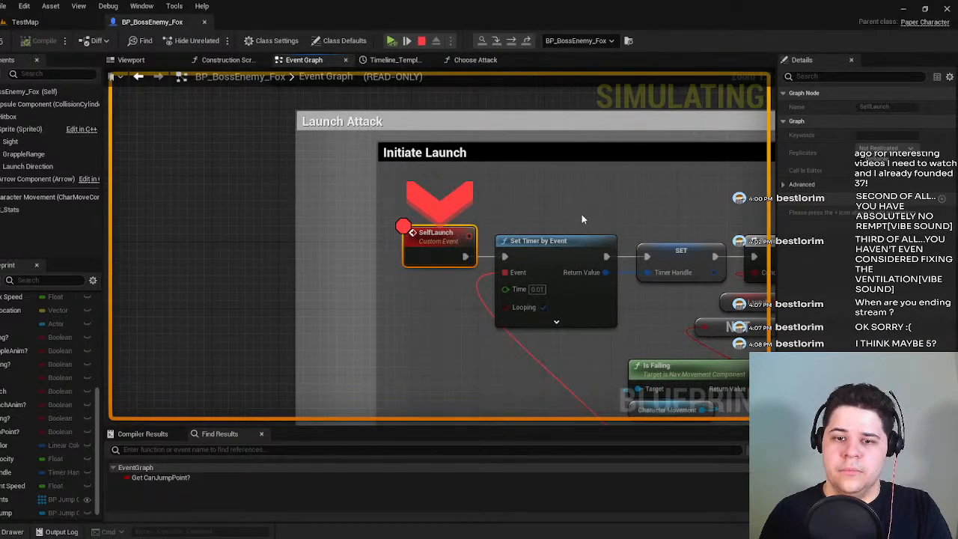
Examine the active execution wires from SelfLaunch through Launch Movement to the End Launch delay while execution is paused.
right_drag(446, 245, 222, 243)
right_drag(598, 206, 303, 219)
right_drag(541, 233, 776, 224)
scroll(353, 217, down, 2)
scroll(637, 216, down, 1)
scroll(349, 215, up, 2)
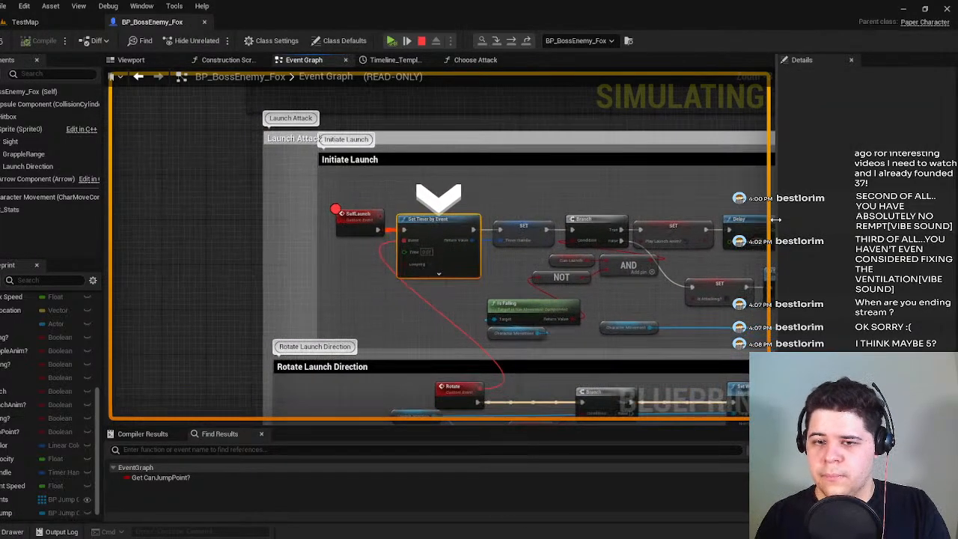
scroll(559, 211, down, 4)
right_drag(342, 212, 152, 203)
scroll(553, 220, up, 2)
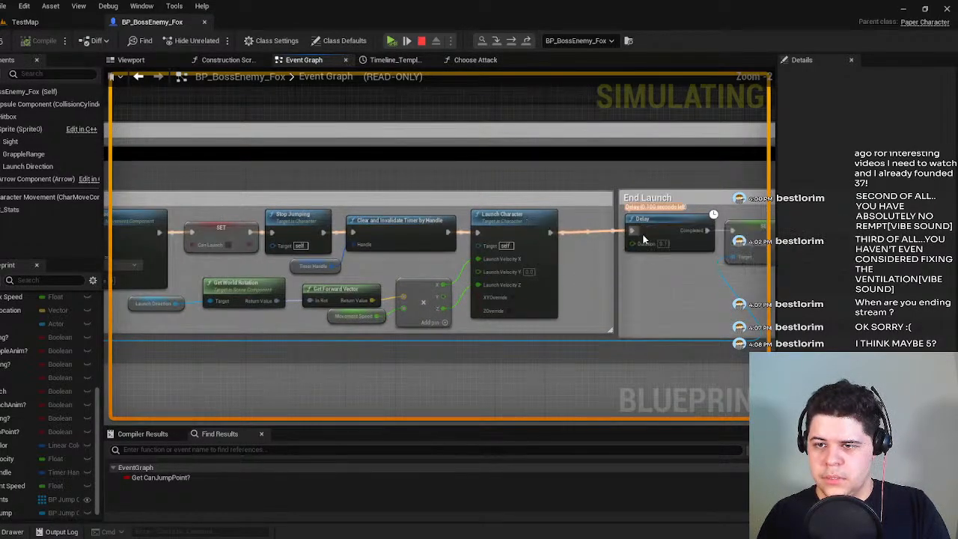
scroll(583, 239, down, 5)
scroll(434, 249, up, 5)
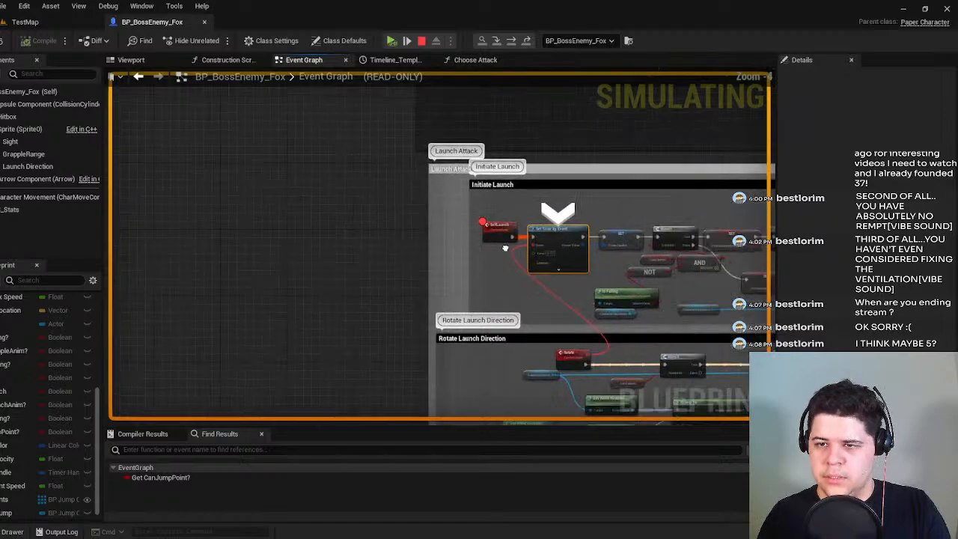
Step the repeated SelfLaunch call through the Timer Handle and Branch nodes to see which branch it takes.
key(F10)
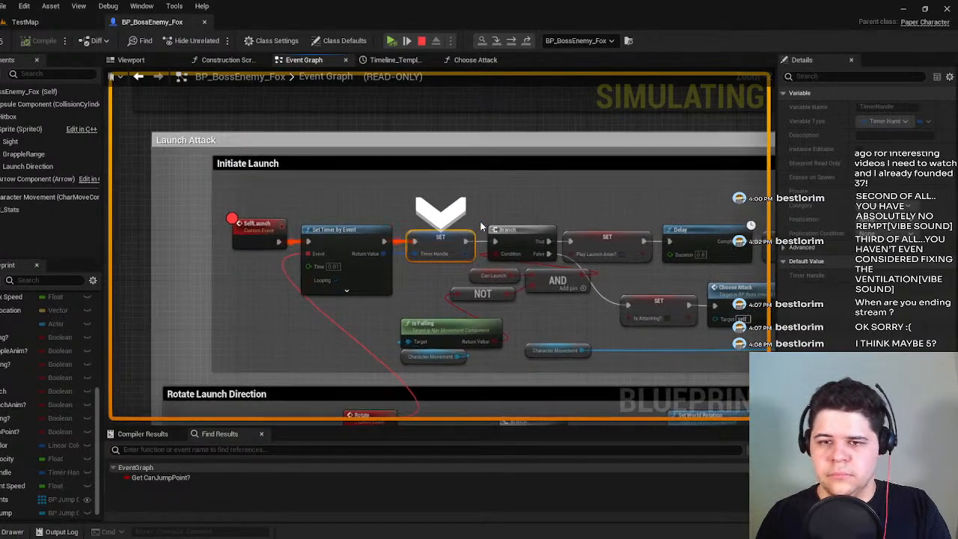
scroll(357, 210, down, 5)
right_drag(572, 215, 294, 215)
key(F10)
key(F10)
key(F10)
key(F10)
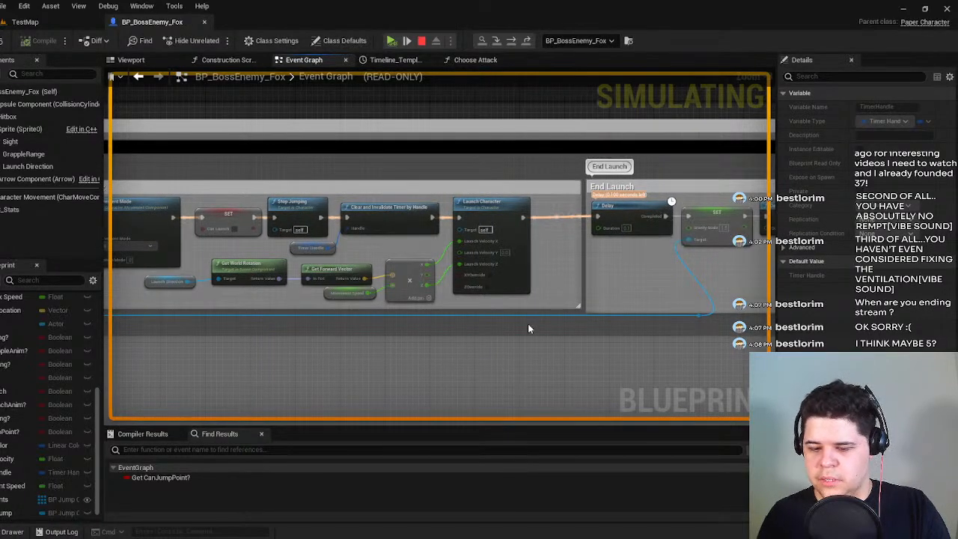
key(F10)
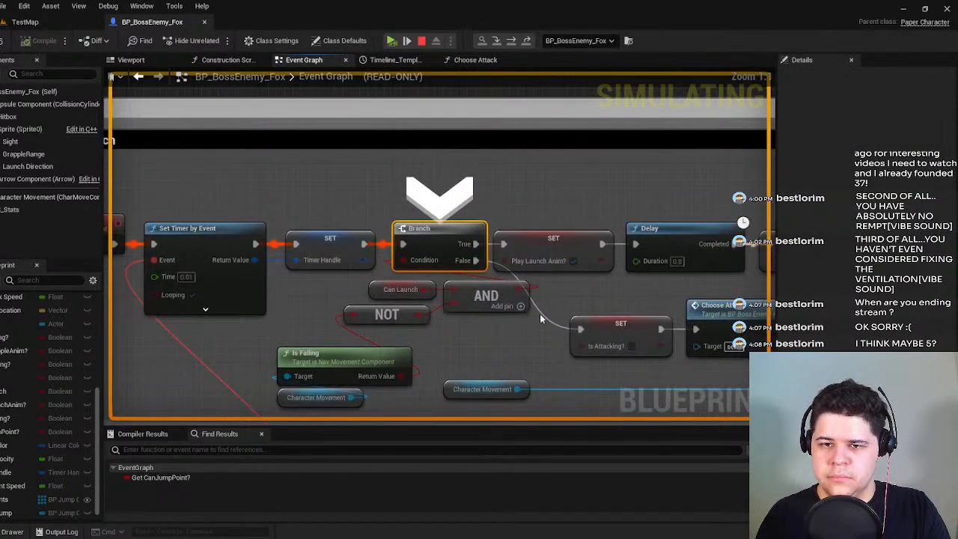
mouse_move(417, 262)
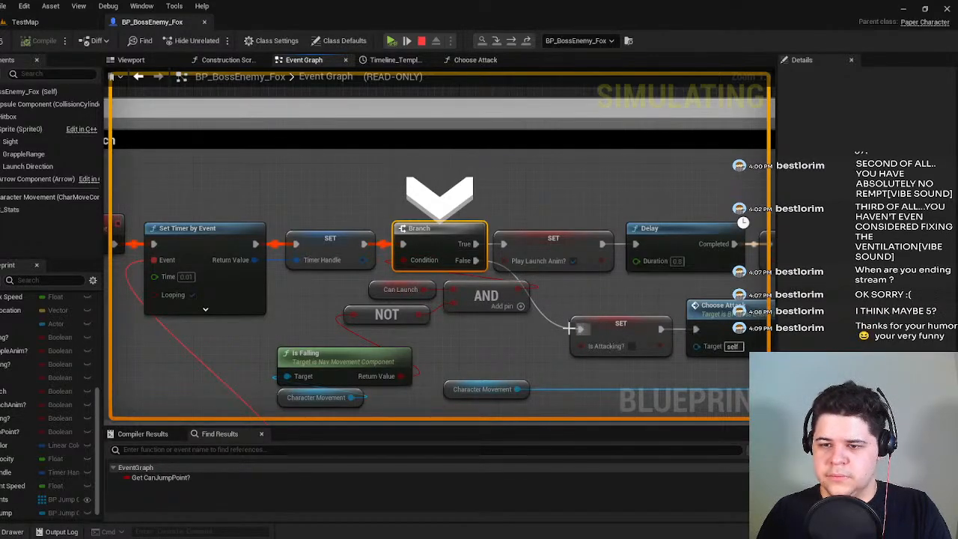
key(F10)
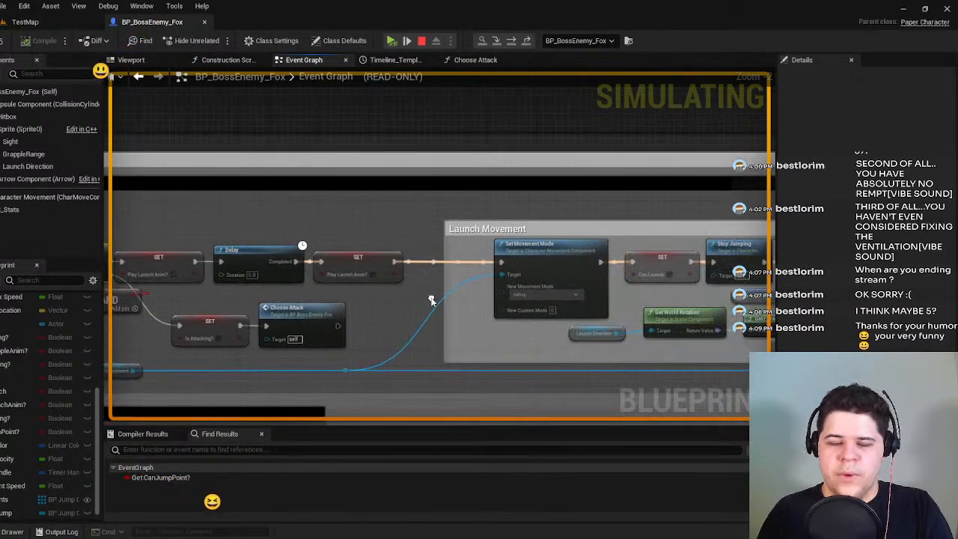
Inspect the Launch Movement chain and the End Launch delay, and stop the play session.
right_drag(403, 288, 186, 275)
right_drag(636, 262, 318, 248)
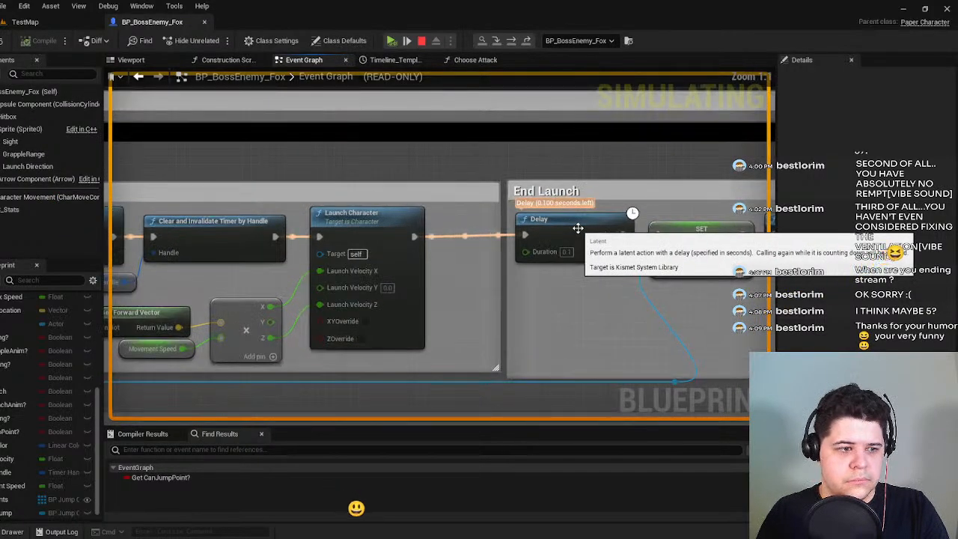
scroll(577, 227, up, 2)
right_drag(578, 228, 447, 239)
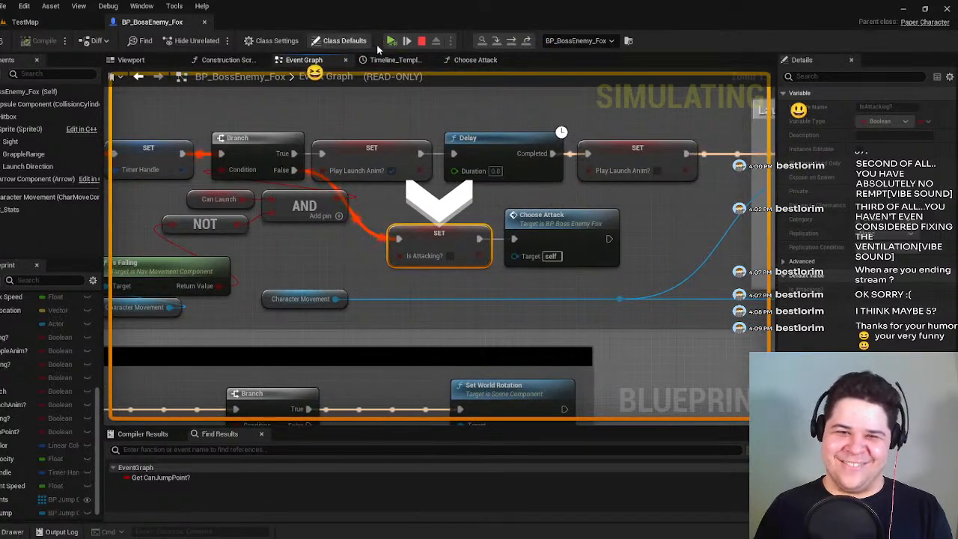
click(421, 41)
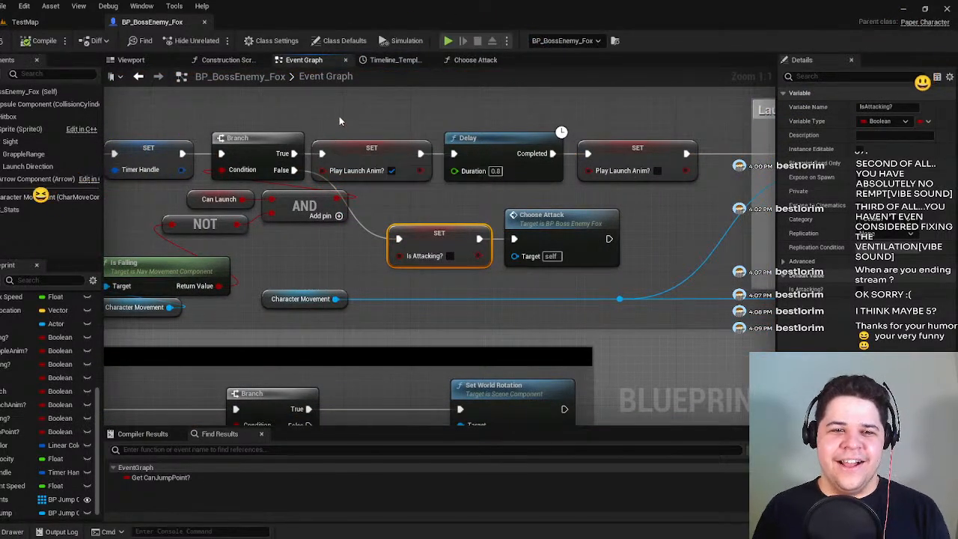
Examine the Initiate Launch chain and the Sight begin-overlap event to trace what calls Choose Attack.
right_drag(337, 114, 562, 185)
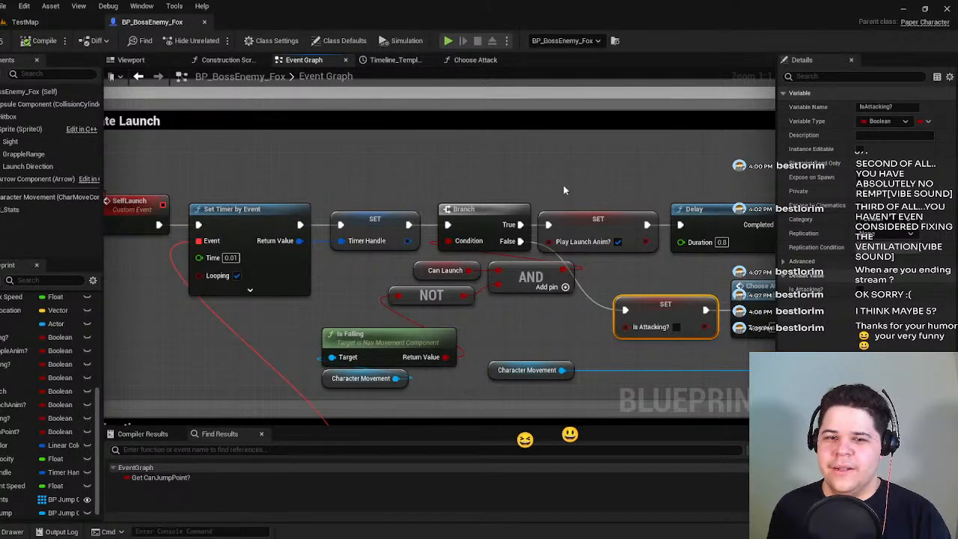
right_drag(564, 190, 198, 232)
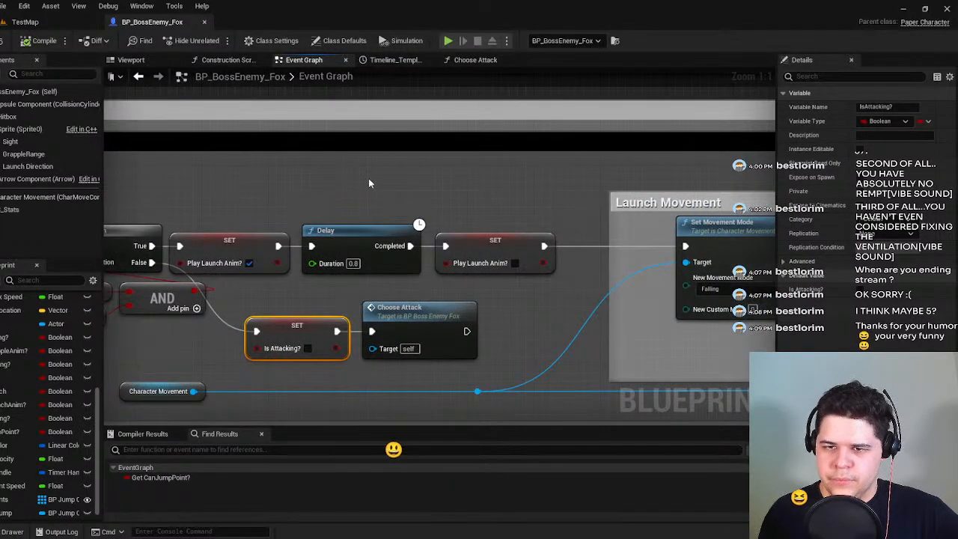
scroll(426, 190, down, 6)
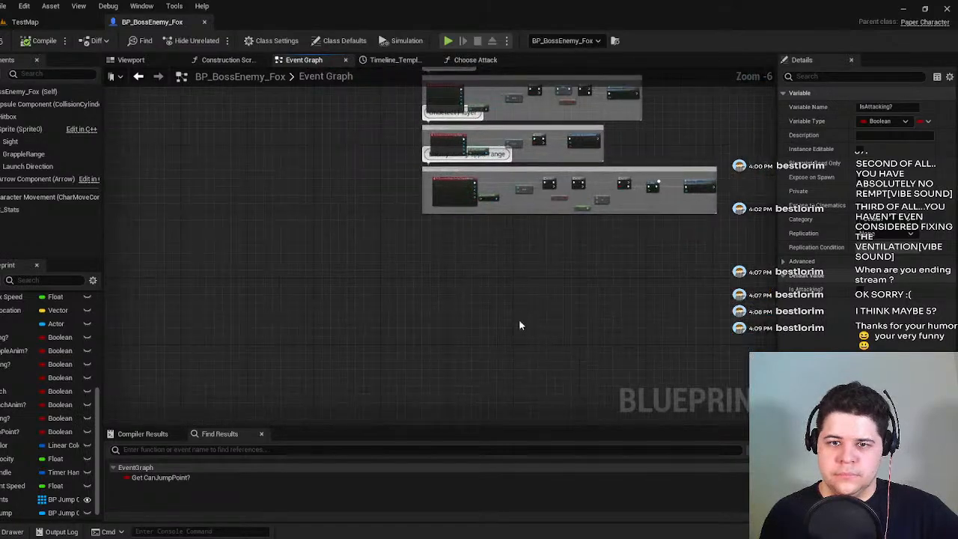
scroll(491, 320, up, 3)
scroll(507, 258, down, 4)
right_drag(507, 257, 287, 192)
scroll(287, 192, down, 1)
scroll(452, 350, up, 3)
right_drag(451, 335, 640, 366)
scroll(365, 251, up, 1)
scroll(346, 244, up, 3)
scroll(347, 243, down, 3)
scroll(624, 361, down, 2)
right_drag(382, 158, 412, 256)
scroll(379, 200, up, 3)
right_drag(369, 154, 432, 288)
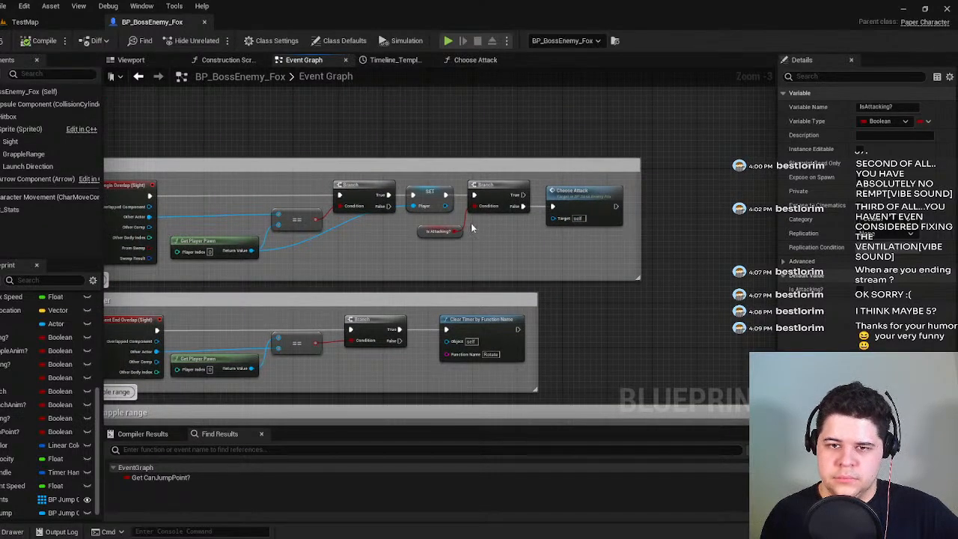
Look through the remaining event graph sections and return to the SelfLaunch custom event in Initiate Launch.
scroll(537, 222, down, 3)
right_drag(400, 124, 391, 342)
scroll(460, 277, up, 3)
scroll(427, 241, down, 1)
right_drag(415, 240, 190, 279)
scroll(407, 272, down, 1)
scroll(417, 218, up, 1)
right_drag(504, 206, 479, 139)
right_drag(112, 262, 314, 246)
right_drag(175, 326, 472, 278)
scroll(470, 277, up, 2)
click(472, 290)
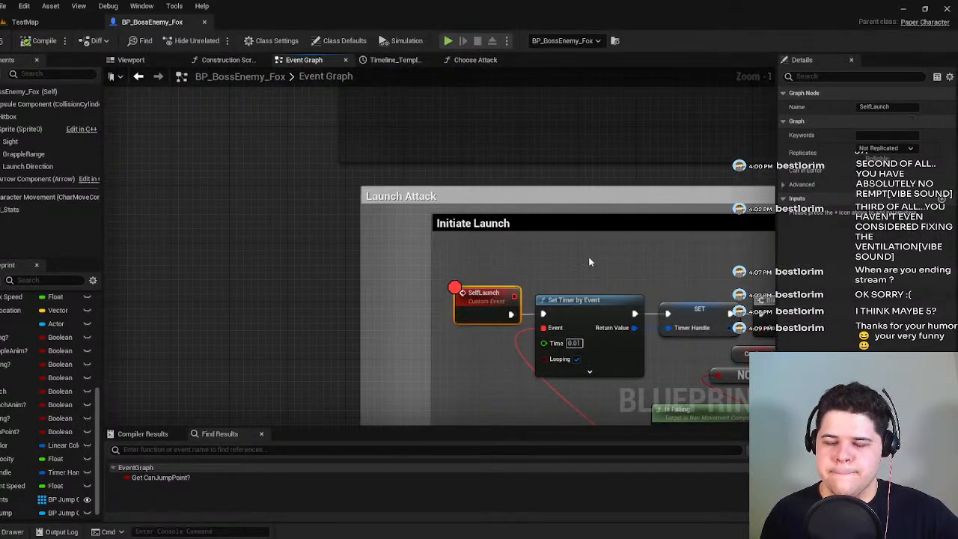
scroll(463, 259, up, 1)
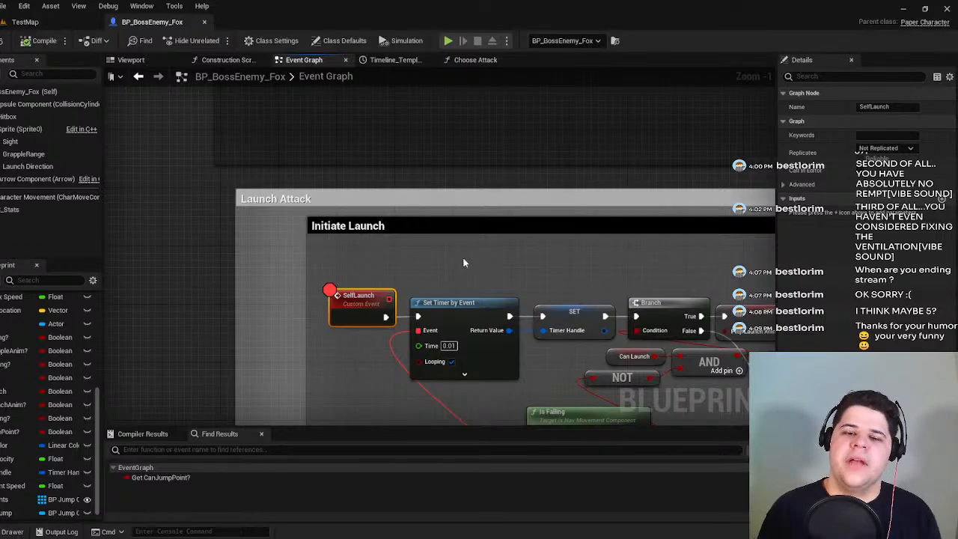
Run TestMap to the SelfLaunch breakpoint and resume execution until the event is hit again.
click(21, 23)
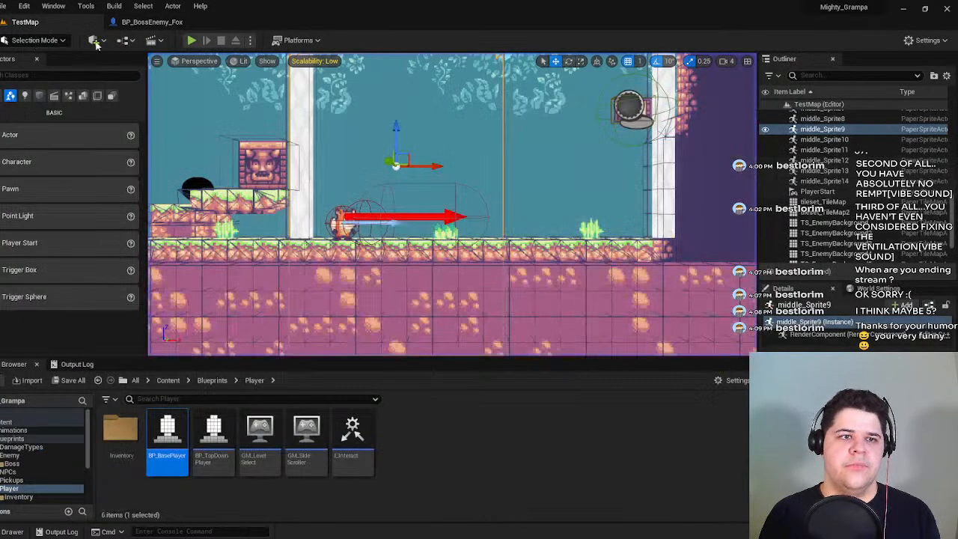
click(192, 40)
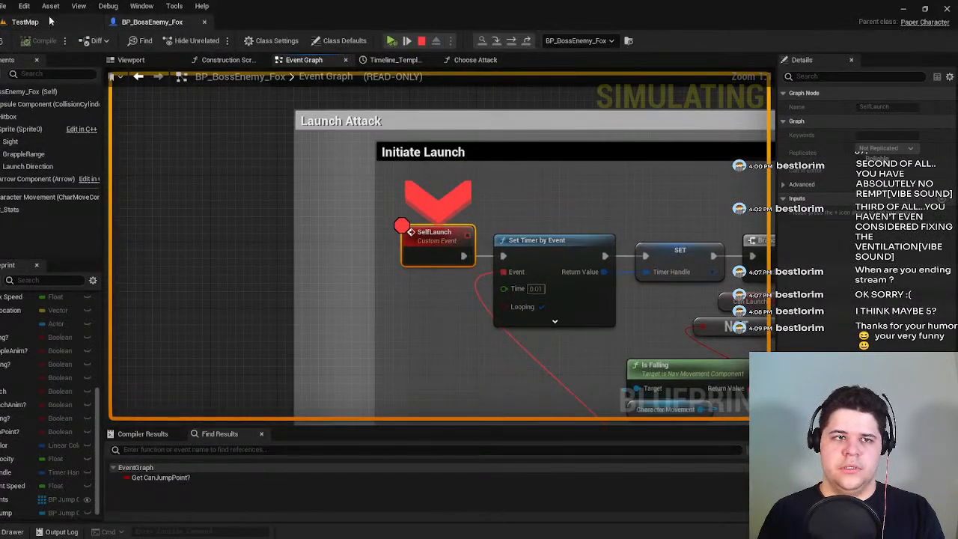
click(25, 22)
click(191, 40)
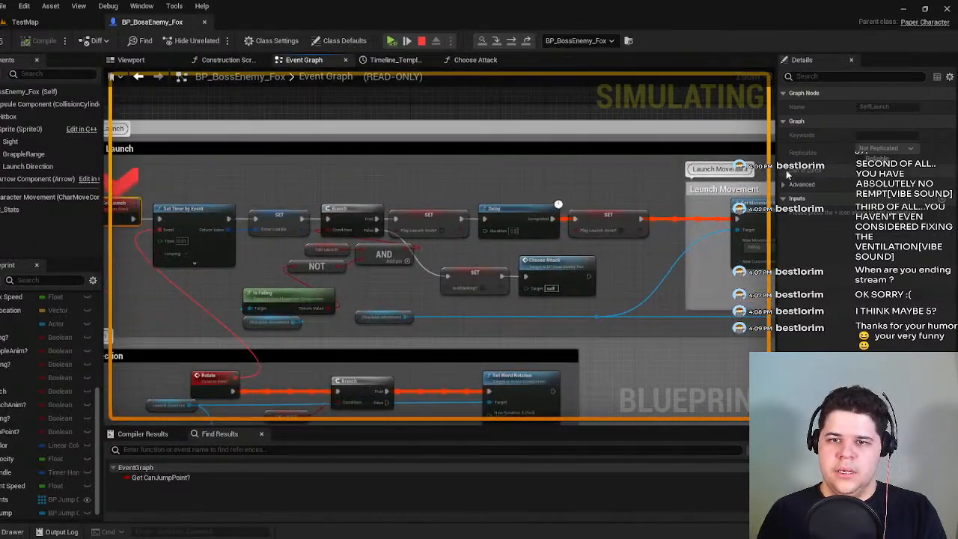
Examine the active wires and launch conditions across the Launch Attack section at the repeated SelfLaunch call, and stop the session.
scroll(597, 174, up, 2)
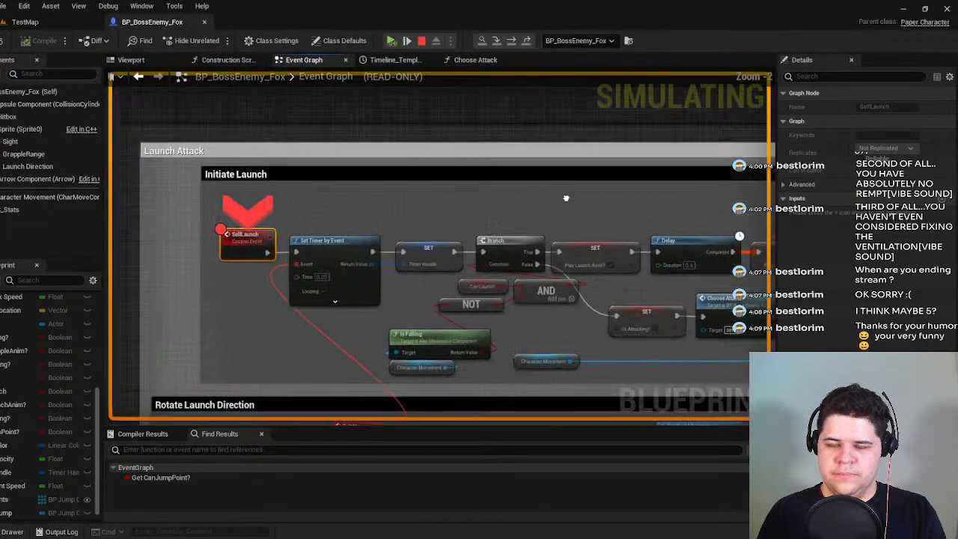
scroll(645, 239, down, 1)
right_drag(565, 198, 526, 367)
scroll(646, 240, down, 2)
right_drag(470, 291, 429, 155)
right_drag(429, 244, 380, 195)
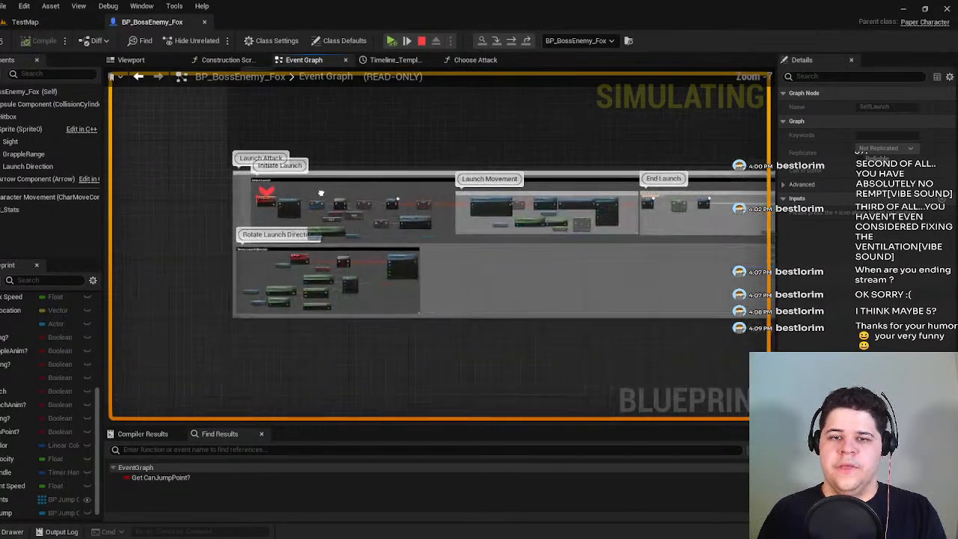
scroll(381, 194, up, 3)
right_drag(480, 187, 393, 169)
scroll(424, 218, up, 2)
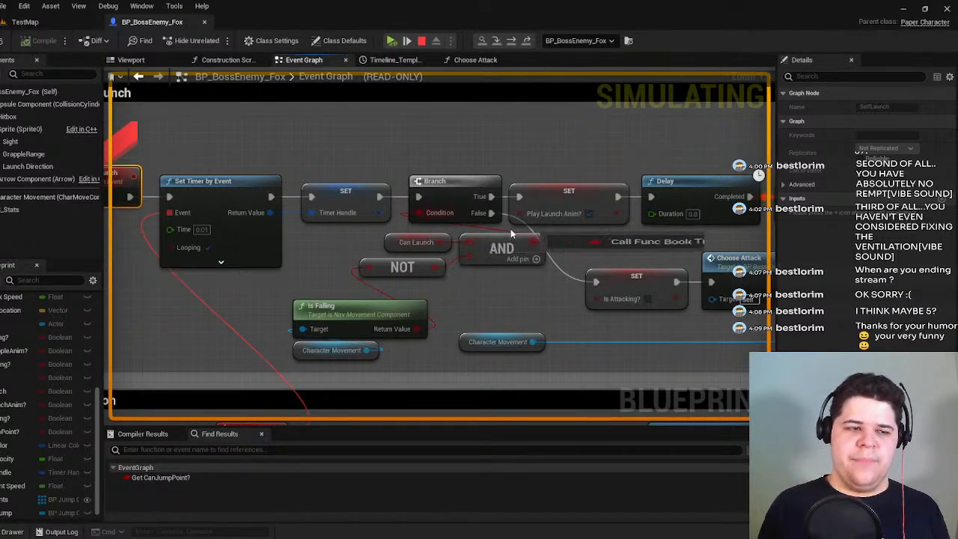
right_drag(531, 285, 420, 230)
scroll(376, 268, down, 1)
scroll(420, 234, down, 1)
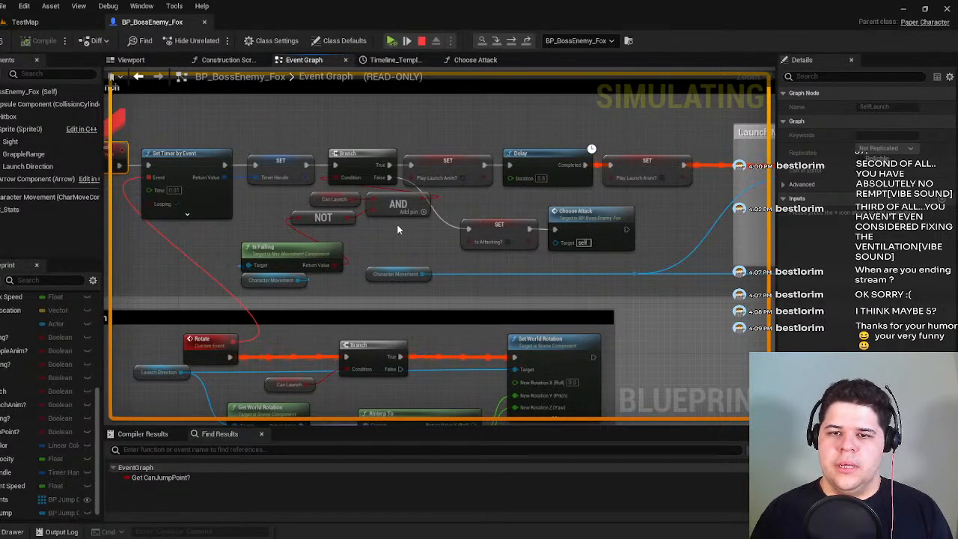
right_drag(396, 230, 505, 242)
scroll(503, 242, down, 2)
click(421, 42)
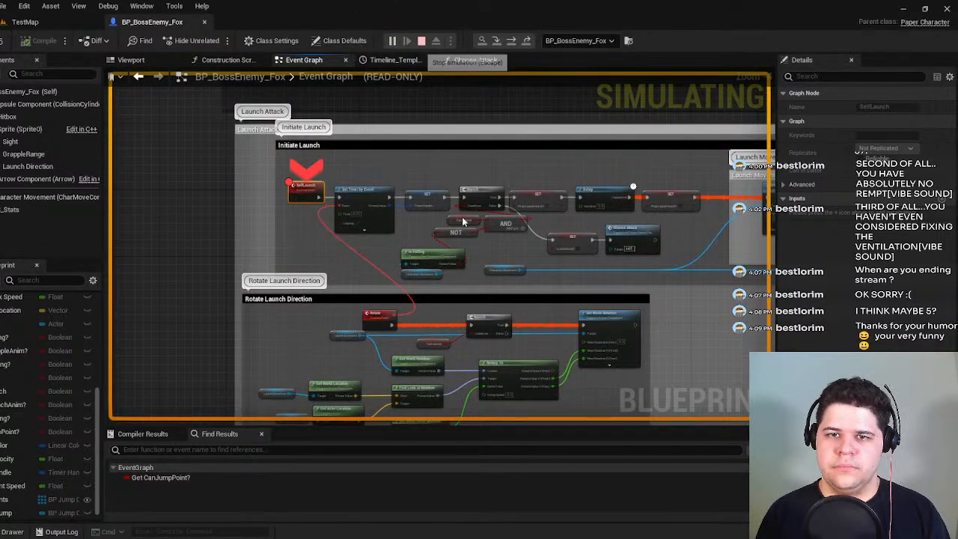
Wire Is Falling's Return Value directly into the Branch Condition in Initiate Launch and compile the blueprint.
scroll(434, 240, up, 3)
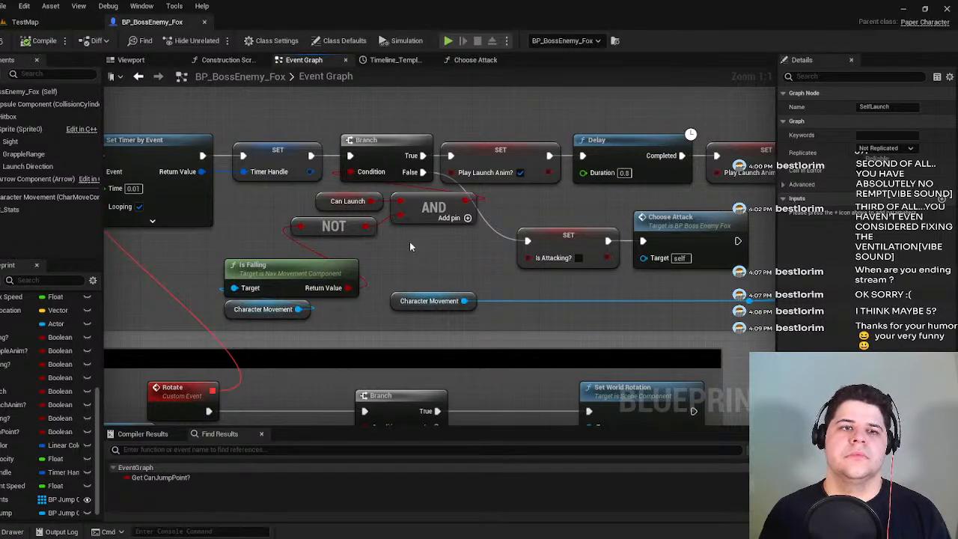
right_drag(279, 206, 486, 223)
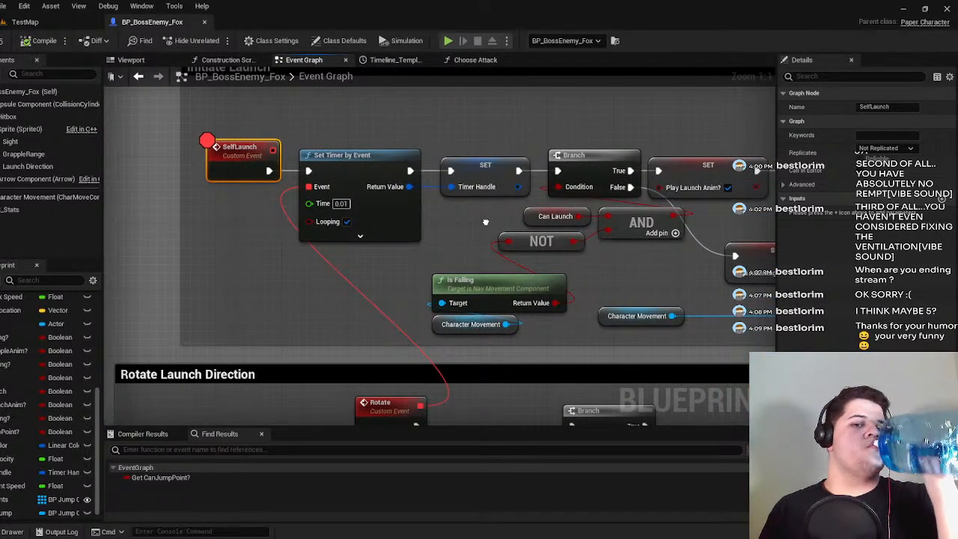
right_drag(463, 220, 407, 234)
right_drag(546, 315, 371, 314)
drag(326, 315, 356, 234)
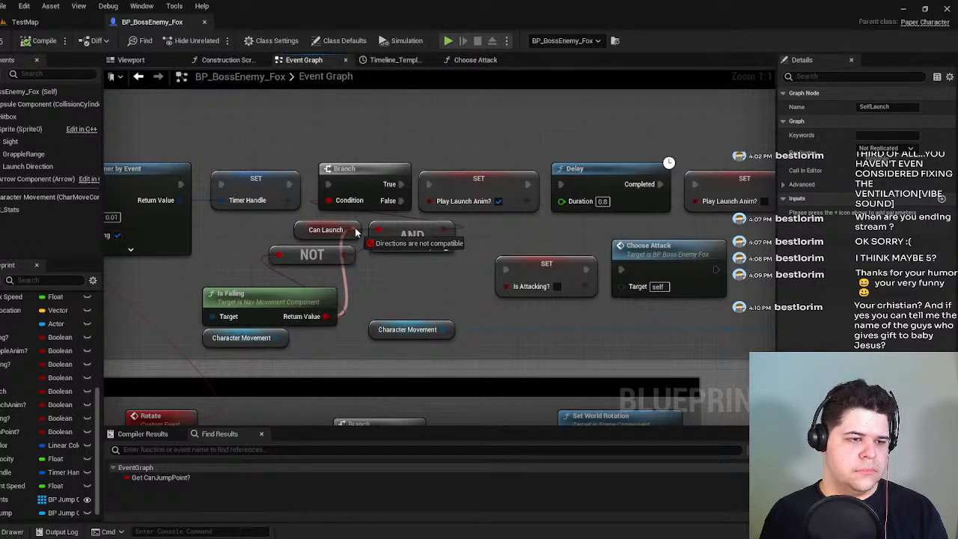
drag(356, 233, 335, 205)
right_drag(417, 283, 266, 296)
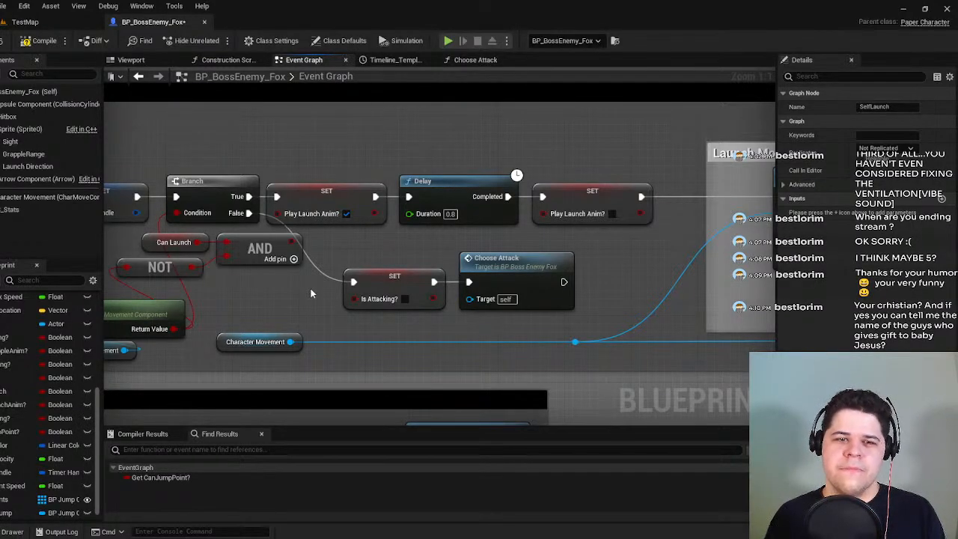
click(40, 45)
Run TestMap with the player near the fox boss and resume execution each time the SelfLaunch breakpoint is hit.
click(26, 22)
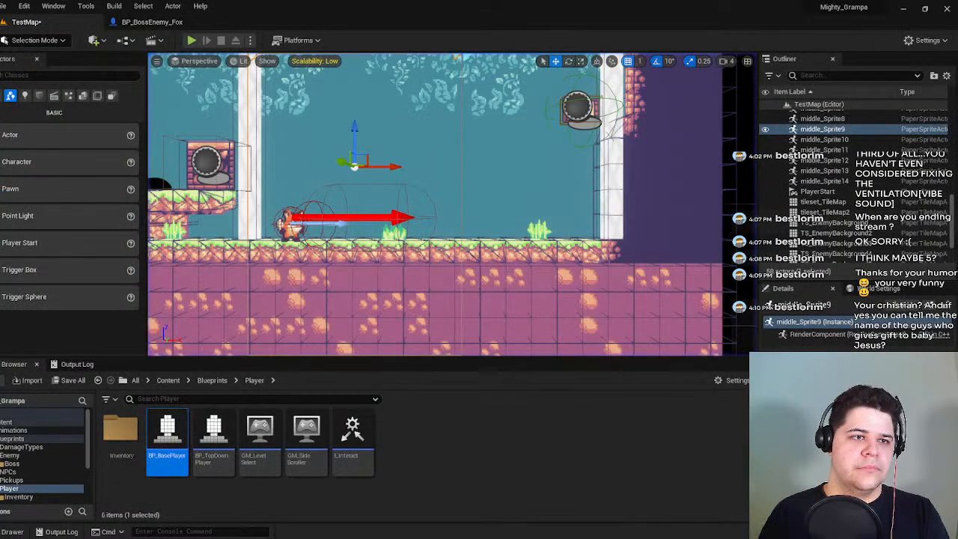
click(191, 41)
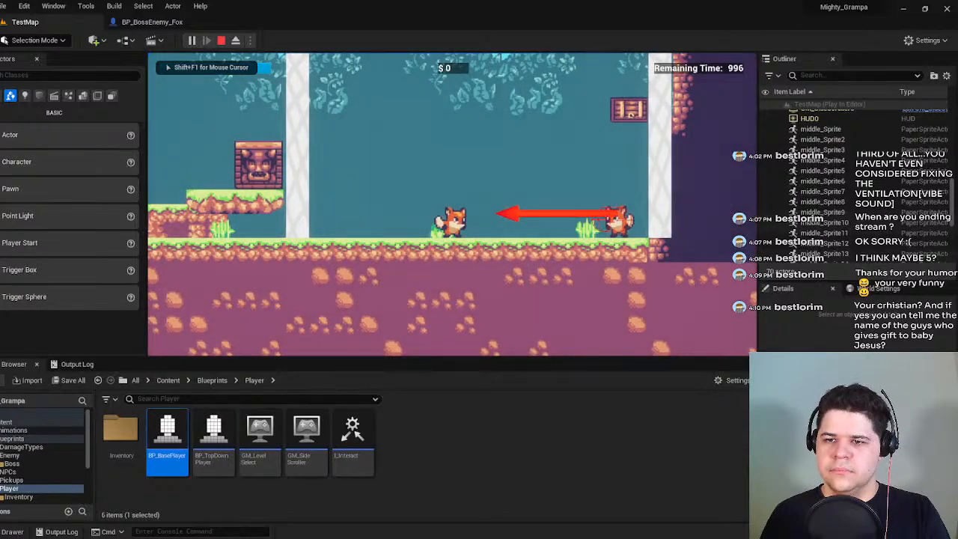
key(space)
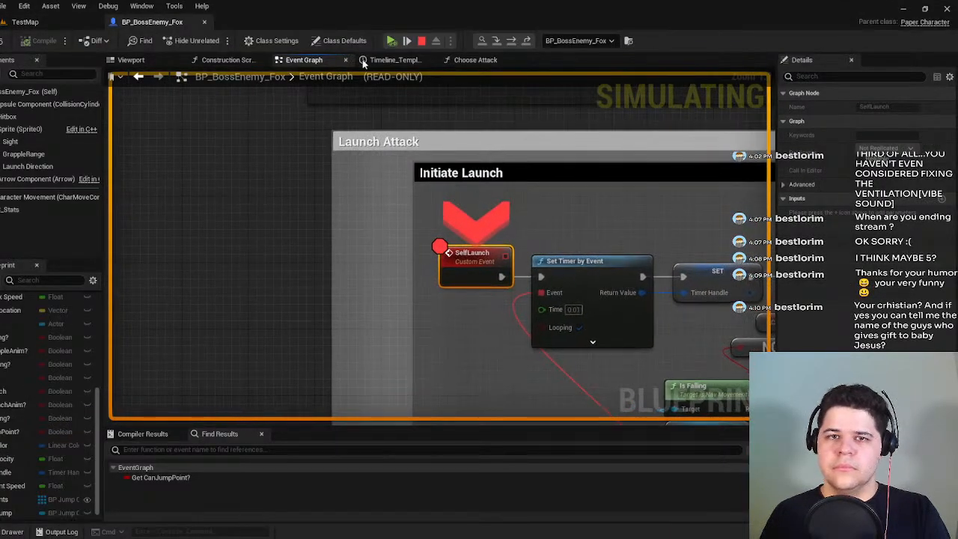
click(47, 21)
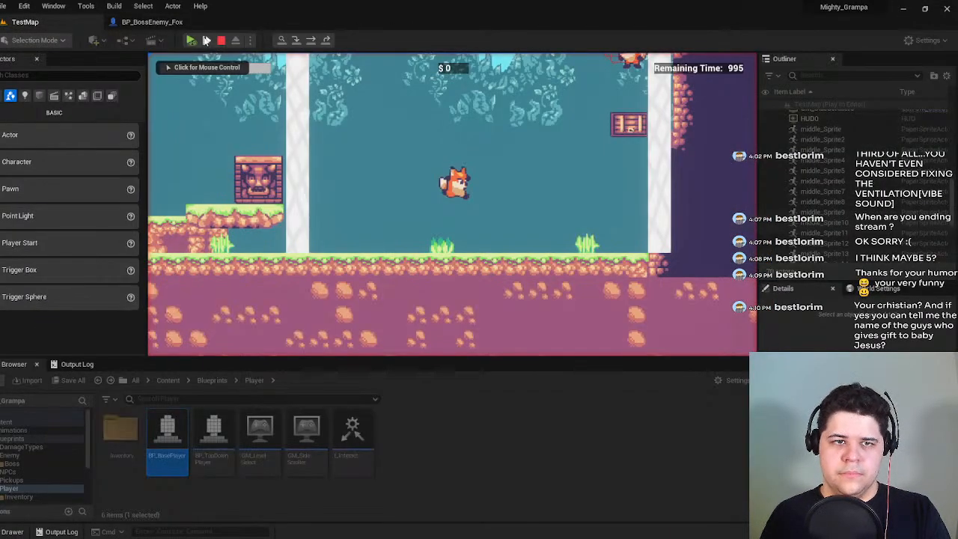
click(191, 40)
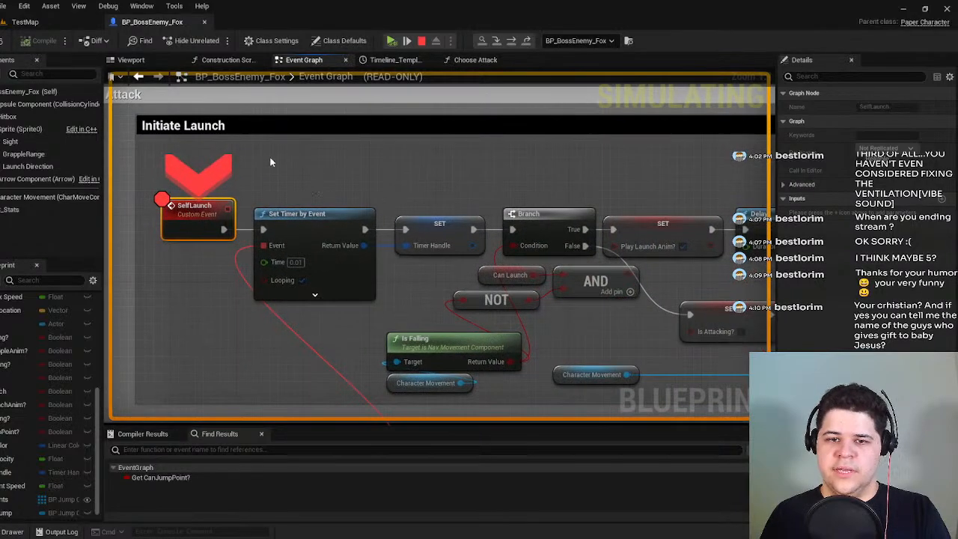
click(24, 21)
click(191, 41)
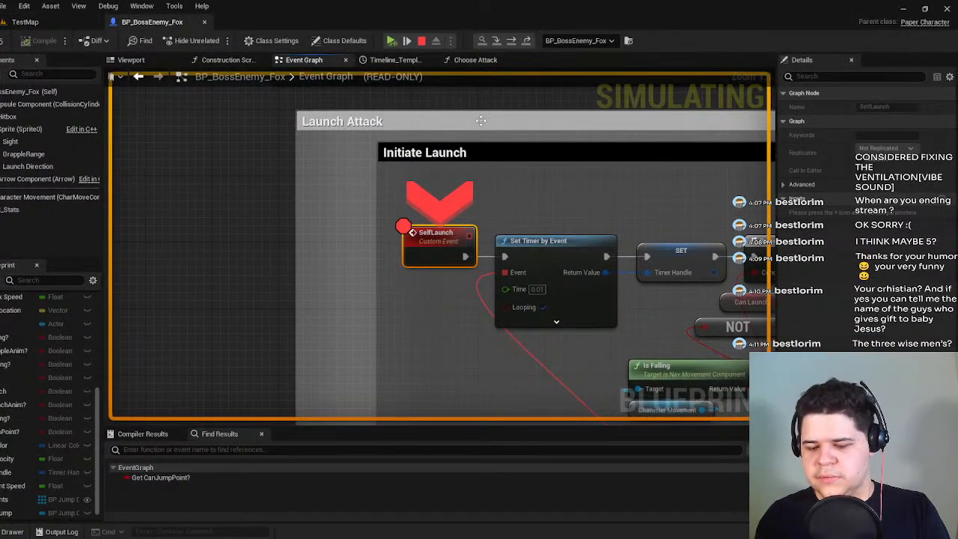
key(F10)
click(36, 26)
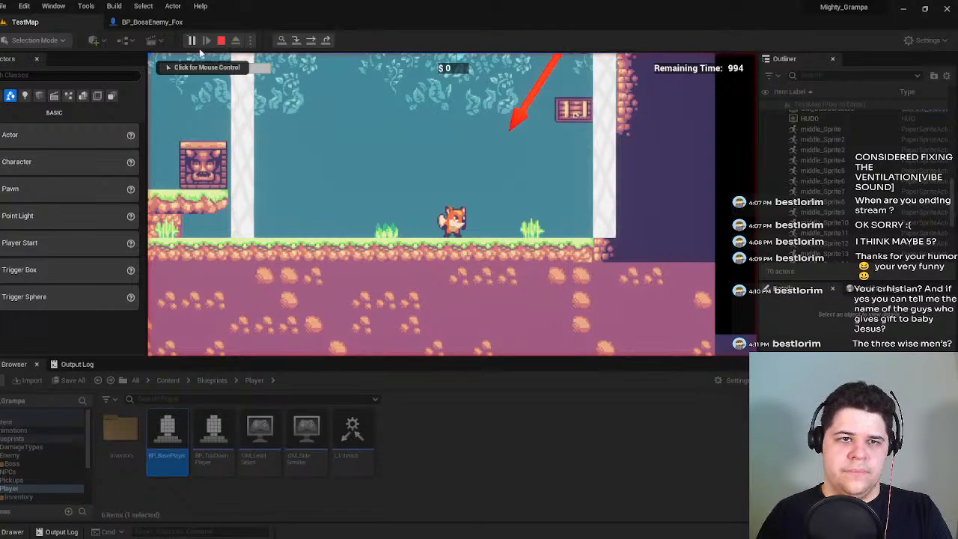
click(191, 42)
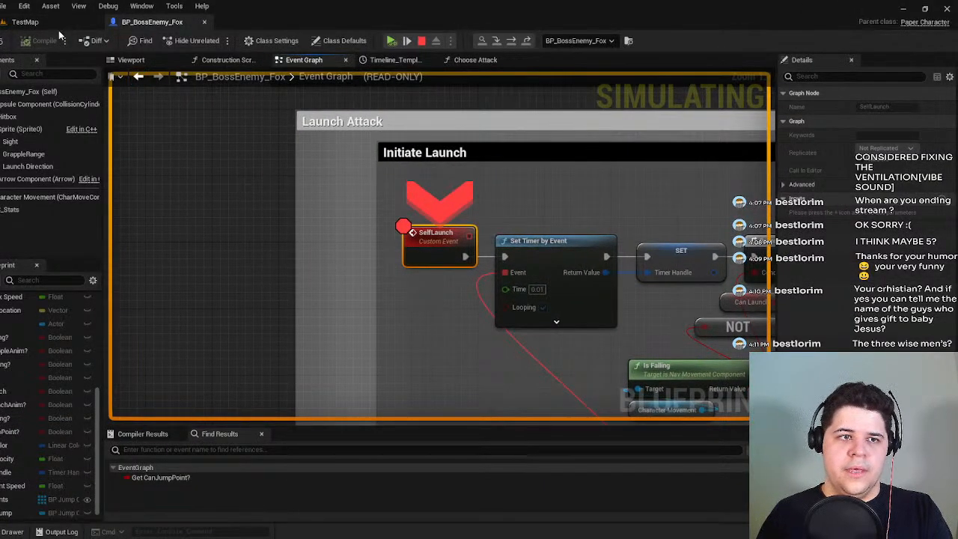
Compare the paused level with the active wires around SelfLaunch in Launch Attack, and stop the session.
click(58, 27)
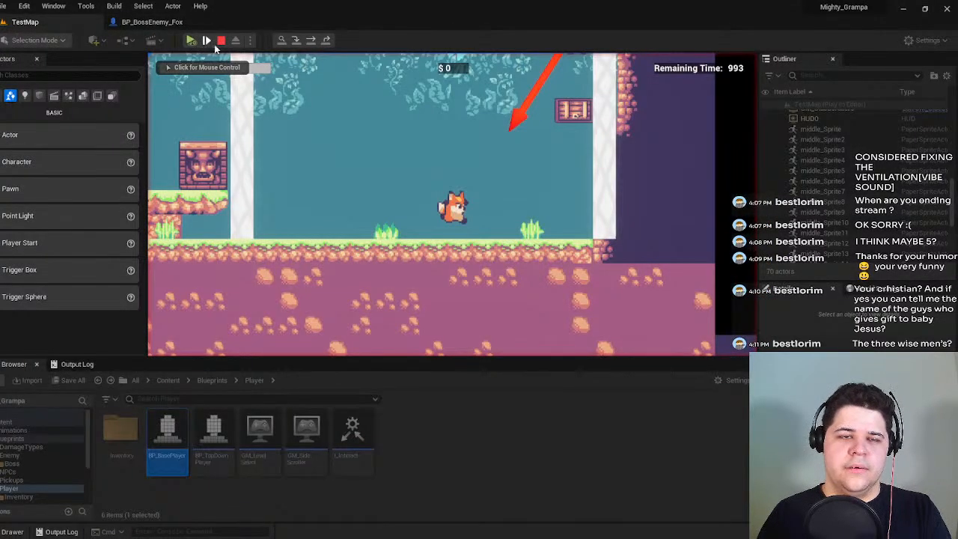
click(166, 25)
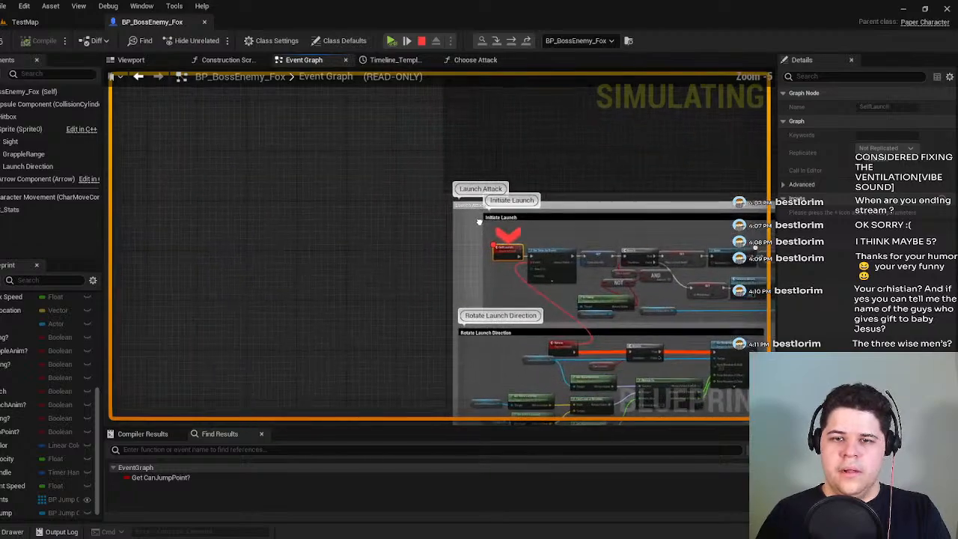
right_click(485, 250)
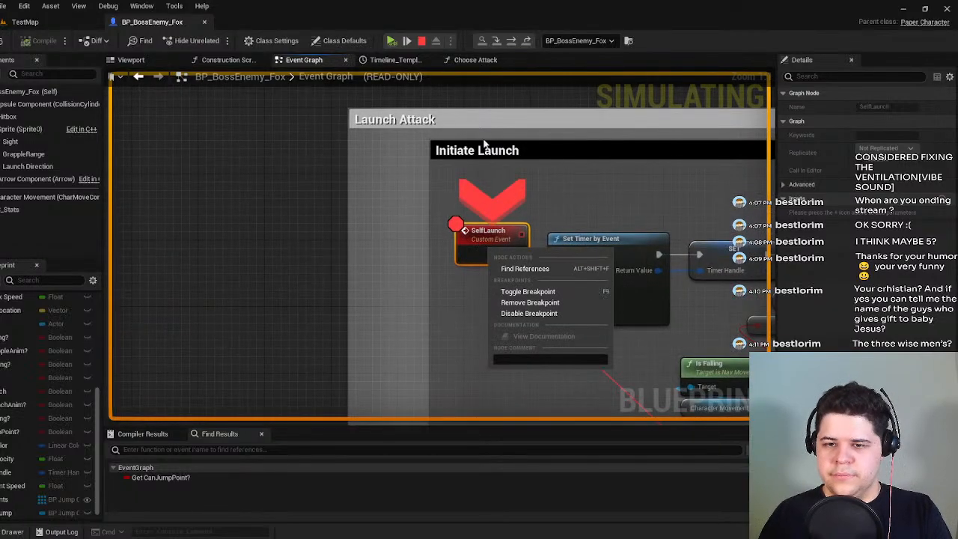
click(421, 40)
Remove the breakpoint from the SelfLaunch custom event.
right_click(511, 255)
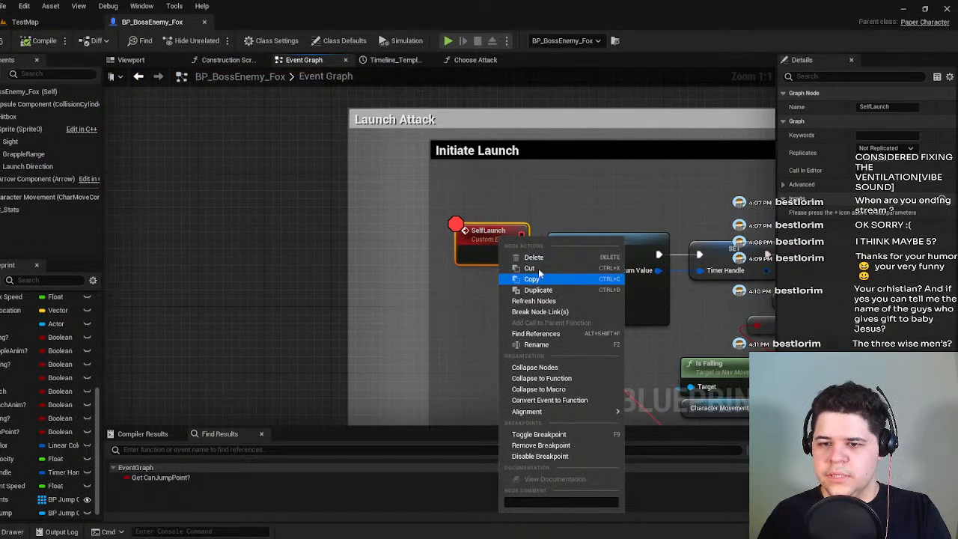
click(481, 240)
key(F9)
Find all references to SelfLaunch and jump to its calls in the Event Graph.
right_click(488, 242)
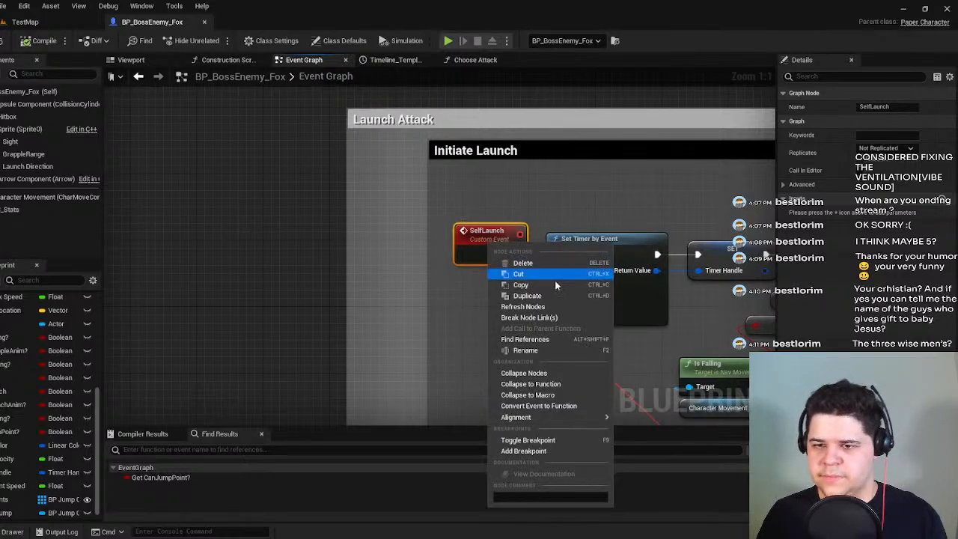
click(543, 339)
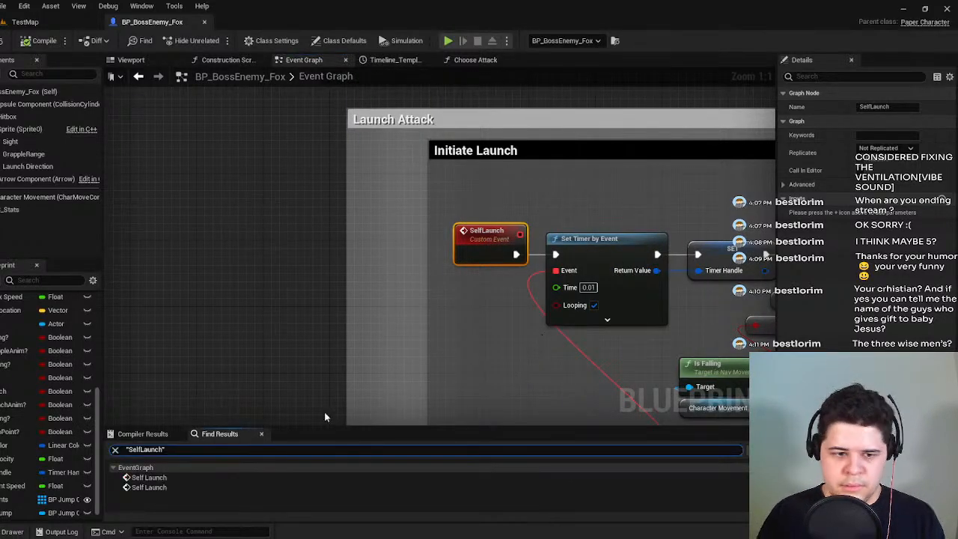
click(199, 477)
click(202, 487)
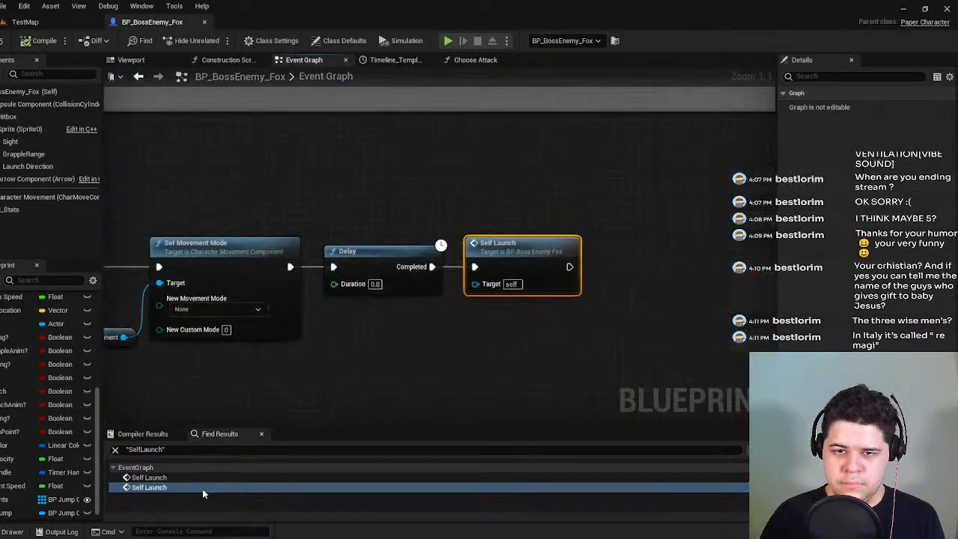
Locate the FindJumpPoint custom event below Slide Attack, find its references, and visit them.
scroll(333, 309, down, 7)
scroll(464, 323, up, 6)
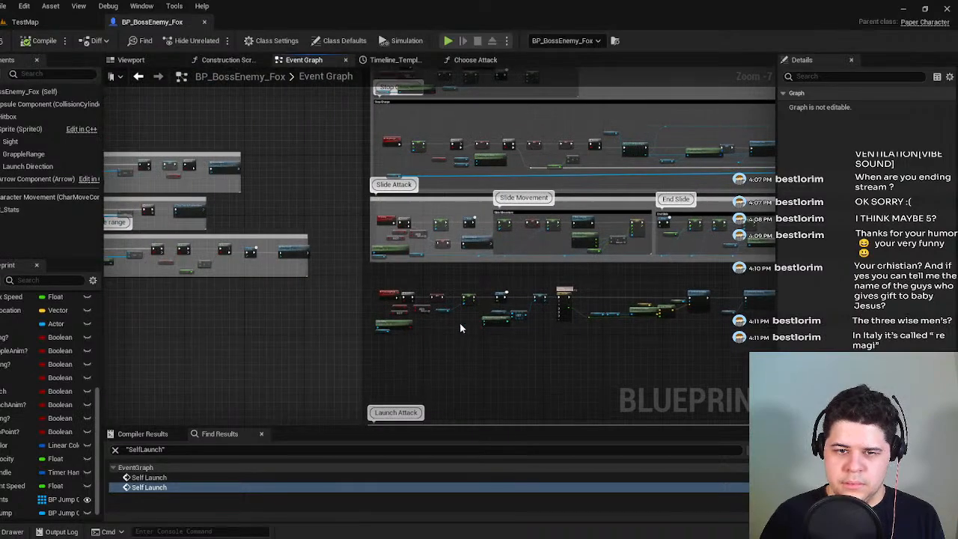
scroll(466, 305, down, 4)
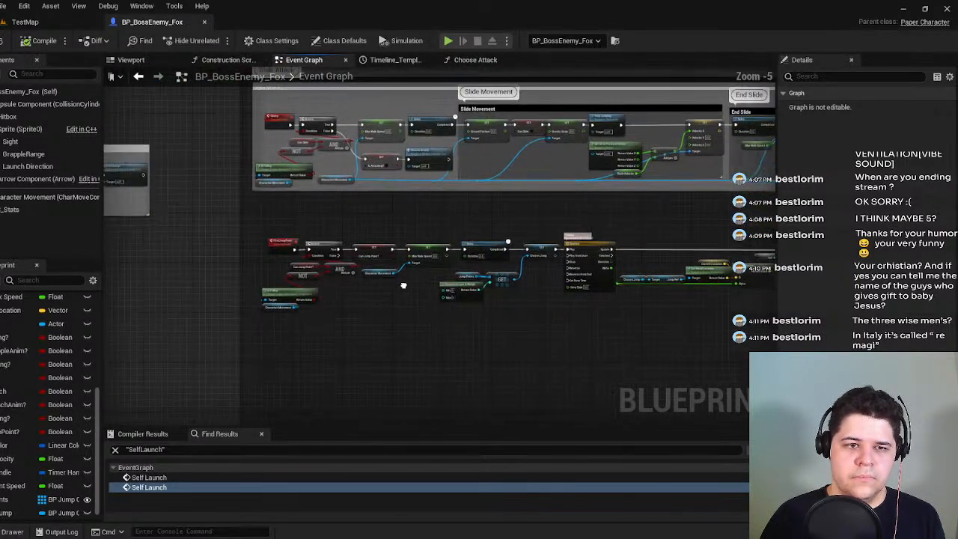
click(281, 244)
right_click(281, 244)
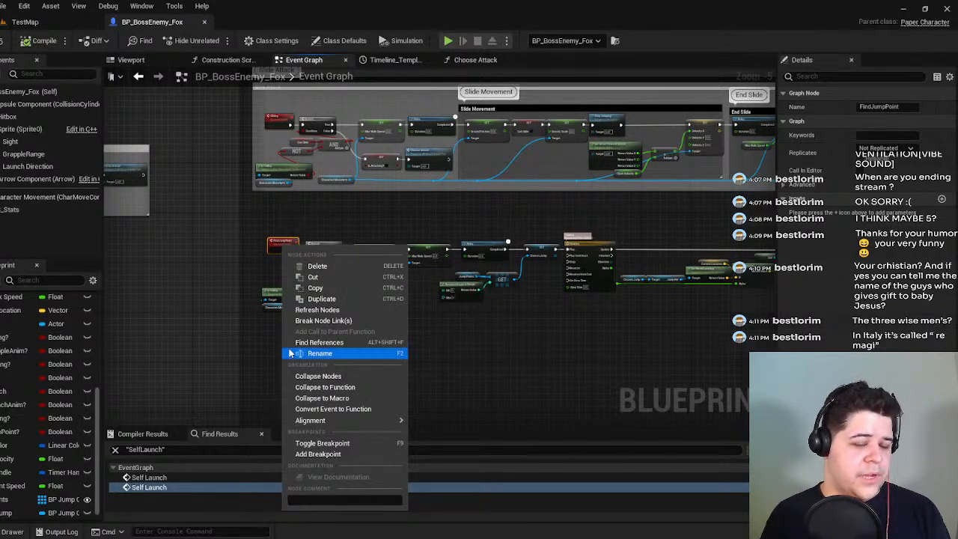
click(333, 342)
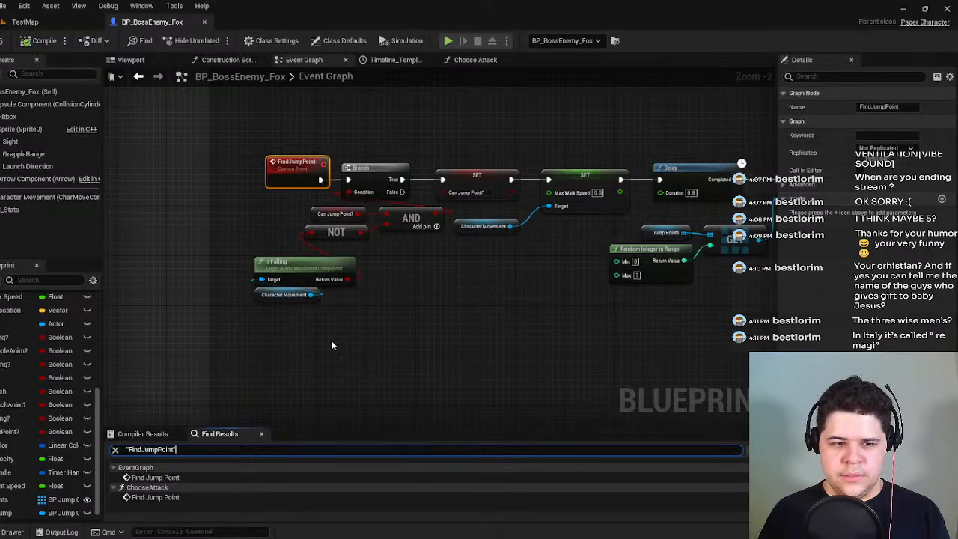
click(161, 497)
click(197, 479)
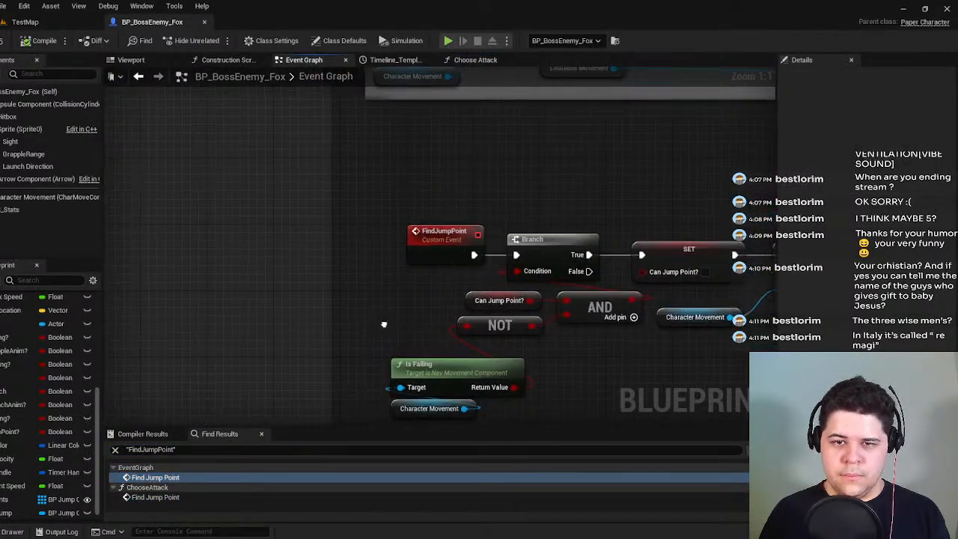
Trace the Detect Player chain to its Choose Attack call and open that function at its entry node.
scroll(387, 352, down, 5)
scroll(355, 302, up, 3)
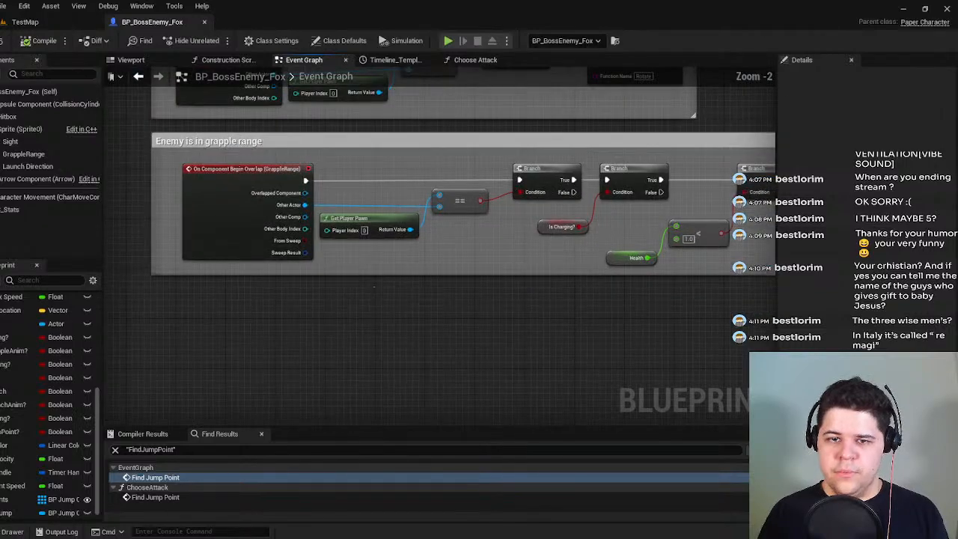
right_drag(374, 286, 394, 425)
right_drag(376, 211, 396, 294)
right_drag(581, 282, 415, 288)
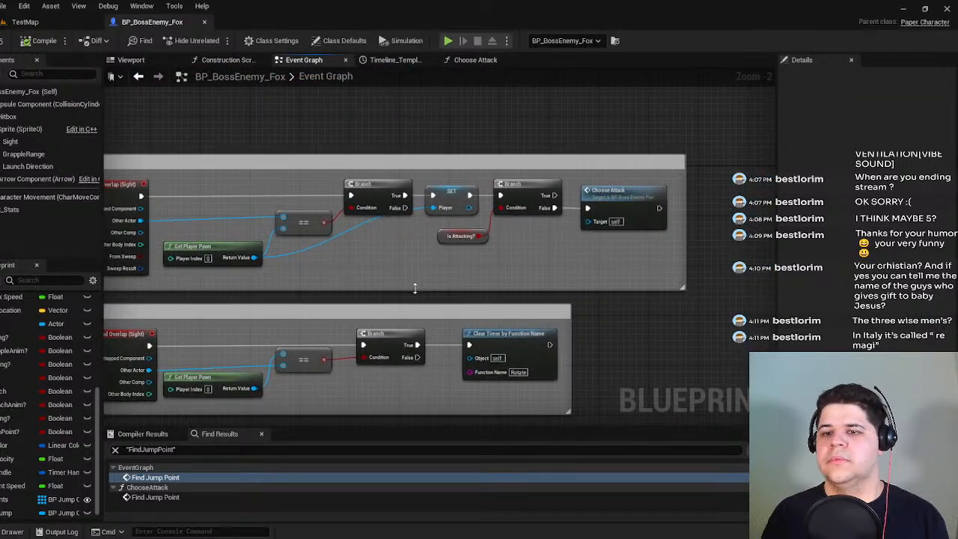
double_click(627, 191)
right_drag(570, 250, 846, 244)
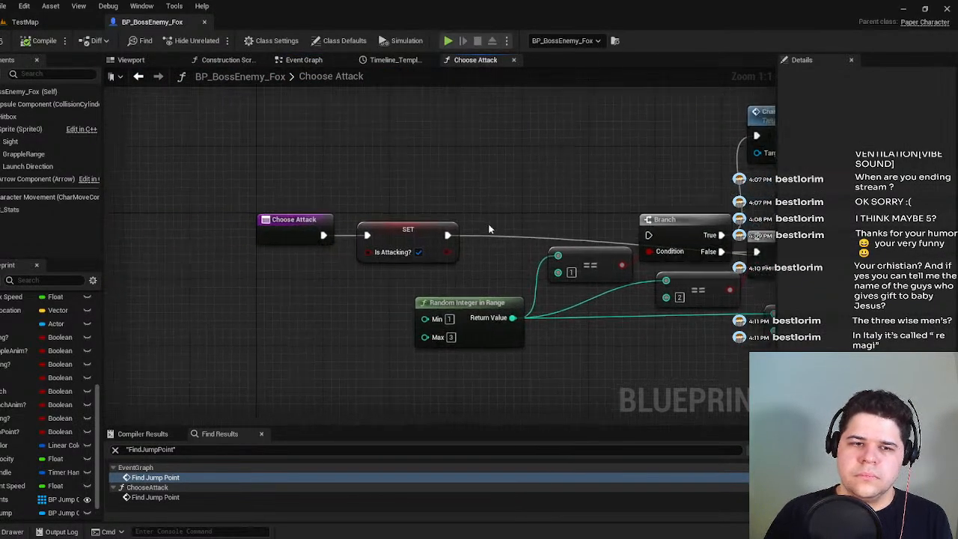
Select the Is Attacking? setter in Choose Attack and return to the Detect Player section of the Event Graph.
click(381, 245)
click(399, 61)
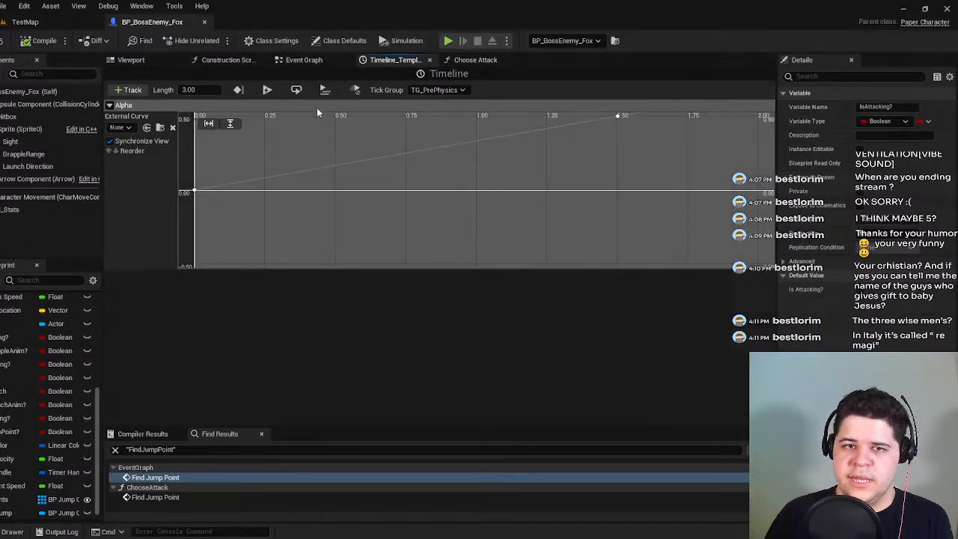
click(241, 61)
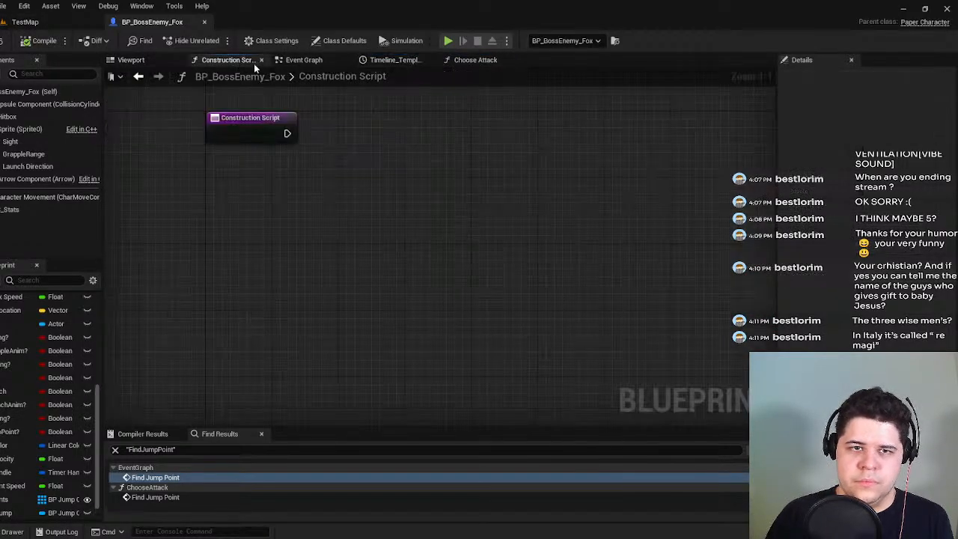
click(301, 60)
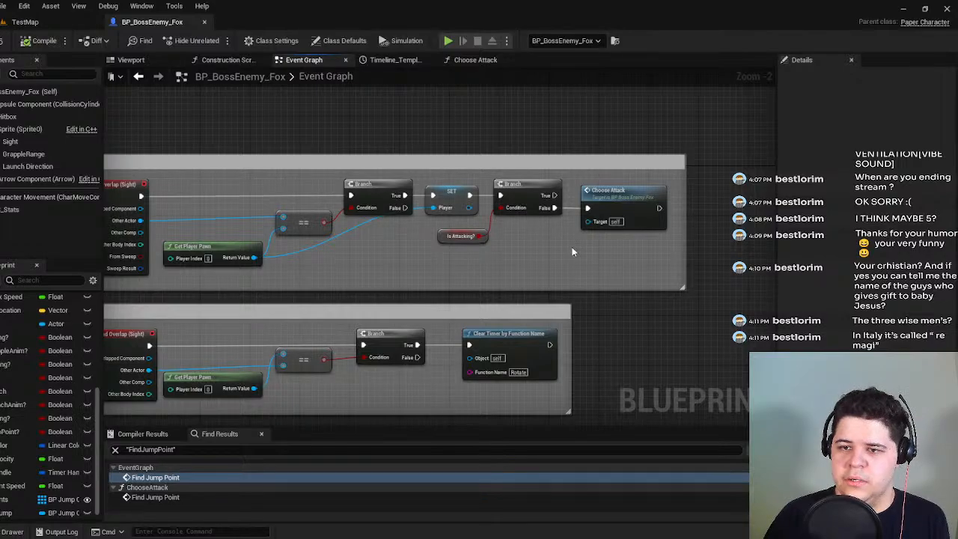
right_drag(351, 154, 454, 156)
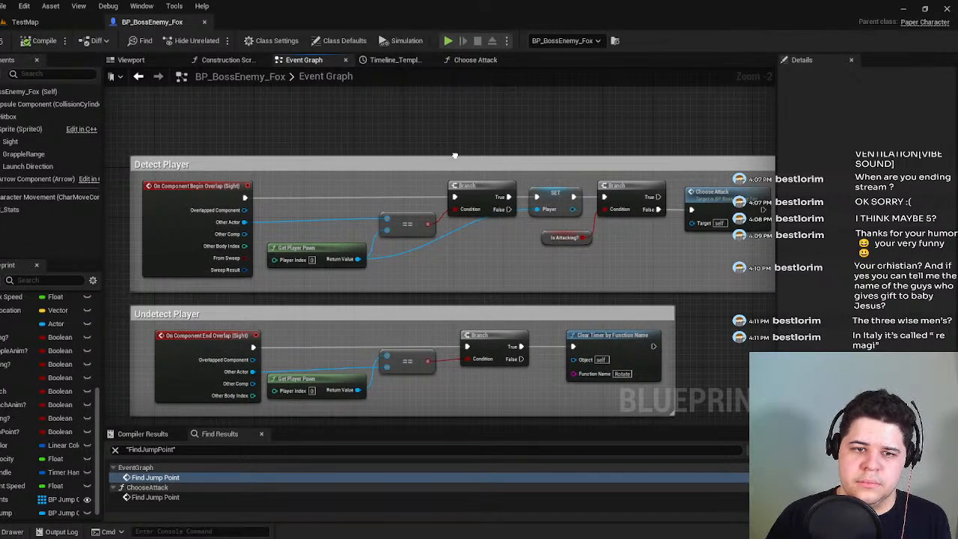
Examine Choose Attack's random-integer branches and try pulling a new execution wire from the Is Attacking? setter.
click(477, 61)
right_drag(543, 150, 255, 135)
right_drag(448, 173, 560, 205)
right_drag(356, 257, 263, 280)
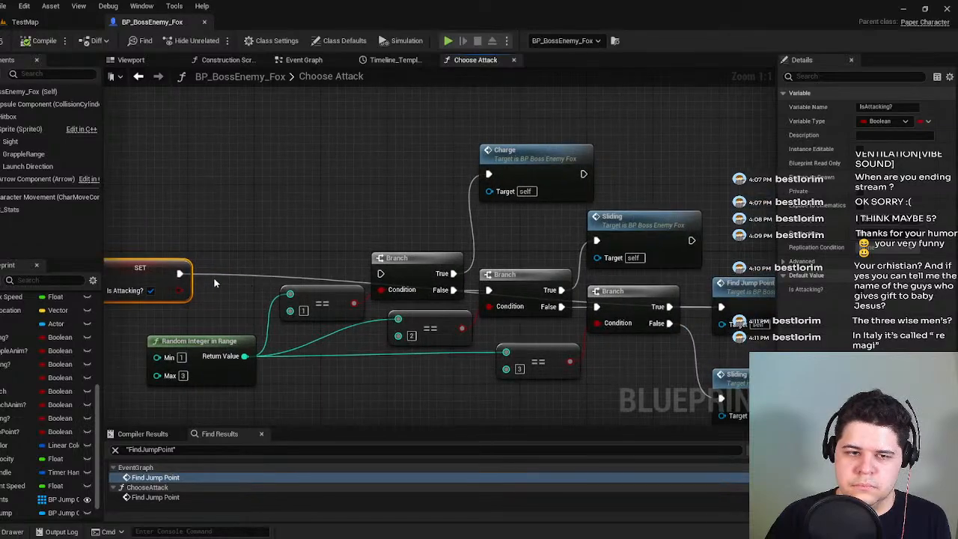
drag(179, 274, 302, 260)
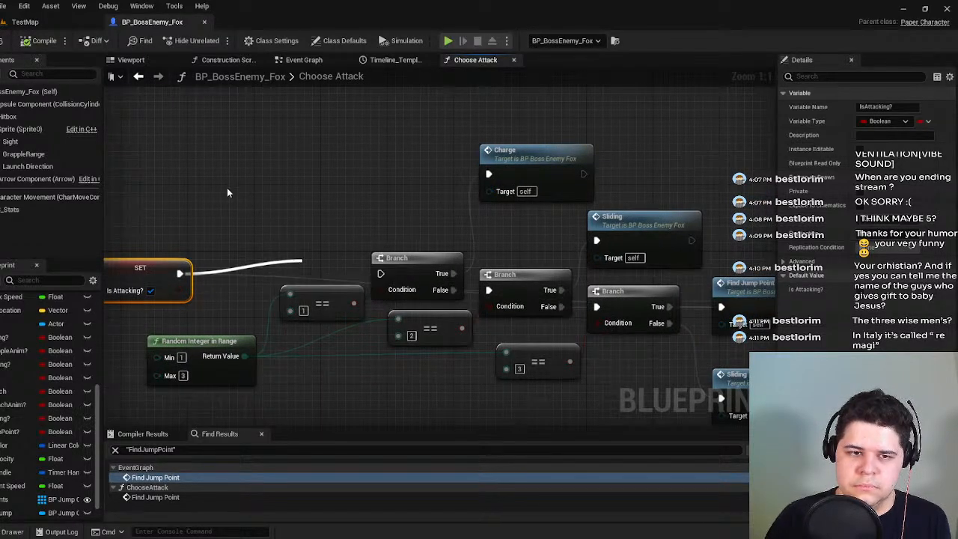
click(227, 188)
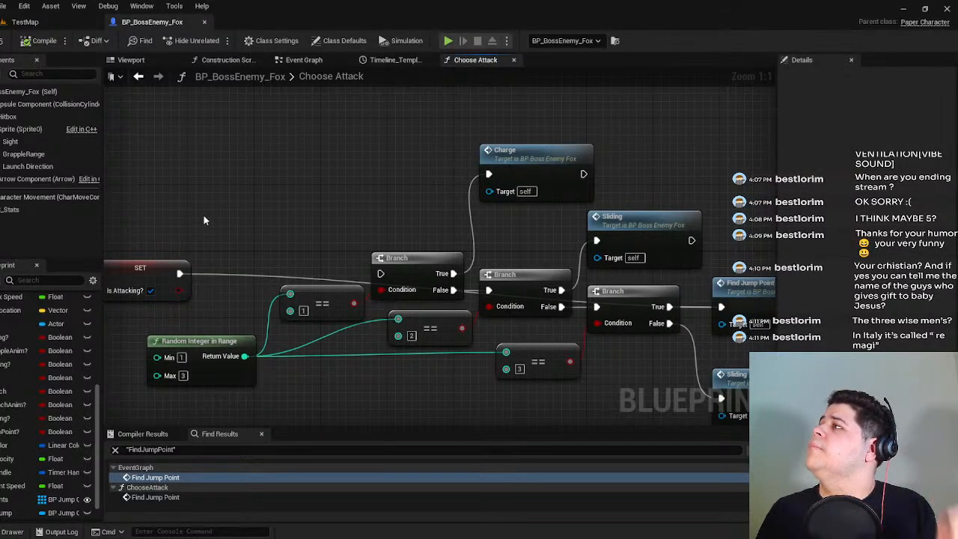
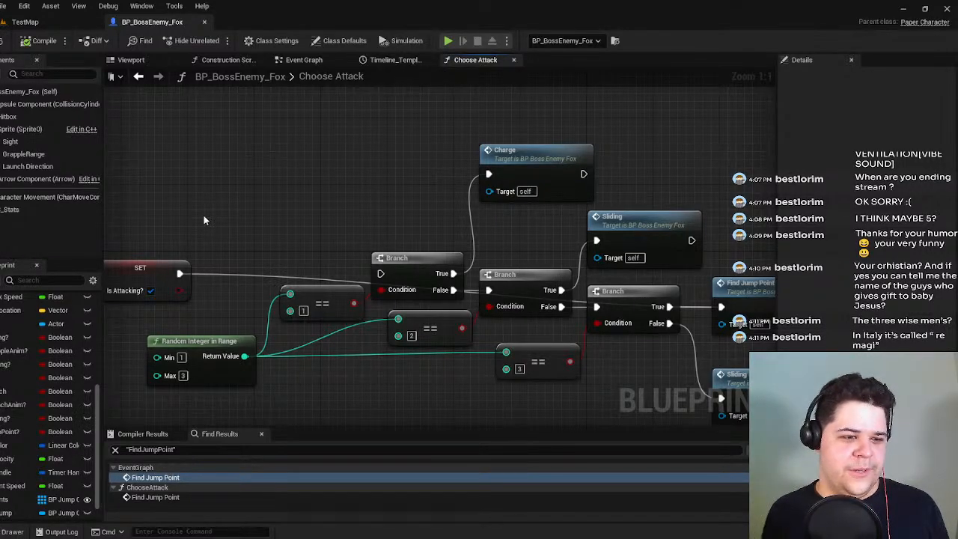
Reconnect the Is Attacking? setter's execution output to the first Branch in Choose Attack and save the blueprint.
right_drag(389, 214, 318, 202)
click(116, 451)
right_drag(241, 399, 429, 307)
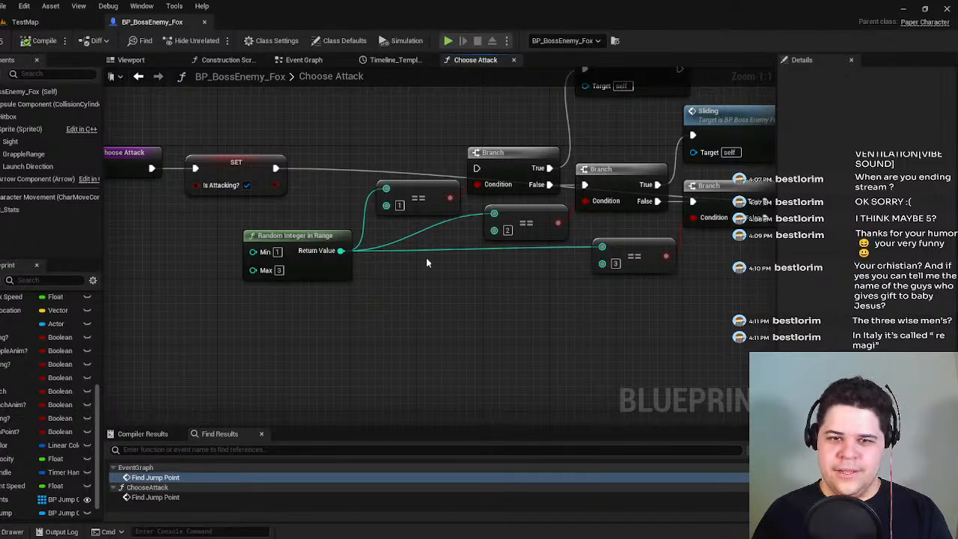
right_drag(423, 259, 384, 341)
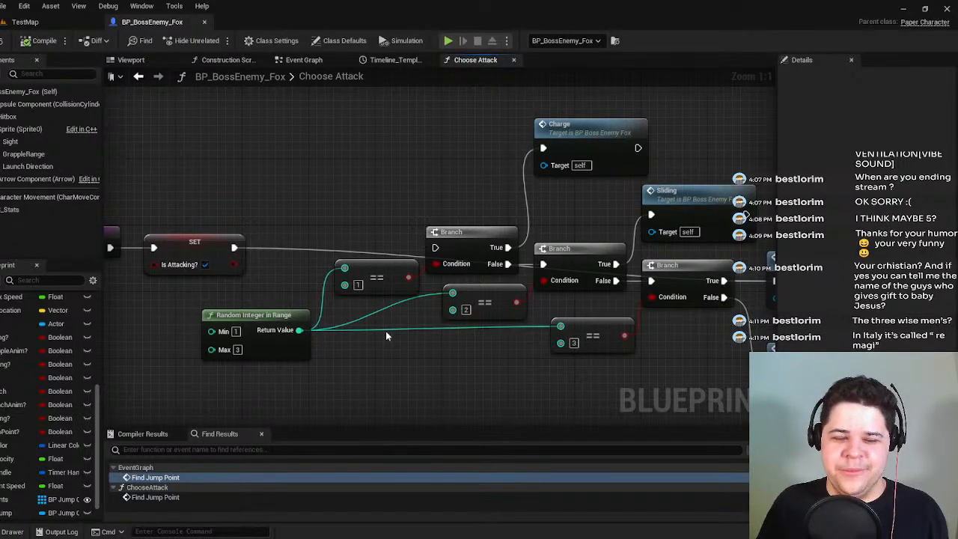
right_drag(353, 224, 327, 214)
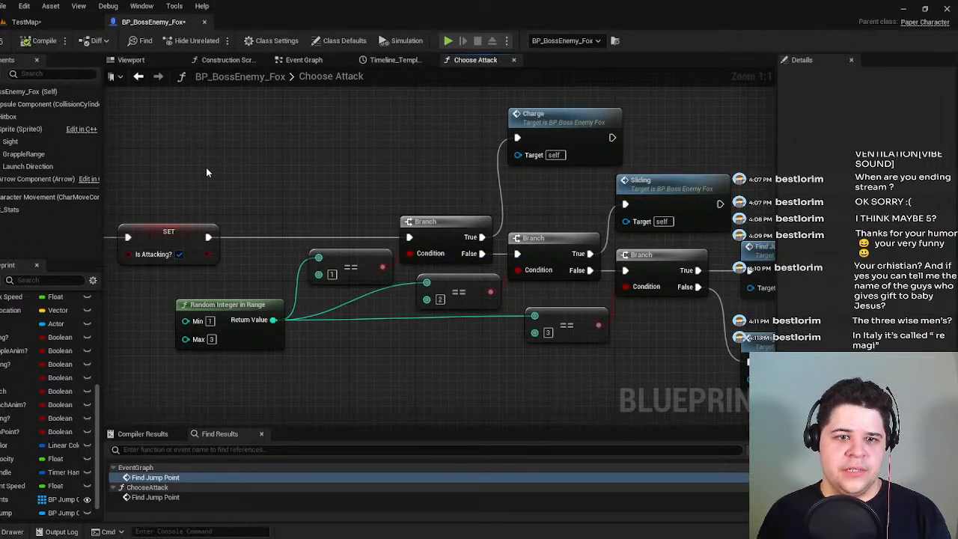
key(ctrl+s)
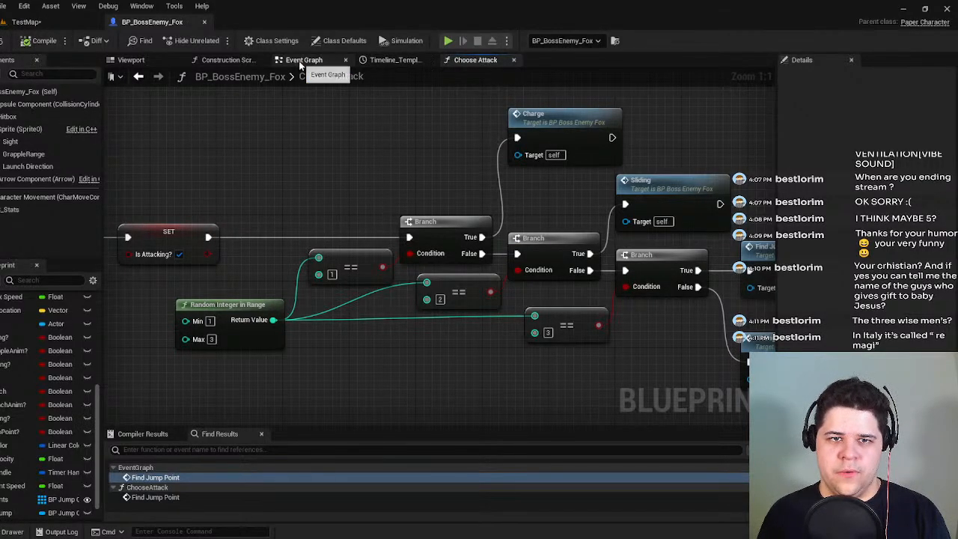
Return to the Event Graph and examine the Detect Player chain from Get Player Pawn to the Choose Attack call.
click(303, 60)
scroll(350, 153, up, 2)
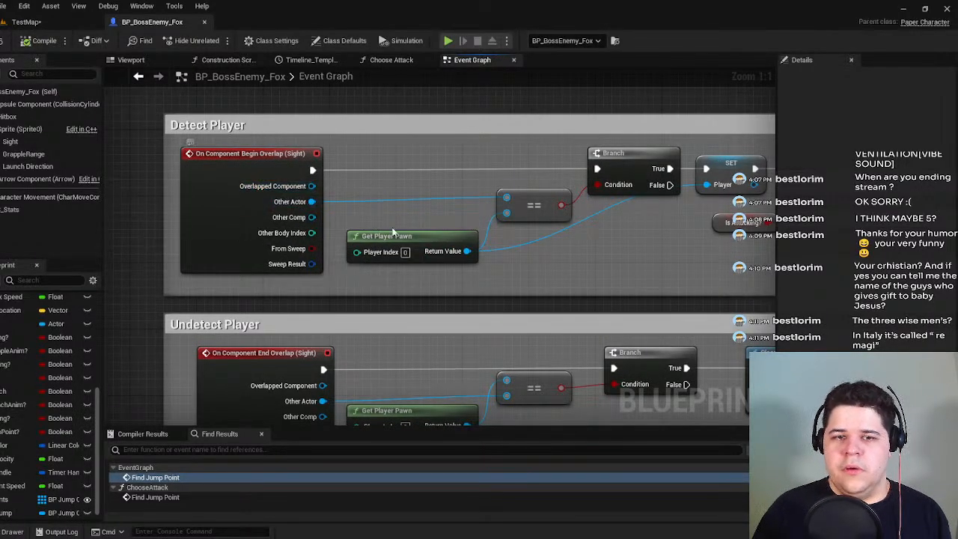
right_drag(349, 289, 339, 289)
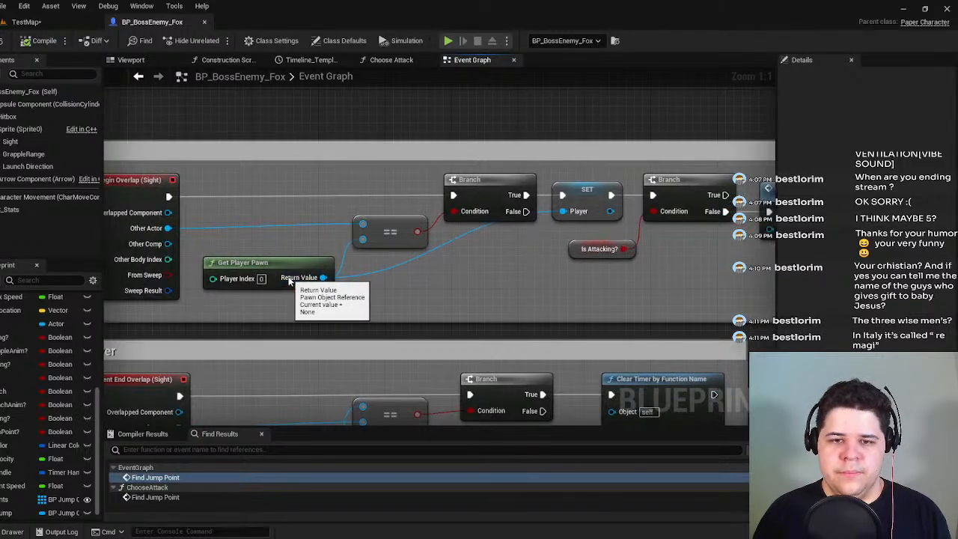
click(285, 268)
right_drag(525, 181, 417, 219)
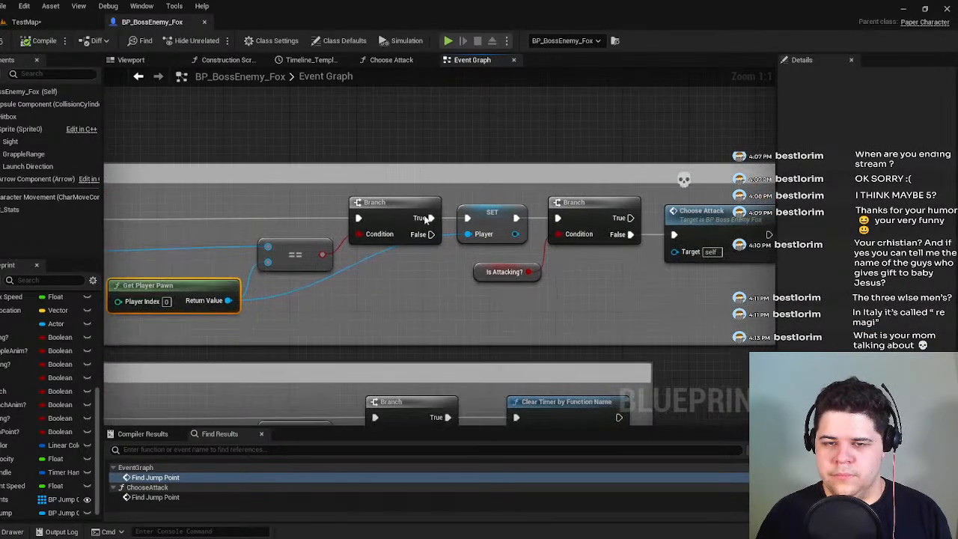
right_drag(374, 280, 531, 256)
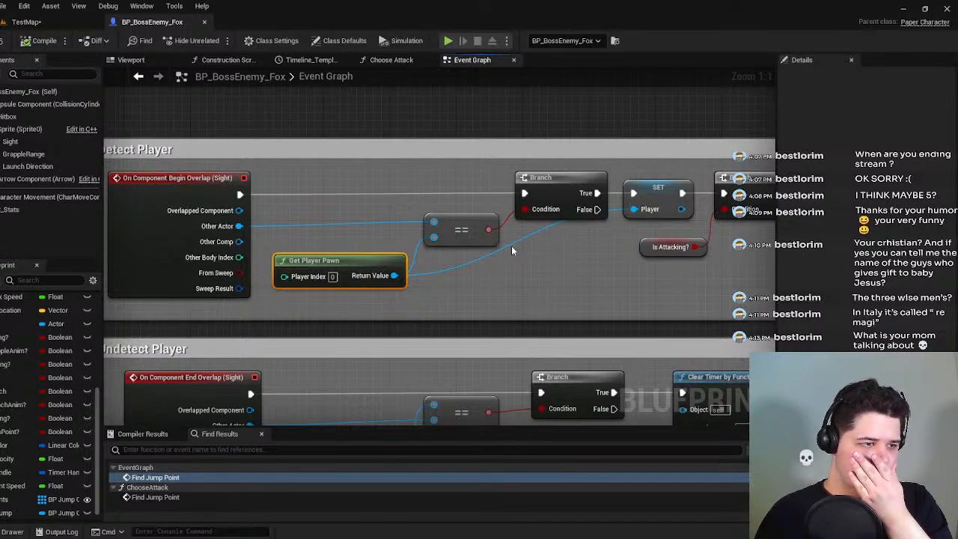
Look over the BeginPlay and Tick Events area of the Event Graph, returning to the Detect Player section.
scroll(503, 242, down, 12)
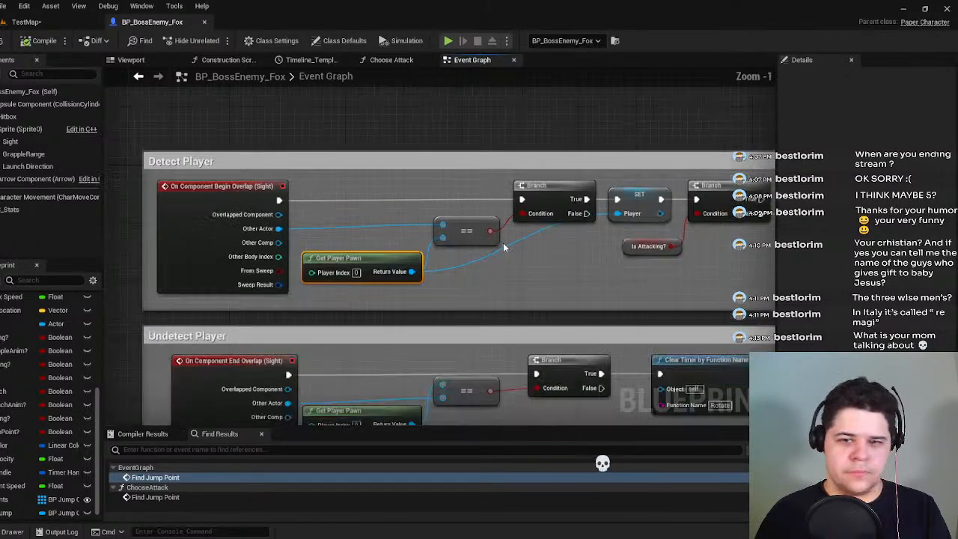
right_drag(192, 208, 351, 318)
scroll(451, 359, up, 8)
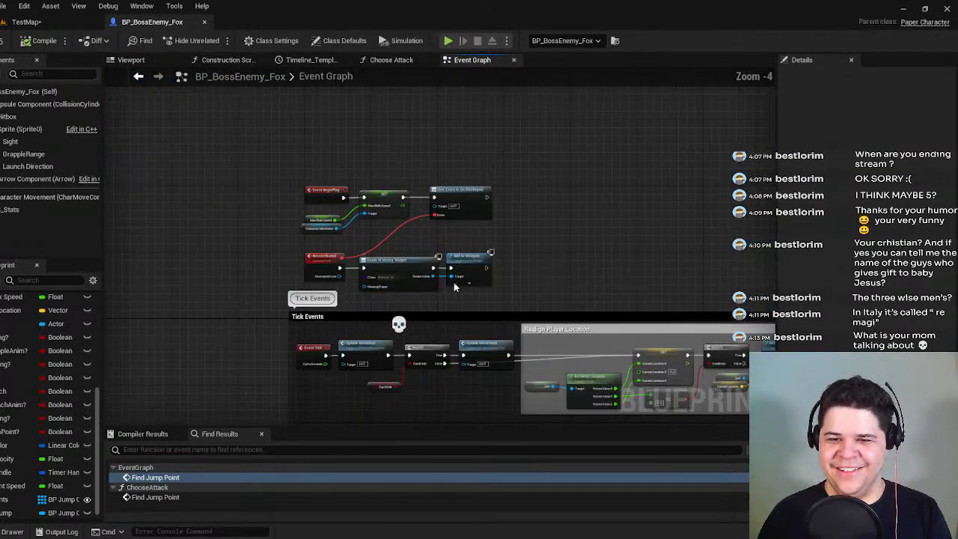
scroll(168, 291, down, 6)
right_drag(588, 294, 457, 320)
scroll(457, 320, up, 4)
scroll(457, 320, up, 1)
right_drag(416, 278, 270, 172)
scroll(472, 283, up, 3)
right_drag(472, 284, 362, 270)
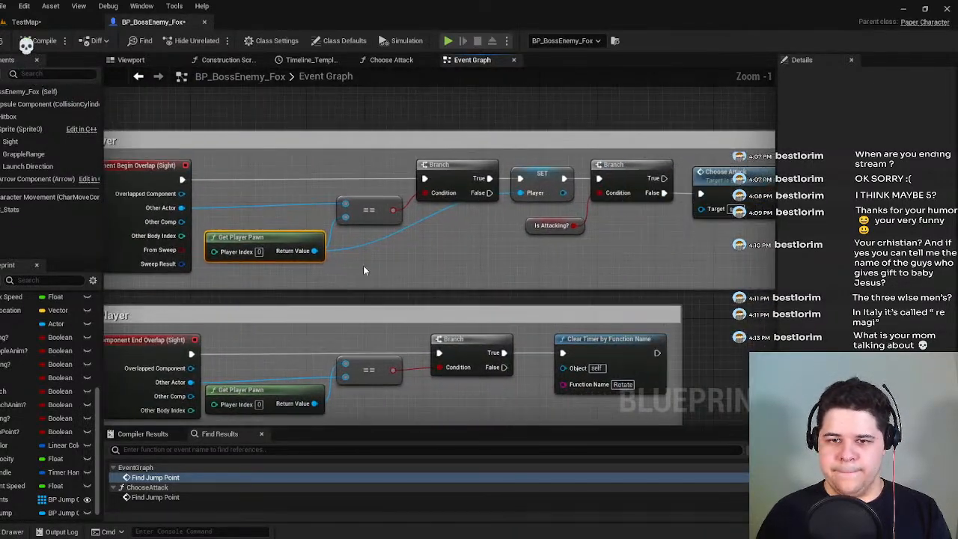
Delete the Player setter in Detect Player, link the two Branch nodes directly, and move the Is Attacking? and Choose Attack nodes closer.
click(537, 184)
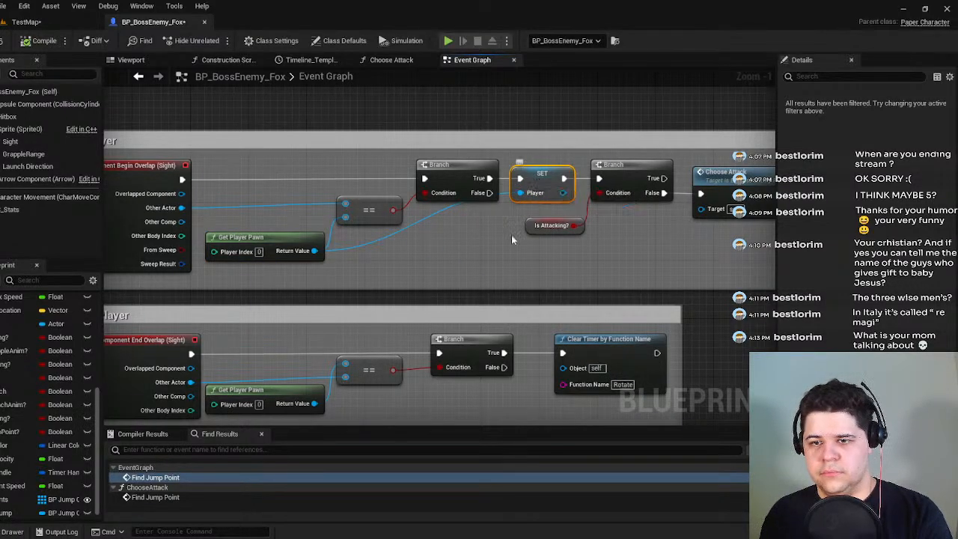
click(577, 183)
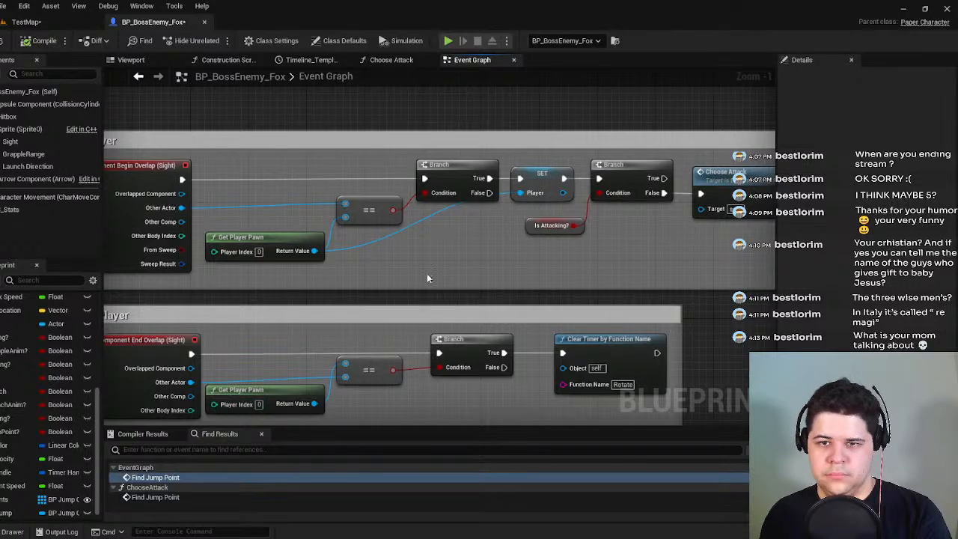
click(158, 435)
click(544, 177)
key(Delete)
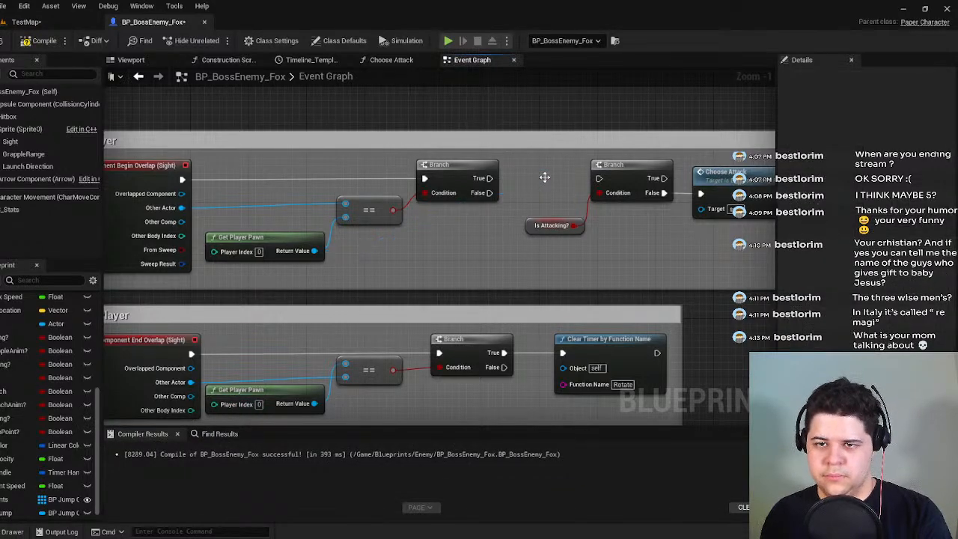
drag(483, 178, 598, 178)
right_drag(697, 258, 593, 291)
drag(593, 291, 429, 192)
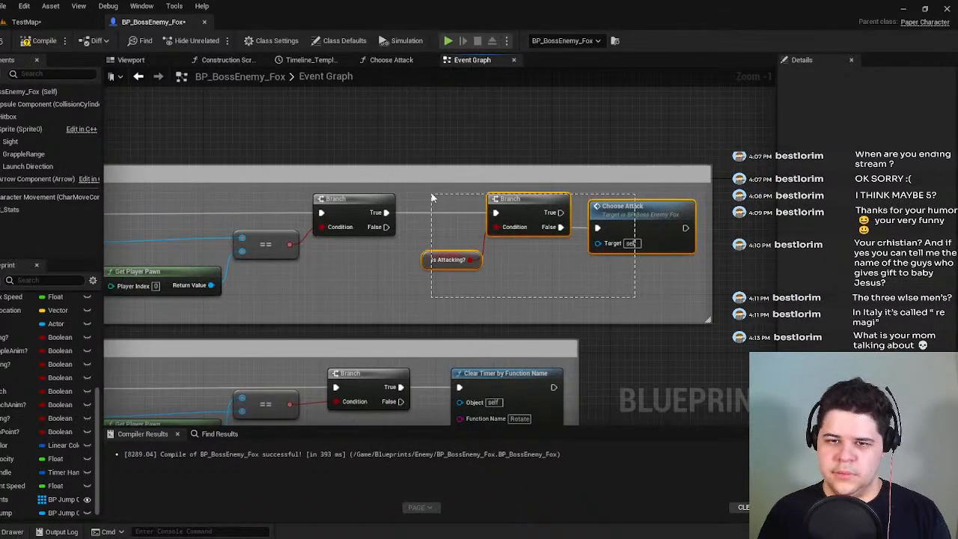
drag(518, 201, 454, 200)
click(320, 282)
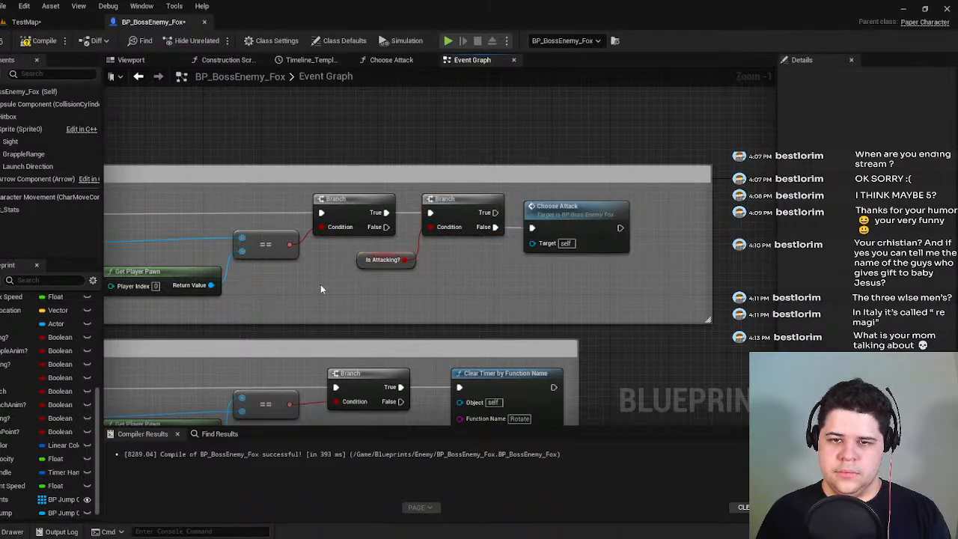
Visit the BeginPlay section, return to Detect Player, and undo the removal of the Player setter.
right_drag(322, 286, 775, 316)
scroll(630, 299, down, 10)
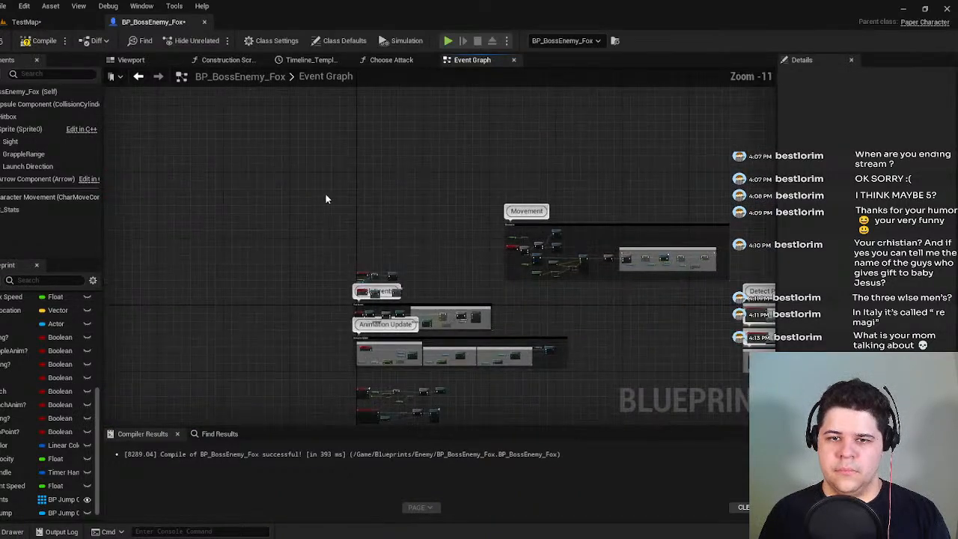
scroll(454, 302, up, 7)
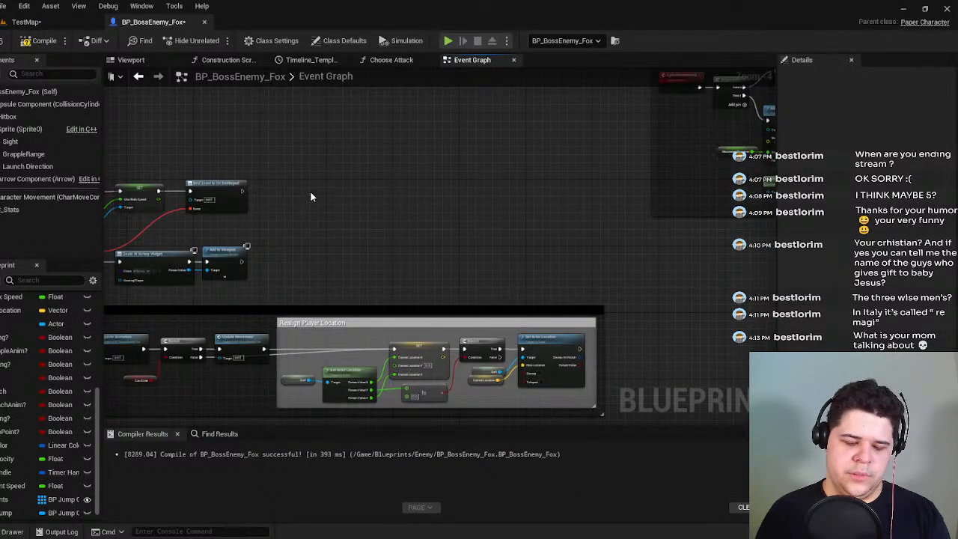
scroll(286, 206, up, 3)
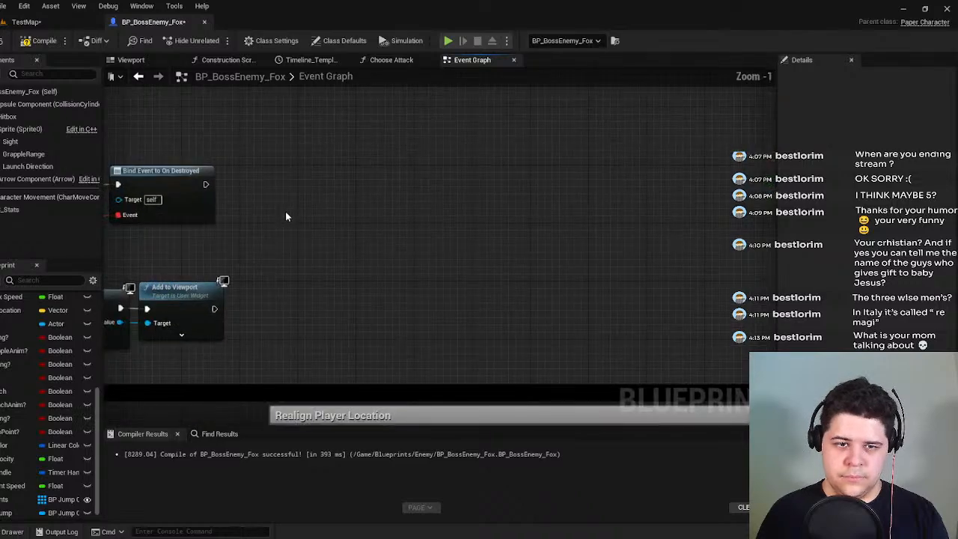
right_drag(464, 208, 374, 207)
scroll(374, 207, down, 5)
right_drag(507, 216, 335, 267)
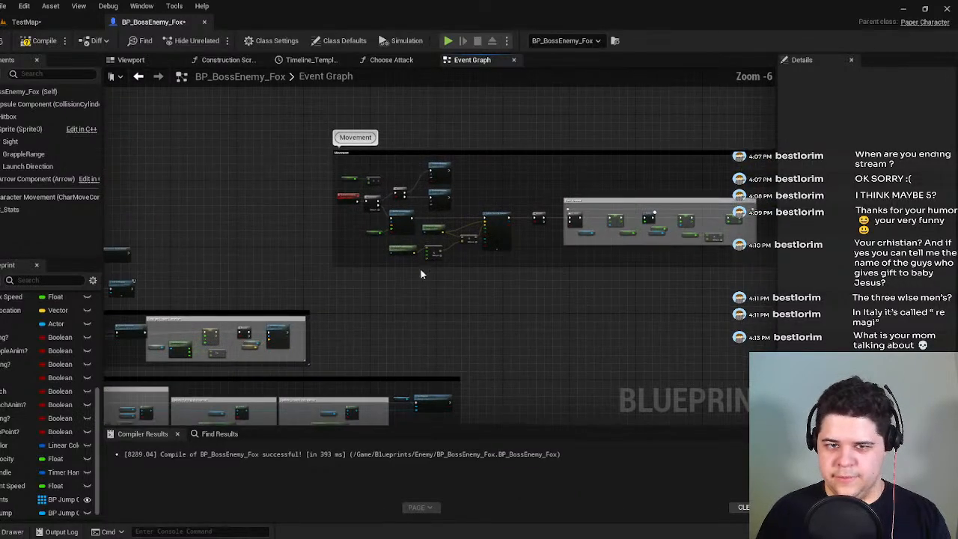
scroll(335, 268, down, 2)
right_drag(626, 329, 389, 259)
scroll(331, 262, up, 5)
right_drag(515, 282, 322, 261)
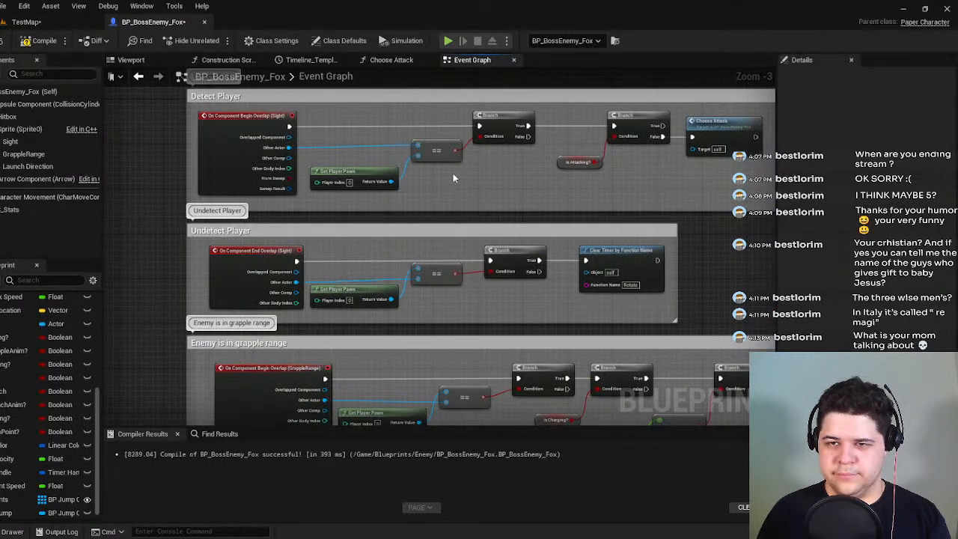
key(ctrl+z)
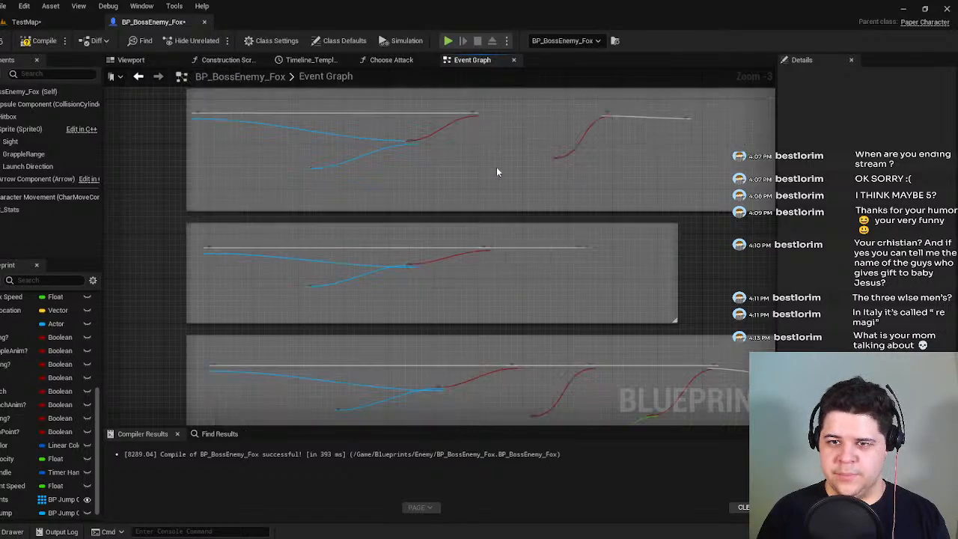
key(ctrl+z)
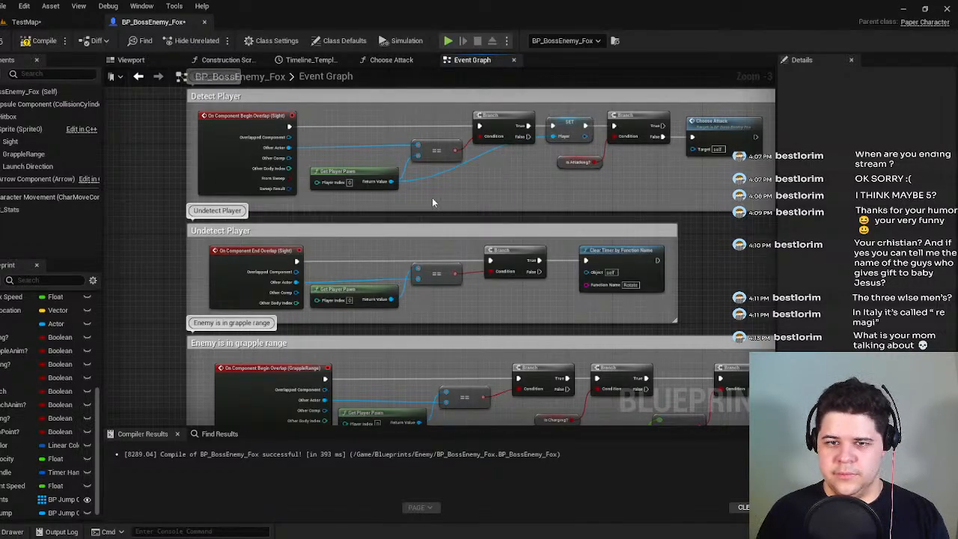
Copy the Player setter with Get Player Pawn, remove the setter from Detect Player, link both Branches, and close the gap.
click(554, 121)
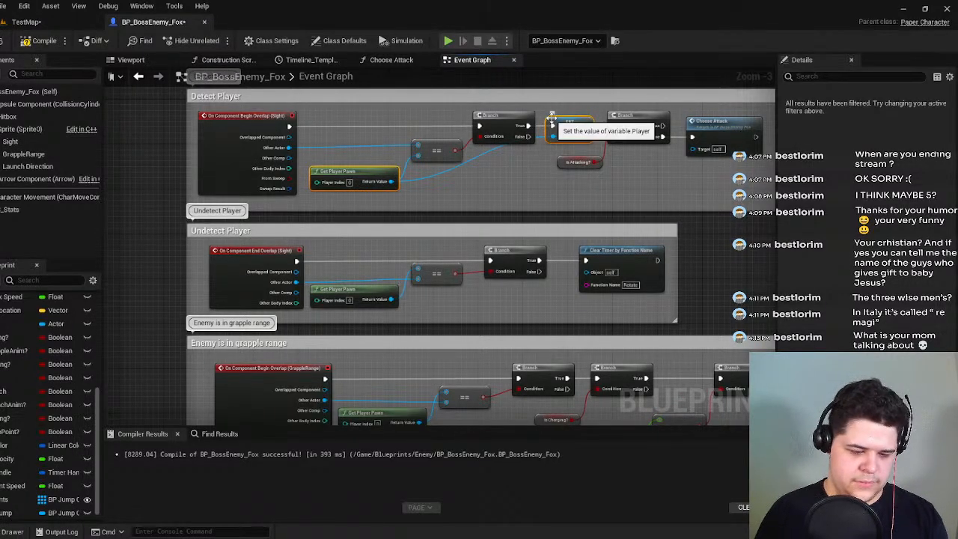
key(Delete)
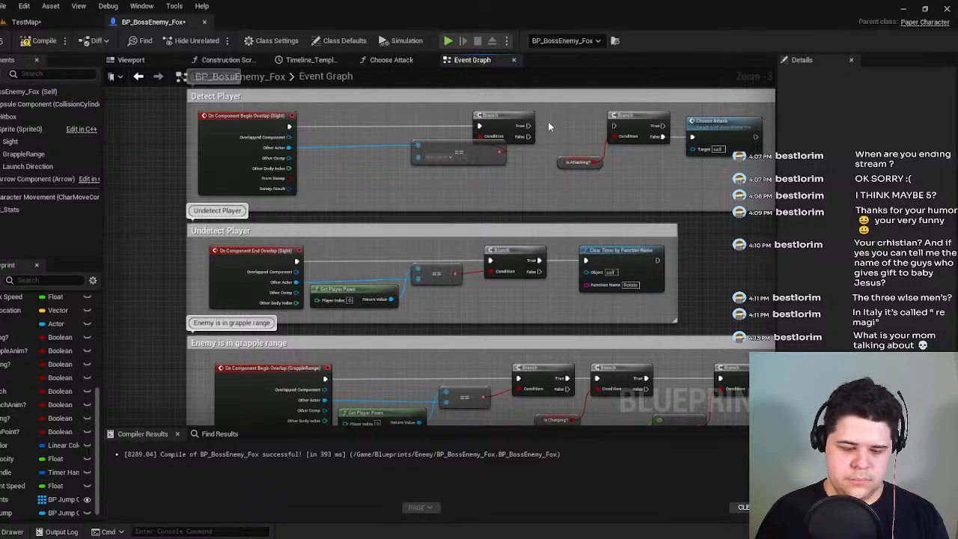
key(ctrl+z)
drag(527, 127, 615, 128)
drag(733, 172, 564, 123)
scroll(468, 135, down, 4)
right_drag(468, 135, 235, 134)
scroll(412, 204, up, 4)
scroll(423, 187, up, 1)
right_drag(422, 187, 503, 333)
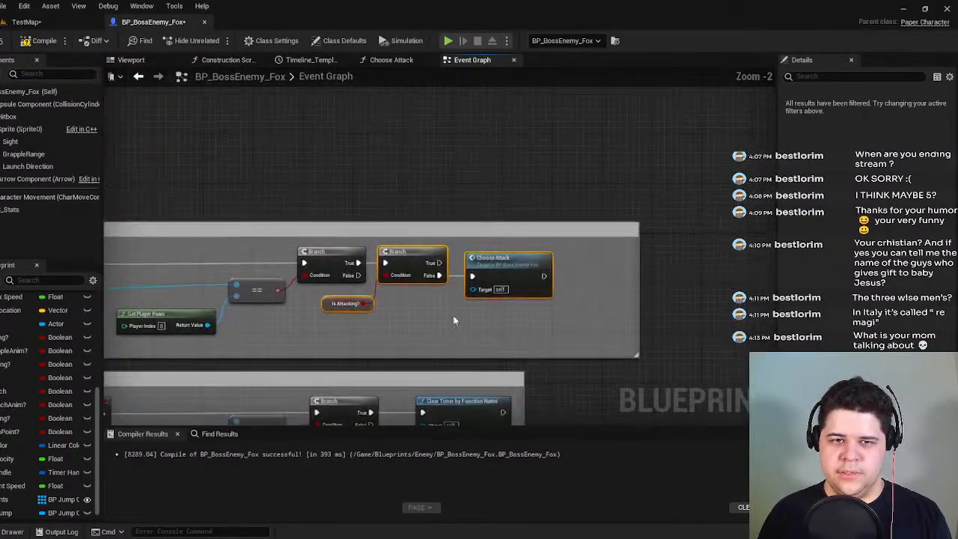
Paste the Player setter and Get Player Pawn into the BeginPlay chain, connecting the setter after Bind Event to On Destroyed.
scroll(412, 254, up, 2)
scroll(544, 354, down, 5)
scroll(502, 265, down, 4)
right_drag(347, 213, 558, 207)
scroll(357, 324, up, 2)
scroll(470, 356, up, 5)
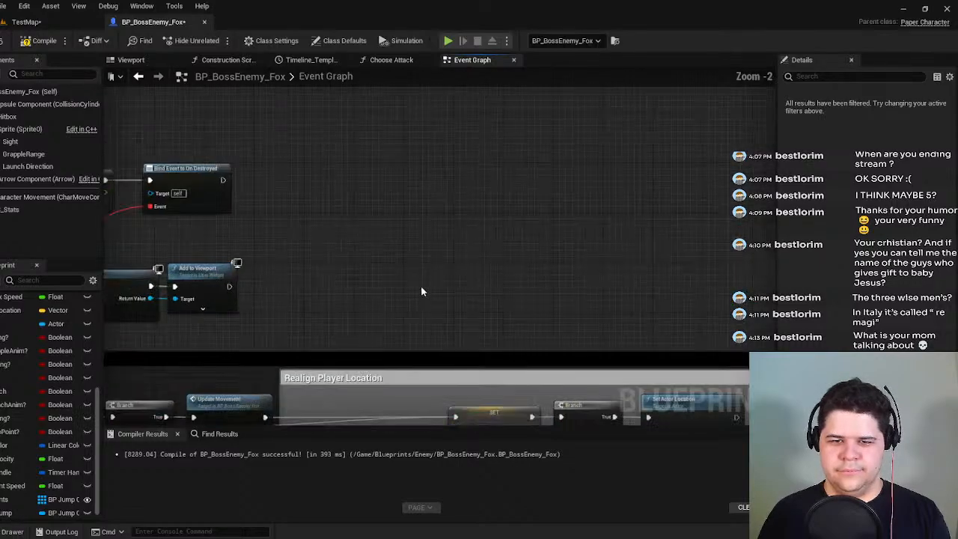
right_drag(251, 219, 419, 262)
scroll(419, 263, up, 1)
key(ctrl+v)
drag(360, 205, 530, 209)
click(267, 264)
drag(271, 265, 431, 268)
Find references to the pasted Get Player Pawn node and go to the first result in the Event Graph.
right_click(431, 269)
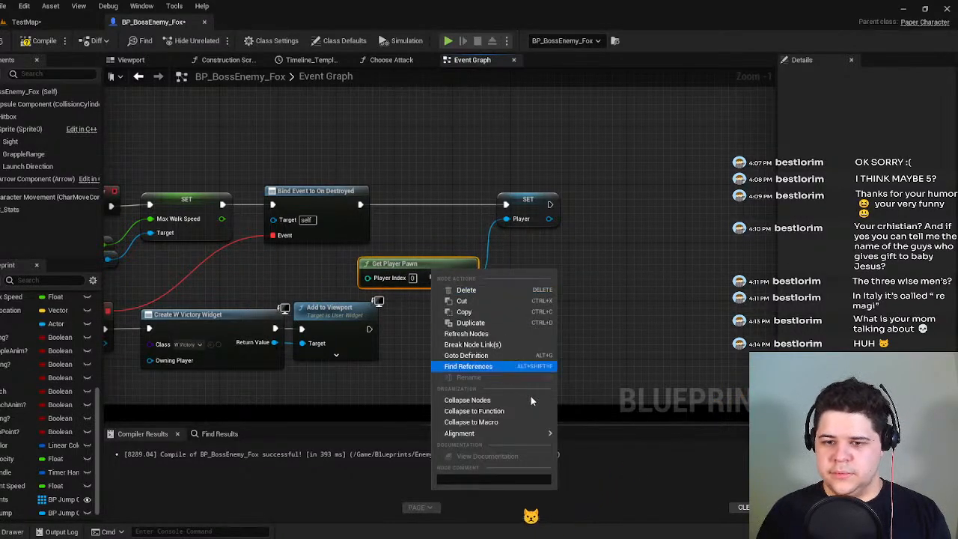
click(524, 366)
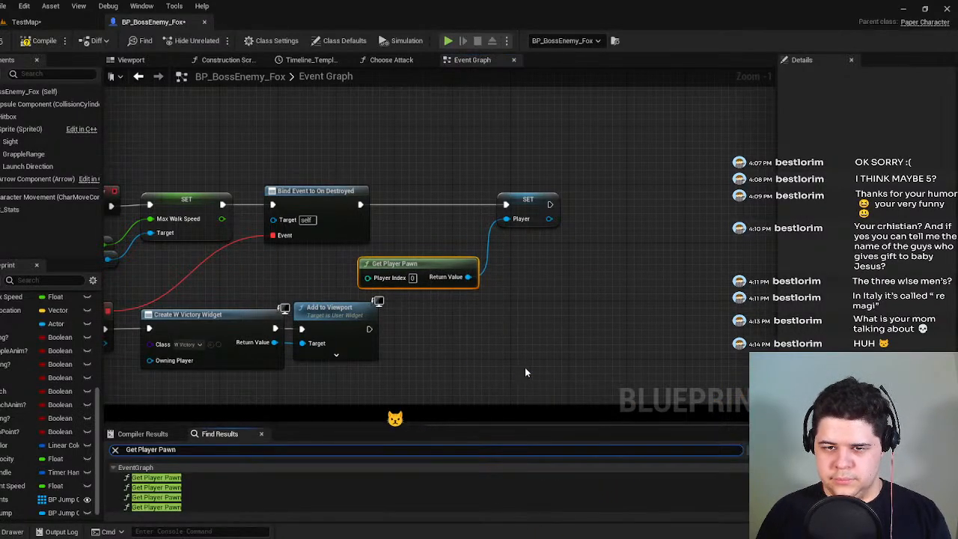
click(154, 477)
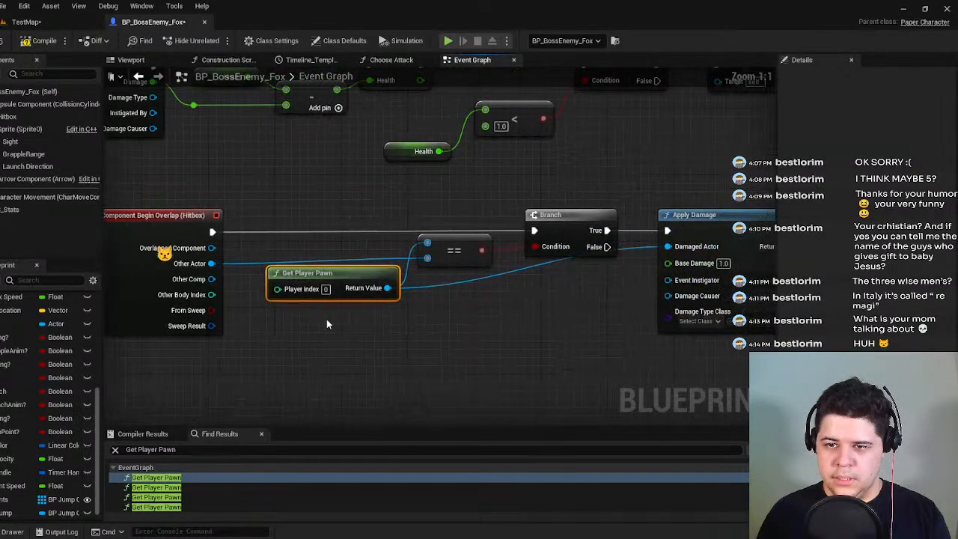
Add a getter for the Player variable below Get Player Pawn in the Hitbox begin-overlap section of the Event Graph.
scroll(4, 486, down, 1)
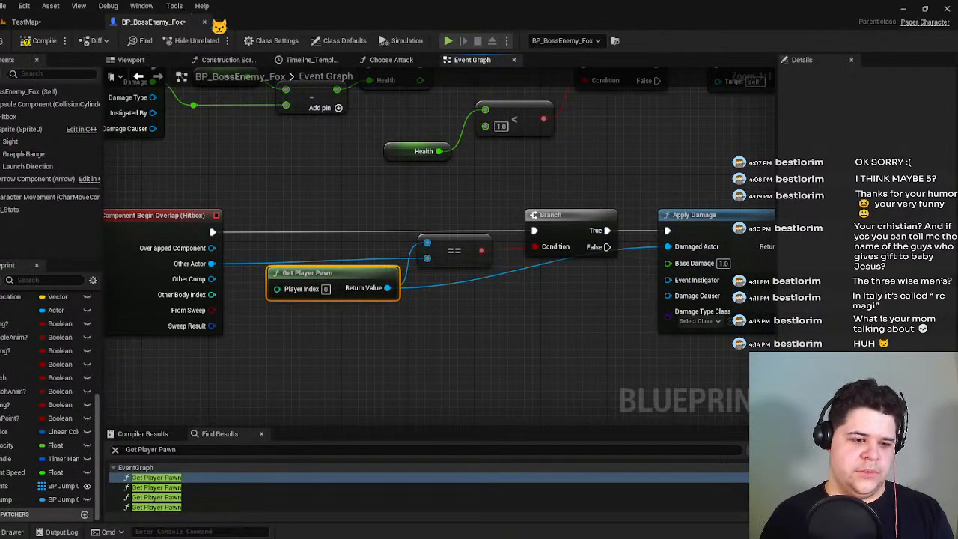
scroll(9, 419, up, 5)
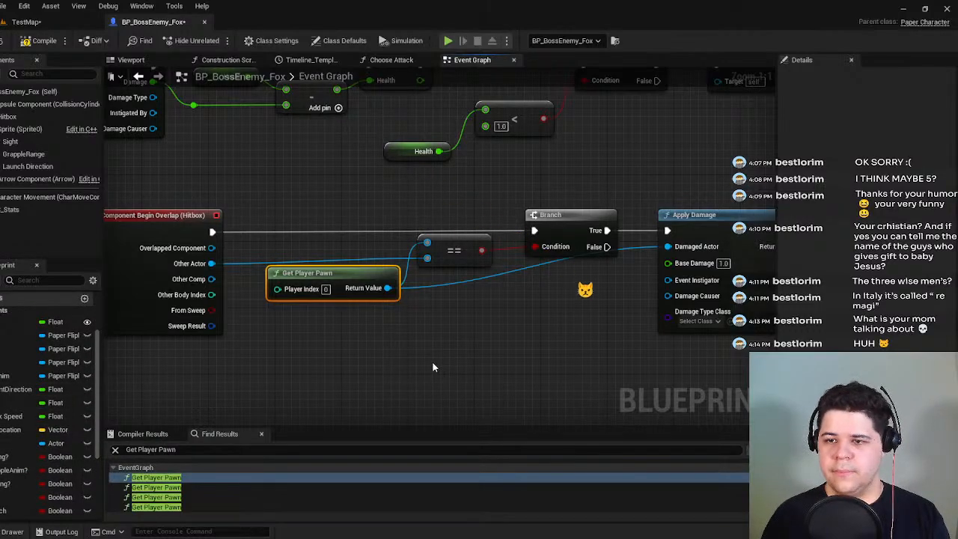
right_drag(432, 363, 404, 369)
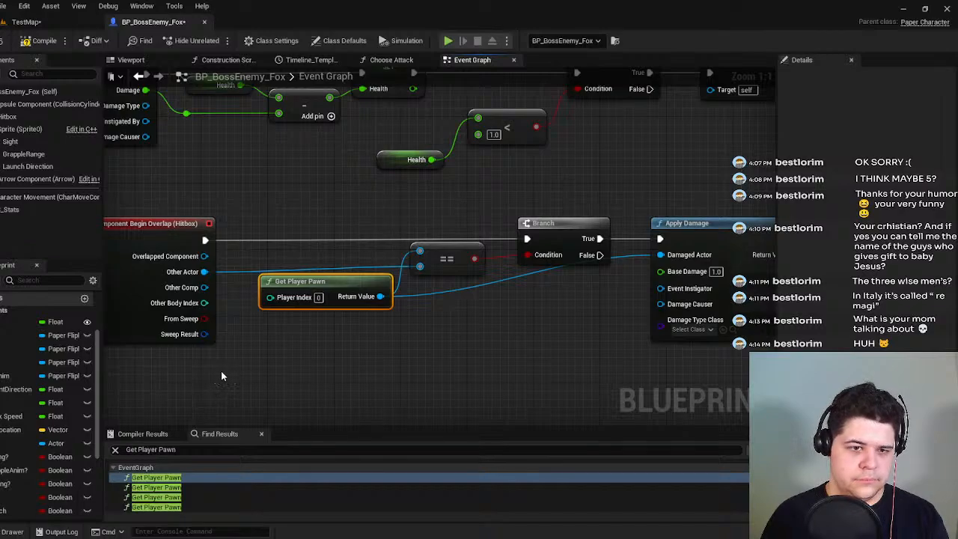
scroll(11, 417, up, 1)
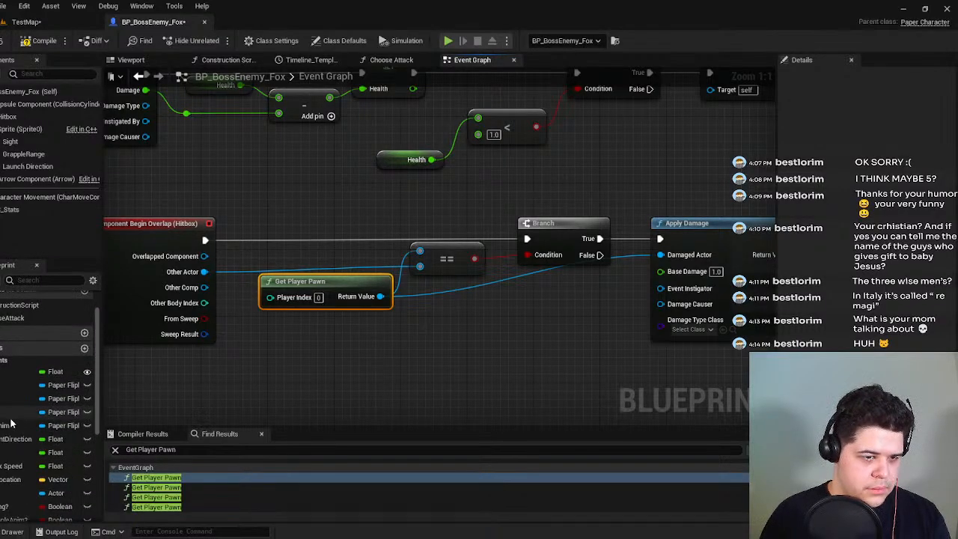
scroll(14, 409, down, 4)
scroll(14, 410, up, 5)
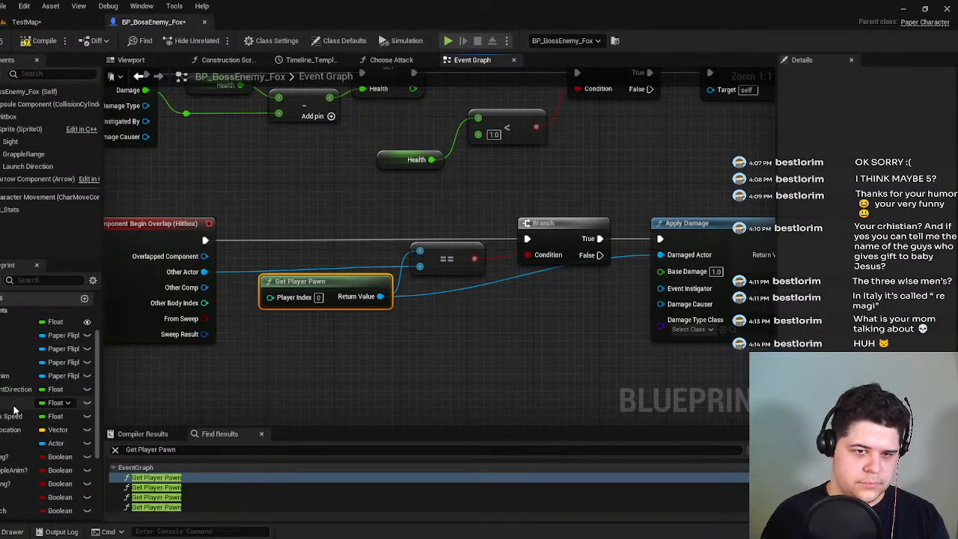
scroll(13, 409, down, 2)
scroll(14, 410, up, 2)
scroll(13, 404, down, 4)
scroll(18, 419, down, 6)
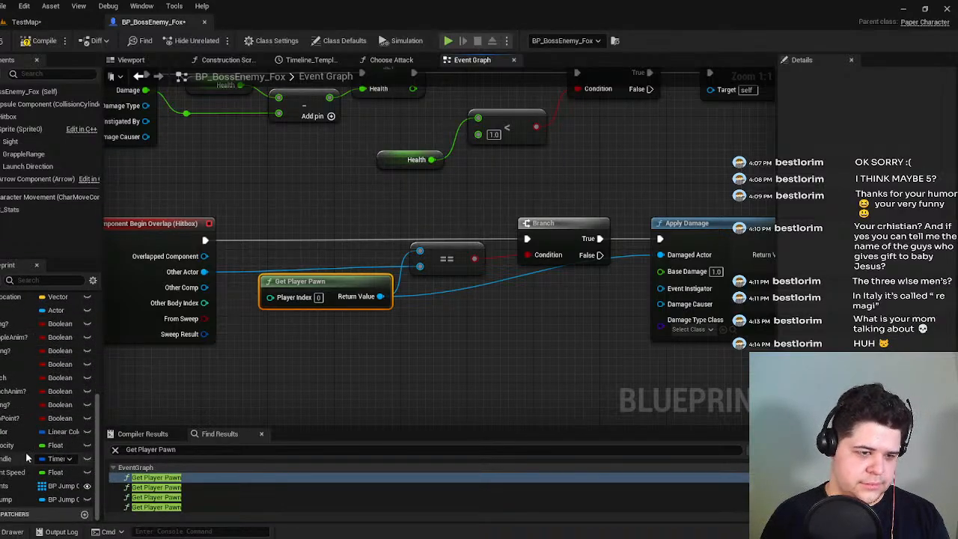
scroll(17, 388, up, 2)
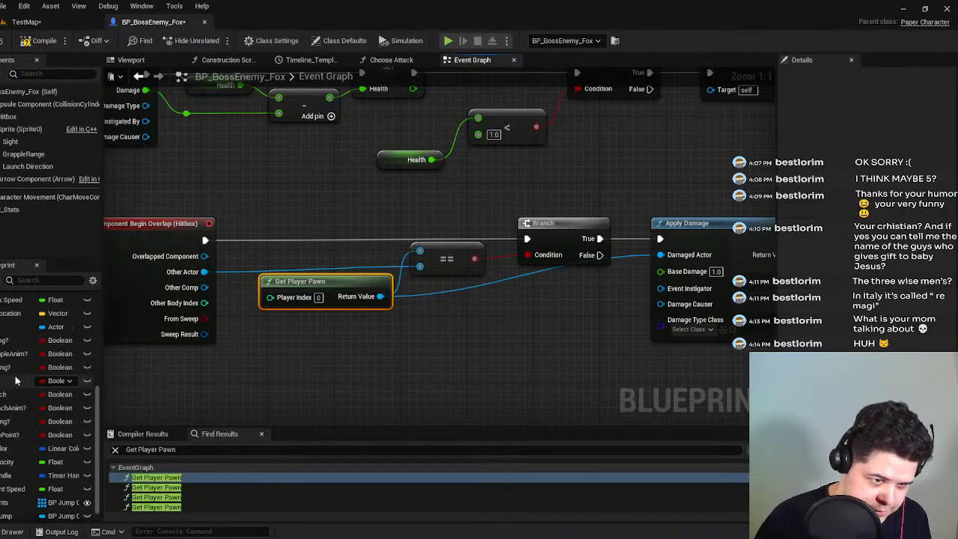
drag(21, 329, 266, 349)
click(297, 369)
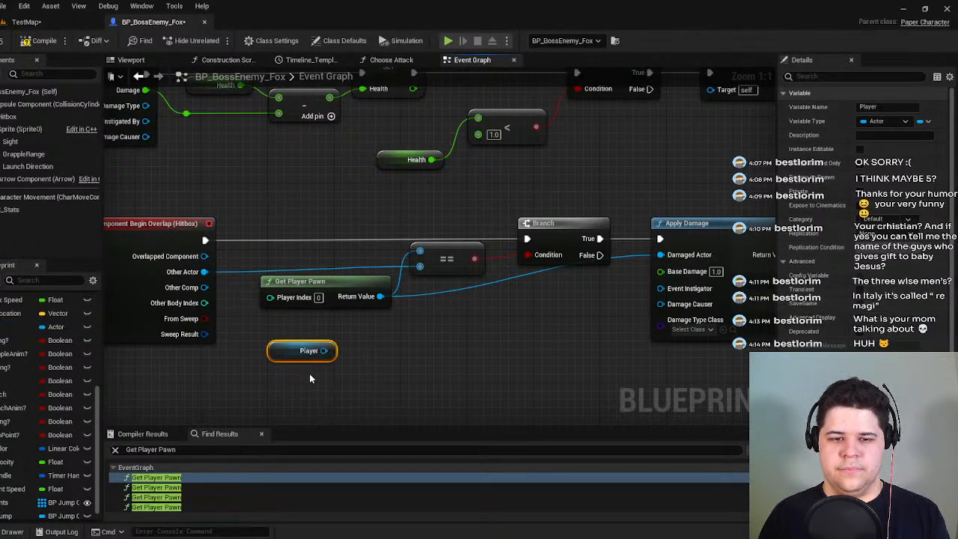
Connect the Player getter to the equality check and Apply Damage's Damaged Actor, replacing the Get Player Pawn node in the Hitbox overlap.
drag(324, 350, 425, 252)
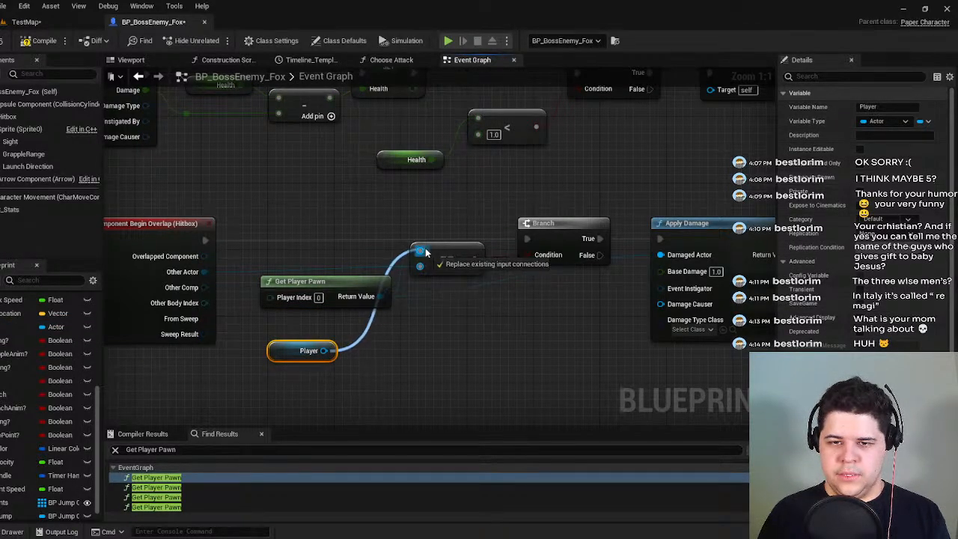
drag(324, 350, 659, 255)
click(325, 288)
key(Delete)
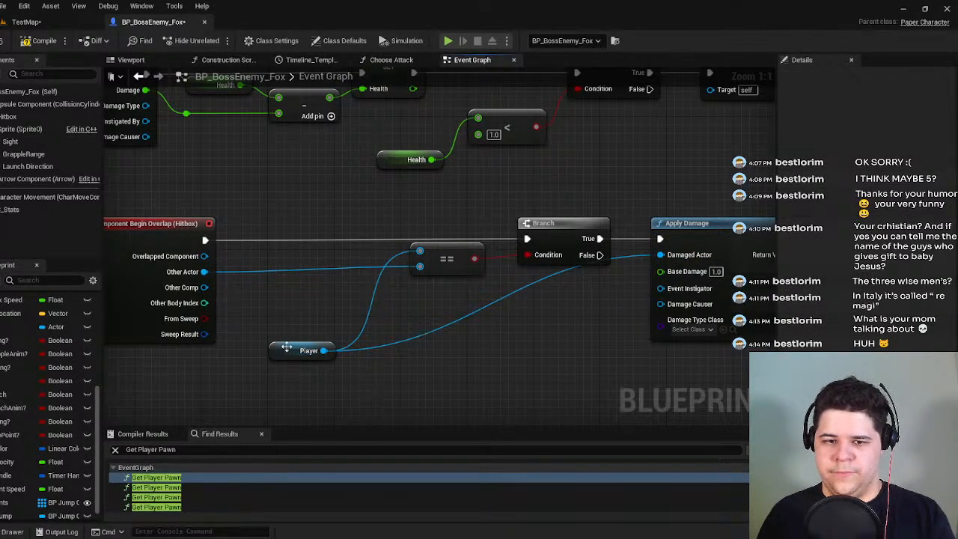
drag(287, 349, 312, 299)
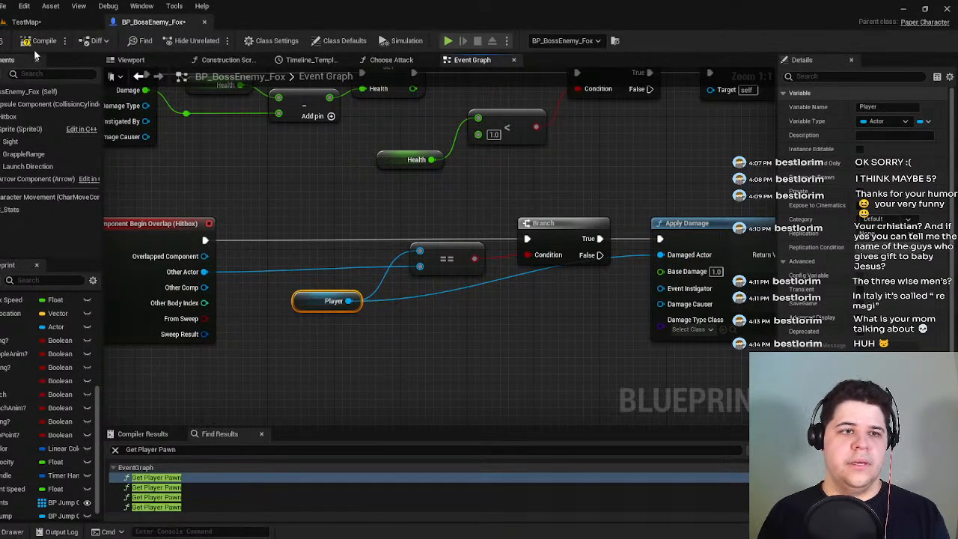
Replace Get Player Pawn with a Player getter in the GrappleRange begin-overlap section, then compile and save the blueprint.
scroll(349, 330, down, 6)
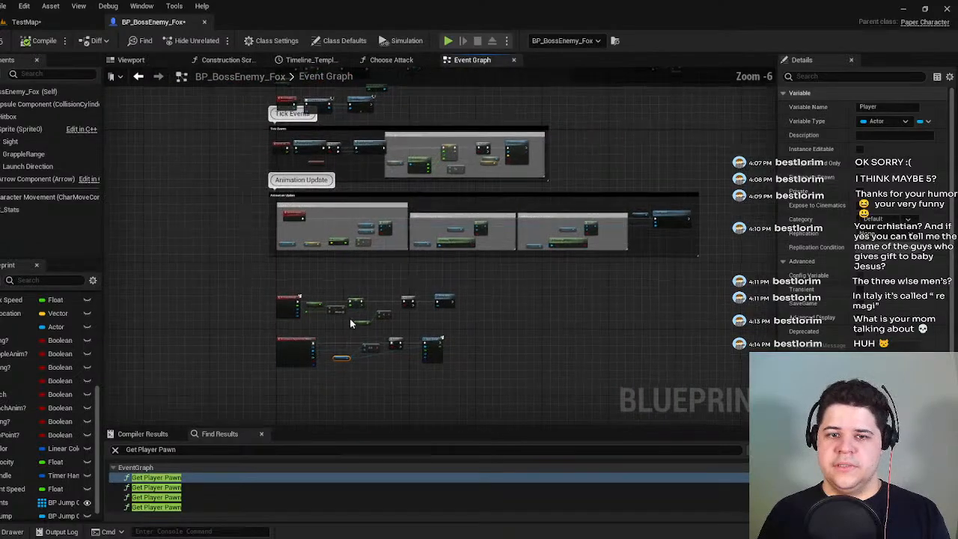
scroll(348, 335, up, 2)
right_drag(385, 247, 281, 244)
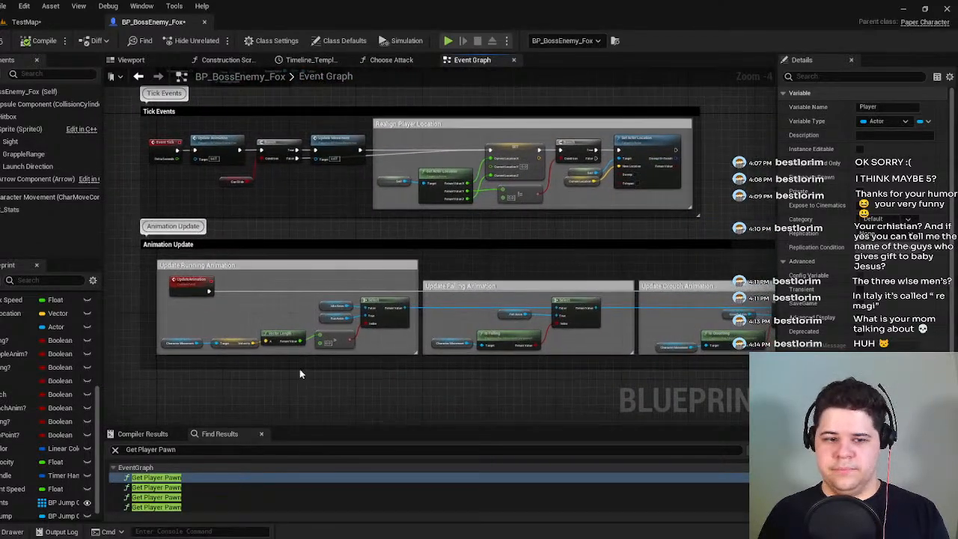
click(156, 487)
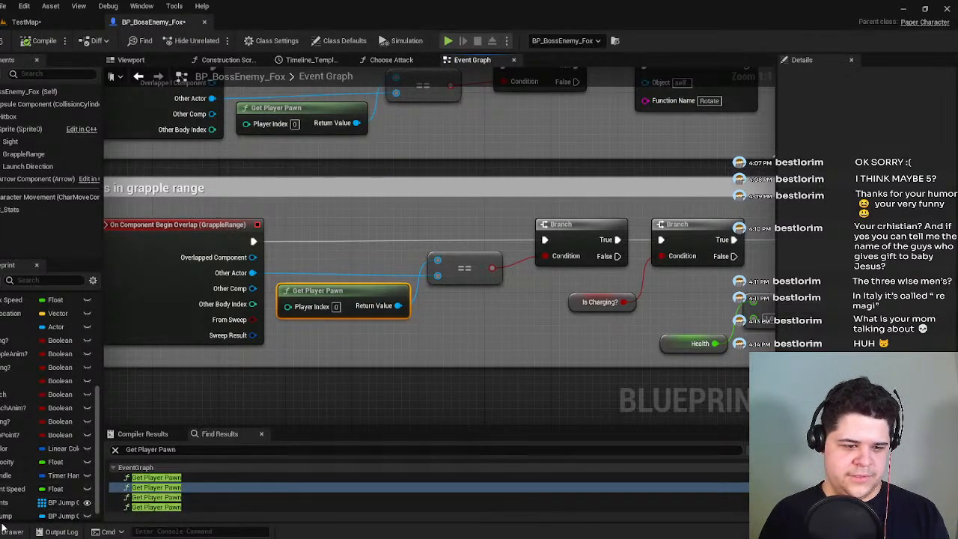
drag(4, 330, 438, 260)
click(345, 343)
click(366, 294)
key(Delete)
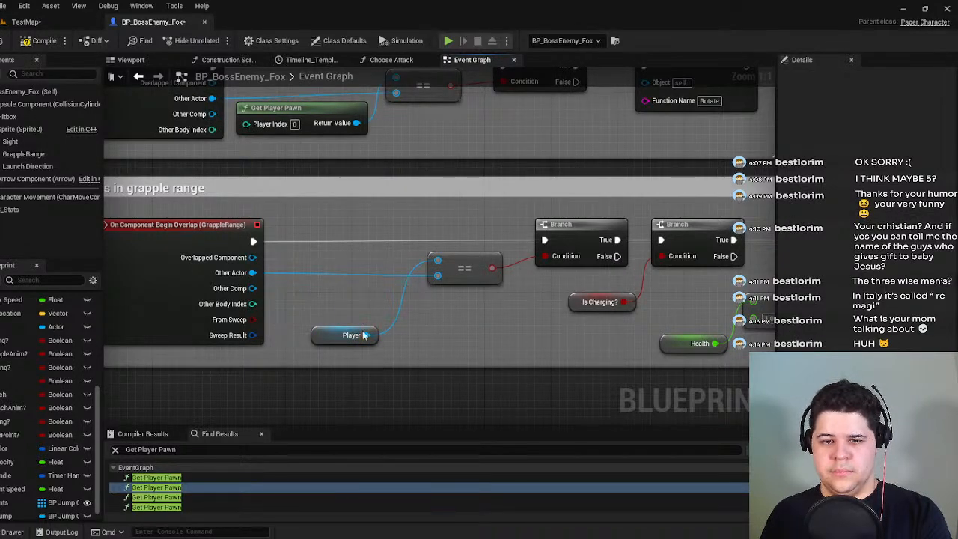
drag(338, 336, 346, 303)
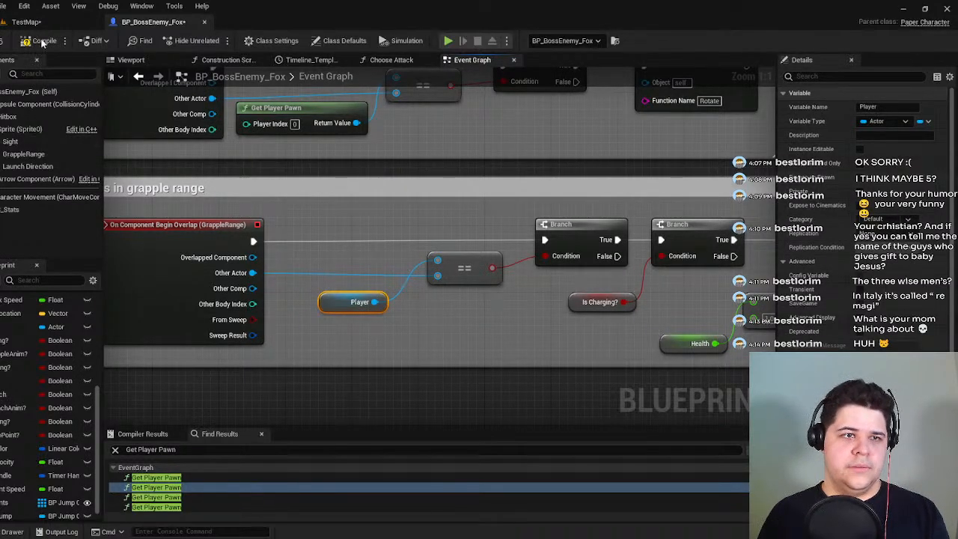
key(ctrl+s)
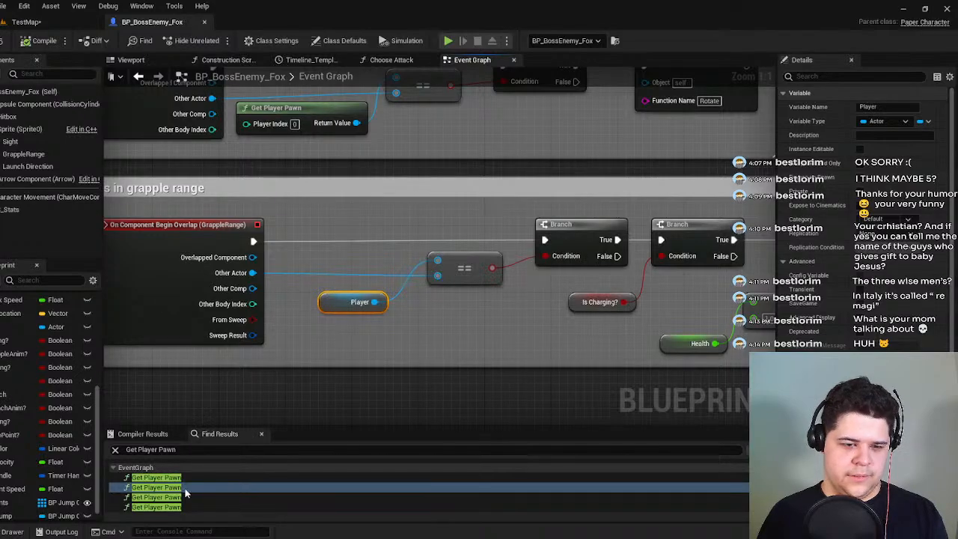
Replace Get Player Pawn with a Player getter feeding the equality check in the Undetect Player section.
click(155, 497)
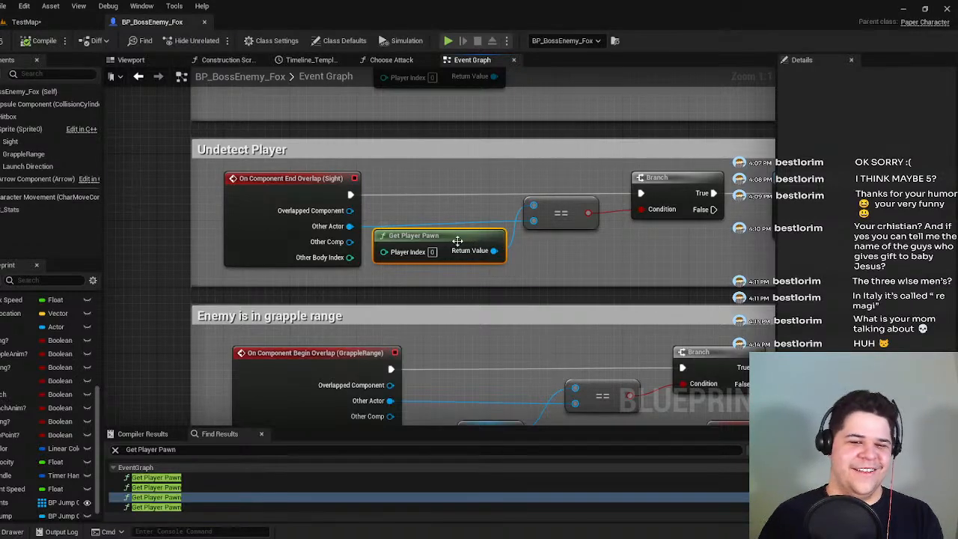
key(Delete)
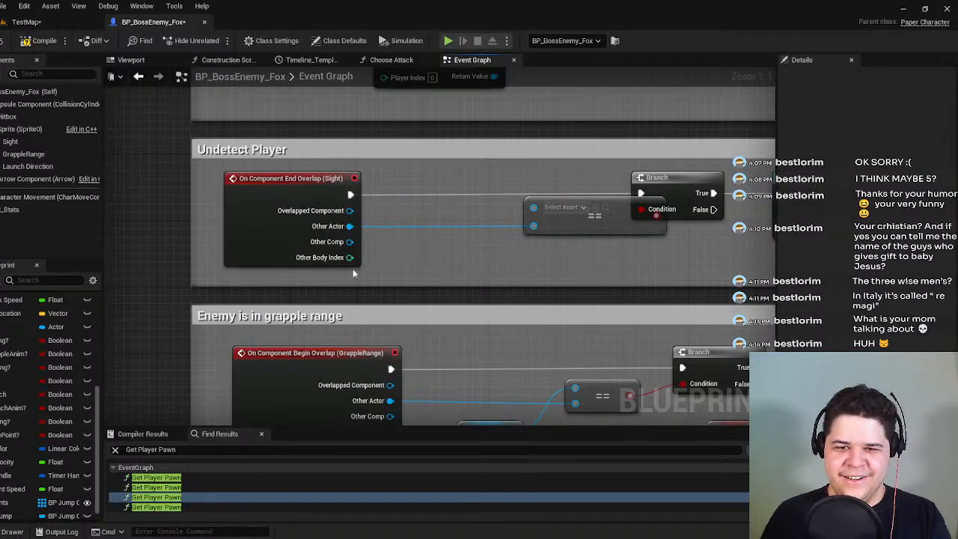
drag(6, 333, 544, 211)
click(449, 285)
drag(415, 273, 425, 249)
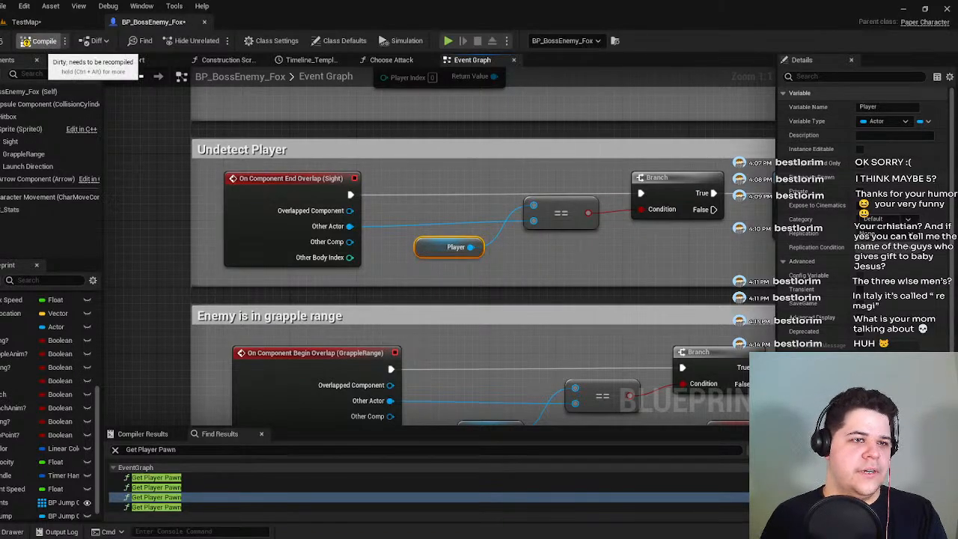
Replace Get Player Pawn with a Player getter feeding the equality check in the Detect Player section.
scroll(171, 487, down, 1)
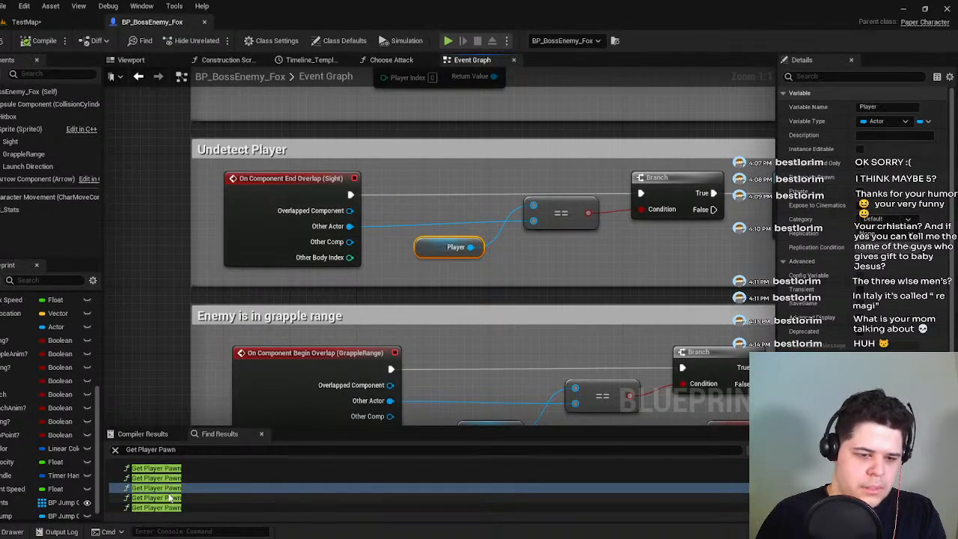
double_click(171, 497)
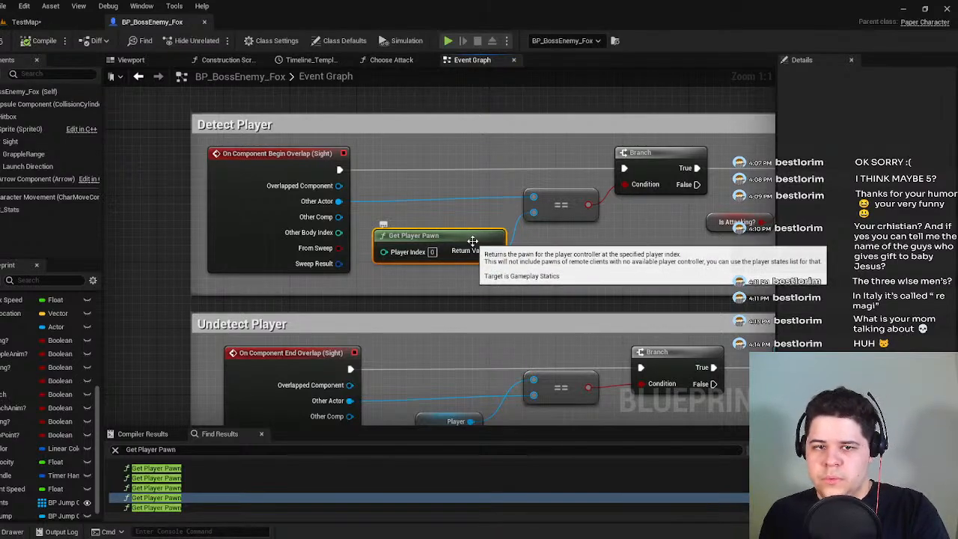
key(Delete)
drag(15, 326, 516, 217)
click(446, 264)
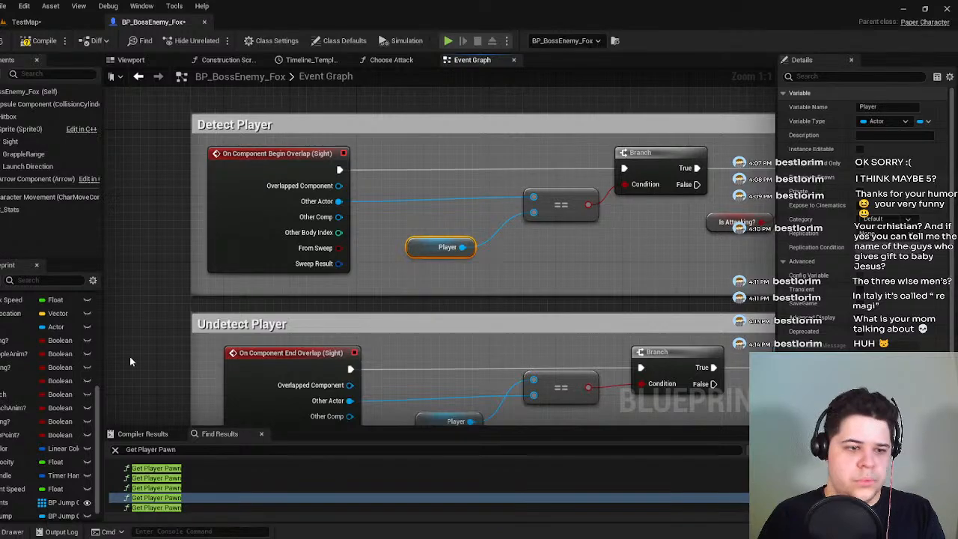
Go to the last Get Player Pawn result in the BeginPlay chain and rerun Find References on that node.
click(157, 507)
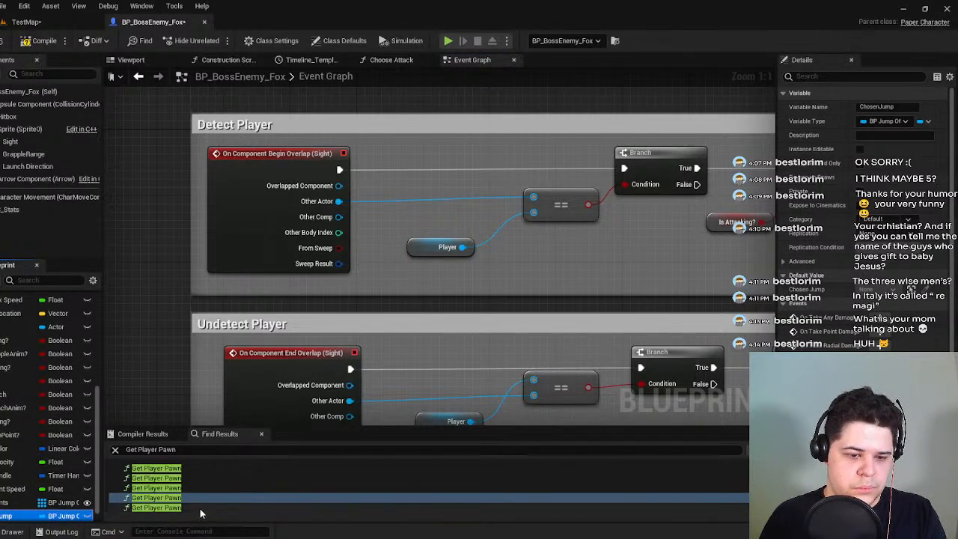
scroll(285, 303, down, 4)
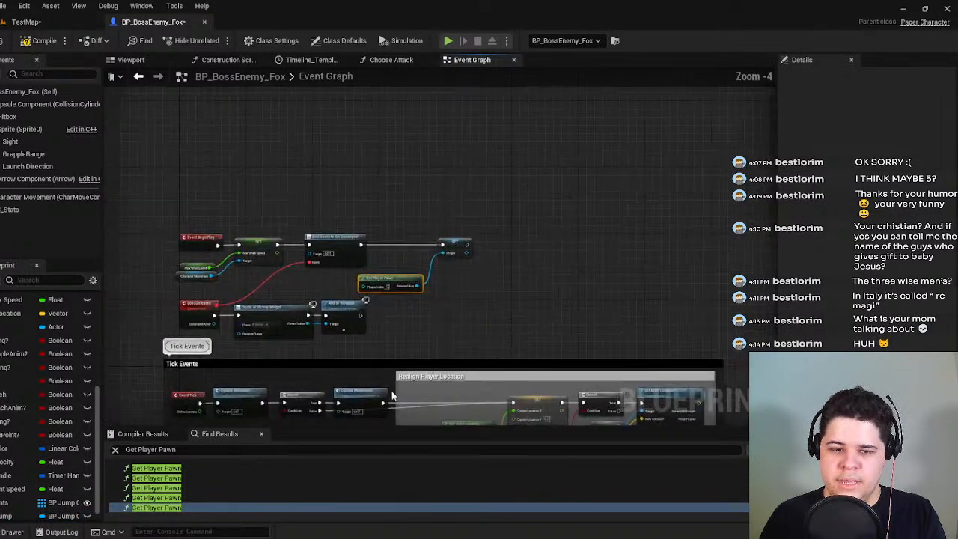
click(114, 451)
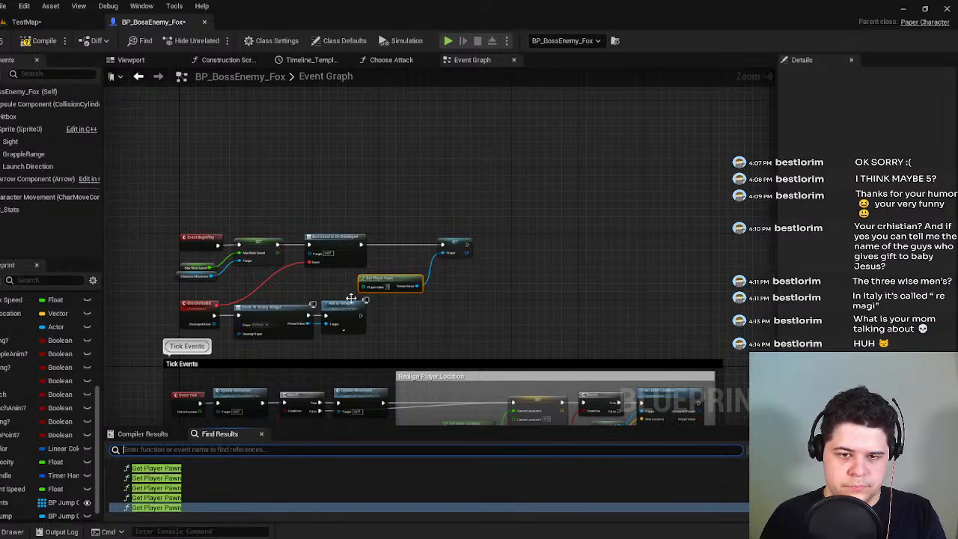
right_click(395, 287)
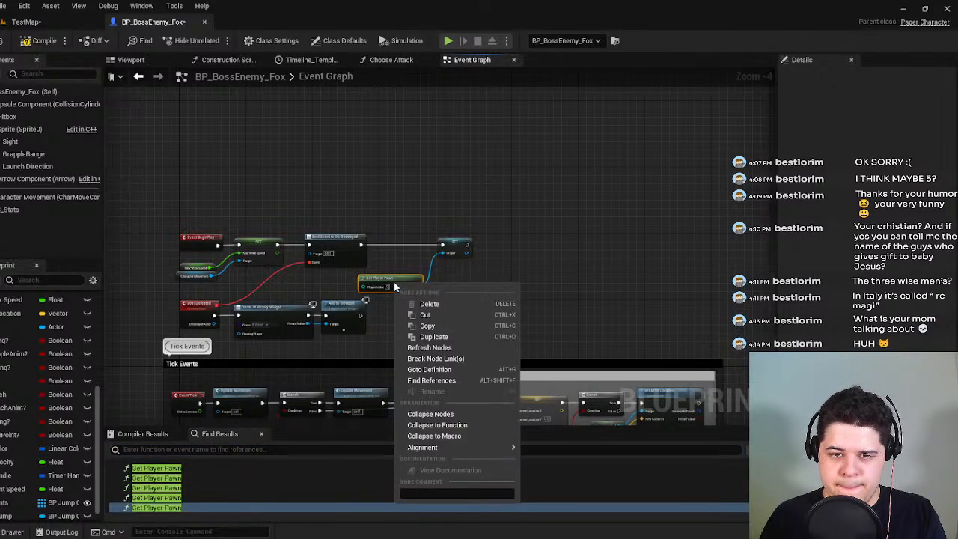
click(433, 380)
click(224, 472)
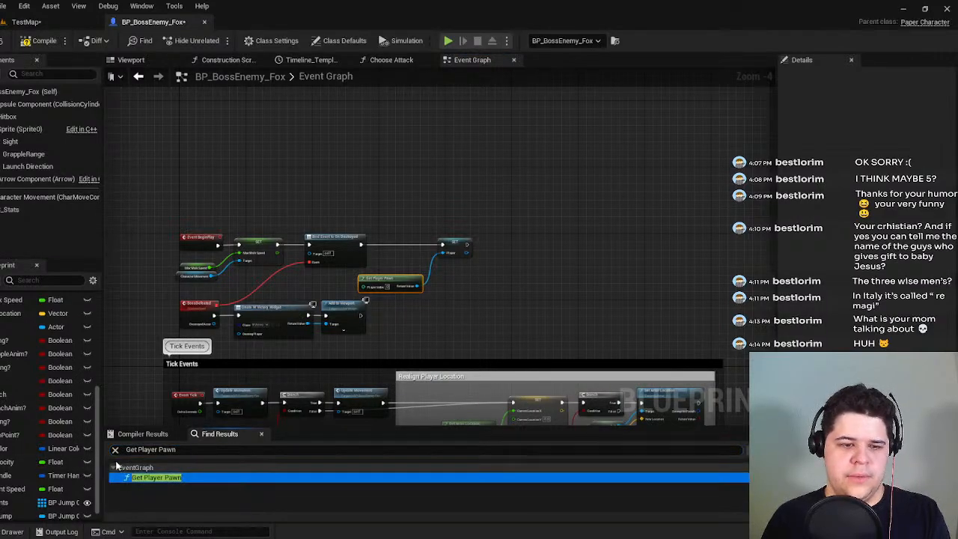
Compile and save BP_BossEnemy_Fox and show the compiler results.
click(39, 40)
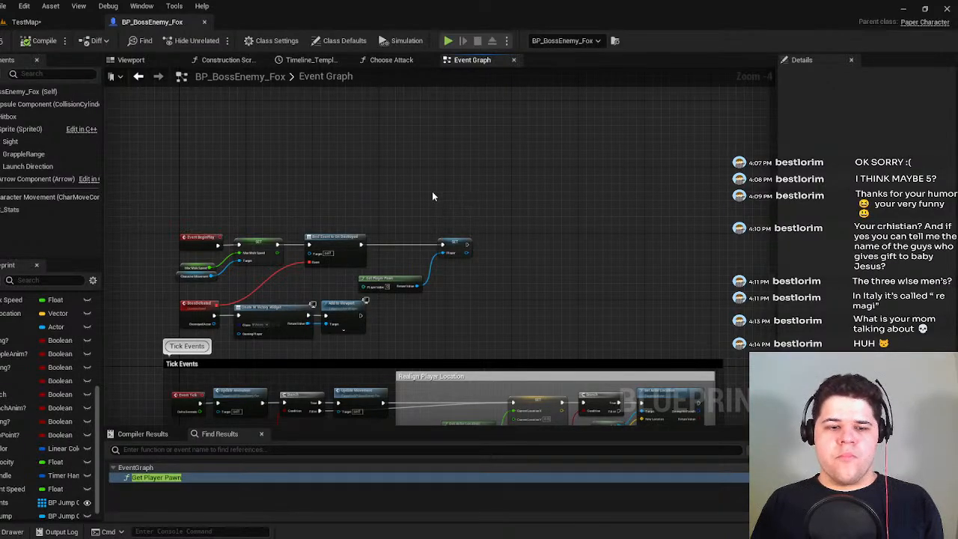
click(142, 434)
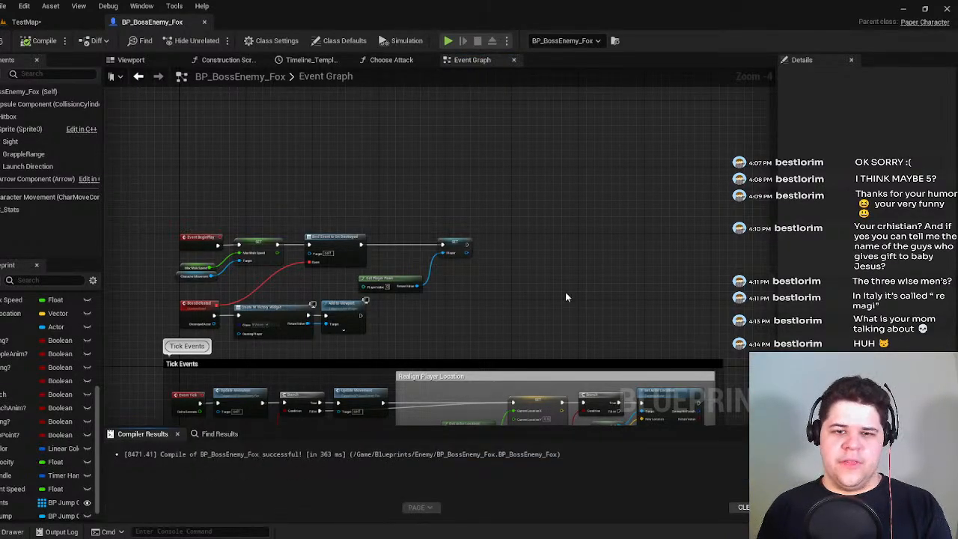
Examine the FindJumpPoint event chain in the Event Graph, from its Branch through the random jump point selection to the Timeline.
scroll(421, 358, down, 3)
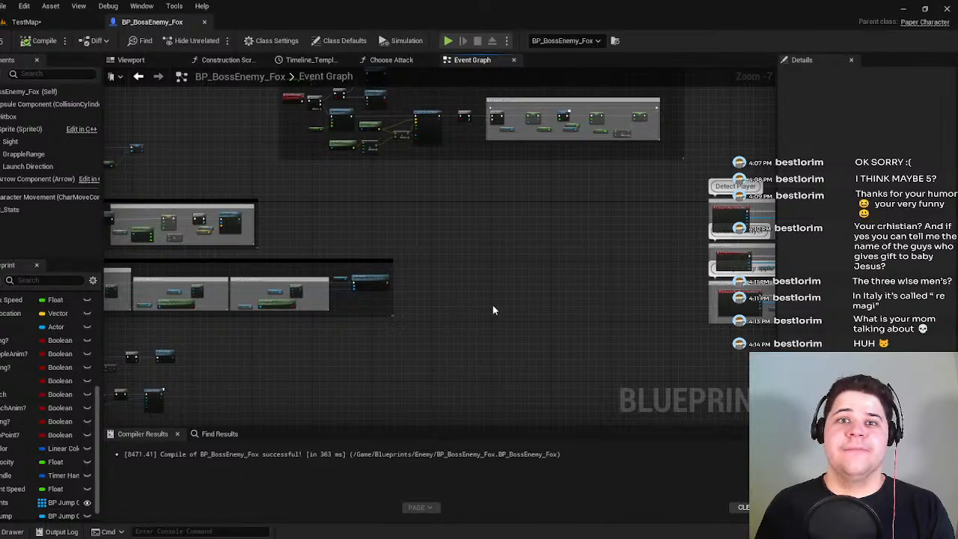
right_drag(643, 397, 395, 254)
right_drag(385, 408, 384, 208)
right_drag(476, 292, 329, 217)
right_drag(483, 228, 471, 362)
scroll(406, 245, up, 2)
right_drag(431, 235, 423, 310)
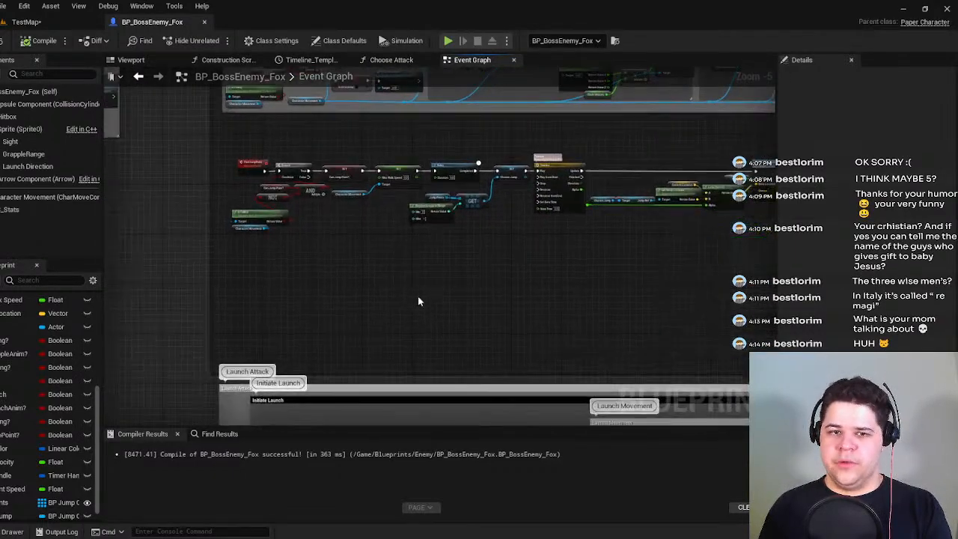
scroll(357, 241, up, 2)
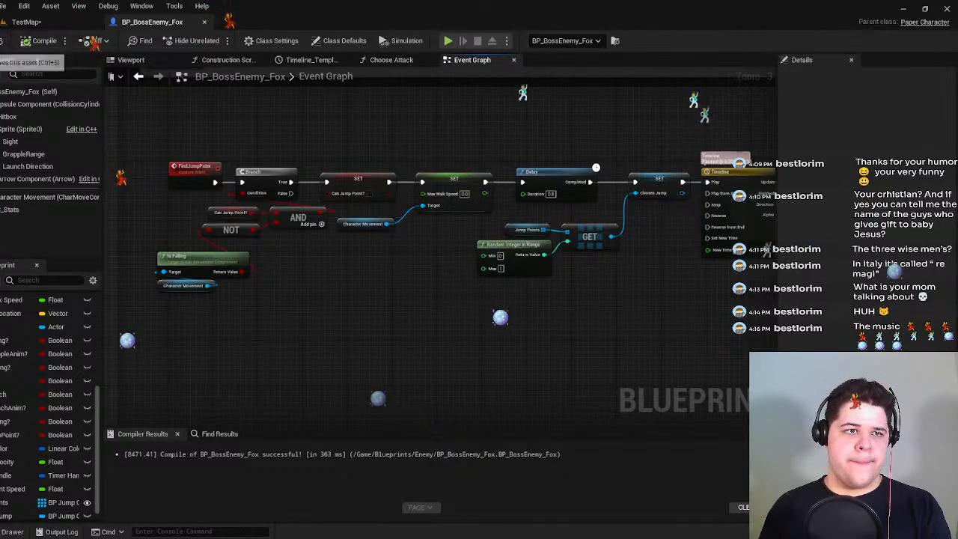
Play TestMap and fight the fox boss in the arena to check its launch and jump attacks, ending the play session when finished.
click(26, 21)
click(191, 41)
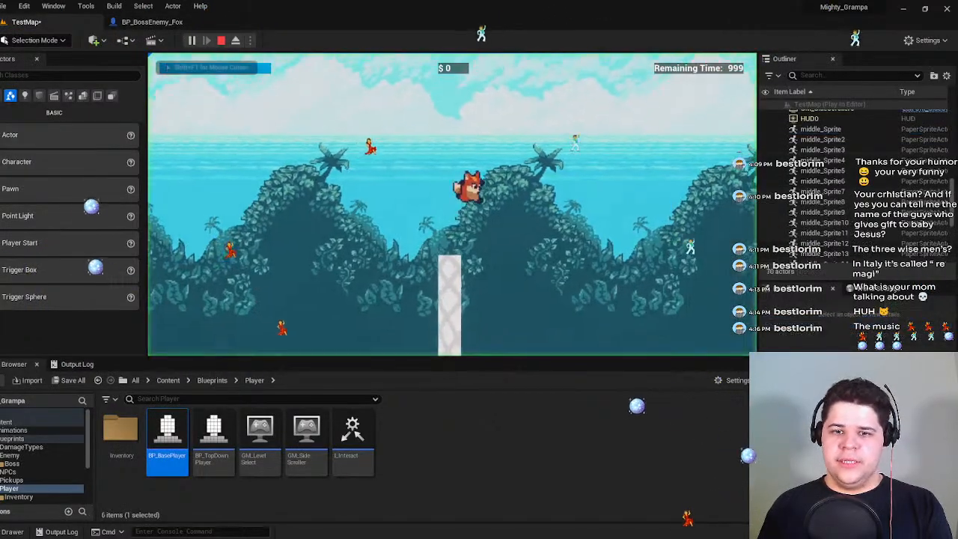
key(d)
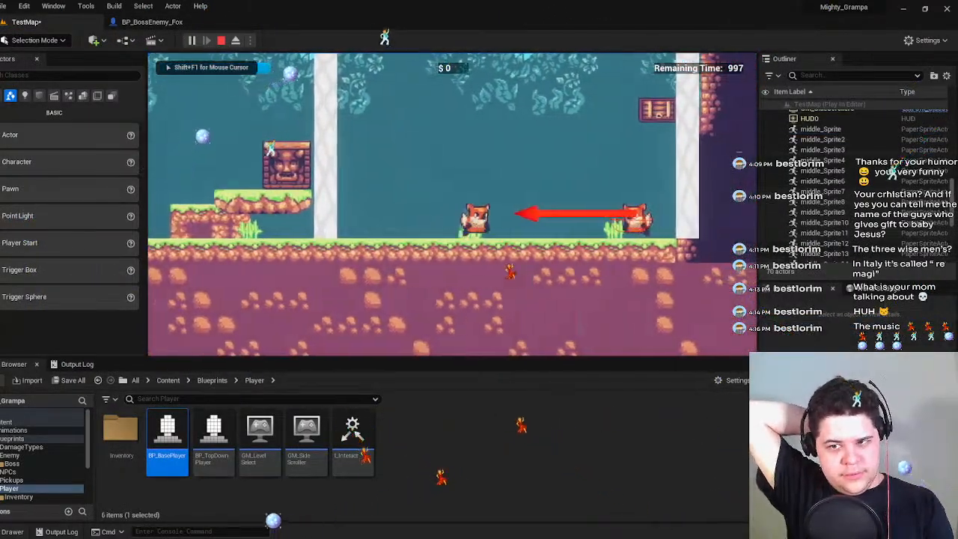
key(space)
key(d)
key(a)
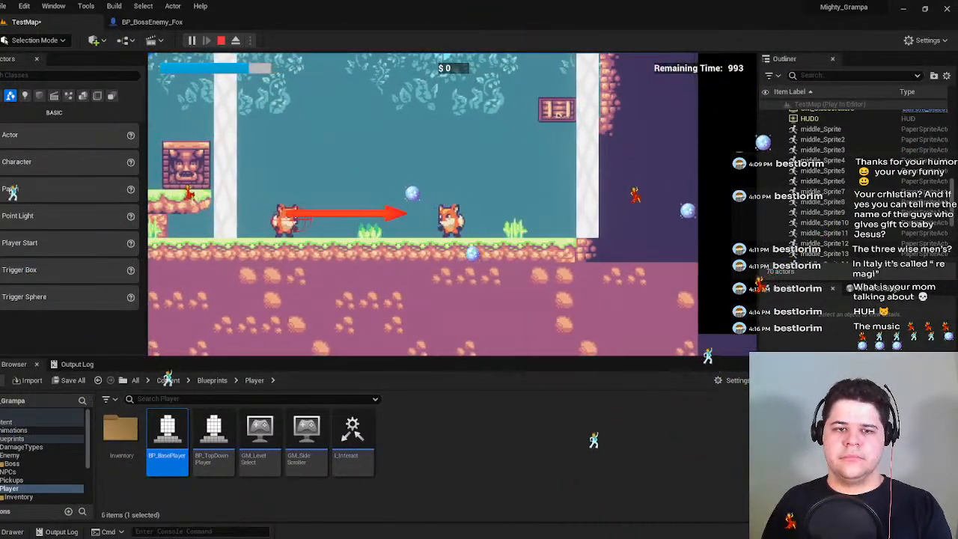
key(a)
key(space)
key(d)
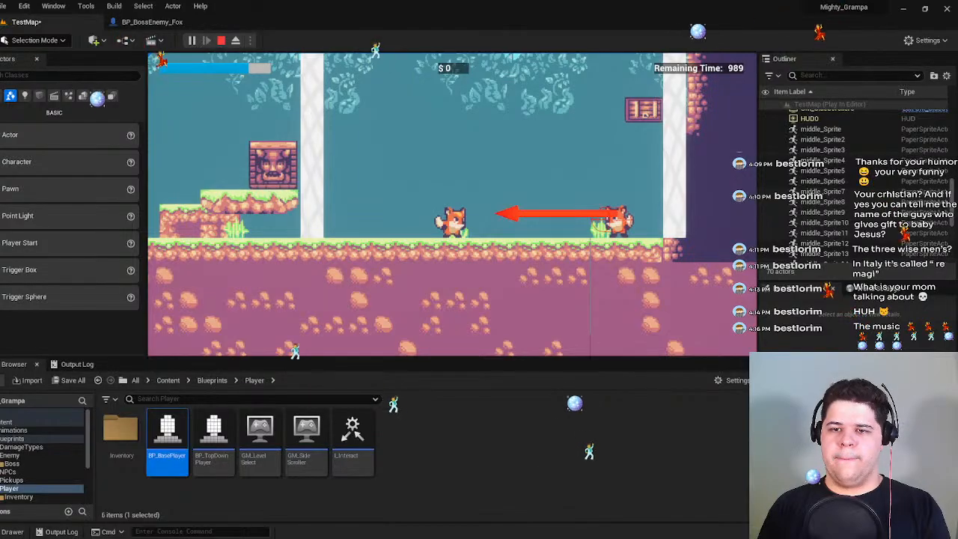
key(space)
key(d)
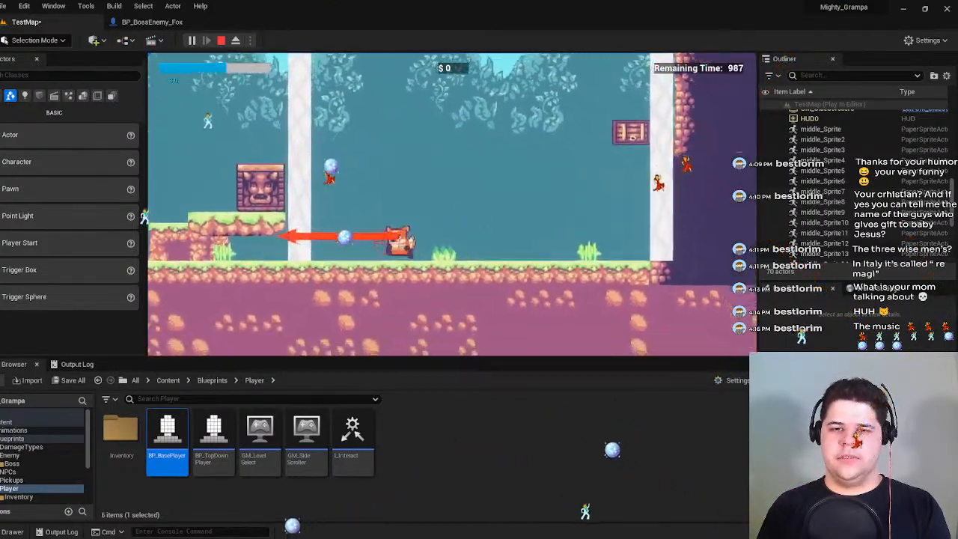
key(a)
key(space)
key(d)
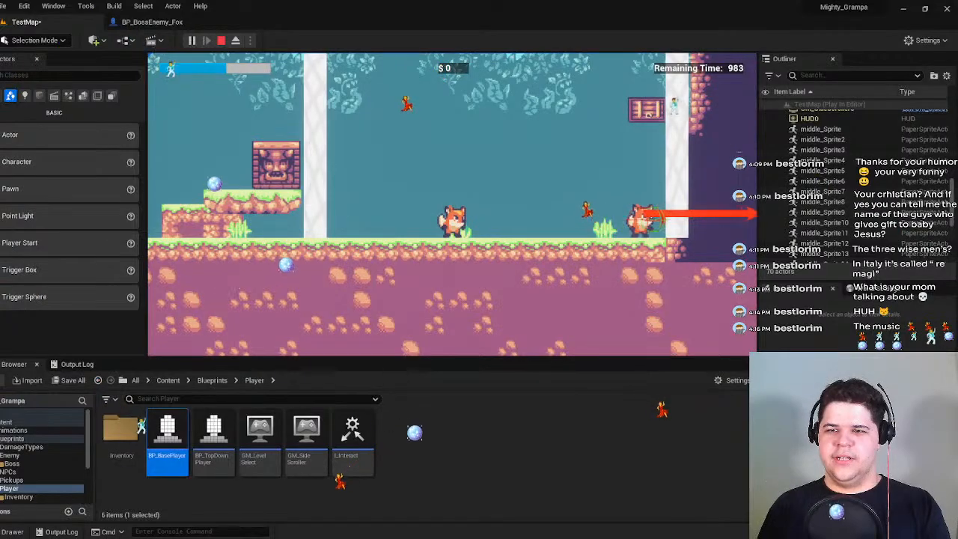
key(d)
key(space)
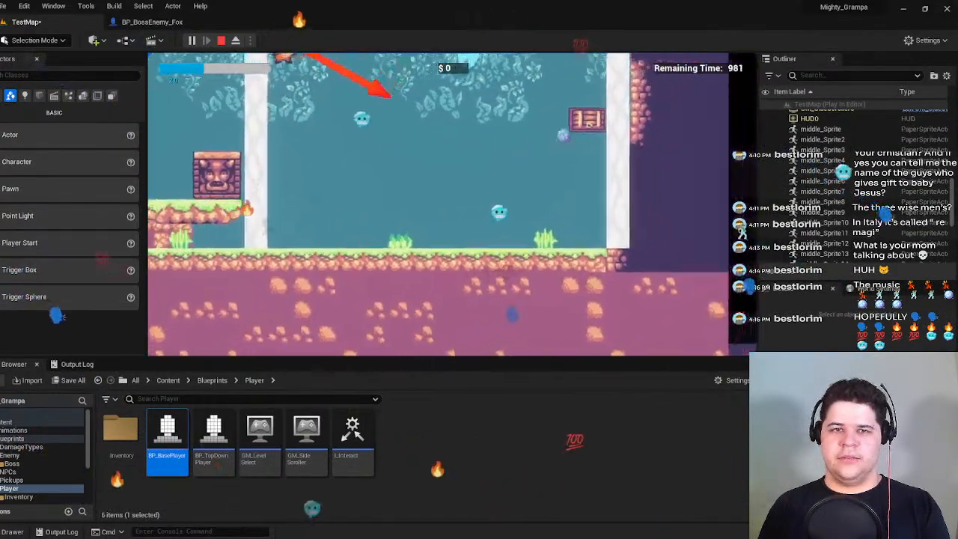
key(a)
key(space)
key(d)
key(space)
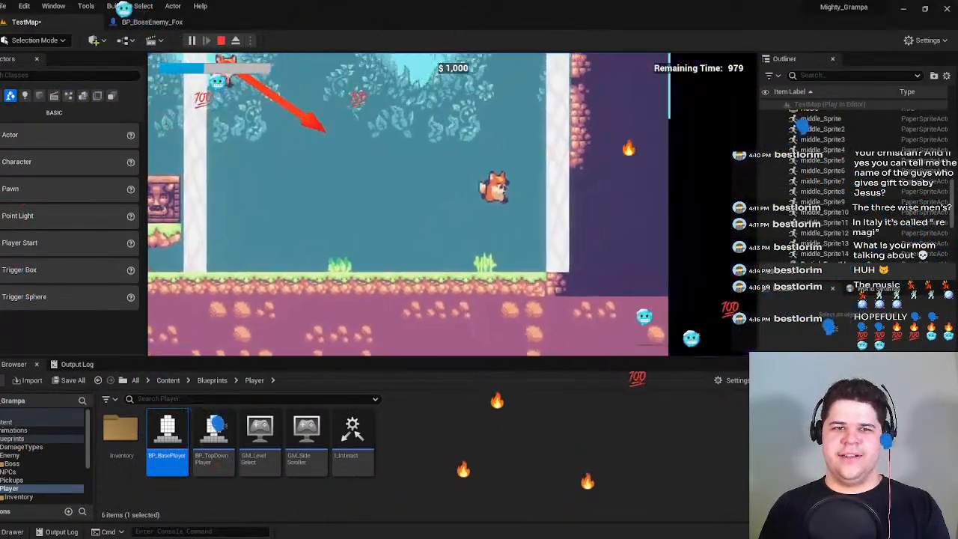
key(a)
key(space)
key(d)
key(space)
key(a)
key(d)
key(a)
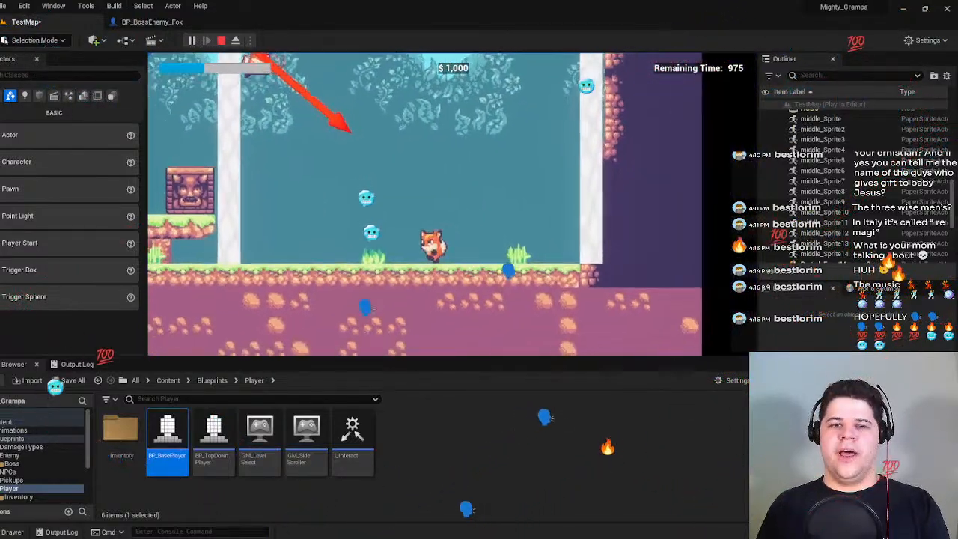
key(space)
key(d)
key(space)
key(a)
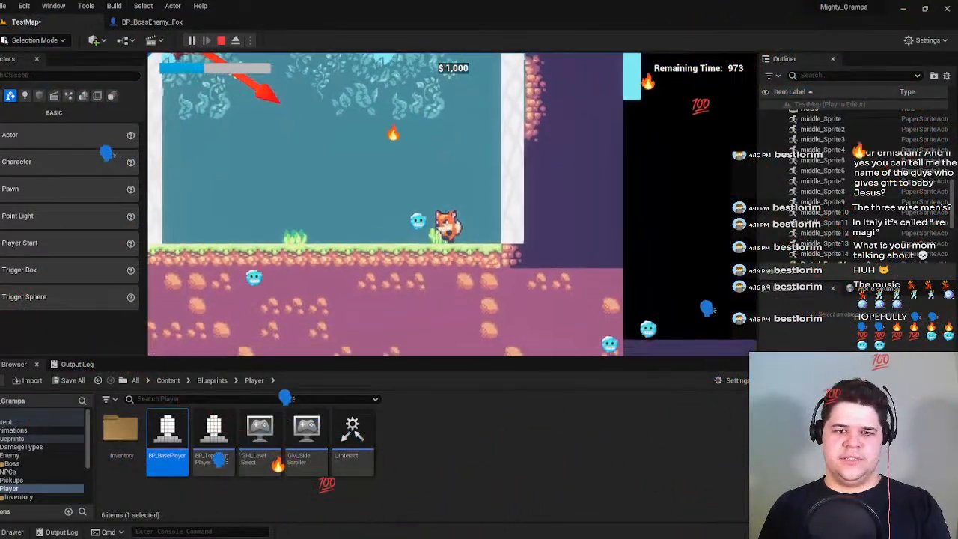
key(a)
key(space)
key(space)
key(space)
key(a)
key(d)
key(space)
key(space)
key(a)
key(space)
key(d)
key(space)
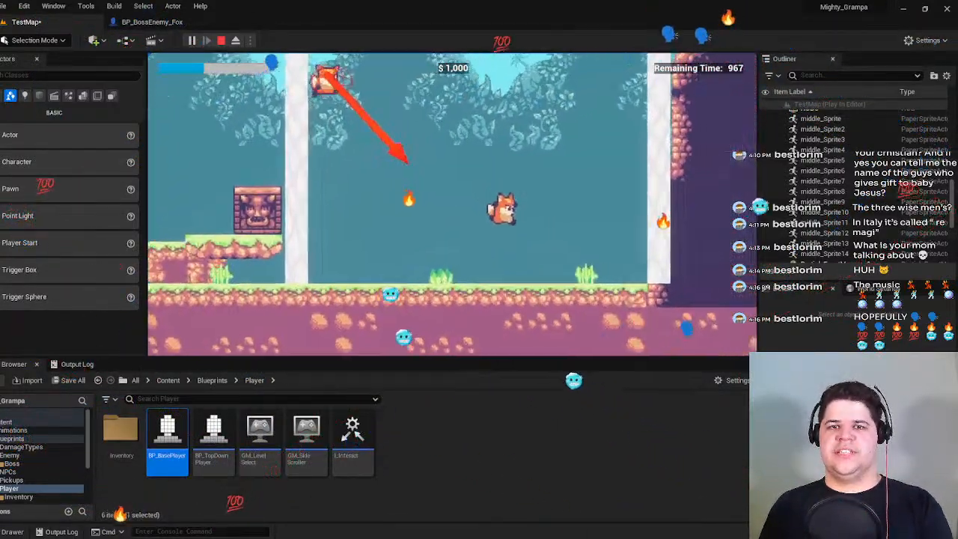
key(Escape)
Return to BP_BossEnemy_Fox and examine the Initiate Launch chain around its Branch, Play Launch Anim setters and Delay.
click(152, 21)
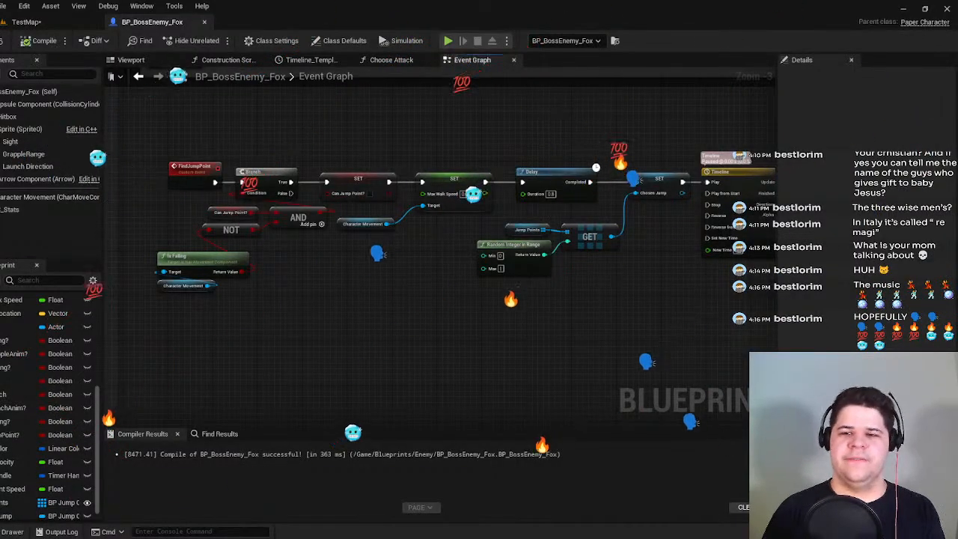
scroll(497, 214, down, 3)
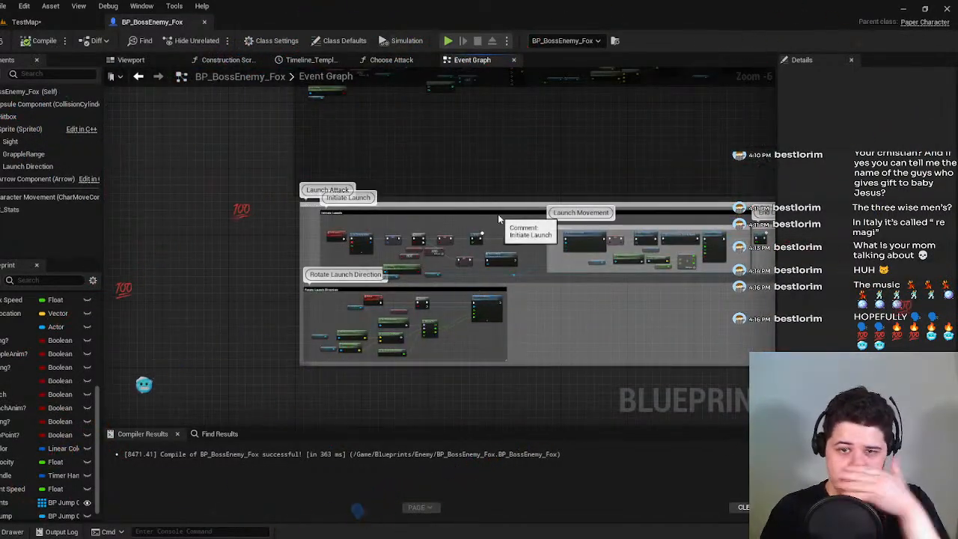
scroll(498, 214, up, 5)
right_drag(432, 194, 659, 158)
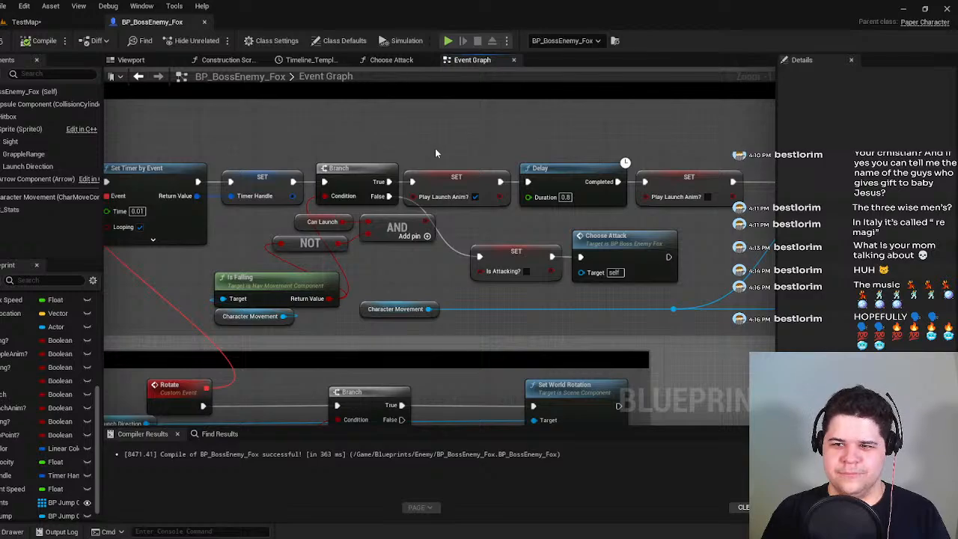
scroll(434, 152, down, 3)
scroll(435, 152, up, 2)
right_drag(435, 153, 266, 150)
right_drag(491, 143, 534, 189)
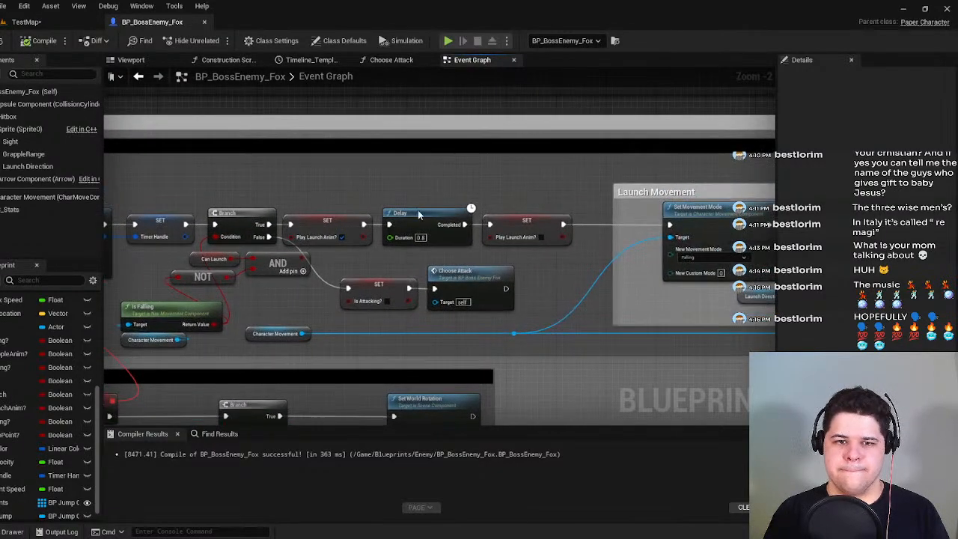
scroll(346, 202, up, 2)
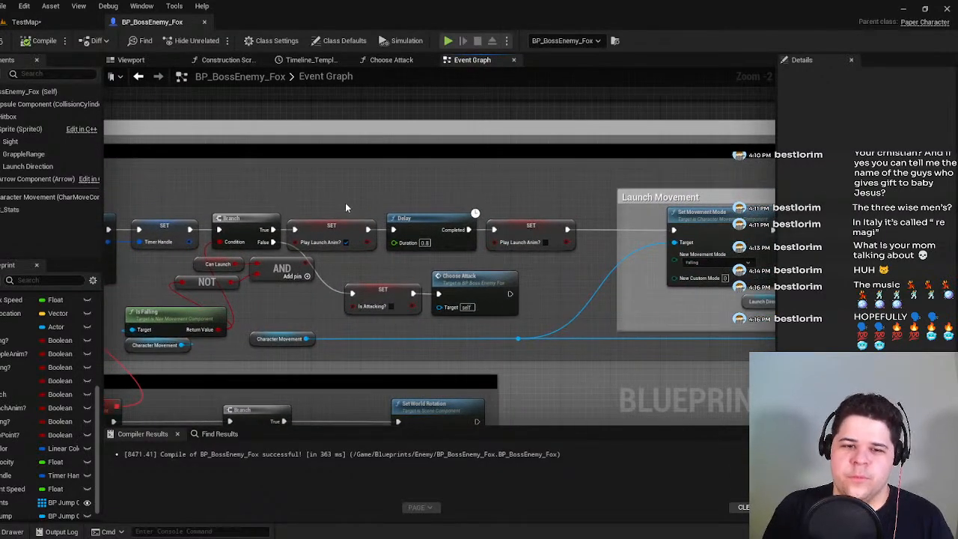
Move the Play Launch Anim setters, the Delay and the Launch Movement group farther from the Initiate Launch Branch to open a gap.
right_drag(344, 201, 232, 190)
drag(232, 190, 499, 253)
right_drag(258, 201, 393, 199)
drag(366, 217, 435, 223)
right_drag(582, 204, 307, 201)
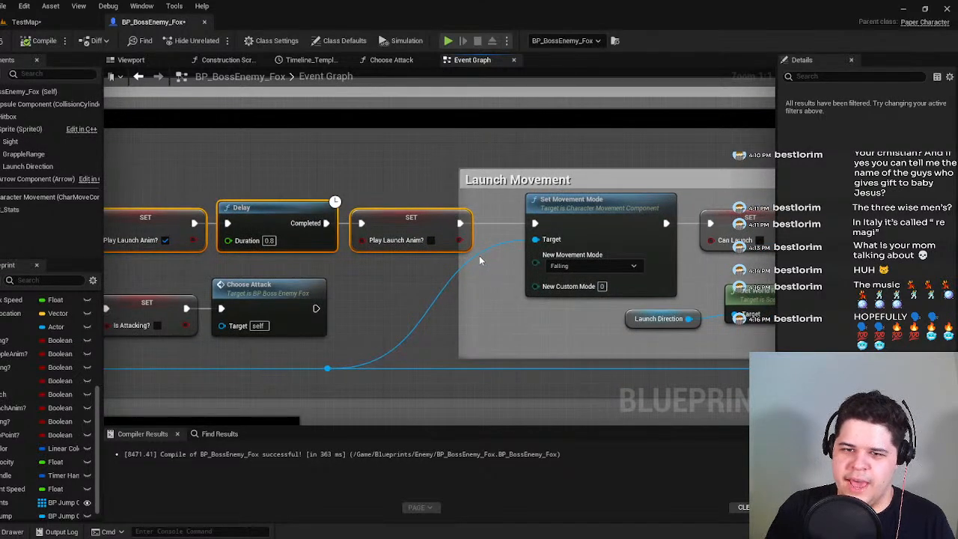
drag(459, 285, 550, 284)
right_drag(410, 225, 530, 223)
drag(529, 222, 563, 223)
right_drag(157, 217, 396, 238)
Search the blueprint's members for "lau", clear the search and browse the full variable list.
scroll(72, 432, down, 1)
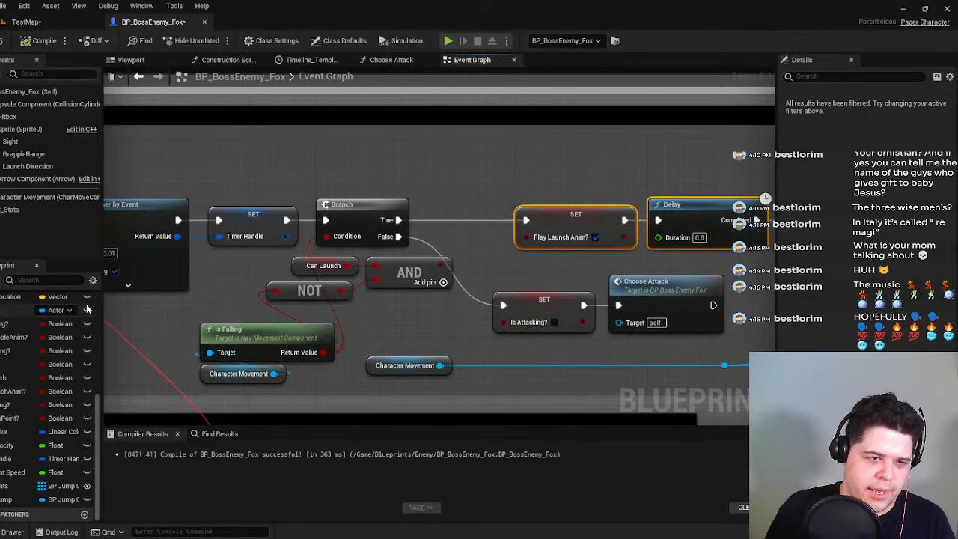
right_drag(287, 258, 502, 258)
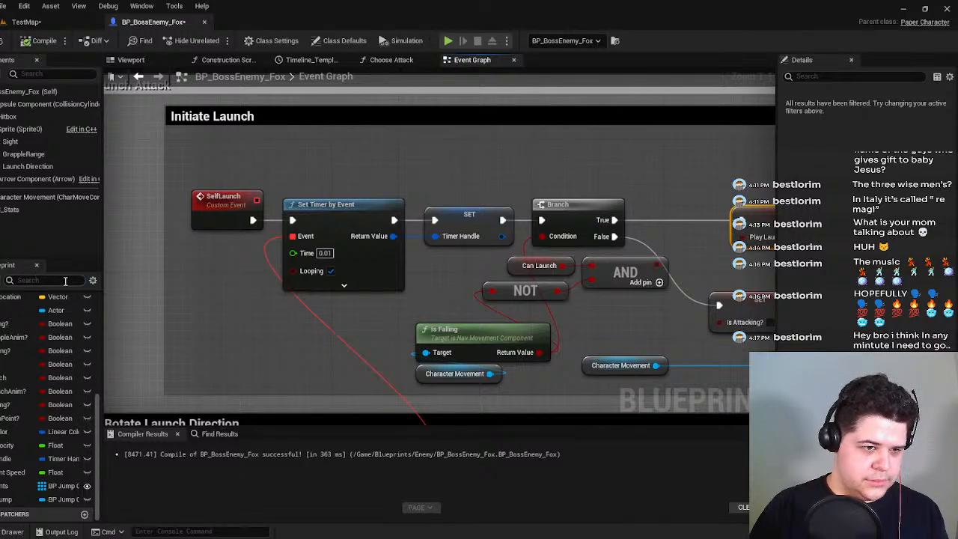
text(lau)
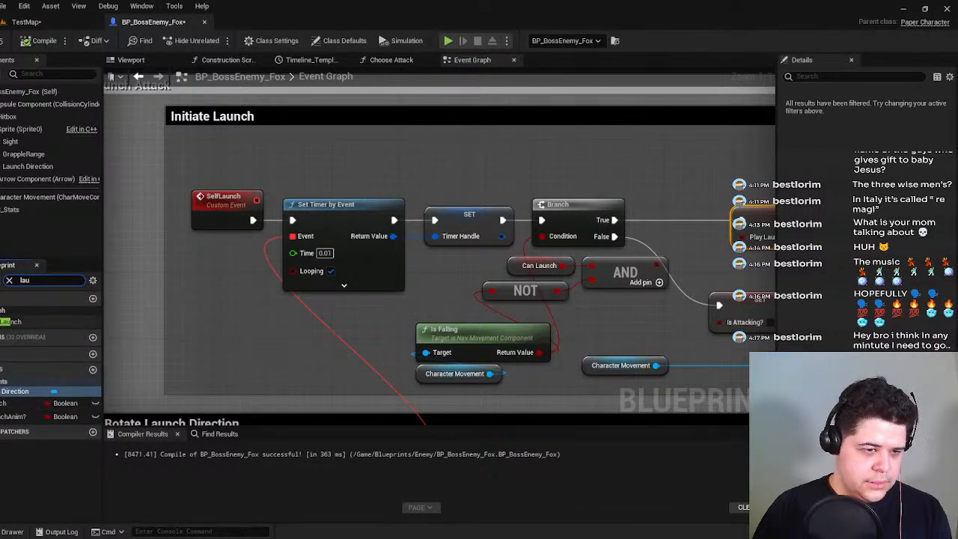
click(9, 280)
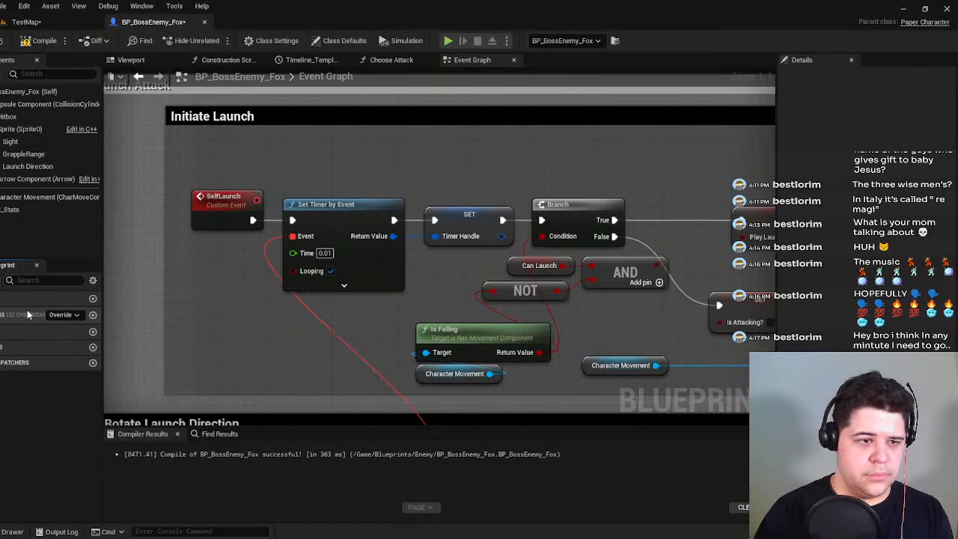
click(7, 346)
scroll(12, 449, down, 5)
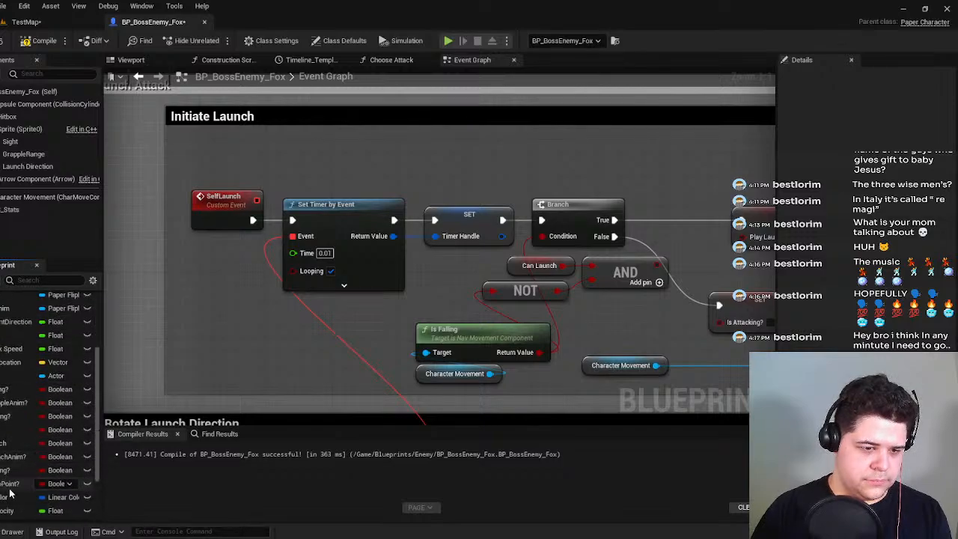
Add a variable named IsLaunching, set its type to Boolean, and compile the blueprint.
click(12, 499)
click(886, 107)
text(IsL)
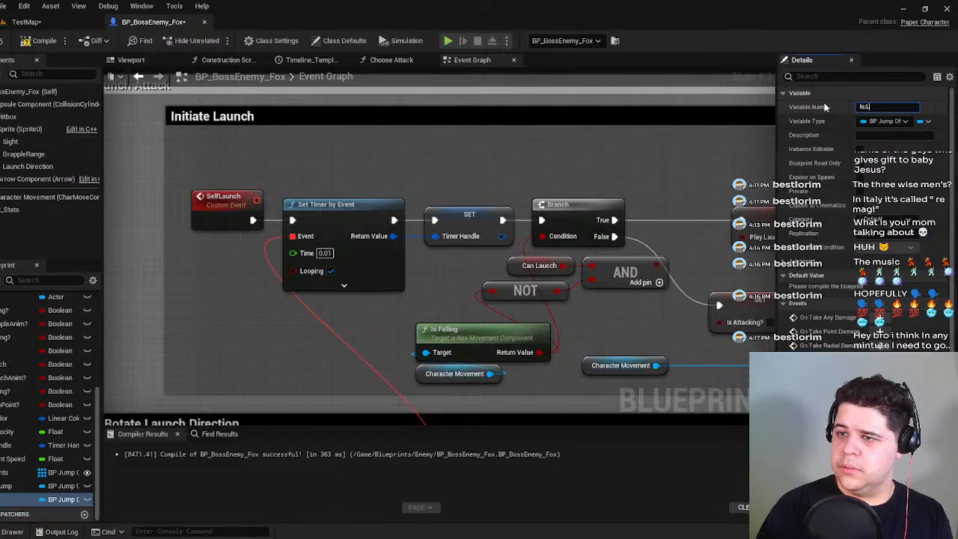
key(BackSpace)
text(s)
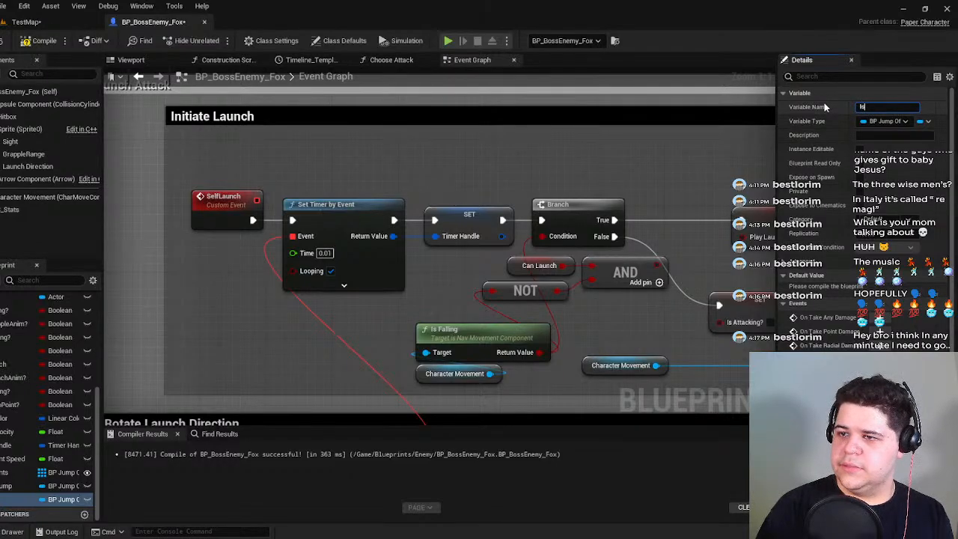
text(Launching)
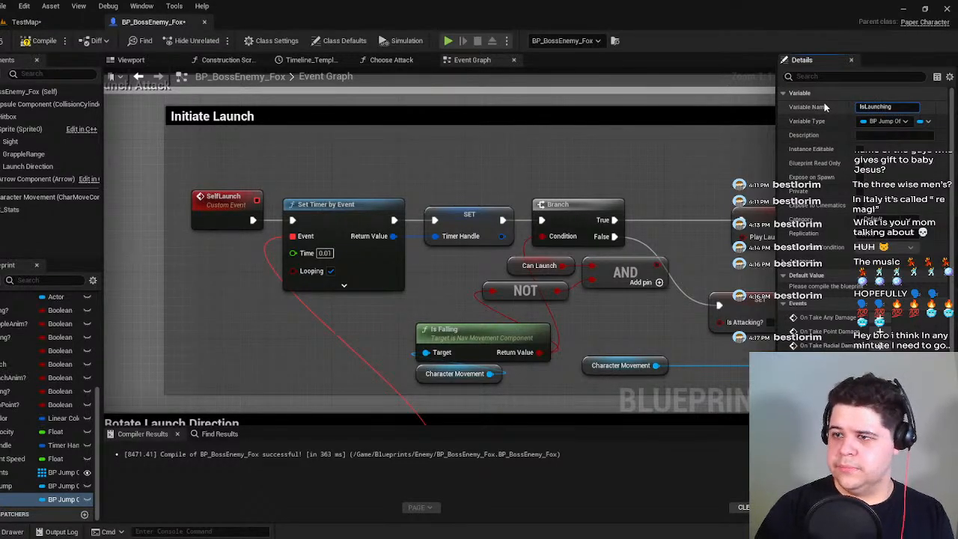
key(Return)
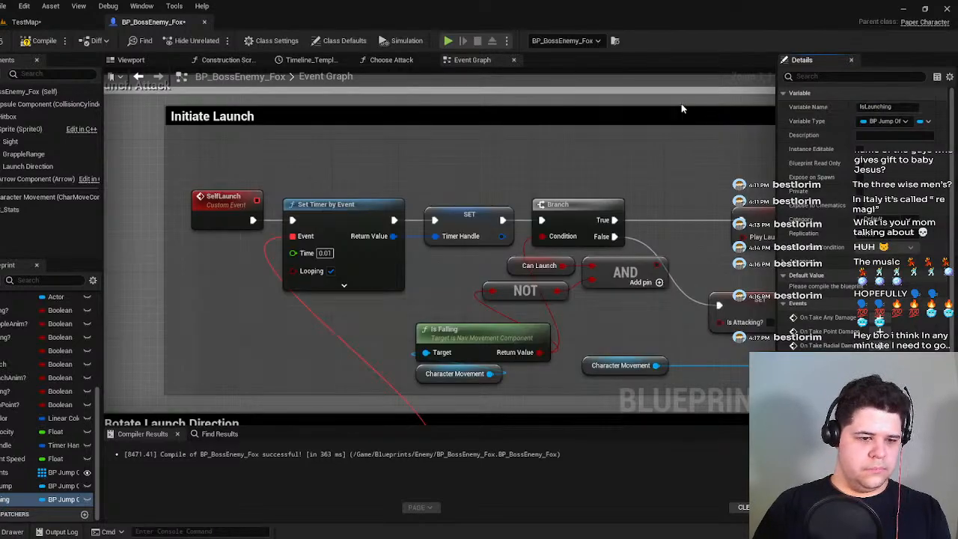
click(882, 121)
click(832, 149)
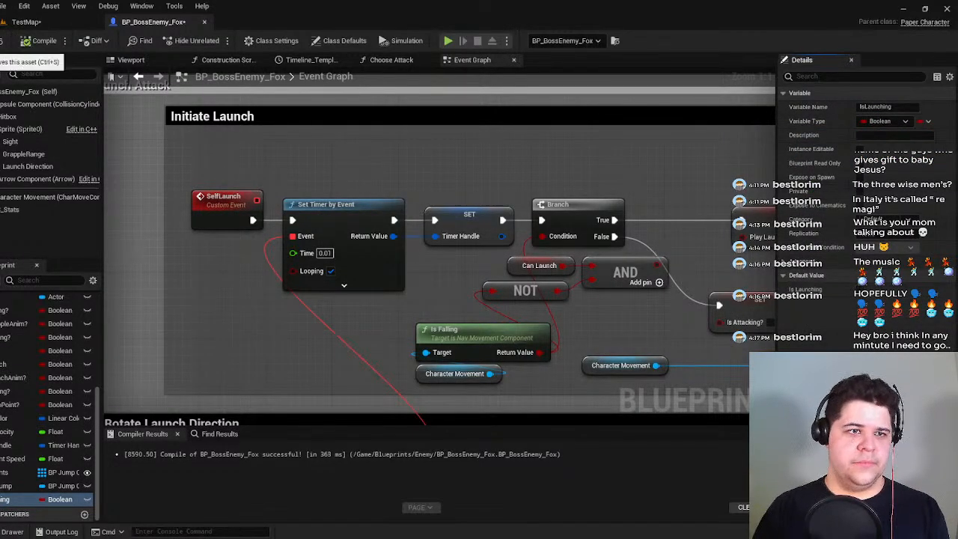
Place an Is Launching getter above the Branch in the Initiate Launch section.
right_drag(579, 204, 391, 235)
drag(9, 500, 378, 179)
click(419, 191)
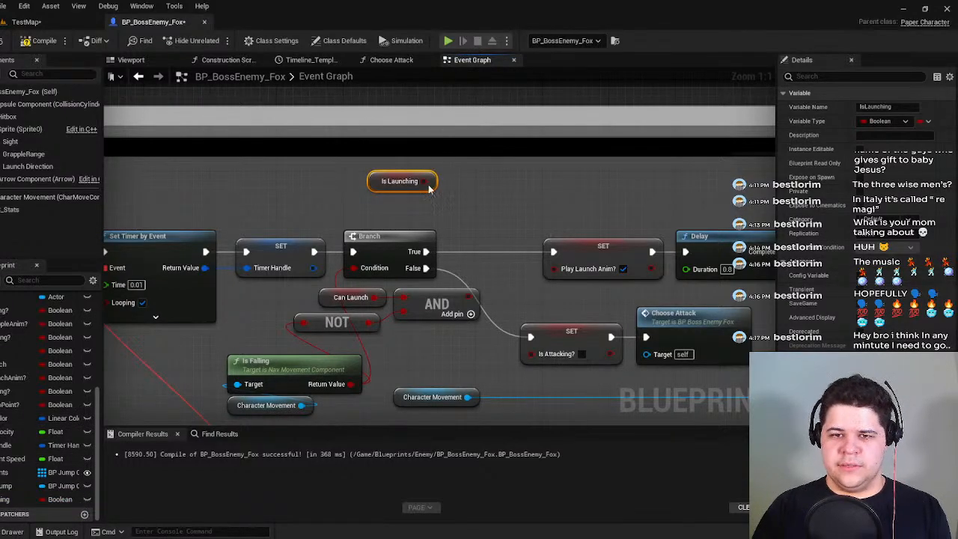
right_drag(462, 230, 394, 196)
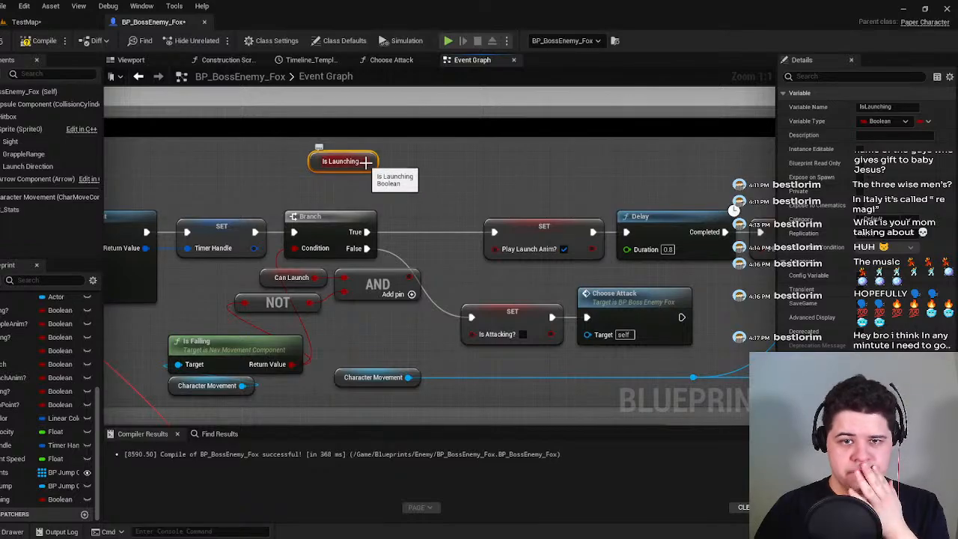
Insert an Is Launching setter enabled as true between the Branch's True output and the first Play Launch Anim setter.
drag(22, 499, 438, 233)
click(449, 222)
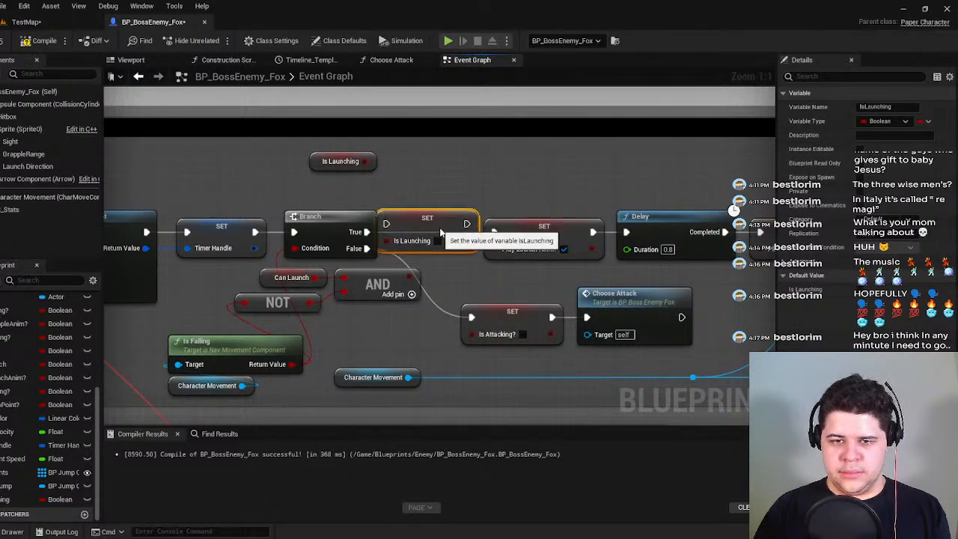
drag(367, 232, 386, 232)
click(437, 248)
drag(448, 230, 455, 231)
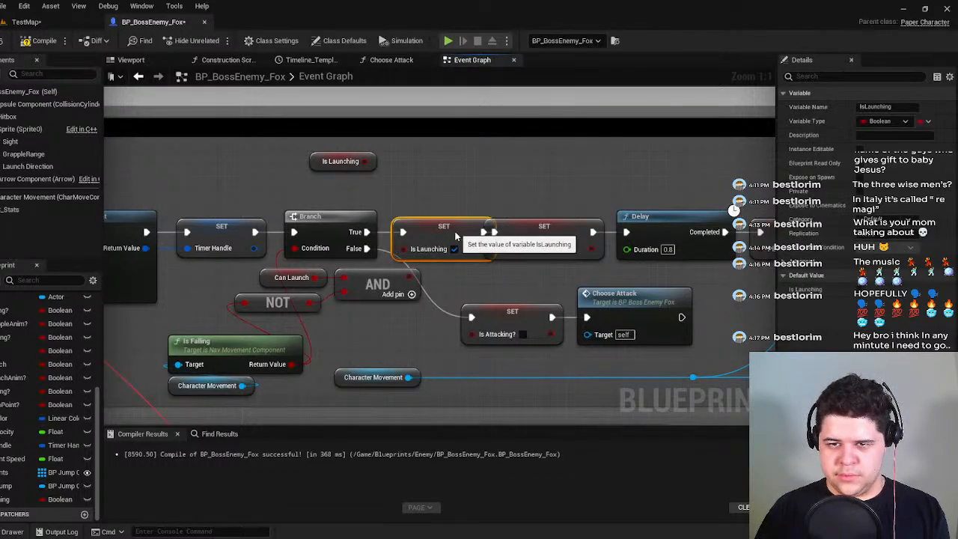
right_click(501, 266)
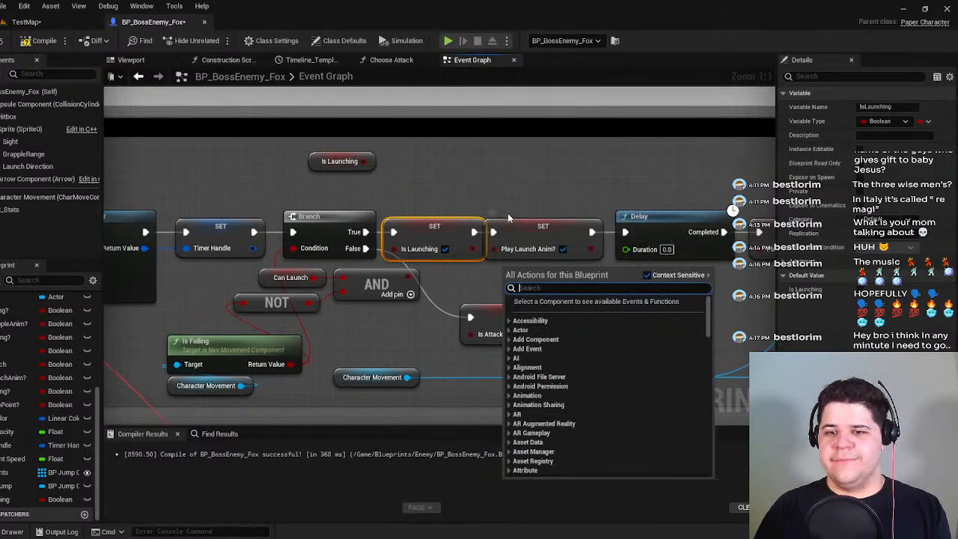
click(517, 216)
Tidy the spacing of the Is Launching setter, the Play Launch Anim setters and the Delay in the launch chain.
right_drag(502, 202, 305, 199)
scroll(305, 198, down, 1)
drag(294, 222, 467, 251)
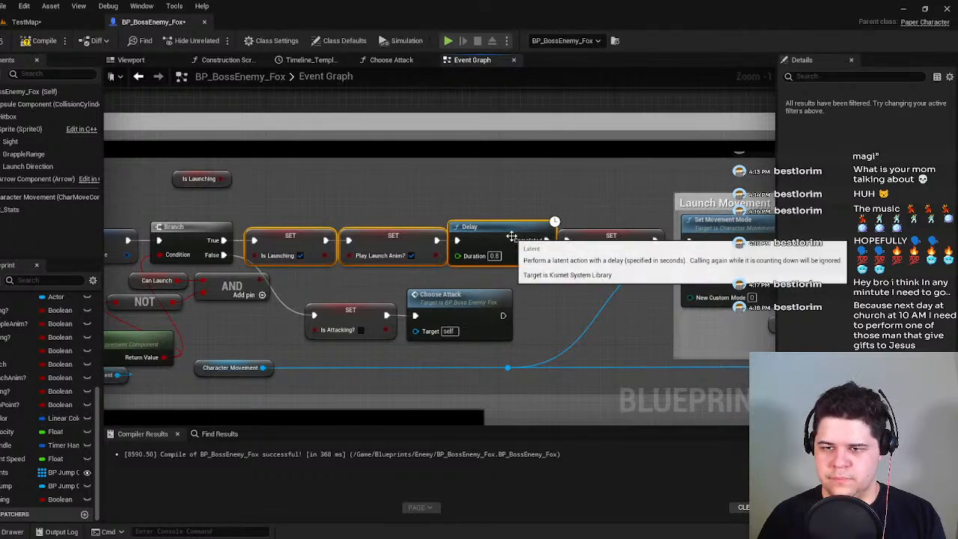
click(612, 253)
drag(608, 251, 608, 247)
click(471, 185)
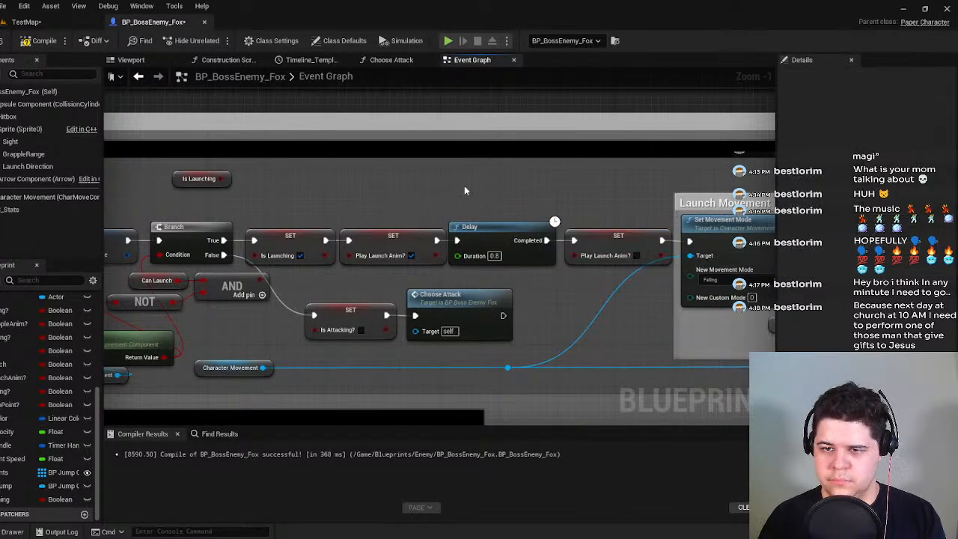
Move the Is Attacking setter and Choose Attack call from below the launch chain to above it.
right_drag(362, 205, 534, 207)
right_drag(573, 184, 446, 195)
drag(567, 357, 347, 297)
drag(403, 335, 344, 214)
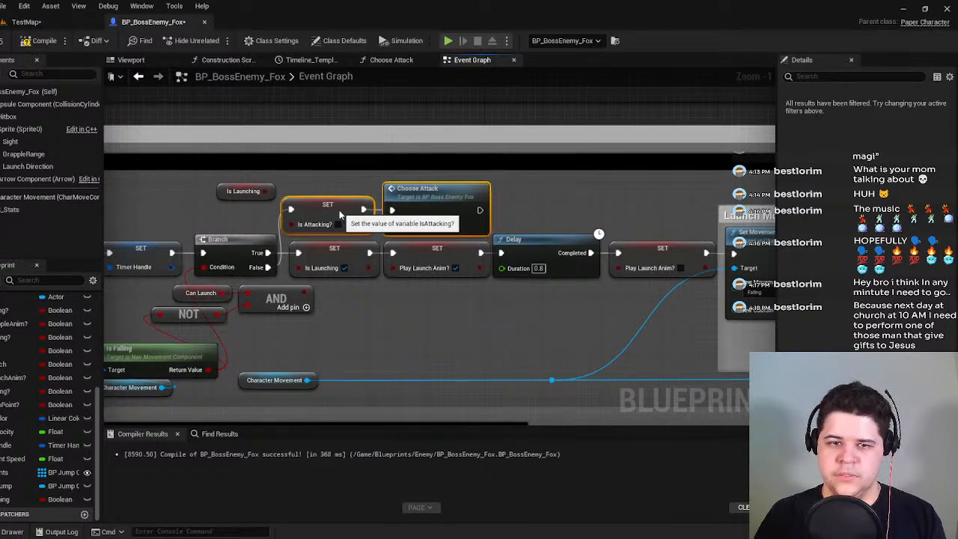
Shift the SelfLaunch event, Set Timer by Event and Timer Handle setter away from the Branch to make room in Initiate Launch.
click(307, 183)
right_drag(307, 183, 420, 143)
right_drag(406, 264, 229, 241)
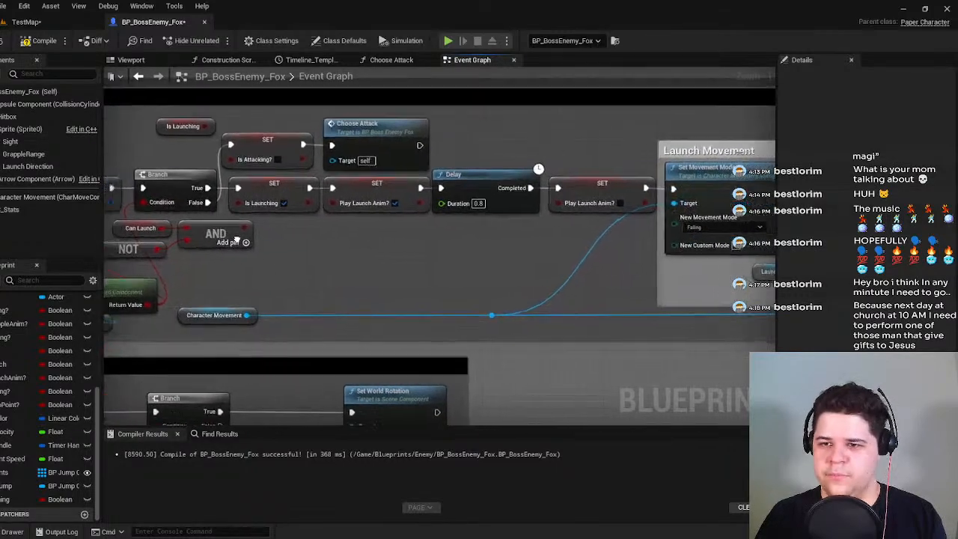
scroll(229, 241, down, 4)
scroll(528, 238, up, 4)
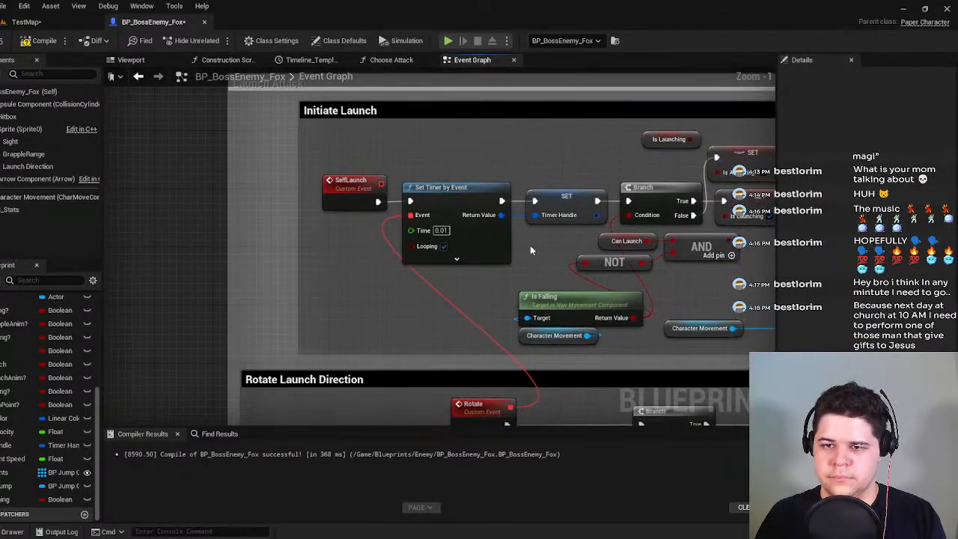
drag(314, 184, 313, 180)
mouse_move(463, 203)
mouse_down()
mouse_move(374, 202)
mouse_move(475, 216)
mouse_move(463, 199)
mouse_up()
click(377, 171)
click(463, 173)
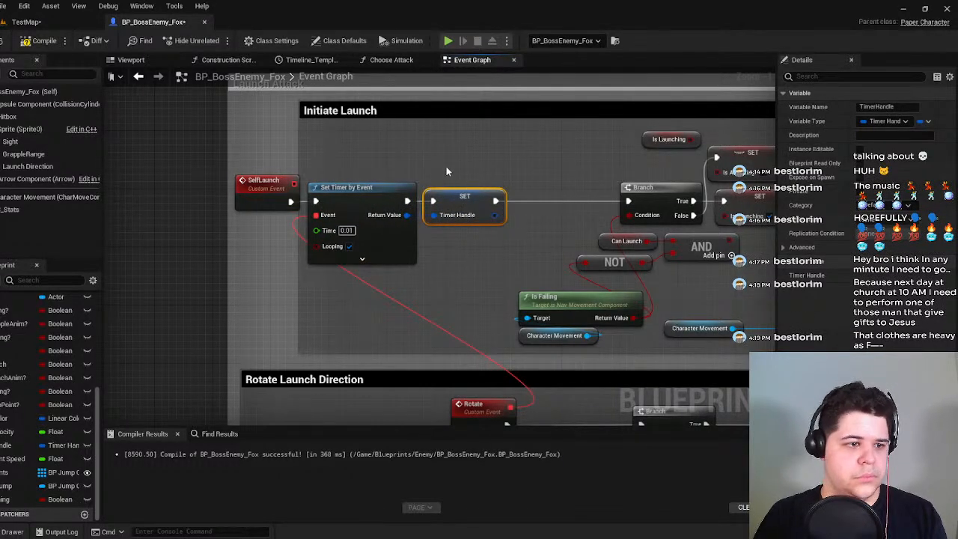
Insert a Branch between the Timer Handle setter and the existing Branch in the Initiate Launch section.
right_drag(441, 247, 383, 197)
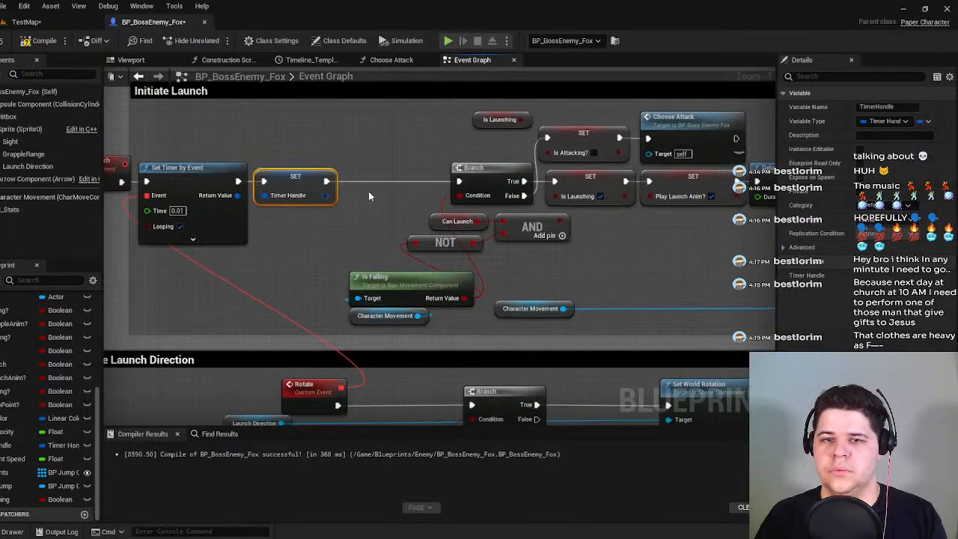
drag(325, 189, 383, 168)
text(branch)
key(Return)
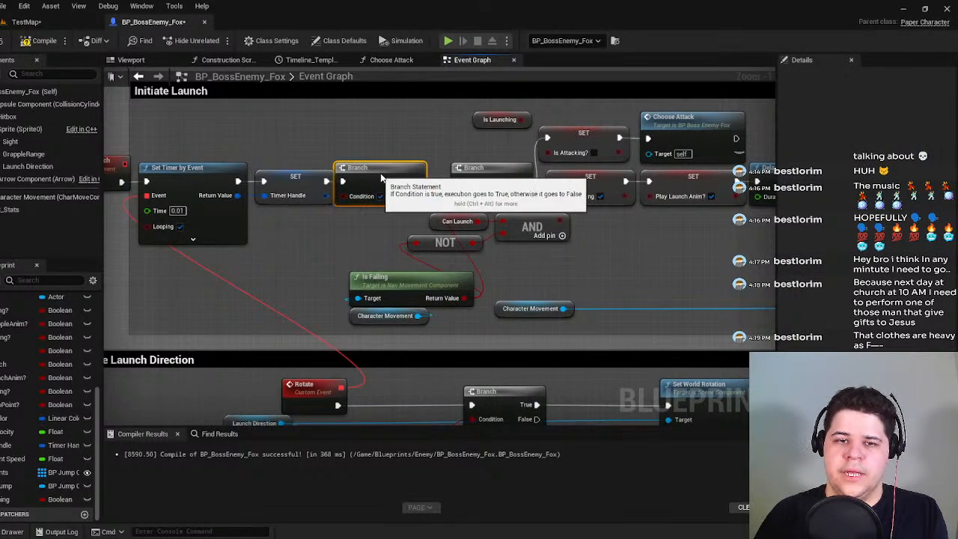
Wire the Is Launching getter into the new Branch's Condition, place it below the Branch, and compile the Blueprint.
drag(490, 121, 357, 197)
click(286, 231)
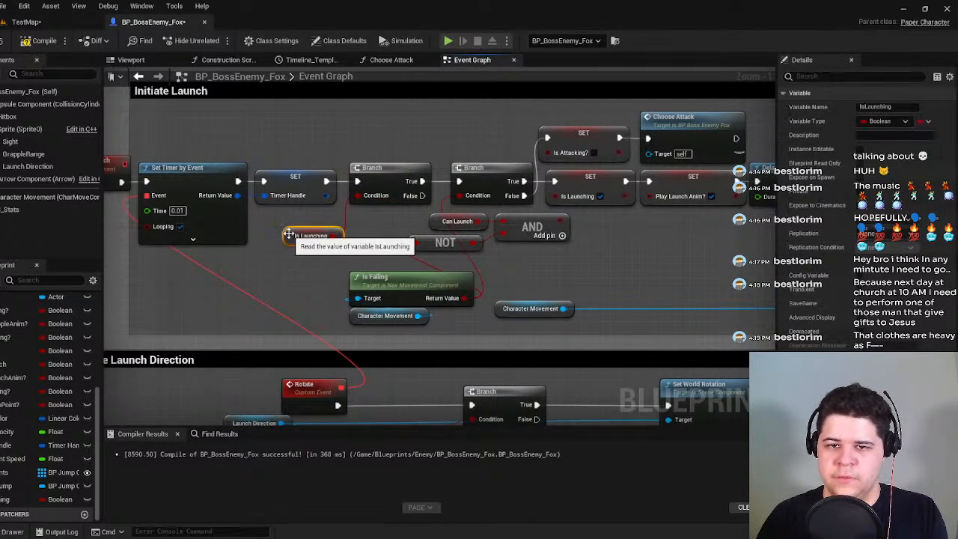
right_drag(410, 210, 353, 220)
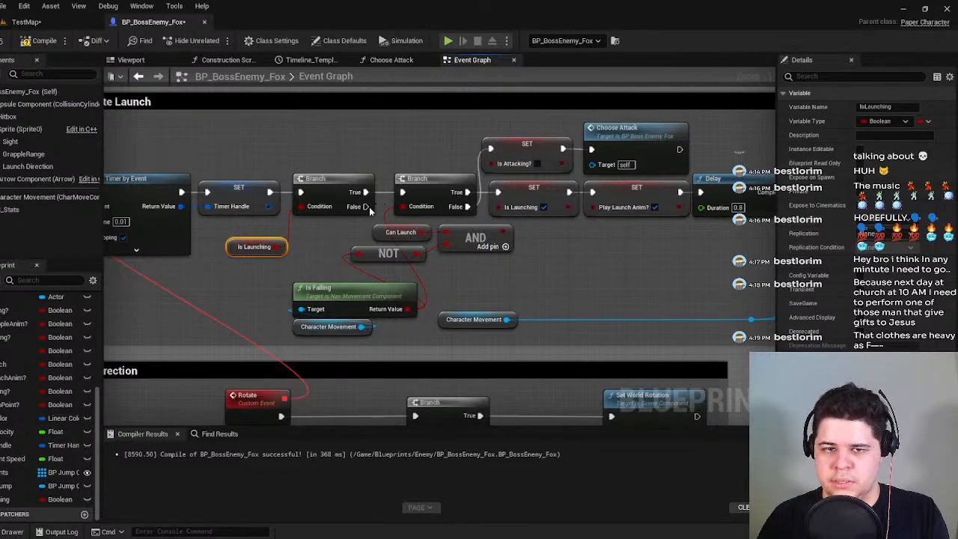
click(324, 151)
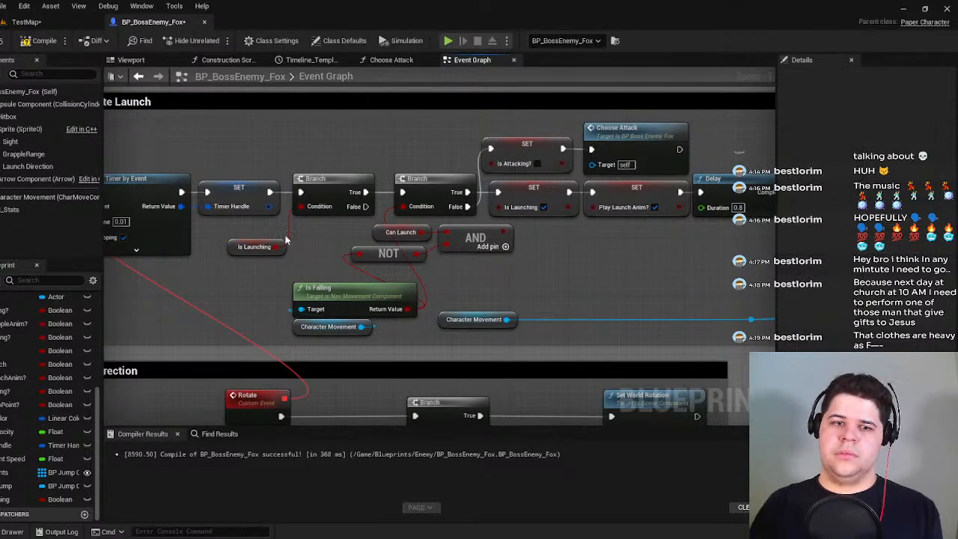
click(41, 41)
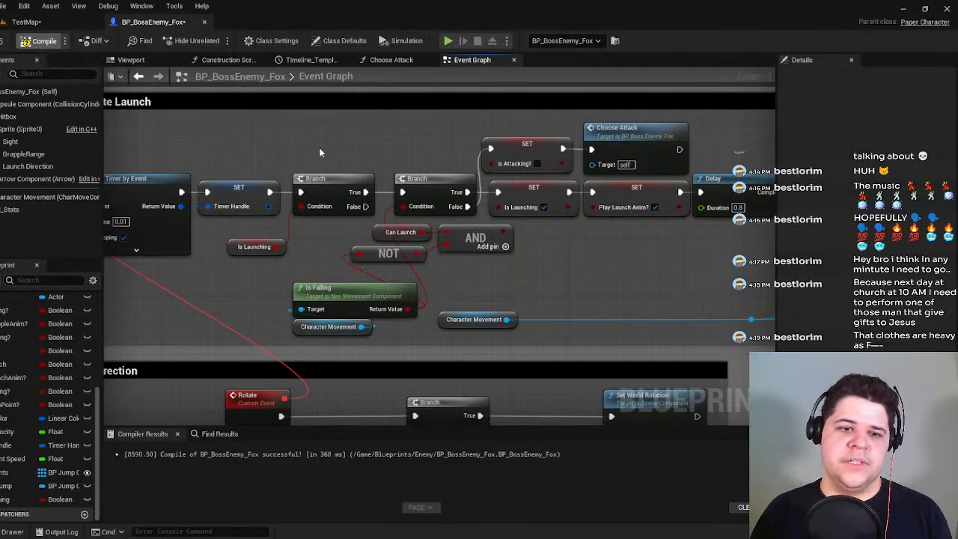
Connect the False output of the Is Launching Branch to the execution input of the following Branch.
right_drag(225, 136, 240, 159)
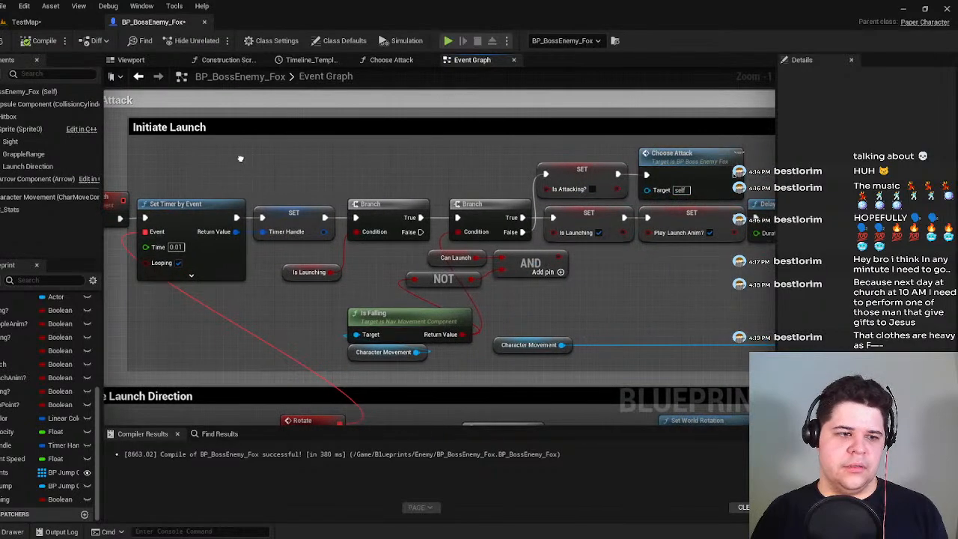
right_drag(385, 156, 228, 176)
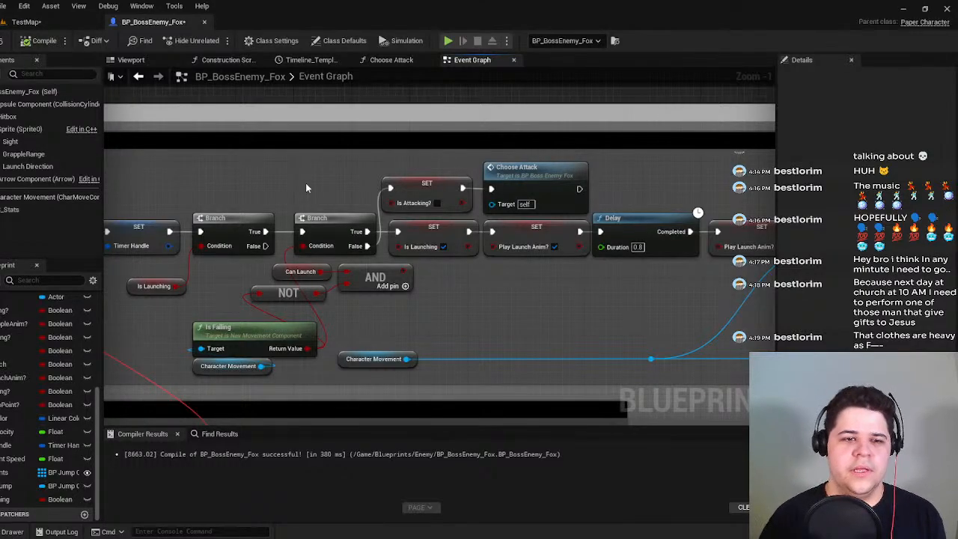
right_drag(344, 175, 460, 161)
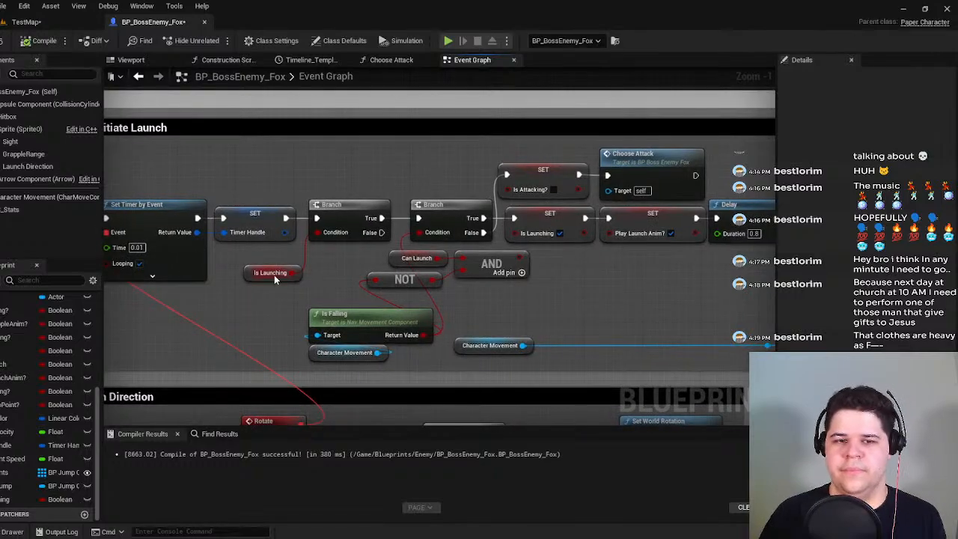
click(276, 274)
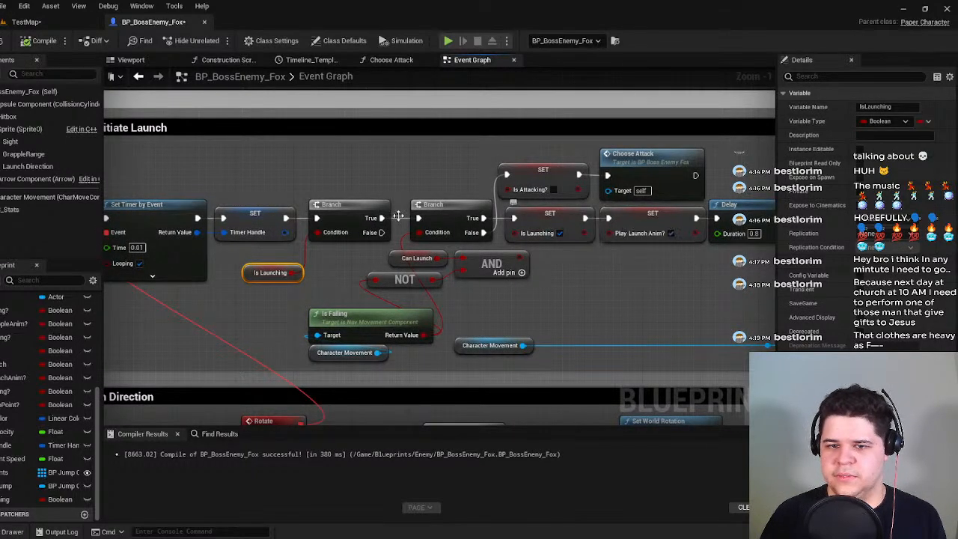
scroll(379, 241, up, 1)
right_drag(379, 241, 284, 261)
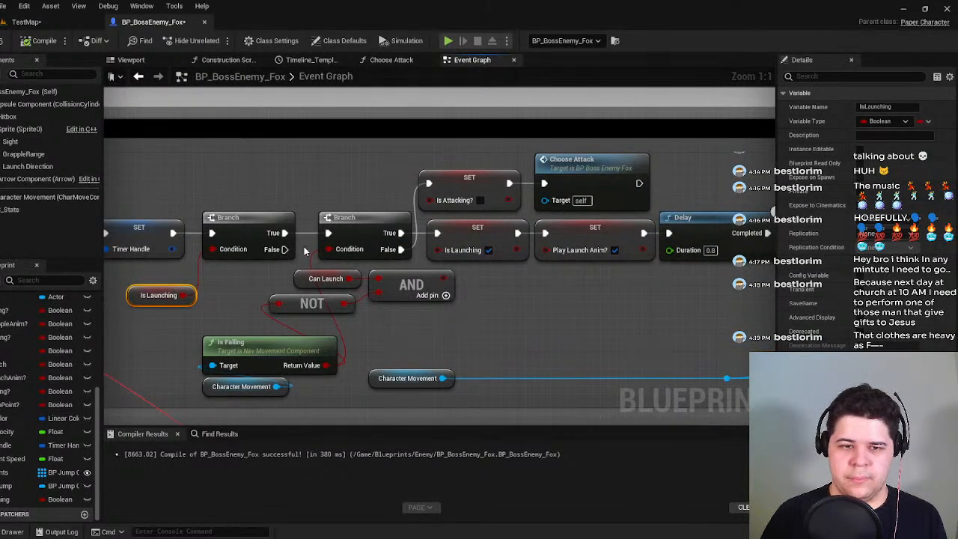
drag(324, 241, 329, 234)
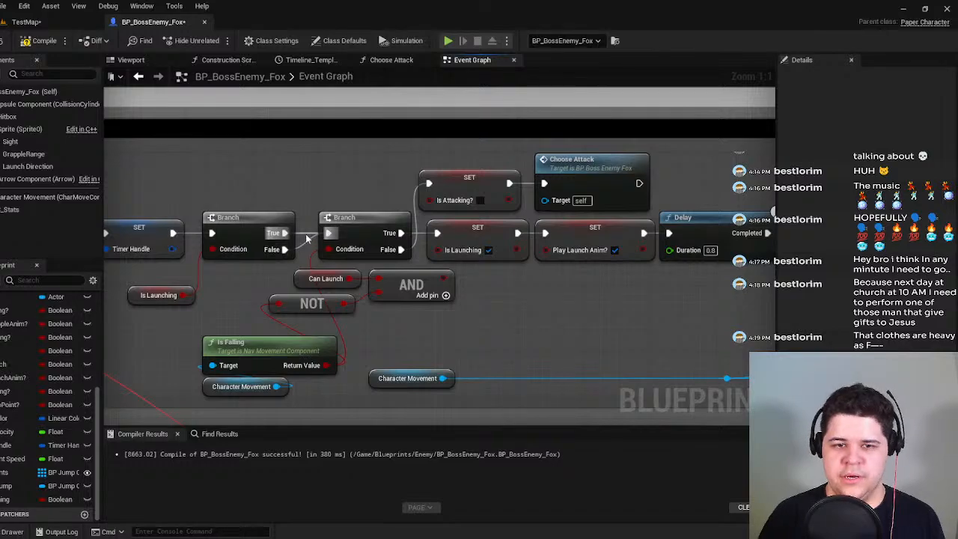
Route the Is Launching Branch's True output over the launch chain to Set Movement Mode with two reroute points, and compile and save.
scroll(309, 223, down, 4)
right_drag(309, 223, 242, 281)
drag(226, 270, 288, 270)
right_drag(220, 324, 554, 318)
right_drag(368, 316, 468, 309)
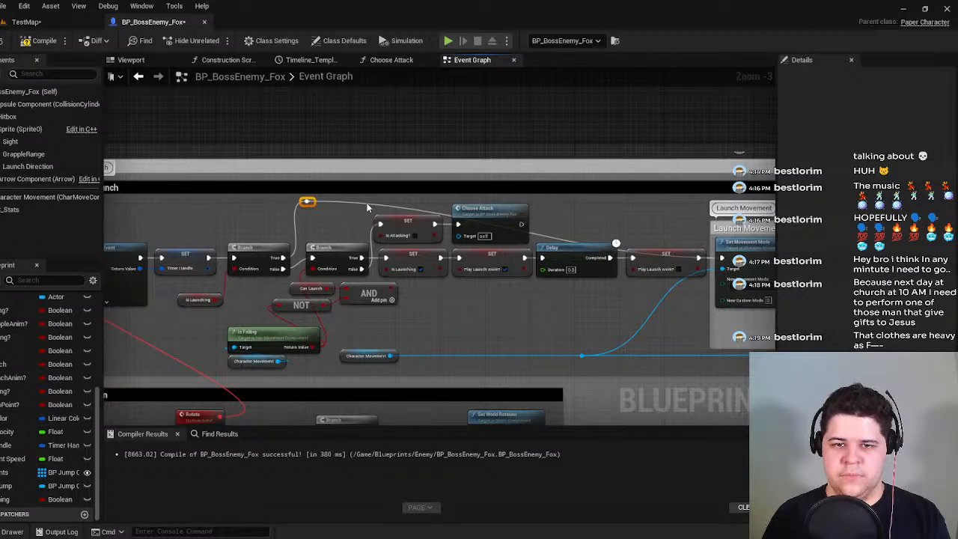
double_click(381, 204)
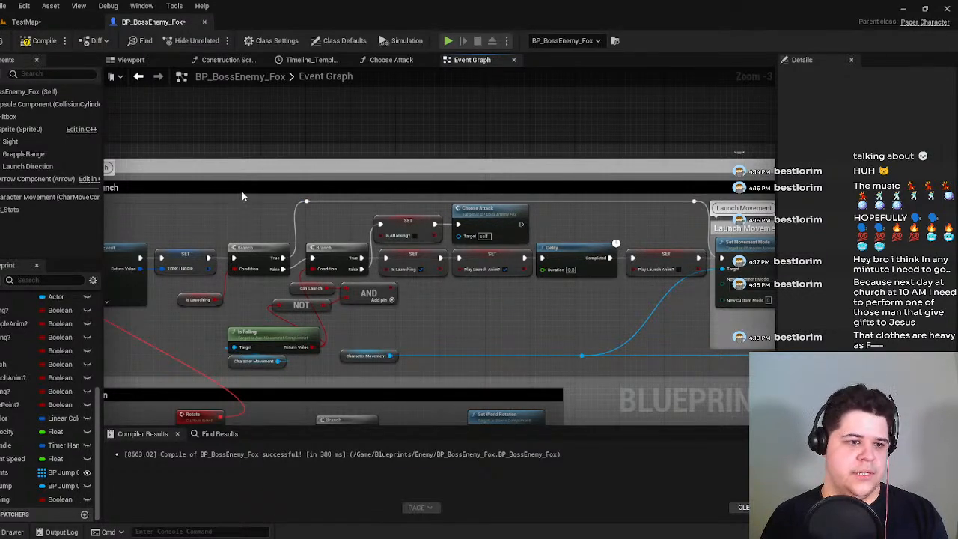
click(41, 40)
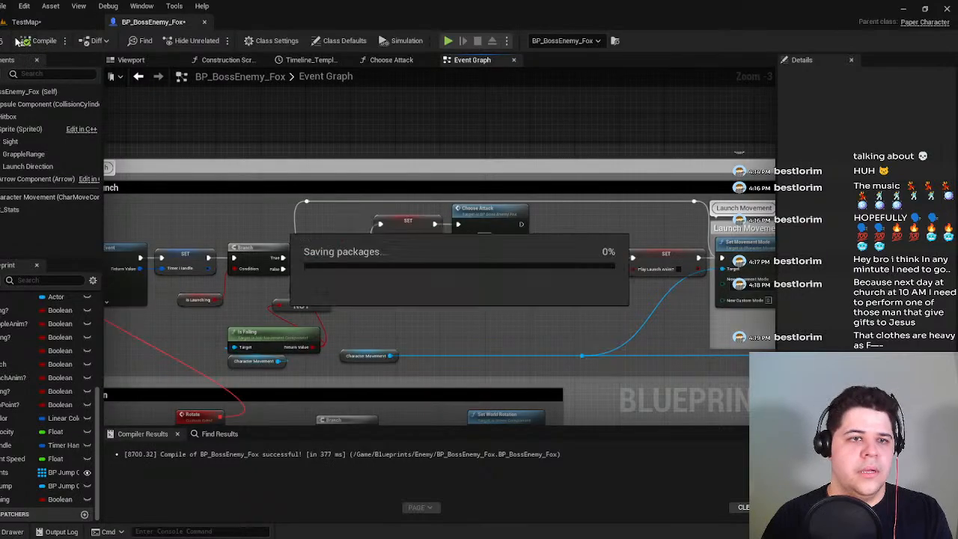
Move the Is Falling node away from the NOT node and place its Character Movement getter in line before it.
right_drag(356, 131, 409, 75)
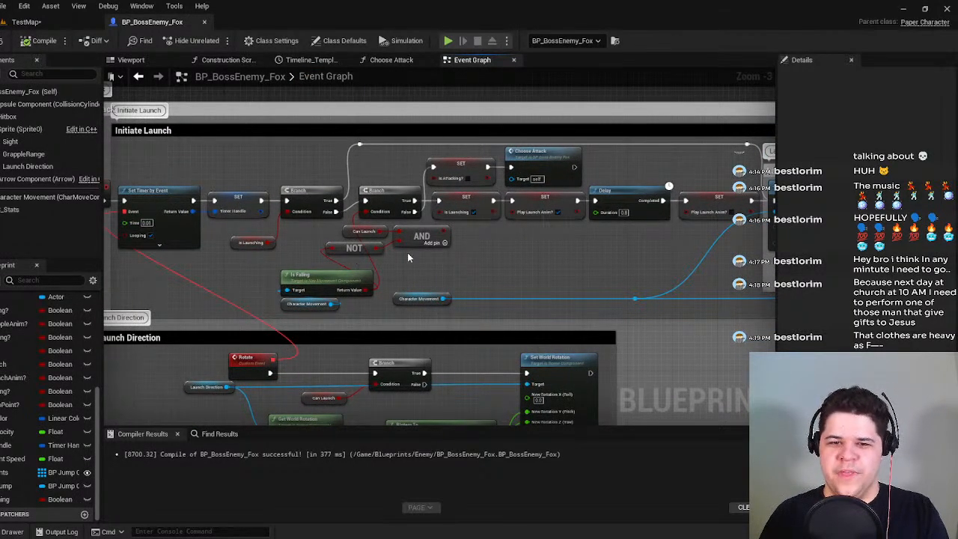
scroll(407, 252, up, 2)
drag(482, 311, 379, 253)
drag(438, 271, 335, 258)
click(288, 290)
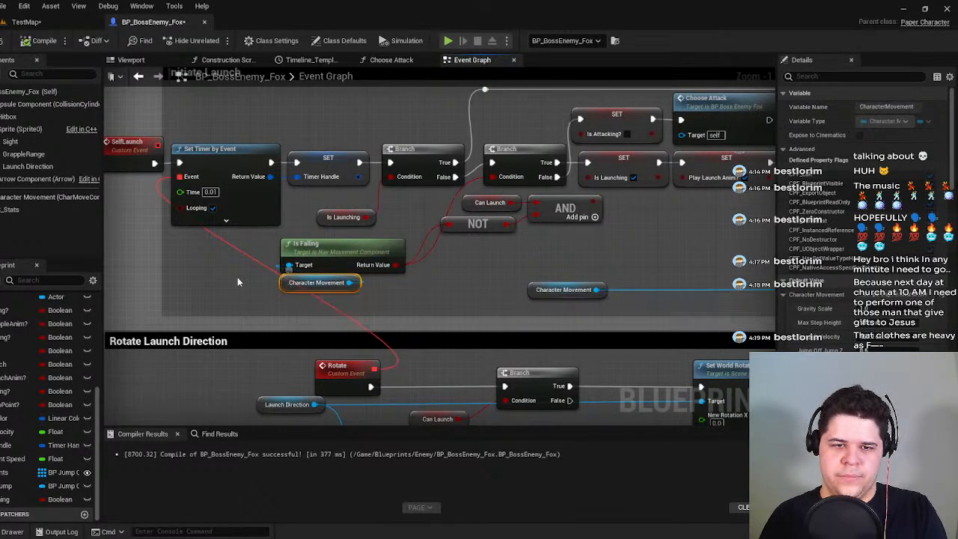
drag(288, 290, 193, 275)
right_drag(176, 288, 354, 288)
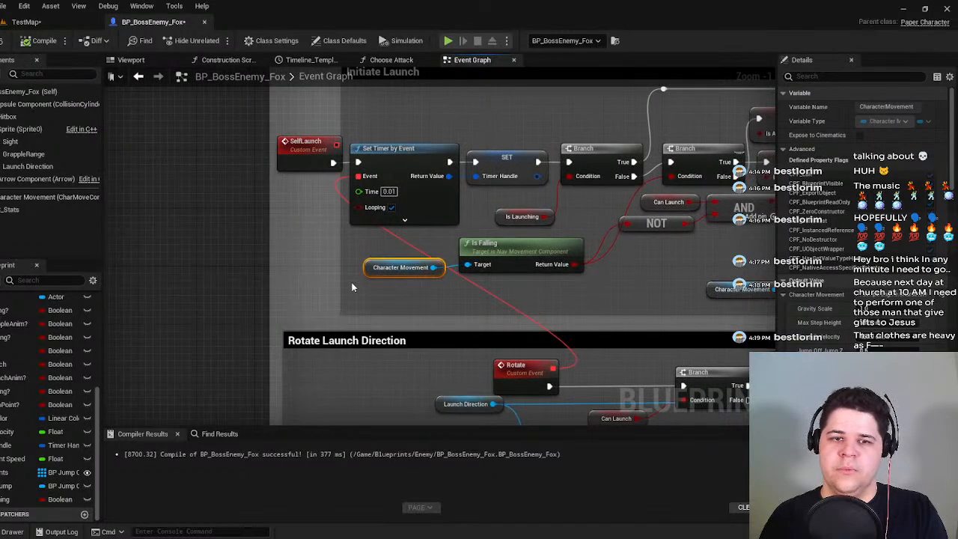
Widen the Initiate Launch comment to enclose the SelfLaunch event, and nudge SelfLaunch, Set Timer by Event and the Timer Handle setter inside it.
right_drag(315, 258, 377, 267)
drag(387, 266, 299, 264)
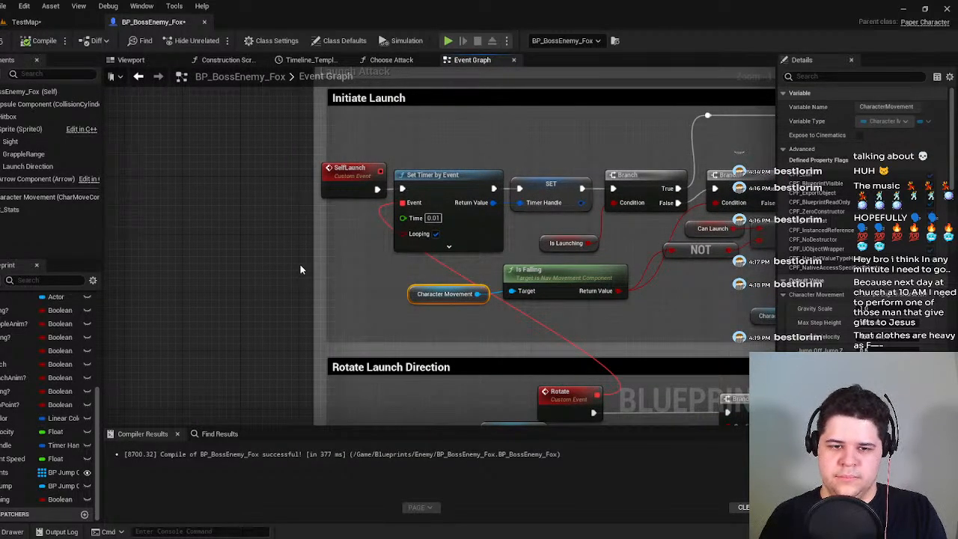
drag(363, 160, 452, 189)
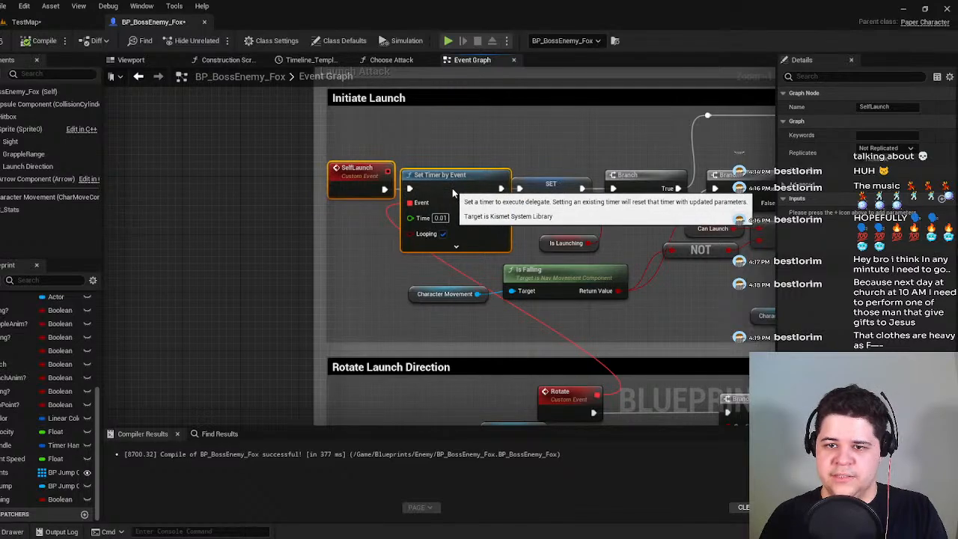
drag(326, 145, 596, 254)
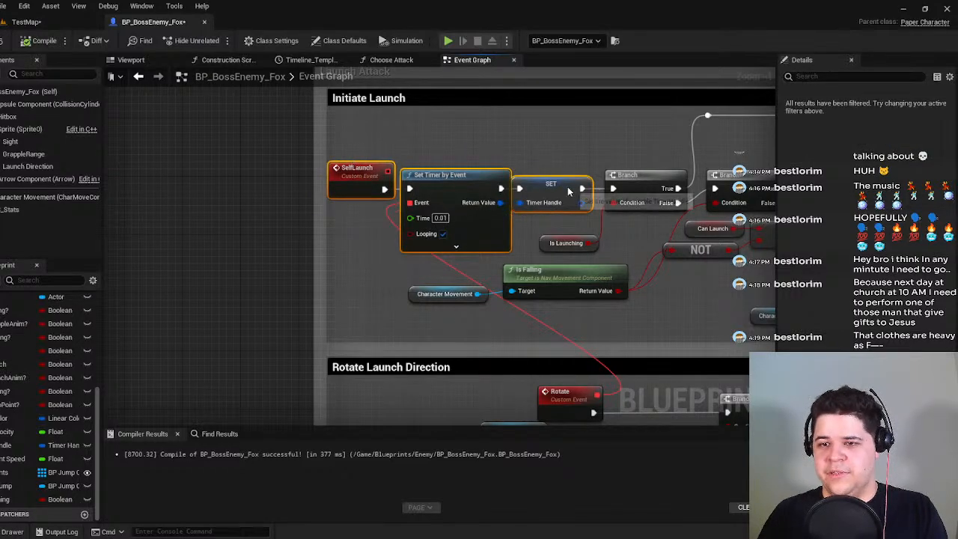
drag(566, 186, 573, 187)
click(457, 162)
Even out the spacing of the Timer Handle setter and the Is Launching Branch.
right_drag(505, 149, 300, 149)
drag(349, 147, 446, 203)
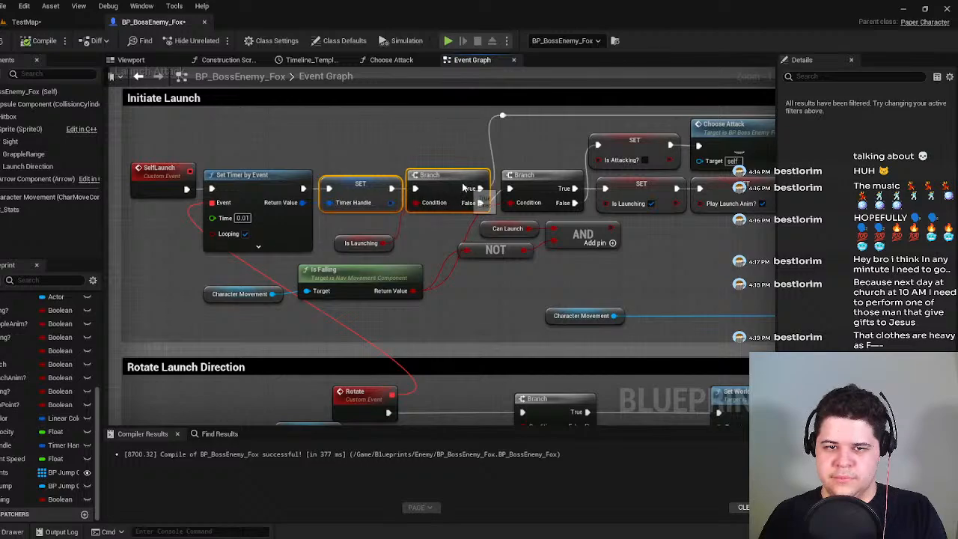
click(433, 152)
right_drag(433, 152, 399, 167)
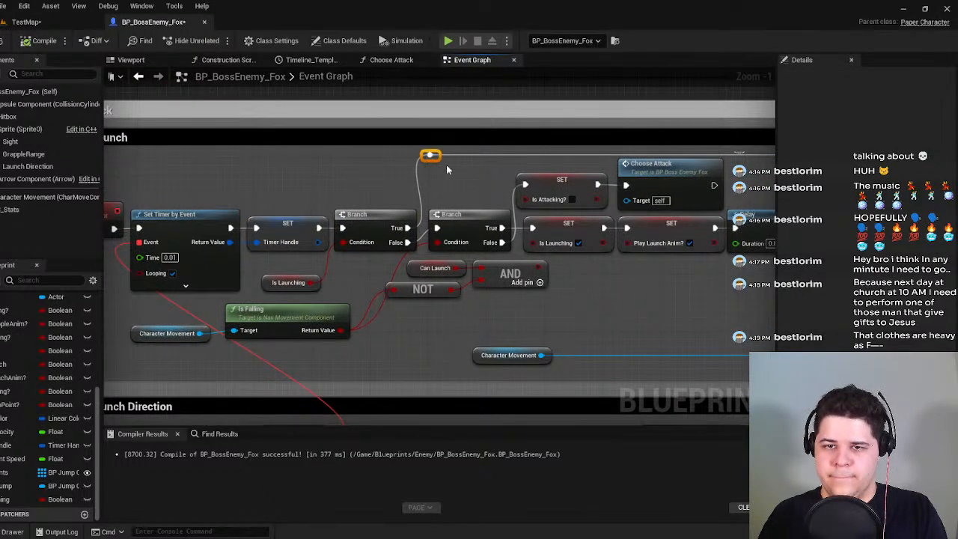
Move the Can Launch getter, NOT and AND nodes lower beneath the second Branch.
right_drag(455, 184, 225, 178)
right_drag(444, 297, 455, 261)
scroll(307, 308, down, 2)
scroll(454, 263, up, 3)
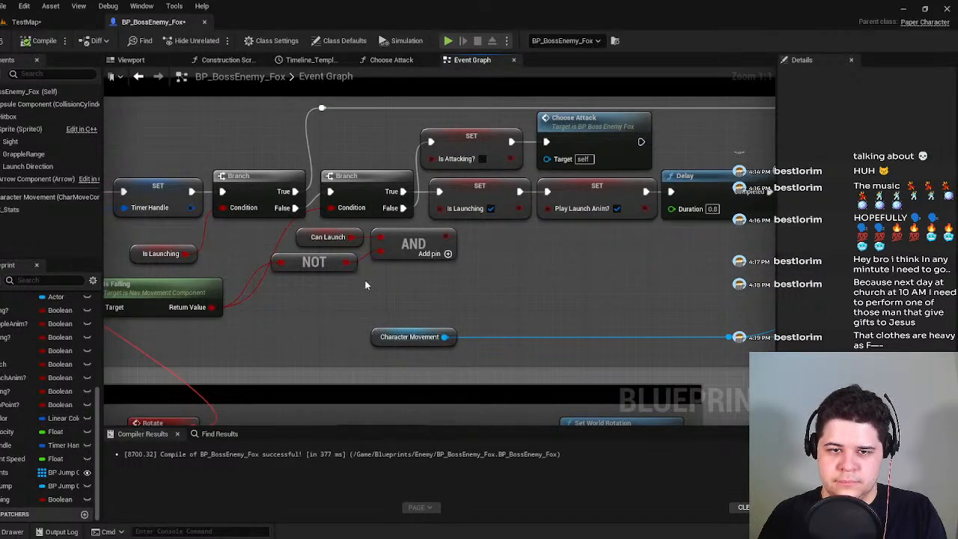
drag(431, 297, 280, 228)
drag(406, 246, 405, 278)
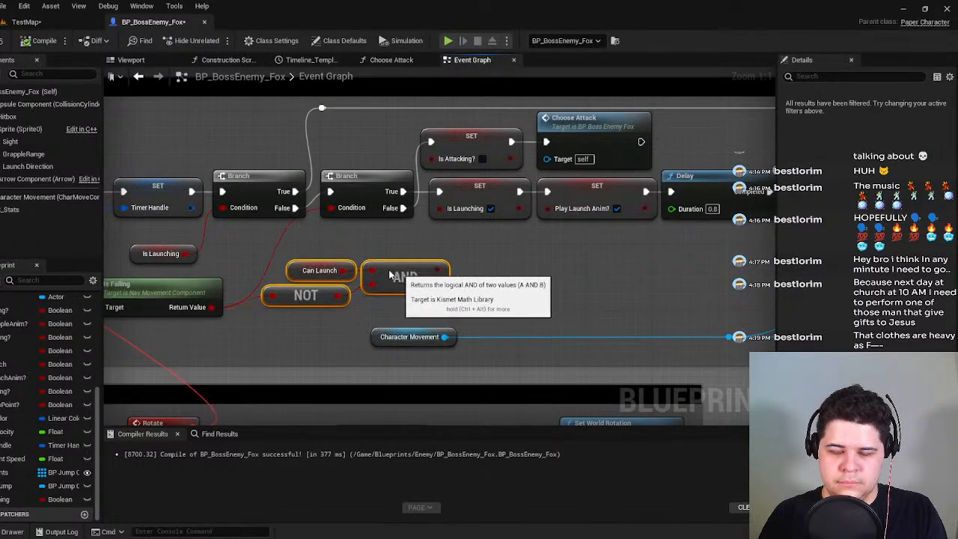
click(377, 243)
Connect the AND output to the second Branch's Condition in place of Is Falling, and compile the Blueprint.
right_drag(377, 243, 586, 260)
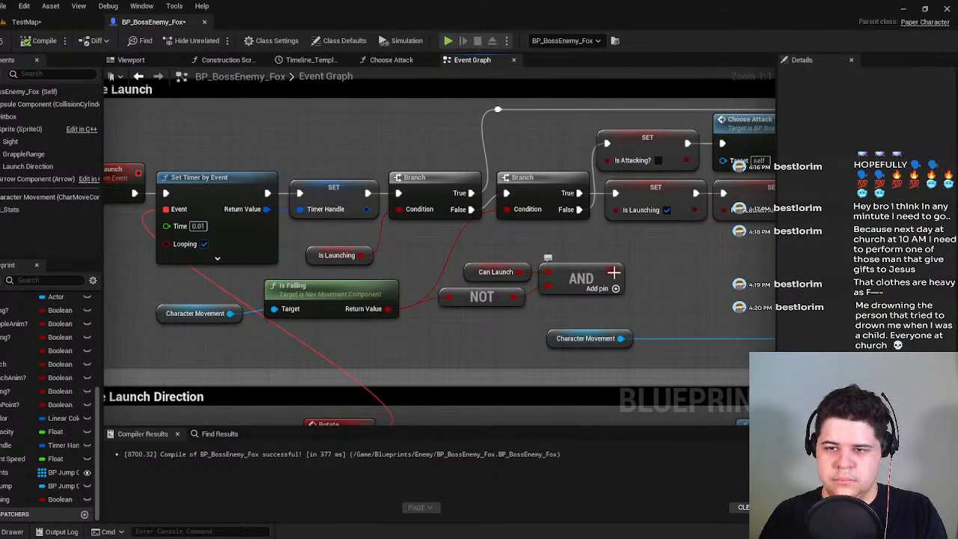
drag(613, 272, 506, 208)
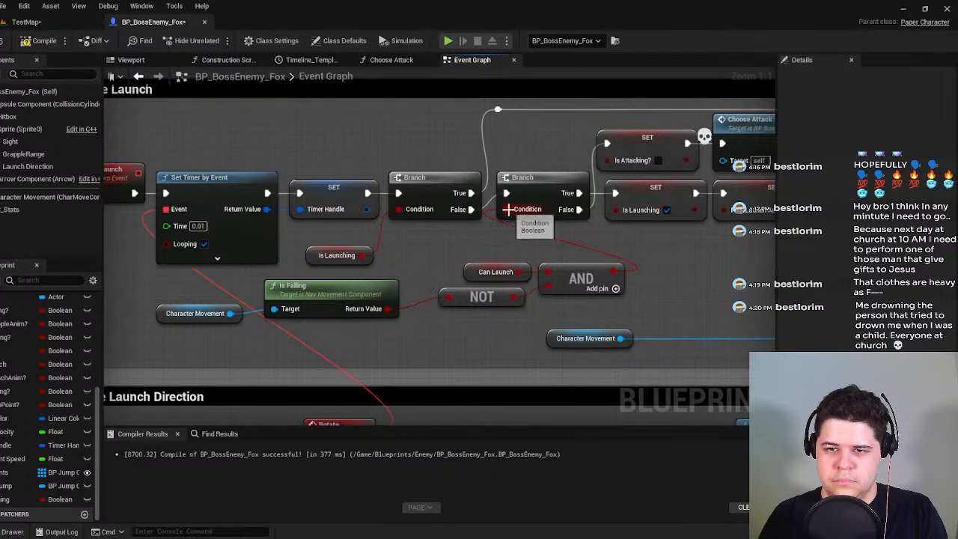
key(F7)
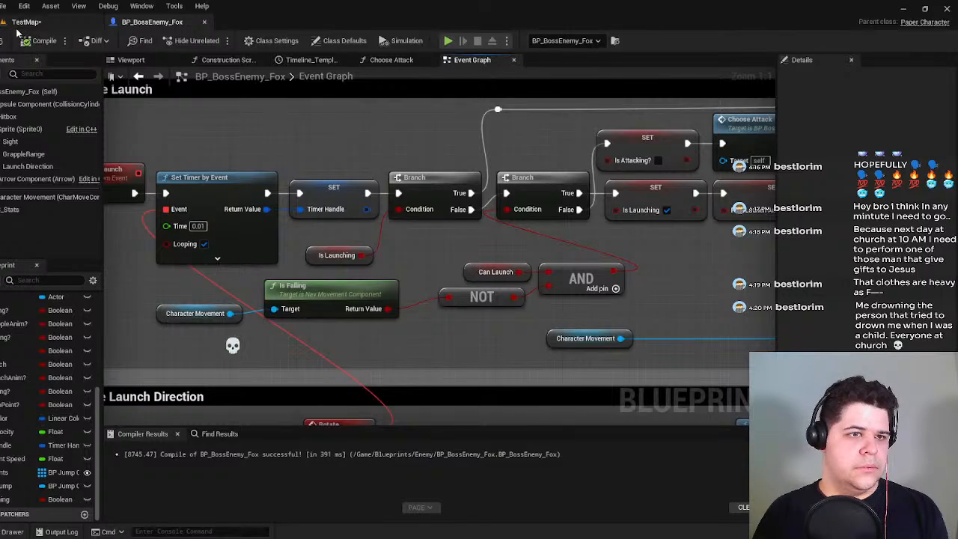
Playtest TestMap, moving and jumping around the fox boss to check its attack, jump and launch behaviour, and stop the session.
click(27, 22)
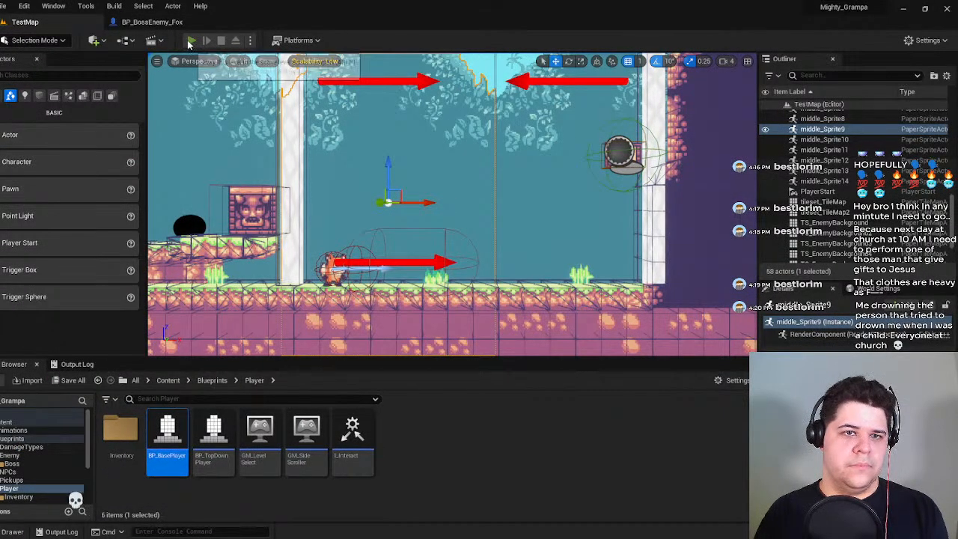
click(191, 41)
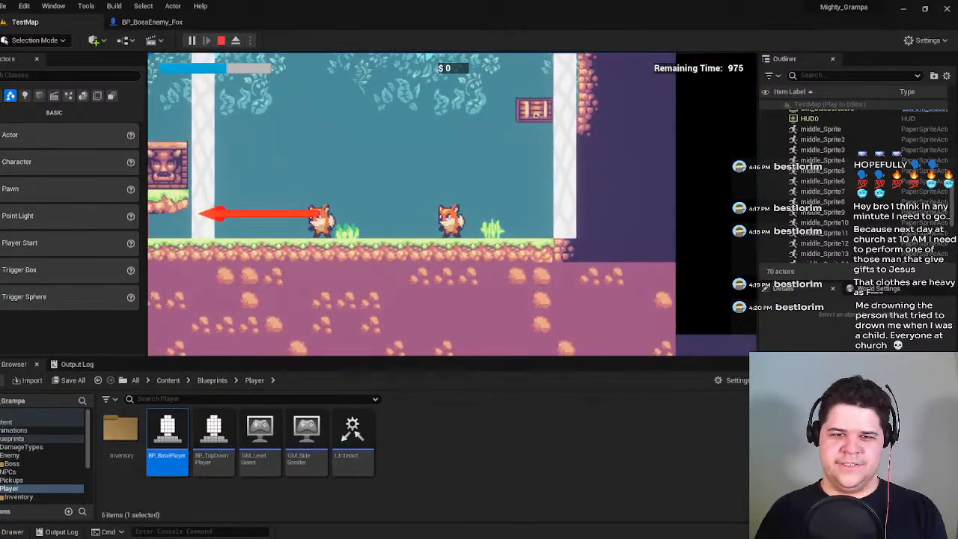
key(a)
key(space)
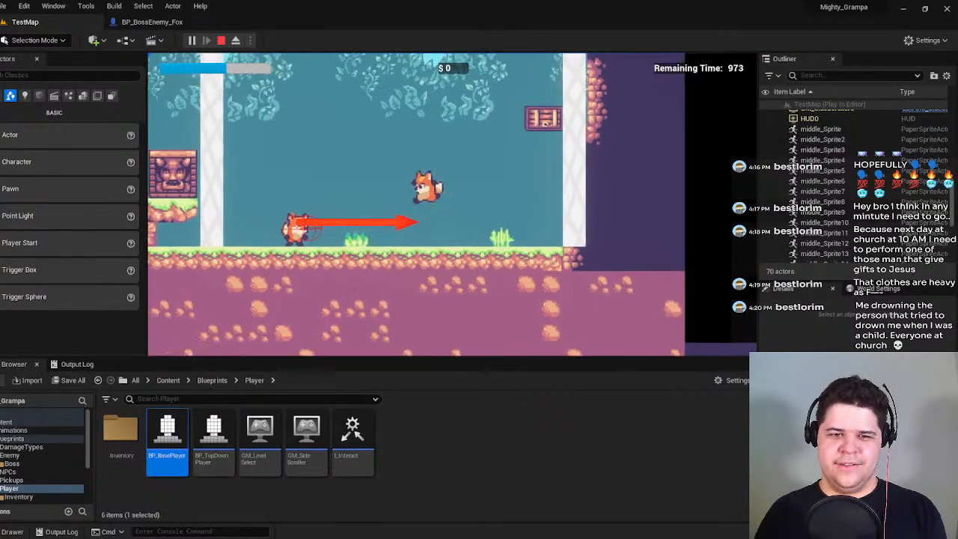
key(d)
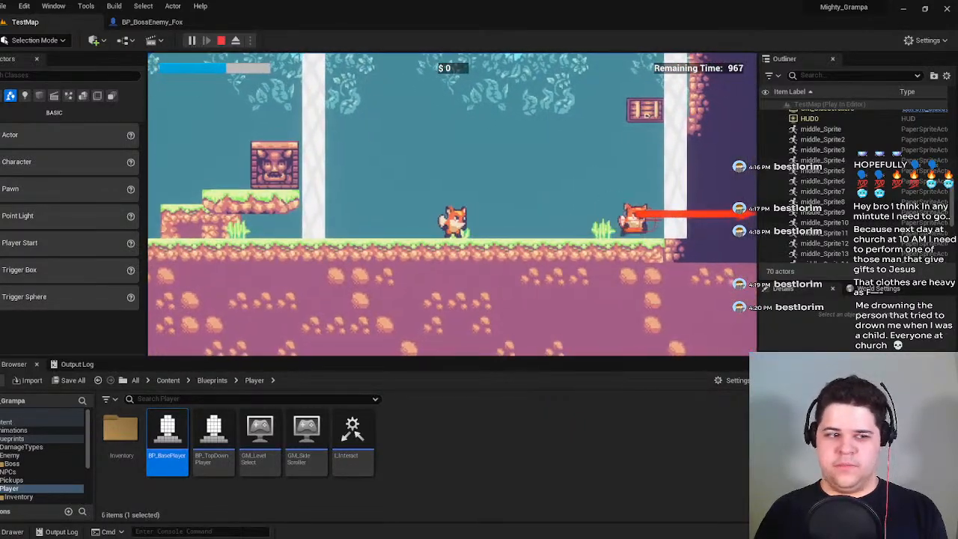
key(d)
key(space)
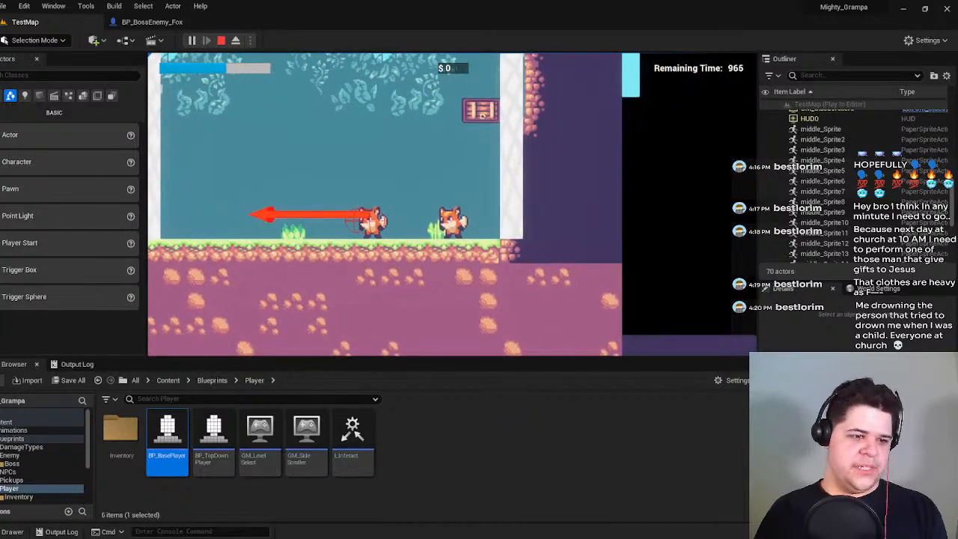
key(a)
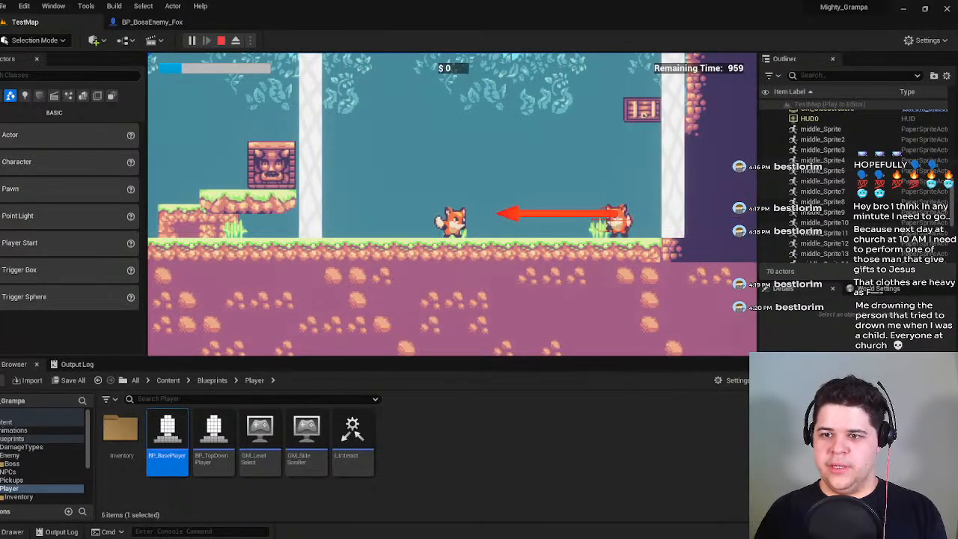
key(a)
key(d)
key(space)
key(a)
key(space)
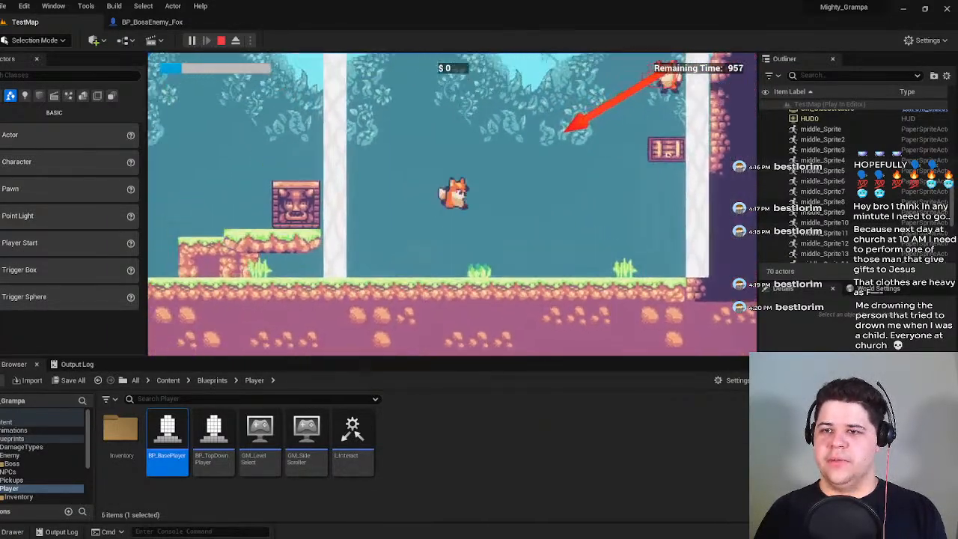
key(d)
key(a)
key(space)
key(d)
key(space)
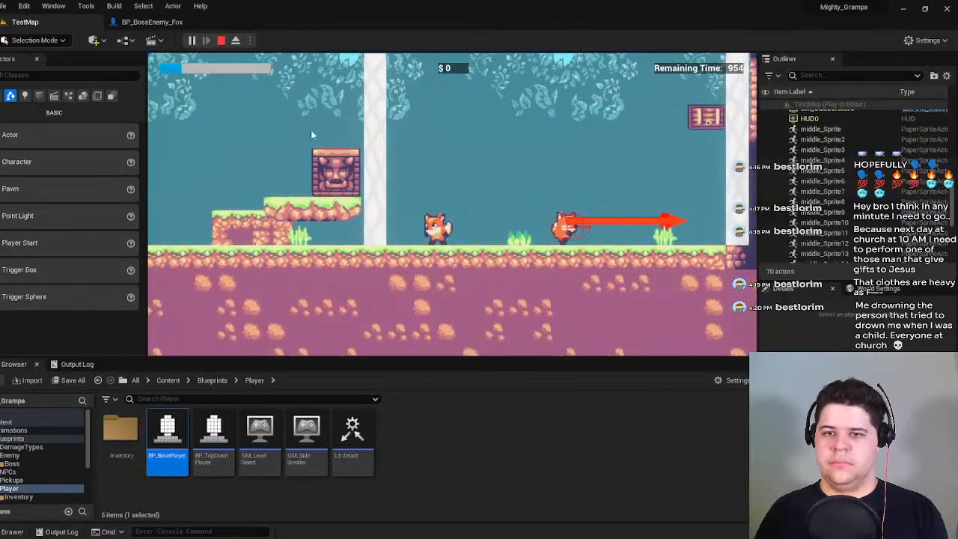
key(Escape)
In BP_BossEnemy_Fox's Event Graph, connect the Timer Handle setter's execution output directly to the second Branch, bypassing the Is Launching Branch.
click(150, 21)
mouse_move(422, 248)
right_down()
mouse_move(498, 229)
mouse_move(421, 250)
right_up()
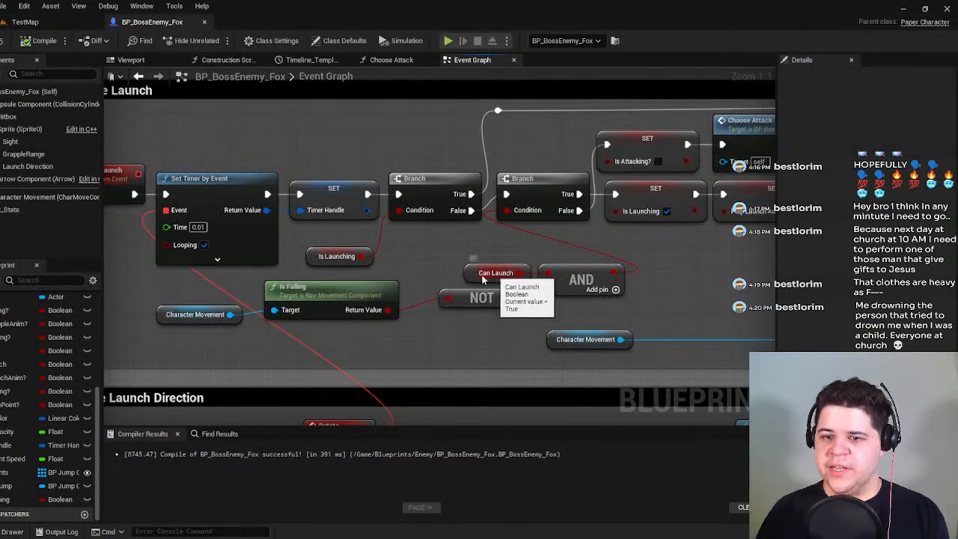
click(489, 273)
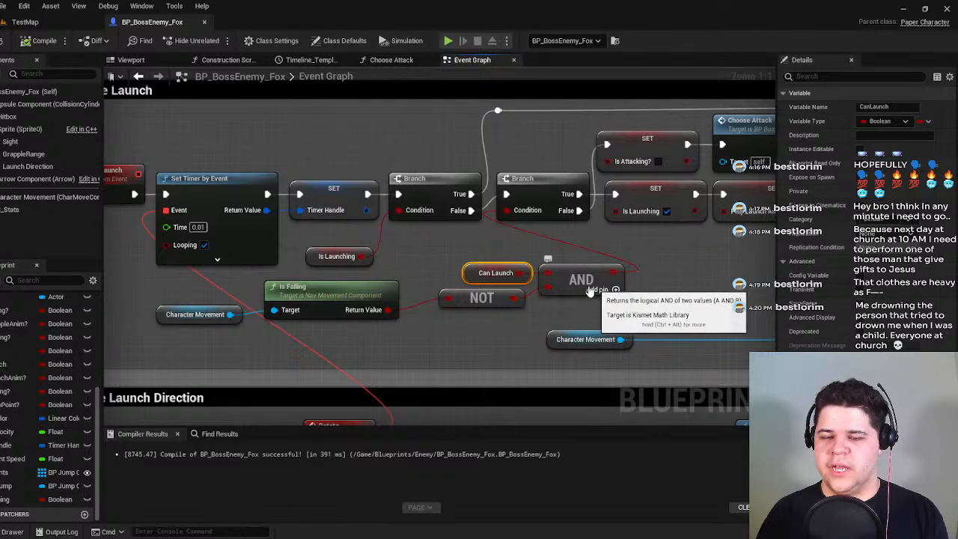
right_drag(487, 271, 320, 280)
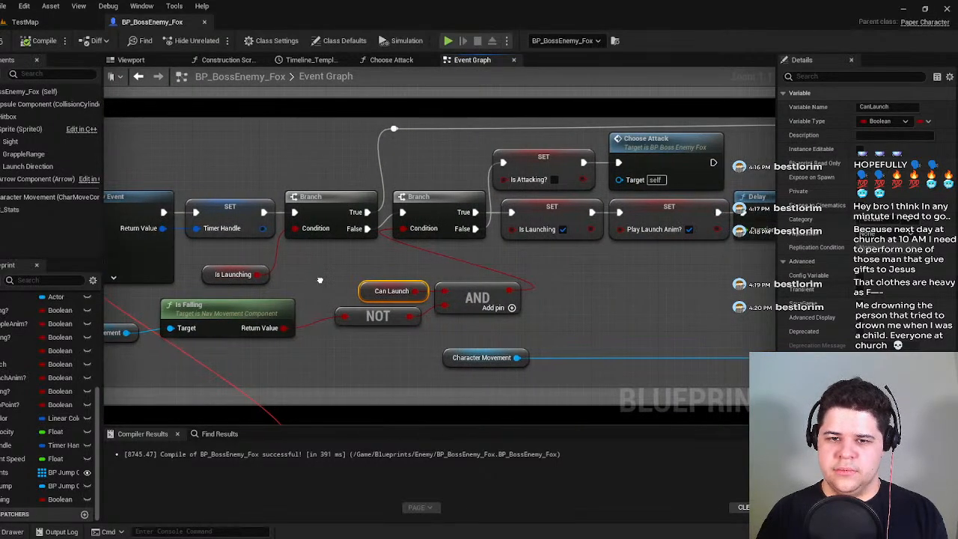
drag(265, 214, 405, 214)
right_drag(748, 262, 617, 259)
right_drag(139, 192, 309, 192)
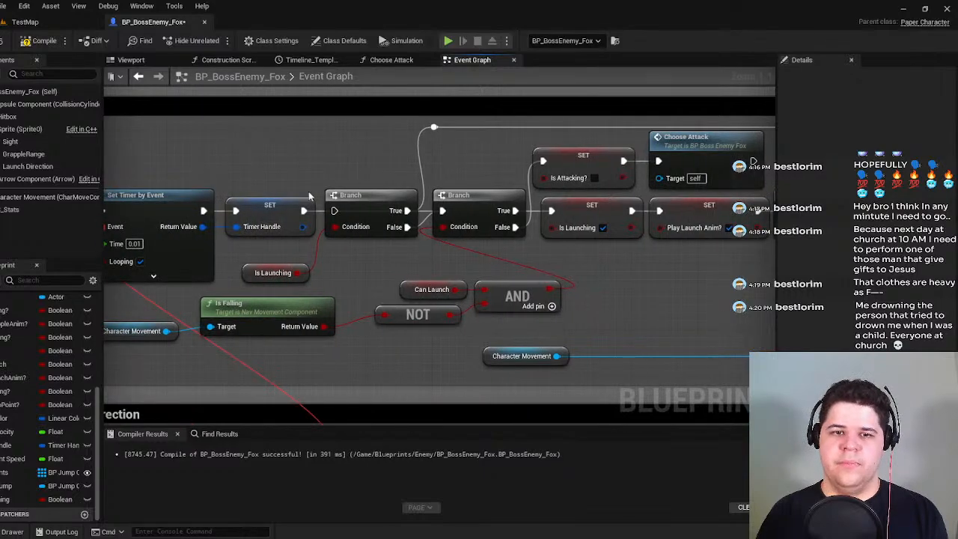
Compile and save BP_BossEnemy_Fox, save TestMap, and return to the fox Blueprint.
click(35, 47)
click(3, 44)
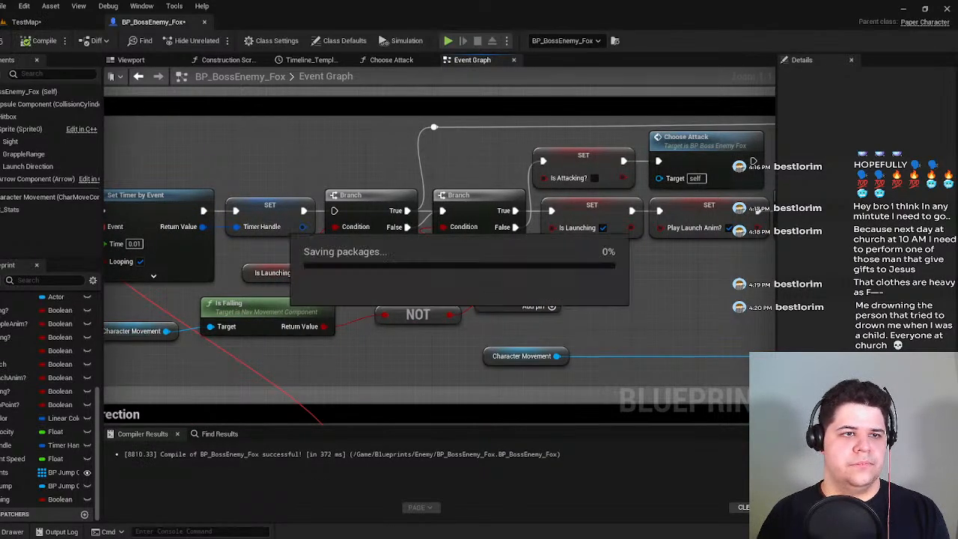
click(33, 24)
click(13, 40)
click(149, 22)
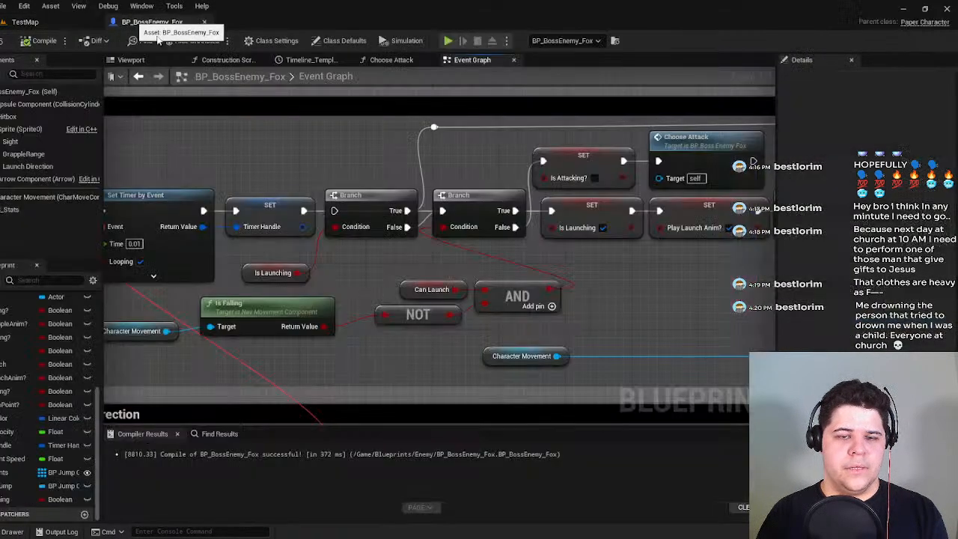
In the Choose Attack function, connect the True outputs of the first and second Branches to Find Jump Point, and compile.
scroll(554, 207, up, 2)
scroll(554, 206, down, 3)
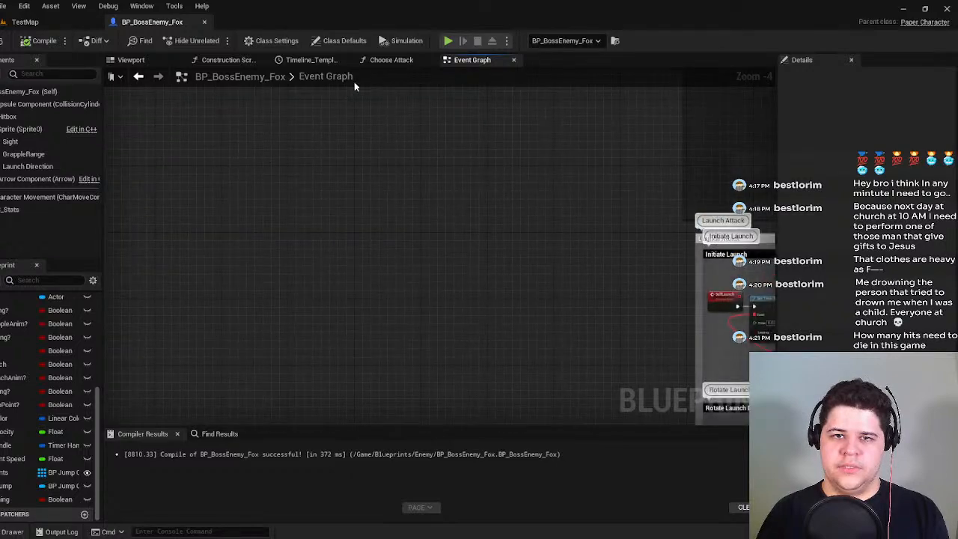
click(391, 60)
right_drag(477, 192, 372, 181)
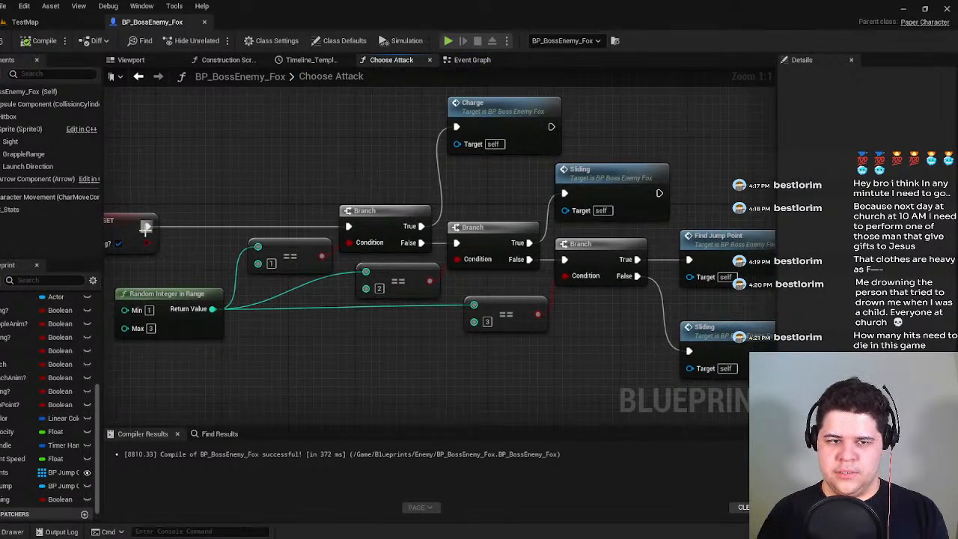
right_drag(472, 228, 305, 226)
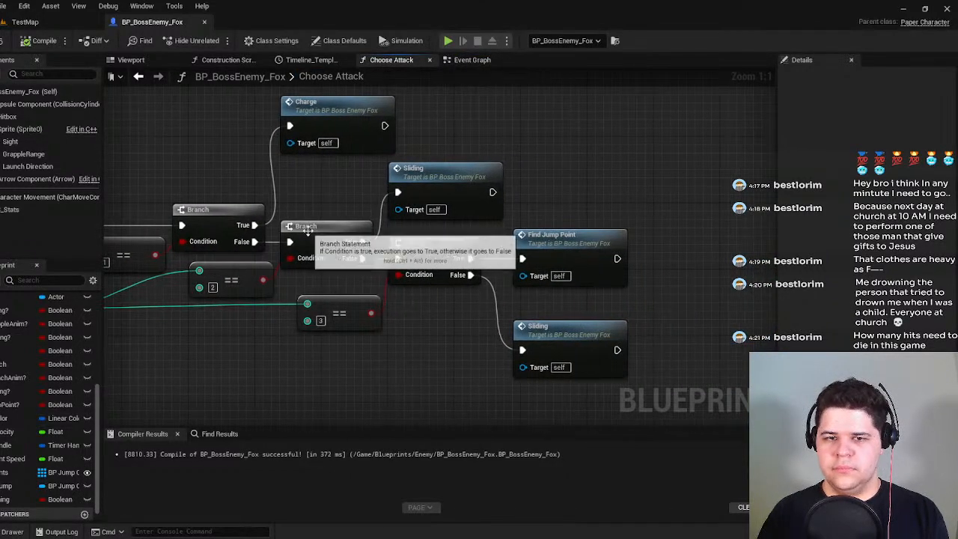
drag(254, 224, 523, 259)
drag(363, 241, 523, 260)
click(32, 43)
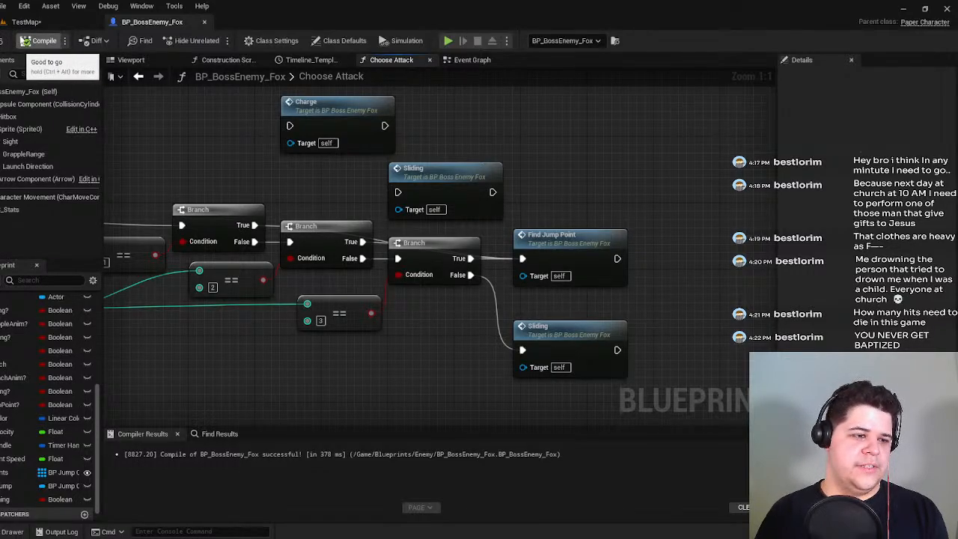
Playtest TestMap with every attack roll routed to the jump, dodging the fox boss to check its launch, and stop the session.
click(23, 22)
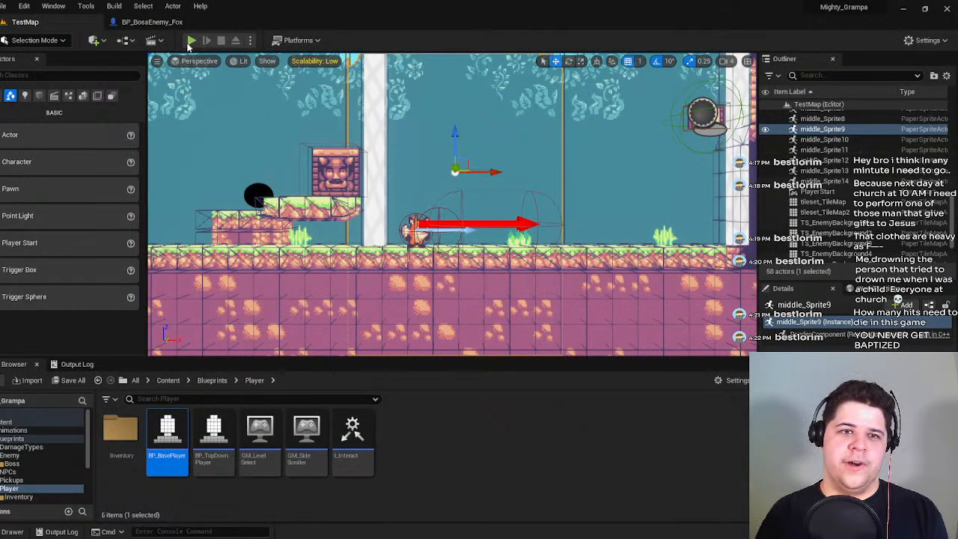
click(192, 41)
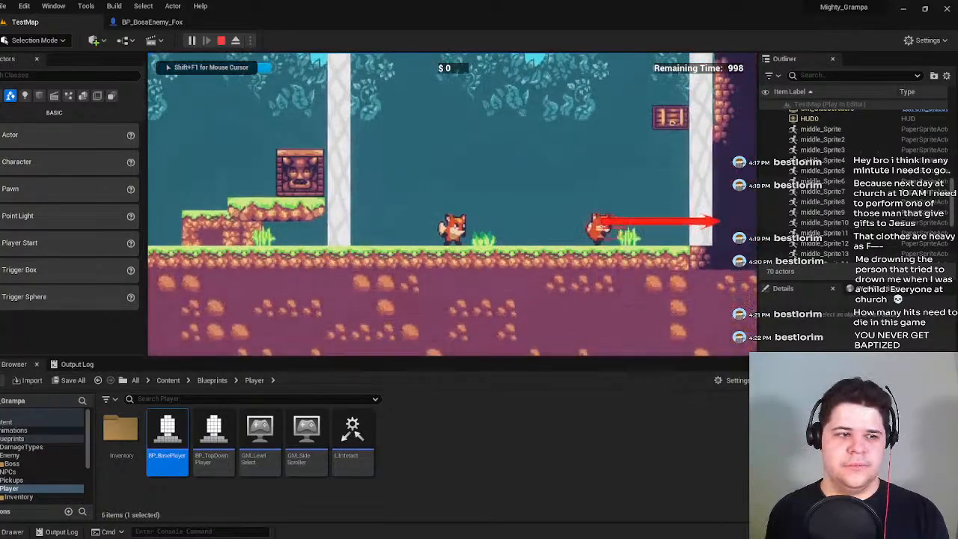
key(d)
key(space)
key(a)
key(space)
key(d)
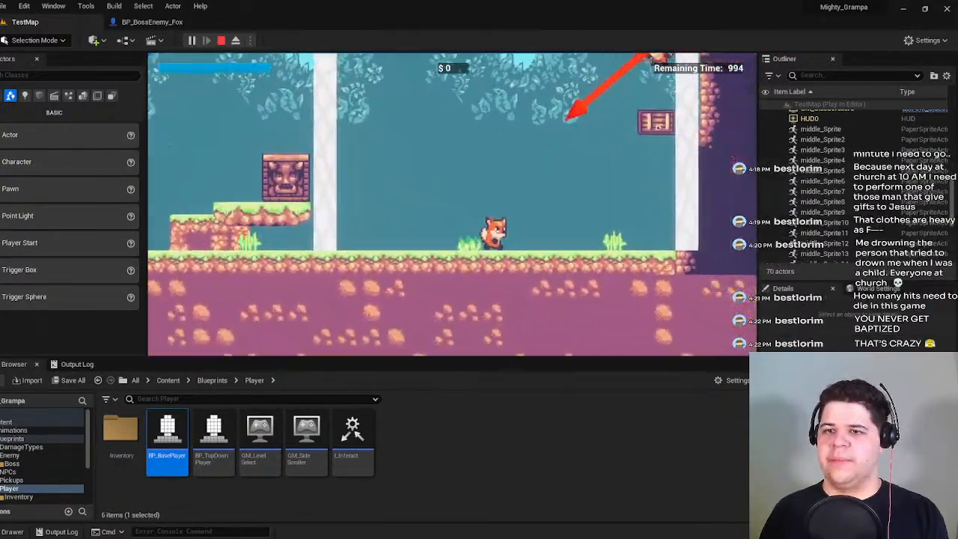
key(a)
key(d)
key(space)
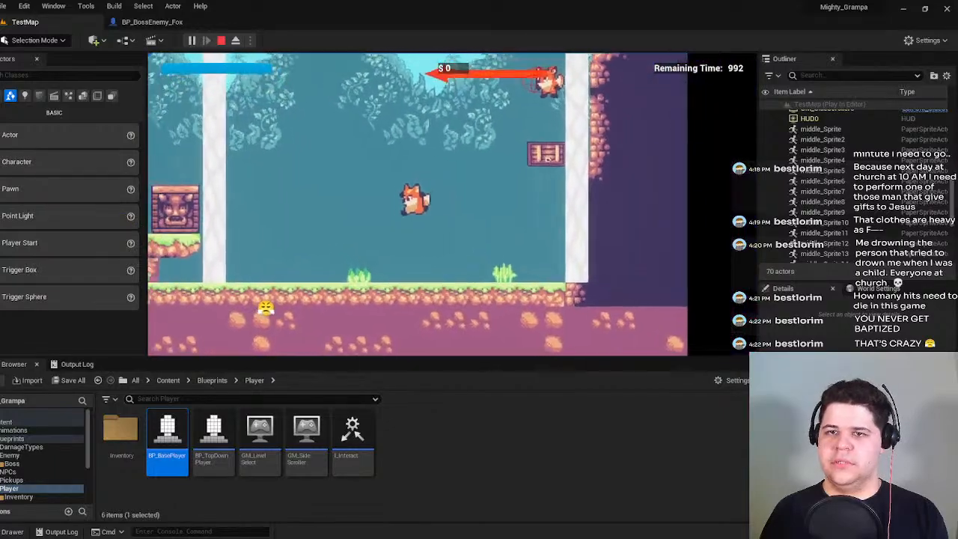
key(a)
key(d)
key(a)
key(space)
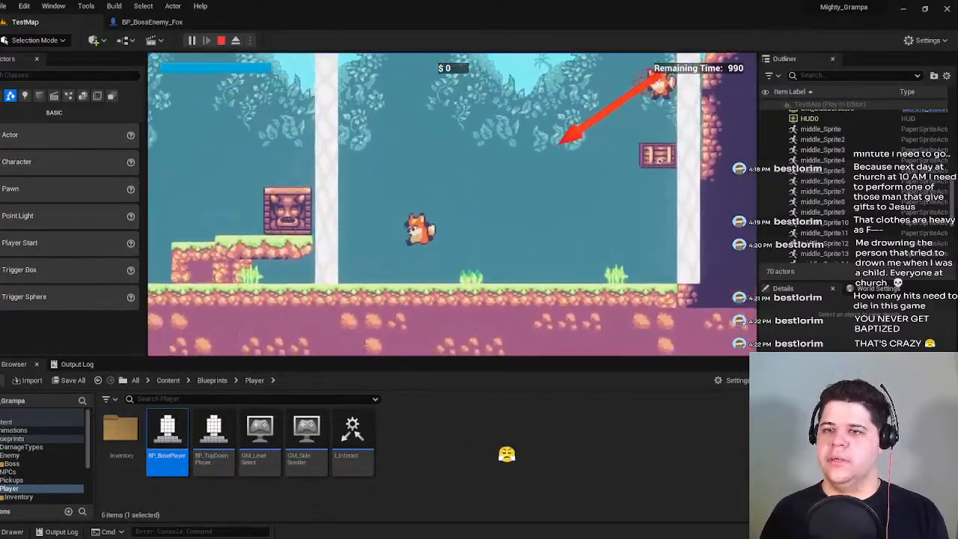
key(Escape)
In Choose Attack, reconnect the first Branch's True output to Charge and the second Branch's True output to the upper Sliding node, and compile.
click(152, 22)
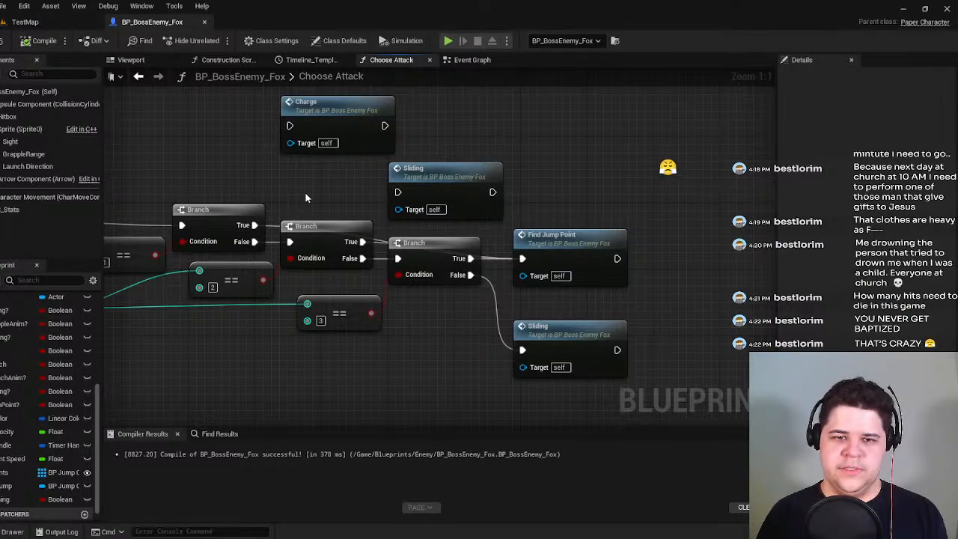
right_drag(305, 198, 484, 213)
drag(431, 238, 459, 139)
drag(528, 252, 565, 201)
right_drag(637, 281, 449, 275)
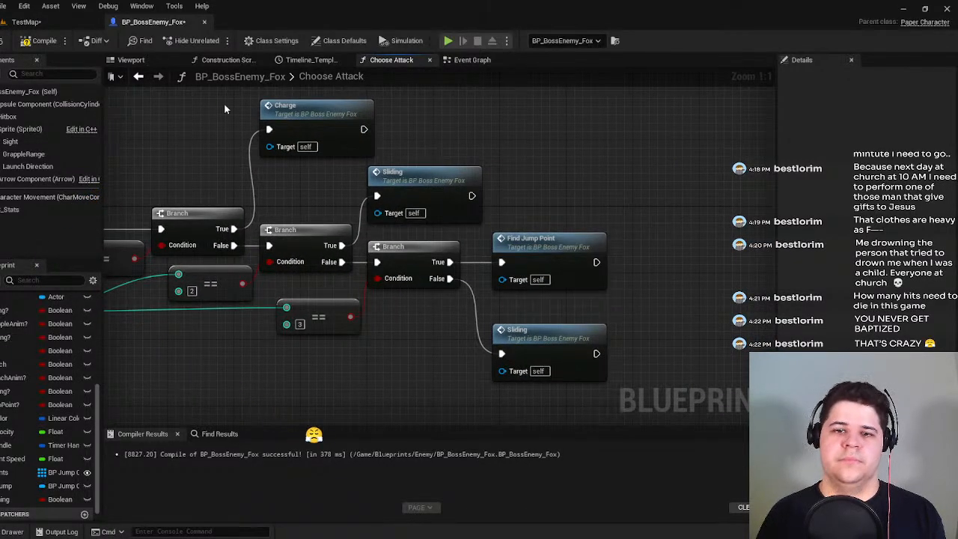
click(37, 42)
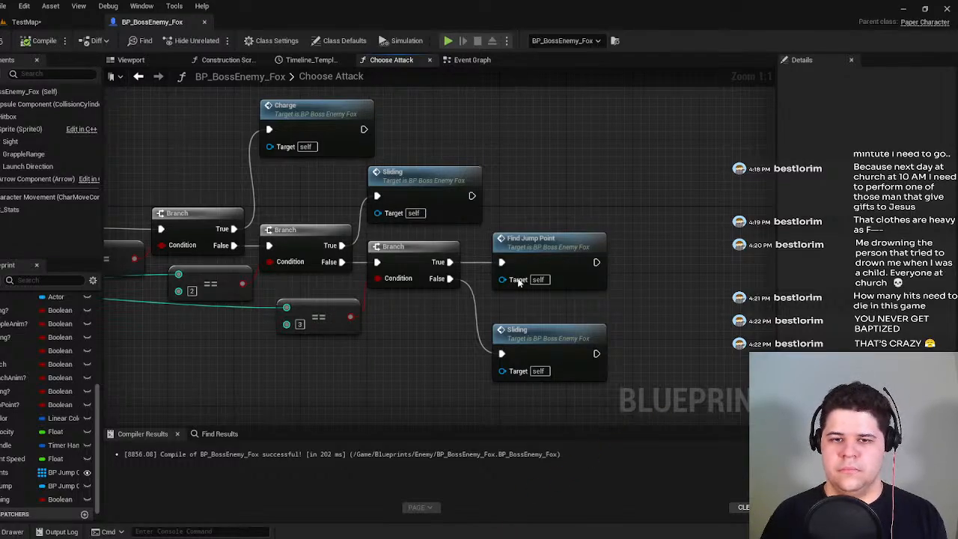
Connect the third Branch's False output to Find Jump Point alongside True, delete the unused lower Sliding node, and compile.
right_drag(421, 311, 386, 310)
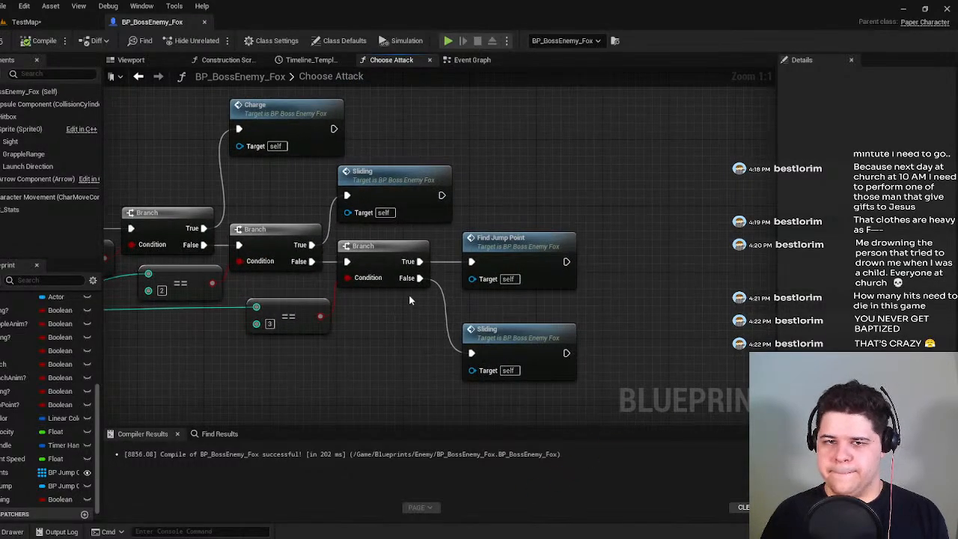
drag(419, 277, 478, 263)
drag(419, 261, 472, 262)
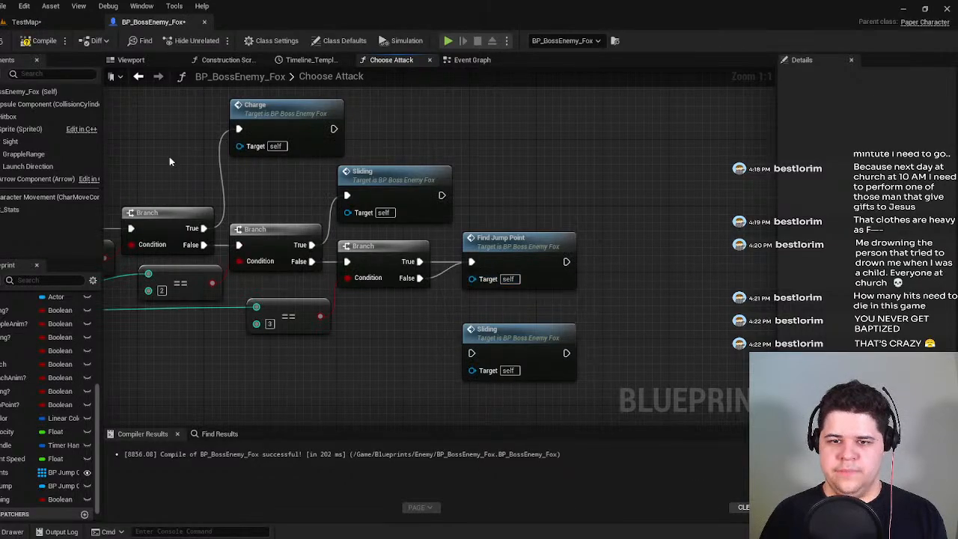
click(33, 41)
click(527, 346)
key(Delete)
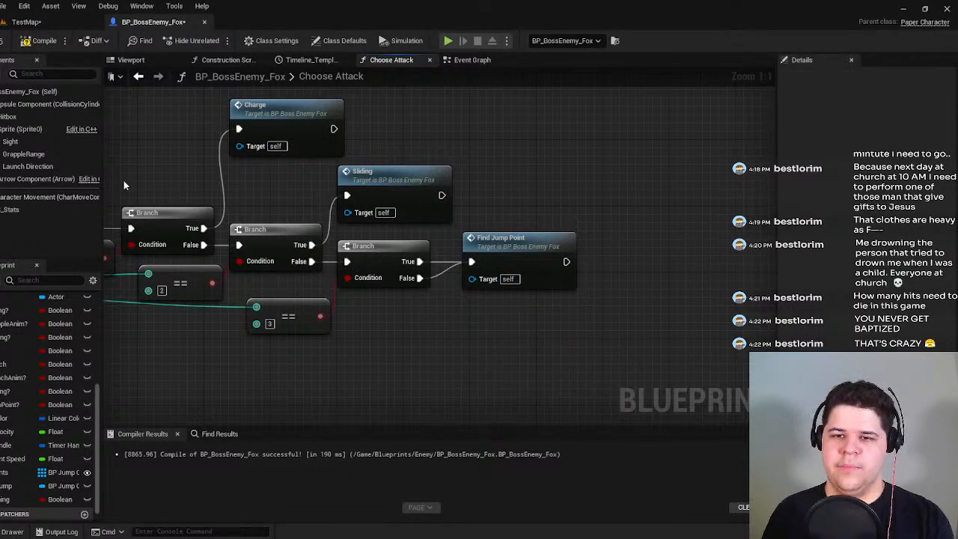
click(27, 43)
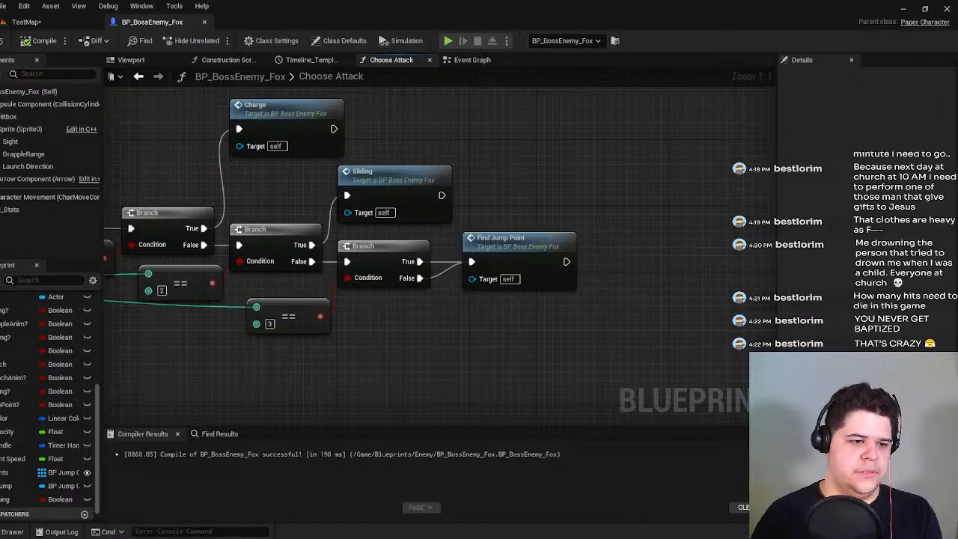
Run TestMap briefly to check the fox boss with the revised attack selection.
click(24, 22)
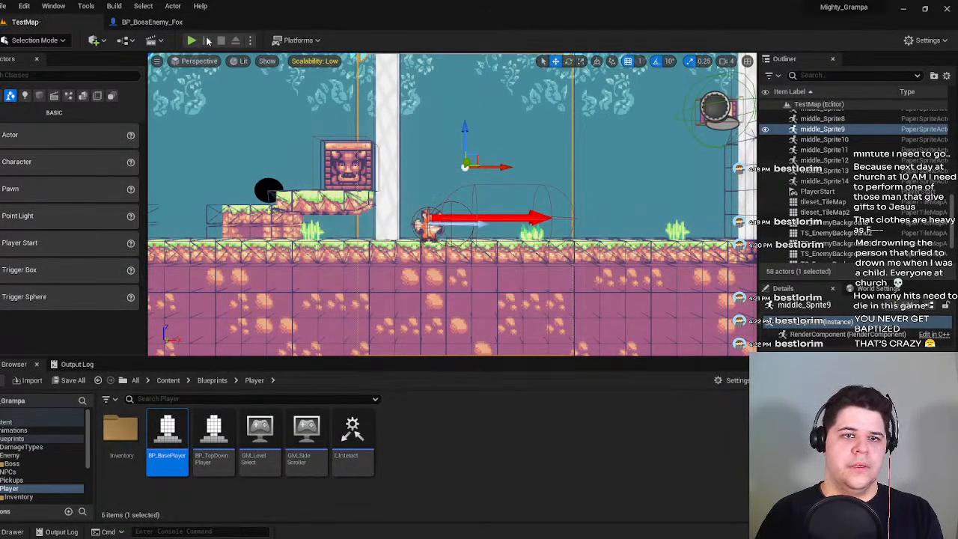
click(192, 41)
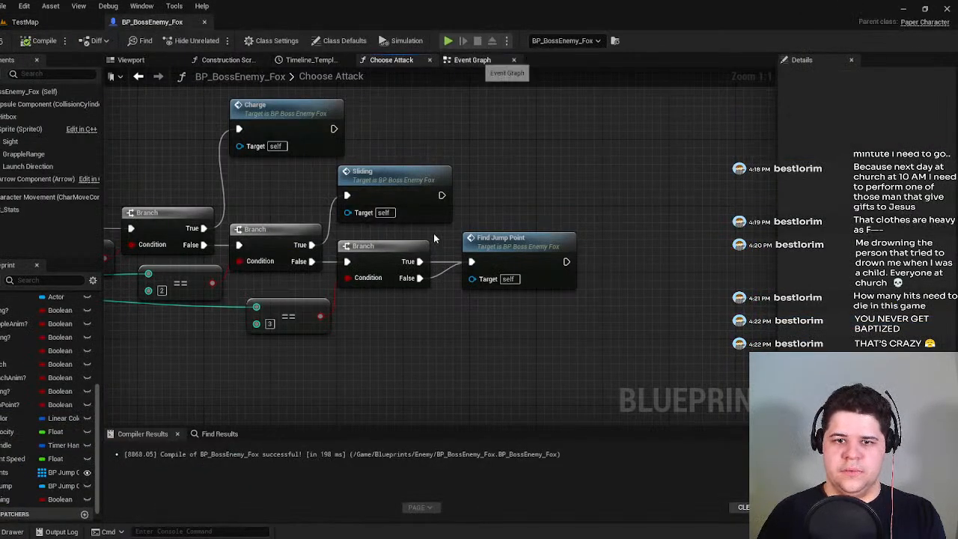
In the Event Graph, add a reroute node to the execution wire that bypasses the first launch Branch, and compile.
click(474, 60)
scroll(524, 232, down, 2)
right_drag(523, 233, 170, 177)
scroll(441, 239, up, 3)
right_drag(440, 239, 576, 222)
scroll(402, 178, up, 2)
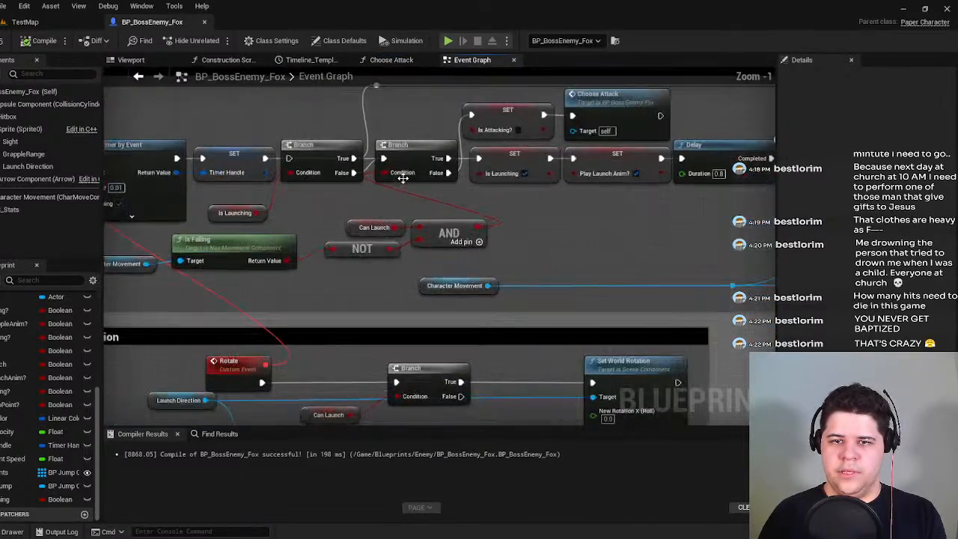
right_drag(344, 165, 352, 236)
scroll(353, 239, up, 1)
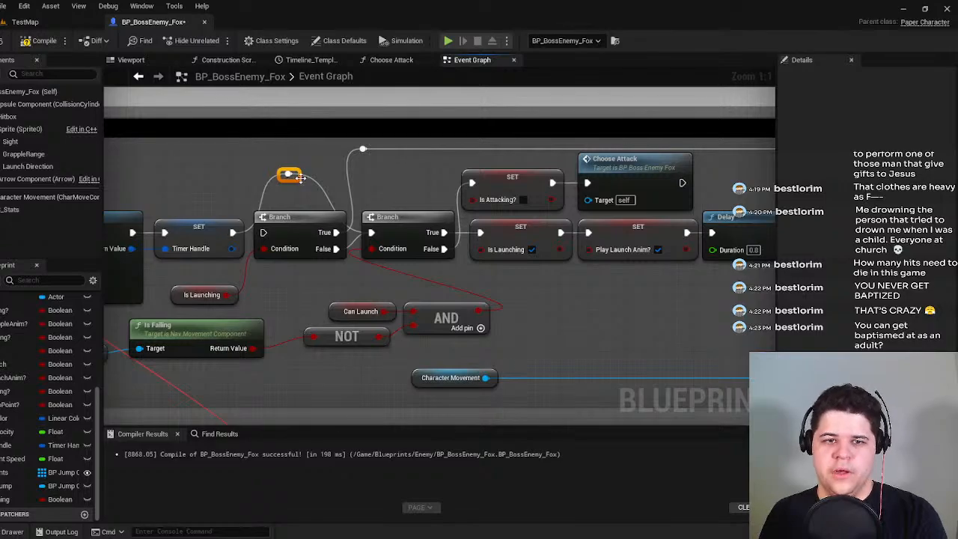
right_click(297, 175)
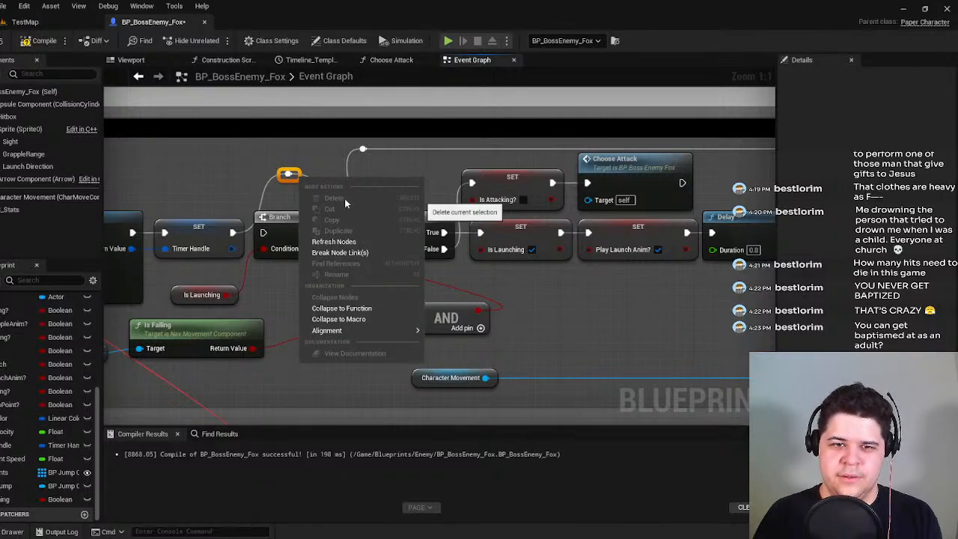
click(242, 398)
click(52, 46)
Reposition the new reroute node higher and further left, level with the existing reroute above the launch Branches.
right_click(294, 178)
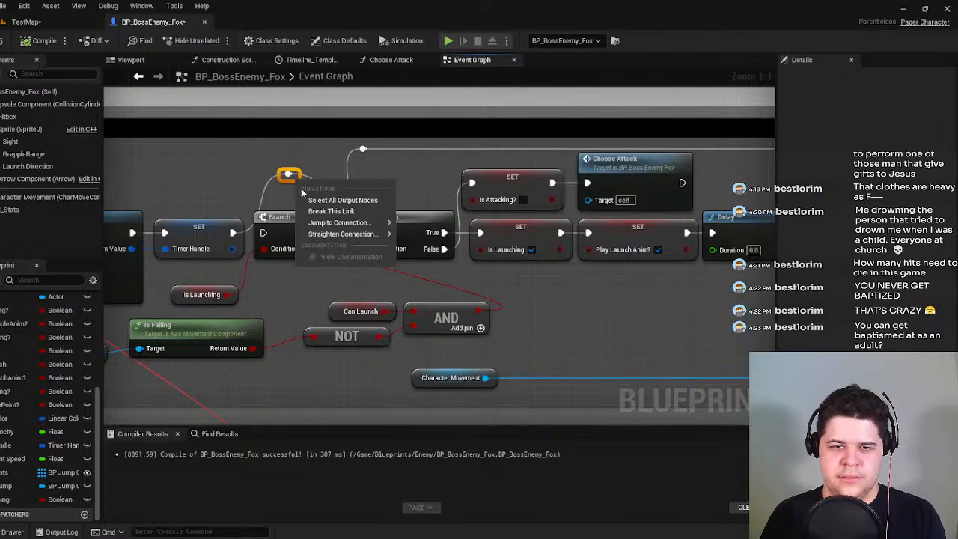
right_drag(283, 172, 287, 173)
right_click(292, 177)
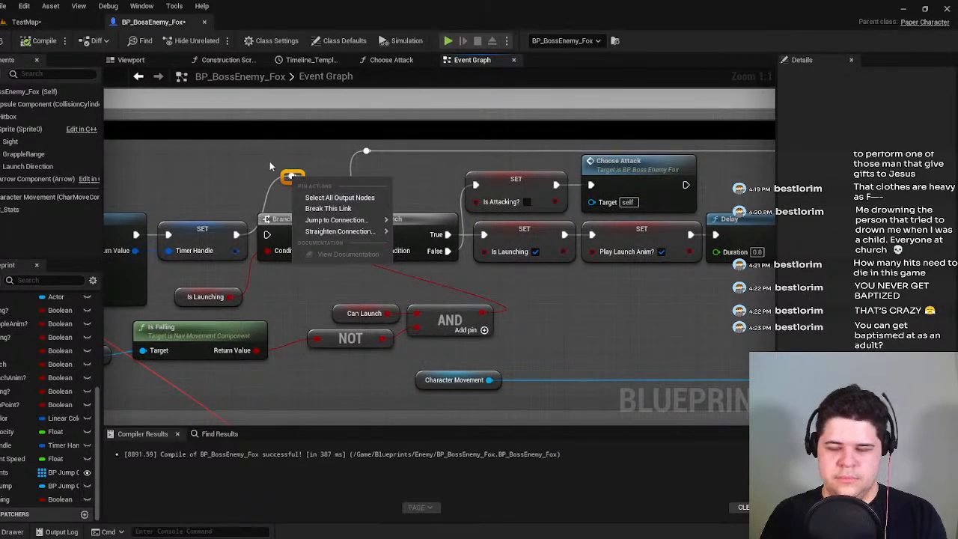
click(277, 169)
click(285, 170)
right_click(293, 177)
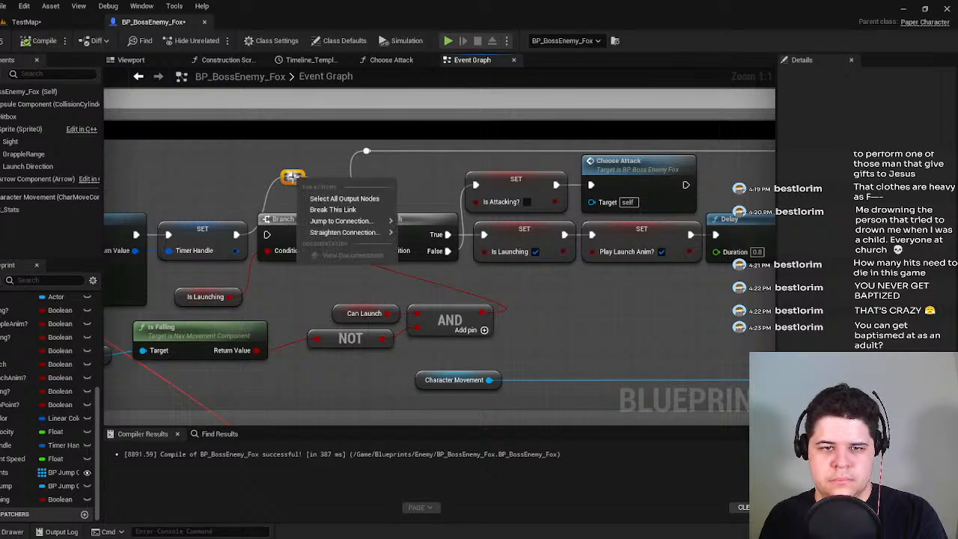
click(316, 170)
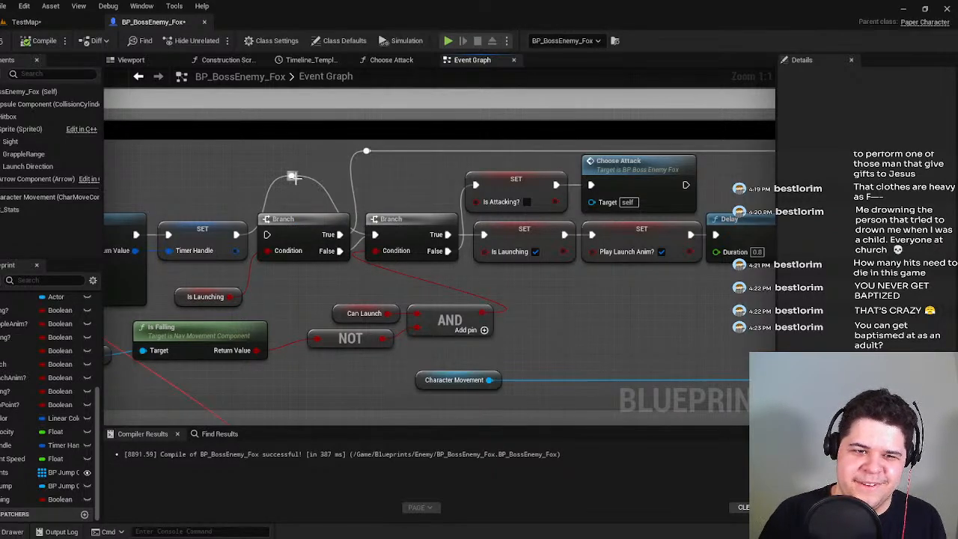
drag(283, 169, 234, 137)
click(308, 182)
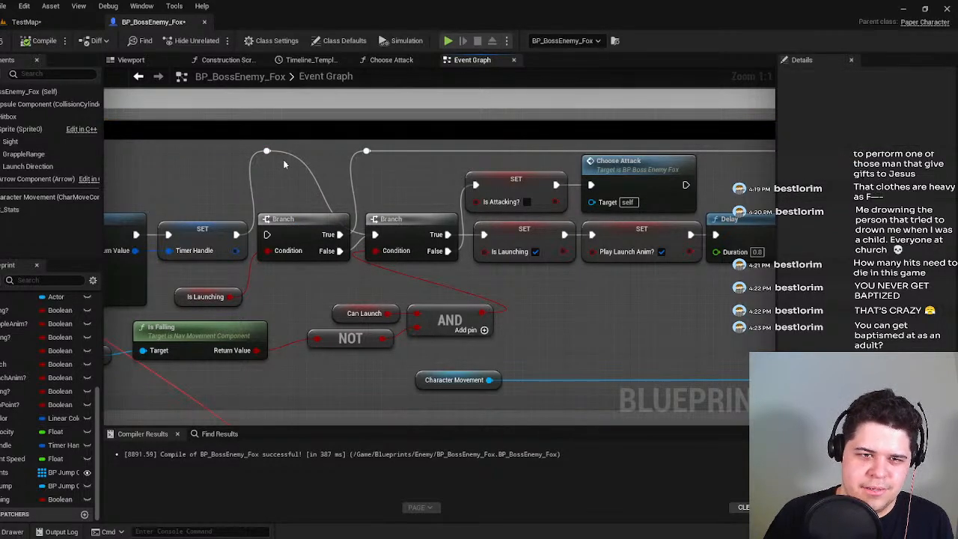
Connect the Timer Handle SET node's execution output to the Is Launching Branch, compile, and save the Blueprint and TestMap.
right_click(267, 152)
click(260, 154)
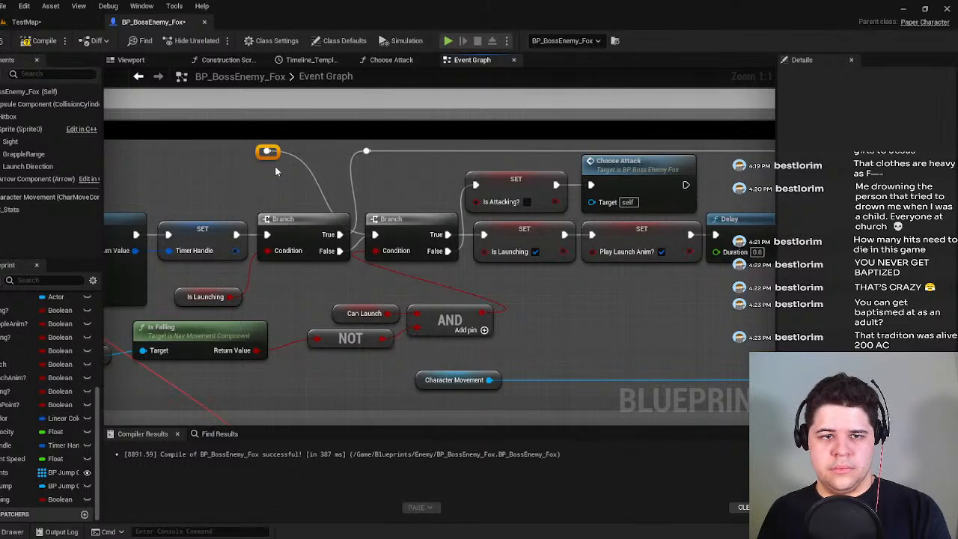
right_drag(267, 164, 265, 162)
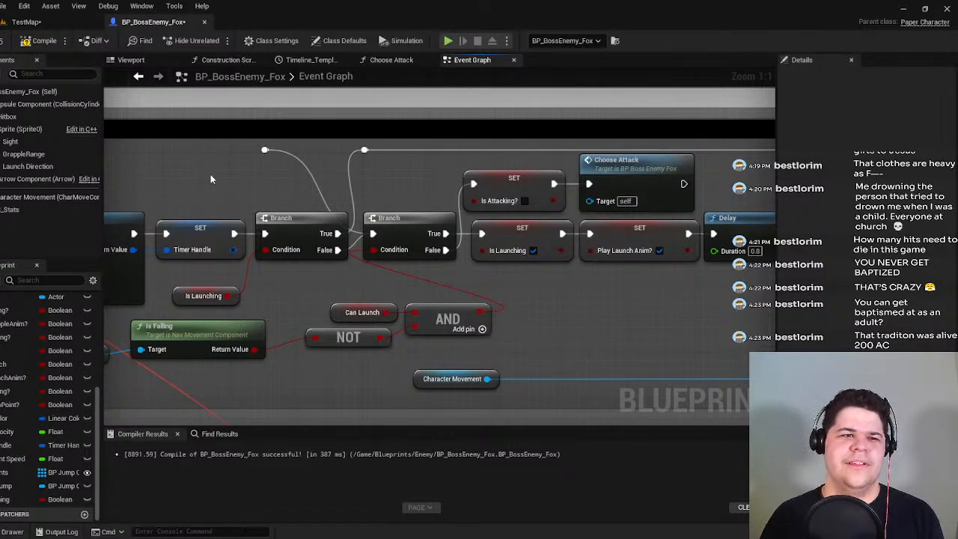
click(39, 42)
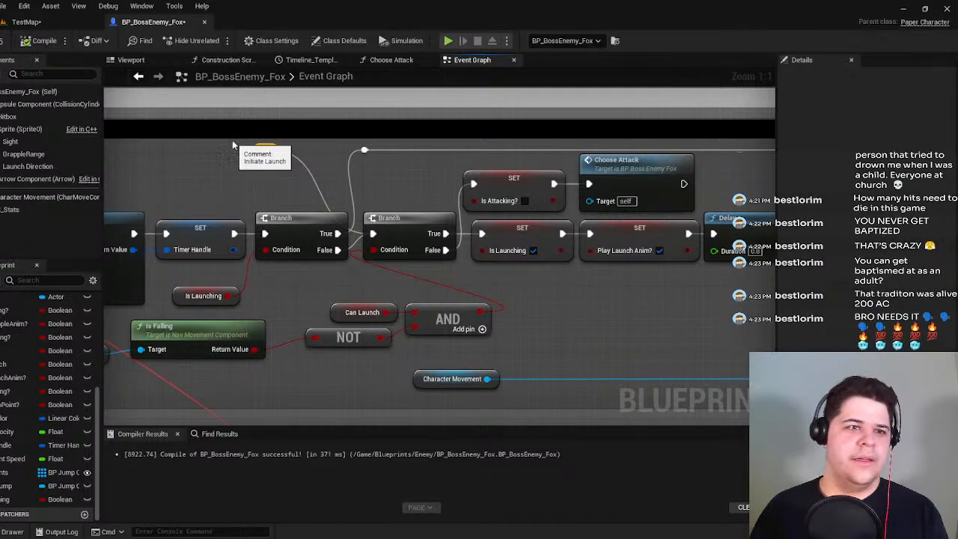
key(ctrl+s)
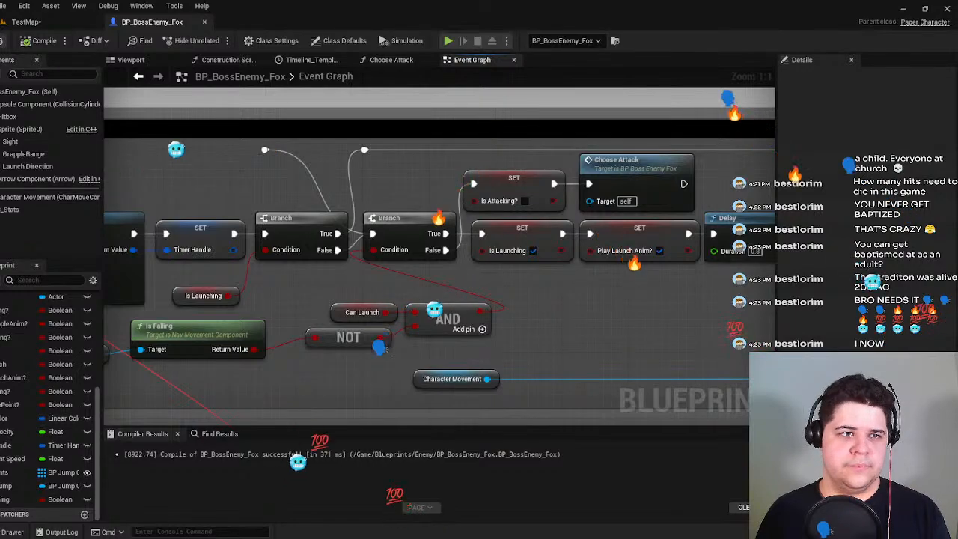
click(50, 6)
click(25, 23)
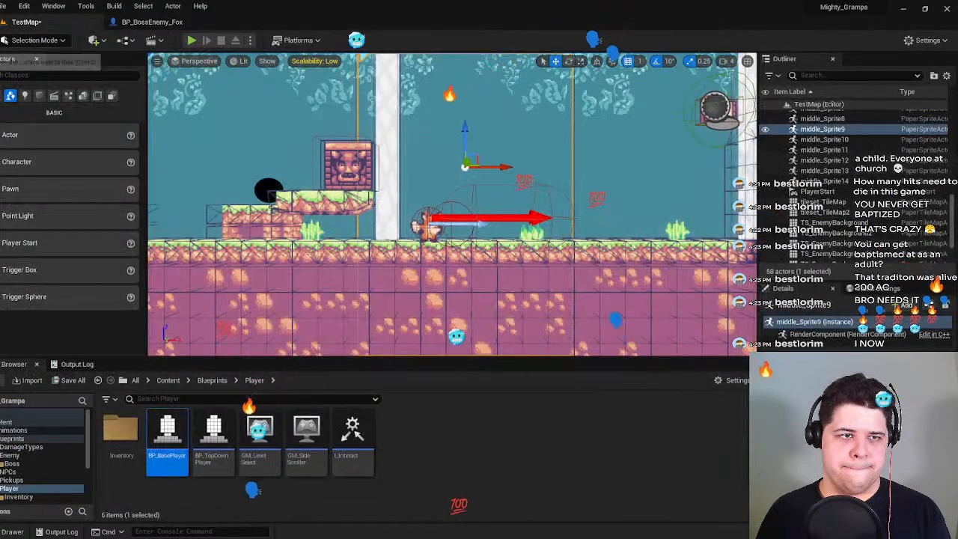
click(152, 22)
Delete the leftover reroute node above the Is Launching Branch, compile, and save the Blueprint and TestMap.
click(217, 433)
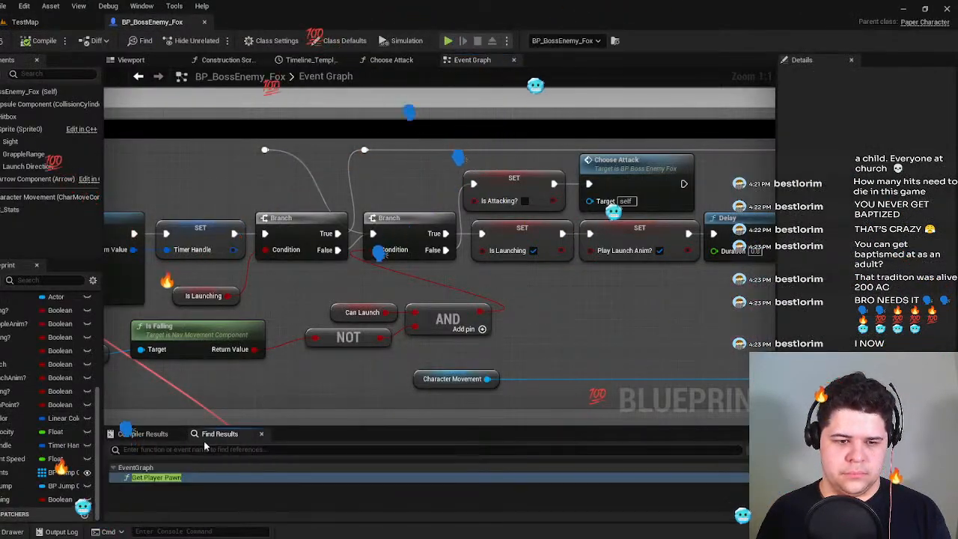
key(F7)
click(264, 150)
key(Delete)
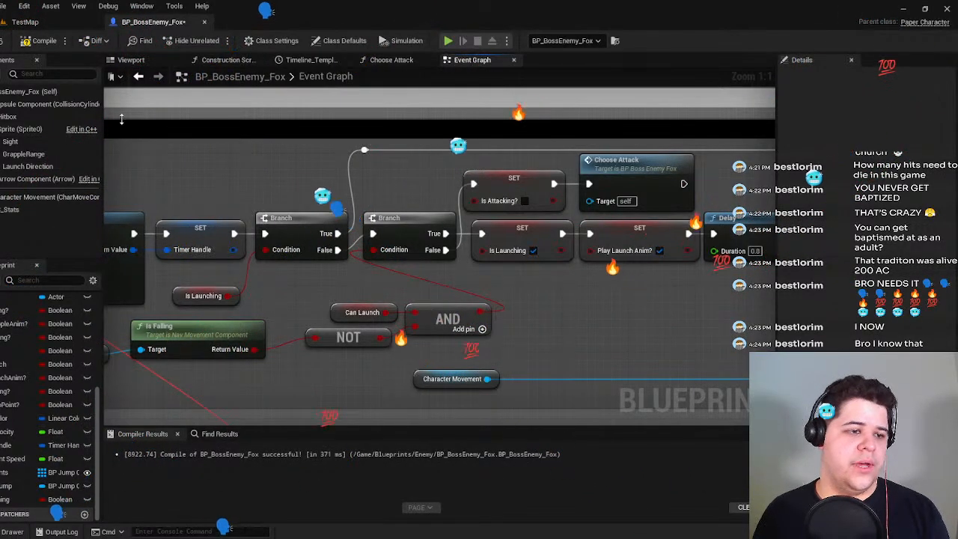
key(ctrl+s)
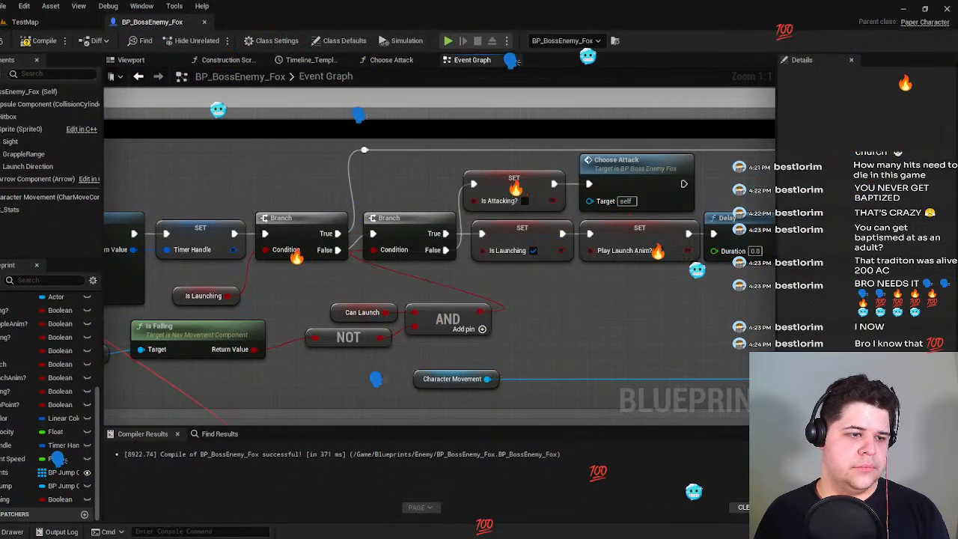
click(41, 35)
click(26, 22)
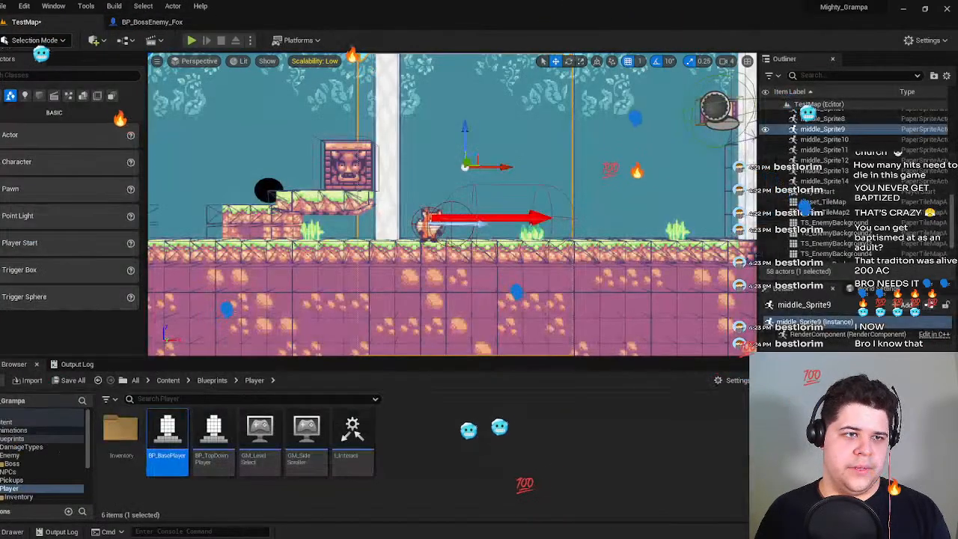
click(152, 22)
Lower the second Branch and the nodes following it through Play Launch Anim into line with the first Branch's False output.
right_drag(220, 195, 179, 203)
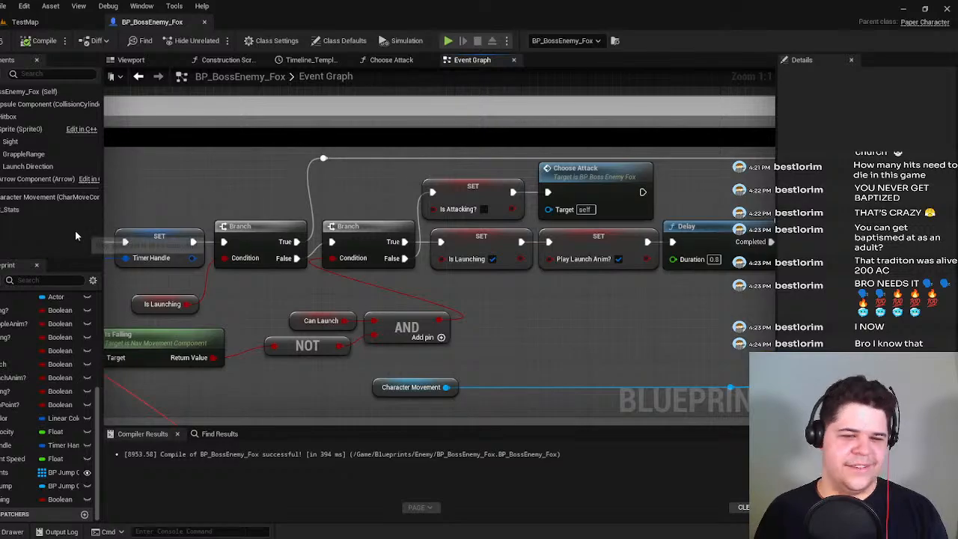
right_drag(405, 196, 387, 191)
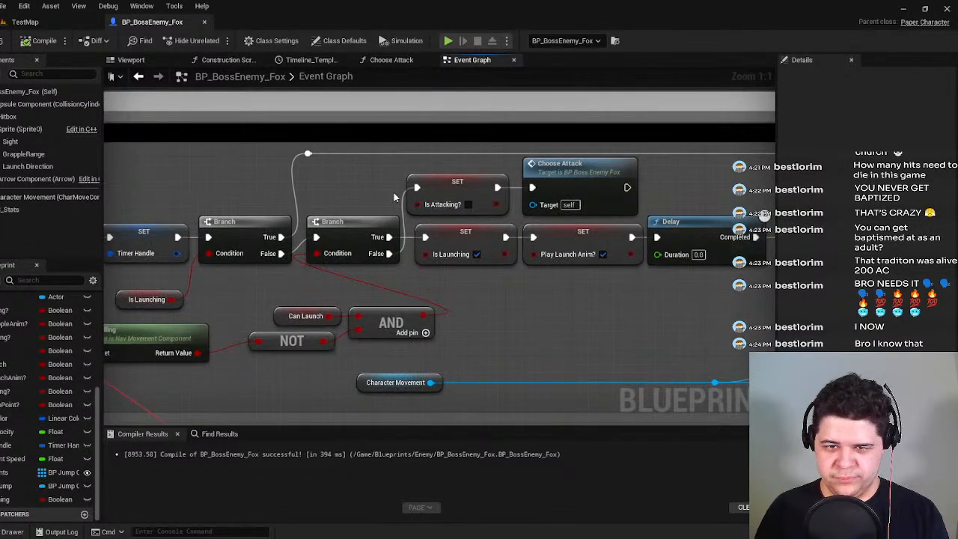
right_drag(539, 276, 473, 267)
drag(665, 267, 230, 234)
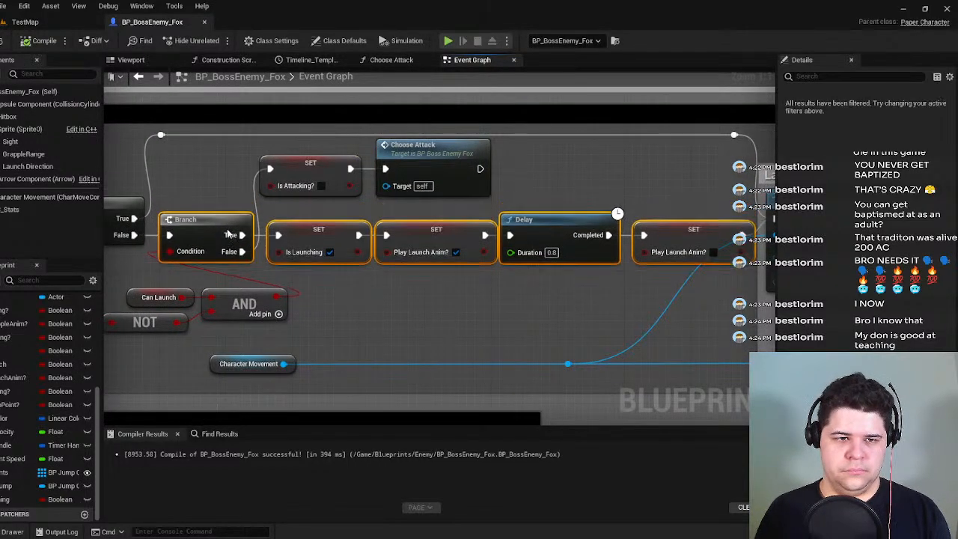
Move the Is Falling node further left and slightly down, and shift Can Launch, NOT and AND left beneath the Branches.
click(398, 303)
right_drag(398, 303, 820, 256)
drag(292, 303, 284, 280)
drag(438, 263, 353, 277)
click(569, 298)
right_drag(569, 298, 431, 331)
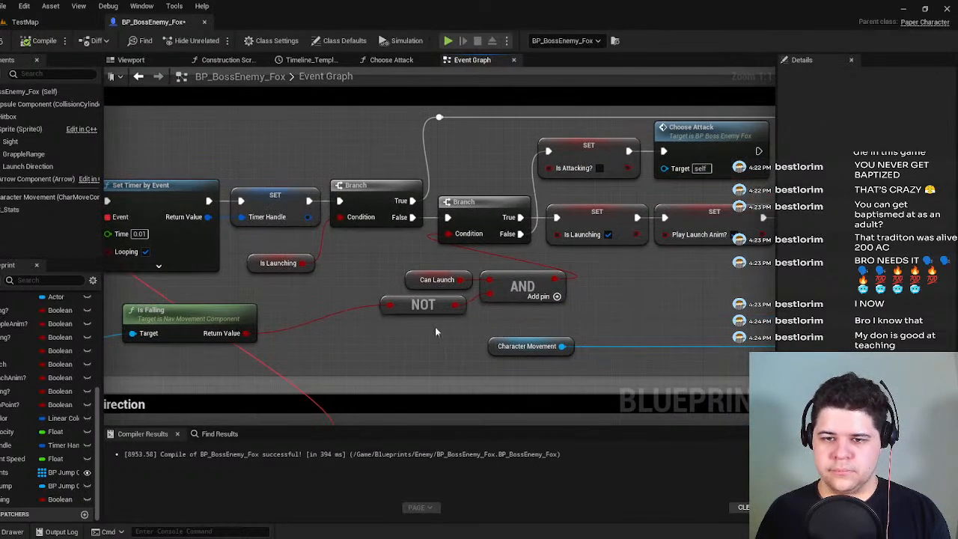
drag(447, 302, 437, 277)
drag(530, 285, 422, 310)
Move the Character Movement reference below the launch row to the right, closer to the Launch Movement section.
right_drag(518, 272, 283, 268)
scroll(284, 268, down, 2)
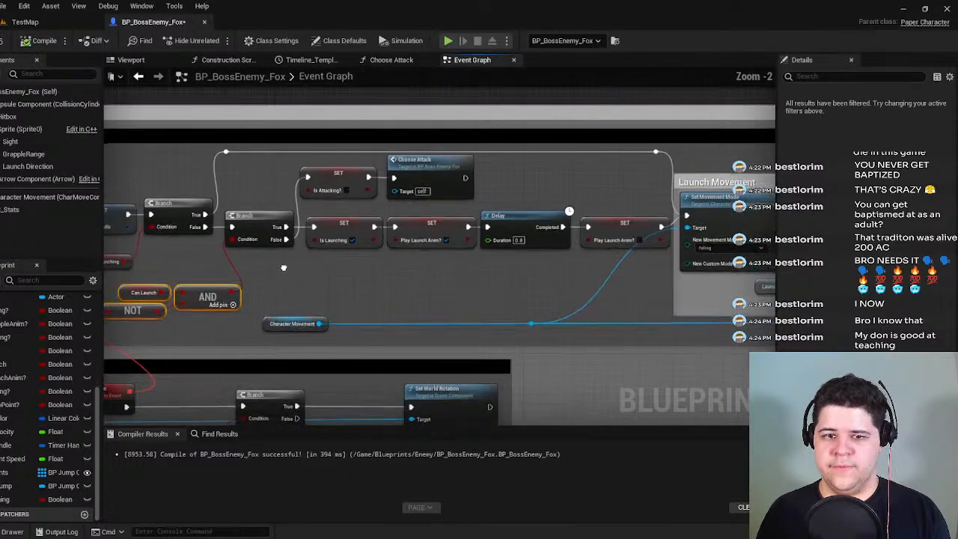
drag(299, 324, 479, 325)
right_drag(520, 335, 430, 306)
scroll(145, 325, down, 3)
scroll(295, 316, up, 1)
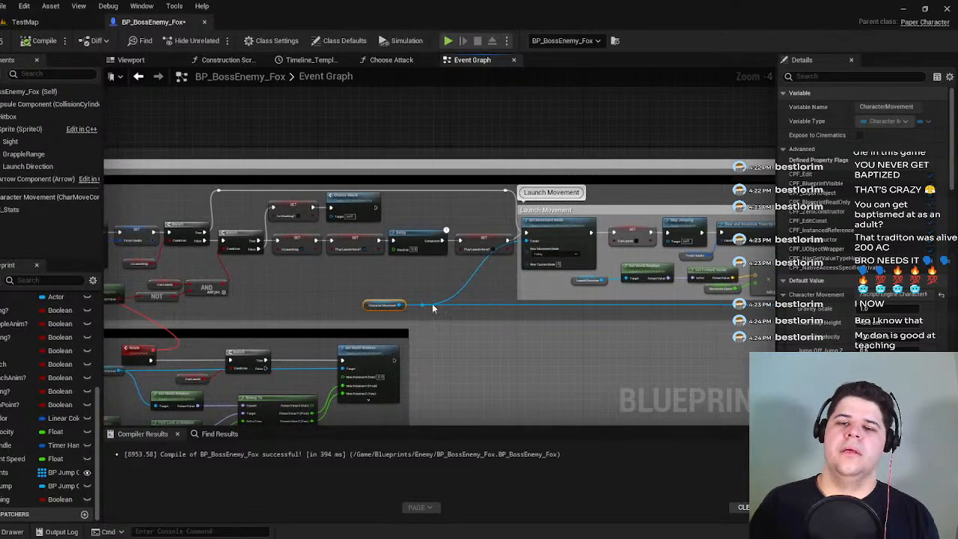
scroll(437, 301, up, 3)
scroll(437, 301, up, 1)
Connect Character Movement directly to Set Movement Mode's Target and the End Launch reroute, remove the intermediate reroute, and move the reference nearer Launch Movement.
drag(366, 314, 618, 185)
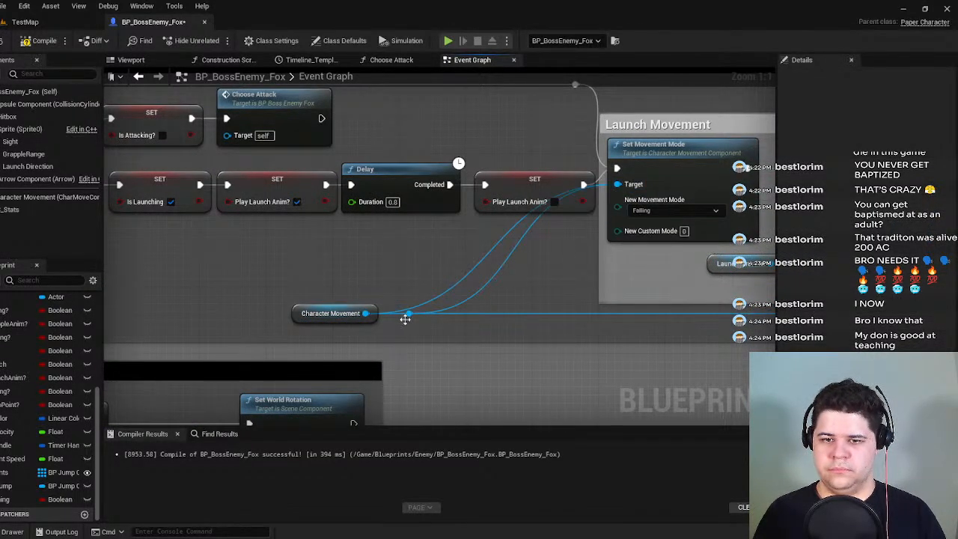
scroll(416, 337, down, 5)
right_drag(229, 294, 112, 286)
drag(108, 291, 547, 292)
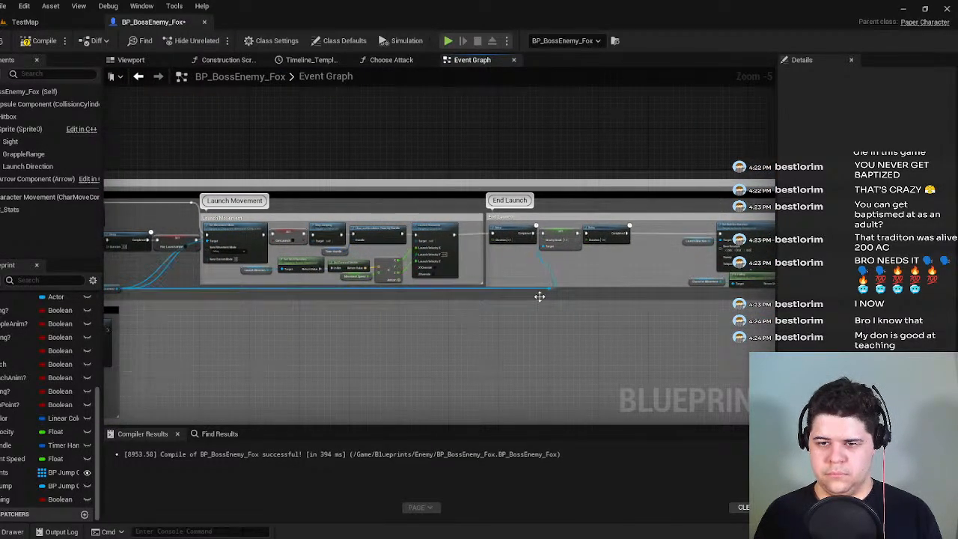
scroll(547, 292, up, 6)
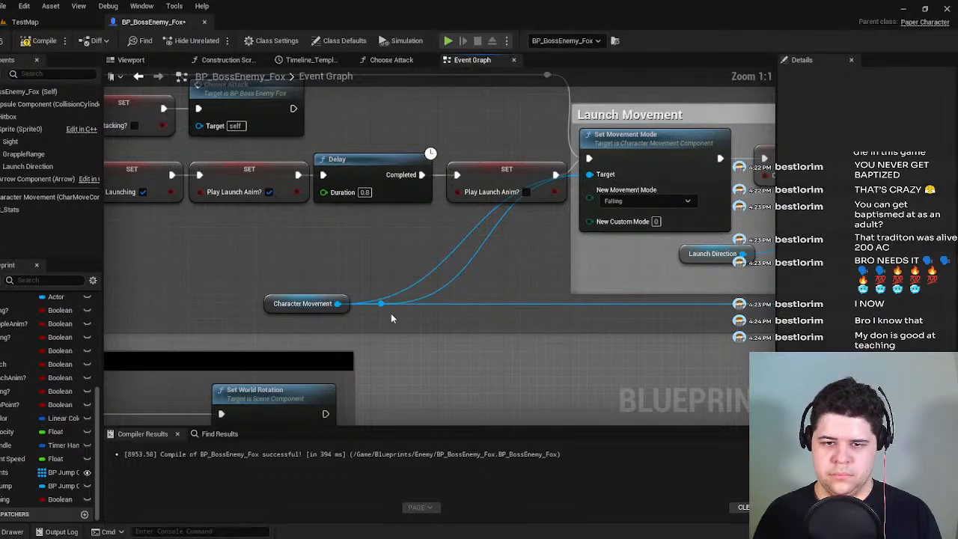
drag(275, 307, 448, 301)
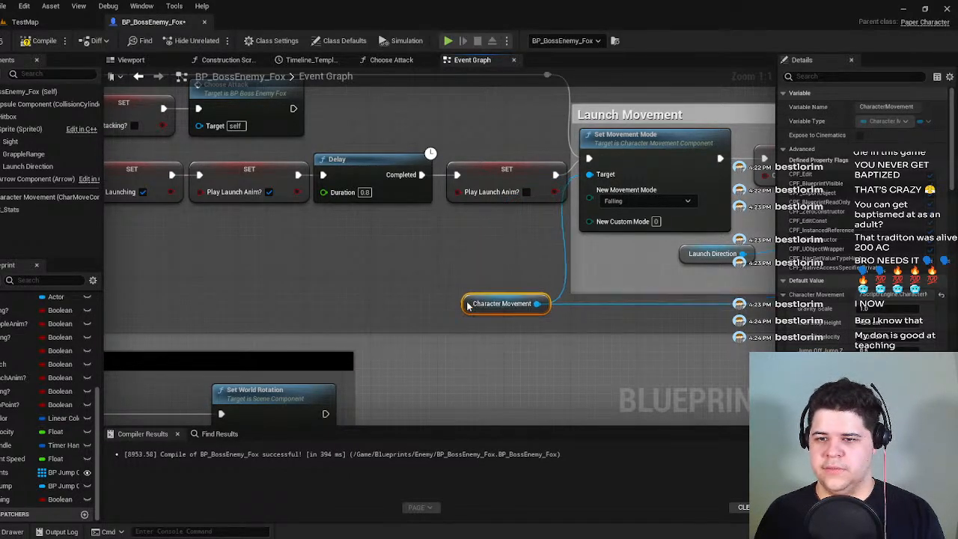
Try straightening the End Launch reroute's connection to the Gravity Scale SET node's Target, and undo it.
right_drag(598, 316, 211, 274)
right_drag(459, 275, 771, 273)
right_drag(274, 272, 544, 281)
drag(276, 258, 277, 267)
right_drag(659, 274, 306, 278)
right_drag(763, 277, 349, 282)
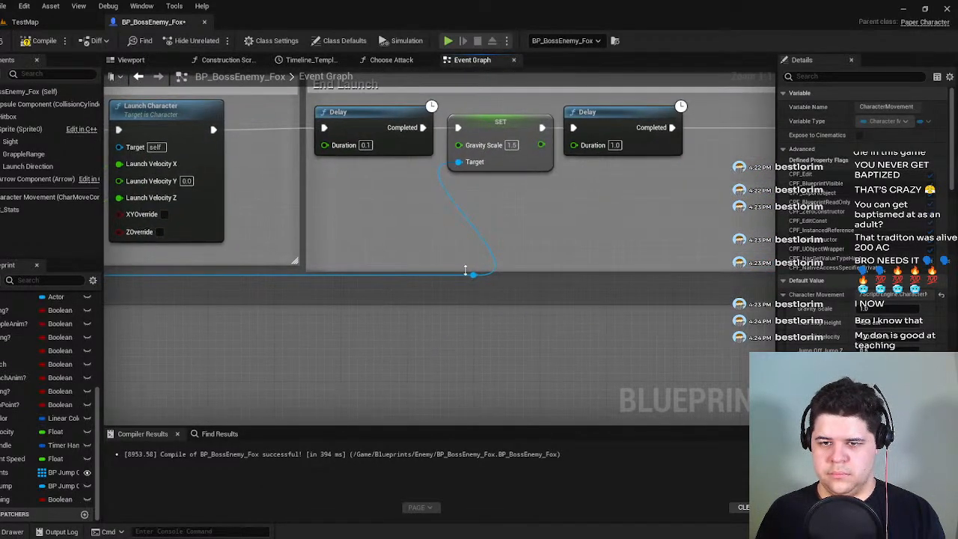
right_click(474, 276)
mouse_move(527, 329)
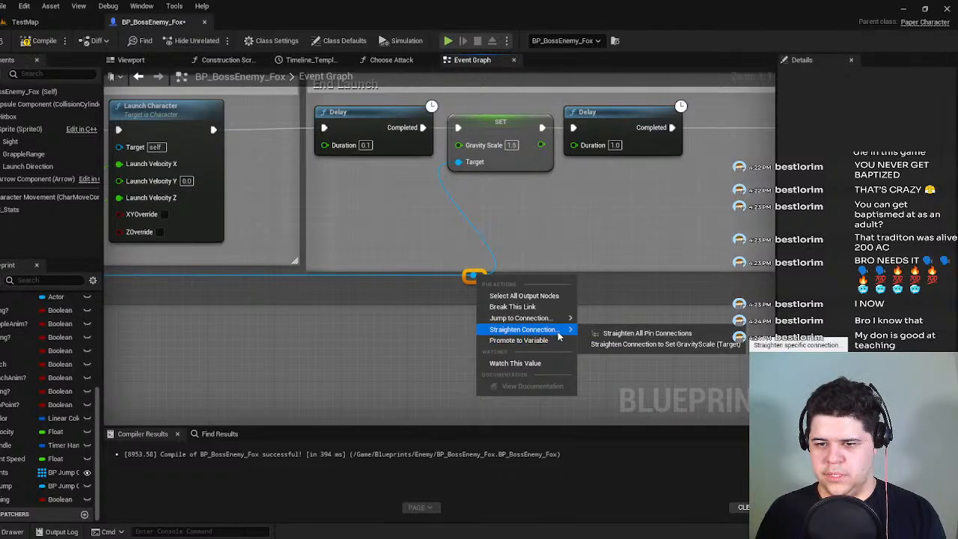
click(661, 345)
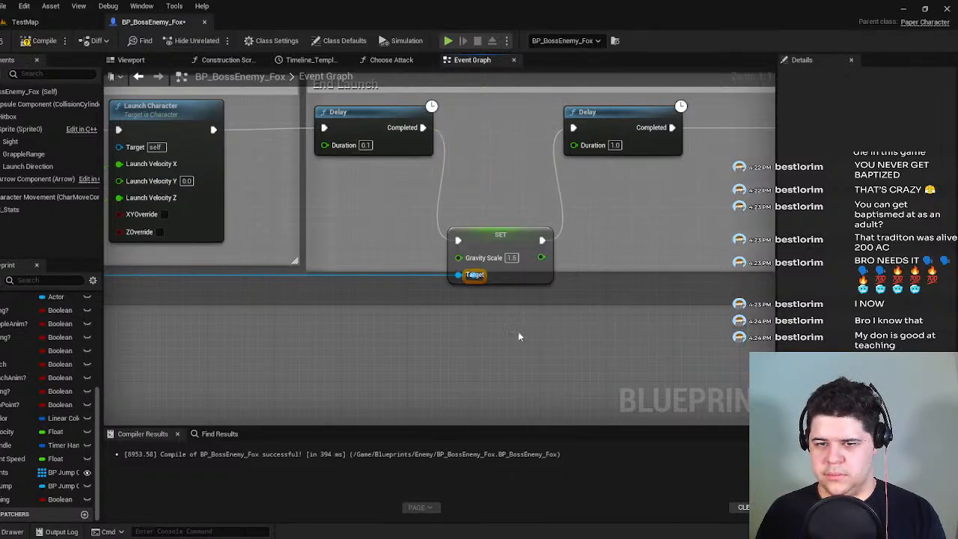
key(ctrl+z)
right_drag(472, 272, 474, 280)
right_click(475, 281)
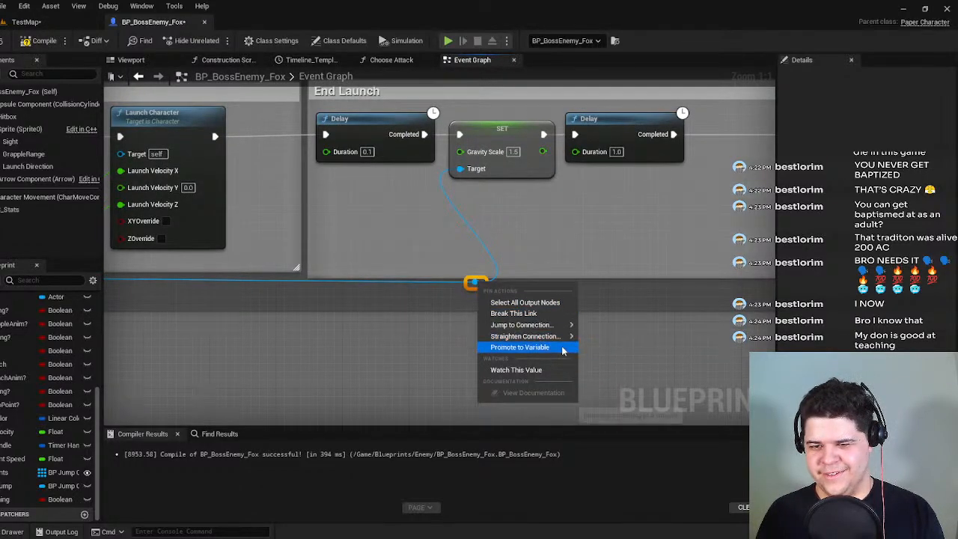
click(320, 304)
Compile the tidied BP_BossEnemy_Fox Blueprint and save it together with TestMap.
right_drag(298, 298, 533, 311)
scroll(534, 311, down, 4)
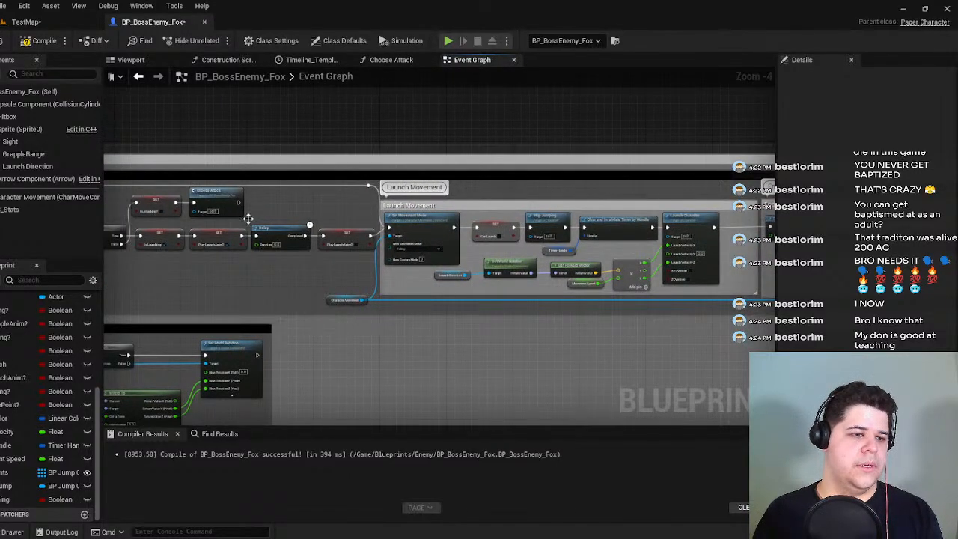
click(39, 41)
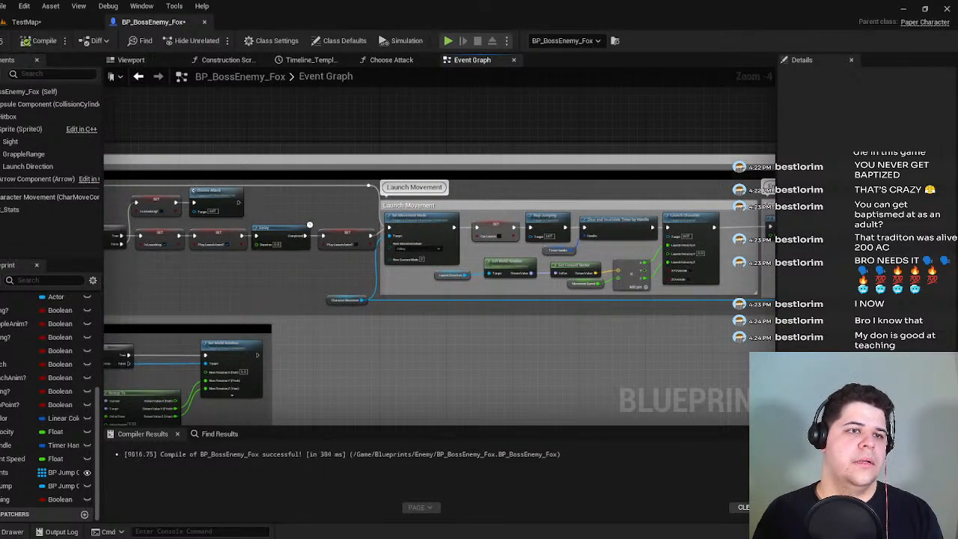
click(24, 21)
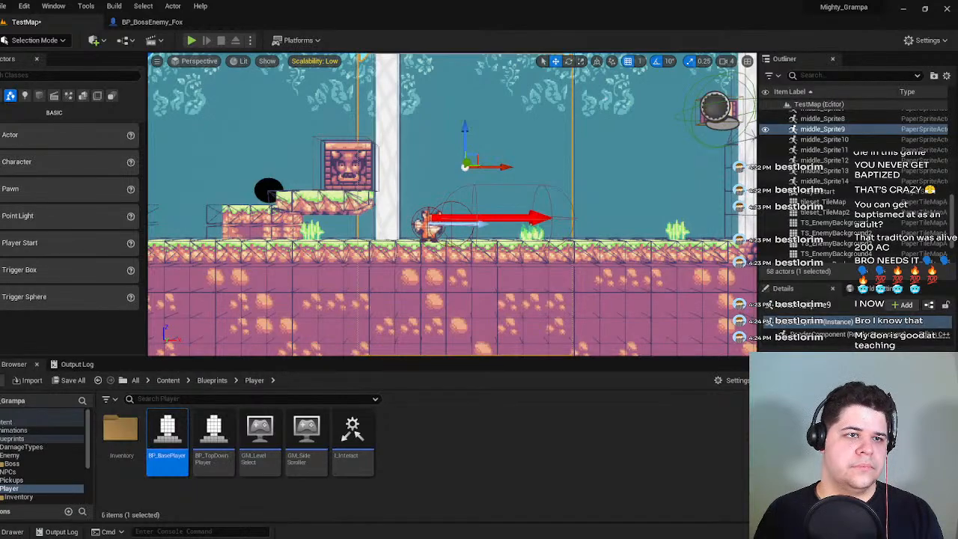
click(152, 21)
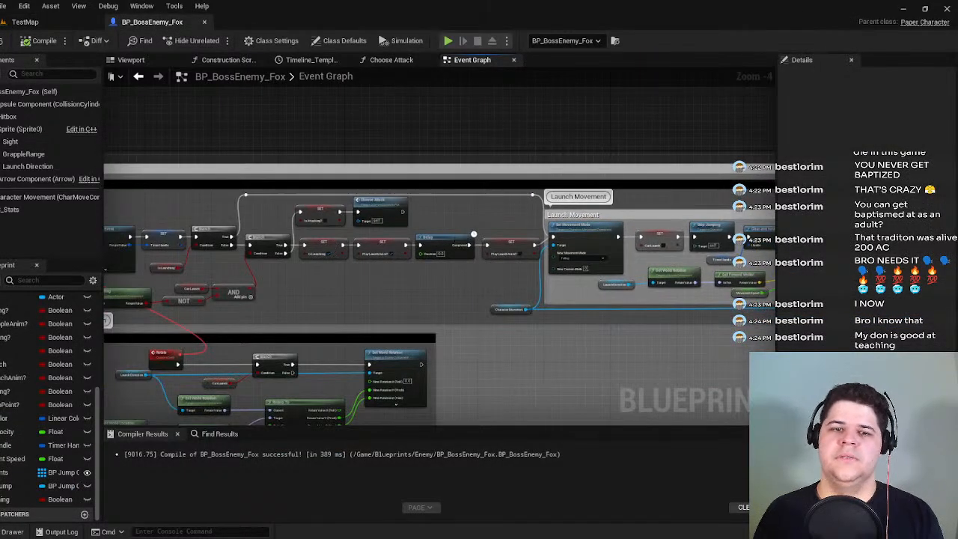
Examine the Initiate Launch node chain from Set Timer by Event through the Branches, Delay and Launch Movement section.
scroll(351, 169, up, 3)
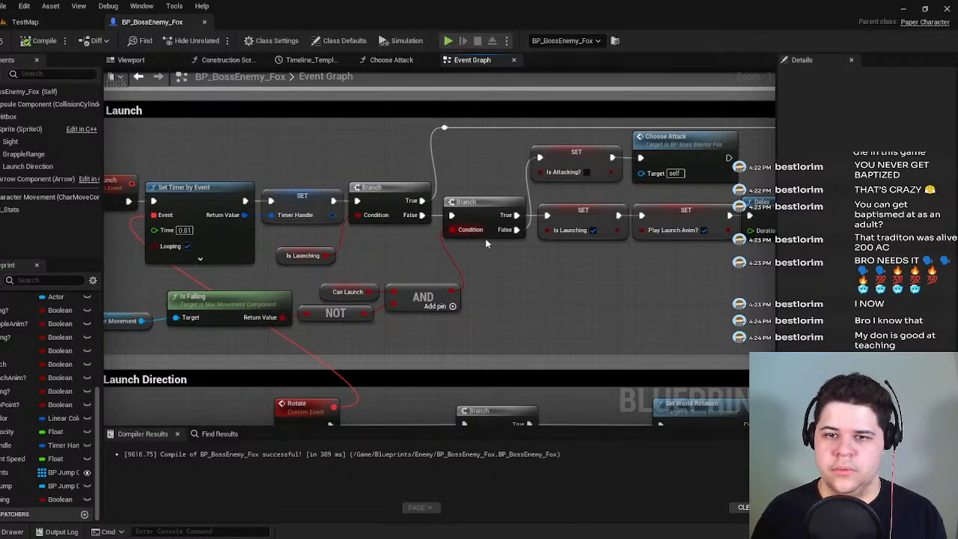
right_drag(487, 191, 243, 257)
right_drag(720, 268, 396, 269)
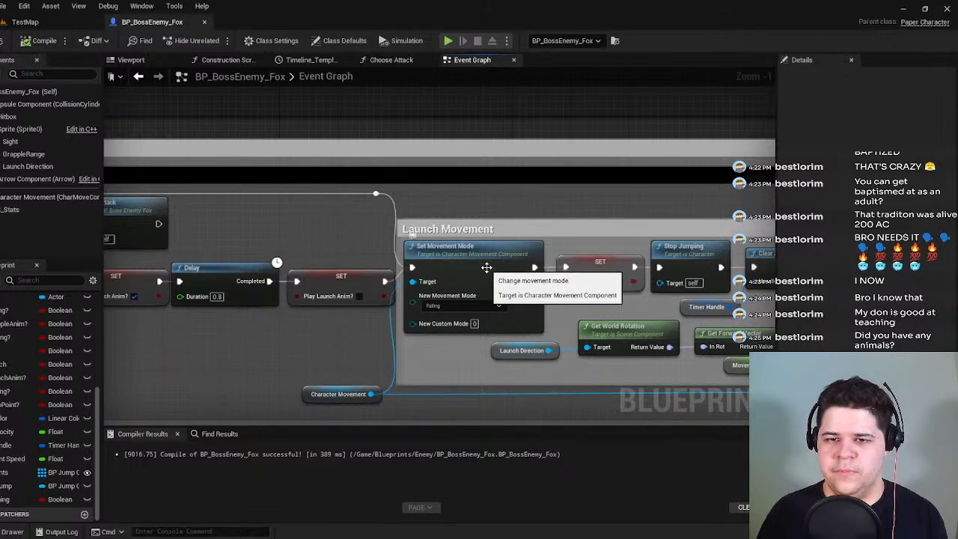
right_drag(532, 252, 739, 140)
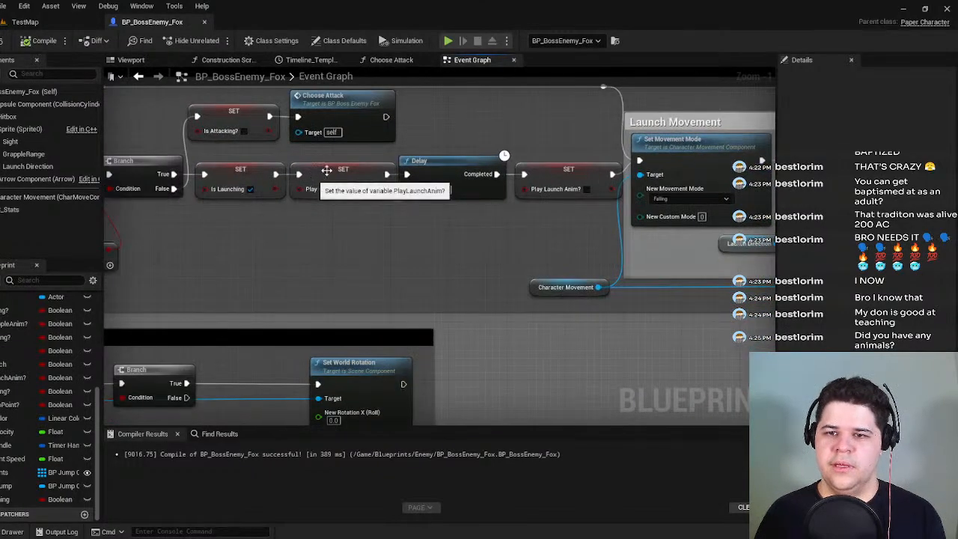
right_drag(422, 158, 597, 166)
right_drag(215, 166, 332, 219)
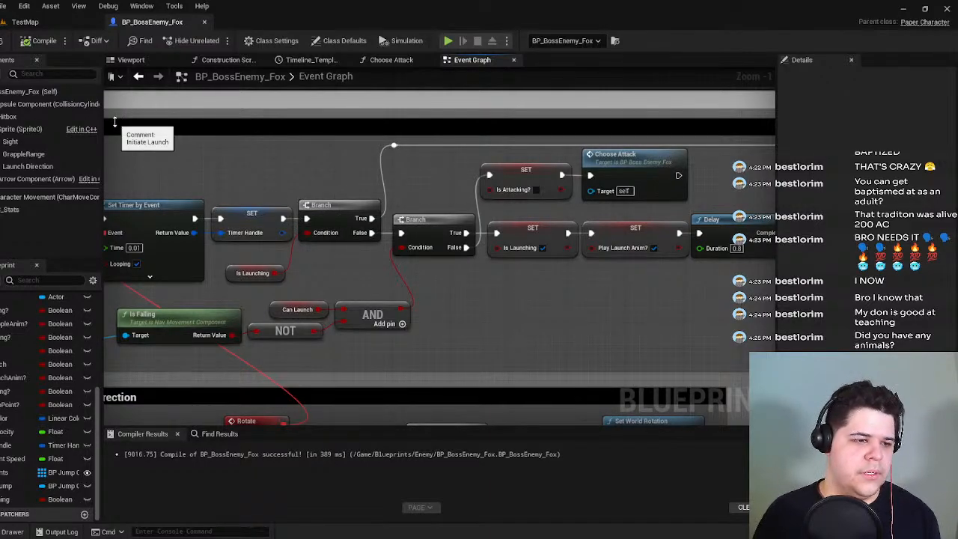
Play TestMap and move and jump the player around the arena to test the fox boss's attacks.
click(25, 21)
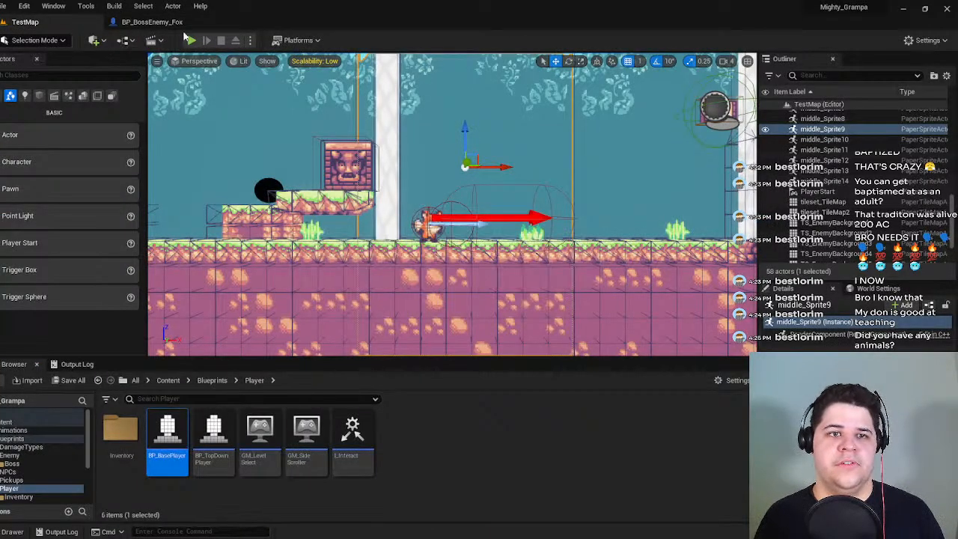
click(193, 40)
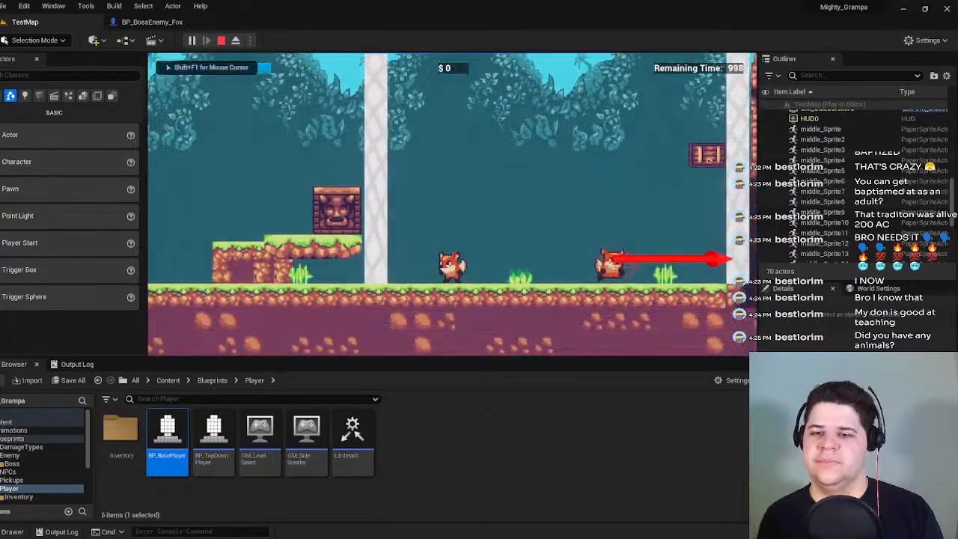
key(a)
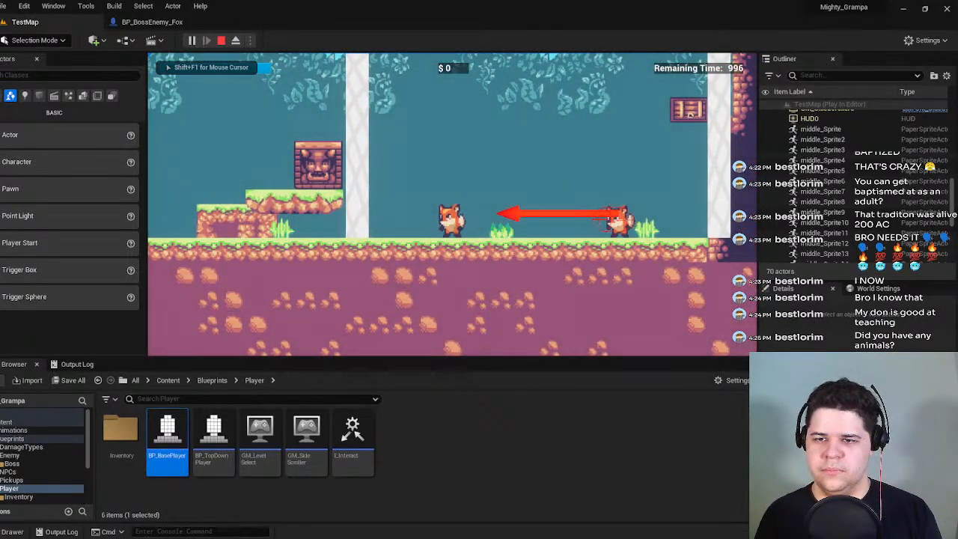
key(d)
key(space)
key(space)
key(a)
key(space)
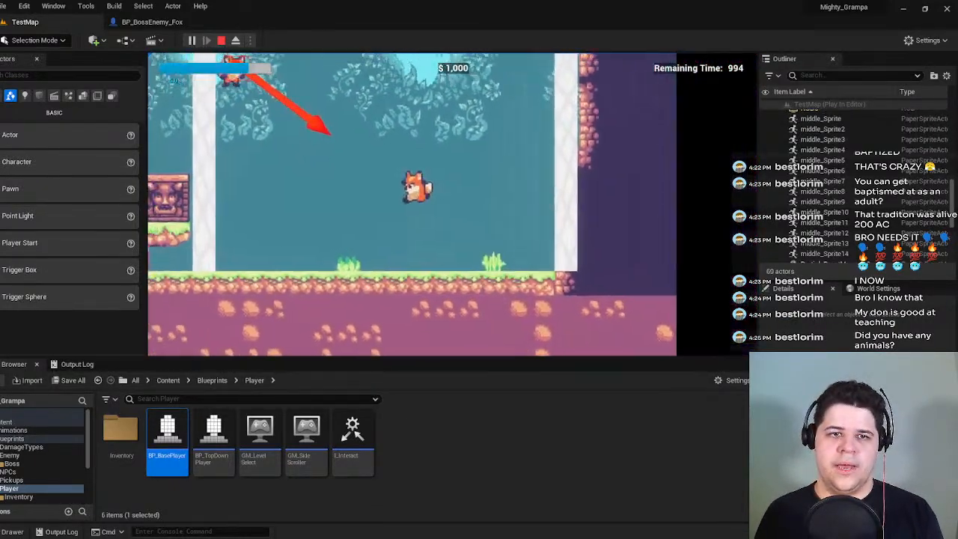
key(d)
key(space)
key(a)
key(d)
key(space)
key(a)
key(d)
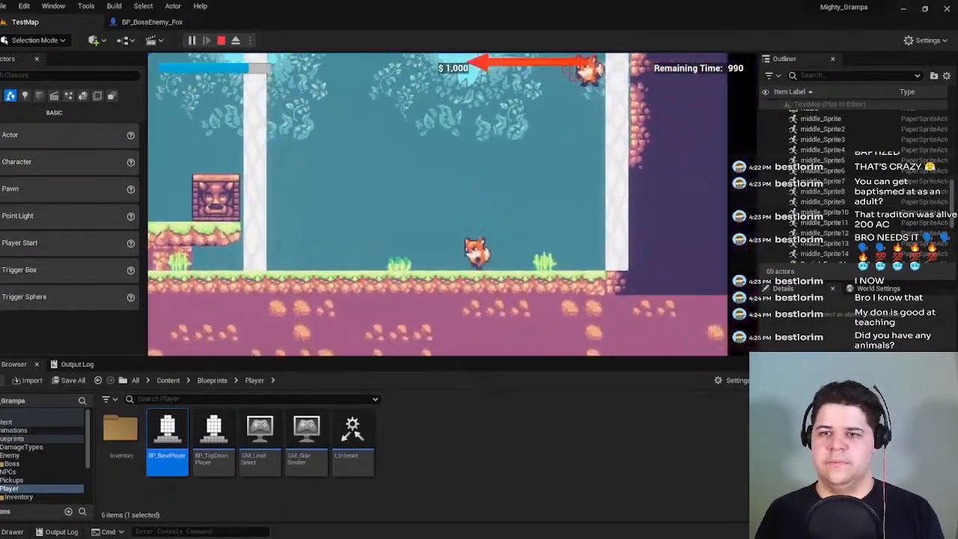
key(d)
key(space)
key(a)
key(d)
key(a)
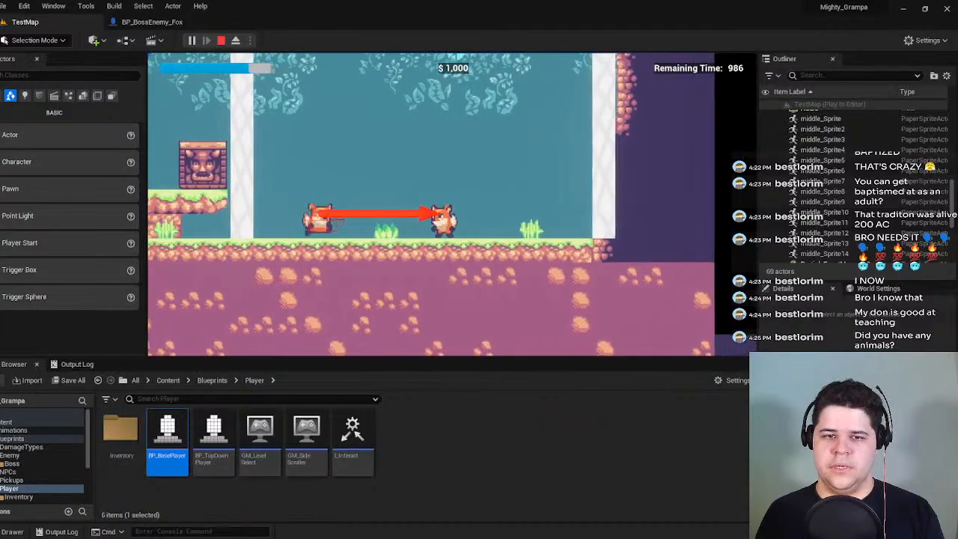
key(space)
key(a)
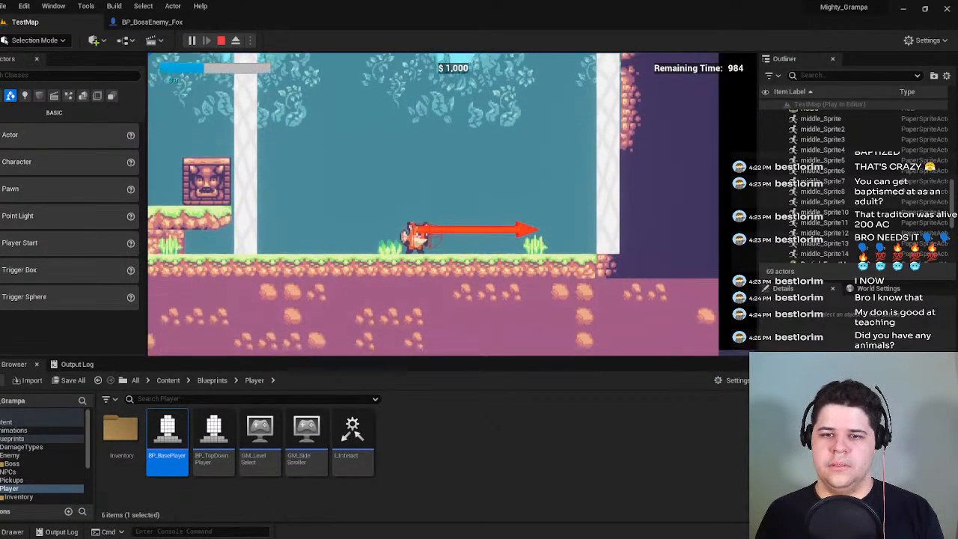
key(space)
key(d)
key(a)
key(space)
key(d)
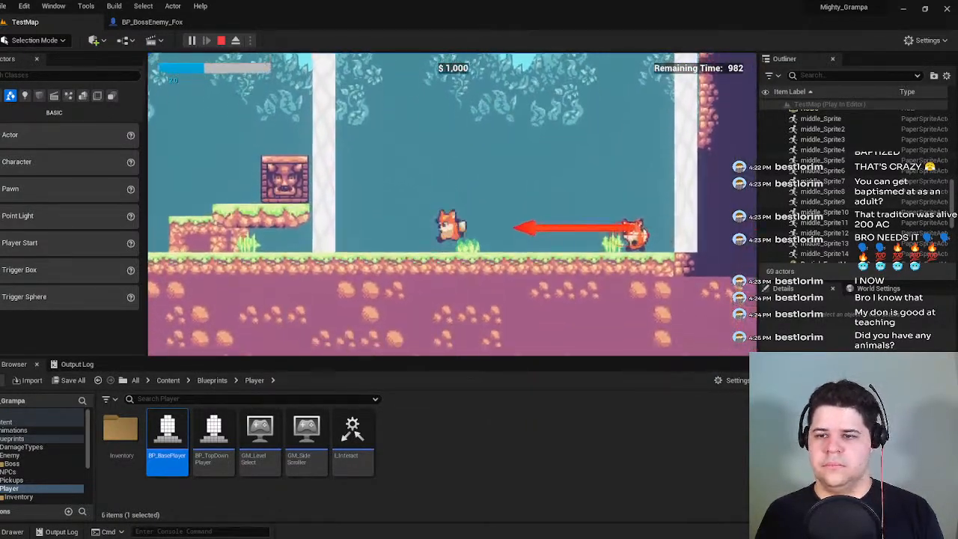
key(space)
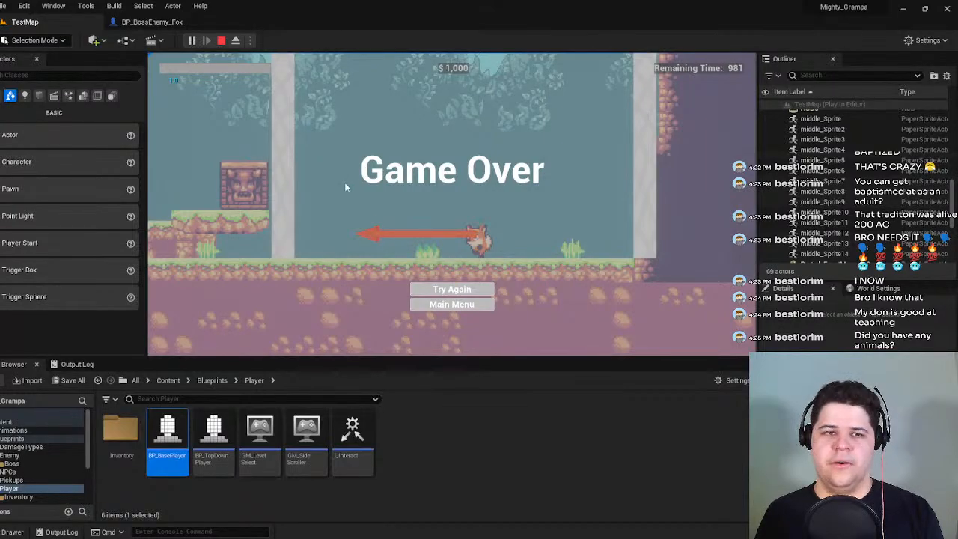
Retry the level after Game Over and keep dodging the fox boss to observe its attack selection and launches.
click(450, 289)
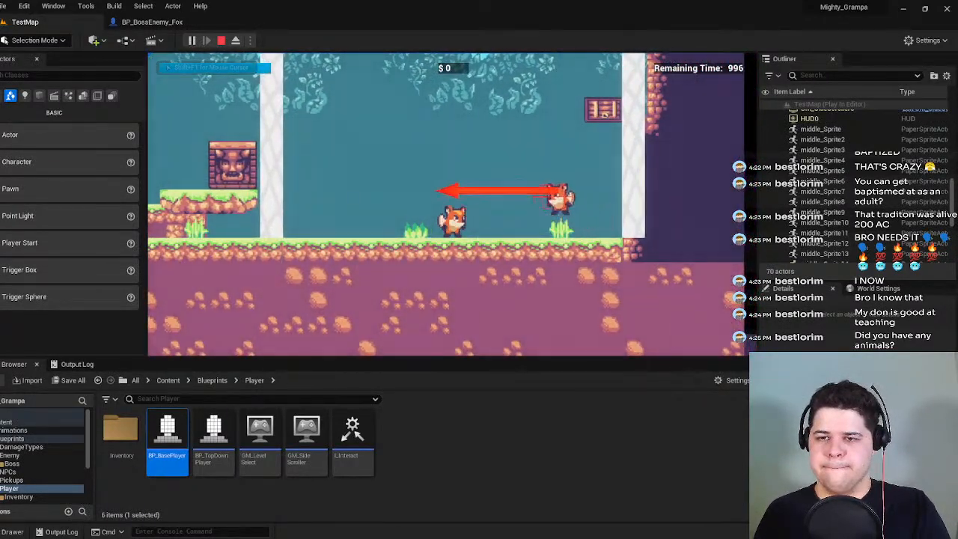
key(a)
key(space)
key(d)
key(space)
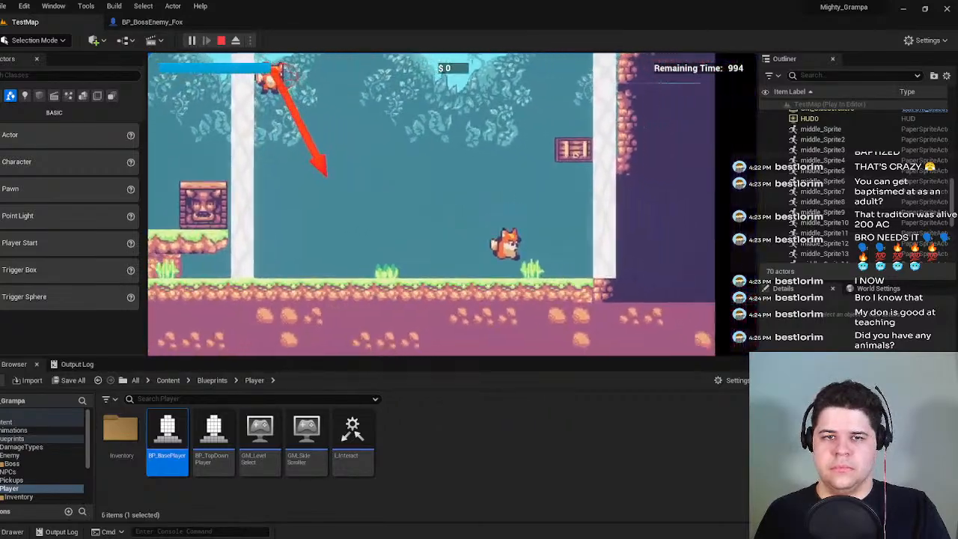
key(space)
key(a)
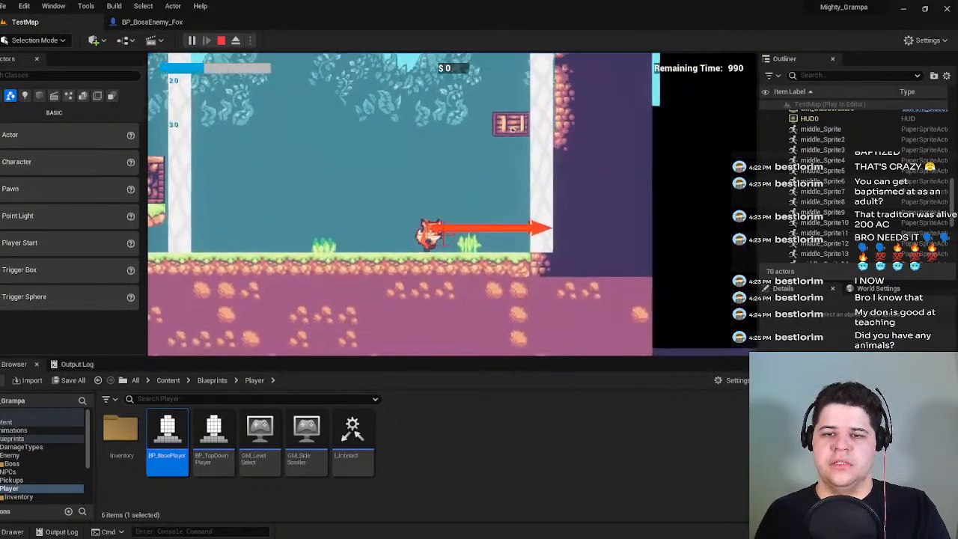
key(a)
key(d)
key(a)
key(d)
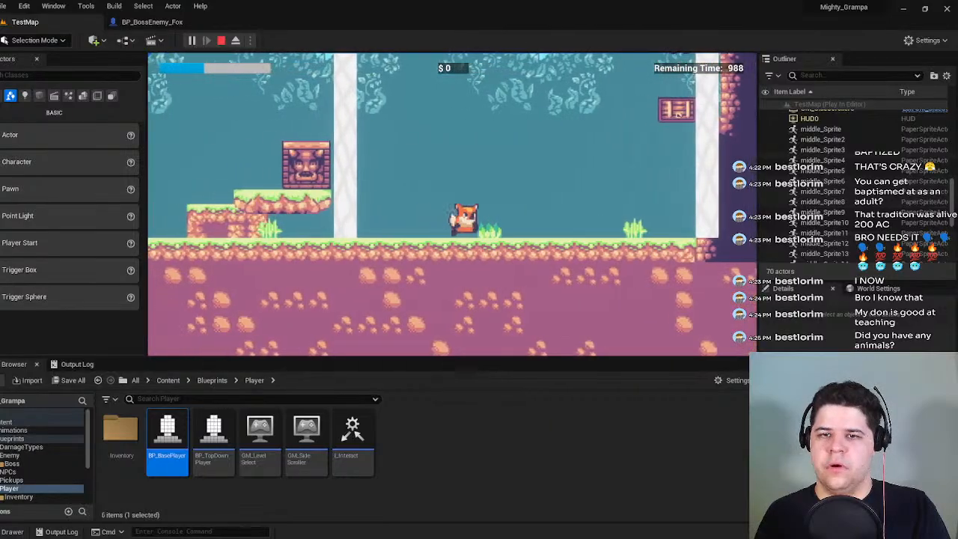
key(d)
key(space)
key(a)
key(space)
key(space)
key(d)
key(space)
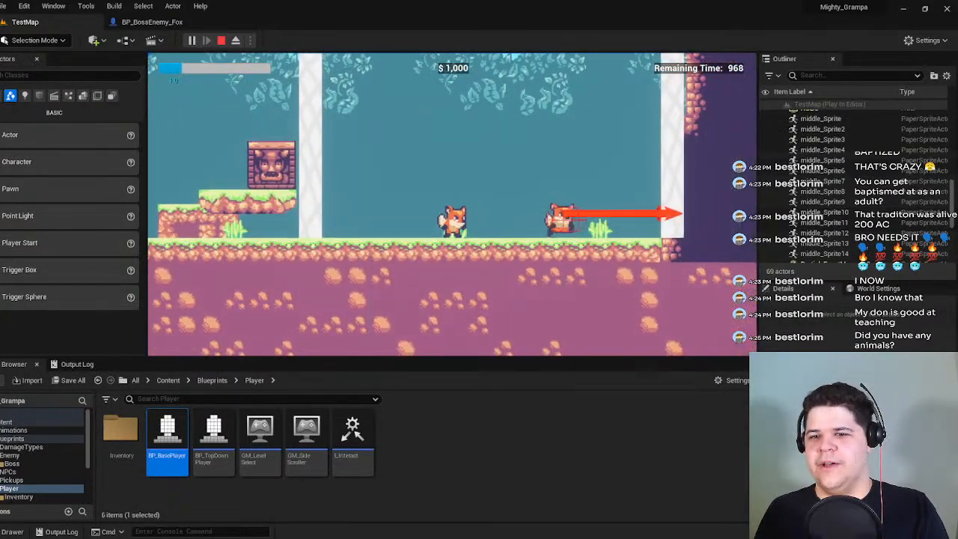
key(d)
key(space)
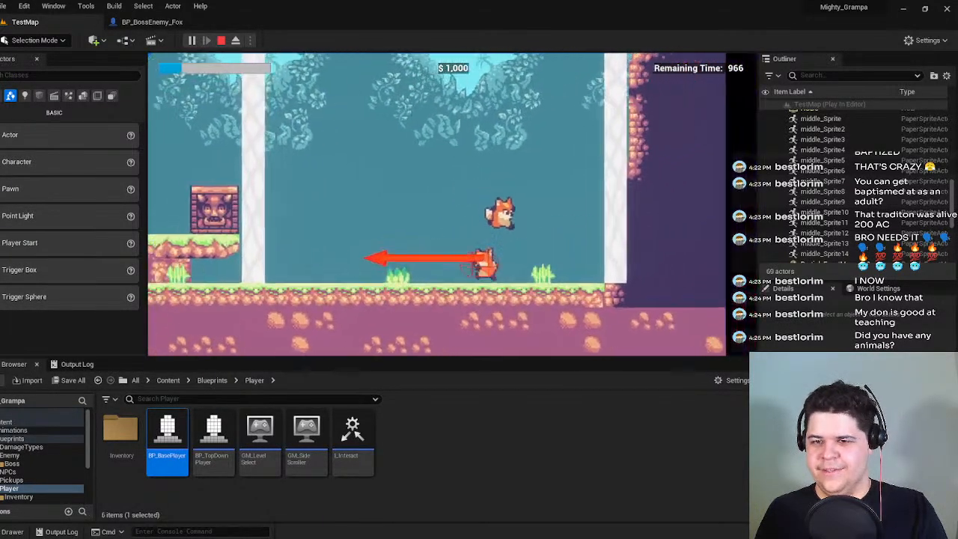
key(a)
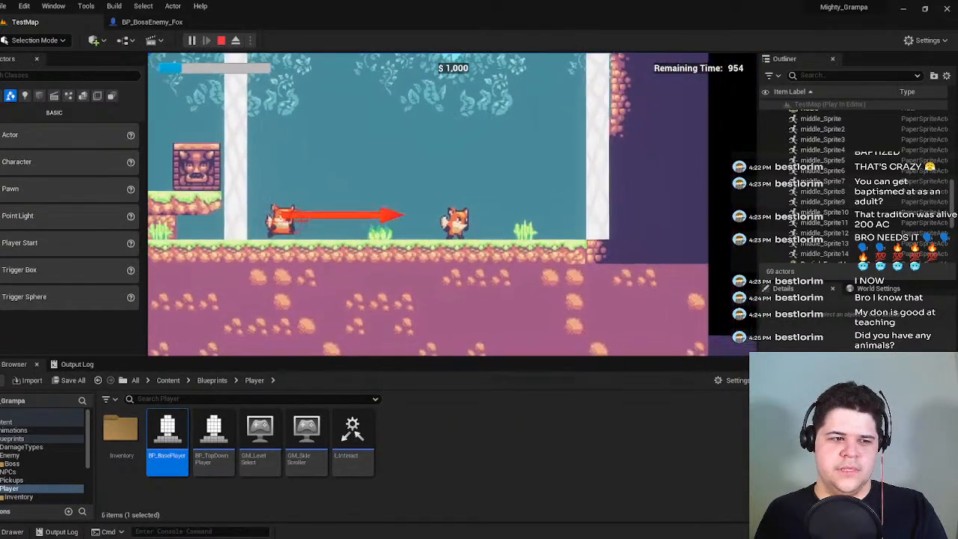
key(a)
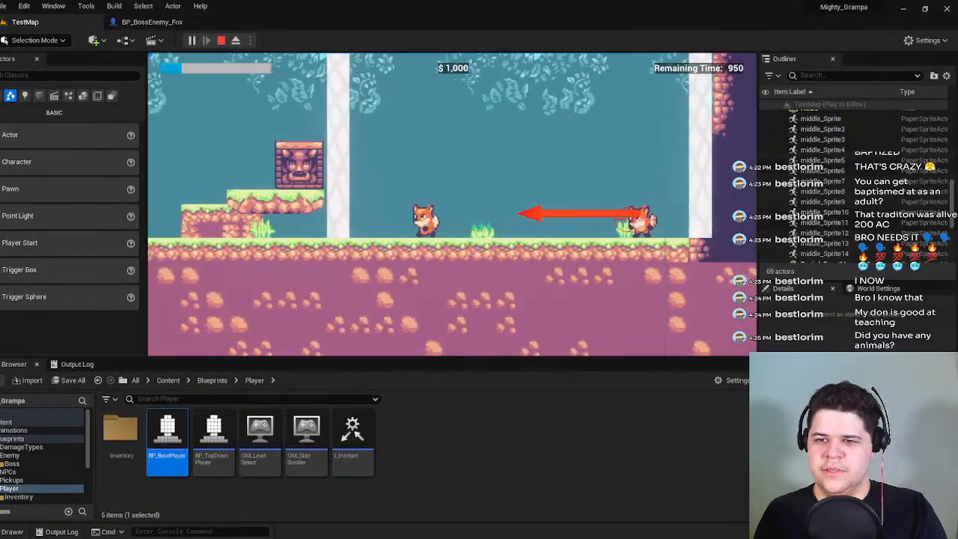
key(d)
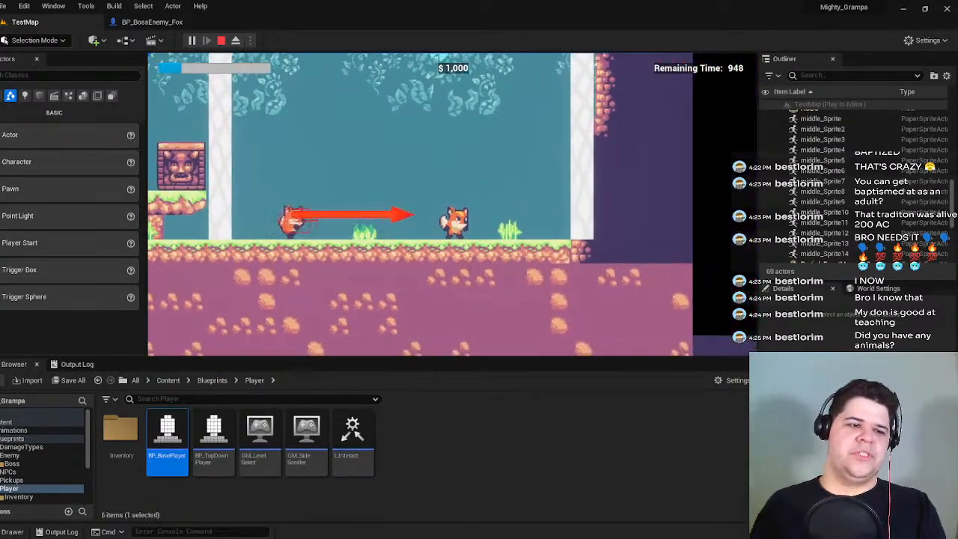
key(a)
key(space)
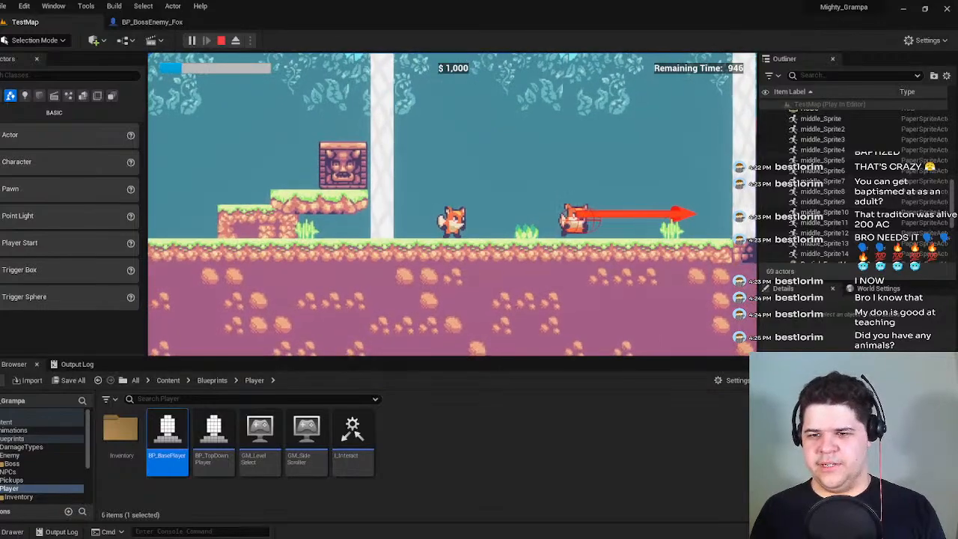
key(d)
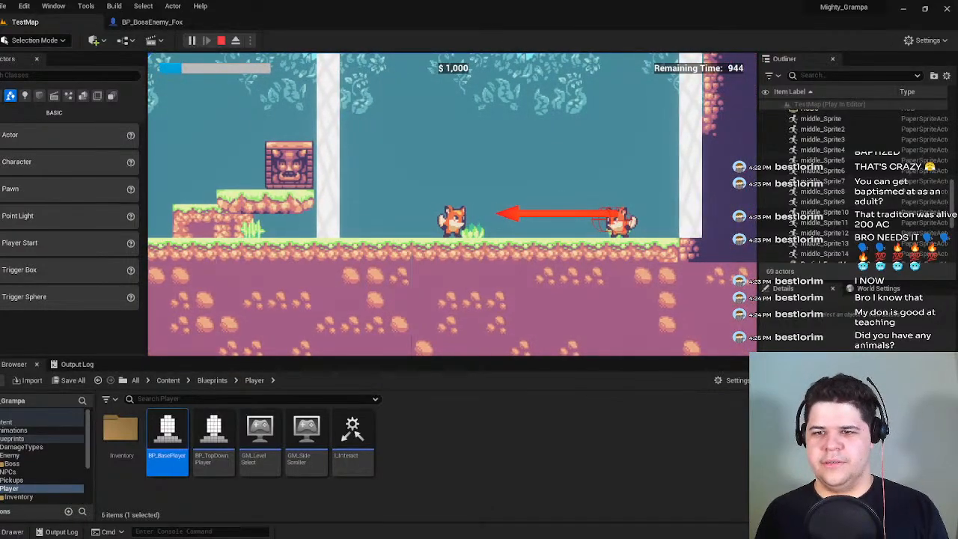
key(d)
key(space)
key(a)
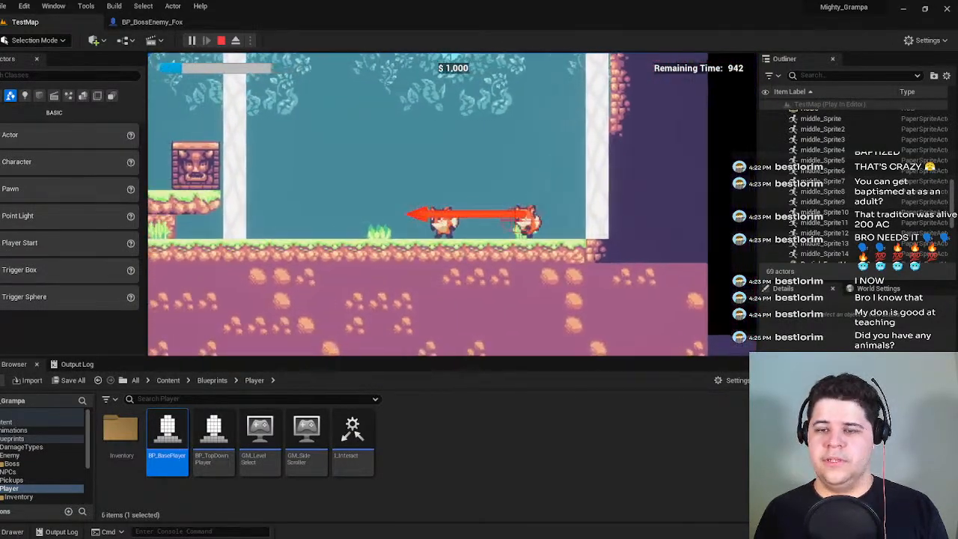
key(space)
key(d)
key(space)
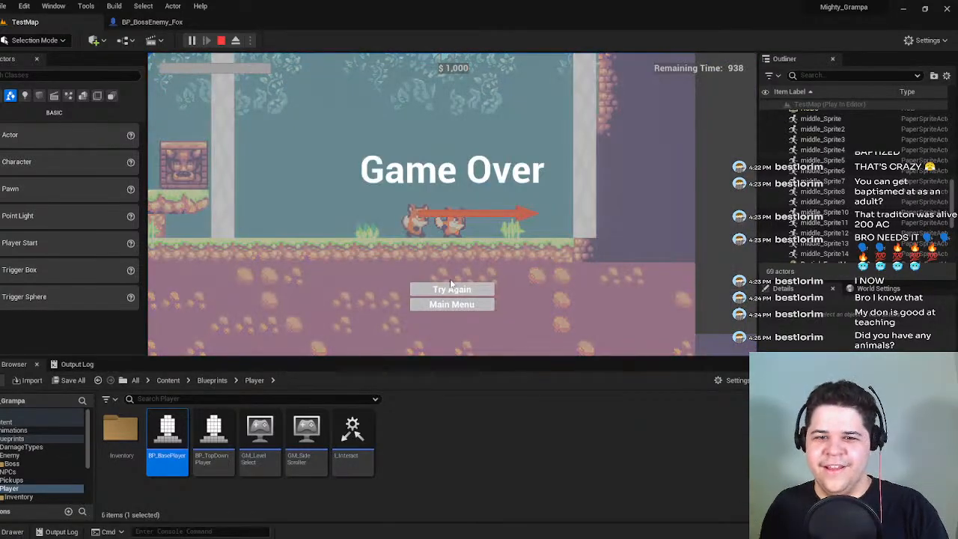
Stop the play session and connect the Choose Attack function's SET node directly to Find Jump Point, bypassing the Branches.
click(173, 23)
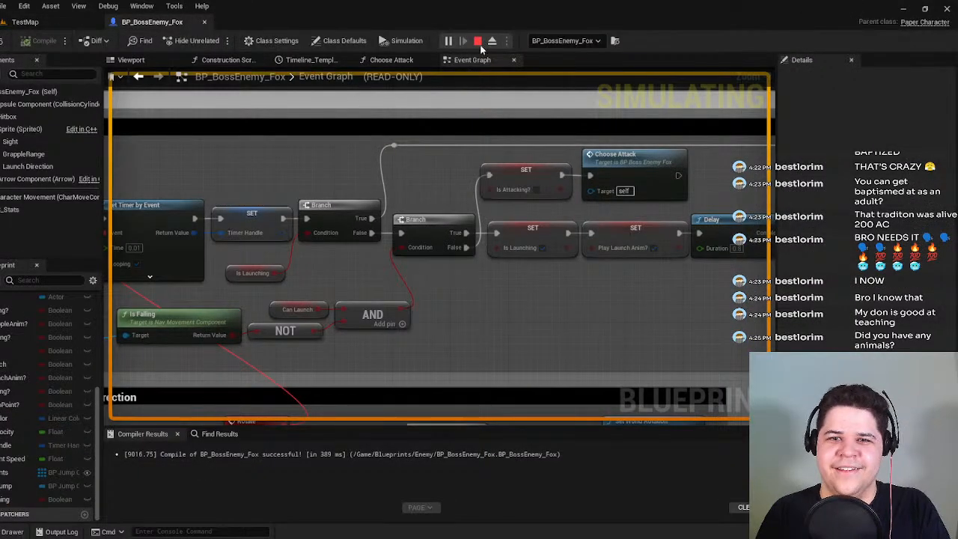
click(389, 60)
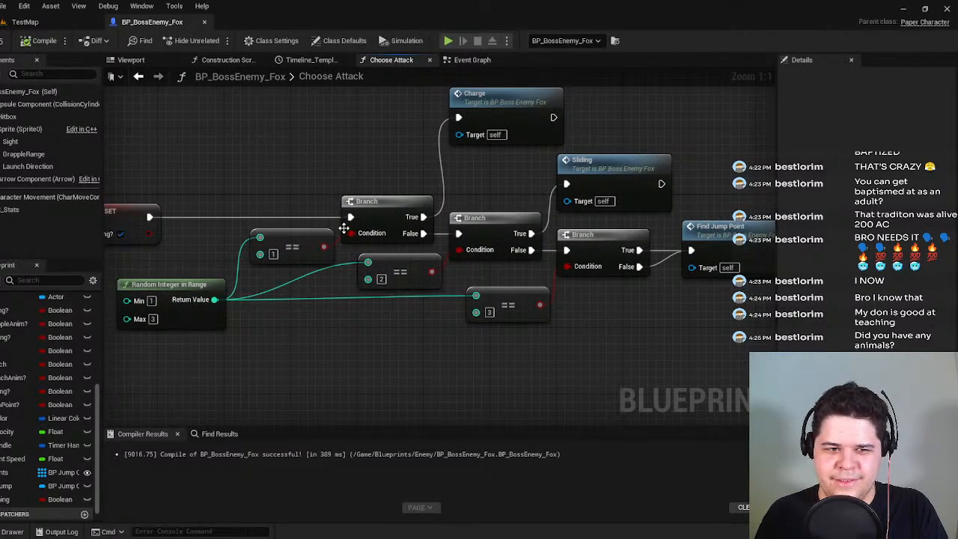
drag(149, 216, 351, 216)
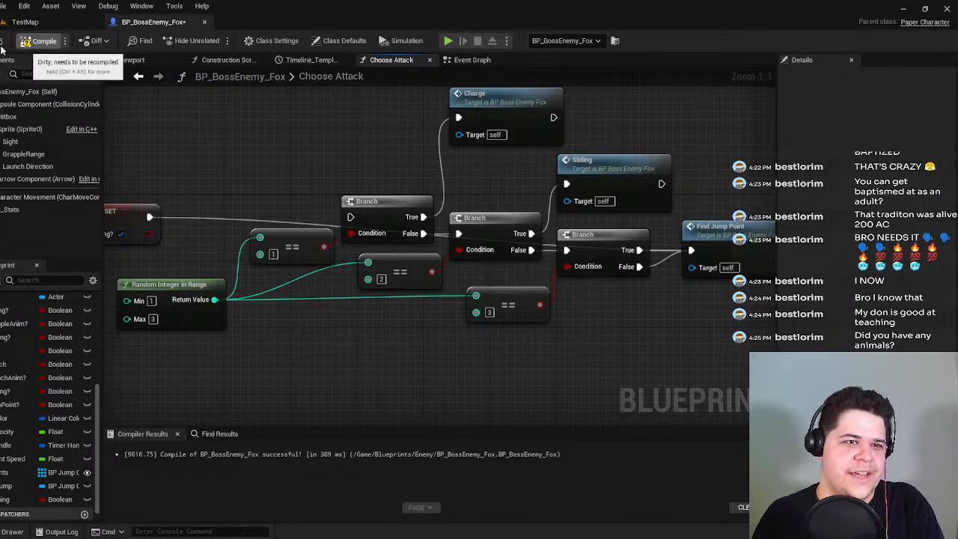
Save the rewired BP_BossEnemy_Fox Blueprint and TestMap.
click(2, 42)
click(26, 23)
key(ctrl+s)
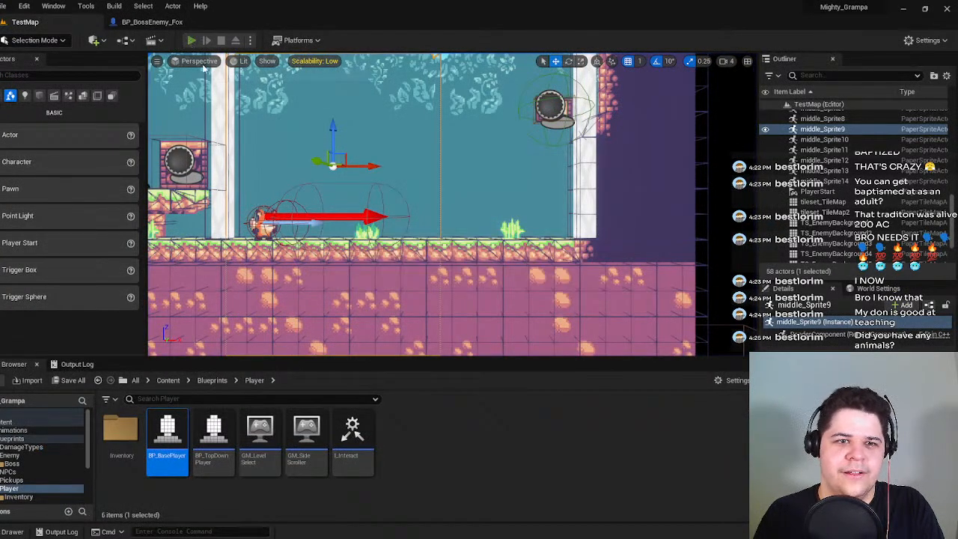
Play TestMap to test the fox boss with only the jump attack selected, and end the session.
click(192, 41)
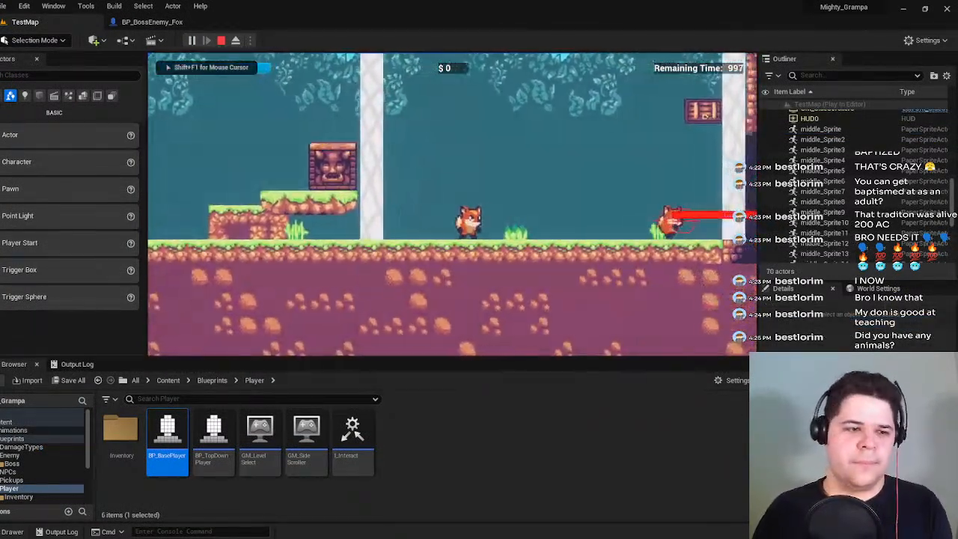
key(d)
key(space)
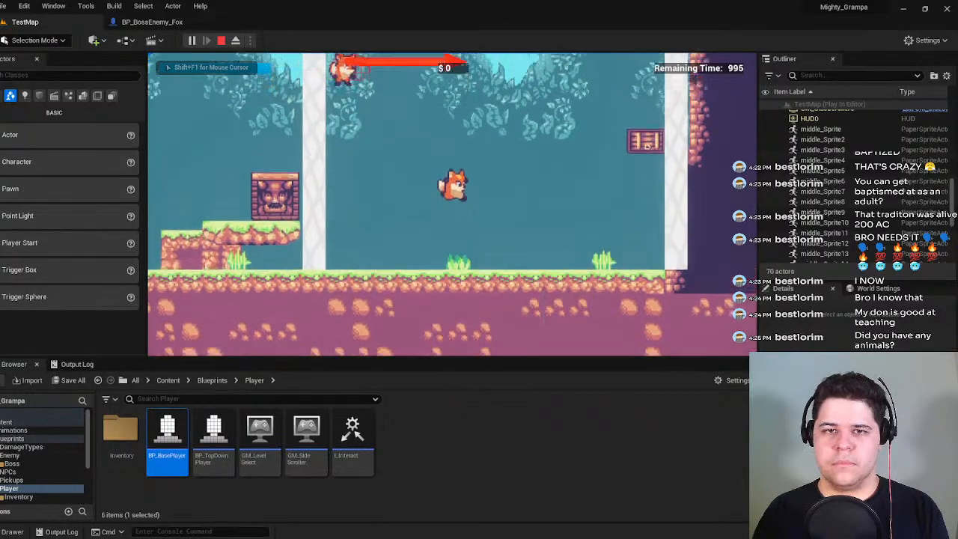
key(d)
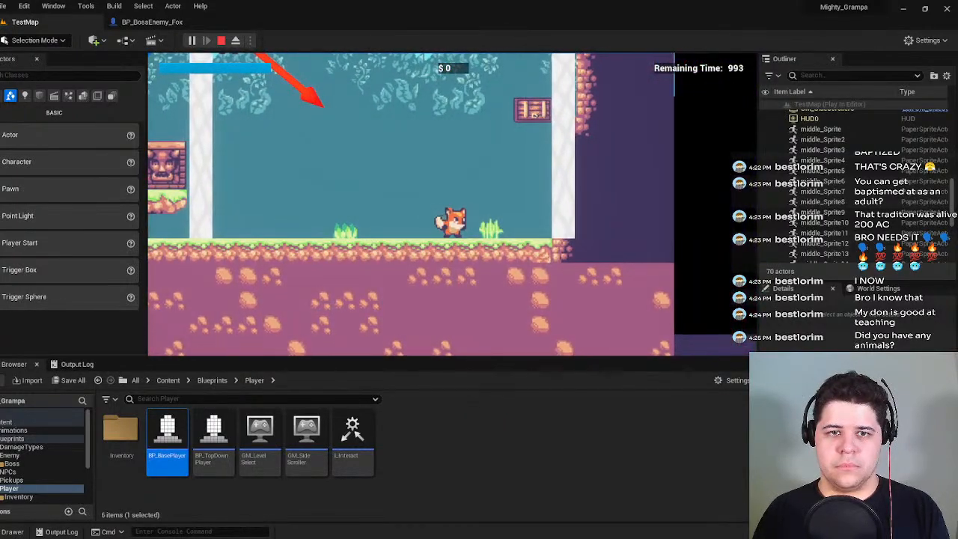
key(Escape)
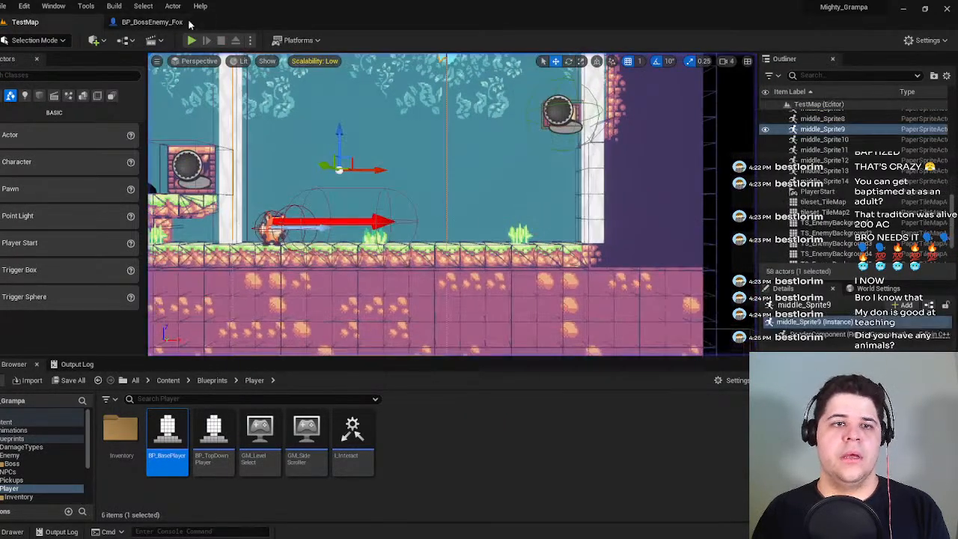
Open the Event Graph of BP_BossEnemy_Fox and examine the Initiate Launch and Rotate Launch Direction sections.
click(193, 21)
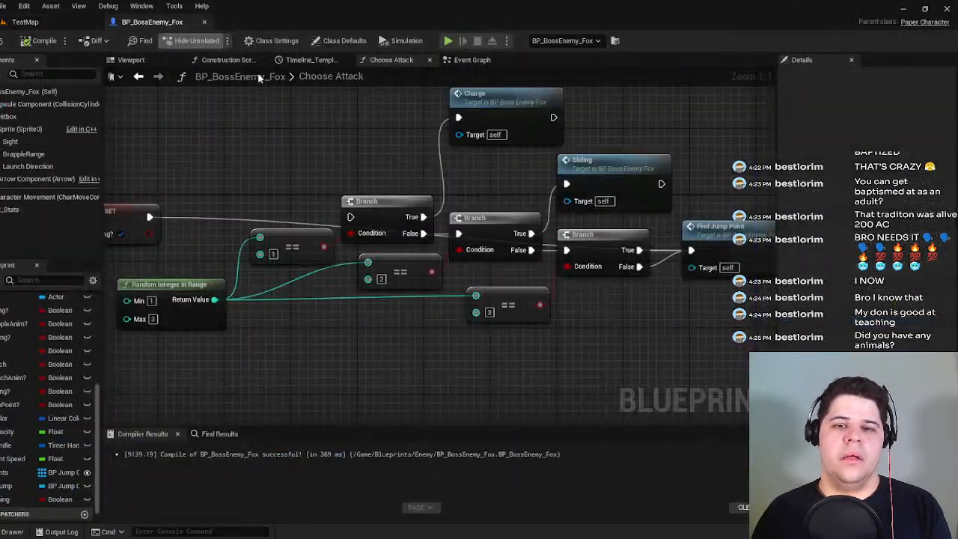
click(45, 25)
click(116, 22)
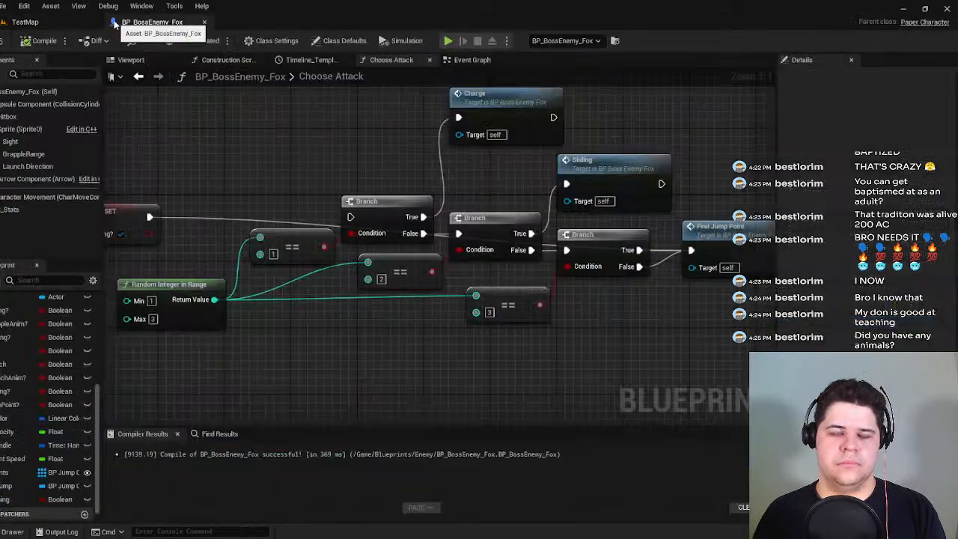
click(471, 60)
scroll(429, 217, down, 4)
scroll(396, 292, up, 4)
right_drag(396, 290, 688, 200)
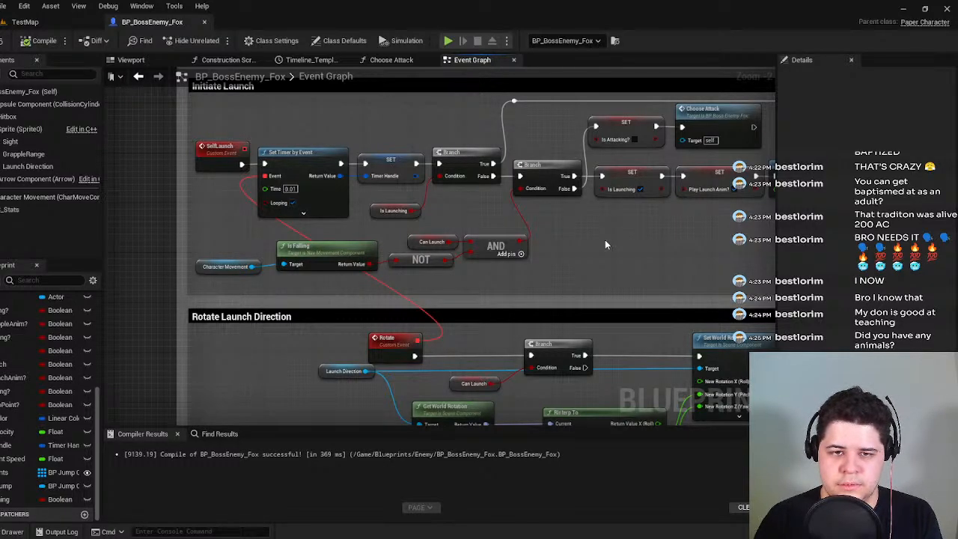
right_drag(605, 239, 680, 213)
right_drag(469, 172, 451, 215)
scroll(514, 211, down, 1)
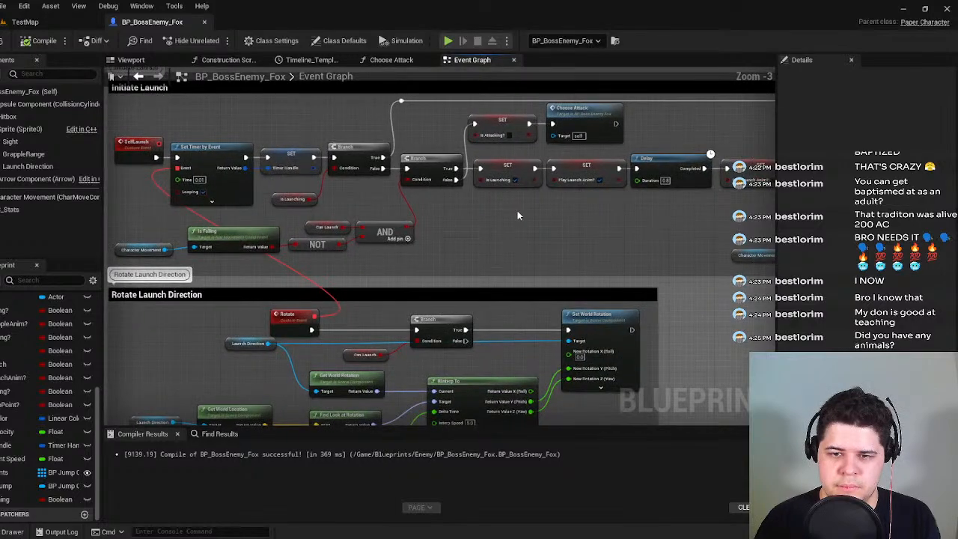
right_drag(397, 264, 426, 220)
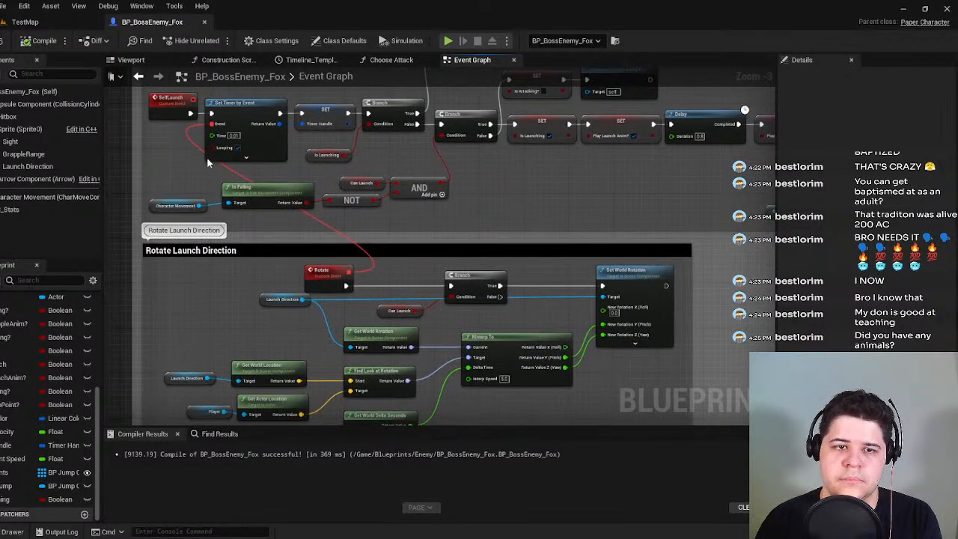
Trace the launch sequence from the timer setup through the branches and delays to its final boolean setters.
click(243, 158)
scroll(244, 158, up, 3)
right_drag(255, 161, 167, 137)
click(296, 196)
scroll(370, 199, down, 3)
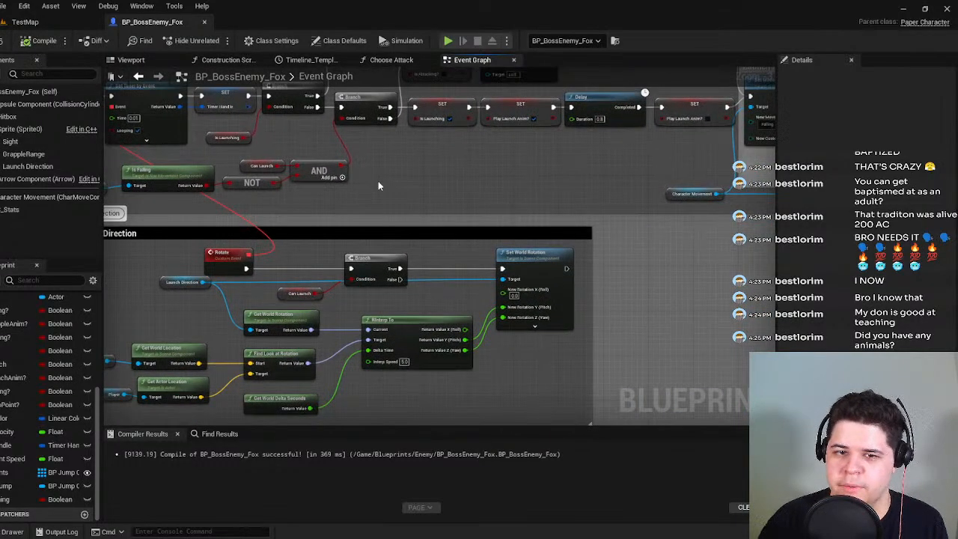
scroll(492, 172, down, 1)
right_drag(491, 172, 172, 226)
scroll(461, 241, down, 1)
right_drag(459, 242, 314, 258)
scroll(314, 258, up, 3)
scroll(265, 219, down, 1)
right_drag(497, 215, 133, 273)
scroll(234, 268, up, 2)
right_drag(234, 268, 653, 263)
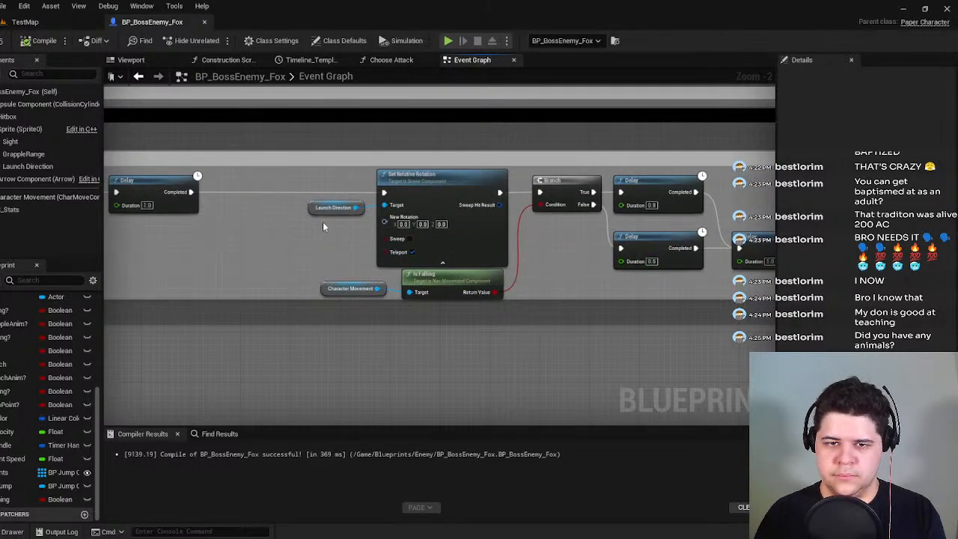
scroll(323, 221, down, 3)
scroll(368, 262, up, 3)
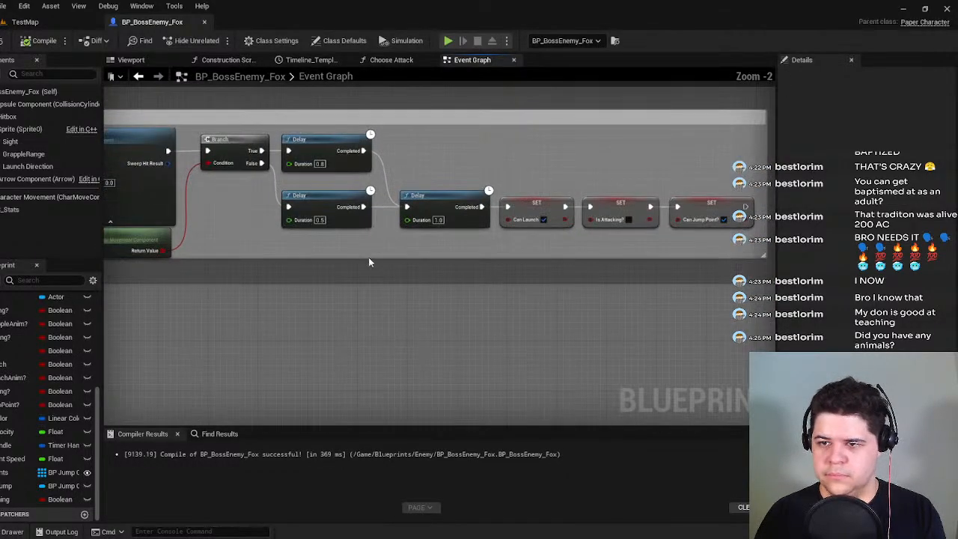
scroll(368, 258, down, 6)
right_drag(368, 258, 640, 232)
right_drag(299, 292, 483, 308)
scroll(541, 300, up, 5)
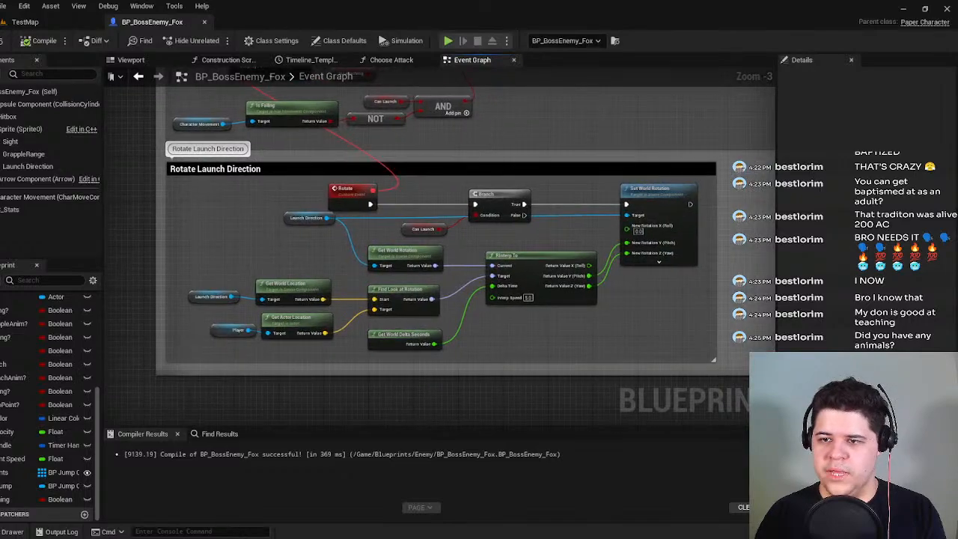
Delete the Undetect Player comment section together with its end-overlap, branch and Clear Timer by Function Name nodes.
scroll(503, 245, down, 4)
right_drag(503, 245, 768, 319)
right_drag(389, 225, 534, 391)
scroll(534, 391, down, 1)
right_drag(575, 252, 428, 364)
scroll(408, 249, up, 5)
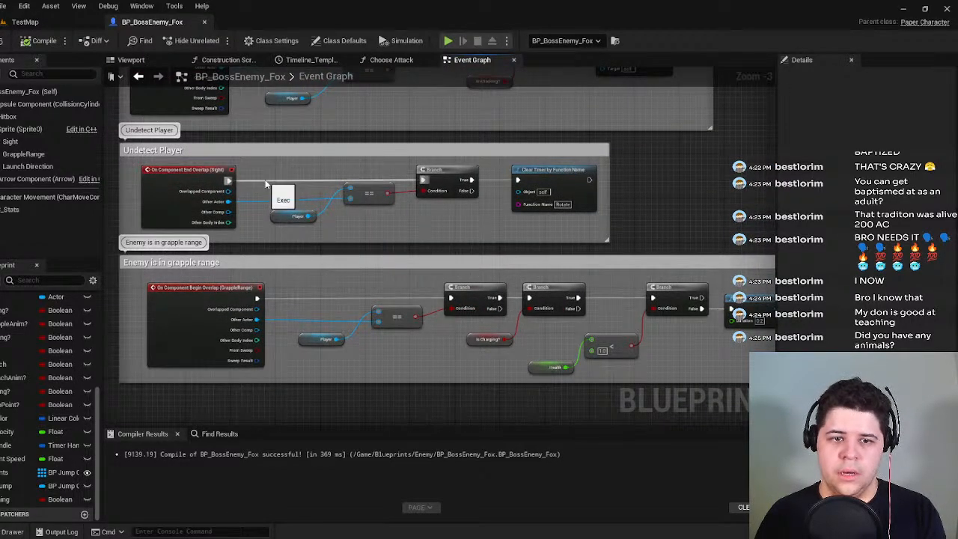
right_drag(265, 184, 327, 253)
scroll(308, 309, up, 1)
click(322, 233)
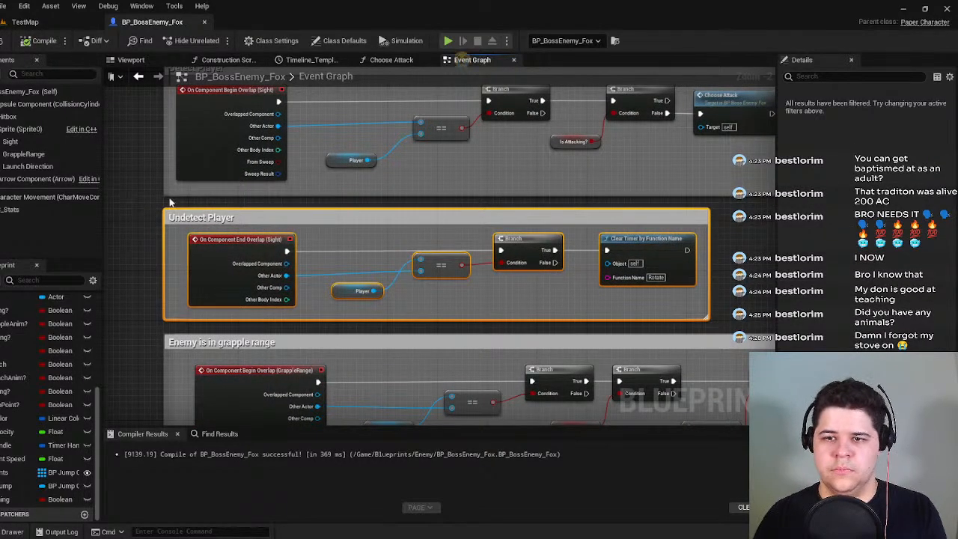
key(Delete)
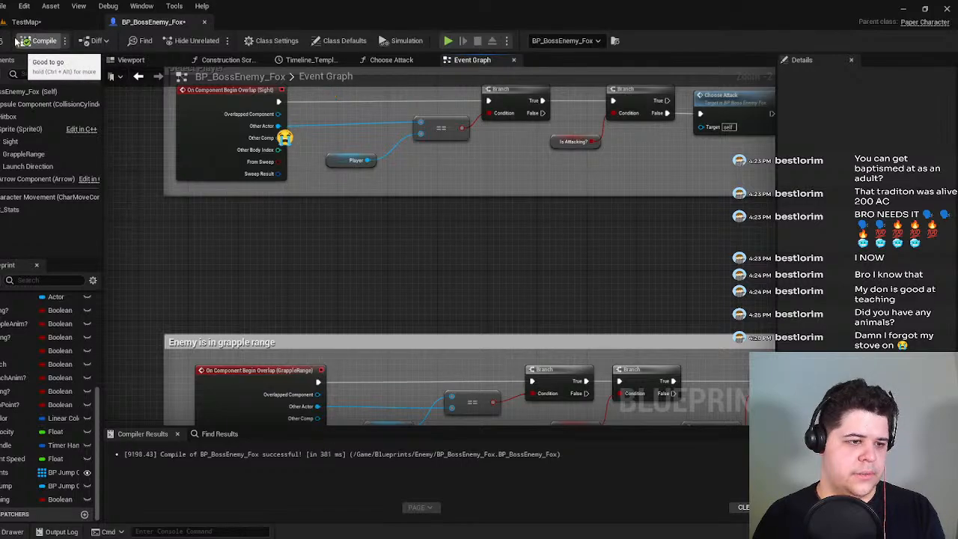
Compile and save the fox boss blueprint, and save TestMap.
click(6, 40)
click(27, 22)
key(ctrl+s)
Play-test TestMap by running and jumping around the fox boss to observe its attacks, and end the session.
click(191, 41)
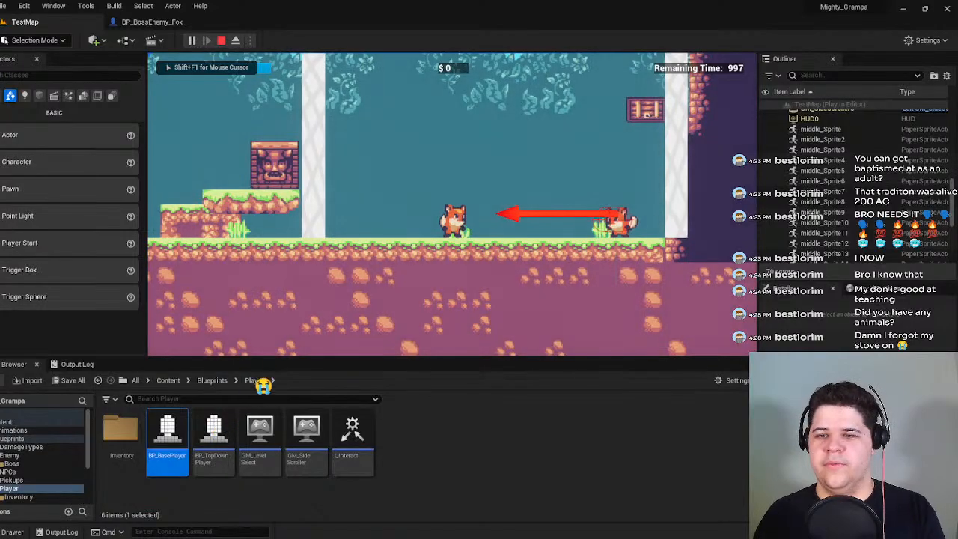
key(d)
key(space)
key(a)
key(space)
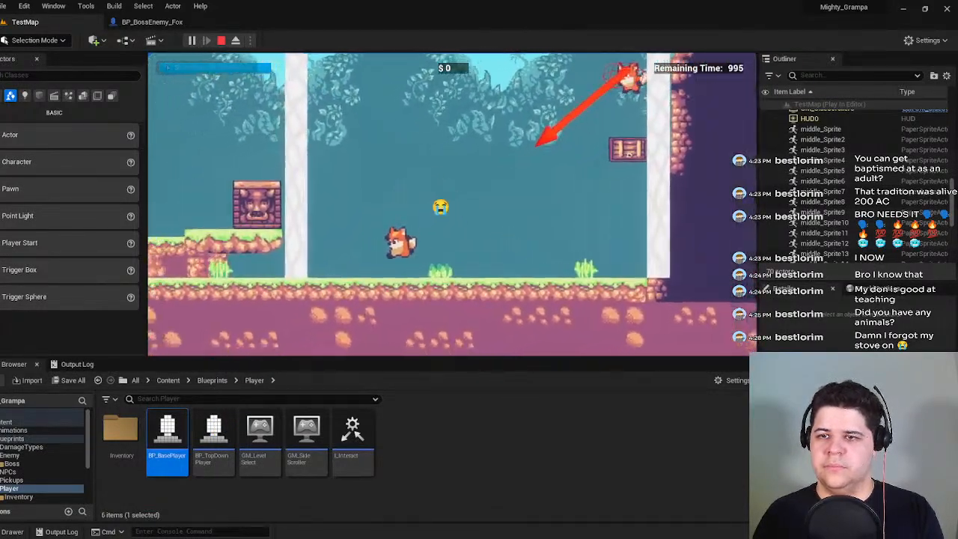
key(space)
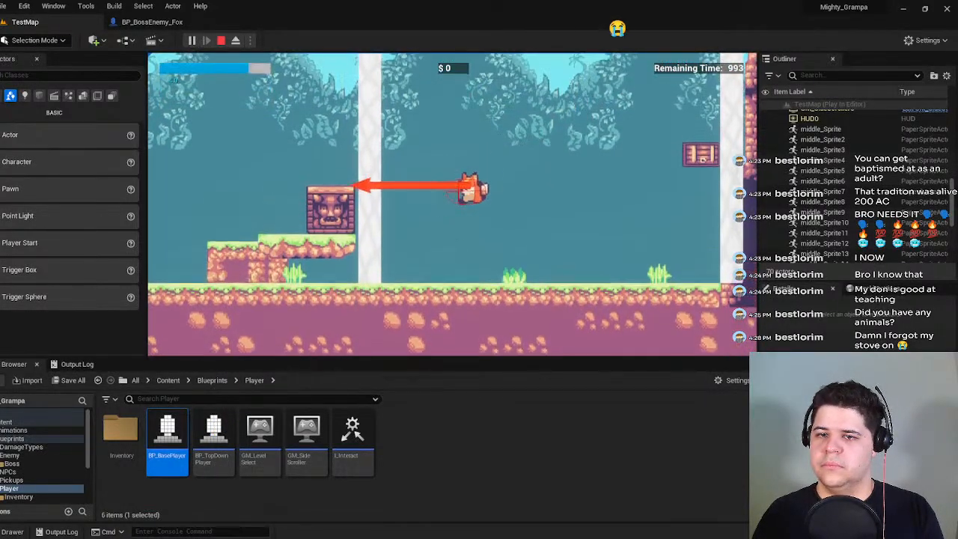
key(d)
key(space)
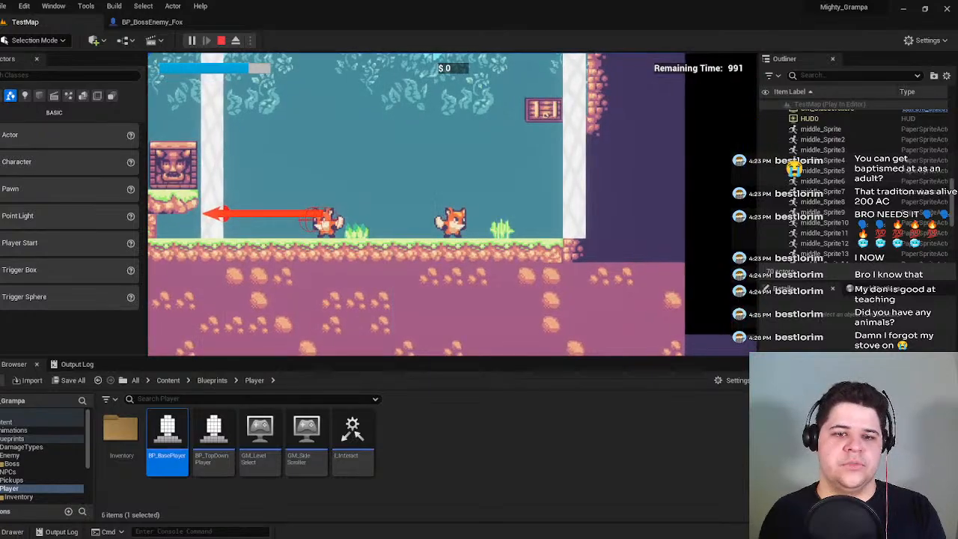
key(a)
key(space)
key(d)
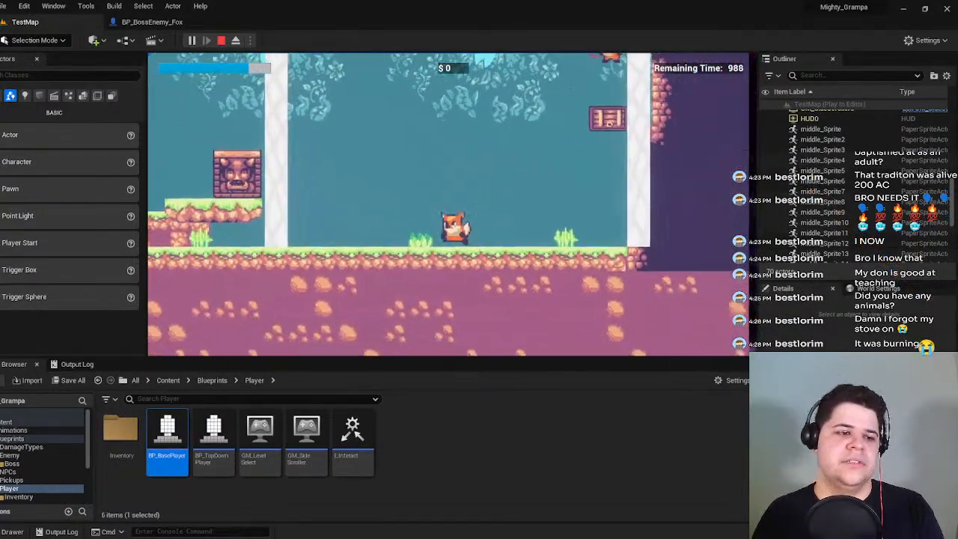
key(Escape)
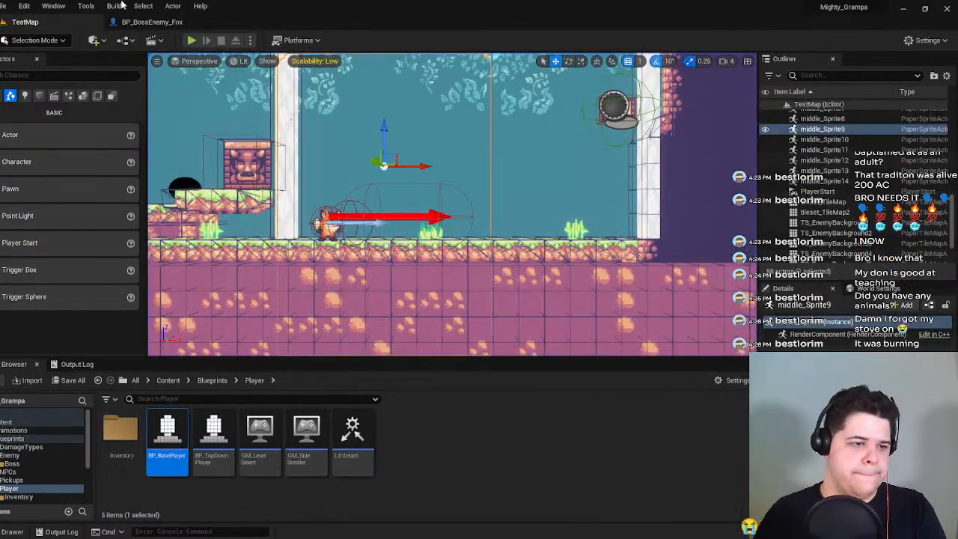
Play-test the level a second time, moving the player across the arena to observe the boss's jump and launch behavior.
click(190, 41)
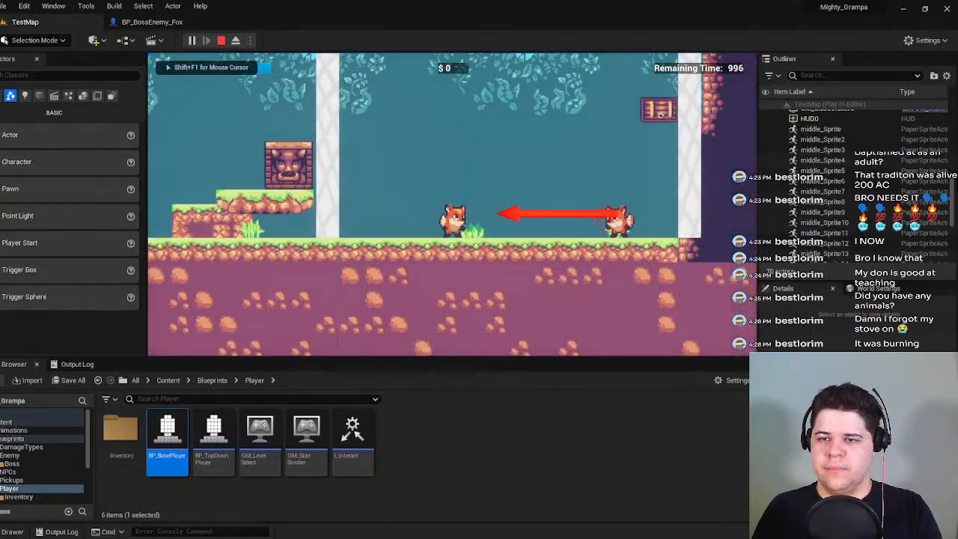
key(d)
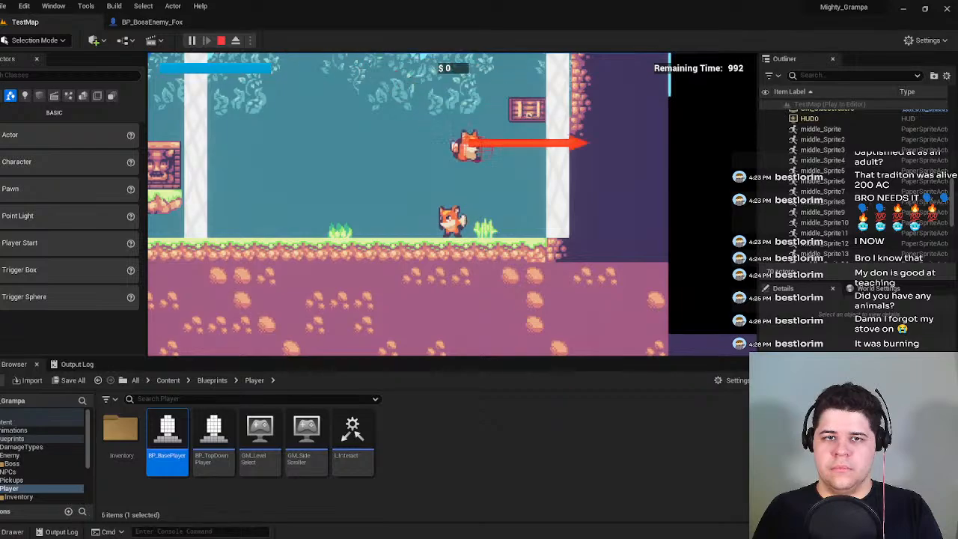
key(a)
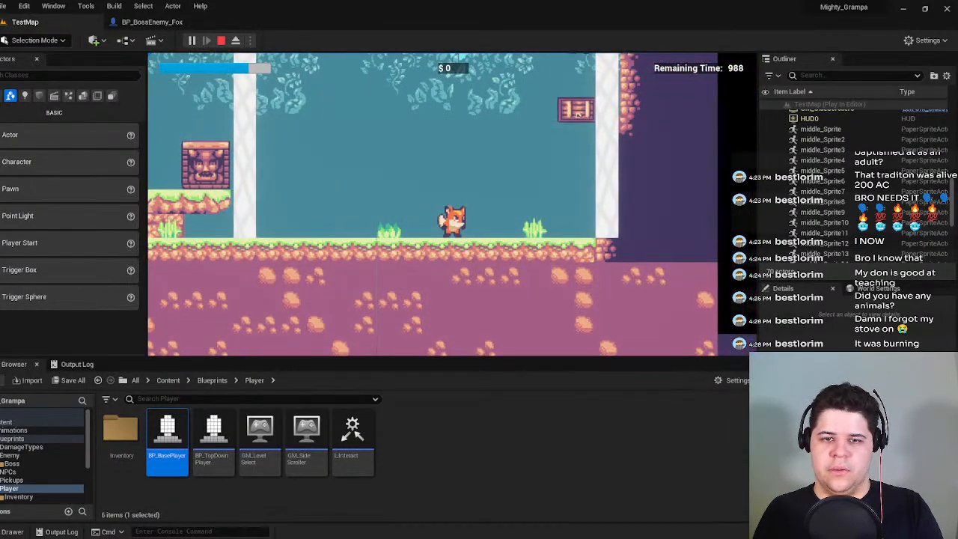
key(space)
key(space)
key(a)
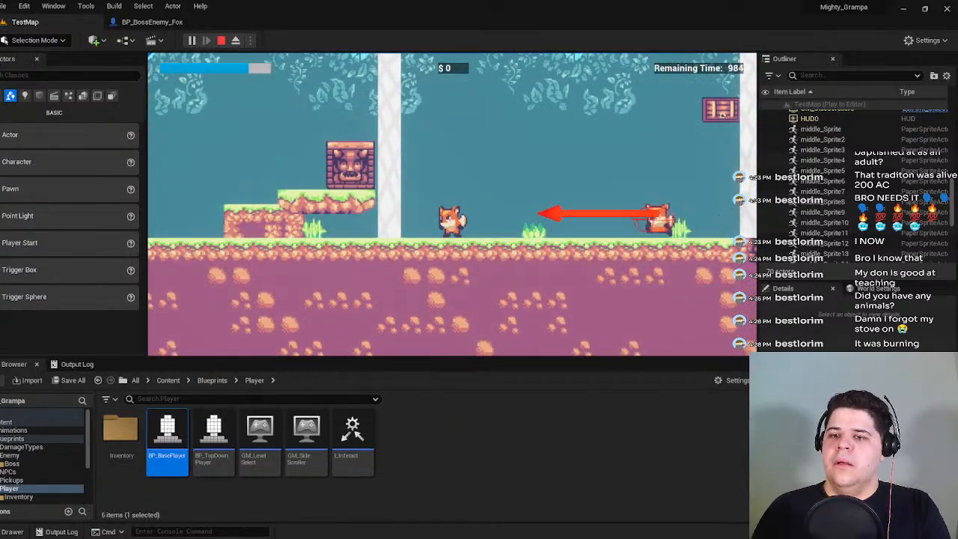
key(Escape)
Examine the boss blueprint's charge, Slide Attack and FindJumpPoint logic in the Event Graph.
click(152, 22)
scroll(382, 264, down, 4)
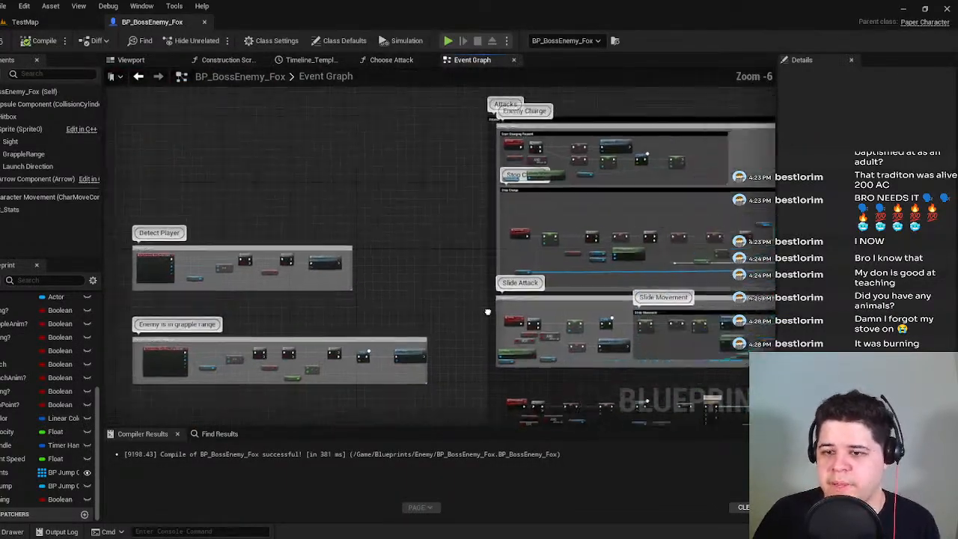
scroll(487, 312, up, 5)
right_drag(771, 262, 367, 267)
scroll(482, 149, down, 4)
right_drag(482, 150, 478, 319)
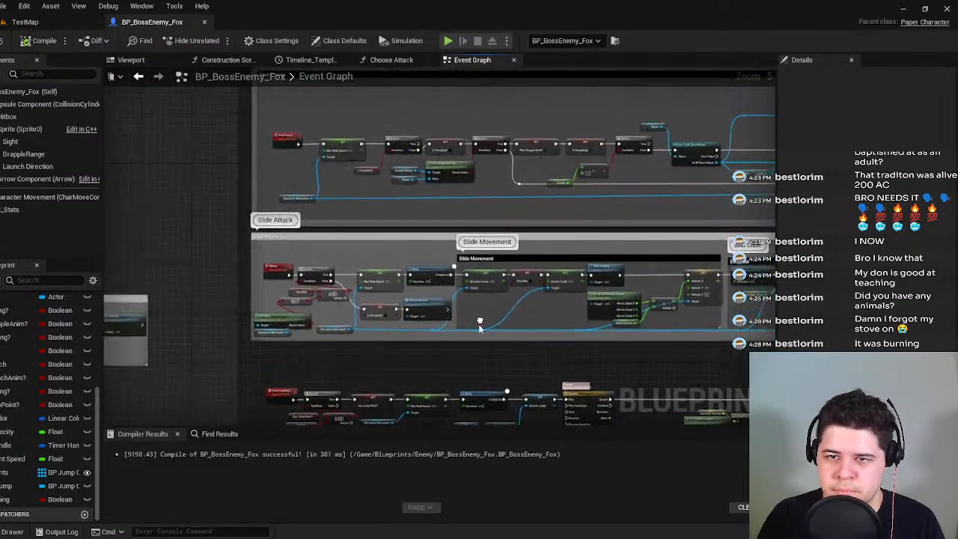
right_drag(388, 170, 402, 242)
scroll(402, 241, up, 2)
right_drag(424, 161, 425, 205)
scroll(413, 161, up, 1)
right_drag(413, 161, 459, 282)
right_drag(500, 412, 483, 283)
right_drag(459, 419, 434, 288)
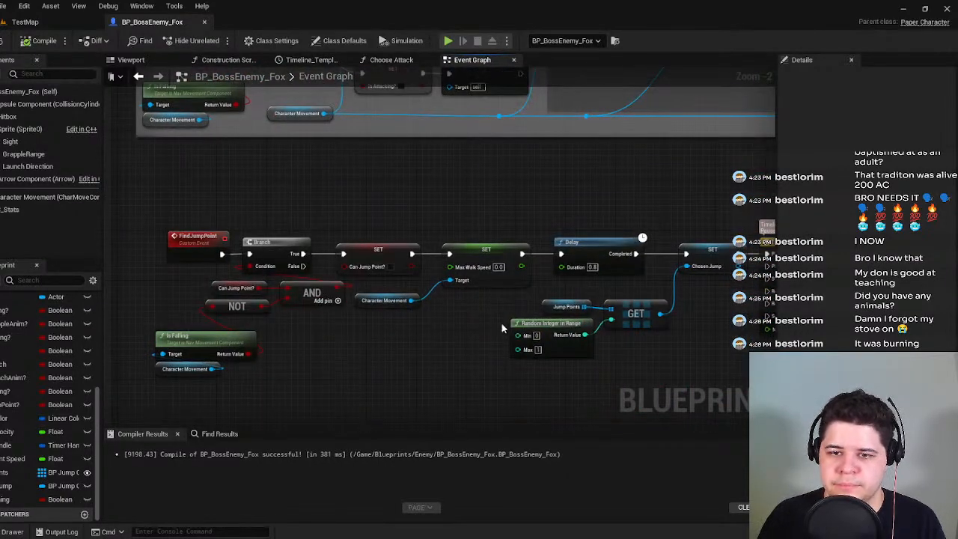
Find all references to the CanJumpPoint? variable and go to its setter at the end of the launch sequence.
click(394, 255)
right_click(394, 258)
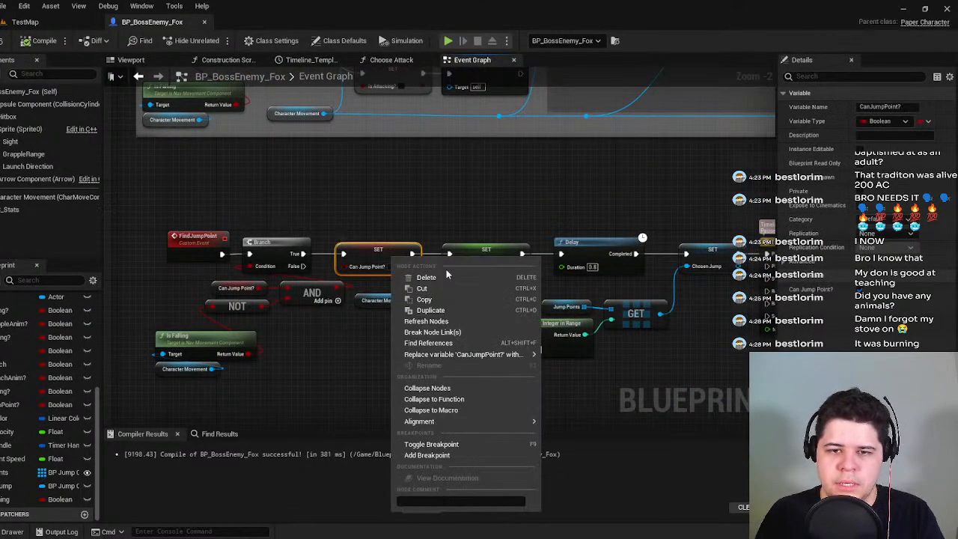
click(430, 343)
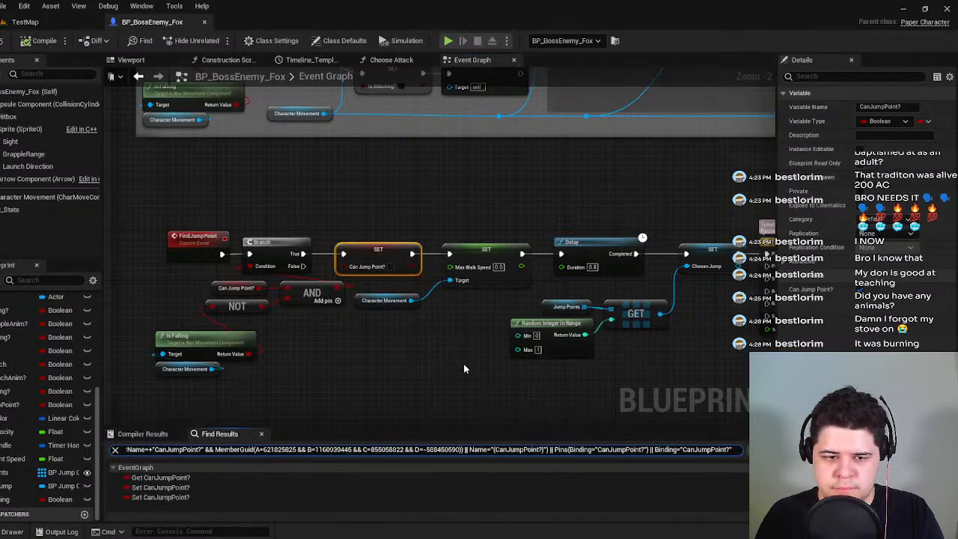
click(220, 495)
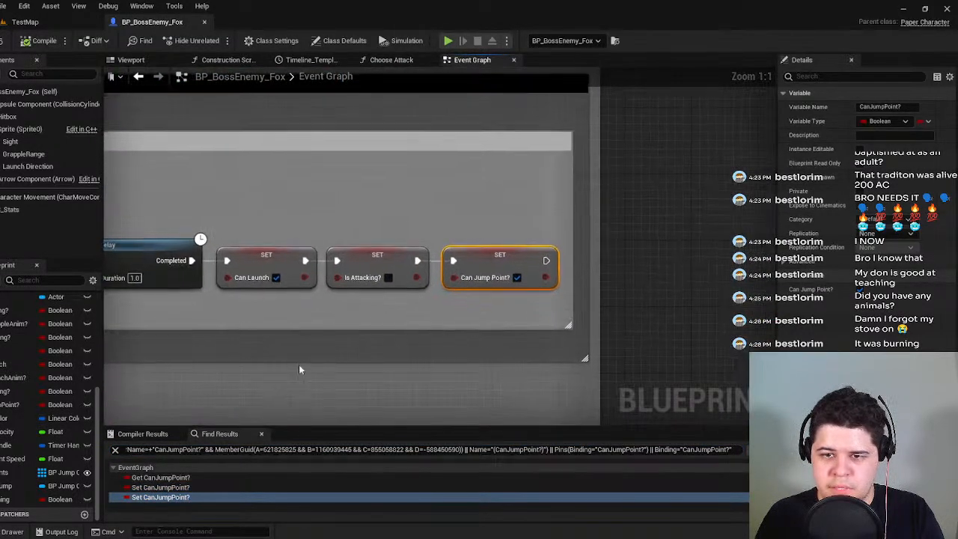
Examine the FindJumpPoint chain up to its timeline and locate the CanJumpPoint? setter after its branch.
scroll(284, 374, down, 6)
scroll(497, 225, up, 5)
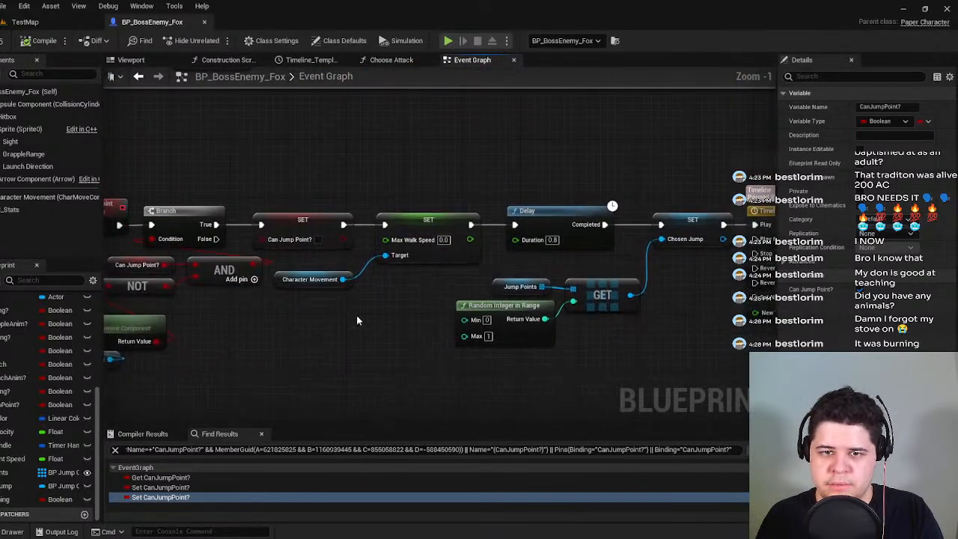
scroll(464, 266, down, 1)
right_drag(483, 263, 258, 239)
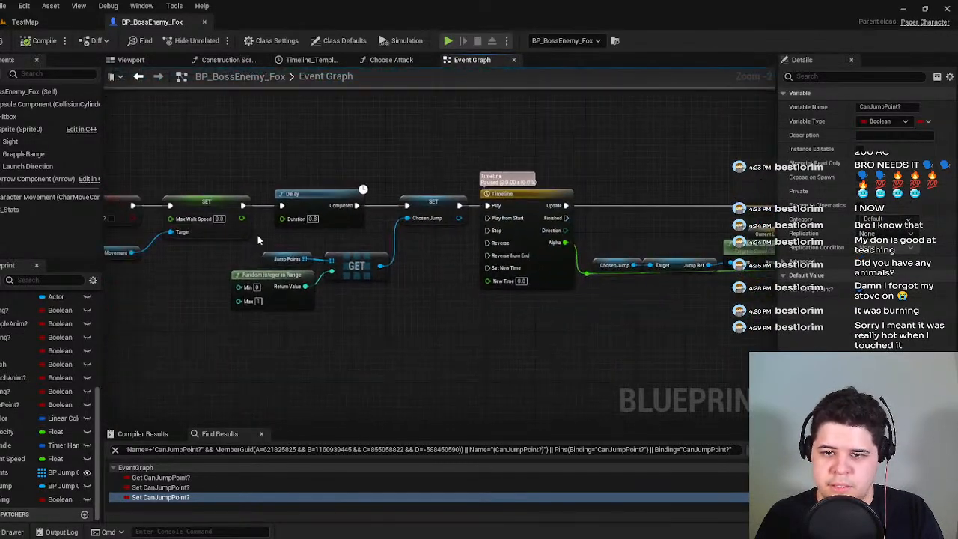
double_click(224, 487)
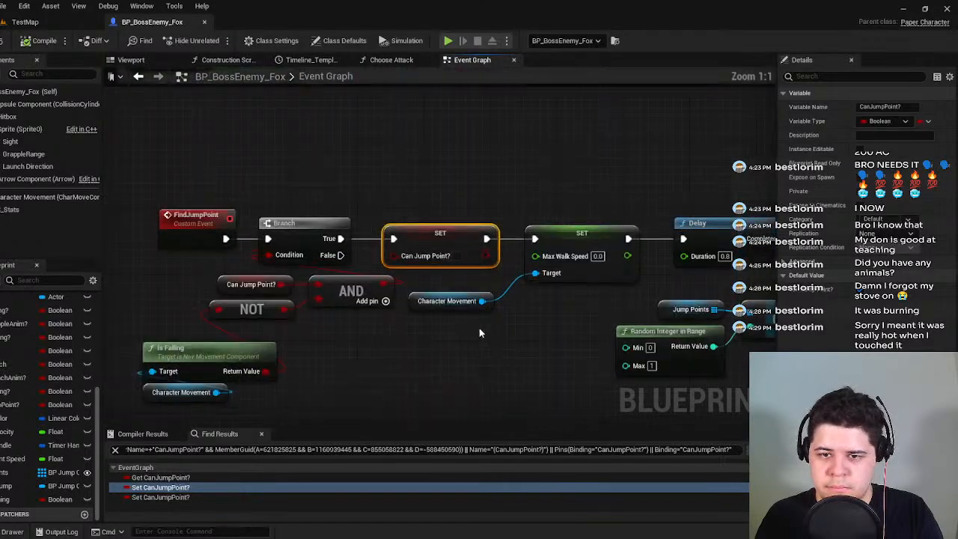
click(275, 404)
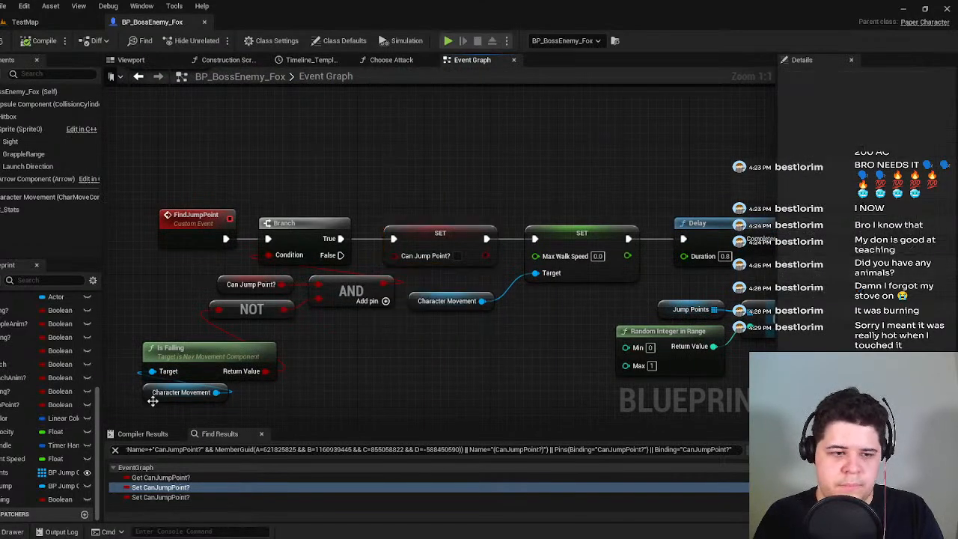
Find all references to the IsLaunching variable in the blueprint.
click(30, 499)
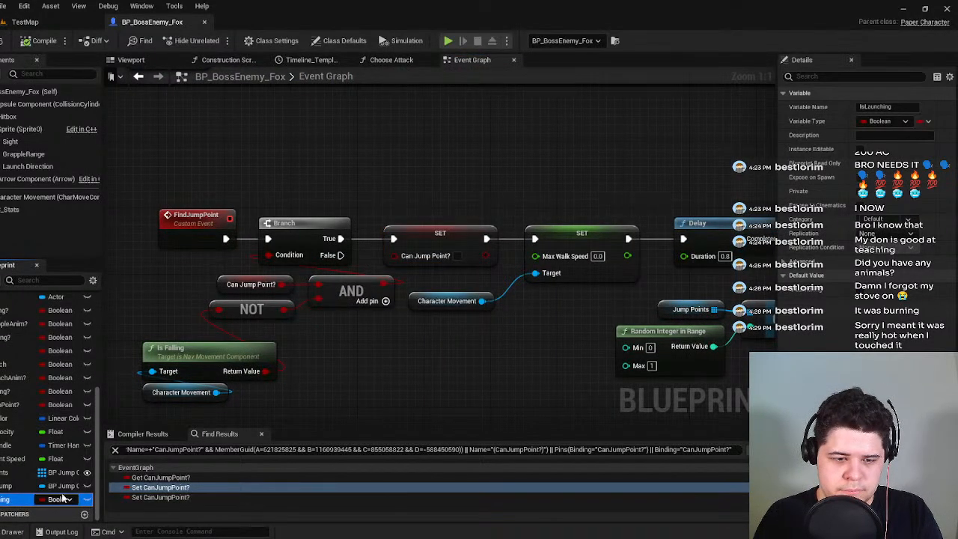
right_click(26, 501)
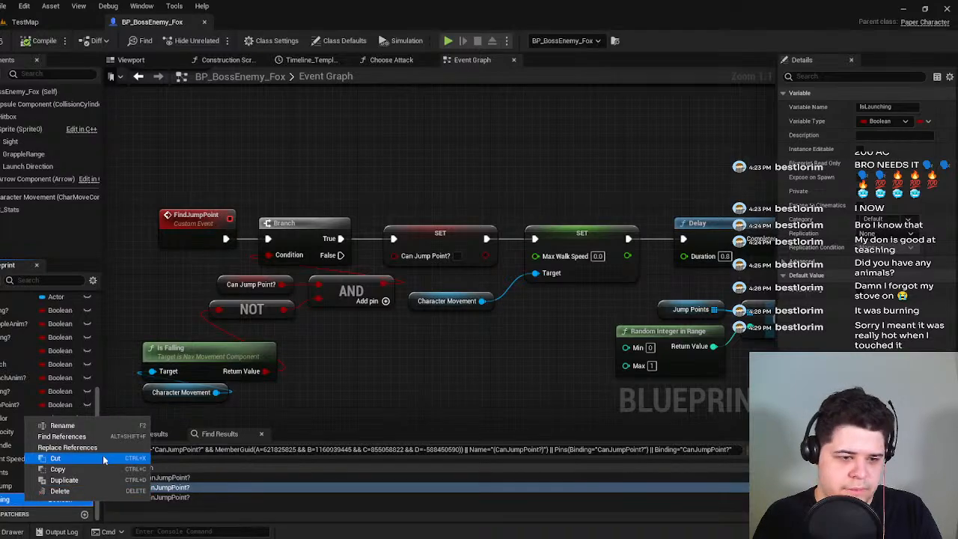
click(63, 436)
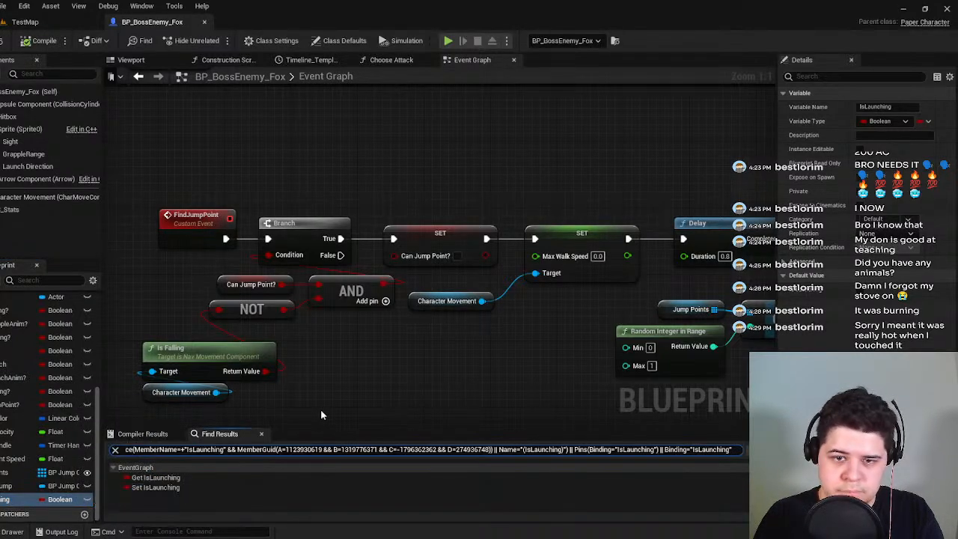
Go to the IsLaunching setter and examine the launch attack sequence from Initiate Launch through End Launch.
double_click(183, 486)
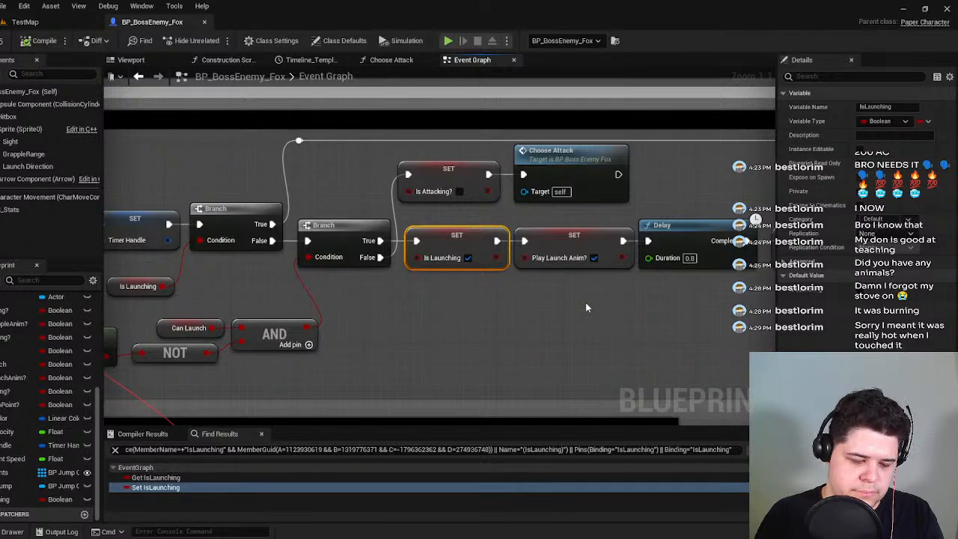
scroll(361, 297, down, 5)
right_drag(600, 296, 447, 188)
scroll(447, 188, up, 5)
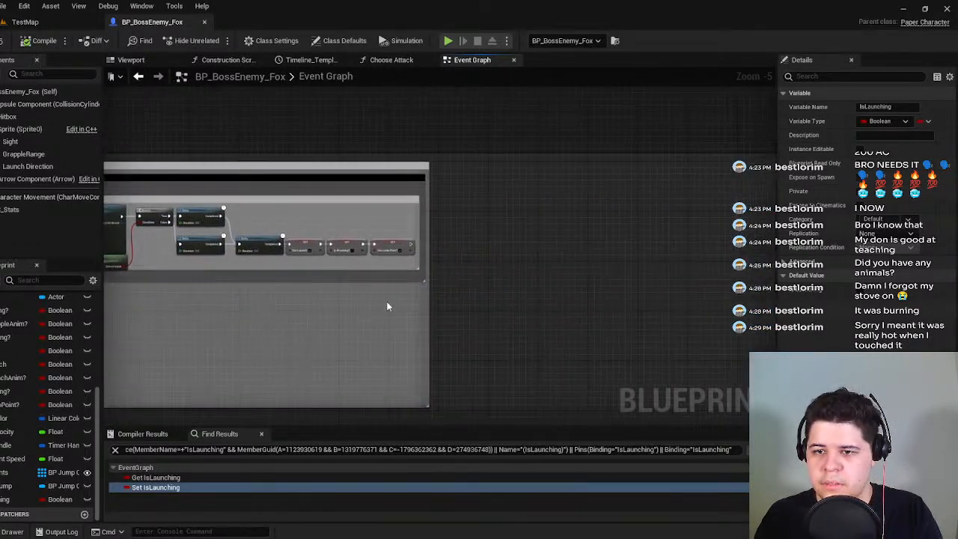
scroll(388, 221, down, 3)
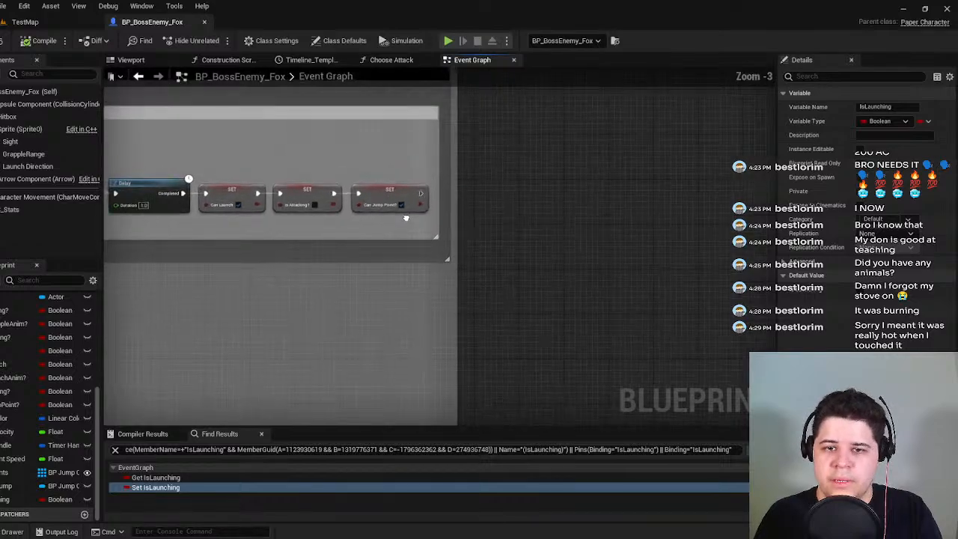
double_click(253, 487)
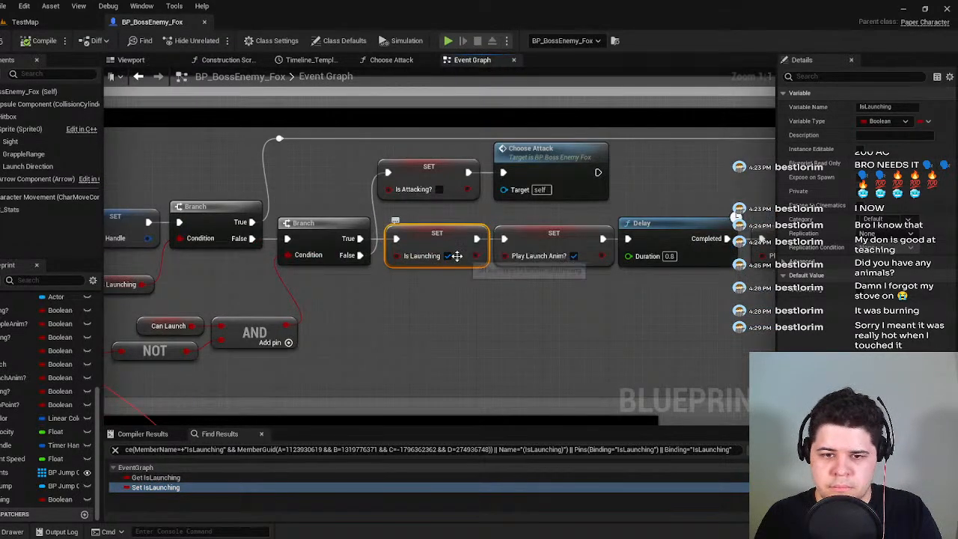
right_drag(461, 284, 528, 297)
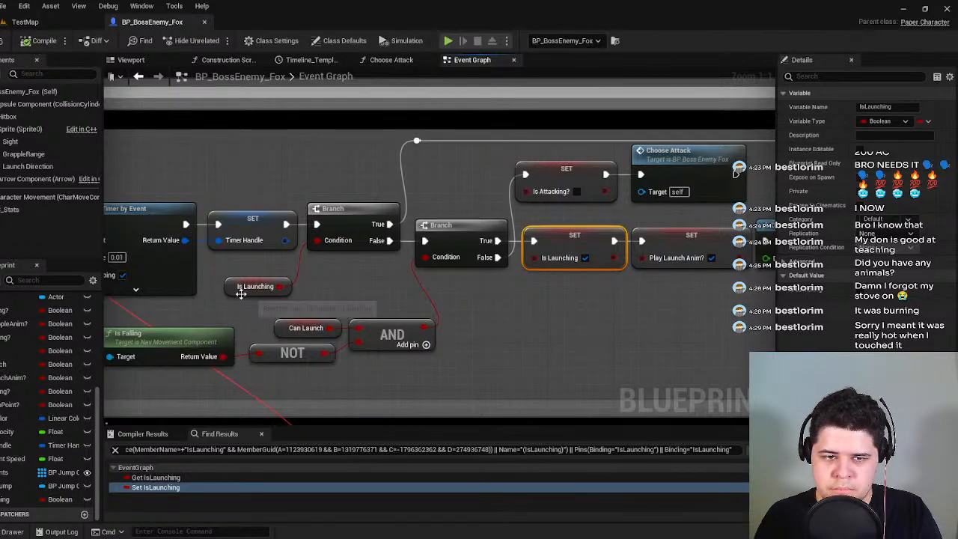
scroll(190, 310, down, 5)
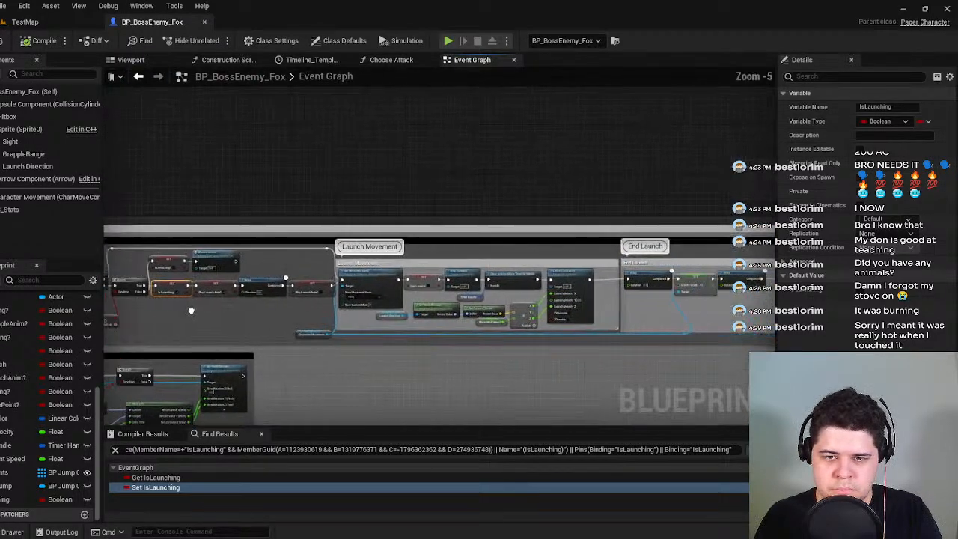
scroll(191, 310, down, 2)
right_drag(428, 307, 595, 307)
scroll(302, 301, up, 4)
right_drag(302, 300, 554, 282)
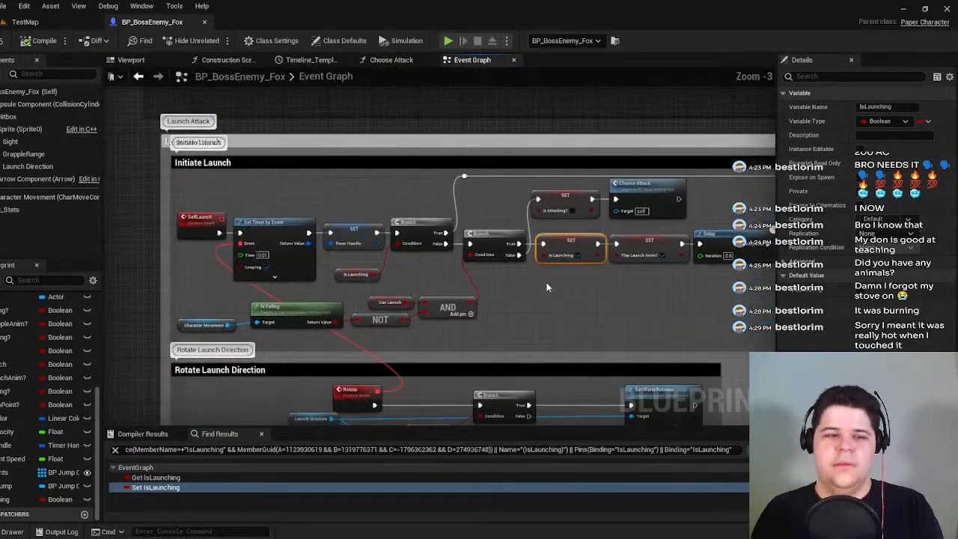
Find all references to CanJumpPoint? and go to its setter at the end of the launch sequence.
click(40, 499)
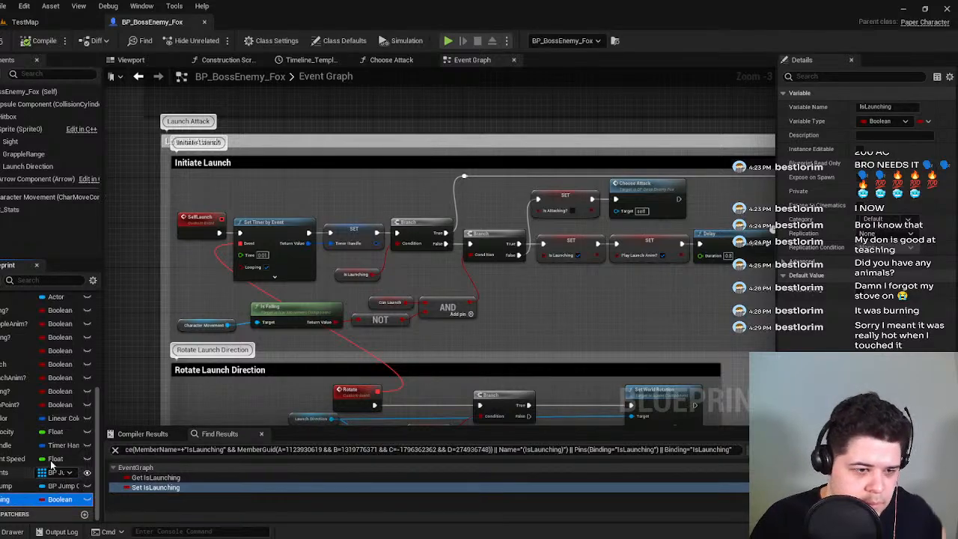
click(20, 405)
right_click(20, 405)
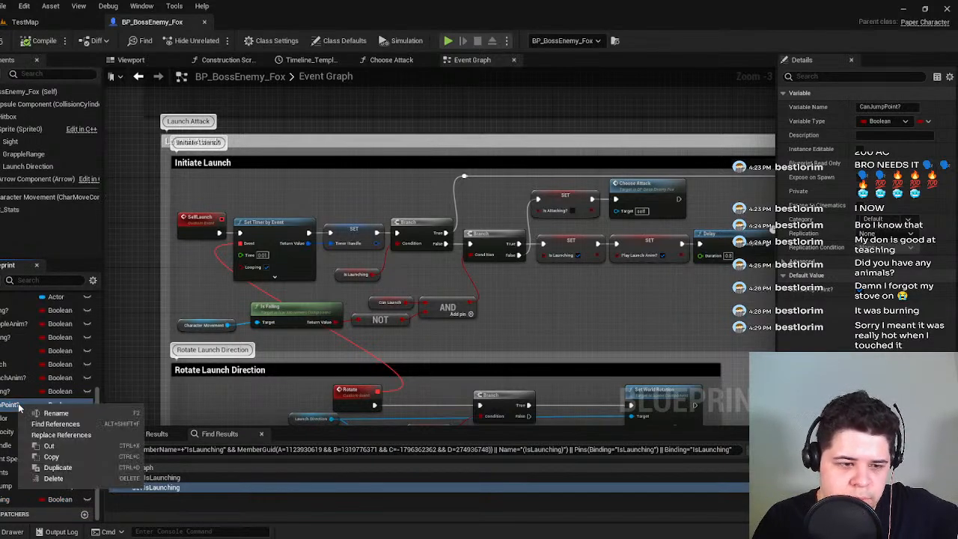
click(58, 424)
double_click(172, 488)
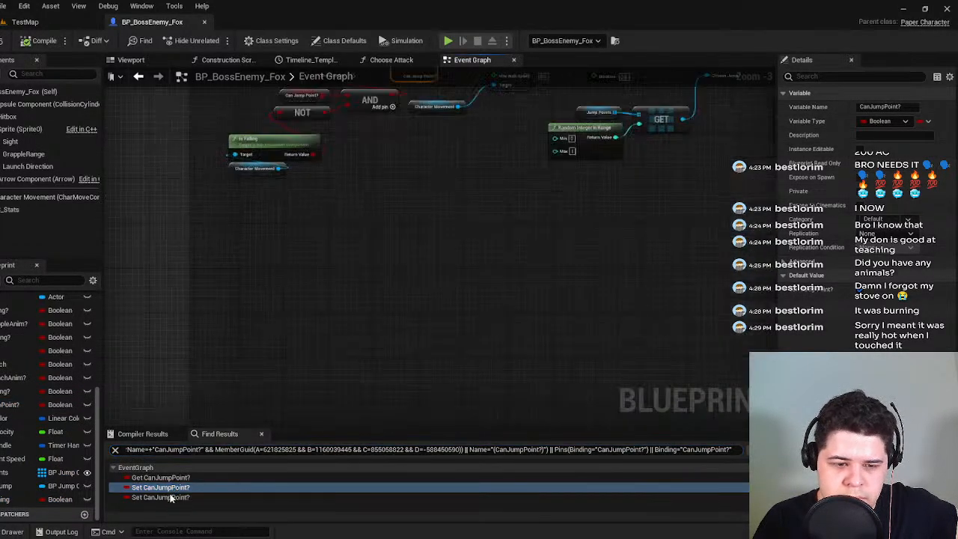
double_click(172, 497)
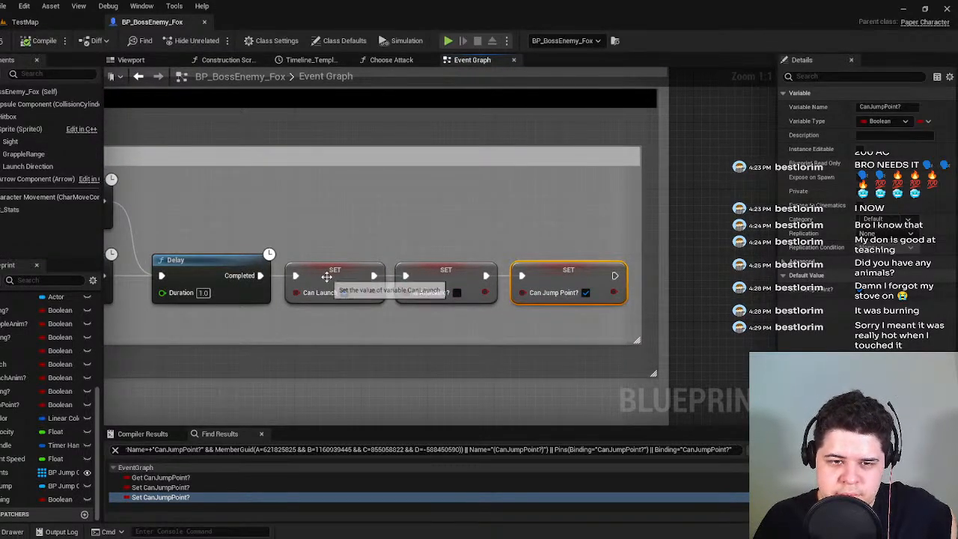
drag(509, 356, 511, 350)
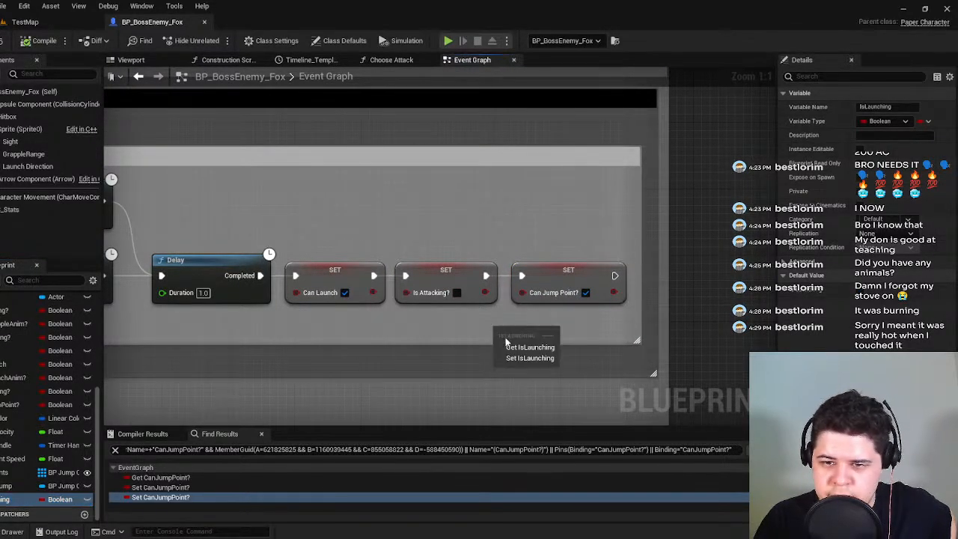
click(517, 345)
right_drag(516, 349, 357, 348)
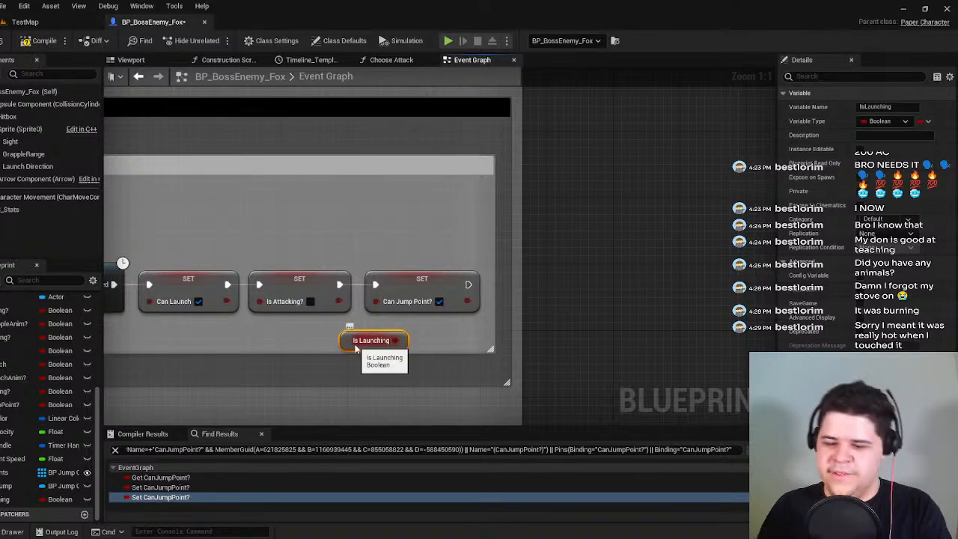
key(Delete)
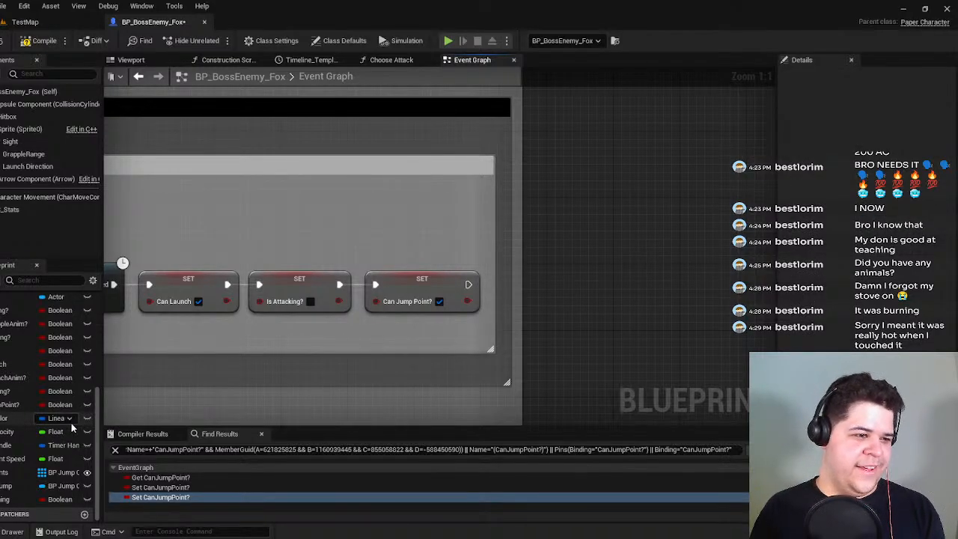
Add an IsLaunching setter with its value unchecked below the end-of-launch setters and find all references to the variable.
drag(45, 499, 299, 362)
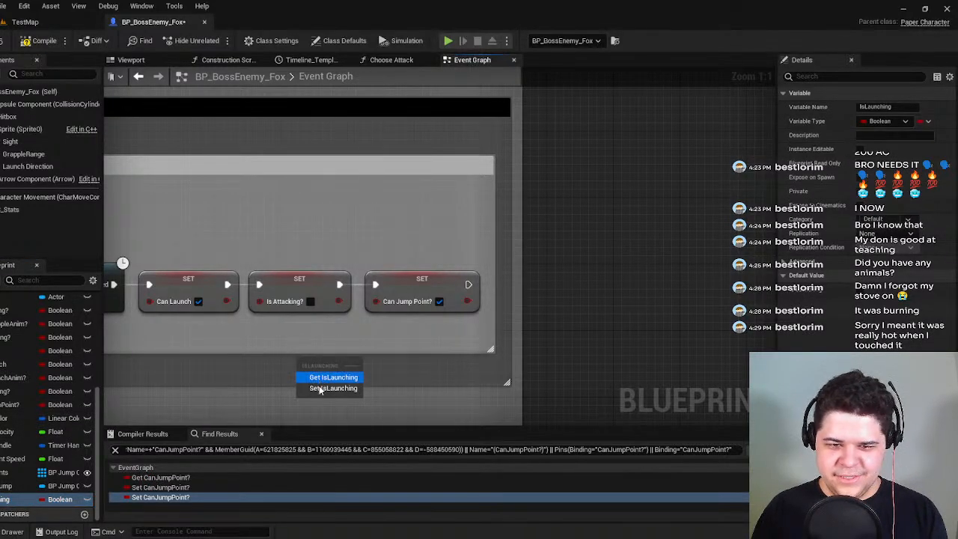
click(320, 387)
click(187, 487)
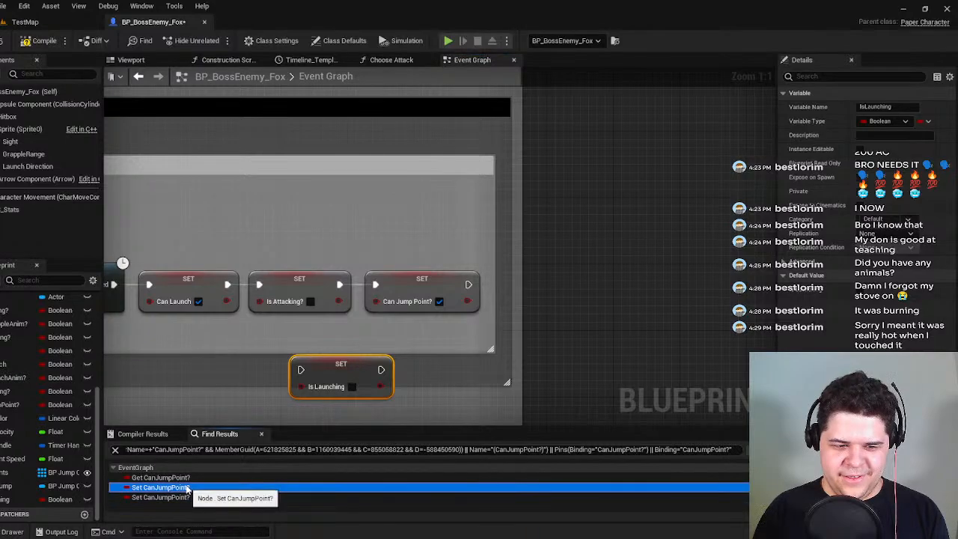
double_click(187, 487)
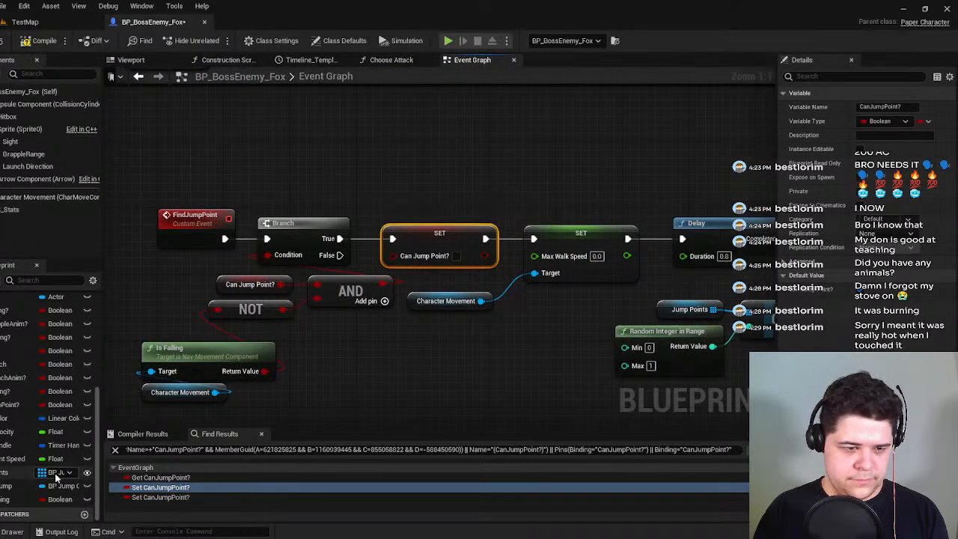
right_click(47, 499)
click(47, 441)
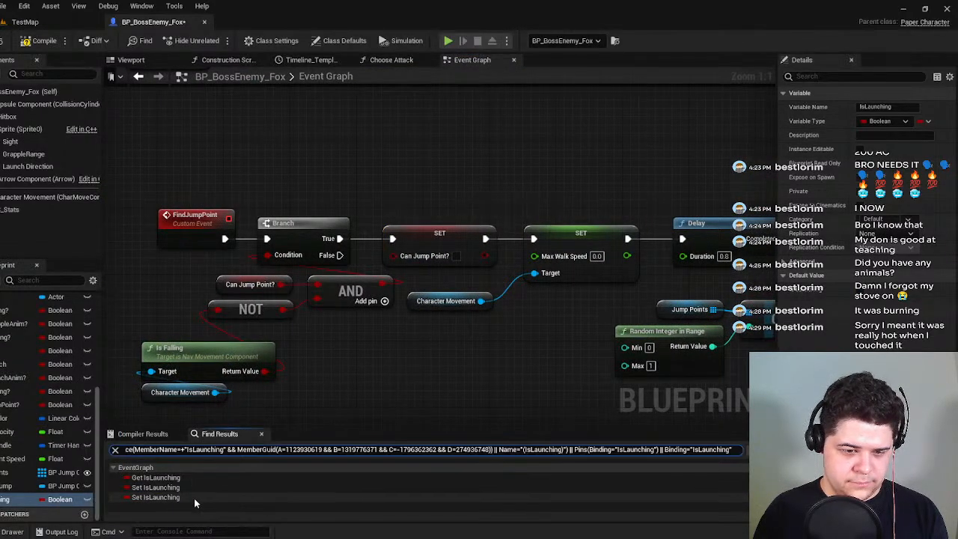
double_click(161, 487)
double_click(166, 498)
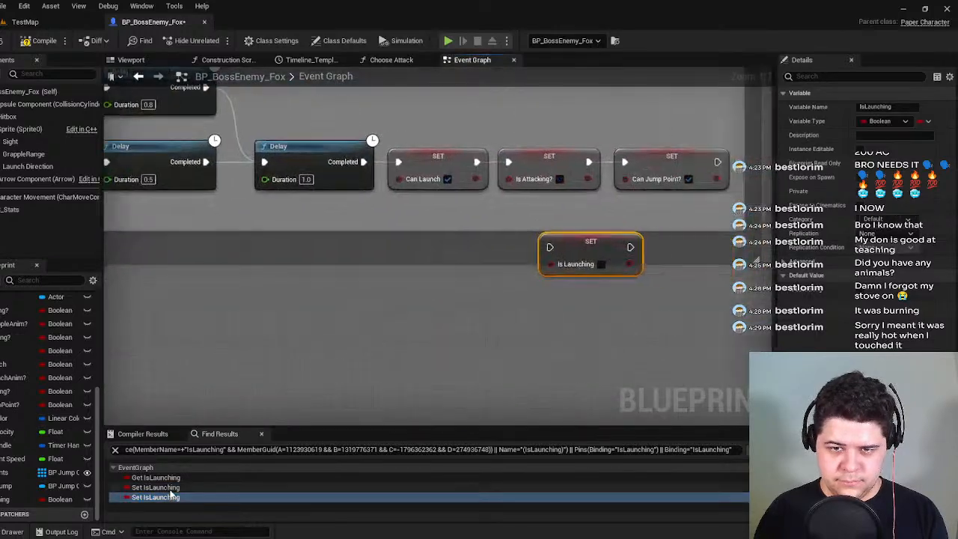
Connect the new IsLaunching setter after the CanJumpPoint? setter and widen the surrounding comment boxes to enclose it.
drag(424, 237, 503, 249)
right_drag(405, 279, 391, 347)
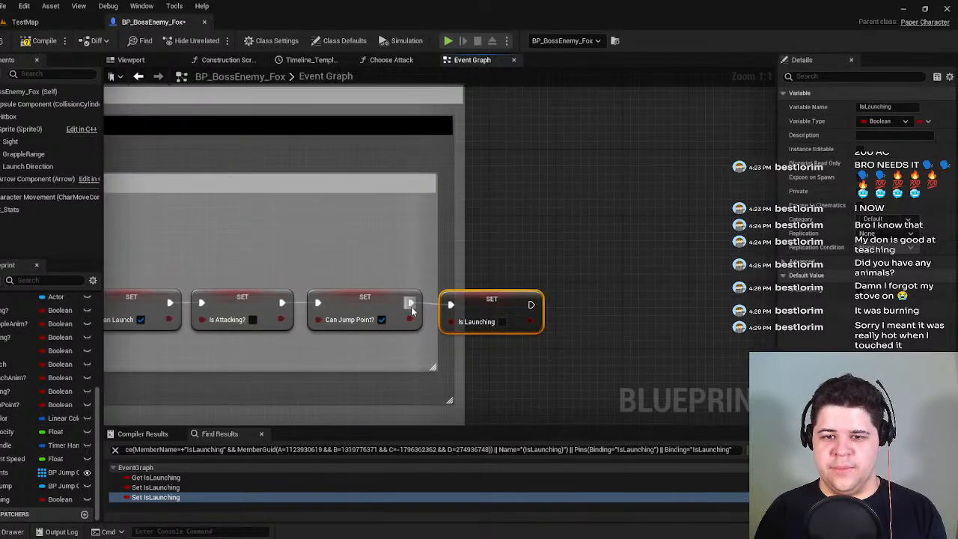
drag(467, 273, 608, 278)
drag(450, 280, 630, 289)
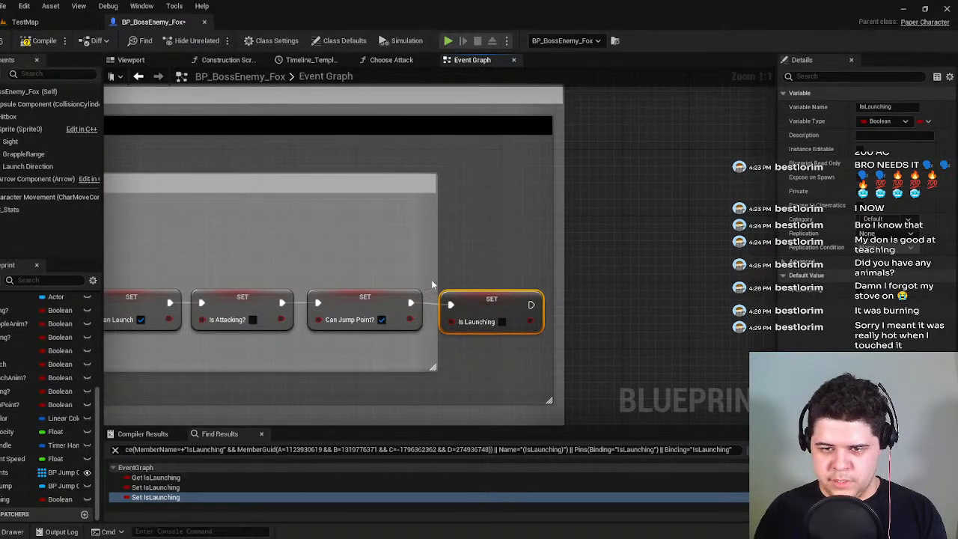
drag(499, 287, 613, 292)
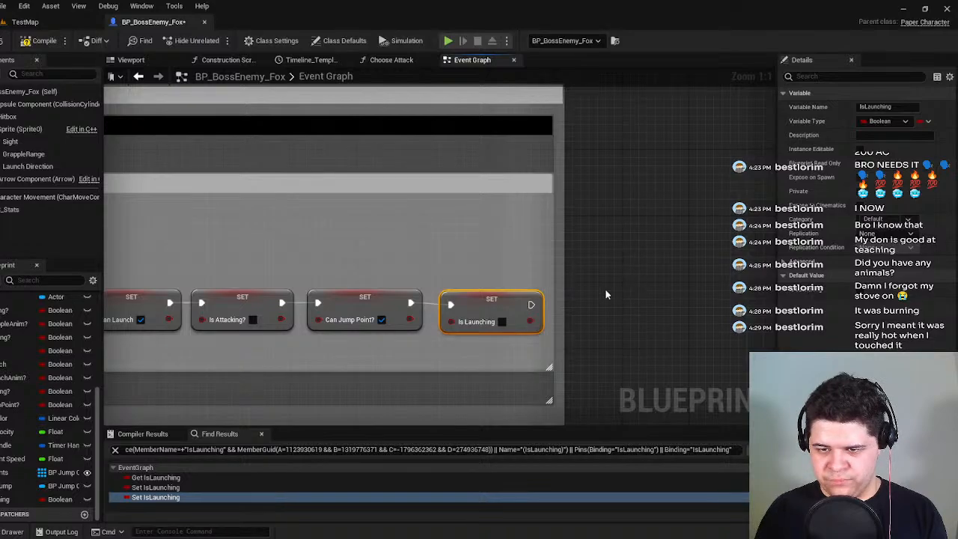
drag(554, 246, 534, 244)
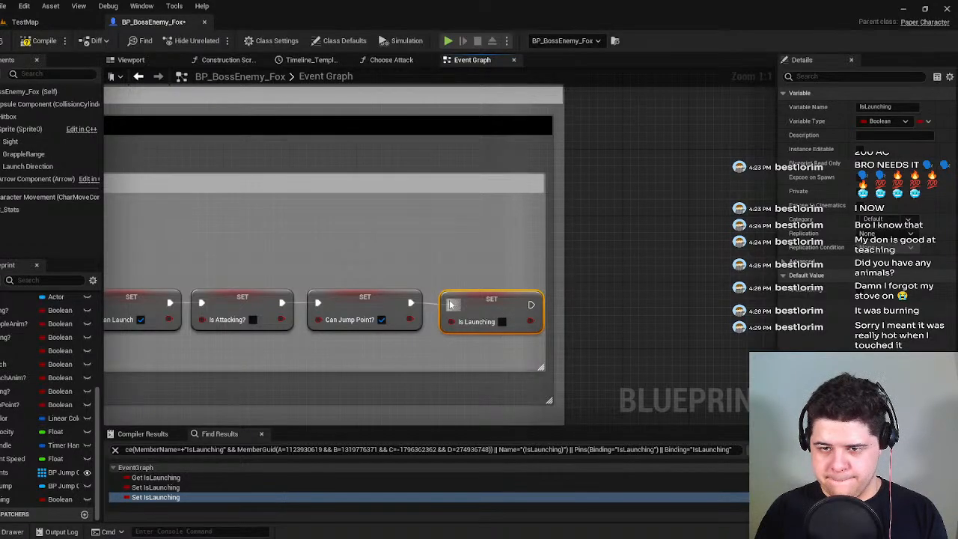
Straighten the connection between the CanJumpPoint? and IsLaunching setters and nudge the IsLaunching node closer to its neighbour.
right_click(409, 303)
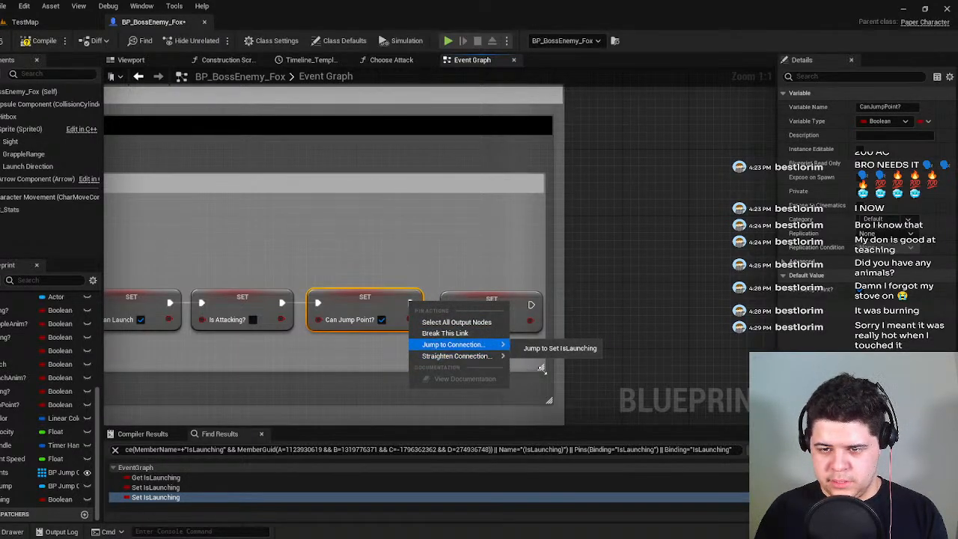
mouse_move(501, 361)
click(584, 370)
click(497, 303)
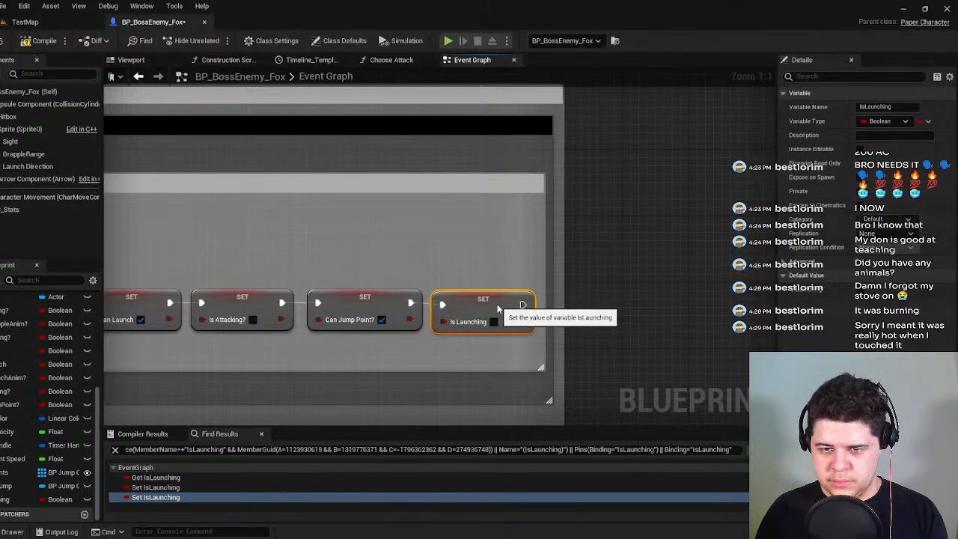
right_click(410, 303)
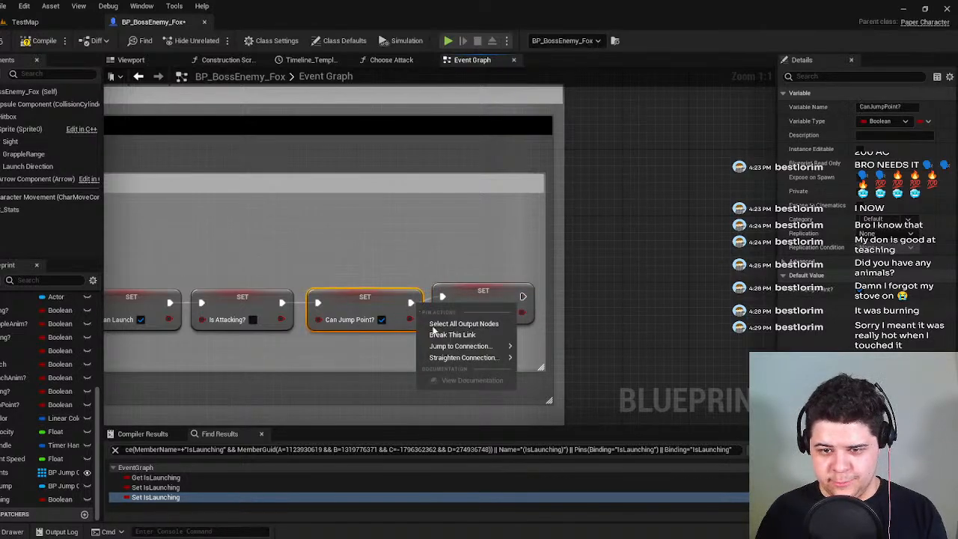
mouse_move(466, 359)
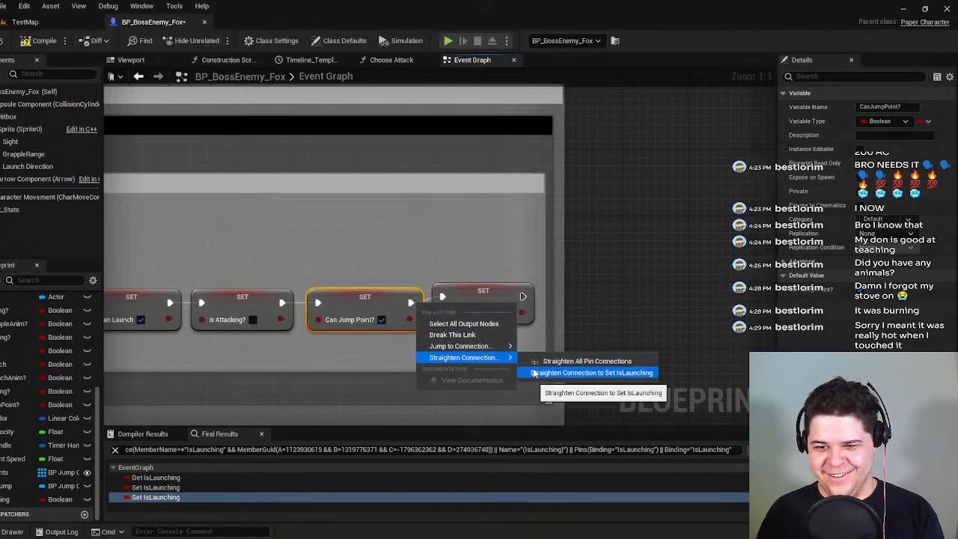
click(572, 372)
click(467, 297)
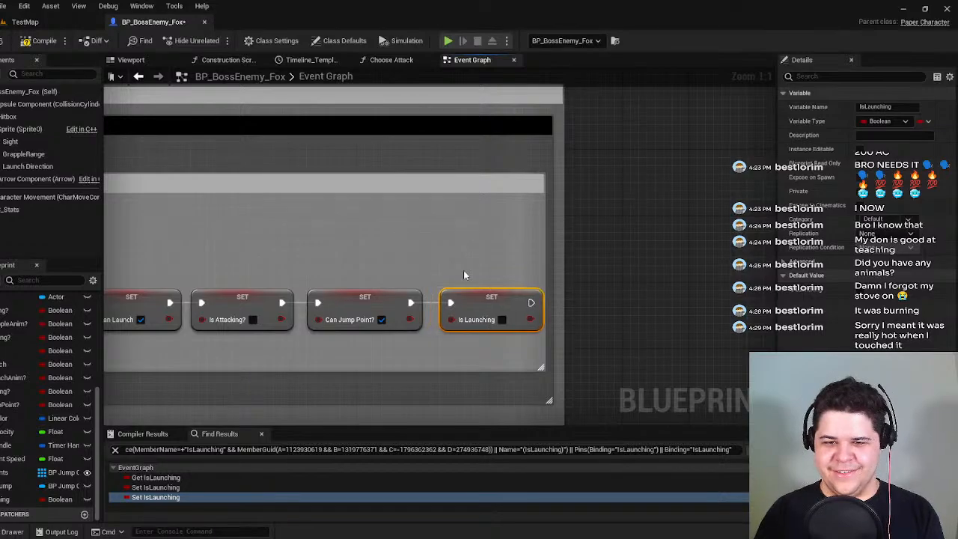
click(612, 273)
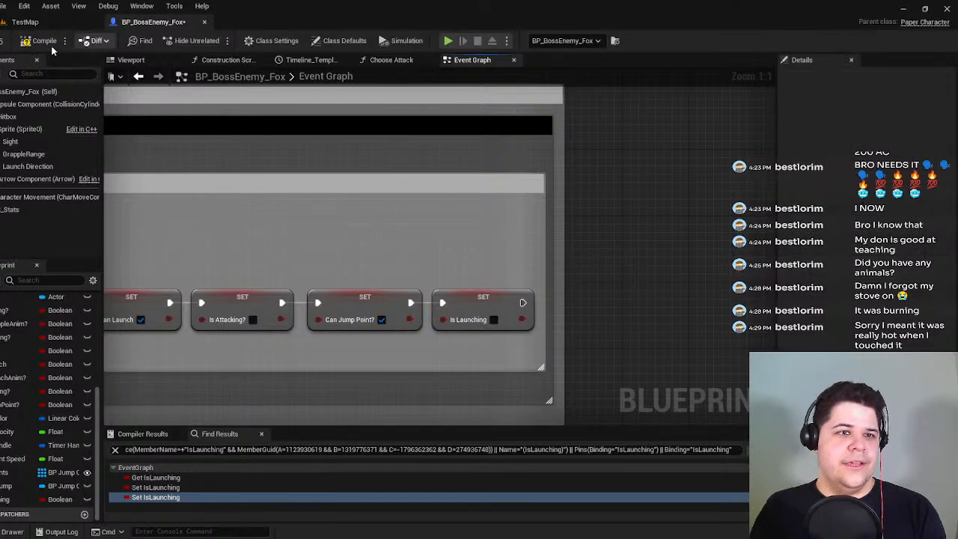
Compile the fox boss blueprint and save TestMap.
click(39, 42)
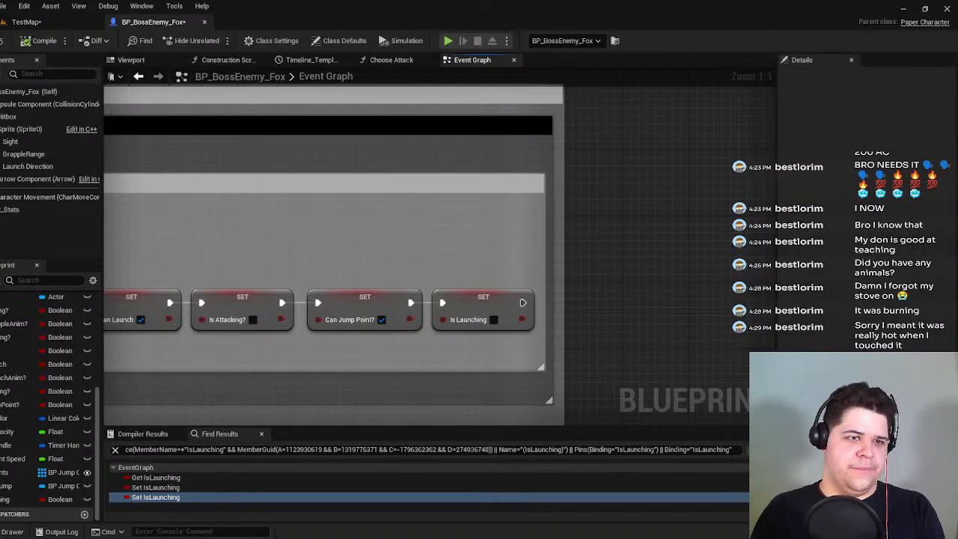
click(22, 21)
click(5, 39)
Play-test TestMap, moving and jumping around the fox boss to check its repeated launch and jump-point attacks, and end the session.
click(191, 41)
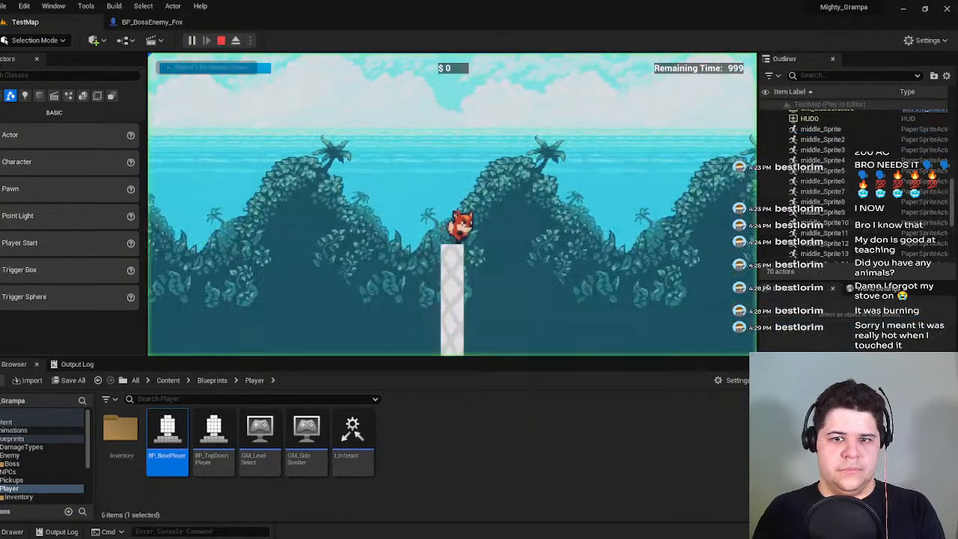
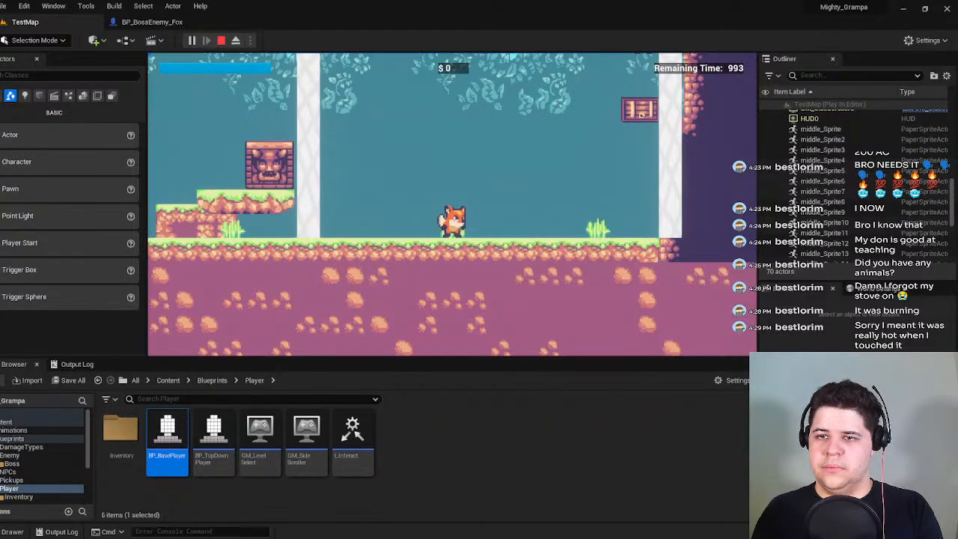
key(d)
key(space)
key(a)
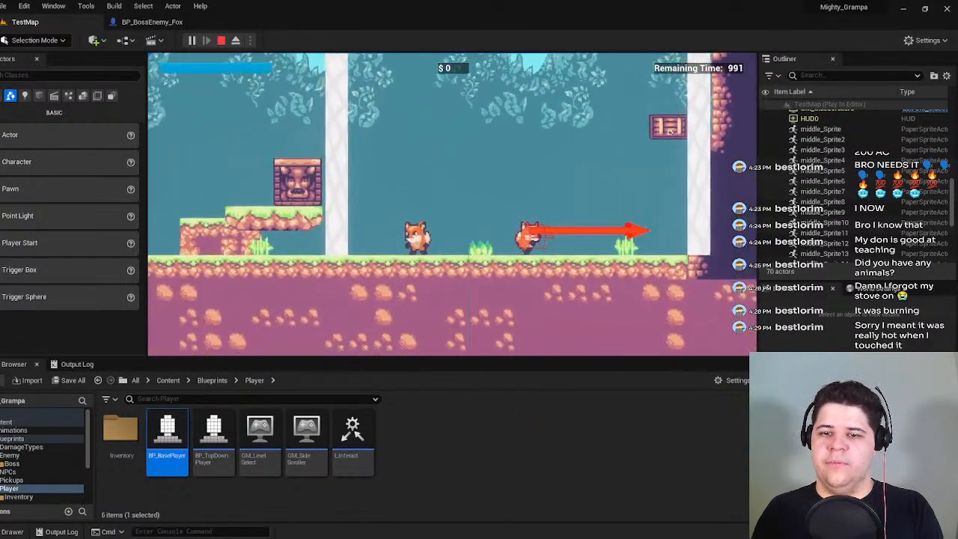
key(d)
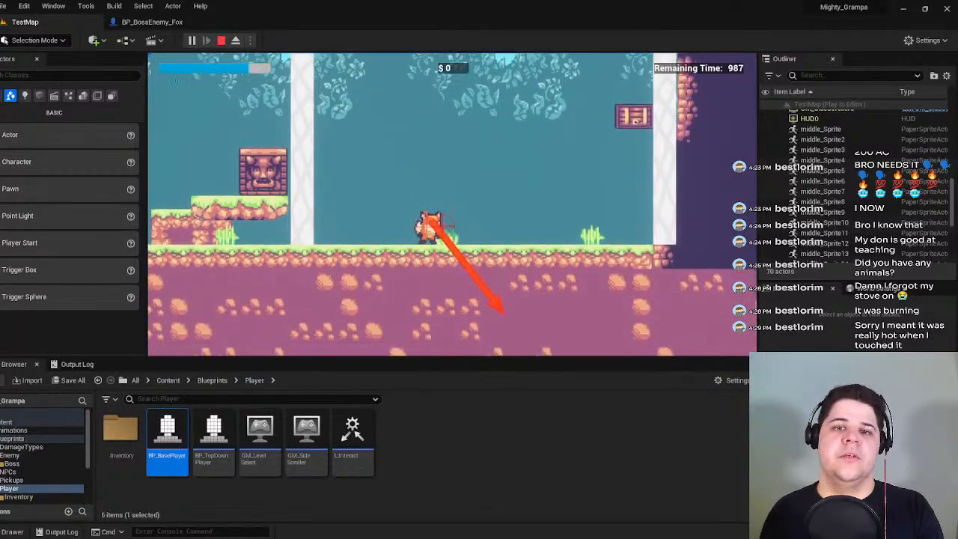
key(d)
key(space)
key(a)
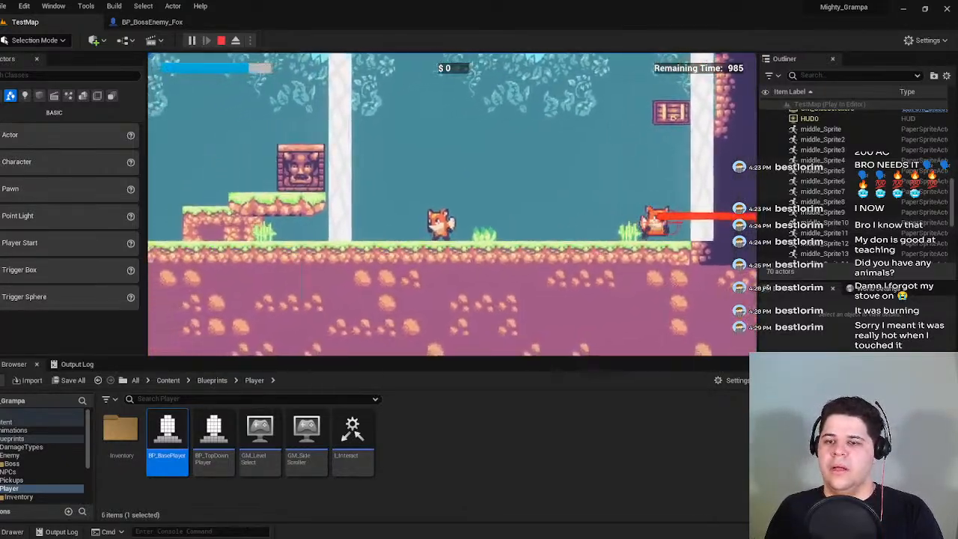
key(d)
key(space)
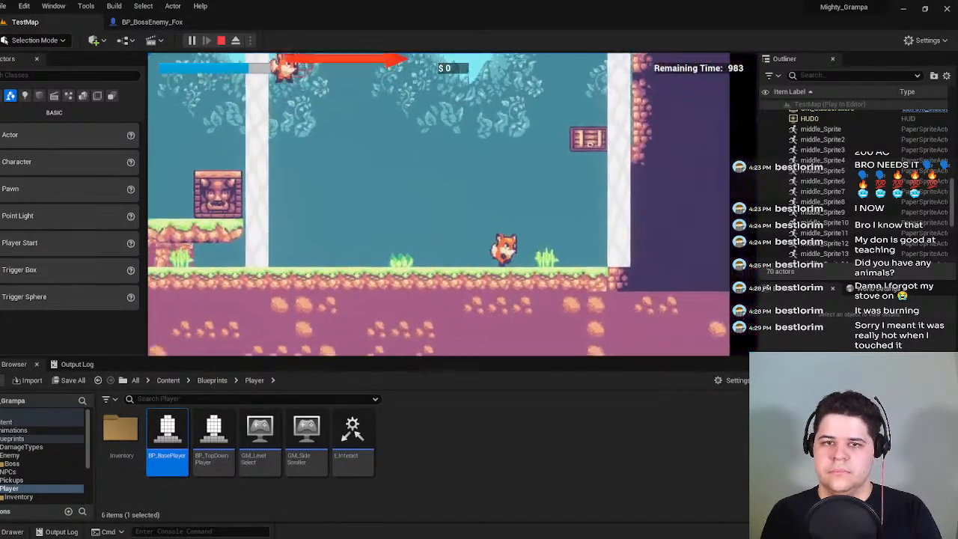
key(a)
key(space)
key(d)
key(a)
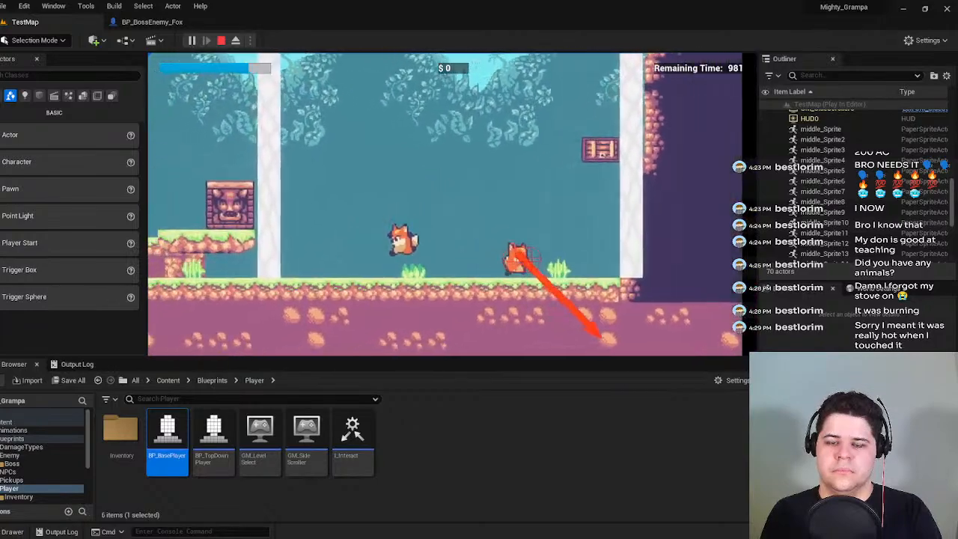
key(d)
key(d)
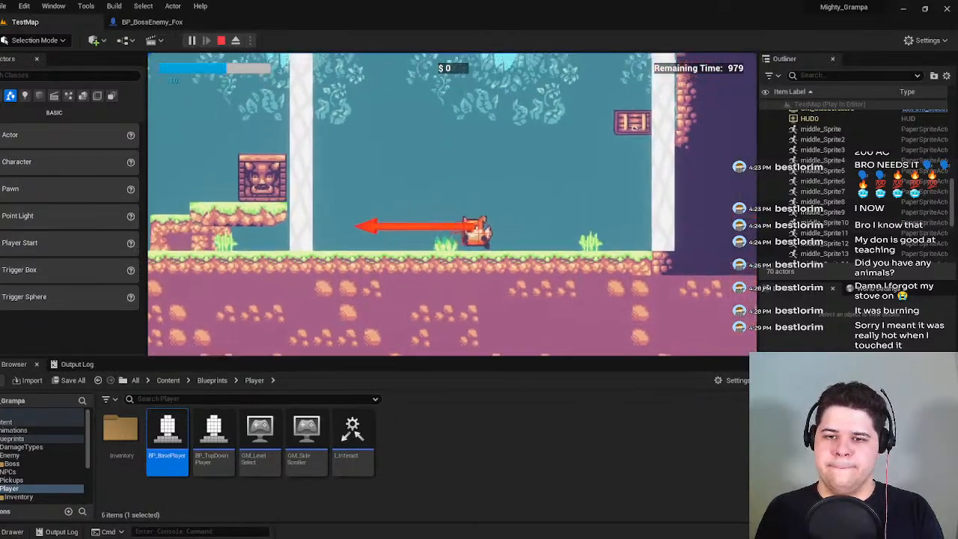
key(a)
key(space)
key(d)
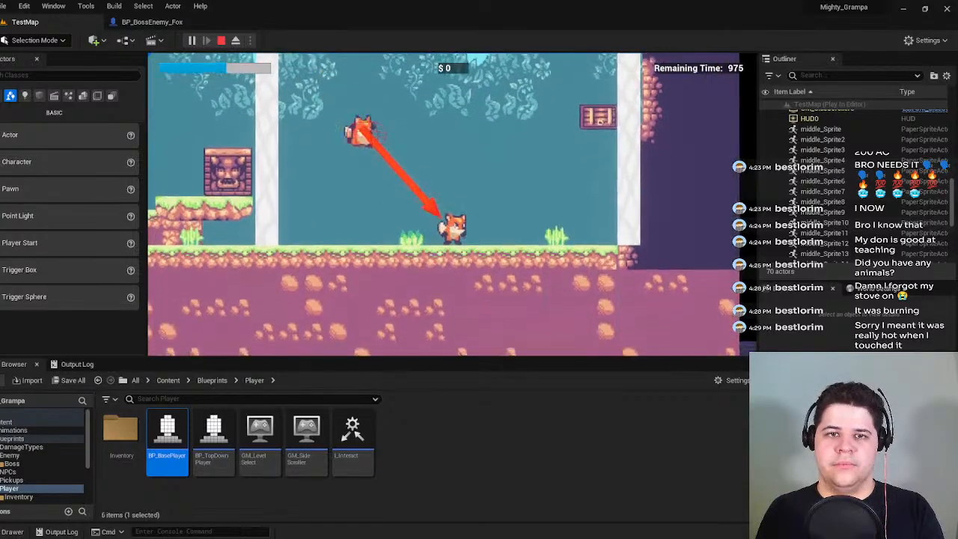
key(a)
key(Escape)
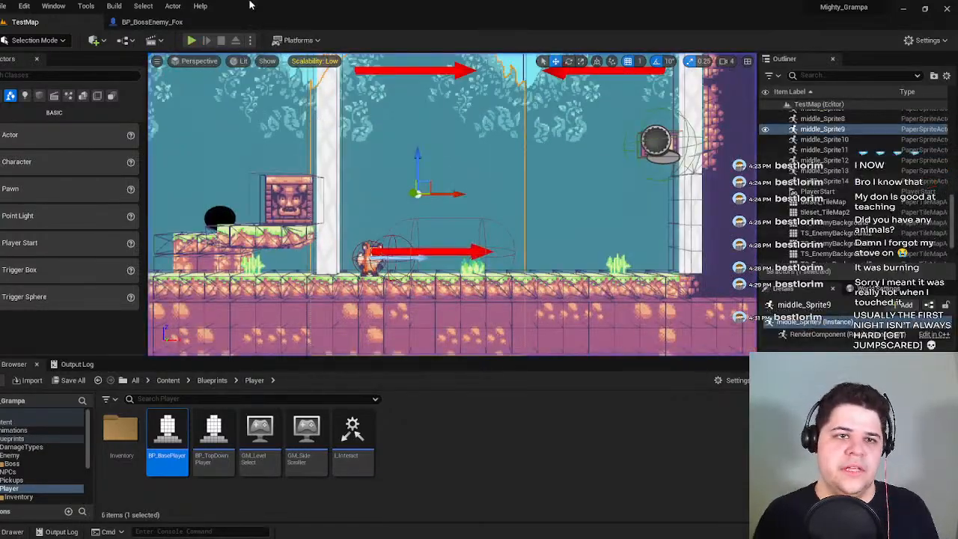
Trace the fox boss blueprint's jump logic around the Timeline, from Set Actor Location back to the FindJumpPoint event.
click(152, 22)
scroll(329, 226, down, 5)
right_drag(329, 227, 591, 397)
right_drag(168, 296, 462, 310)
scroll(458, 309, up, 5)
right_drag(522, 299, 235, 313)
right_drag(547, 335, 246, 329)
right_drag(567, 314, 361, 330)
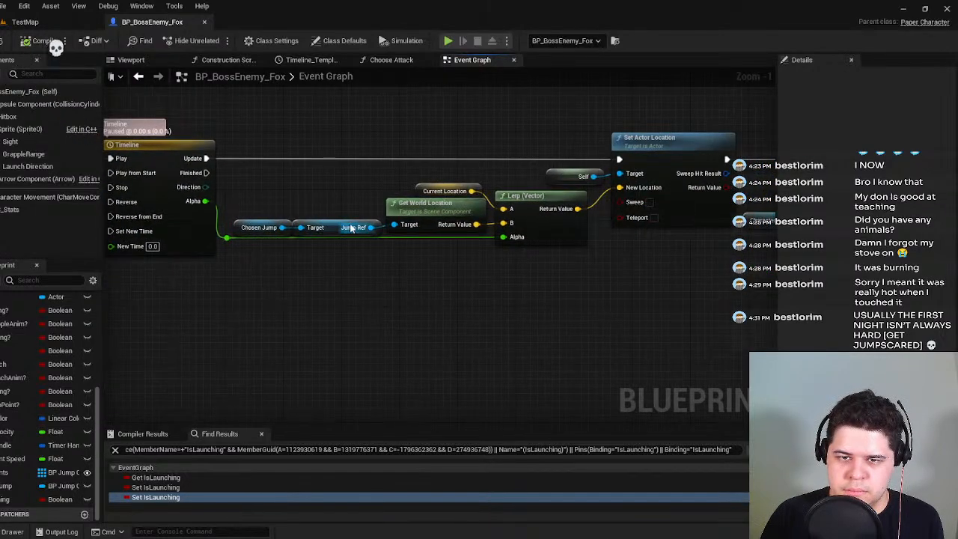
right_drag(293, 291, 524, 292)
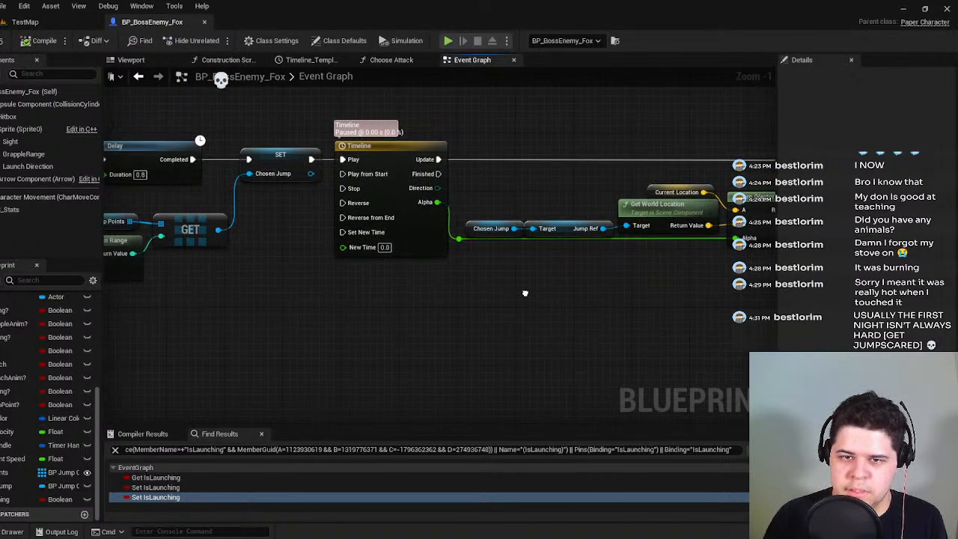
right_drag(462, 290, 561, 291)
click(470, 152)
right_drag(363, 230, 653, 267)
scroll(517, 272, down, 1)
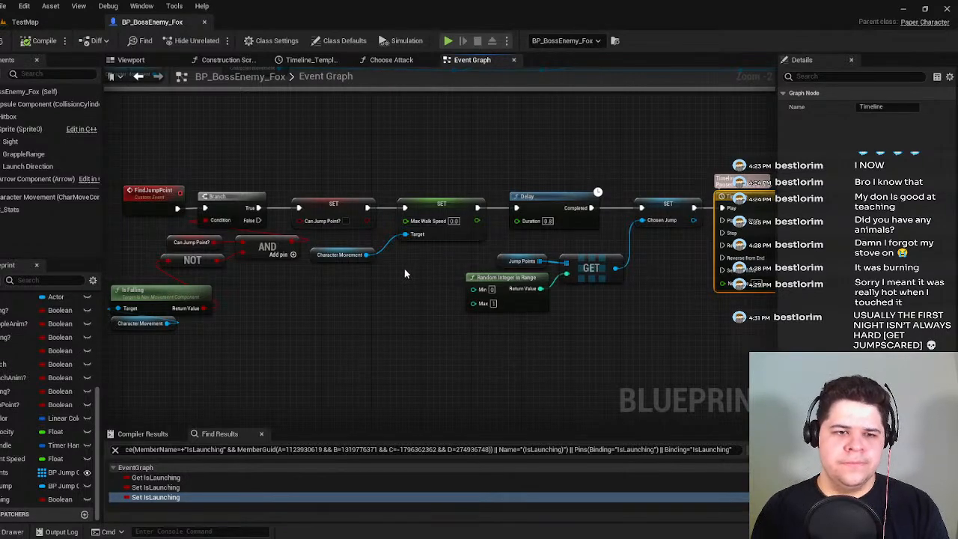
Review the FindJumpPoint event's Branch, its Can Jump Point? and Is Falling conditions, and the Can Jump Point? setter.
right_drag(404, 269, 531, 292)
scroll(387, 293, up, 2)
right_drag(275, 233, 274, 200)
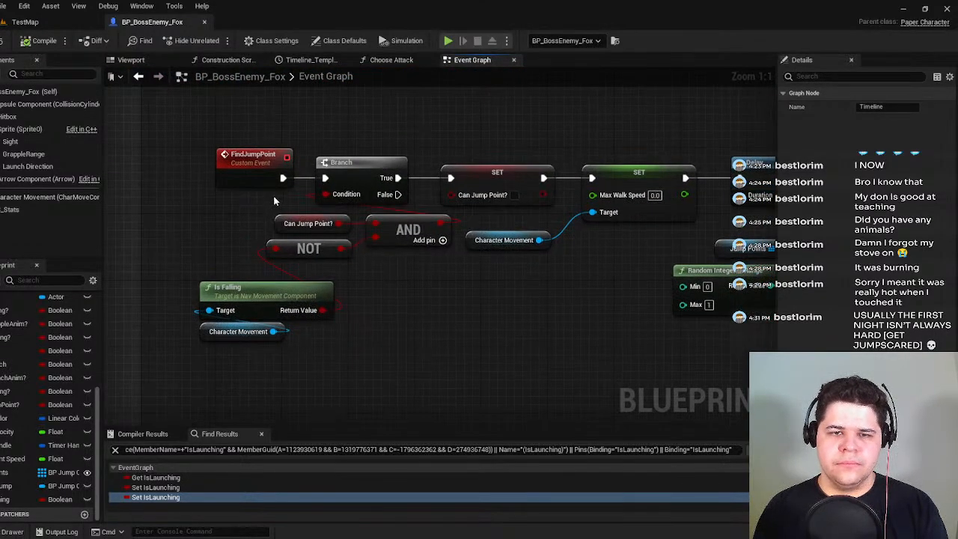
click(348, 169)
click(258, 153)
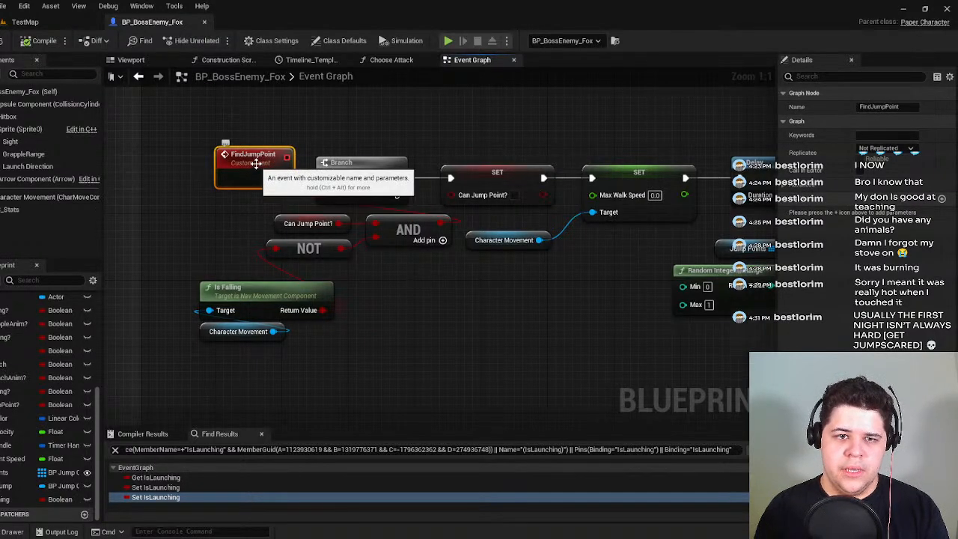
click(364, 161)
right_drag(347, 187, 290, 198)
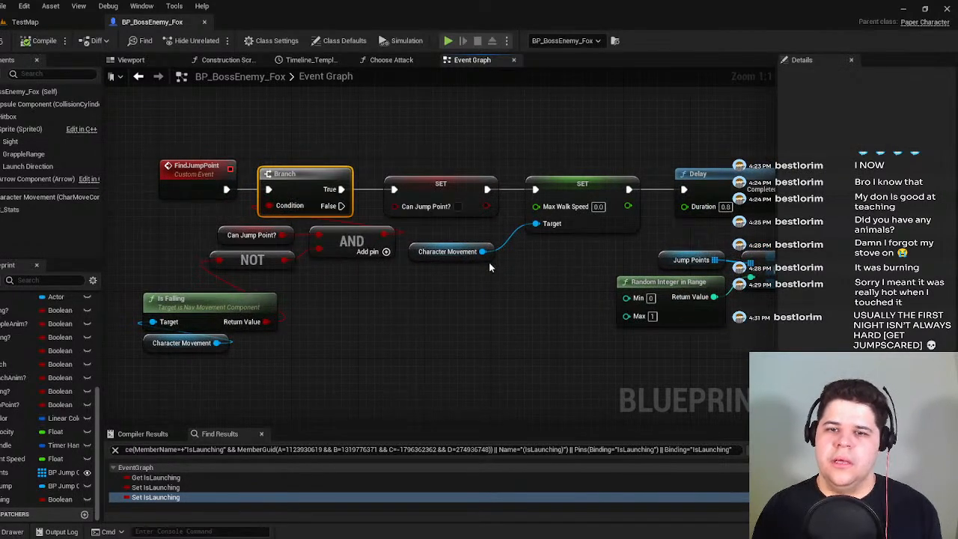
click(260, 238)
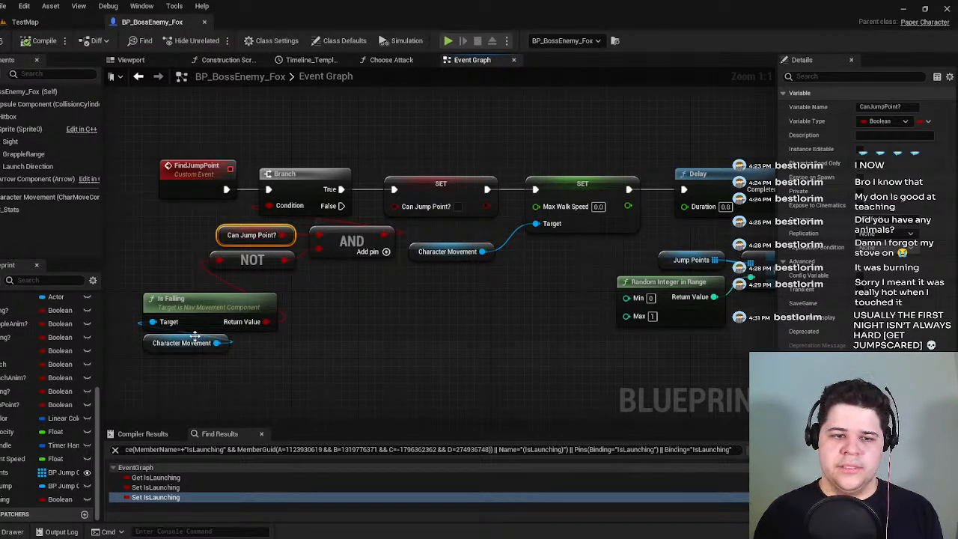
click(329, 198)
click(451, 202)
right_drag(445, 269, 320, 297)
right_drag(332, 219, 365, 254)
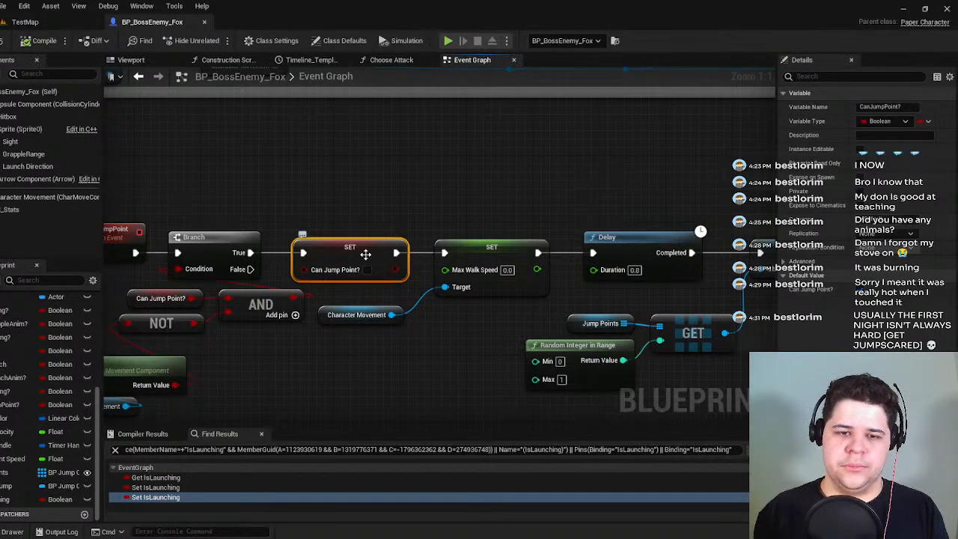
Review the Max Walk Speed setter, the Delay, and the random Jump Points selection that feeds the Chosen Jump setter.
click(479, 271)
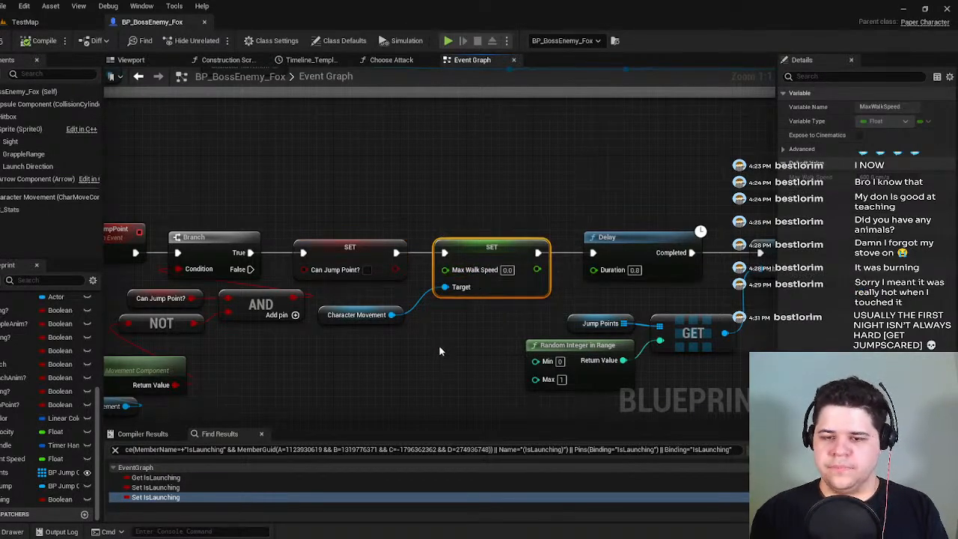
right_drag(439, 344, 371, 318)
click(490, 262)
right_drag(575, 300, 335, 287)
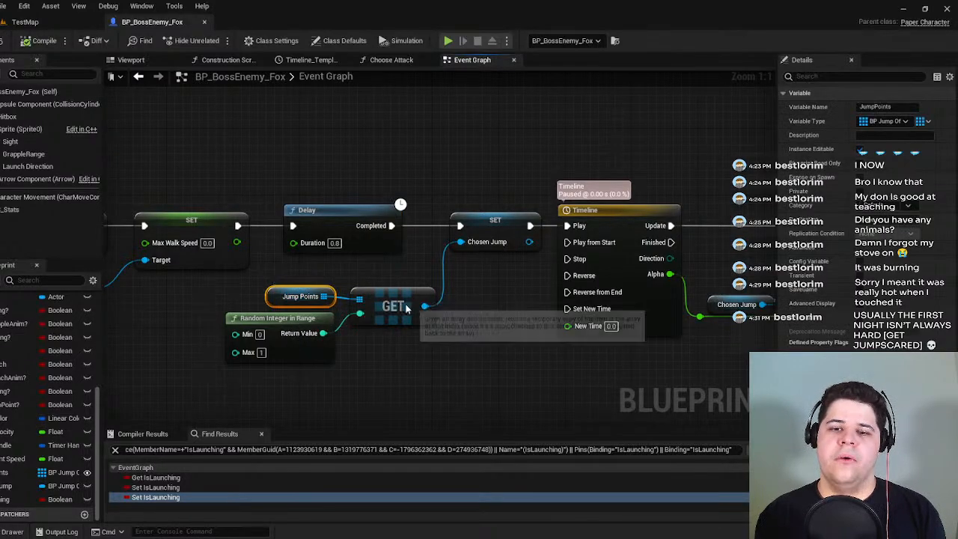
click(459, 232)
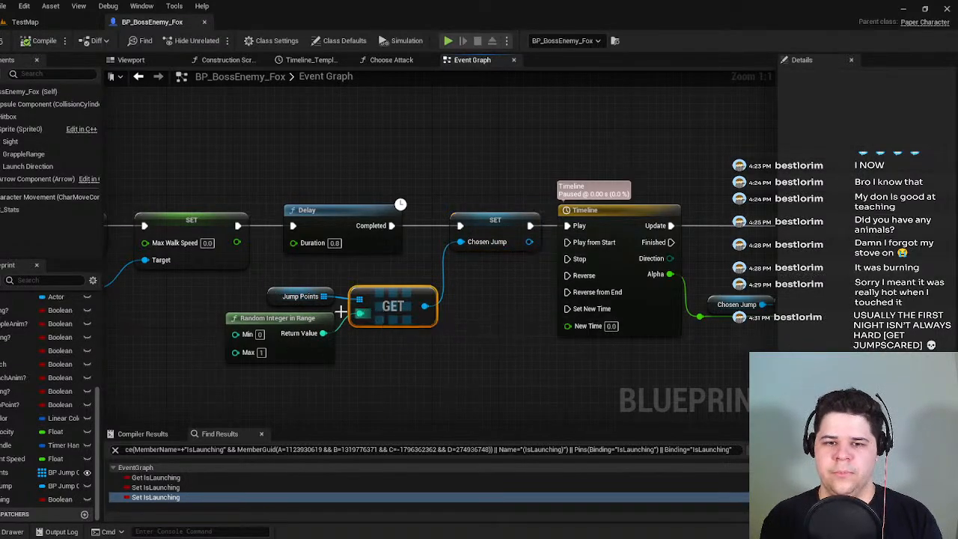
click(259, 334)
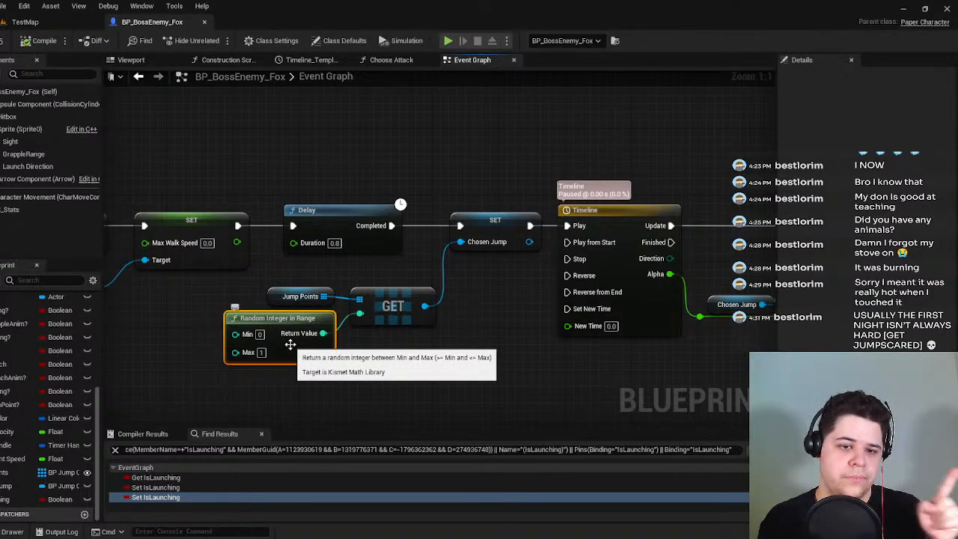
click(276, 296)
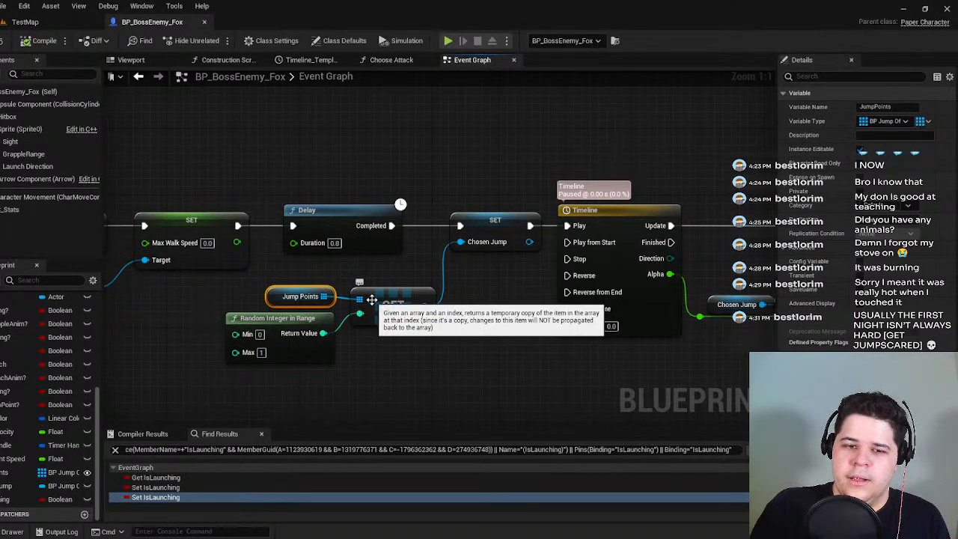
right_drag(480, 315, 254, 340)
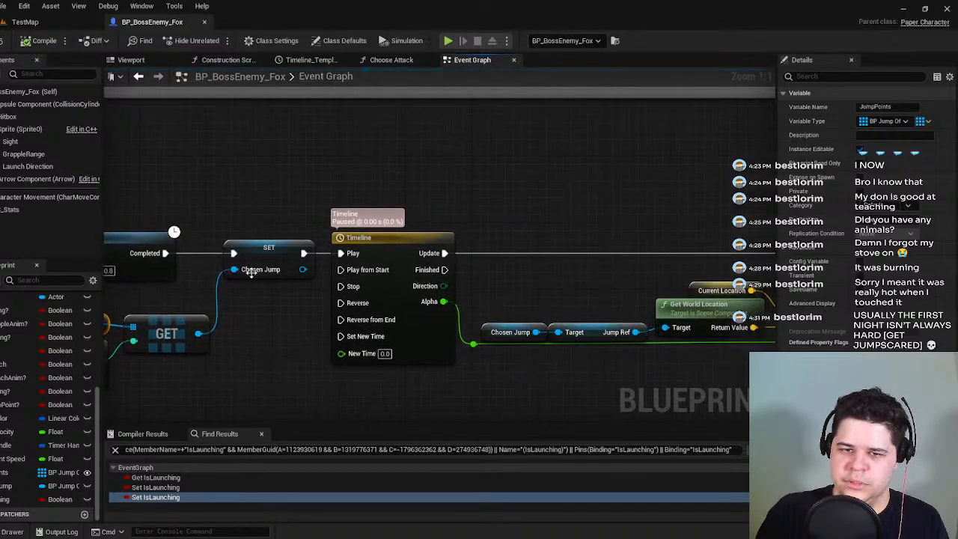
Examine how the Timeline's Alpha drives the Lerp between Current Location and the chosen jump point into Set Actor Location.
click(413, 241)
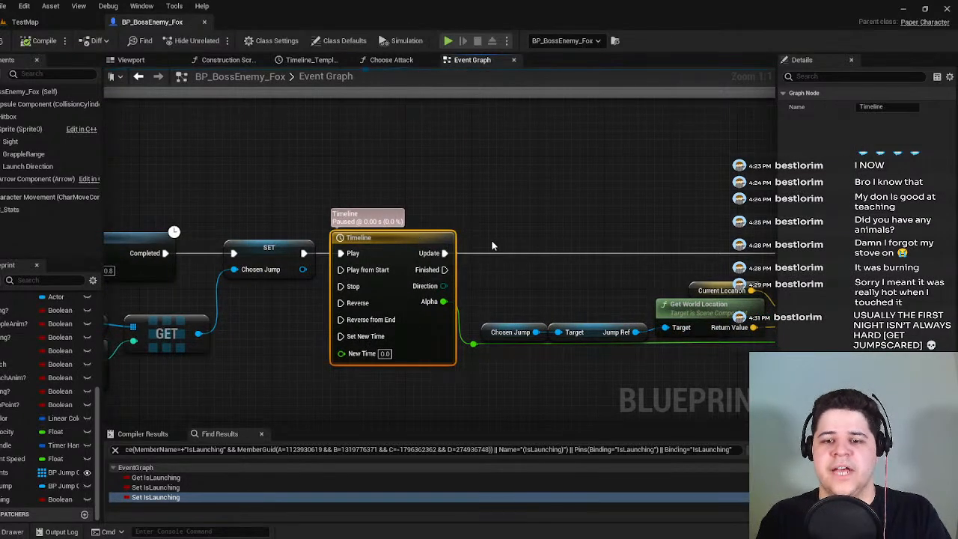
right_drag(486, 261, 424, 249)
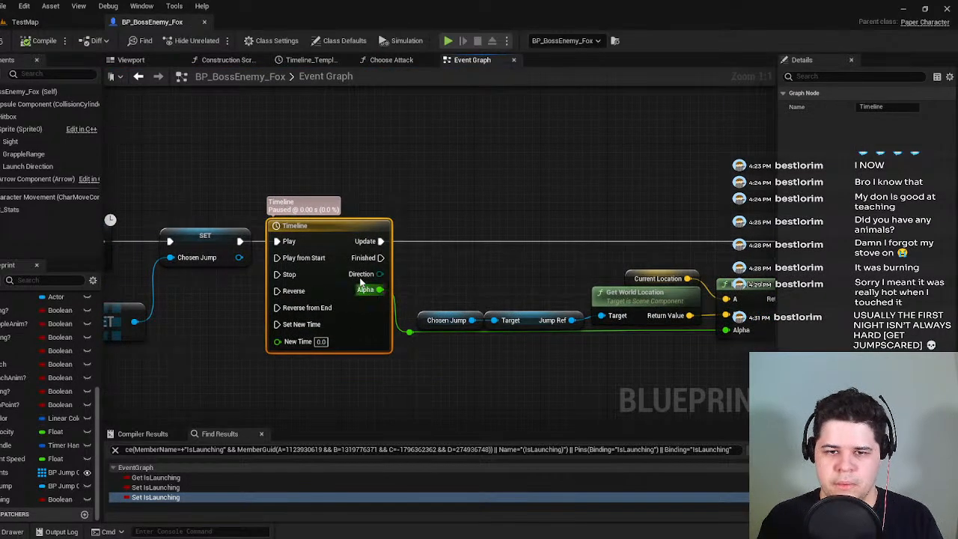
right_drag(438, 271, 289, 291)
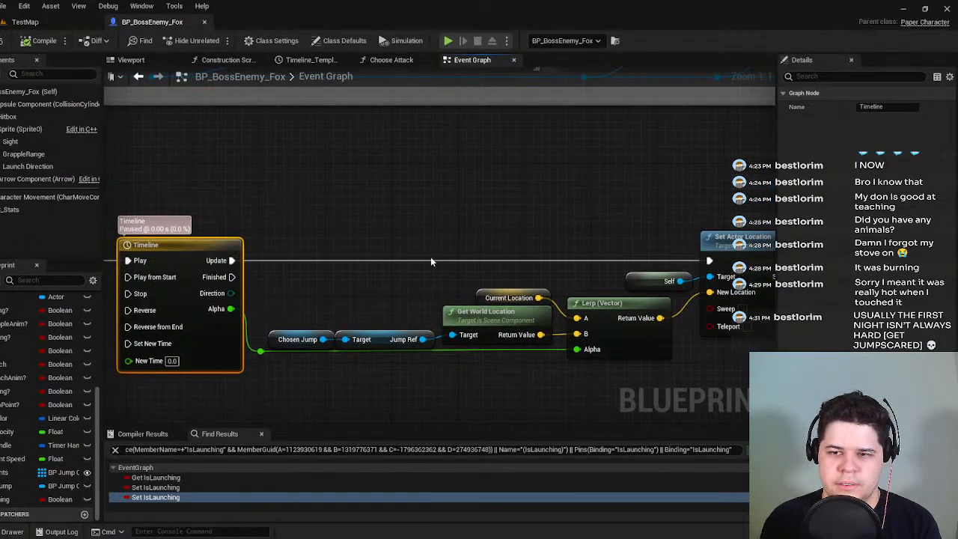
right_drag(519, 264, 498, 269)
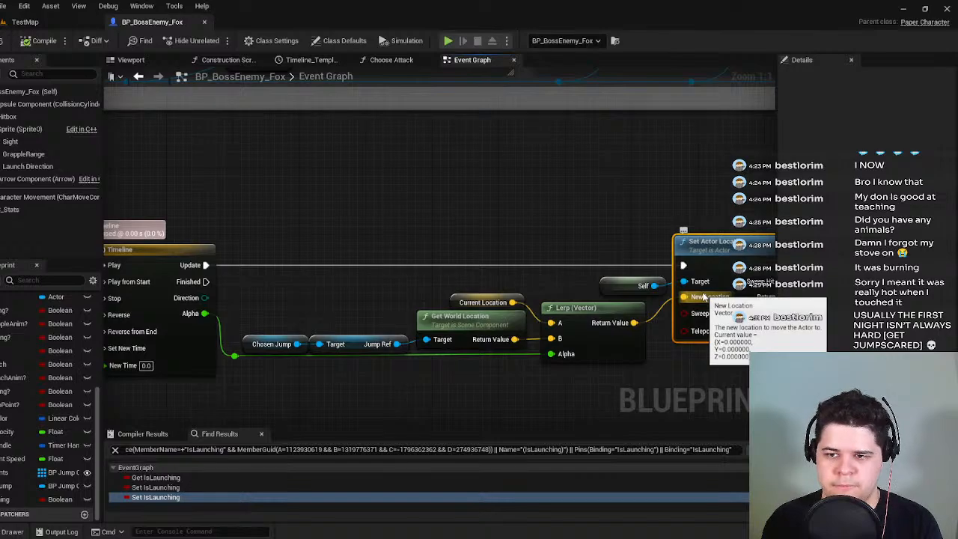
click(458, 302)
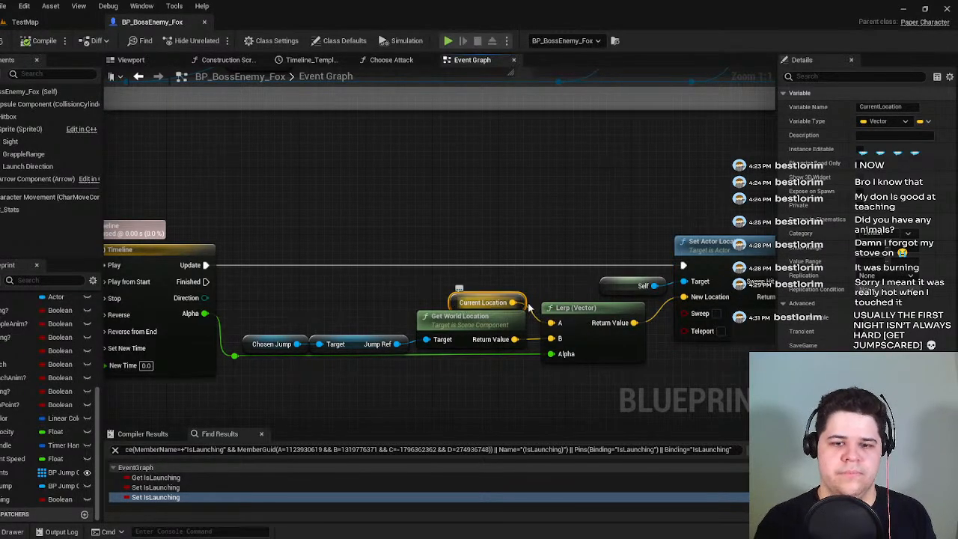
click(572, 341)
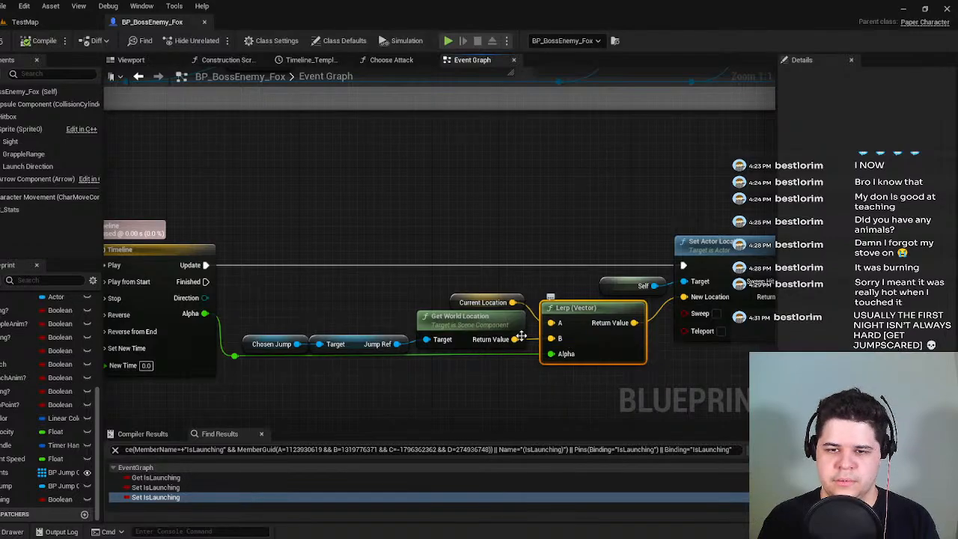
right_drag(281, 334, 340, 291)
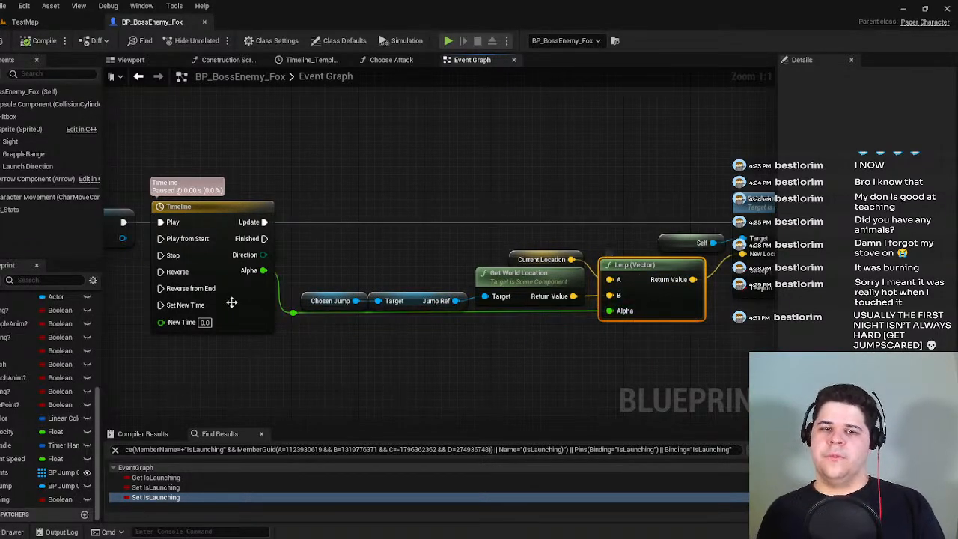
Enable Teleport on the Set Actor Location node, and compile and save the fox boss blueprint.
right_drag(721, 324, 418, 350)
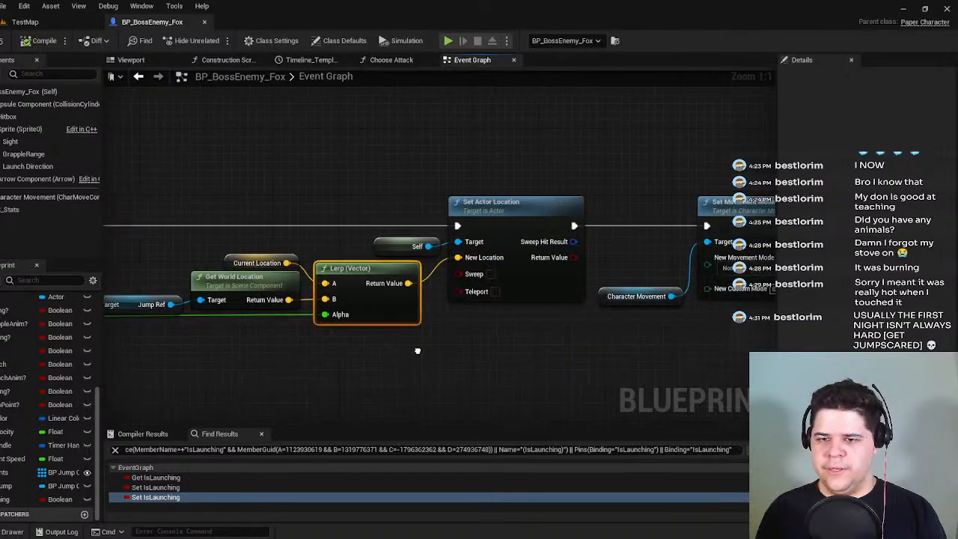
click(494, 291)
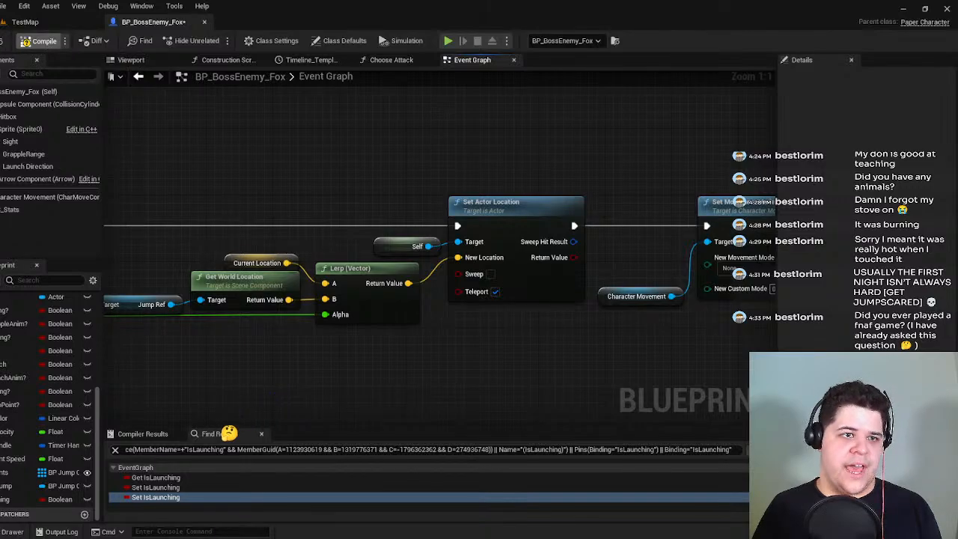
click(6, 41)
Play-test TestMap, moving and jumping the player near the fox boss to watch its jump-point attack.
click(27, 22)
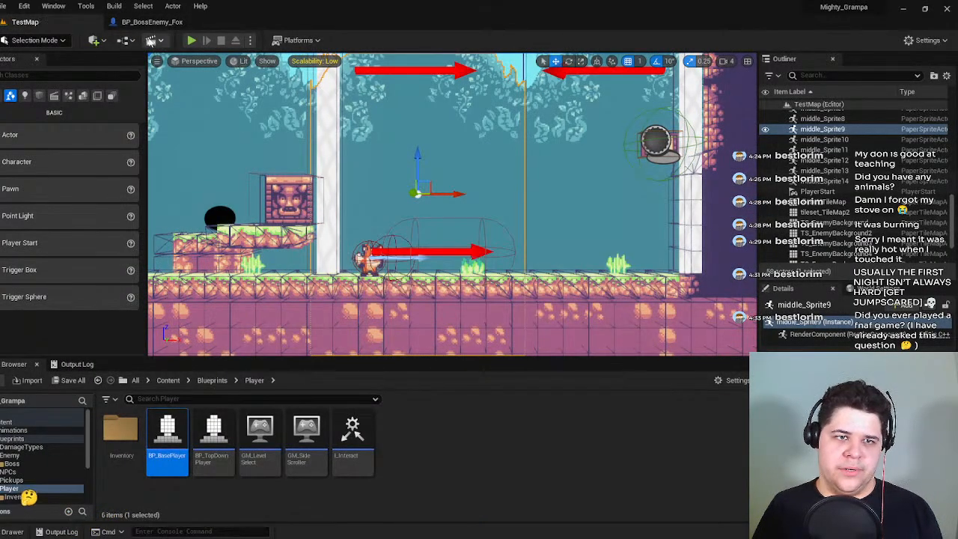
click(329, 138)
key(d)
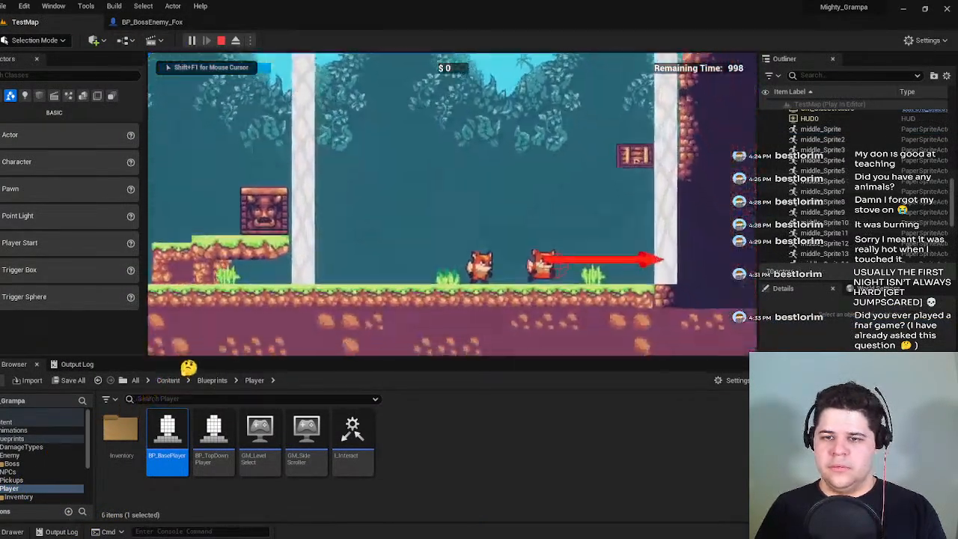
key(space)
key(space)
key(d)
key(a)
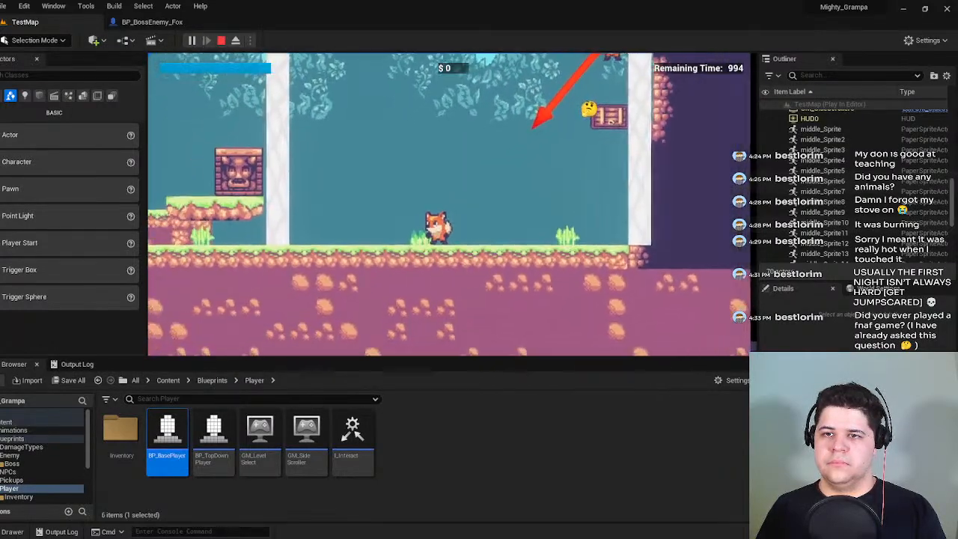
key(d)
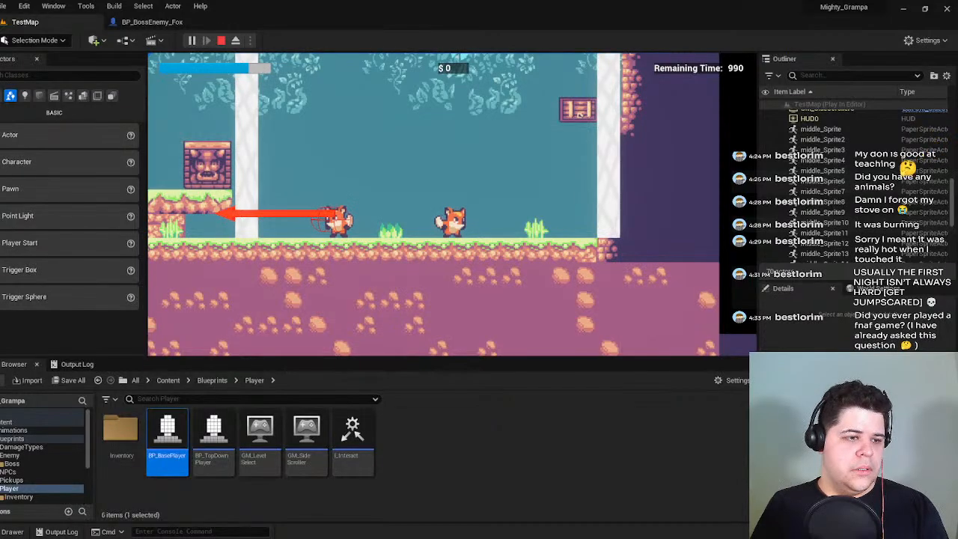
Keep dodging the fox boss back and forth to observe its repeated launches, and end the play session.
key(a)
key(space)
key(d)
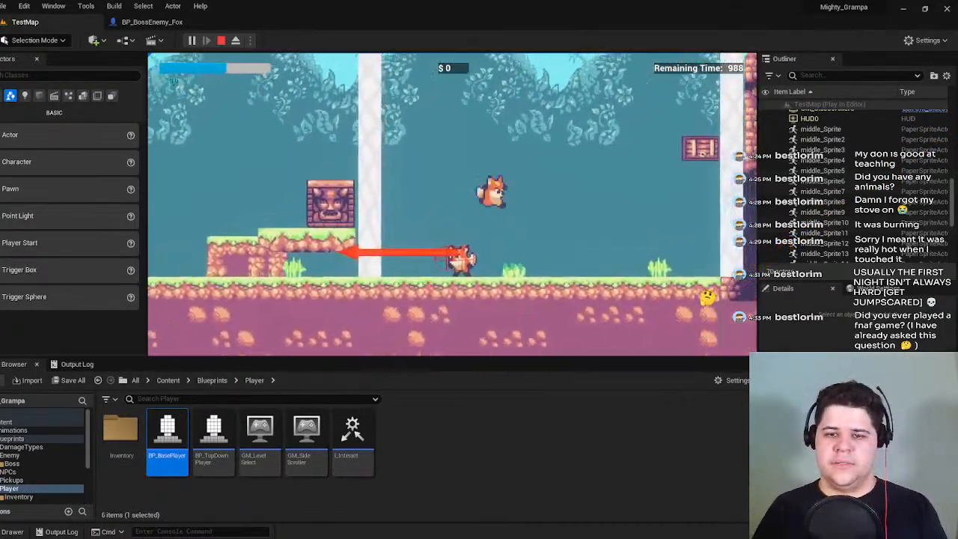
key(d)
key(space)
key(a)
key(space)
key(d)
key(a)
key(d)
key(space)
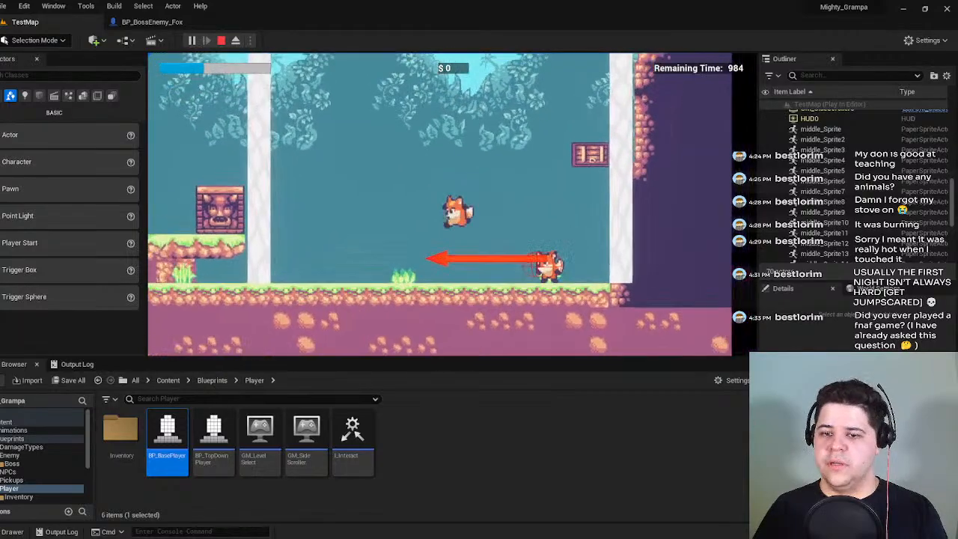
key(a)
key(d)
key(space)
key(a)
key(d)
key(space)
key(Escape)
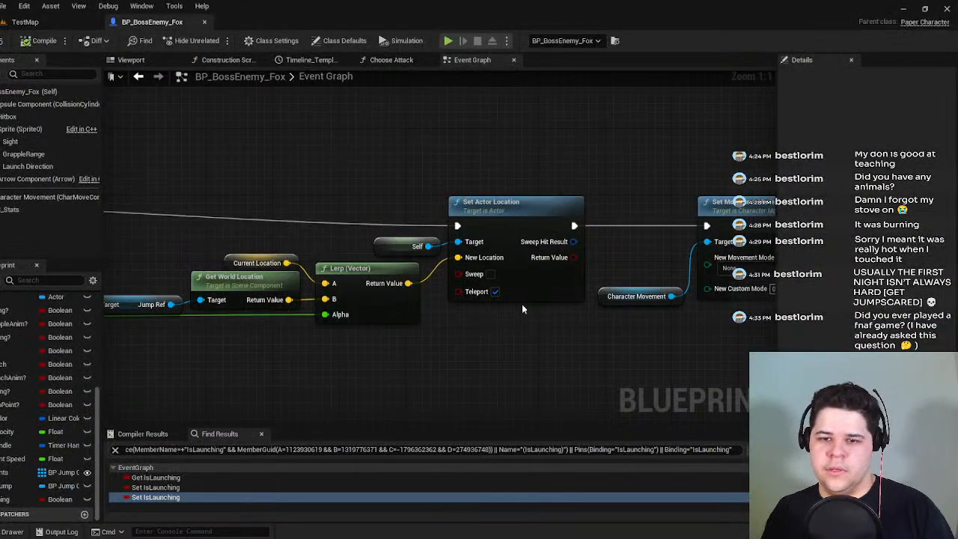
Disable Teleport on the Set Actor Location node, compile the fox boss blueprint, and save TestMap.
click(495, 291)
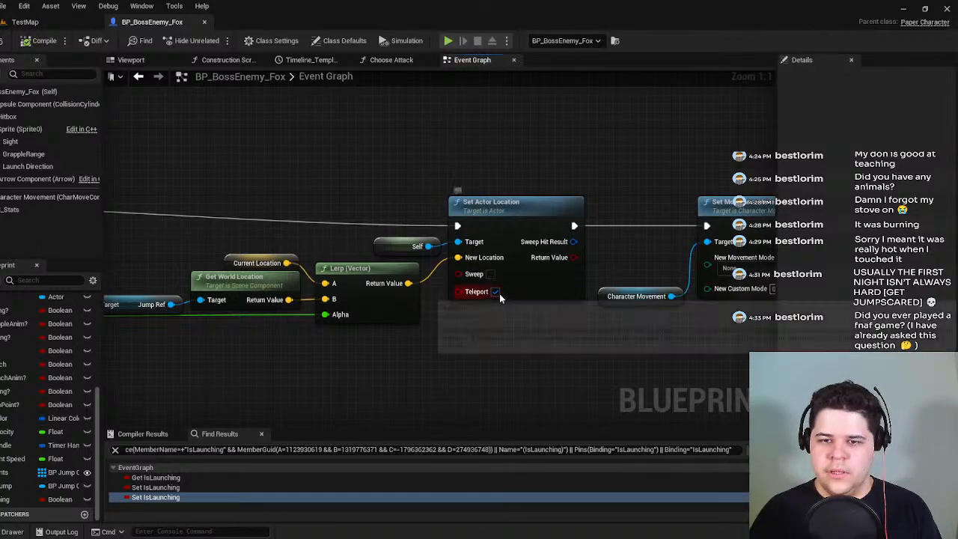
click(33, 42)
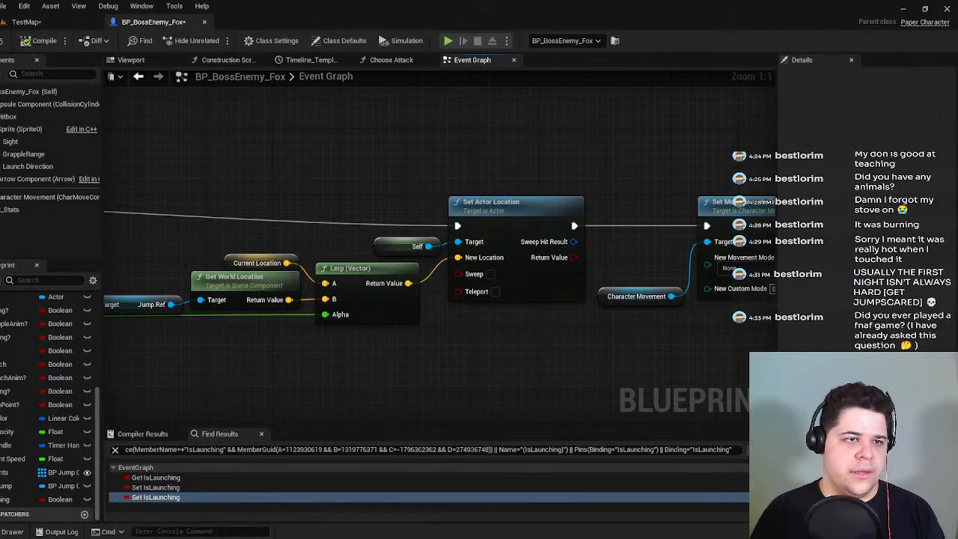
click(38, 24)
key(ctrl+s)
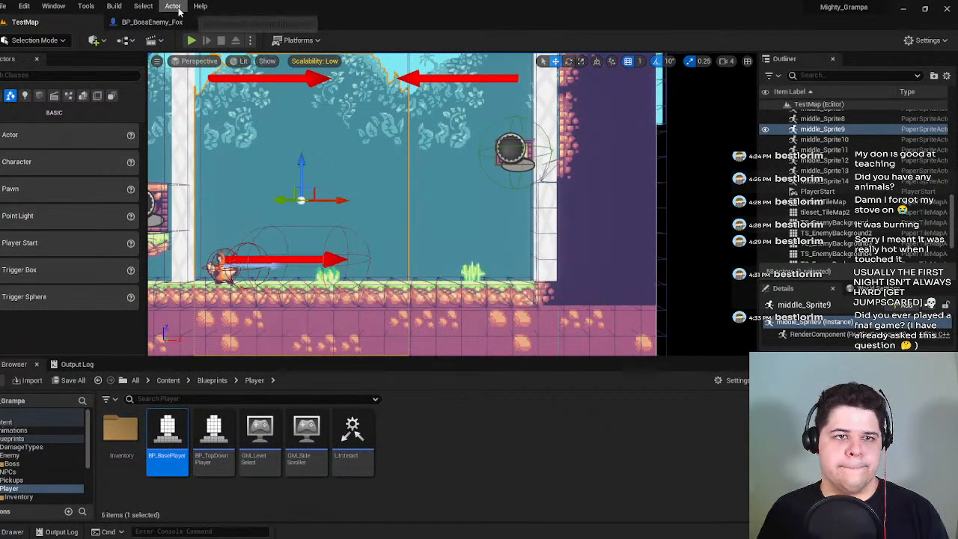
Trace the jump sequence from Set Actor Location through Set Movement Mode, Delay and Self Launch into the Initiate Launch section.
click(164, 25)
right_drag(522, 148, 343, 161)
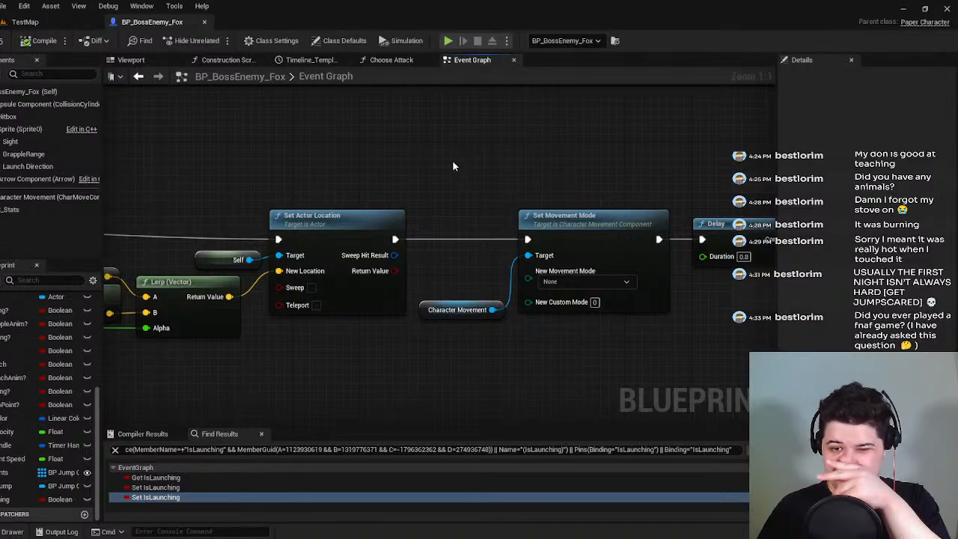
right_drag(452, 166, 277, 142)
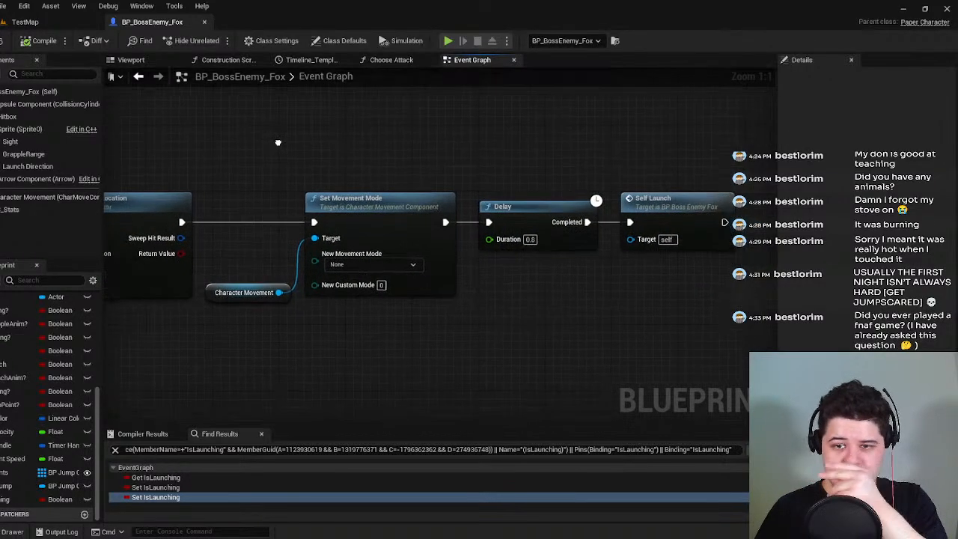
scroll(365, 164, down, 3)
scroll(366, 164, up, 2)
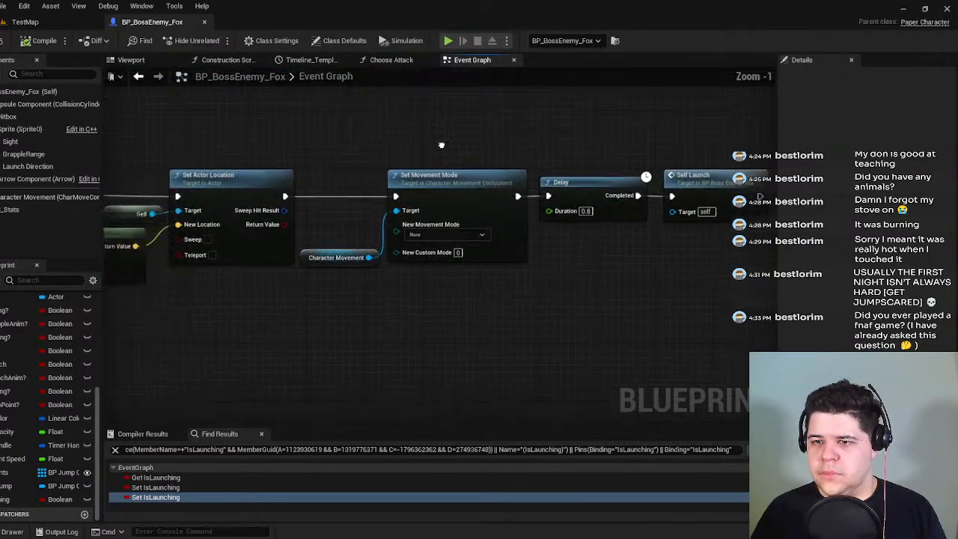
scroll(380, 246, down, 4)
scroll(394, 275, up, 6)
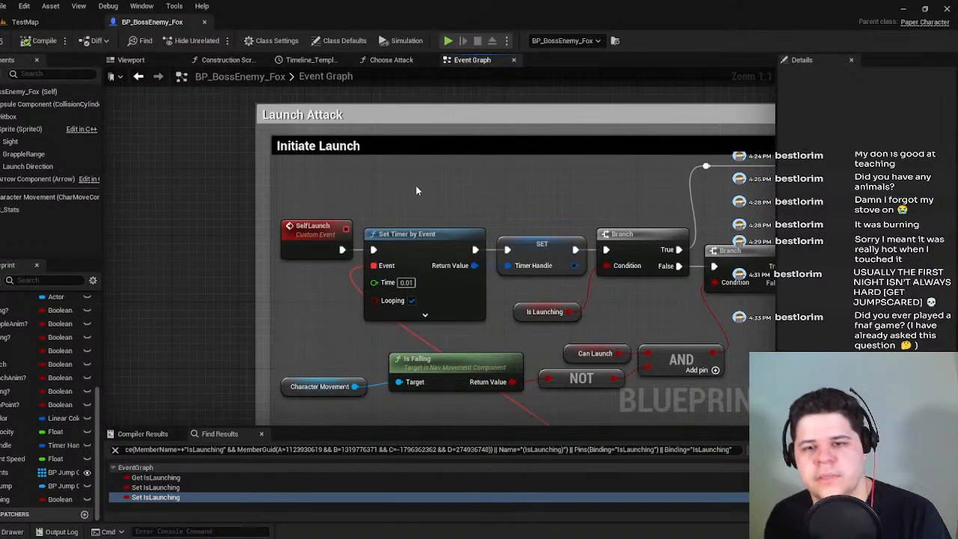
right_drag(417, 191, 299, 195)
scroll(478, 237, down, 1)
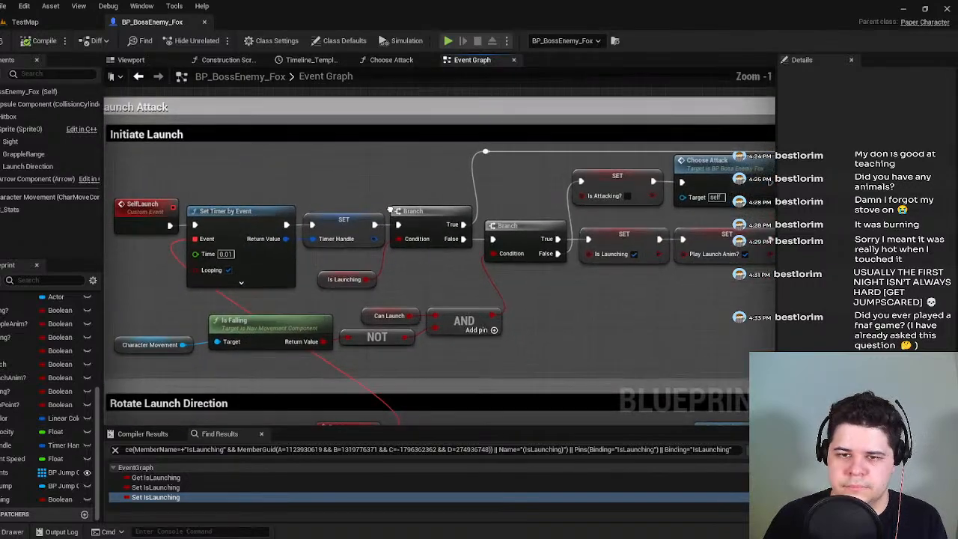
right_drag(478, 237, 523, 168)
Take the Is Launching getter and its Branch out of the Initiate Launch chain and place them ahead of the SelfLaunch event.
click(503, 236)
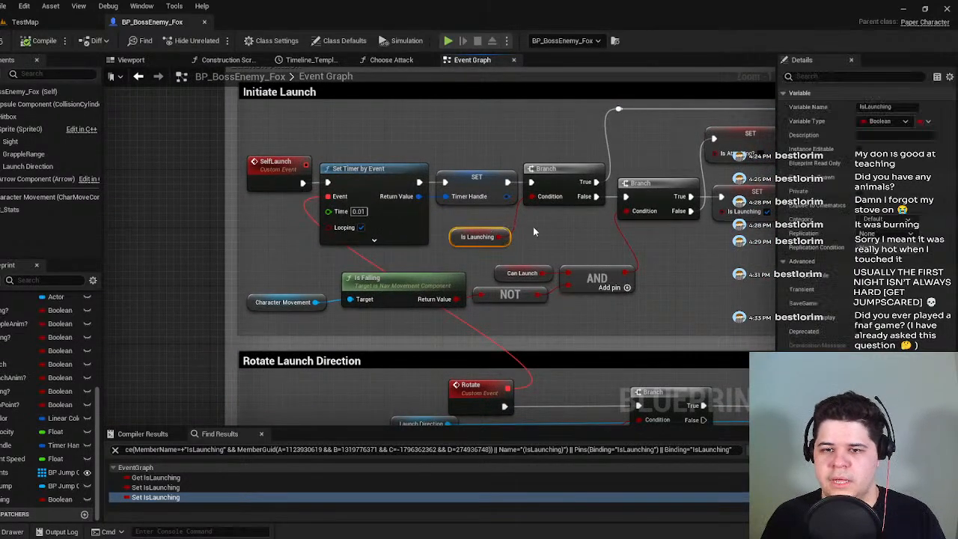
shift+click(550, 168)
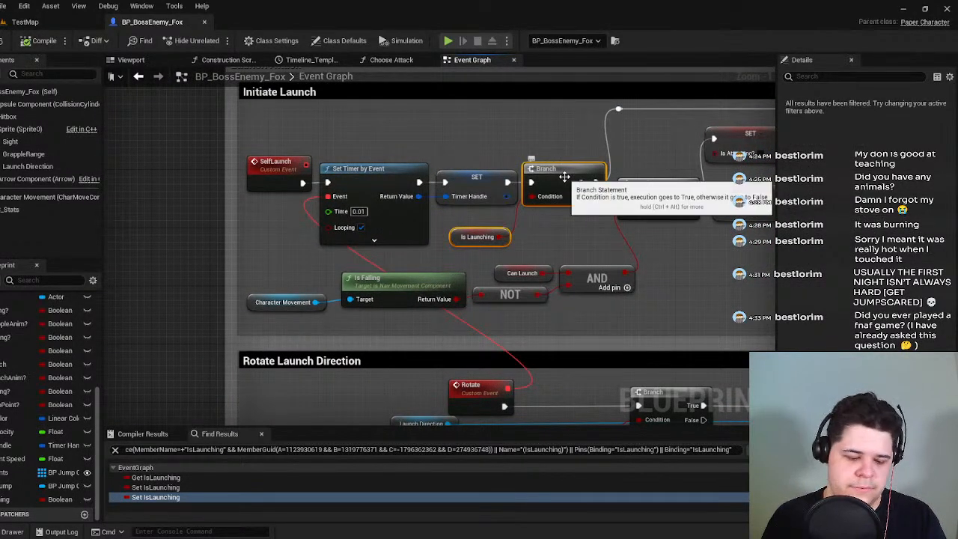
key(Delete)
key(ctrl+z)
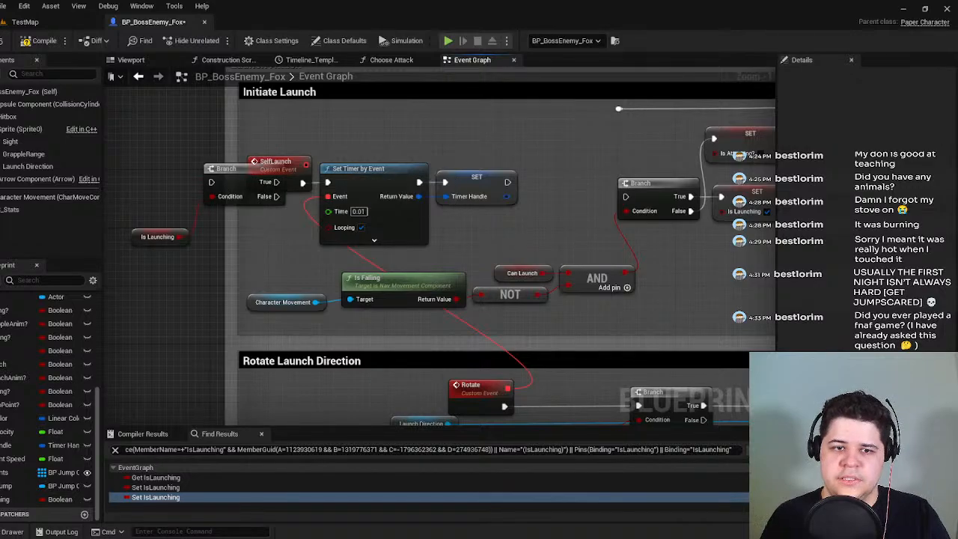
right_drag(159, 258, 184, 277)
drag(218, 197, 177, 196)
Shift Set Timer by Event and the Timer Handle setter away from SelfLaunch, and wire the setter into the Can Launch Branch.
right_drag(525, 231, 428, 230)
drag(436, 246, 273, 173)
drag(300, 195, 365, 196)
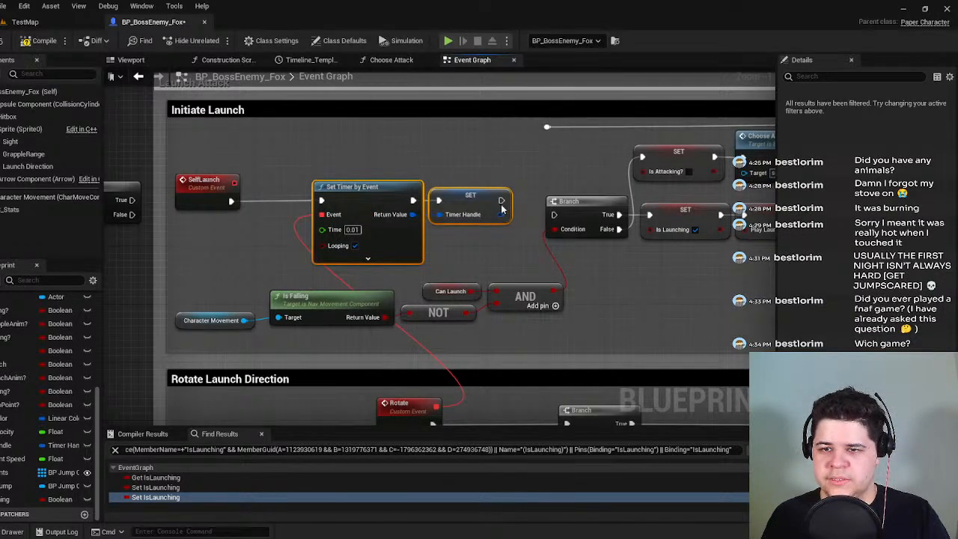
drag(502, 200, 555, 216)
drag(506, 244, 383, 206)
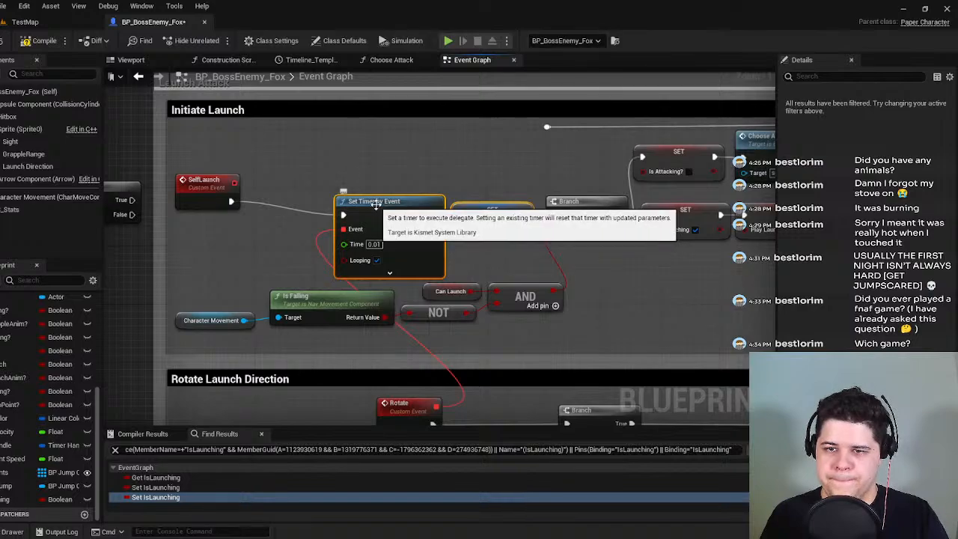
Insert the Is Launching Branch between SelfLaunch and Set Timer by Event, wiring True to the reroute node and False to the timer.
right_drag(301, 209, 434, 183)
drag(220, 235, 145, 187)
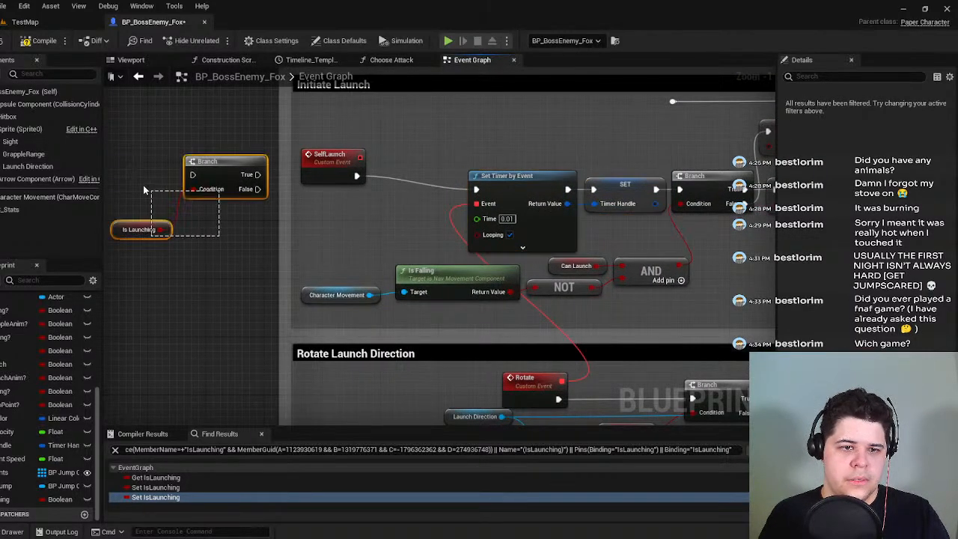
drag(212, 174, 382, 175)
right_drag(446, 200, 340, 265)
drag(341, 254, 372, 255)
click(213, 295)
right_drag(338, 246, 261, 297)
mouse_move(264, 290)
mouse_down()
mouse_move(272, 271)
mouse_move(410, 227)
mouse_move(491, 219)
mouse_move(459, 220)
mouse_up()
drag(334, 226, 303, 217)
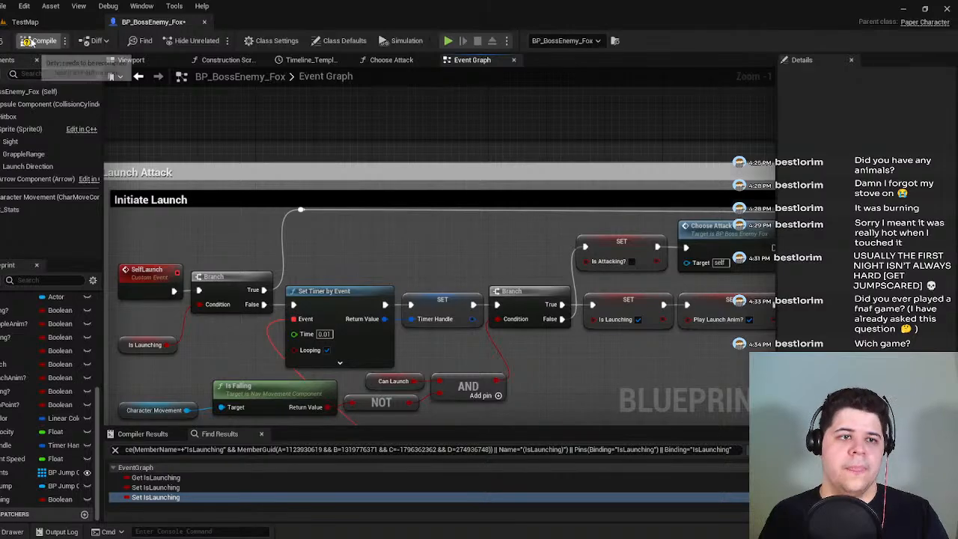
Compile the fox boss blueprint and play-test TestMap, dodging the boss to check its launches with the rewired check.
click(16, 23)
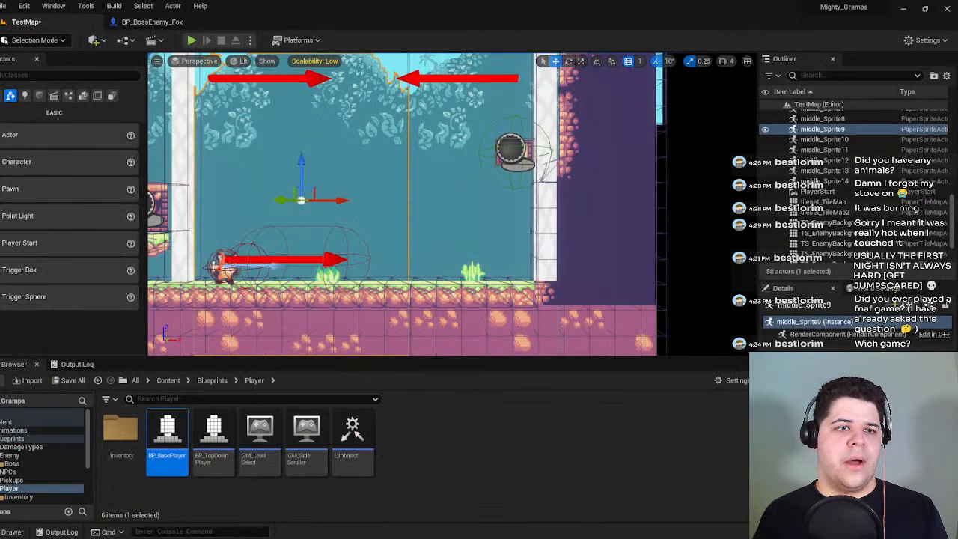
click(193, 40)
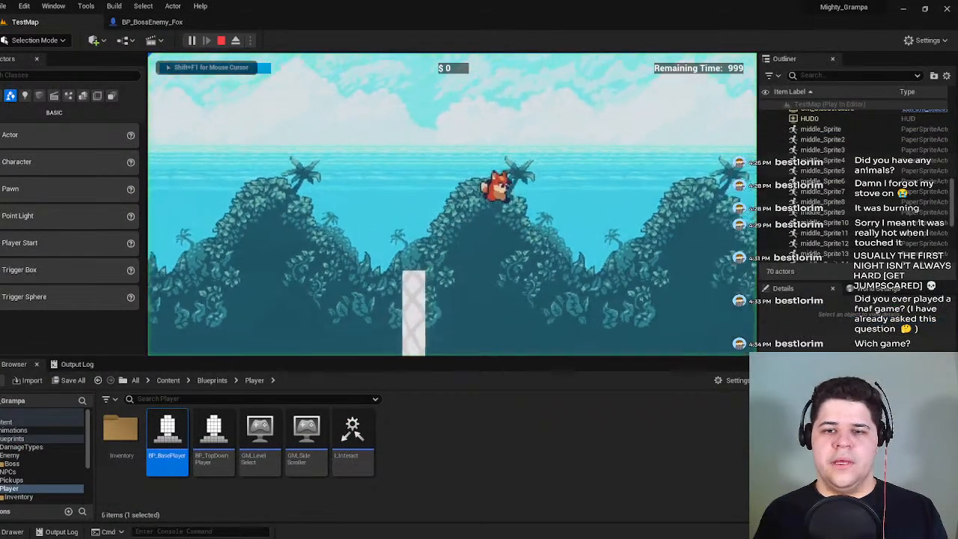
key(a)
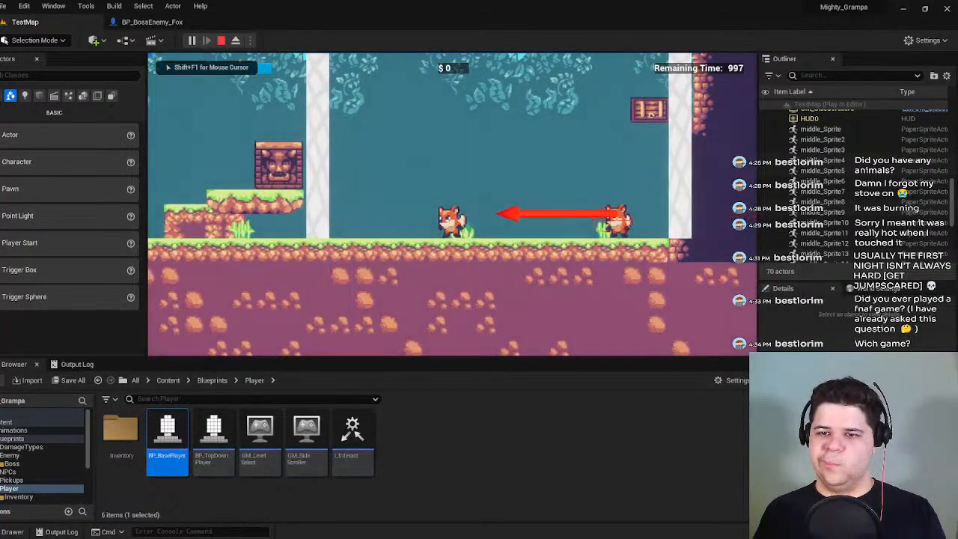
key(d)
key(space)
key(a)
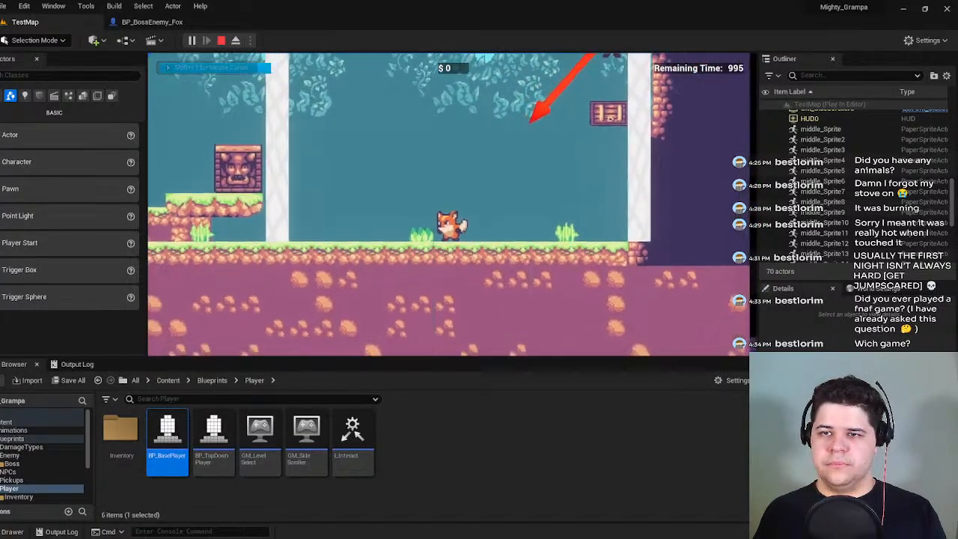
key(a)
key(space)
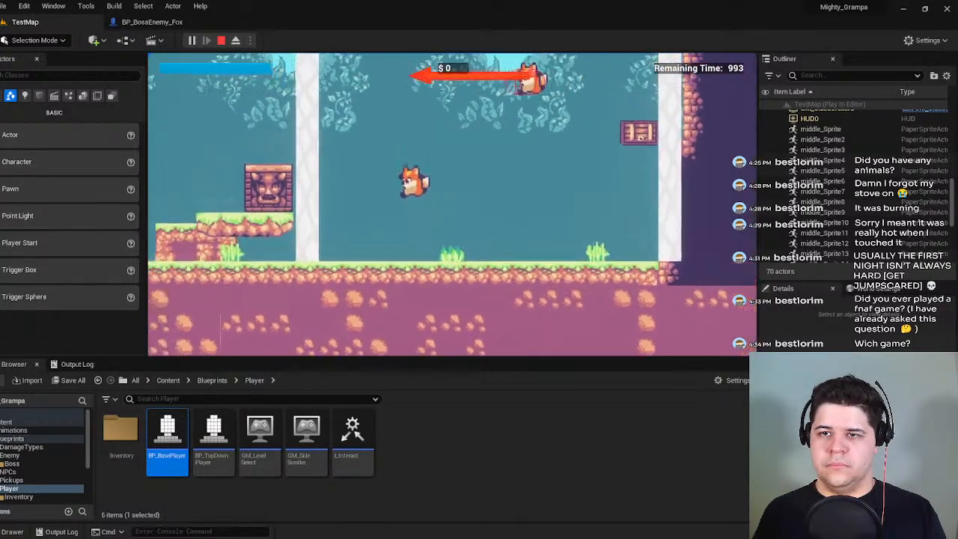
key(d)
key(Escape)
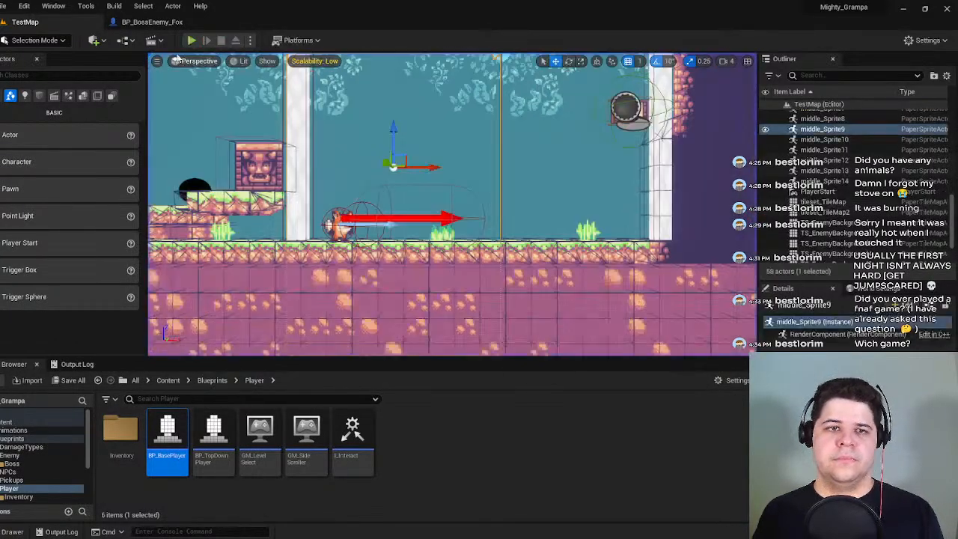
Review the fox boss's Initiate Launch timer and conditions and the Rotate event's Can Launch Branch and rotation nodes.
click(152, 22)
right_drag(365, 244, 502, 192)
right_drag(513, 225, 432, 272)
scroll(383, 204, down, 2)
scroll(329, 175, up, 3)
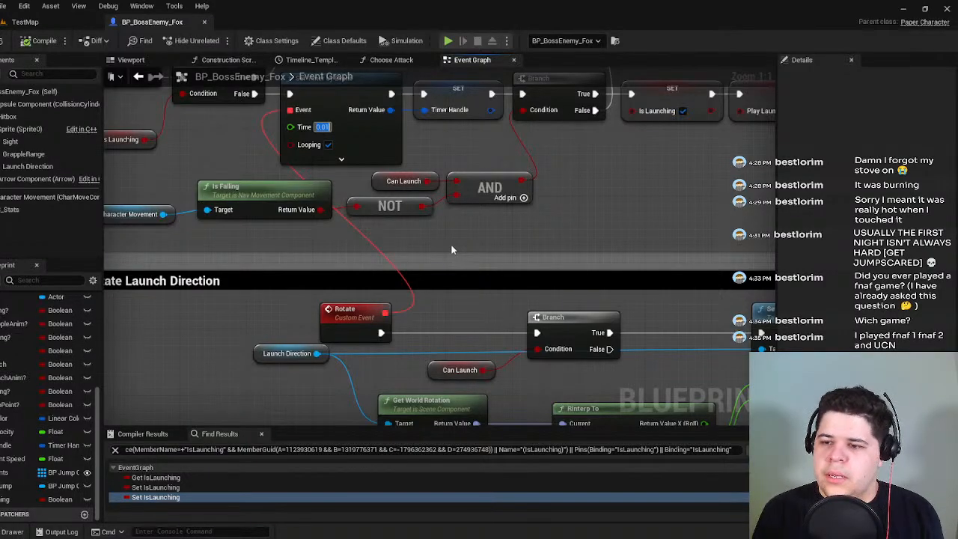
right_drag(611, 301, 553, 134)
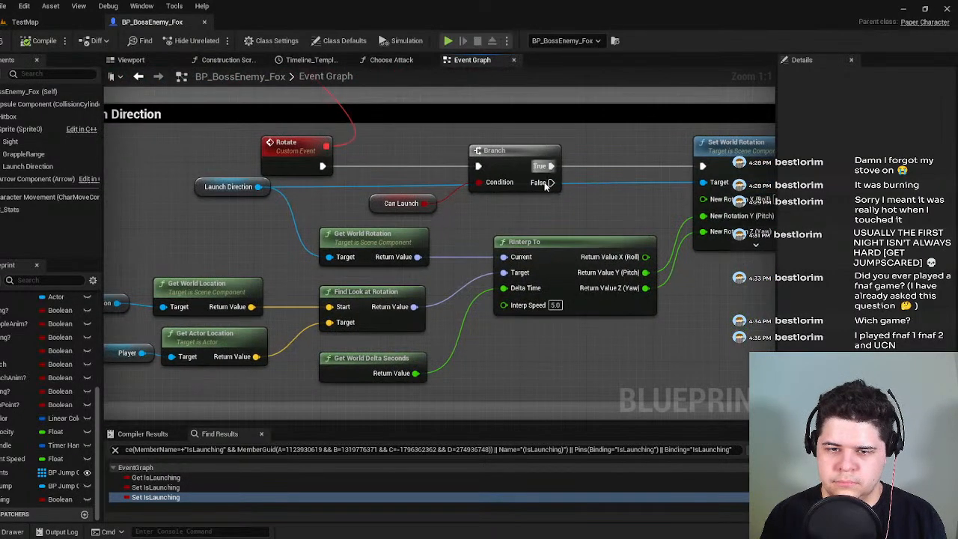
right_drag(317, 280, 410, 272)
scroll(507, 268, down, 6)
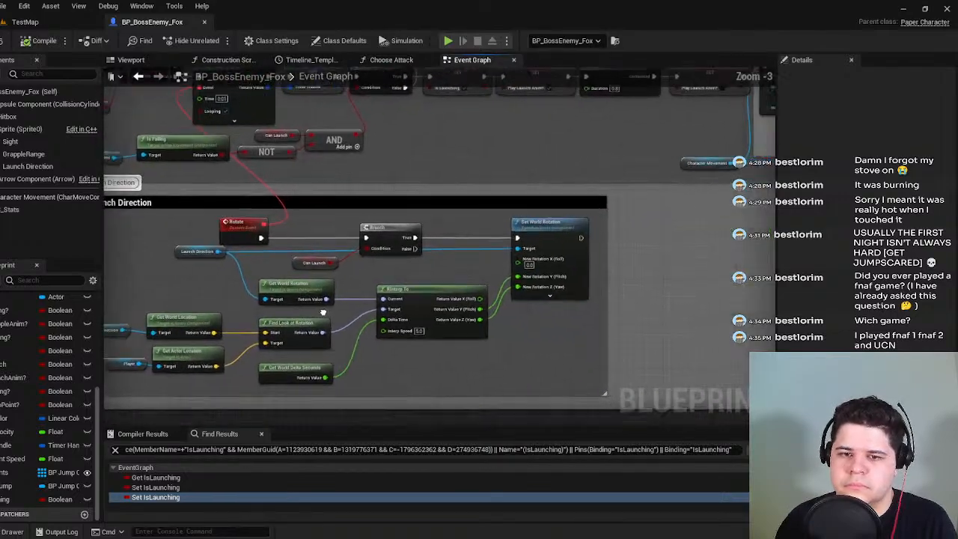
scroll(372, 324, up, 2)
Examine the Launch Movement and End Launch node chains of the launch attack.
right_drag(415, 312, 333, 297)
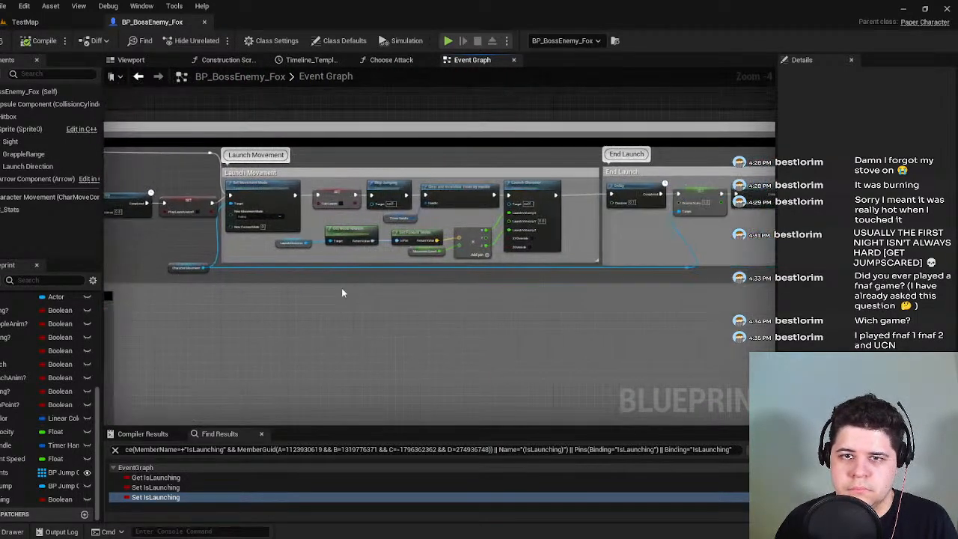
right_drag(217, 286, 193, 275)
scroll(566, 257, down, 1)
right_drag(661, 272, 376, 275)
right_drag(564, 278, 276, 282)
Move the "Enemy is in grapple range" comment group up close beneath the Detect Player group.
right_drag(206, 299, 387, 306)
scroll(461, 273, up, 1)
drag(387, 323, 387, 251)
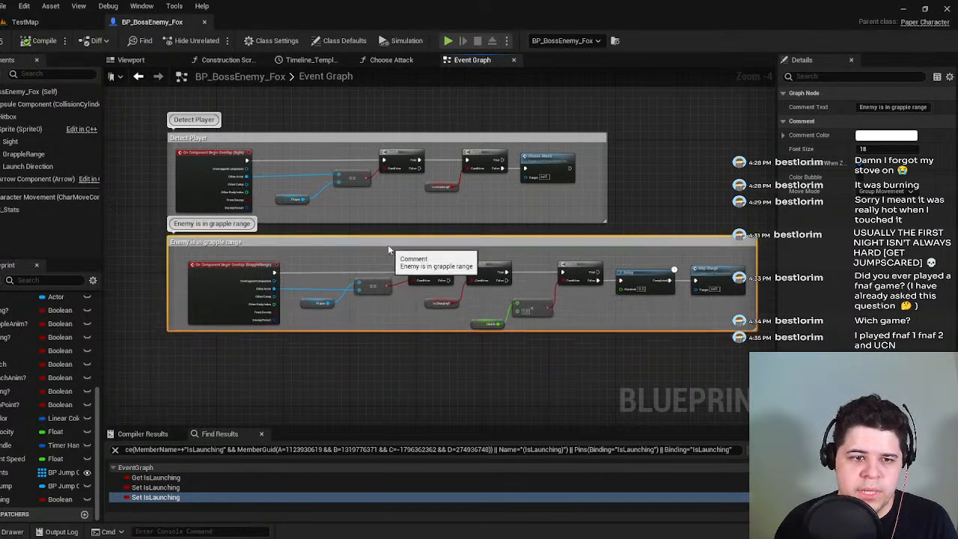
click(434, 231)
Survey the Slide Attack, jump-point and Launch Attack sections, and inspect the Initiate Launch nodes up close.
scroll(447, 234, down, 2)
right_drag(447, 234, 101, 249)
scroll(353, 301, up, 2)
scroll(458, 257, down, 2)
right_drag(458, 257, 297, 141)
right_drag(367, 294, 371, 287)
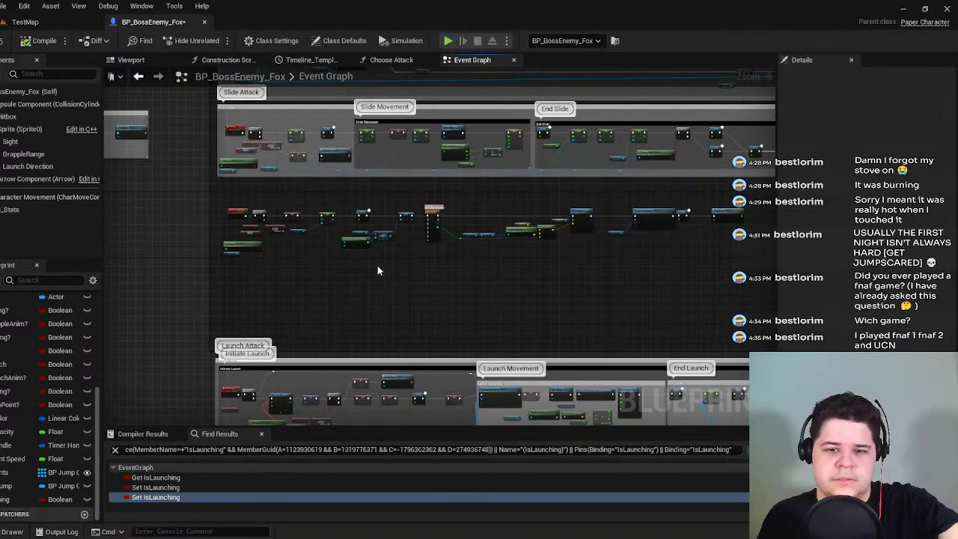
scroll(399, 284, down, 1)
right_drag(383, 421, 395, 254)
scroll(374, 309, up, 3)
right_drag(265, 236, 431, 282)
scroll(393, 233, up, 1)
right_drag(393, 234, 281, 342)
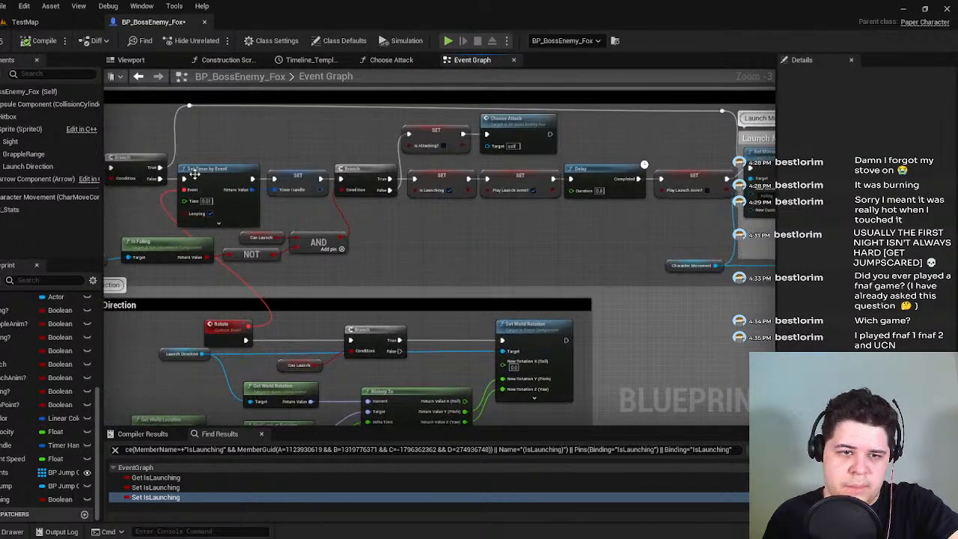
Add a breakpoint to the Clear and Invalidate Timer by Handle node in the Launch Movement section.
right_drag(193, 175, 271, 187)
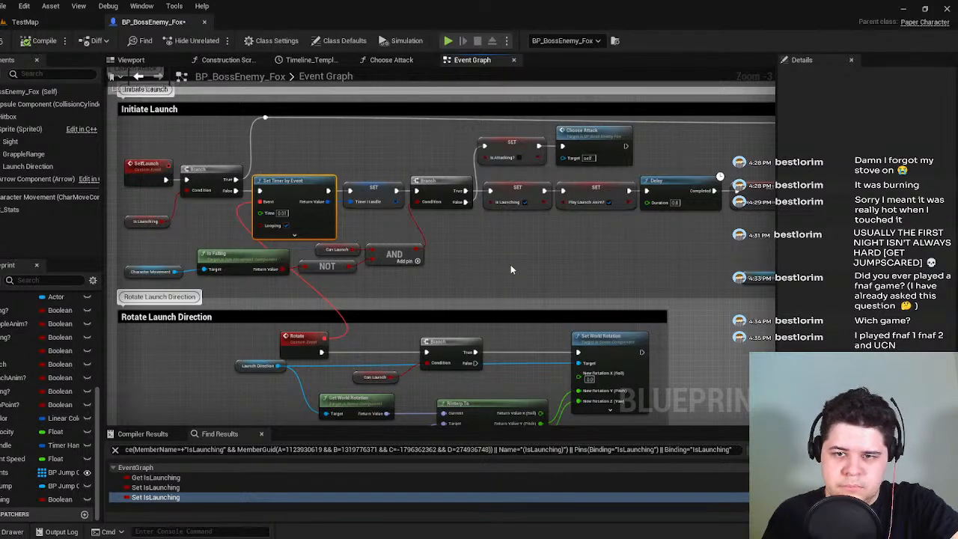
right_drag(511, 268, 268, 220)
click(575, 149)
right_drag(437, 228, 365, 323)
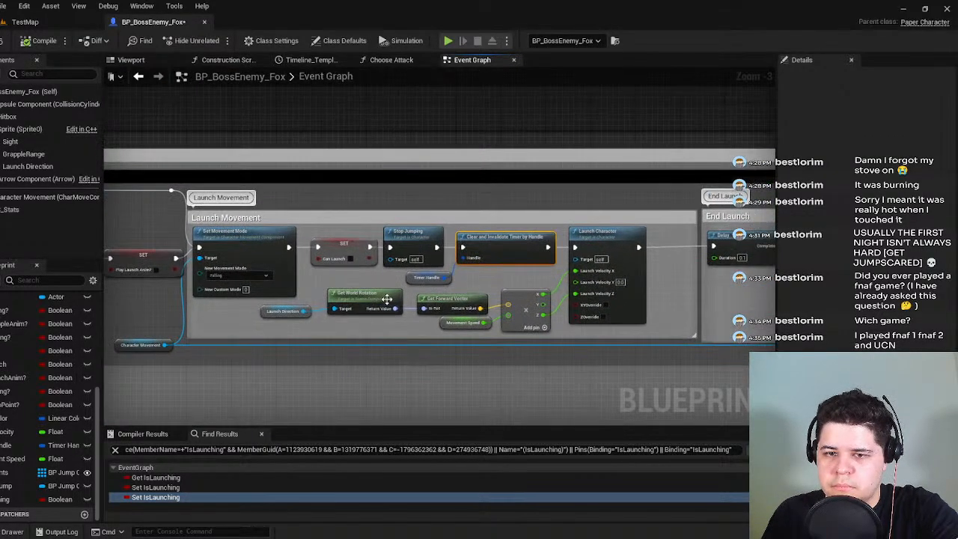
key(F9)
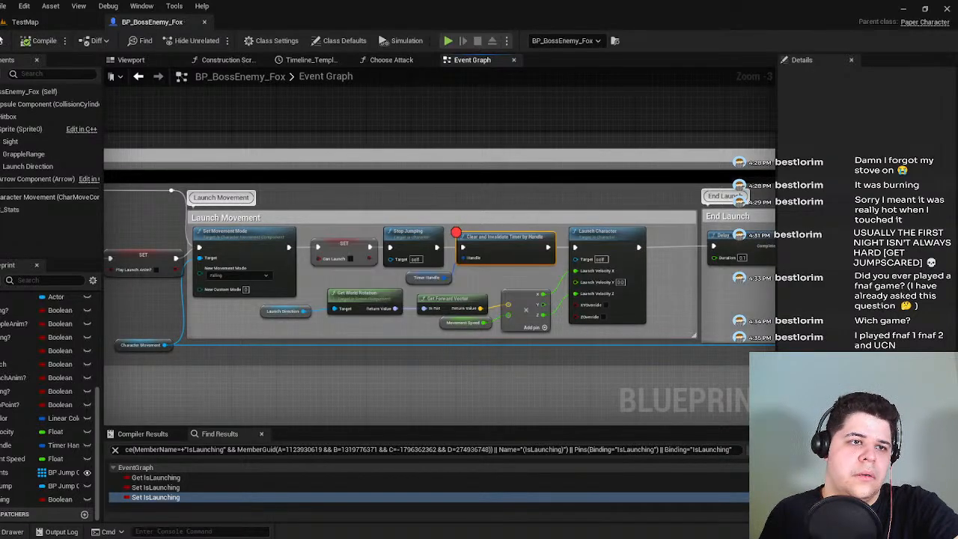
Play-test TestMap, moving and jumping near the fox boss to trigger the timer-clear breakpoint.
click(25, 22)
click(191, 39)
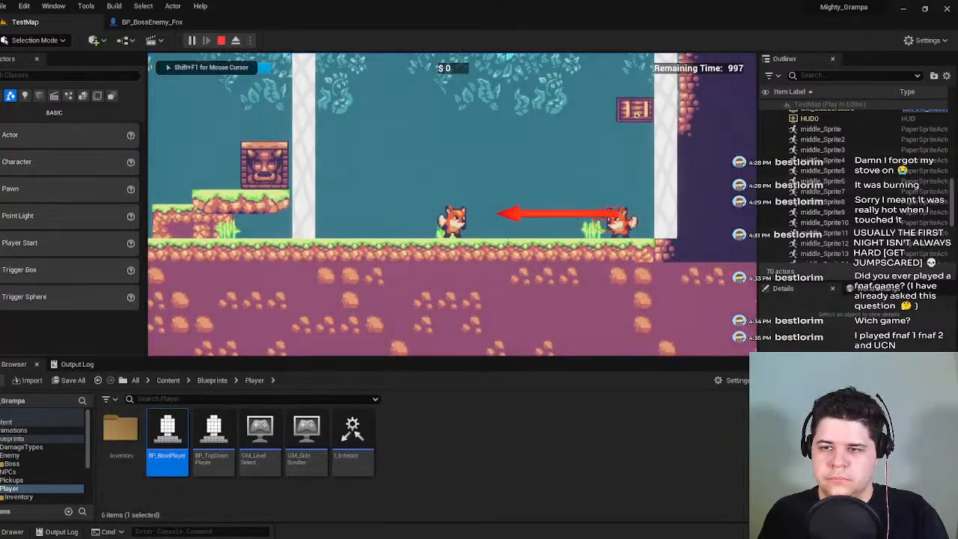
key(d)
key(space)
key(a)
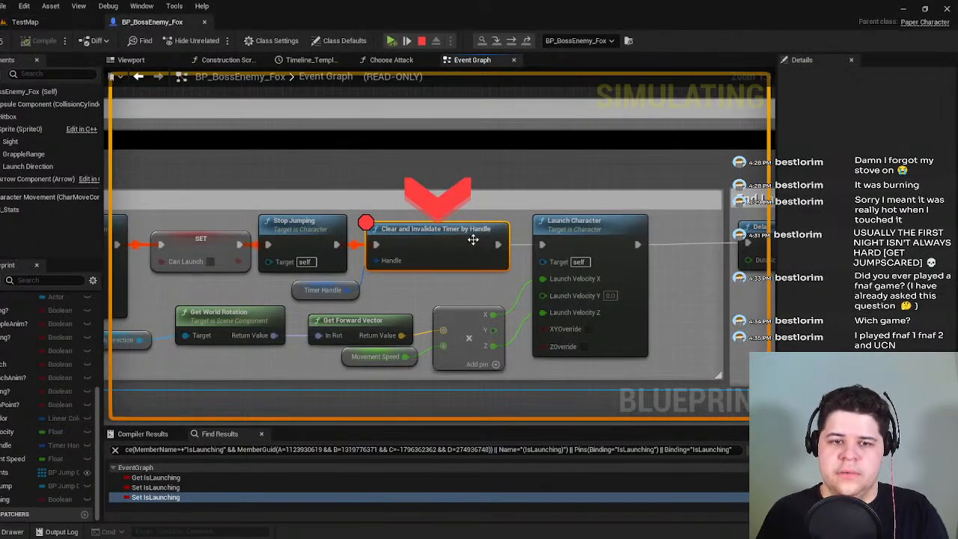
Check the fox boss in TestMap at each breakpoint pause and resume the play session.
click(22, 25)
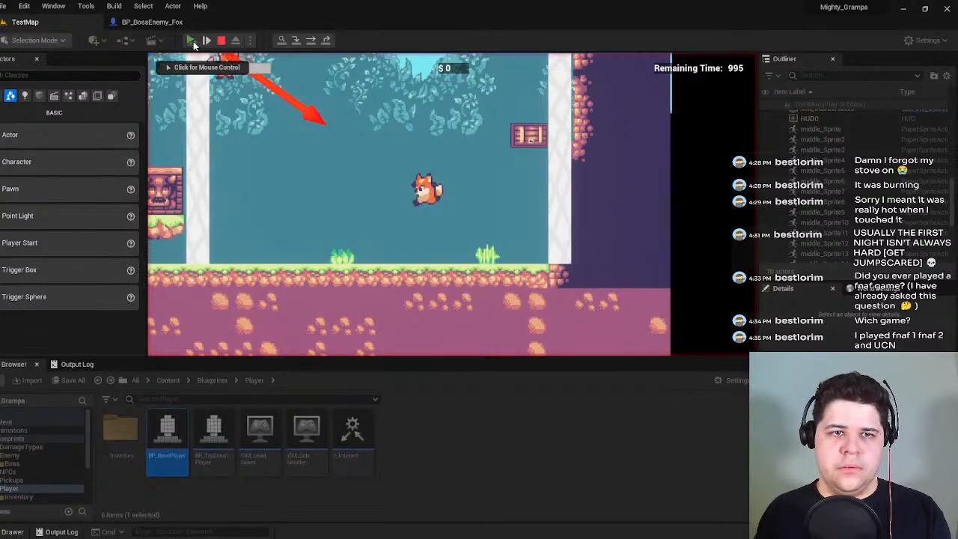
click(191, 40)
click(27, 22)
click(191, 40)
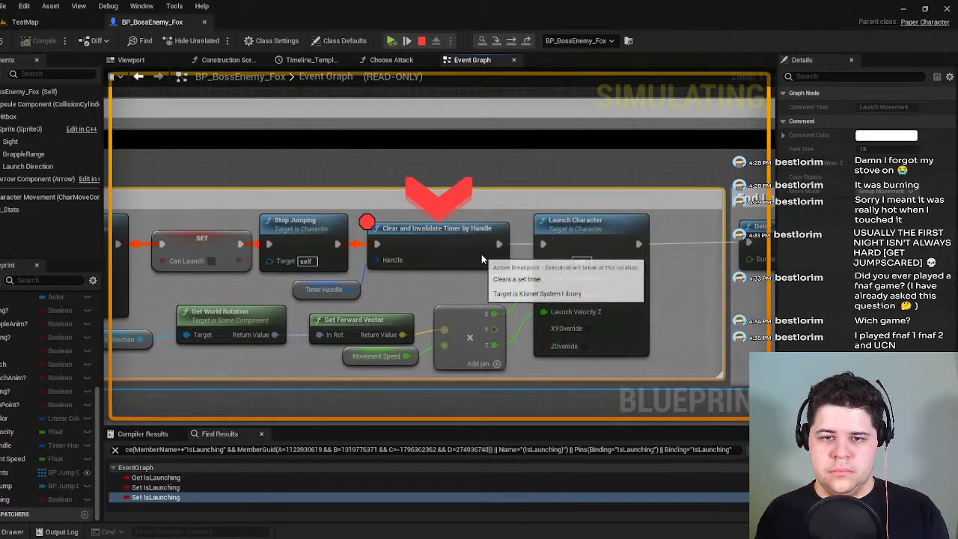
click(24, 22)
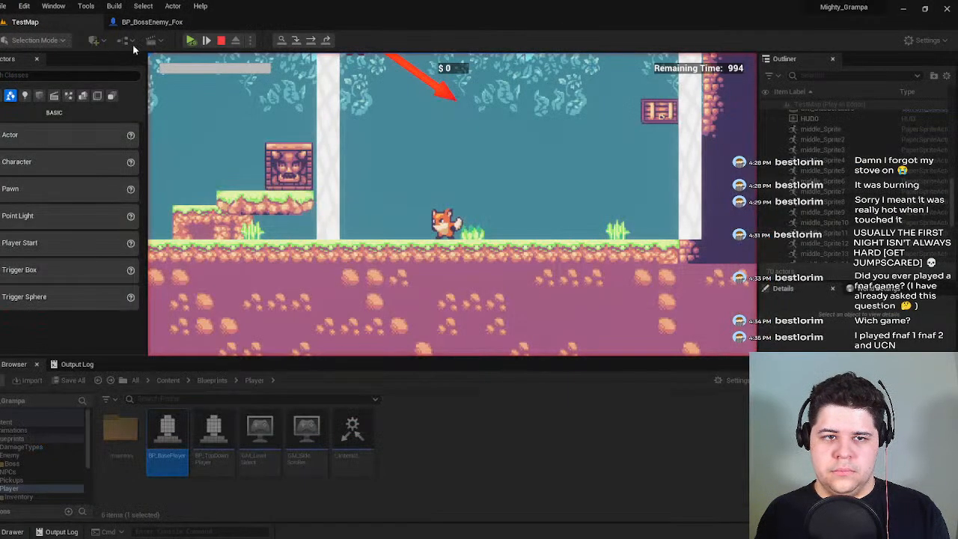
click(191, 40)
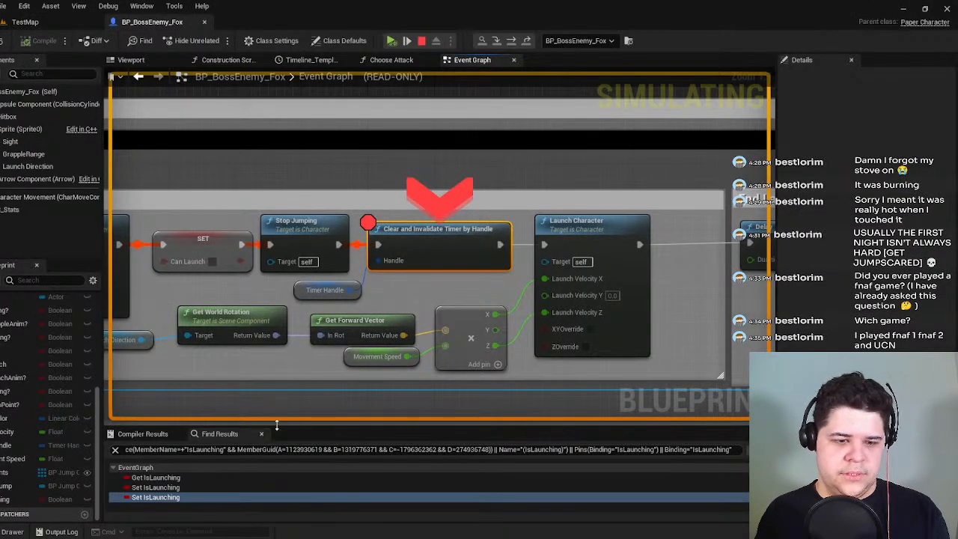
Clear the reference search and trace the active execution path between the SelfLaunch event and the timer-clear breakpoint.
click(114, 449)
scroll(248, 337, down, 2)
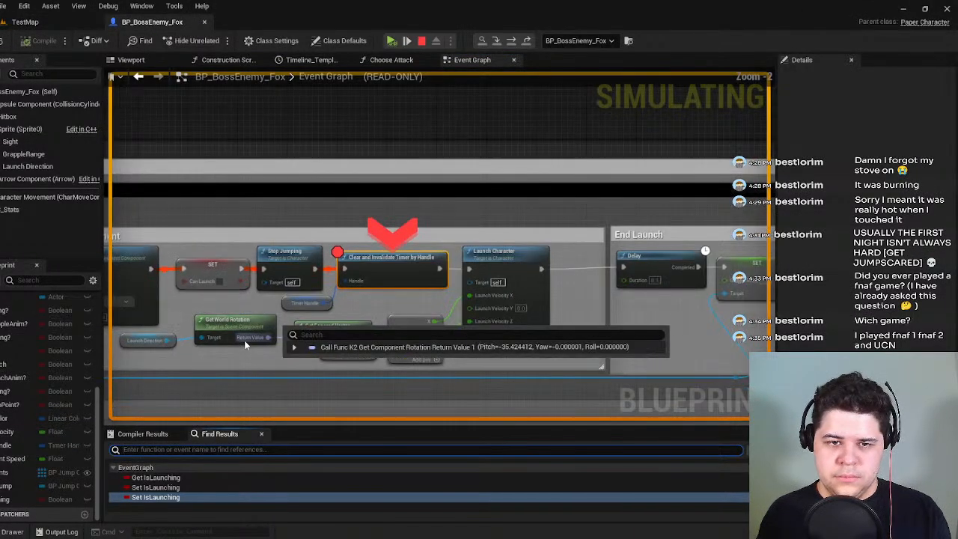
right_drag(244, 340, 571, 338)
right_drag(352, 314, 670, 311)
right_drag(308, 280, 614, 280)
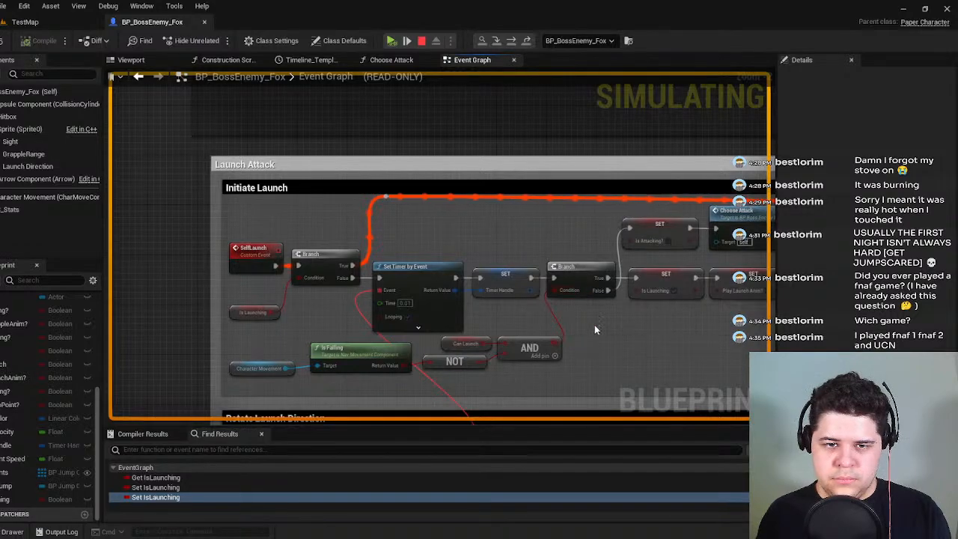
right_drag(671, 338, 337, 333)
right_drag(524, 329, 196, 326)
mouse_move(441, 355)
right_down()
mouse_move(335, 355)
mouse_move(438, 344)
right_up()
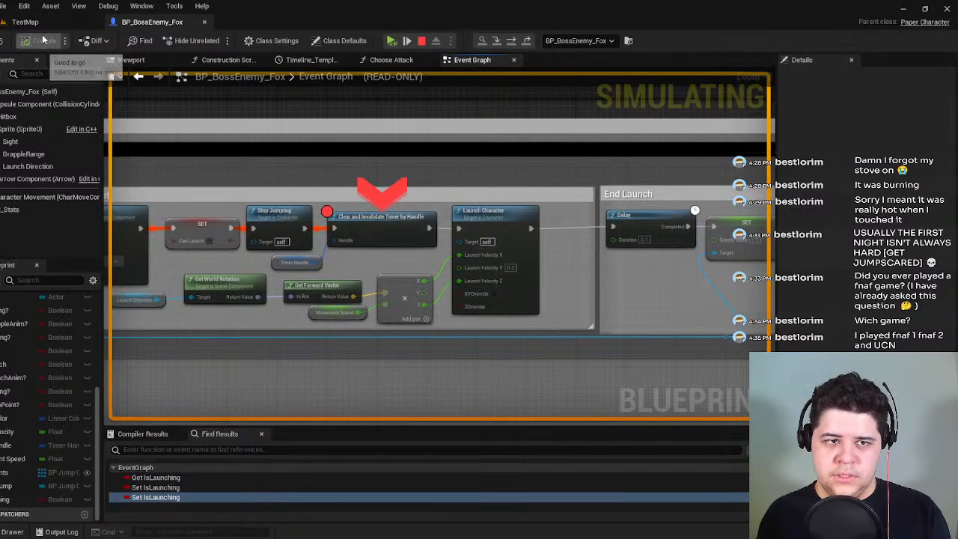
Step execution on to Launch Character, then continue play-testing around the fox boss until the breakpoint triggers again.
key(F10)
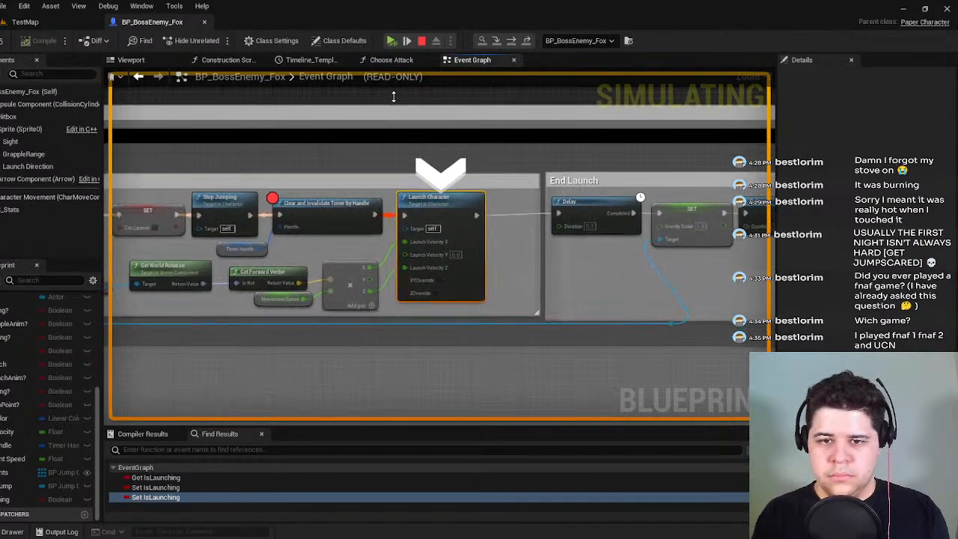
click(47, 25)
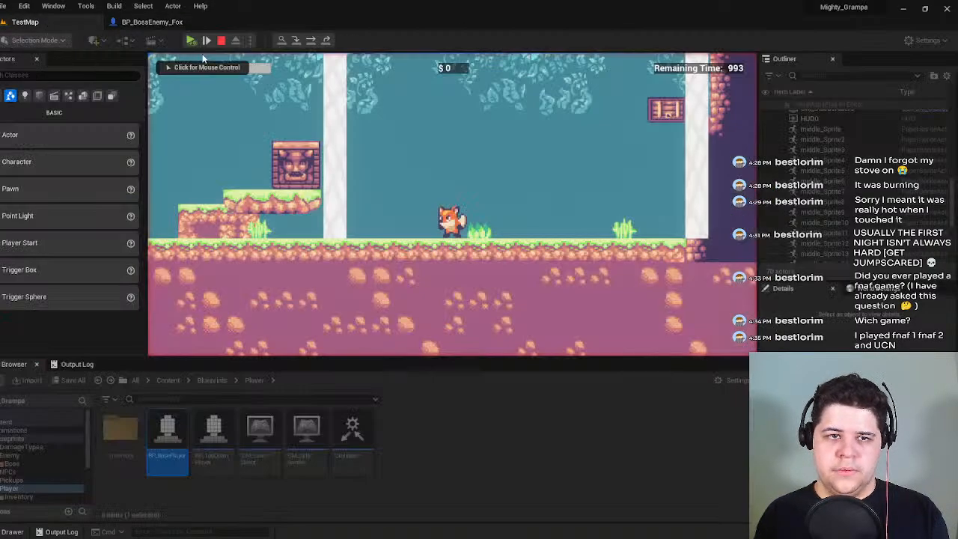
key(d)
key(a)
key(space)
key(a)
key(d)
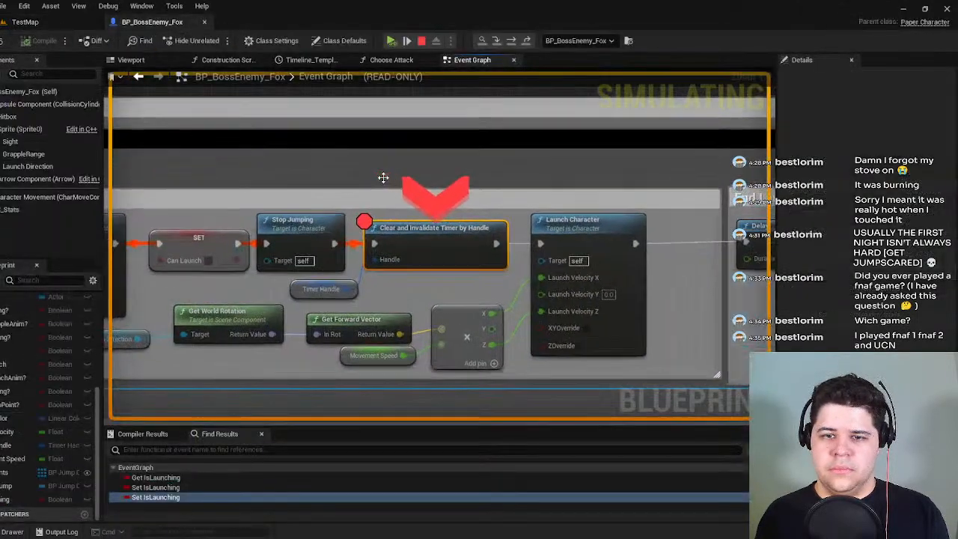
Step execution through Launch Character to the first End Launch Delay, checking the fox's position in TestMap.
click(28, 24)
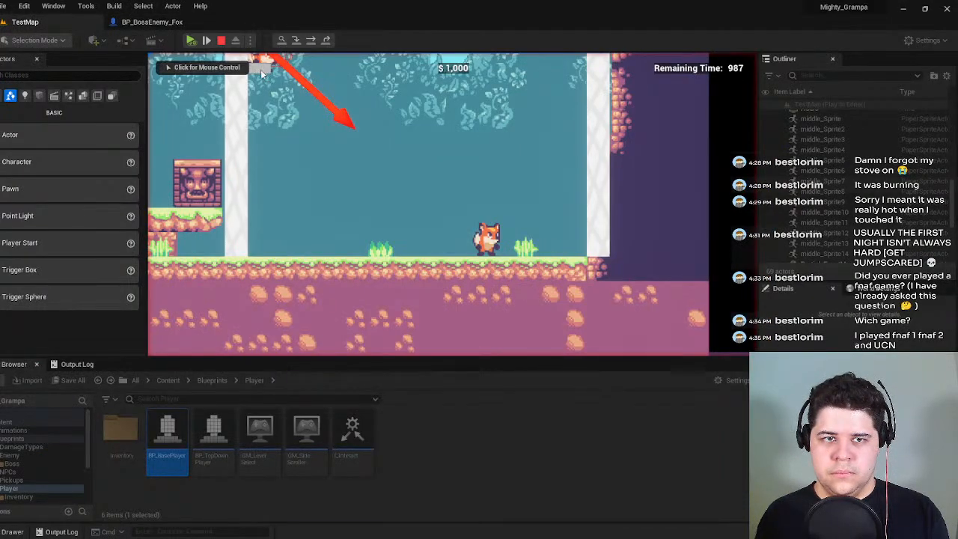
click(312, 43)
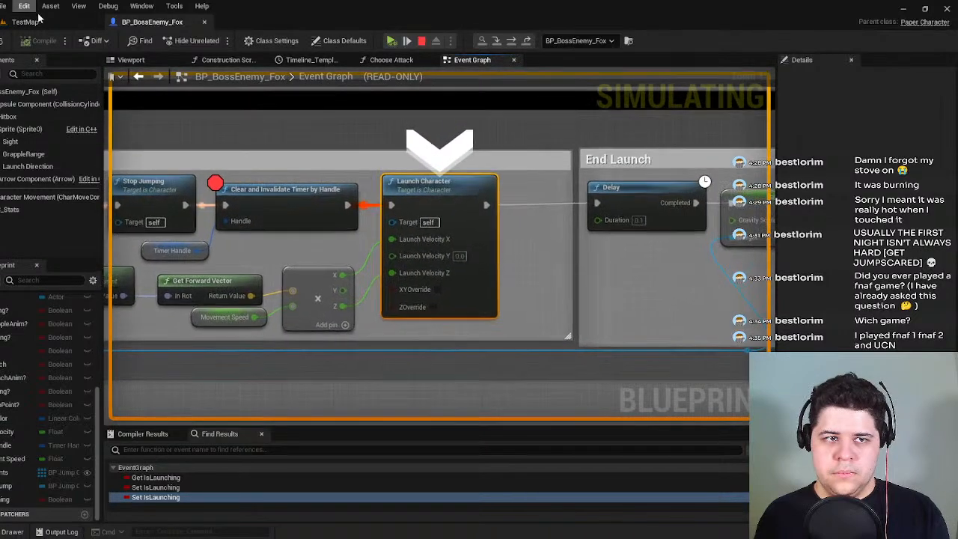
click(55, 26)
key(F10)
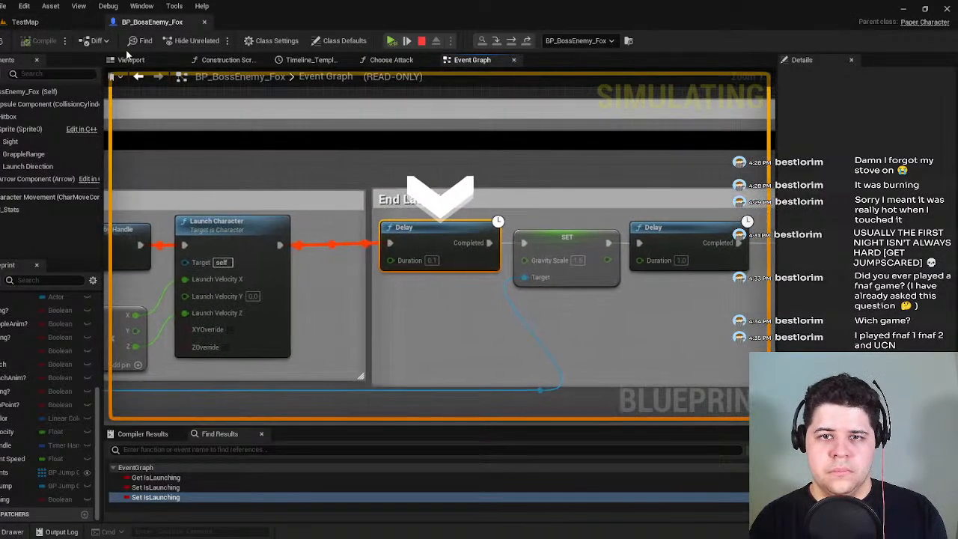
click(48, 26)
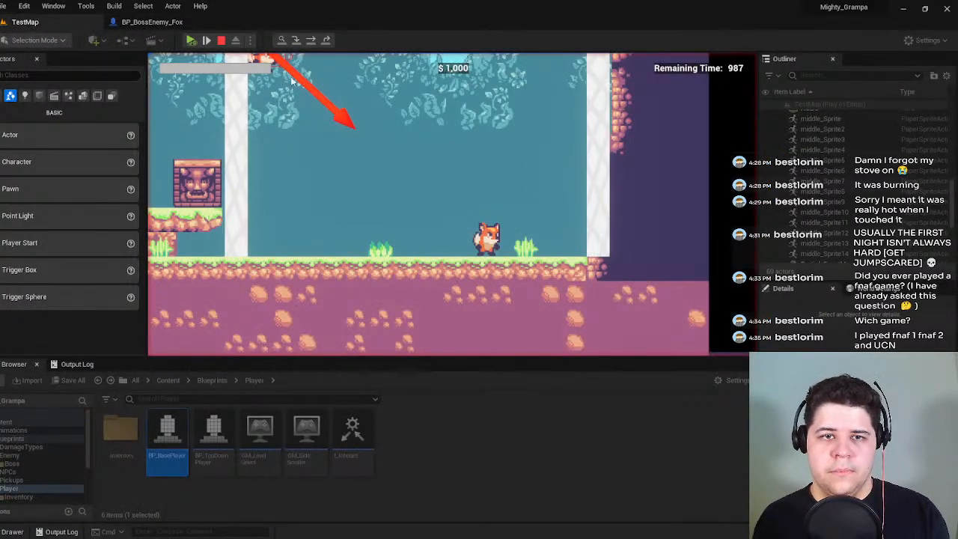
Advance the paused TestMap session frame by frame to examine the fox's launch down to the ground.
click(208, 41)
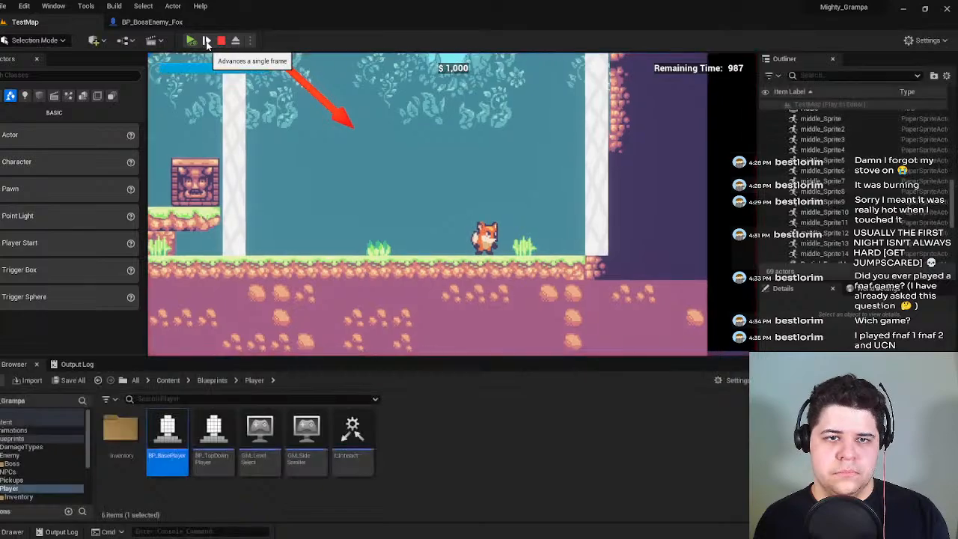
click(207, 41)
click(207, 41)
click(207, 41)
click(207, 41)
click(207, 41)
click(207, 41)
click(207, 41)
click(208, 41)
click(207, 41)
click(207, 41)
click(207, 41)
click(208, 41)
click(207, 41)
click(207, 41)
click(207, 41)
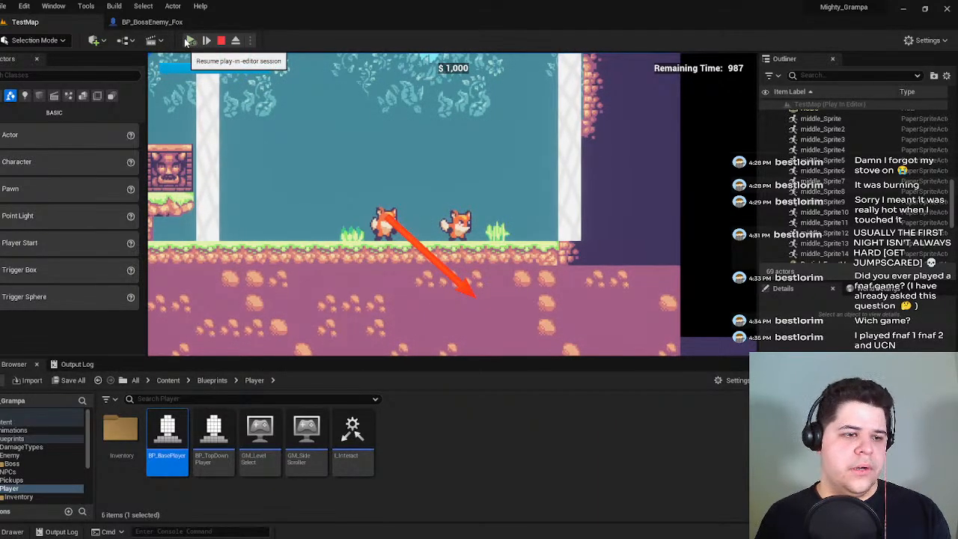
Resume the play session and dodge around the fox boss until it attempts another launch.
click(189, 40)
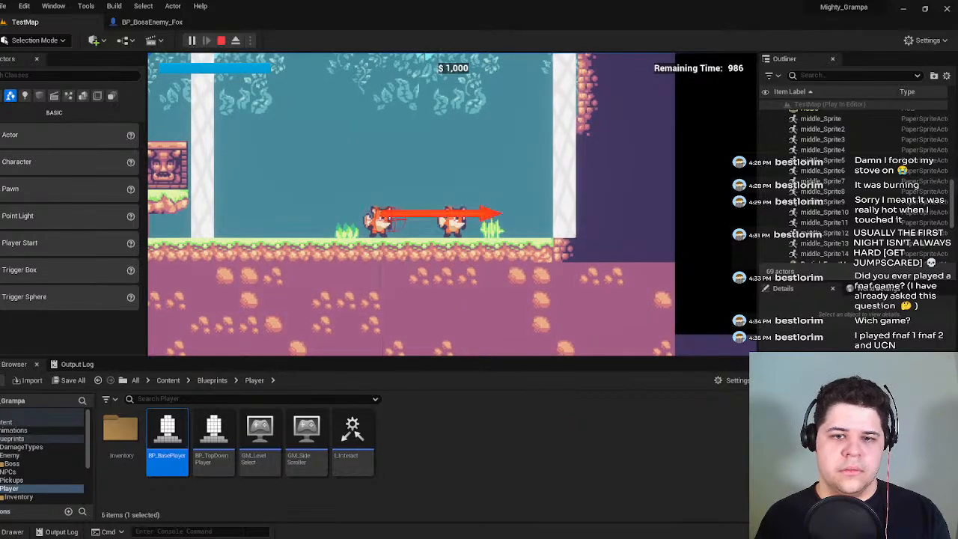
key(a)
key(space)
key(d)
key(space)
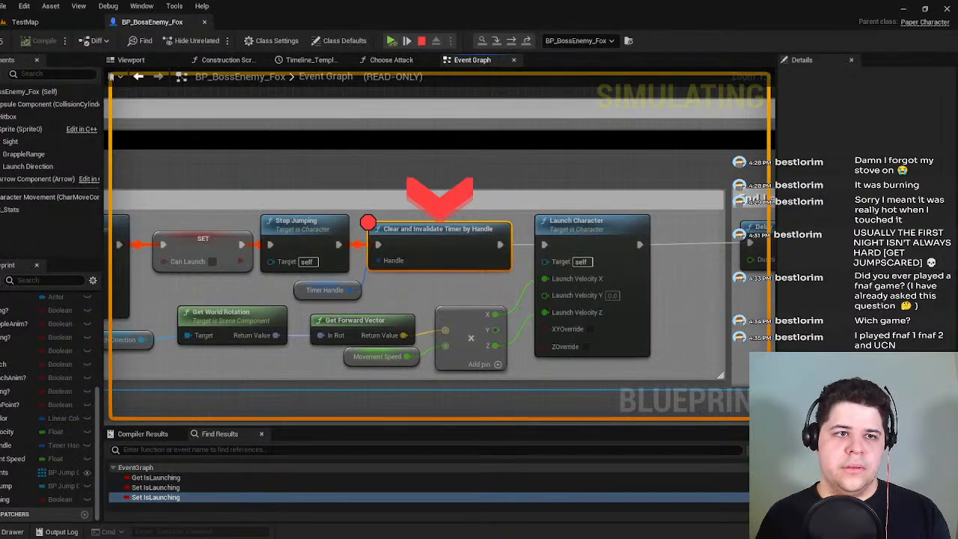
Continue past the breakpoint and keep running and jumping around the fox boss to provoke a further launch.
click(44, 23)
click(191, 41)
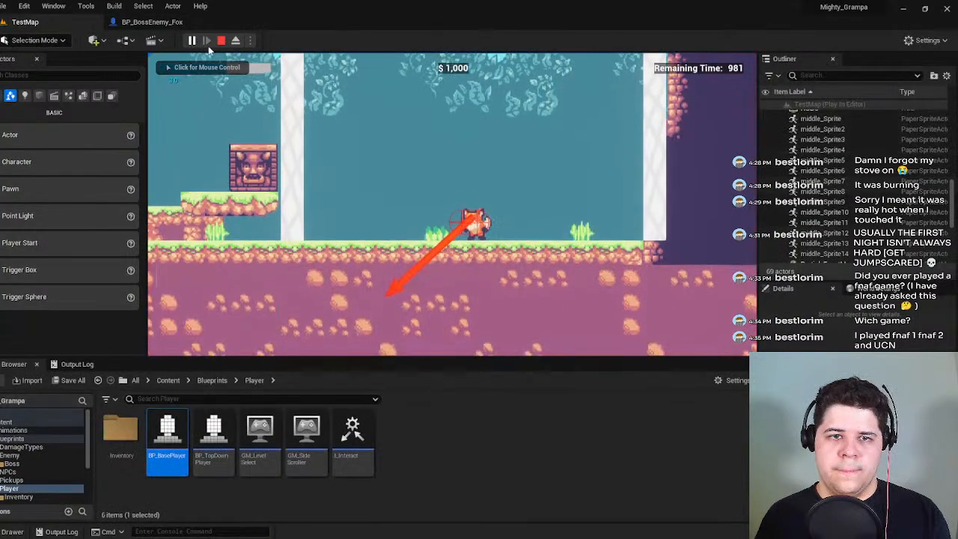
click(473, 173)
key(space)
key(a)
key(space)
key(d)
key(a)
key(space)
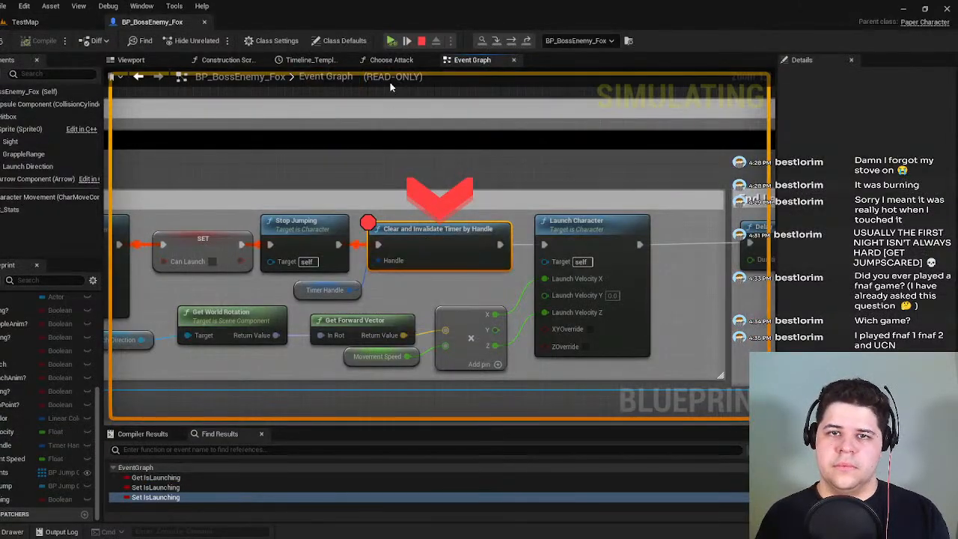
Resume TestMap from the breakpoint, watch the fox boss's attacks, and end the play session.
click(57, 25)
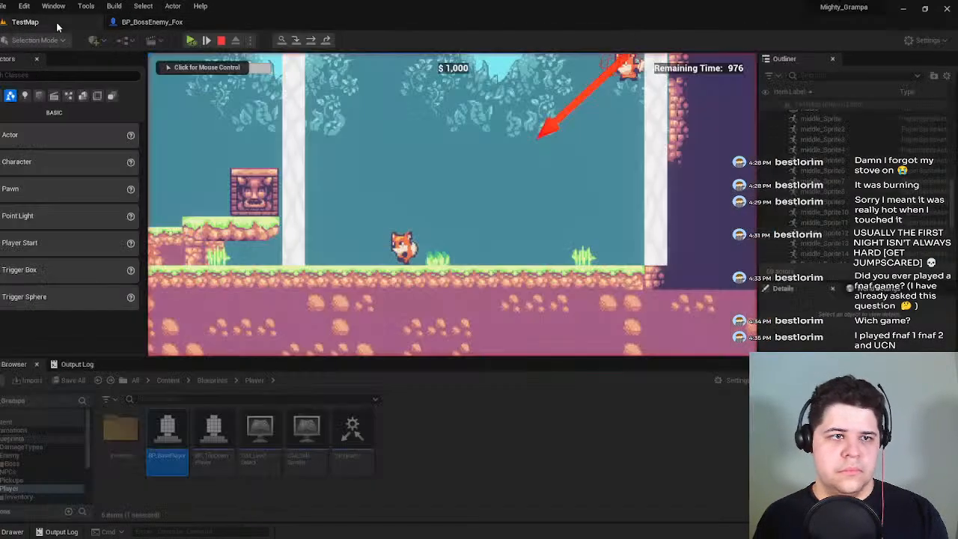
click(192, 40)
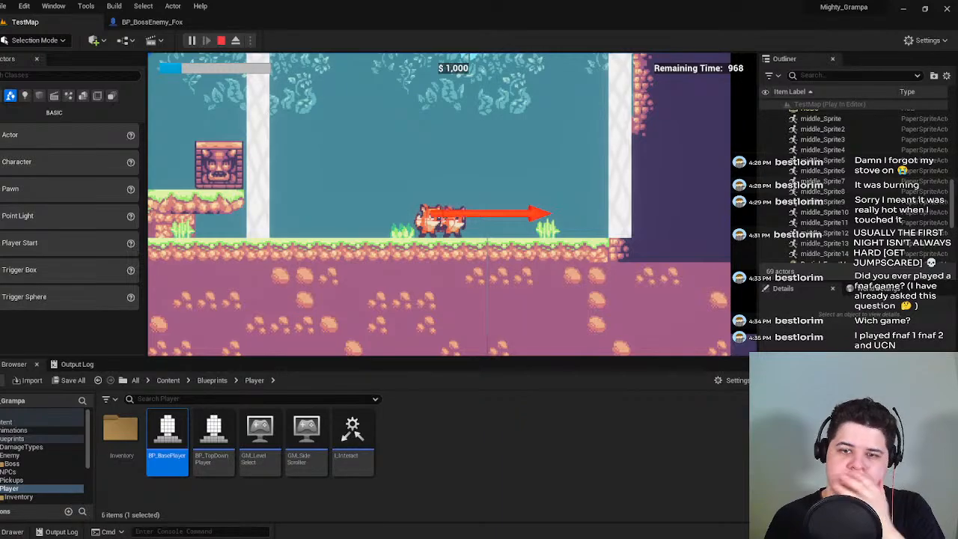
key(Escape)
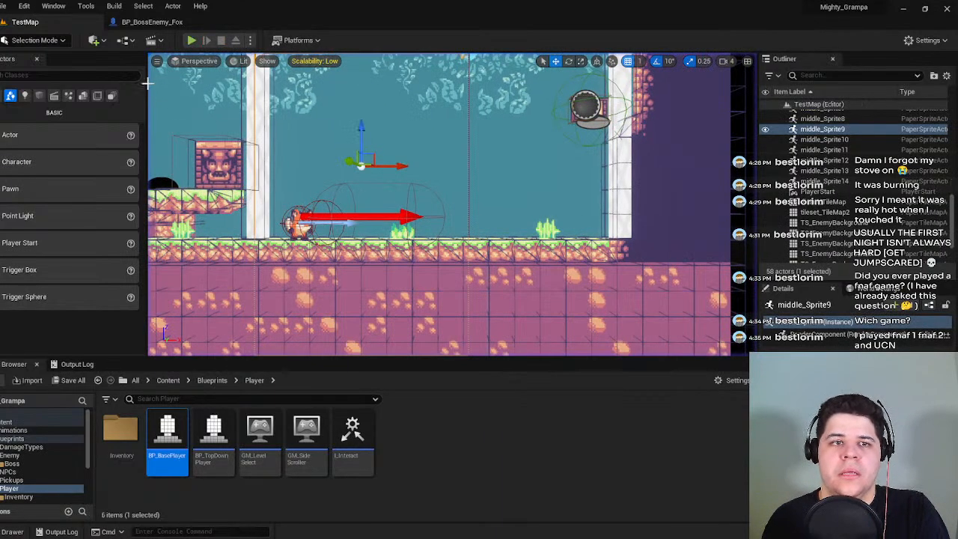
Replace the timer-clear breakpoint with one on the Set Timer by Event node in the Initiate Launch section.
click(149, 24)
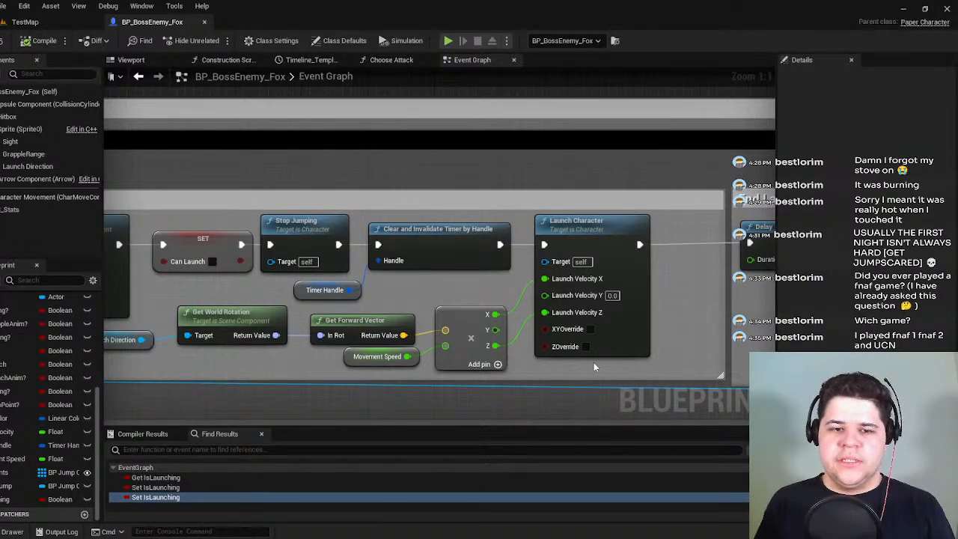
right_drag(691, 326, 568, 294)
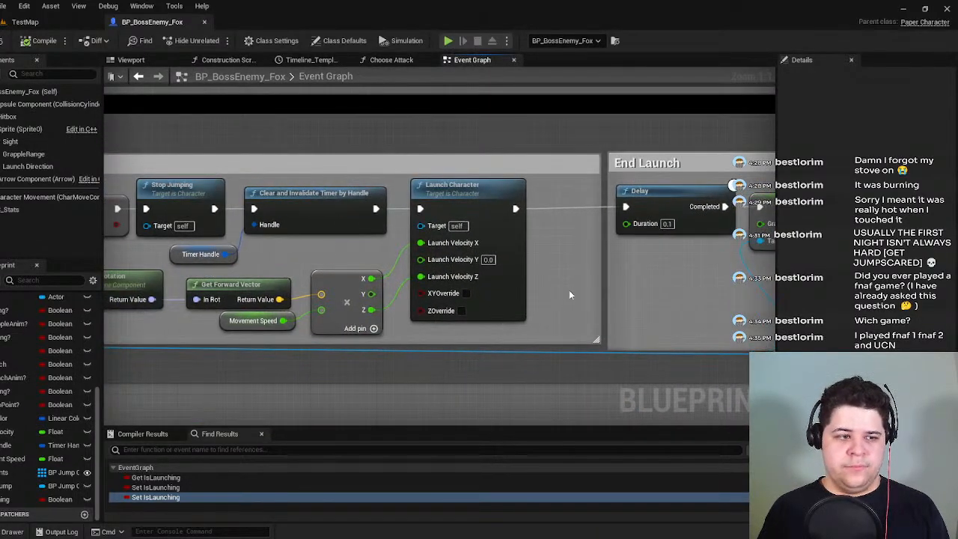
right_drag(312, 261, 407, 287)
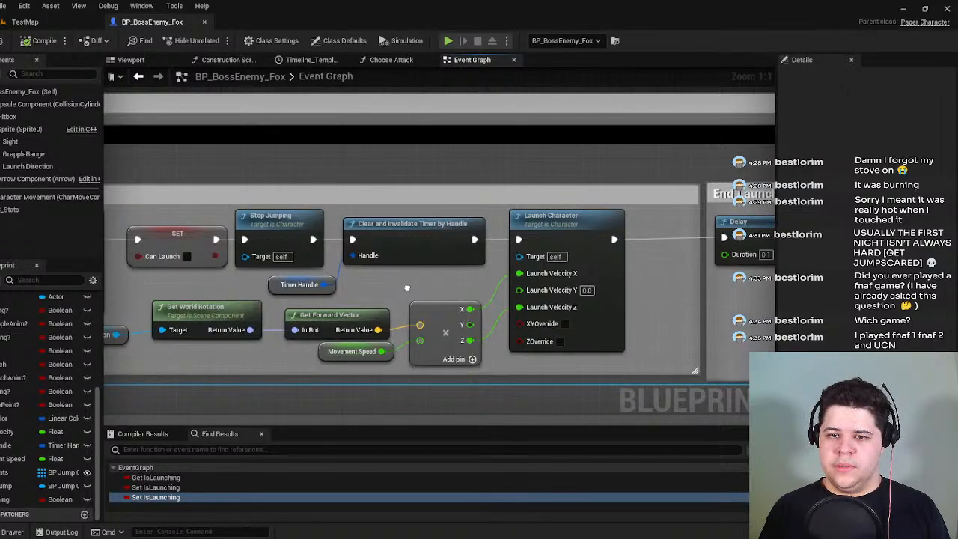
scroll(407, 288, down, 3)
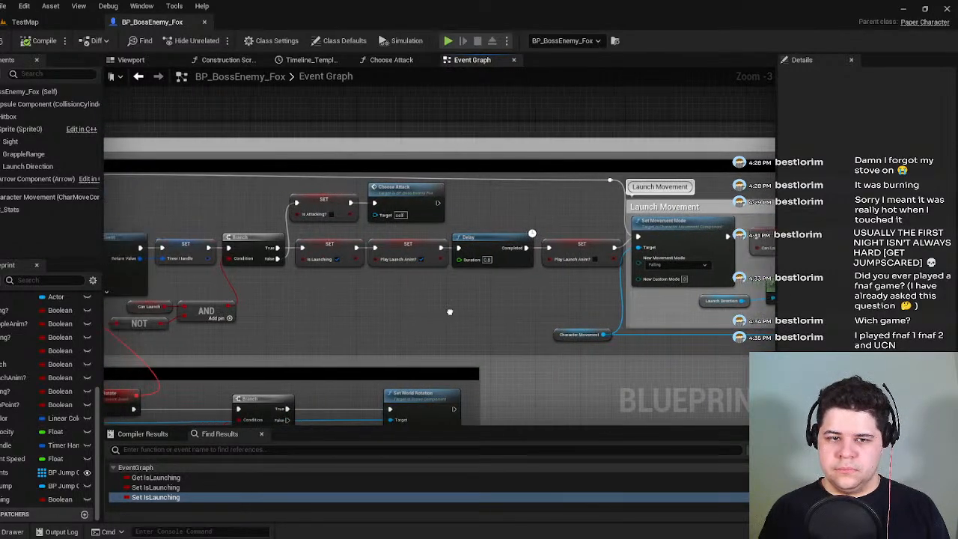
scroll(541, 311, down, 1)
right_drag(541, 311, 282, 350)
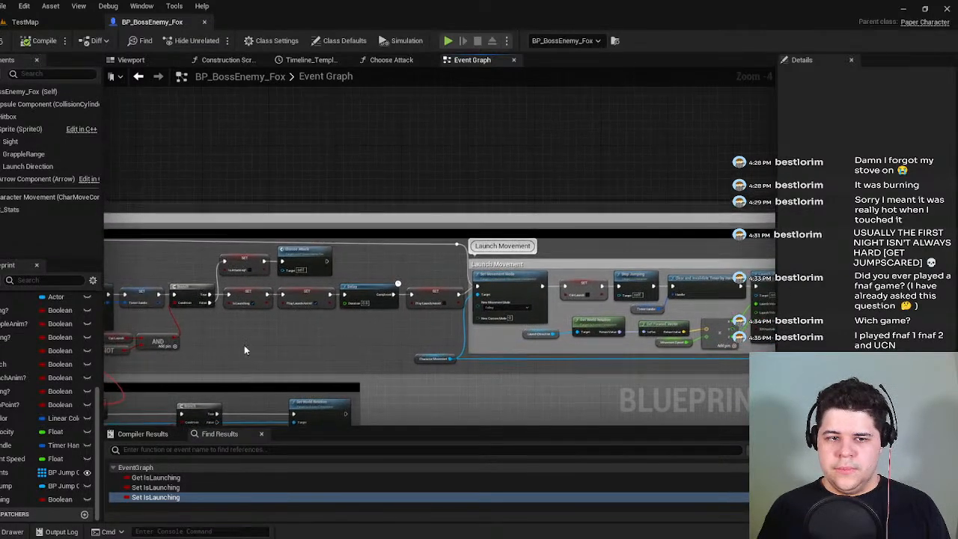
right_drag(124, 320, 293, 323)
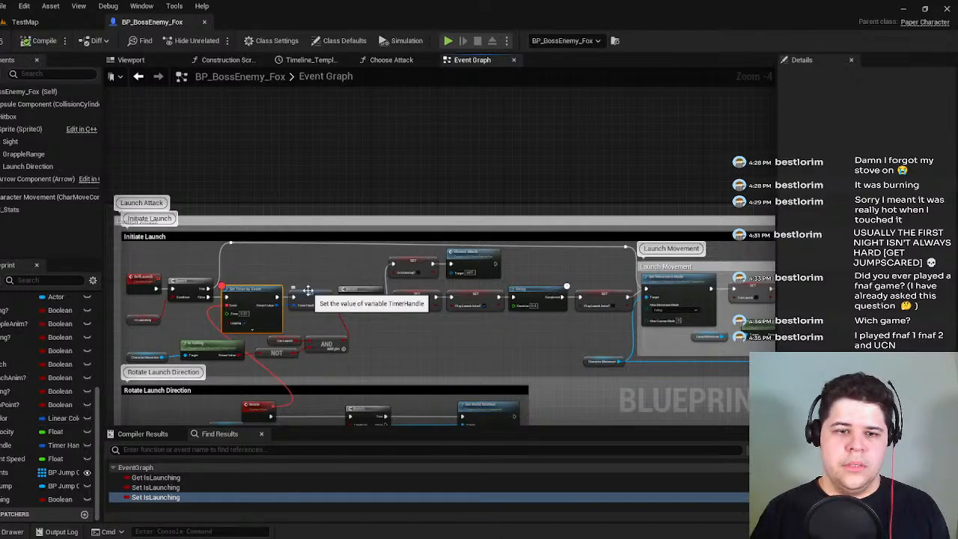
Play TestMap, continue past the Set Timer by Event breakpoint, and move around the fox boss to provoke another launch.
click(25, 22)
click(192, 40)
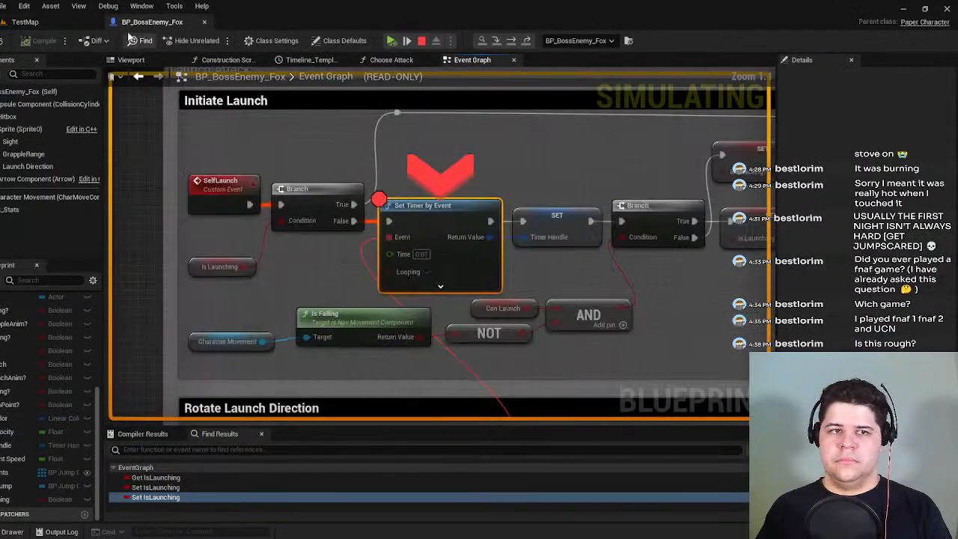
click(48, 24)
click(191, 40)
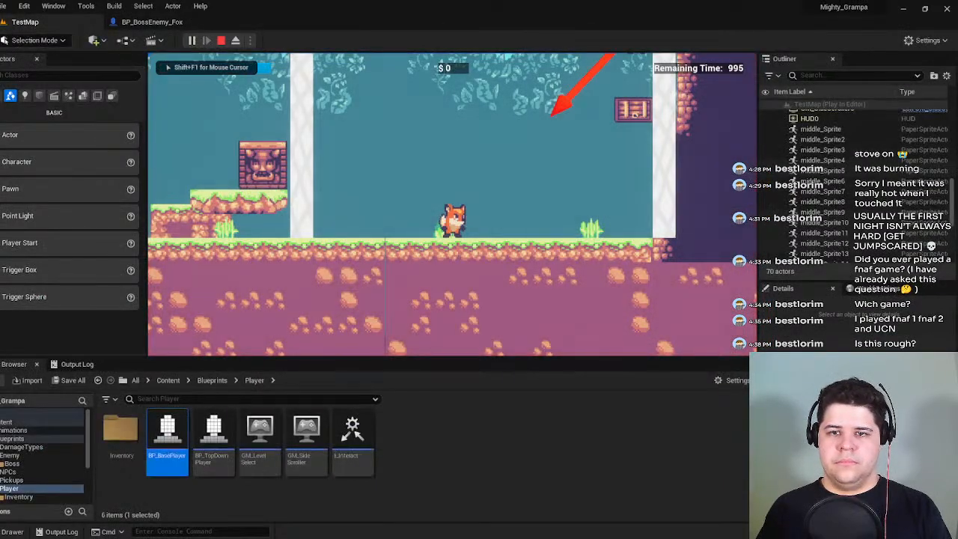
key(d)
key(space)
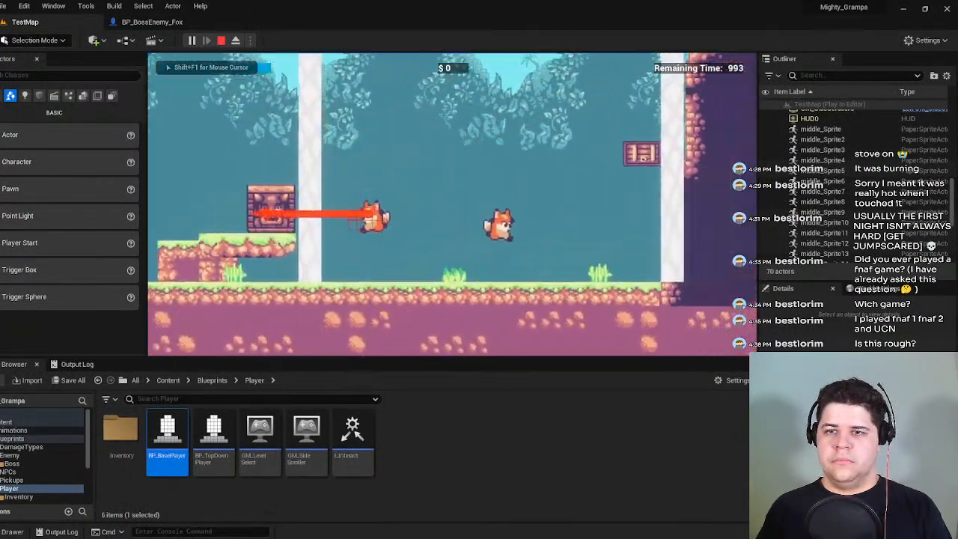
key(a)
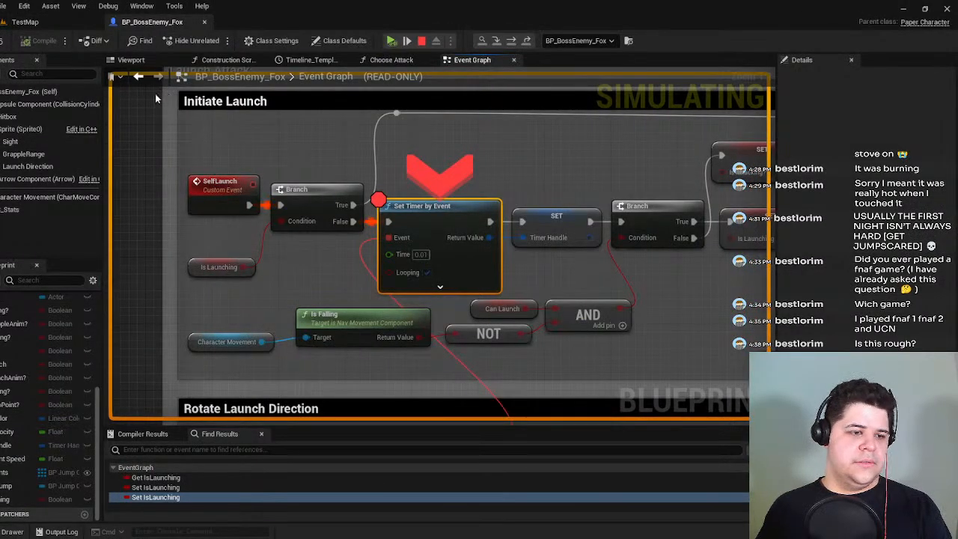
Resume the paused play session, run and jump around the fox boss during its attack, and end the session.
click(44, 26)
click(190, 42)
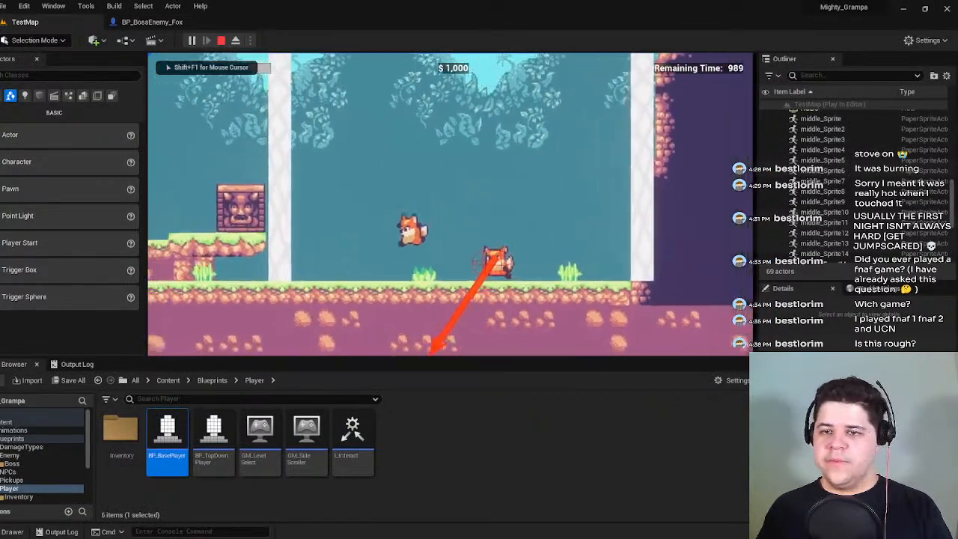
key(d)
key(a)
key(space)
key(d)
key(Escape)
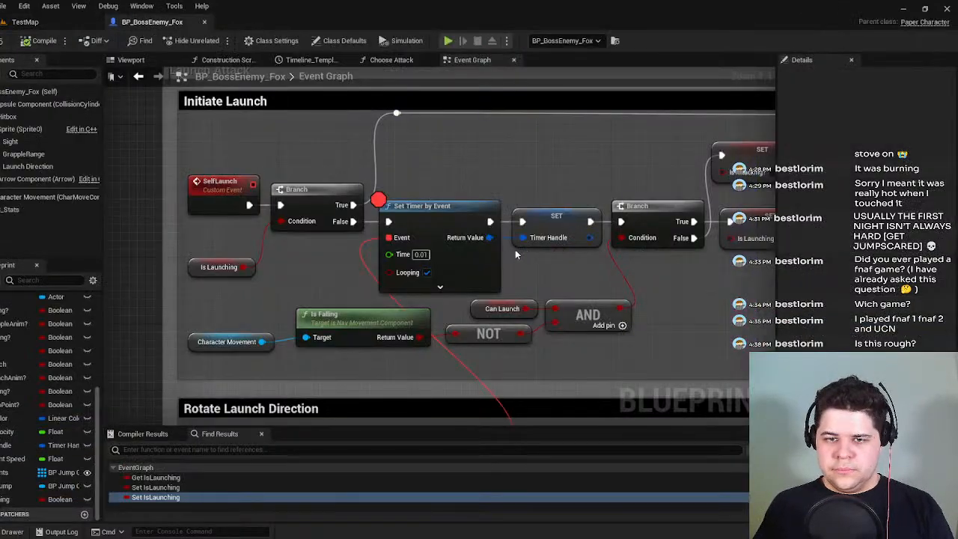
Remove the breakpoint from the Set Timer by Event node and review the Initiate Launch node chain through to Launch Movement.
right_drag(515, 249, 450, 227)
scroll(605, 285, down, 2)
right_drag(605, 284, 506, 259)
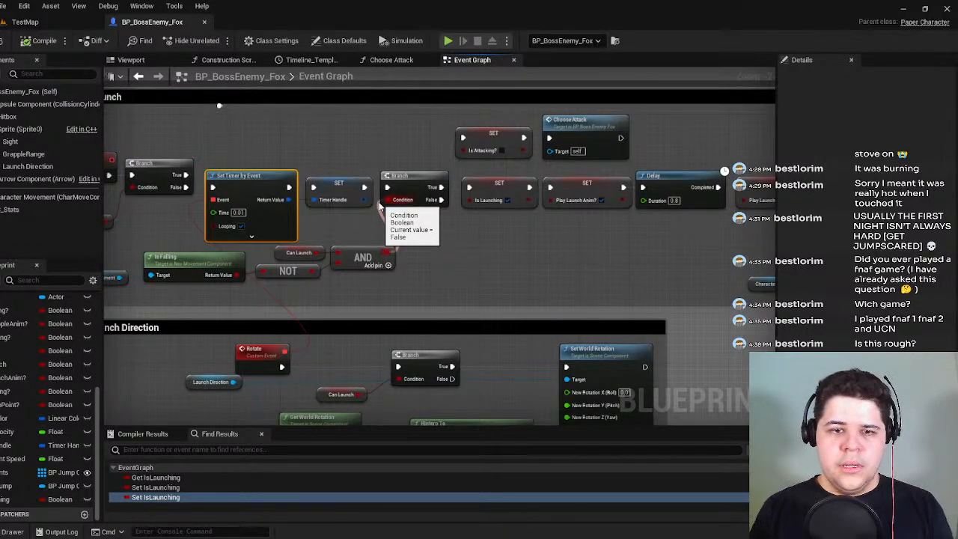
right_drag(288, 145, 157, 212)
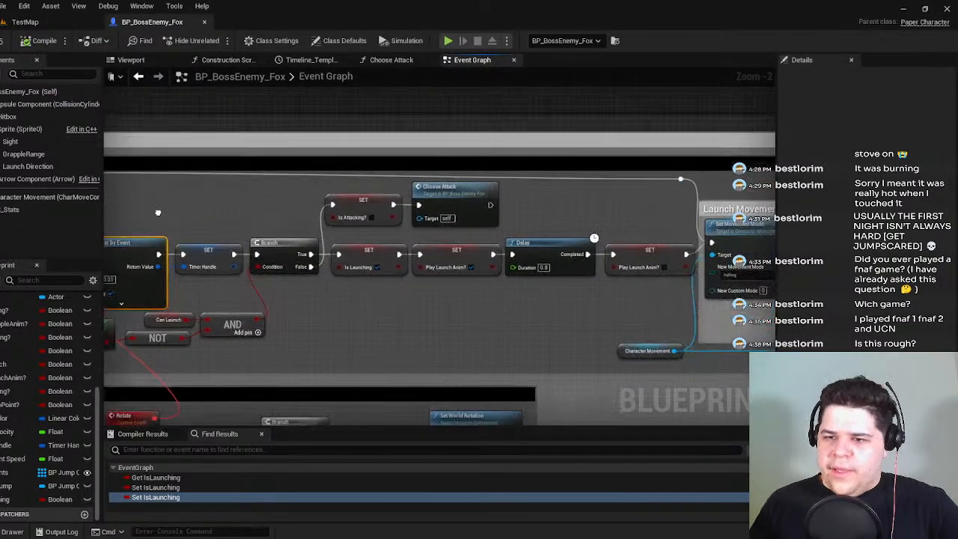
right_drag(318, 331, 247, 288)
right_drag(556, 280, 350, 277)
right_drag(531, 244, 197, 255)
right_drag(252, 287, 673, 291)
right_drag(382, 281, 148, 265)
right_drag(294, 268, 776, 255)
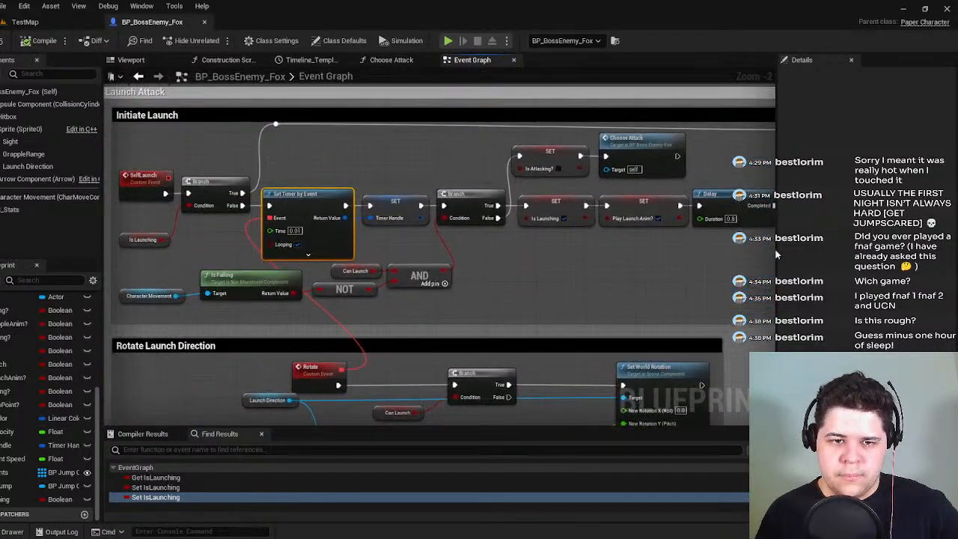
Play TestMap without the launch breakpoint and dodge the fox boss's first attacks by running and jumping.
click(25, 21)
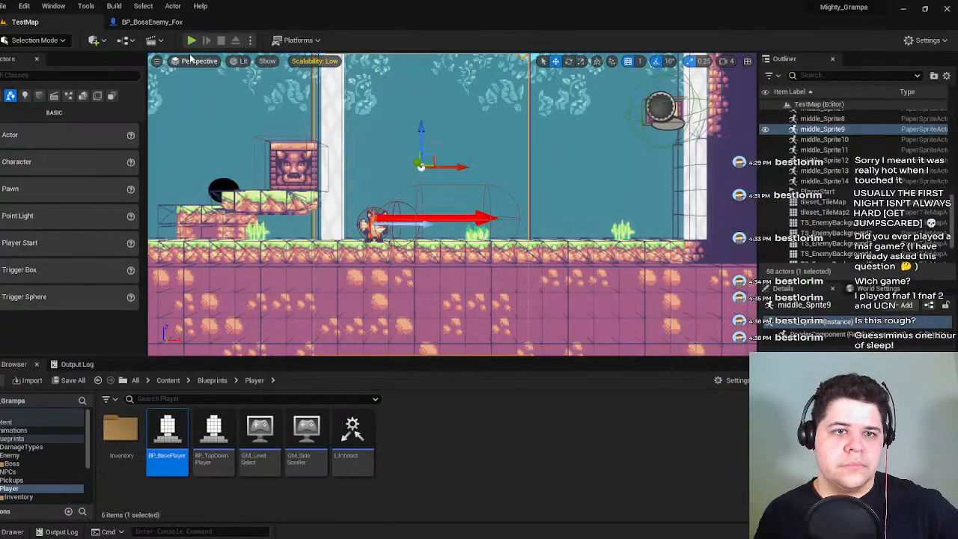
key(alt+p)
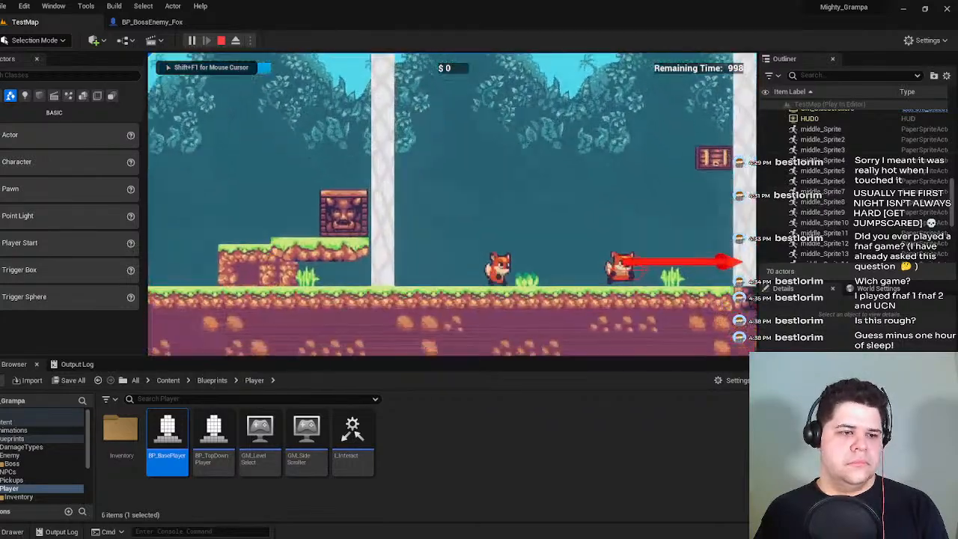
key(space)
key(d)
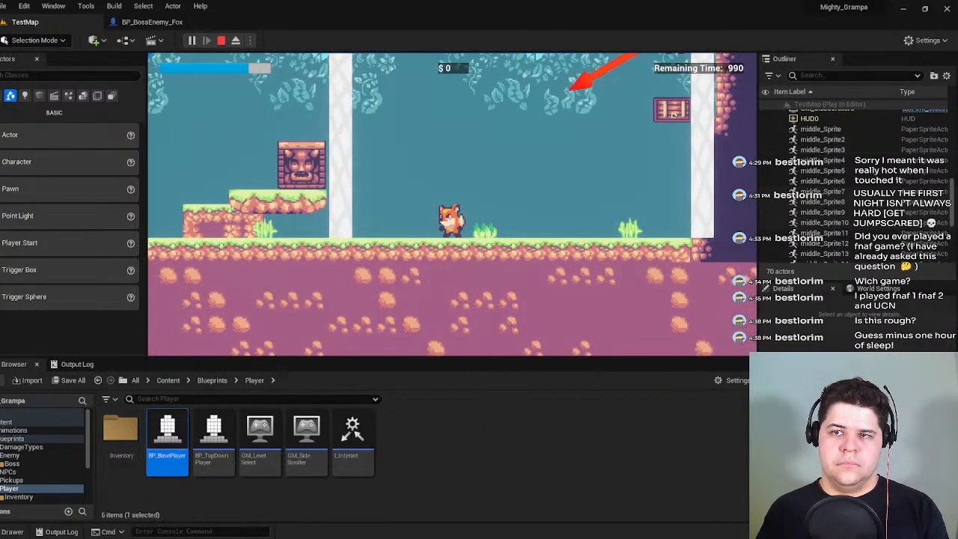
key(space)
key(d)
key(a)
key(space)
key(a)
key(d)
key(a)
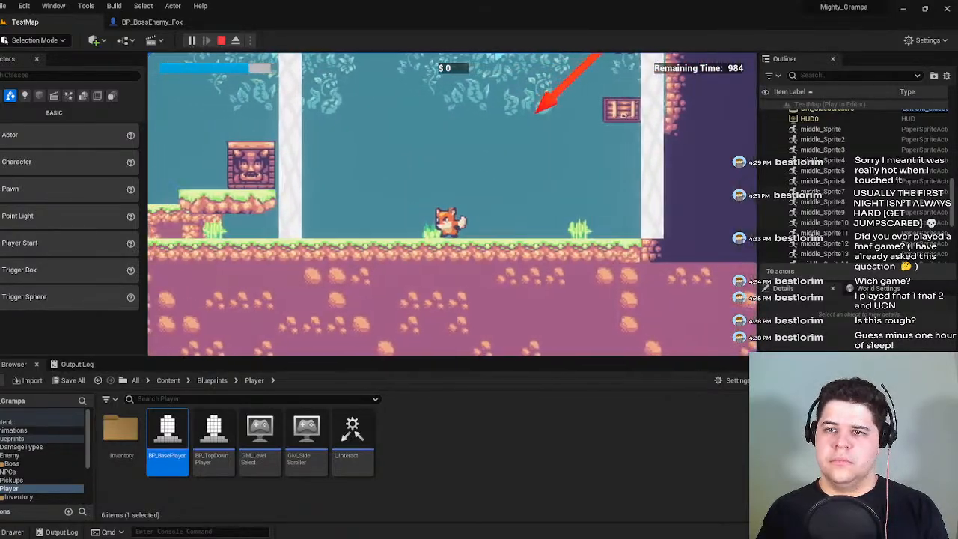
Jump back and forth across the arena to test how the fox boss launches toward the player.
key(space)
key(d)
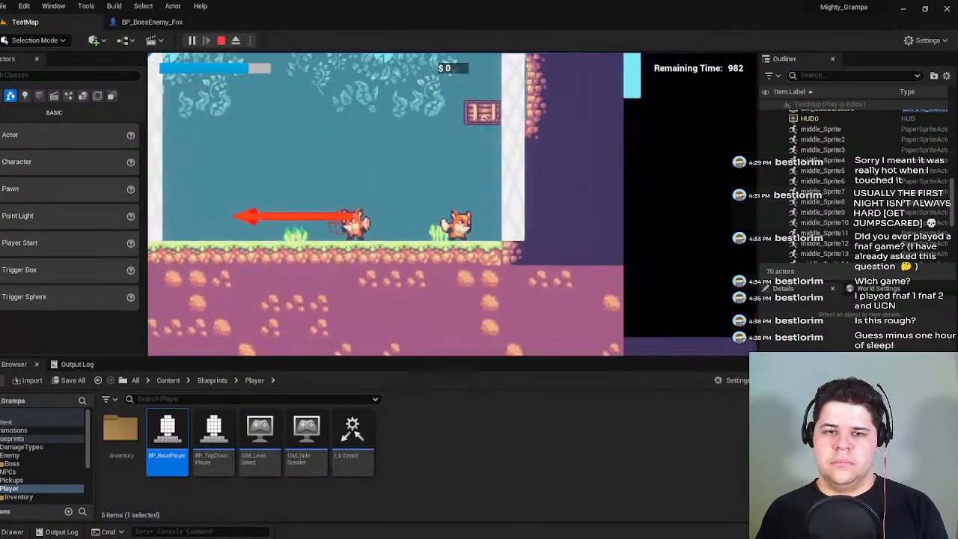
key(space)
key(a)
key(space)
key(d)
key(space)
key(a)
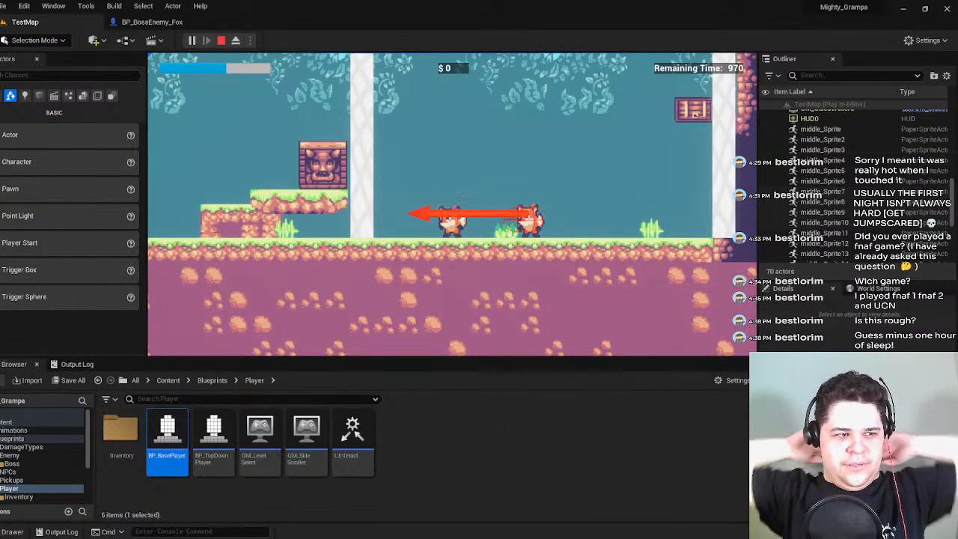
Keep changing direction and jumping near the fox boss to watch its jump-point dive and ground launches.
key(a)
key(d)
key(space)
key(a)
key(d)
key(space)
key(space)
key(a)
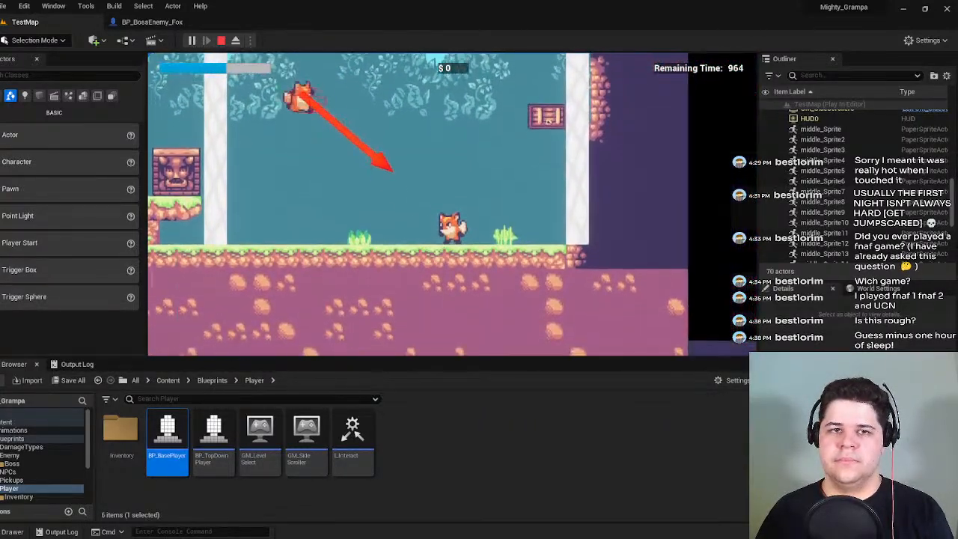
key(a)
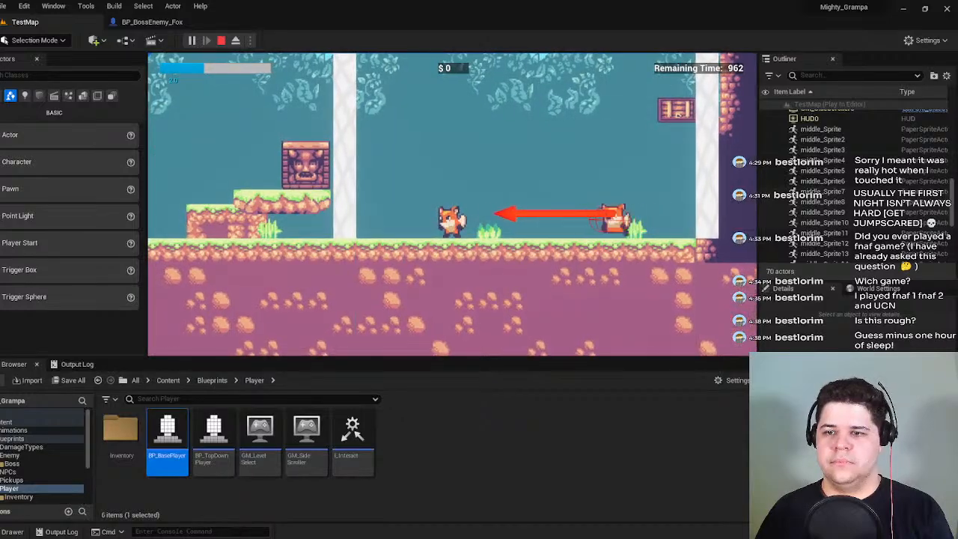
key(d)
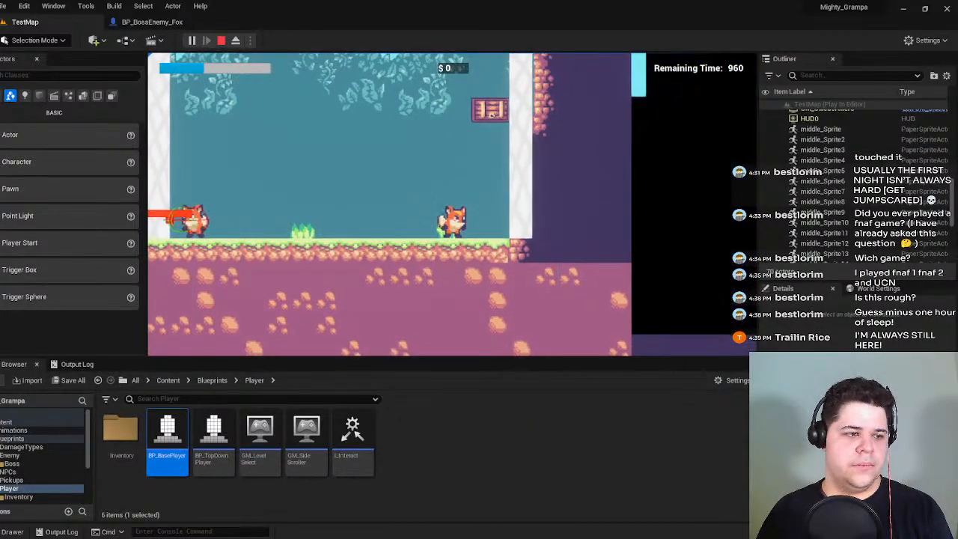
Jump over the fox boss's further launches while checking the direction of its launch arrow.
key(a)
key(space)
key(d)
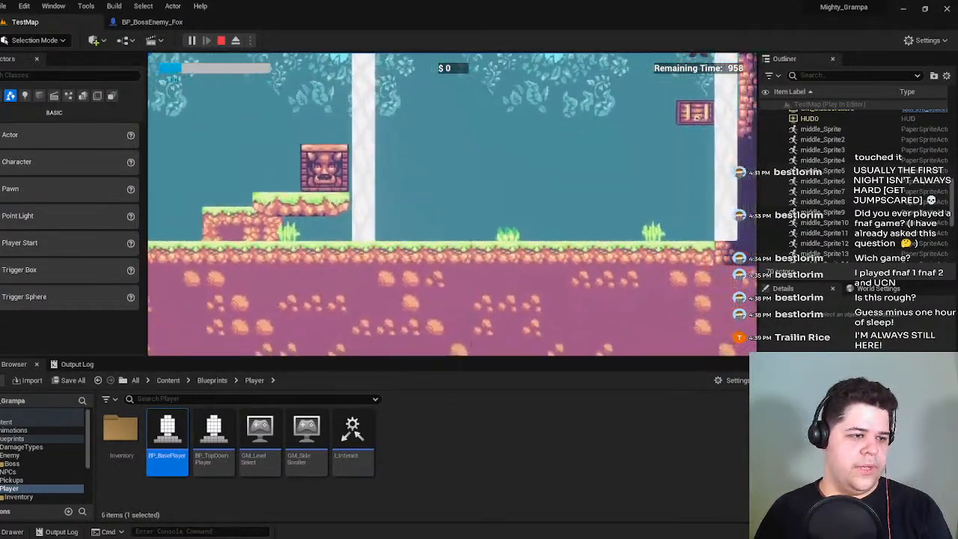
key(a)
key(space)
key(d)
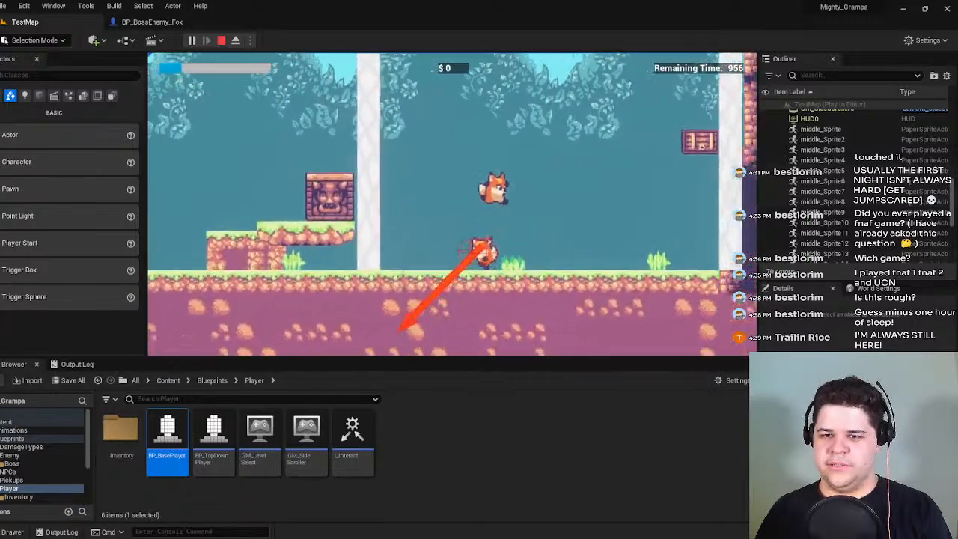
key(space)
key(a)
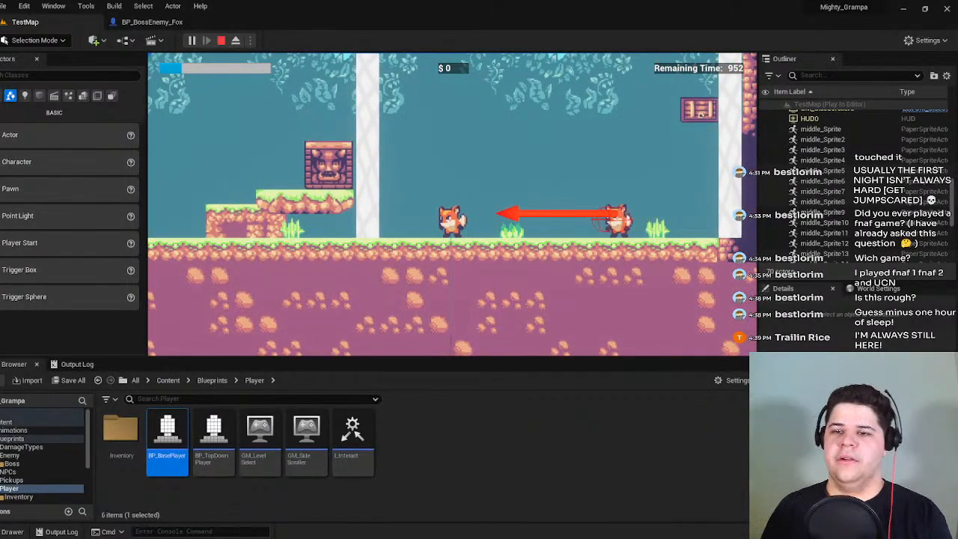
Continue dodging the fox boss until the player is defeated, and end the play session.
key(space)
key(d)
key(space)
key(a)
key(d)
key(a)
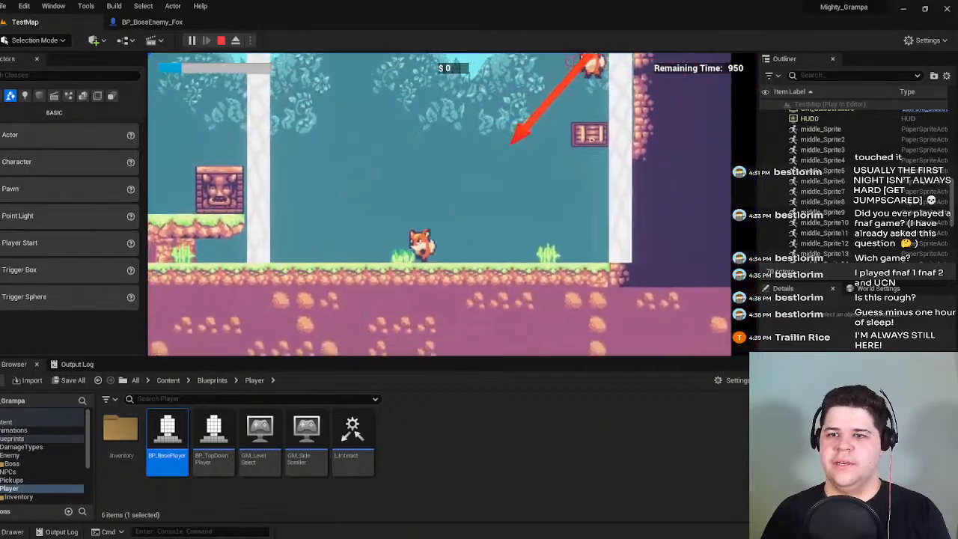
key(a)
key(space)
key(d)
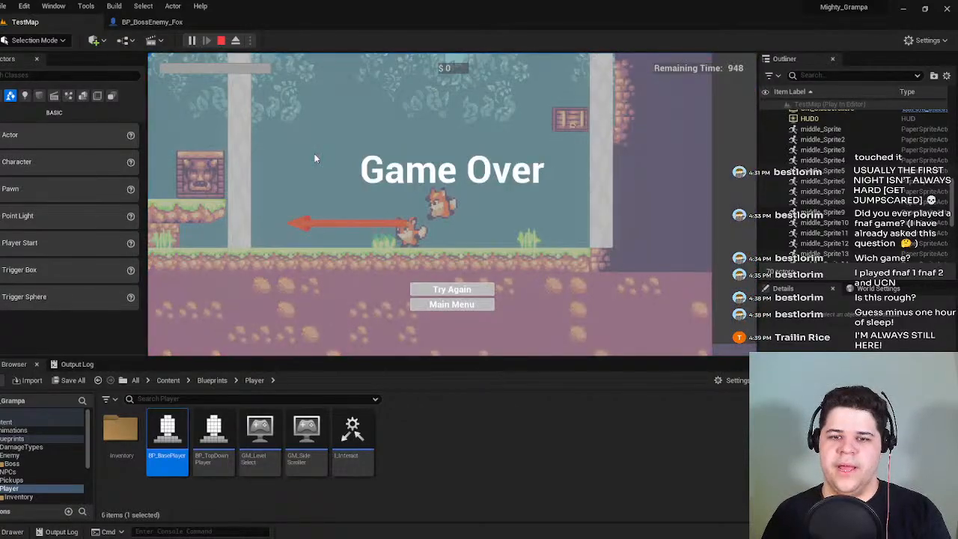
key(Escape)
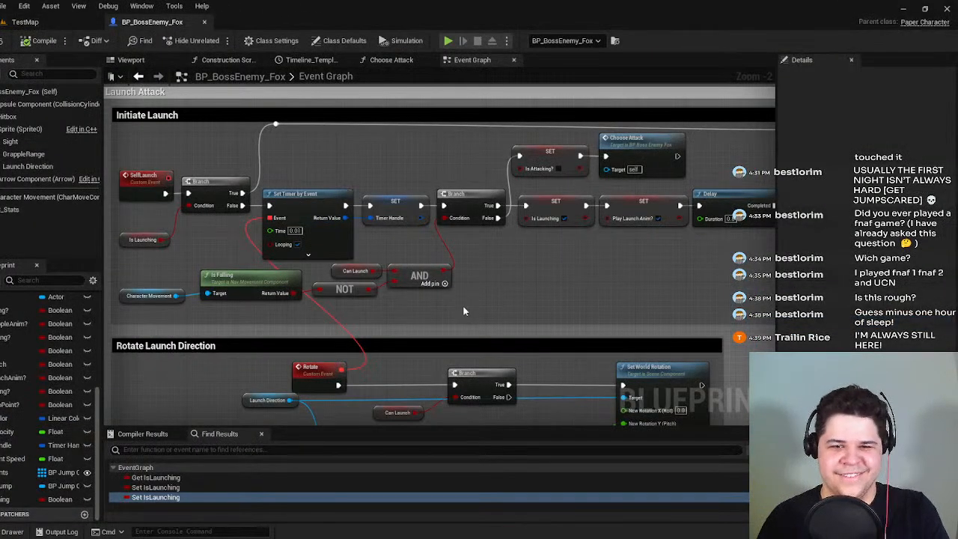
Restart the editor by closing it and reopening the Mighty_Grampa project from the Unreal Project Browser.
right_drag(463, 310, 516, 365)
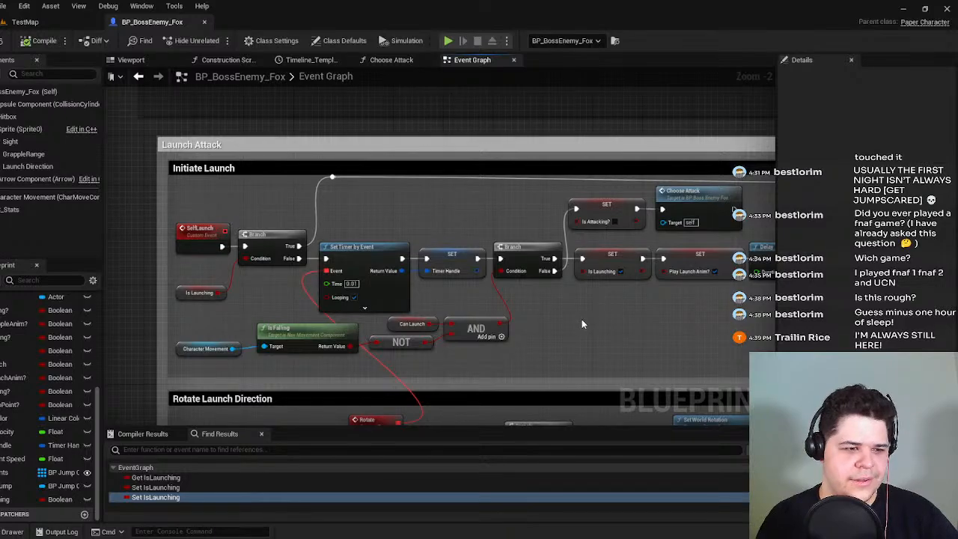
right_drag(578, 318, 431, 202)
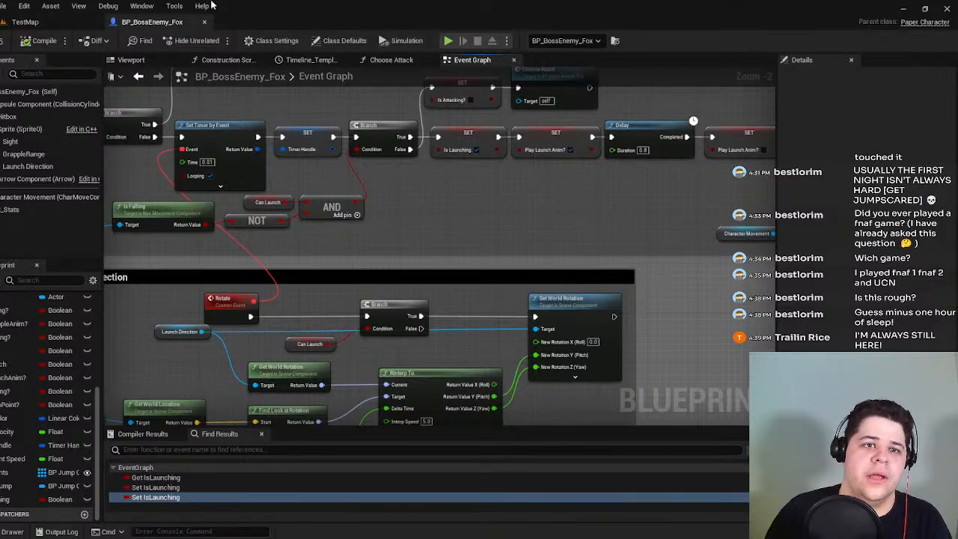
click(28, 22)
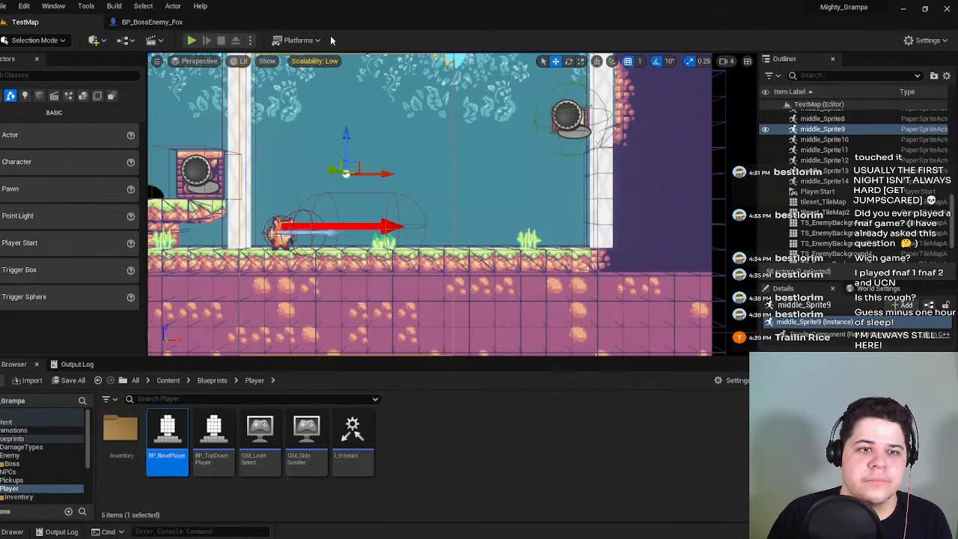
click(903, 9)
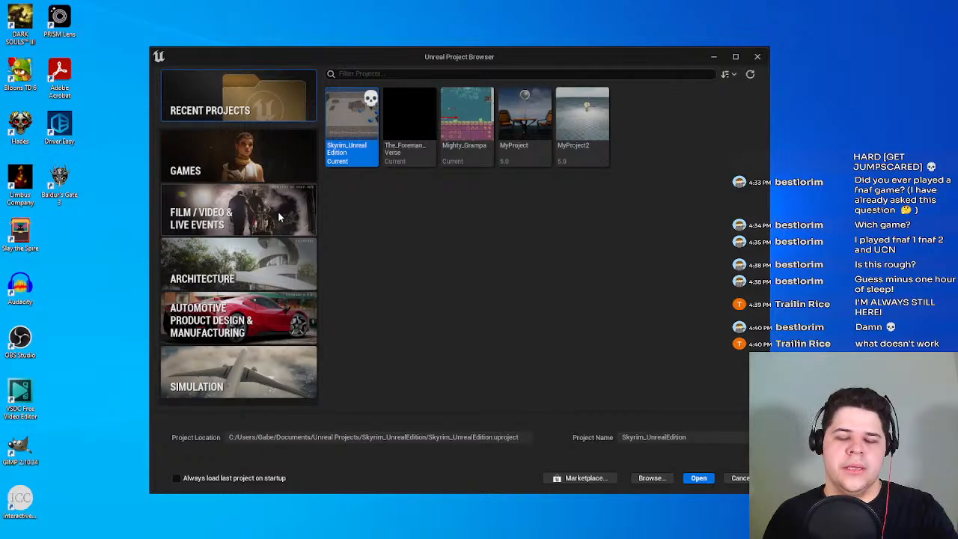
click(467, 120)
click(686, 477)
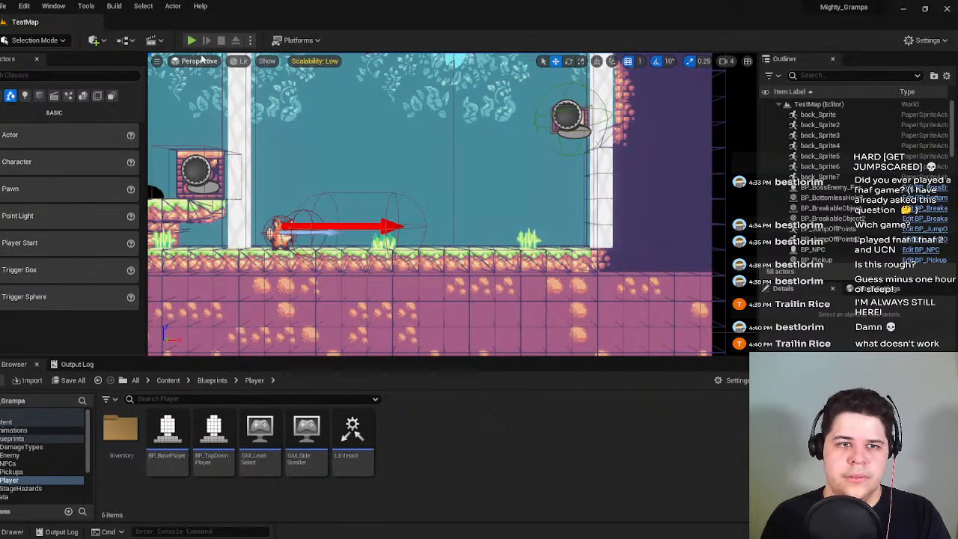
Play TestMap in the restarted editor, observe the fox boss's launch behaviour, and end the session.
click(192, 40)
key(d)
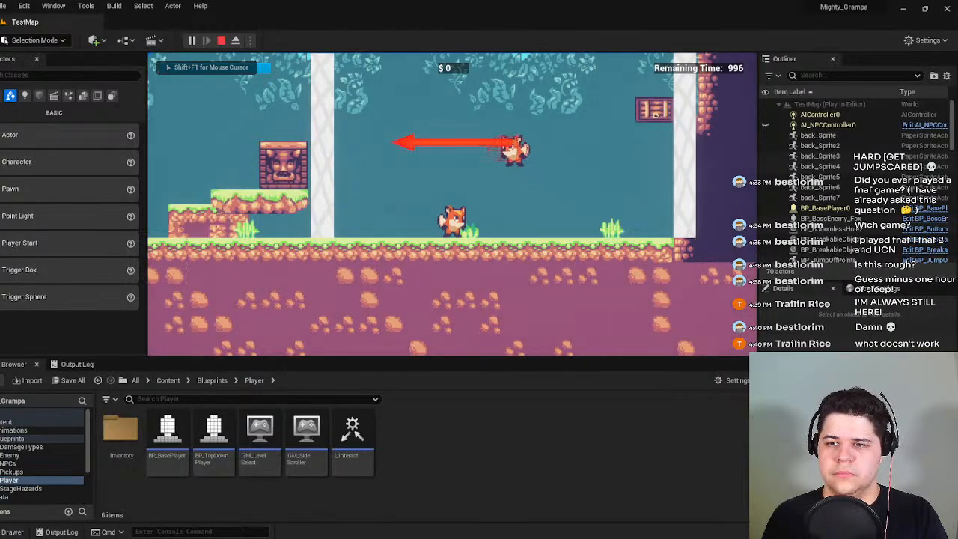
key(d)
key(d)
key(a)
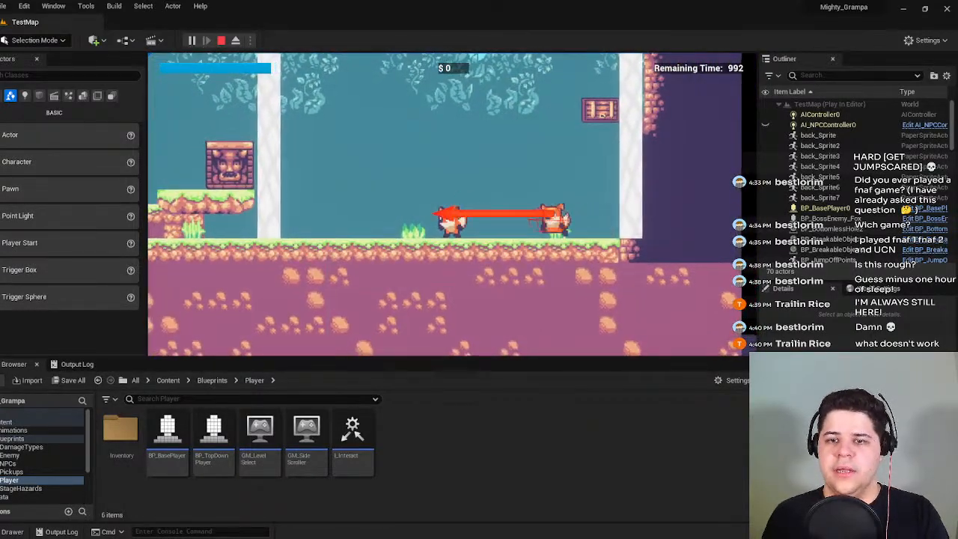
key(Escape)
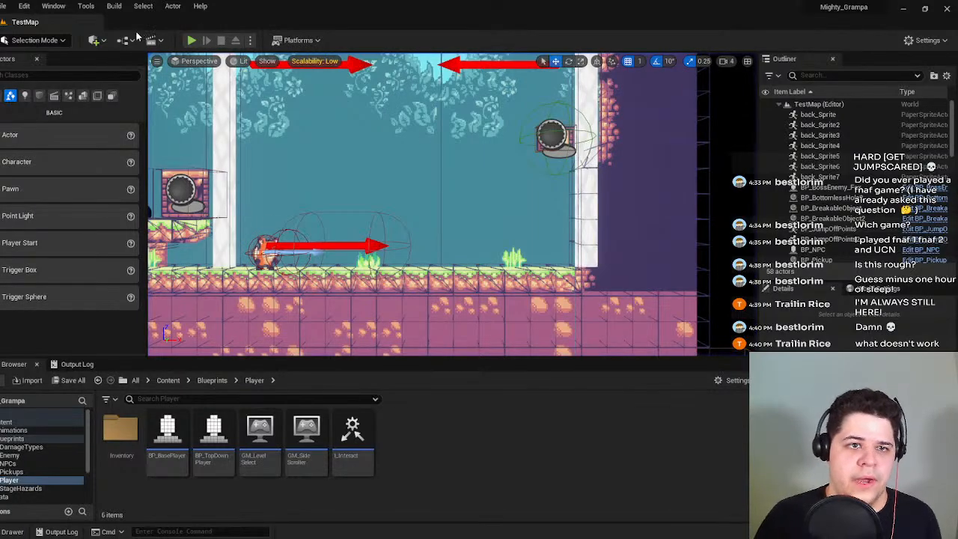
Open the BP_BossEnemy_Fox blueprint from the Blueprints > Enemy folder.
click(10, 472)
click(9, 454)
double_click(131, 449)
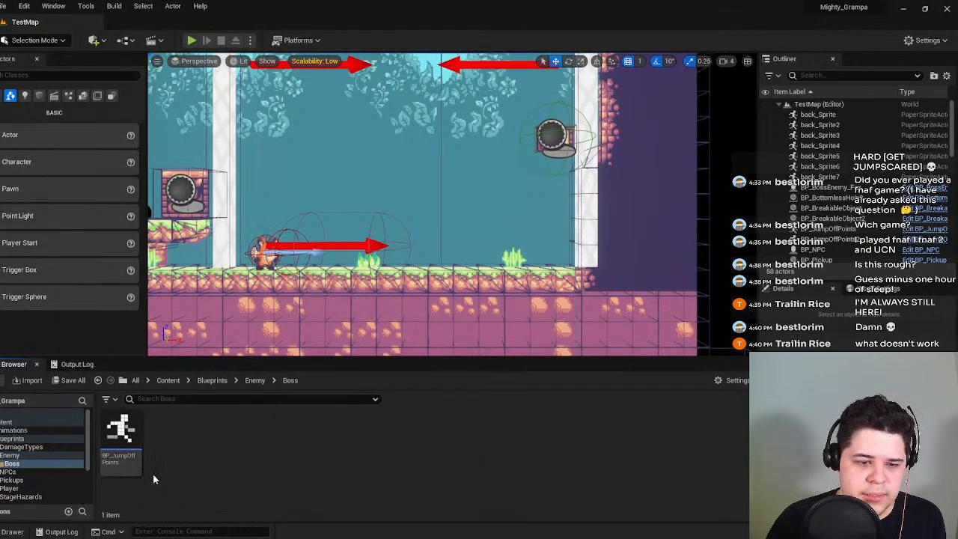
click(254, 380)
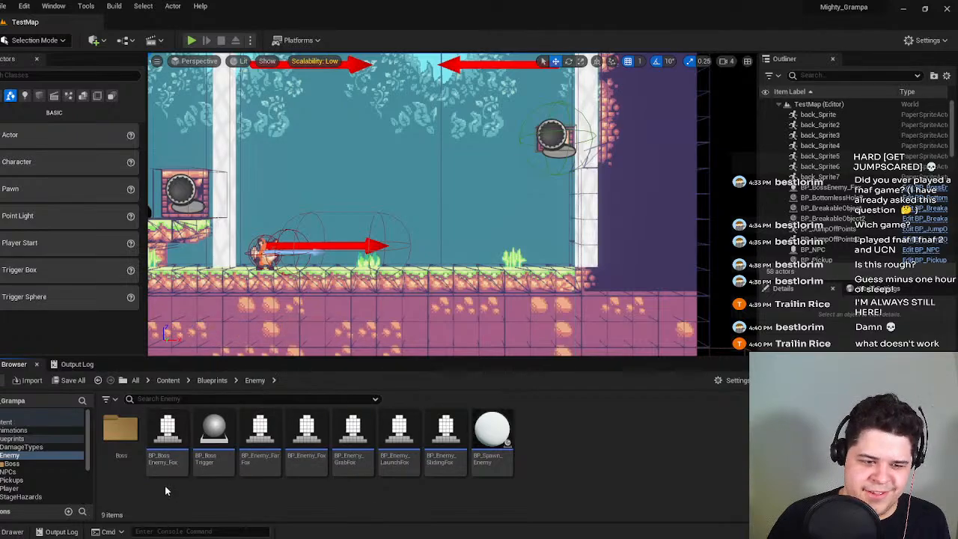
click(164, 463)
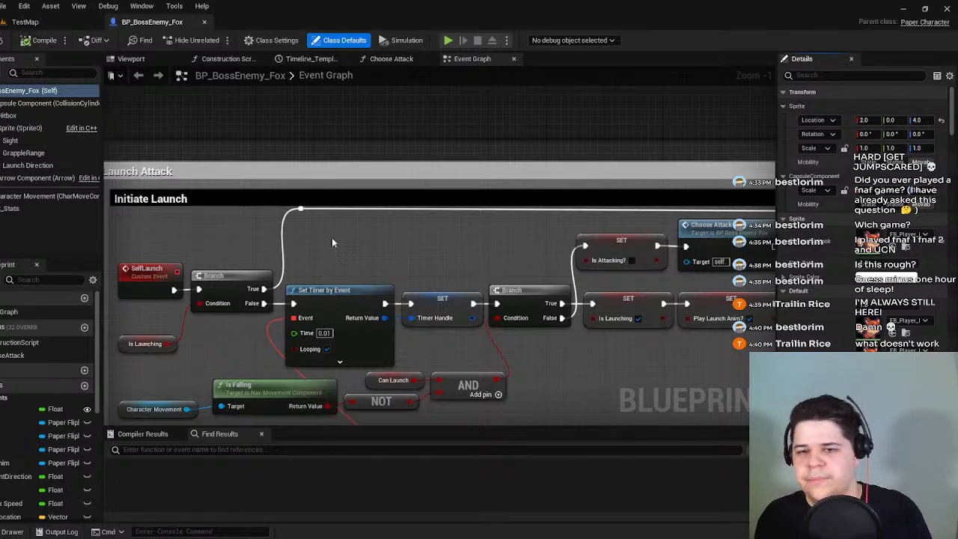
Set a breakpoint on the Set World Rotation node of the Rotate event and play TestMap until execution halts there.
right_drag(457, 242, 479, 156)
right_drag(551, 238, 408, 118)
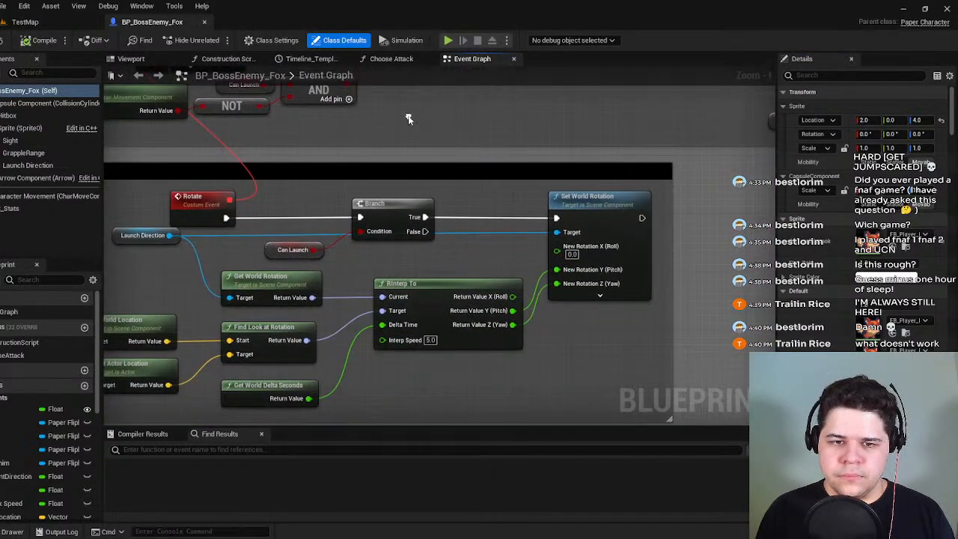
click(619, 206)
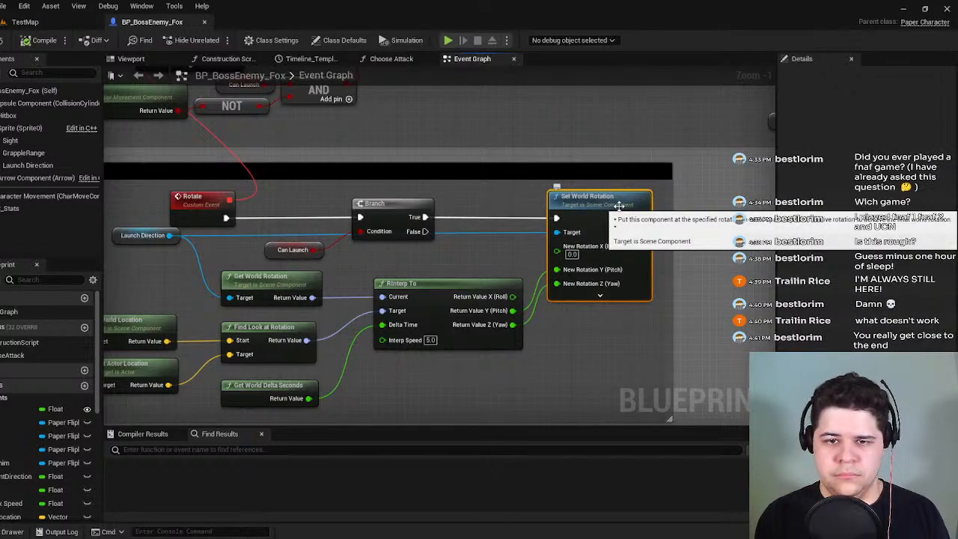
key(F9)
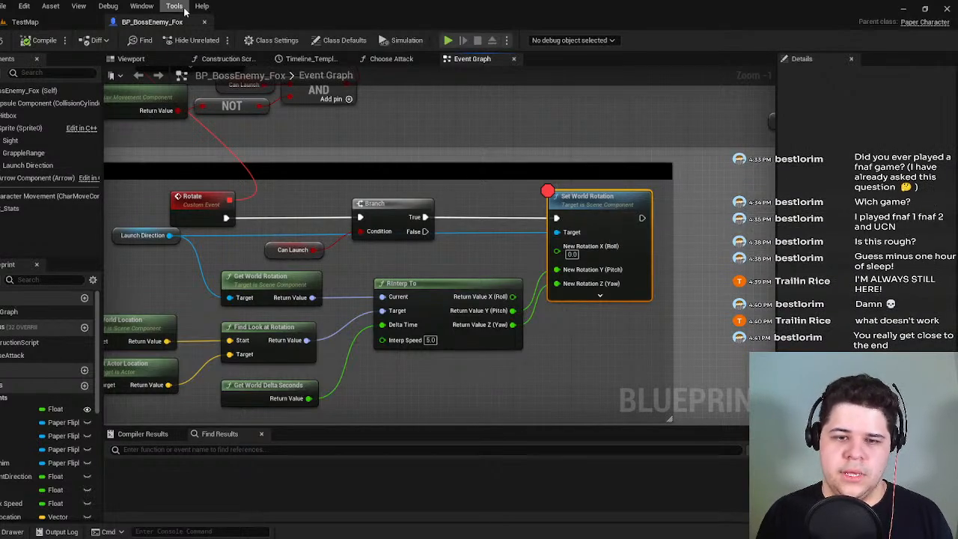
click(29, 22)
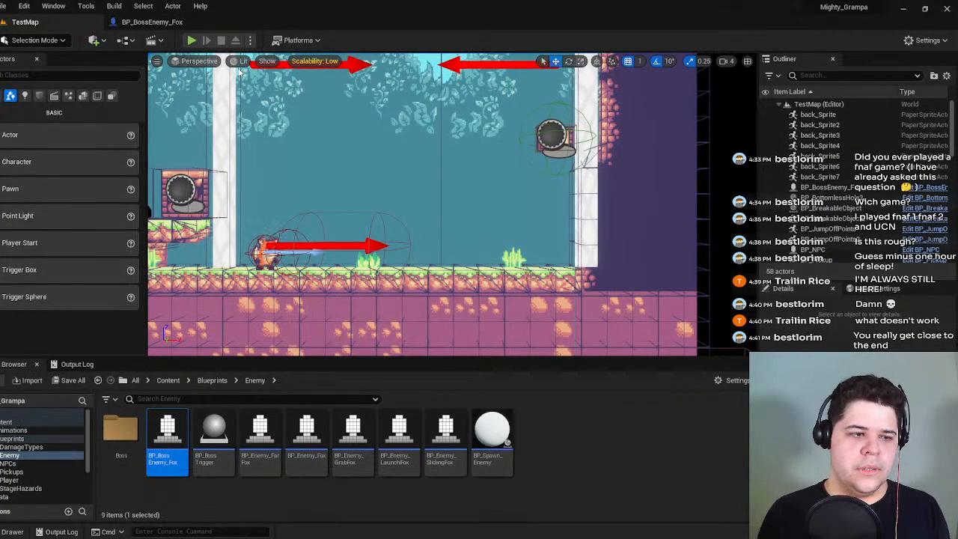
click(191, 40)
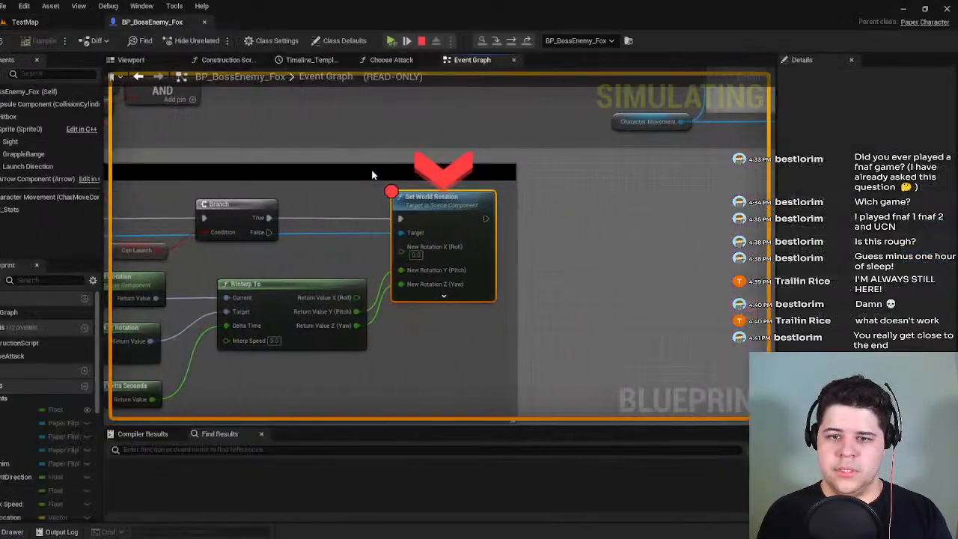
Step through the halted execution and compare the boss's launch arrow in TestMap with the active node in the Event Graph.
click(34, 21)
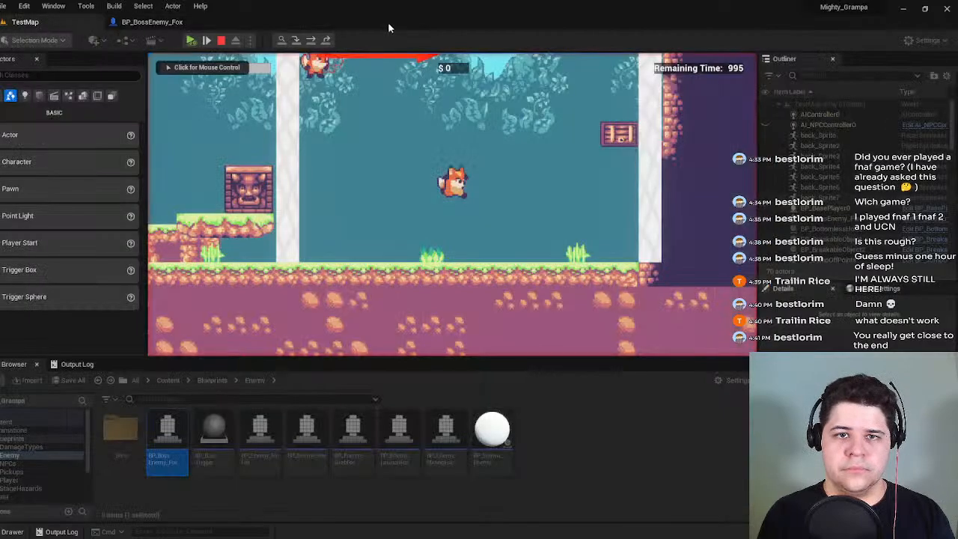
click(295, 40)
click(344, 39)
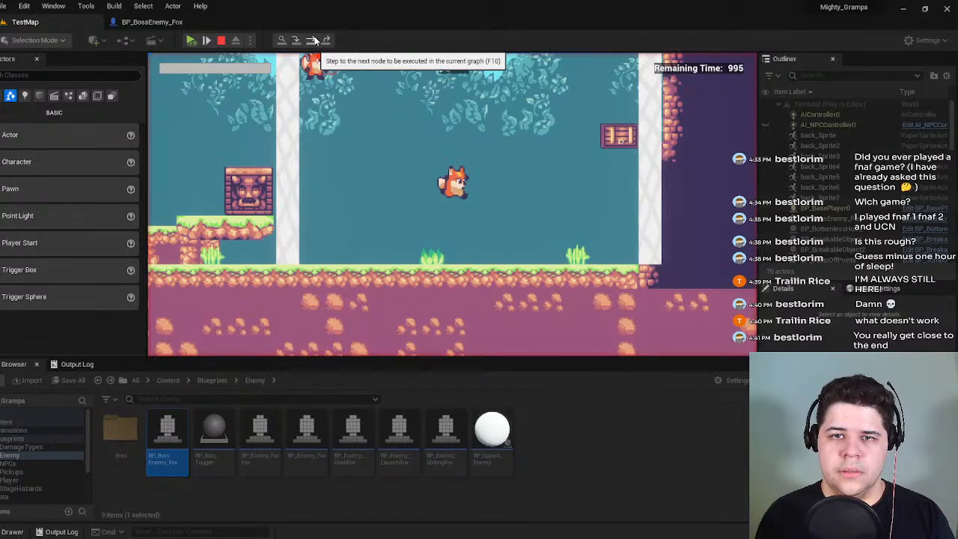
click(314, 40)
click(34, 21)
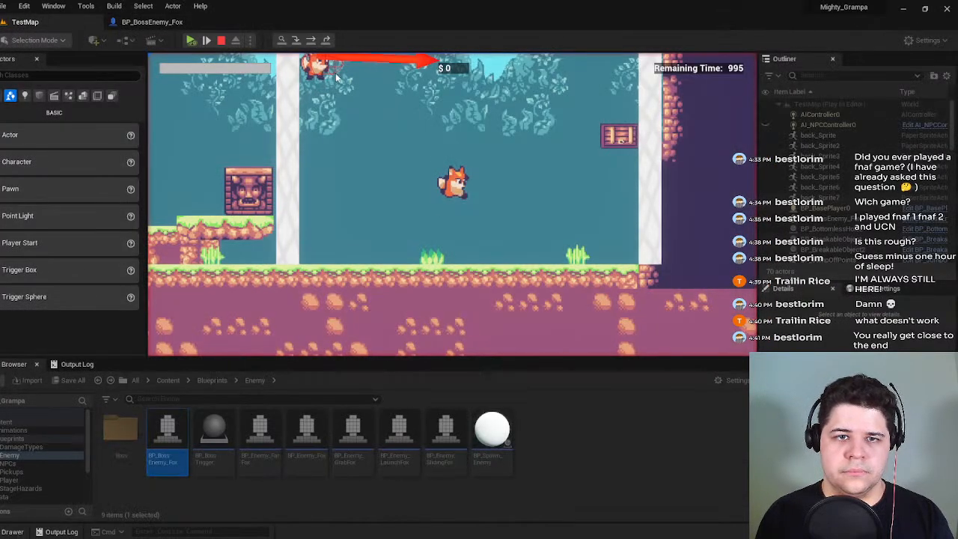
click(151, 23)
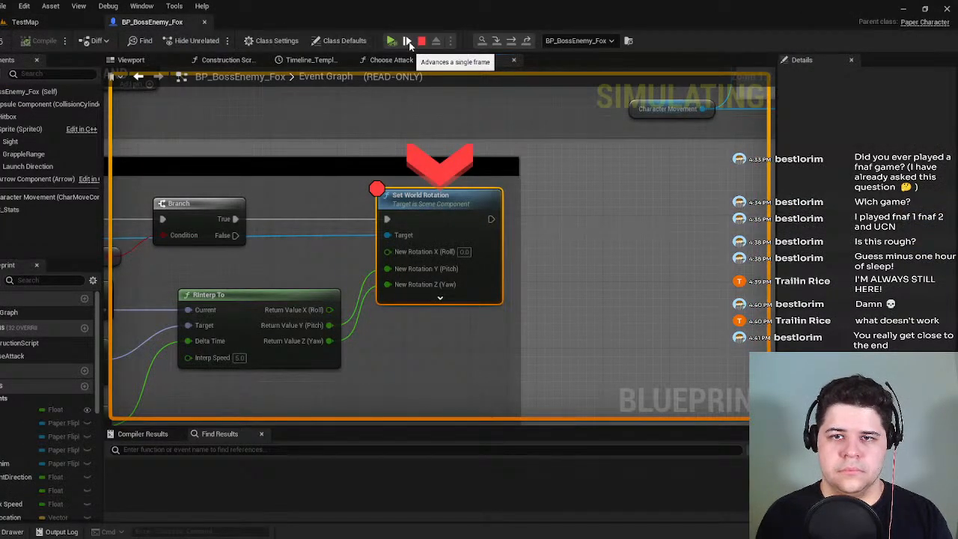
Undock the BP_BossEnemy_Fox editor into a floating window below the game view and widen it to show the graph.
click(30, 21)
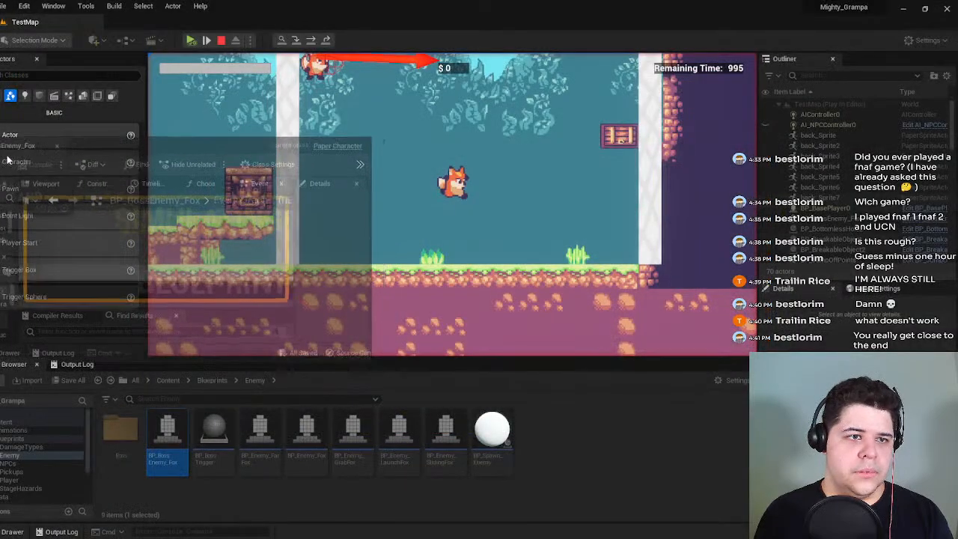
drag(100, 275, 458, 265)
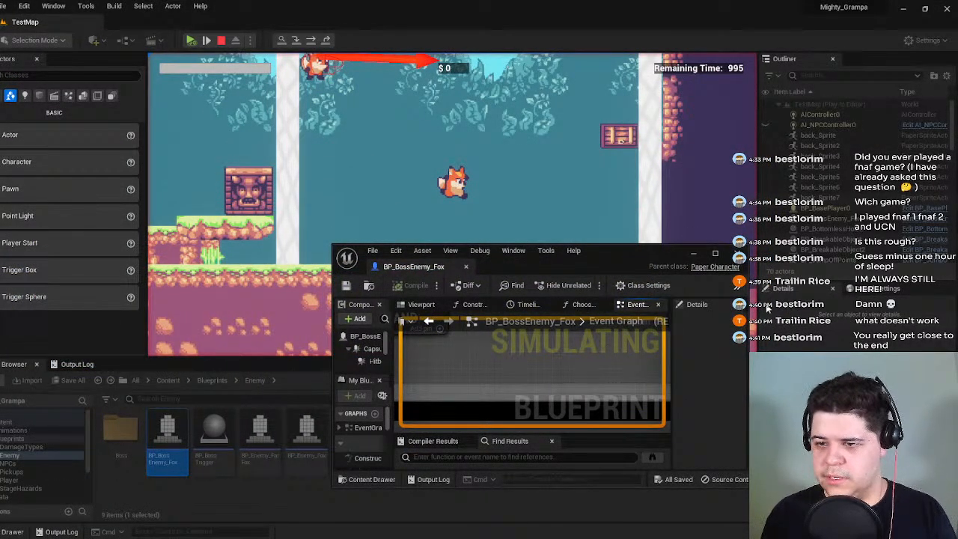
drag(749, 303, 956, 303)
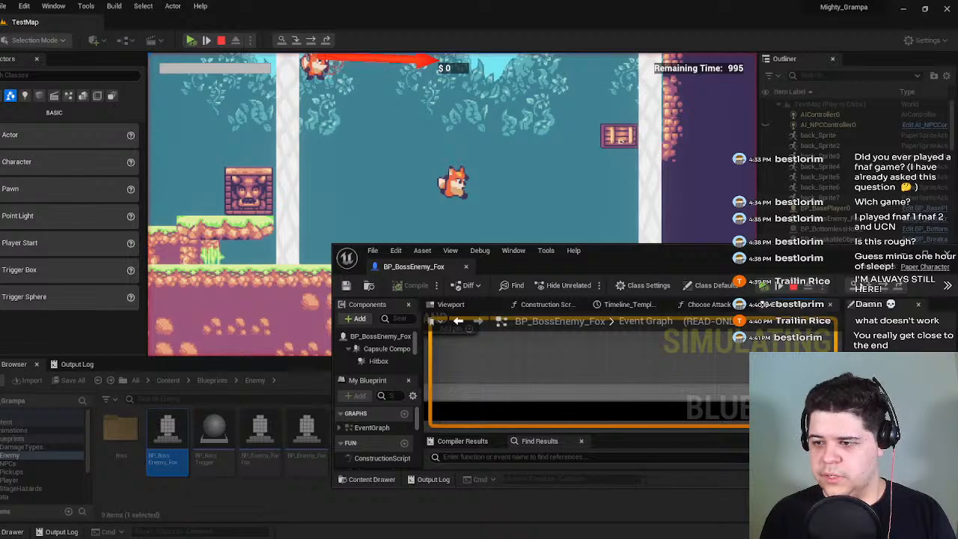
mouse_move(632, 259)
mouse_down()
mouse_move(624, 329)
mouse_move(632, 257)
mouse_up()
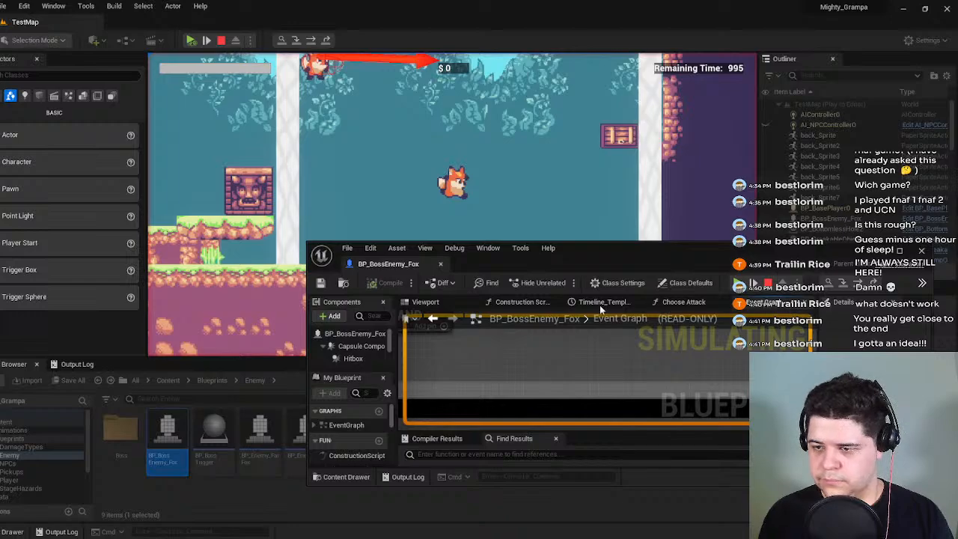
drag(307, 297, 0, 297)
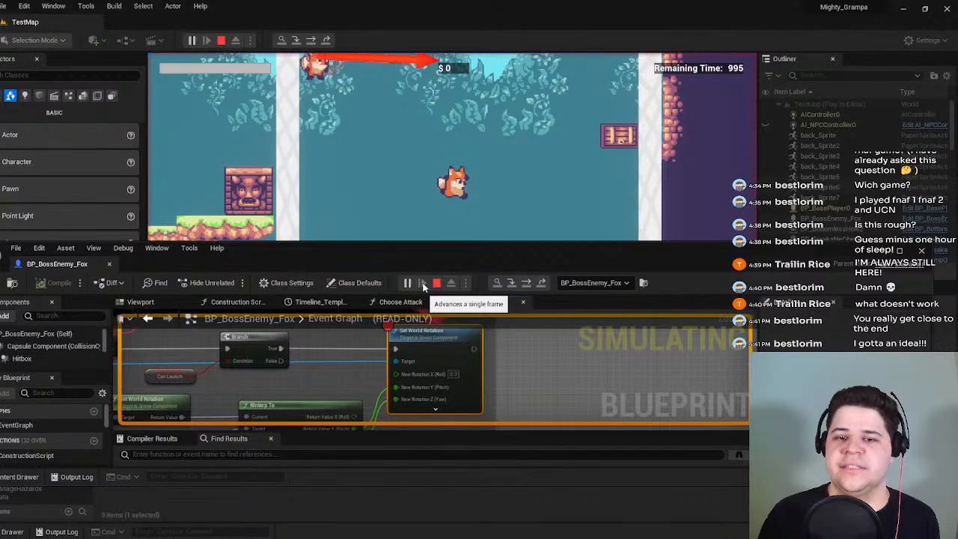
Advance the paused session frame by frame past the Set World Rotation breakpoint, watch the launch arrow rotate, and resume play.
click(423, 284)
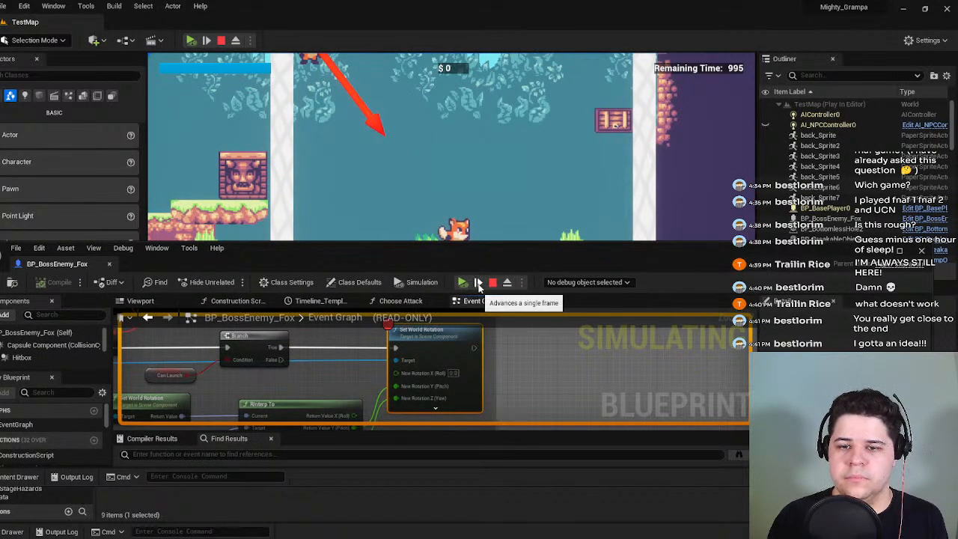
click(479, 285)
click(423, 284)
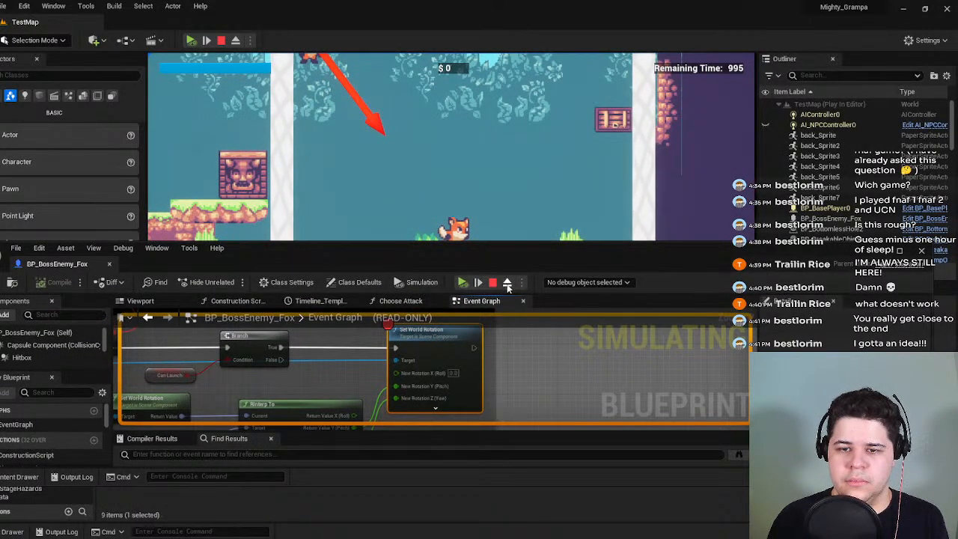
click(406, 282)
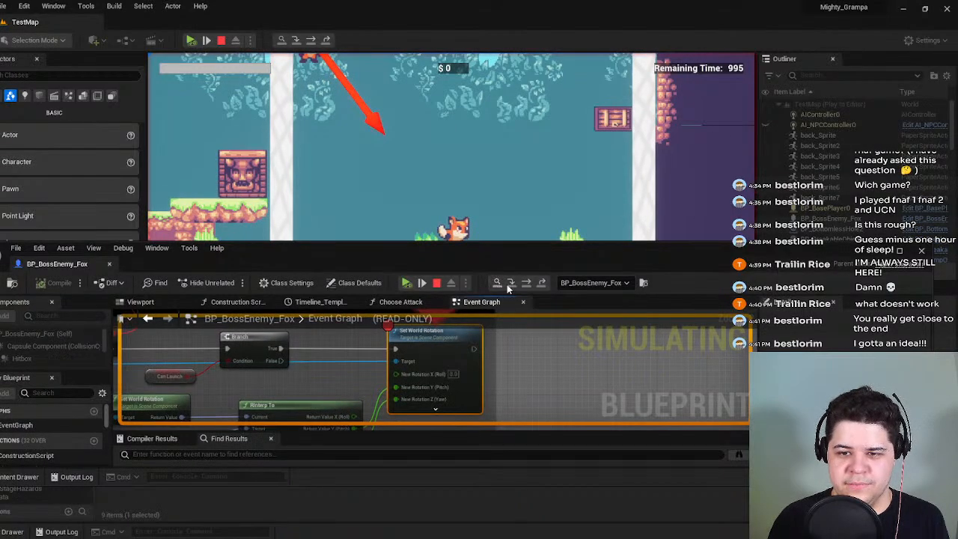
click(422, 283)
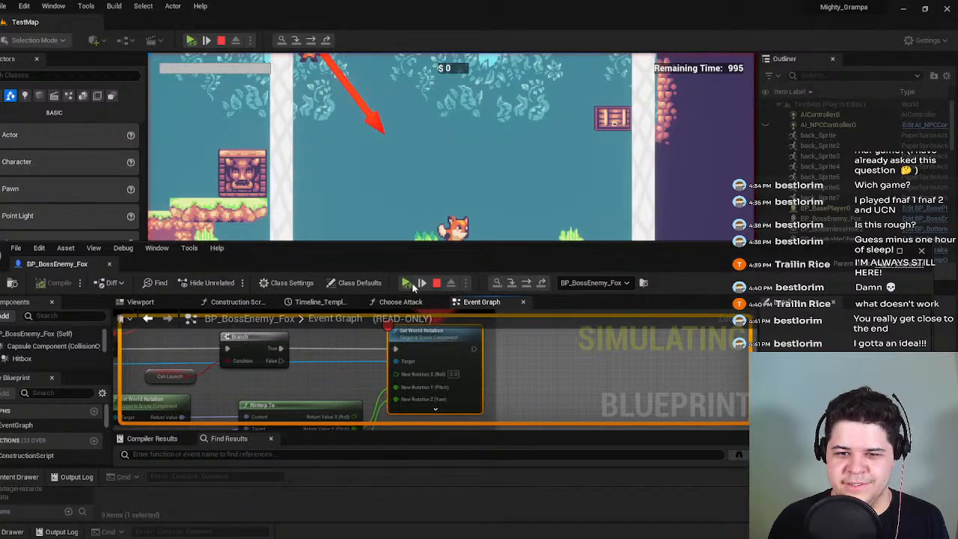
click(422, 283)
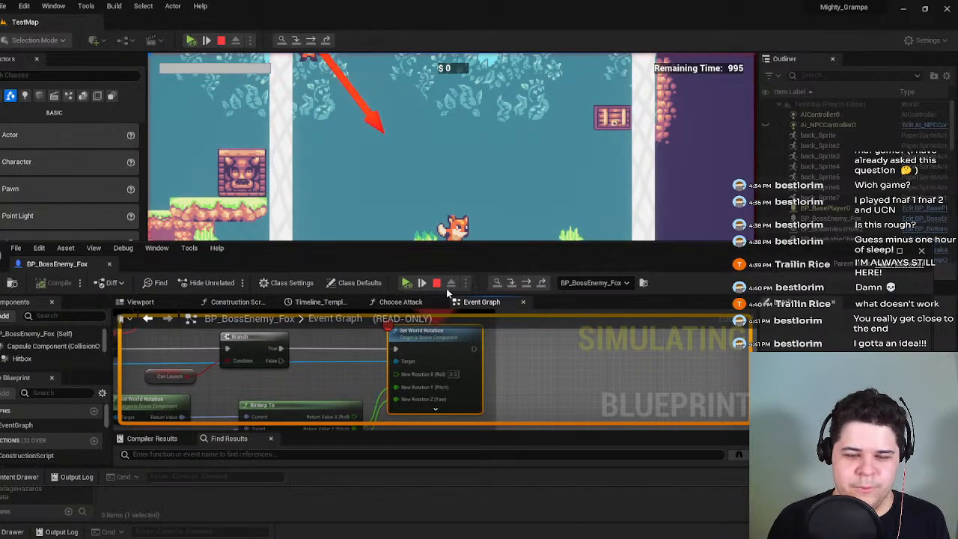
click(421, 283)
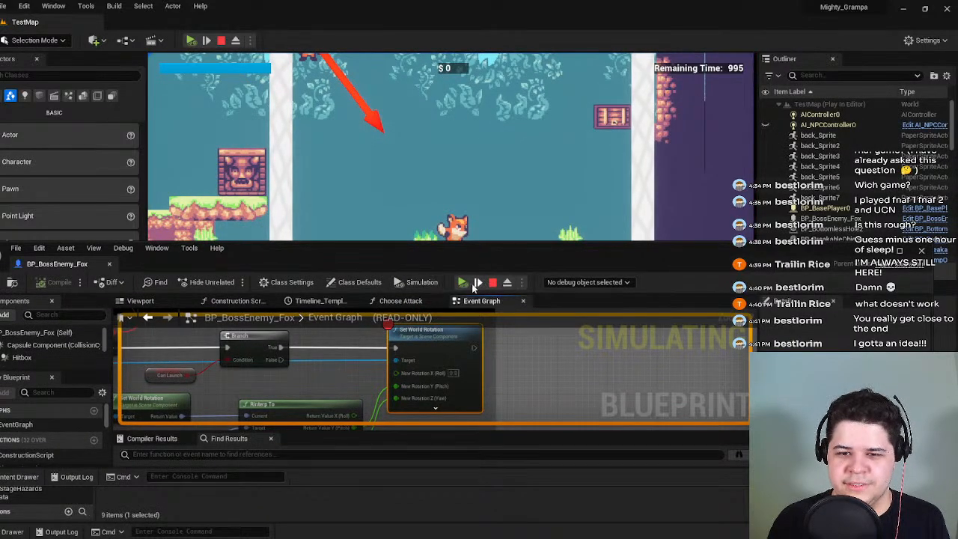
click(406, 284)
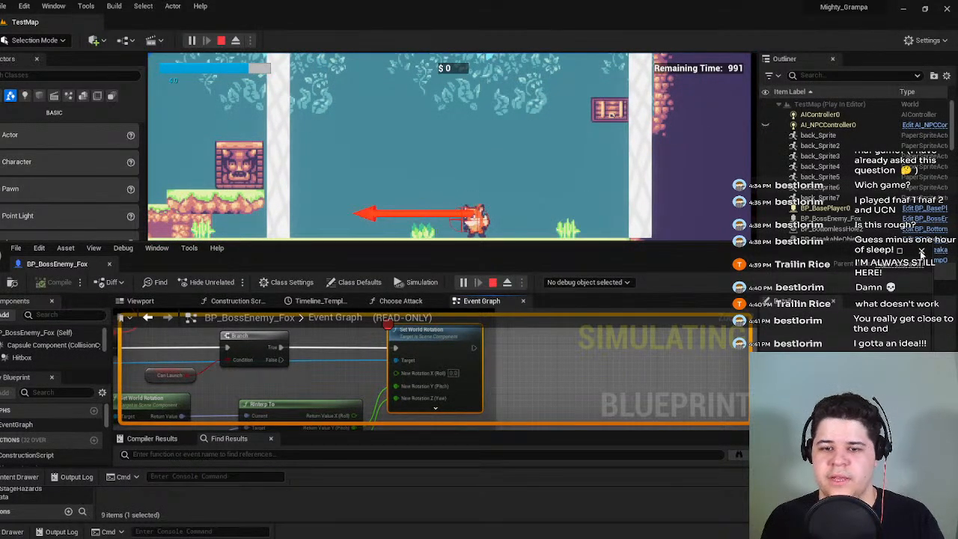
Reopen BP_BossEnemy_Fox docked beside TestMap, remove the Set World Rotation breakpoint, and end the play session.
click(921, 254)
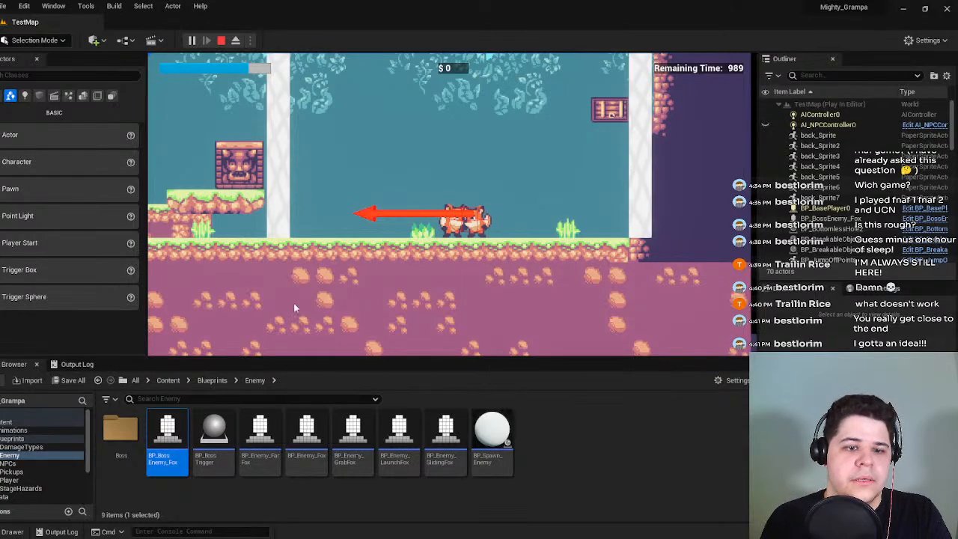
double_click(173, 441)
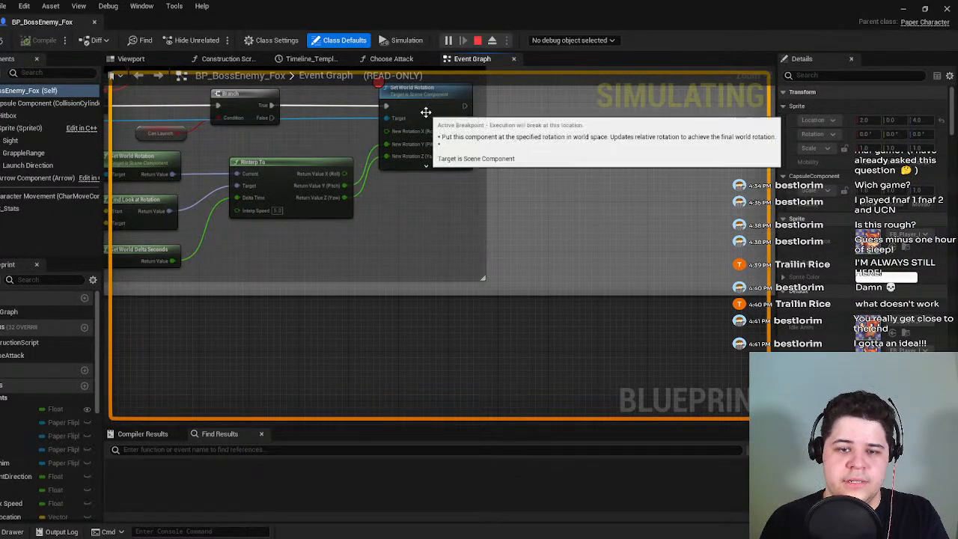
click(425, 111)
drag(49, 26, 187, 23)
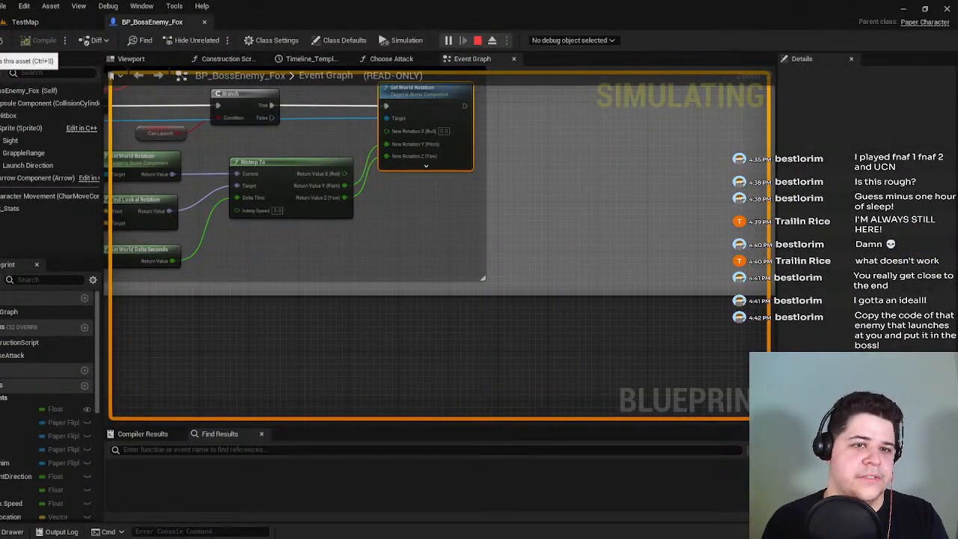
click(25, 22)
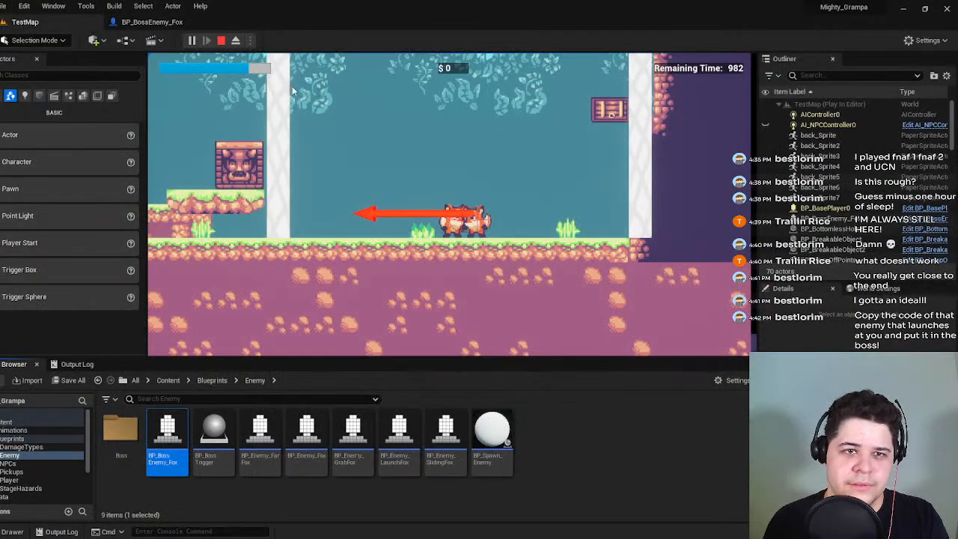
click(221, 41)
In Launch Movement, connect the Can Launch SET node directly to Clear and Invalidate Timer by Handle and delete the Stop Jumping node.
scroll(610, 311, up, 3)
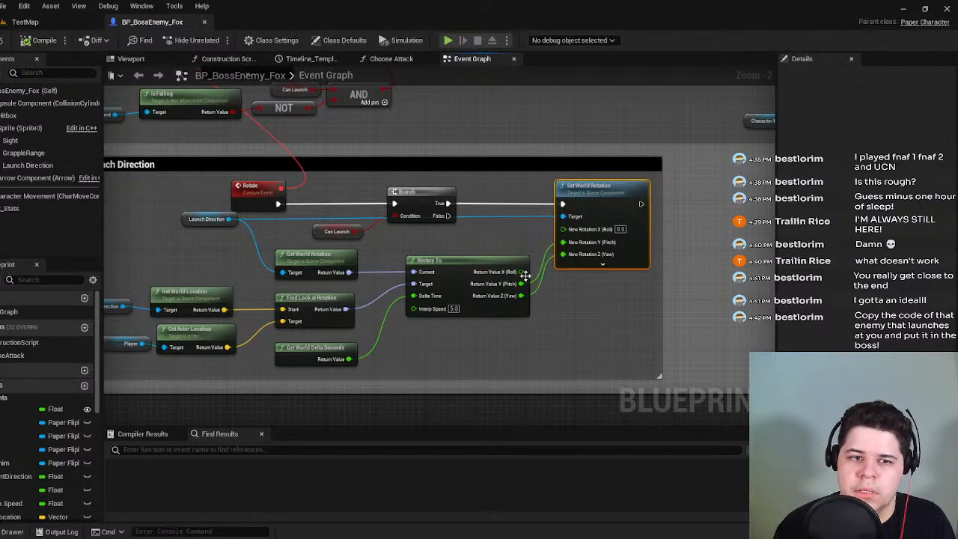
right_drag(535, 126, 355, 358)
right_drag(513, 299, 154, 311)
right_drag(529, 362, 336, 322)
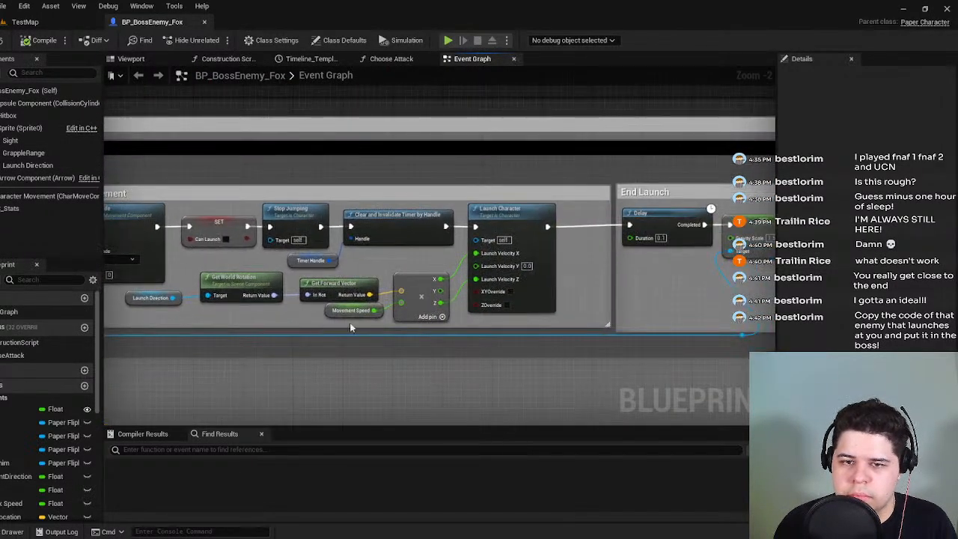
mouse_move(481, 335)
right_down()
mouse_move(392, 337)
mouse_move(486, 330)
right_up()
right_drag(407, 259, 565, 249)
right_drag(368, 243, 445, 253)
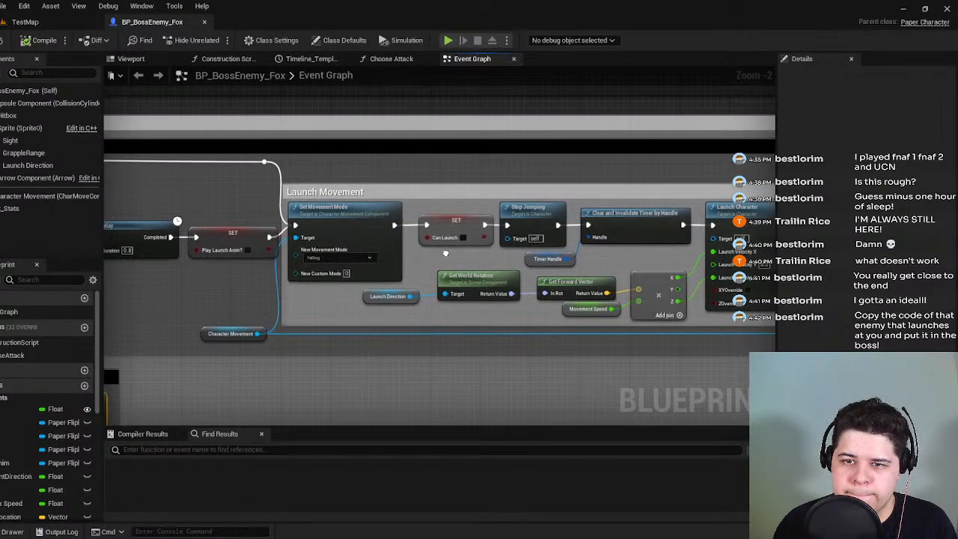
scroll(461, 254, up, 2)
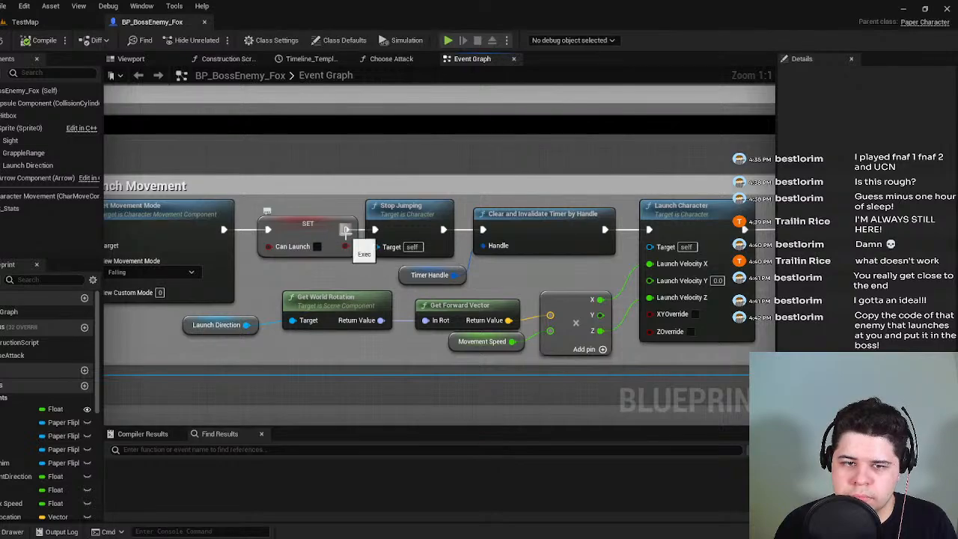
drag(491, 240, 483, 230)
click(417, 217)
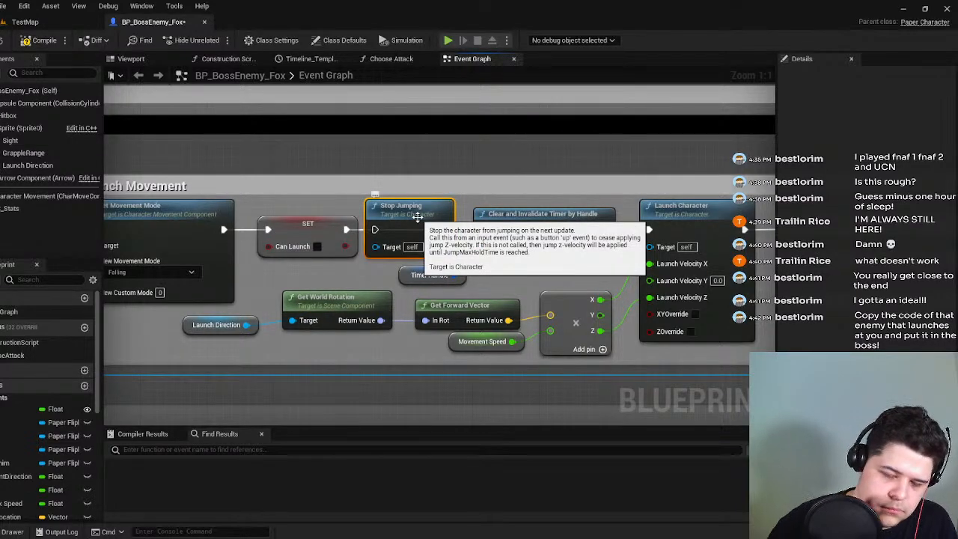
key(Delete)
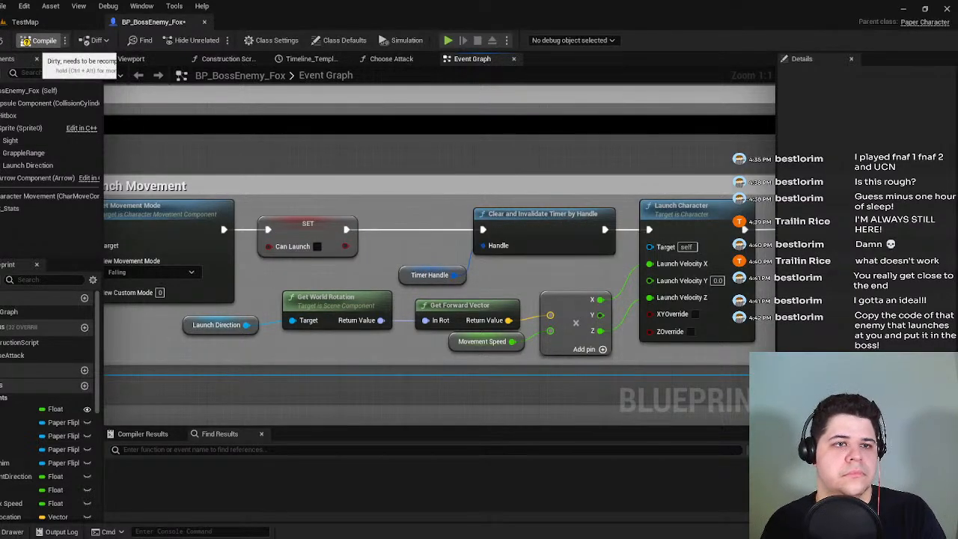
Compile the BP_BossEnemy_Fox blueprint and save it together with TestMap.
click(39, 40)
click(23, 23)
click(0, 41)
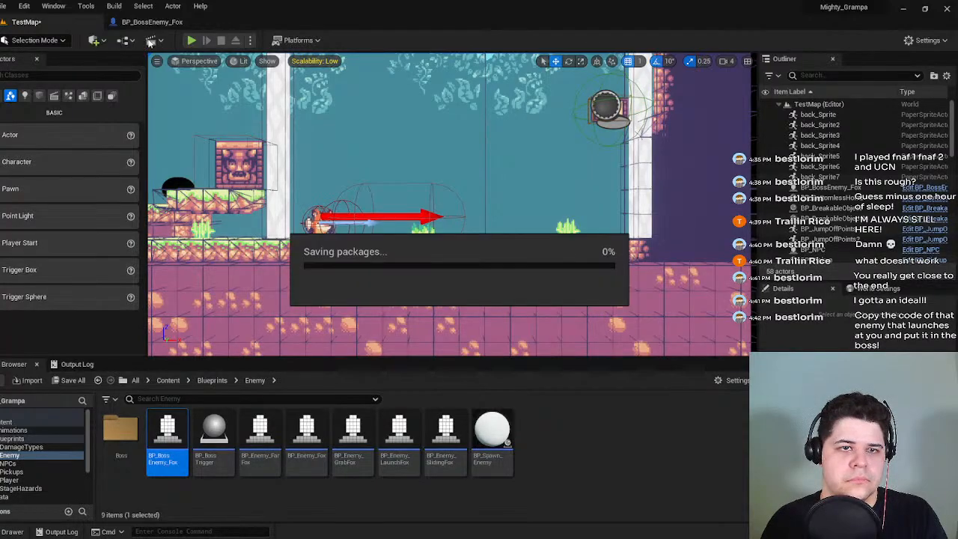
Play TestMap without the Stop Jumping node, move and jump around the fox boss to observe its launch, and end the session.
click(191, 41)
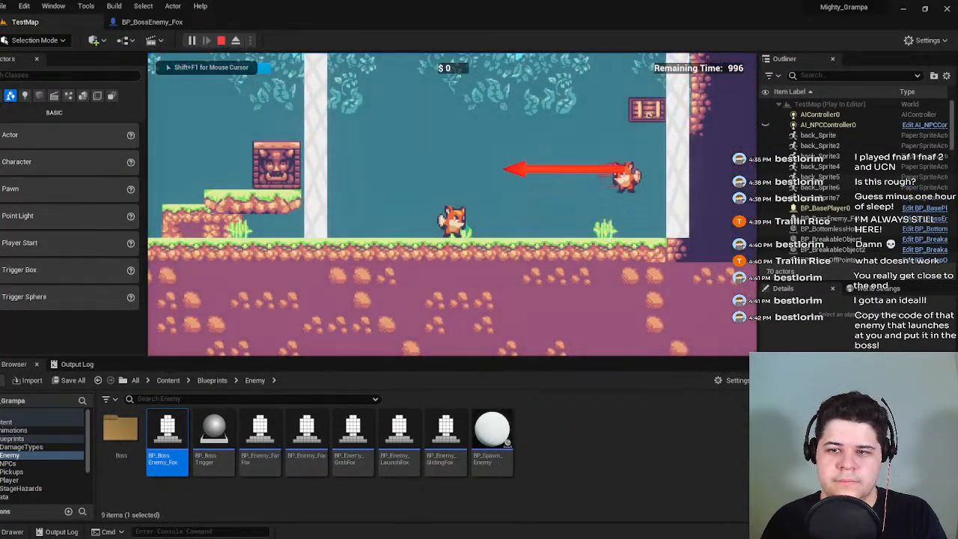
key(d)
key(space)
key(a)
key(a)
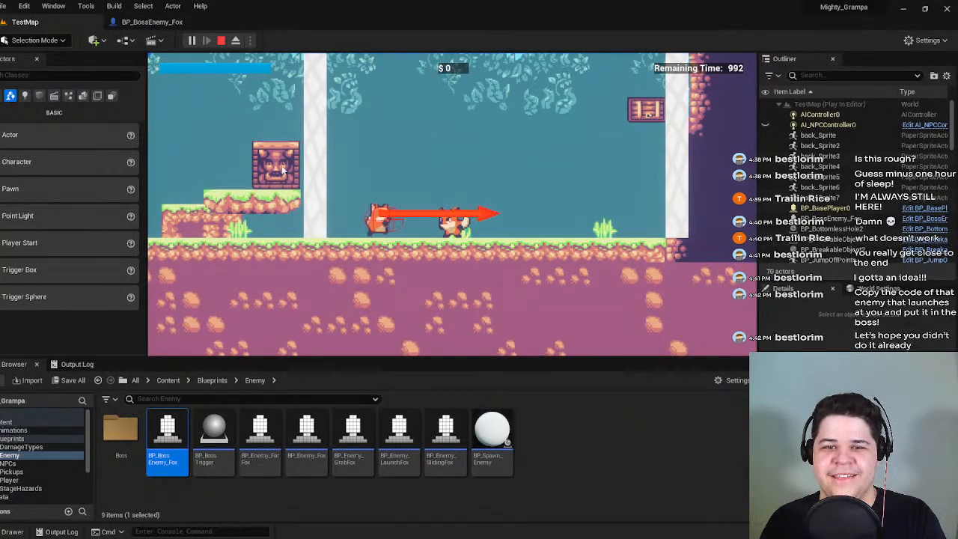
key(Escape)
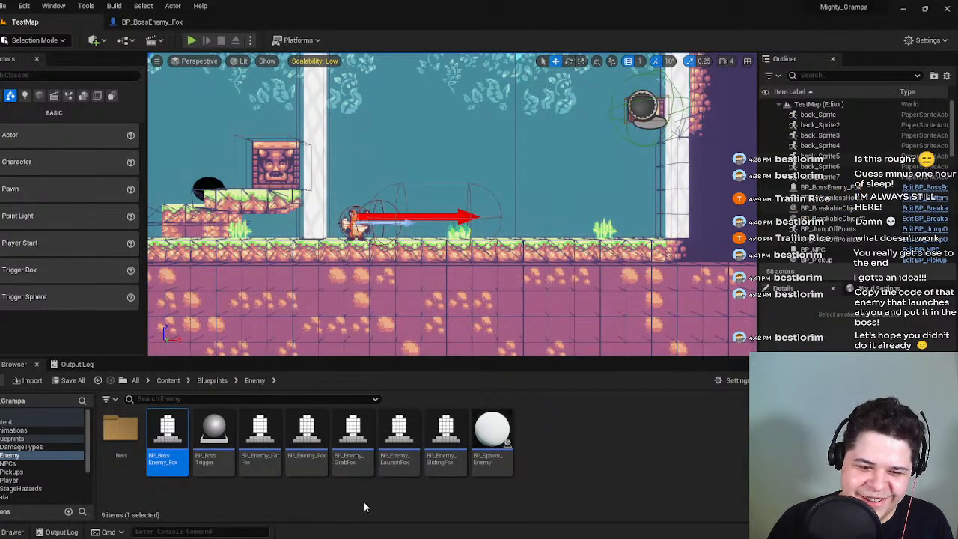
Open BP_Enemy_LaunchFox from the Enemy folder and examine its Sight overlap chain and Rotate Launch Direction nodes.
double_click(402, 463)
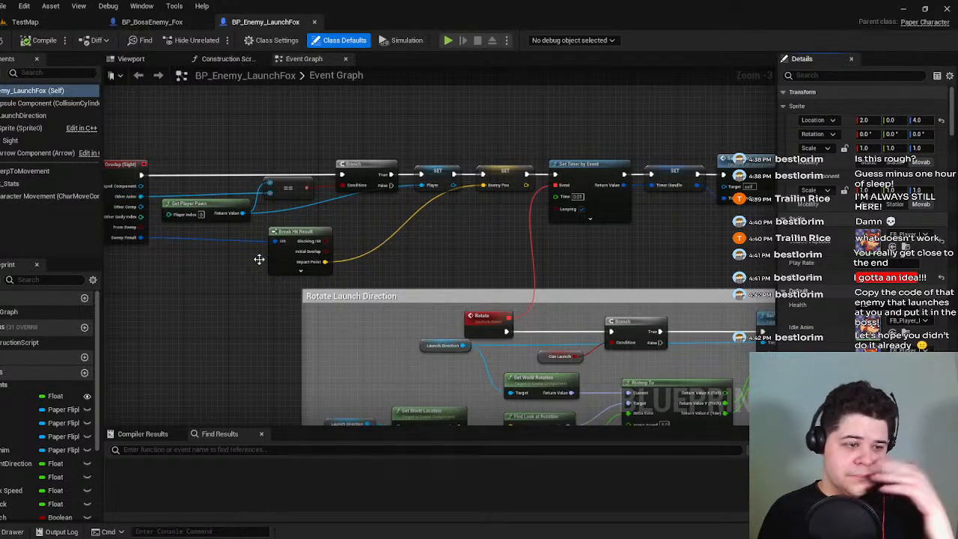
right_drag(211, 296, 249, 314)
scroll(408, 289, up, 2)
scroll(478, 335, down, 3)
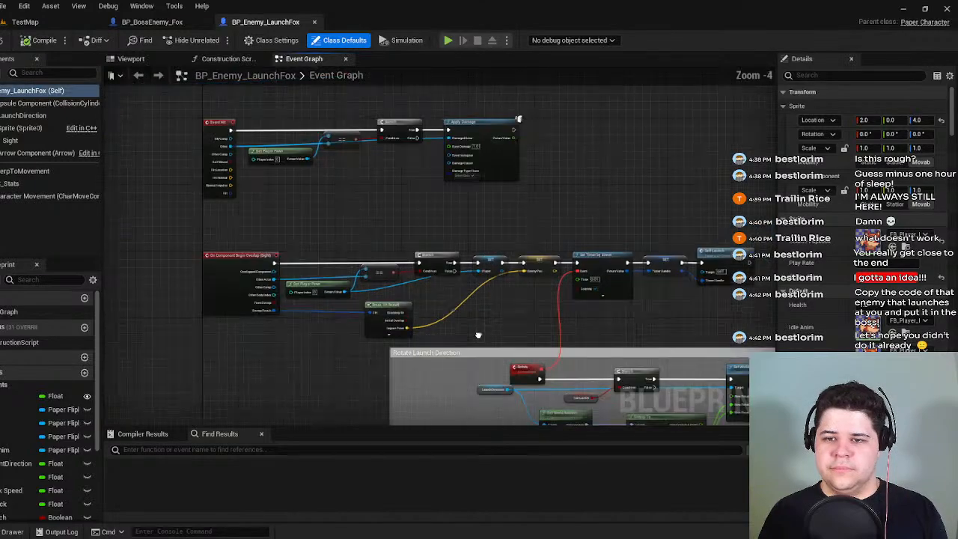
scroll(478, 335, up, 2)
right_drag(272, 227, 355, 214)
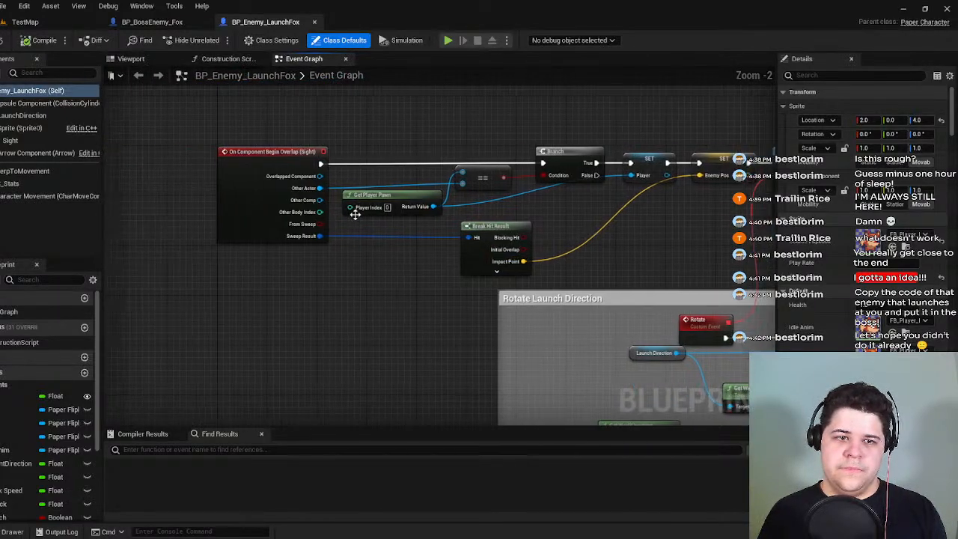
scroll(431, 247, down, 3)
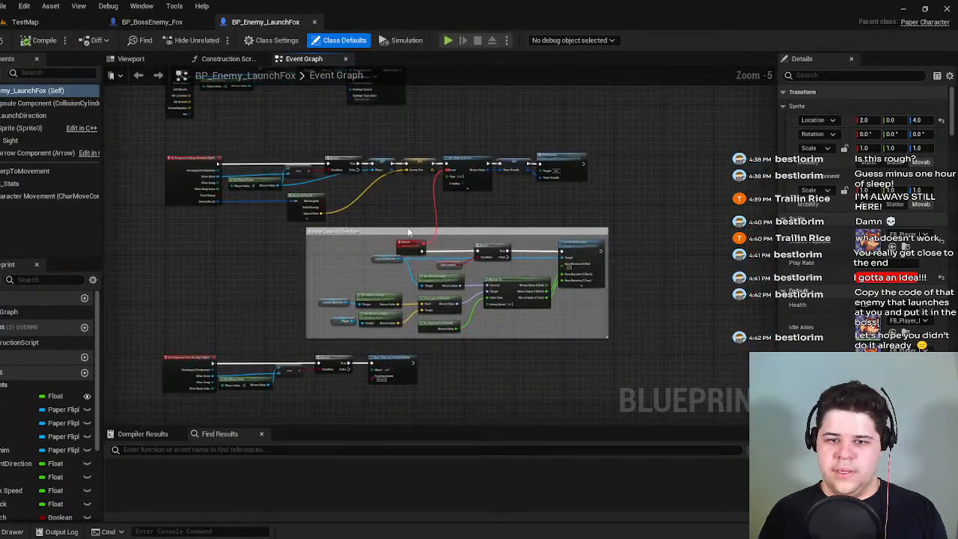
scroll(359, 235, down, 1)
scroll(390, 266, up, 5)
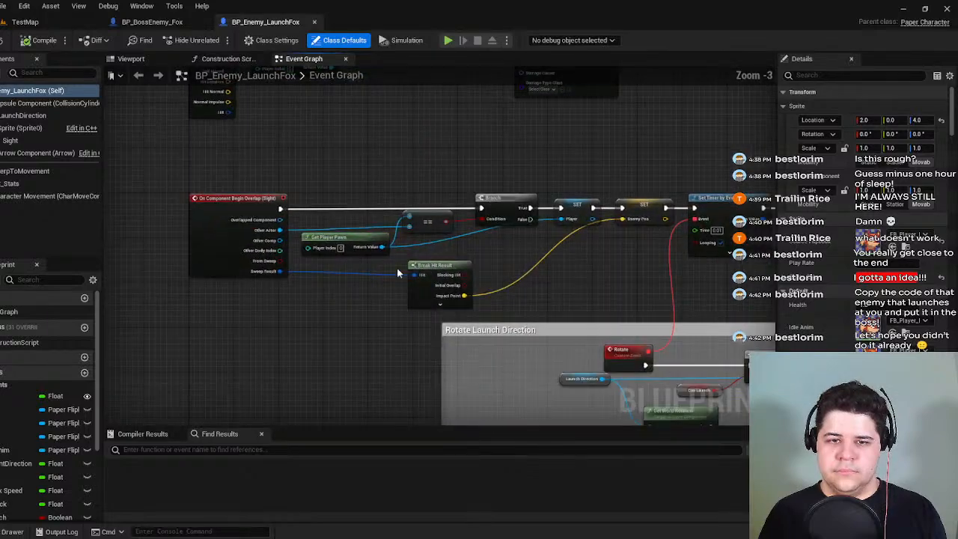
right_drag(469, 273, 411, 250)
right_drag(578, 265, 522, 260)
scroll(361, 274, down, 3)
scroll(360, 274, up, 2)
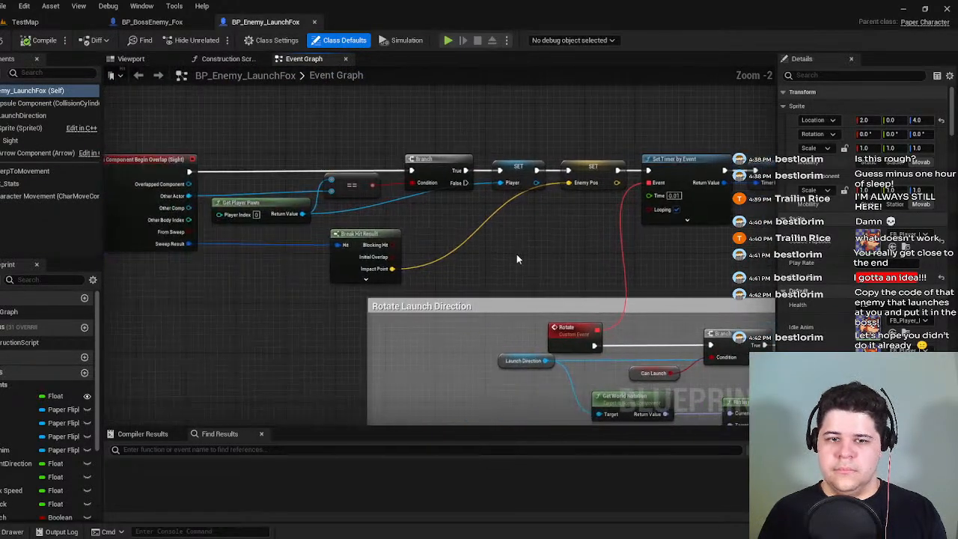
right_drag(606, 189, 402, 165)
right_drag(232, 227, 315, 213)
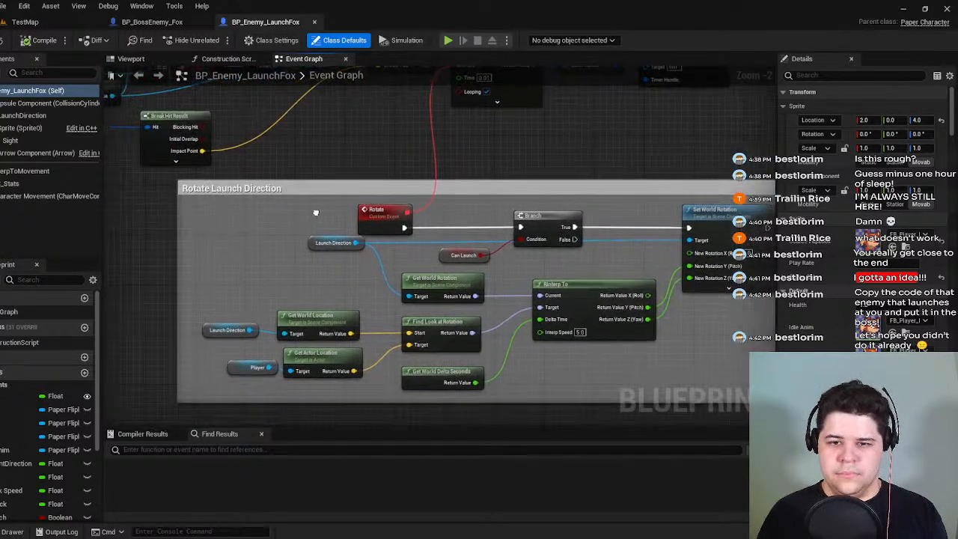
right_drag(457, 249, 367, 261)
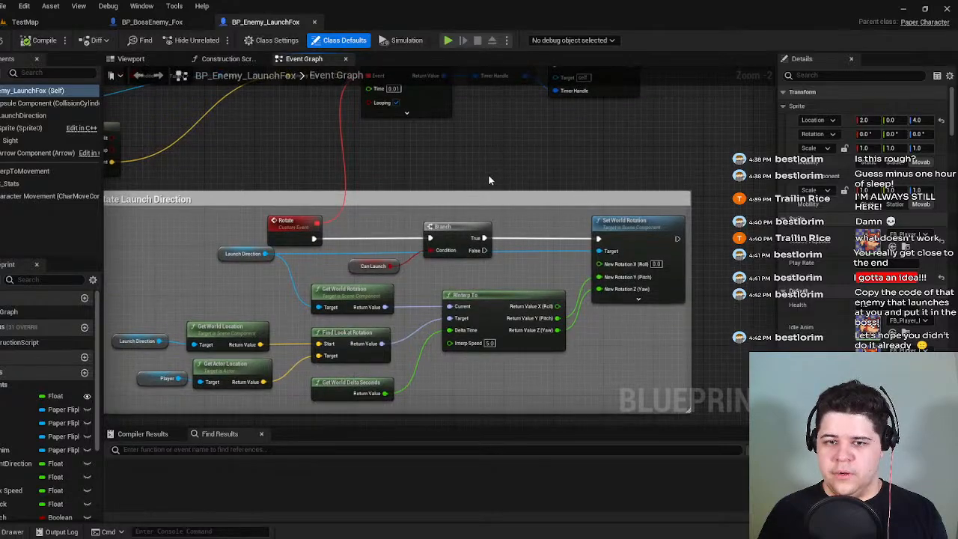
Compare the Rotate Launch Direction section of BP_BossEnemy_Fox with the same section in BP_Enemy_LaunchFox.
click(151, 22)
right_drag(406, 233, 425, 233)
scroll(602, 205, down, 2)
right_drag(602, 205, 691, 125)
scroll(691, 125, down, 2)
scroll(480, 172, up, 3)
right_drag(481, 149, 524, 230)
scroll(523, 229, up, 2)
scroll(555, 224, down, 1)
scroll(543, 227, up, 1)
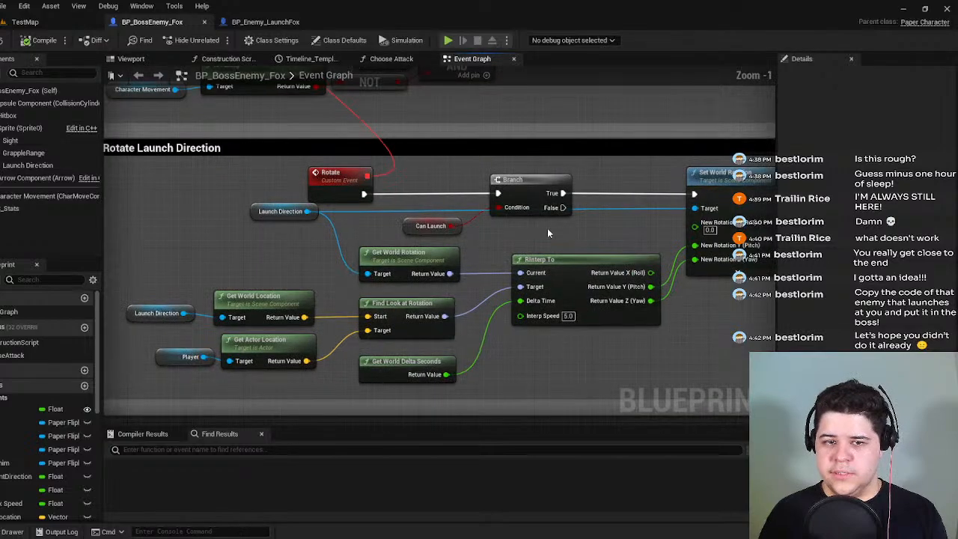
click(284, 22)
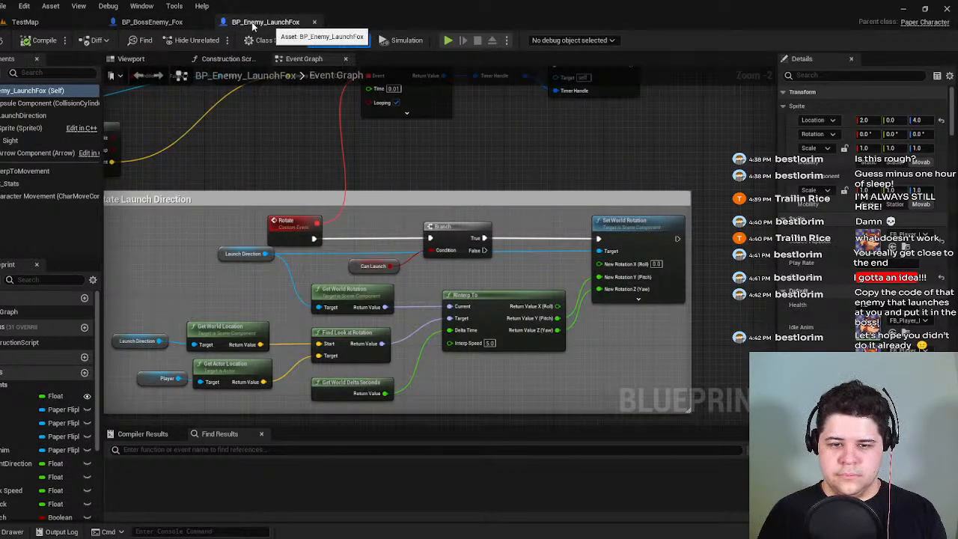
click(169, 22)
click(268, 22)
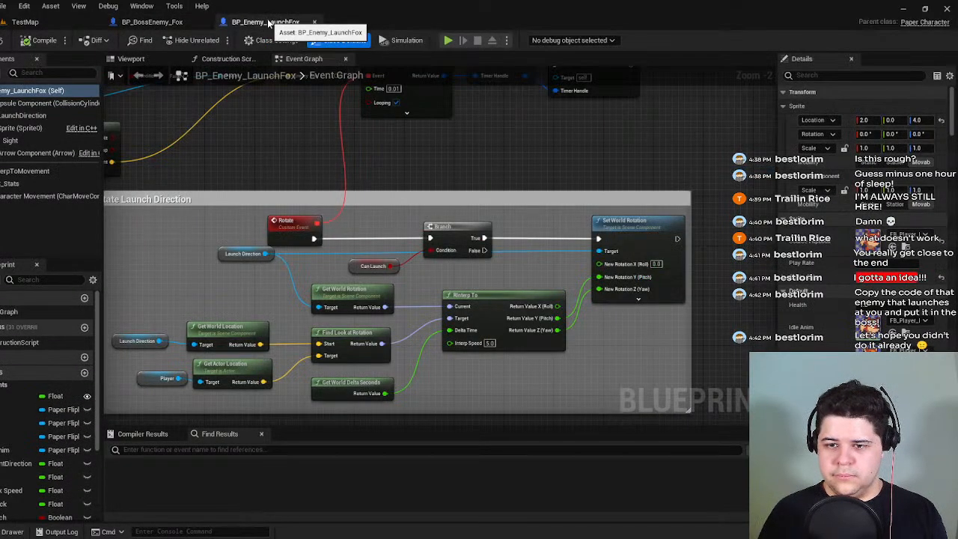
click(151, 23)
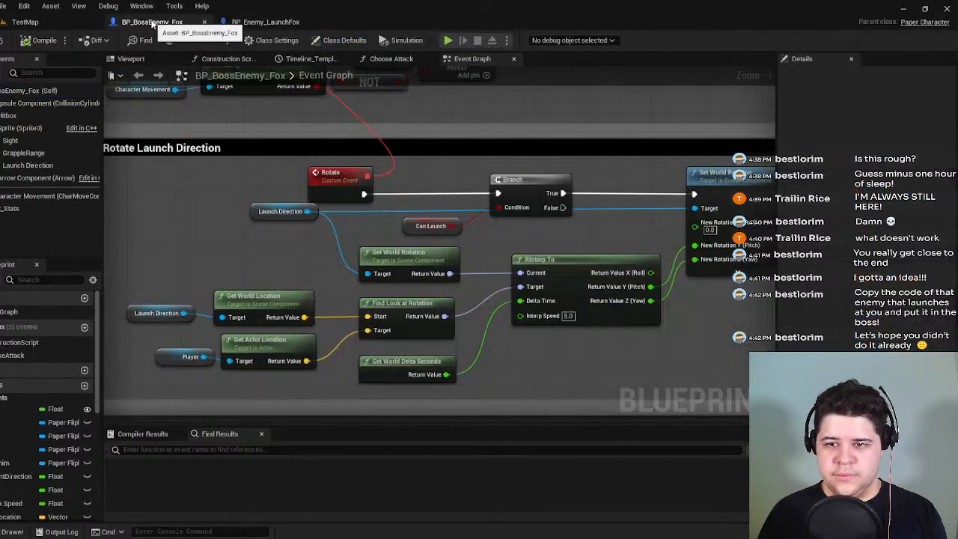
click(264, 23)
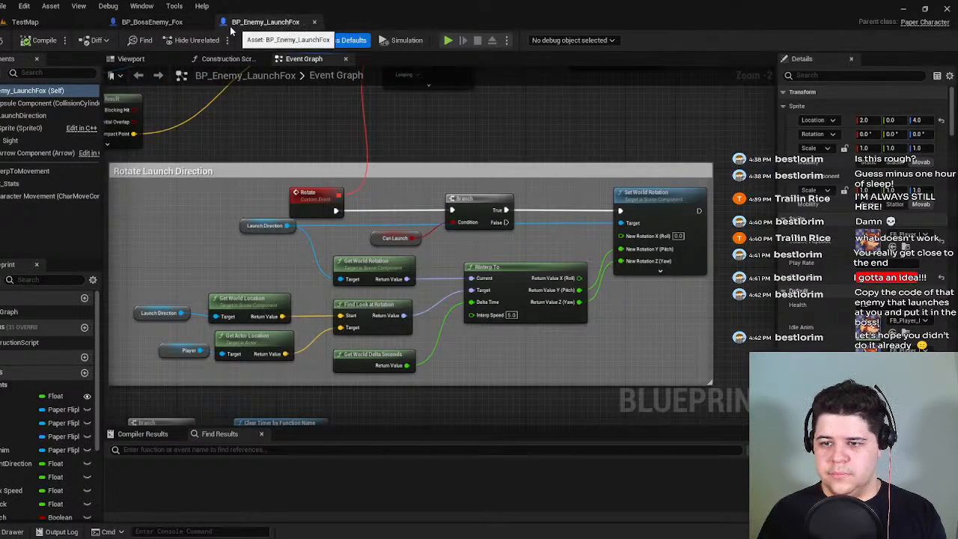
click(178, 22)
Compare where the boss's Initiate Launch and the launch fox's Sight overlap start the rotation timer, and find the launch fox's Launch Attack section.
right_drag(359, 116, 482, 321)
right_drag(360, 236, 314, 320)
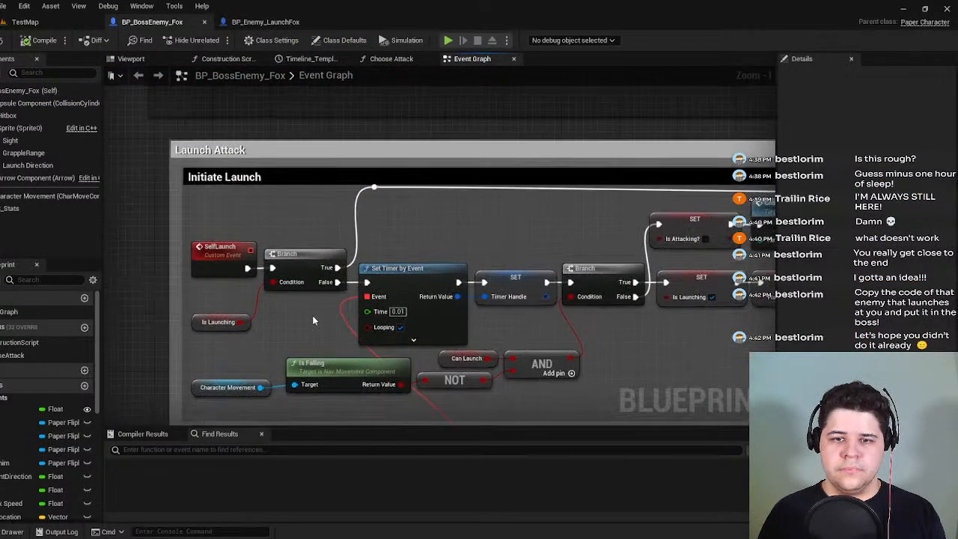
click(284, 21)
right_drag(300, 178, 455, 284)
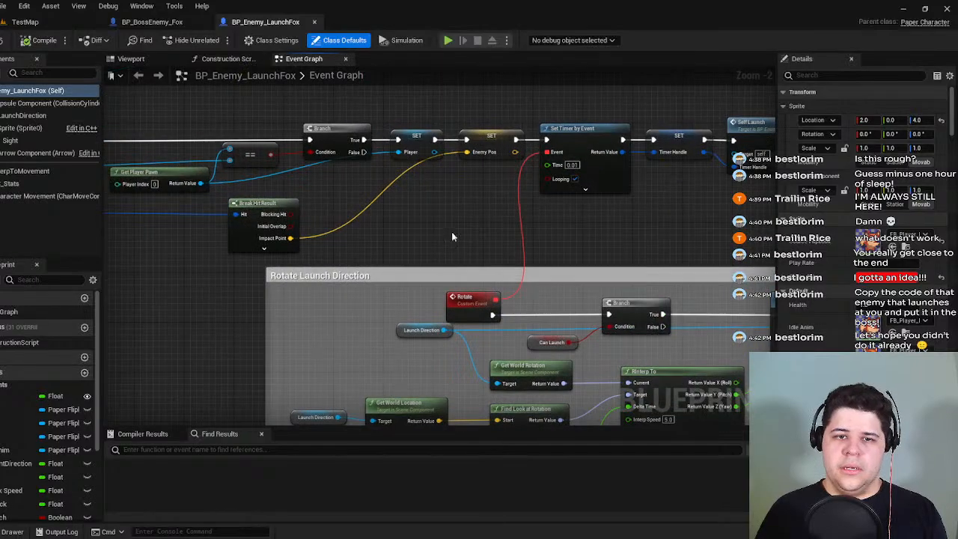
right_drag(318, 202, 476, 276)
right_drag(297, 188, 233, 295)
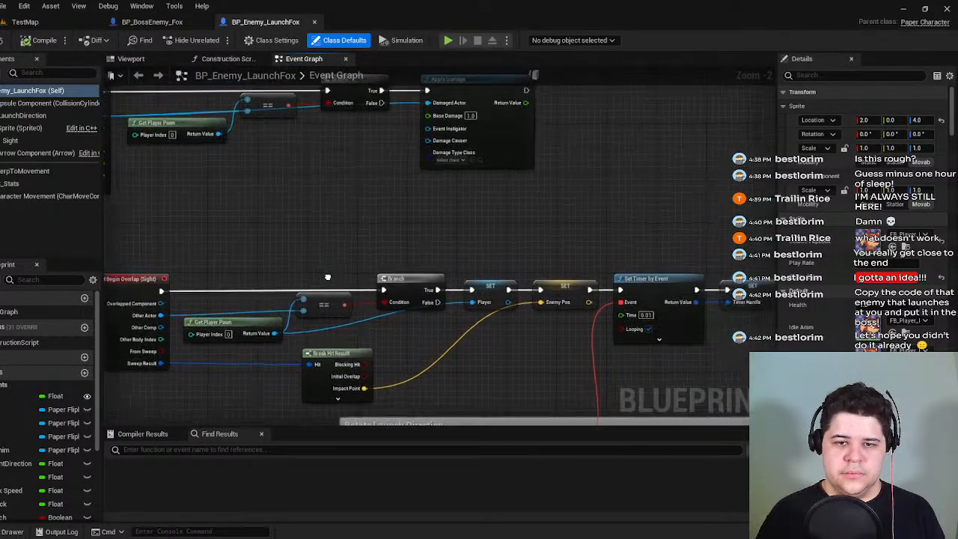
scroll(412, 211, down, 4)
scroll(433, 265, up, 3)
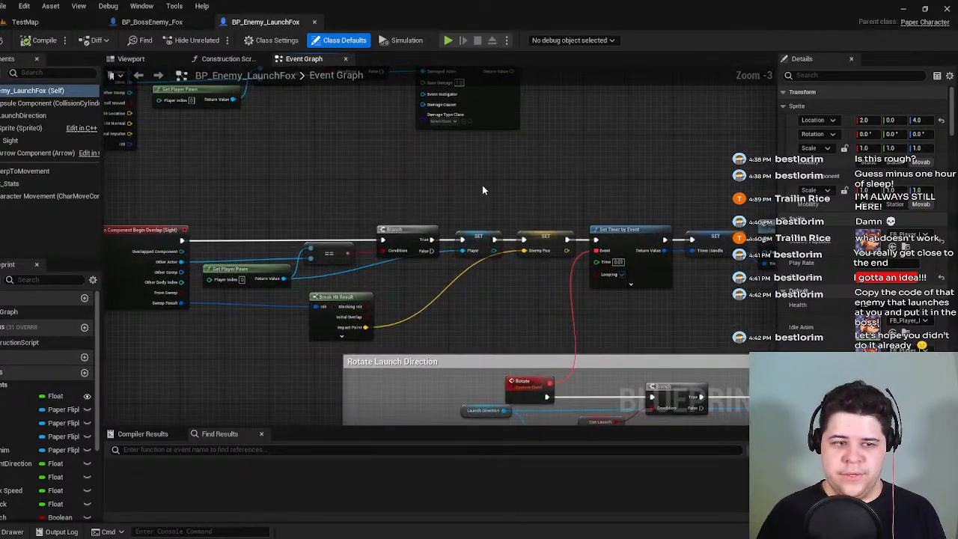
scroll(530, 180, down, 5)
right_drag(523, 180, 216, 369)
right_drag(535, 246, 317, 344)
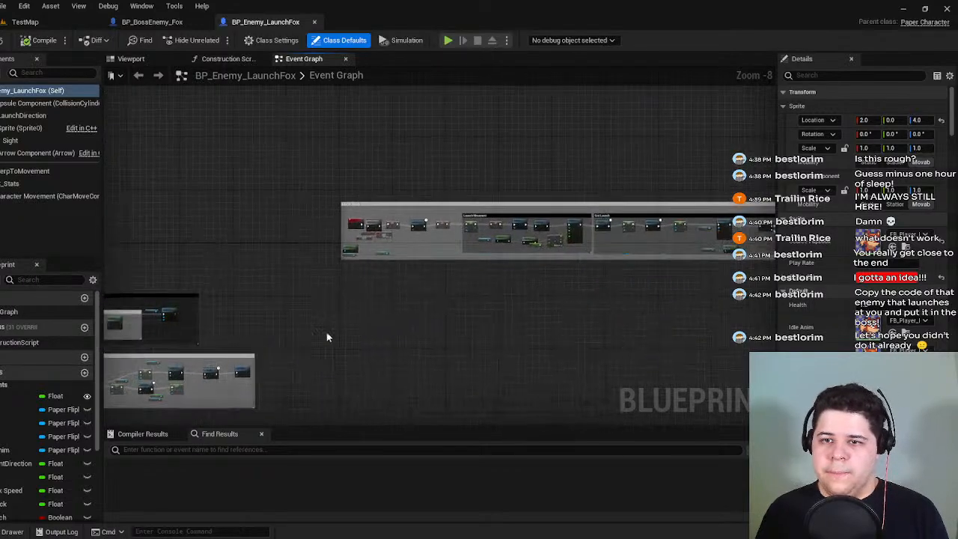
scroll(365, 223, up, 4)
scroll(366, 224, up, 3)
right_drag(378, 219, 287, 173)
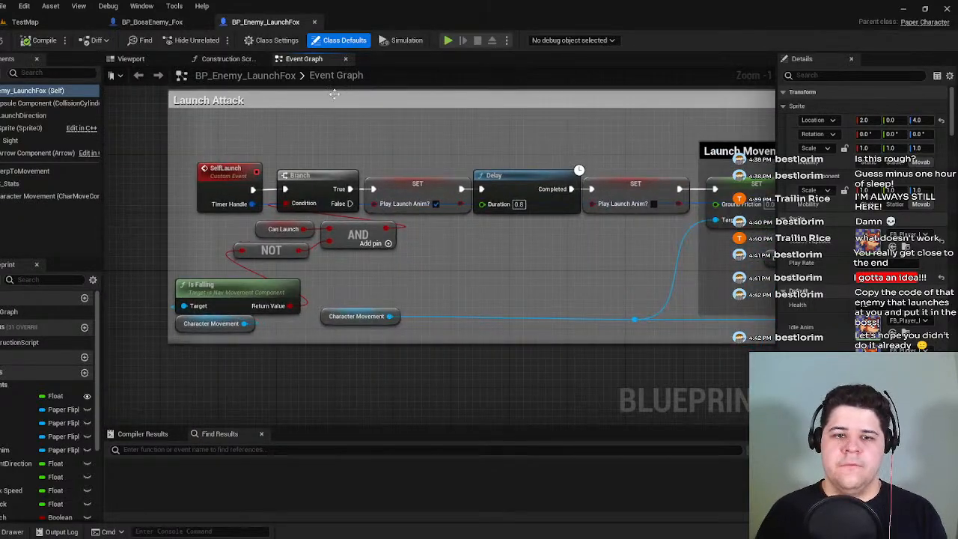
Compare the order of the SelfLaunch Branch, timer and launch animation nodes between BP_BossEnemy_Fox and BP_Enemy_LaunchFox.
click(160, 23)
scroll(250, 204, down, 4)
right_drag(350, 198, 554, 208)
scroll(447, 158, up, 3)
click(266, 22)
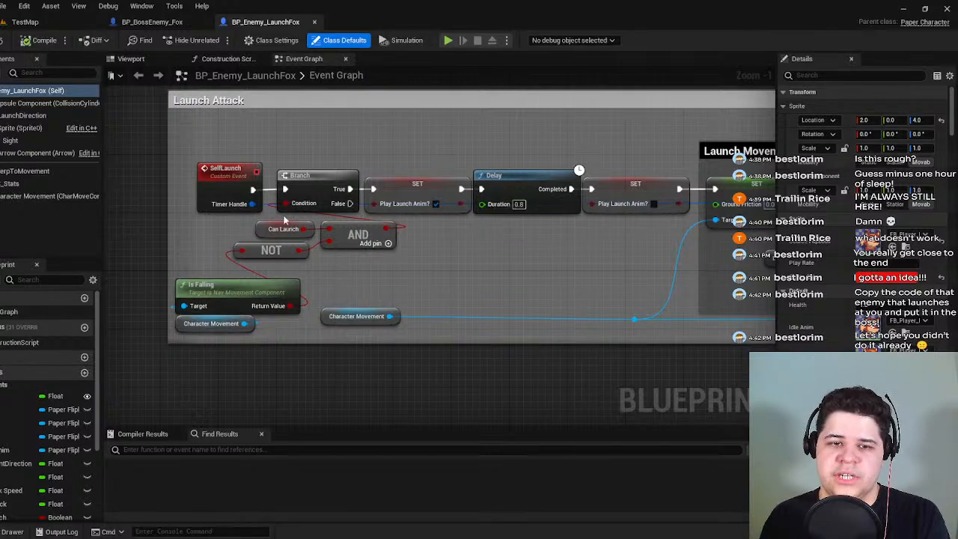
click(188, 23)
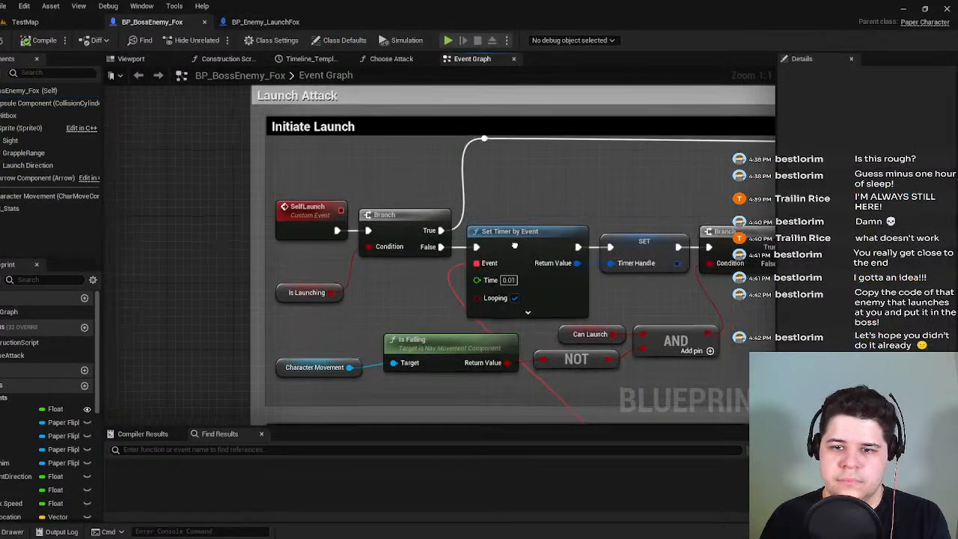
scroll(478, 217, down, 1)
scroll(477, 217, up, 3)
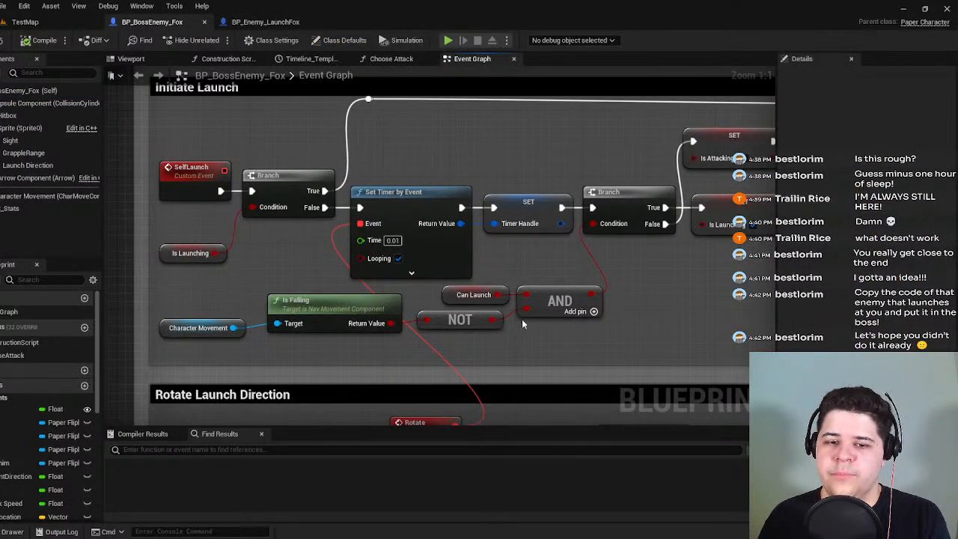
click(266, 22)
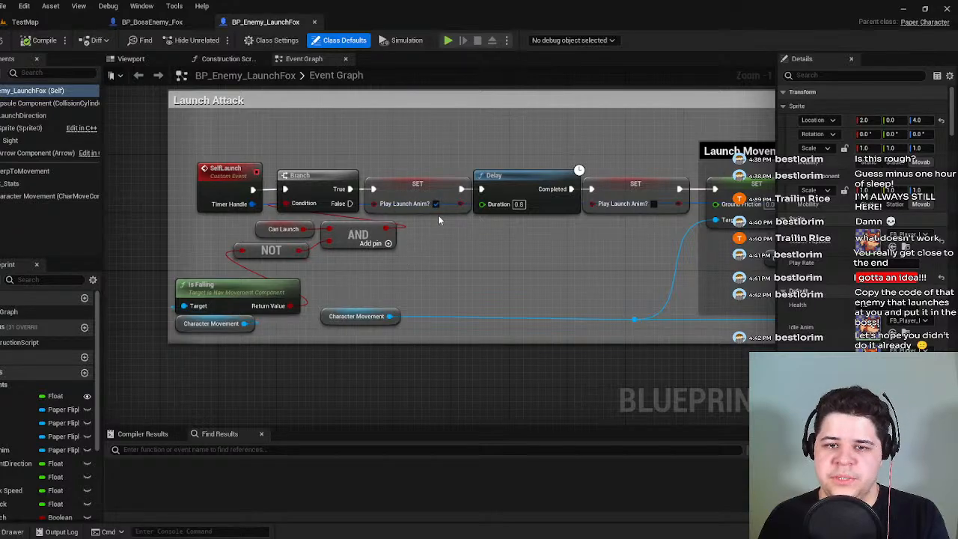
click(153, 22)
right_drag(492, 165, 374, 143)
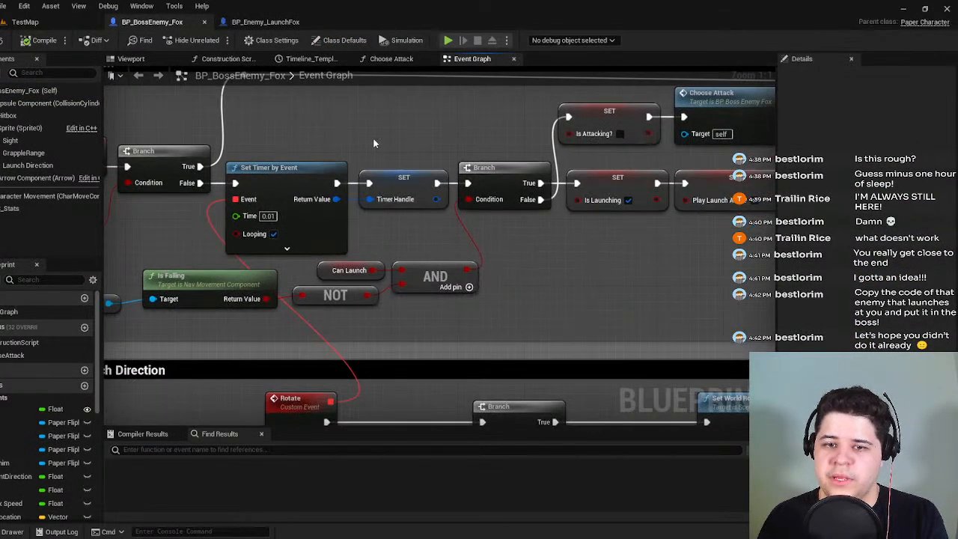
click(258, 22)
right_drag(437, 166, 38, 158)
right_drag(224, 224, 599, 224)
click(153, 22)
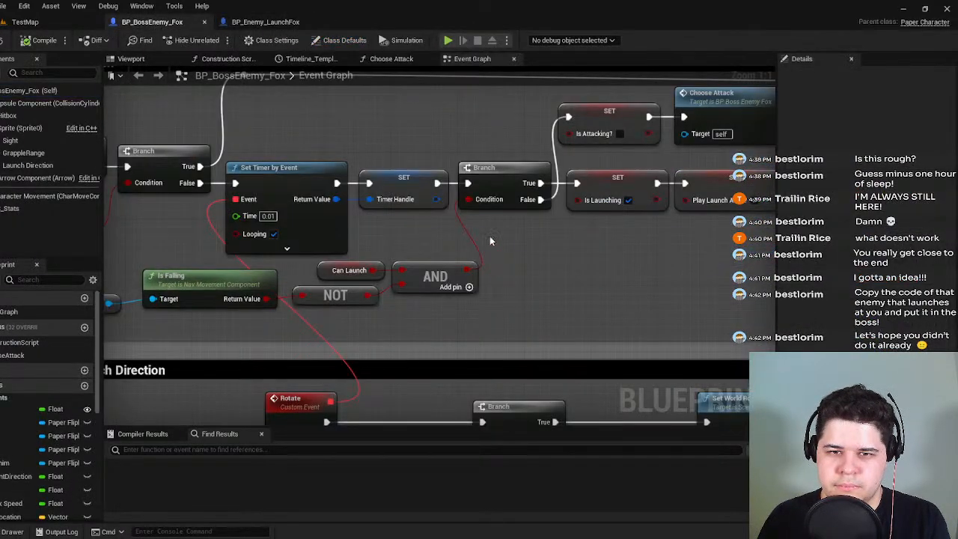
scroll(526, 240, down, 1)
right_drag(526, 240, 571, 230)
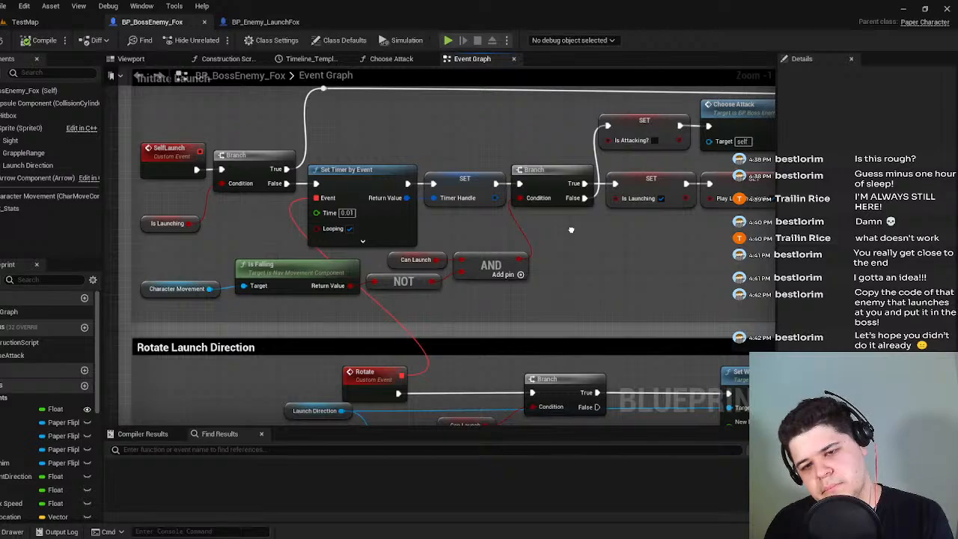
click(265, 21)
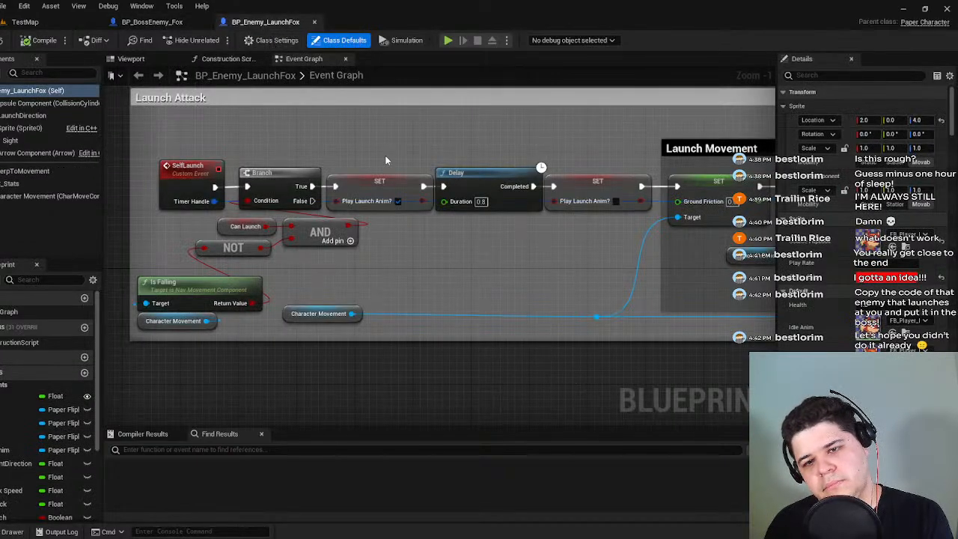
click(152, 21)
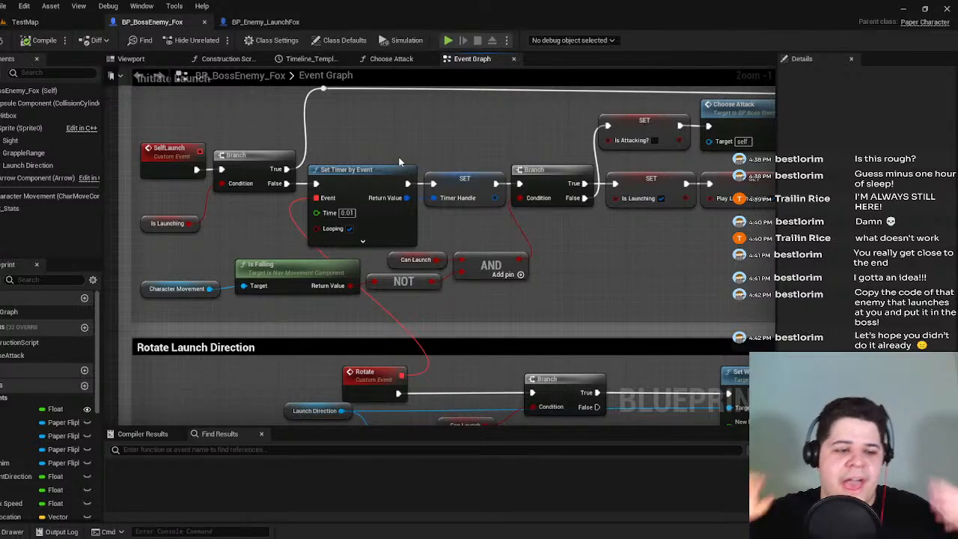
In the boss's Initiate Launch, detach the Set Timer by Event and Timer Handle SET nodes and connect the Is Launching Branch's False output to the Can Launch Branch.
double_click(301, 184)
alt+click(513, 184)
drag(485, 221, 641, 260)
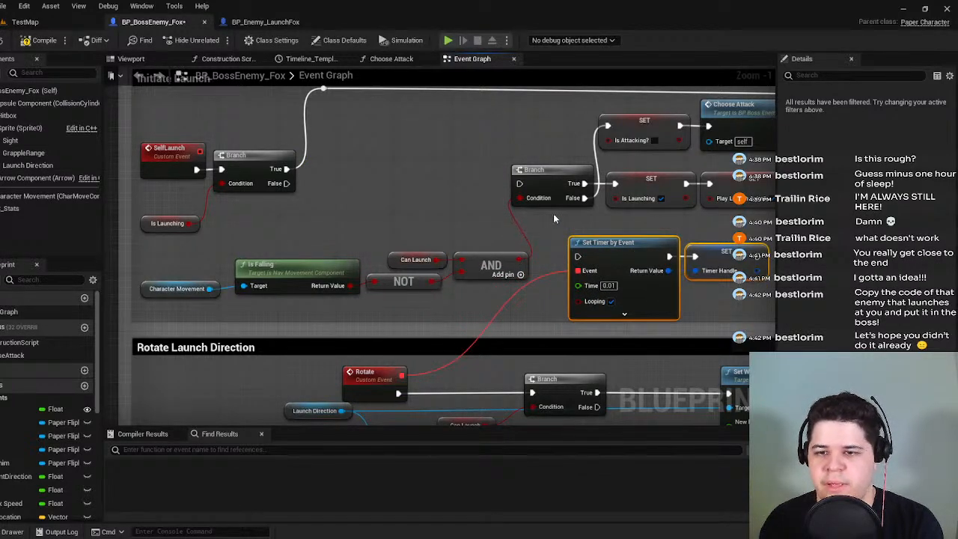
drag(540, 197, 314, 191)
drag(430, 190, 325, 183)
click(334, 166)
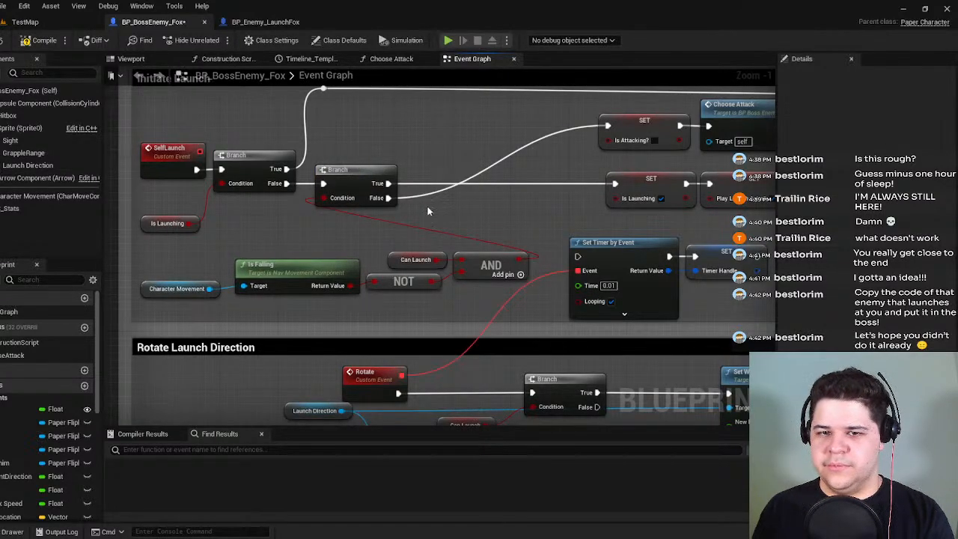
Insert the Set Timer by Event and Timer Handle SET nodes between the Can Launch Branch's True output and the Is Launching SET, aligning them in line.
right_drag(427, 207, 364, 207)
drag(323, 189, 513, 257)
drag(693, 256, 551, 183)
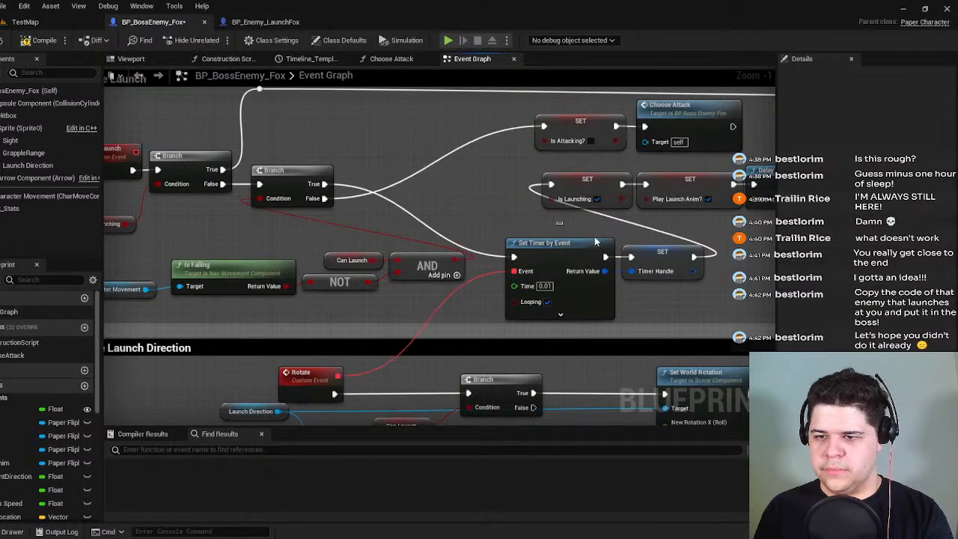
drag(551, 242, 382, 170)
right_drag(412, 128, 545, 131)
drag(435, 180, 427, 180)
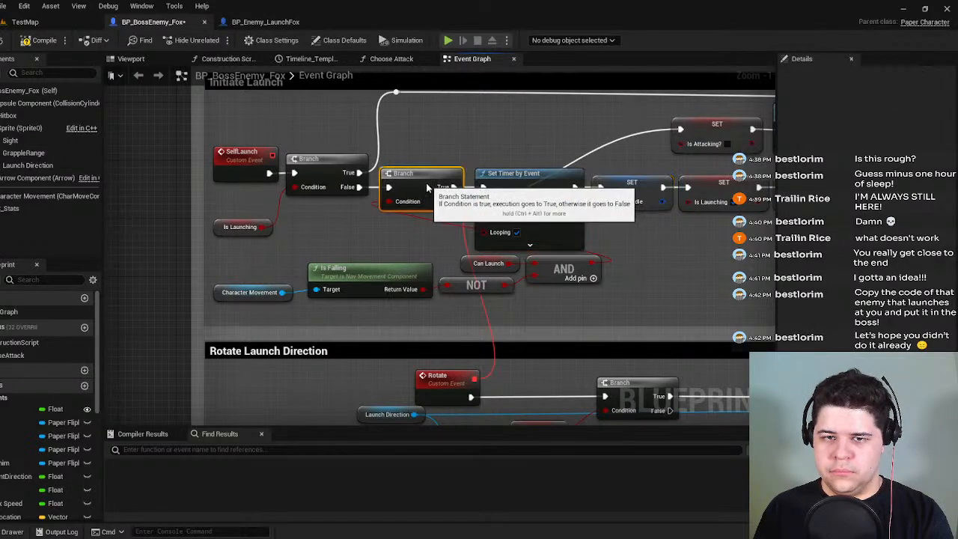
Compile BP_BossEnemy_Fox with the reordered launch timer and save it together with TestMap.
right_drag(433, 134, 341, 135)
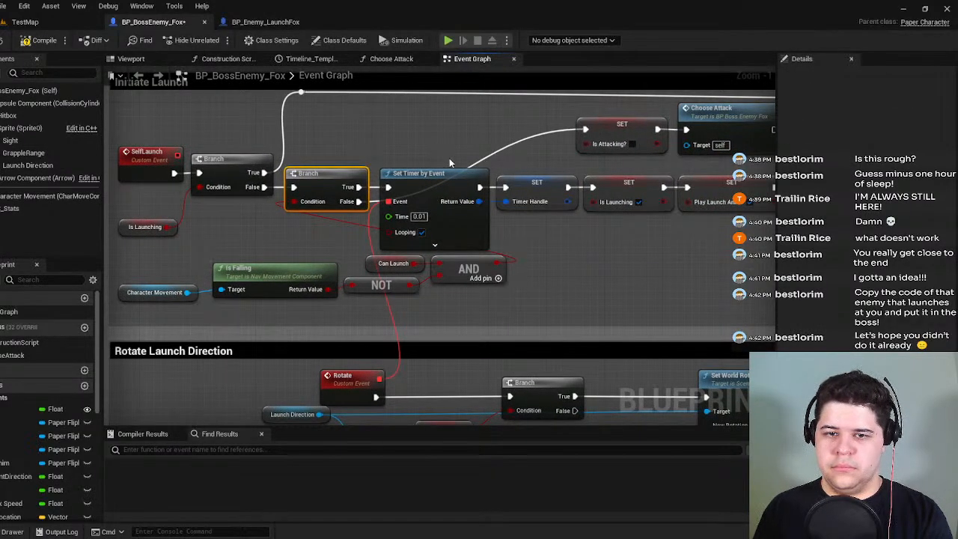
click(42, 40)
click(9, 40)
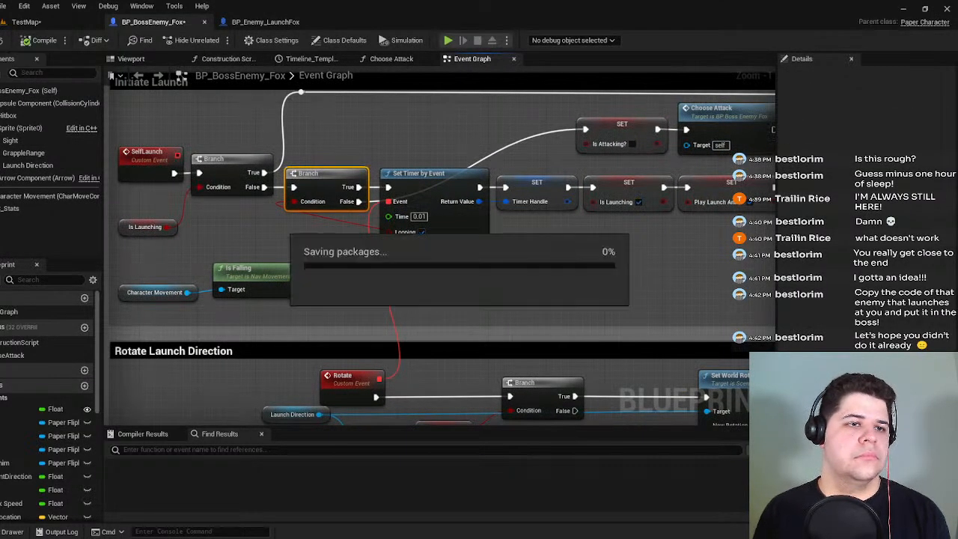
Play-test TestMap, moving and jumping around the fox boss to check its launch attack with the reordered timer.
click(24, 21)
click(192, 39)
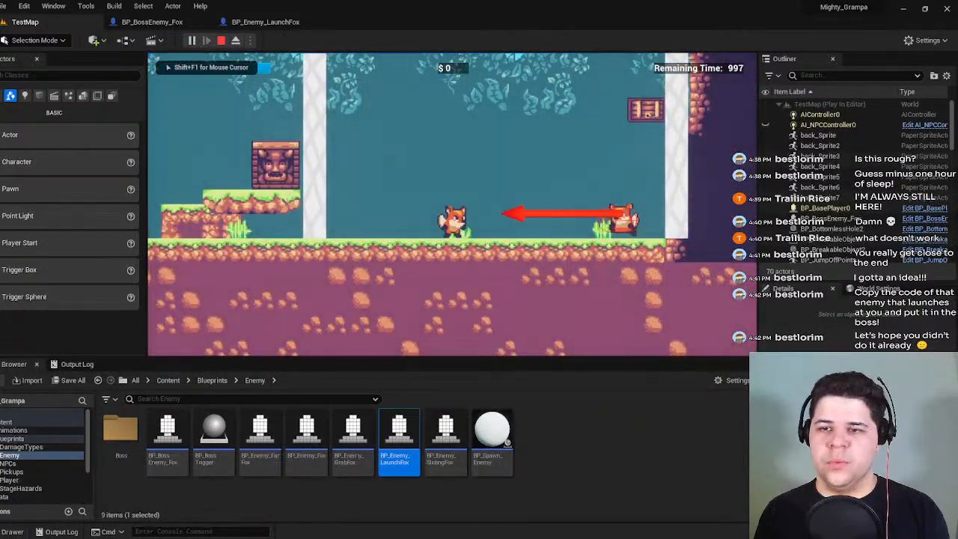
key(d)
key(space)
key(a)
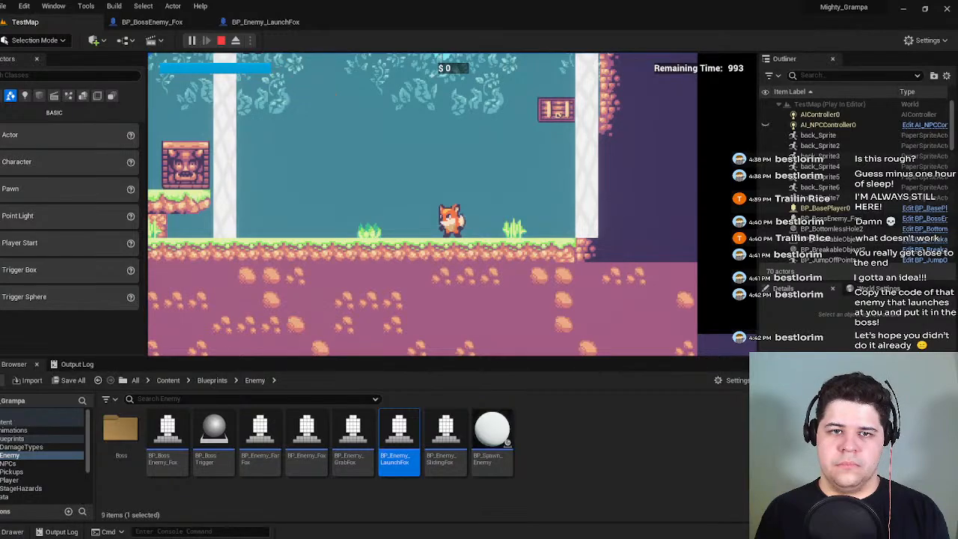
key(shift+F1)
Compare BP_Enemy_LaunchFox's Launch Attack with the boss's launch nodes, checking Clear and Invalidate Timer by Handle and its Timer Handle input.
click(263, 21)
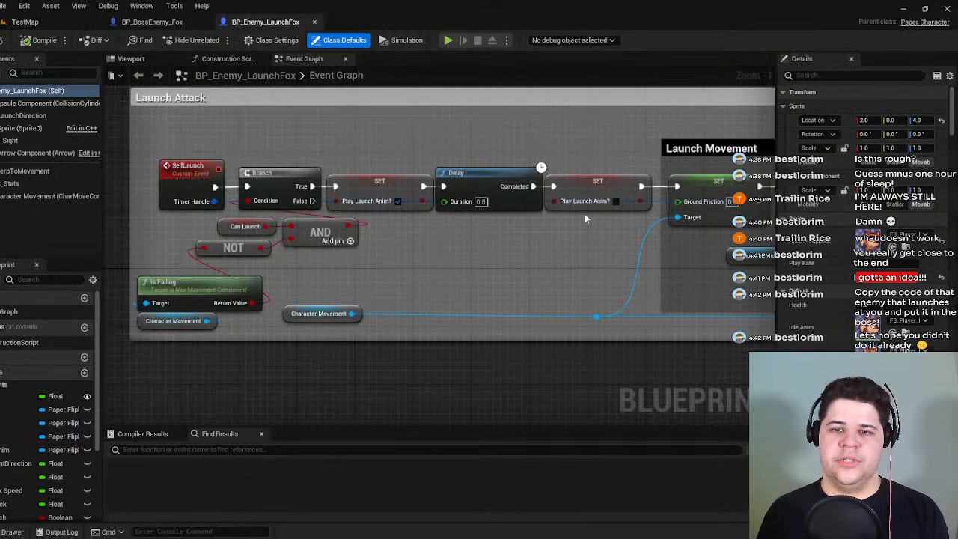
click(152, 22)
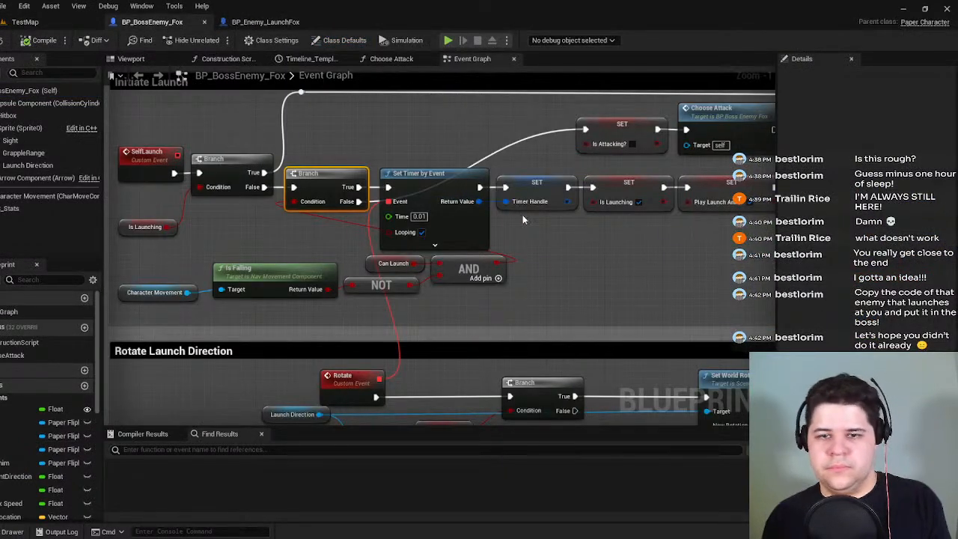
scroll(480, 268, up, 2)
right_drag(480, 267, 181, 269)
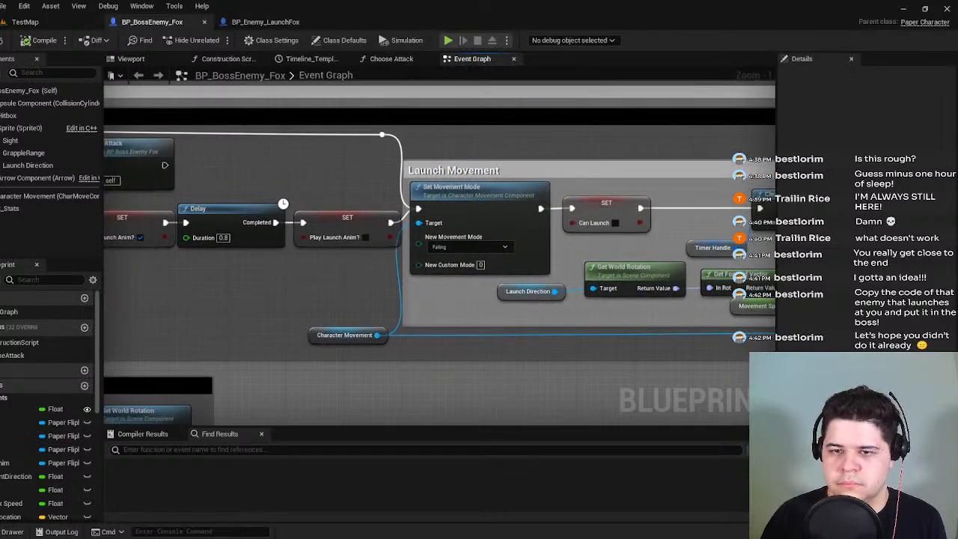
right_drag(528, 300, 234, 269)
click(511, 187)
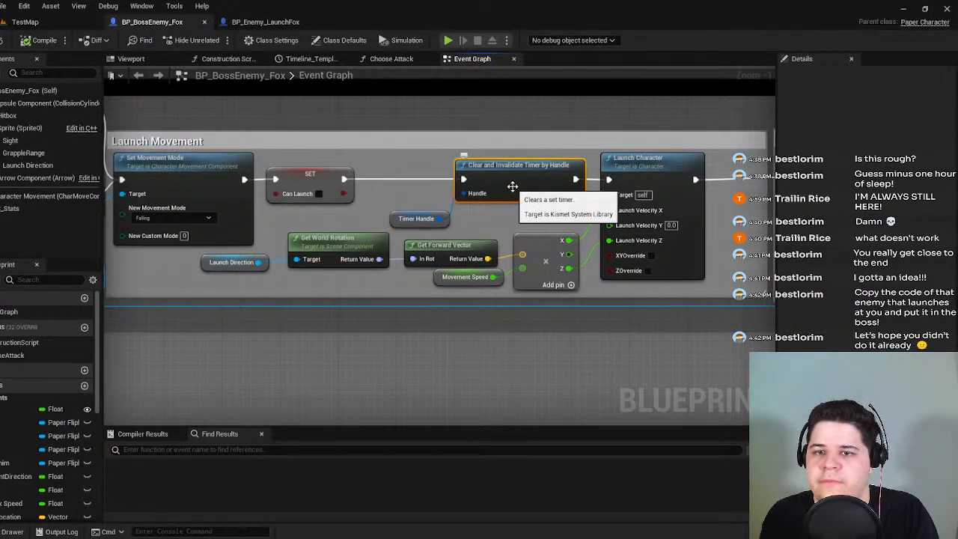
right_drag(513, 213, 480, 222)
right_drag(433, 248, 499, 210)
right_drag(282, 211, 235, 208)
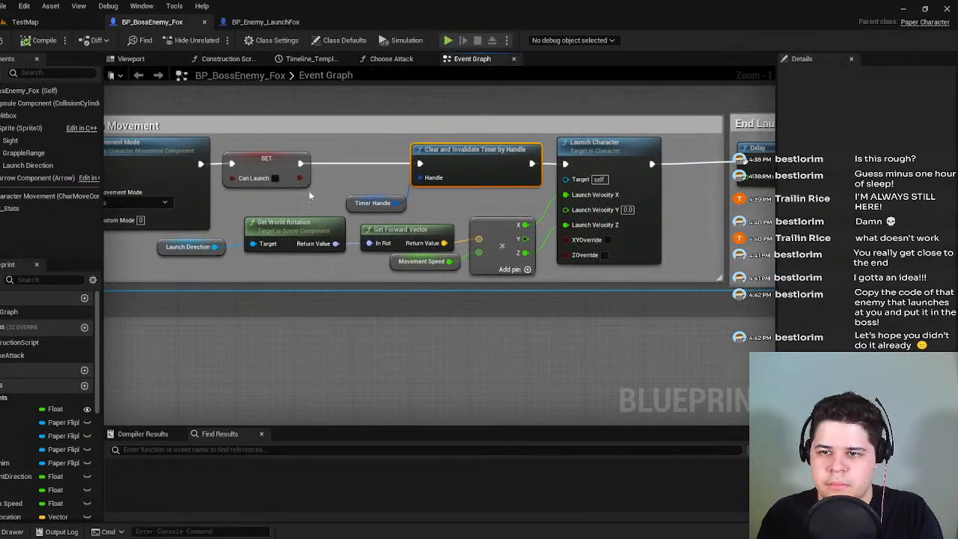
click(365, 206)
Find the references to the Launch Direction component used in the boss's Rotate Launch Direction section.
scroll(297, 194, down, 5)
right_drag(247, 237, 631, 238)
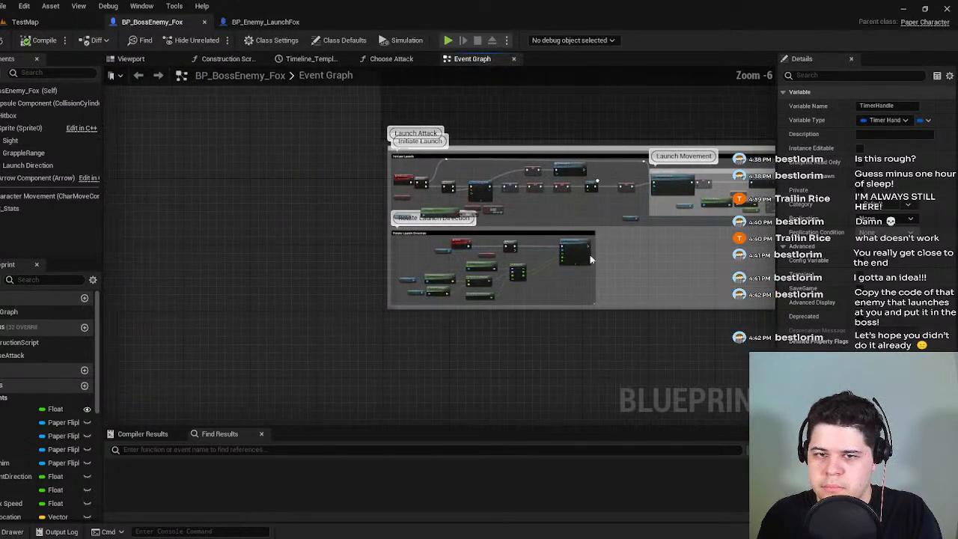
scroll(481, 287, up, 6)
right_drag(350, 196, 357, 277)
scroll(357, 280, down, 3)
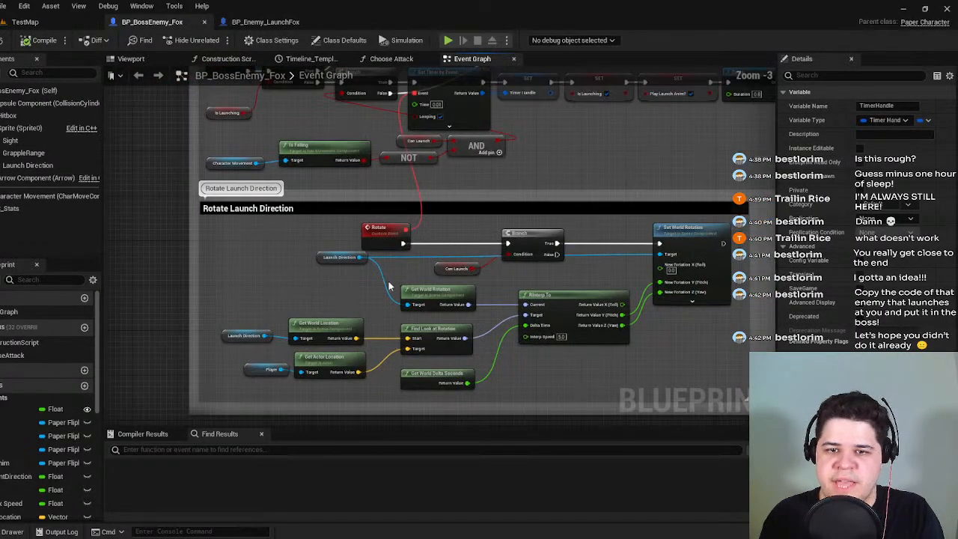
scroll(392, 243, down, 2)
right_click(401, 228)
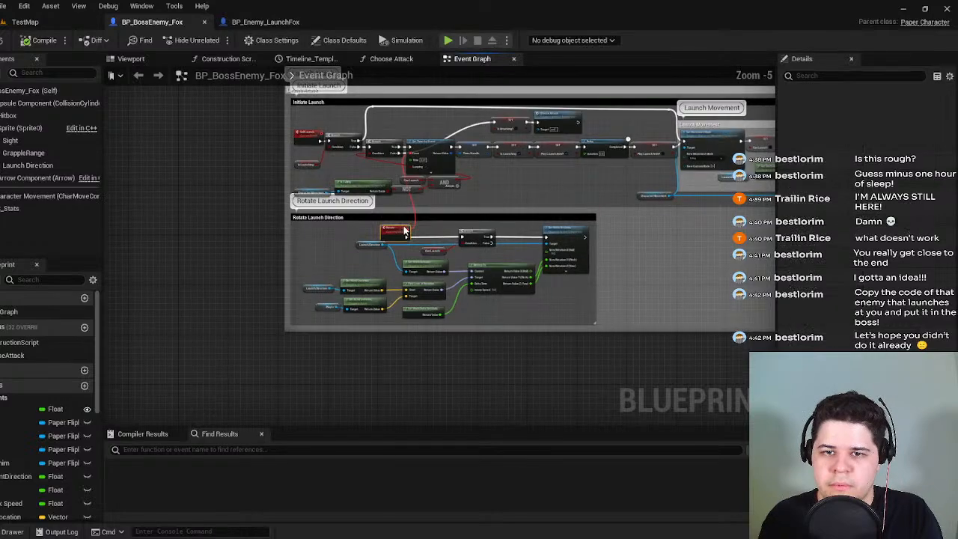
click(304, 306)
scroll(304, 306, up, 5)
right_click(312, 274)
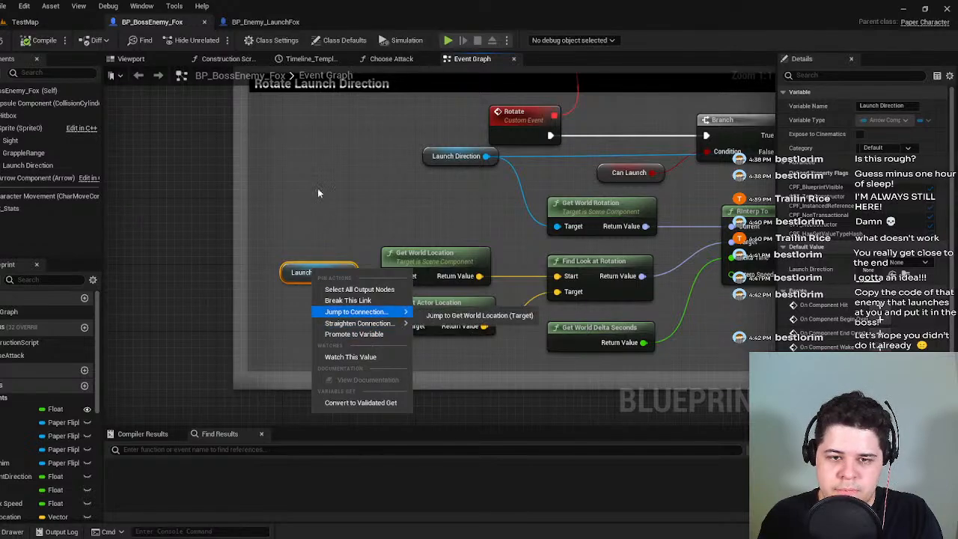
click(456, 312)
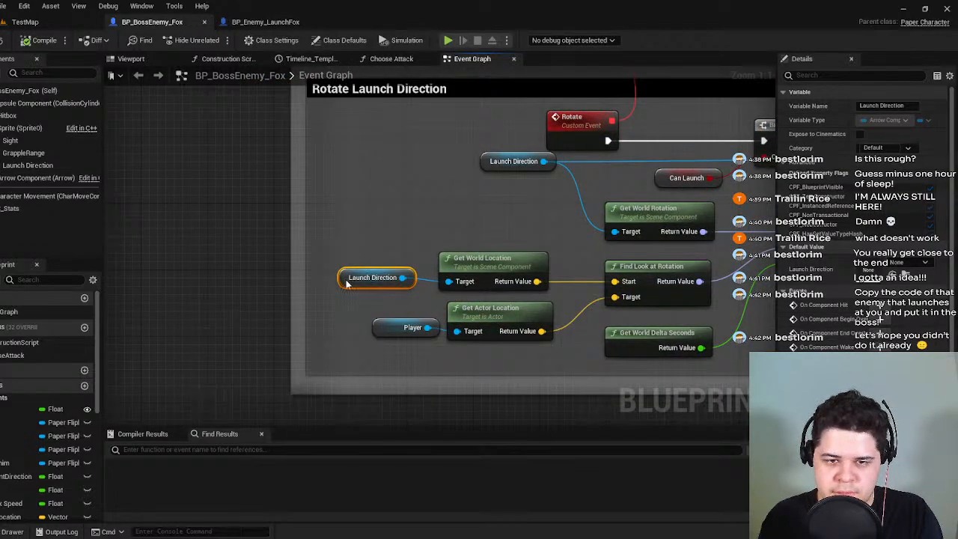
right_click(345, 282)
click(398, 364)
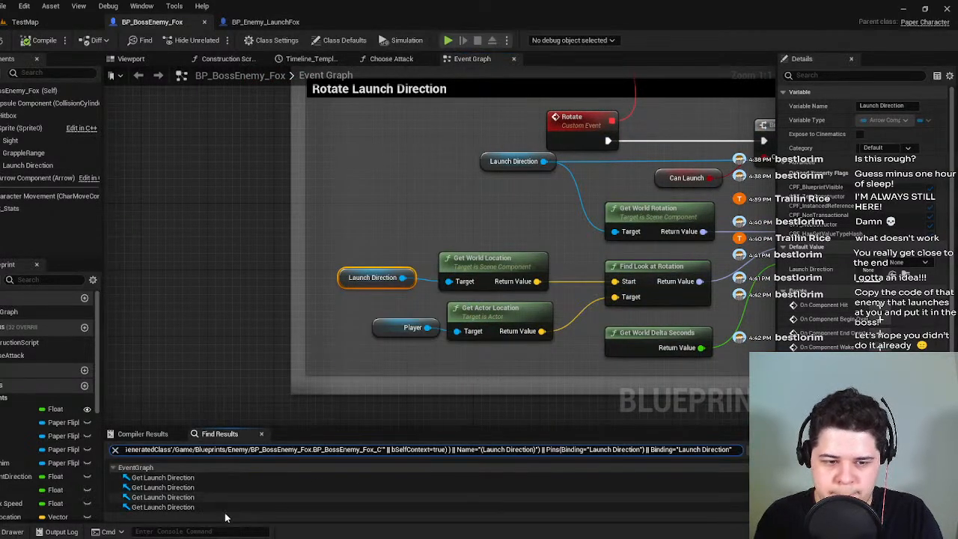
Go through each Get Launch Direction reference in the boss's Event Graph and examine the nodes around it.
click(227, 478)
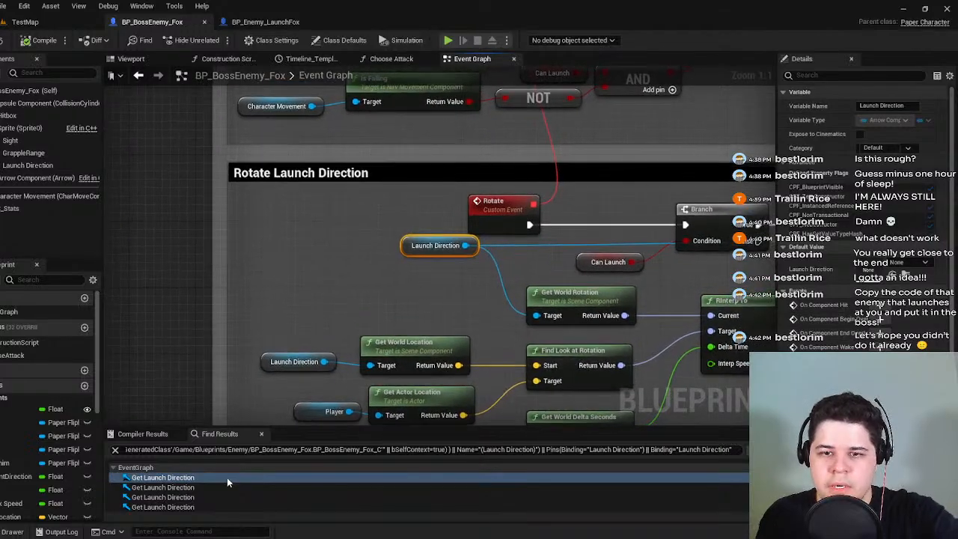
click(224, 487)
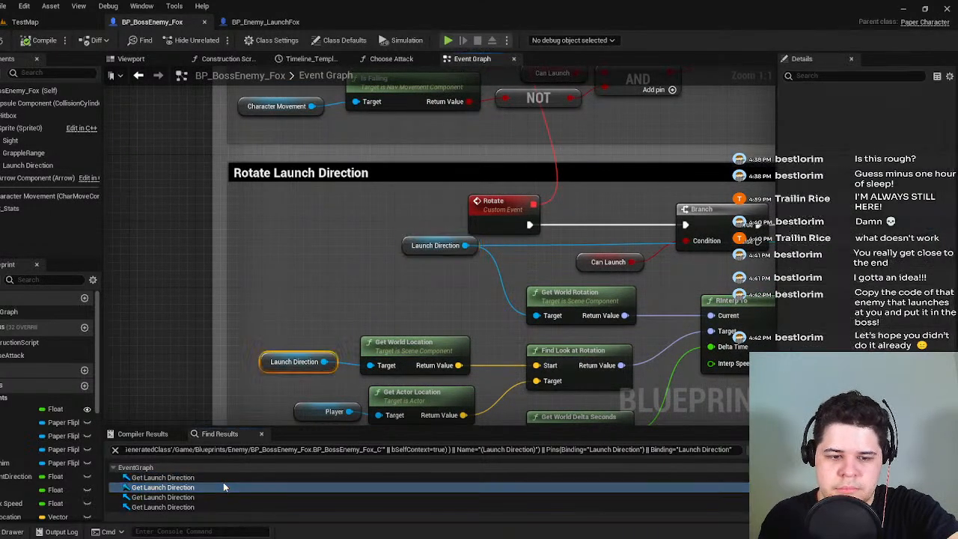
click(229, 495)
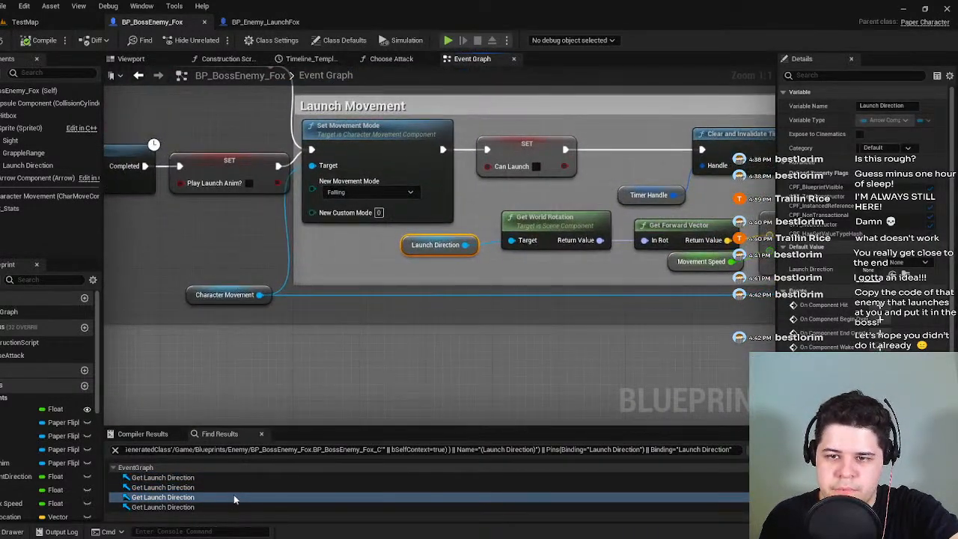
right_drag(493, 359, 278, 381)
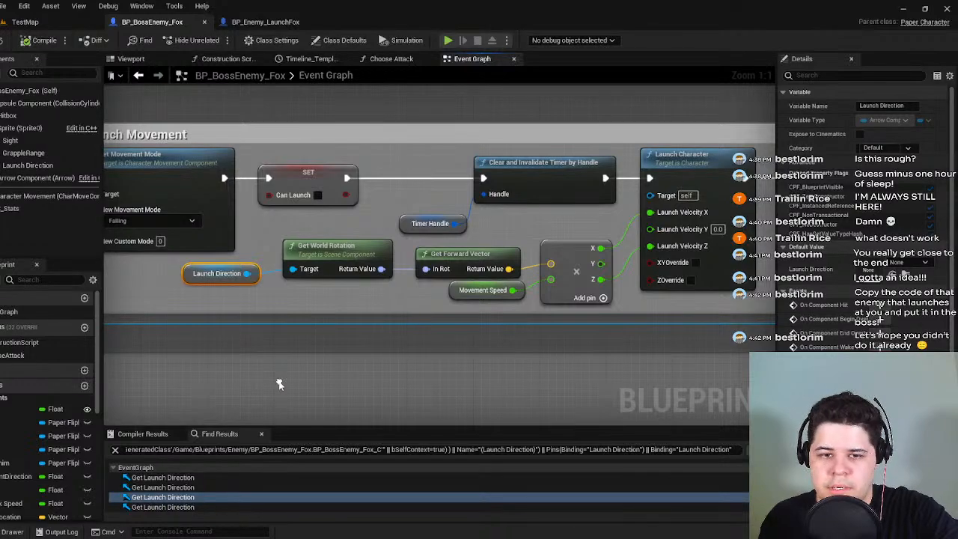
click(168, 507)
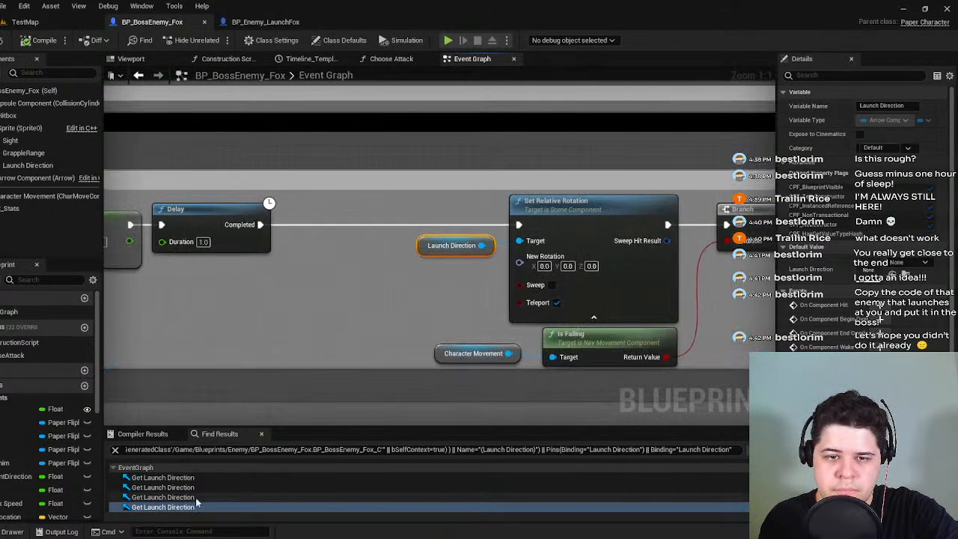
scroll(358, 267, down, 2)
right_drag(358, 267, 718, 284)
scroll(505, 230, up, 2)
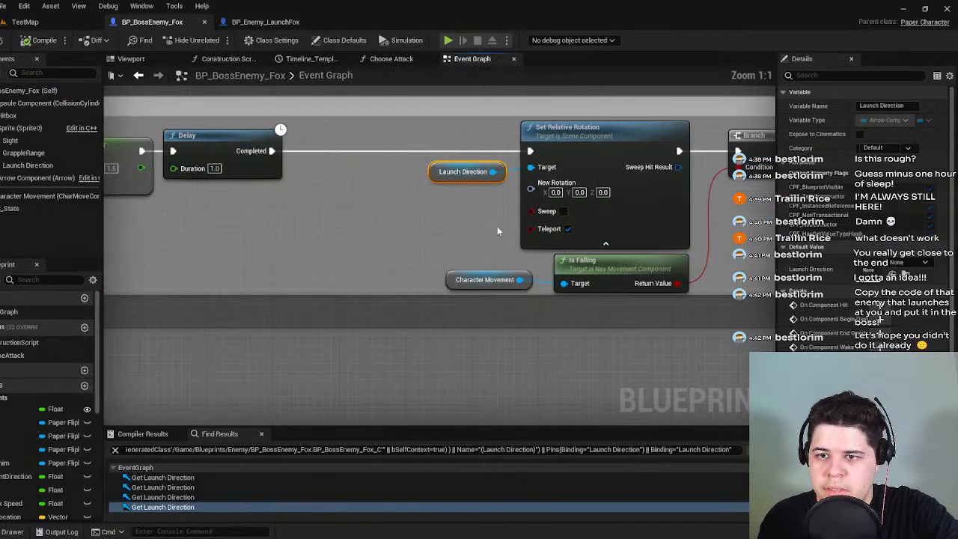
Examine the boss's node flow from Launch Movement through End Launch, including the Delay durations and the Gravity Scale SET.
right_drag(502, 225, 356, 267)
scroll(279, 241, down, 1)
right_drag(278, 241, 394, 269)
scroll(294, 248, up, 1)
right_drag(329, 266, 377, 277)
right_drag(329, 246, 429, 248)
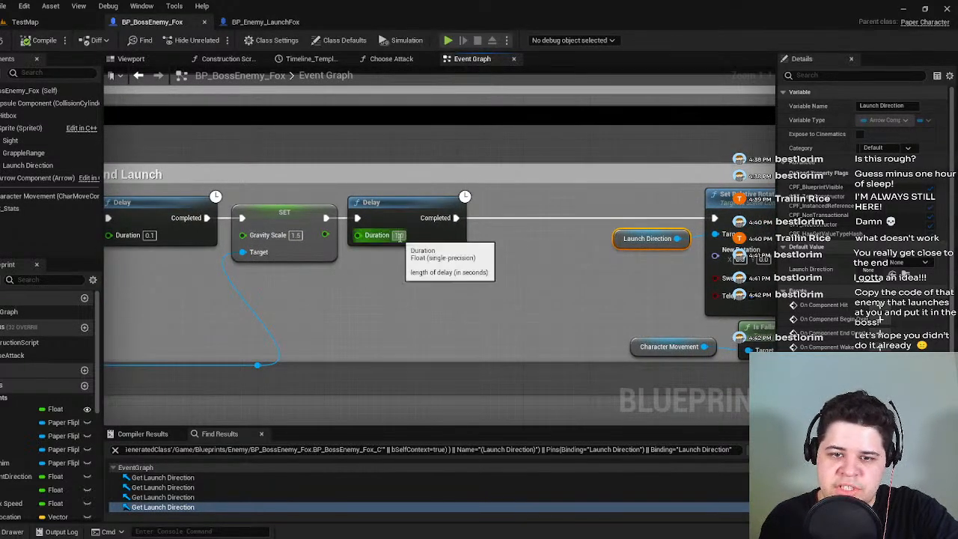
scroll(526, 287, down, 4)
right_drag(526, 287, 727, 258)
scroll(417, 253, up, 3)
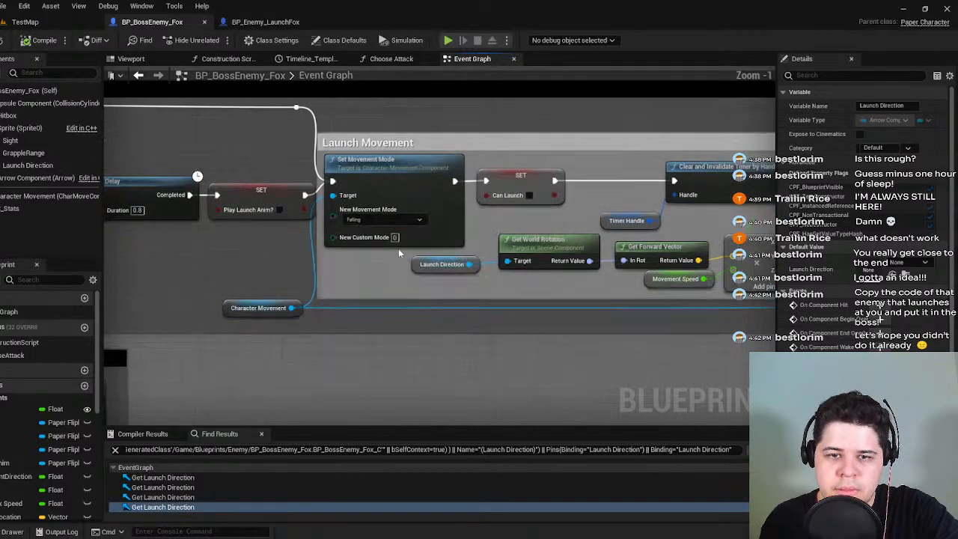
right_drag(365, 249, 197, 256)
right_drag(746, 258, 316, 256)
right_drag(494, 198, 567, 194)
right_drag(479, 197, 722, 199)
right_drag(513, 200, 311, 203)
right_drag(560, 217, 462, 226)
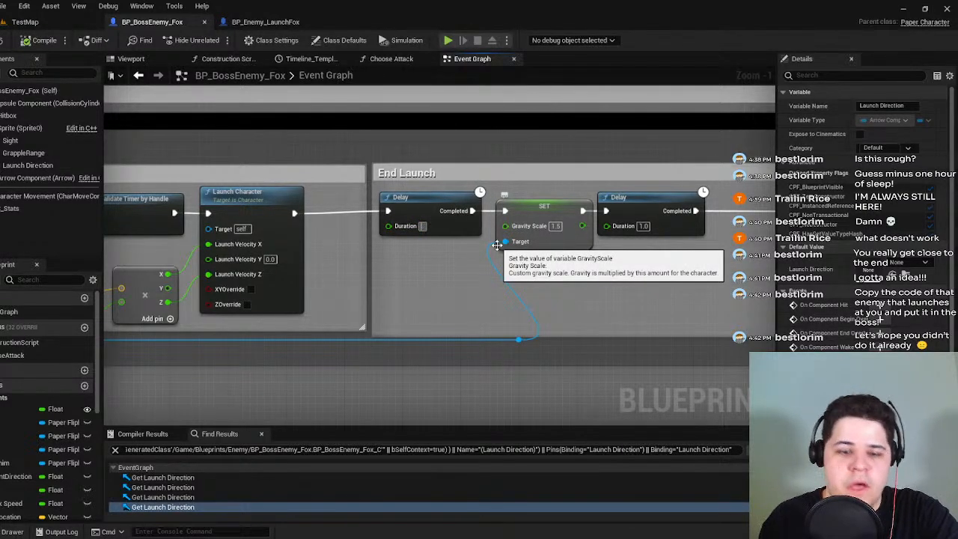
Compile BP_BossEnemy_Fox and play-test TestMap again, moving and jumping on both sides of the boss to watch its launches.
click(39, 39)
click(25, 21)
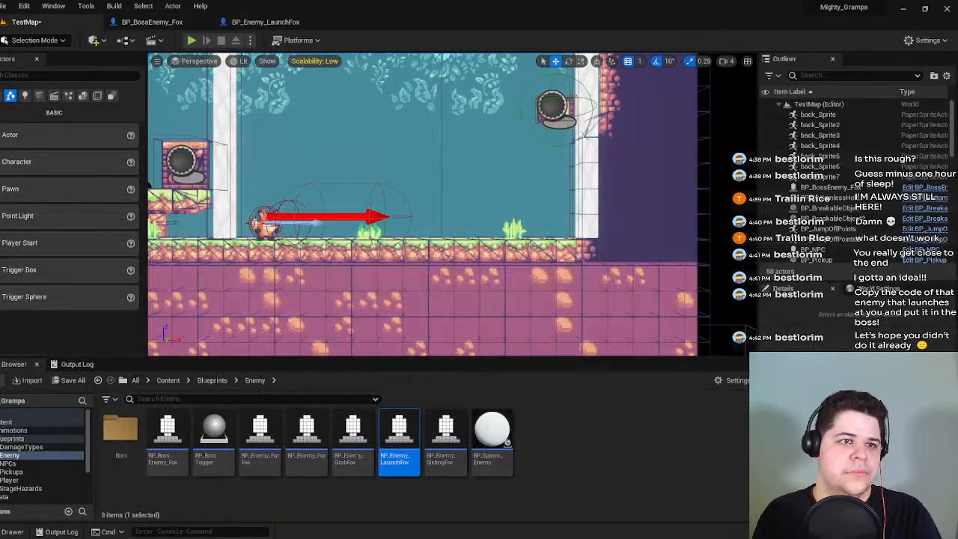
click(192, 40)
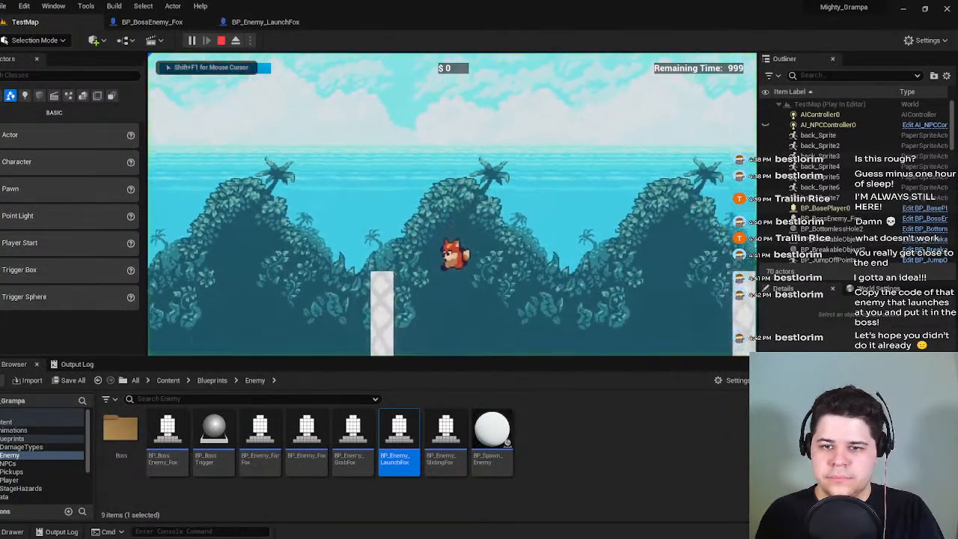
key(d)
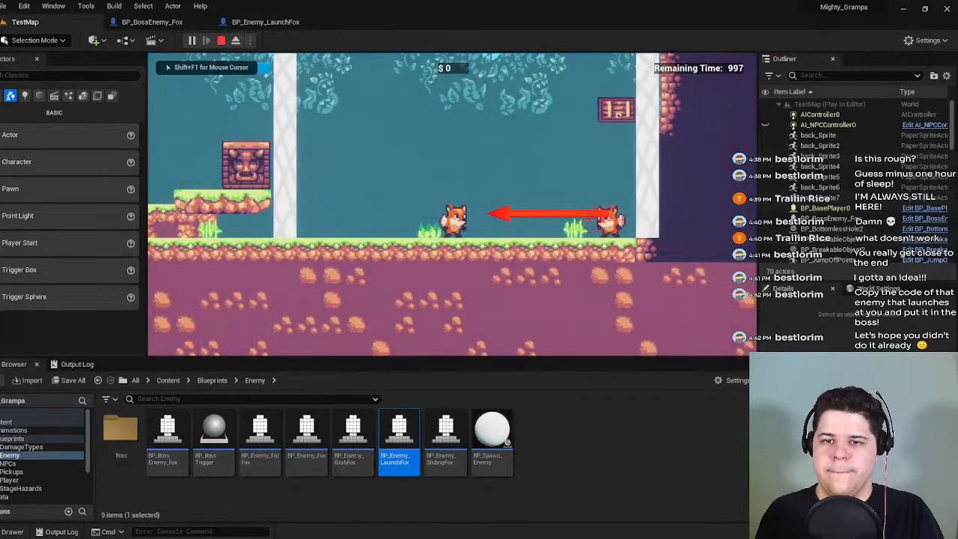
key(space)
key(d)
key(a)
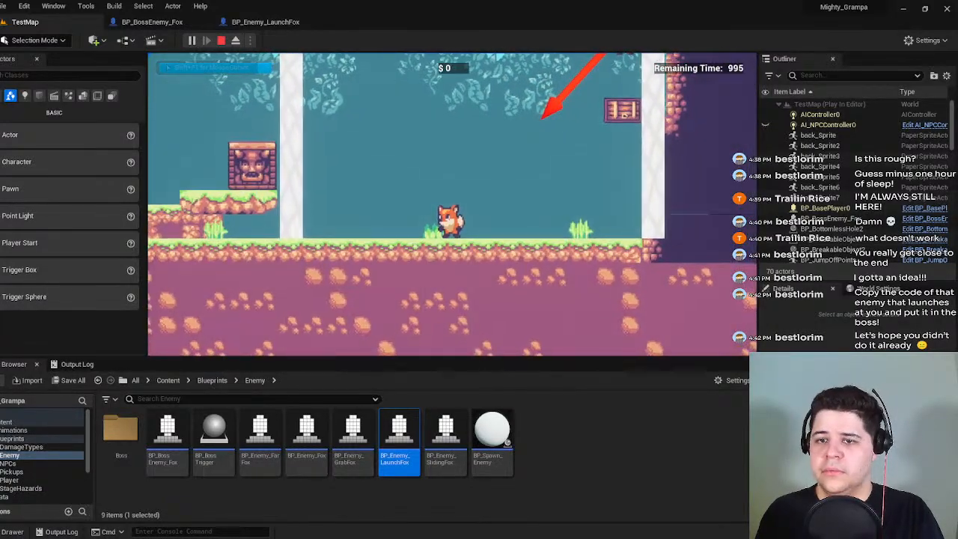
key(a)
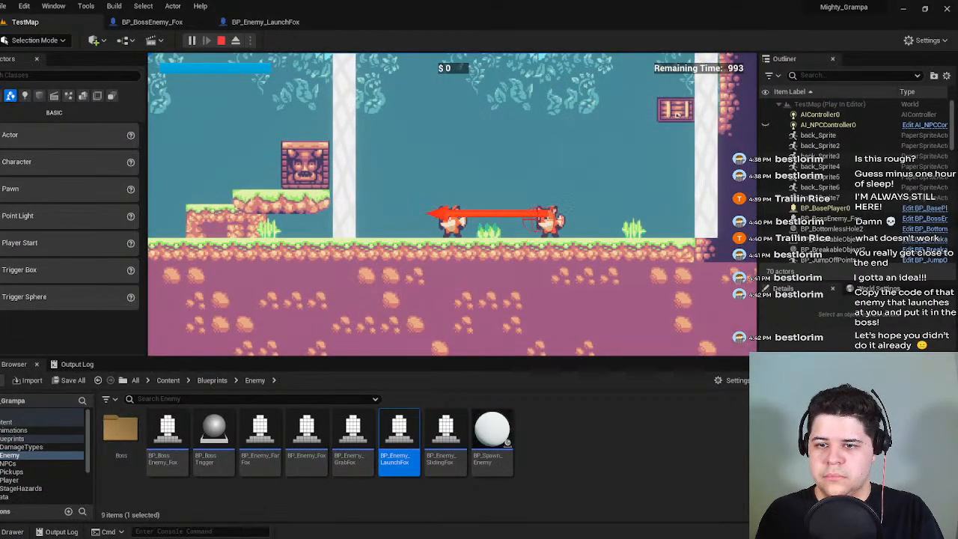
key(d)
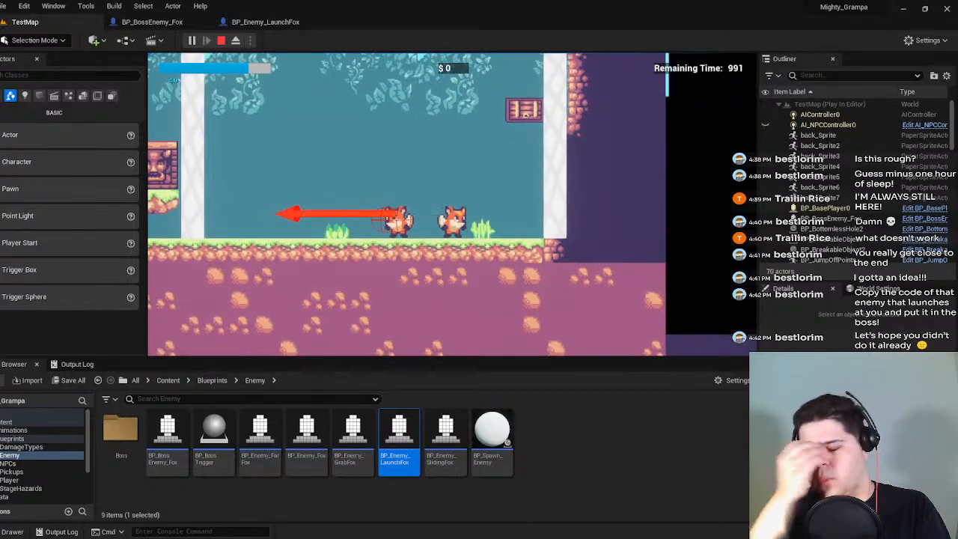
key(a)
key(space)
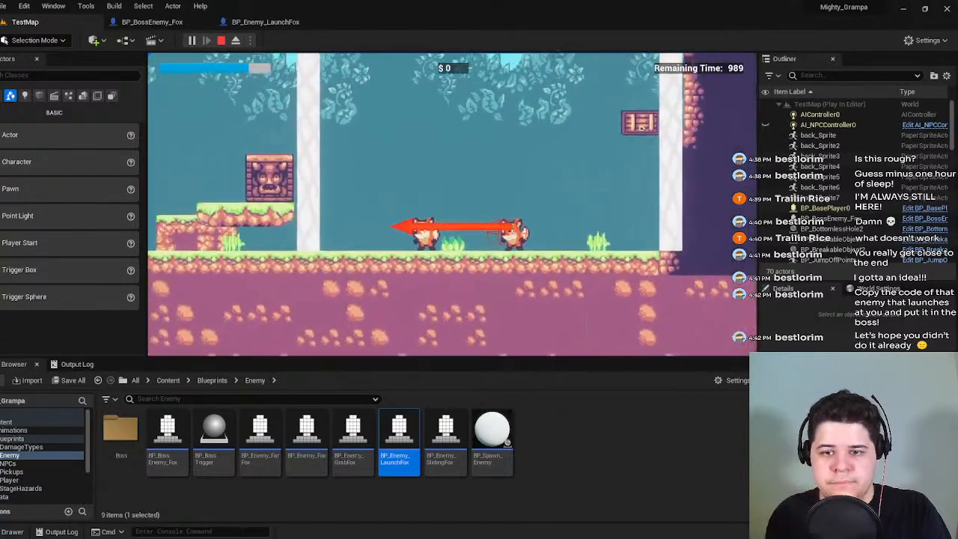
key(d)
key(space)
key(a)
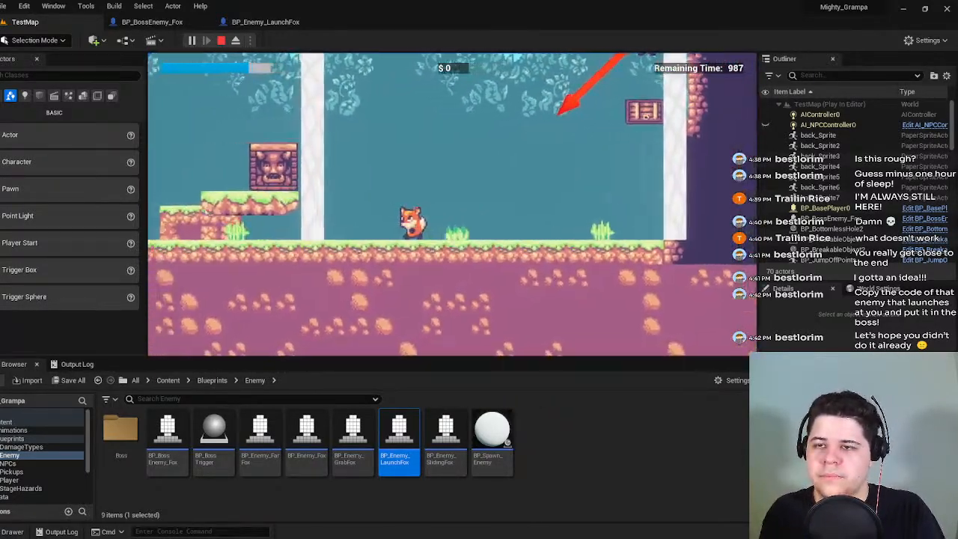
key(d)
key(space)
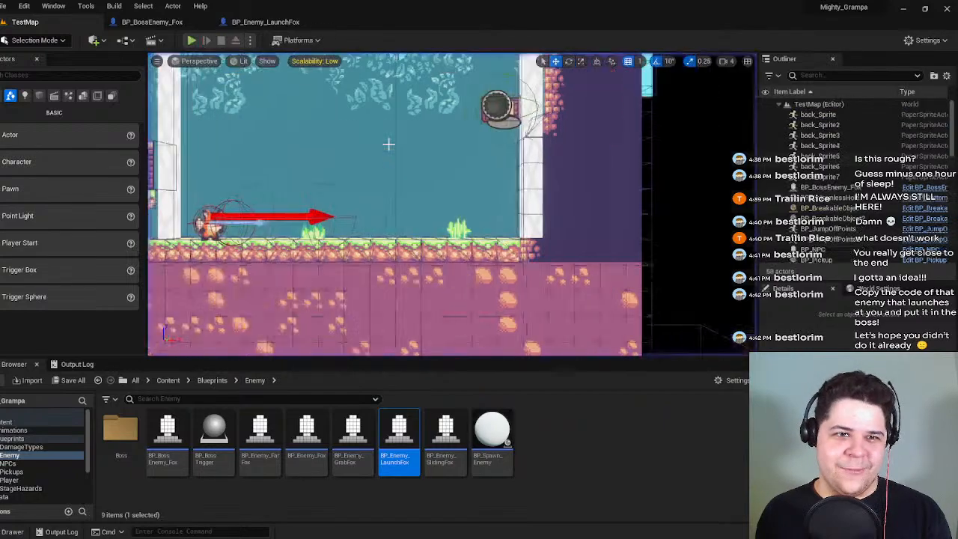
Examine the Launch Movement and End Launch nodes in BP_Enemy_LaunchFox.
click(266, 21)
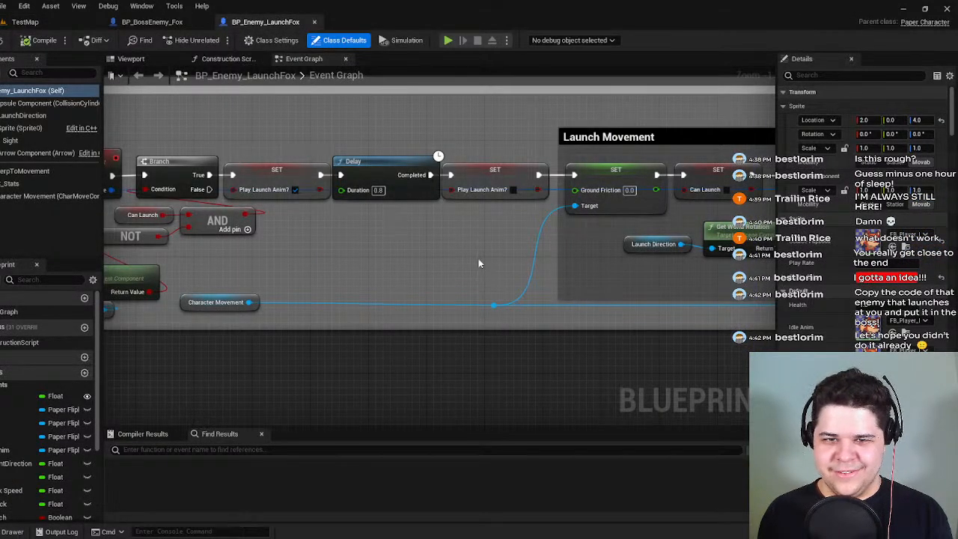
right_drag(478, 263, 339, 245)
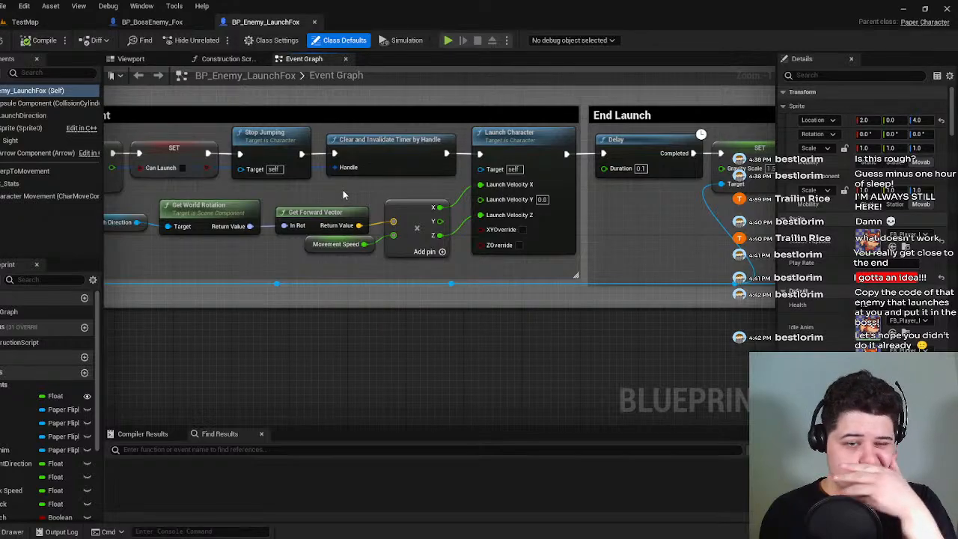
scroll(353, 197, down, 2)
scroll(353, 197, down, 2)
right_drag(353, 197, 583, 222)
scroll(584, 222, up, 2)
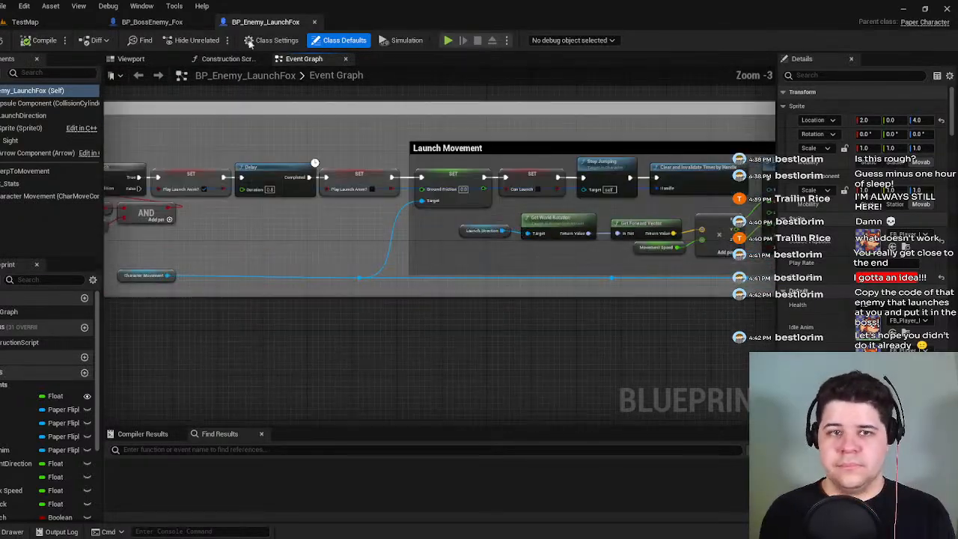
Close BP_Enemy_LaunchFox and return to the Launch Movement section of BP_BossEnemy_Fox.
click(164, 22)
click(320, 21)
scroll(391, 308, down, 2)
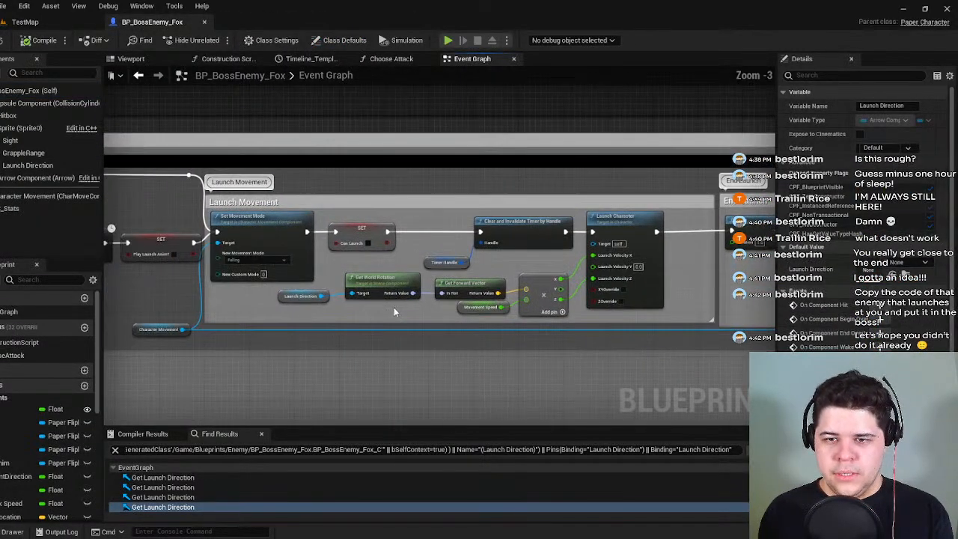
Remove the Timer Handle nodes and wire Set Timer by Event's Return Value directly into Clear and Invalidate Timer by Handle.
scroll(564, 245, down, 1)
right_drag(360, 245, 449, 271)
right_drag(286, 276, 175, 276)
click(175, 280)
drag(132, 268, 640, 278)
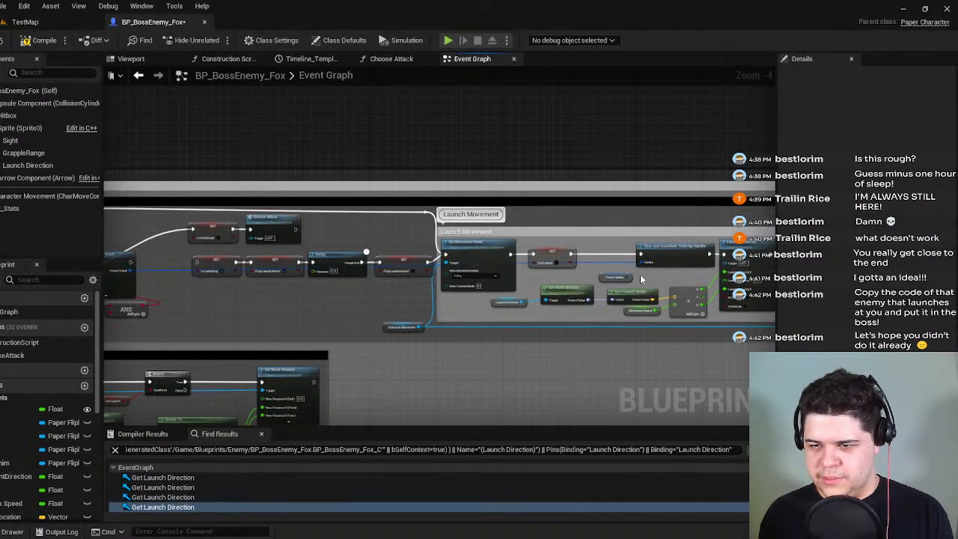
click(132, 266)
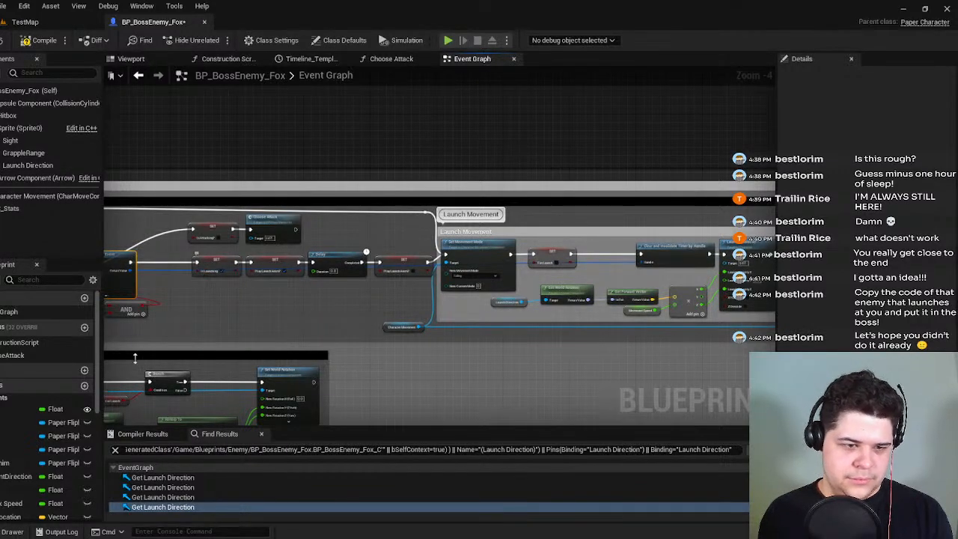
Find references to the TimerHandle variable, delete the variable and clear the reference search.
scroll(45, 419, down, 8)
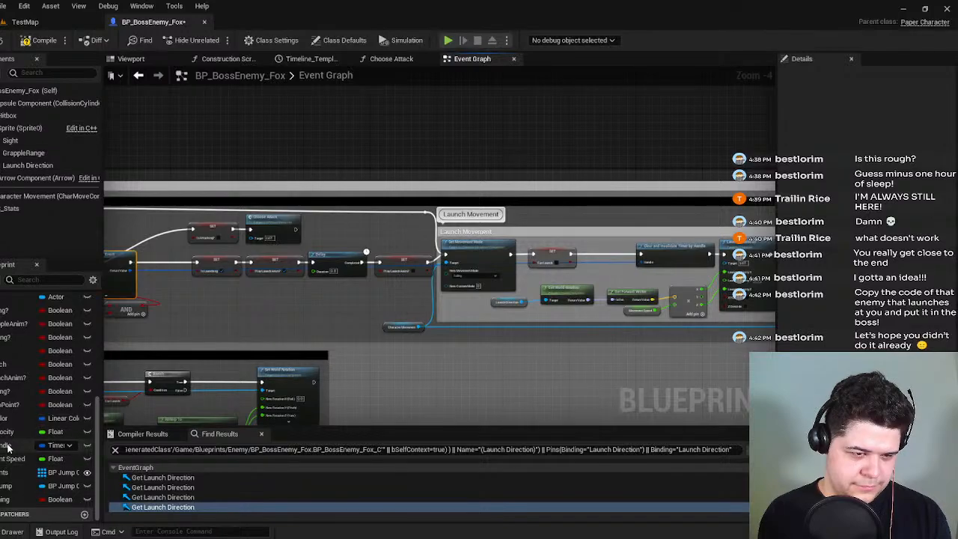
click(7, 447)
right_click(9, 447)
click(54, 467)
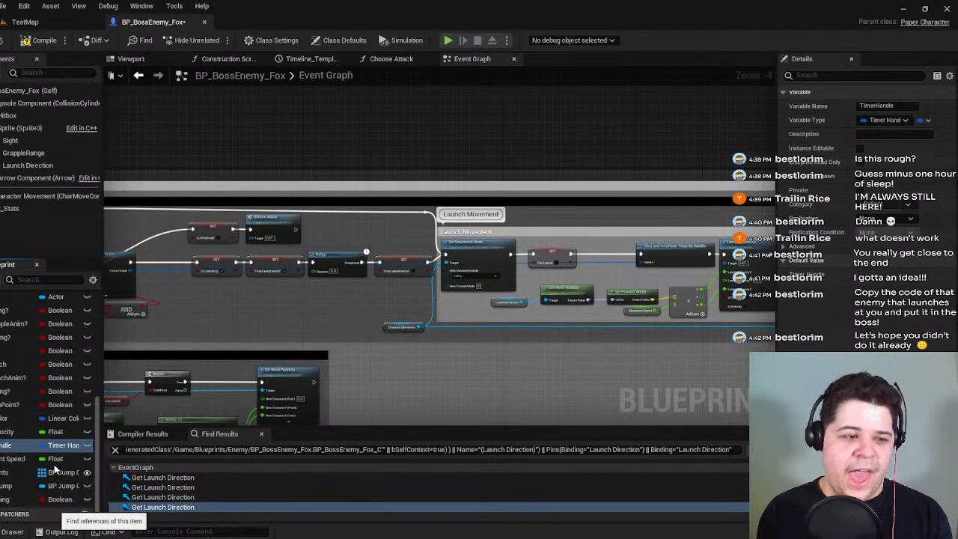
click(3, 448)
key(Delete)
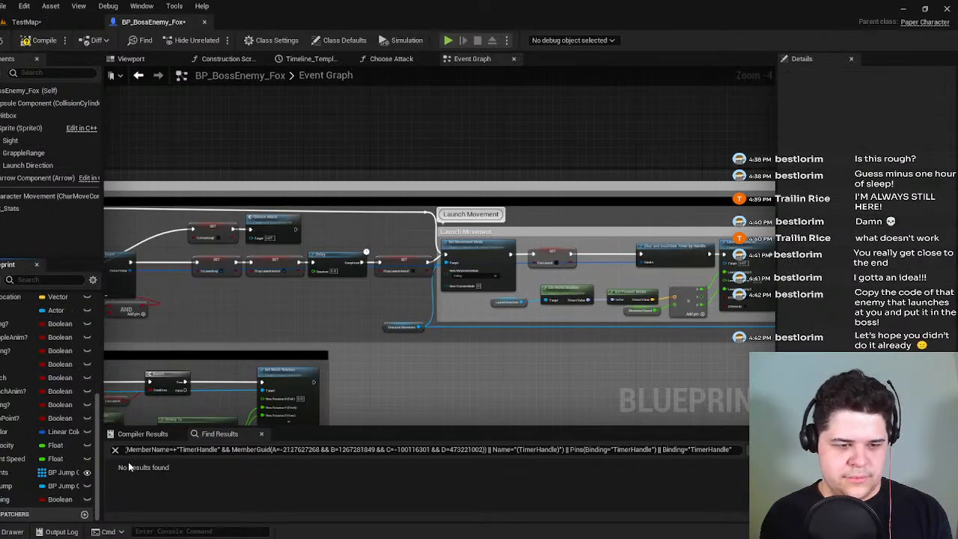
click(115, 449)
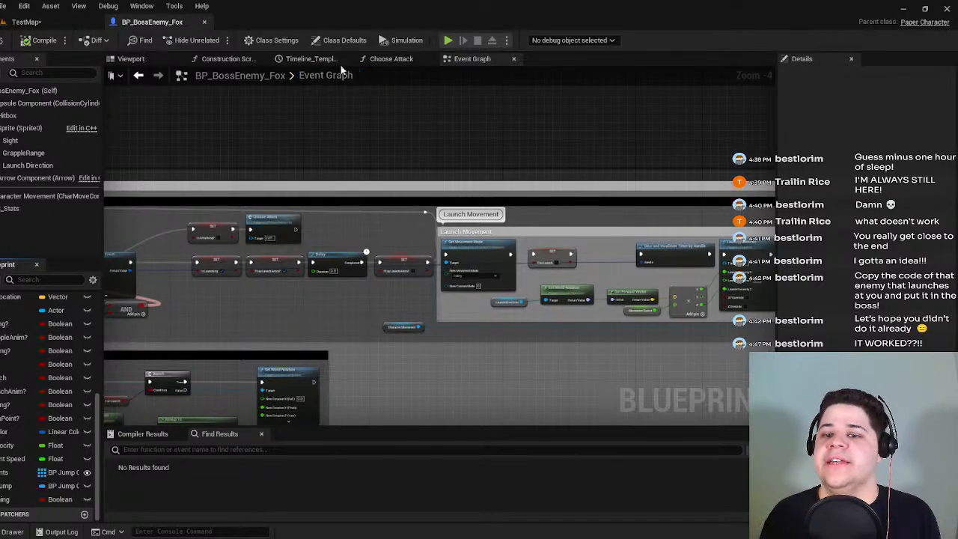
Examine the rewired Launch Movement nodes, from Set Movement Mode and Can Launch through Launch Character to End Launch.
scroll(527, 305, up, 4)
right_drag(526, 305, 275, 311)
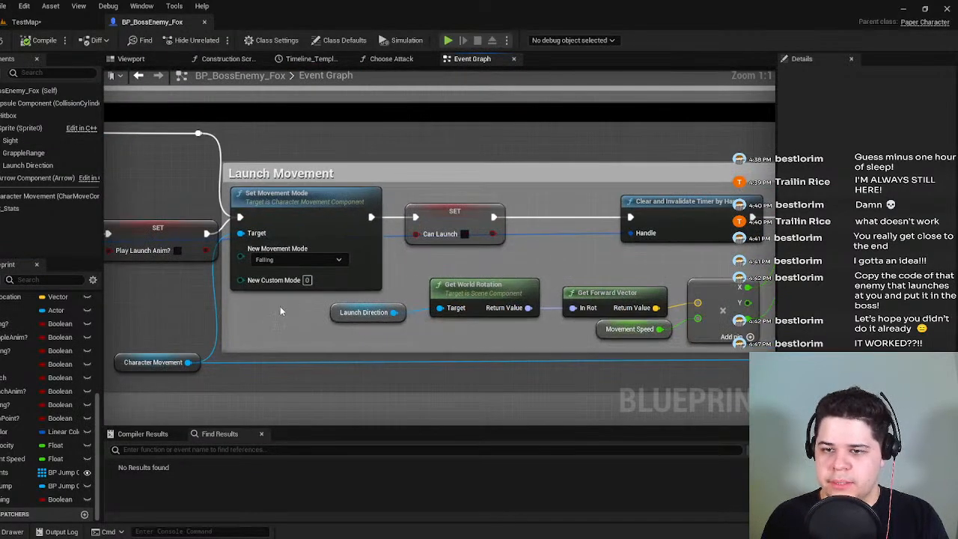
right_drag(545, 293, 235, 284)
right_drag(389, 259, 224, 256)
scroll(310, 264, down, 1)
right_drag(581, 294, 516, 261)
right_drag(637, 263, 494, 273)
scroll(493, 274, down, 3)
right_drag(259, 325, 536, 345)
scroll(370, 329, up, 3)
right_drag(370, 329, 643, 317)
right_drag(216, 309, 269, 275)
scroll(592, 279, down, 2)
right_drag(574, 276, 300, 274)
Find all references to GravityScale and inspect its SET nodes in Slide Movement and End Launch.
right_click(500, 221)
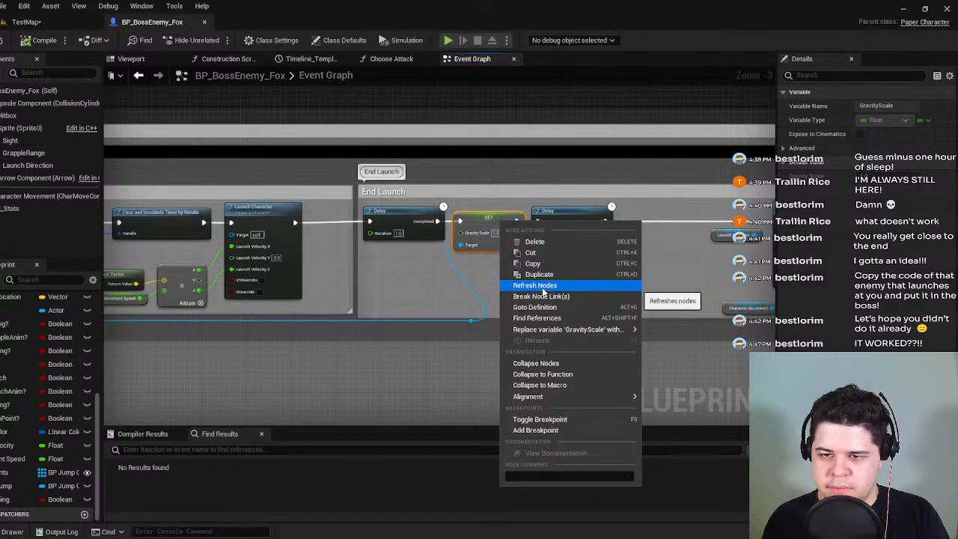
right_drag(349, 343, 301, 358)
right_drag(372, 257, 381, 290)
right_click(450, 269)
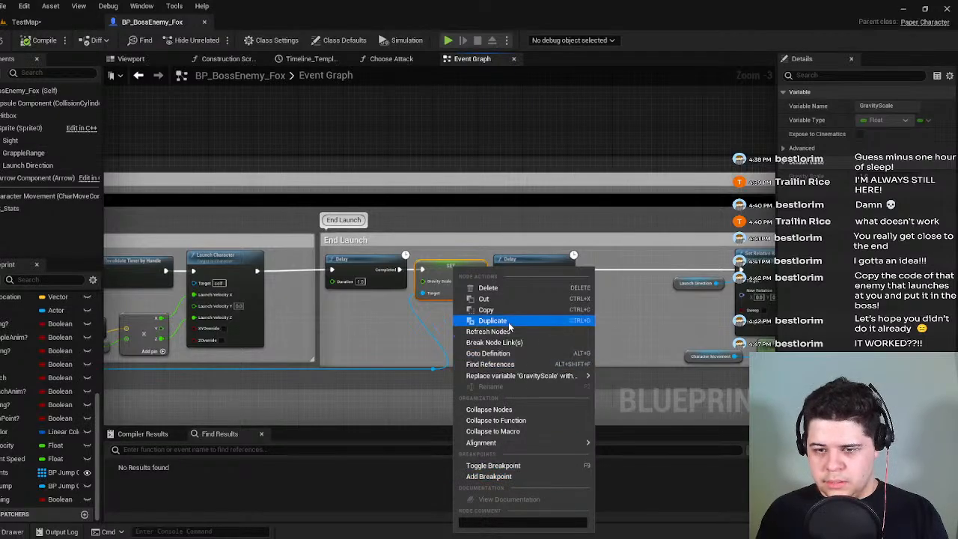
click(520, 365)
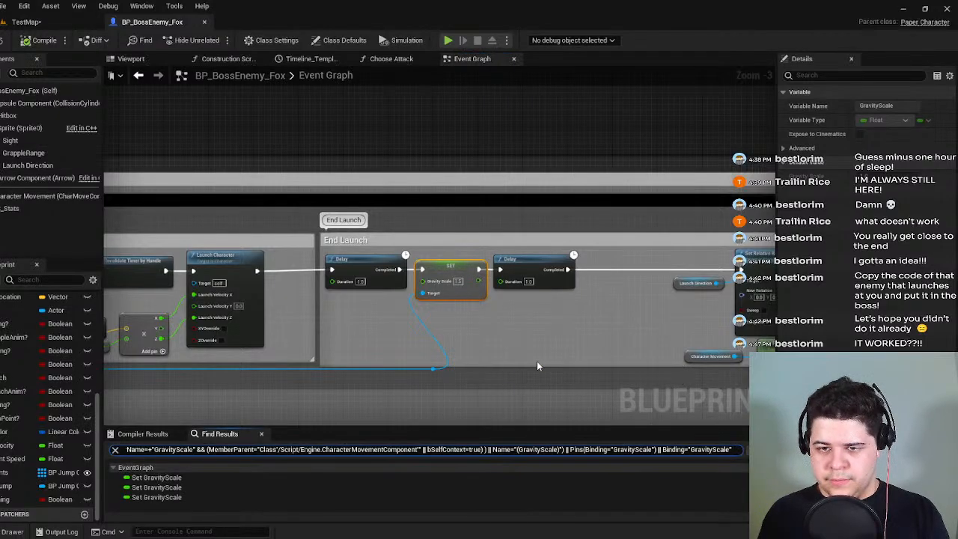
double_click(180, 487)
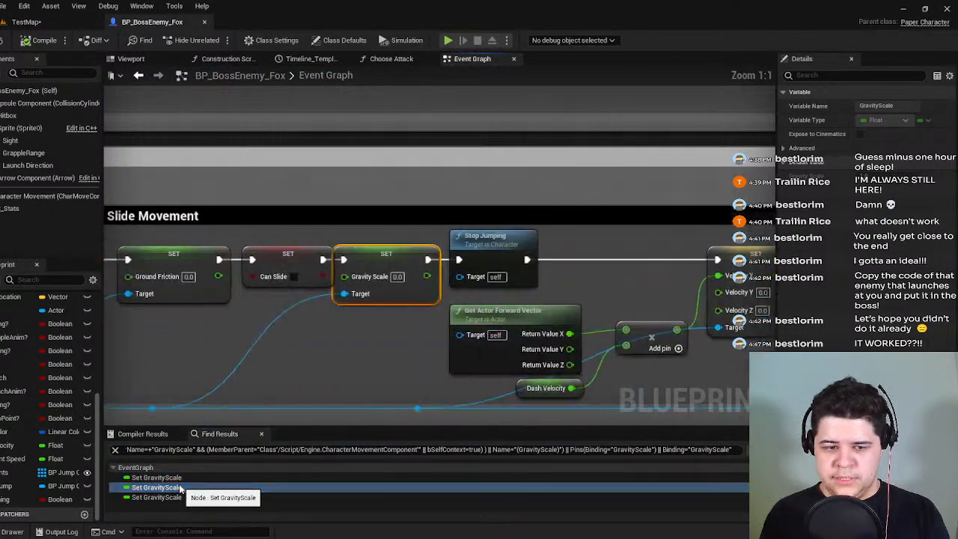
double_click(178, 497)
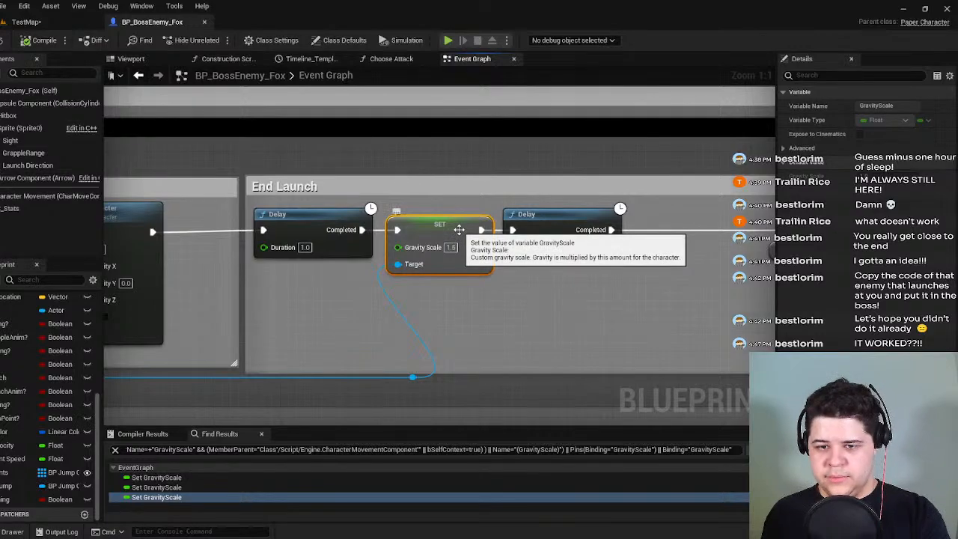
Delete the Gravity Scale SET node in End Launch along with the reroute node that fed its Target.
key(Delete)
drag(431, 387, 392, 365)
key(Delete)
Delete the first Delay in End Launch and connect Launch Character's execution output to the remaining Delay.
right_drag(306, 355, 404, 325)
scroll(432, 352, down, 3)
right_drag(668, 316, 350, 330)
right_drag(462, 275, 437, 264)
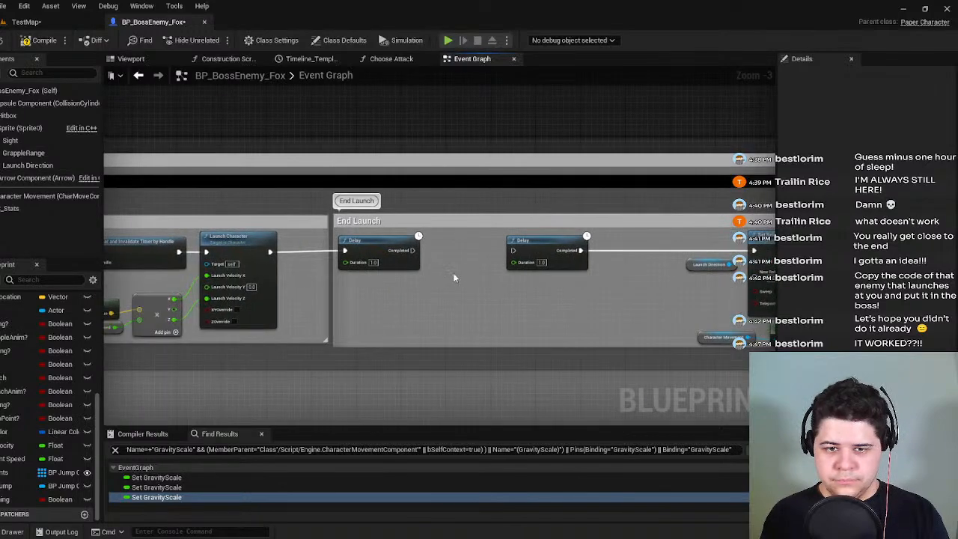
key(Delete)
drag(270, 252, 503, 254)
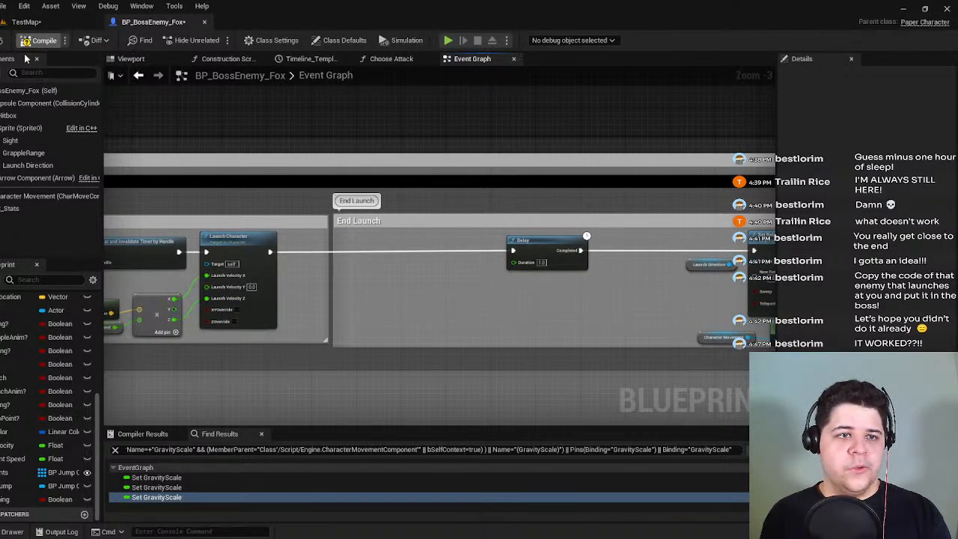
Save BP_BossEnemy_Fox, switch to TestMap and save the level.
key(ctrl+s)
click(23, 21)
key(ctrl+s)
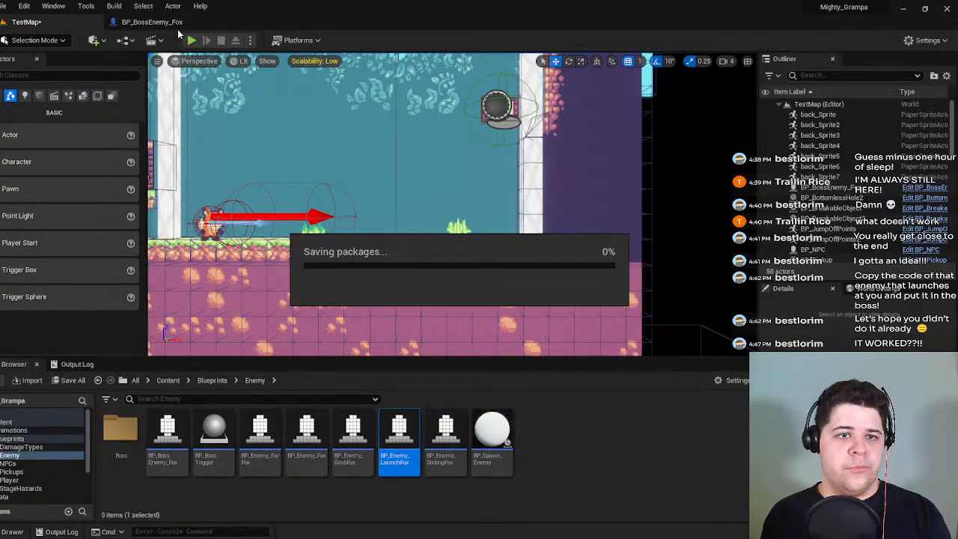
Play-test TestMap, jumping near the boss to watch its launch, and stop the session.
click(189, 41)
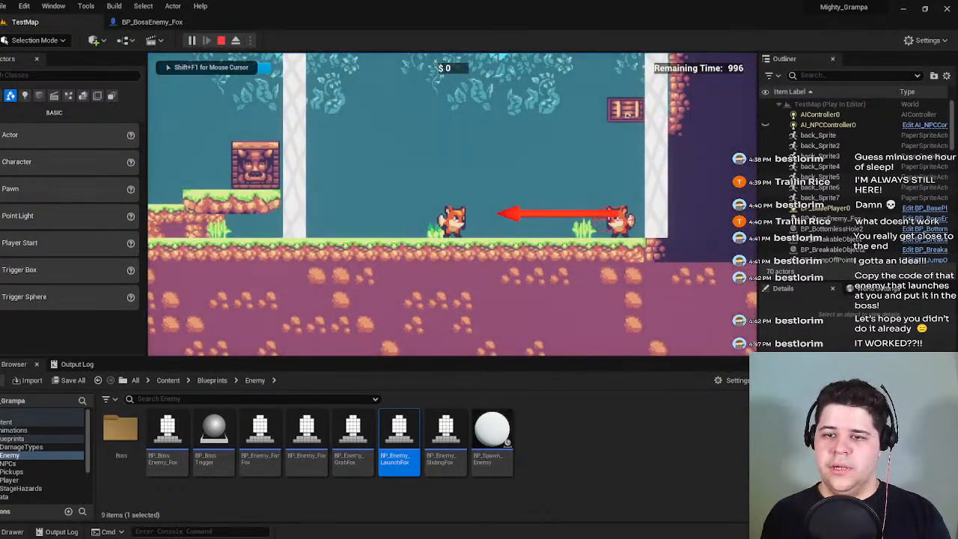
key(space)
key(space)
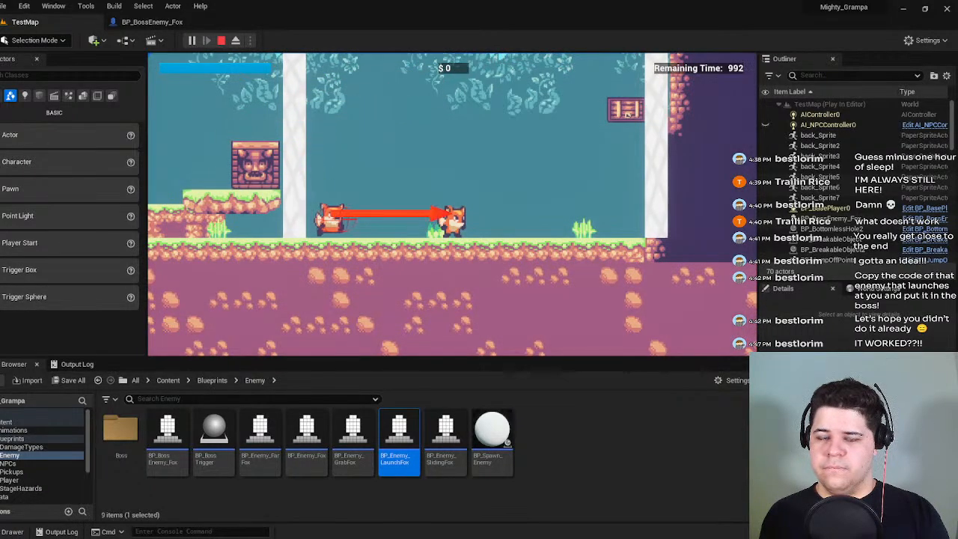
key(Escape)
Return to BP_BossEnemy_Fox and examine the Launch Movement nodes that feed Launch Character's velocity.
click(156, 23)
right_drag(254, 319, 600, 314)
right_drag(416, 325, 545, 423)
scroll(584, 310, down, 1)
right_drag(479, 251, 307, 265)
scroll(554, 231, up, 3)
right_drag(532, 262, 245, 276)
right_drag(389, 290, 227, 301)
right_drag(477, 338, 154, 312)
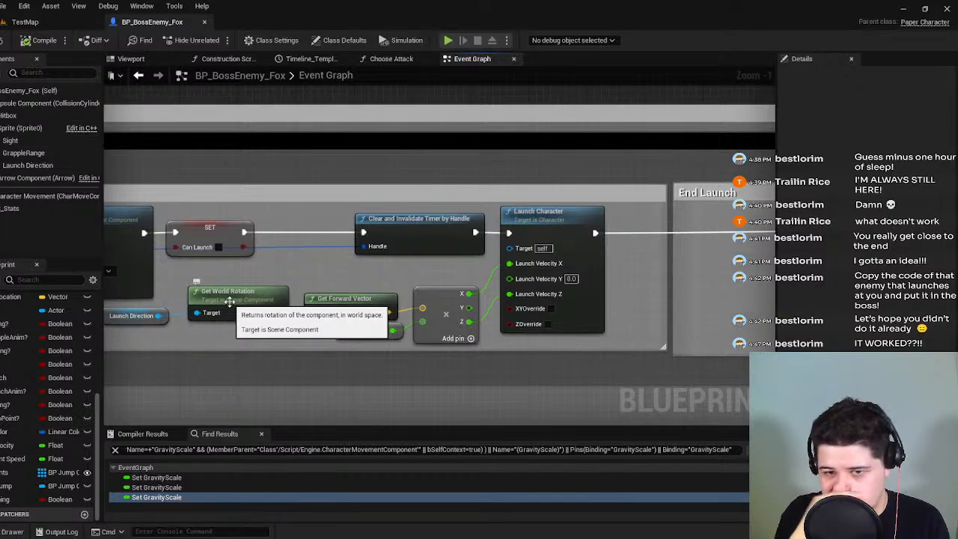
Compare the Initiate Launch and Rotate Launch Direction sections with the Launch Movement nodes.
scroll(356, 276, down, 4)
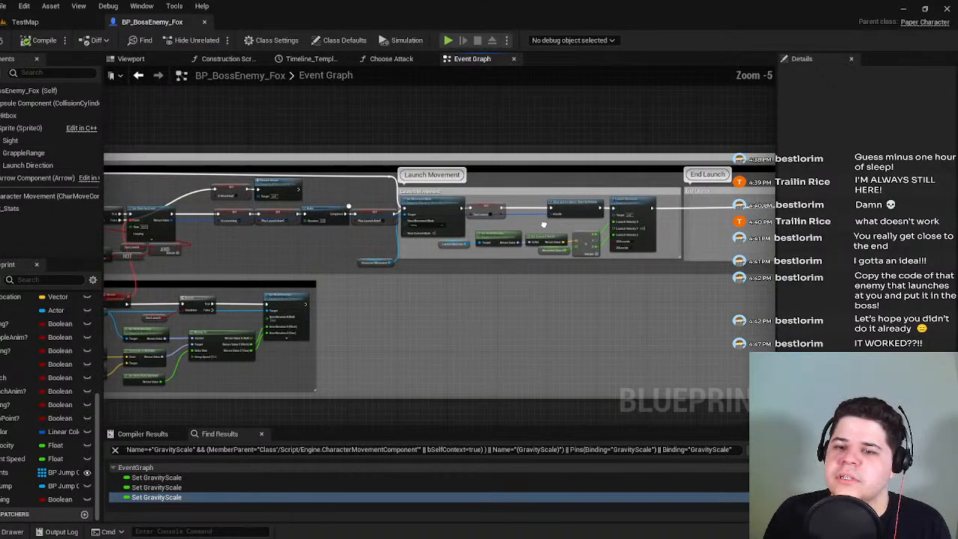
scroll(358, 275, up, 4)
right_drag(502, 274, 237, 252)
right_drag(510, 249, 615, 297)
scroll(326, 259, down, 3)
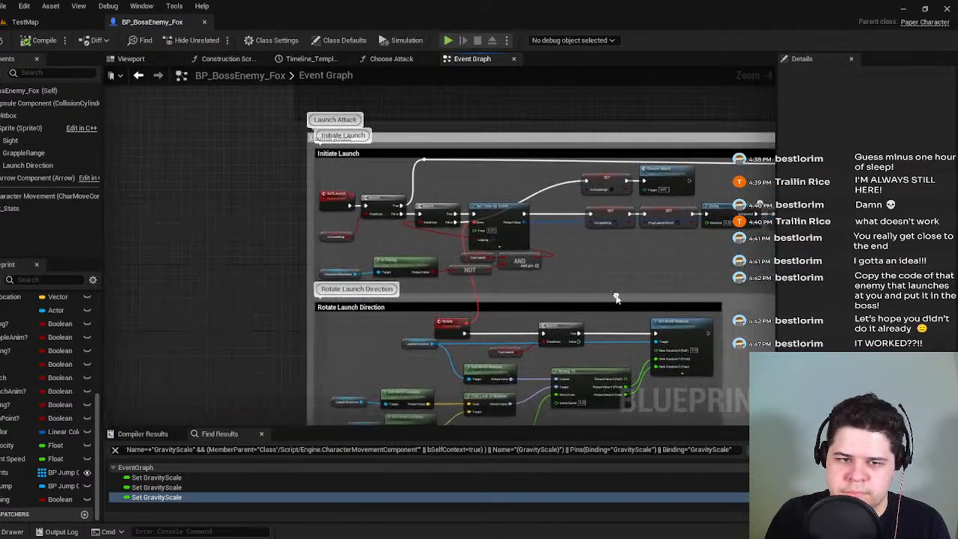
scroll(507, 315, up, 3)
right_drag(507, 314, 615, 327)
scroll(490, 217, down, 1)
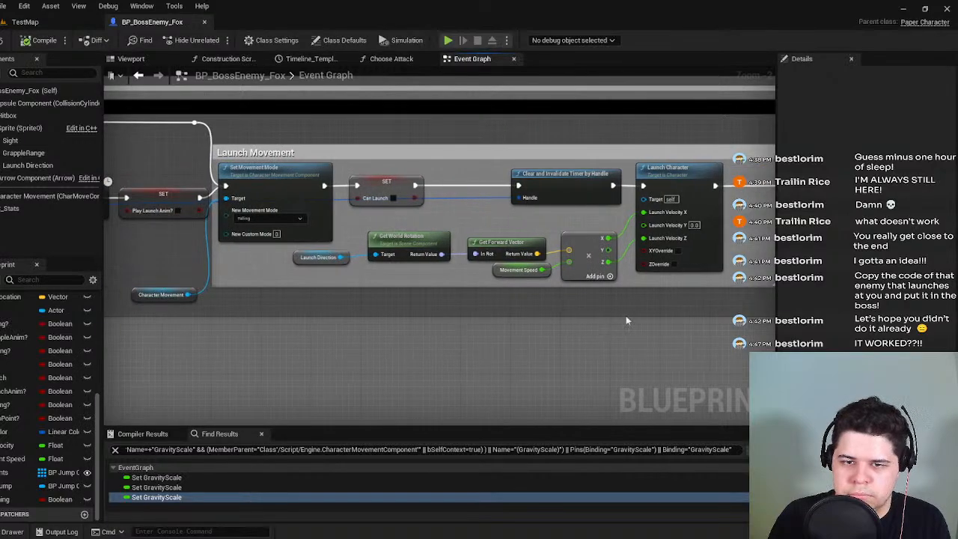
Trace the flow backward from Launch Character through Set Movement Mode to Initiate Launch's Delay, and check End Launch.
click(676, 187)
click(590, 186)
click(396, 189)
click(321, 187)
right_drag(320, 187, 611, 198)
click(471, 217)
click(378, 211)
right_drag(503, 223, 666, 234)
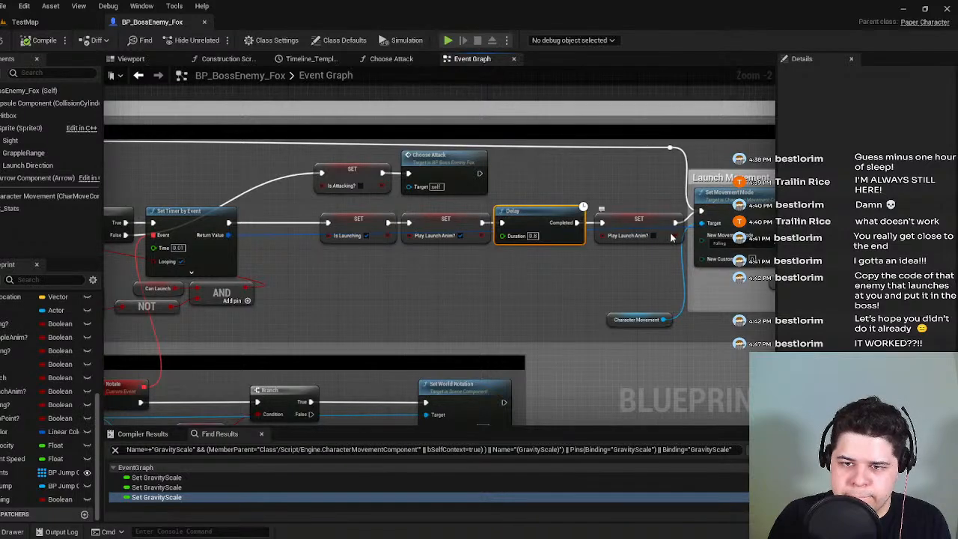
right_drag(632, 262, 807, 248)
right_drag(477, 463, 166, 299)
right_drag(474, 275, 496, 259)
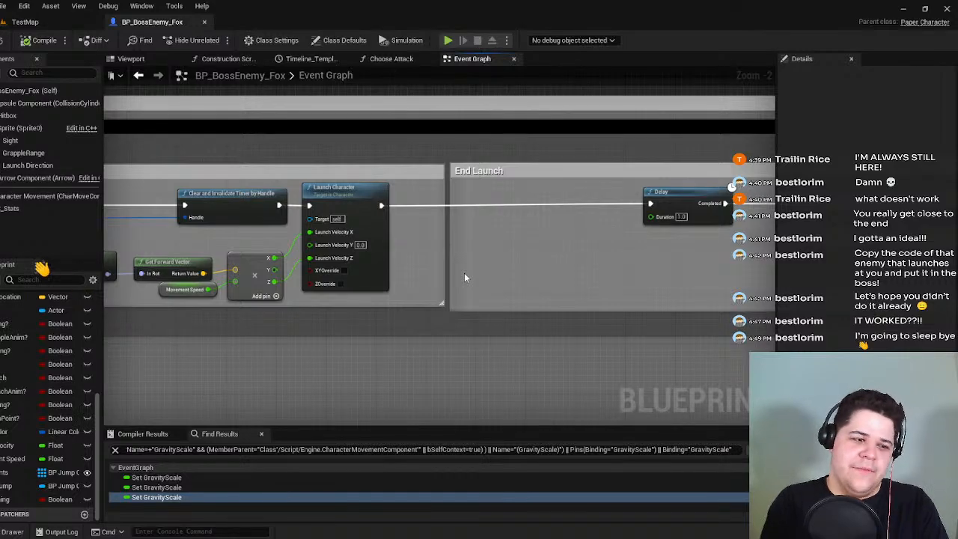
Examine the Rotate Launch Direction nodes and the Branch conditions following SelfLaunch in Initiate Launch.
right_drag(404, 282, 688, 255)
right_drag(377, 296, 726, 260)
right_drag(545, 292, 205, 293)
right_drag(274, 286, 597, 291)
right_drag(389, 255, 671, 300)
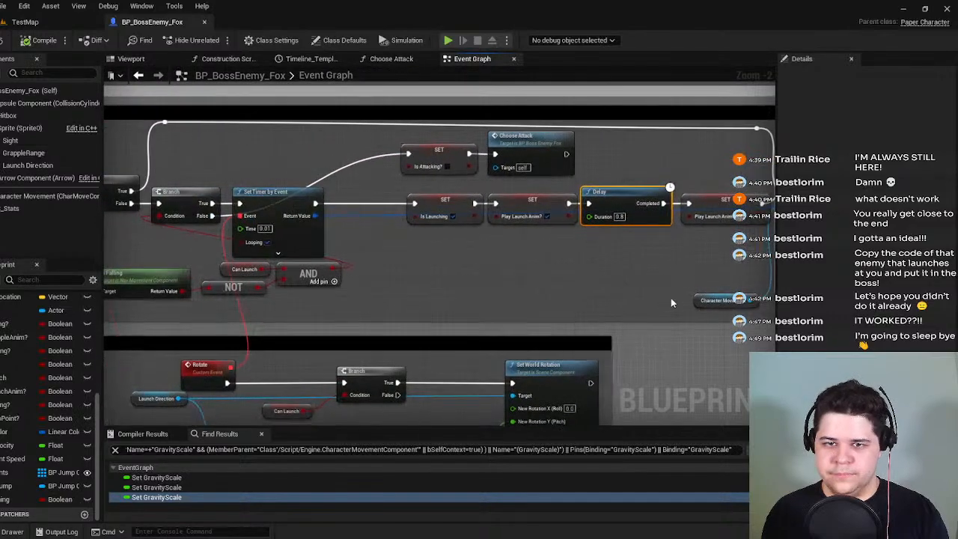
right_drag(459, 288, 579, 150)
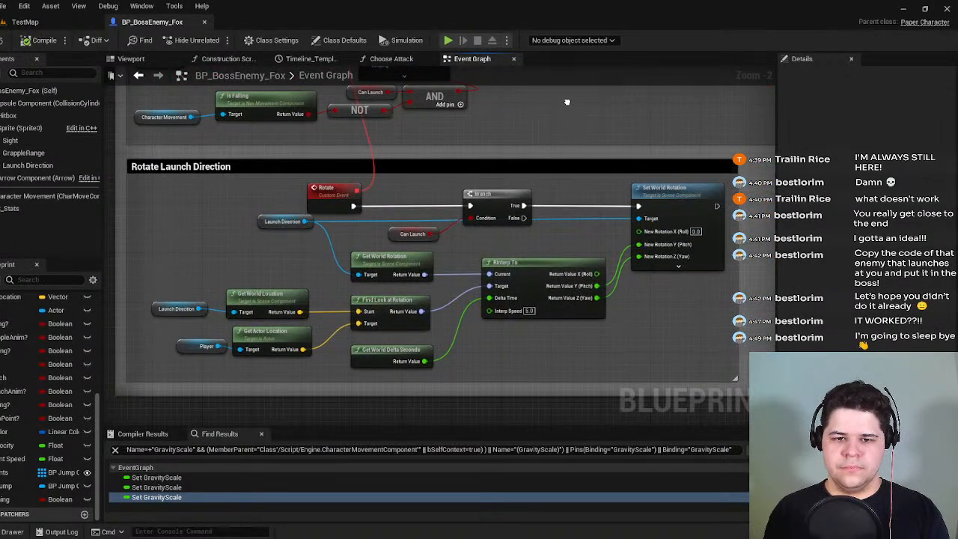
right_drag(565, 99, 739, 280)
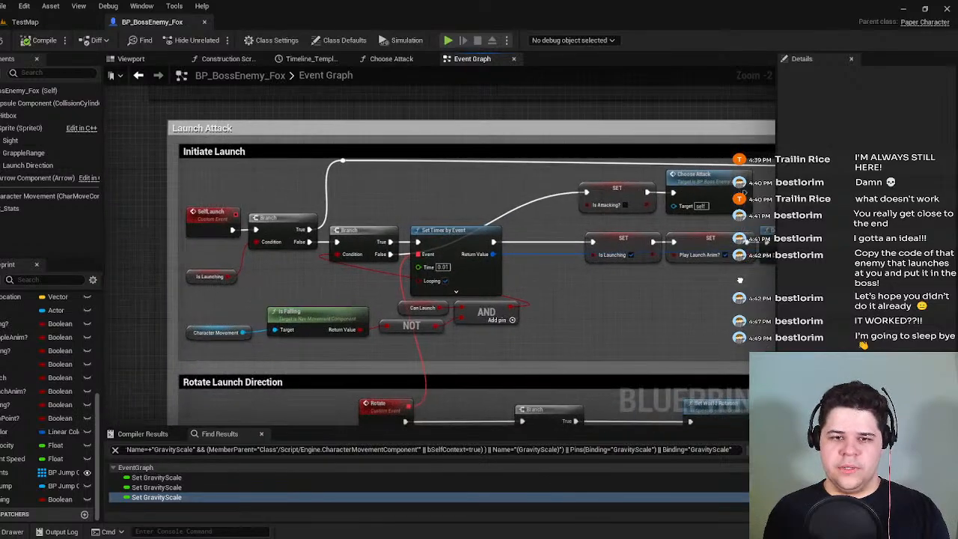
scroll(279, 279, up, 2)
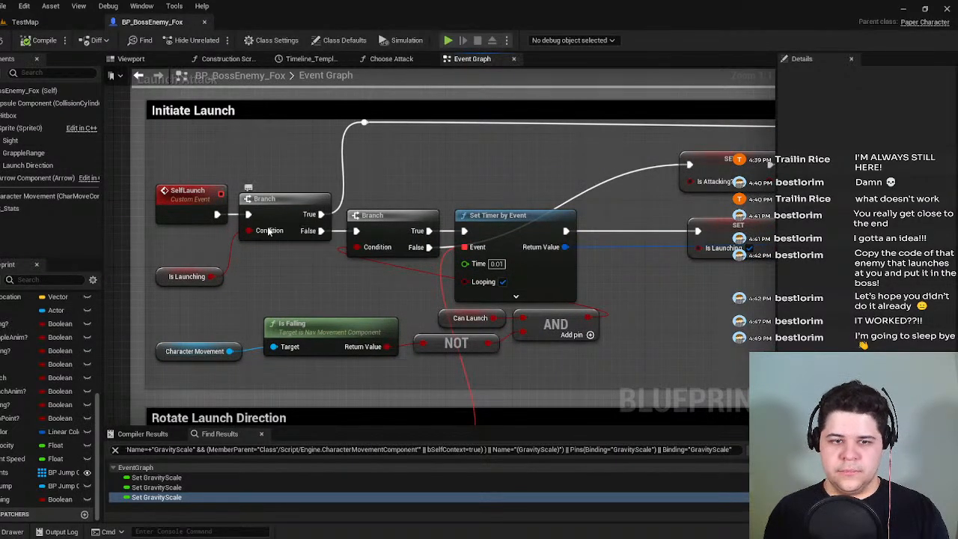
Set the End Launch Delay's Duration to 2.0 and compile BP_BossEnemy_Fox.
right_drag(346, 222, 570, 257)
right_drag(730, 215, 247, 253)
right_drag(528, 302, 184, 313)
right_drag(480, 304, 112, 320)
right_drag(748, 241, 240, 249)
click(485, 231)
text(2)
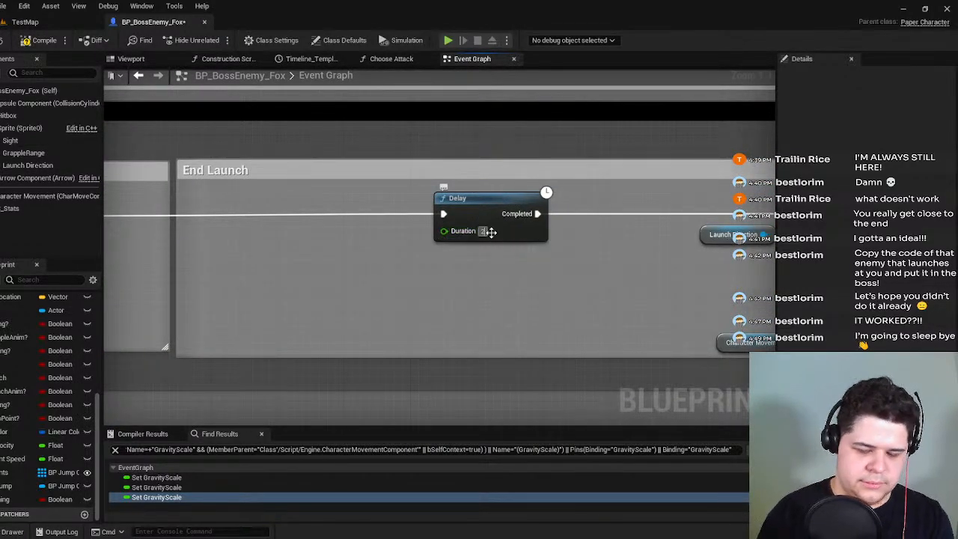
key(Return)
click(36, 43)
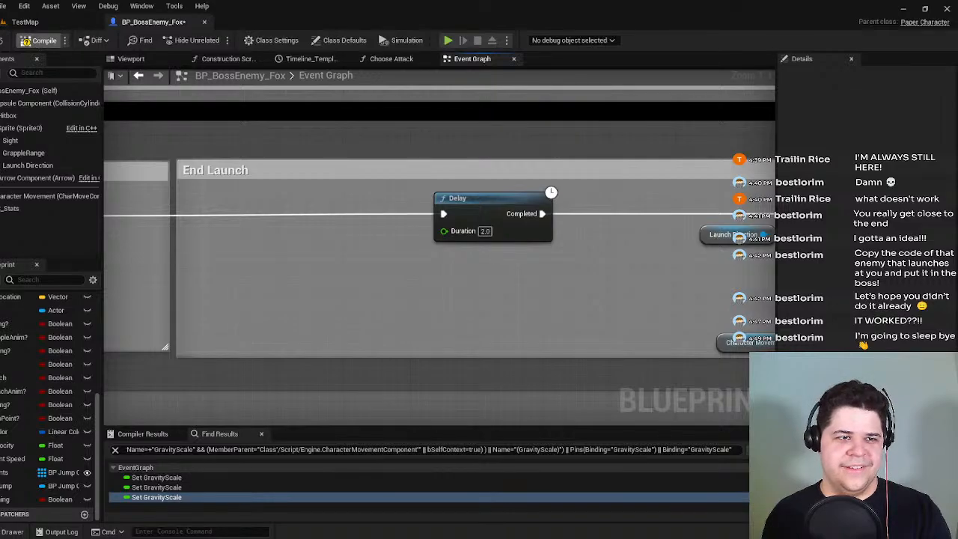
Play-test TestMap, moving and jumping in both directions to watch the boss's launches, and stop the session.
click(26, 22)
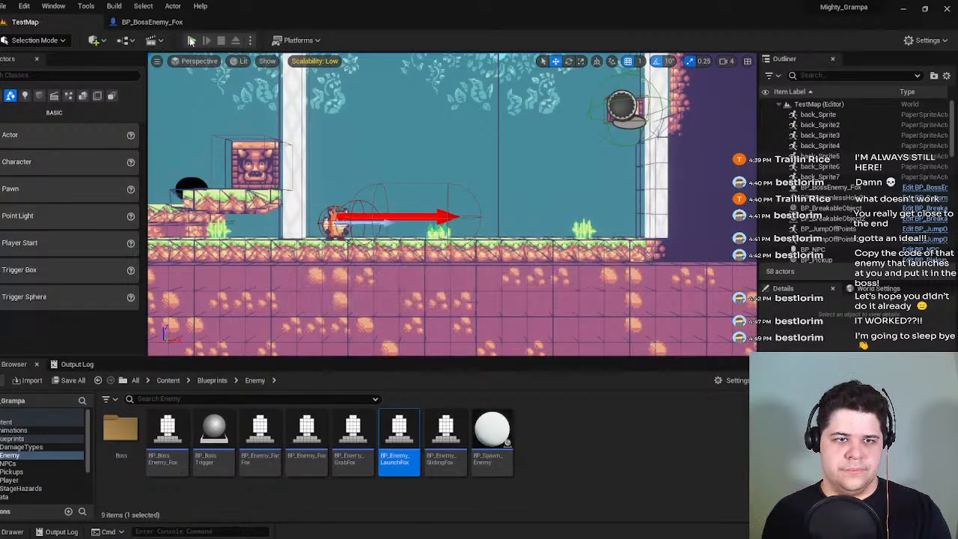
click(191, 40)
key(d)
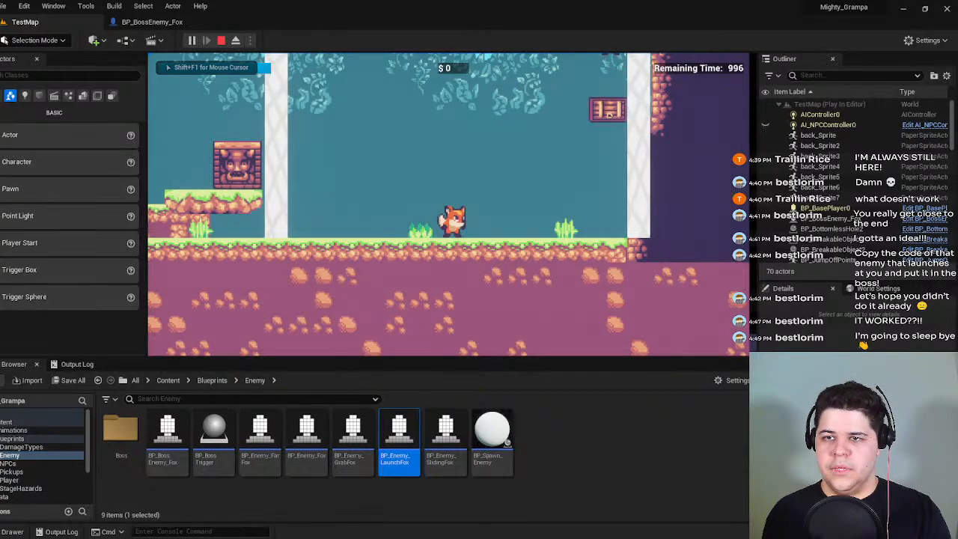
key(space)
key(a)
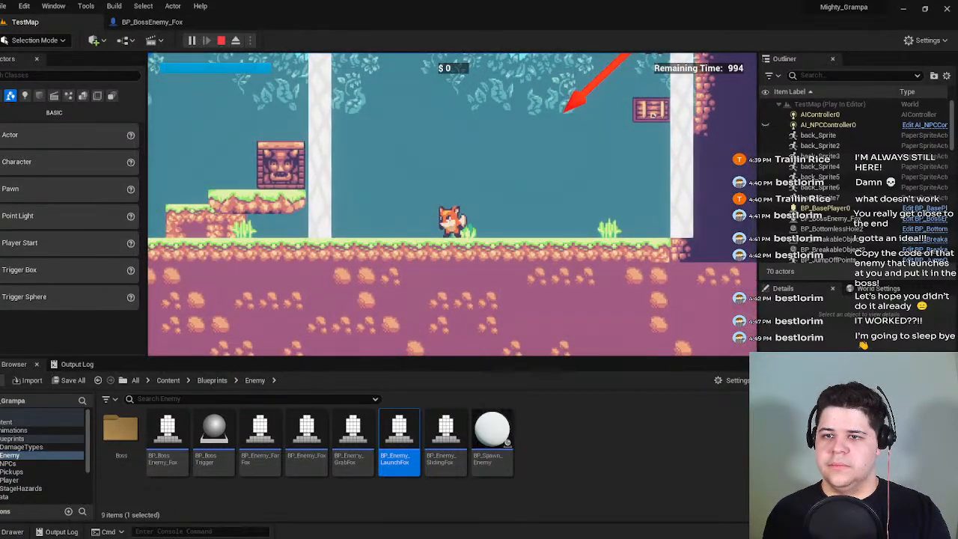
key(space)
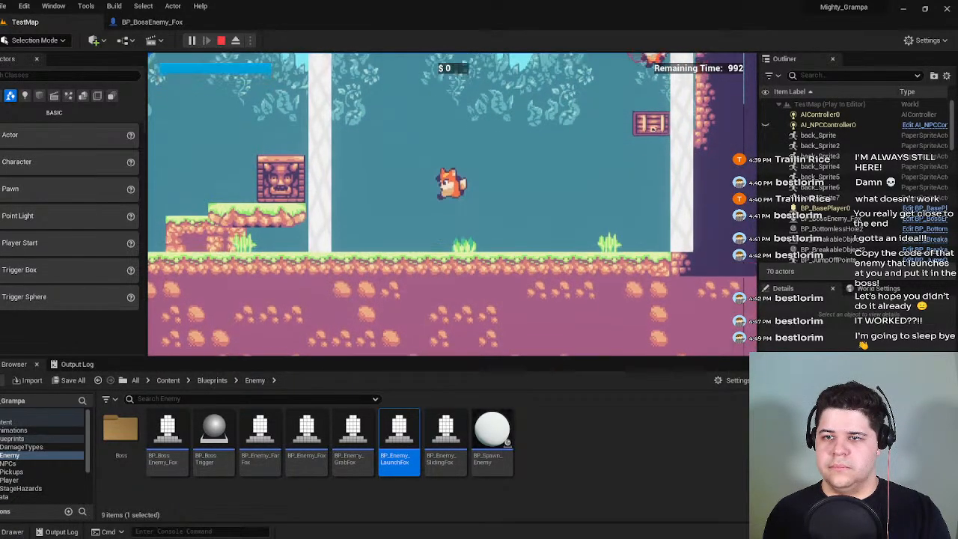
key(d)
key(space)
key(Escape)
Trace BP_BossEnemy_Fox's flow backward from Set Movement Mode in Launch Movement to the SelfLaunch event in Initiate Launch.
click(153, 23)
right_drag(135, 248, 748, 243)
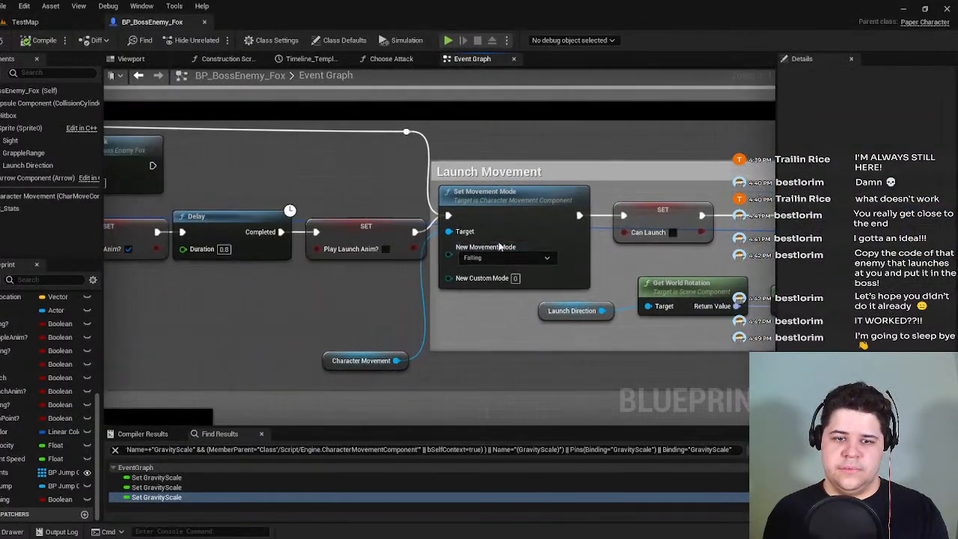
right_drag(367, 255, 594, 256)
right_drag(341, 268, 733, 270)
right_drag(283, 244, 485, 243)
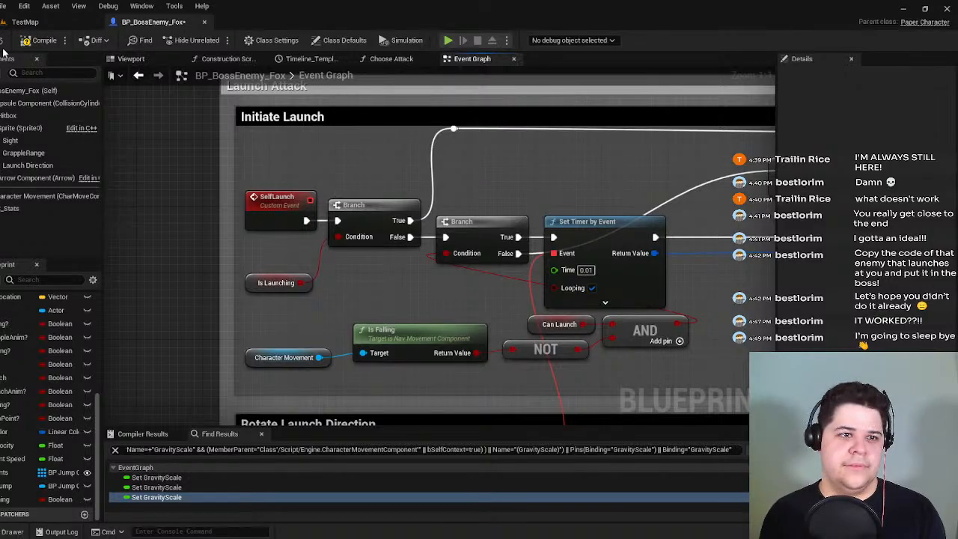
Play-test TestMap, moving the player around to watch the boss's launches, and stop the session.
click(24, 22)
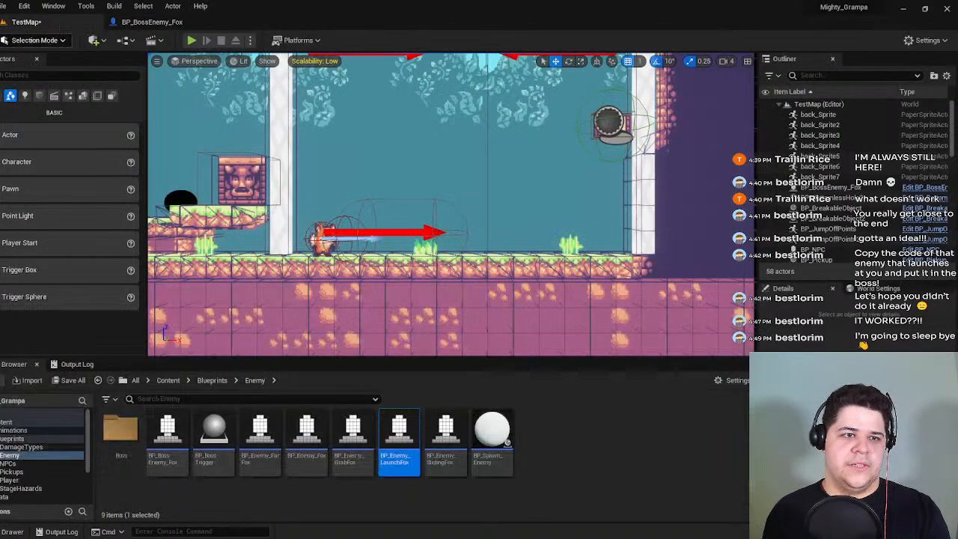
click(191, 40)
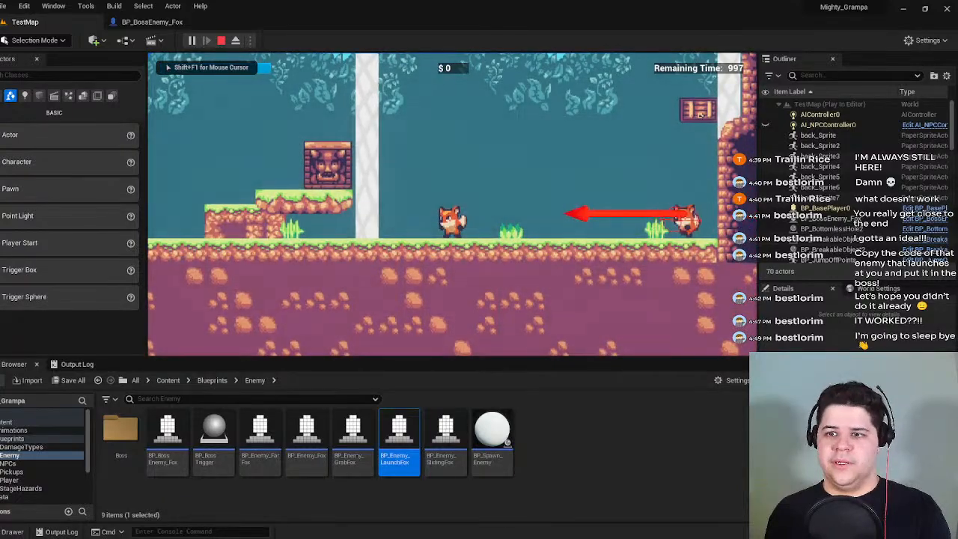
key(d)
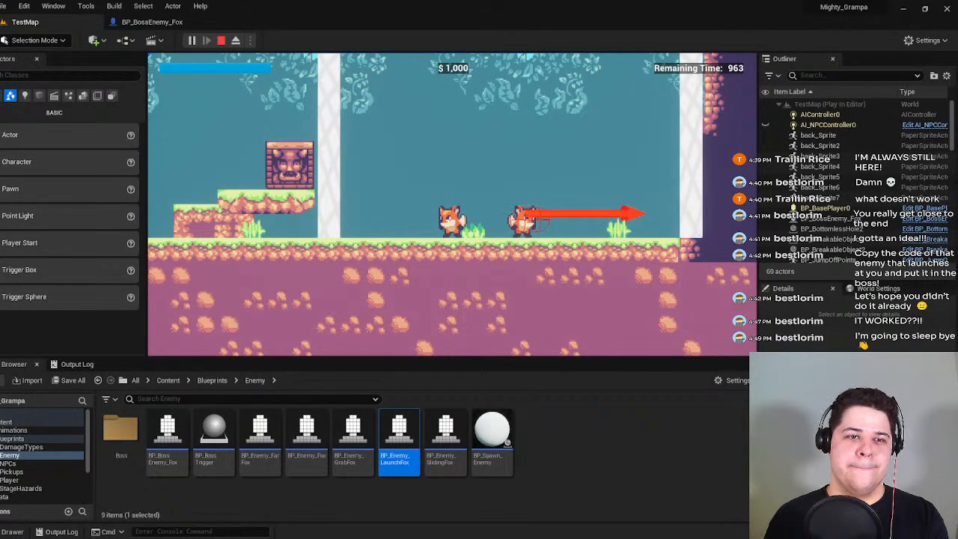
key(Escape)
Follow BP_BossEnemy_Fox's launch flow forward from Set Timer by Event to the Delay and final Set nodes that reset the attack variables.
click(144, 22)
right_drag(564, 198, 193, 173)
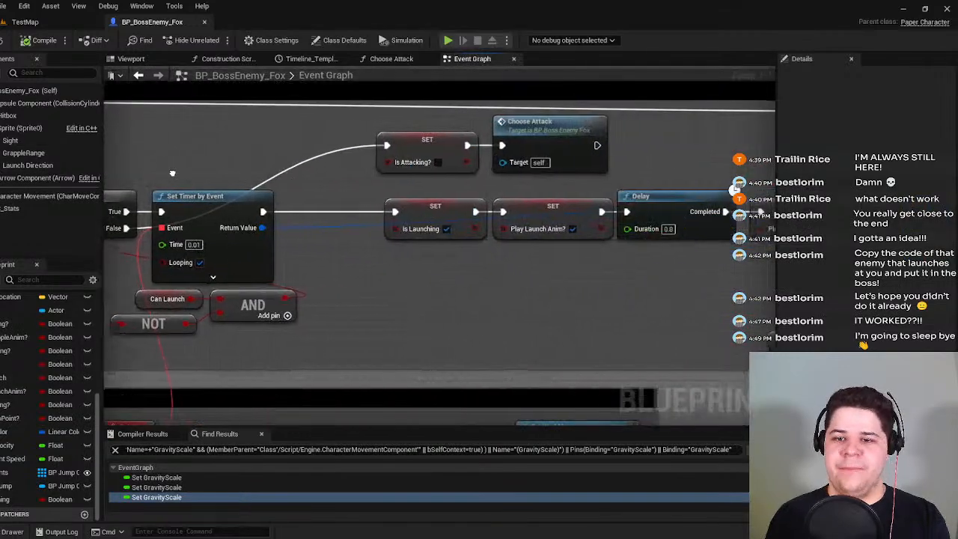
scroll(193, 173, down, 2)
right_drag(528, 279, 119, 275)
scroll(155, 276, up, 1)
right_drag(482, 242, 225, 251)
right_drag(550, 261, 232, 271)
right_drag(383, 269, 160, 259)
right_drag(688, 258, 359, 258)
right_drag(594, 252, 418, 251)
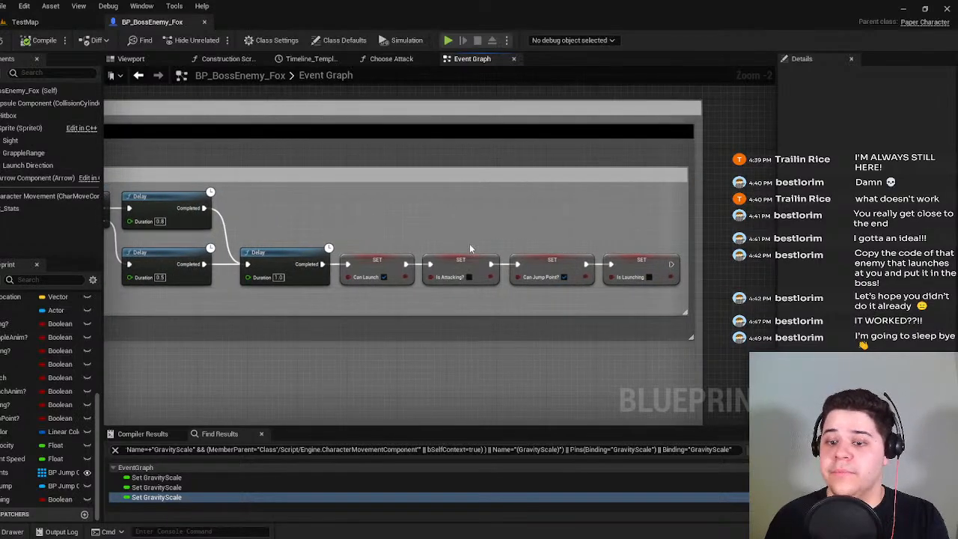
Check the Is Falling Branch and its Delays, and review Initiate Launch's Is Launching condition, Branches and path to Choose Attack.
right_drag(473, 210, 773, 201)
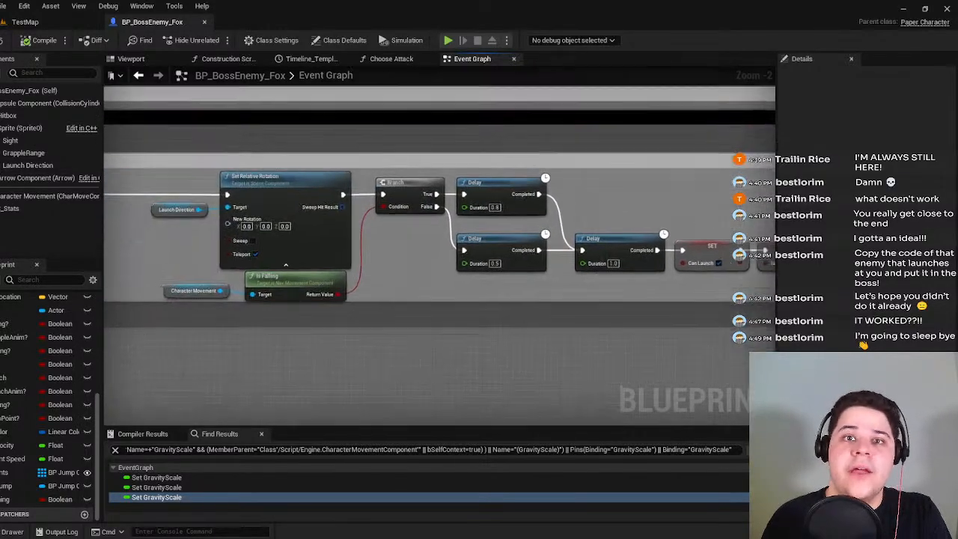
scroll(748, 202, down, 4)
right_drag(351, 274, 544, 208)
scroll(371, 250, up, 5)
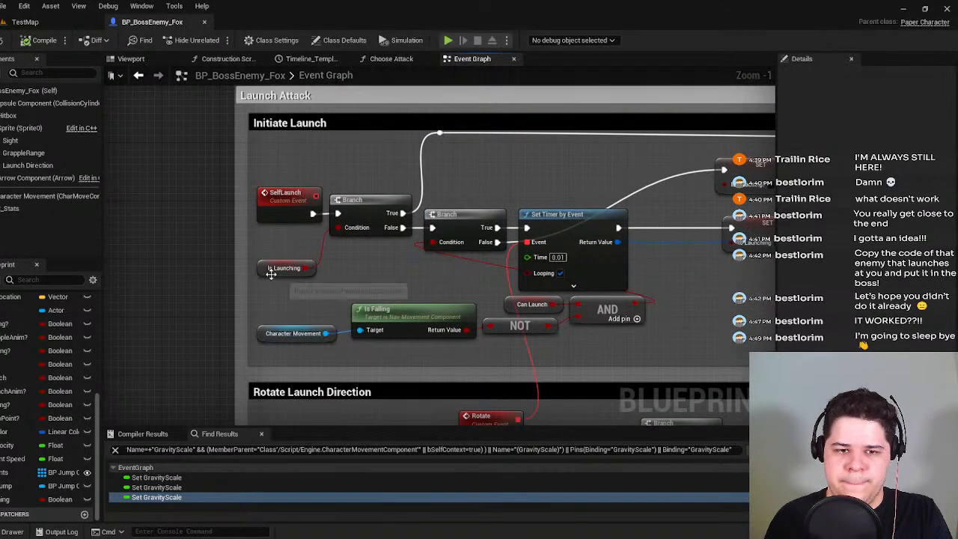
click(283, 271)
click(382, 283)
right_drag(382, 283, 209, 293)
right_drag(494, 292, 377, 284)
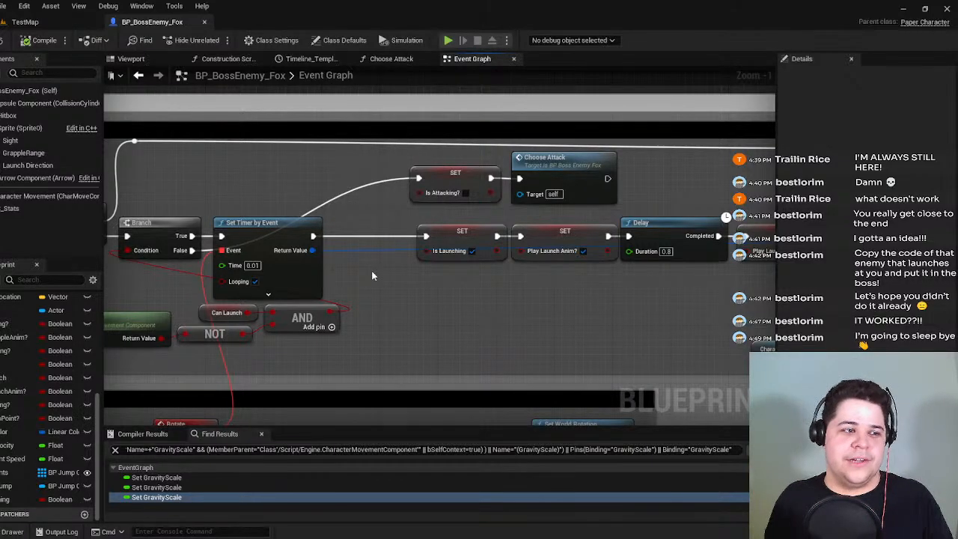
right_drag(226, 202, 281, 274)
scroll(410, 196, down, 2)
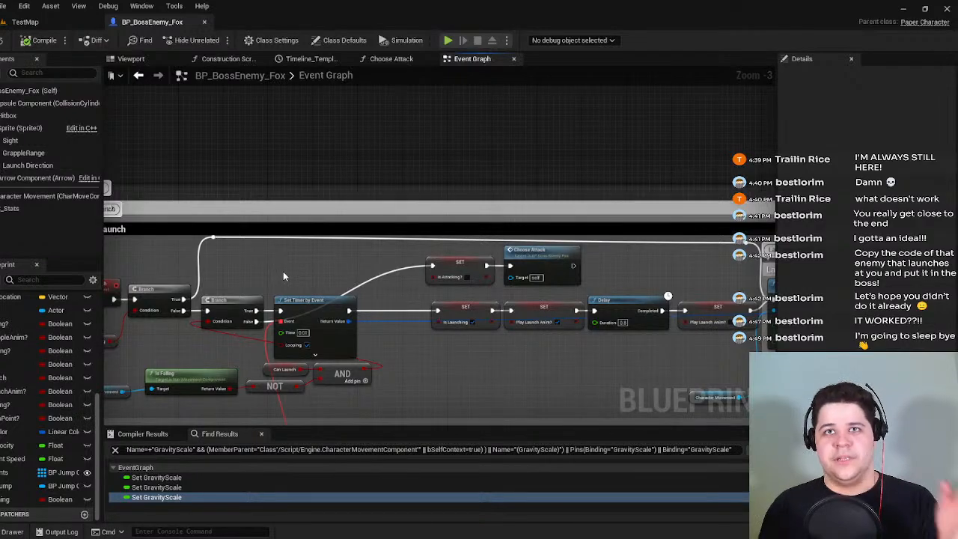